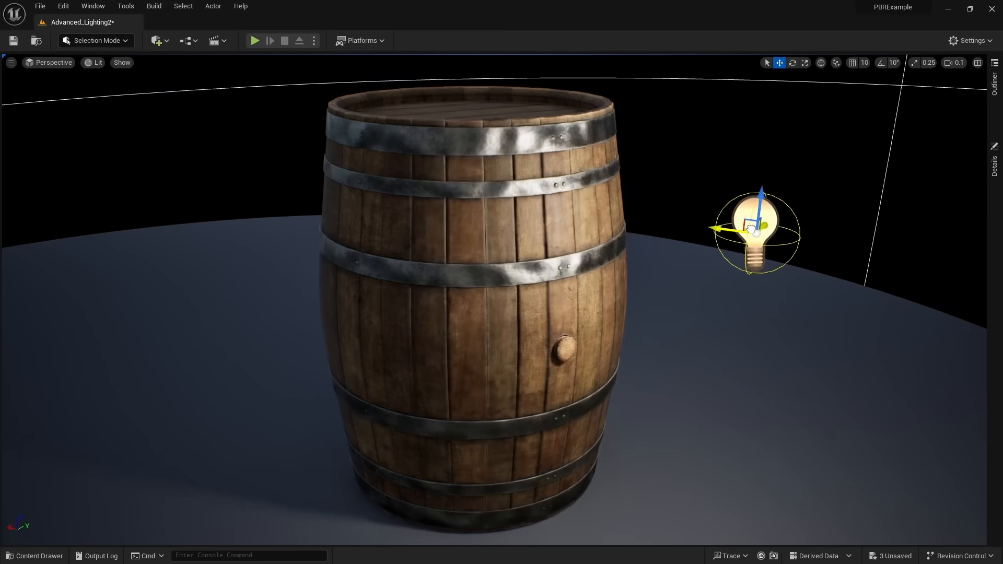
Move the point light across to the opposite side of the barrel to examine how the material responds.
{"action": "left_click_drag", "start_coordinate": [755, 230], "coordinate": [252, 359]}
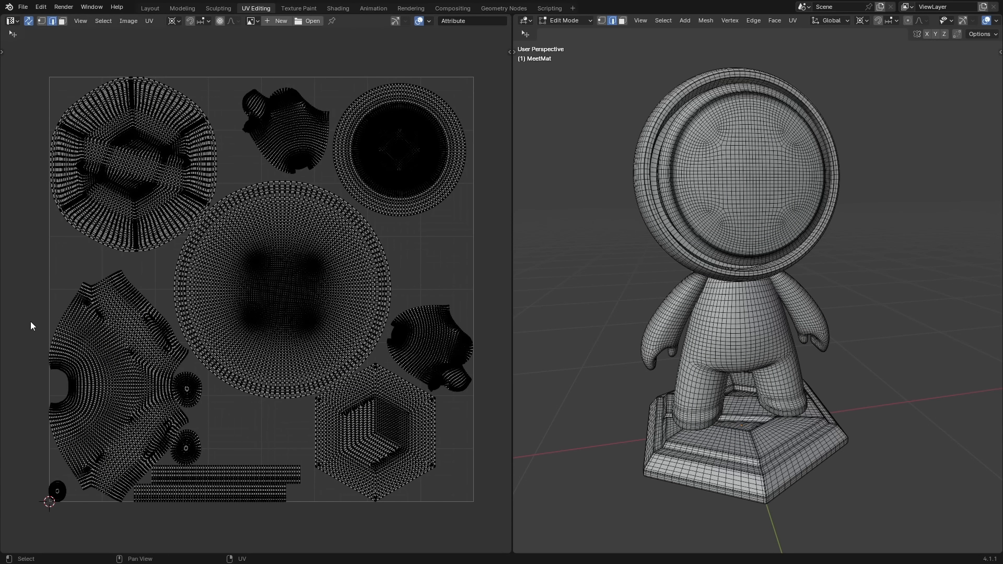
In Blender's UV editor, select the linked UV islands of the head, face disc, both arms and further body parts, accumulating the selection.
{"action": "key", "text": "l"}
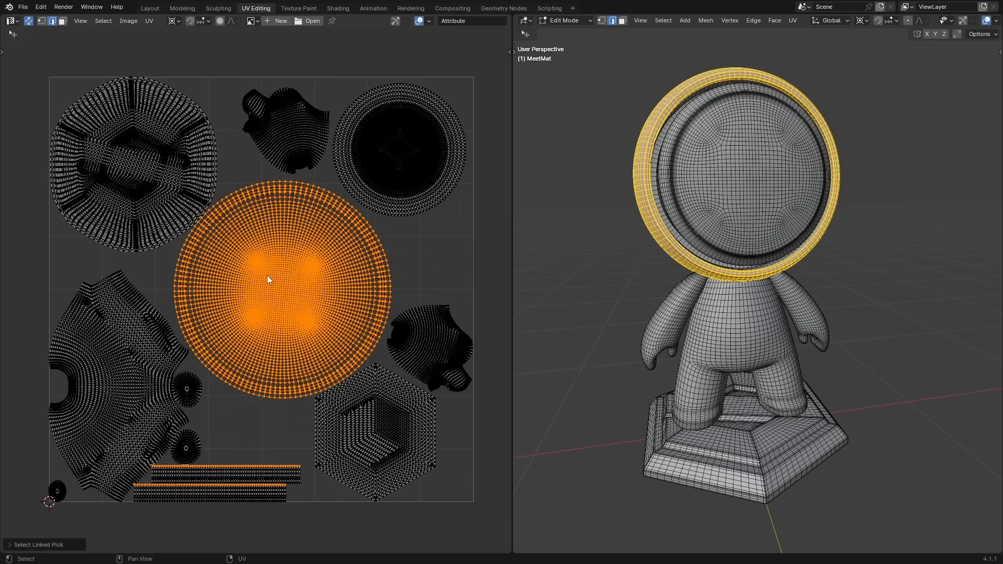
{"action": "key", "text": "l"}
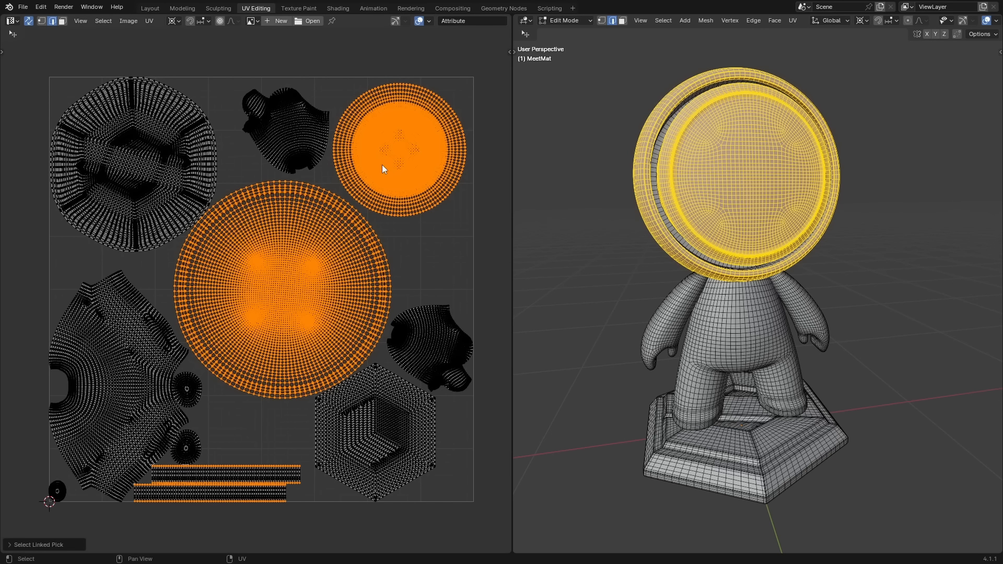
{"action": "key", "text": "l"}
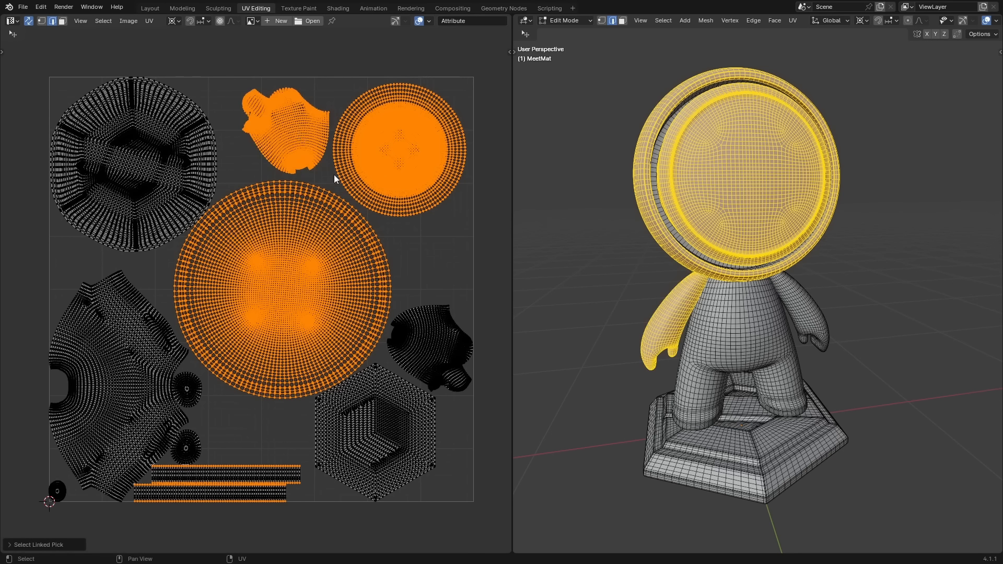
{"action": "key", "text": "l"}
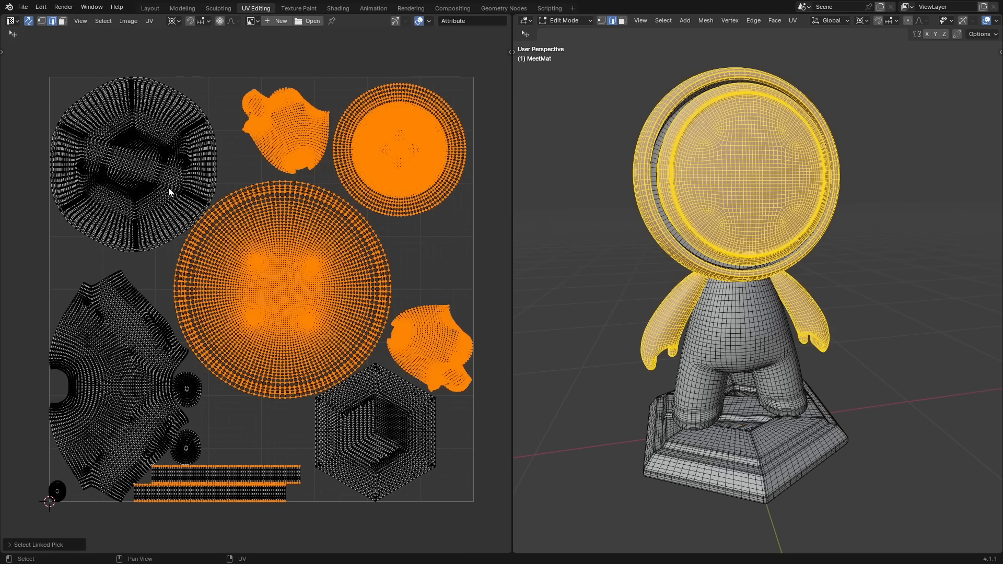
{"action": "key", "text": "l"}
{"action": "key", "text": "l"}
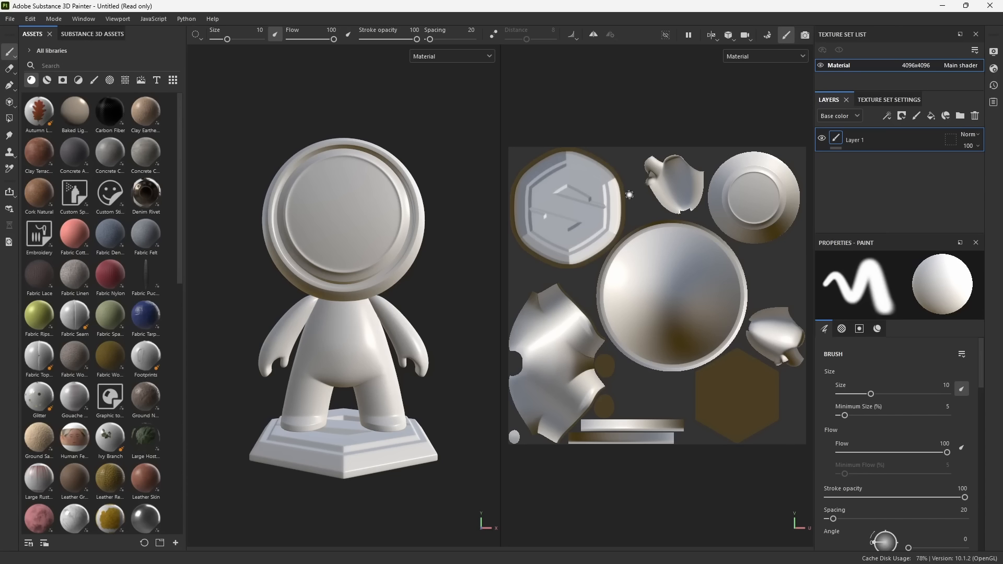
In Substance 3D Painter, switch the viewport layout to 3D only.
{"action": "left_click", "coordinate": [711, 36]}
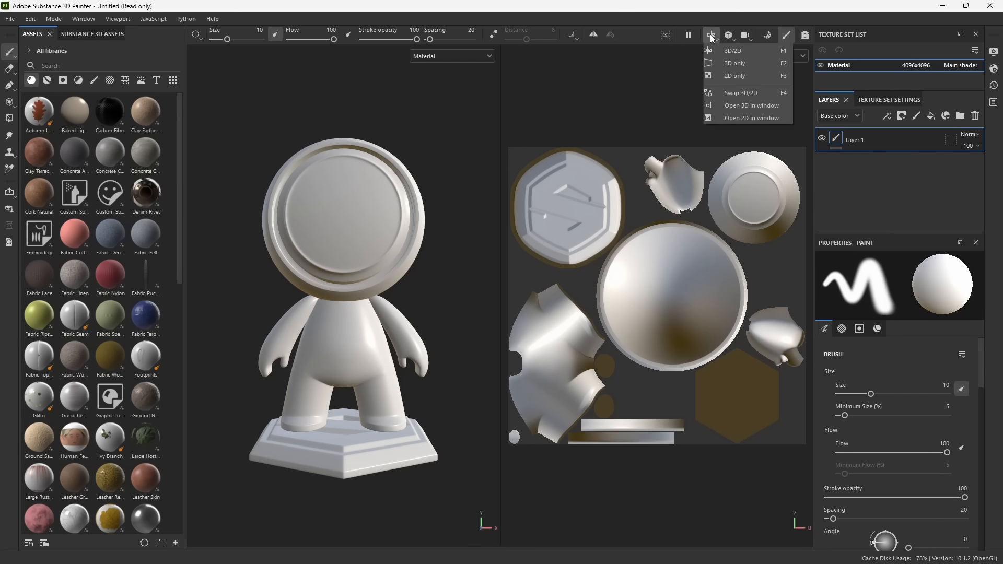
{"action": "left_click", "coordinate": [720, 63]}
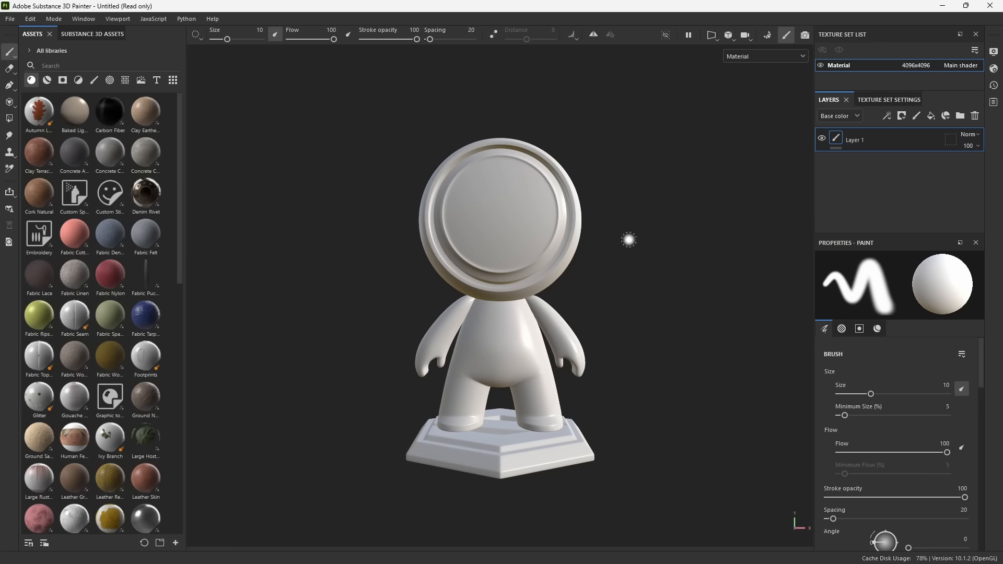
Orbit, pan and zoom the camera around the figure to examine it from several angles and distances.
{"action": "key", "text": "alt"}
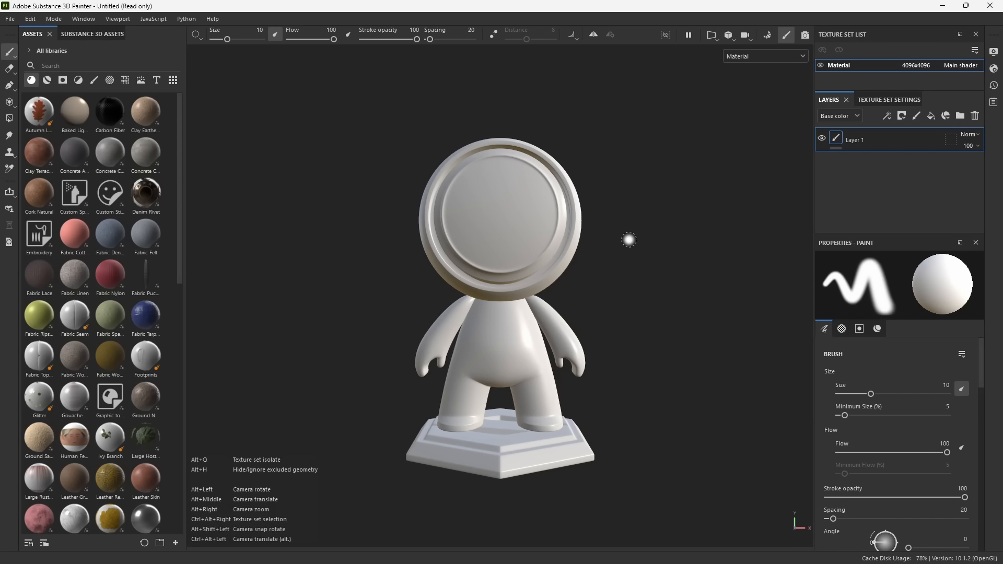
{"action": "mouse_move", "coordinate": [600, 258]}
{"action": "left_mouse_down", "text": "alt"}
{"action": "mouse_move", "coordinate": [649, 253]}
{"action": "mouse_move", "coordinate": [573, 326]}
{"action": "mouse_move", "coordinate": [320, 320]}
{"action": "mouse_move", "coordinate": [640, 325]}
{"action": "mouse_move", "coordinate": [520, 197]}
{"action": "mouse_move", "coordinate": [398, 339]}
{"action": "mouse_move", "coordinate": [700, 262]}
{"action": "mouse_move", "coordinate": [601, 209]}
{"action": "mouse_move", "coordinate": [505, 210]}
{"action": "left_mouse_up", "text": "alt"}
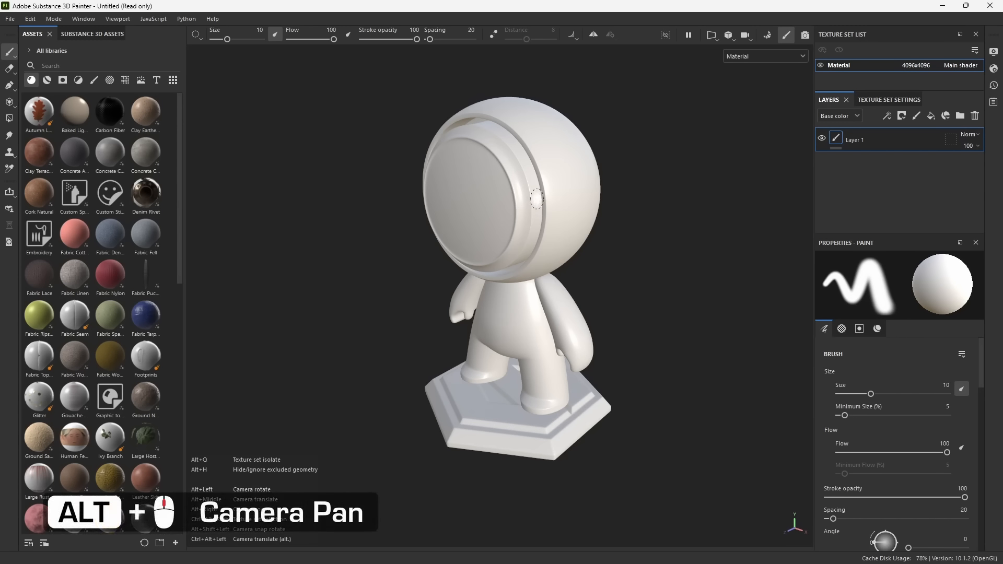
{"action": "middle_click_drag", "start_coordinate": [537, 198], "coordinate": [459, 196], "text": "alt"}
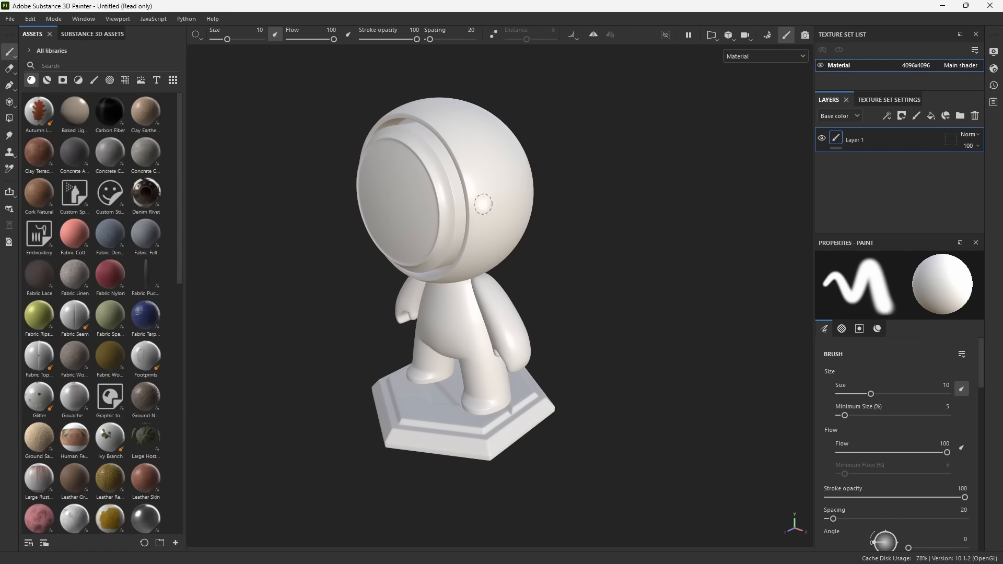
{"action": "mouse_move", "coordinate": [397, 192]}
{"action": "left_mouse_down", "text": "alt"}
{"action": "mouse_move", "coordinate": [667, 183]}
{"action": "mouse_move", "coordinate": [253, 188]}
{"action": "mouse_move", "coordinate": [311, 191]}
{"action": "mouse_move", "coordinate": [421, 234]}
{"action": "left_mouse_up", "text": "alt"}
{"action": "mouse_move", "coordinate": [420, 235]}
{"action": "middle_mouse_down", "text": "alt"}
{"action": "mouse_move", "coordinate": [428, 192]}
{"action": "mouse_move", "coordinate": [593, 264]}
{"action": "mouse_move", "coordinate": [376, 237]}
{"action": "mouse_move", "coordinate": [528, 206]}
{"action": "mouse_move", "coordinate": [489, 205]}
{"action": "middle_mouse_up", "text": "alt"}
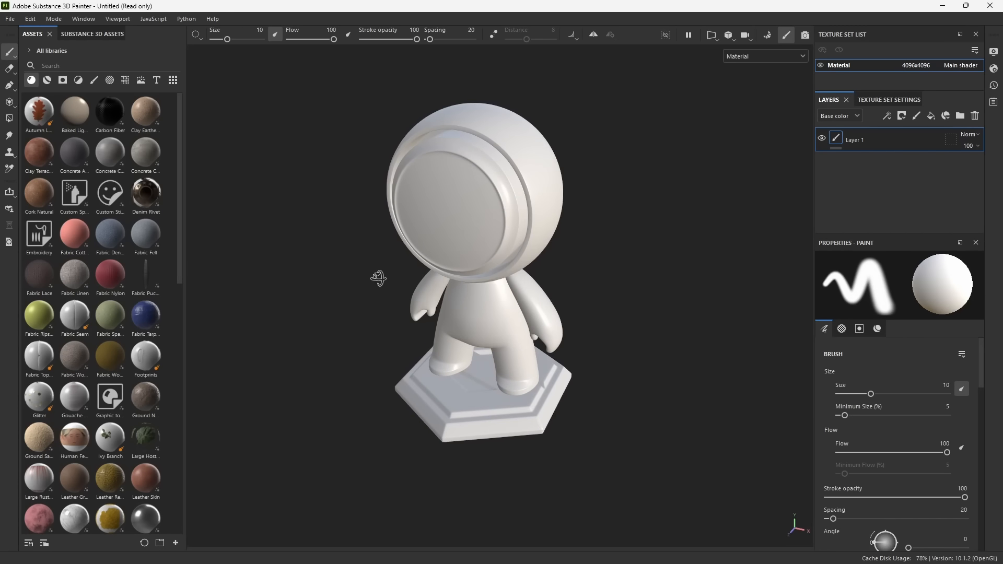
{"action": "mouse_move", "coordinate": [379, 280]}
{"action": "left_mouse_down", "text": "alt"}
{"action": "mouse_move", "coordinate": [443, 265]}
{"action": "mouse_move", "coordinate": [459, 249]}
{"action": "left_mouse_up", "text": "alt"}
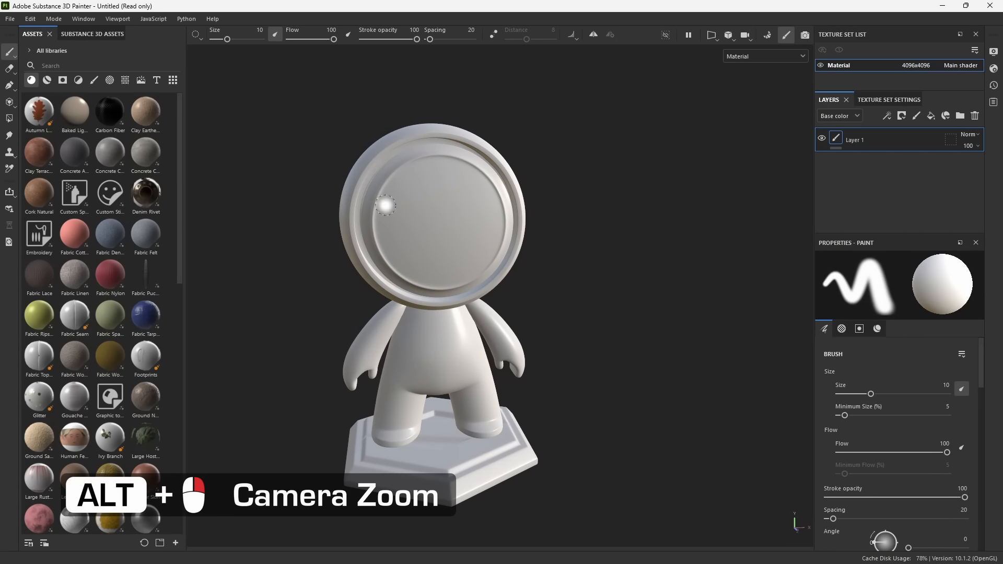
{"action": "mouse_move", "coordinate": [418, 208]}
{"action": "right_mouse_down", "text": "alt"}
{"action": "mouse_move", "coordinate": [696, 518]}
{"action": "mouse_move", "coordinate": [300, 118]}
{"action": "mouse_move", "coordinate": [257, 145]}
{"action": "right_mouse_up", "text": "alt"}
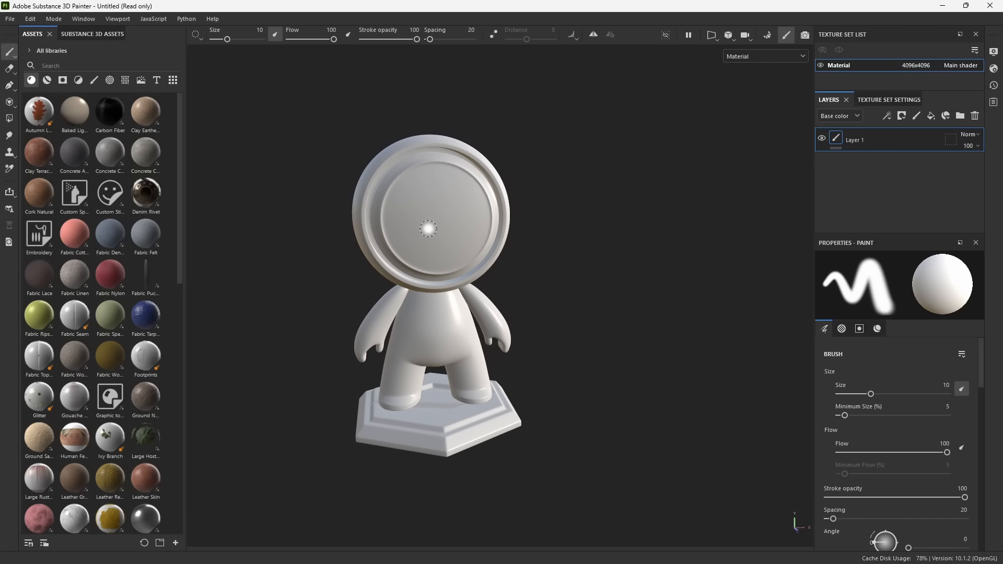
{"action": "scroll", "coordinate": [428, 228], "scroll_direction": "up", "scroll_amount": 3}
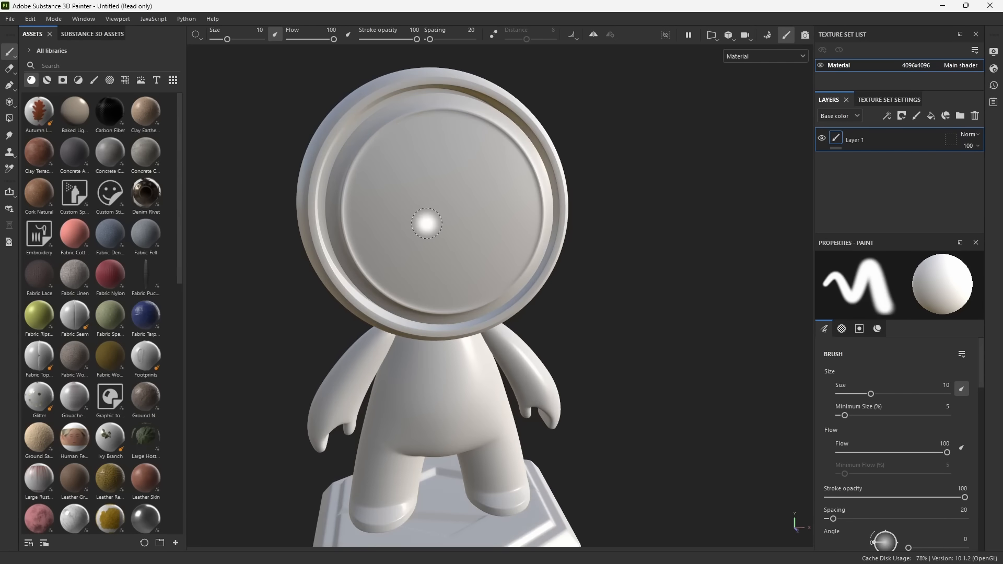
{"action": "scroll", "coordinate": [427, 228], "scroll_direction": "down", "scroll_amount": 3}
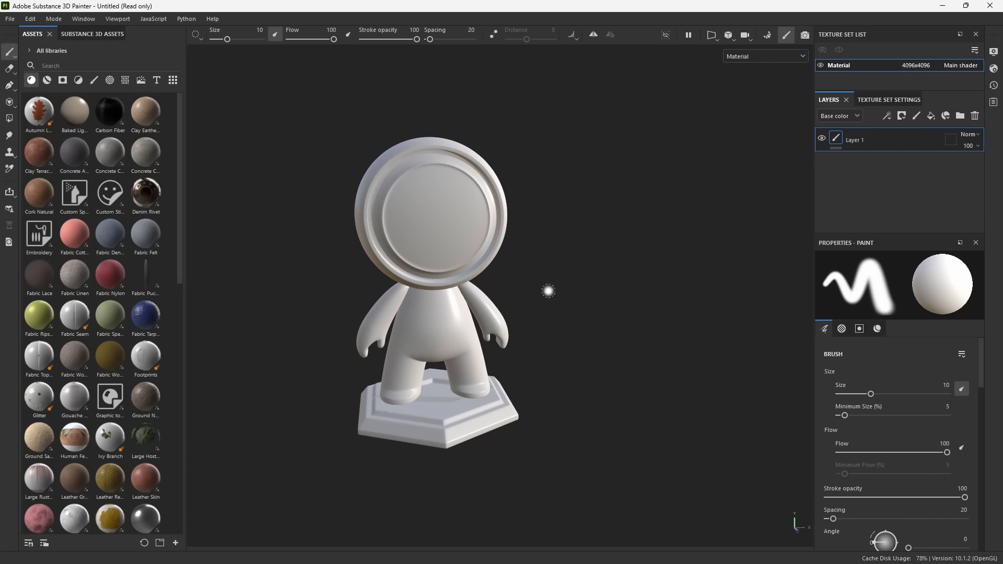
Turn, zoom and shift the camera until the figure leaves the view, and refocus on the whole mesh.
{"action": "mouse_move", "coordinate": [327, 214]}
{"action": "left_mouse_down", "text": "alt"}
{"action": "mouse_move", "coordinate": [393, 267]}
{"action": "mouse_move", "coordinate": [434, 277]}
{"action": "mouse_move", "coordinate": [494, 263]}
{"action": "mouse_move", "coordinate": [450, 276]}
{"action": "left_mouse_up", "text": "alt"}
{"action": "middle_click_drag", "start_coordinate": [450, 277], "coordinate": [447, 278], "text": "alt"}
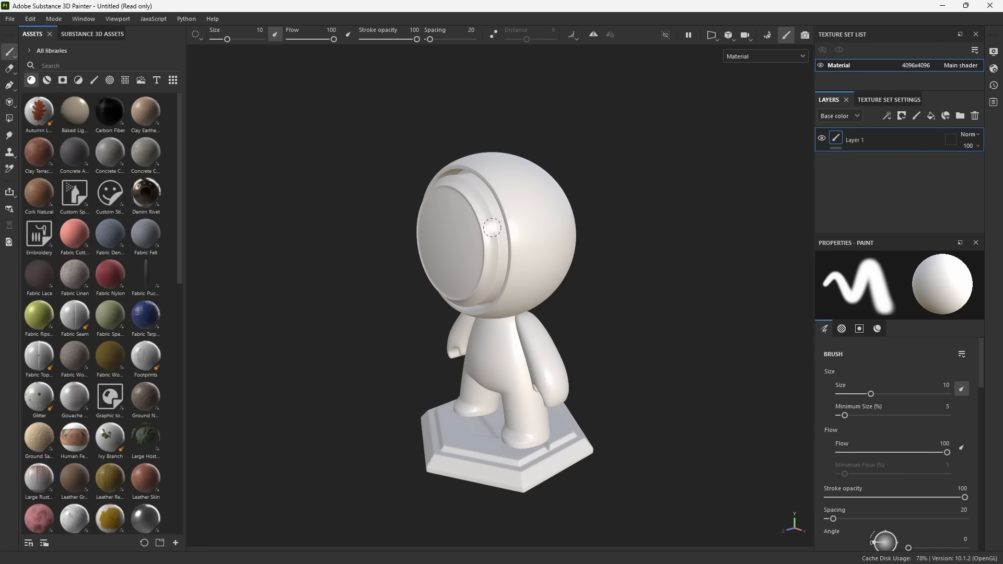
{"action": "right_click_drag", "start_coordinate": [496, 306], "coordinate": [587, 349], "text": "alt"}
{"action": "left_click_drag", "start_coordinate": [587, 349], "coordinate": [520, 309], "text": "alt"}
{"action": "middle_click_drag", "start_coordinate": [591, 353], "coordinate": [203, 146], "text": "alt"}
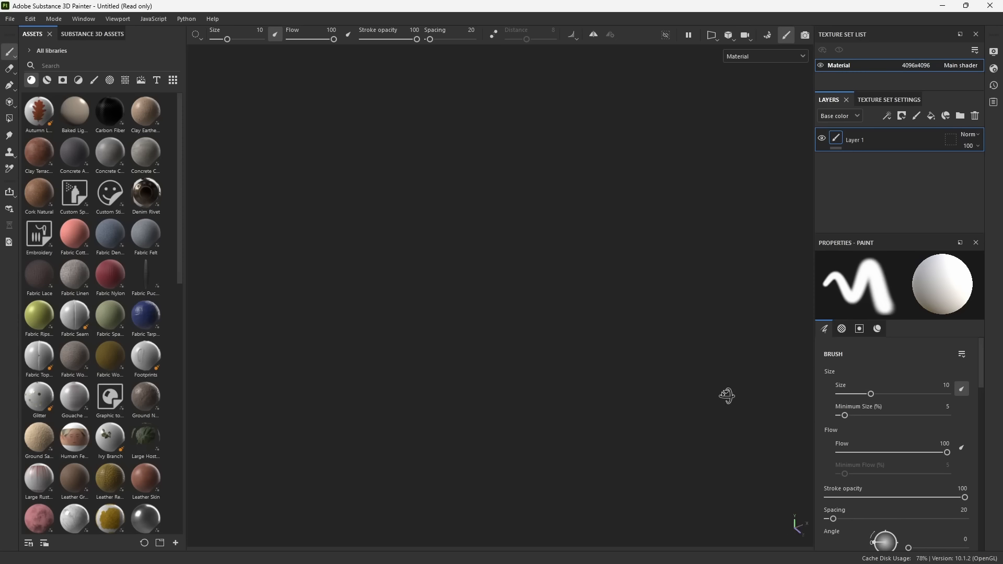
{"action": "left_click_drag", "start_coordinate": [726, 396], "coordinate": [585, 343], "text": "alt"}
{"action": "key", "text": "f"}
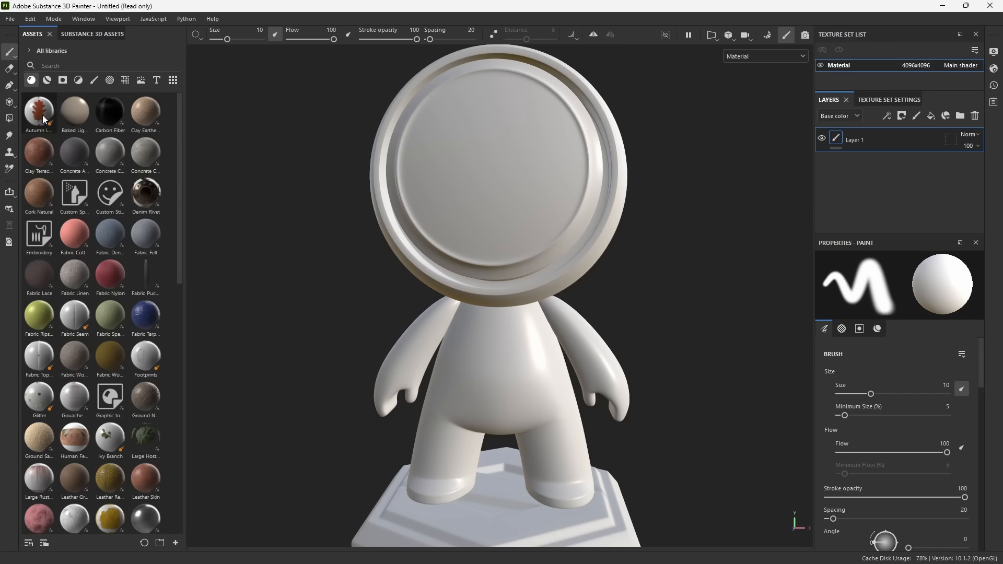
Try the Polygon Fill tool, switch back to Paint, and test a winding white stroke on the face disc, undoing it.
{"action": "left_click", "coordinate": [9, 120]}
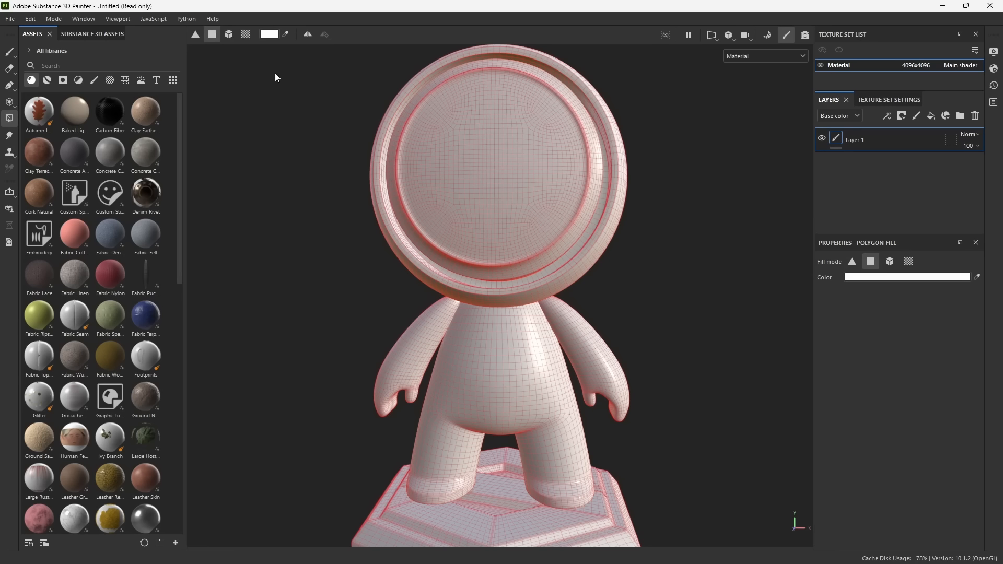
{"action": "left_click", "coordinate": [10, 54]}
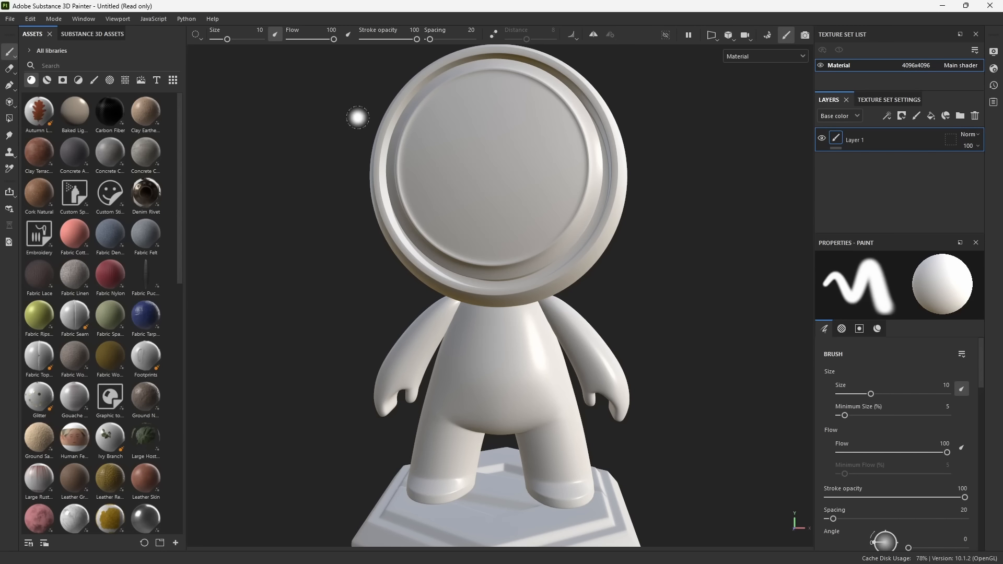
{"action": "mouse_move", "coordinate": [523, 113]}
{"action": "left_mouse_down"}
{"action": "mouse_move", "coordinate": [469, 107]}
{"action": "mouse_move", "coordinate": [562, 149]}
{"action": "mouse_move", "coordinate": [436, 175]}
{"action": "mouse_move", "coordinate": [494, 229]}
{"action": "left_mouse_up"}
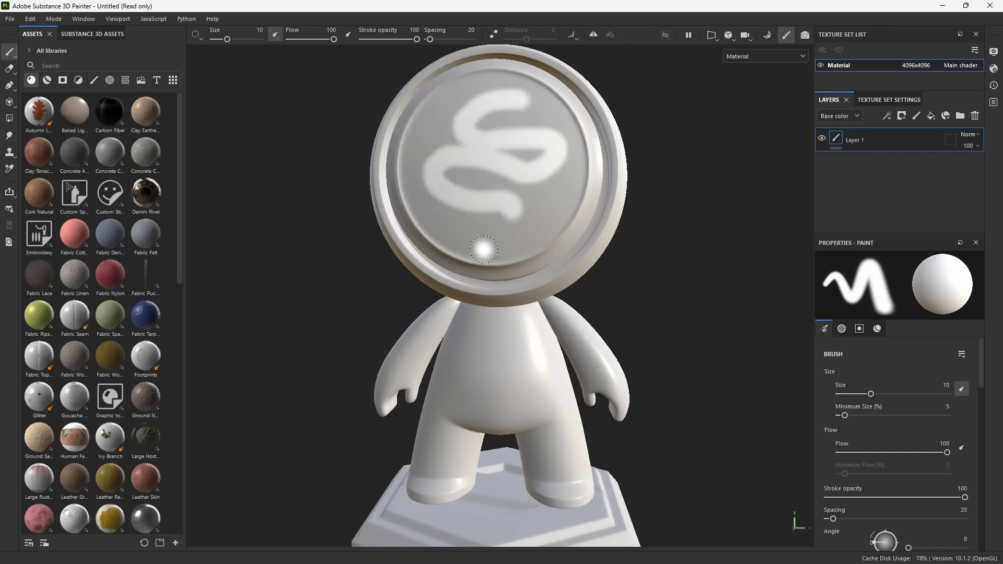
{"action": "key", "text": "ctrl+z"}
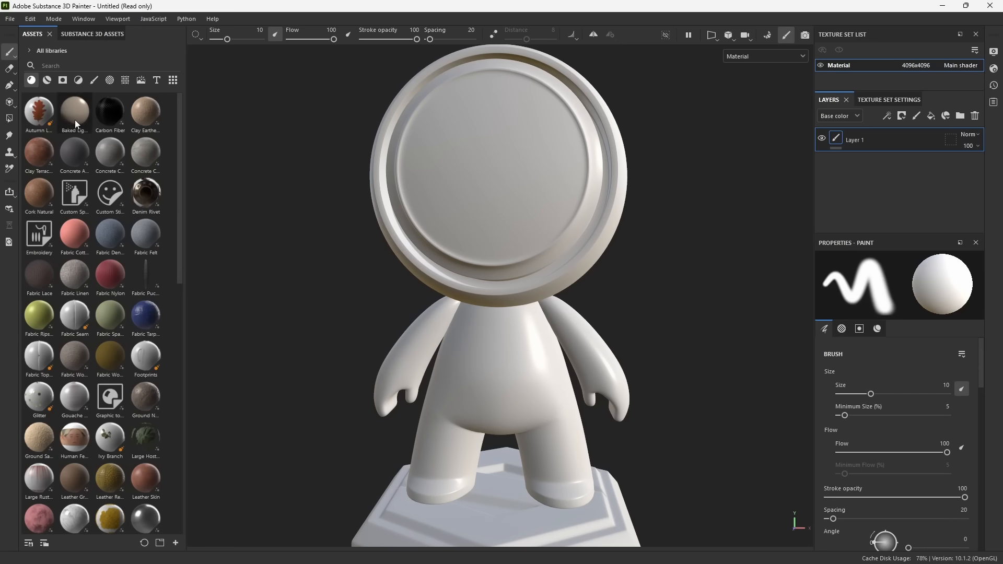
Browse the library's materials, brushes and textures, and return to the materials.
{"action": "left_click_drag", "start_coordinate": [178, 100], "coordinate": [198, 150]}
{"action": "scroll", "coordinate": [145, 108], "scroll_direction": "up", "scroll_amount": 3}
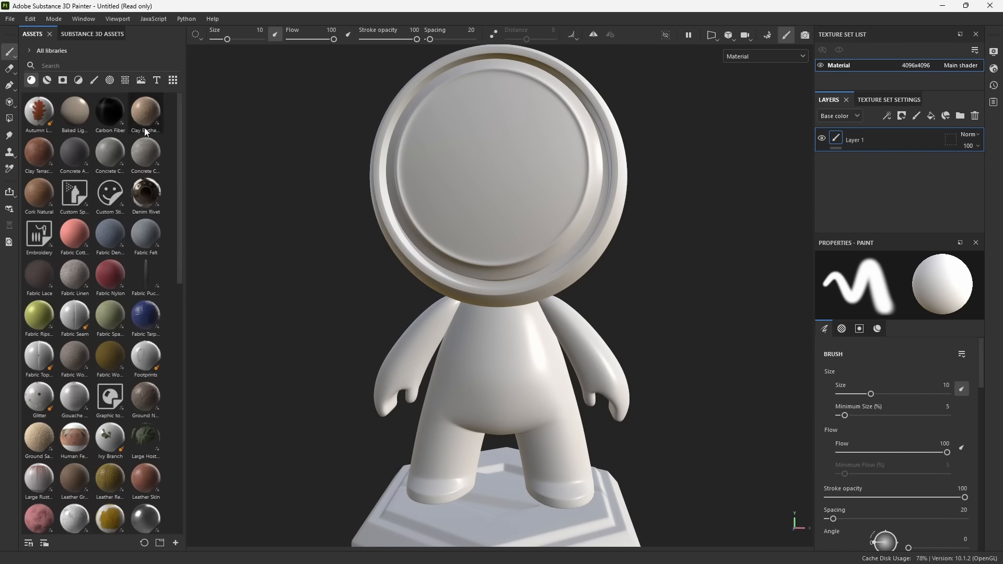
{"action": "left_click_drag", "start_coordinate": [180, 124], "coordinate": [175, 179]}
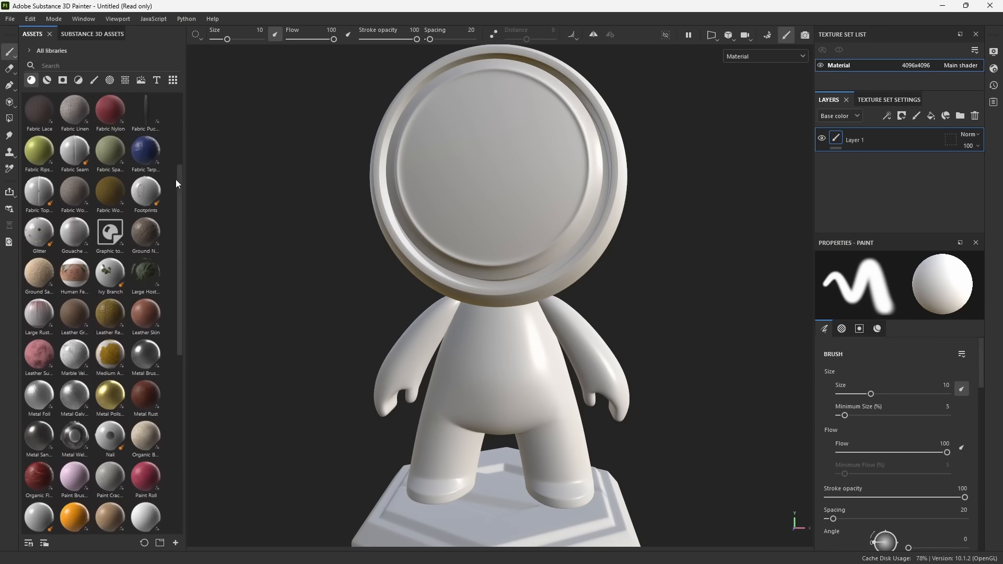
{"action": "left_click", "coordinate": [94, 81]}
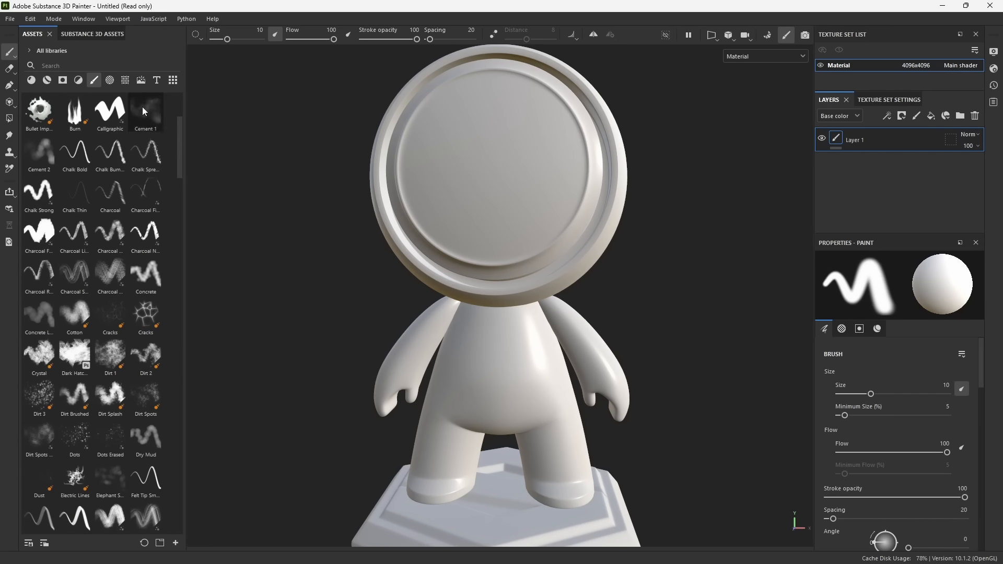
{"action": "left_click", "coordinate": [125, 80]}
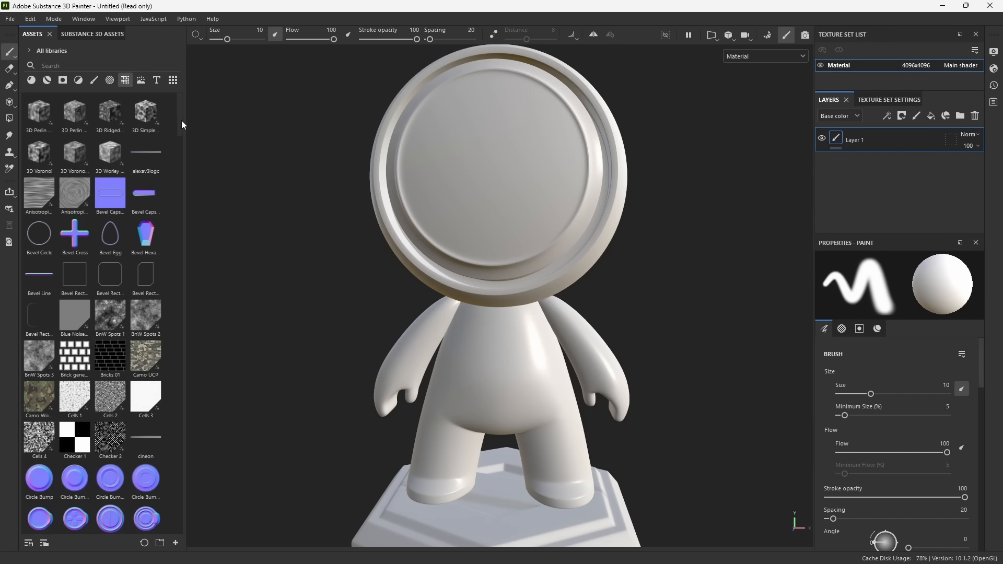
{"action": "mouse_move", "coordinate": [181, 120]}
{"action": "left_mouse_down"}
{"action": "mouse_move", "coordinate": [173, 243]}
{"action": "mouse_move", "coordinate": [180, 111]}
{"action": "left_mouse_up"}
{"action": "left_click", "coordinate": [29, 81]}
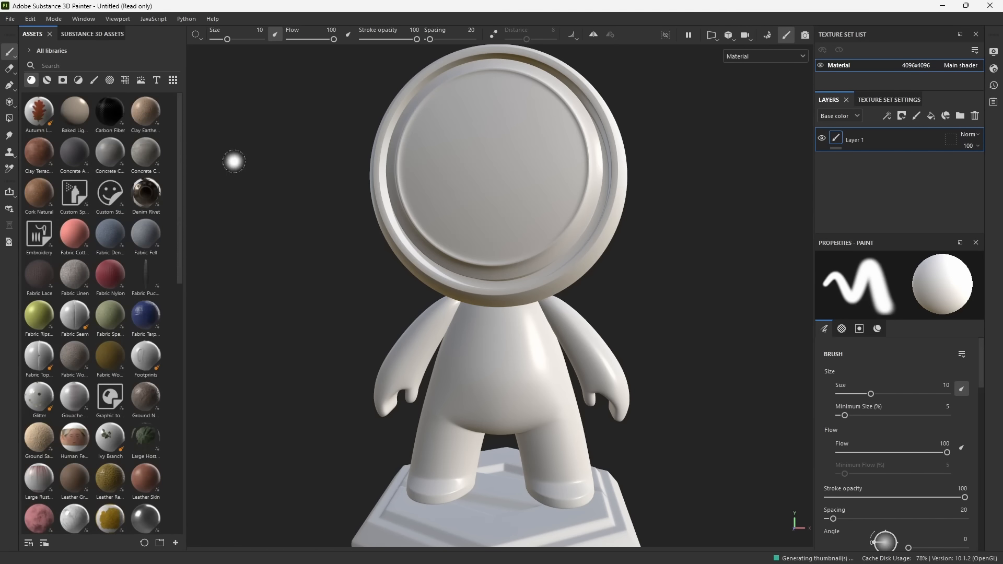
Look through the free Substance 3D assets and return to the local asset library.
{"action": "left_click", "coordinate": [93, 34]}
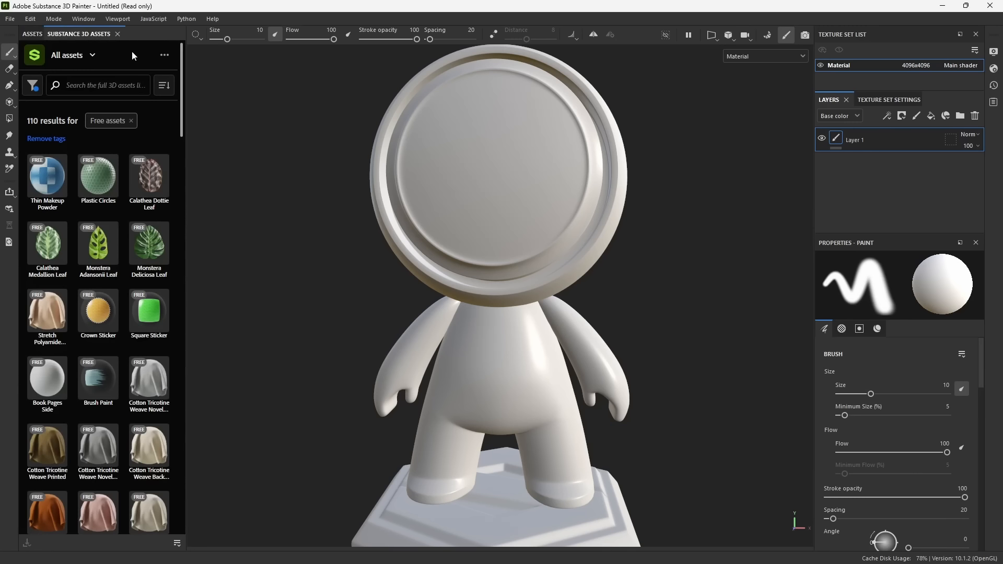
{"action": "mouse_move", "coordinate": [183, 58]}
{"action": "left_mouse_down"}
{"action": "mouse_move", "coordinate": [185, 389]}
{"action": "mouse_move", "coordinate": [179, 80]}
{"action": "left_mouse_up"}
{"action": "left_click", "coordinate": [33, 35]}
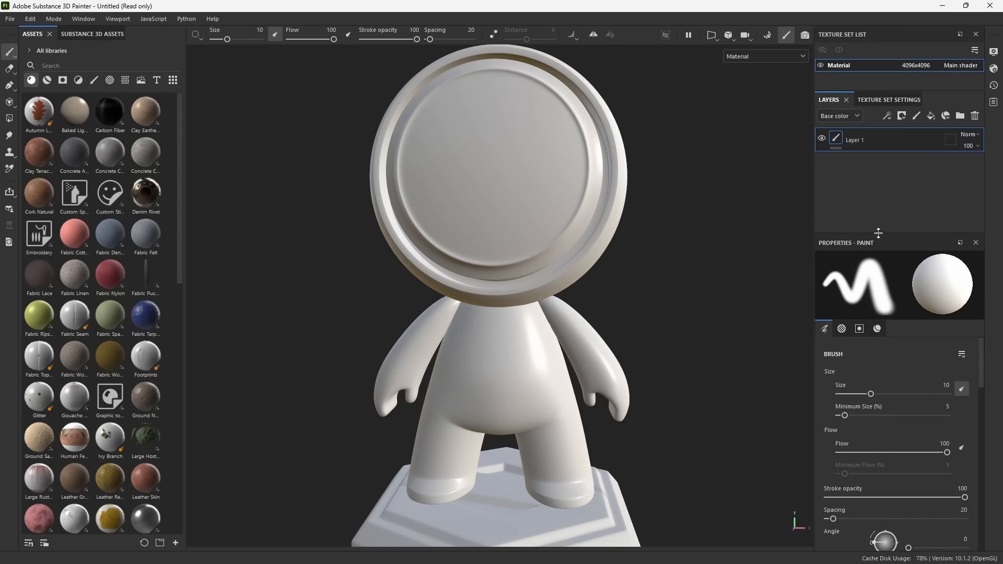
Slightly adjust the height of the paint properties panel and widen the layers and properties area.
{"action": "left_click_drag", "start_coordinate": [878, 233], "coordinate": [877, 234]}
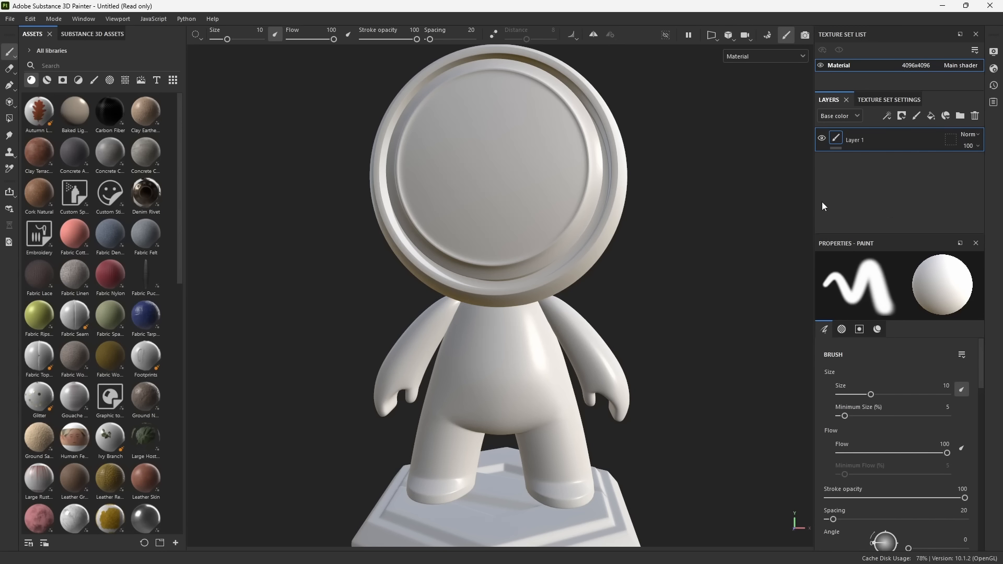
{"action": "left_click_drag", "start_coordinate": [813, 203], "coordinate": [811, 203]}
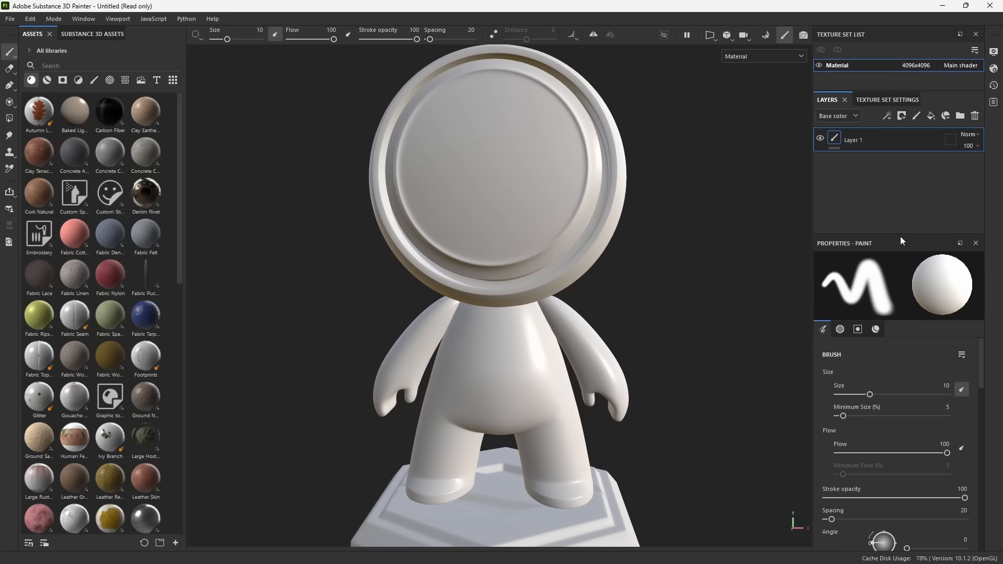
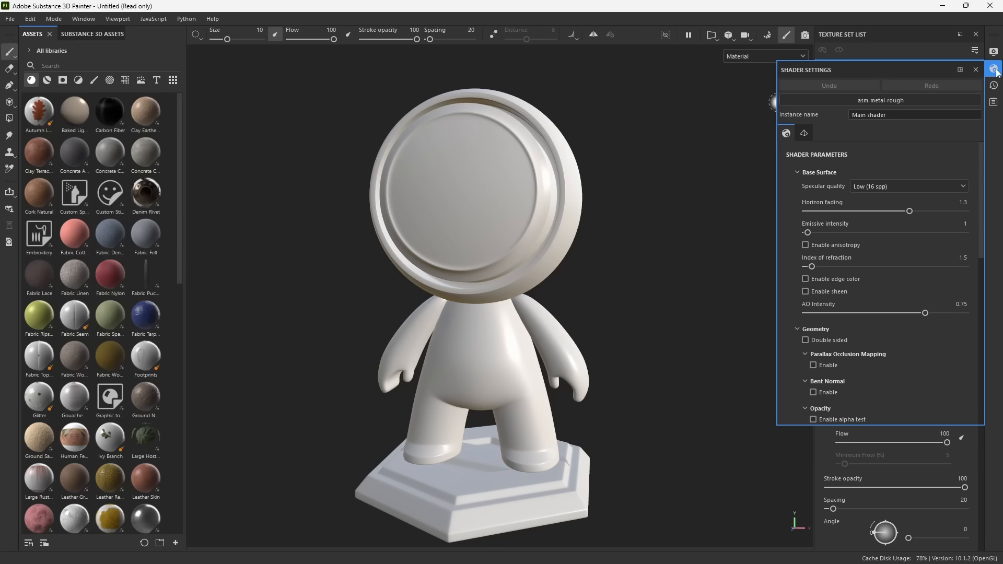
Close the shader settings and dock the Assets panel beneath the 3D viewport.
{"action": "left_click", "coordinate": [996, 72]}
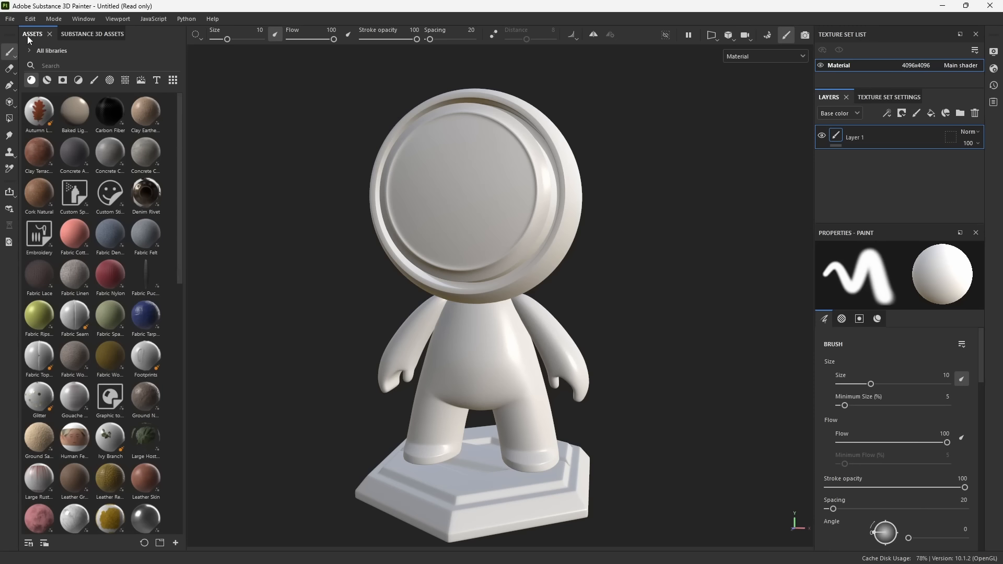
{"action": "mouse_move", "coordinate": [30, 34]}
{"action": "left_mouse_down"}
{"action": "mouse_move", "coordinate": [306, 108]}
{"action": "mouse_move", "coordinate": [293, 97]}
{"action": "mouse_move", "coordinate": [447, 107]}
{"action": "mouse_move", "coordinate": [387, 107]}
{"action": "mouse_move", "coordinate": [865, 204]}
{"action": "mouse_move", "coordinate": [907, 272]}
{"action": "mouse_move", "coordinate": [882, 258]}
{"action": "mouse_move", "coordinate": [537, 229]}
{"action": "mouse_move", "coordinate": [485, 332]}
{"action": "mouse_move", "coordinate": [424, 497]}
{"action": "mouse_move", "coordinate": [457, 500]}
{"action": "mouse_move", "coordinate": [451, 515]}
{"action": "left_mouse_up"}
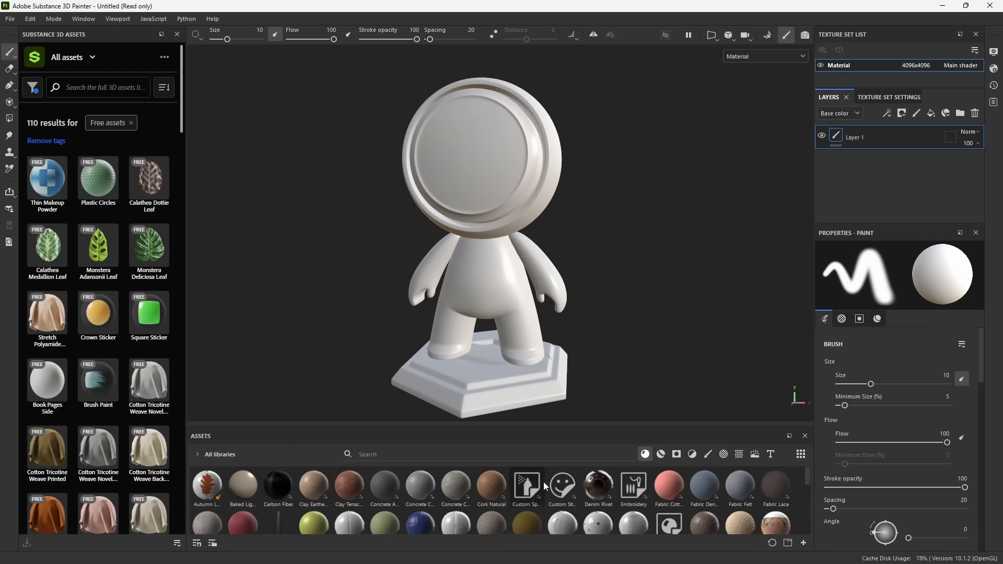
Make the Assets panel slightly taller, and close the Substance 3D Assets panel and re-dock it beside the 3D viewport.
{"action": "left_click_drag", "start_coordinate": [525, 426], "coordinate": [525, 408]}
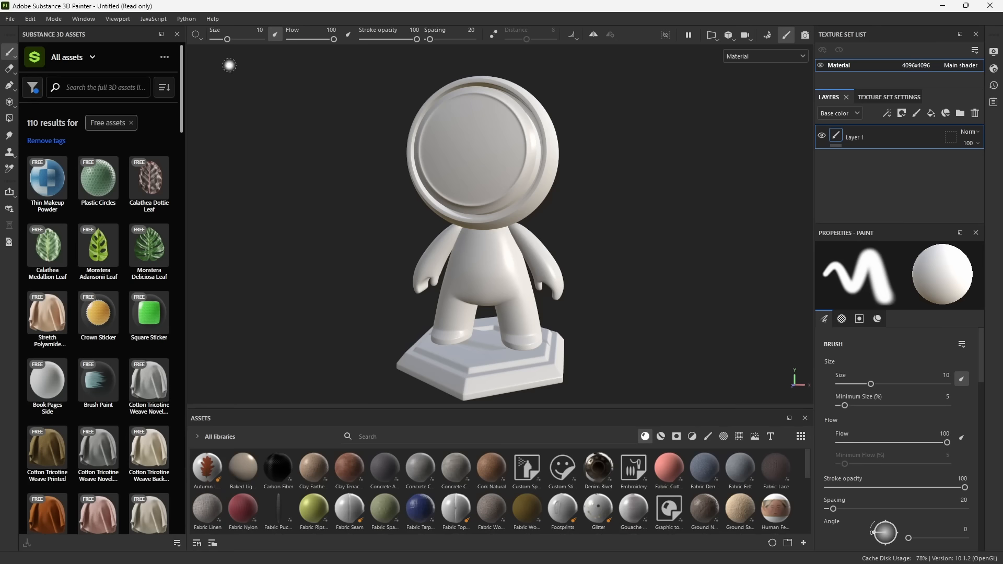
{"action": "left_click", "coordinate": [176, 35]}
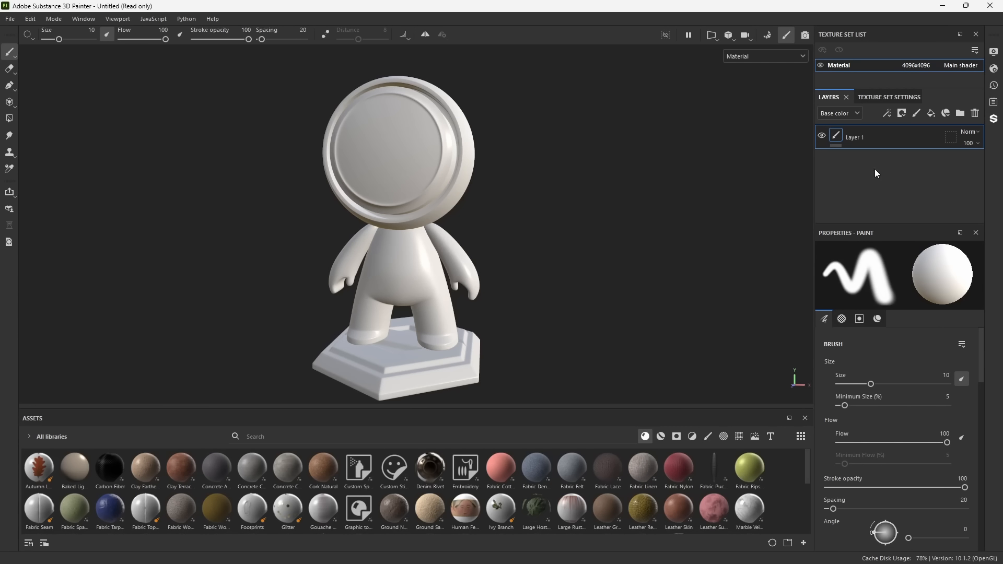
{"action": "left_click", "coordinate": [994, 120]}
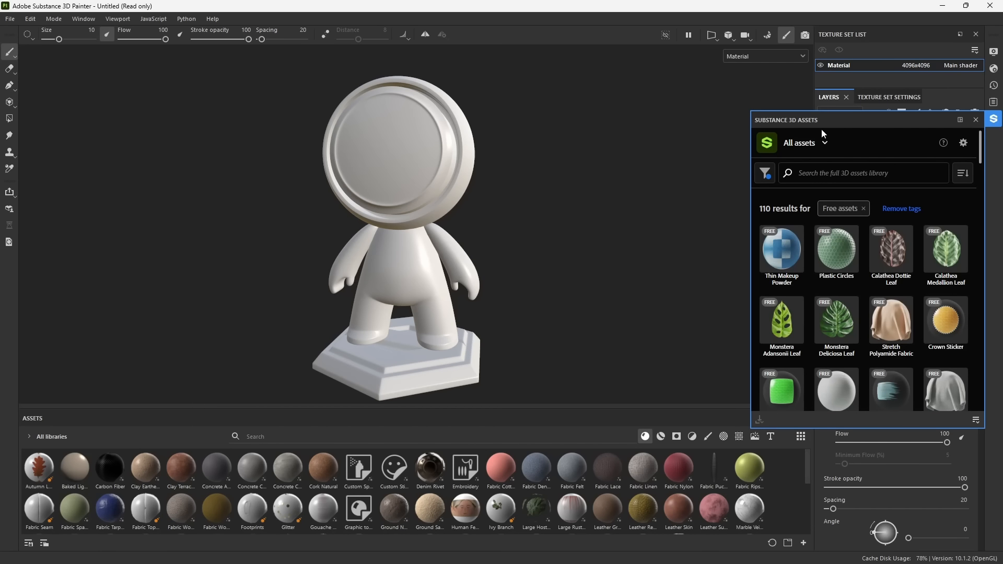
{"action": "left_click_drag", "start_coordinate": [867, 121], "coordinate": [46, 114]}
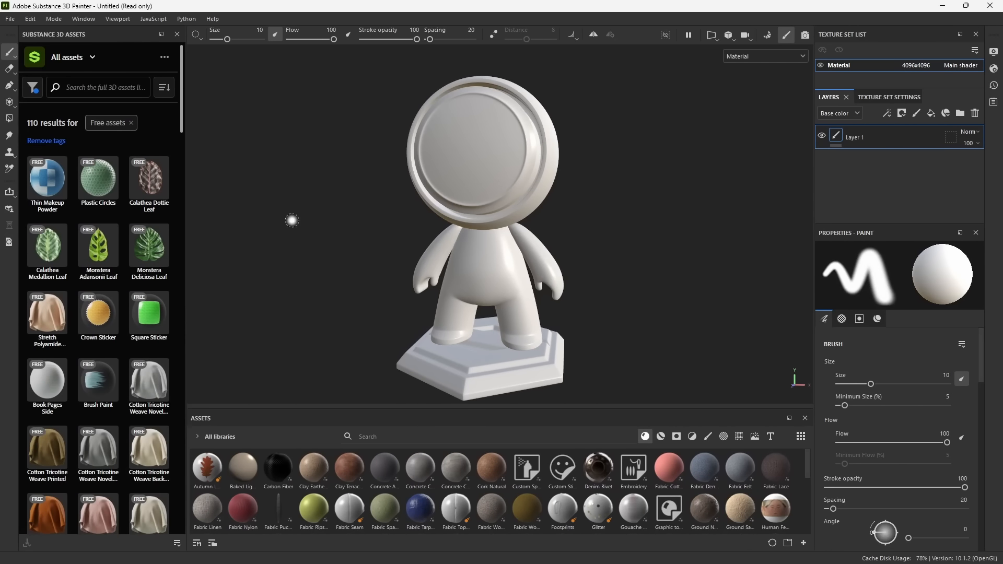
Close the Substance 3D Assets and Assets panels and dock the Layers panel on its own beside the toolbar.
{"action": "left_click", "coordinate": [177, 34]}
{"action": "left_click", "coordinate": [805, 418]}
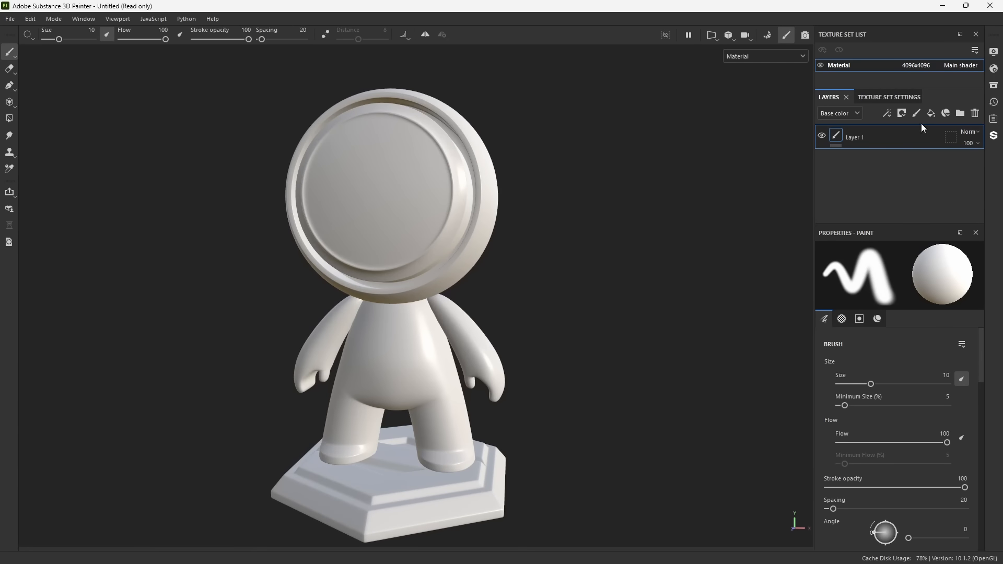
{"action": "left_click_drag", "start_coordinate": [832, 98], "coordinate": [52, 267]}
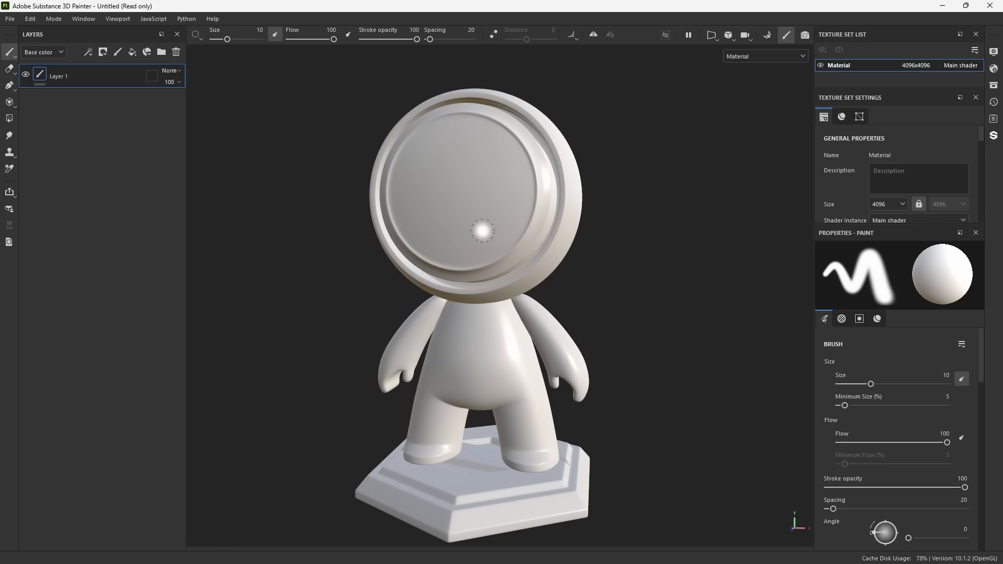
Reset the interface to its default layout and switch the viewport to the 3D view only.
{"action": "left_click", "coordinate": [85, 20]}
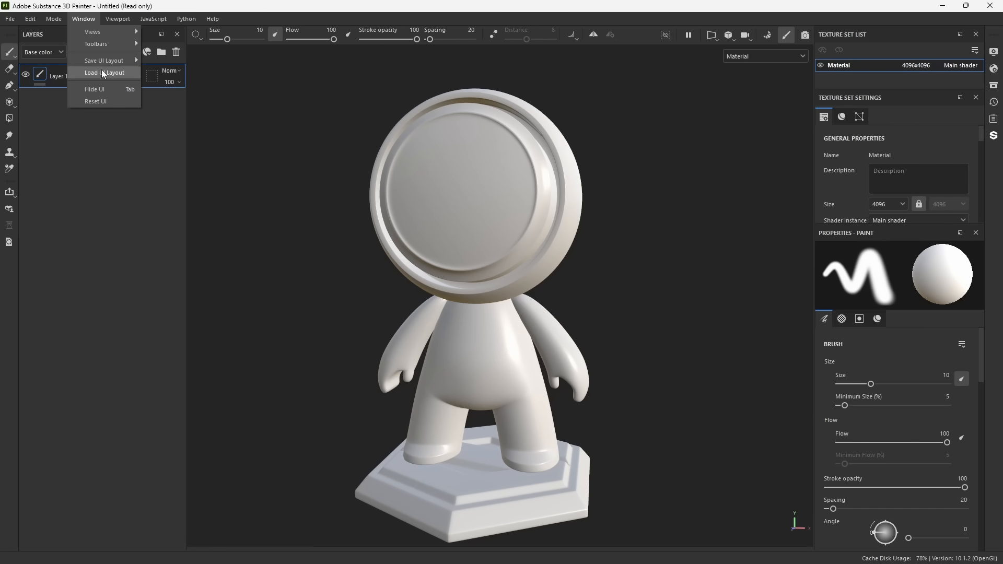
{"action": "left_click", "coordinate": [99, 102]}
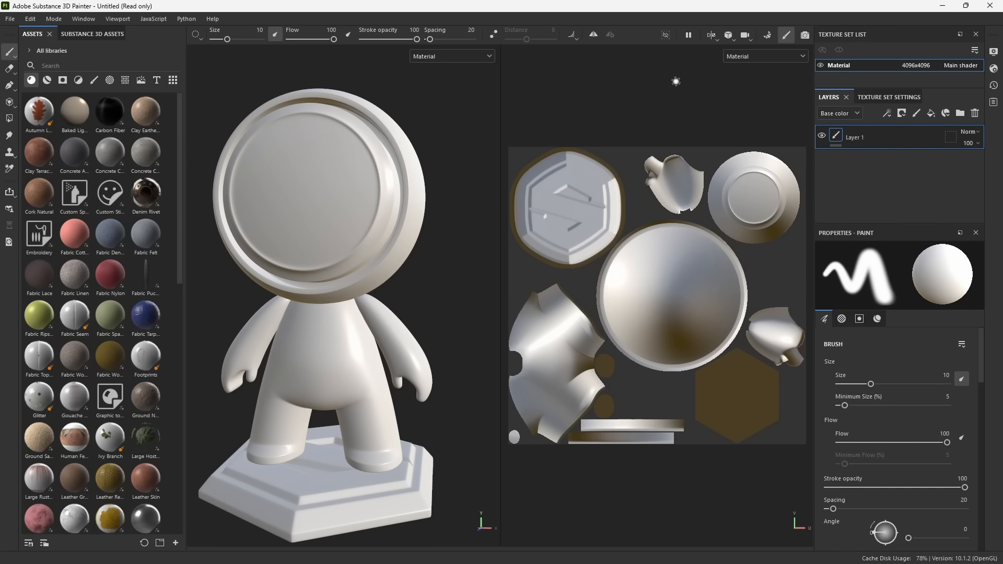
{"action": "left_click", "coordinate": [713, 38]}
{"action": "left_click", "coordinate": [727, 64]}
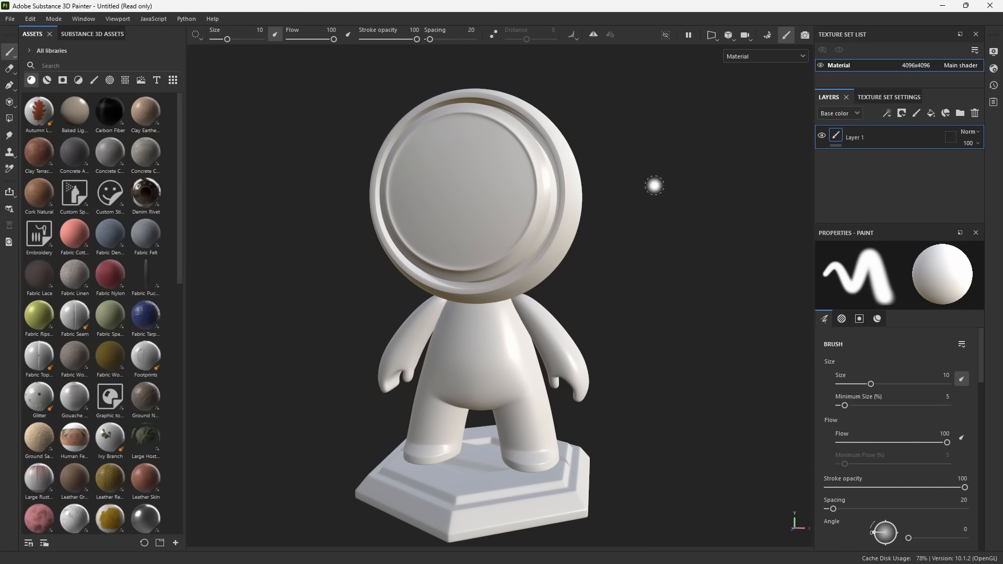
Open and widen the display settings, and raise Environment Opacity to 73 to show the background around the model.
{"action": "mouse_move", "coordinate": [485, 295]}
{"action": "left_mouse_down", "text": "alt"}
{"action": "mouse_move", "coordinate": [450, 310]}
{"action": "mouse_move", "coordinate": [517, 336]}
{"action": "mouse_move", "coordinate": [552, 304]}
{"action": "left_mouse_up", "text": "alt"}
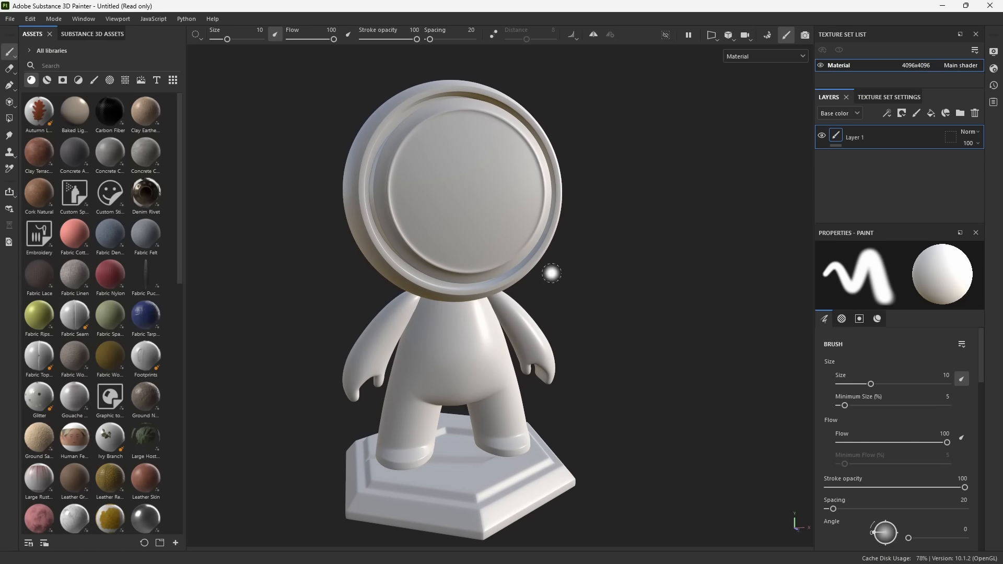
{"action": "left_click", "coordinate": [994, 53]}
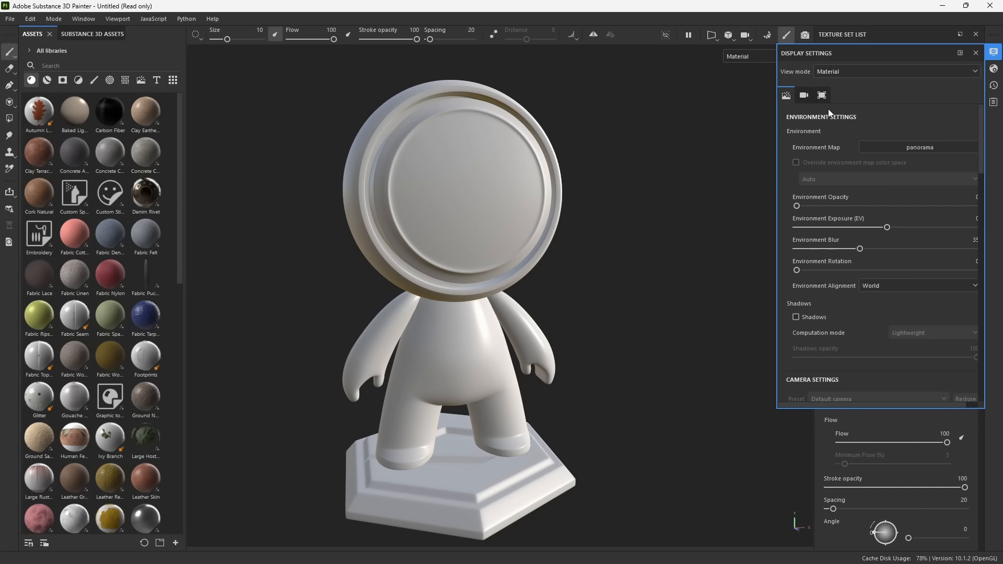
{"action": "left_click_drag", "start_coordinate": [775, 147], "coordinate": [732, 146]}
{"action": "left_click_drag", "start_coordinate": [755, 208], "coordinate": [903, 208]}
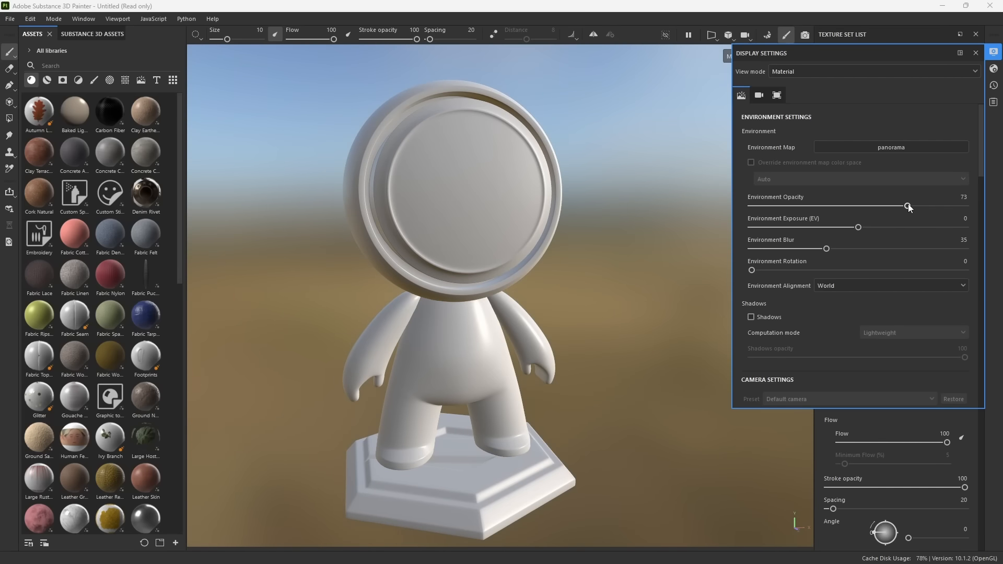
{"action": "mouse_move", "coordinate": [569, 293]}
{"action": "left_mouse_down", "text": "alt"}
{"action": "mouse_move", "coordinate": [531, 275]}
{"action": "mouse_move", "coordinate": [347, 259]}
{"action": "mouse_move", "coordinate": [660, 280]}
{"action": "left_mouse_up", "text": "alt"}
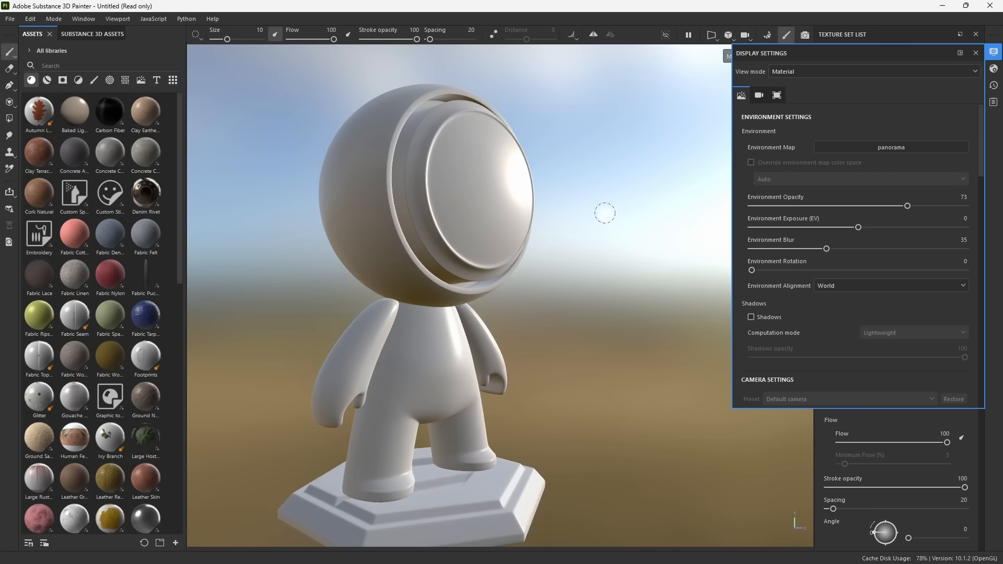
{"action": "left_click_drag", "start_coordinate": [621, 243], "coordinate": [534, 257], "text": "alt"}
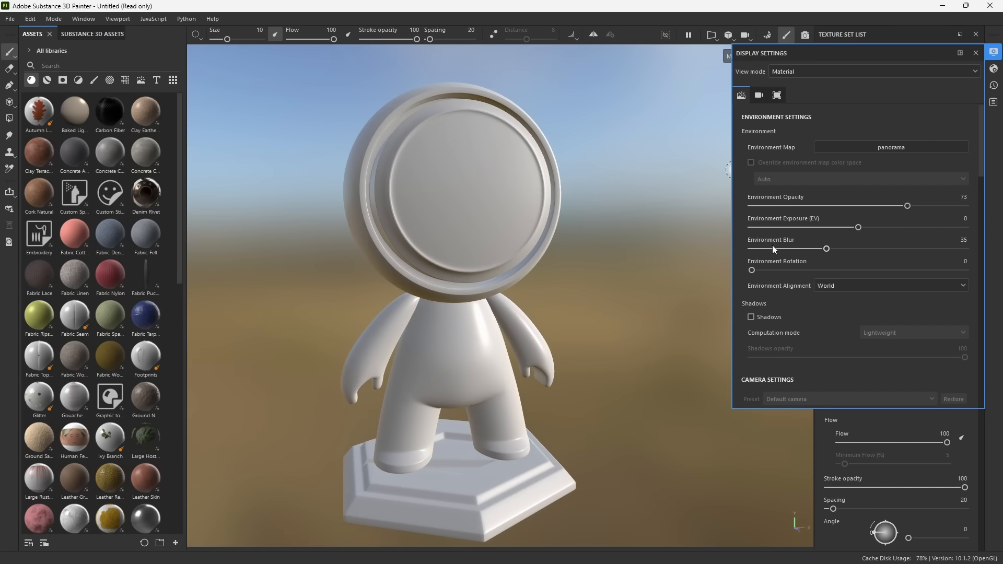
Set Environment Blur to 0, check the sharpened background around the model, and close the display settings.
{"action": "left_click_drag", "start_coordinate": [827, 249], "coordinate": [744, 251]}
{"action": "left_click_drag", "start_coordinate": [598, 357], "coordinate": [375, 362], "text": "alt"}
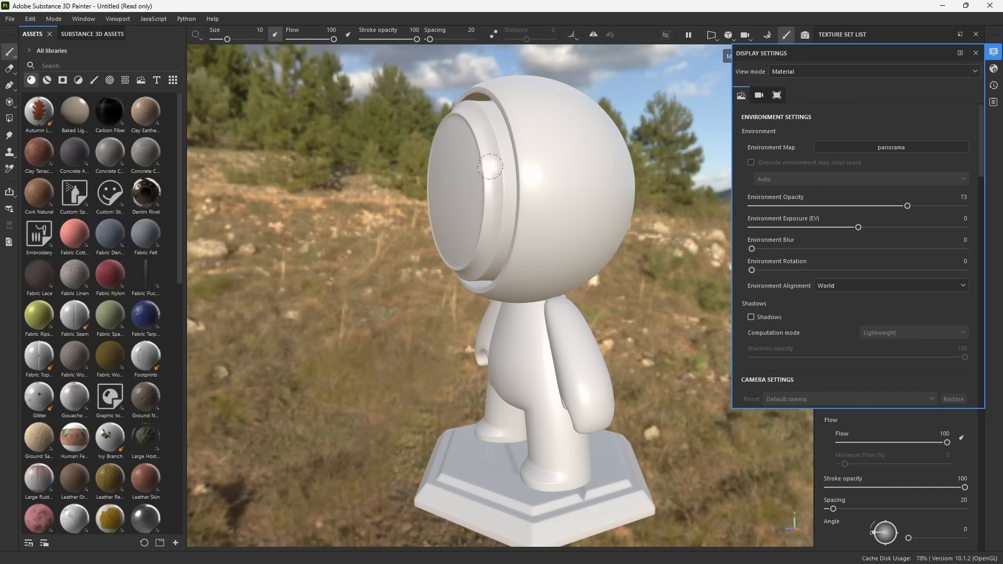
{"action": "left_click_drag", "start_coordinate": [520, 354], "coordinate": [597, 359], "text": "alt"}
{"action": "left_click", "coordinate": [979, 52]}
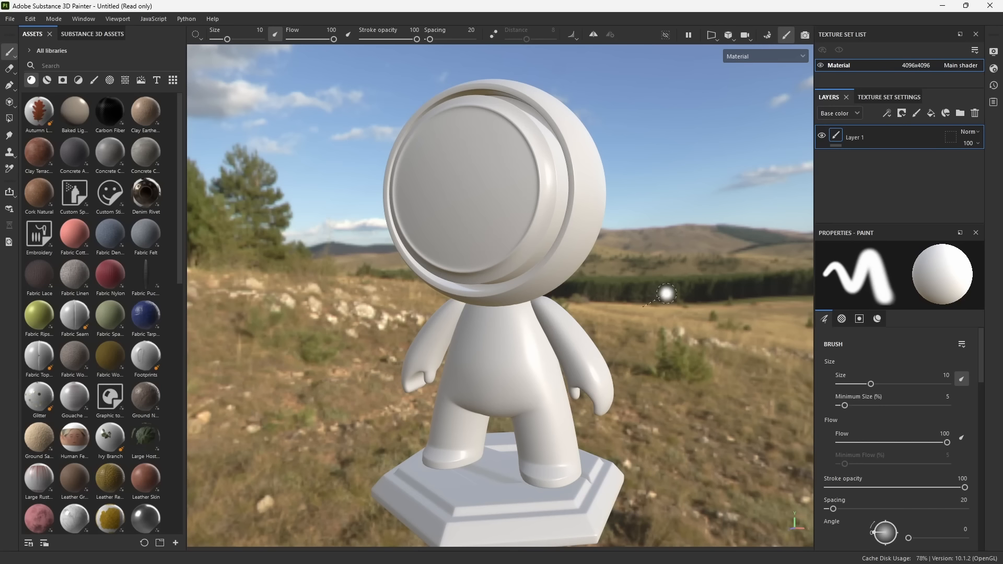
Rotate the environment lighting around the model to about 338.
{"action": "mouse_move", "coordinate": [643, 291]}
{"action": "right_mouse_down", "text": "shift"}
{"action": "mouse_move", "coordinate": [731, 286]}
{"action": "mouse_move", "coordinate": [670, 287]}
{"action": "right_mouse_up", "text": "shift"}
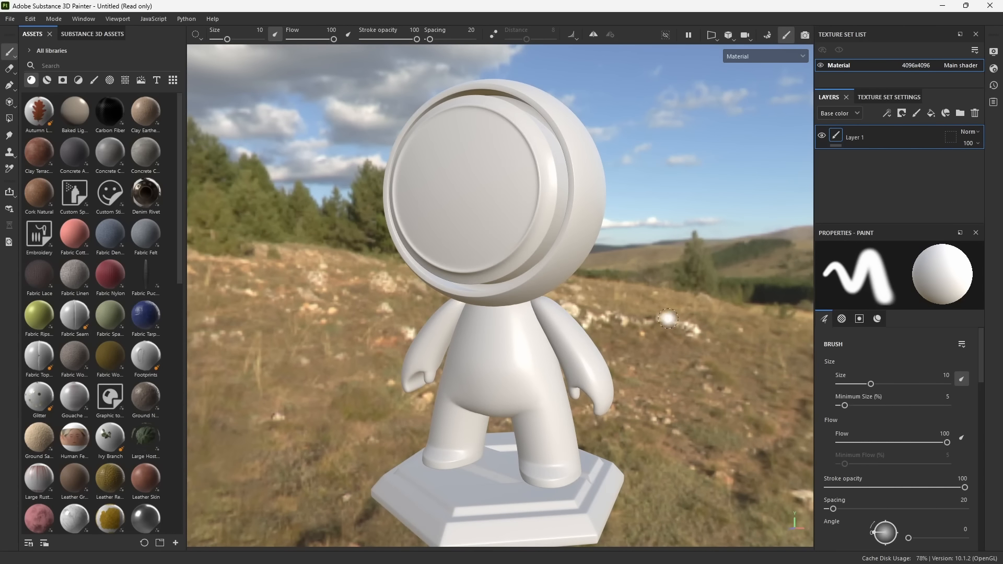
{"action": "left_click_drag", "start_coordinate": [668, 319], "coordinate": [650, 267], "text": "alt"}
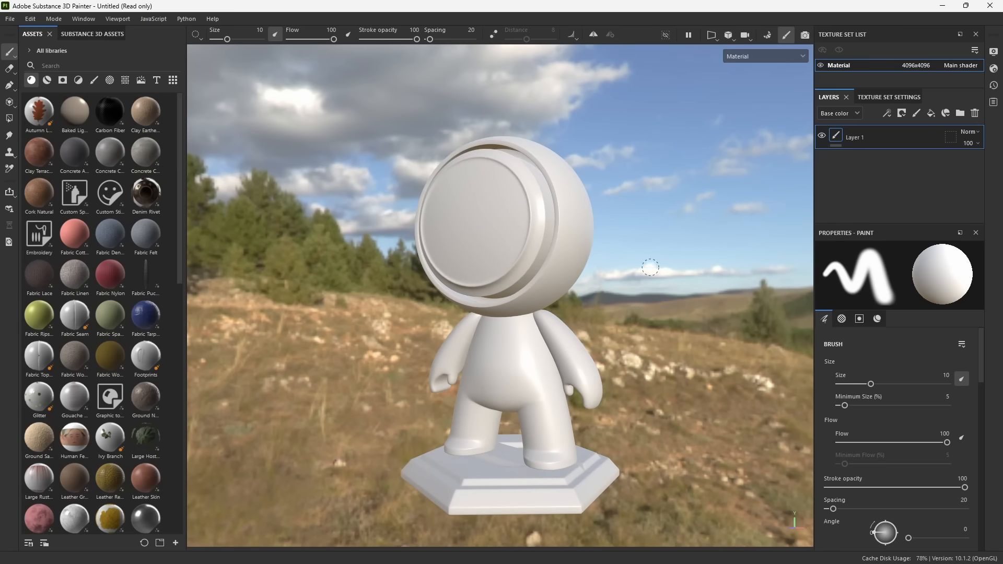
Try the Cave Entry Forest and Soft 2RingLowContrast environment maps on the model.
{"action": "left_click", "coordinate": [993, 52]}
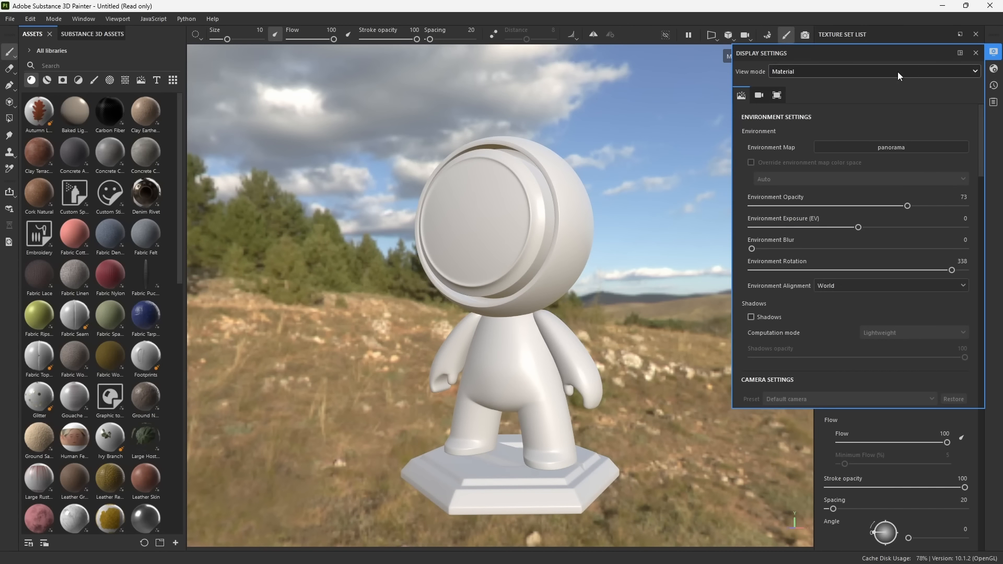
{"action": "left_click", "coordinate": [898, 149]}
{"action": "scroll", "coordinate": [917, 215], "scroll_direction": "down", "scroll_amount": 3}
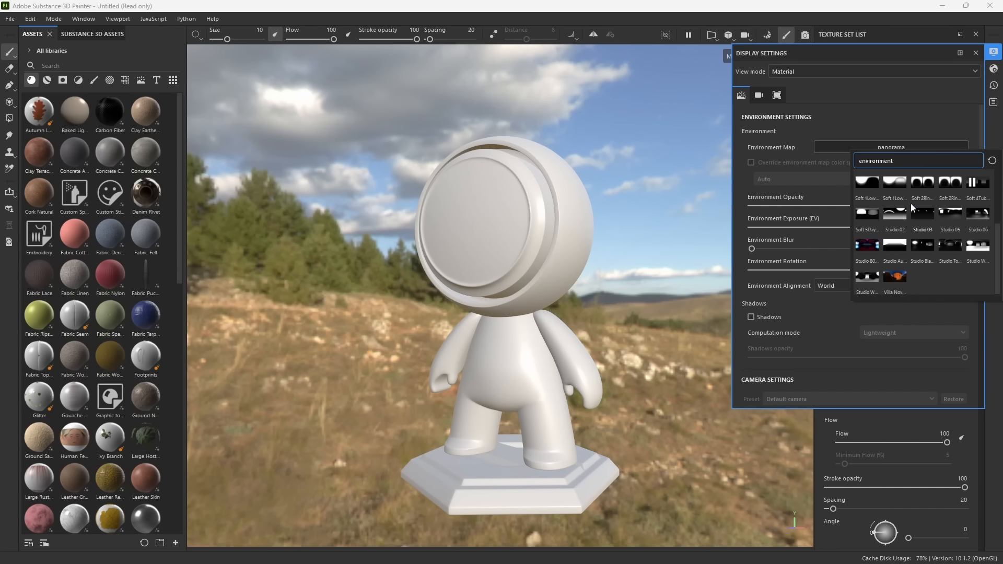
{"action": "scroll", "coordinate": [897, 283], "scroll_direction": "up", "scroll_amount": 3}
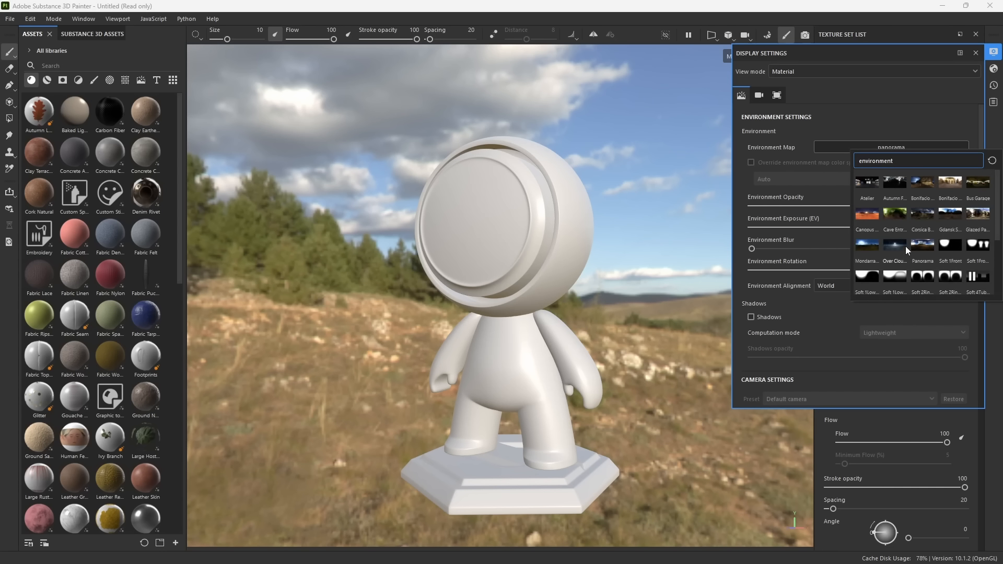
{"action": "left_click", "coordinate": [895, 217]}
{"action": "left_click_drag", "start_coordinate": [636, 286], "coordinate": [687, 212], "text": "alt"}
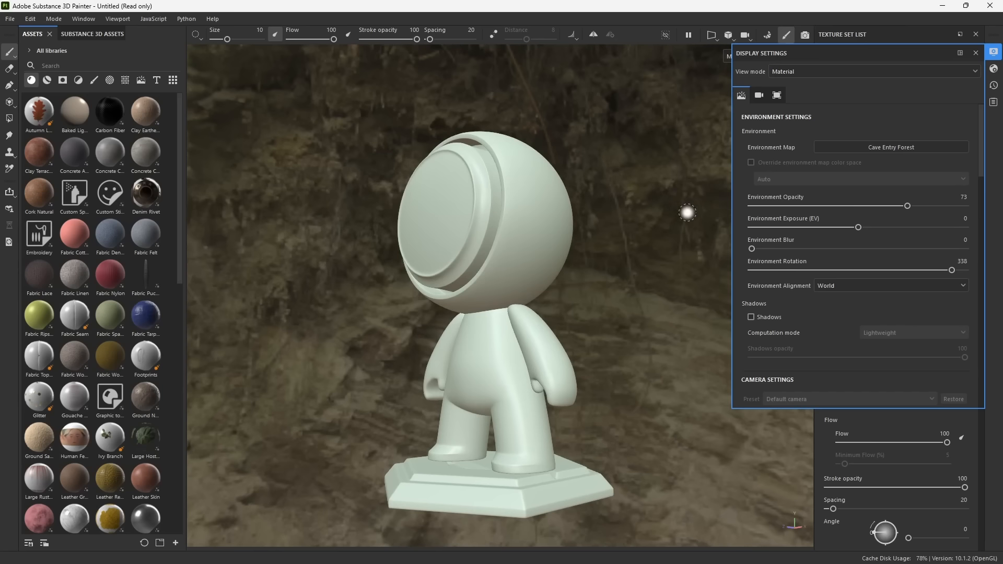
{"action": "left_click", "coordinate": [886, 148]}
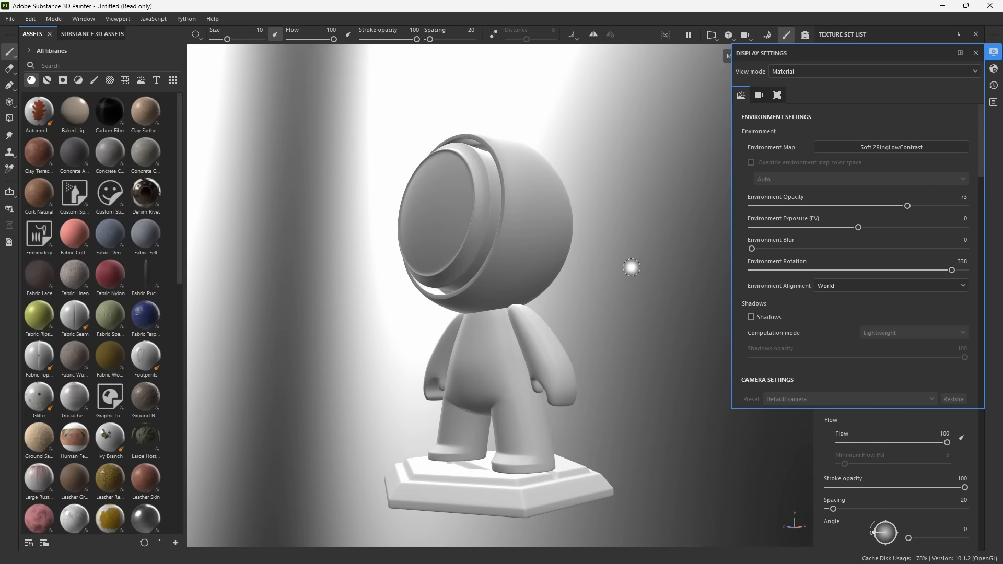
{"action": "left_click_drag", "start_coordinate": [627, 269], "coordinate": [679, 290], "text": "alt"}
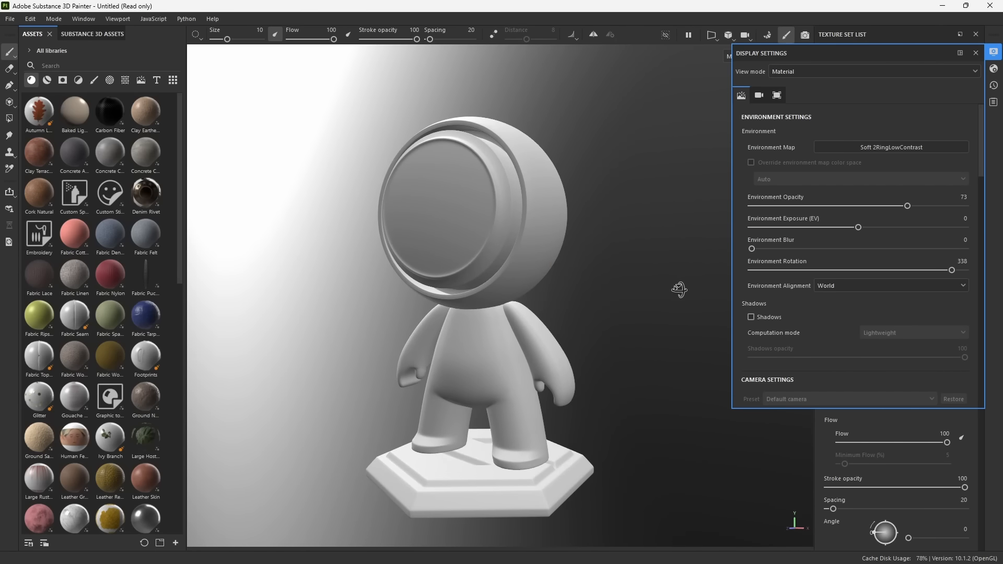
Search the environment maps for "environment pan" and apply the Panorama map.
{"action": "left_click", "coordinate": [857, 146]}
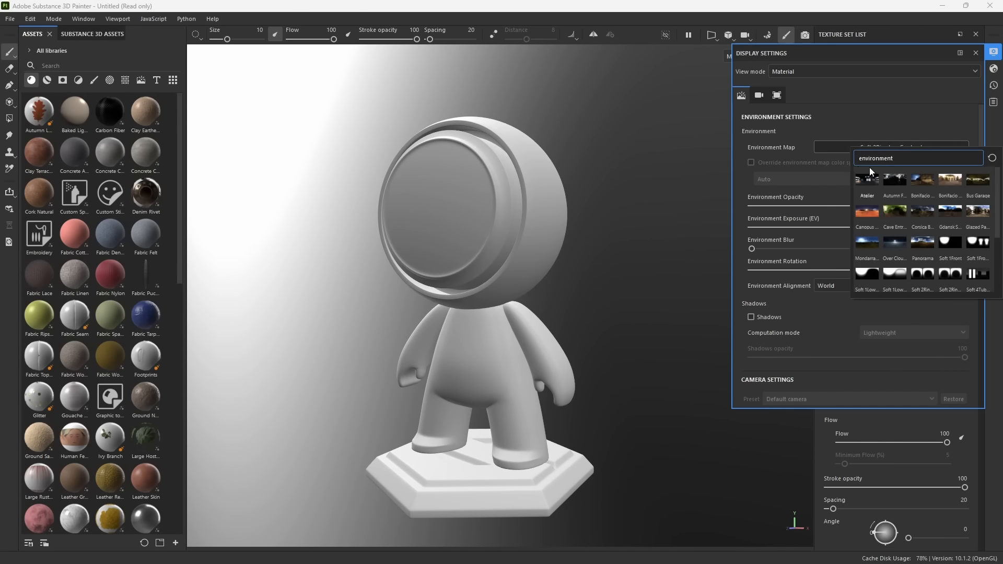
{"action": "type", "text": "environment "}
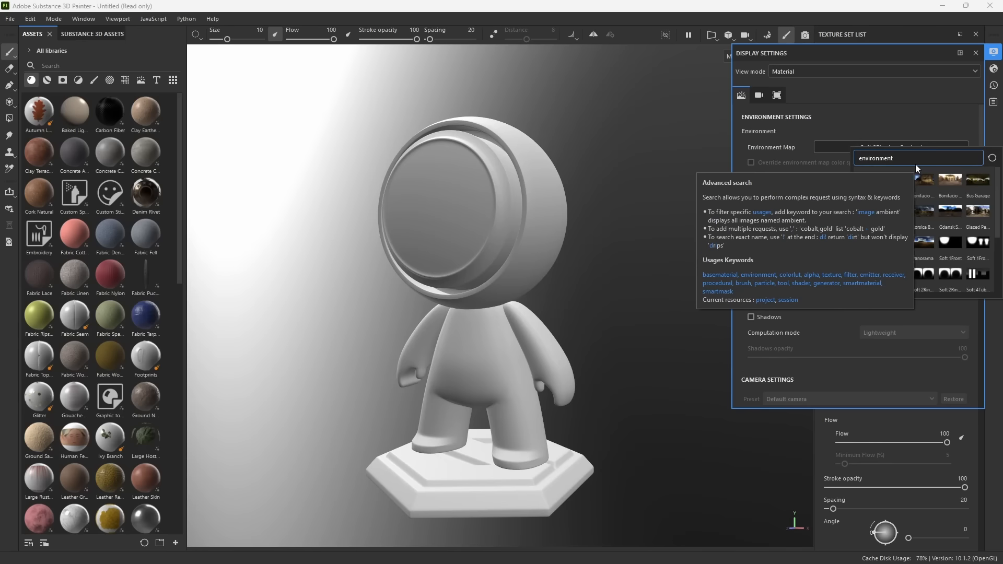
{"action": "type", "text": "pan"}
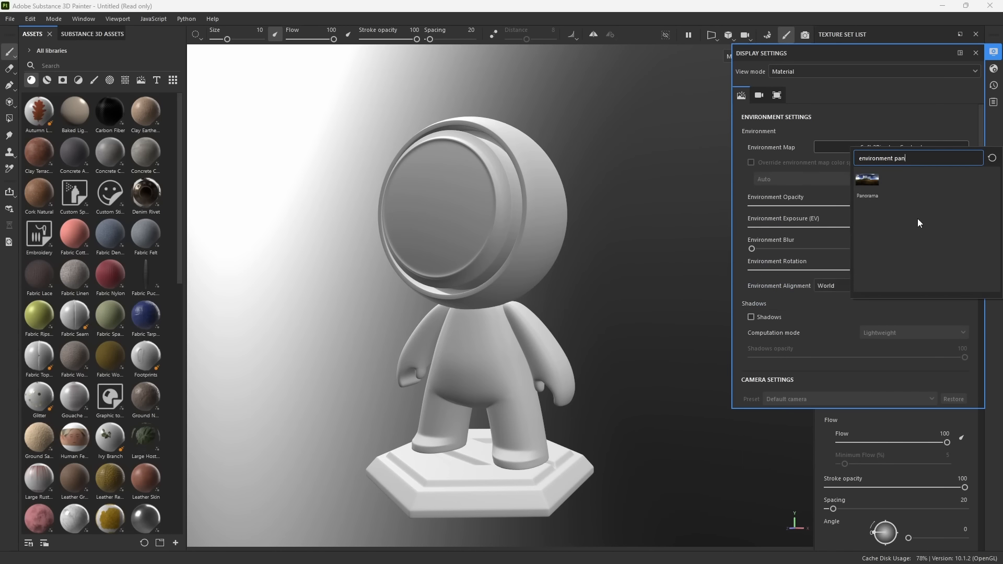
{"action": "left_click", "coordinate": [867, 188]}
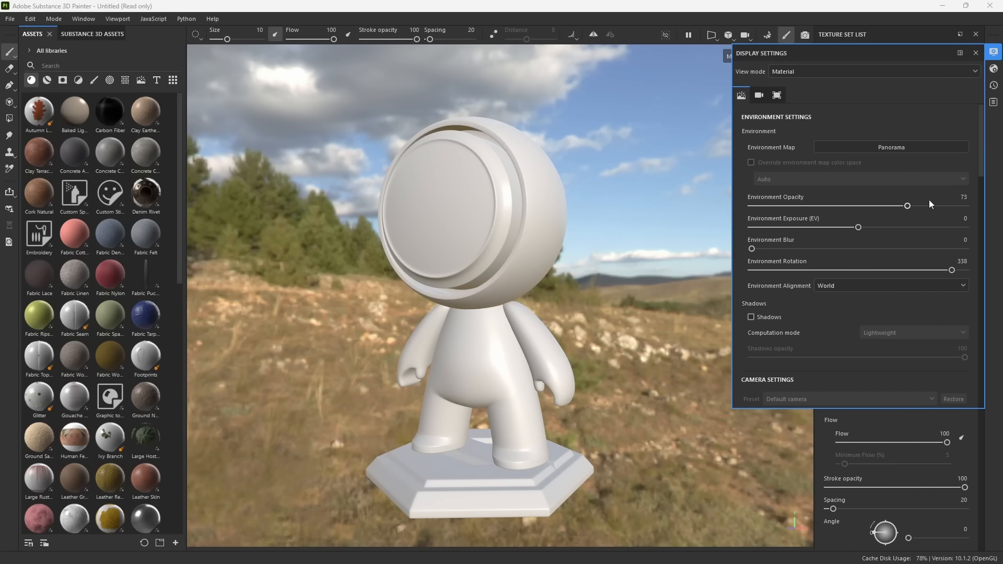
Set Environment Opacity to 0 to hide the background and check the lighting on the model.
{"action": "left_click_drag", "start_coordinate": [909, 206], "coordinate": [752, 207]}
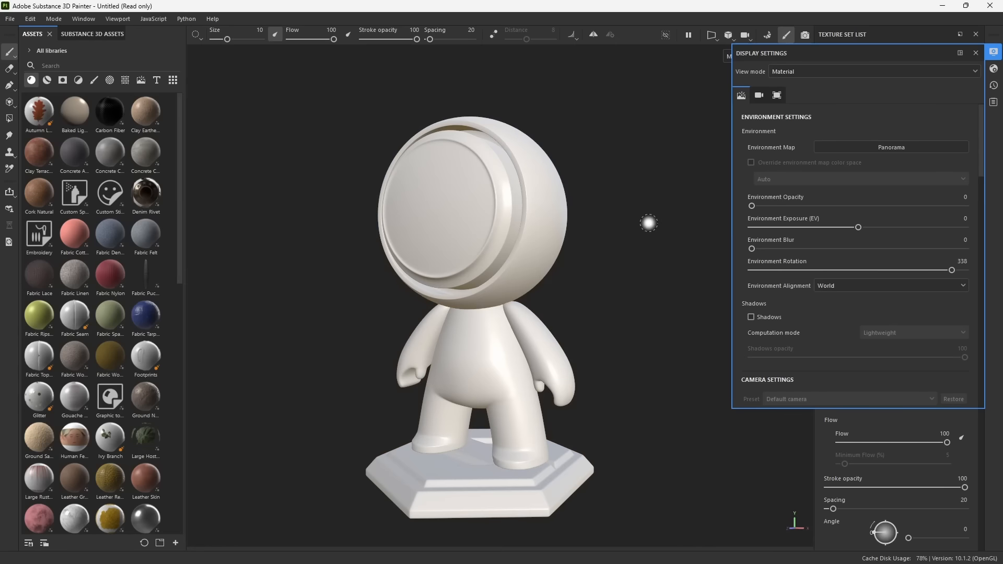
{"action": "left_click_drag", "start_coordinate": [606, 268], "coordinate": [635, 274], "text": "alt"}
{"action": "right_click_drag", "start_coordinate": [635, 274], "coordinate": [643, 274], "text": "shift"}
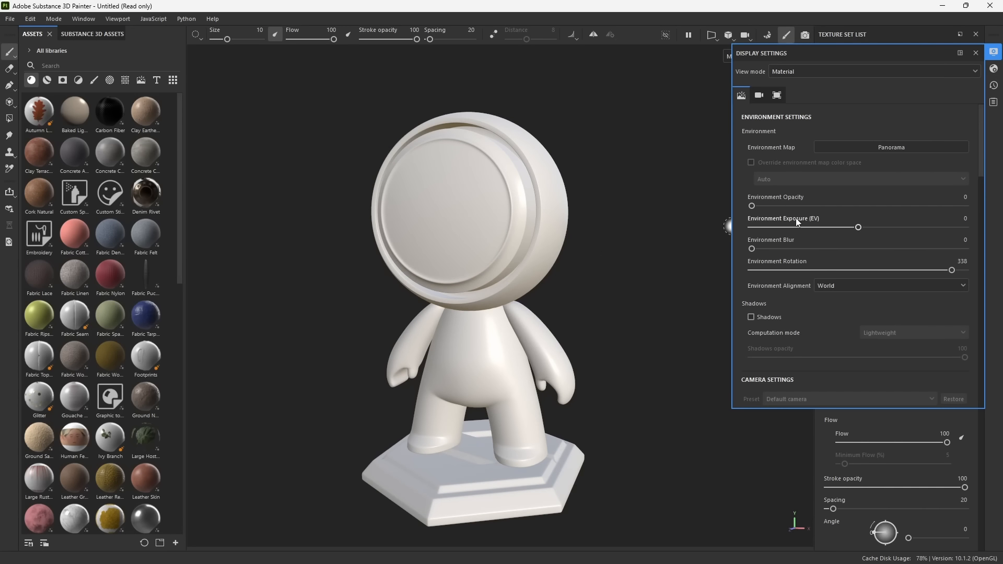
Raise Environment Exposure to 0.2 as a trial and reset it to 0.
{"action": "mouse_move", "coordinate": [859, 227]}
{"action": "left_mouse_down"}
{"action": "mouse_move", "coordinate": [875, 227]}
{"action": "mouse_move", "coordinate": [848, 231]}
{"action": "mouse_move", "coordinate": [859, 233]}
{"action": "left_mouse_up"}
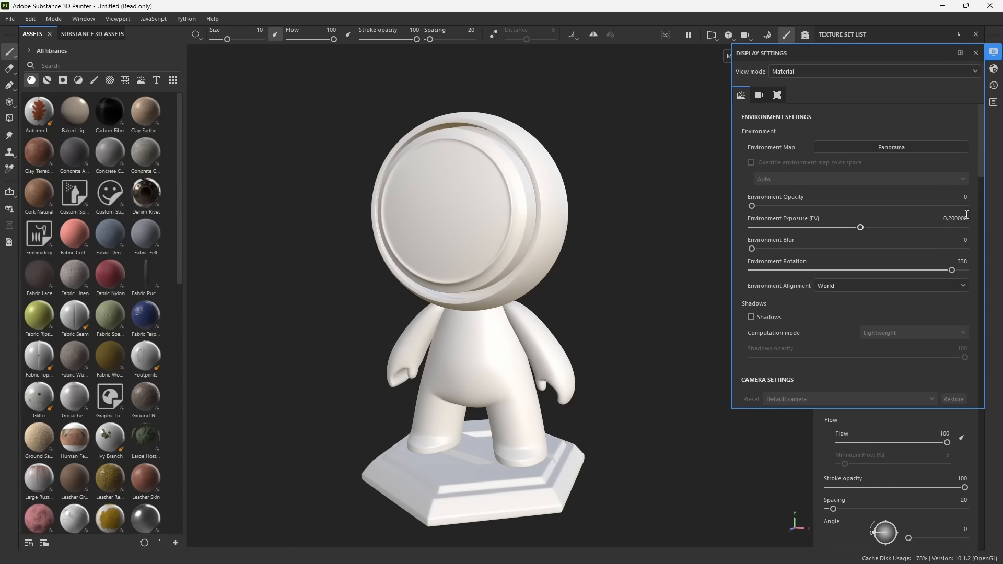
{"action": "left_click", "coordinate": [951, 219]}
{"action": "type", "text": "0"}
{"action": "key", "text": "Return"}
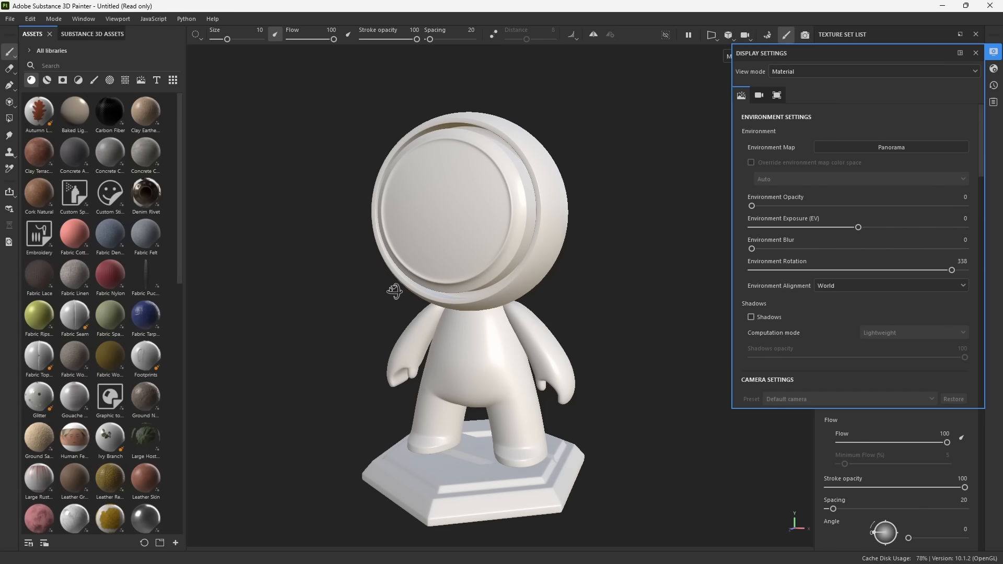
Enable Shadows and rotate the environment to 308 to check how the shadows fall on the model.
{"action": "left_click_drag", "start_coordinate": [394, 291], "coordinate": [481, 298], "text": "alt"}
{"action": "middle_click_drag", "start_coordinate": [556, 307], "coordinate": [562, 300], "text": "alt"}
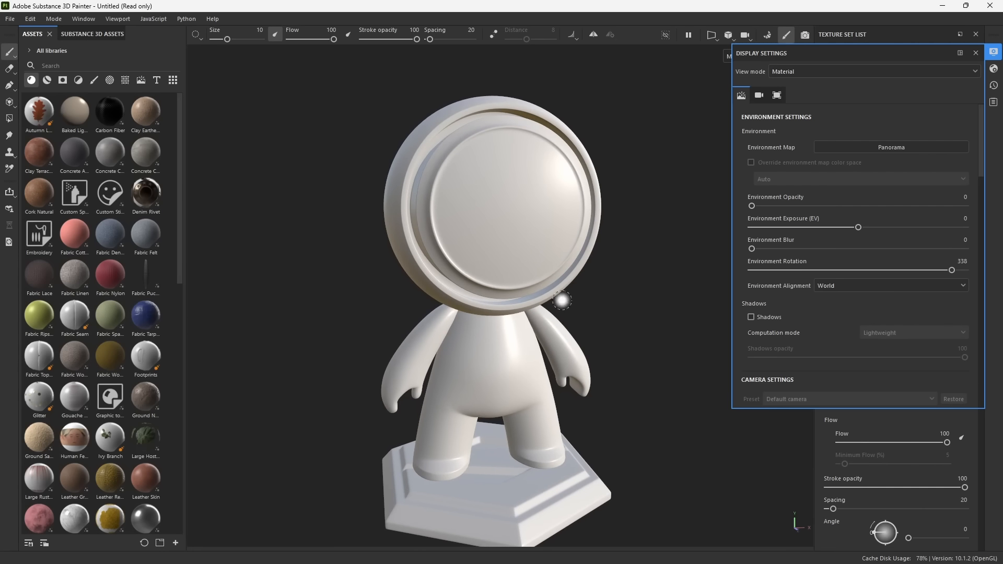
{"action": "left_click", "coordinate": [752, 318]}
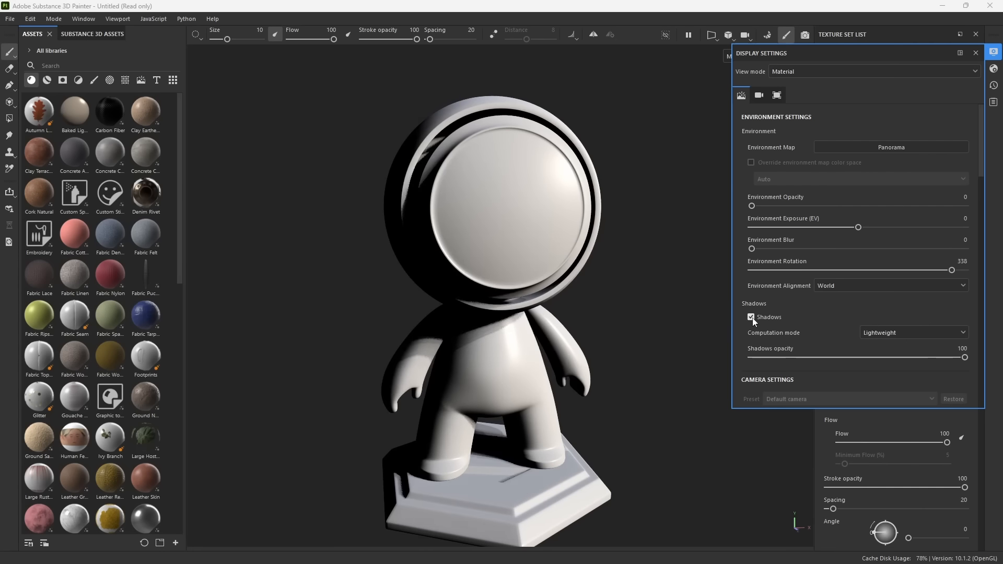
{"action": "mouse_move", "coordinate": [609, 340]}
{"action": "right_mouse_down", "text": "shift"}
{"action": "mouse_move", "coordinate": [600, 340]}
{"action": "mouse_move", "coordinate": [620, 340]}
{"action": "mouse_move", "coordinate": [584, 341]}
{"action": "mouse_move", "coordinate": [618, 342]}
{"action": "mouse_move", "coordinate": [589, 327]}
{"action": "right_mouse_up", "text": "shift"}
{"action": "left_click_drag", "start_coordinate": [516, 353], "coordinate": [472, 358], "text": "alt"}
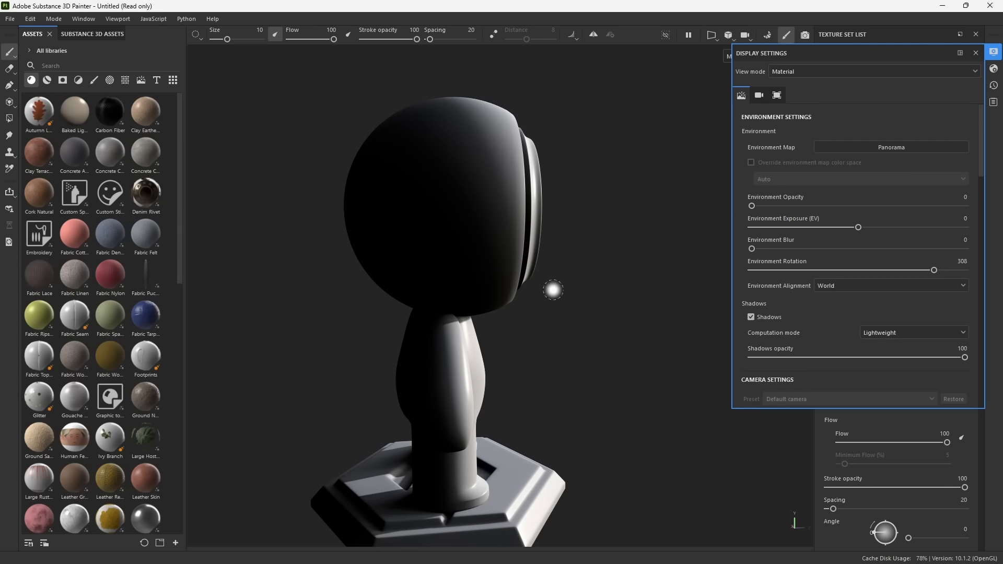
Lower the Shadows opacity to 38 and rotate the environment to 322 to check the shadows on the model's front.
{"action": "mouse_move", "coordinate": [966, 356]}
{"action": "left_mouse_down"}
{"action": "mouse_move", "coordinate": [785, 353]}
{"action": "mouse_move", "coordinate": [834, 358]}
{"action": "left_mouse_up"}
{"action": "left_click_drag", "start_coordinate": [584, 312], "coordinate": [345, 318], "text": "alt"}
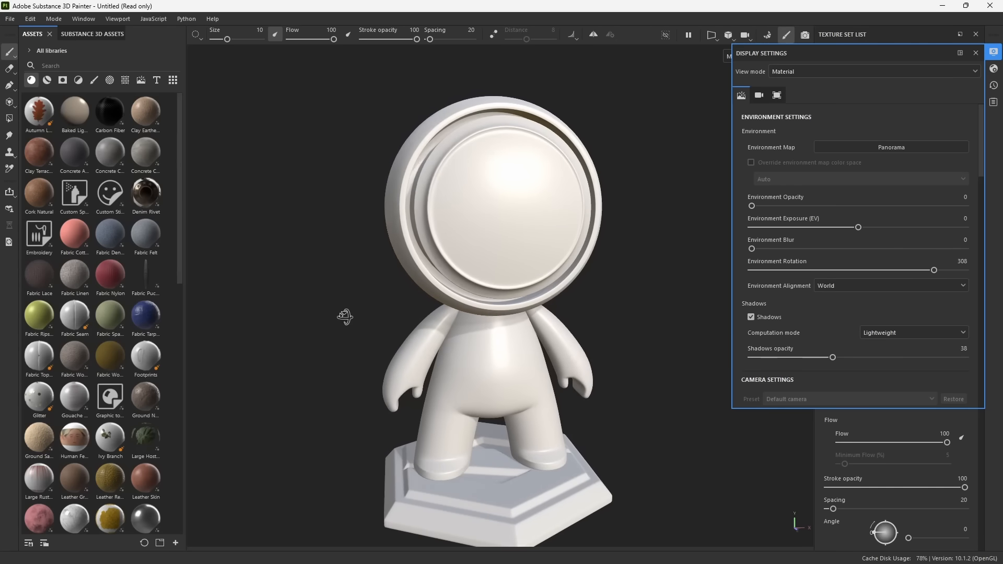
{"action": "mouse_move", "coordinate": [610, 353]}
{"action": "right_mouse_down", "text": "shift"}
{"action": "mouse_move", "coordinate": [573, 352]}
{"action": "mouse_move", "coordinate": [611, 343]}
{"action": "mouse_move", "coordinate": [600, 343]}
{"action": "right_mouse_up", "text": "shift"}
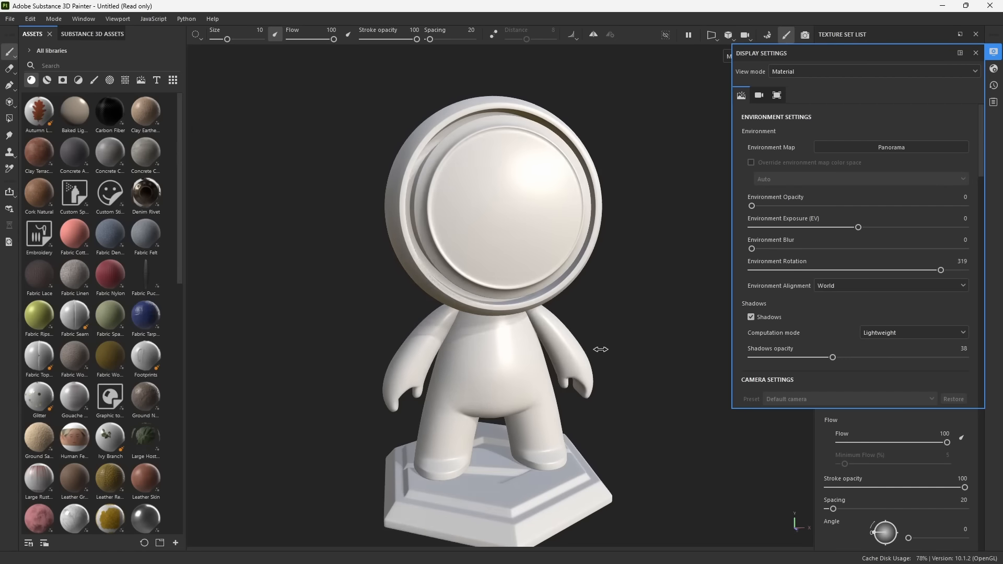
Try the Intensive shadow computation mode with the environment rotated to 340, and disable Shadows.
{"action": "left_click", "coordinate": [905, 341]}
{"action": "left_click", "coordinate": [885, 350]}
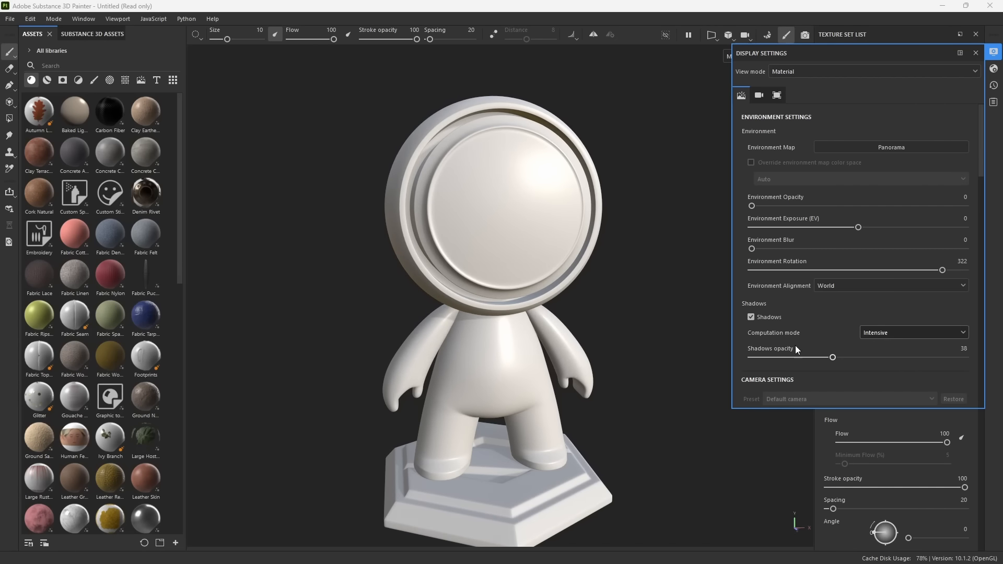
{"action": "left_click_drag", "start_coordinate": [462, 385], "coordinate": [438, 380], "text": "alt"}
{"action": "mouse_move", "coordinate": [545, 393]}
{"action": "right_mouse_down", "text": "shift"}
{"action": "mouse_move", "coordinate": [527, 393]}
{"action": "mouse_move", "coordinate": [566, 390]}
{"action": "right_mouse_up", "text": "shift"}
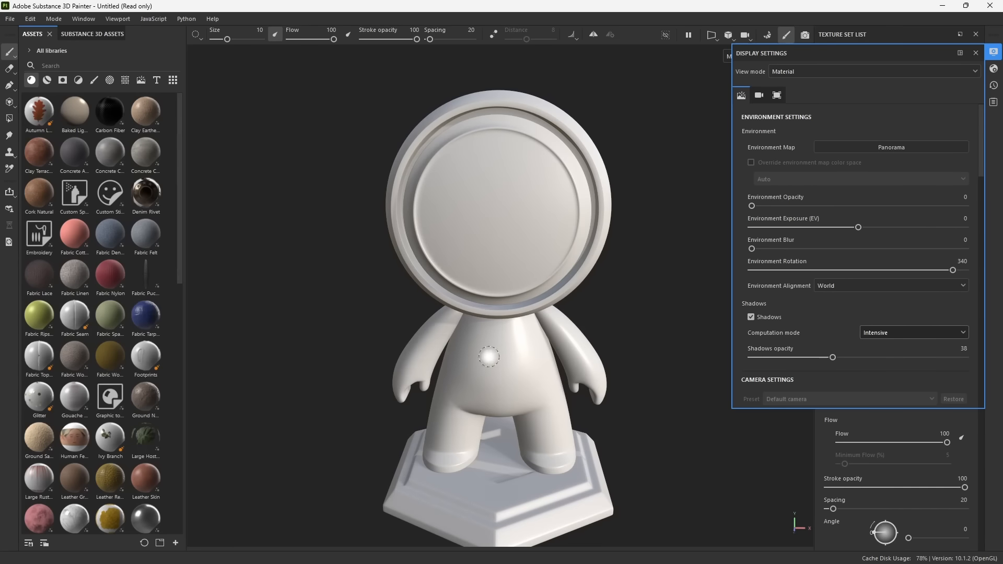
{"action": "left_click", "coordinate": [751, 317]}
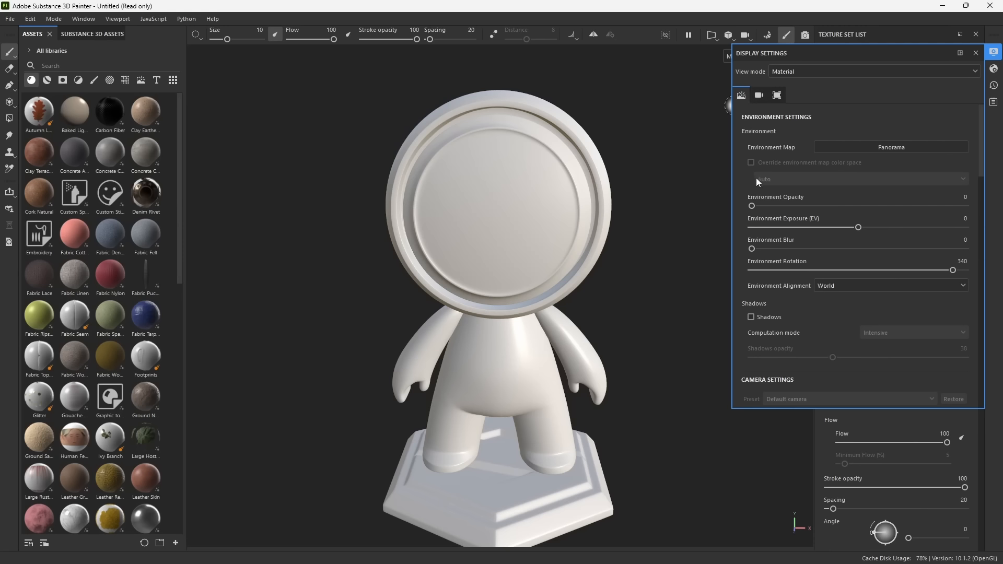
Look through the environment, camera and viewport sections of the display settings and close them.
{"action": "scroll", "coordinate": [767, 173], "scroll_direction": "down", "scroll_amount": 3}
{"action": "scroll", "coordinate": [788, 263], "scroll_direction": "down", "scroll_amount": 5}
{"action": "scroll", "coordinate": [813, 294], "scroll_direction": "up", "scroll_amount": 3}
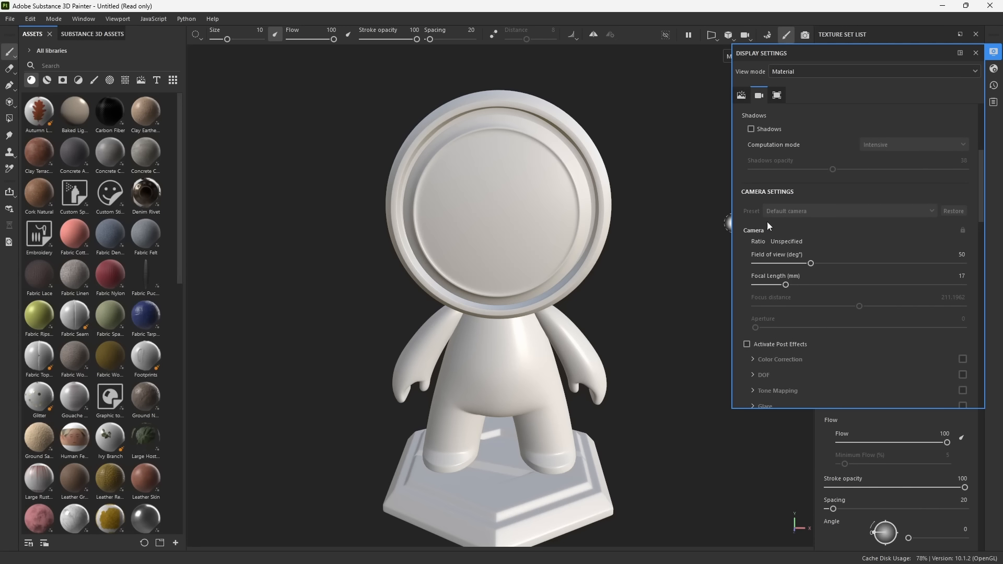
{"action": "scroll", "coordinate": [757, 293], "scroll_direction": "down", "scroll_amount": 4}
{"action": "scroll", "coordinate": [780, 208], "scroll_direction": "down", "scroll_amount": 9}
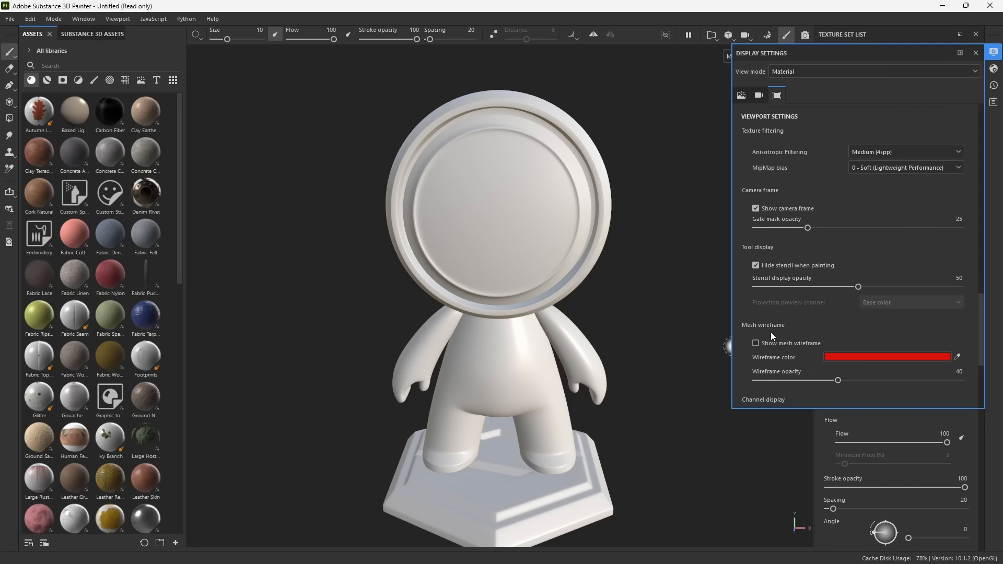
{"action": "scroll", "coordinate": [780, 266], "scroll_direction": "up", "scroll_amount": 12}
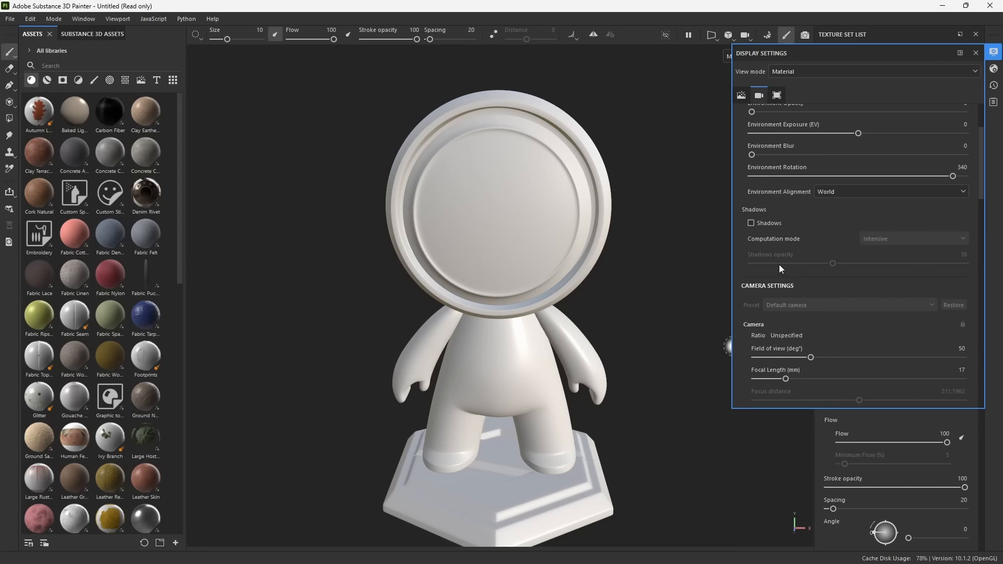
{"action": "scroll", "coordinate": [779, 265], "scroll_direction": "up", "scroll_amount": 3}
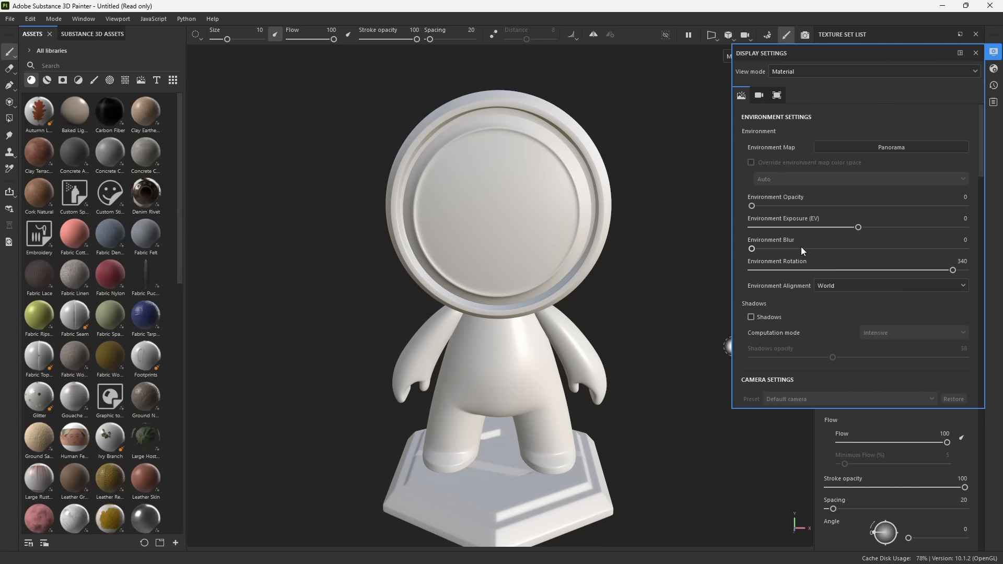
{"action": "left_click", "coordinate": [758, 96]}
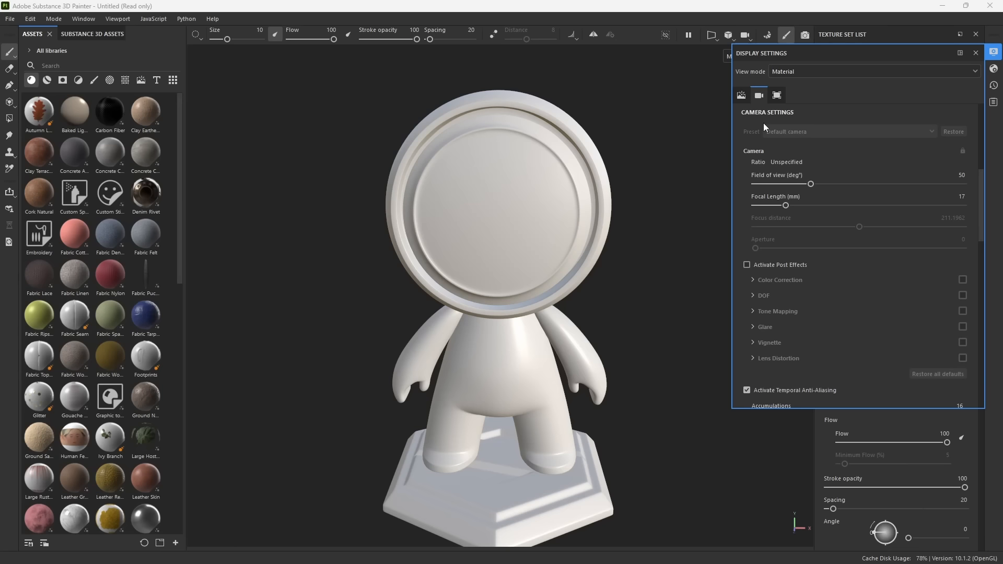
{"action": "left_click", "coordinate": [974, 54]}
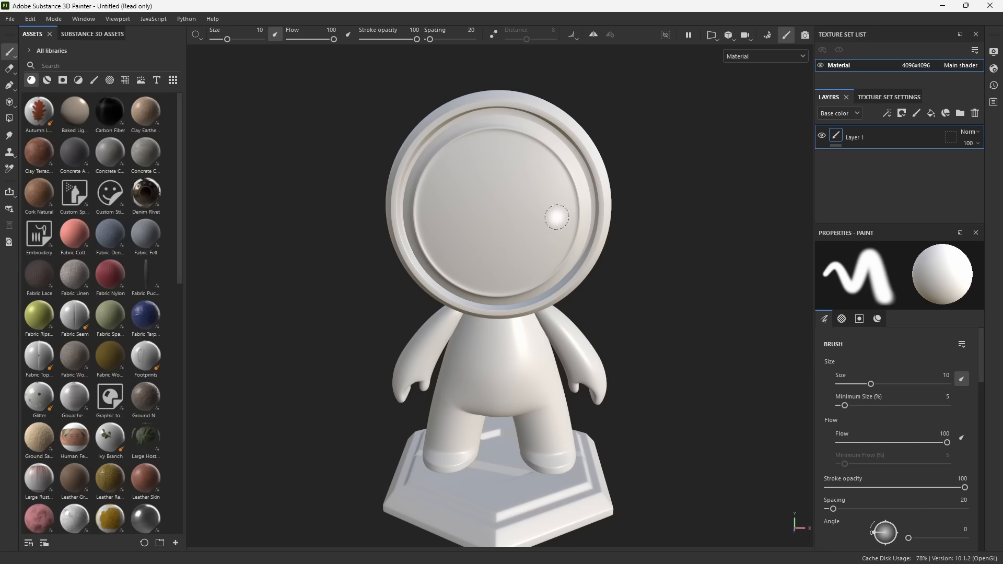
Hide the docked side panels so the viewport fills the window, and view the model from an angle.
{"action": "left_click_drag", "start_coordinate": [549, 222], "coordinate": [512, 225], "text": "alt"}
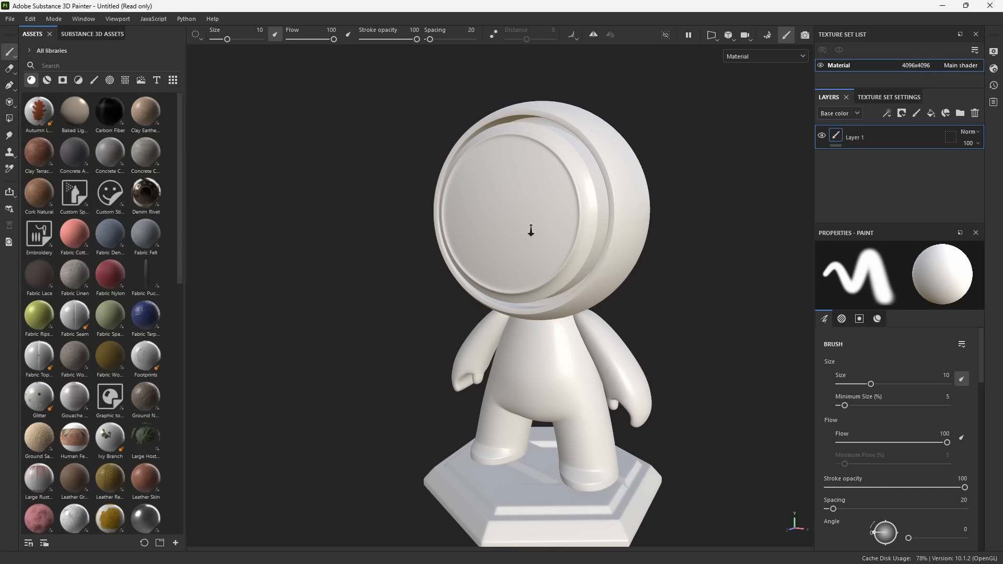
{"action": "key", "text": "Tab"}
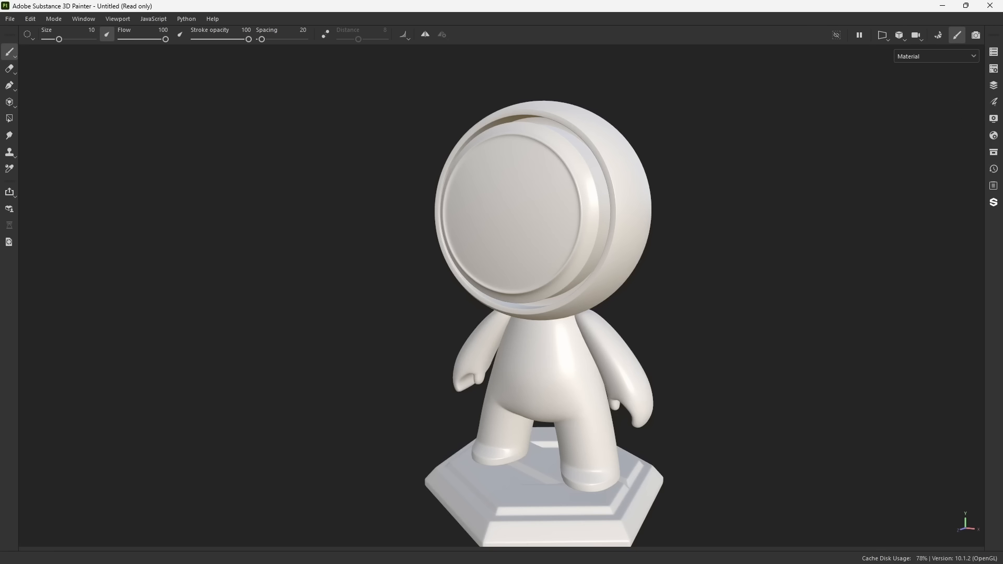
{"action": "left_click_drag", "start_coordinate": [683, 266], "coordinate": [718, 273], "text": "alt"}
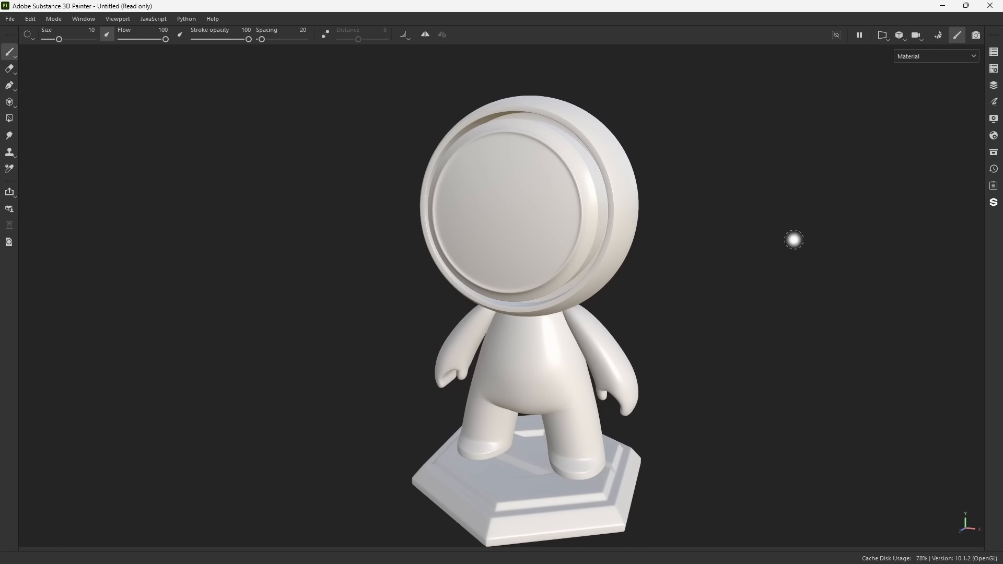
Open the Substance 3D Assets, Texture Set Settings and Layers panels temporarily, and close Layers to clear the viewport.
{"action": "left_click", "coordinate": [994, 202]}
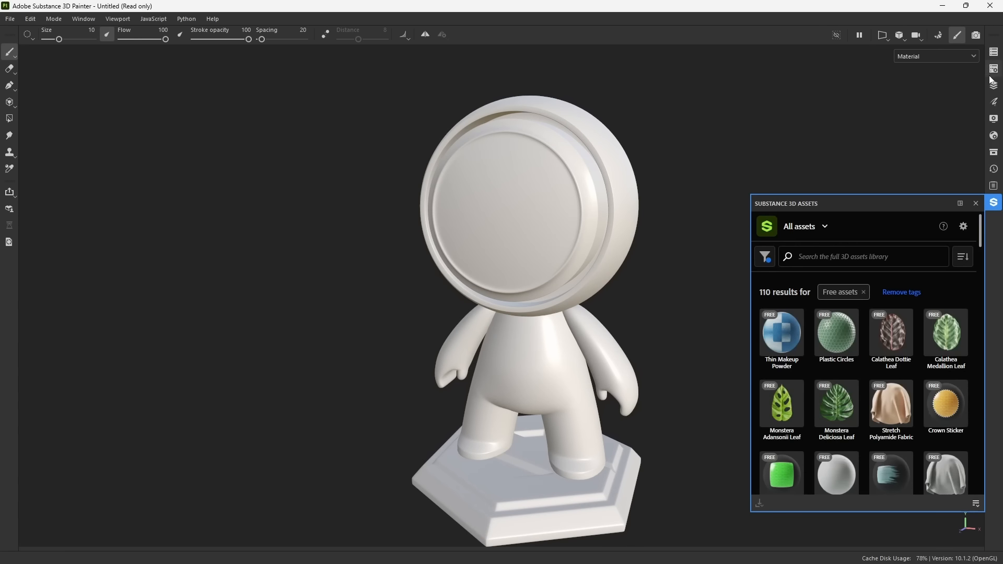
{"action": "left_click", "coordinate": [994, 72]}
{"action": "left_click", "coordinate": [995, 86]}
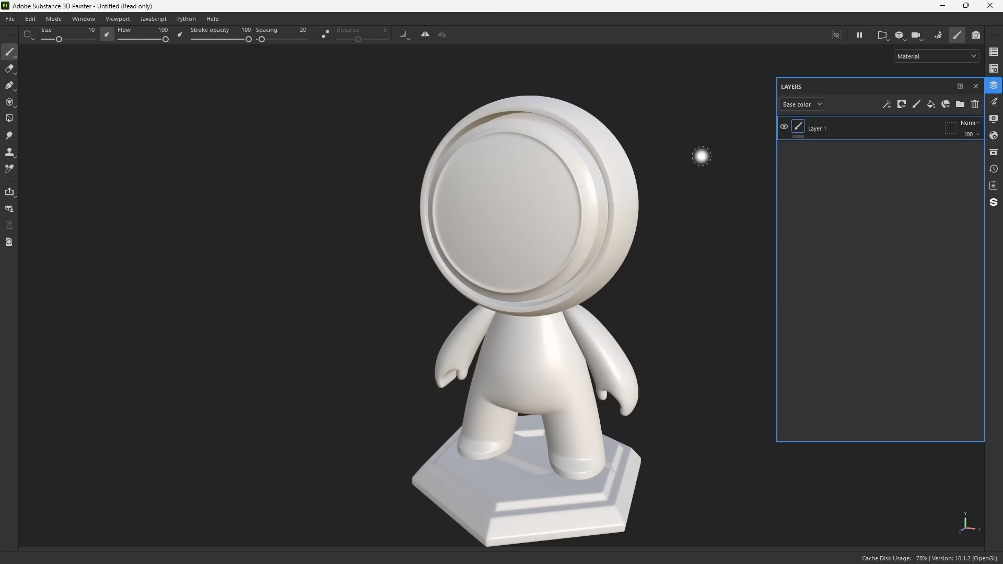
{"action": "left_click_drag", "start_coordinate": [701, 155], "coordinate": [671, 158], "text": "alt"}
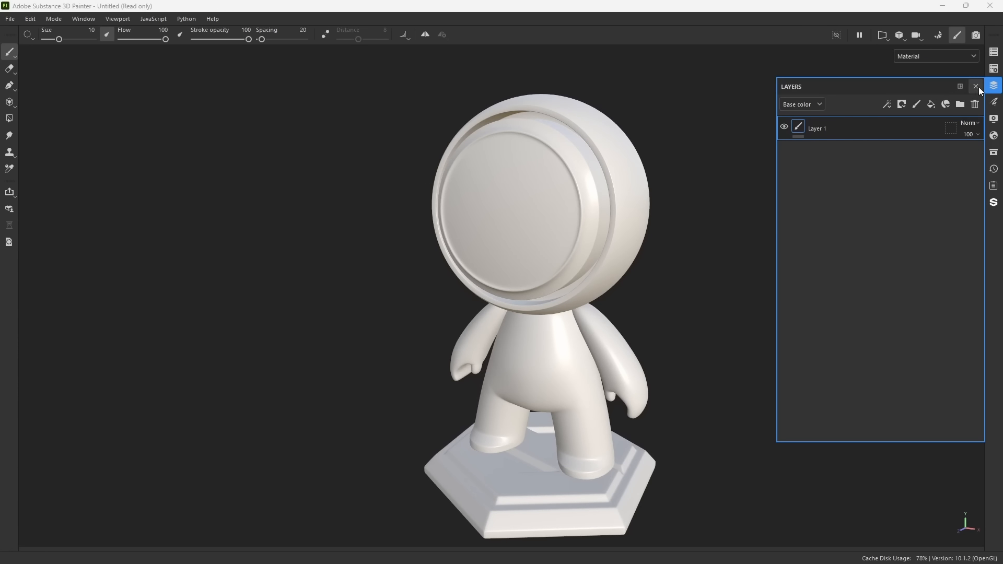
{"action": "left_click", "coordinate": [975, 86]}
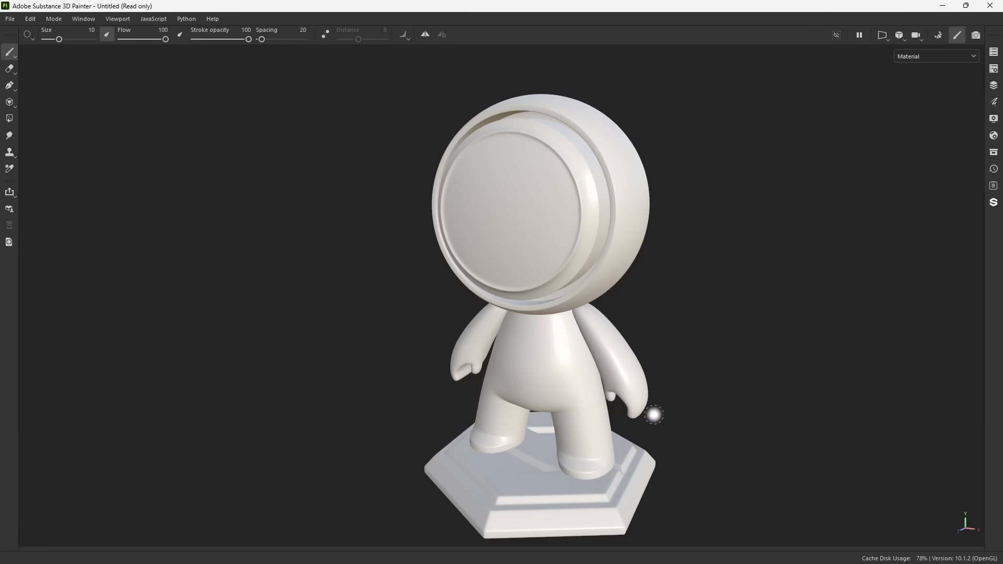
{"action": "middle_click_drag", "start_coordinate": [630, 398], "coordinate": [606, 382], "text": "alt"}
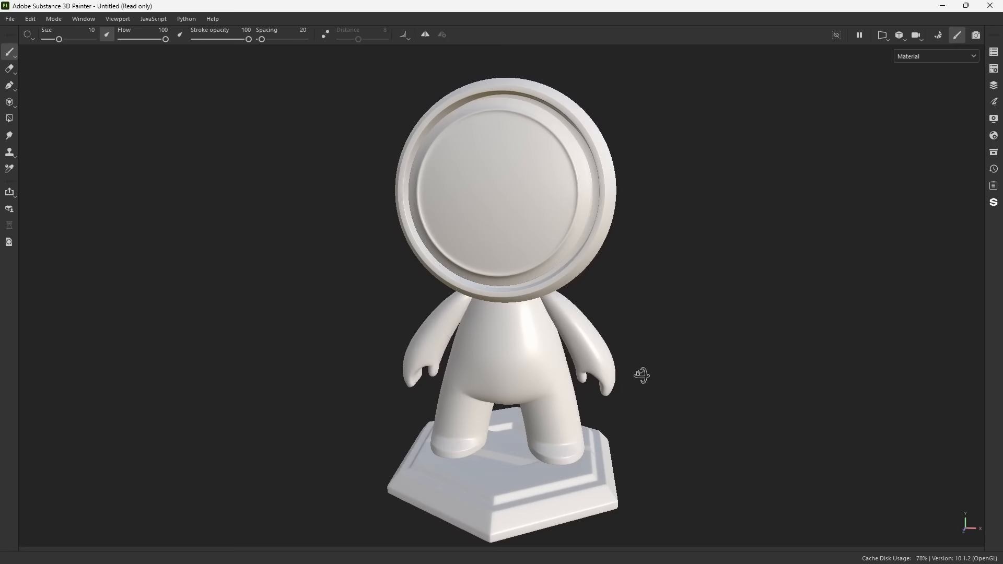
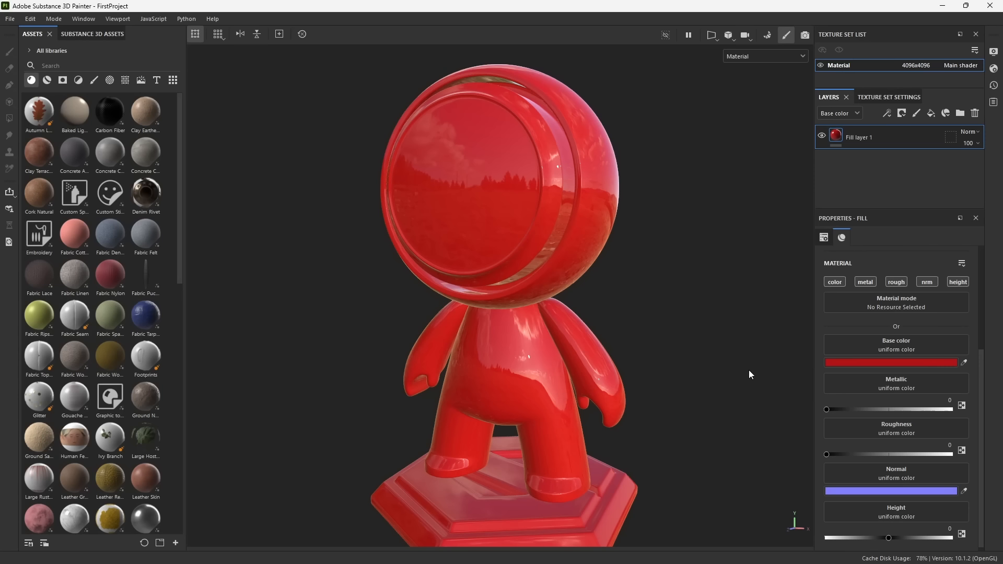
Change the fill layer's base color to the golden brown 885D14.
{"action": "left_click", "coordinate": [854, 364]}
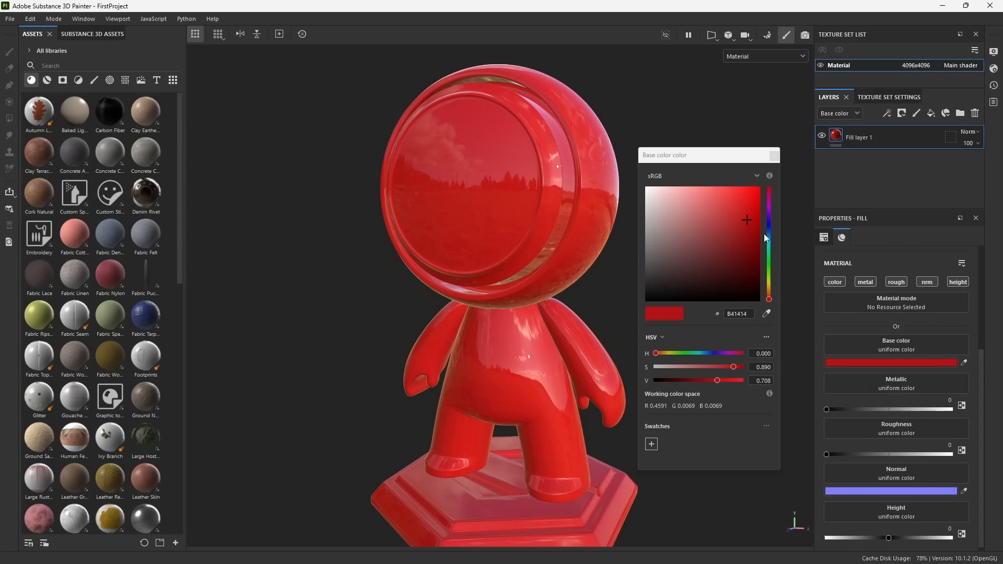
{"action": "mouse_move", "coordinate": [771, 301]}
{"action": "left_mouse_down"}
{"action": "mouse_move", "coordinate": [772, 281]}
{"action": "mouse_move", "coordinate": [772, 291]}
{"action": "left_mouse_up"}
{"action": "left_click_drag", "start_coordinate": [738, 223], "coordinate": [743, 239]}
{"action": "left_click", "coordinate": [774, 155]}
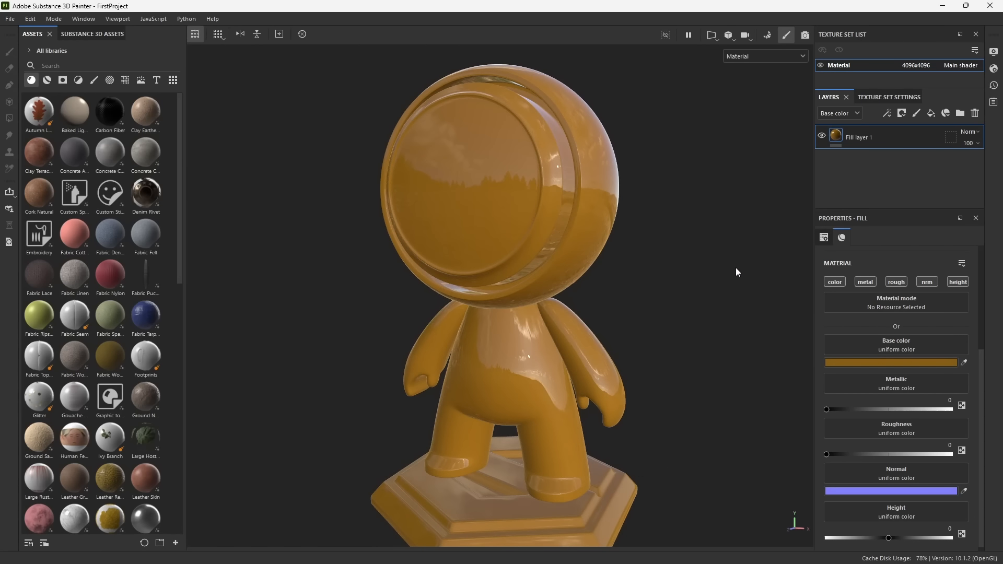
Set the fill layer's Metallic to 1 and rotate the environment to check the reflections on the model.
{"action": "left_click_drag", "start_coordinate": [826, 410], "coordinate": [979, 406]}
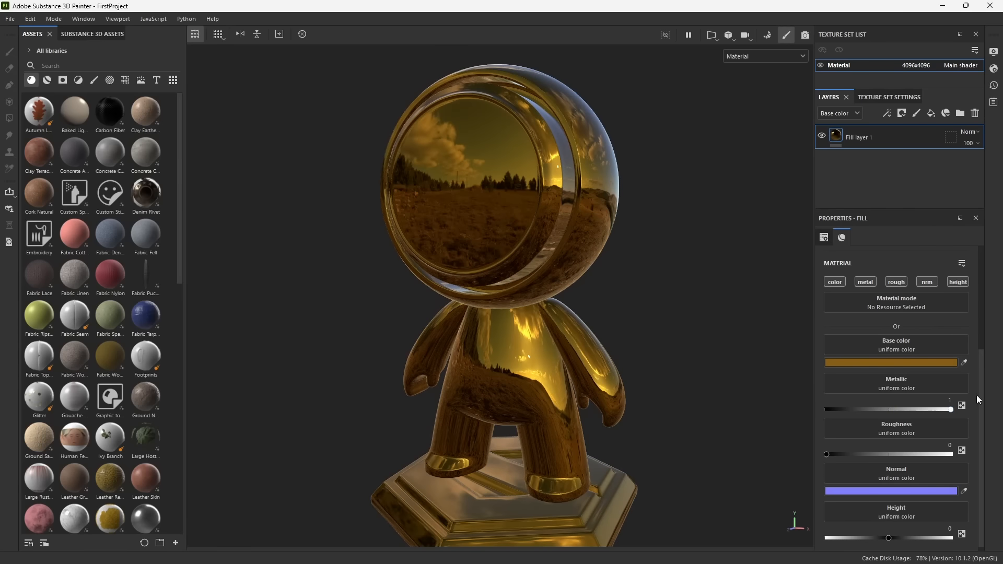
{"action": "left_click_drag", "start_coordinate": [694, 317], "coordinate": [630, 313], "text": "alt"}
{"action": "right_click_drag", "start_coordinate": [630, 312], "coordinate": [627, 316], "text": "shift"}
{"action": "left_click_drag", "start_coordinate": [627, 316], "coordinate": [656, 313], "text": "alt"}
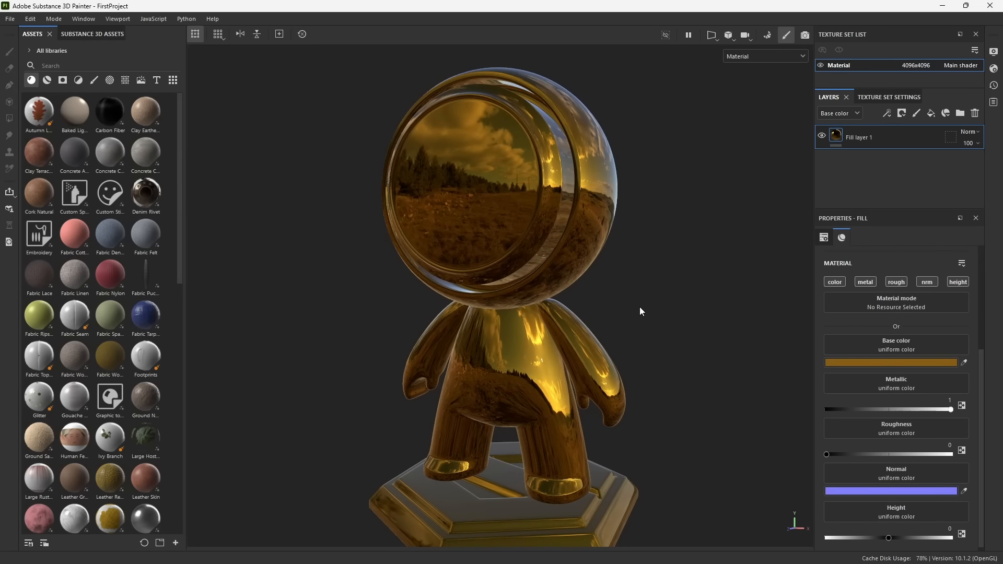
Change the fill layer's base color to a neutral grey for a chrome look.
{"action": "left_click", "coordinate": [852, 364]}
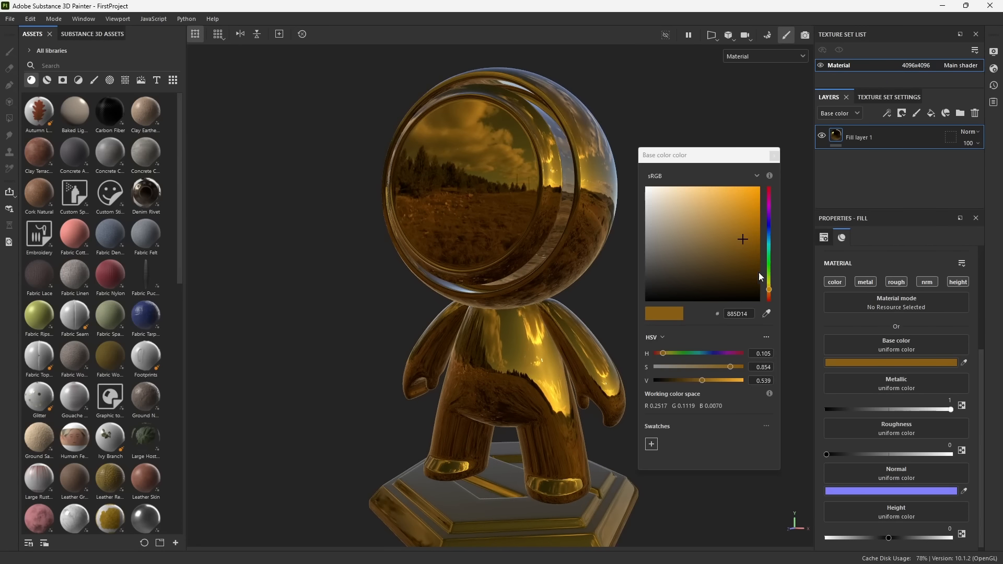
{"action": "left_click_drag", "start_coordinate": [738, 230], "coordinate": [629, 255]}
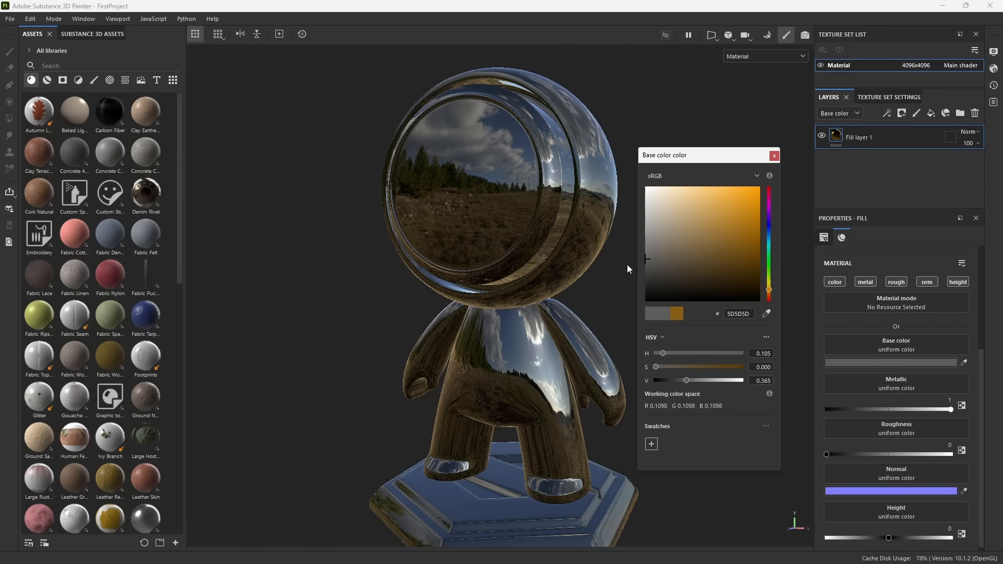
{"action": "left_click", "coordinate": [775, 156]}
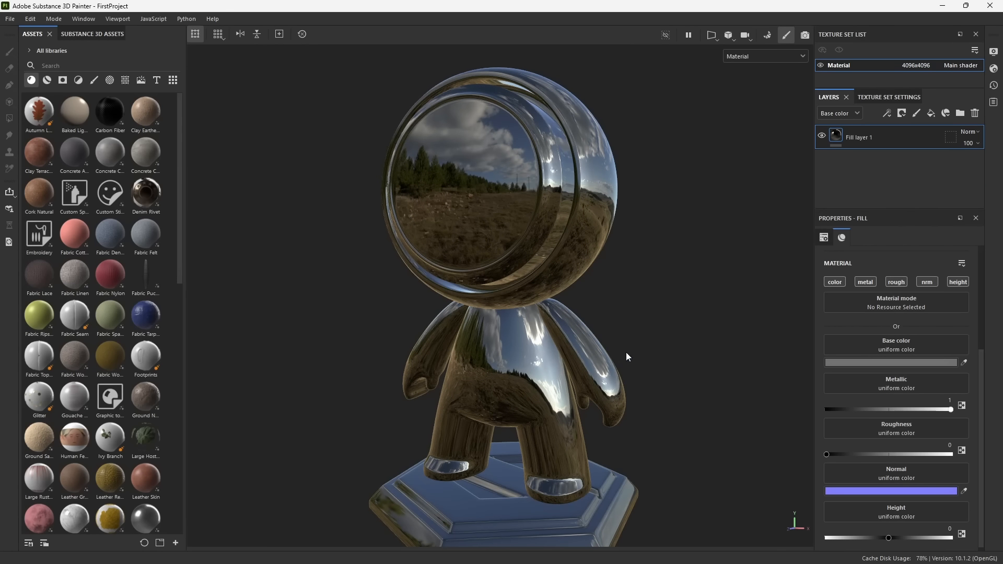
Compare the fill layer's Roughness at 0.1306 and 0 with Metallic at 1, and set Roughness to 0.4367.
{"action": "left_click_drag", "start_coordinate": [831, 453], "coordinate": [841, 453]}
{"action": "left_click_drag", "start_coordinate": [721, 370], "coordinate": [715, 344], "text": "alt"}
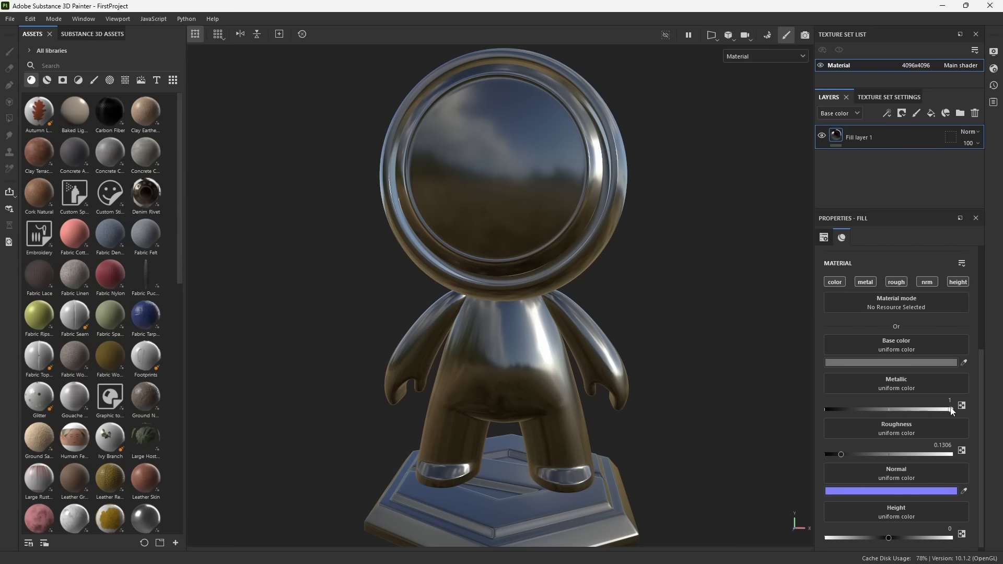
{"action": "mouse_move", "coordinate": [951, 410]}
{"action": "left_mouse_down"}
{"action": "mouse_move", "coordinate": [824, 411]}
{"action": "mouse_move", "coordinate": [966, 411]}
{"action": "left_mouse_up"}
{"action": "left_click_drag", "start_coordinate": [843, 456], "coordinate": [817, 455]}
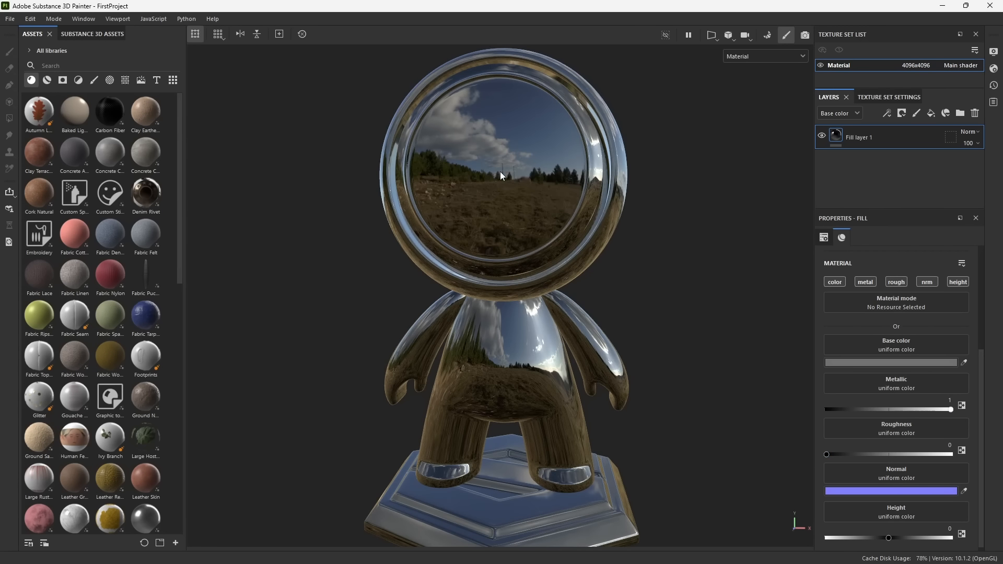
{"action": "left_click_drag", "start_coordinate": [839, 458], "coordinate": [882, 454]}
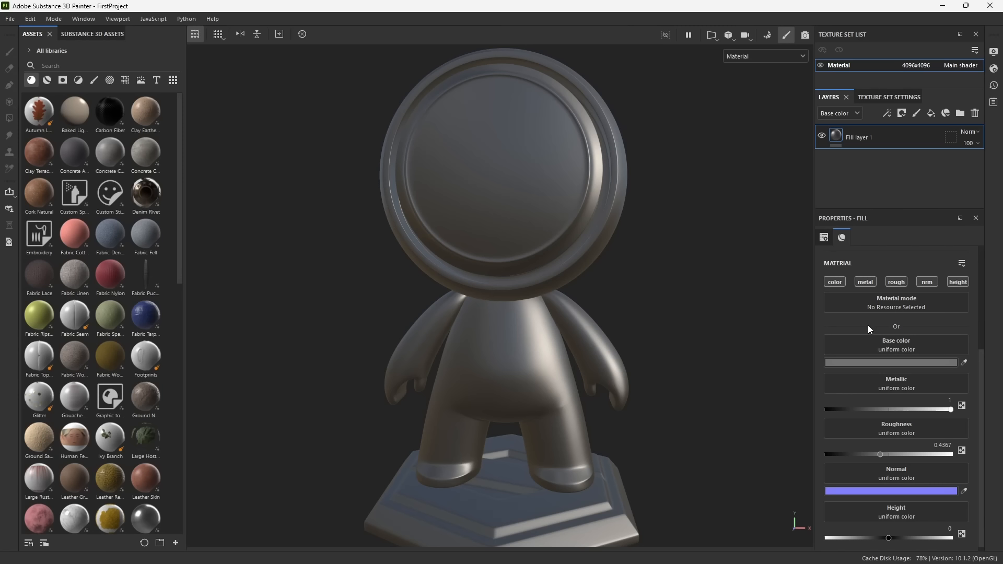
Disable the fill layer's metal, rough, nrm and height channels, leaving only color enabled.
{"action": "left_click", "coordinate": [866, 282]}
{"action": "left_click", "coordinate": [896, 282]}
{"action": "left_click", "coordinate": [927, 282]}
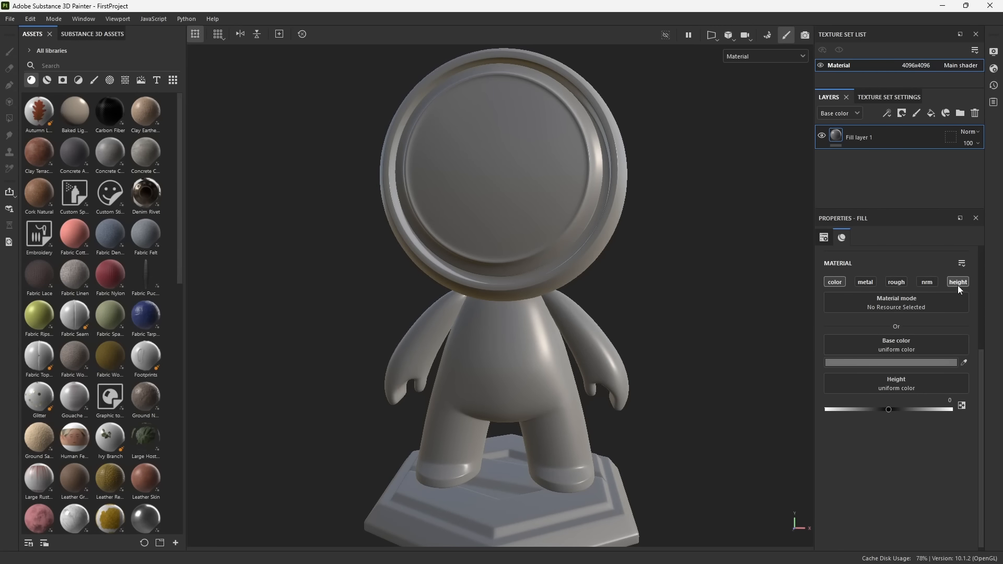
{"action": "left_click", "coordinate": [959, 284]}
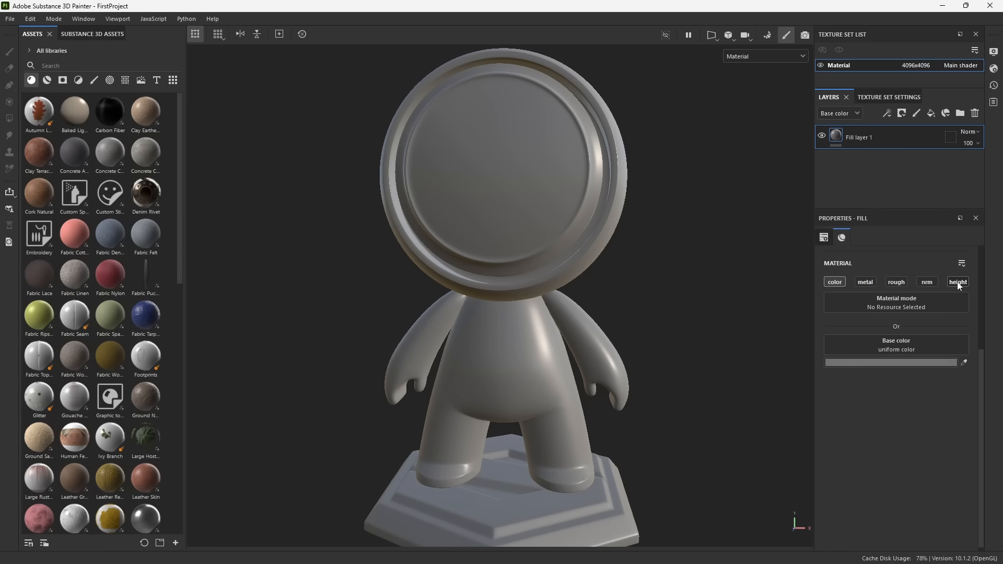
Set the fill layer's base color to the brown 74531B and re-enable its metal channel.
{"action": "left_click", "coordinate": [892, 362]}
{"action": "left_click_drag", "start_coordinate": [662, 256], "coordinate": [728, 250]}
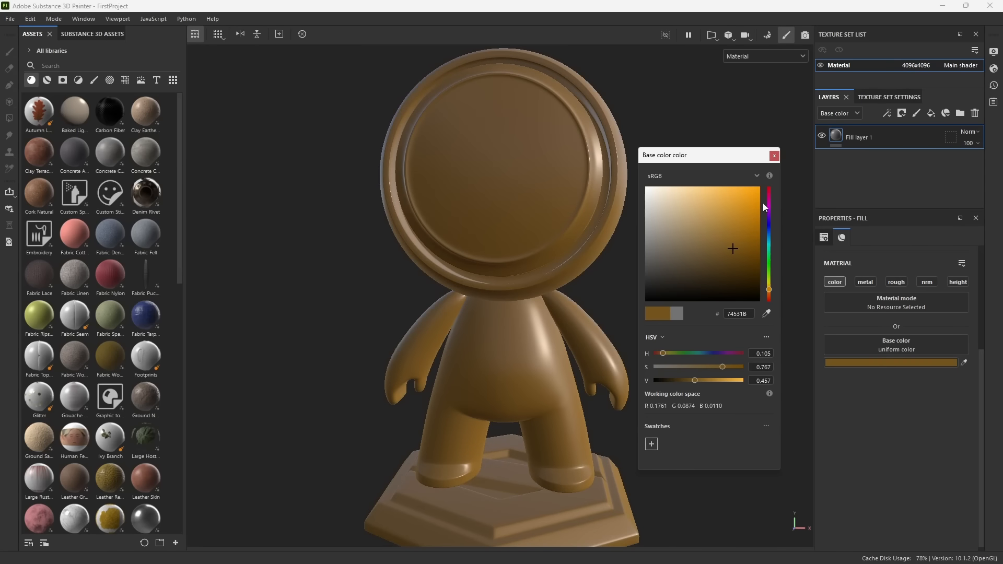
{"action": "left_click", "coordinate": [774, 156]}
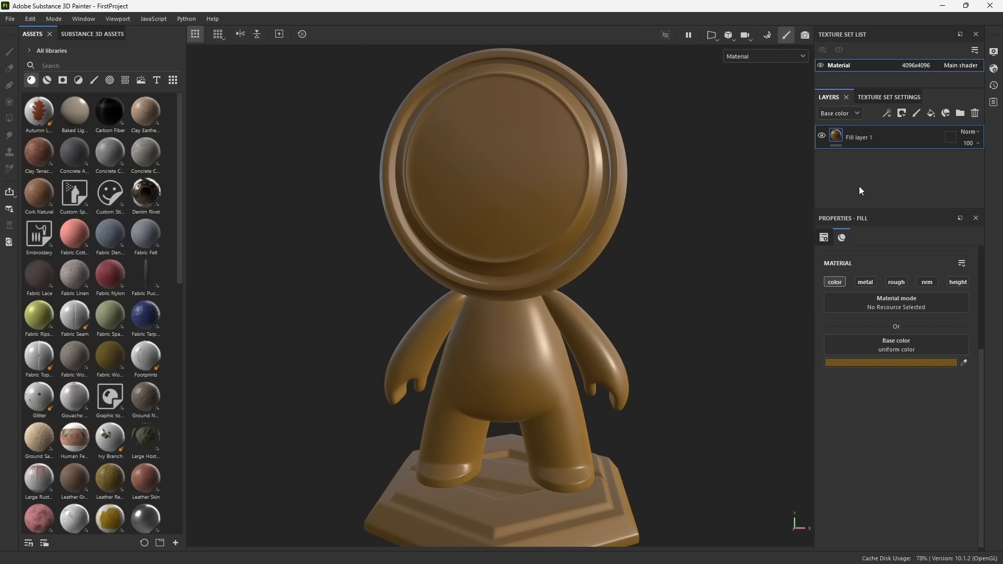
{"action": "left_click", "coordinate": [865, 282]}
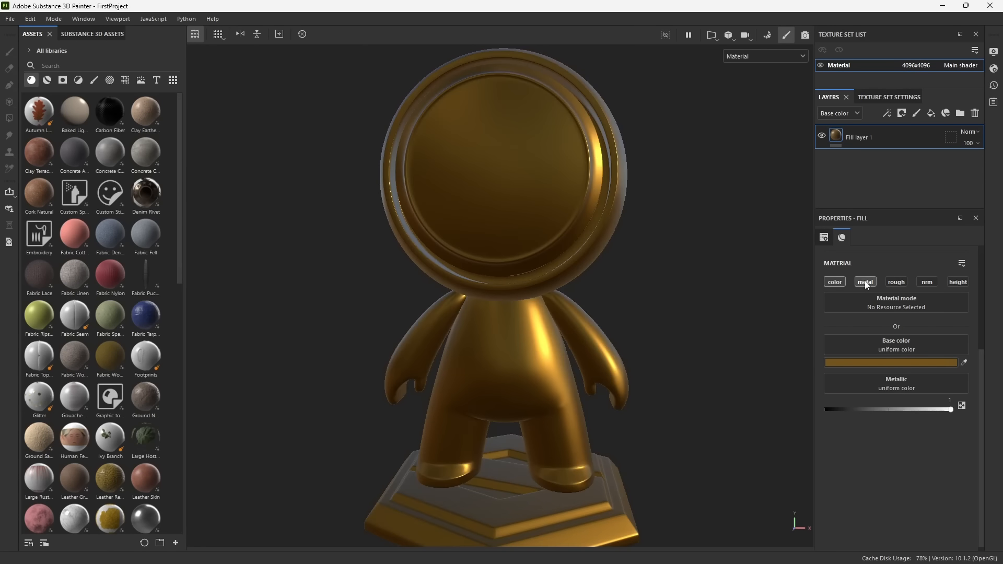
Re-enable the fill layer's rough channel, set Metallic to 0 and lower Roughness to 0.3102.
{"action": "left_click", "coordinate": [896, 282]}
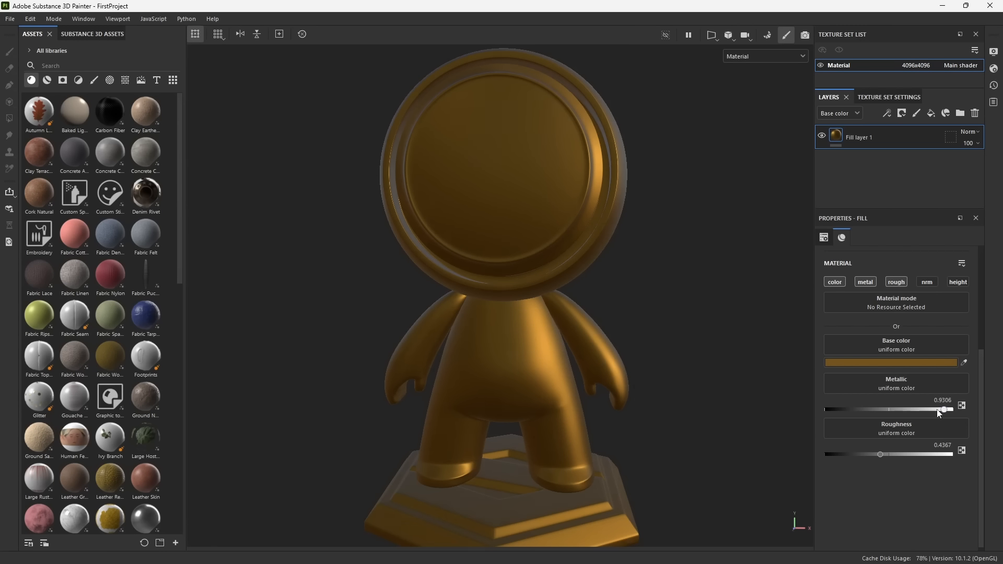
{"action": "left_click_drag", "start_coordinate": [950, 409], "coordinate": [792, 409]}
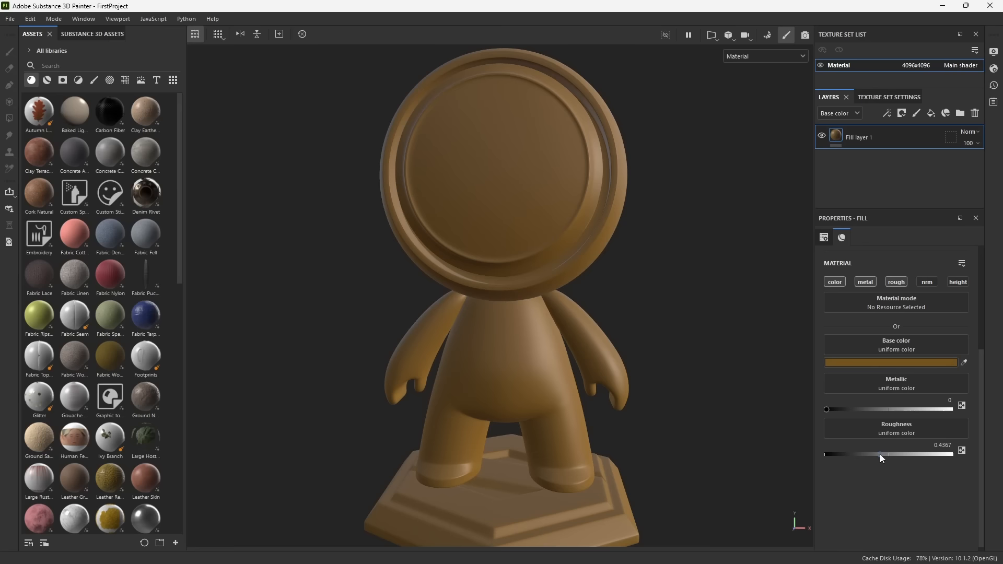
{"action": "left_click_drag", "start_coordinate": [880, 454], "coordinate": [864, 453]}
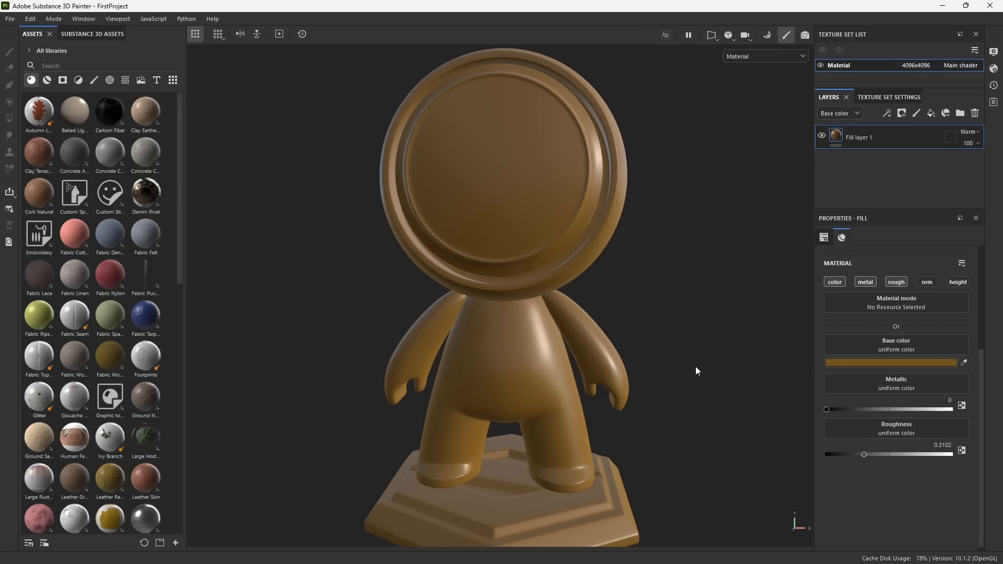
{"action": "left_click_drag", "start_coordinate": [696, 370], "coordinate": [656, 370], "text": "alt"}
Change the fill layer's base color to the orange D3781F.
{"action": "left_click", "coordinate": [848, 363]}
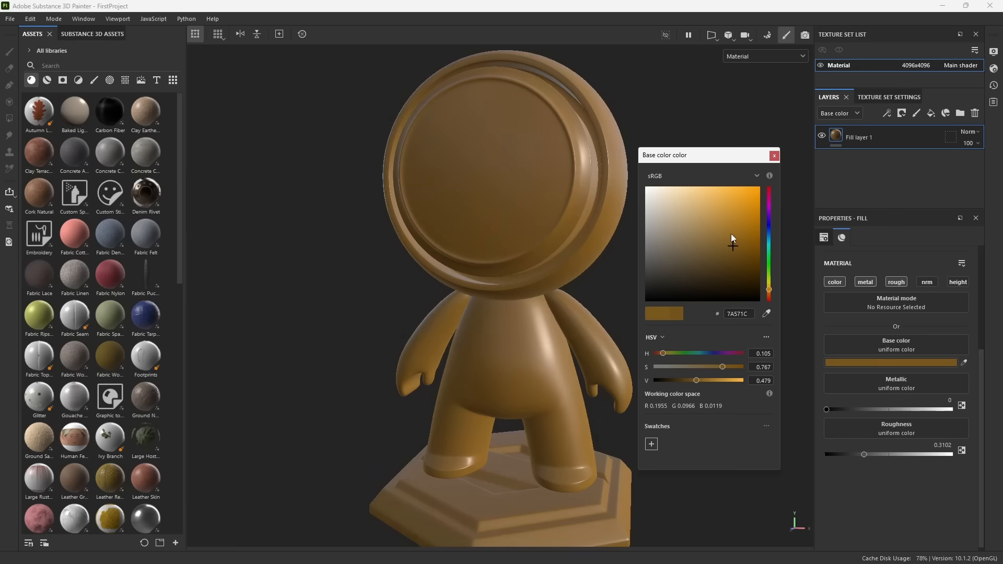
{"action": "left_click_drag", "start_coordinate": [731, 234], "coordinate": [740, 218]}
{"action": "left_click_drag", "start_coordinate": [769, 290], "coordinate": [769, 284]}
{"action": "left_click", "coordinate": [769, 292]}
{"action": "left_click", "coordinate": [743, 206]}
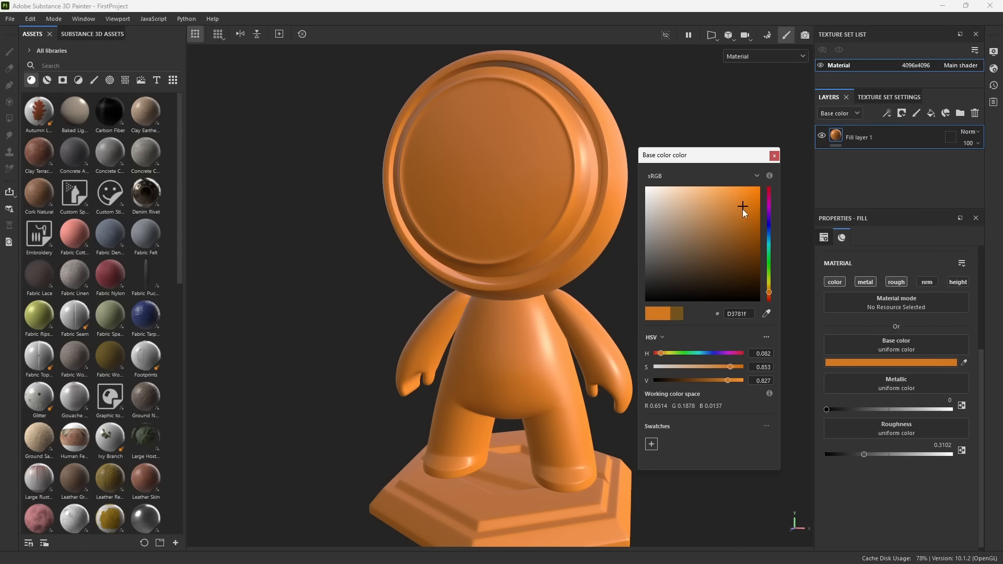
{"action": "left_click", "coordinate": [774, 156]}
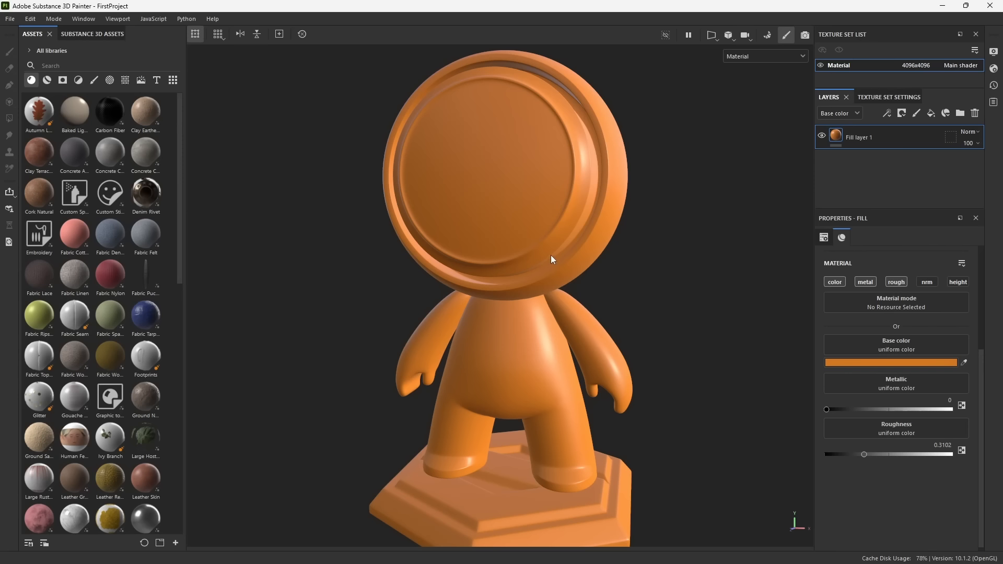
Examine the orange non-metallic surface from several angles and under rotated environment lighting.
{"action": "left_click_drag", "start_coordinate": [569, 360], "coordinate": [539, 354], "text": "alt"}
{"action": "right_click_drag", "start_coordinate": [566, 372], "coordinate": [549, 371], "text": "shift"}
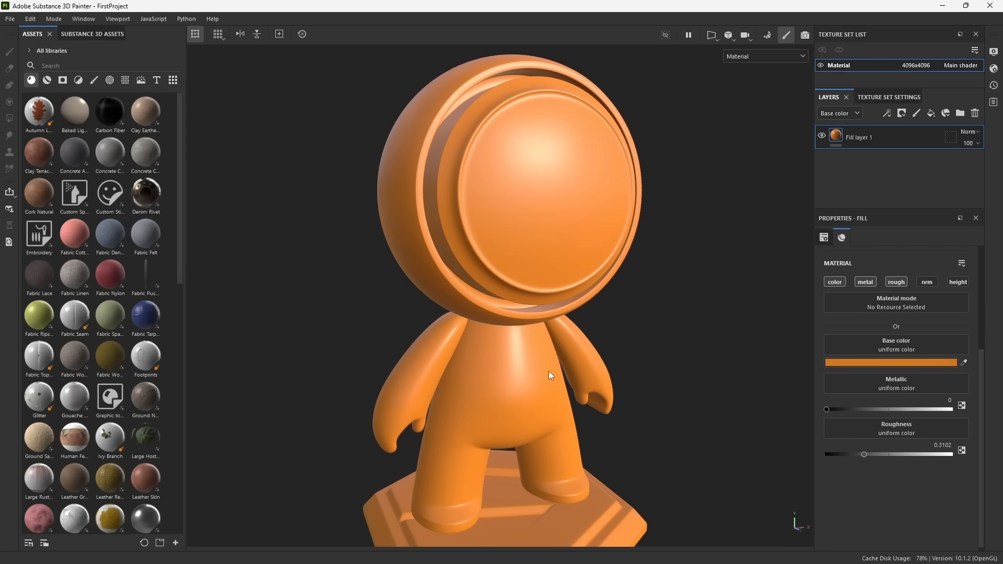
{"action": "left_click_drag", "start_coordinate": [517, 376], "coordinate": [524, 353], "text": "alt"}
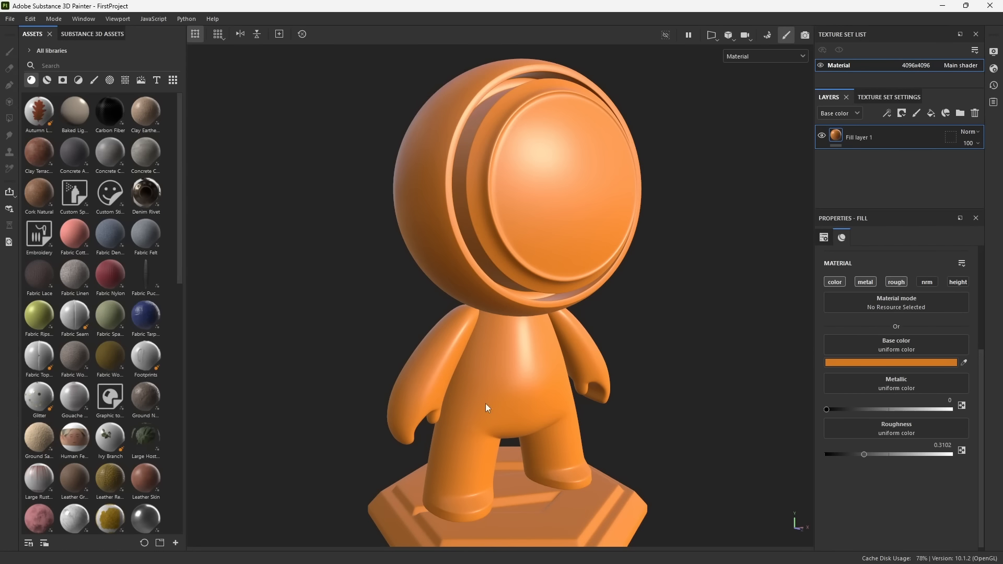
{"action": "middle_click_drag", "start_coordinate": [545, 363], "coordinate": [565, 361], "text": "alt"}
{"action": "left_click_drag", "start_coordinate": [550, 360], "coordinate": [567, 365], "text": "alt"}
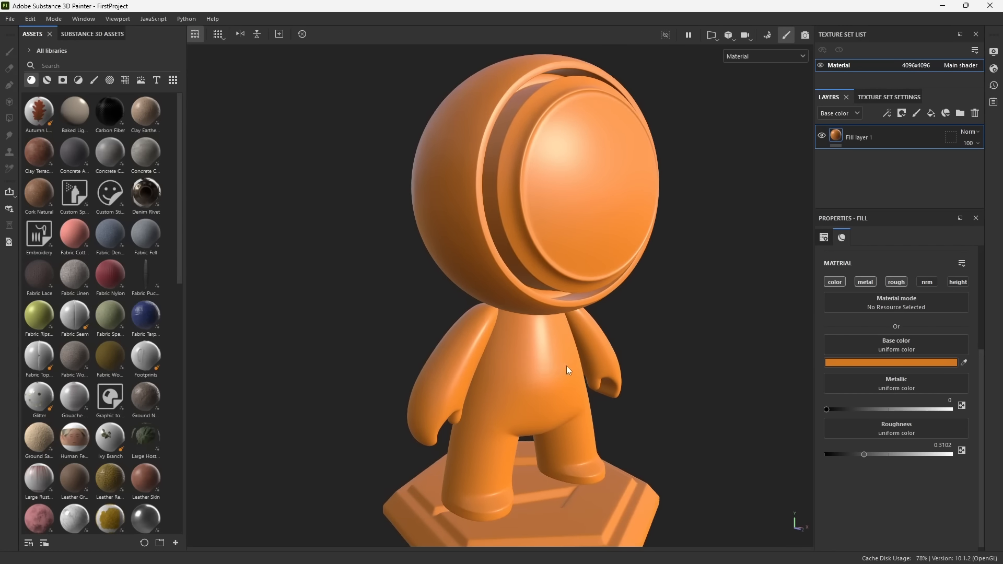
{"action": "right_click_drag", "start_coordinate": [566, 367], "coordinate": [567, 369], "text": "shift"}
{"action": "left_click_drag", "start_coordinate": [597, 381], "coordinate": [536, 374], "text": "alt"}
{"action": "right_click_drag", "start_coordinate": [532, 320], "coordinate": [596, 354], "text": "alt"}
{"action": "left_click_drag", "start_coordinate": [599, 358], "coordinate": [602, 376], "text": "alt"}
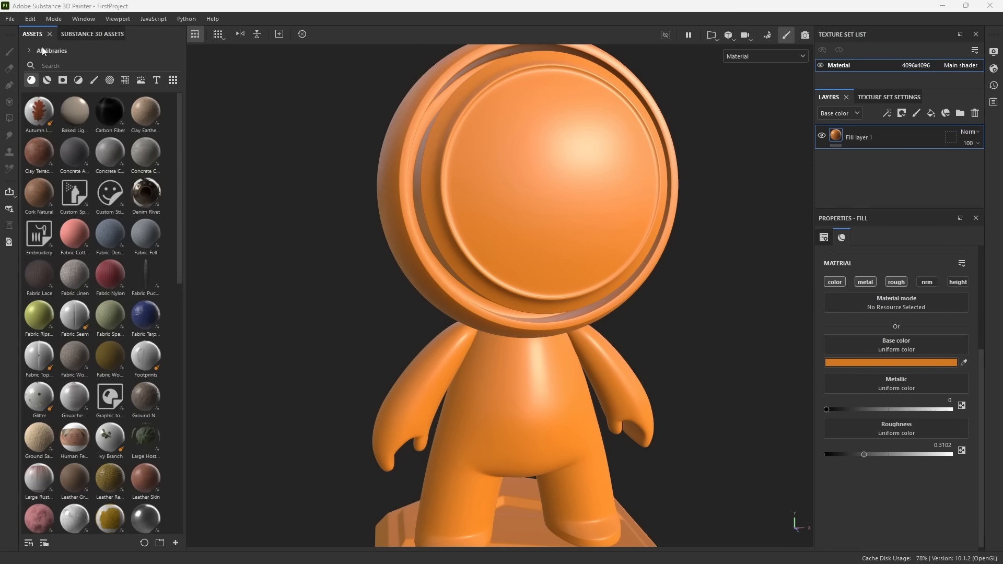
Browse the texture assets, assign Grunge Rough Dirty to the fill layer's Roughness, and inspect its reflections under rotated lighting.
{"action": "left_click", "coordinate": [124, 81]}
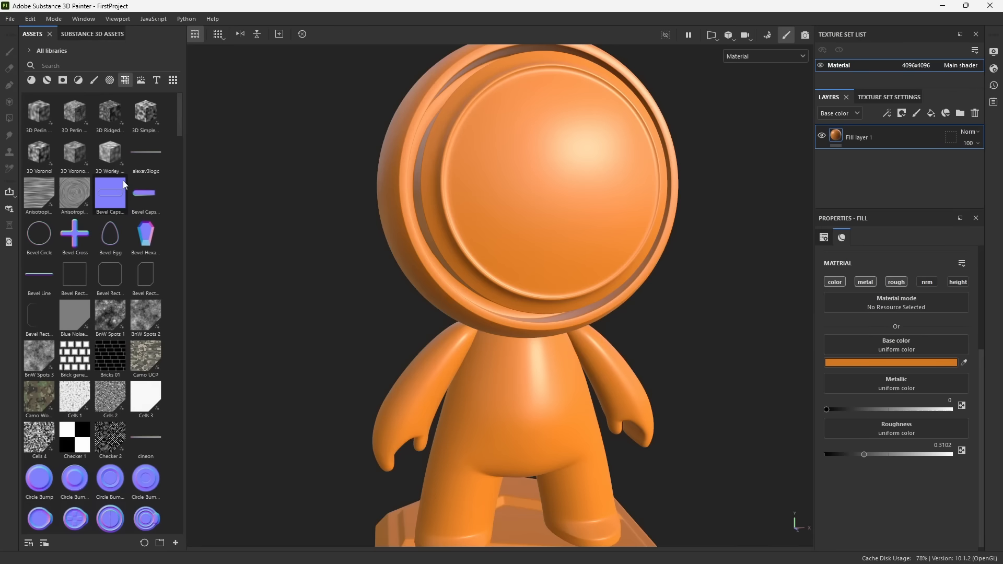
{"action": "scroll", "coordinate": [122, 181], "scroll_direction": "down", "scroll_amount": 5}
{"action": "scroll", "coordinate": [116, 183], "scroll_direction": "down", "scroll_amount": 20}
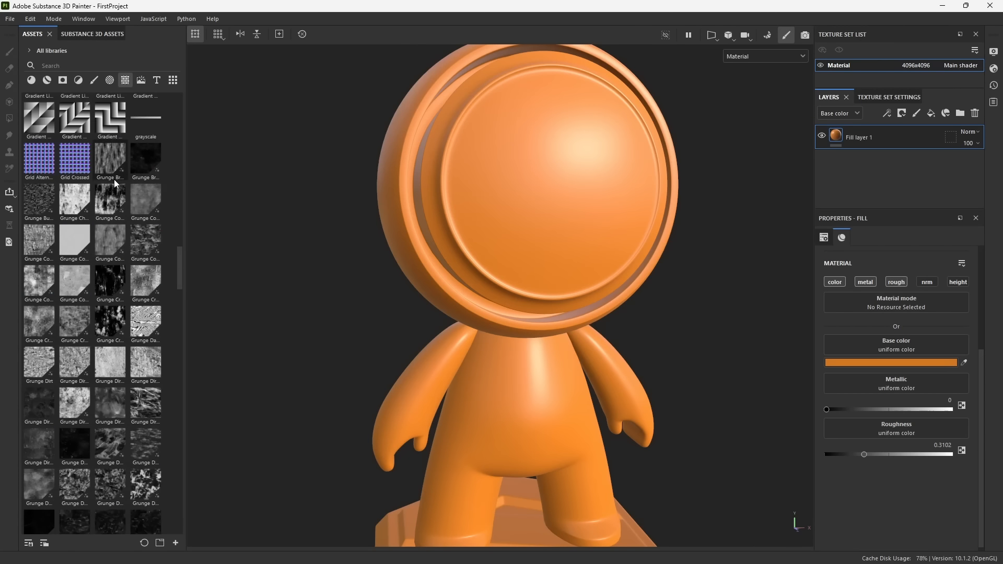
{"action": "scroll", "coordinate": [116, 183], "scroll_direction": "down", "scroll_amount": 15}
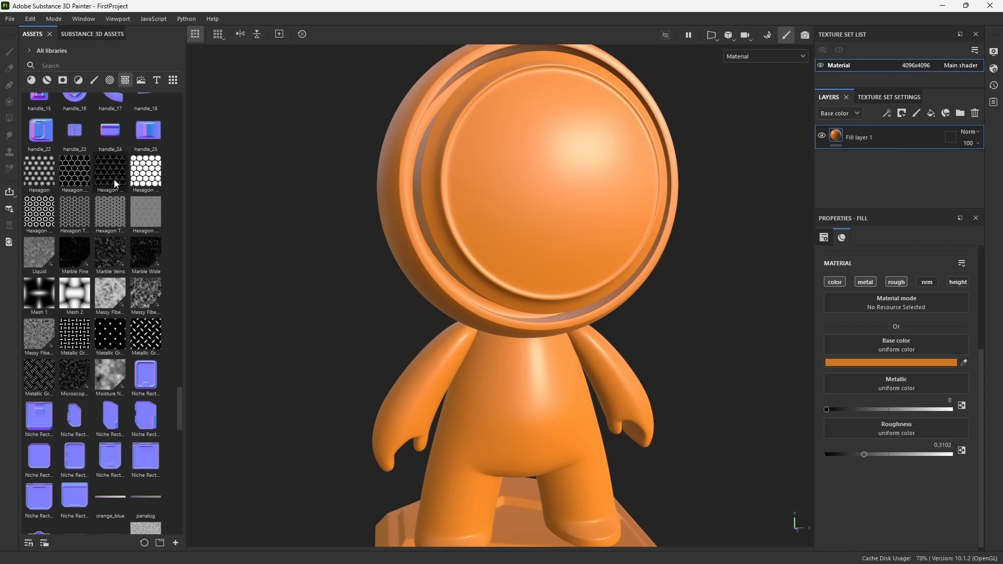
{"action": "scroll", "coordinate": [119, 183], "scroll_direction": "up", "scroll_amount": 3}
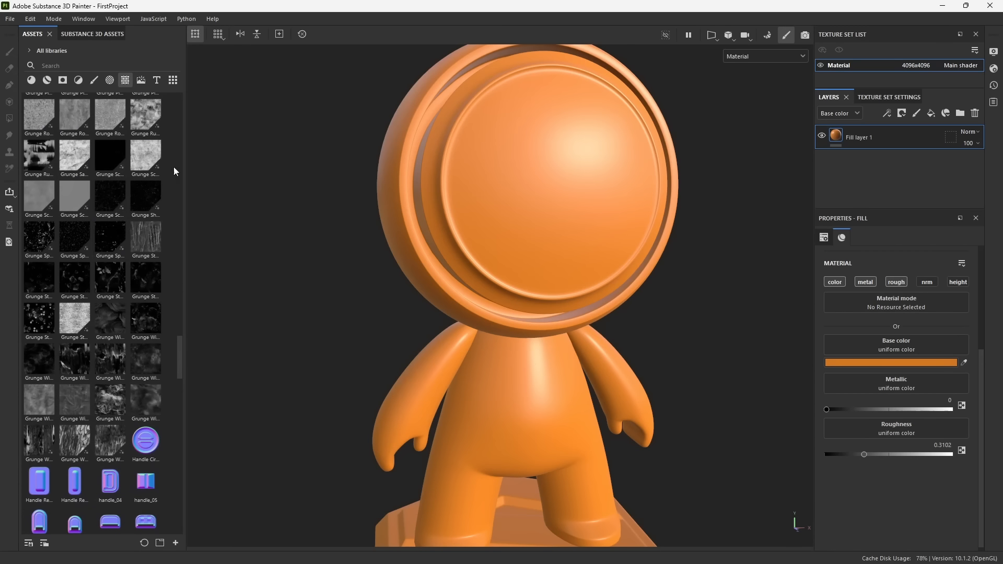
{"action": "mouse_move", "coordinate": [76, 117]}
{"action": "mouse_move", "coordinate": [862, 455]}
{"action": "left_mouse_down"}
{"action": "mouse_move", "coordinate": [819, 458]}
{"action": "mouse_move", "coordinate": [953, 455]}
{"action": "mouse_move", "coordinate": [857, 454]}
{"action": "left_mouse_up"}
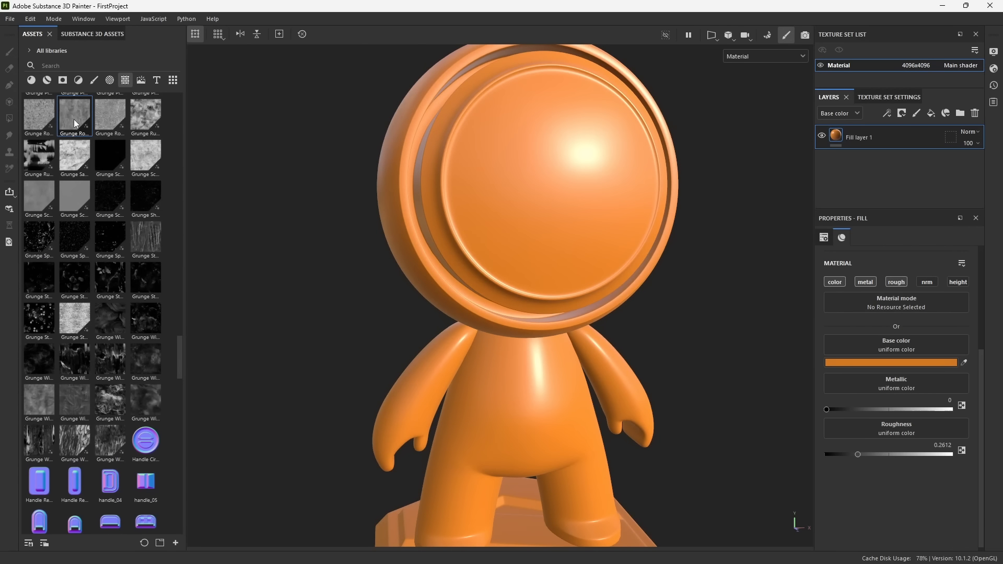
{"action": "left_click_drag", "start_coordinate": [74, 114], "coordinate": [883, 430]}
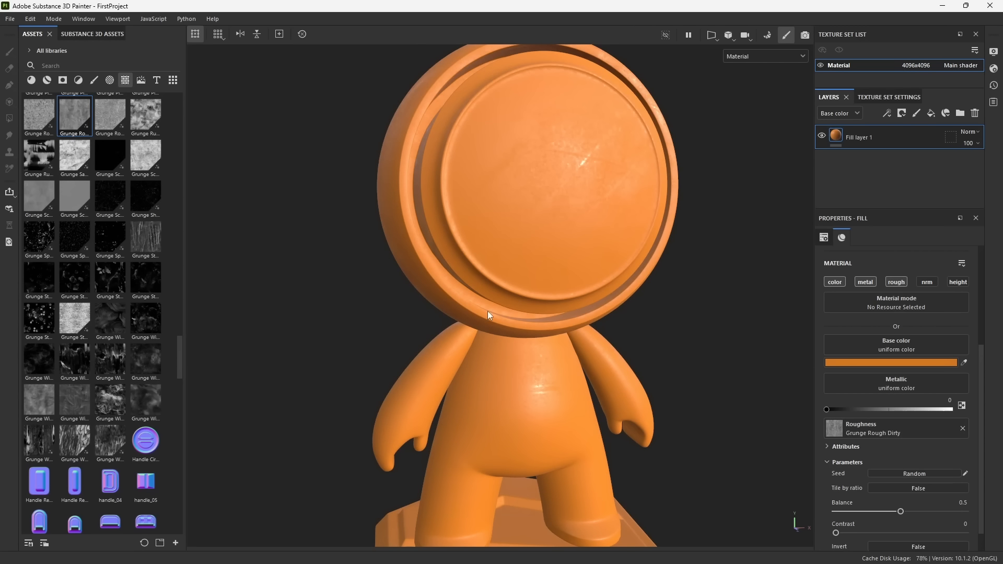
{"action": "left_click_drag", "start_coordinate": [509, 343], "coordinate": [488, 335], "text": "alt"}
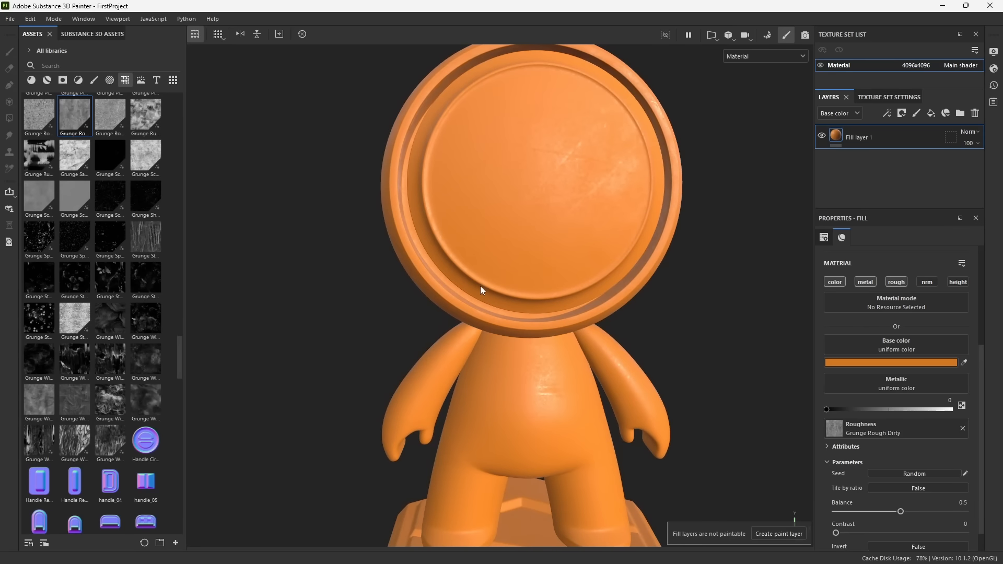
{"action": "right_click_drag", "start_coordinate": [476, 287], "coordinate": [564, 301], "text": "shift"}
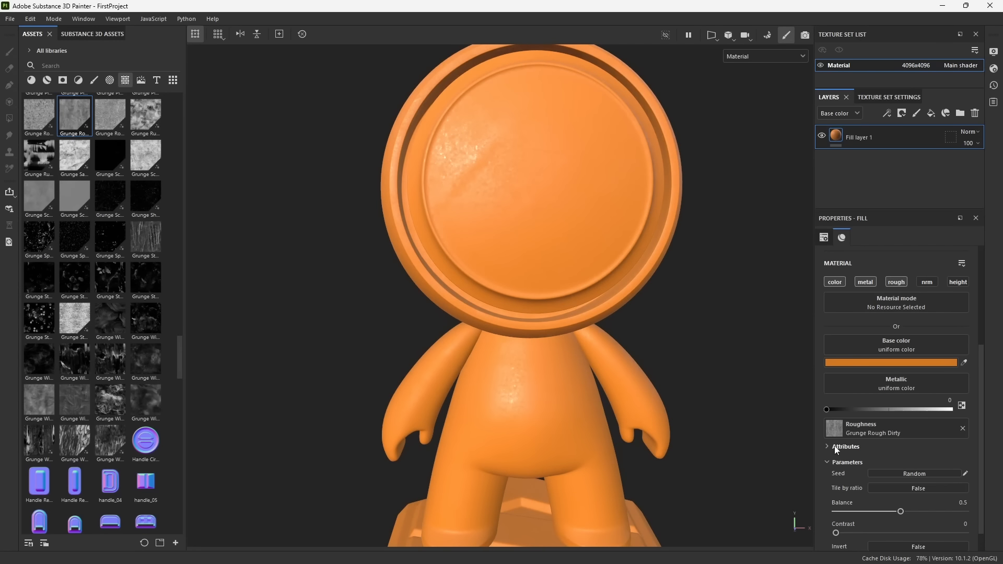
Remove the fill layer's Roughness texture and reassign Grunge Rough Dirty by searching the resources for "grunge rough".
{"action": "left_click", "coordinate": [963, 429]}
{"action": "left_click", "coordinate": [891, 430]}
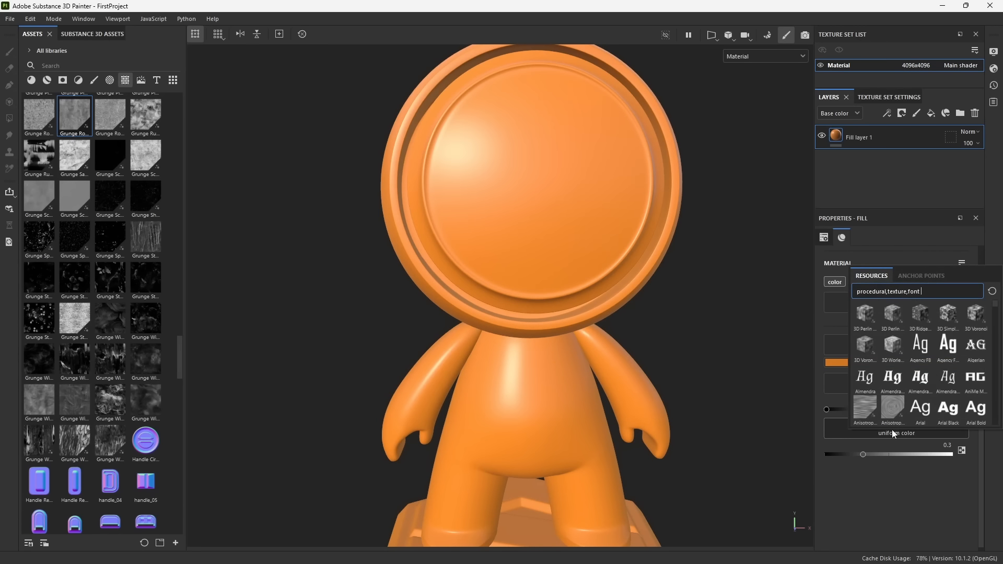
{"action": "type", "text": "grunge"}
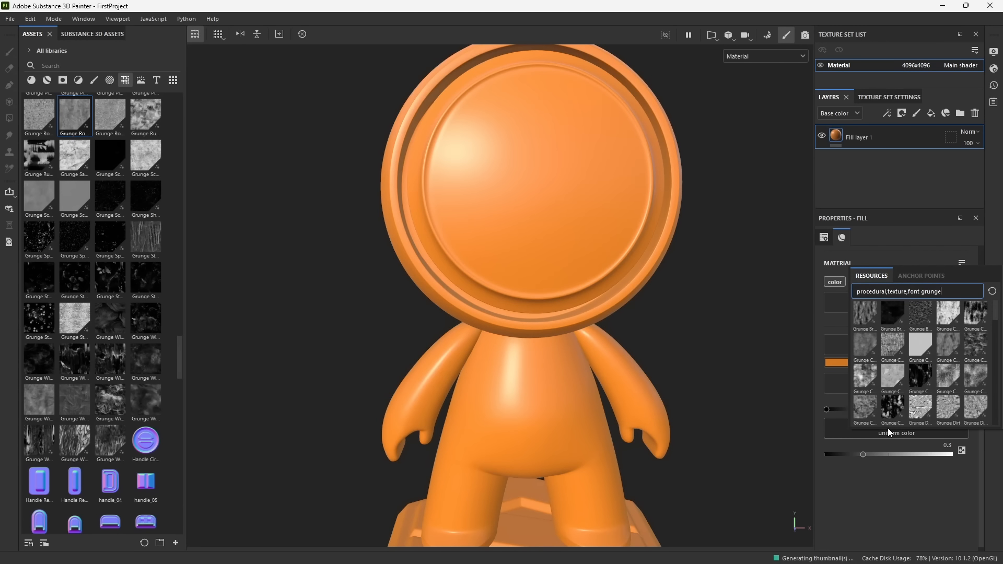
{"action": "type", "text": " roughn"}
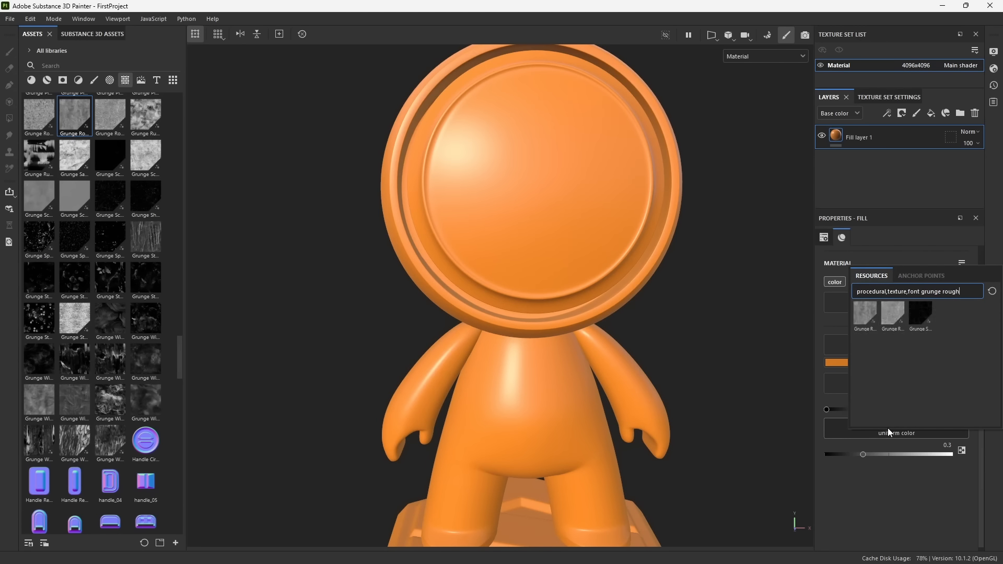
{"action": "left_click", "coordinate": [870, 328]}
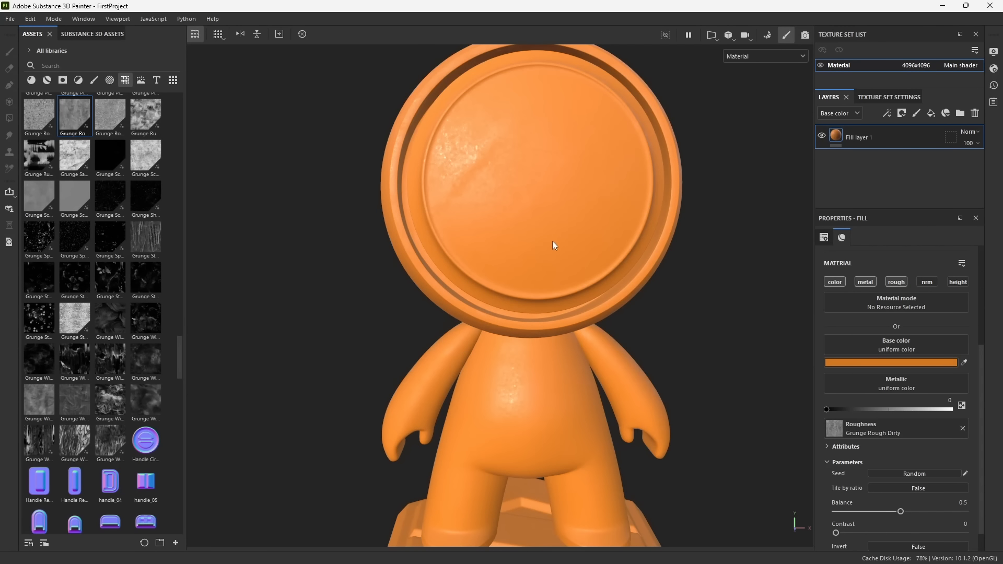
Set the Grunge Rough Dirty texture's Balance to 0.38 and Contrast to 0.21, and inspect the highlights on the head.
{"action": "middle_click_drag", "start_coordinate": [588, 236], "coordinate": [565, 260], "text": "alt"}
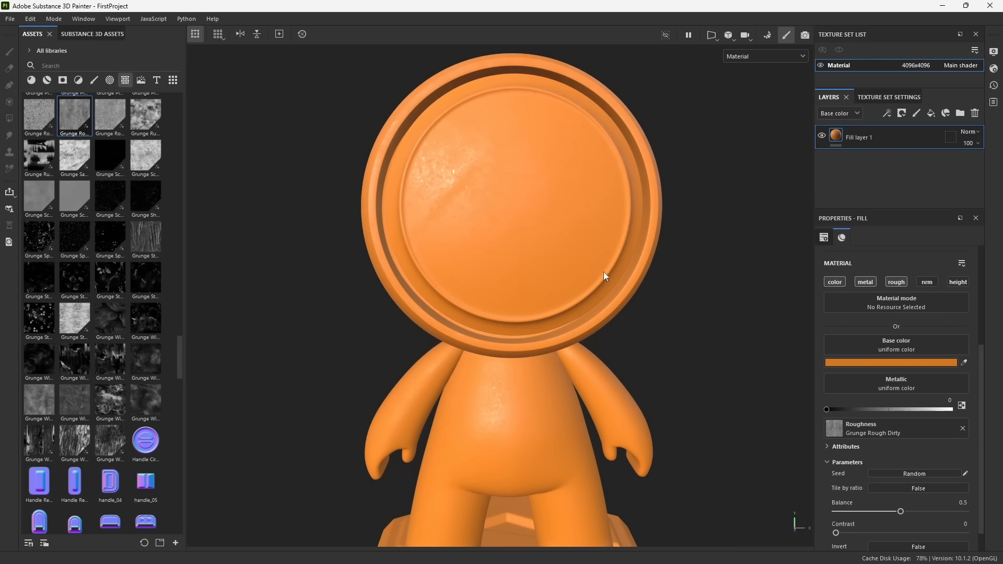
{"action": "scroll", "coordinate": [862, 376], "scroll_direction": "down", "scroll_amount": 1}
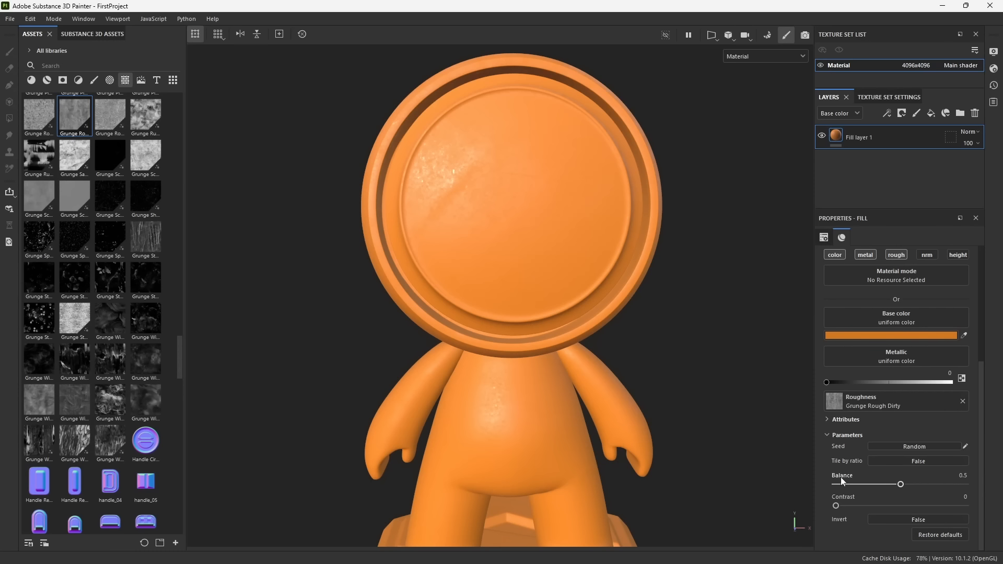
{"action": "left_click_drag", "start_coordinate": [903, 487], "coordinate": [863, 506]}
{"action": "left_click_drag", "start_coordinate": [515, 271], "coordinate": [501, 236], "text": "alt"}
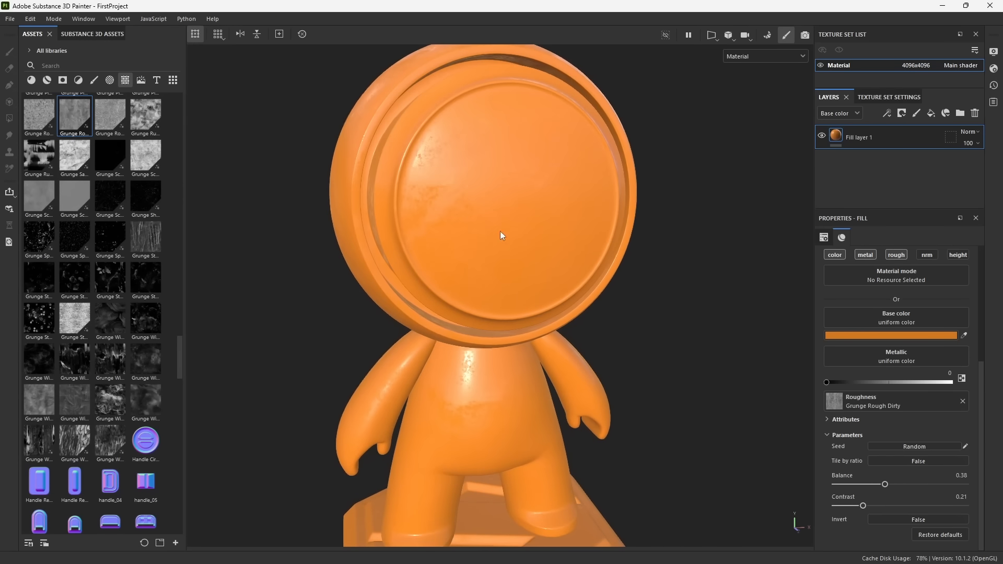
{"action": "right_click_drag", "start_coordinate": [500, 231], "coordinate": [613, 421], "text": "alt"}
{"action": "left_click_drag", "start_coordinate": [614, 421], "coordinate": [522, 367], "text": "alt"}
{"action": "middle_click_drag", "start_coordinate": [505, 347], "coordinate": [527, 391], "text": "alt"}
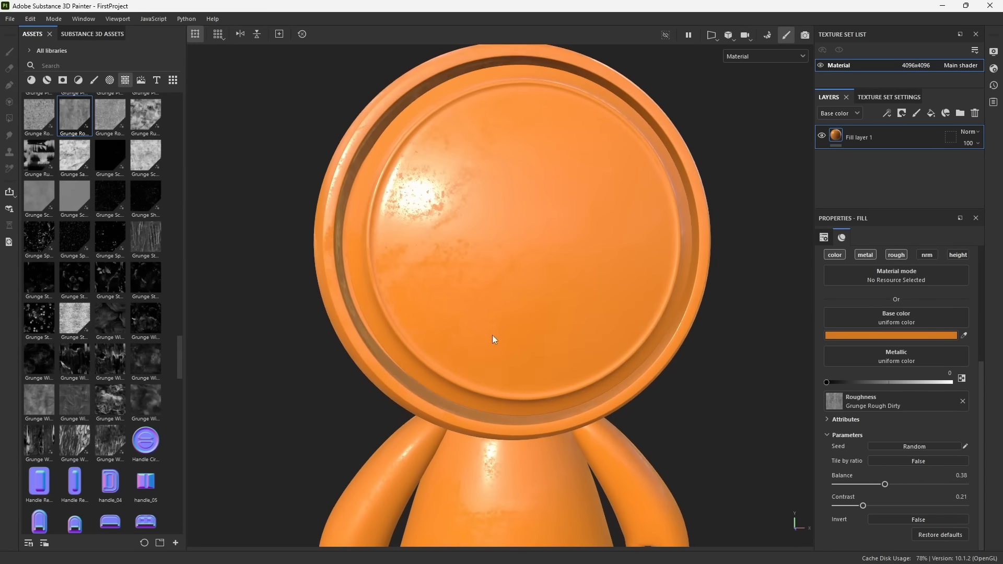
{"action": "right_click_drag", "start_coordinate": [493, 336], "coordinate": [495, 340], "text": "shift"}
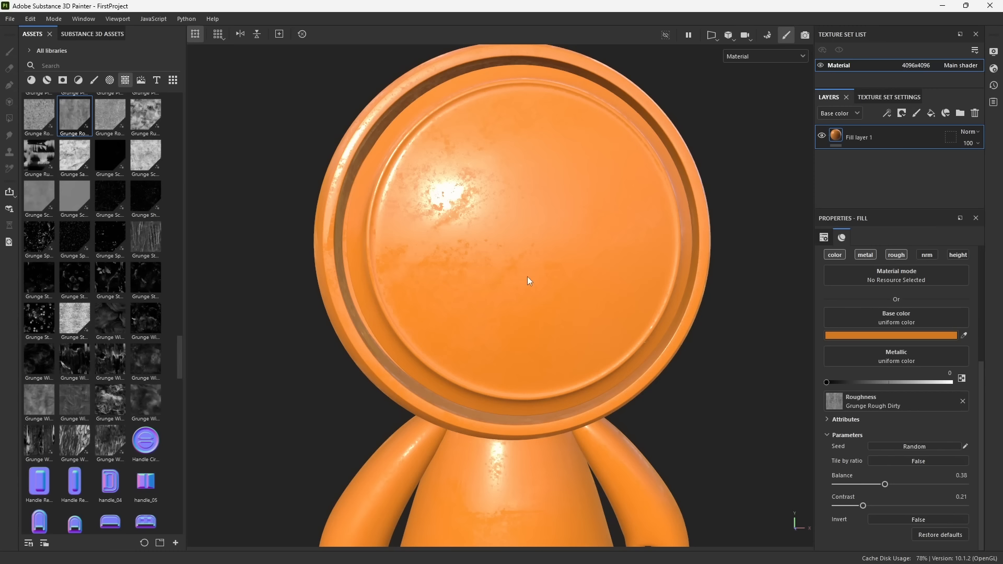
Set the main shader's specular quality to High (64 spp).
{"action": "left_click", "coordinate": [994, 70]}
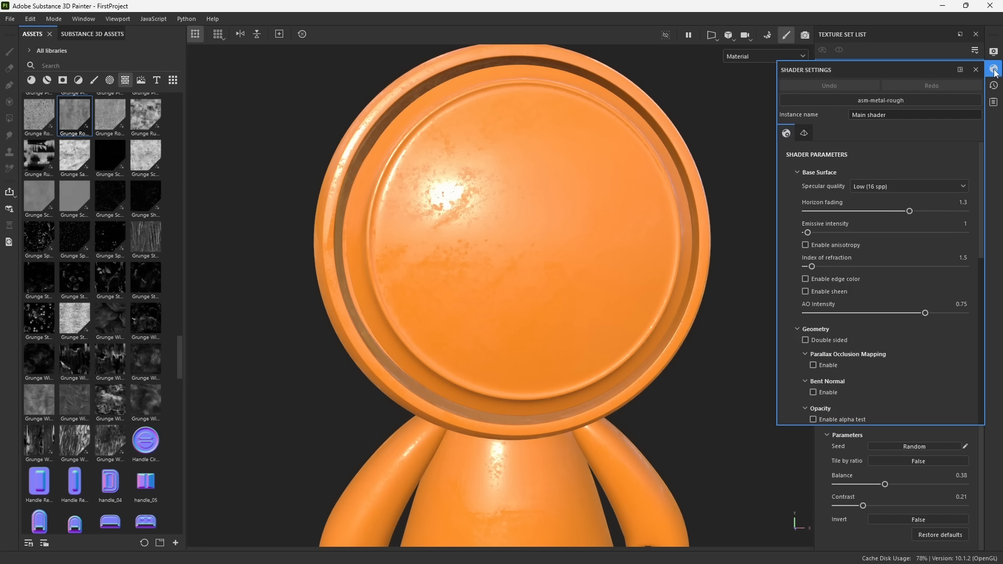
{"action": "left_click", "coordinate": [888, 186]}
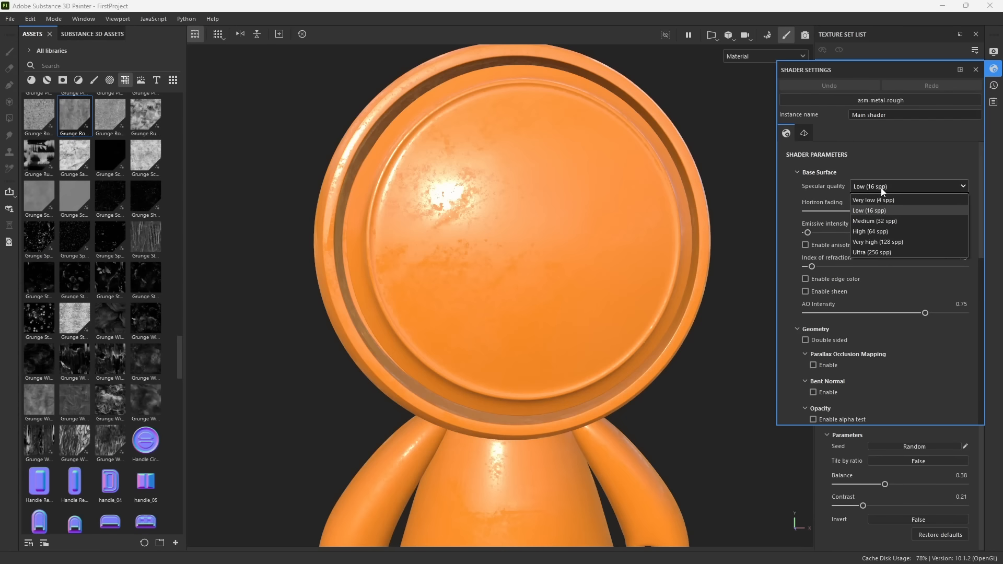
{"action": "left_click", "coordinate": [883, 231]}
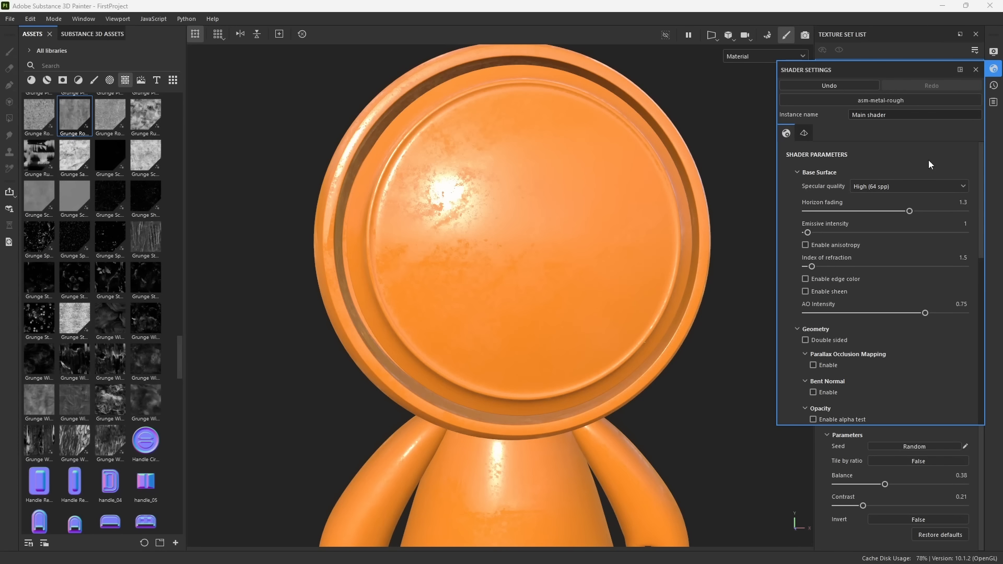
{"action": "left_click", "coordinate": [994, 70]}
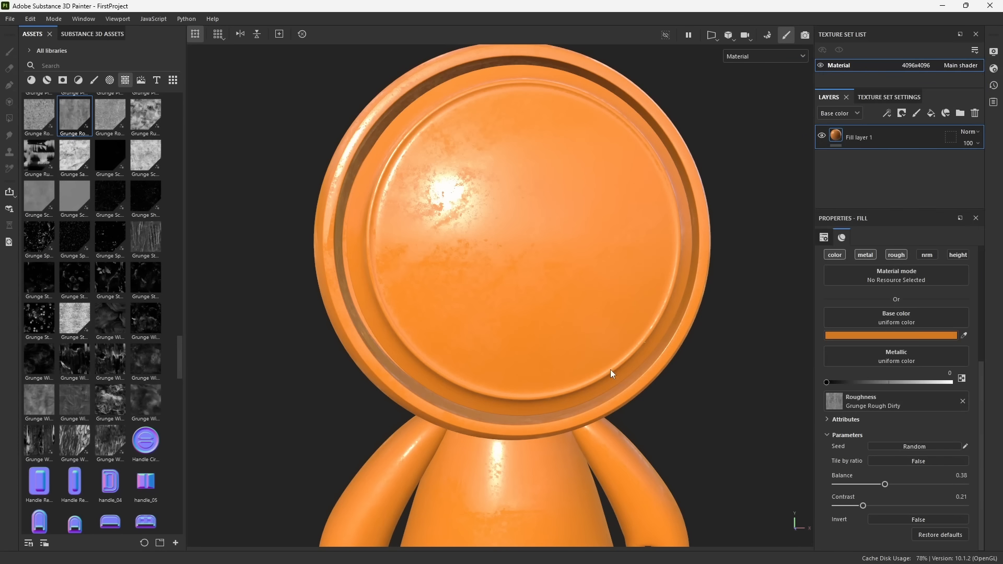
Inspect the grunge reflections on the model, and display only the Roughness channel to examine its greyscale map.
{"action": "scroll", "coordinate": [601, 371], "scroll_direction": "down", "scroll_amount": 2}
{"action": "scroll", "coordinate": [592, 367], "scroll_direction": "down", "scroll_amount": 1}
{"action": "left_click_drag", "start_coordinate": [596, 333], "coordinate": [592, 294], "text": "alt"}
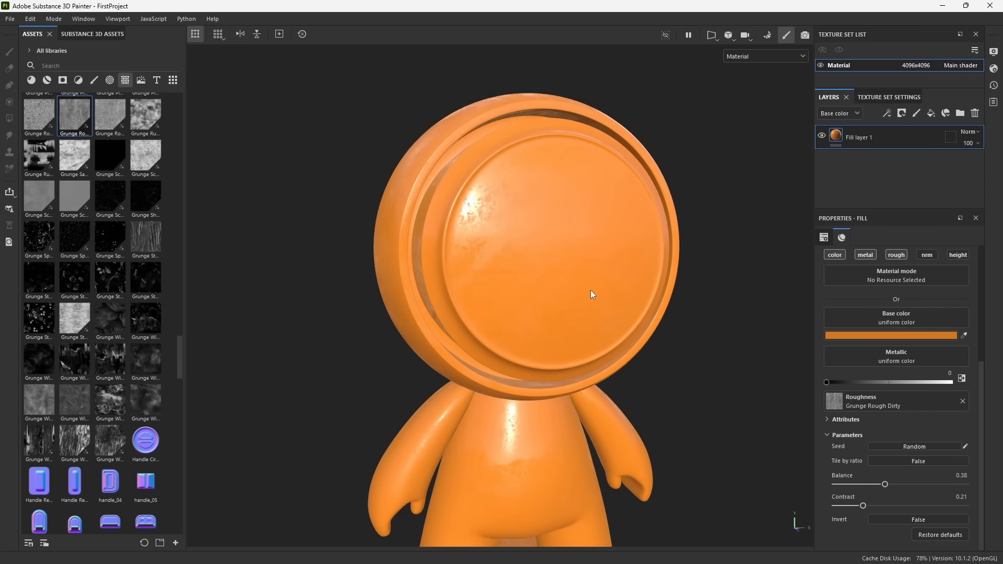
{"action": "left_click_drag", "start_coordinate": [499, 351], "coordinate": [470, 346], "text": "alt"}
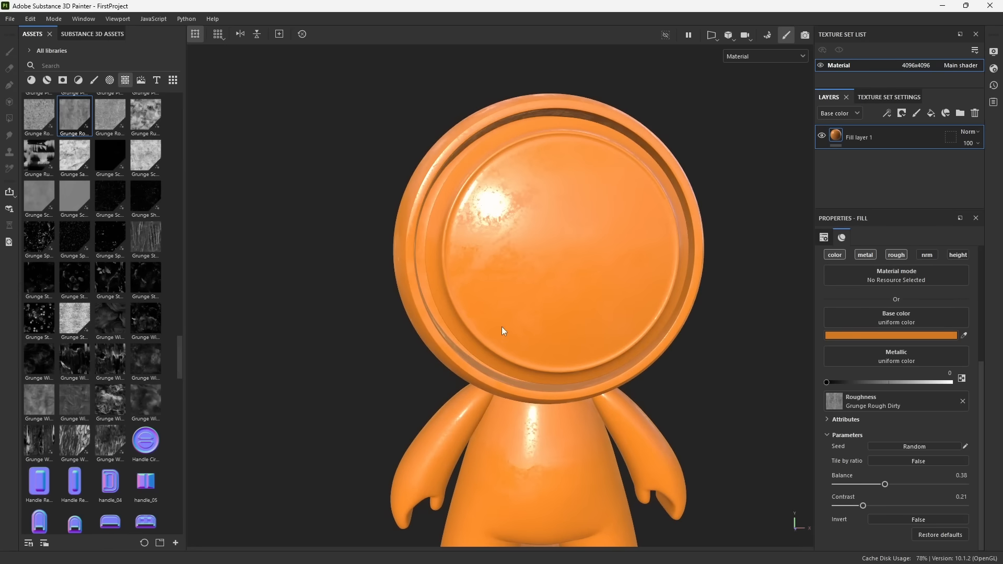
{"action": "left_click", "coordinate": [760, 57]}
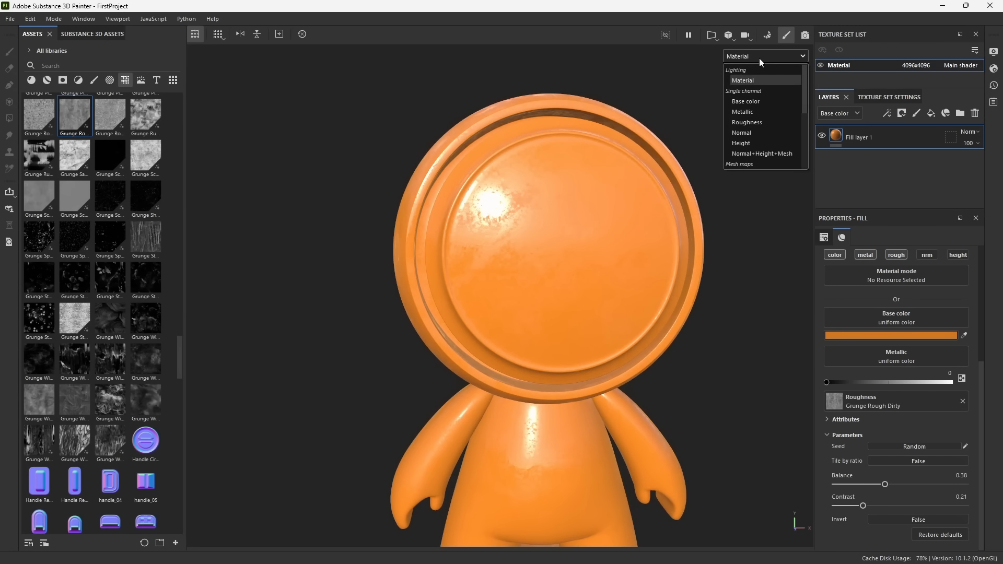
{"action": "left_click", "coordinate": [747, 123]}
{"action": "left_click_drag", "start_coordinate": [710, 326], "coordinate": [634, 344], "text": "alt"}
{"action": "middle_click_drag", "start_coordinate": [673, 369], "coordinate": [632, 344], "text": "alt"}
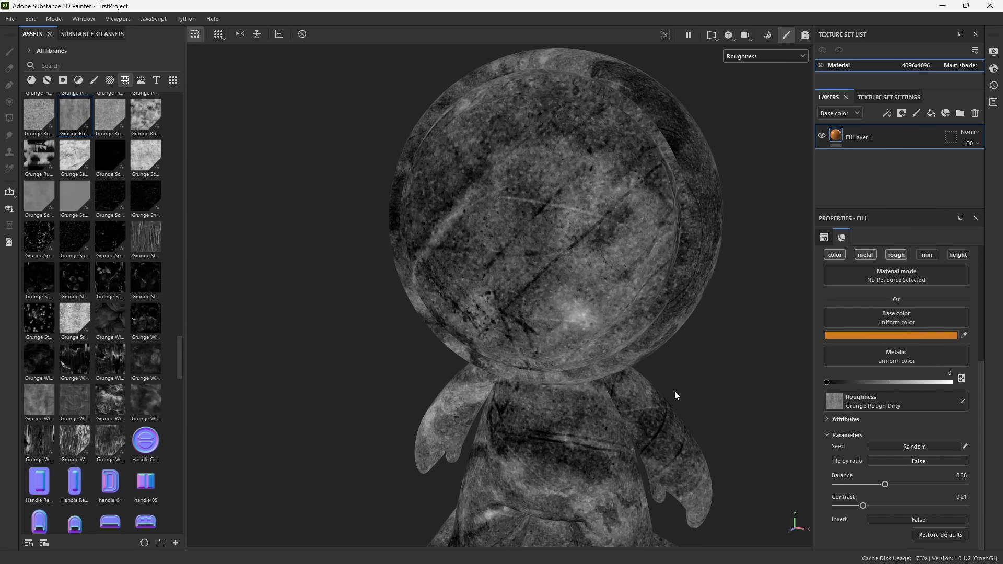
Examine the Grunge Rough Dirty greyscale roughness map on the head and body from several angles.
{"action": "right_click_drag", "start_coordinate": [510, 285], "coordinate": [559, 337], "text": "alt"}
{"action": "left_click_drag", "start_coordinate": [559, 337], "coordinate": [632, 349], "text": "alt"}
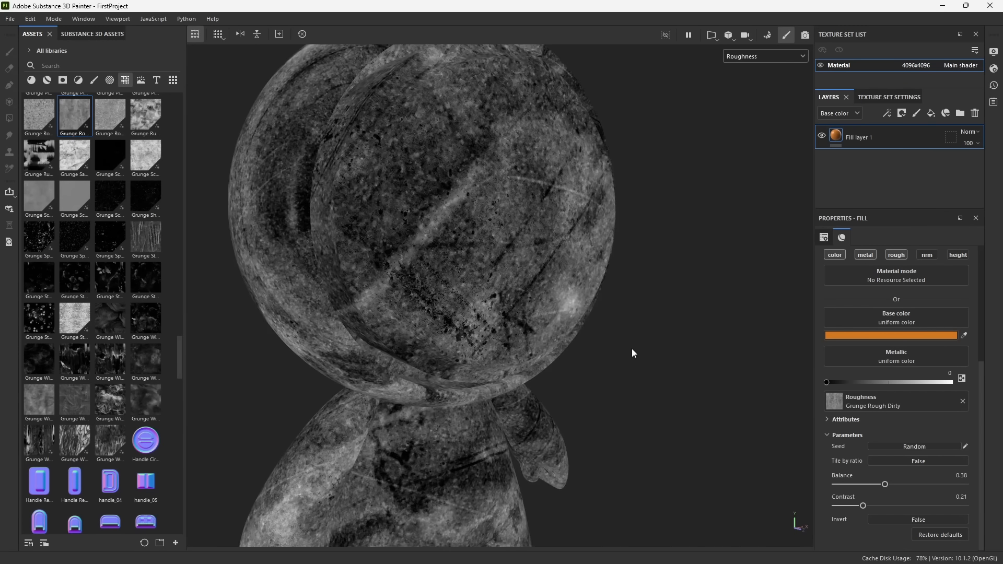
{"action": "middle_click_drag", "start_coordinate": [506, 289], "coordinate": [540, 316], "text": "alt"}
{"action": "right_click_drag", "start_coordinate": [540, 316], "coordinate": [538, 338], "text": "alt"}
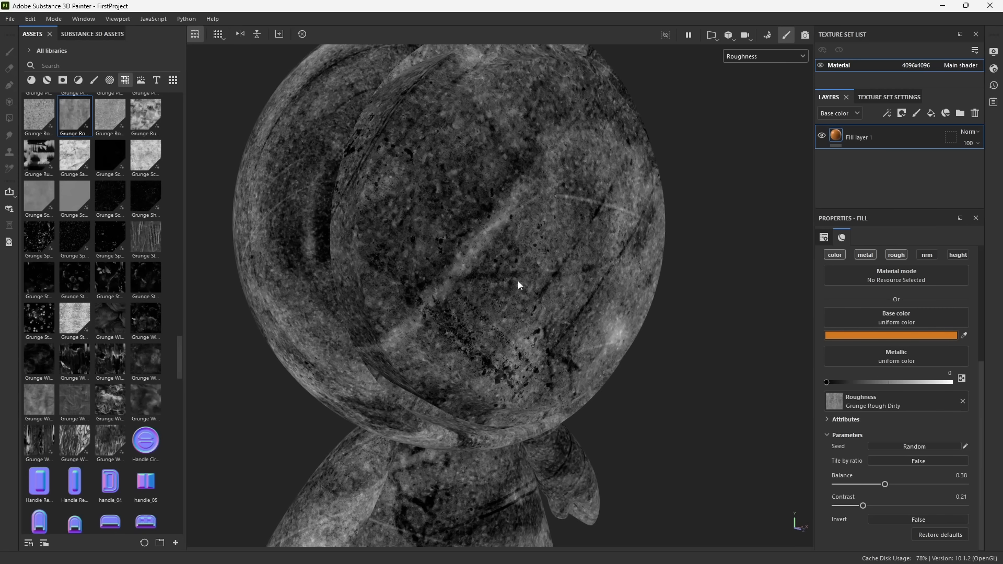
{"action": "left_click_drag", "start_coordinate": [567, 330], "coordinate": [483, 334], "text": "alt"}
{"action": "middle_click_drag", "start_coordinate": [538, 328], "coordinate": [476, 327], "text": "alt"}
{"action": "right_click_drag", "start_coordinate": [533, 345], "coordinate": [610, 401], "text": "alt"}
{"action": "left_click_drag", "start_coordinate": [610, 401], "coordinate": [543, 374], "text": "alt"}
{"action": "left_click_drag", "start_coordinate": [577, 321], "coordinate": [590, 331], "text": "alt"}
{"action": "right_click_drag", "start_coordinate": [589, 331], "coordinate": [579, 321], "text": "alt"}
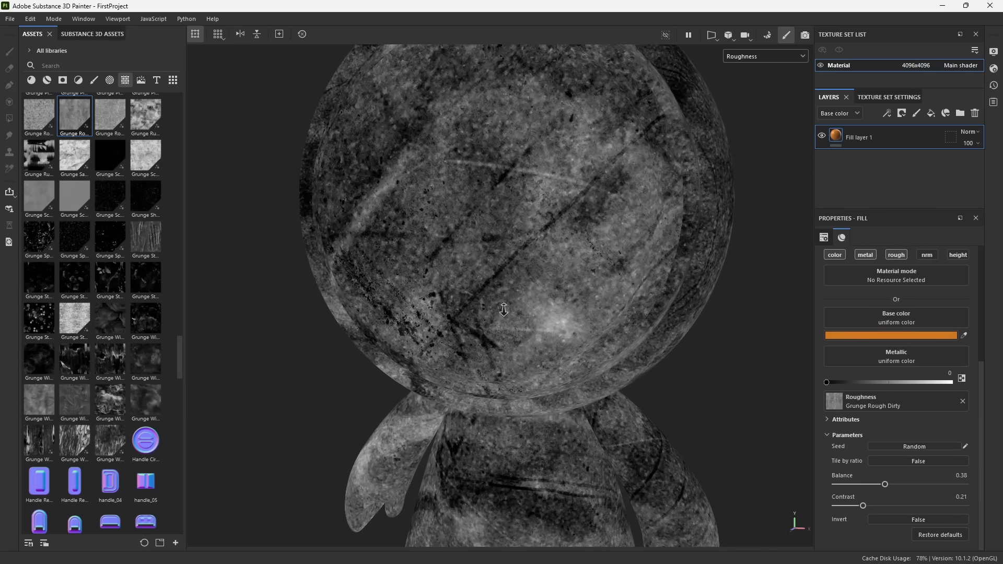
Set the Grunge Rough Dirty texture's Contrast to 0 and Balance to 0.35, and check the roughness map on the head.
{"action": "left_click_drag", "start_coordinate": [861, 507], "coordinate": [790, 507]}
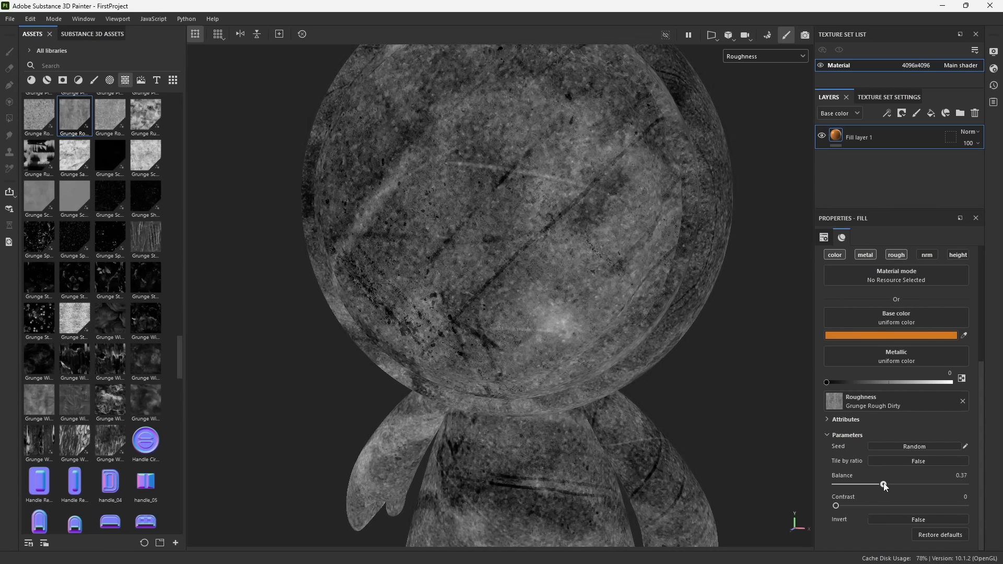
{"action": "mouse_move", "coordinate": [883, 486]}
{"action": "left_mouse_down"}
{"action": "mouse_move", "coordinate": [858, 486]}
{"action": "mouse_move", "coordinate": [882, 486]}
{"action": "left_mouse_up"}
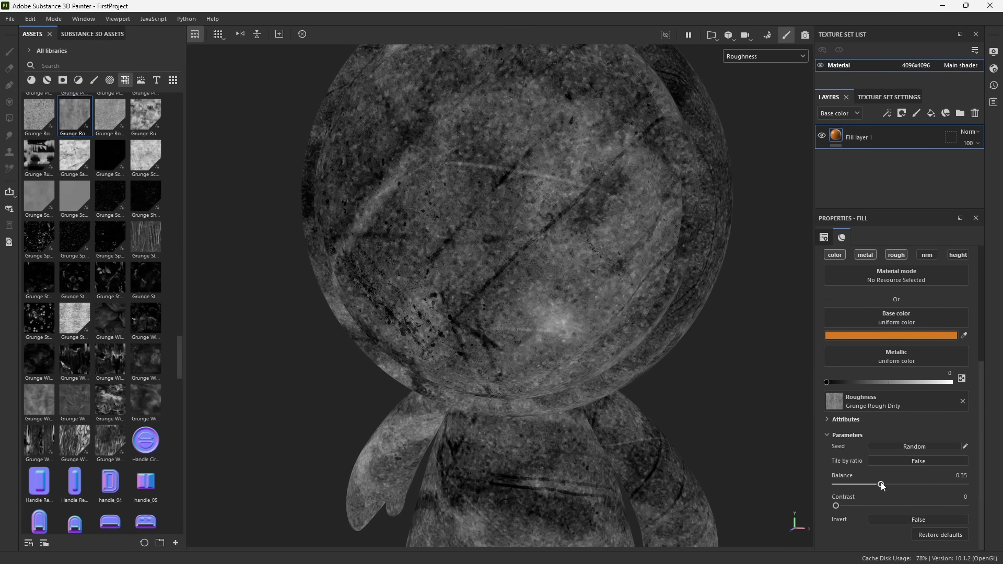
{"action": "left_click_drag", "start_coordinate": [701, 340], "coordinate": [629, 335], "text": "alt"}
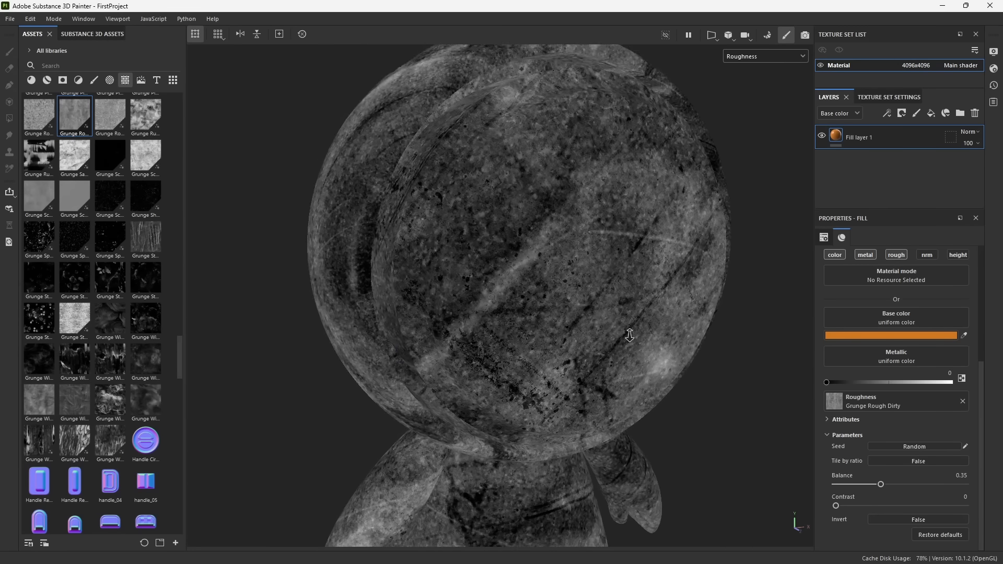
{"action": "right_click_drag", "start_coordinate": [630, 335], "coordinate": [593, 323], "text": "alt"}
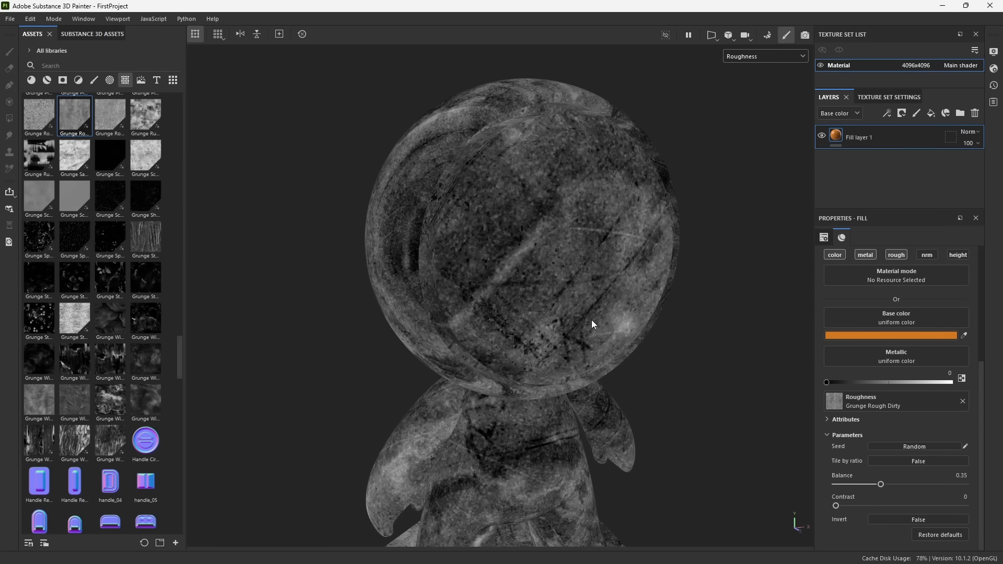
Return the viewport display to the full Material and view the orange surface from another angle.
{"action": "left_click", "coordinate": [766, 57]}
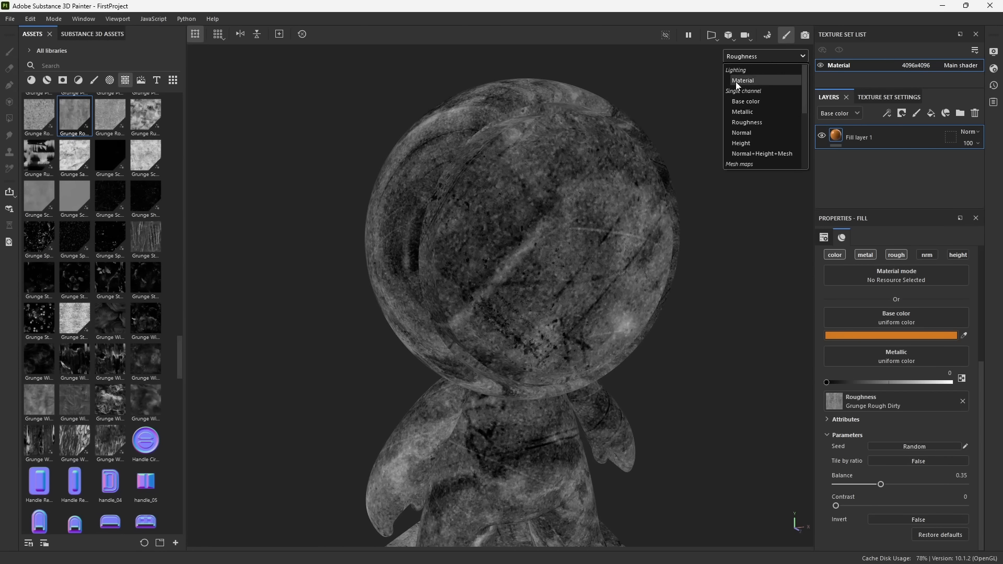
{"action": "key", "text": "m"}
{"action": "key", "text": "m"}
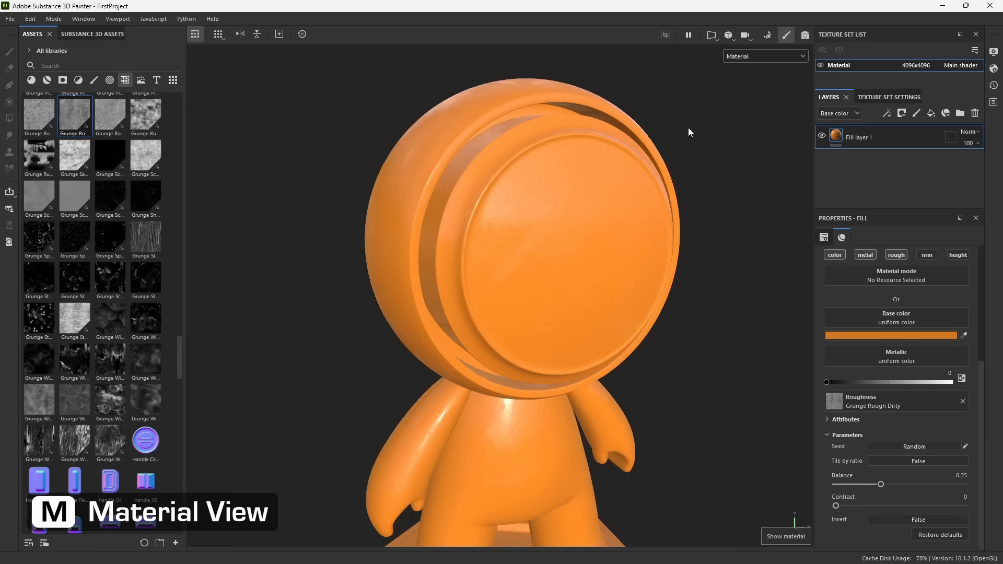
{"action": "left_click_drag", "start_coordinate": [703, 247], "coordinate": [594, 346], "text": "alt"}
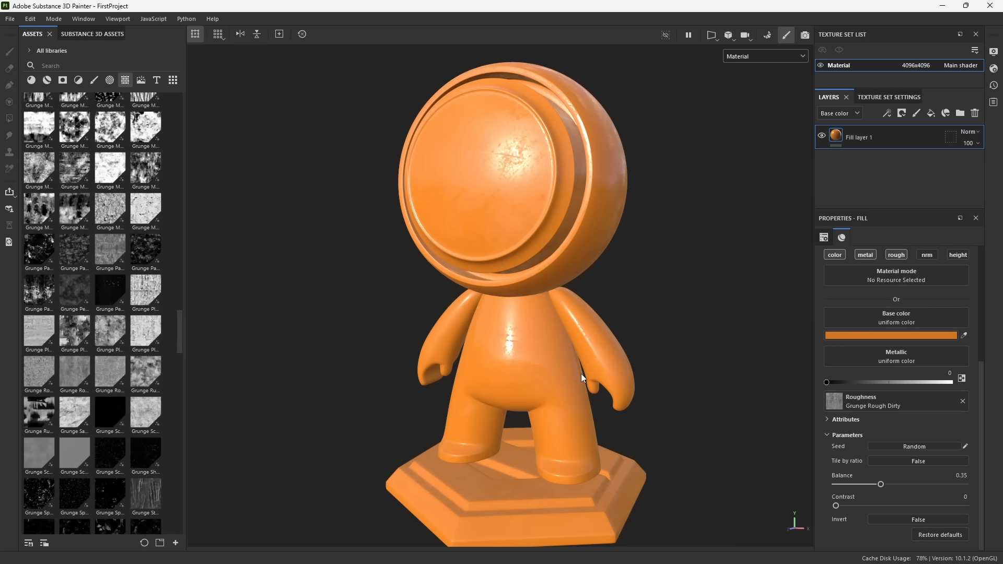
Assign the Camo Woodland texture to the fill layer's Base color and inspect the pattern on the figure.
{"action": "scroll", "coordinate": [162, 349], "scroll_direction": "up", "scroll_amount": 15}
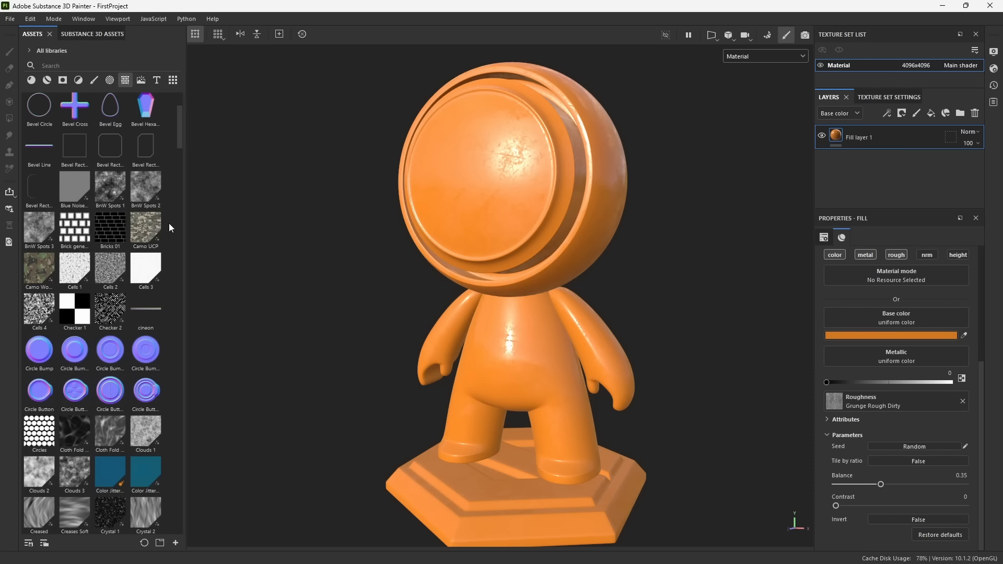
{"action": "mouse_move", "coordinate": [41, 268]}
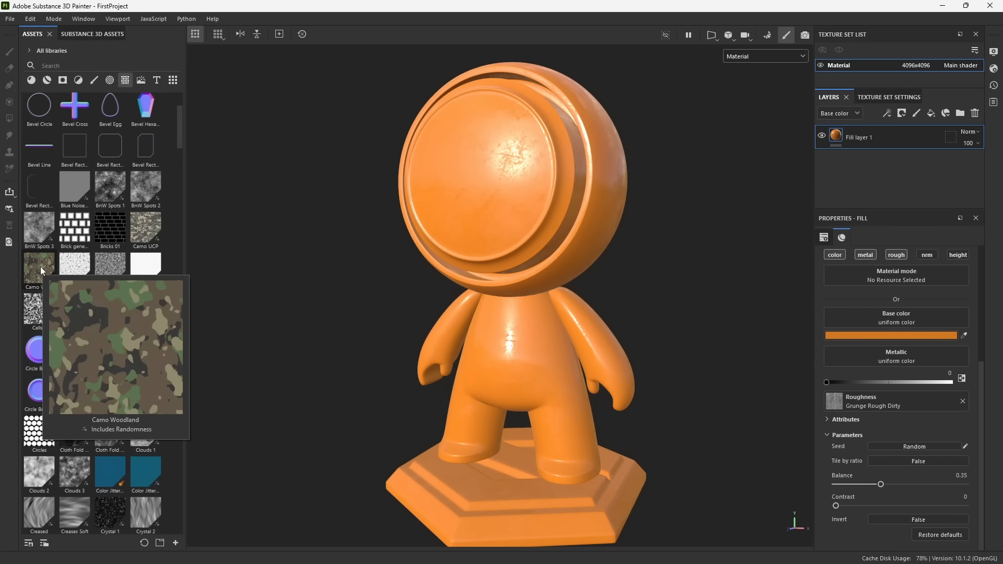
{"action": "left_click_drag", "start_coordinate": [34, 262], "coordinate": [873, 318]}
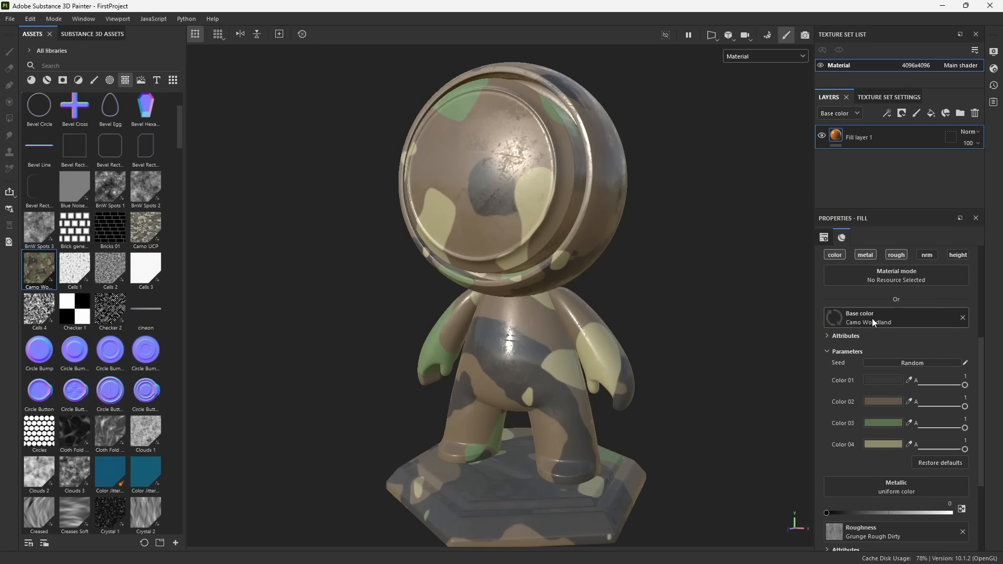
{"action": "left_click_drag", "start_coordinate": [548, 293], "coordinate": [604, 296], "text": "alt"}
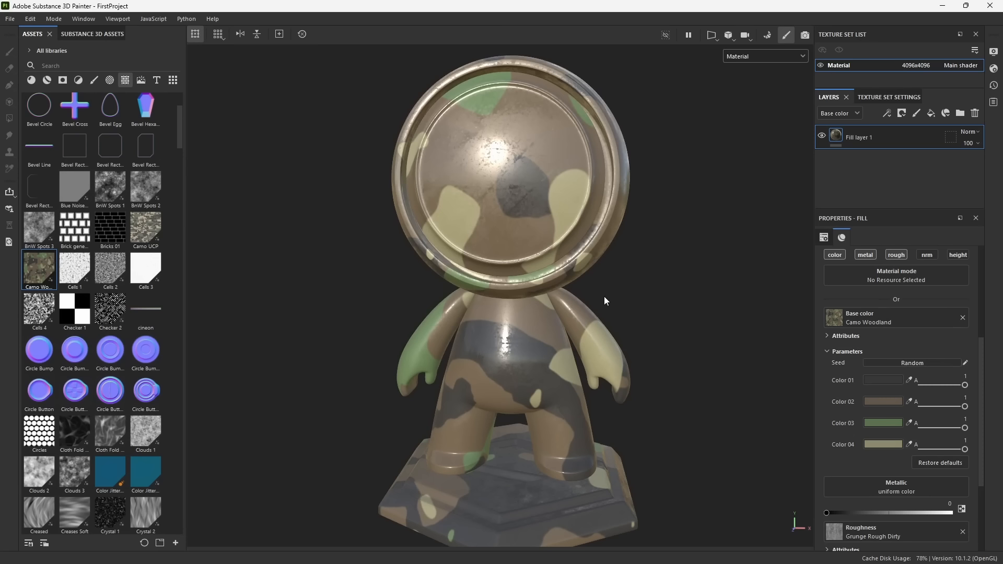
{"action": "left_click_drag", "start_coordinate": [604, 296], "coordinate": [580, 305], "text": "alt"}
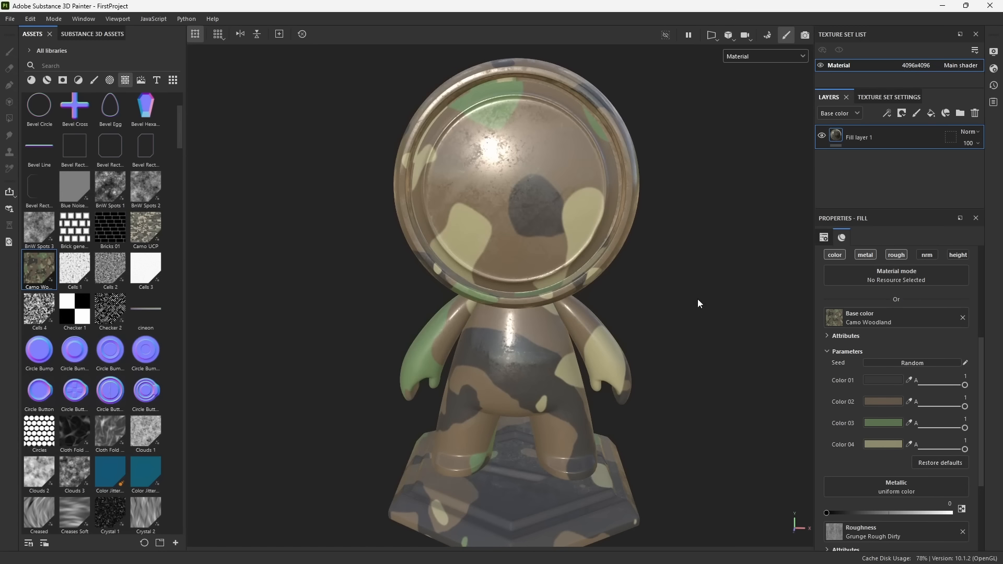
Set Camo Woodland's Color 01 to the dark red 261010 and view the recolored patches from the side.
{"action": "left_click", "coordinate": [874, 380]}
{"action": "left_click_drag", "start_coordinate": [653, 279], "coordinate": [713, 283]}
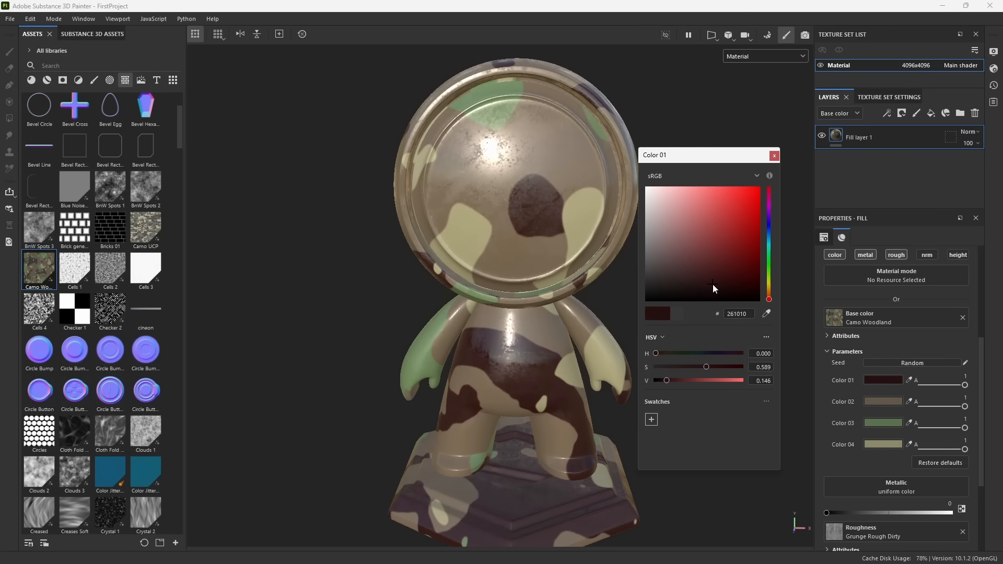
{"action": "left_click", "coordinate": [774, 156]}
{"action": "left_click_drag", "start_coordinate": [516, 406], "coordinate": [444, 328], "text": "alt"}
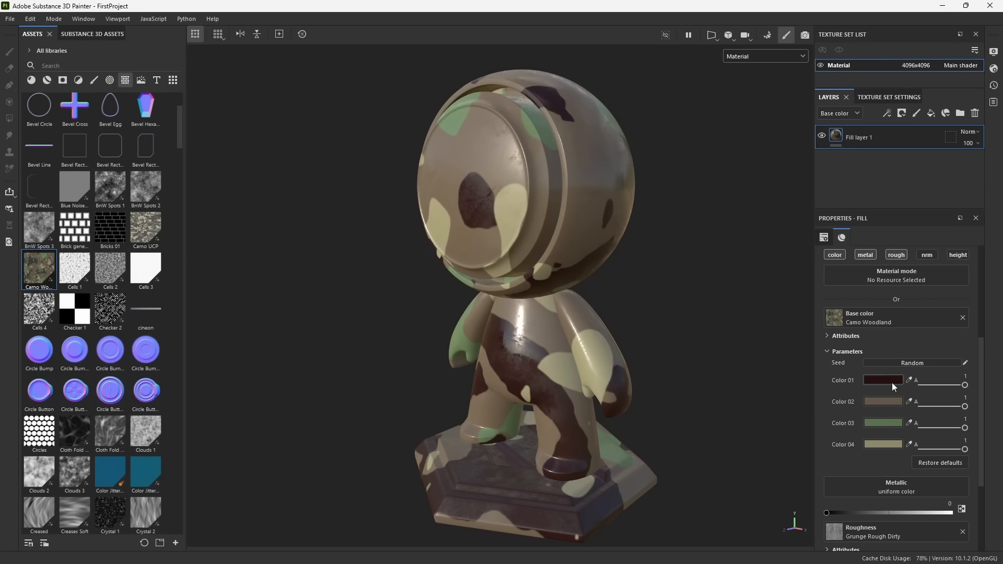
Set the fill layer's UV tiling to 32 and inspect the repeated camouflage pattern on the head and body.
{"action": "scroll", "coordinate": [866, 452], "scroll_direction": "up", "scroll_amount": 3}
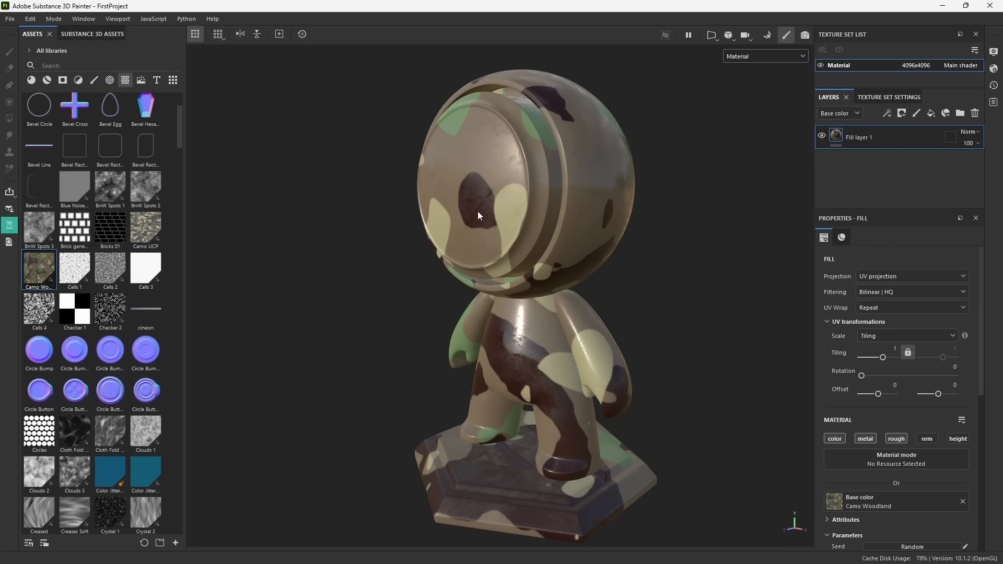
{"action": "left_click_drag", "start_coordinate": [477, 211], "coordinate": [497, 210], "text": "alt"}
{"action": "left_click_drag", "start_coordinate": [883, 357], "coordinate": [895, 361]}
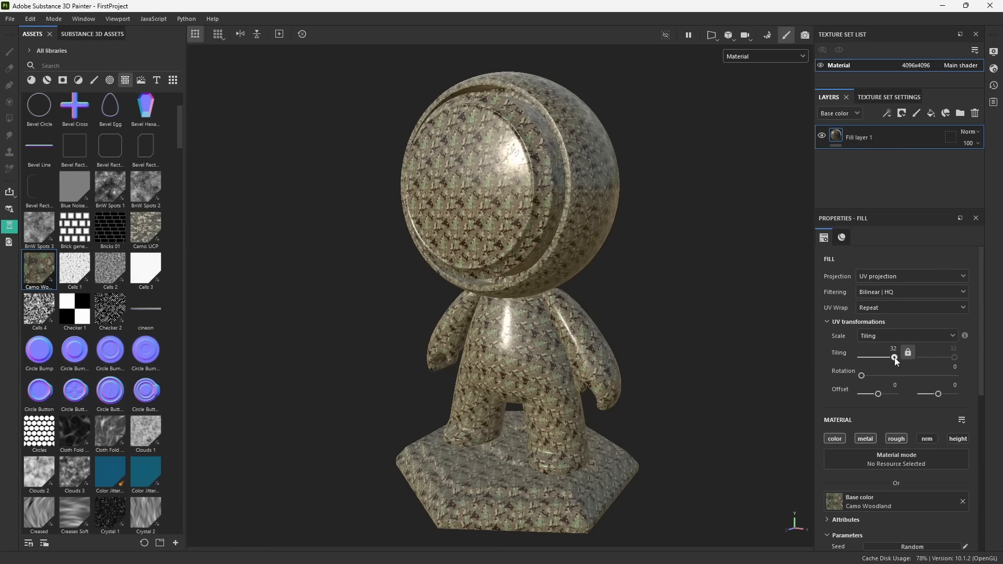
{"action": "left_click_drag", "start_coordinate": [500, 312], "coordinate": [562, 337], "text": "alt"}
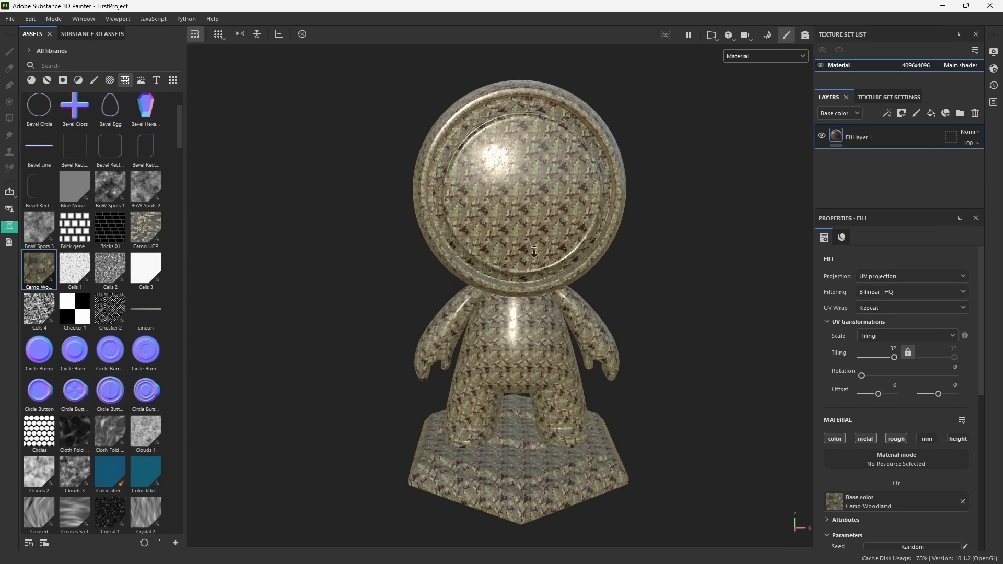
{"action": "right_click_drag", "start_coordinate": [534, 252], "coordinate": [591, 383], "text": "alt"}
{"action": "middle_click_drag", "start_coordinate": [514, 147], "coordinate": [524, 174], "text": "alt"}
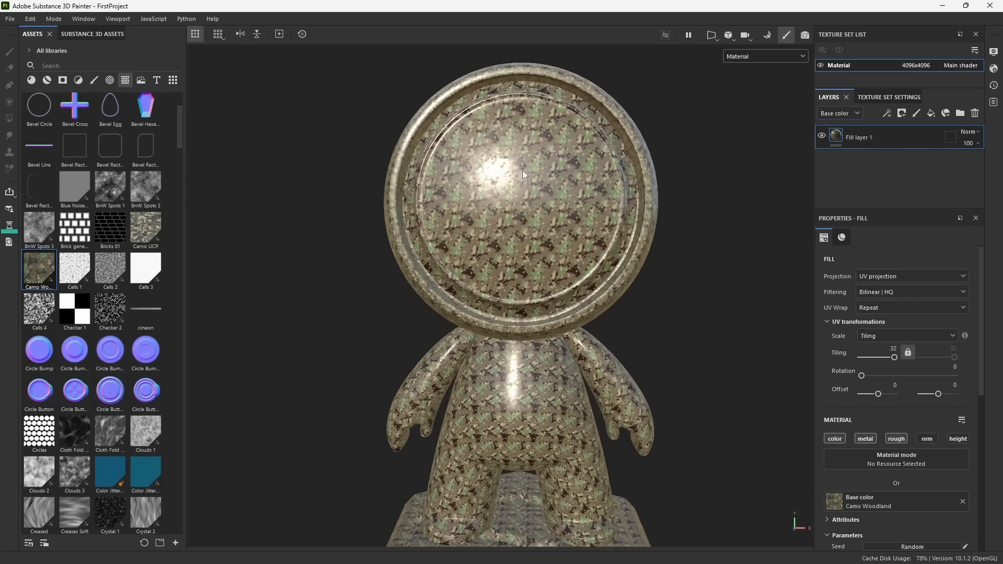
{"action": "right_click_drag", "start_coordinate": [523, 174], "coordinate": [495, 261], "text": "alt"}
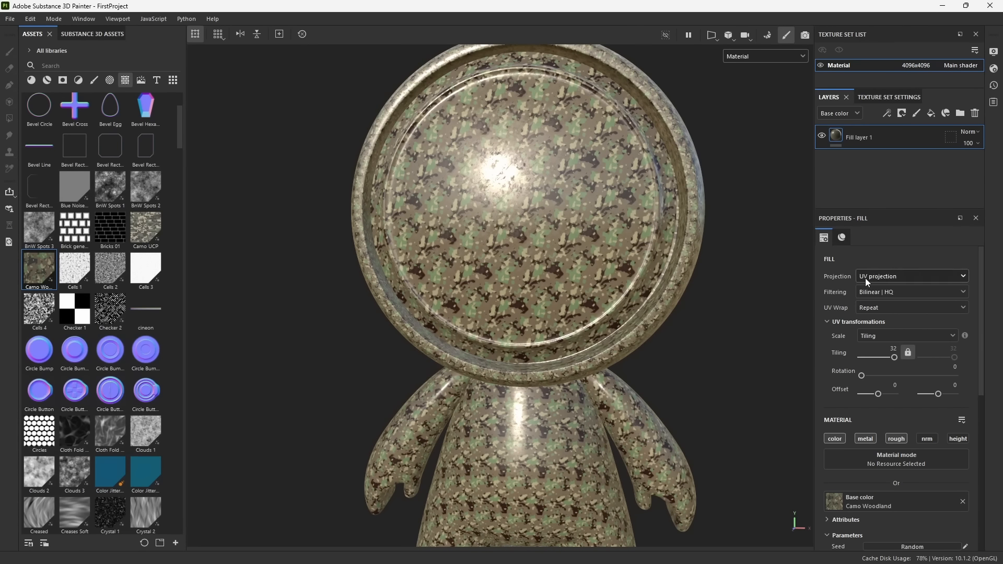
{"action": "left_click_drag", "start_coordinate": [686, 269], "coordinate": [622, 277], "text": "alt"}
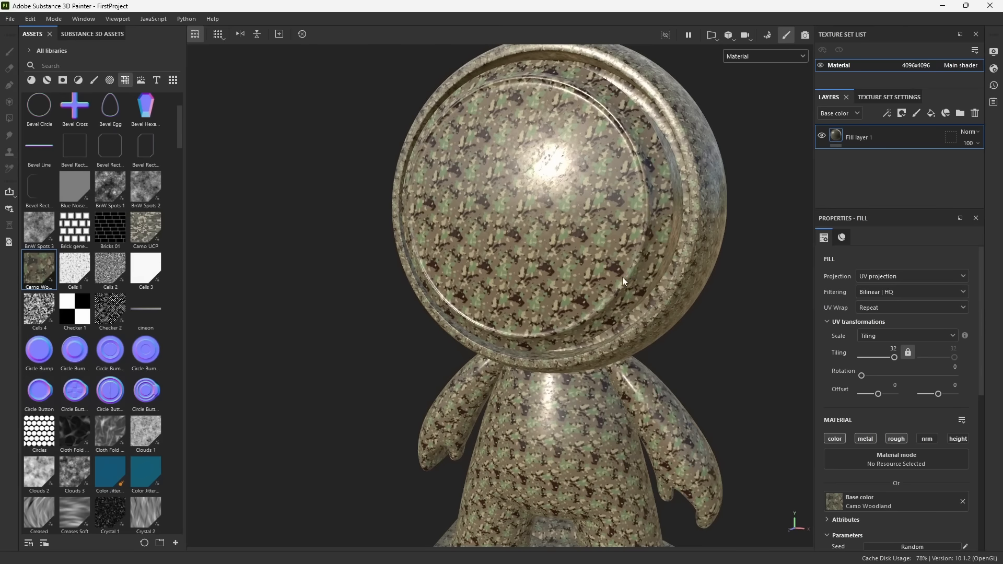
Show the model and its UV layout side by side in 3D/2D view, and set the fill's tiling to 1.
{"action": "left_click", "coordinate": [709, 39]}
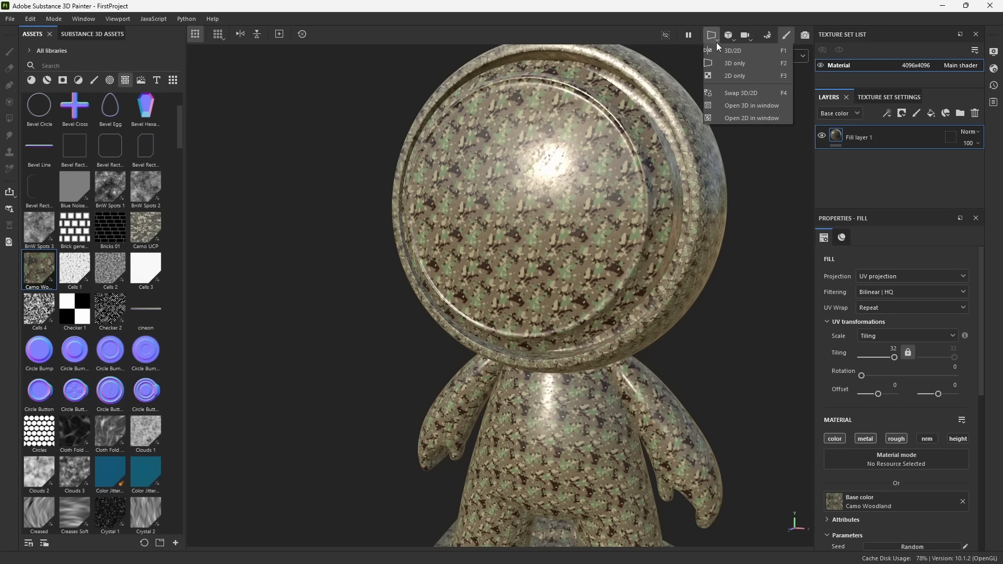
{"action": "left_click", "coordinate": [719, 51]}
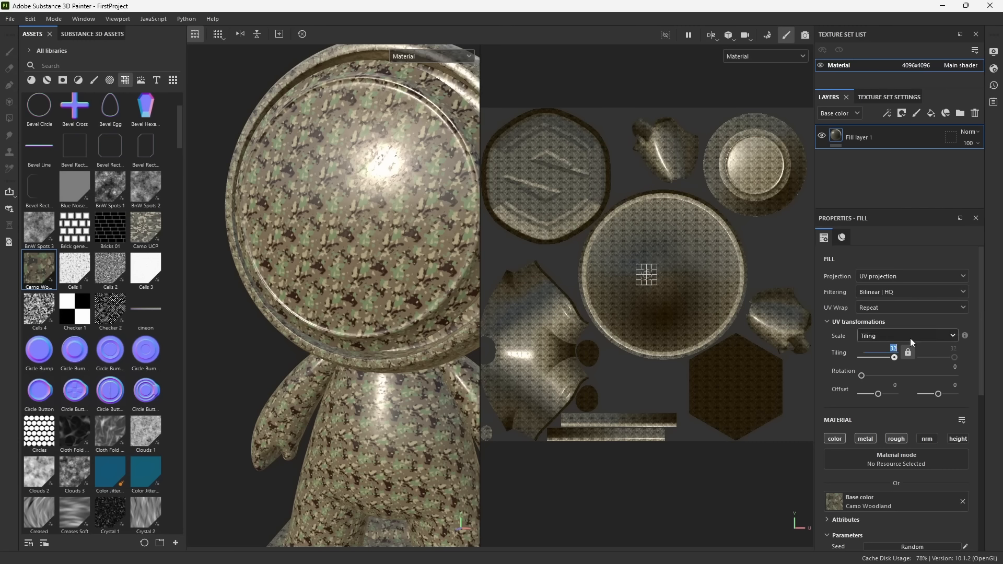
{"action": "type", "text": "1"}
{"action": "key", "text": "Return"}
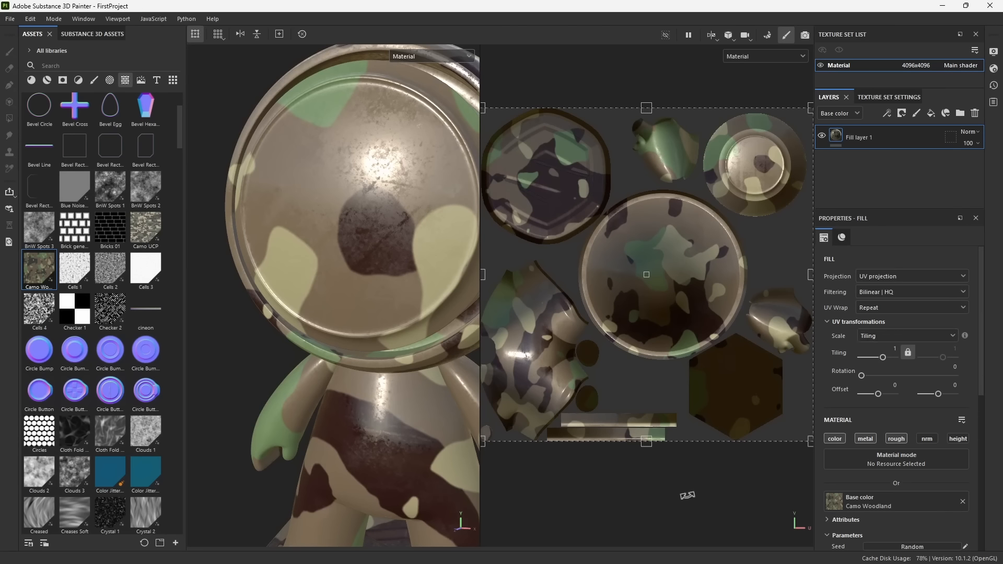
{"action": "scroll", "coordinate": [583, 254], "scroll_direction": "down", "scroll_amount": 1}
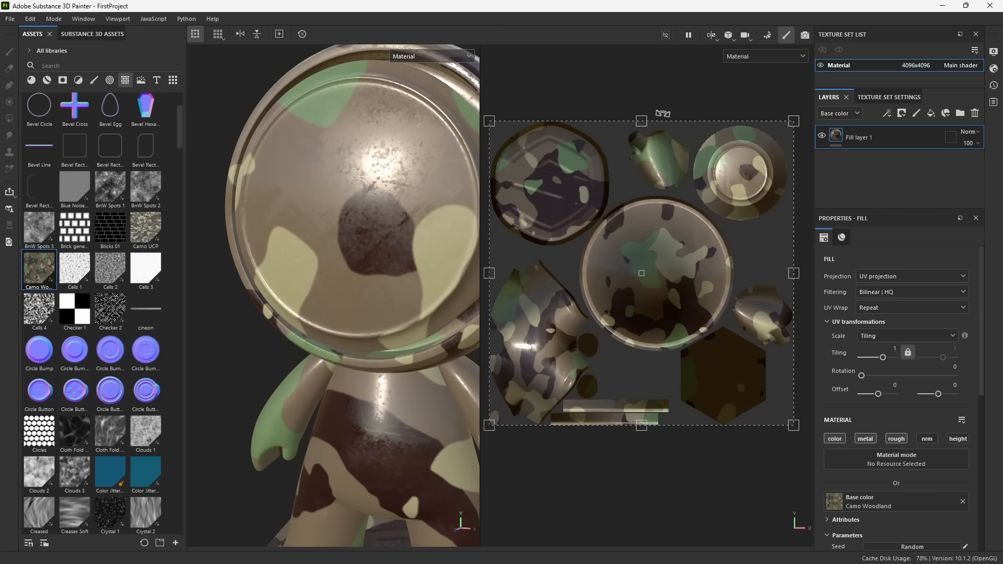
Return to the 3D-only view and examine the camouflage pattern's seams on the figure's back.
{"action": "left_click", "coordinate": [713, 37]}
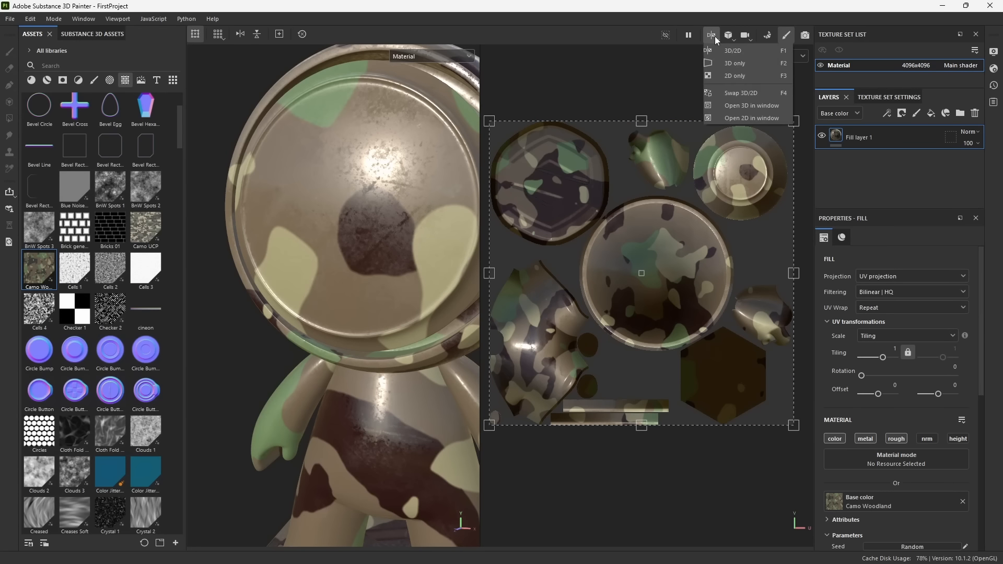
{"action": "left_click", "coordinate": [735, 63]}
{"action": "scroll", "coordinate": [590, 329], "scroll_direction": "up", "scroll_amount": 2}
{"action": "left_click_drag", "start_coordinate": [590, 329], "coordinate": [653, 343], "text": "alt"}
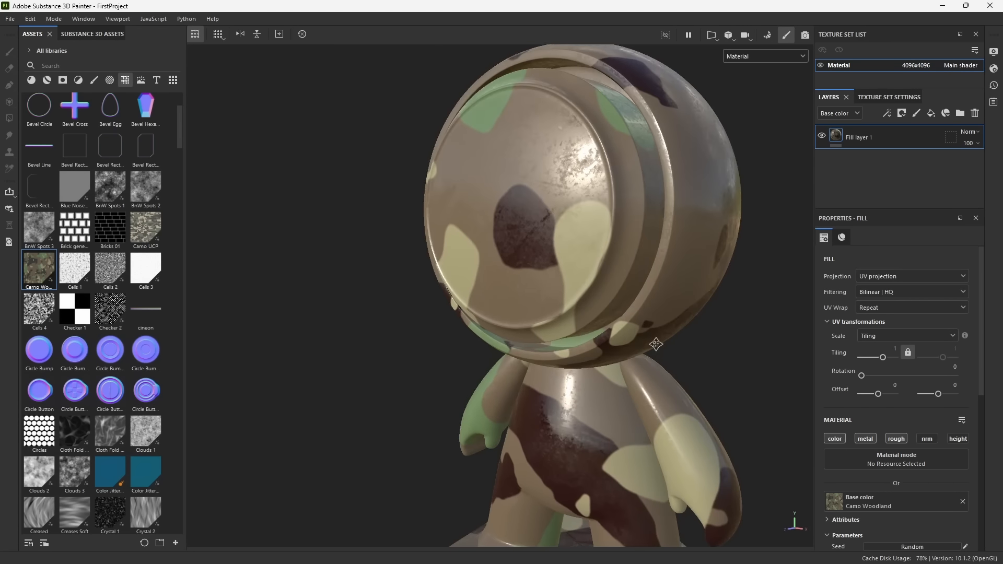
{"action": "middle_click_drag", "start_coordinate": [654, 343], "coordinate": [661, 289], "text": "alt"}
{"action": "left_click_drag", "start_coordinate": [660, 289], "coordinate": [412, 311], "text": "alt"}
{"action": "middle_click_drag", "start_coordinate": [596, 316], "coordinate": [518, 310], "text": "alt"}
{"action": "left_click_drag", "start_coordinate": [606, 318], "coordinate": [500, 303], "text": "alt"}
{"action": "middle_click_drag", "start_coordinate": [621, 321], "coordinate": [528, 307], "text": "alt"}
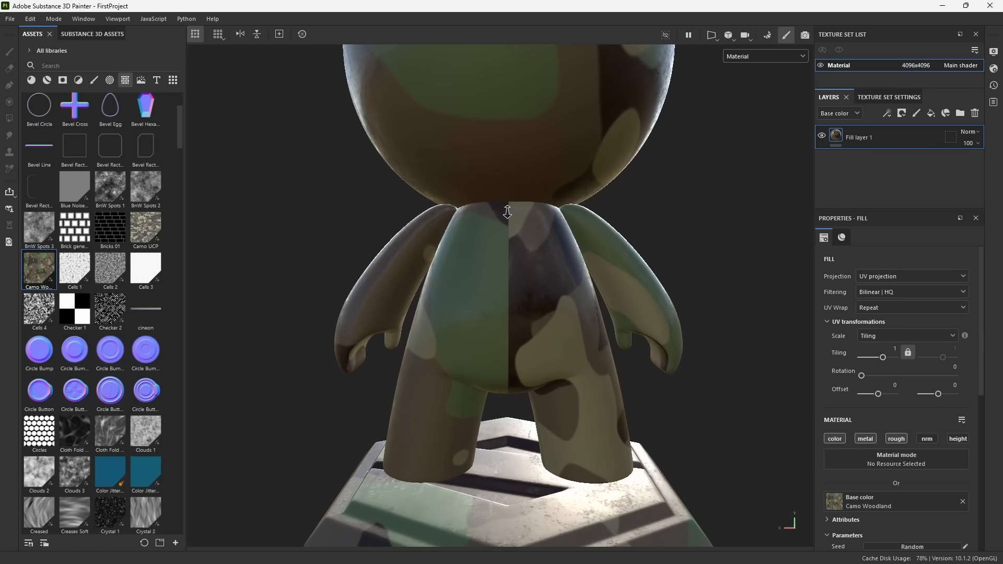
{"action": "right_click_drag", "start_coordinate": [508, 207], "coordinate": [552, 337], "text": "alt"}
{"action": "middle_click_drag", "start_coordinate": [552, 337], "coordinate": [537, 307], "text": "alt"}
{"action": "left_click_drag", "start_coordinate": [536, 307], "coordinate": [541, 318], "text": "alt"}
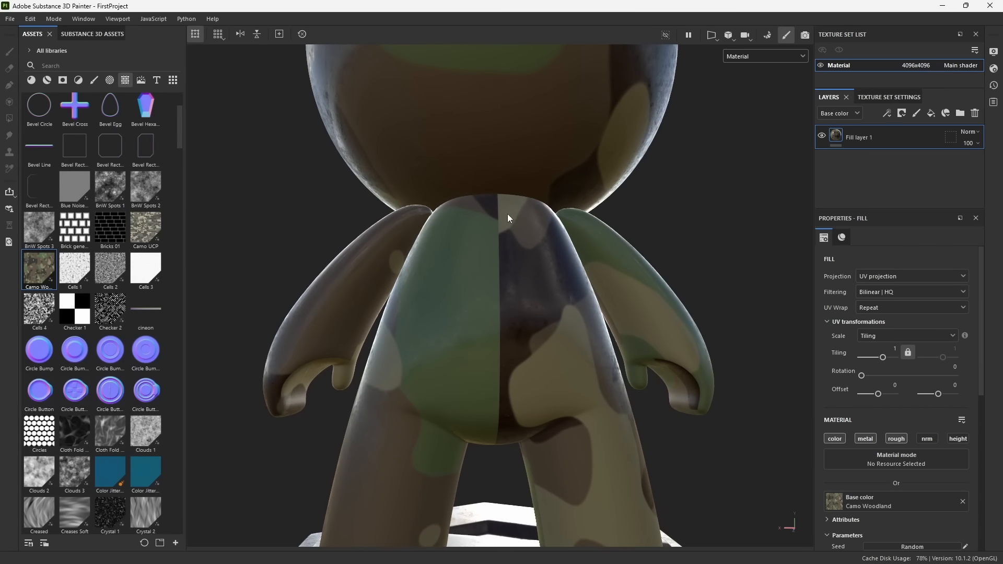
{"action": "left_click_drag", "start_coordinate": [472, 409], "coordinate": [505, 428], "text": "alt"}
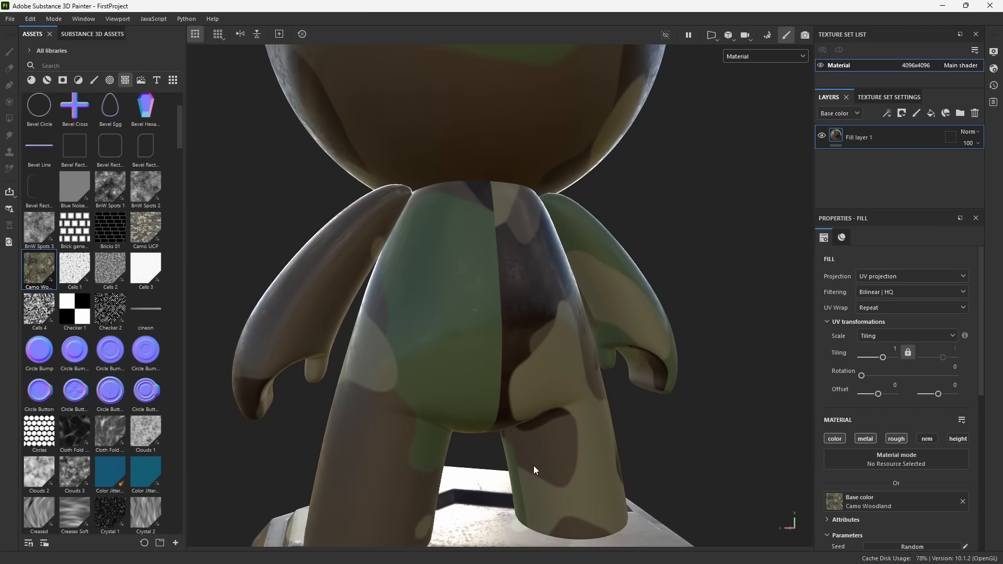
Turn to the underside of the figure's base and display only the Base color channel.
{"action": "middle_click_drag", "start_coordinate": [535, 467], "coordinate": [560, 397], "text": "alt"}
{"action": "left_click_drag", "start_coordinate": [560, 397], "coordinate": [554, 352], "text": "alt"}
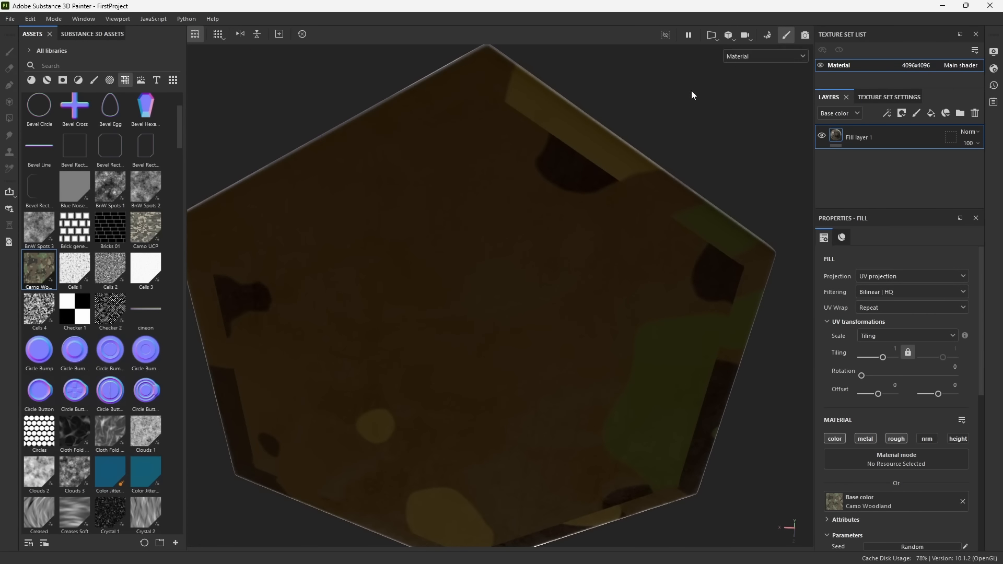
{"action": "left_click", "coordinate": [741, 56]}
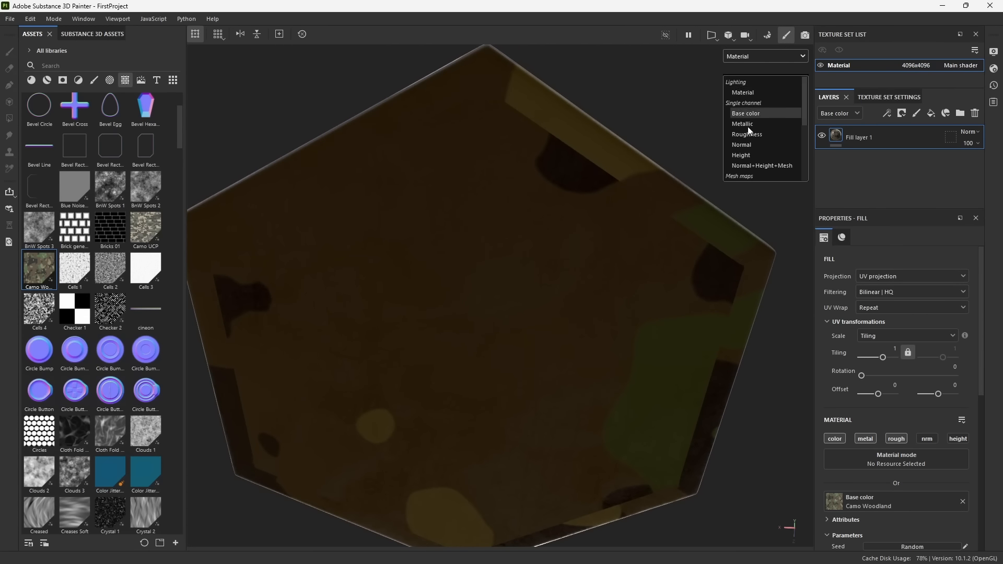
{"action": "left_click", "coordinate": [747, 126]}
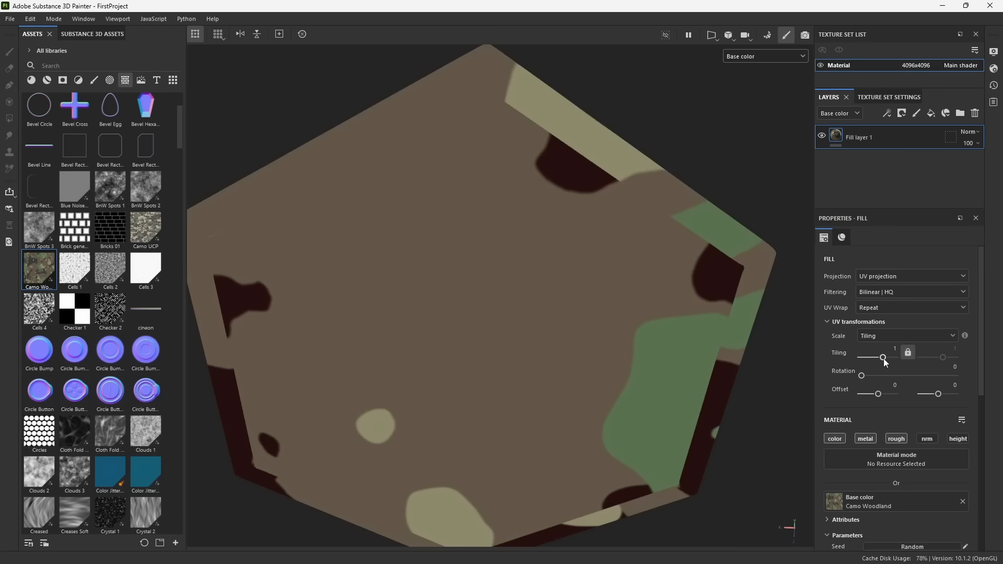
Raise the fill layer's tiling to about 3.12 and inspect the camouflage on the base's underside and the whole figure.
{"action": "left_click_drag", "start_coordinate": [883, 357], "coordinate": [886, 360]}
{"action": "left_click_drag", "start_coordinate": [749, 337], "coordinate": [476, 266], "text": "alt"}
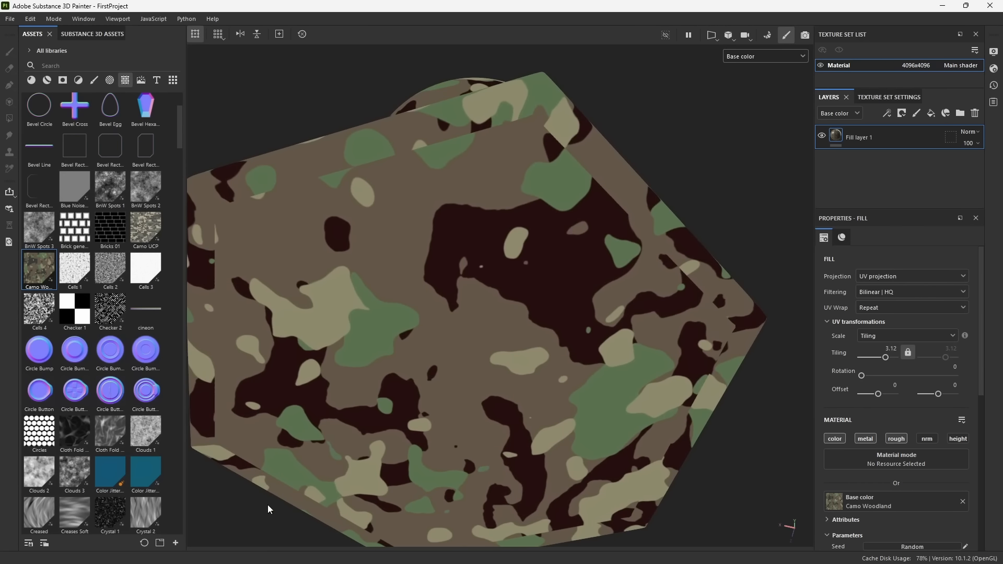
{"action": "mouse_move", "coordinate": [441, 209]}
{"action": "left_mouse_down", "text": "alt"}
{"action": "mouse_move", "coordinate": [475, 162]}
{"action": "mouse_move", "coordinate": [479, 287]}
{"action": "mouse_move", "coordinate": [428, 315]}
{"action": "mouse_move", "coordinate": [465, 303]}
{"action": "mouse_move", "coordinate": [405, 261]}
{"action": "mouse_move", "coordinate": [349, 284]}
{"action": "mouse_move", "coordinate": [496, 297]}
{"action": "mouse_move", "coordinate": [486, 257]}
{"action": "mouse_move", "coordinate": [428, 217]}
{"action": "left_mouse_up", "text": "alt"}
{"action": "scroll", "coordinate": [427, 315], "scroll_direction": "down", "scroll_amount": 4}
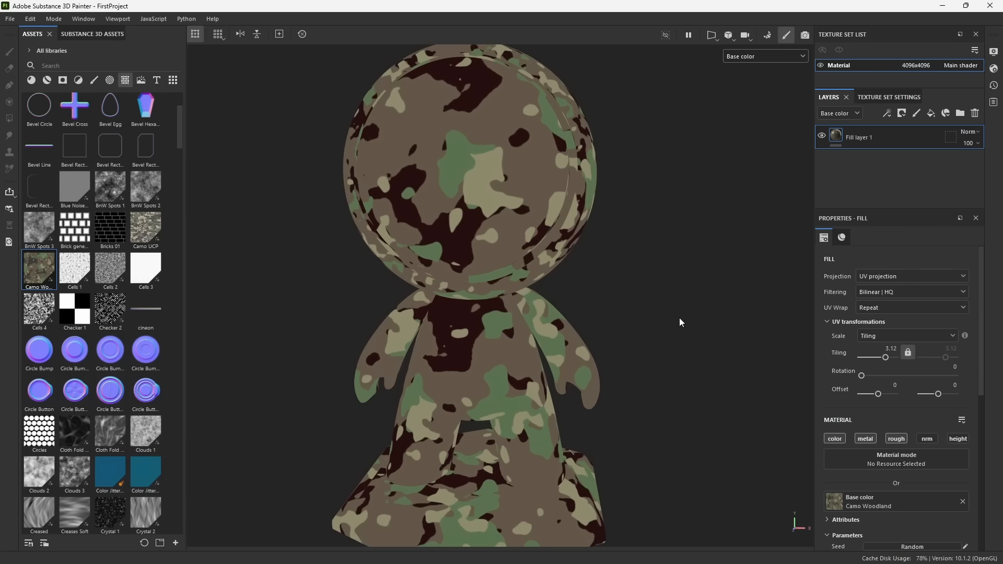
Try Tri-planar projection on the camouflage fill and inspect the seams on the figure's back in Base color and Material display.
{"action": "left_click", "coordinate": [885, 278]}
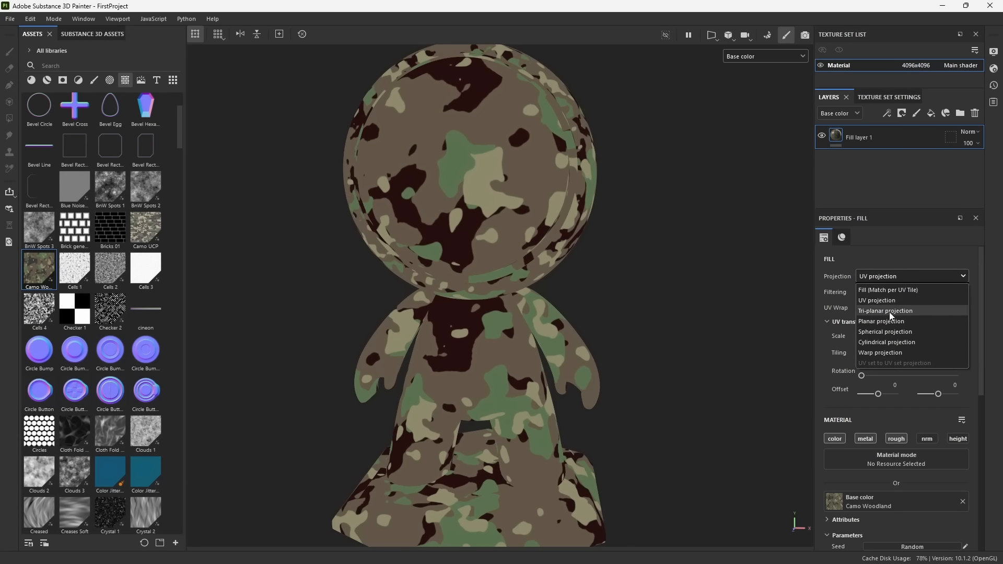
{"action": "left_click", "coordinate": [889, 311]}
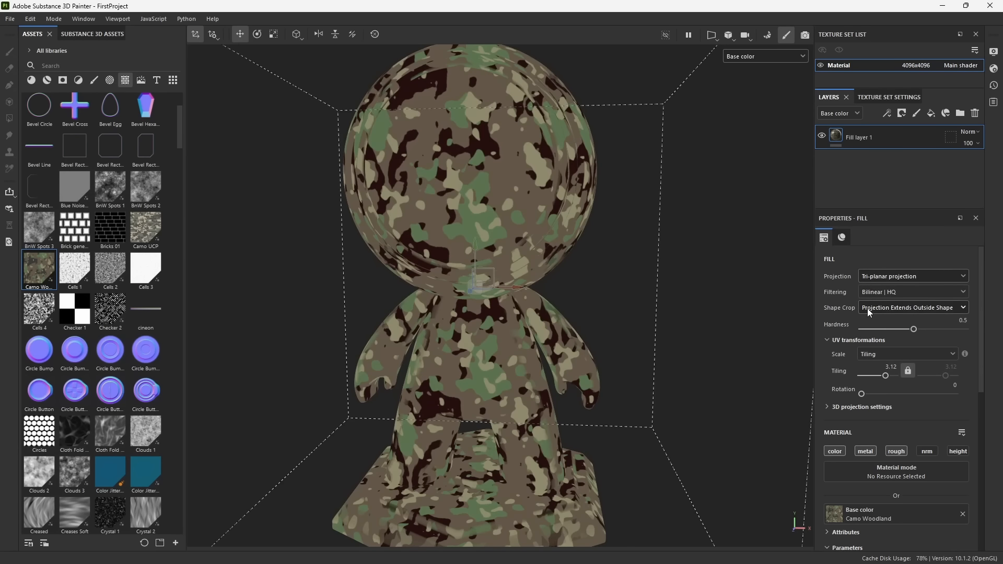
{"action": "left_click_drag", "start_coordinate": [659, 352], "coordinate": [459, 314], "text": "alt"}
{"action": "right_click_drag", "start_coordinate": [458, 310], "coordinate": [593, 456], "text": "alt"}
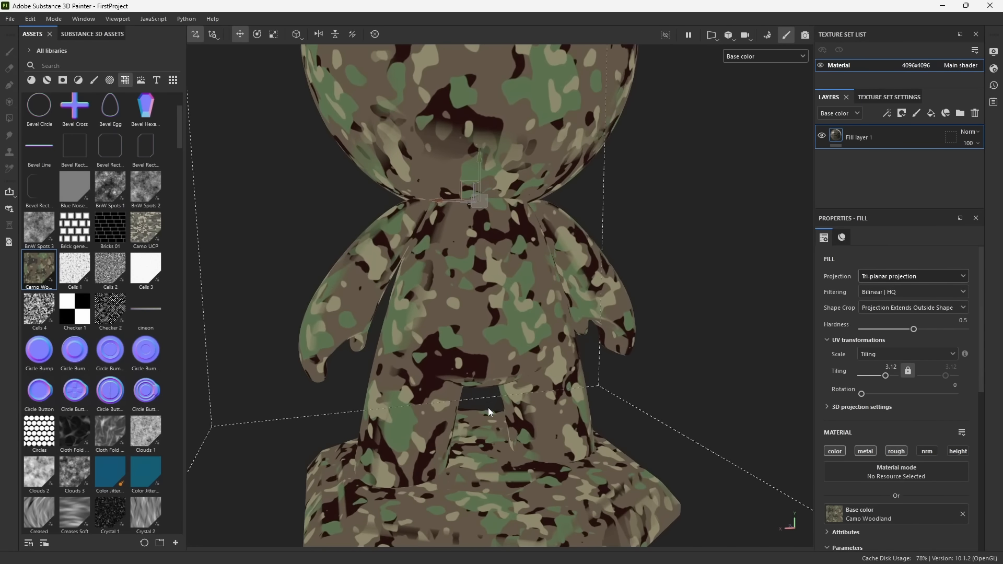
{"action": "key", "text": "m"}
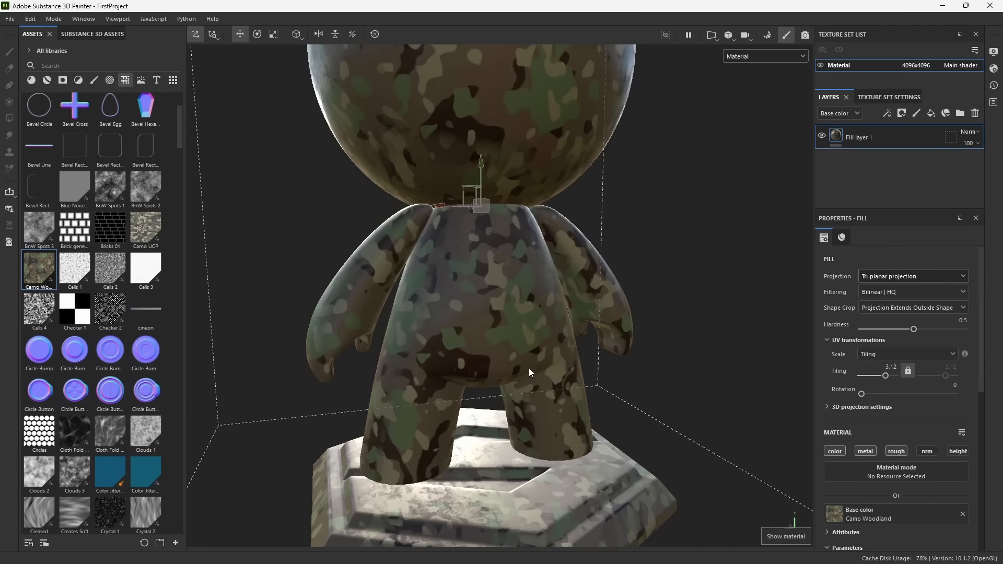
{"action": "left_click_drag", "start_coordinate": [493, 369], "coordinate": [584, 373], "text": "alt"}
{"action": "left_click_drag", "start_coordinate": [576, 400], "coordinate": [574, 337], "text": "alt"}
Undo the projection, tiling and camouflage changes back to the plain orange fill.
{"action": "key", "text": "ctrl+z"}
{"action": "key", "text": "ctrl+z"}
{"action": "key", "text": "ctrl+z"}
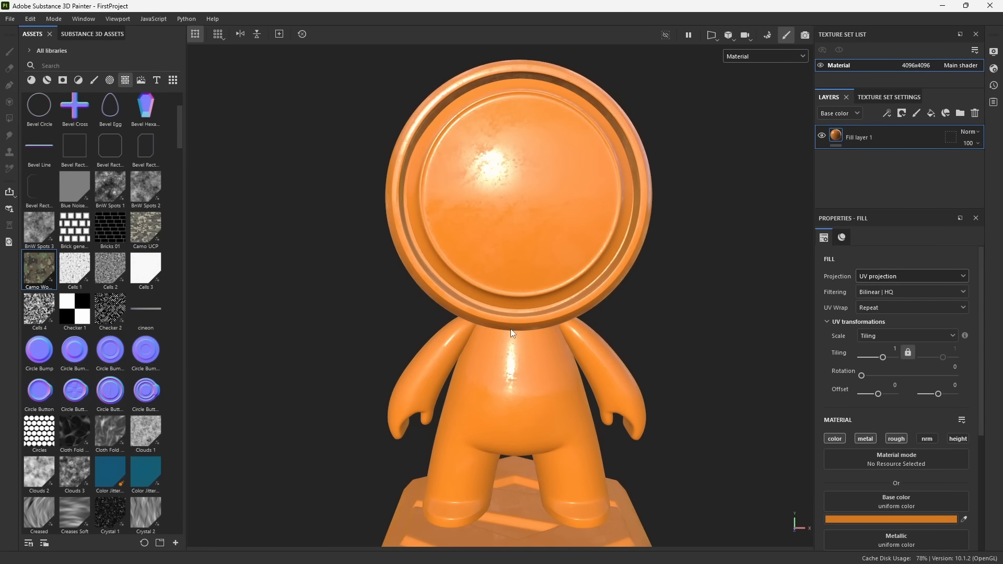
Display only the Roughness channel and examine the grunge texture's seams on the figure's back.
{"action": "scroll", "coordinate": [905, 371], "scroll_direction": "down", "scroll_amount": 4}
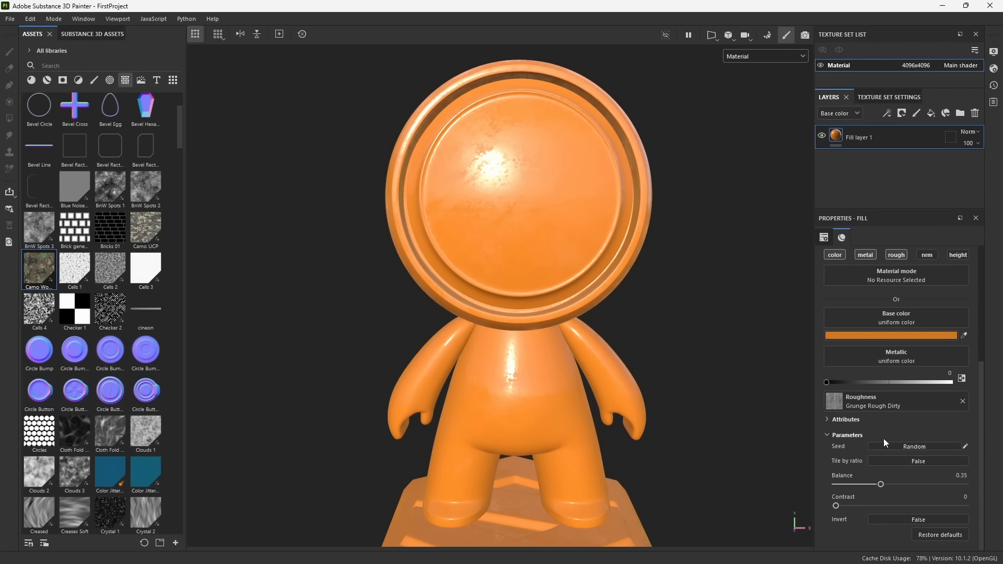
{"action": "scroll", "coordinate": [881, 441], "scroll_direction": "up", "scroll_amount": 3}
{"action": "left_click_drag", "start_coordinate": [618, 352], "coordinate": [538, 347], "text": "alt"}
{"action": "left_click", "coordinate": [750, 54]}
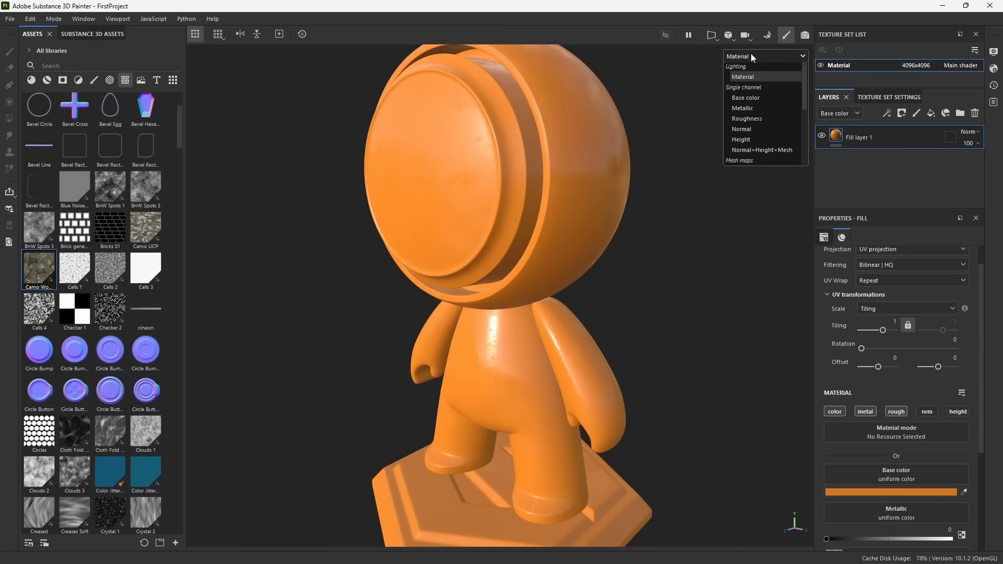
{"action": "left_click", "coordinate": [756, 138]}
{"action": "left_click_drag", "start_coordinate": [752, 148], "coordinate": [401, 301], "text": "alt"}
{"action": "middle_click_drag", "start_coordinate": [583, 317], "coordinate": [459, 271], "text": "alt"}
{"action": "right_click_drag", "start_coordinate": [459, 271], "coordinate": [472, 396], "text": "alt"}
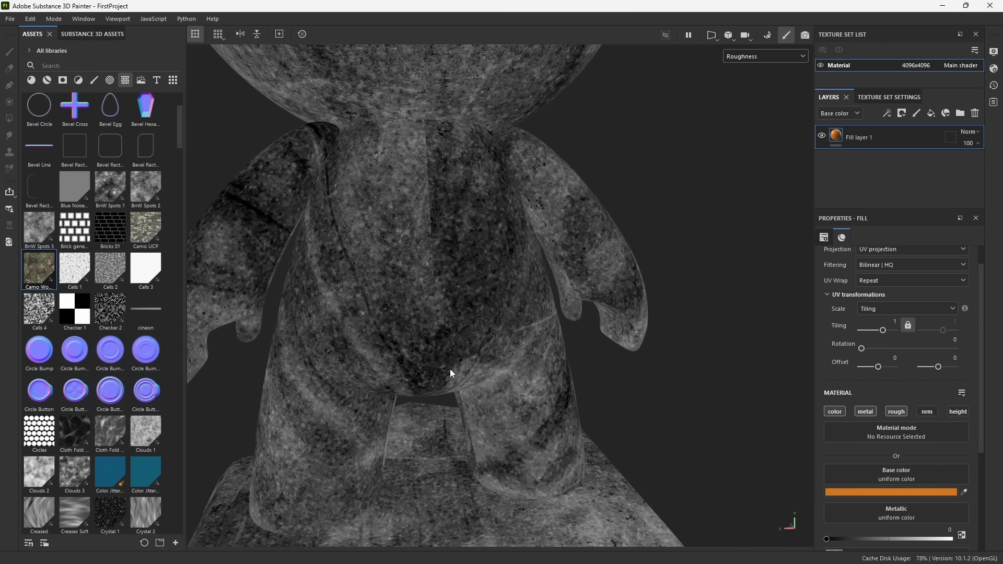
Set the orange fill's projection to Tri-planar projection and inspect the roughness texture around the body and head.
{"action": "scroll", "coordinate": [884, 419], "scroll_direction": "up", "scroll_amount": 1}
{"action": "left_click", "coordinate": [879, 278]}
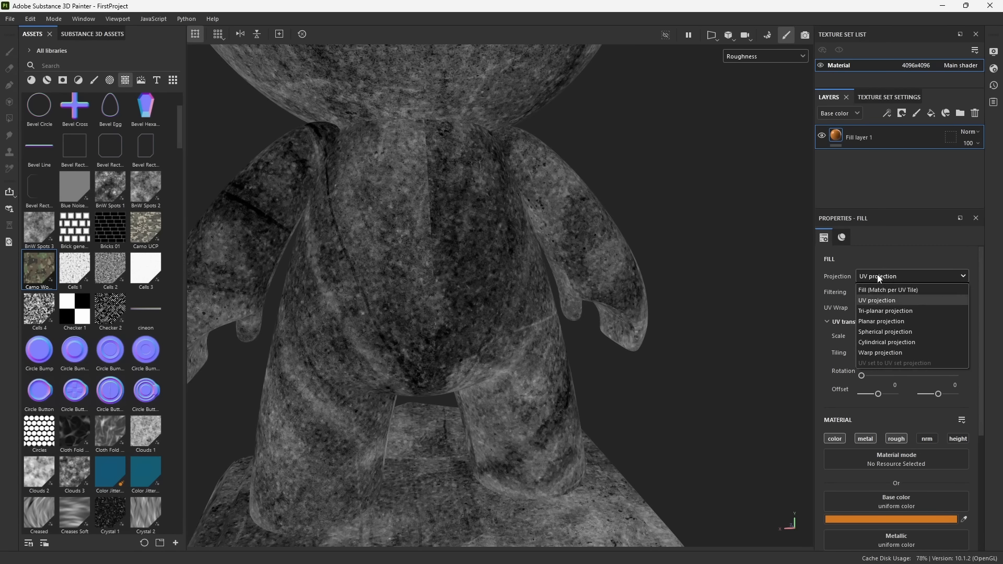
{"action": "left_click", "coordinate": [882, 311]}
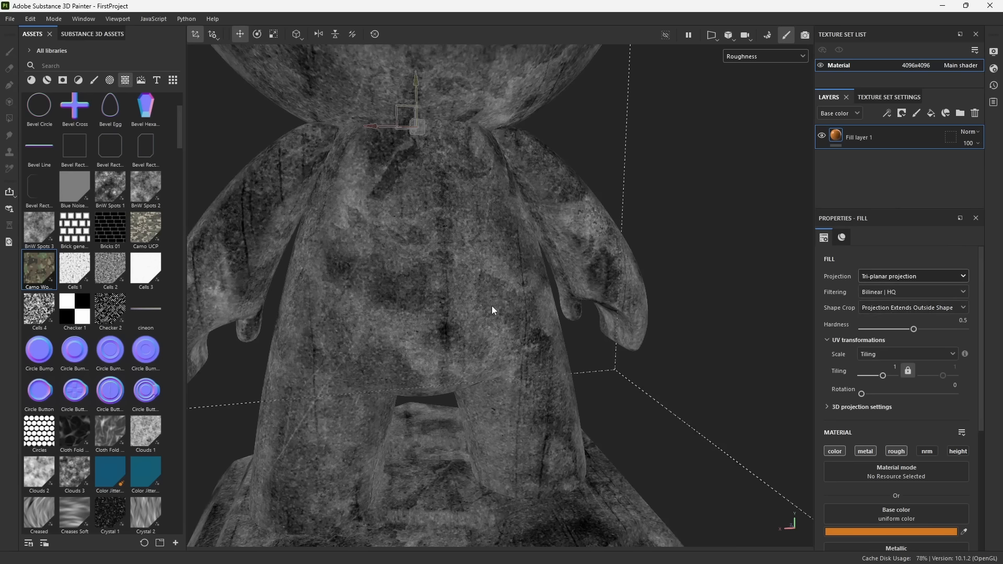
{"action": "left_click_drag", "start_coordinate": [420, 292], "coordinate": [350, 277], "text": "alt"}
{"action": "middle_click_drag", "start_coordinate": [350, 277], "coordinate": [428, 331], "text": "alt"}
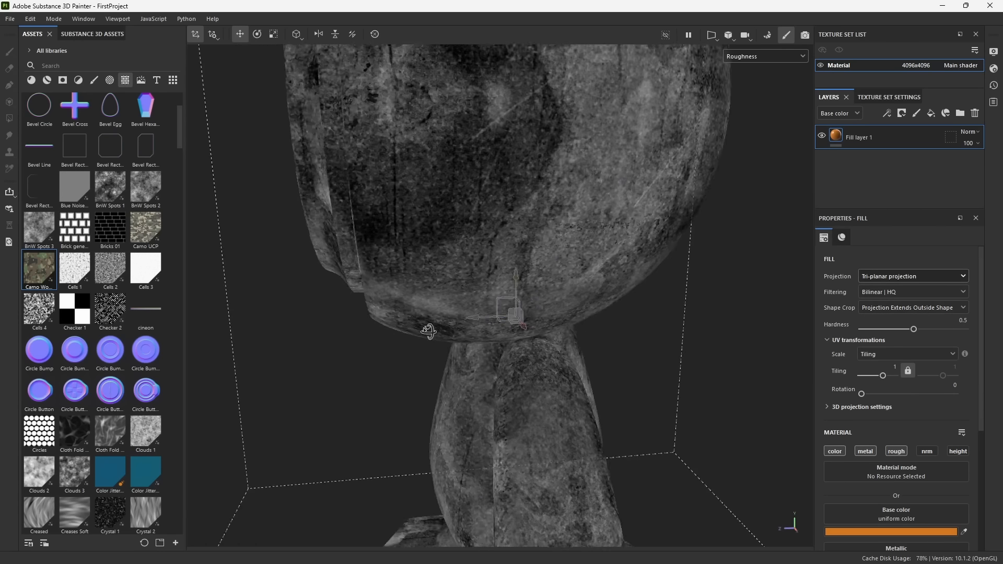
{"action": "left_click_drag", "start_coordinate": [428, 331], "coordinate": [604, 368], "text": "alt"}
{"action": "right_click_drag", "start_coordinate": [604, 368], "coordinate": [454, 213], "text": "alt"}
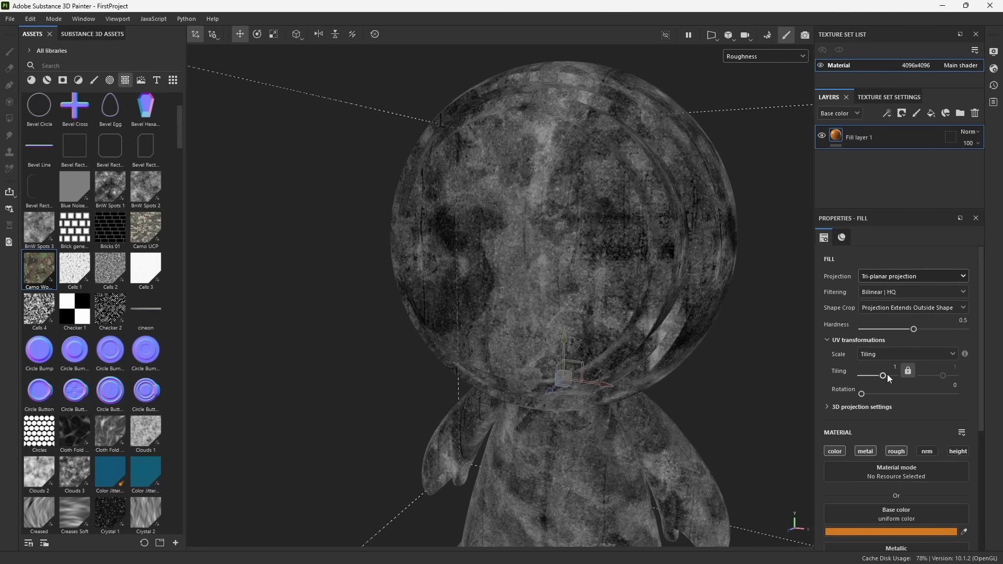
Raise the fill's tiling to about 8.82 and switch the display to Material to check the reflections on the face.
{"action": "left_click_drag", "start_coordinate": [882, 375], "coordinate": [891, 380]}
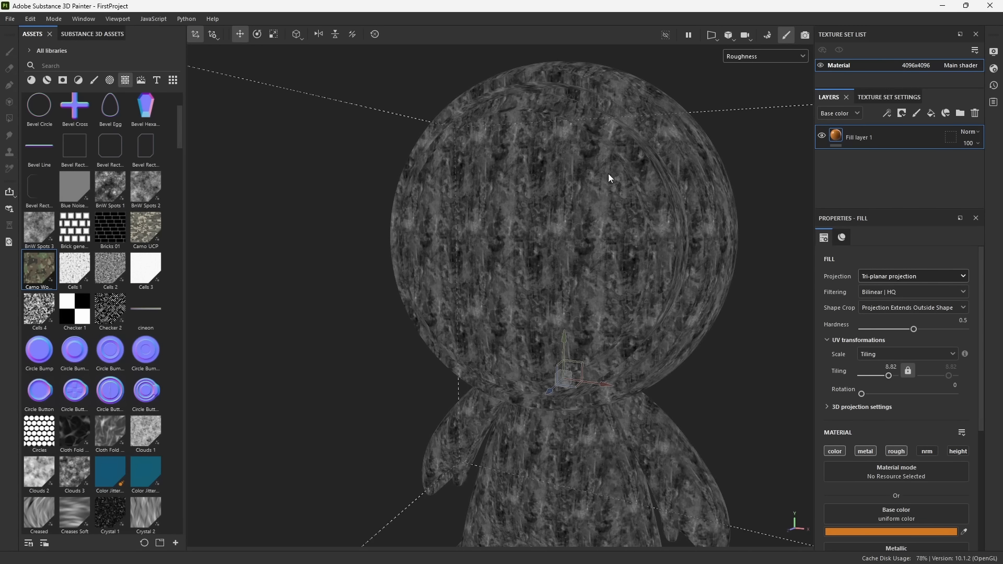
{"action": "left_click", "coordinate": [756, 61]}
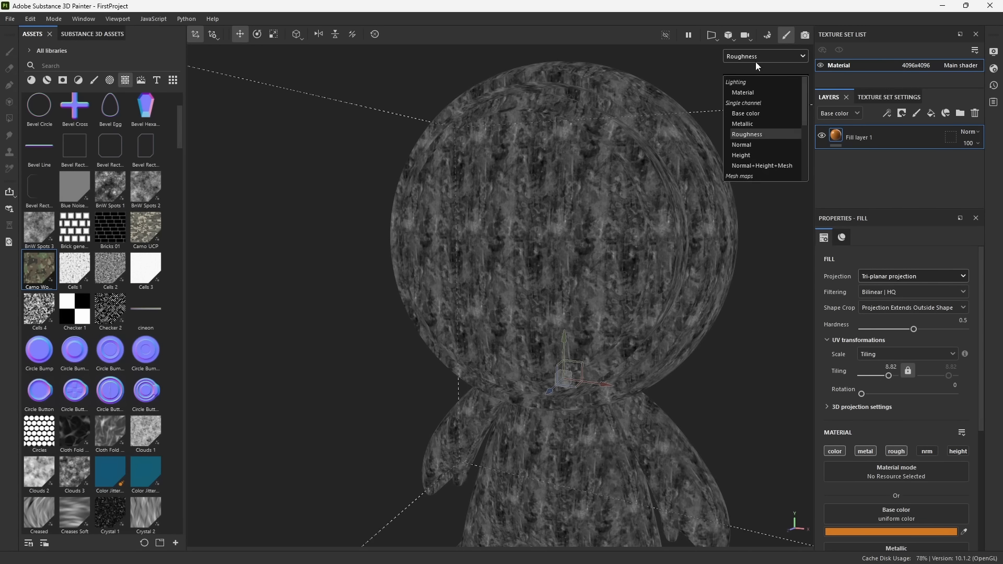
{"action": "left_click", "coordinate": [753, 92]}
{"action": "left_click_drag", "start_coordinate": [500, 335], "coordinate": [519, 336], "text": "alt"}
{"action": "right_click_drag", "start_coordinate": [519, 336], "coordinate": [601, 413], "text": "alt"}
{"action": "middle_click_drag", "start_coordinate": [574, 398], "coordinate": [588, 421], "text": "alt"}
{"action": "left_click_drag", "start_coordinate": [588, 421], "coordinate": [609, 402], "text": "alt"}
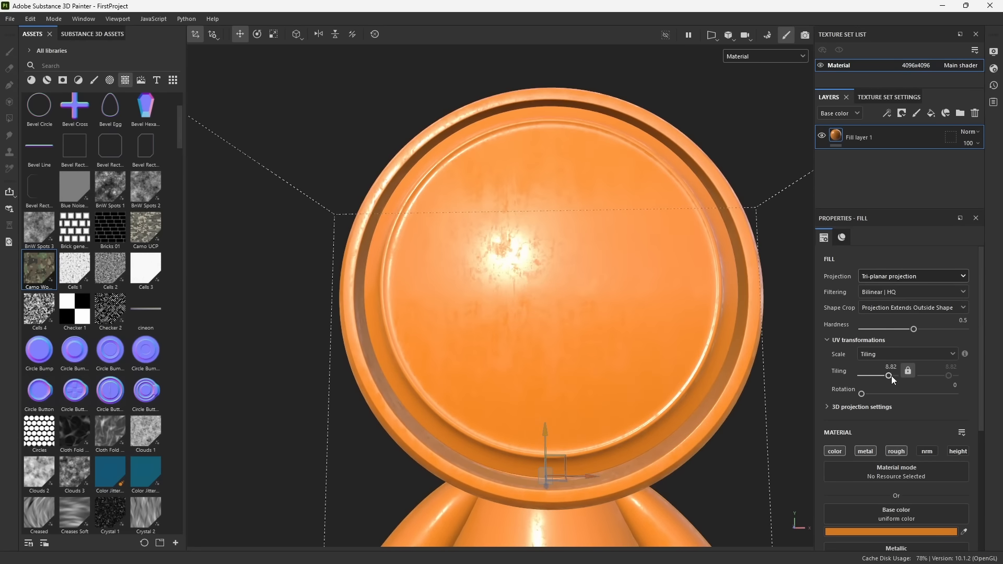
Set the fill's tiling to 1 and check the surface on the whole figure.
{"action": "left_click_drag", "start_coordinate": [891, 376], "coordinate": [884, 377]}
{"action": "double_click", "coordinate": [893, 368]}
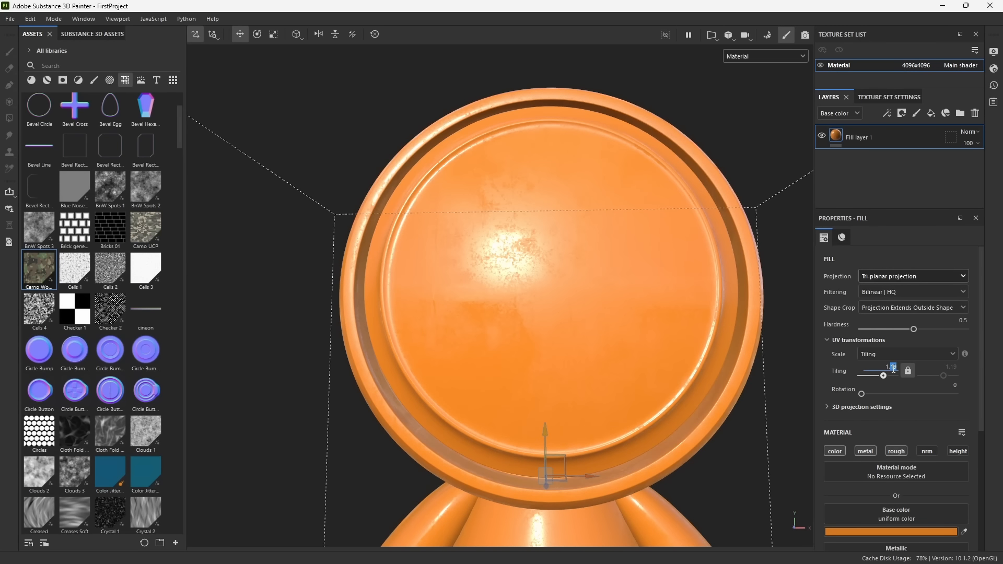
{"action": "type", "text": "1"}
{"action": "key", "text": "Return"}
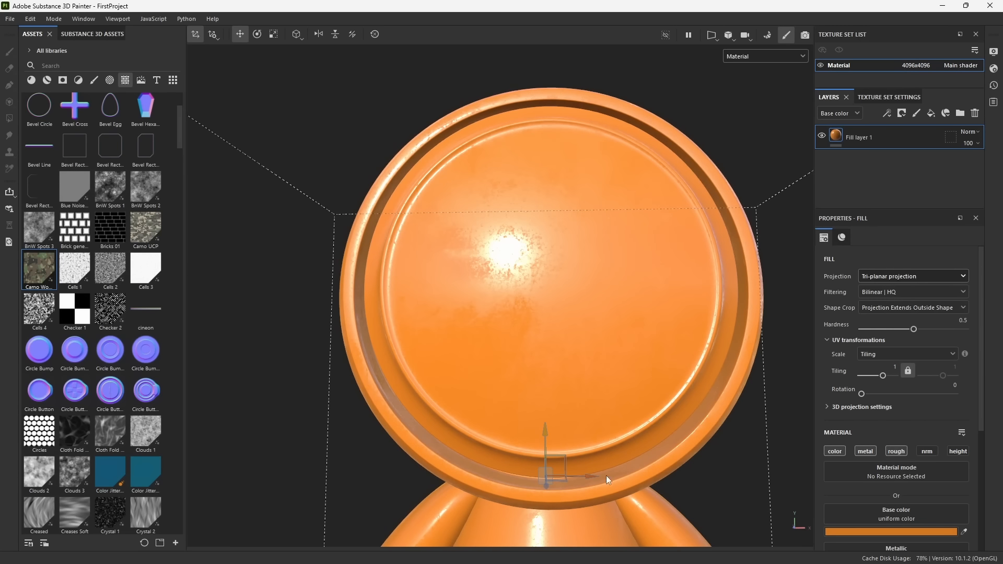
{"action": "right_click_drag", "start_coordinate": [605, 475], "coordinate": [504, 269], "text": "alt"}
{"action": "left_click_drag", "start_coordinate": [504, 269], "coordinate": [490, 324], "text": "alt"}
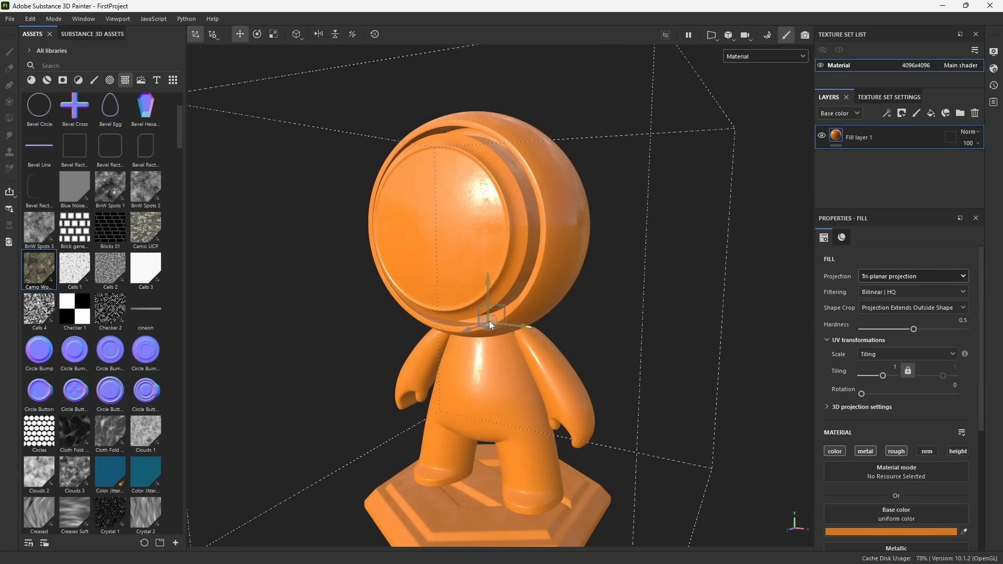
{"action": "double_click", "coordinate": [871, 136]}
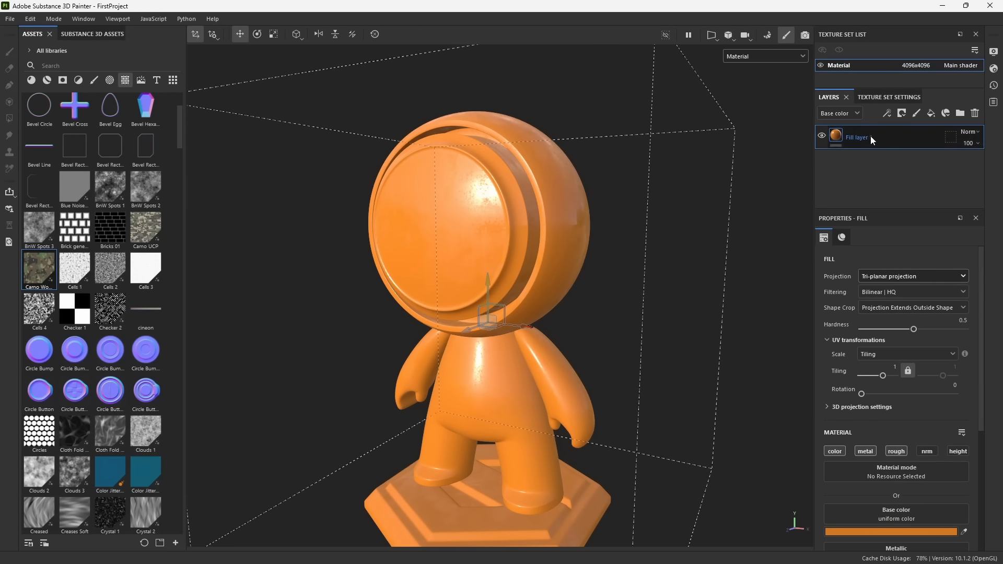
{"action": "scroll", "coordinate": [892, 364], "scroll_direction": "down", "scroll_amount": 1}
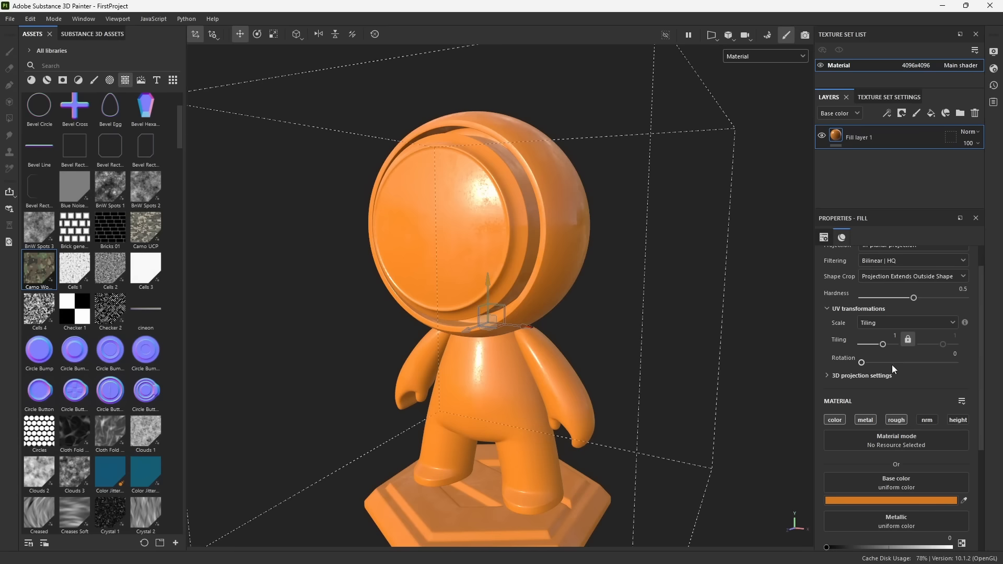
{"action": "scroll", "coordinate": [891, 422], "scroll_direction": "up", "scroll_amount": 1}
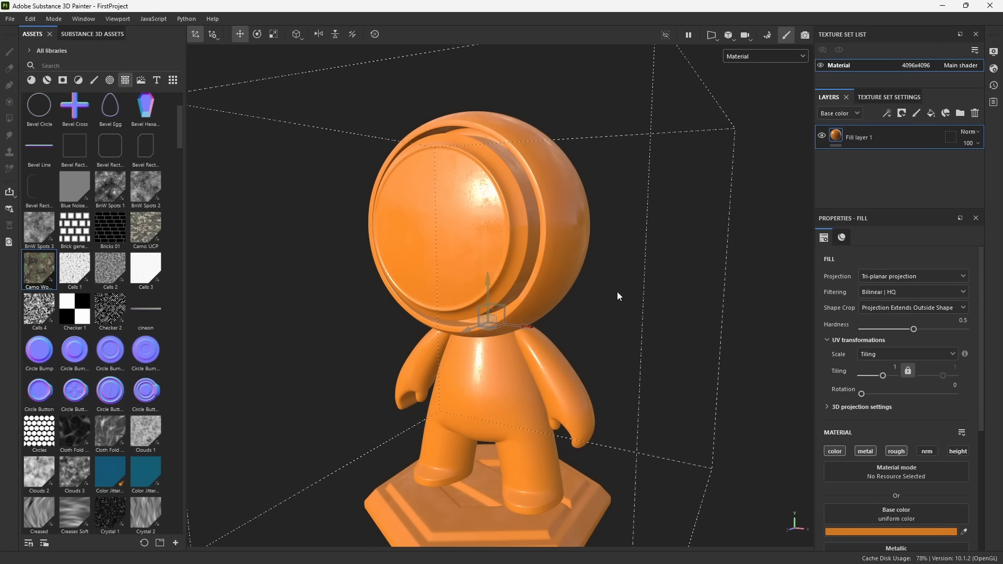
{"action": "middle_click_drag", "start_coordinate": [596, 318], "coordinate": [629, 291], "text": "alt"}
{"action": "right_click_drag", "start_coordinate": [629, 291], "coordinate": [626, 287], "text": "alt"}
{"action": "middle_click_drag", "start_coordinate": [626, 287], "coordinate": [637, 274], "text": "alt"}
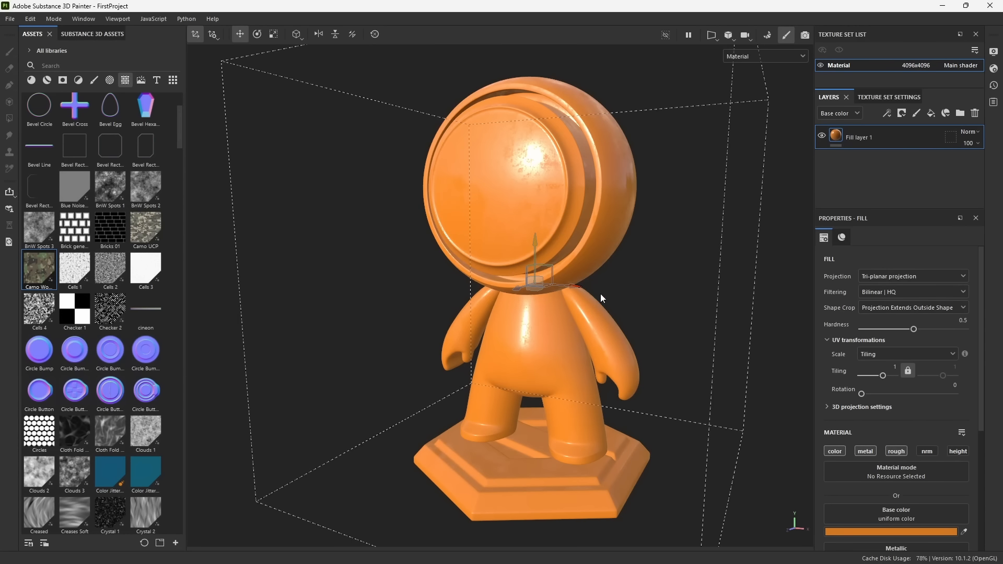
{"action": "left_click_drag", "start_coordinate": [591, 303], "coordinate": [615, 306], "text": "alt"}
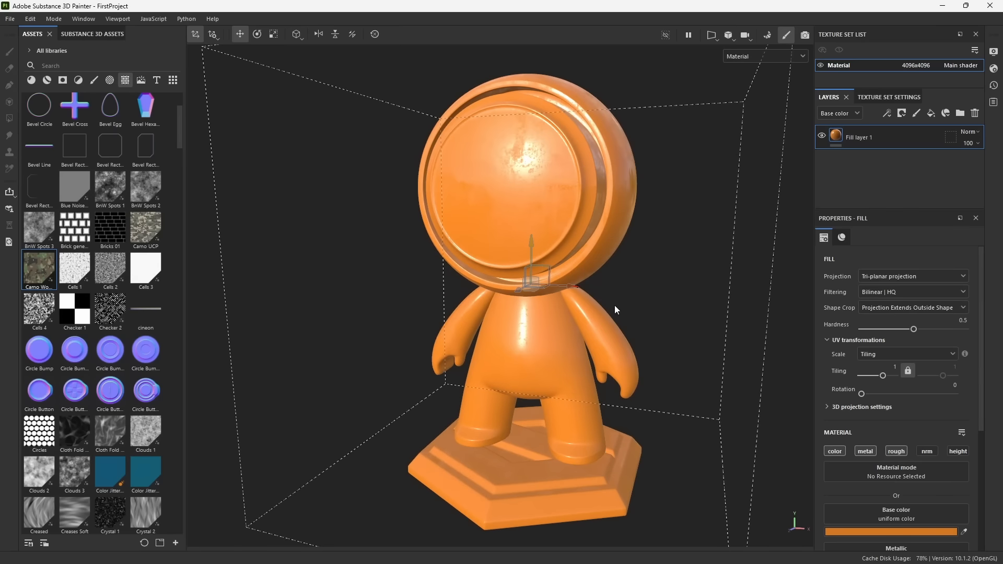
Add a second fill layer above the orange one and set its base color to blue, 277DA0.
{"action": "left_click", "coordinate": [931, 114]}
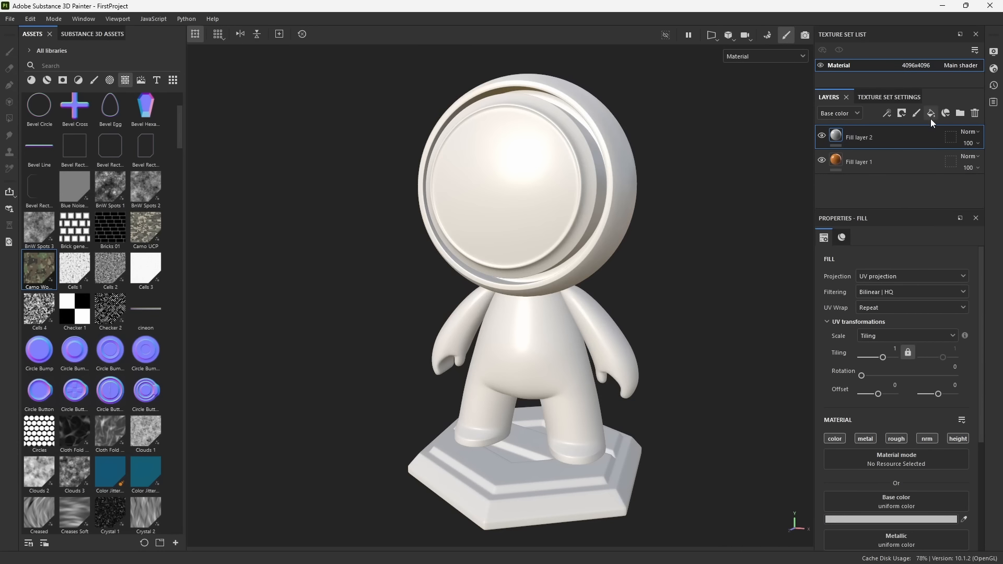
{"action": "scroll", "coordinate": [869, 422], "scroll_direction": "down", "scroll_amount": 3}
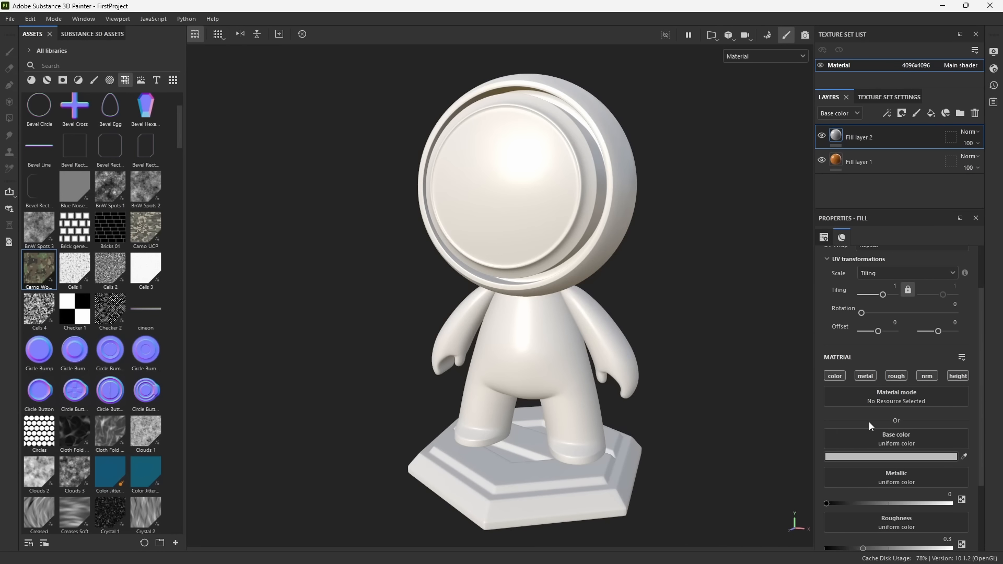
{"action": "scroll", "coordinate": [869, 421], "scroll_direction": "down", "scroll_amount": 2}
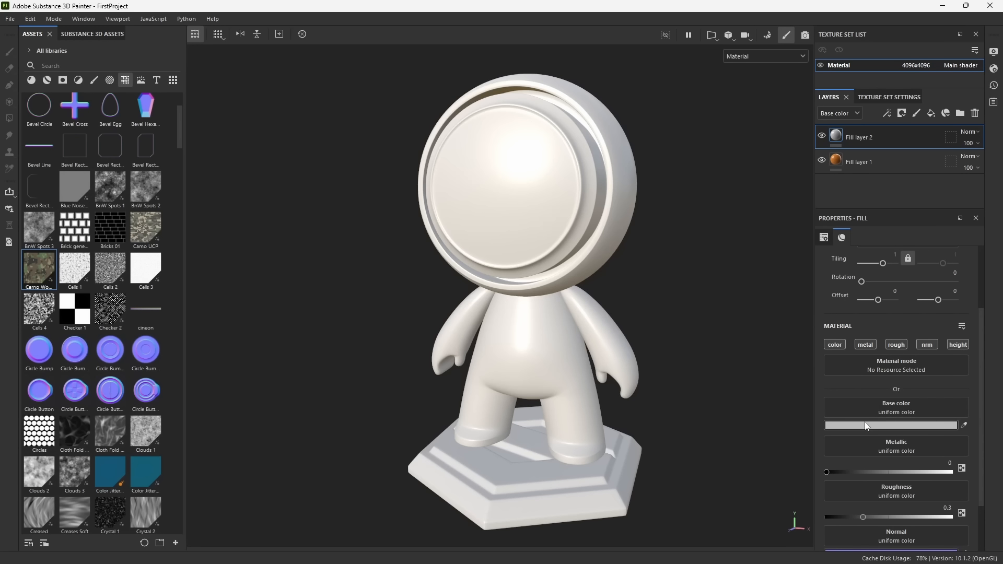
{"action": "left_click", "coordinate": [864, 426]}
{"action": "left_click", "coordinate": [687, 236]}
{"action": "left_click", "coordinate": [741, 238]}
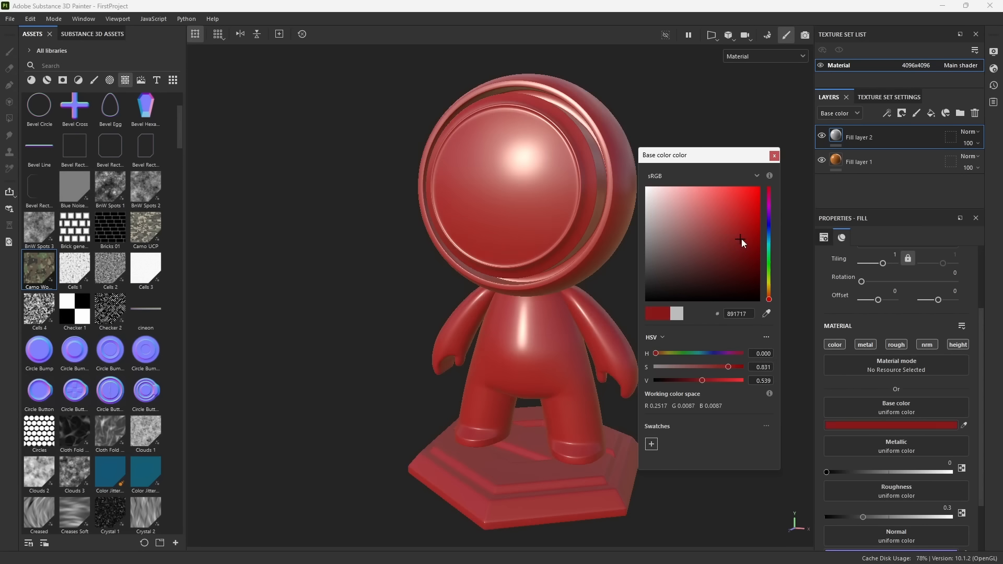
{"action": "left_click_drag", "start_coordinate": [769, 300], "coordinate": [770, 241]}
{"action": "left_click", "coordinate": [731, 230]}
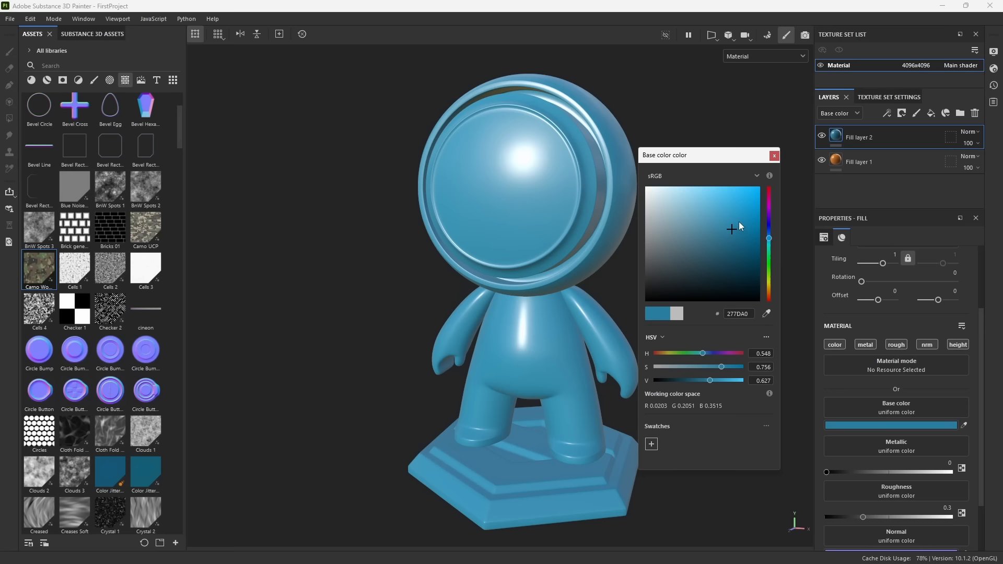
{"action": "left_click", "coordinate": [774, 156]}
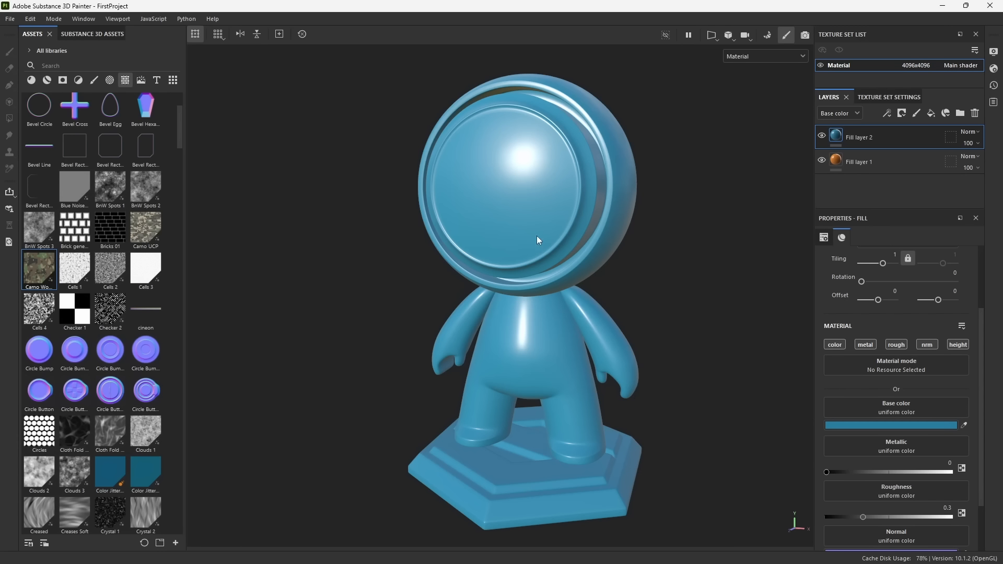
Hide Fill layer 2 to compare it with the orange layer beneath, and make it visible again.
{"action": "mouse_move", "coordinate": [507, 242]}
{"action": "left_mouse_down", "text": "alt"}
{"action": "mouse_move", "coordinate": [536, 241]}
{"action": "mouse_move", "coordinate": [572, 259]}
{"action": "mouse_move", "coordinate": [581, 242]}
{"action": "mouse_move", "coordinate": [602, 241]}
{"action": "left_mouse_up", "text": "alt"}
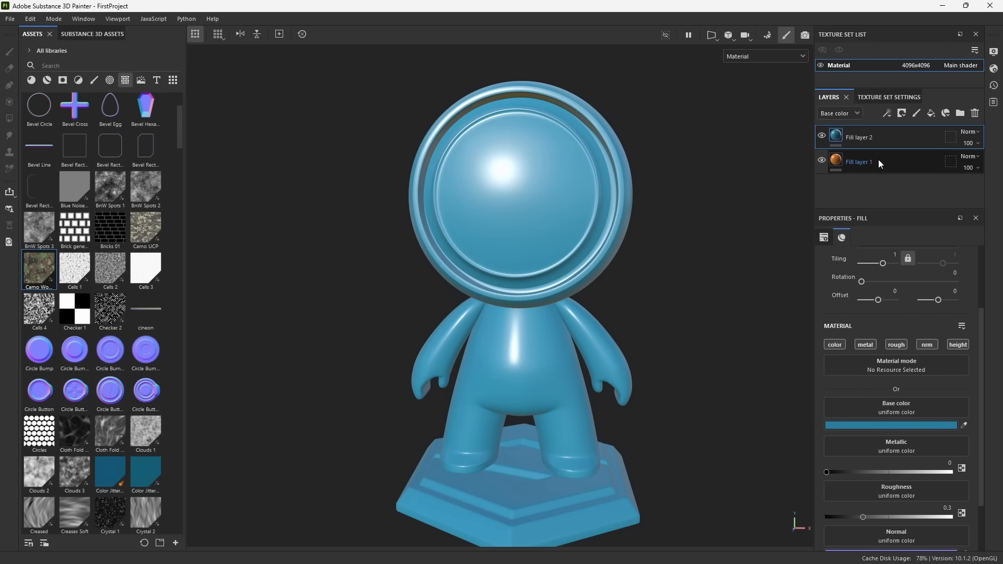
{"action": "left_click", "coordinate": [822, 137]}
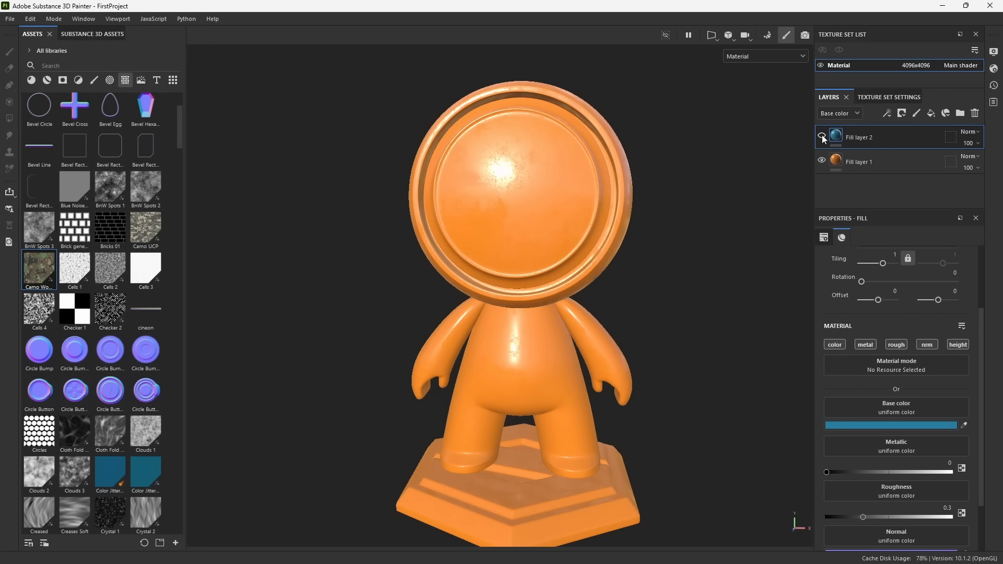
{"action": "middle_click_drag", "start_coordinate": [542, 288], "coordinate": [552, 305], "text": "alt"}
{"action": "mouse_move", "coordinate": [553, 306]}
{"action": "right_mouse_down", "text": "alt"}
{"action": "mouse_move", "coordinate": [566, 314]}
{"action": "mouse_move", "coordinate": [549, 296]}
{"action": "right_mouse_up", "text": "alt"}
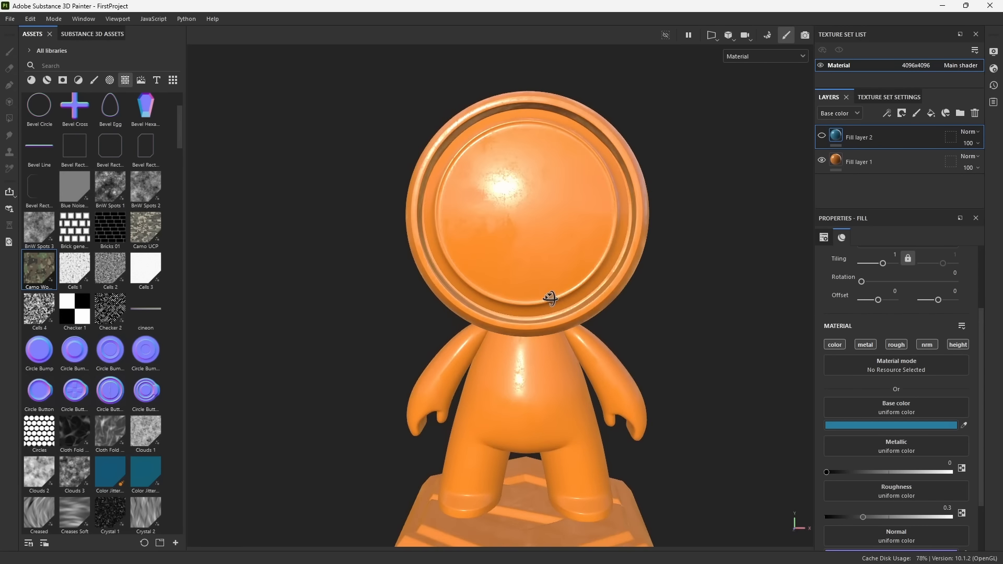
{"action": "left_click", "coordinate": [822, 136]}
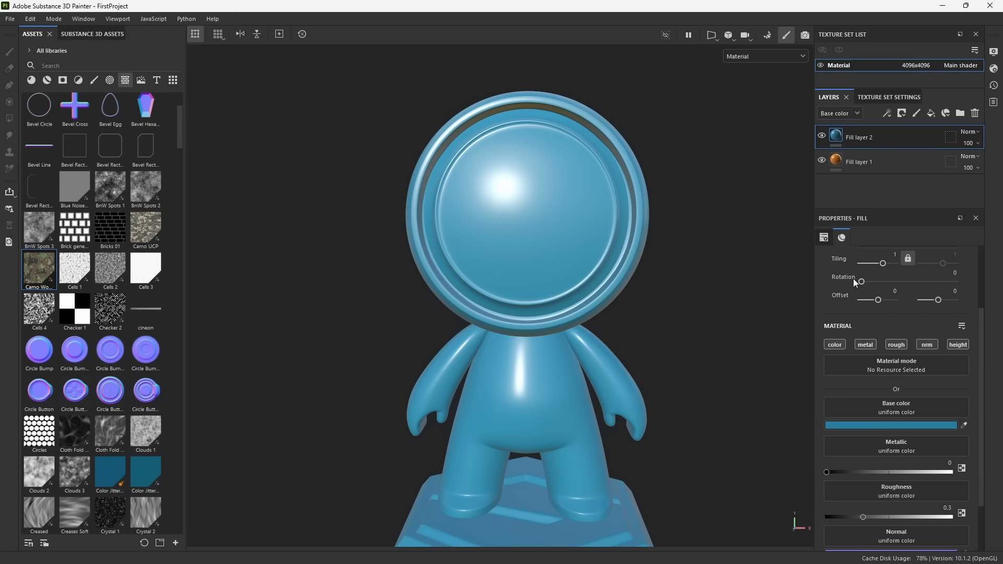
Turn off Fill layer 2's roughness, metallic, normal and height channels so it affects only color, comparing with the layer hidden and shown.
{"action": "left_click", "coordinate": [897, 344]}
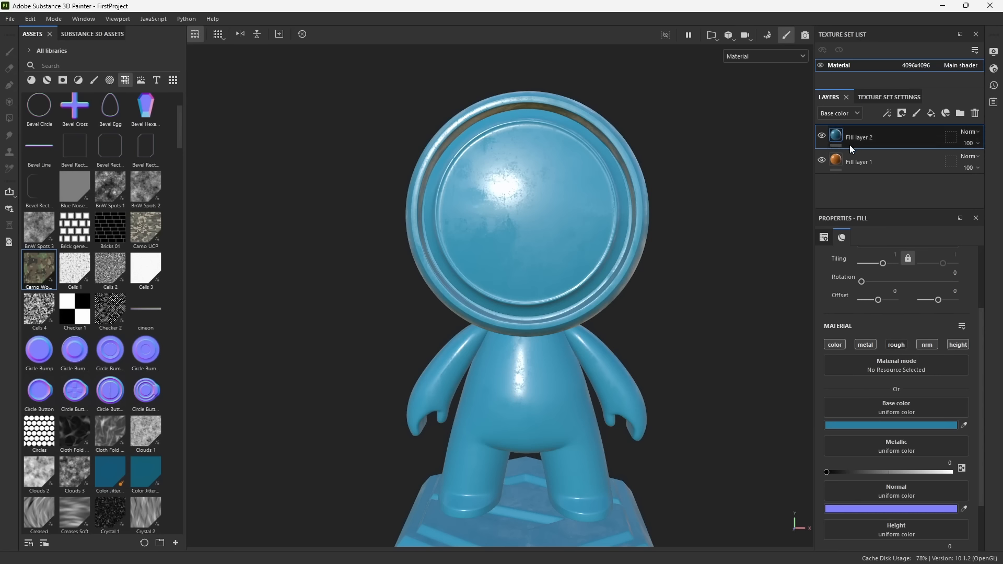
{"action": "left_click", "coordinate": [823, 136]}
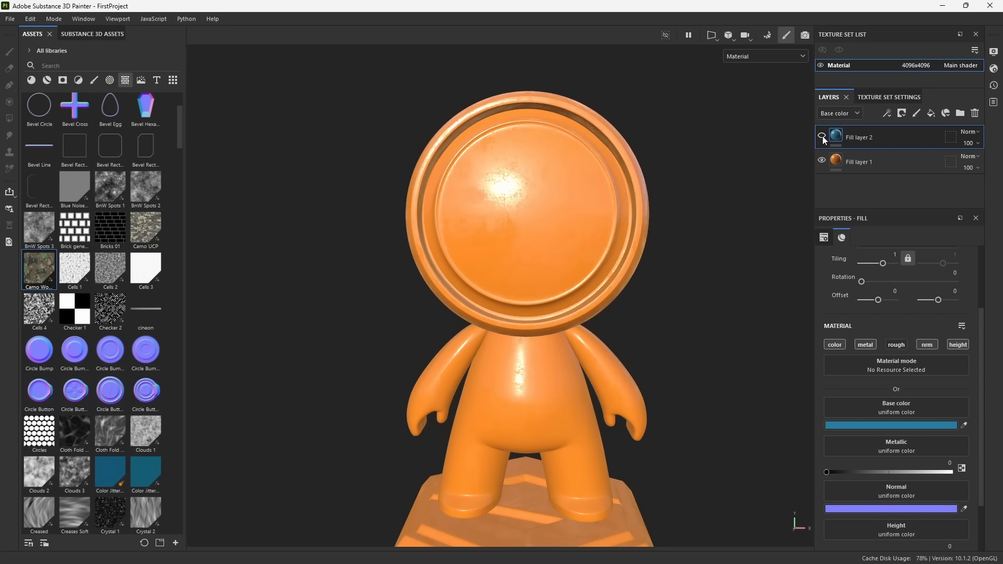
{"action": "left_click", "coordinate": [823, 136]}
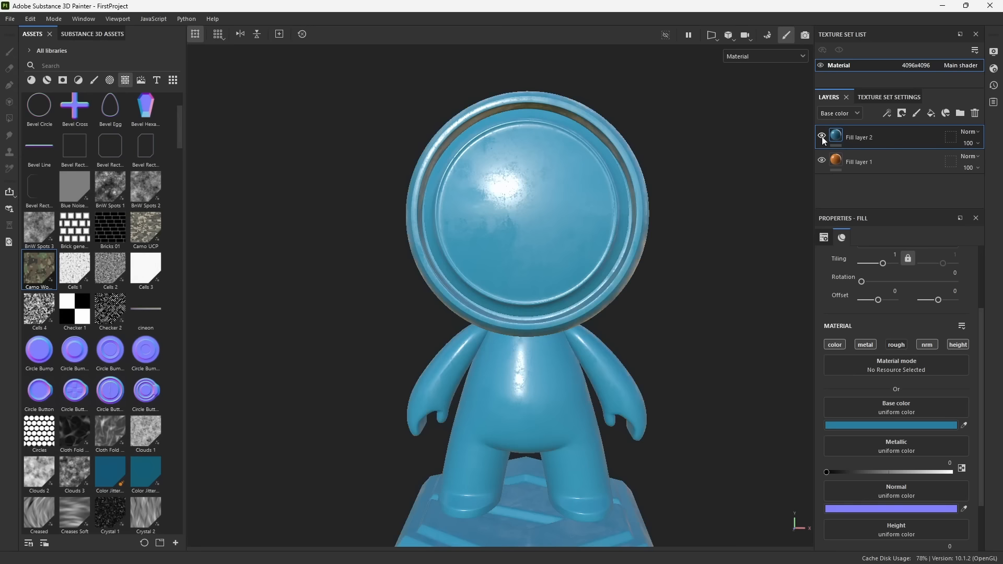
{"action": "left_click", "coordinate": [864, 347]}
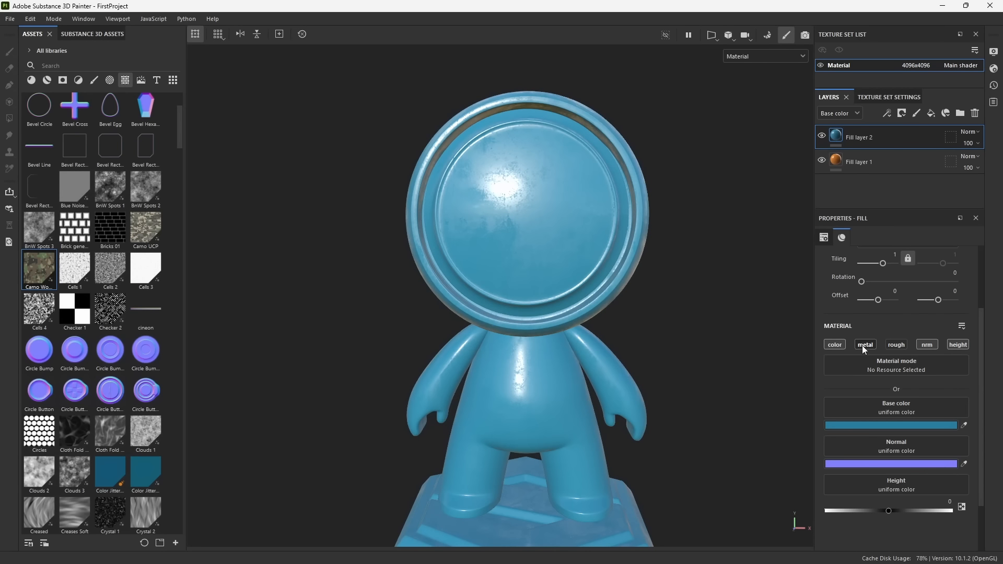
{"action": "left_click", "coordinate": [930, 347]}
{"action": "left_click", "coordinate": [958, 345]}
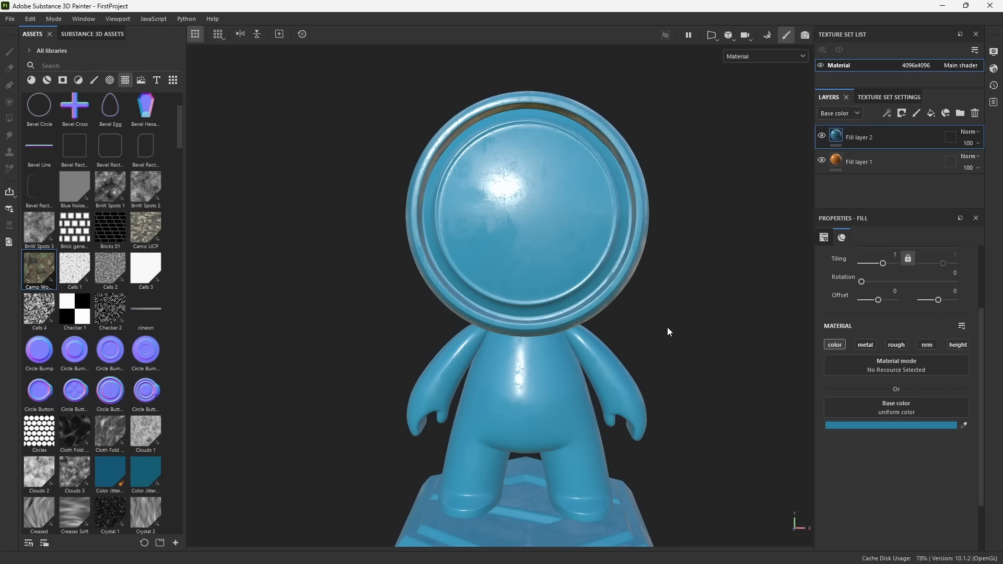
{"action": "left_click_drag", "start_coordinate": [668, 329], "coordinate": [620, 341], "text": "alt"}
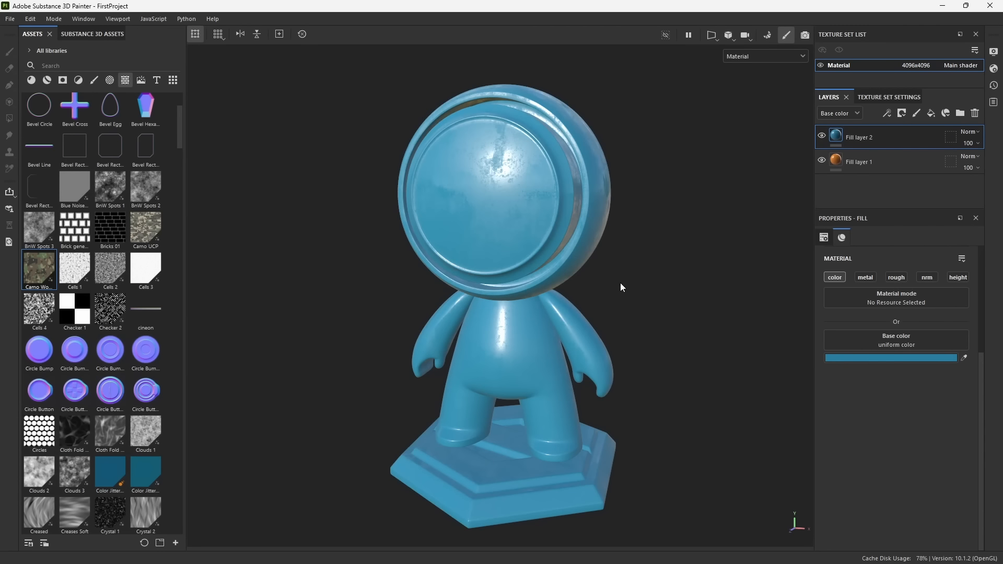
Try other metallic and roughness balance values on Fill layer 1, restore the balance to 0.35, and reselect Fill layer 2.
{"action": "left_click", "coordinate": [861, 163]}
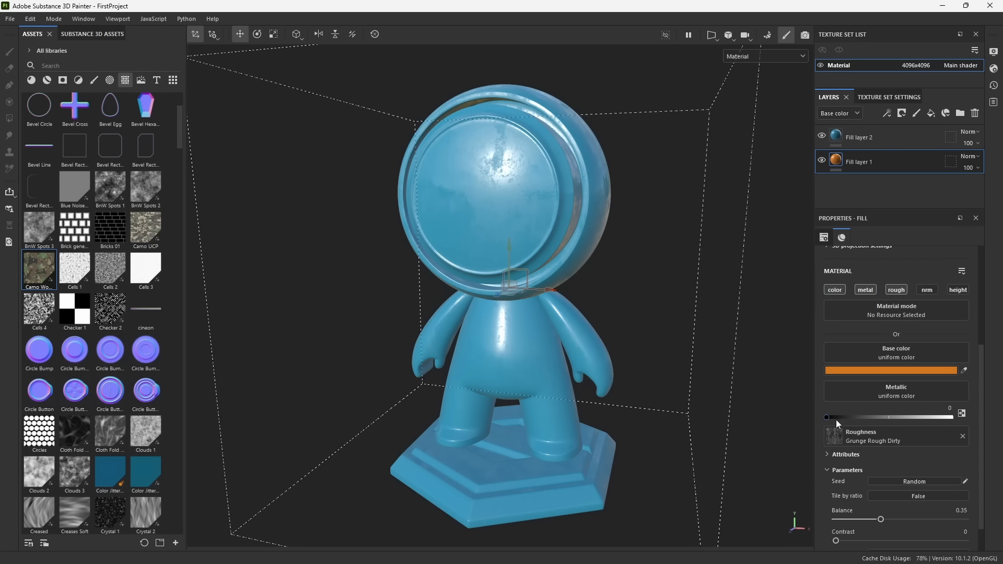
{"action": "mouse_move", "coordinate": [836, 419]}
{"action": "left_mouse_down"}
{"action": "mouse_move", "coordinate": [943, 419]}
{"action": "mouse_move", "coordinate": [823, 419]}
{"action": "left_mouse_up"}
{"action": "left_click_drag", "start_coordinate": [880, 519], "coordinate": [874, 519]}
{"action": "left_click", "coordinate": [965, 511]}
{"action": "type", "text": "0.35"}
{"action": "key", "text": "Return"}
{"action": "left_click", "coordinate": [861, 137]}
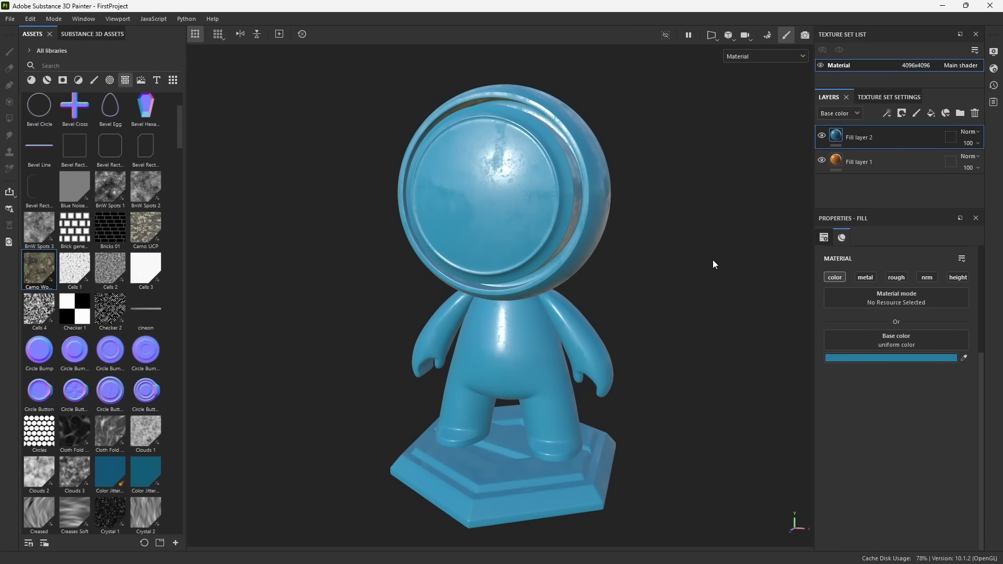
Add a black mask to Fill layer 2 and paint white strokes on it over the figure's face with the Paint tool.
{"action": "left_click_drag", "start_coordinate": [715, 262], "coordinate": [621, 284], "text": "alt"}
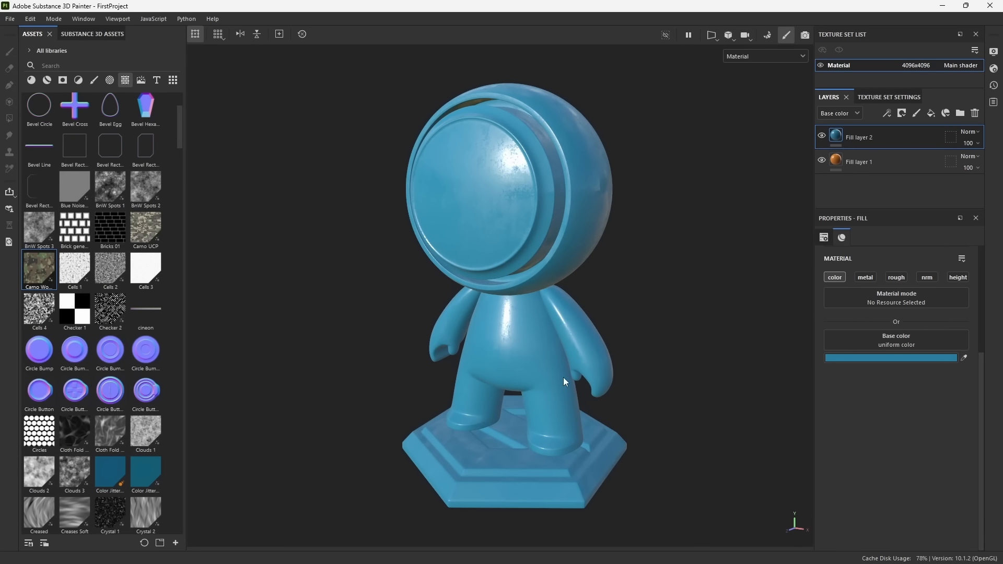
{"action": "scroll", "coordinate": [517, 342], "scroll_direction": "up", "scroll_amount": 3}
{"action": "left_click_drag", "start_coordinate": [489, 407], "coordinate": [532, 402], "text": "alt"}
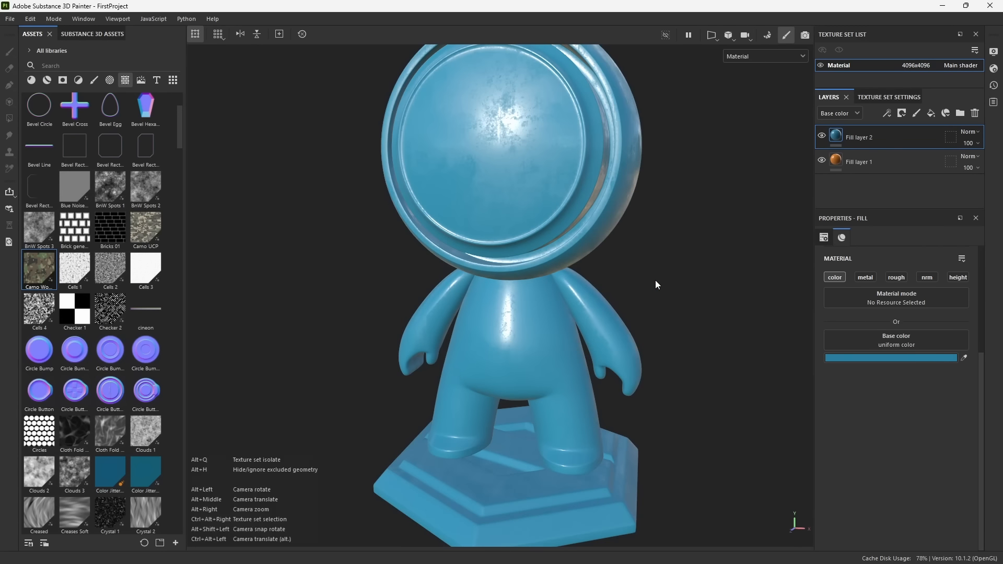
{"action": "left_click_drag", "start_coordinate": [655, 281], "coordinate": [610, 311], "text": "alt"}
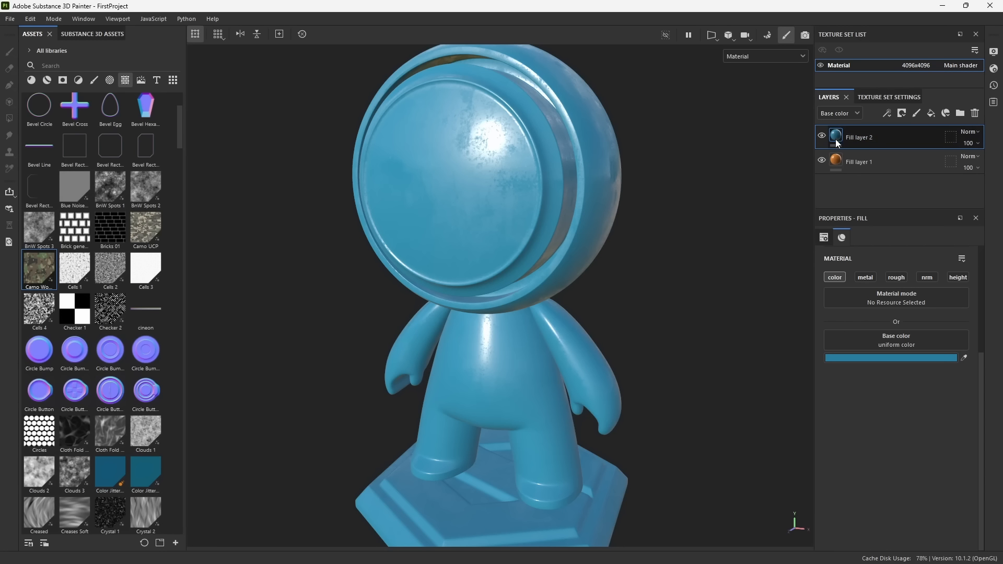
{"action": "left_click", "coordinate": [901, 115]}
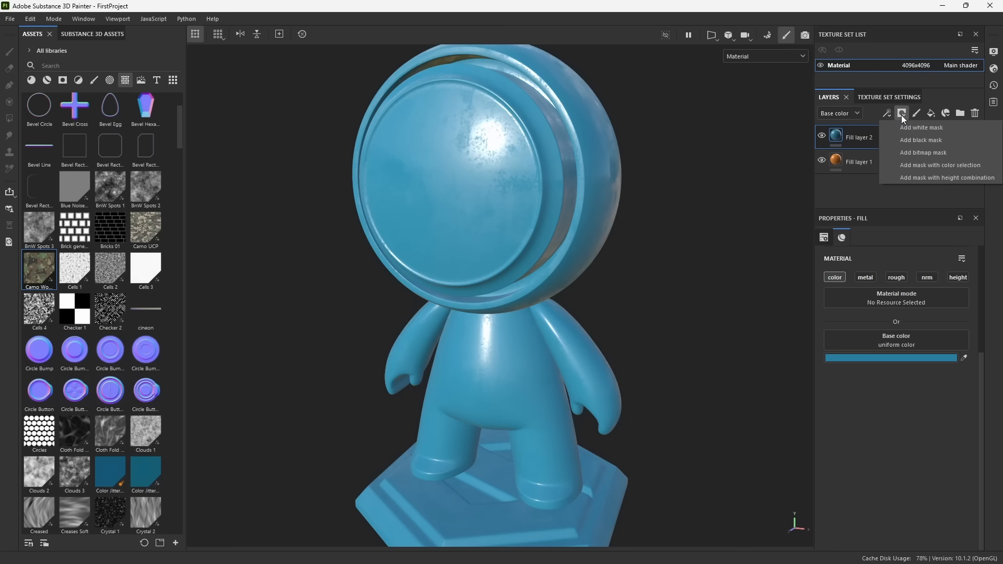
{"action": "left_click", "coordinate": [914, 140]}
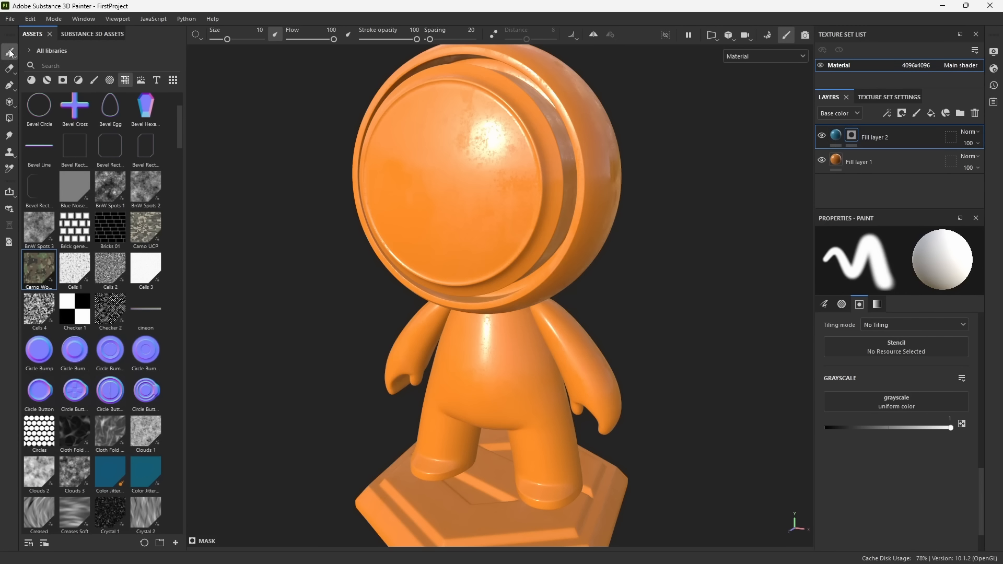
{"action": "mouse_move", "coordinate": [336, 161]}
{"action": "left_mouse_down", "text": "alt"}
{"action": "mouse_move", "coordinate": [374, 156]}
{"action": "mouse_move", "coordinate": [420, 177]}
{"action": "left_mouse_up", "text": "alt"}
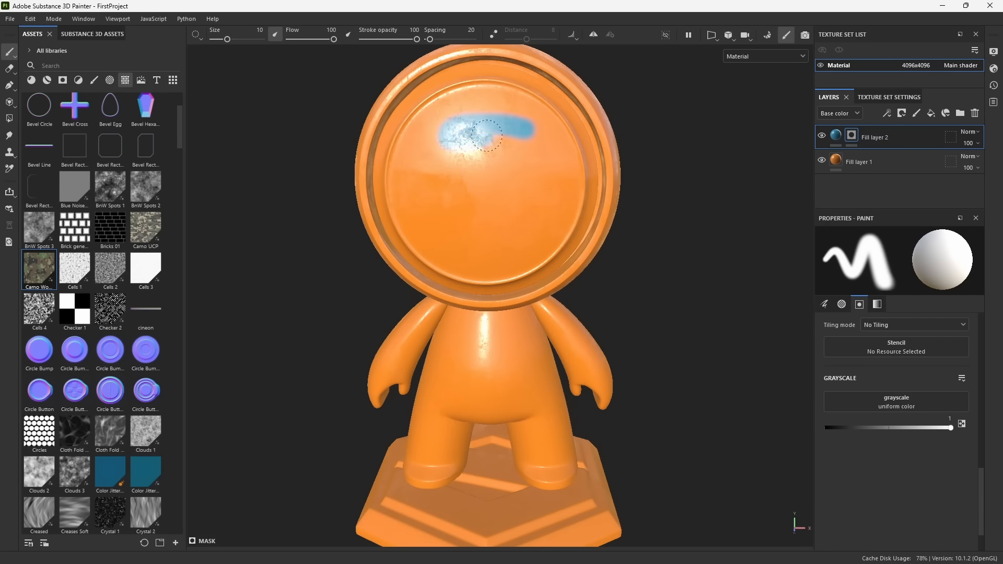
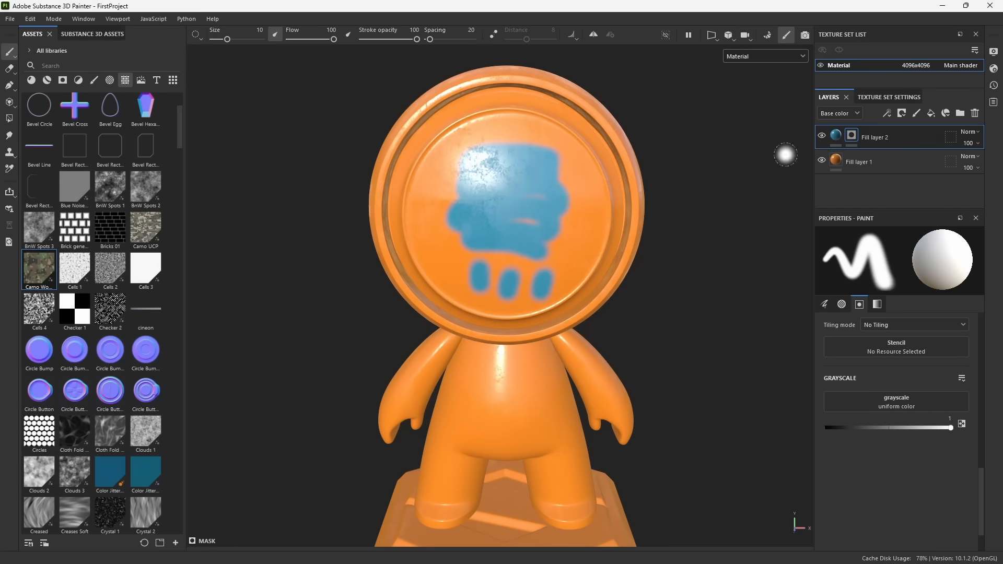
Set the brush's grayscale to 0 and paint black strokes over parts of the blue area on the face.
{"action": "scroll", "coordinate": [893, 398], "scroll_direction": "up", "scroll_amount": 10}
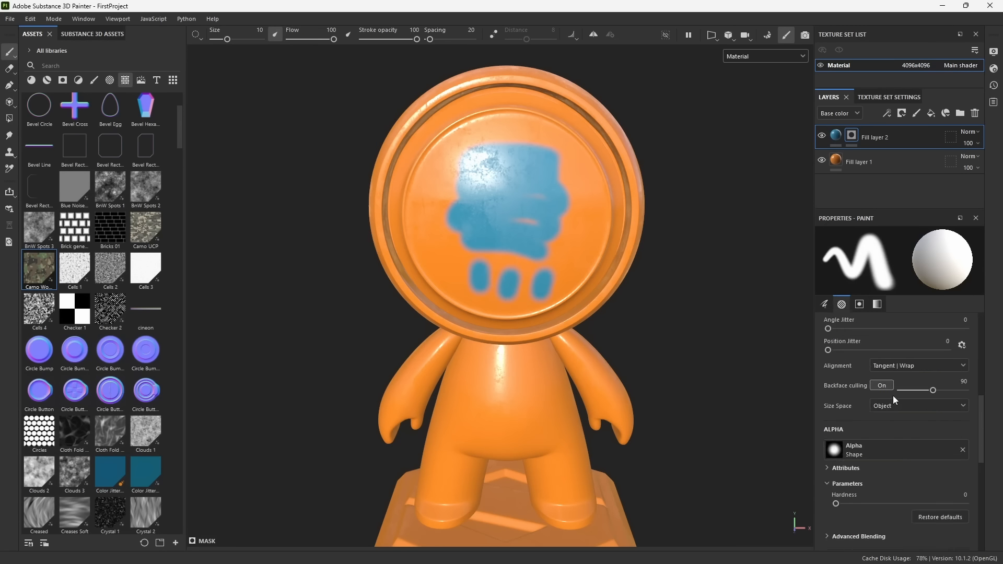
{"action": "scroll", "coordinate": [884, 399], "scroll_direction": "down", "scroll_amount": 11}
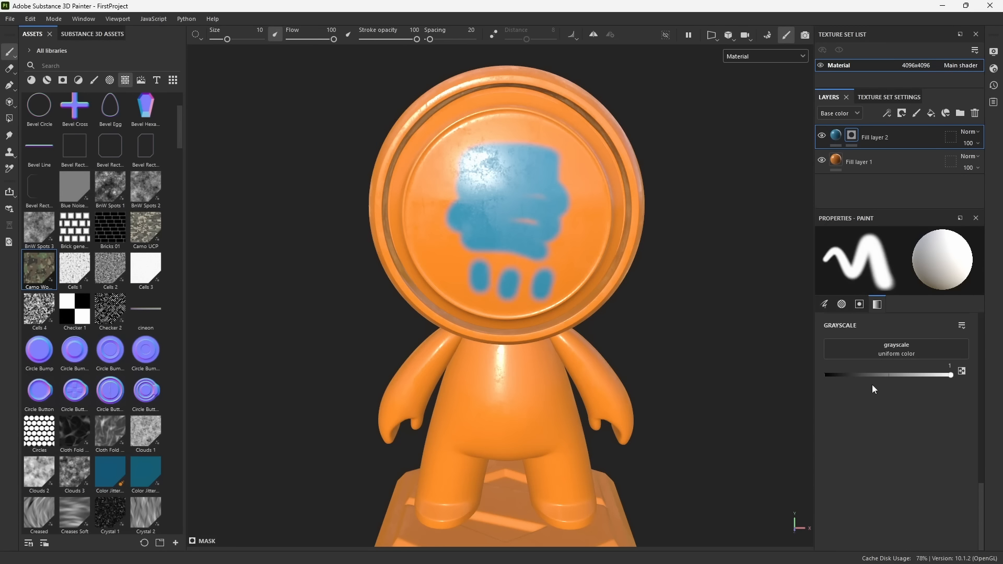
{"action": "left_click_drag", "start_coordinate": [949, 376], "coordinate": [825, 376]}
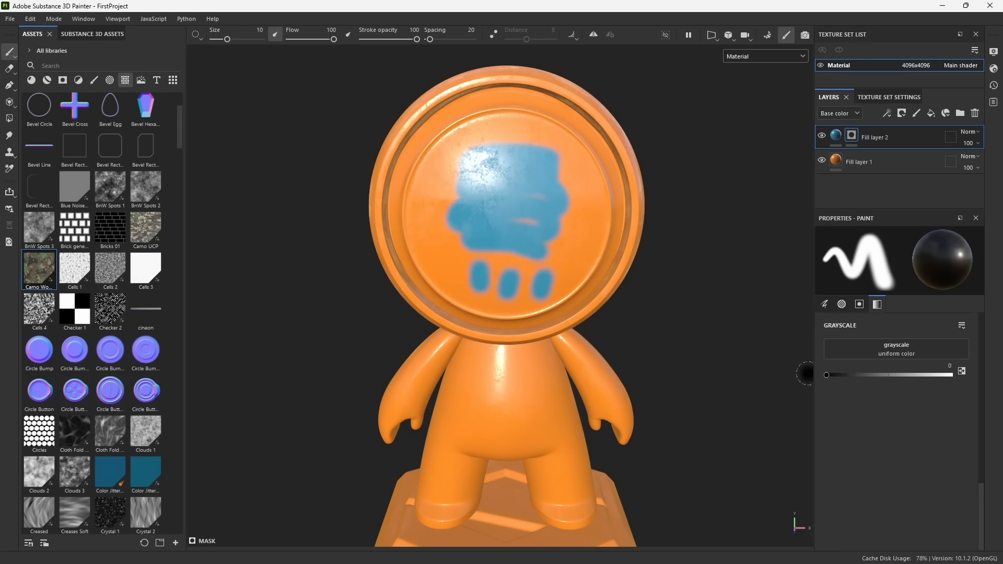
{"action": "mouse_move", "coordinate": [549, 286]}
{"action": "left_mouse_down"}
{"action": "mouse_move", "coordinate": [566, 269]}
{"action": "mouse_move", "coordinate": [529, 296]}
{"action": "mouse_move", "coordinate": [495, 274]}
{"action": "mouse_move", "coordinate": [444, 201]}
{"action": "mouse_move", "coordinate": [413, 235]}
{"action": "left_mouse_up"}
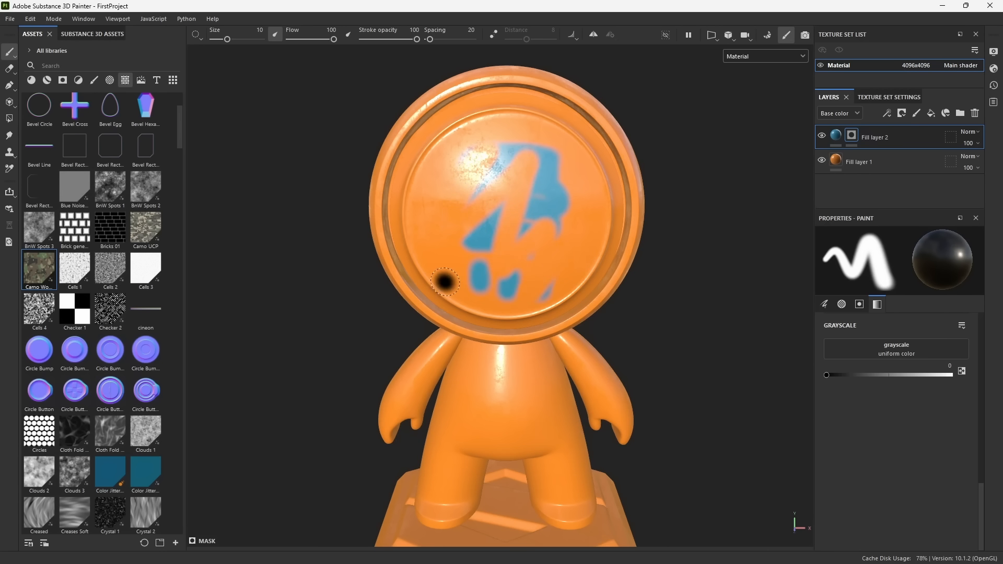
{"action": "scroll", "coordinate": [441, 278], "scroll_direction": "down", "scroll_amount": 2}
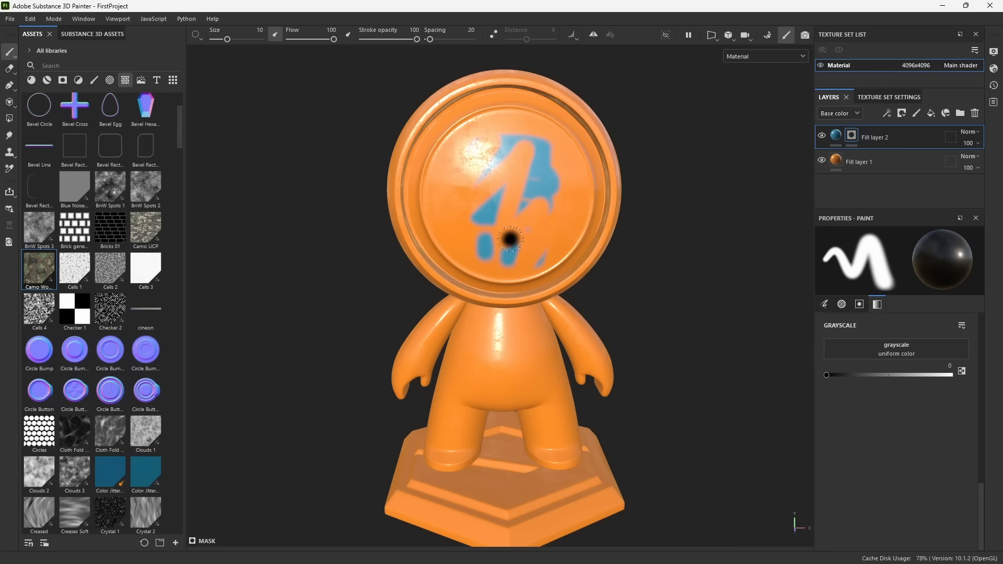
Set the brush's grayscale to 1 and paint the mask along the figure's left arm to reveal the blue fill there.
{"action": "left_click_drag", "start_coordinate": [982, 497], "coordinate": [965, 343]}
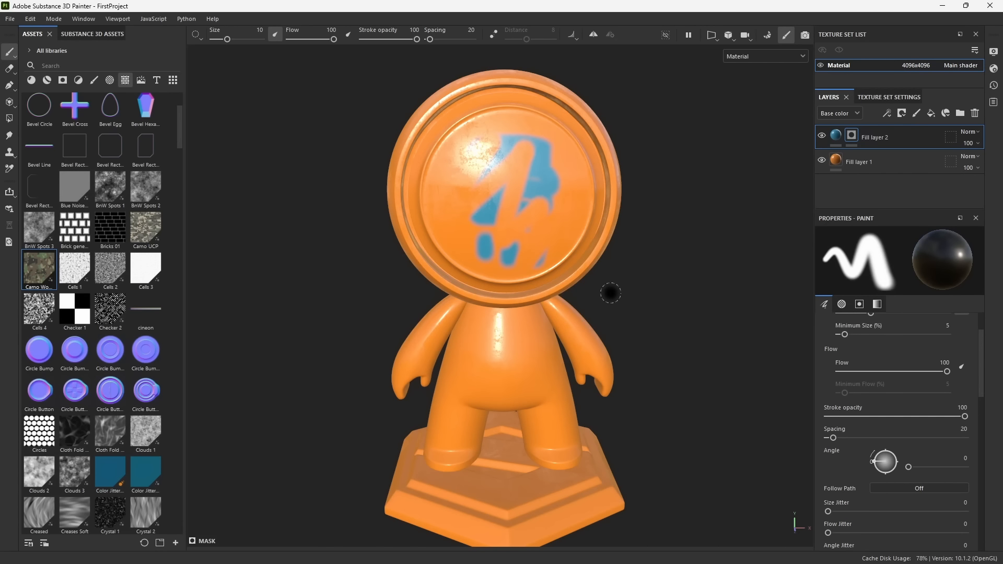
{"action": "mouse_move", "coordinate": [534, 194]}
{"action": "right_mouse_down", "text": "alt"}
{"action": "mouse_move", "coordinate": [513, 227]}
{"action": "mouse_move", "coordinate": [470, 230]}
{"action": "right_mouse_up", "text": "alt"}
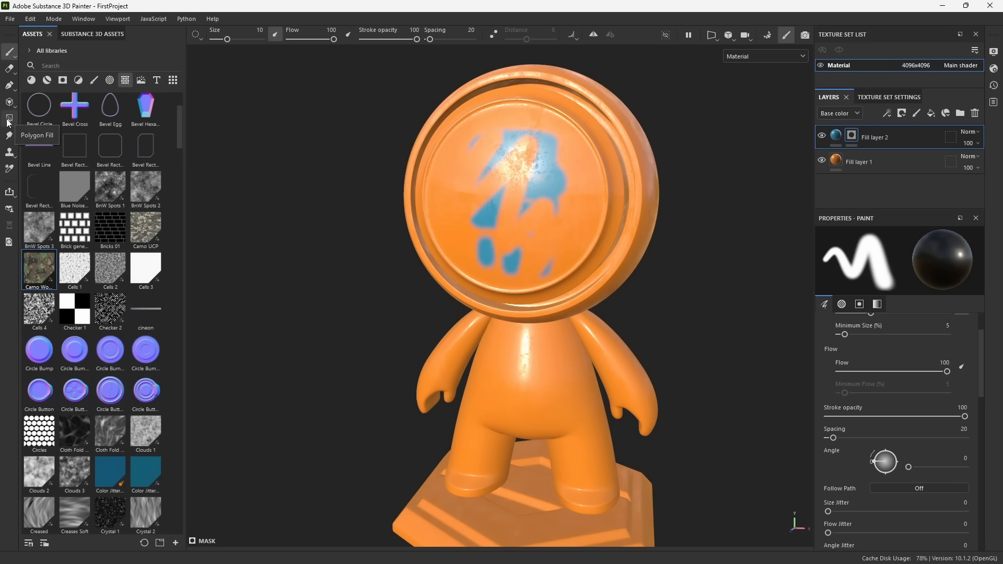
{"action": "scroll", "coordinate": [868, 407], "scroll_direction": "down", "scroll_amount": 9}
{"action": "left_click_drag", "start_coordinate": [827, 497], "coordinate": [952, 497]}
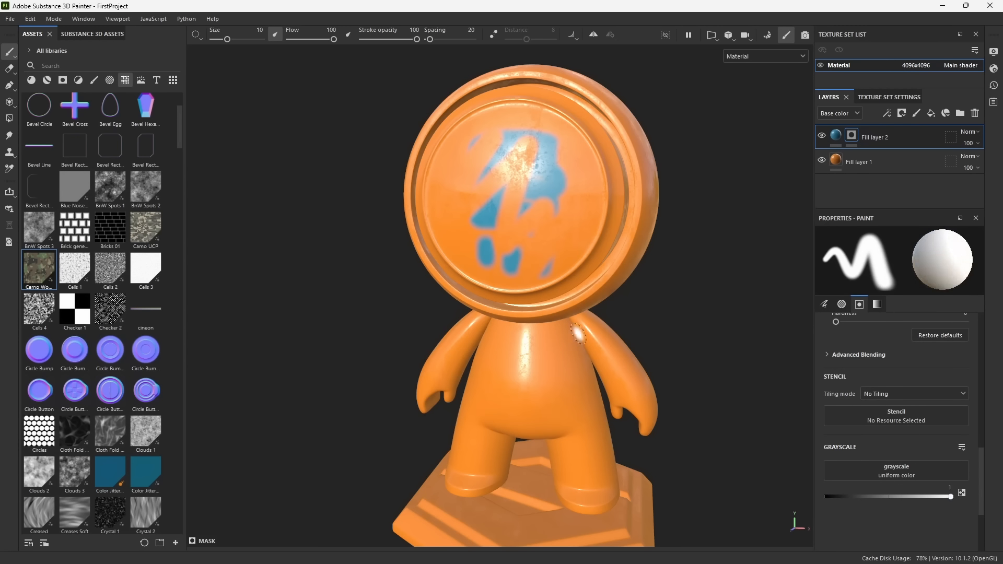
{"action": "right_click_drag", "start_coordinate": [549, 347], "coordinate": [614, 436], "text": "alt"}
{"action": "middle_click_drag", "start_coordinate": [615, 436], "coordinate": [458, 329], "text": "alt"}
{"action": "mouse_move", "coordinate": [458, 329]}
{"action": "right_mouse_down", "text": "alt"}
{"action": "mouse_move", "coordinate": [451, 274]}
{"action": "mouse_move", "coordinate": [426, 273]}
{"action": "mouse_move", "coordinate": [436, 368]}
{"action": "right_mouse_up", "text": "alt"}
{"action": "left_click_drag", "start_coordinate": [441, 376], "coordinate": [512, 388], "text": "alt"}
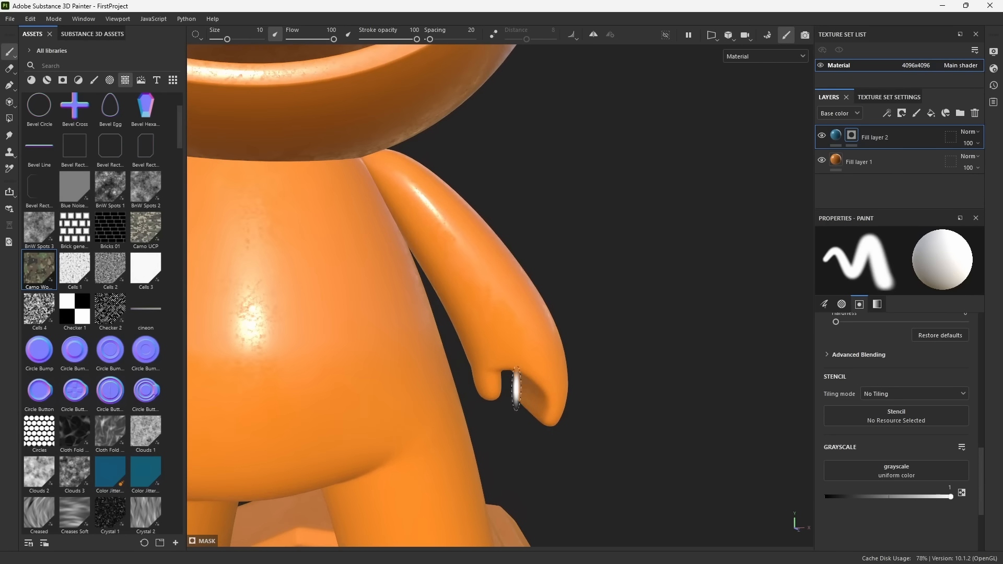
{"action": "mouse_move", "coordinate": [477, 271]}
{"action": "left_mouse_down"}
{"action": "mouse_move", "coordinate": [473, 290]}
{"action": "mouse_move", "coordinate": [436, 219]}
{"action": "mouse_move", "coordinate": [444, 264]}
{"action": "mouse_move", "coordinate": [548, 366]}
{"action": "mouse_move", "coordinate": [515, 277]}
{"action": "mouse_move", "coordinate": [477, 291]}
{"action": "mouse_move", "coordinate": [506, 321]}
{"action": "left_mouse_up"}
Clear all painting from Fill layer 2's mask.
{"action": "right_click_drag", "start_coordinate": [507, 335], "coordinate": [406, 209], "text": "alt"}
{"action": "mouse_move", "coordinate": [407, 209]}
{"action": "middle_mouse_down", "text": "alt"}
{"action": "mouse_move", "coordinate": [407, 224]}
{"action": "mouse_move", "coordinate": [477, 306]}
{"action": "middle_mouse_up", "text": "alt"}
{"action": "right_click_drag", "start_coordinate": [477, 307], "coordinate": [374, 213], "text": "alt"}
{"action": "middle_click_drag", "start_coordinate": [430, 309], "coordinate": [505, 347], "text": "alt"}
{"action": "right_click_drag", "start_coordinate": [505, 347], "coordinate": [435, 278], "text": "alt"}
{"action": "left_click_drag", "start_coordinate": [435, 278], "coordinate": [510, 308], "text": "alt"}
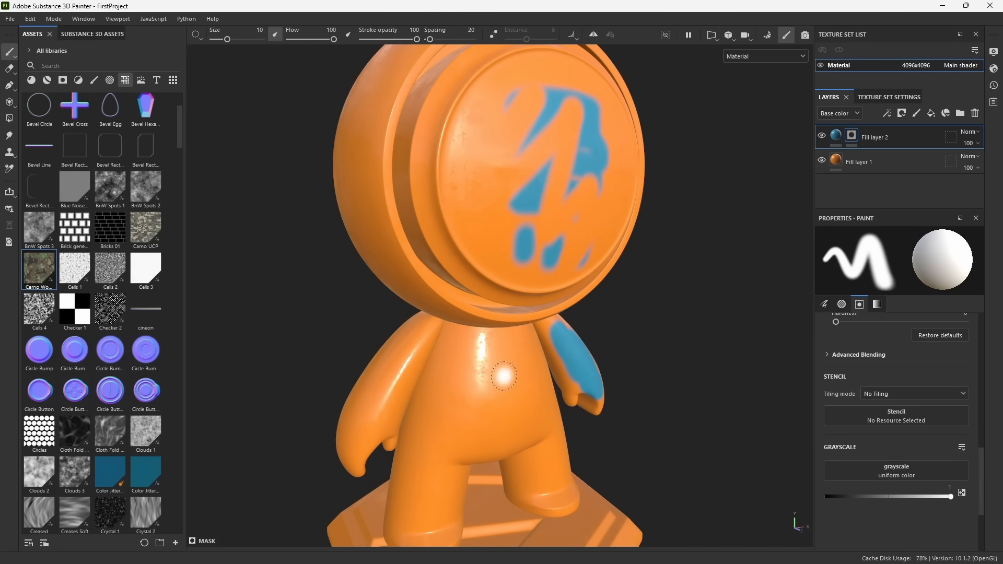
{"action": "right_click", "coordinate": [854, 137]}
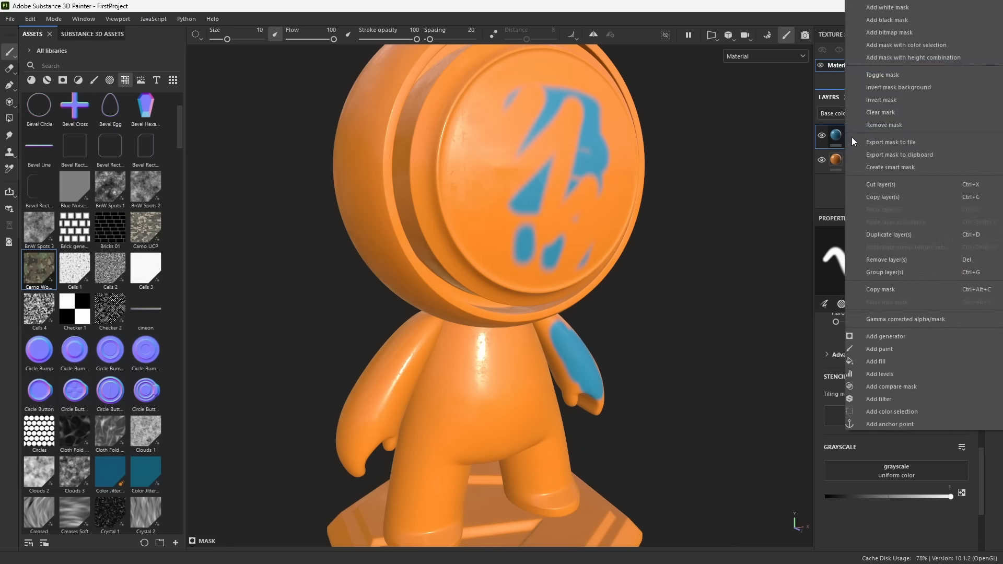
{"action": "left_click", "coordinate": [875, 118]}
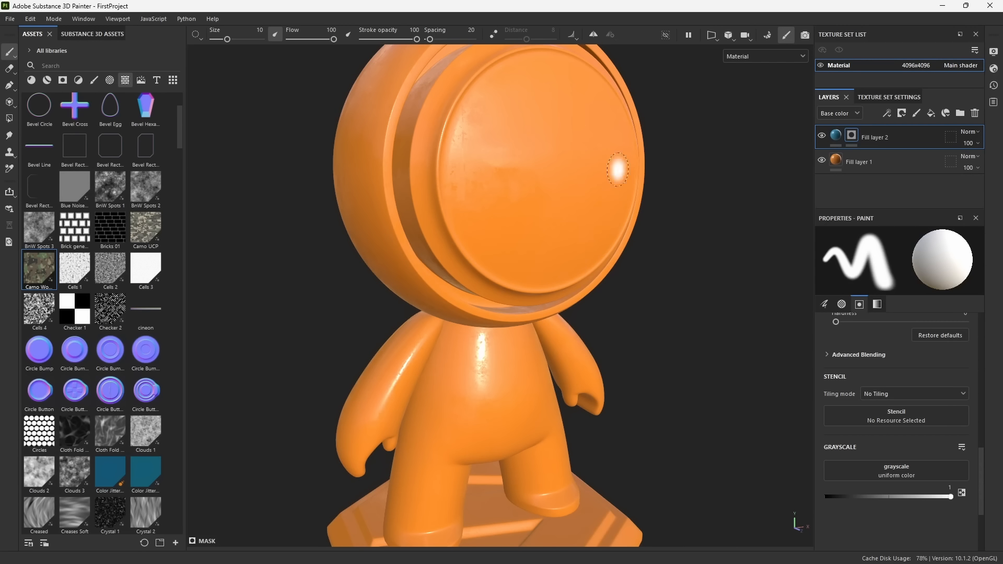
Fill several quads on the figure's right upper arm in the mask, using Polygon Fill in polygon mode with color 1.
{"action": "left_click", "coordinate": [15, 123]}
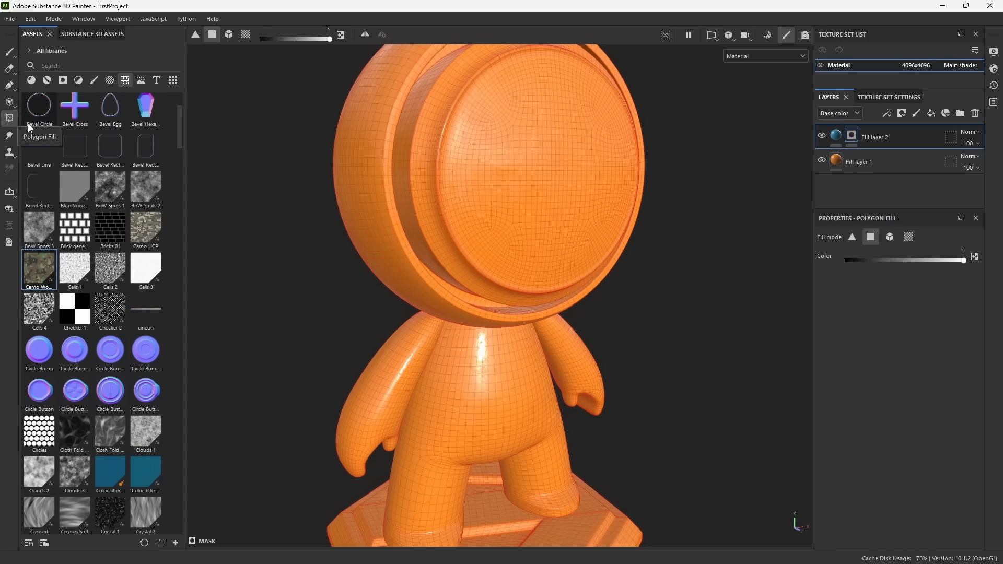
{"action": "left_click", "coordinate": [196, 36]}
{"action": "left_click", "coordinate": [213, 36]}
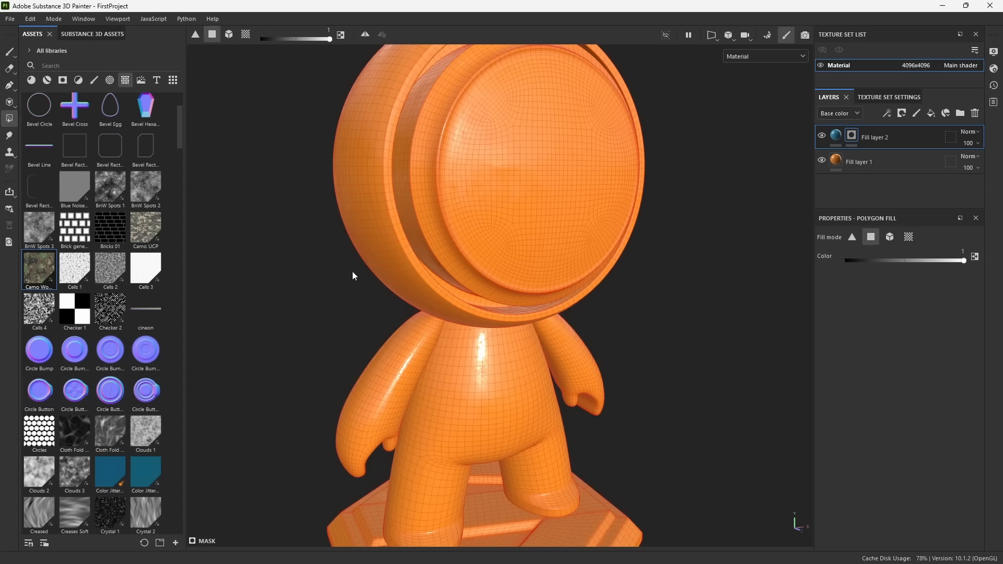
{"action": "mouse_move", "coordinate": [328, 39]}
{"action": "left_mouse_down"}
{"action": "mouse_move", "coordinate": [314, 40]}
{"action": "mouse_move", "coordinate": [335, 42]}
{"action": "left_mouse_up"}
{"action": "right_click_drag", "start_coordinate": [275, 289], "coordinate": [316, 378], "text": "alt"}
{"action": "left_click_drag", "start_coordinate": [315, 378], "coordinate": [441, 367], "text": "alt"}
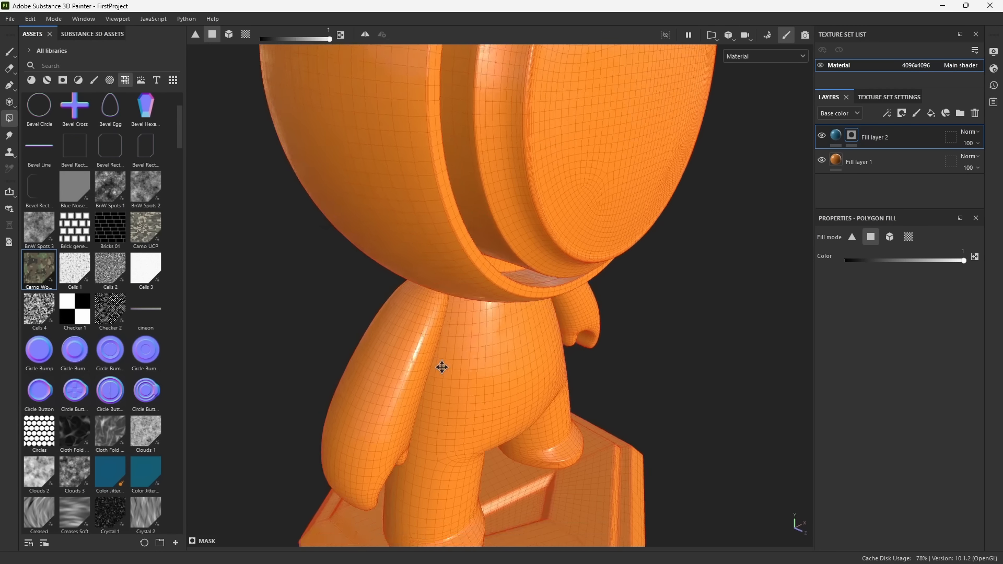
{"action": "middle_click_drag", "start_coordinate": [441, 367], "coordinate": [465, 209], "text": "alt"}
{"action": "right_click_drag", "start_coordinate": [465, 209], "coordinate": [532, 361], "text": "alt"}
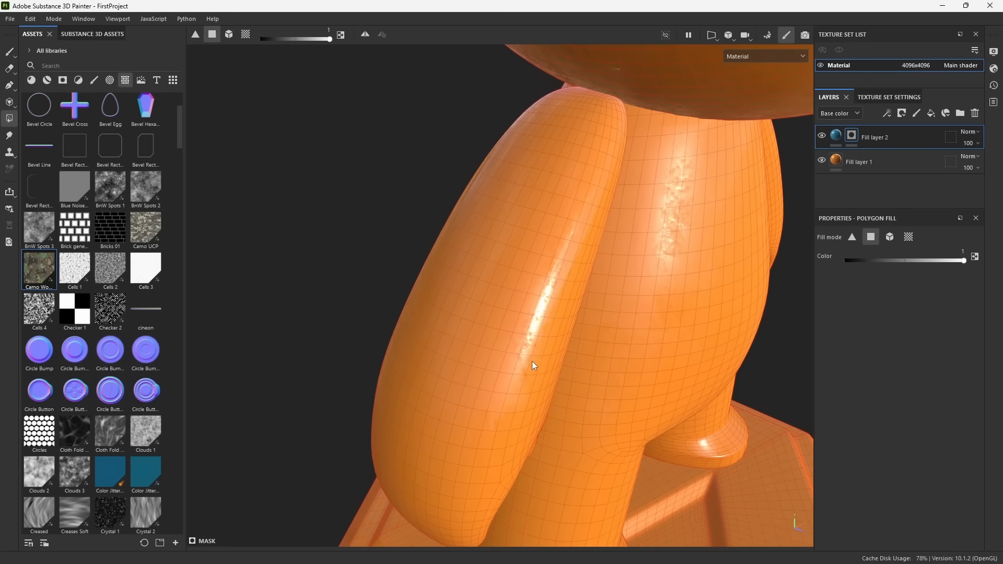
{"action": "right_click_drag", "start_coordinate": [509, 219], "coordinate": [524, 288], "text": "alt"}
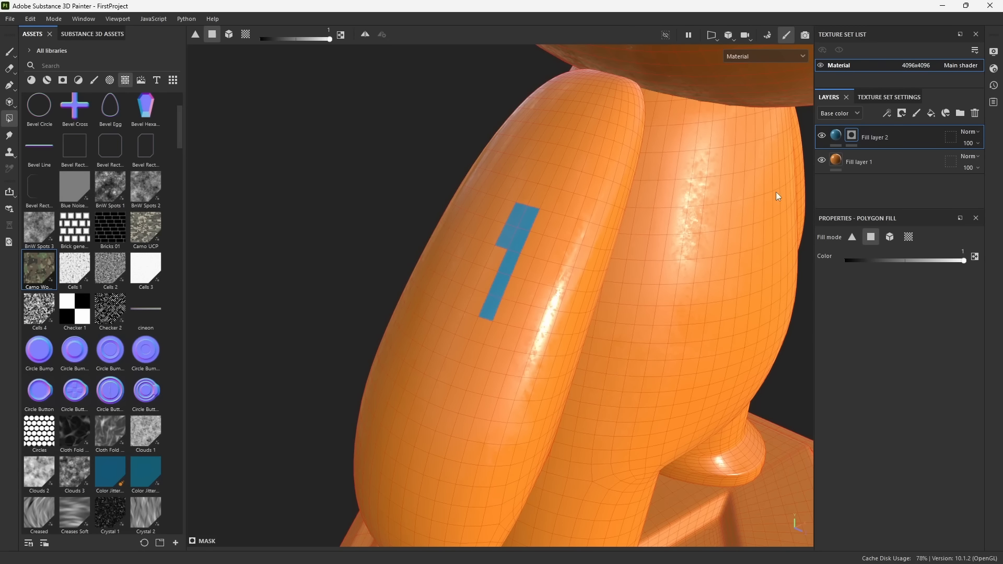
Display Fill layer 2's mask alone in the viewport and fill more polygons down the arm with white.
{"action": "left_click", "coordinate": [852, 135], "text": "alt"}
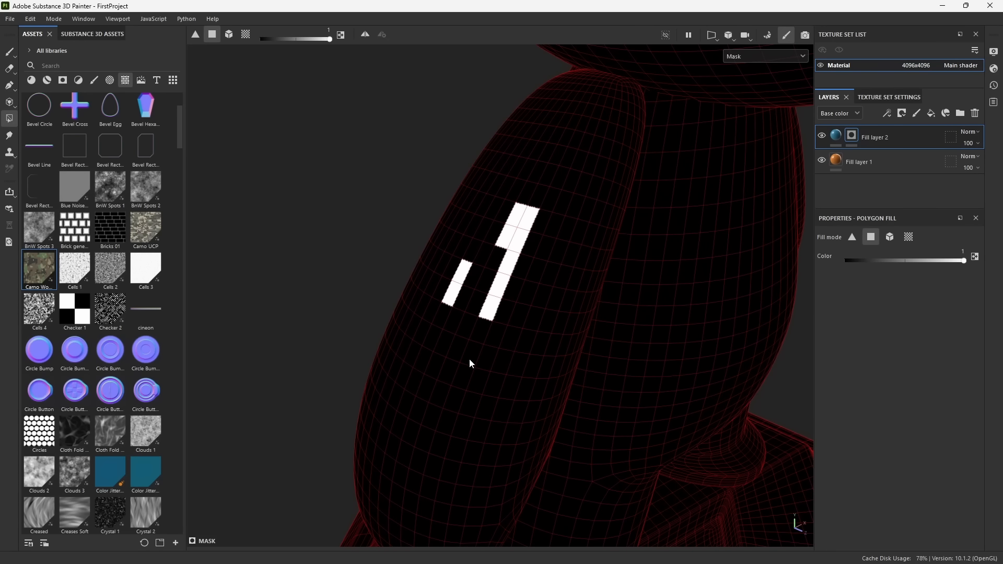
{"action": "left_click", "coordinate": [485, 347]}
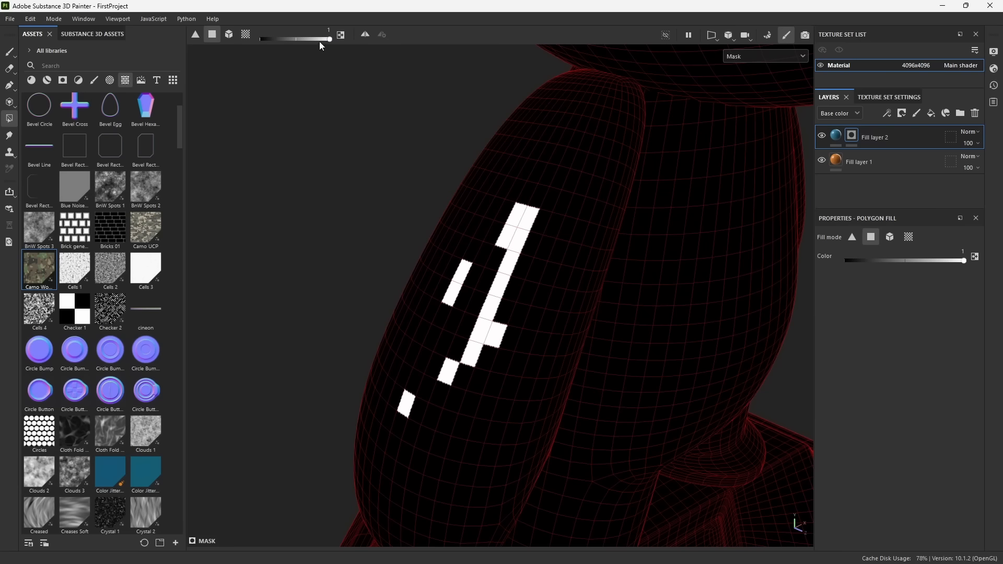
Set the Polygon Fill color to 0 and fill some of the arm's white polygons with black.
{"action": "left_click_drag", "start_coordinate": [328, 41], "coordinate": [257, 47]}
{"action": "mouse_move", "coordinate": [505, 338]}
{"action": "left_mouse_down"}
{"action": "mouse_move", "coordinate": [476, 352]}
{"action": "mouse_move", "coordinate": [481, 335]}
{"action": "mouse_move", "coordinate": [459, 282]}
{"action": "mouse_move", "coordinate": [445, 301]}
{"action": "mouse_move", "coordinate": [511, 331]}
{"action": "mouse_move", "coordinate": [495, 320]}
{"action": "mouse_move", "coordinate": [565, 340]}
{"action": "left_mouse_up"}
{"action": "left_click_drag", "start_coordinate": [646, 362], "coordinate": [565, 310], "text": "alt"}
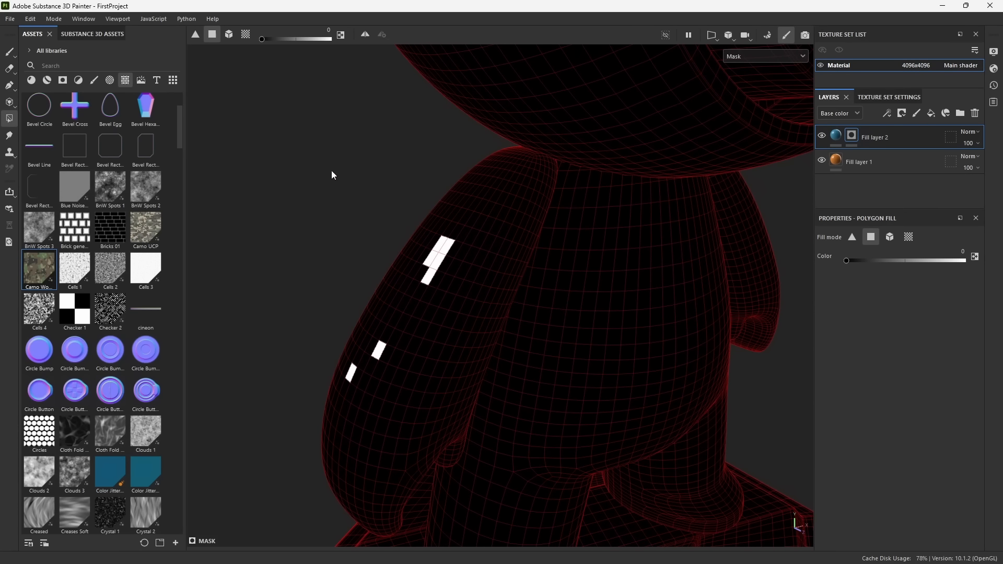
Switch Polygon Fill to mesh fill mode with color 1 and fill the figure's entire right arm with white in Fill layer 2's mask.
{"action": "left_click", "coordinate": [229, 34]}
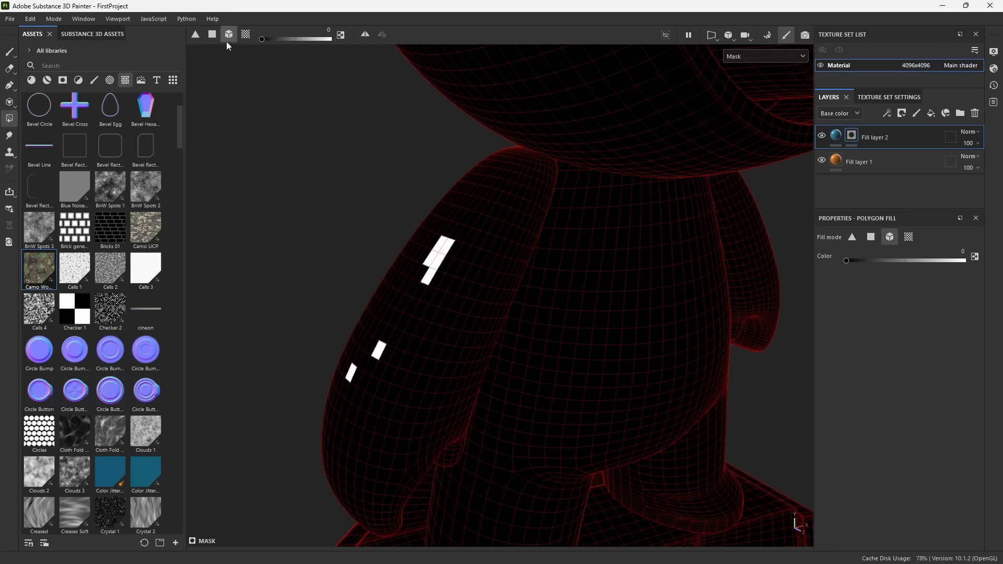
{"action": "left_click", "coordinate": [264, 39]}
{"action": "left_click_drag", "start_coordinate": [581, 397], "coordinate": [493, 244], "text": "alt"}
{"action": "middle_click_drag", "start_coordinate": [513, 299], "coordinate": [585, 272], "text": "alt"}
{"action": "right_click_drag", "start_coordinate": [585, 271], "coordinate": [566, 416], "text": "alt"}
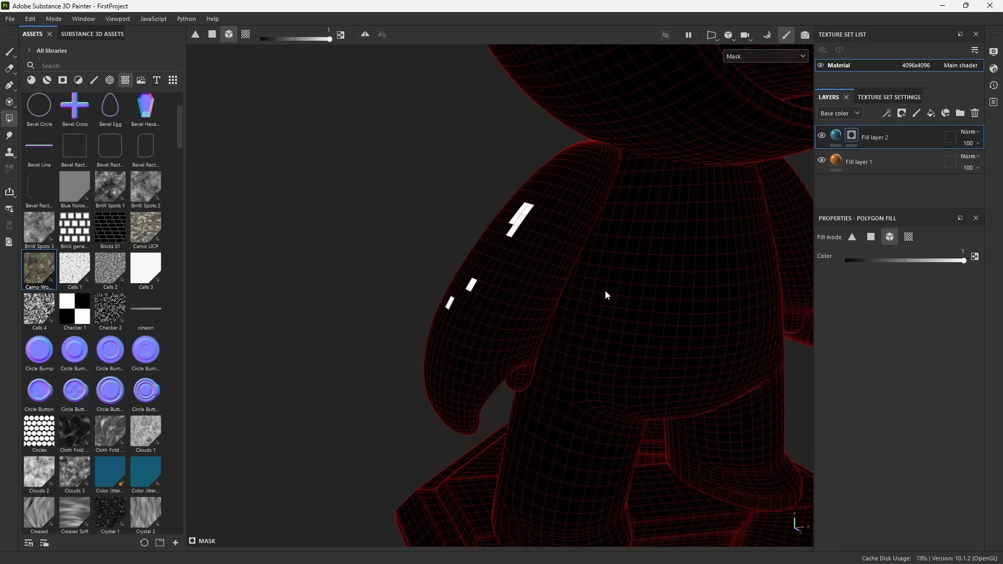
{"action": "left_click", "coordinate": [561, 190]}
Fill the pedestal and the head with white in the mask using mesh fill, and undo both fills.
{"action": "mouse_move", "coordinate": [444, 339]}
{"action": "left_mouse_down", "text": "alt"}
{"action": "mouse_move", "coordinate": [700, 329]}
{"action": "mouse_move", "coordinate": [460, 333]}
{"action": "left_mouse_up", "text": "alt"}
{"action": "middle_click_drag", "start_coordinate": [548, 342], "coordinate": [349, 284], "text": "alt"}
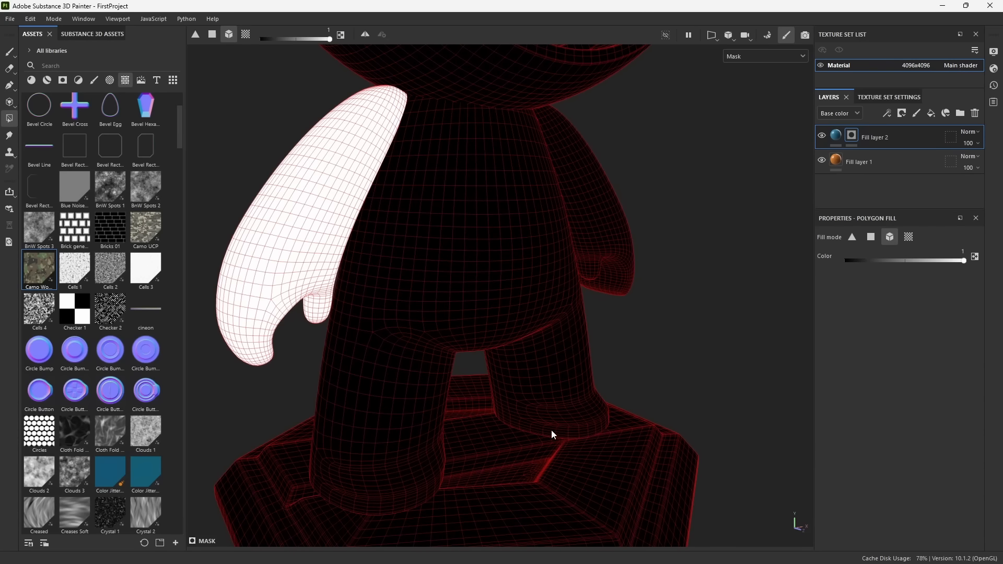
{"action": "left_click", "coordinate": [518, 466]}
{"action": "scroll", "coordinate": [518, 337], "scroll_direction": "down", "scroll_amount": 6}
{"action": "left_click", "coordinate": [540, 150]}
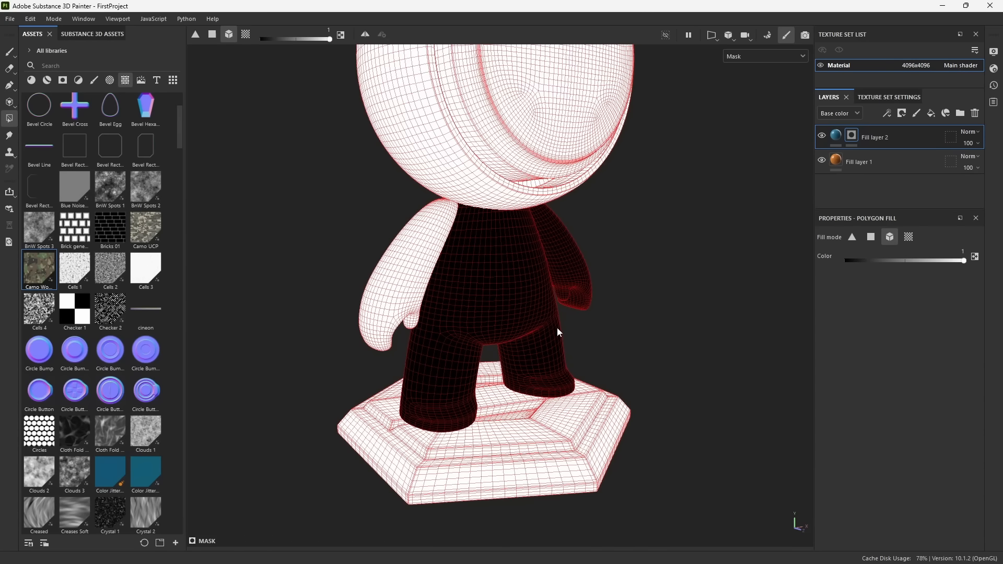
{"action": "left_click_drag", "start_coordinate": [600, 229], "coordinate": [503, 304], "text": "alt"}
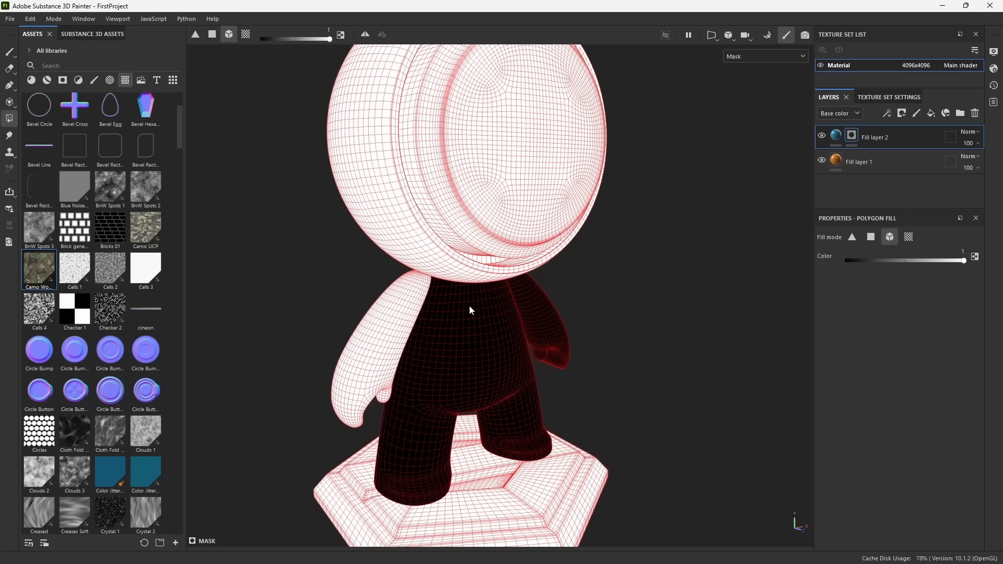
{"action": "key", "text": "ctrl+z"}
{"action": "key", "text": "ctrl+z"}
Fill the figure's other arm with white in Fill layer 2's mask using mesh fill.
{"action": "left_click_drag", "start_coordinate": [560, 365], "coordinate": [446, 293], "text": "alt"}
{"action": "right_click_drag", "start_coordinate": [447, 298], "coordinate": [452, 398], "text": "alt"}
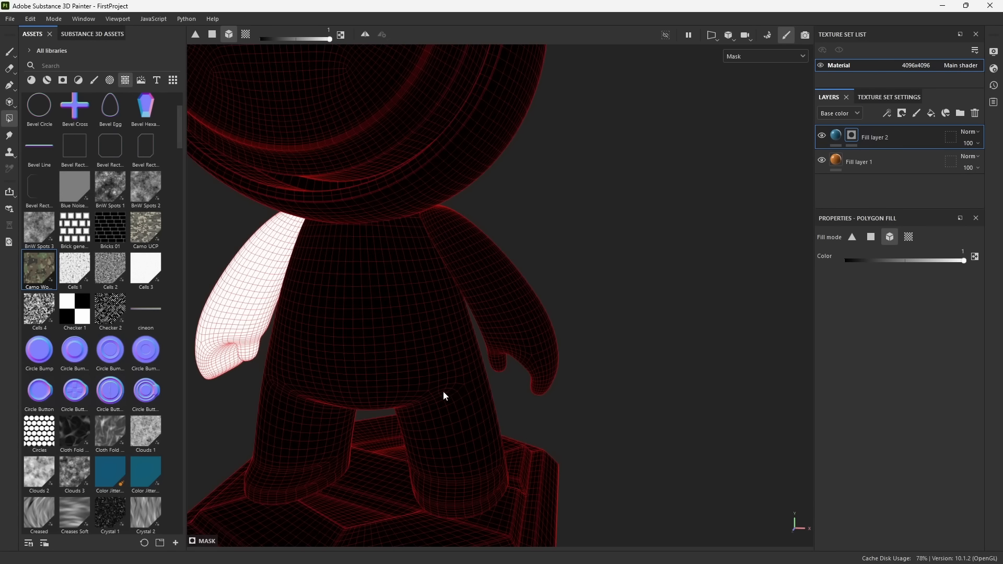
{"action": "left_click", "coordinate": [500, 285]}
{"action": "left_click_drag", "start_coordinate": [383, 362], "coordinate": [514, 361], "text": "alt"}
{"action": "right_click_drag", "start_coordinate": [515, 361], "coordinate": [461, 235], "text": "alt"}
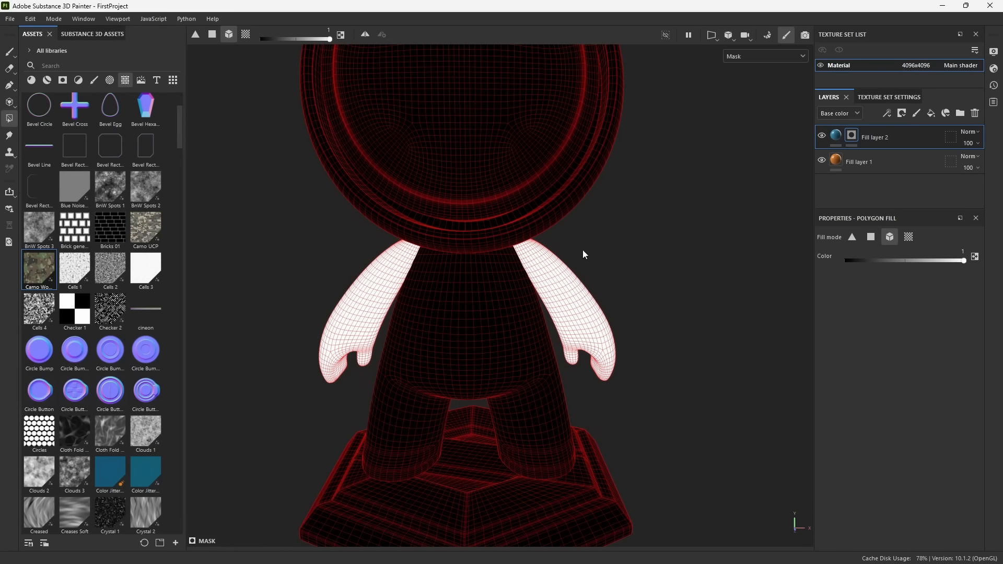
Return the viewport to the Material display and select Fill layer 2's fill content instead of its mask.
{"action": "key", "text": "m"}
{"action": "mouse_move", "coordinate": [572, 267]}
{"action": "left_mouse_down", "text": "alt"}
{"action": "mouse_move", "coordinate": [512, 246]}
{"action": "mouse_move", "coordinate": [513, 271]}
{"action": "mouse_move", "coordinate": [557, 270]}
{"action": "left_mouse_up", "text": "alt"}
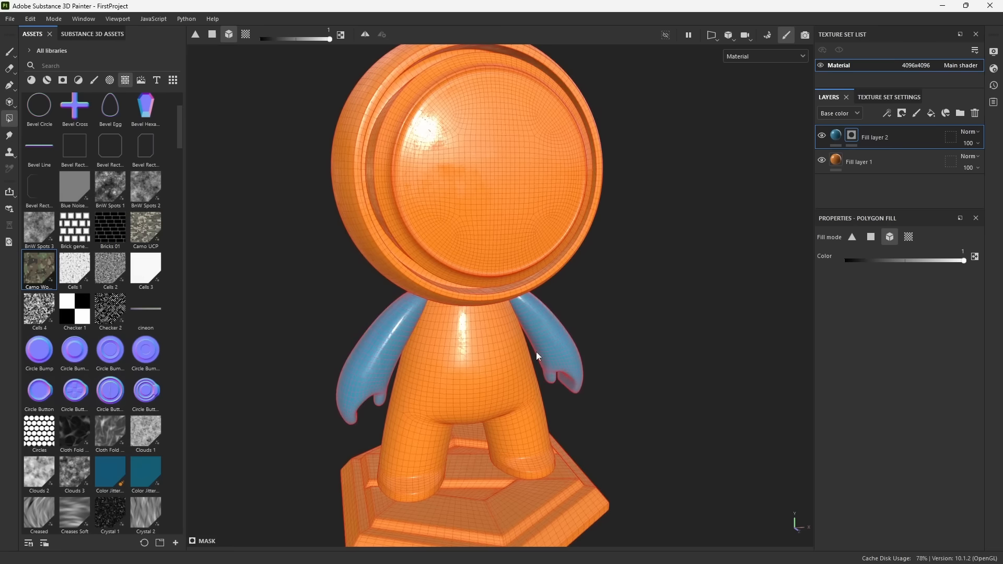
{"action": "right_click_drag", "start_coordinate": [421, 178], "coordinate": [542, 184], "text": "alt"}
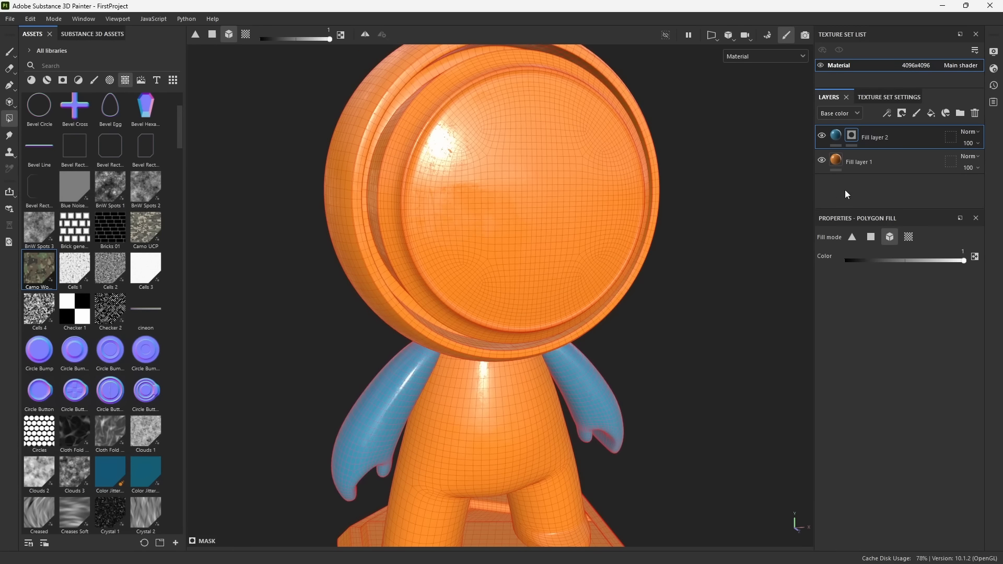
{"action": "left_click", "coordinate": [836, 137]}
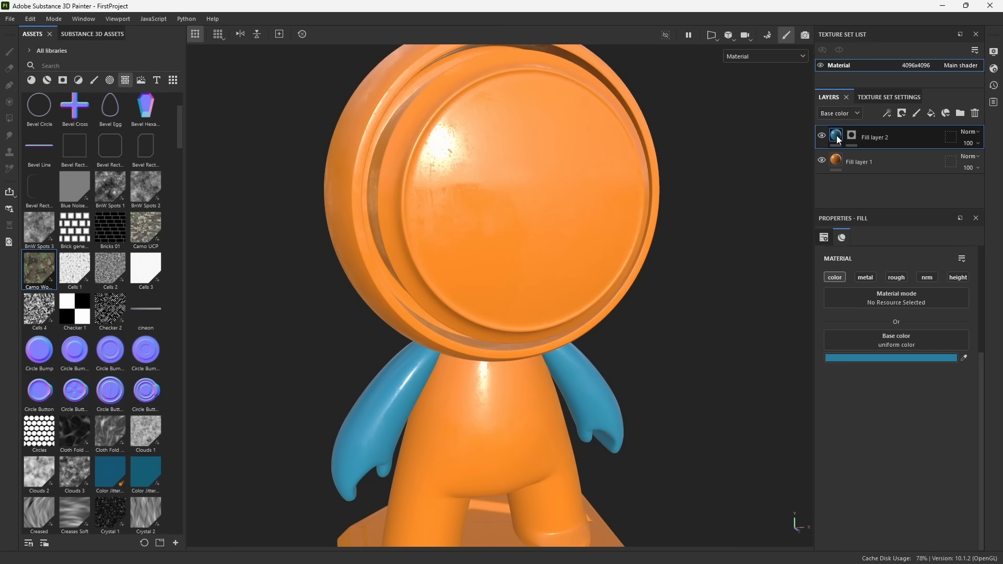
Temporarily disable Fill layer 2's mask to compare the figure without it, and enable the mask again.
{"action": "left_click_drag", "start_coordinate": [584, 234], "coordinate": [506, 229], "text": "alt"}
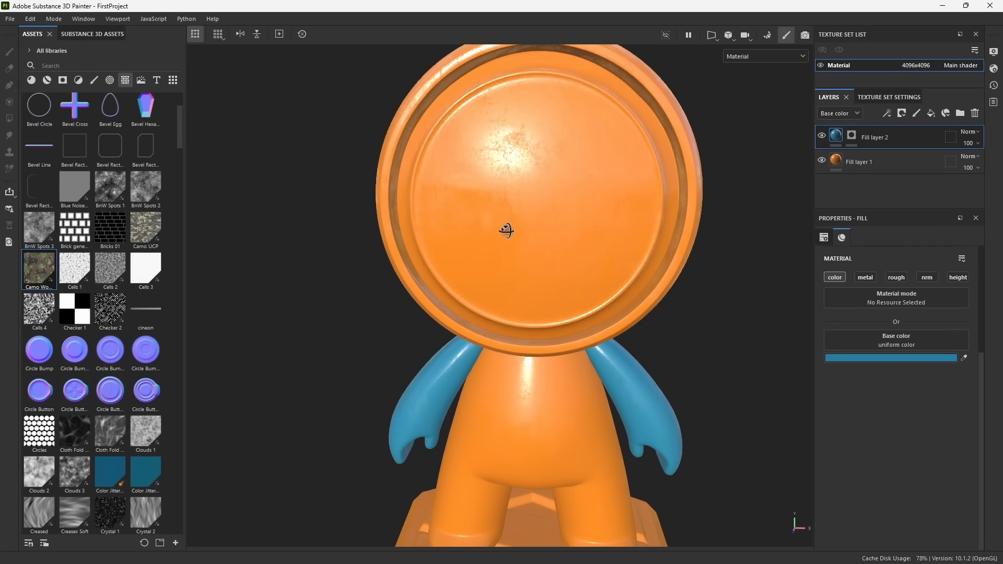
{"action": "middle_click_drag", "start_coordinate": [569, 286], "coordinate": [536, 246], "text": "alt"}
{"action": "right_click_drag", "start_coordinate": [535, 246], "coordinate": [488, 210], "text": "alt"}
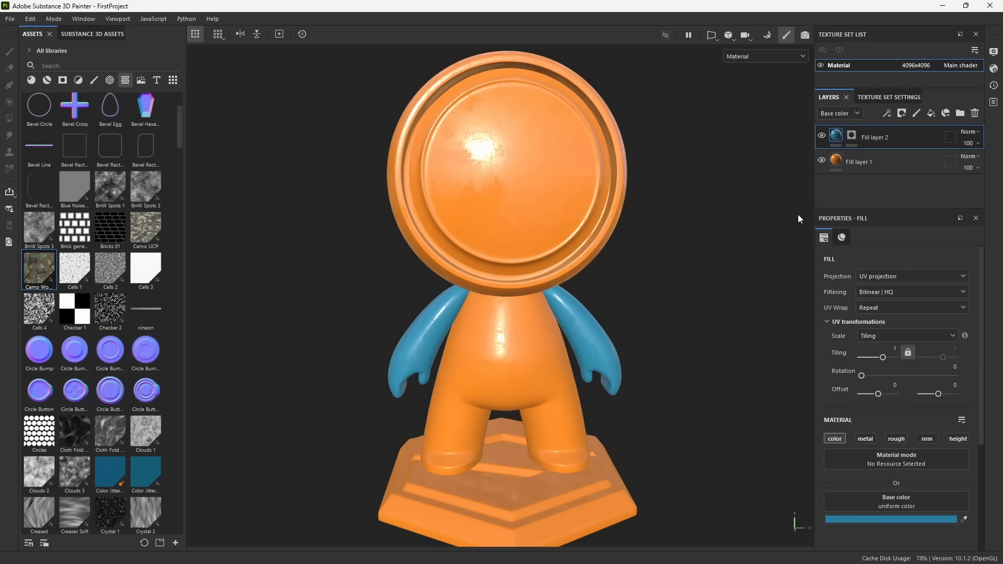
{"action": "left_click", "coordinate": [852, 136], "text": "shift"}
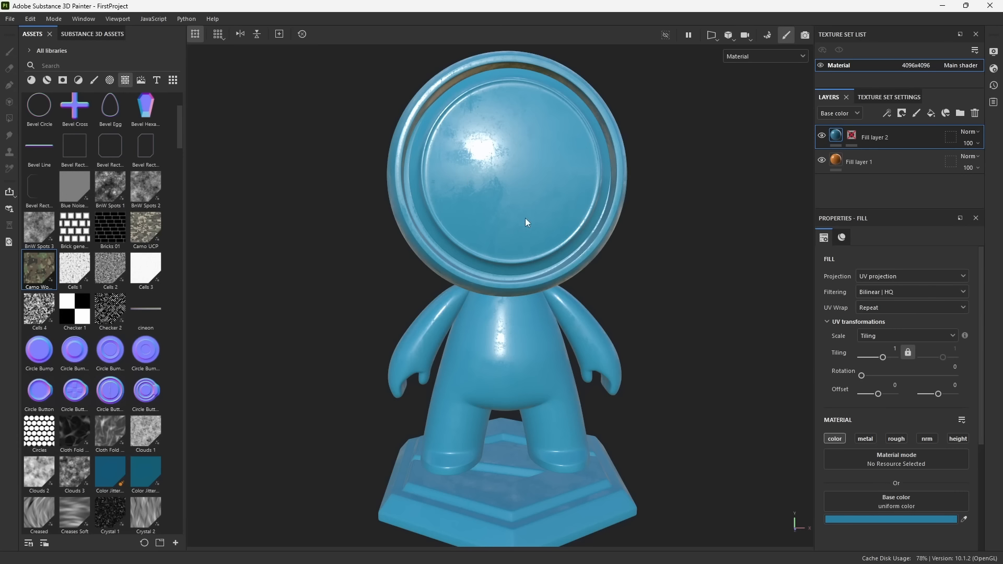
{"action": "left_click", "coordinate": [852, 136], "text": "shift"}
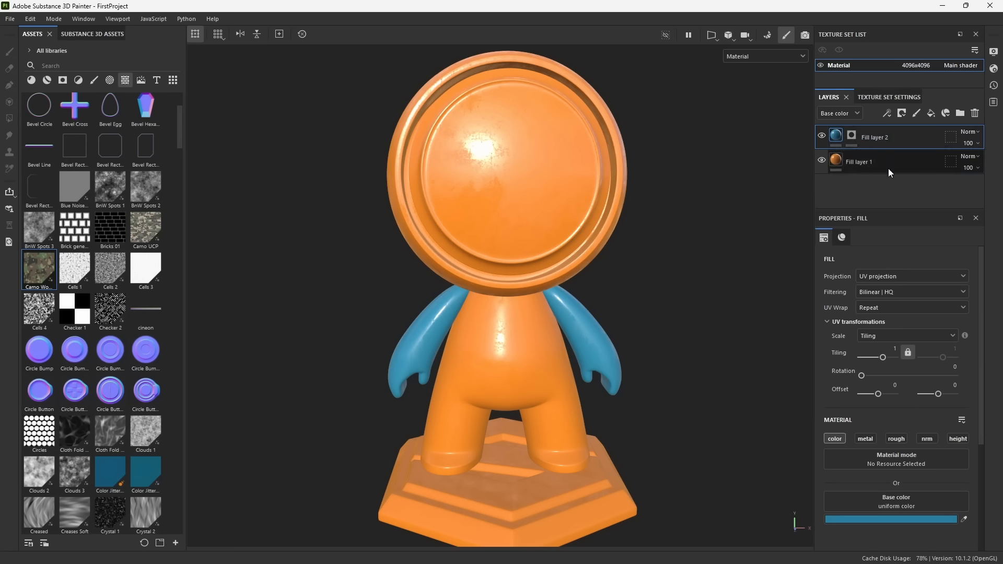
Rename Fill layer 1 as Paint 1 and Fill layer 2 as Paint 2.
{"action": "double_click", "coordinate": [857, 162]}
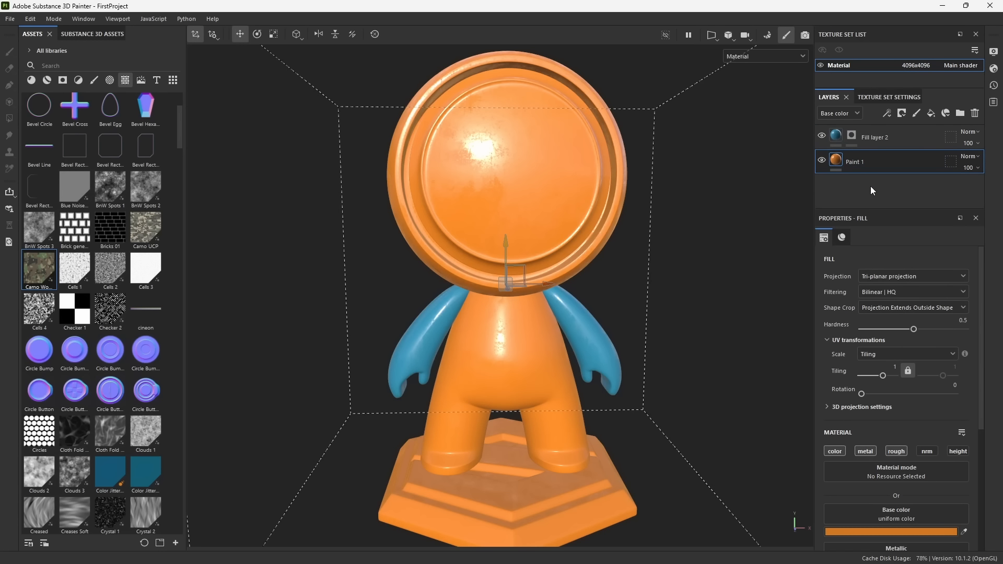
{"action": "double_click", "coordinate": [879, 139]}
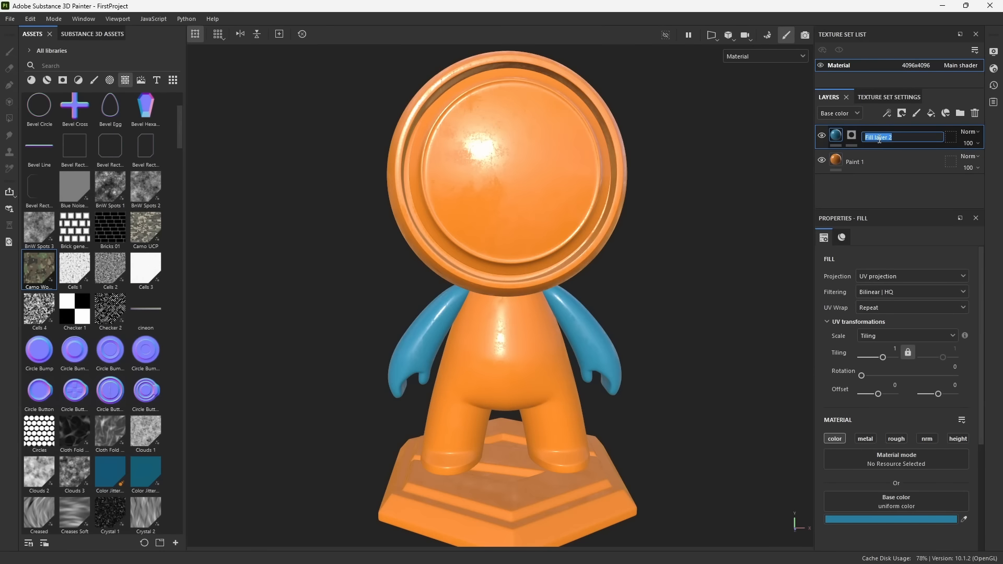
{"action": "type", "text": "Paint"}
{"action": "key", "text": "Return"}
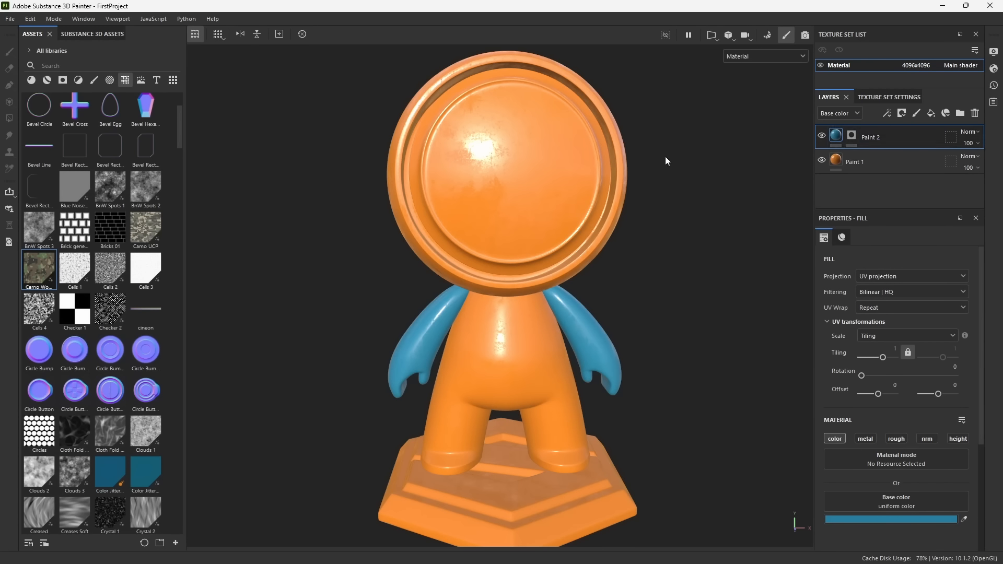
Add a new fill layer above Paint 2 and turn off its normal and height channels.
{"action": "left_click_drag", "start_coordinate": [665, 158], "coordinate": [584, 152], "text": "alt"}
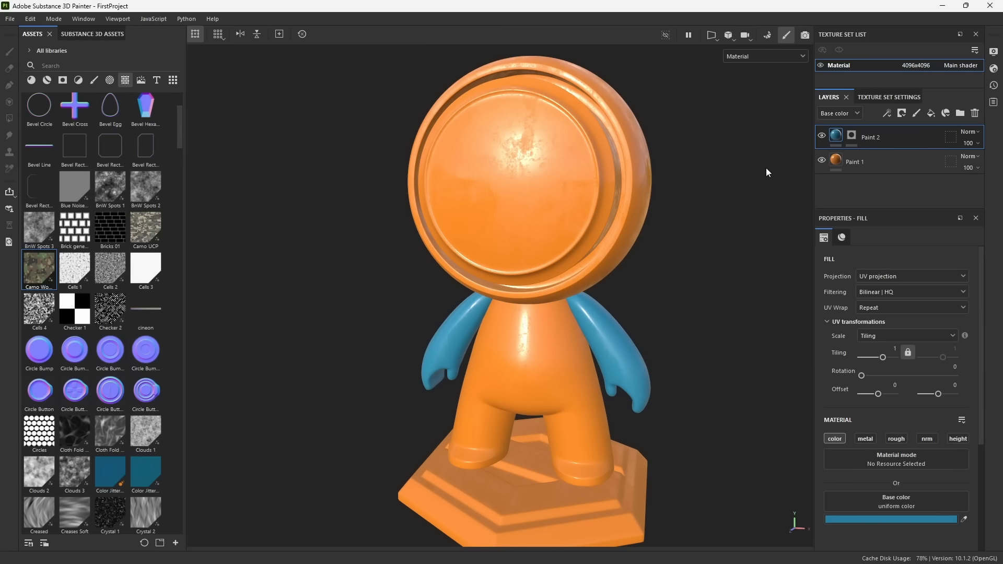
{"action": "left_click", "coordinate": [931, 114]}
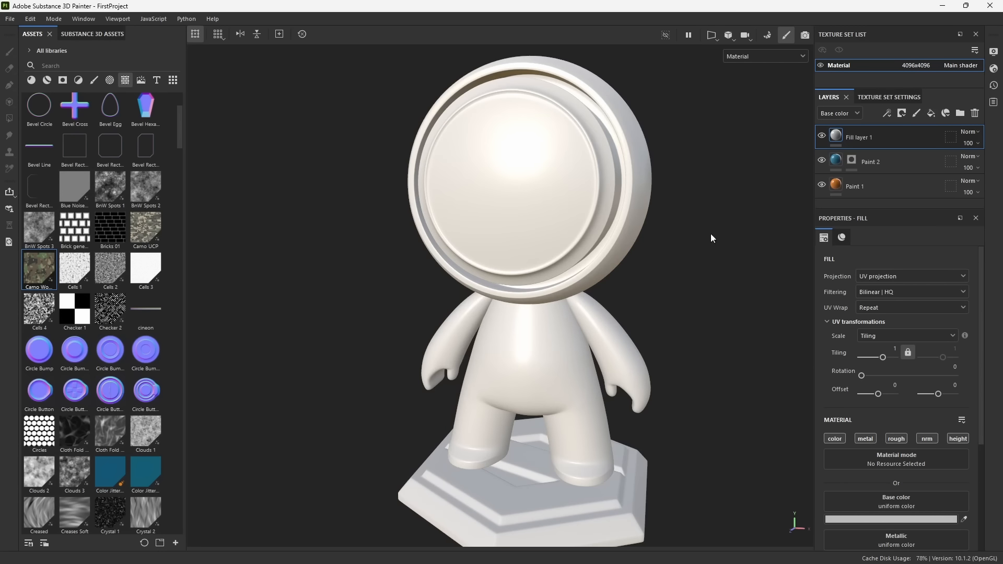
{"action": "mouse_move", "coordinate": [557, 270]}
{"action": "left_mouse_down", "text": "alt"}
{"action": "mouse_move", "coordinate": [561, 256]}
{"action": "mouse_move", "coordinate": [605, 250]}
{"action": "left_mouse_up", "text": "alt"}
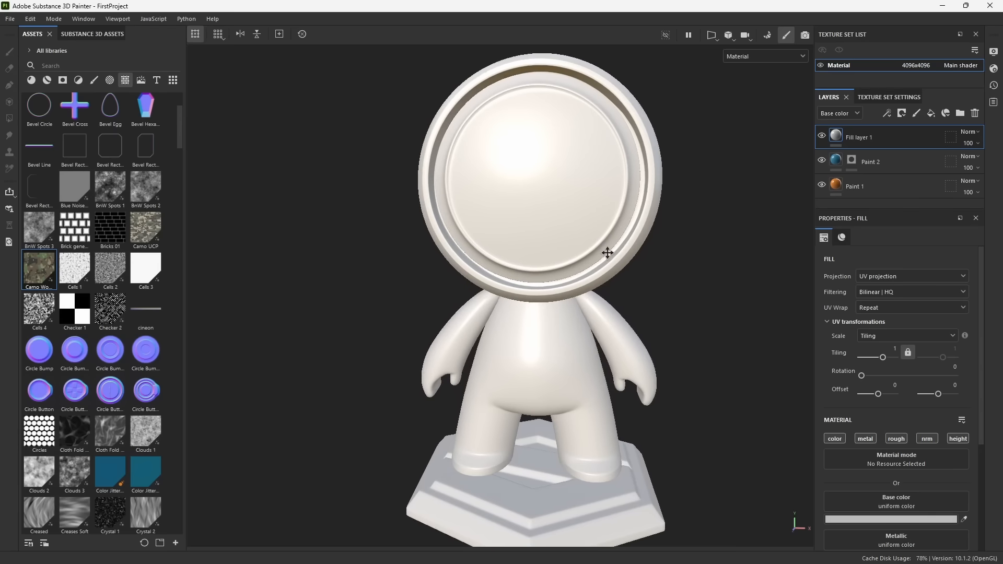
{"action": "left_click", "coordinate": [925, 440]}
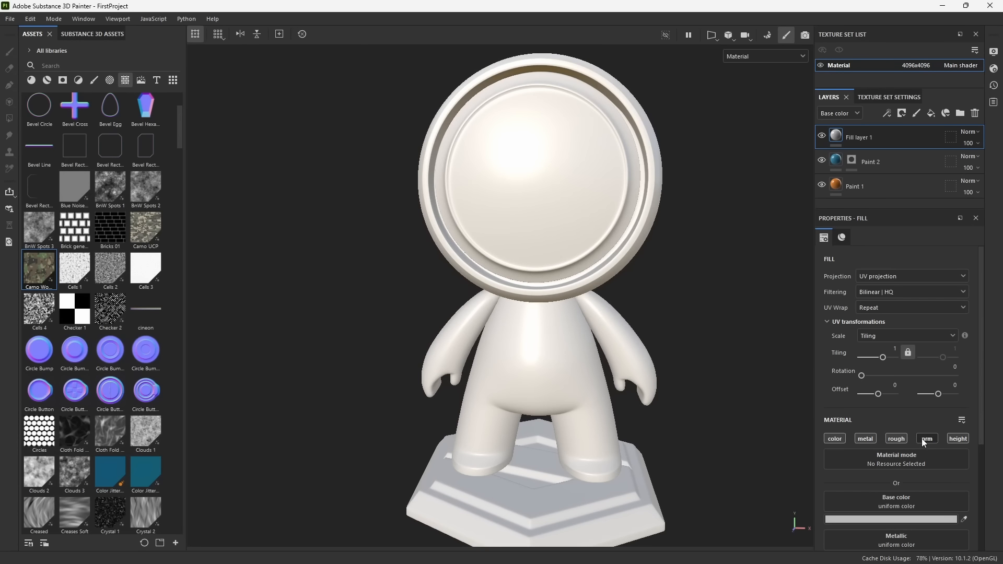
{"action": "left_click", "coordinate": [960, 439]}
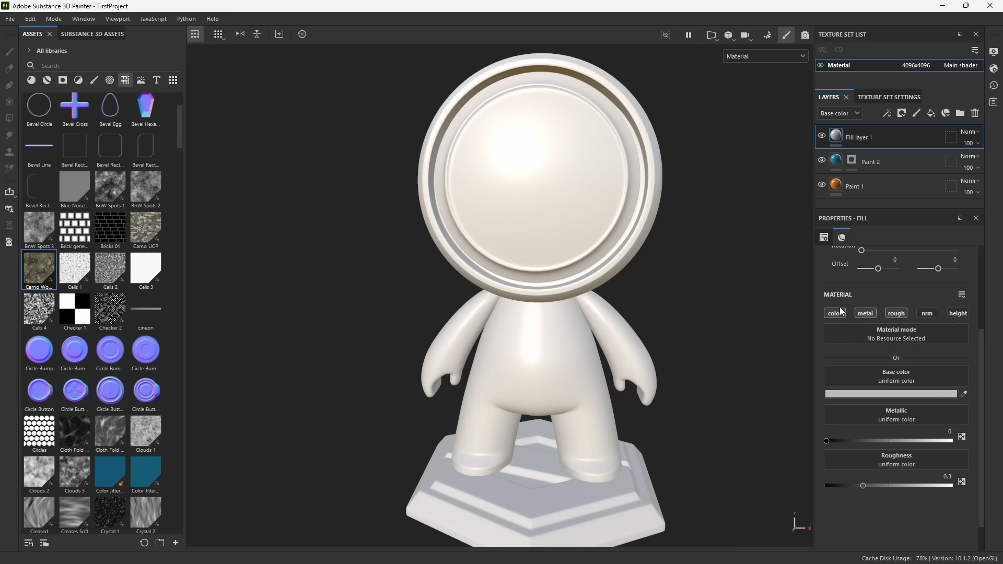
Set the new fill layer's roughness to 0.9592 and its base color to the near-black 0C0400.
{"action": "scroll", "coordinate": [920, 418], "scroll_direction": "down", "scroll_amount": 1}
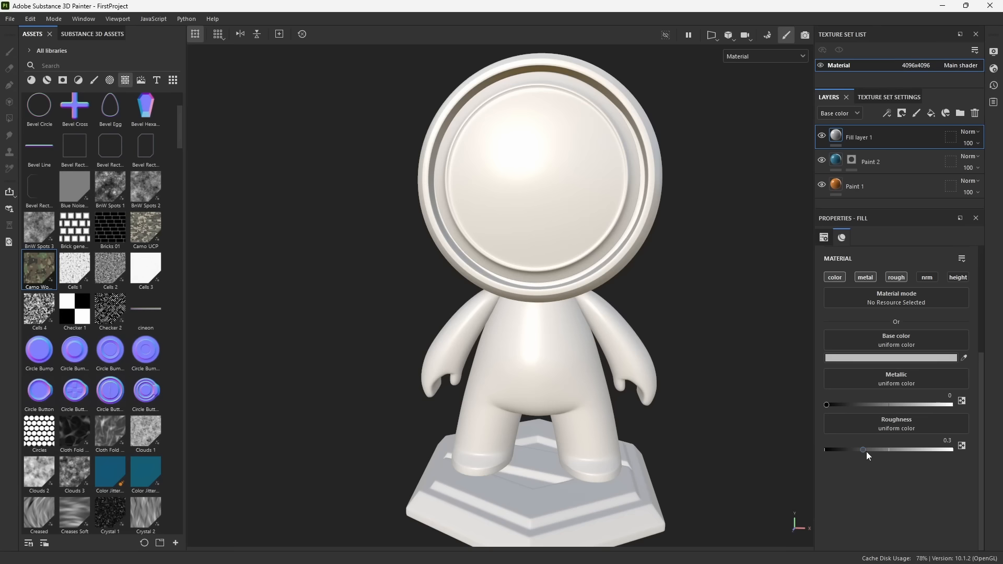
{"action": "left_click_drag", "start_coordinate": [866, 451], "coordinate": [949, 455]}
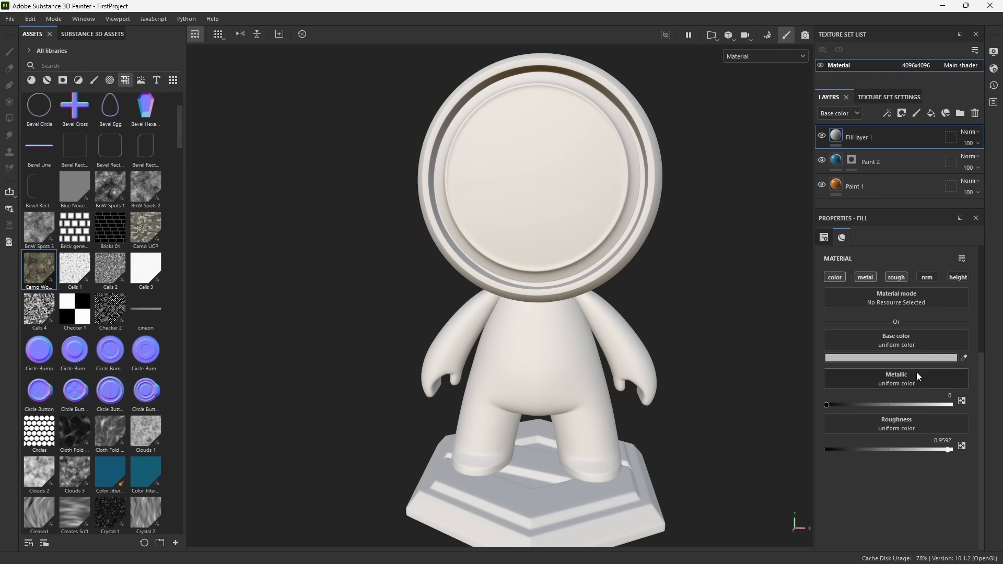
{"action": "left_click", "coordinate": [887, 358]}
{"action": "left_click_drag", "start_coordinate": [676, 237], "coordinate": [760, 296]}
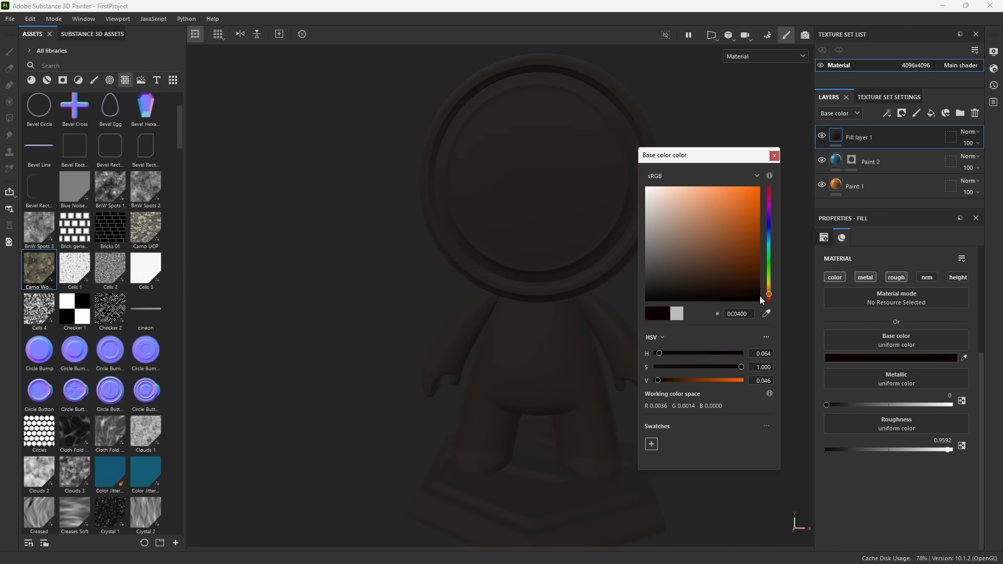
{"action": "left_click", "coordinate": [774, 156]}
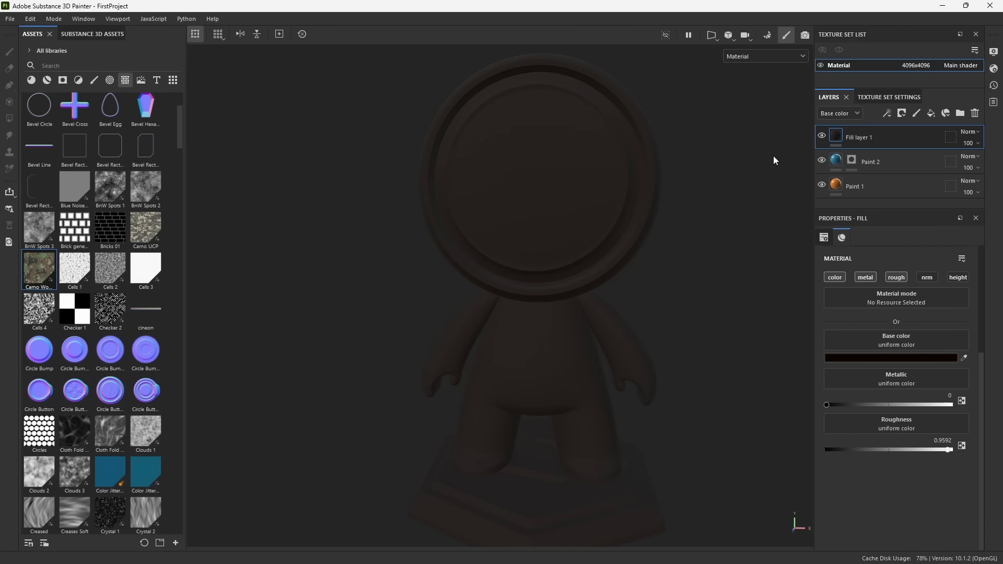
Add a black mask to the near-black fill layer at the head of the layer stack.
{"action": "left_click_drag", "start_coordinate": [655, 186], "coordinate": [671, 193], "text": "alt"}
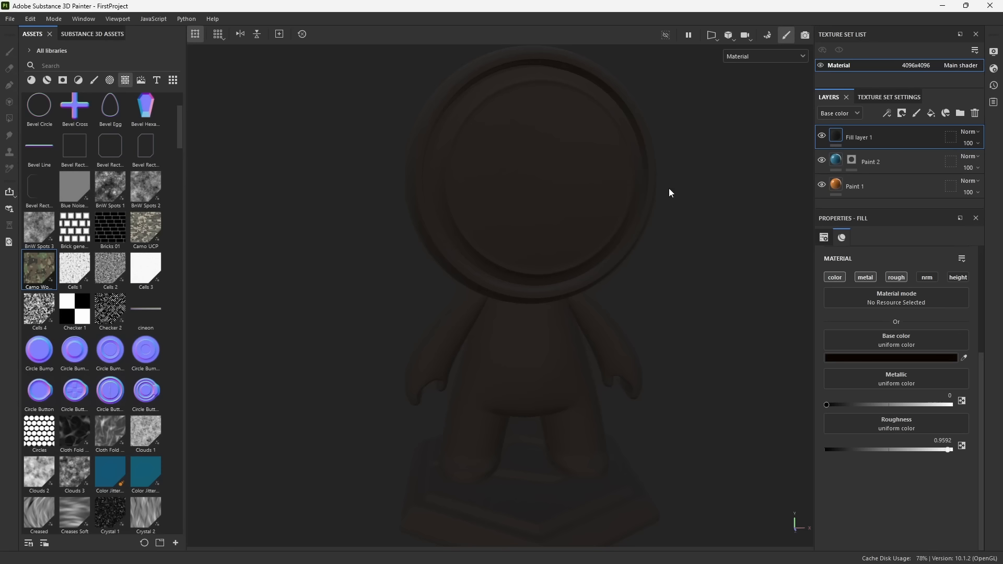
{"action": "left_click", "coordinate": [903, 114]}
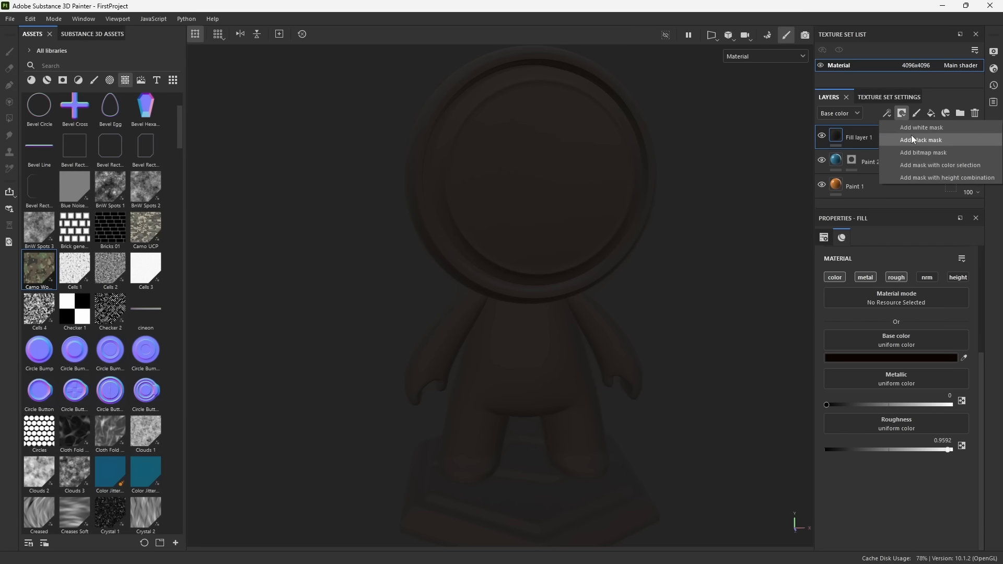
{"action": "left_click", "coordinate": [878, 112]}
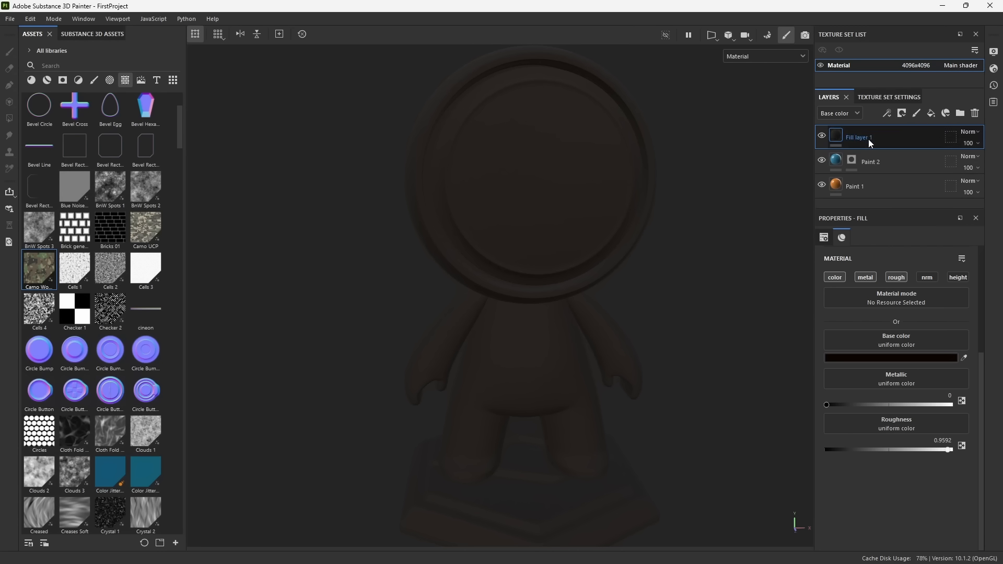
{"action": "right_click", "coordinate": [839, 136]}
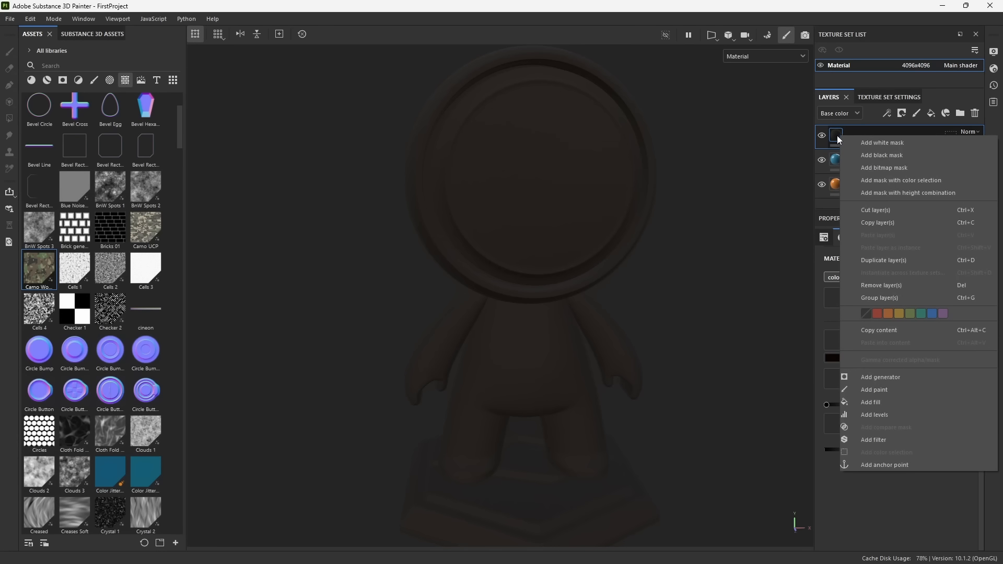
{"action": "left_click", "coordinate": [874, 156]}
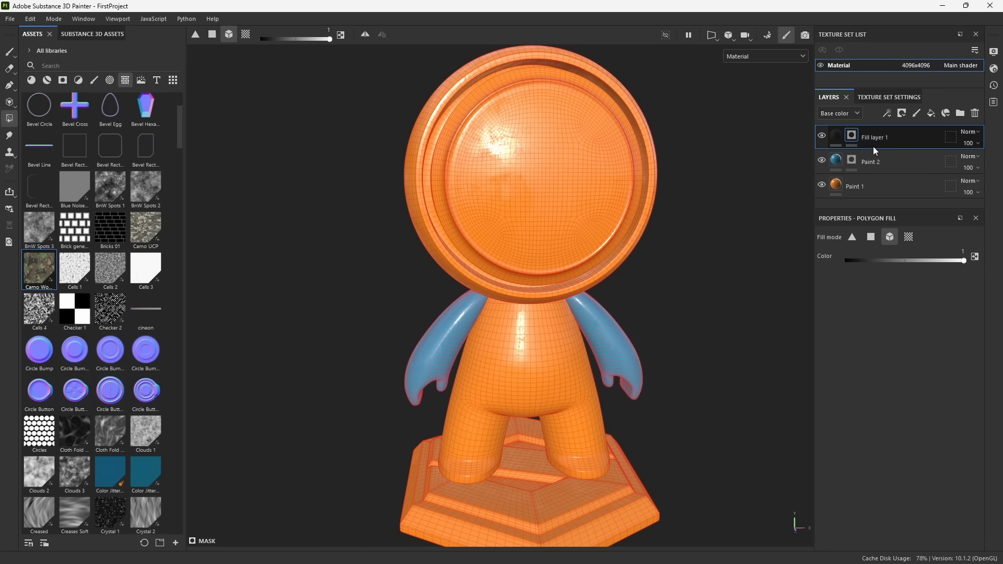
Switch to the Paint tool and add a Fill effect to the near-black layer's mask.
{"action": "left_click", "coordinate": [9, 51]}
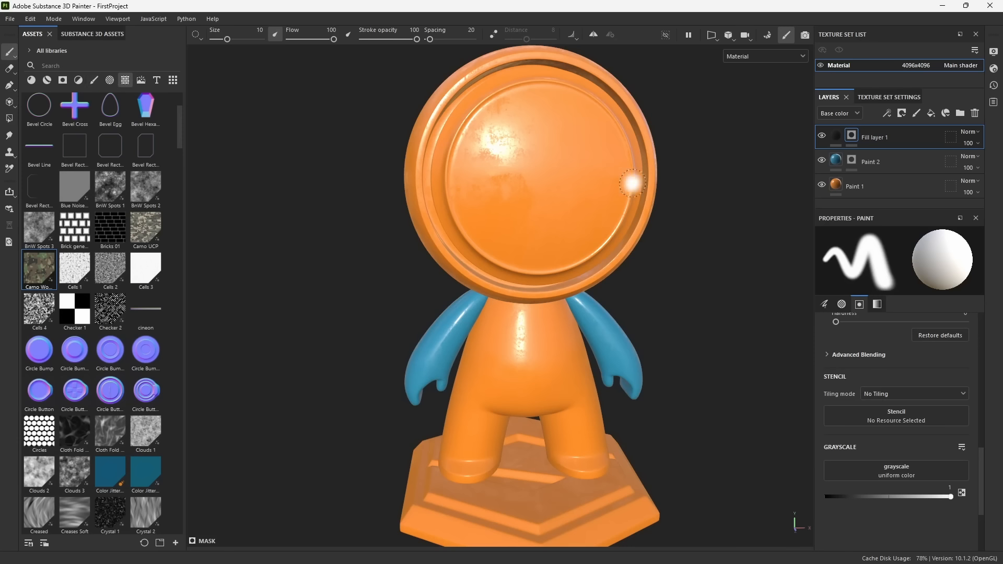
{"action": "left_click_drag", "start_coordinate": [201, 113], "coordinate": [225, 115], "text": "alt"}
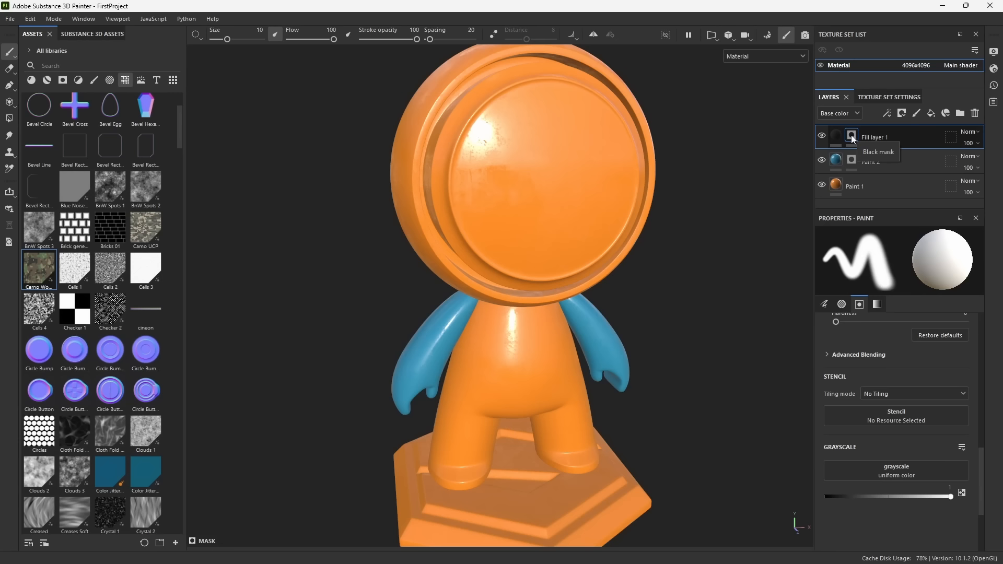
{"action": "left_click", "coordinate": [887, 113]}
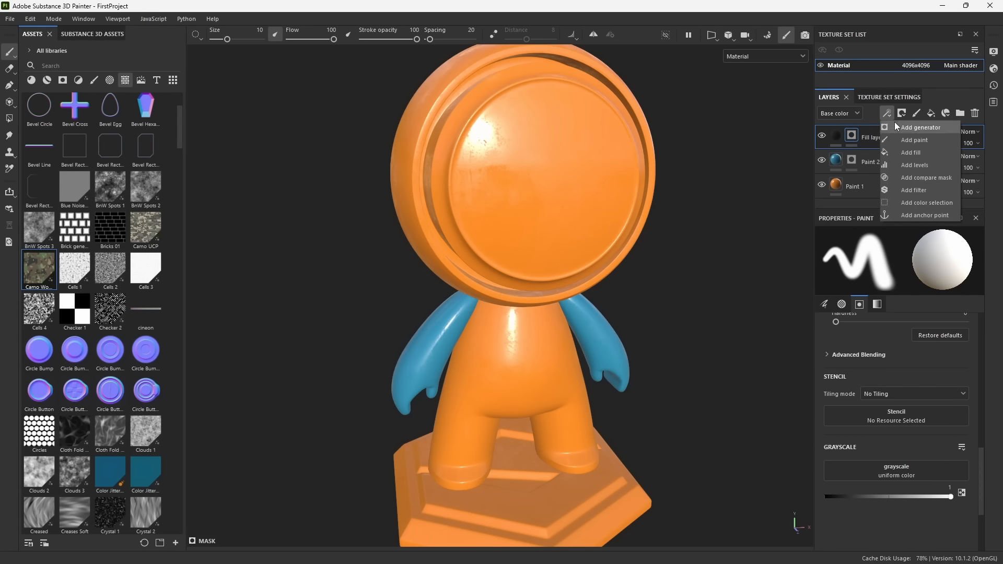
{"action": "left_click", "coordinate": [905, 154]}
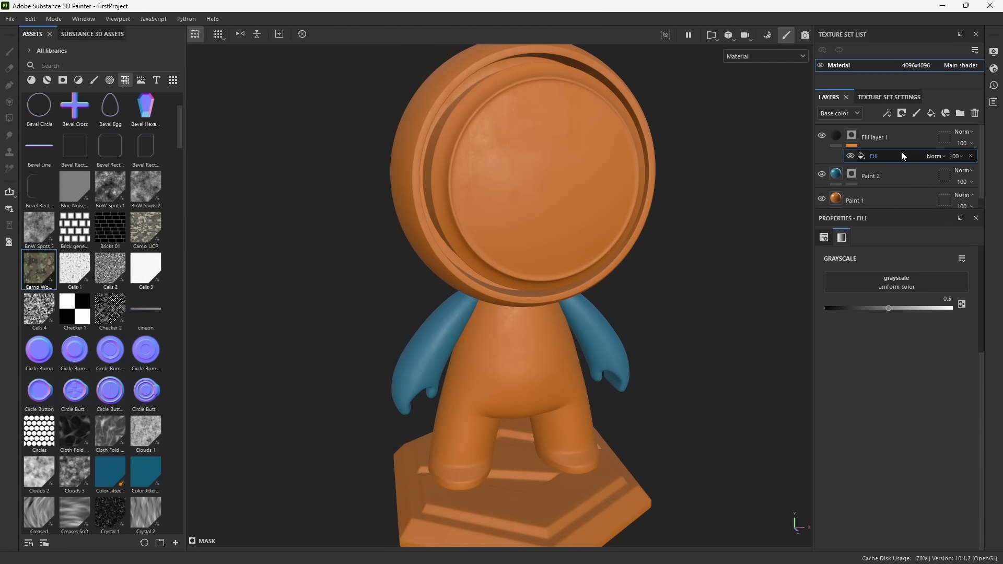
Show the near-black layer's mask alone in the viewport and set its Fill effect's grayscale to 0.4980.
{"action": "left_click", "coordinate": [856, 137]}
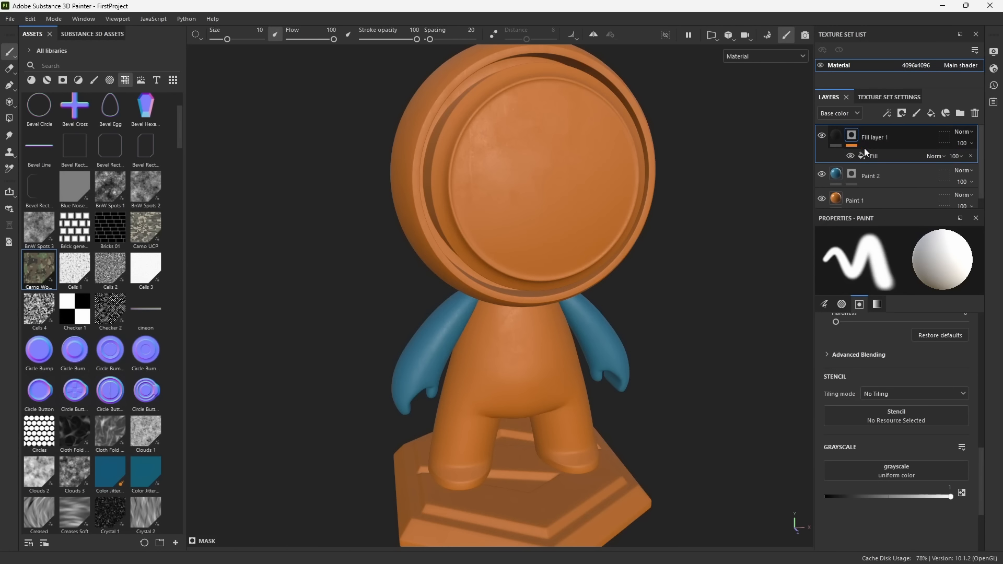
{"action": "left_click", "coordinate": [870, 158]}
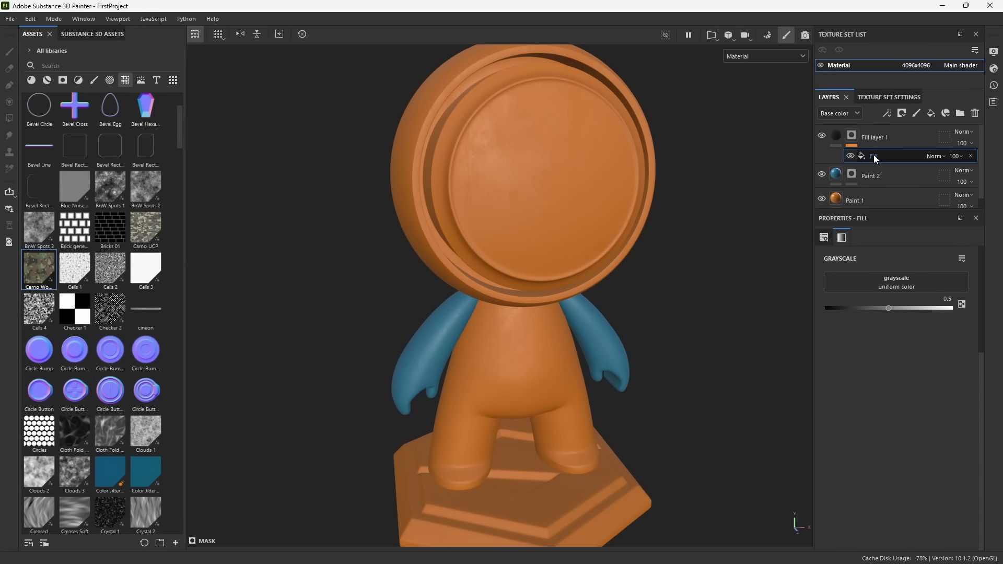
{"action": "left_click", "coordinate": [836, 138]}
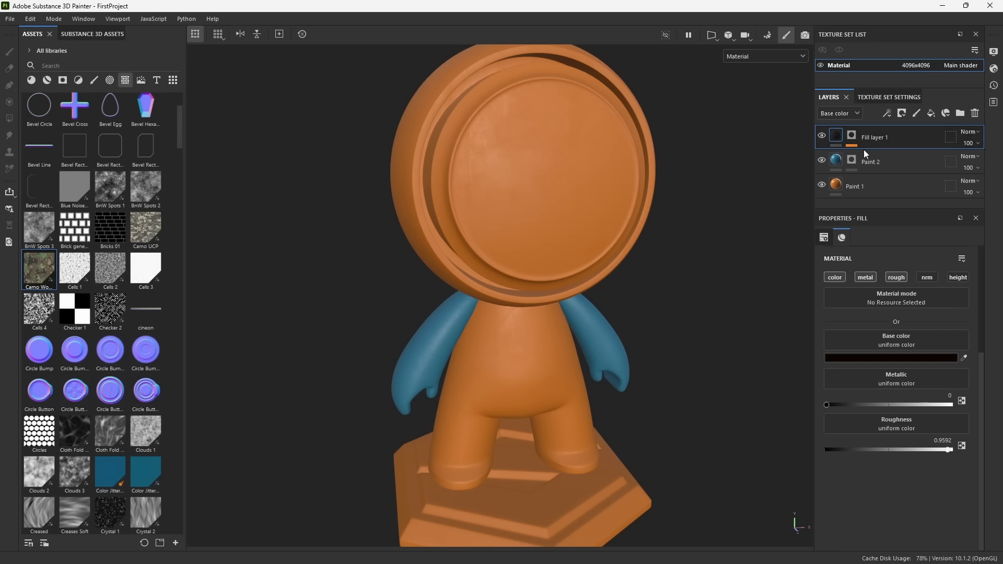
{"action": "left_click", "coordinate": [852, 136]}
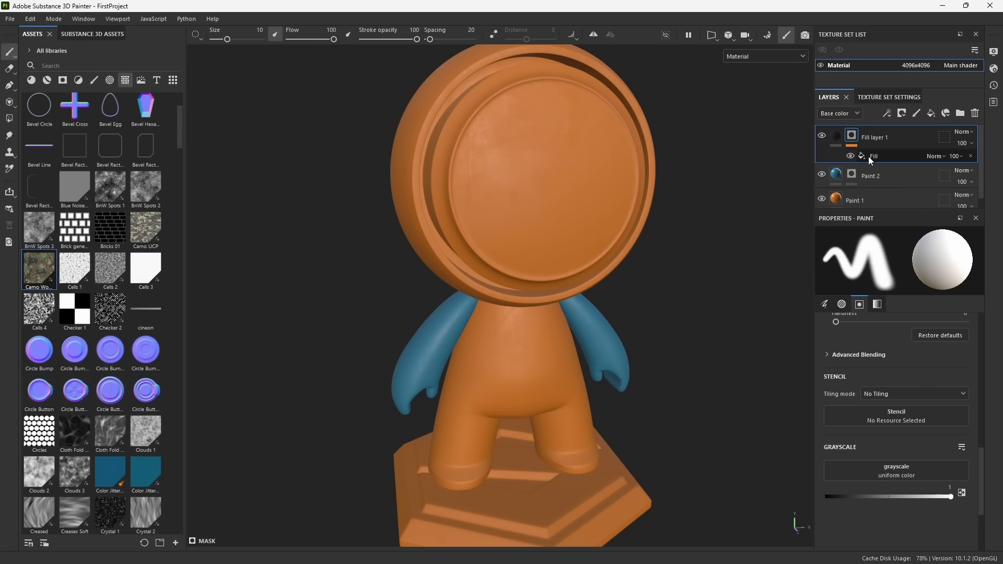
{"action": "left_click", "coordinate": [871, 157]}
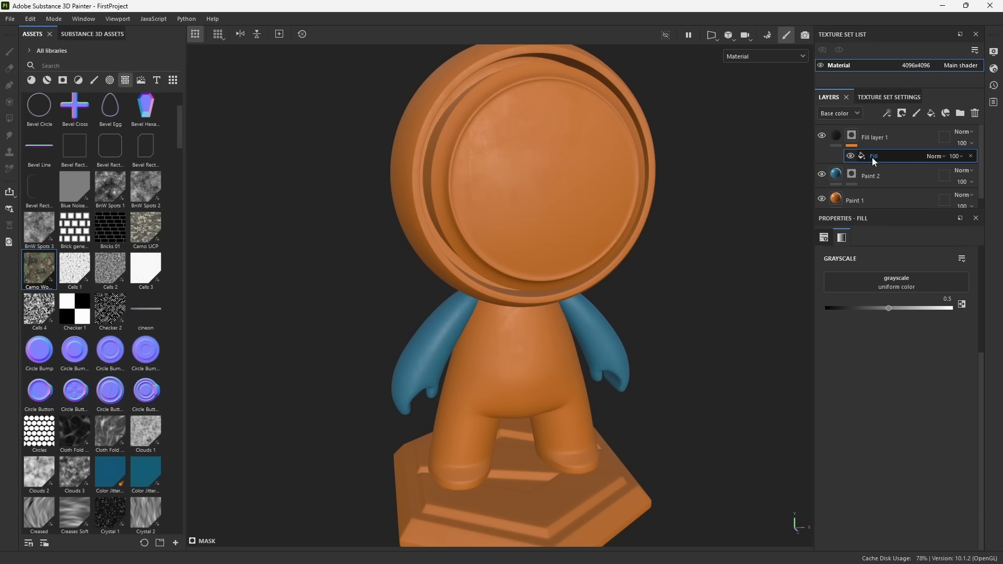
{"action": "left_click", "coordinate": [871, 158], "text": "alt"}
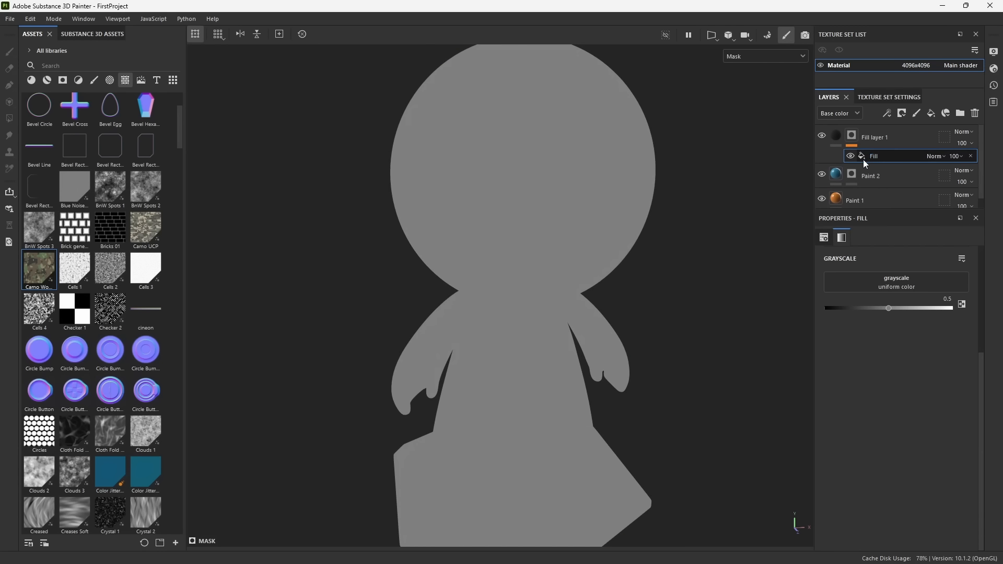
{"action": "left_click", "coordinate": [890, 309]}
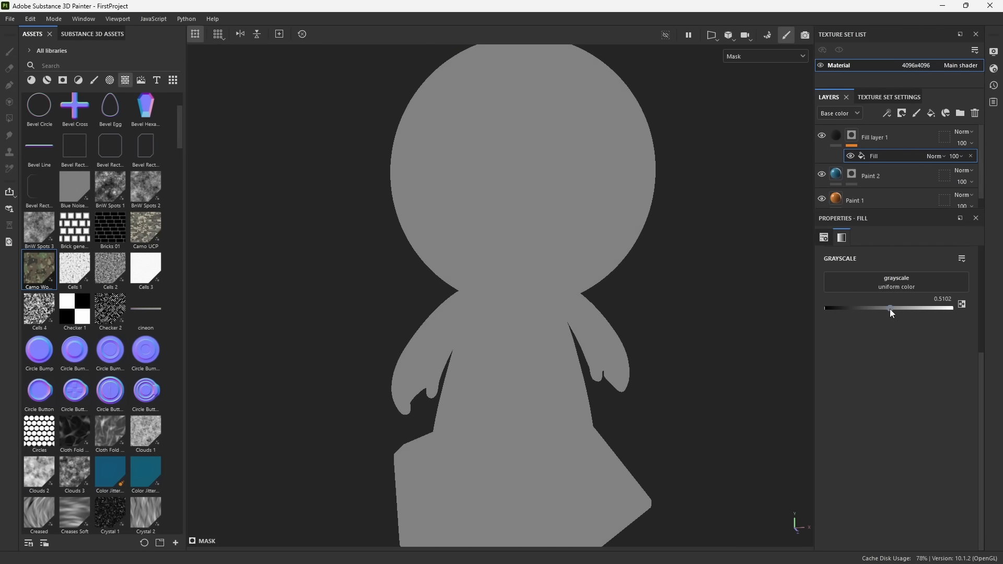
{"action": "mouse_move", "coordinate": [887, 311]}
{"action": "left_mouse_down"}
{"action": "mouse_move", "coordinate": [824, 314]}
{"action": "mouse_move", "coordinate": [937, 309]}
{"action": "mouse_move", "coordinate": [869, 307]}
{"action": "mouse_move", "coordinate": [888, 308]}
{"action": "left_mouse_up"}
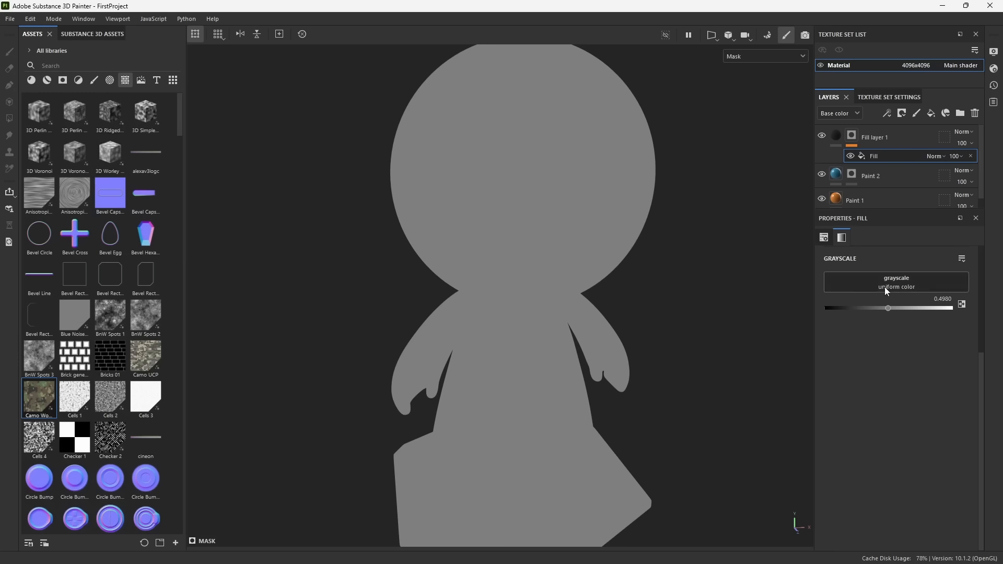
Search the resources for "dirt 4" and assign the Dirt 4 texture to the mask Fill effect's grayscale.
{"action": "left_click", "coordinate": [893, 287]}
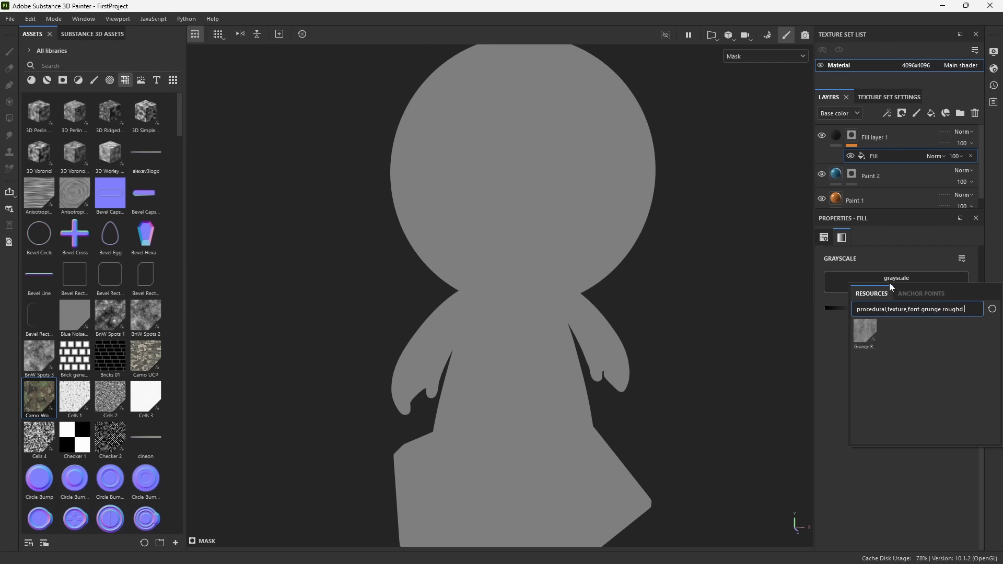
{"action": "key", "text": "BackSpace"}
{"action": "key", "text": "BackSpace"}
{"action": "key", "text": "BackSpace"}
{"action": "key", "text": "BackSpace"}
{"action": "key", "text": "BackSpace"}
{"action": "key", "text": "BackSpace"}
{"action": "key", "text": "BackSpace"}
{"action": "key", "text": "BackSpace"}
{"action": "key", "text": "BackSpace"}
{"action": "key", "text": "BackSpace"}
{"action": "key", "text": "BackSpace"}
{"action": "key", "text": "BackSpace"}
{"action": "key", "text": "BackSpace"}
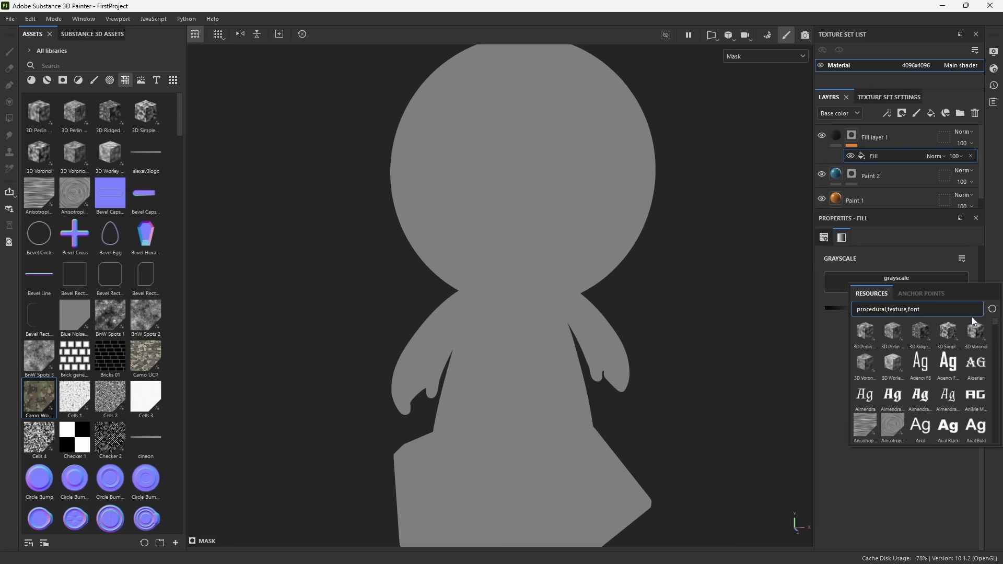
{"action": "type", "text": "dirt 4"}
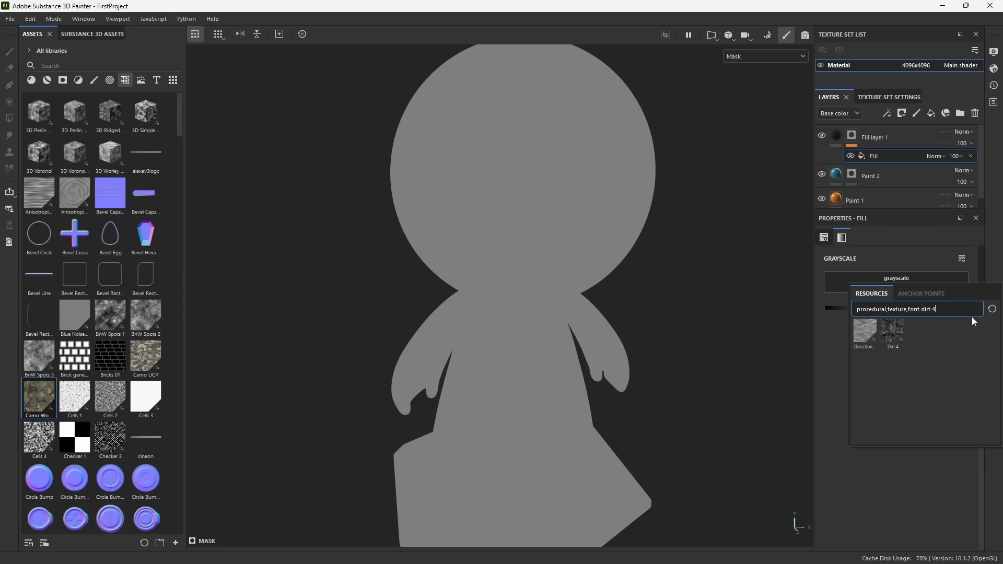
{"action": "left_click", "coordinate": [897, 335]}
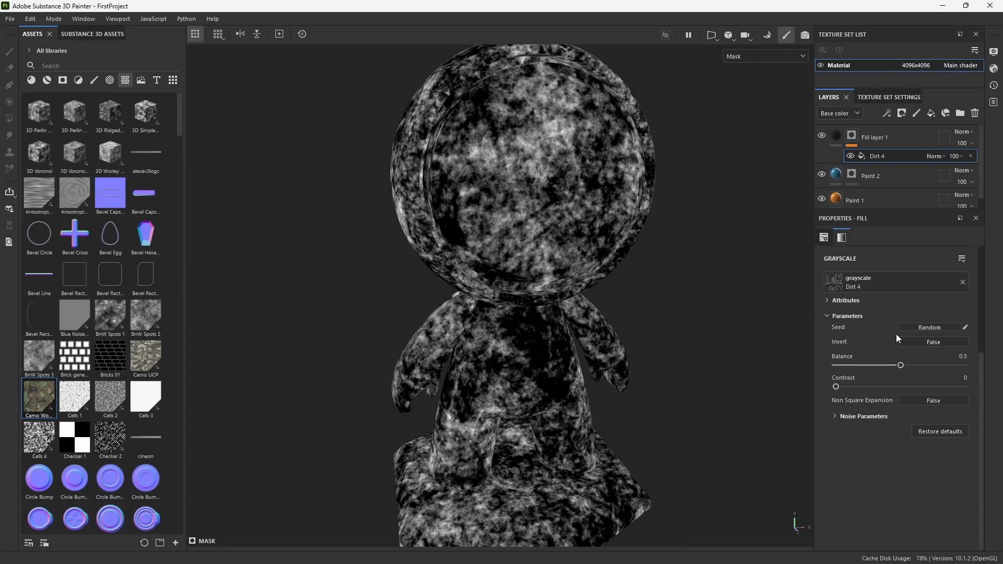
Return the viewport to the full material and set the Dirt 4 effect's balance to 0.36.
{"action": "scroll", "coordinate": [890, 378], "scroll_direction": "up", "scroll_amount": 5}
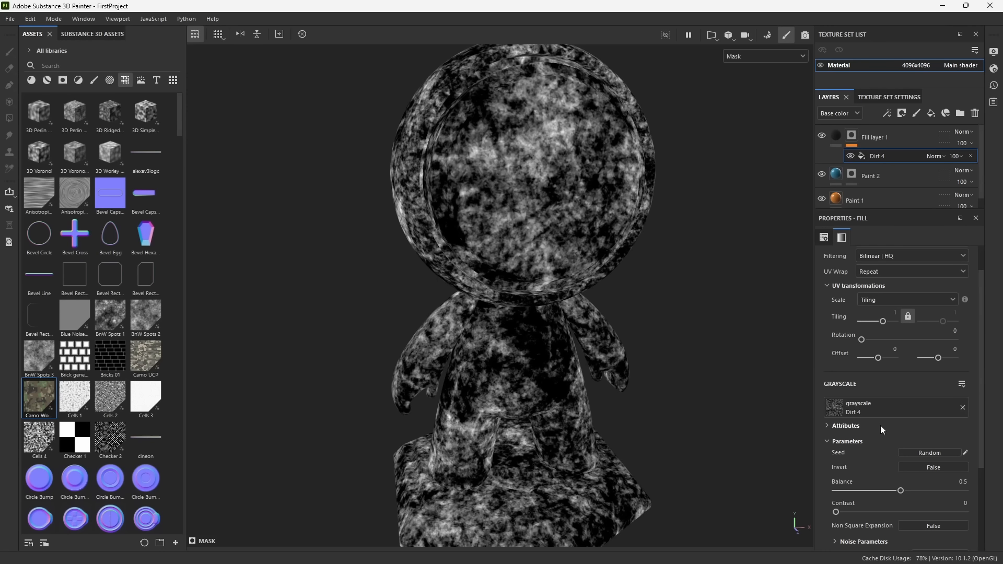
{"action": "key", "text": "m"}
{"action": "left_click_drag", "start_coordinate": [703, 295], "coordinate": [676, 307], "text": "alt"}
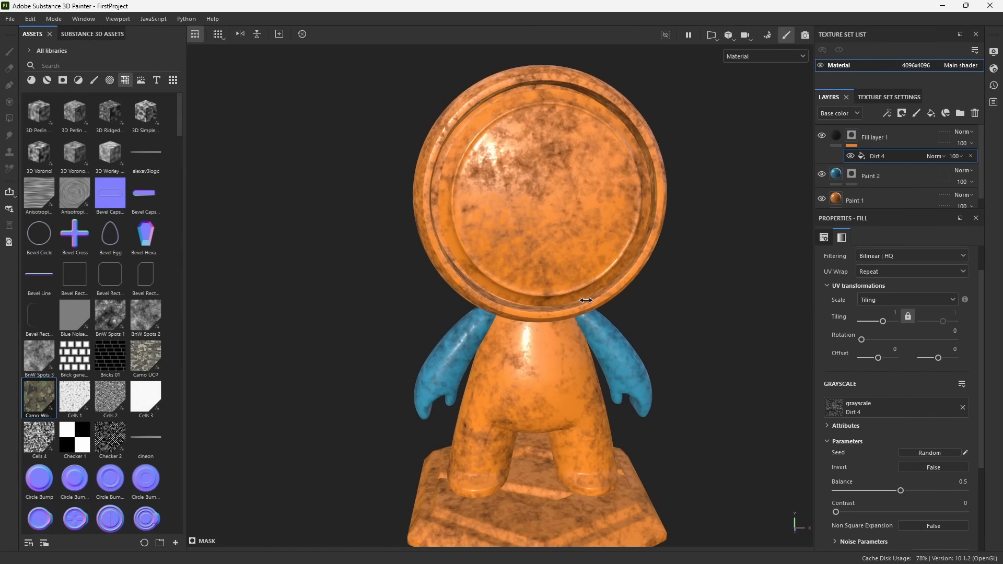
{"action": "mouse_move", "coordinate": [586, 300]}
{"action": "right_mouse_down", "text": "shift"}
{"action": "mouse_move", "coordinate": [600, 302]}
{"action": "mouse_move", "coordinate": [594, 311]}
{"action": "right_mouse_up", "text": "shift"}
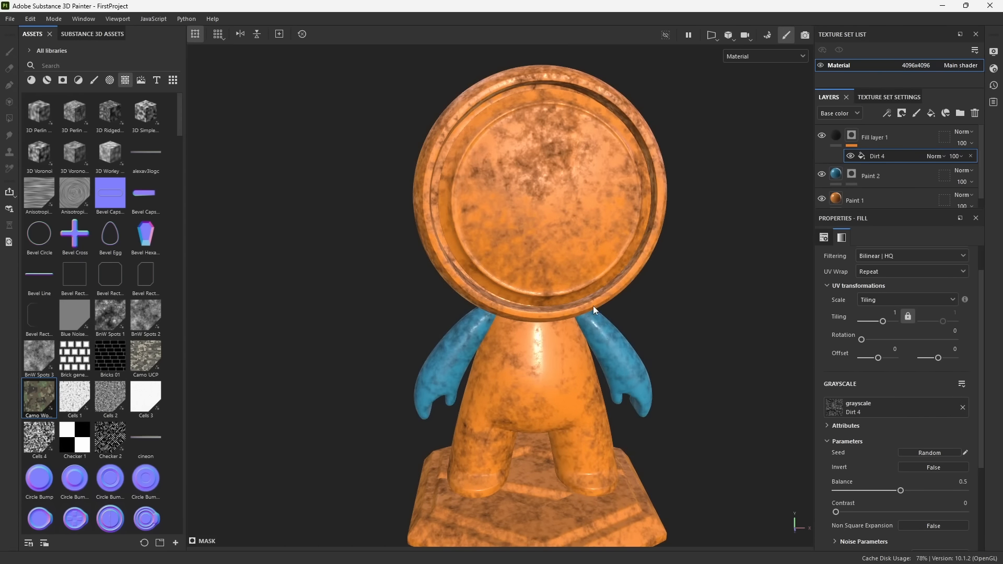
{"action": "left_click_drag", "start_coordinate": [594, 310], "coordinate": [613, 321], "text": "alt"}
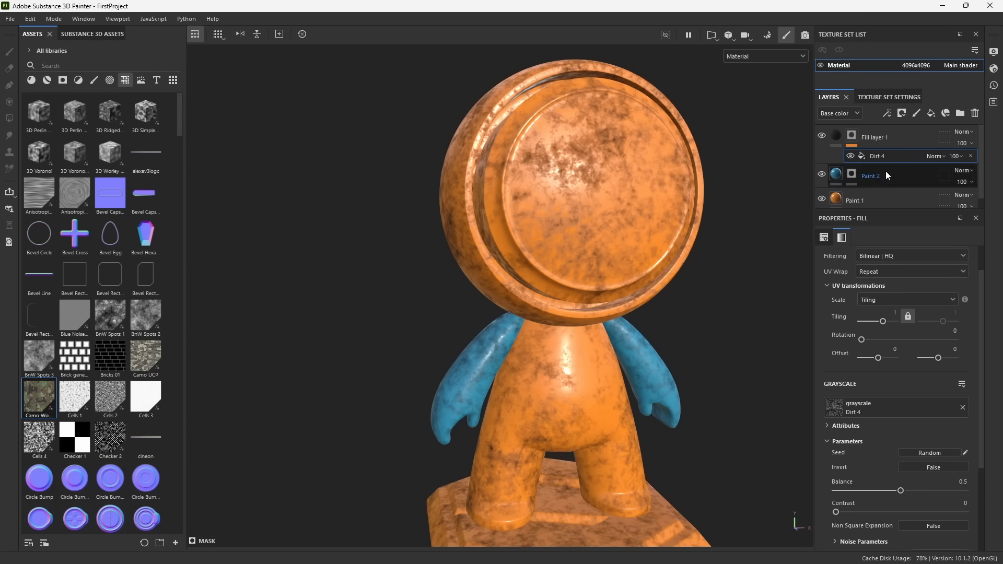
{"action": "mouse_move", "coordinate": [901, 491]}
{"action": "left_mouse_down"}
{"action": "mouse_move", "coordinate": [867, 488]}
{"action": "mouse_move", "coordinate": [882, 487]}
{"action": "left_mouse_up"}
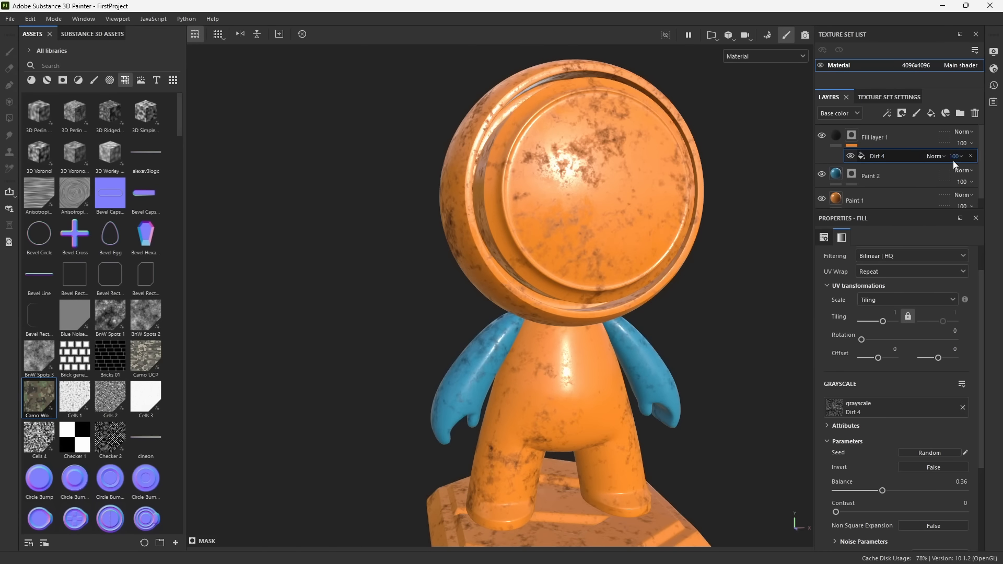
Set the Dirt 4 effect's opacity to 40 while viewing the mask, and return to the material view.
{"action": "left_click", "coordinate": [852, 137], "text": "alt"}
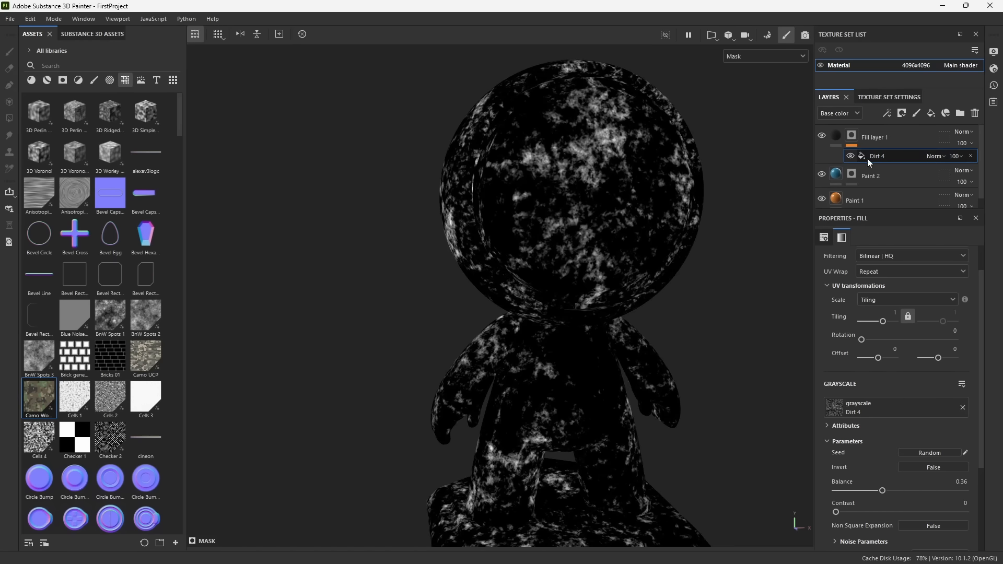
{"action": "left_click", "coordinate": [958, 157]}
{"action": "left_click_drag", "start_coordinate": [994, 174], "coordinate": [969, 178]}
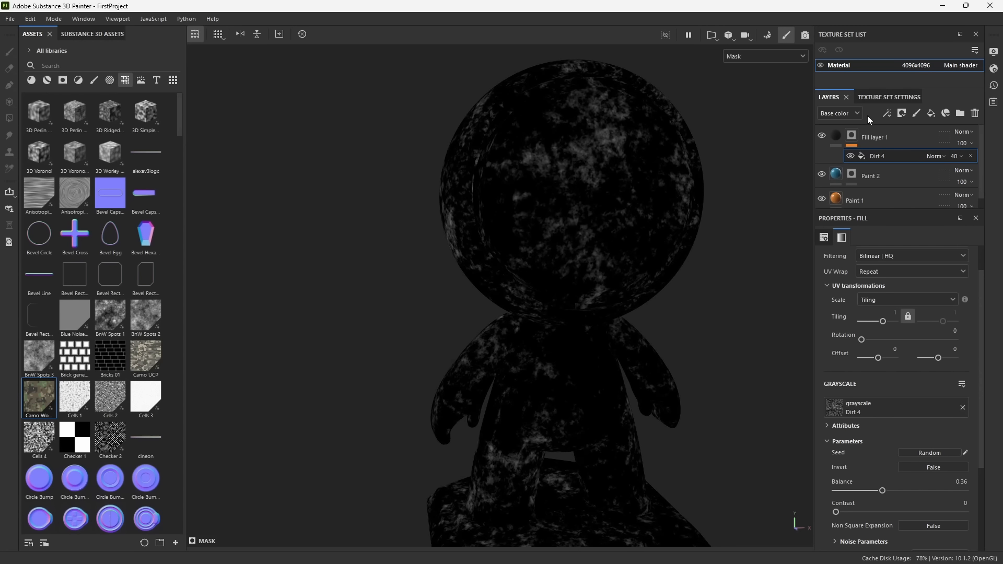
{"action": "key", "text": "m"}
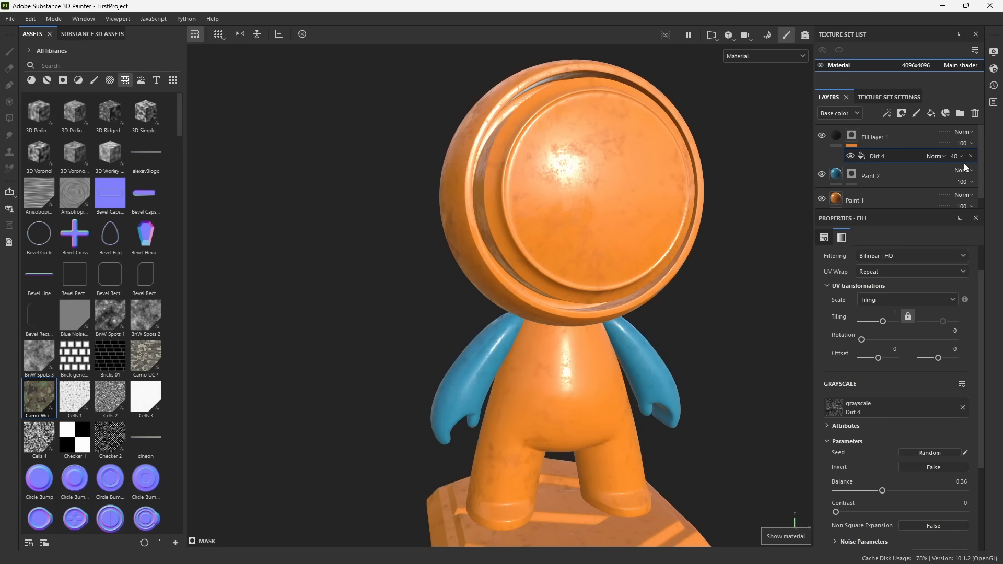
{"action": "left_click_drag", "start_coordinate": [554, 219], "coordinate": [609, 283], "text": "alt"}
{"action": "left_click_drag", "start_coordinate": [539, 213], "coordinate": [546, 225], "text": "alt"}
{"action": "mouse_move", "coordinate": [568, 266]}
{"action": "left_mouse_down", "text": "alt"}
{"action": "mouse_move", "coordinate": [539, 257]}
{"action": "mouse_move", "coordinate": [582, 270]}
{"action": "left_mouse_up", "text": "alt"}
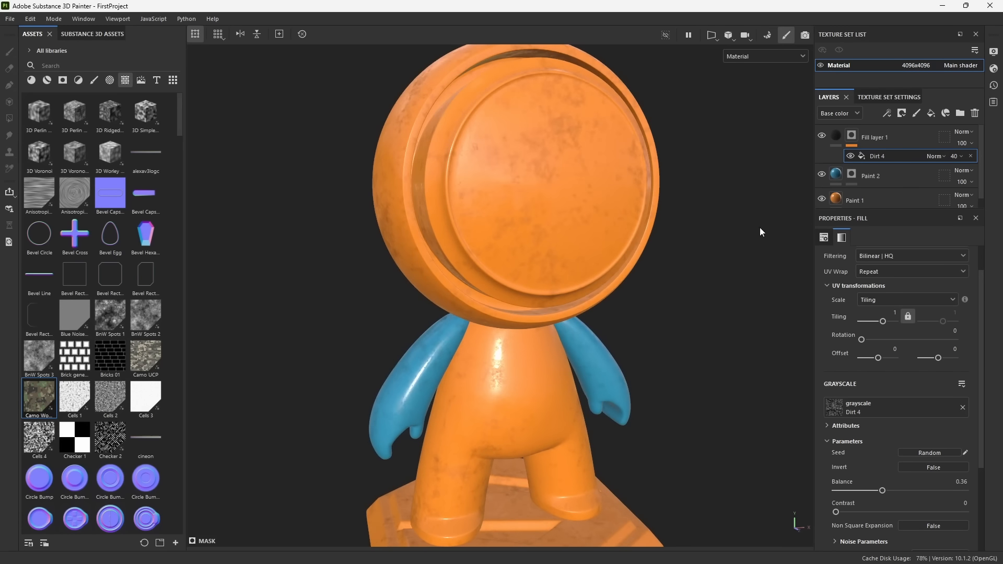
Move Fill layer 1 between Paint 2 and Paint 1, and examine the dirt on the arms and body.
{"action": "left_click", "coordinate": [894, 138]}
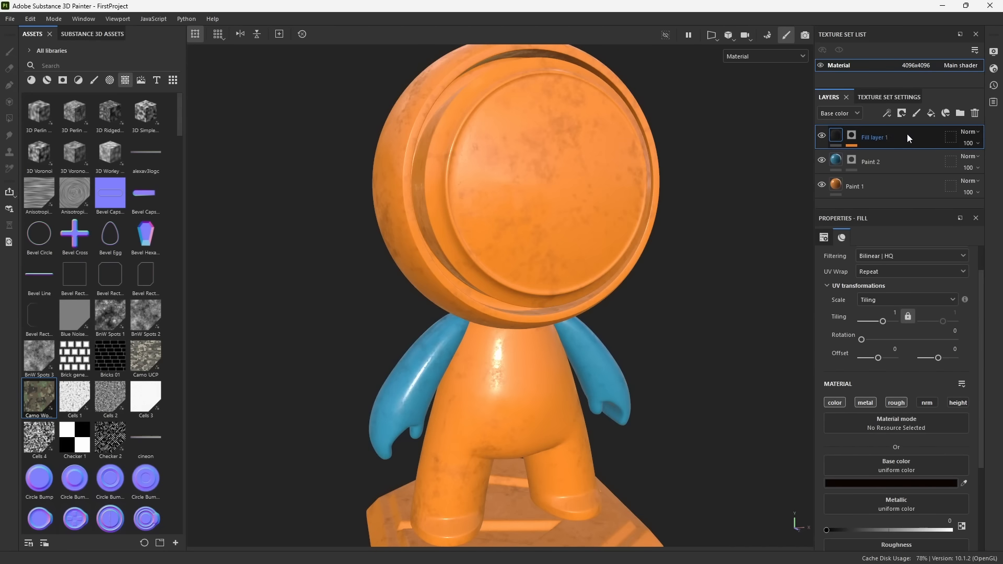
{"action": "mouse_move", "coordinate": [908, 138]}
{"action": "left_mouse_down"}
{"action": "mouse_move", "coordinate": [888, 141]}
{"action": "mouse_move", "coordinate": [903, 140]}
{"action": "mouse_move", "coordinate": [896, 167]}
{"action": "left_mouse_up"}
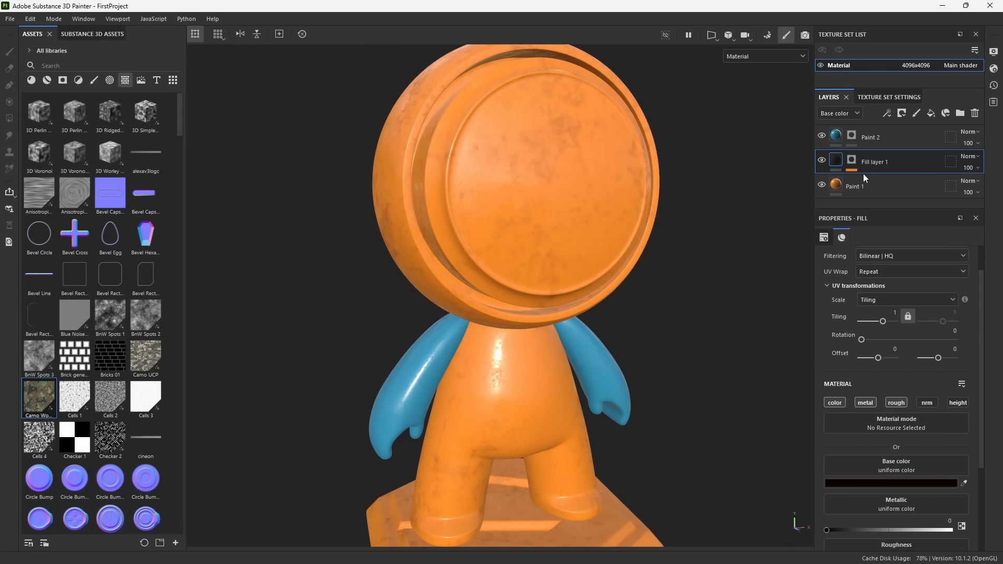
{"action": "scroll", "coordinate": [551, 454], "scroll_direction": "up", "scroll_amount": 2}
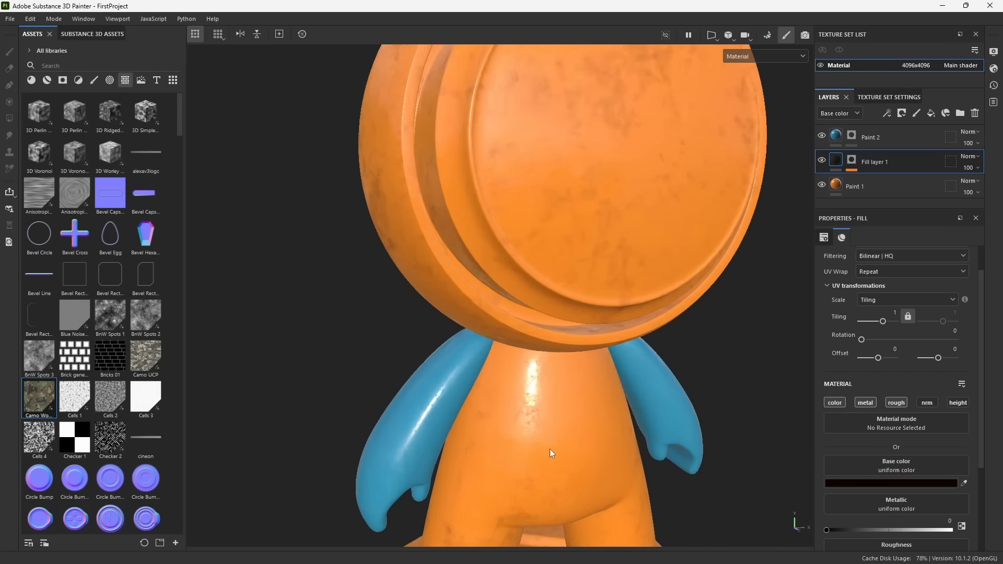
{"action": "middle_click_drag", "start_coordinate": [552, 454], "coordinate": [545, 245], "text": "alt"}
{"action": "right_click_drag", "start_coordinate": [412, 224], "coordinate": [544, 376], "text": "alt"}
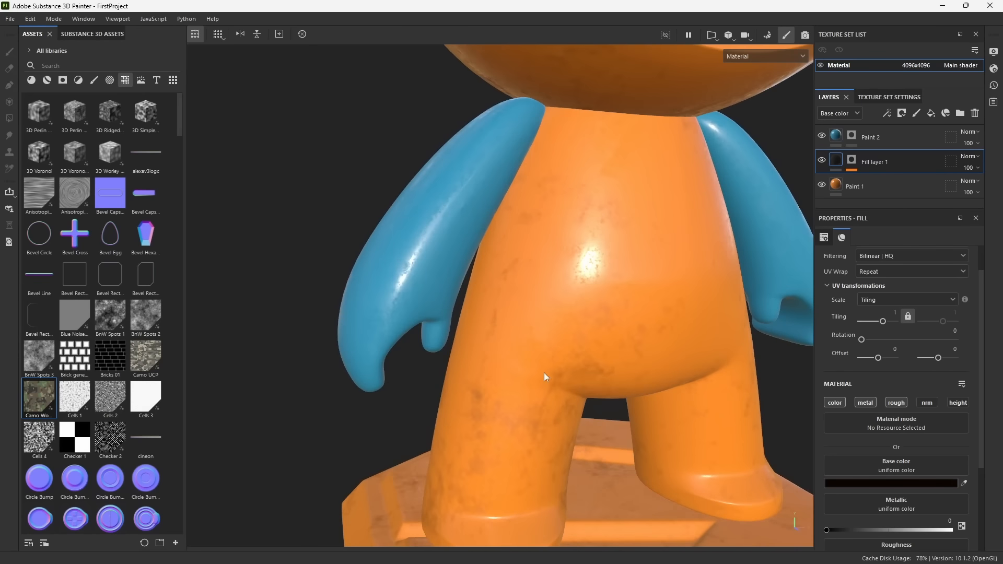
{"action": "left_click_drag", "start_coordinate": [444, 298], "coordinate": [521, 347], "text": "alt"}
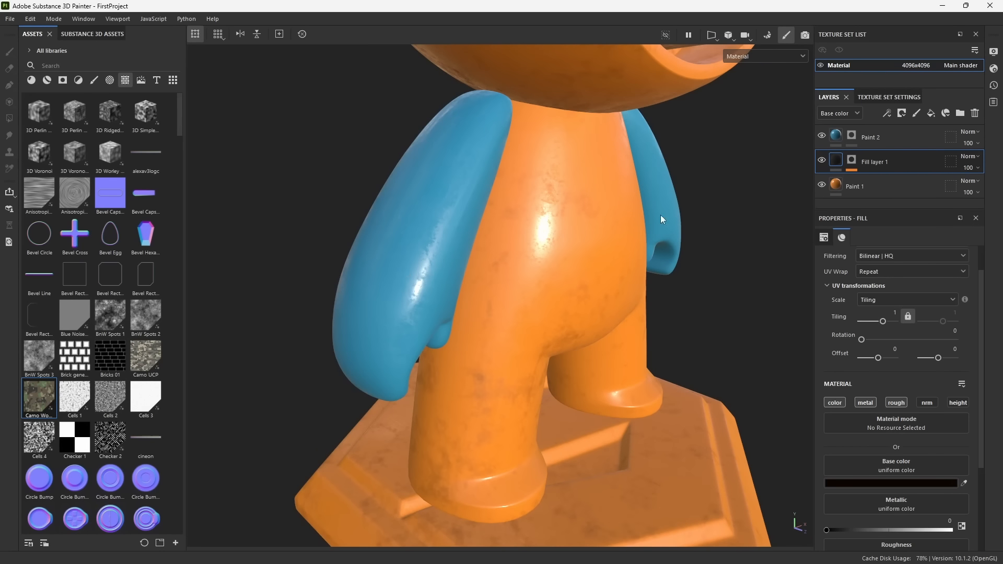
Move Fill layer 1 back above Paint 2 and inspect the dirt over the whole character.
{"action": "left_click_drag", "start_coordinate": [907, 167], "coordinate": [899, 131]}
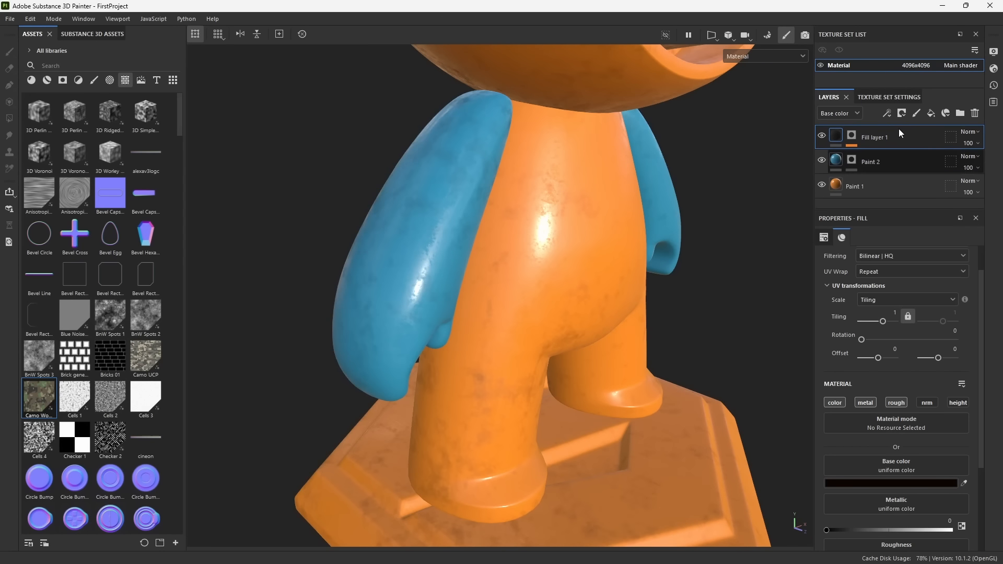
{"action": "left_click_drag", "start_coordinate": [668, 230], "coordinate": [569, 240], "text": "alt"}
{"action": "mouse_move", "coordinate": [569, 240]}
{"action": "middle_mouse_down", "text": "alt"}
{"action": "mouse_move", "coordinate": [620, 317]}
{"action": "mouse_move", "coordinate": [604, 363]}
{"action": "middle_mouse_up", "text": "alt"}
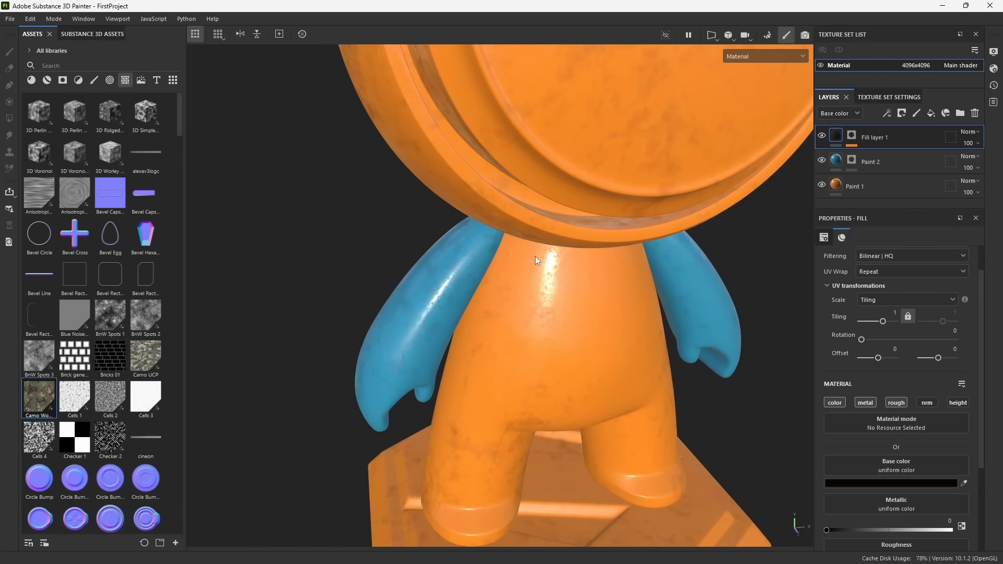
{"action": "right_click_drag", "start_coordinate": [596, 317], "coordinate": [562, 288], "text": "alt"}
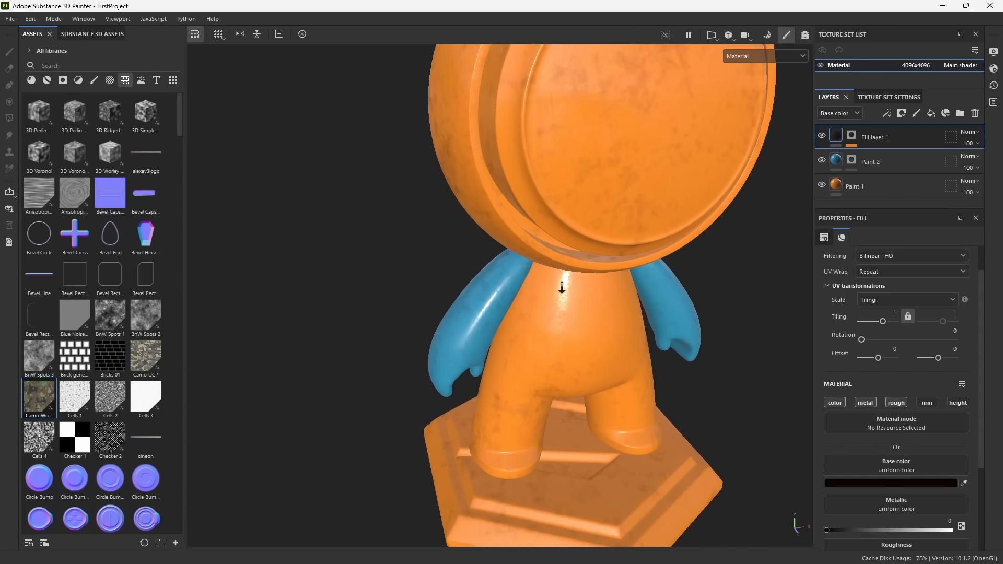
{"action": "left_click_drag", "start_coordinate": [562, 288], "coordinate": [519, 293], "text": "alt"}
Rename Fill layer 1 as Dirt.
{"action": "double_click", "coordinate": [871, 140]}
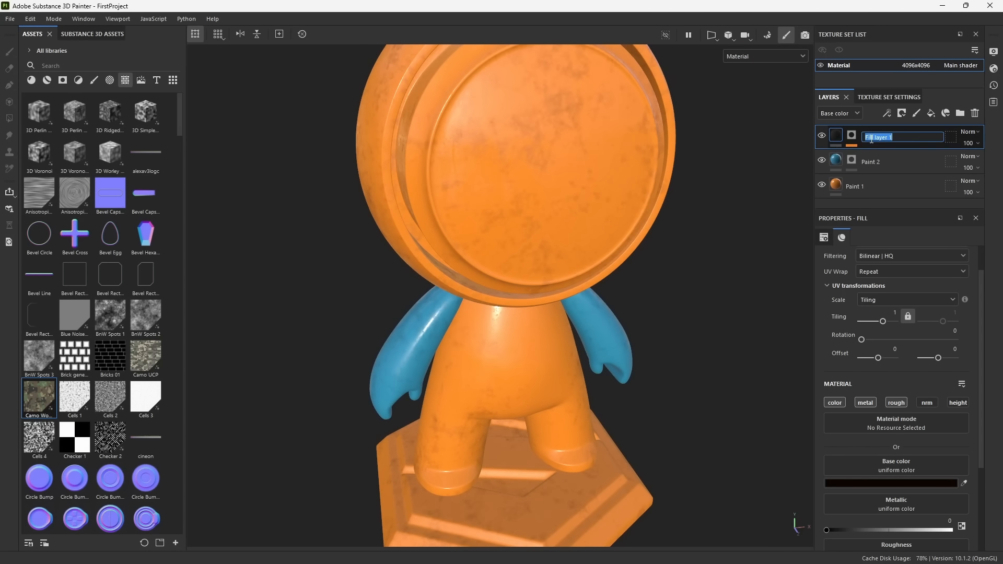
{"action": "type", "text": "Dirt"}
{"action": "key", "text": "Return"}
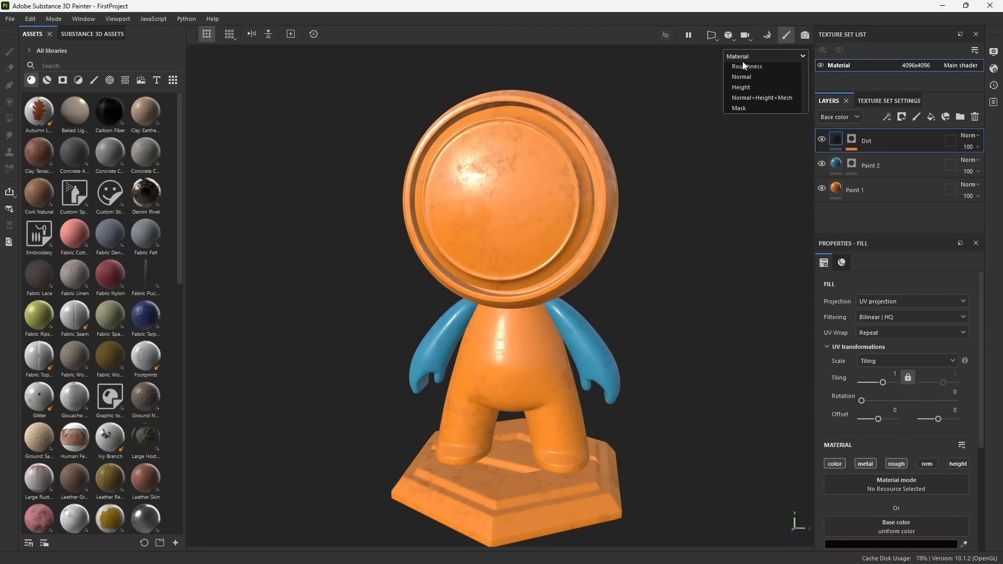
Display only the Roughness channel in the viewport and examine it on the character.
{"action": "left_click", "coordinate": [742, 61]}
{"action": "left_click", "coordinate": [749, 97]}
{"action": "left_click", "coordinate": [747, 56]}
{"action": "left_click", "coordinate": [756, 124]}
{"action": "left_click_drag", "start_coordinate": [449, 185], "coordinate": [539, 201], "text": "alt"}
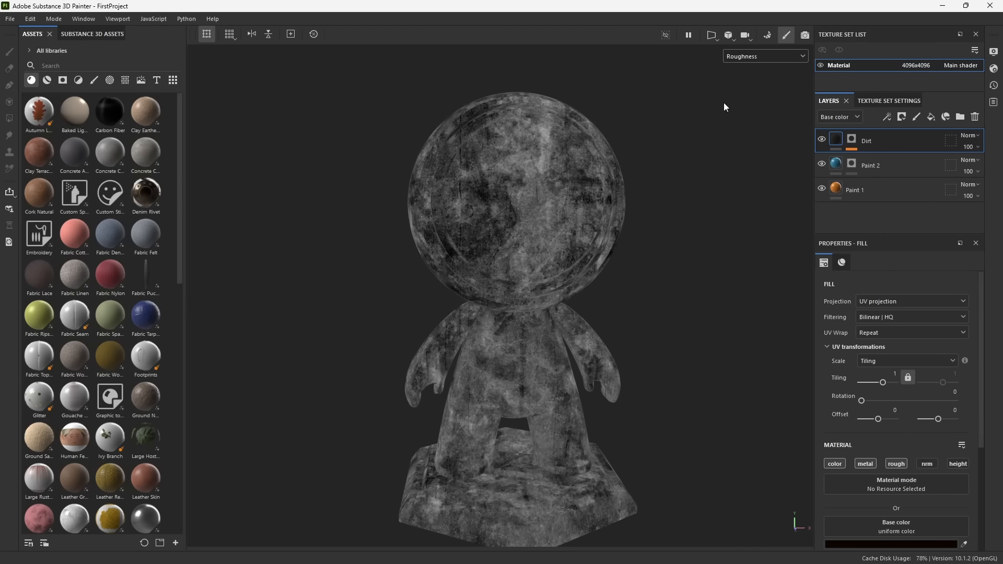
Cycle the viewport through the channel views following Roughness, on to Normal+Height+Mesh.
{"action": "left_click", "coordinate": [754, 56]}
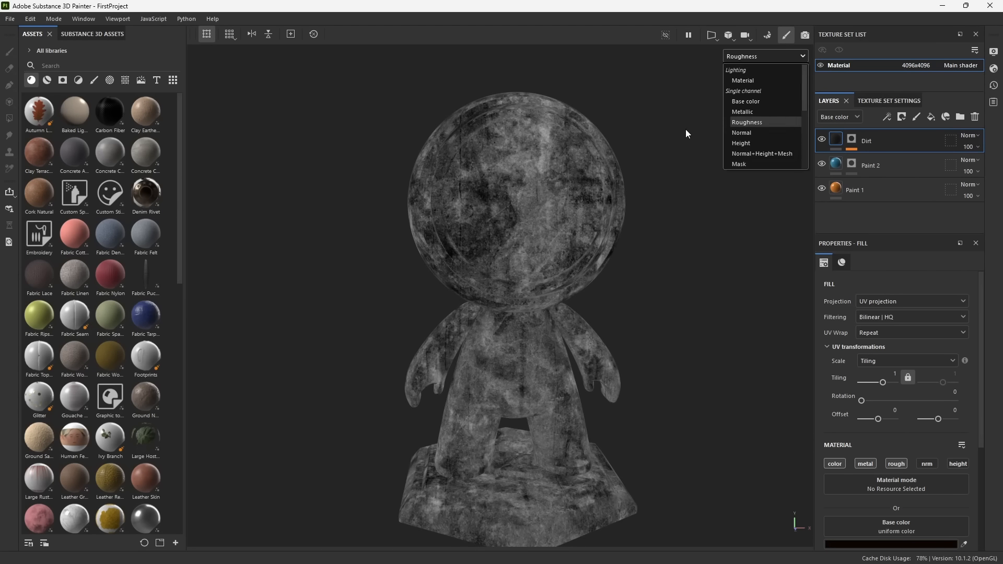
{"action": "left_click", "coordinate": [672, 176]}
{"action": "key", "text": "c"}
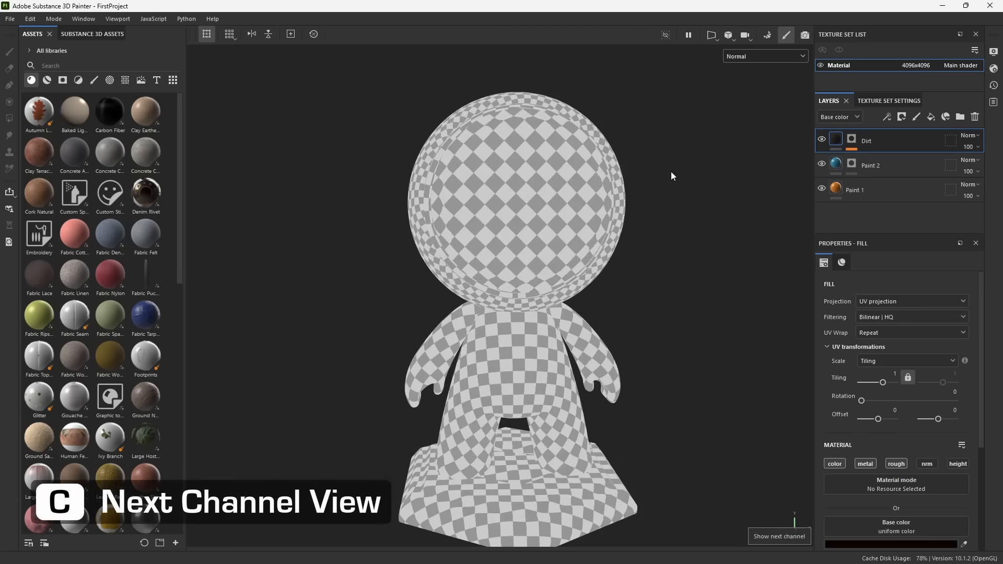
{"action": "key", "text": "c"}
{"action": "key", "text": "c"}
{"action": "key", "text": "c"}
{"action": "key", "text": "c"}
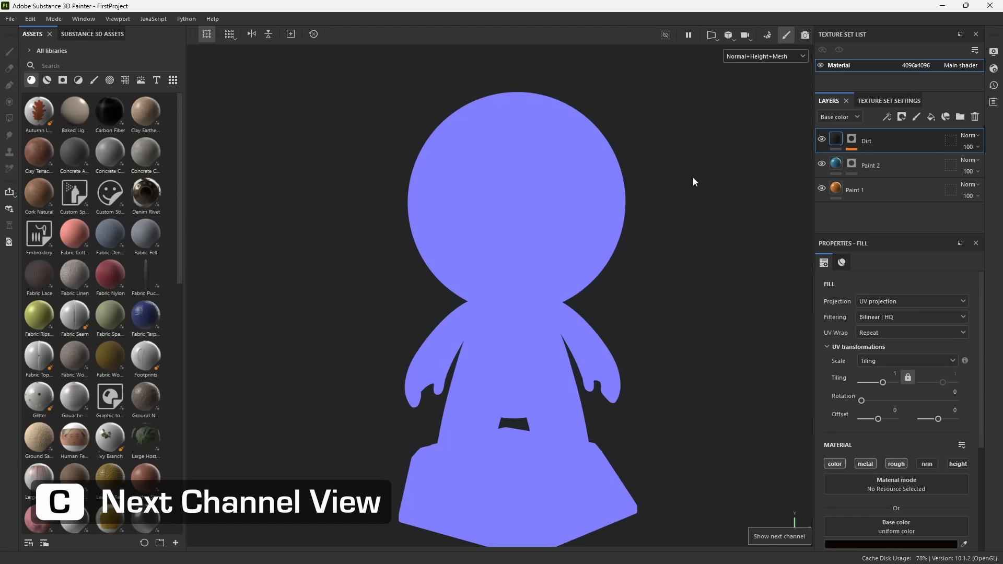
Cycle the channel views on to Metallic and return the viewport to the full Material view.
{"action": "key", "text": "c"}
{"action": "key", "text": "c"}
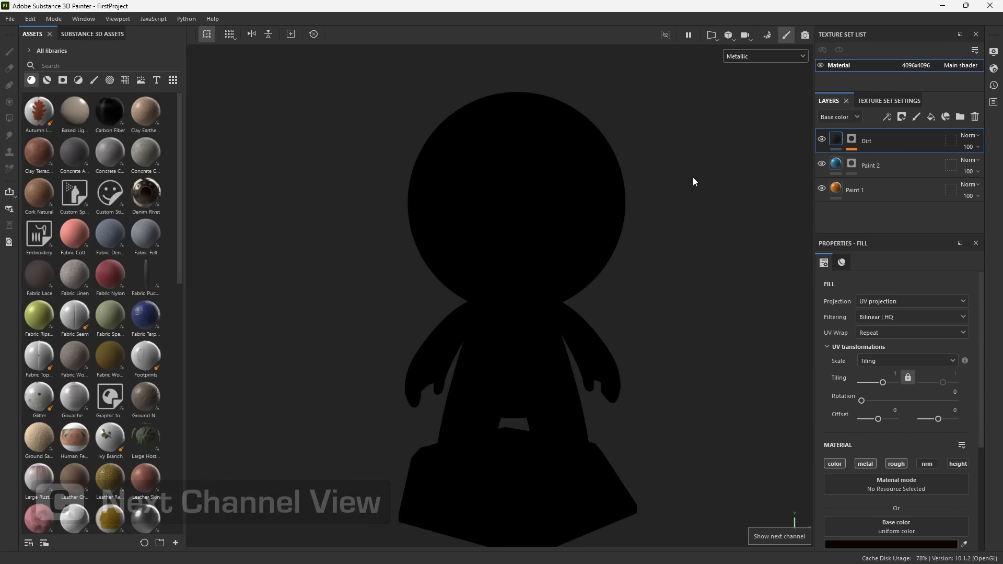
{"action": "key", "text": "m"}
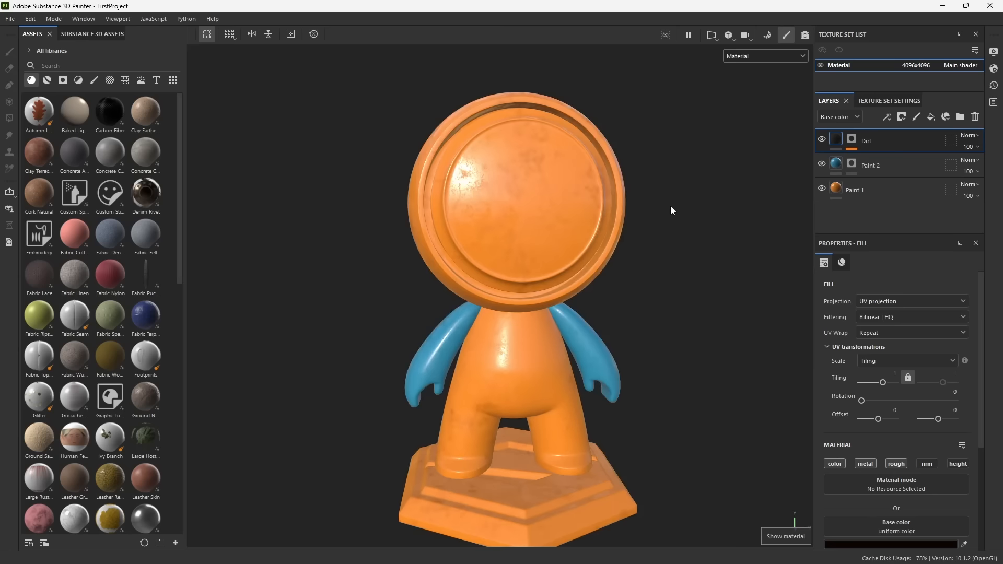
Compare the character's material with its Roughness channel, ending back in the Material view.
{"action": "left_click_drag", "start_coordinate": [646, 250], "coordinate": [596, 255], "text": "alt"}
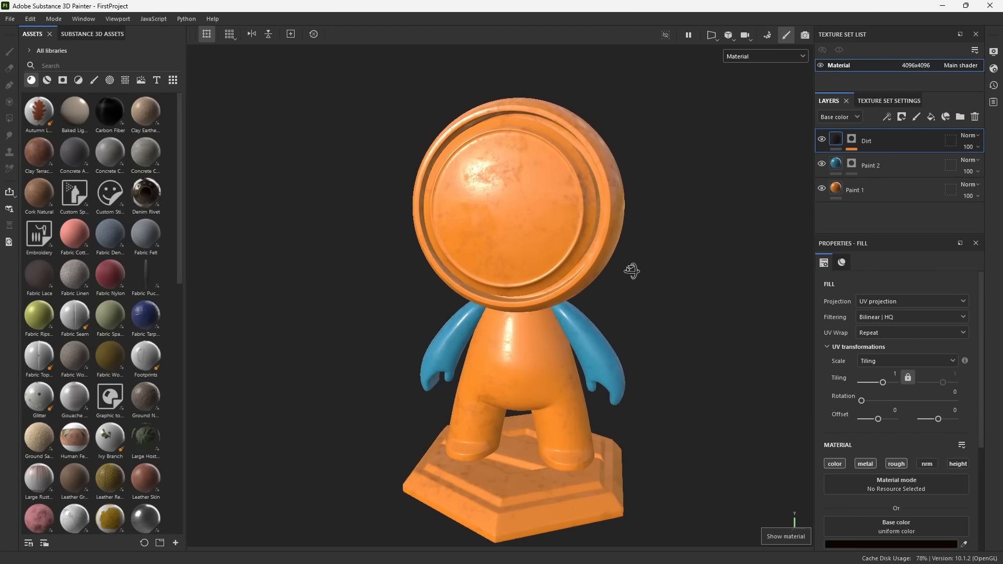
{"action": "left_click_drag", "start_coordinate": [638, 271], "coordinate": [656, 271], "text": "alt"}
{"action": "key", "text": "c"}
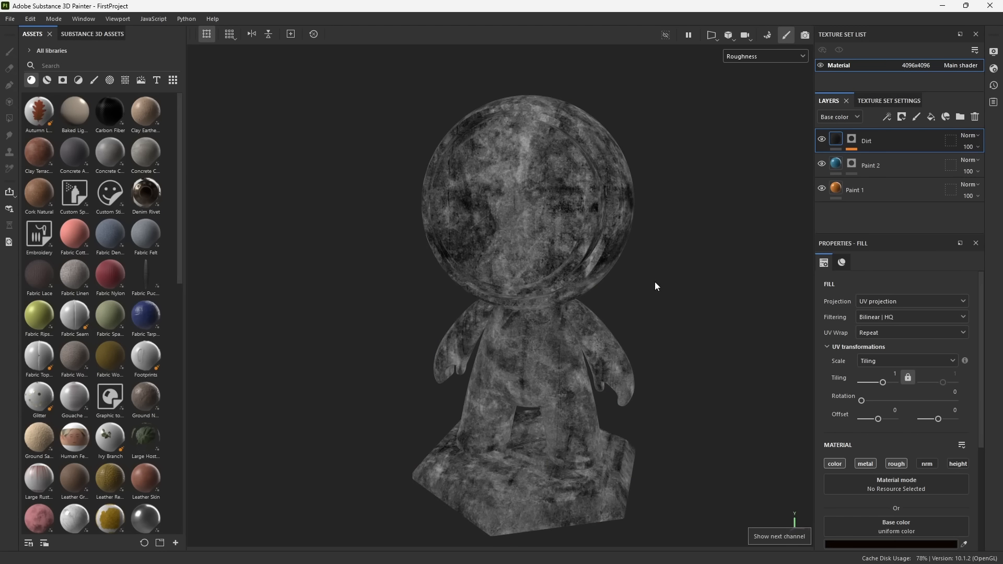
{"action": "key", "text": "m"}
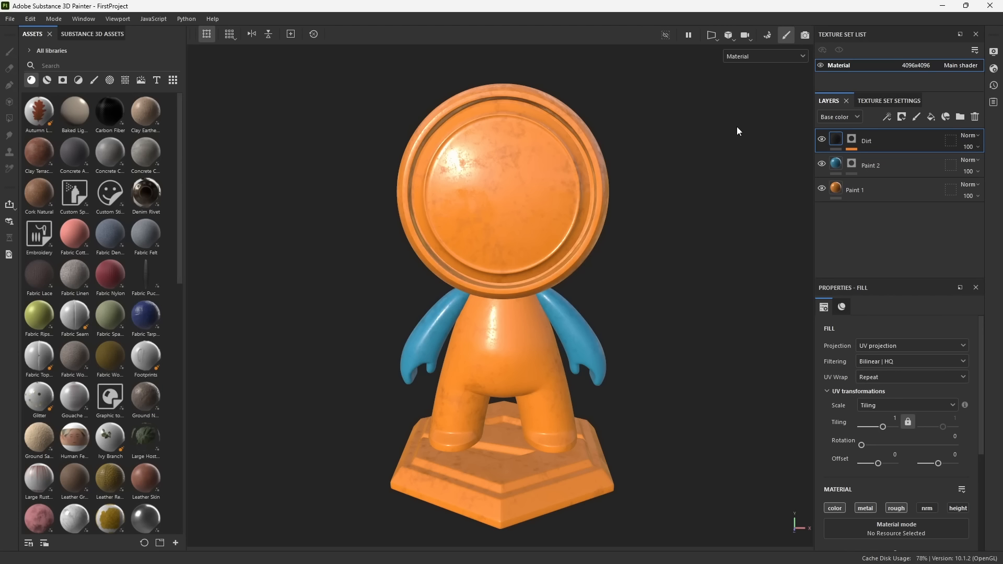
Review the common baking settings, bake the selected mesh maps for the Material texture set, and return to painting mode.
{"action": "left_click", "coordinate": [767, 38]}
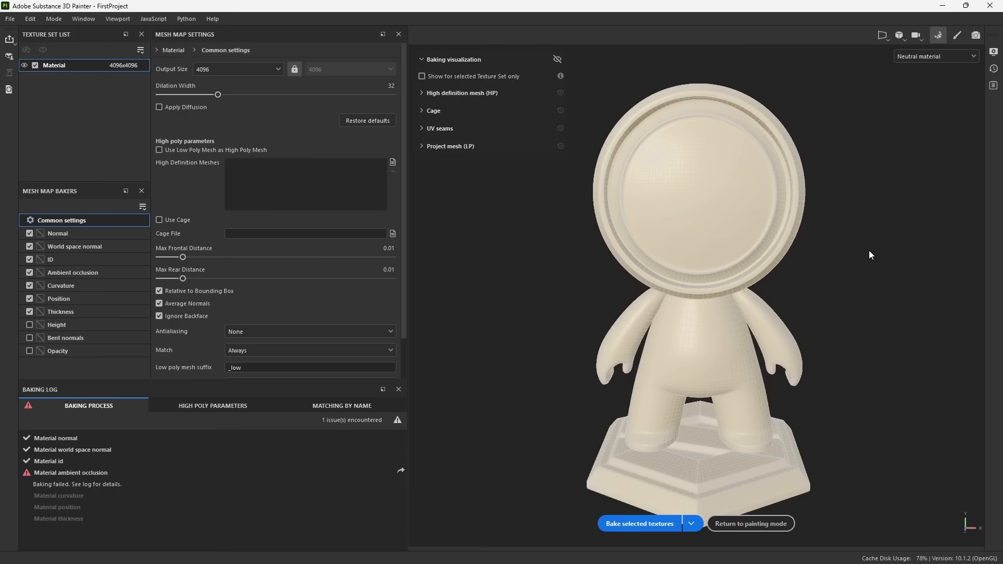
{"action": "scroll", "coordinate": [321, 156], "scroll_direction": "down", "scroll_amount": 2}
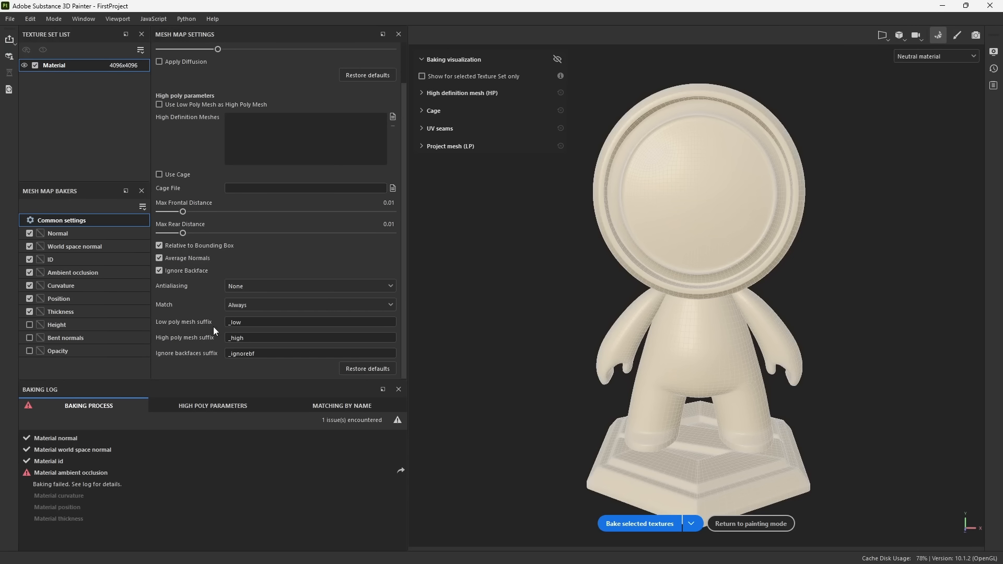
{"action": "scroll", "coordinate": [201, 315], "scroll_direction": "up", "scroll_amount": 2}
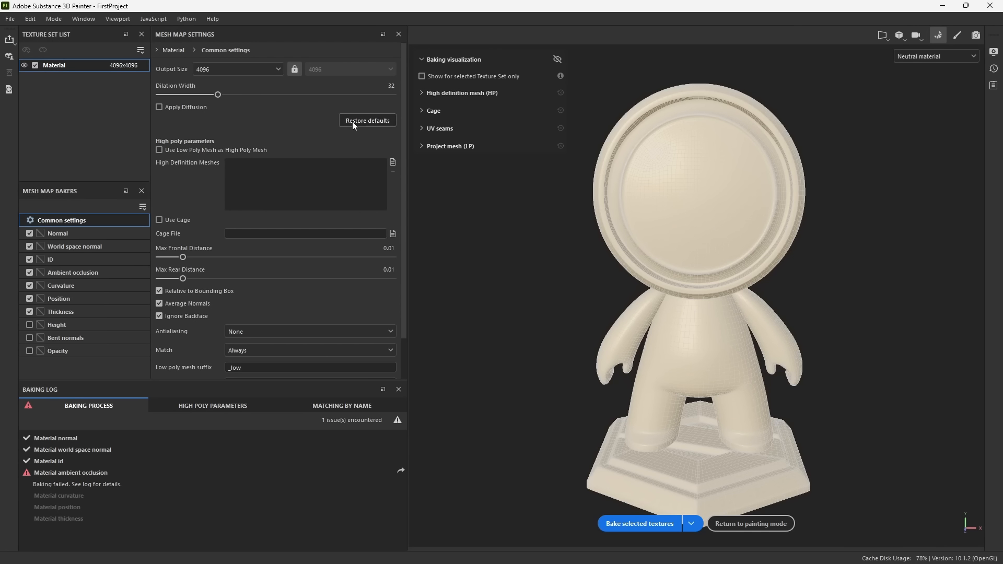
{"action": "scroll", "coordinate": [258, 277], "scroll_direction": "down", "scroll_amount": 2}
{"action": "scroll", "coordinate": [246, 350], "scroll_direction": "up", "scroll_amount": 2}
{"action": "left_click", "coordinate": [636, 524]}
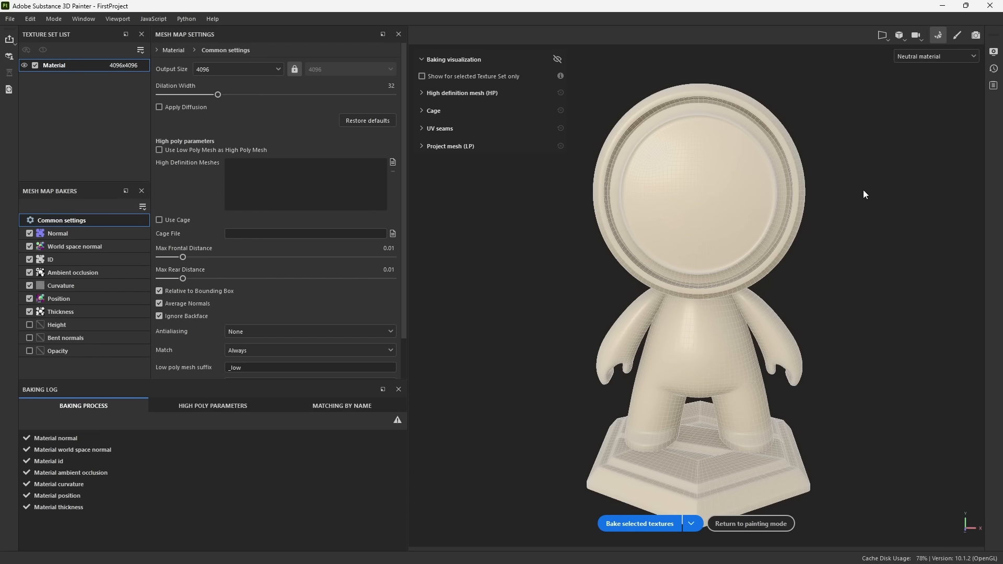
{"action": "left_click", "coordinate": [959, 35]}
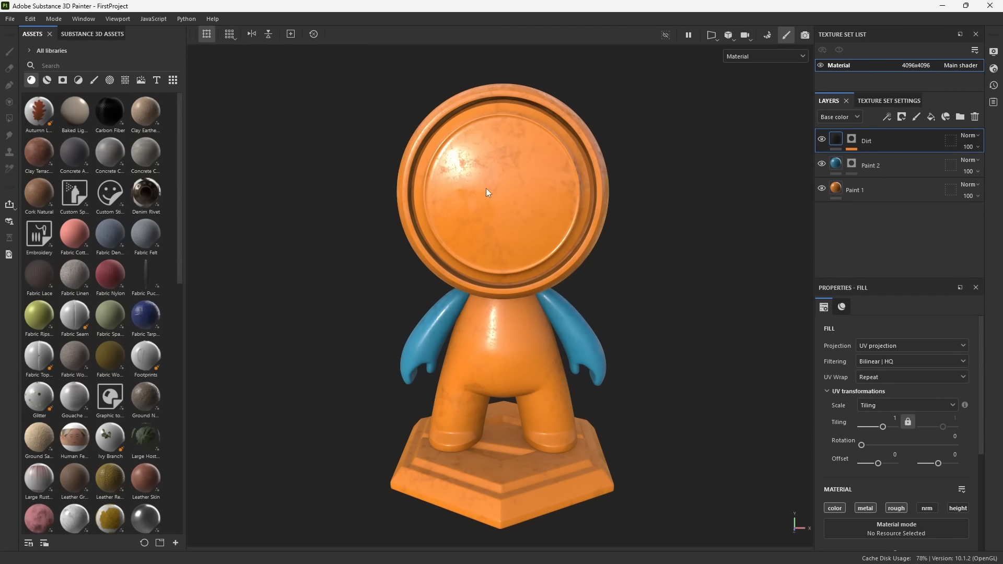
Open the texture set settings and enlarge their area to review the list of baked mesh maps.
{"action": "key", "text": "alt"}
{"action": "left_click", "coordinate": [901, 100]}
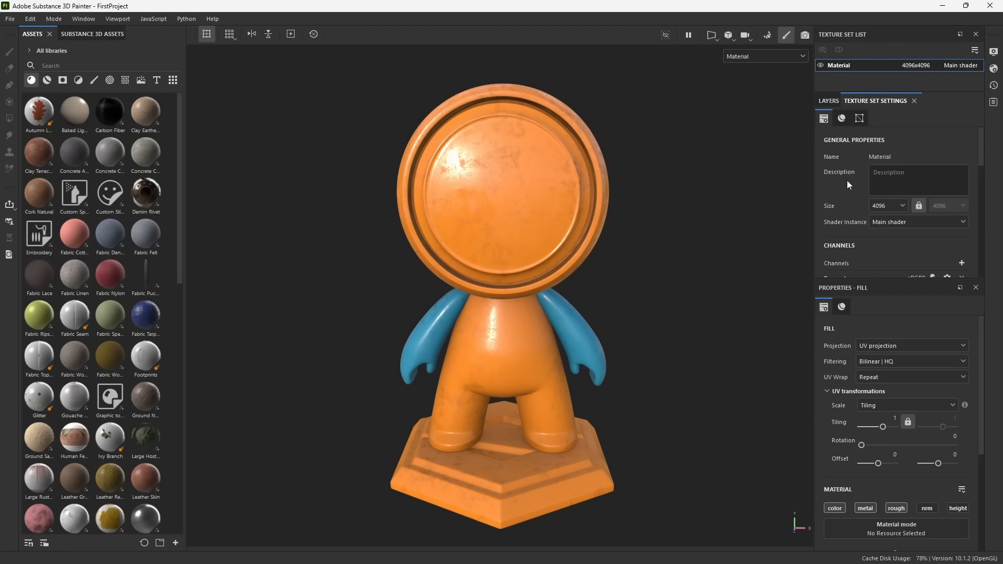
{"action": "scroll", "coordinate": [850, 168], "scroll_direction": "down", "scroll_amount": 10}
{"action": "scroll", "coordinate": [851, 173], "scroll_direction": "down", "scroll_amount": 1}
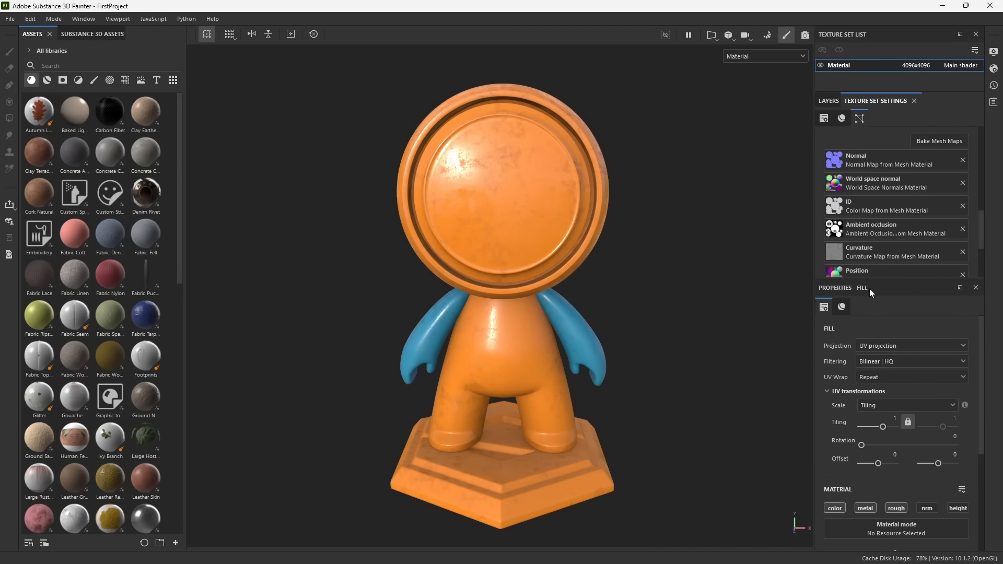
{"action": "left_click_drag", "start_coordinate": [853, 278], "coordinate": [853, 350]}
{"action": "scroll", "coordinate": [844, 209], "scroll_direction": "down", "scroll_amount": 1}
Display only the Ambient occlusion mesh map in the viewport.
{"action": "left_click_drag", "start_coordinate": [729, 206], "coordinate": [618, 226], "text": "alt"}
{"action": "left_click", "coordinate": [742, 56]}
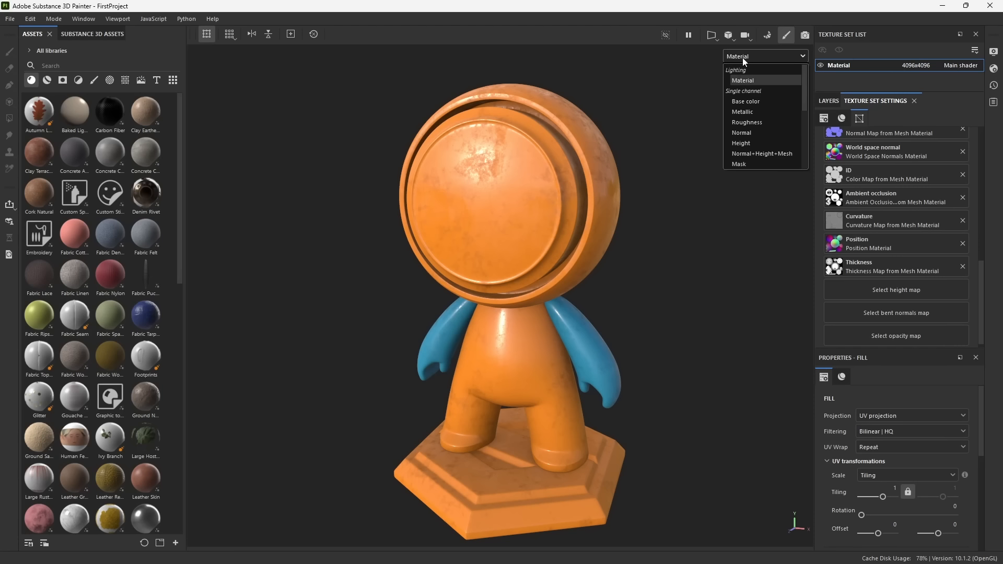
{"action": "scroll", "coordinate": [754, 106], "scroll_direction": "down", "scroll_amount": 3}
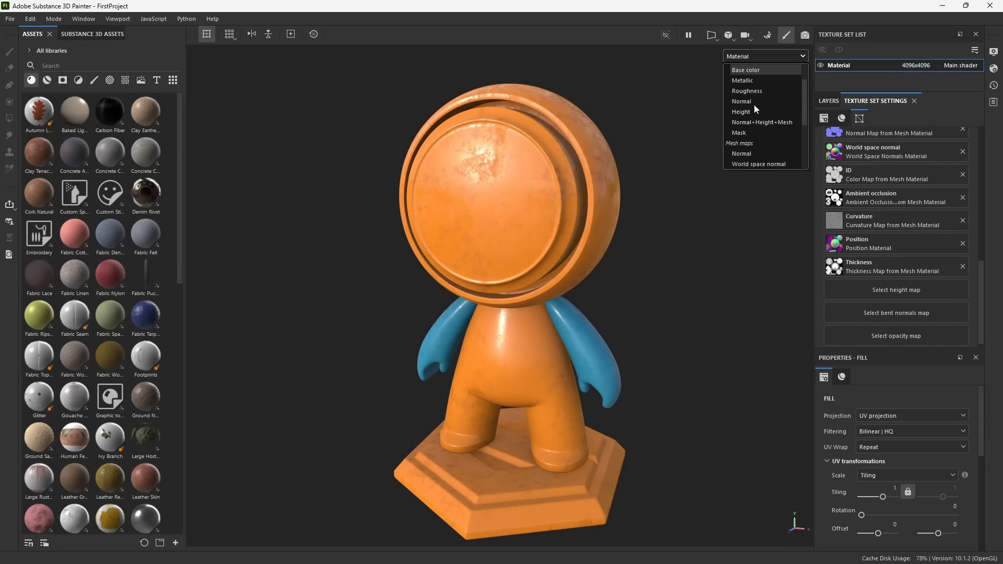
{"action": "scroll", "coordinate": [753, 115], "scroll_direction": "down", "scroll_amount": 3}
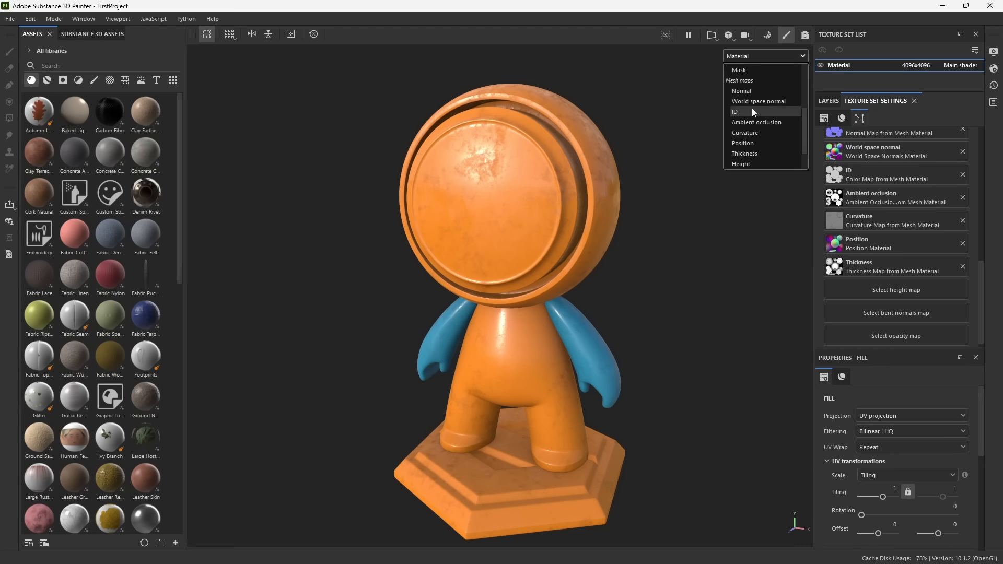
{"action": "left_click", "coordinate": [738, 122]}
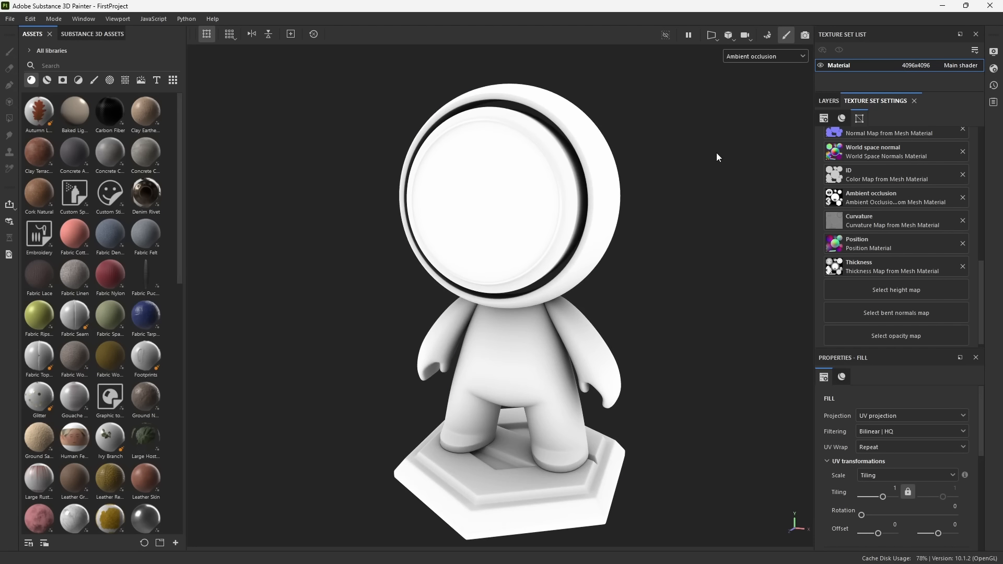
Examine the ambient occlusion shading around the arms, hand, legs and the foot's contact with the base.
{"action": "left_click_drag", "start_coordinate": [399, 315], "coordinate": [518, 330], "text": "alt"}
{"action": "middle_click_drag", "start_coordinate": [518, 330], "coordinate": [580, 271], "text": "alt"}
{"action": "left_click_drag", "start_coordinate": [580, 271], "coordinate": [569, 289], "text": "alt"}
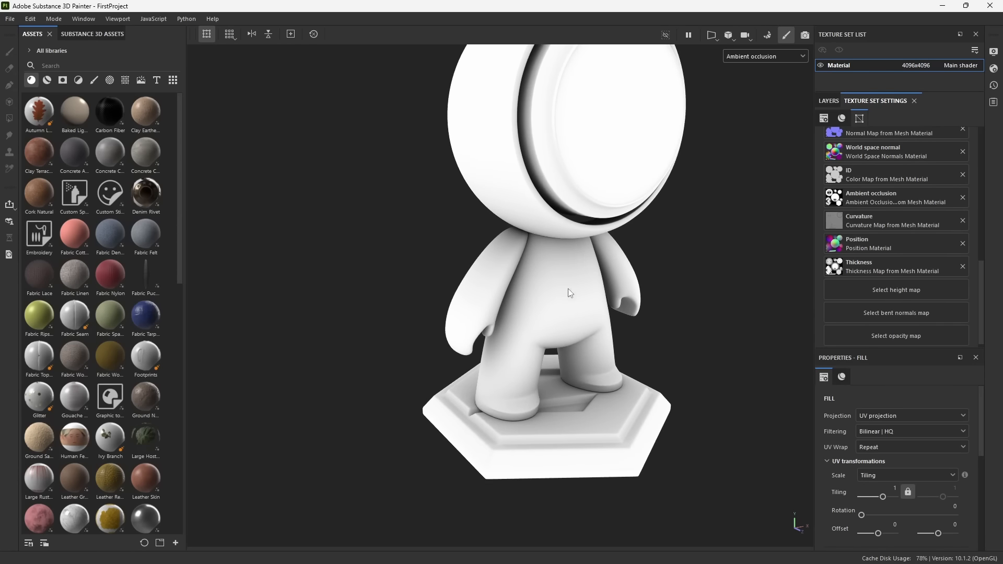
{"action": "right_click_drag", "start_coordinate": [485, 270], "coordinate": [591, 466], "text": "alt"}
{"action": "left_click_drag", "start_coordinate": [506, 379], "coordinate": [462, 281], "text": "alt"}
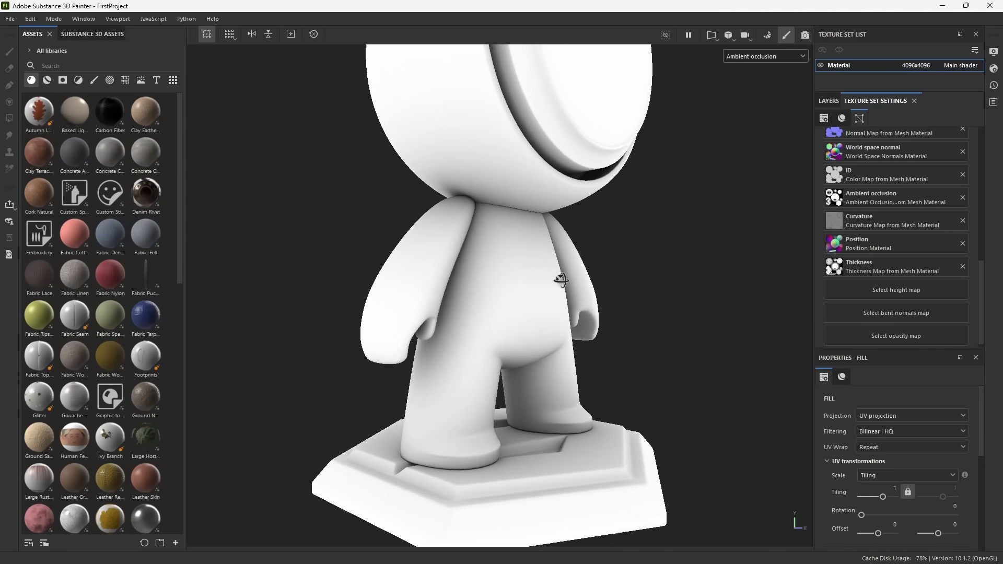
{"action": "right_click_drag", "start_coordinate": [458, 281], "coordinate": [480, 396], "text": "alt"}
{"action": "middle_click_drag", "start_coordinate": [480, 396], "coordinate": [437, 349], "text": "alt"}
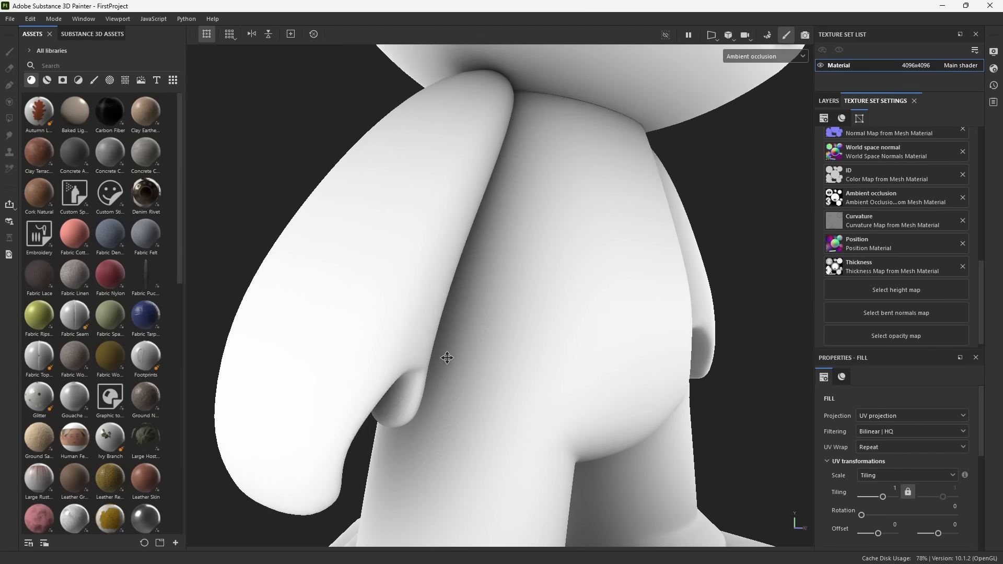
{"action": "left_click_drag", "start_coordinate": [484, 316], "coordinate": [295, 309], "text": "alt"}
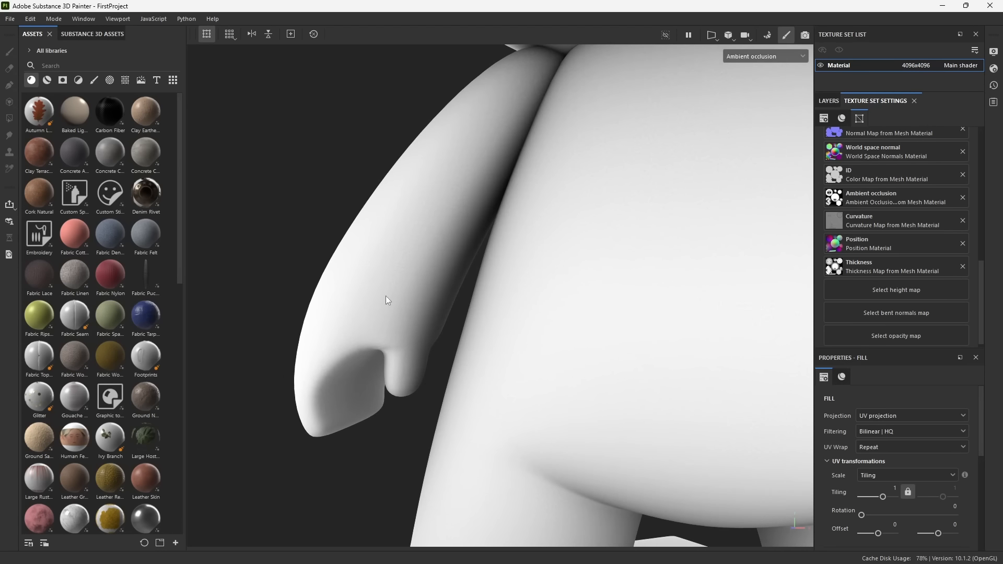
{"action": "middle_click_drag", "start_coordinate": [435, 406], "coordinate": [415, 307], "text": "alt"}
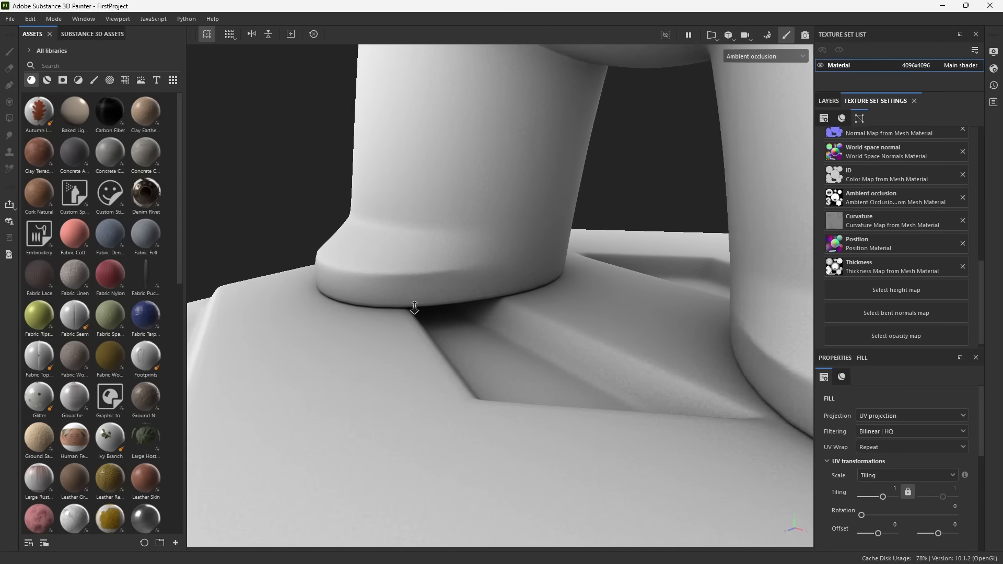
{"action": "left_click_drag", "start_coordinate": [414, 306], "coordinate": [543, 405], "text": "alt"}
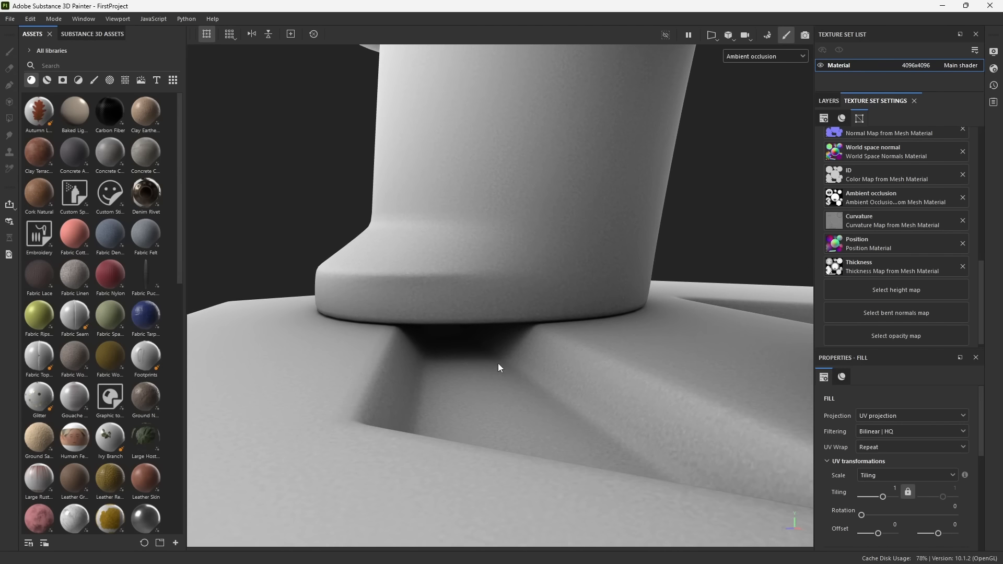
{"action": "right_click_drag", "start_coordinate": [604, 439], "coordinate": [469, 107], "text": "alt"}
{"action": "middle_click_drag", "start_coordinate": [667, 245], "coordinate": [584, 390], "text": "alt"}
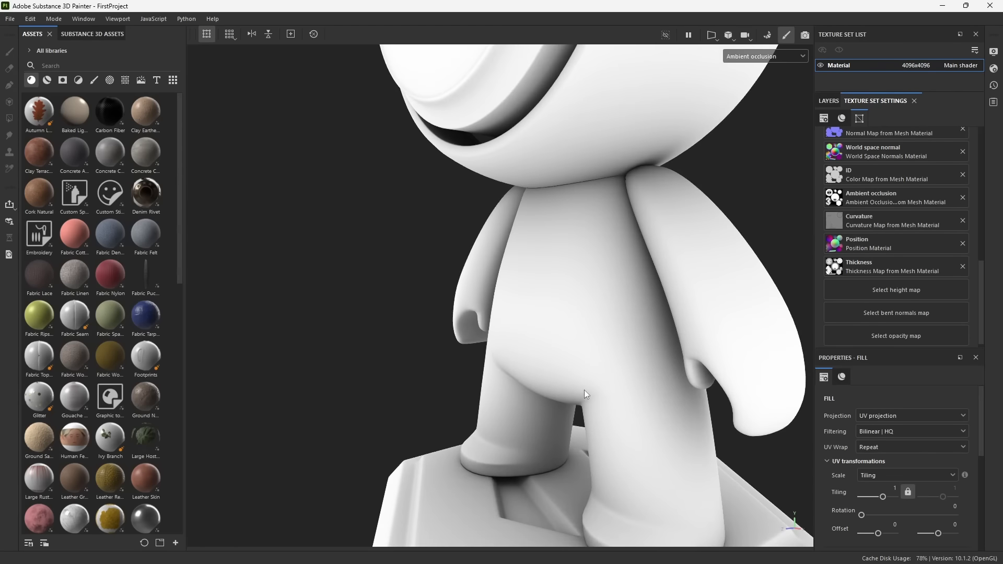
{"action": "right_click_drag", "start_coordinate": [584, 390], "coordinate": [520, 209], "text": "alt"}
Switch the viewport to the Curvature mesh map and examine it on the head and body.
{"action": "left_click", "coordinate": [746, 56]}
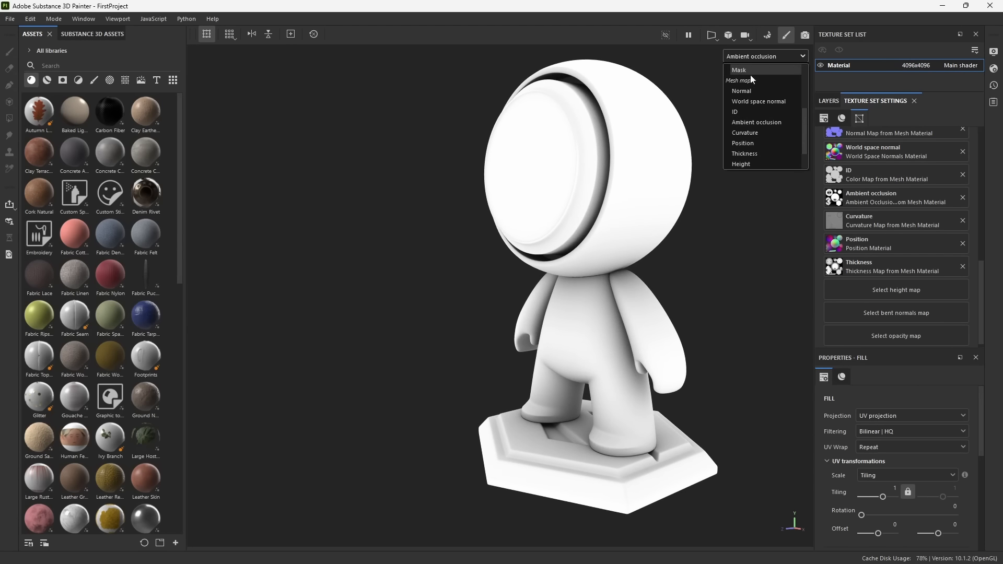
{"action": "left_click", "coordinate": [748, 132]}
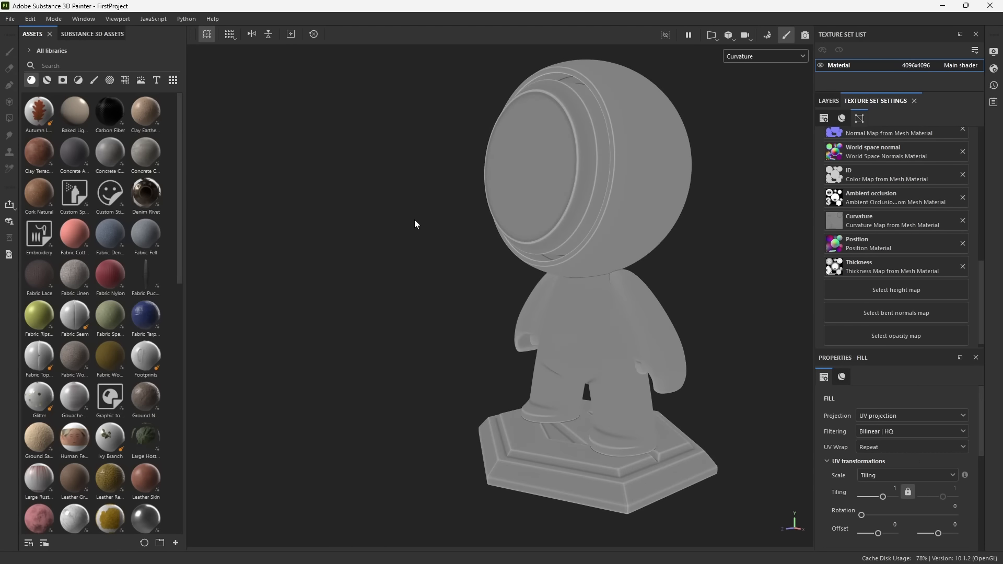
{"action": "left_click_drag", "start_coordinate": [415, 224], "coordinate": [554, 236], "text": "alt"}
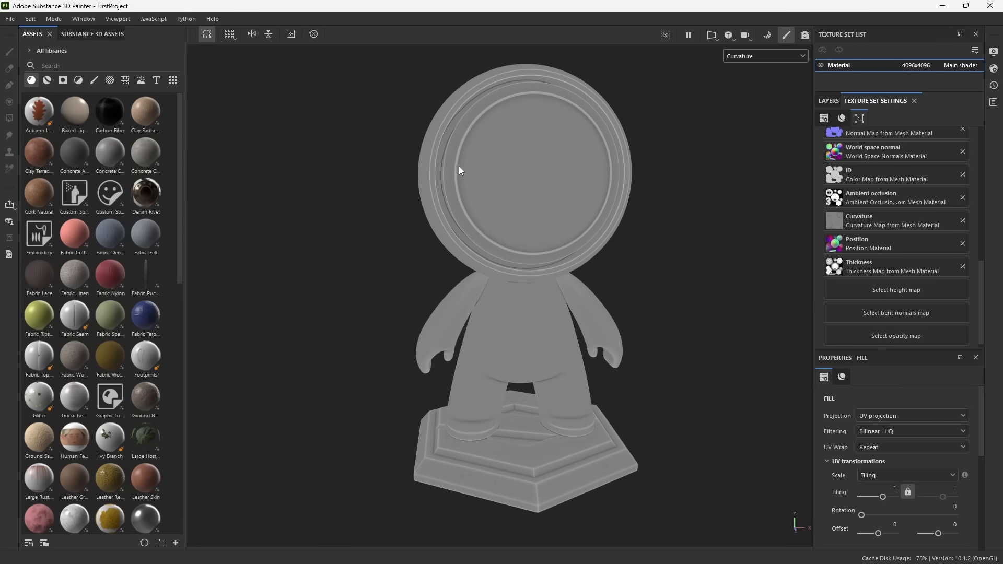
{"action": "right_click_drag", "start_coordinate": [458, 166], "coordinate": [631, 368], "text": "alt"}
{"action": "left_click_drag", "start_coordinate": [454, 277], "coordinate": [569, 292], "text": "alt"}
{"action": "middle_click_drag", "start_coordinate": [569, 292], "coordinate": [505, 146], "text": "alt"}
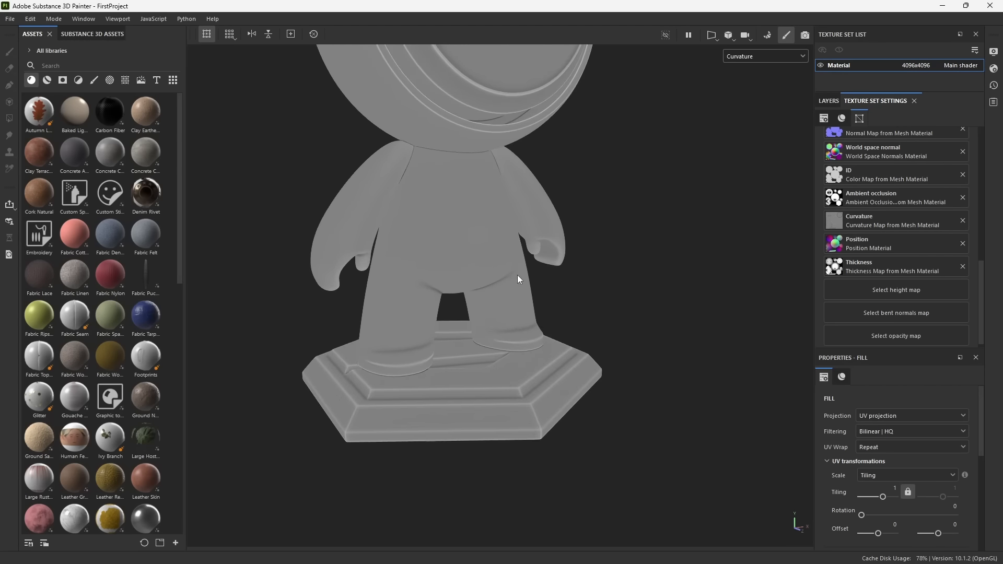
Inspect the curvature map up close along the edges and grooves of the hexagonal base.
{"action": "middle_click_drag", "start_coordinate": [517, 275], "coordinate": [486, 215], "text": "alt"}
{"action": "right_click_drag", "start_coordinate": [486, 215], "coordinate": [608, 444], "text": "alt"}
{"action": "right_click_drag", "start_coordinate": [500, 308], "coordinate": [630, 424], "text": "alt"}
{"action": "middle_click_drag", "start_coordinate": [629, 424], "coordinate": [583, 345], "text": "alt"}
{"action": "left_click_drag", "start_coordinate": [583, 345], "coordinate": [648, 316], "text": "alt"}
{"action": "middle_click_drag", "start_coordinate": [522, 309], "coordinate": [512, 273], "text": "alt"}
{"action": "right_click_drag", "start_coordinate": [512, 273], "coordinate": [741, 500], "text": "alt"}
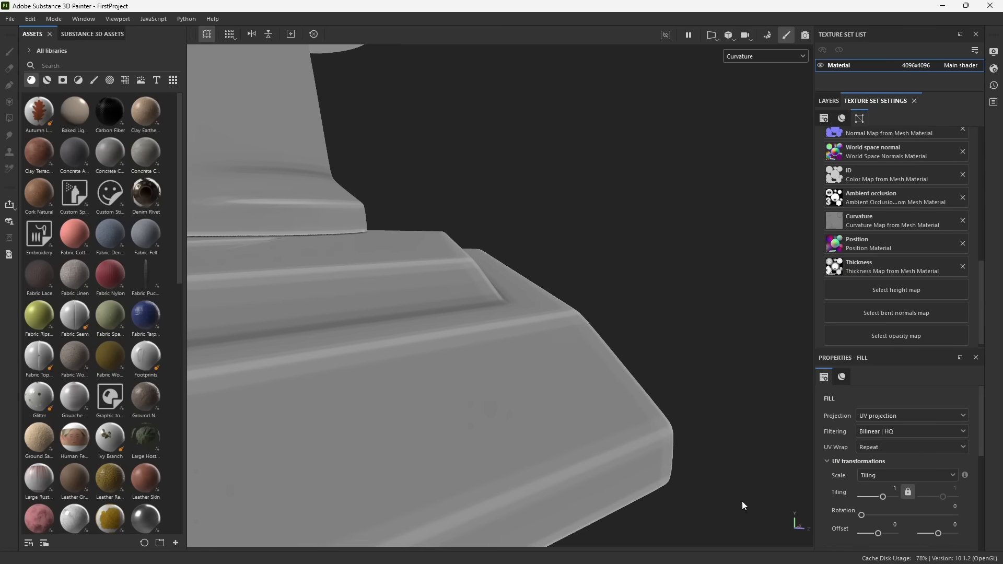
{"action": "left_click_drag", "start_coordinate": [604, 377], "coordinate": [645, 379], "text": "alt"}
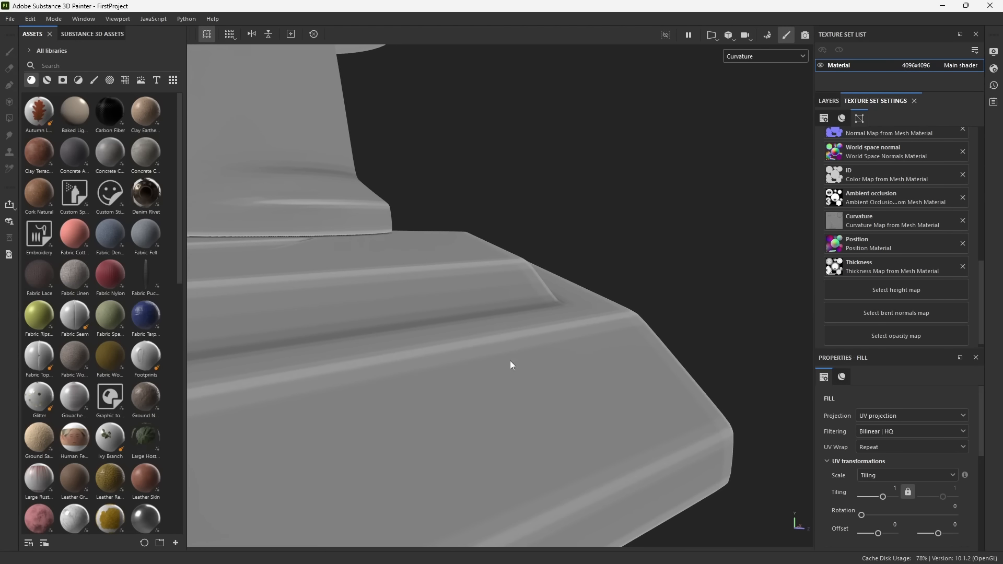
{"action": "right_click_drag", "start_coordinate": [594, 410], "coordinate": [380, 174], "text": "alt"}
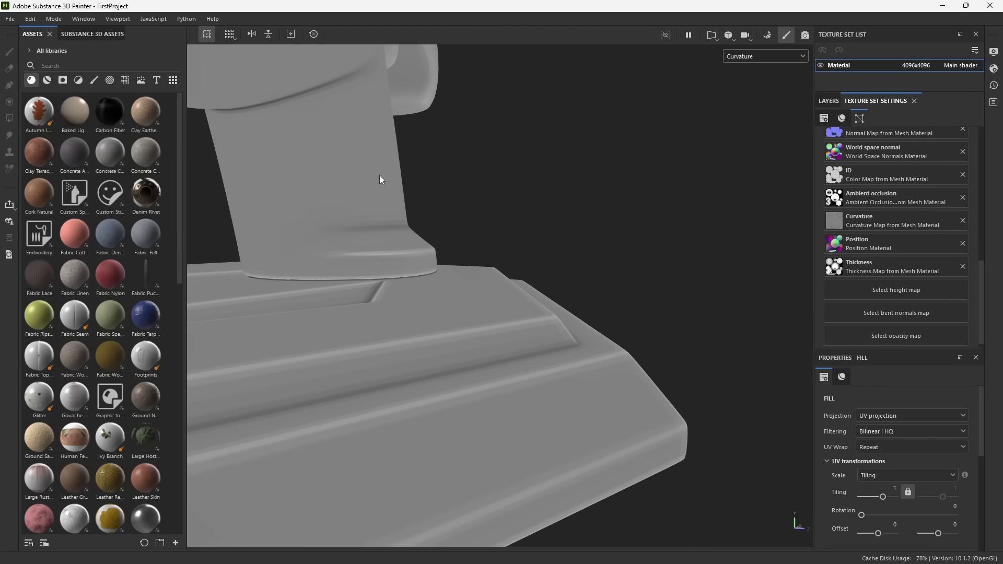
Inspect the curvature map on the arms, torso and head, ending with nearly the whole character in view.
{"action": "right_click_drag", "start_coordinate": [529, 392], "coordinate": [326, 115], "text": "alt"}
{"action": "left_click_drag", "start_coordinate": [330, 152], "coordinate": [434, 174], "text": "alt"}
{"action": "middle_click_drag", "start_coordinate": [389, 175], "coordinate": [494, 342], "text": "alt"}
{"action": "left_click_drag", "start_coordinate": [564, 371], "coordinate": [515, 389], "text": "alt"}
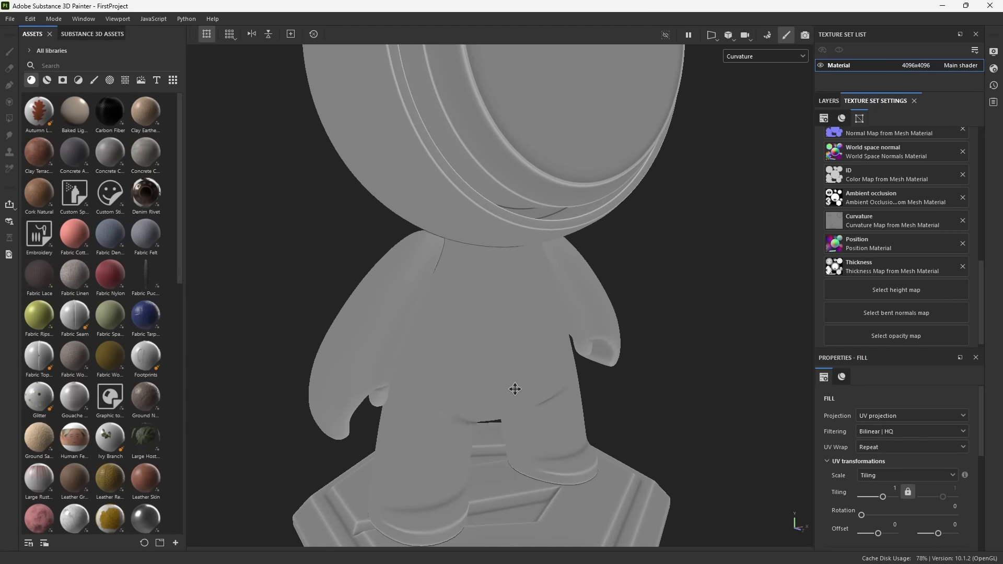
{"action": "right_click_drag", "start_coordinate": [515, 390], "coordinate": [442, 117], "text": "alt"}
{"action": "middle_click_drag", "start_coordinate": [526, 224], "coordinate": [523, 203], "text": "alt"}
{"action": "right_click_drag", "start_coordinate": [527, 219], "coordinate": [583, 272], "text": "alt"}
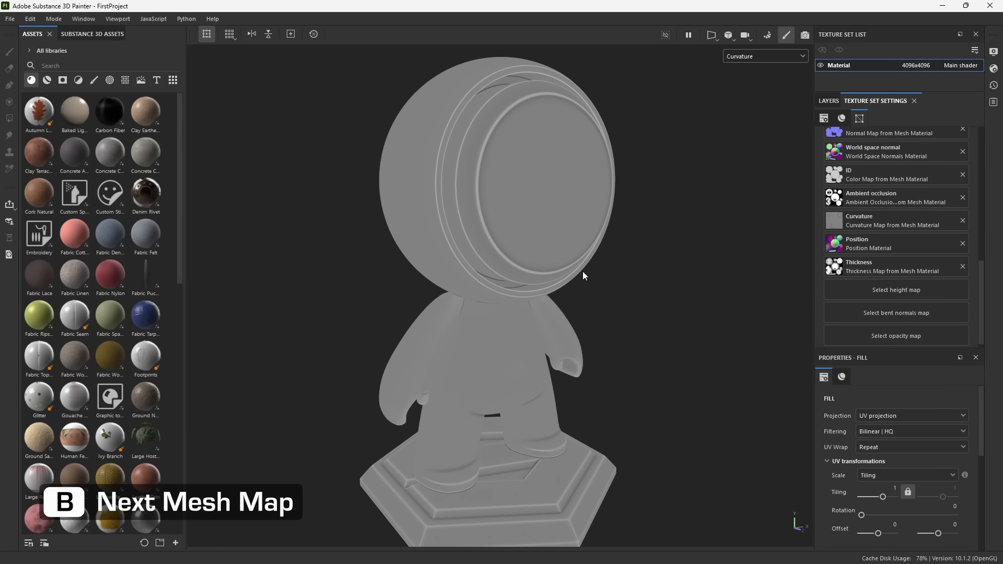
Cycle the viewport through the mesh maps following Curvature, on to ID, and return to the Material view.
{"action": "key", "text": "b"}
{"action": "key", "text": "b"}
{"action": "key", "text": "b"}
{"action": "key", "text": "b"}
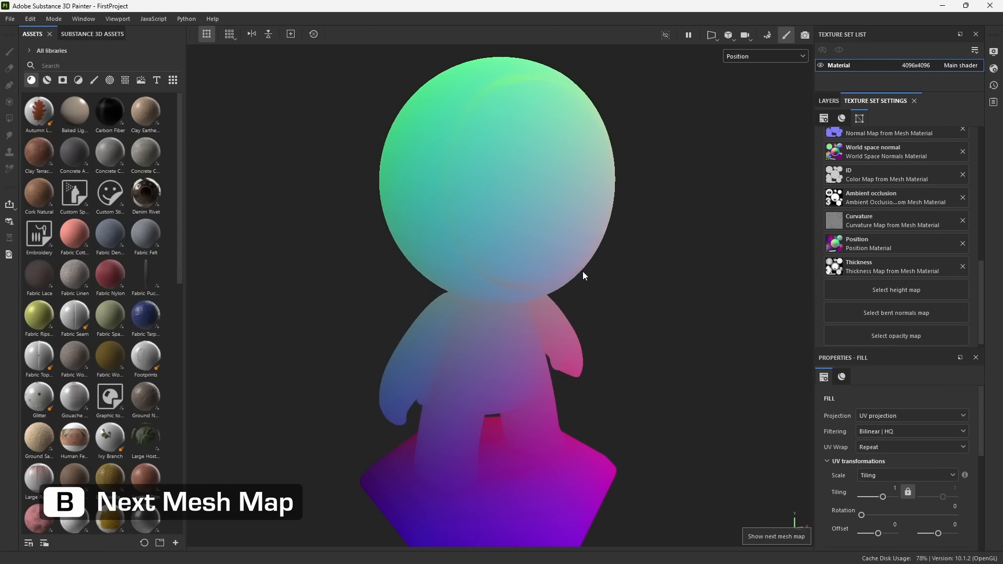
{"action": "key", "text": "b"}
{"action": "key", "text": "b"}
{"action": "key", "text": "b"}
{"action": "key", "text": "b"}
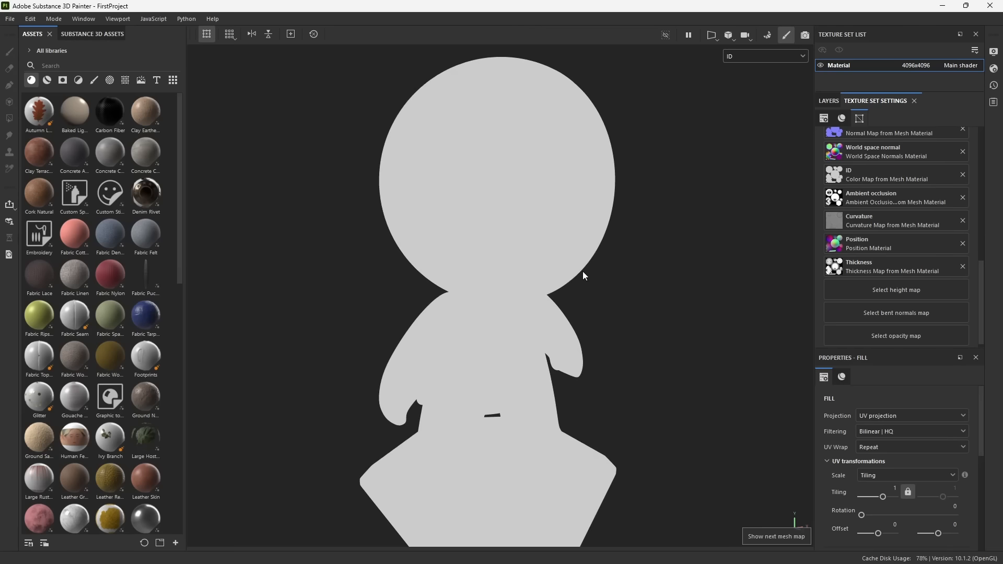
{"action": "key", "text": "m"}
{"action": "left_click_drag", "start_coordinate": [583, 271], "coordinate": [504, 283], "text": "alt"}
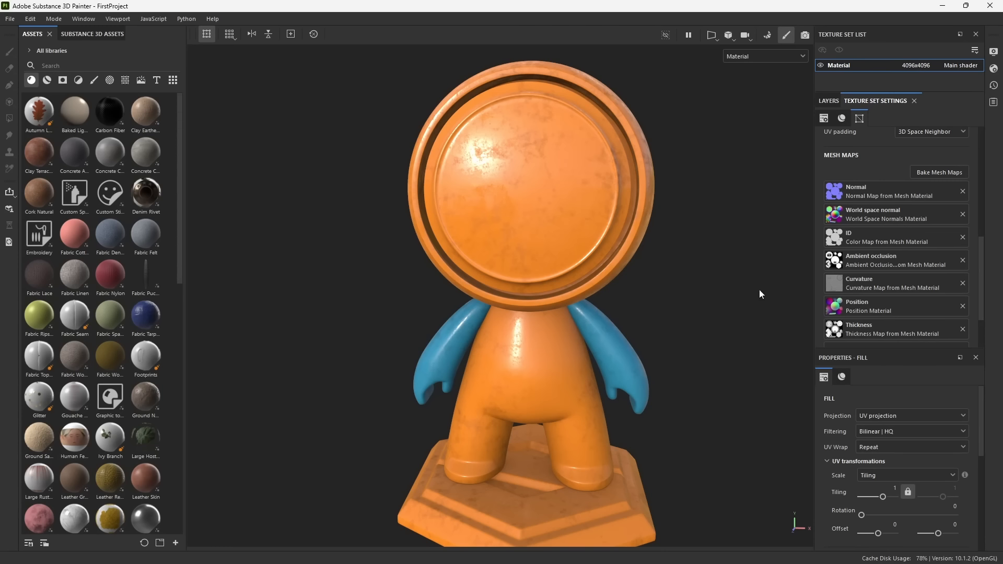
Hide the Paint 1, Paint 2 and Dirt layers to see the bare mesh.
{"action": "left_click", "coordinate": [829, 101]}
{"action": "left_click", "coordinate": [822, 189]}
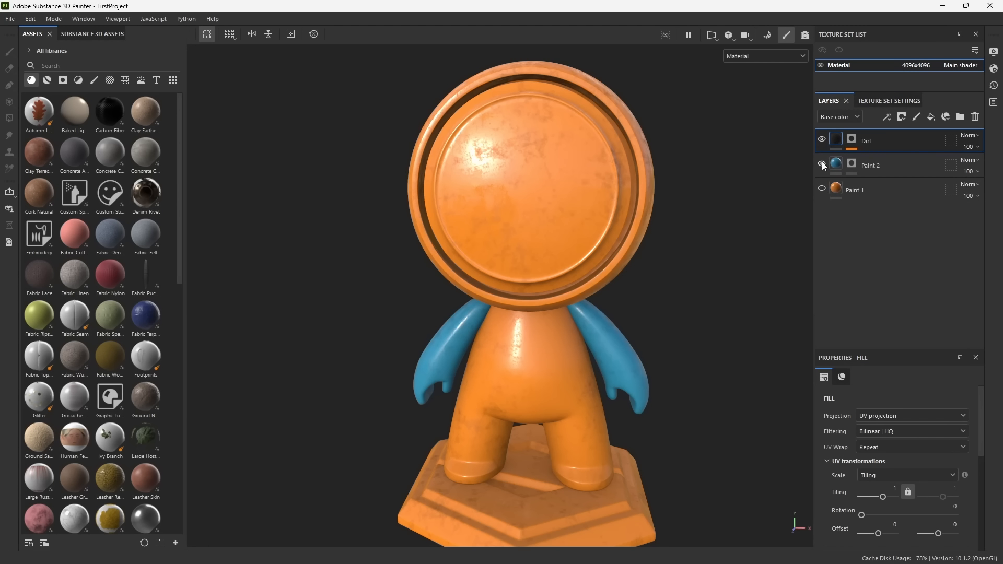
{"action": "left_click", "coordinate": [822, 165]}
{"action": "left_click", "coordinate": [822, 139]}
Remove the Ambient occlusion map from the texture set's mesh maps to compare the shading, and undo the removal.
{"action": "left_click", "coordinate": [886, 101]}
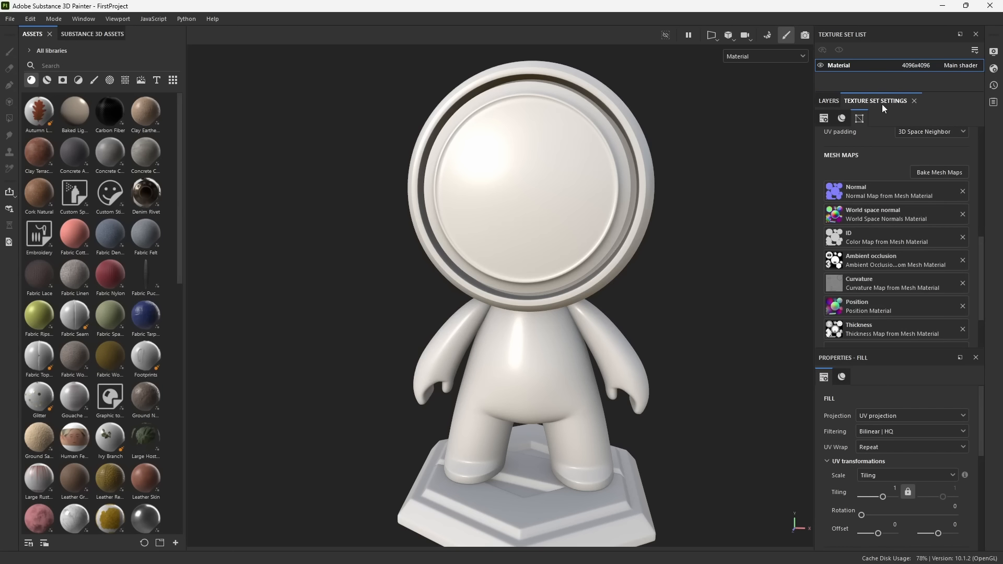
{"action": "scroll", "coordinate": [835, 157], "scroll_direction": "down", "scroll_amount": 1}
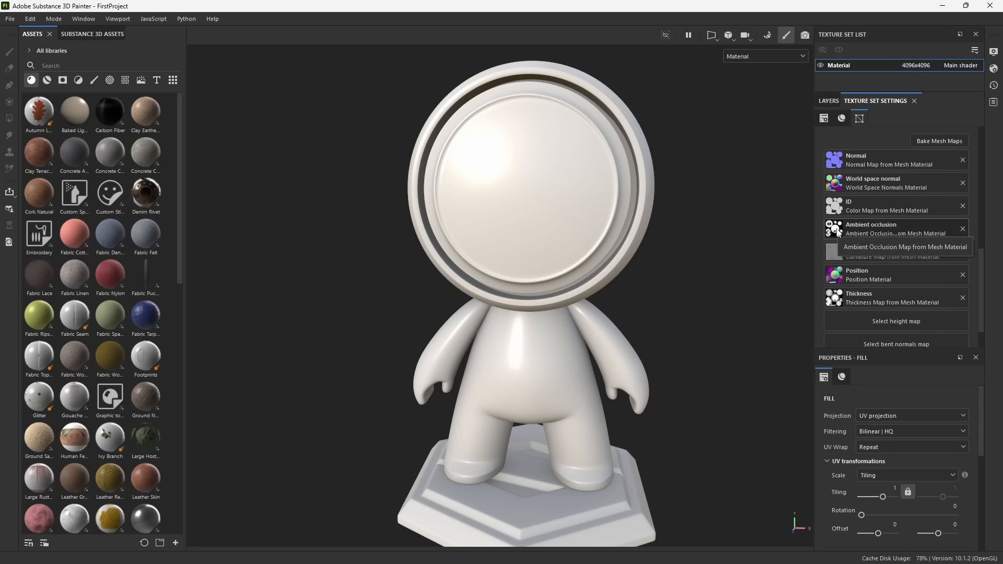
{"action": "left_click", "coordinate": [964, 229]}
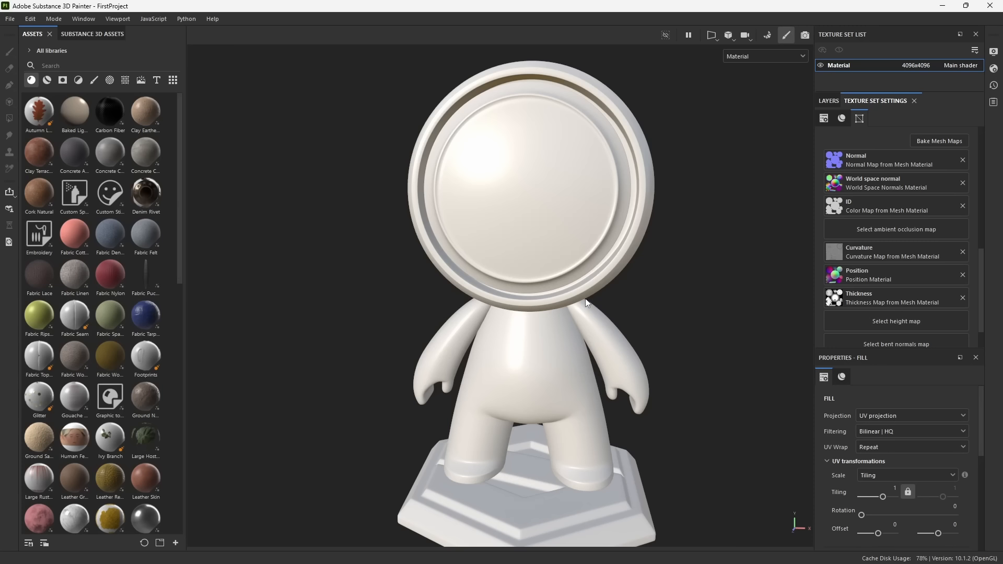
{"action": "key", "text": "ctrl+z"}
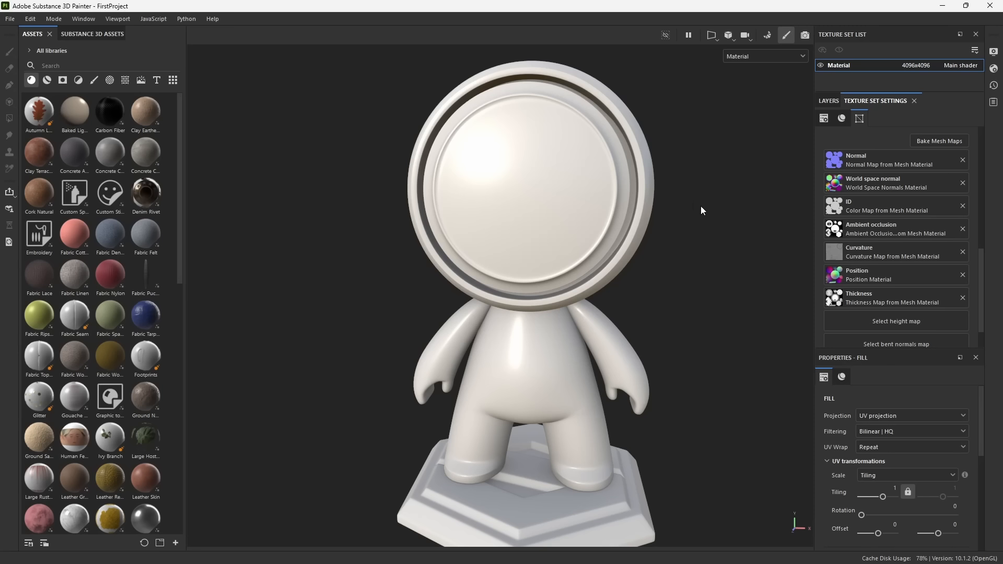
Raise the main shader's AO Intensity to 1 for comparison, lower it to 0.74, and close the shader settings.
{"action": "left_click", "coordinate": [994, 68]}
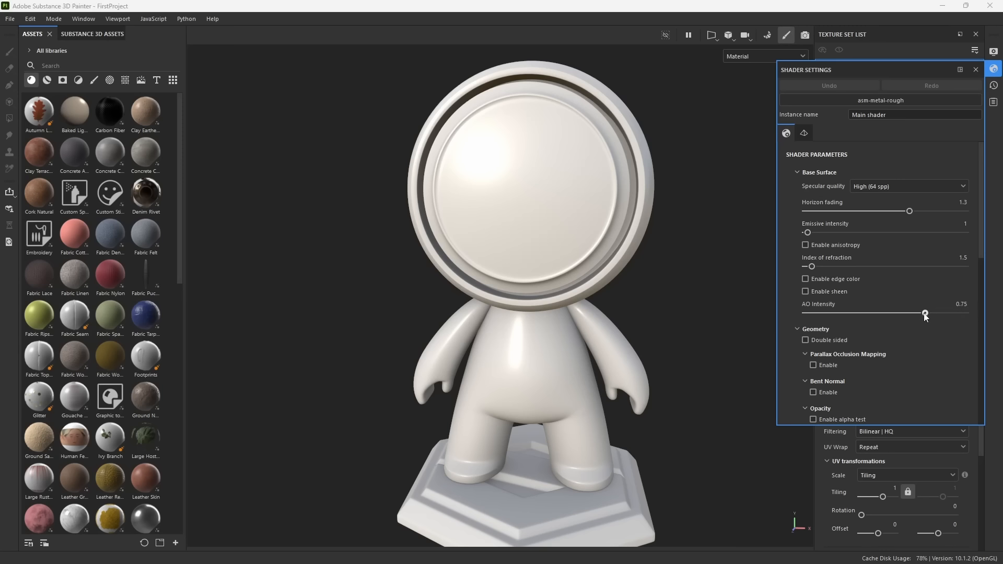
{"action": "mouse_move", "coordinate": [925, 312]}
{"action": "left_mouse_down"}
{"action": "mouse_move", "coordinate": [796, 311]}
{"action": "mouse_move", "coordinate": [965, 313]}
{"action": "left_mouse_up"}
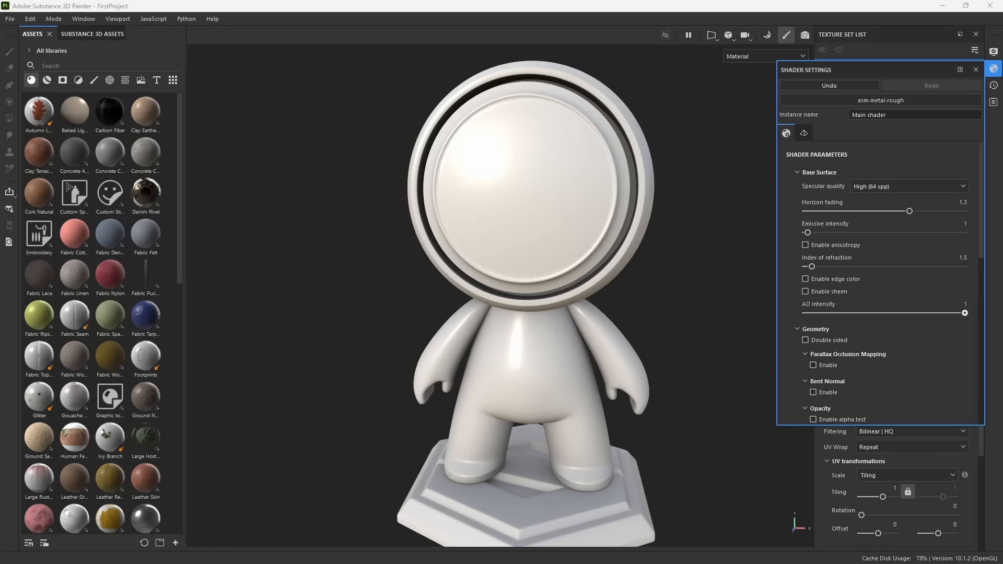
{"action": "left_click_drag", "start_coordinate": [964, 312], "coordinate": [925, 316]}
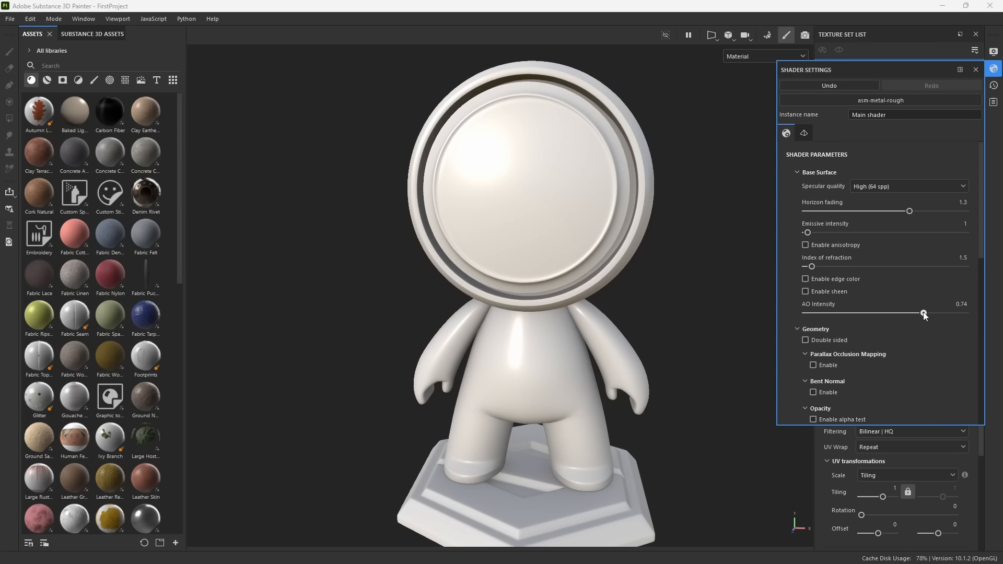
{"action": "left_click", "coordinate": [994, 70]}
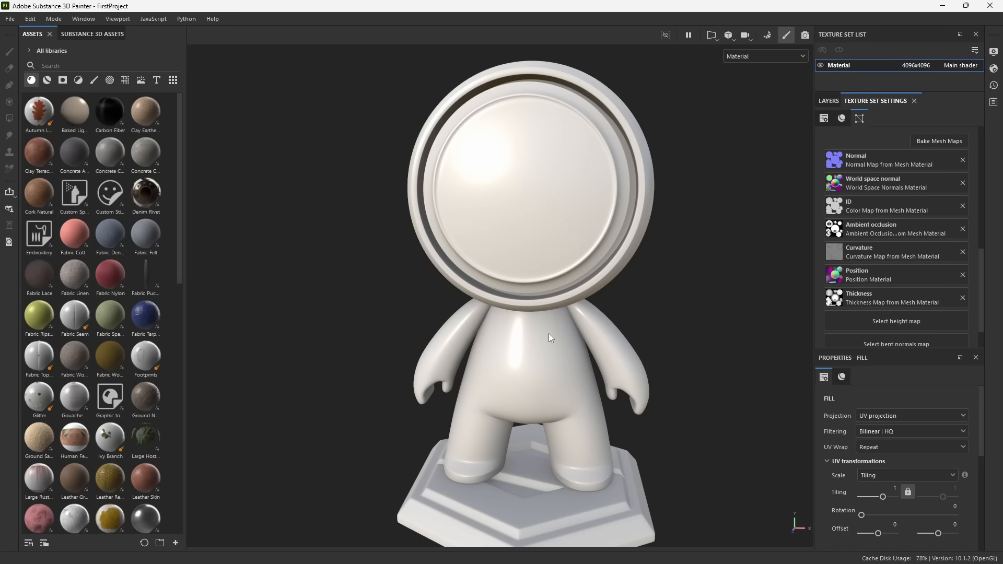
Display only the Base color channel in the viewport and make the Dirt, Paint 2 and Paint 1 layers visible again.
{"action": "left_click", "coordinate": [745, 56]}
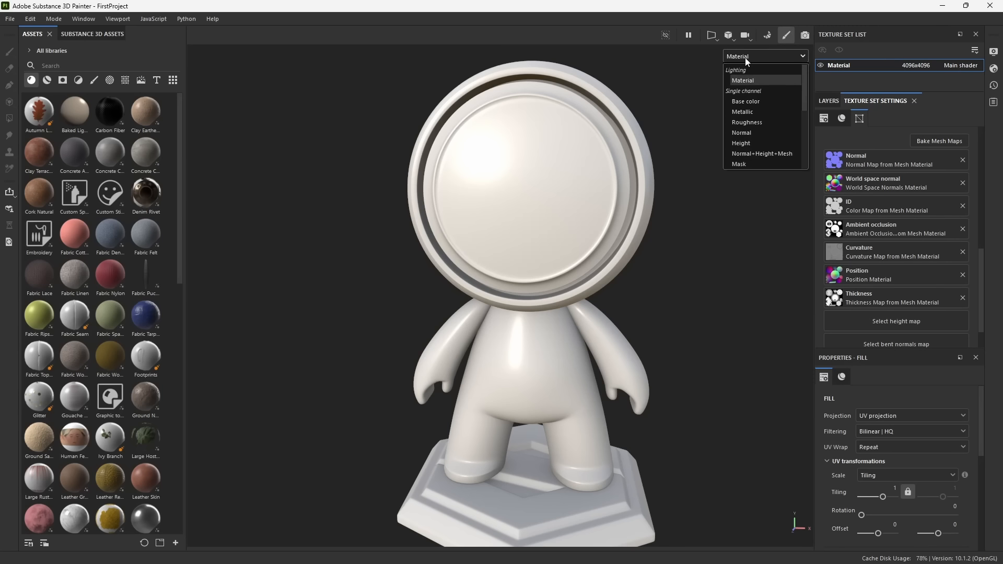
{"action": "left_click", "coordinate": [755, 100]}
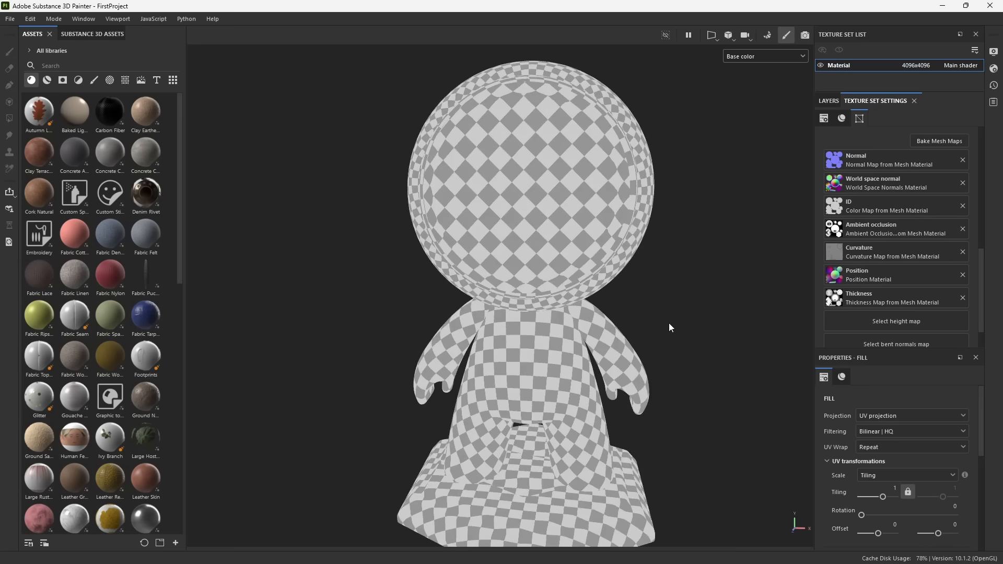
{"action": "left_click", "coordinate": [828, 101]}
{"action": "left_click", "coordinate": [822, 139]}
{"action": "left_click", "coordinate": [823, 165]}
{"action": "left_click", "coordinate": [821, 188]}
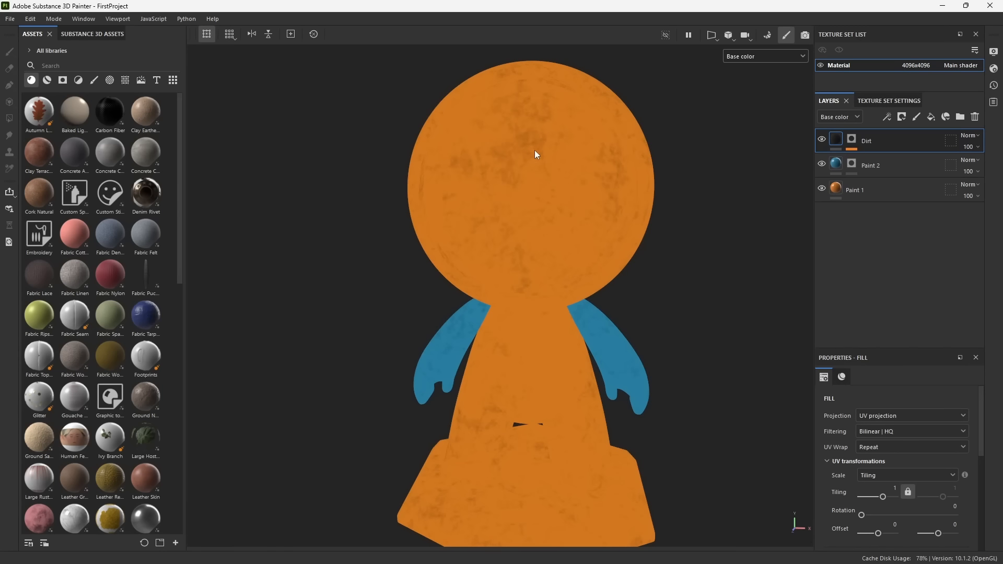
Inspect the flat base color on the head and body, and compare it with the shaded Material view.
{"action": "scroll", "coordinate": [534, 152], "scroll_direction": "up", "scroll_amount": 3}
{"action": "mouse_move", "coordinate": [640, 230]}
{"action": "left_mouse_down", "text": "alt"}
{"action": "mouse_move", "coordinate": [616, 239]}
{"action": "mouse_move", "coordinate": [650, 246]}
{"action": "left_mouse_up", "text": "alt"}
{"action": "scroll", "coordinate": [537, 224], "scroll_direction": "up", "scroll_amount": 1}
{"action": "left_click_drag", "start_coordinate": [537, 224], "coordinate": [556, 231], "text": "alt"}
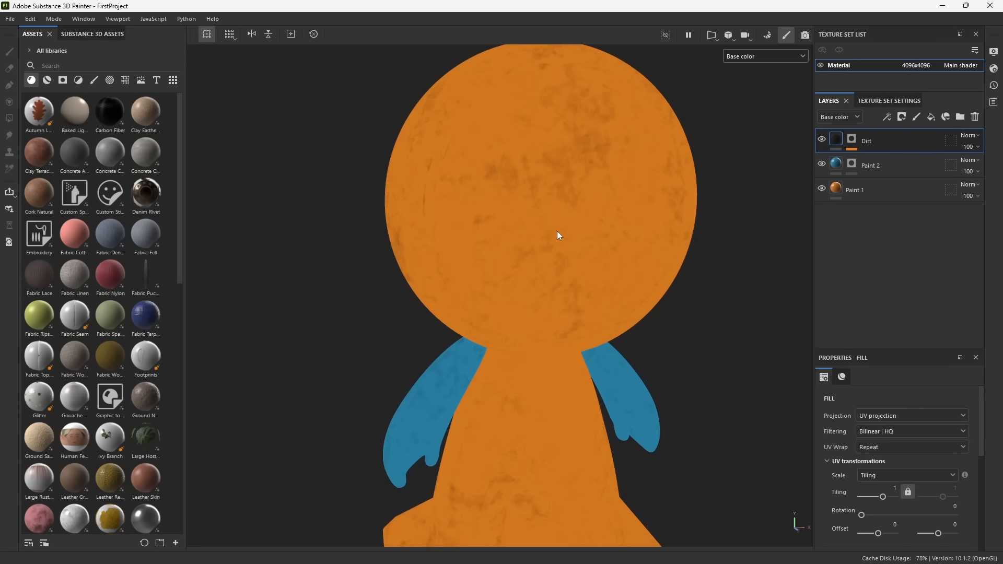
{"action": "key", "text": "m"}
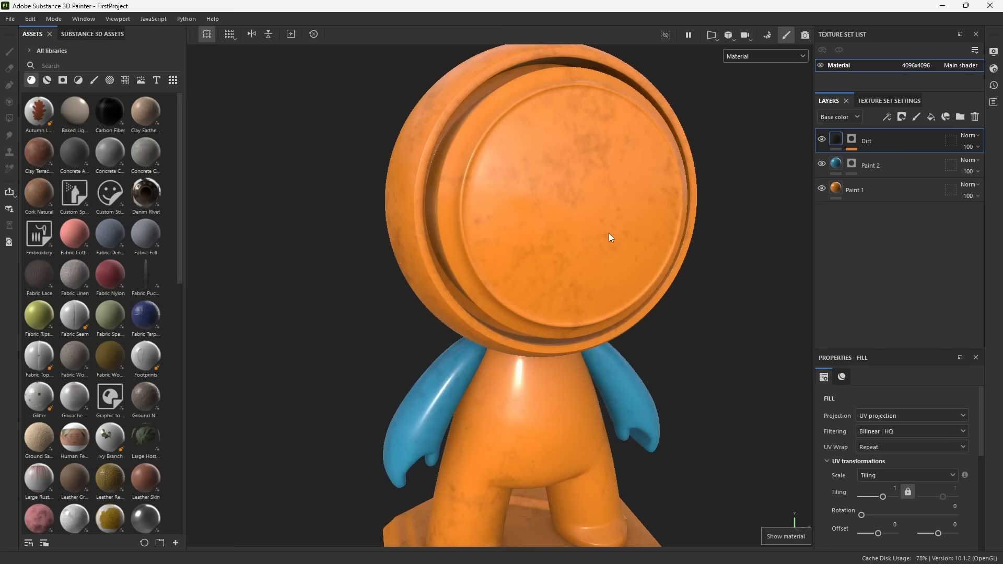
{"action": "left_click_drag", "start_coordinate": [635, 267], "coordinate": [594, 251], "text": "alt"}
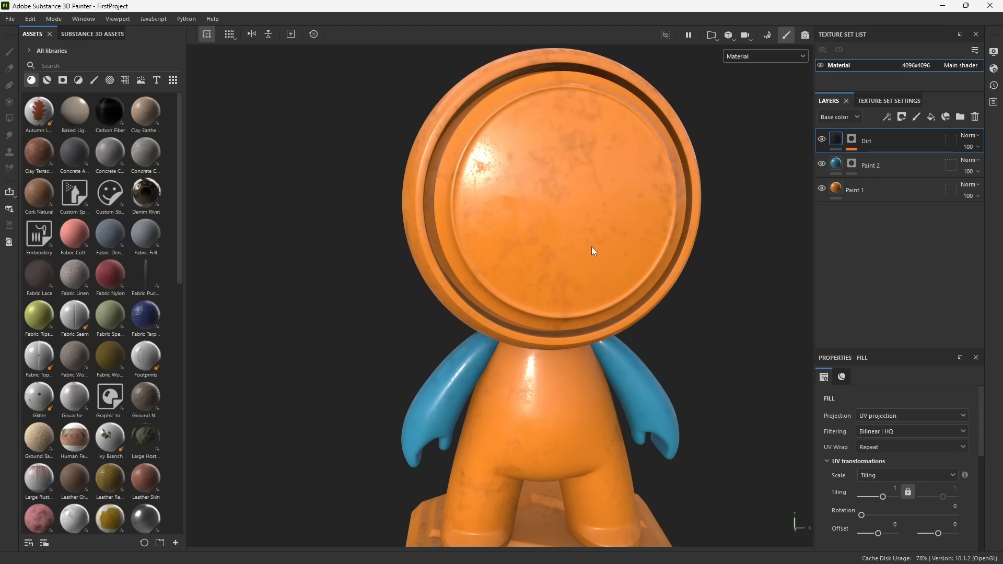
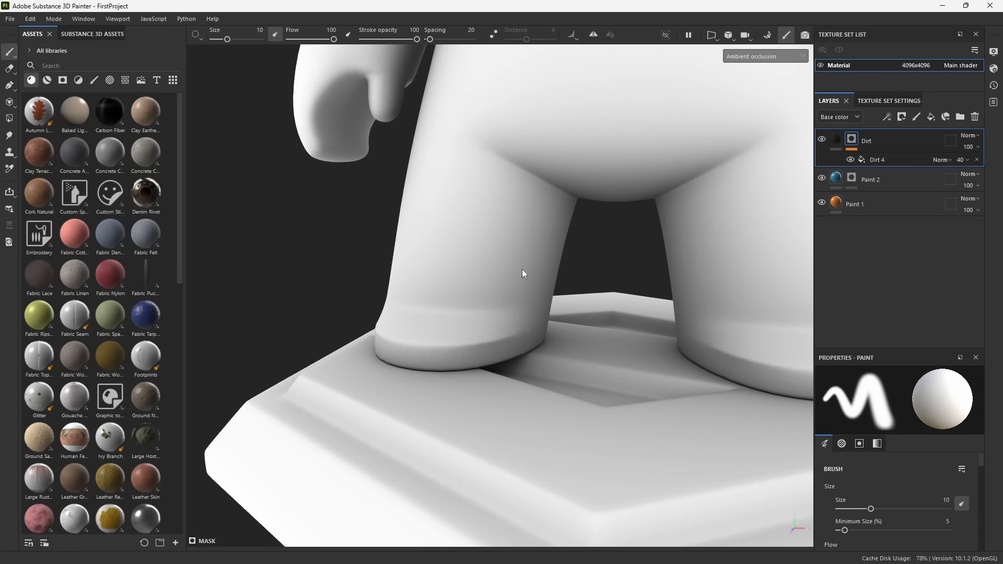
Inspect the ambient occlusion map around the legs, base, torso and head, and return to the Material view.
{"action": "left_click_drag", "start_coordinate": [523, 271], "coordinate": [471, 241], "text": "alt"}
{"action": "right_click_drag", "start_coordinate": [512, 334], "coordinate": [593, 476], "text": "alt"}
{"action": "right_click_drag", "start_coordinate": [577, 379], "coordinate": [501, 256], "text": "alt"}
{"action": "middle_click_drag", "start_coordinate": [654, 234], "coordinate": [645, 246], "text": "alt"}
{"action": "left_click_drag", "start_coordinate": [627, 272], "coordinate": [573, 375], "text": "alt"}
{"action": "left_click_drag", "start_coordinate": [529, 307], "coordinate": [669, 238], "text": "alt"}
{"action": "middle_click_drag", "start_coordinate": [669, 237], "coordinate": [543, 355], "text": "alt"}
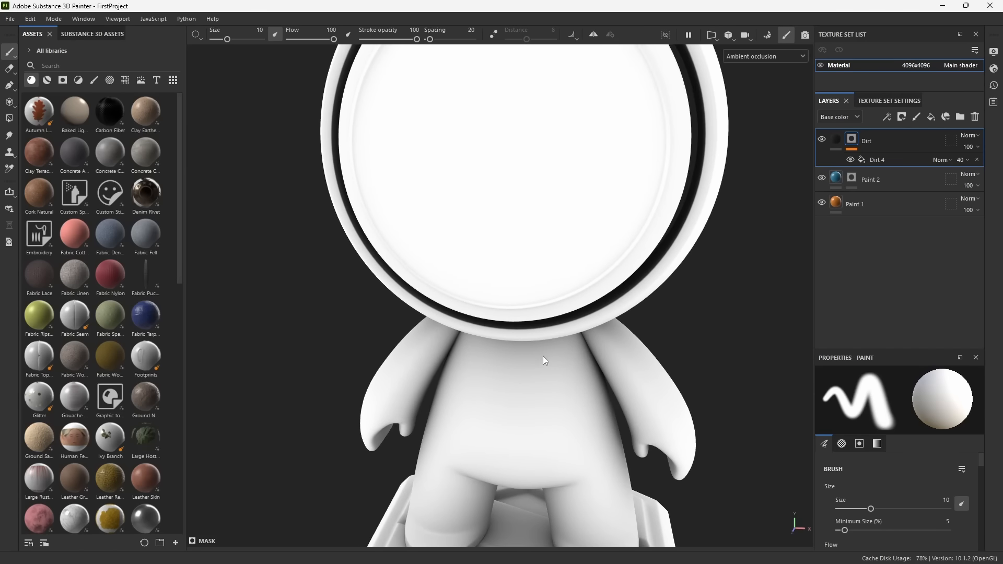
{"action": "key", "text": "m"}
{"action": "mouse_move", "coordinate": [474, 324]}
{"action": "left_mouse_down", "text": "alt"}
{"action": "mouse_move", "coordinate": [605, 330]}
{"action": "mouse_move", "coordinate": [609, 381]}
{"action": "mouse_move", "coordinate": [511, 287]}
{"action": "mouse_move", "coordinate": [486, 280]}
{"action": "left_mouse_up", "text": "alt"}
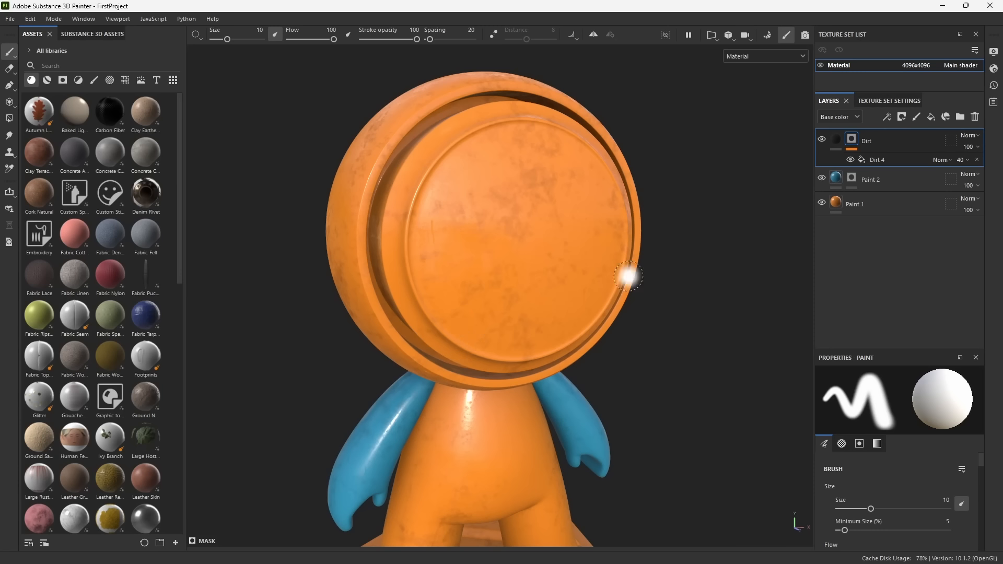
Replace the Dirt 4 fill effect in the Dirt layer's mask with a generator effect that uses the Dirt generator.
{"action": "left_click", "coordinate": [977, 160]}
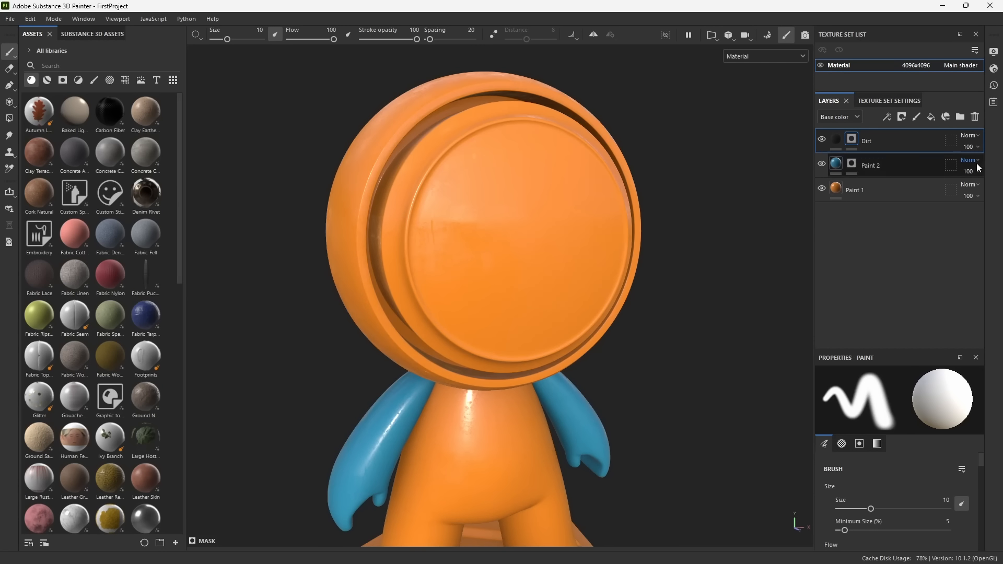
{"action": "left_click", "coordinate": [887, 116]}
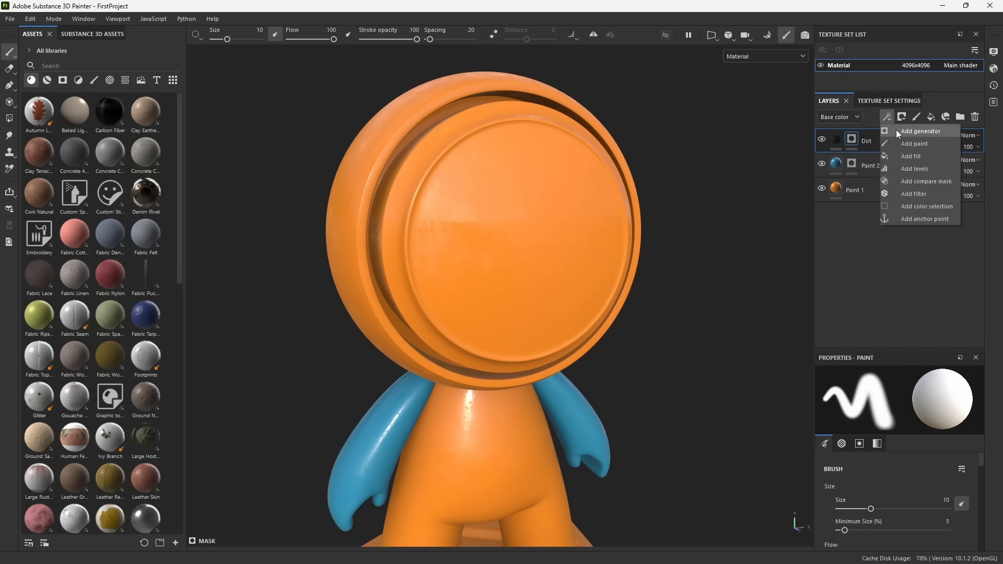
{"action": "left_click", "coordinate": [895, 130]}
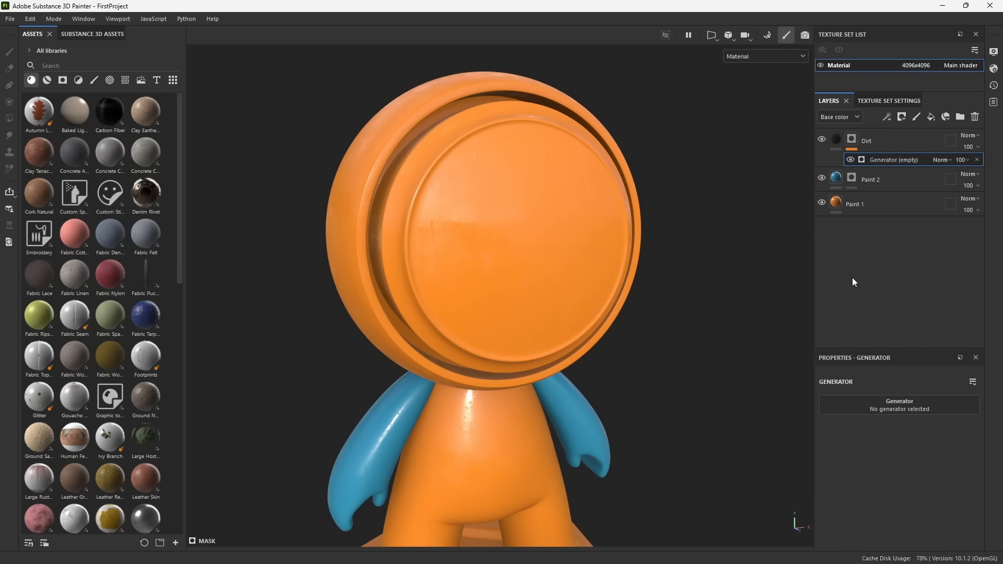
{"action": "left_click", "coordinate": [837, 407]}
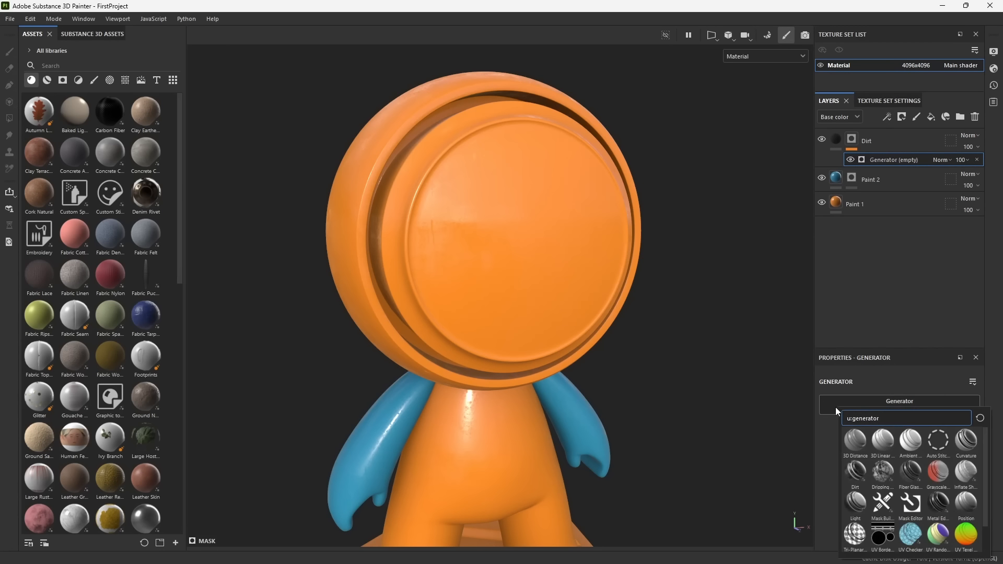
{"action": "type", "text": "dirt"}
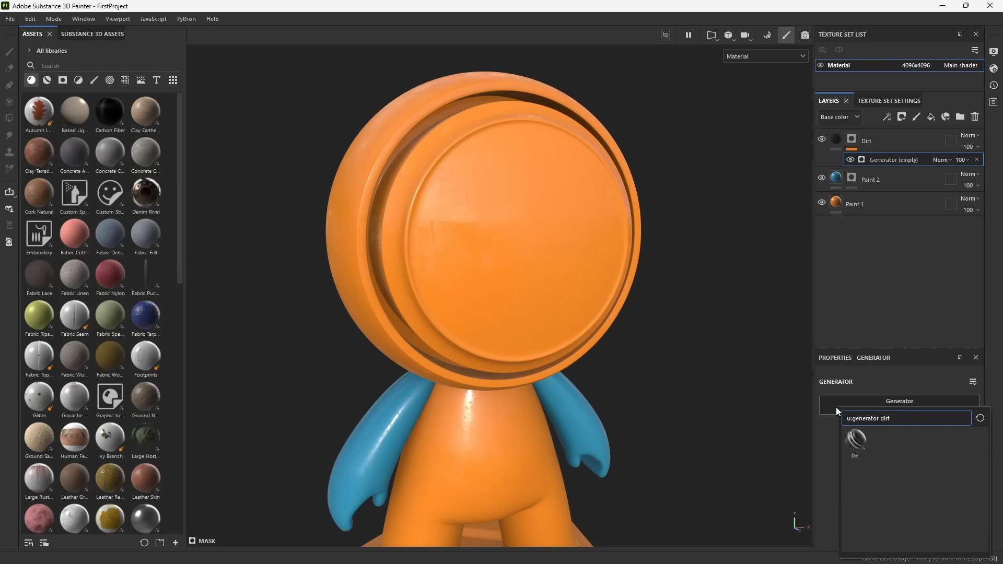
{"action": "left_click", "coordinate": [857, 446]}
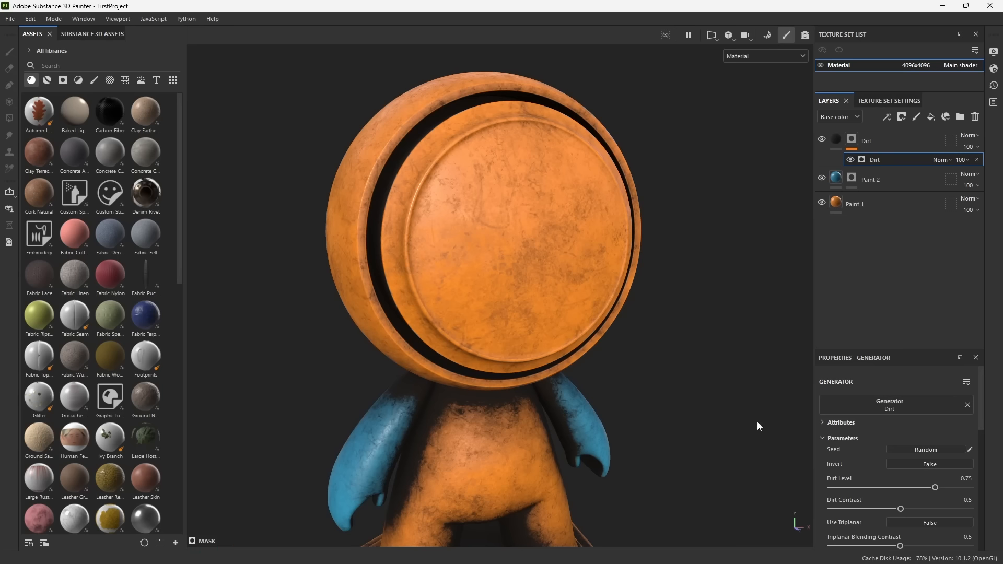
Examine the generated dirt on the character, the Dirt layer's mask on its own, and the generator's parameters and image inputs.
{"action": "left_click_drag", "start_coordinate": [638, 457], "coordinate": [414, 327], "text": "alt"}
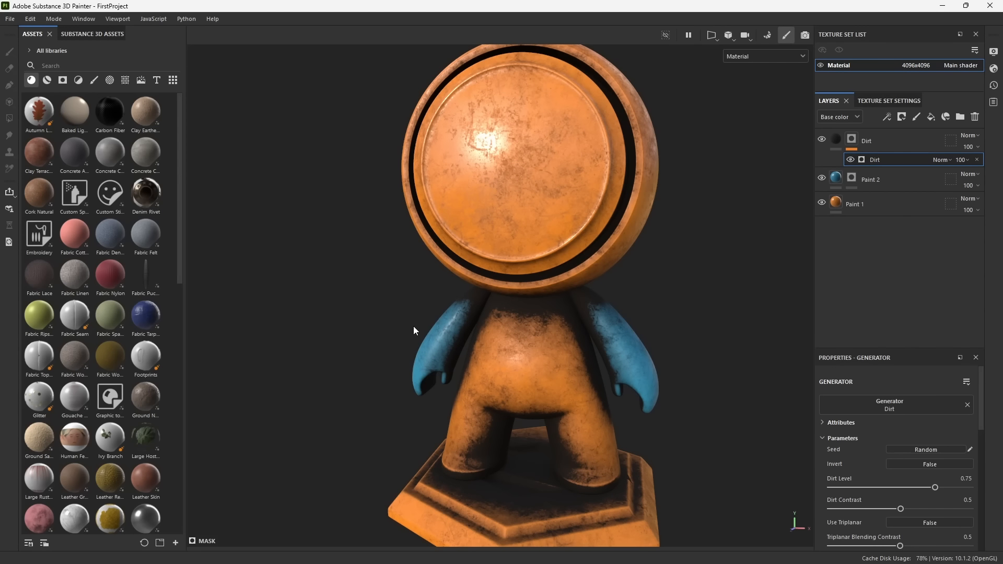
{"action": "left_click", "coordinate": [851, 140], "text": "alt"}
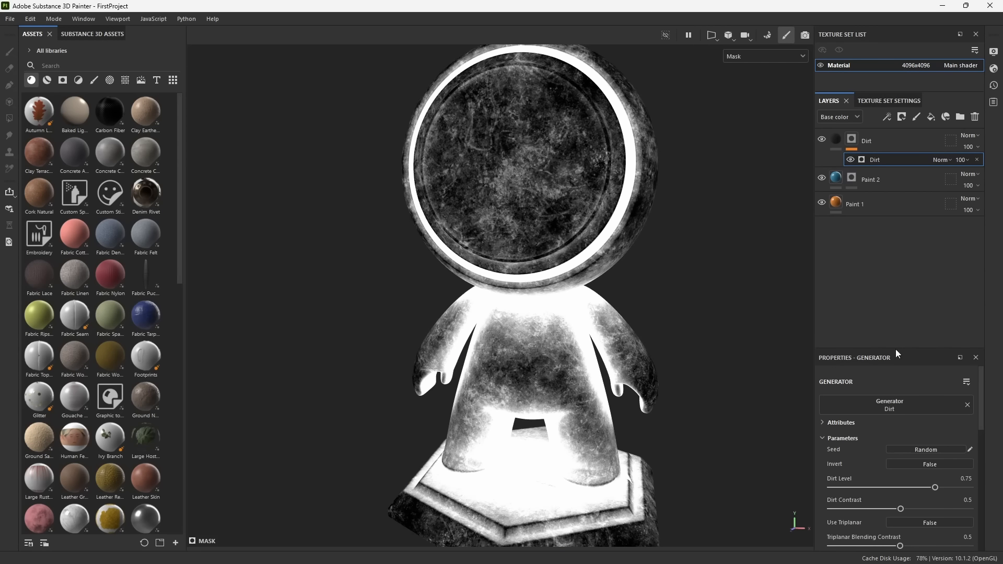
{"action": "left_click_drag", "start_coordinate": [898, 349], "coordinate": [905, 227]}
{"action": "scroll", "coordinate": [865, 361], "scroll_direction": "down", "scroll_amount": 5}
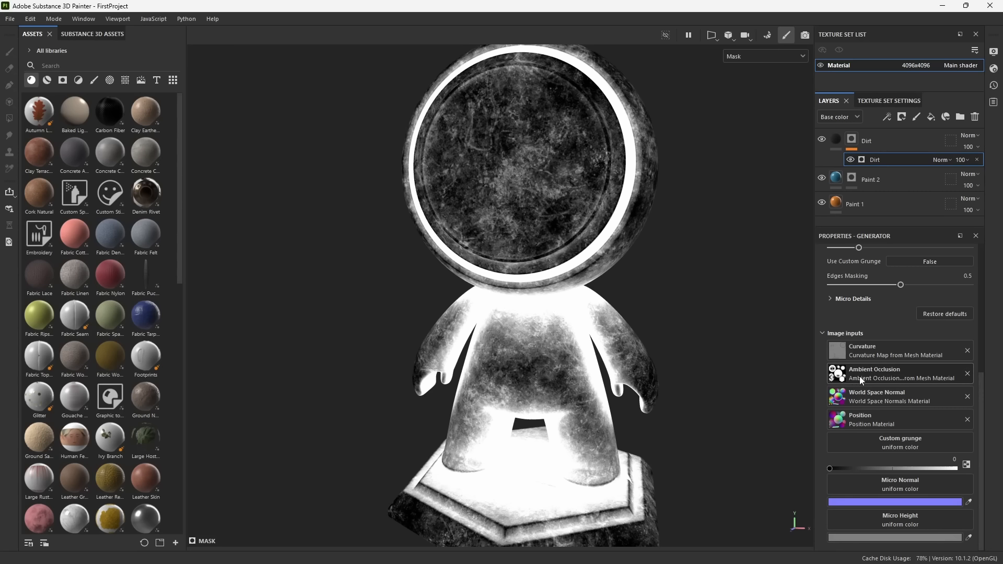
{"action": "scroll", "coordinate": [885, 454], "scroll_direction": "up", "scroll_amount": 5}
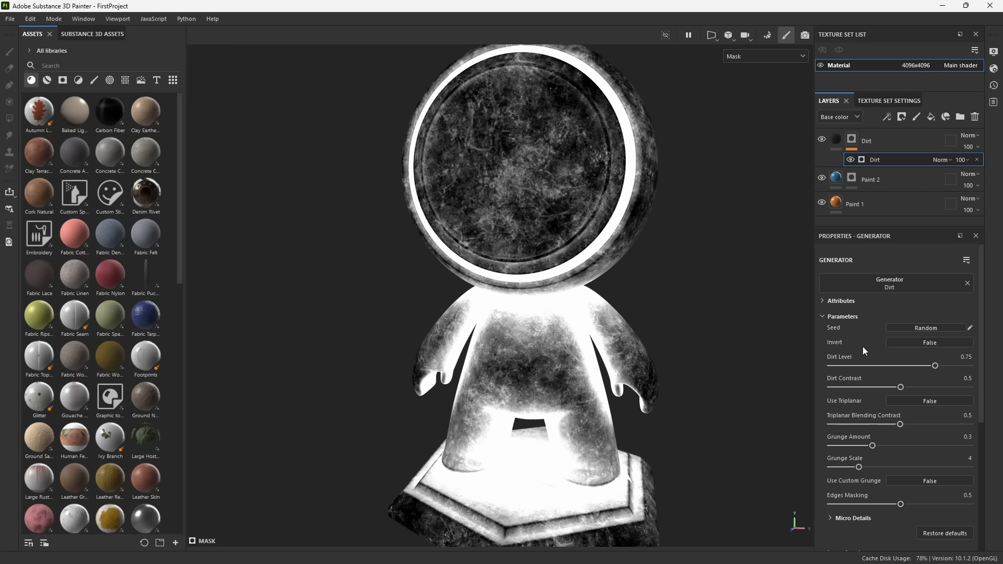
Set the Dirt generator's Dirt Level to 0.63 and Dirt Contrast to 0.48, and return to the Material view.
{"action": "left_click_drag", "start_coordinate": [935, 366], "coordinate": [879, 388]}
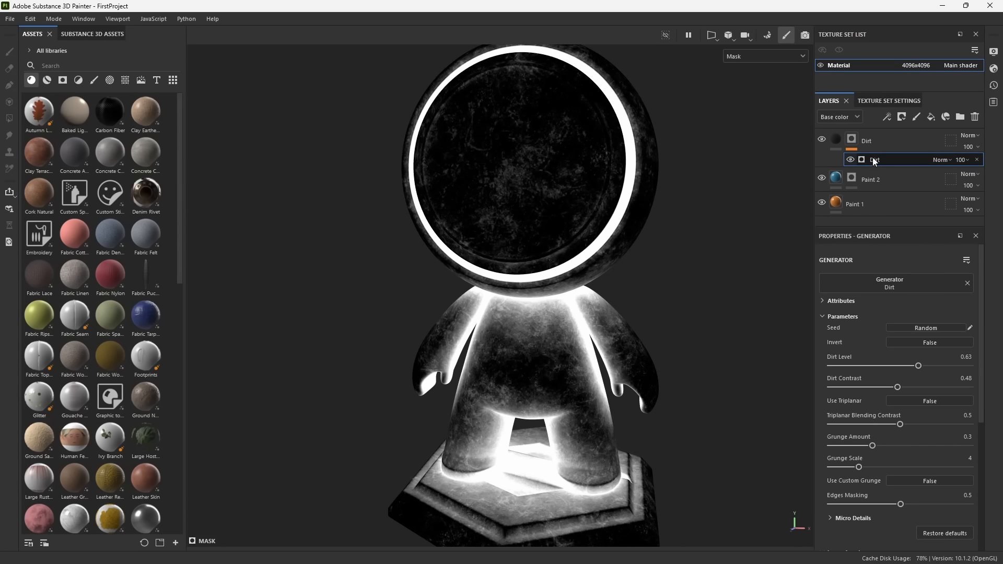
{"action": "left_click", "coordinate": [769, 57]}
{"action": "scroll", "coordinate": [756, 77], "scroll_direction": "up", "scroll_amount": 5}
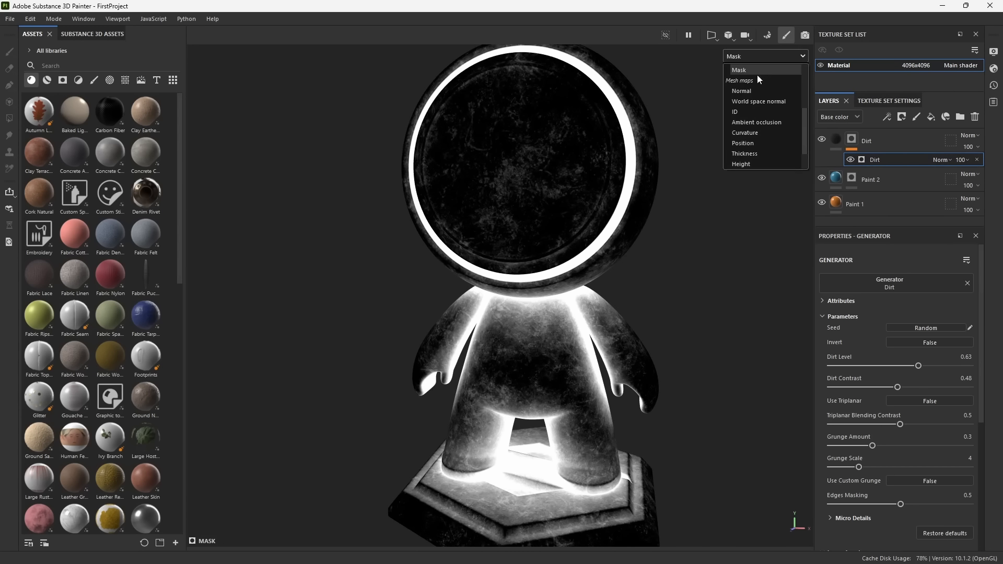
{"action": "left_click", "coordinate": [757, 83]}
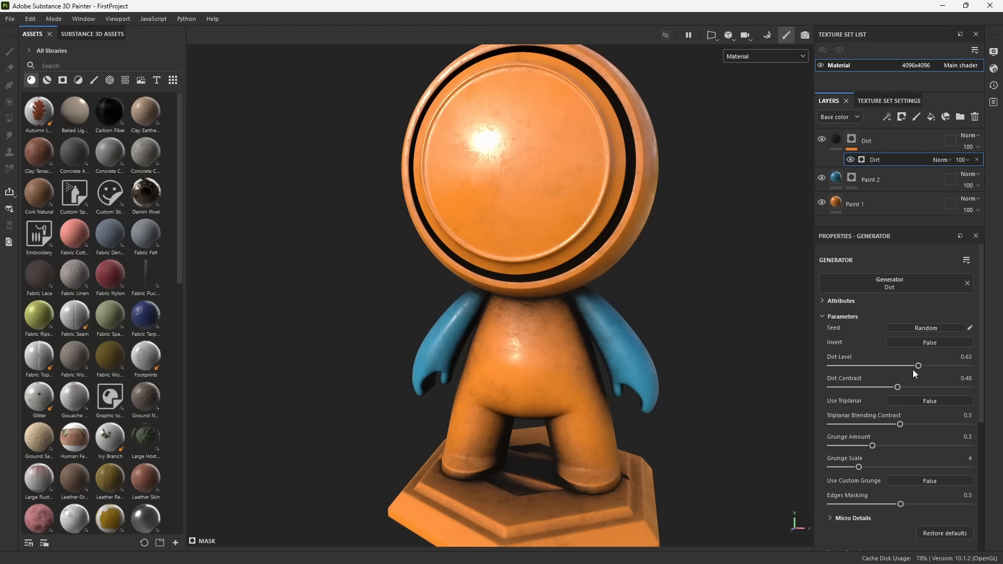
Set the Dirt generator's Dirt Level to 0.57, Dirt Contrast to 0.43, Grunge Amount to 0.47 and opacity to 85.
{"action": "left_click_drag", "start_coordinate": [918, 366], "coordinate": [879, 384]}
{"action": "scroll", "coordinate": [873, 377], "scroll_direction": "down", "scroll_amount": 2}
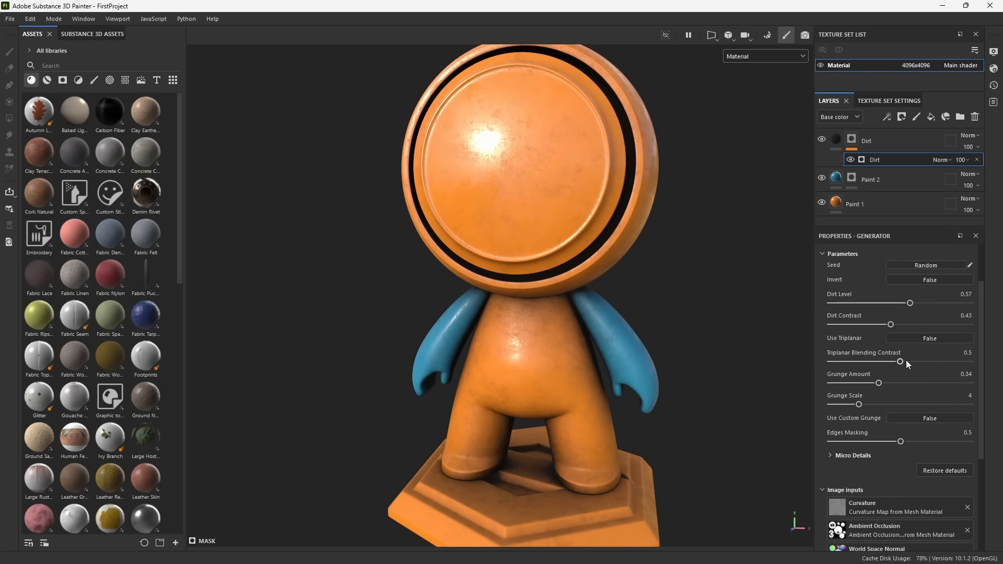
{"action": "mouse_move", "coordinate": [883, 383]}
{"action": "left_mouse_down"}
{"action": "mouse_move", "coordinate": [818, 381]}
{"action": "mouse_move", "coordinate": [917, 384]}
{"action": "mouse_move", "coordinate": [887, 384]}
{"action": "mouse_move", "coordinate": [897, 386]}
{"action": "left_mouse_up"}
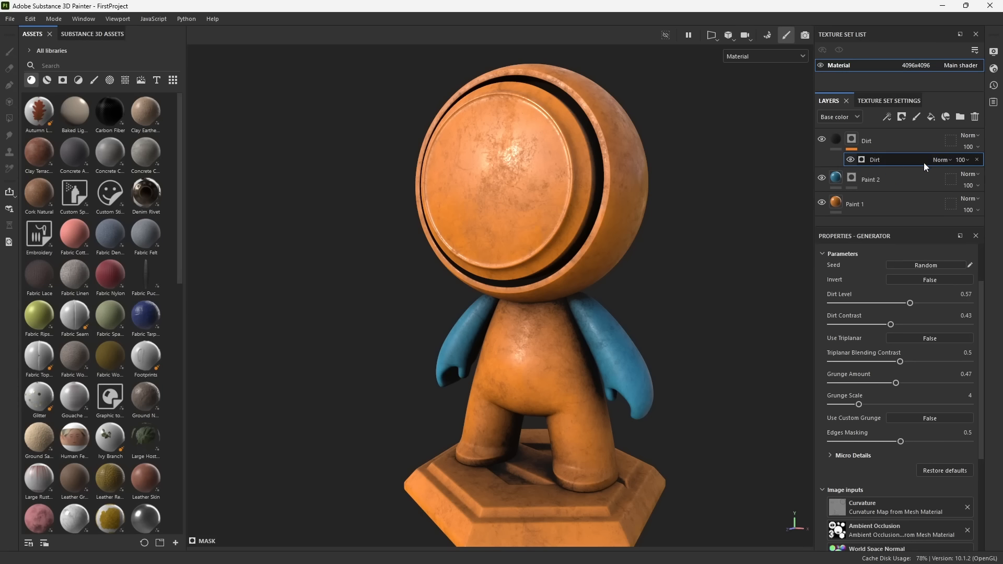
{"action": "left_click", "coordinate": [968, 161]}
{"action": "left_click_drag", "start_coordinate": [998, 179], "coordinate": [992, 181]}
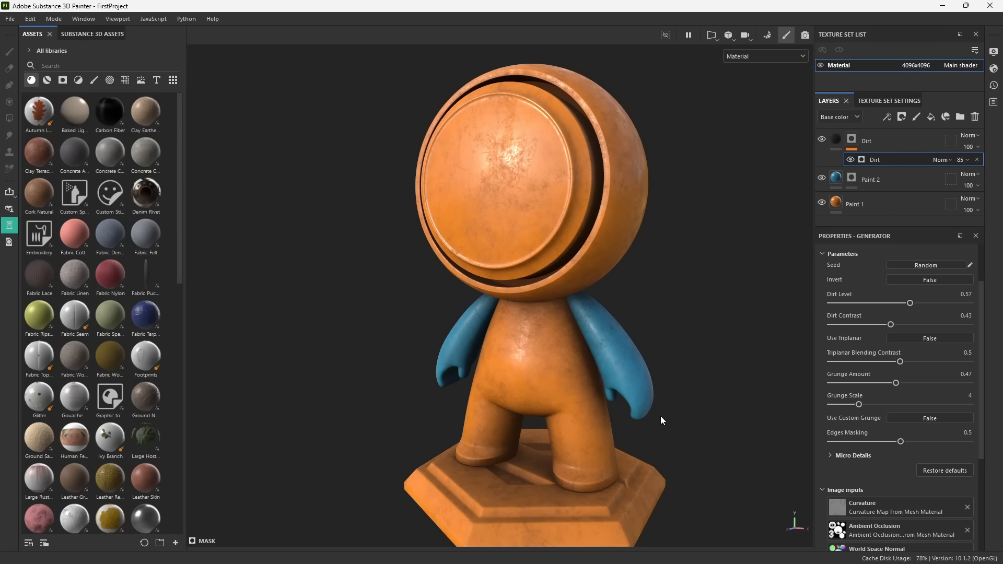
Examine the dirt effect up close on the base, legs, body, arms and head from several angles.
{"action": "scroll", "coordinate": [443, 415], "scroll_direction": "up", "scroll_amount": 10}
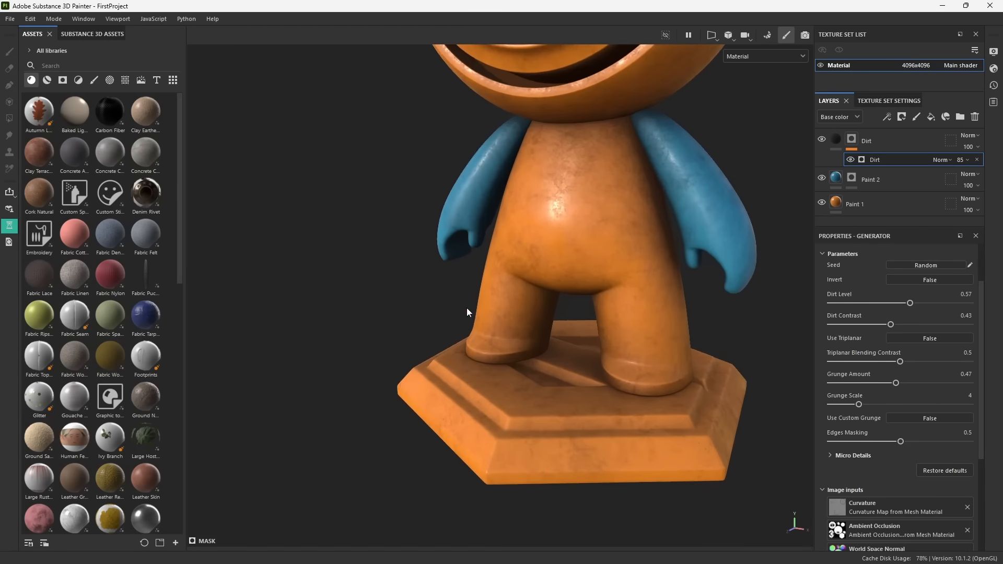
{"action": "scroll", "coordinate": [501, 375], "scroll_direction": "up", "scroll_amount": 8}
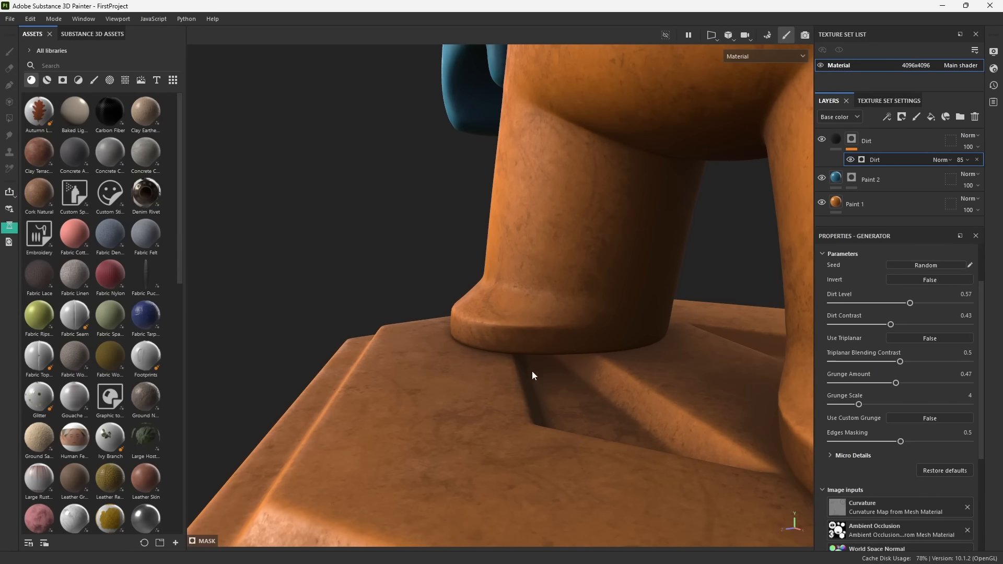
{"action": "left_click_drag", "start_coordinate": [592, 352], "coordinate": [621, 352], "text": "alt"}
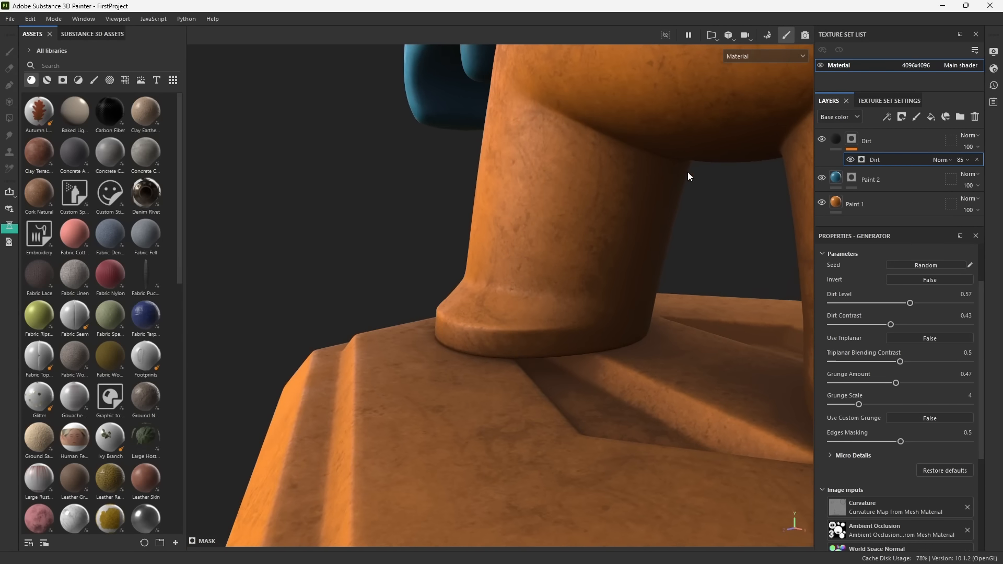
{"action": "left_click_drag", "start_coordinate": [688, 174], "coordinate": [343, 359], "text": "alt"}
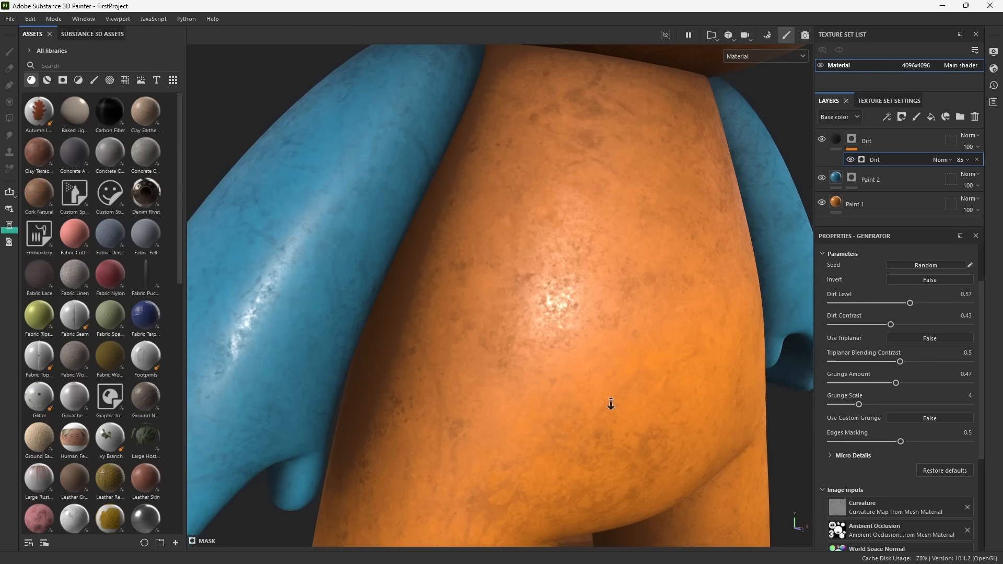
{"action": "scroll", "coordinate": [624, 421], "scroll_direction": "down", "scroll_amount": 5}
{"action": "middle_click_drag", "start_coordinate": [421, 183], "coordinate": [481, 277], "text": "alt"}
{"action": "middle_click_drag", "start_coordinate": [595, 319], "coordinate": [534, 413], "text": "alt"}
{"action": "scroll", "coordinate": [553, 274], "scroll_direction": "down", "scroll_amount": 3}
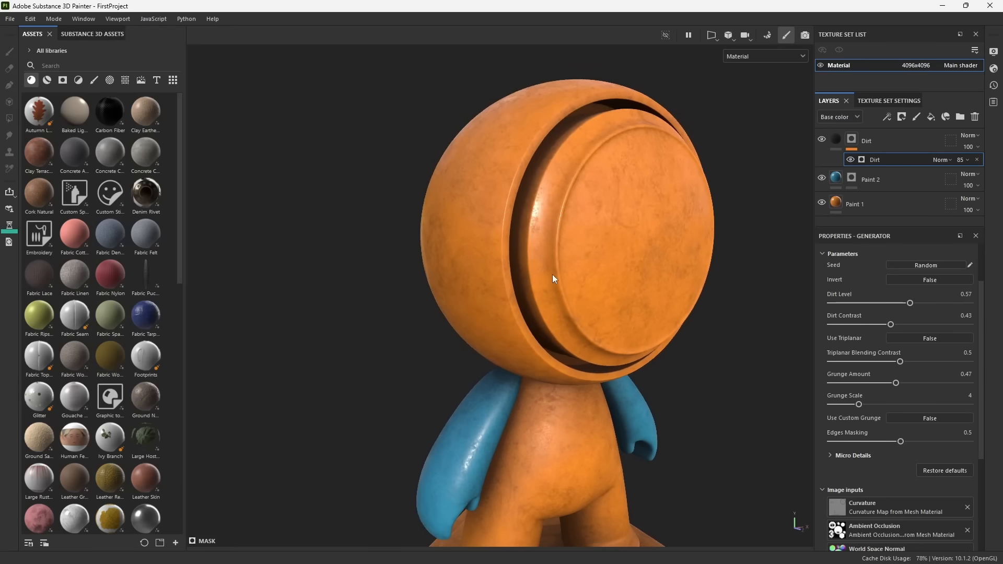
{"action": "left_click_drag", "start_coordinate": [552, 274], "coordinate": [644, 390], "text": "alt"}
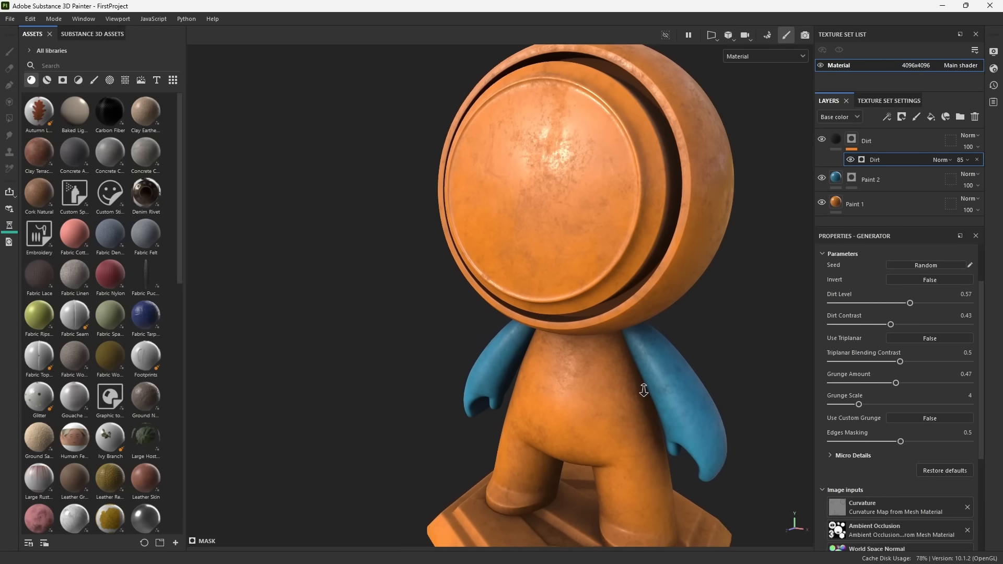
{"action": "right_click_drag", "start_coordinate": [643, 390], "coordinate": [633, 361], "text": "alt"}
{"action": "middle_click_drag", "start_coordinate": [664, 375], "coordinate": [599, 353], "text": "alt"}
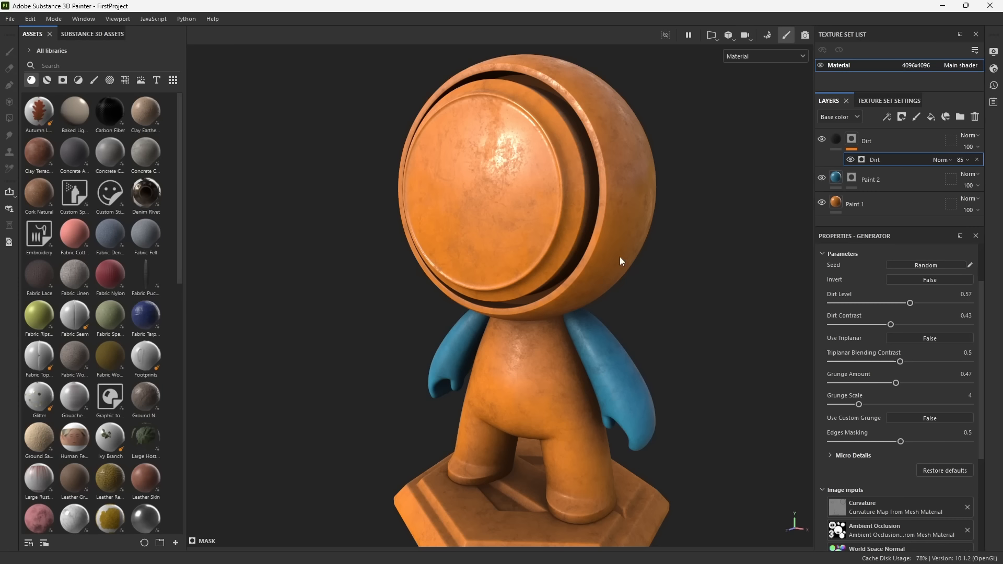
{"action": "left_click_drag", "start_coordinate": [523, 314], "coordinate": [564, 310], "text": "alt"}
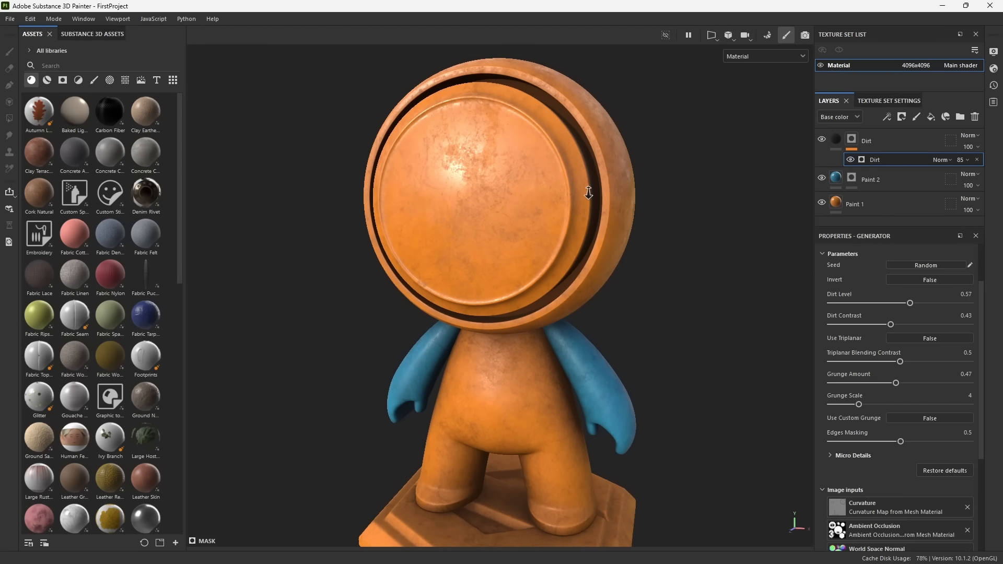
{"action": "mouse_move", "coordinate": [589, 194]}
{"action": "left_mouse_down", "text": "alt"}
{"action": "mouse_move", "coordinate": [571, 233]}
{"action": "mouse_move", "coordinate": [607, 196]}
{"action": "left_mouse_up", "text": "alt"}
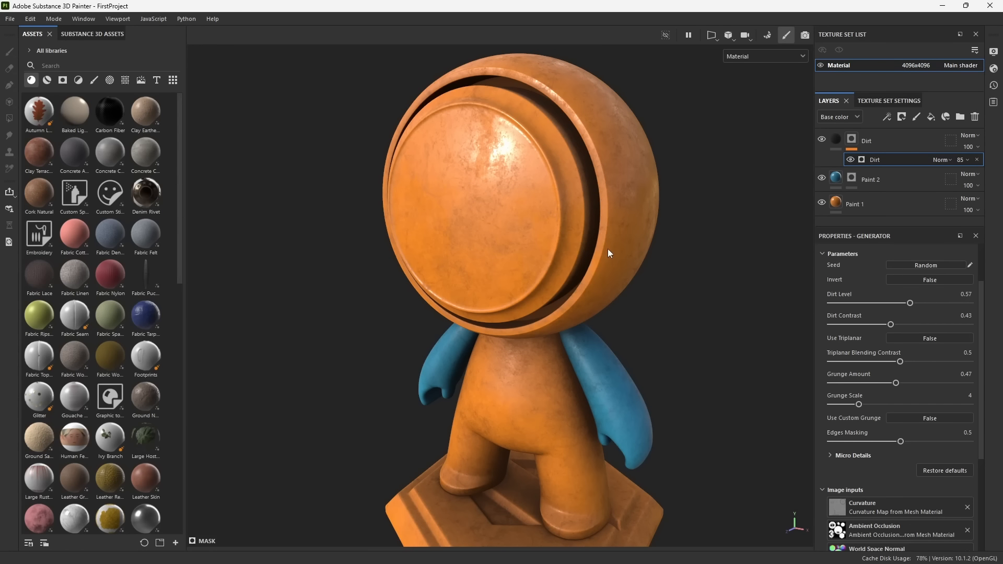
{"action": "left_click_drag", "start_coordinate": [521, 293], "coordinate": [555, 272], "text": "alt"}
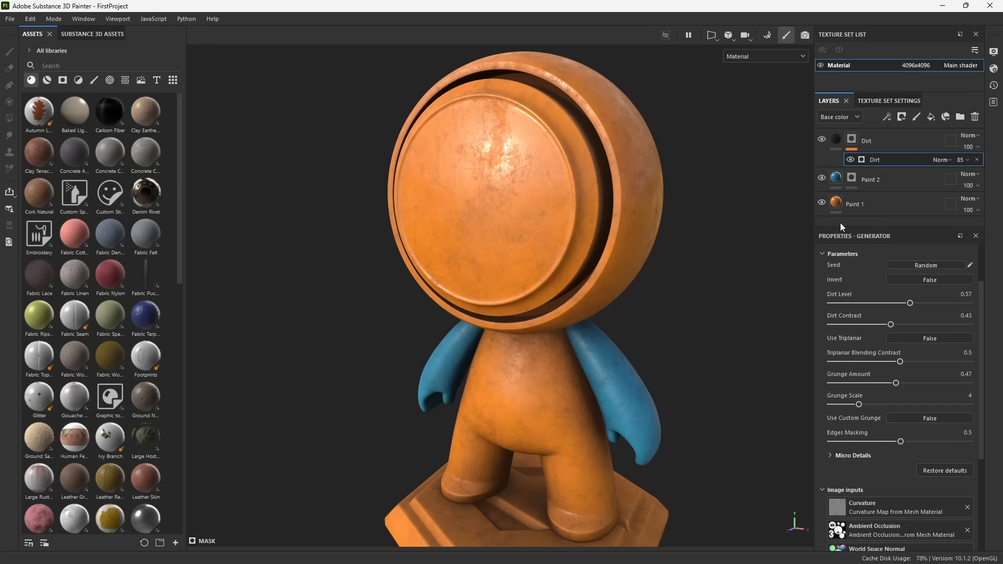
Try a plain fill layer with metallic 0.9388 and roughness 0.1061, and delete it.
{"action": "left_click", "coordinate": [931, 117]}
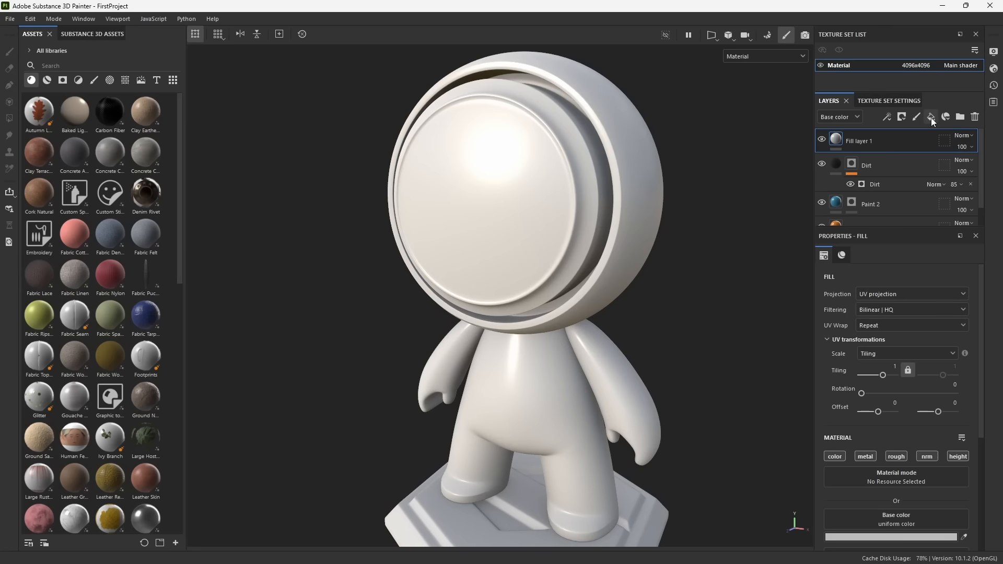
{"action": "scroll", "coordinate": [868, 347], "scroll_direction": "down", "scroll_amount": 3}
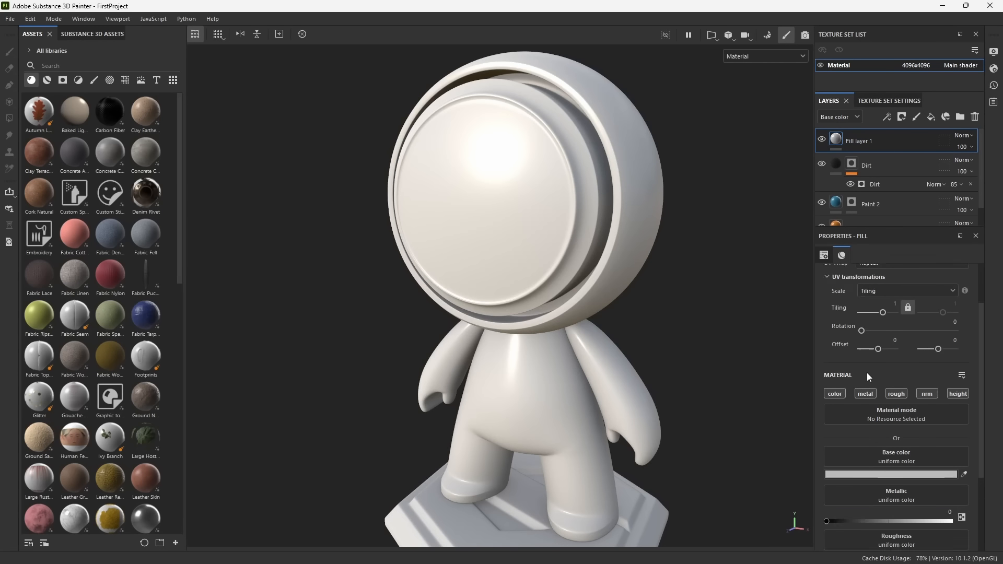
{"action": "left_click_drag", "start_coordinate": [863, 456], "coordinate": [828, 456]}
{"action": "left_click_drag", "start_coordinate": [836, 411], "coordinate": [946, 412]}
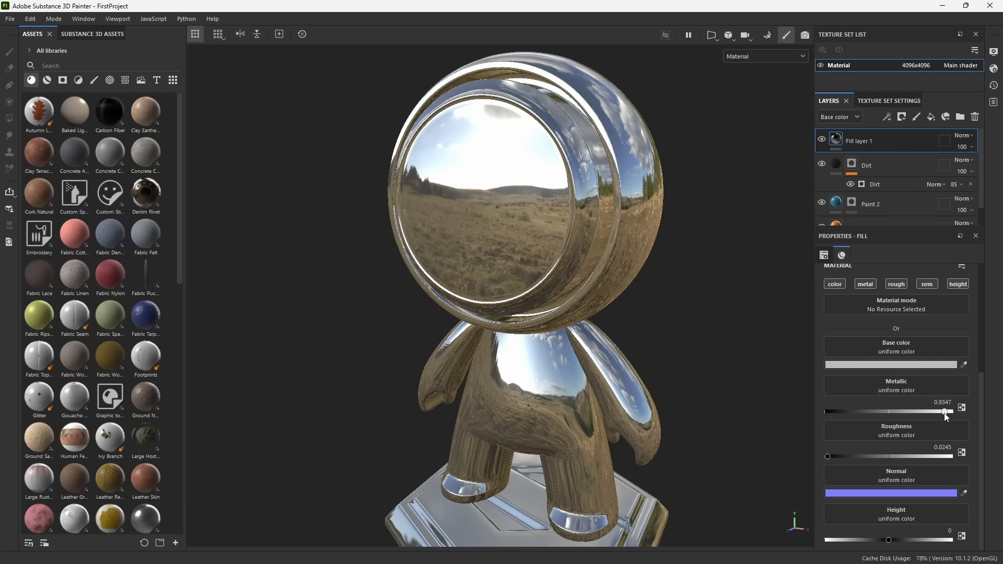
{"action": "left_click_drag", "start_coordinate": [845, 457], "coordinate": [840, 458]}
{"action": "left_click_drag", "start_coordinate": [546, 309], "coordinate": [582, 303], "text": "alt"}
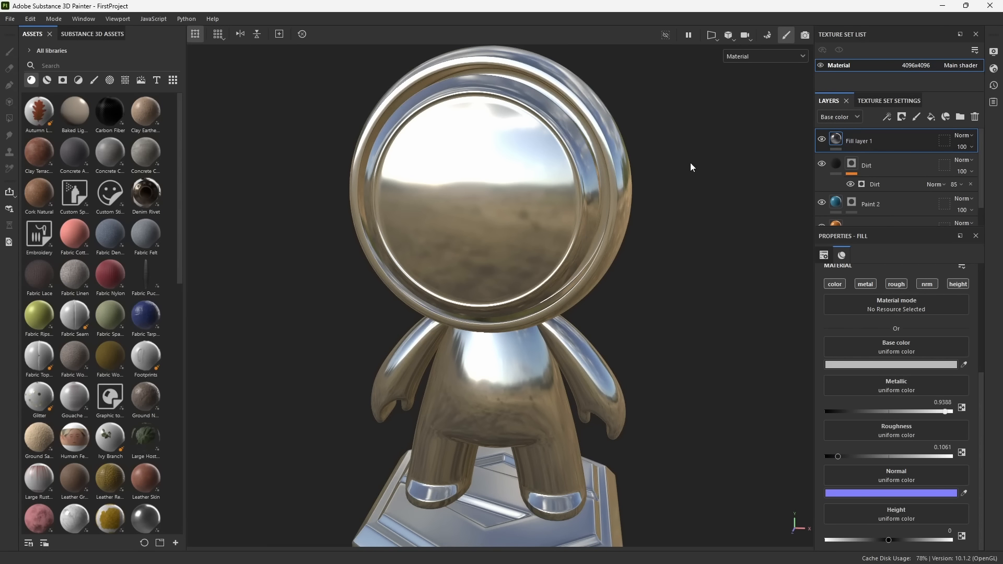
{"action": "key", "text": "Delete"}
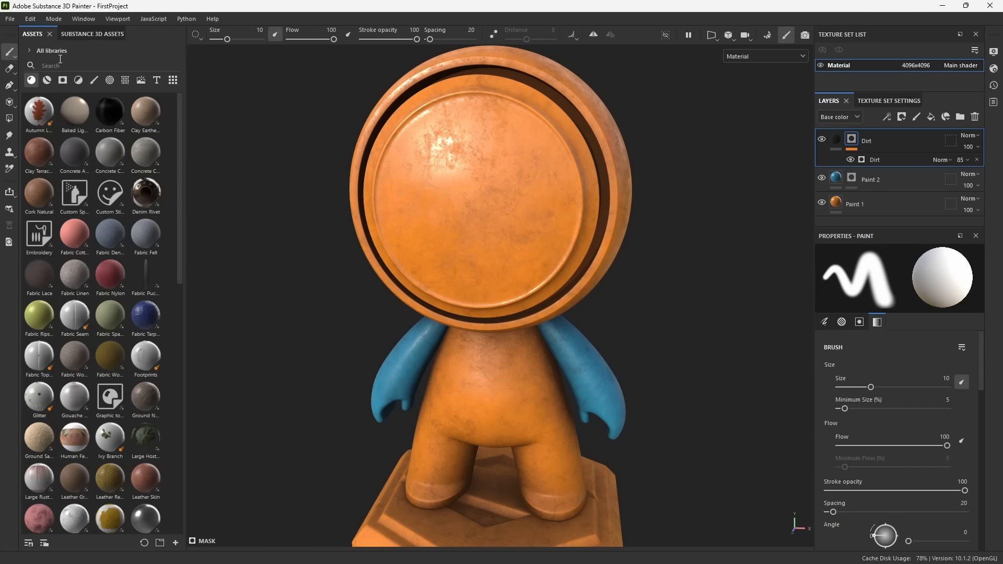
Search the material assets for "metal" and apply Metal Galvanized to the model as a new top layer.
{"action": "left_click", "coordinate": [31, 81]}
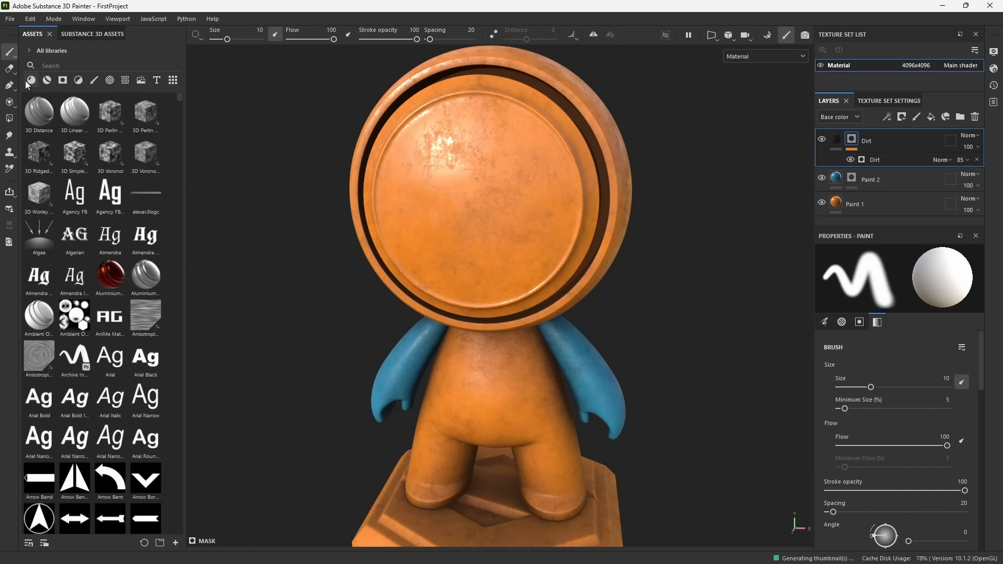
{"action": "left_click", "coordinate": [31, 81]}
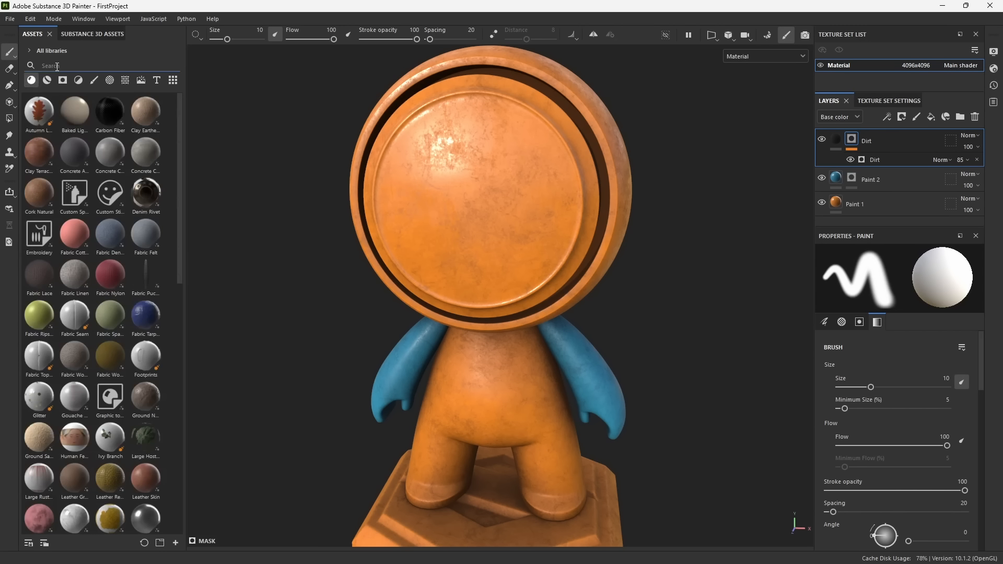
{"action": "type", "text": "metal"}
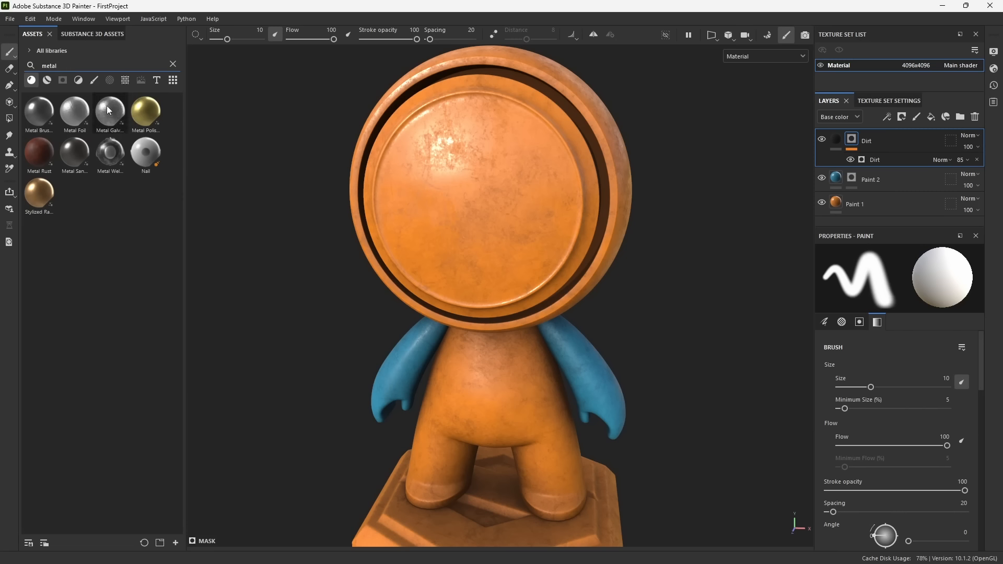
{"action": "left_click_drag", "start_coordinate": [110, 113], "coordinate": [425, 228]}
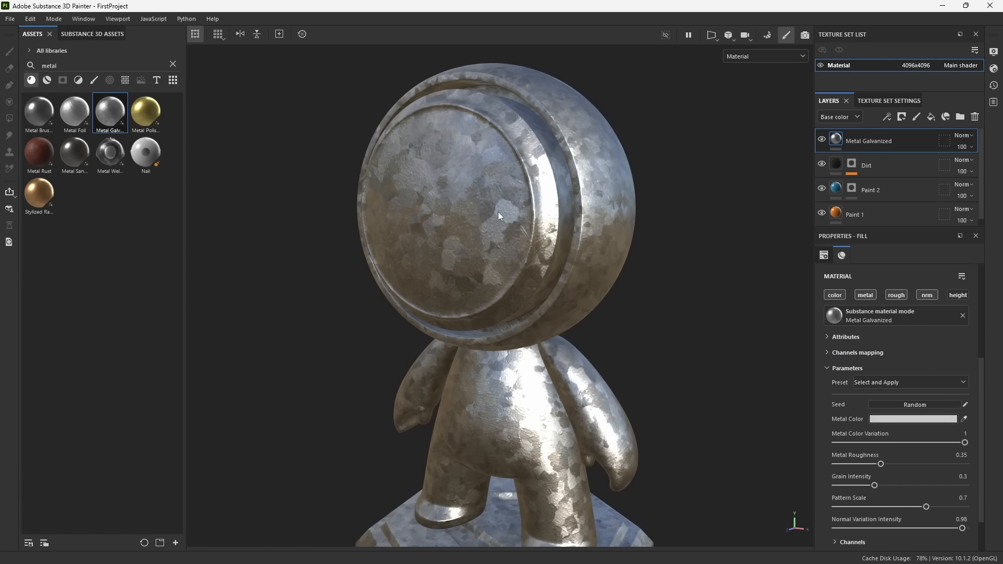
Try the red metal color A31F1F on the Metal Galvanized layer.
{"action": "scroll", "coordinate": [885, 315], "scroll_direction": "down", "scroll_amount": 2}
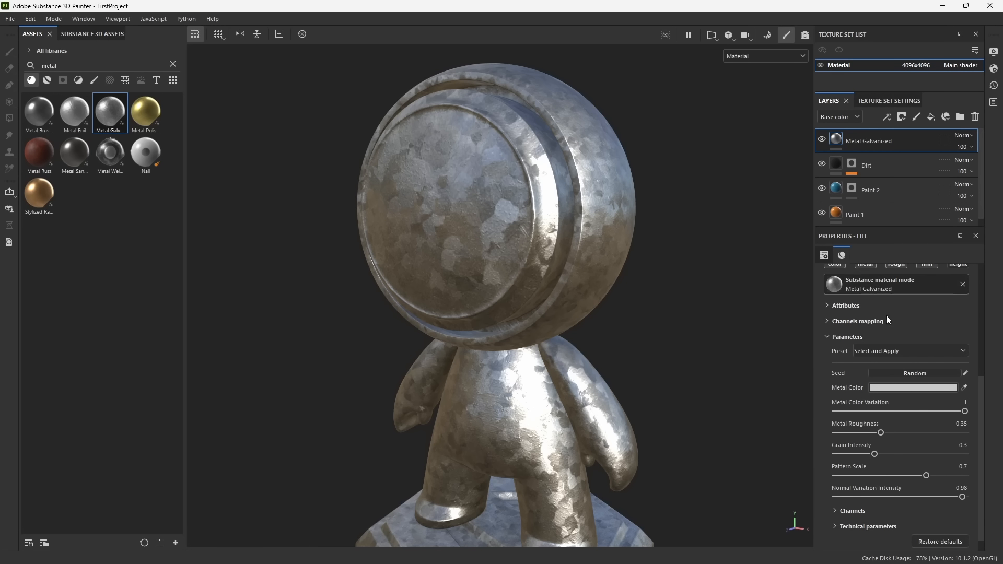
{"action": "scroll", "coordinate": [885, 415], "scroll_direction": "down", "scroll_amount": 1}
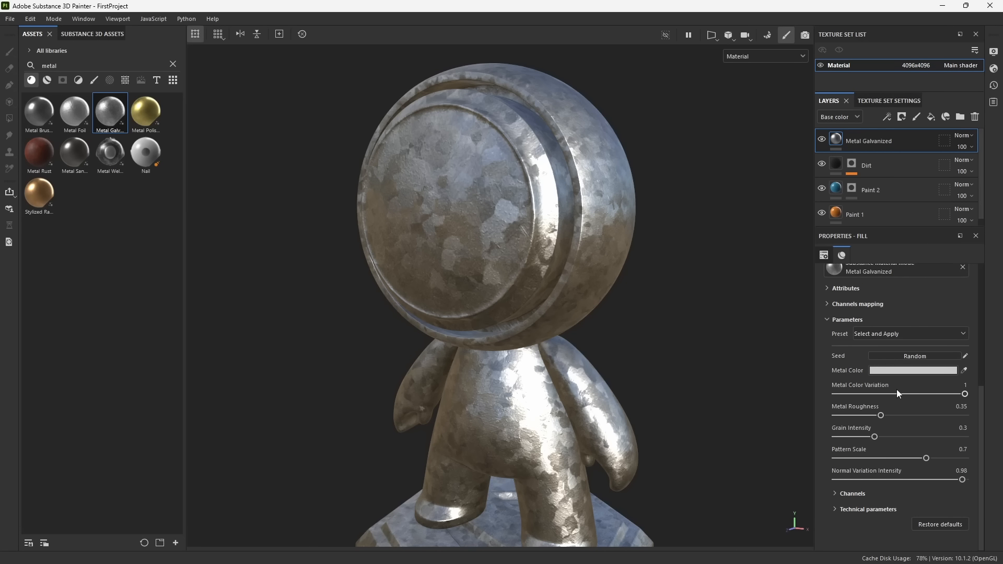
{"action": "left_click", "coordinate": [898, 371]}
{"action": "left_click", "coordinate": [821, 468]}
{"action": "left_click", "coordinate": [851, 434]}
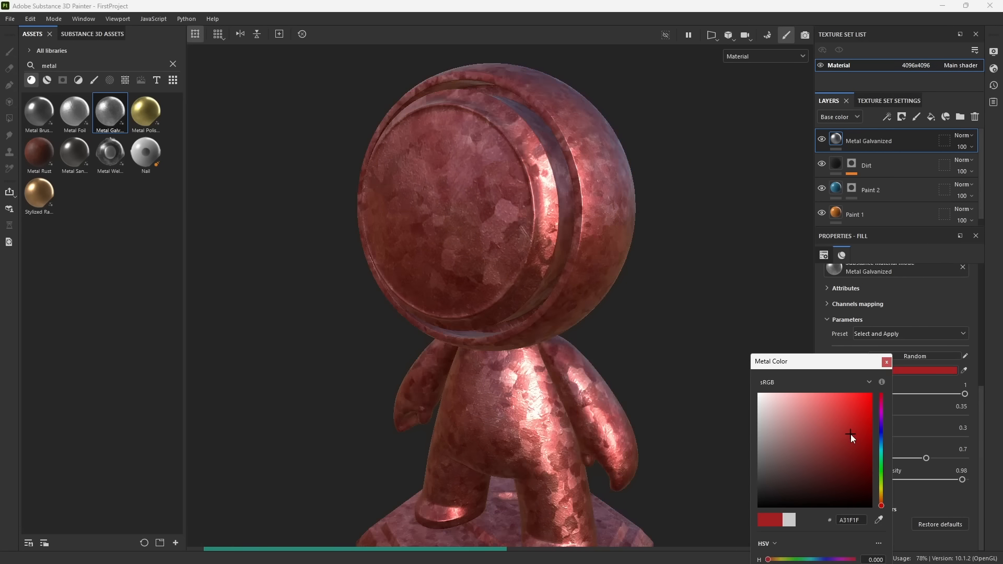
{"action": "left_click", "coordinate": [887, 362]}
Try Metal Roughness 0.39 and Grain Intensity 0.44 on the galvanized metal, and restore the material's default parameters.
{"action": "mouse_move", "coordinate": [946, 395]}
{"action": "left_mouse_down"}
{"action": "mouse_move", "coordinate": [899, 396]}
{"action": "mouse_move", "coordinate": [978, 406]}
{"action": "left_mouse_up"}
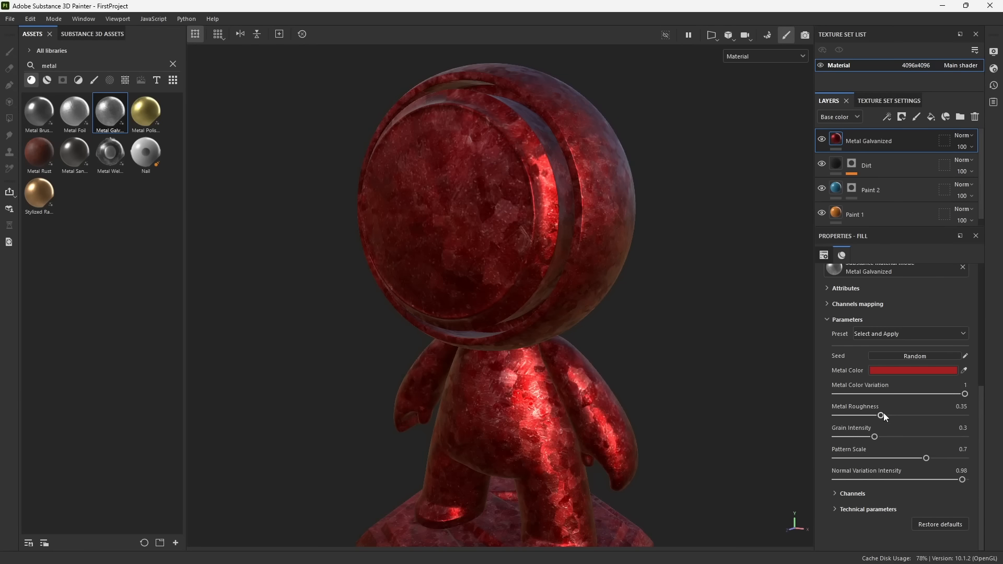
{"action": "mouse_move", "coordinate": [908, 416]}
{"action": "left_mouse_down"}
{"action": "mouse_move", "coordinate": [887, 416]}
{"action": "mouse_move", "coordinate": [857, 436]}
{"action": "mouse_move", "coordinate": [893, 437]}
{"action": "left_mouse_up"}
{"action": "left_click_drag", "start_coordinate": [732, 336], "coordinate": [265, 225], "text": "alt"}
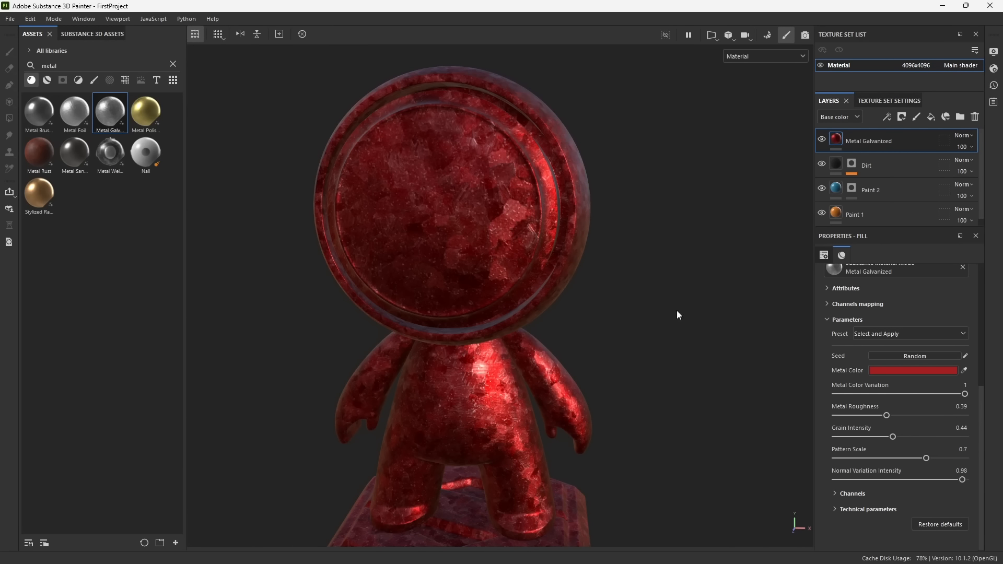
{"action": "left_click", "coordinate": [926, 524]}
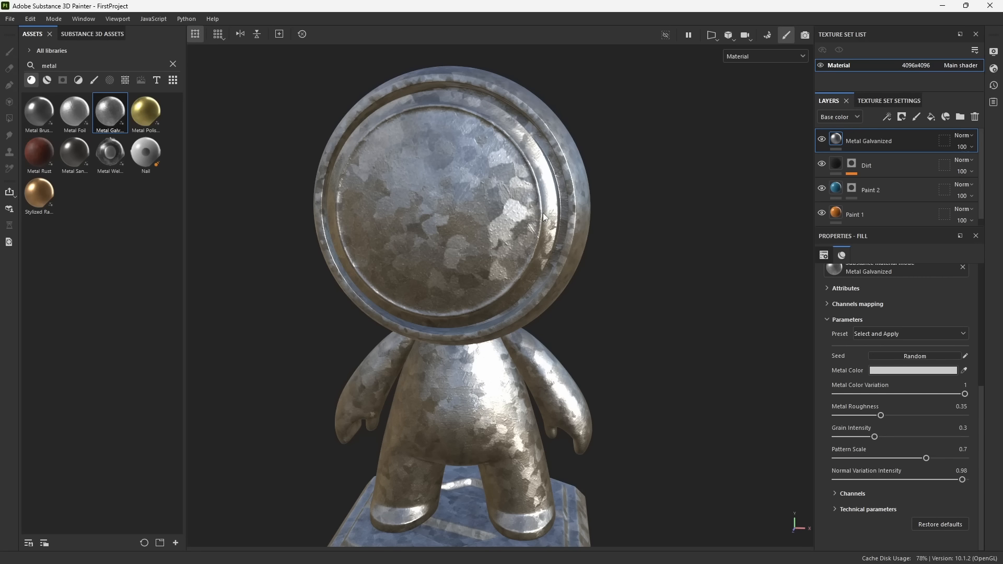
Add a black mask to the Metal Galvanized layer.
{"action": "key", "text": "f"}
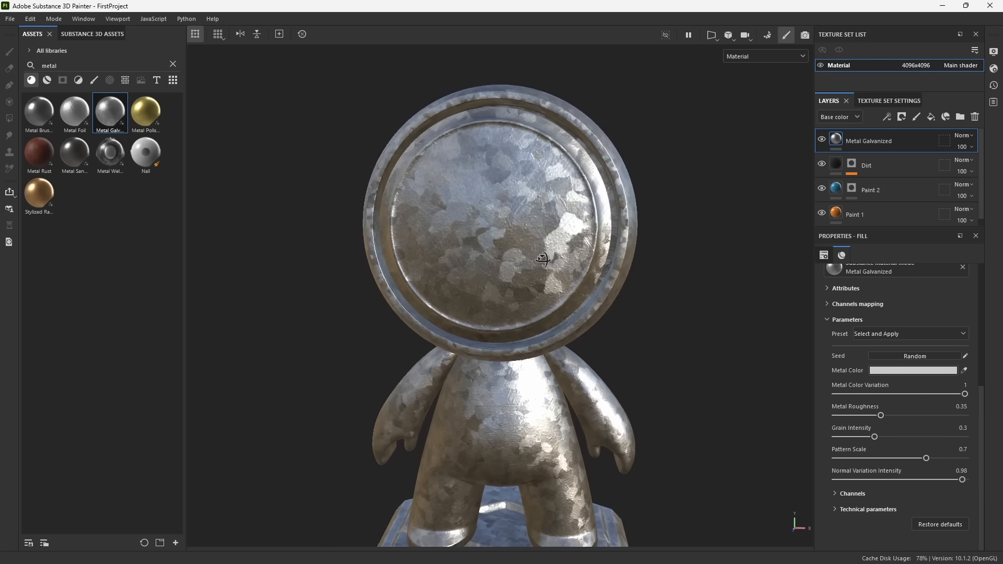
{"action": "right_click", "coordinate": [836, 138]}
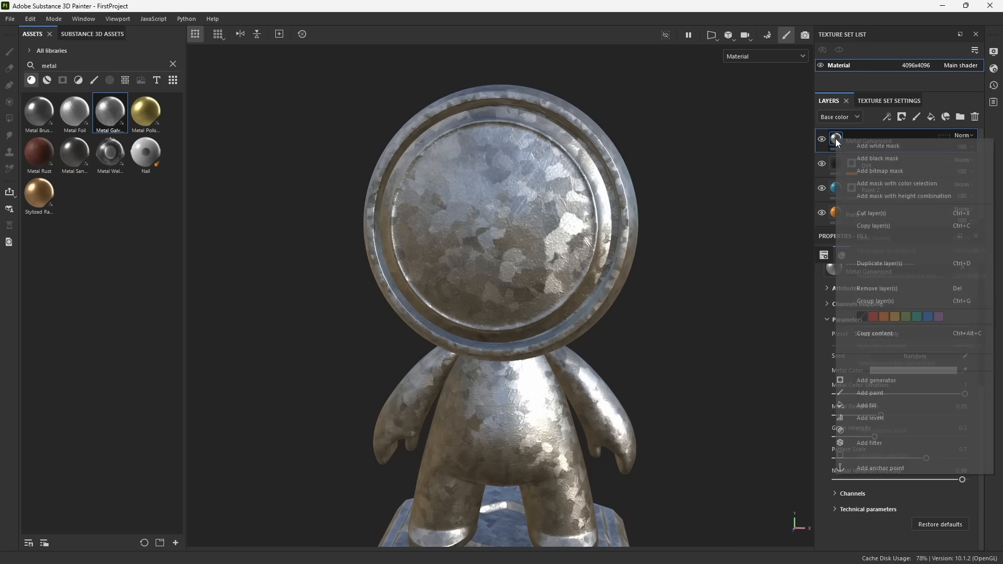
{"action": "left_click", "coordinate": [870, 155]}
{"action": "left_click", "coordinate": [851, 163]}
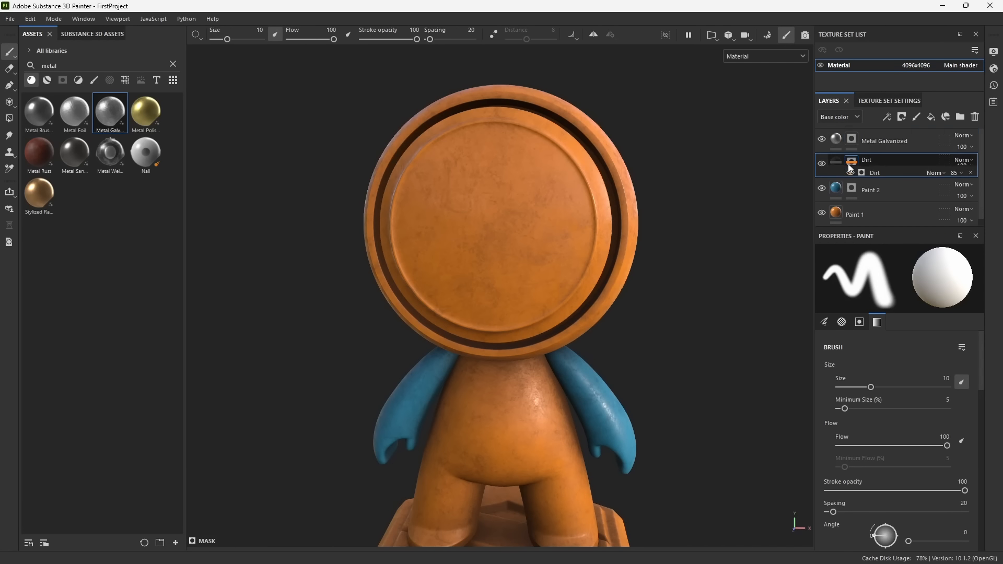
Add an empty generator to the Metal Galvanized layer's mask.
{"action": "left_click", "coordinate": [853, 139]}
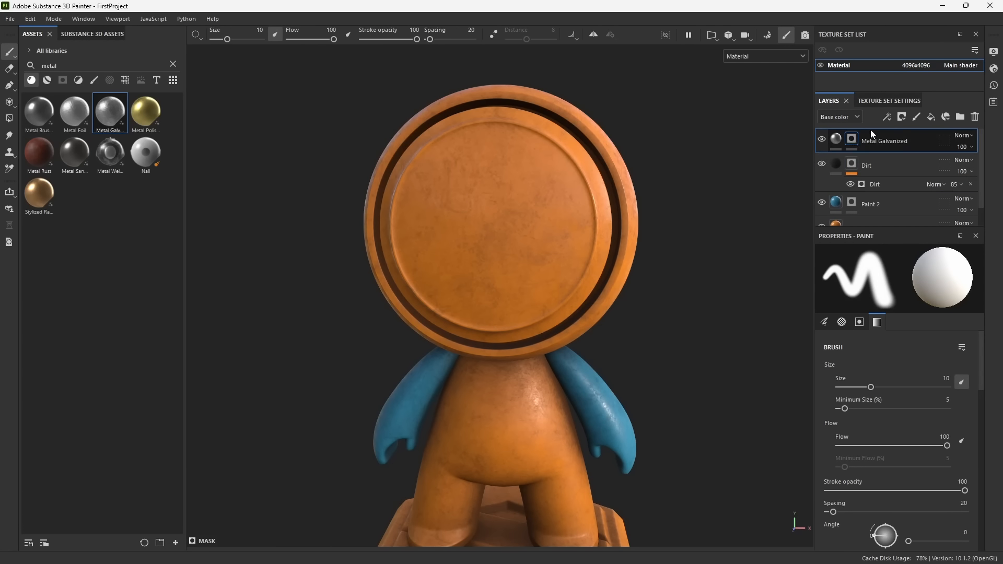
{"action": "left_click", "coordinate": [886, 119]}
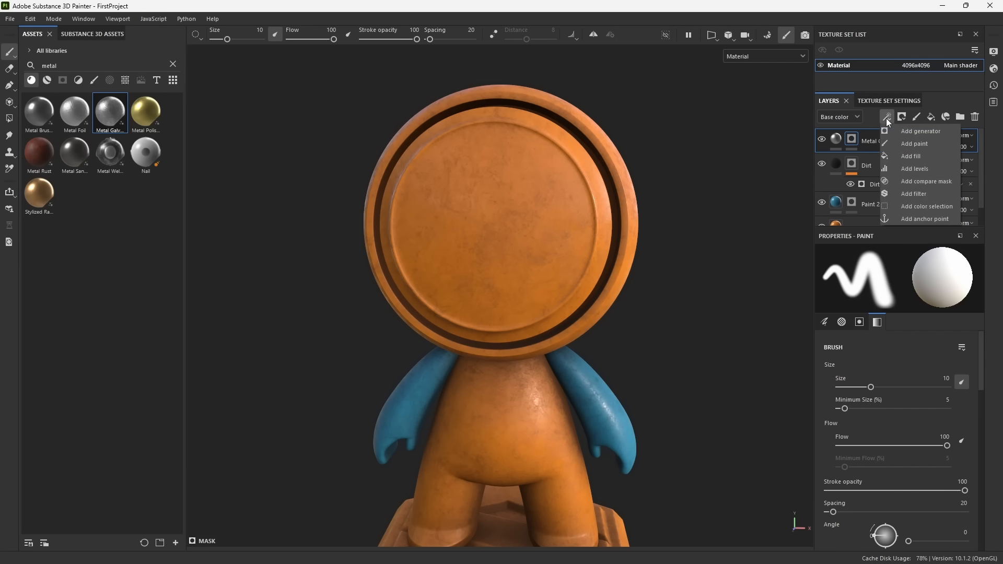
{"action": "right_click", "coordinate": [854, 138]}
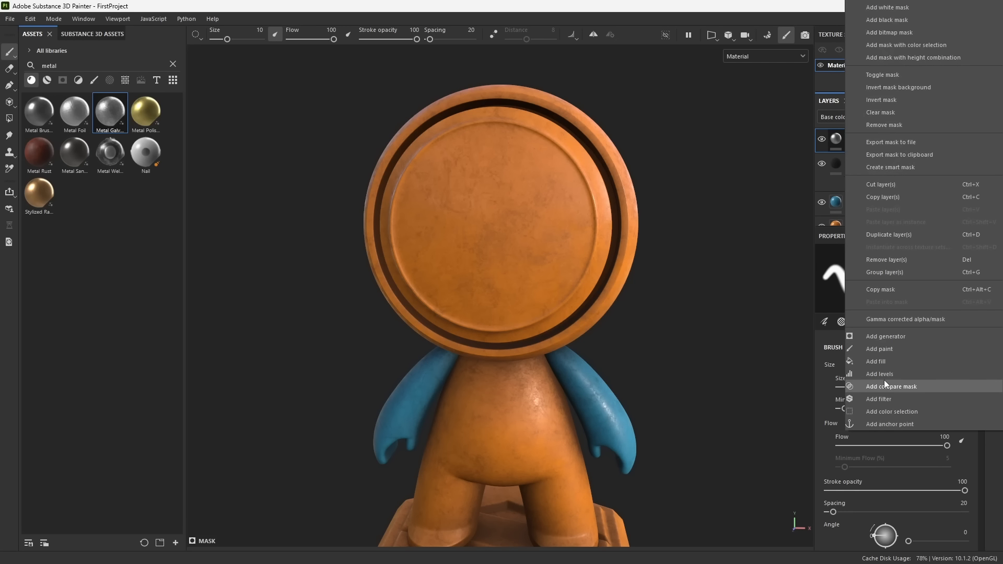
{"action": "left_click", "coordinate": [875, 340]}
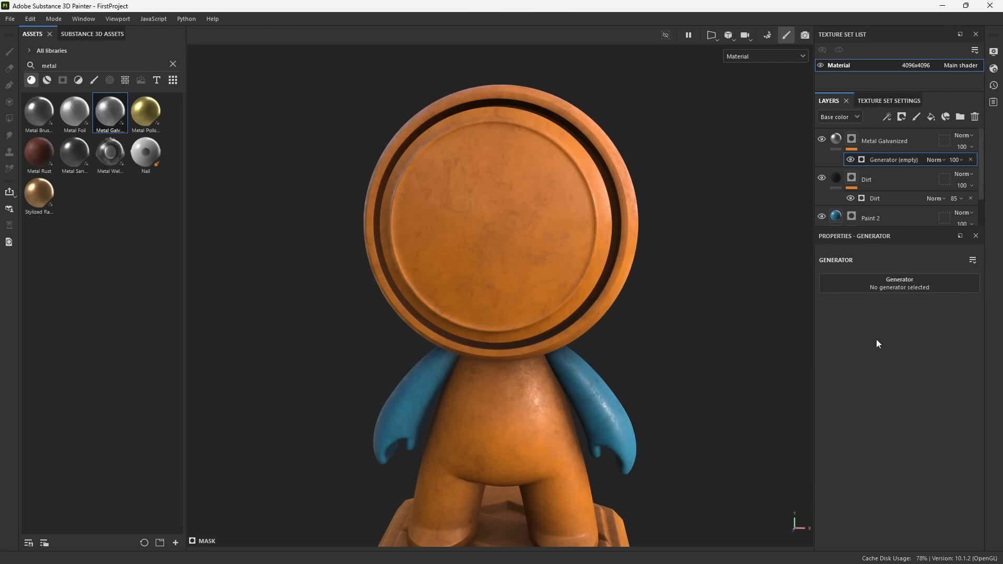
Load the Metal Edge Wear generator into the empty generator on the Metal Galvanized layer's mask.
{"action": "left_click", "coordinate": [910, 291]}
{"action": "key", "text": "BackSpace"}
{"action": "key", "text": "BackSpace"}
{"action": "key", "text": "BackSpace"}
{"action": "key", "text": "BackSpace"}
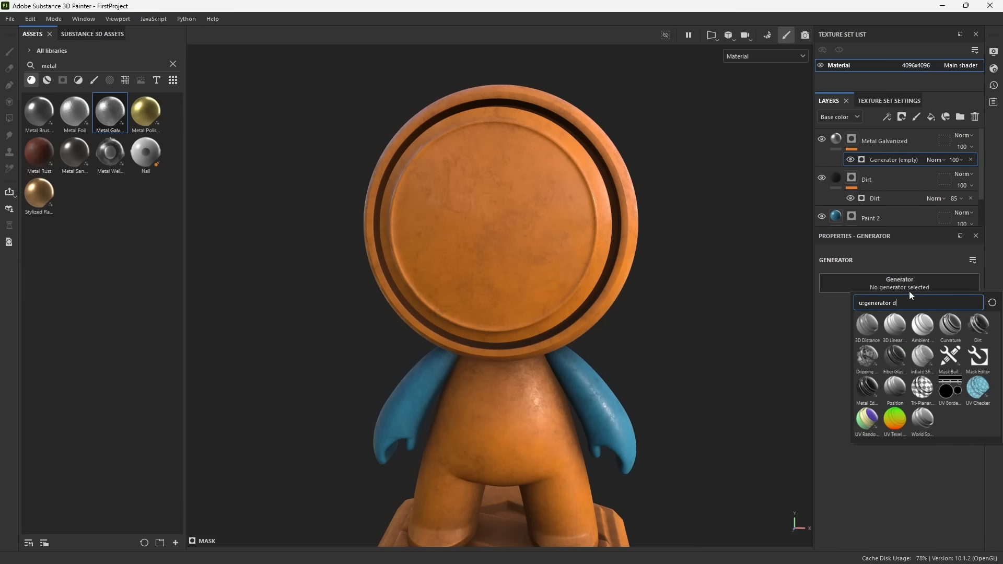
{"action": "type", "text": "metal"}
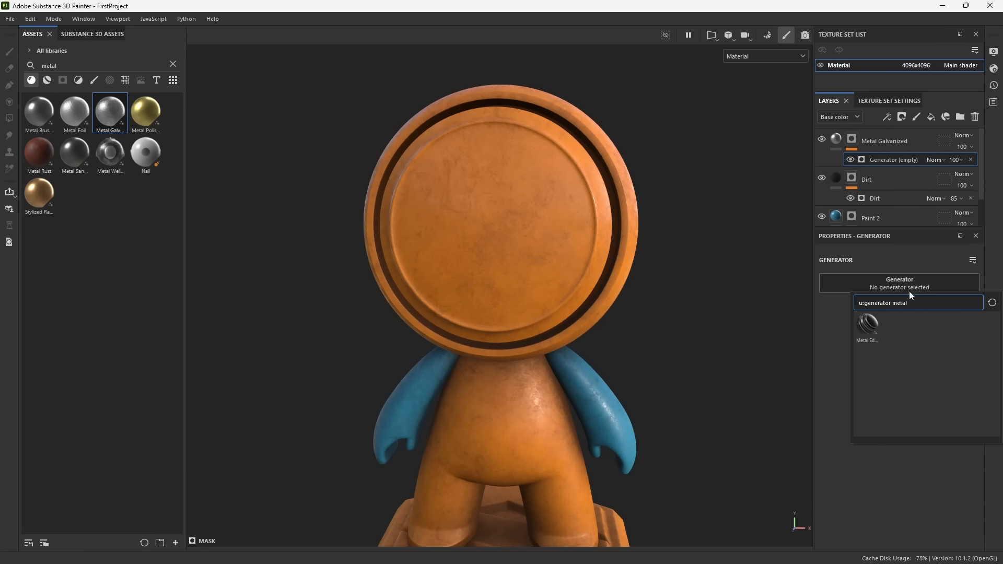
{"action": "left_click", "coordinate": [866, 330]}
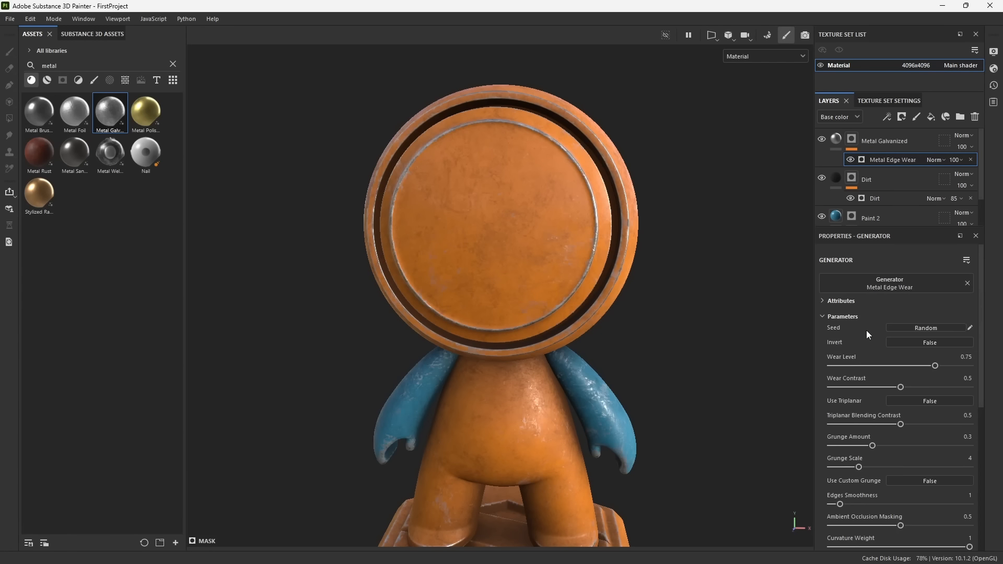
Examine the worn metal edges on the head, arms and body from several angles.
{"action": "left_click_drag", "start_coordinate": [571, 319], "coordinate": [460, 322], "text": "alt"}
{"action": "middle_click_drag", "start_coordinate": [552, 211], "coordinate": [539, 240], "text": "alt"}
{"action": "right_click_drag", "start_coordinate": [543, 256], "coordinate": [589, 443], "text": "alt"}
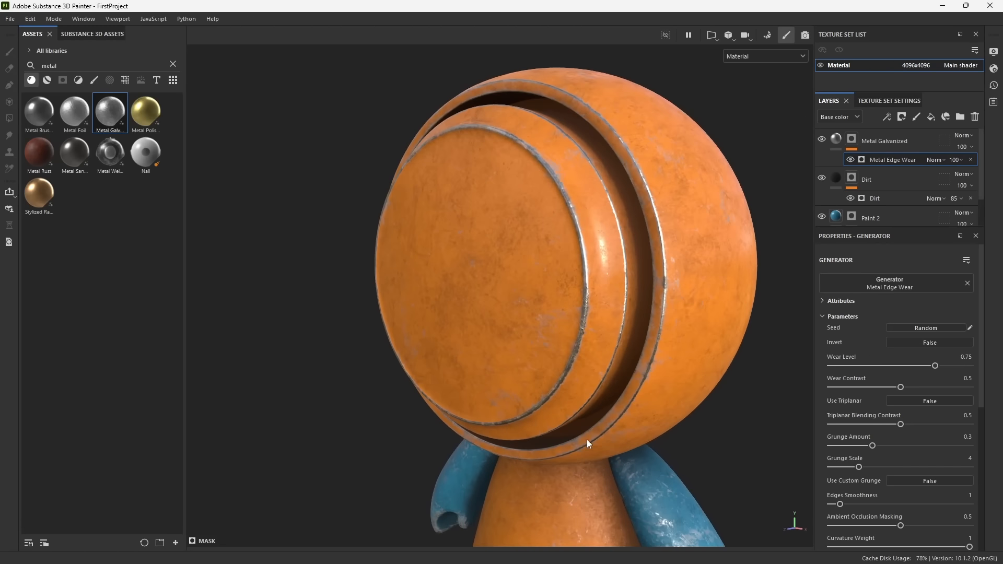
{"action": "left_click_drag", "start_coordinate": [589, 444], "coordinate": [621, 401], "text": "alt"}
{"action": "middle_click_drag", "start_coordinate": [544, 434], "coordinate": [547, 341], "text": "alt"}
{"action": "mouse_move", "coordinate": [430, 328]}
{"action": "left_mouse_down", "text": "alt"}
{"action": "mouse_move", "coordinate": [638, 329]}
{"action": "mouse_move", "coordinate": [413, 317]}
{"action": "left_mouse_up", "text": "alt"}
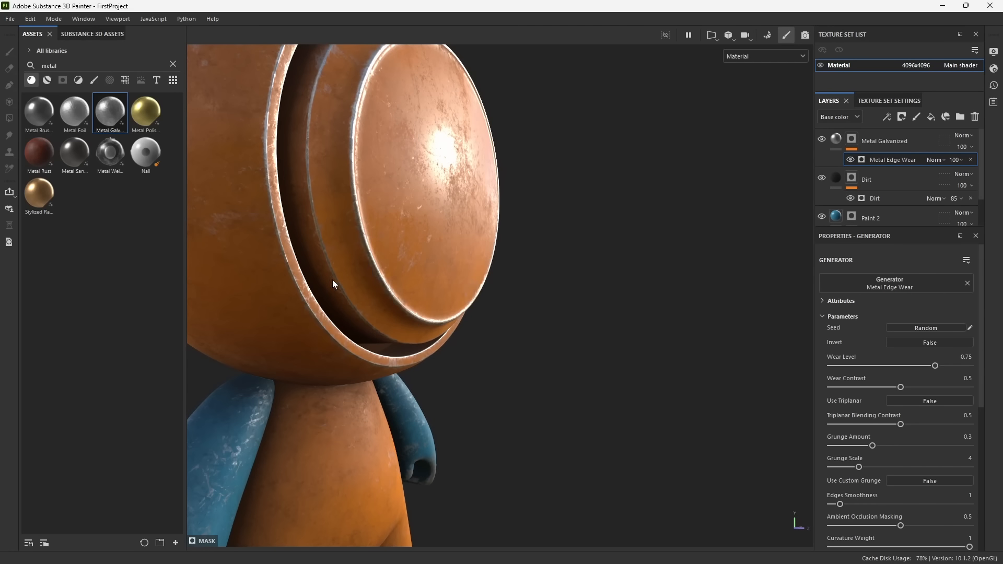
{"action": "middle_click_drag", "start_coordinate": [334, 284], "coordinate": [458, 147], "text": "alt"}
{"action": "middle_click_drag", "start_coordinate": [494, 241], "coordinate": [491, 174], "text": "alt"}
{"action": "mouse_move", "coordinate": [489, 219]}
{"action": "left_mouse_down", "text": "alt"}
{"action": "mouse_move", "coordinate": [476, 243]}
{"action": "mouse_move", "coordinate": [486, 230]}
{"action": "left_mouse_up", "text": "alt"}
{"action": "middle_click_drag", "start_coordinate": [497, 180], "coordinate": [497, 272], "text": "alt"}
{"action": "right_click_drag", "start_coordinate": [497, 271], "coordinate": [453, 197], "text": "alt"}
{"action": "left_click_drag", "start_coordinate": [453, 197], "coordinate": [496, 228], "text": "alt"}
{"action": "middle_click_drag", "start_coordinate": [499, 234], "coordinate": [440, 247], "text": "alt"}
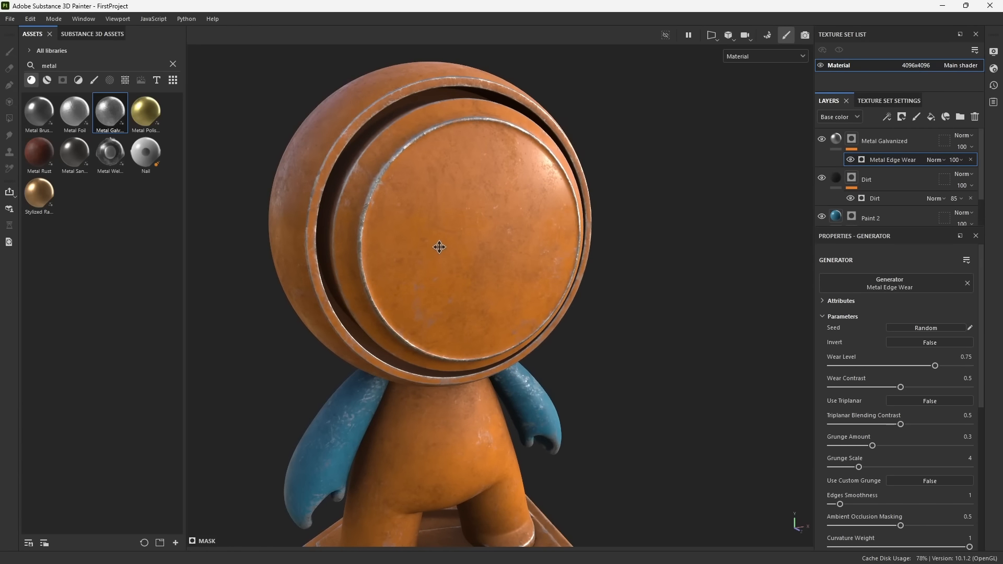
Display the Curvature mesh map on the model and check the image inputs of the Metal Edge Wear generator.
{"action": "left_click", "coordinate": [761, 57]}
{"action": "scroll", "coordinate": [760, 95], "scroll_direction": "down", "scroll_amount": 4}
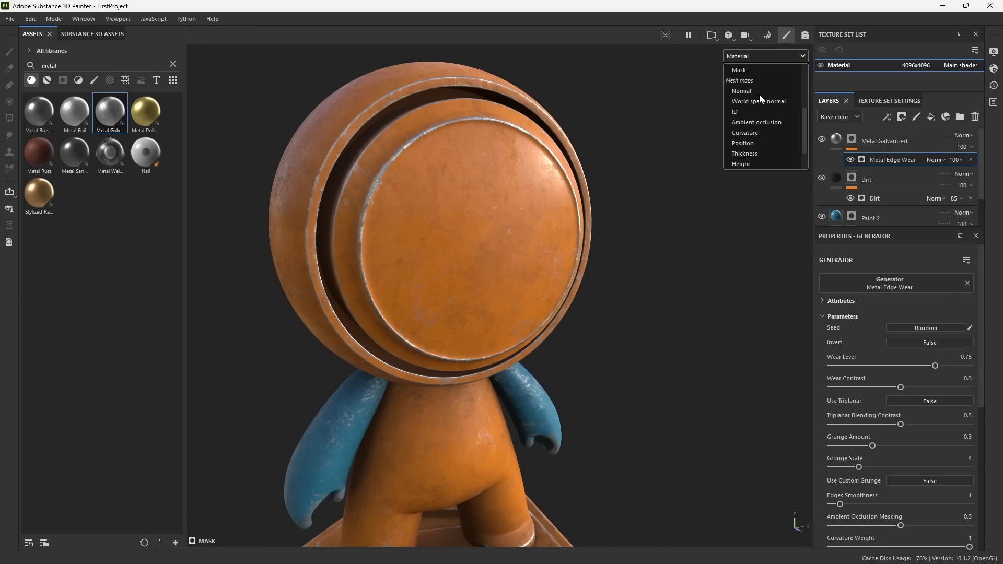
{"action": "left_click", "coordinate": [752, 132]}
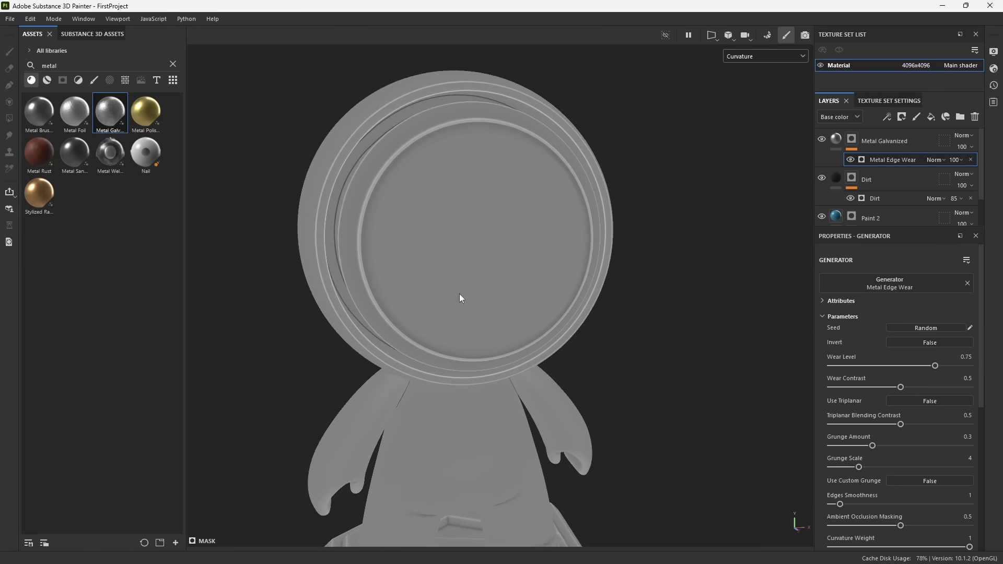
{"action": "middle_click_drag", "start_coordinate": [459, 295], "coordinate": [499, 264], "text": "alt"}
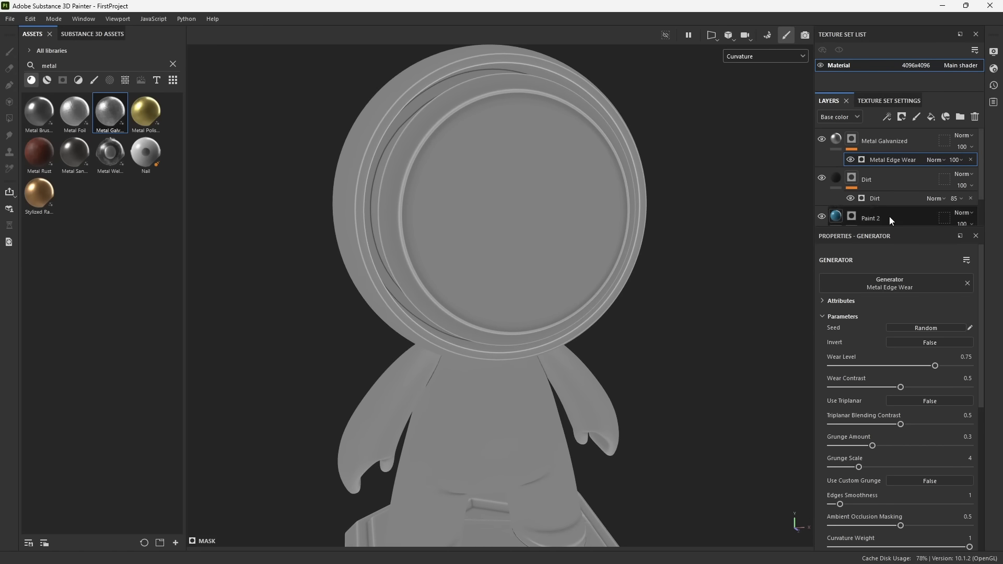
{"action": "scroll", "coordinate": [885, 348], "scroll_direction": "down", "scroll_amount": 3}
{"action": "scroll", "coordinate": [886, 347], "scroll_direction": "down", "scroll_amount": 5}
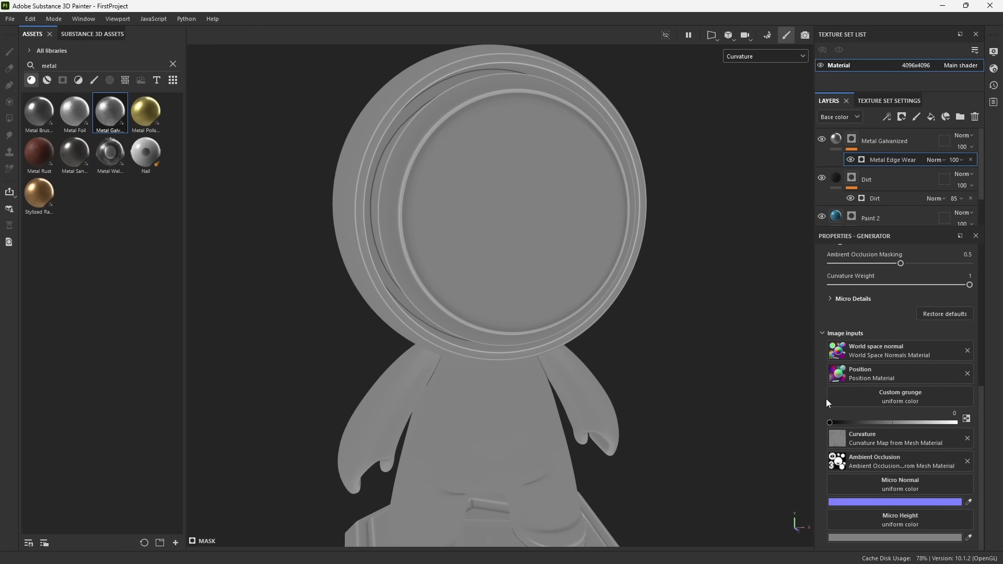
Show the Metal Galvanized mask alone and set the generator's Wear Level to 0.78 and Wear Contrast to 0.48.
{"action": "left_click", "coordinate": [855, 139], "text": "alt"}
{"action": "left_click", "coordinate": [847, 155]}
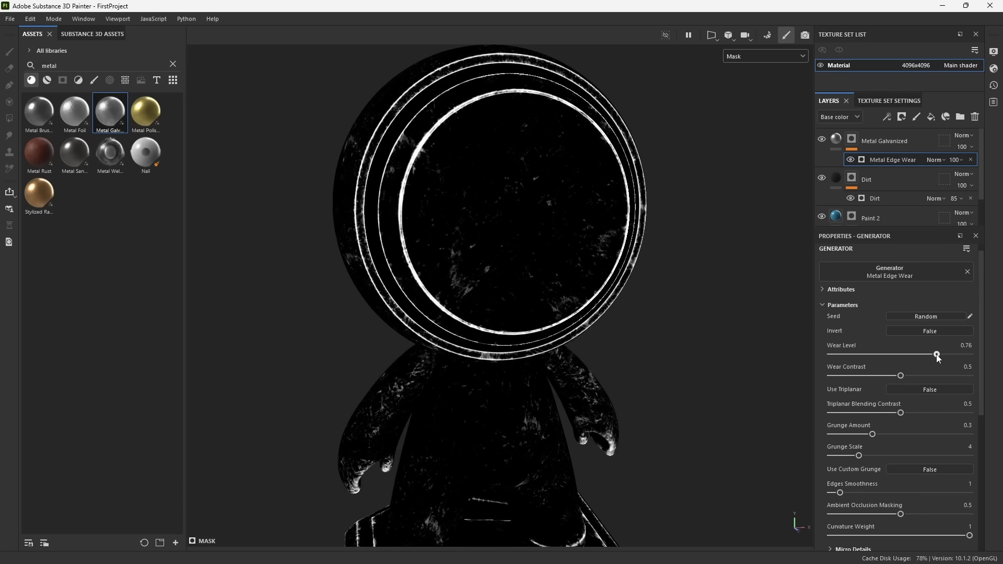
{"action": "left_click_drag", "start_coordinate": [937, 353], "coordinate": [896, 381]}
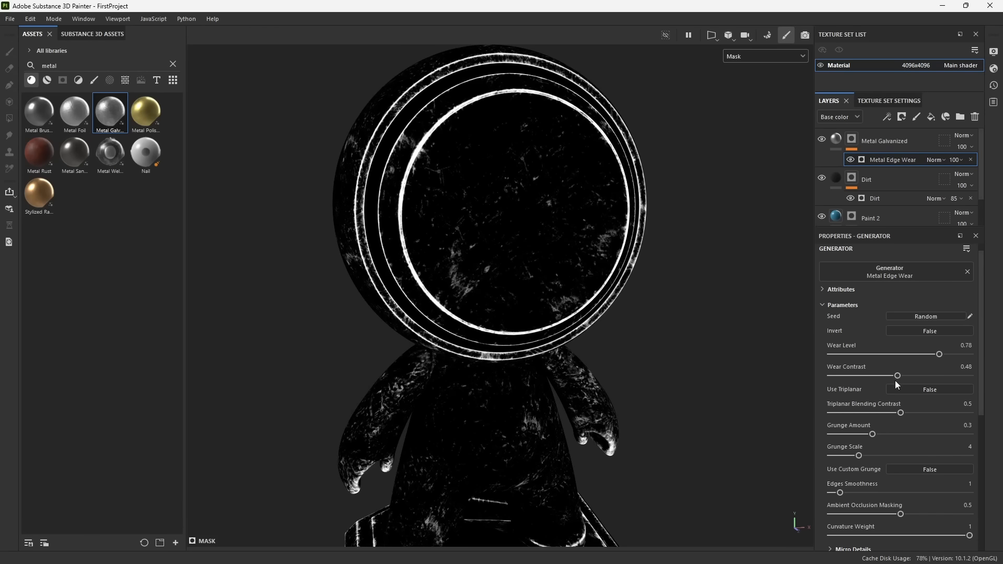
Inspect the edge wear mask on the head up close and return the viewport to the Material display.
{"action": "right_click_drag", "start_coordinate": [536, 221], "coordinate": [586, 306], "text": "alt"}
{"action": "left_click_drag", "start_coordinate": [586, 306], "coordinate": [564, 307], "text": "alt"}
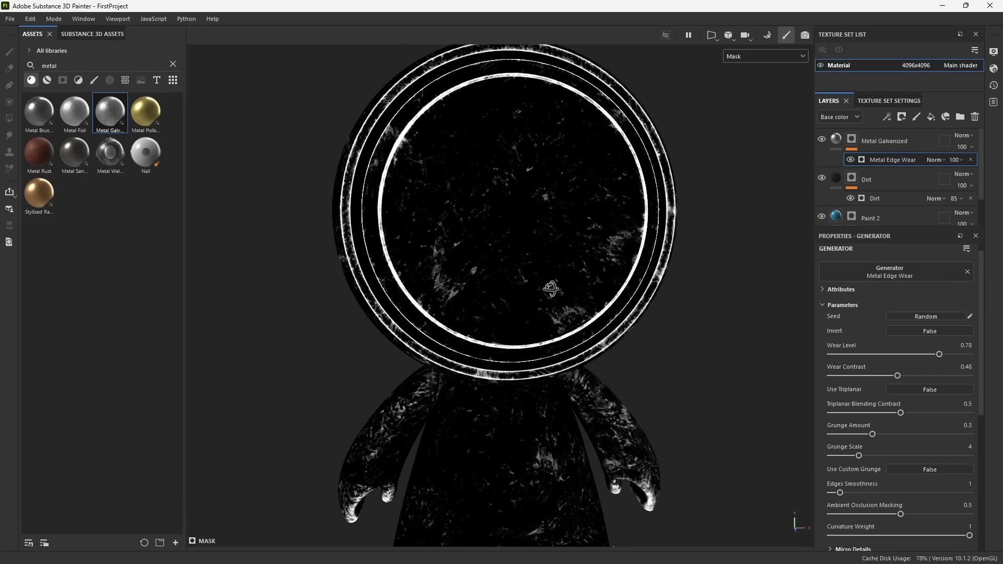
{"action": "right_click_drag", "start_coordinate": [563, 308], "coordinate": [586, 304], "text": "alt"}
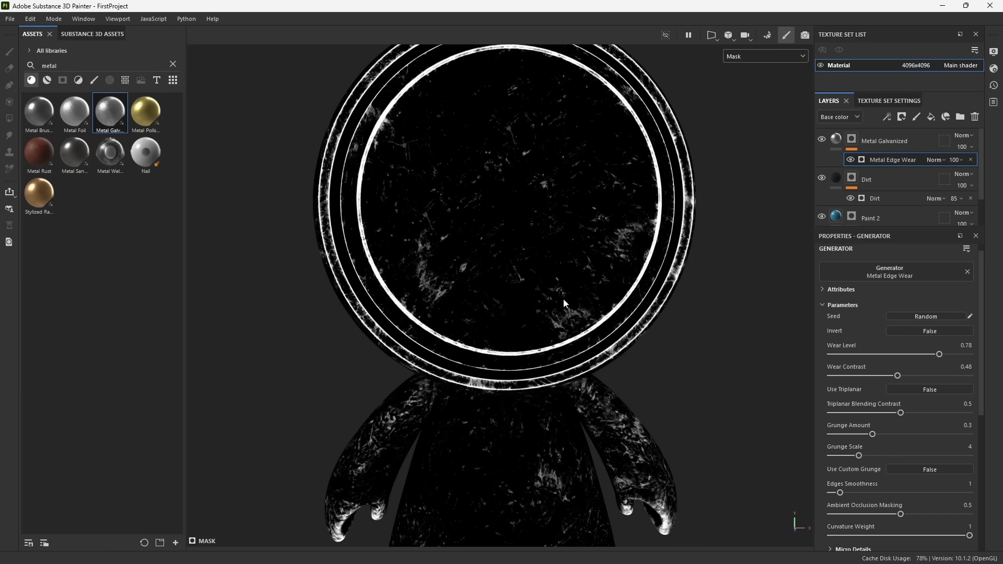
{"action": "left_click_drag", "start_coordinate": [510, 254], "coordinate": [510, 332], "text": "alt"}
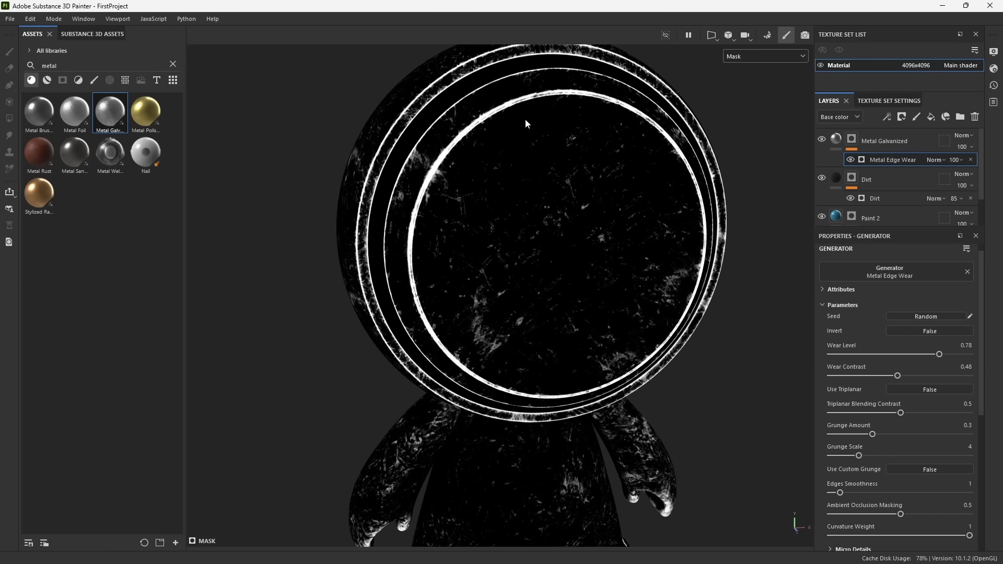
{"action": "left_click_drag", "start_coordinate": [560, 259], "coordinate": [552, 278], "text": "alt"}
{"action": "right_click_drag", "start_coordinate": [553, 277], "coordinate": [509, 306], "text": "alt"}
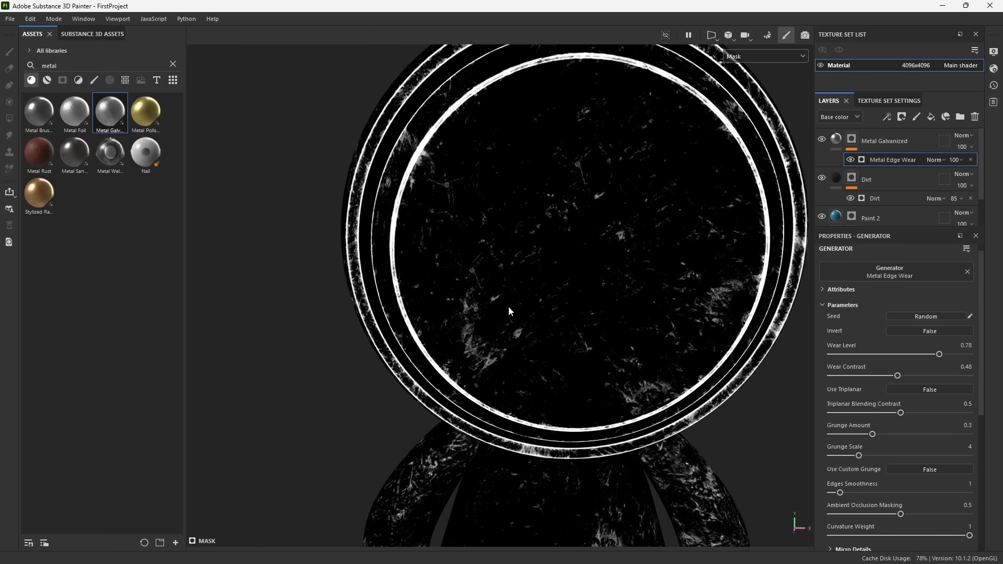
{"action": "left_click", "coordinate": [765, 55]}
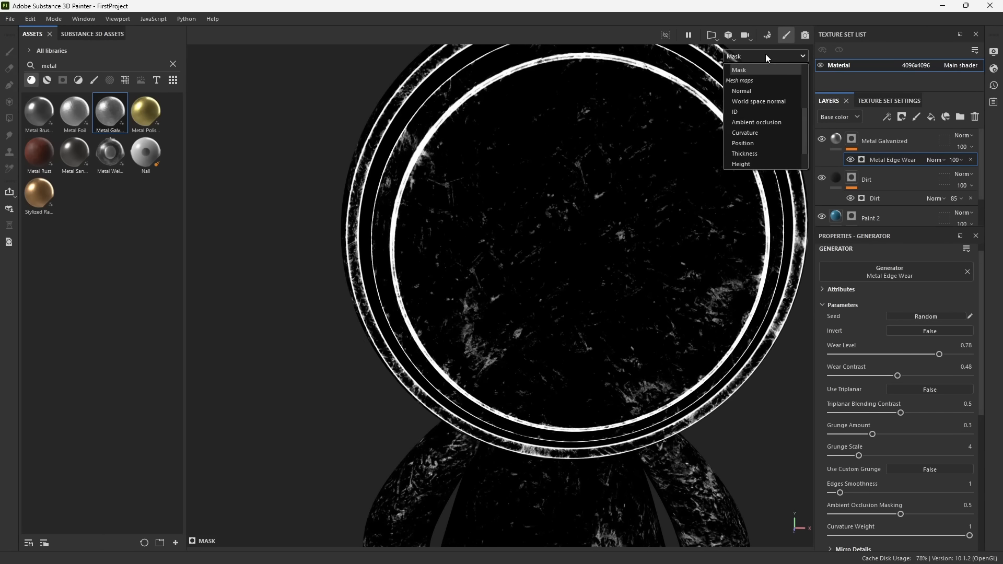
{"action": "left_click", "coordinate": [765, 78]}
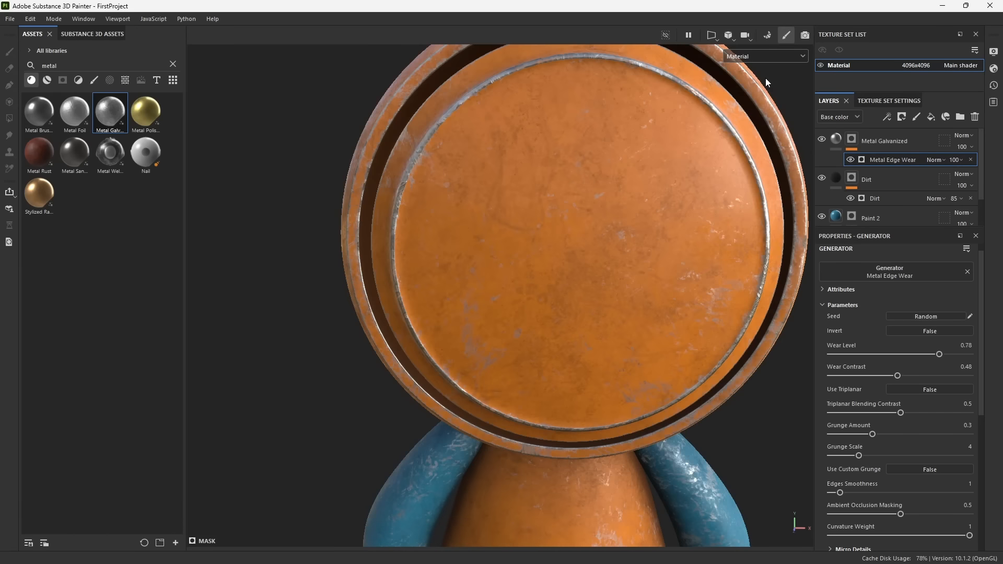
Try a Grunge Amount of 1 on the Metal Edge Wear generator and view the scratches on the head.
{"action": "right_click_drag", "start_coordinate": [462, 208], "coordinate": [620, 429], "text": "alt"}
{"action": "left_click_drag", "start_coordinate": [620, 430], "coordinate": [549, 381], "text": "alt"}
{"action": "right_click_drag", "start_coordinate": [550, 381], "coordinate": [611, 370], "text": "shift"}
{"action": "left_click_drag", "start_coordinate": [611, 369], "coordinate": [594, 349], "text": "alt"}
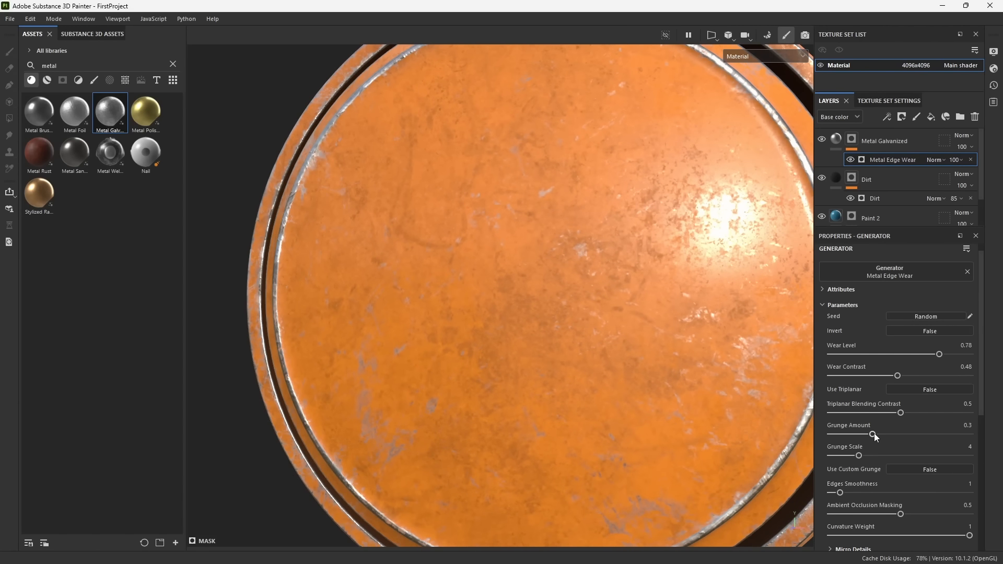
{"action": "left_click_drag", "start_coordinate": [872, 434], "coordinate": [970, 434]}
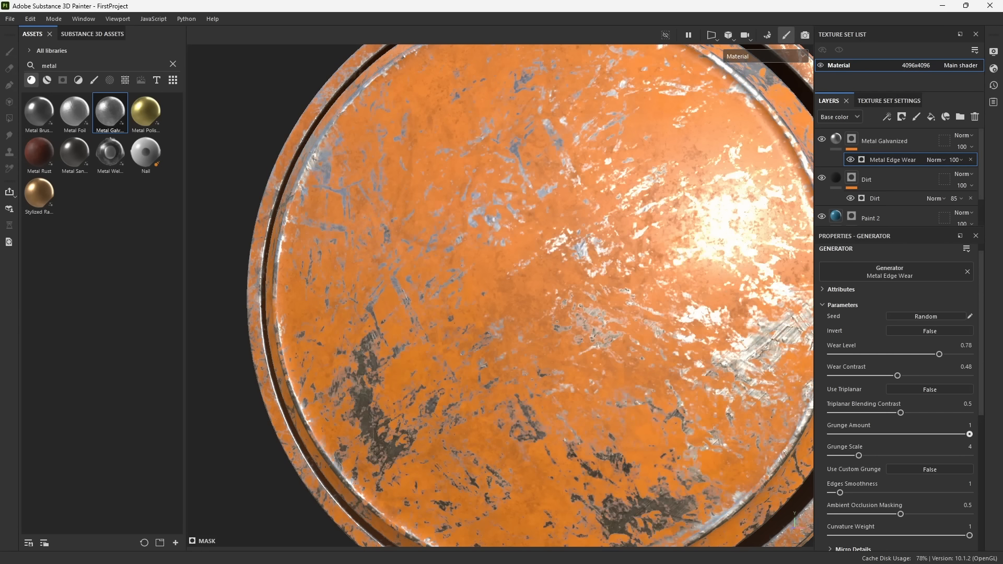
{"action": "scroll", "coordinate": [640, 430], "scroll_direction": "down", "scroll_amount": 5}
{"action": "left_click_drag", "start_coordinate": [641, 430], "coordinate": [679, 400], "text": "alt"}
{"action": "right_click_drag", "start_coordinate": [679, 400], "coordinate": [664, 484], "text": "alt"}
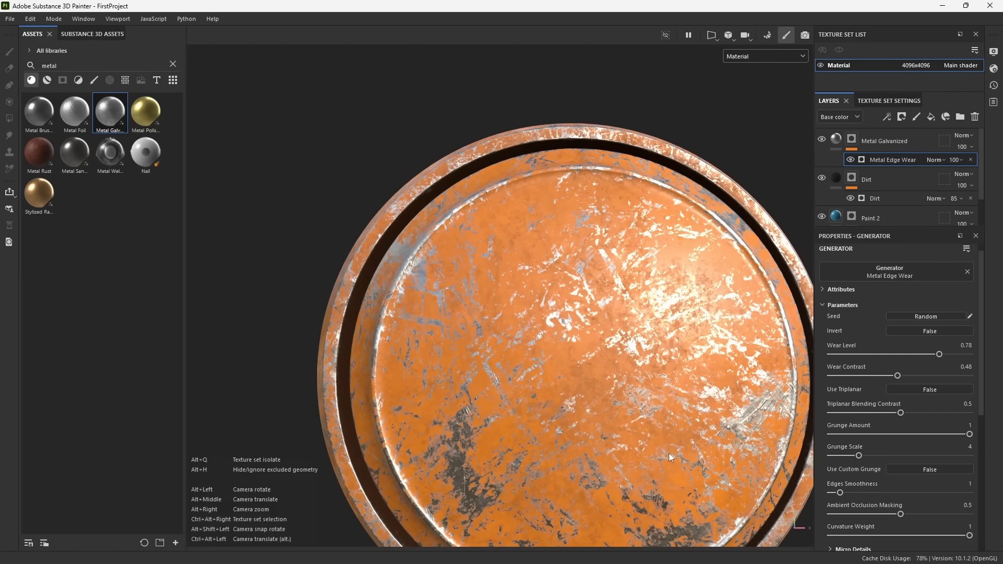
{"action": "middle_click_drag", "start_coordinate": [664, 484], "coordinate": [624, 355], "text": "alt"}
{"action": "right_click_drag", "start_coordinate": [624, 355], "coordinate": [611, 274], "text": "alt"}
Set the Metal Edge Wear generator's Grunge Amount to 0.22 and check the edges around the head.
{"action": "left_click_drag", "start_coordinate": [968, 434], "coordinate": [861, 435]}
{"action": "left_click_drag", "start_coordinate": [712, 415], "coordinate": [591, 295], "text": "alt"}
{"action": "middle_click_drag", "start_coordinate": [591, 295], "coordinate": [550, 248], "text": "alt"}
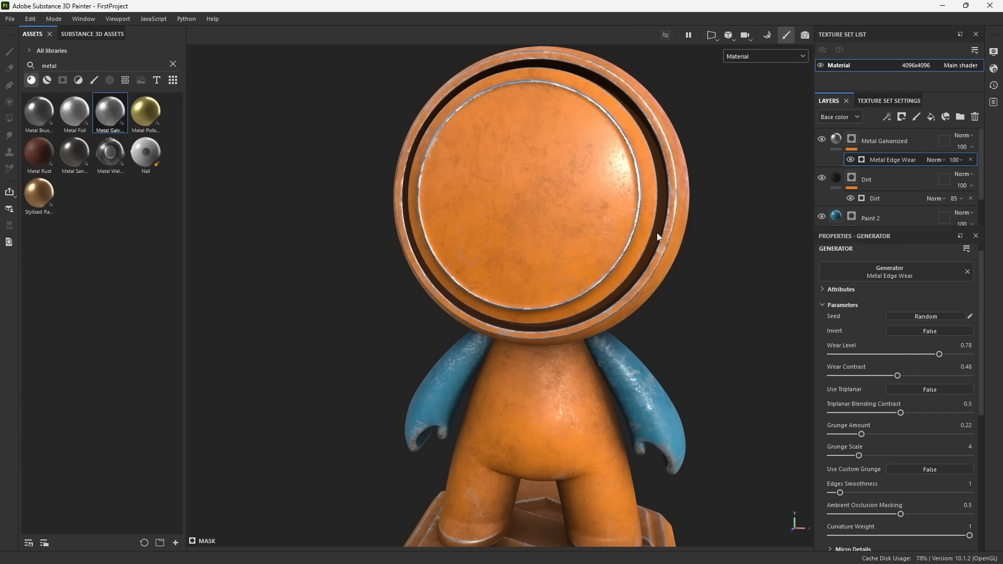
{"action": "right_click_drag", "start_coordinate": [597, 221], "coordinate": [660, 387], "text": "alt"}
{"action": "left_click_drag", "start_coordinate": [660, 387], "coordinate": [566, 289], "text": "alt"}
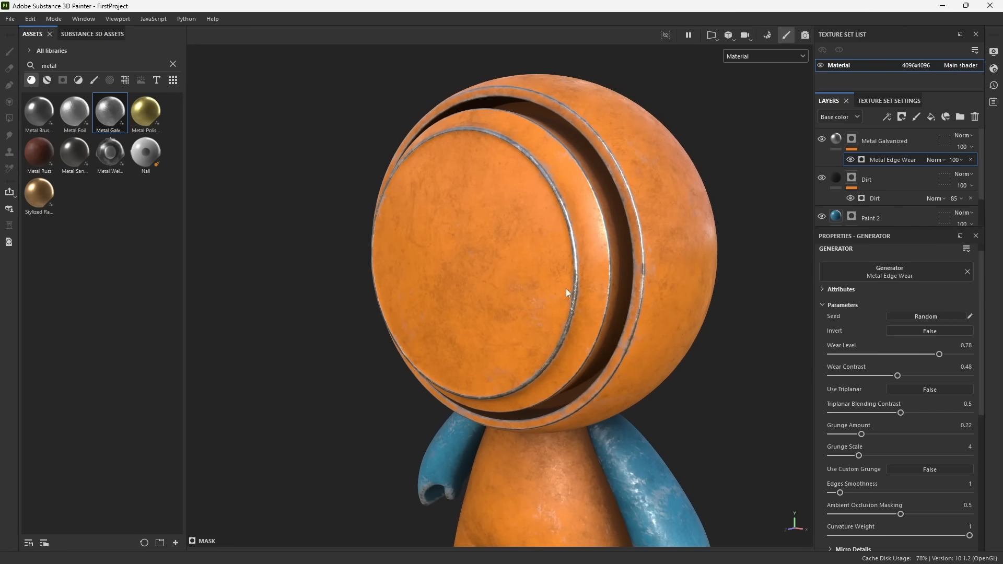
{"action": "right_click_drag", "start_coordinate": [565, 288], "coordinate": [664, 449], "text": "alt"}
{"action": "left_click_drag", "start_coordinate": [665, 450], "coordinate": [620, 452], "text": "alt"}
{"action": "left_click_drag", "start_coordinate": [584, 312], "coordinate": [600, 325], "text": "alt"}
Move the Dirt layer above the Metal Galvanized layer and review the whole character.
{"action": "left_click", "coordinate": [898, 183]}
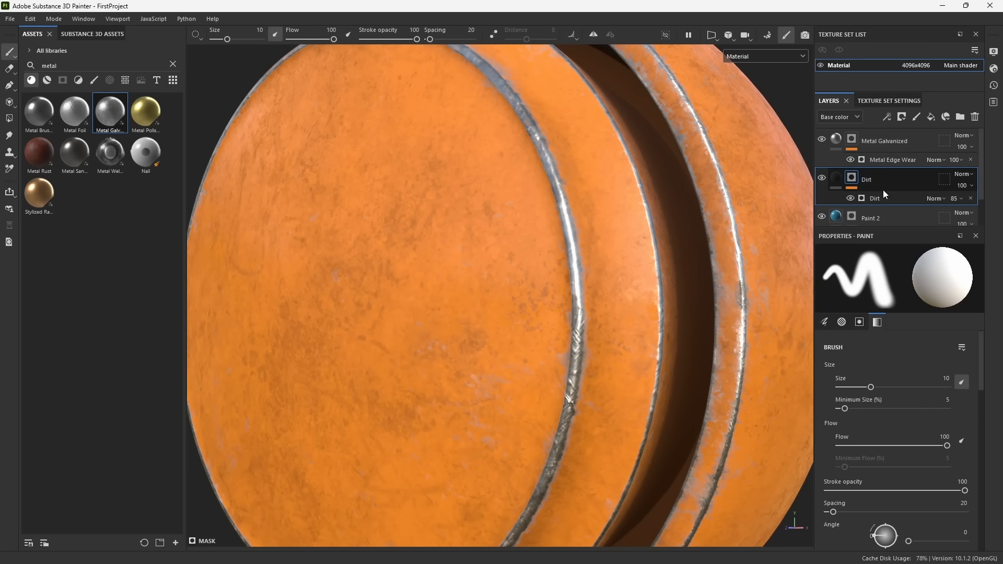
{"action": "left_click_drag", "start_coordinate": [884, 185], "coordinate": [879, 137]}
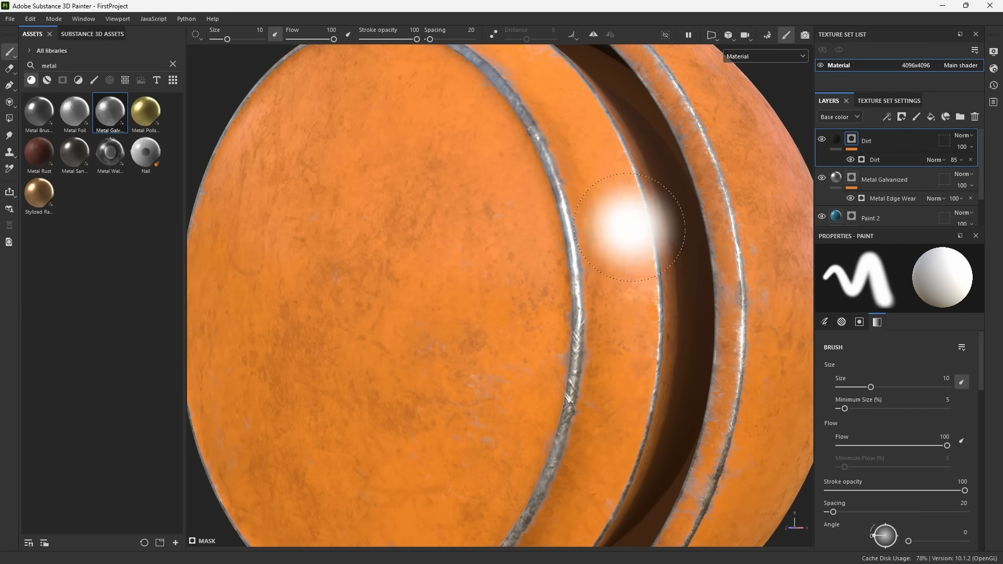
{"action": "left_click_drag", "start_coordinate": [627, 224], "coordinate": [586, 201], "text": "alt"}
{"action": "right_click_drag", "start_coordinate": [586, 202], "coordinate": [619, 305], "text": "alt"}
{"action": "middle_click_drag", "start_coordinate": [619, 305], "coordinate": [636, 249], "text": "alt"}
{"action": "right_click_drag", "start_coordinate": [636, 248], "coordinate": [601, 314], "text": "alt"}
{"action": "middle_click_drag", "start_coordinate": [601, 313], "coordinate": [593, 217], "text": "alt"}
{"action": "left_click_drag", "start_coordinate": [593, 217], "coordinate": [712, 240], "text": "alt"}
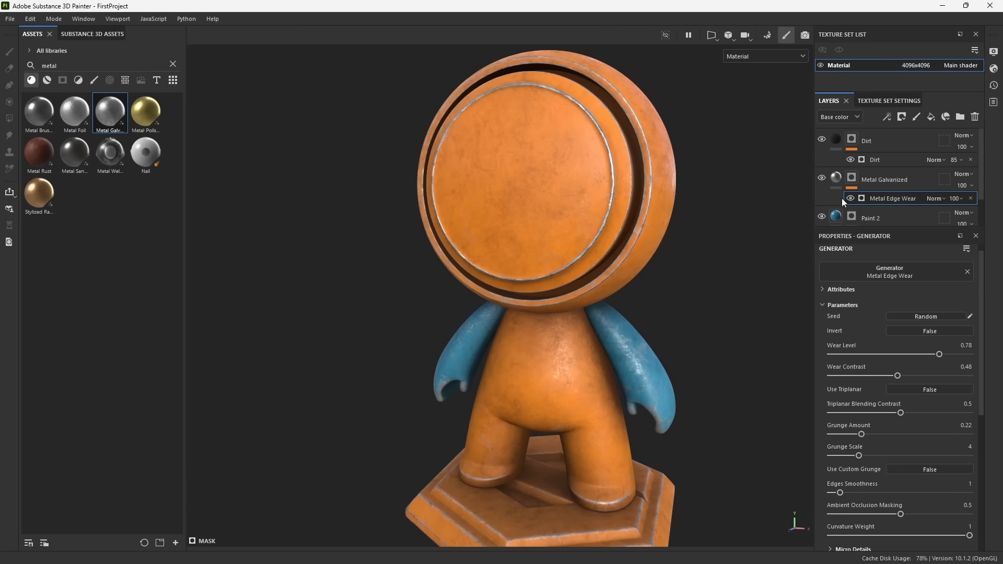
Display the Metal Galvanized layer's mask alone and examine its edge wear pattern alongside the generator's parameters.
{"action": "scroll", "coordinate": [859, 173], "scroll_direction": "down", "scroll_amount": 2}
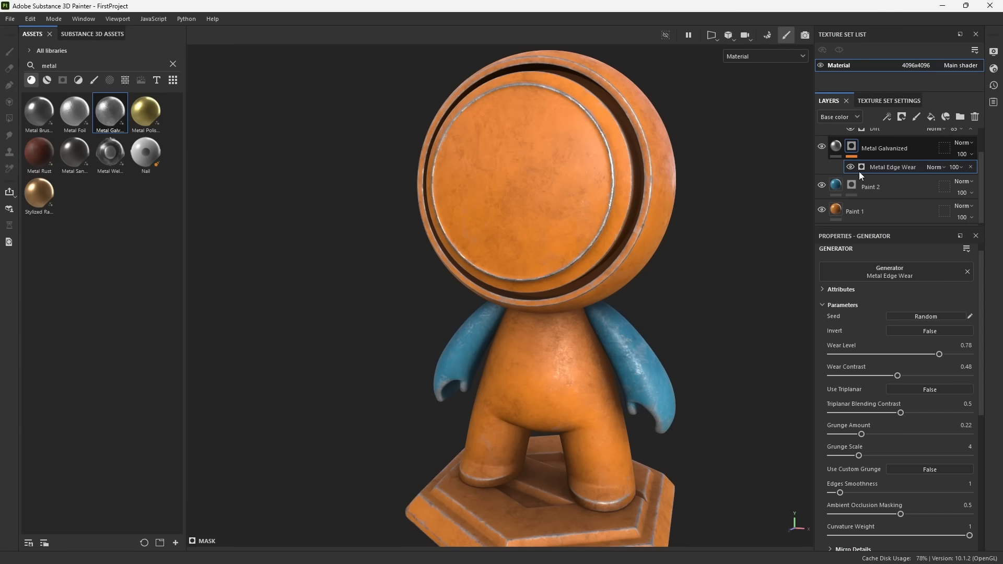
{"action": "scroll", "coordinate": [860, 173], "scroll_direction": "up", "scroll_amount": 2}
{"action": "left_click_drag", "start_coordinate": [643, 289], "coordinate": [667, 314], "text": "alt"}
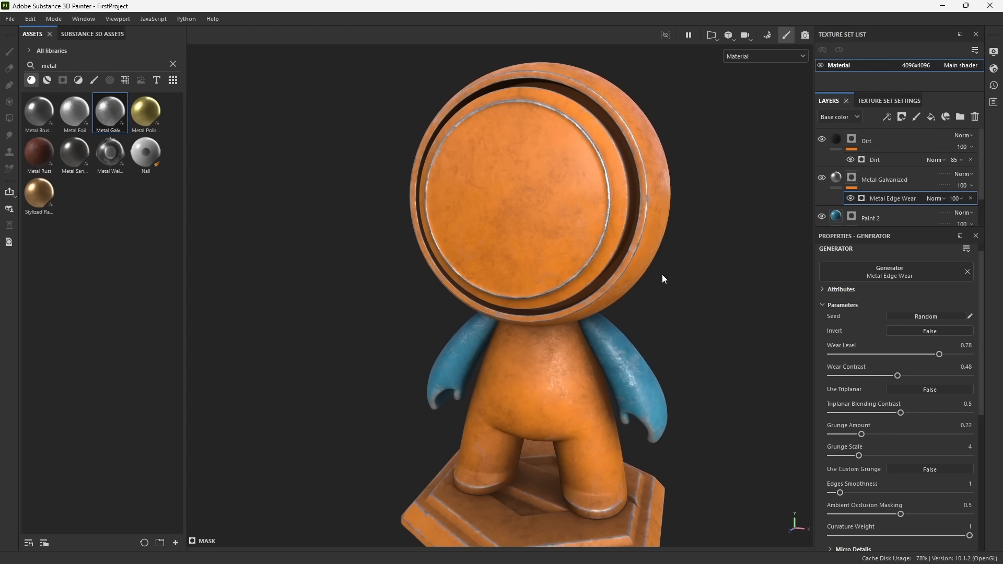
{"action": "left_click", "coordinate": [851, 179], "text": "alt"}
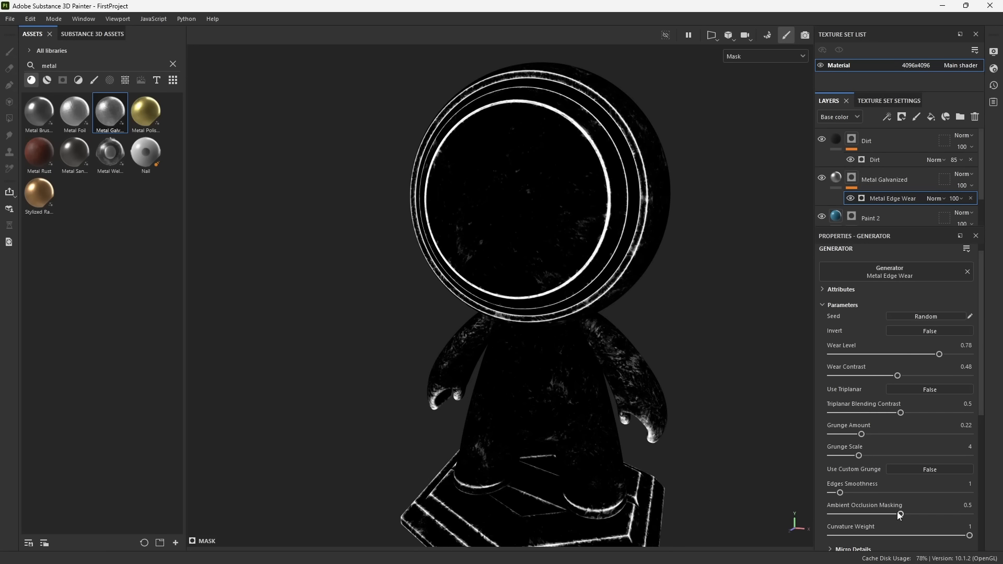
{"action": "scroll", "coordinate": [892, 486], "scroll_direction": "down", "scroll_amount": 2}
{"action": "scroll", "coordinate": [601, 337], "scroll_direction": "up", "scroll_amount": 3}
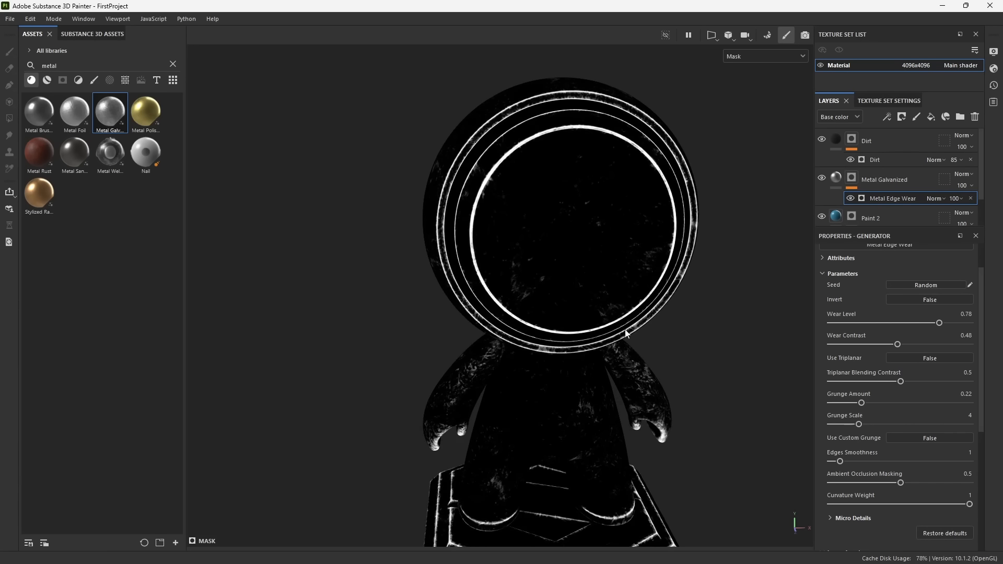
{"action": "left_click_drag", "start_coordinate": [625, 330], "coordinate": [581, 319], "text": "alt"}
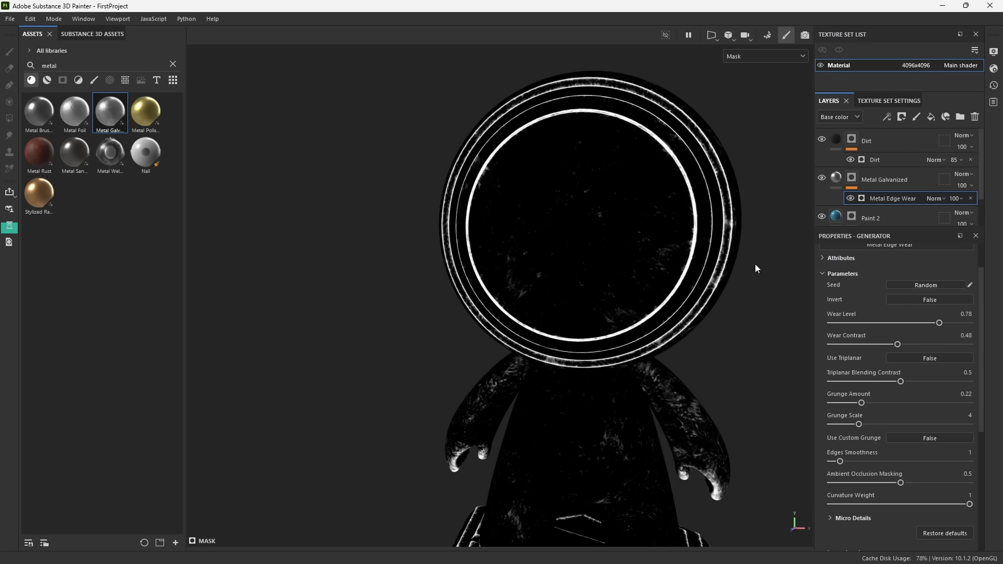
{"action": "middle_click_drag", "start_coordinate": [761, 265], "coordinate": [684, 262], "text": "alt"}
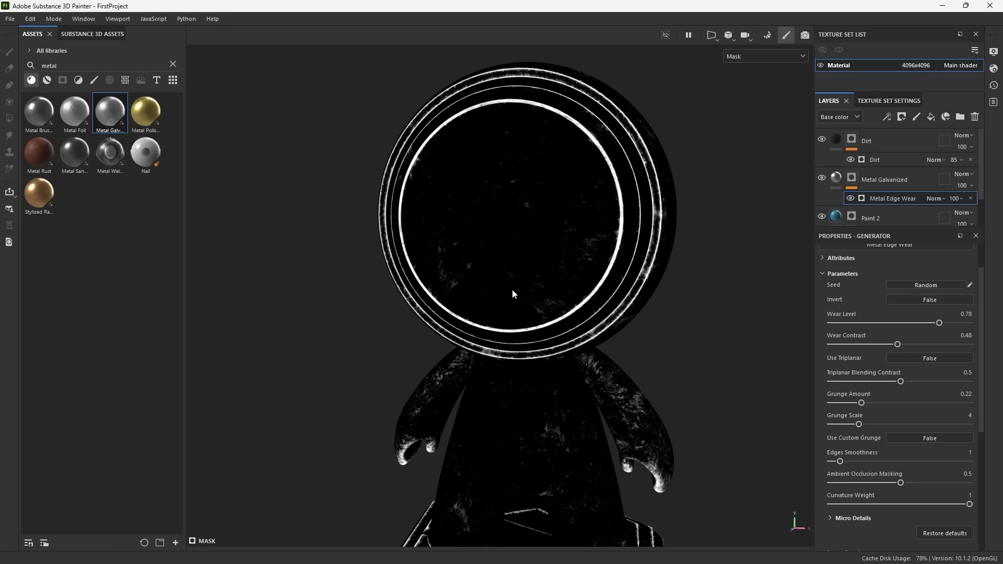
Try a Grunge Scratches Rough fill on the Metal Galvanized layer's mask, found by searching for "scratch", and remove it again.
{"action": "left_click", "coordinate": [843, 201]}
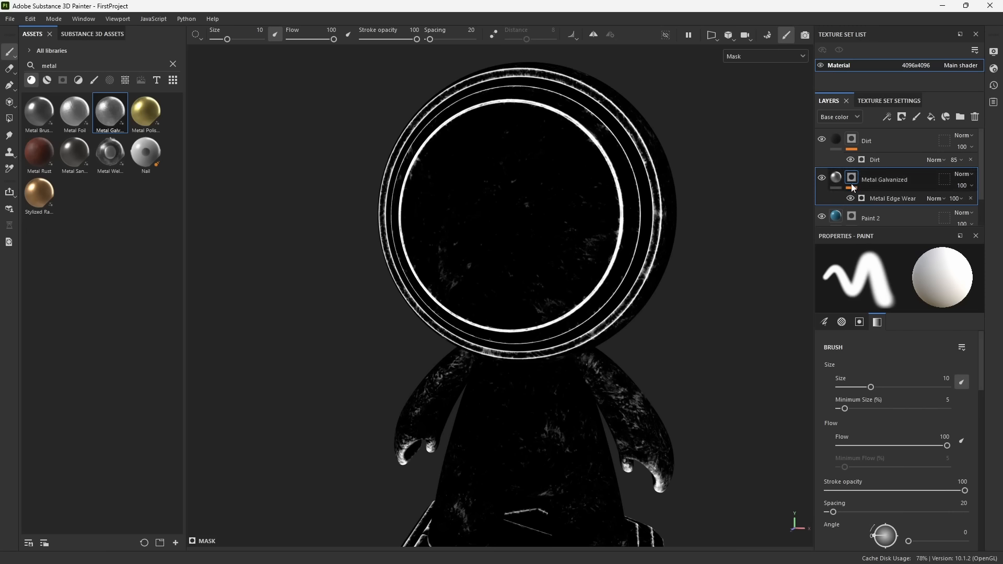
{"action": "left_click", "coordinate": [887, 117]}
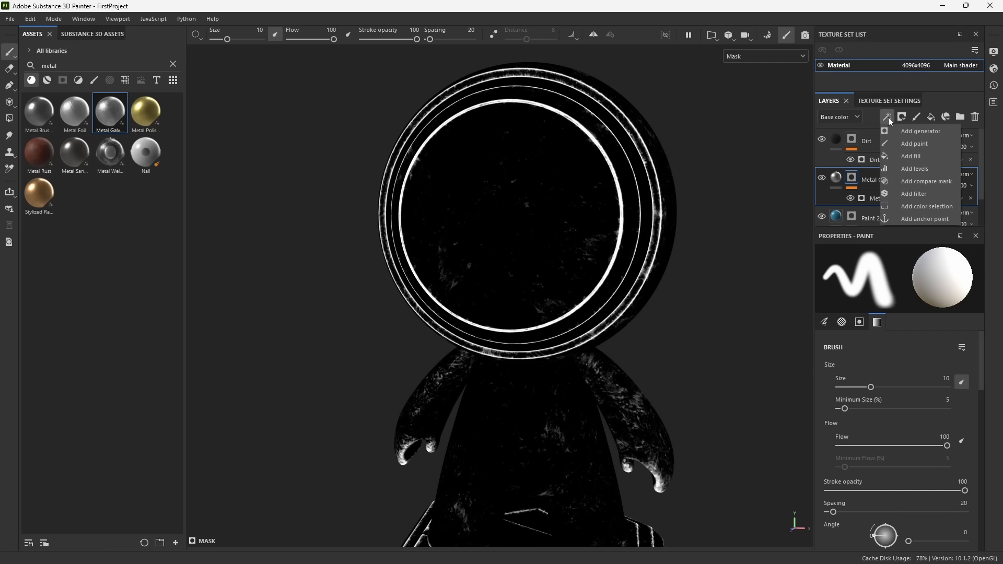
{"action": "right_click", "coordinate": [856, 180]}
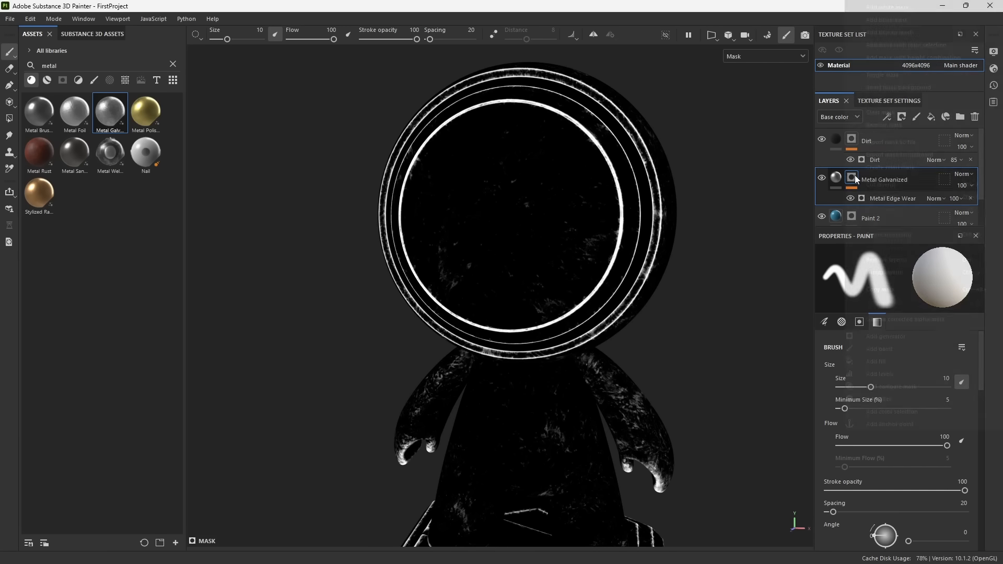
{"action": "left_click", "coordinate": [880, 363]}
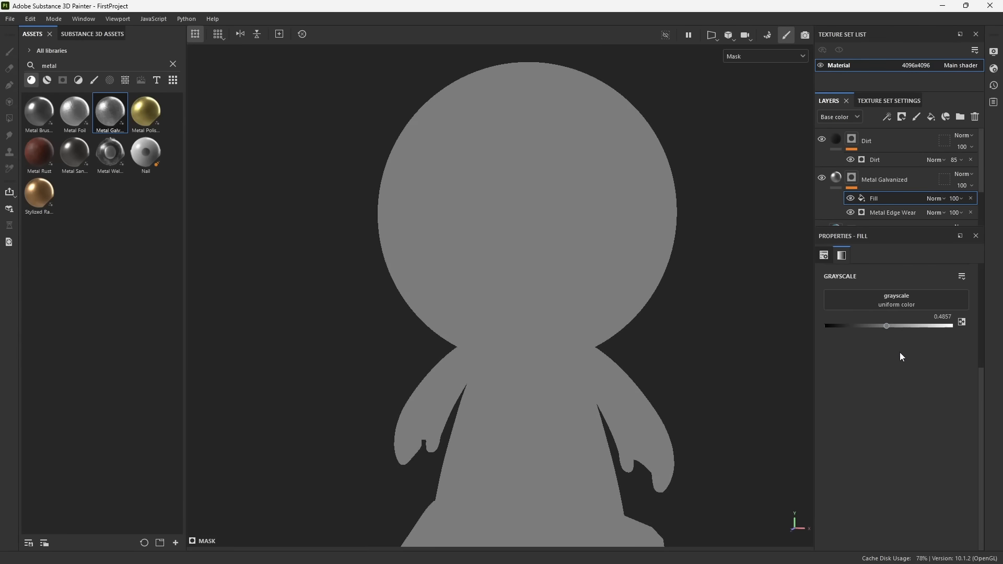
{"action": "left_click", "coordinate": [893, 297]}
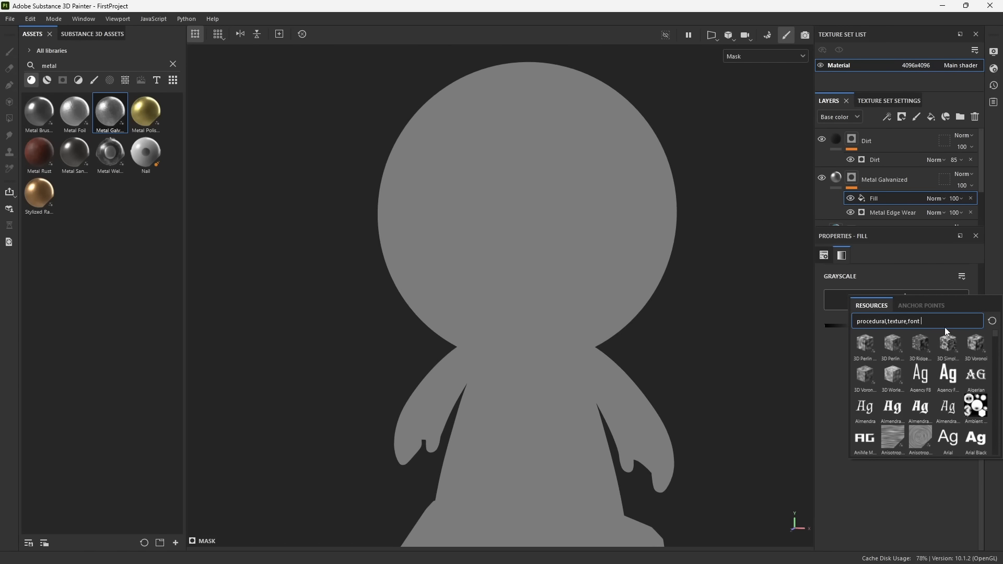
{"action": "type", "text": "scratch"}
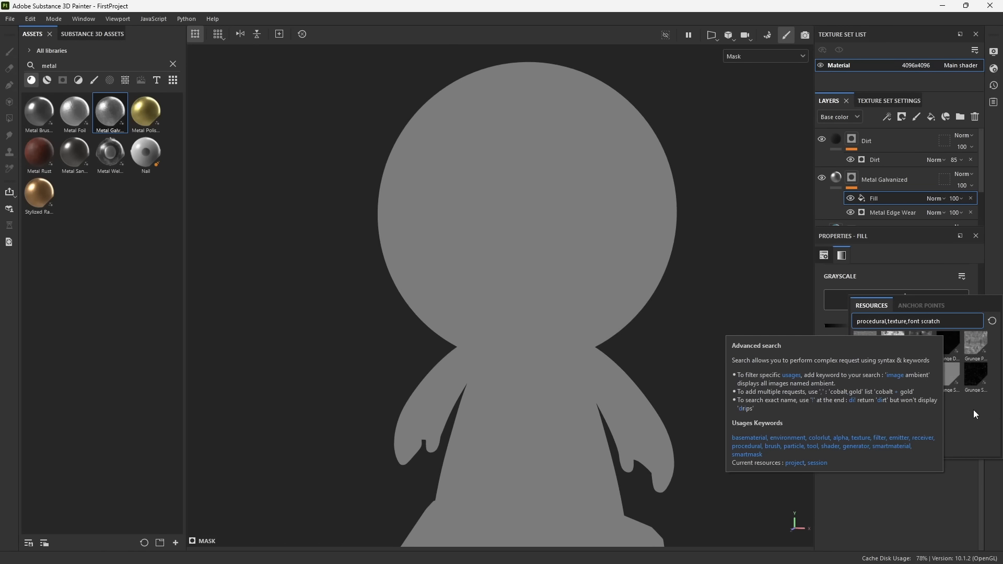
{"action": "left_click", "coordinate": [977, 377]}
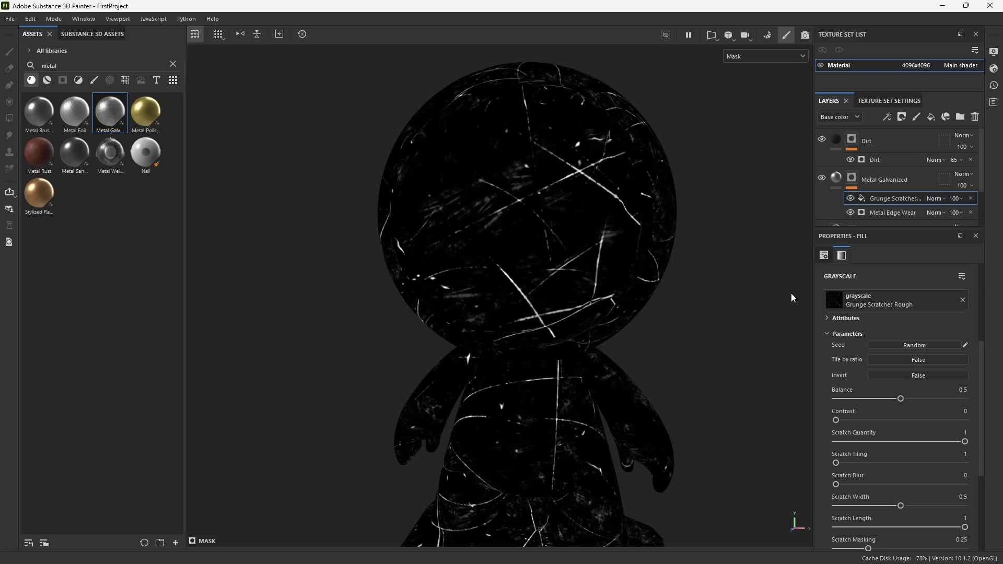
{"action": "left_click", "coordinate": [972, 199]}
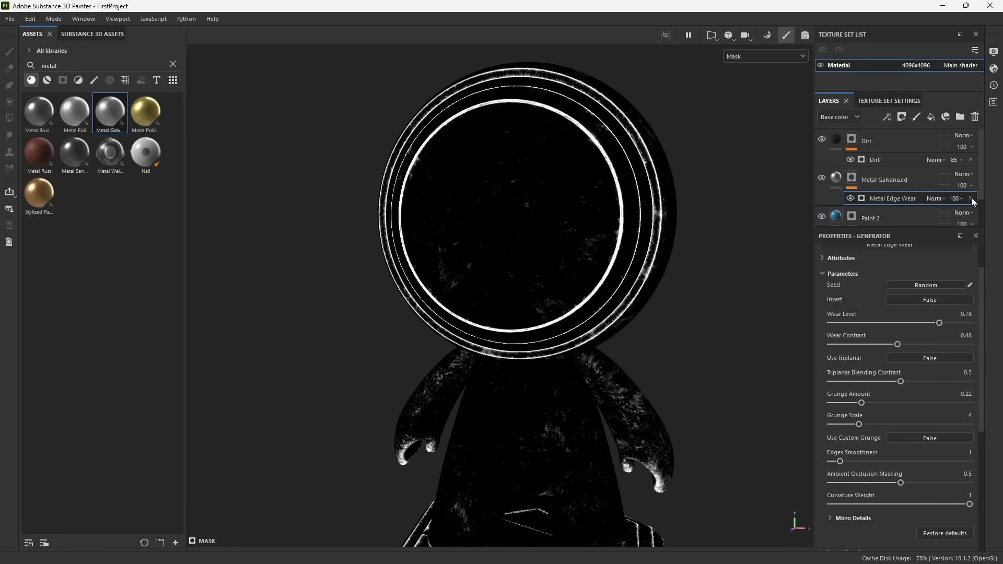
Search the texture assets for "scratch" and apply Grunge Scratches Rough to the Metal Galvanized layer's mask.
{"action": "double_click", "coordinate": [121, 64]}
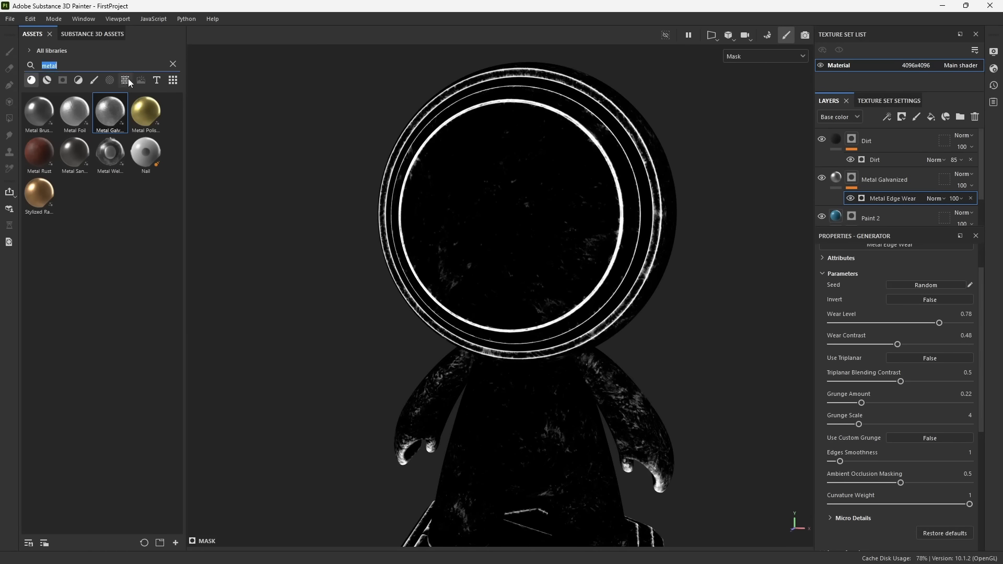
{"action": "left_click", "coordinate": [125, 80]}
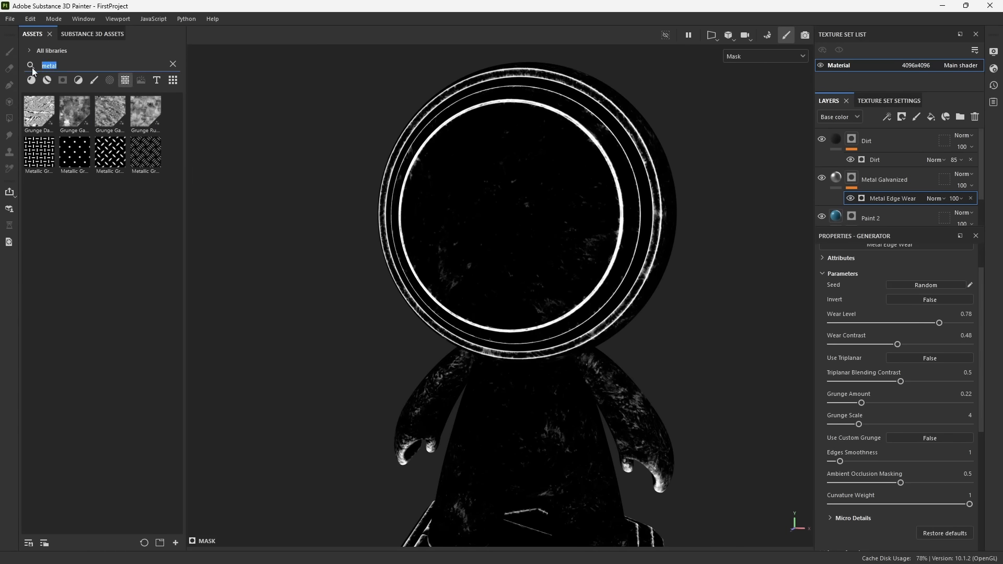
{"action": "type", "text": "scratch"}
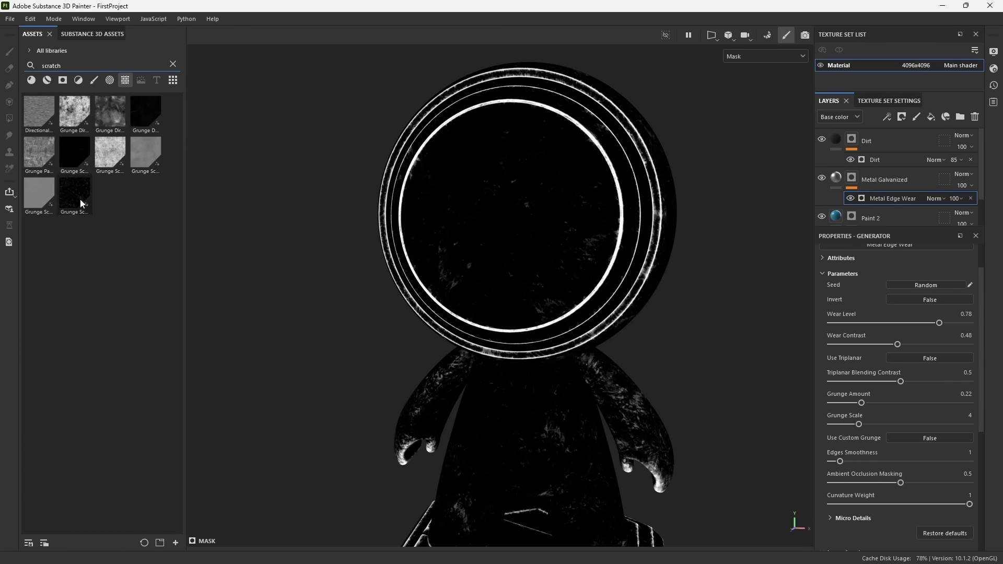
{"action": "left_click_drag", "start_coordinate": [82, 203], "coordinate": [855, 182]}
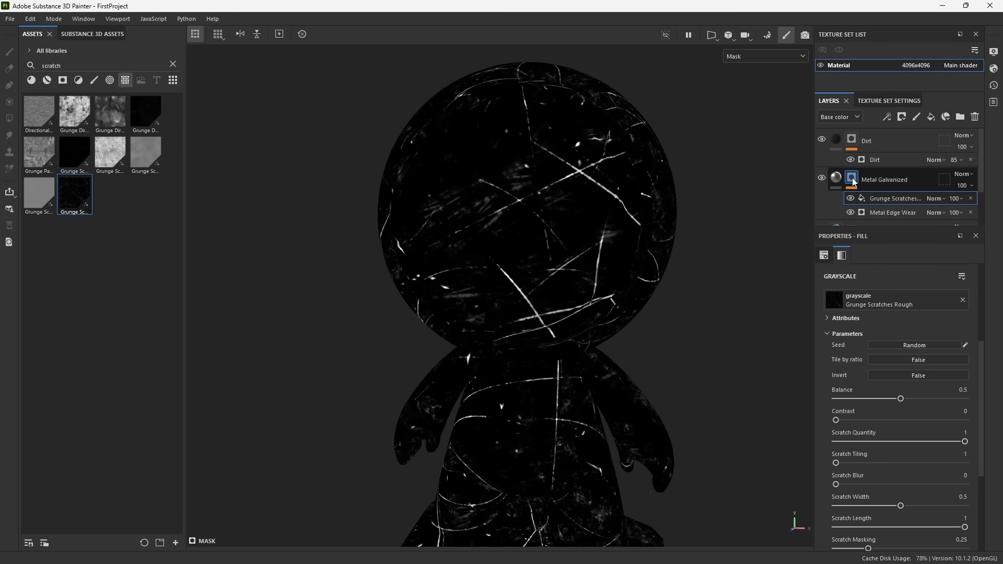
Examine the scratches on the character in the material view and in the Metal Galvanized layer's mask view.
{"action": "left_click_drag", "start_coordinate": [607, 316], "coordinate": [565, 298], "text": "alt"}
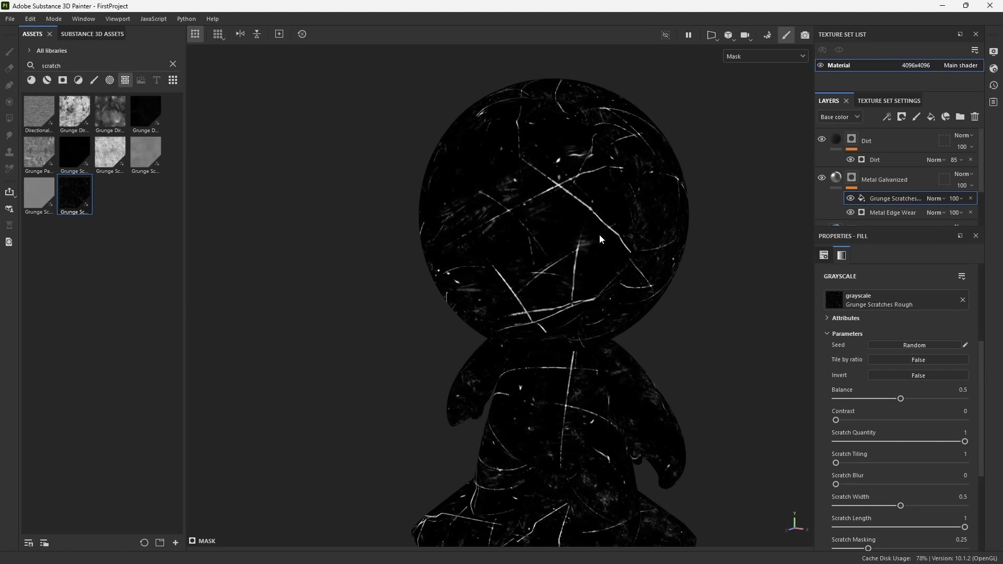
{"action": "key", "text": "m"}
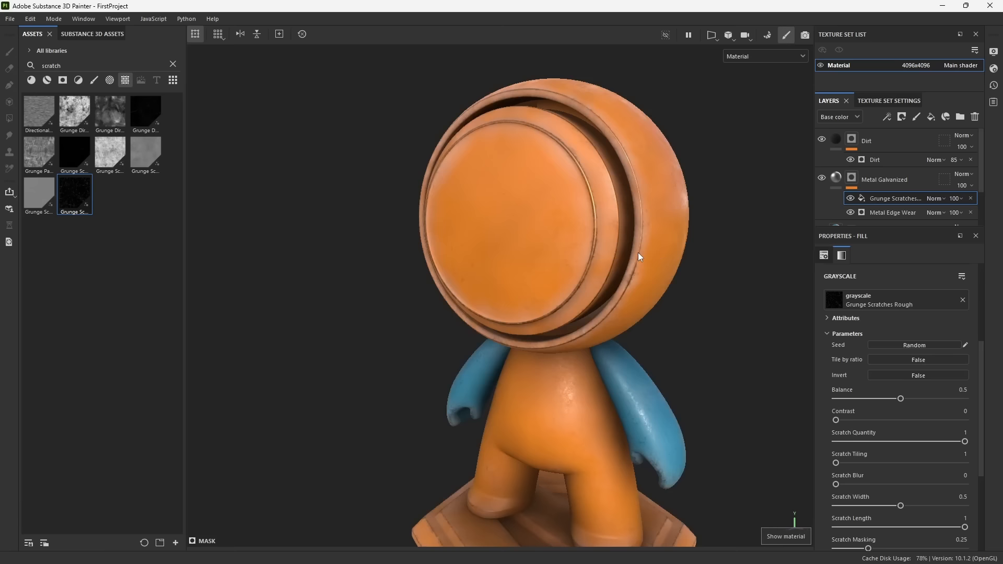
{"action": "mouse_move", "coordinate": [621, 262]}
{"action": "left_mouse_down", "text": "alt"}
{"action": "mouse_move", "coordinate": [683, 283]}
{"action": "mouse_move", "coordinate": [629, 268]}
{"action": "left_mouse_up", "text": "alt"}
{"action": "left_click_drag", "start_coordinate": [505, 250], "coordinate": [529, 249], "text": "alt"}
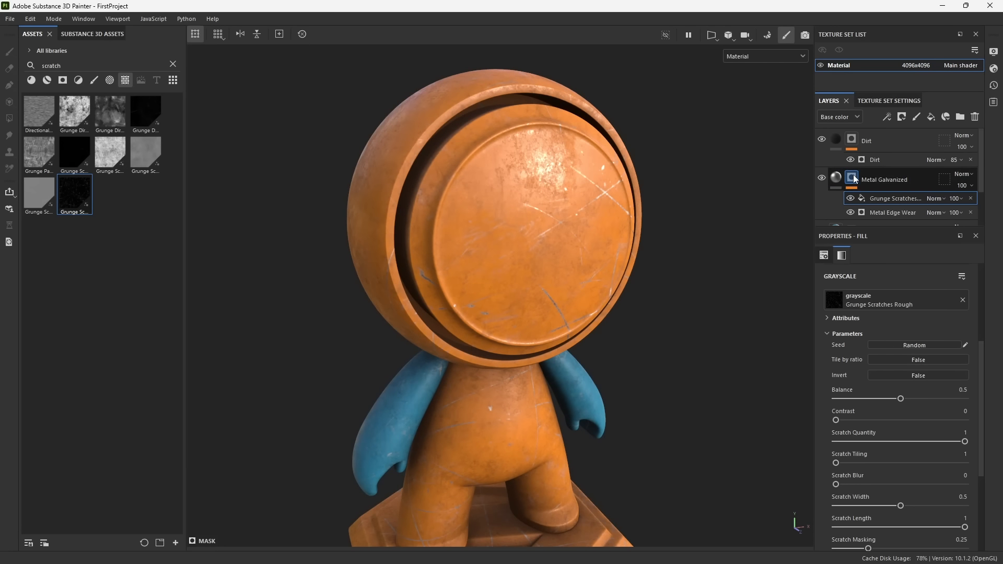
{"action": "left_click", "coordinate": [853, 179], "text": "alt"}
{"action": "left_click_drag", "start_coordinate": [613, 297], "coordinate": [684, 209], "text": "alt"}
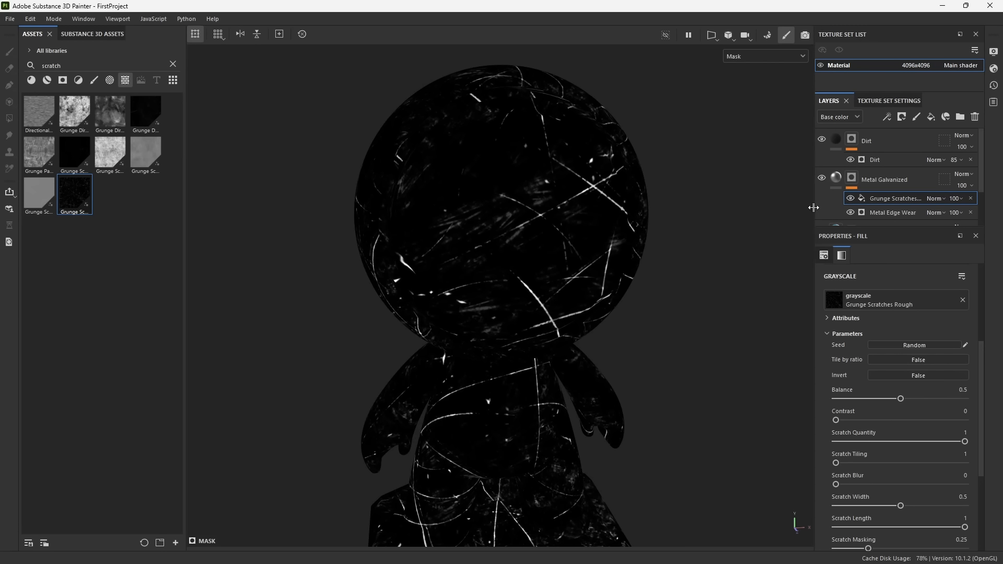
Widen the layer list and set the Grunge Scratches Rough fill's blending mode to Linear dodge (Add).
{"action": "left_click_drag", "start_coordinate": [813, 209], "coordinate": [782, 209]}
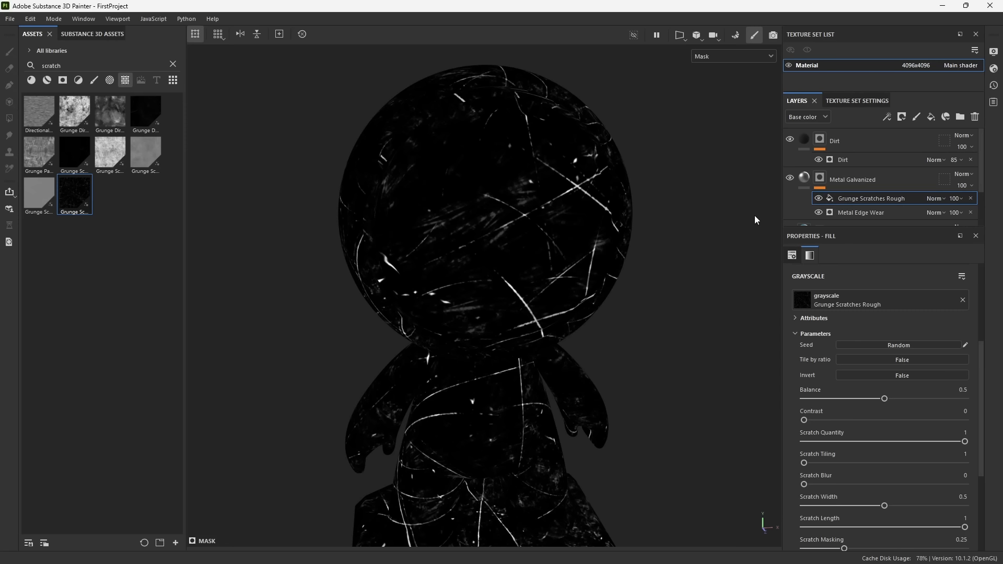
{"action": "left_click", "coordinate": [940, 199]}
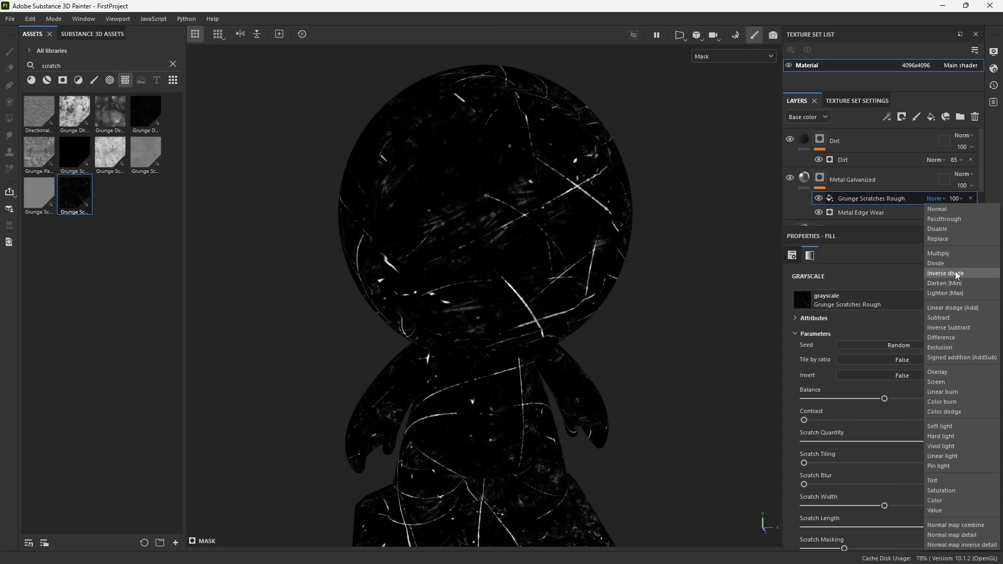
{"action": "left_click", "coordinate": [946, 309]}
{"action": "mouse_move", "coordinate": [700, 312]}
{"action": "left_mouse_down", "text": "alt"}
{"action": "mouse_move", "coordinate": [609, 309]}
{"action": "mouse_move", "coordinate": [596, 271]}
{"action": "left_mouse_up", "text": "alt"}
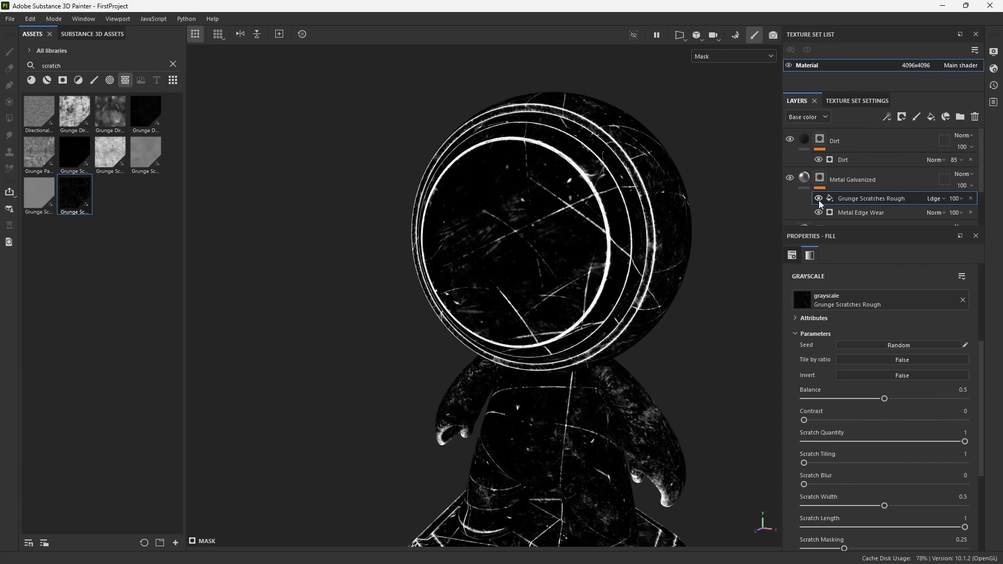
Compare the material with the scratches fill hidden and shown, and inspect the scratched head and body.
{"action": "key", "text": "m"}
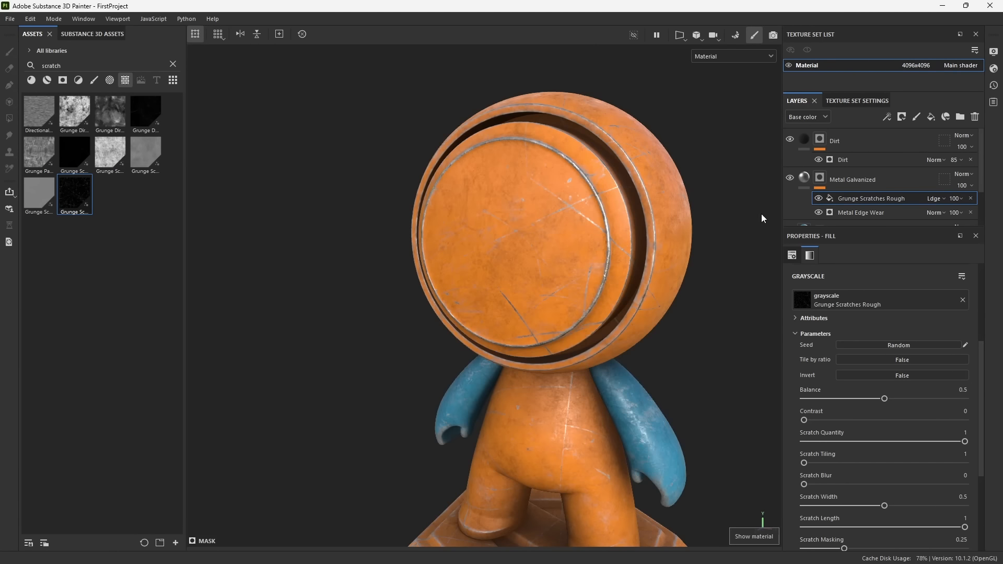
{"action": "left_click", "coordinate": [819, 198]}
{"action": "left_click", "coordinate": [818, 198]}
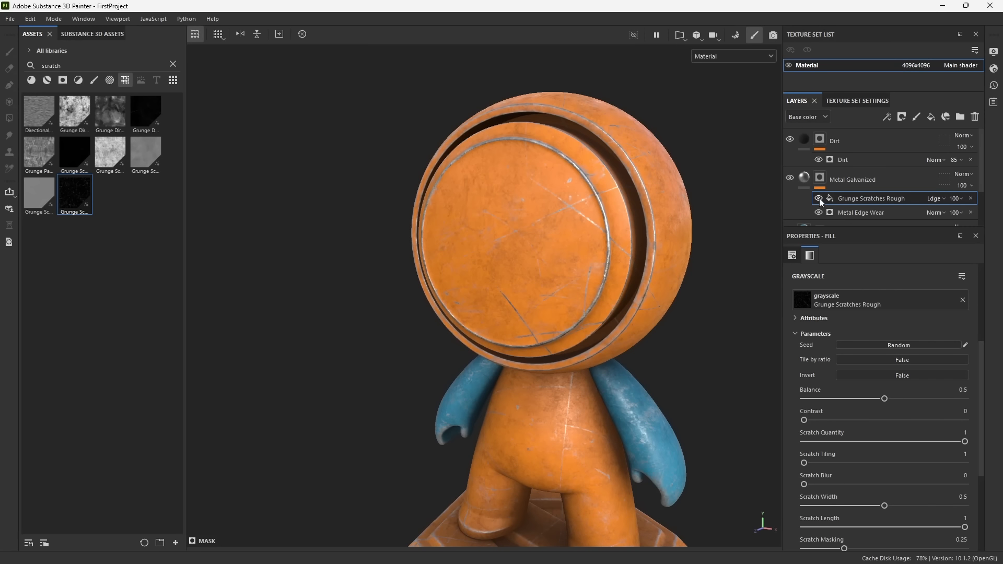
{"action": "left_click_drag", "start_coordinate": [568, 253], "coordinate": [763, 235], "text": "alt"}
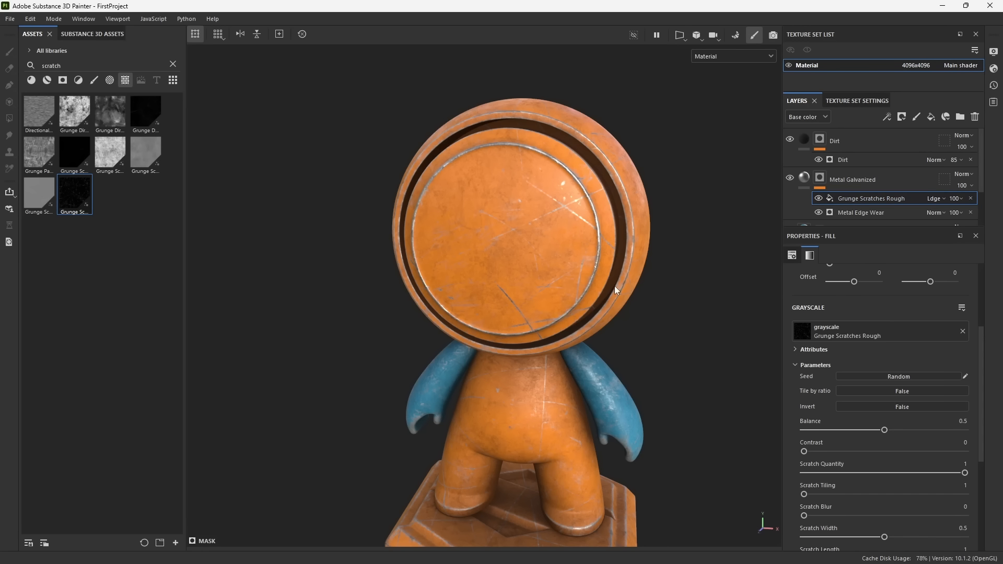
{"action": "left_click_drag", "start_coordinate": [616, 287], "coordinate": [615, 183], "text": "alt"}
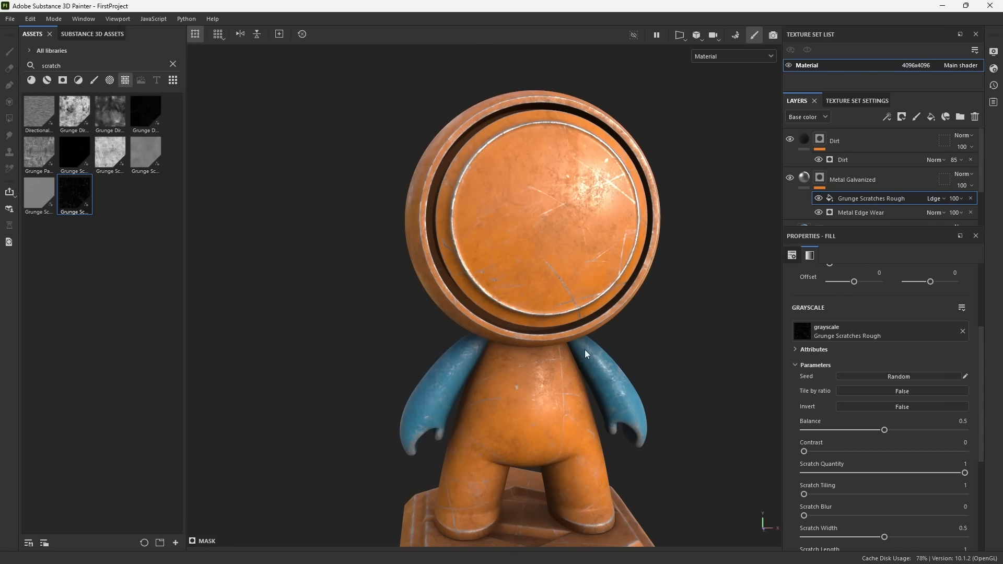
{"action": "left_click_drag", "start_coordinate": [588, 354], "coordinate": [553, 349], "text": "alt"}
Set the Grunge Scratches Rough fill's Scratch Quantity to 0.32.
{"action": "scroll", "coordinate": [855, 449], "scroll_direction": "down", "scroll_amount": 1}
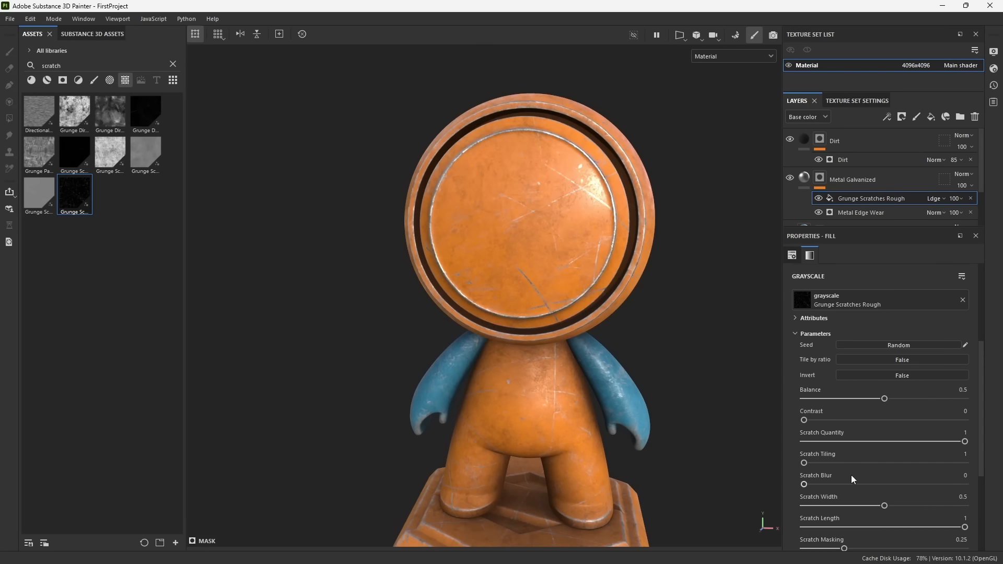
{"action": "left_click_drag", "start_coordinate": [965, 442], "coordinate": [857, 444]}
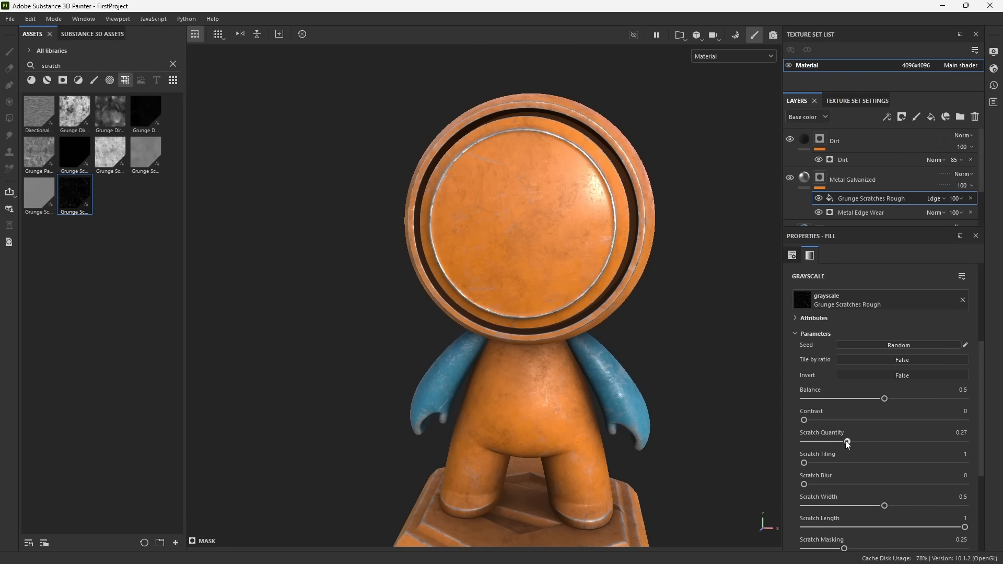
{"action": "scroll", "coordinate": [846, 406], "scroll_direction": "down", "scroll_amount": 1}
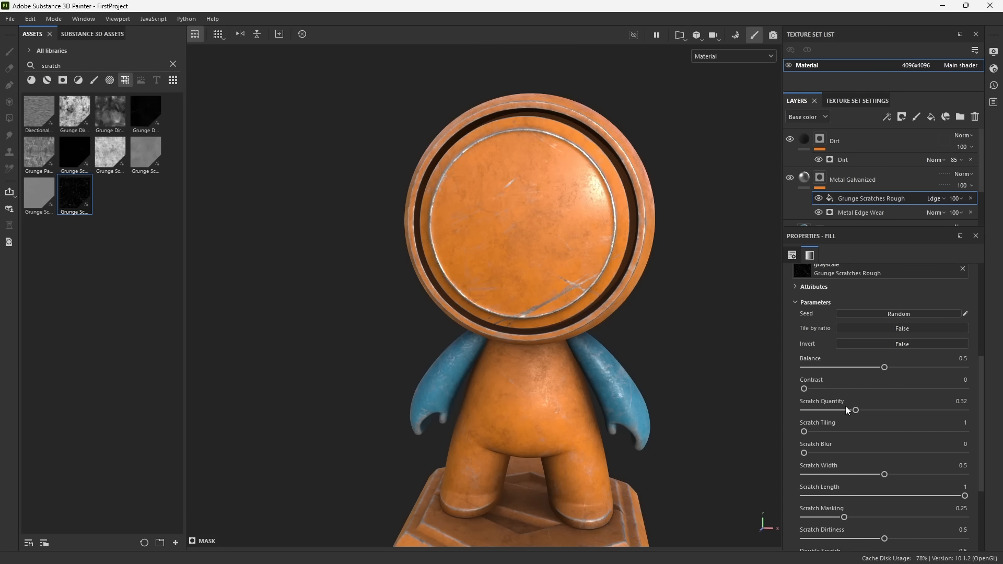
Set the scratches fill's Scratch Length to 0.97 and its Scratch Width to about 0.34.
{"action": "scroll", "coordinate": [845, 406], "scroll_direction": "down", "scroll_amount": 1}
{"action": "left_click_drag", "start_coordinate": [966, 465], "coordinate": [859, 446]}
{"action": "scroll", "coordinate": [883, 447], "scroll_direction": "down", "scroll_amount": 1}
{"action": "scroll", "coordinate": [886, 450], "scroll_direction": "down", "scroll_amount": 1}
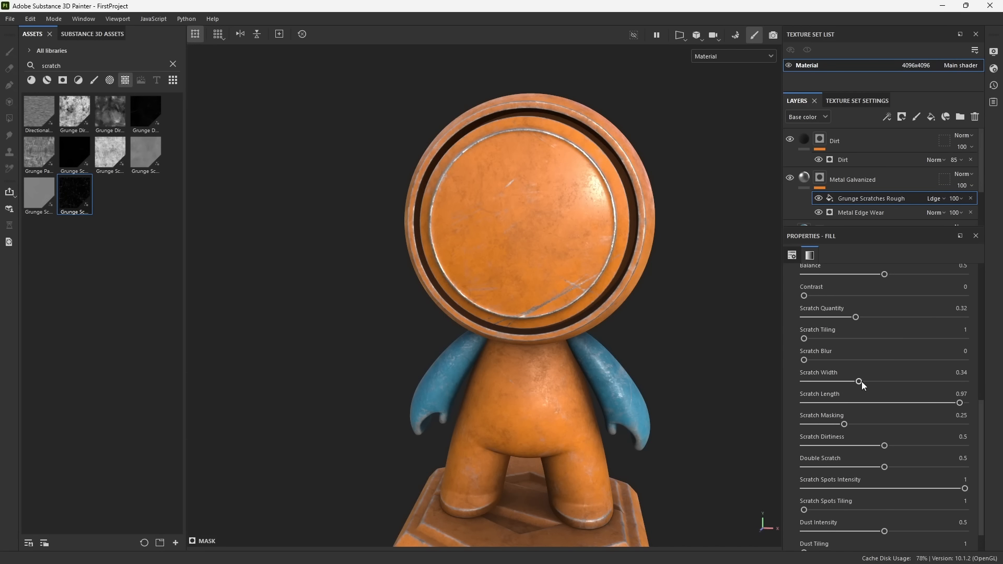
{"action": "left_click_drag", "start_coordinate": [859, 381], "coordinate": [856, 381]}
Set the UV tiling of the Grunge Scratches Rough fill to 1.51.
{"action": "scroll", "coordinate": [875, 451], "scroll_direction": "up", "scroll_amount": 10}
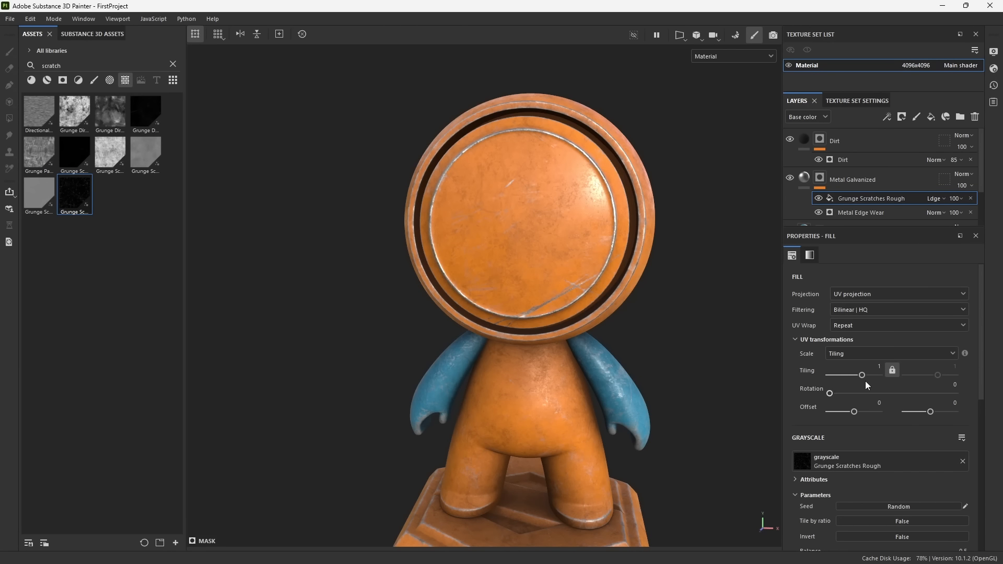
{"action": "left_click_drag", "start_coordinate": [865, 381], "coordinate": [865, 379]}
{"action": "left_click_drag", "start_coordinate": [486, 338], "coordinate": [489, 350], "text": "alt"}
Display the Metal Galvanized layer's mask alone and compare it with the scratches fill hidden and shown.
{"action": "left_click", "coordinate": [819, 199], "text": "alt"}
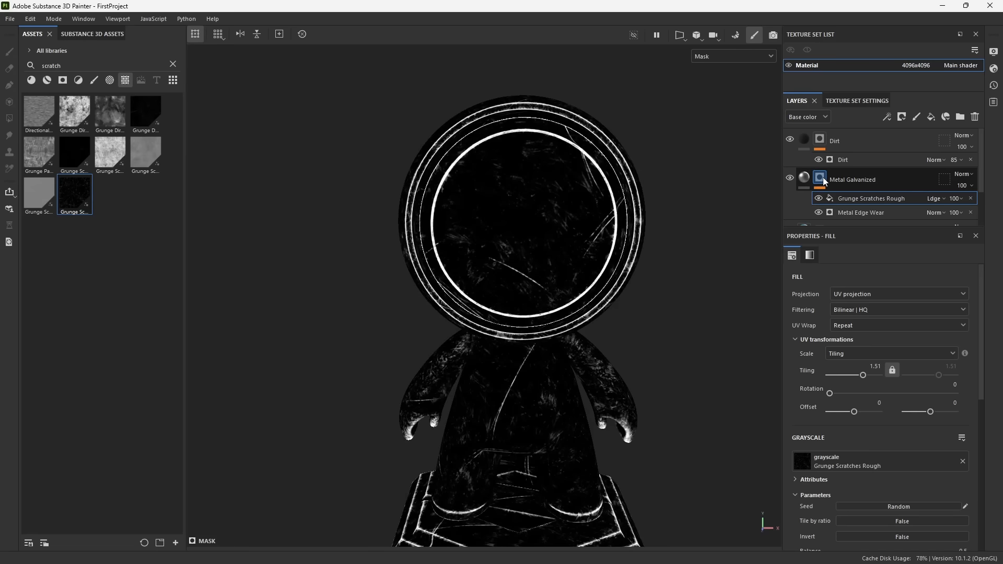
{"action": "left_click", "coordinate": [820, 199]}
{"action": "left_click", "coordinate": [820, 198]}
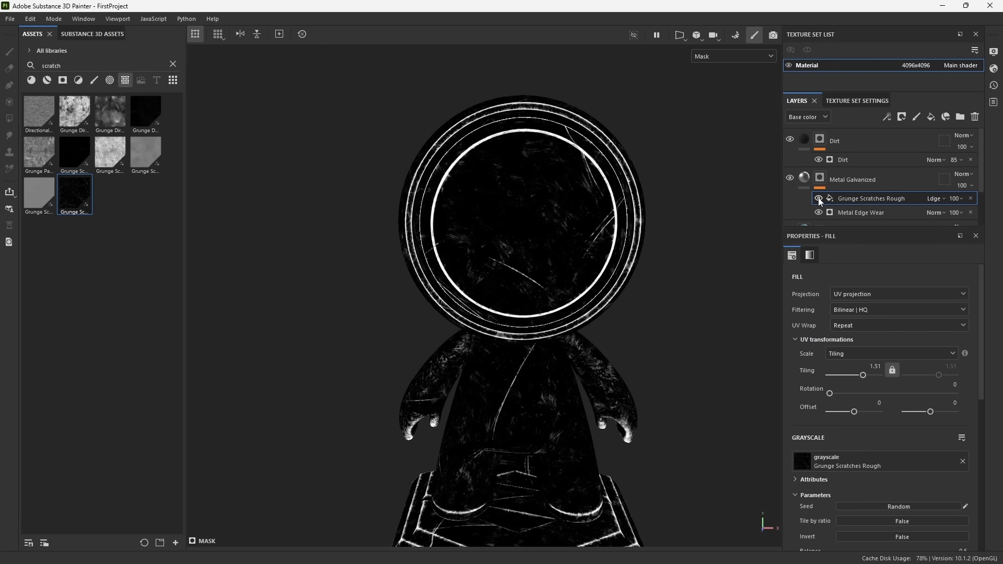
{"action": "left_click_drag", "start_coordinate": [505, 275], "coordinate": [515, 275], "text": "alt"}
{"action": "right_click_drag", "start_coordinate": [467, 270], "coordinate": [492, 326], "text": "alt"}
{"action": "middle_click_drag", "start_coordinate": [492, 326], "coordinate": [475, 349], "text": "alt"}
Return to the Metal Galvanized layer's material and check the scratches and worn edges across the whole character.
{"action": "left_click", "coordinate": [805, 177]}
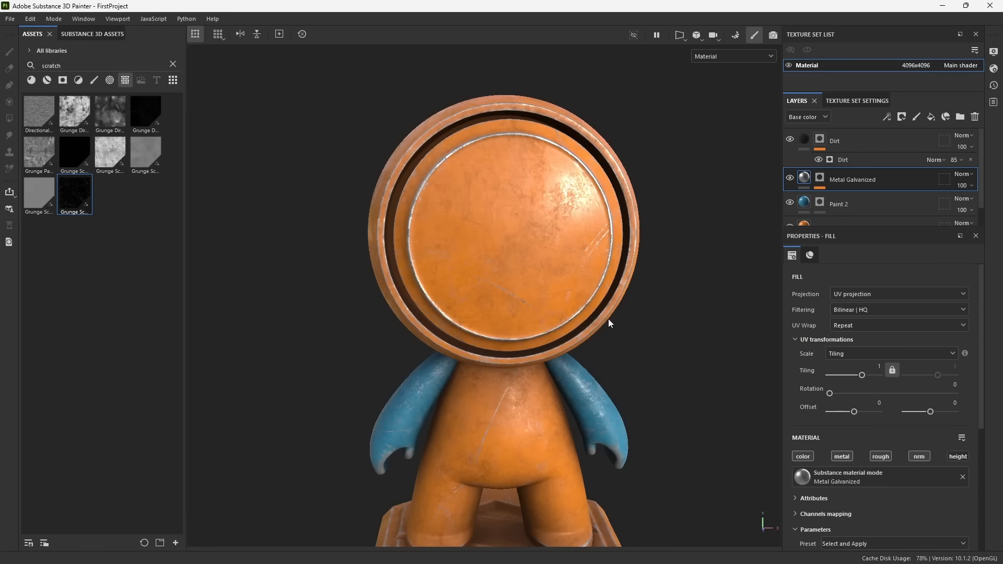
{"action": "left_click_drag", "start_coordinate": [608, 319], "coordinate": [584, 346], "text": "alt"}
{"action": "middle_click_drag", "start_coordinate": [585, 346], "coordinate": [561, 313], "text": "alt"}
{"action": "right_click_drag", "start_coordinate": [561, 312], "coordinate": [529, 284], "text": "alt"}
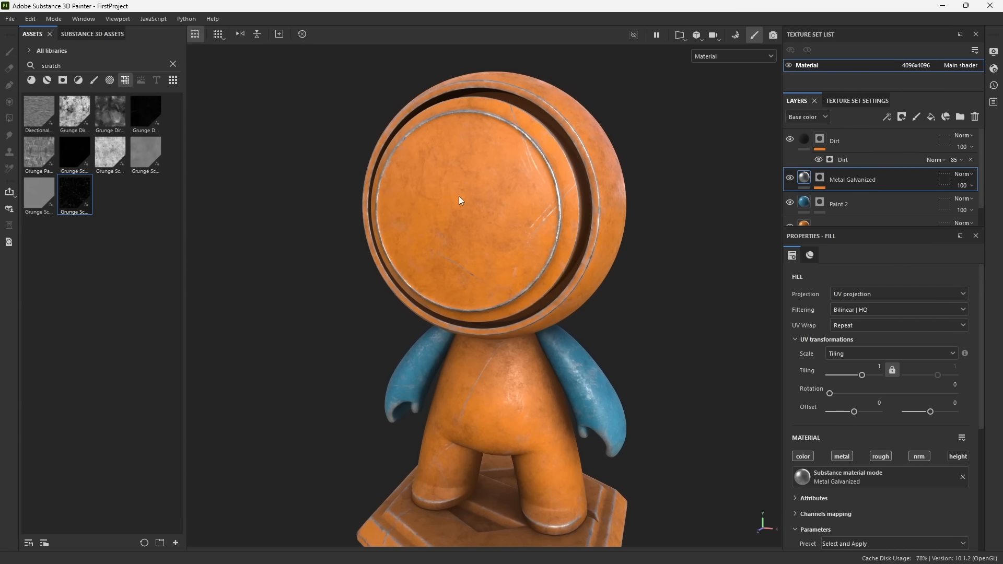
Select the Metal Galvanized layer's mask and review its stack of effects.
{"action": "left_click", "coordinate": [819, 178]}
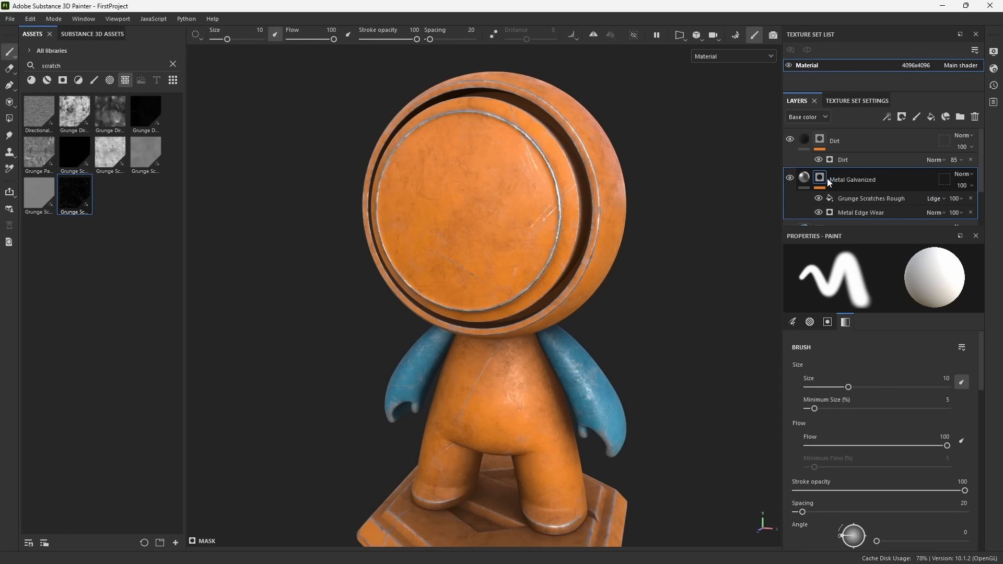
{"action": "scroll", "coordinate": [831, 182], "scroll_direction": "down", "scroll_amount": 1}
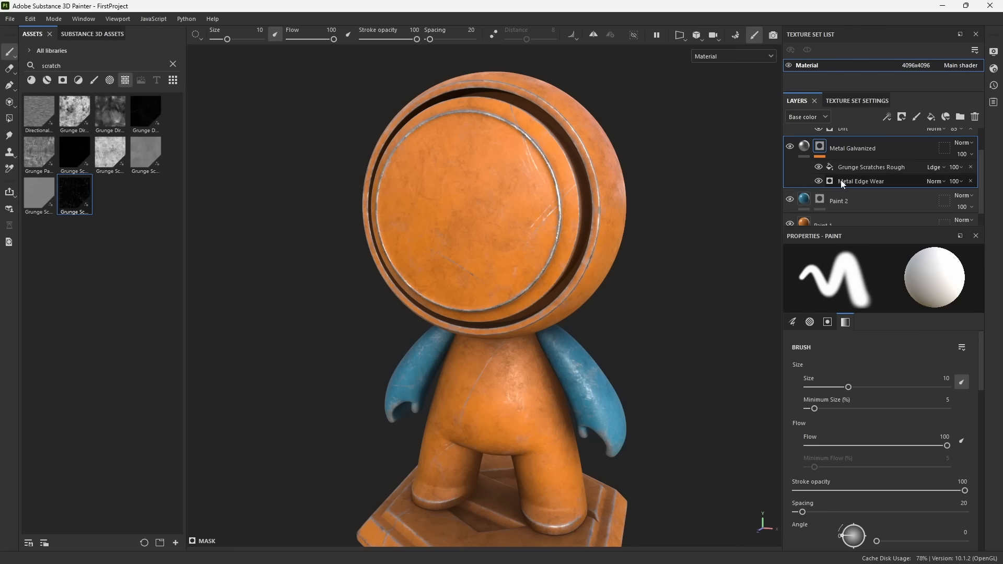
{"action": "scroll", "coordinate": [837, 175], "scroll_direction": "up", "scroll_amount": 1}
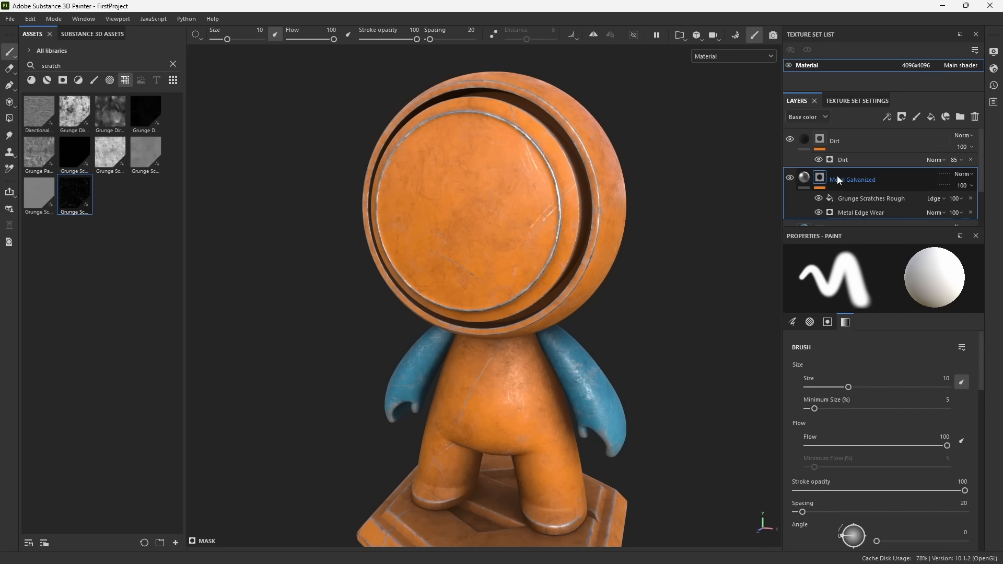
Display the Dirt layer's mask alone and raise its Dirt generator's opacity to 100.
{"action": "left_click", "coordinate": [819, 140], "text": "alt"}
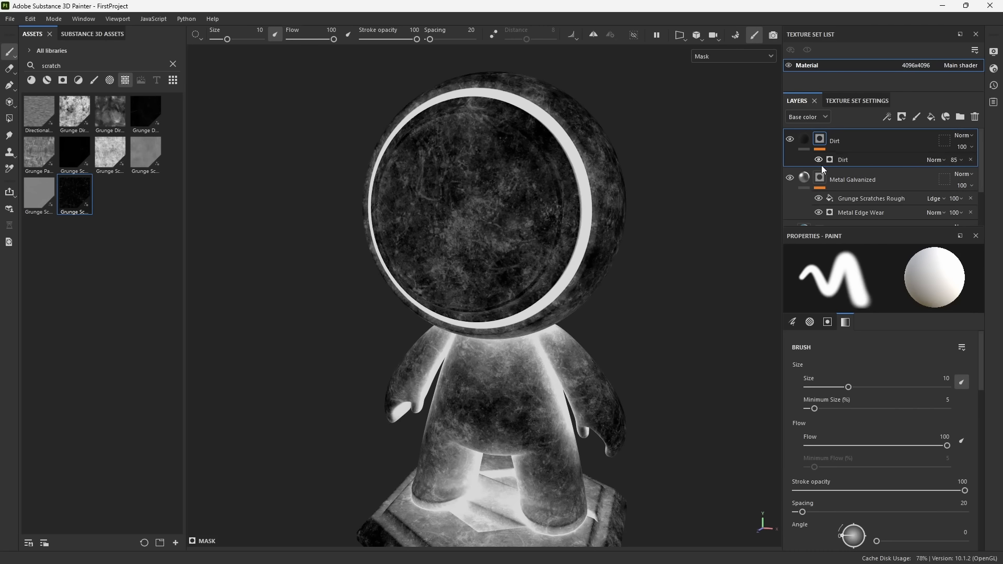
{"action": "left_click_drag", "start_coordinate": [996, 180], "coordinate": [999, 180]}
Examine the Dirt mask up close on the arm, hand, torso, legs and head to judge how evenly the grime covers them.
{"action": "left_click_drag", "start_coordinate": [426, 376], "coordinate": [402, 358], "text": "alt"}
{"action": "middle_click_drag", "start_coordinate": [450, 383], "coordinate": [534, 257], "text": "alt"}
{"action": "right_click_drag", "start_coordinate": [428, 232], "coordinate": [635, 486], "text": "alt"}
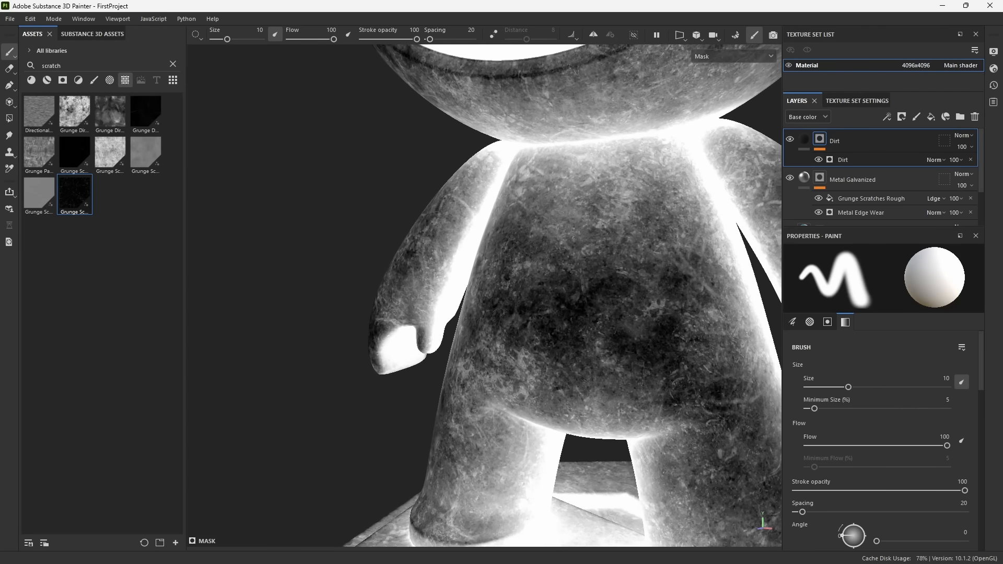
{"action": "left_click_drag", "start_coordinate": [486, 313], "coordinate": [444, 335], "text": "alt"}
{"action": "middle_click_drag", "start_coordinate": [444, 335], "coordinate": [551, 280], "text": "alt"}
{"action": "right_click_drag", "start_coordinate": [496, 293], "coordinate": [559, 355], "text": "alt"}
{"action": "left_click_drag", "start_coordinate": [399, 369], "coordinate": [472, 436], "text": "alt"}
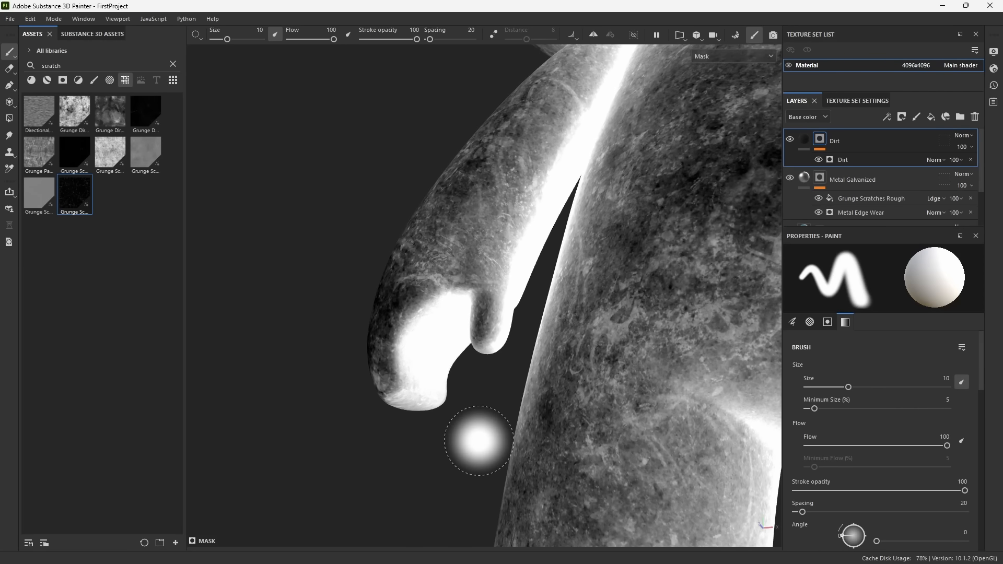
{"action": "left_click_drag", "start_coordinate": [485, 402], "coordinate": [410, 420], "text": "alt"}
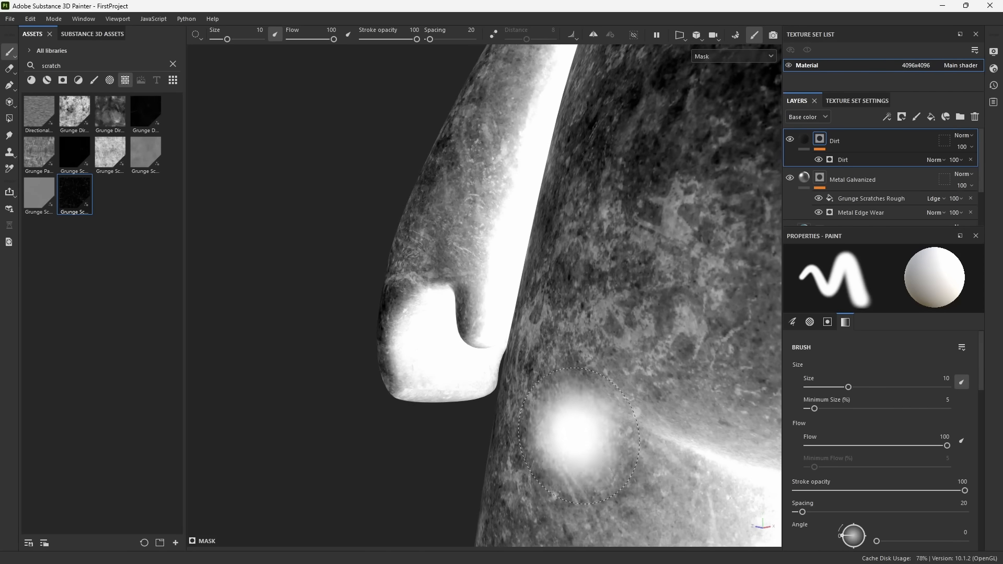
{"action": "right_click_drag", "start_coordinate": [626, 442], "coordinate": [327, 289], "text": "alt"}
{"action": "middle_click_drag", "start_coordinate": [520, 387], "coordinate": [399, 291], "text": "alt"}
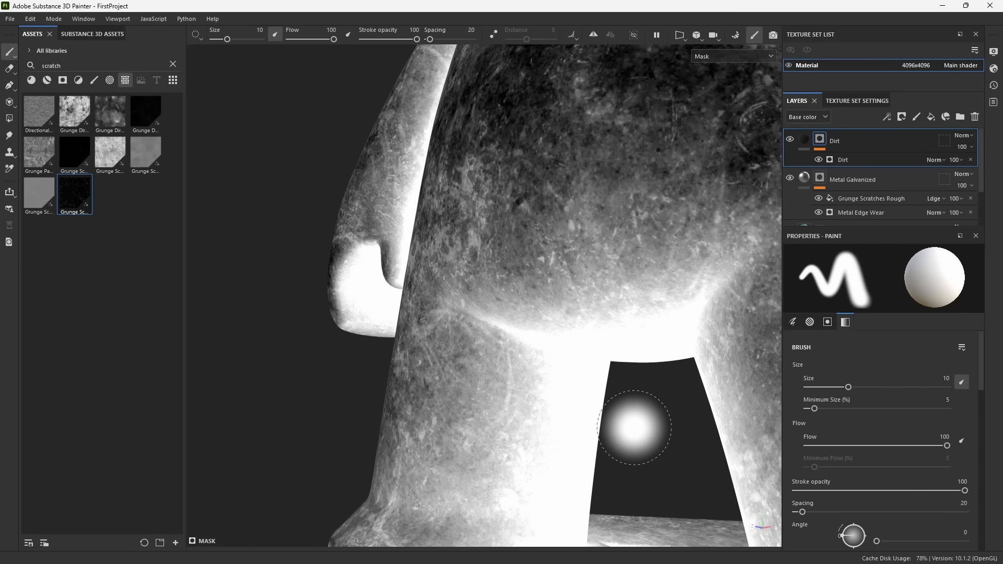
{"action": "left_click_drag", "start_coordinate": [627, 414], "coordinate": [604, 412], "text": "alt"}
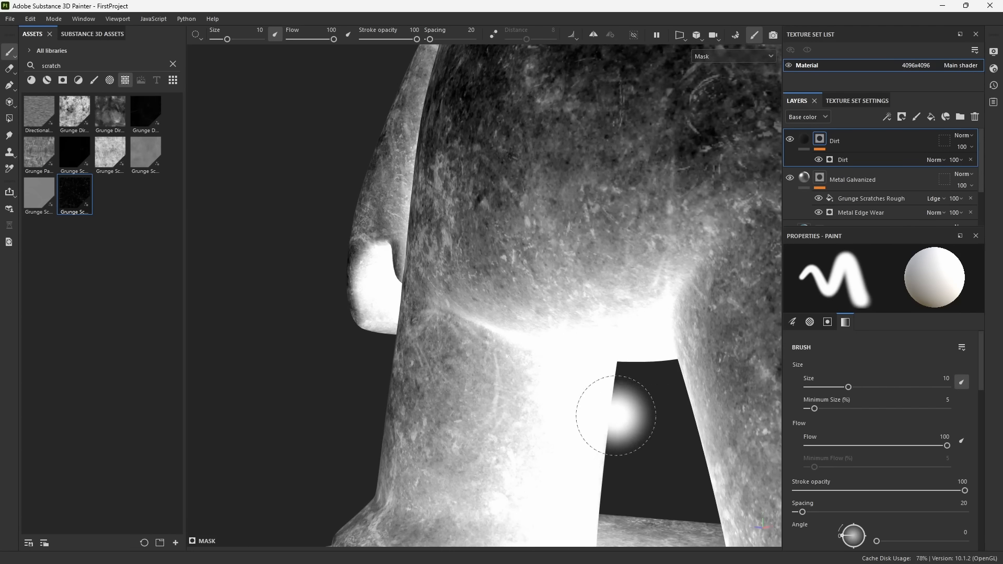
{"action": "right_click_drag", "start_coordinate": [559, 430], "coordinate": [568, 380], "text": "alt"}
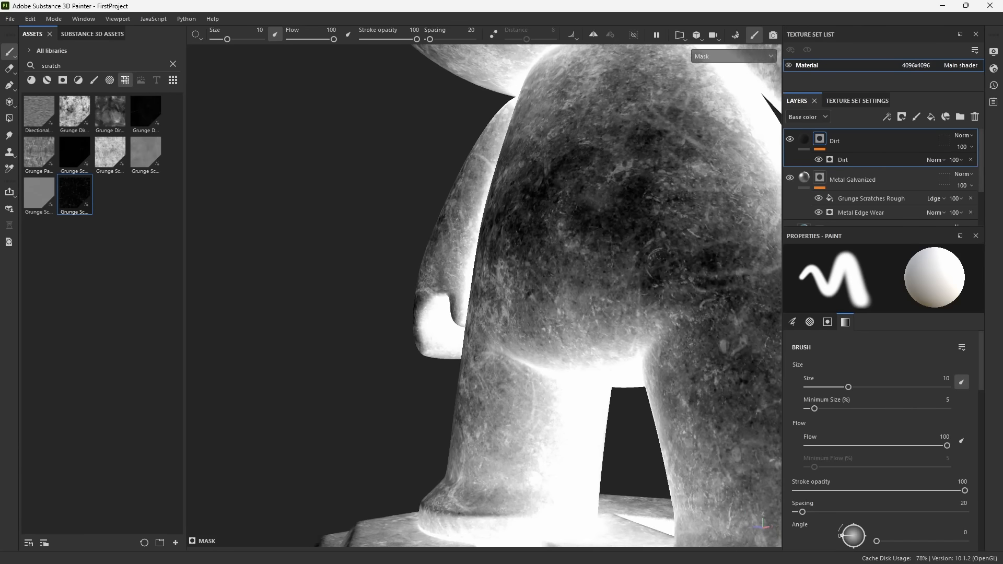
{"action": "left_click_drag", "start_coordinate": [771, 109], "coordinate": [658, 251], "text": "alt"}
{"action": "middle_click_drag", "start_coordinate": [658, 252], "coordinate": [652, 348], "text": "alt"}
{"action": "right_click_drag", "start_coordinate": [651, 352], "coordinate": [627, 348], "text": "alt"}
{"action": "middle_click_drag", "start_coordinate": [611, 184], "coordinate": [546, 325], "text": "alt"}
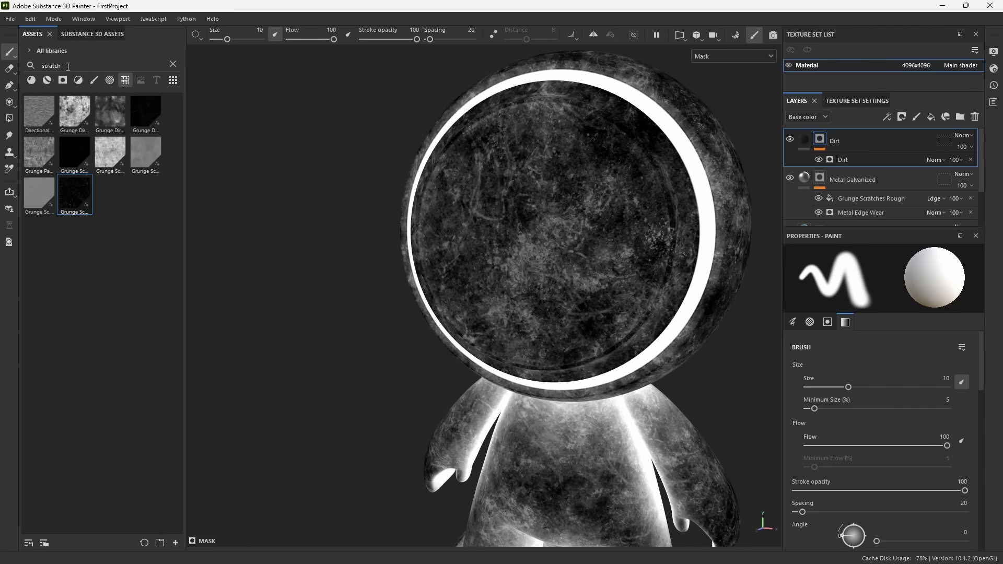
Search the assets for "spots" and add BnW Spots 1 as a fill in the Dirt layer's mask.
{"action": "double_click", "coordinate": [31, 67]}
{"action": "type", "text": "spots"}
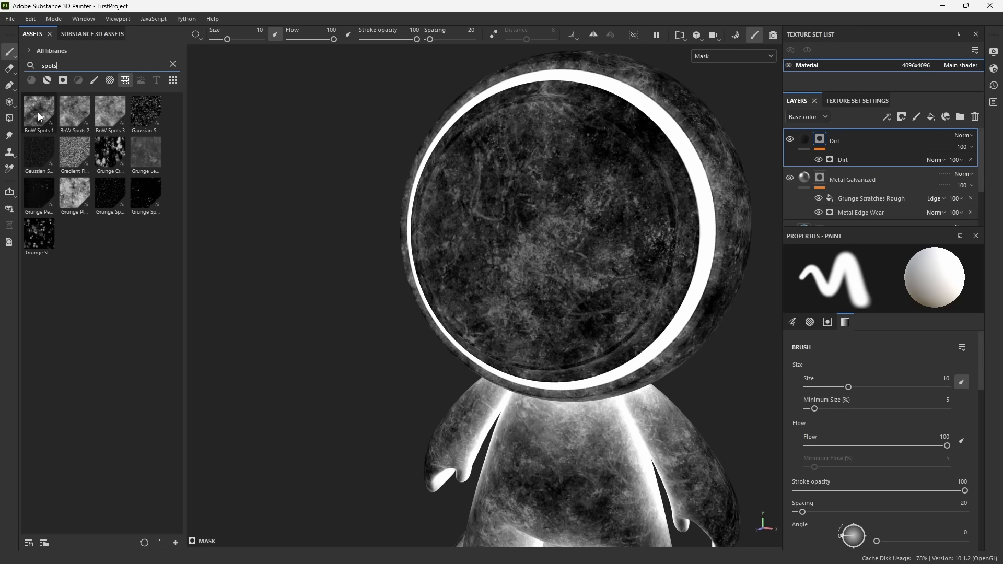
{"action": "left_click_drag", "start_coordinate": [40, 117], "coordinate": [821, 136]}
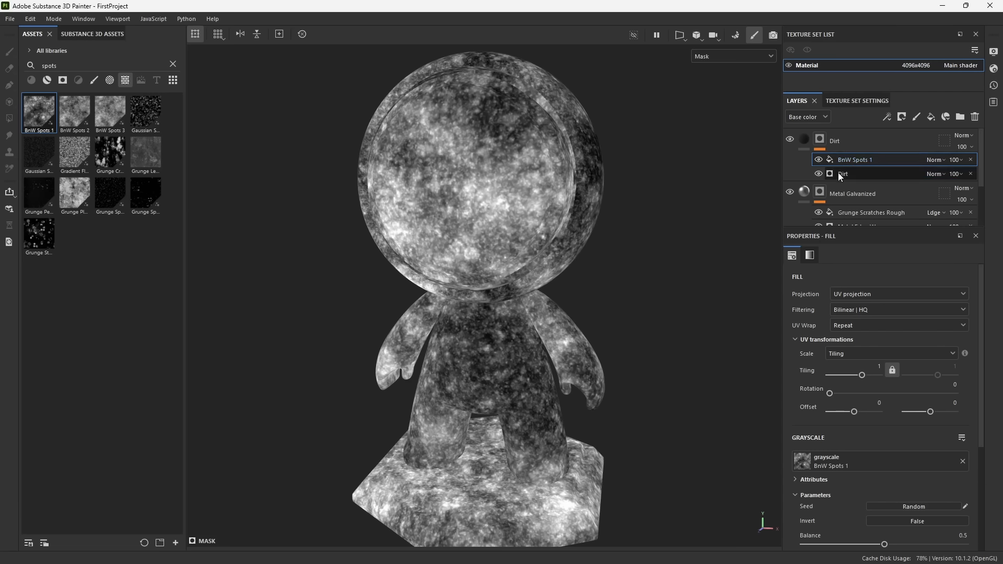
Compare the Dirt mask on the head with the BnW Spots 1 fill hidden and shown.
{"action": "right_click_drag", "start_coordinate": [482, 158], "coordinate": [601, 281], "text": "alt"}
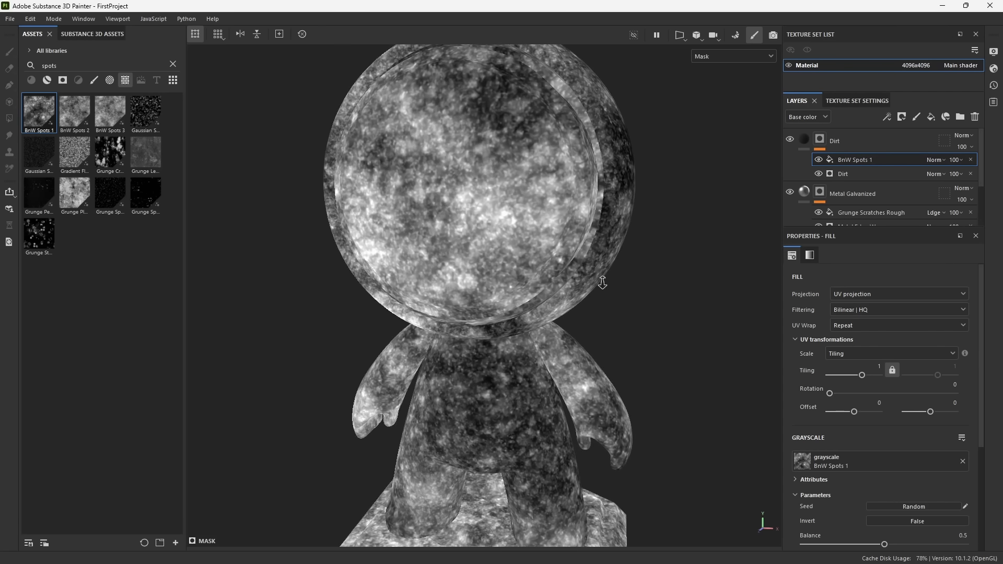
{"action": "left_click_drag", "start_coordinate": [417, 262], "coordinate": [513, 261], "text": "alt"}
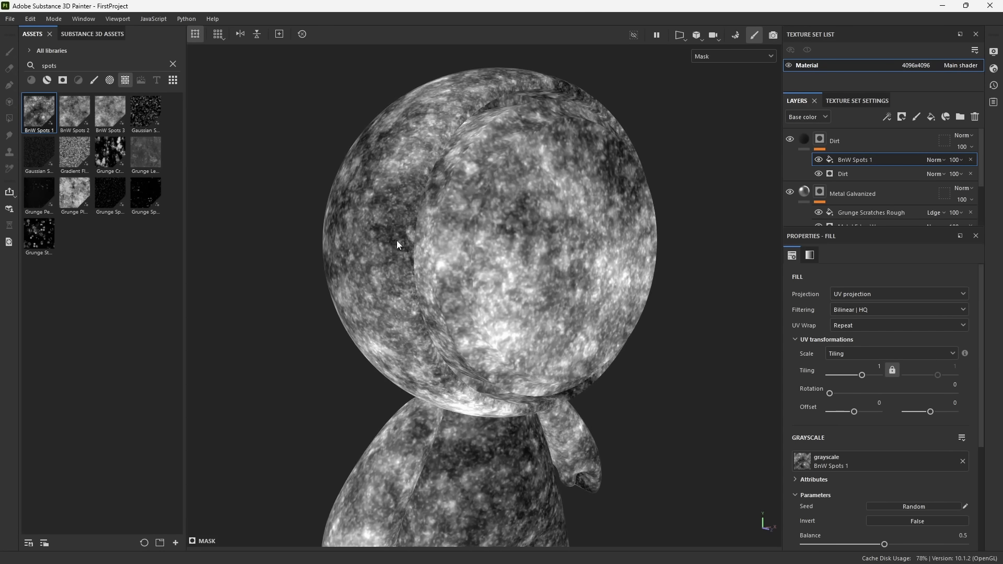
{"action": "left_click", "coordinate": [819, 161]}
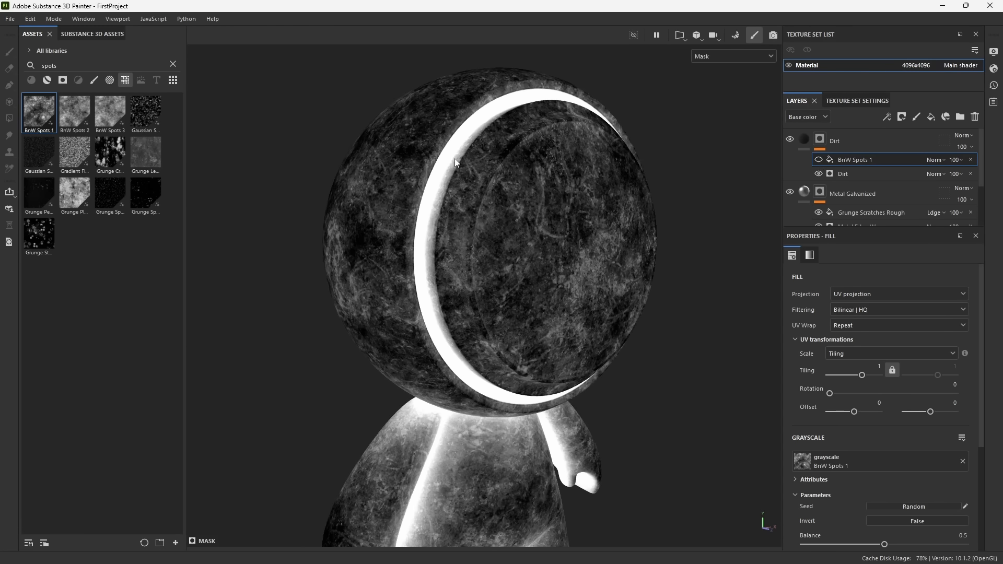
{"action": "right_click_drag", "start_coordinate": [394, 196], "coordinate": [483, 294], "text": "alt"}
{"action": "left_click_drag", "start_coordinate": [483, 294], "coordinate": [405, 282], "text": "alt"}
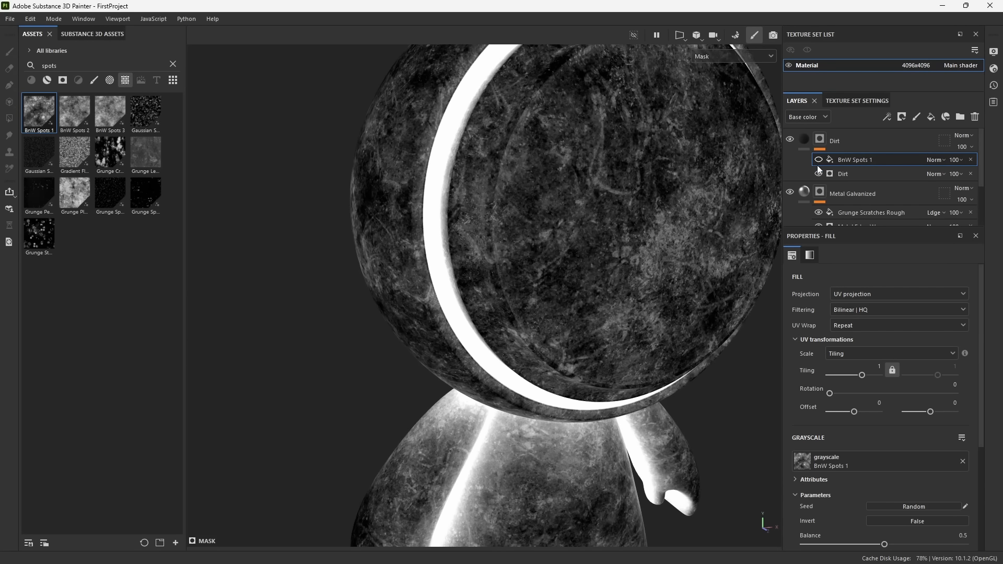
{"action": "left_click", "coordinate": [818, 161]}
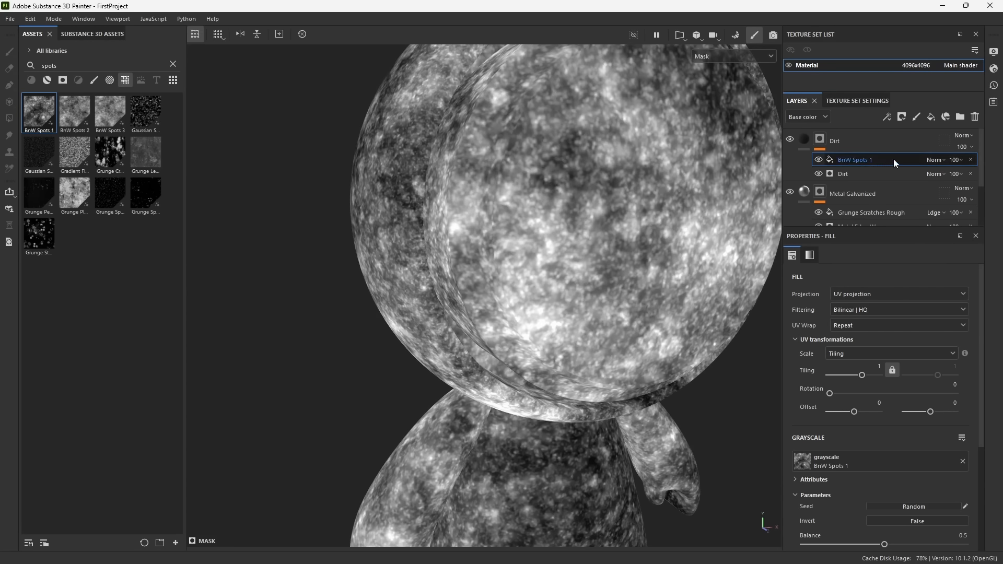
Set the BnW Spots 1 fill's blending mode to Multiply and check its effect by hiding and showing it.
{"action": "left_click", "coordinate": [934, 160]}
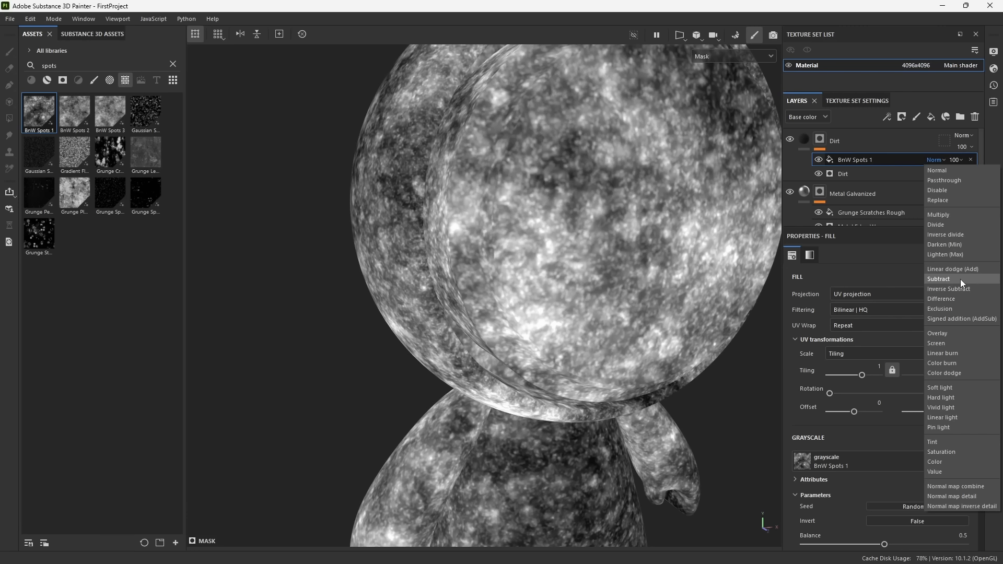
{"action": "left_click", "coordinate": [946, 218]}
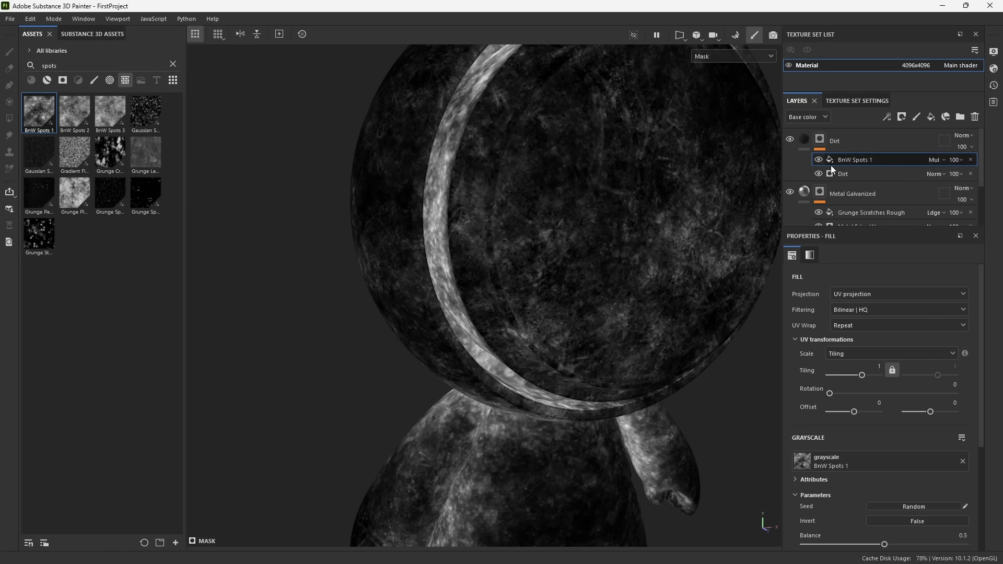
{"action": "left_click_drag", "start_coordinate": [475, 270], "coordinate": [496, 368], "text": "alt"}
{"action": "left_click", "coordinate": [819, 159]}
{"action": "left_click", "coordinate": [819, 159]}
Set the UV tiling of the BnW Spots 1 fill to 2.47 while inspecting the pattern on the hand.
{"action": "left_click_drag", "start_coordinate": [622, 225], "coordinate": [487, 290], "text": "alt"}
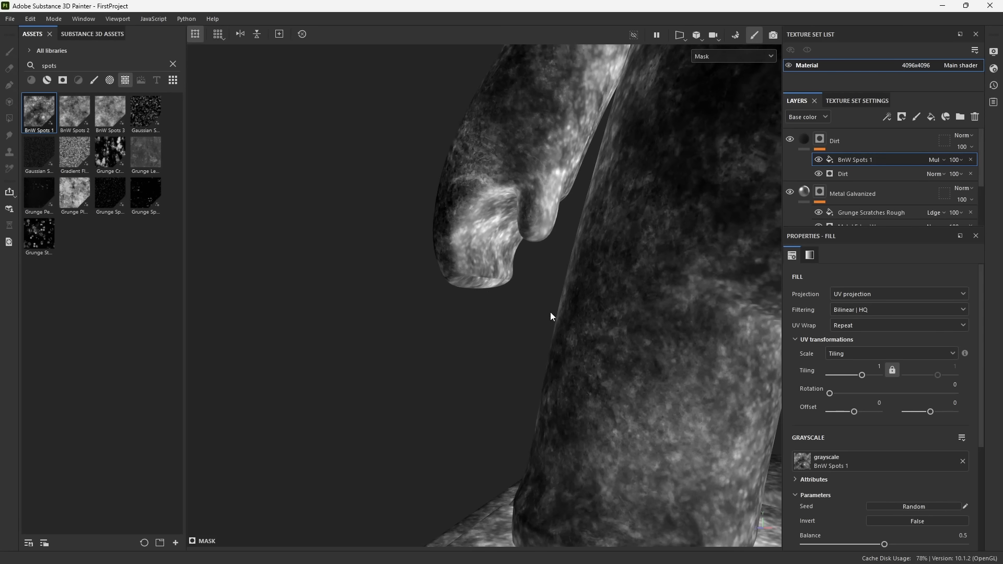
{"action": "right_click_drag", "start_coordinate": [519, 224], "coordinate": [632, 384], "text": "alt"}
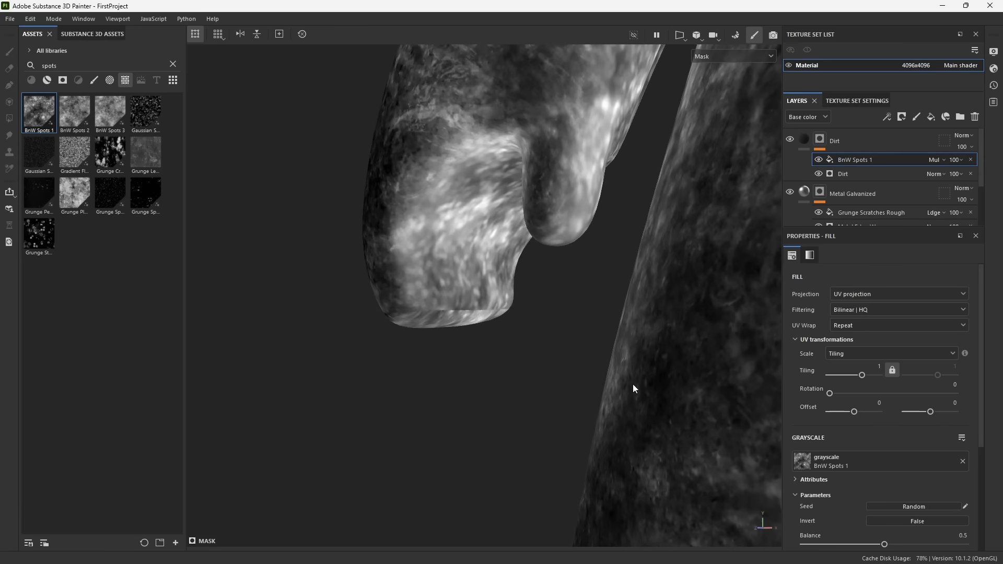
{"action": "left_click_drag", "start_coordinate": [632, 384], "coordinate": [593, 329], "text": "alt"}
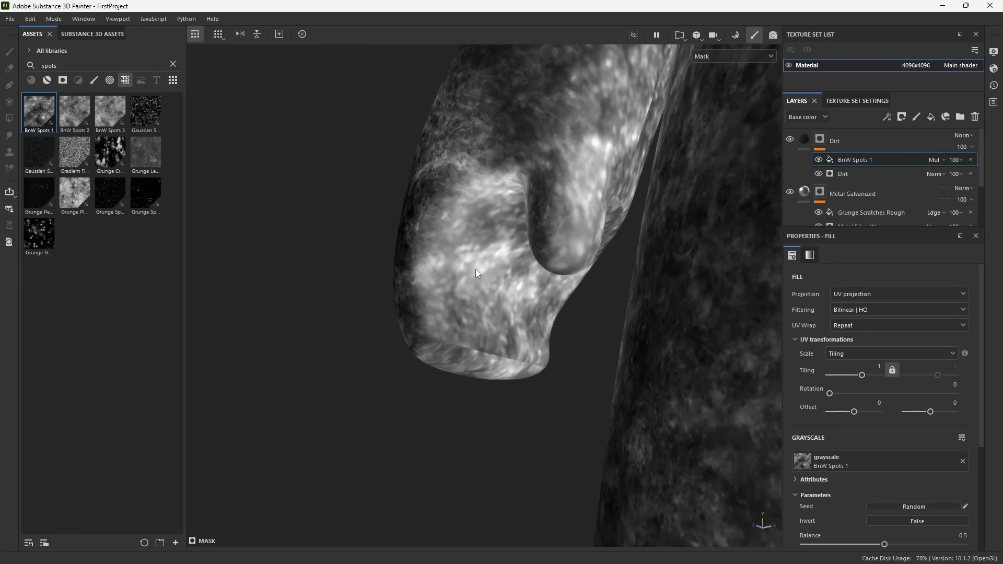
{"action": "left_click_drag", "start_coordinate": [863, 376], "coordinate": [864, 375]}
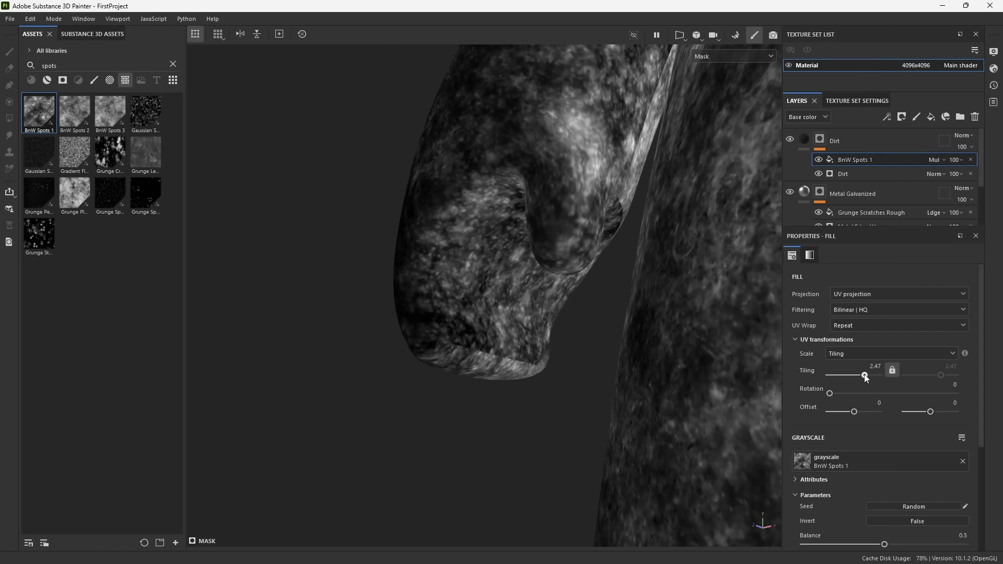
Switch the BnW Spots 1 fill to Tri-planar projection and check the seam on the hand and the rest of the body.
{"action": "mouse_move", "coordinate": [425, 321]}
{"action": "left_mouse_down", "text": "alt"}
{"action": "mouse_move", "coordinate": [613, 413]}
{"action": "mouse_move", "coordinate": [428, 312]}
{"action": "left_mouse_up", "text": "alt"}
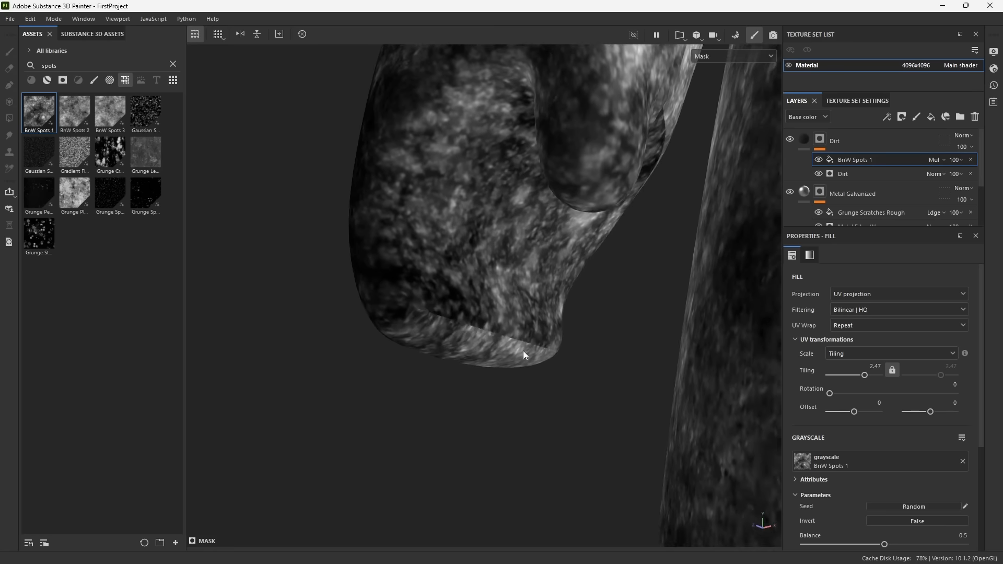
{"action": "left_click", "coordinate": [861, 296]}
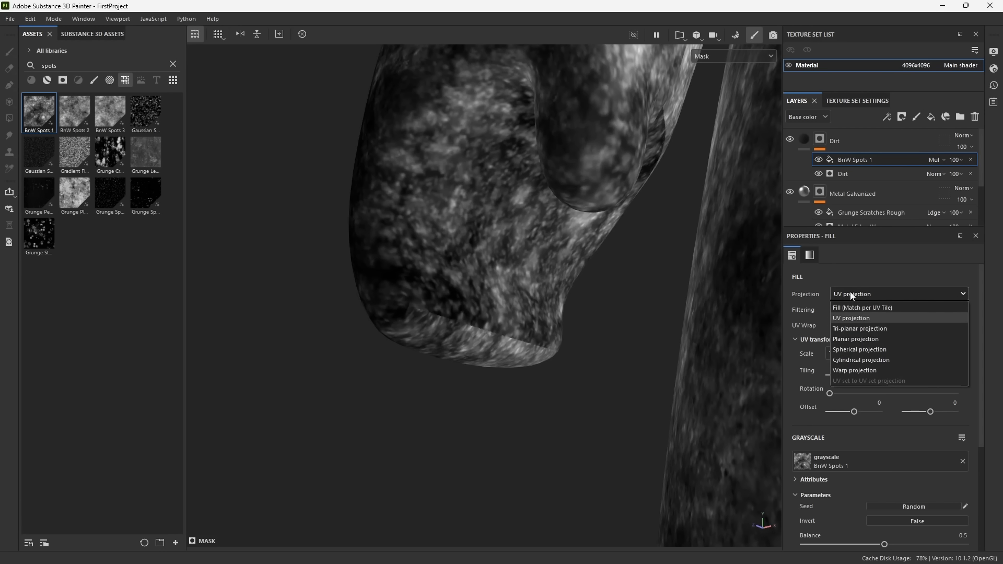
{"action": "left_click", "coordinate": [862, 327]}
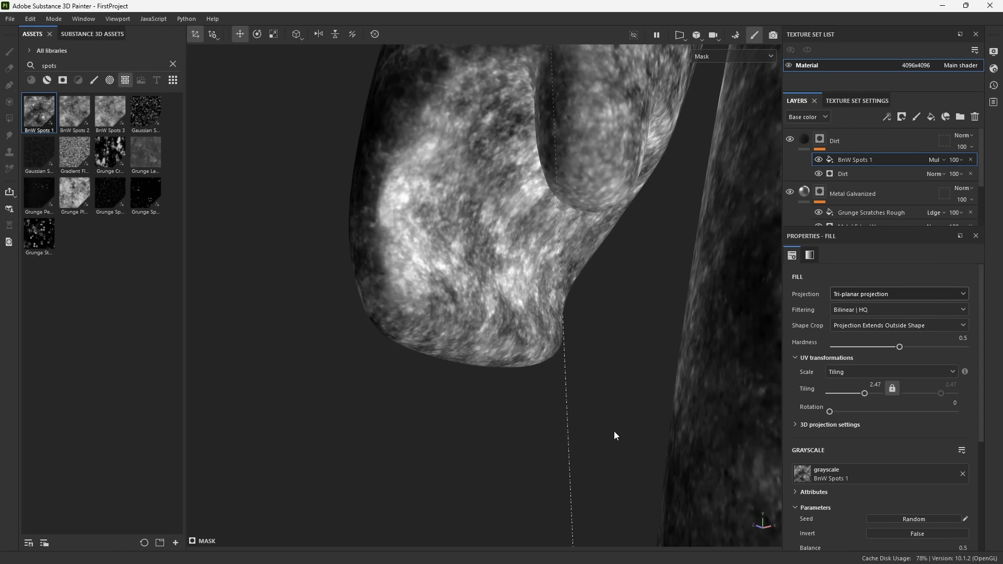
{"action": "left_click_drag", "start_coordinate": [613, 431], "coordinate": [572, 398], "text": "alt"}
{"action": "right_click_drag", "start_coordinate": [571, 400], "coordinate": [537, 358], "text": "alt"}
{"action": "left_click_drag", "start_coordinate": [538, 358], "coordinate": [543, 314], "text": "alt"}
{"action": "right_click_drag", "start_coordinate": [543, 314], "coordinate": [504, 183], "text": "alt"}
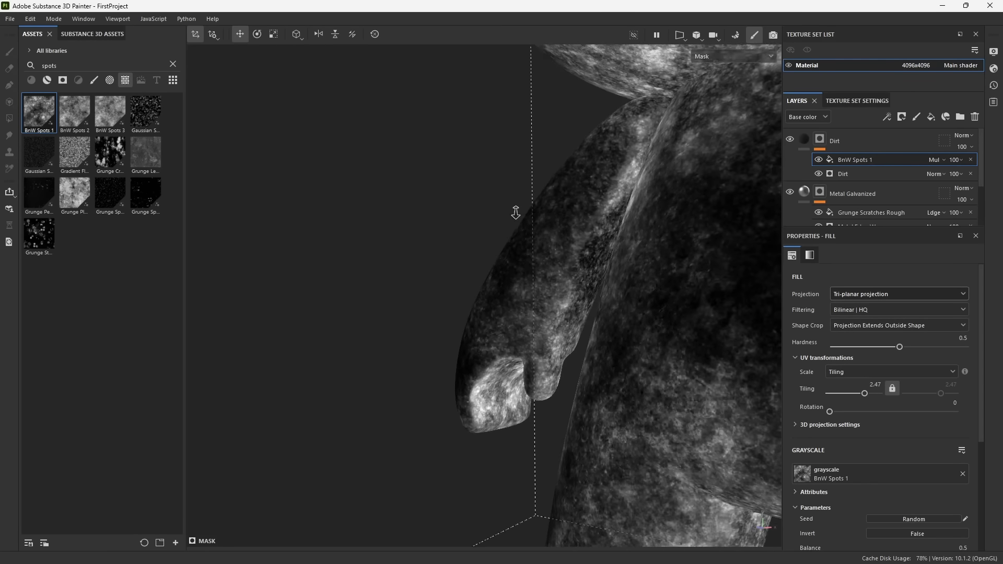
{"action": "left_click_drag", "start_coordinate": [616, 379], "coordinate": [522, 339], "text": "alt"}
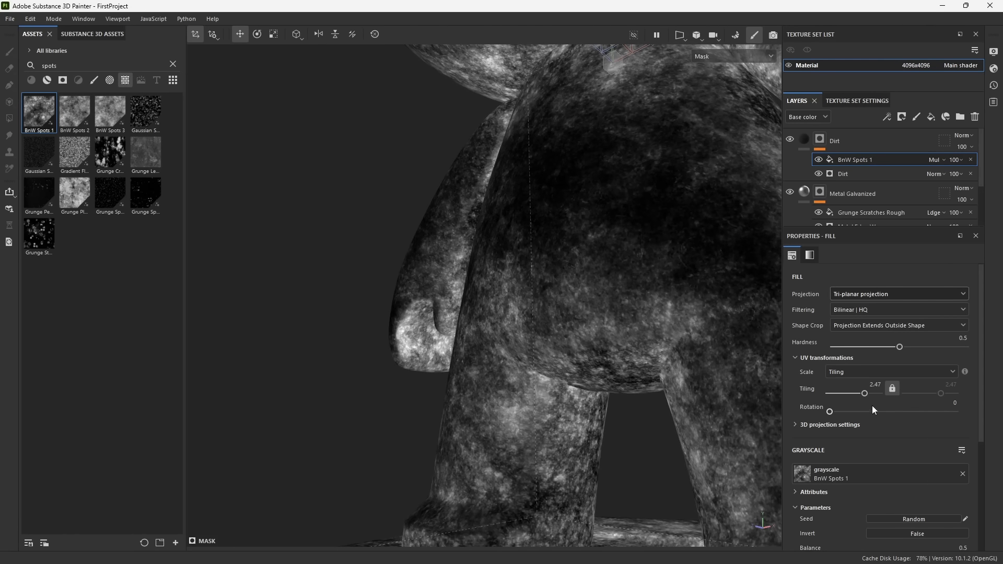
Compare the Dirt mask with the spots fill hidden and shown, and return to the material view to check the legs and base.
{"action": "left_click", "coordinate": [819, 160]}
{"action": "left_click", "coordinate": [818, 160]}
{"action": "left_click_drag", "start_coordinate": [549, 454], "coordinate": [582, 370], "text": "alt"}
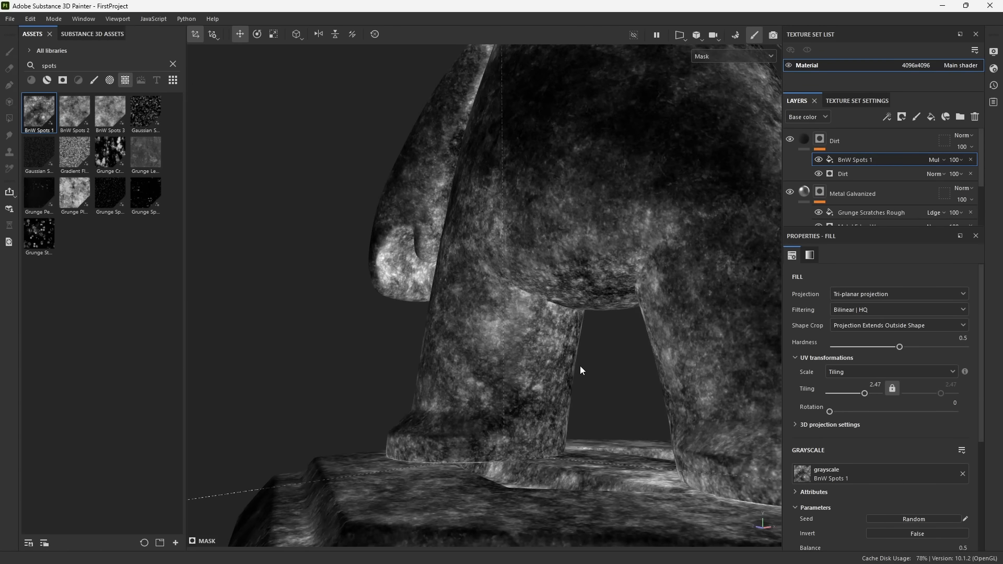
{"action": "key", "text": "m"}
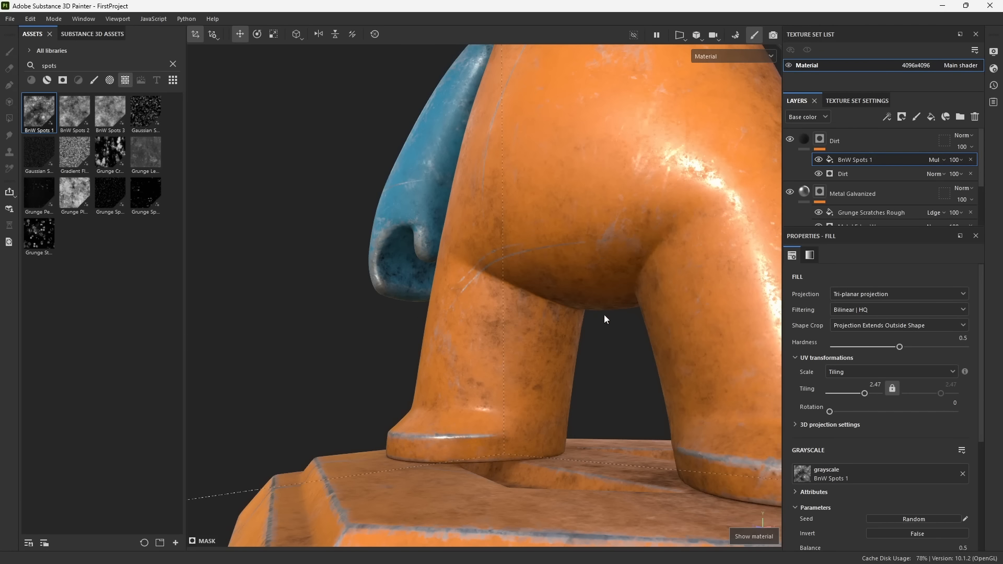
{"action": "left_click_drag", "start_coordinate": [604, 315], "coordinate": [471, 299], "text": "alt"}
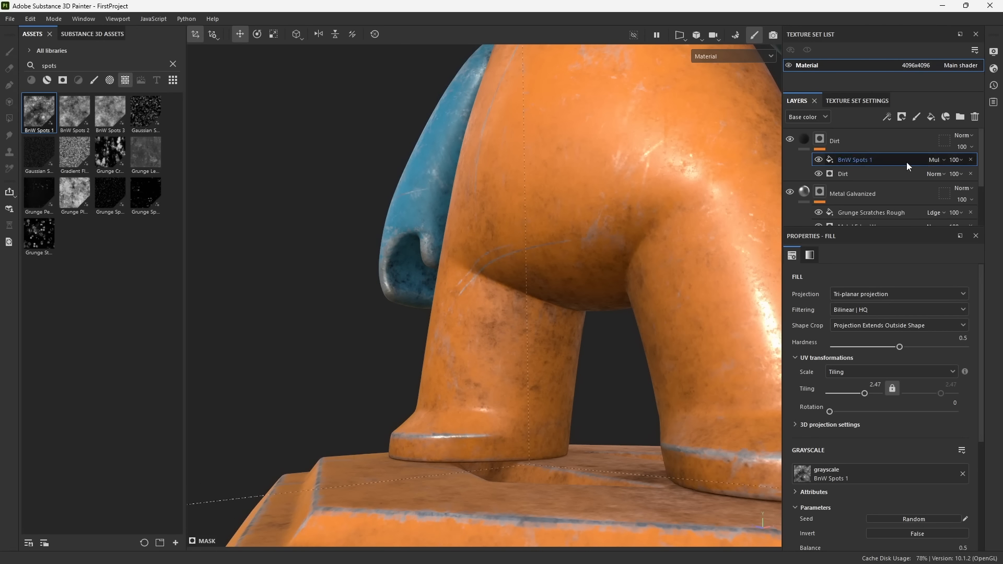
Lower the BnW Spots 1 fill's opacity to 13 and check the dirt across the whole character.
{"action": "left_click", "coordinate": [956, 160]}
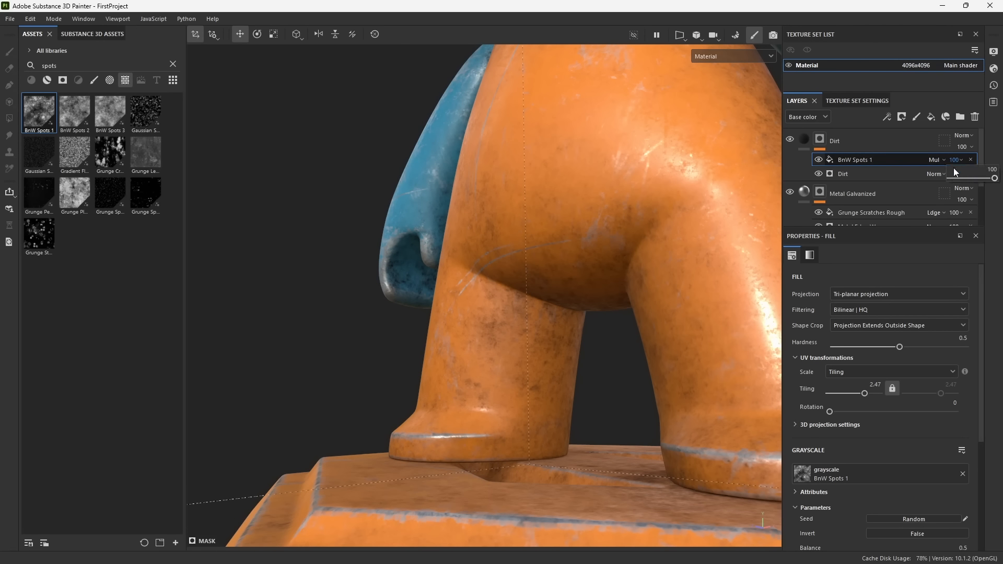
{"action": "left_click_drag", "start_coordinate": [994, 179], "coordinate": [956, 180]}
{"action": "left_click_drag", "start_coordinate": [670, 299], "coordinate": [648, 341], "text": "alt"}
{"action": "right_click_drag", "start_coordinate": [648, 341], "coordinate": [528, 155], "text": "alt"}
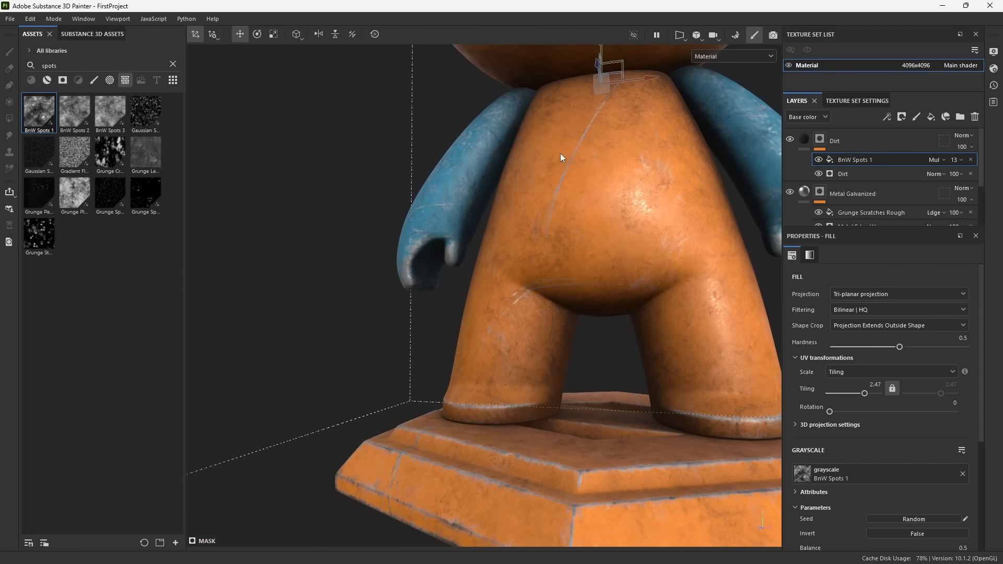
{"action": "middle_click_drag", "start_coordinate": [528, 155], "coordinate": [542, 347], "text": "alt"}
{"action": "right_click_drag", "start_coordinate": [542, 347], "coordinate": [508, 161], "text": "alt"}
{"action": "middle_click_drag", "start_coordinate": [508, 161], "coordinate": [549, 191], "text": "alt"}
{"action": "right_click_drag", "start_coordinate": [550, 191], "coordinate": [514, 125], "text": "alt"}
{"action": "middle_click_drag", "start_coordinate": [514, 126], "coordinate": [529, 137], "text": "alt"}
{"action": "middle_click_drag", "start_coordinate": [591, 384], "coordinate": [545, 365], "text": "alt"}
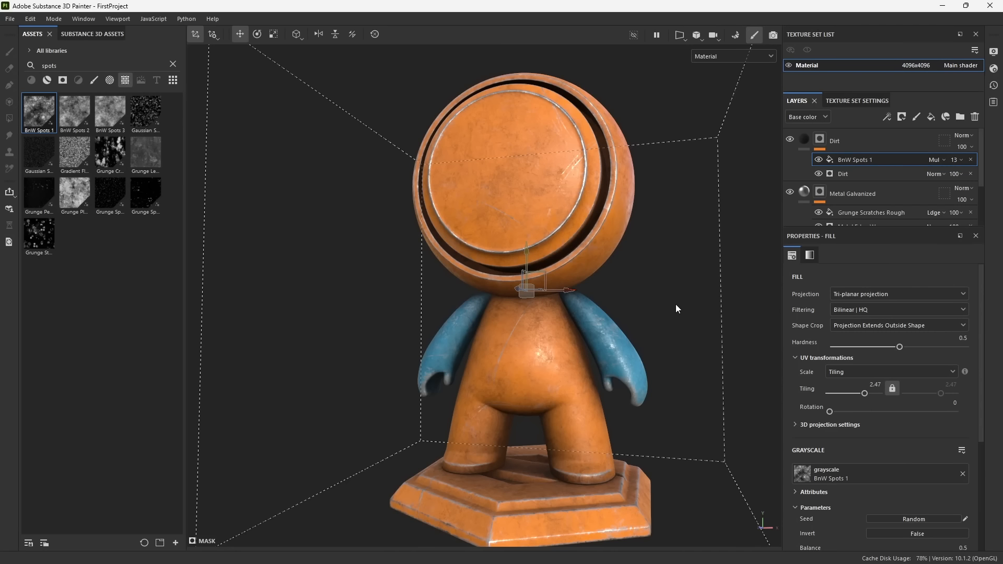
Shift the BnW Spots 1 fill's tri-planar projection slightly relative to the character.
{"action": "left_click_drag", "start_coordinate": [644, 276], "coordinate": [658, 302], "text": "alt"}
{"action": "left_click_drag", "start_coordinate": [656, 361], "coordinate": [533, 291], "text": "alt"}
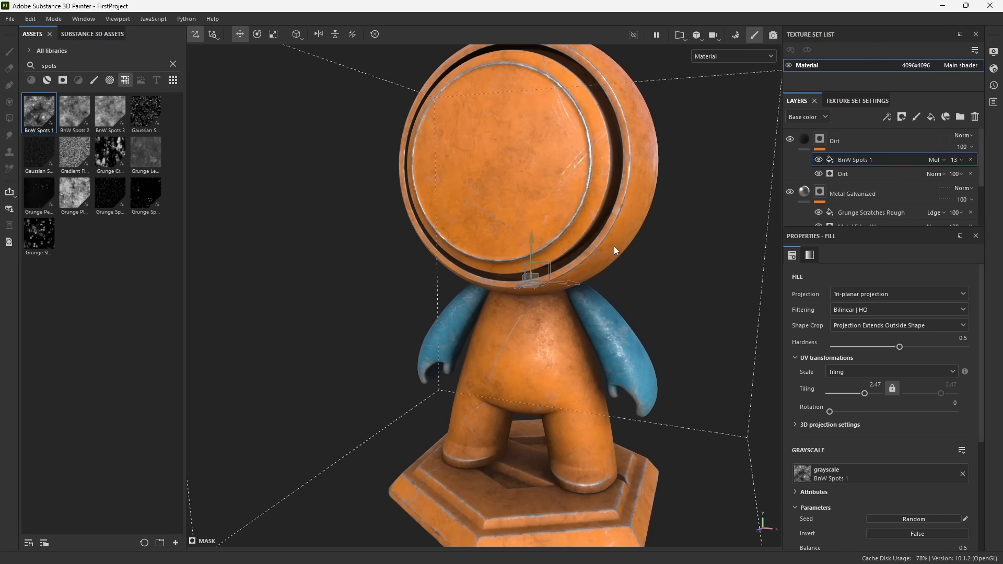
{"action": "left_click_drag", "start_coordinate": [558, 328], "coordinate": [567, 337], "text": "alt"}
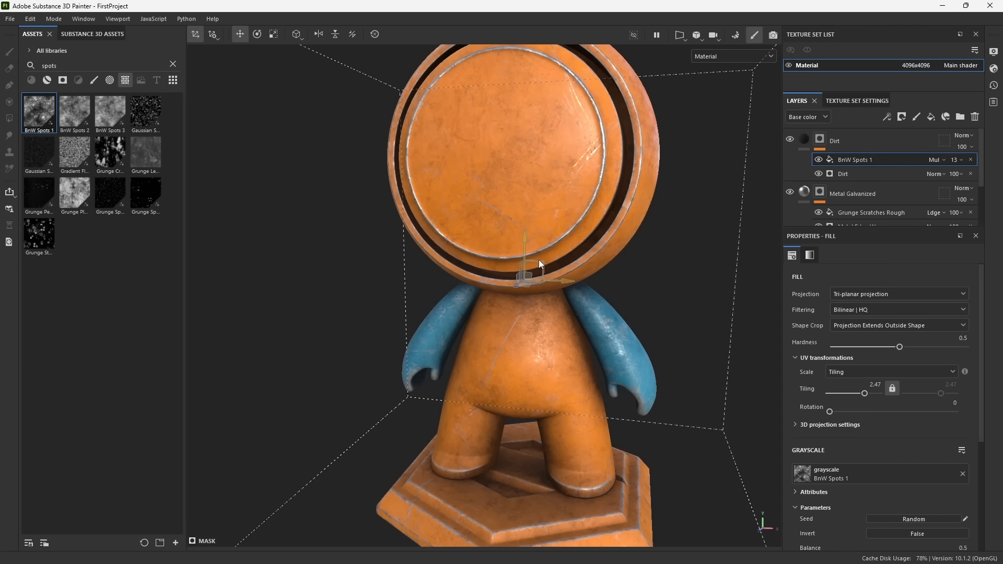
{"action": "left_click_drag", "start_coordinate": [538, 259], "coordinate": [546, 287]}
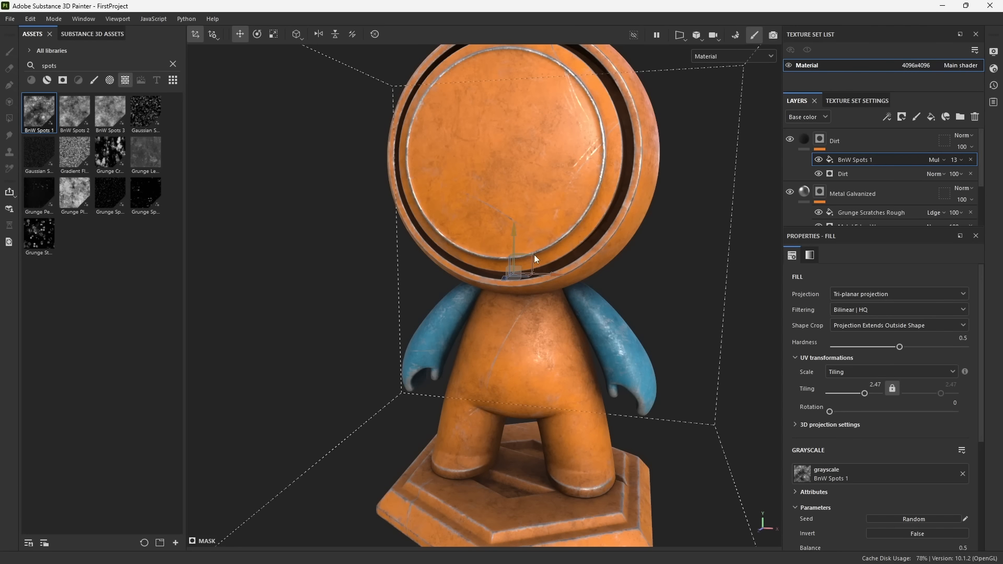
Enlarge the layer list and inspect the Dirt and Metal Galvanized layers along with the effects in the Metal Galvanized mask.
{"action": "left_click_drag", "start_coordinate": [559, 372], "coordinate": [544, 360], "text": "alt"}
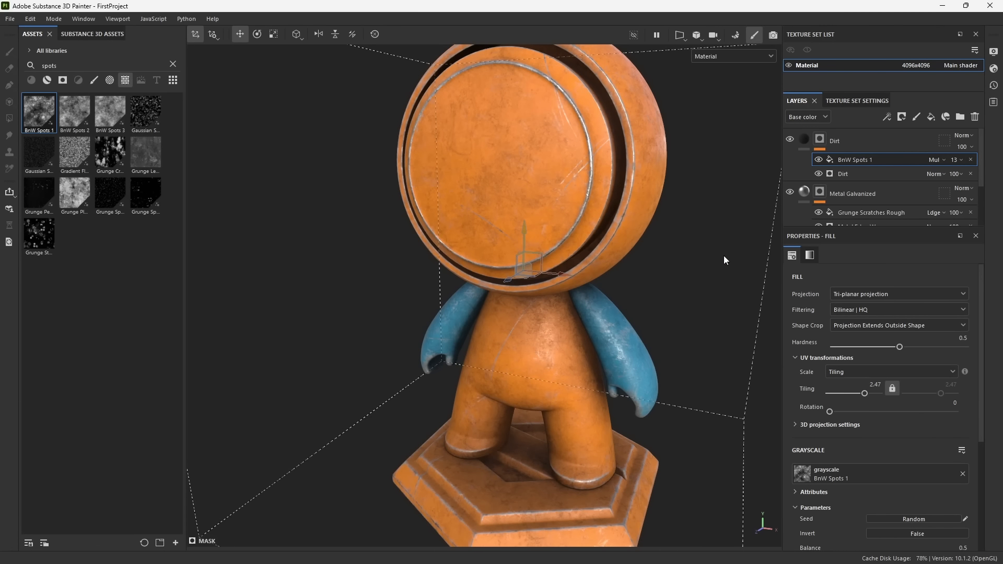
{"action": "left_click_drag", "start_coordinate": [795, 226], "coordinate": [809, 317]}
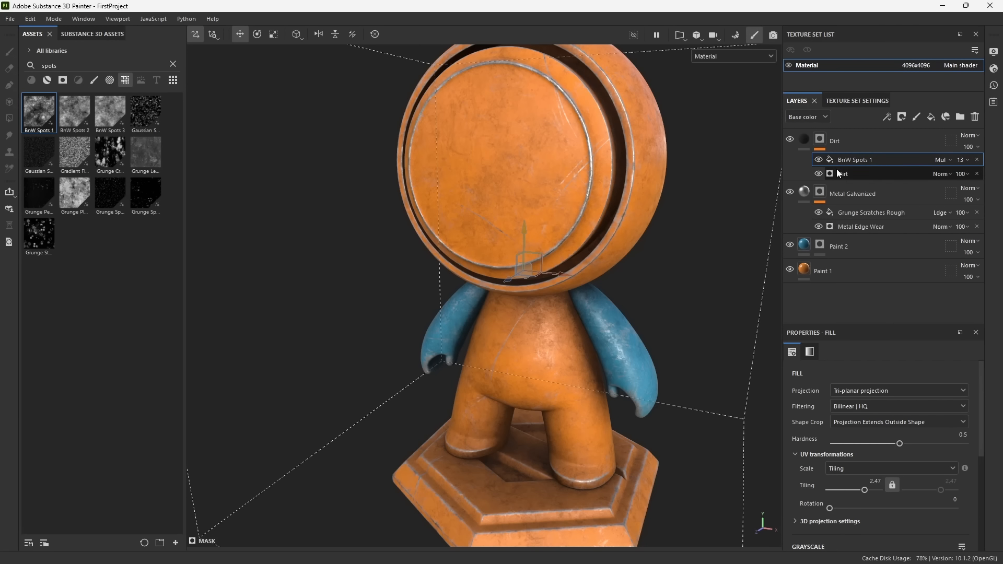
{"action": "left_click", "coordinate": [803, 141]}
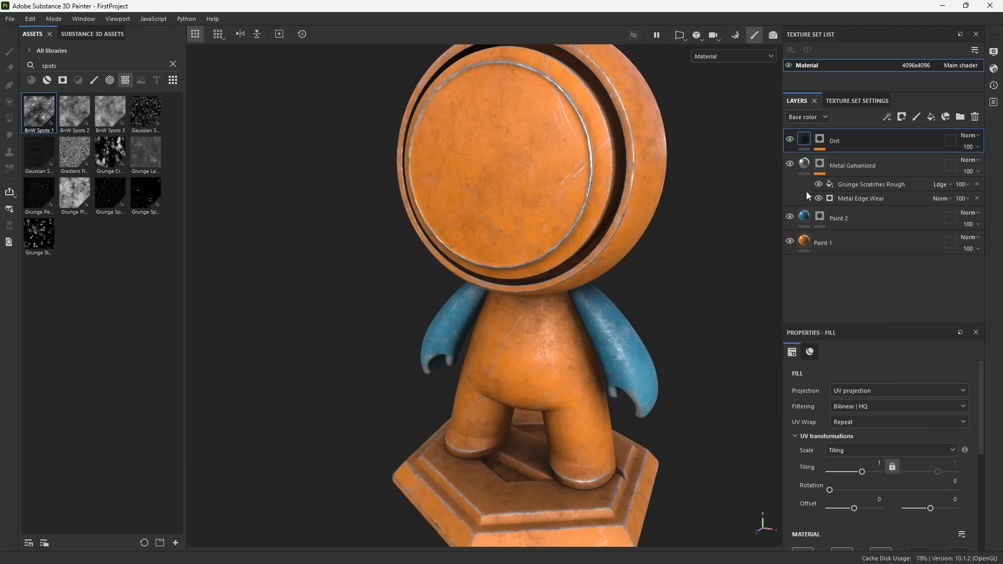
{"action": "left_click", "coordinate": [806, 164]}
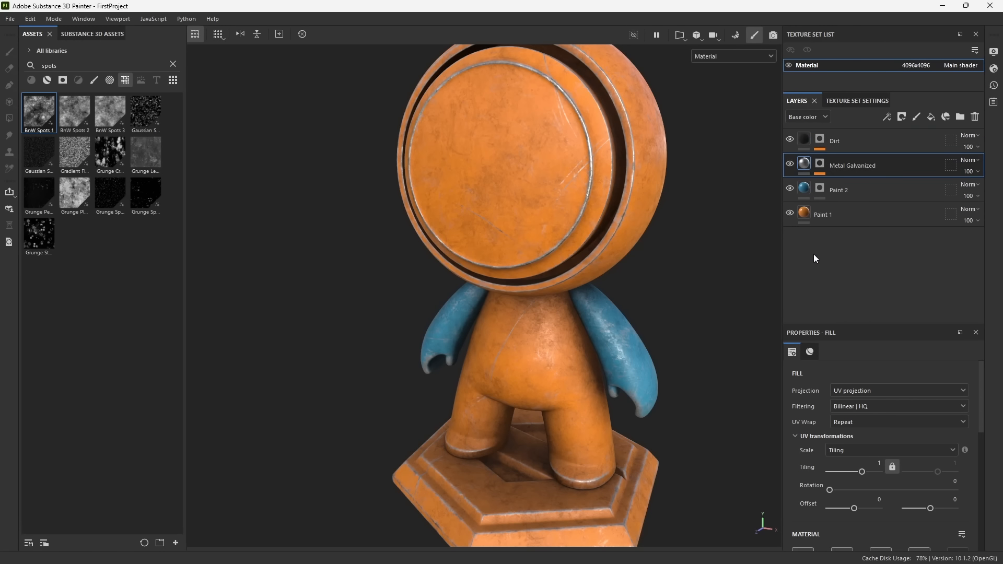
{"action": "left_click", "coordinate": [820, 165]}
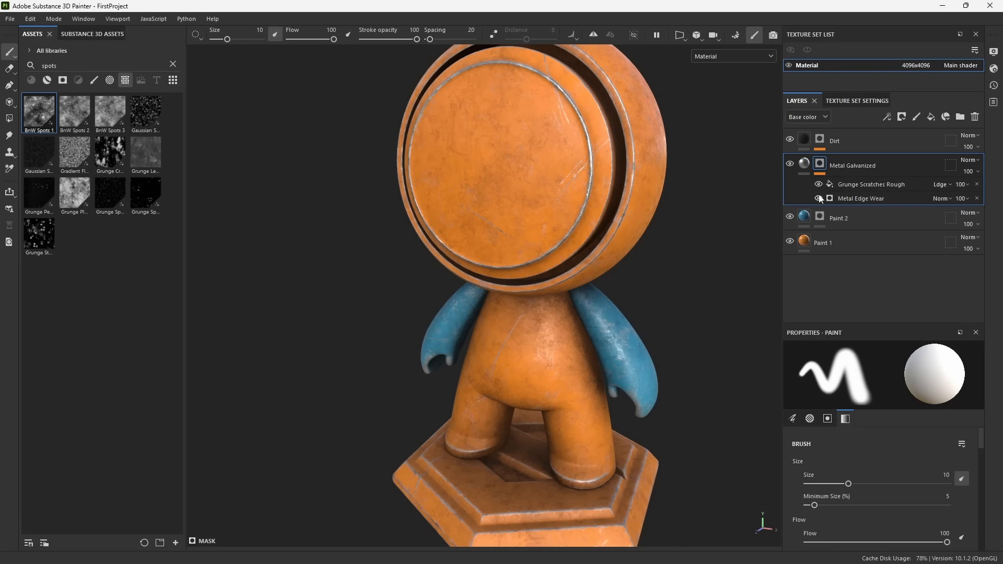
{"action": "left_click", "coordinate": [804, 164]}
{"action": "left_click_drag", "start_coordinate": [650, 321], "coordinate": [591, 301], "text": "alt"}
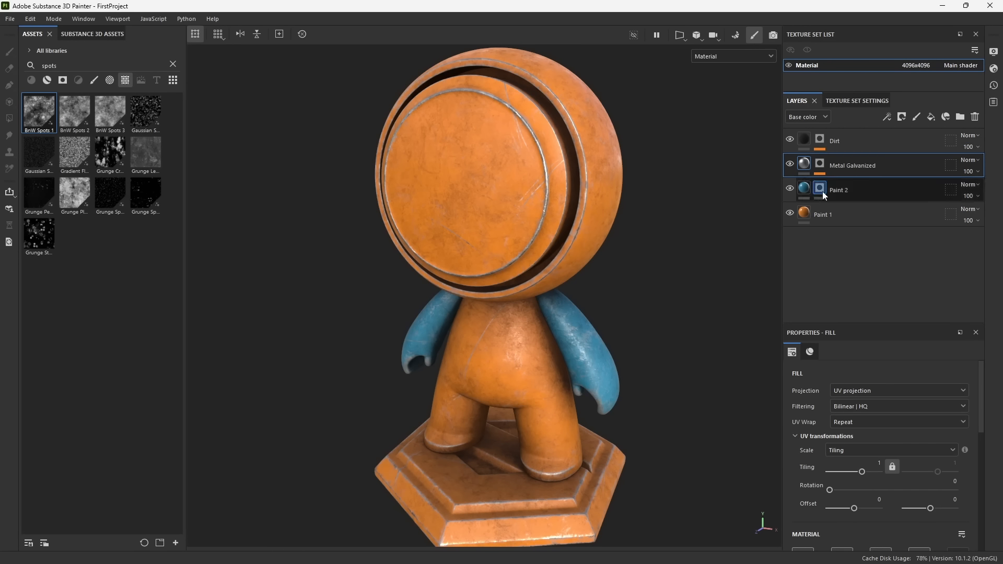
Try an opacity of 60 on the Paint 2 layer and restore it to 100.
{"action": "left_click", "coordinate": [969, 148]}
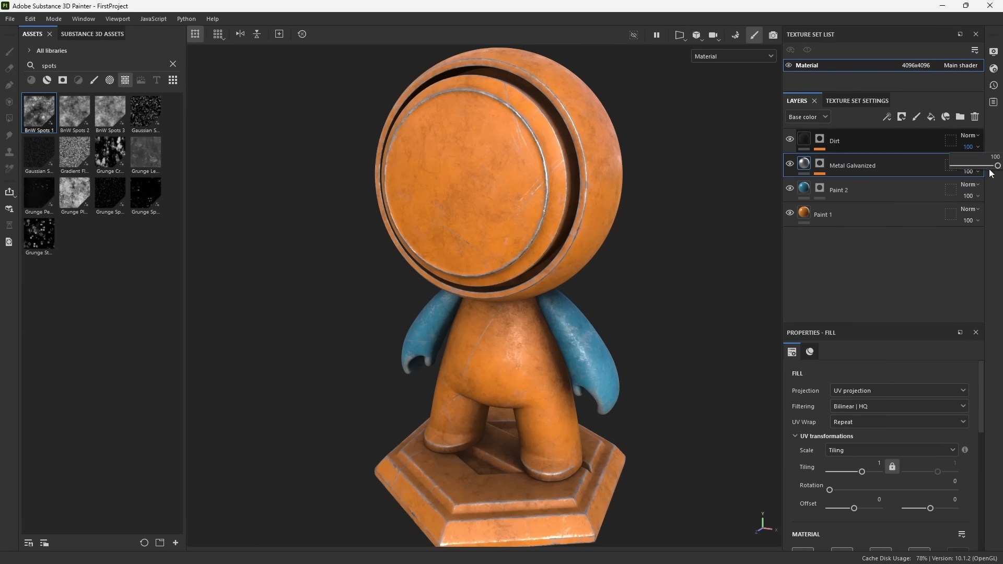
{"action": "mouse_move", "coordinate": [998, 166]}
{"action": "left_mouse_down"}
{"action": "mouse_move", "coordinate": [960, 164]}
{"action": "mouse_move", "coordinate": [997, 166]}
{"action": "left_mouse_up"}
{"action": "left_click", "coordinate": [970, 196]}
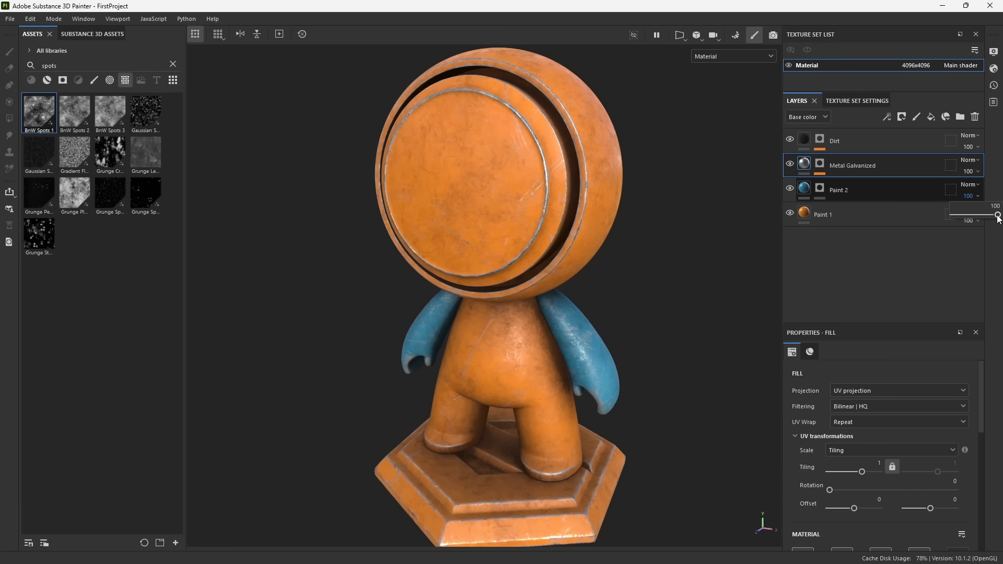
{"action": "left_click_drag", "start_coordinate": [997, 218], "coordinate": [981, 217]}
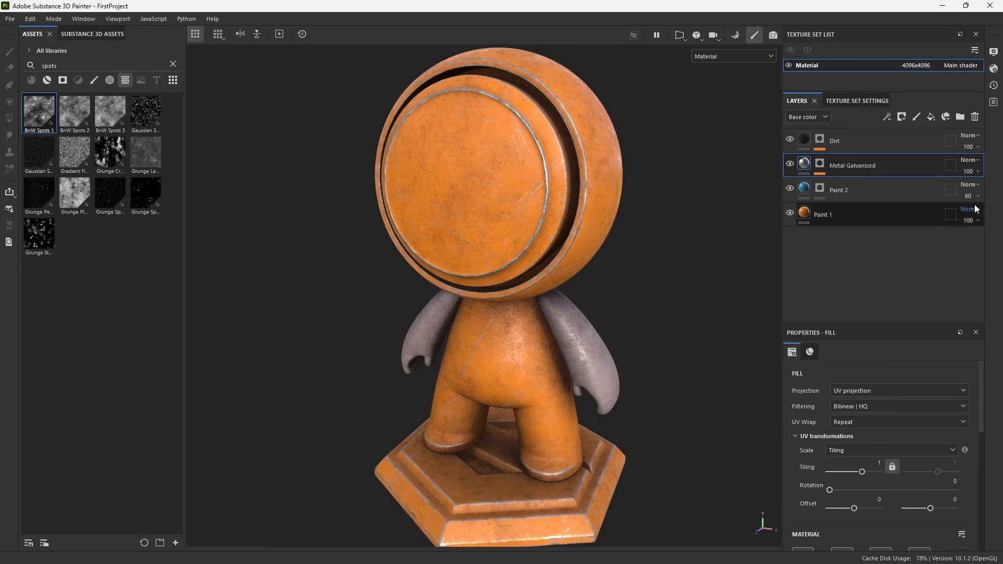
{"action": "left_click_drag", "start_coordinate": [981, 219], "coordinate": [999, 219]}
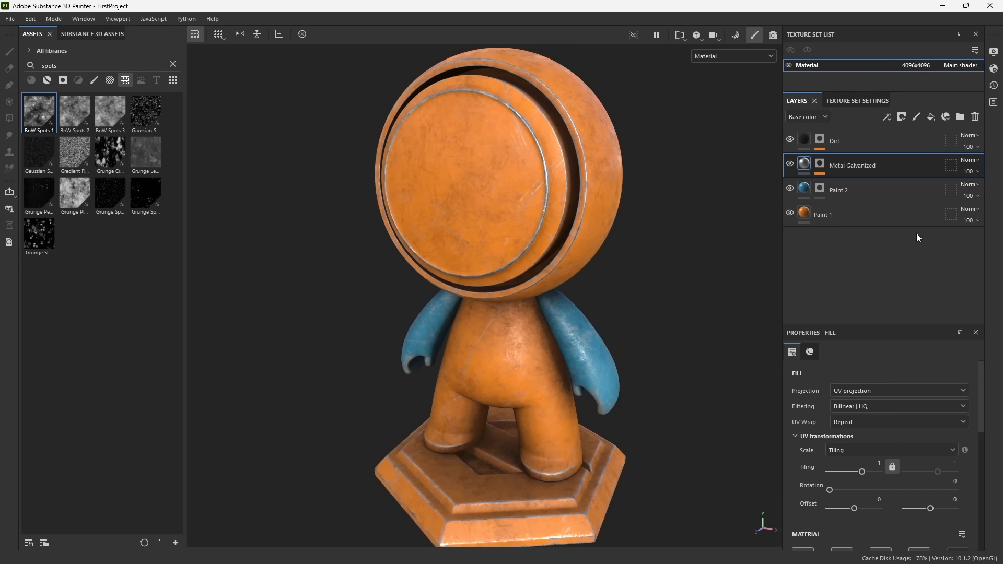
Try the Soft light blending mode on the Dirt layer and return it to Normal.
{"action": "left_click", "coordinate": [971, 136]}
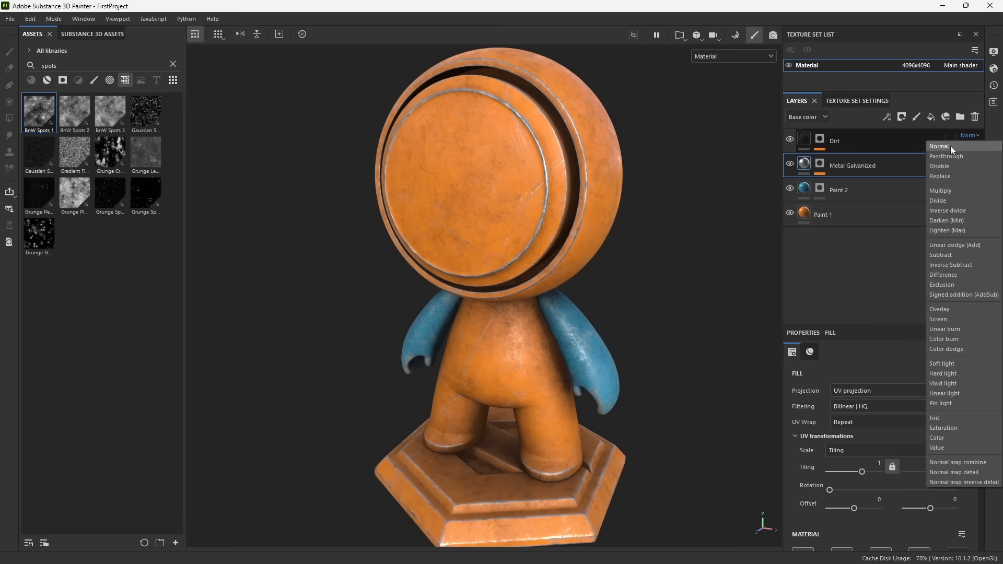
{"action": "left_click", "coordinate": [954, 365]}
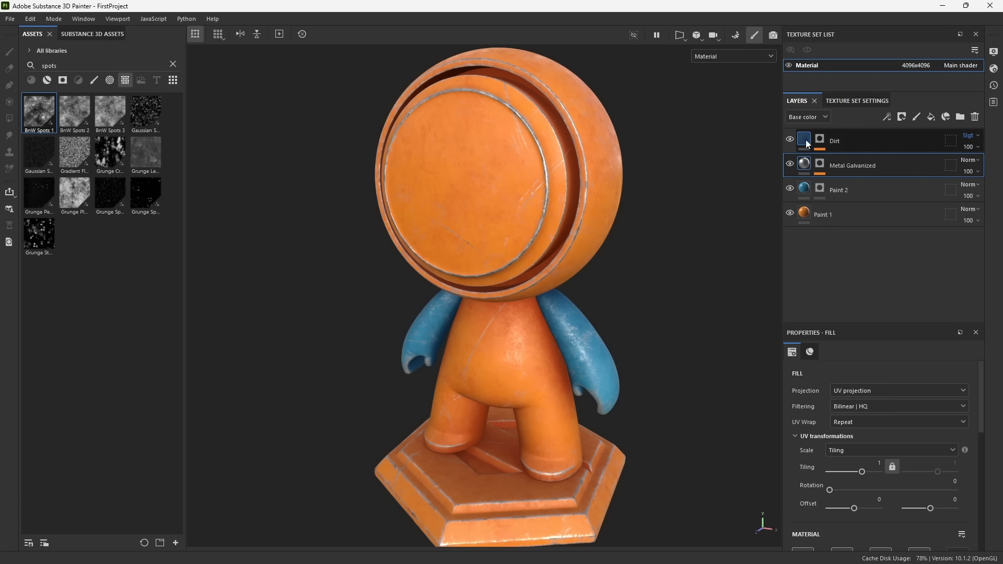
{"action": "left_click", "coordinate": [973, 137]}
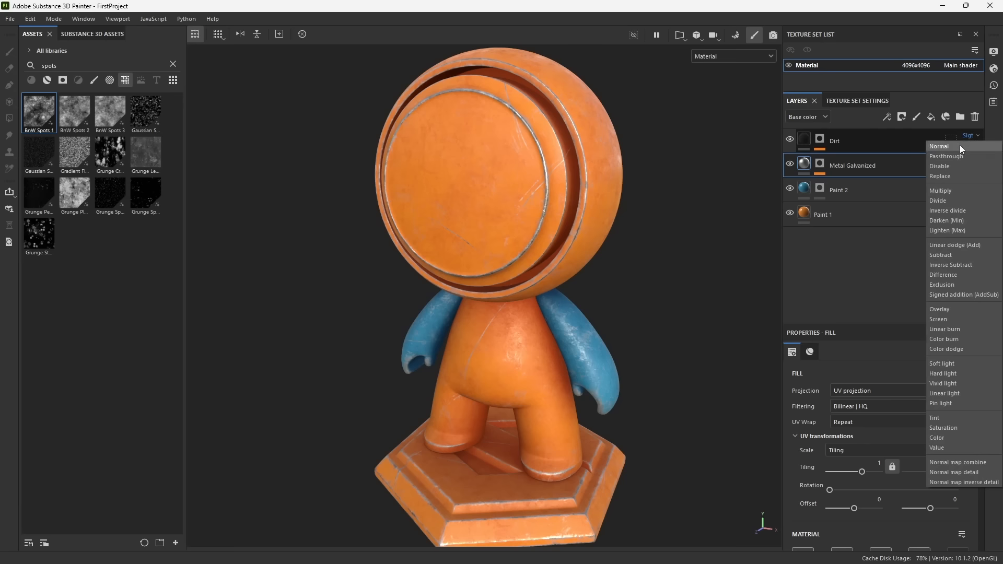
{"action": "left_click", "coordinate": [961, 146]}
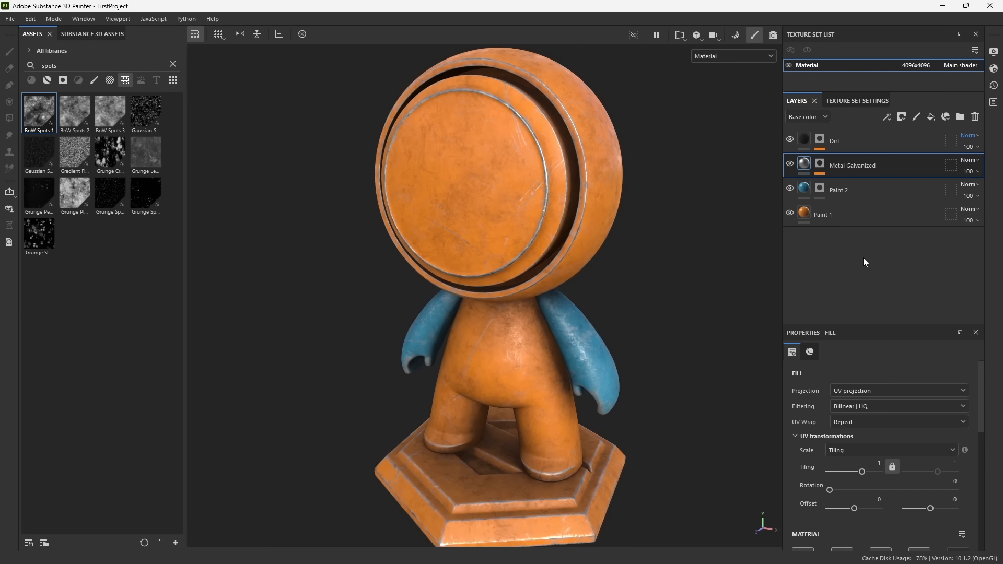
Switch the layer stack's blending and opacity controls to the Roughness channel and examine the shine on the body and arms.
{"action": "left_click", "coordinate": [734, 56]}
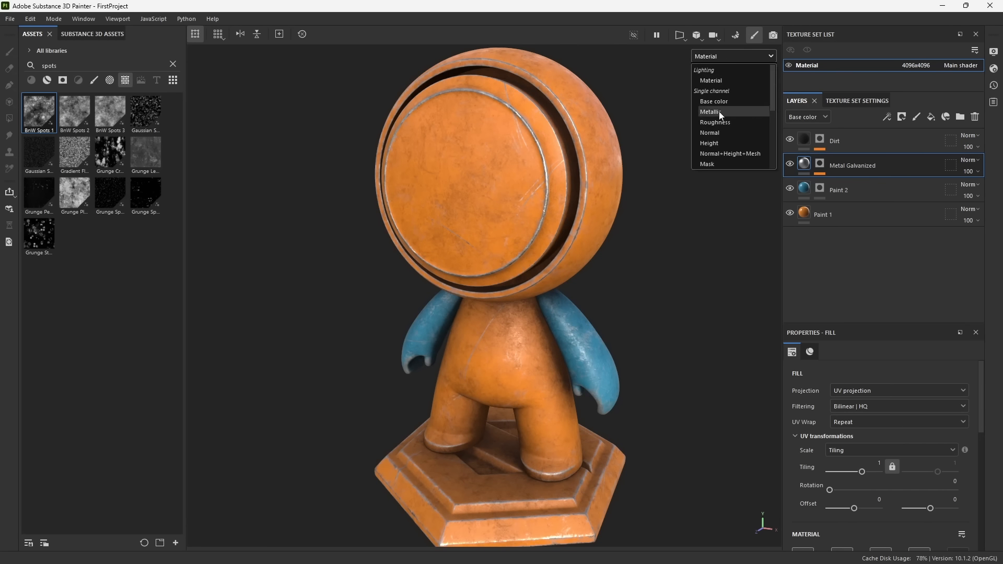
{"action": "left_click", "coordinate": [841, 240]}
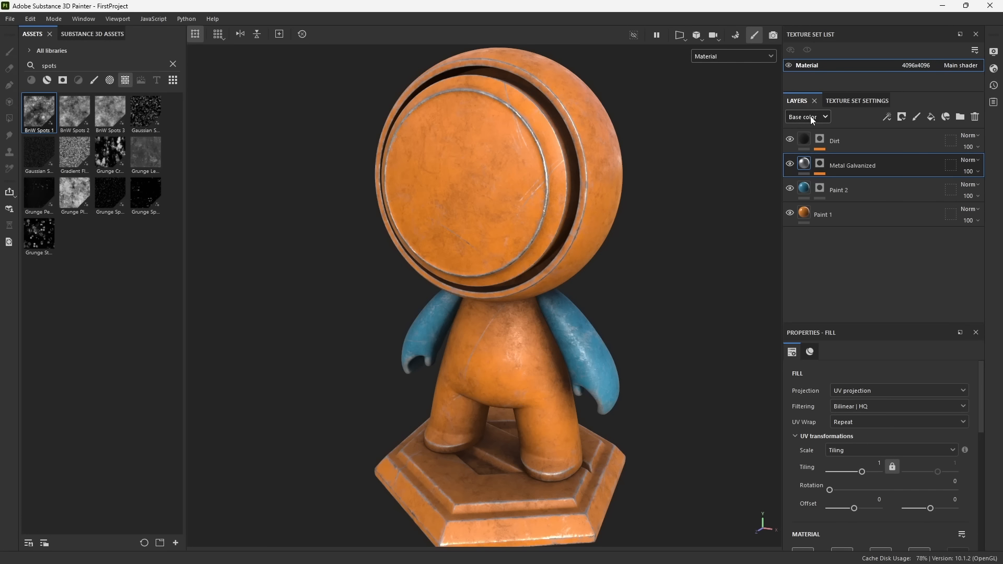
{"action": "left_click", "coordinate": [826, 117]}
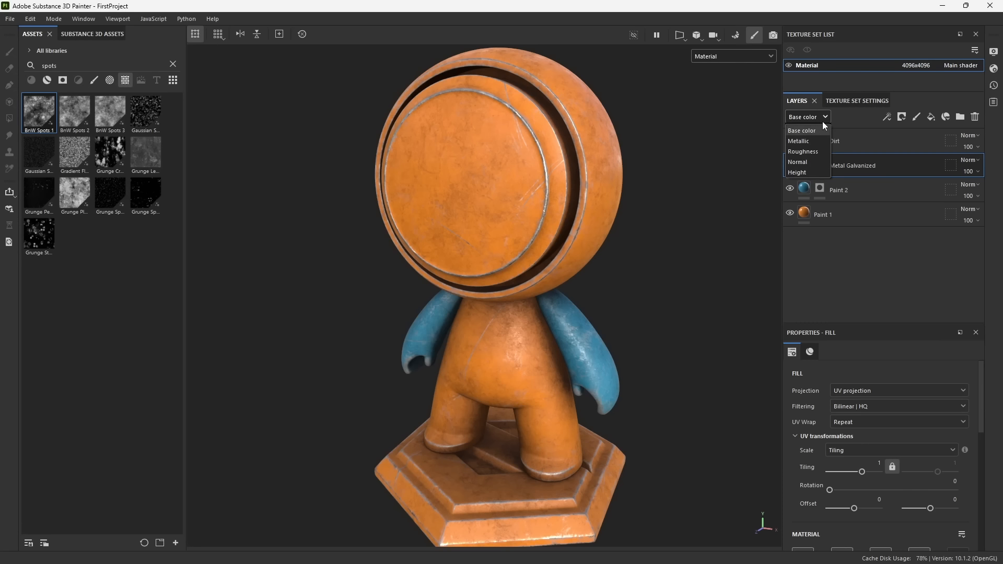
{"action": "left_click", "coordinate": [799, 155]}
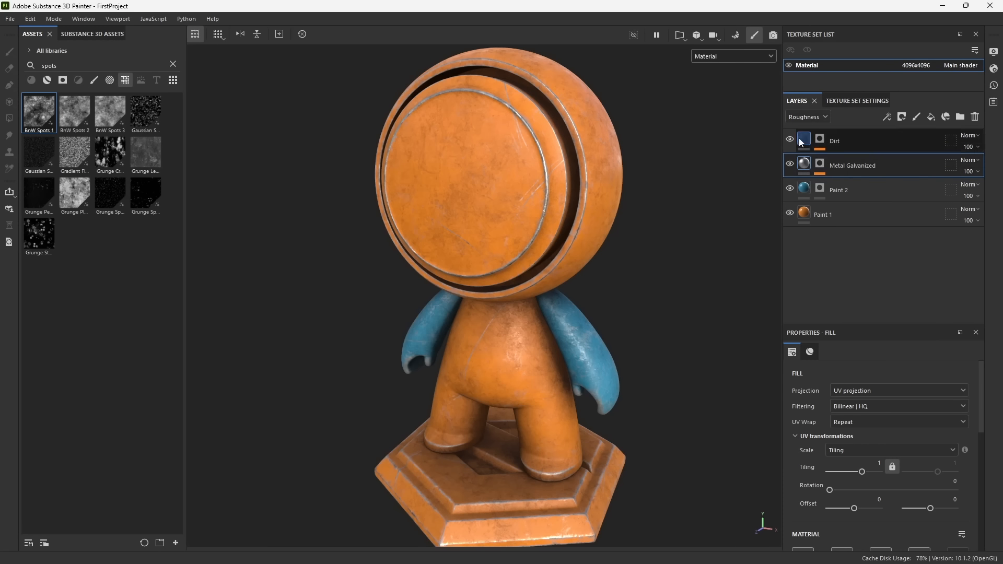
{"action": "left_click_drag", "start_coordinate": [565, 259], "coordinate": [558, 269], "text": "alt"}
{"action": "right_click_drag", "start_coordinate": [539, 170], "coordinate": [561, 383], "text": "alt"}
{"action": "right_click_drag", "start_coordinate": [492, 284], "coordinate": [530, 329], "text": "alt"}
{"action": "left_click_drag", "start_coordinate": [530, 329], "coordinate": [546, 293], "text": "alt"}
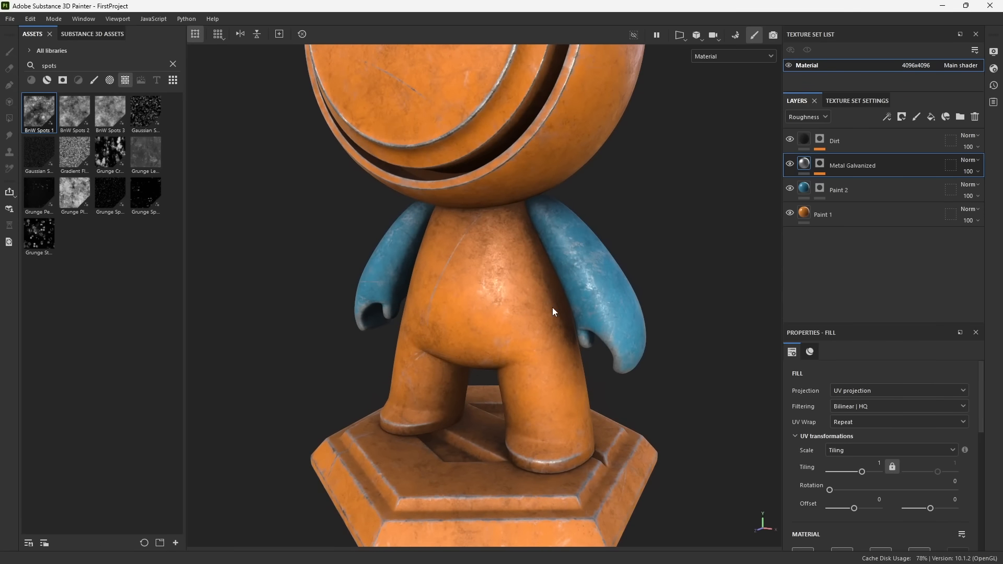
{"action": "right_click_drag", "start_coordinate": [533, 308], "coordinate": [522, 309], "text": "shift"}
{"action": "mouse_move", "coordinate": [534, 362]}
{"action": "left_mouse_down", "text": "alt"}
{"action": "mouse_move", "coordinate": [522, 365]}
{"action": "mouse_move", "coordinate": [546, 338]}
{"action": "mouse_move", "coordinate": [528, 343]}
{"action": "left_mouse_up", "text": "alt"}
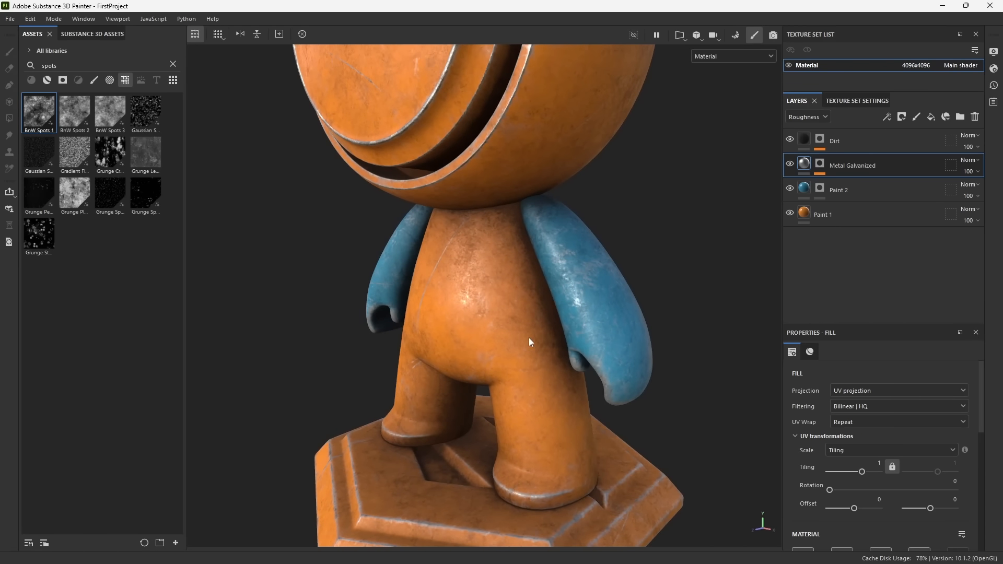
{"action": "left_click", "coordinate": [800, 116]}
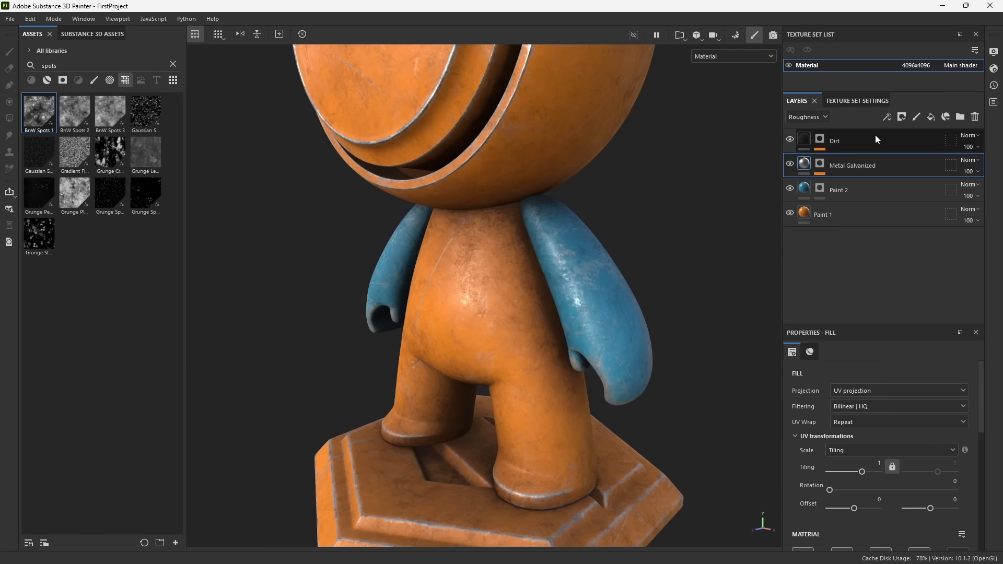
Set the Dirt layer's roughness opacity to 0 and inspect the reflections on the body and arm up close.
{"action": "left_click", "coordinate": [842, 142]}
{"action": "left_click", "coordinate": [973, 147]}
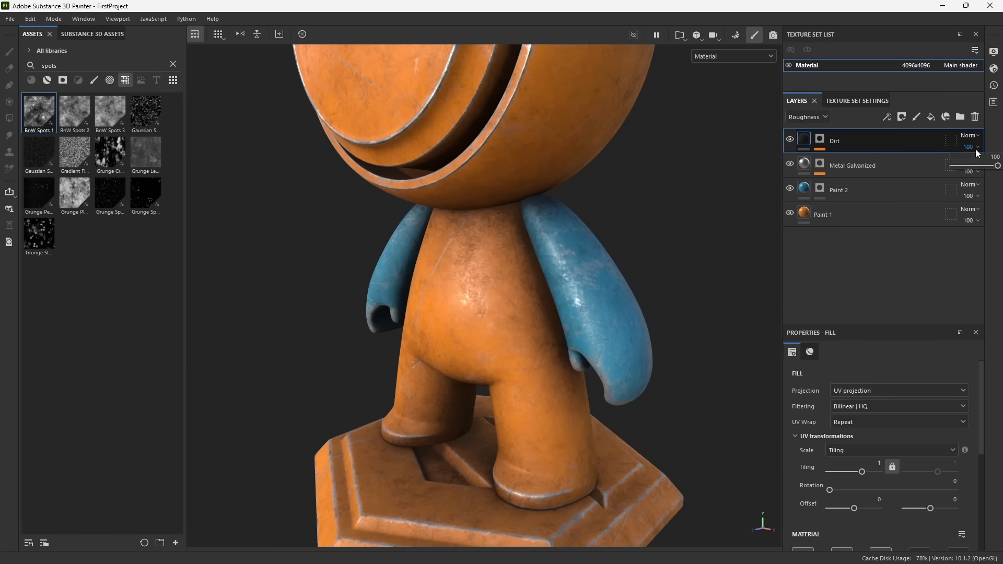
{"action": "left_click_drag", "start_coordinate": [997, 166], "coordinate": [945, 164]}
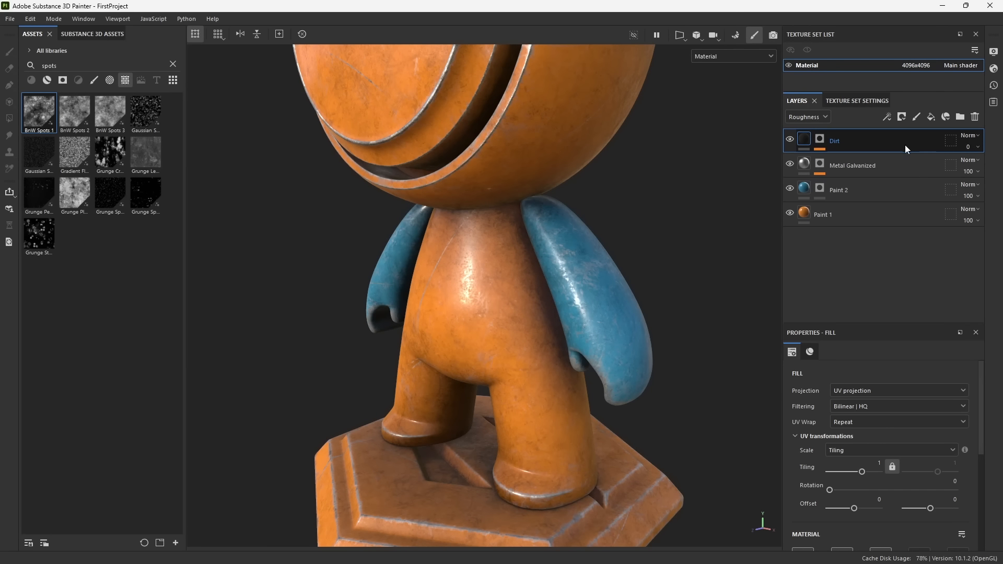
{"action": "scroll", "coordinate": [872, 408], "scroll_direction": "down", "scroll_amount": 3}
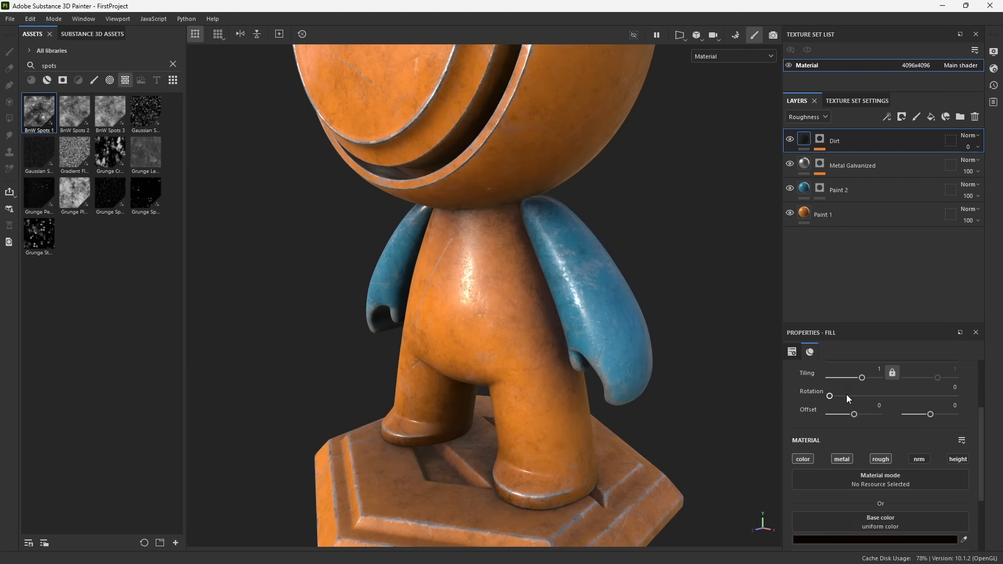
{"action": "left_click", "coordinate": [882, 463]}
{"action": "right_click_drag", "start_coordinate": [441, 294], "coordinate": [490, 387], "text": "alt"}
{"action": "left_click_drag", "start_coordinate": [490, 388], "coordinate": [453, 374], "text": "alt"}
{"action": "right_click_drag", "start_coordinate": [537, 357], "coordinate": [532, 340], "text": "shift"}
{"action": "mouse_move", "coordinate": [531, 341]}
{"action": "left_mouse_down", "text": "alt"}
{"action": "mouse_move", "coordinate": [564, 341]}
{"action": "mouse_move", "coordinate": [547, 338]}
{"action": "left_mouse_up", "text": "alt"}
{"action": "right_click_drag", "start_coordinate": [548, 339], "coordinate": [575, 362], "text": "shift"}
{"action": "key", "text": "alt"}
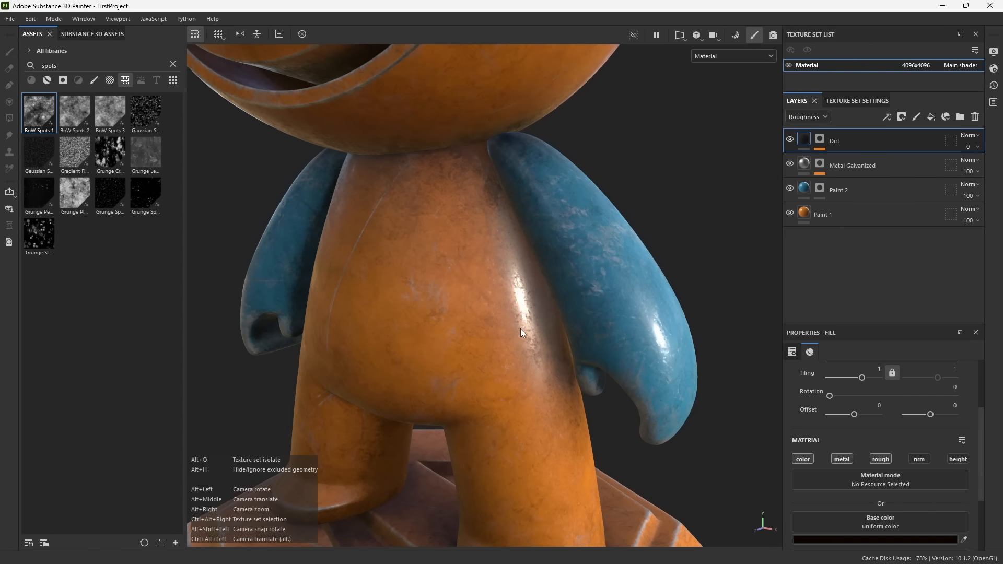
{"action": "mouse_move", "coordinate": [520, 329]}
{"action": "left_mouse_down", "text": "alt"}
{"action": "mouse_move", "coordinate": [472, 338]}
{"action": "mouse_move", "coordinate": [497, 347]}
{"action": "mouse_move", "coordinate": [523, 332]}
{"action": "left_mouse_up", "text": "alt"}
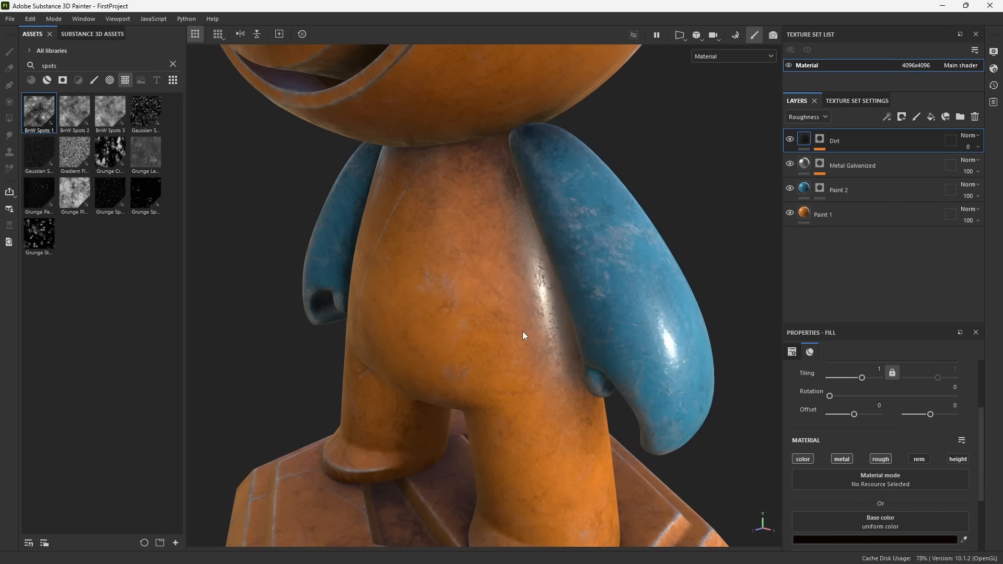
Try the Dirt layer's roughness opacity at 50, restore it to 100 and view the whole character.
{"action": "left_click", "coordinate": [968, 147]}
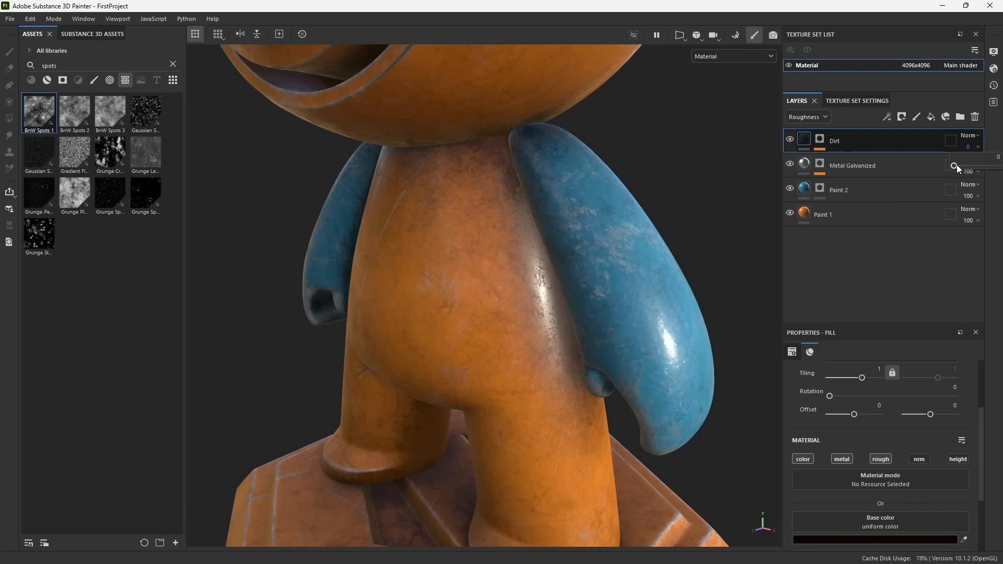
{"action": "left_click_drag", "start_coordinate": [957, 166], "coordinate": [977, 172]}
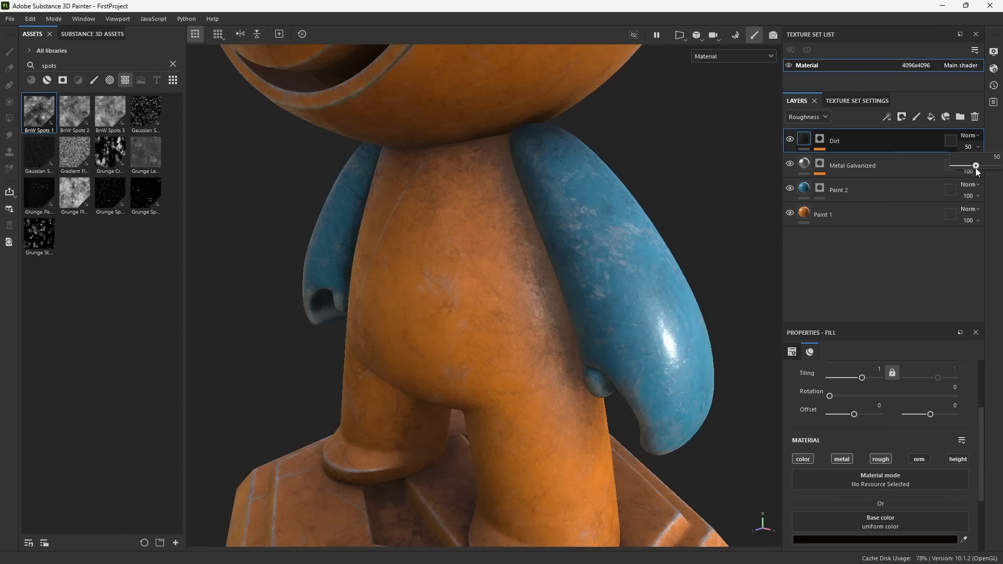
{"action": "left_click_drag", "start_coordinate": [977, 171], "coordinate": [998, 168]}
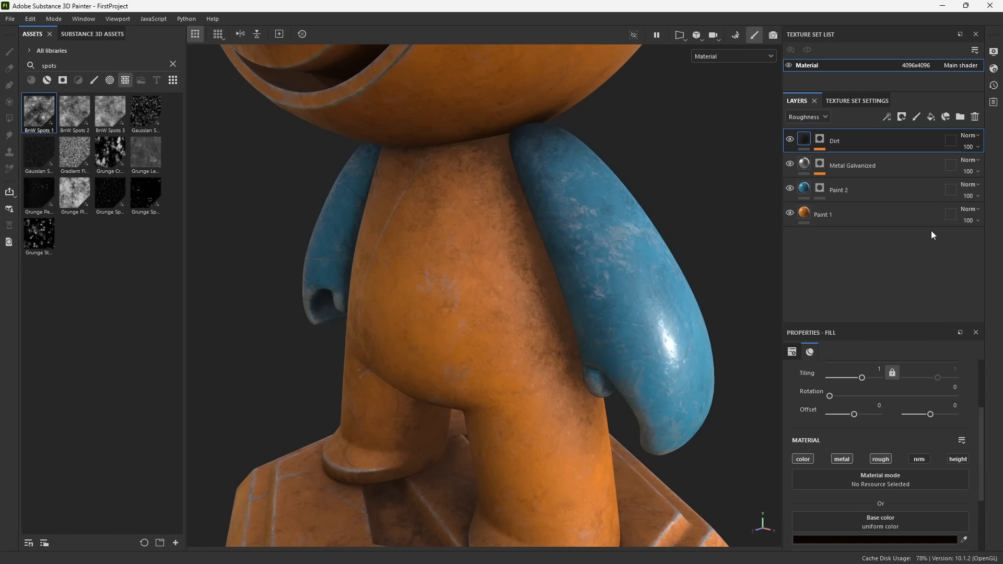
{"action": "right_click_drag", "start_coordinate": [632, 371], "coordinate": [483, 173], "text": "alt"}
{"action": "middle_click_drag", "start_coordinate": [483, 173], "coordinate": [509, 268], "text": "alt"}
Return the layer stack to the Base color channel and look through the Dirt fill's material channels.
{"action": "left_click", "coordinate": [818, 119]}
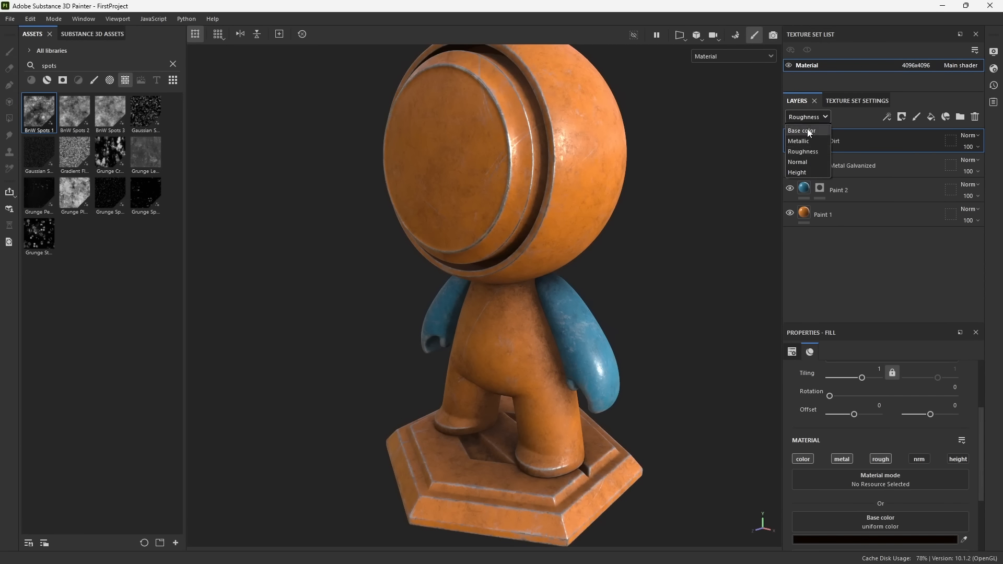
{"action": "left_click", "coordinate": [808, 131]}
{"action": "left_click_drag", "start_coordinate": [650, 249], "coordinate": [613, 278], "text": "alt"}
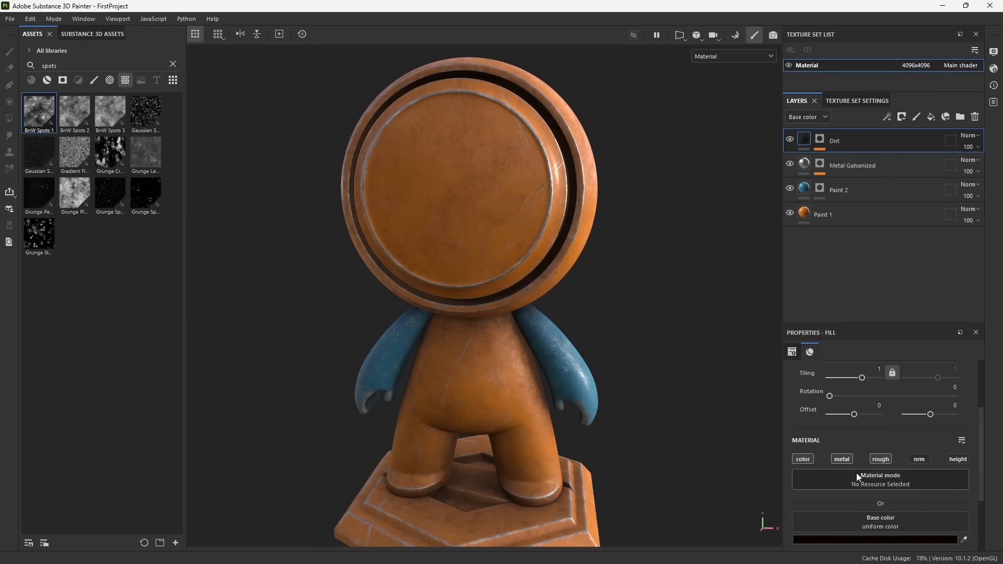
{"action": "scroll", "coordinate": [859, 471], "scroll_direction": "down", "scroll_amount": 3}
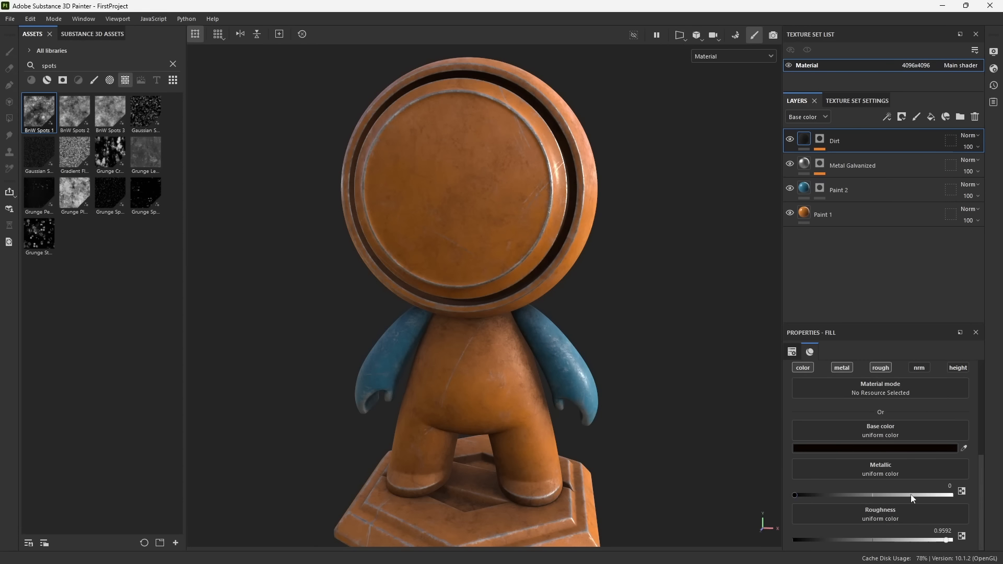
{"action": "scroll", "coordinate": [867, 522], "scroll_direction": "up", "scroll_amount": 3}
Switch the layer stack to the Metallic channel and back to Base color, and view the character from a slightly different angle.
{"action": "left_click", "coordinate": [808, 117]}
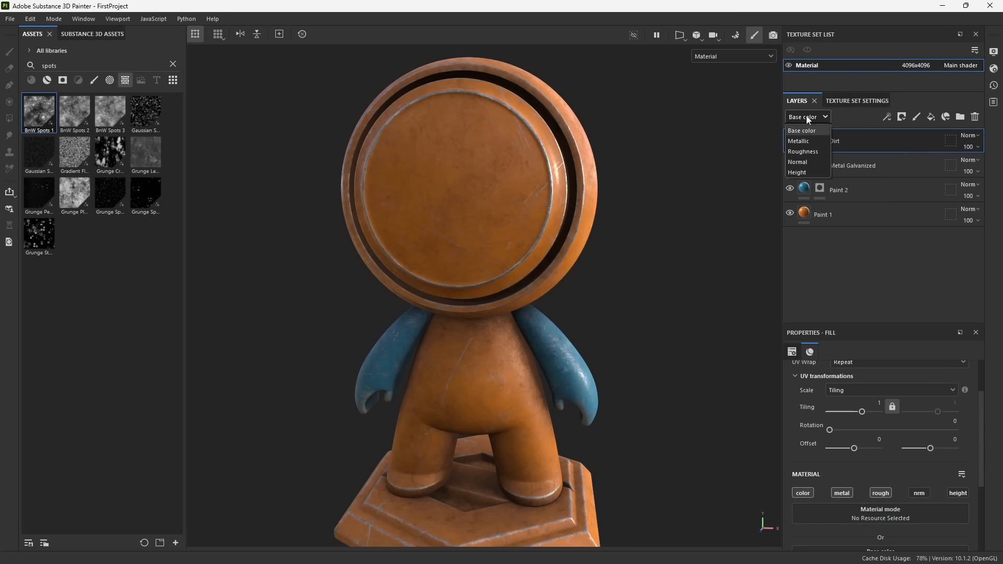
{"action": "left_click", "coordinate": [803, 142]}
{"action": "left_click", "coordinate": [812, 115]}
{"action": "left_click", "coordinate": [811, 122]}
{"action": "left_click", "coordinate": [811, 121]}
{"action": "left_click", "coordinate": [807, 130]}
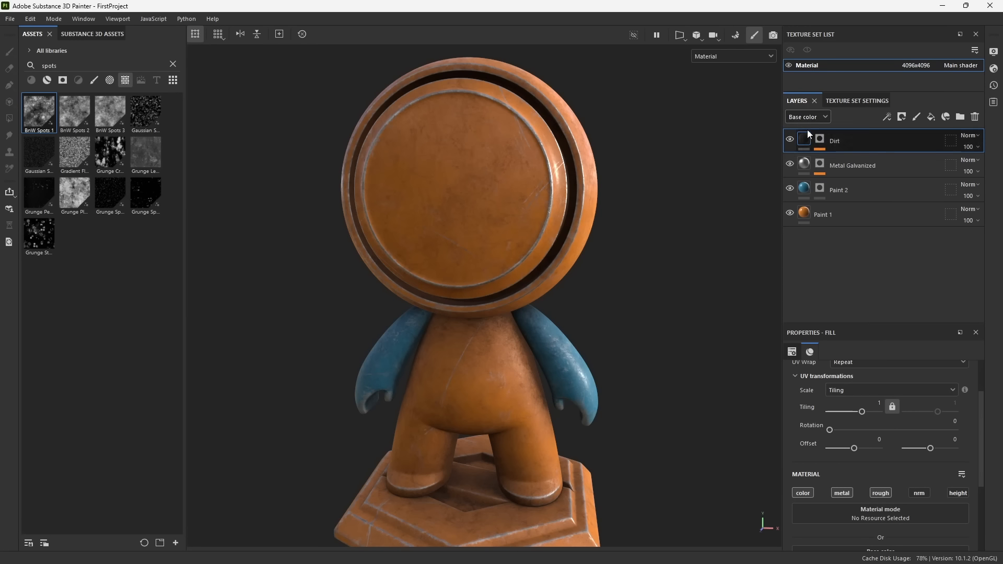
{"action": "left_click_drag", "start_coordinate": [663, 195], "coordinate": [643, 196], "text": "alt"}
{"action": "mouse_move", "coordinate": [642, 197]}
{"action": "right_mouse_down", "text": "shift"}
{"action": "mouse_move", "coordinate": [620, 206]}
{"action": "mouse_move", "coordinate": [642, 216]}
{"action": "right_mouse_up", "text": "shift"}
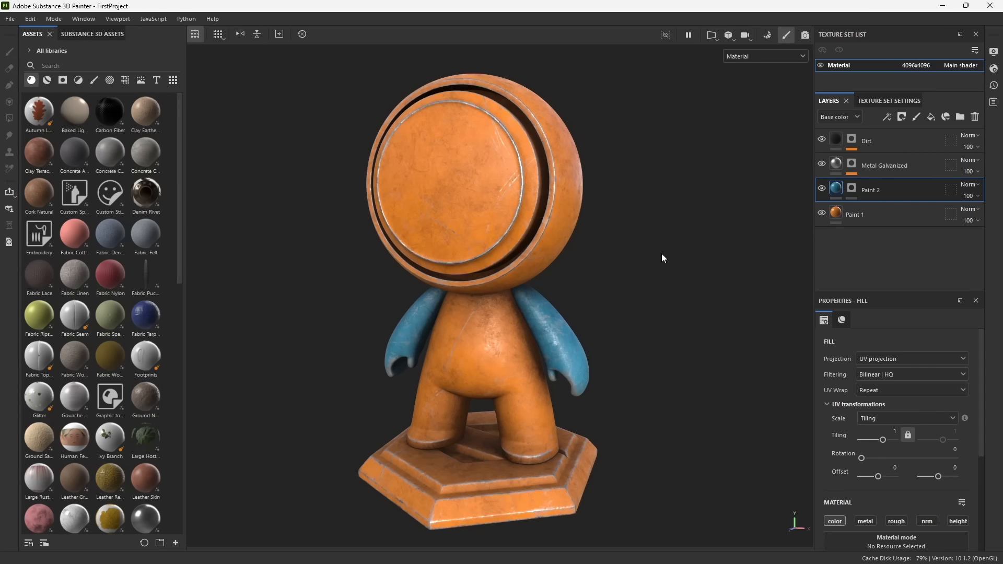
Add a folder to the layer stack and move the Dirt, Metal Galvanized, Paint 2 and Paint 1 layers into it.
{"action": "mouse_move", "coordinate": [493, 304]}
{"action": "left_mouse_down", "text": "alt"}
{"action": "mouse_move", "coordinate": [723, 298]}
{"action": "mouse_move", "coordinate": [519, 305]}
{"action": "left_mouse_up", "text": "alt"}
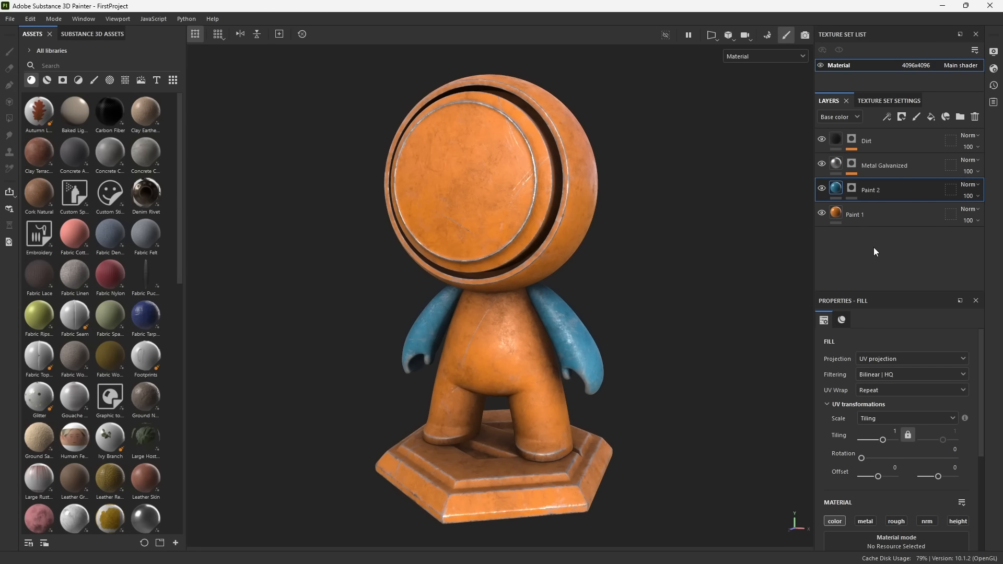
{"action": "middle_click_drag", "start_coordinate": [627, 262], "coordinate": [650, 258]}
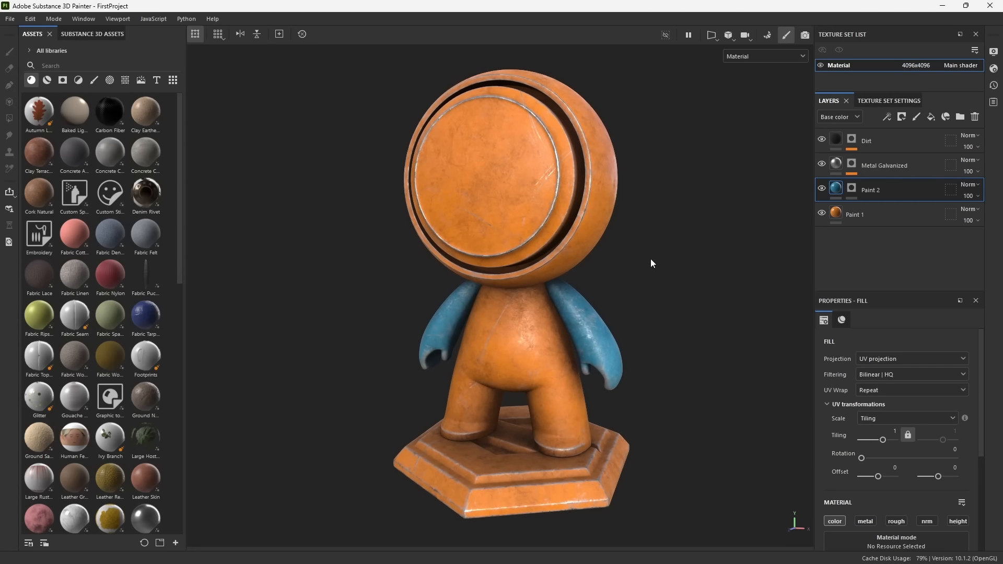
{"action": "left_click", "coordinate": [960, 119]}
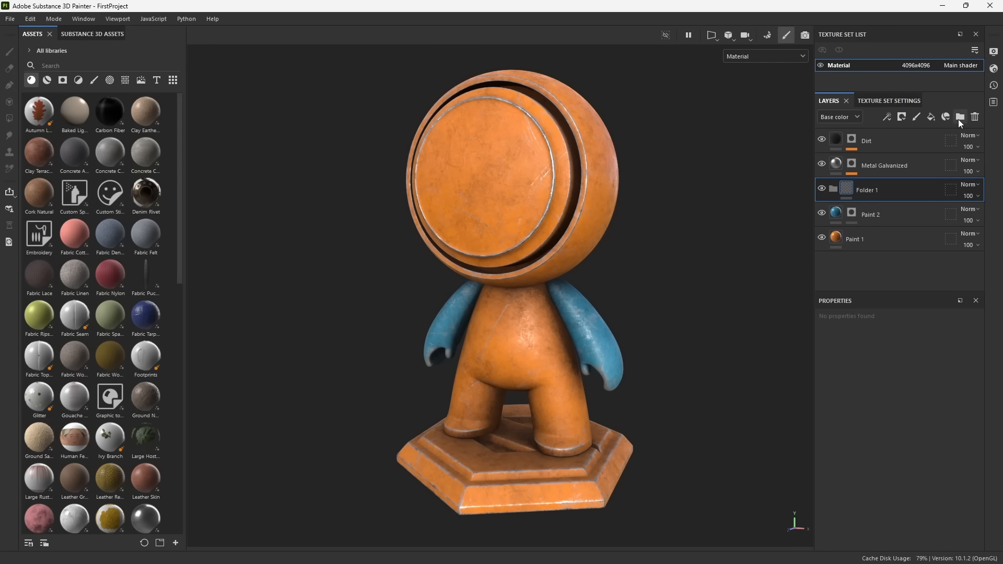
{"action": "left_click", "coordinate": [920, 165]}
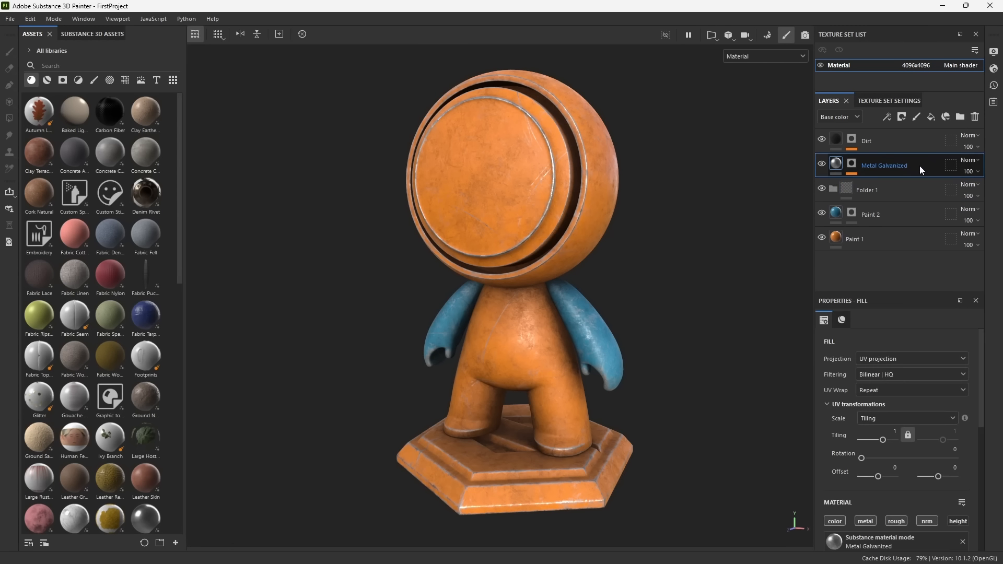
{"action": "left_click", "coordinate": [906, 143], "text": "ctrl"}
{"action": "left_click", "coordinate": [907, 215], "text": "ctrl"}
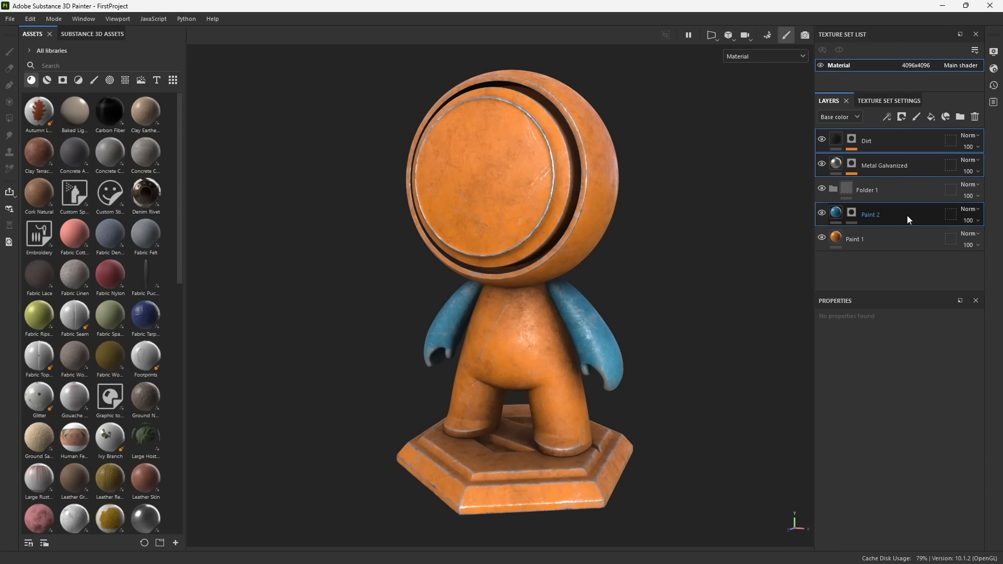
{"action": "left_click", "coordinate": [895, 242], "text": "ctrl"}
{"action": "mouse_move", "coordinate": [898, 214]}
{"action": "left_mouse_down"}
{"action": "mouse_move", "coordinate": [872, 188]}
{"action": "mouse_move", "coordinate": [882, 192]}
{"action": "left_mouse_up"}
Collapse and expand the new folder, and toggle its visibility to compare the model with and without its layers.
{"action": "left_click", "coordinate": [833, 141]}
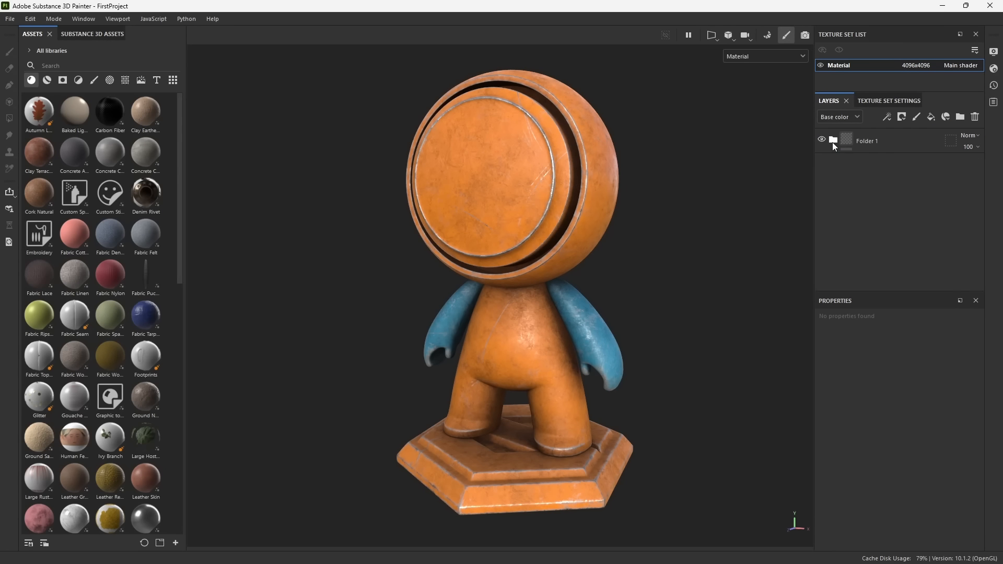
{"action": "left_click", "coordinate": [833, 141]}
{"action": "left_click", "coordinate": [823, 140]}
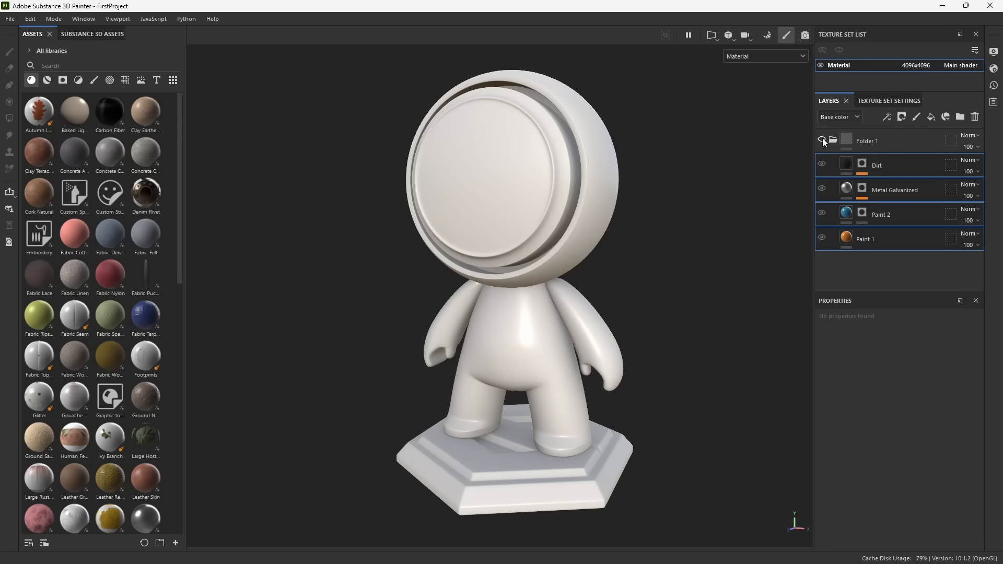
{"action": "left_click", "coordinate": [822, 139]}
Undo the folder's creation and the move of the four layers into it.
{"action": "key", "text": "ctrl+z"}
{"action": "key", "text": "ctrl+z"}
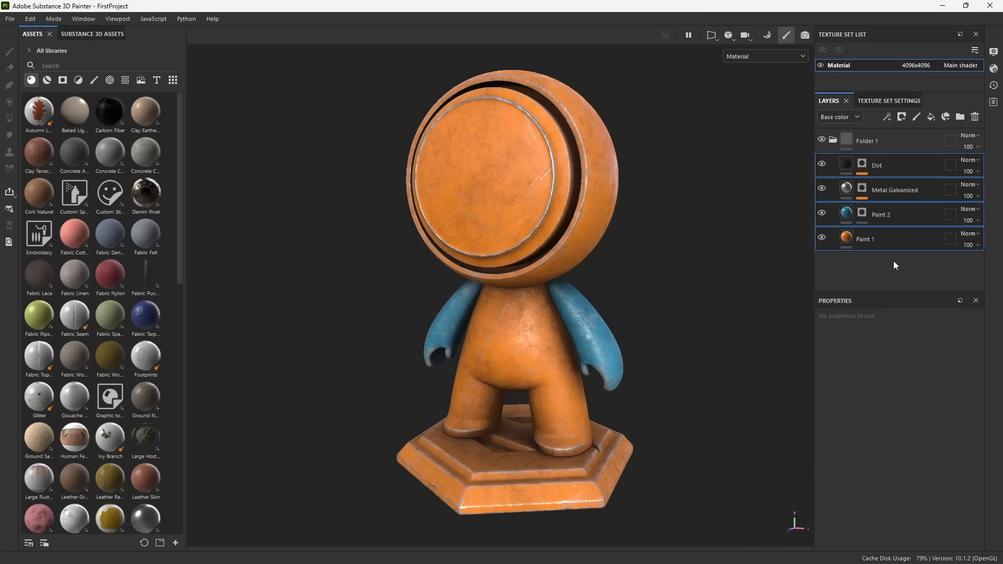
{"action": "key", "text": "ctrl+z"}
{"action": "key", "text": "ctrl+z"}
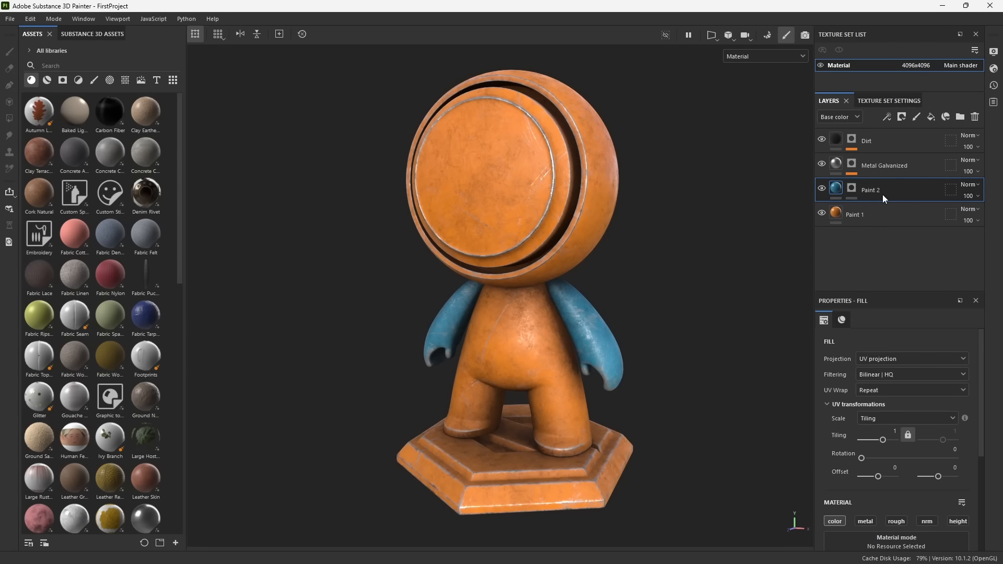
Group the Paint 1, Paint 2, Metal Galvanized and Dirt layers into a folder.
{"action": "left_click", "coordinate": [891, 217]}
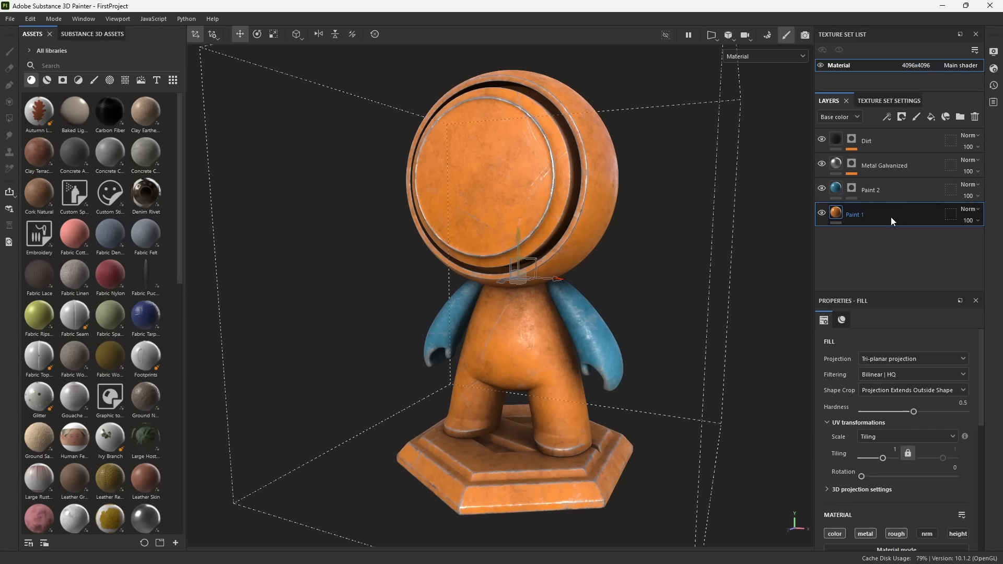
{"action": "left_click", "coordinate": [892, 187], "text": "ctrl"}
{"action": "left_click", "coordinate": [894, 168], "text": "ctrl"}
{"action": "left_click", "coordinate": [890, 137], "text": "ctrl"}
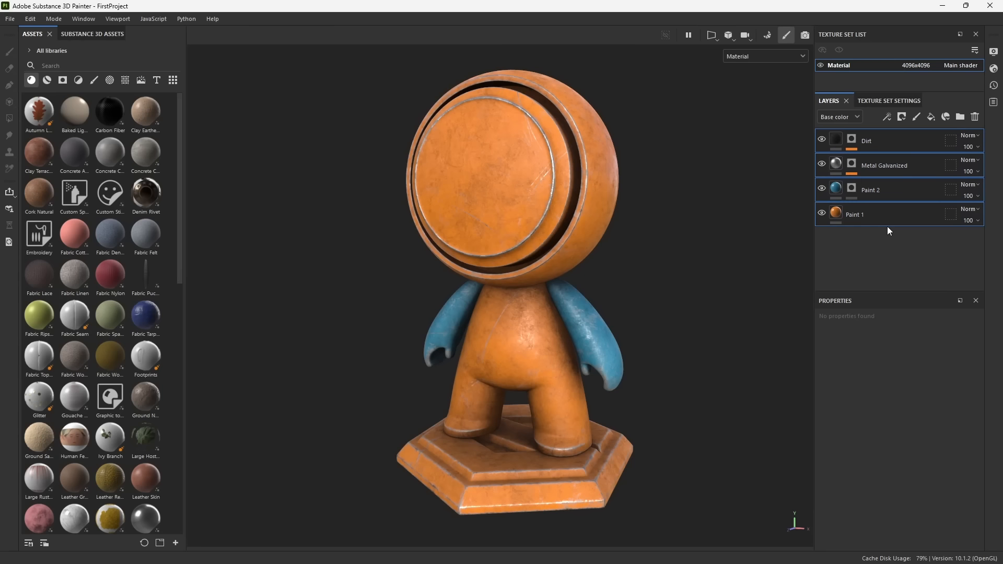
{"action": "key", "text": "ctrl+g"}
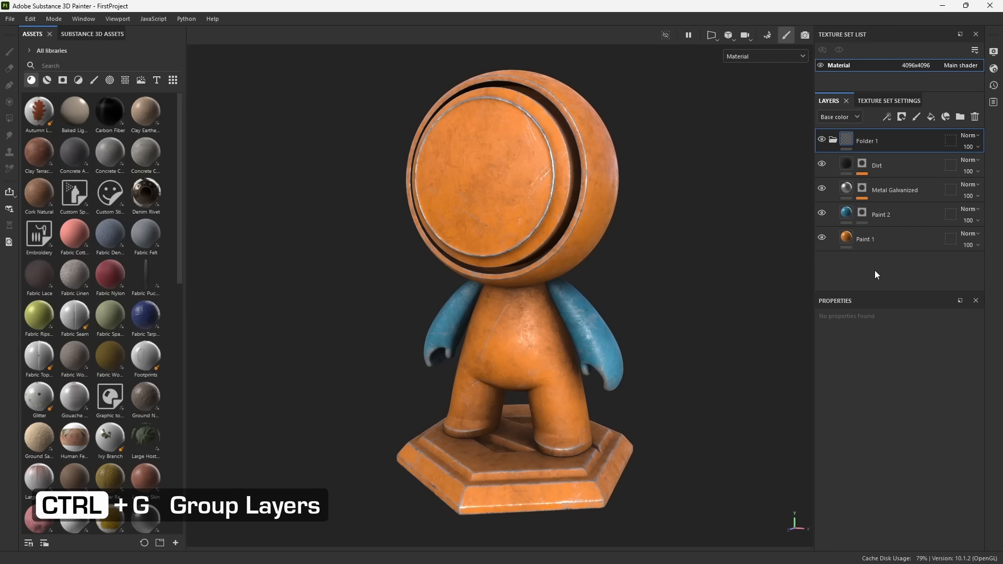
Rename the folder holding the four layers as Coated Metal.
{"action": "double_click", "coordinate": [869, 141]}
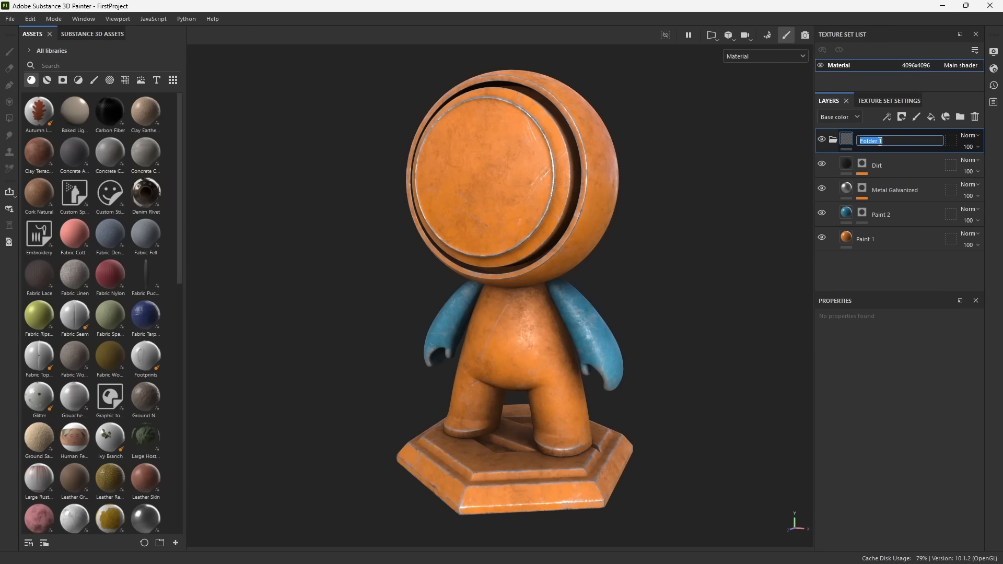
{"action": "type", "text": "Coated Metal"}
{"action": "key", "text": "Return"}
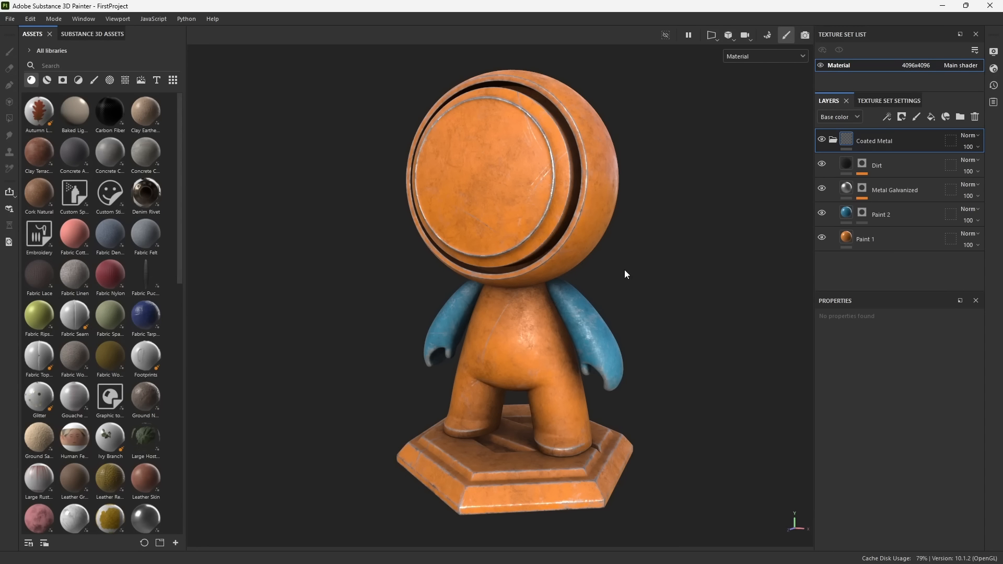
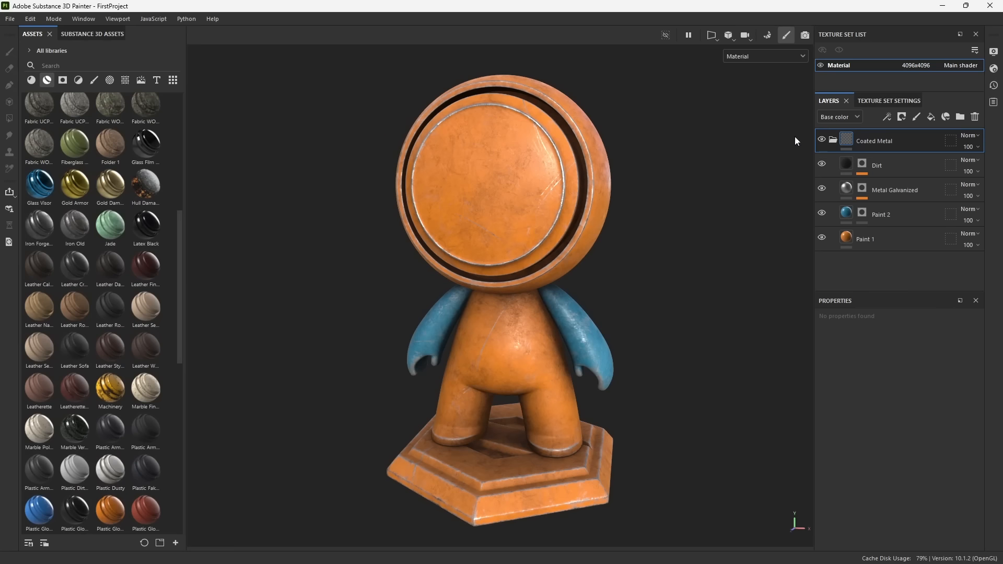
Add the Machinery smart material above the Coated Metal folder.
{"action": "scroll", "coordinate": [177, 303], "scroll_direction": "down", "scroll_amount": 2}
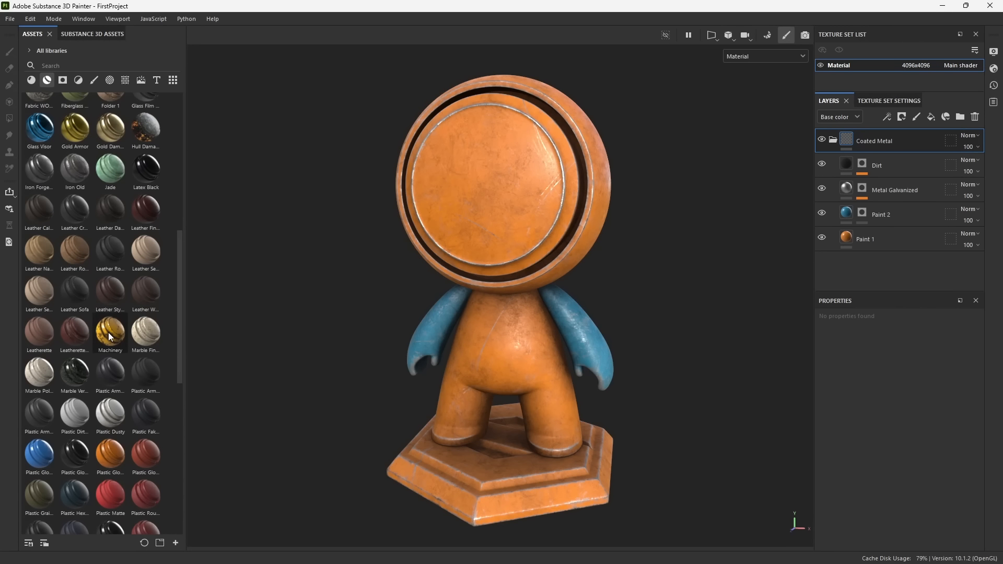
{"action": "mouse_move", "coordinate": [108, 332]}
{"action": "left_click_drag", "start_coordinate": [108, 334], "coordinate": [859, 137]}
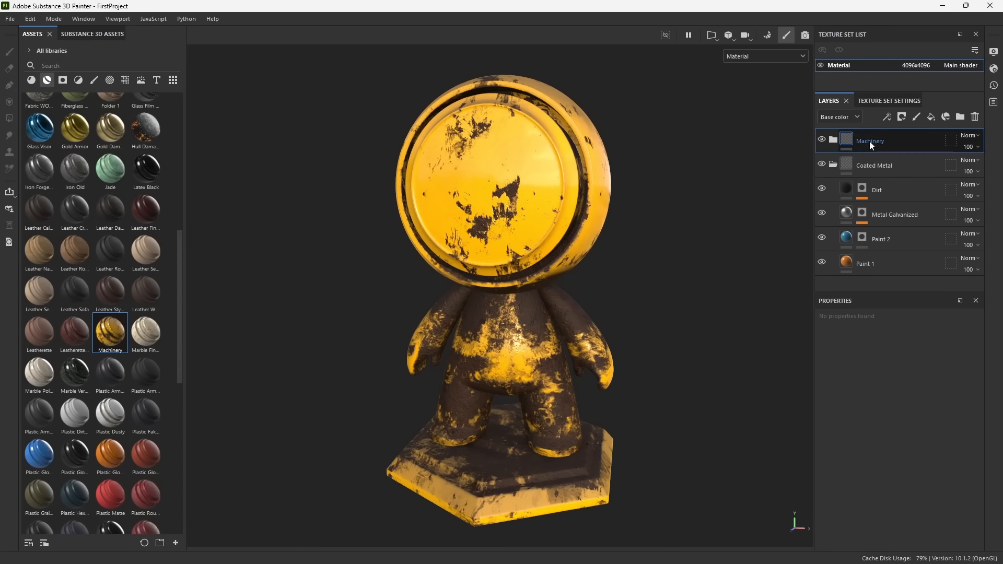
Expand the Machinery folder, hide its Rust, Dust and Dirt layers and view the Metal Base alone.
{"action": "left_click", "coordinate": [834, 140]}
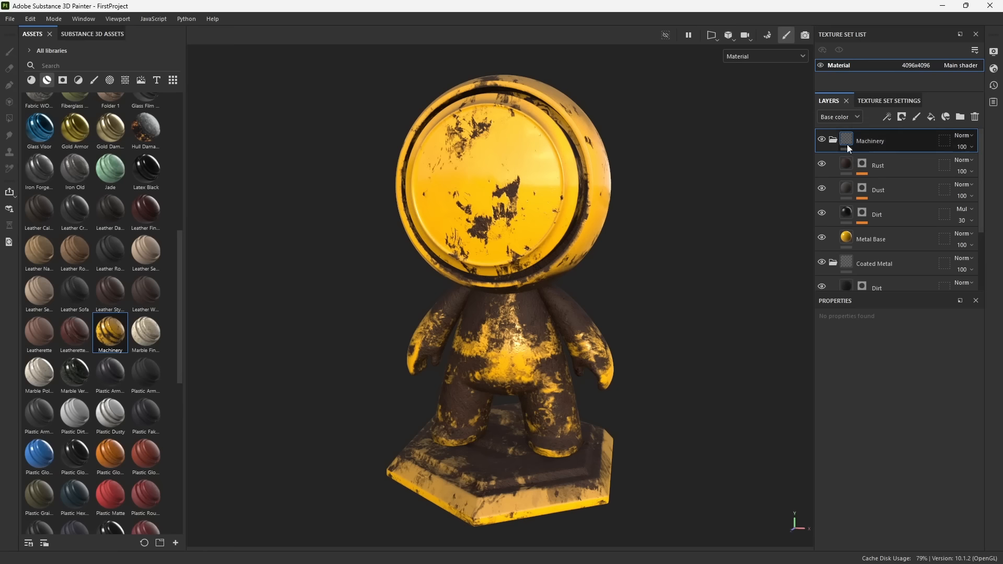
{"action": "left_click", "coordinate": [822, 164]}
{"action": "left_click", "coordinate": [822, 189]}
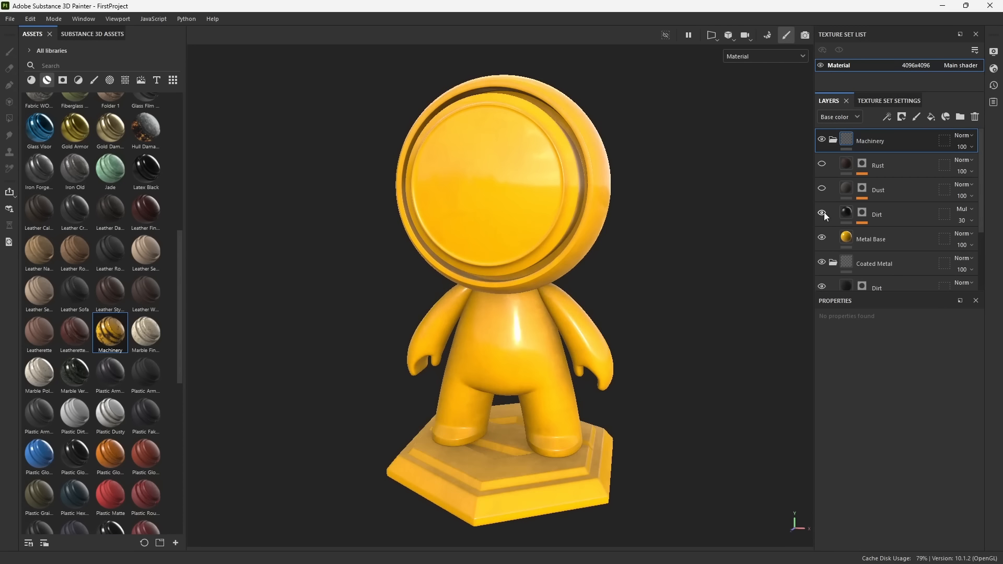
{"action": "left_click", "coordinate": [822, 214]}
{"action": "left_click_drag", "start_coordinate": [676, 230], "coordinate": [538, 192], "text": "alt"}
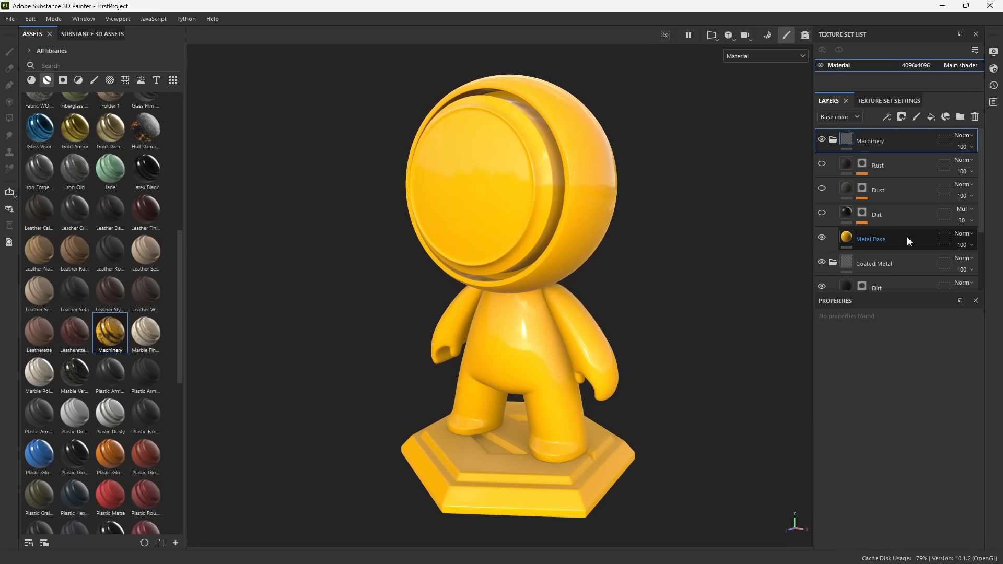
Show Machinery's Dirt layer again and examine its mask on the model and its Mask Editor generator settings.
{"action": "left_click", "coordinate": [821, 213]}
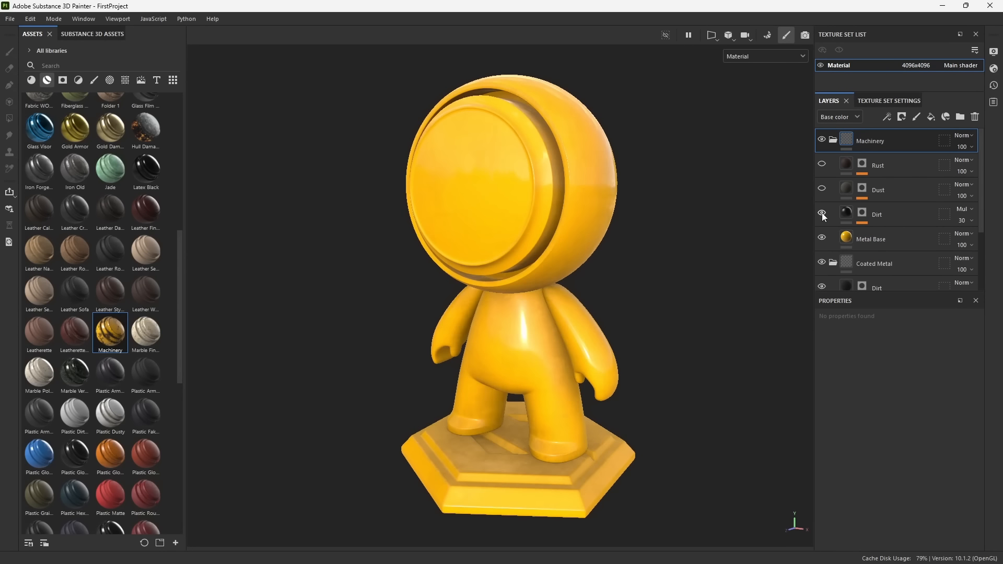
{"action": "left_click", "coordinate": [863, 215]}
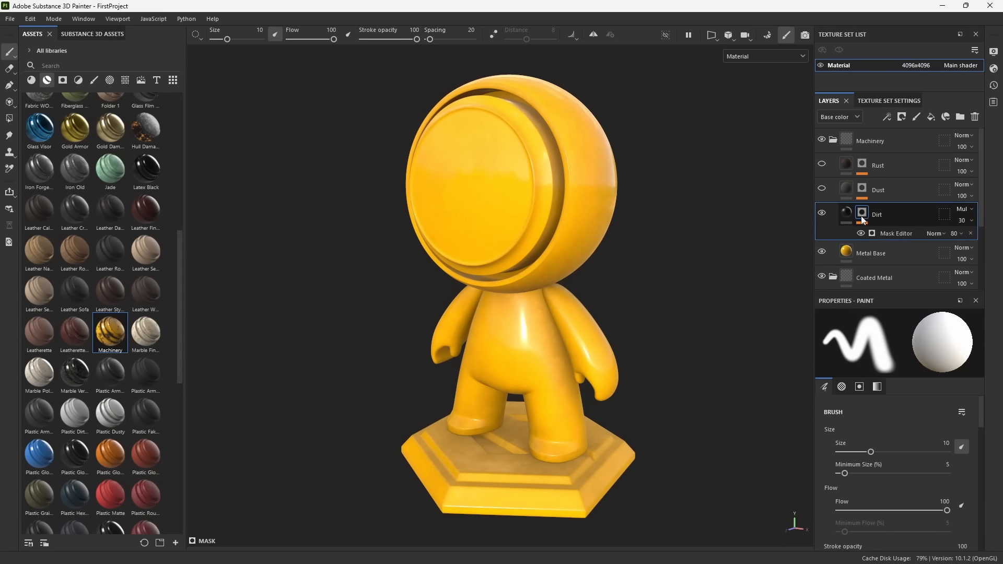
{"action": "left_click", "coordinate": [883, 233]}
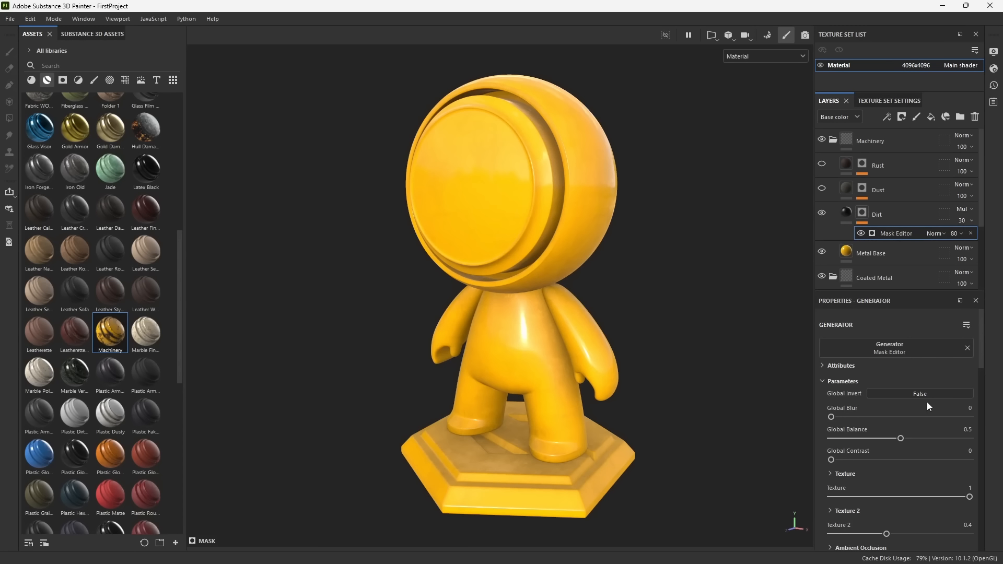
{"action": "left_click", "coordinate": [863, 214], "text": "alt"}
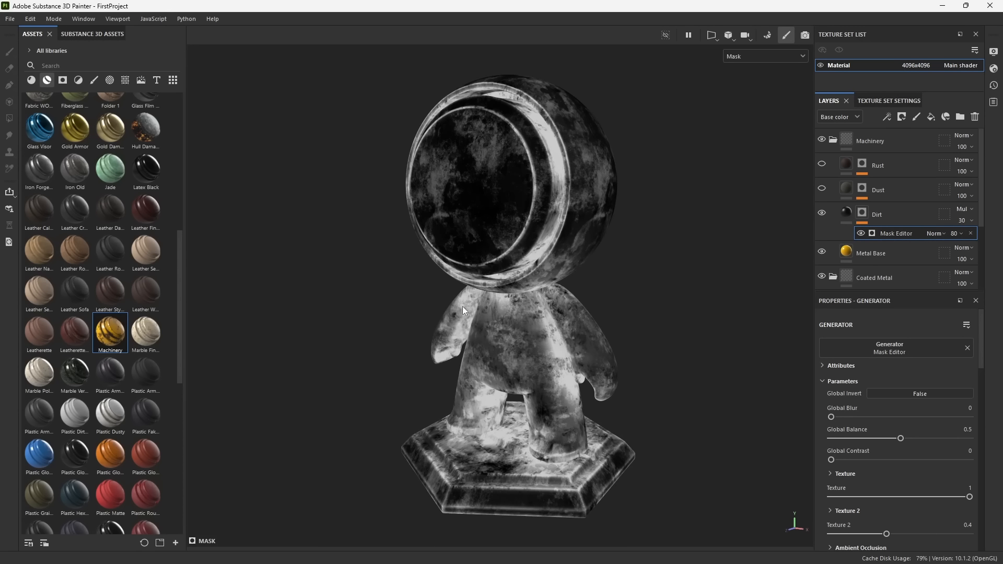
{"action": "left_click_drag", "start_coordinate": [591, 308], "coordinate": [660, 308], "text": "alt"}
{"action": "middle_click_drag", "start_coordinate": [572, 307], "coordinate": [633, 310], "text": "alt"}
{"action": "scroll", "coordinate": [888, 376], "scroll_direction": "down", "scroll_amount": 5}
{"action": "scroll", "coordinate": [924, 347], "scroll_direction": "down", "scroll_amount": 5}
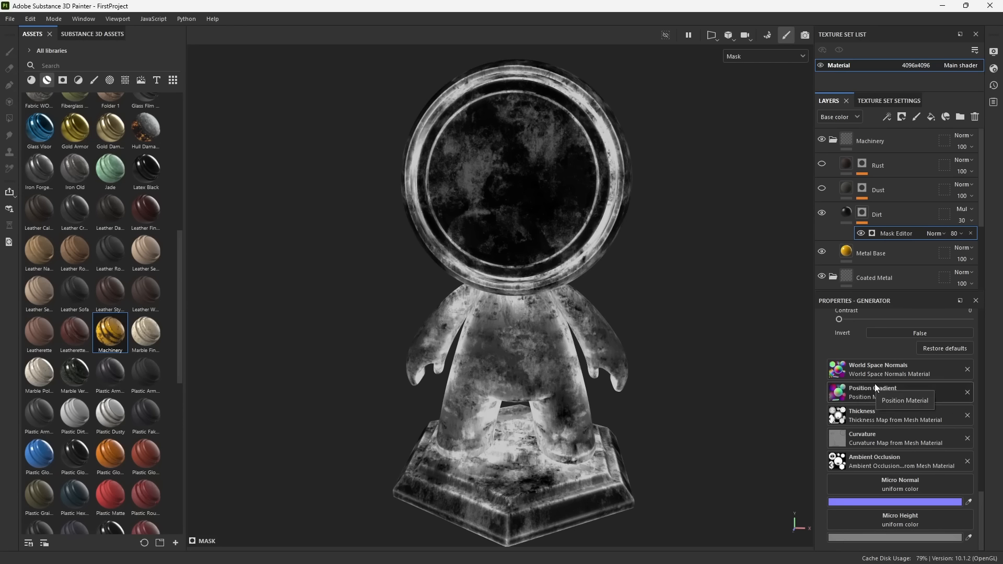
Show Machinery's Dust layer again and examine its mask from several angles along with its Mask Builder generator settings.
{"action": "left_click", "coordinate": [822, 189]}
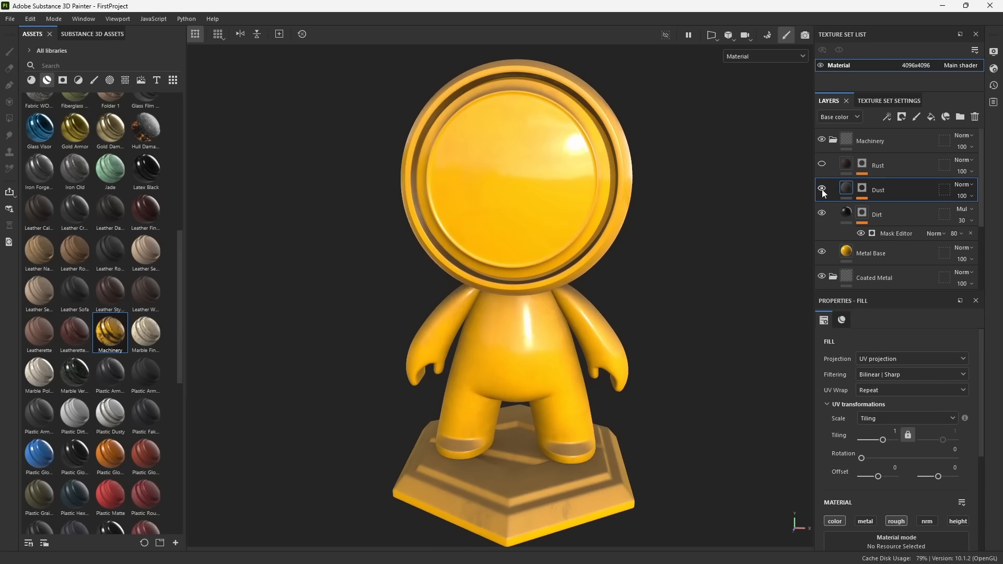
{"action": "left_click", "coordinate": [864, 189]}
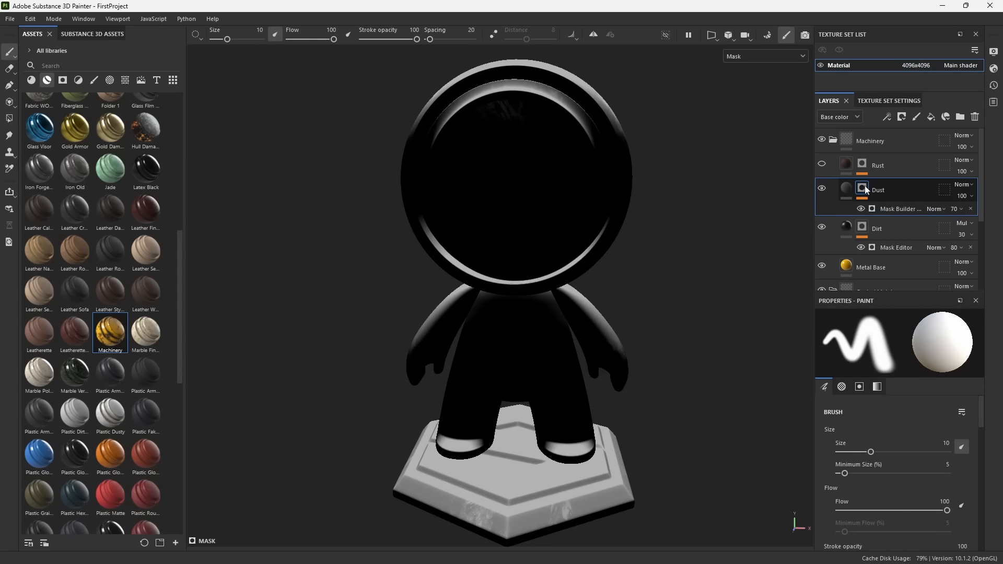
{"action": "left_click_drag", "start_coordinate": [727, 243], "coordinate": [660, 260], "text": "alt"}
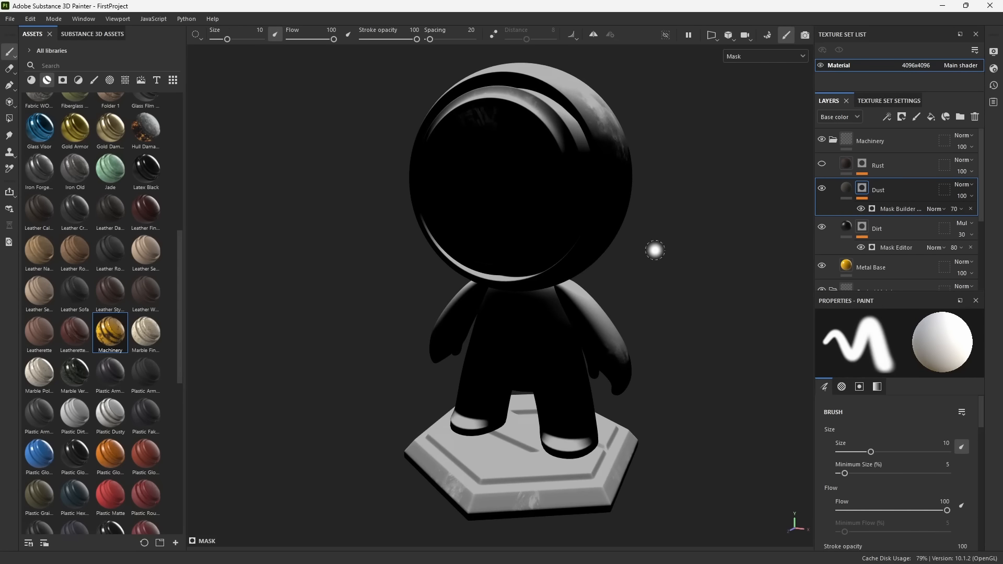
{"action": "middle_click_drag", "start_coordinate": [655, 249], "coordinate": [655, 261], "text": "alt"}
{"action": "left_click_drag", "start_coordinate": [643, 261], "coordinate": [531, 270], "text": "alt"}
{"action": "left_click", "coordinate": [895, 206]}
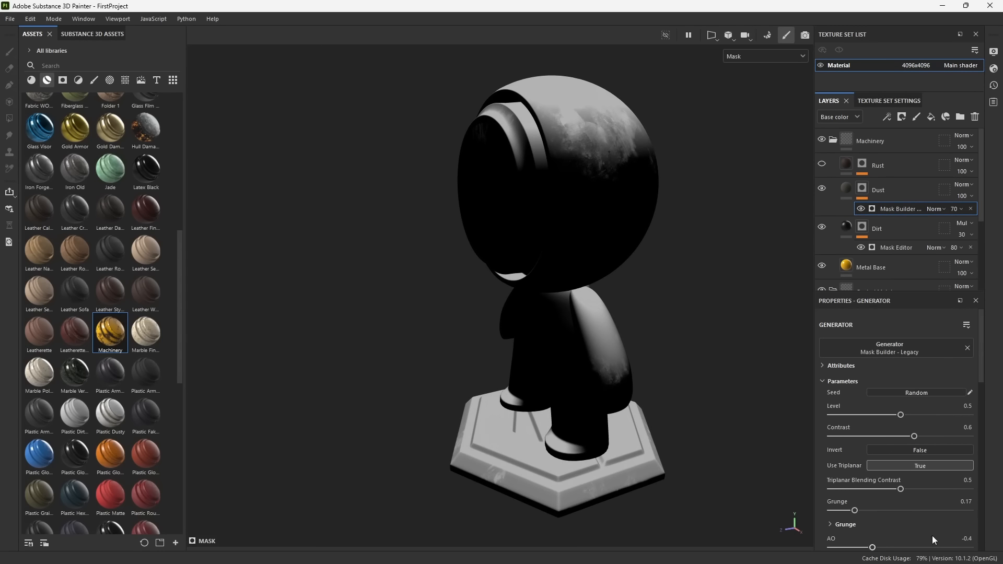
{"action": "left_click_drag", "start_coordinate": [631, 468], "coordinate": [641, 548], "text": "alt"}
{"action": "left_click_drag", "start_coordinate": [461, 269], "coordinate": [578, 407], "text": "alt"}
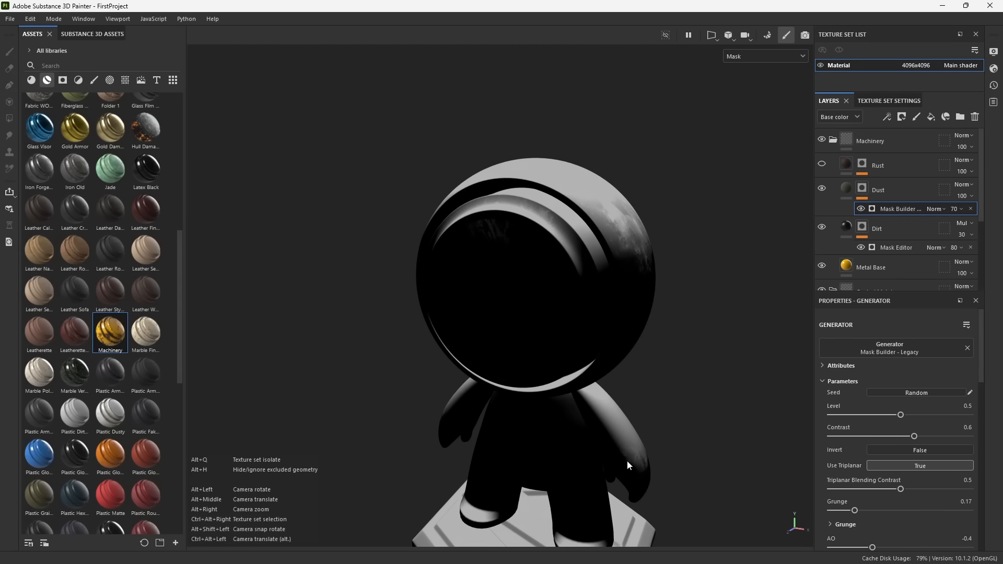
{"action": "left_click_drag", "start_coordinate": [627, 460], "coordinate": [651, 346], "text": "alt"}
Leave the mask view, show the Rust layer again to view the complete Machinery material, and collapse its folder.
{"action": "left_click", "coordinate": [847, 190]}
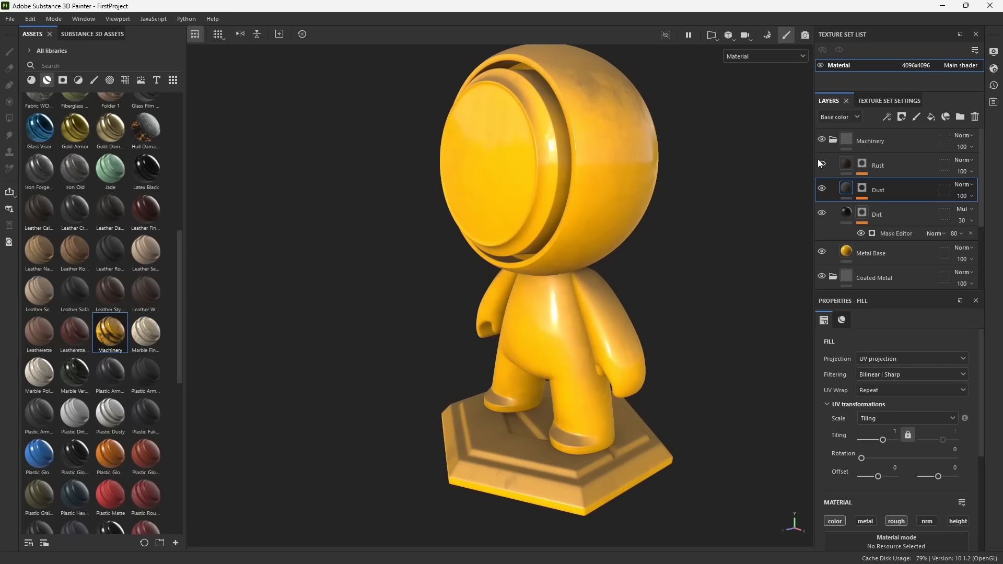
{"action": "left_click", "coordinate": [822, 164]}
{"action": "left_click_drag", "start_coordinate": [536, 331], "coordinate": [630, 354], "text": "alt"}
{"action": "scroll", "coordinate": [629, 349], "scroll_direction": "down", "scroll_amount": 2}
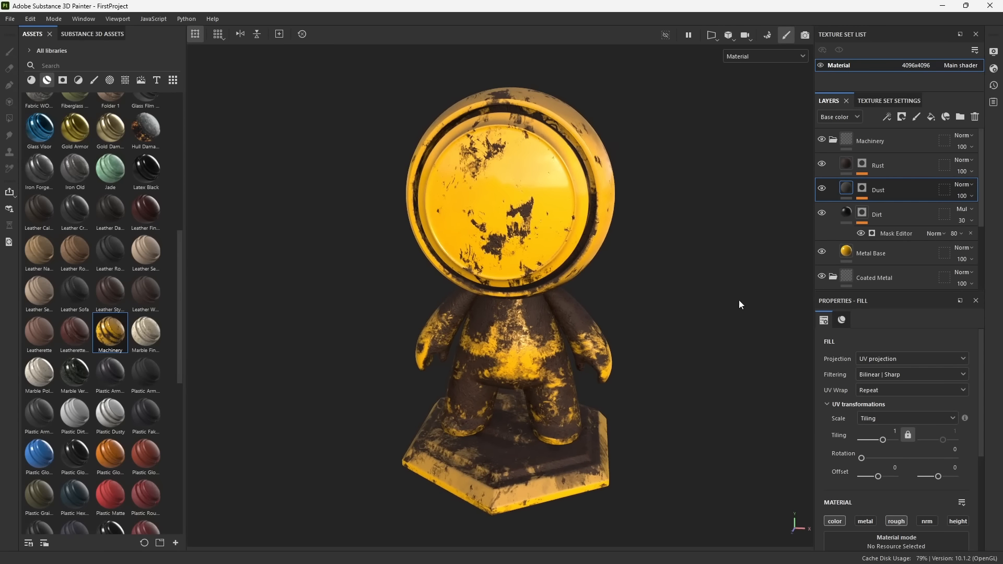
{"action": "left_click", "coordinate": [833, 141]}
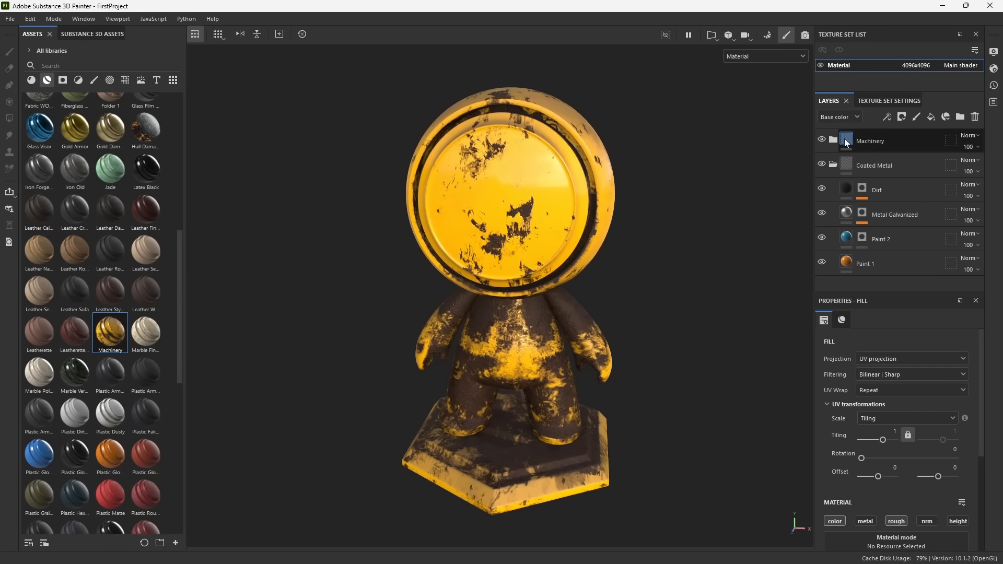
Apply the Wood Ship Hull Old smart material to the character, above the Machinery folder.
{"action": "scroll", "coordinate": [116, 309], "scroll_direction": "down", "scroll_amount": 8}
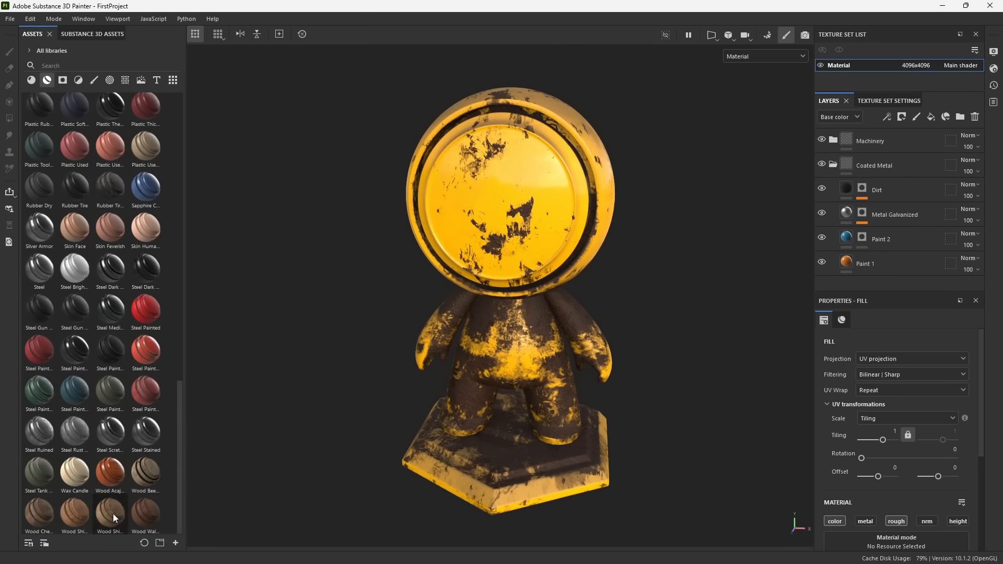
{"action": "left_click_drag", "start_coordinate": [112, 517], "coordinate": [239, 405]}
{"action": "mouse_move", "coordinate": [111, 517]}
{"action": "left_click_drag", "start_coordinate": [110, 516], "coordinate": [490, 220]}
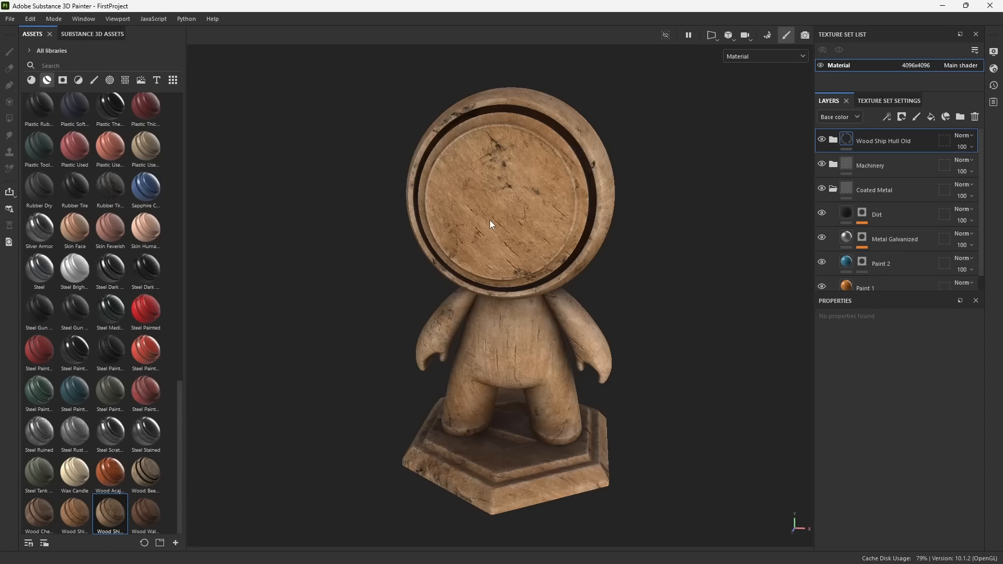
Examine the layers, masks and filters that make up the Wood Ship Hull Old folder, and collapse it.
{"action": "left_click", "coordinate": [834, 140]}
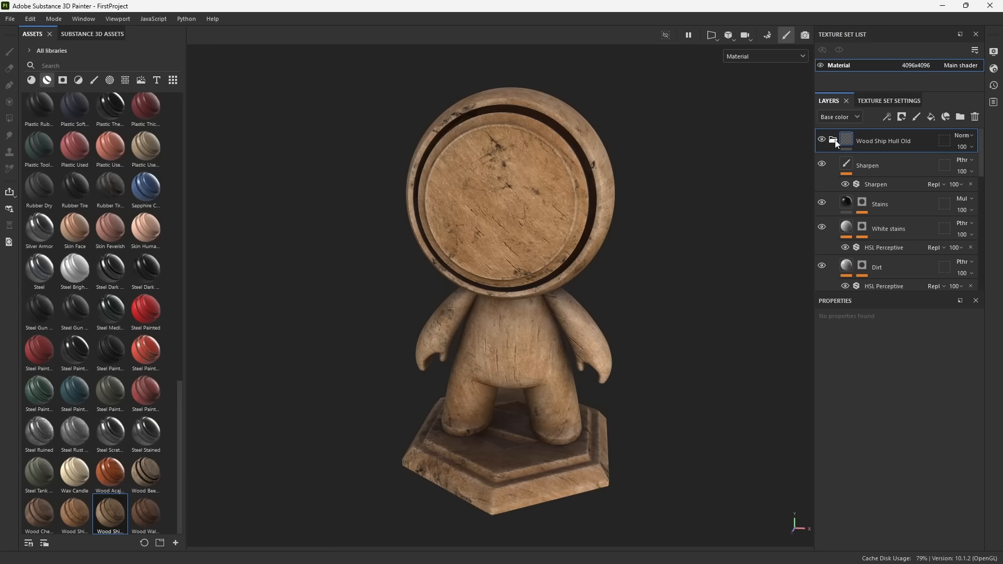
{"action": "scroll", "coordinate": [869, 143], "scroll_direction": "down", "scroll_amount": 5}
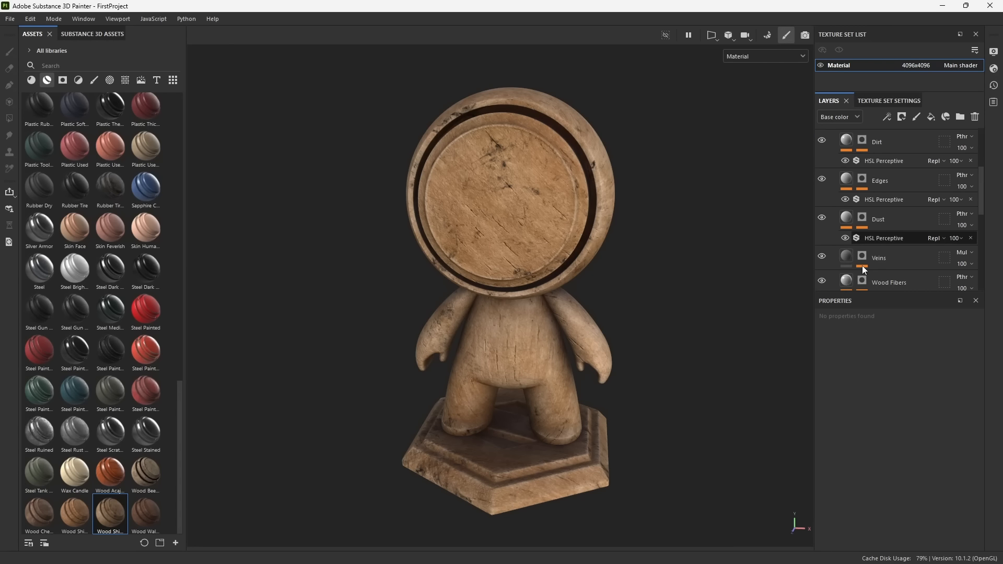
{"action": "left_click", "coordinate": [862, 218]}
{"action": "scroll", "coordinate": [863, 212], "scroll_direction": "down", "scroll_amount": 5}
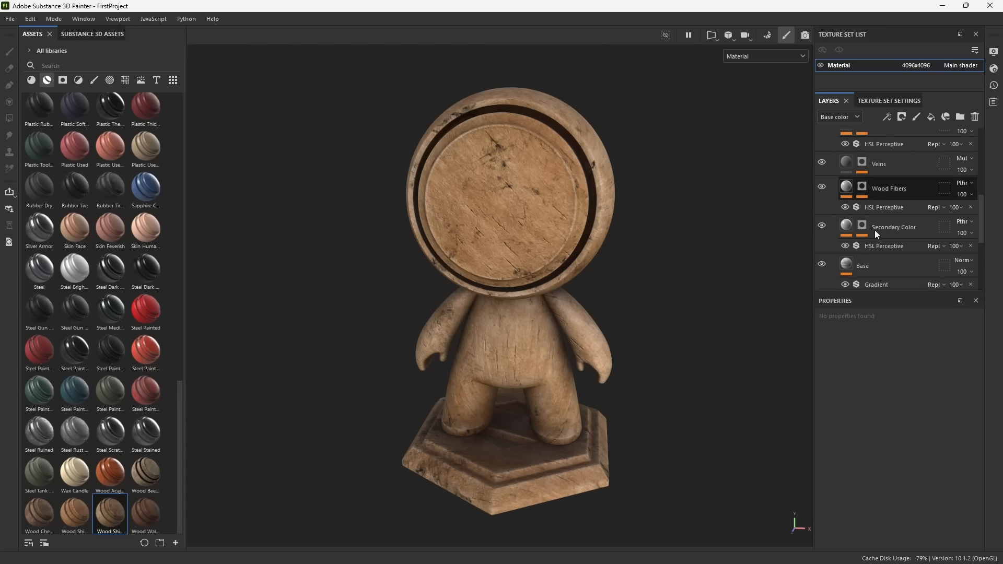
{"action": "left_click", "coordinate": [873, 235]}
{"action": "scroll", "coordinate": [870, 240], "scroll_direction": "down", "scroll_amount": 1}
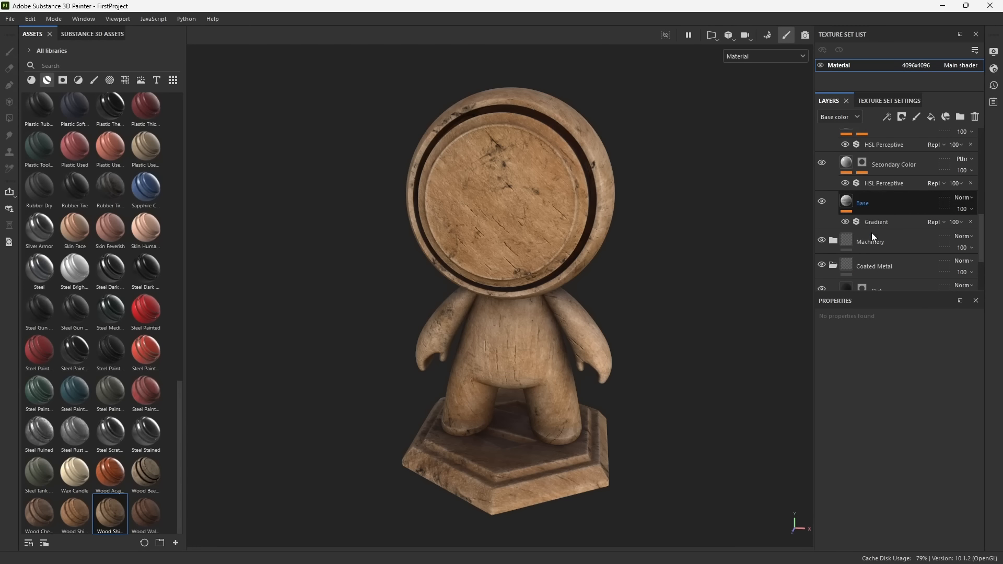
{"action": "left_click", "coordinate": [847, 243]}
{"action": "scroll", "coordinate": [849, 245], "scroll_direction": "up", "scroll_amount": 9}
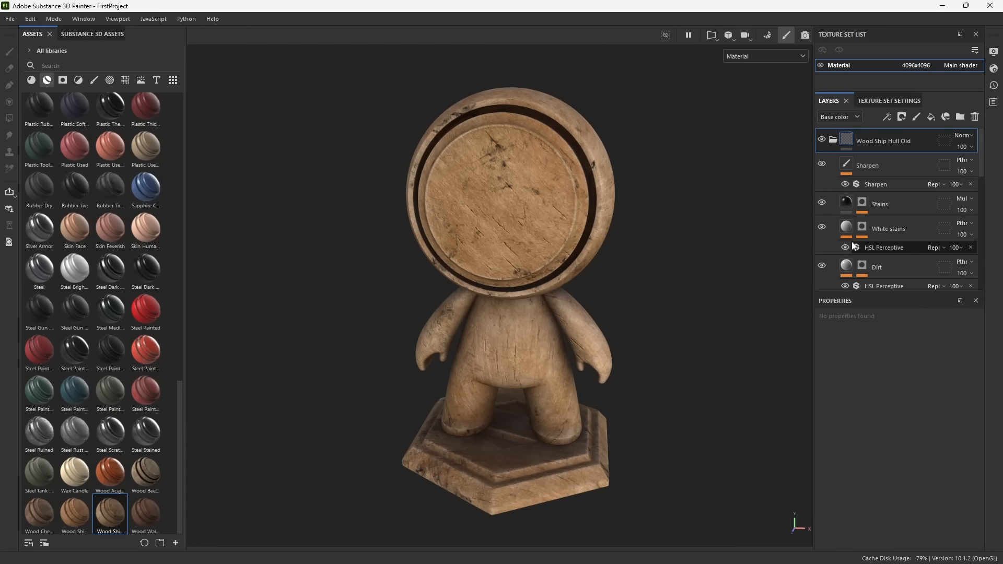
{"action": "left_click", "coordinate": [833, 140]}
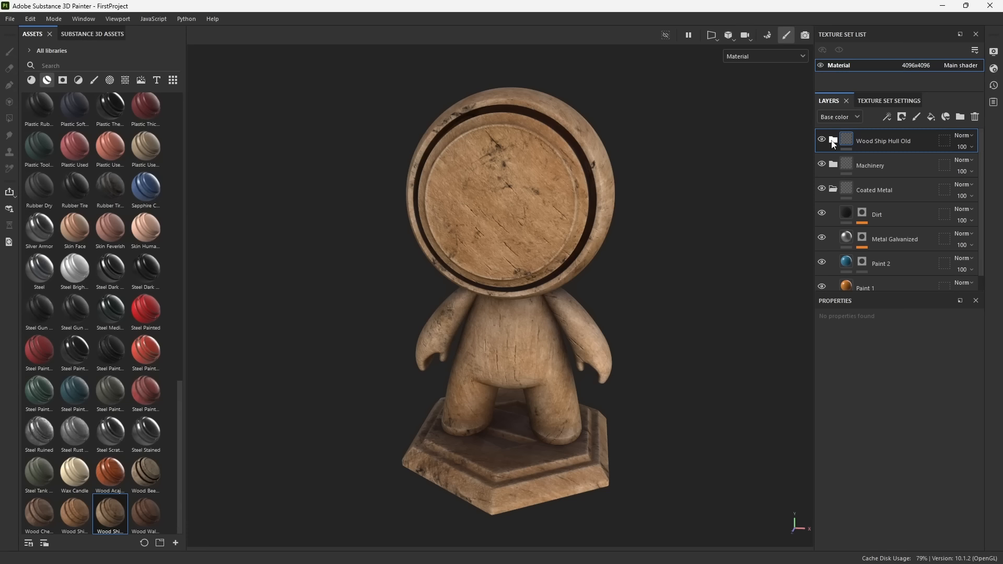
Try the Steel Painted Chipped Dirty smart material on the character, view it from several angles, and delete its folder.
{"action": "left_click_drag", "start_coordinate": [38, 353], "coordinate": [531, 202]}
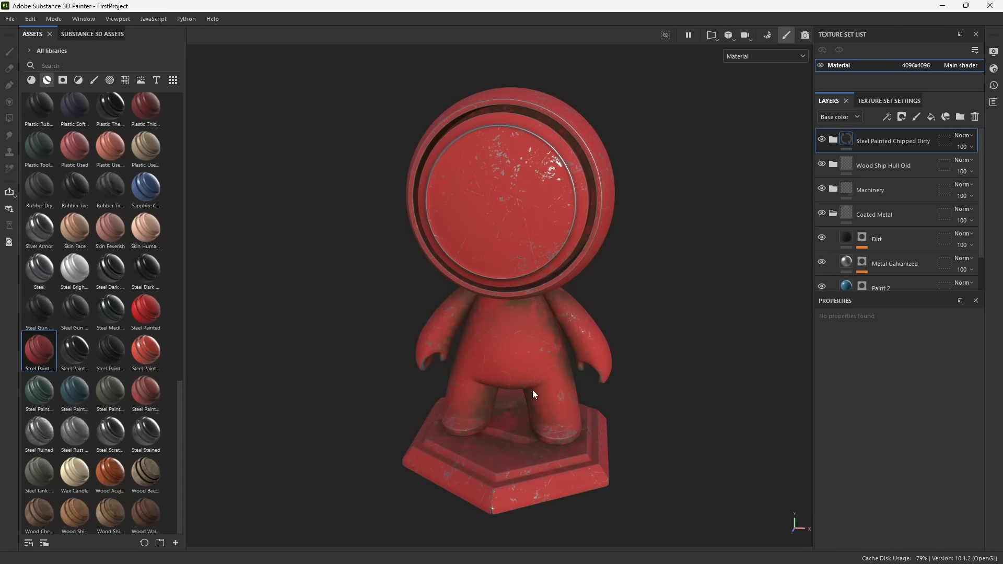
{"action": "left_click_drag", "start_coordinate": [472, 343], "coordinate": [433, 346], "text": "alt"}
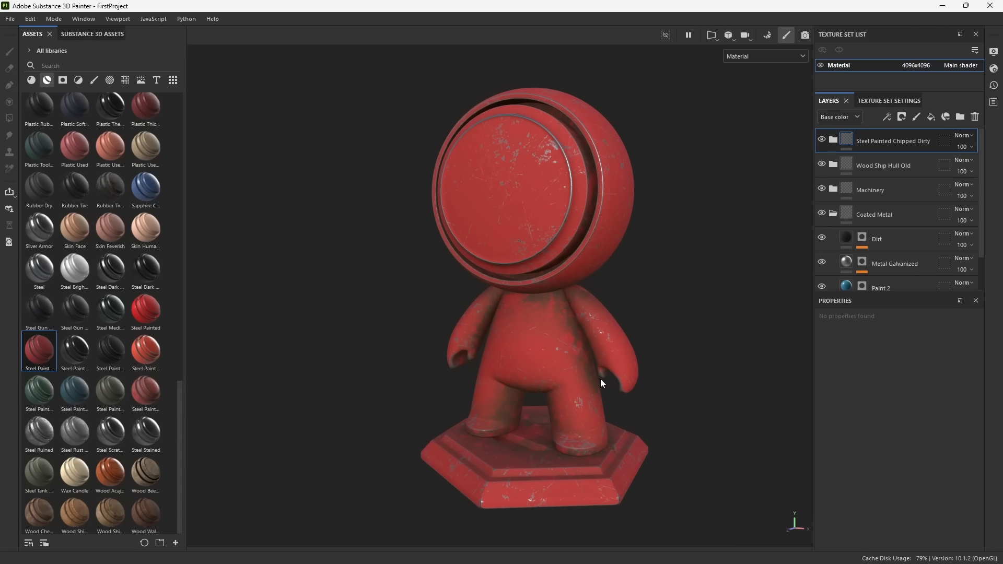
{"action": "left_click_drag", "start_coordinate": [587, 329], "coordinate": [659, 381], "text": "alt"}
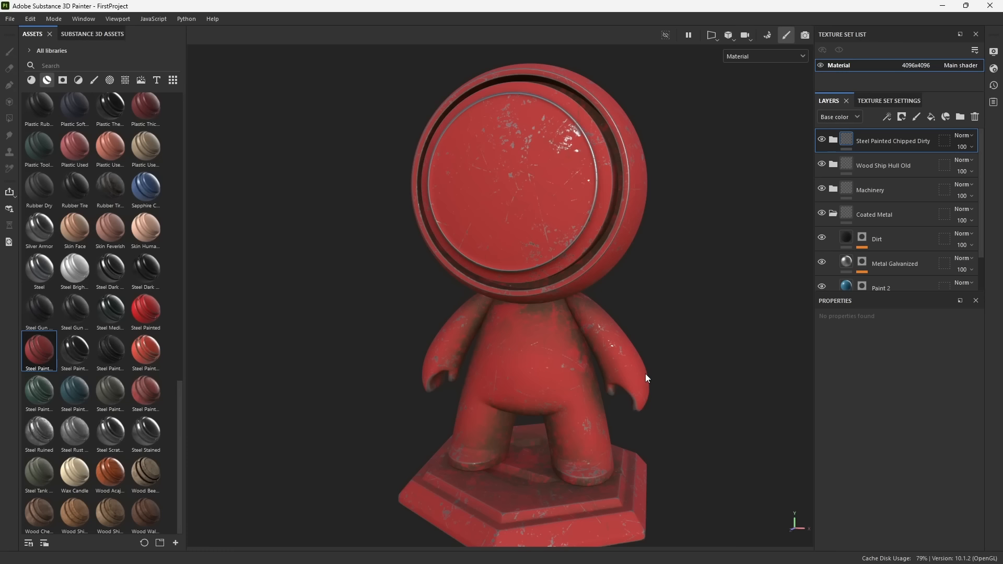
{"action": "left_click_drag", "start_coordinate": [645, 377], "coordinate": [599, 370], "text": "alt"}
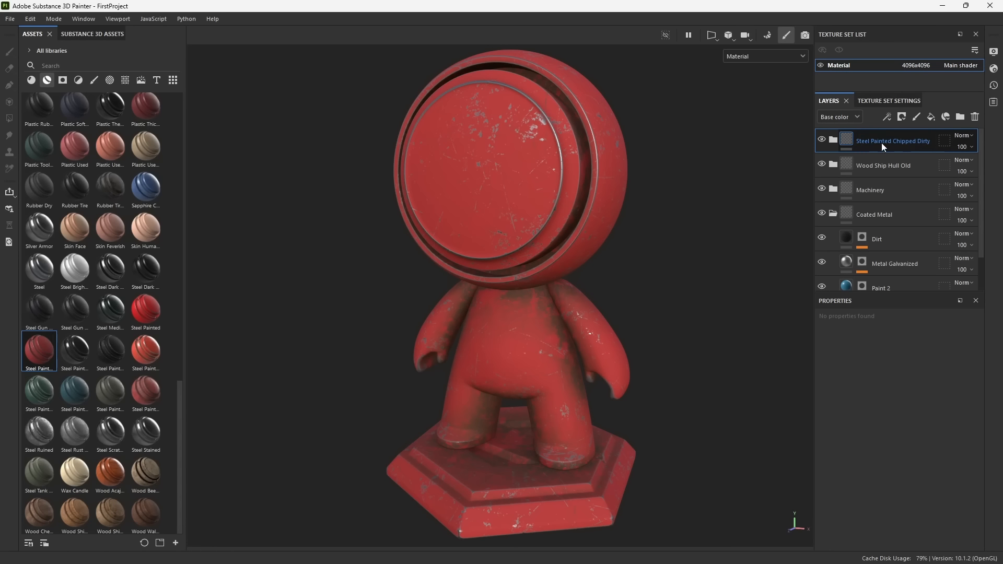
{"action": "key", "text": "Delete"}
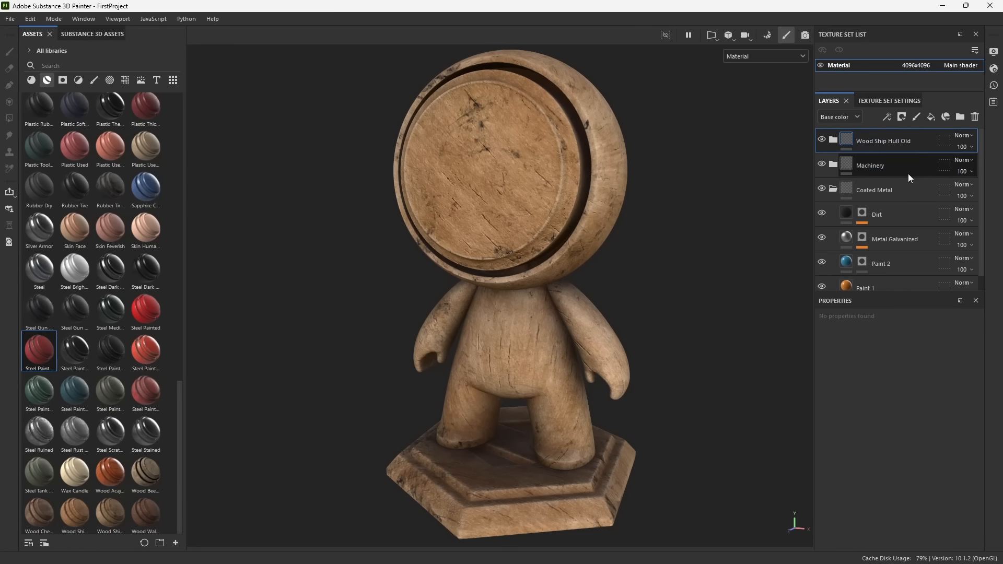
Delete the Machinery folder from the layer stack and collapse the Coated Metal folder.
{"action": "left_click", "coordinate": [909, 167]}
{"action": "key", "text": "Delete"}
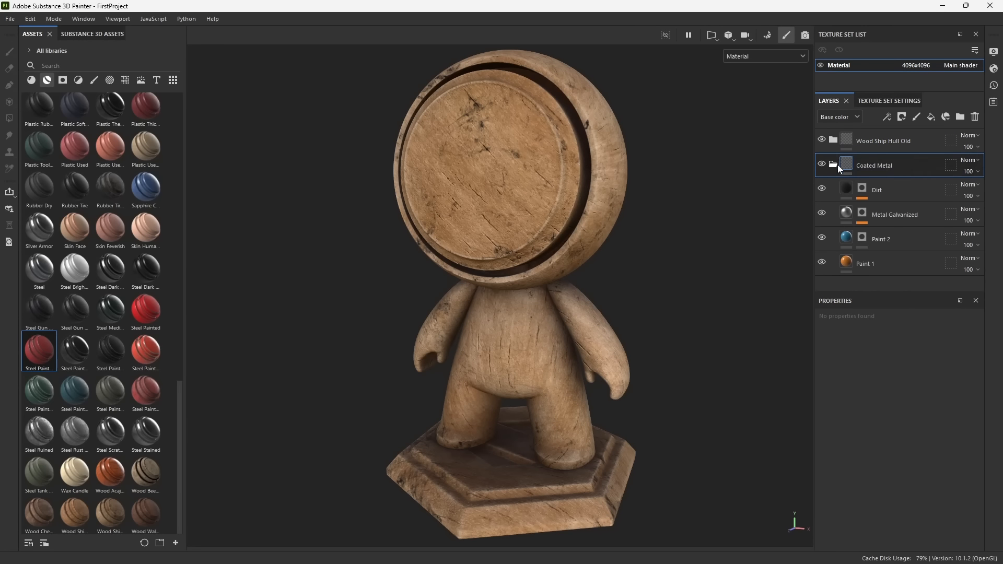
{"action": "left_click", "coordinate": [835, 165]}
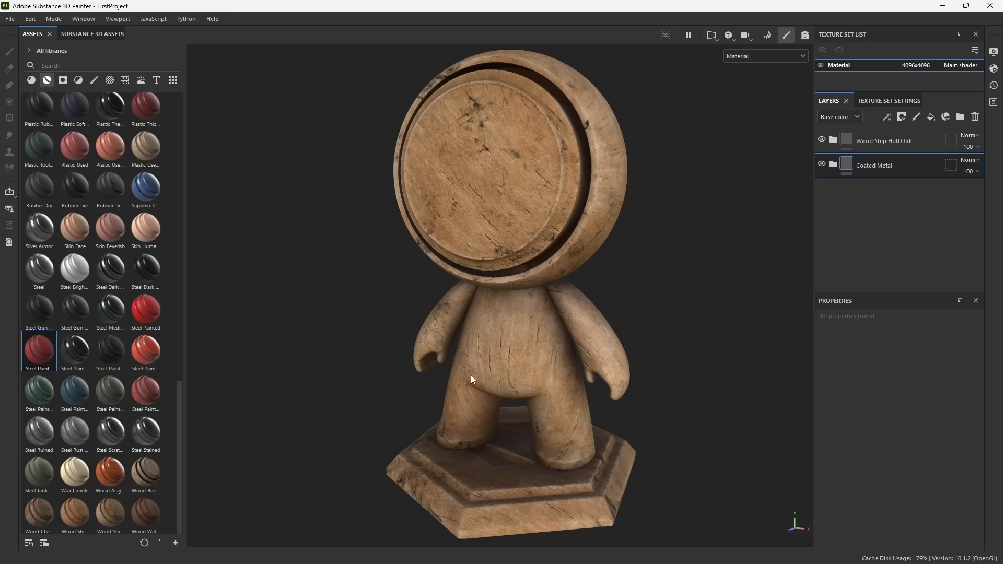
Compare the character's body with the Wood Ship Hull Old folder hidden and shown.
{"action": "left_click_drag", "start_coordinate": [471, 377], "coordinate": [559, 387], "text": "alt"}
{"action": "right_click_drag", "start_coordinate": [559, 387], "coordinate": [659, 502], "text": "alt"}
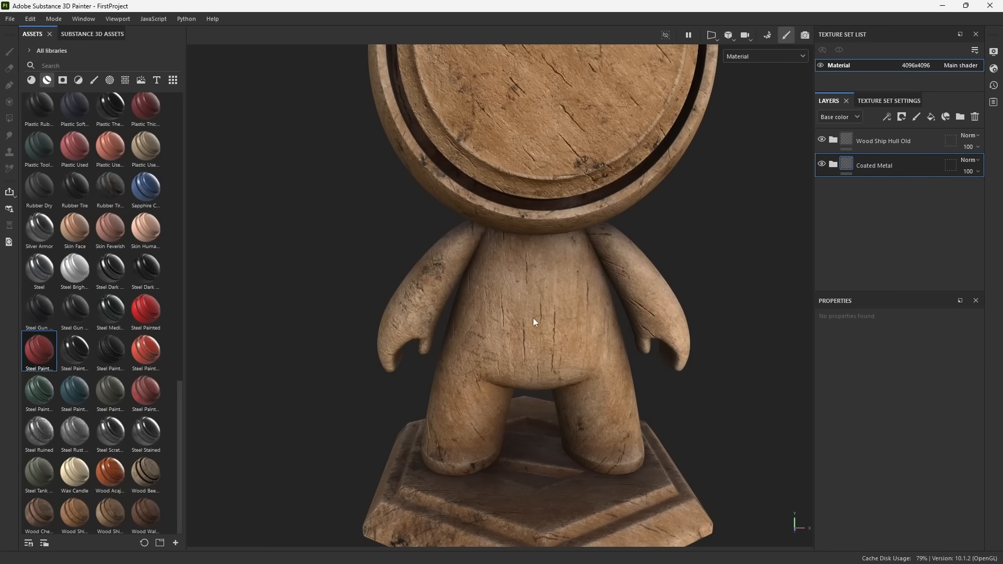
{"action": "left_click", "coordinate": [822, 140]}
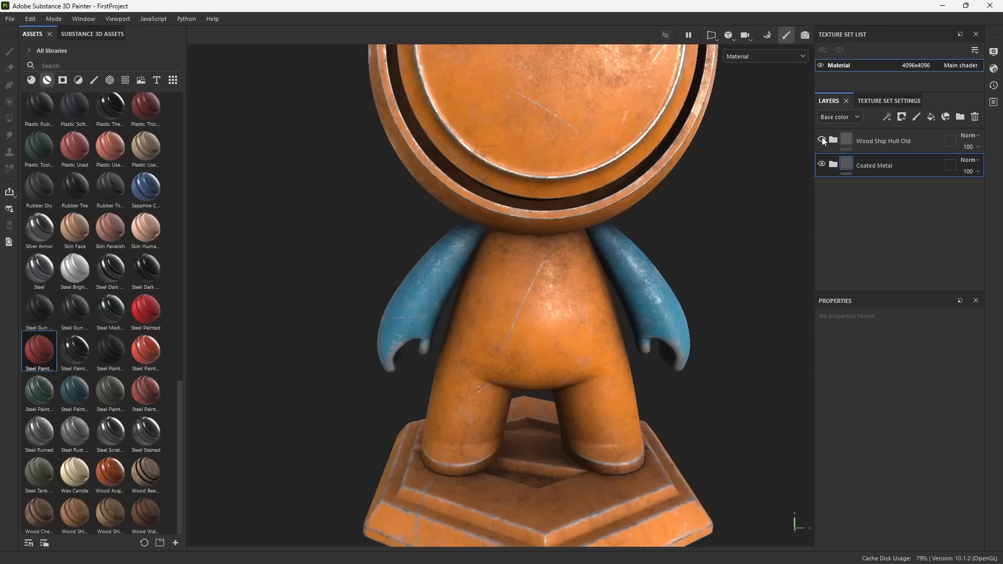
{"action": "left_click", "coordinate": [823, 140]}
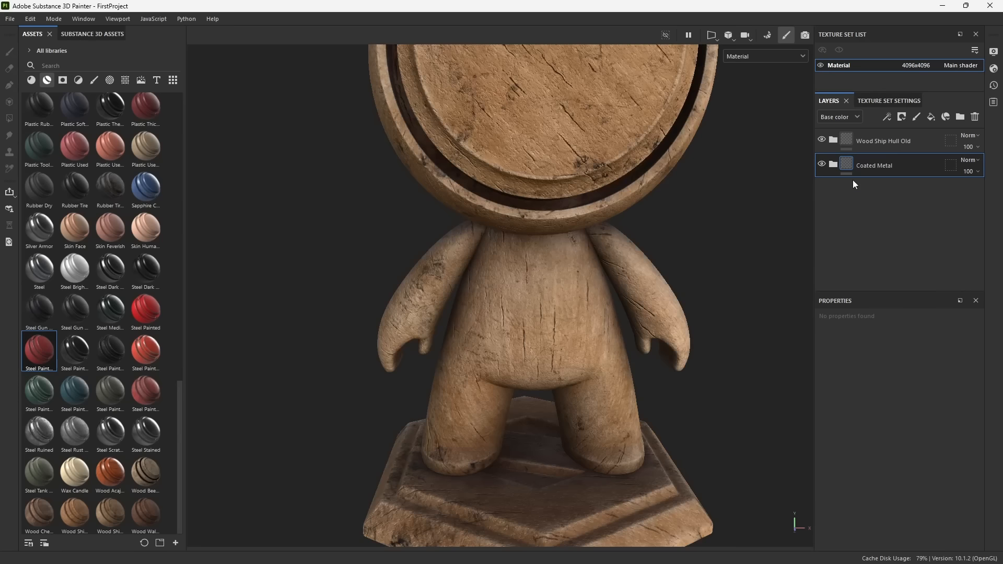
Add a black mask to the whole Wood Ship Hull Old folder.
{"action": "left_click", "coordinate": [862, 142]}
{"action": "left_click", "coordinate": [834, 140]}
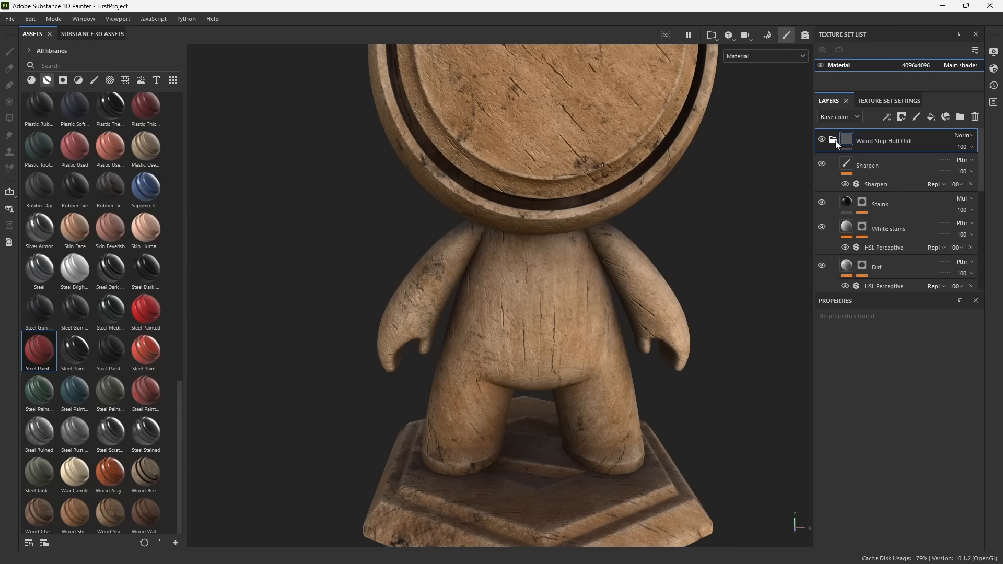
{"action": "scroll", "coordinate": [872, 209], "scroll_direction": "down", "scroll_amount": 1}
{"action": "scroll", "coordinate": [867, 209], "scroll_direction": "up", "scroll_amount": 1}
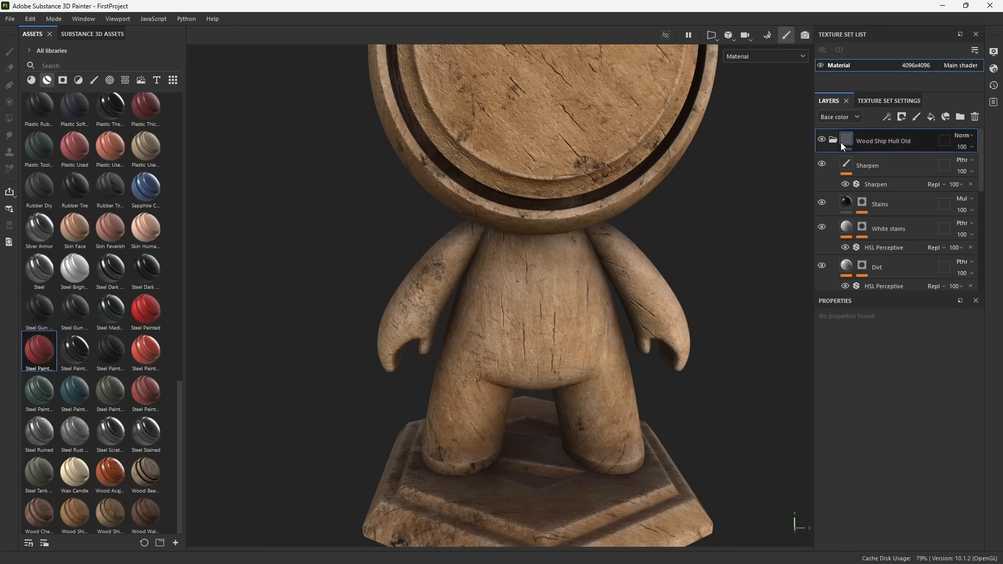
{"action": "left_click", "coordinate": [836, 141]}
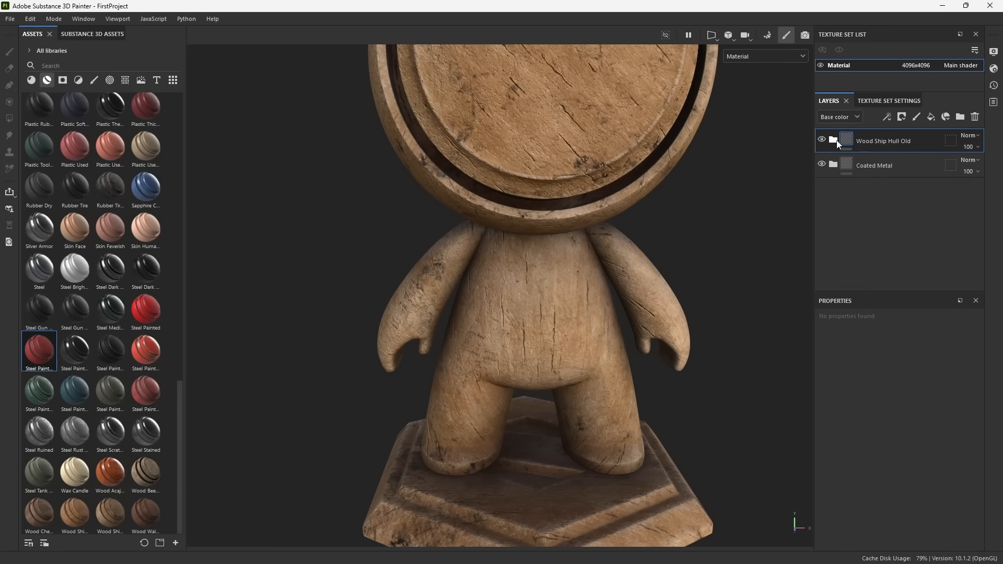
{"action": "left_click", "coordinate": [902, 116]}
{"action": "left_click", "coordinate": [918, 143]}
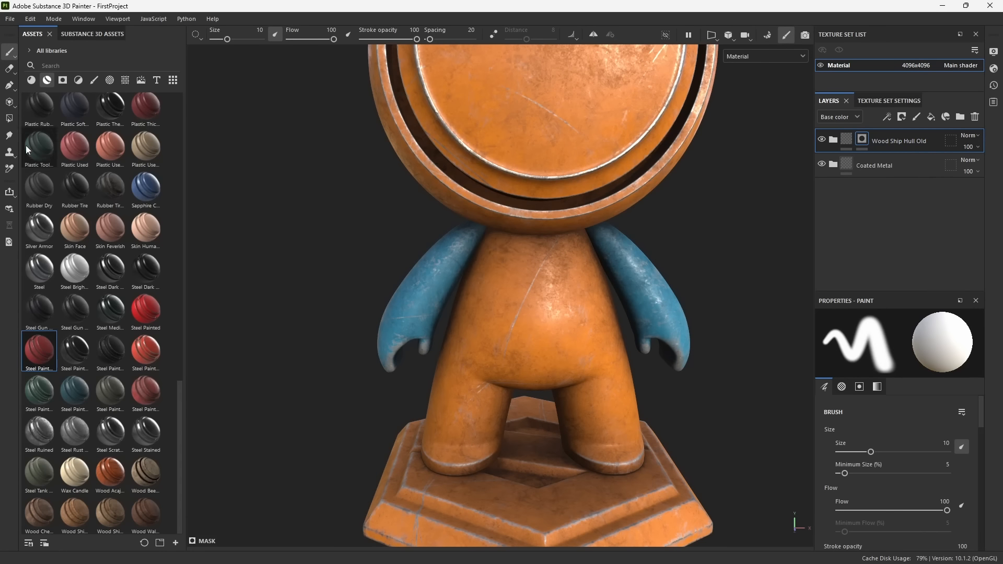
Reveal the wood on the body and legs only, using Polygon Fill in mesh mode with white in the folder's mask.
{"action": "left_click", "coordinate": [12, 119]}
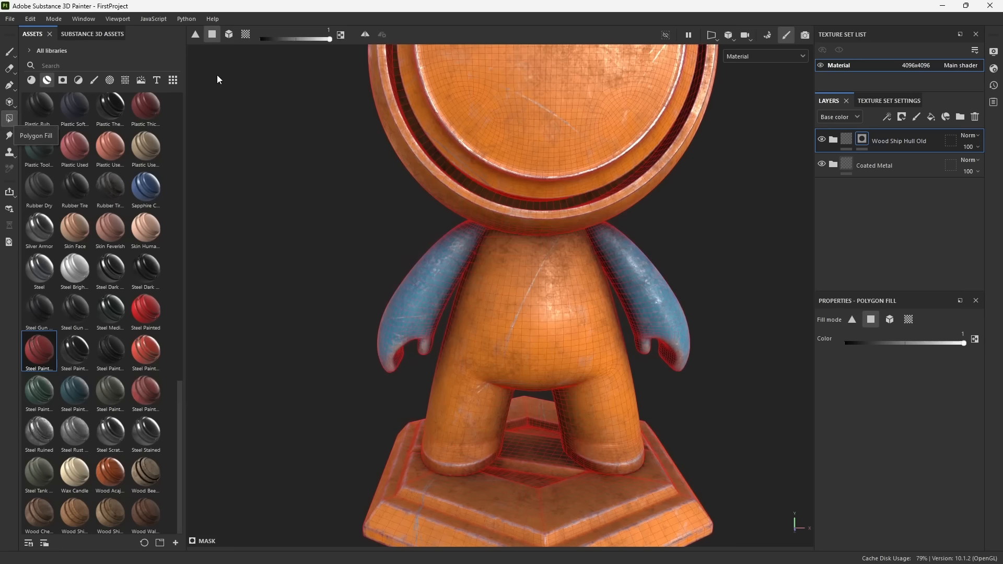
{"action": "left_click", "coordinate": [228, 34]}
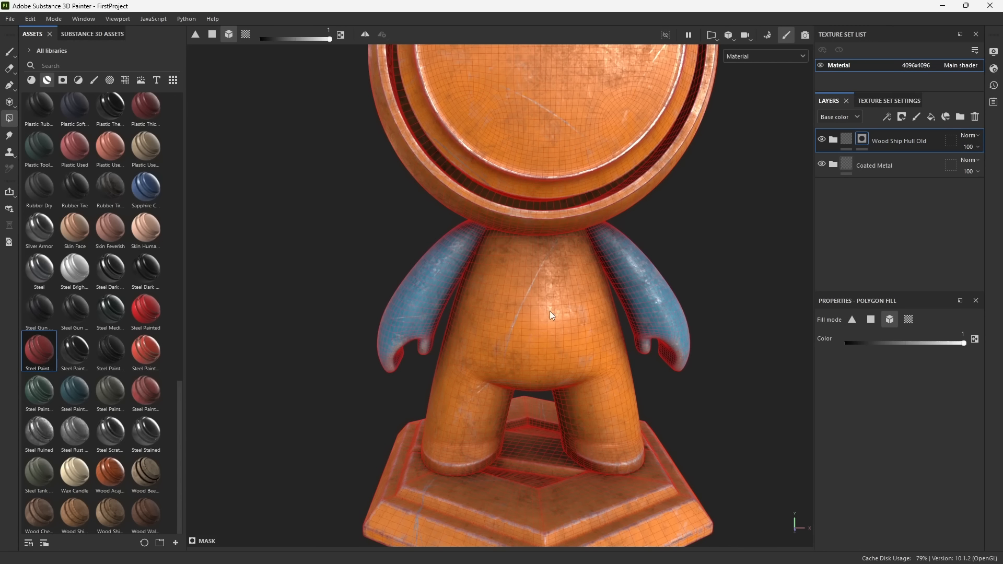
{"action": "left_click", "coordinate": [510, 320]}
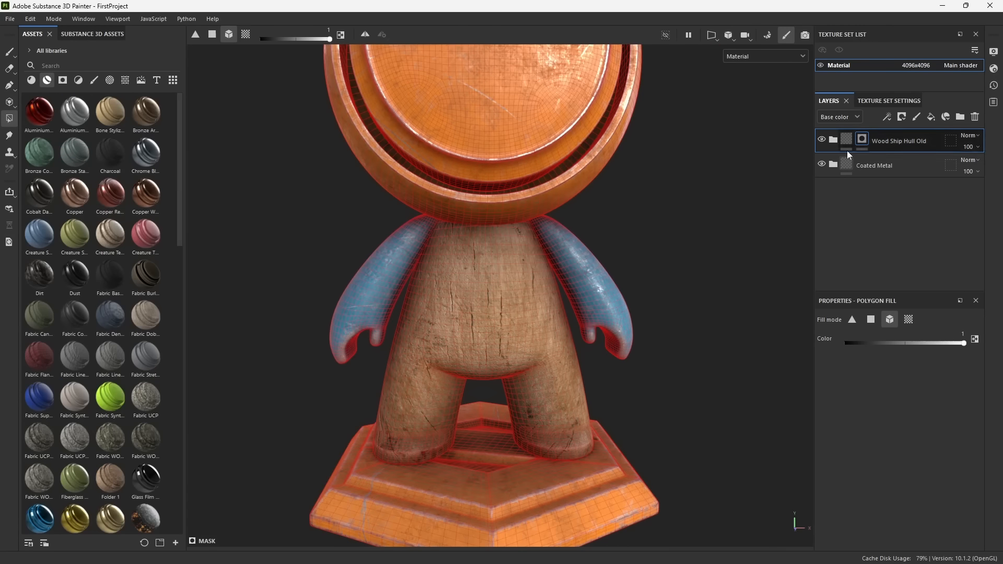
Examine the wood folder's mask on the model, return to the material view and leave mask editing to inspect the wooden body.
{"action": "left_click", "coordinate": [862, 139], "text": "alt"}
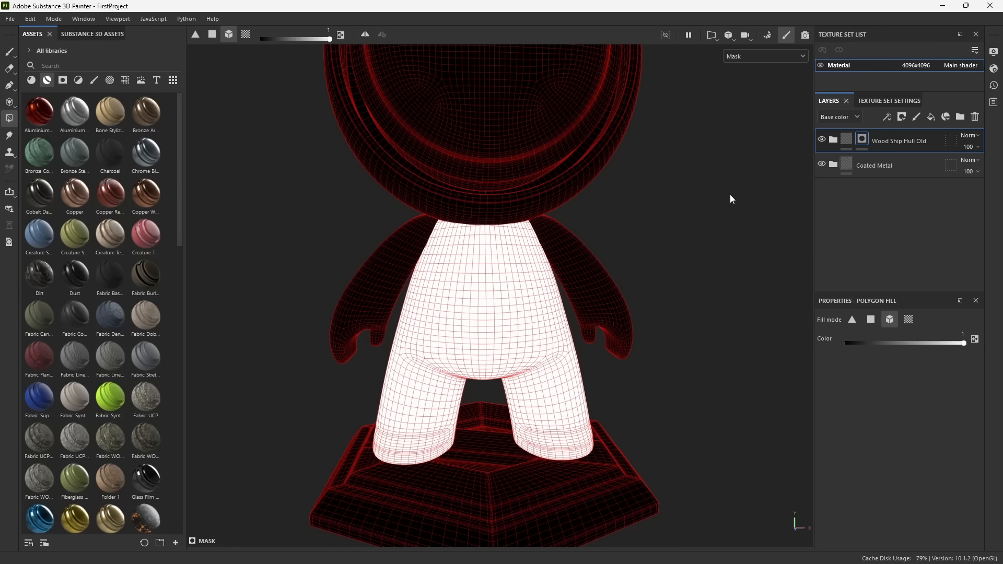
{"action": "key", "text": "m"}
{"action": "left_click_drag", "start_coordinate": [706, 244], "coordinate": [525, 295], "text": "alt"}
{"action": "right_click_drag", "start_coordinate": [658, 390], "coordinate": [582, 255], "text": "alt"}
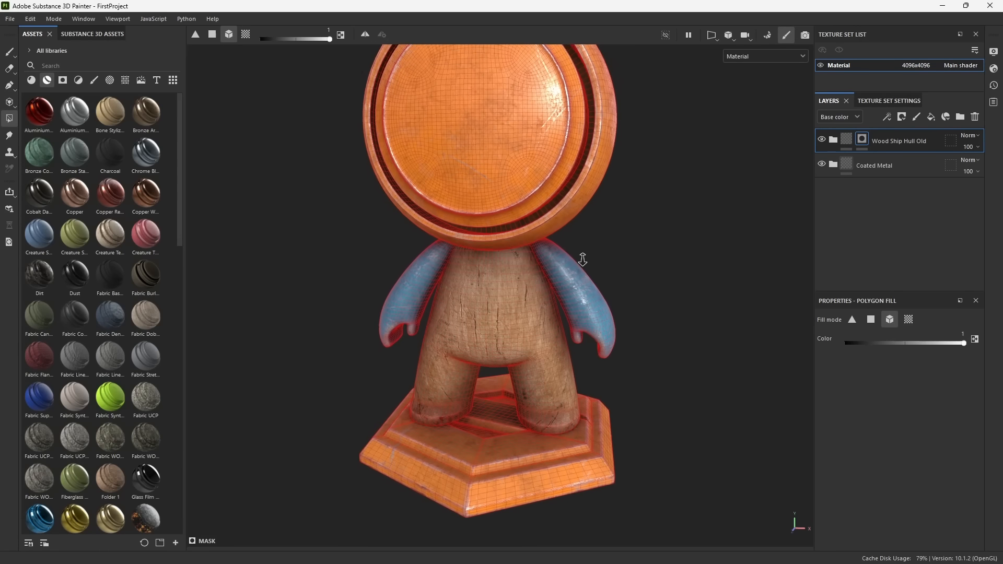
{"action": "middle_click_drag", "start_coordinate": [618, 256], "coordinate": [633, 277], "text": "alt"}
{"action": "left_click", "coordinate": [830, 151]}
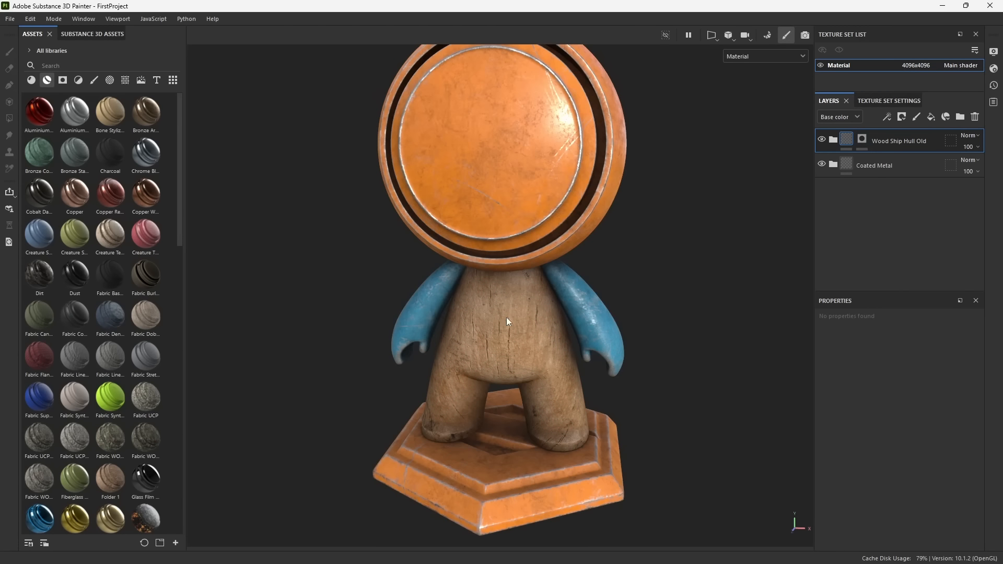
{"action": "middle_click_drag", "start_coordinate": [661, 371], "coordinate": [664, 388], "text": "alt"}
{"action": "right_click_drag", "start_coordinate": [663, 388], "coordinate": [634, 343], "text": "alt"}
{"action": "left_click_drag", "start_coordinate": [634, 343], "coordinate": [598, 351], "text": "alt"}
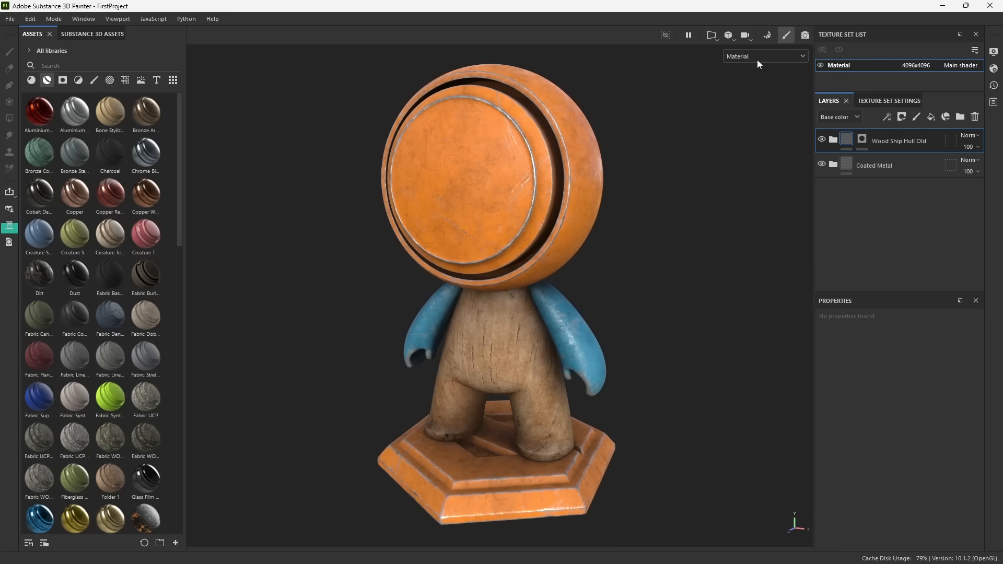
Browse the smart material library and look through the layers and masks inside the Wood Ship Hull Old folder.
{"action": "scroll", "coordinate": [158, 277], "scroll_direction": "down", "scroll_amount": 10}
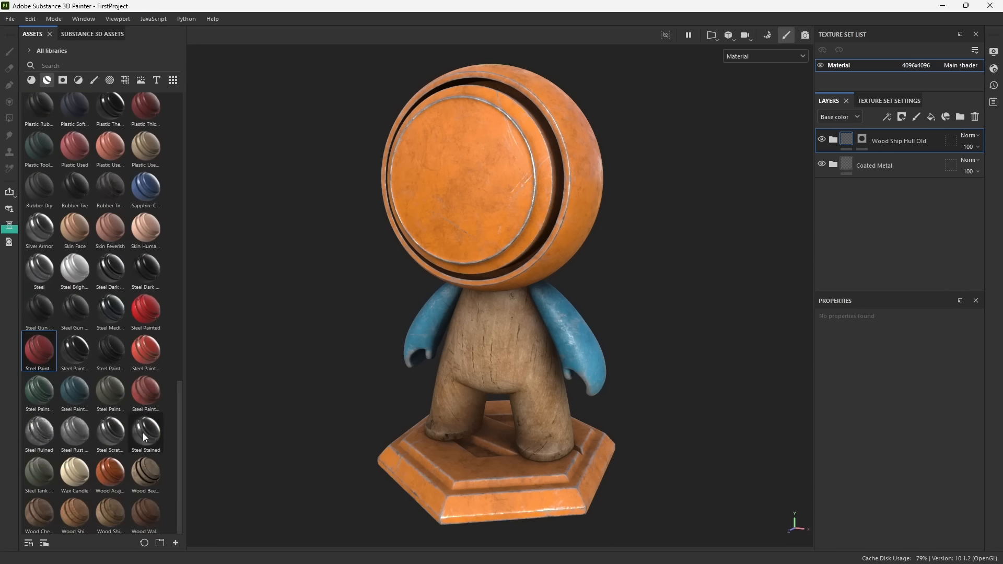
{"action": "scroll", "coordinate": [95, 436], "scroll_direction": "up", "scroll_amount": 10}
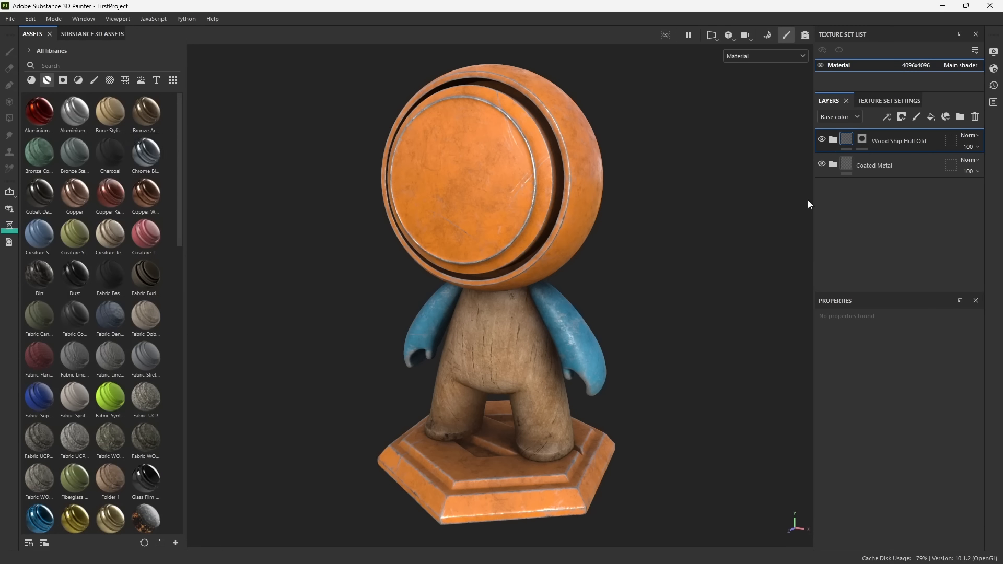
{"action": "left_click", "coordinate": [833, 140]}
{"action": "scroll", "coordinate": [878, 189], "scroll_direction": "down", "scroll_amount": 1}
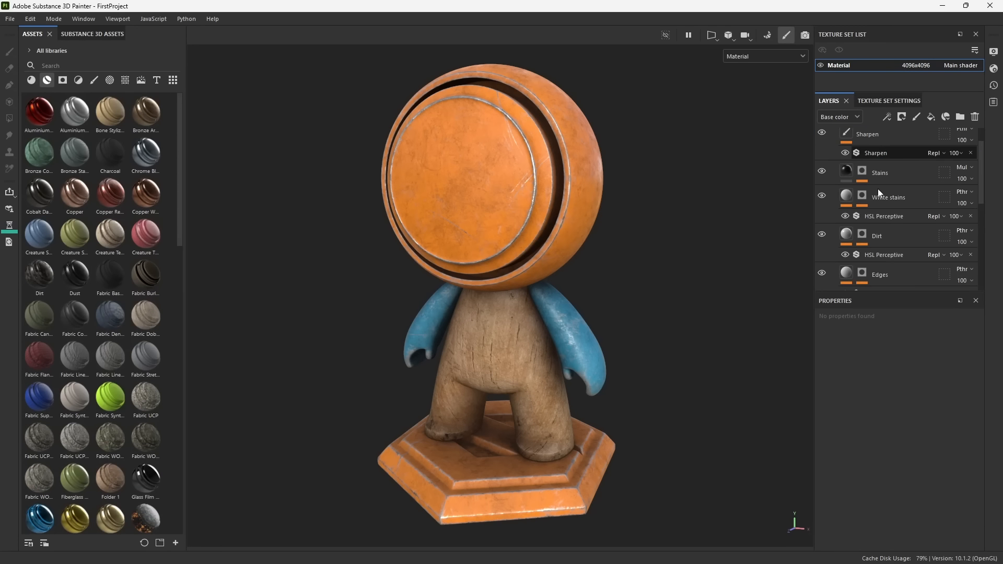
{"action": "scroll", "coordinate": [878, 189], "scroll_direction": "down", "scroll_amount": 2}
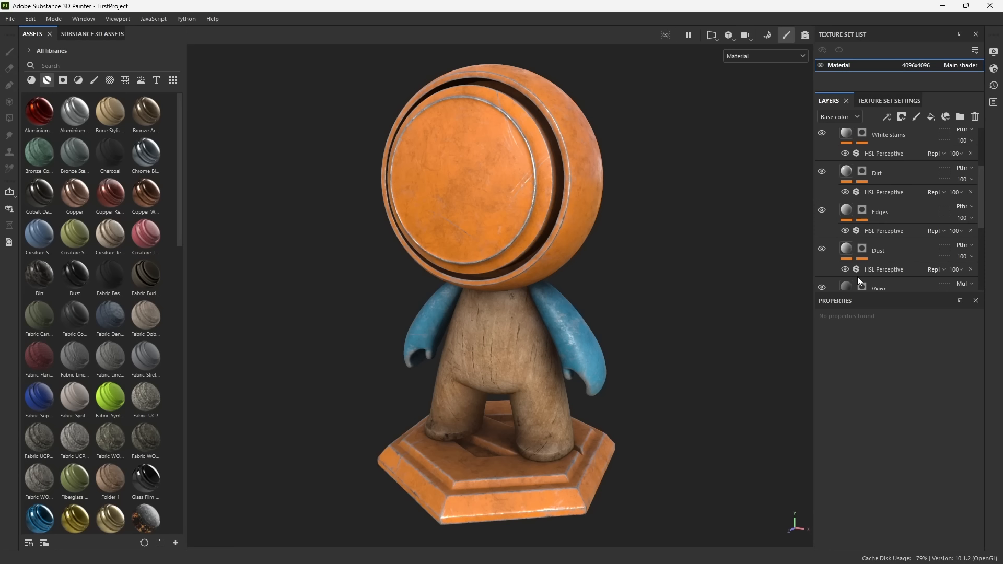
{"action": "scroll", "coordinate": [128, 207], "scroll_direction": "down", "scroll_amount": 5}
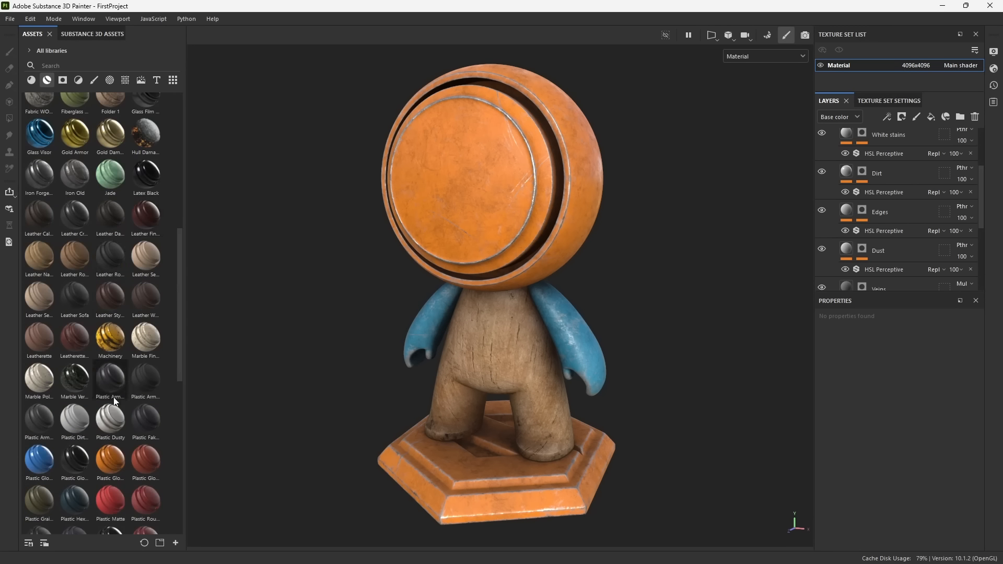
{"action": "scroll", "coordinate": [98, 419], "scroll_direction": "up", "scroll_amount": 5}
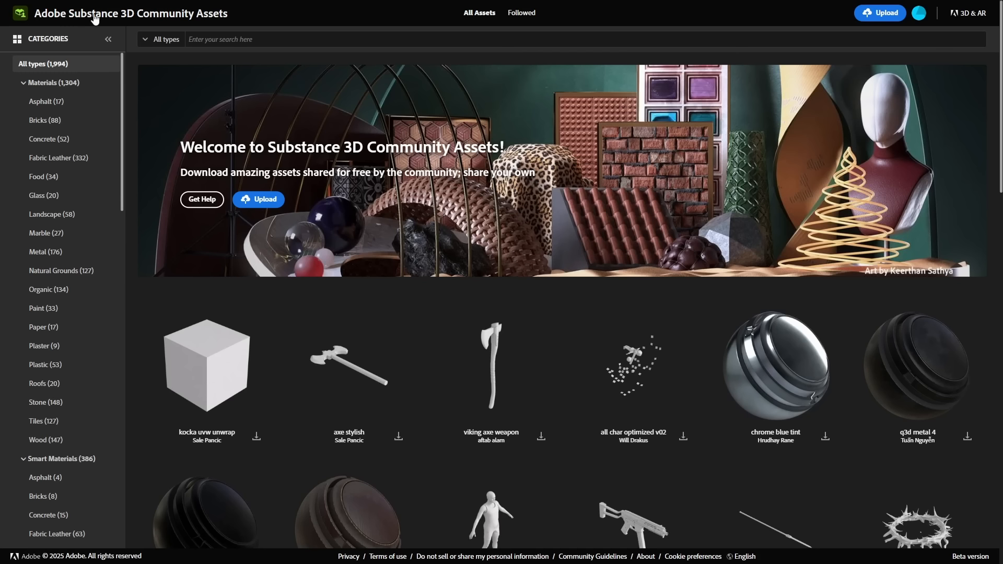
Switch to the Adobe Substance 3D Community Assets site and browse its Smart Materials category.
{"action": "scroll", "coordinate": [65, 409], "scroll_direction": "down", "scroll_amount": 1}
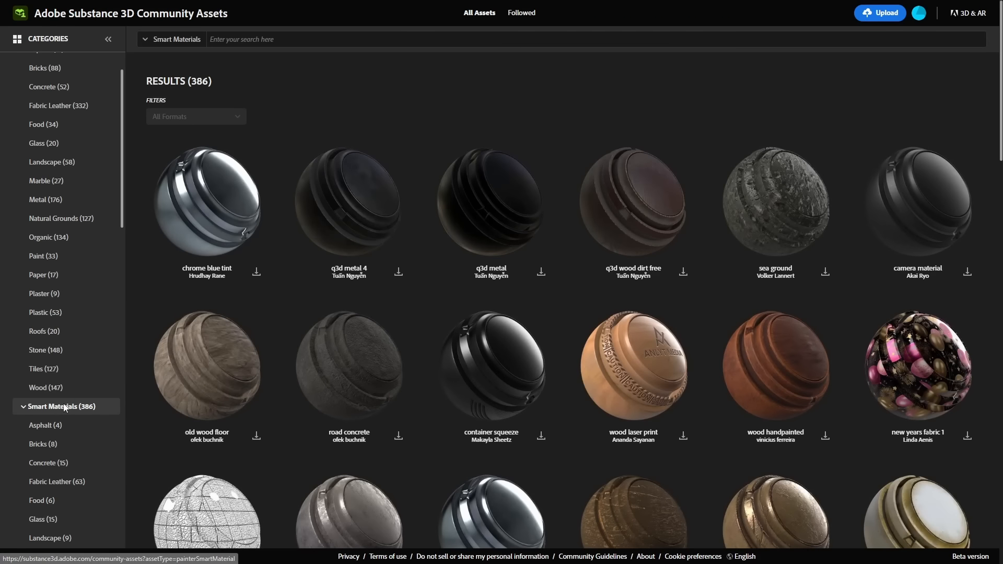
{"action": "scroll", "coordinate": [559, 118], "scroll_direction": "down", "scroll_amount": 6}
{"action": "scroll", "coordinate": [564, 212], "scroll_direction": "down", "scroll_amount": 15}
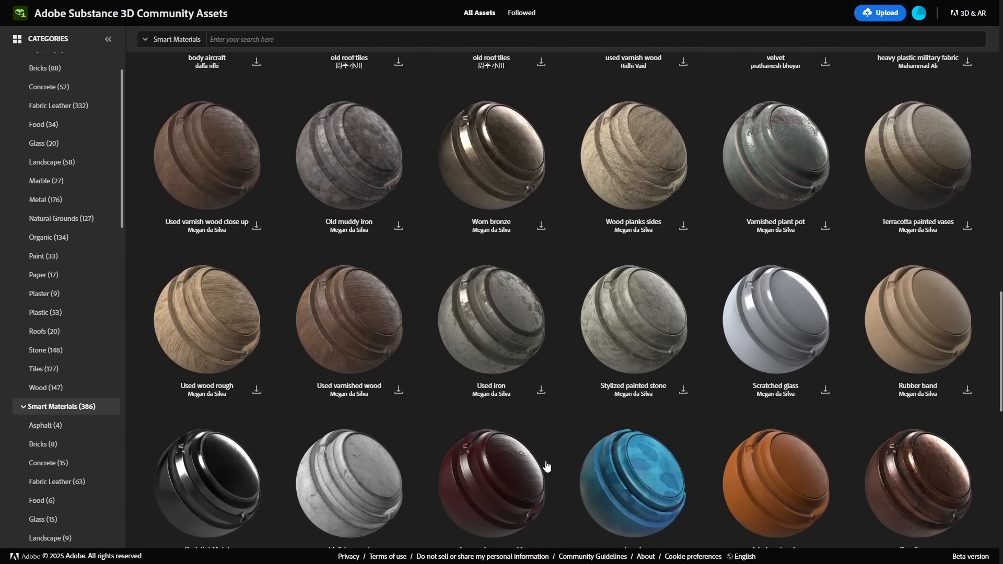
Return from the community assets site to Substance 3D Painter and create a smart material from the Coated Metal folder.
{"action": "scroll", "coordinate": [560, 452], "scroll_direction": "up", "scroll_amount": 20}
{"action": "scroll", "coordinate": [565, 446], "scroll_direction": "up", "scroll_amount": 2}
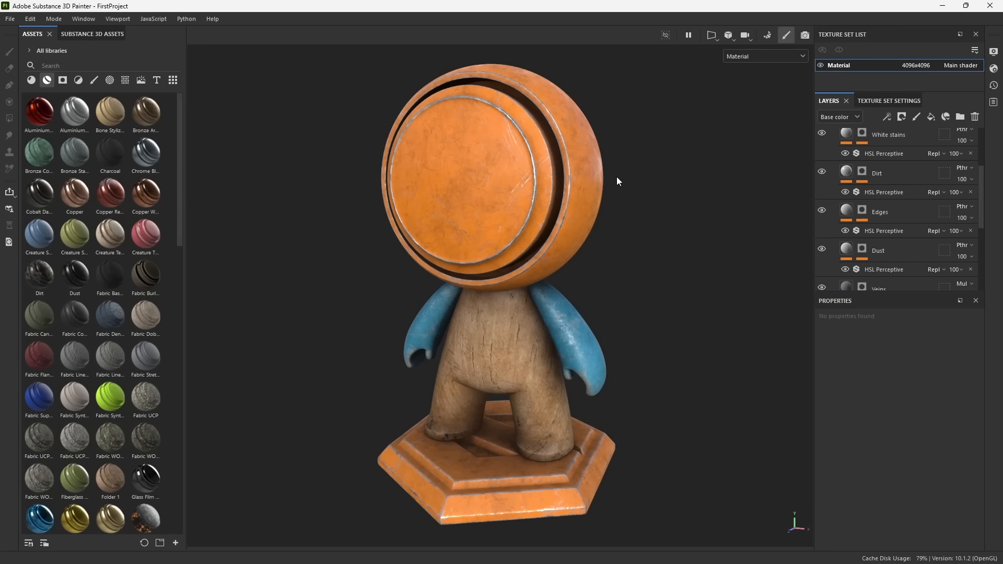
{"action": "scroll", "coordinate": [850, 204], "scroll_direction": "up", "scroll_amount": 3}
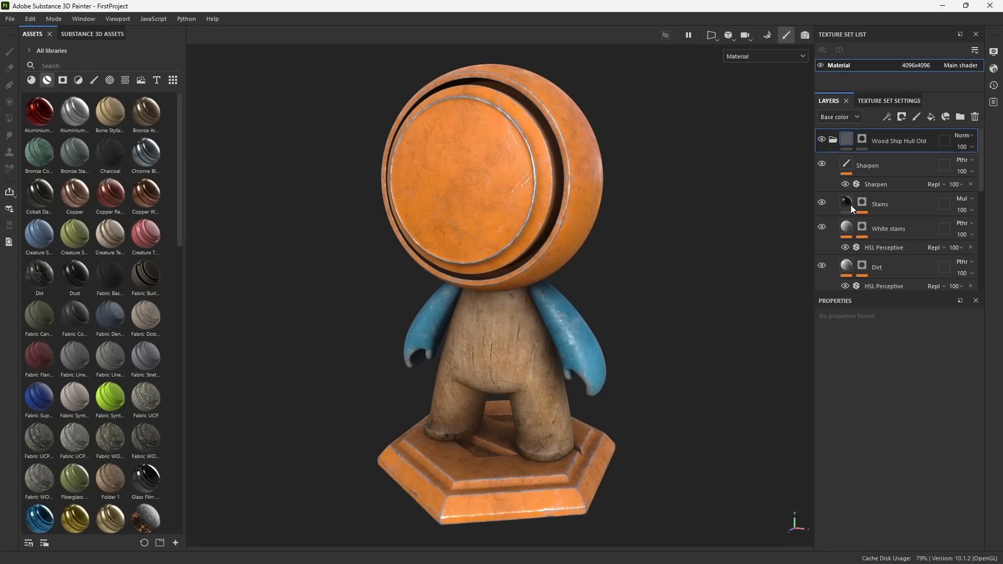
{"action": "left_click", "coordinate": [832, 140]}
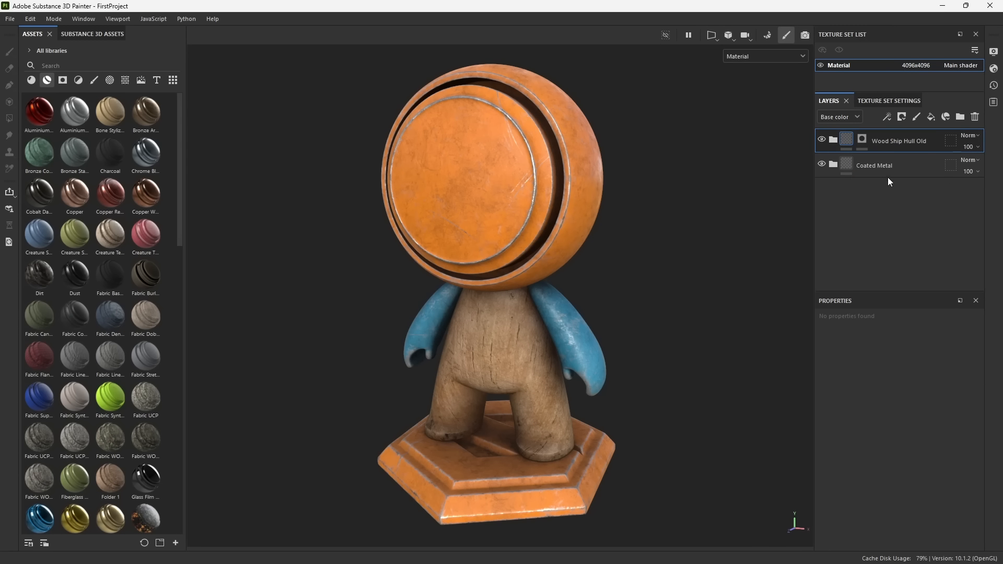
{"action": "left_click", "coordinate": [875, 169]}
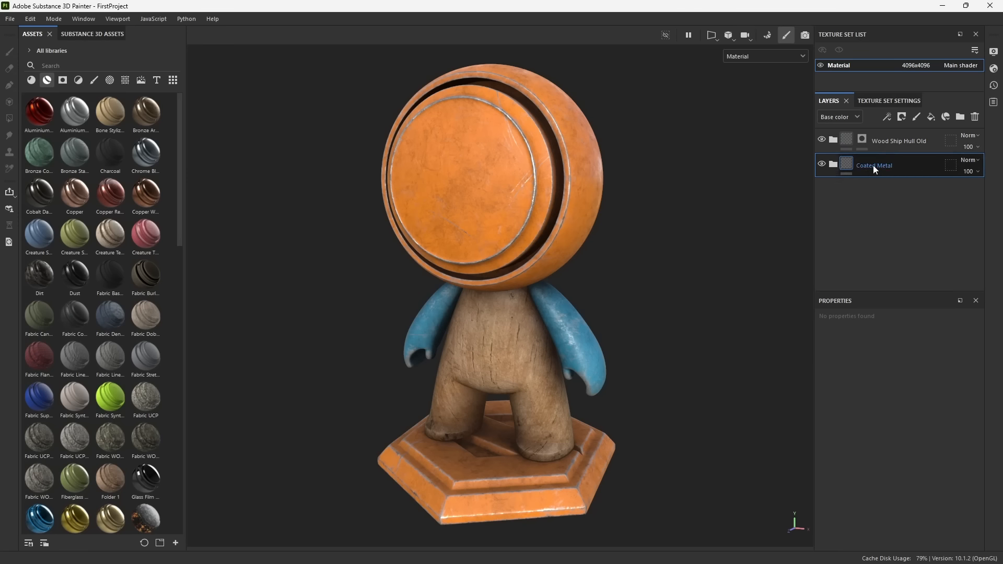
{"action": "right_click", "coordinate": [904, 166]}
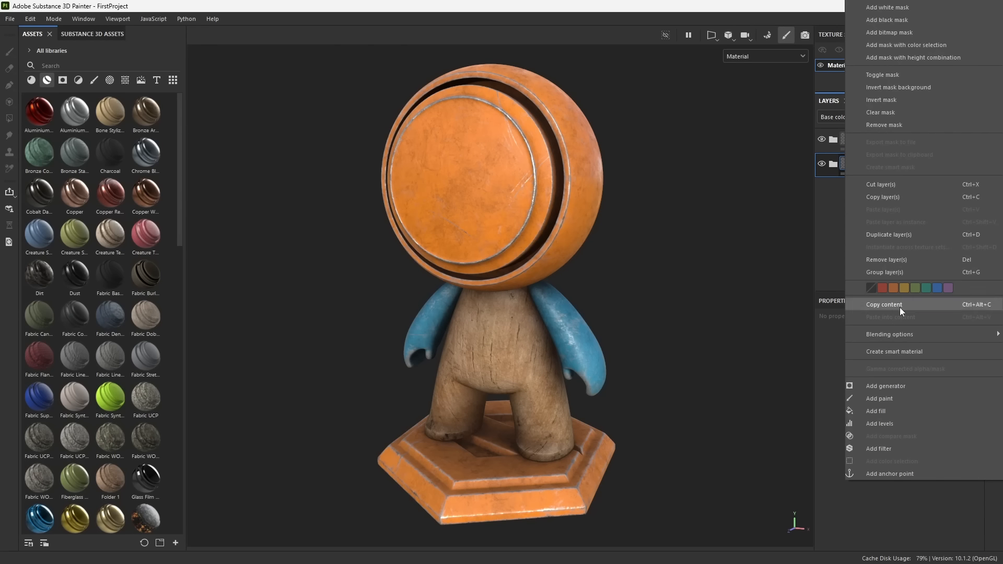
{"action": "left_click", "coordinate": [891, 352]}
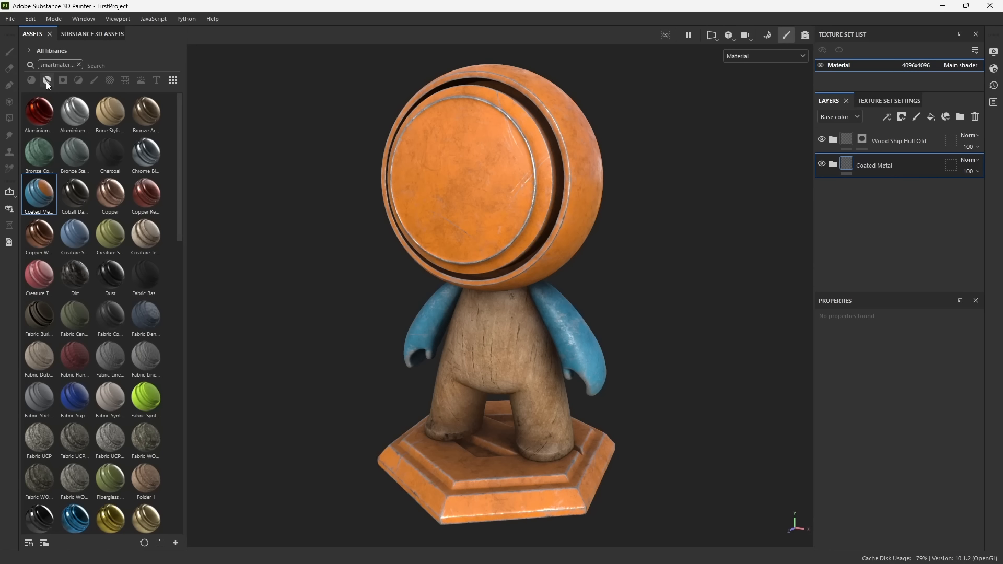
{"action": "mouse_move", "coordinate": [35, 200]}
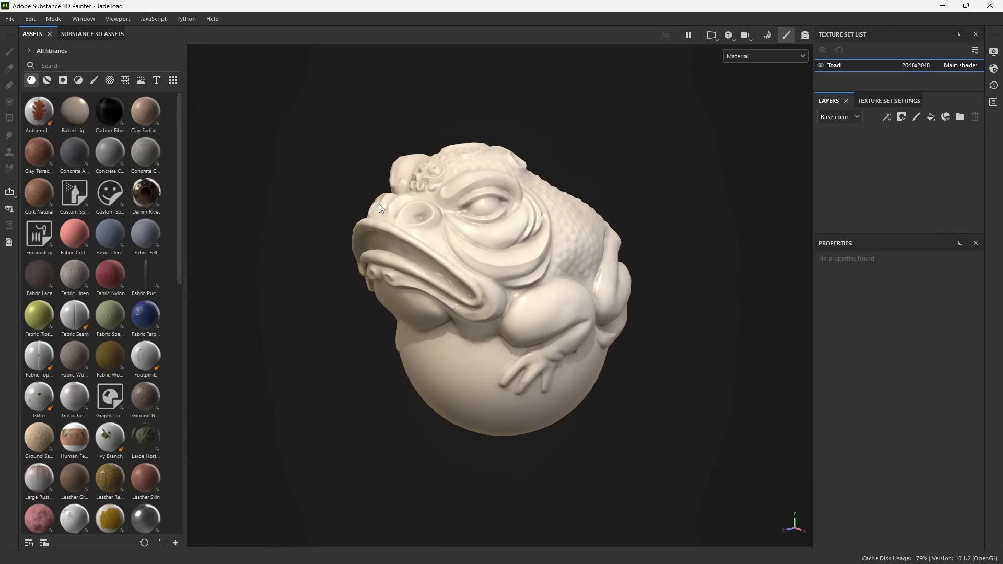
Apply the Coated Metal smart material to the toad in the JadeToad project and inspect it from several sides.
{"action": "left_click", "coordinate": [47, 82]}
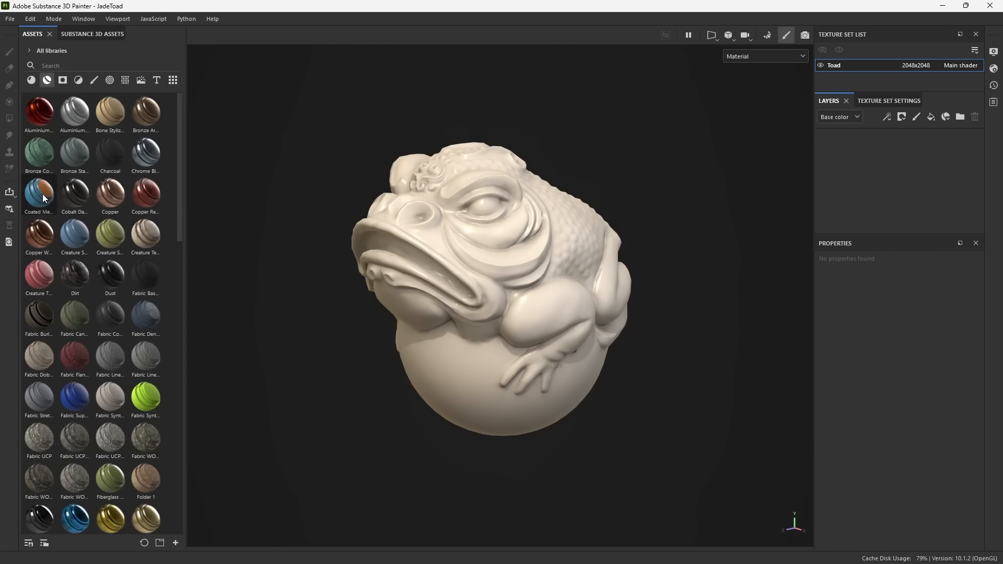
{"action": "left_click_drag", "start_coordinate": [44, 196], "coordinate": [458, 244]}
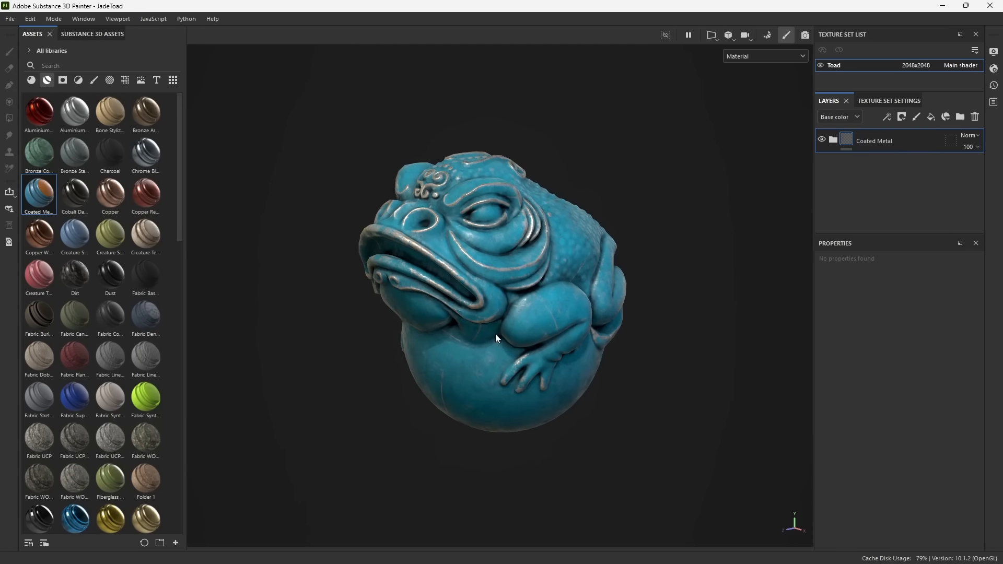
{"action": "left_click_drag", "start_coordinate": [360, 320], "coordinate": [482, 291], "text": "alt"}
{"action": "right_click_drag", "start_coordinate": [483, 291], "coordinate": [472, 290], "text": "shift"}
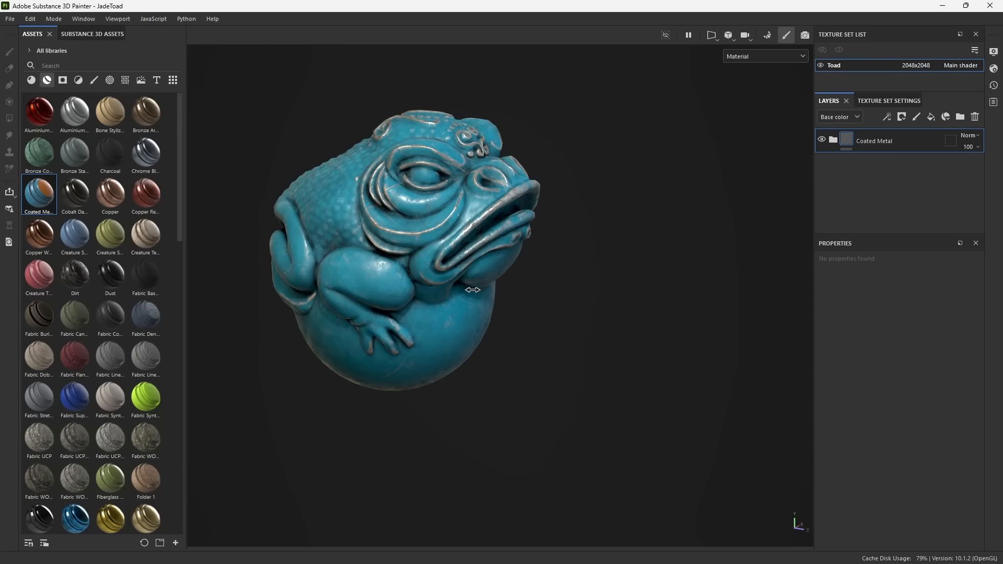
{"action": "middle_click_drag", "start_coordinate": [472, 289], "coordinate": [508, 327], "text": "alt"}
{"action": "left_click_drag", "start_coordinate": [507, 327], "coordinate": [419, 306], "text": "alt"}
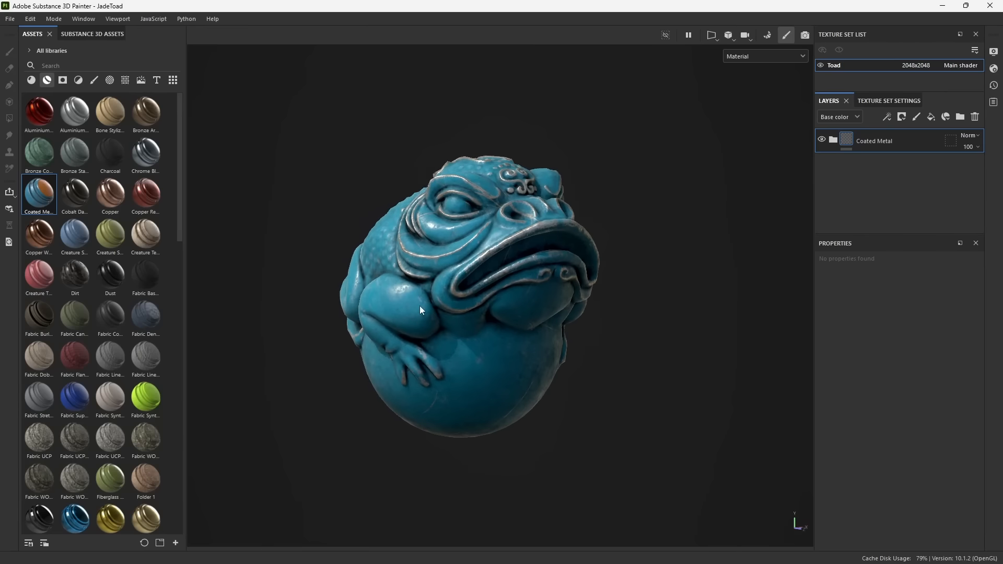
{"action": "right_click_drag", "start_coordinate": [419, 305], "coordinate": [523, 345], "text": "shift"}
{"action": "middle_click_drag", "start_coordinate": [523, 344], "coordinate": [496, 354], "text": "alt"}
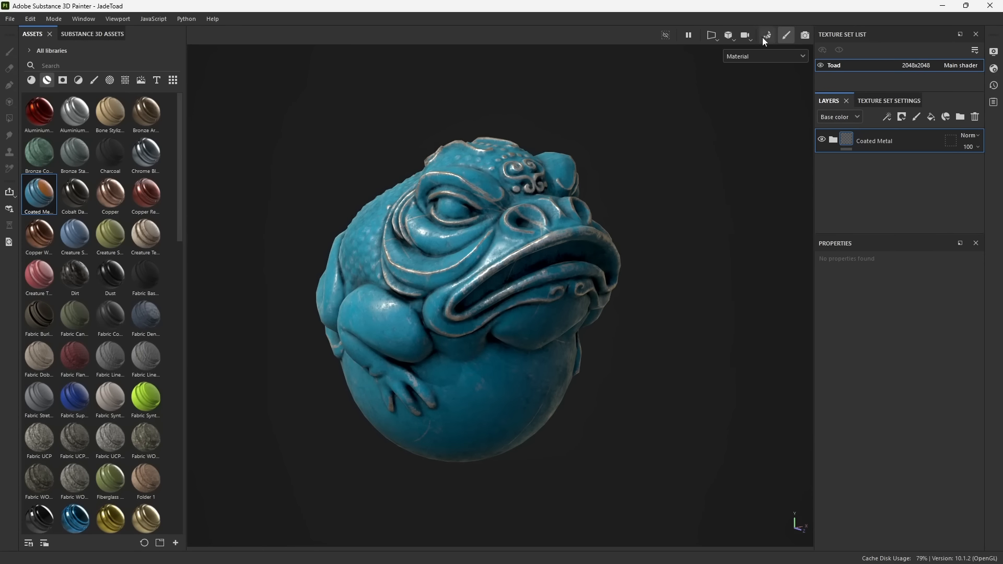
{"action": "middle_click_drag", "start_coordinate": [543, 191], "coordinate": [564, 194], "text": "alt"}
{"action": "left_click_drag", "start_coordinate": [564, 193], "coordinate": [590, 184], "text": "alt"}
{"action": "middle_click_drag", "start_coordinate": [588, 268], "coordinate": [631, 260], "text": "alt"}
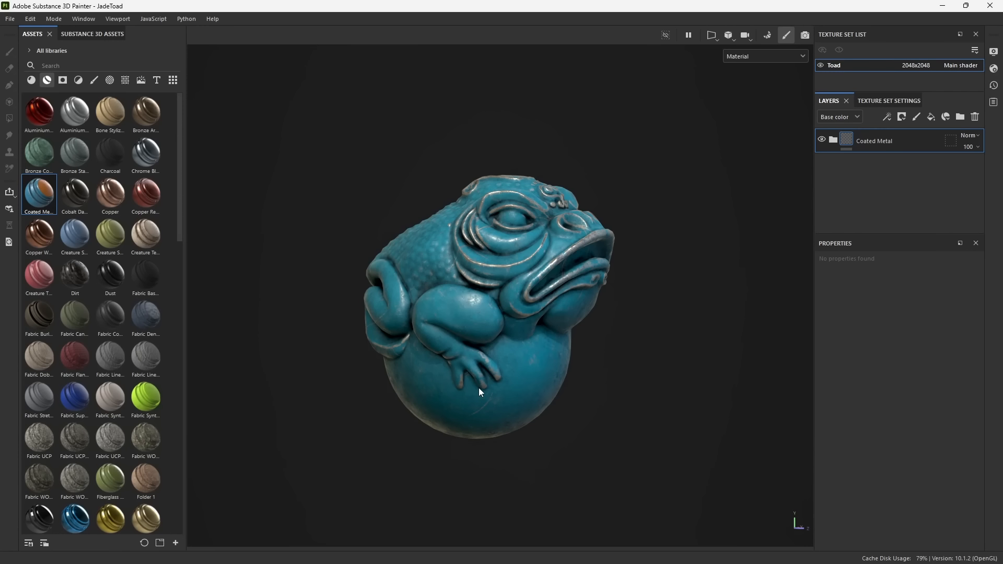
Expand the toad's Coated Metal folder and examine the Paint 2 layer's mask and its effect by toggling the layer's visibility.
{"action": "left_click", "coordinate": [833, 140]}
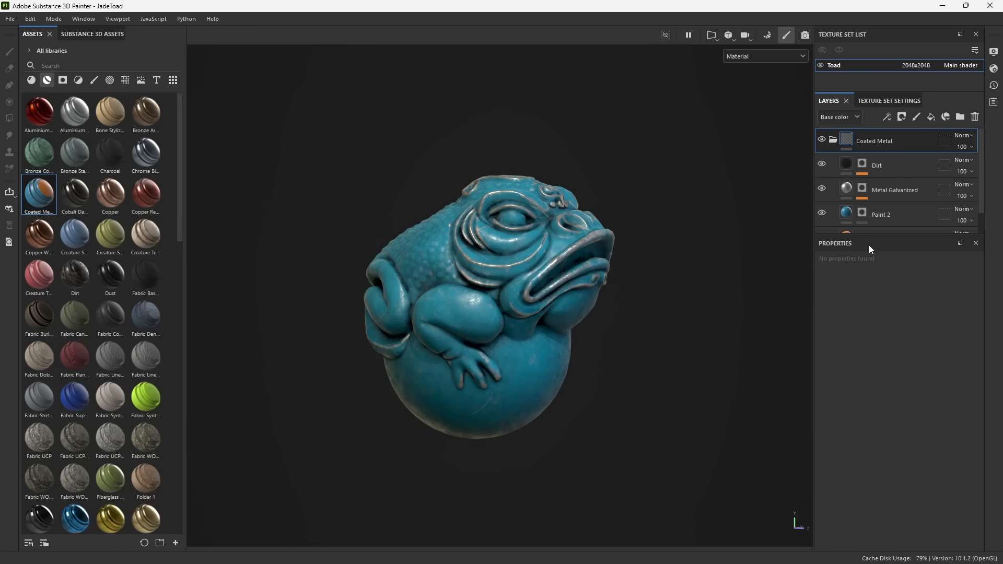
{"action": "left_click_drag", "start_coordinate": [878, 233], "coordinate": [878, 313]}
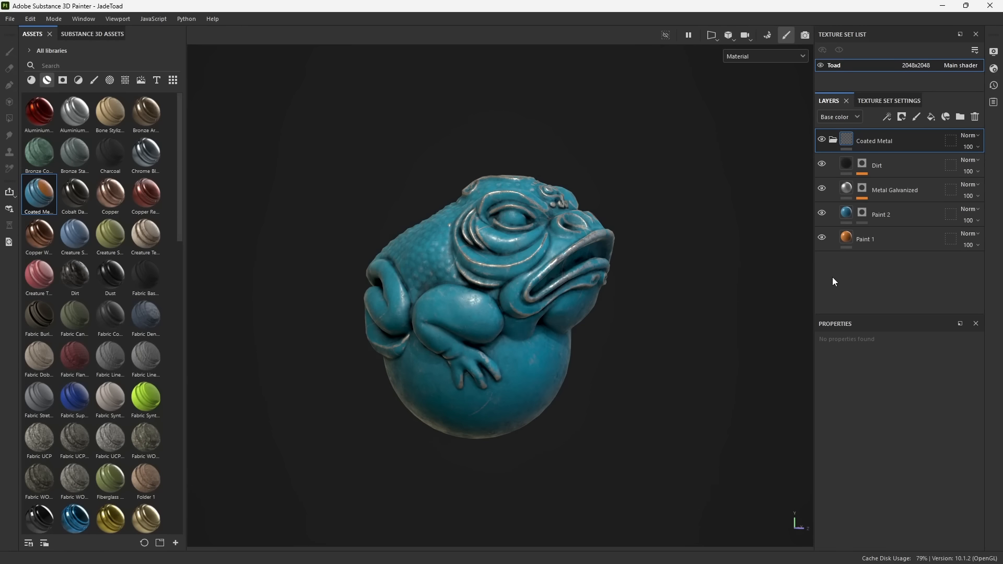
{"action": "left_click", "coordinate": [884, 217]}
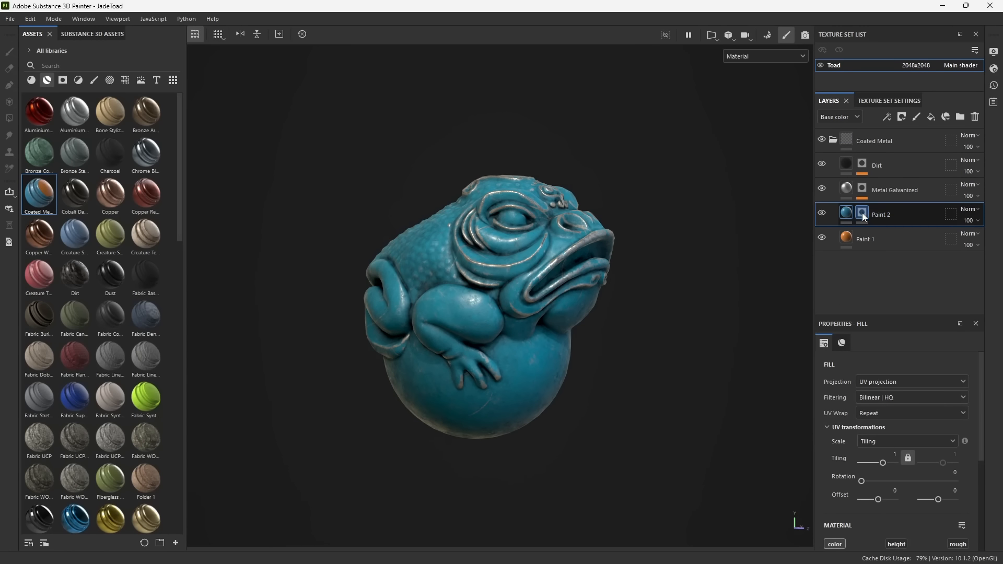
{"action": "left_click", "coordinate": [862, 216], "text": "alt"}
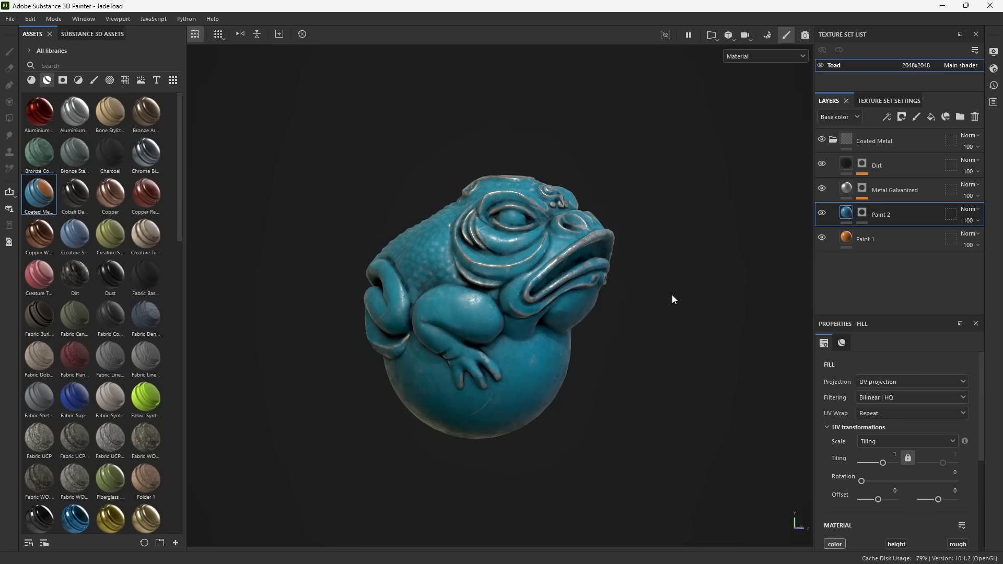
{"action": "left_click", "coordinate": [822, 213]}
{"action": "left_click", "coordinate": [822, 212]}
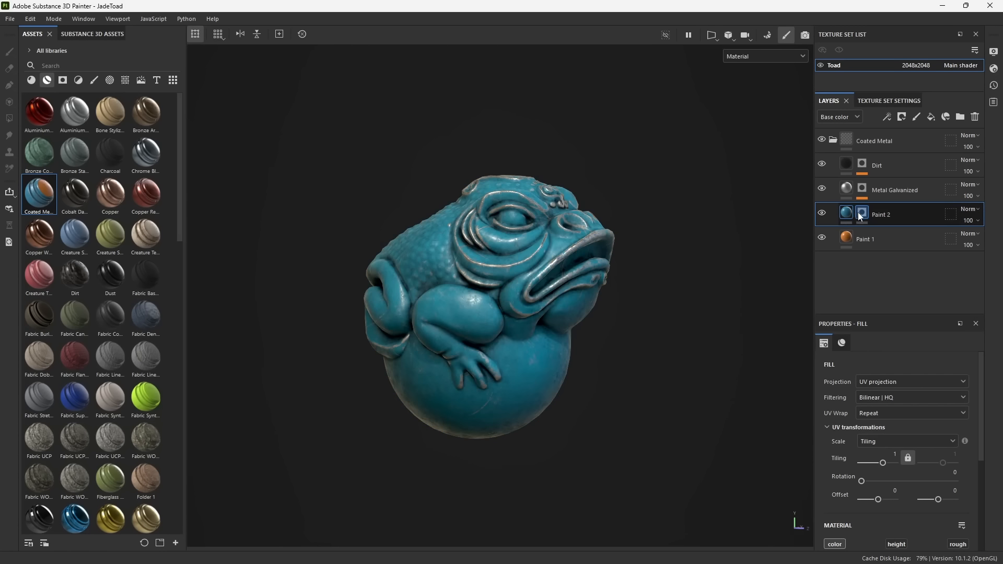
Reset the Paint 2 layer's mask to black so the blue paint is hidden across the whole toad.
{"action": "left_click", "coordinate": [861, 212]}
{"action": "right_click", "coordinate": [861, 212]}
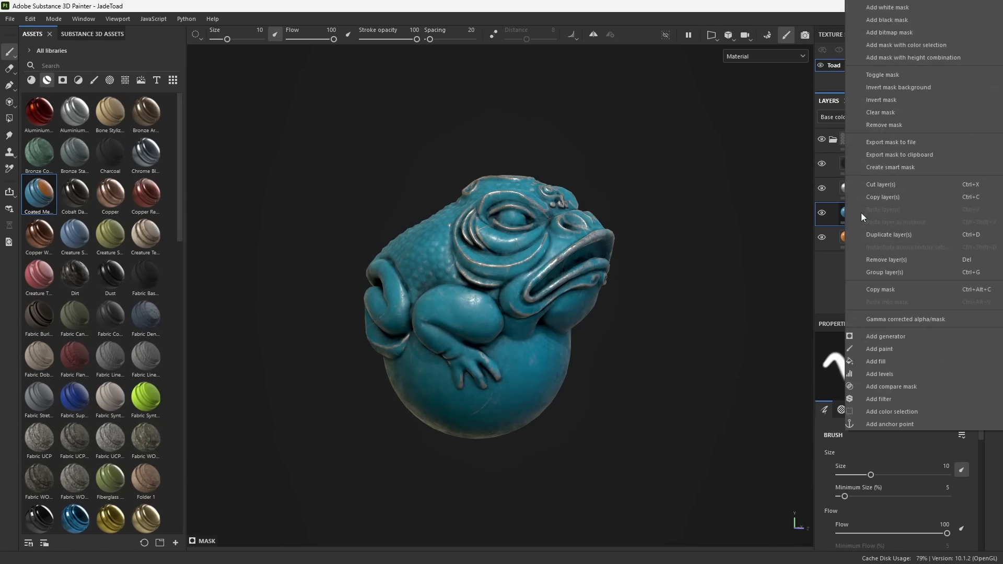
{"action": "left_click", "coordinate": [888, 125]}
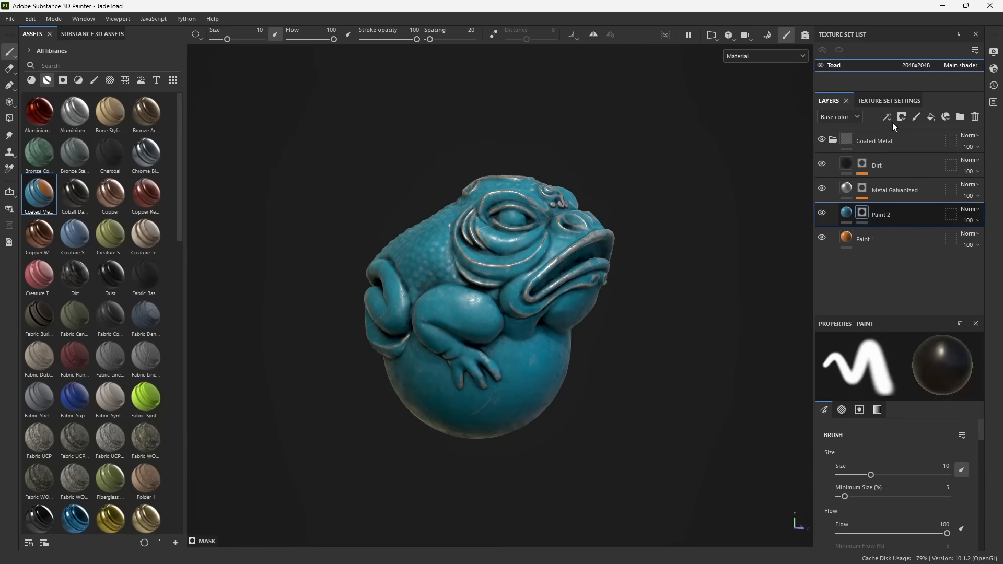
{"action": "right_click", "coordinate": [846, 209]}
{"action": "left_click", "coordinate": [887, 229]}
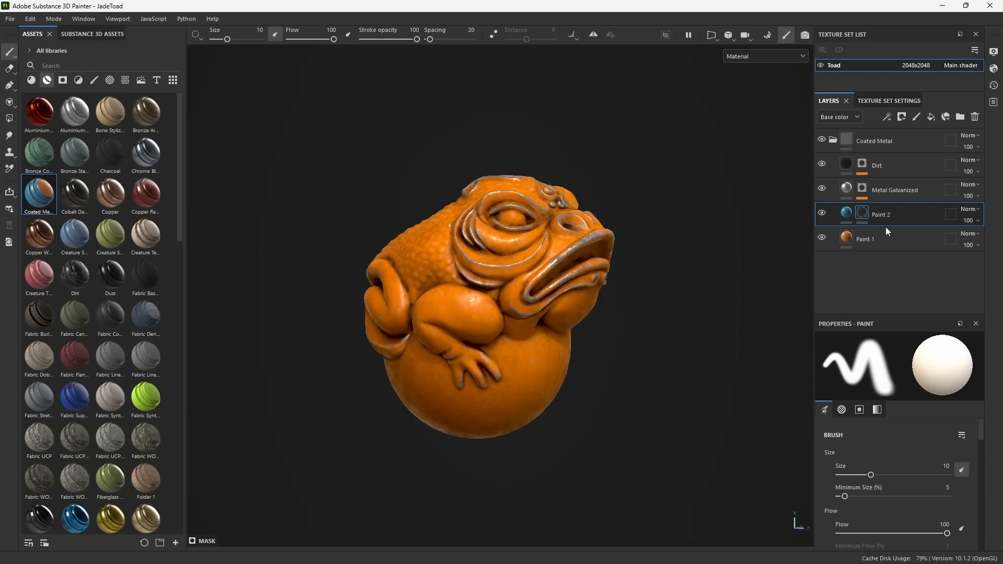
Paint white on the Paint 2 mask over the toad's eye to reveal the blue paint there.
{"action": "scroll", "coordinate": [567, 324], "scroll_direction": "up", "scroll_amount": 5}
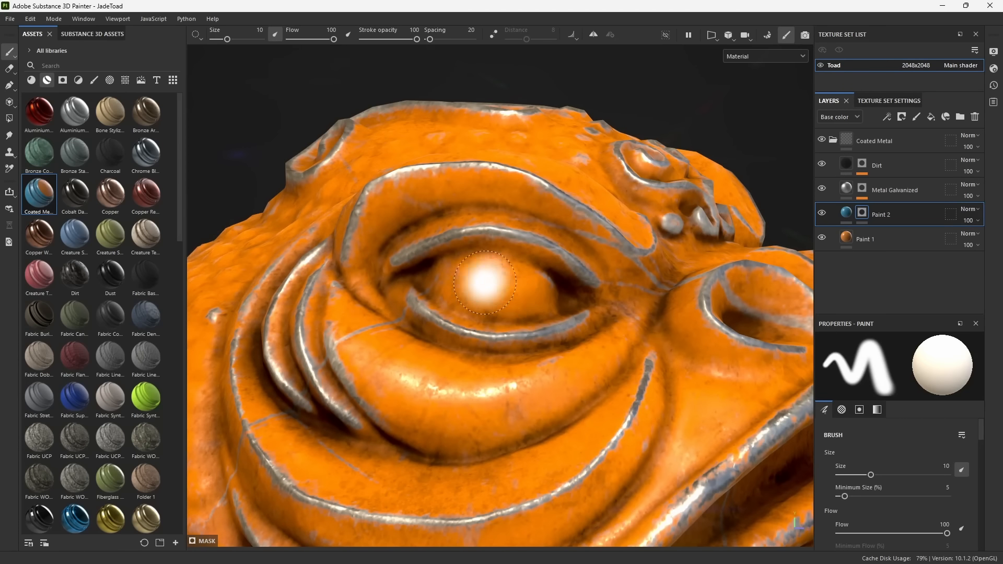
{"action": "mouse_move", "coordinate": [517, 285]}
{"action": "left_mouse_down"}
{"action": "mouse_move", "coordinate": [496, 279]}
{"action": "mouse_move", "coordinate": [455, 308]}
{"action": "mouse_move", "coordinate": [546, 297]}
{"action": "mouse_move", "coordinate": [501, 288]}
{"action": "left_mouse_up"}
{"action": "scroll", "coordinate": [522, 298], "scroll_direction": "down", "scroll_amount": 5}
{"action": "mouse_move", "coordinate": [546, 334]}
{"action": "middle_mouse_down", "text": "alt"}
{"action": "mouse_move", "coordinate": [542, 343]}
{"action": "mouse_move", "coordinate": [544, 292]}
{"action": "middle_mouse_up", "text": "alt"}
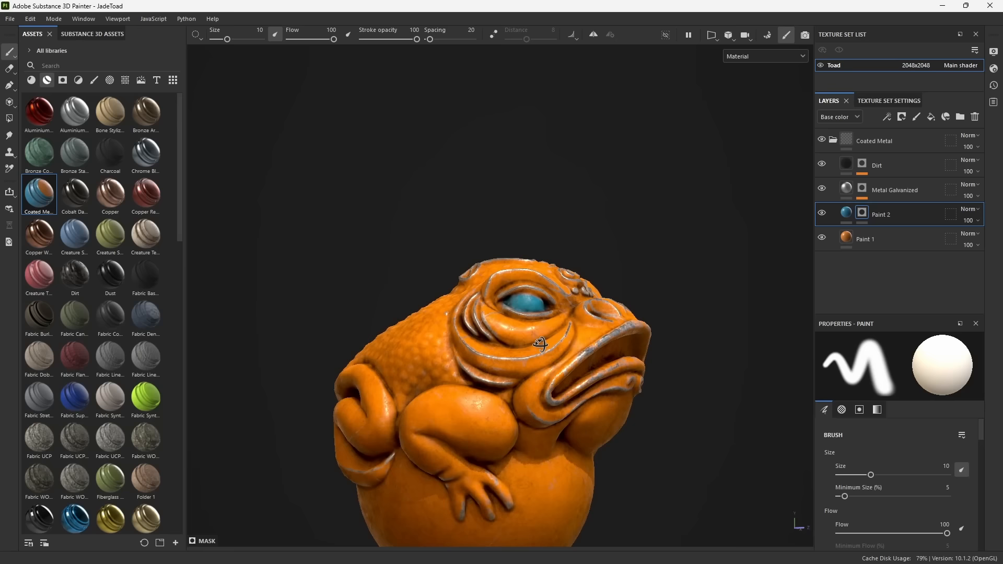
{"action": "left_click_drag", "start_coordinate": [504, 428], "coordinate": [491, 407]}
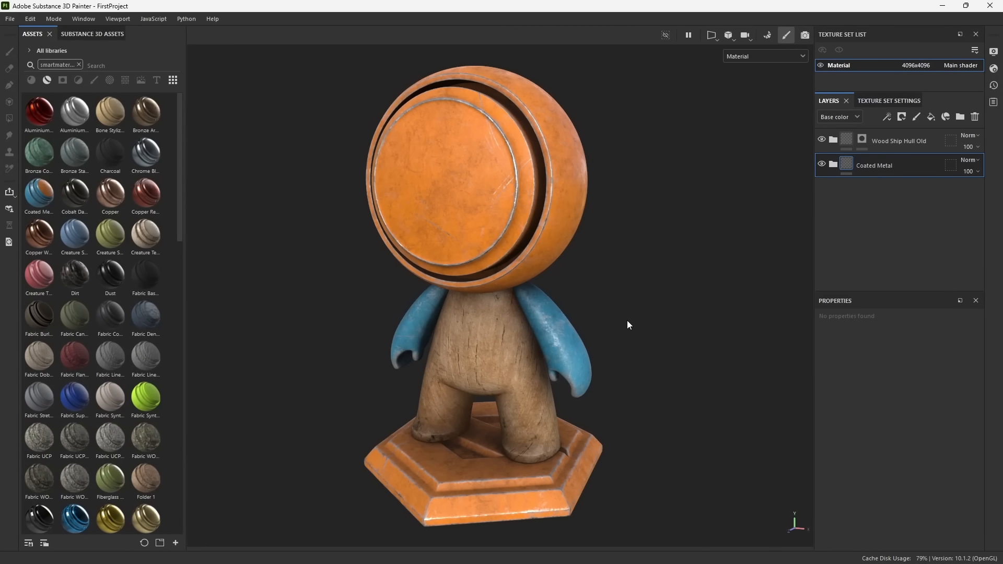
Delete the Wood Ship Hull Old folder from the character in FirstProject and view the model from the front.
{"action": "left_click", "coordinate": [910, 152]}
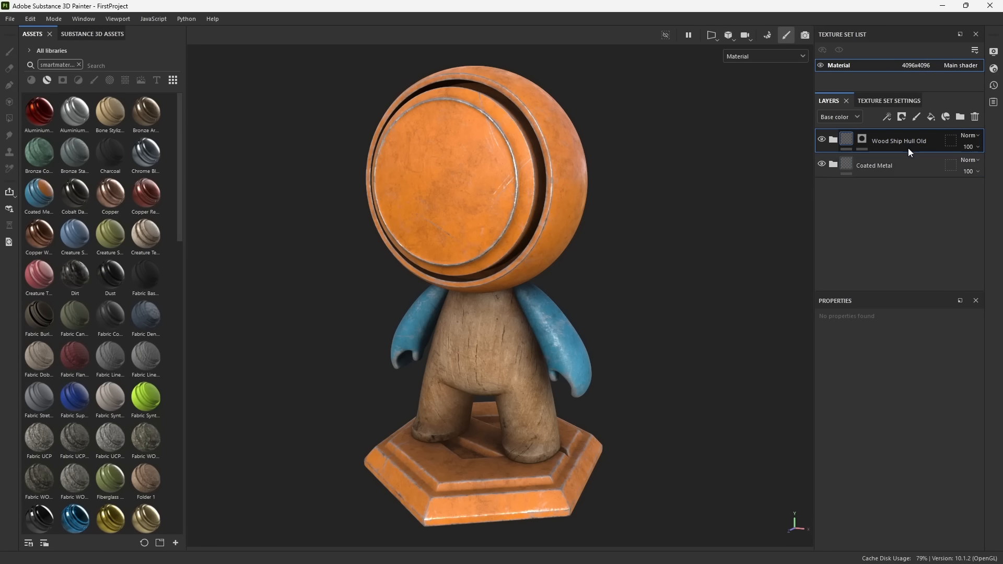
{"action": "key", "text": "Delete"}
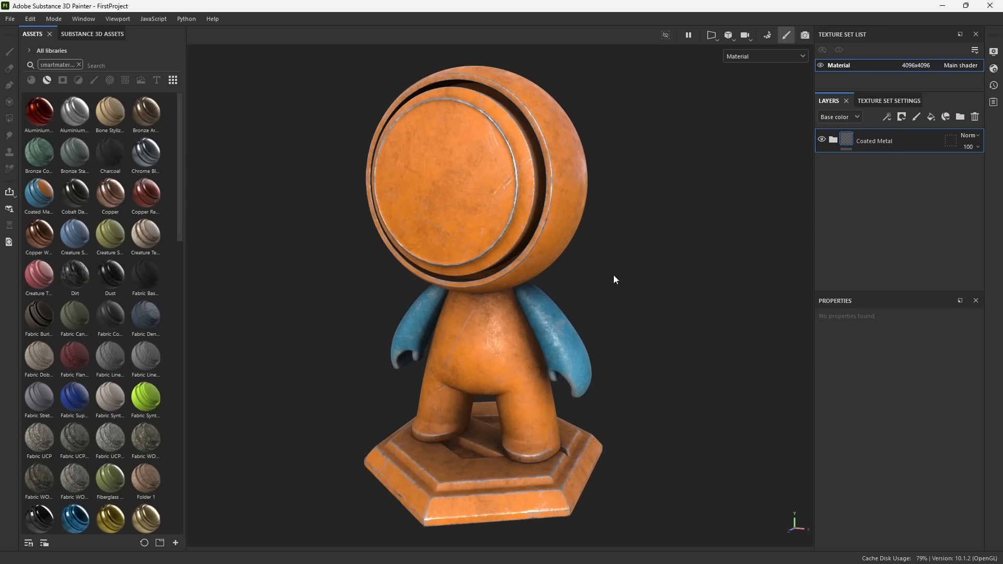
{"action": "left_click_drag", "start_coordinate": [613, 275], "coordinate": [695, 271], "text": "alt"}
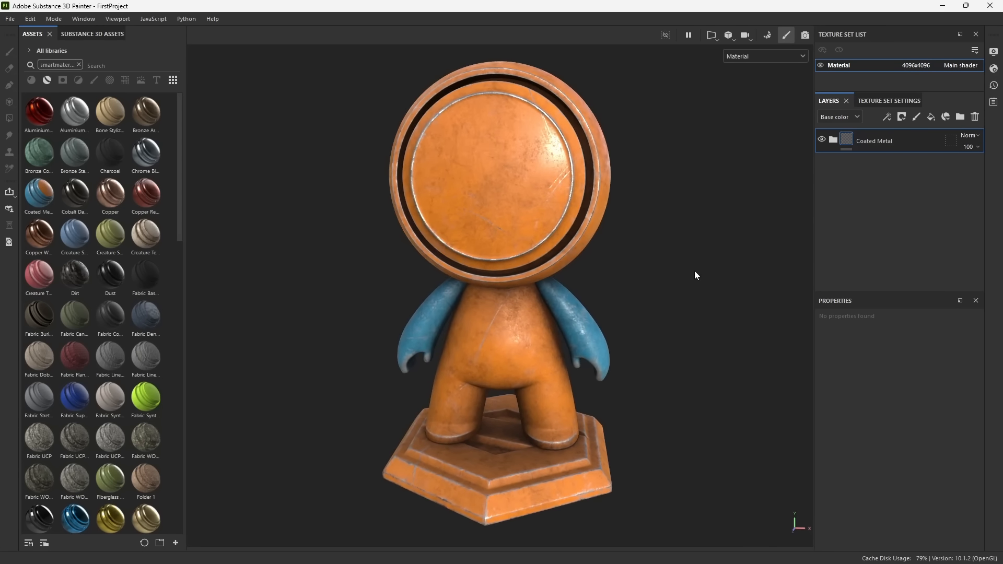
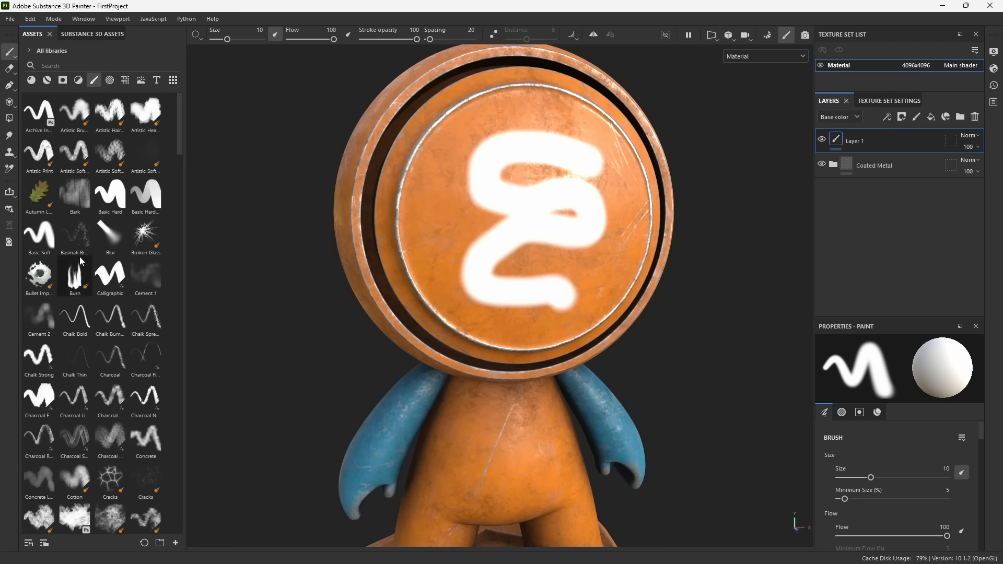
Select the Basic Soft brush for painting on Layer 1 and frame the character's head.
{"action": "left_click", "coordinate": [42, 247]}
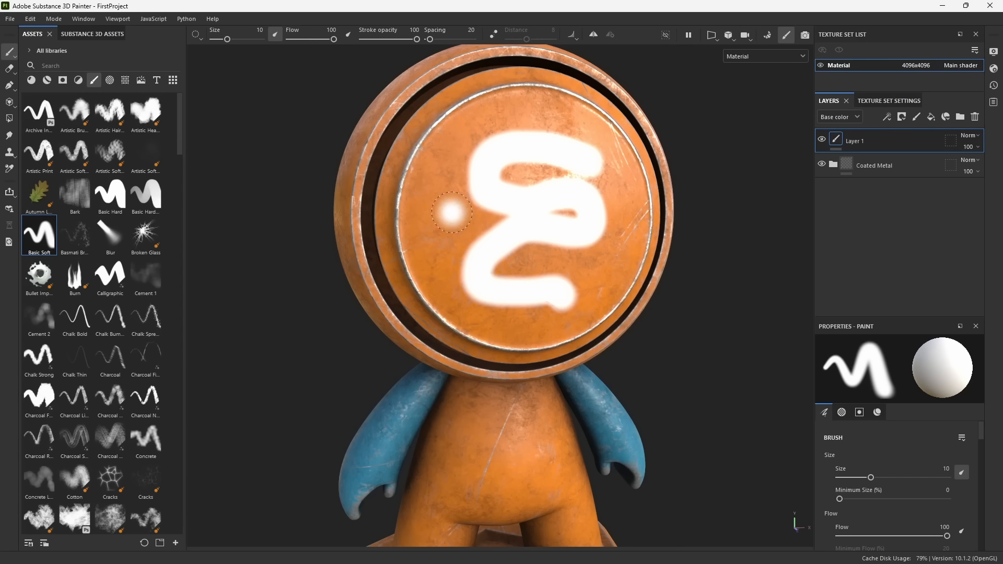
{"action": "left_click_drag", "start_coordinate": [430, 217], "coordinate": [436, 229], "text": "alt"}
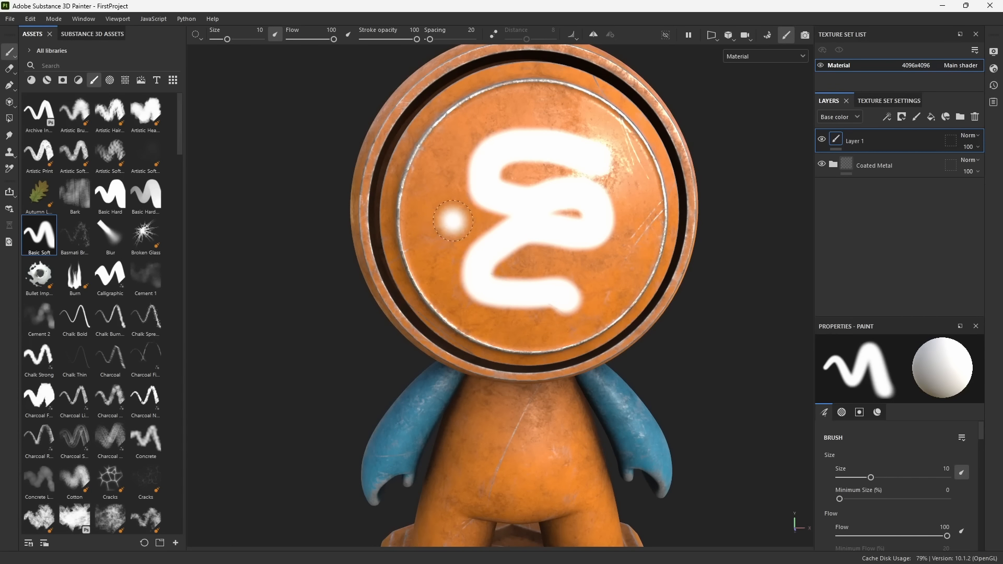
{"action": "scroll", "coordinate": [449, 222], "scroll_direction": "up", "scroll_amount": 2}
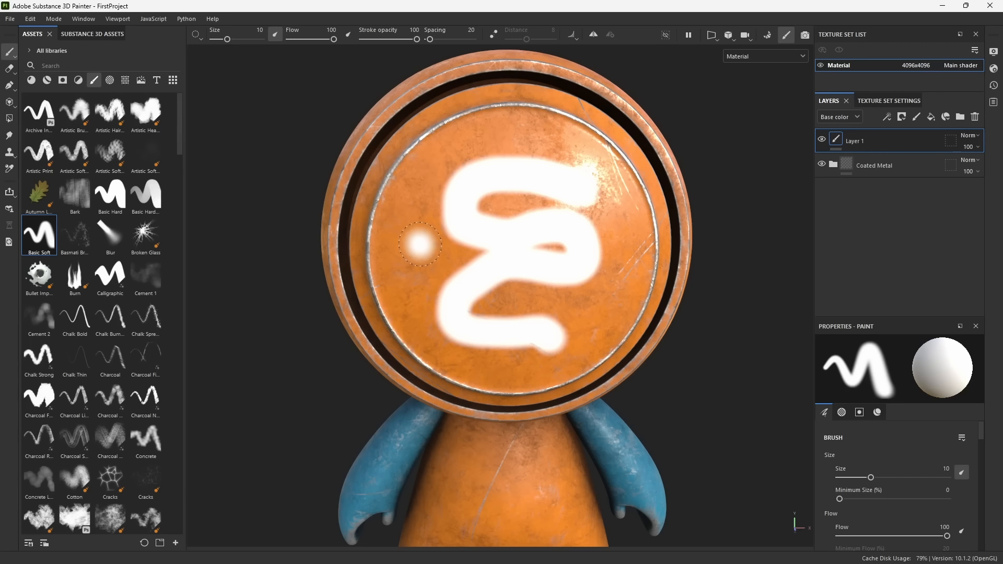
Use the Full Preview Cursor for the brush and paint a vertical white stroke on the side of the head.
{"action": "left_click", "coordinate": [197, 36]}
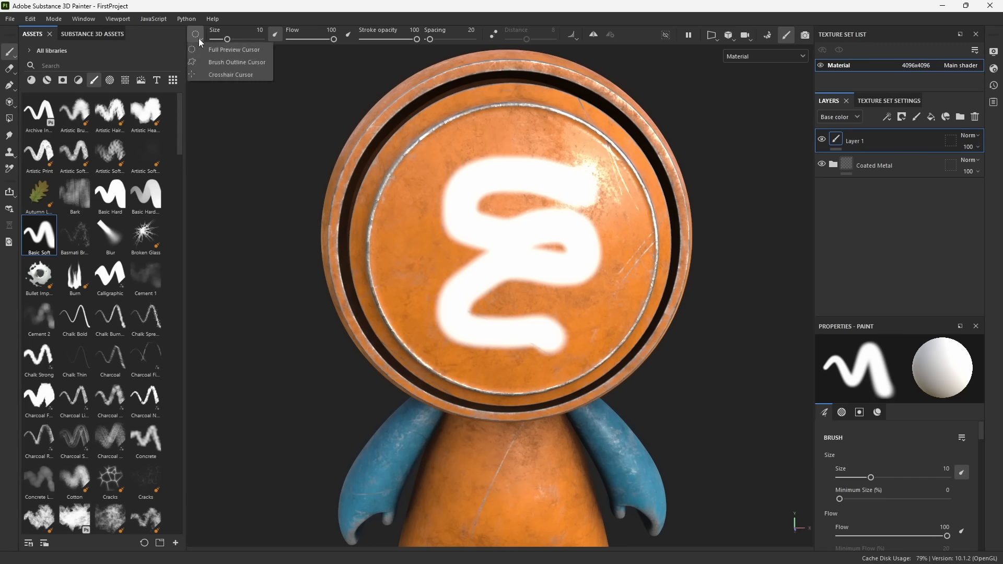
{"action": "left_click", "coordinate": [219, 50]}
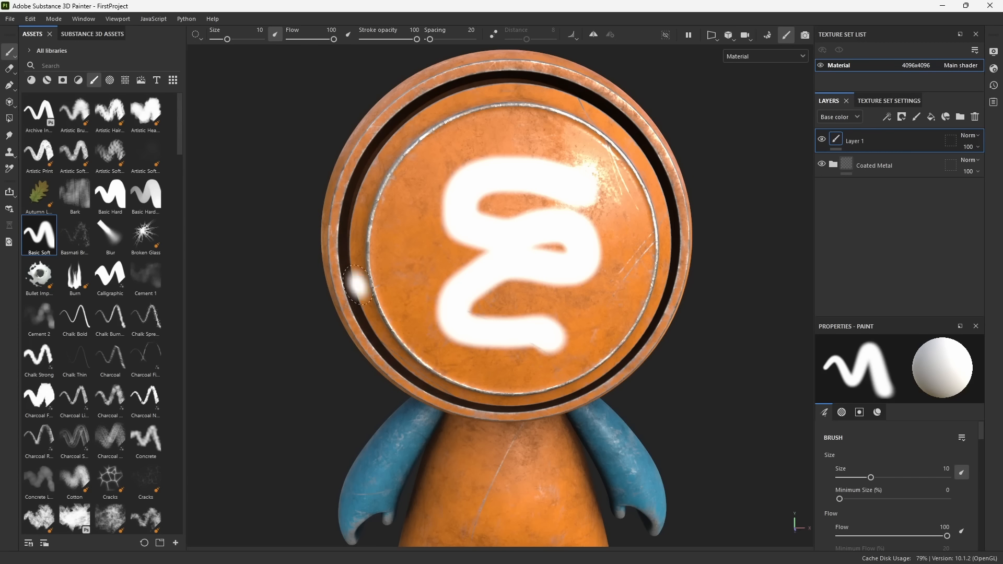
{"action": "left_click_drag", "start_coordinate": [358, 280], "coordinate": [547, 291], "text": "alt"}
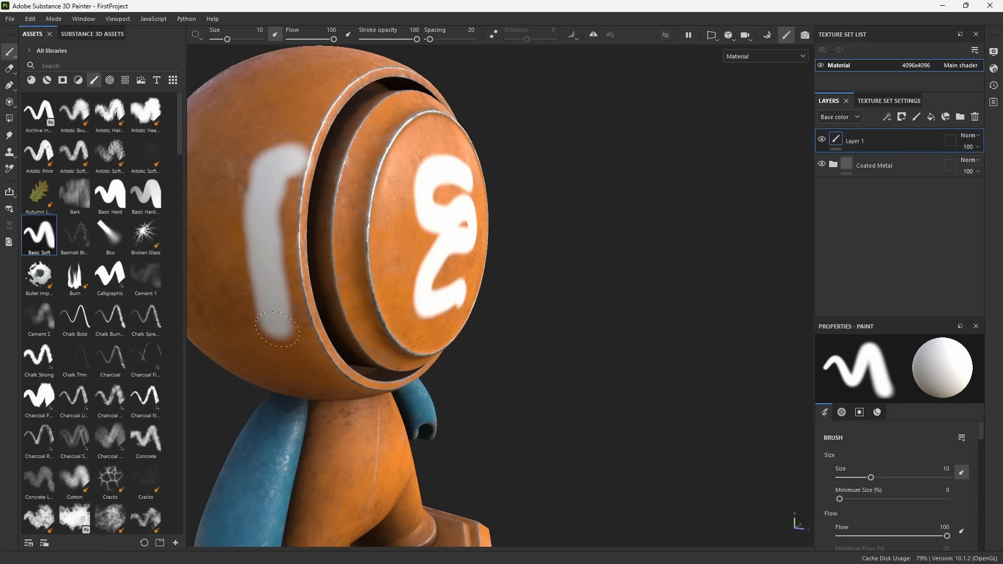
{"action": "left_click_drag", "start_coordinate": [394, 287], "coordinate": [415, 238], "text": "alt"}
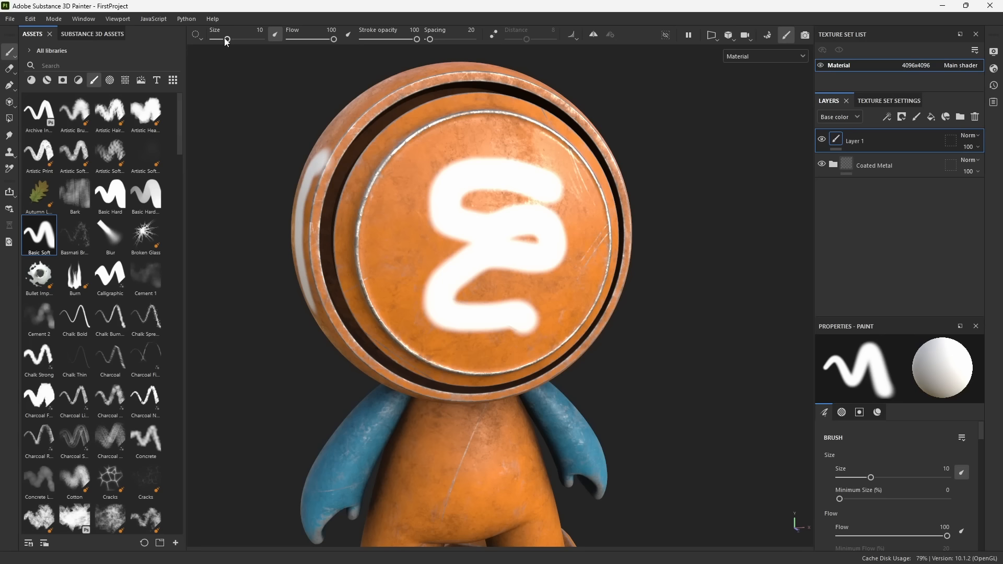
Set the Basic Soft brush size to 20.36 and enlarge the paint properties area to look through the brush settings.
{"action": "left_click_drag", "start_coordinate": [226, 40], "coordinate": [234, 40]}
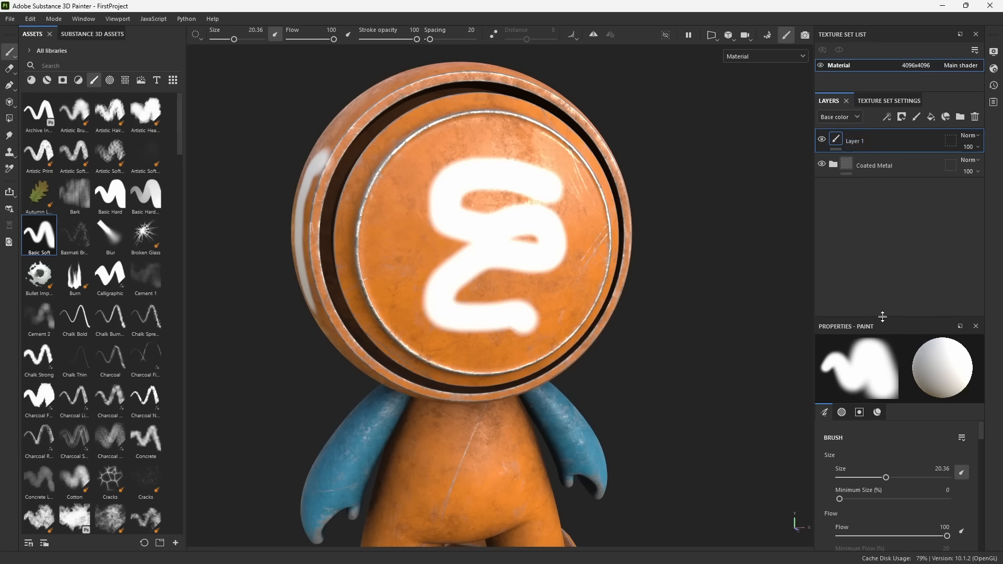
{"action": "left_click_drag", "start_coordinate": [882, 317], "coordinate": [886, 201]}
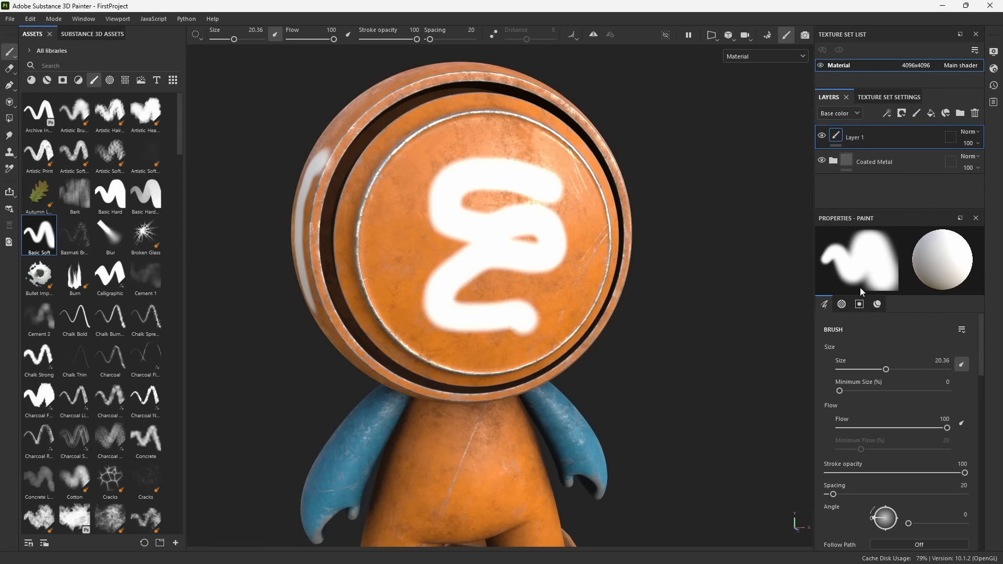
{"action": "scroll", "coordinate": [887, 413], "scroll_direction": "down", "scroll_amount": 5}
{"action": "scroll", "coordinate": [888, 406], "scroll_direction": "up", "scroll_amount": 5}
{"action": "left_click_drag", "start_coordinate": [423, 193], "coordinate": [413, 198], "text": "alt"}
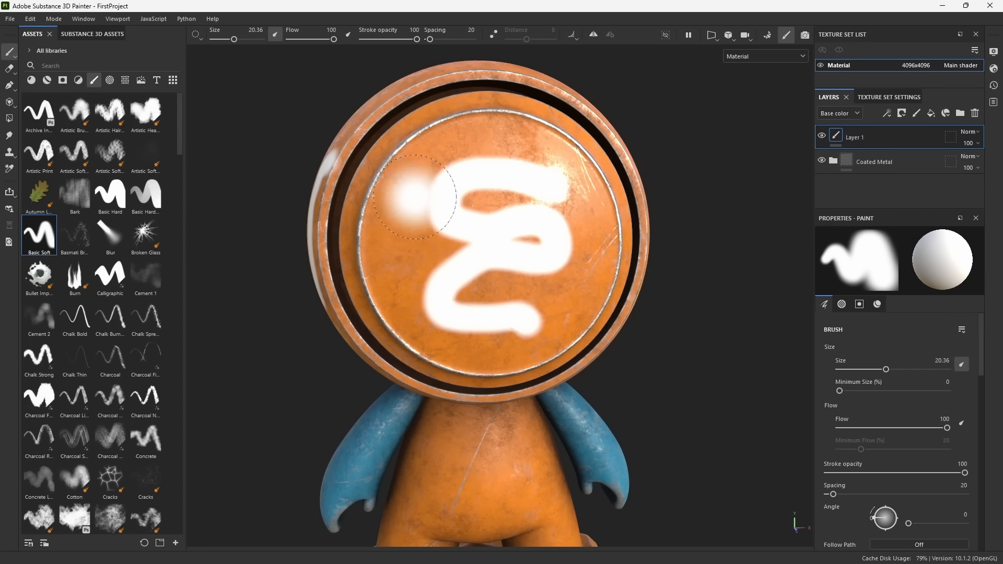
Open the brush settings beside the model in the viewport and look through the size, flow, opacity and spacing options.
{"action": "right_click", "coordinate": [562, 198]}
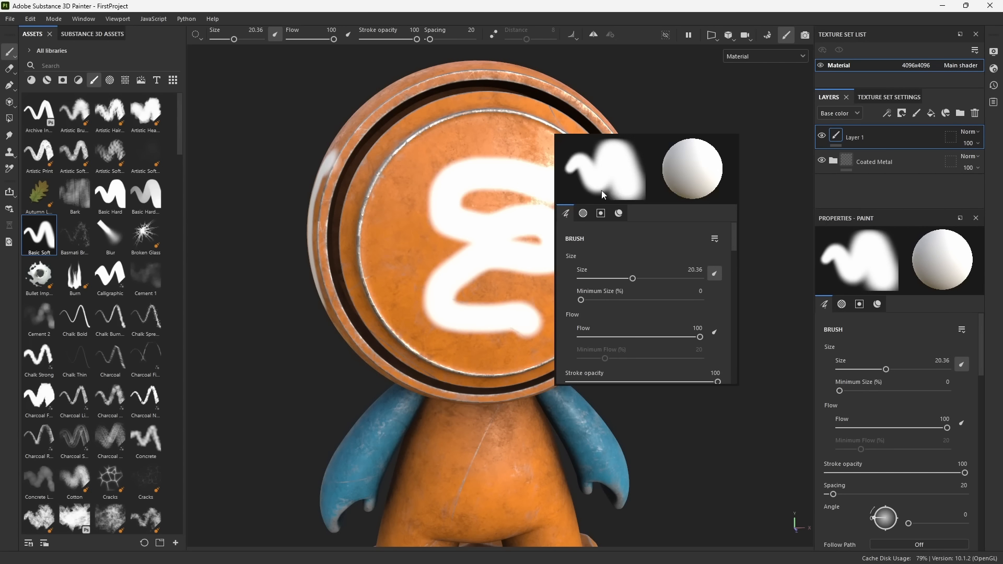
{"action": "scroll", "coordinate": [622, 265], "scroll_direction": "down", "scroll_amount": 6}
{"action": "scroll", "coordinate": [619, 329], "scroll_direction": "up", "scroll_amount": 6}
{"action": "right_click", "coordinate": [320, 172]}
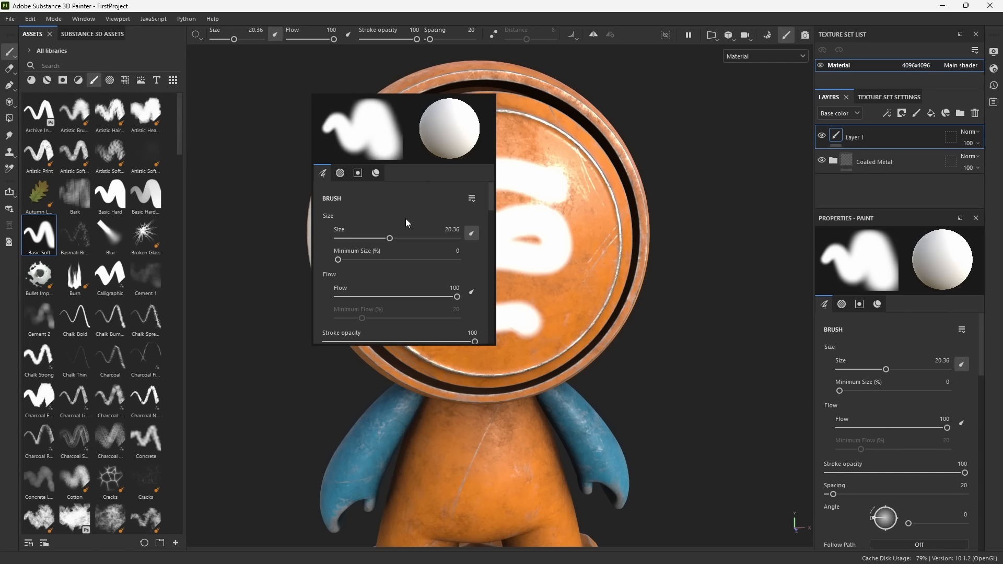
{"action": "scroll", "coordinate": [406, 230], "scroll_direction": "down", "scroll_amount": 1}
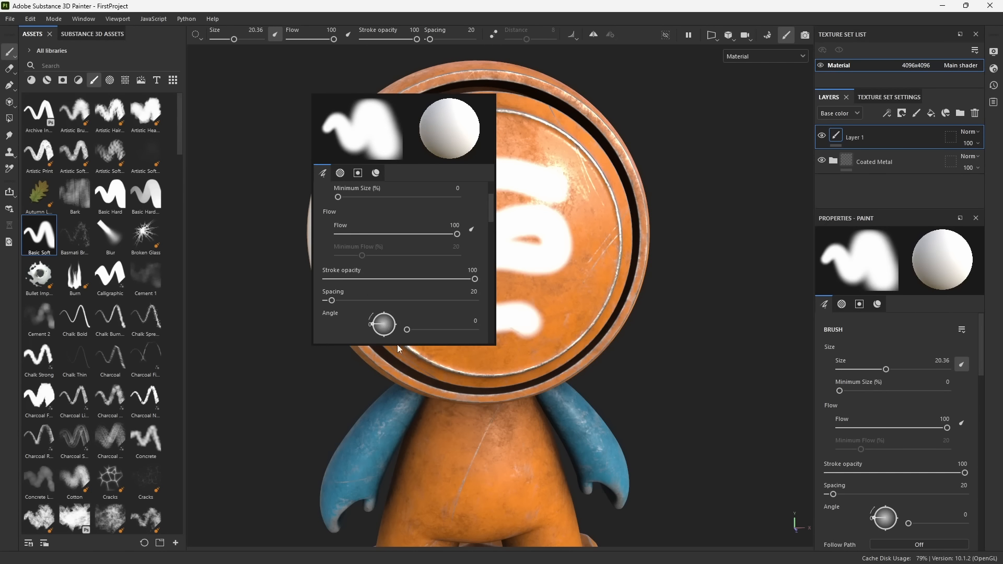
{"action": "scroll", "coordinate": [406, 259], "scroll_direction": "up", "scroll_amount": 1}
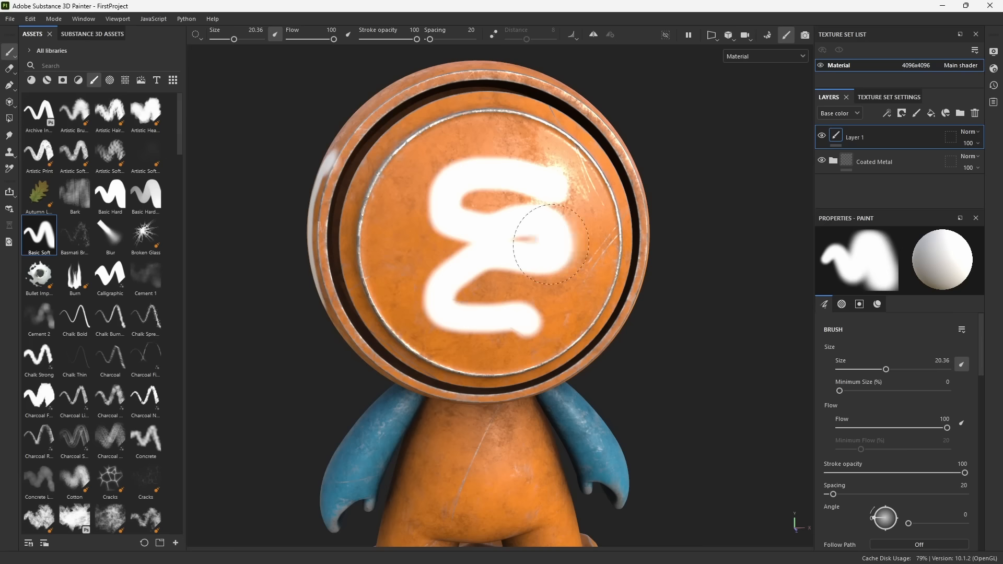
Hide all docked panels to inspect the painted head in the enlarged viewport and restore the panels.
{"action": "key", "text": "Tab"}
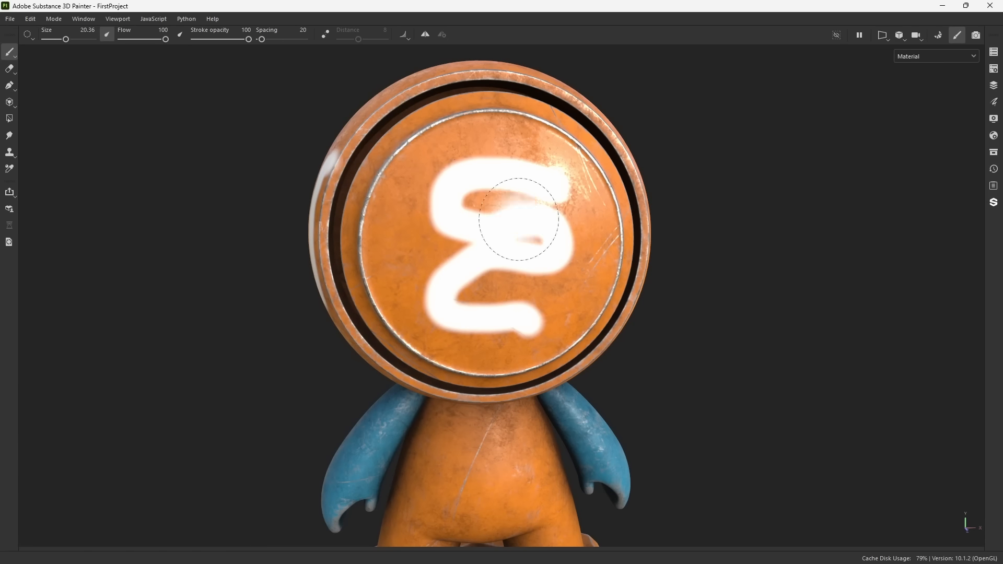
{"action": "left_click_drag", "start_coordinate": [585, 302], "coordinate": [458, 311], "text": "alt"}
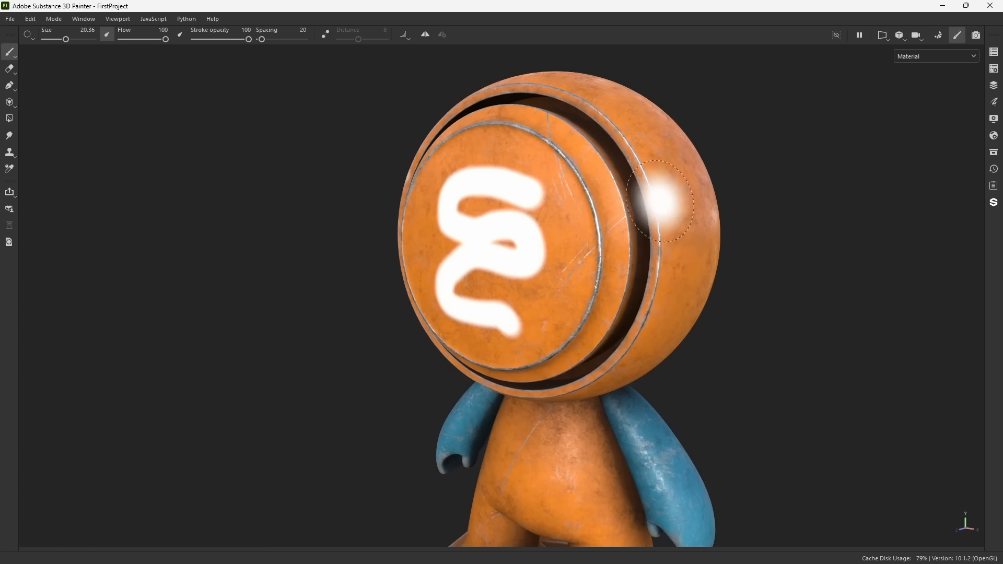
{"action": "right_click", "coordinate": [643, 230]}
{"action": "right_click", "coordinate": [622, 277]}
{"action": "left_click", "coordinate": [537, 293]}
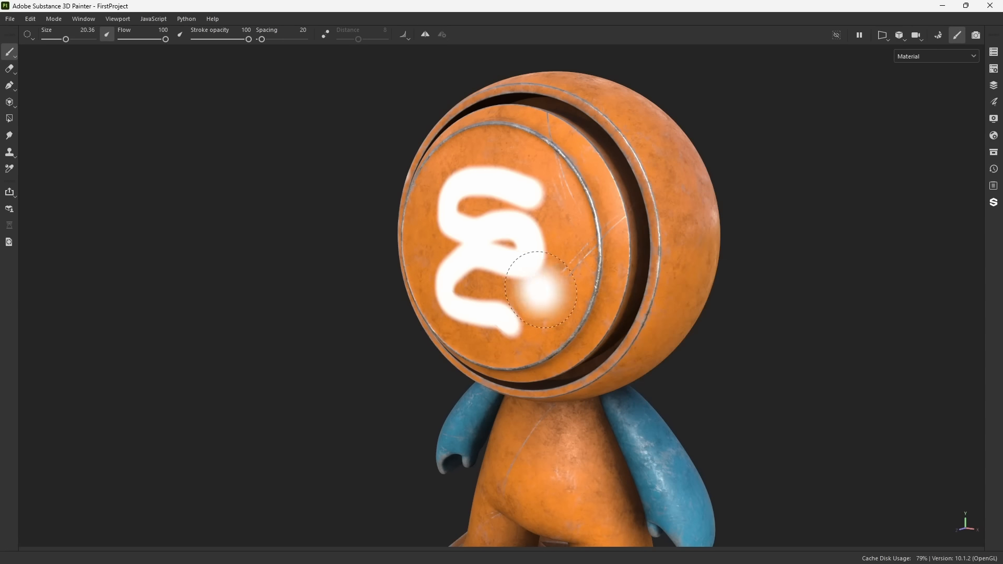
{"action": "left_click_drag", "start_coordinate": [487, 297], "coordinate": [605, 281], "text": "alt"}
{"action": "key", "text": "Tab"}
{"action": "left_click_drag", "start_coordinate": [484, 291], "coordinate": [621, 282], "text": "alt"}
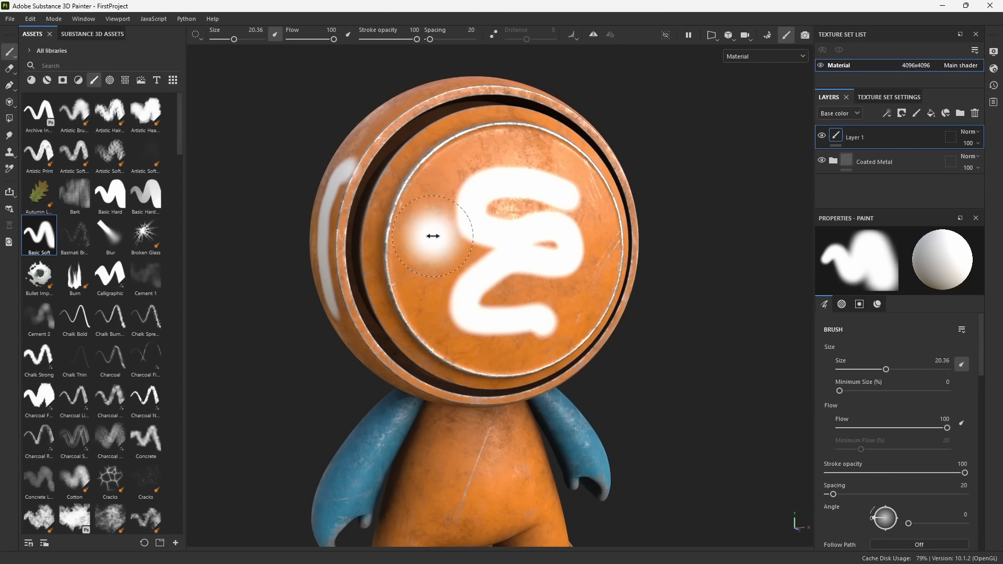
Paint a broad white stroke down the left of the face disc and a thin wavy one on the right at brush size 1.65.
{"action": "mouse_move", "coordinate": [433, 237]}
{"action": "right_mouse_down", "text": "shift"}
{"action": "mouse_move", "coordinate": [442, 235]}
{"action": "mouse_move", "coordinate": [434, 238]}
{"action": "right_mouse_up", "text": "shift"}
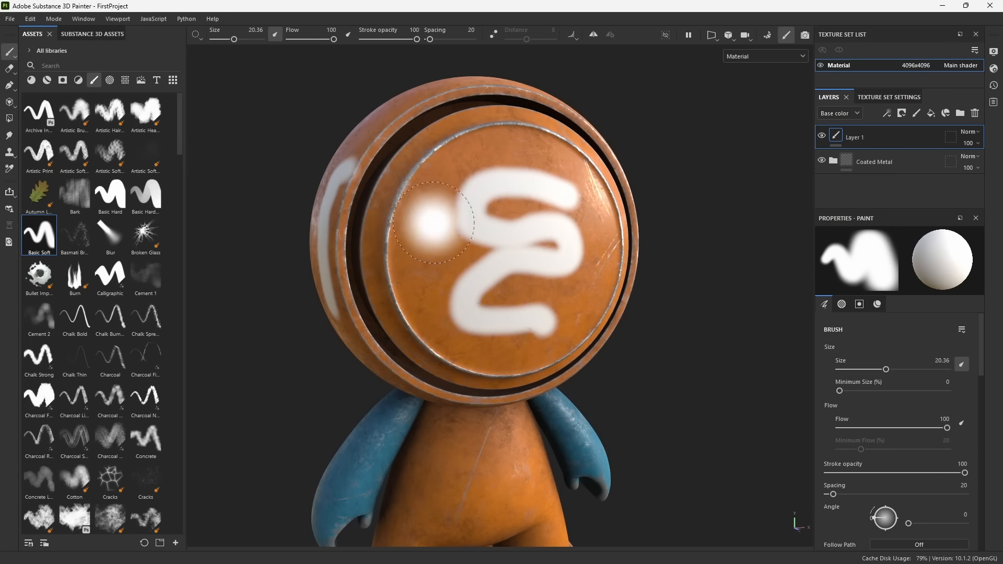
{"action": "mouse_move", "coordinate": [458, 175]}
{"action": "left_mouse_down"}
{"action": "mouse_move", "coordinate": [421, 210]}
{"action": "mouse_move", "coordinate": [430, 306]}
{"action": "left_mouse_up"}
{"action": "left_click_drag", "start_coordinate": [235, 43], "coordinate": [220, 45]}
{"action": "left_click_drag", "start_coordinate": [464, 324], "coordinate": [611, 244], "text": "alt"}
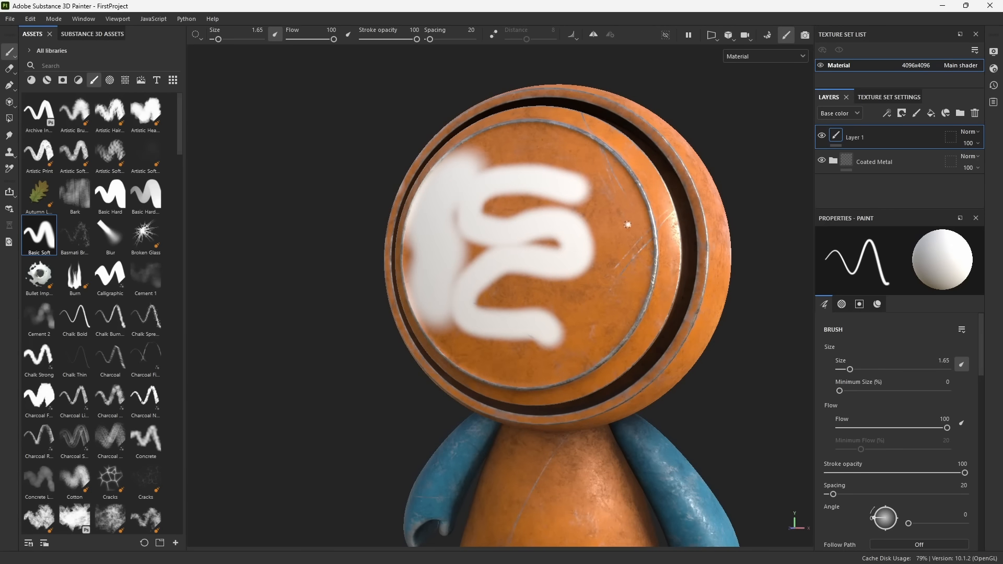
{"action": "mouse_move", "coordinate": [556, 374]}
{"action": "left_mouse_down", "text": "alt"}
{"action": "mouse_move", "coordinate": [511, 289]}
{"action": "mouse_move", "coordinate": [537, 290]}
{"action": "left_mouse_up", "text": "alt"}
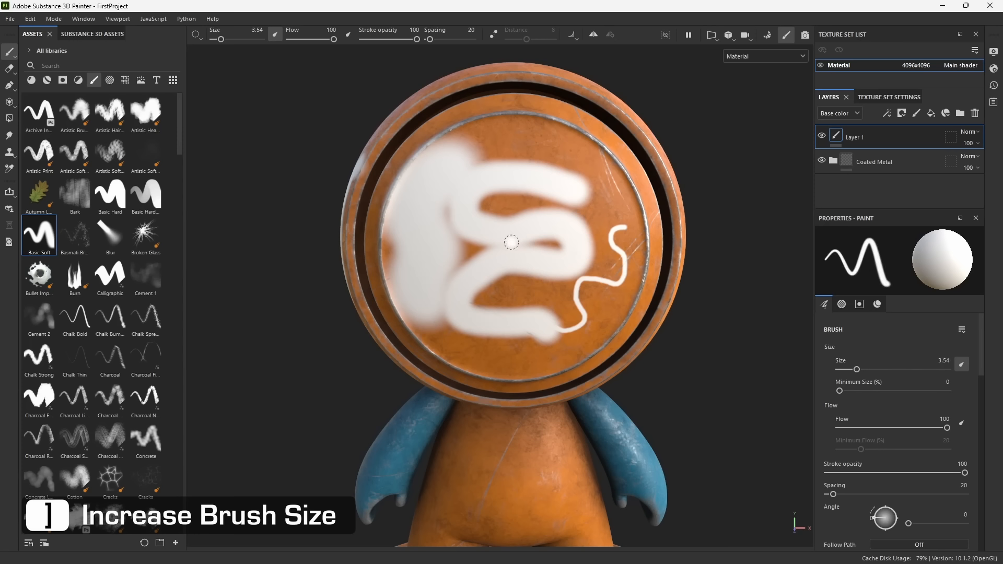
Increase the brush size in increments to 20.05 and reduce it by one increment to 18.3.
{"action": "key", "text": "bracketright"}
{"action": "key", "text": "bracketright"}
{"action": "key", "text": "bracketright"}
{"action": "key", "text": "bracketright"}
{"action": "key", "text": "bracketright"}
{"action": "key", "text": "bracketright"}
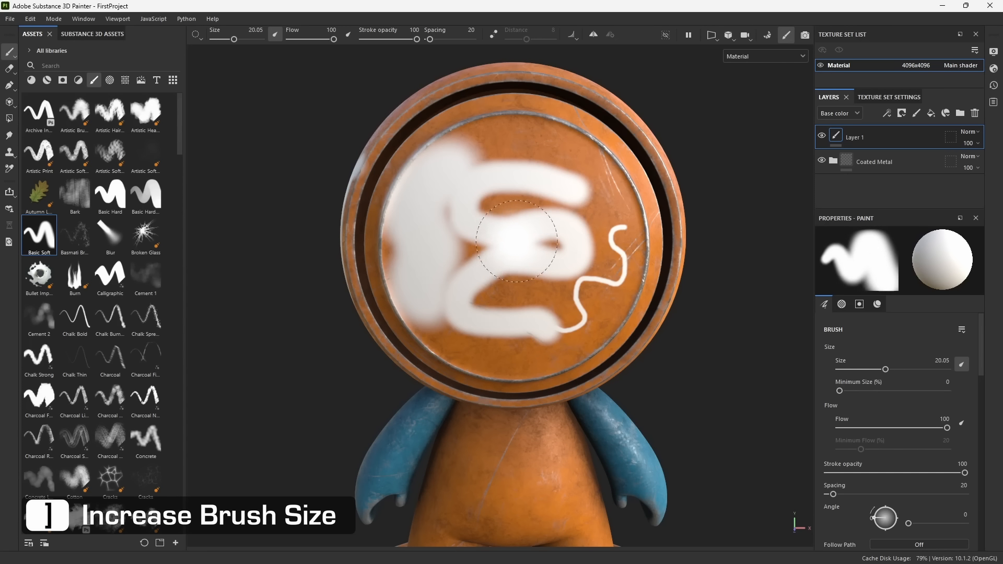
{"action": "key", "text": "bracketleft"}
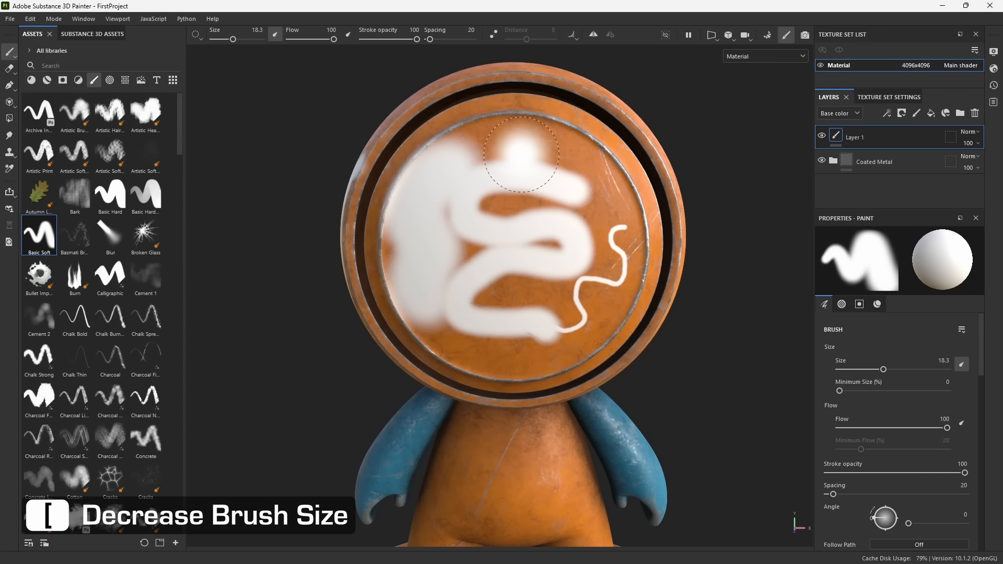
Resize the brush interactively over the face disc to 29.13.
{"action": "left_click_drag", "start_coordinate": [480, 245], "coordinate": [521, 247], "text": "alt"}
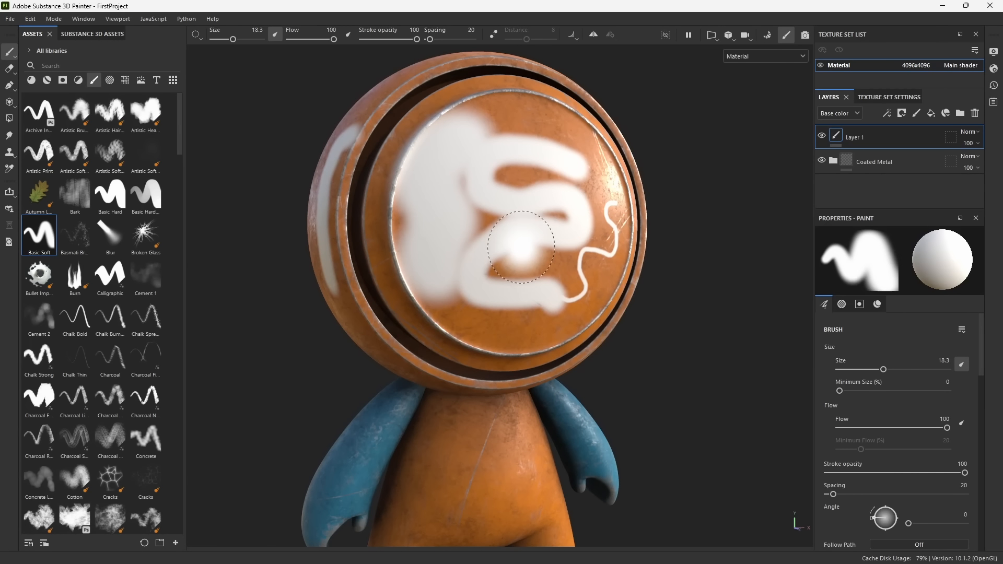
{"action": "key", "text": "ctrl"}
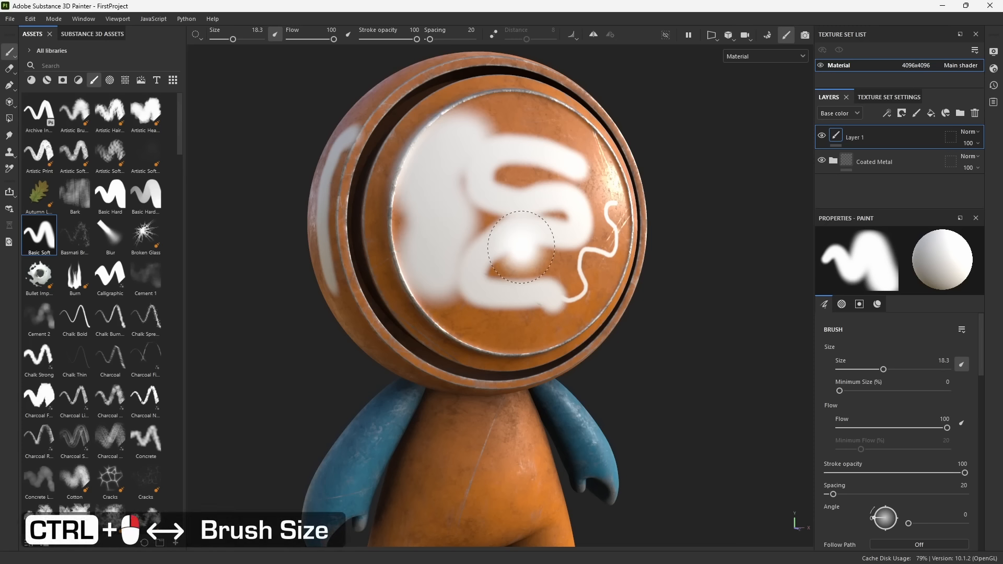
{"action": "right_click_drag", "start_coordinate": [521, 247], "coordinate": [532, 240], "text": "ctrl"}
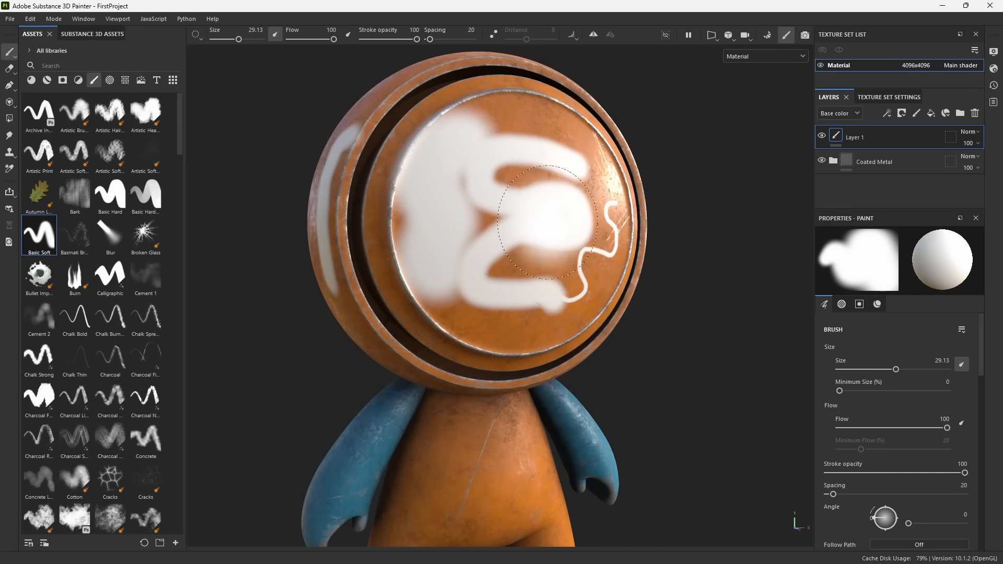
Undo the four white strokes painted on the head and face the model from the front.
{"action": "left_click_drag", "start_coordinate": [532, 240], "coordinate": [595, 158], "text": "alt"}
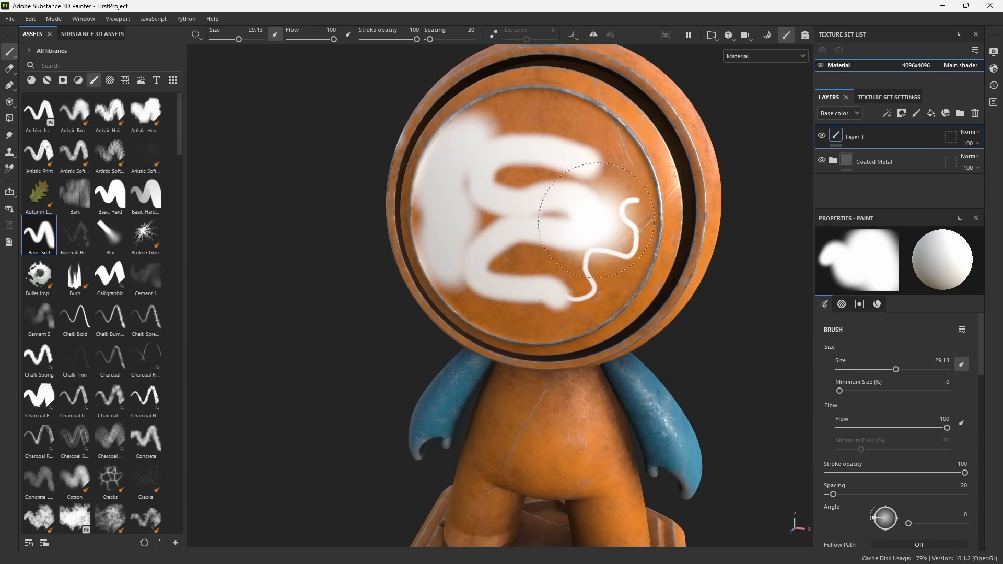
{"action": "left_click_drag", "start_coordinate": [555, 239], "coordinate": [592, 229], "text": "alt"}
{"action": "key", "text": "ctrl+z"}
{"action": "key", "text": "ctrl+z"}
{"action": "key", "text": "ctrl+z"}
{"action": "key", "text": "ctrl+z"}
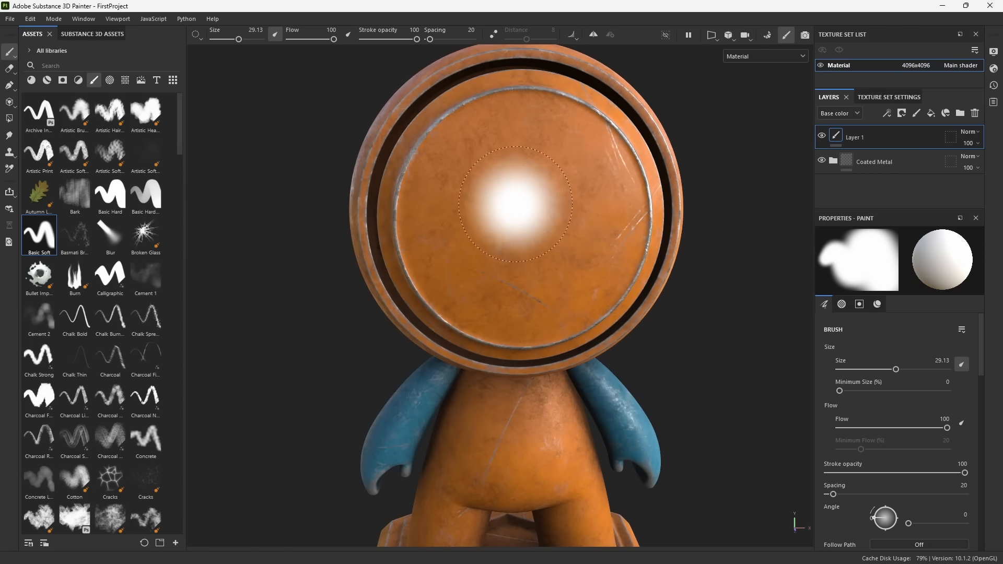
{"action": "left_click_drag", "start_coordinate": [515, 212], "coordinate": [511, 207], "text": "alt"}
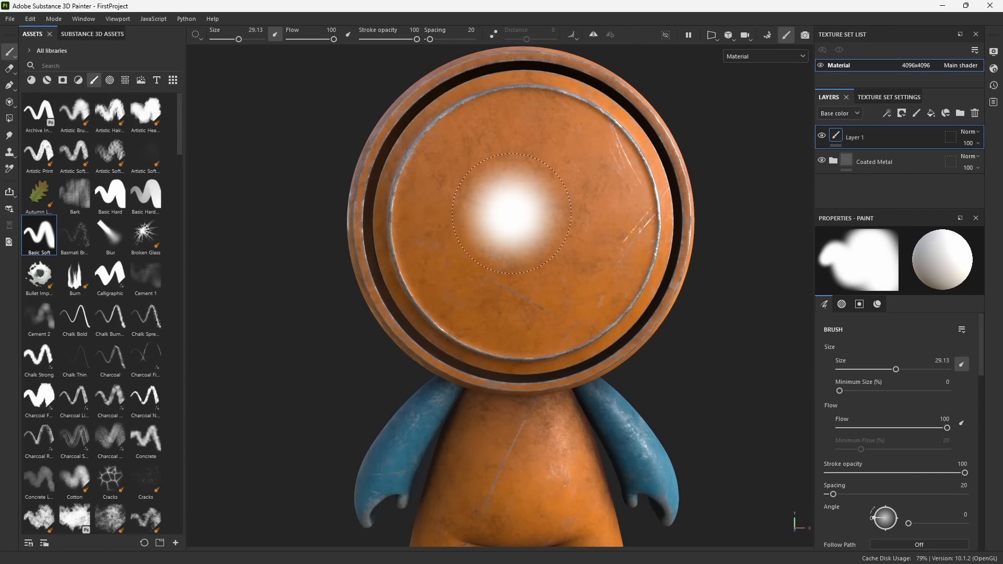
Try the brush alpha at hardness 1 and 0, and bring the brush to size 16.16 with hardness 0.005.
{"action": "scroll", "coordinate": [864, 388], "scroll_direction": "down", "scroll_amount": 2}
{"action": "scroll", "coordinate": [864, 388], "scroll_direction": "down", "scroll_amount": 4}
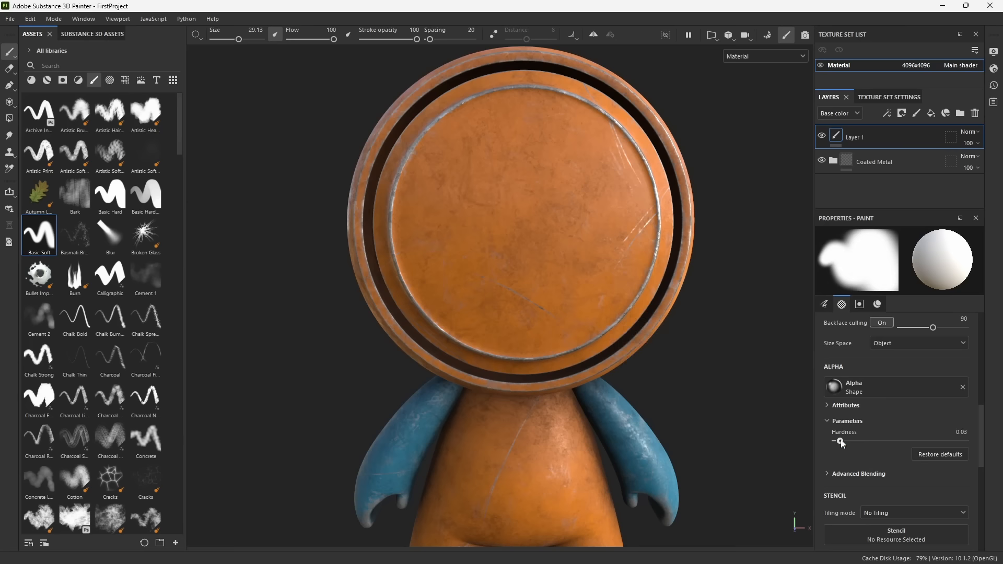
{"action": "left_click_drag", "start_coordinate": [841, 441], "coordinate": [928, 441]}
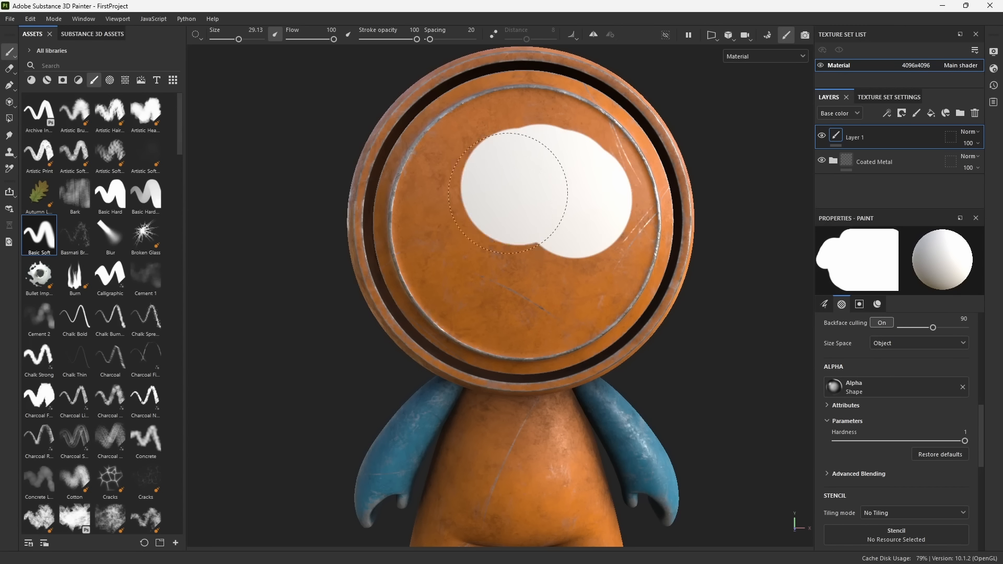
{"action": "left_click_drag", "start_coordinate": [965, 441], "coordinate": [798, 445]}
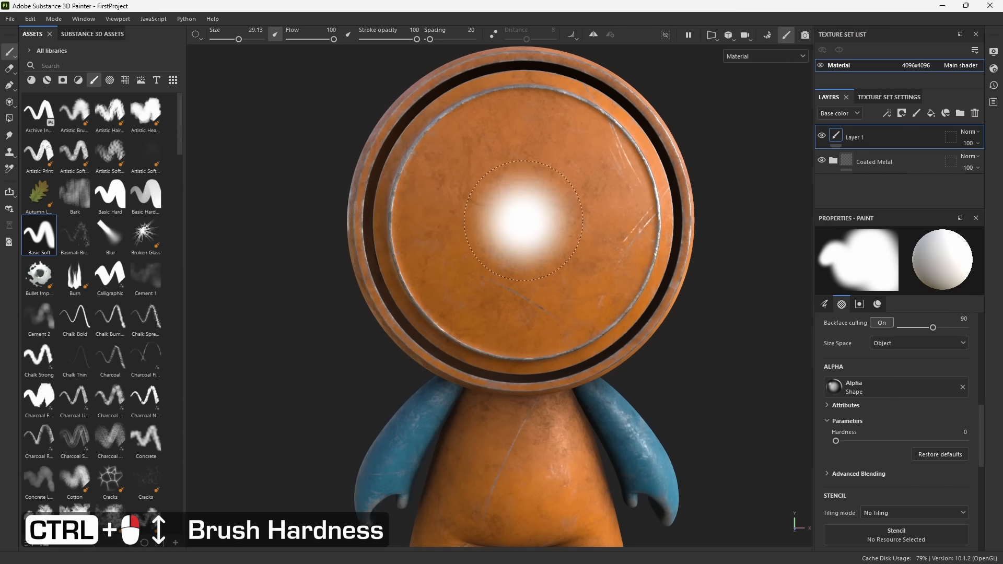
{"action": "right_click_drag", "start_coordinate": [524, 221], "coordinate": [522, 221], "text": "ctrl"}
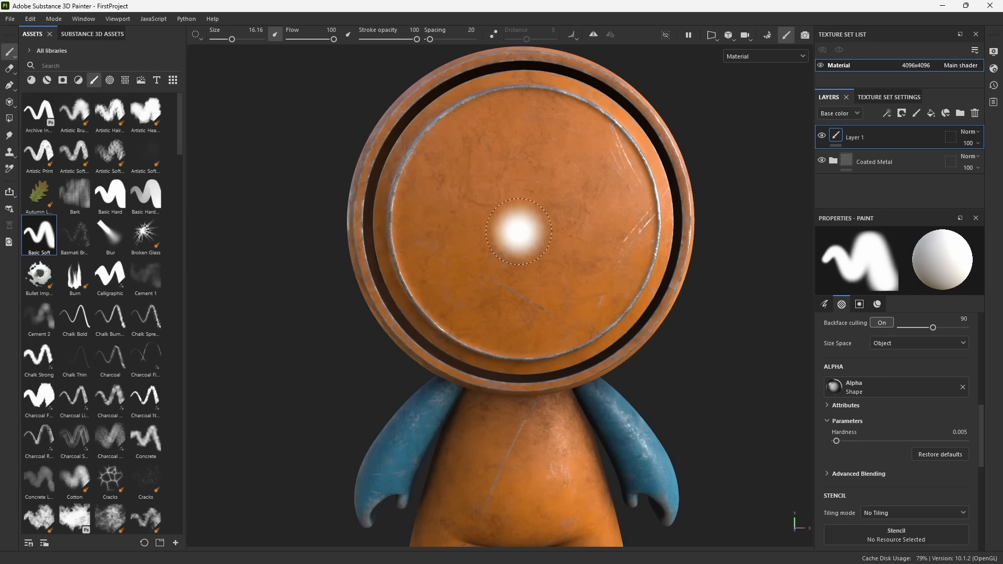
{"action": "key", "text": "ctrl"}
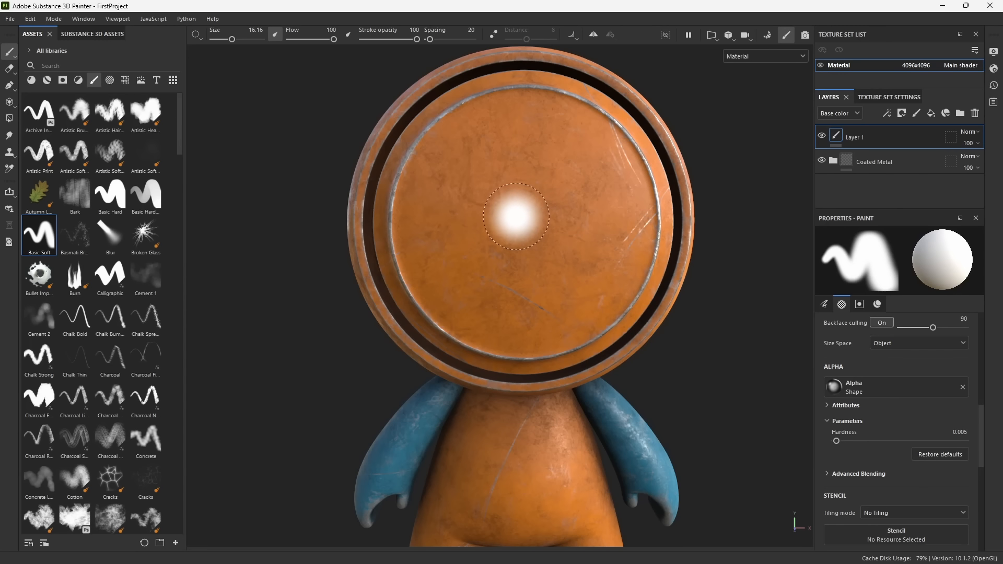
Assign the Arrow Long alpha to the brush, resize it to 21.35 and stamp one arrow in the middle of the face disc.
{"action": "left_click", "coordinate": [109, 80]}
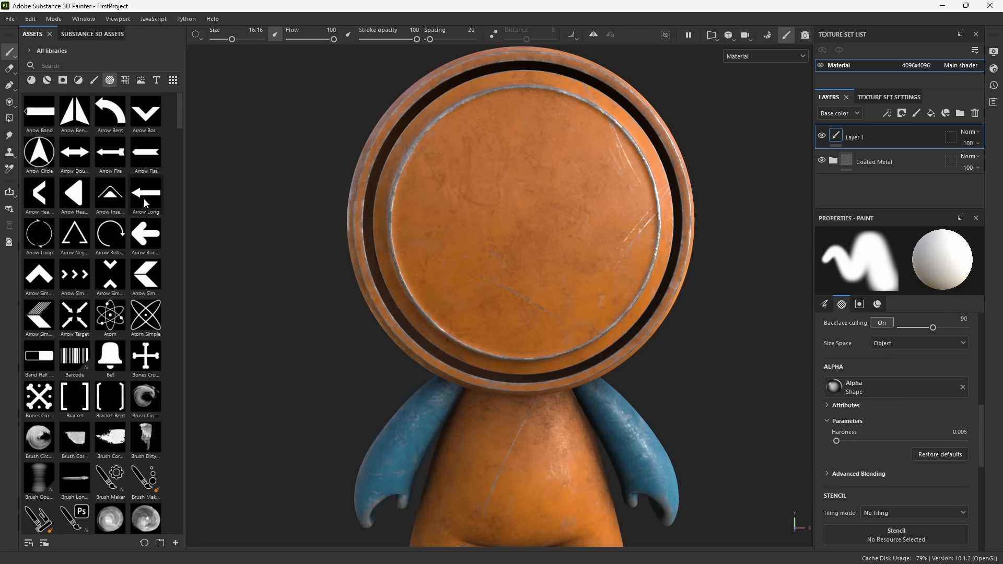
{"action": "mouse_move", "coordinate": [146, 204]}
{"action": "left_mouse_down"}
{"action": "mouse_move", "coordinate": [152, 224]}
{"action": "mouse_move", "coordinate": [685, 390]}
{"action": "mouse_move", "coordinate": [854, 392]}
{"action": "left_mouse_up"}
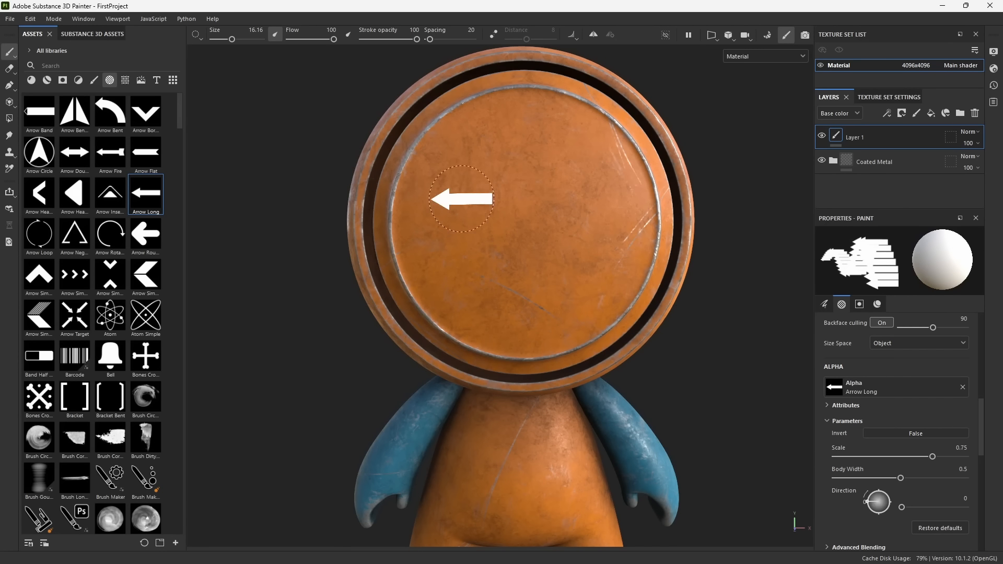
{"action": "right_click_drag", "start_coordinate": [482, 220], "coordinate": [483, 218], "text": "ctrl"}
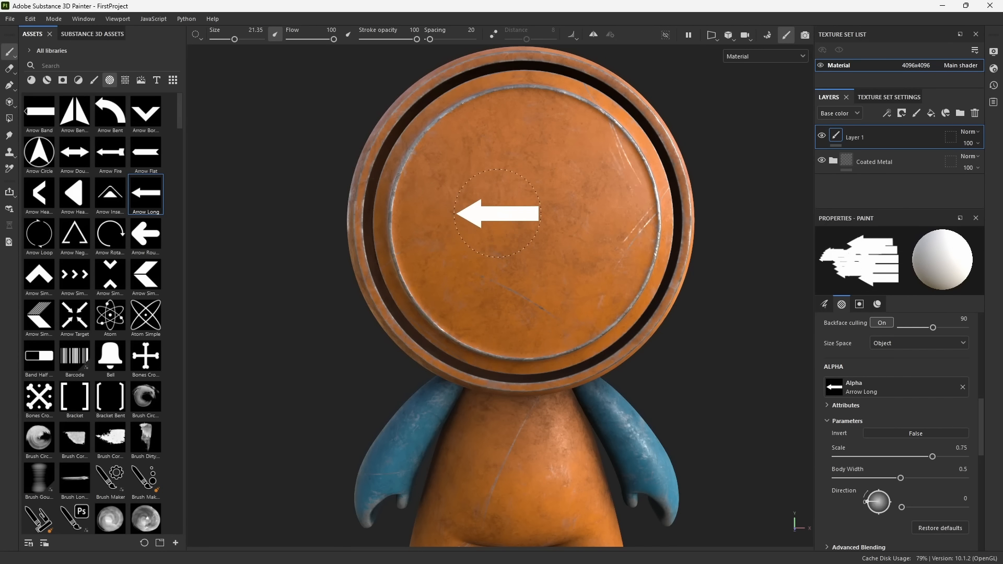
{"action": "left_click", "coordinate": [498, 214]}
Stamp arrows below and above the first one and paint a continuous curved stroke with the arrow alpha.
{"action": "left_click", "coordinate": [520, 266]}
{"action": "left_click", "coordinate": [492, 165]}
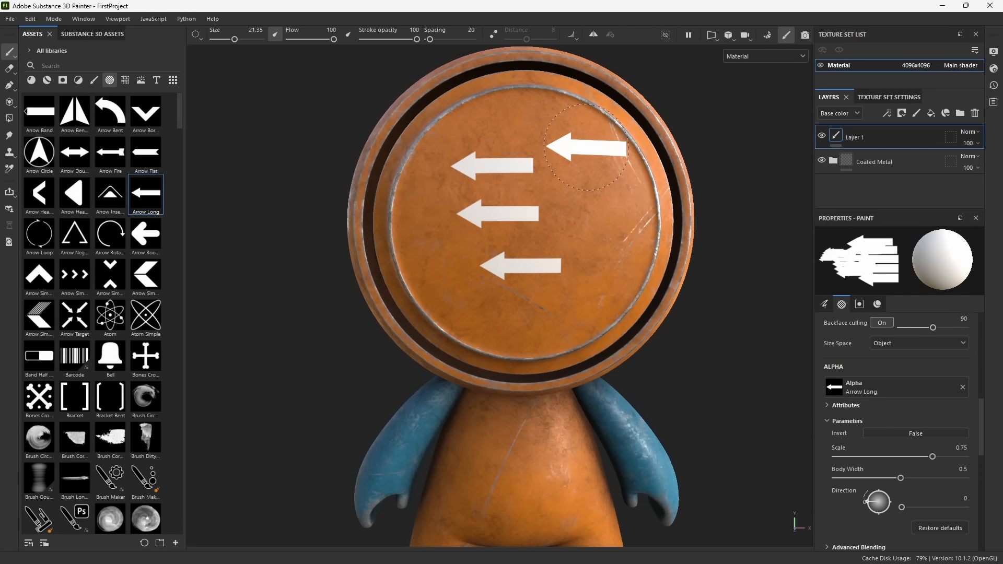
{"action": "mouse_move", "coordinate": [578, 159]}
{"action": "left_mouse_down"}
{"action": "mouse_move", "coordinate": [460, 225]}
{"action": "mouse_move", "coordinate": [595, 266]}
{"action": "mouse_move", "coordinate": [495, 180]}
{"action": "left_mouse_up"}
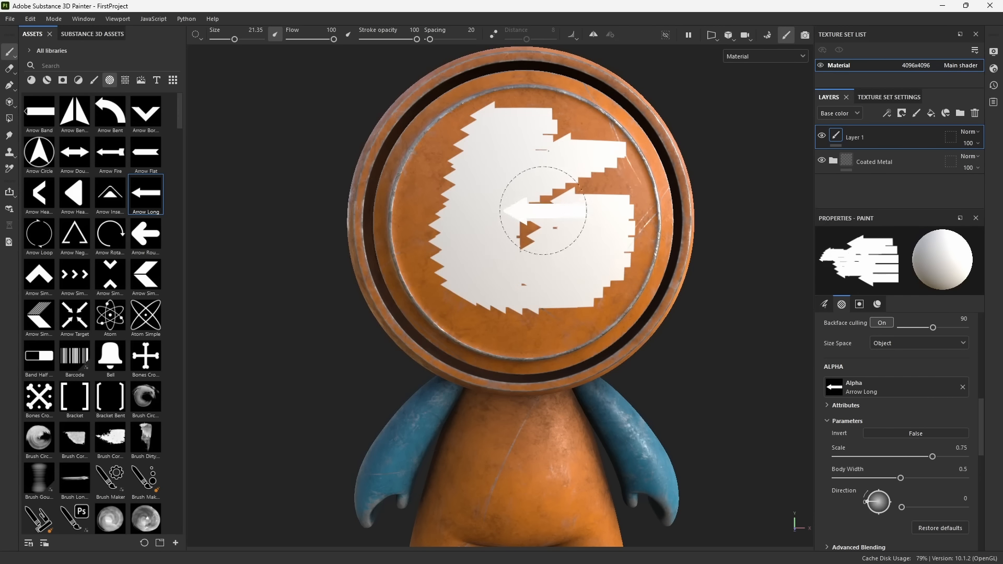
Undo the continuous arrow painting and the two extra stamps, keeping only the first arrow.
{"action": "key", "text": "ctrl+z"}
{"action": "key", "text": "ctrl+z"}
{"action": "key", "text": "ctrl+z"}
{"action": "key", "text": "ctrl+z"}
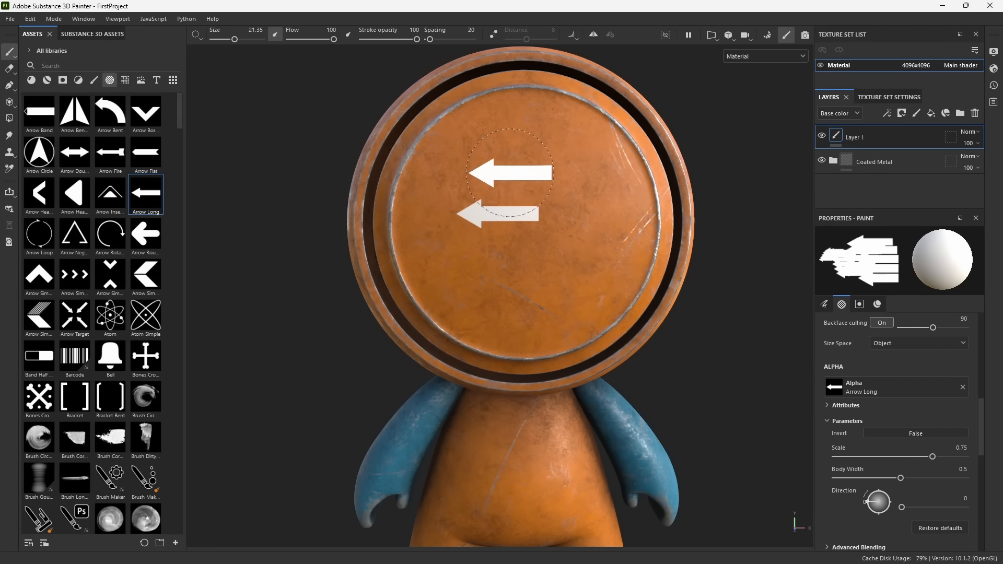
Stamp one arrow above and one below the middle arrow, and turn the Arrow Long alpha's direction to 184.
{"action": "left_click", "coordinate": [522, 161]}
{"action": "left_click", "coordinate": [505, 271]}
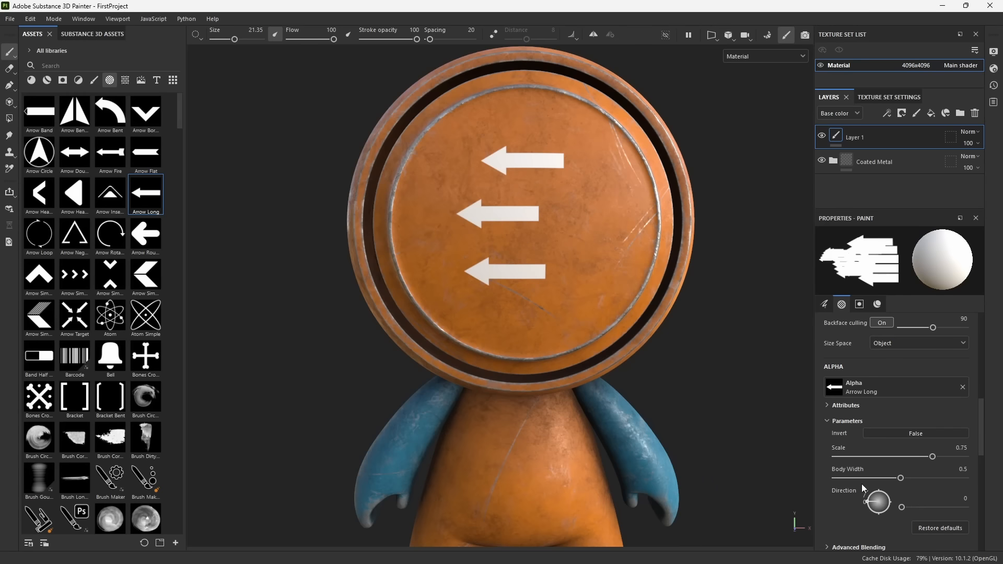
{"action": "mouse_move", "coordinate": [872, 512]}
{"action": "left_mouse_down"}
{"action": "mouse_move", "coordinate": [870, 498]}
{"action": "mouse_move", "coordinate": [895, 504]}
{"action": "left_mouse_up"}
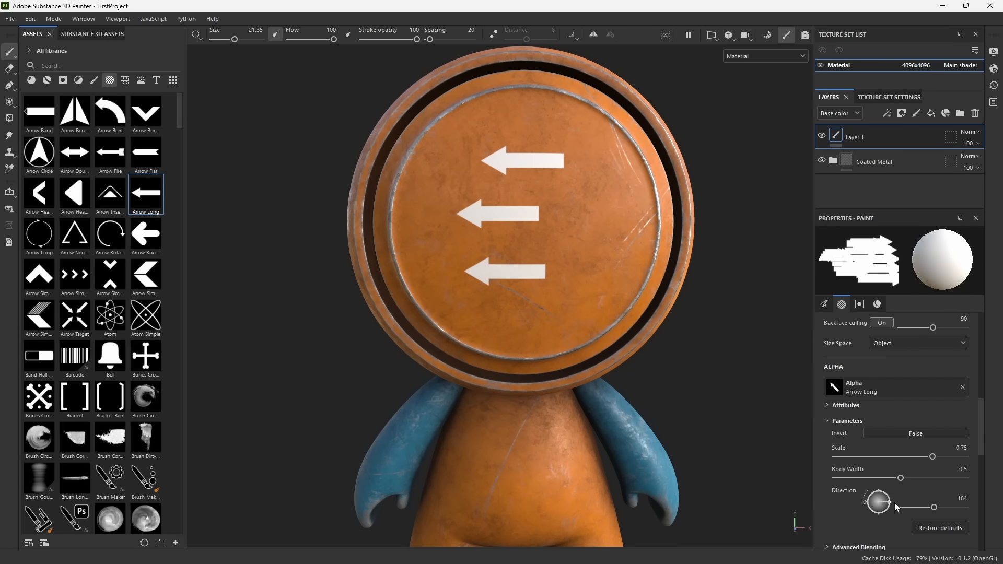
Stamp two right-pointing arrows beside the left-pointing ones on the face disc and rotate the brush so its arrow points diagonally up-left.
{"action": "left_click", "coordinate": [589, 190]}
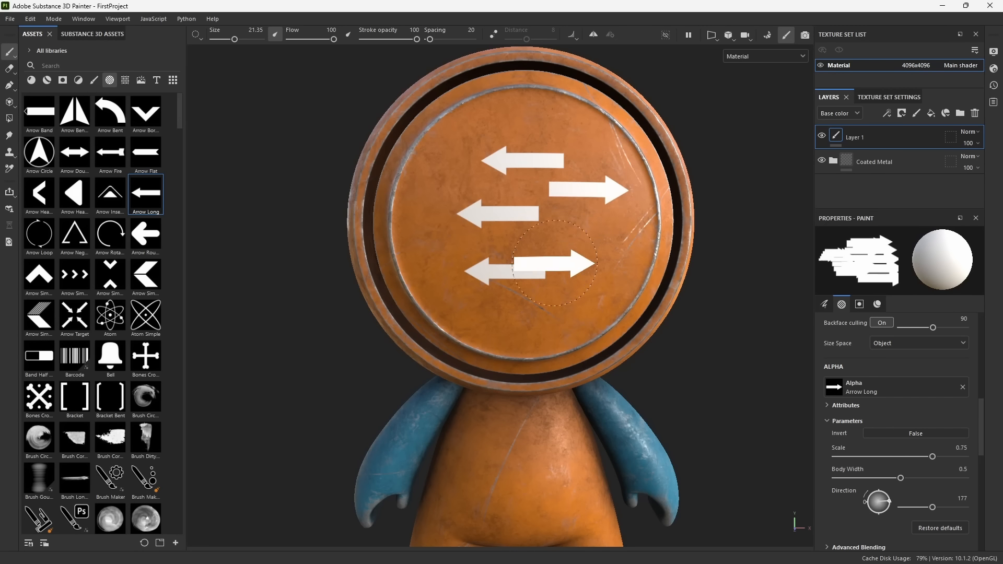
{"action": "left_click", "coordinate": [586, 248]}
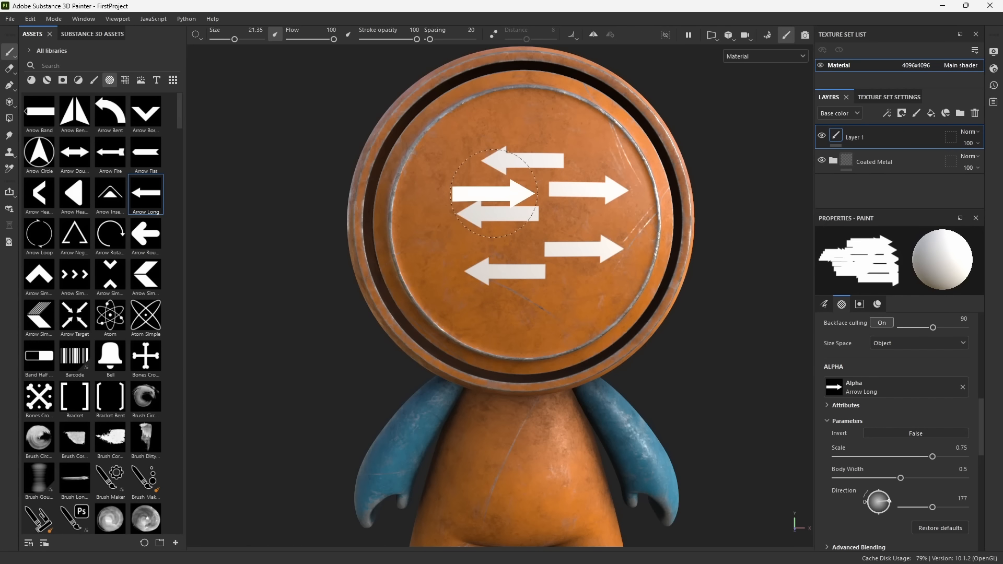
{"action": "key", "text": "ctrl"}
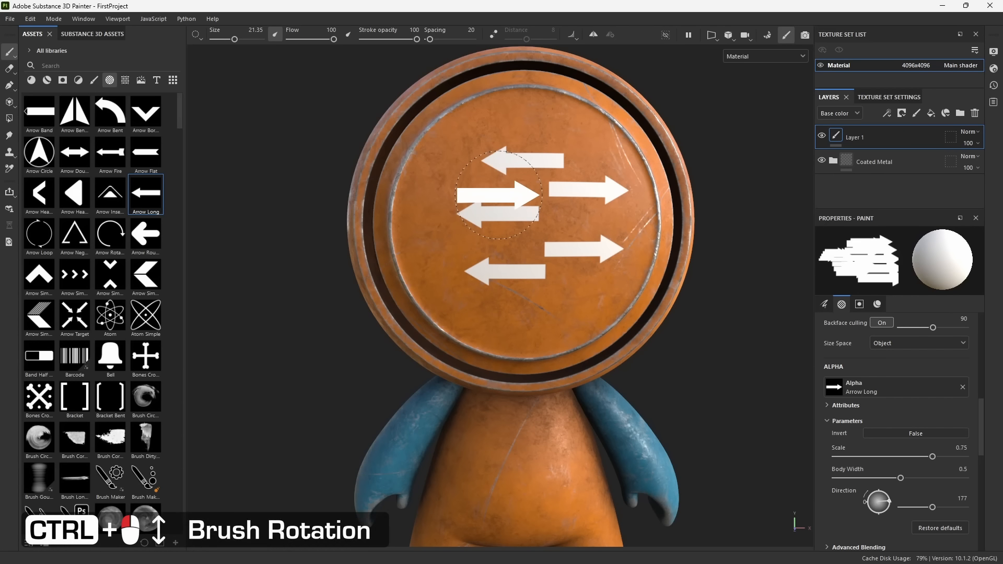
{"action": "left_click_drag", "start_coordinate": [499, 195], "coordinate": [499, 194], "text": "ctrl"}
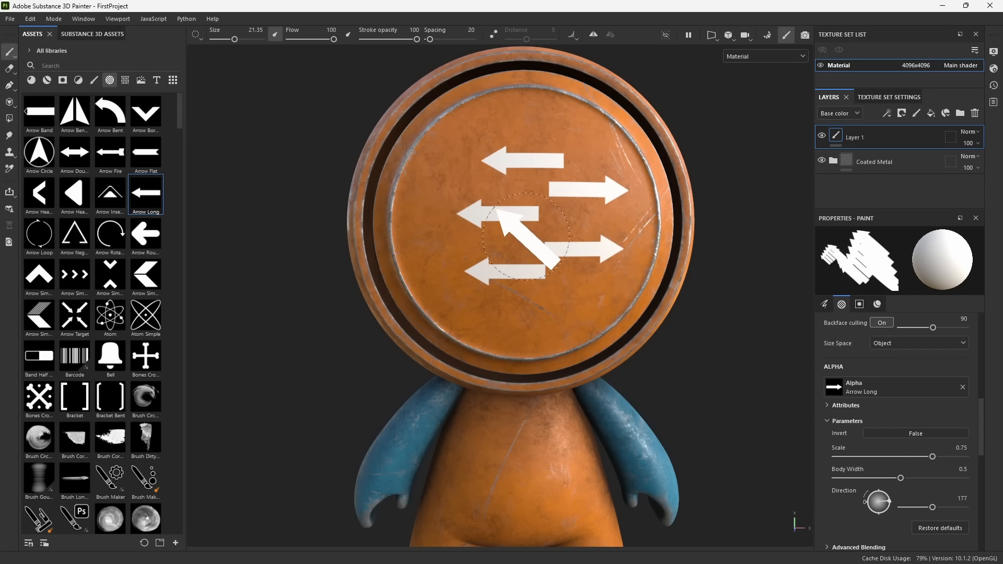
Shrink the arrow brush to 6.85, paint a winding stroke down the left part of the face disc and scribble in the brush preview.
{"action": "right_click_drag", "start_coordinate": [596, 274], "coordinate": [596, 274], "text": "ctrl"}
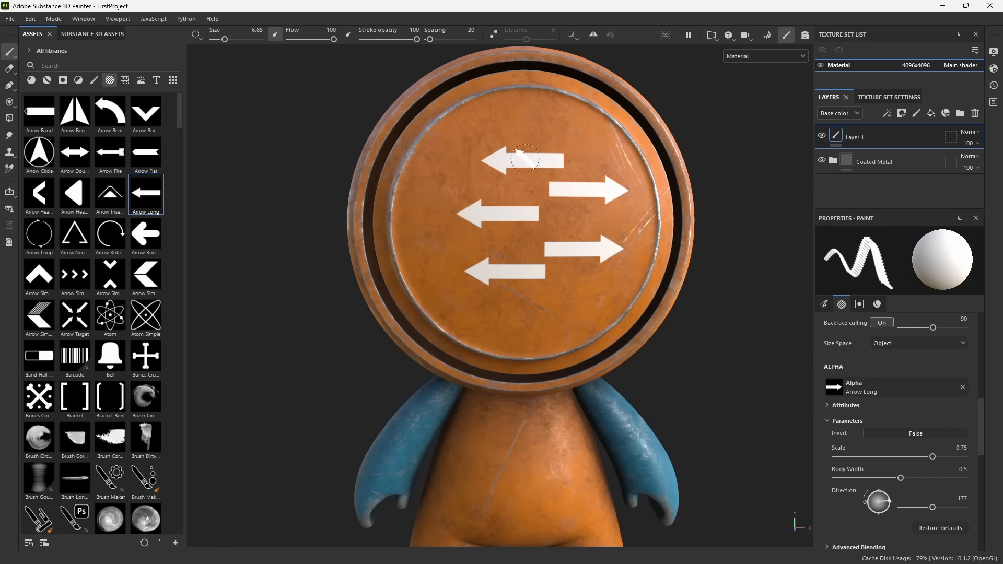
{"action": "mouse_move", "coordinate": [562, 141]}
{"action": "left_mouse_down"}
{"action": "mouse_move", "coordinate": [490, 137]}
{"action": "mouse_move", "coordinate": [453, 243]}
{"action": "left_mouse_up"}
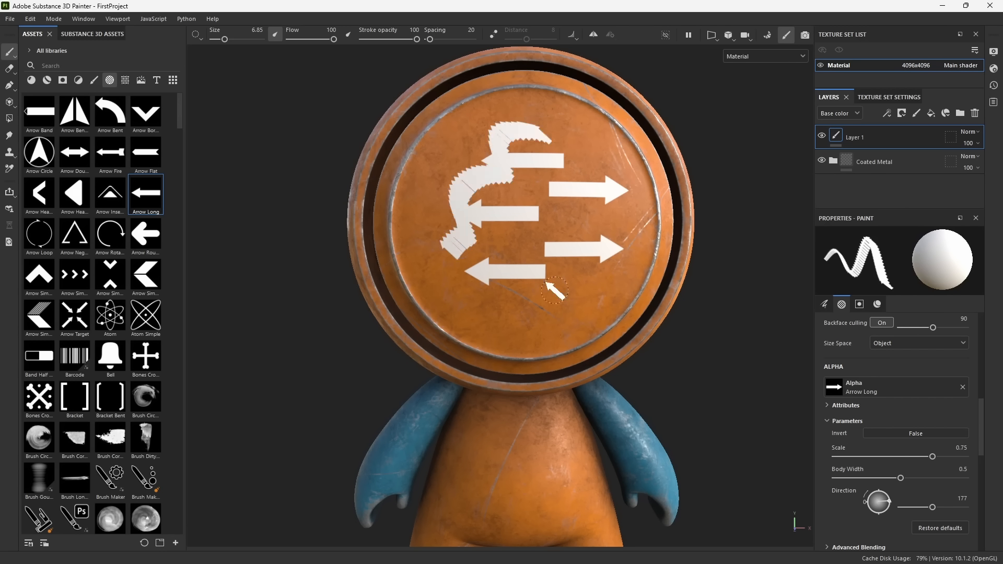
{"action": "left_click", "coordinate": [823, 244]}
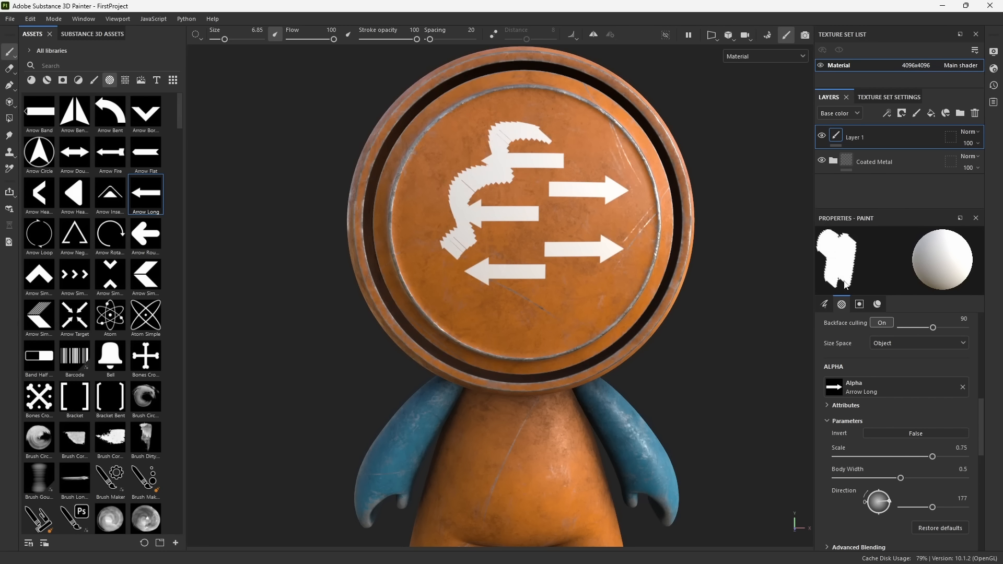
{"action": "left_click_drag", "start_coordinate": [600, 263], "coordinate": [592, 266], "text": "alt"}
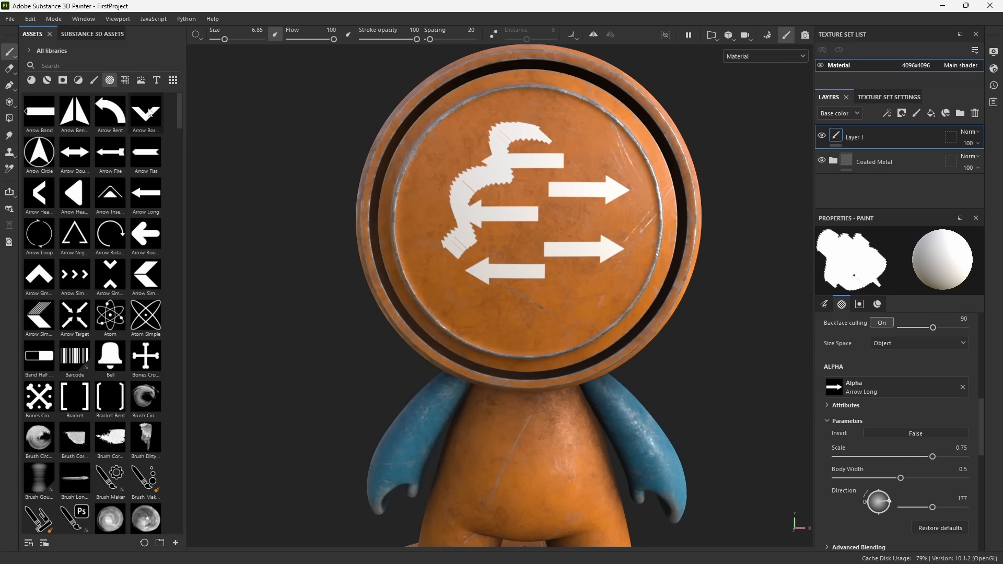
Switch to the Basic Soft brush preset and paint a stroke down across the face disc.
{"action": "left_click", "coordinate": [94, 81]}
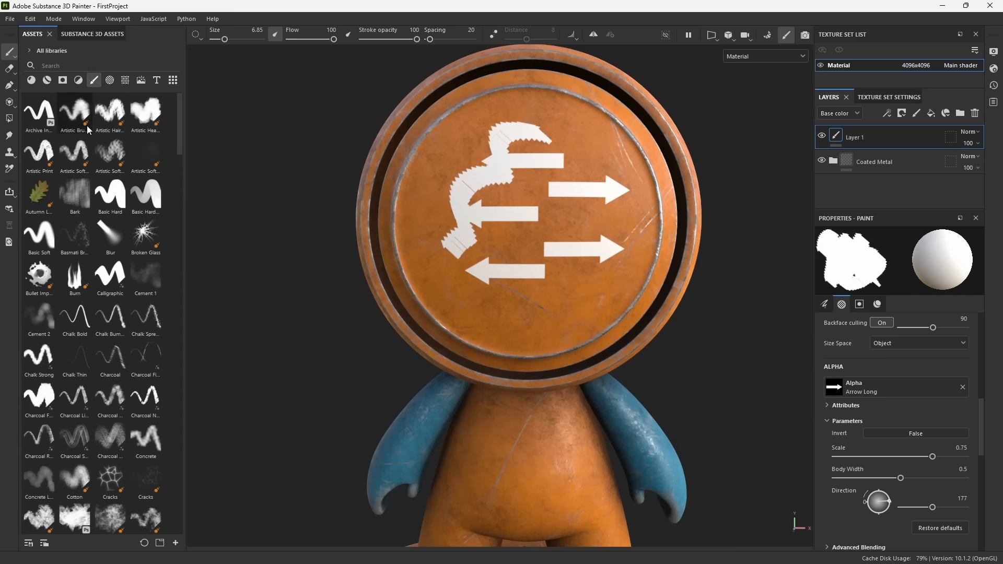
{"action": "left_click", "coordinate": [40, 235]}
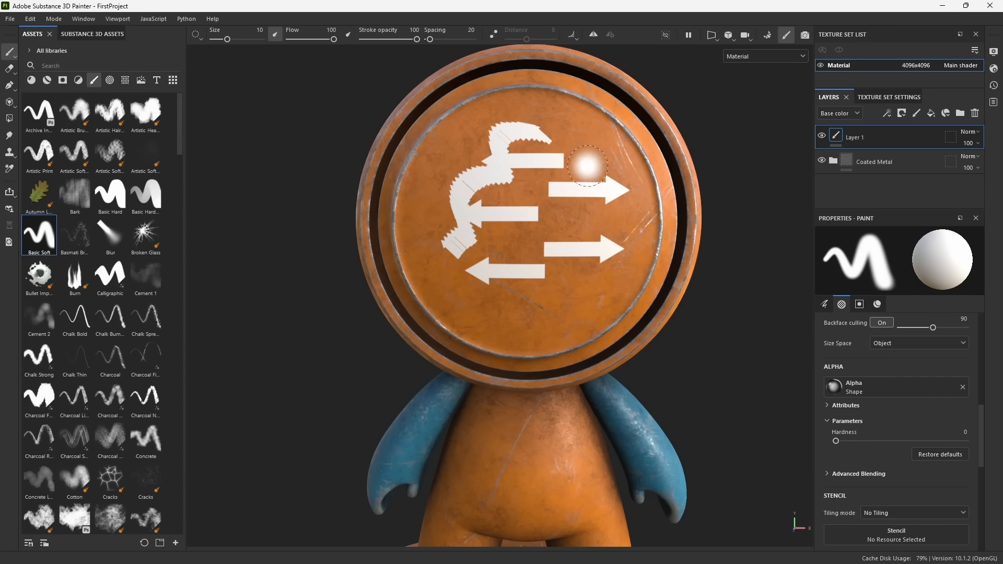
{"action": "mouse_move", "coordinate": [578, 164]}
{"action": "left_mouse_down"}
{"action": "mouse_move", "coordinate": [465, 303]}
{"action": "mouse_move", "coordinate": [504, 313]}
{"action": "left_mouse_up"}
Undo all the strokes and arrow stamps on Layer 1, leaving the face disc clean.
{"action": "key", "text": "ctrl+z"}
{"action": "key", "text": "ctrl+z"}
{"action": "key", "text": "ctrl+z"}
{"action": "key", "text": "ctrl+z"}
{"action": "key", "text": "ctrl+z"}
{"action": "key", "text": "ctrl+z"}
{"action": "key", "text": "ctrl+z"}
{"action": "key", "text": "ctrl+z"}
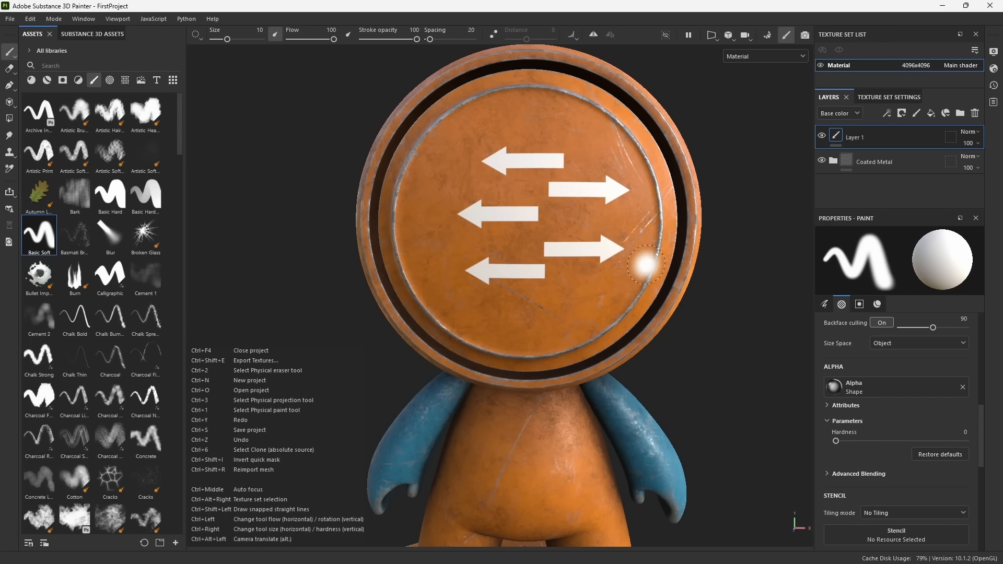
{"action": "left_click_drag", "start_coordinate": [540, 271], "coordinate": [557, 268], "text": "alt"}
{"action": "scroll", "coordinate": [558, 268], "scroll_direction": "up", "scroll_amount": 2}
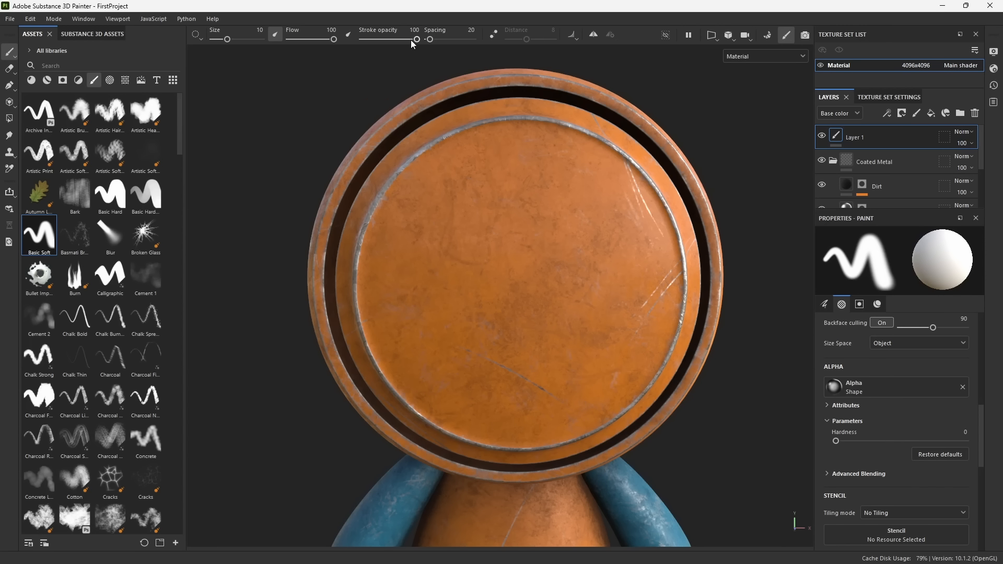
Set the stroke opacity to 50, paint one broad patch across the upper face disc, and toggle Layer 1's visibility off and on.
{"action": "left_click_drag", "start_coordinate": [412, 41], "coordinate": [390, 40]}
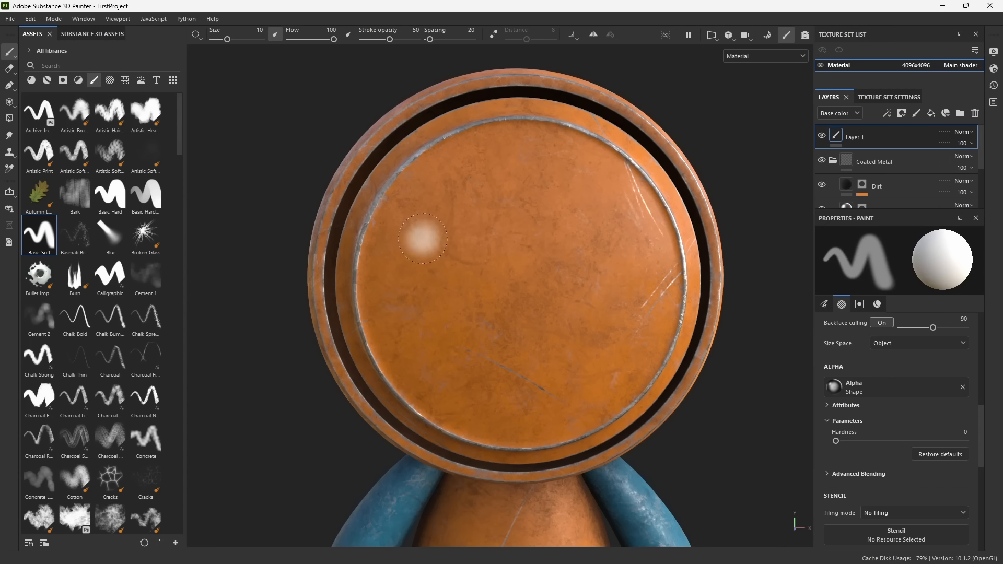
{"action": "mouse_move", "coordinate": [549, 176]}
{"action": "left_mouse_down"}
{"action": "mouse_move", "coordinate": [412, 246]}
{"action": "mouse_move", "coordinate": [569, 202]}
{"action": "mouse_move", "coordinate": [434, 258]}
{"action": "mouse_move", "coordinate": [464, 255]}
{"action": "left_mouse_up"}
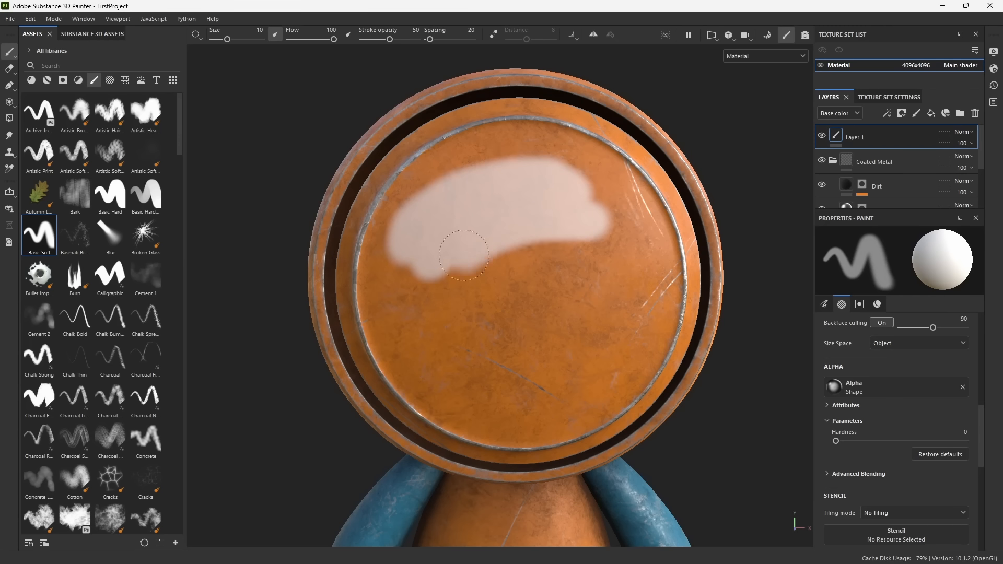
{"action": "left_click", "coordinate": [823, 137]}
{"action": "left_click", "coordinate": [823, 137]}
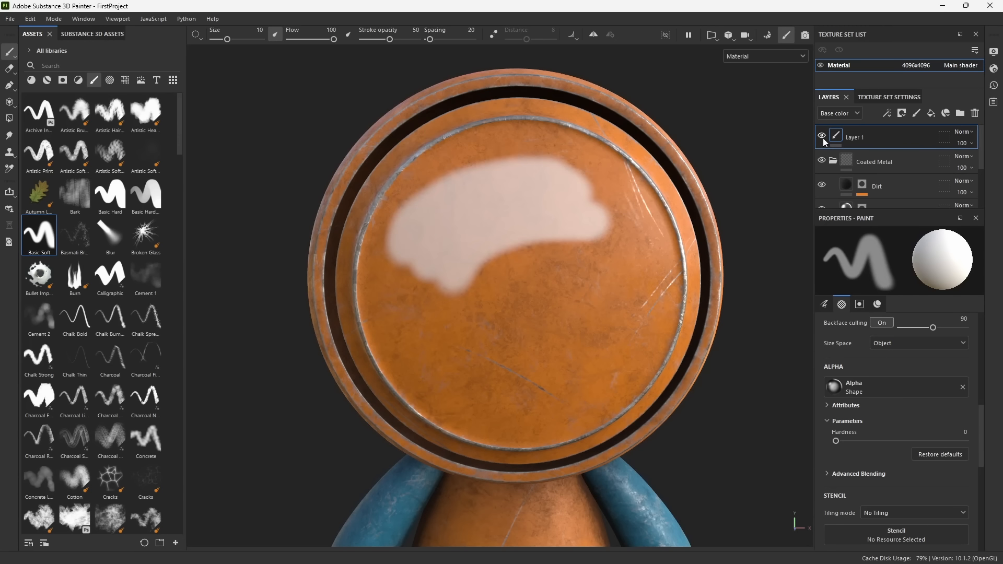
Paint several separate half-opacity strokes over the face disc, overlapping each other and the first patch.
{"action": "left_click", "coordinate": [628, 230]}
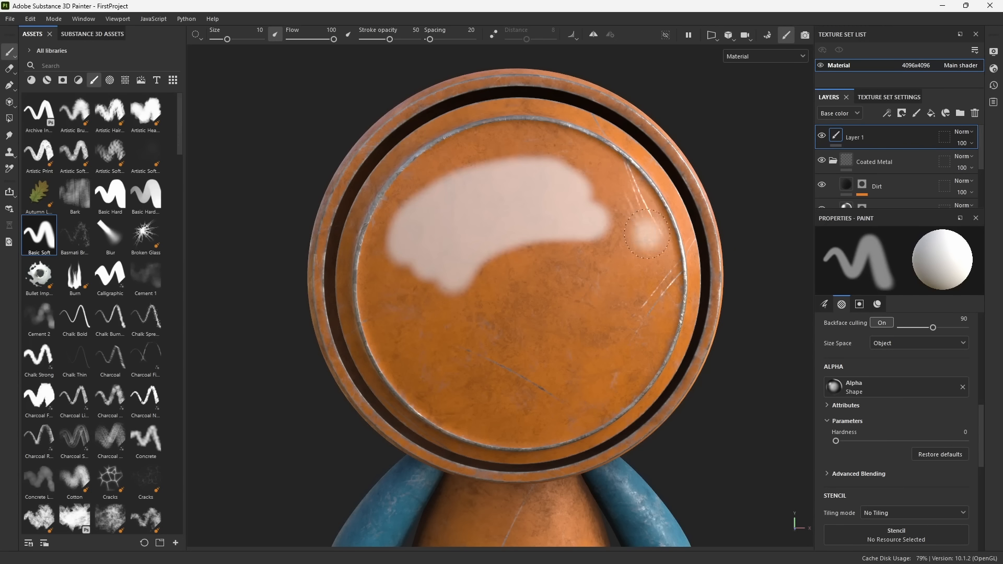
{"action": "mouse_move", "coordinate": [643, 214]}
{"action": "left_mouse_down"}
{"action": "mouse_move", "coordinate": [622, 271]}
{"action": "mouse_move", "coordinate": [515, 334]}
{"action": "left_mouse_up"}
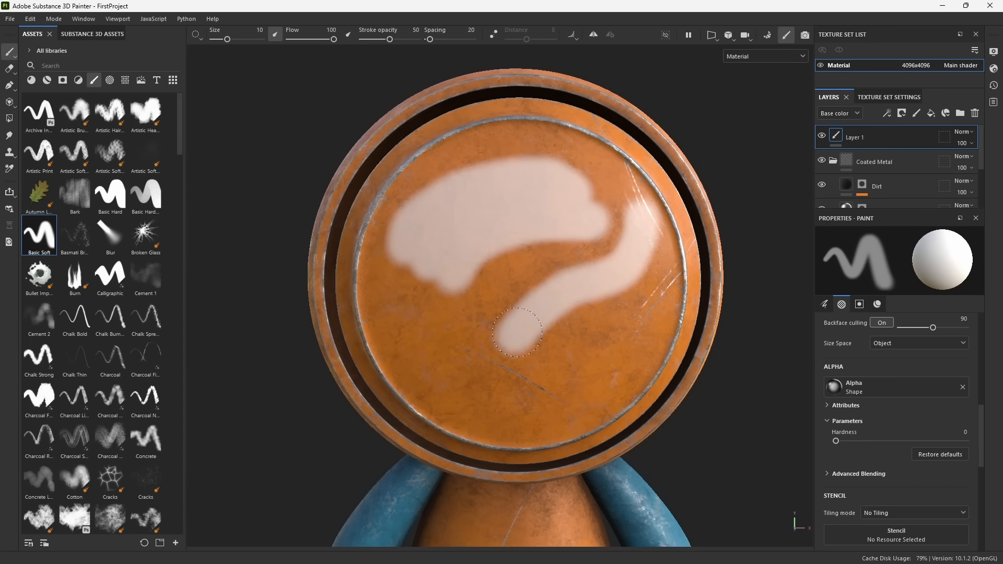
{"action": "mouse_move", "coordinate": [549, 322]}
{"action": "left_mouse_down"}
{"action": "mouse_move", "coordinate": [580, 312]}
{"action": "mouse_move", "coordinate": [633, 259]}
{"action": "mouse_move", "coordinate": [538, 329]}
{"action": "mouse_move", "coordinate": [438, 345]}
{"action": "mouse_move", "coordinate": [476, 328]}
{"action": "left_mouse_up"}
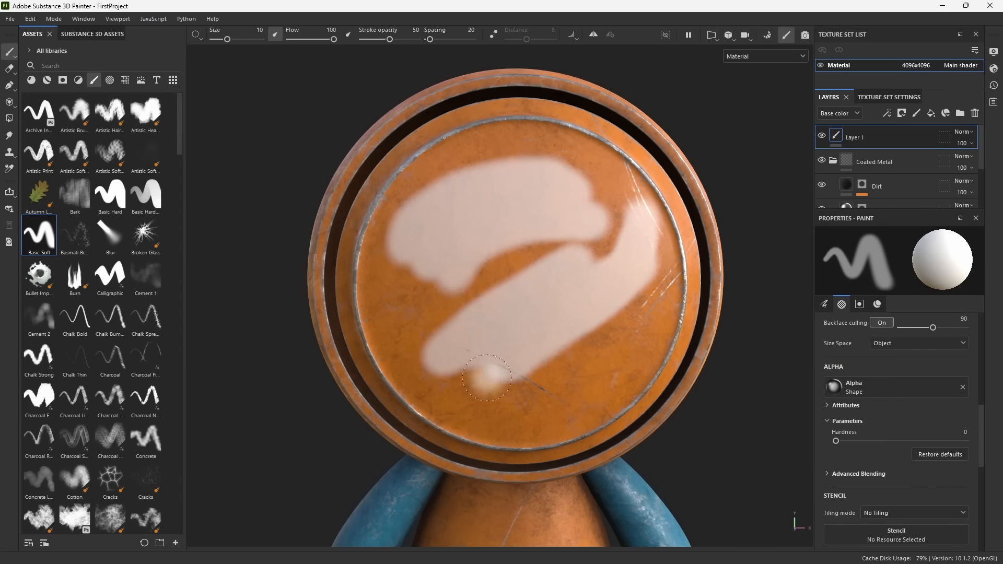
{"action": "mouse_move", "coordinate": [670, 334]}
{"action": "left_mouse_down"}
{"action": "mouse_move", "coordinate": [580, 357]}
{"action": "mouse_move", "coordinate": [520, 355]}
{"action": "mouse_move", "coordinate": [494, 311]}
{"action": "mouse_move", "coordinate": [514, 230]}
{"action": "mouse_move", "coordinate": [506, 159]}
{"action": "mouse_move", "coordinate": [436, 151]}
{"action": "mouse_move", "coordinate": [488, 228]}
{"action": "mouse_move", "coordinate": [499, 296]}
{"action": "mouse_move", "coordinate": [581, 387]}
{"action": "mouse_move", "coordinate": [567, 428]}
{"action": "mouse_move", "coordinate": [575, 412]}
{"action": "left_mouse_up"}
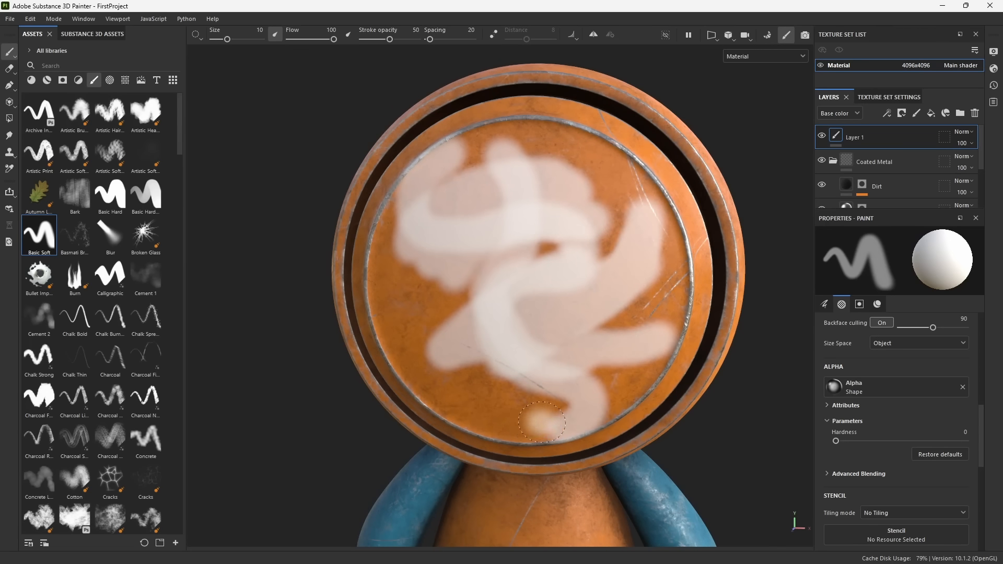
{"action": "left_click", "coordinate": [470, 412]}
{"action": "mouse_move", "coordinate": [464, 399]}
{"action": "left_mouse_down"}
{"action": "mouse_move", "coordinate": [425, 324]}
{"action": "mouse_move", "coordinate": [438, 370]}
{"action": "left_mouse_up"}
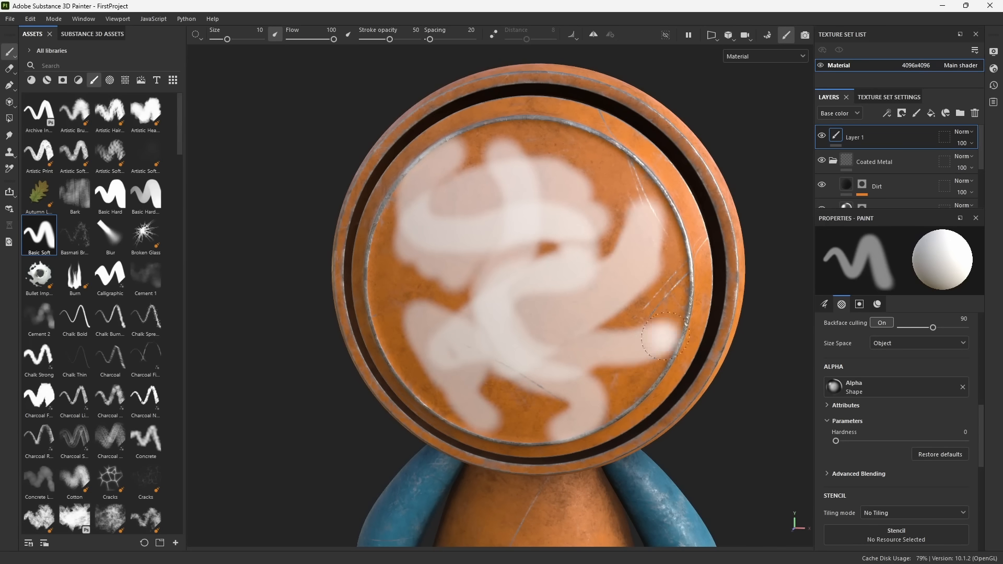
Undo all the half-opacity strokes on the face disc.
{"action": "key", "text": "ctrl+z"}
{"action": "key", "text": "ctrl+z"}
{"action": "key", "text": "ctrl+z"}
{"action": "key", "text": "ctrl+z"}
{"action": "key", "text": "ctrl+z"}
{"action": "key", "text": "ctrl+z"}
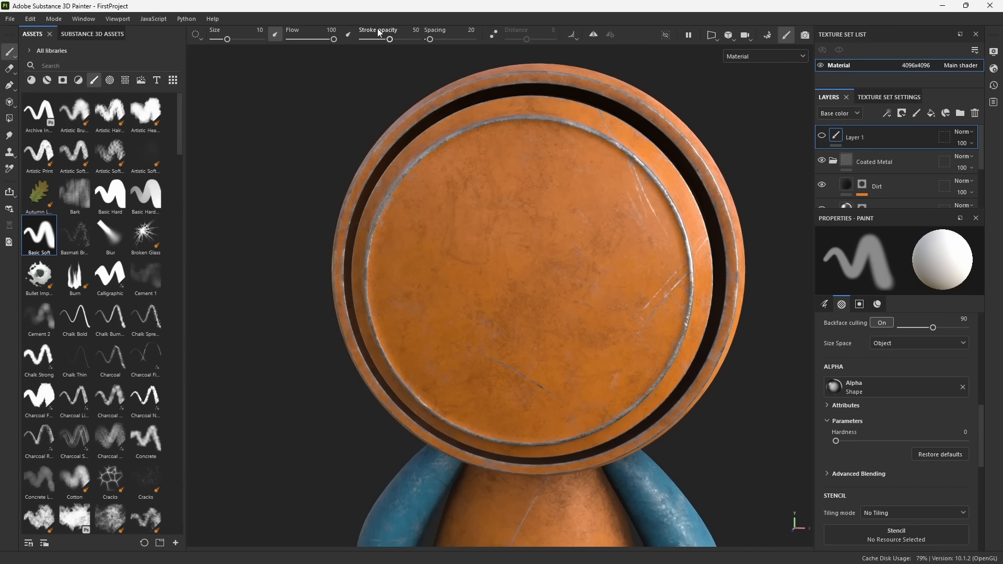
Set the brush's stroke opacity to 100 and its flow to 10.
{"action": "left_click_drag", "start_coordinate": [388, 39], "coordinate": [464, 67]}
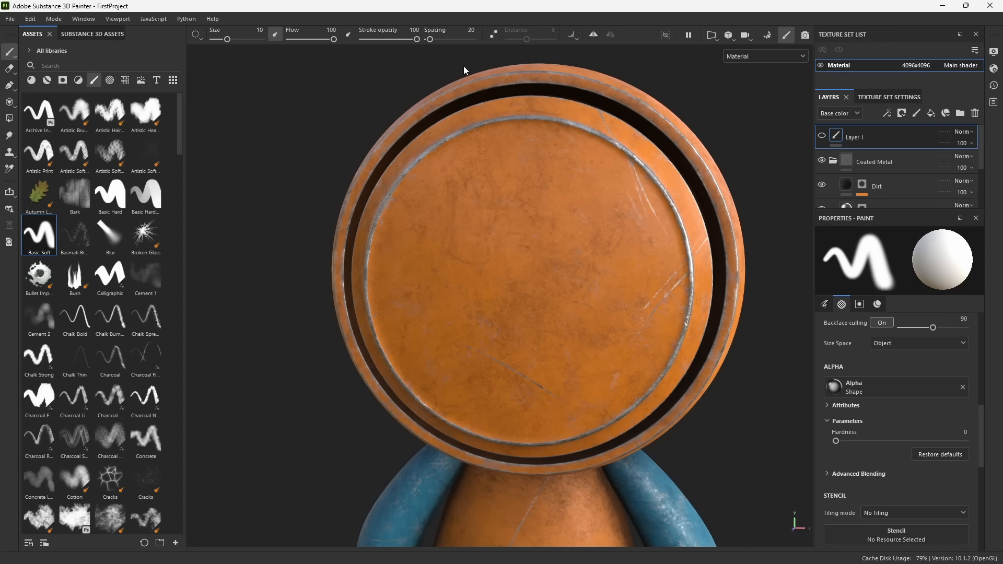
{"action": "left_click_drag", "start_coordinate": [335, 41], "coordinate": [303, 42]}
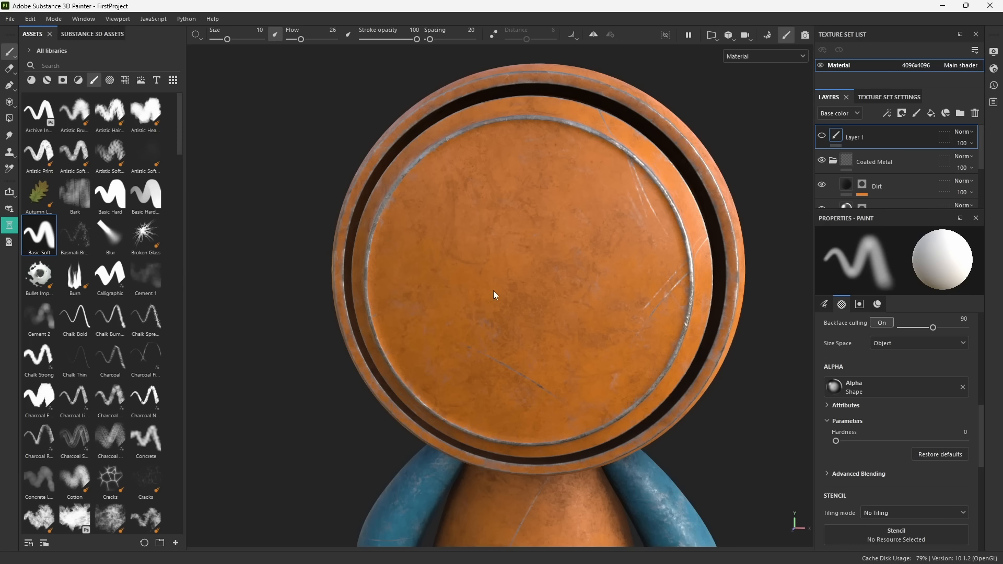
{"action": "left_click_drag", "start_coordinate": [301, 38], "coordinate": [296, 42]}
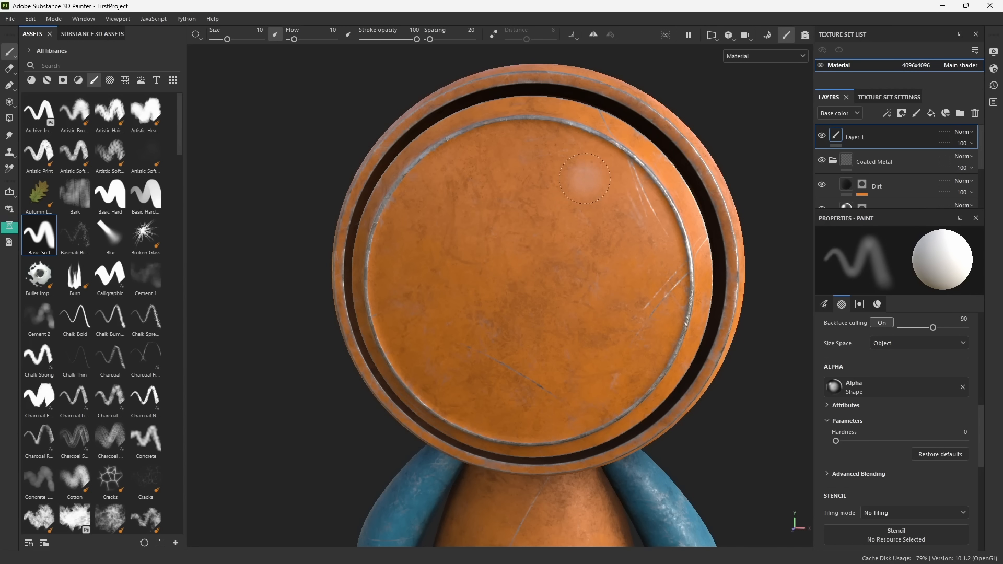
Build up a soft patch on the face disc by painting back and forth at low flow, and undo it.
{"action": "mouse_move", "coordinate": [584, 179]}
{"action": "left_mouse_down"}
{"action": "mouse_move", "coordinate": [525, 181]}
{"action": "mouse_move", "coordinate": [418, 232]}
{"action": "mouse_move", "coordinate": [396, 287]}
{"action": "mouse_move", "coordinate": [473, 201]}
{"action": "mouse_move", "coordinate": [564, 180]}
{"action": "mouse_move", "coordinate": [420, 269]}
{"action": "mouse_move", "coordinate": [464, 282]}
{"action": "mouse_move", "coordinate": [533, 206]}
{"action": "mouse_move", "coordinate": [460, 267]}
{"action": "mouse_move", "coordinate": [496, 228]}
{"action": "mouse_move", "coordinate": [516, 282]}
{"action": "mouse_move", "coordinate": [543, 245]}
{"action": "mouse_move", "coordinate": [497, 355]}
{"action": "mouse_move", "coordinate": [564, 305]}
{"action": "mouse_move", "coordinate": [580, 314]}
{"action": "mouse_move", "coordinate": [560, 265]}
{"action": "mouse_move", "coordinate": [612, 248]}
{"action": "mouse_move", "coordinate": [601, 225]}
{"action": "mouse_move", "coordinate": [522, 173]}
{"action": "mouse_move", "coordinate": [455, 199]}
{"action": "mouse_move", "coordinate": [496, 324]}
{"action": "mouse_move", "coordinate": [469, 353]}
{"action": "left_mouse_up"}
{"action": "key", "text": "ctrl+s"}
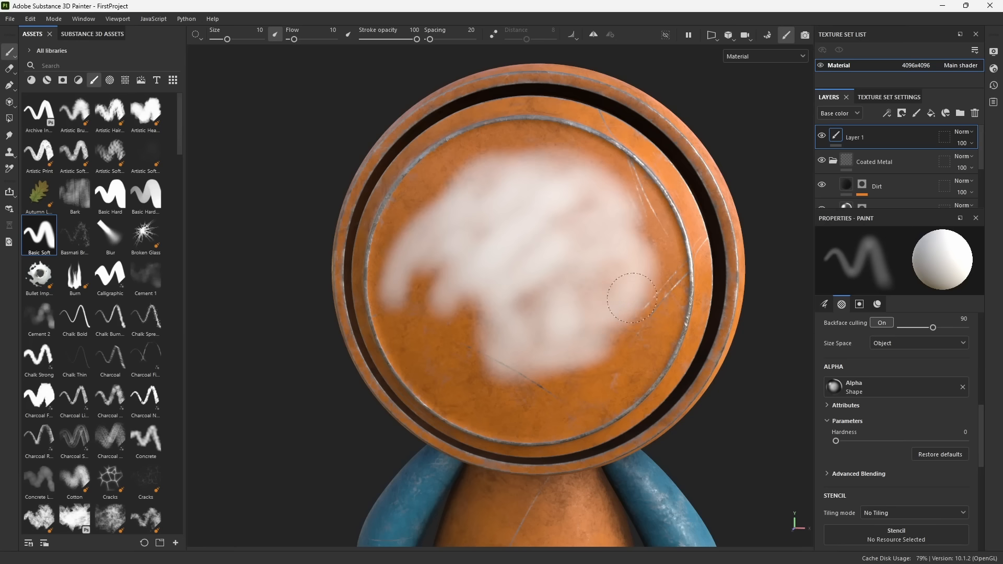
{"action": "key", "text": "ctrl"}
{"action": "key", "text": "ctrl+z"}
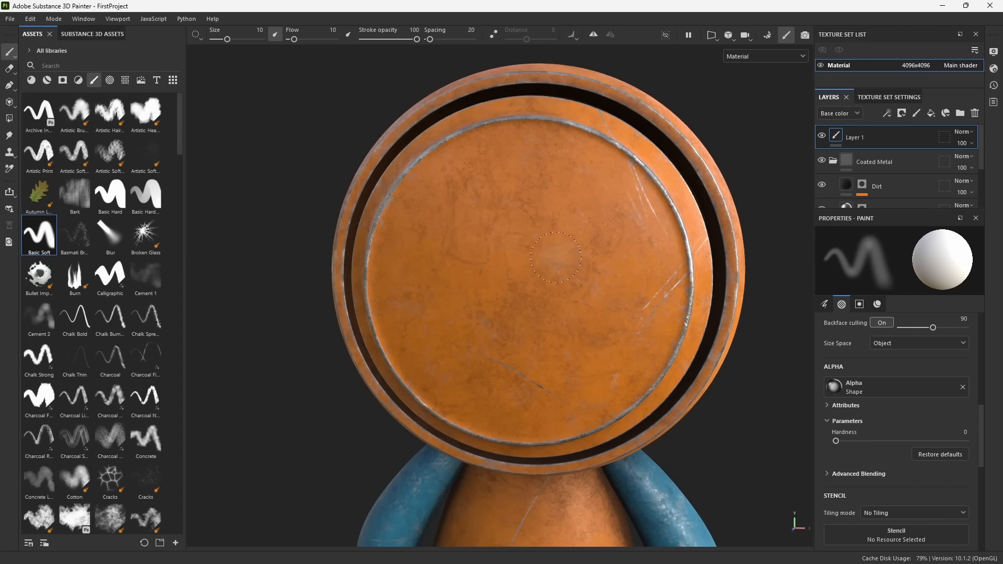
Adjust the brush flow interactively over the face disc, trying 51 and 34, and finish at 100.
{"action": "mouse_move", "coordinate": [555, 257]}
{"action": "left_mouse_down", "text": "alt"}
{"action": "mouse_move", "coordinate": [596, 255]}
{"action": "mouse_move", "coordinate": [525, 254]}
{"action": "left_mouse_up", "text": "alt"}
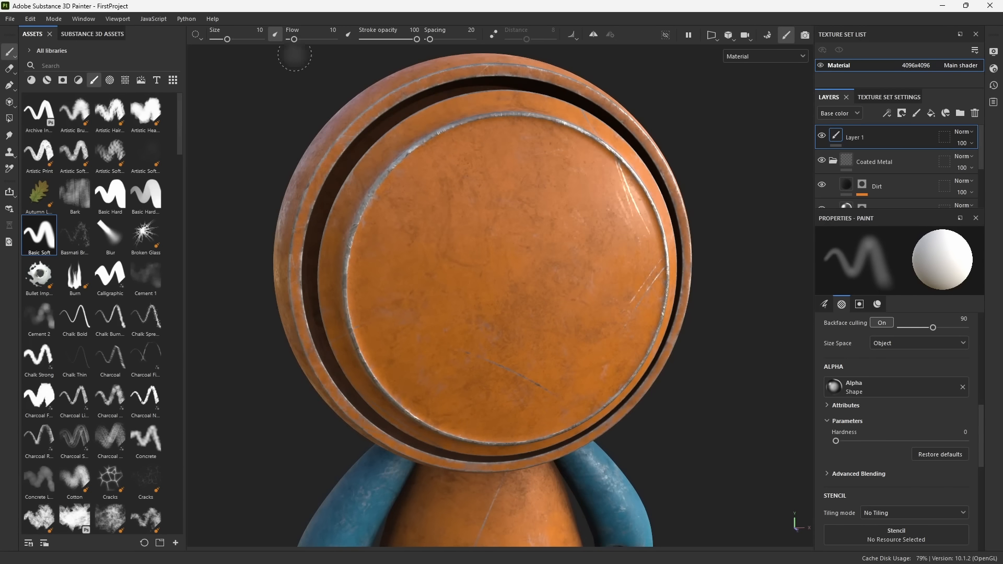
{"action": "key", "text": "ctrl"}
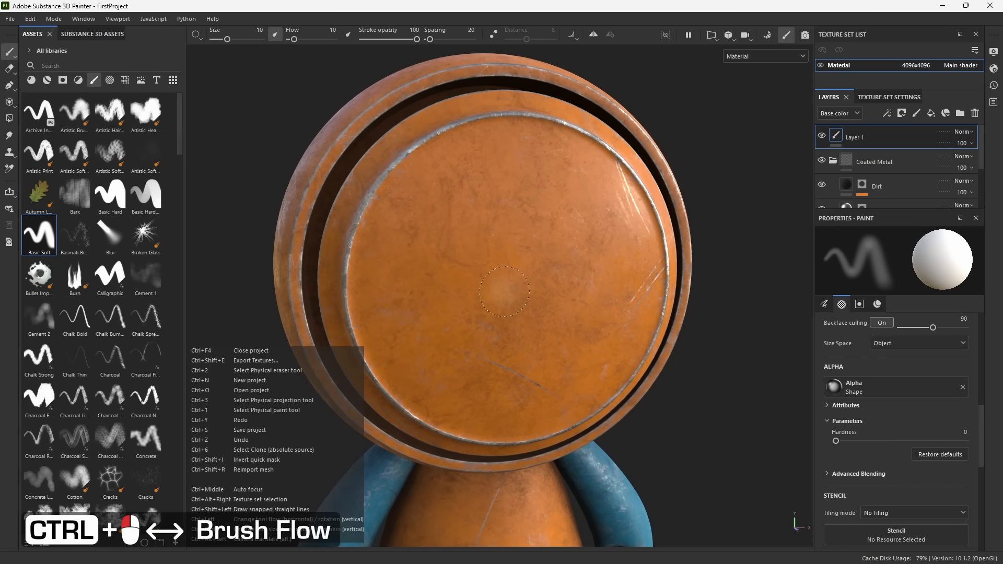
{"action": "mouse_move", "coordinate": [504, 290]}
{"action": "left_mouse_down", "text": "ctrl"}
{"action": "mouse_move", "coordinate": [444, 290]}
{"action": "mouse_move", "coordinate": [588, 291]}
{"action": "left_mouse_up", "text": "ctrl"}
{"action": "left_click_drag", "start_coordinate": [504, 290], "coordinate": [483, 290], "text": "ctrl"}
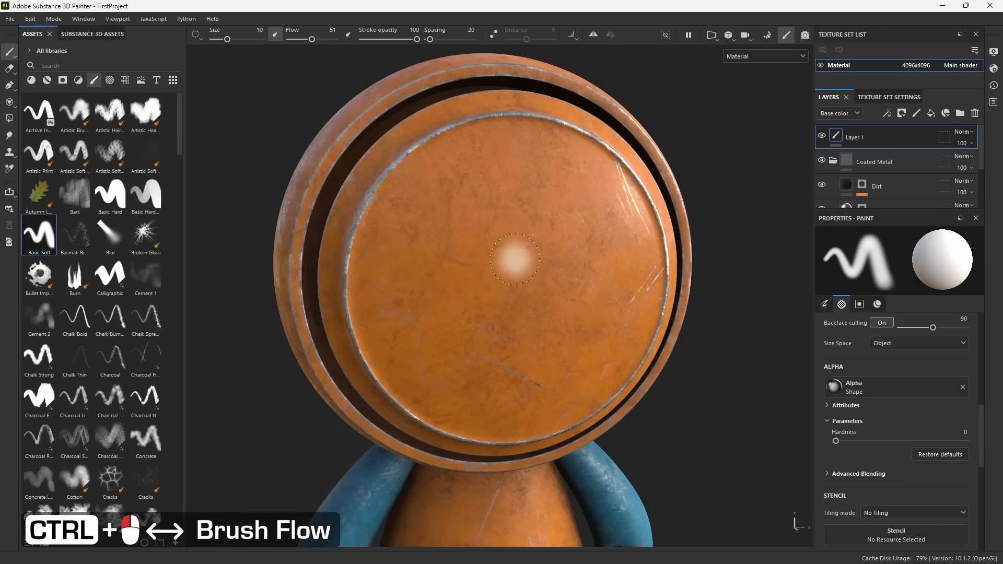
{"action": "mouse_move", "coordinate": [514, 260]}
{"action": "left_mouse_down", "text": "ctrl"}
{"action": "mouse_move", "coordinate": [556, 260]}
{"action": "mouse_move", "coordinate": [467, 260]}
{"action": "mouse_move", "coordinate": [491, 259]}
{"action": "left_mouse_up", "text": "ctrl"}
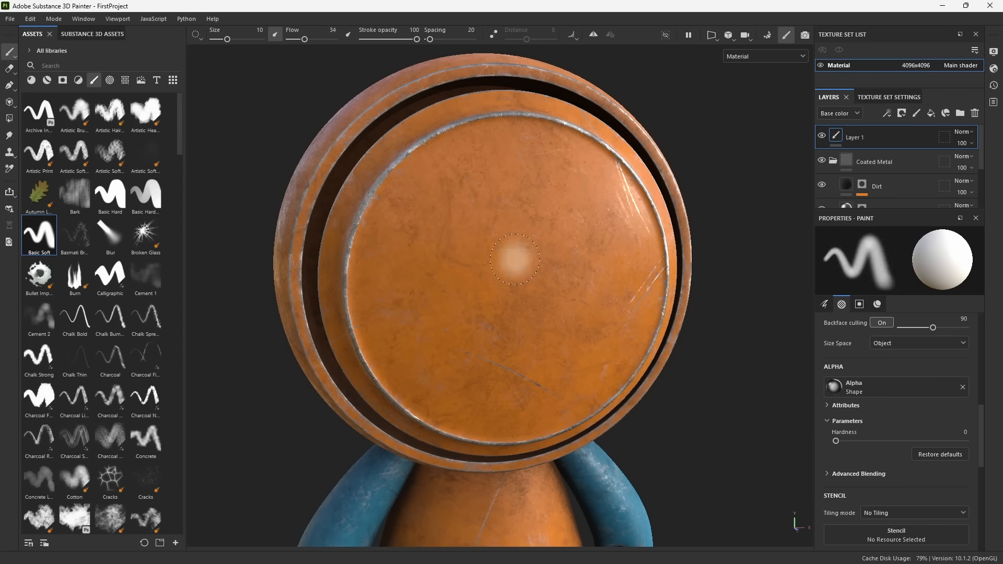
{"action": "left_click_drag", "start_coordinate": [491, 260], "coordinate": [543, 260], "text": "ctrl"}
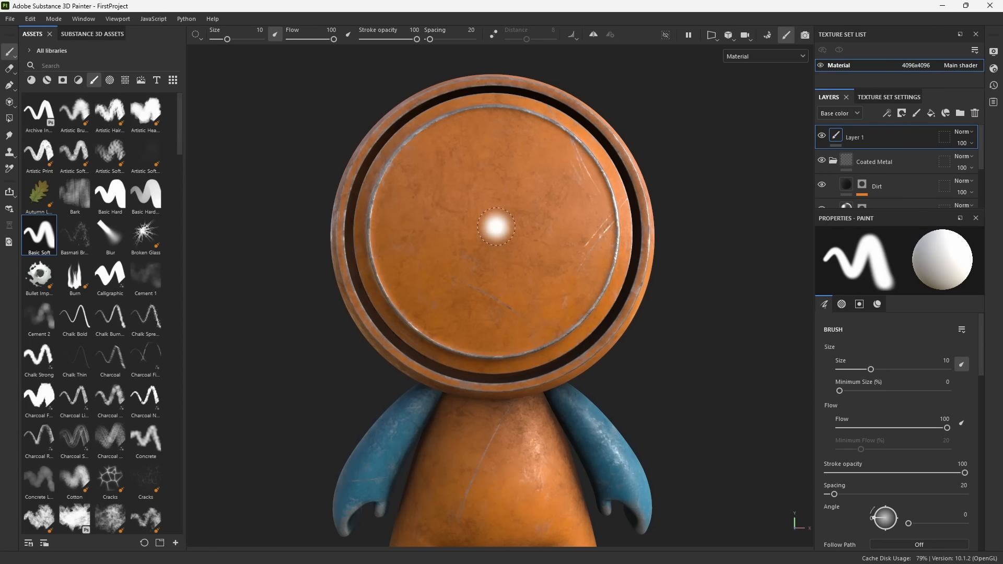
Harden the brush edge fully, set the spacing to 151, and try a winding stroke of separate dots over the face disc.
{"action": "right_click_drag", "start_coordinate": [506, 228], "coordinate": [506, 229], "text": "ctrl"}
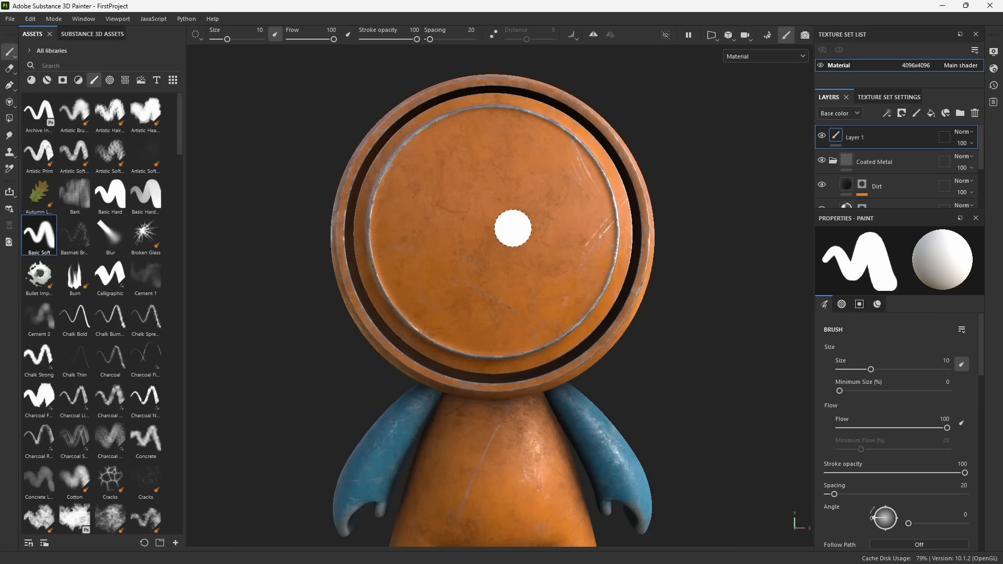
{"action": "left_click_drag", "start_coordinate": [429, 39], "coordinate": [446, 42]}
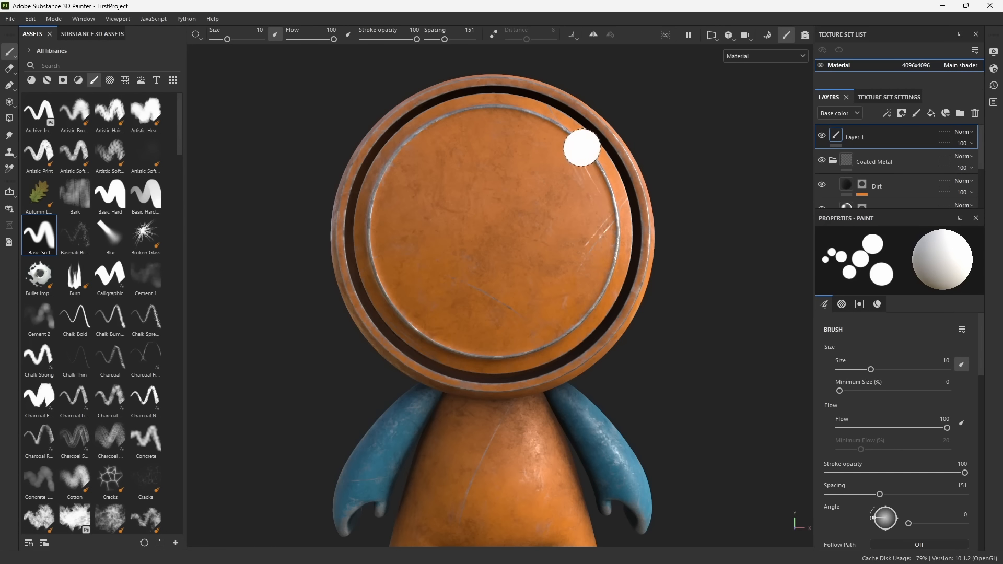
{"action": "mouse_move", "coordinate": [581, 148]}
{"action": "left_mouse_down"}
{"action": "mouse_move", "coordinate": [473, 133]}
{"action": "mouse_move", "coordinate": [400, 168]}
{"action": "mouse_move", "coordinate": [454, 207]}
{"action": "mouse_move", "coordinate": [560, 196]}
{"action": "mouse_move", "coordinate": [538, 253]}
{"action": "mouse_move", "coordinate": [404, 282]}
{"action": "mouse_move", "coordinate": [572, 332]}
{"action": "mouse_move", "coordinate": [509, 358]}
{"action": "left_mouse_up"}
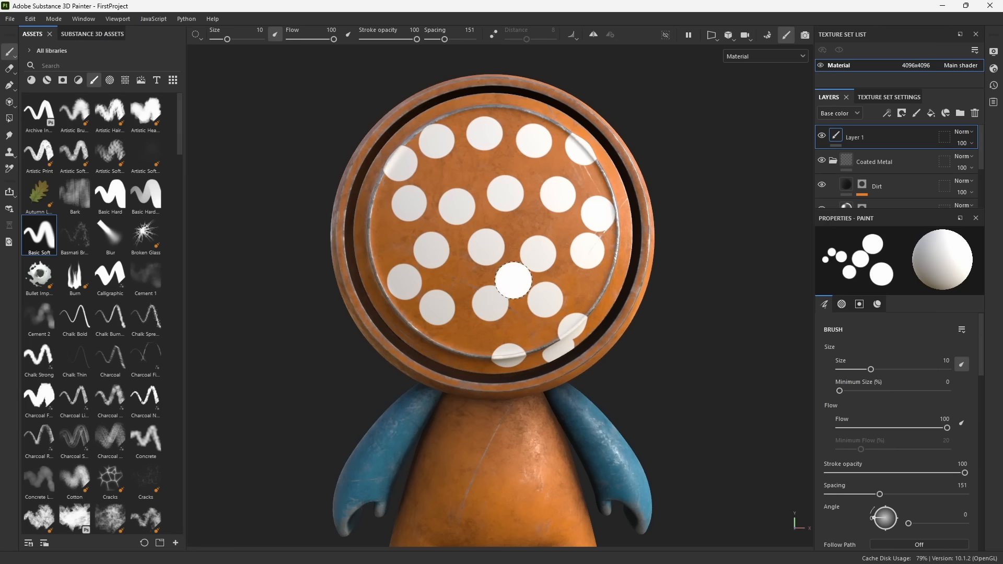
{"action": "key", "text": "ctrl+z"}
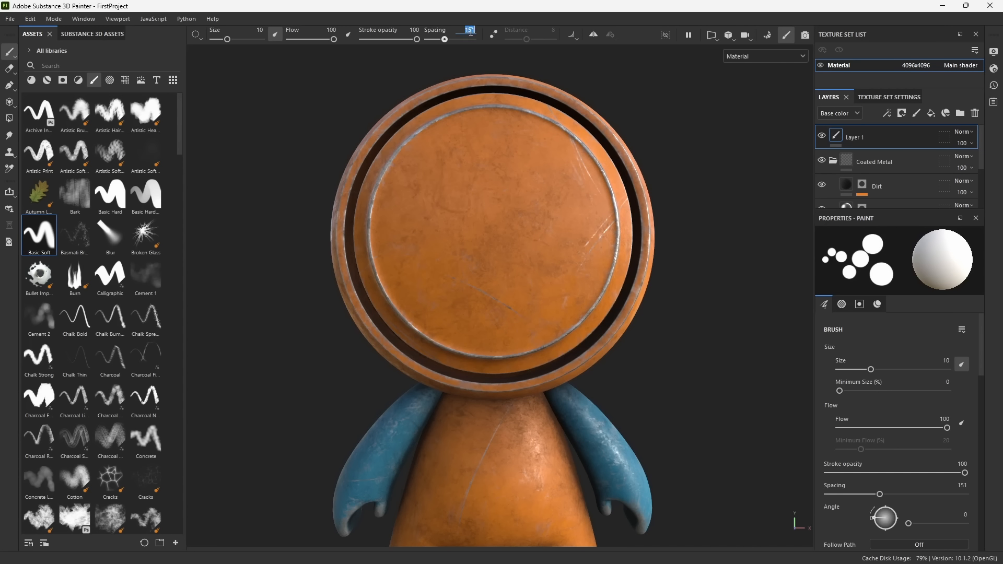
Set the brush spacing to 20, try a continuous winding stroke over the face disc, and undo it.
{"action": "type", "text": "20"}
{"action": "key", "text": "Return"}
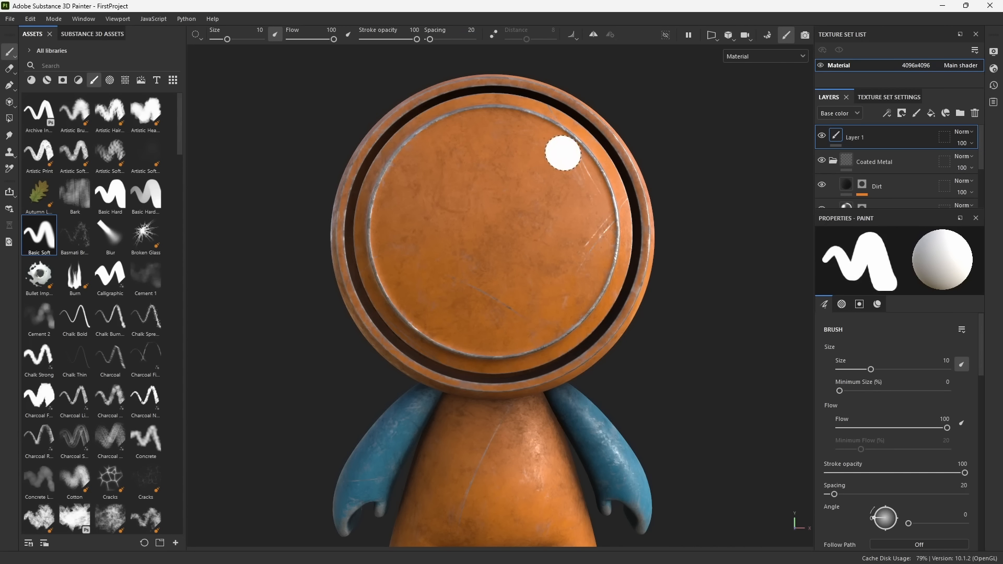
{"action": "mouse_move", "coordinate": [546, 149]}
{"action": "left_mouse_down"}
{"action": "mouse_move", "coordinate": [423, 170]}
{"action": "mouse_move", "coordinate": [570, 214]}
{"action": "mouse_move", "coordinate": [423, 277]}
{"action": "mouse_move", "coordinate": [461, 306]}
{"action": "left_mouse_up"}
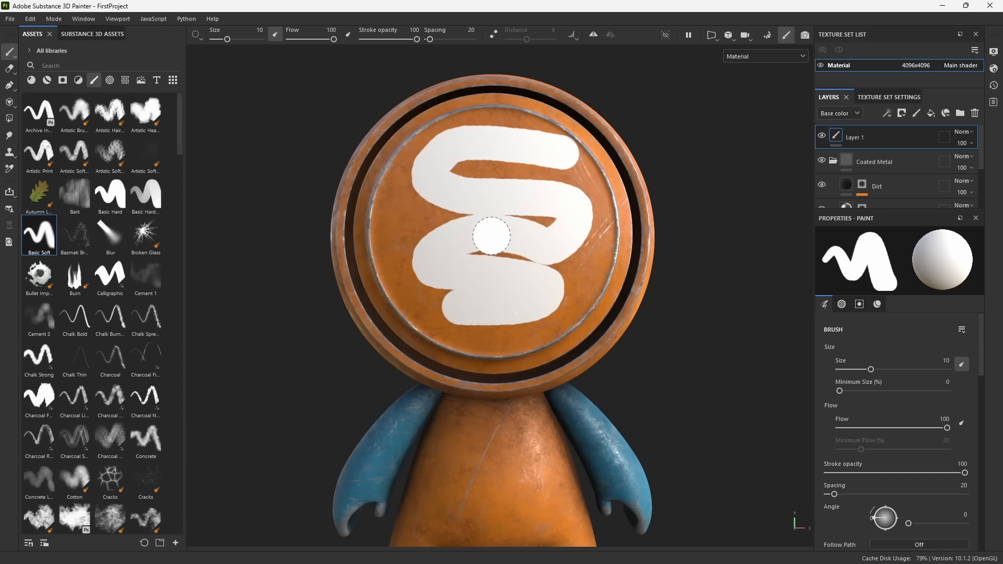
{"action": "key", "text": "ctrl+z"}
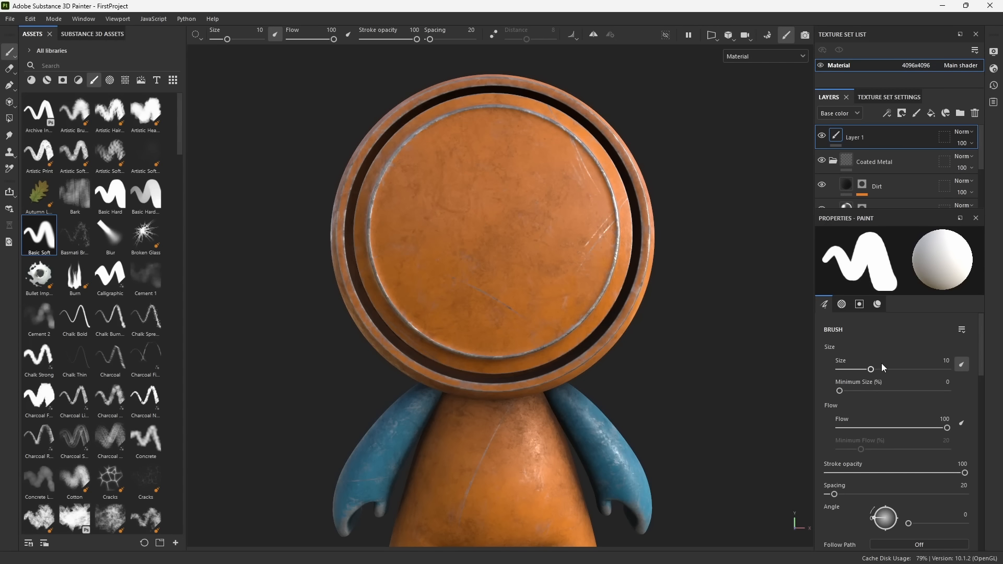
Choose the Arrow Long alpha for the brush, try a winding stroke over the face disc, and undo it.
{"action": "scroll", "coordinate": [878, 363], "scroll_direction": "down", "scroll_amount": 10}
{"action": "left_click", "coordinate": [870, 391]}
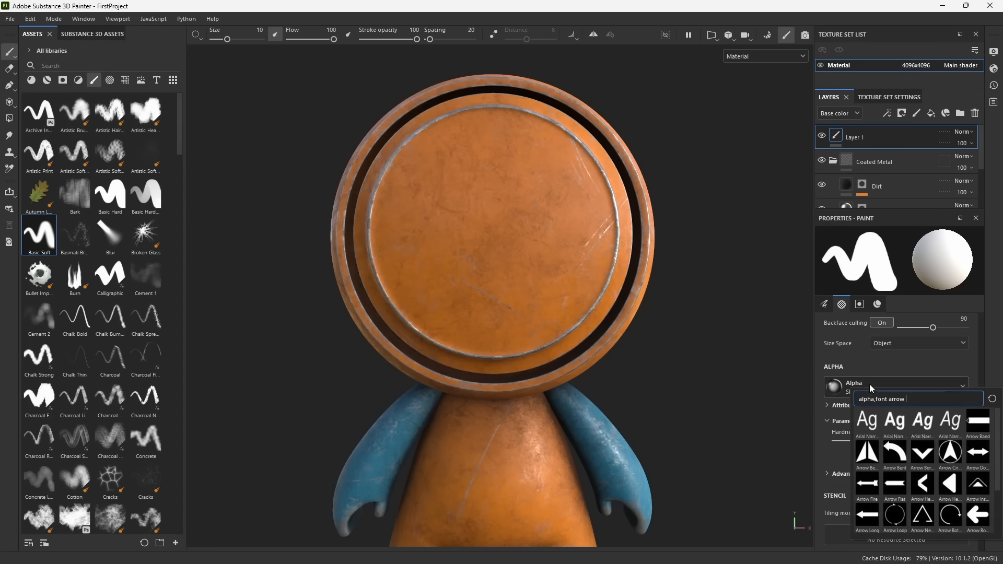
{"action": "left_click", "coordinate": [870, 518]}
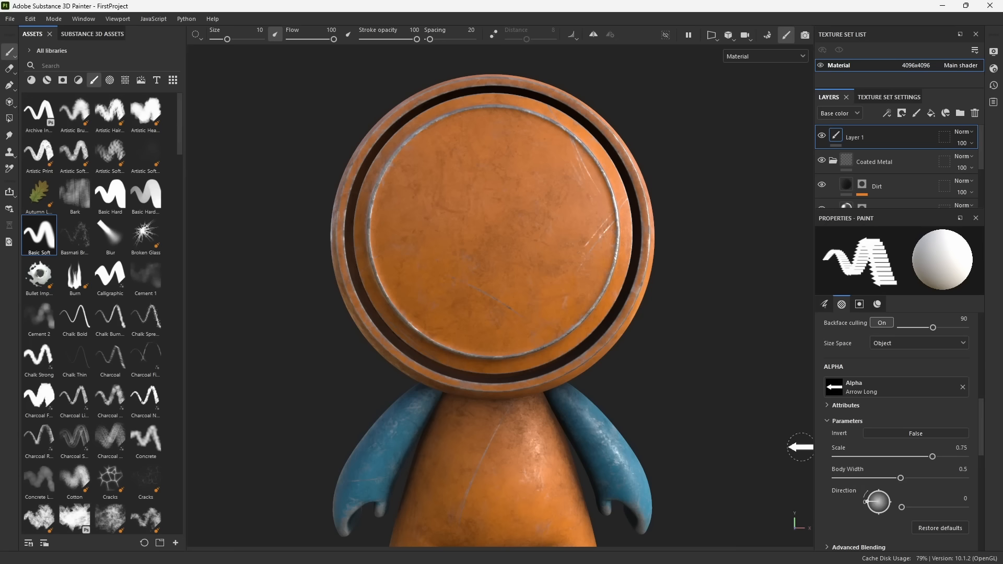
{"action": "mouse_move", "coordinate": [546, 132]}
{"action": "left_mouse_down"}
{"action": "mouse_move", "coordinate": [519, 258]}
{"action": "mouse_move", "coordinate": [458, 152]}
{"action": "mouse_move", "coordinate": [450, 287]}
{"action": "left_mouse_up"}
{"action": "key", "text": "ctrl+z"}
Reduce the brush spacing to 4, try a short winding arrow stroke on the face disc, and undo it.
{"action": "type", "text": "1"}
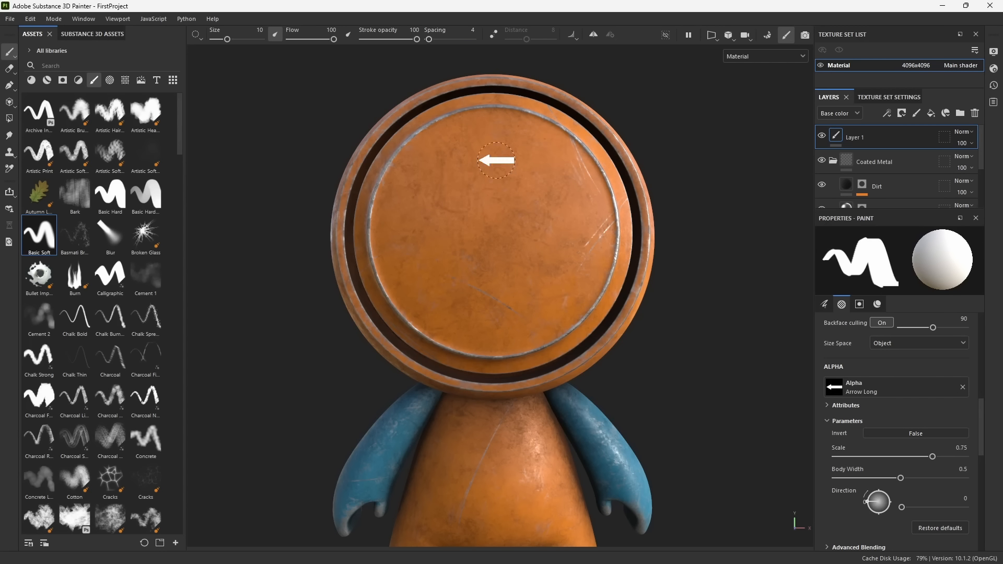
{"action": "mouse_move", "coordinate": [496, 161]}
{"action": "left_mouse_down"}
{"action": "mouse_move", "coordinate": [461, 154]}
{"action": "mouse_move", "coordinate": [434, 204]}
{"action": "mouse_move", "coordinate": [413, 266]}
{"action": "mouse_move", "coordinate": [457, 276]}
{"action": "left_mouse_up"}
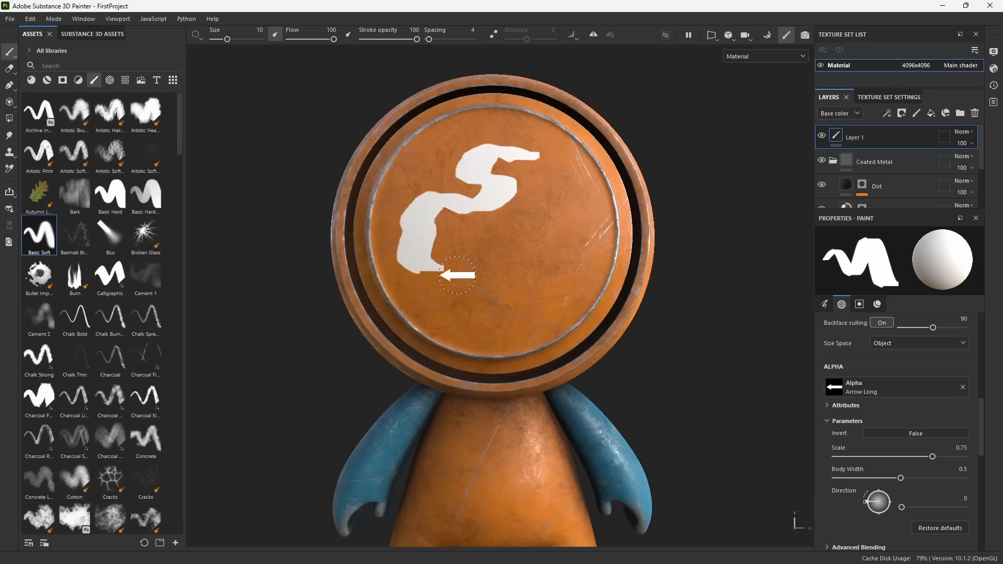
{"action": "key", "text": "ctrl+z"}
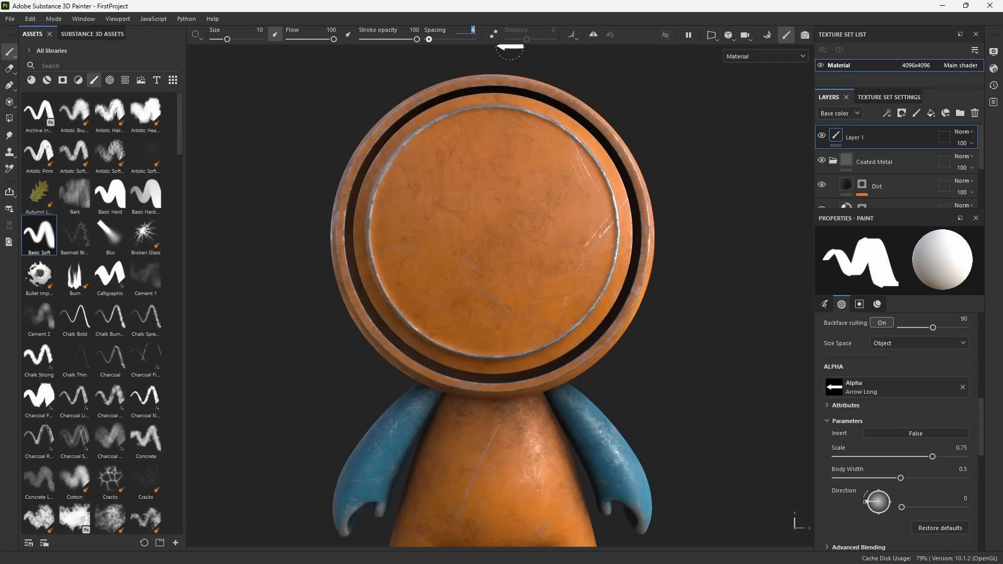
Increase the brush spacing, trying 20 and 100, and finish at 106.
{"action": "type", "text": "20"}
{"action": "key", "text": "Return"}
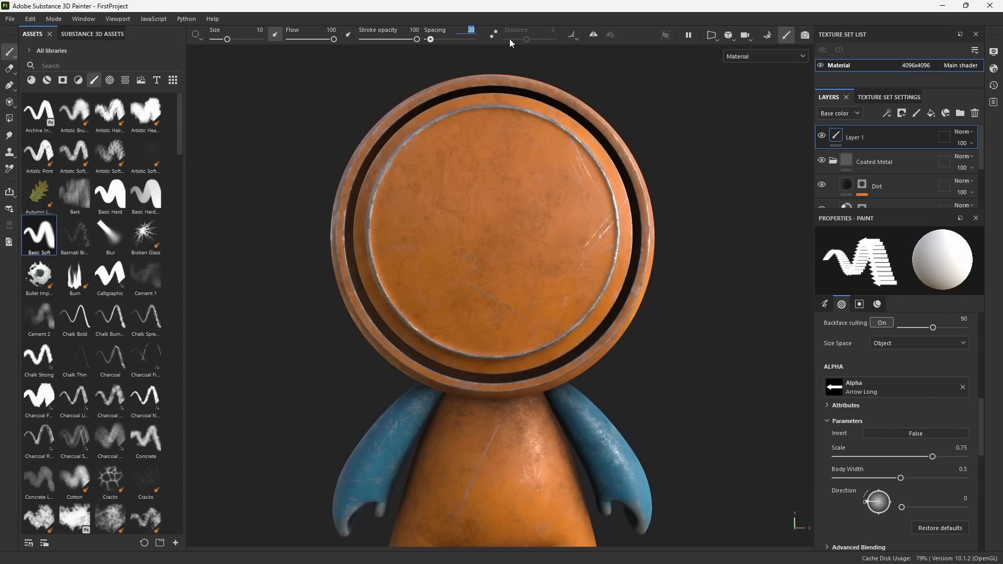
{"action": "type", "text": "100"}
{"action": "key", "text": "Return"}
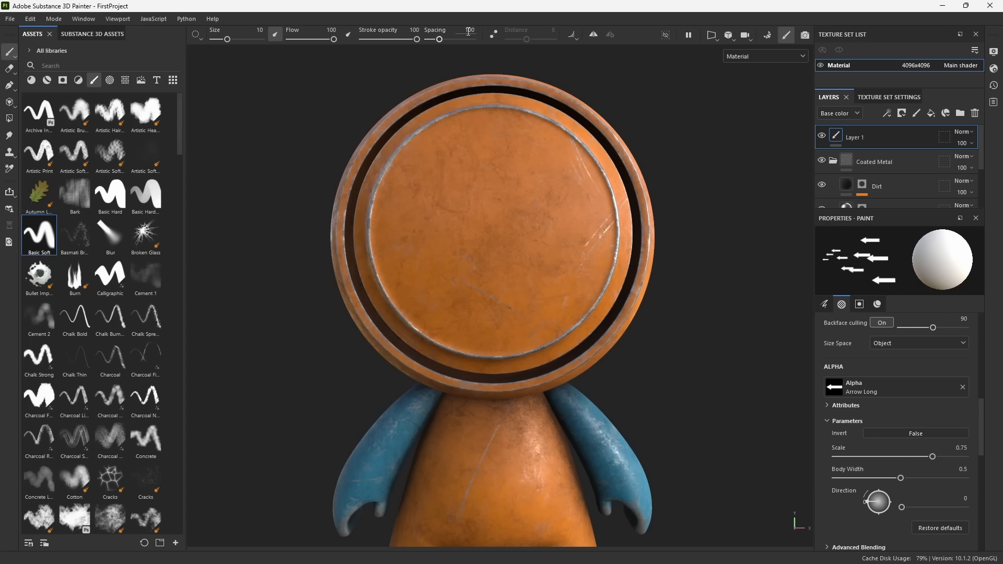
{"action": "left_click_drag", "start_coordinate": [439, 39], "coordinate": [441, 44]}
{"action": "left_click_drag", "start_coordinate": [442, 41], "coordinate": [442, 41]}
Widen the paint properties area and set the brush's Size Jitter to 100.
{"action": "scroll", "coordinate": [930, 406], "scroll_direction": "down", "scroll_amount": 2}
{"action": "scroll", "coordinate": [916, 413], "scroll_direction": "up", "scroll_amount": 5}
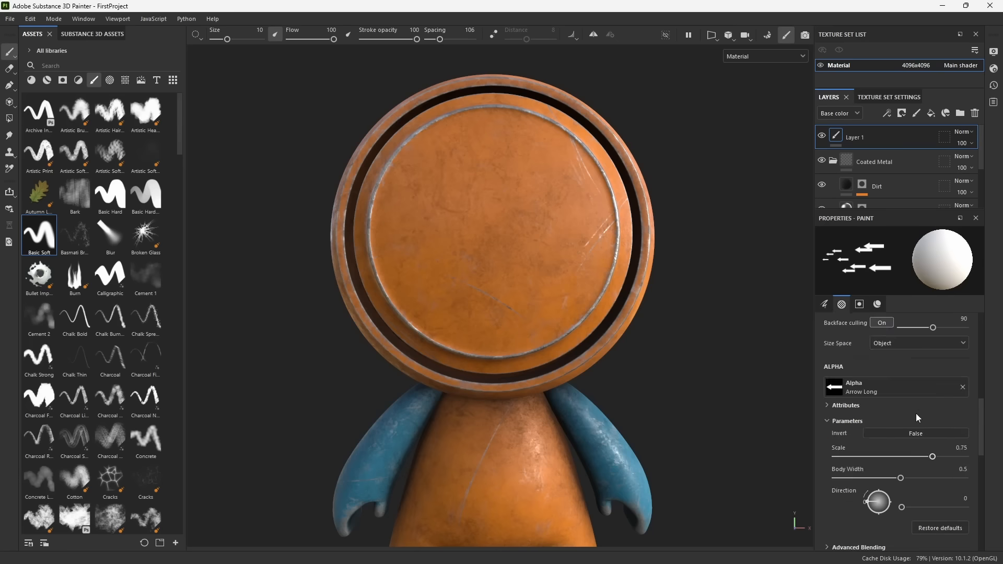
{"action": "scroll", "coordinate": [847, 434], "scroll_direction": "down", "scroll_amount": 1}
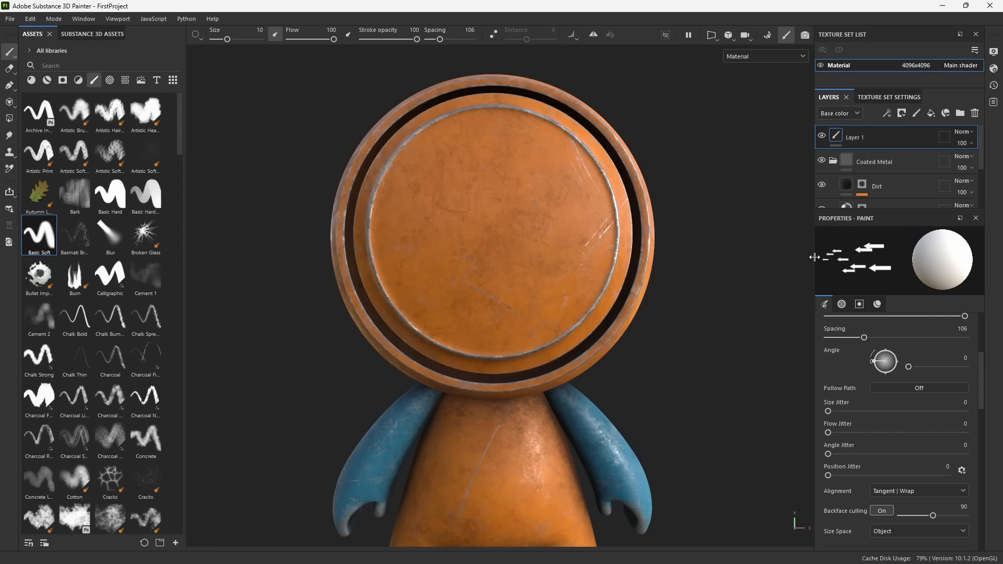
{"action": "left_click_drag", "start_coordinate": [815, 256], "coordinate": [774, 257]}
{"action": "left_click_drag", "start_coordinate": [788, 412], "coordinate": [965, 412]}
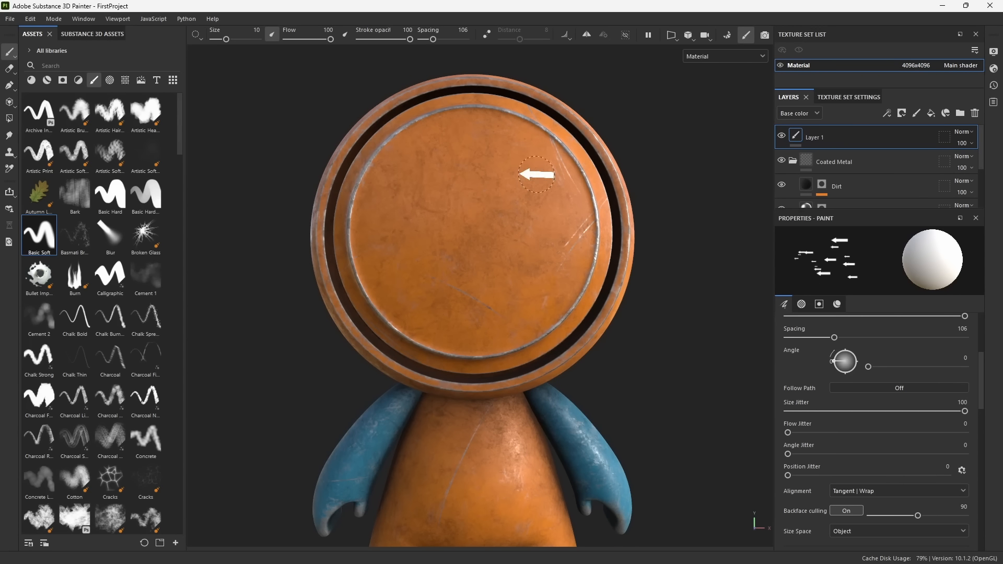
Paint arrows of varying size over the face disc, set the Flow Jitter to 100, and paint more arrows.
{"action": "mouse_move", "coordinate": [535, 134]}
{"action": "left_mouse_down"}
{"action": "mouse_move", "coordinate": [529, 254]}
{"action": "mouse_move", "coordinate": [438, 224]}
{"action": "mouse_move", "coordinate": [426, 273]}
{"action": "mouse_move", "coordinate": [430, 264]}
{"action": "left_mouse_up"}
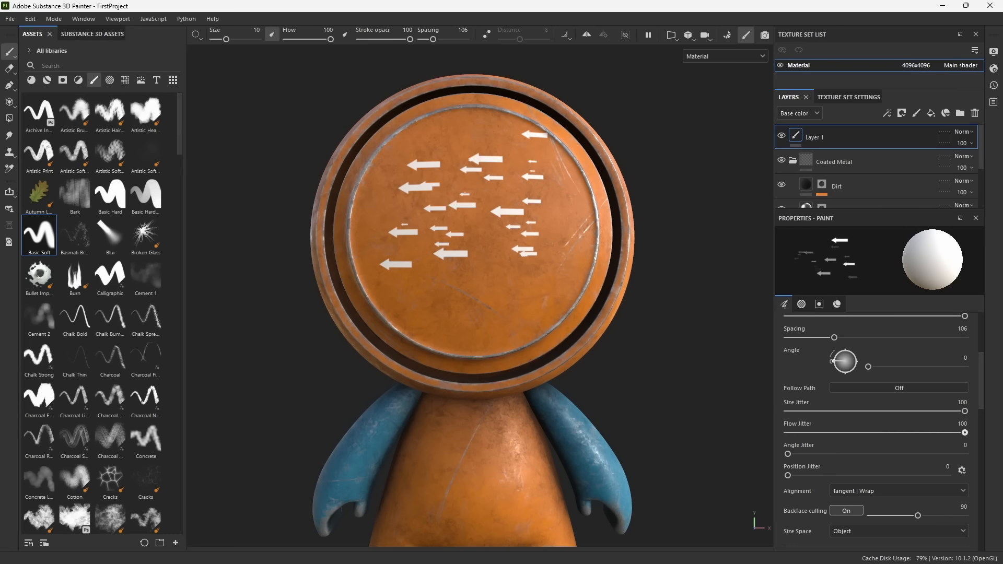
{"action": "left_click_drag", "start_coordinate": [543, 228], "coordinate": [479, 233]}
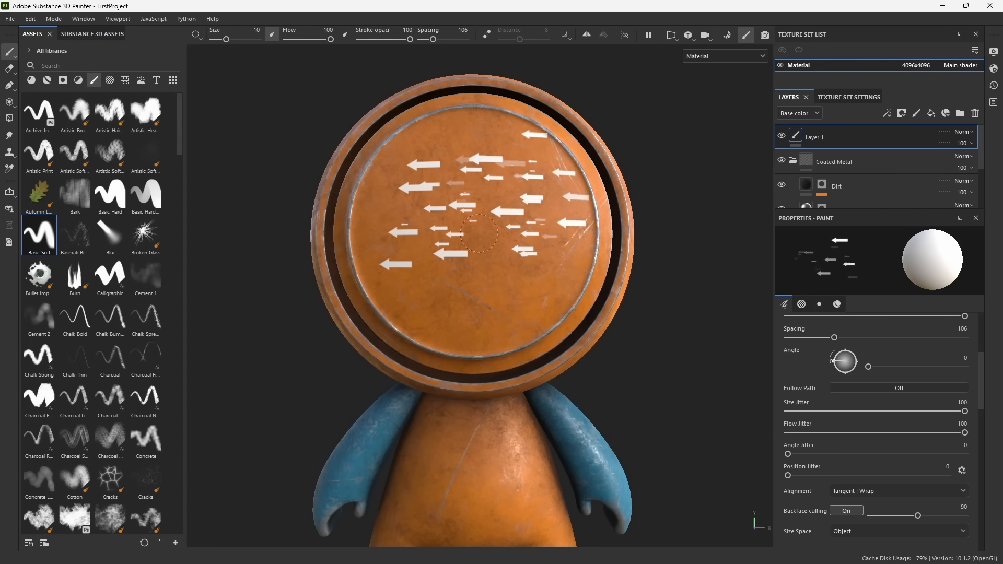
{"action": "scroll", "coordinate": [630, 454], "scroll_direction": "up", "scroll_amount": 5}
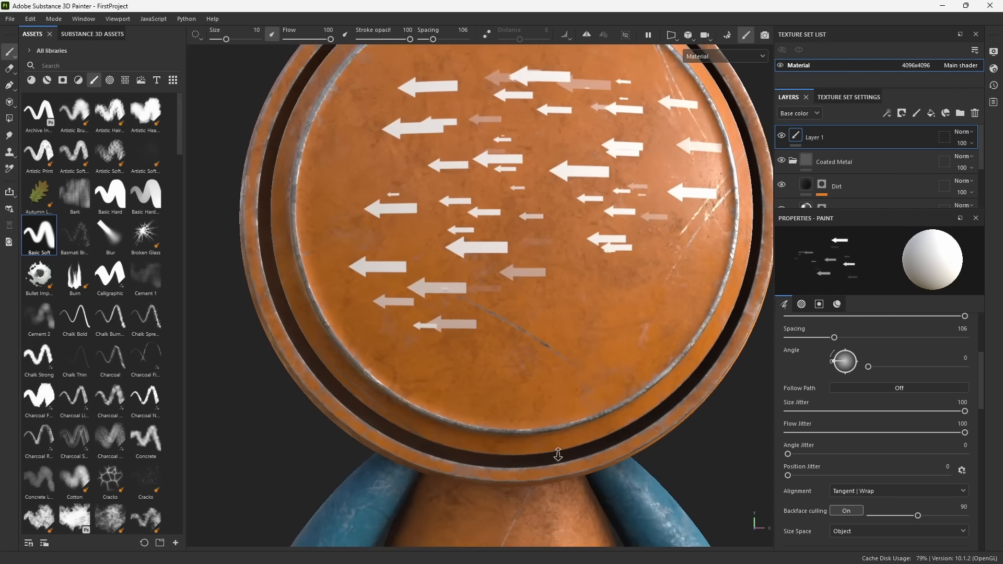
{"action": "mouse_move", "coordinate": [536, 373]}
{"action": "left_mouse_down", "text": "alt"}
{"action": "mouse_move", "coordinate": [495, 349]}
{"action": "mouse_move", "coordinate": [514, 309]}
{"action": "mouse_move", "coordinate": [505, 312]}
{"action": "mouse_move", "coordinate": [527, 355]}
{"action": "left_mouse_up", "text": "alt"}
{"action": "scroll", "coordinate": [527, 355], "scroll_direction": "down", "scroll_amount": 6}
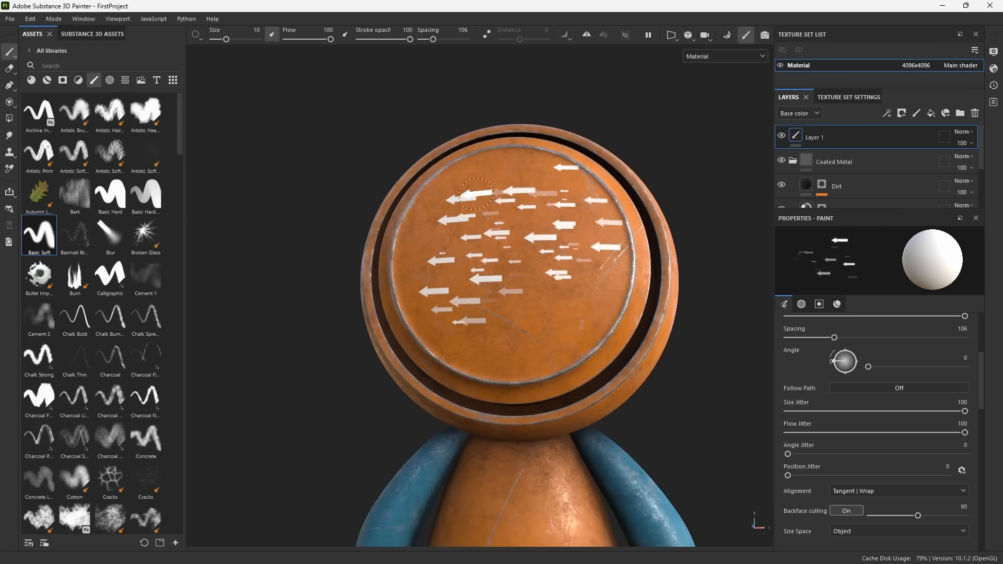
{"action": "middle_click_drag", "start_coordinate": [534, 248], "coordinate": [534, 266], "text": "alt"}
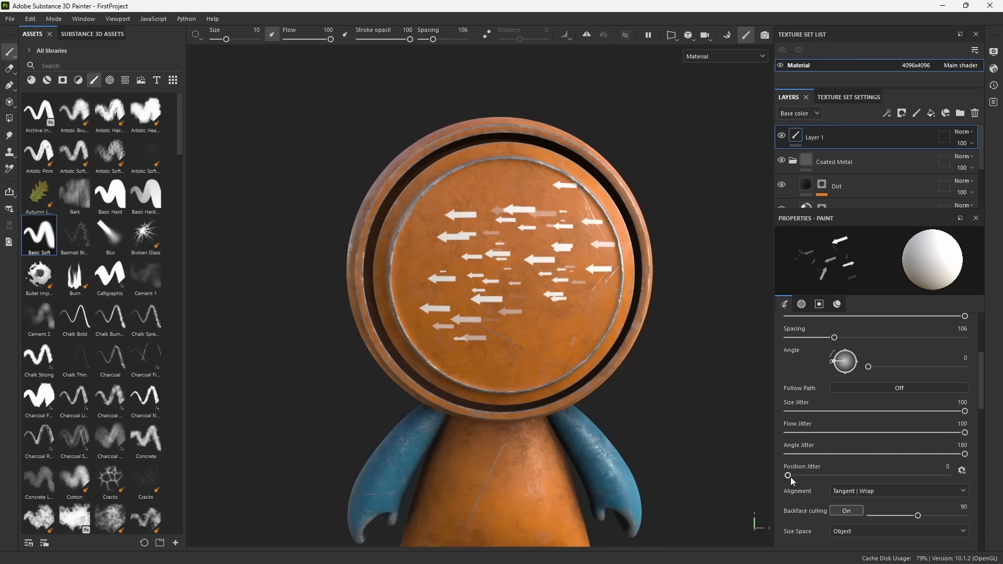
Set the Angle Jitter to 180 and the Position Jitter to 100, and scatter arrows across the face disc.
{"action": "left_click_drag", "start_coordinate": [838, 477], "coordinate": [947, 476]}
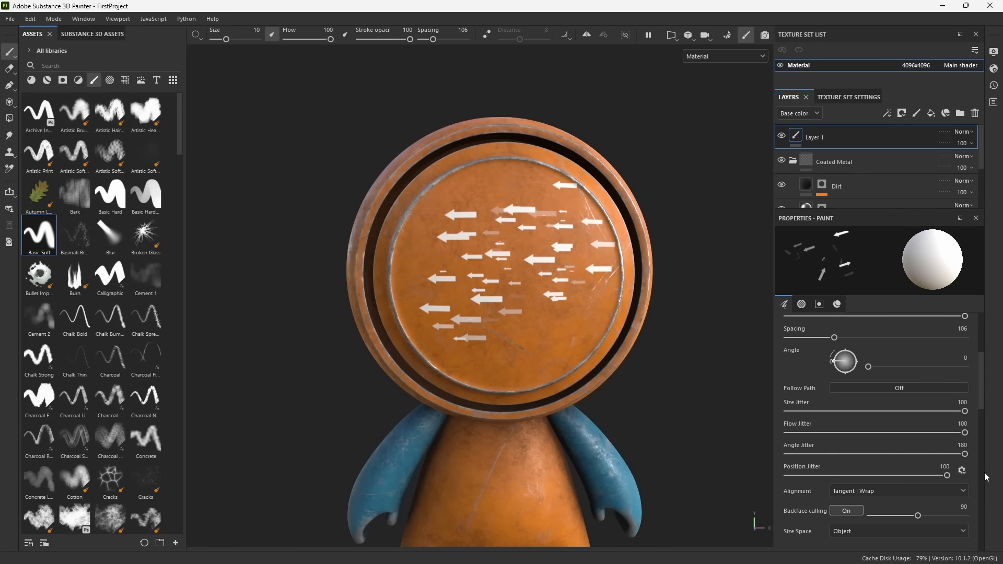
{"action": "left_click_drag", "start_coordinate": [507, 295], "coordinate": [538, 298], "text": "alt"}
{"action": "mouse_move", "coordinate": [542, 196]}
{"action": "left_mouse_down"}
{"action": "mouse_move", "coordinate": [522, 194]}
{"action": "mouse_move", "coordinate": [502, 331]}
{"action": "mouse_move", "coordinate": [459, 316]}
{"action": "mouse_move", "coordinate": [638, 277]}
{"action": "left_mouse_up"}
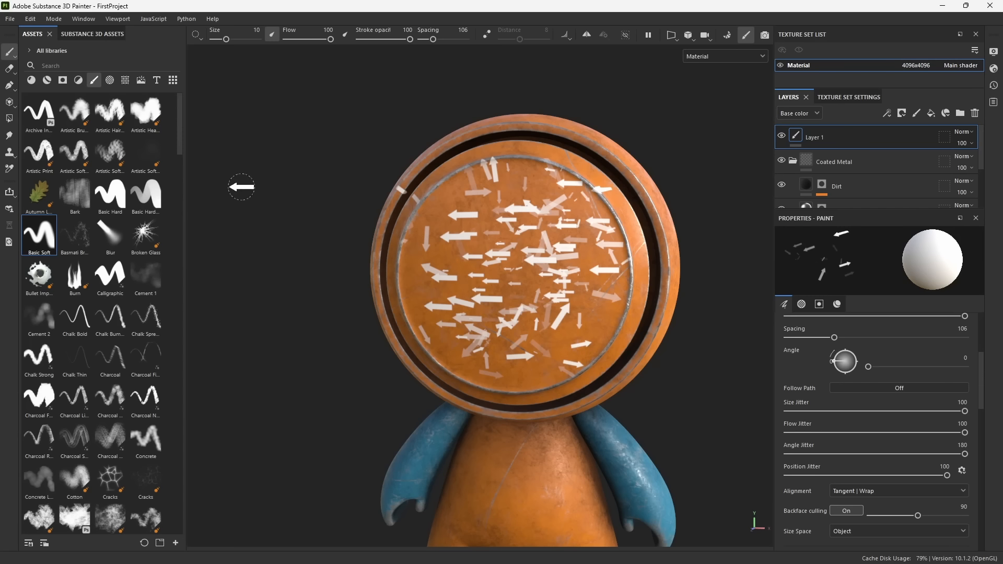
Undo all the jittered arrow strokes on the face disc.
{"action": "key", "text": "ctrl+z"}
{"action": "key", "text": "ctrl+z"}
{"action": "key", "text": "ctrl+z"}
{"action": "key", "text": "ctrl+z"}
{"action": "left_click_drag", "start_coordinate": [425, 280], "coordinate": [497, 284], "text": "alt"}
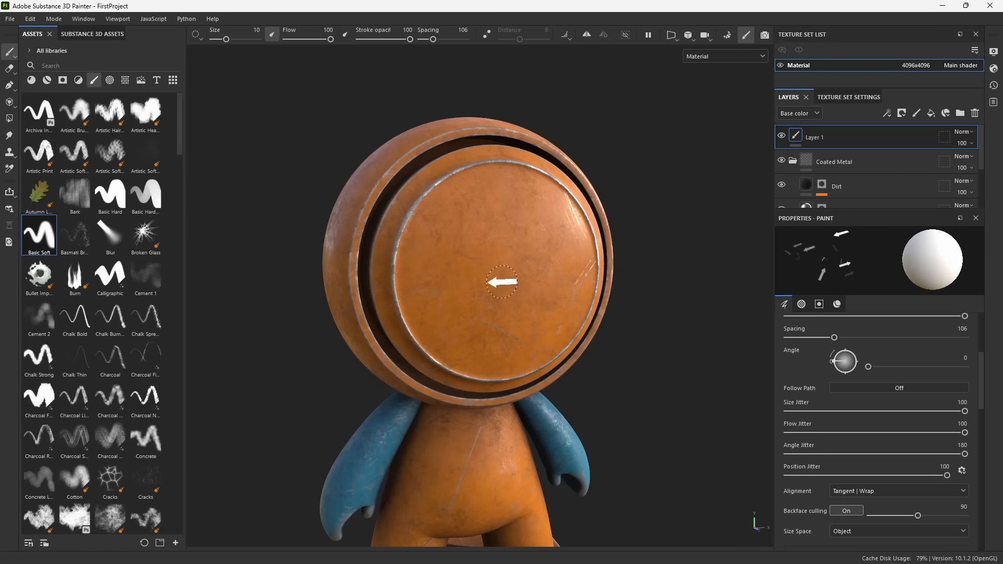
Search the brush library for "dirt" and select the Dirt 2 brush.
{"action": "left_click", "coordinate": [94, 80]}
{"action": "left_click", "coordinate": [92, 80]}
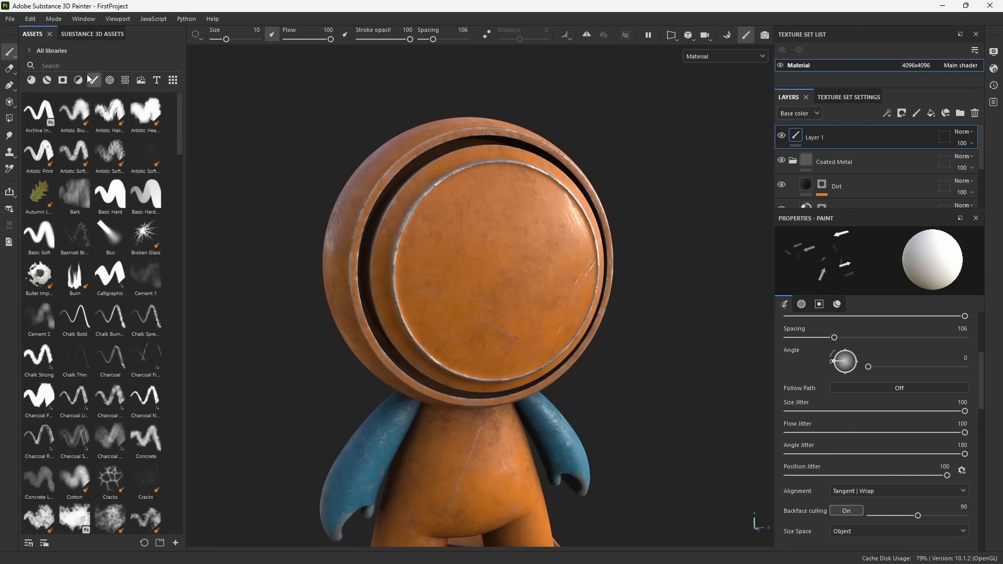
{"action": "type", "text": "dirt"}
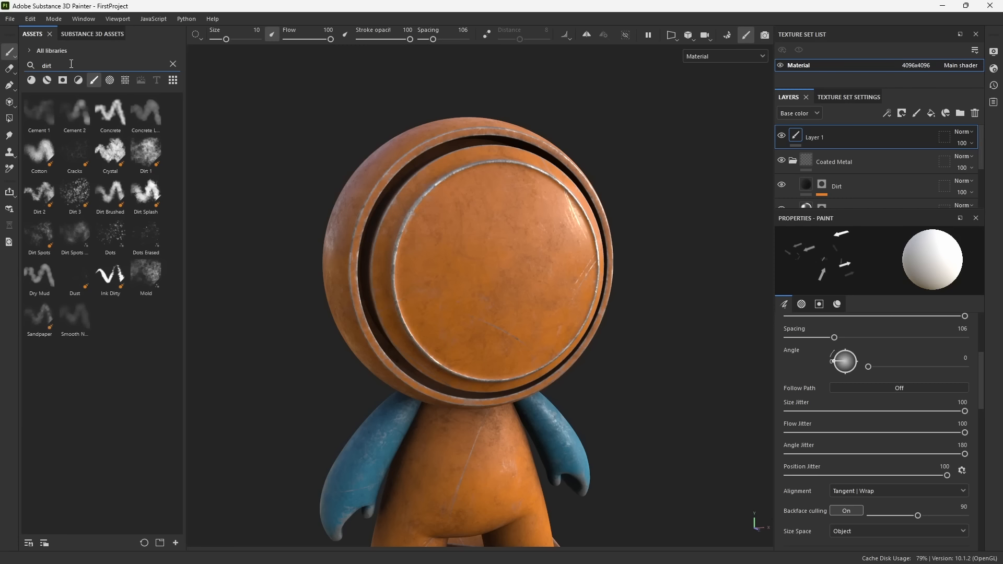
{"action": "left_click", "coordinate": [43, 203]}
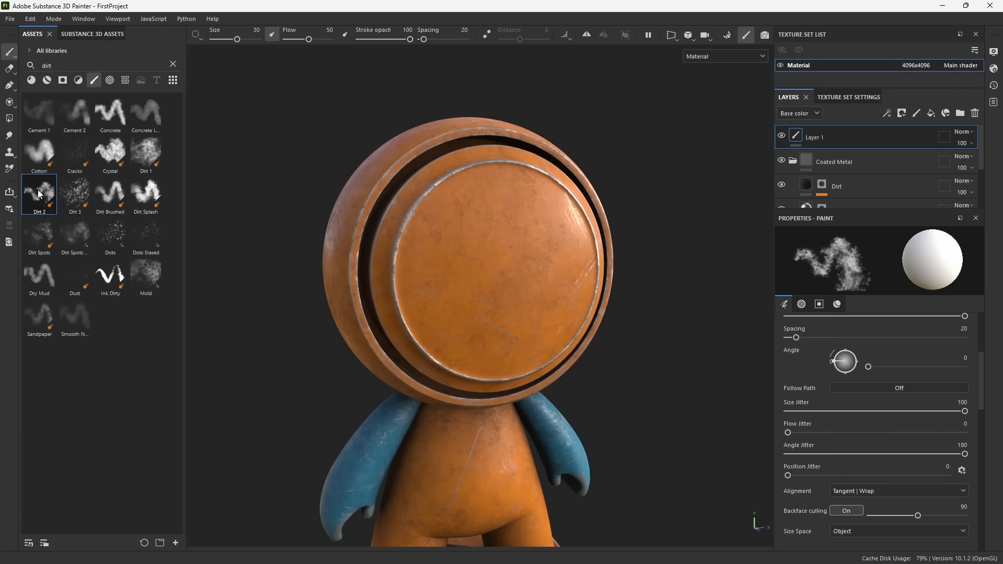
Paint white Dirt 2 patches around the rim of the face disc, leaving its centre mostly clear.
{"action": "left_click_drag", "start_coordinate": [452, 277], "coordinate": [365, 265], "text": "alt"}
{"action": "middle_click_drag", "start_coordinate": [453, 266], "coordinate": [421, 257], "text": "alt"}
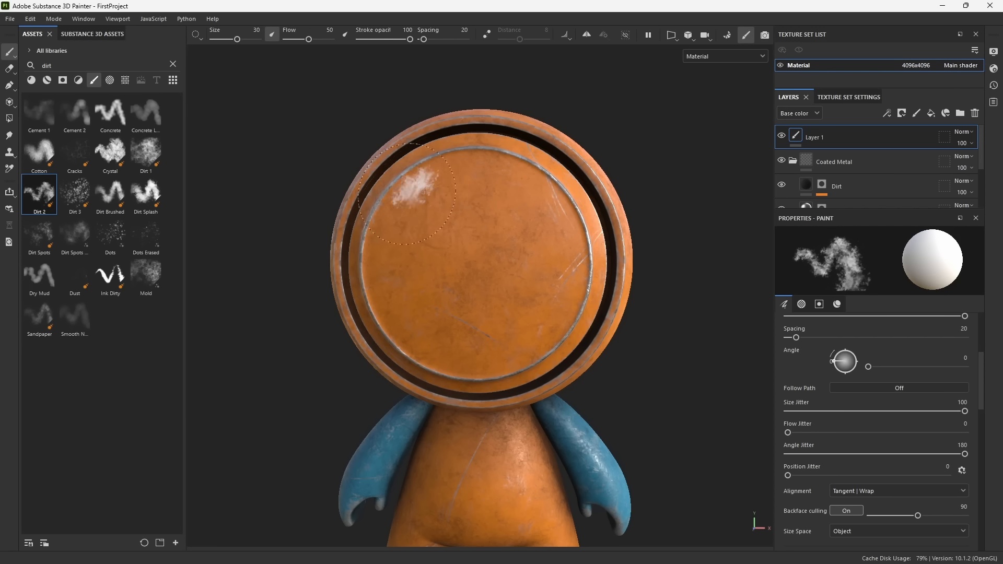
{"action": "mouse_move", "coordinate": [412, 198]}
{"action": "left_mouse_down"}
{"action": "mouse_move", "coordinate": [402, 219]}
{"action": "mouse_move", "coordinate": [423, 222]}
{"action": "left_mouse_up"}
{"action": "mouse_move", "coordinate": [460, 360]}
{"action": "left_mouse_down"}
{"action": "mouse_move", "coordinate": [564, 335]}
{"action": "mouse_move", "coordinate": [580, 292]}
{"action": "mouse_move", "coordinate": [577, 225]}
{"action": "mouse_move", "coordinate": [501, 154]}
{"action": "left_mouse_up"}
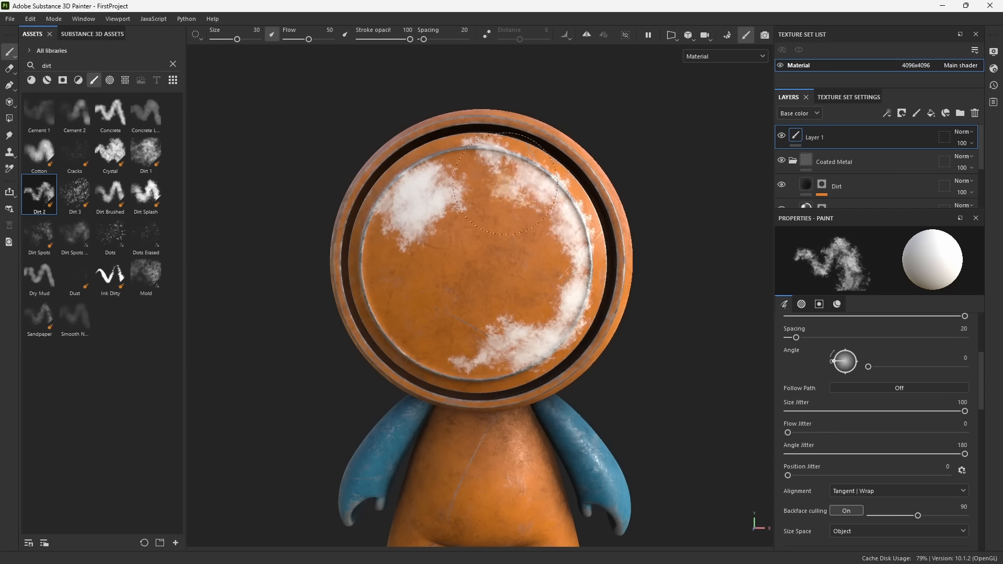
{"action": "left_click_drag", "start_coordinate": [606, 261], "coordinate": [601, 274]}
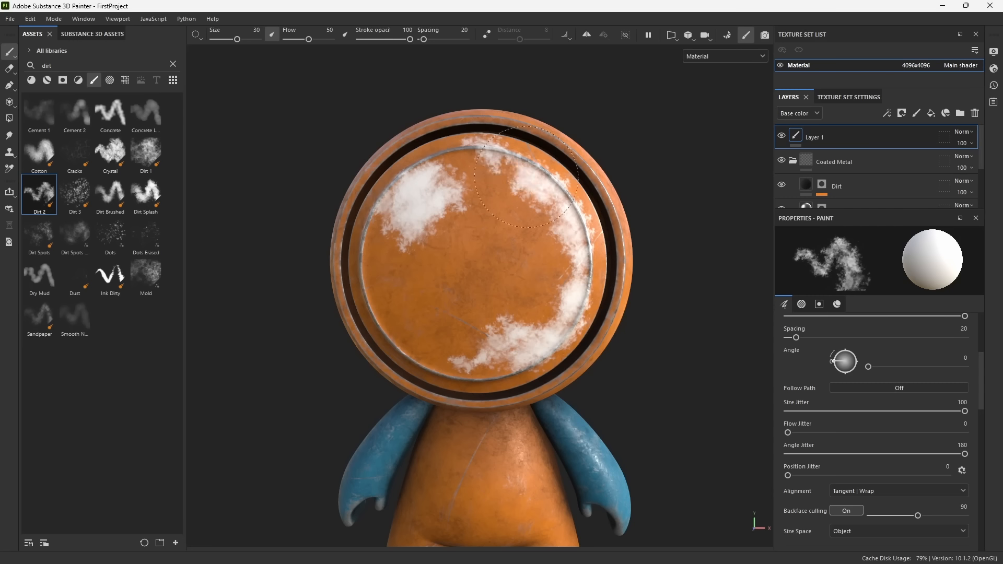
{"action": "mouse_move", "coordinate": [518, 177]}
{"action": "left_mouse_down"}
{"action": "mouse_move", "coordinate": [405, 205]}
{"action": "mouse_move", "coordinate": [392, 295]}
{"action": "mouse_move", "coordinate": [428, 335]}
{"action": "left_mouse_up"}
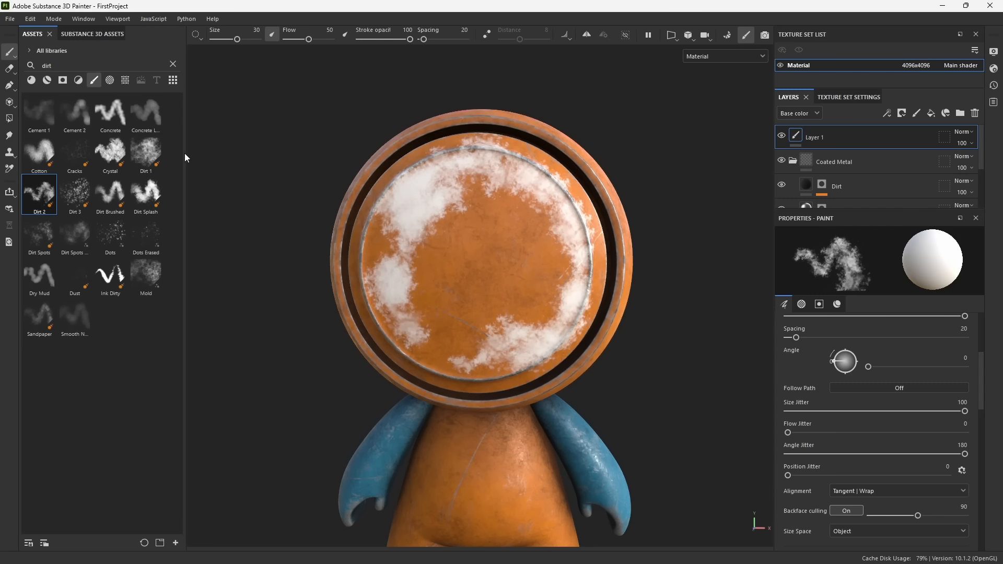
Clear the asset search and browse through the full brush library.
{"action": "left_click", "coordinate": [173, 63]}
{"action": "scroll", "coordinate": [125, 264], "scroll_direction": "down", "scroll_amount": 10}
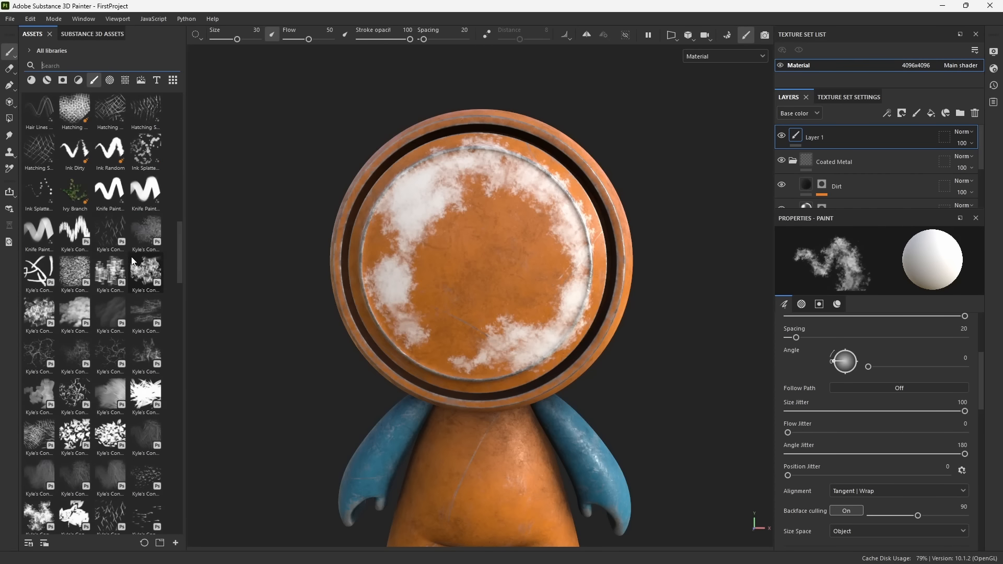
{"action": "scroll", "coordinate": [122, 236], "scroll_direction": "up", "scroll_amount": 10}
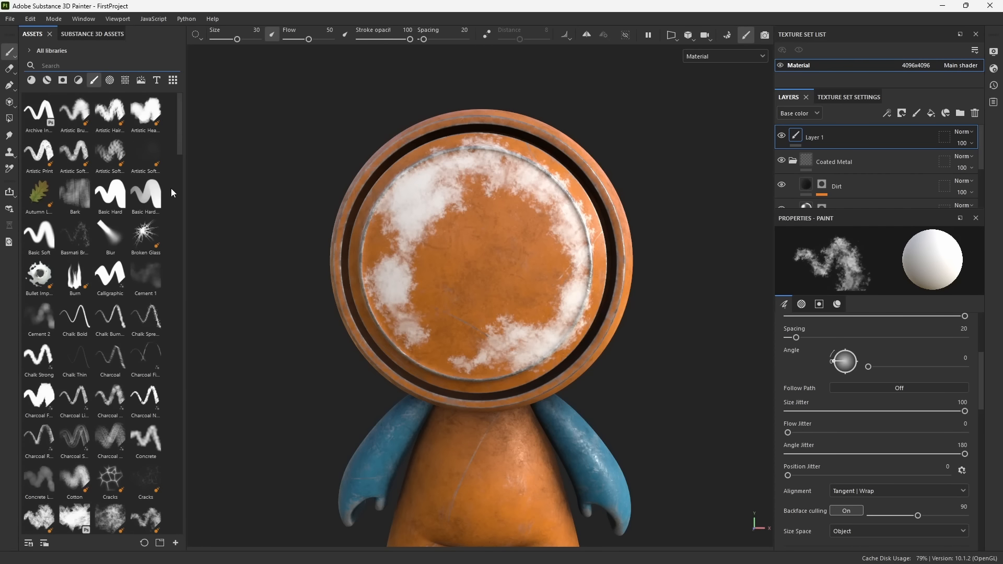
Review the paint layer's material channel settings and examine the painted dirt patches close up from the side.
{"action": "mouse_move", "coordinate": [482, 265]}
{"action": "left_mouse_down", "text": "alt"}
{"action": "mouse_move", "coordinate": [540, 282]}
{"action": "mouse_move", "coordinate": [530, 266]}
{"action": "left_mouse_up", "text": "alt"}
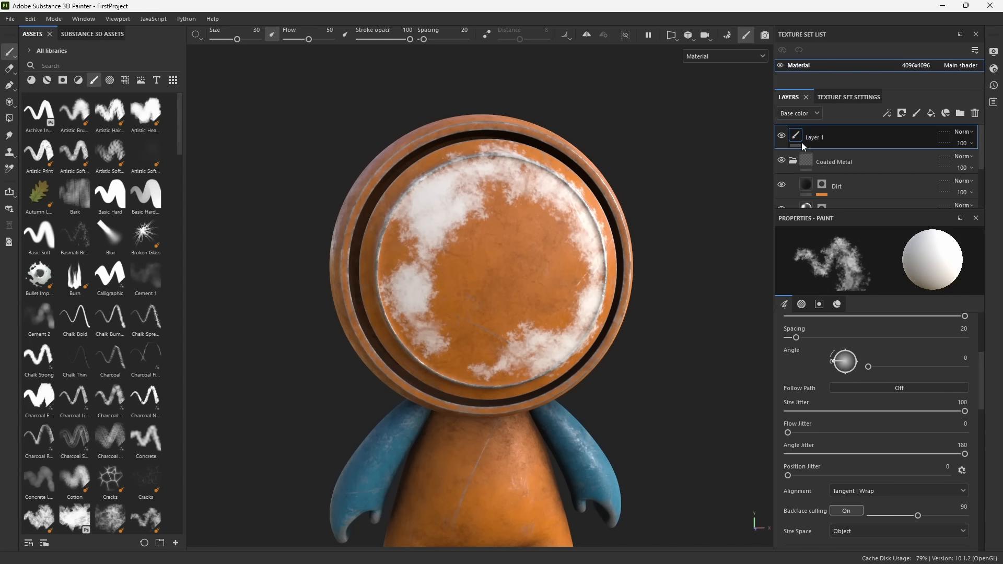
{"action": "scroll", "coordinate": [832, 377], "scroll_direction": "down", "scroll_amount": 5}
{"action": "scroll", "coordinate": [831, 379], "scroll_direction": "down", "scroll_amount": 8}
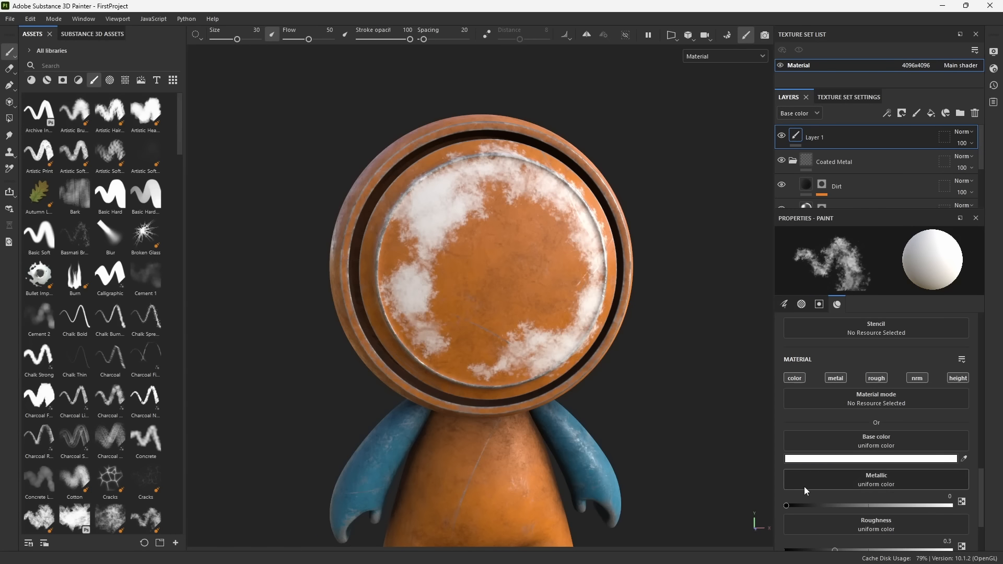
{"action": "scroll", "coordinate": [560, 413], "scroll_direction": "up", "scroll_amount": 5}
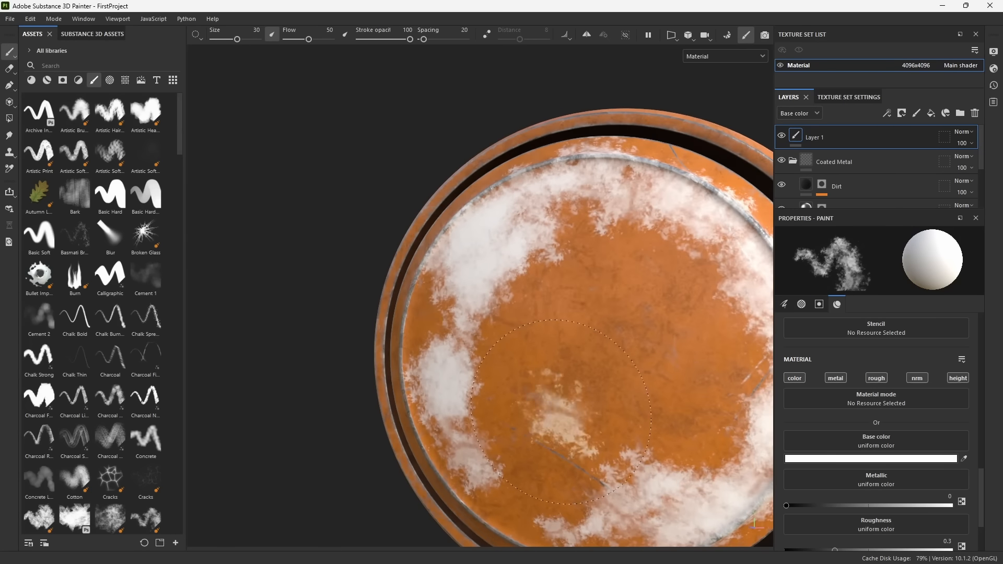
{"action": "middle_click_drag", "start_coordinate": [560, 413], "coordinate": [514, 369], "text": "alt"}
{"action": "mouse_move", "coordinate": [475, 364]}
{"action": "left_mouse_down", "text": "alt"}
{"action": "mouse_move", "coordinate": [587, 336]}
{"action": "mouse_move", "coordinate": [673, 349]}
{"action": "left_mouse_up", "text": "alt"}
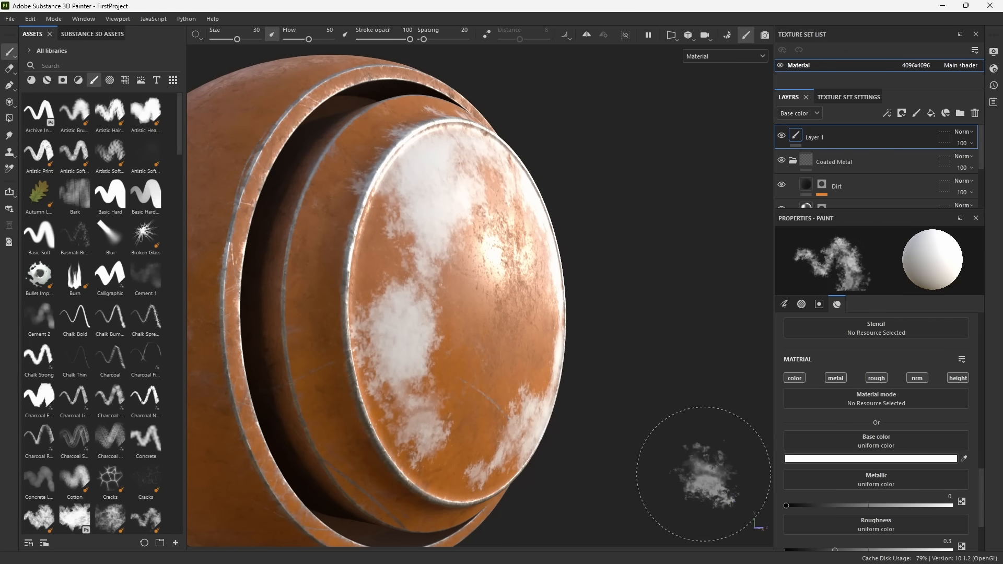
Set the paint's metallic value to 1 and paint a reflective patch on the face disc with the Basic Soft brush.
{"action": "scroll", "coordinate": [854, 463], "scroll_direction": "down", "scroll_amount": 2}
{"action": "left_click_drag", "start_coordinate": [793, 445], "coordinate": [977, 538]}
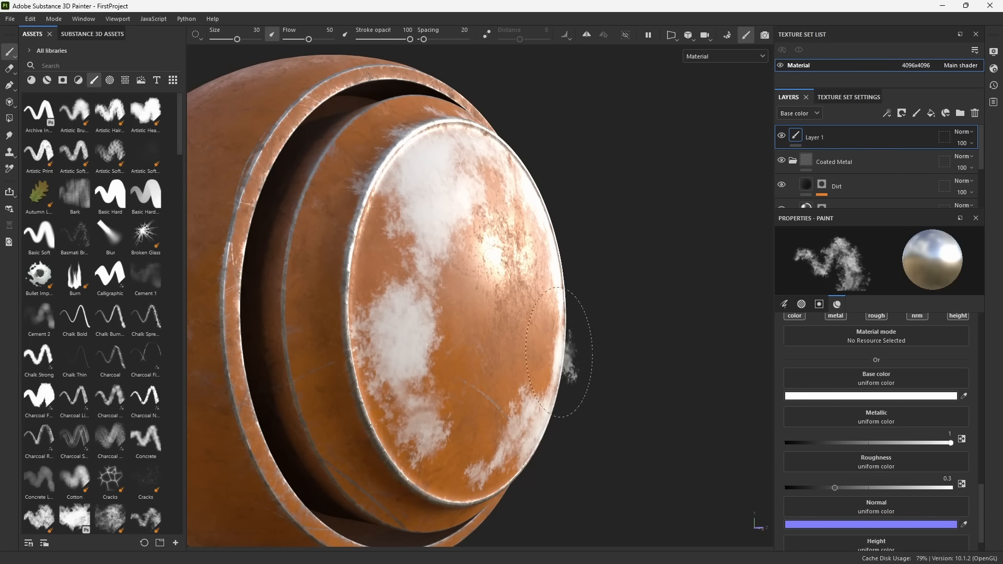
{"action": "left_click_drag", "start_coordinate": [546, 356], "coordinate": [448, 358], "text": "alt"}
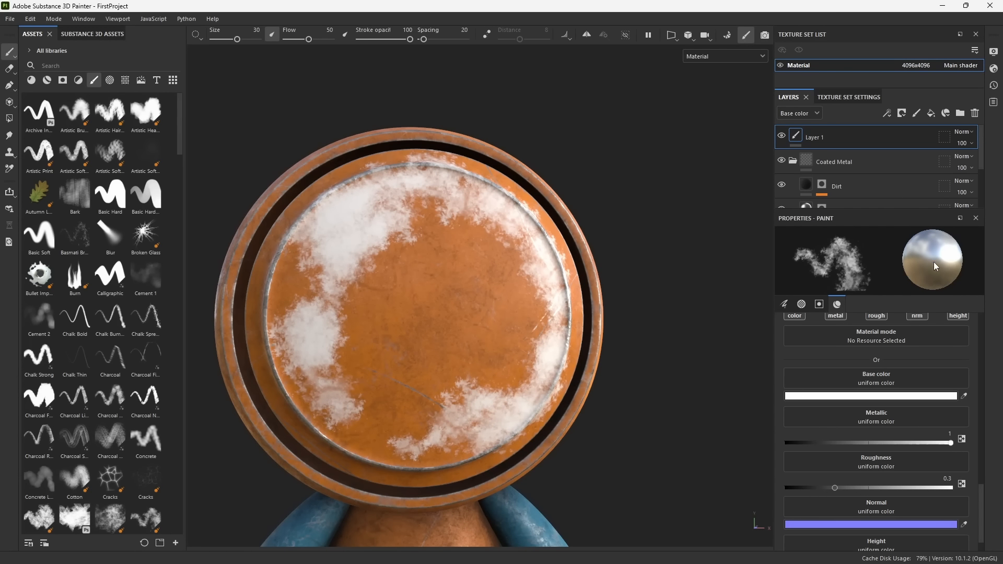
{"action": "left_click", "coordinate": [40, 244]}
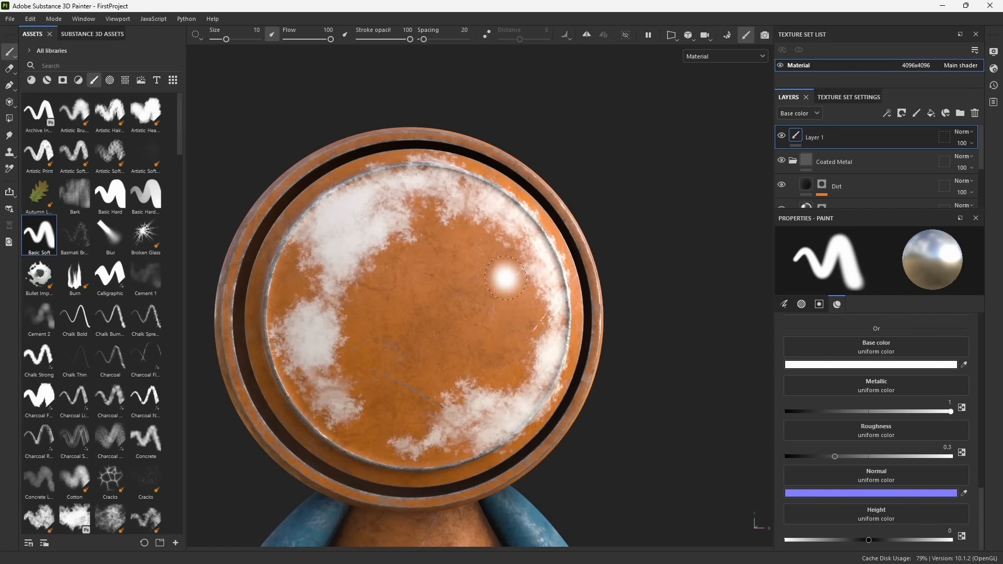
{"action": "mouse_move", "coordinate": [437, 238]}
{"action": "left_mouse_down"}
{"action": "mouse_move", "coordinate": [353, 322]}
{"action": "mouse_move", "coordinate": [444, 225]}
{"action": "mouse_move", "coordinate": [371, 363]}
{"action": "mouse_move", "coordinate": [431, 375]}
{"action": "mouse_move", "coordinate": [473, 293]}
{"action": "left_mouse_up"}
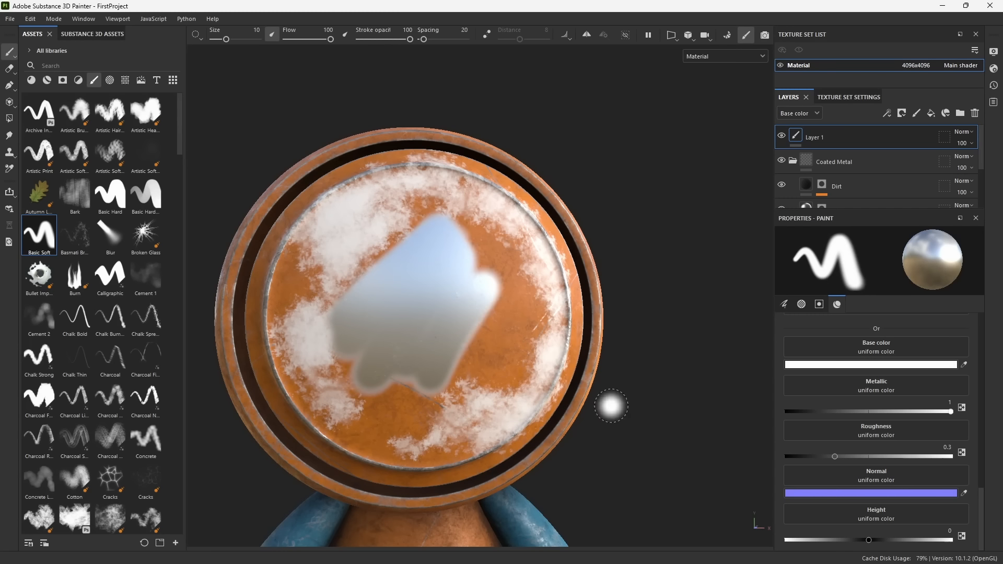
Change the paint's base color to golden yellow and paint a metallic stroke beside the silver patch on the face.
{"action": "left_click", "coordinate": [836, 365]}
{"action": "mouse_move", "coordinate": [930, 436]}
{"action": "left_mouse_down"}
{"action": "mouse_move", "coordinate": [882, 452]}
{"action": "mouse_move", "coordinate": [942, 461]}
{"action": "left_mouse_up"}
{"action": "left_click_drag", "start_coordinate": [963, 504], "coordinate": [935, 417]}
{"action": "left_click", "coordinate": [966, 362]}
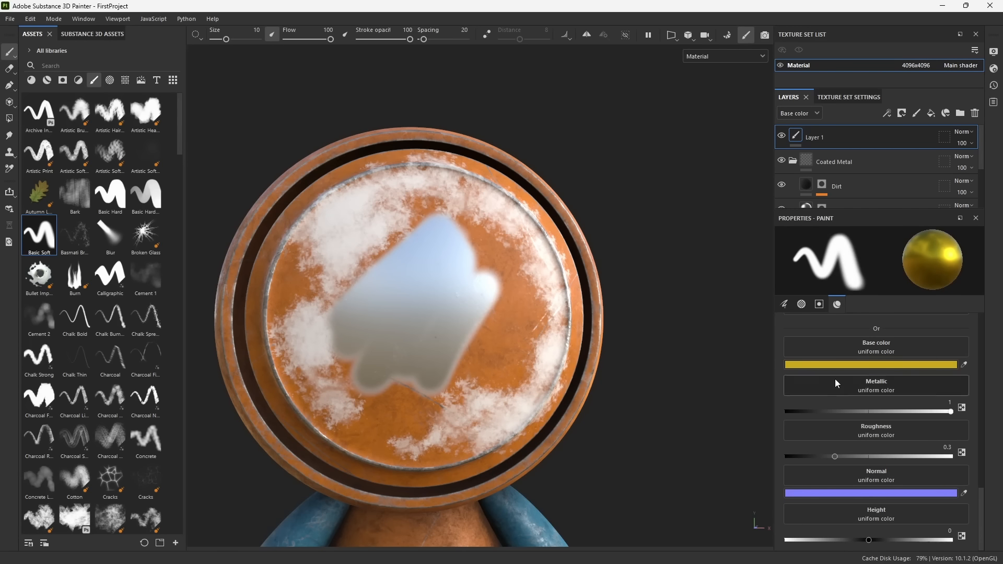
{"action": "left_click_drag", "start_coordinate": [512, 263], "coordinate": [453, 401]}
{"action": "mouse_move", "coordinate": [453, 446]}
{"action": "left_mouse_down"}
{"action": "mouse_move", "coordinate": [491, 366]}
{"action": "mouse_move", "coordinate": [520, 340]}
{"action": "left_mouse_up"}
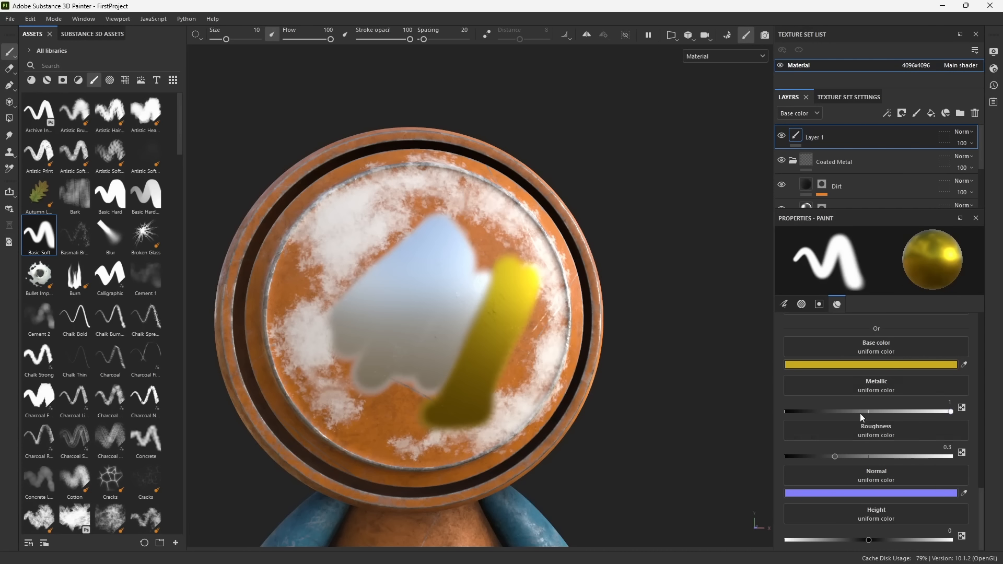
Toggle the brush's material channels so that only roughness is painted.
{"action": "scroll", "coordinate": [881, 434], "scroll_direction": "up", "scroll_amount": 3}
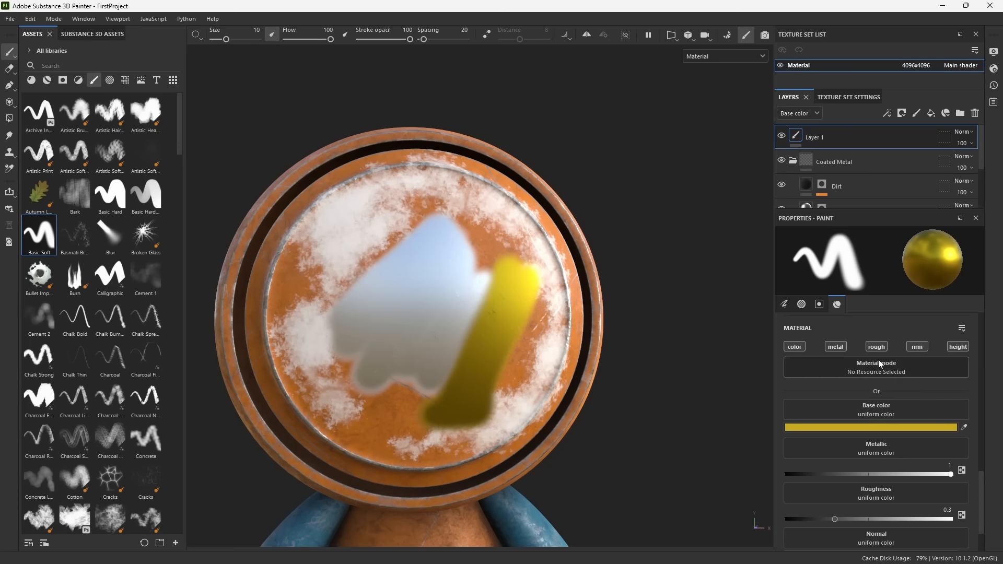
{"action": "left_click", "coordinate": [836, 346]}
{"action": "left_click", "coordinate": [795, 346]}
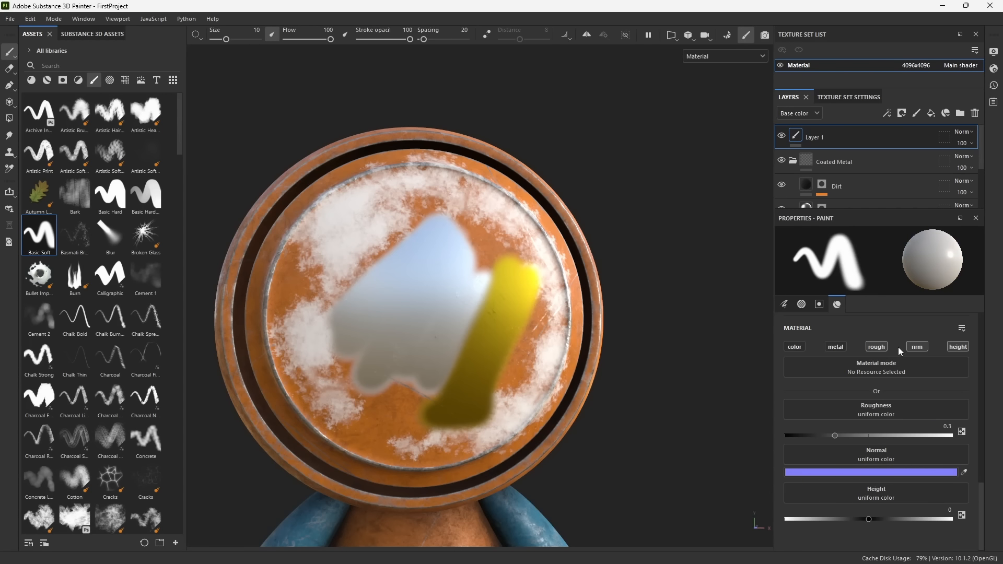
{"action": "left_click", "coordinate": [915, 346]}
{"action": "left_click", "coordinate": [959, 347]}
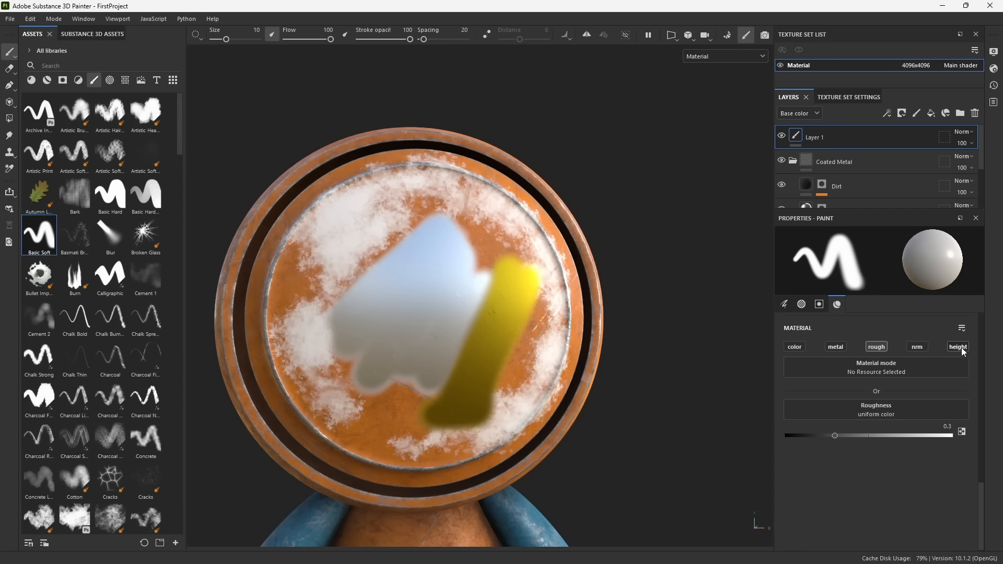
{"action": "left_click", "coordinate": [882, 349]}
{"action": "left_click", "coordinate": [794, 347]}
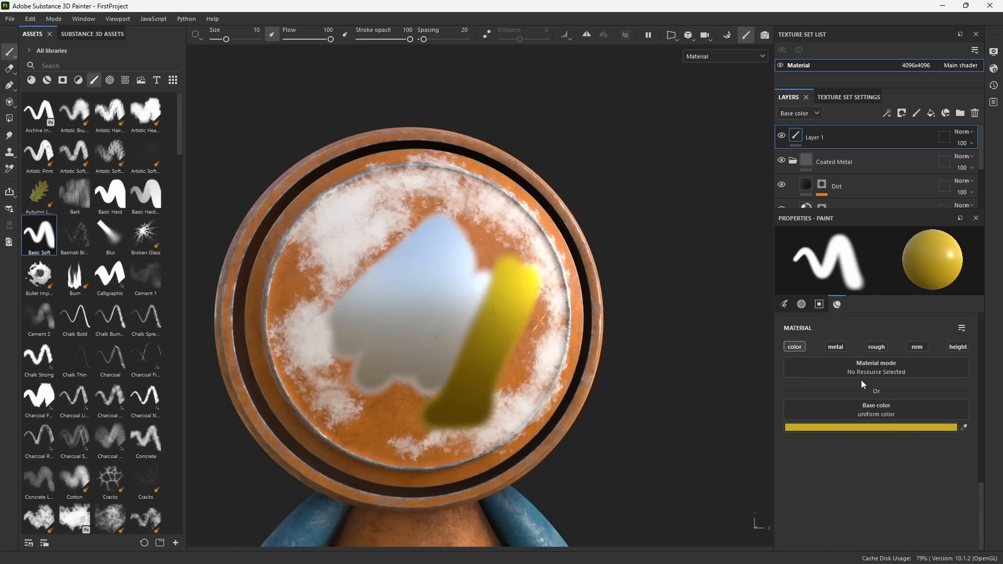
{"action": "left_click", "coordinate": [881, 350], "text": "alt"}
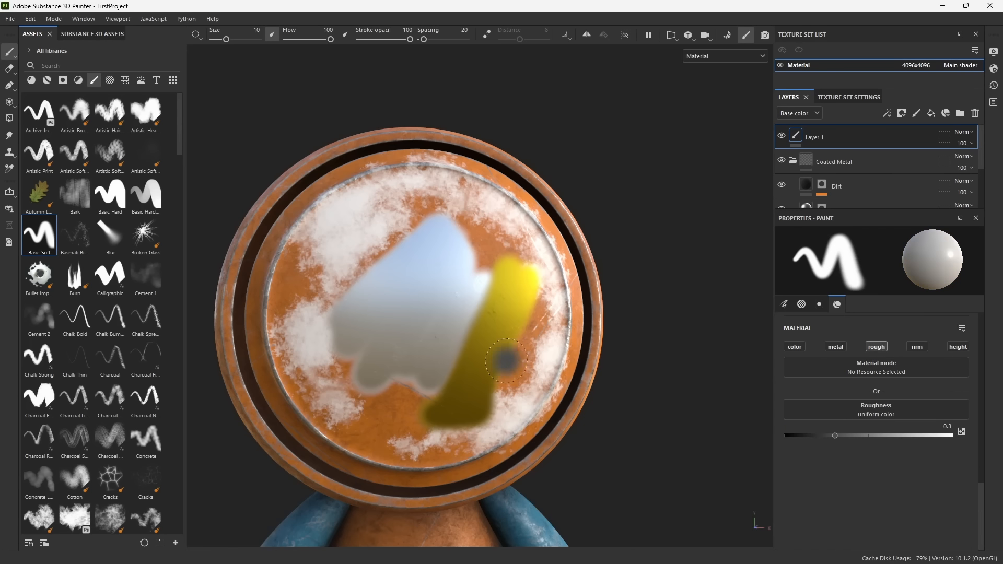
Set the paint roughness to 0 and paint a glossy area on the torso.
{"action": "middle_click_drag", "start_coordinate": [477, 367], "coordinate": [478, 212], "text": "alt"}
{"action": "middle_click_drag", "start_coordinate": [466, 414], "coordinate": [516, 298], "text": "alt"}
{"action": "scroll", "coordinate": [553, 405], "scroll_direction": "up", "scroll_amount": 3}
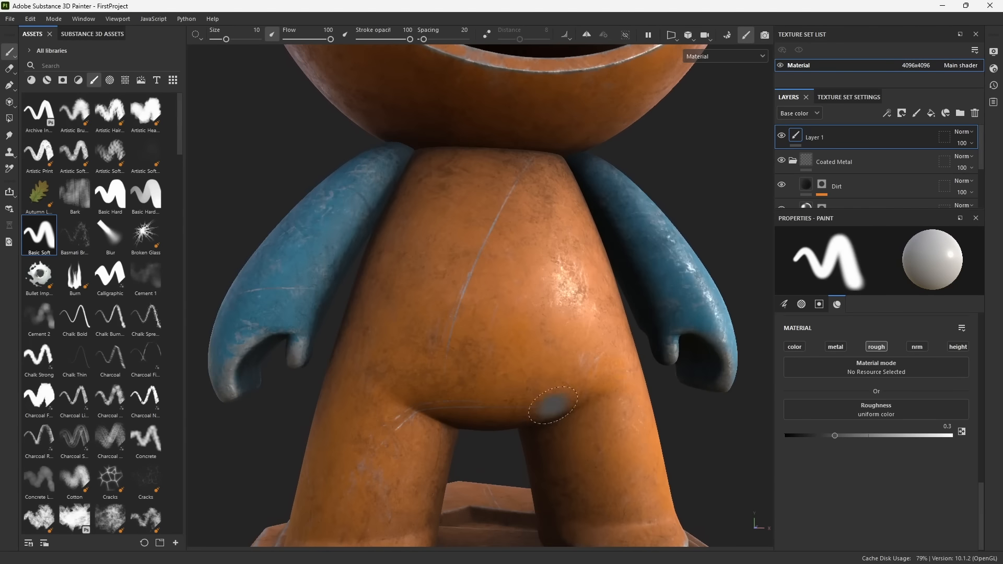
{"action": "left_click_drag", "start_coordinate": [841, 435], "coordinate": [785, 435]}
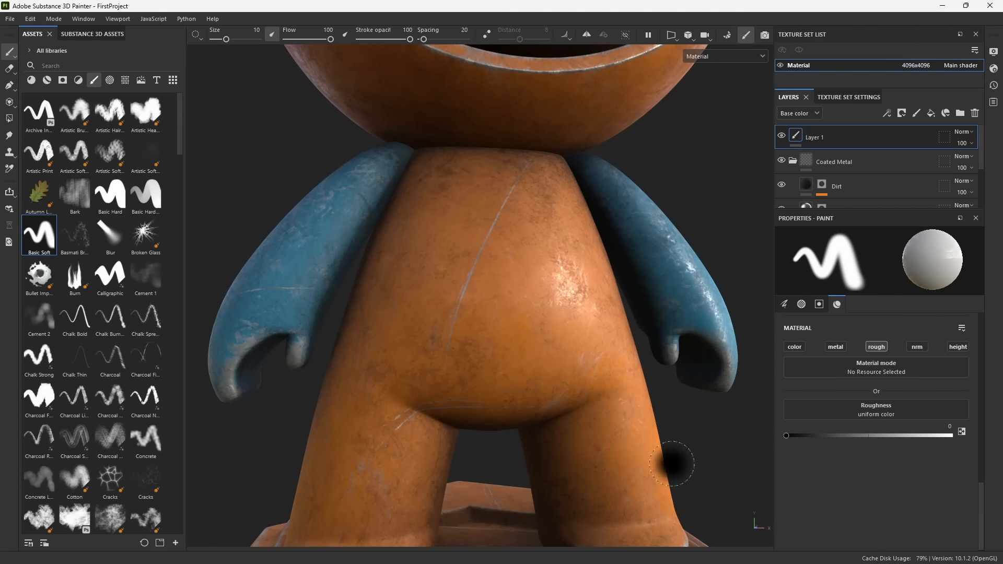
{"action": "left_click", "coordinate": [532, 317]}
{"action": "scroll", "coordinate": [517, 256], "scroll_direction": "up", "scroll_amount": 2}
{"action": "key", "text": "ctrl+z"}
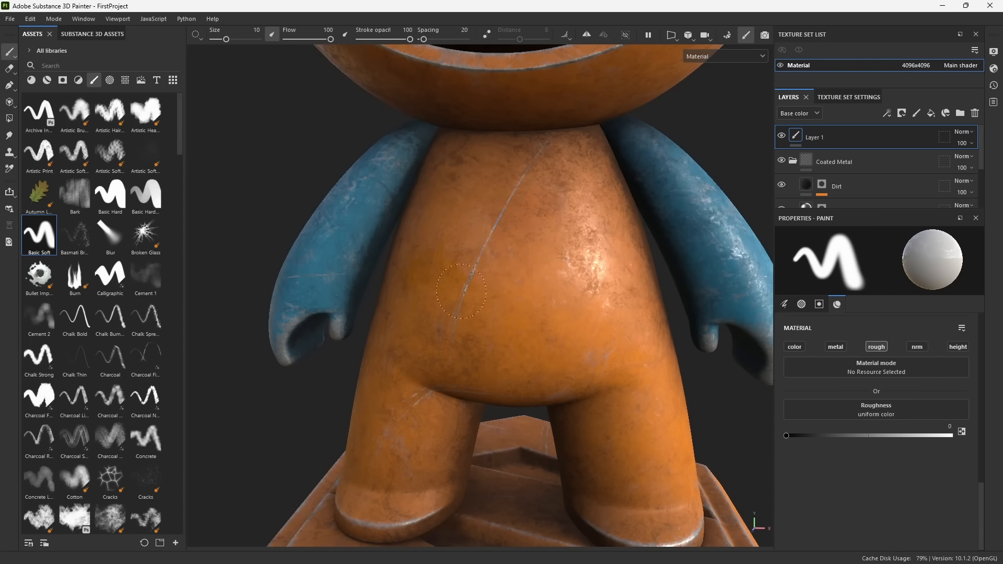
{"action": "left_click", "coordinate": [459, 310]}
Examine the roughness paint on the body and base under rotated lighting and from several angles.
{"action": "mouse_move", "coordinate": [460, 311]}
{"action": "right_mouse_down", "text": "shift"}
{"action": "mouse_move", "coordinate": [550, 324]}
{"action": "mouse_move", "coordinate": [540, 326]}
{"action": "right_mouse_up", "text": "shift"}
{"action": "mouse_move", "coordinate": [517, 353]}
{"action": "left_mouse_down", "text": "alt"}
{"action": "mouse_move", "coordinate": [418, 317]}
{"action": "mouse_move", "coordinate": [490, 397]}
{"action": "left_mouse_up", "text": "alt"}
{"action": "middle_click_drag", "start_coordinate": [496, 400], "coordinate": [525, 222], "text": "alt"}
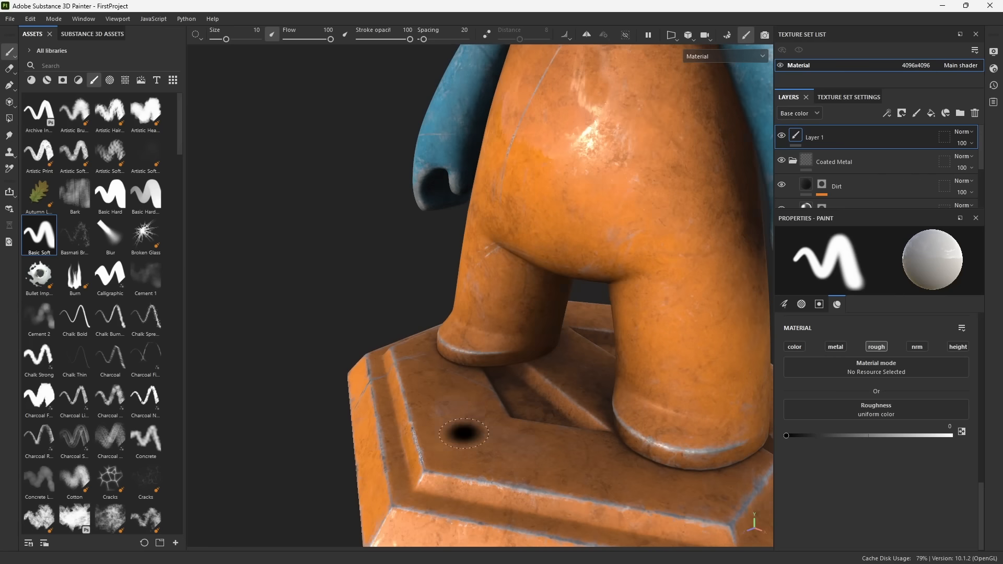
{"action": "mouse_move", "coordinate": [464, 434]}
{"action": "right_mouse_down", "text": "shift"}
{"action": "mouse_move", "coordinate": [533, 376]}
{"action": "mouse_move", "coordinate": [596, 240]}
{"action": "right_mouse_up", "text": "shift"}
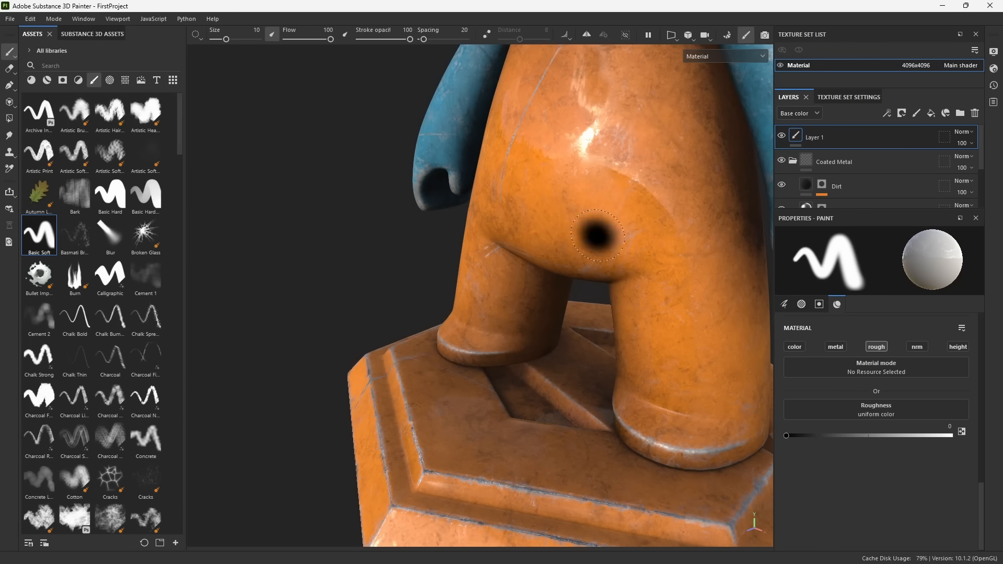
{"action": "mouse_move", "coordinate": [598, 235]}
{"action": "left_mouse_down", "text": "alt"}
{"action": "mouse_move", "coordinate": [578, 260]}
{"action": "mouse_move", "coordinate": [588, 211]}
{"action": "left_mouse_up", "text": "alt"}
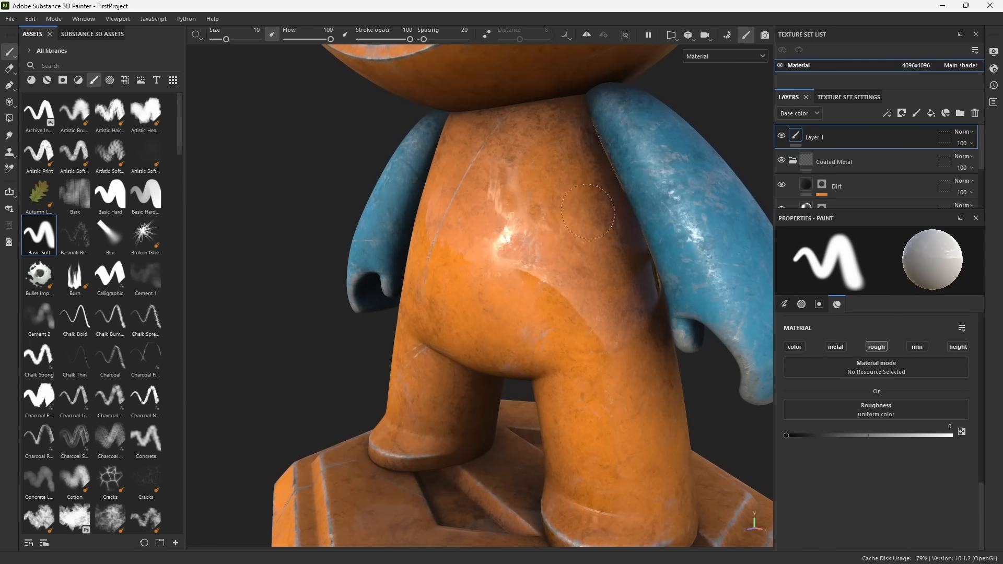
{"action": "right_click_drag", "start_coordinate": [522, 268], "coordinate": [526, 291], "text": "shift"}
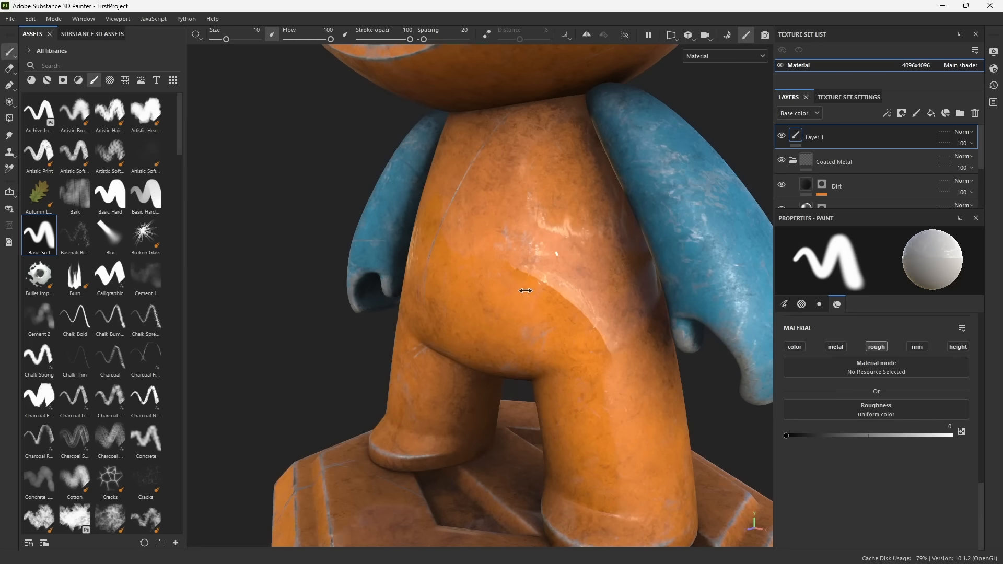
{"action": "left_click_drag", "start_coordinate": [560, 345], "coordinate": [544, 318], "text": "alt"}
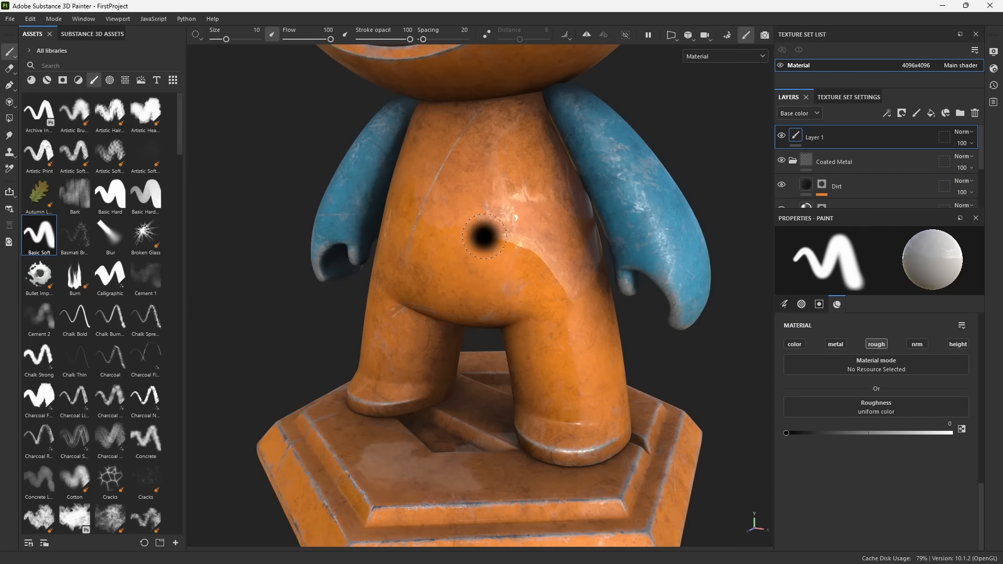
{"action": "scroll", "coordinate": [485, 236], "scroll_direction": "down", "scroll_amount": 1}
{"action": "left_click_drag", "start_coordinate": [482, 211], "coordinate": [508, 210], "text": "alt"}
{"action": "middle_click_drag", "start_coordinate": [508, 211], "coordinate": [524, 381], "text": "alt"}
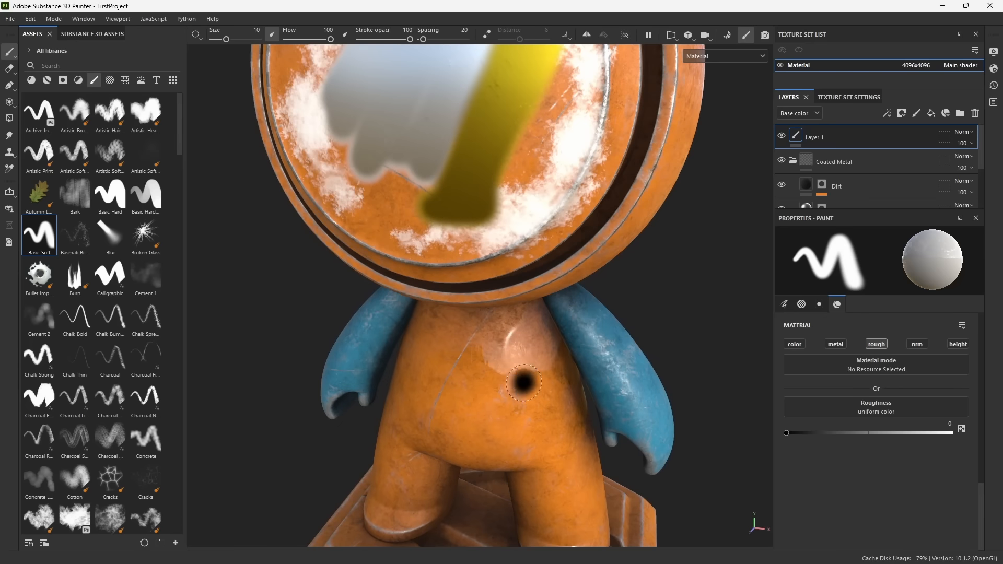
{"action": "right_click_drag", "start_coordinate": [570, 399], "coordinate": [482, 299], "text": "alt"}
{"action": "left_click_drag", "start_coordinate": [529, 371], "coordinate": [547, 344], "text": "alt"}
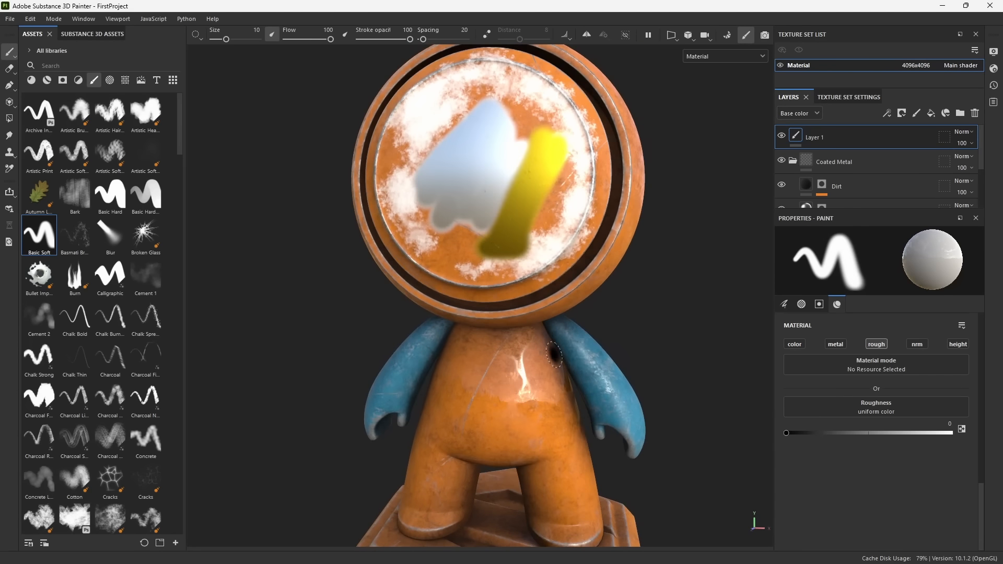
{"action": "middle_click_drag", "start_coordinate": [551, 369], "coordinate": [540, 329], "text": "alt"}
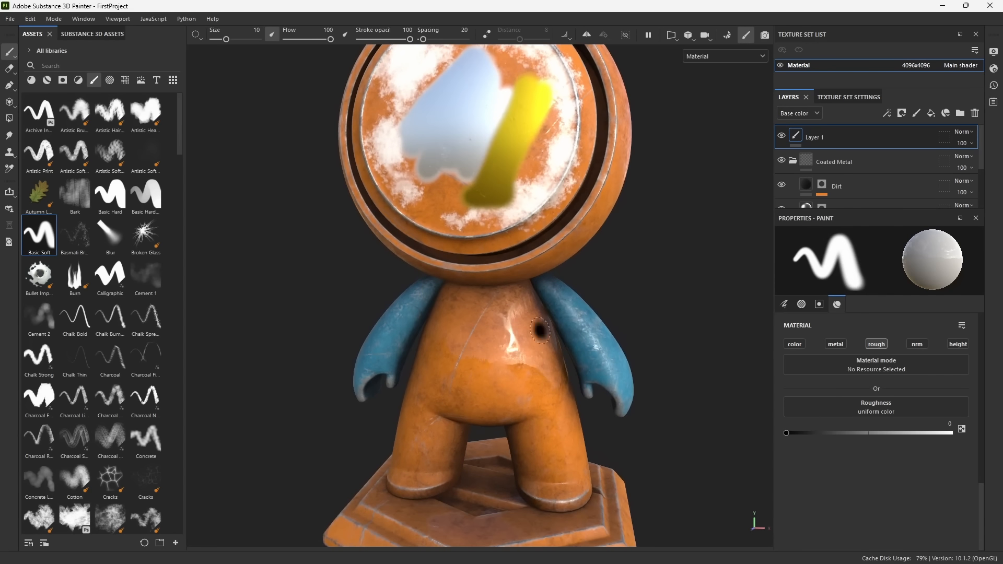
Use the Fabric Linen material for painting, enlarge the brush to 33.14, and paint it over the torso and one leg.
{"action": "left_click", "coordinate": [32, 80]}
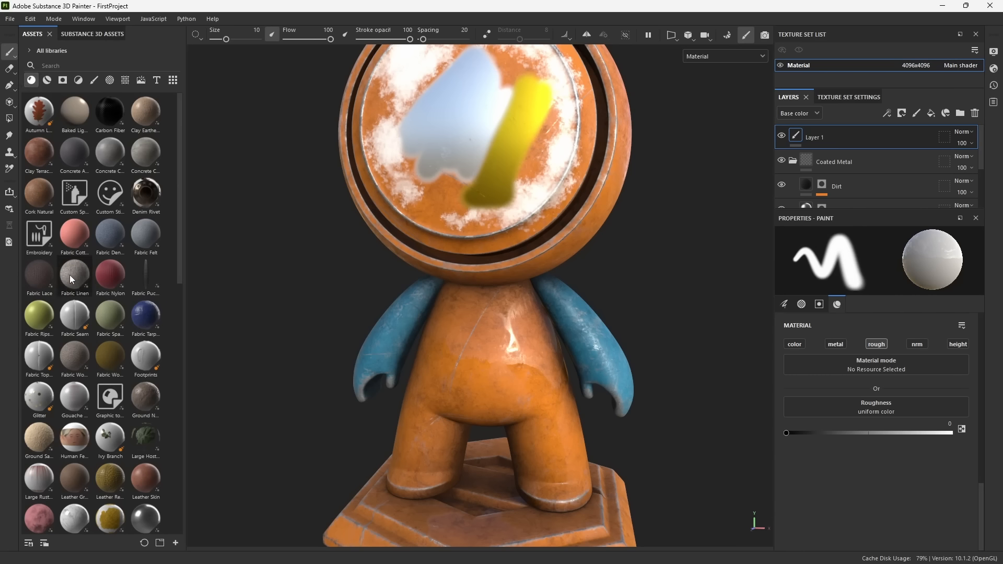
{"action": "left_click_drag", "start_coordinate": [75, 280], "coordinate": [875, 368]}
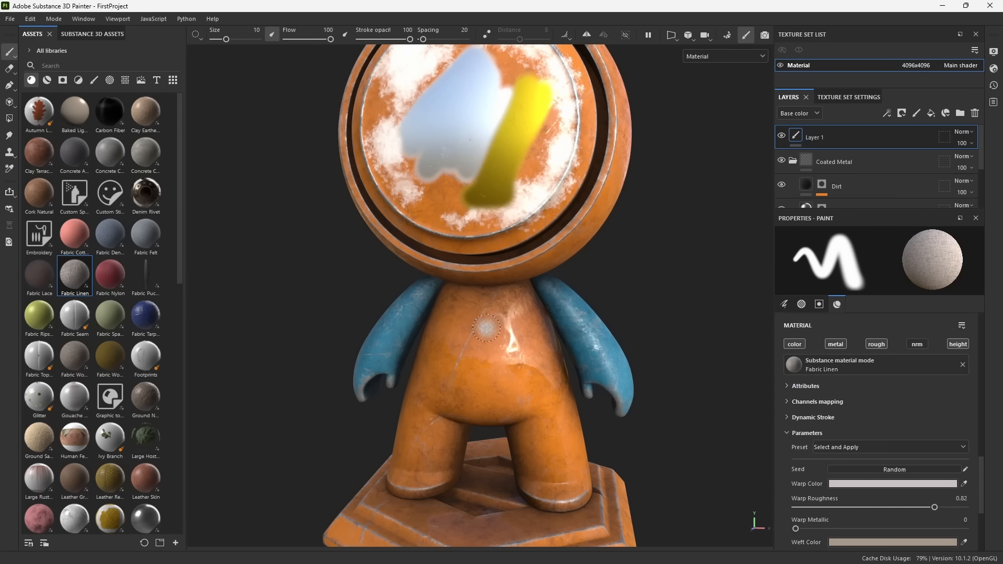
{"action": "right_click_drag", "start_coordinate": [486, 328], "coordinate": [498, 331], "text": "ctrl"}
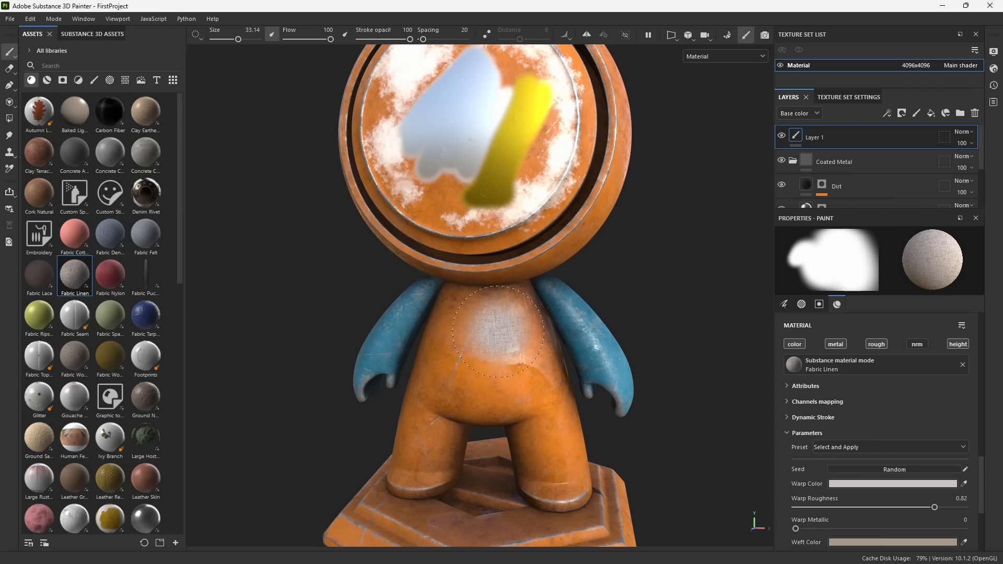
{"action": "mouse_move", "coordinate": [499, 331]}
{"action": "left_mouse_down"}
{"action": "mouse_move", "coordinate": [456, 356]}
{"action": "mouse_move", "coordinate": [517, 361]}
{"action": "mouse_move", "coordinate": [460, 390]}
{"action": "mouse_move", "coordinate": [570, 442]}
{"action": "mouse_move", "coordinate": [535, 397]}
{"action": "mouse_move", "coordinate": [562, 442]}
{"action": "mouse_move", "coordinate": [554, 417]}
{"action": "mouse_move", "coordinate": [523, 394]}
{"action": "mouse_move", "coordinate": [478, 413]}
{"action": "mouse_move", "coordinate": [551, 415]}
{"action": "left_mouse_up"}
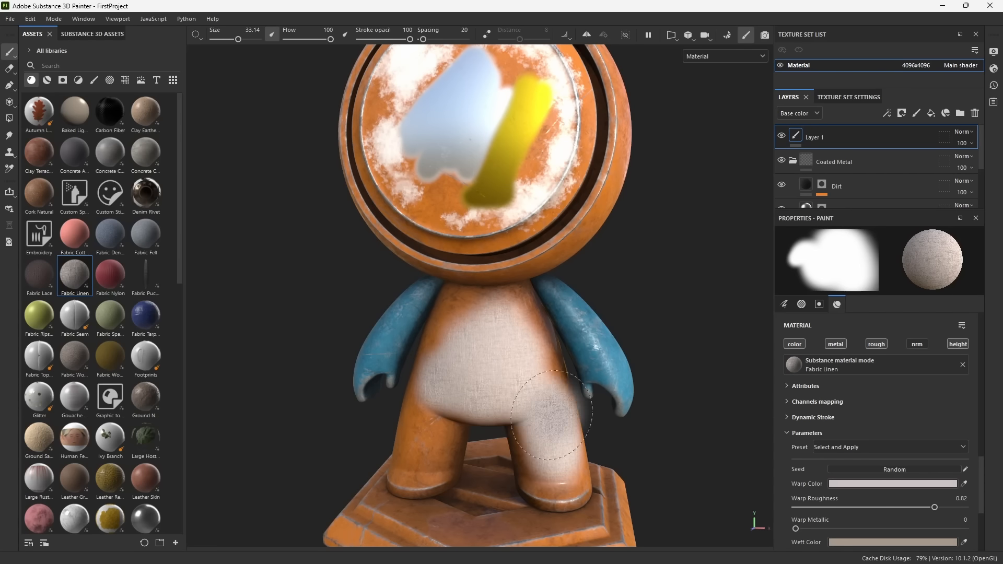
{"action": "middle_click_drag", "start_coordinate": [520, 410], "coordinate": [535, 378], "text": "alt"}
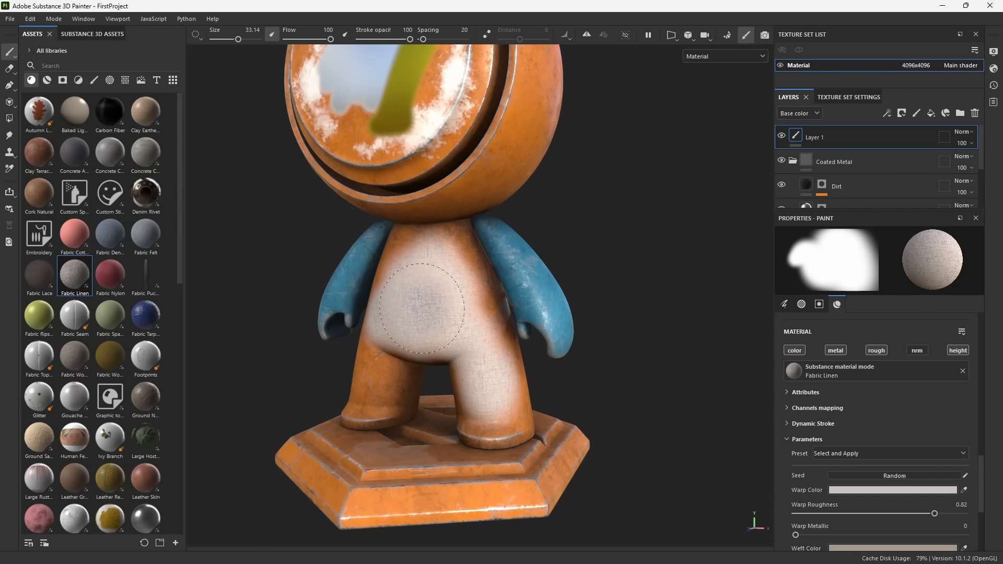
Remove Fabric Linen from the paint material and paint plain light gray strokes on the body with the Basic Soft brush.
{"action": "left_click", "coordinate": [963, 371]}
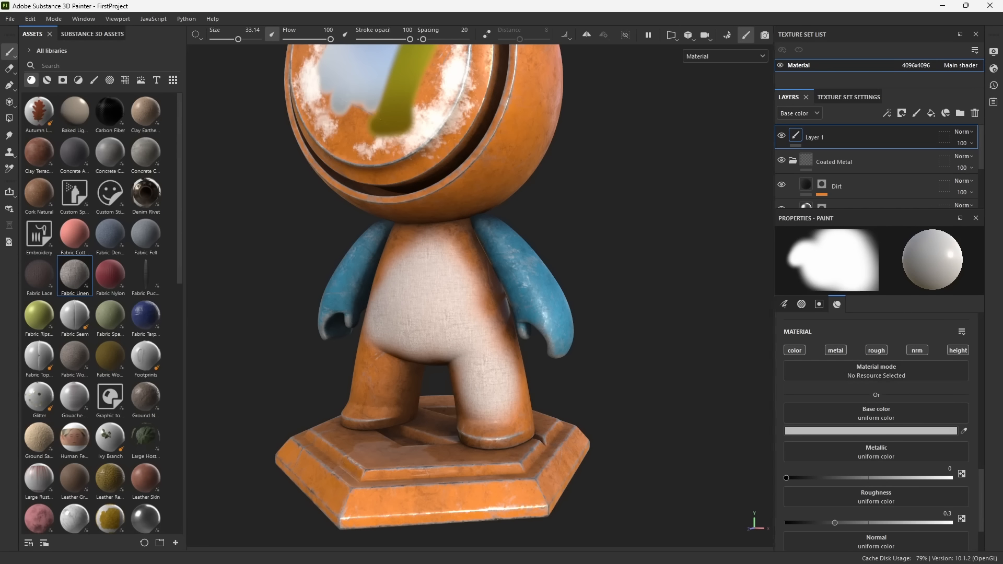
{"action": "left_click", "coordinate": [94, 81]}
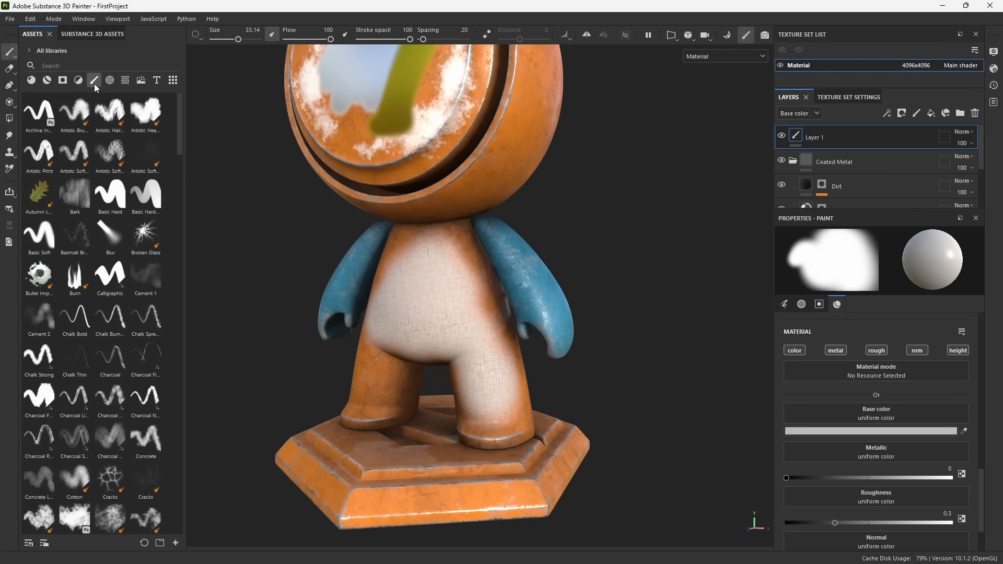
{"action": "left_click", "coordinate": [39, 242]}
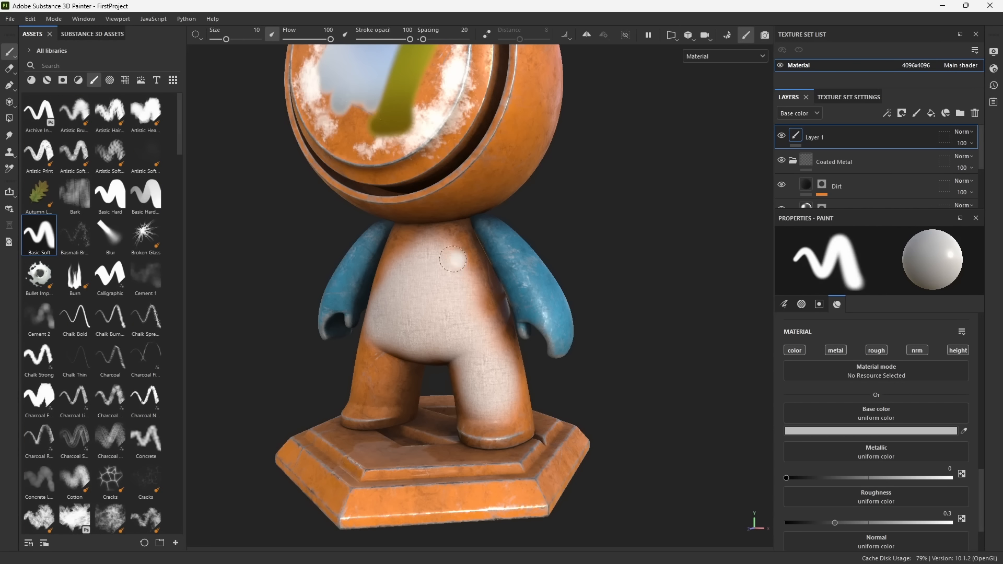
{"action": "mouse_move", "coordinate": [458, 259]}
{"action": "left_mouse_down"}
{"action": "mouse_move", "coordinate": [376, 351]}
{"action": "mouse_move", "coordinate": [368, 391]}
{"action": "mouse_move", "coordinate": [431, 356]}
{"action": "left_mouse_up"}
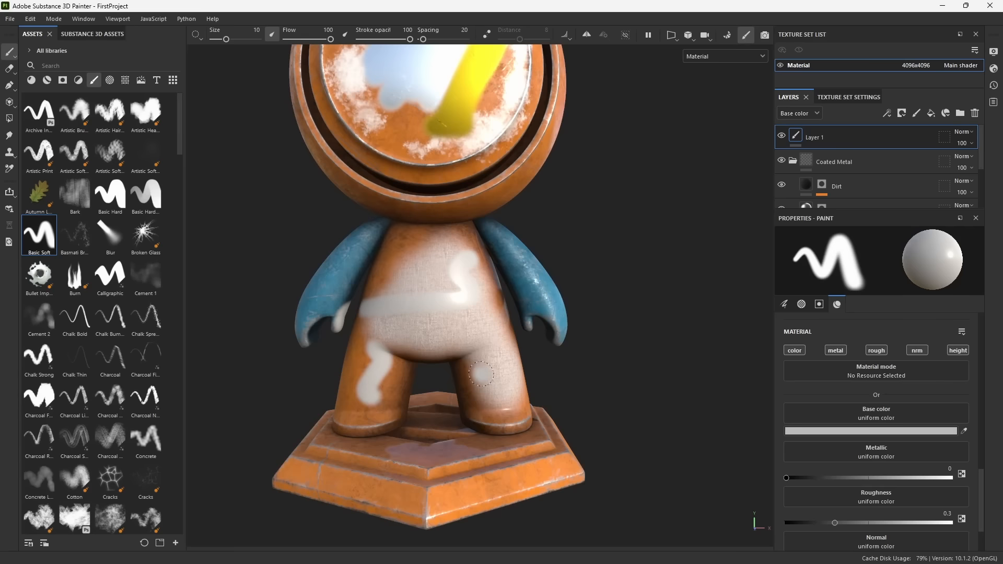
Delete the paint layer Layer 1 that holds all the test strokes.
{"action": "right_click_drag", "start_coordinate": [459, 334], "coordinate": [447, 286], "text": "alt"}
{"action": "middle_click_drag", "start_coordinate": [448, 286], "coordinate": [454, 318], "text": "alt"}
{"action": "left_click_drag", "start_coordinate": [453, 320], "coordinate": [470, 331], "text": "alt"}
{"action": "right_click_drag", "start_coordinate": [456, 339], "coordinate": [440, 325], "text": "alt"}
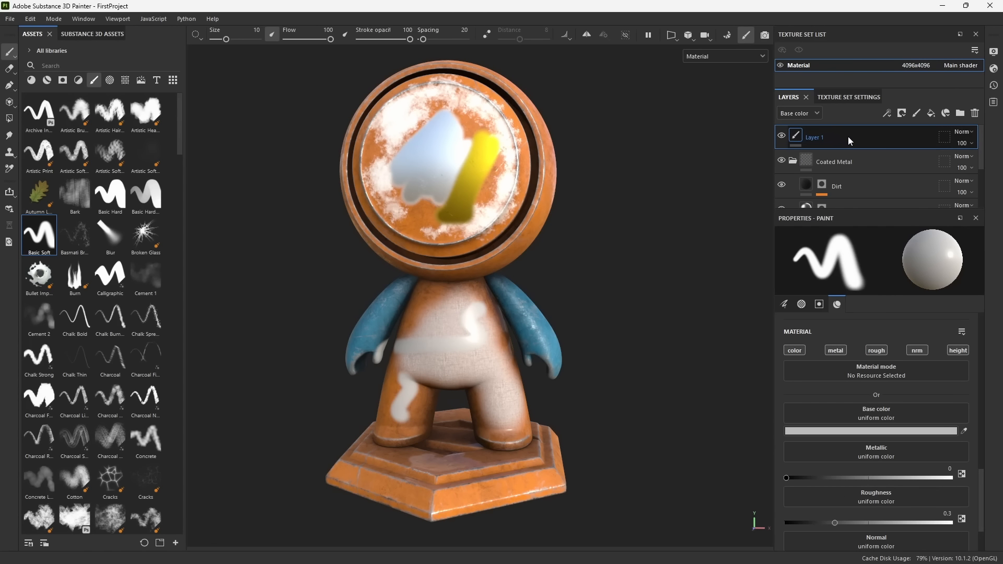
{"action": "key", "text": "Delete"}
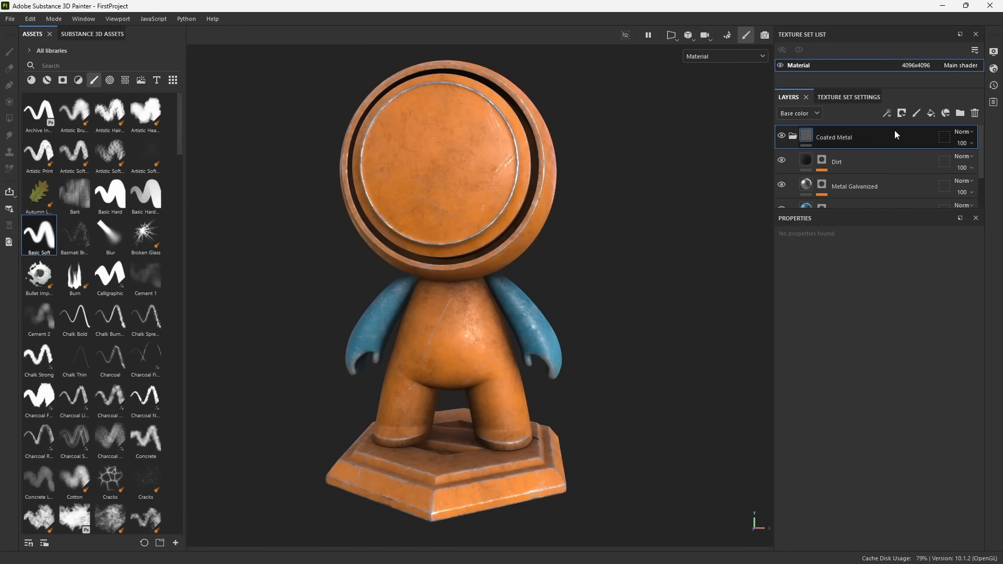
Add a new paint layer above the Coated Metal folder and choose the autumn leaf brush.
{"action": "left_click", "coordinate": [916, 114]}
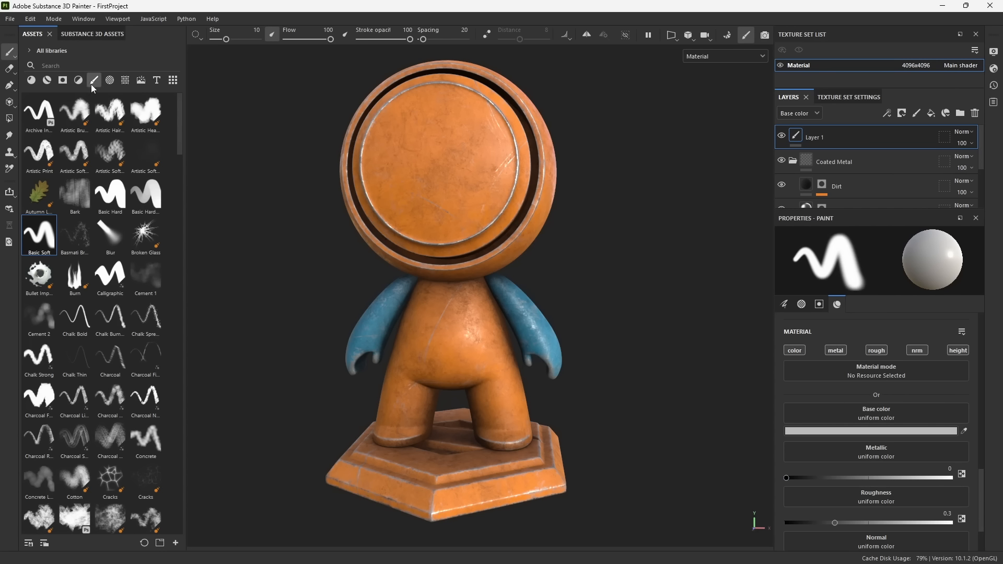
{"action": "left_click", "coordinate": [41, 194]}
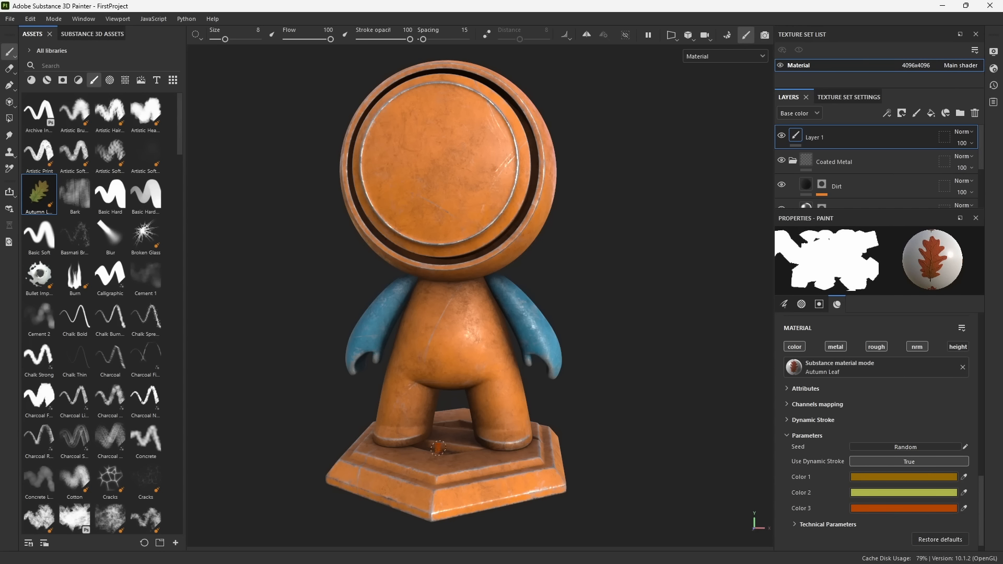
Enlarge the autumn leaf brush to 27.32 and paint scattered leaves over the top of the base and the character's feet.
{"action": "scroll", "coordinate": [438, 448], "scroll_direction": "up", "scroll_amount": 4}
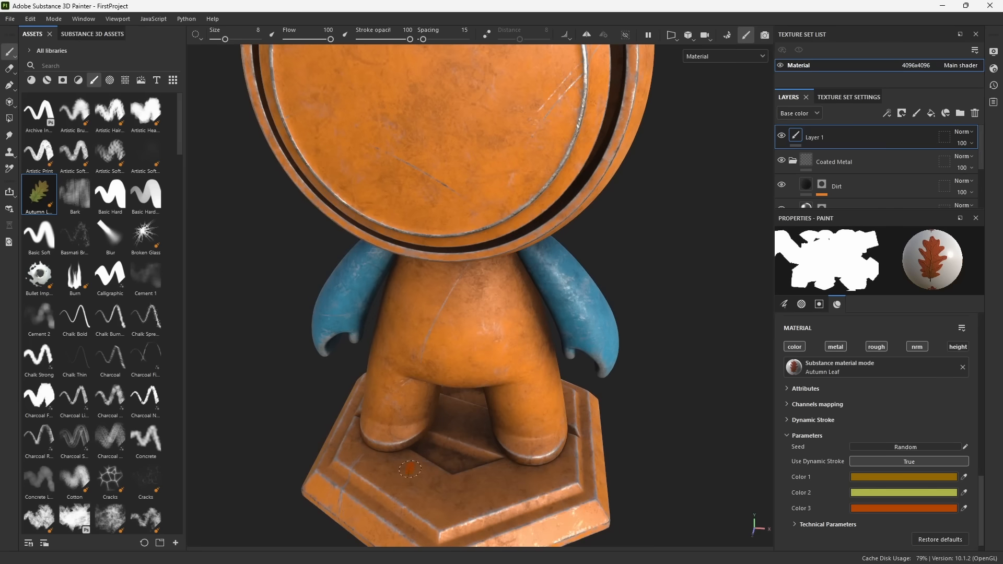
{"action": "right_click_drag", "start_coordinate": [409, 480], "coordinate": [444, 481], "text": "ctrl"}
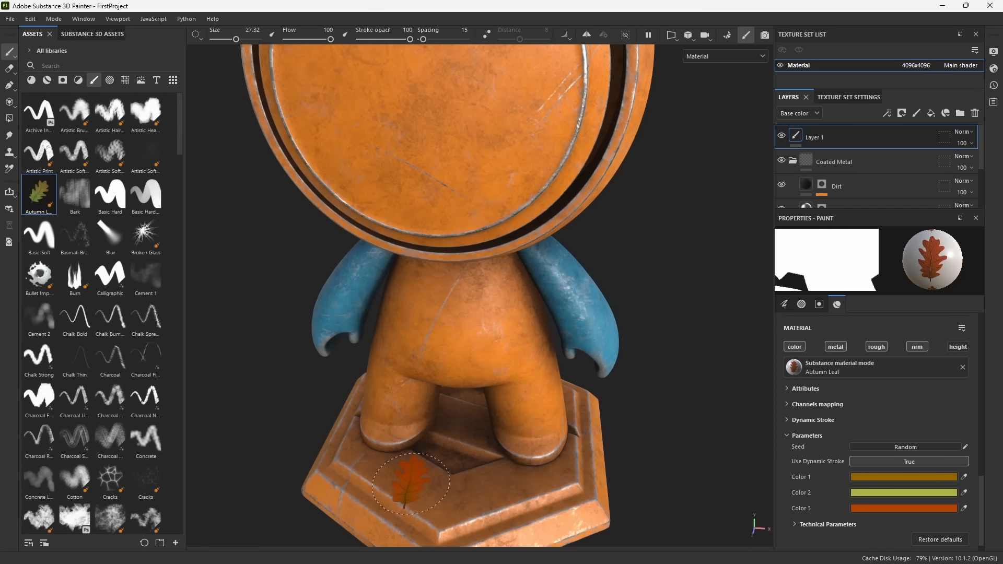
{"action": "middle_click_drag", "start_coordinate": [449, 471], "coordinate": [442, 406], "text": "alt"}
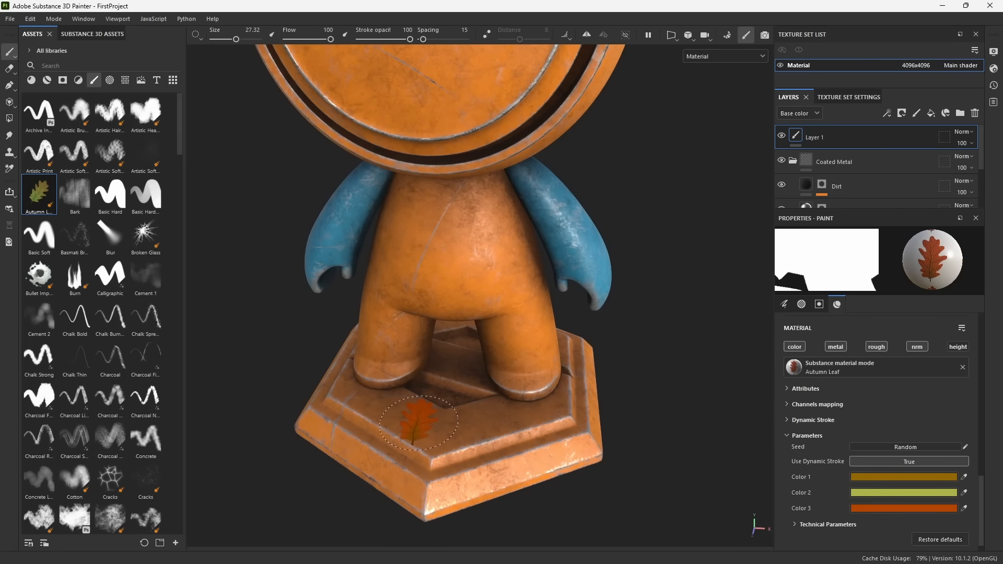
{"action": "left_click", "coordinate": [380, 416]}
{"action": "left_click_drag", "start_coordinate": [424, 436], "coordinate": [448, 444]}
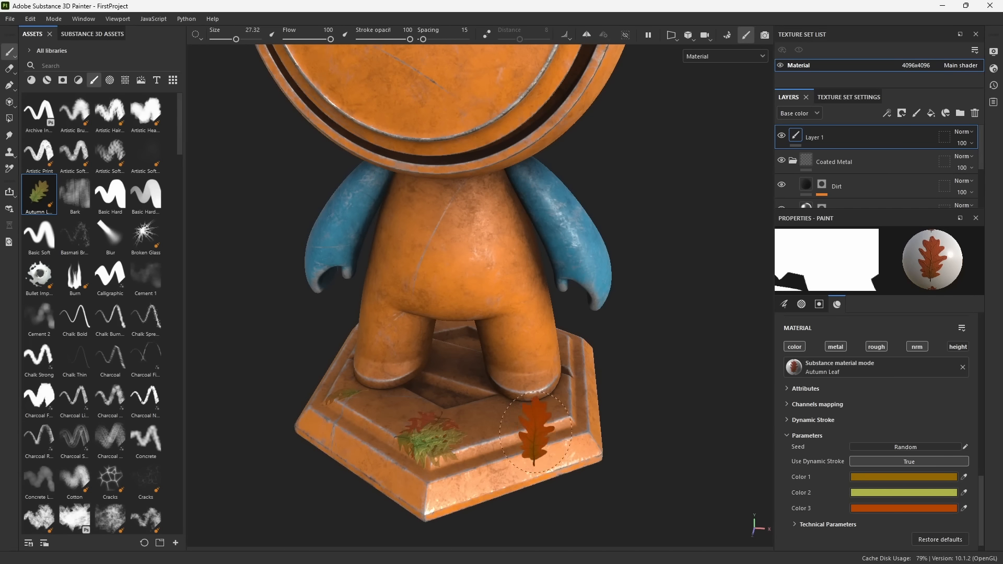
{"action": "left_click_drag", "start_coordinate": [536, 429], "coordinate": [548, 419]}
{"action": "mouse_move", "coordinate": [466, 400]}
{"action": "left_mouse_down"}
{"action": "mouse_move", "coordinate": [447, 363]}
{"action": "mouse_move", "coordinate": [392, 405]}
{"action": "left_mouse_up"}
{"action": "left_click_drag", "start_coordinate": [496, 423], "coordinate": [554, 408]}
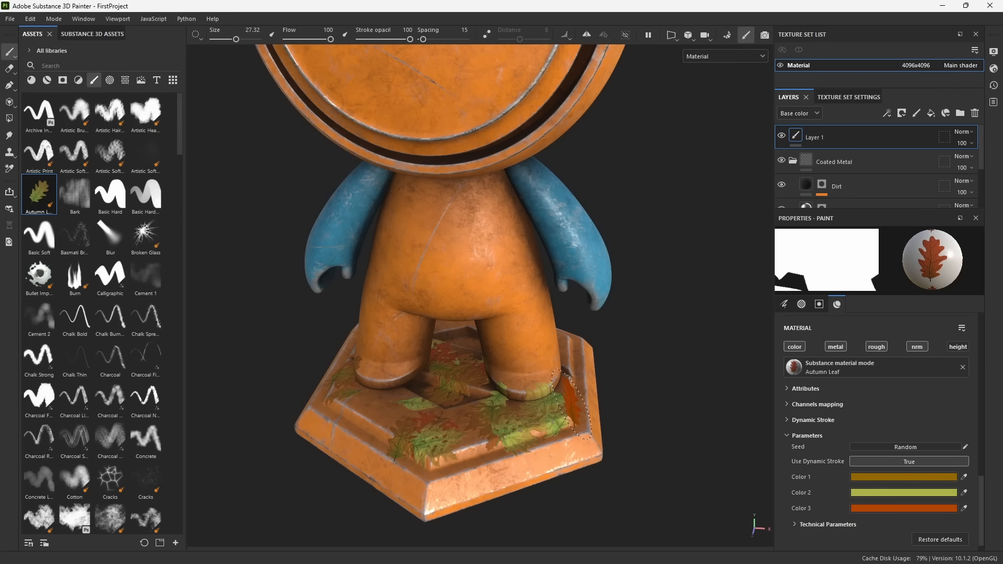
{"action": "mouse_move", "coordinate": [377, 422]}
{"action": "left_mouse_down"}
{"action": "mouse_move", "coordinate": [410, 414]}
{"action": "mouse_move", "coordinate": [515, 429]}
{"action": "mouse_move", "coordinate": [459, 343]}
{"action": "mouse_move", "coordinate": [514, 378]}
{"action": "left_mouse_up"}
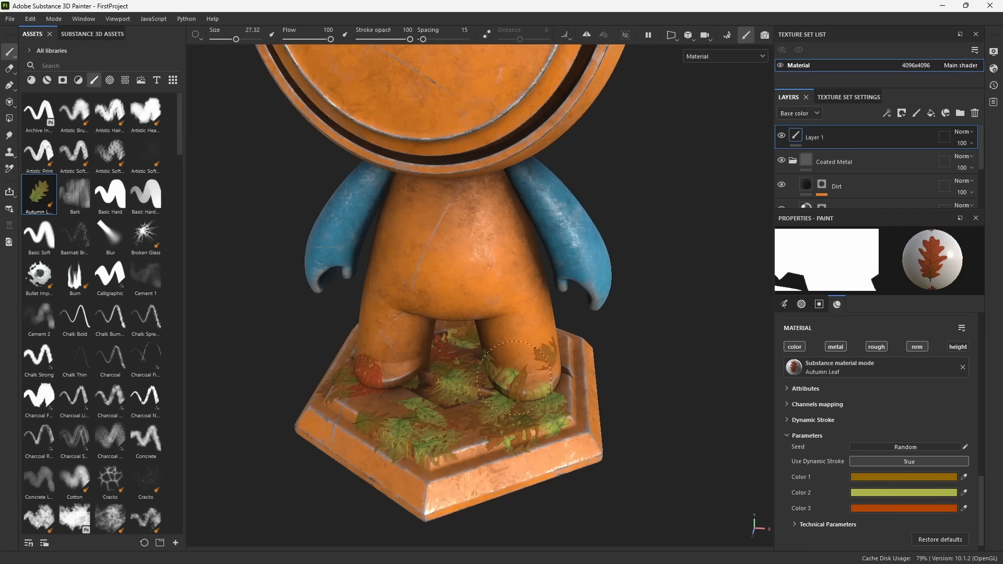
{"action": "left_click_drag", "start_coordinate": [433, 444], "coordinate": [528, 349]}
Choose the Ivy Branch brush and paint an ivy trail from one foot across the torso to the opposite shoulder.
{"action": "scroll", "coordinate": [127, 306], "scroll_direction": "down", "scroll_amount": 10}
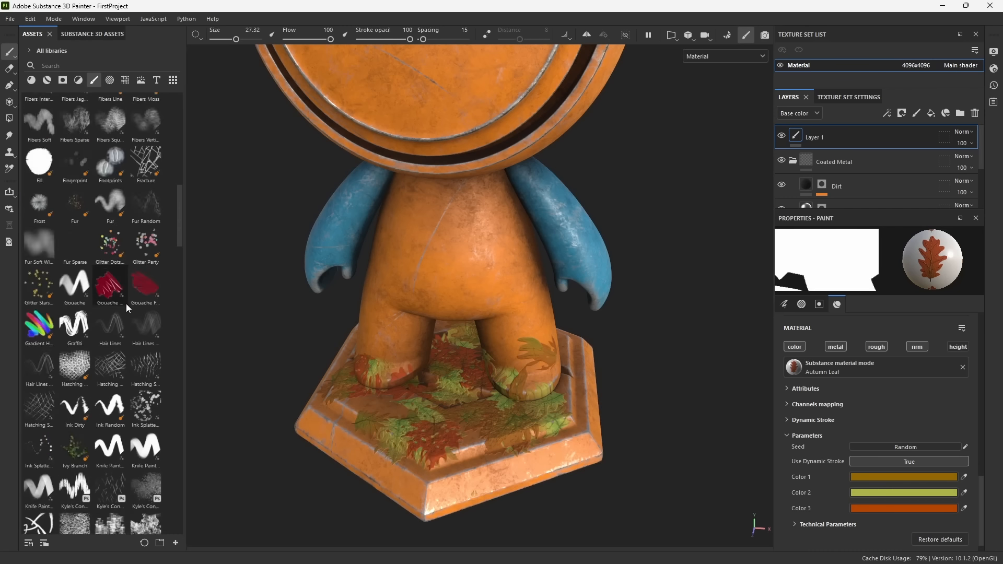
{"action": "scroll", "coordinate": [126, 304], "scroll_direction": "down", "scroll_amount": 6}
{"action": "left_click", "coordinate": [74, 193]}
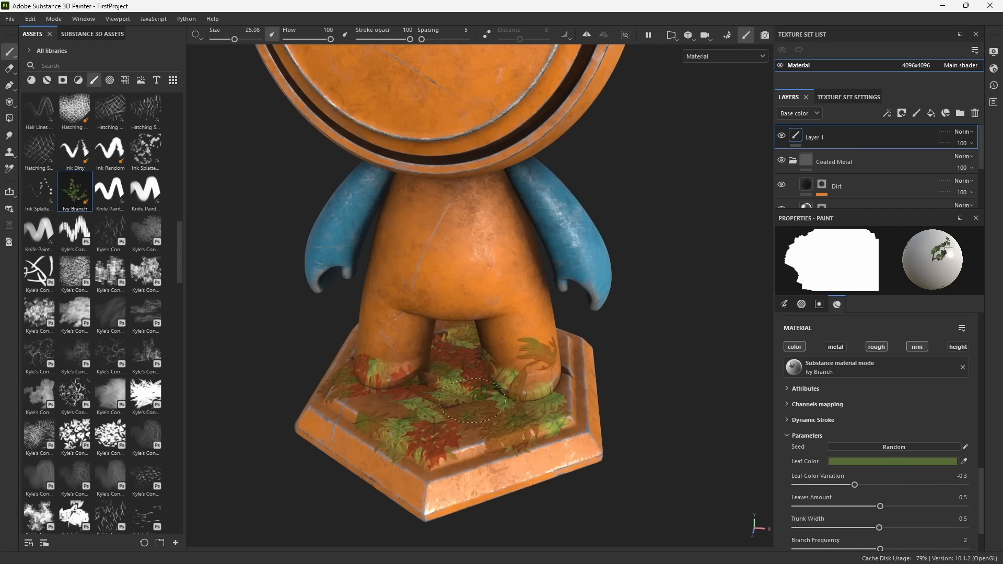
{"action": "left_click_drag", "start_coordinate": [437, 408], "coordinate": [451, 370], "text": "alt"}
{"action": "middle_click_drag", "start_coordinate": [450, 370], "coordinate": [495, 385], "text": "alt"}
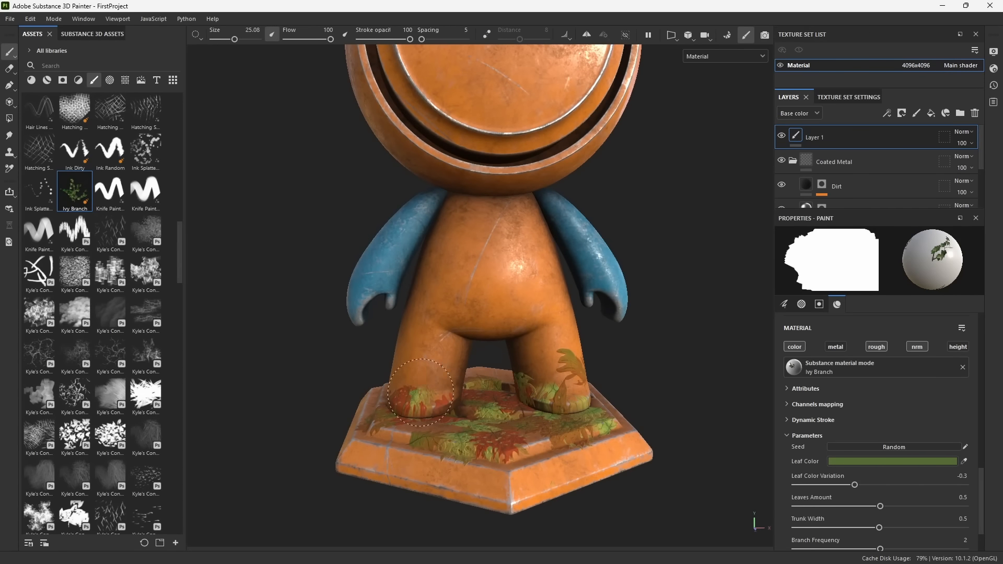
{"action": "mouse_move", "coordinate": [415, 391]}
{"action": "left_mouse_down"}
{"action": "mouse_move", "coordinate": [438, 316]}
{"action": "mouse_move", "coordinate": [552, 225]}
{"action": "left_mouse_up"}
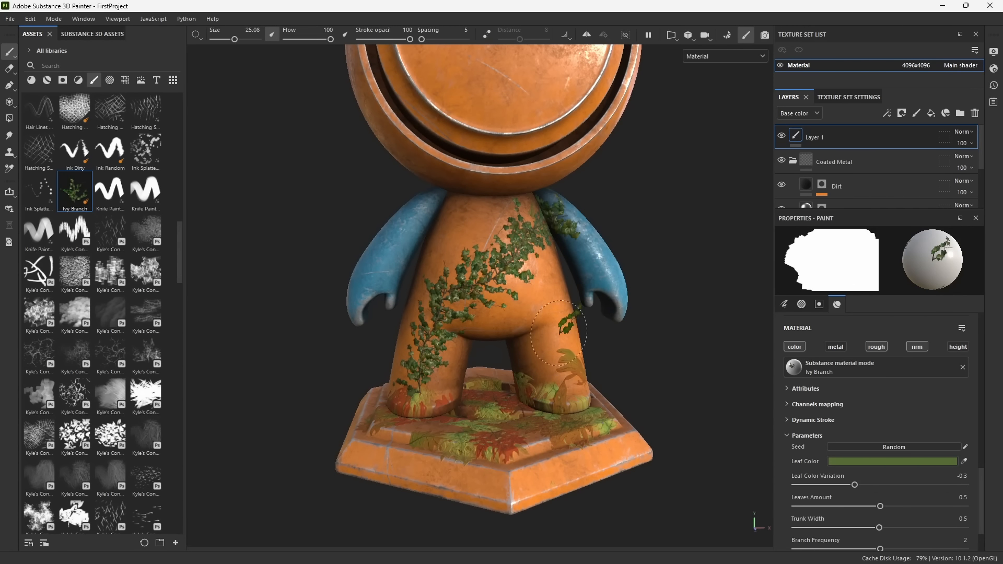
{"action": "mouse_move", "coordinate": [548, 337]}
{"action": "left_mouse_down", "text": "alt"}
{"action": "mouse_move", "coordinate": [397, 354]}
{"action": "mouse_move", "coordinate": [407, 354]}
{"action": "left_mouse_up", "text": "alt"}
{"action": "left_click_drag", "start_coordinate": [464, 238], "coordinate": [520, 210]}
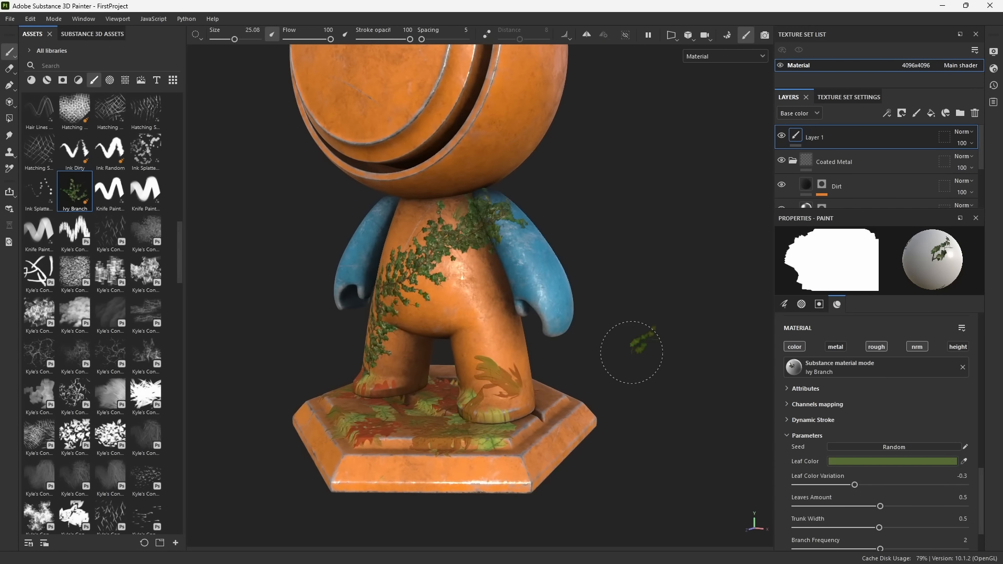
{"action": "mouse_move", "coordinate": [584, 379]}
{"action": "left_mouse_down", "text": "alt"}
{"action": "mouse_move", "coordinate": [604, 383]}
{"action": "mouse_move", "coordinate": [629, 416]}
{"action": "mouse_move", "coordinate": [589, 340]}
{"action": "mouse_move", "coordinate": [622, 398]}
{"action": "mouse_move", "coordinate": [628, 391]}
{"action": "left_mouse_up", "text": "alt"}
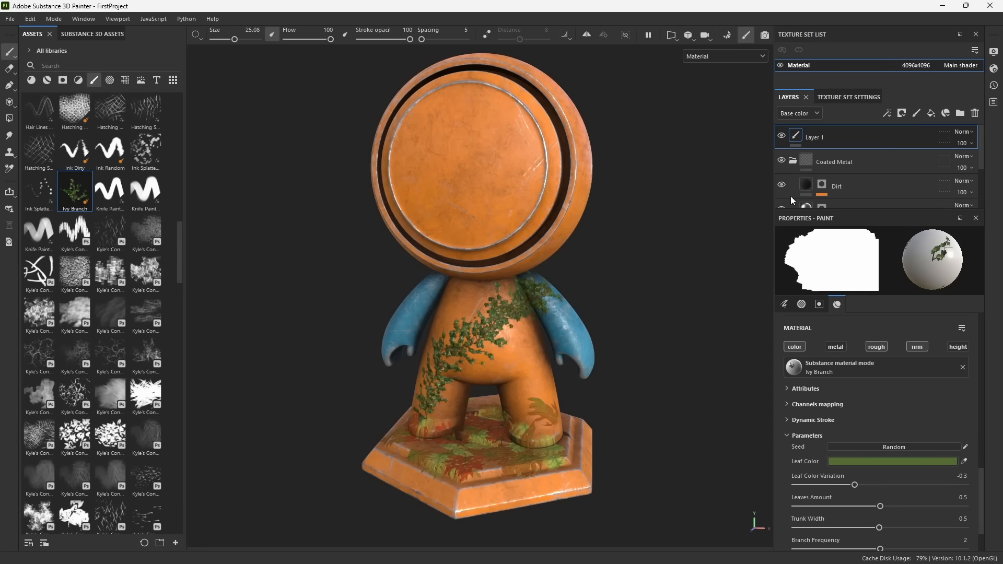
Delete the test layer Layer 1, add the Rock Face material as a fill layer above Coated Metal, and collapse that folder.
{"action": "left_click", "coordinate": [849, 139]}
{"action": "key", "text": "Delete"}
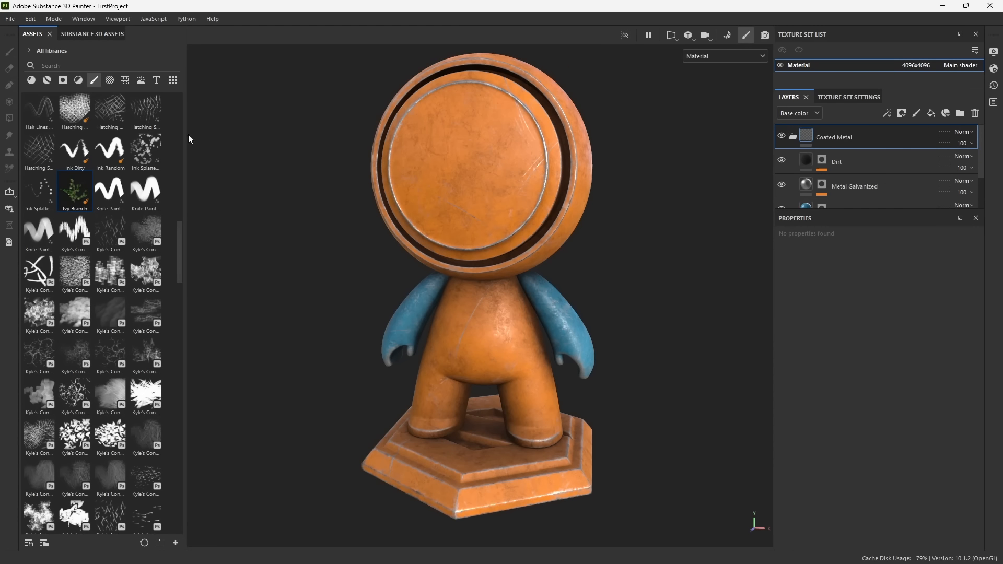
{"action": "left_click", "coordinate": [33, 80]}
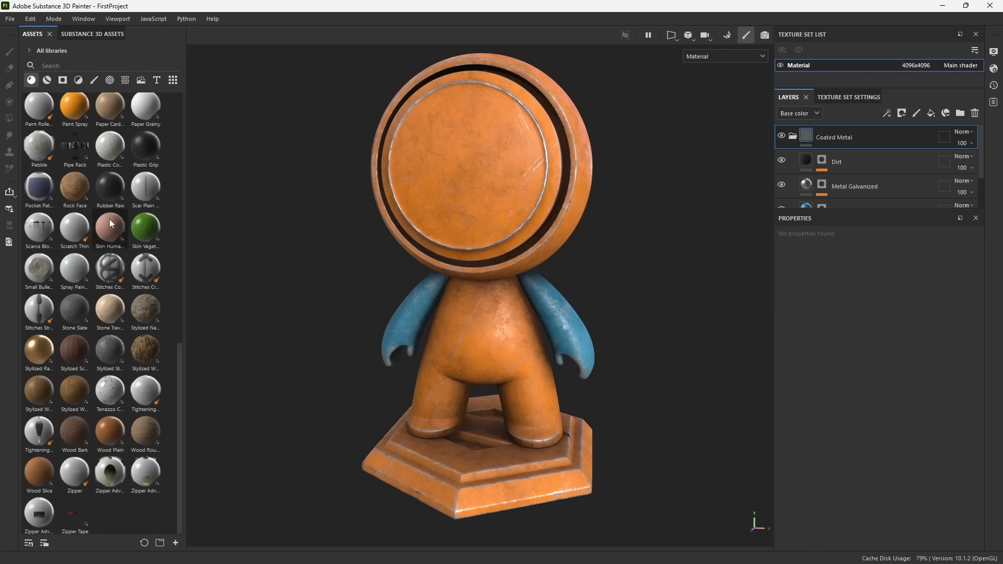
{"action": "left_click_drag", "start_coordinate": [76, 202], "coordinate": [823, 127]}
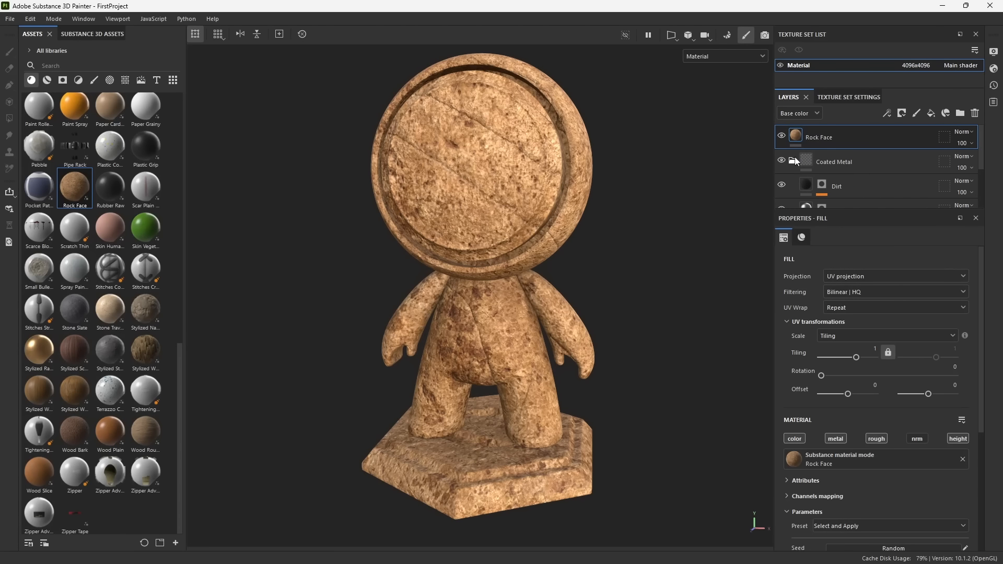
{"action": "left_click", "coordinate": [794, 161]}
Set the Rock Face fill's tiling to 3.33 and add a black mask to the layer.
{"action": "left_click_drag", "start_coordinate": [855, 361], "coordinate": [860, 359]}
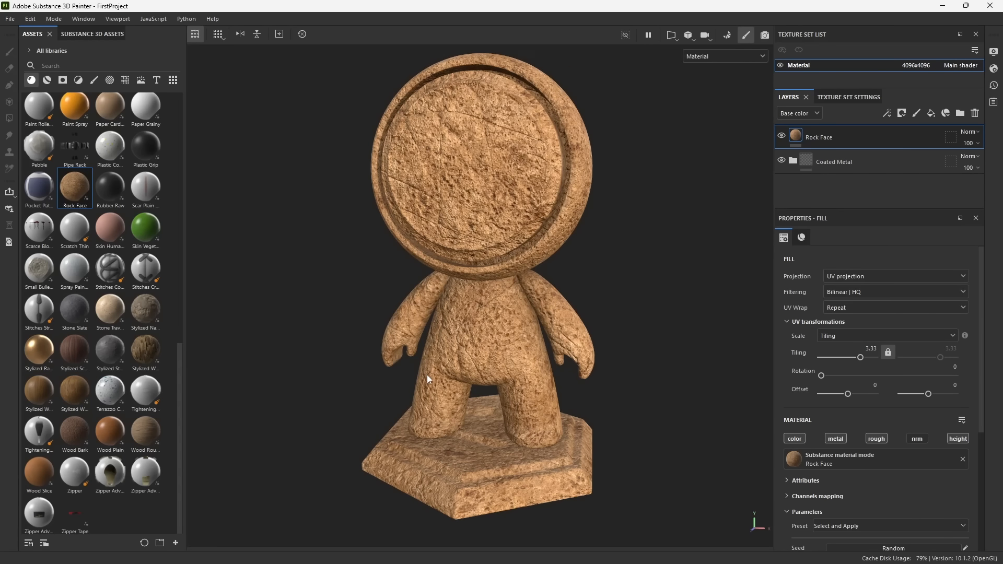
{"action": "right_click_drag", "start_coordinate": [427, 375], "coordinate": [511, 444], "text": "alt"}
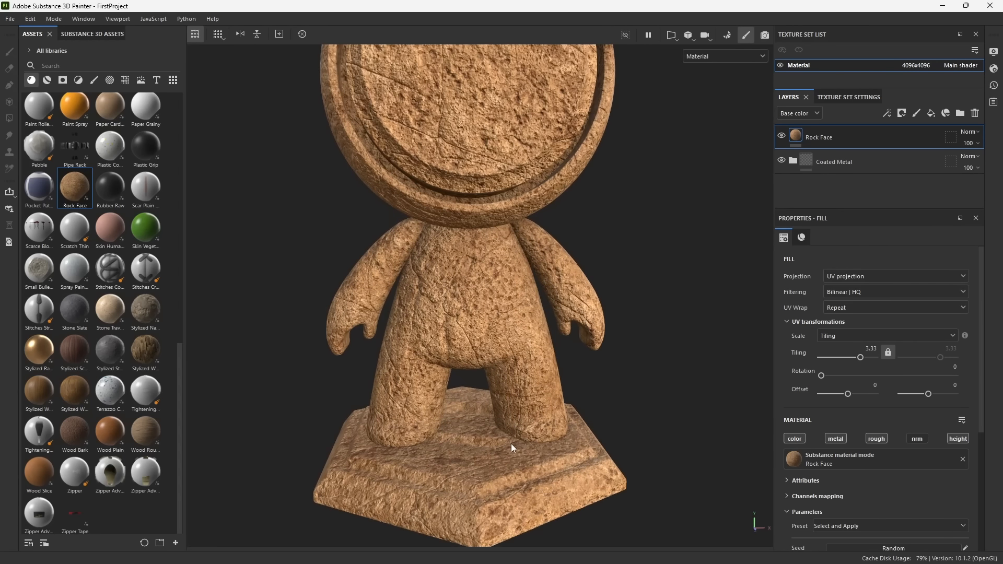
{"action": "left_click_drag", "start_coordinate": [471, 464], "coordinate": [514, 401], "text": "alt"}
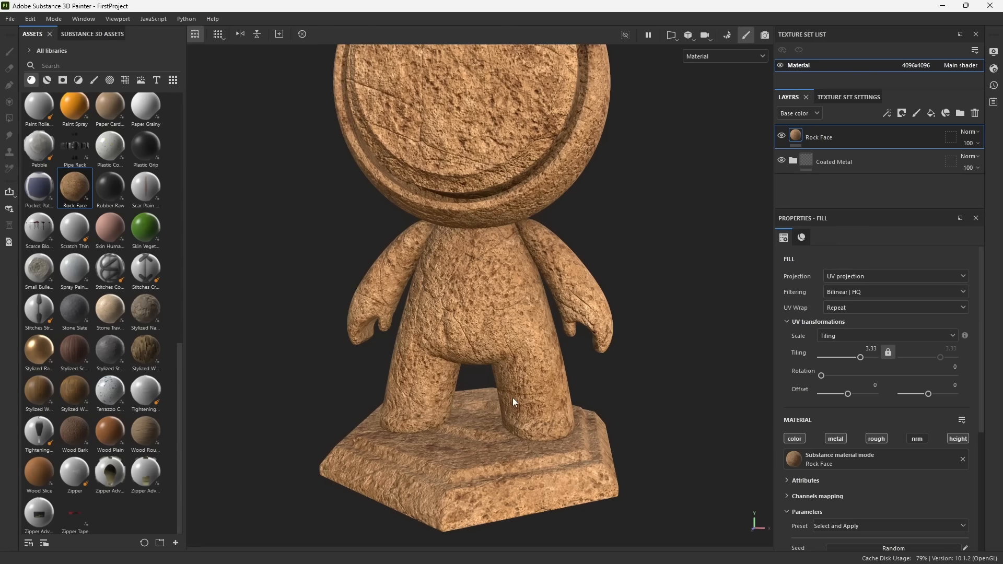
{"action": "left_click", "coordinate": [902, 114]}
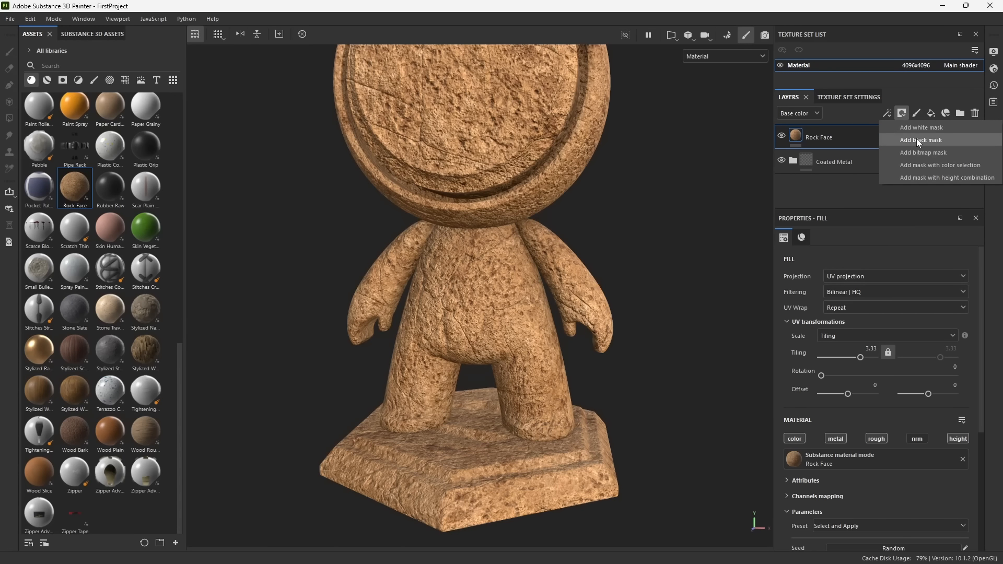
{"action": "left_click", "coordinate": [916, 139]}
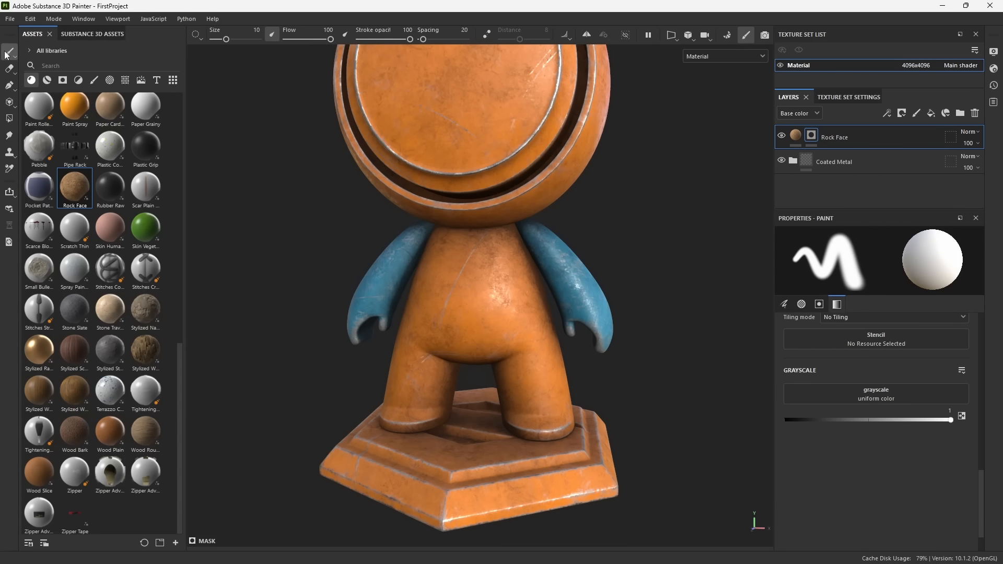
Enlarge the brush to 22.64 and paint white on the Rock Face mask to reveal a rock patch on the torso.
{"action": "left_click_drag", "start_coordinate": [444, 305], "coordinate": [457, 302], "text": "alt"}
{"action": "mouse_move", "coordinate": [461, 302]}
{"action": "right_mouse_down", "text": "ctrl"}
{"action": "mouse_move", "coordinate": [473, 302]}
{"action": "mouse_move", "coordinate": [462, 302]}
{"action": "right_mouse_up", "text": "ctrl"}
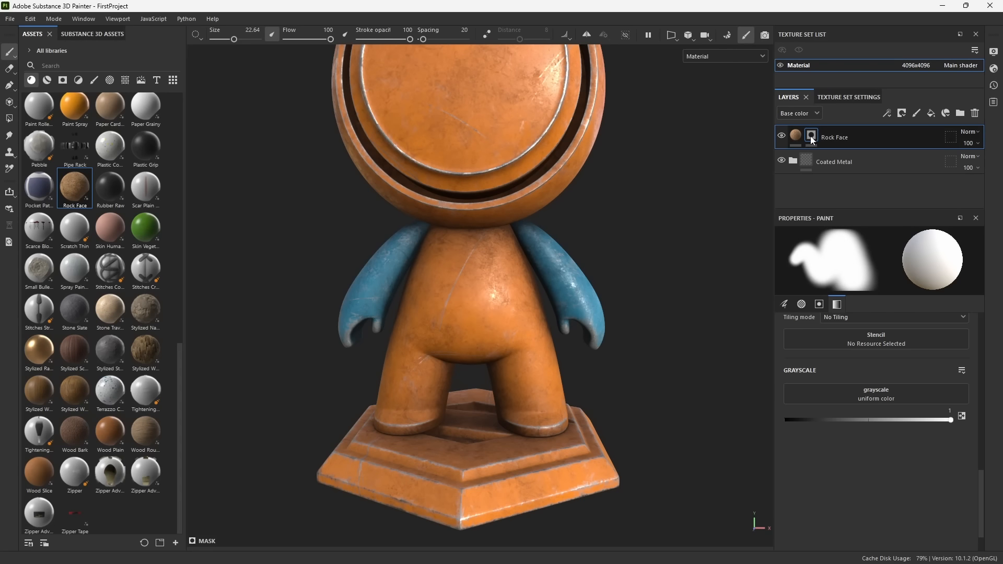
{"action": "left_click", "coordinate": [811, 138], "text": "alt"}
{"action": "mouse_move", "coordinate": [487, 300]}
{"action": "left_mouse_down"}
{"action": "mouse_move", "coordinate": [475, 280]}
{"action": "mouse_move", "coordinate": [501, 320]}
{"action": "mouse_move", "coordinate": [474, 288]}
{"action": "left_mouse_up"}
{"action": "left_click_drag", "start_coordinate": [478, 323], "coordinate": [489, 313]}
{"action": "left_click", "coordinate": [811, 137], "text": "alt"}
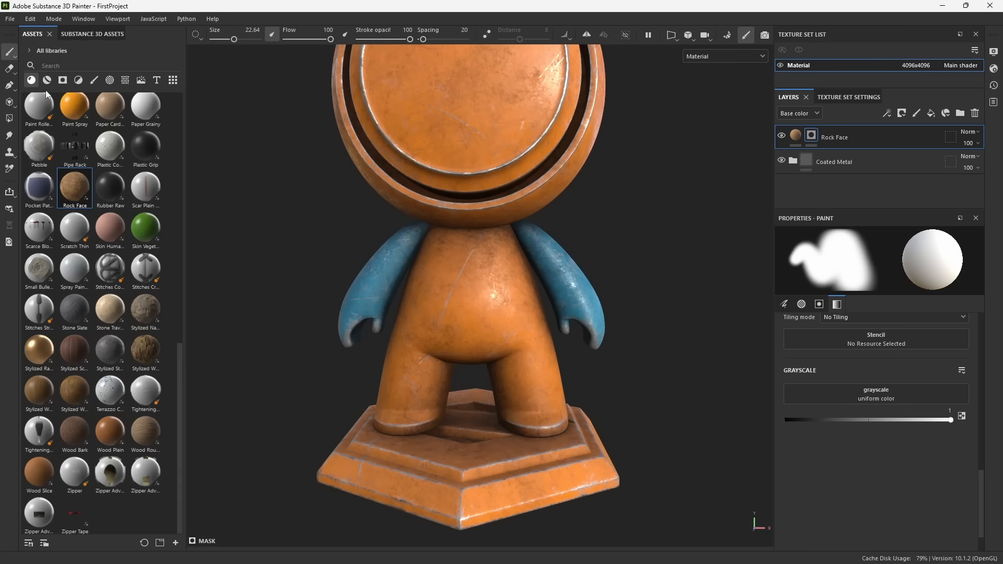
{"action": "left_click_drag", "start_coordinate": [481, 264], "coordinate": [437, 305]}
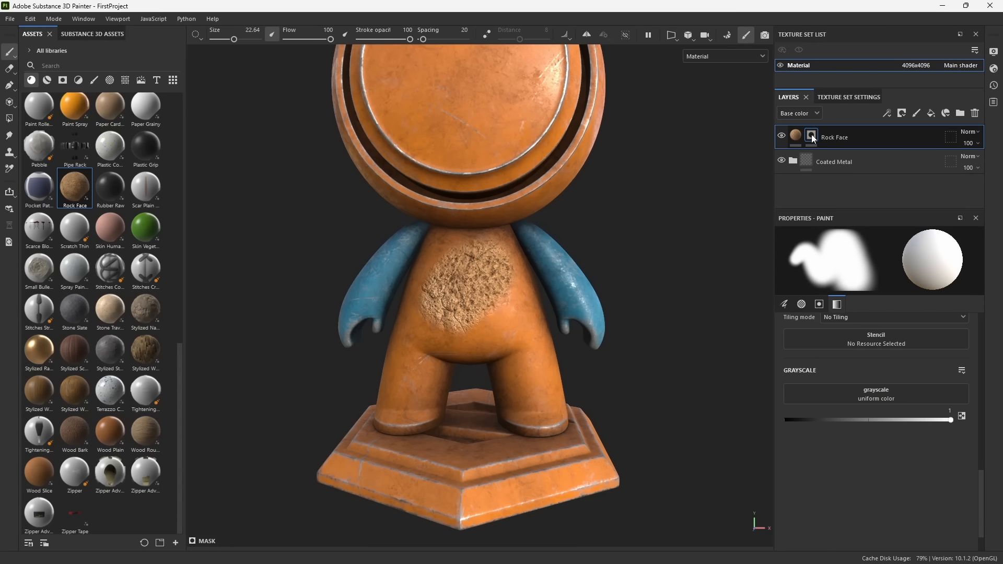
Display only the Rock Face mask, paint white strokes down both legs, and return to the material view.
{"action": "left_click", "coordinate": [813, 139], "text": "alt"}
{"action": "left_click_drag", "start_coordinate": [504, 313], "coordinate": [542, 394]}
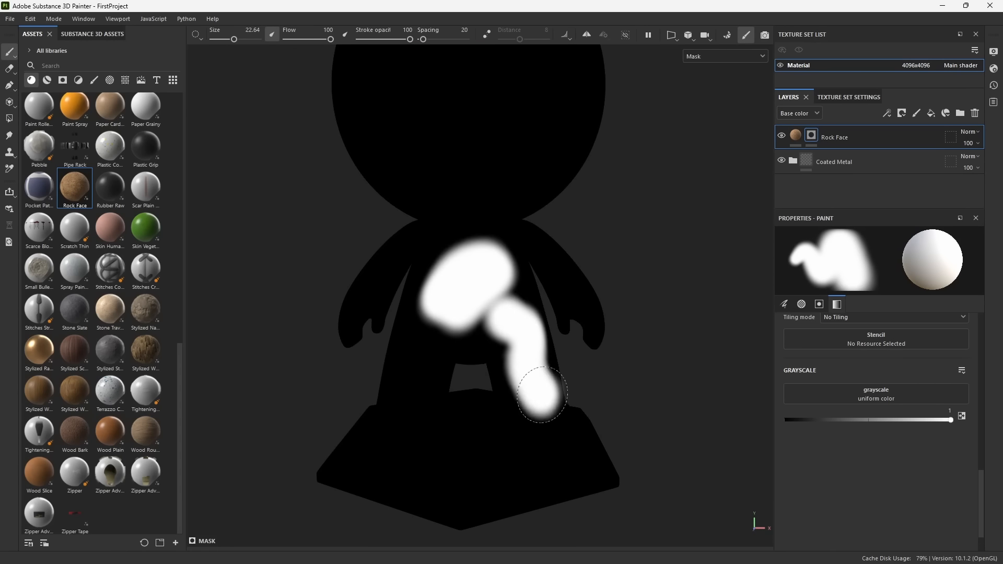
{"action": "mouse_move", "coordinate": [436, 339]}
{"action": "left_mouse_down"}
{"action": "mouse_move", "coordinate": [418, 361]}
{"action": "mouse_move", "coordinate": [408, 426]}
{"action": "left_mouse_up"}
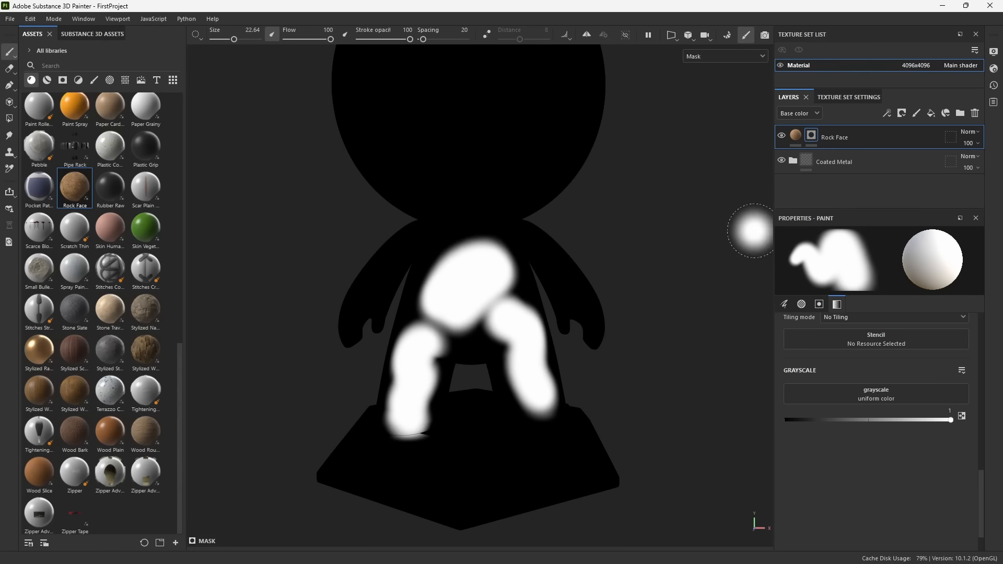
{"action": "left_click", "coordinate": [812, 137], "text": "alt"}
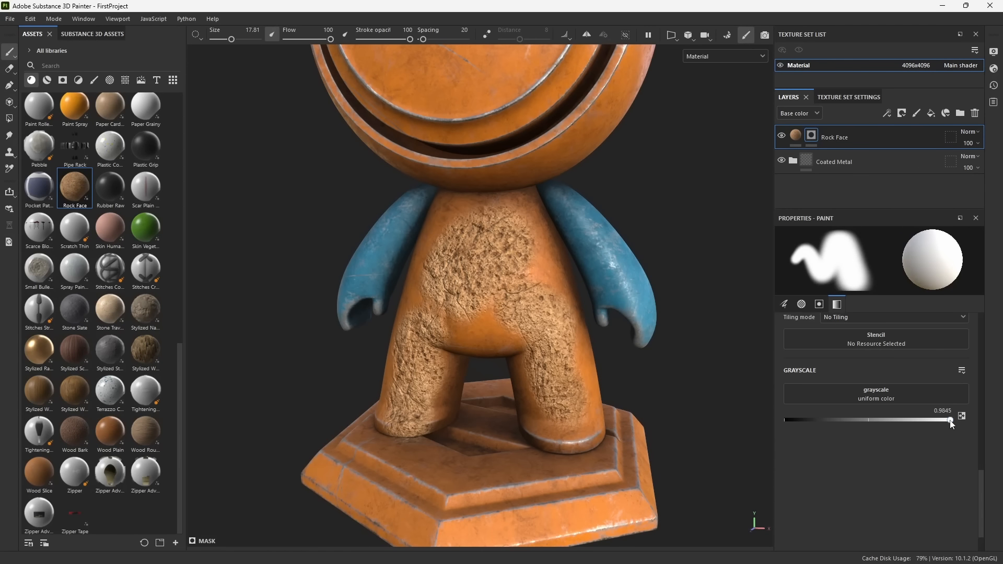
Set the mask paint's grayscale value to 0 and erase the rock across the belly with black.
{"action": "left_click_drag", "start_coordinate": [951, 421], "coordinate": [761, 421]}
{"action": "mouse_move", "coordinate": [520, 273]}
{"action": "left_mouse_down"}
{"action": "mouse_move", "coordinate": [523, 235]}
{"action": "mouse_move", "coordinate": [453, 284]}
{"action": "mouse_move", "coordinate": [533, 308]}
{"action": "mouse_move", "coordinate": [434, 331]}
{"action": "left_mouse_up"}
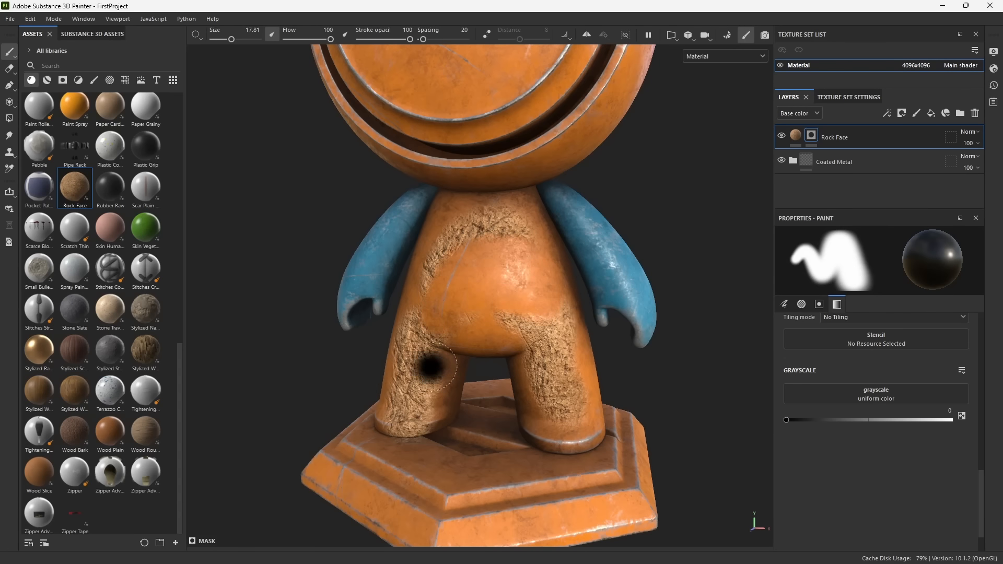
{"action": "left_click_drag", "start_coordinate": [423, 365], "coordinate": [506, 362], "text": "alt"}
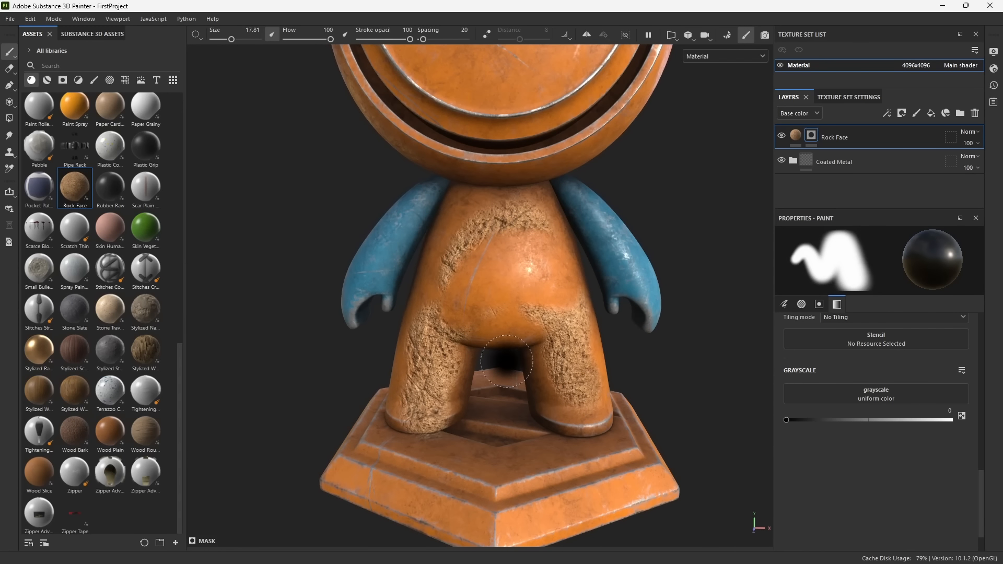
Swap the mask paint between white and black, and erase more rock from the upper torso and the character's right leg.
{"action": "left_click_drag", "start_coordinate": [785, 421], "coordinate": [961, 425]}
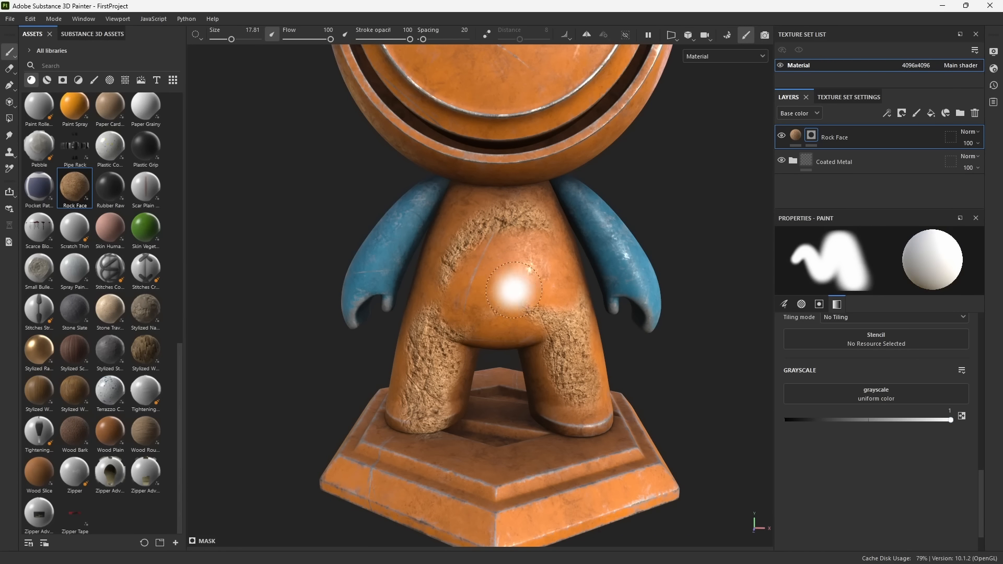
{"action": "left_click", "coordinate": [961, 416]}
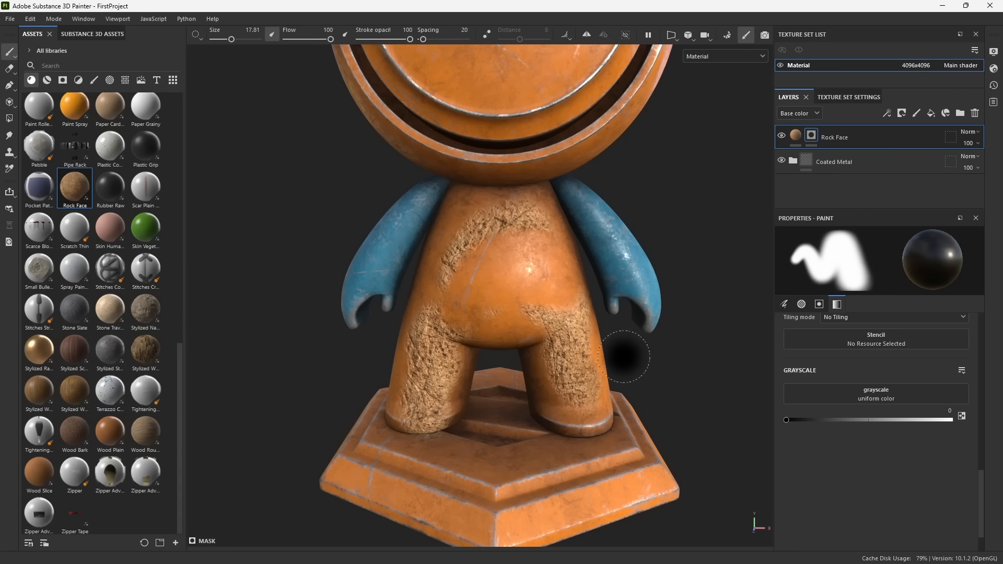
{"action": "key", "text": "x"}
{"action": "mouse_move", "coordinate": [477, 277]}
{"action": "left_mouse_down", "text": "alt"}
{"action": "mouse_move", "coordinate": [468, 272]}
{"action": "mouse_move", "coordinate": [497, 266]}
{"action": "mouse_move", "coordinate": [470, 241]}
{"action": "mouse_move", "coordinate": [455, 282]}
{"action": "mouse_move", "coordinate": [550, 286]}
{"action": "mouse_move", "coordinate": [531, 238]}
{"action": "mouse_move", "coordinate": [520, 264]}
{"action": "mouse_move", "coordinate": [472, 296]}
{"action": "left_mouse_up", "text": "alt"}
{"action": "key", "text": "x"}
{"action": "left_click_drag", "start_coordinate": [443, 349], "coordinate": [413, 431]}
{"action": "mouse_move", "coordinate": [528, 402]}
{"action": "left_mouse_down", "text": "alt"}
{"action": "mouse_move", "coordinate": [458, 375]}
{"action": "mouse_move", "coordinate": [501, 387]}
{"action": "mouse_move", "coordinate": [470, 386]}
{"action": "mouse_move", "coordinate": [487, 369]}
{"action": "left_mouse_up", "text": "alt"}
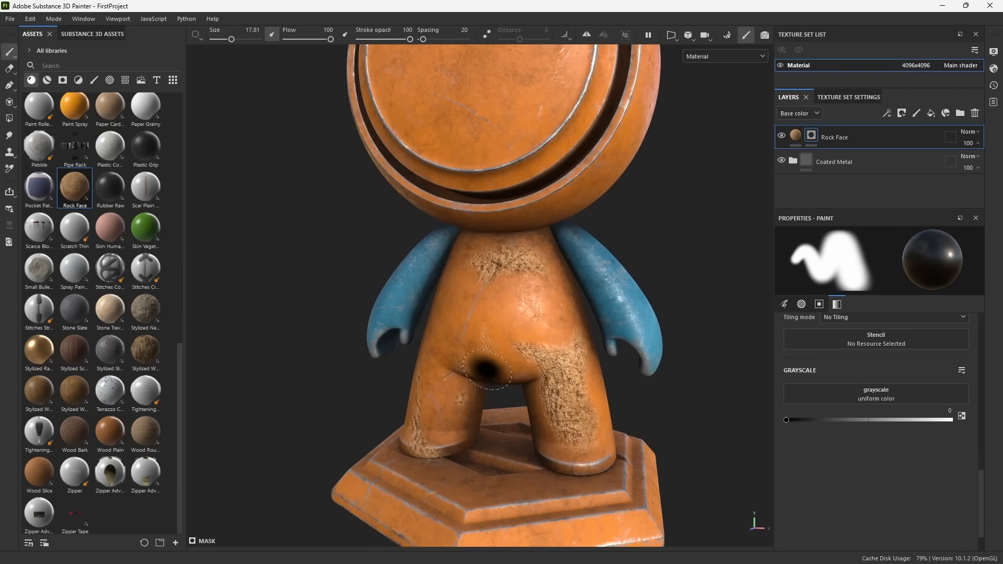
Clear all painting from the Rock Face mask and switch the mask paint's grayscale value back to 1.
{"action": "right_click", "coordinate": [812, 140]}
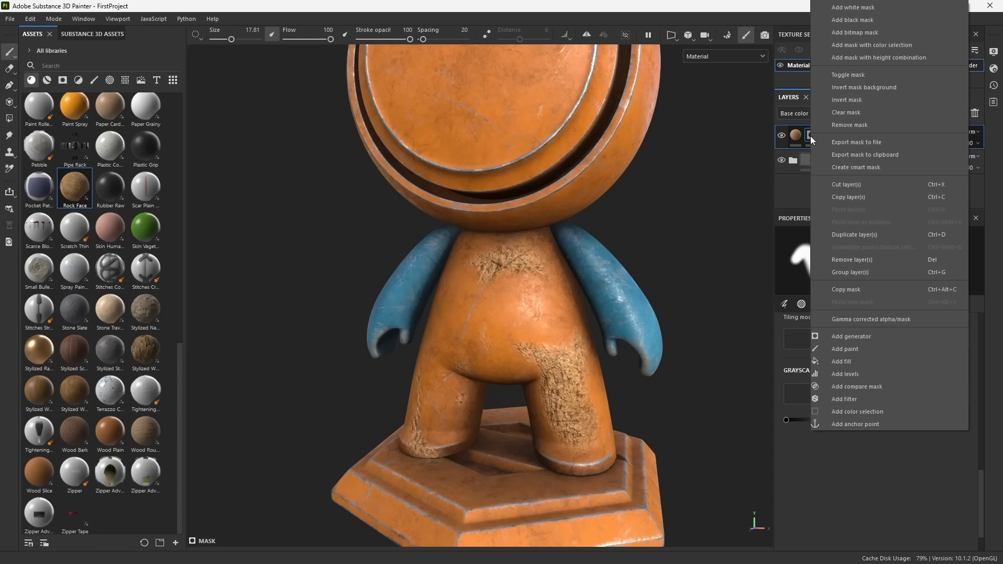
{"action": "left_click", "coordinate": [834, 113]}
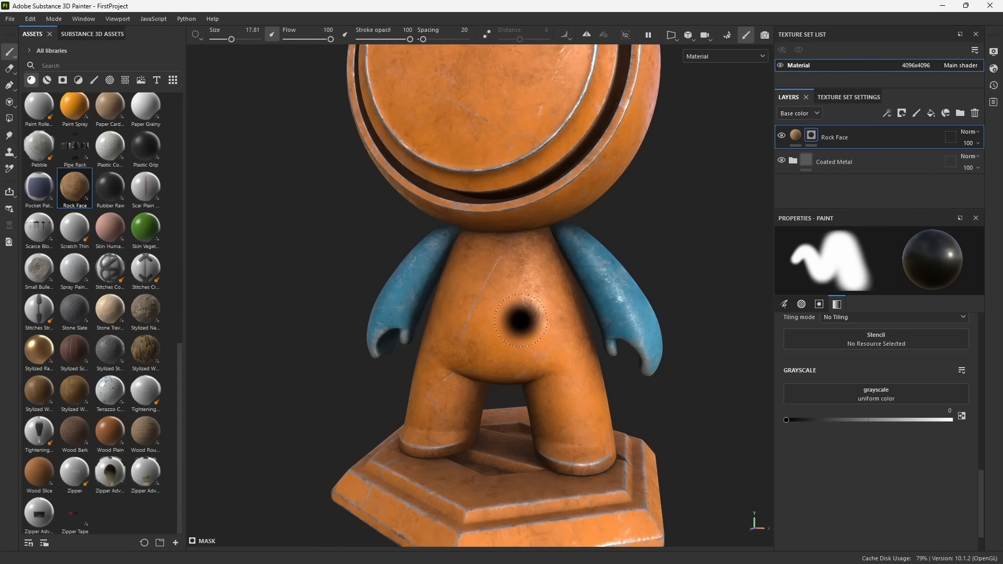
{"action": "left_click_drag", "start_coordinate": [520, 320], "coordinate": [546, 315], "text": "alt"}
{"action": "key", "text": "x"}
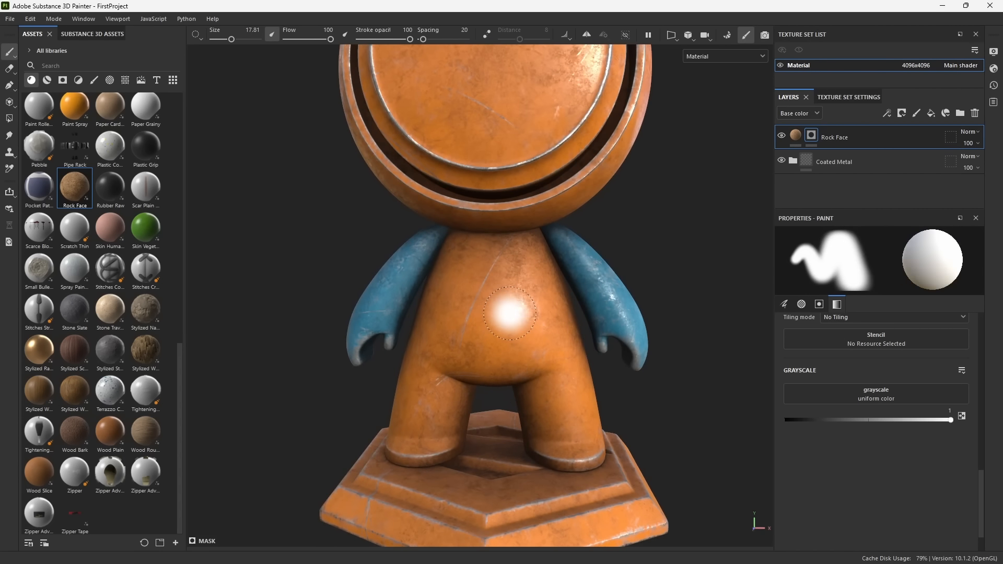
{"action": "middle_click_drag", "start_coordinate": [500, 309], "coordinate": [526, 312], "text": "alt"}
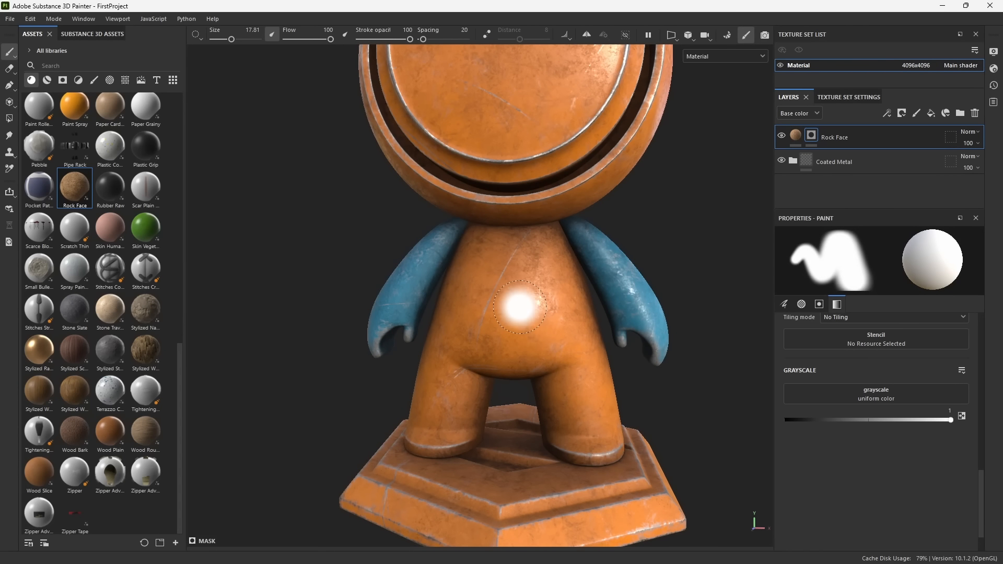
Harden the brush, then add a Paint effect to the Rock Face mask and paint a white patch across the belly.
{"action": "right_click_drag", "start_coordinate": [520, 307], "coordinate": [520, 315], "text": "ctrl"}
{"action": "scroll", "coordinate": [520, 320], "scroll_direction": "up", "scroll_amount": 1}
{"action": "scroll", "coordinate": [519, 320], "scroll_direction": "up", "scroll_amount": 1}
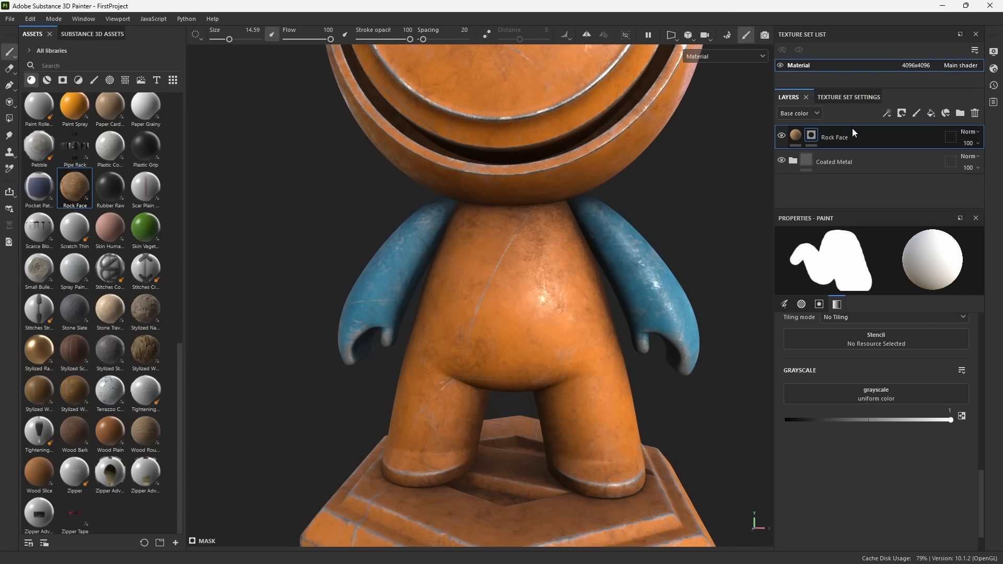
{"action": "left_click", "coordinate": [885, 116]}
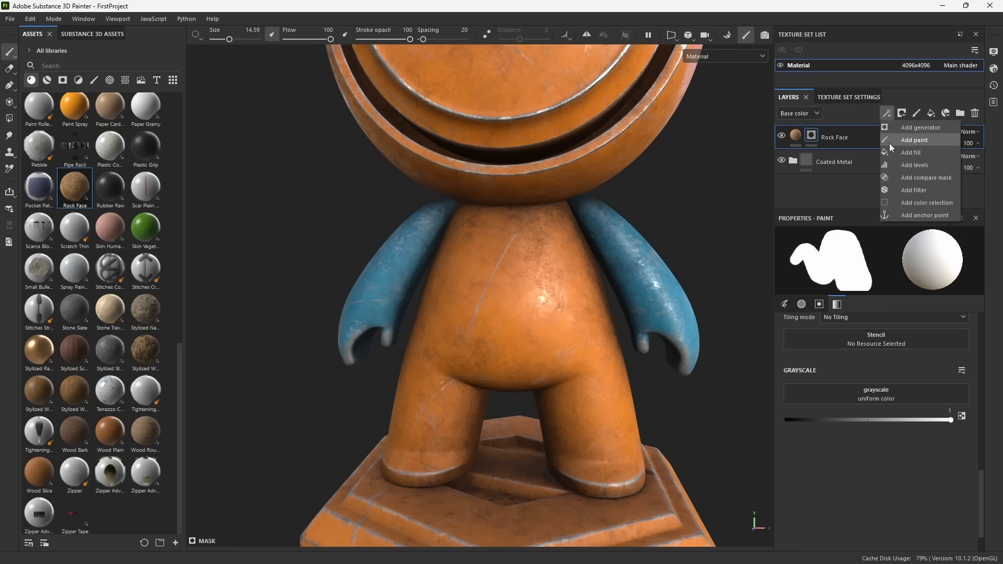
{"action": "left_click", "coordinate": [889, 143]}
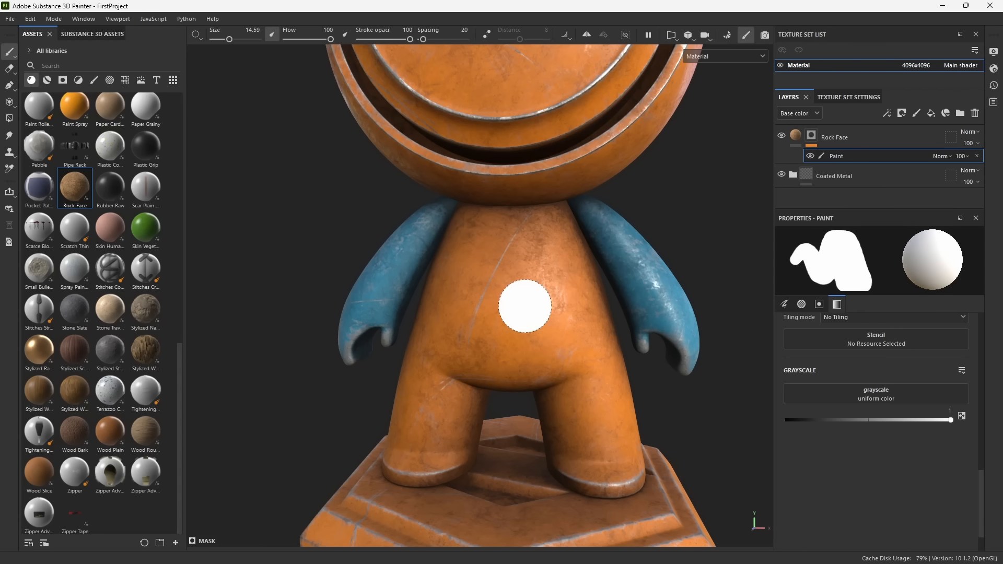
{"action": "mouse_move", "coordinate": [516, 280]}
{"action": "left_mouse_down"}
{"action": "mouse_move", "coordinate": [463, 313]}
{"action": "mouse_move", "coordinate": [517, 324]}
{"action": "mouse_move", "coordinate": [543, 298]}
{"action": "mouse_move", "coordinate": [517, 369]}
{"action": "left_mouse_up"}
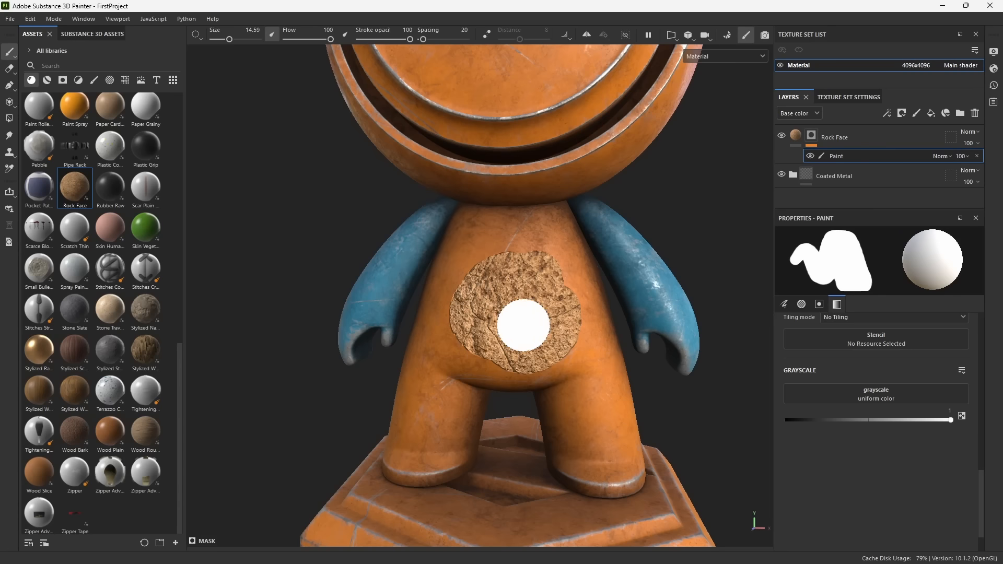
{"action": "left_click", "coordinate": [810, 157]}
{"action": "left_click", "coordinate": [811, 156]}
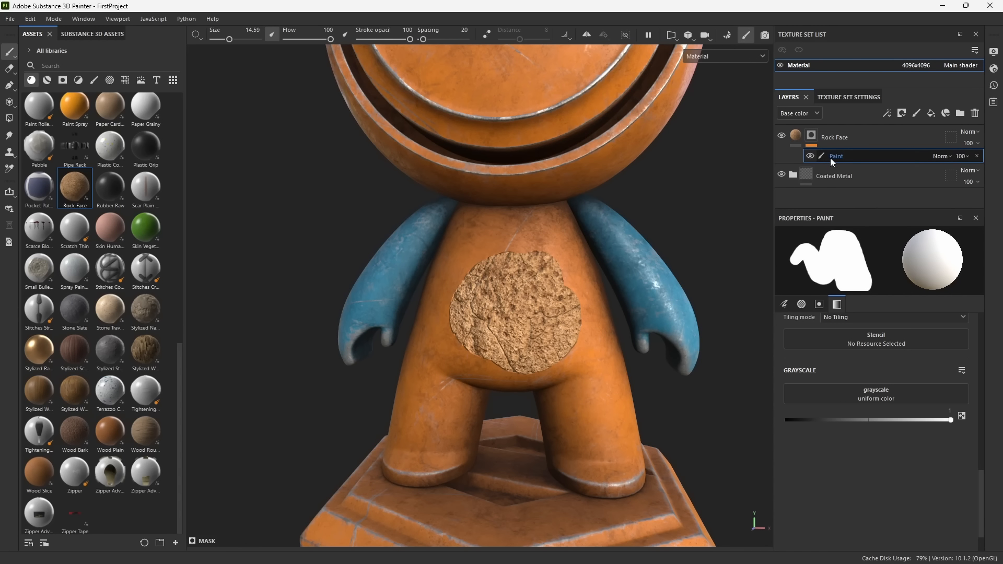
Display only the mask, soften the brush, and try a soft white stroke along the belly patch's edge, undoing it.
{"action": "left_click_drag", "start_coordinate": [500, 330], "coordinate": [535, 334], "text": "alt"}
{"action": "right_click_drag", "start_coordinate": [536, 334], "coordinate": [580, 391], "text": "alt"}
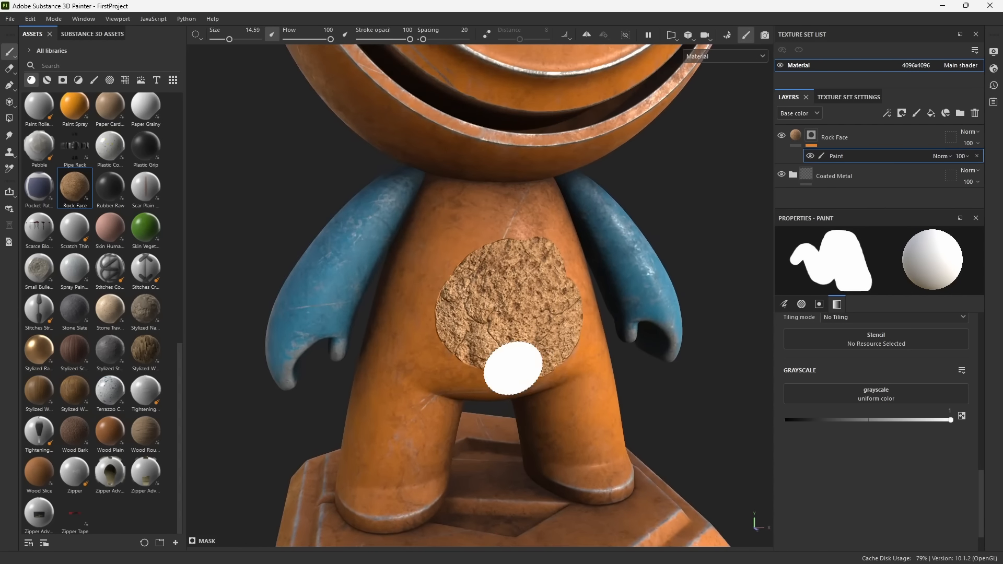
{"action": "middle_click_drag", "start_coordinate": [512, 369], "coordinate": [612, 386], "text": "alt"}
{"action": "mouse_move", "coordinate": [500, 291]}
{"action": "right_mouse_down", "text": "alt"}
{"action": "mouse_move", "coordinate": [596, 437]}
{"action": "mouse_move", "coordinate": [582, 336]}
{"action": "right_mouse_up", "text": "alt"}
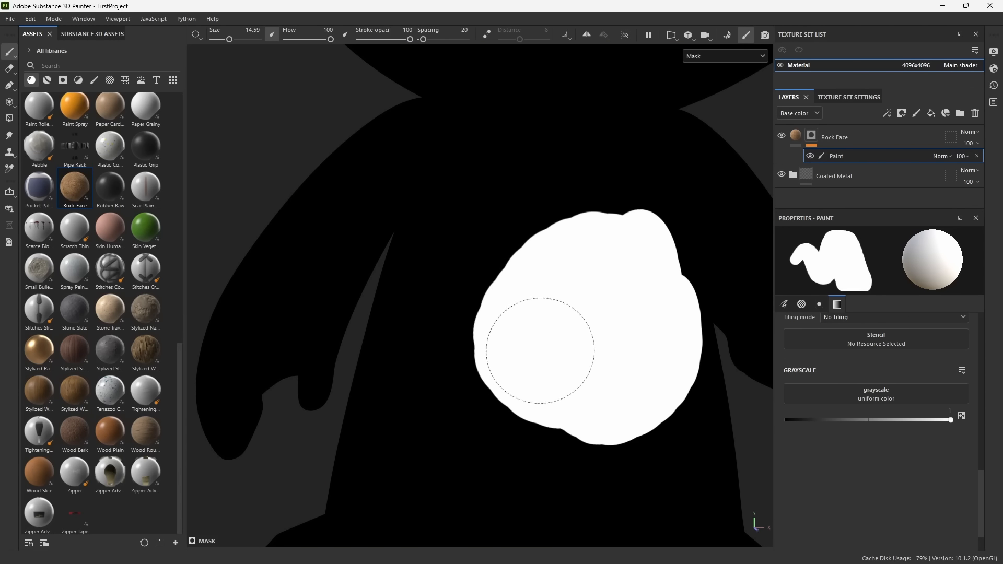
{"action": "left_click", "coordinate": [481, 286]}
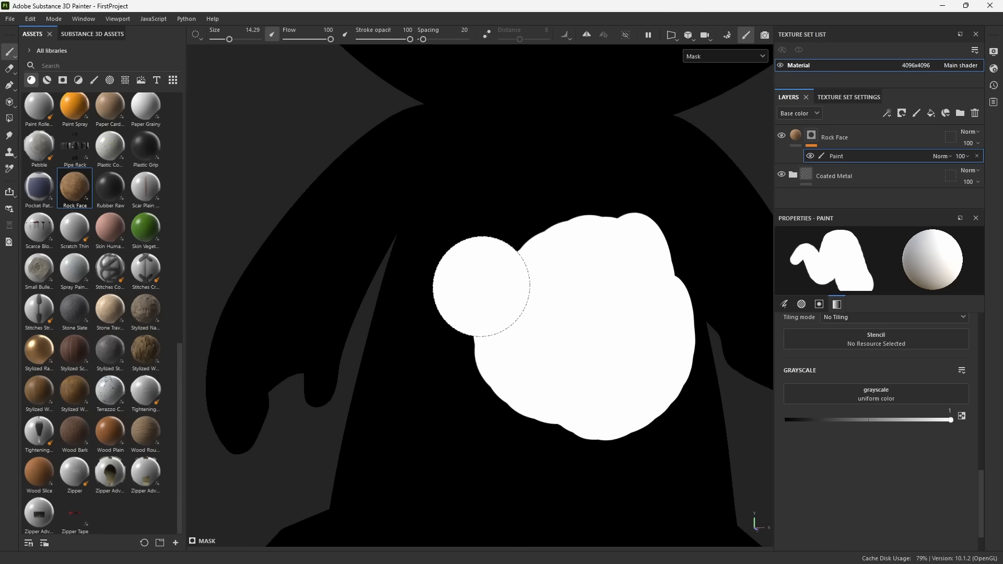
{"action": "right_click_drag", "start_coordinate": [481, 286], "coordinate": [481, 334], "text": "ctrl"}
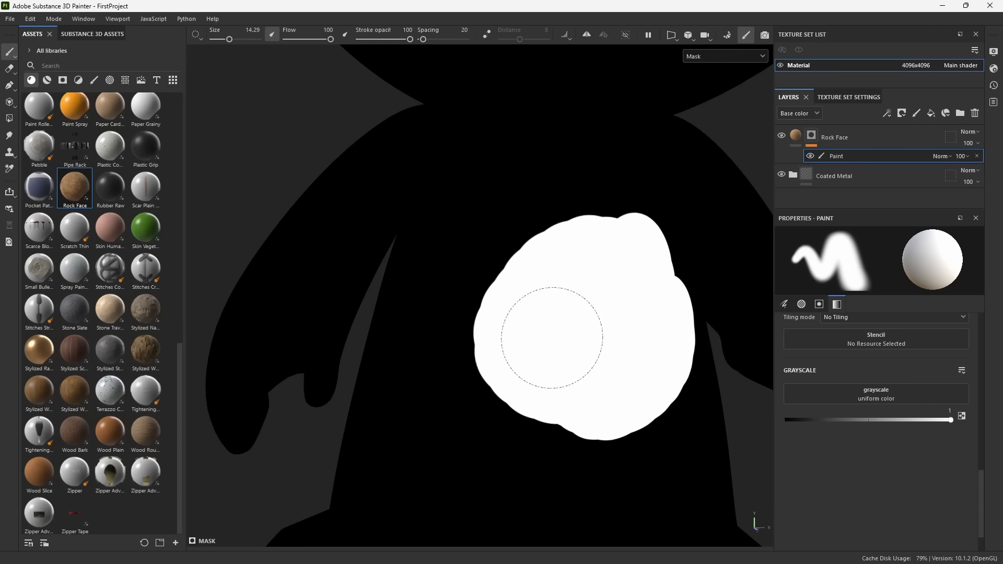
{"action": "mouse_move", "coordinate": [553, 337]}
{"action": "left_mouse_down"}
{"action": "mouse_move", "coordinate": [513, 325]}
{"action": "mouse_move", "coordinate": [543, 262]}
{"action": "mouse_move", "coordinate": [536, 244]}
{"action": "mouse_move", "coordinate": [600, 240]}
{"action": "mouse_move", "coordinate": [511, 358]}
{"action": "left_mouse_up"}
{"action": "key", "text": "ctrl+z"}
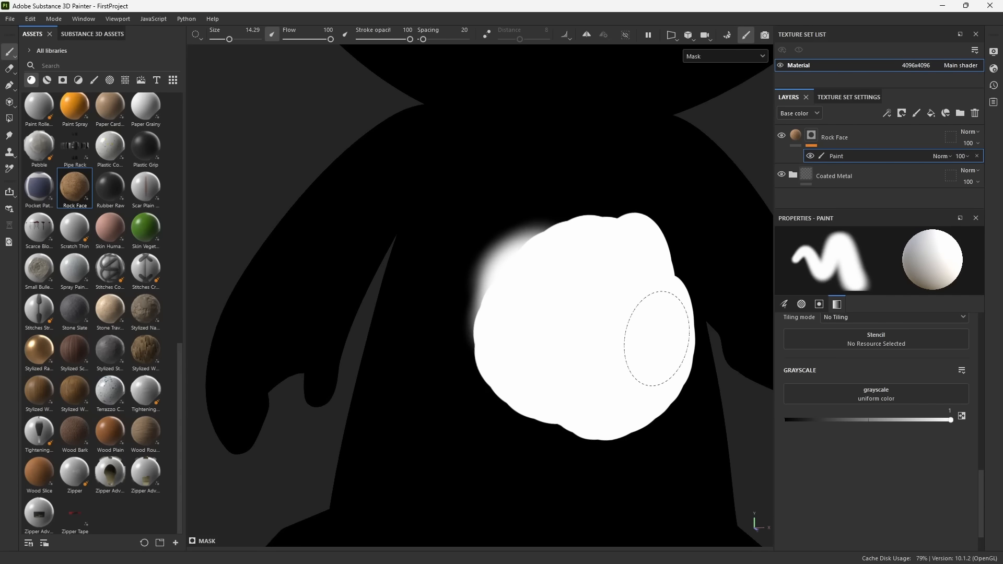
Add a Blur filter above the Paint effect on the Rock Face mask and set its Blur Intensity to 0.86.
{"action": "left_click", "coordinate": [811, 140]}
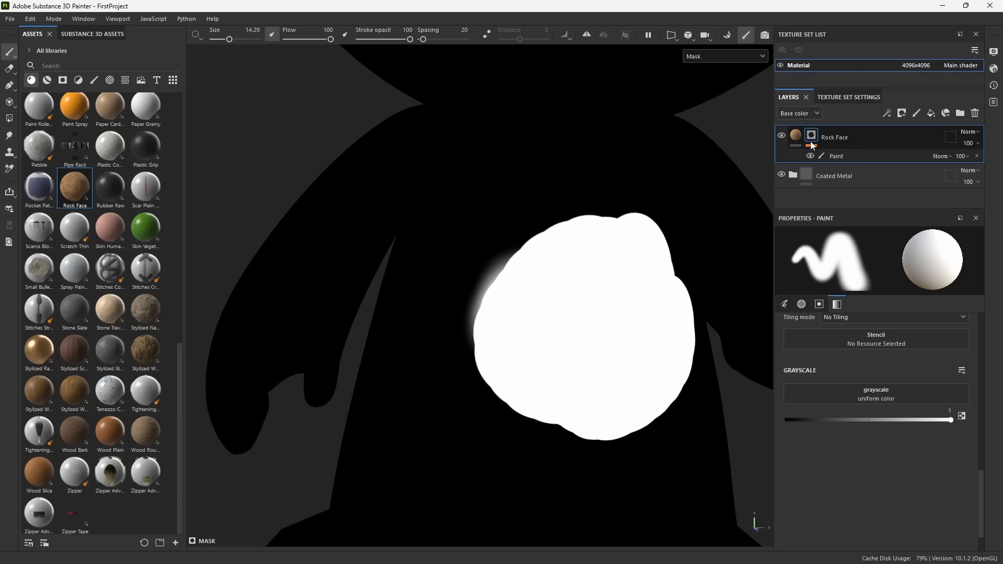
{"action": "mouse_move", "coordinate": [709, 257]}
{"action": "left_mouse_down", "text": "alt"}
{"action": "mouse_move", "coordinate": [633, 259]}
{"action": "mouse_move", "coordinate": [630, 271]}
{"action": "left_mouse_up", "text": "alt"}
{"action": "scroll", "coordinate": [630, 270], "scroll_direction": "down", "scroll_amount": 2}
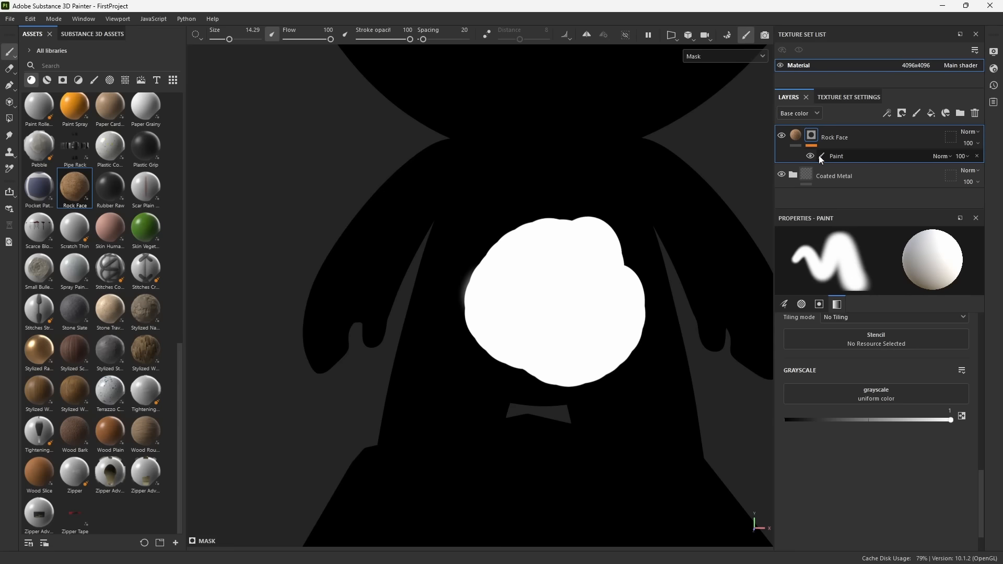
{"action": "left_click", "coordinate": [887, 114]}
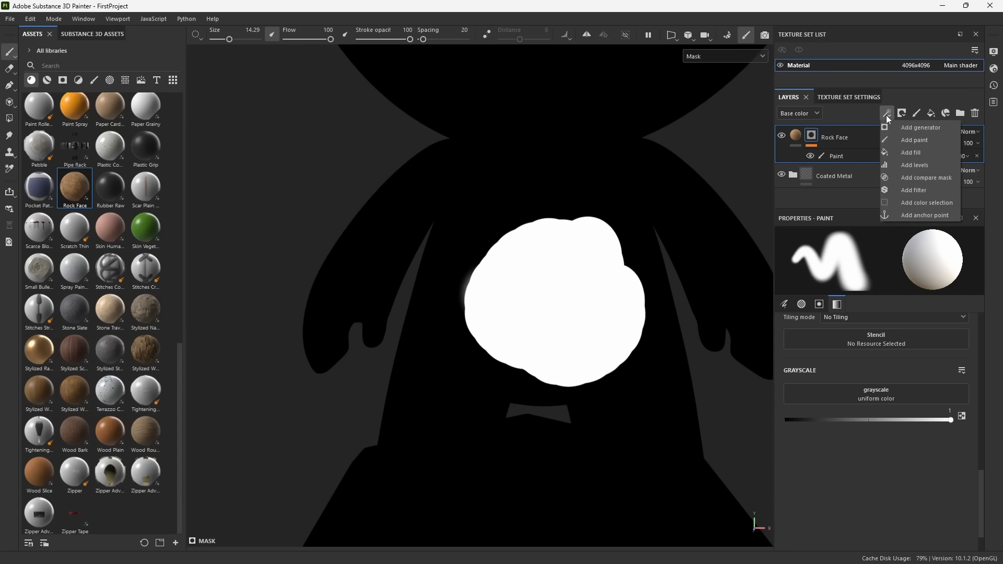
{"action": "left_click", "coordinate": [904, 189]}
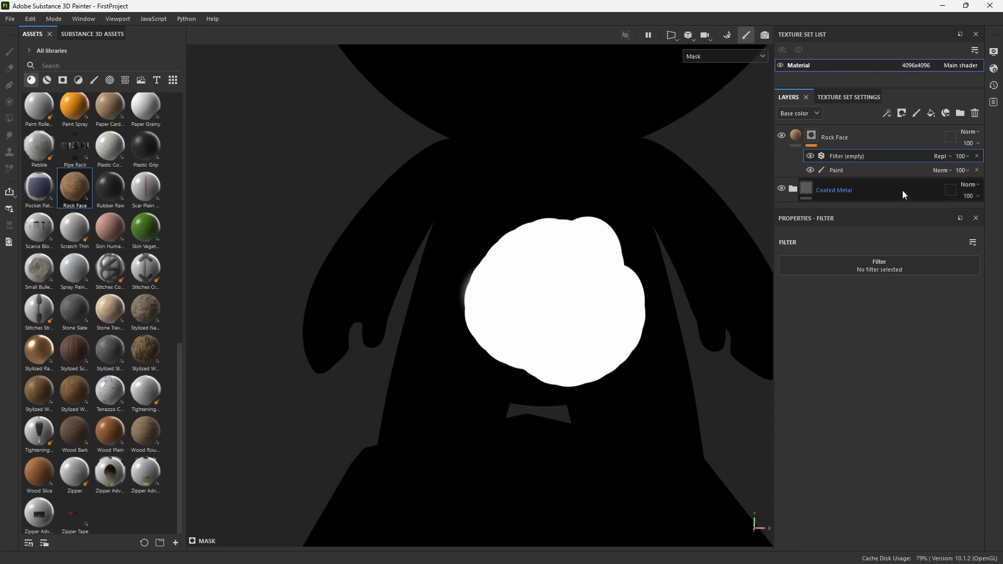
{"action": "left_click", "coordinate": [887, 267]}
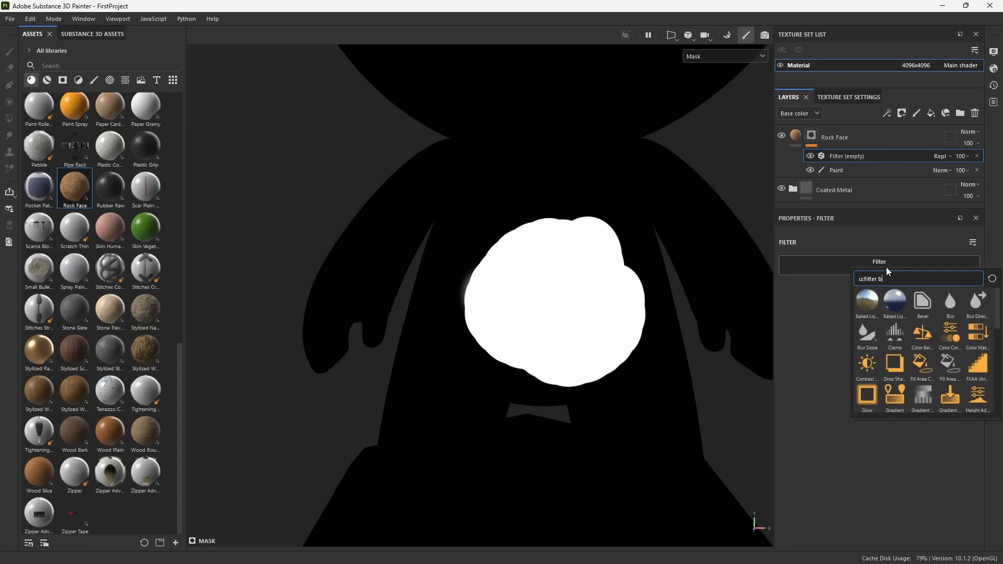
{"action": "type", "text": "blur"}
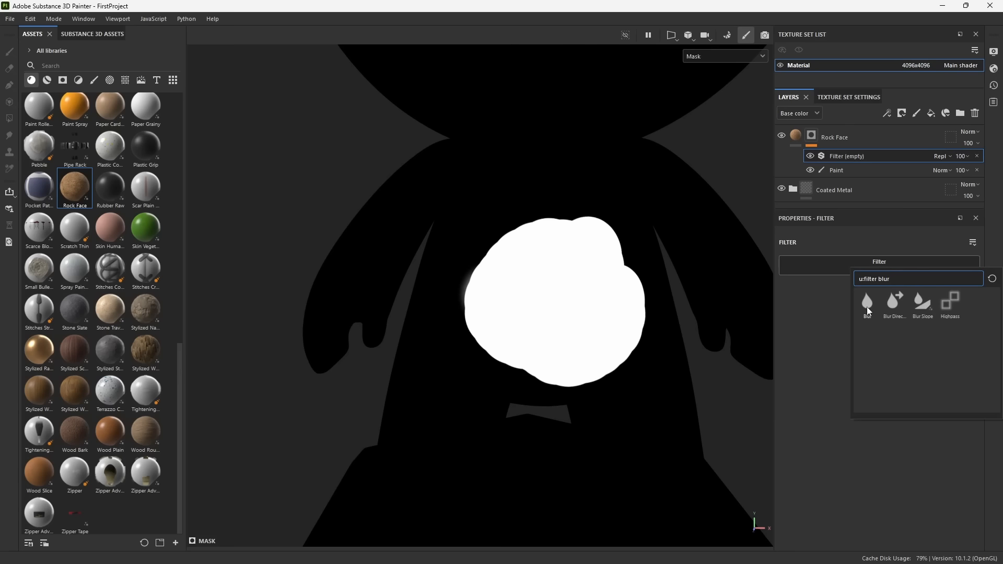
{"action": "left_click", "coordinate": [866, 304]}
{"action": "left_click_drag", "start_coordinate": [617, 374], "coordinate": [585, 374], "text": "alt"}
{"action": "mouse_move", "coordinate": [797, 319]}
{"action": "left_mouse_down"}
{"action": "mouse_move", "coordinate": [863, 318]}
{"action": "mouse_move", "coordinate": [801, 319]}
{"action": "left_mouse_up"}
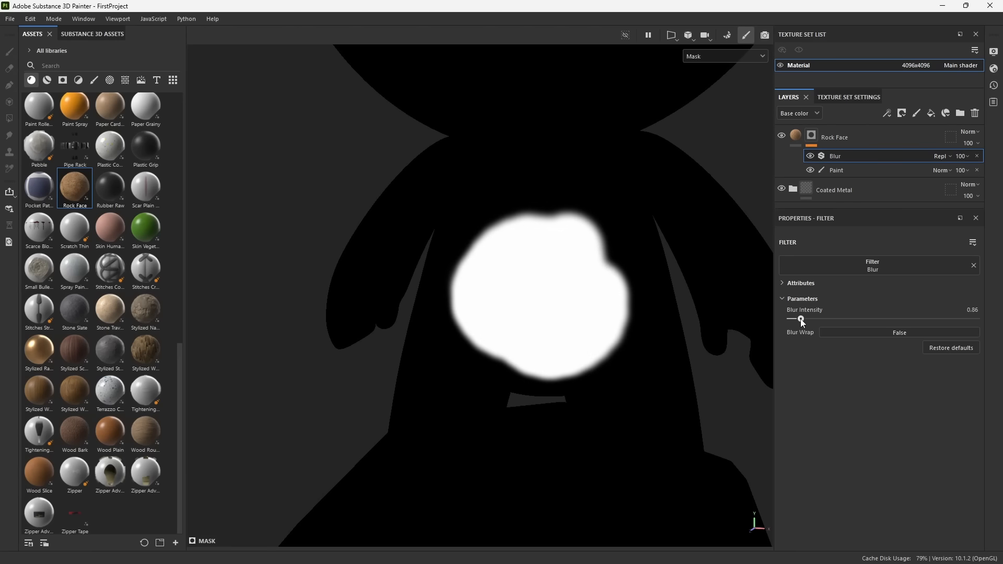
Return to the material view and set the mask filter's Blur Intensity to 4.29.
{"action": "left_click", "coordinate": [833, 172]}
{"action": "left_click", "coordinate": [835, 158]}
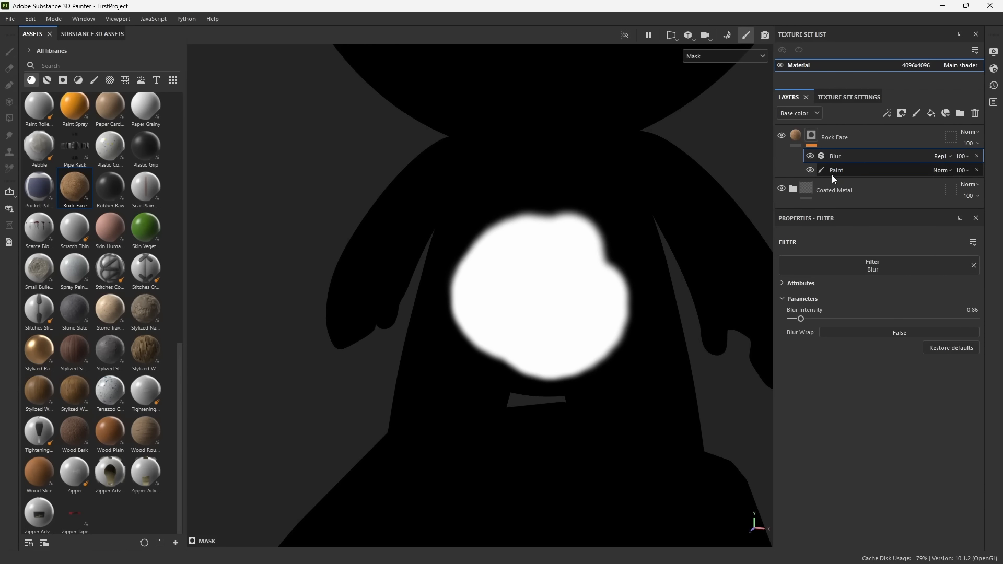
{"action": "left_click", "coordinate": [833, 171]}
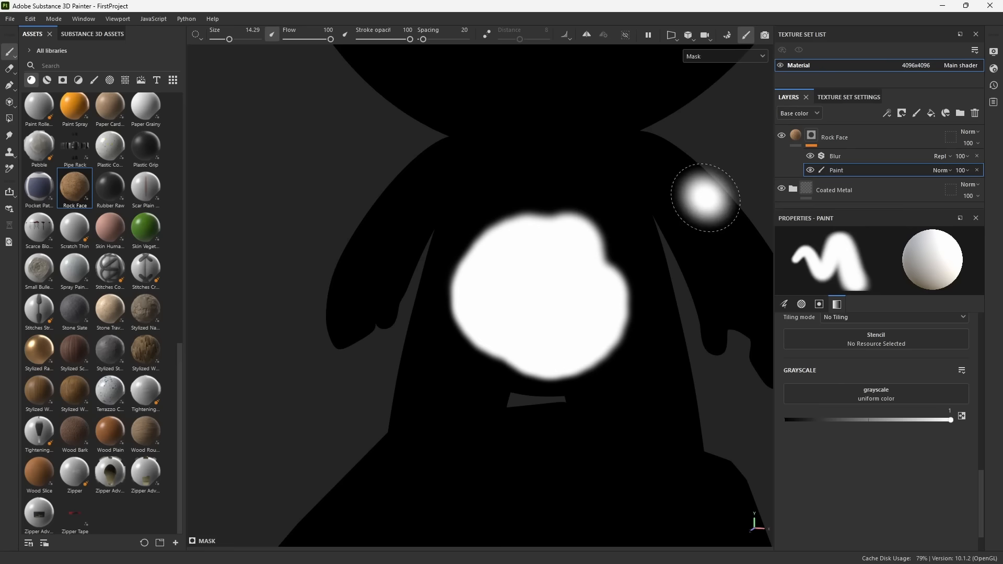
{"action": "key", "text": "m"}
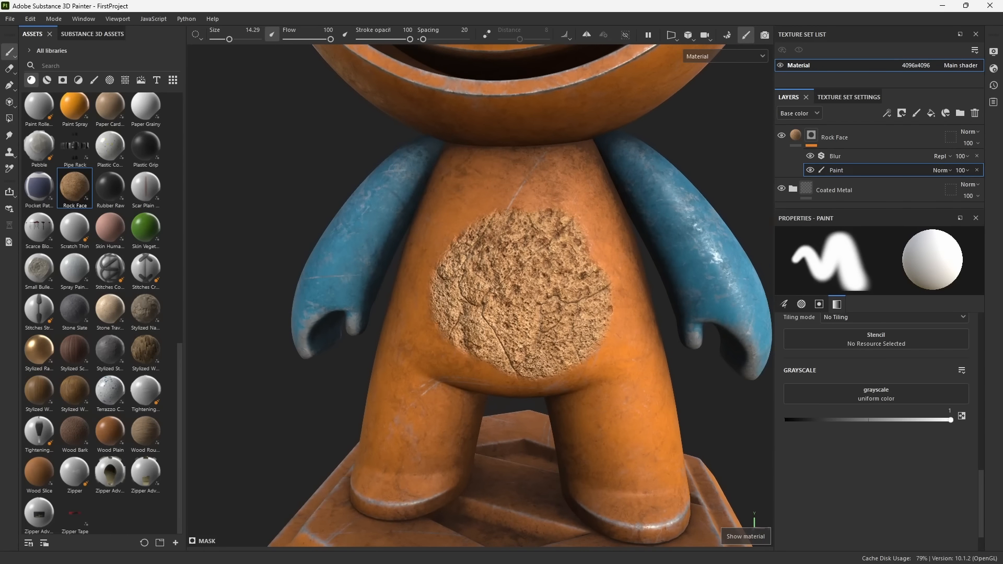
{"action": "left_click", "coordinate": [839, 156]}
{"action": "left_click_drag", "start_coordinate": [801, 318], "coordinate": [841, 319]}
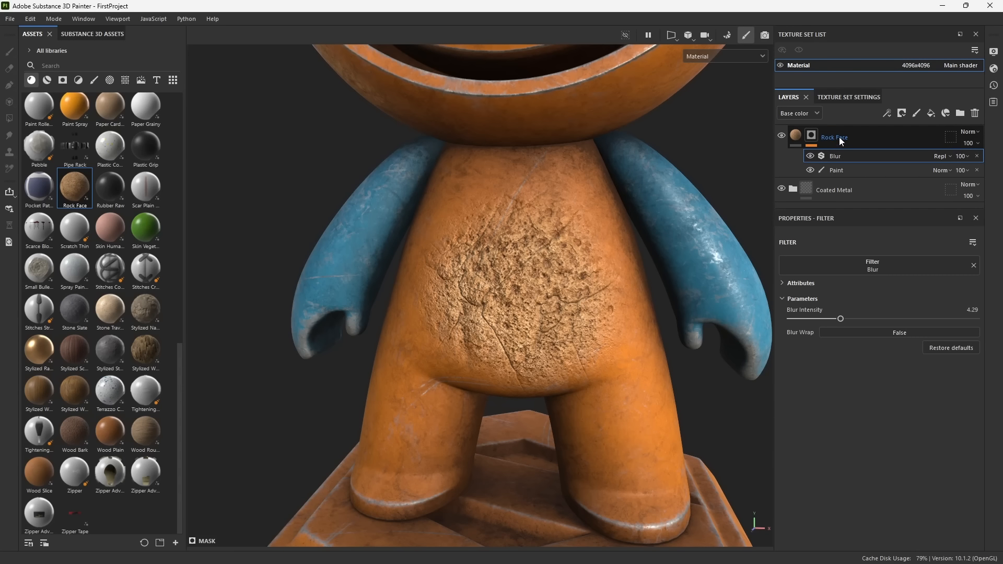
Select the mask's Paint effect and paint white strokes across the front of the hexagonal base's upper surface.
{"action": "left_click", "coordinate": [838, 171]}
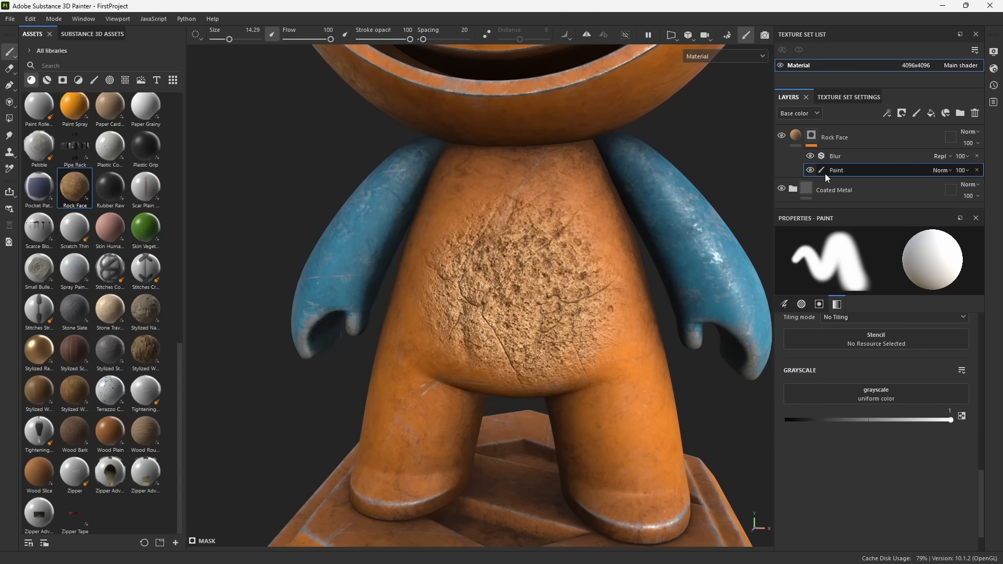
{"action": "right_click_drag", "start_coordinate": [578, 399], "coordinate": [486, 229], "text": "alt"}
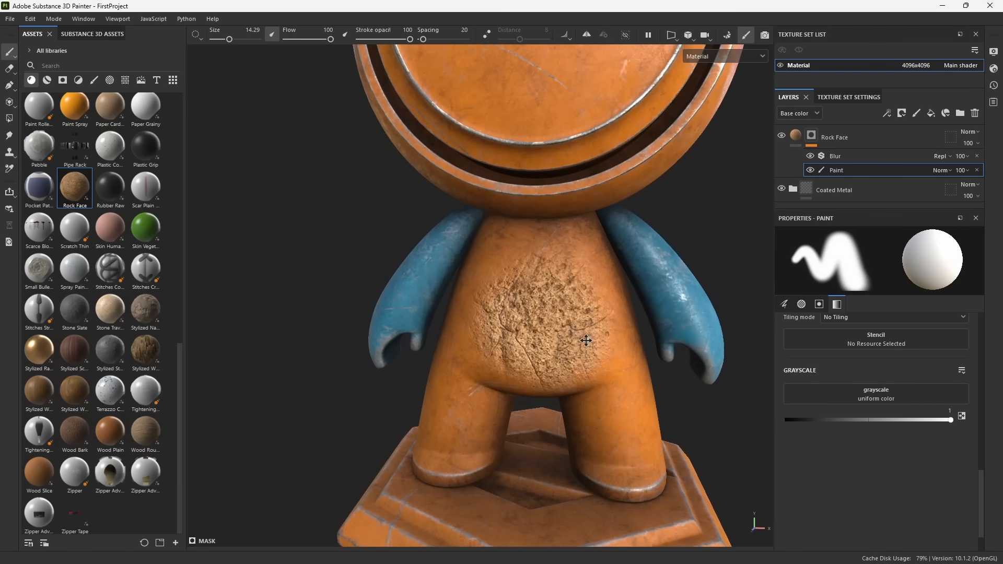
{"action": "middle_click_drag", "start_coordinate": [586, 340], "coordinate": [569, 196], "text": "alt"}
{"action": "left_click_drag", "start_coordinate": [488, 269], "coordinate": [491, 314], "text": "alt"}
{"action": "right_click_drag", "start_coordinate": [490, 314], "coordinate": [492, 408], "text": "alt"}
{"action": "mouse_move", "coordinate": [549, 316]}
{"action": "left_mouse_down"}
{"action": "mouse_move", "coordinate": [533, 331]}
{"action": "mouse_move", "coordinate": [472, 339]}
{"action": "left_mouse_up"}
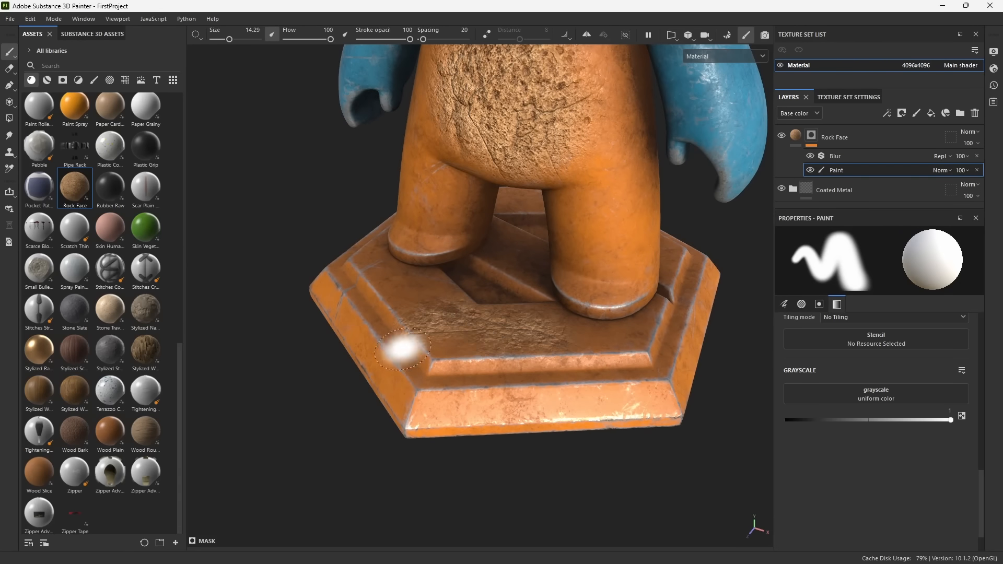
{"action": "left_click_drag", "start_coordinate": [398, 347], "coordinate": [577, 358], "text": "alt"}
{"action": "mouse_move", "coordinate": [478, 310]}
{"action": "left_mouse_down"}
{"action": "mouse_move", "coordinate": [353, 291]}
{"action": "mouse_move", "coordinate": [511, 324]}
{"action": "mouse_move", "coordinate": [573, 295]}
{"action": "mouse_move", "coordinate": [629, 297]}
{"action": "mouse_move", "coordinate": [600, 277]}
{"action": "left_mouse_up"}
Examine the blurred rock on the belly and base from several angles, and enlarge the layer stack area.
{"action": "middle_click_drag", "start_coordinate": [600, 277], "coordinate": [583, 359], "text": "alt"}
{"action": "right_click_drag", "start_coordinate": [659, 382], "coordinate": [587, 329], "text": "alt"}
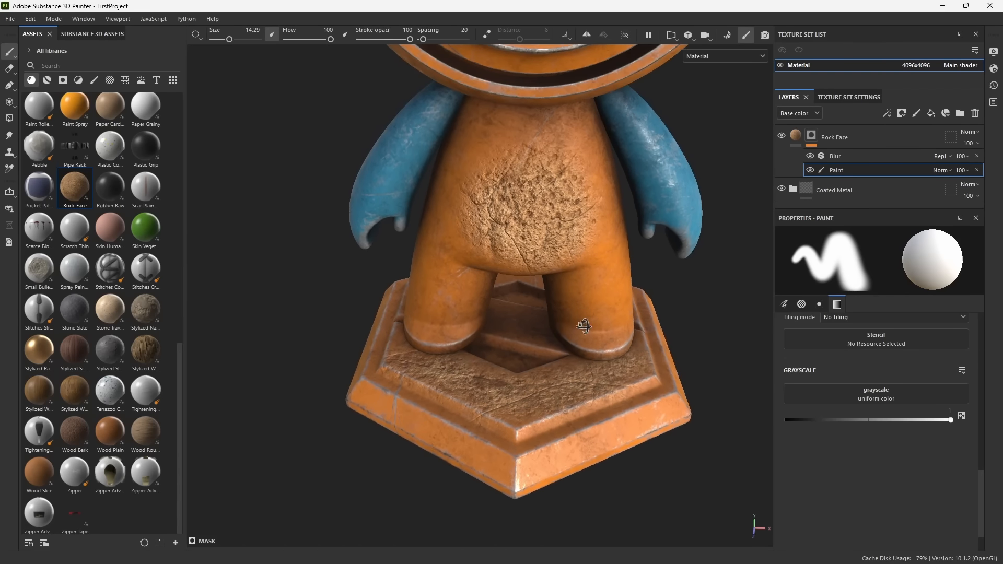
{"action": "left_click_drag", "start_coordinate": [587, 329], "coordinate": [551, 296], "text": "alt"}
{"action": "middle_click_drag", "start_coordinate": [587, 284], "coordinate": [591, 356], "text": "alt"}
{"action": "right_click_drag", "start_coordinate": [591, 355], "coordinate": [539, 293], "text": "alt"}
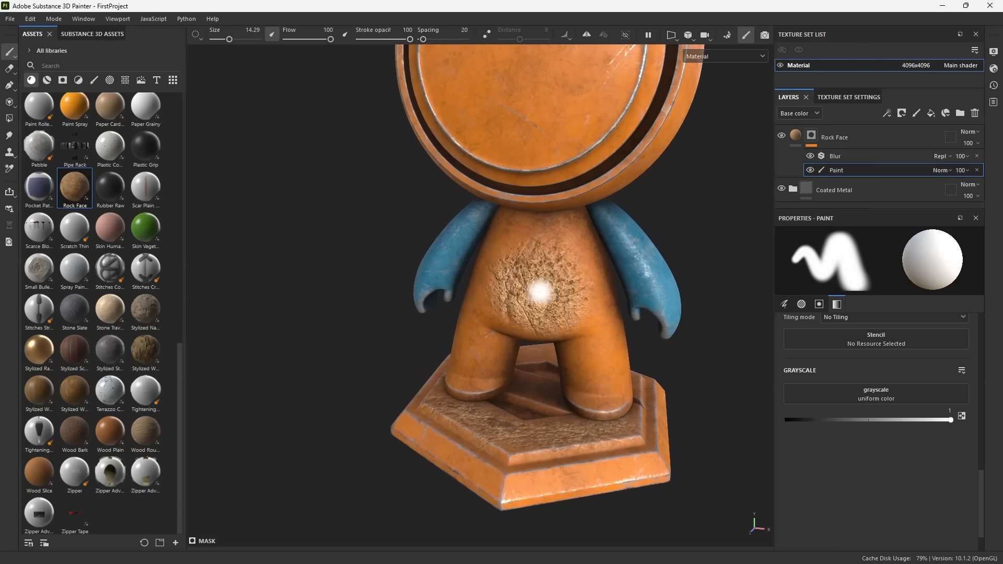
{"action": "mouse_move", "coordinate": [540, 293]}
{"action": "left_mouse_down", "text": "alt"}
{"action": "mouse_move", "coordinate": [566, 319]}
{"action": "mouse_move", "coordinate": [564, 336]}
{"action": "left_mouse_up", "text": "alt"}
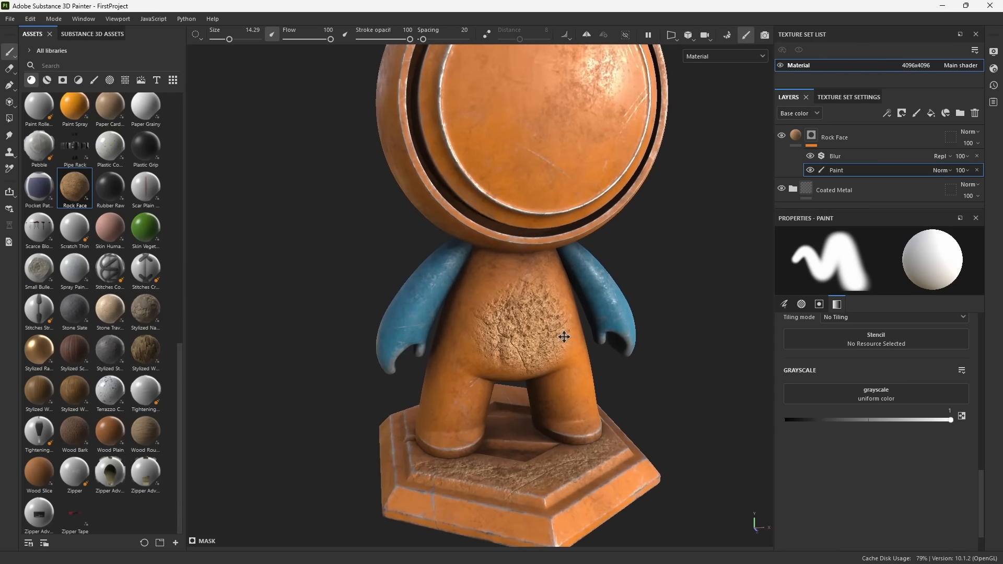
{"action": "right_click_drag", "start_coordinate": [564, 336], "coordinate": [496, 272], "text": "alt"}
{"action": "middle_click_drag", "start_coordinate": [553, 302], "coordinate": [529, 322], "text": "alt"}
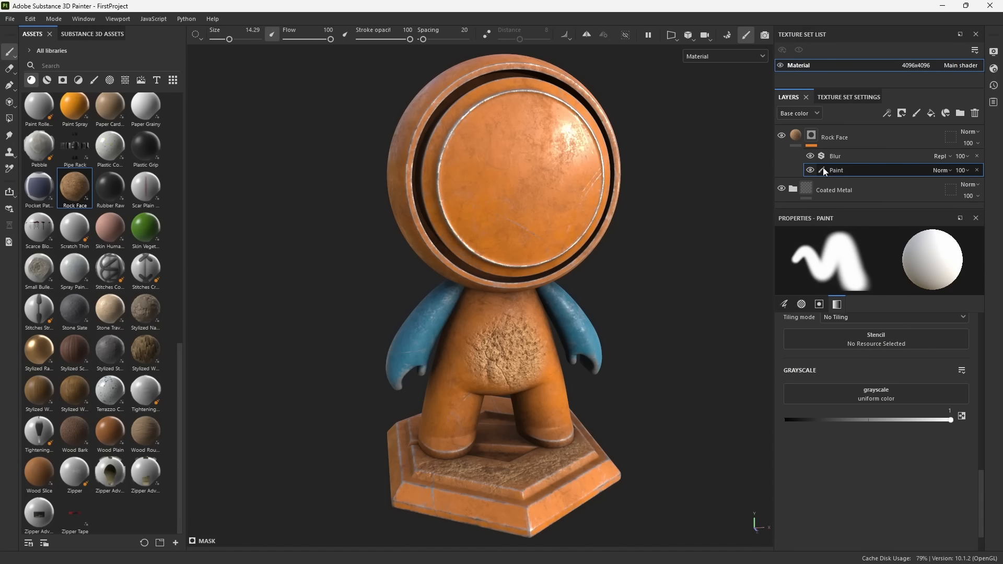
{"action": "left_click_drag", "start_coordinate": [842, 212], "coordinate": [841, 284]}
{"action": "left_click_drag", "start_coordinate": [479, 354], "coordinate": [454, 350], "text": "alt"}
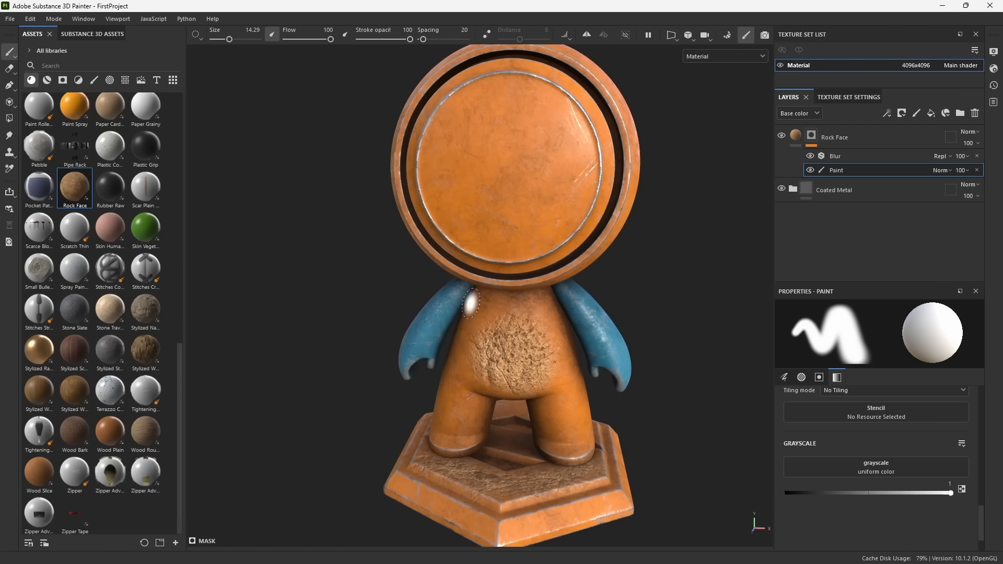
{"action": "left_click_drag", "start_coordinate": [535, 436], "coordinate": [517, 372], "text": "alt"}
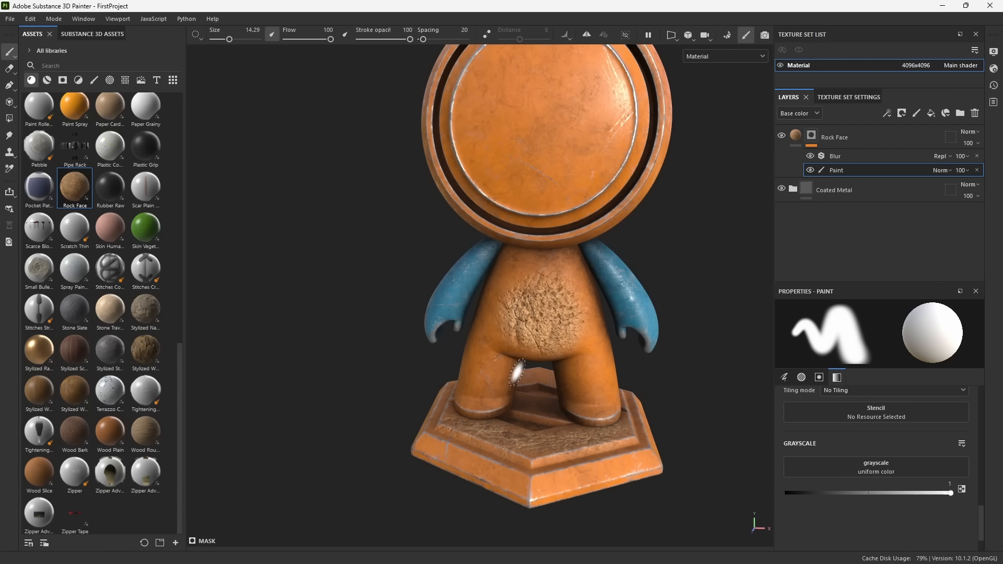
Delete the Rock Face layer and expand the Coated Metal folder.
{"action": "left_click", "coordinate": [885, 144]}
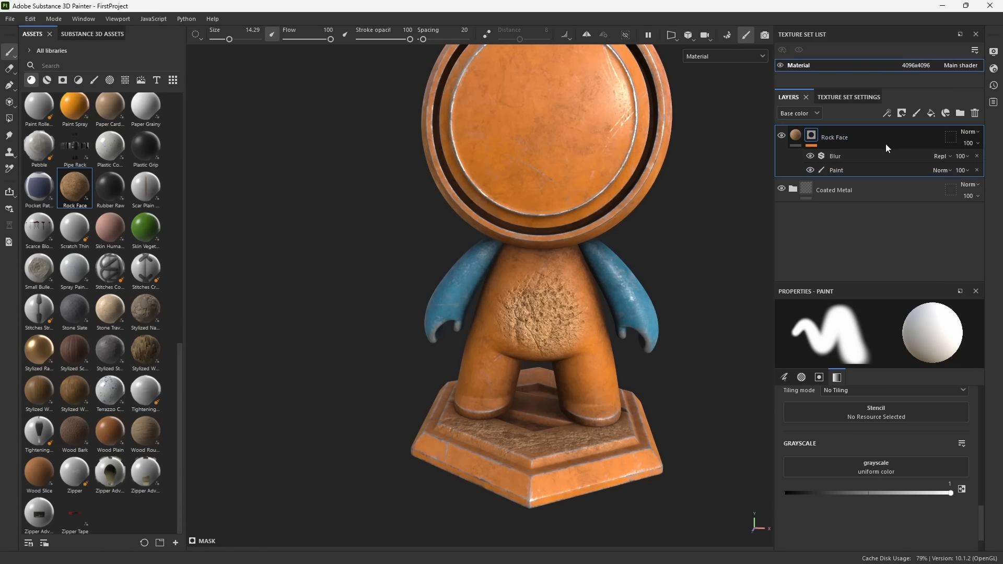
{"action": "key", "text": "Delete"}
{"action": "left_click", "coordinate": [794, 137]}
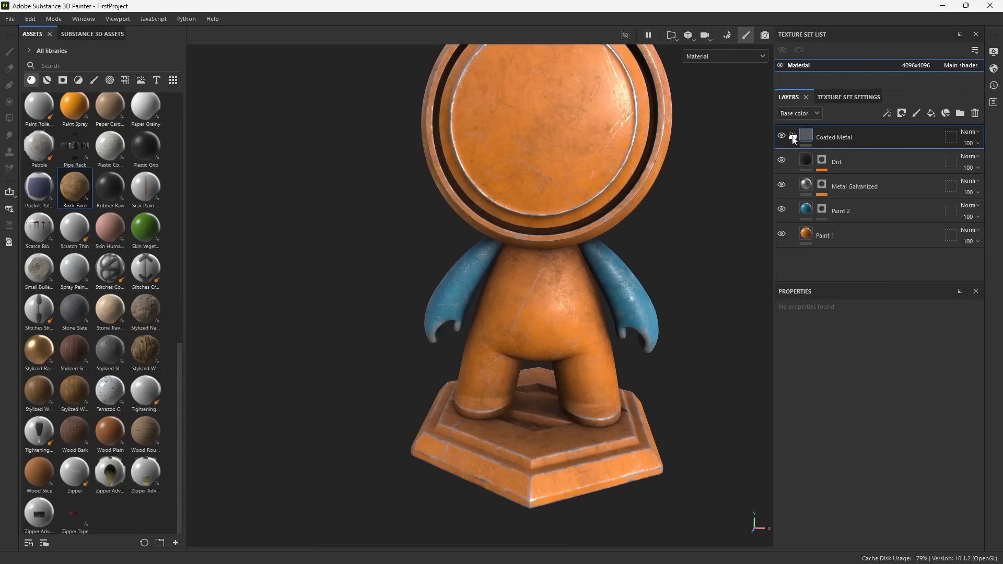
Select the Metal Galvanized layer's mask and toggle its Grunge Scratches Rough effect off and on to compare the scratches.
{"action": "left_click", "coordinate": [896, 187]}
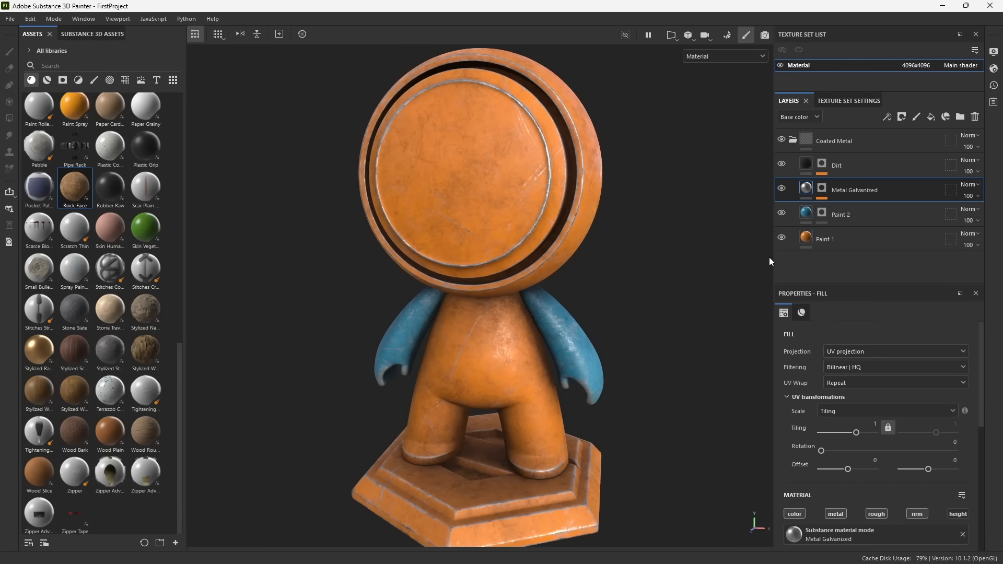
{"action": "left_click", "coordinate": [824, 192]}
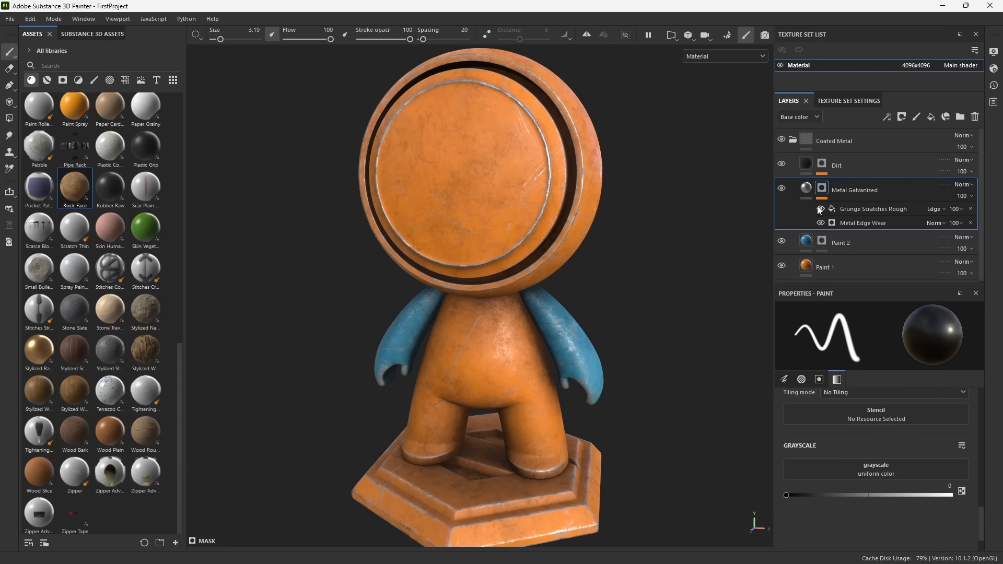
{"action": "left_click", "coordinate": [822, 210]}
{"action": "left_click", "coordinate": [821, 209]}
{"action": "right_click_drag", "start_coordinate": [431, 200], "coordinate": [632, 366], "text": "alt"}
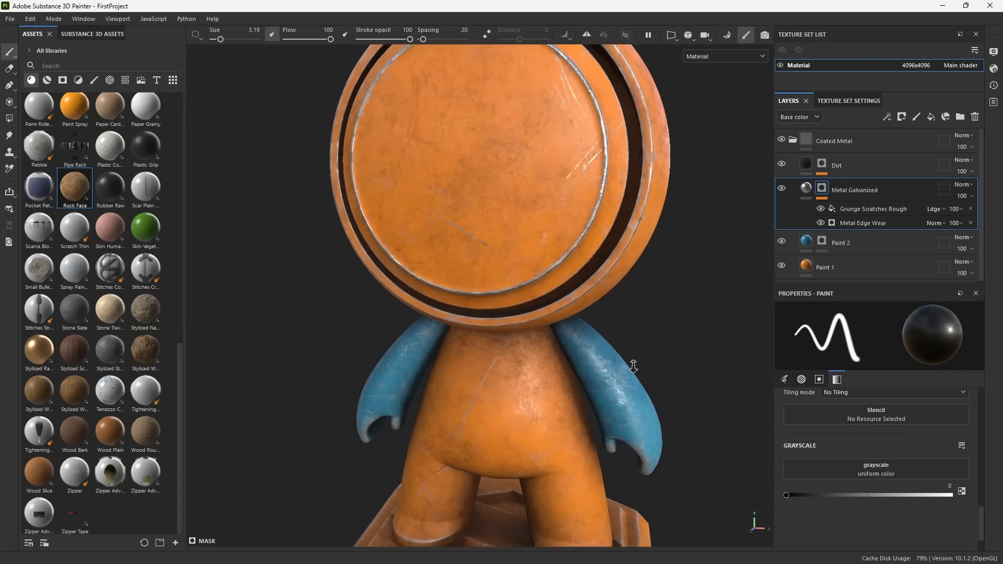
Compare the scratches on the head and body by toggling the Metal Galvanized mask's Grunge Scratches Rough effect off and on.
{"action": "left_click_drag", "start_coordinate": [514, 319], "coordinate": [609, 322], "text": "alt"}
{"action": "middle_click_drag", "start_coordinate": [552, 261], "coordinate": [558, 310], "text": "alt"}
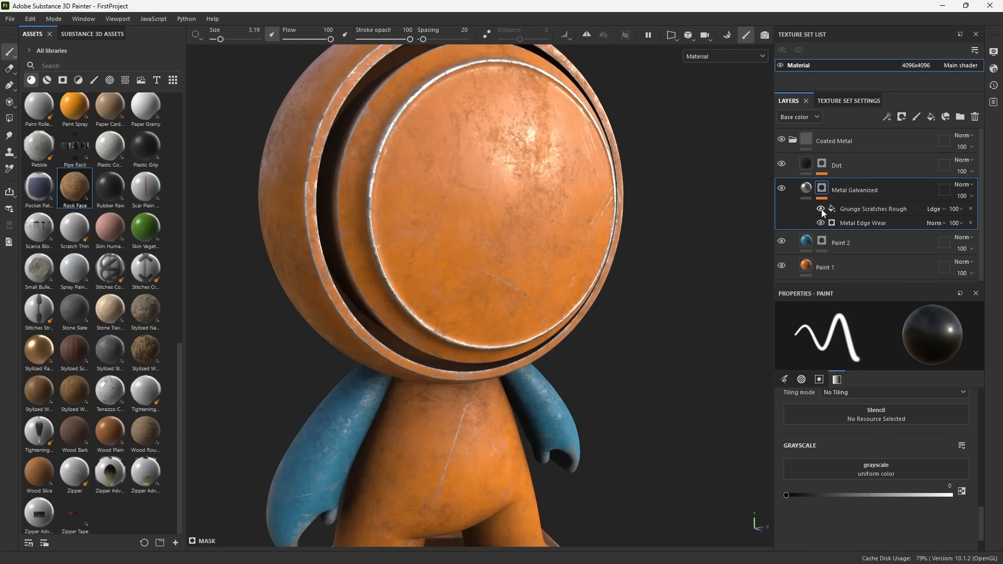
{"action": "left_click", "coordinate": [822, 212]}
{"action": "left_click", "coordinate": [821, 209]}
{"action": "left_click_drag", "start_coordinate": [548, 274], "coordinate": [524, 296], "text": "alt"}
{"action": "middle_click_drag", "start_coordinate": [525, 295], "coordinate": [556, 233], "text": "alt"}
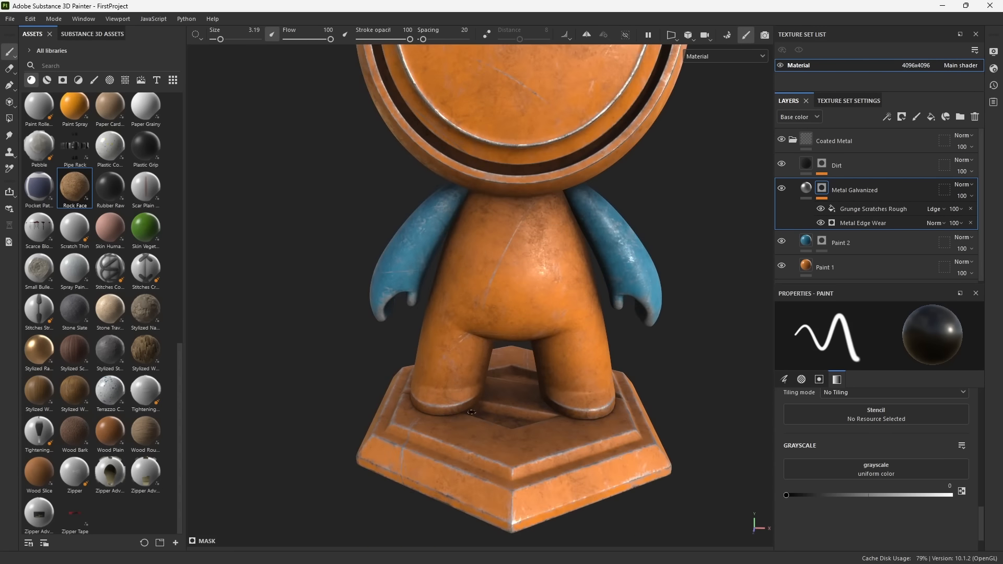
Add a Paint effect to the Metal Galvanized layer's mask, above the Grunge Scratches Rough effect.
{"action": "right_click_drag", "start_coordinate": [472, 412], "coordinate": [500, 430], "text": "alt"}
{"action": "middle_click_drag", "start_coordinate": [499, 430], "coordinate": [560, 374], "text": "alt"}
{"action": "right_click_drag", "start_coordinate": [560, 374], "coordinate": [602, 432], "text": "alt"}
{"action": "left_click_drag", "start_coordinate": [602, 432], "coordinate": [577, 428], "text": "alt"}
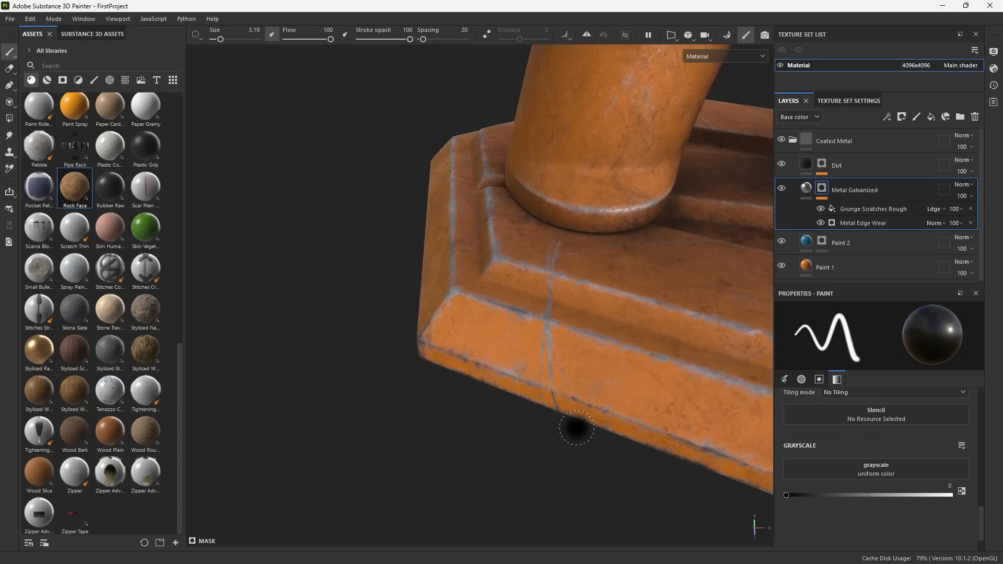
{"action": "middle_click_drag", "start_coordinate": [576, 428], "coordinate": [516, 460], "text": "alt"}
{"action": "middle_click_drag", "start_coordinate": [581, 385], "coordinate": [517, 400], "text": "alt"}
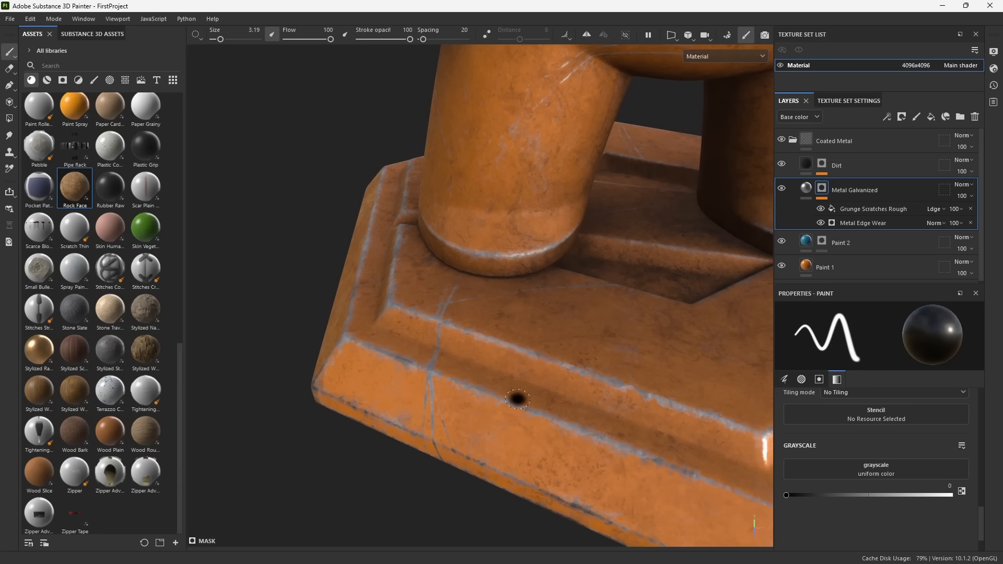
{"action": "left_click", "coordinate": [888, 117]}
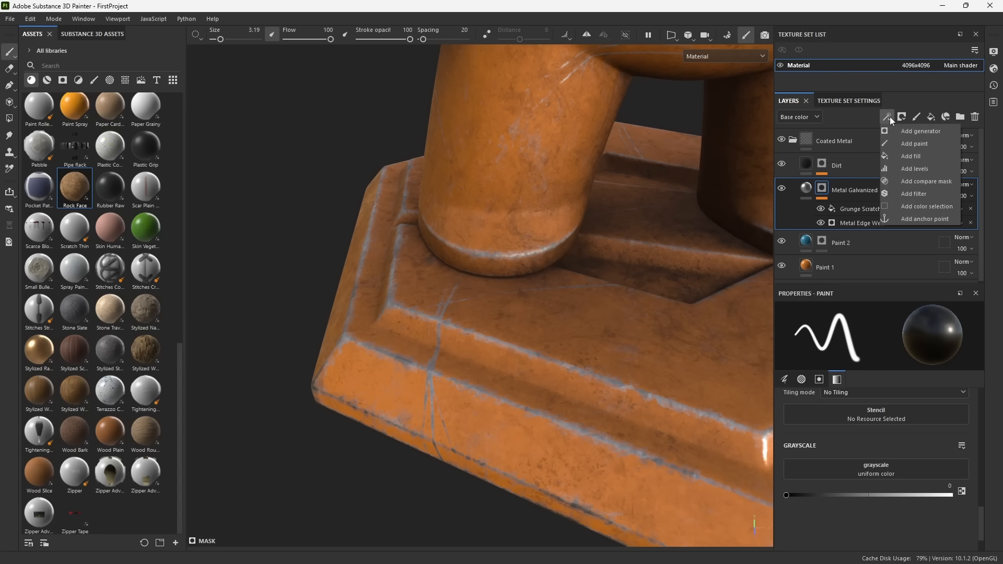
{"action": "right_click", "coordinate": [821, 189]}
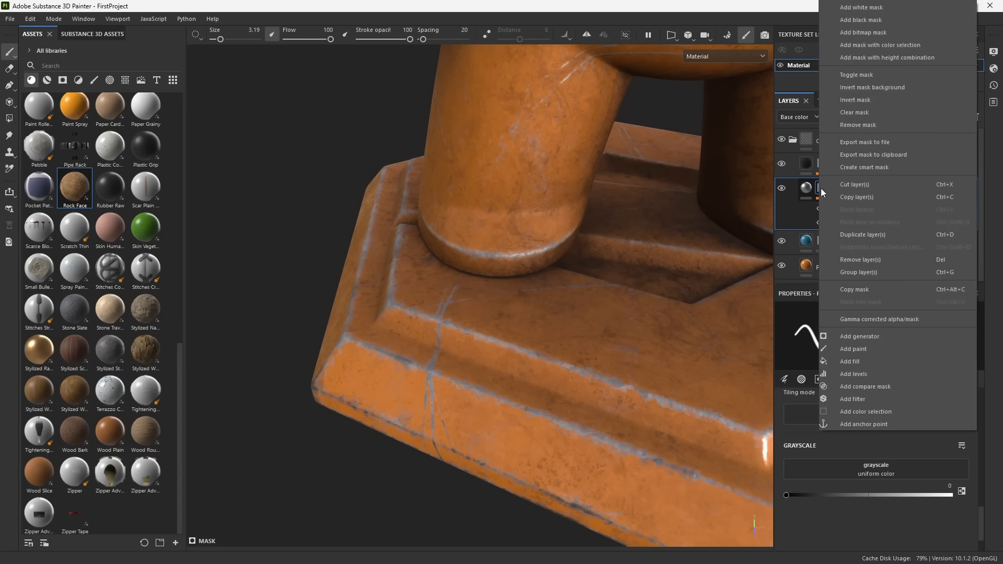
{"action": "left_click", "coordinate": [853, 349]}
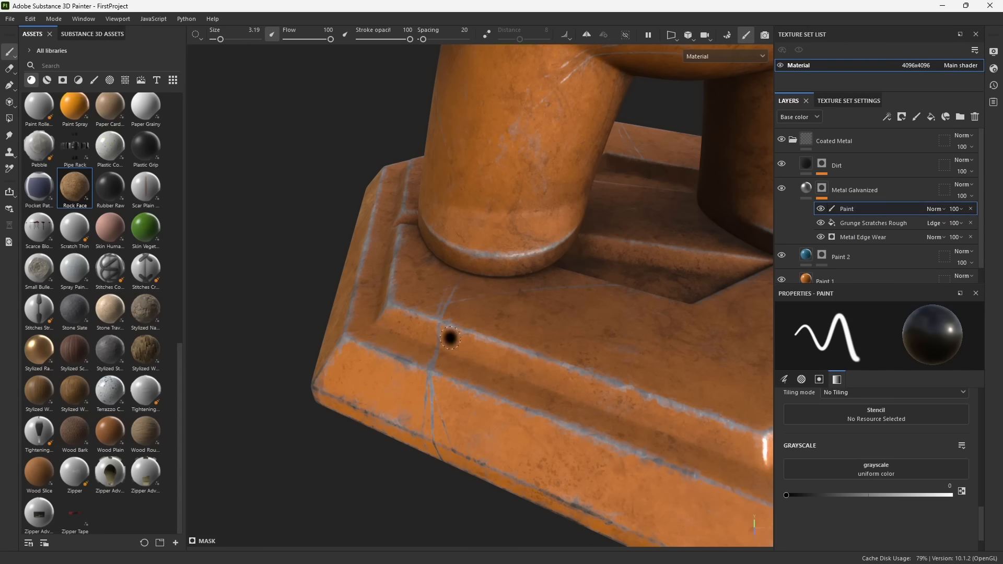
Paint black on the mask over the vertical scratches on the hexagonal base's front side and its upper surface near the foot.
{"action": "key", "text": "x"}
{"action": "key", "text": "x"}
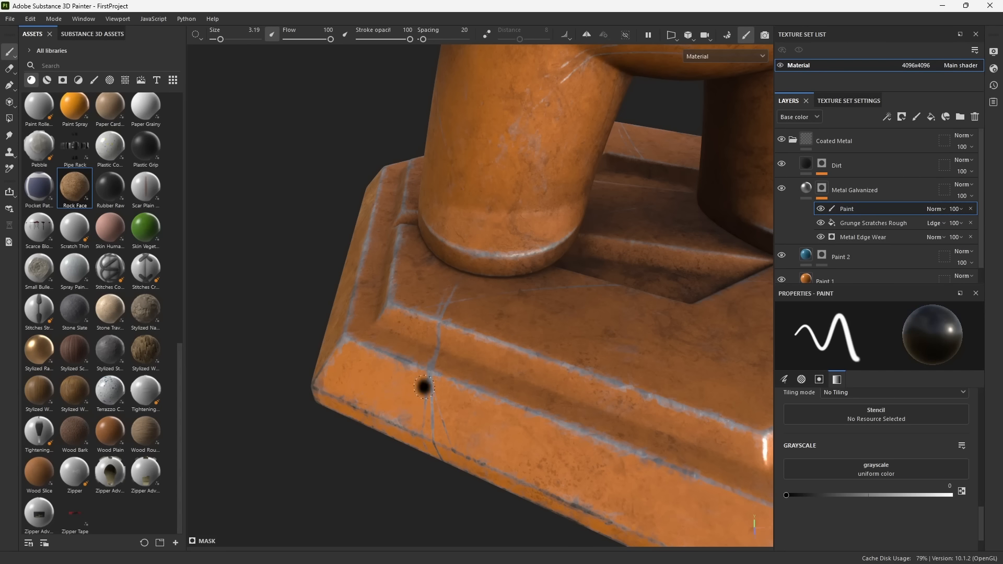
{"action": "scroll", "coordinate": [424, 386], "scroll_direction": "up", "scroll_amount": 4}
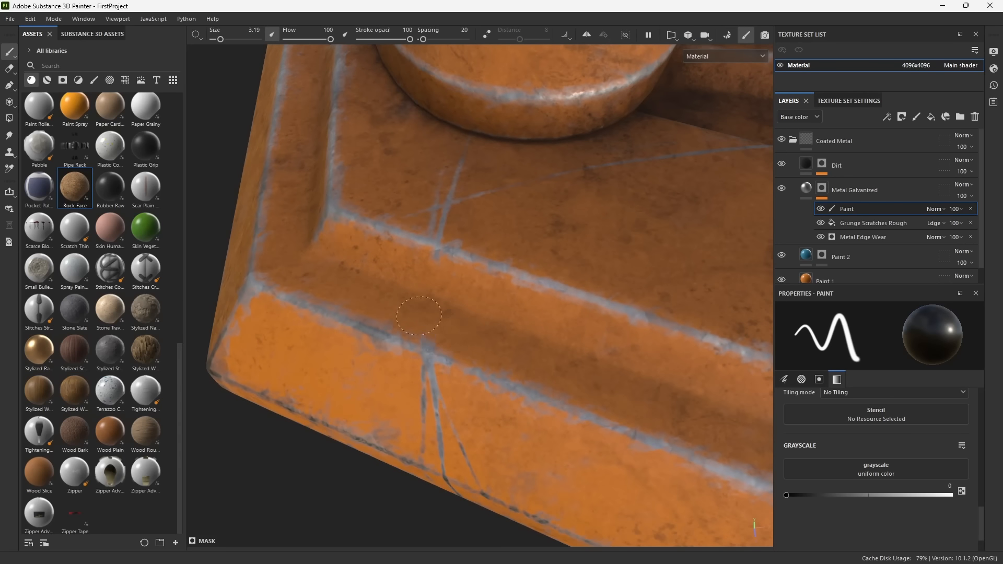
{"action": "left_click_drag", "start_coordinate": [459, 454], "coordinate": [418, 431]}
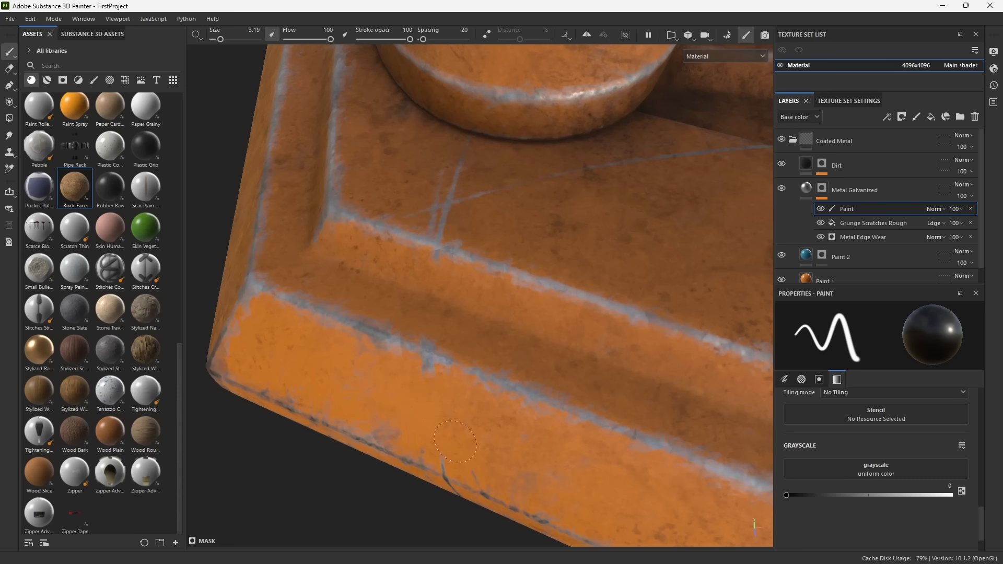
{"action": "left_click_drag", "start_coordinate": [443, 219], "coordinate": [458, 174]}
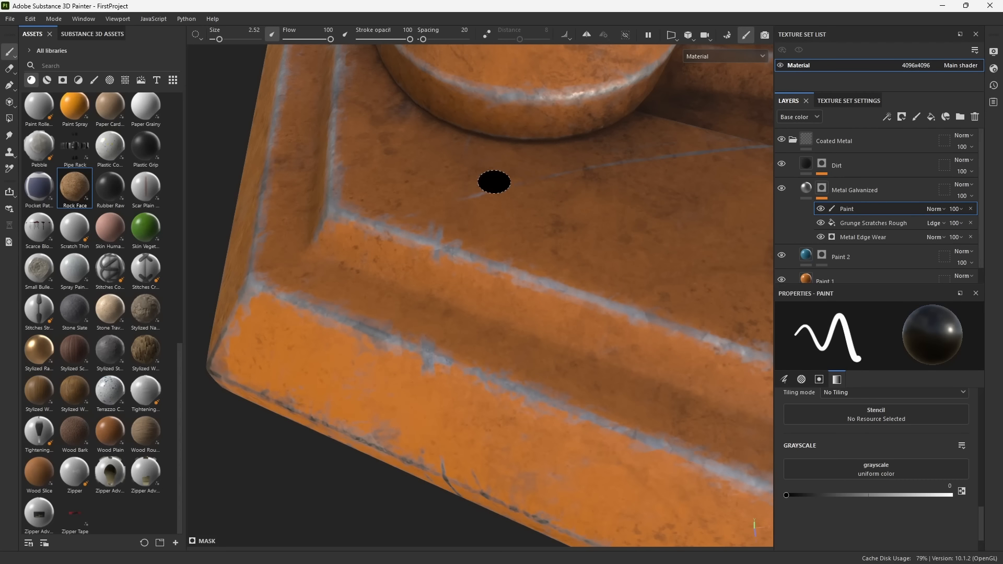
Try painting thin white scratch lines across the belly with a brush size of 0.85, and undo the strokes.
{"action": "mouse_move", "coordinate": [503, 164]}
{"action": "right_mouse_down", "text": "ctrl"}
{"action": "mouse_move", "coordinate": [490, 183]}
{"action": "mouse_move", "coordinate": [498, 195]}
{"action": "right_mouse_up", "text": "ctrl"}
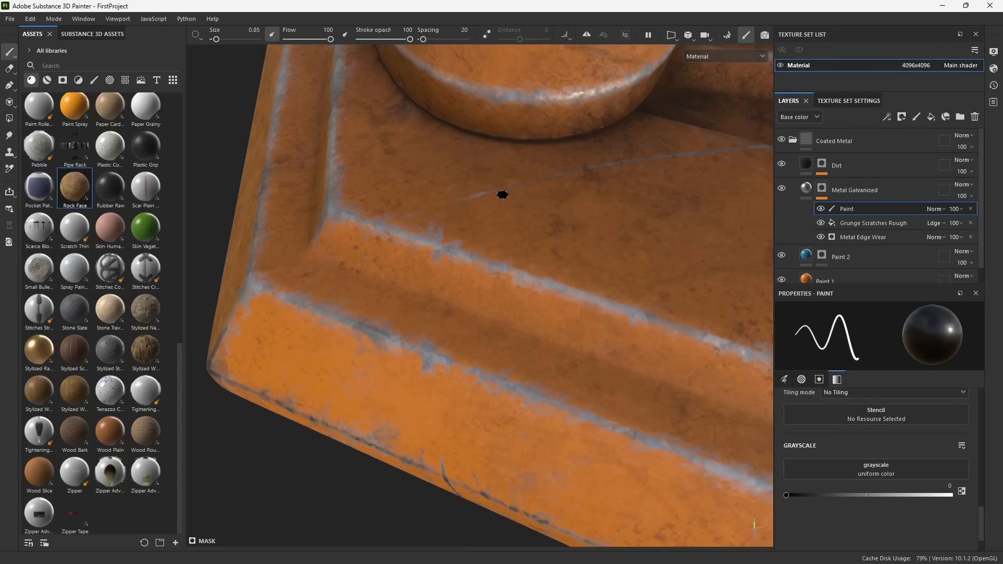
{"action": "scroll", "coordinate": [498, 195], "scroll_direction": "down", "scroll_amount": 6}
{"action": "scroll", "coordinate": [438, 258], "scroll_direction": "up", "scroll_amount": 4}
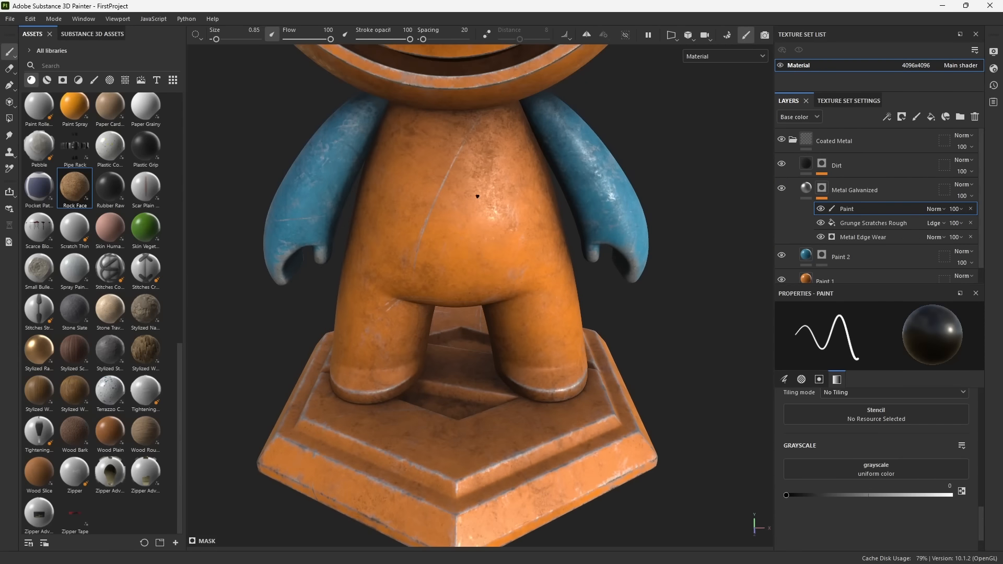
{"action": "key", "text": "x"}
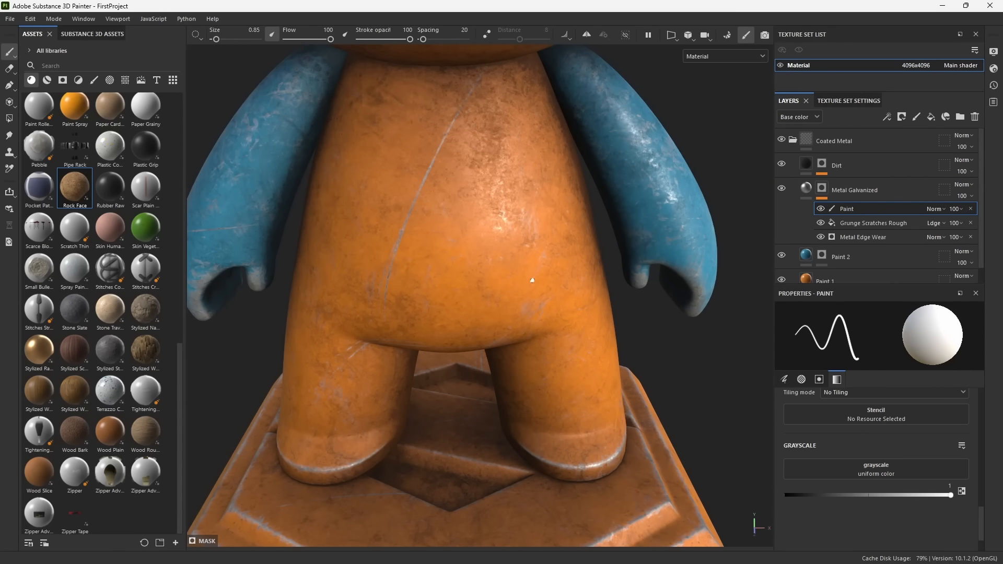
{"action": "left_click_drag", "start_coordinate": [533, 281], "coordinate": [352, 152]}
{"action": "left_click_drag", "start_coordinate": [445, 297], "coordinate": [506, 123]}
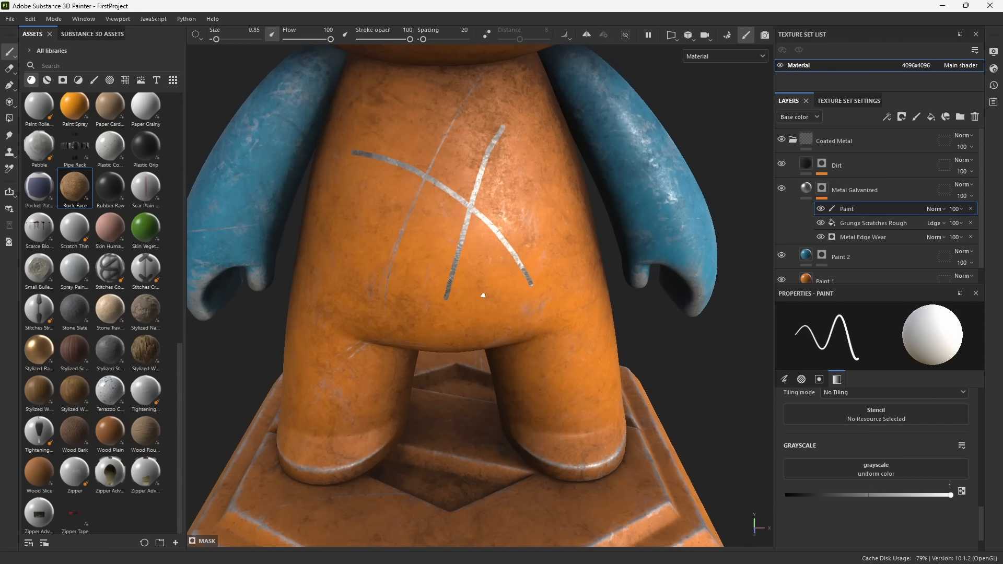
{"action": "left_click_drag", "start_coordinate": [483, 295], "coordinate": [518, 231], "text": "alt"}
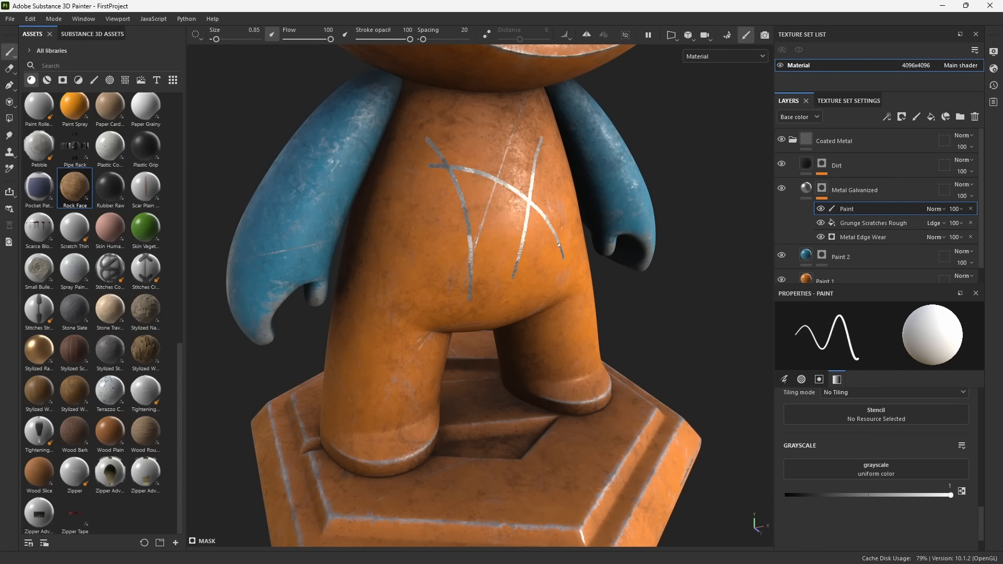
{"action": "key", "text": "ctrl+z"}
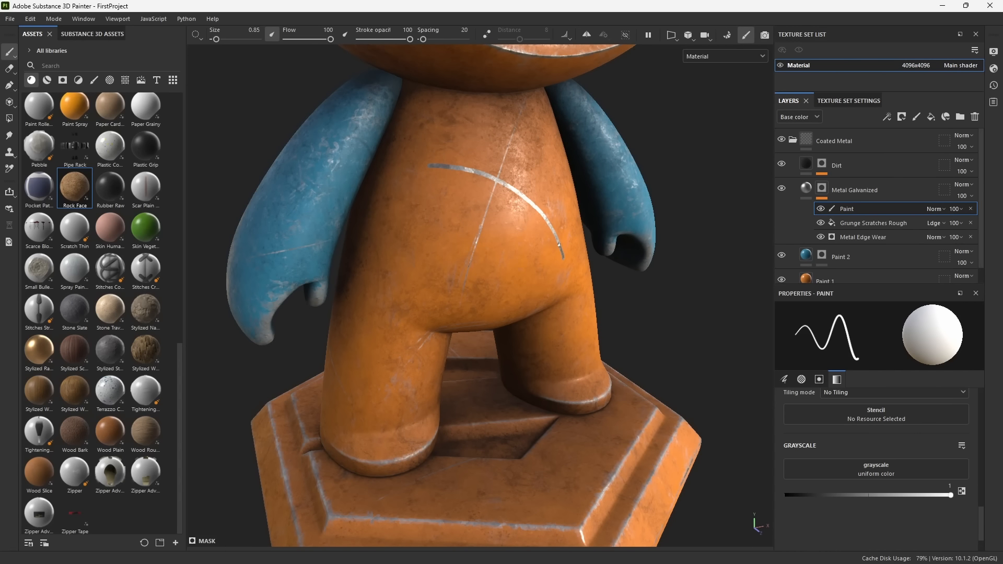
{"action": "key", "text": "ctrl+z"}
Examine the whole character's scratches and edge wear from several angles, finishing close up on the round front of the head.
{"action": "mouse_move", "coordinate": [558, 244]}
{"action": "left_mouse_down", "text": "alt"}
{"action": "mouse_move", "coordinate": [542, 243]}
{"action": "mouse_move", "coordinate": [524, 266]}
{"action": "mouse_move", "coordinate": [465, 253]}
{"action": "mouse_move", "coordinate": [459, 261]}
{"action": "left_mouse_up", "text": "alt"}
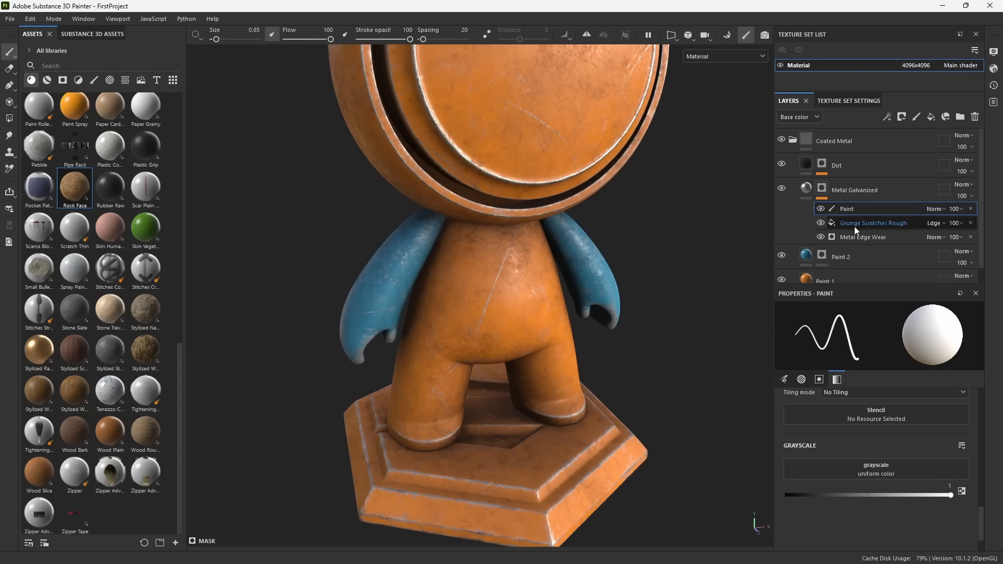
{"action": "right_click_drag", "start_coordinate": [591, 343], "coordinate": [567, 292], "text": "alt"}
{"action": "mouse_move", "coordinate": [566, 293]}
{"action": "left_mouse_down", "text": "alt"}
{"action": "mouse_move", "coordinate": [552, 316]}
{"action": "mouse_move", "coordinate": [563, 292]}
{"action": "left_mouse_up", "text": "alt"}
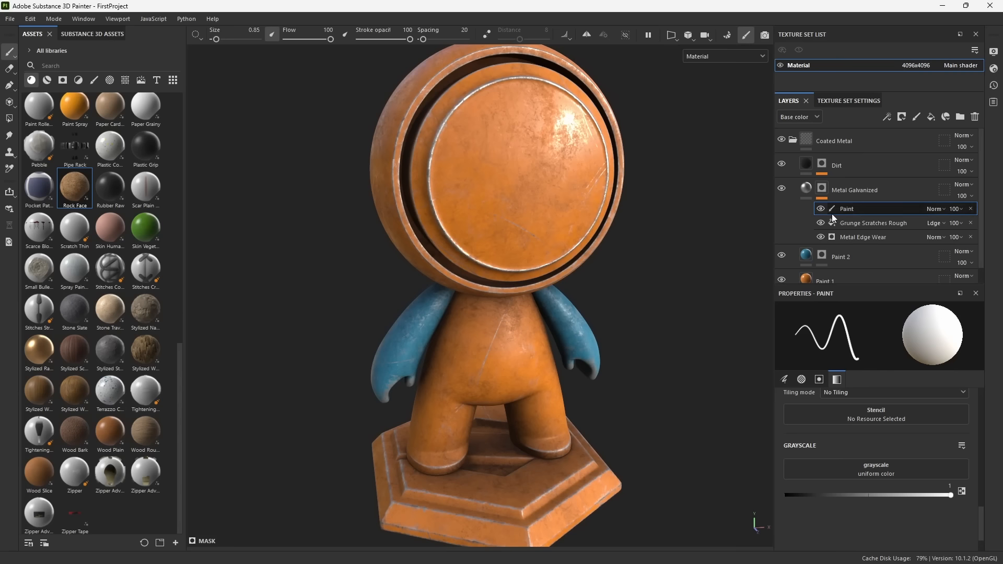
{"action": "left_click_drag", "start_coordinate": [491, 388], "coordinate": [538, 392], "text": "alt"}
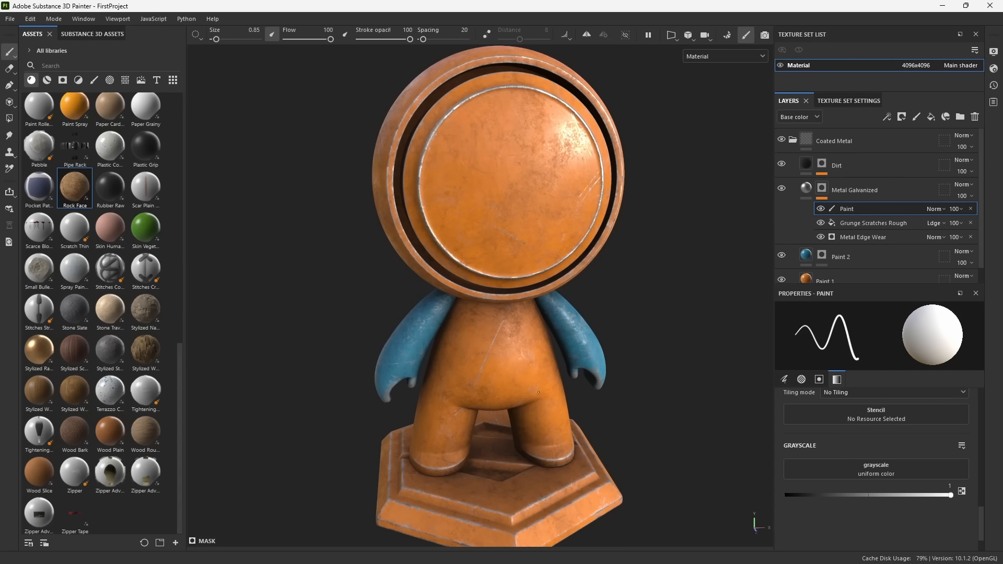
{"action": "left_click_drag", "start_coordinate": [492, 305], "coordinate": [553, 307], "text": "alt"}
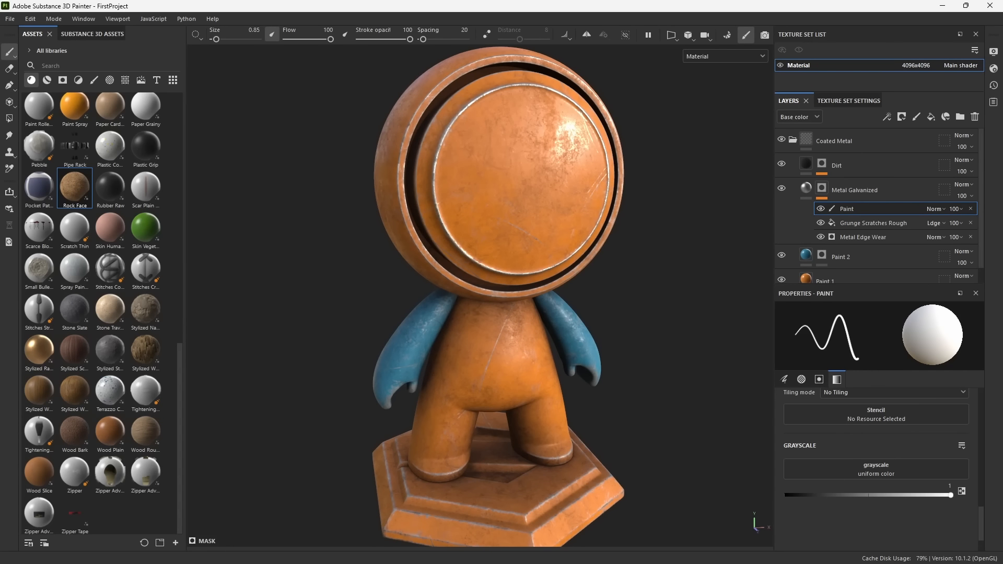
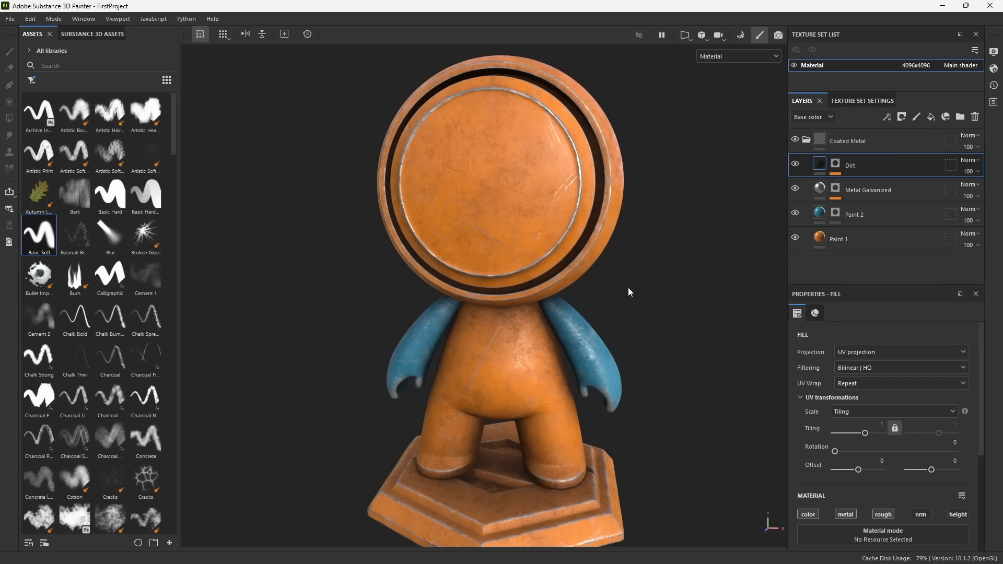
{"action": "left_click_drag", "start_coordinate": [553, 278], "coordinate": [600, 278], "text": "alt"}
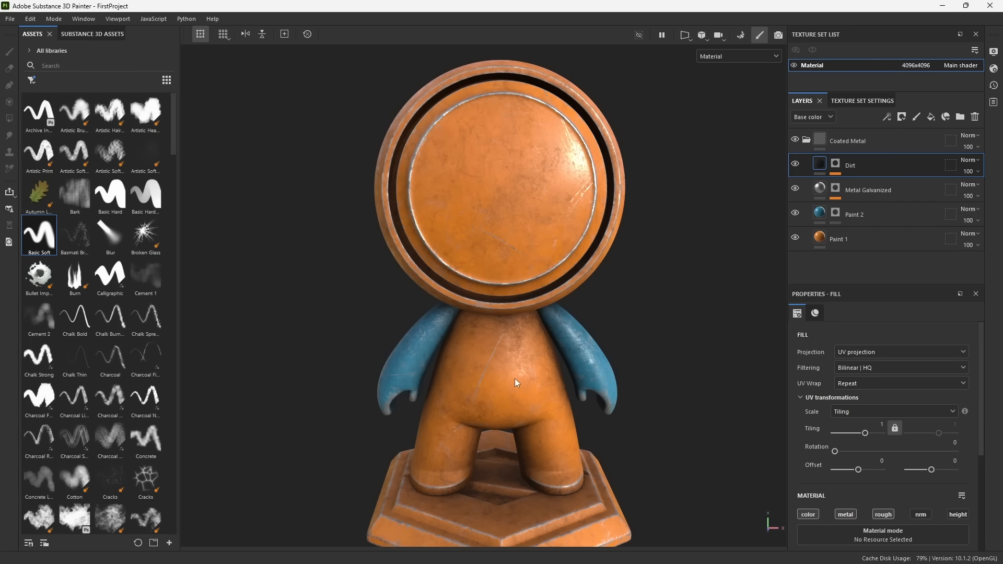
{"action": "scroll", "coordinate": [491, 167], "scroll_direction": "up", "scroll_amount": 3}
{"action": "left_click_drag", "start_coordinate": [514, 228], "coordinate": [522, 241], "text": "alt"}
{"action": "middle_click_drag", "start_coordinate": [522, 240], "coordinate": [519, 252], "text": "alt"}
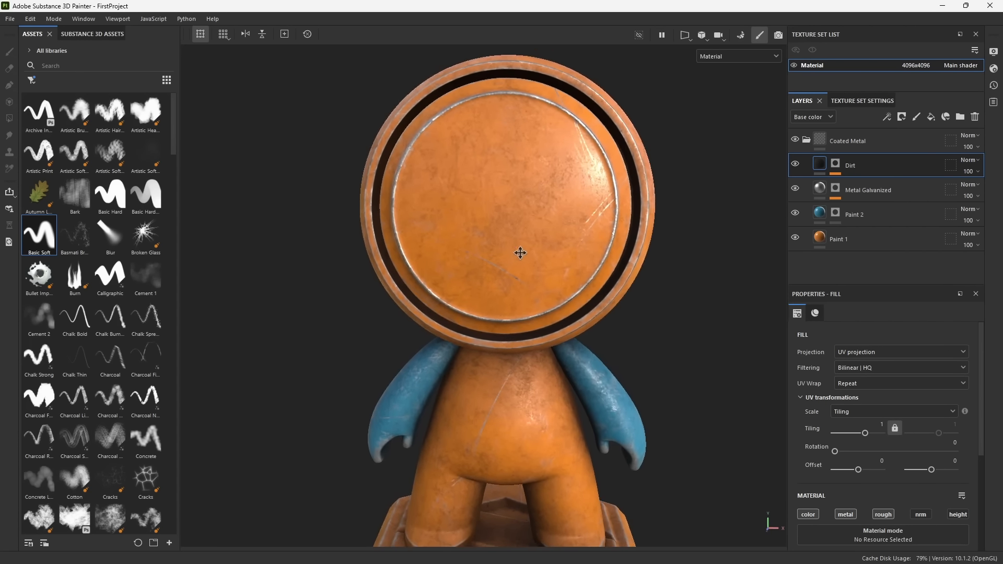
{"action": "right_click_drag", "start_coordinate": [519, 253], "coordinate": [551, 256], "text": "alt"}
{"action": "middle_click_drag", "start_coordinate": [552, 257], "coordinate": [550, 267], "text": "alt"}
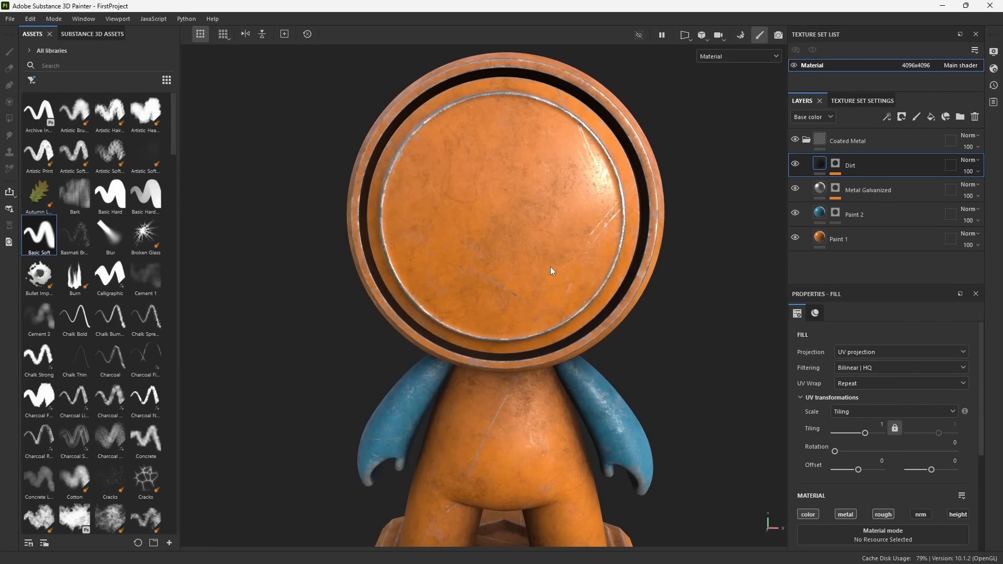
{"action": "right_click_drag", "start_coordinate": [550, 267], "coordinate": [590, 344], "text": "alt"}
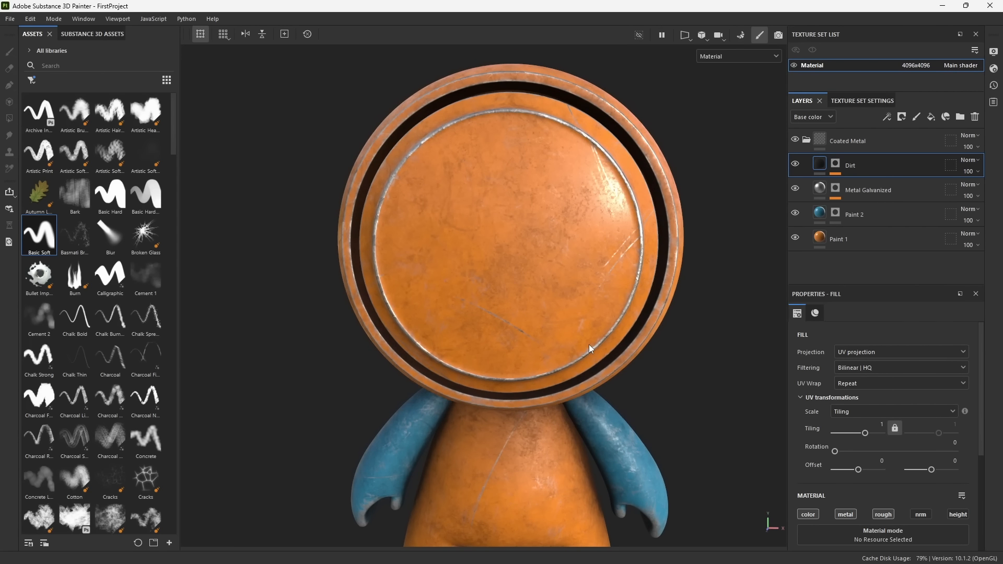
{"action": "mouse_move", "coordinate": [605, 334]}
{"action": "left_mouse_down", "text": "alt"}
{"action": "mouse_move", "coordinate": [551, 313]}
{"action": "mouse_move", "coordinate": [587, 336]}
{"action": "left_mouse_up", "text": "alt"}
{"action": "right_click_drag", "start_coordinate": [587, 336], "coordinate": [636, 355], "text": "alt"}
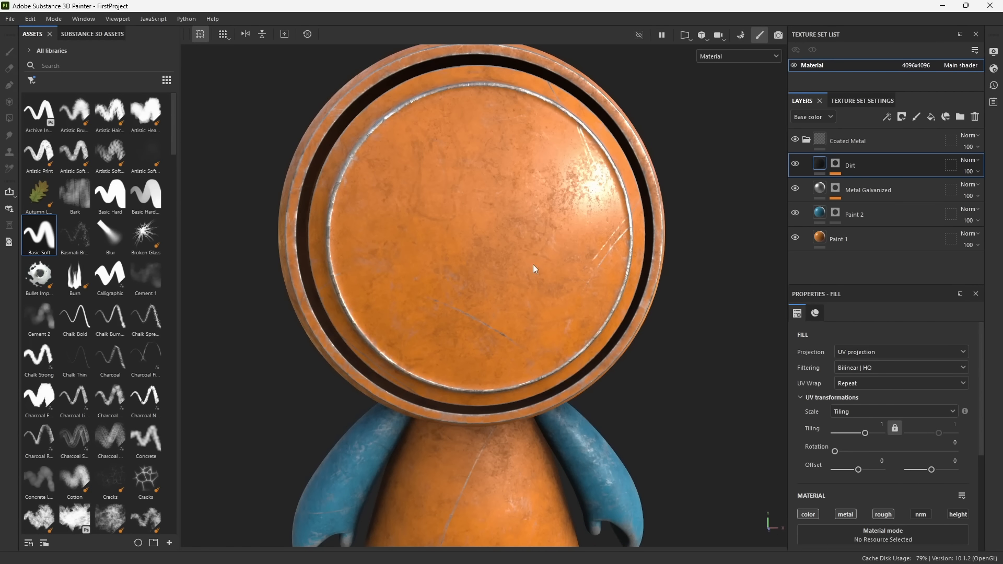
Add a fill layer above the collapsed Coated Metal folder and keep only its color channel active.
{"action": "left_click", "coordinate": [807, 140]}
{"action": "left_click", "coordinate": [934, 116]}
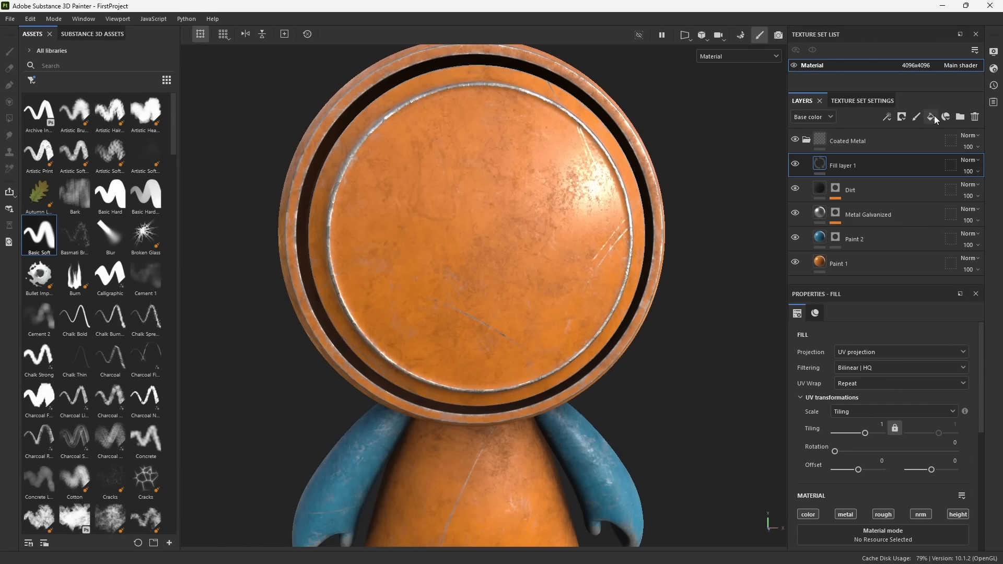
{"action": "left_click_drag", "start_coordinate": [851, 165], "coordinate": [826, 139]}
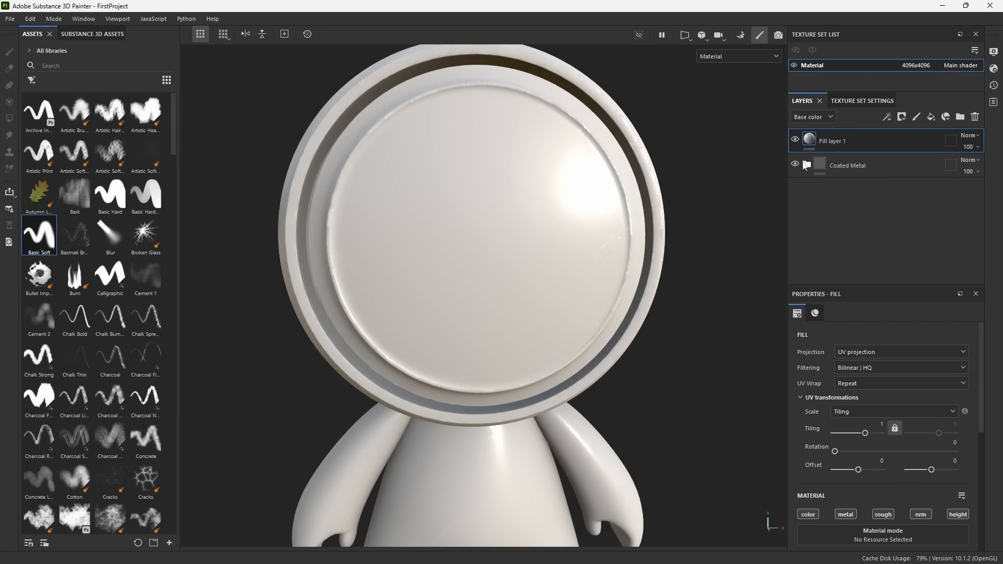
{"action": "scroll", "coordinate": [839, 491], "scroll_direction": "down", "scroll_amount": 1}
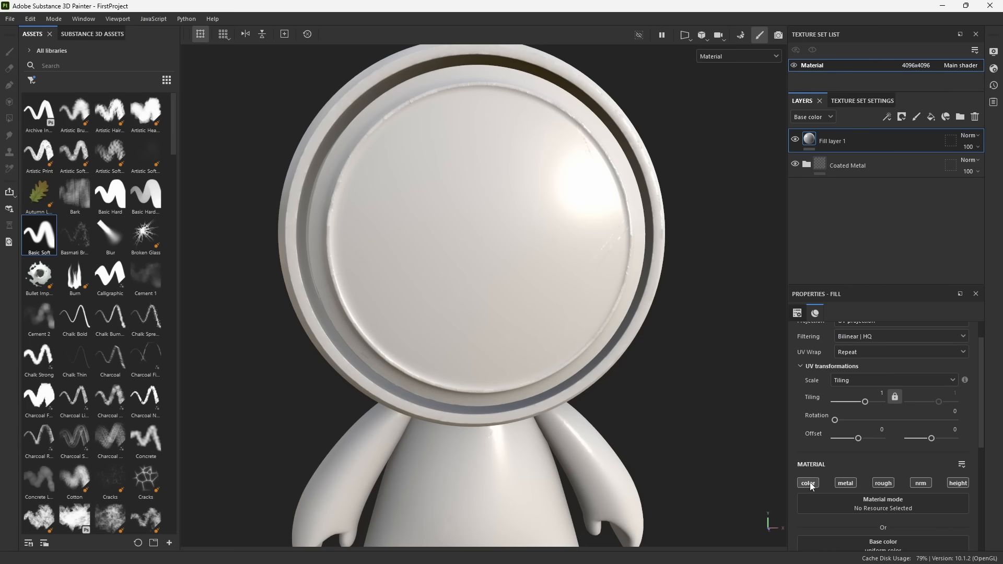
{"action": "left_click", "coordinate": [810, 483]}
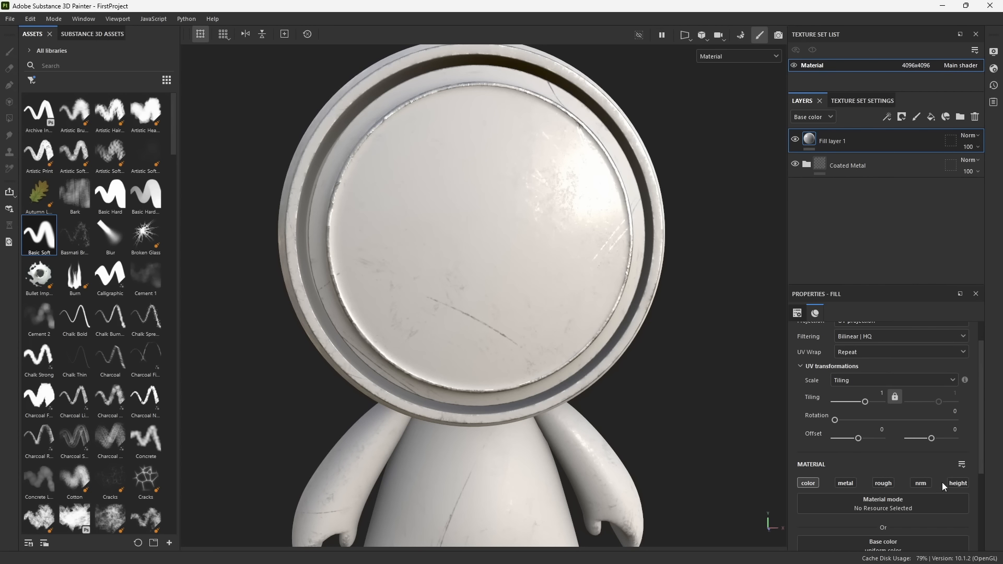
Add a black mask to the new fill layer and a Paint effect to that mask.
{"action": "left_click", "coordinate": [902, 117]}
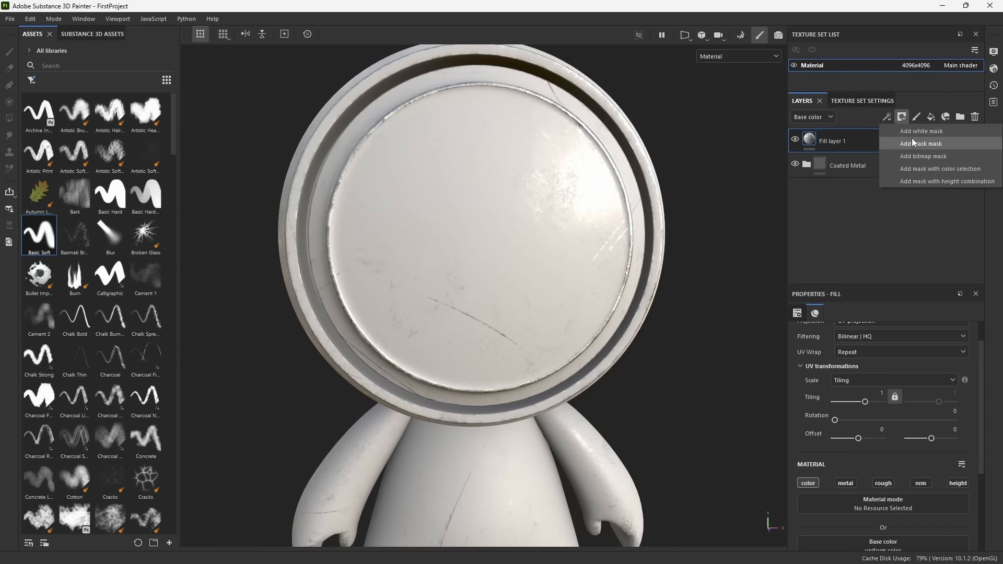
{"action": "left_click", "coordinate": [913, 144]}
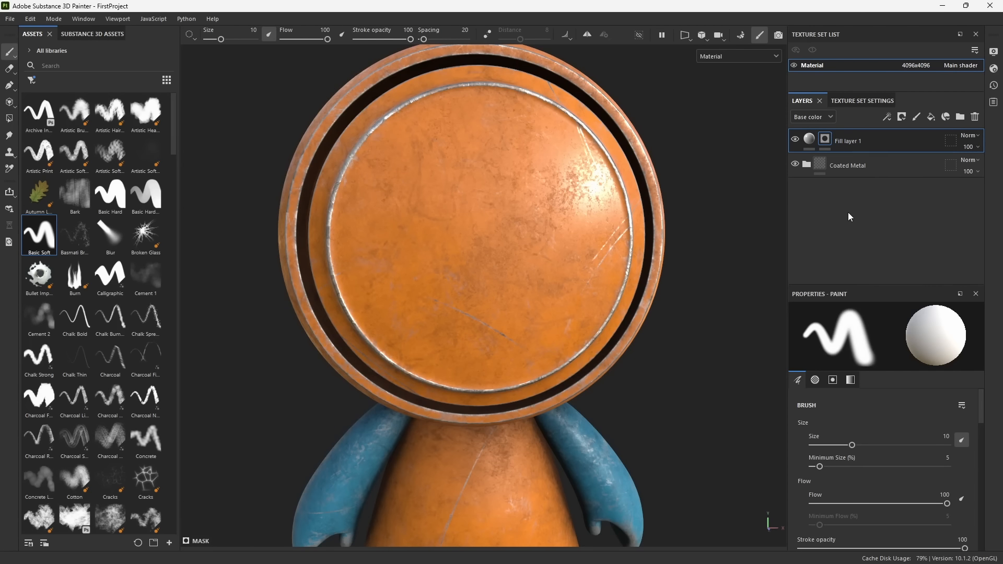
{"action": "left_click", "coordinate": [890, 113]}
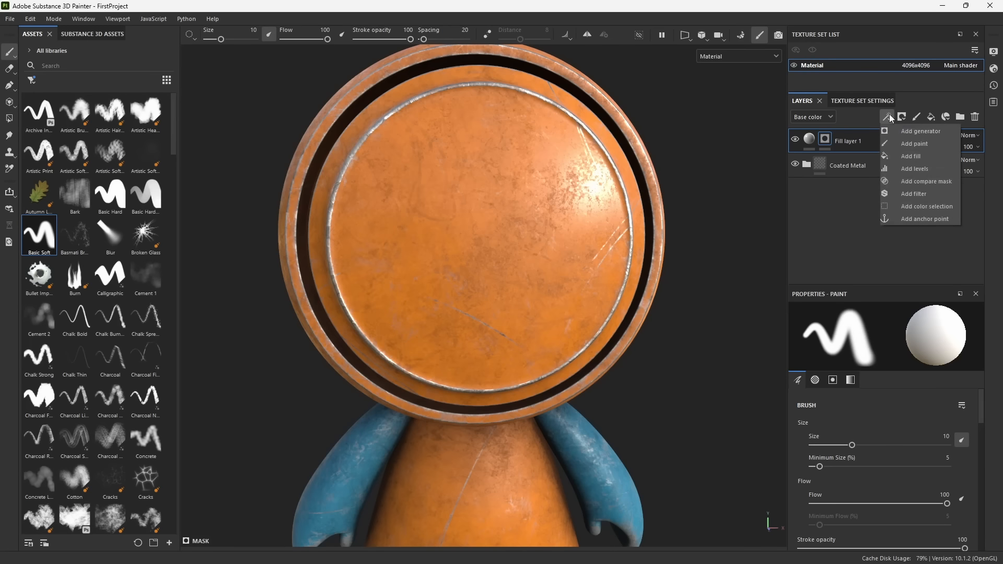
{"action": "left_click", "coordinate": [896, 146]}
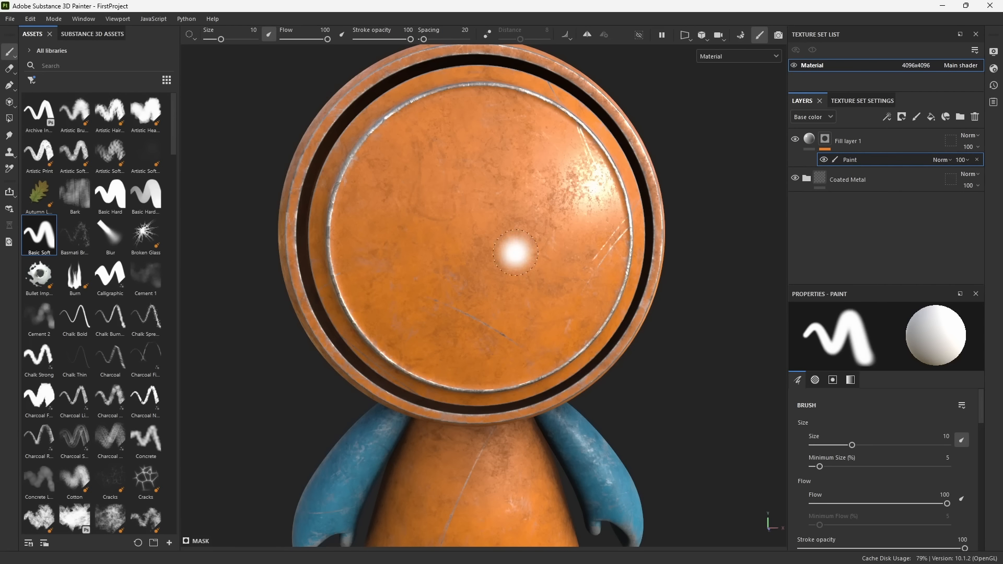
Try a curved white stroke on a temporary paint layer above the fill layer, undo it and delete that layer.
{"action": "mouse_move", "coordinate": [526, 261]}
{"action": "right_mouse_down", "text": "ctrl"}
{"action": "mouse_move", "coordinate": [553, 264]}
{"action": "mouse_move", "coordinate": [542, 248]}
{"action": "mouse_move", "coordinate": [515, 261]}
{"action": "right_mouse_up", "text": "ctrl"}
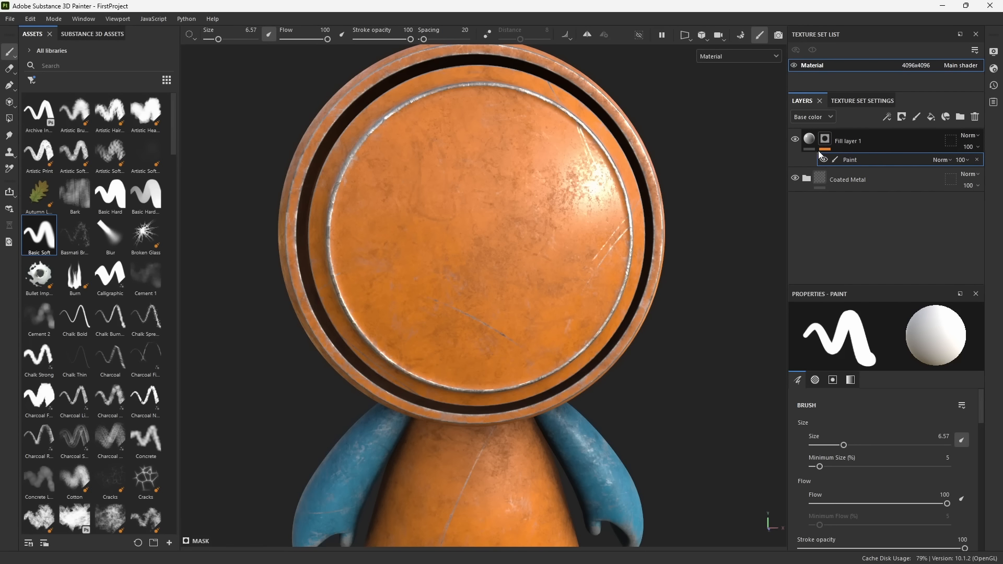
{"action": "left_click", "coordinate": [917, 117]}
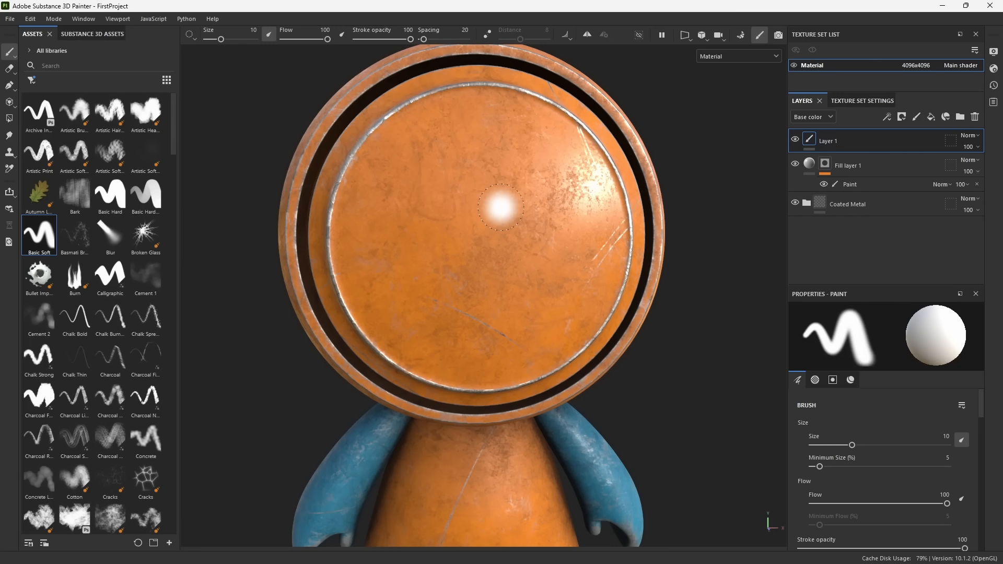
{"action": "mouse_move", "coordinate": [555, 190]}
{"action": "left_mouse_down"}
{"action": "mouse_move", "coordinate": [433, 252]}
{"action": "mouse_move", "coordinate": [395, 300]}
{"action": "left_mouse_up"}
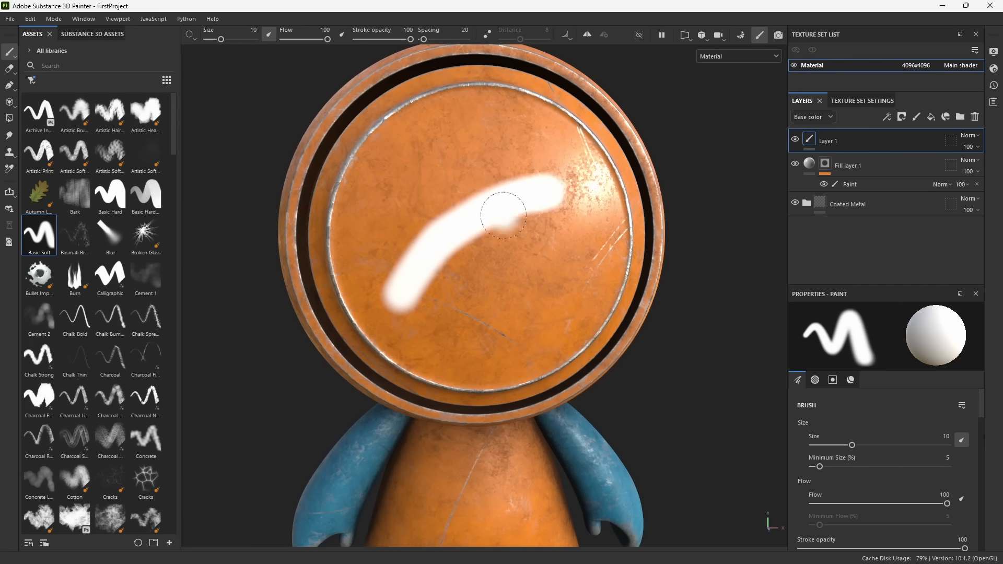
{"action": "key", "text": "ctrl+z"}
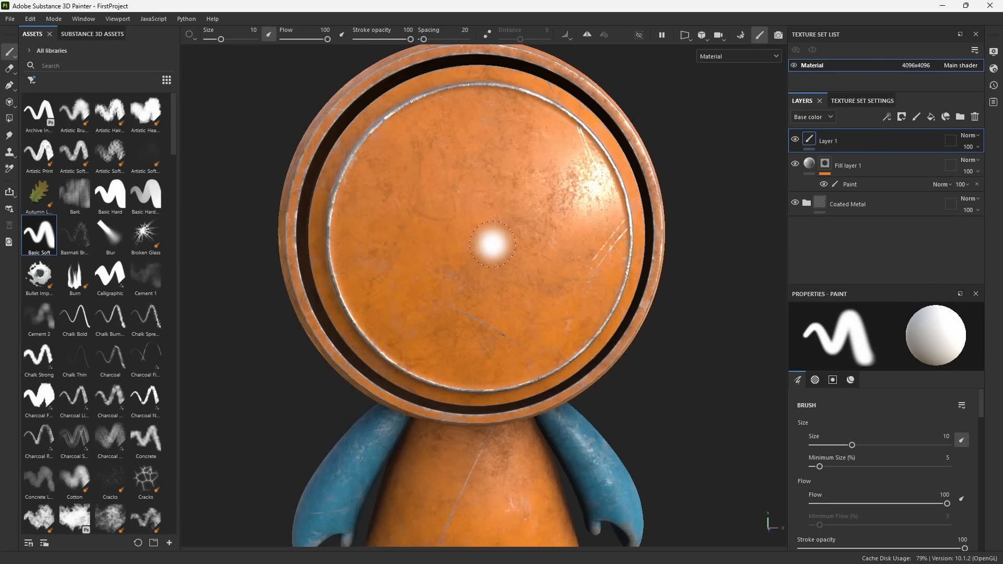
{"action": "key", "text": "Delete"}
Paint a wide stroke across the upper face in the fill layer's mask and change the fill's base color to dark red.
{"action": "left_click", "coordinate": [861, 162]}
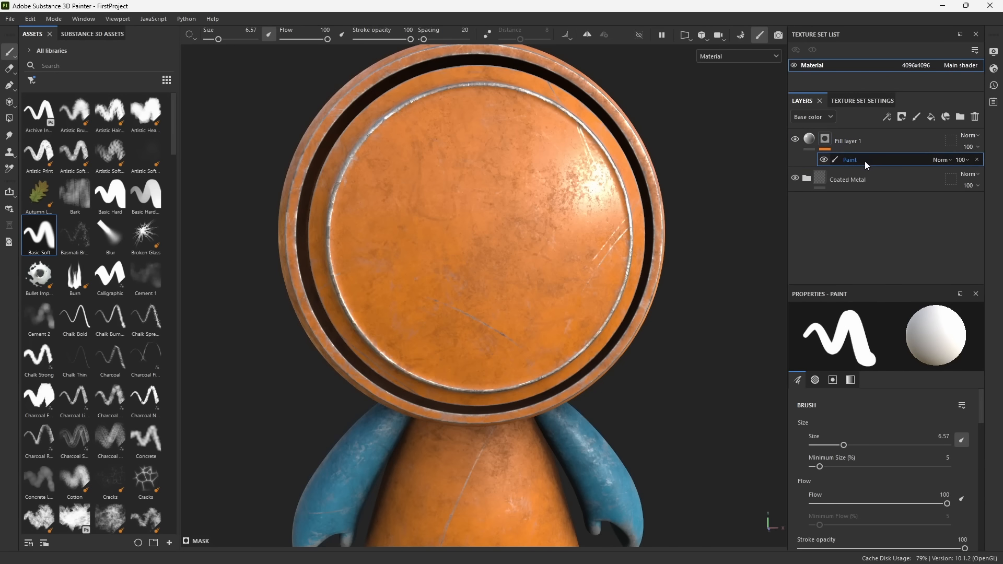
{"action": "left_click_drag", "start_coordinate": [532, 202], "coordinate": [389, 250]}
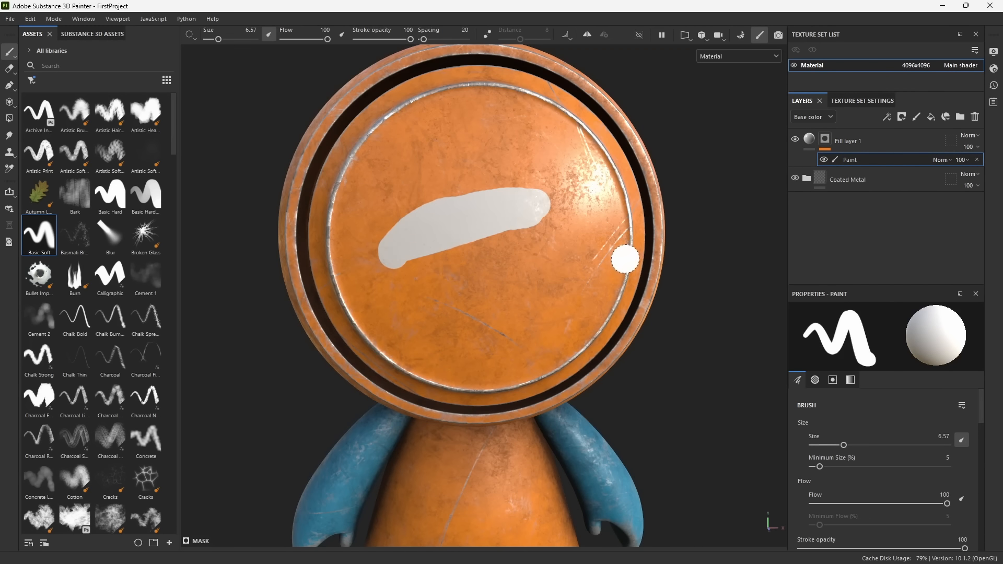
{"action": "key", "text": "Delete"}
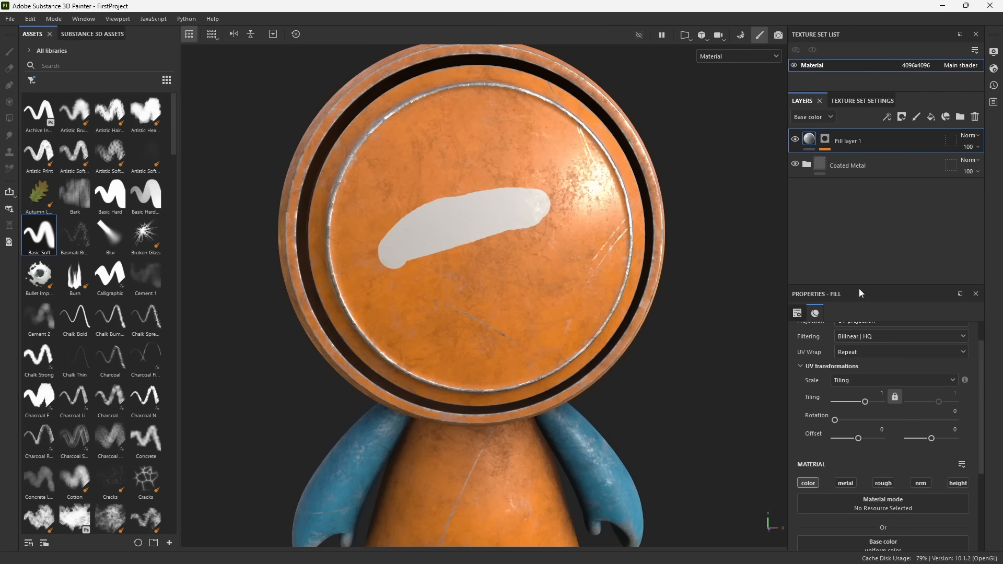
{"action": "left_click_drag", "start_coordinate": [867, 283], "coordinate": [867, 238]}
{"action": "scroll", "coordinate": [857, 365], "scroll_direction": "down", "scroll_amount": 2}
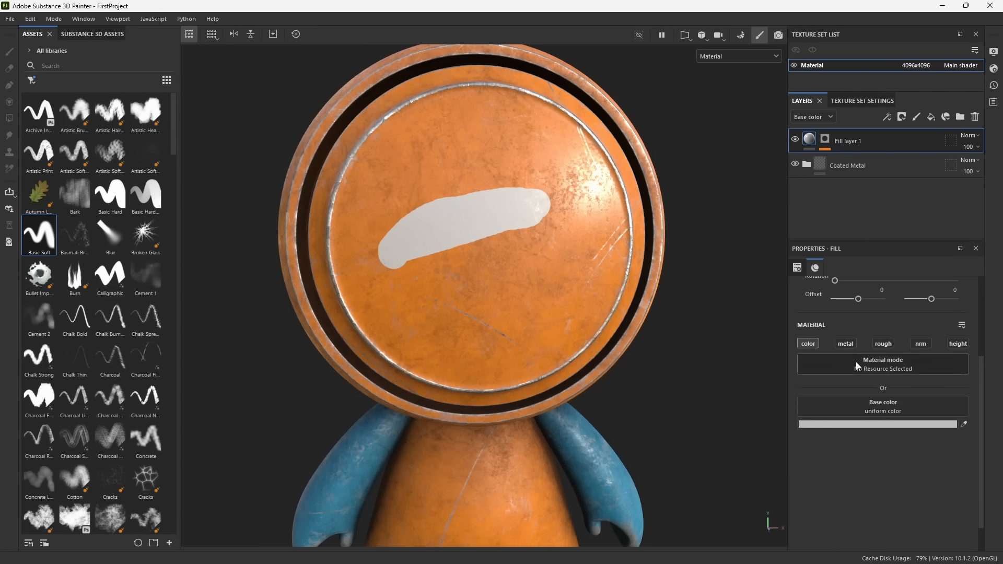
{"action": "left_click", "coordinate": [855, 426]}
{"action": "mouse_move", "coordinate": [772, 376]}
{"action": "left_mouse_down"}
{"action": "mouse_move", "coordinate": [818, 396]}
{"action": "mouse_move", "coordinate": [785, 386]}
{"action": "mouse_move", "coordinate": [802, 388]}
{"action": "left_mouse_up"}
{"action": "left_click", "coordinate": [855, 302]}
Paint a second, looping shape on the lower face using the mask's Paint effect.
{"action": "left_click", "coordinate": [825, 140]}
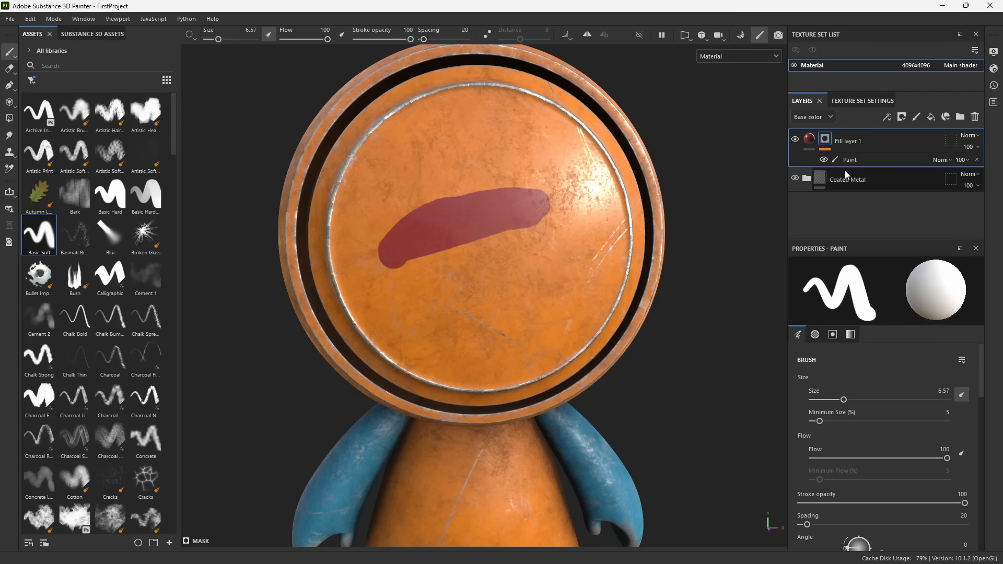
{"action": "left_click", "coordinate": [846, 160]}
{"action": "mouse_move", "coordinate": [546, 282]}
{"action": "left_mouse_down"}
{"action": "mouse_move", "coordinate": [465, 300]}
{"action": "mouse_move", "coordinate": [543, 320]}
{"action": "mouse_move", "coordinate": [493, 328]}
{"action": "left_mouse_up"}
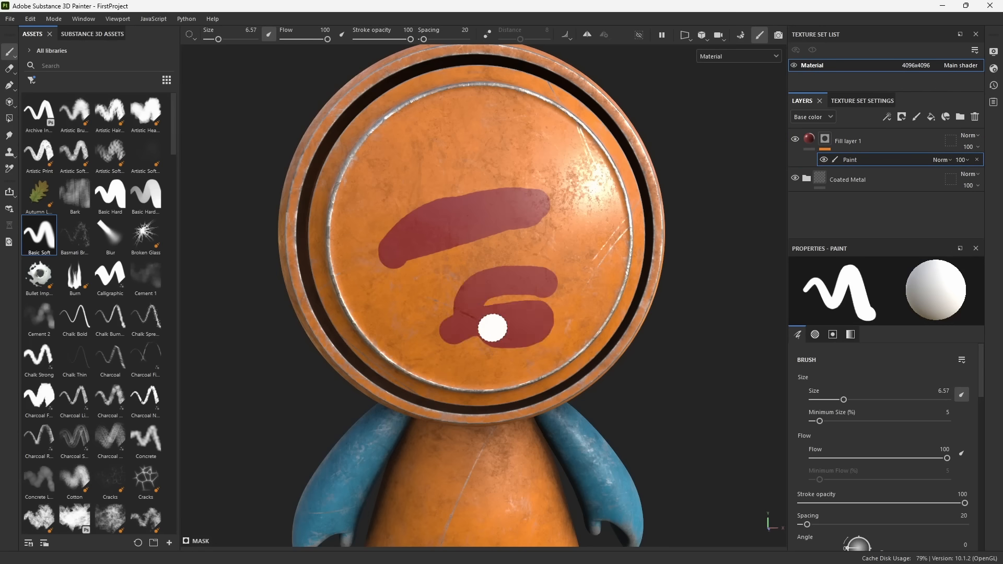
Set the fill layer's base color to the dark gray 262626.
{"action": "left_click", "coordinate": [810, 139]}
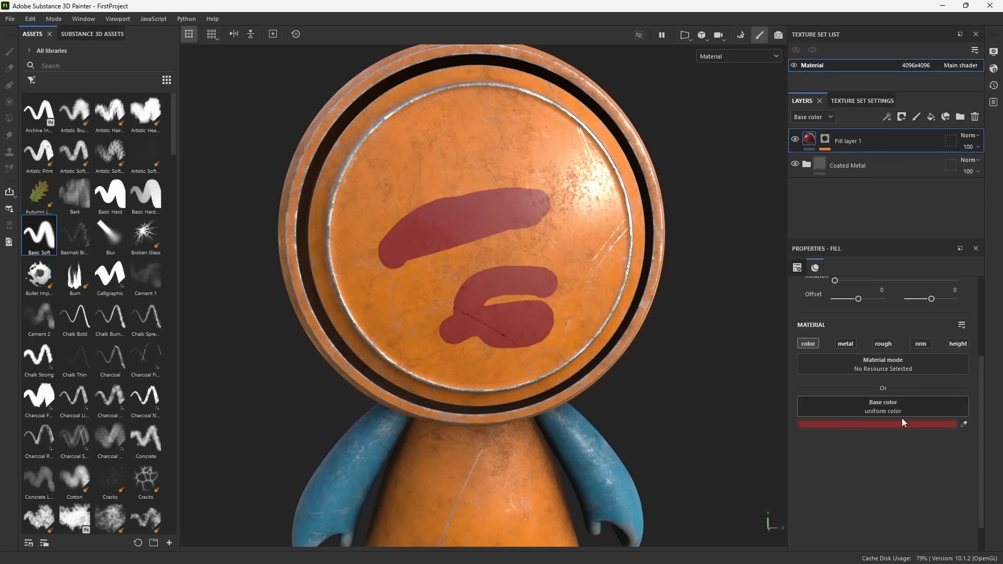
{"action": "left_click", "coordinate": [873, 428]}
{"action": "mouse_move", "coordinate": [809, 400]}
{"action": "left_mouse_down"}
{"action": "mouse_move", "coordinate": [799, 385]}
{"action": "mouse_move", "coordinate": [731, 386]}
{"action": "mouse_move", "coordinate": [669, 438]}
{"action": "mouse_move", "coordinate": [655, 435]}
{"action": "left_mouse_up"}
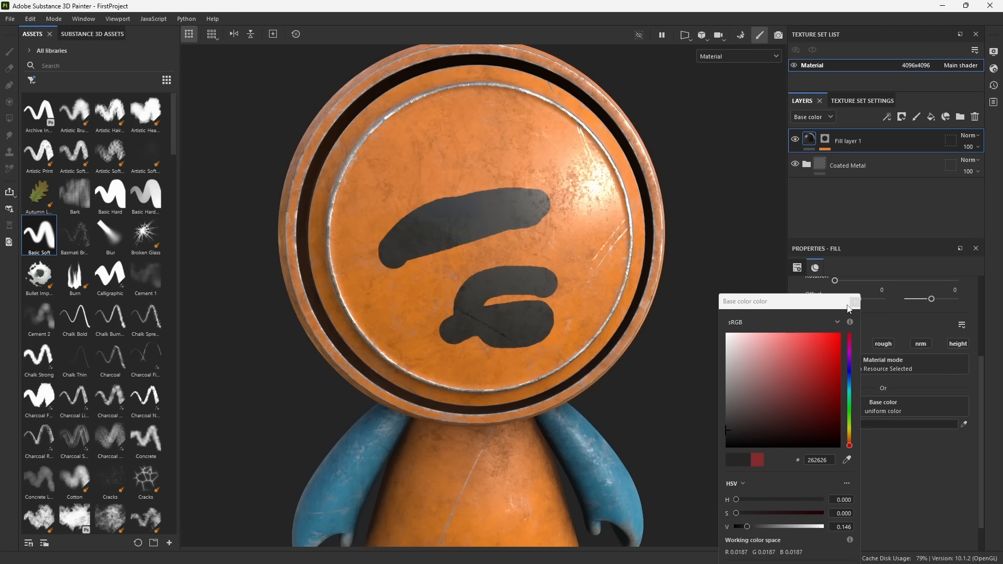
{"action": "left_click", "coordinate": [854, 305]}
Erase both painted shapes from the face by painting black in the mask's Paint effect.
{"action": "left_click", "coordinate": [825, 140]}
{"action": "left_click", "coordinate": [843, 162]}
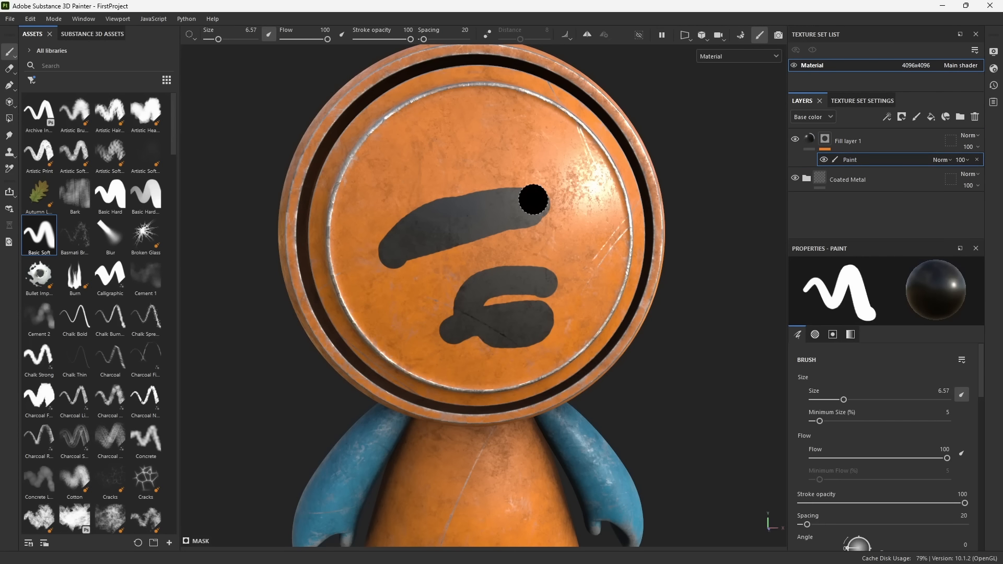
{"action": "mouse_move", "coordinate": [515, 182]}
{"action": "left_mouse_down"}
{"action": "mouse_move", "coordinate": [402, 246]}
{"action": "mouse_move", "coordinate": [480, 283]}
{"action": "mouse_move", "coordinate": [543, 293]}
{"action": "left_mouse_up"}
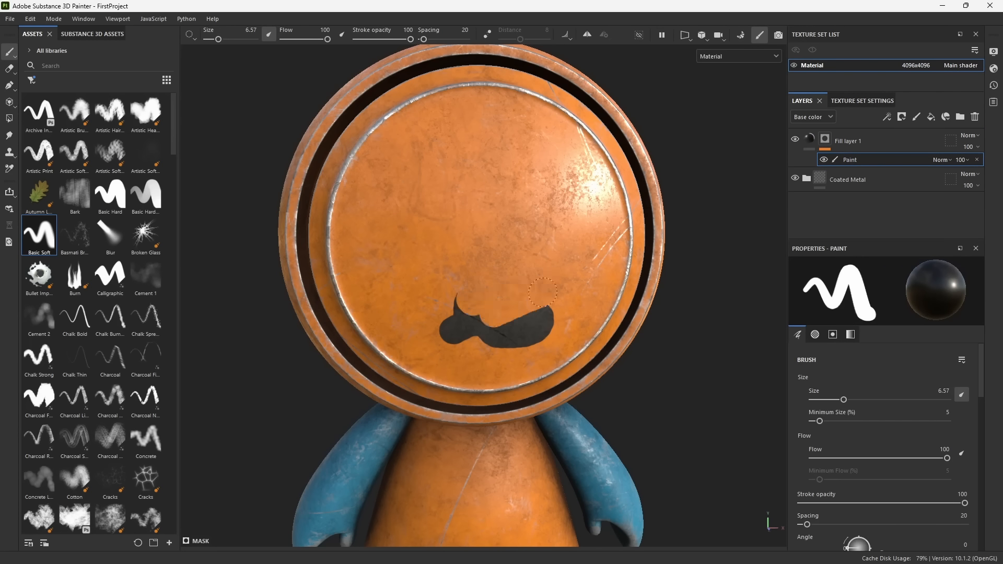
{"action": "mouse_move", "coordinate": [435, 316]}
{"action": "left_mouse_down"}
{"action": "mouse_move", "coordinate": [490, 345]}
{"action": "mouse_move", "coordinate": [511, 314]}
{"action": "left_mouse_up"}
Try a wavy white mask stroke down one side of the face with the 6.57 brush, and undo it.
{"action": "key", "text": "x"}
{"action": "middle_click_drag", "start_coordinate": [511, 314], "coordinate": [511, 331], "text": "alt"}
{"action": "right_click_drag", "start_coordinate": [509, 316], "coordinate": [521, 323], "text": "alt"}
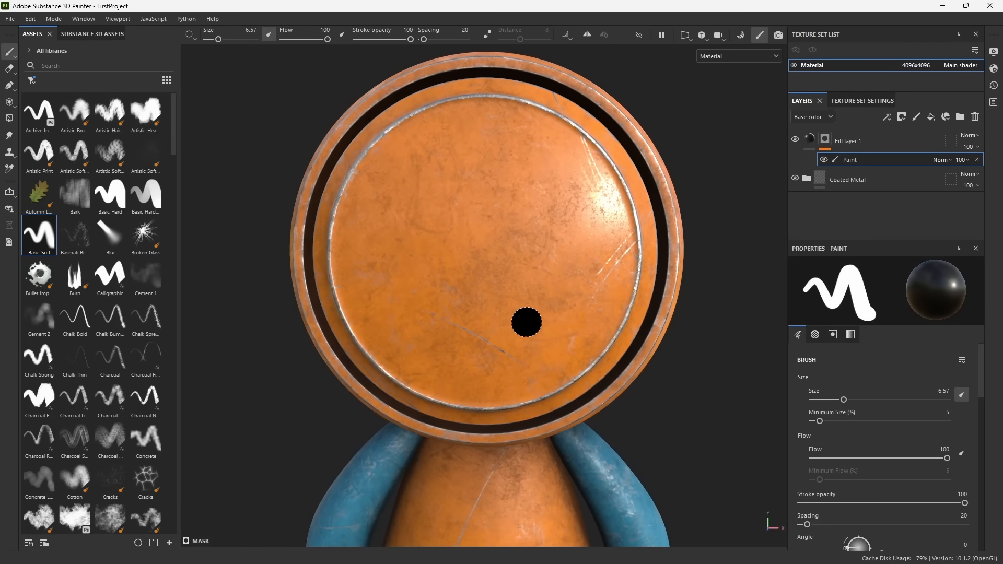
{"action": "key", "text": "x"}
{"action": "mouse_move", "coordinate": [555, 196]}
{"action": "left_mouse_down"}
{"action": "mouse_move", "coordinate": [534, 288]}
{"action": "mouse_move", "coordinate": [694, 246]}
{"action": "left_mouse_up"}
{"action": "key", "text": "ctrl+z"}
{"action": "mouse_move", "coordinate": [595, 202]}
{"action": "left_mouse_down"}
{"action": "mouse_move", "coordinate": [622, 225]}
{"action": "mouse_move", "coordinate": [575, 343]}
{"action": "left_mouse_up"}
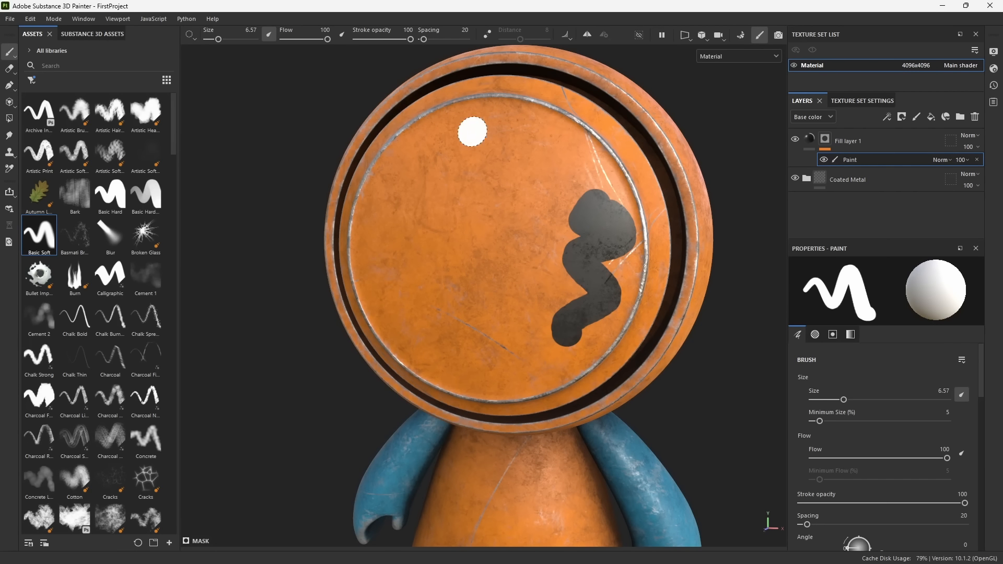
{"action": "key", "text": "ctrl+z"}
Set the brush size to 3.85 and turn on symmetry for painting the head from the front.
{"action": "right_click_drag", "start_coordinate": [539, 245], "coordinate": [523, 245], "text": "ctrl"}
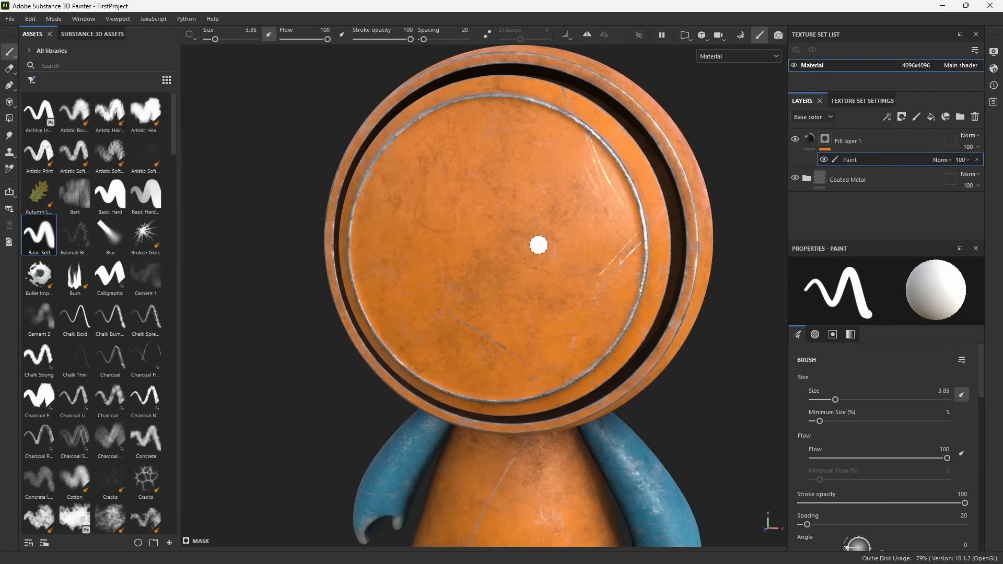
{"action": "left_click_drag", "start_coordinate": [539, 245], "coordinate": [584, 252], "text": "alt"}
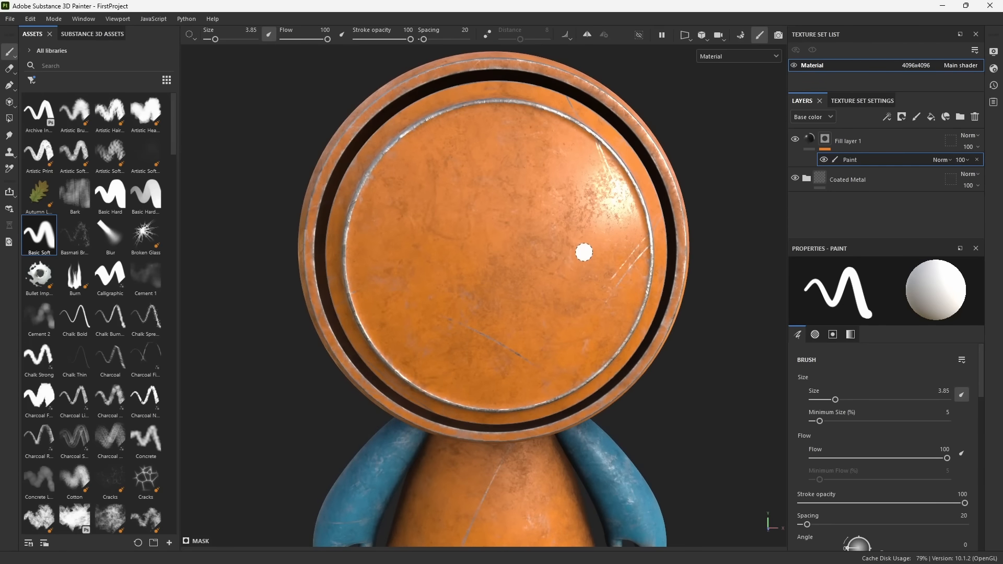
{"action": "left_click", "coordinate": [587, 35]}
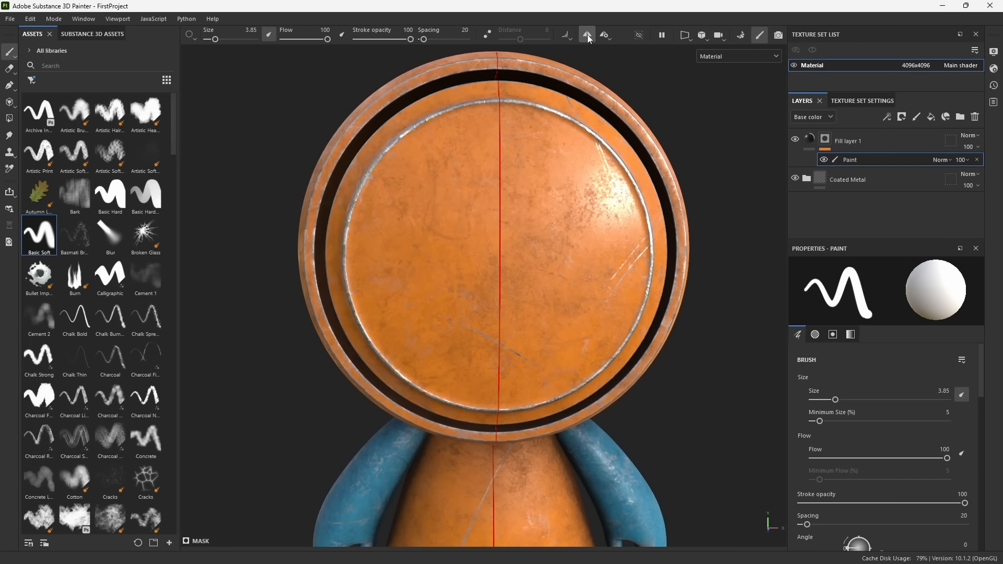
Paint a wavy vertical stroke on one side of the face, mirrored onto the other side by symmetry.
{"action": "scroll", "coordinate": [625, 338], "scroll_direction": "down", "scroll_amount": 5}
{"action": "middle_click_drag", "start_coordinate": [522, 345], "coordinate": [505, 229], "text": "alt"}
{"action": "left_click_drag", "start_coordinate": [471, 250], "coordinate": [607, 320], "text": "alt"}
{"action": "left_click_drag", "start_coordinate": [504, 339], "coordinate": [399, 302], "text": "alt"}
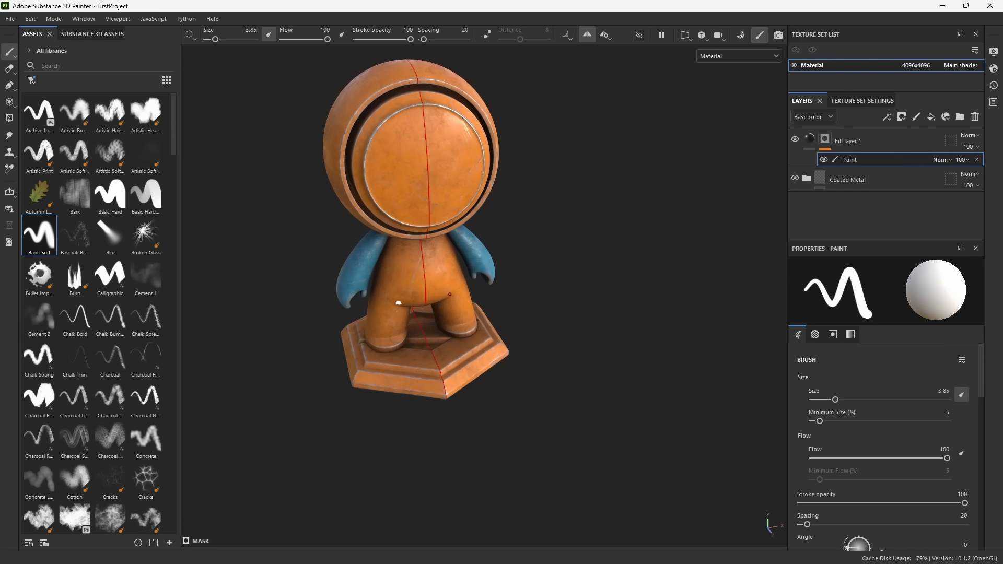
{"action": "middle_click_drag", "start_coordinate": [446, 225], "coordinate": [553, 351], "text": "alt"}
{"action": "right_click_drag", "start_coordinate": [553, 351], "coordinate": [681, 508], "text": "alt"}
{"action": "left_click_drag", "start_coordinate": [622, 483], "coordinate": [557, 443], "text": "alt"}
{"action": "middle_click_drag", "start_coordinate": [557, 443], "coordinate": [506, 313], "text": "alt"}
{"action": "right_click_drag", "start_coordinate": [506, 314], "coordinate": [561, 432], "text": "alt"}
{"action": "left_click_drag", "start_coordinate": [562, 432], "coordinate": [550, 415], "text": "alt"}
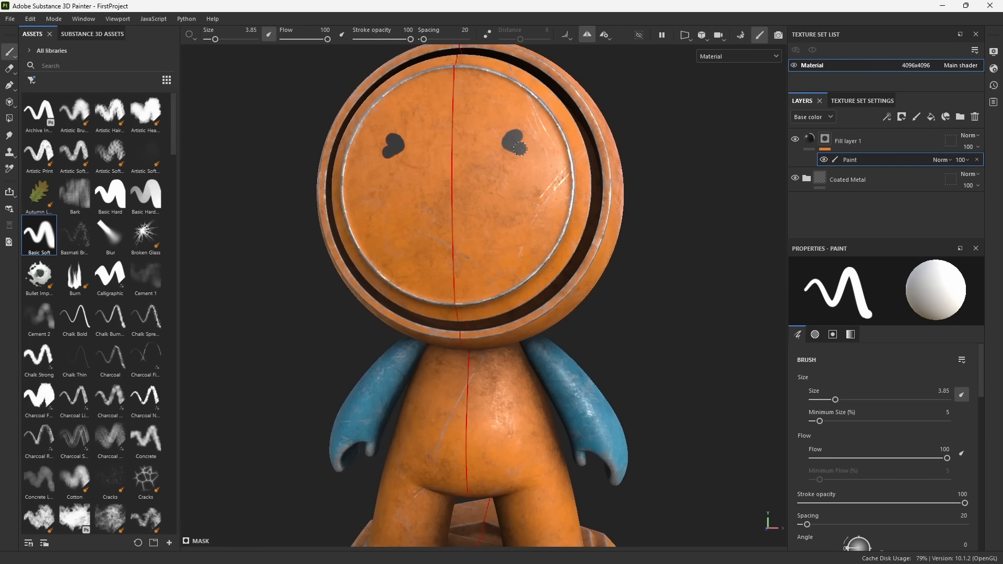
{"action": "left_click_drag", "start_coordinate": [505, 174], "coordinate": [519, 209]}
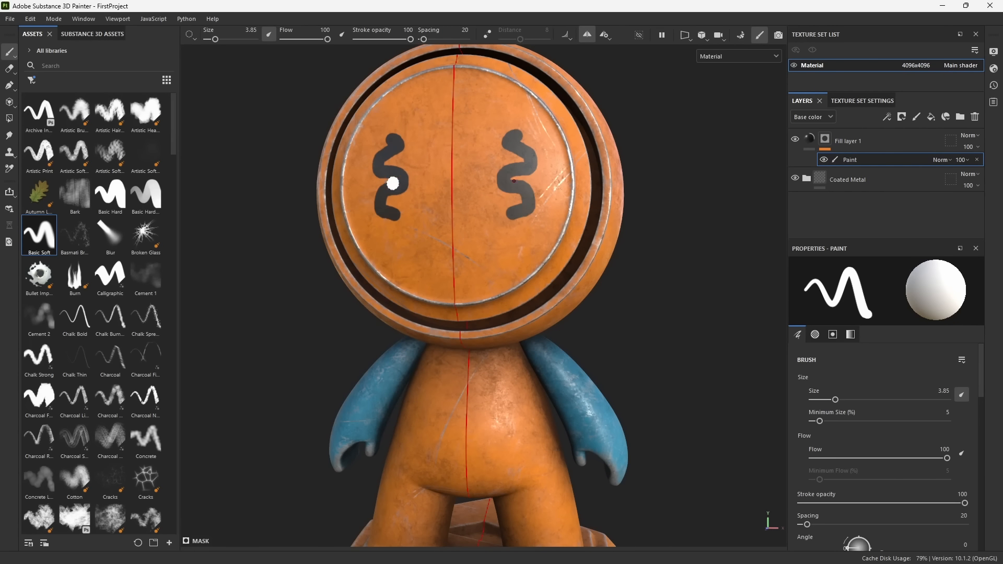
Try Mirror Y and a Mirror X offset of 0.08 in the symmetry settings, and reset to Mirror X without offset.
{"action": "left_click", "coordinate": [605, 35]}
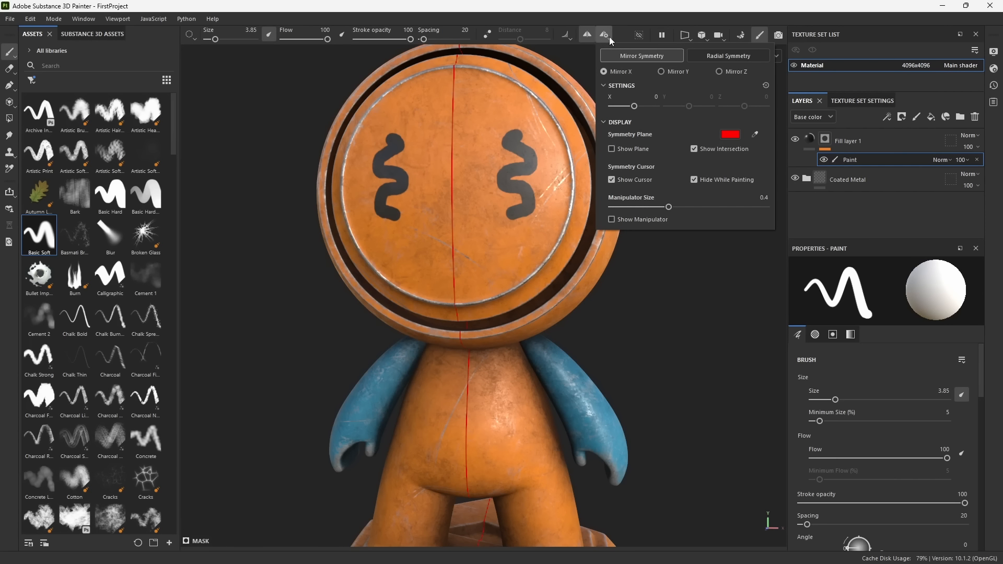
{"action": "left_click", "coordinate": [661, 71]}
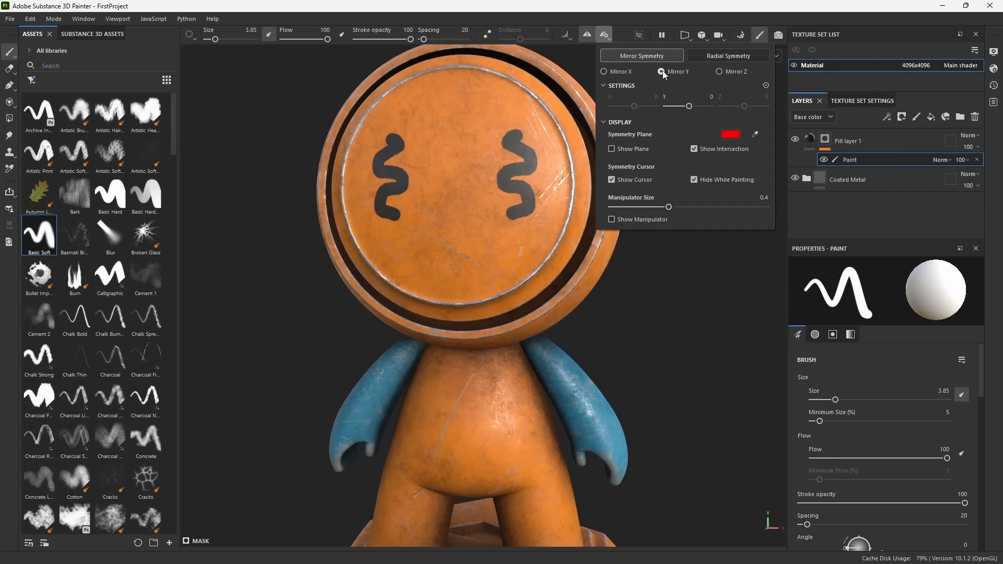
{"action": "left_click", "coordinate": [605, 71]}
{"action": "left_click_drag", "start_coordinate": [635, 106], "coordinate": [638, 112]}
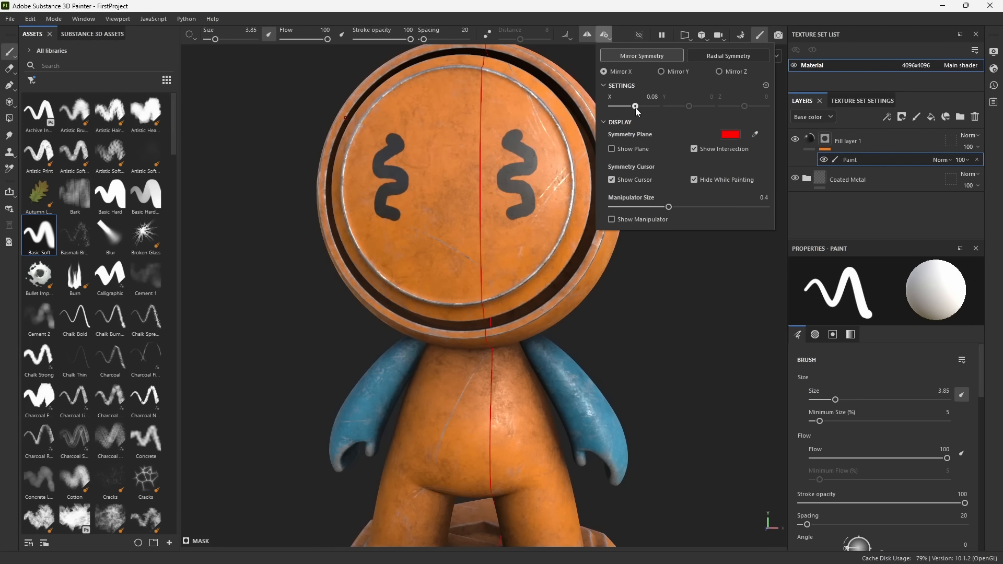
{"action": "left_click", "coordinate": [766, 86]}
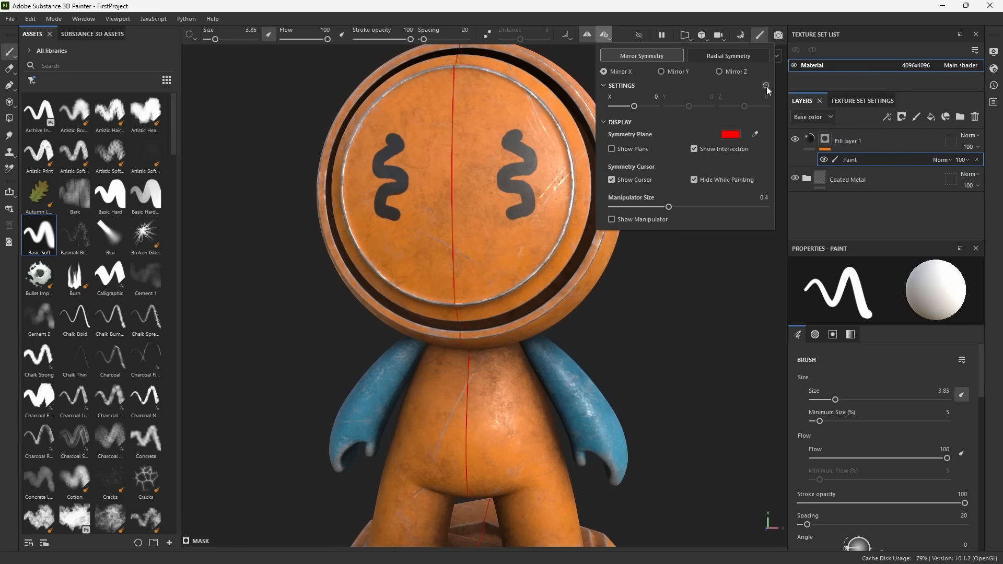
{"action": "left_click", "coordinate": [606, 36]}
Erase the mirrored wavy strokes from the mask by painting black with a brush size of 8.75.
{"action": "scroll", "coordinate": [502, 249], "scroll_direction": "up", "scroll_amount": 3}
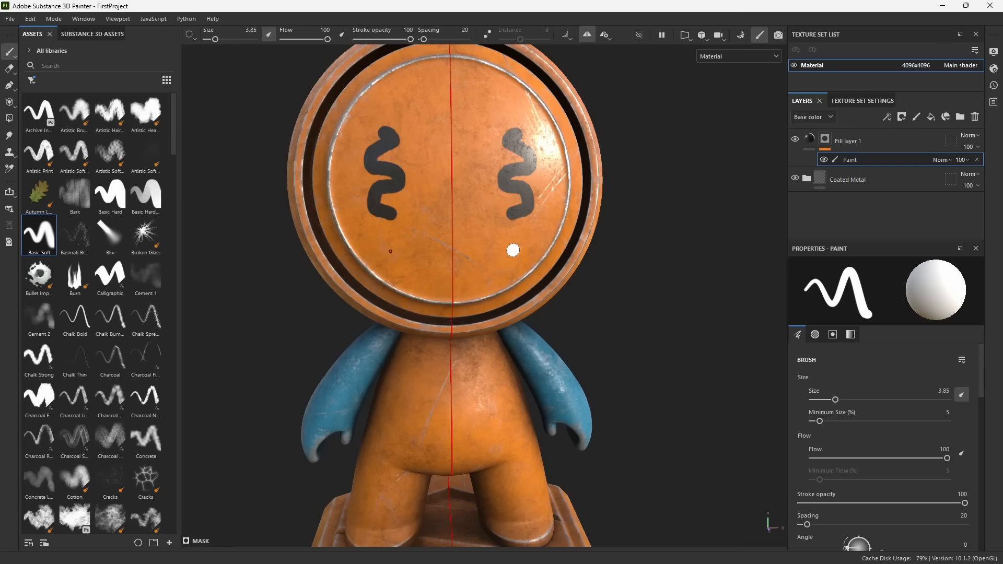
{"action": "left_click_drag", "start_coordinate": [513, 250], "coordinate": [529, 265], "text": "alt"}
{"action": "scroll", "coordinate": [566, 272], "scroll_direction": "up", "scroll_amount": 2}
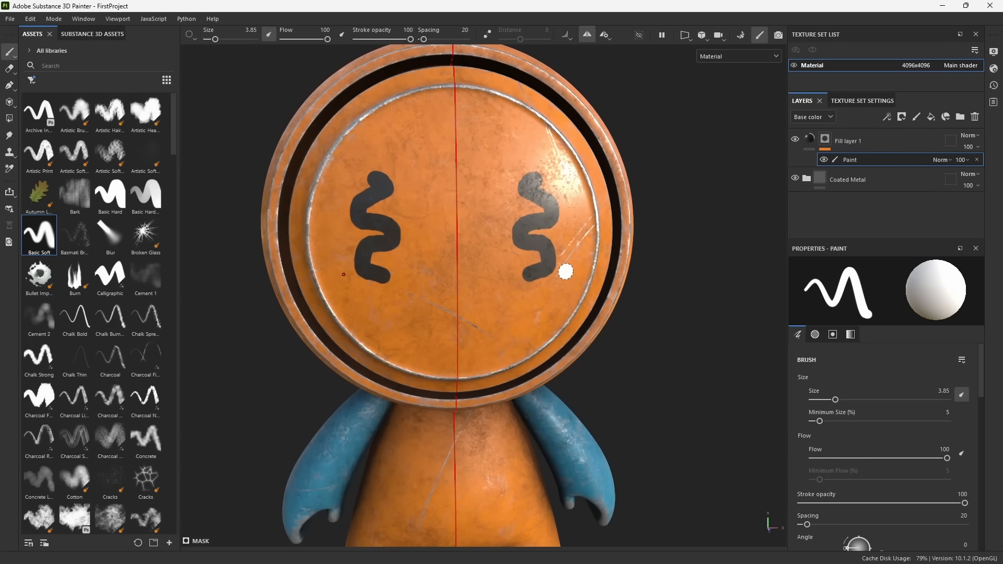
{"action": "right_click_drag", "start_coordinate": [541, 263], "coordinate": [565, 262], "text": "ctrl"}
{"action": "key", "text": "x"}
{"action": "mouse_move", "coordinate": [532, 164]}
{"action": "left_mouse_down"}
{"action": "mouse_move", "coordinate": [510, 284]}
{"action": "mouse_move", "coordinate": [541, 256]}
{"action": "left_mouse_up"}
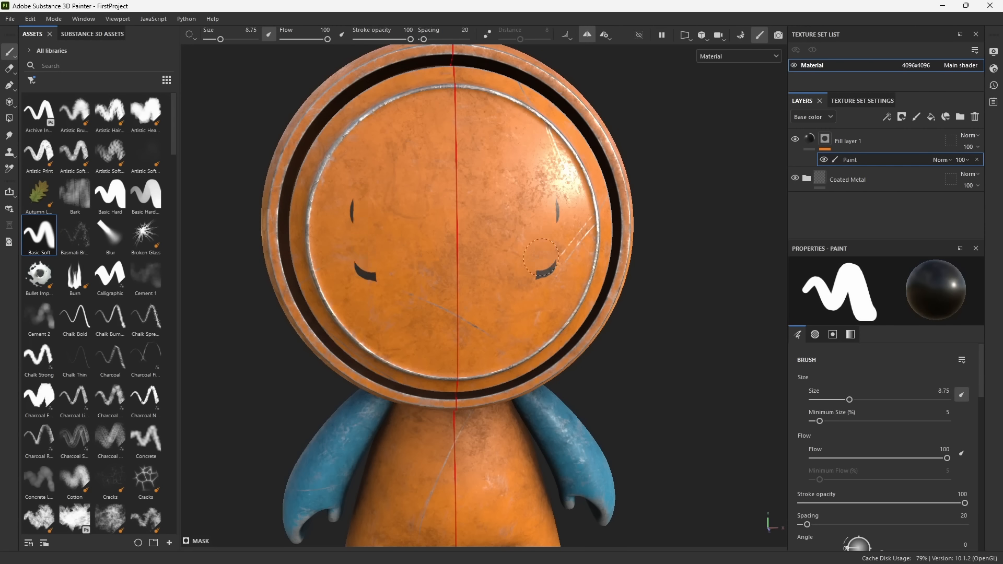
Reduce the brush size to 1.86 and switch the mask paint back to white, close up on the face.
{"action": "key", "text": "x"}
{"action": "key", "text": "bracketleft"}
{"action": "key", "text": "bracketleft"}
{"action": "key", "text": "bracketleft"}
{"action": "key", "text": "bracketleft"}
{"action": "key", "text": "bracketleft"}
{"action": "key", "text": "bracketleft"}
{"action": "key", "text": "bracketleft"}
{"action": "key", "text": "bracketleft"}
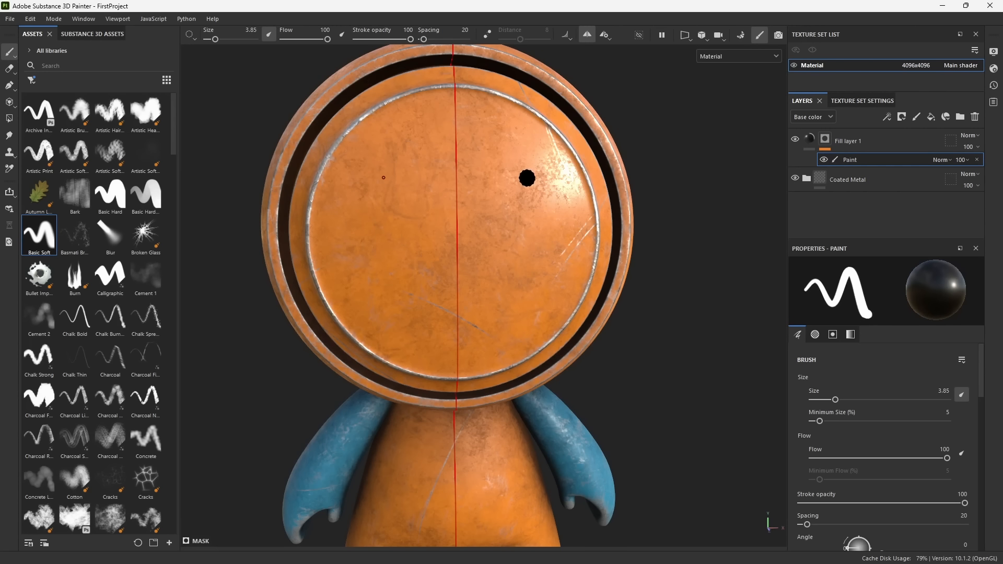
{"action": "scroll", "coordinate": [530, 233], "scroll_direction": "up", "scroll_amount": 4}
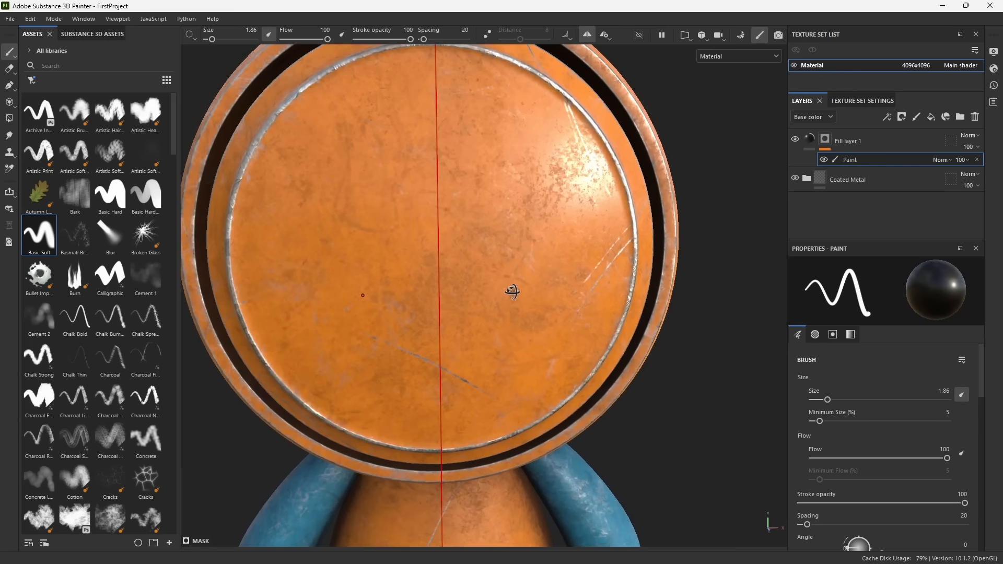
{"action": "key", "text": "x"}
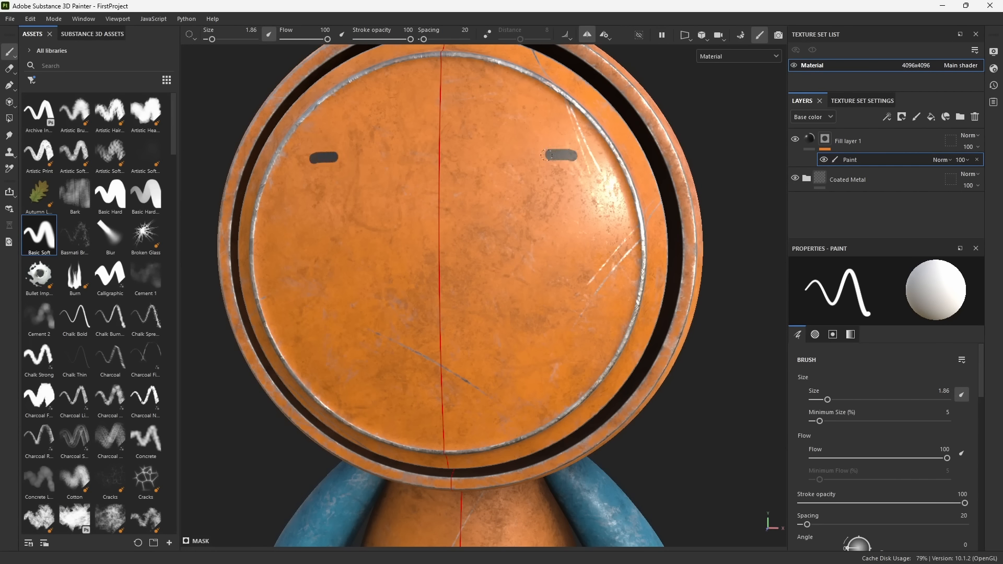
Try thin mirrored zigzag and curved strokes on both sides of the face, and undo them.
{"action": "mouse_move", "coordinate": [533, 191]}
{"action": "left_mouse_down"}
{"action": "mouse_move", "coordinate": [494, 215]}
{"action": "mouse_move", "coordinate": [515, 251]}
{"action": "mouse_move", "coordinate": [500, 311]}
{"action": "left_mouse_up"}
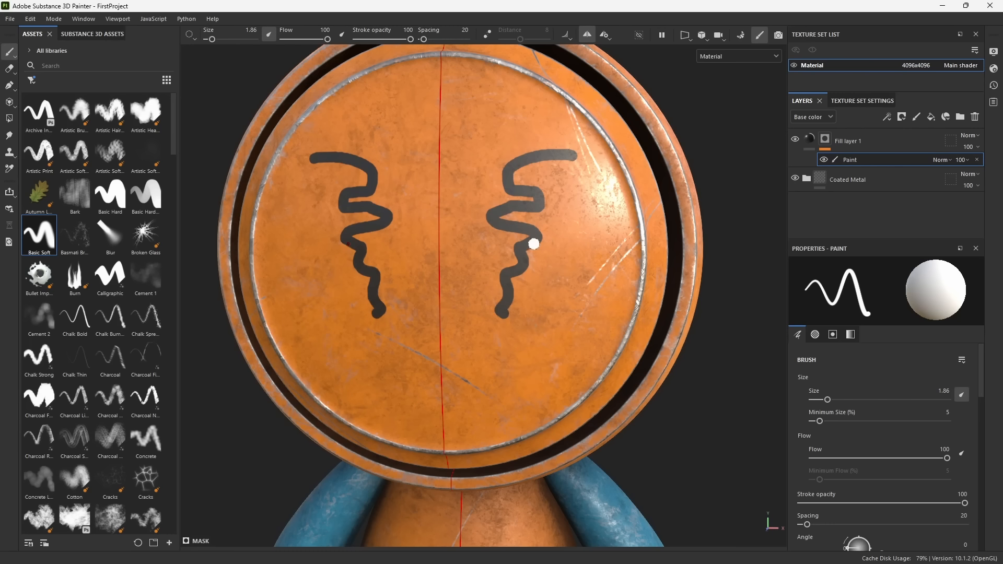
{"action": "mouse_move", "coordinate": [491, 141]}
{"action": "left_mouse_down"}
{"action": "mouse_move", "coordinate": [568, 190]}
{"action": "mouse_move", "coordinate": [559, 292]}
{"action": "left_mouse_up"}
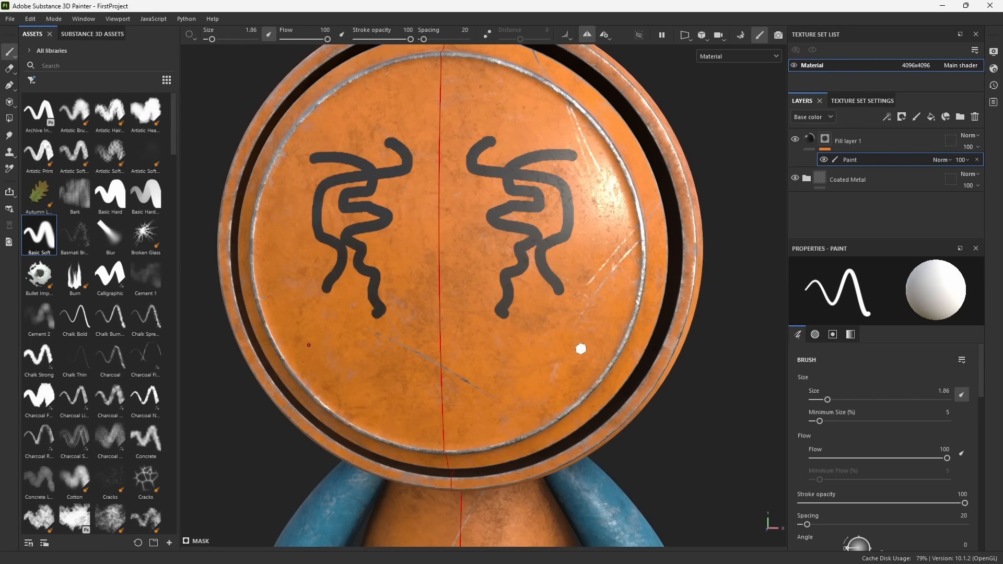
{"action": "key", "text": "ctrl+z"}
{"action": "key", "text": "ctrl+z"}
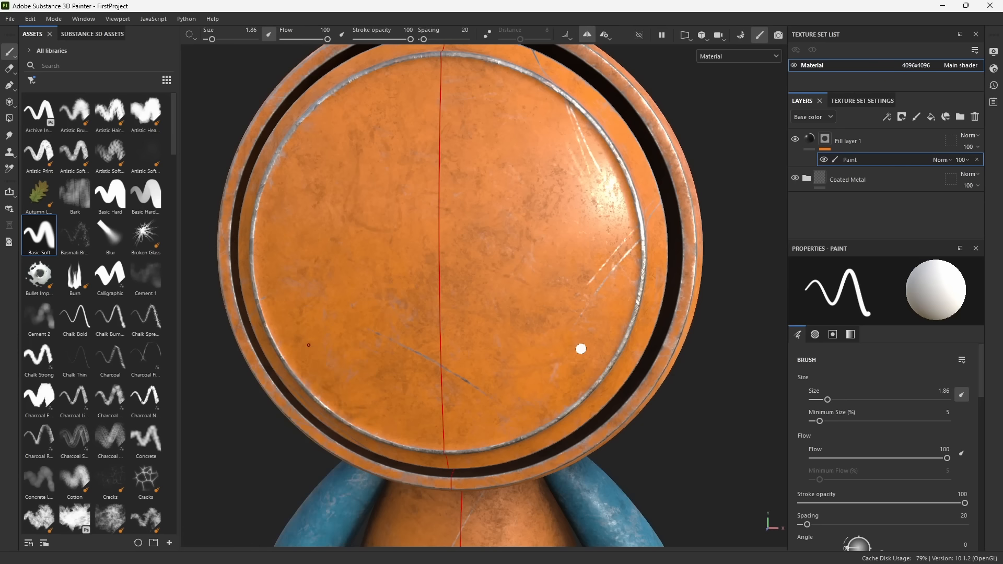
Enable Lazy Mouse with a distance of 8 and try a long, smooth mirrored wavy stroke with a brush size of 1.86.
{"action": "left_click", "coordinate": [488, 37]}
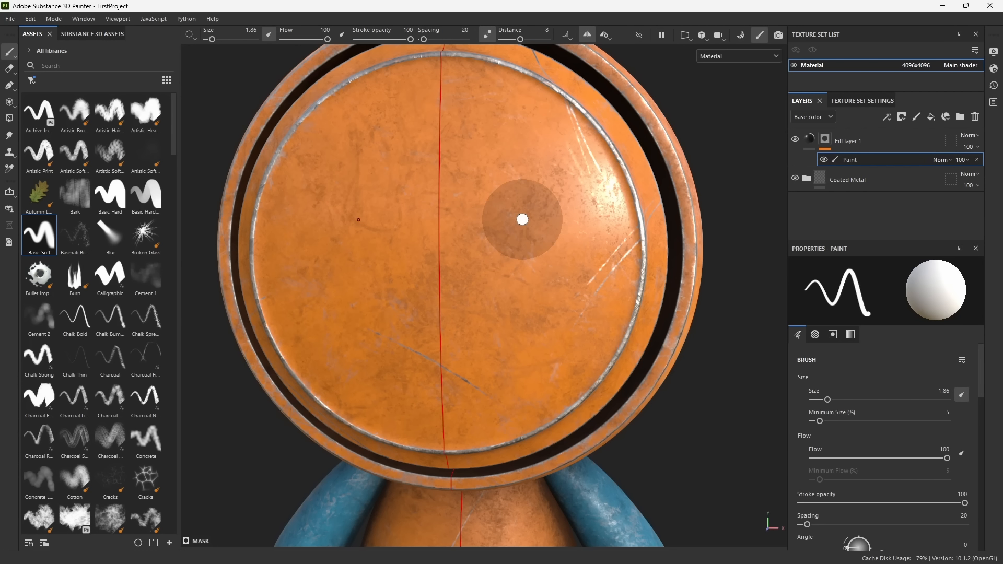
{"action": "mouse_move", "coordinate": [522, 219]}
{"action": "right_mouse_down", "text": "ctrl"}
{"action": "mouse_move", "coordinate": [571, 219]}
{"action": "mouse_move", "coordinate": [544, 219]}
{"action": "right_mouse_up", "text": "ctrl"}
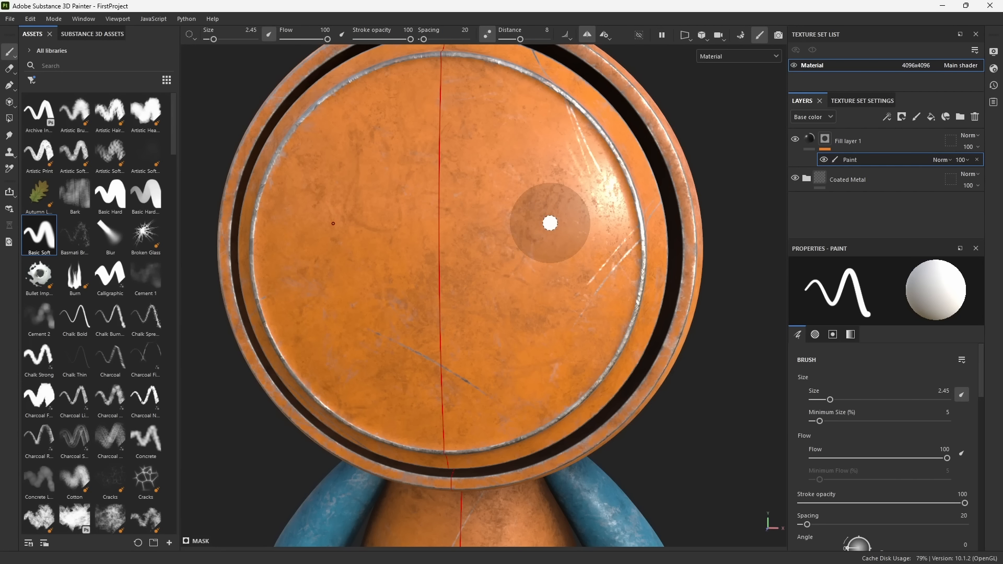
{"action": "key", "text": "bracketleft"}
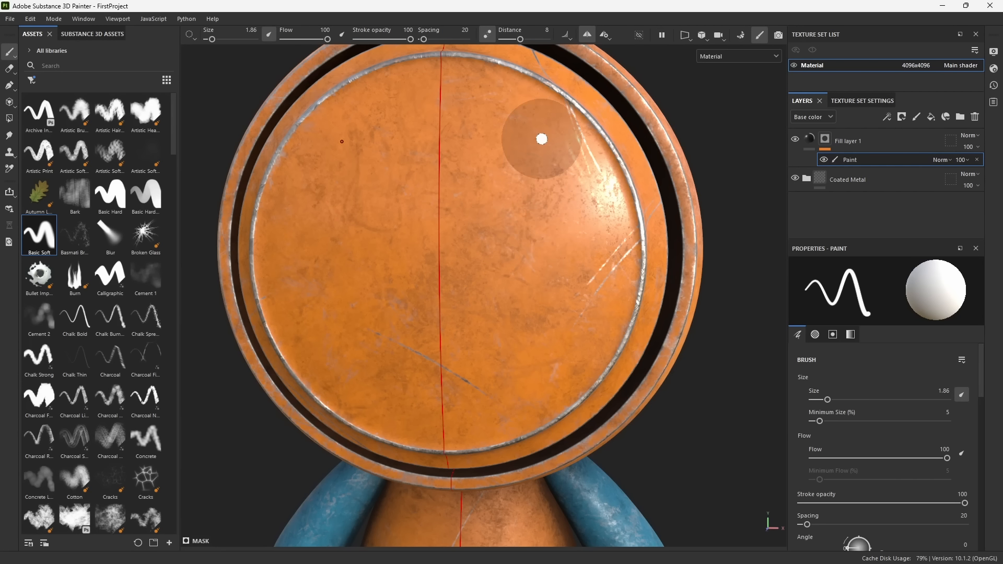
{"action": "mouse_move", "coordinate": [542, 139]}
{"action": "left_mouse_down"}
{"action": "mouse_move", "coordinate": [488, 156]}
{"action": "mouse_move", "coordinate": [478, 183]}
{"action": "left_mouse_up"}
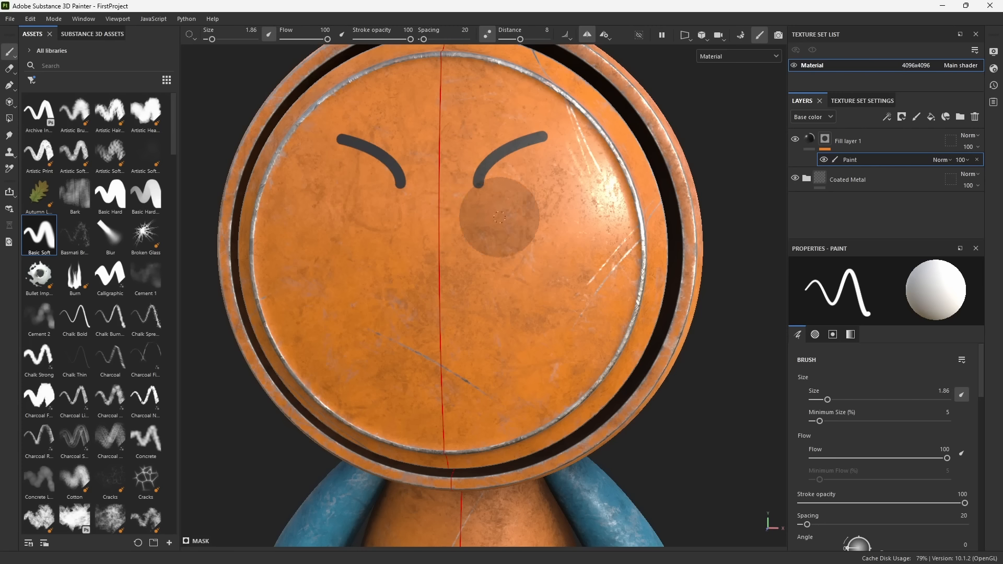
{"action": "mouse_move", "coordinate": [499, 217]}
{"action": "left_mouse_down"}
{"action": "mouse_move", "coordinate": [562, 193]}
{"action": "mouse_move", "coordinate": [602, 243]}
{"action": "mouse_move", "coordinate": [527, 253]}
{"action": "mouse_move", "coordinate": [485, 280]}
{"action": "mouse_move", "coordinate": [553, 311]}
{"action": "mouse_move", "coordinate": [504, 359]}
{"action": "mouse_move", "coordinate": [494, 405]}
{"action": "mouse_move", "coordinate": [562, 374]}
{"action": "mouse_move", "coordinate": [592, 305]}
{"action": "left_mouse_up"}
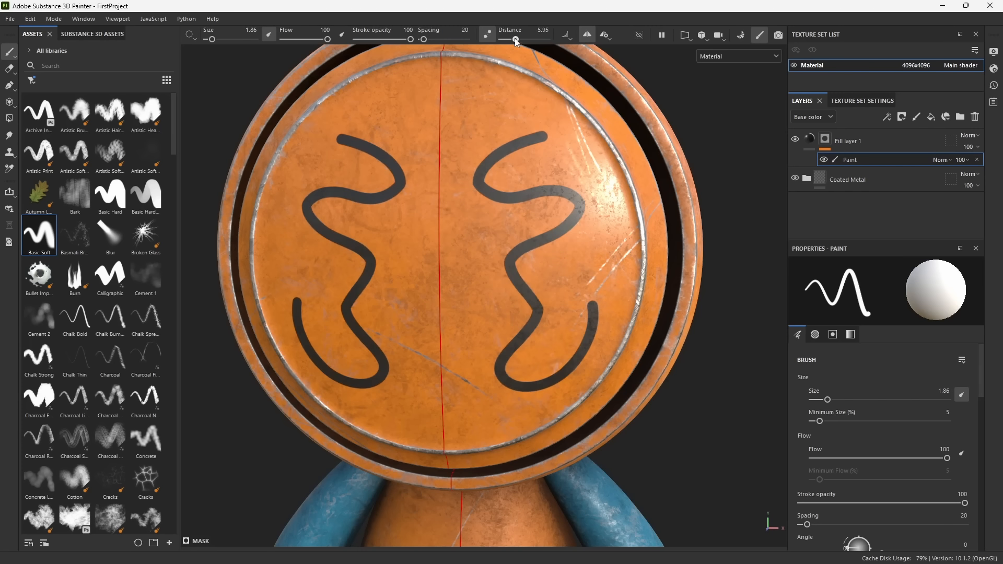
Try a Lazy Mouse distance of 5 with more mirrored curved strokes on the face.
{"action": "left_click_drag", "start_coordinate": [515, 40], "coordinate": [513, 39]}
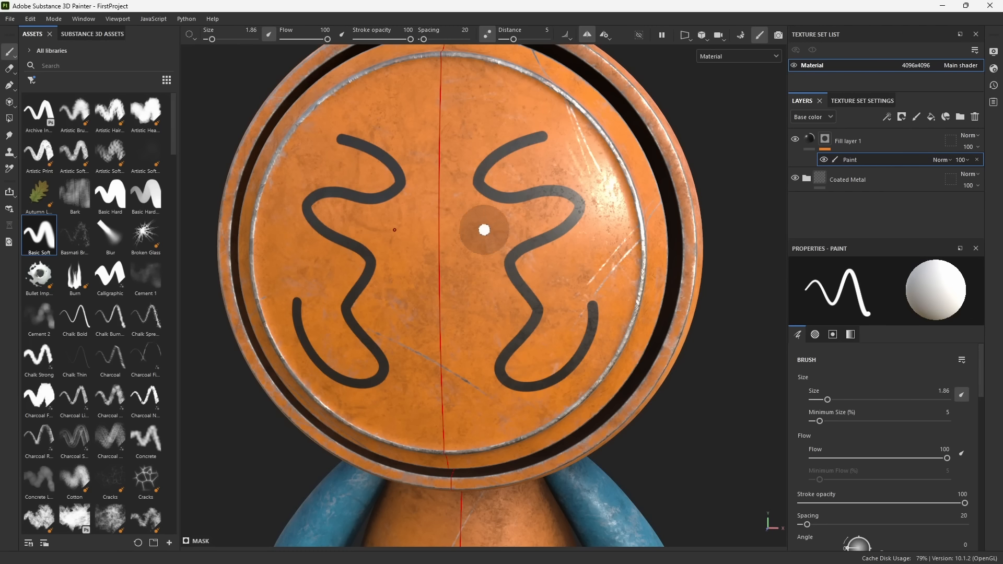
{"action": "mouse_move", "coordinate": [482, 226]}
{"action": "left_mouse_down"}
{"action": "mouse_move", "coordinate": [466, 259]}
{"action": "mouse_move", "coordinate": [495, 275]}
{"action": "mouse_move", "coordinate": [488, 326]}
{"action": "left_mouse_up"}
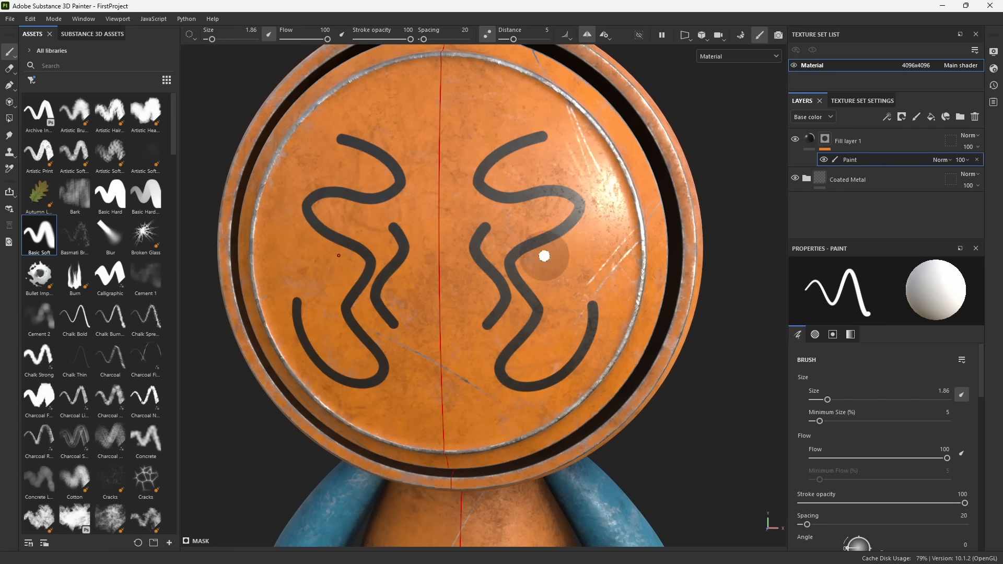
{"action": "mouse_move", "coordinate": [539, 114]}
{"action": "left_mouse_down"}
{"action": "mouse_move", "coordinate": [472, 103]}
{"action": "mouse_move", "coordinate": [486, 134]}
{"action": "mouse_move", "coordinate": [459, 189]}
{"action": "mouse_move", "coordinate": [462, 252]}
{"action": "left_mouse_up"}
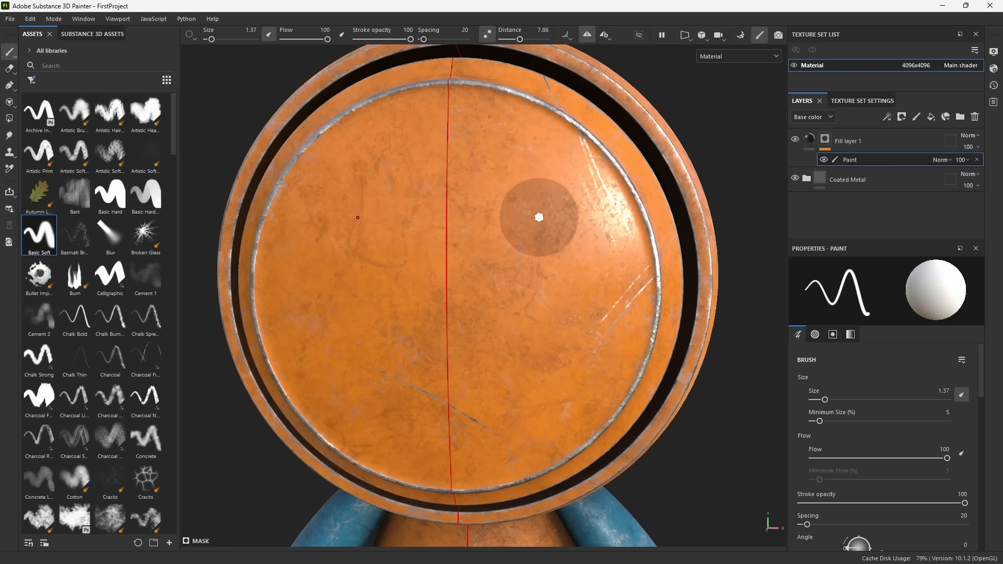
Undo a test stroke and paint a mirrored pair of curved, angry eyebrows with a brush size of 1.88 and Lazy Mouse distance of 7.86.
{"action": "mouse_move", "coordinate": [553, 208]}
{"action": "left_mouse_down"}
{"action": "mouse_move", "coordinate": [515, 243]}
{"action": "mouse_move", "coordinate": [548, 263]}
{"action": "left_mouse_up"}
{"action": "key", "text": "ctrl+z"}
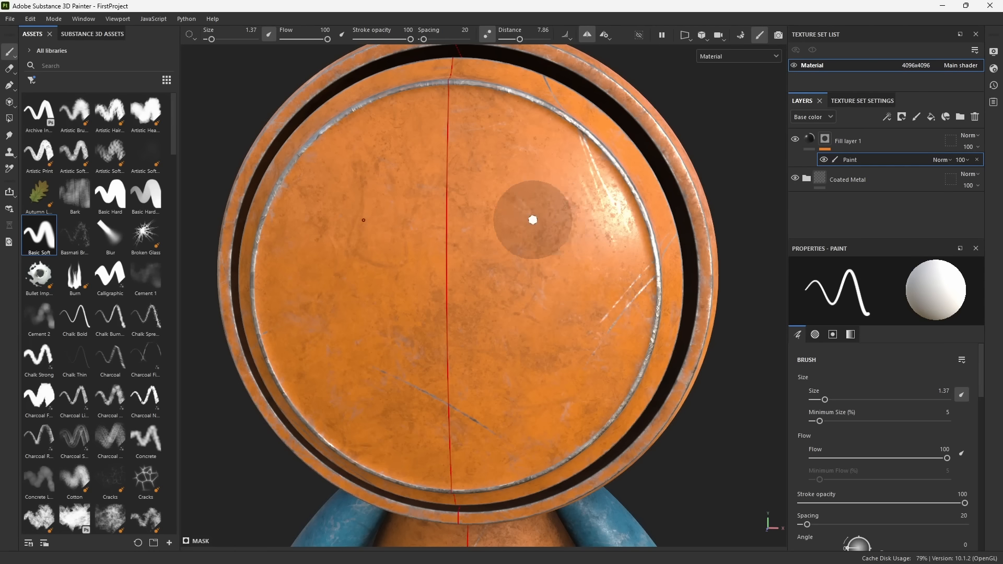
{"action": "mouse_move", "coordinate": [510, 243]}
{"action": "left_mouse_down", "text": "alt"}
{"action": "mouse_move", "coordinate": [542, 251]}
{"action": "mouse_move", "coordinate": [540, 226]}
{"action": "mouse_move", "coordinate": [533, 266]}
{"action": "mouse_move", "coordinate": [531, 210]}
{"action": "left_mouse_up", "text": "alt"}
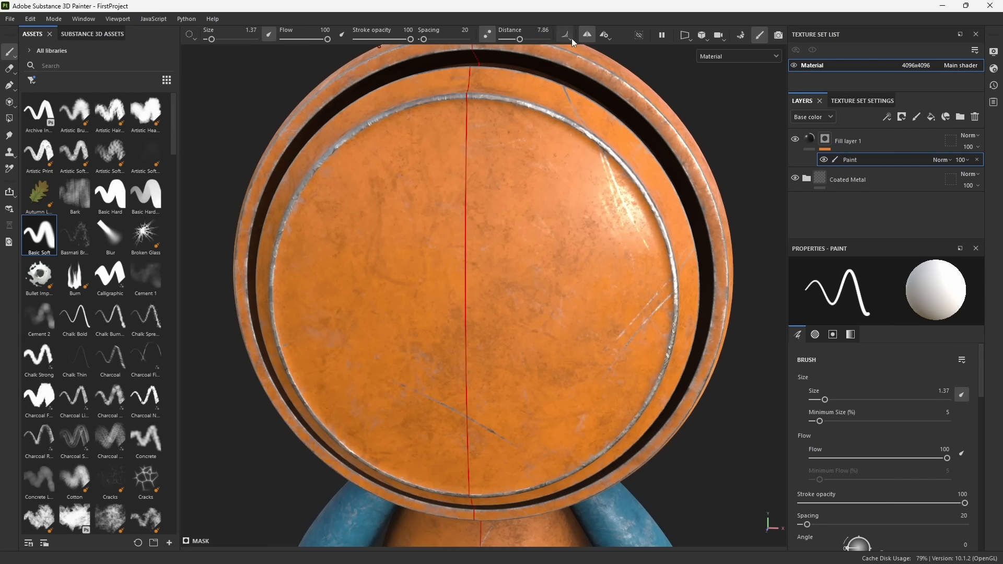
{"action": "left_click_drag", "start_coordinate": [531, 223], "coordinate": [522, 241]}
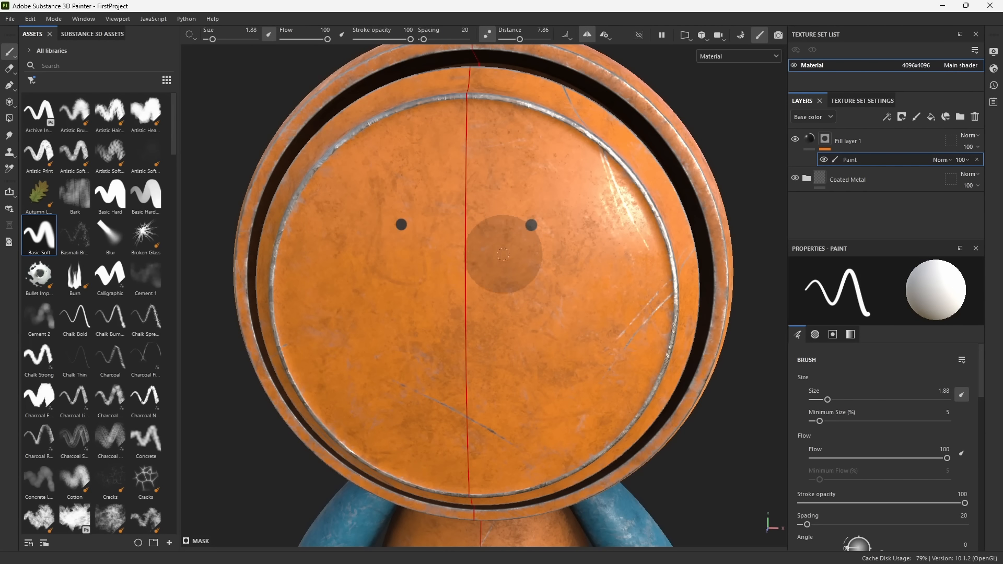
{"action": "mouse_move", "coordinate": [514, 281]}
{"action": "left_mouse_down"}
{"action": "mouse_move", "coordinate": [559, 290]}
{"action": "mouse_move", "coordinate": [604, 248]}
{"action": "mouse_move", "coordinate": [670, 232]}
{"action": "left_mouse_up"}
{"action": "scroll", "coordinate": [567, 285], "scroll_direction": "up", "scroll_amount": 4}
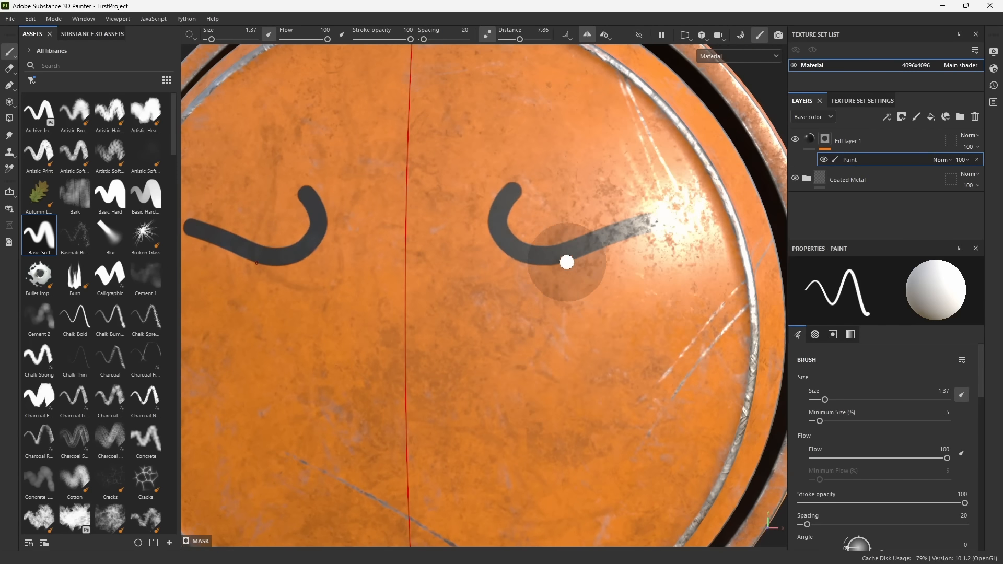
Outline mirrored egg-shaped eyes under the eyebrows with a brush size of 1.37, and fill them in with Lazy Mouse off.
{"action": "mouse_move", "coordinate": [550, 269]}
{"action": "left_mouse_down"}
{"action": "mouse_move", "coordinate": [524, 318]}
{"action": "mouse_move", "coordinate": [540, 359]}
{"action": "mouse_move", "coordinate": [580, 376]}
{"action": "mouse_move", "coordinate": [615, 291]}
{"action": "mouse_move", "coordinate": [547, 223]}
{"action": "mouse_move", "coordinate": [532, 307]}
{"action": "mouse_move", "coordinate": [533, 295]}
{"action": "left_mouse_up"}
{"action": "left_click", "coordinate": [487, 35]}
{"action": "scroll", "coordinate": [587, 298], "scroll_direction": "up", "scroll_amount": 3}
{"action": "scroll", "coordinate": [580, 292], "scroll_direction": "up", "scroll_amount": 2}
{"action": "right_click_drag", "start_coordinate": [566, 257], "coordinate": [565, 240], "text": "ctrl"}
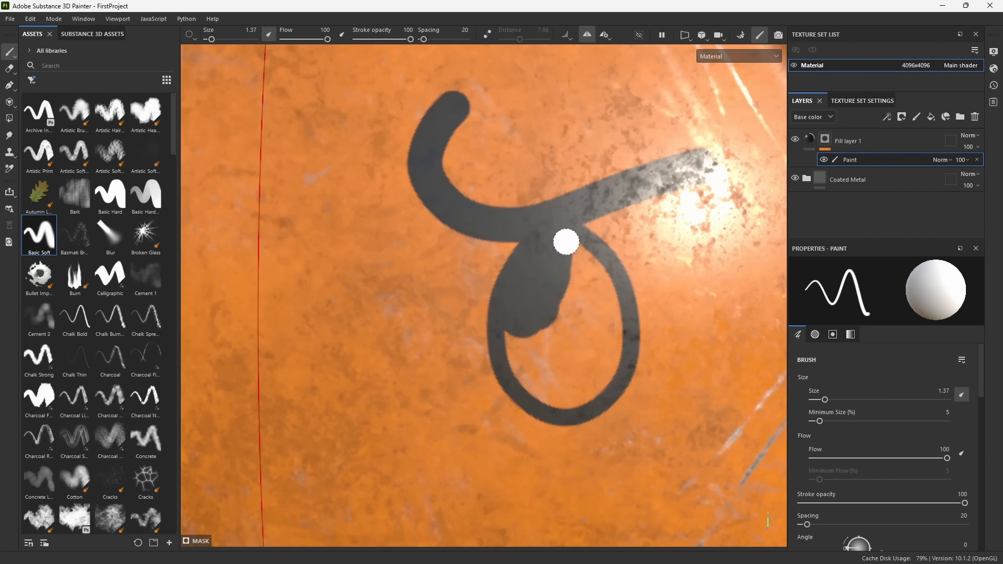
{"action": "mouse_move", "coordinate": [568, 242]}
{"action": "left_mouse_down"}
{"action": "mouse_move", "coordinate": [613, 324]}
{"action": "mouse_move", "coordinate": [546, 395]}
{"action": "mouse_move", "coordinate": [582, 267]}
{"action": "mouse_move", "coordinate": [540, 340]}
{"action": "left_mouse_up"}
{"action": "scroll", "coordinate": [540, 340], "scroll_direction": "down", "scroll_amount": 5}
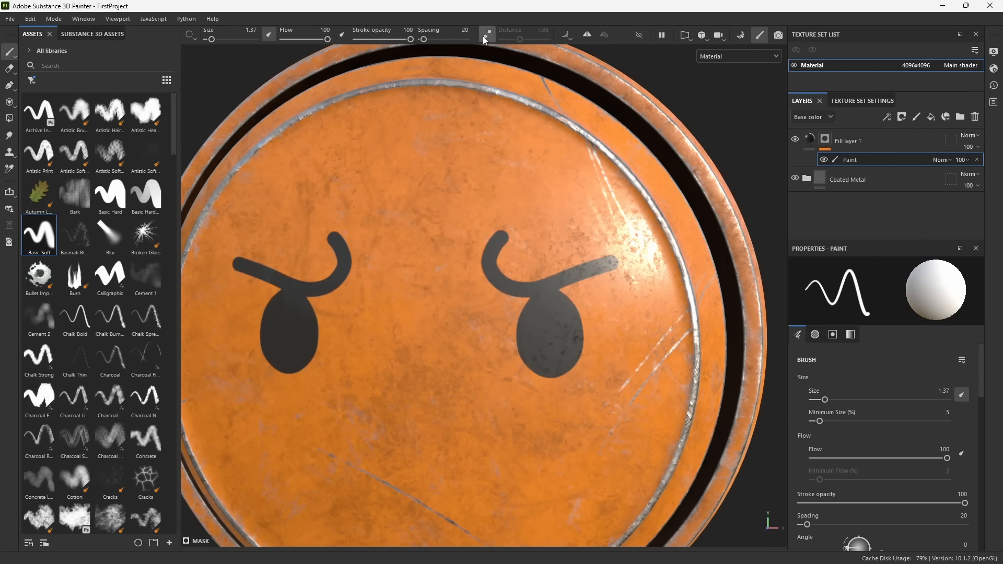
Re-enable Lazy Mouse and, with symmetry off, paint a frowning mouth below the eyes with a brush size of 2.47.
{"action": "left_click", "coordinate": [485, 40]}
{"action": "left_click_drag", "start_coordinate": [426, 345], "coordinate": [450, 325], "text": "alt"}
{"action": "middle_click_drag", "start_coordinate": [450, 325], "coordinate": [527, 257], "text": "alt"}
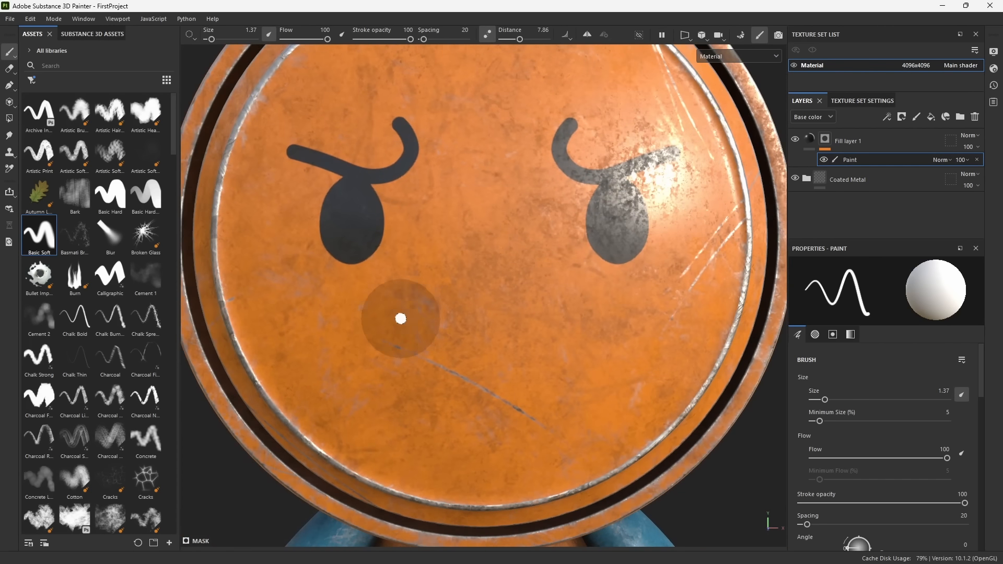
{"action": "right_click_drag", "start_coordinate": [401, 318], "coordinate": [428, 328], "text": "ctrl"}
{"action": "scroll", "coordinate": [428, 328], "scroll_direction": "down", "scroll_amount": 2}
{"action": "mouse_move", "coordinate": [401, 343]}
{"action": "left_mouse_down"}
{"action": "mouse_move", "coordinate": [439, 298]}
{"action": "mouse_move", "coordinate": [515, 297]}
{"action": "mouse_move", "coordinate": [560, 377]}
{"action": "left_mouse_up"}
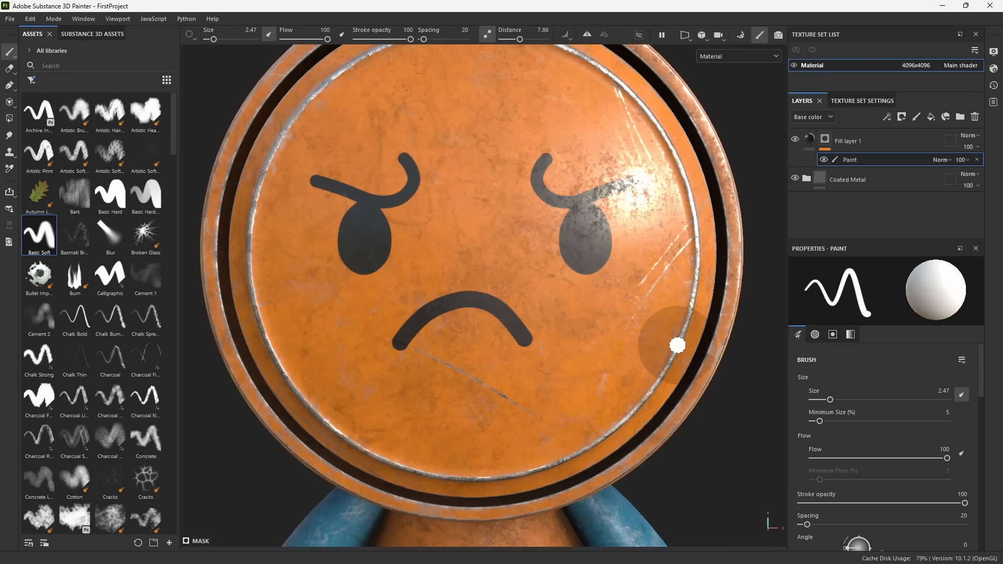
Undo the thick frown and repaint the mouth as a thinner downturned arc with a brush size of 1.88.
{"action": "left_click_drag", "start_coordinate": [663, 343], "coordinate": [629, 343], "text": "alt"}
{"action": "scroll", "coordinate": [621, 337], "scroll_direction": "down", "scroll_amount": 2}
{"action": "left_click_drag", "start_coordinate": [579, 249], "coordinate": [589, 239], "text": "alt"}
{"action": "key", "text": "ctrl+z"}
{"action": "right_click_drag", "start_coordinate": [470, 353], "coordinate": [453, 339], "text": "ctrl"}
{"action": "mouse_move", "coordinate": [453, 340]}
{"action": "left_mouse_down"}
{"action": "mouse_move", "coordinate": [490, 299]}
{"action": "mouse_move", "coordinate": [547, 316]}
{"action": "mouse_move", "coordinate": [573, 364]}
{"action": "left_mouse_up"}
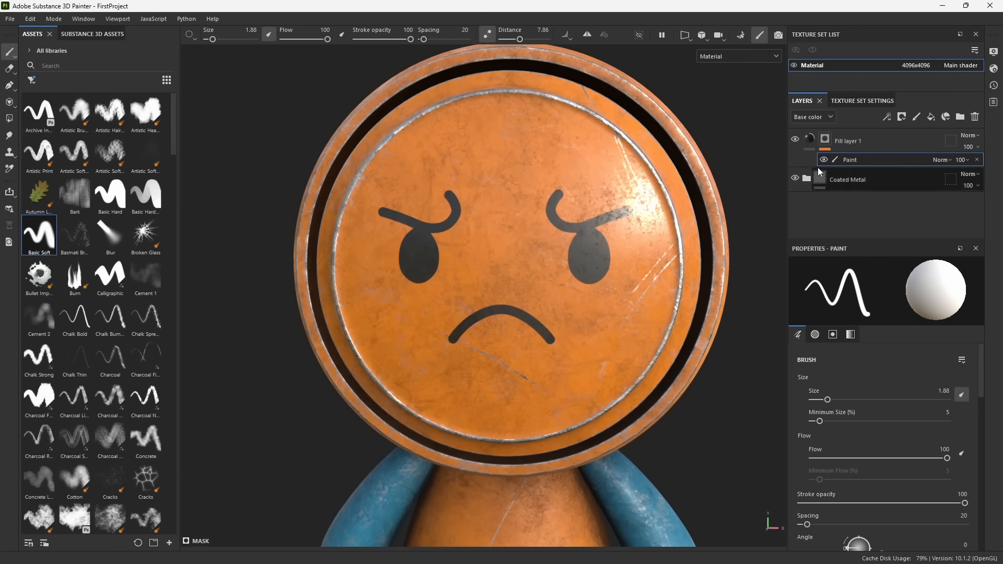
Rename the dark fill layer as Black.
{"action": "double_click", "coordinate": [847, 142]}
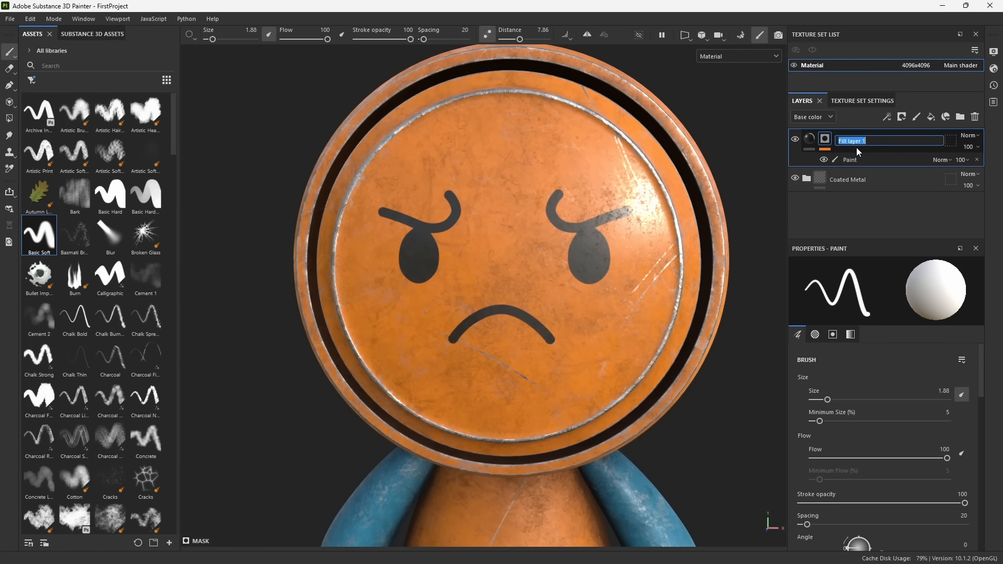
{"action": "type", "text": "Black"}
{"action": "key", "text": "Return"}
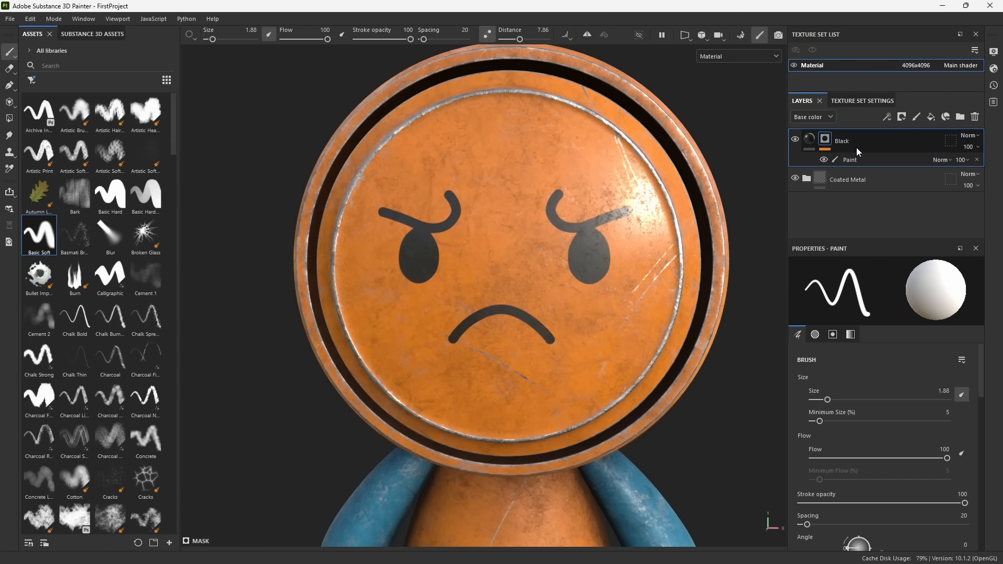
Duplicate the Black layer and set the copy's base color to light gray CCCCCC.
{"action": "key", "text": "ctrl+d"}
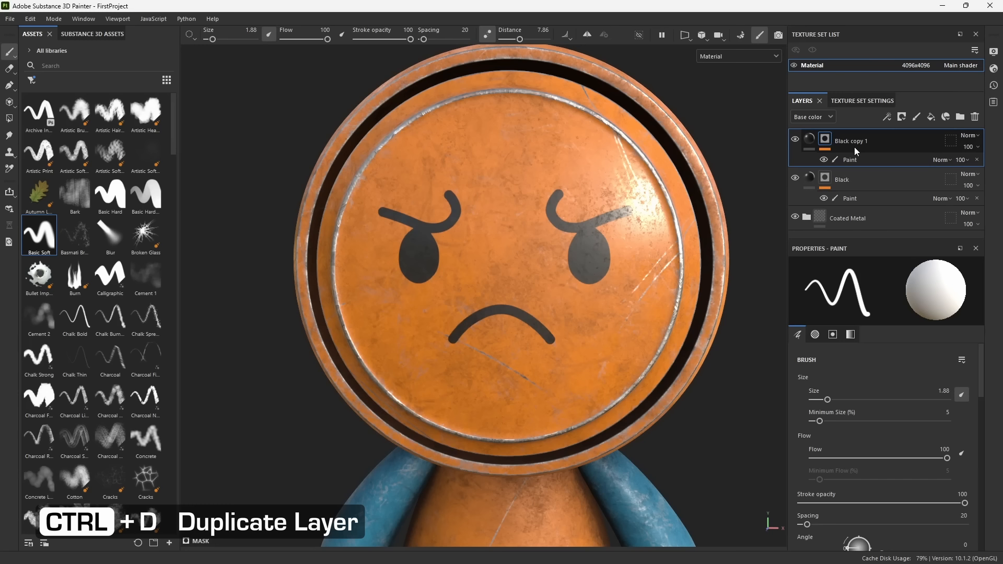
{"action": "left_click", "coordinate": [810, 139]}
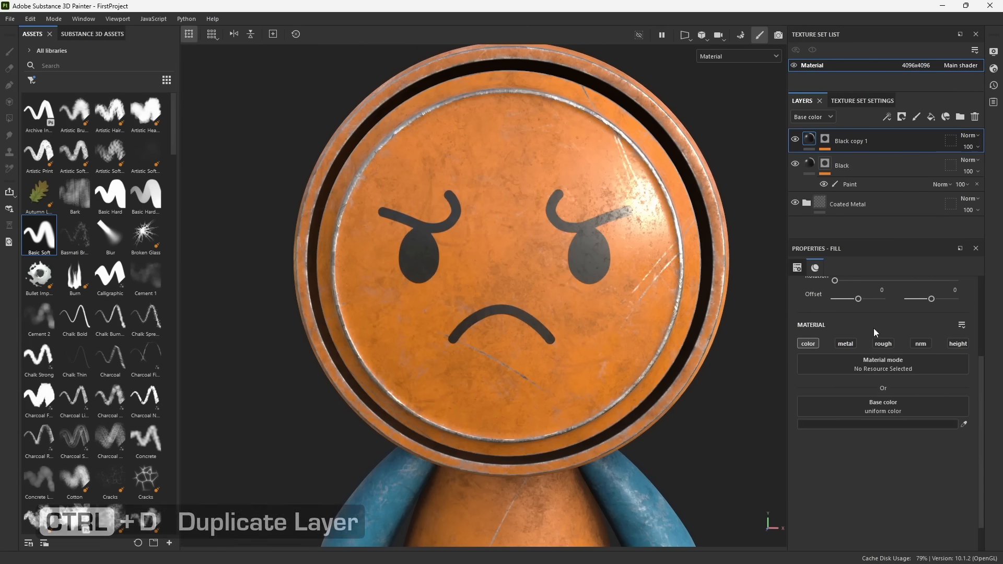
{"action": "left_click", "coordinate": [856, 424]}
{"action": "left_click_drag", "start_coordinate": [768, 390], "coordinate": [729, 358]}
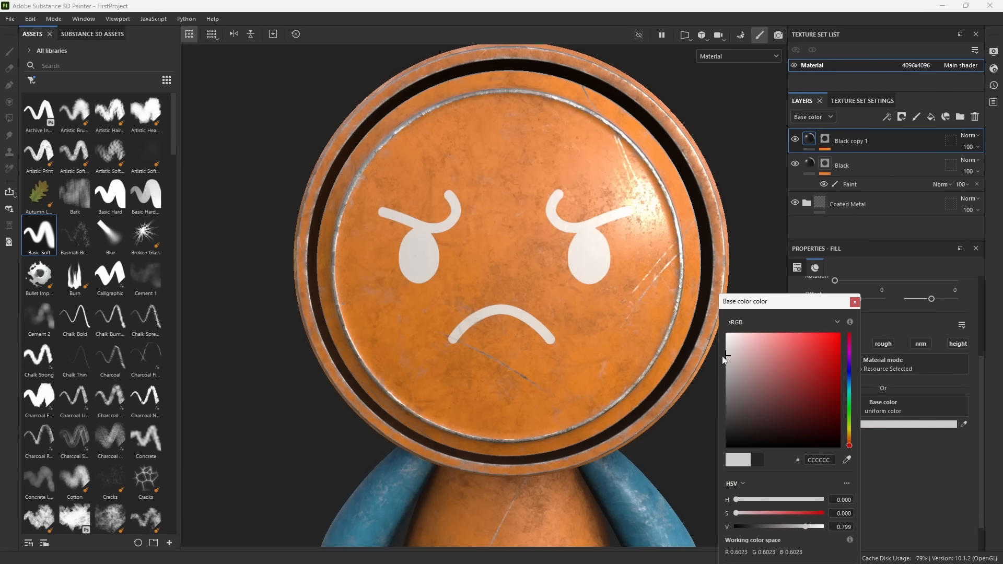
{"action": "left_click", "coordinate": [855, 302]}
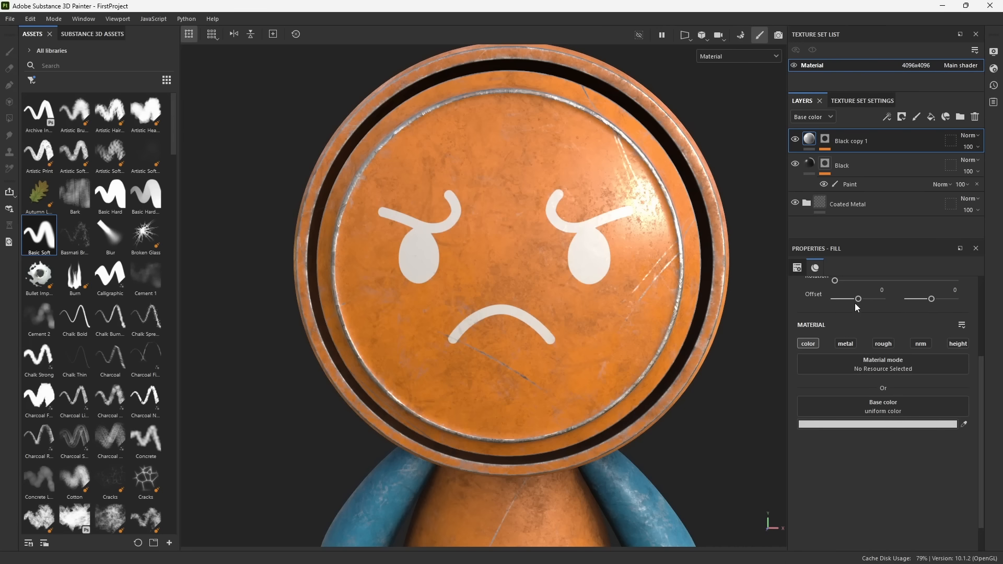
Delete the copied paint effect from the duplicate layer's mask and add a new empty paint effect to it.
{"action": "left_click", "coordinate": [826, 139]}
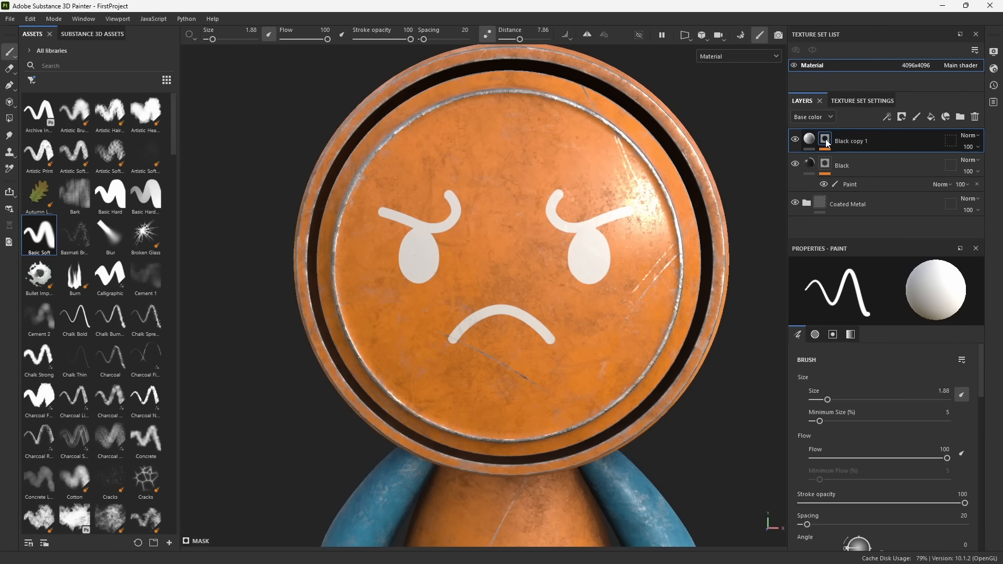
{"action": "left_click", "coordinate": [977, 160]}
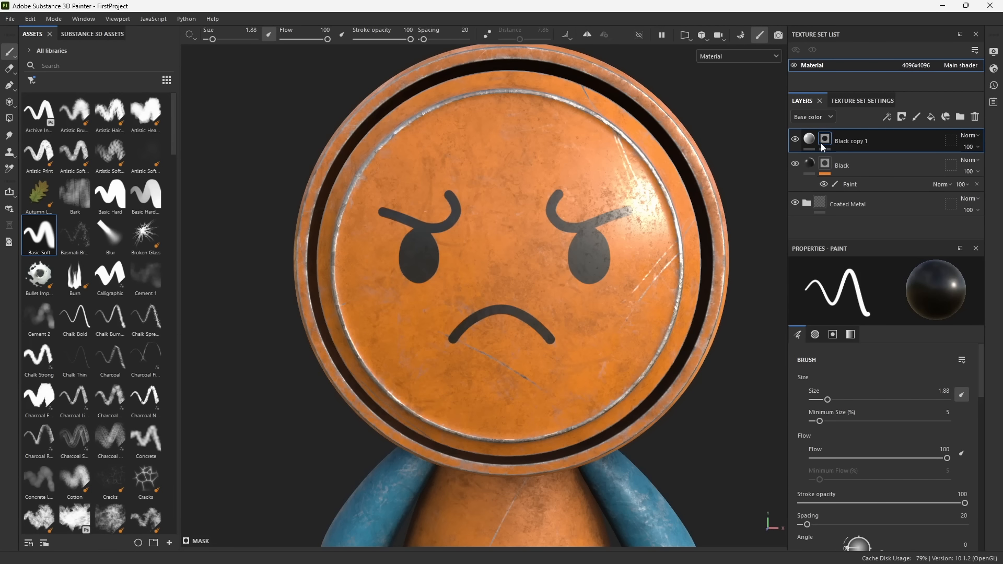
{"action": "left_click", "coordinate": [888, 117]}
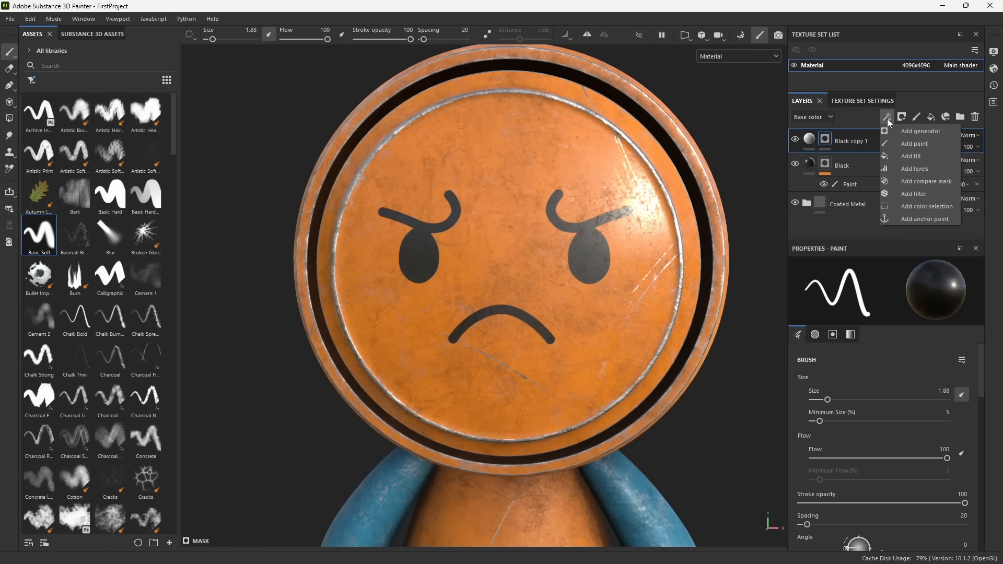
{"action": "left_click", "coordinate": [894, 145]}
Rename the duplicate layer as White.
{"action": "double_click", "coordinate": [849, 141]}
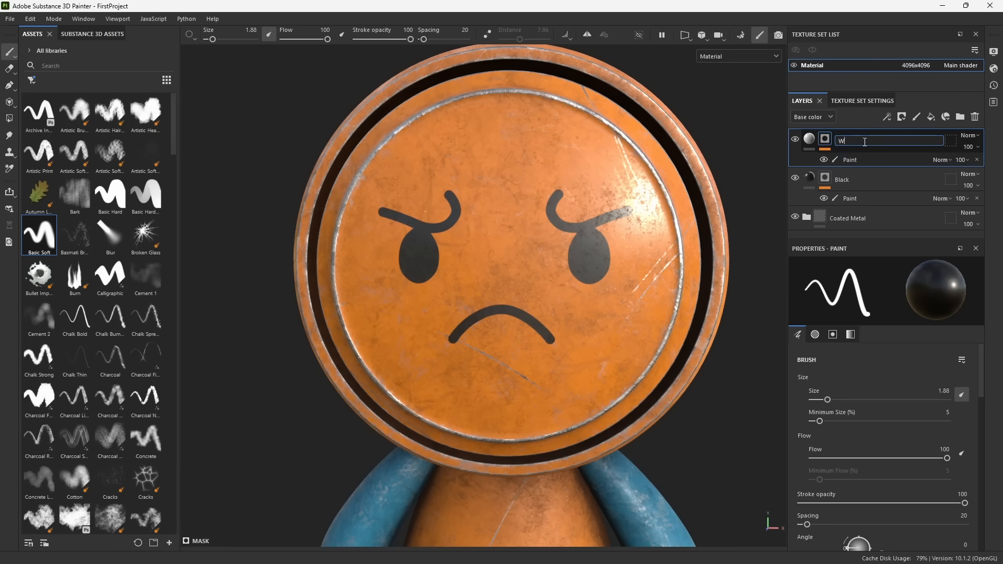
{"action": "type", "text": "White"}
{"action": "key", "text": "Return"}
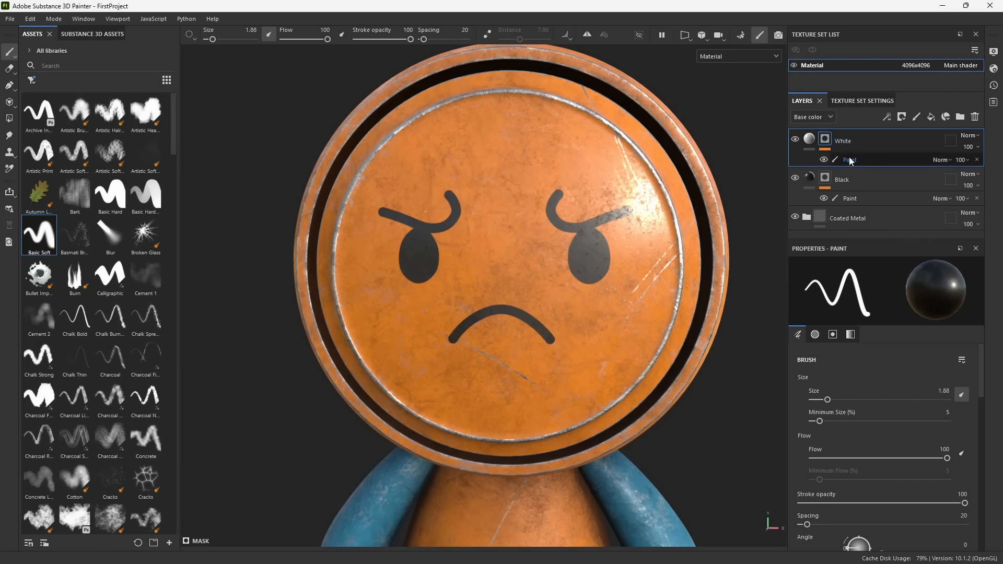
Turn on symmetry and Lazy Mouse, switch the mask paint to white, and reduce the brush size to 0.94 over the eye.
{"action": "left_click", "coordinate": [590, 37]}
{"action": "left_click", "coordinate": [488, 35]}
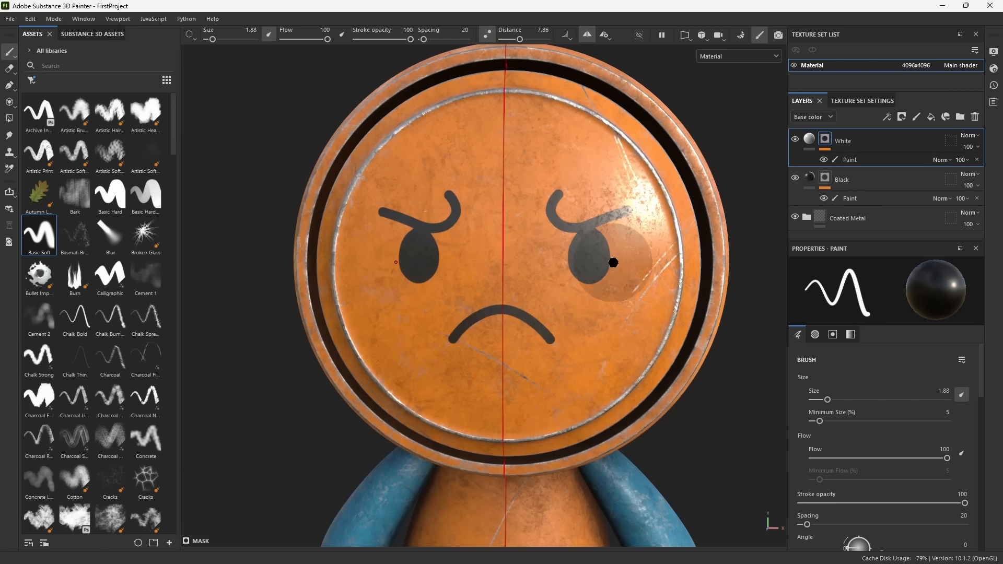
{"action": "key", "text": "x"}
{"action": "scroll", "coordinate": [581, 238], "scroll_direction": "up", "scroll_amount": 5}
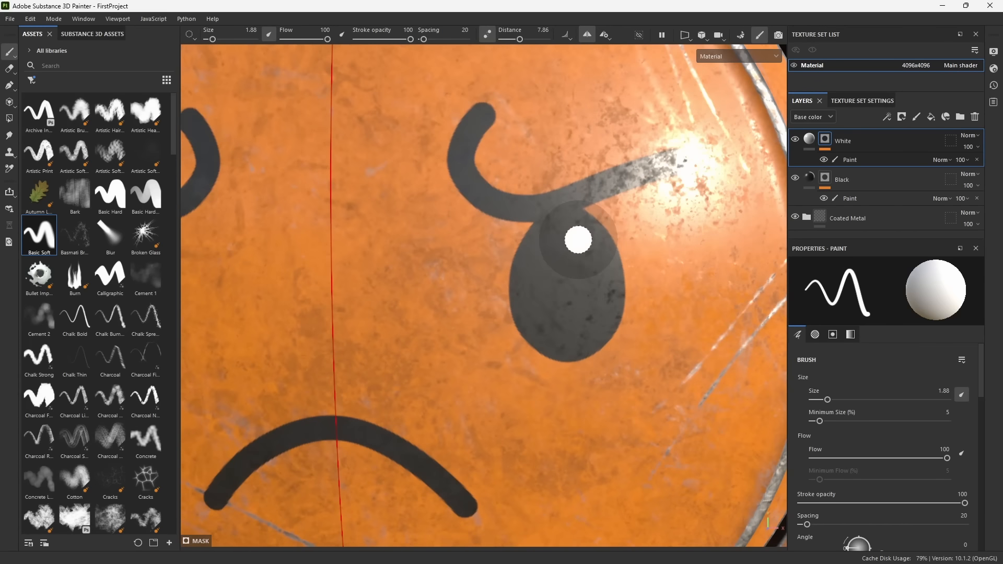
{"action": "key", "text": "bracketleft"}
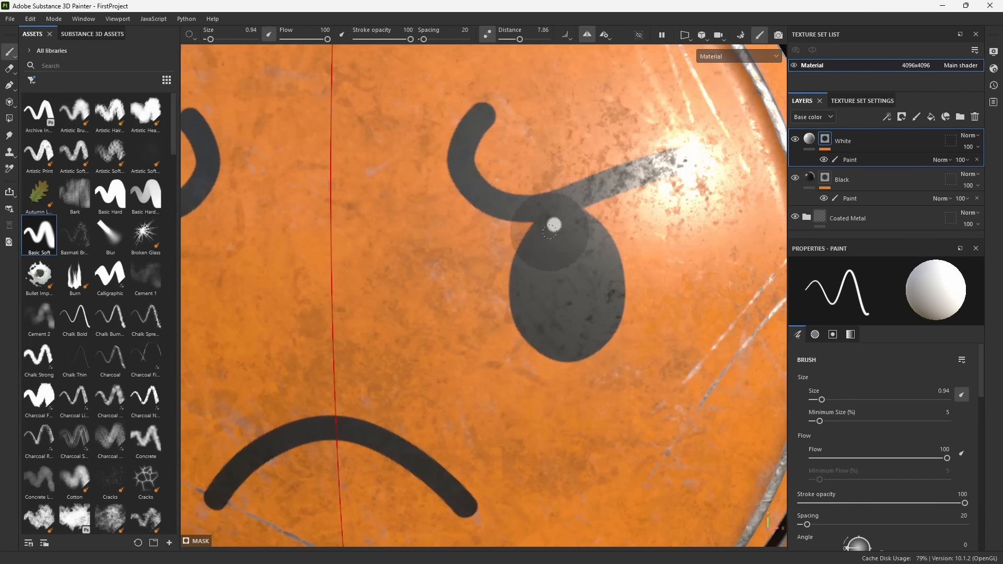
Undo a first highlight stroke and paint filled white oval highlights inside both eyes with a brush size of 0.59.
{"action": "mouse_move", "coordinate": [539, 267]}
{"action": "left_mouse_down"}
{"action": "mouse_move", "coordinate": [538, 319]}
{"action": "mouse_move", "coordinate": [578, 316]}
{"action": "mouse_move", "coordinate": [591, 234]}
{"action": "mouse_move", "coordinate": [583, 298]}
{"action": "mouse_move", "coordinate": [563, 211]}
{"action": "mouse_move", "coordinate": [535, 220]}
{"action": "mouse_move", "coordinate": [546, 331]}
{"action": "mouse_move", "coordinate": [519, 248]}
{"action": "left_mouse_up"}
{"action": "key", "text": "ctrl+z"}
{"action": "key", "text": "bracketleft"}
{"action": "left_click", "coordinate": [487, 34]}
{"action": "scroll", "coordinate": [590, 249], "scroll_direction": "up", "scroll_amount": 3}
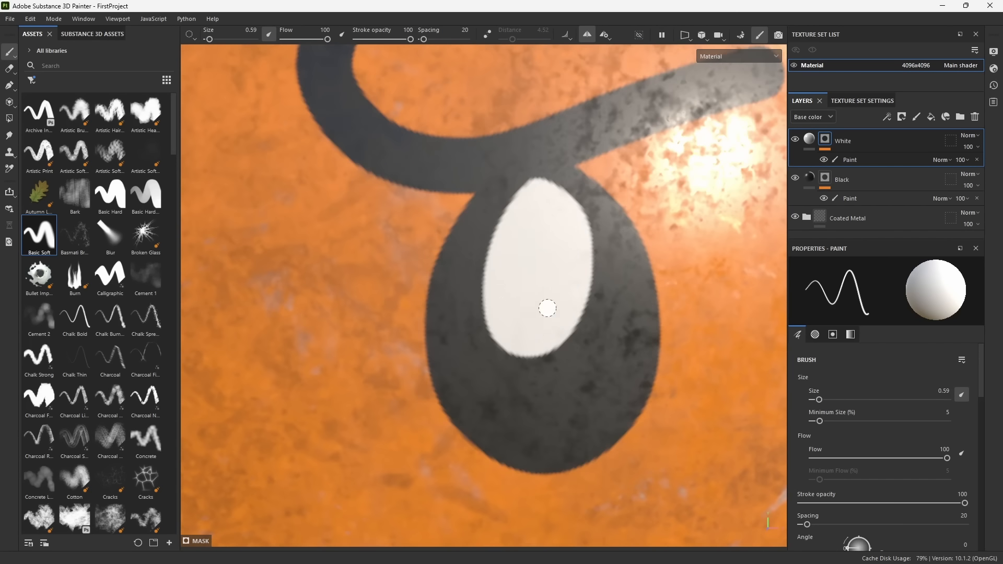
{"action": "scroll", "coordinate": [547, 308], "scroll_direction": "down", "scroll_amount": 6}
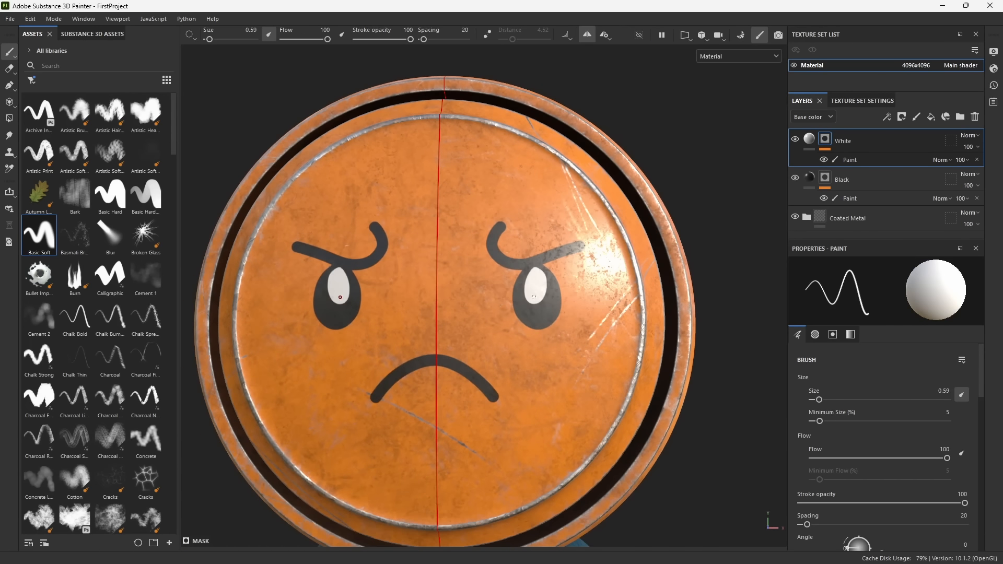
{"action": "scroll", "coordinate": [374, 266], "scroll_direction": "down", "scroll_amount": 4}
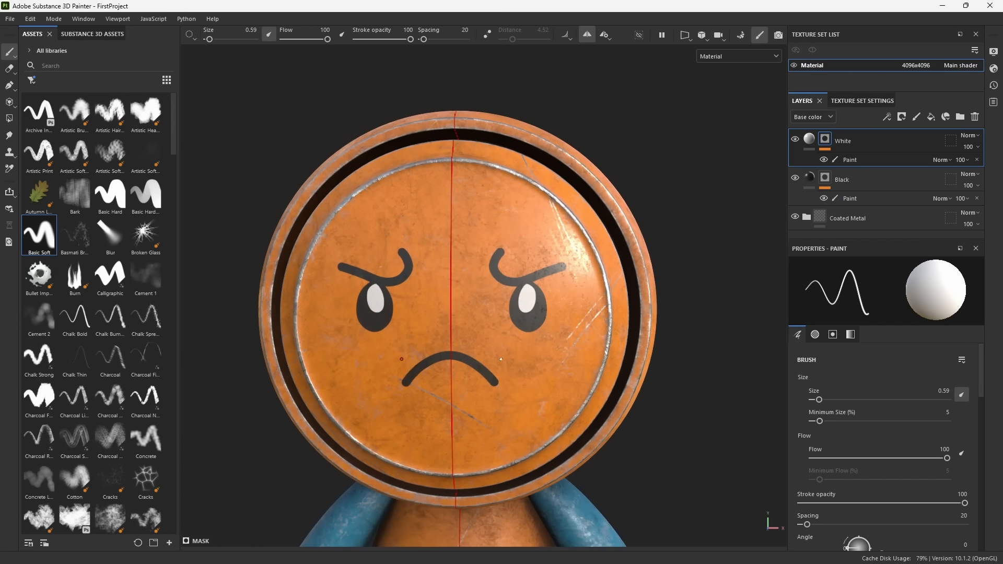
Show the 3D and 2D views side by side with a wider 3D area, and frame the painted face in both.
{"action": "left_click", "coordinate": [686, 34]}
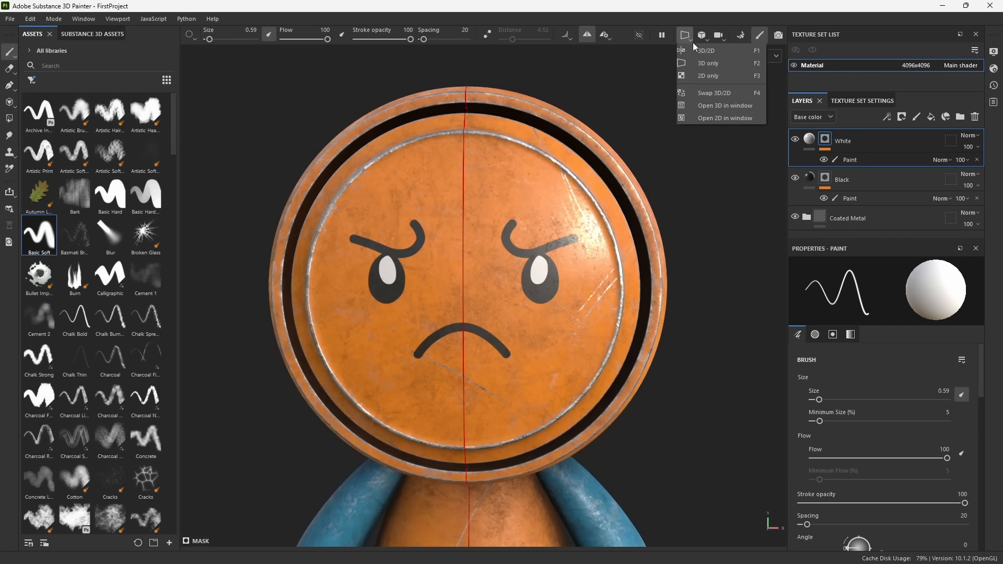
{"action": "left_click", "coordinate": [698, 51]}
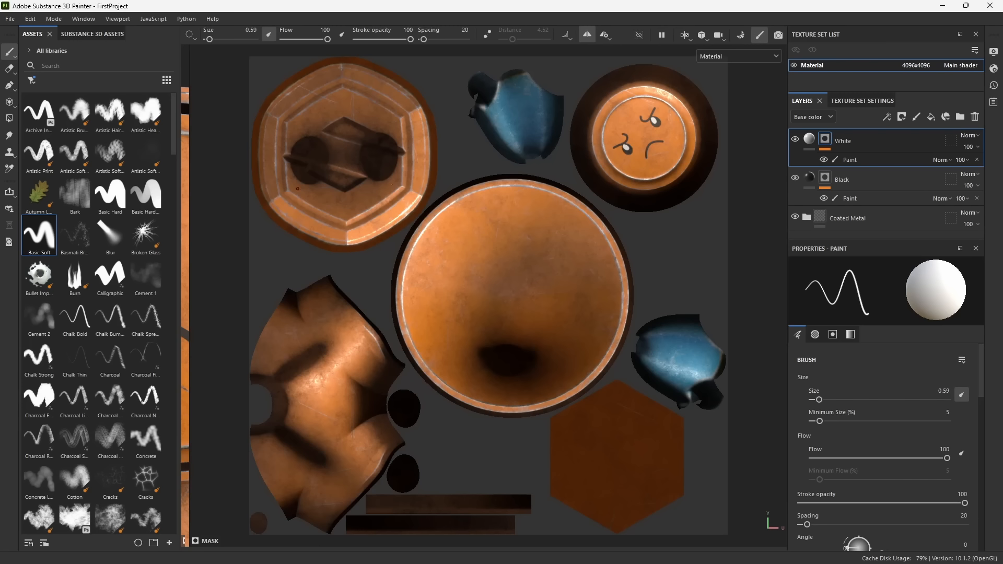
{"action": "left_click_drag", "start_coordinate": [189, 219], "coordinate": [444, 219]}
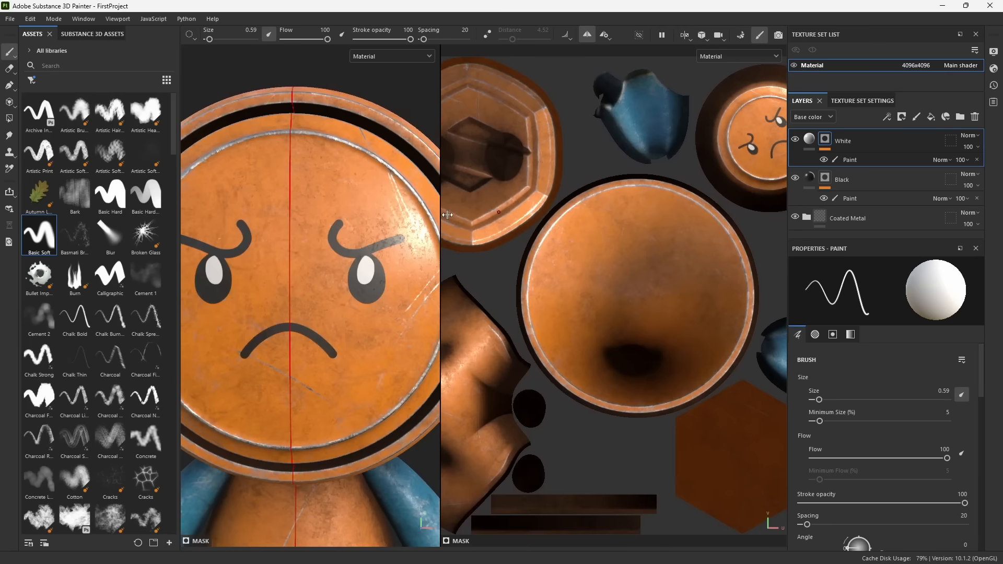
{"action": "scroll", "coordinate": [345, 314], "scroll_direction": "down", "scroll_amount": 4}
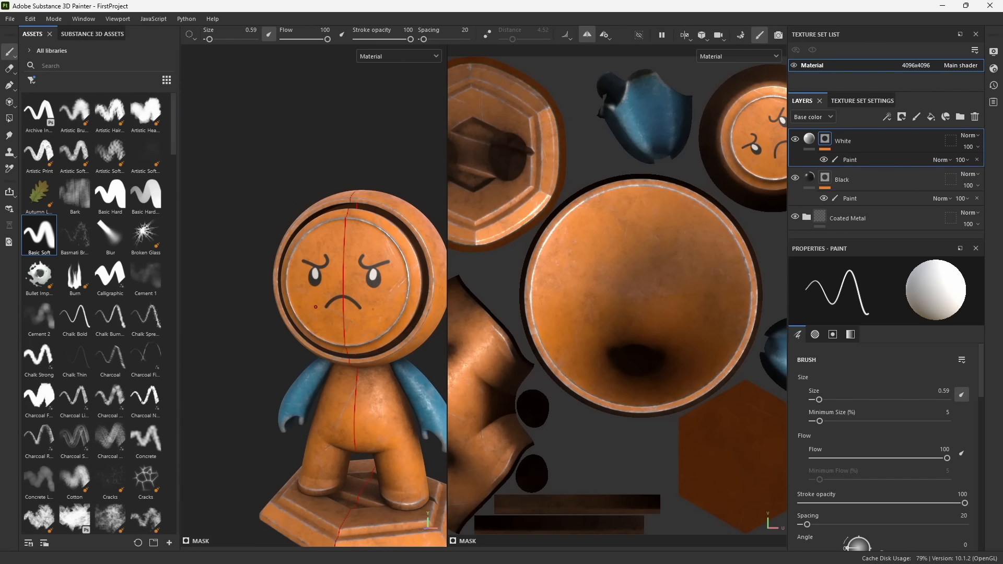
{"action": "scroll", "coordinate": [593, 263], "scroll_direction": "down", "scroll_amount": 3}
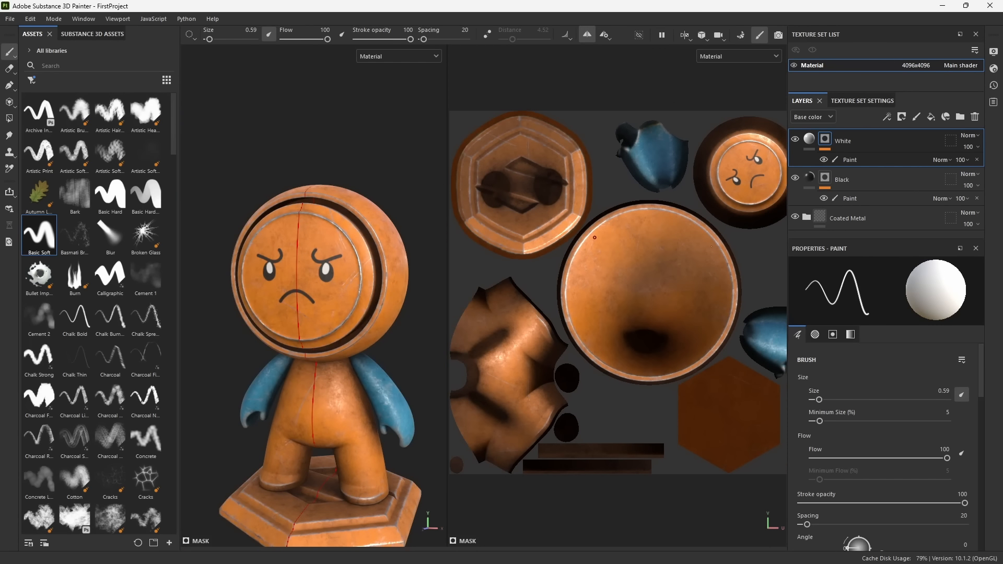
{"action": "middle_click_drag", "start_coordinate": [608, 290], "coordinate": [588, 296]}
{"action": "scroll", "coordinate": [729, 187], "scroll_direction": "up", "scroll_amount": 6}
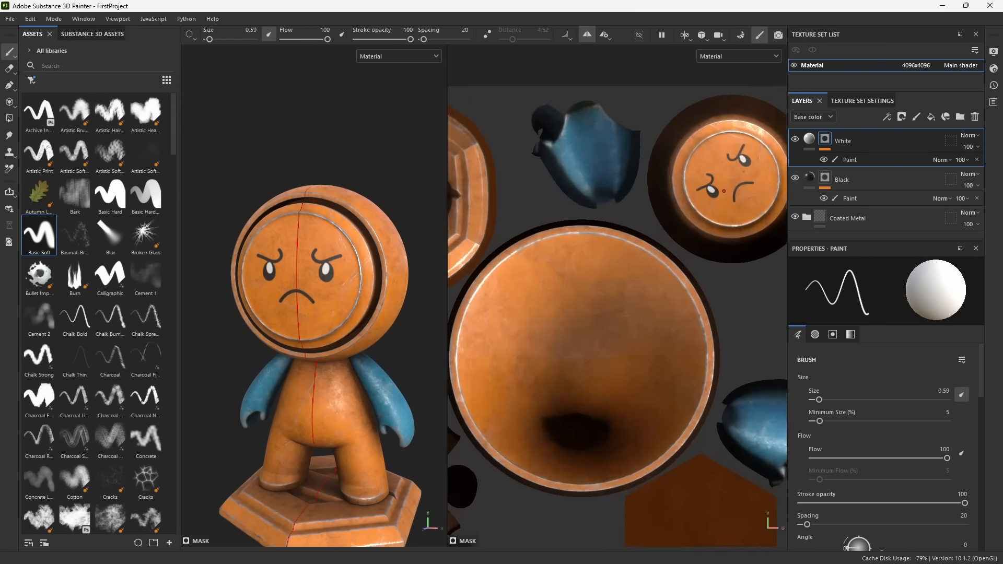
{"action": "middle_click_drag", "start_coordinate": [705, 277], "coordinate": [581, 401], "text": "alt"}
{"action": "scroll", "coordinate": [575, 258], "scroll_direction": "up", "scroll_amount": 6}
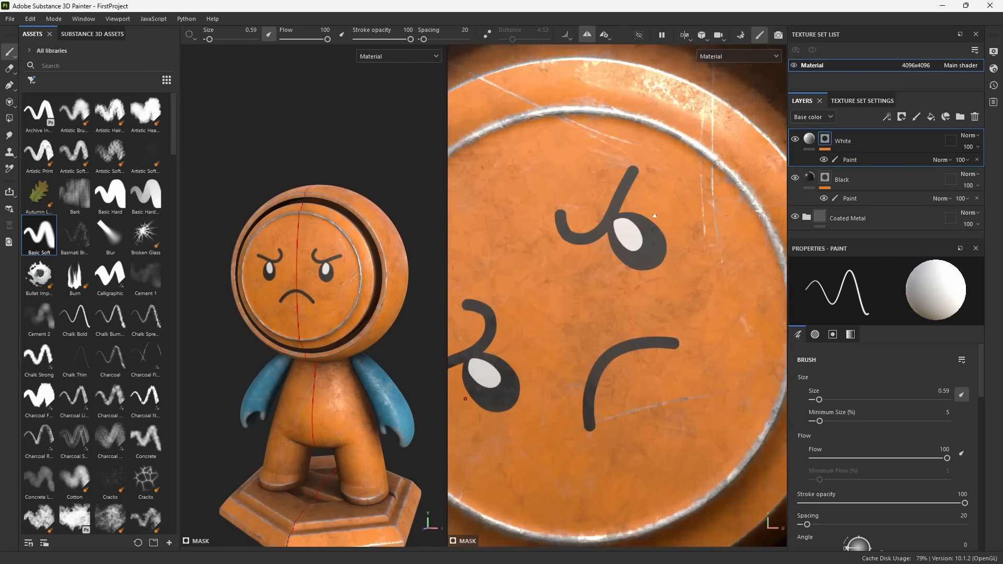
Paint a white test scribble beside the eye in the 2D view, check it on the 3D model, and undo it.
{"action": "mouse_move", "coordinate": [558, 343]}
{"action": "left_mouse_down"}
{"action": "mouse_move", "coordinate": [575, 320]}
{"action": "mouse_move", "coordinate": [585, 362]}
{"action": "mouse_move", "coordinate": [694, 394]}
{"action": "left_mouse_up"}
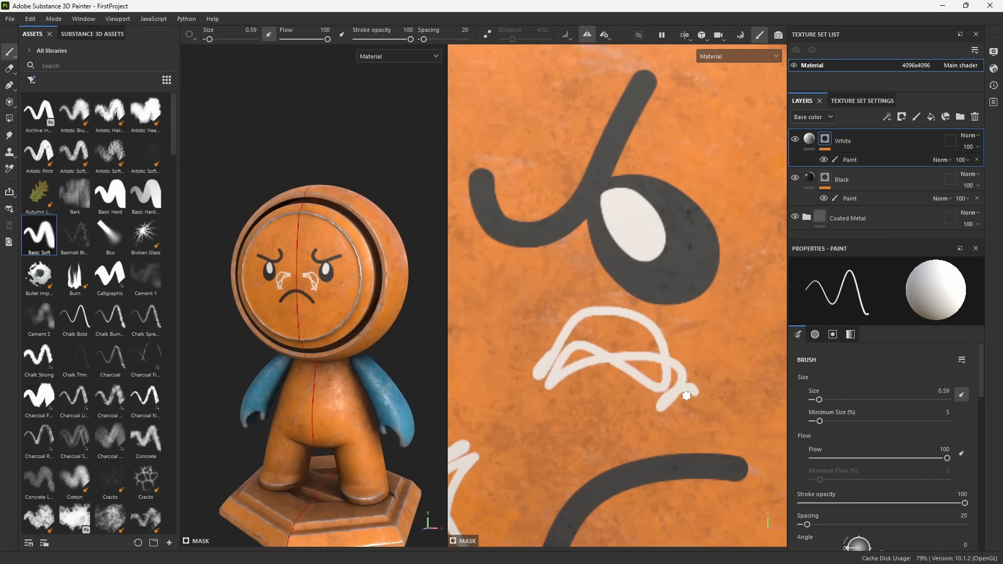
{"action": "scroll", "coordinate": [333, 309], "scroll_direction": "up", "scroll_amount": 5}
{"action": "left_click_drag", "start_coordinate": [334, 309], "coordinate": [366, 280], "text": "alt"}
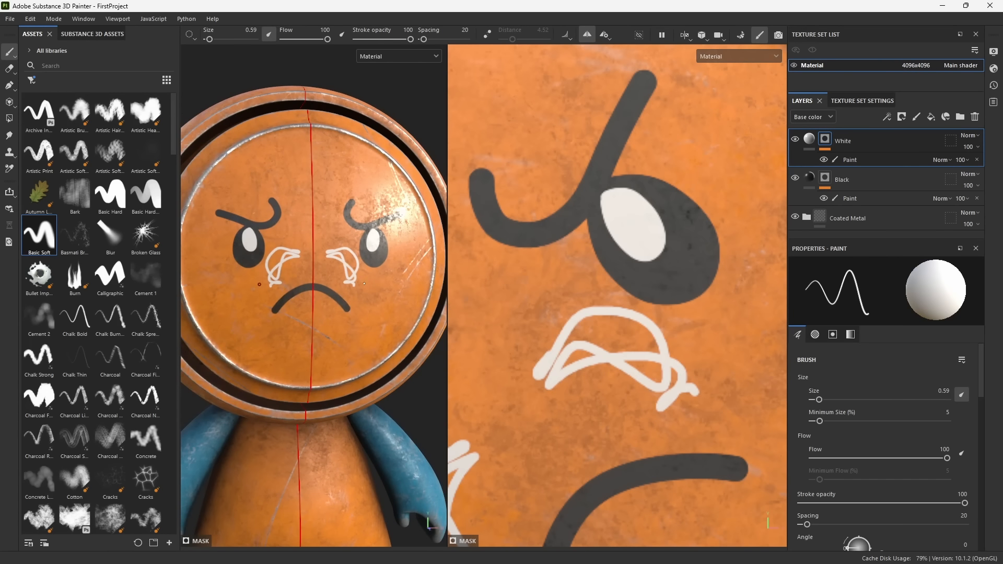
{"action": "key", "text": "ctrl+z"}
Display only the Base color channel to inspect the face paint, and return to the Material display.
{"action": "left_click", "coordinate": [392, 60]}
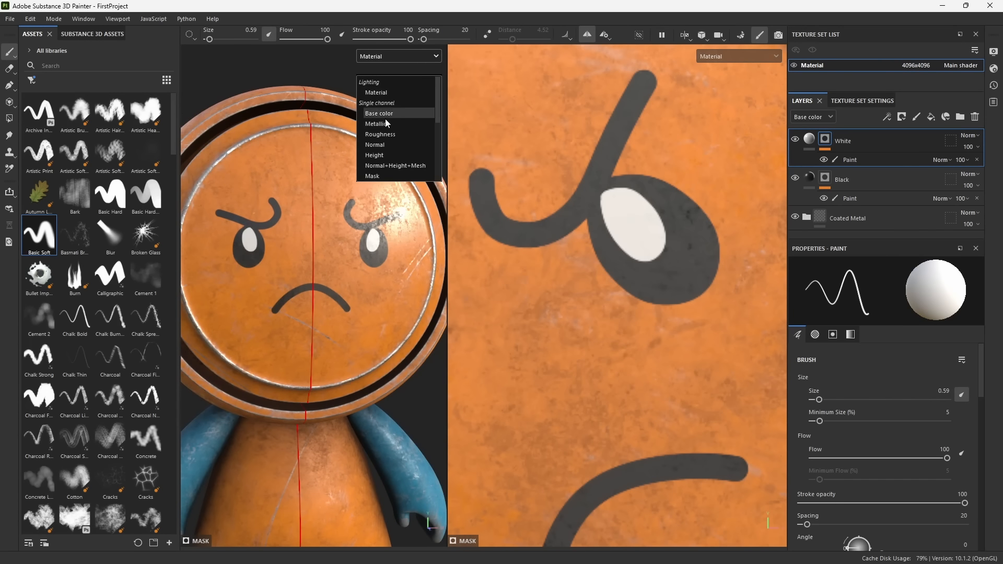
{"action": "left_click", "coordinate": [386, 118]}
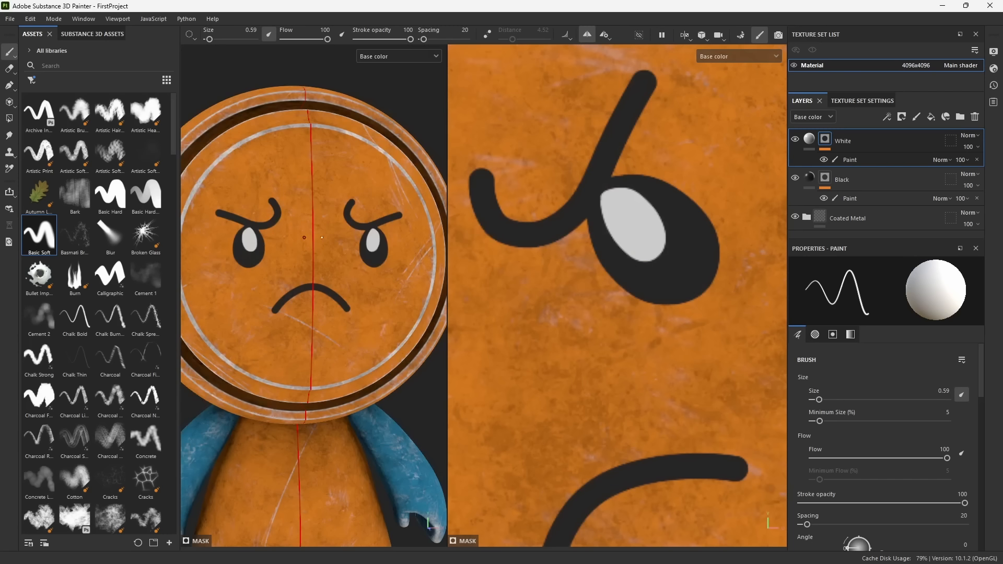
{"action": "left_click_drag", "start_coordinate": [247, 373], "coordinate": [241, 315], "text": "alt"}
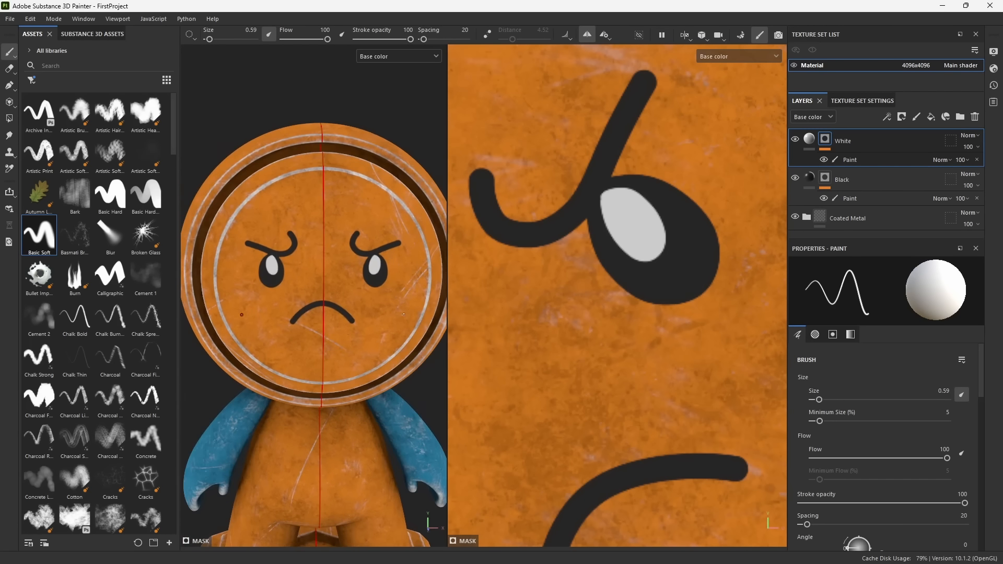
{"action": "left_click", "coordinate": [389, 58]}
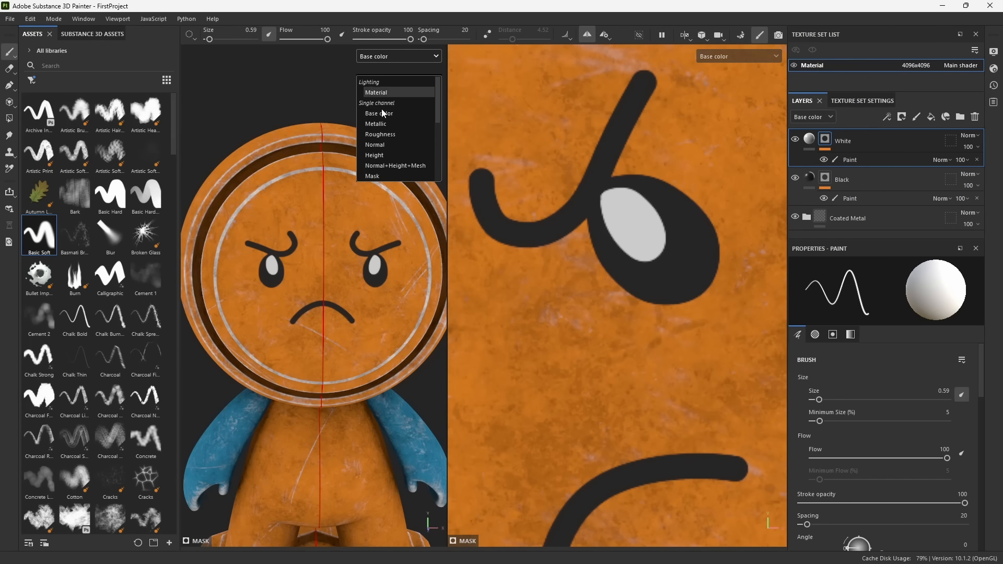
{"action": "left_click", "coordinate": [376, 92]}
Rotate and zoom the 2D view until the face is upright, and return to the 3D-only view.
{"action": "scroll", "coordinate": [576, 360], "scroll_direction": "down", "scroll_amount": 3}
{"action": "scroll", "coordinate": [575, 361], "scroll_direction": "down", "scroll_amount": 3}
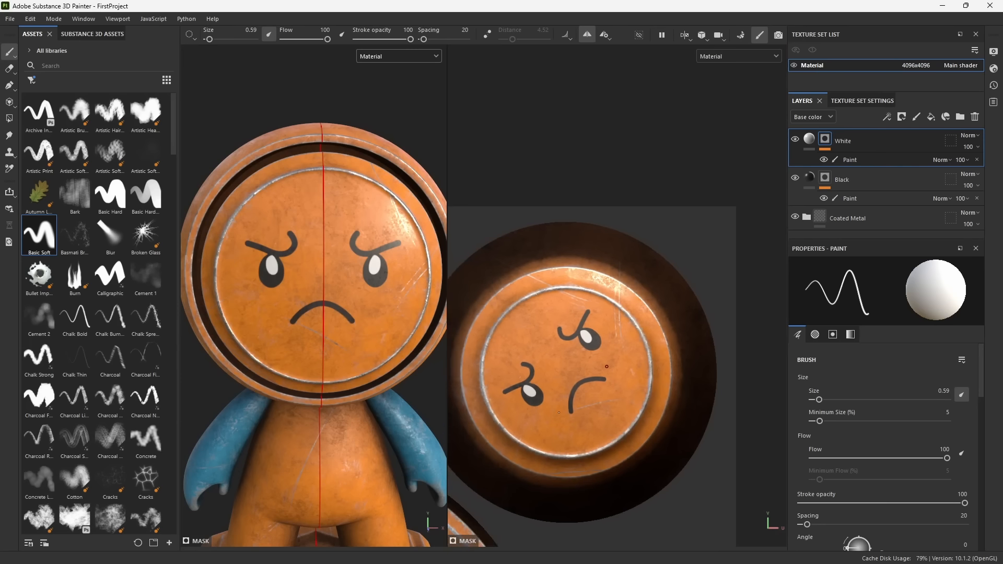
{"action": "middle_click_drag", "start_coordinate": [620, 355], "coordinate": [683, 238]}
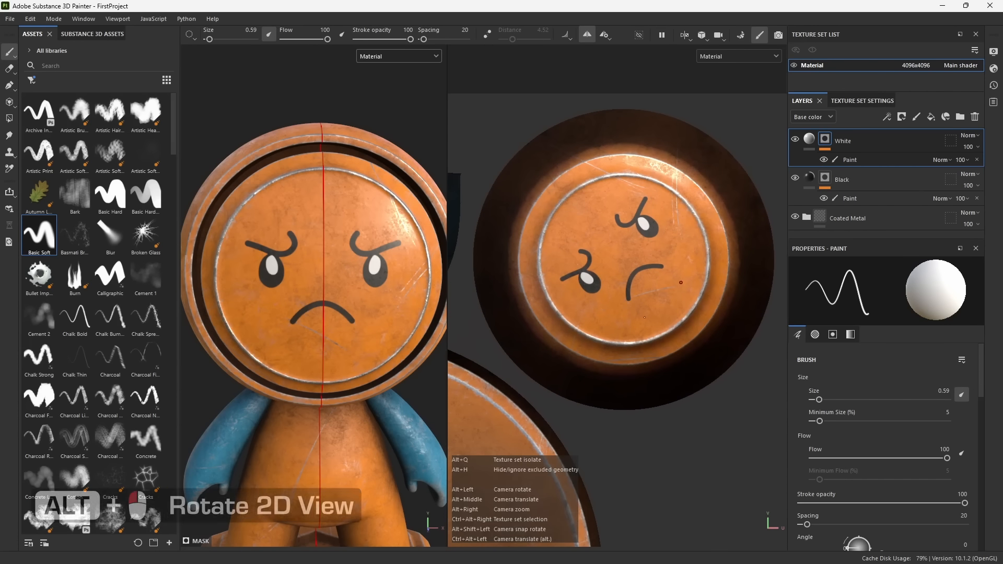
{"action": "mouse_move", "coordinate": [692, 249]}
{"action": "left_mouse_down", "text": "alt"}
{"action": "mouse_move", "coordinate": [689, 362]}
{"action": "mouse_move", "coordinate": [674, 217]}
{"action": "mouse_move", "coordinate": [698, 240]}
{"action": "left_mouse_up", "text": "alt"}
{"action": "right_click_drag", "start_coordinate": [698, 240], "coordinate": [607, 405], "text": "alt"}
{"action": "middle_click_drag", "start_coordinate": [607, 405], "coordinate": [744, 246], "text": "alt"}
{"action": "left_click_drag", "start_coordinate": [640, 265], "coordinate": [565, 338], "text": "alt"}
{"action": "right_click_drag", "start_coordinate": [619, 389], "coordinate": [696, 483], "text": "alt"}
{"action": "left_click_drag", "start_coordinate": [658, 418], "coordinate": [596, 389], "text": "alt"}
{"action": "right_click_drag", "start_coordinate": [679, 257], "coordinate": [720, 304], "text": "alt"}
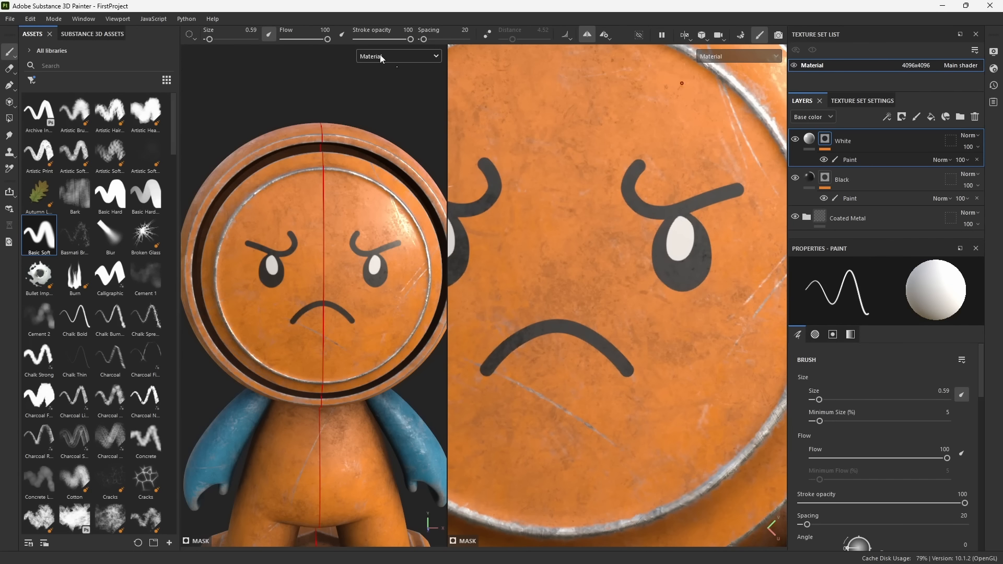
{"action": "left_click", "coordinate": [685, 36]}
{"action": "left_click", "coordinate": [708, 63]}
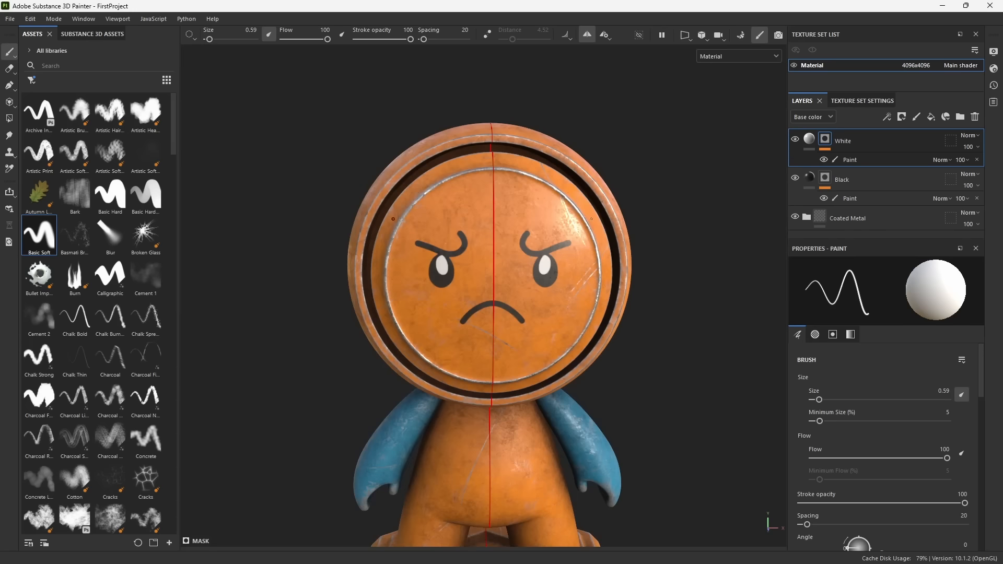
Switch the mask paint to black and turn on Lazy Mouse with a distance of 4.52.
{"action": "scroll", "coordinate": [555, 258], "scroll_direction": "up", "scroll_amount": 6}
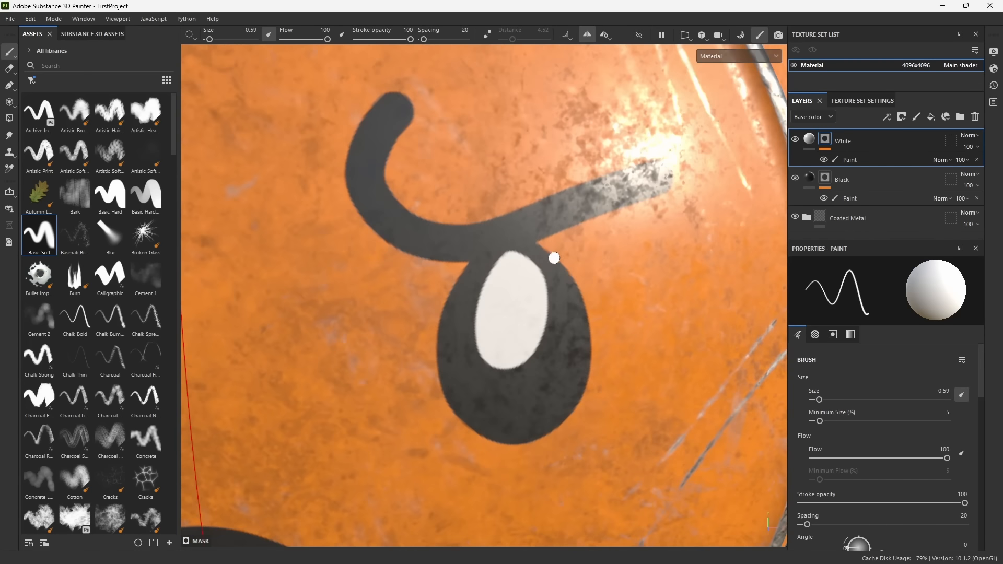
{"action": "left_click_drag", "start_coordinate": [555, 258], "coordinate": [498, 254], "text": "alt"}
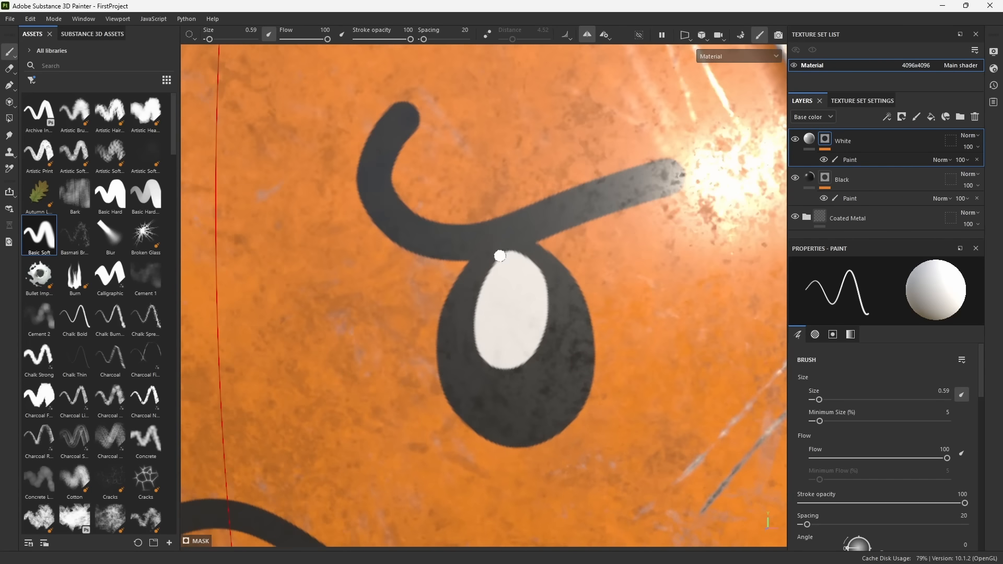
{"action": "middle_click_drag", "start_coordinate": [498, 255], "coordinate": [504, 240], "text": "alt"}
{"action": "key", "text": "x"}
{"action": "left_click", "coordinate": [488, 35]}
{"action": "key", "text": "f"}
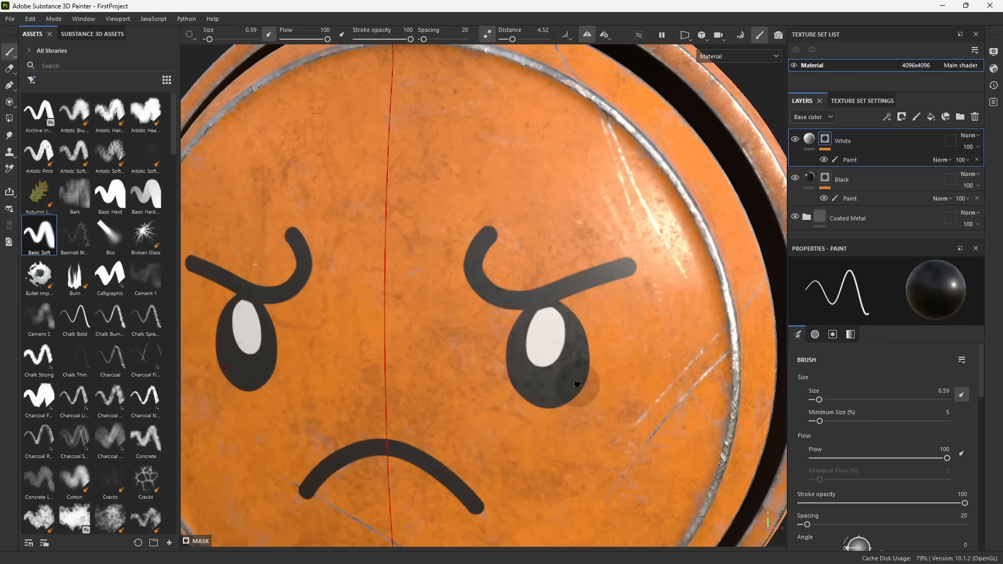
Duplicate the White layer, naming the copy Red, and set its base color to brown 76451A.
{"action": "key", "text": "ctrl+d"}
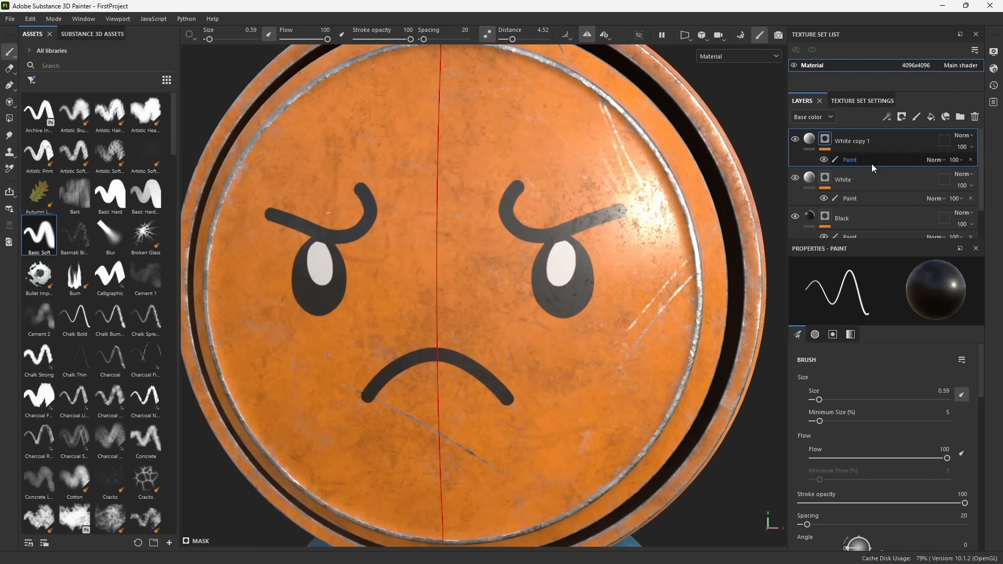
{"action": "double_click", "coordinate": [864, 145]}
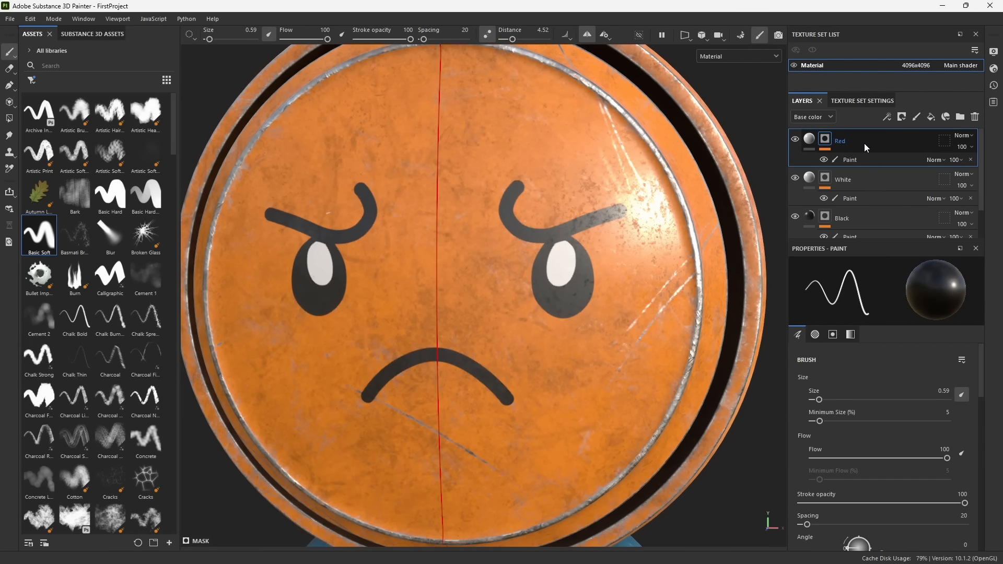
{"action": "left_click", "coordinate": [805, 143]}
{"action": "left_click", "coordinate": [842, 424]}
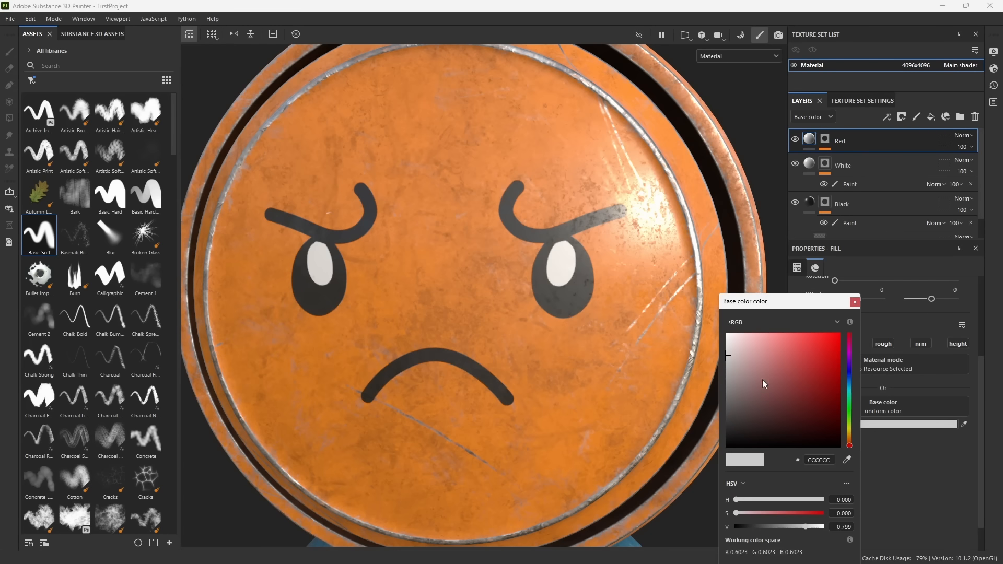
{"action": "left_click", "coordinate": [815, 394]}
{"action": "left_click_drag", "start_coordinate": [851, 444], "coordinate": [850, 439]}
{"action": "left_click", "coordinate": [855, 302]}
Delete the copied paint effect from the Red layer's mask and add a new empty paint effect to it.
{"action": "left_click", "coordinate": [825, 140]}
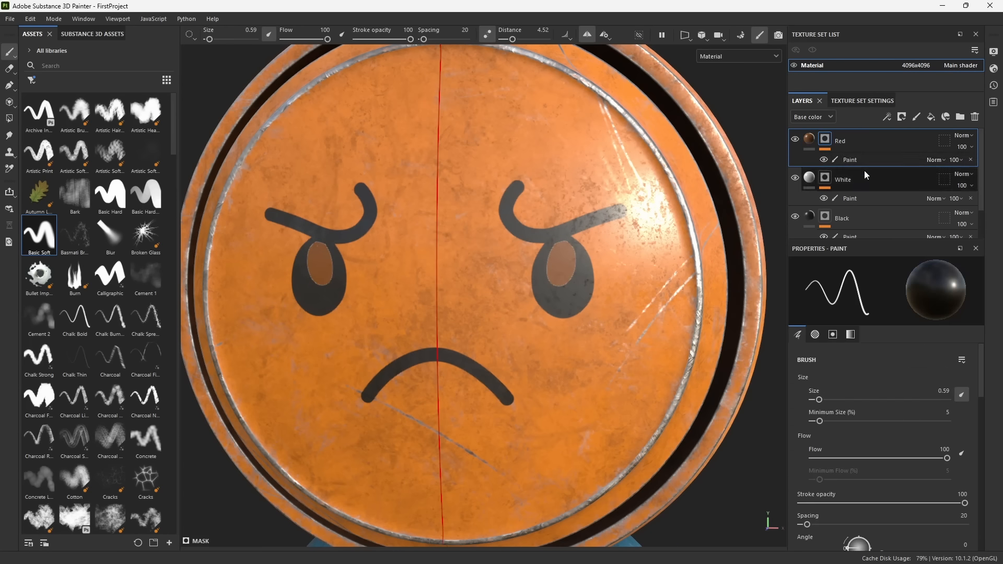
{"action": "left_click", "coordinate": [971, 160]}
{"action": "left_click", "coordinate": [886, 118]}
{"action": "left_click", "coordinate": [884, 119]}
{"action": "left_click", "coordinate": [886, 118]}
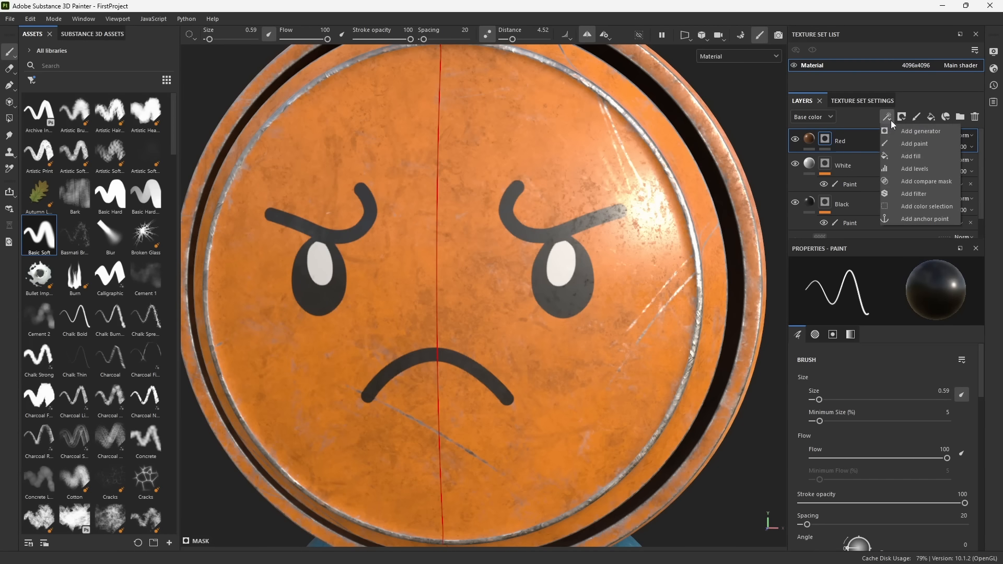
{"action": "left_click", "coordinate": [912, 144]}
{"action": "left_click", "coordinate": [853, 162]}
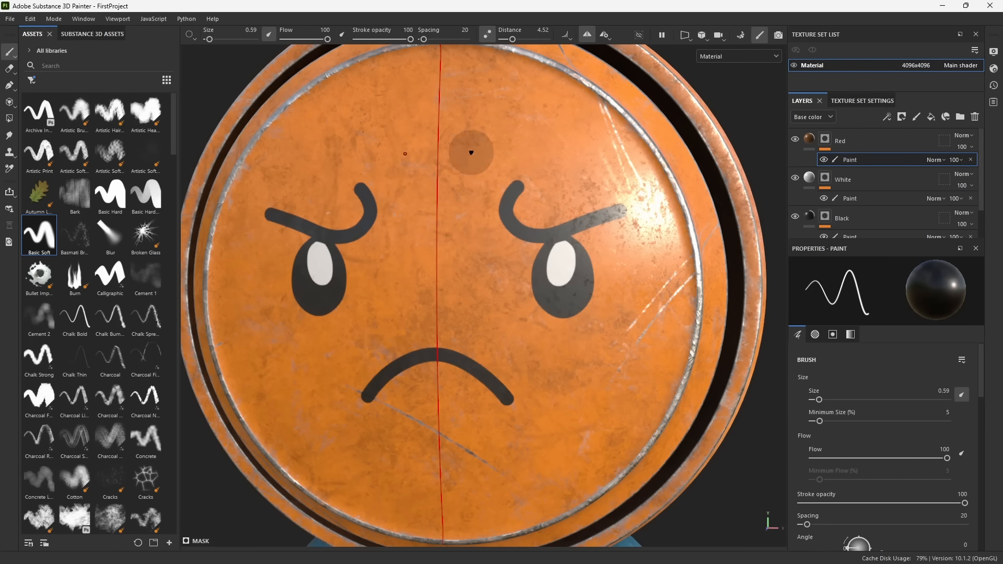
Switch the mask paint to white and draw a mirrored oval cheek outline just below the eye with brush size 0.59.
{"action": "scroll", "coordinate": [580, 313], "scroll_direction": "up", "scroll_amount": 5}
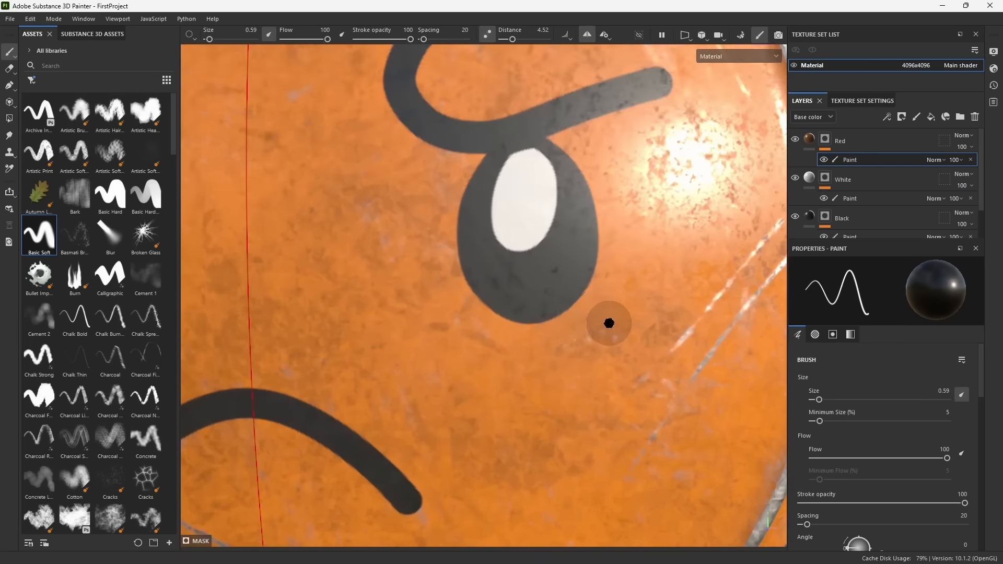
{"action": "key", "text": "x"}
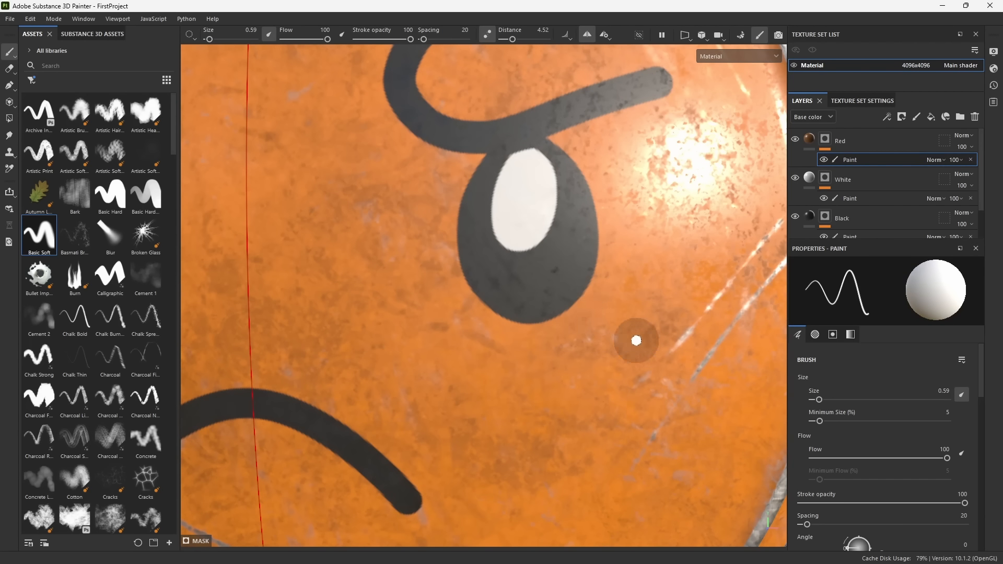
{"action": "mouse_move", "coordinate": [636, 338]}
{"action": "left_mouse_down"}
{"action": "mouse_move", "coordinate": [528, 313]}
{"action": "mouse_move", "coordinate": [569, 390]}
{"action": "mouse_move", "coordinate": [637, 340]}
{"action": "left_mouse_up"}
{"action": "scroll", "coordinate": [572, 364], "scroll_direction": "down", "scroll_amount": 1}
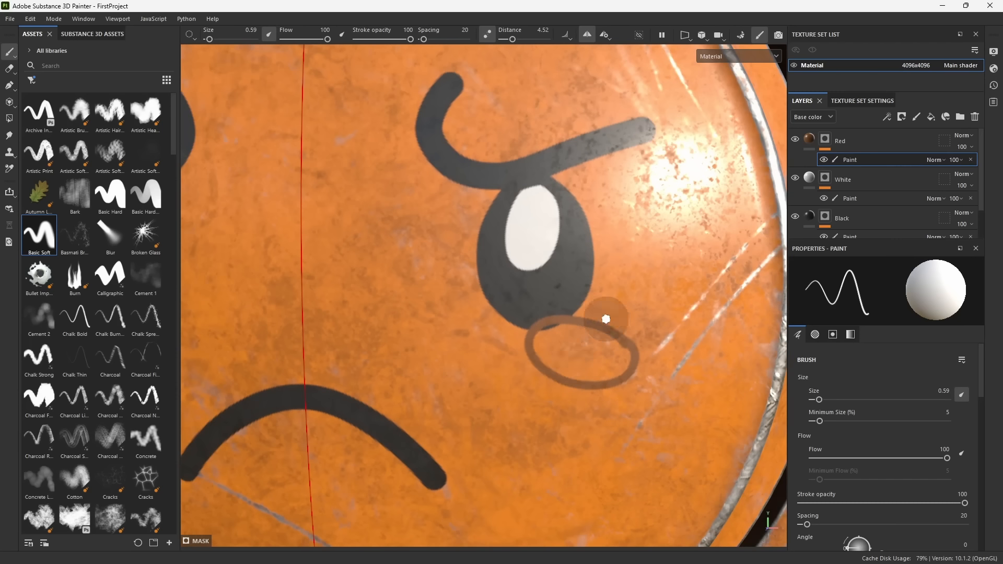
Move the Red layer below the Black layer and shift its base color to a deeper red.
{"action": "left_click", "coordinate": [869, 140]}
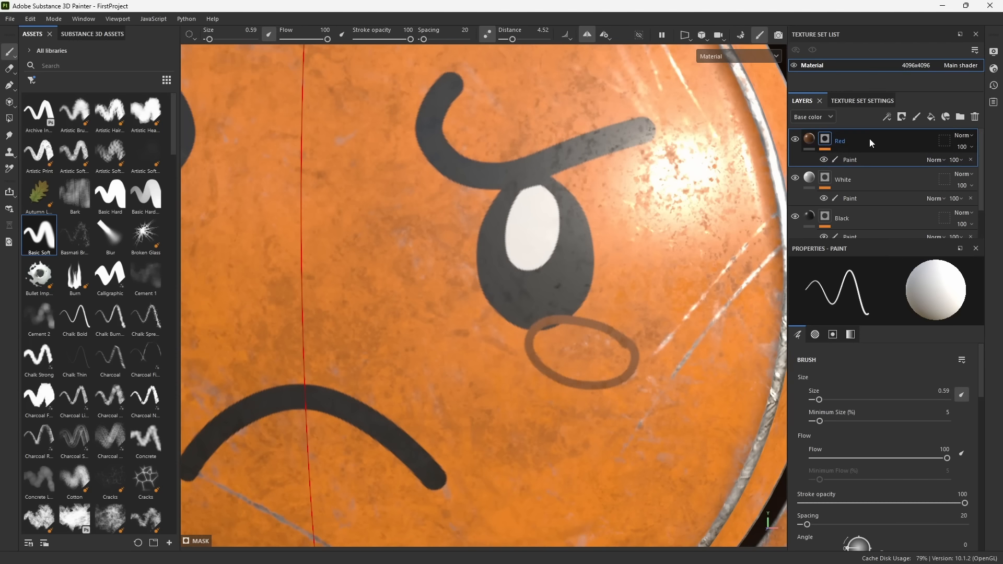
{"action": "left_click_drag", "start_coordinate": [869, 140], "coordinate": [862, 224]}
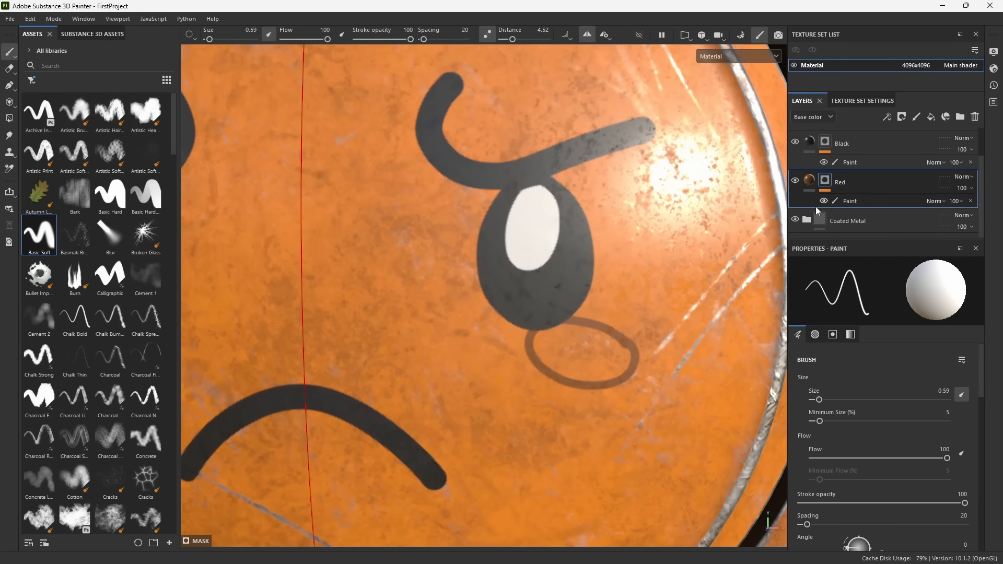
{"action": "left_click", "coordinate": [812, 181]}
{"action": "left_click", "coordinate": [856, 419]}
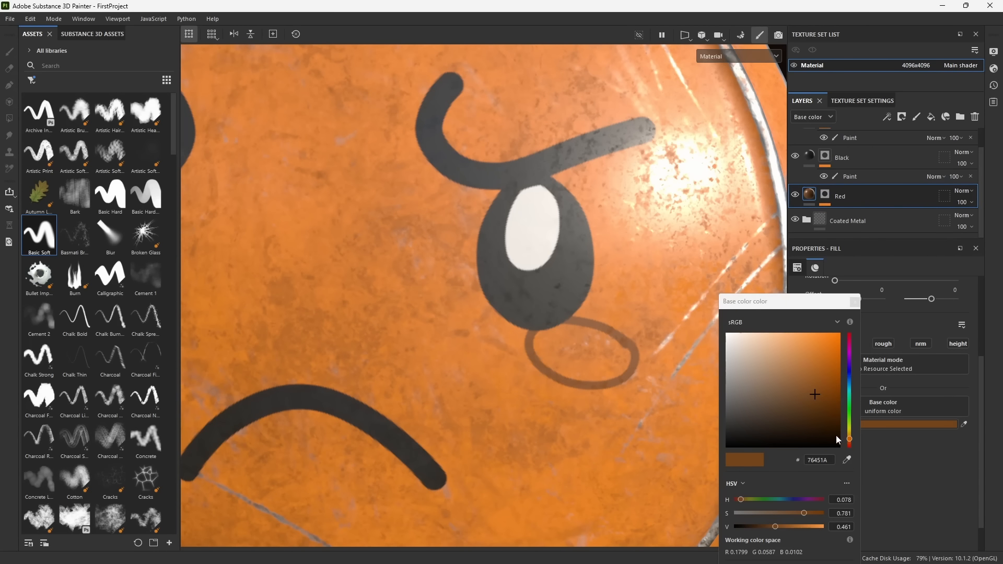
{"action": "left_click_drag", "start_coordinate": [850, 442], "coordinate": [842, 427]}
{"action": "left_click_drag", "start_coordinate": [828, 391], "coordinate": [831, 386]}
{"action": "left_click_drag", "start_coordinate": [849, 436], "coordinate": [851, 448]}
{"action": "left_click", "coordinate": [855, 302]}
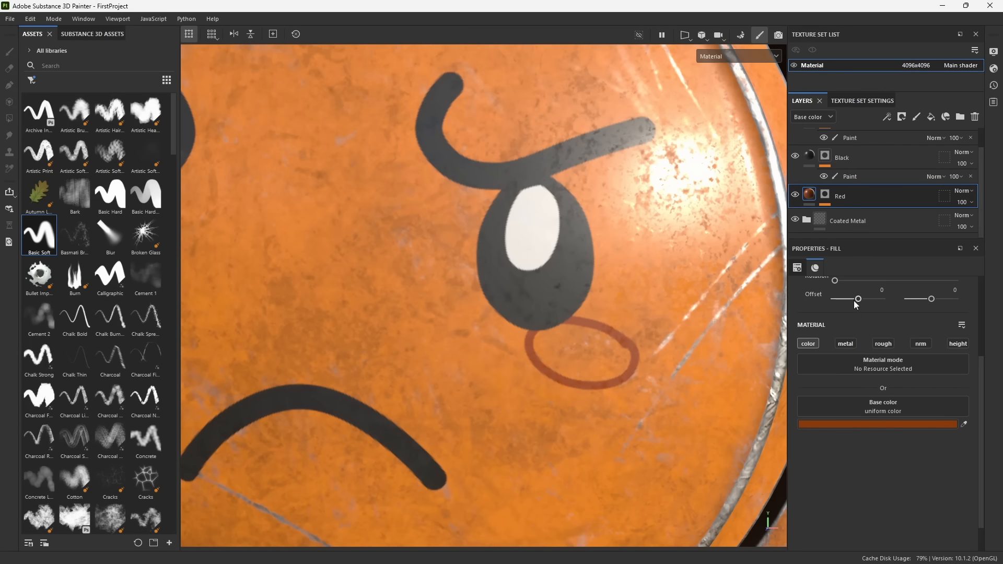
Turn off Lazy Mouse for the Red layer's mask paint and fill the cheek ovals under both eyes, finishing with brush size 0.94.
{"action": "right_click", "coordinate": [830, 199]}
{"action": "left_click", "coordinate": [859, 218]}
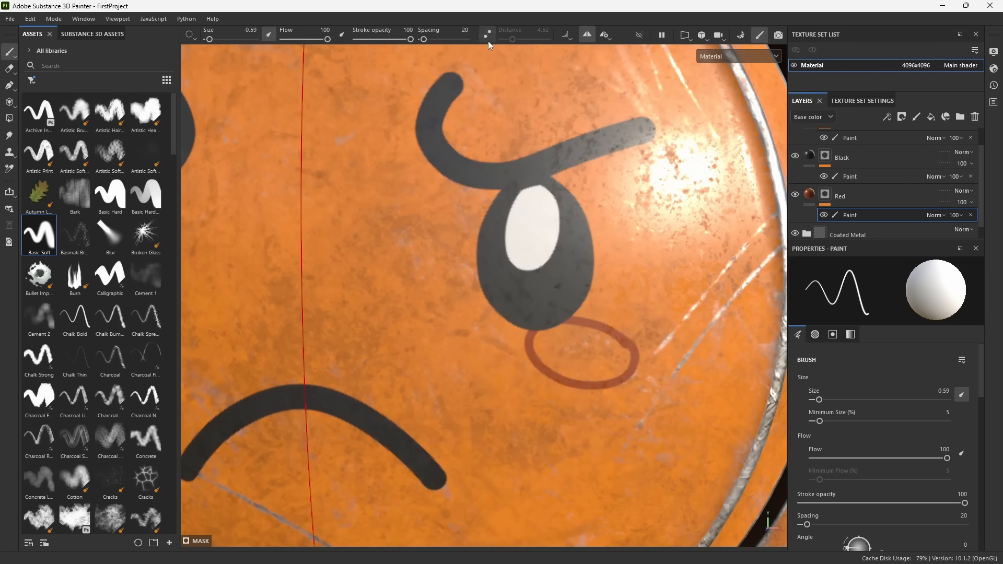
{"action": "scroll", "coordinate": [571, 356], "scroll_direction": "up", "scroll_amount": 5}
{"action": "right_click_drag", "start_coordinate": [543, 317], "coordinate": [562, 317], "text": "ctrl"}
{"action": "left_click_drag", "start_coordinate": [545, 315], "coordinate": [582, 318]}
{"action": "right_click_drag", "start_coordinate": [582, 318], "coordinate": [566, 318], "text": "ctrl"}
{"action": "mouse_move", "coordinate": [583, 316]}
{"action": "left_mouse_down"}
{"action": "mouse_move", "coordinate": [674, 356]}
{"action": "mouse_move", "coordinate": [538, 376]}
{"action": "mouse_move", "coordinate": [636, 366]}
{"action": "left_mouse_up"}
{"action": "scroll", "coordinate": [591, 344], "scroll_direction": "down", "scroll_amount": 10}
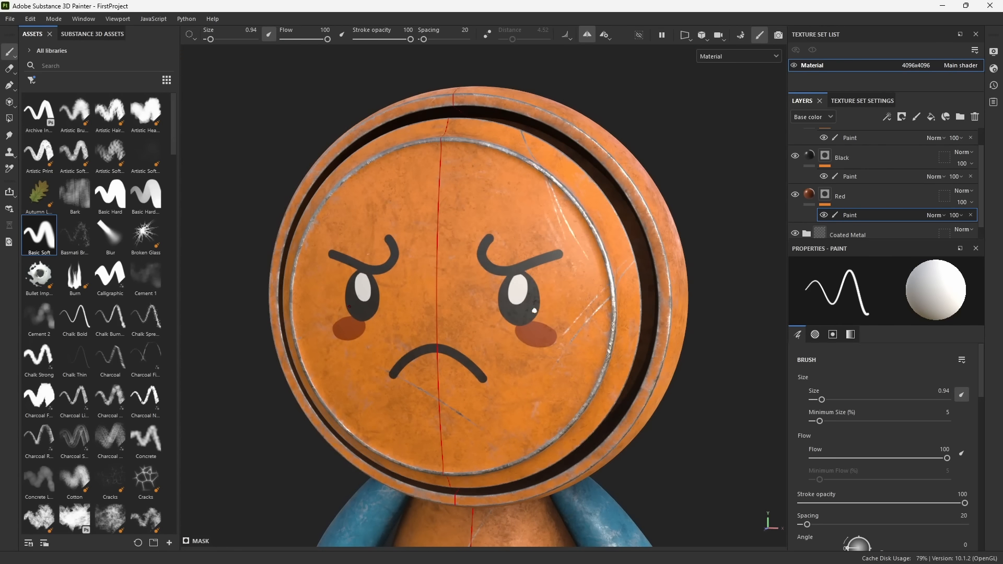
Turn off symmetry, group the Red, Black and White layers into a folder named Painted Face, and collapse it.
{"action": "scroll", "coordinate": [534, 311], "scroll_direction": "down", "scroll_amount": 8}
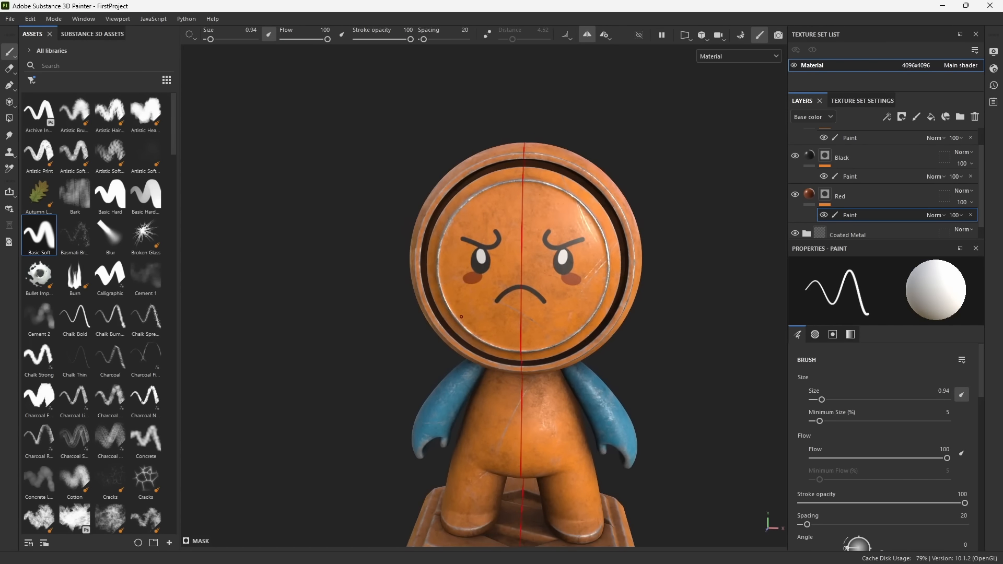
{"action": "middle_click_drag", "start_coordinate": [582, 316], "coordinate": [562, 265], "text": "alt"}
{"action": "left_click_drag", "start_coordinate": [562, 266], "coordinate": [620, 276], "text": "alt"}
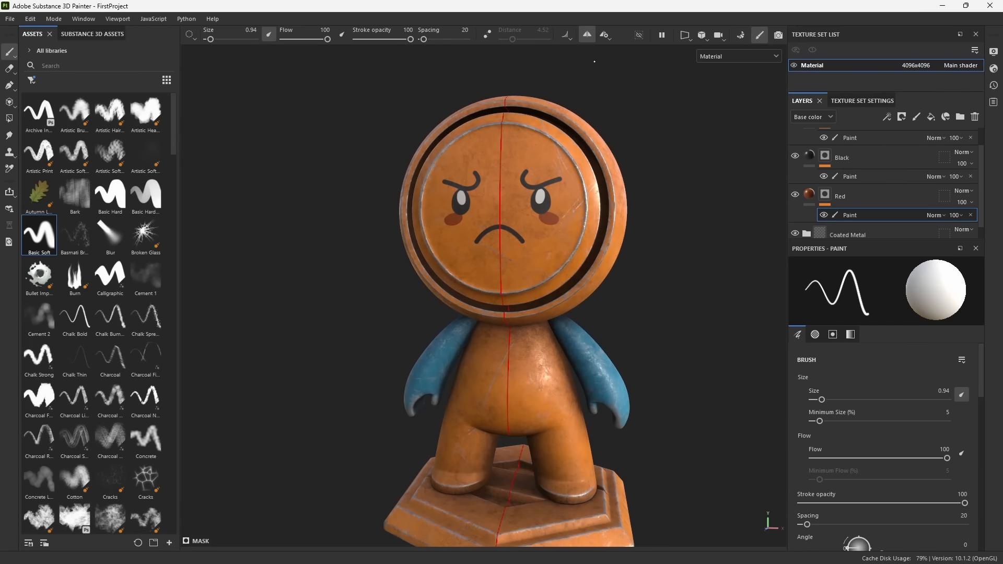
{"action": "left_click_drag", "start_coordinate": [615, 311], "coordinate": [602, 338], "text": "alt"}
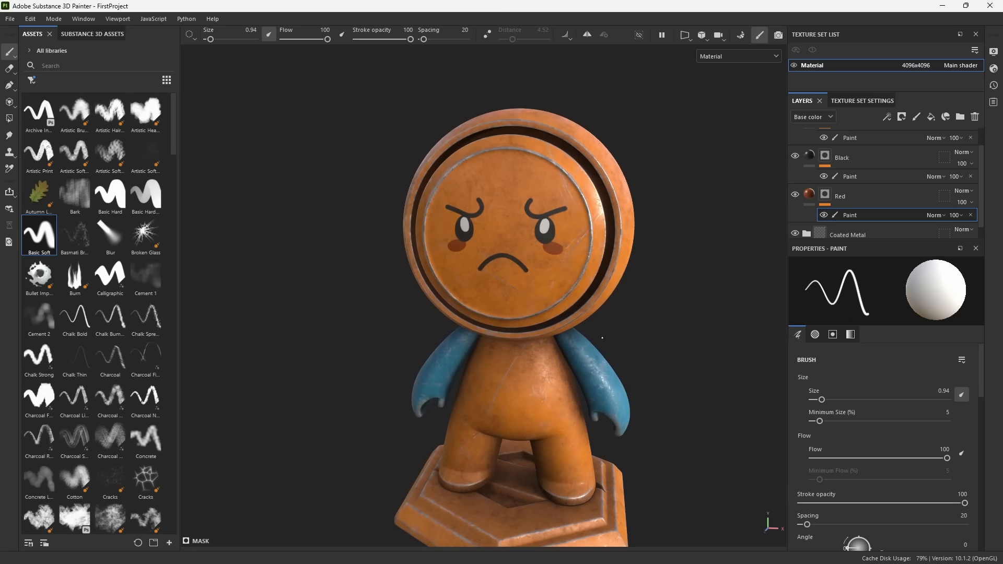
{"action": "left_click_drag", "start_coordinate": [857, 242], "coordinate": [847, 313]}
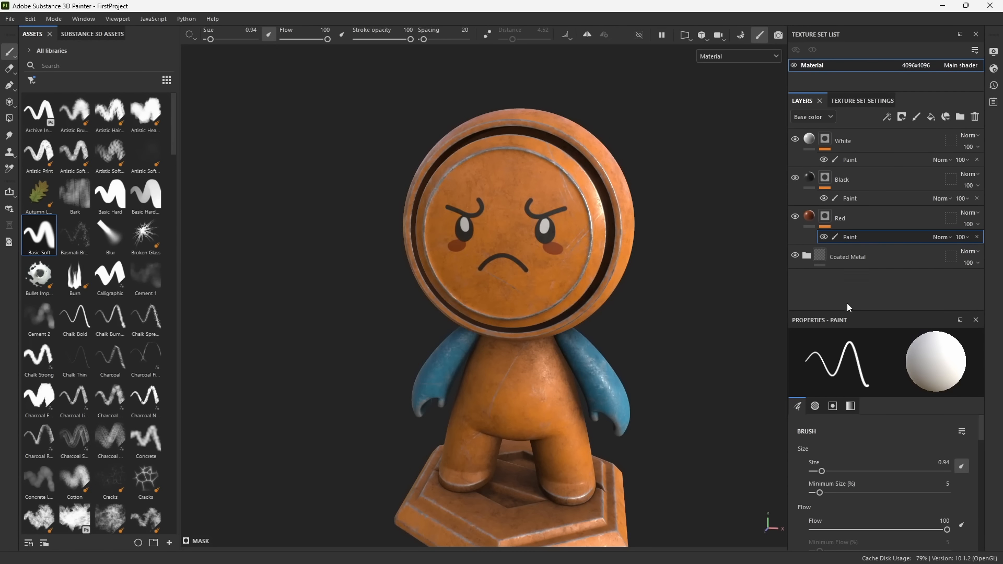
{"action": "left_click", "coordinate": [853, 221]}
{"action": "left_click", "coordinate": [860, 181], "text": "ctrl"}
{"action": "left_click", "coordinate": [865, 140], "text": "ctrl"}
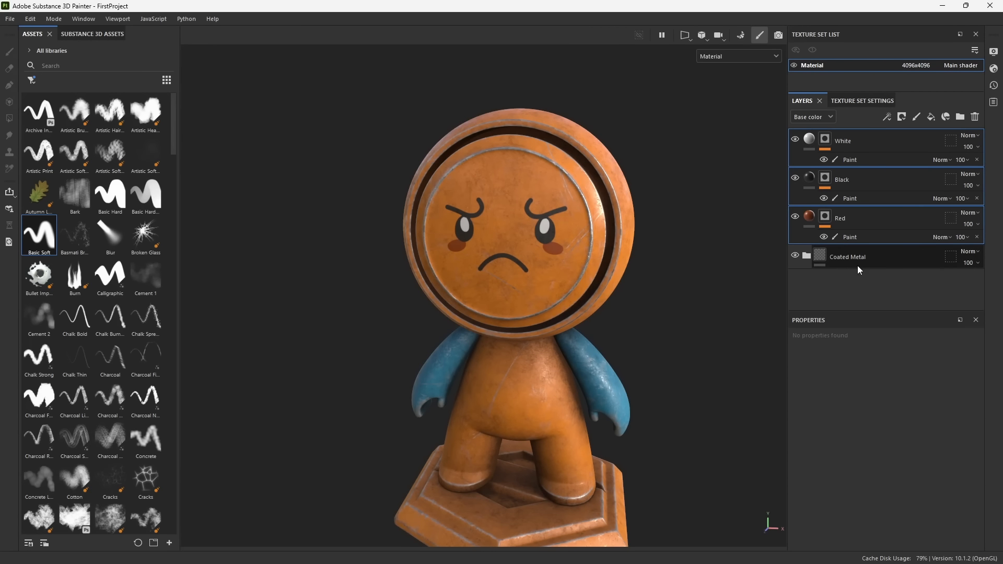
{"action": "key", "text": "ctrl+g"}
{"action": "double_click", "coordinate": [848, 141]}
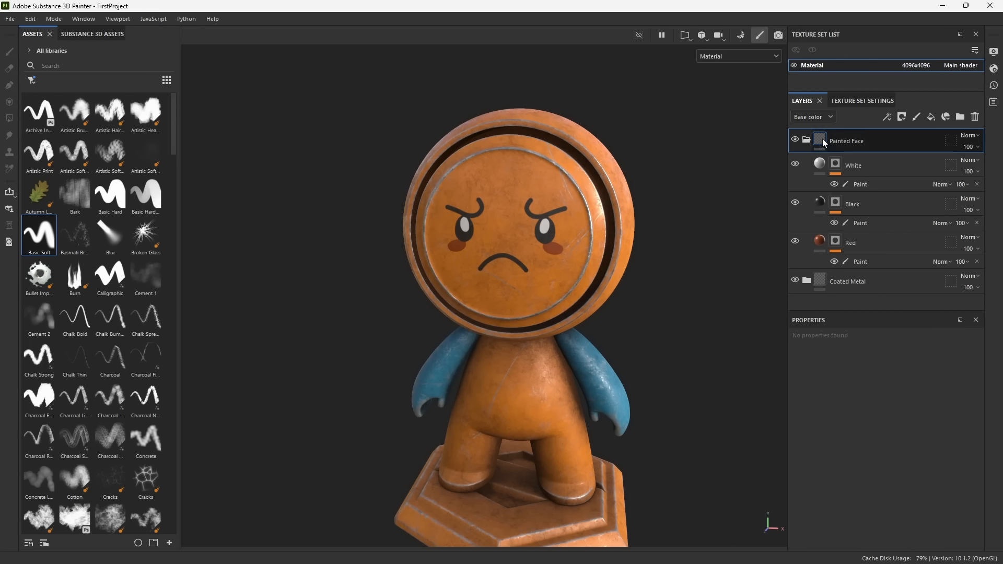
{"action": "left_click", "coordinate": [807, 140]}
Hide and show the Painted Face folder to compare the character with and without the painted face.
{"action": "left_click_drag", "start_coordinate": [619, 251], "coordinate": [600, 251], "text": "alt"}
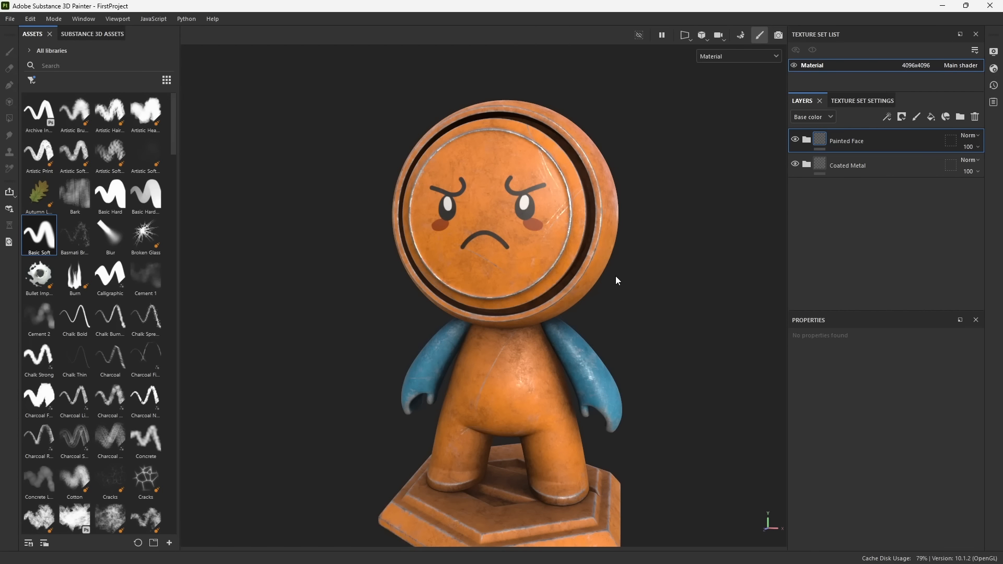
{"action": "middle_click_drag", "start_coordinate": [598, 348], "coordinate": [588, 334], "text": "alt"}
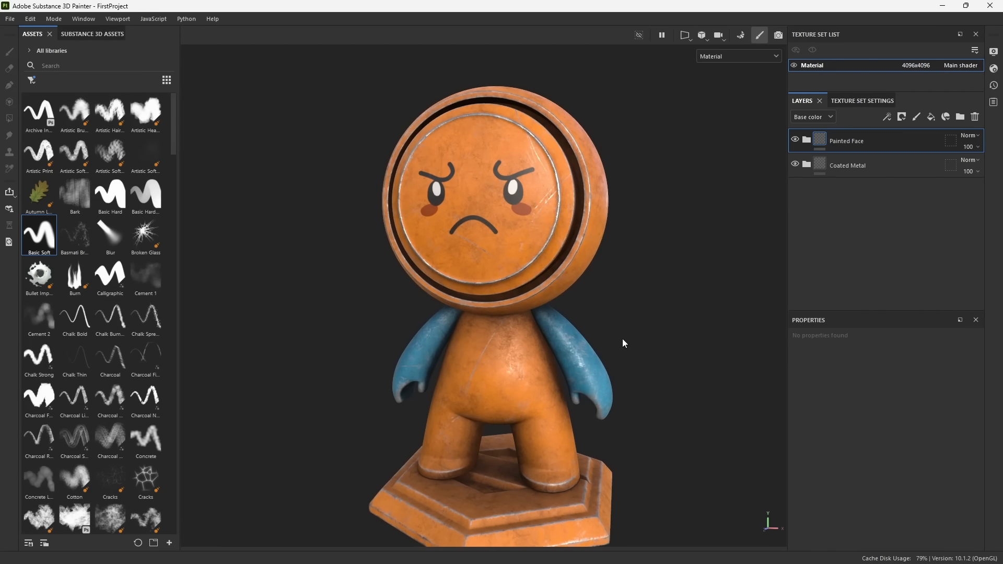
{"action": "left_click", "coordinate": [795, 140]}
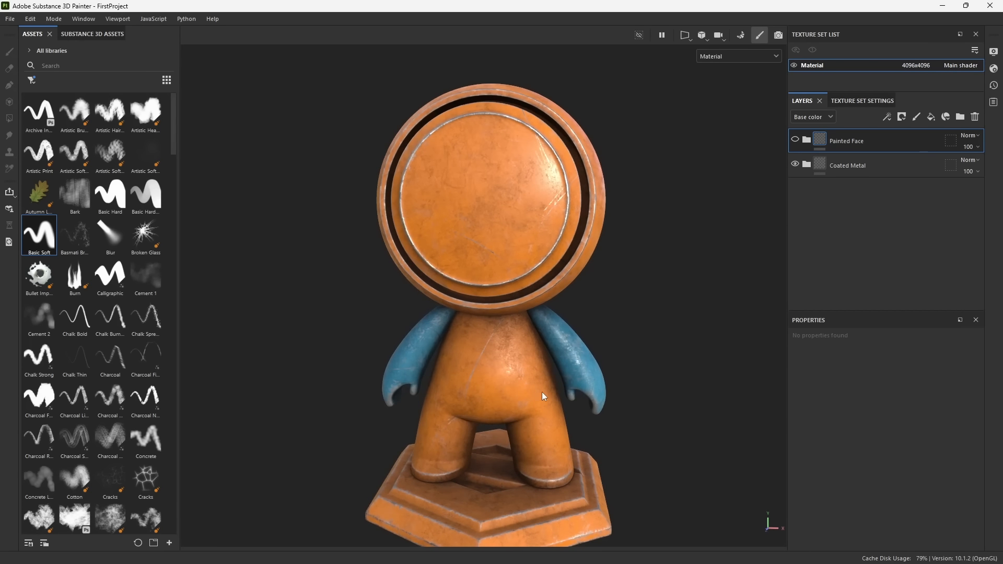
{"action": "middle_click_drag", "start_coordinate": [541, 392], "coordinate": [566, 372], "text": "alt"}
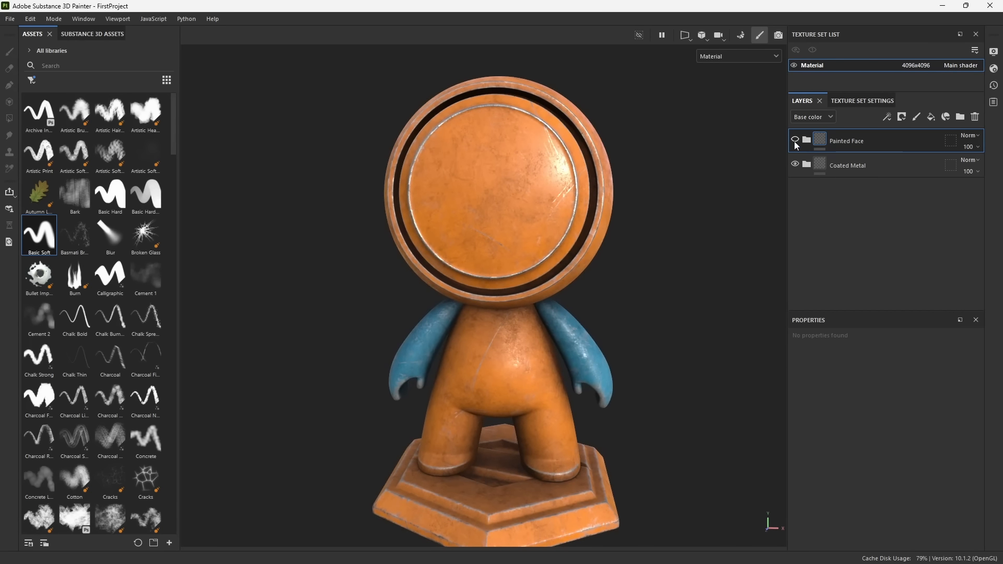
{"action": "left_click", "coordinate": [795, 140]}
{"action": "left_click_drag", "start_coordinate": [680, 298], "coordinate": [638, 300], "text": "alt"}
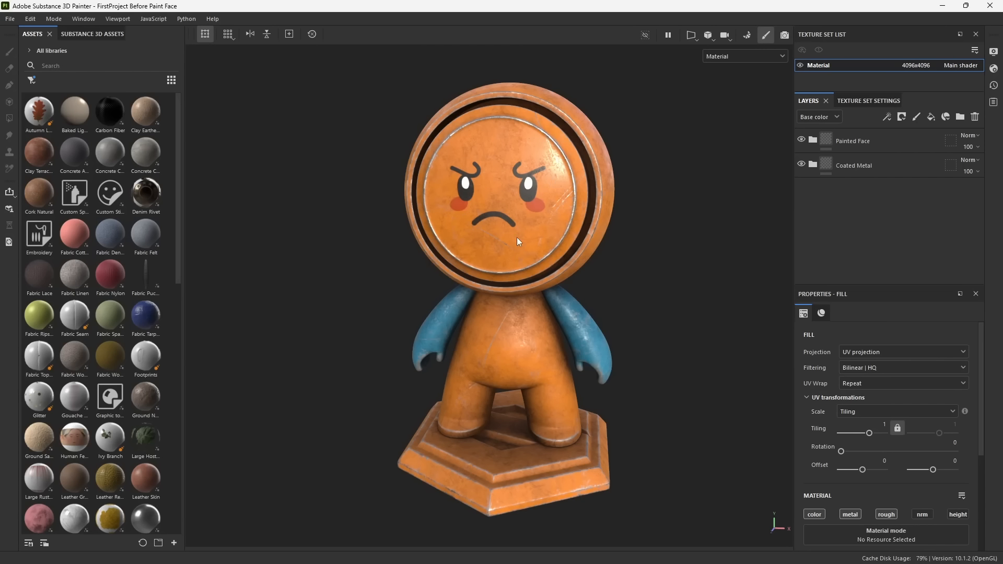
{"action": "left_click_drag", "start_coordinate": [459, 333], "coordinate": [479, 391], "text": "alt"}
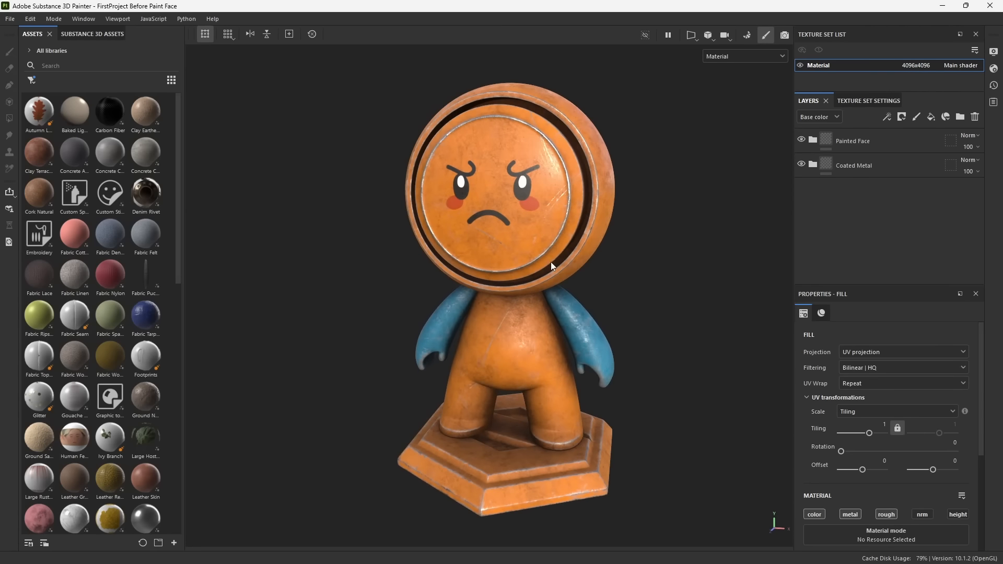
Switch to Unreal Editor, view the New Level templates without creating a level, and look around BasicMap.
{"action": "left_click", "coordinate": [943, 7]}
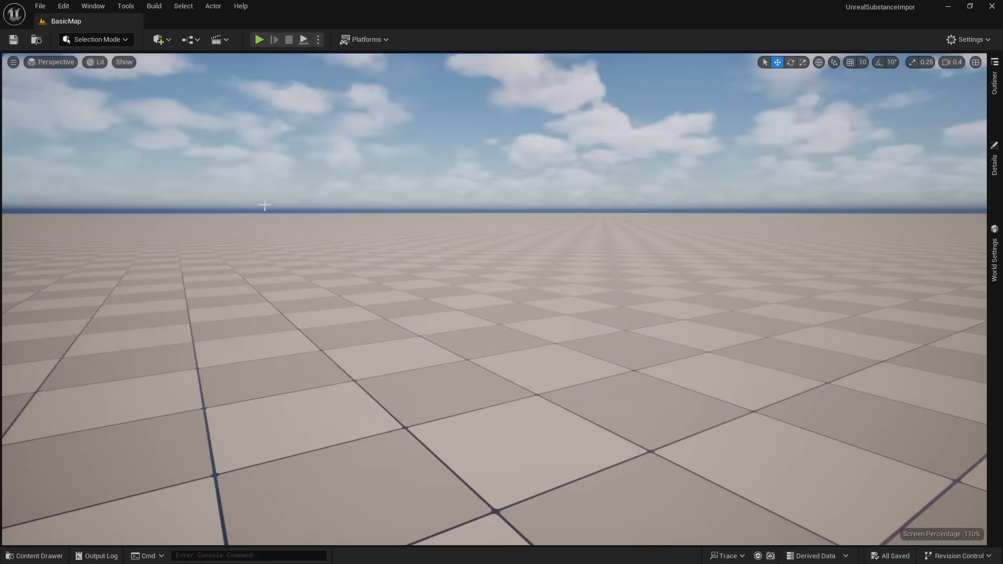
{"action": "left_click", "coordinate": [40, 6]}
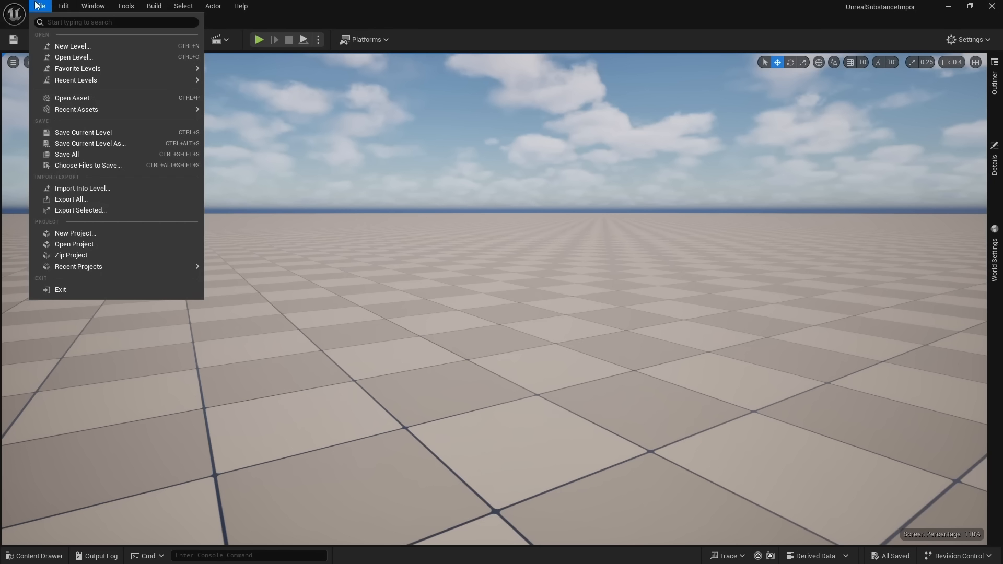
{"action": "left_click", "coordinate": [57, 46]}
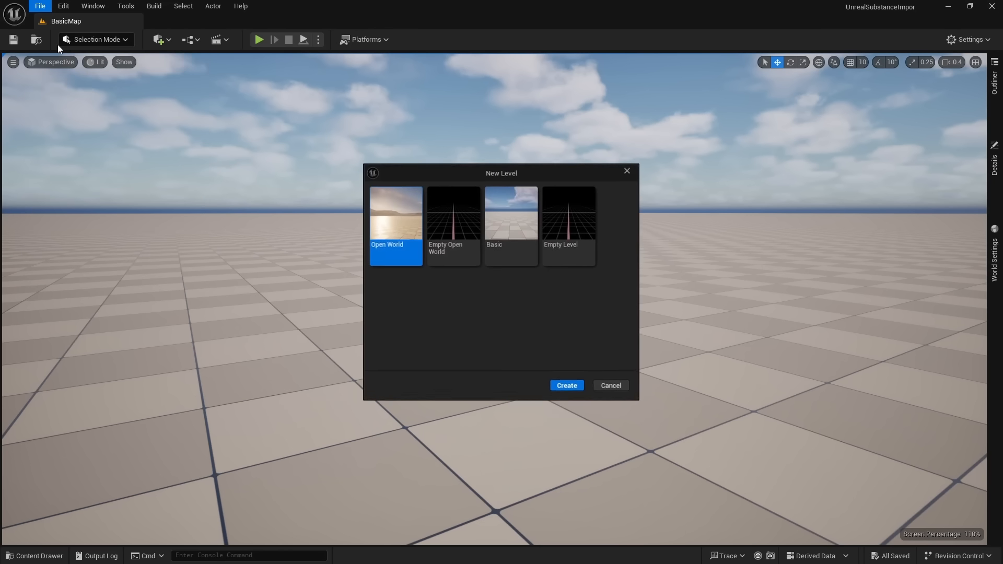
{"action": "left_click", "coordinate": [625, 174]}
{"action": "key", "text": "s"}
{"action": "scroll", "coordinate": [601, 235], "scroll_direction": "up", "scroll_amount": 10}
{"action": "right_click_drag", "start_coordinate": [601, 235], "coordinate": [613, 314]}
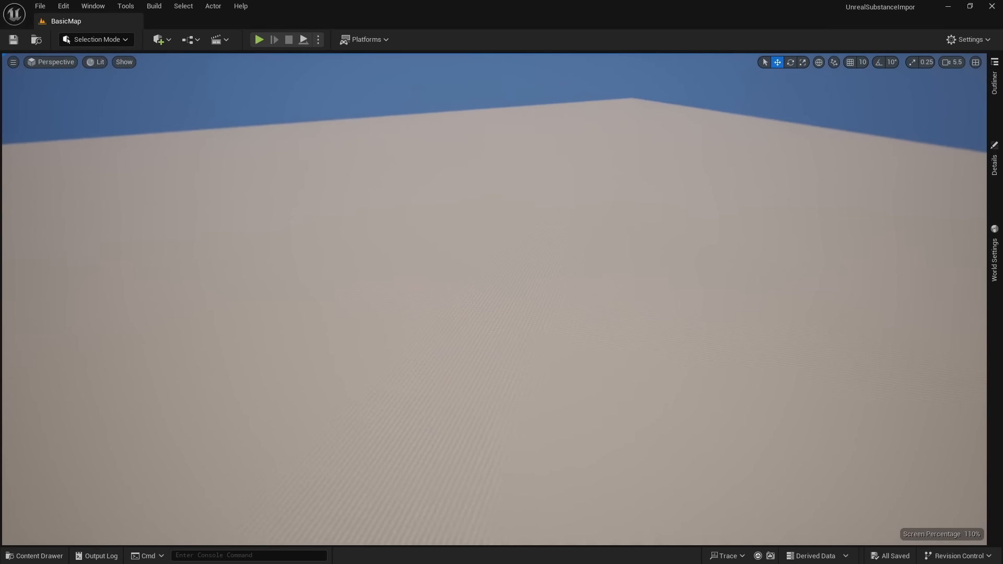
{"action": "mouse_move", "coordinate": [460, 274]}
{"action": "right_mouse_down"}
{"action": "mouse_move", "coordinate": [412, 277]}
{"action": "mouse_move", "coordinate": [460, 274]}
{"action": "right_mouse_up"}
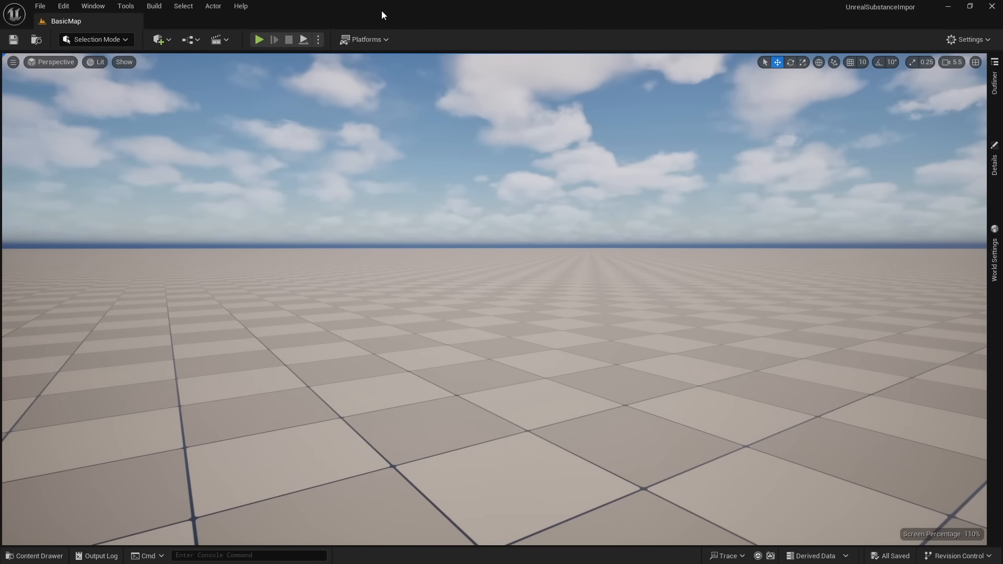
Arrange the Unreal Editor window beside the SubstancePainterTutorial folder and select MeetMat.fbx.
{"action": "left_click_drag", "start_coordinate": [384, 8], "coordinate": [528, 70]}
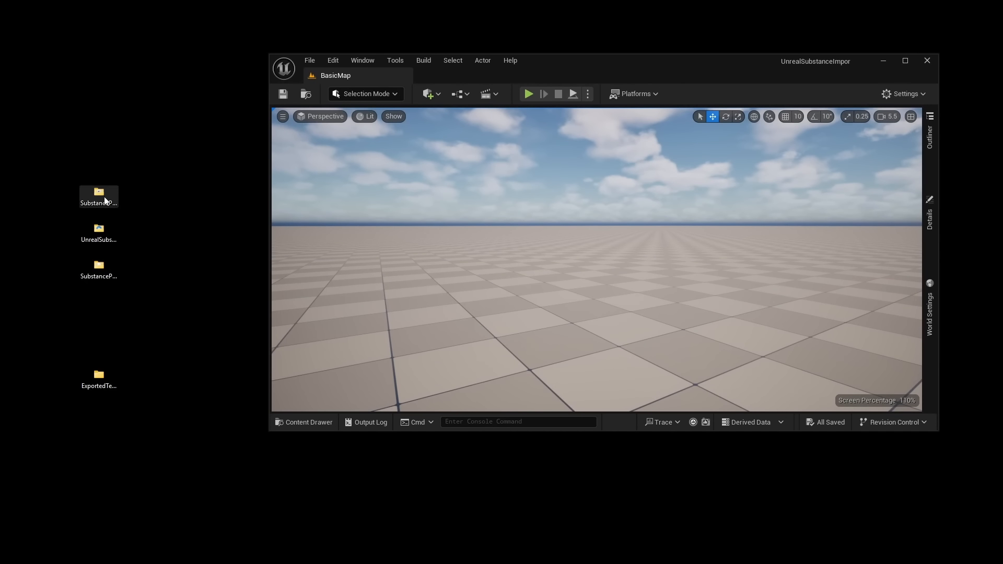
{"action": "left_click_drag", "start_coordinate": [259, 155], "coordinate": [281, 155]}
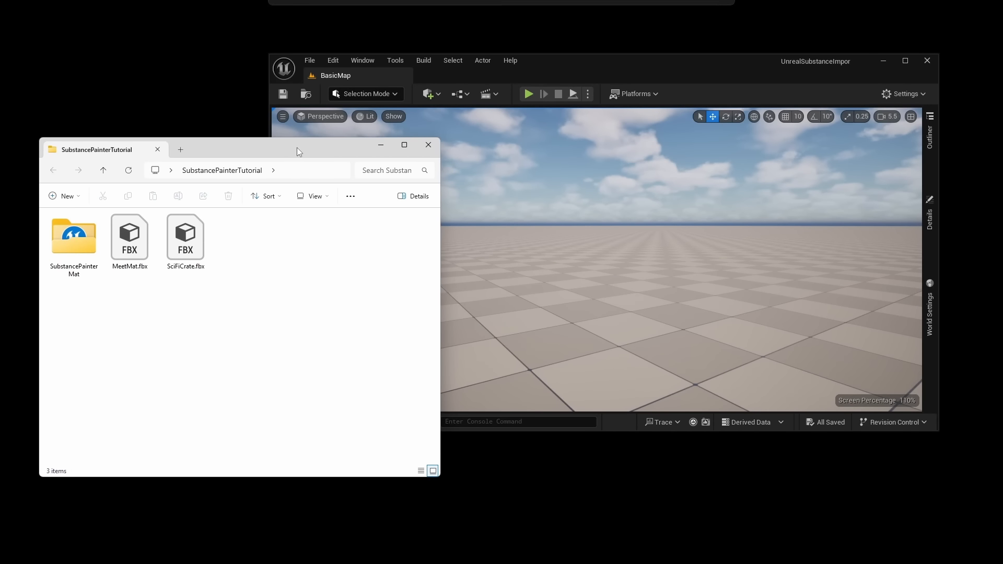
{"action": "left_click", "coordinate": [113, 277]}
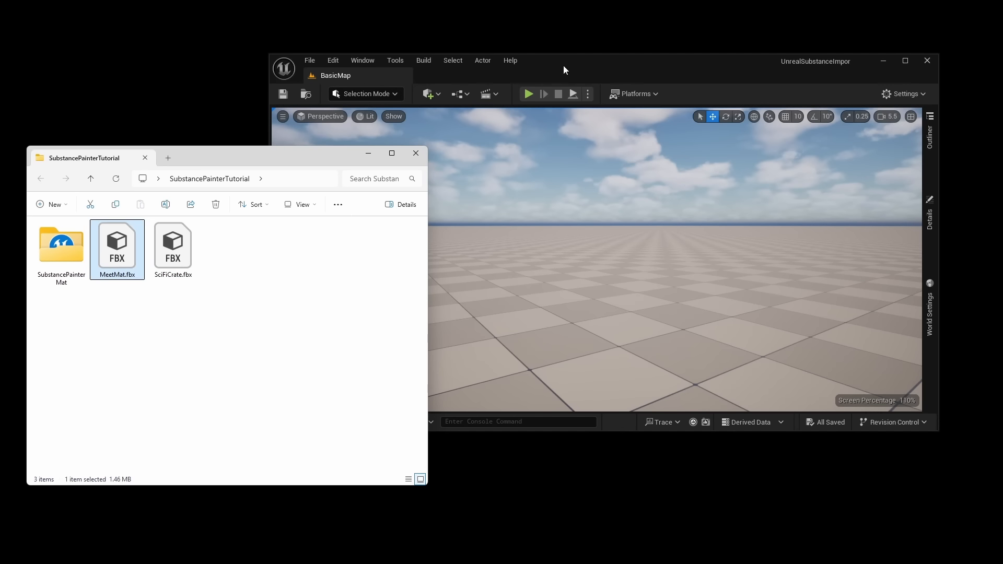
{"action": "left_click_drag", "start_coordinate": [564, 64], "coordinate": [664, 57]}
Start importing MeetMat.fbx into the Unreal project's Content/Meshes folder.
{"action": "left_click", "coordinate": [410, 414]}
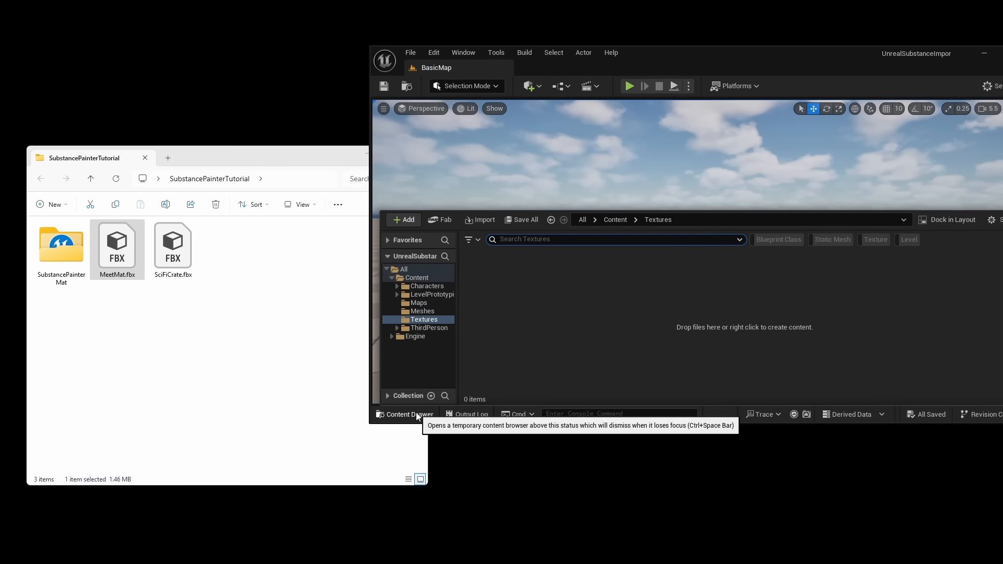
{"action": "left_click", "coordinate": [421, 312]}
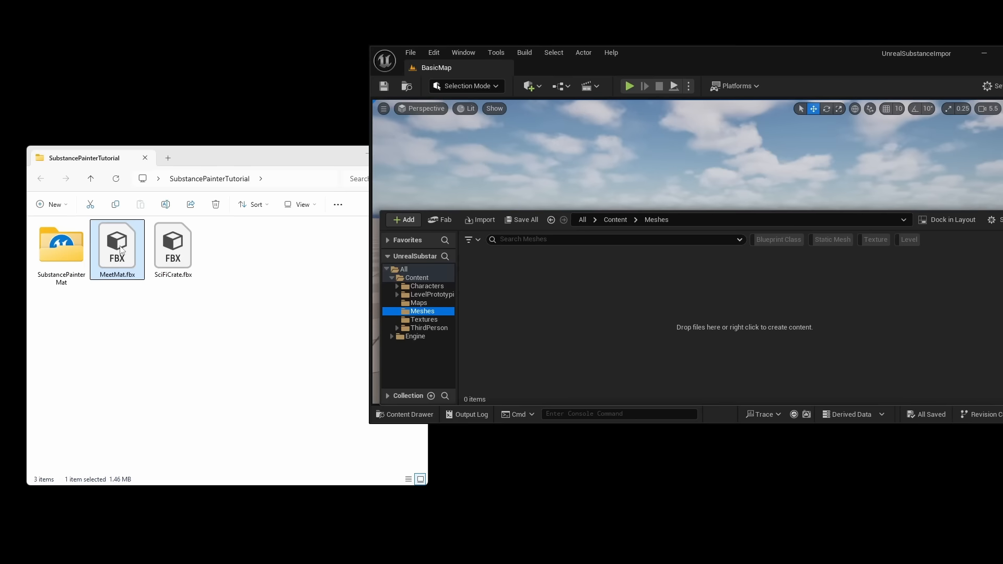
{"action": "left_click_drag", "start_coordinate": [540, 314], "coordinate": [587, 305]}
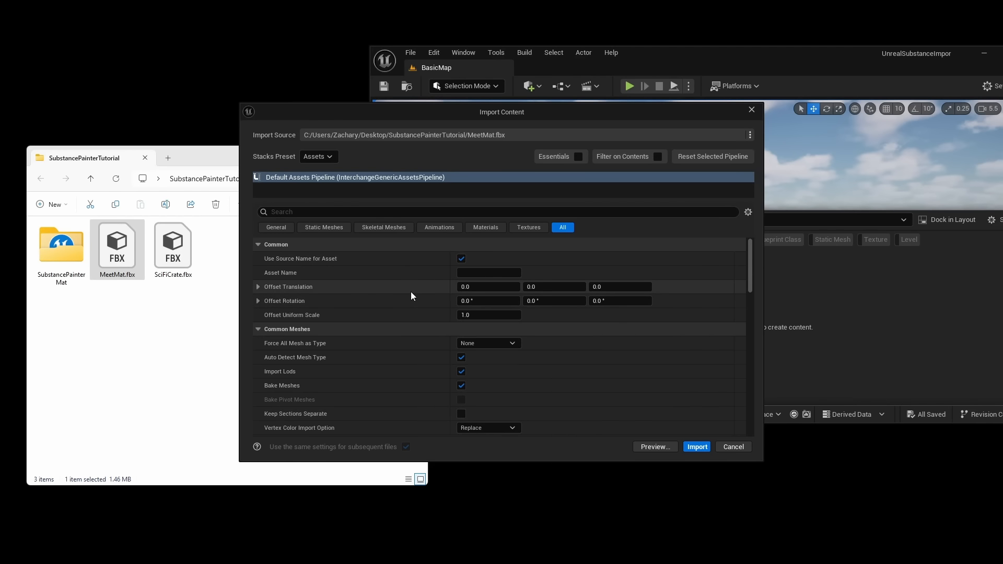
Disable Import Materials and Import Textures for MeetMat.fbx and run the import.
{"action": "scroll", "coordinate": [411, 296], "scroll_direction": "down", "scroll_amount": 10}
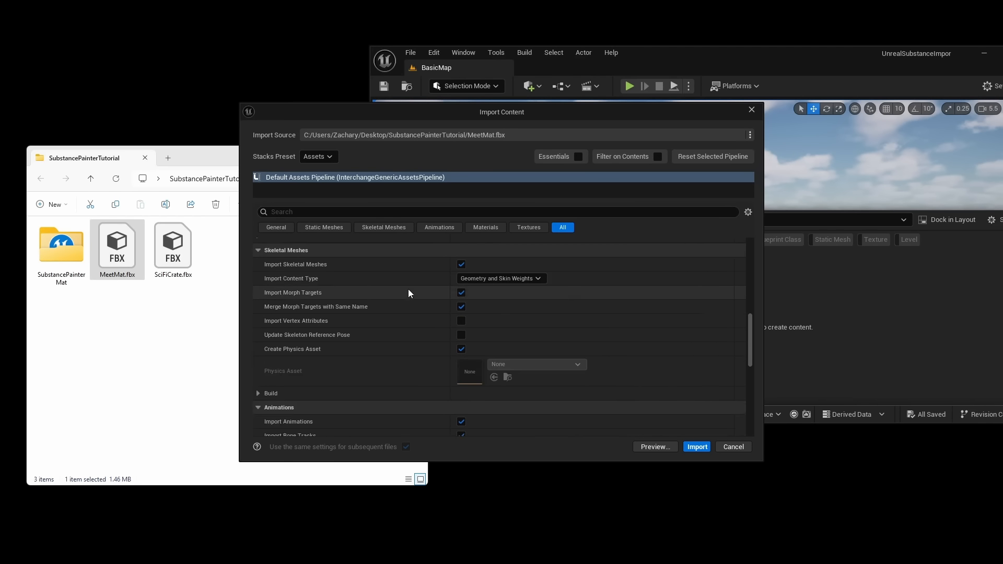
{"action": "scroll", "coordinate": [409, 293], "scroll_direction": "down", "scroll_amount": 8}
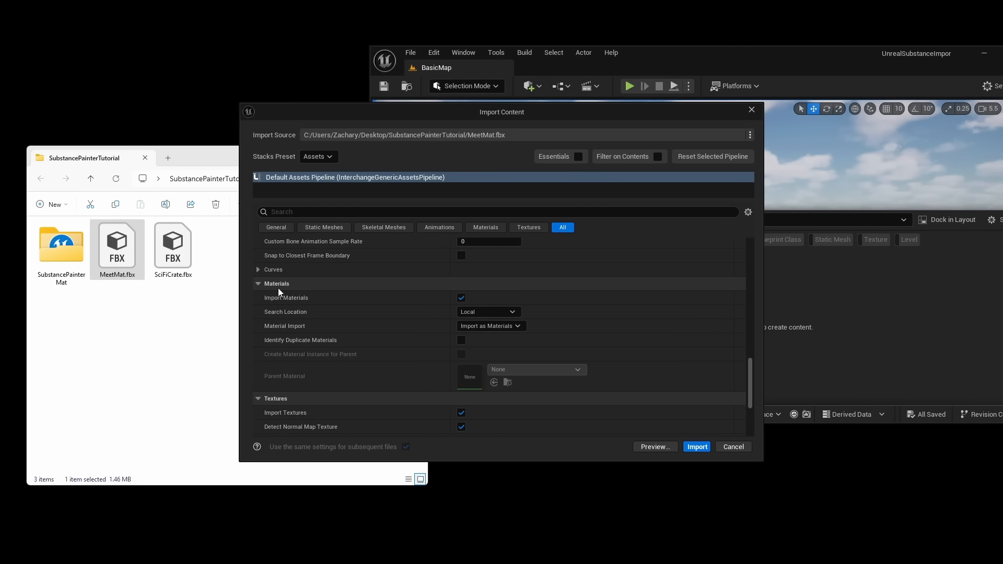
{"action": "left_click", "coordinate": [462, 297]}
{"action": "scroll", "coordinate": [436, 314], "scroll_direction": "down", "scroll_amount": 2}
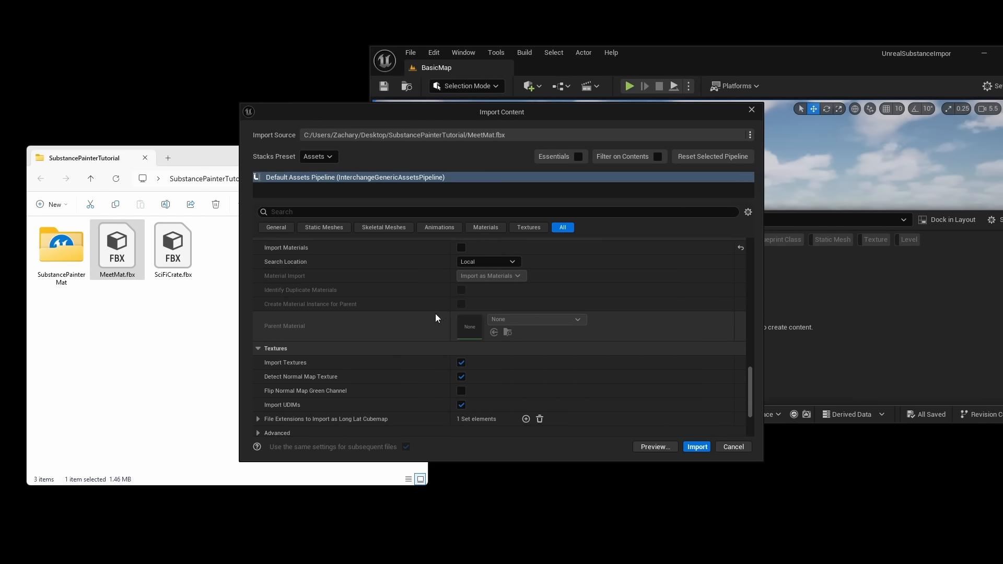
{"action": "left_click", "coordinate": [462, 363]}
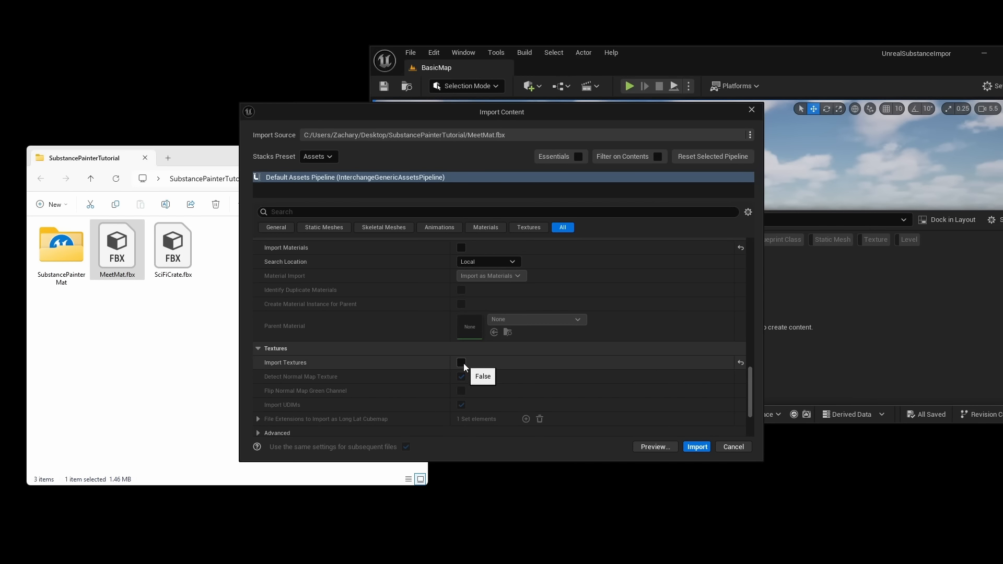
{"action": "scroll", "coordinate": [413, 402], "scroll_direction": "up", "scroll_amount": 1}
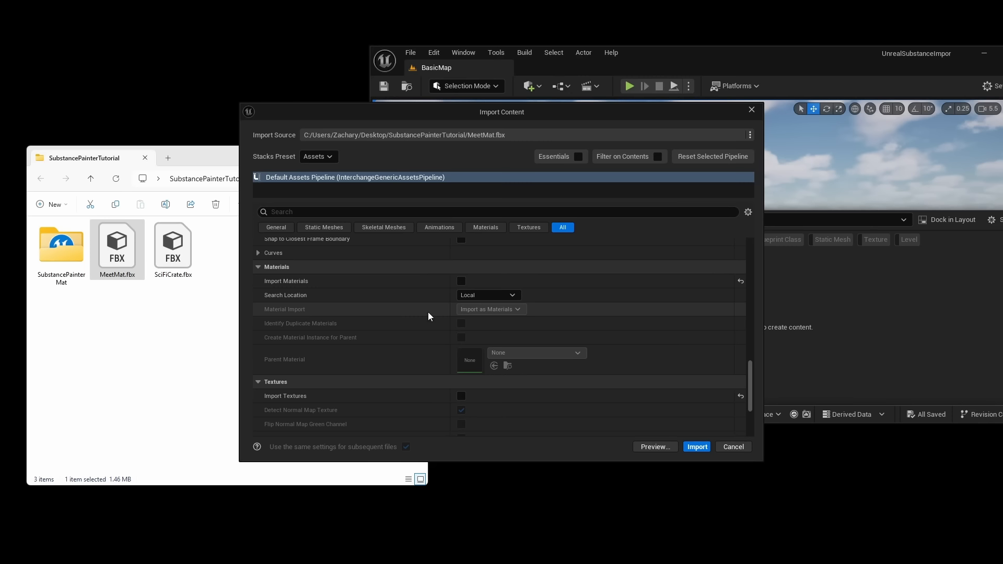
{"action": "left_click", "coordinate": [697, 448]}
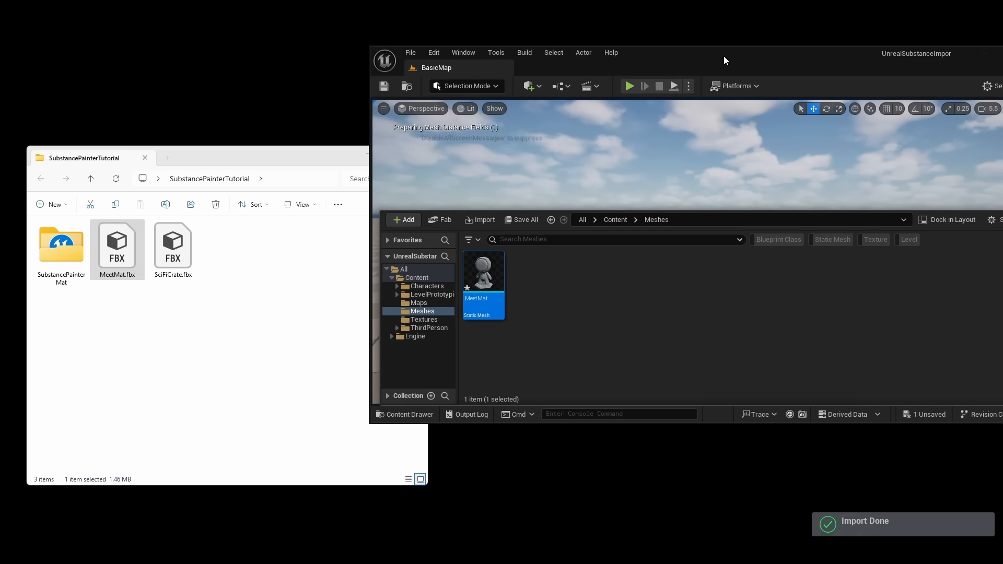
Maximize the Unreal Editor window, place the MeetMat mesh in the level and focus the view on it.
{"action": "left_click_drag", "start_coordinate": [723, 55], "coordinate": [546, 5]}
{"action": "left_click_drag", "start_coordinate": [112, 426], "coordinate": [398, 401]}
{"action": "key", "text": "e"}
{"action": "key", "text": "w"}
{"action": "key", "text": "f"}
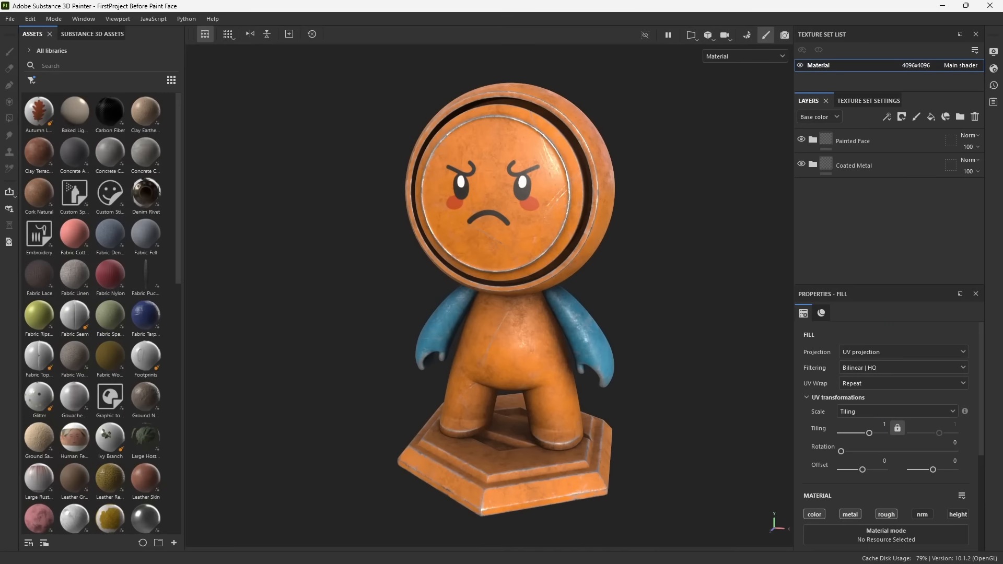
Review the project configuration's normal map format and per-fragment tangent space option, leaving without applying changes.
{"action": "left_click_drag", "start_coordinate": [648, 201], "coordinate": [612, 205], "text": "alt"}
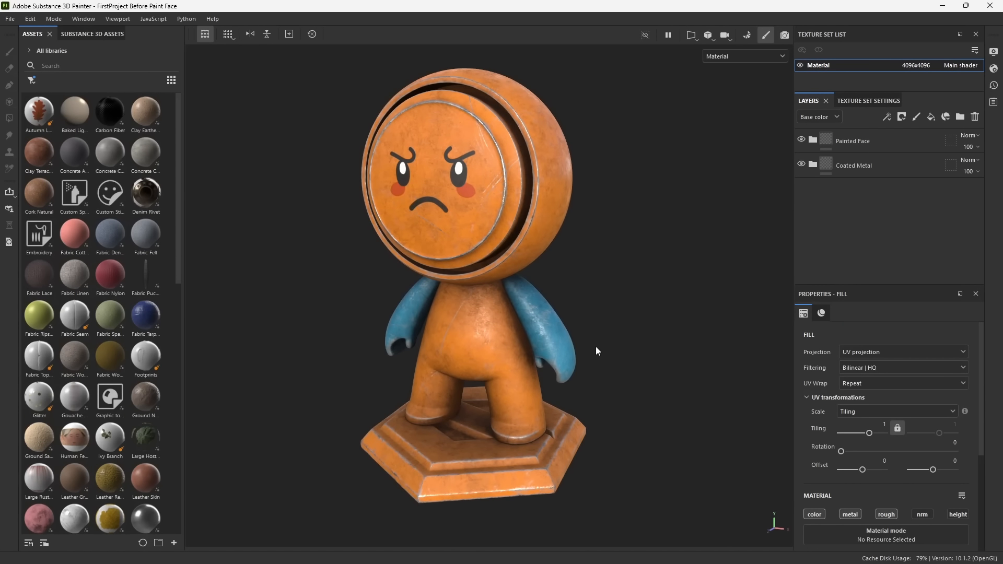
{"action": "left_click_drag", "start_coordinate": [501, 310], "coordinate": [531, 312], "text": "alt"}
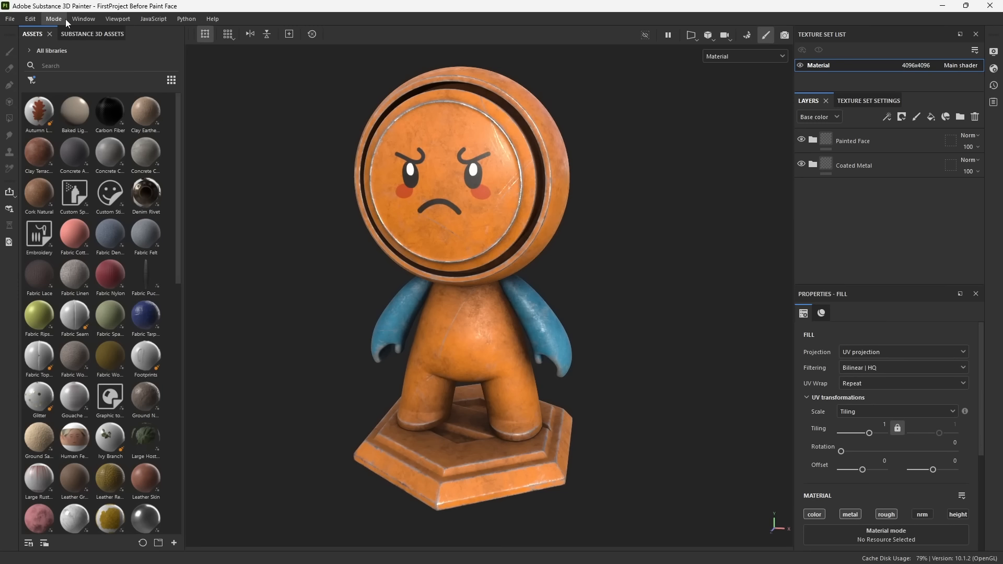
{"action": "left_click", "coordinate": [30, 19]}
{"action": "left_click", "coordinate": [53, 58]}
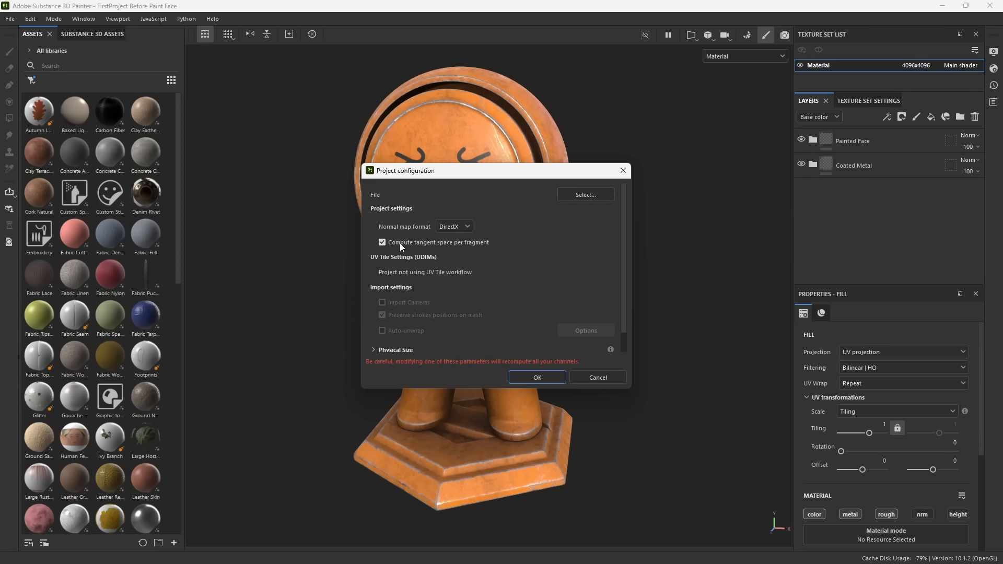
{"action": "left_click", "coordinate": [455, 245]}
{"action": "left_click", "coordinate": [450, 243]}
{"action": "left_click", "coordinate": [598, 377]}
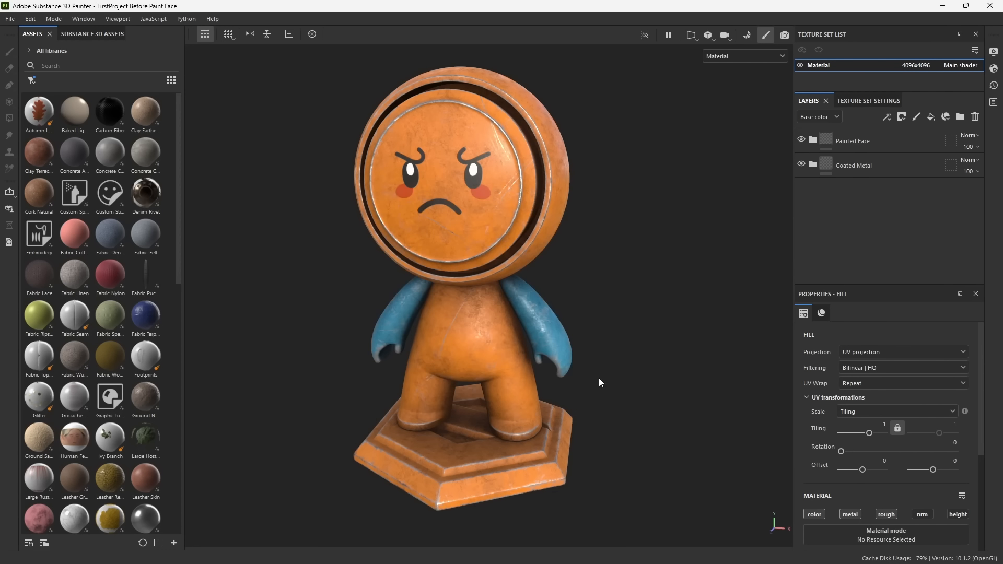
{"action": "left_click_drag", "start_coordinate": [504, 334], "coordinate": [517, 330], "text": "alt"}
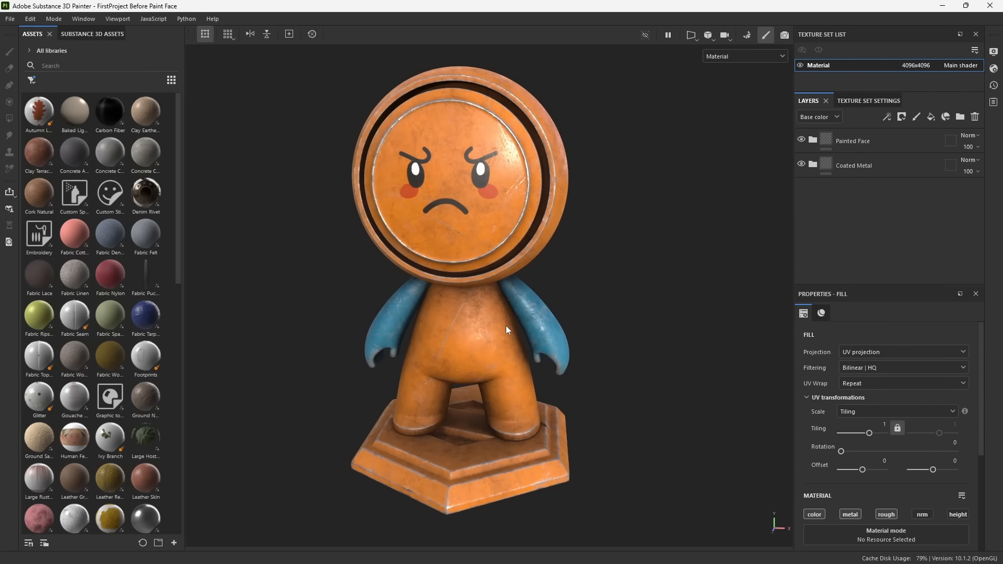
Open the texture export settings for the Material texture set and exclude the Height and Mixed_AO output maps.
{"action": "left_click", "coordinate": [10, 19]}
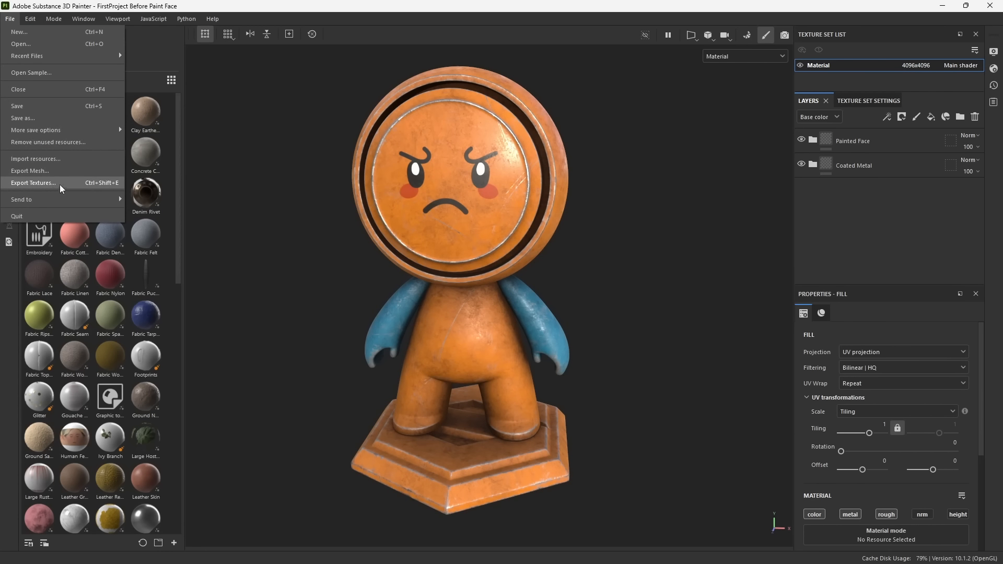
{"action": "left_click", "coordinate": [59, 185]}
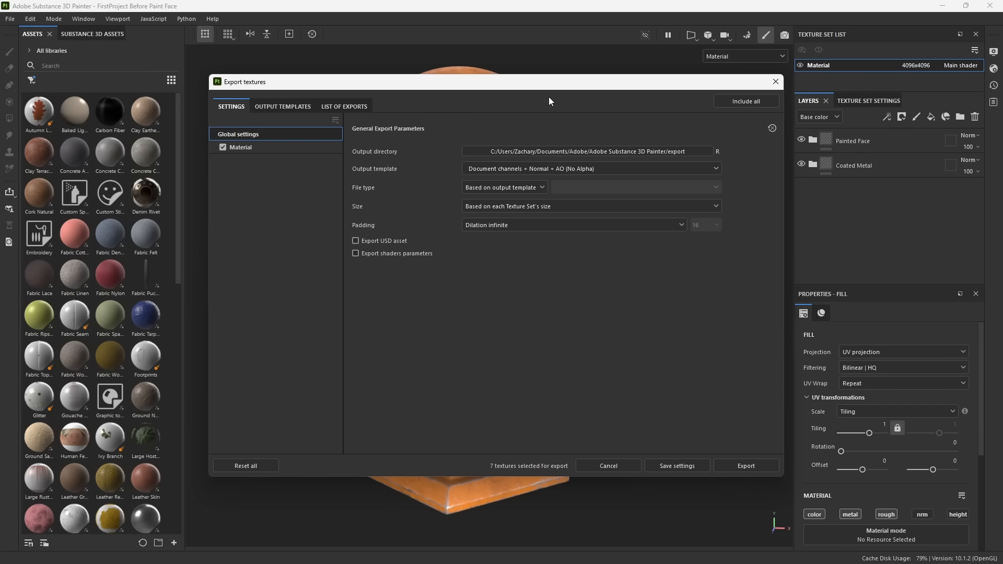
{"action": "left_click_drag", "start_coordinate": [540, 86], "coordinate": [515, 105]}
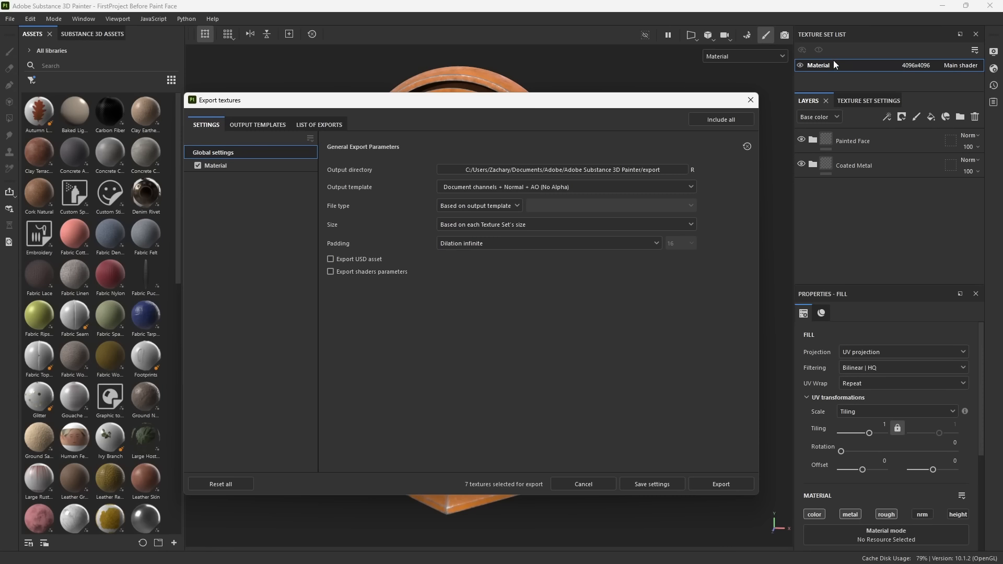
{"action": "left_click_drag", "start_coordinate": [452, 108], "coordinate": [508, 98]}
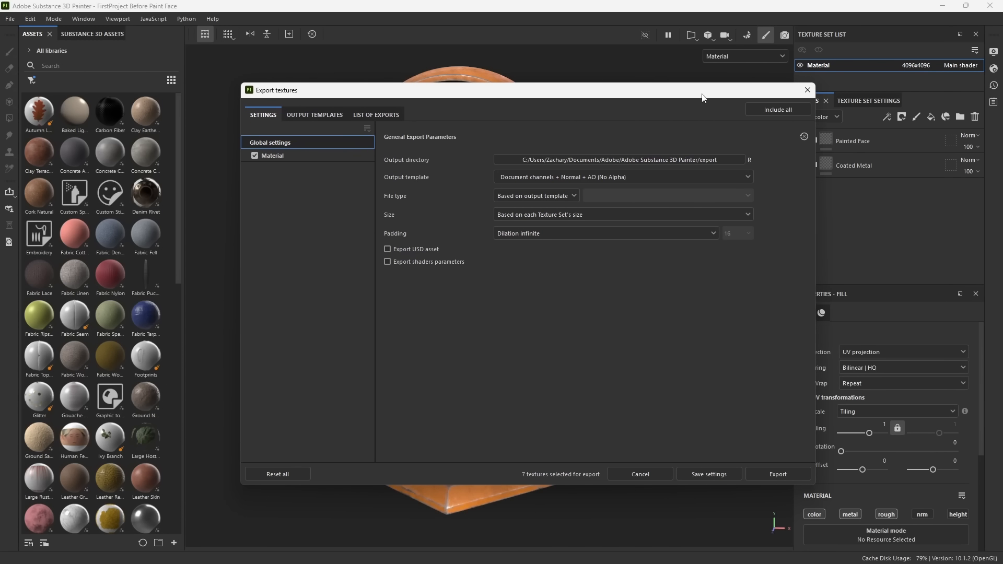
{"action": "left_click", "coordinate": [280, 158]}
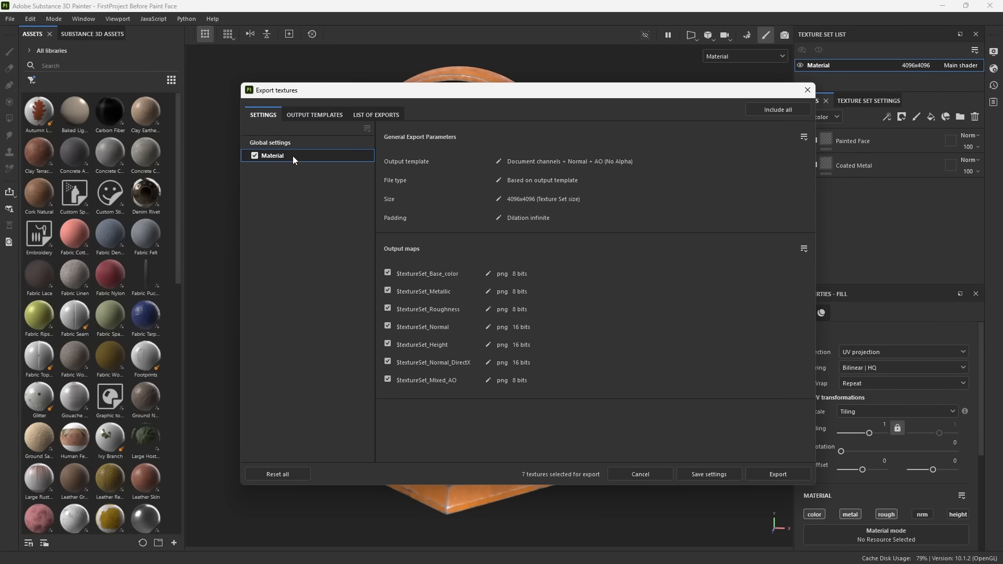
{"action": "left_click_drag", "start_coordinate": [692, 88], "coordinate": [671, 83]}
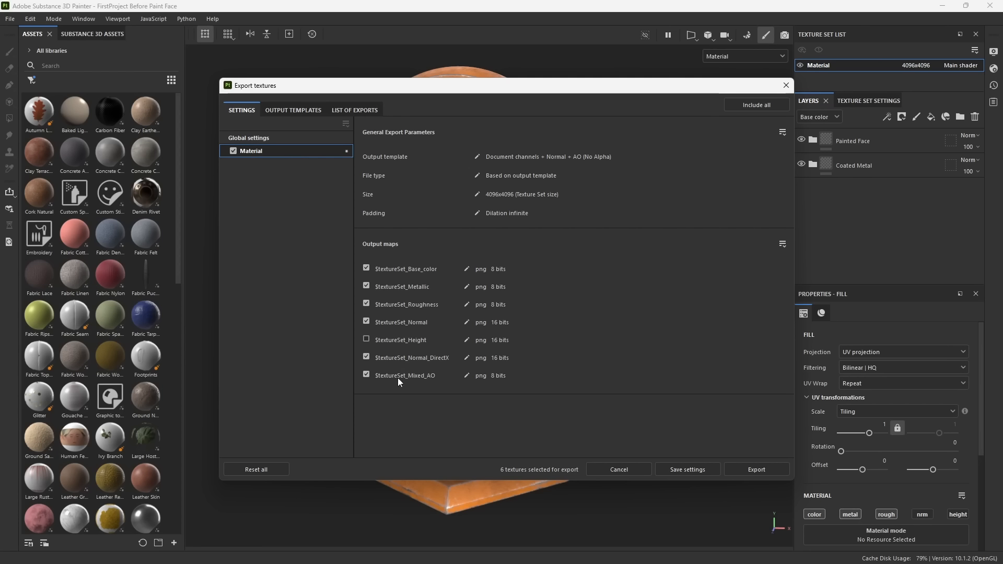
{"action": "left_click", "coordinate": [414, 374]}
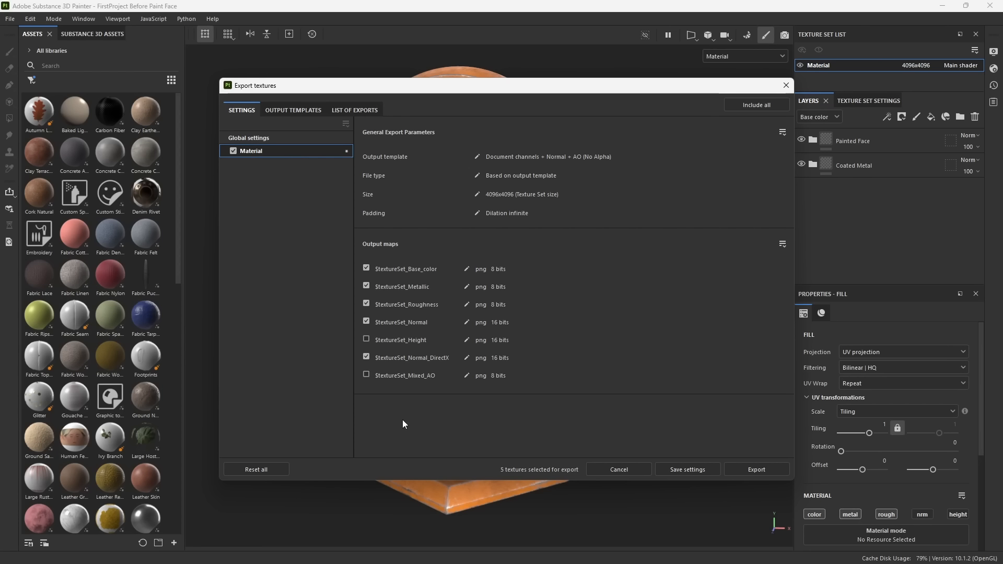
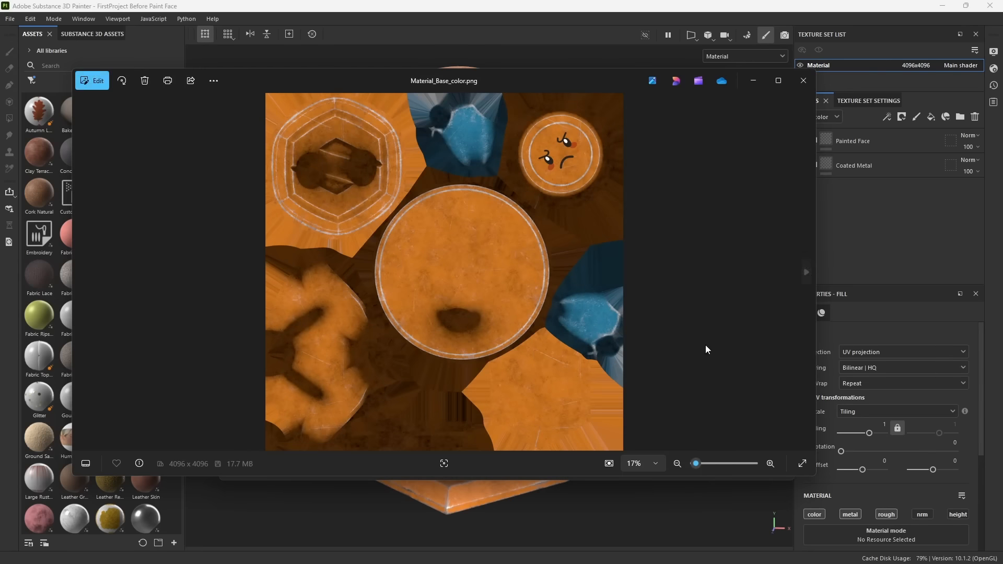
Examine the exported base color, metallic and roughness images, closing the image viewer and the texture export window.
{"action": "left_click", "coordinate": [806, 272]}
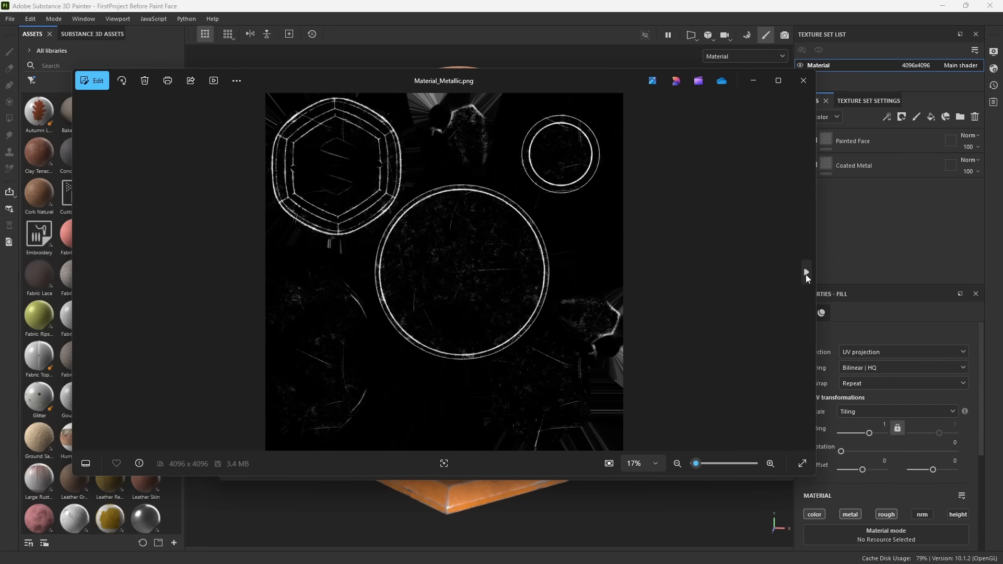
{"action": "left_click", "coordinate": [805, 272]}
{"action": "left_click", "coordinate": [806, 272]}
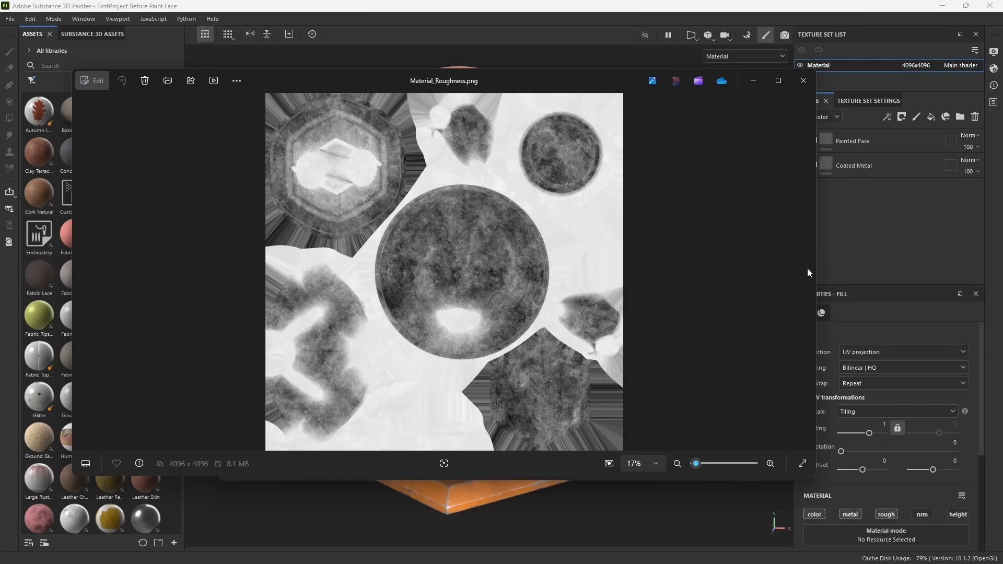
{"action": "left_click", "coordinate": [802, 81]}
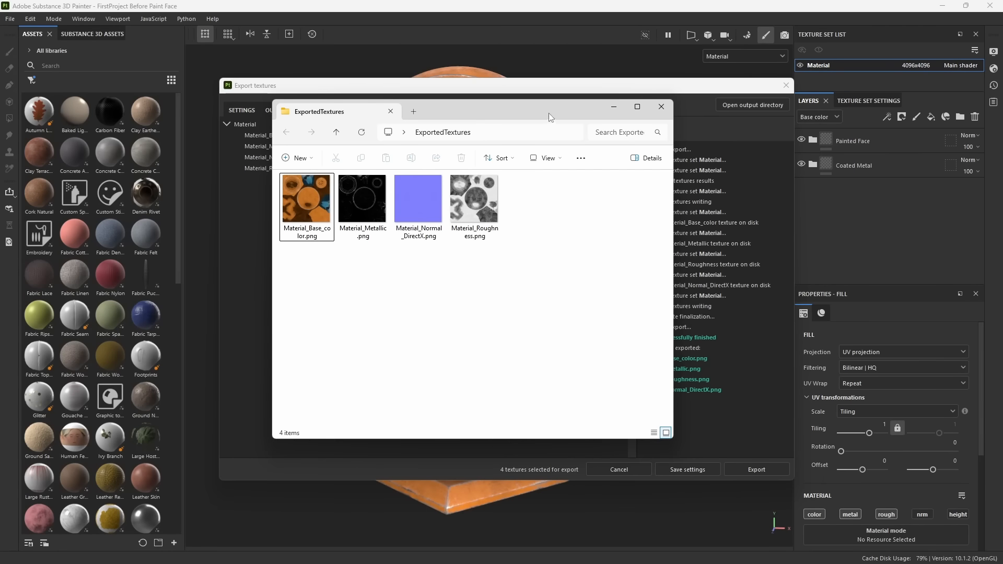
{"action": "left_click_drag", "start_coordinate": [549, 113], "coordinate": [0, 158]}
{"action": "left_click", "coordinate": [786, 85]}
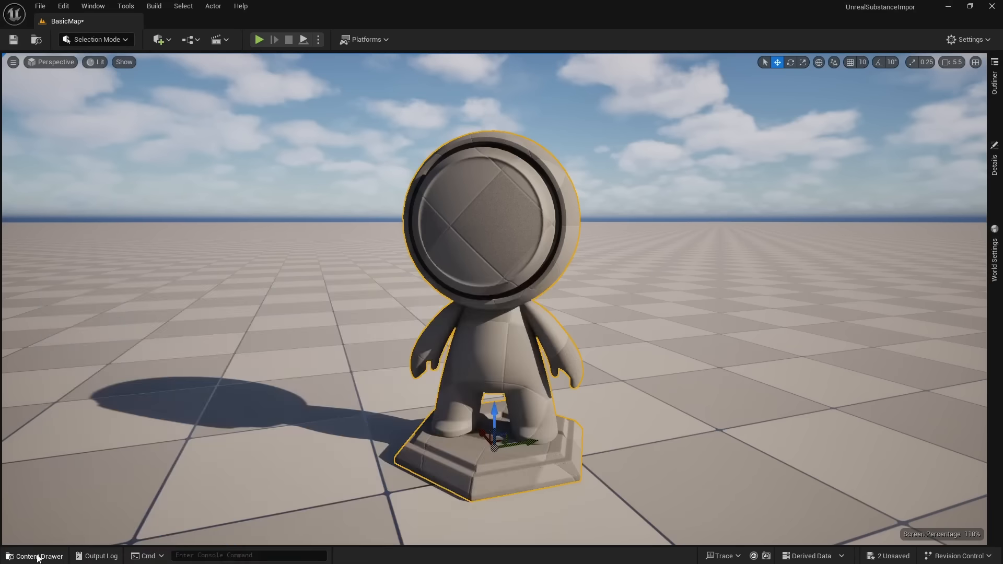
Switch to Unreal Editor, import the four exported texture files into the Content/Textures folder, and save all assets.
{"action": "left_click", "coordinate": [37, 557]}
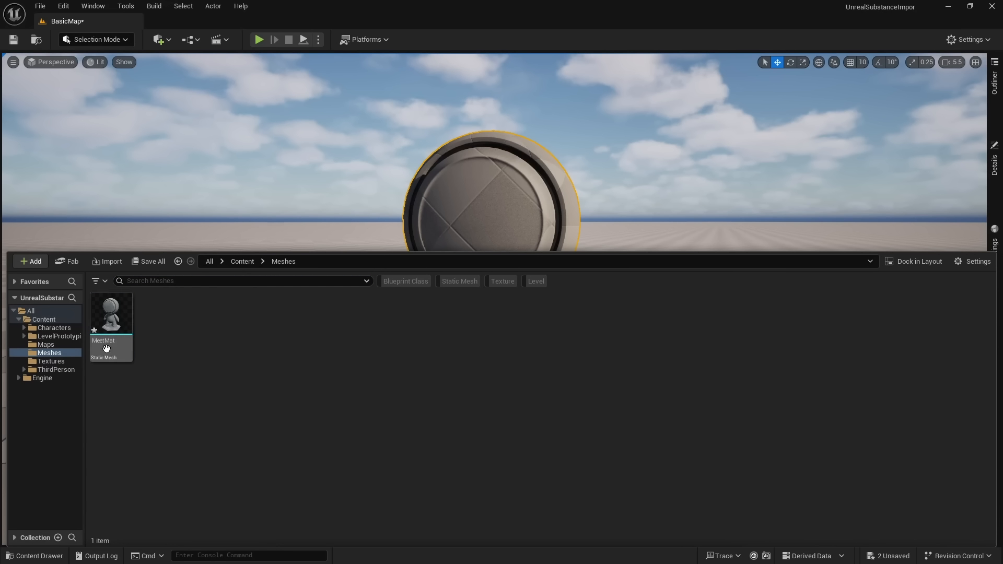
{"action": "left_click", "coordinate": [67, 362]}
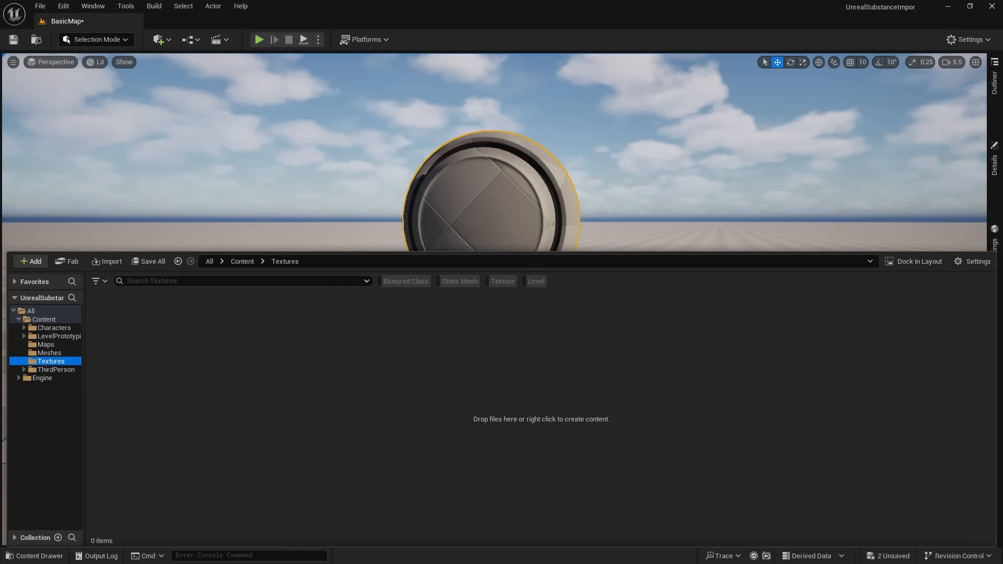
{"action": "left_click_drag", "start_coordinate": [0, 169], "coordinate": [0, 183]}
{"action": "left_click_drag", "start_coordinate": [0, 324], "coordinate": [310, 358]}
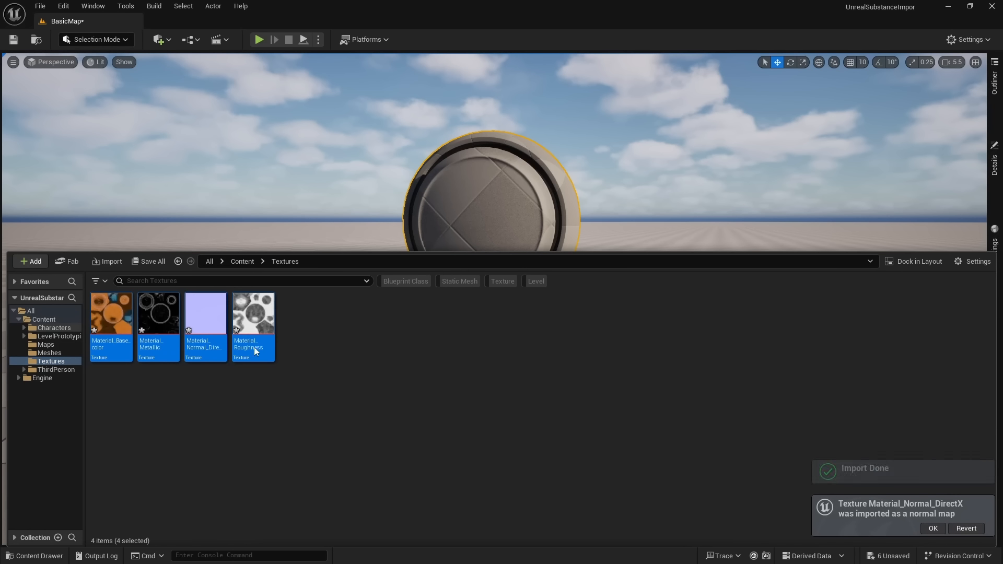
{"action": "left_click", "coordinate": [287, 427]}
{"action": "key", "text": "ctrl+shift+s"}
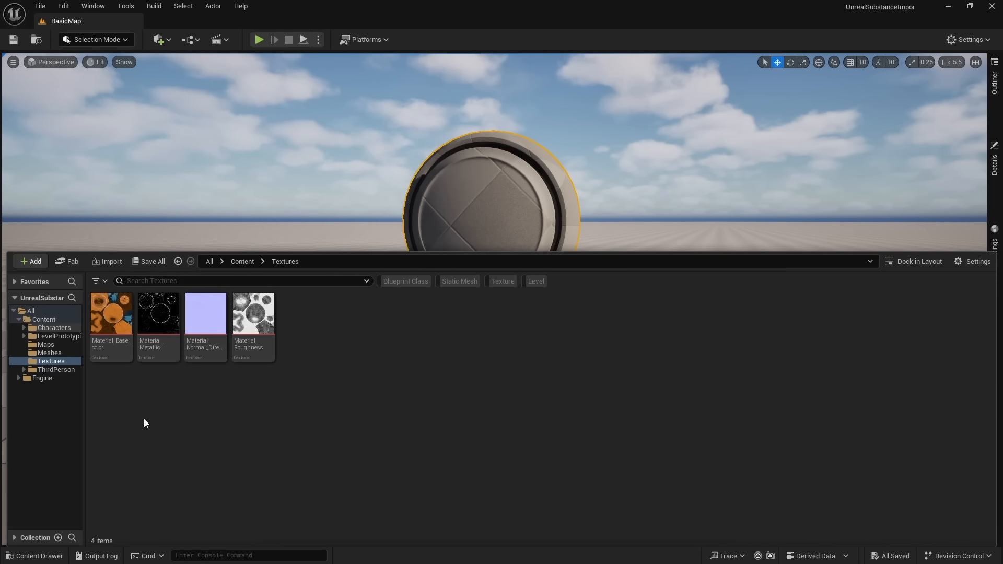
Open the Material_Metallic texture, dock its editor in the main window and disable sRGB.
{"action": "double_click", "coordinate": [148, 319]}
{"action": "left_click_drag", "start_coordinate": [336, 509], "coordinate": [578, 198]}
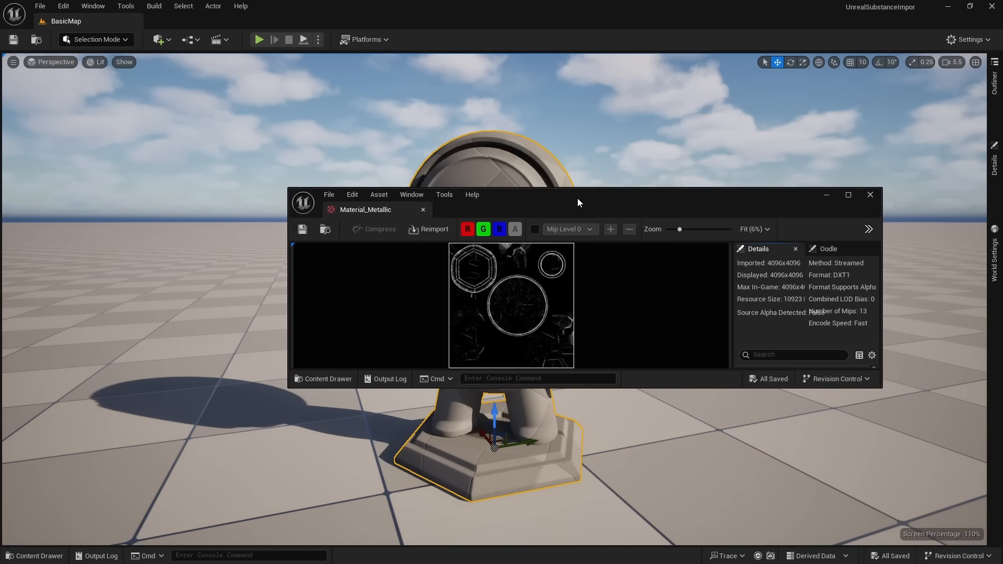
{"action": "left_click_drag", "start_coordinate": [363, 215], "coordinate": [233, 29]}
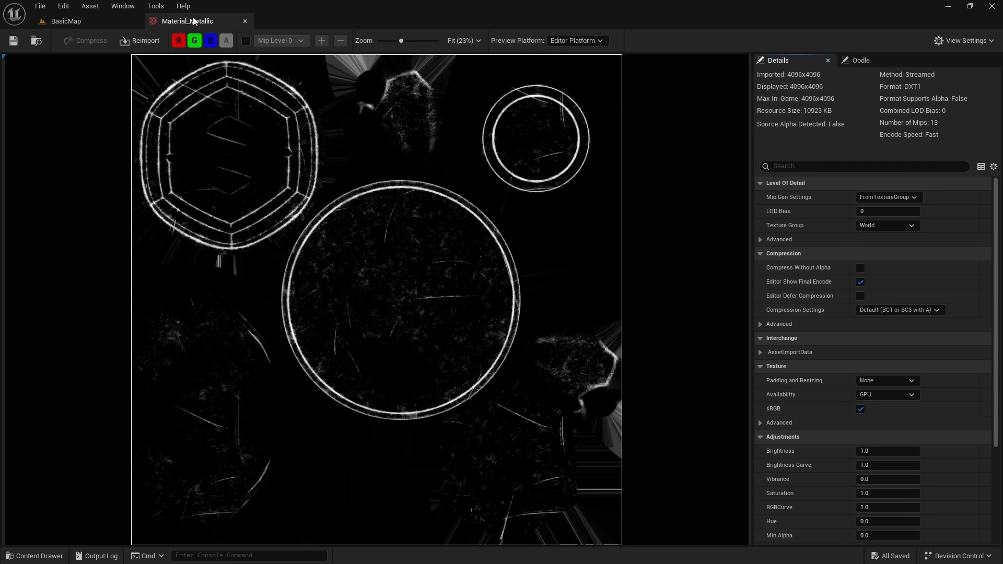
{"action": "left_click", "coordinate": [861, 409]}
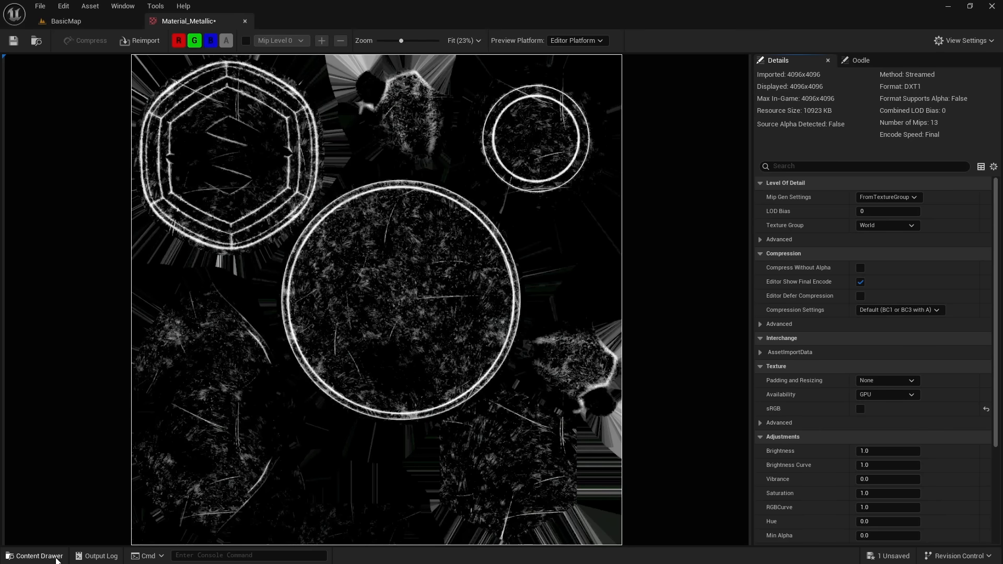
Open the Material_Roughness texture and disable sRGB.
{"action": "left_click", "coordinate": [34, 556]}
{"action": "double_click", "coordinate": [262, 446]}
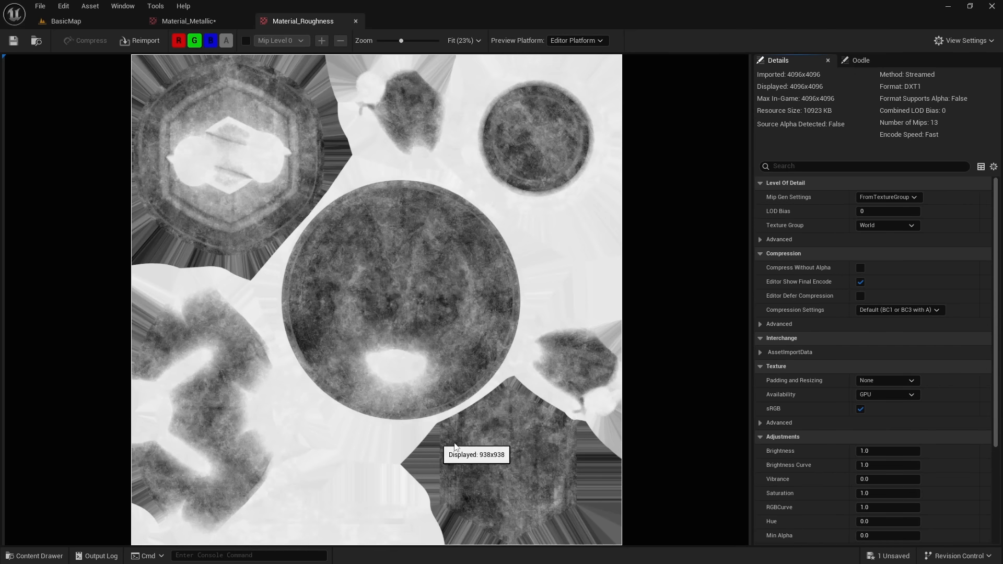
{"action": "left_click", "coordinate": [860, 409]}
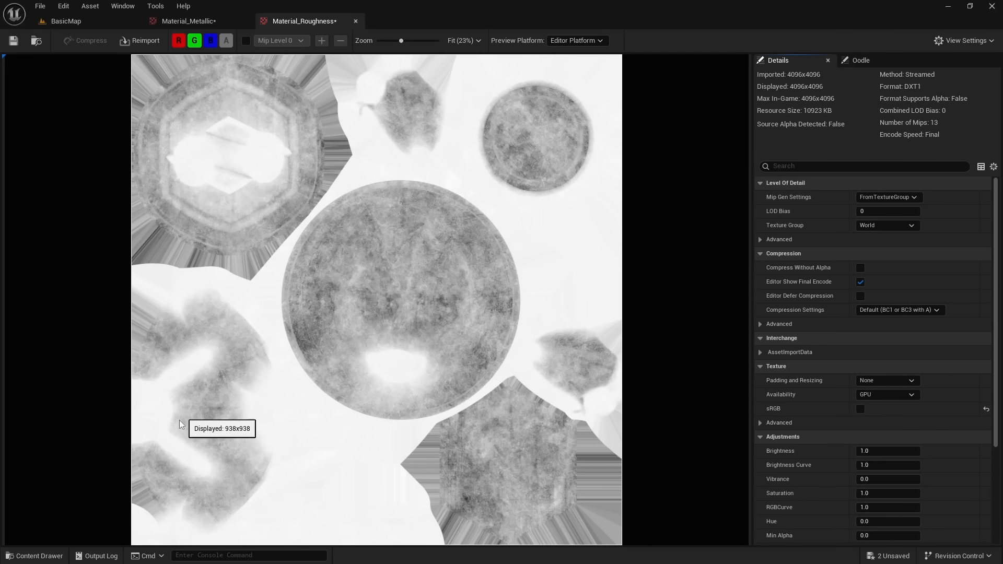
Examine the Material_Normal_DirectX texture's surface detail up close, and close all three texture editors.
{"action": "left_click", "coordinate": [21, 555]}
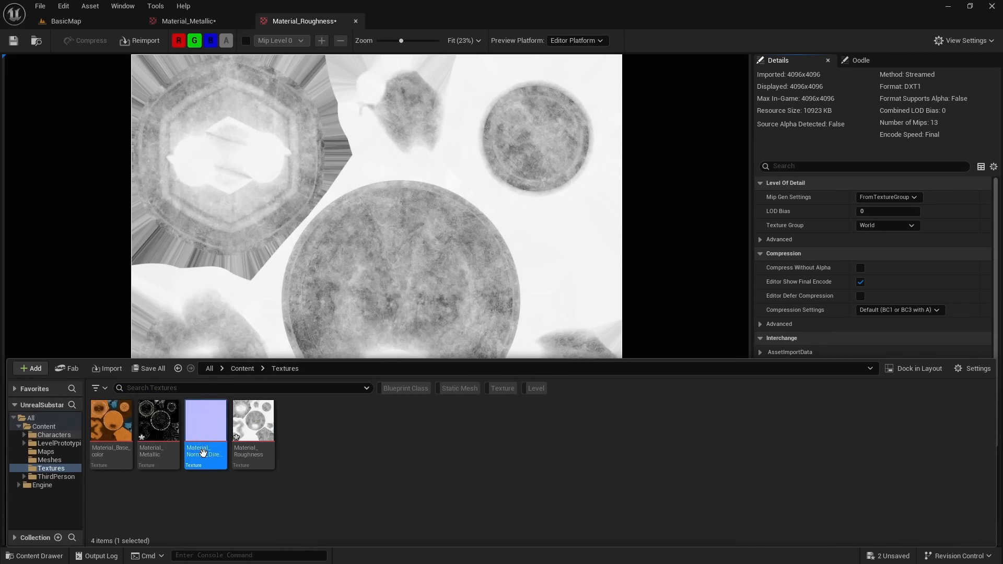
{"action": "double_click", "coordinate": [205, 453]}
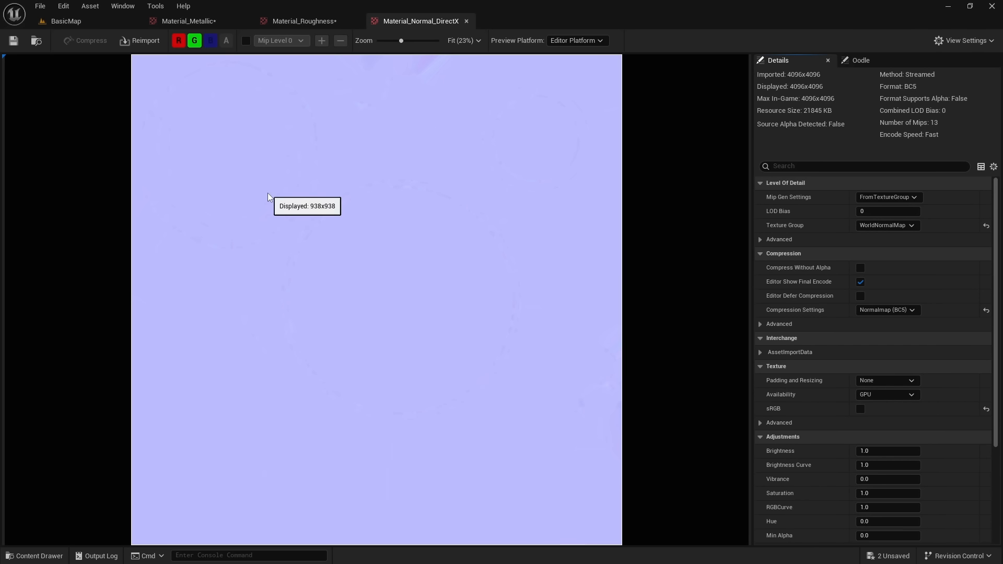
{"action": "scroll", "coordinate": [464, 238], "scroll_direction": "up", "scroll_amount": 5}
{"action": "scroll", "coordinate": [181, 121], "scroll_direction": "up", "scroll_amount": 2}
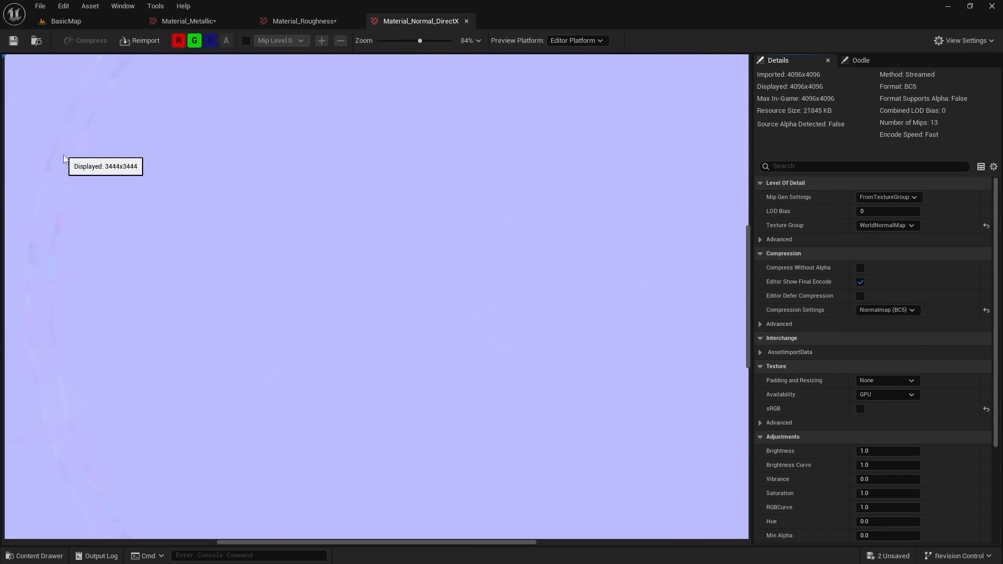
{"action": "left_click_drag", "start_coordinate": [316, 542], "coordinate": [234, 544]}
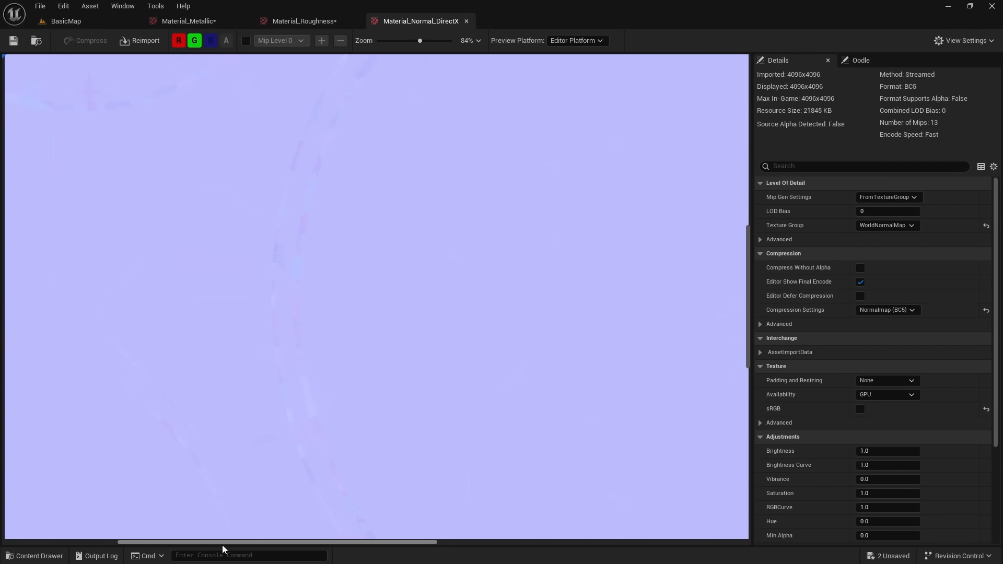
{"action": "scroll", "coordinate": [424, 343], "scroll_direction": "down", "scroll_amount": 2}
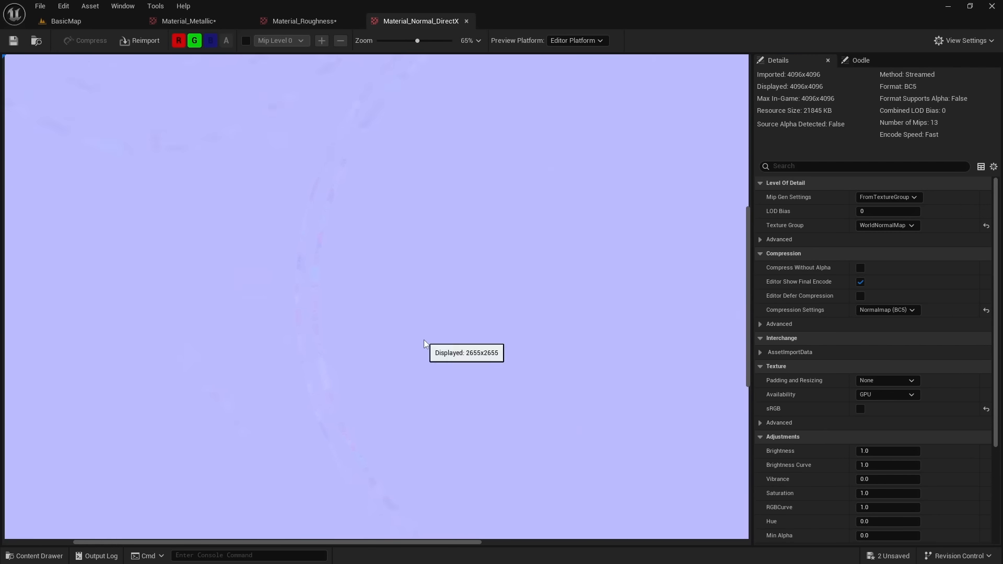
{"action": "scroll", "coordinate": [424, 343], "scroll_direction": "down", "scroll_amount": 4}
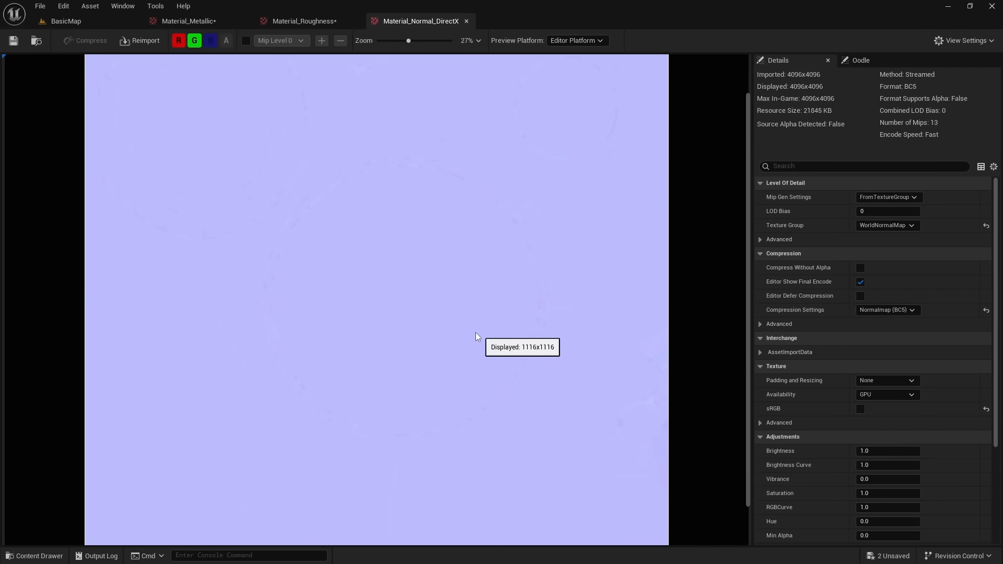
{"action": "scroll", "coordinate": [377, 311], "scroll_direction": "down", "scroll_amount": 2}
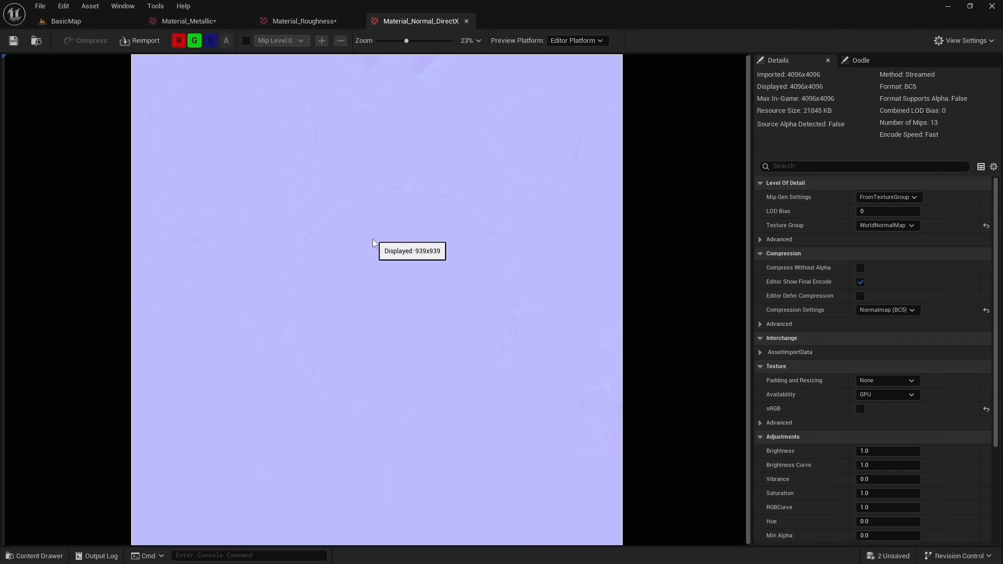
{"action": "middle_click", "coordinate": [213, 23]}
{"action": "middle_click", "coordinate": [203, 23]}
{"action": "middle_click", "coordinate": [204, 23]}
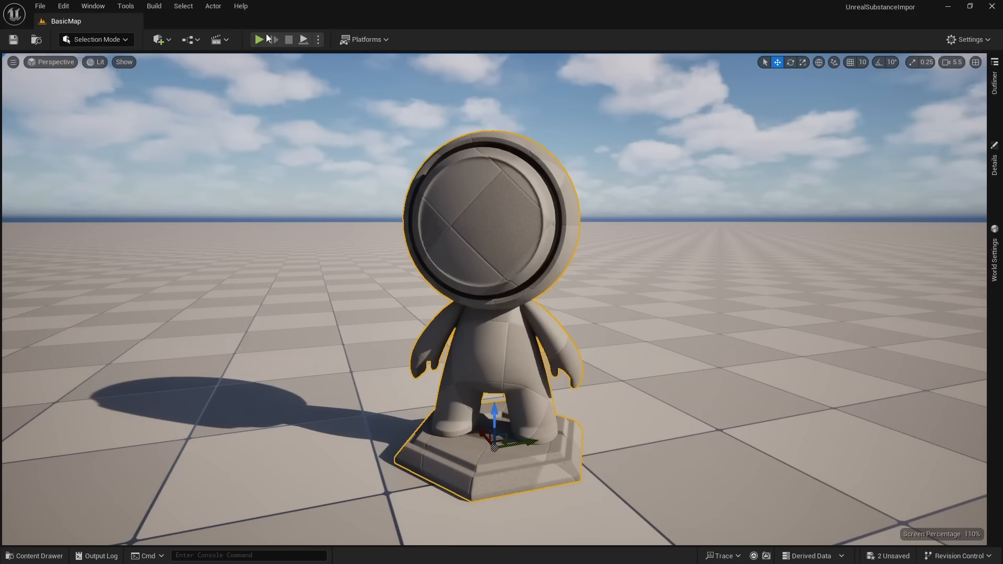
Create a folder named Materials inside the project's Content folder.
{"action": "mouse_move", "coordinate": [434, 212]}
{"action": "right_mouse_down"}
{"action": "mouse_move", "coordinate": [460, 223]}
{"action": "mouse_move", "coordinate": [447, 222]}
{"action": "right_mouse_up"}
{"action": "key", "text": "ctrl+space"}
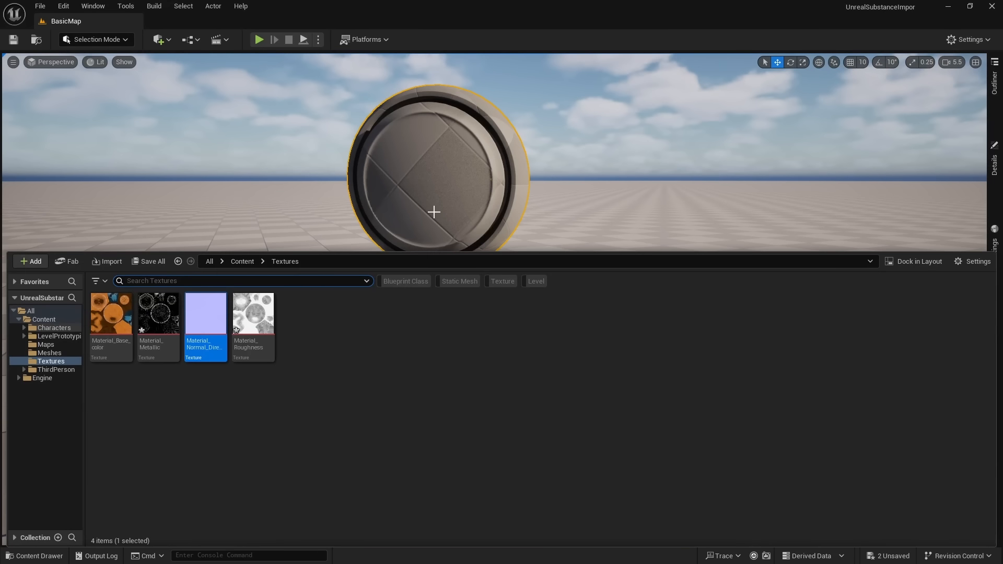
{"action": "left_click", "coordinate": [320, 424]}
{"action": "right_click", "coordinate": [58, 321]}
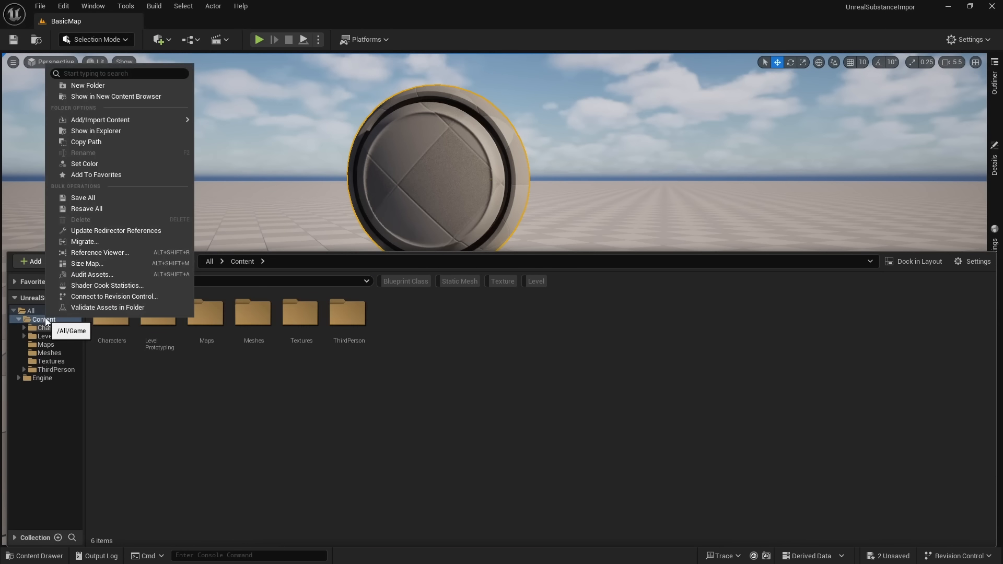
{"action": "left_click", "coordinate": [100, 83]}
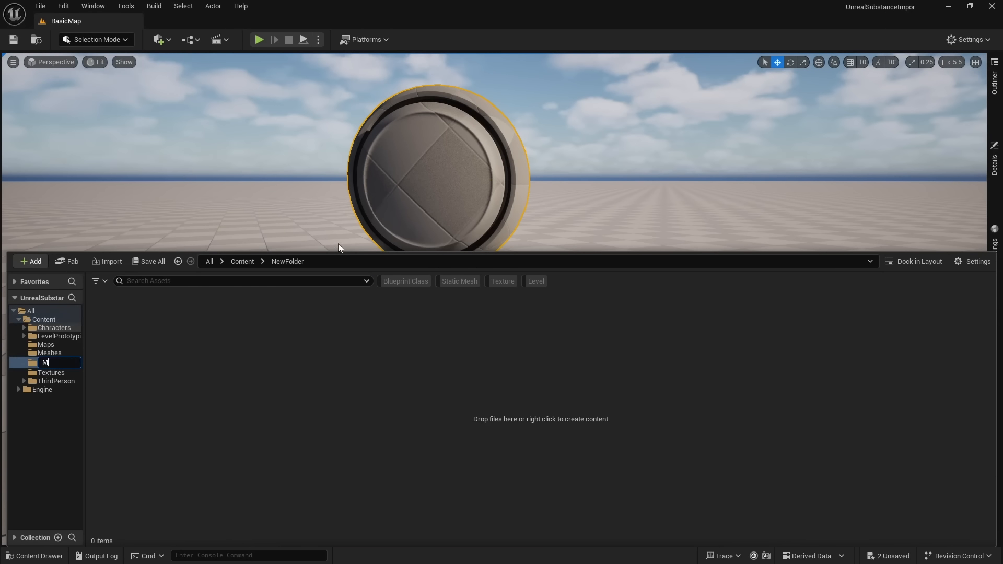
{"action": "type", "text": "Materials"}
{"action": "key", "text": "Return"}
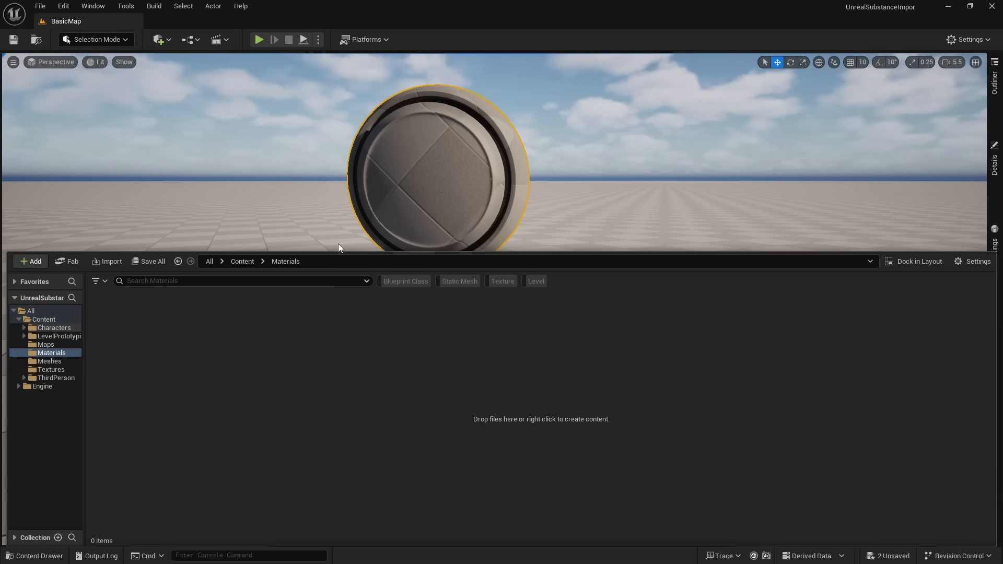
Create a material named M_MeetMat in the Materials folder.
{"action": "right_click", "coordinate": [165, 408]}
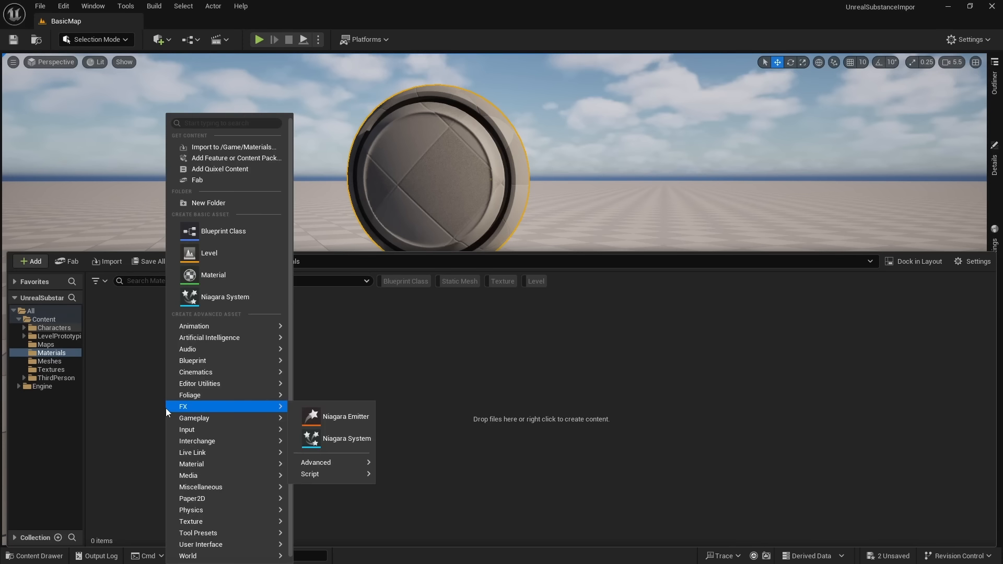
{"action": "left_click", "coordinate": [199, 278]}
{"action": "type", "text": "M"}
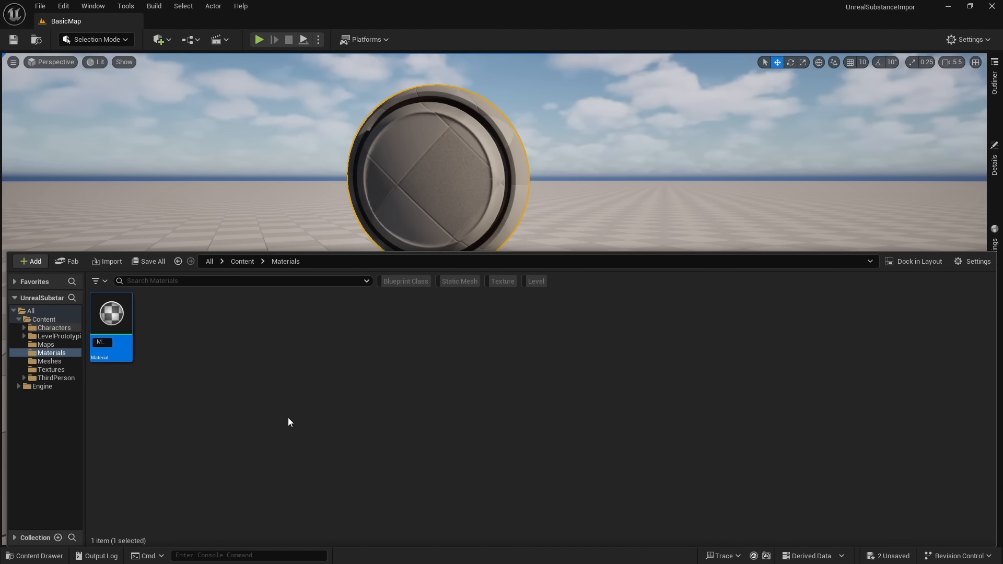
{"action": "type", "text": "_MeetMat"}
{"action": "key", "text": "Return"}
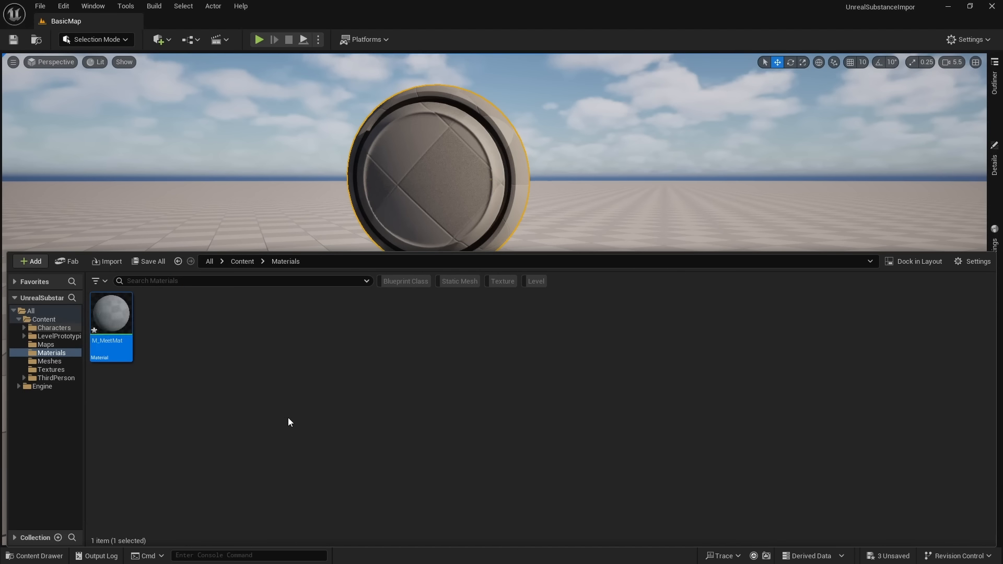
Open the M_MeetMat material and dock its editor in the main window beside BasicMap.
{"action": "double_click", "coordinate": [111, 316]}
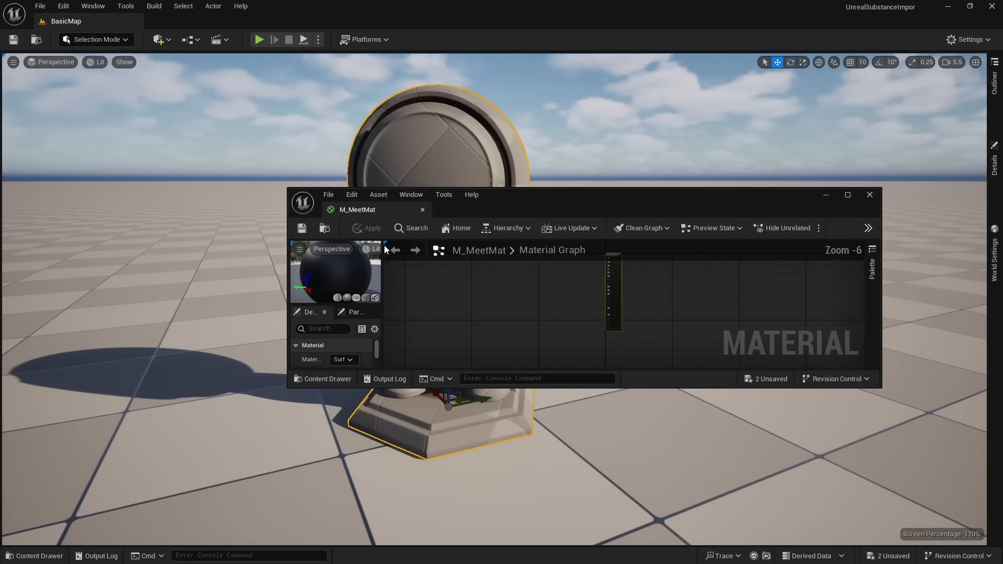
{"action": "left_click_drag", "start_coordinate": [360, 210], "coordinate": [187, 16]}
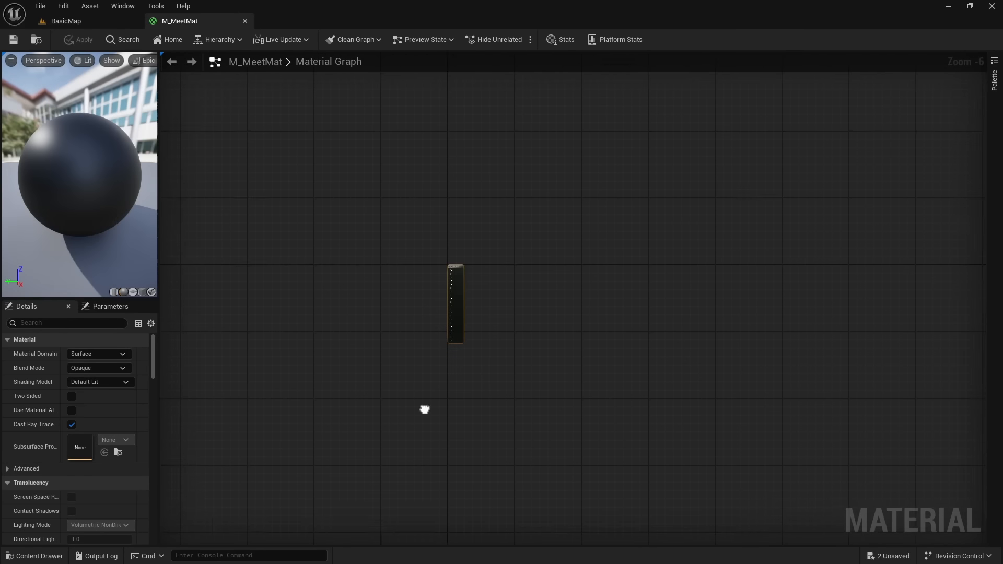
{"action": "scroll", "coordinate": [443, 359], "scroll_direction": "up", "scroll_amount": 4}
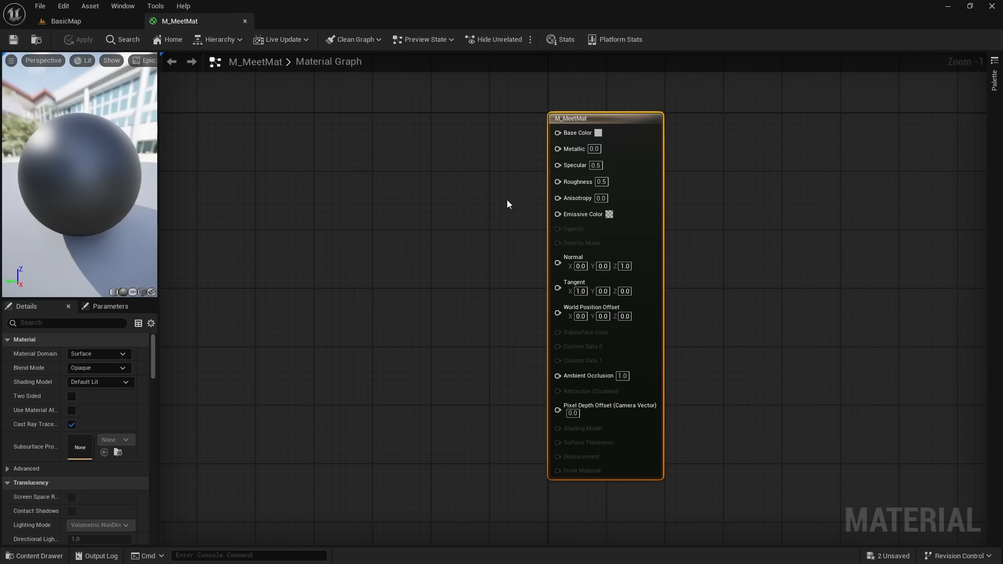
{"action": "scroll", "coordinate": [508, 200], "scroll_direction": "up", "scroll_amount": 1}
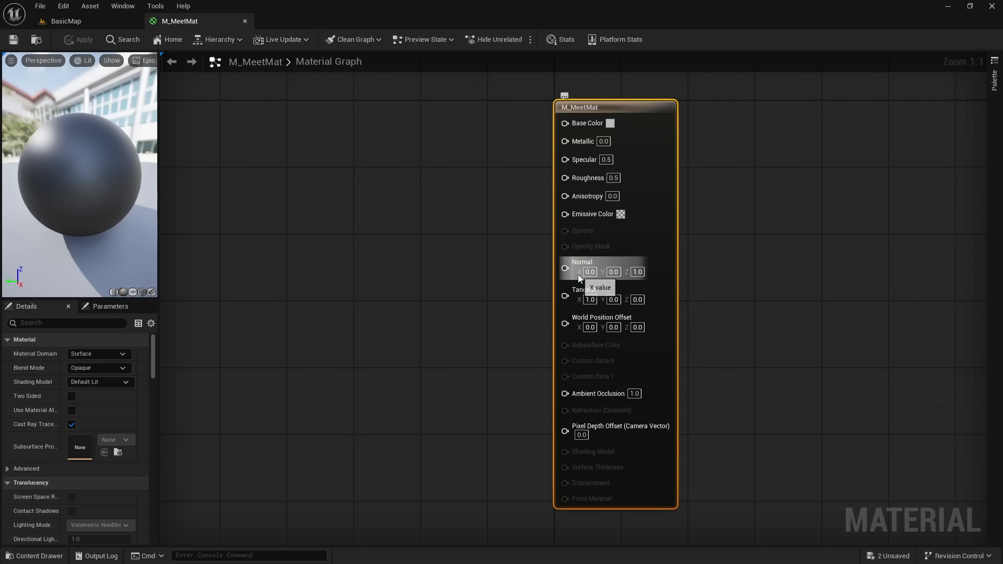
Add all four imported textures from the Textures folder to the M_MeetMat graph as texture samples.
{"action": "key", "text": "ctrl+space"}
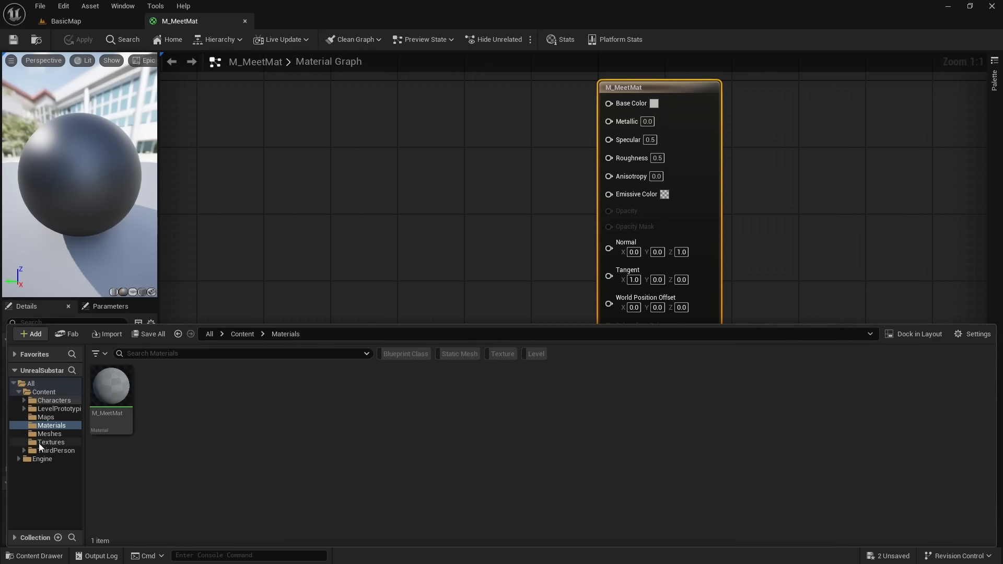
{"action": "left_click", "coordinate": [38, 443]}
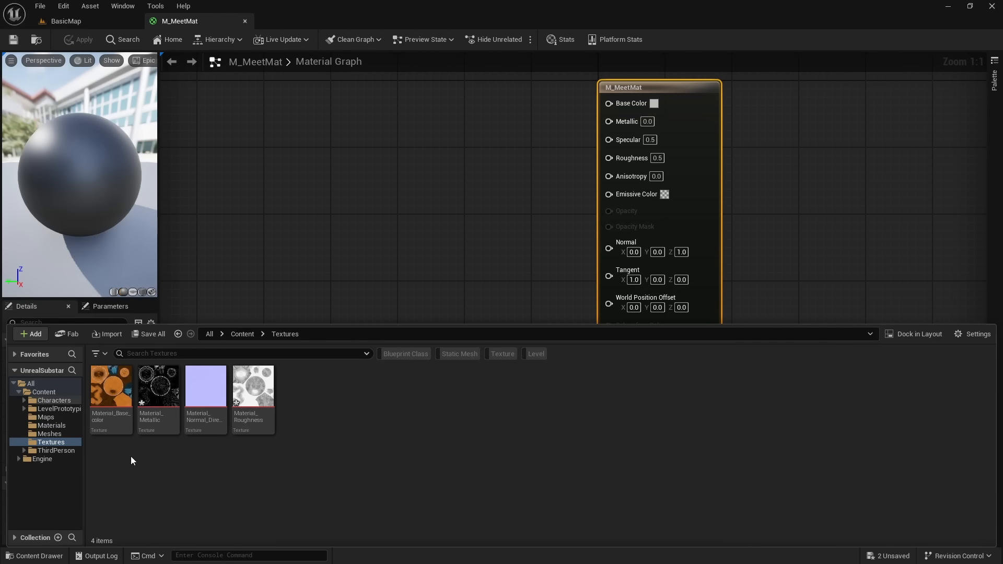
{"action": "left_click", "coordinate": [116, 421]}
{"action": "key", "text": "ctrl+a"}
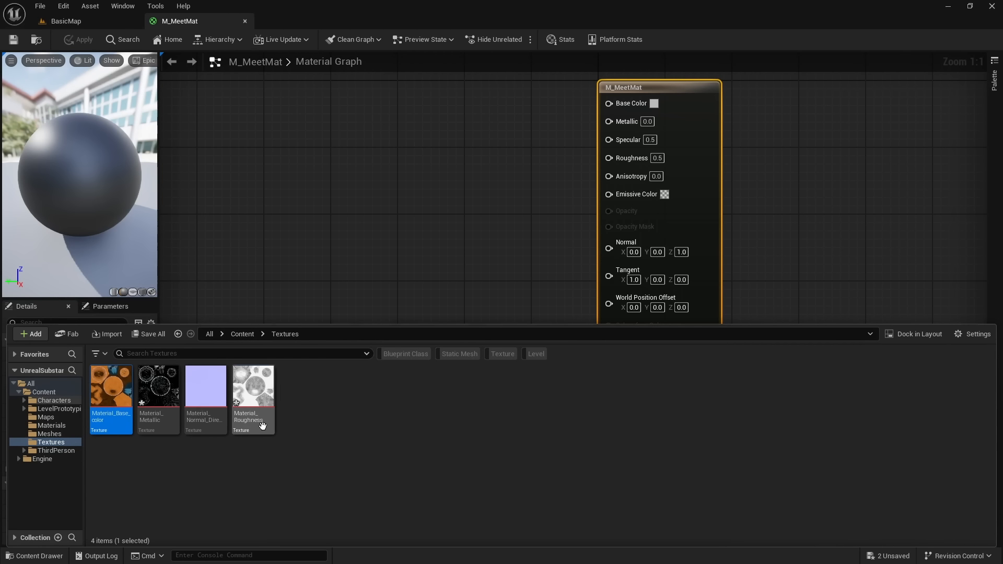
{"action": "left_click_drag", "start_coordinate": [213, 369], "coordinate": [295, 201]}
{"action": "right_click_drag", "start_coordinate": [350, 404], "coordinate": [387, 446]}
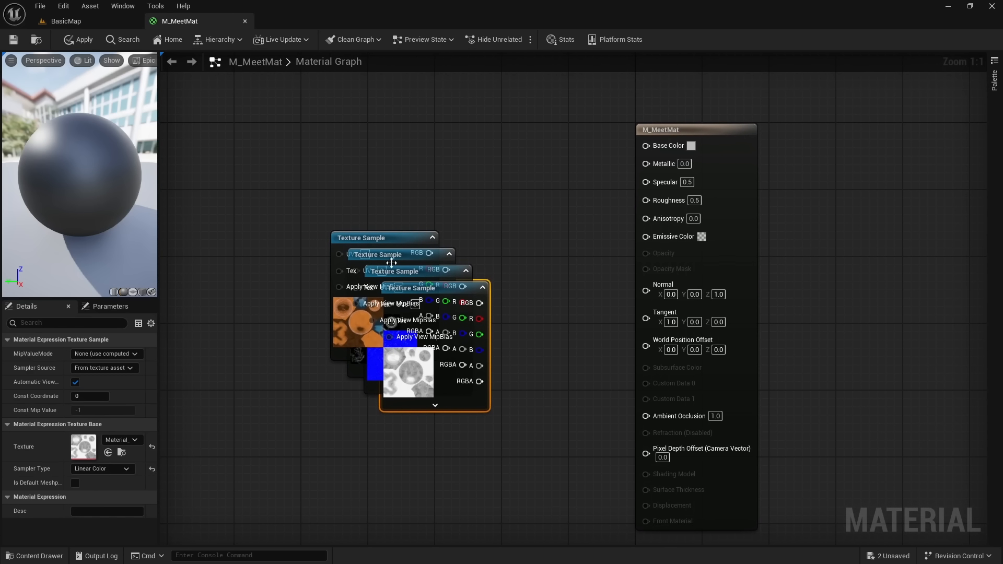
Connect the base color sample's RGB output to Base Color and the roughness sample's RGB output to Roughness.
{"action": "left_click_drag", "start_coordinate": [388, 235], "coordinate": [646, 145]}
{"action": "right_click_drag", "start_coordinate": [541, 423], "coordinate": [606, 317]}
{"action": "left_click_drag", "start_coordinate": [511, 246], "coordinate": [397, 363]}
{"action": "right_click_drag", "start_coordinate": [451, 349], "coordinate": [438, 369]}
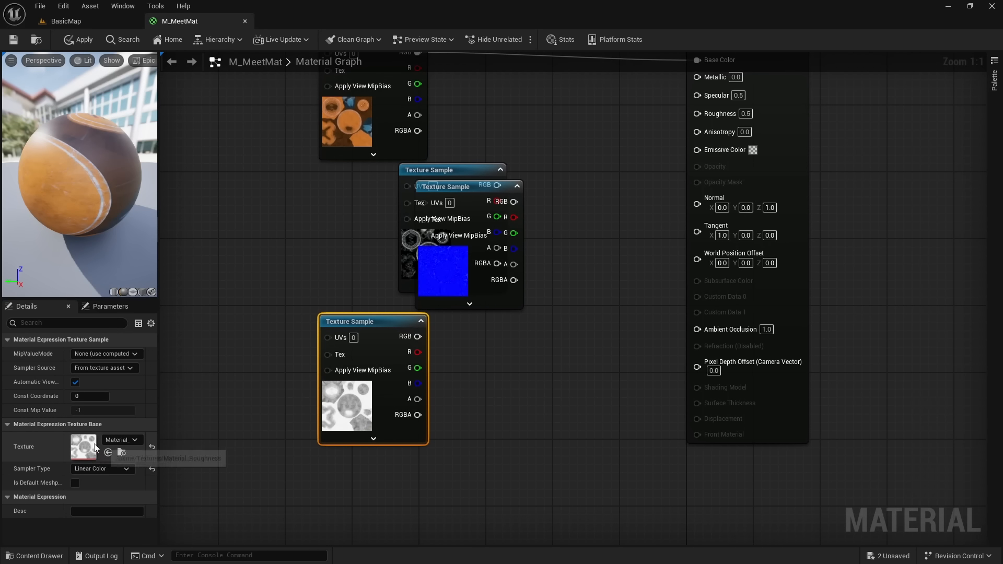
{"action": "left_click_drag", "start_coordinate": [417, 337], "coordinate": [697, 113]}
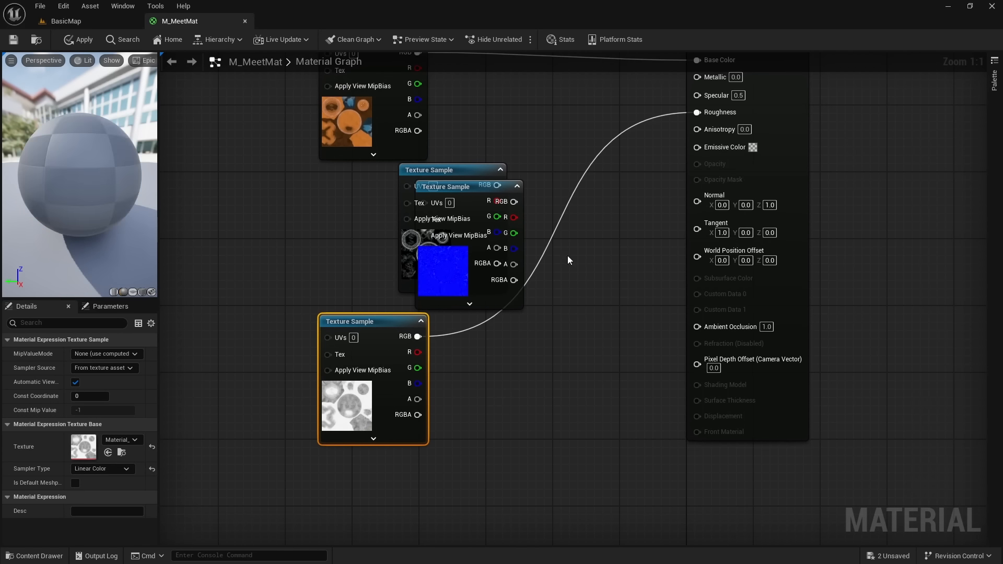
Separate the overlapping normal sample and connect its RGB output to Normal, and the metallic sample's RGB output to Metallic.
{"action": "left_click_drag", "start_coordinate": [493, 247], "coordinate": [505, 447]}
{"action": "left_click_drag", "start_coordinate": [526, 403], "coordinate": [697, 201]}
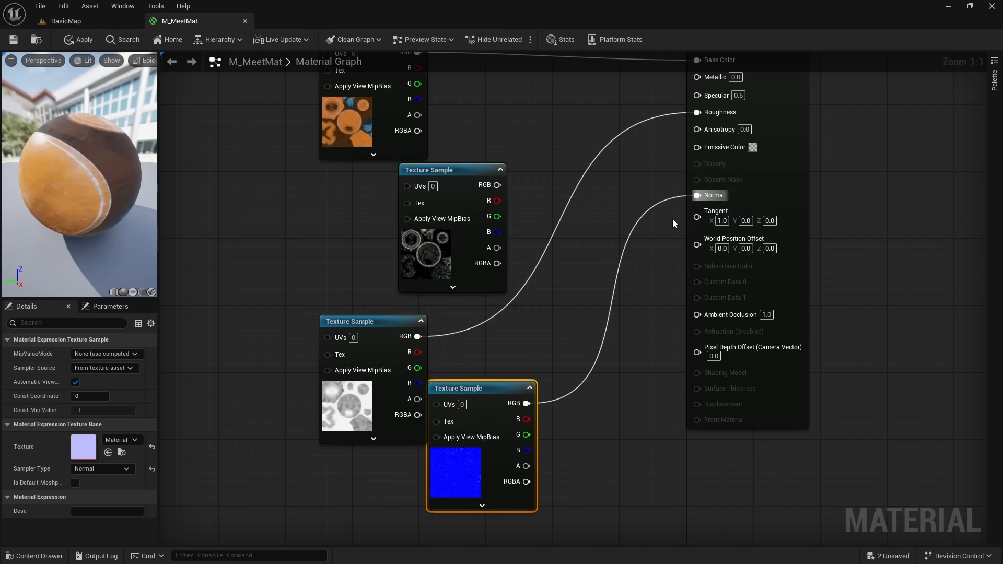
{"action": "right_click_drag", "start_coordinate": [582, 239], "coordinate": [487, 354]}
{"action": "left_click_drag", "start_coordinate": [404, 306], "coordinate": [606, 197]}
{"action": "right_click_drag", "start_coordinate": [610, 203], "coordinate": [651, 153]}
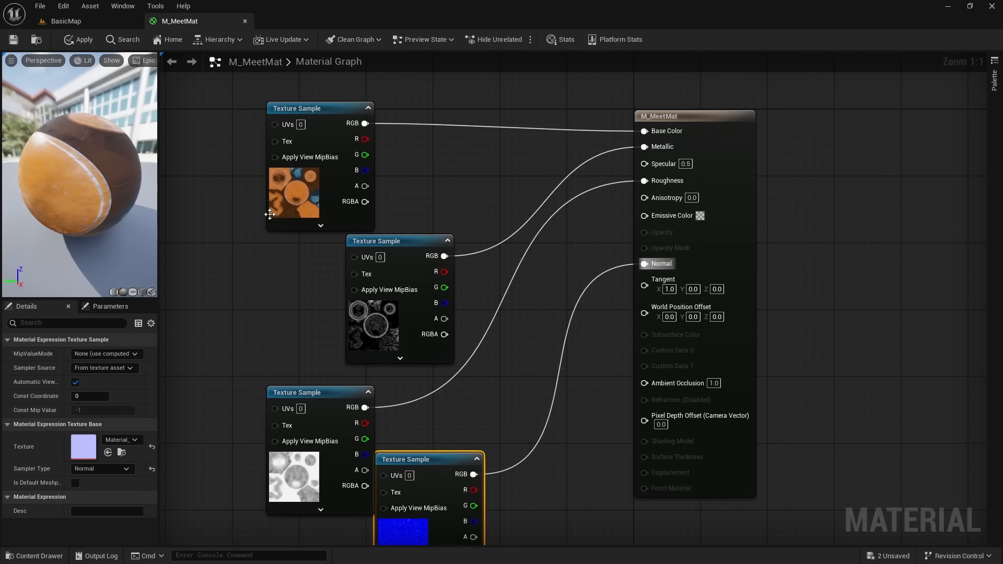
Apply the M_MeetMat graph changes and assign the material to the character mesh in BasicMap.
{"action": "left_click", "coordinate": [79, 40]}
{"action": "left_click", "coordinate": [102, 20]}
{"action": "left_click", "coordinate": [37, 554]}
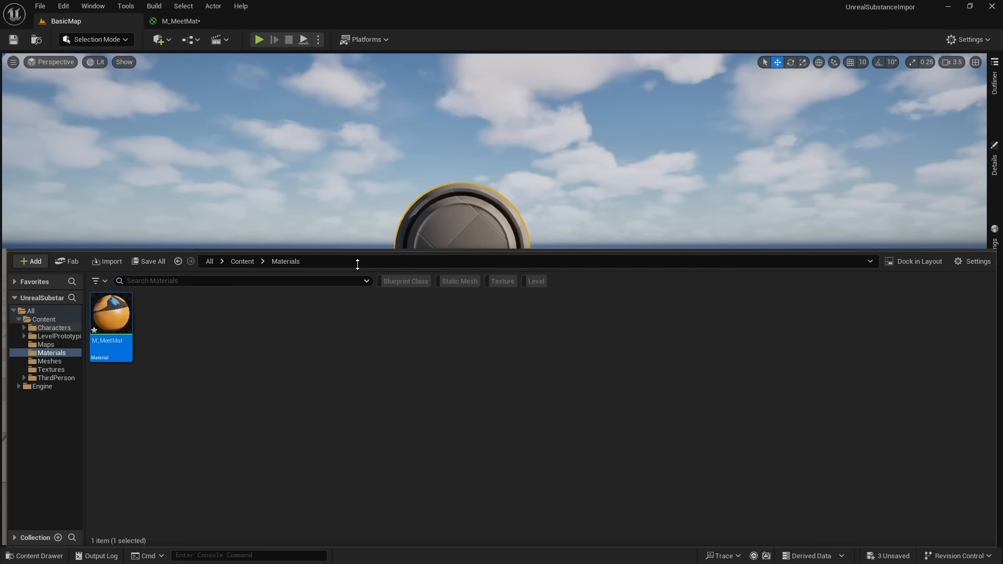
{"action": "left_click_drag", "start_coordinate": [358, 248], "coordinate": [358, 400]}
{"action": "left_click_drag", "start_coordinate": [111, 467], "coordinate": [449, 273]}
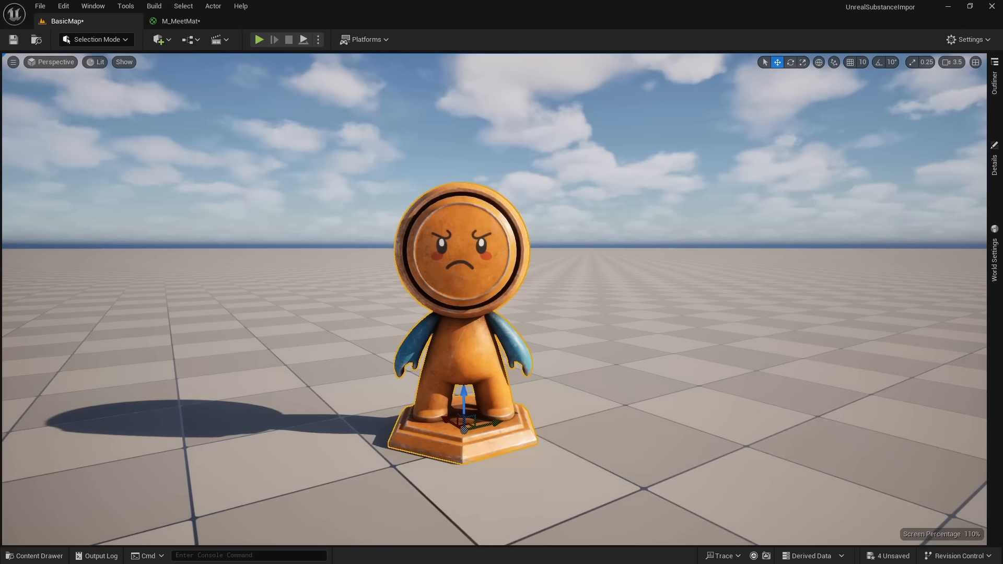
Rotate the textured character about its vertical axis and inspect its surface up close from several sides.
{"action": "scroll", "coordinate": [449, 273], "scroll_direction": "down", "scroll_amount": 6}
{"action": "key", "text": "w"}
{"action": "right_click_drag", "start_coordinate": [449, 273], "coordinate": [504, 305]}
{"action": "key", "text": "a"}
{"action": "key", "text": "w"}
{"action": "key", "text": "e"}
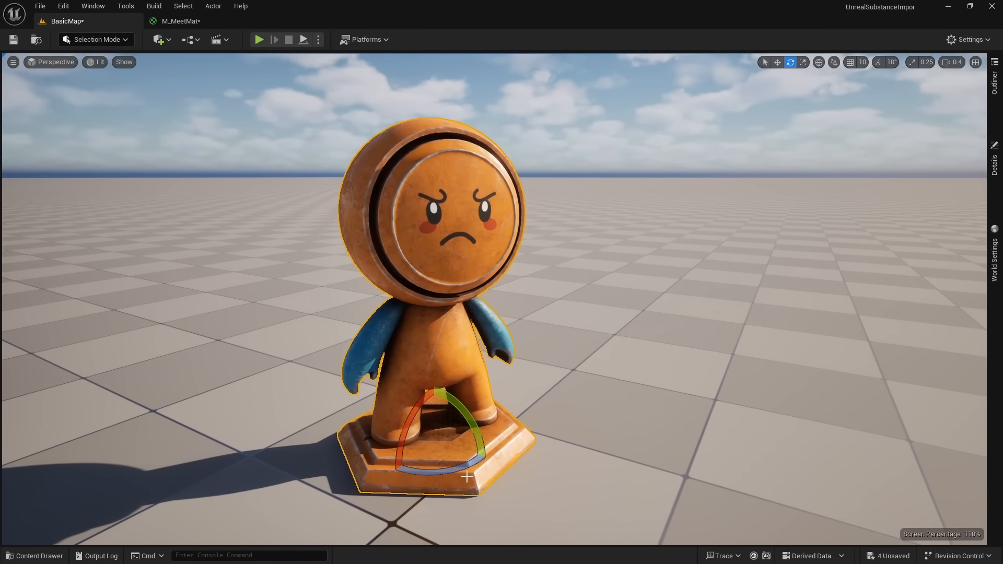
{"action": "left_click_drag", "start_coordinate": [440, 466], "coordinate": [403, 470]}
{"action": "key", "text": "w"}
{"action": "key", "text": "d"}
{"action": "right_click_drag", "start_coordinate": [402, 470], "coordinate": [248, 476]}
{"action": "scroll", "coordinate": [378, 468], "scroll_direction": "up", "scroll_amount": 1}
{"action": "key", "text": "e"}
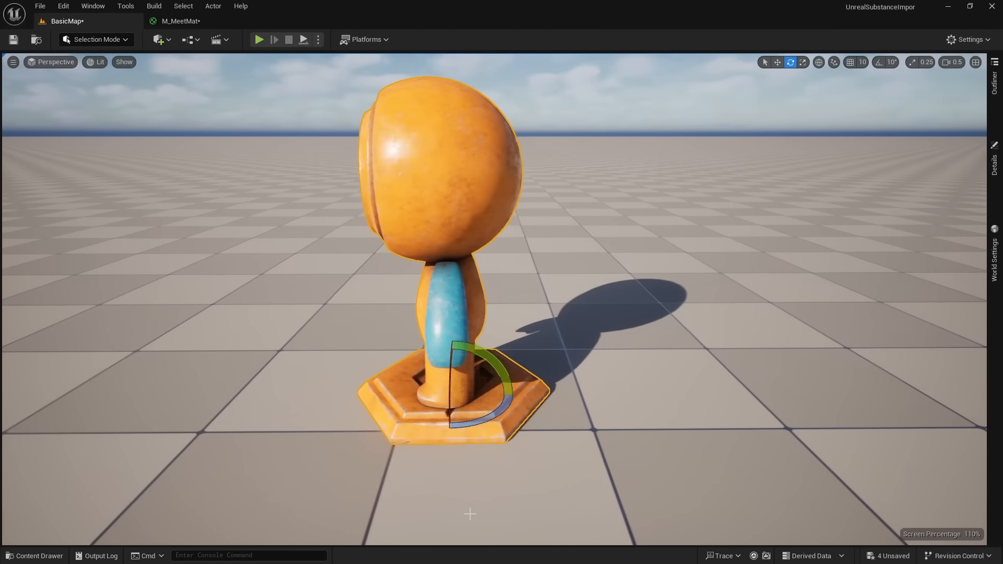
{"action": "mouse_move", "coordinate": [474, 422]}
{"action": "left_mouse_down"}
{"action": "mouse_move", "coordinate": [569, 418]}
{"action": "mouse_move", "coordinate": [487, 422]}
{"action": "left_mouse_up"}
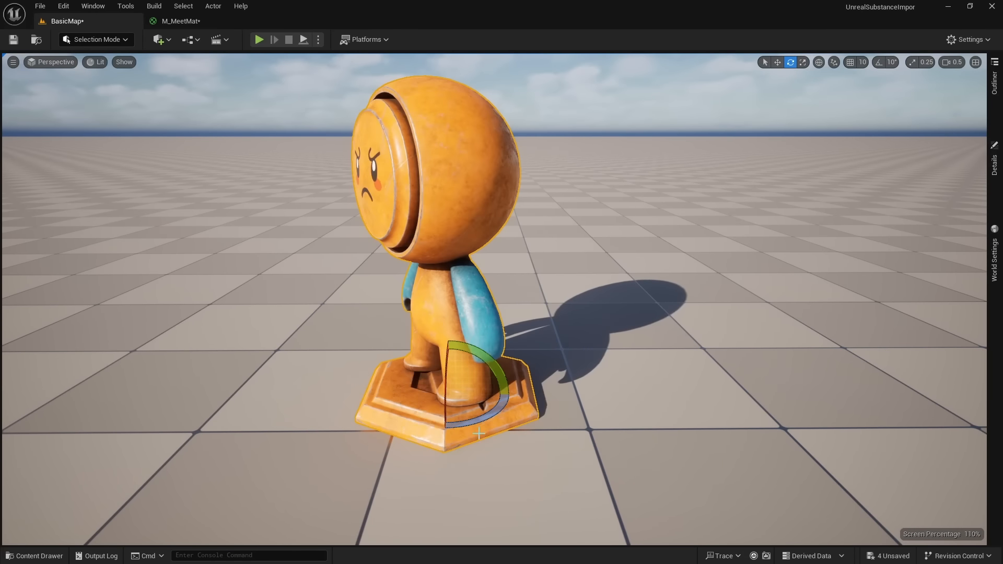
Duplicate the character twice and space the copies out so that three stand in a row.
{"action": "key", "text": "a"}
{"action": "mouse_move", "coordinate": [486, 422]}
{"action": "right_mouse_down"}
{"action": "mouse_move", "coordinate": [590, 421]}
{"action": "mouse_move", "coordinate": [495, 424]}
{"action": "right_mouse_up"}
{"action": "key", "text": "w"}
{"action": "key", "text": "a"}
{"action": "key", "text": "e"}
{"action": "key", "text": "w"}
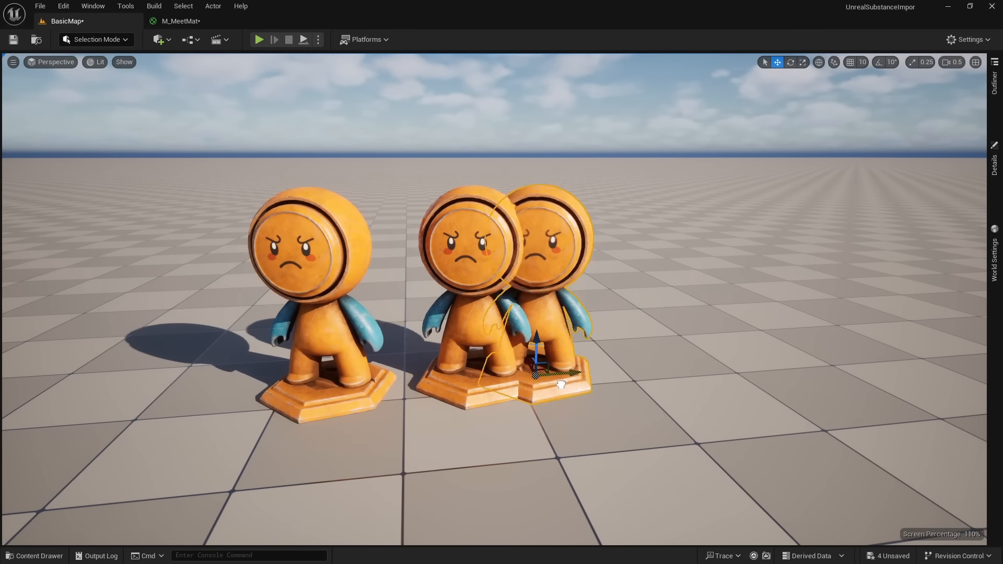
{"action": "left_click_drag", "start_coordinate": [561, 385], "coordinate": [676, 378], "text": "alt"}
{"action": "key", "text": "s"}
{"action": "key", "text": "q"}
{"action": "right_click_drag", "start_coordinate": [588, 394], "coordinate": [593, 373]}
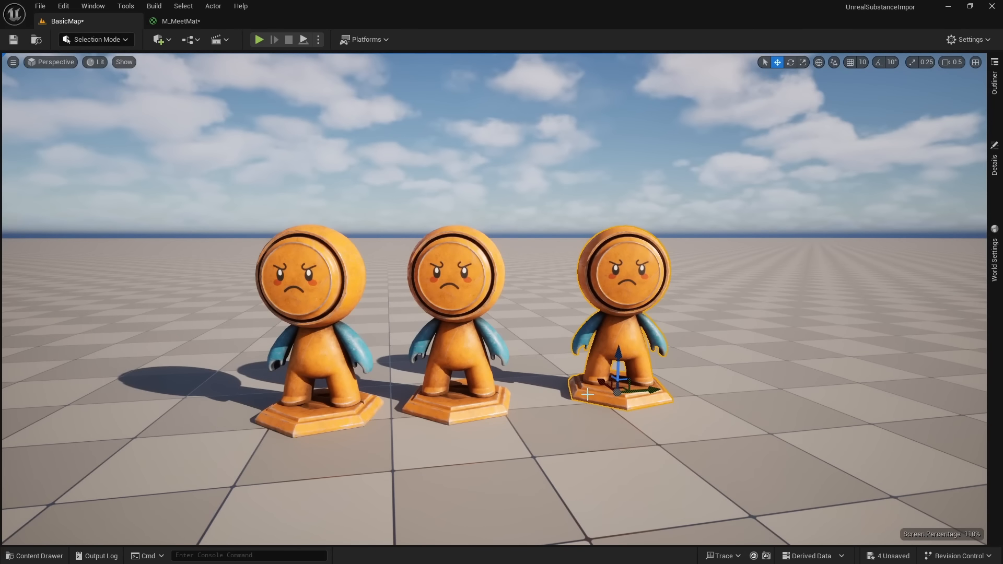
Swing the sun's direction around the three characters and examine their material up close under the changed lighting.
{"action": "key", "text": "ctrl+l"}
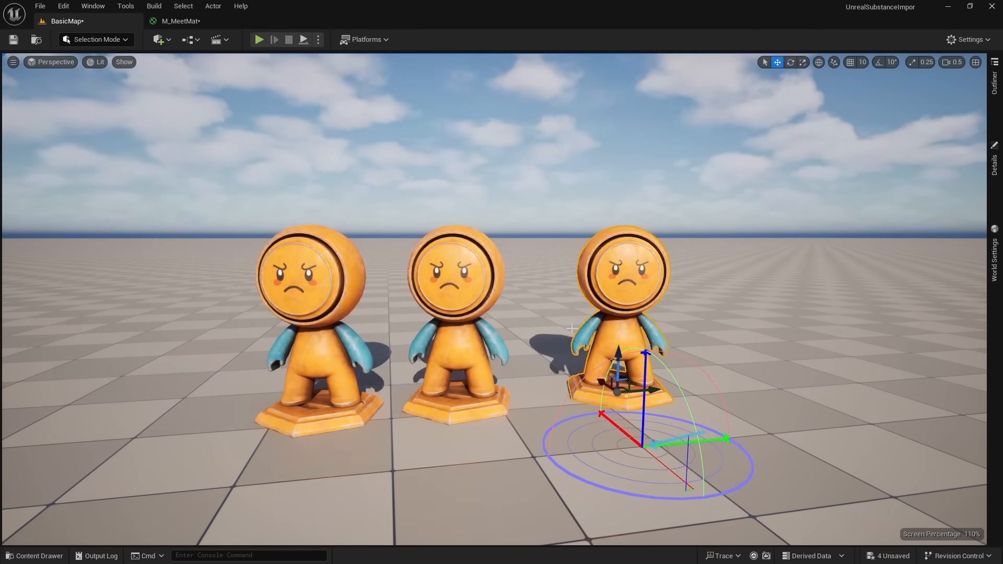
{"action": "key", "text": "ctrl+l"}
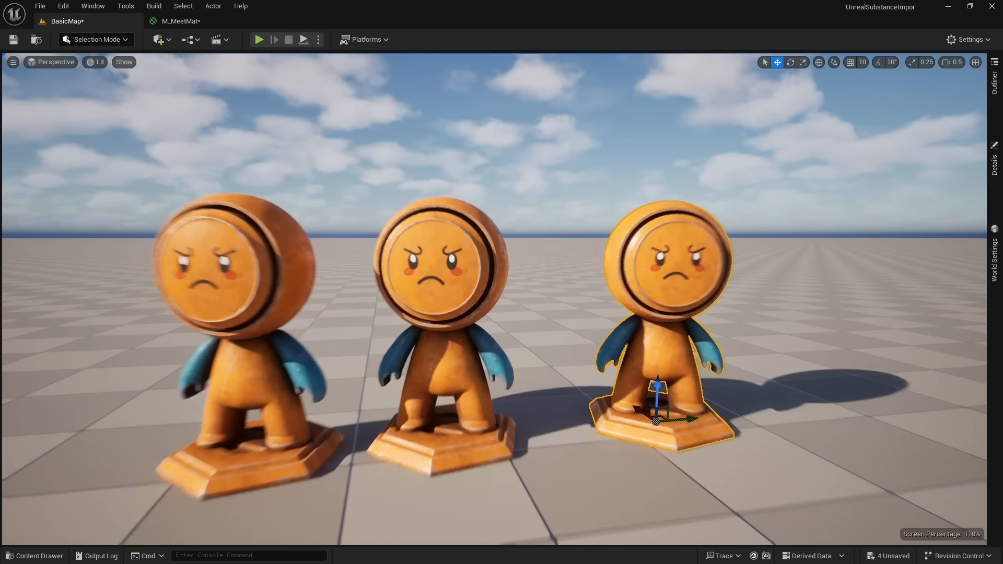
{"action": "key", "text": "w"}
{"action": "mouse_move", "coordinate": [494, 300]}
{"action": "right_mouse_down"}
{"action": "mouse_move", "coordinate": [481, 299]}
{"action": "mouse_move", "coordinate": [544, 287]}
{"action": "mouse_move", "coordinate": [552, 221]}
{"action": "mouse_move", "coordinate": [547, 266]}
{"action": "mouse_move", "coordinate": [517, 322]}
{"action": "mouse_move", "coordinate": [476, 293]}
{"action": "right_mouse_up"}
{"action": "scroll", "coordinate": [489, 300], "scroll_direction": "down", "scroll_amount": 3}
{"action": "key", "text": "a"}
{"action": "key", "text": "q"}
{"action": "right_click_drag", "start_coordinate": [661, 381], "coordinate": [566, 307]}
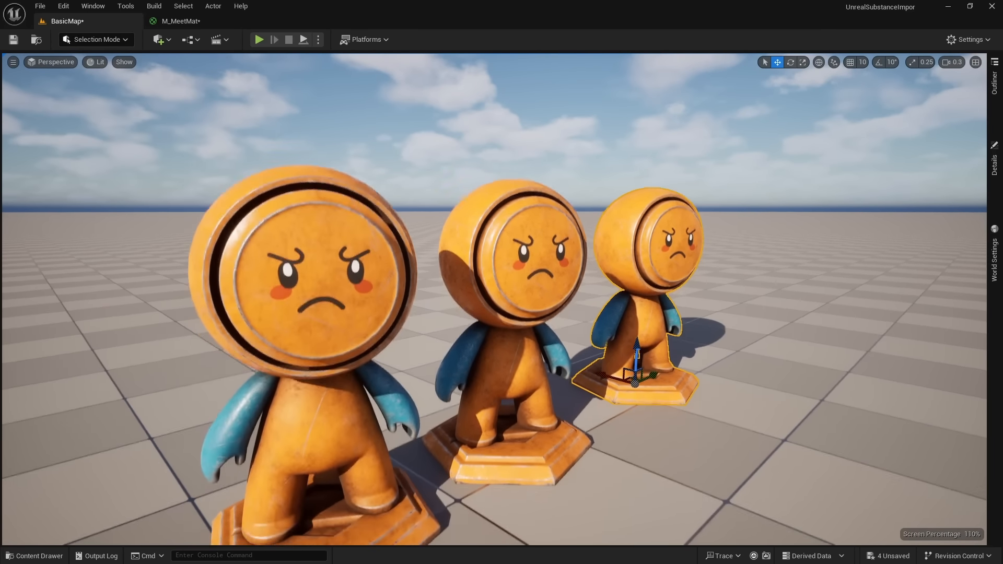
{"action": "right_click_drag", "start_coordinate": [565, 308], "coordinate": [538, 310]}
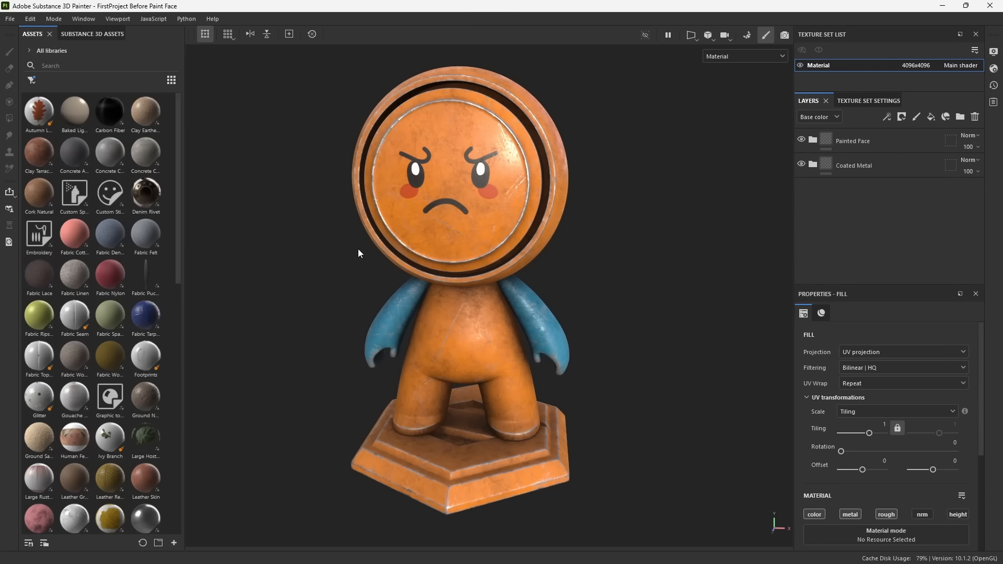
Switch to Substance 3D Painter, open the texture export settings and find the Unreal Engine entries among the output templates.
{"action": "key", "text": "ctrl+shift"}
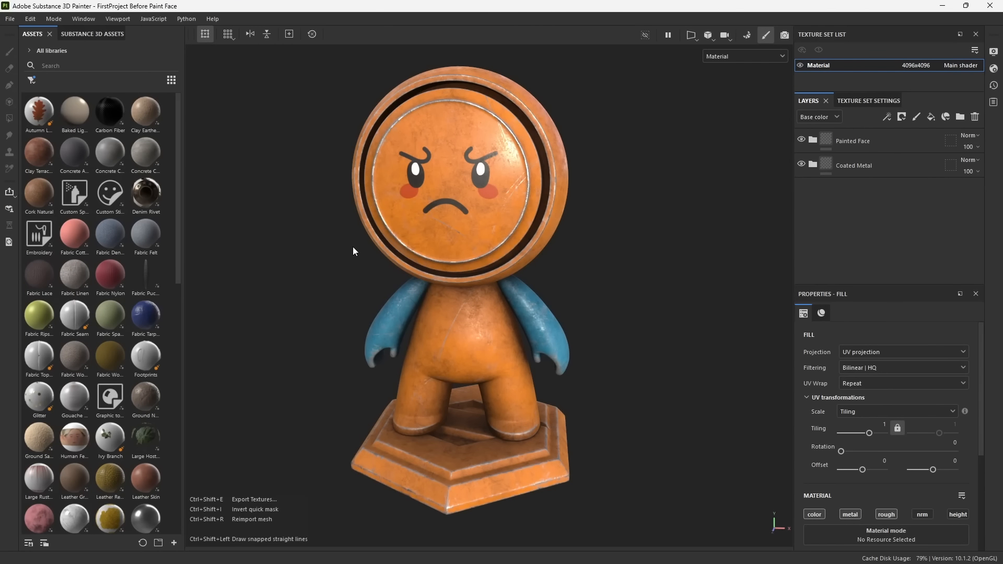
{"action": "key", "text": "ctrl+shift+e"}
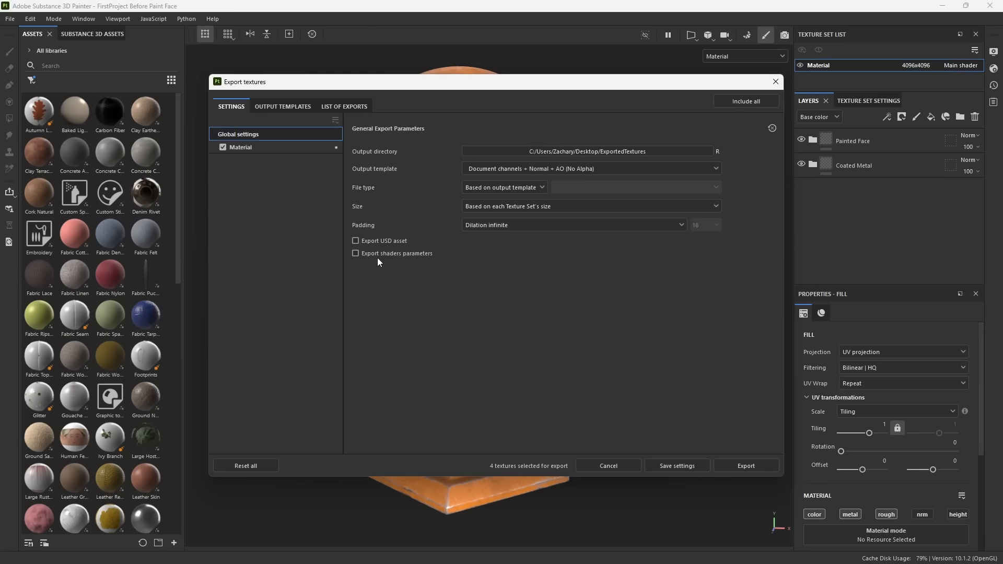
{"action": "left_click", "coordinate": [534, 170]}
{"action": "scroll", "coordinate": [528, 206], "scroll_direction": "down", "scroll_amount": 3}
{"action": "scroll", "coordinate": [529, 209], "scroll_direction": "down", "scroll_amount": 8}
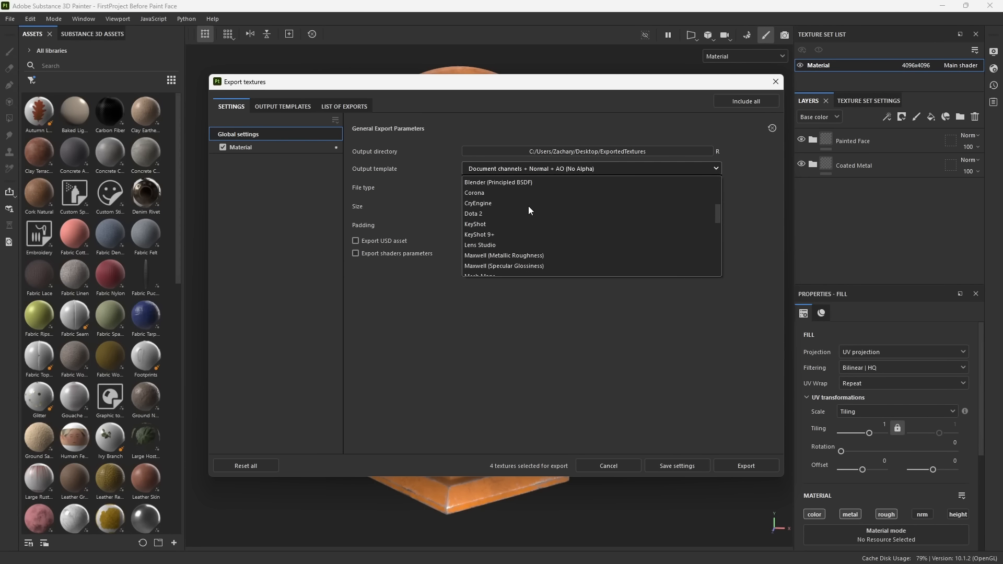
{"action": "scroll", "coordinate": [525, 207], "scroll_direction": "down", "scroll_amount": 1}
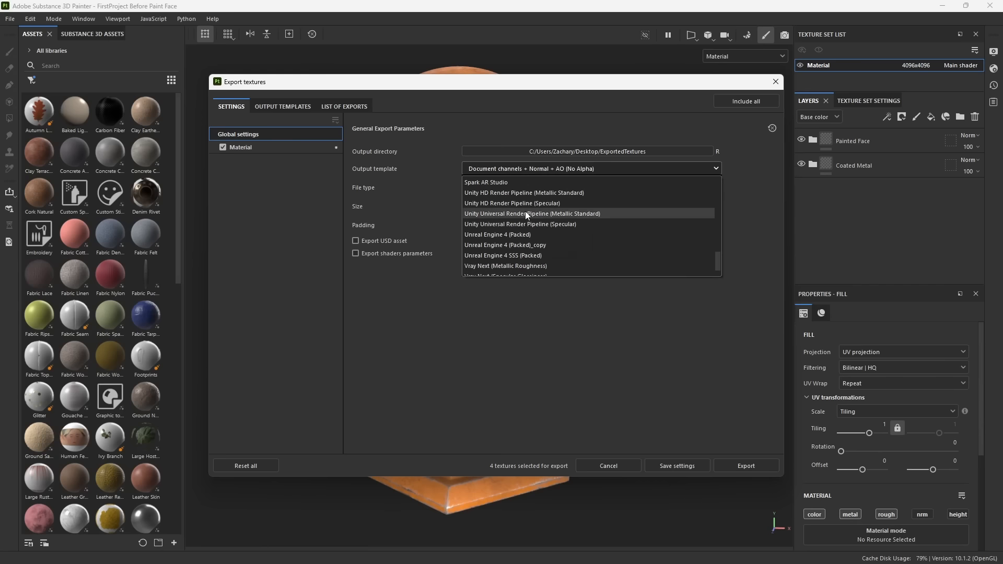
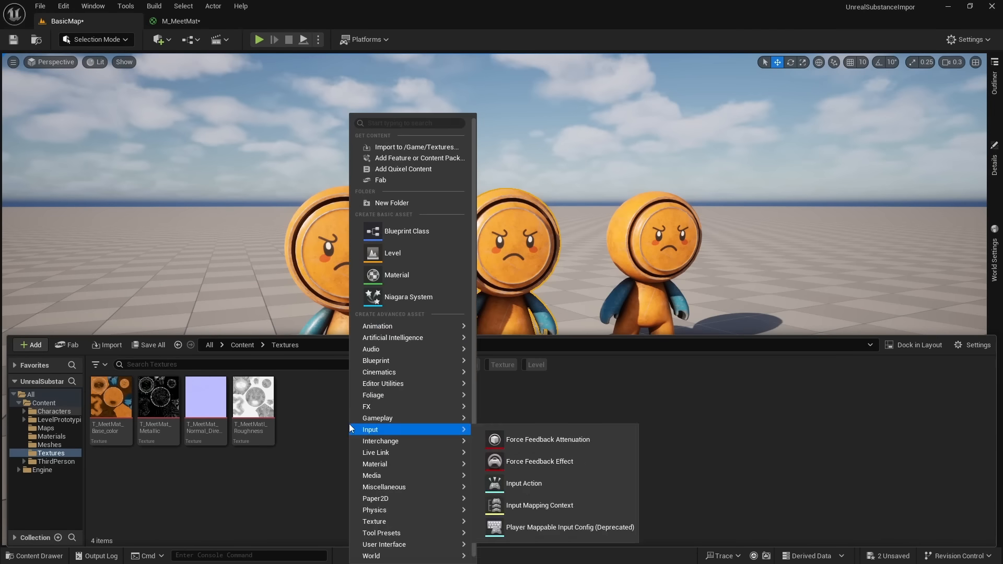
Create a folder named UnrealTemplate inside the Textures folder of the Unreal project.
{"action": "left_click", "coordinate": [402, 203]}
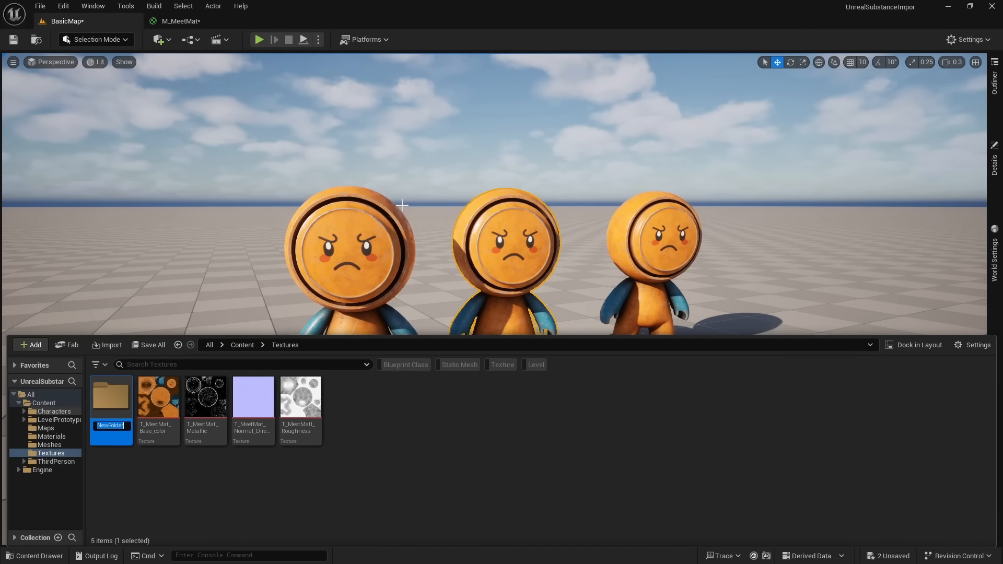
{"action": "type", "text": "UnrealTemplate"}
{"action": "key", "text": "Return"}
Import the MeetMat_Material BaseColor, Normal and OcclusionRoughnessMetallic PNGs from ExportedTextures into the UnrealTemplate folder.
{"action": "double_click", "coordinate": [121, 417]}
{"action": "left_click_drag", "start_coordinate": [1, 198], "coordinate": [383, 87]}
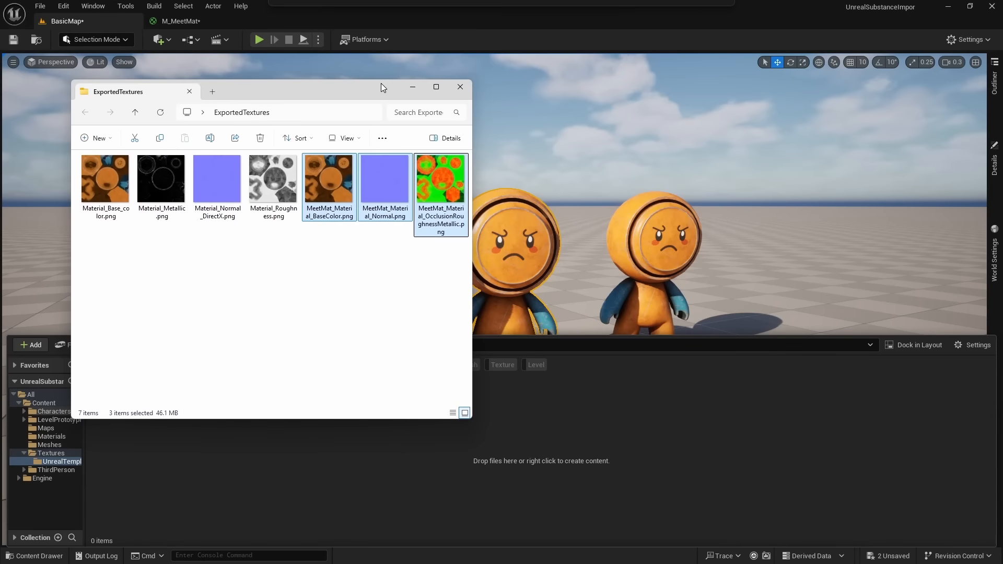
{"action": "left_click_drag", "start_coordinate": [396, 187], "coordinate": [247, 470]}
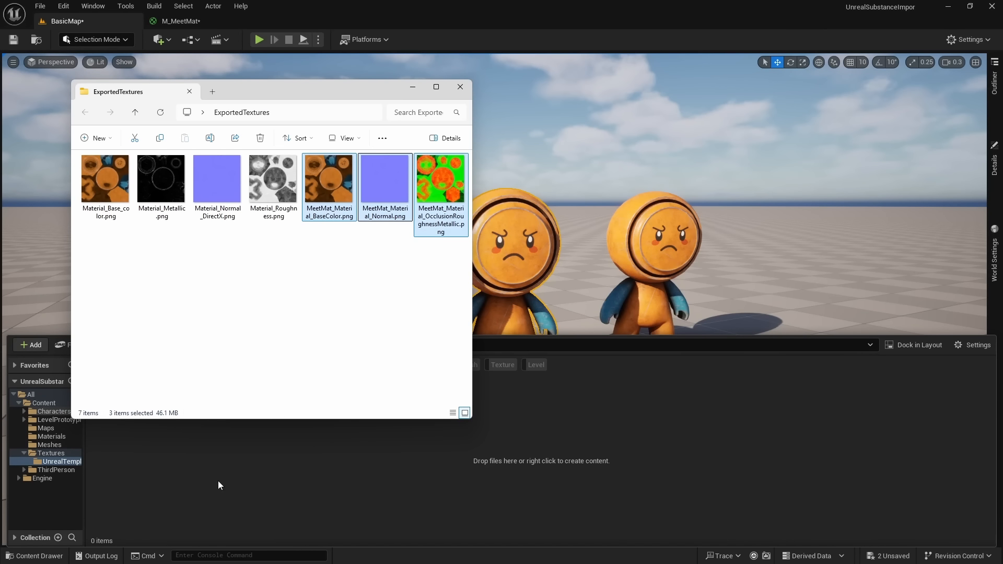
{"action": "left_click", "coordinate": [253, 499]}
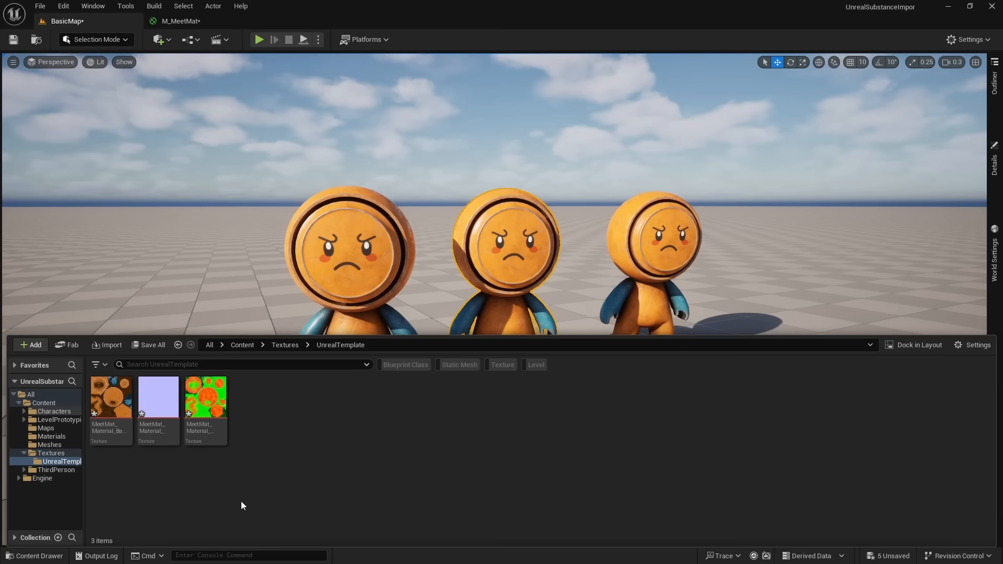
Open the MeetMat_Material_OcclusionRoughnessMetallic texture in the UnrealTemplate folder and turn off its sRGB setting.
{"action": "left_click", "coordinate": [284, 345]}
{"action": "left_click", "coordinate": [300, 413]}
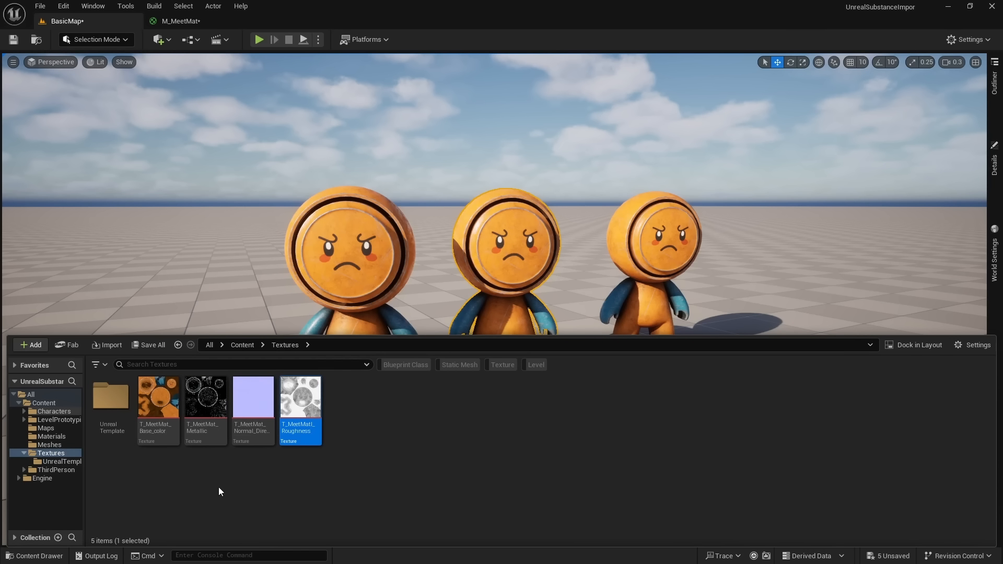
{"action": "left_click", "coordinate": [205, 407]}
{"action": "double_click", "coordinate": [110, 397]}
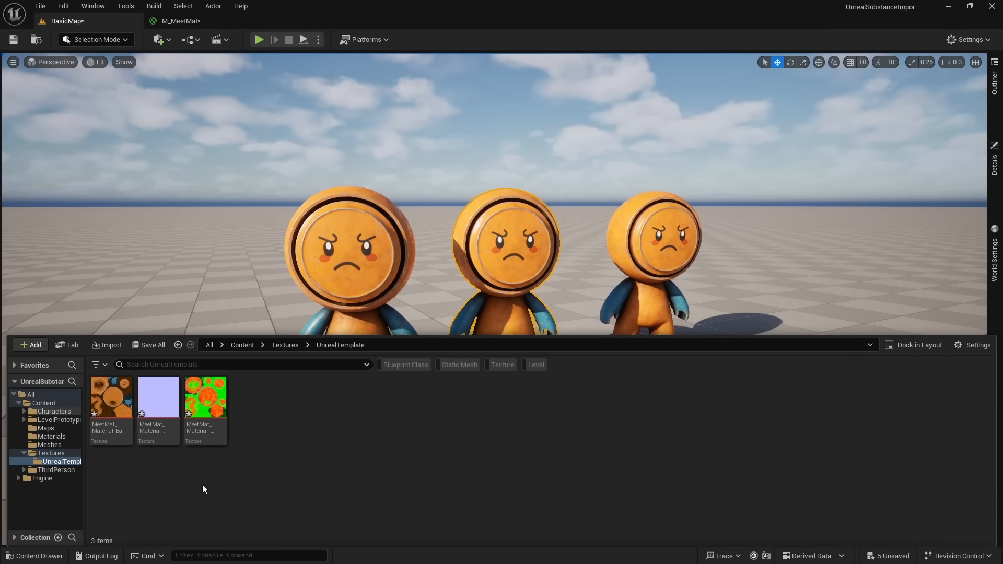
{"action": "double_click", "coordinate": [206, 407]}
{"action": "scroll", "coordinate": [421, 299], "scroll_direction": "up", "scroll_amount": 3}
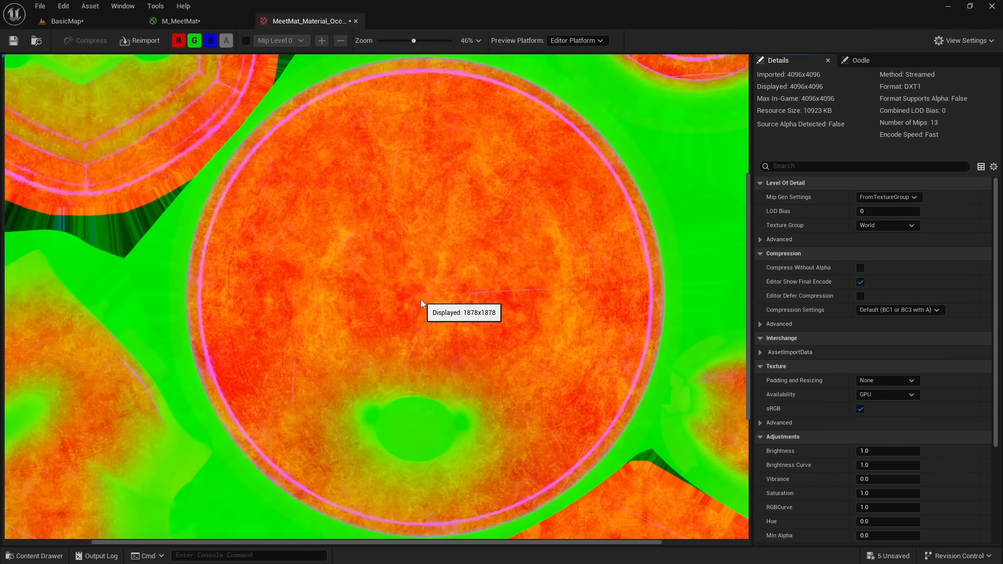
{"action": "scroll", "coordinate": [421, 299], "scroll_direction": "down", "scroll_amount": 3}
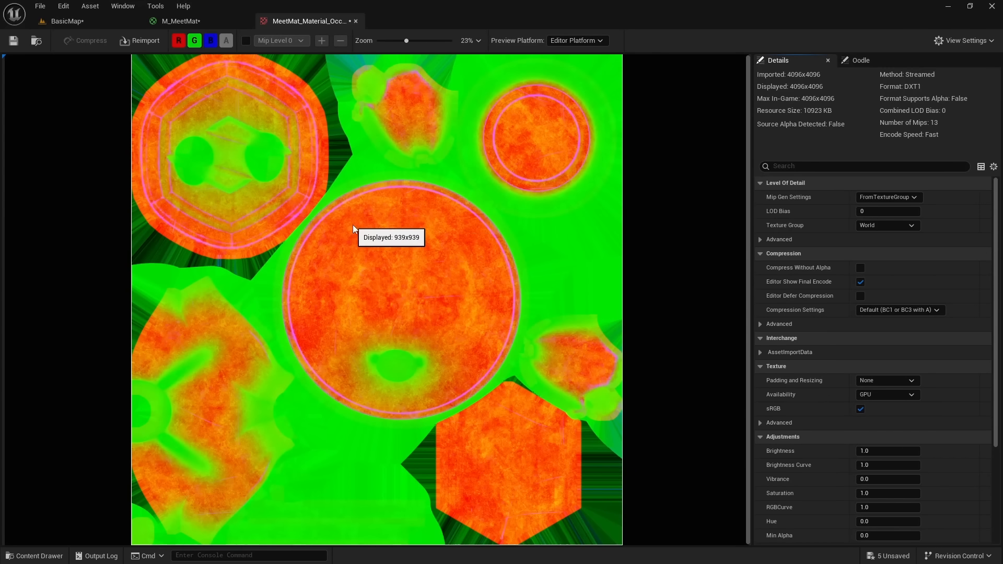
{"action": "left_click", "coordinate": [860, 409]}
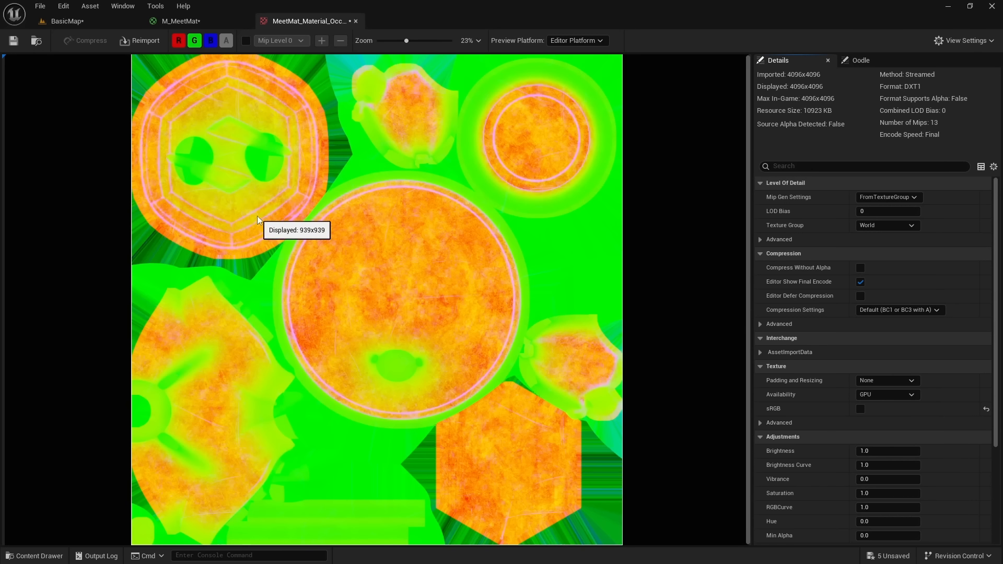
Isolate the red, green and blue channels of the packed texture to examine its occlusion, roughness and metallic maps.
{"action": "left_click", "coordinate": [178, 42]}
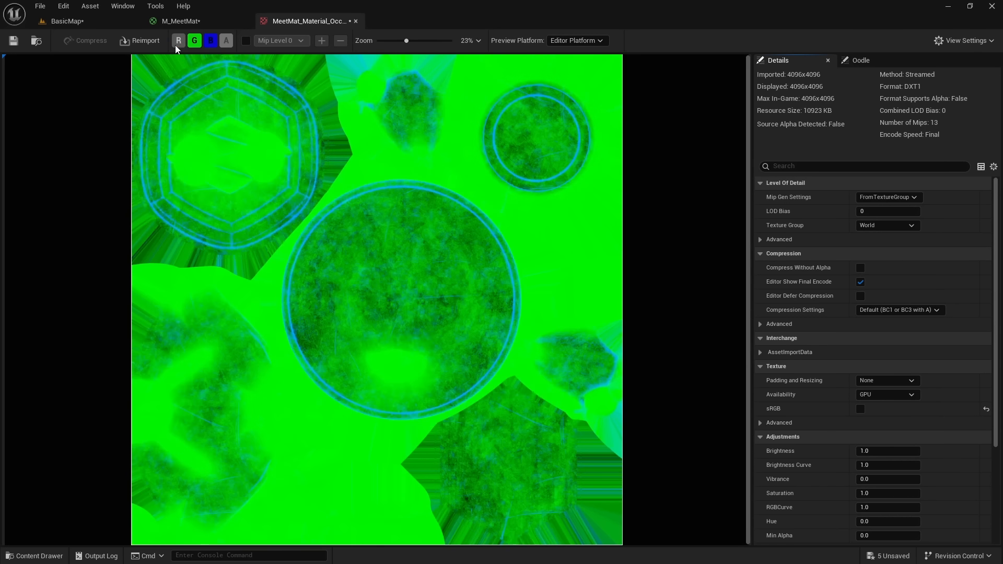
{"action": "left_click", "coordinate": [211, 43]}
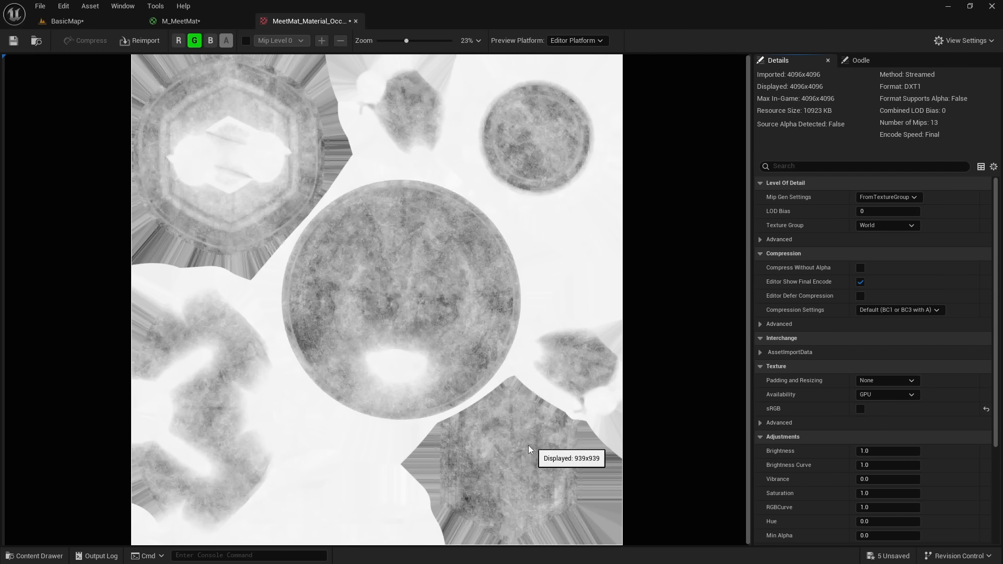
{"action": "left_click", "coordinate": [195, 40]}
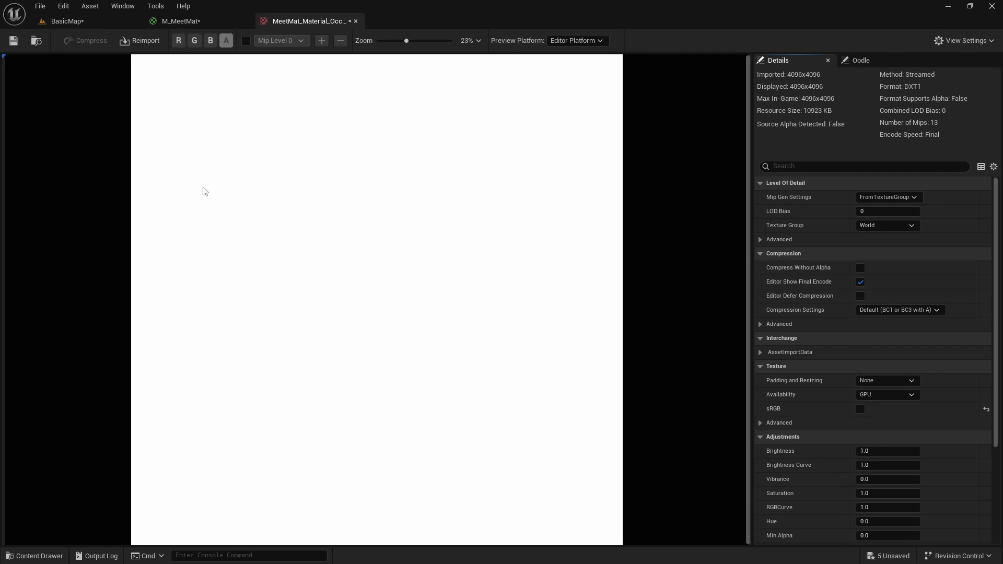
{"action": "left_click", "coordinate": [211, 41]}
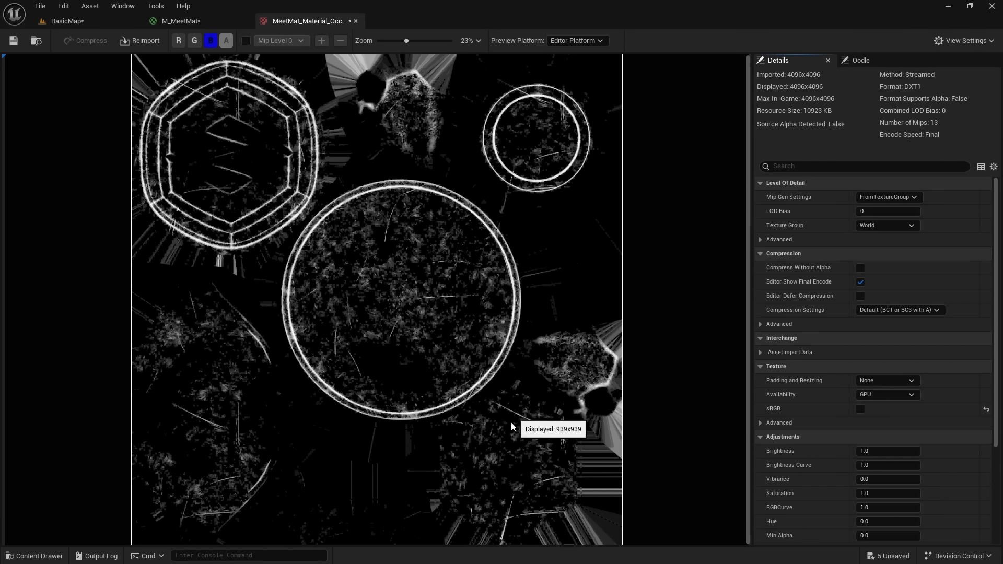
{"action": "left_click", "coordinate": [194, 42]}
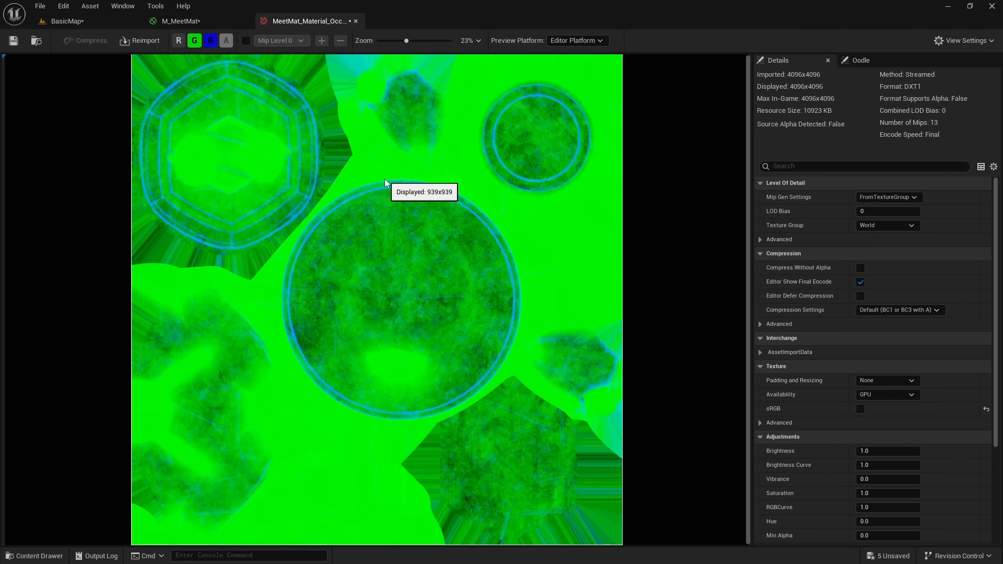
{"action": "left_click", "coordinate": [178, 40]}
{"action": "left_click", "coordinate": [195, 40]}
{"action": "left_click", "coordinate": [210, 40]}
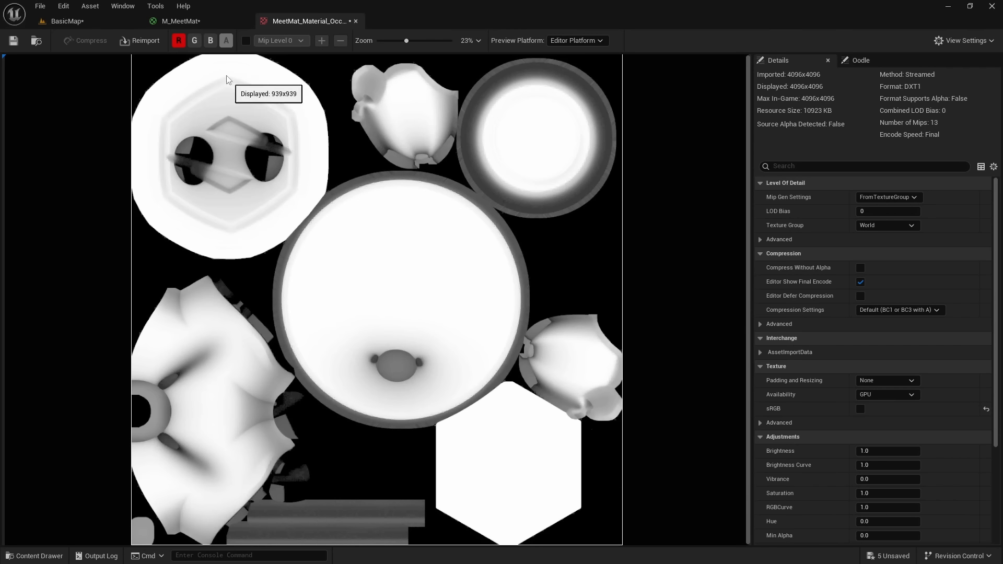
{"action": "left_click", "coordinate": [194, 41]}
{"action": "left_click", "coordinate": [210, 41]}
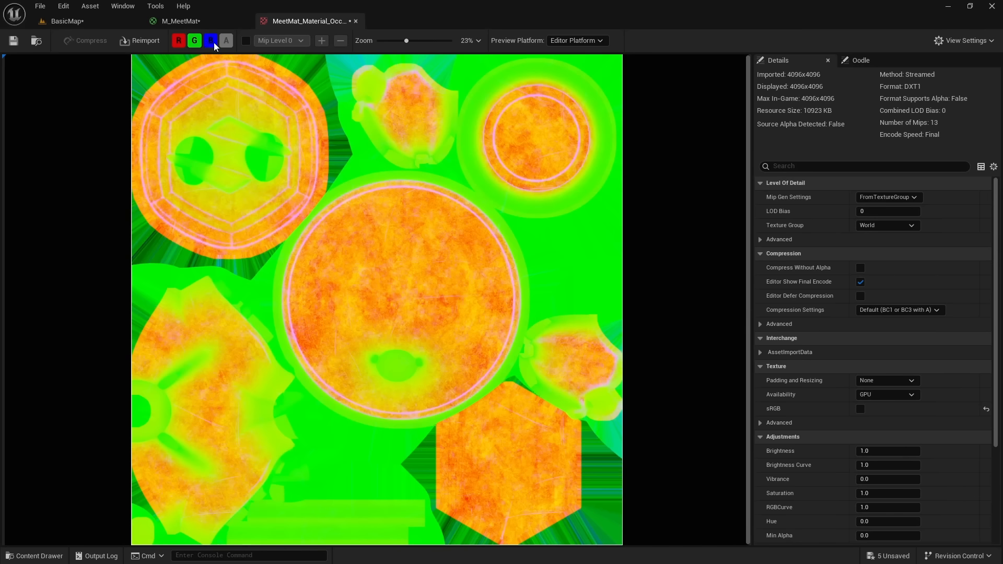
Create a material named M_NewMat in the Materials folder and open its graph.
{"action": "key", "text": "ctrl+space"}
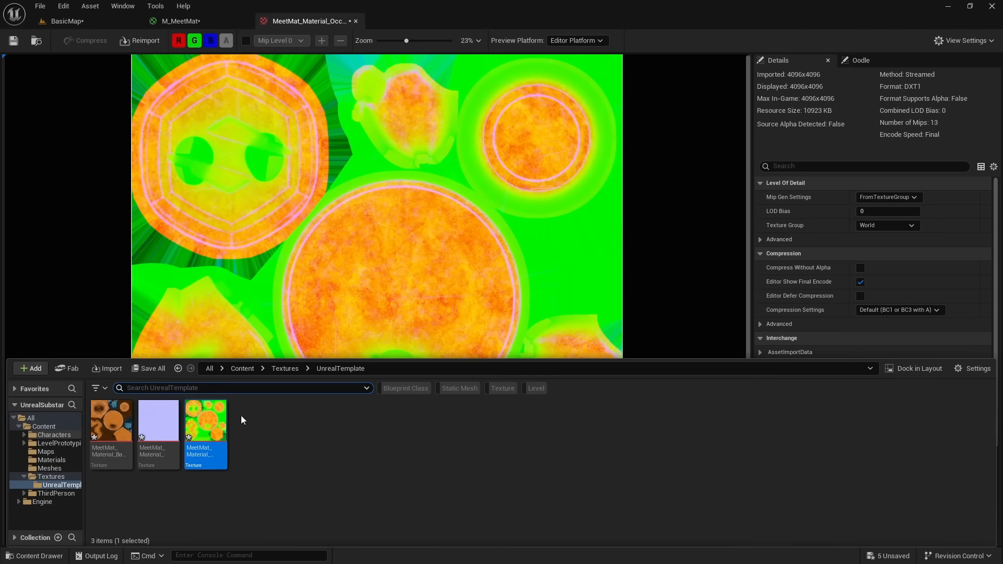
{"action": "left_click", "coordinate": [51, 460]}
{"action": "right_click", "coordinate": [209, 460]}
{"action": "left_click", "coordinate": [263, 172]}
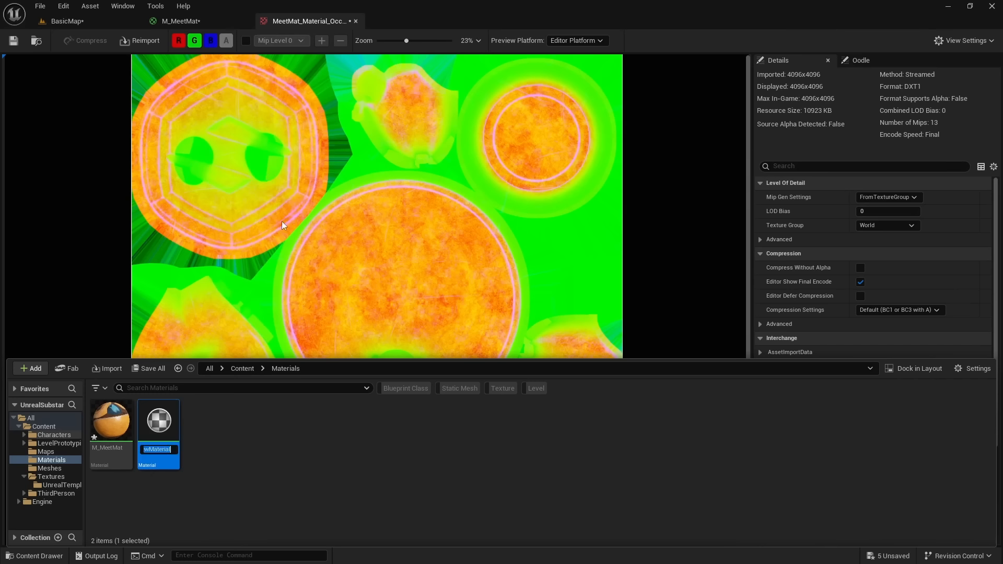
{"action": "type", "text": "M_"}
{"action": "key", "text": "Return"}
{"action": "double_click", "coordinate": [157, 423]}
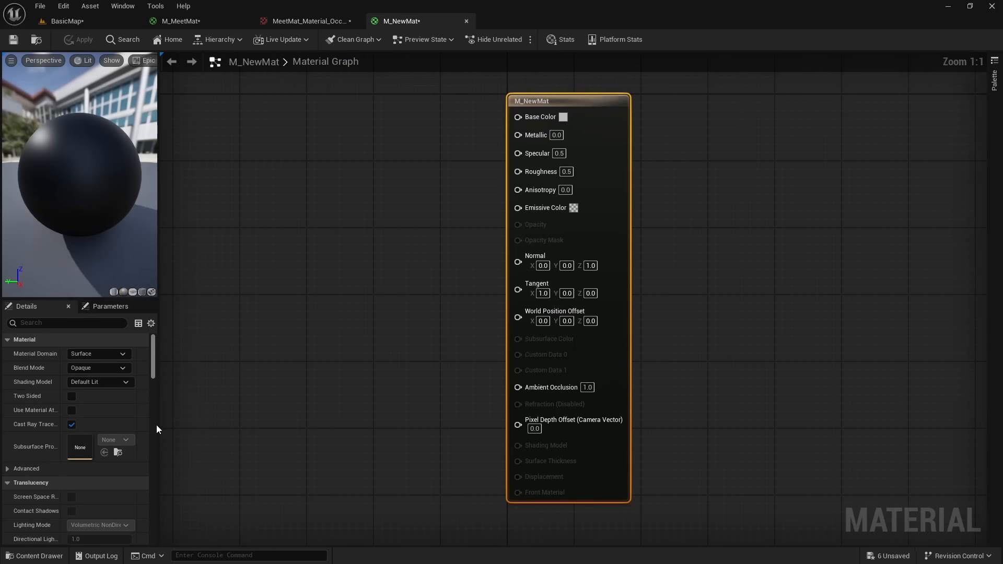
Close the packed texture's editor, add the UnrealTemplate BaseColor texture to the M_NewMat graph and connect its RGB output to Base Color.
{"action": "right_click_drag", "start_coordinate": [381, 444], "coordinate": [515, 411]}
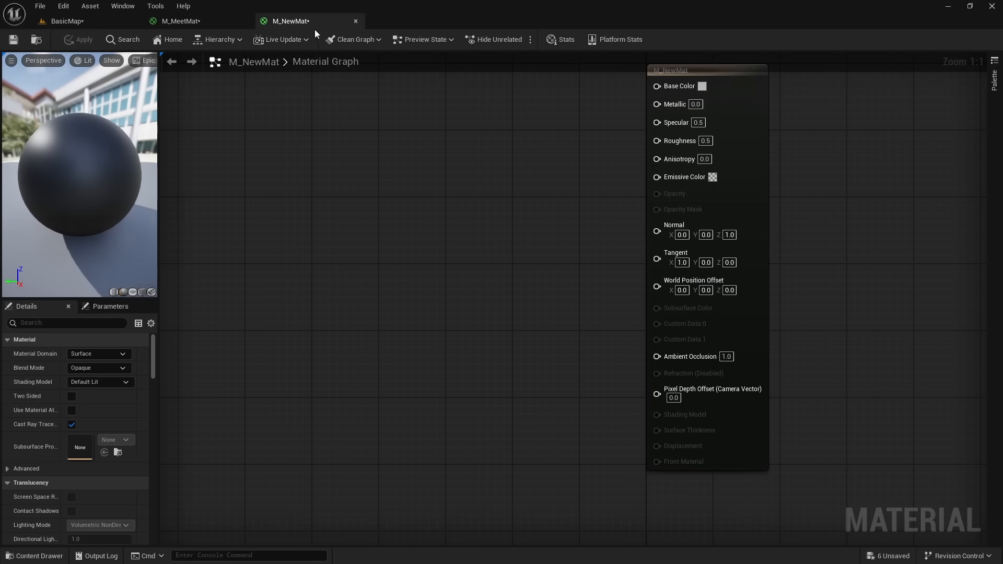
{"action": "middle_click", "coordinate": [317, 23]}
{"action": "right_click_drag", "start_coordinate": [443, 263], "coordinate": [420, 276]}
{"action": "key", "text": "ctrl+space"}
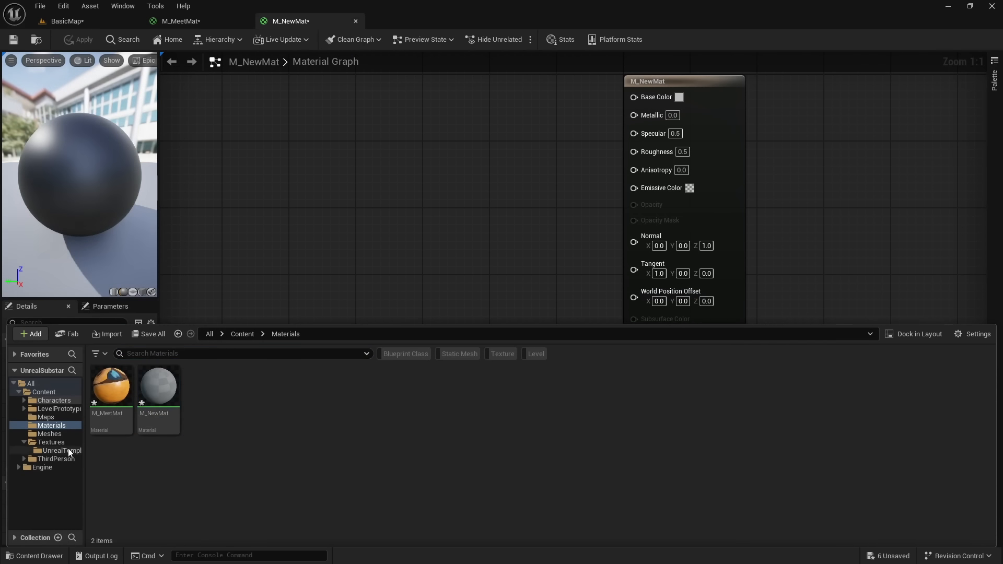
{"action": "left_click", "coordinate": [59, 450]}
{"action": "left_click_drag", "start_coordinate": [114, 415], "coordinate": [246, 166]}
{"action": "left_click_drag", "start_coordinate": [344, 189], "coordinate": [634, 96]}
{"action": "left_click_drag", "start_coordinate": [281, 270], "coordinate": [366, 178]}
Add the UnrealTemplate Normal texture below the base color sample and connect its RGB output to the Normal input.
{"action": "key", "text": "ctrl+space"}
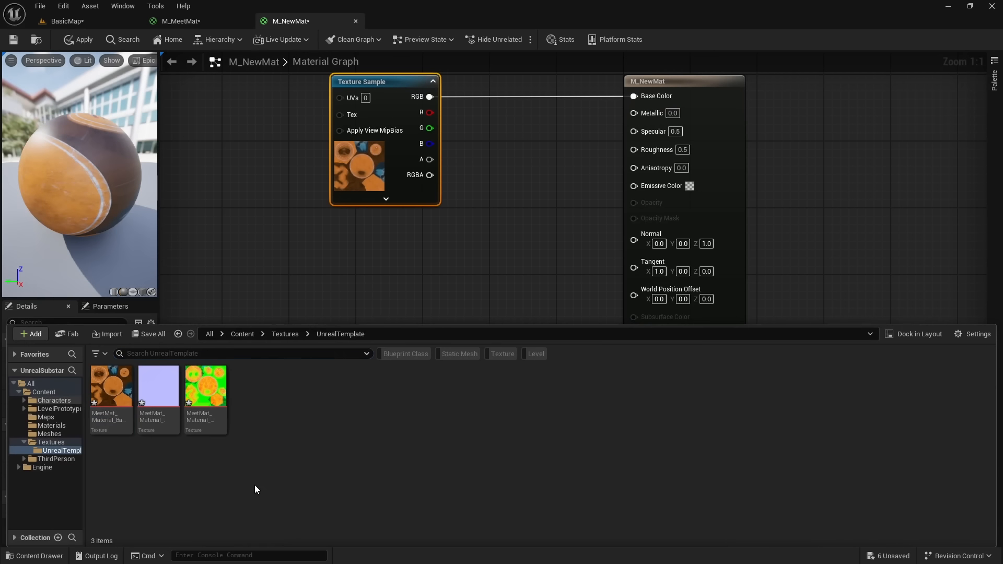
{"action": "left_click_drag", "start_coordinate": [159, 387], "coordinate": [294, 264]}
{"action": "right_click_drag", "start_coordinate": [301, 272], "coordinate": [294, 191]}
{"action": "left_click_drag", "start_coordinate": [327, 273], "coordinate": [314, 338]}
{"action": "left_click_drag", "start_coordinate": [373, 267], "coordinate": [627, 160]}
{"action": "left_click_drag", "start_coordinate": [325, 320], "coordinate": [376, 415]}
Add the OcclusionRoughnessMetallic texture to the graph and place its sample between the base color and normal samples.
{"action": "right_click_drag", "start_coordinate": [346, 261], "coordinate": [426, 337]}
{"action": "key", "text": "ctrl+space"}
{"action": "left_click_drag", "start_coordinate": [217, 400], "coordinate": [289, 236]}
{"action": "left_click_drag", "start_coordinate": [444, 168], "coordinate": [386, 160]}
{"action": "left_click", "coordinate": [337, 350]}
{"action": "left_click_drag", "start_coordinate": [337, 350], "coordinate": [414, 333]}
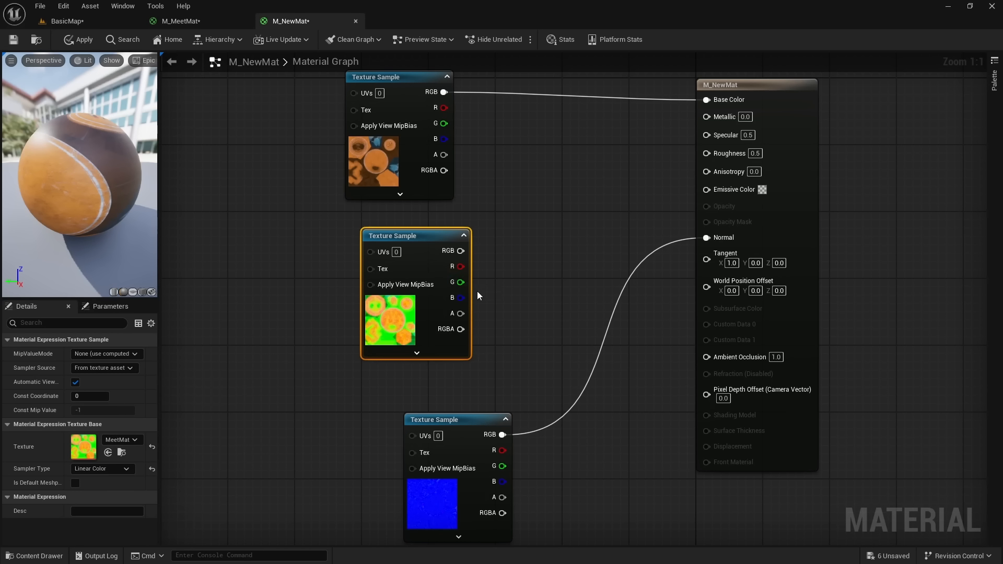
{"action": "key", "text": "ctrl+space"}
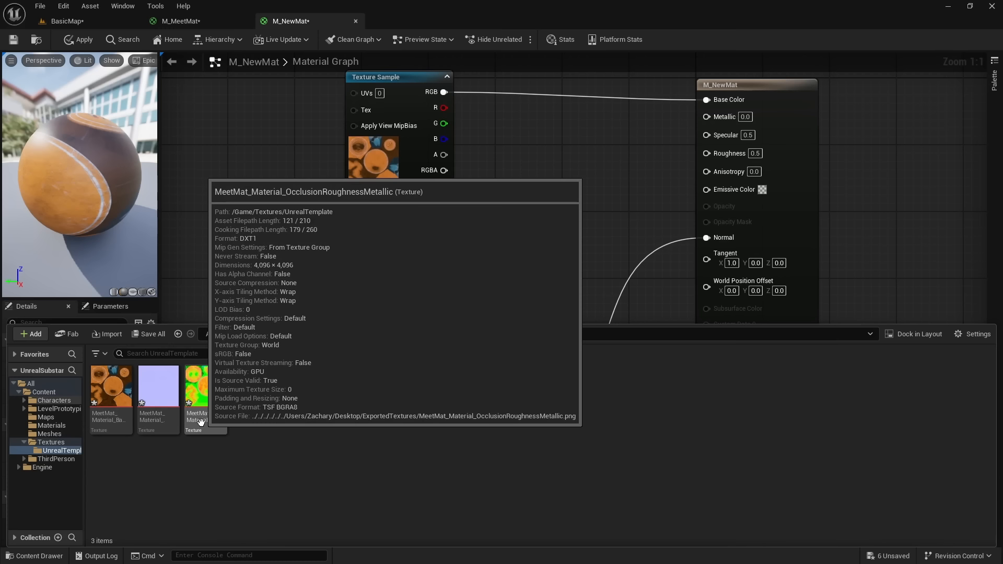
{"action": "left_click_drag", "start_coordinate": [200, 422], "coordinate": [363, 230]}
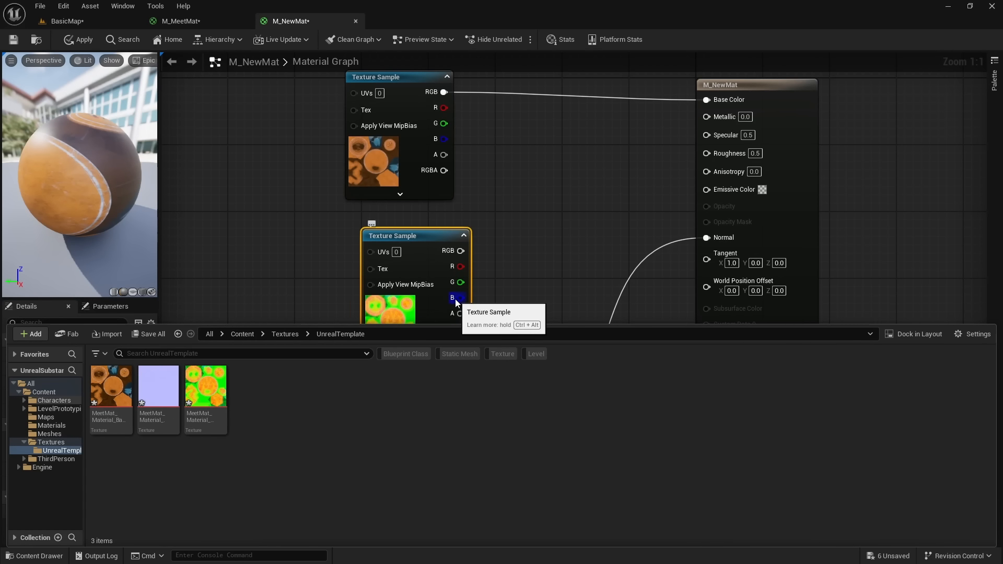
Connect the packed texture's G output to Roughness and its B output to Metallic, and apply the material changes.
{"action": "left_click_drag", "start_coordinate": [460, 282], "coordinate": [706, 152]}
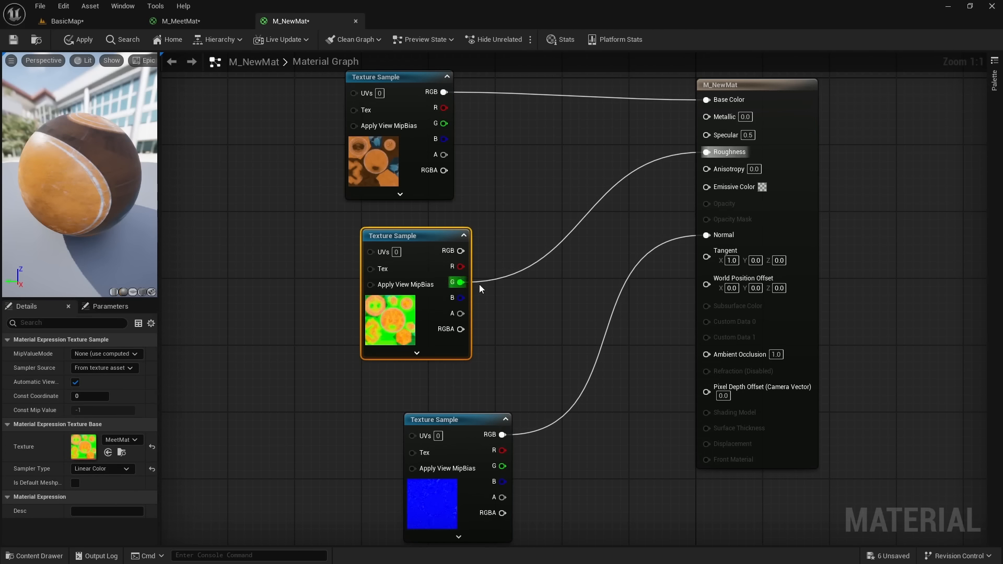
{"action": "left_click_drag", "start_coordinate": [461, 298], "coordinate": [706, 116]}
{"action": "left_click", "coordinate": [75, 39]}
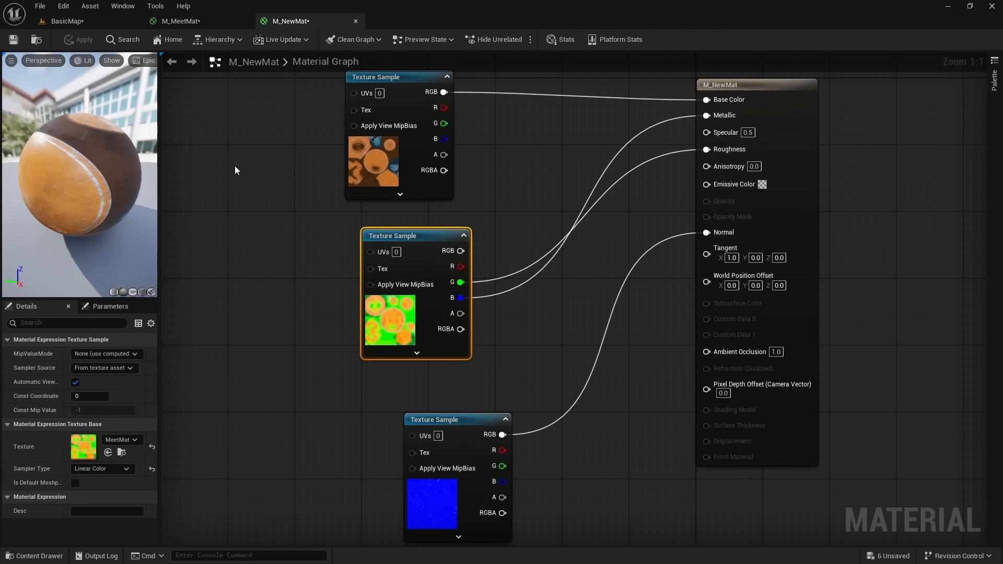
Assign M_NewMat to the first of the three characters in BasicMap, view it up close and save everything.
{"action": "left_click", "coordinate": [71, 21]}
{"action": "right_click_drag", "start_coordinate": [464, 291], "coordinate": [441, 306]}
{"action": "key", "text": "ctrl+space"}
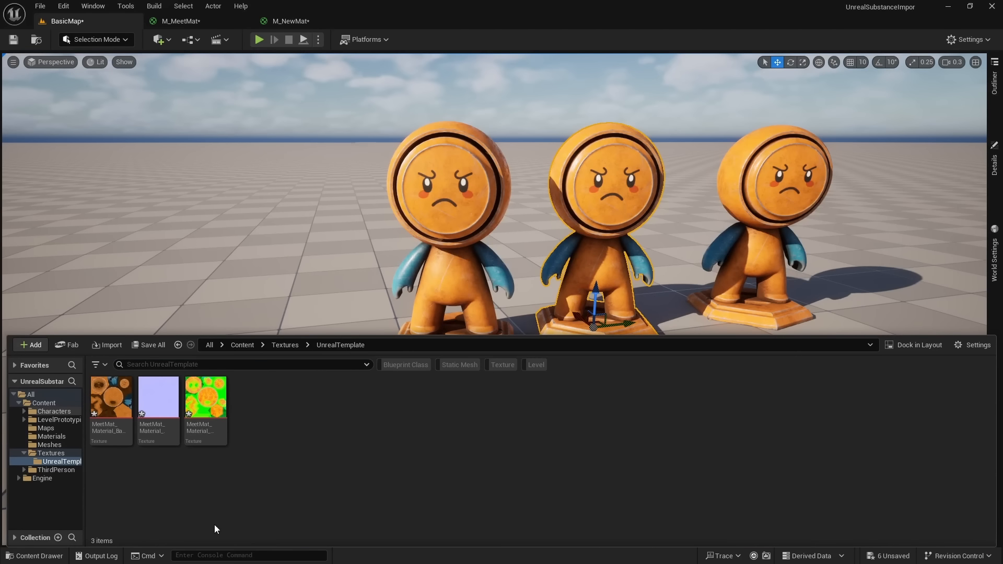
{"action": "left_click", "coordinate": [52, 437]}
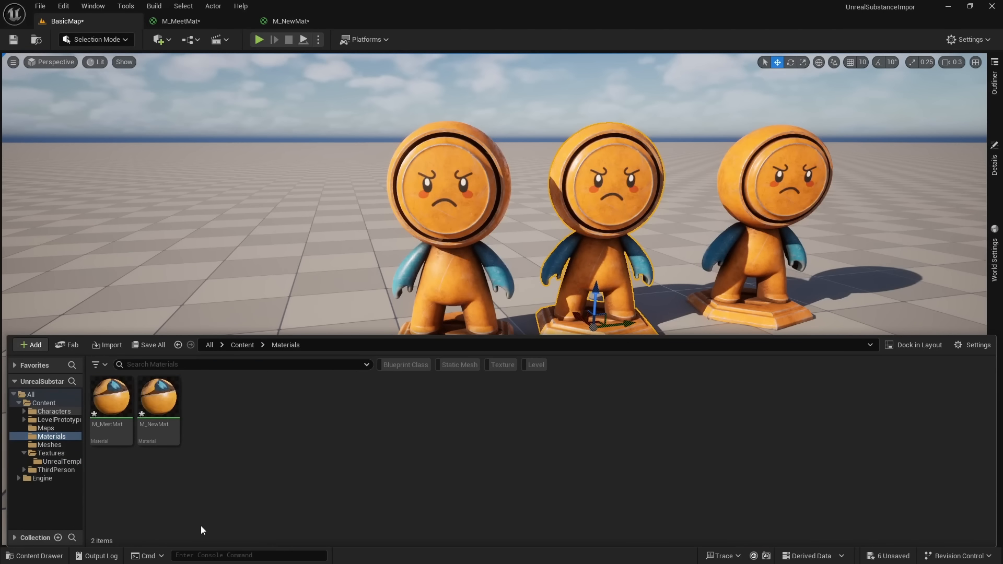
{"action": "left_click_drag", "start_coordinate": [152, 413], "coordinate": [454, 192]}
{"action": "key", "text": "w"}
{"action": "right_click_drag", "start_coordinate": [681, 394], "coordinate": [682, 342]}
{"action": "key", "text": "d"}
{"action": "key", "text": "ctrl+shift+s"}
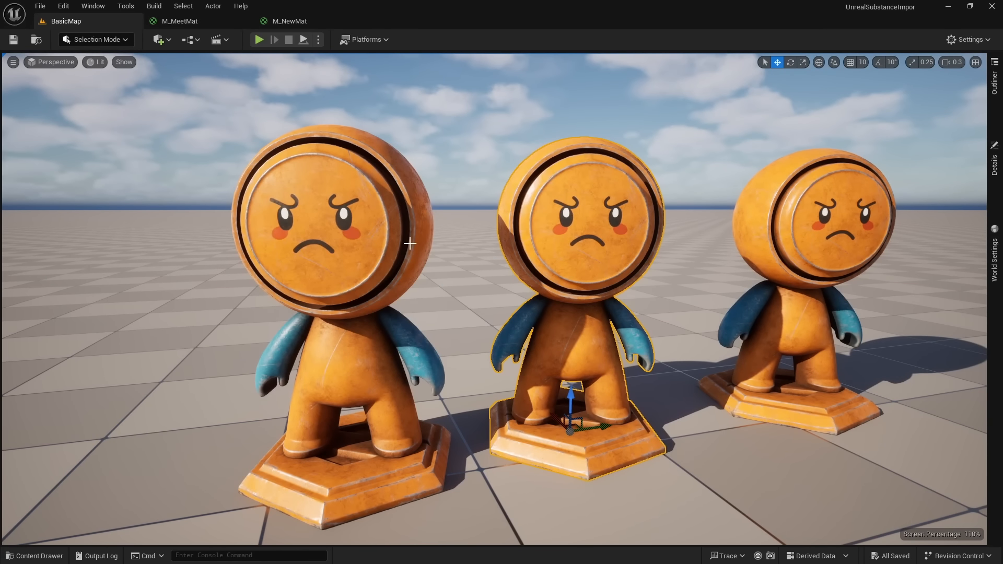
Compare the packed-texture graph of M_NewMat with the separate-texture graph of M_MeetMat and their look on the characters in BasicMap.
{"action": "left_click", "coordinate": [290, 21]}
{"action": "right_click_drag", "start_coordinate": [534, 358], "coordinate": [509, 347]}
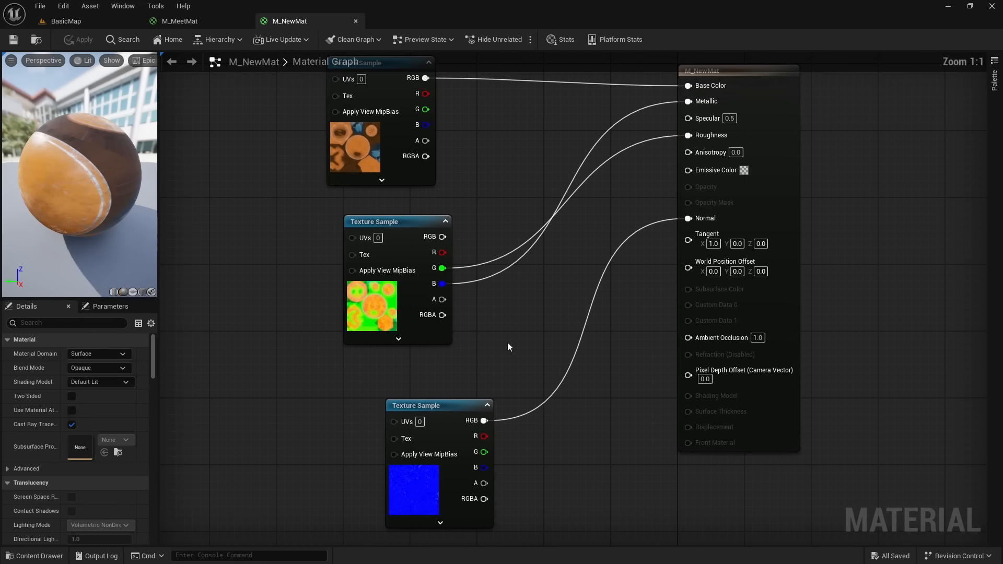
{"action": "left_click", "coordinate": [378, 303]}
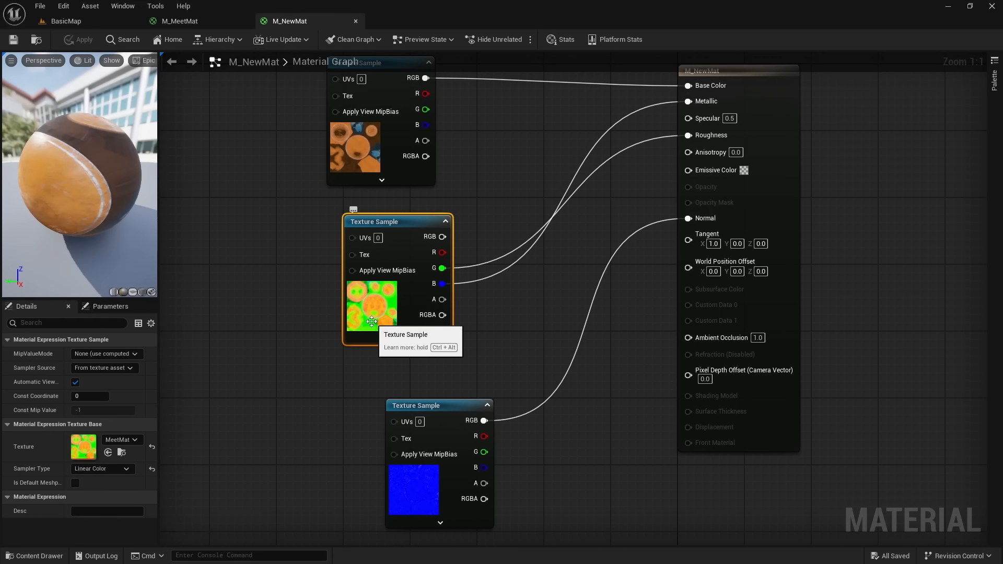
{"action": "left_click", "coordinate": [196, 20]}
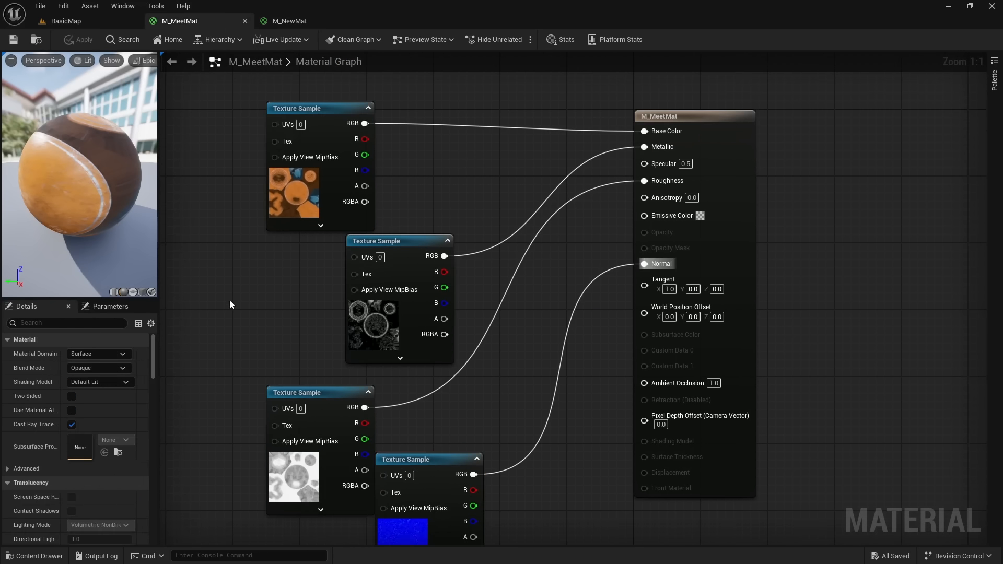
{"action": "right_click_drag", "start_coordinate": [230, 305], "coordinate": [352, 217]}
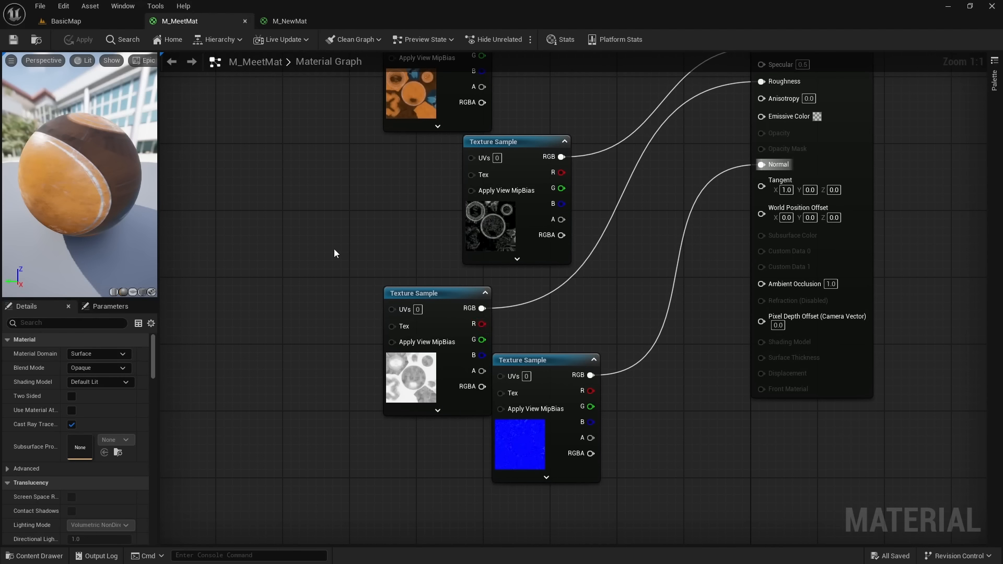
{"action": "left_click", "coordinate": [105, 24]}
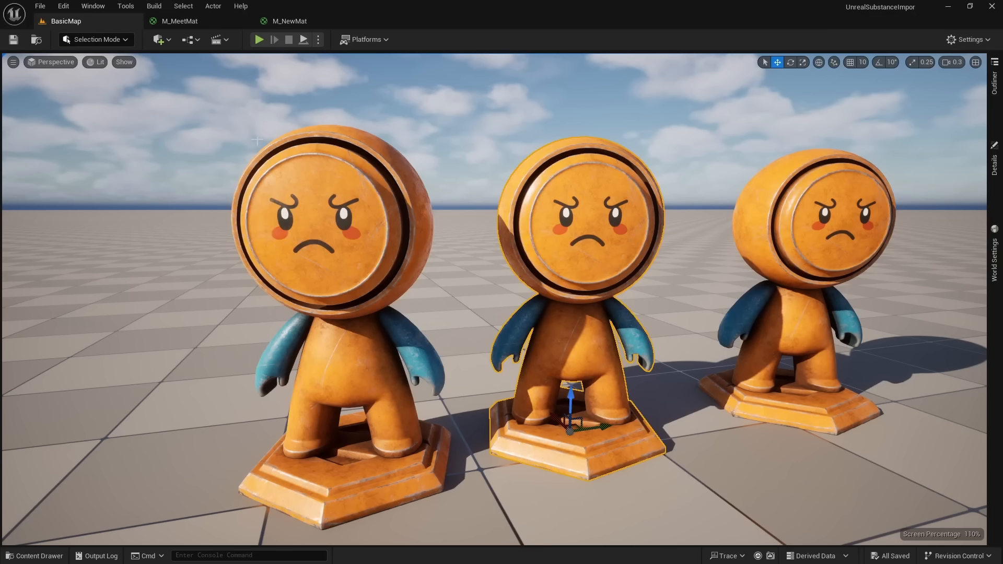
{"action": "left_click", "coordinate": [290, 21]}
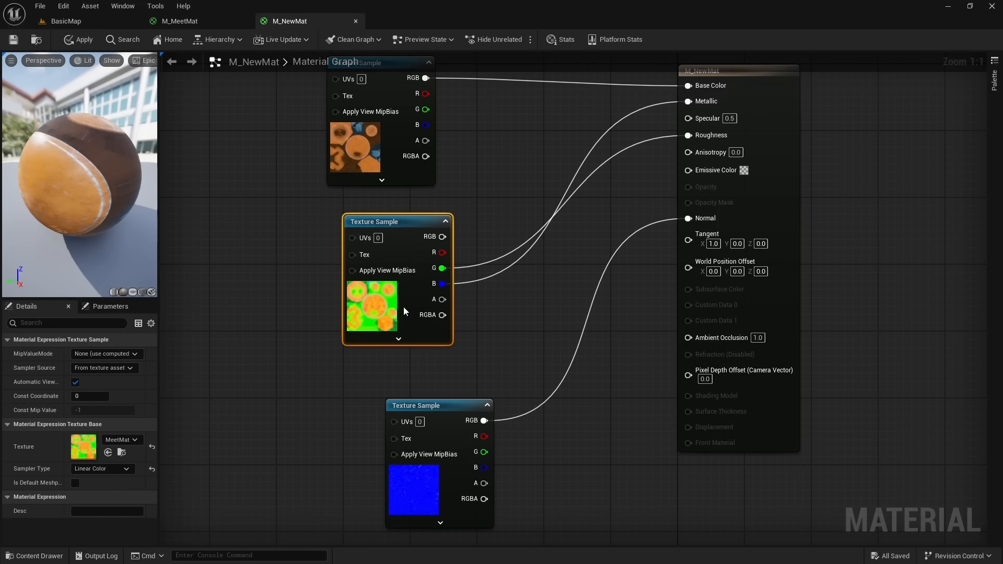
{"action": "left_click", "coordinate": [112, 24]}
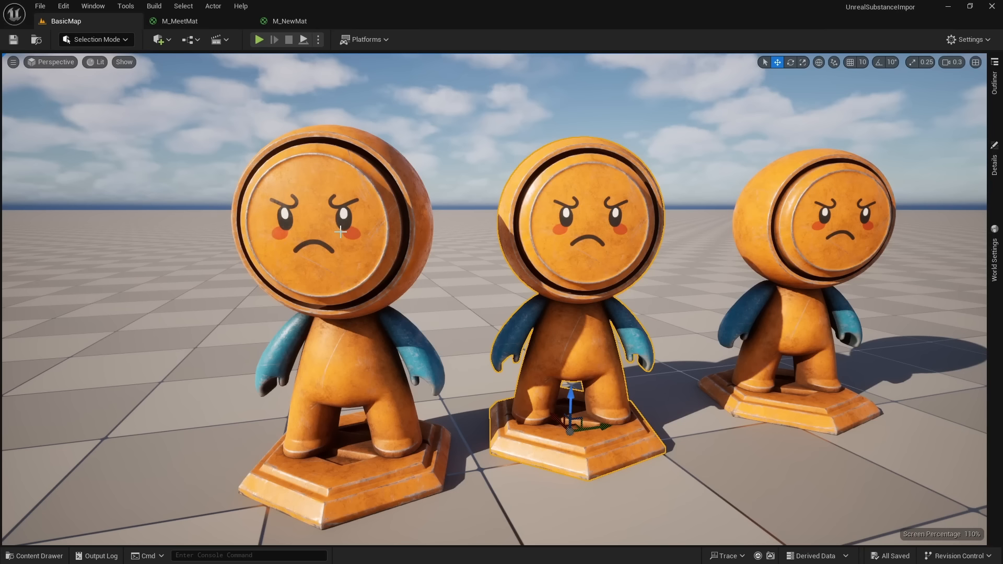
{"action": "key", "text": "ctrl+space"}
{"action": "right_click", "coordinate": [273, 432]}
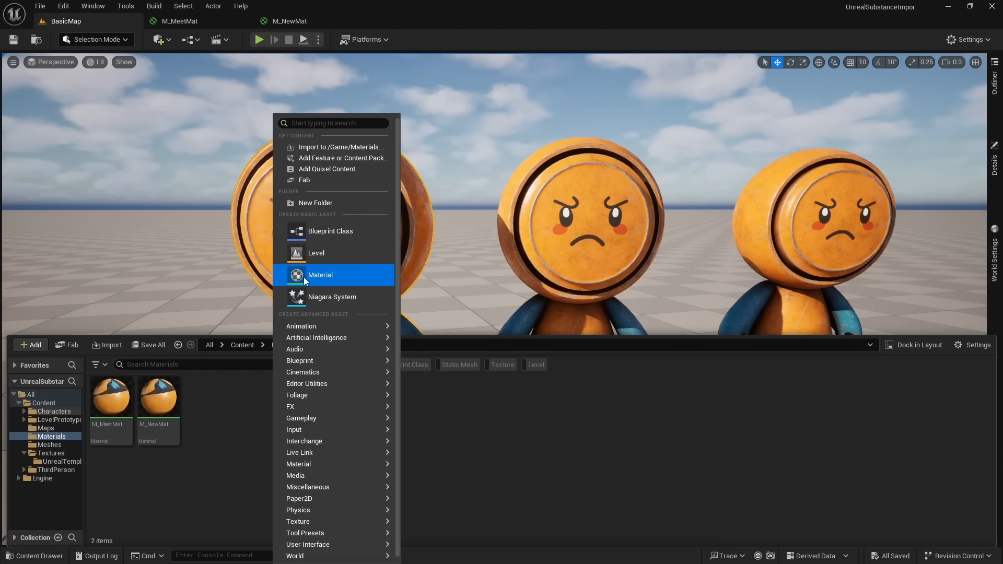
{"action": "left_click", "coordinate": [503, 442]}
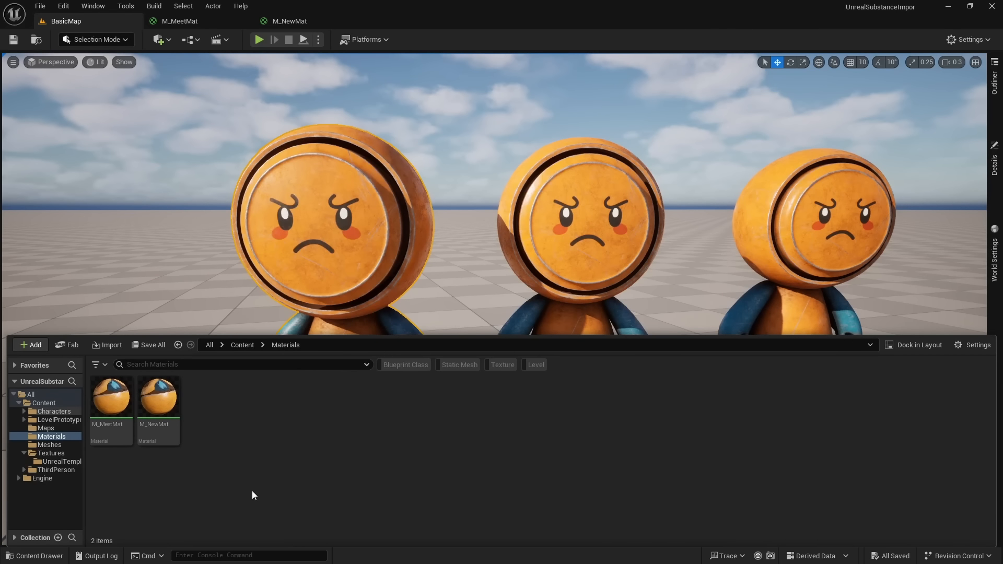
Examine the texture connections in the M_MeetMat material graph and how the three characters look in the BasicMap level.
{"action": "left_click", "coordinate": [173, 21]}
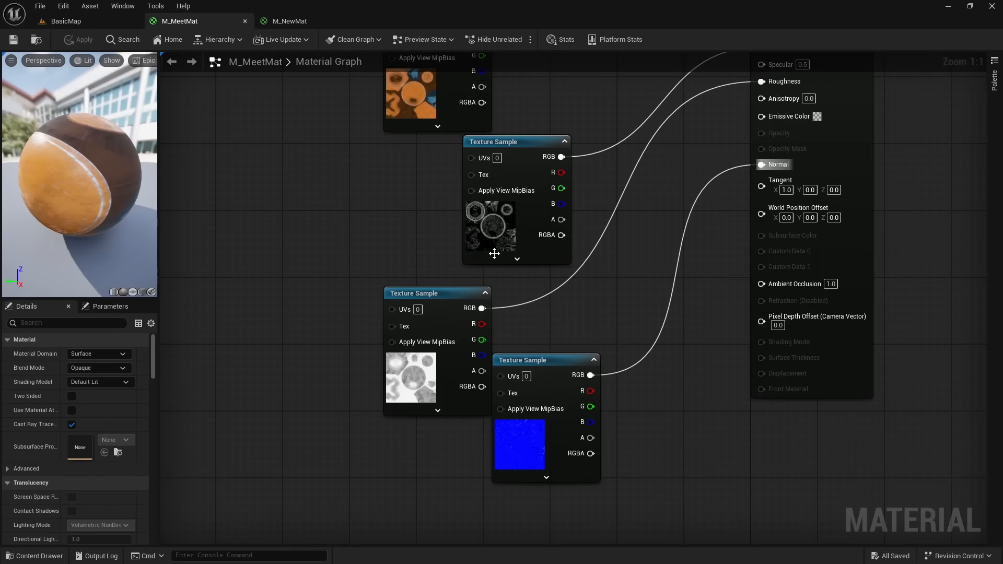
{"action": "right_click_drag", "start_coordinate": [536, 350], "coordinate": [608, 328]}
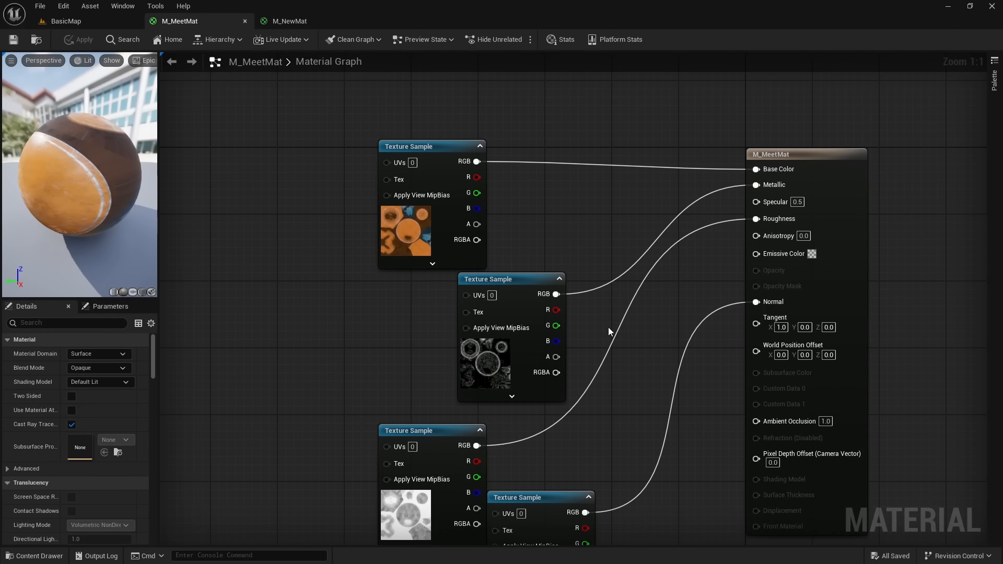
{"action": "scroll", "coordinate": [608, 327], "scroll_direction": "down", "scroll_amount": 1}
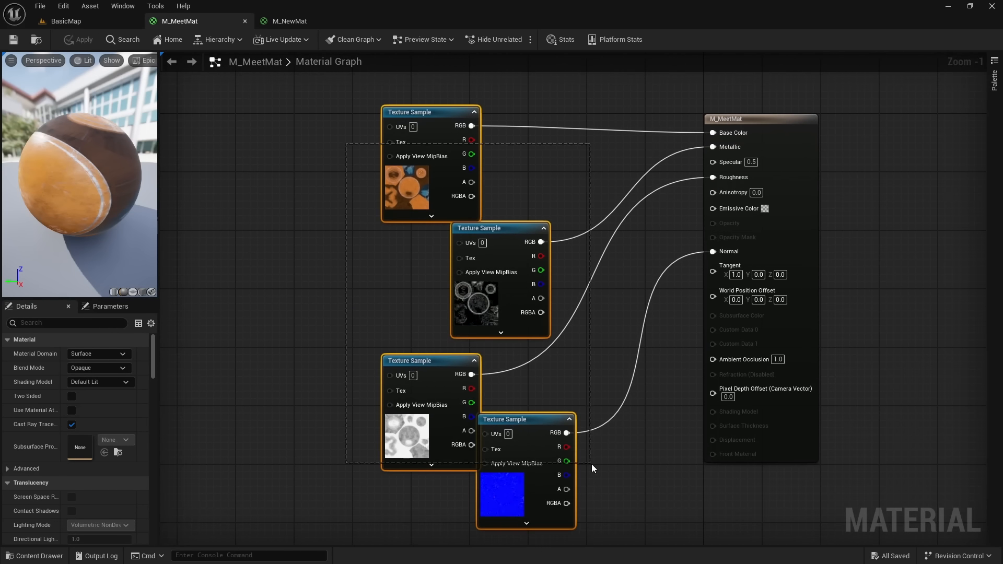
{"action": "left_click", "coordinate": [114, 26]}
{"action": "left_click_drag", "start_coordinate": [316, 189], "coordinate": [414, 189], "text": "alt"}
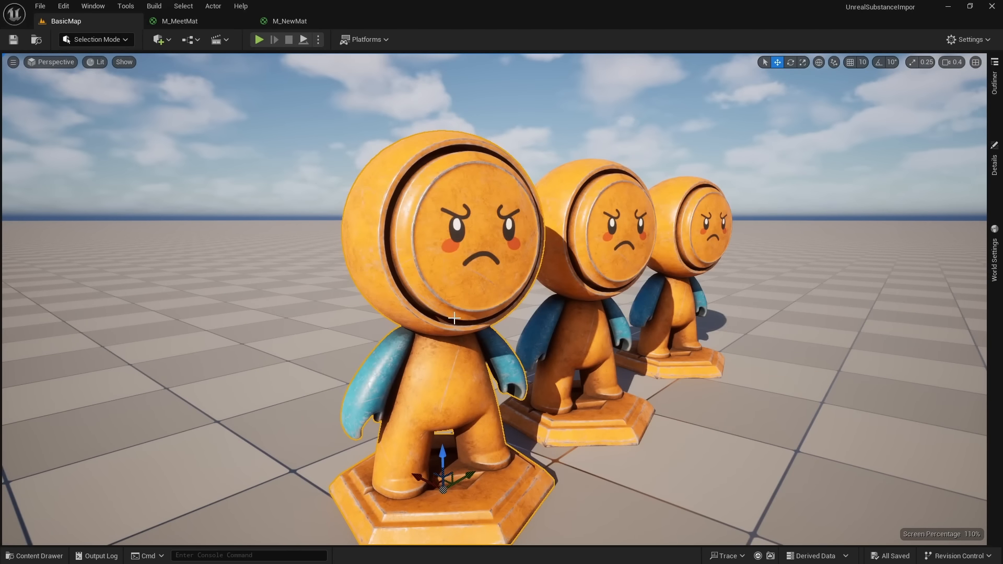
{"action": "right_click_drag", "start_coordinate": [581, 315], "coordinate": [527, 309]}
{"action": "key", "text": "w"}
{"action": "key", "text": "d"}
{"action": "key", "text": "a"}
{"action": "key", "text": "s"}
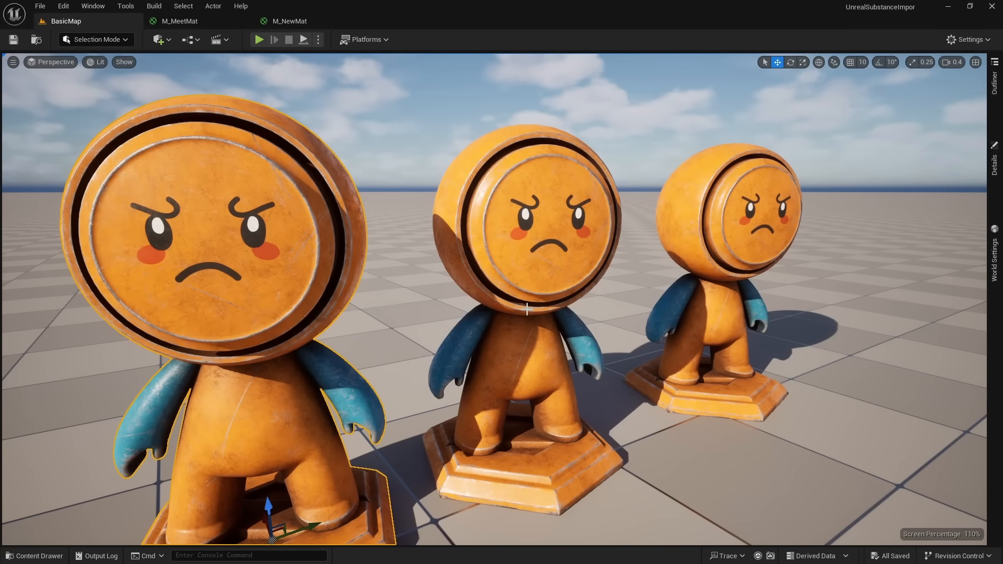
{"action": "left_click", "coordinate": [207, 21]}
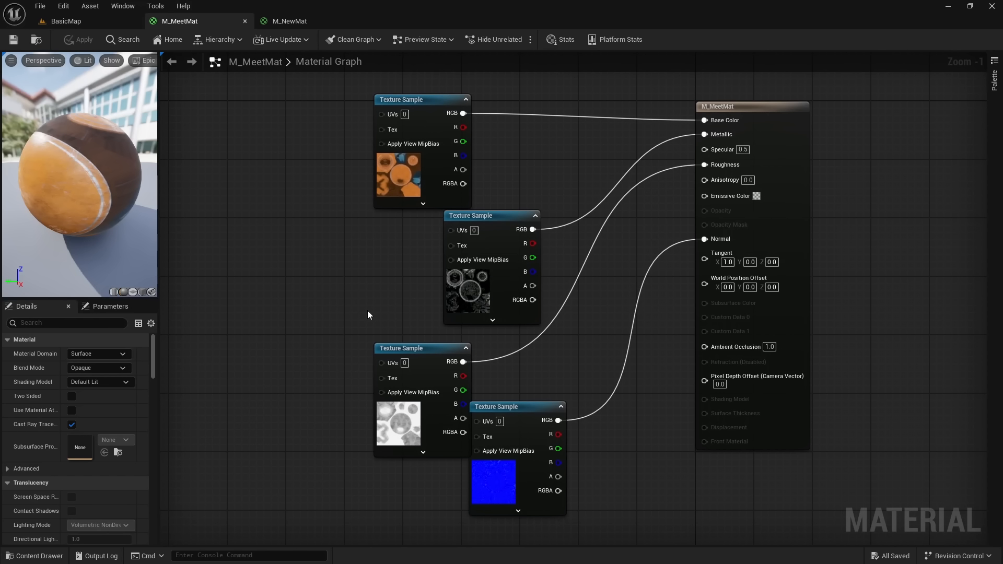
{"action": "left_click", "coordinate": [88, 25]}
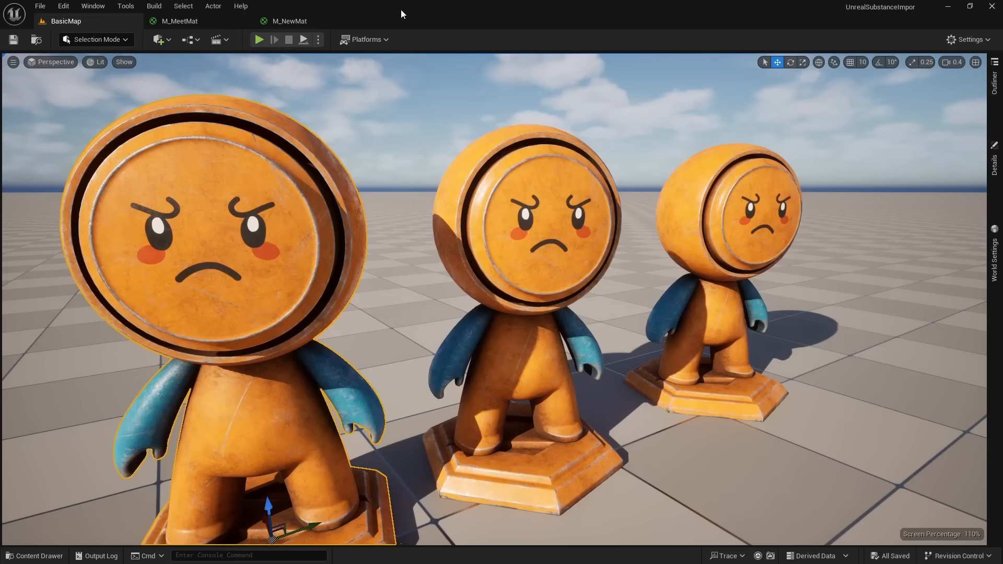
Open the SubstancePainterMat project from its folder inside SubstancePainterTutorial.
{"action": "left_click_drag", "start_coordinate": [400, 10], "coordinate": [569, 110]}
{"action": "left_click", "coordinate": [188, 347]}
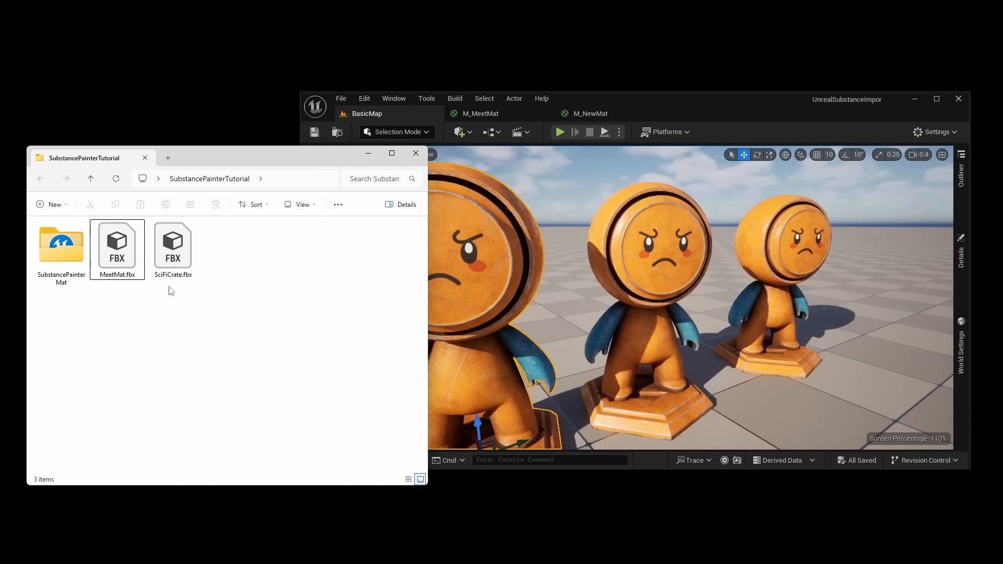
{"action": "left_click", "coordinate": [79, 281]}
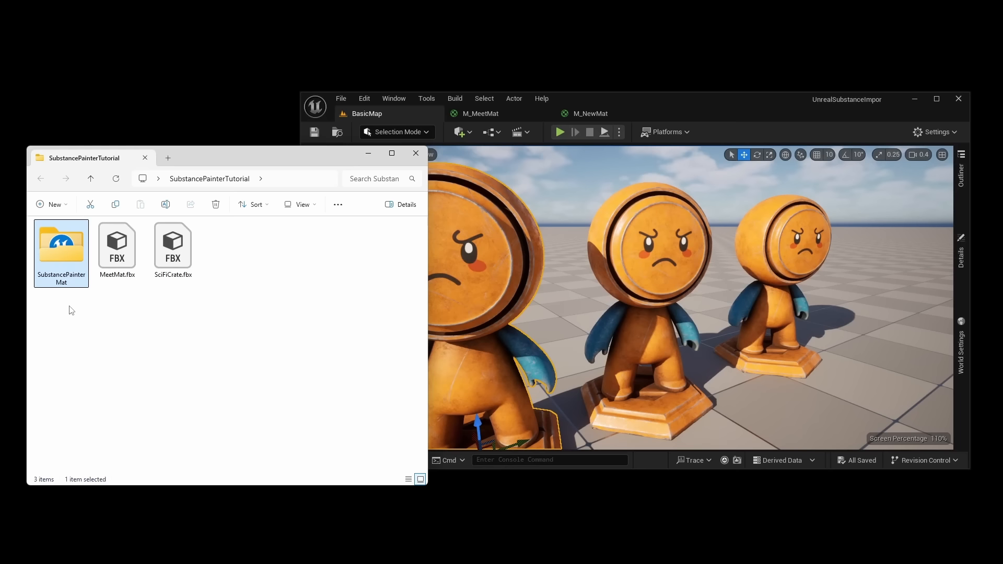
{"action": "double_click", "coordinate": [64, 250]}
{"action": "double_click", "coordinate": [92, 270]}
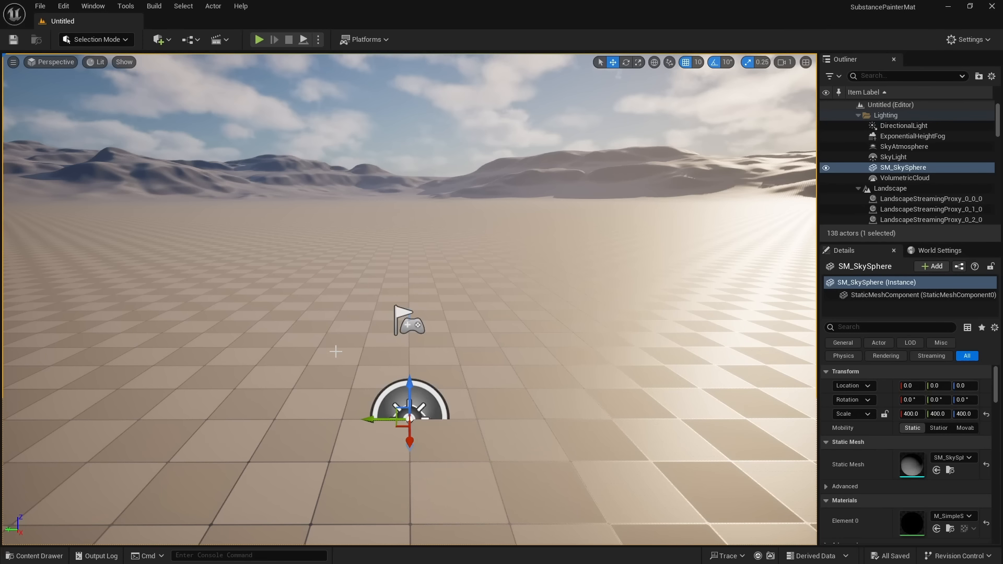
Migrate the M_SubstanceMaster material from the SubstanceMaterials folder into the UnrealSubstanceImpor project's Content folder.
{"action": "key", "text": "ctrl+space"}
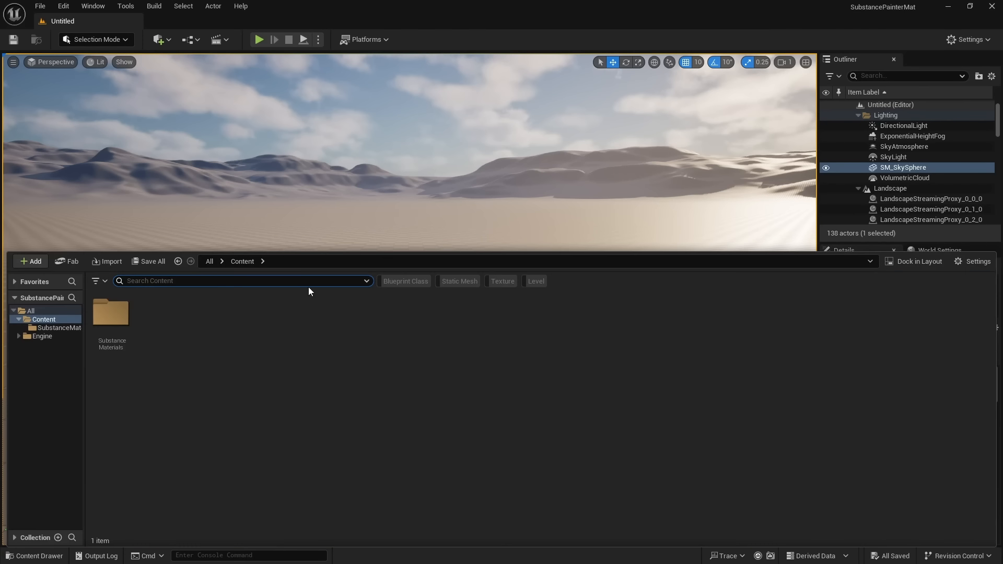
{"action": "double_click", "coordinate": [135, 361]}
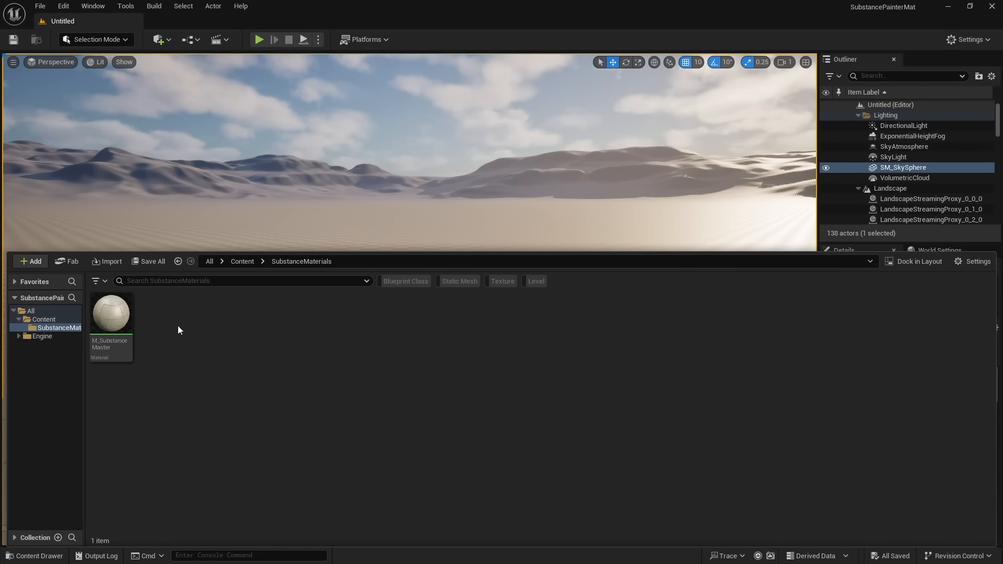
{"action": "right_click", "coordinate": [110, 327]}
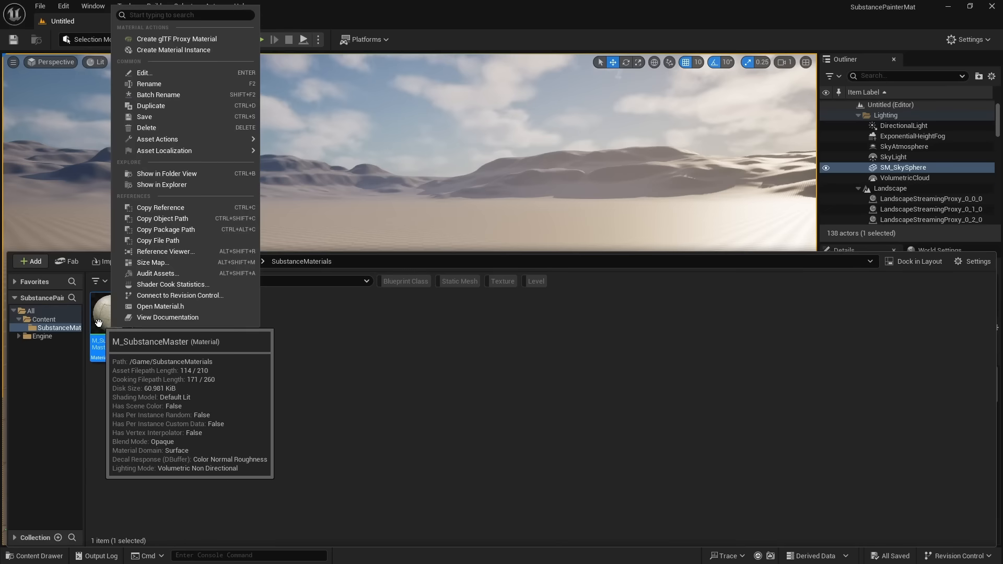
{"action": "mouse_move", "coordinate": [188, 141]}
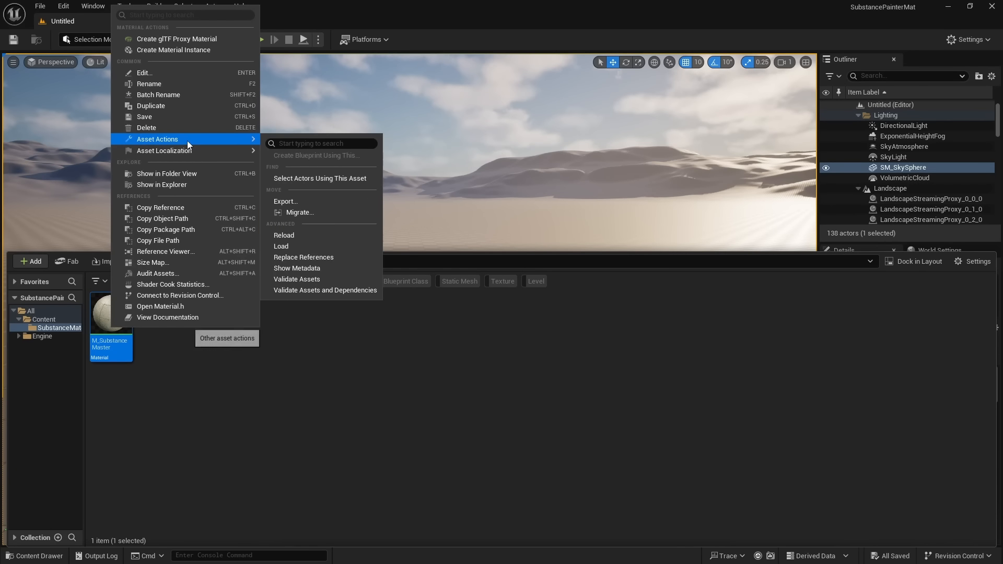
{"action": "left_click", "coordinate": [306, 212]}
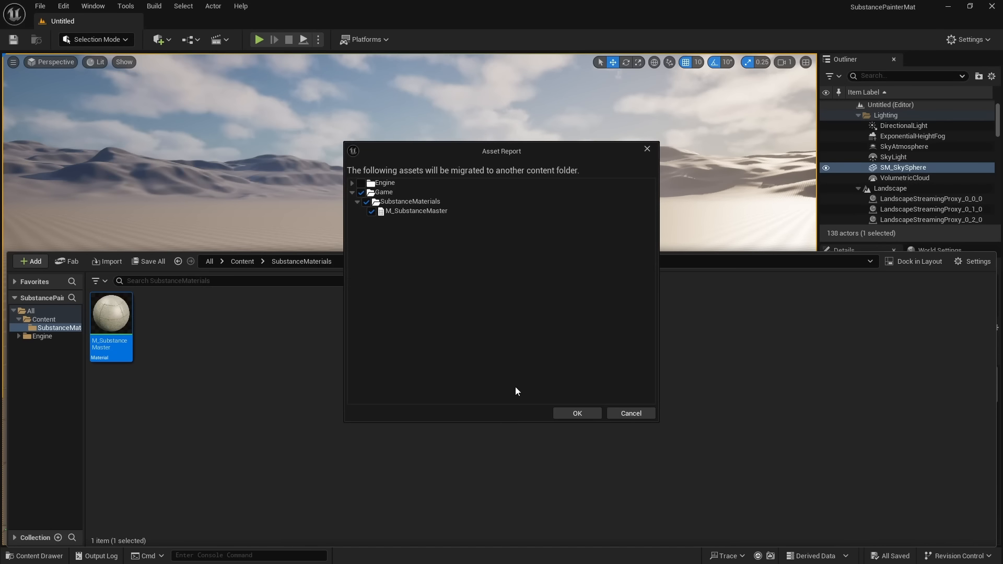
{"action": "left_click", "coordinate": [585, 414]}
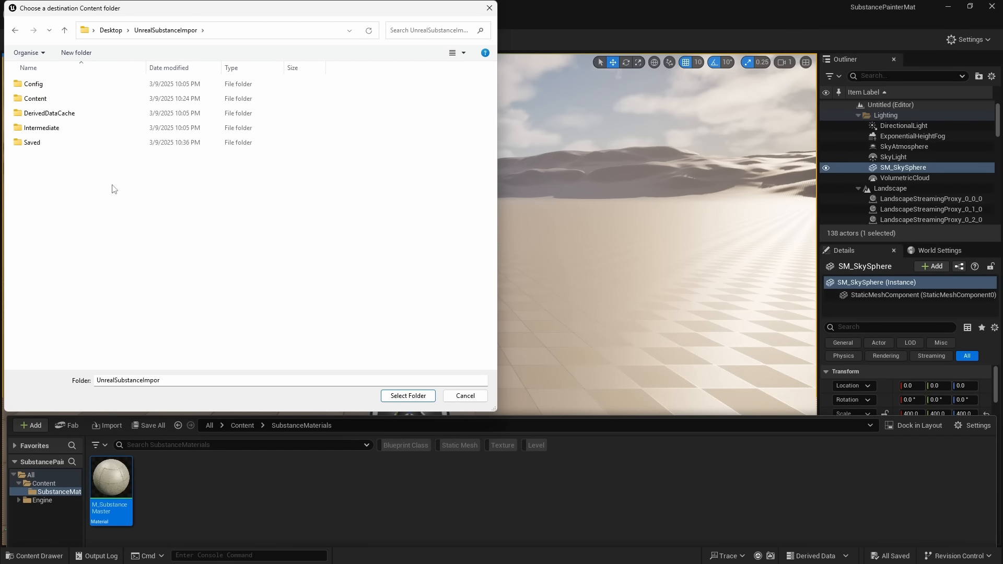
{"action": "double_click", "coordinate": [35, 98]}
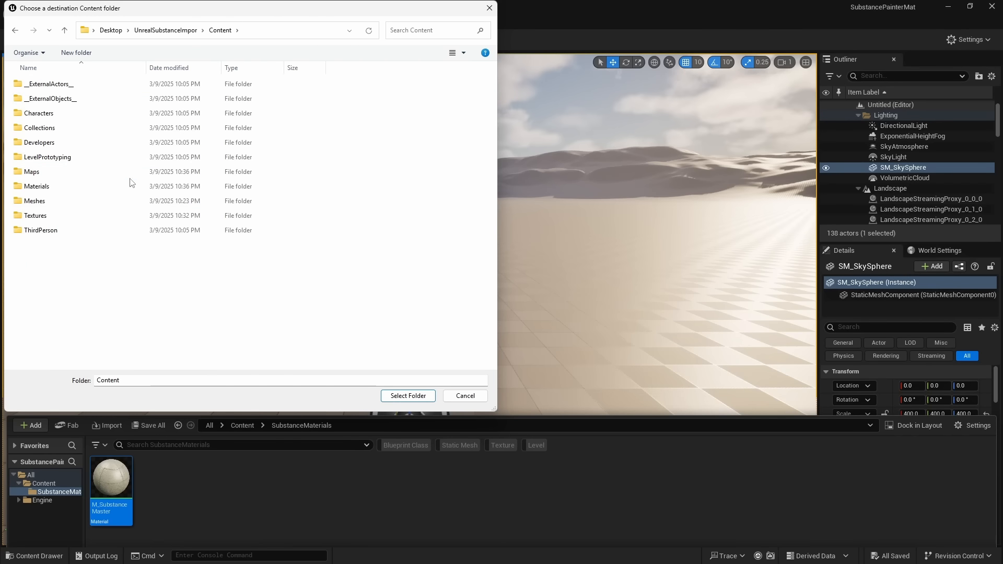
{"action": "left_click", "coordinate": [406, 395]}
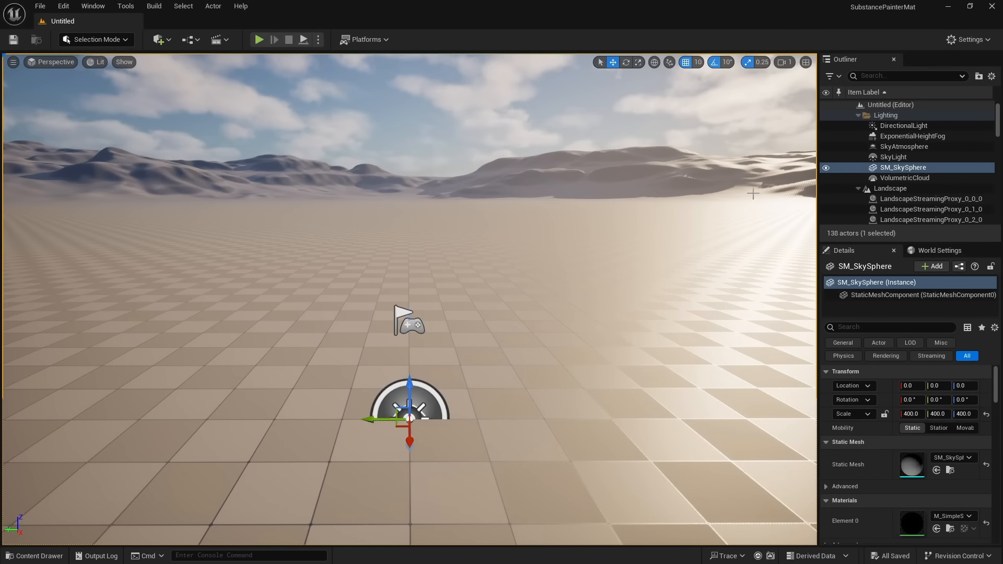
Leave the SubstancePainterMat project, return to UnrealSubstanceImpor and show the contents of its SubstanceMaterials folder.
{"action": "left_click", "coordinate": [983, 9]}
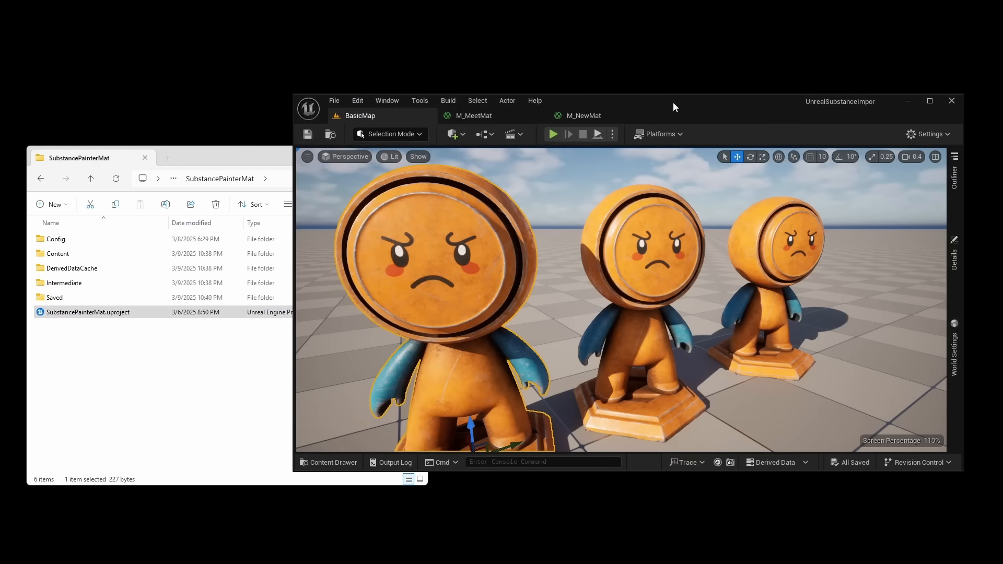
{"action": "left_click_drag", "start_coordinate": [673, 102], "coordinate": [590, 4]}
{"action": "mouse_move", "coordinate": [480, 184]}
{"action": "right_mouse_down"}
{"action": "mouse_move", "coordinate": [478, 193]}
{"action": "mouse_move", "coordinate": [480, 184]}
{"action": "right_mouse_up"}
{"action": "key", "text": "s"}
{"action": "key", "text": "ctrl+space"}
{"action": "left_click", "coordinate": [438, 473]}
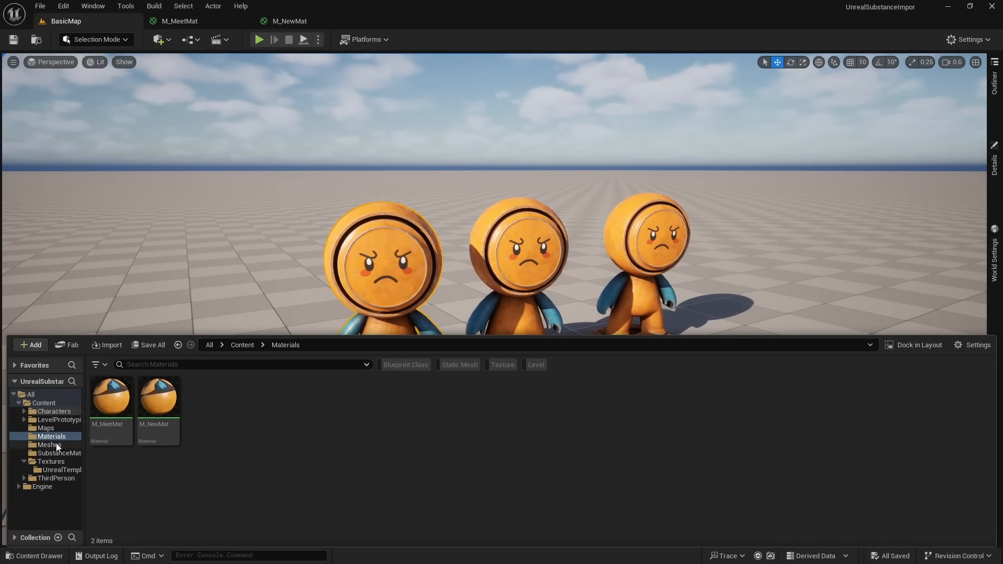
{"action": "left_click", "coordinate": [39, 454]}
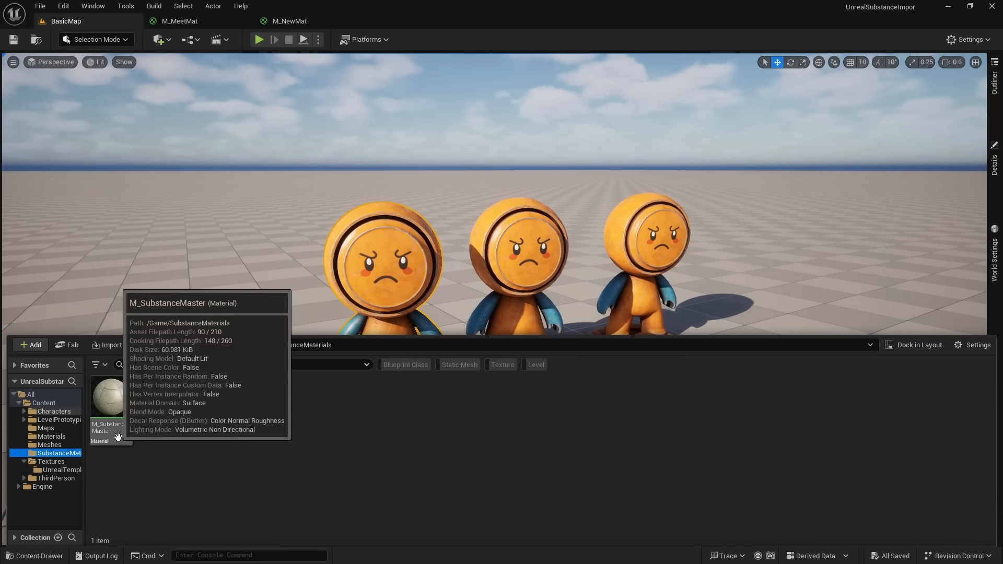
Open the M_SubstanceMaster material and examine the node groups across its whole graph.
{"action": "double_click", "coordinate": [111, 397]}
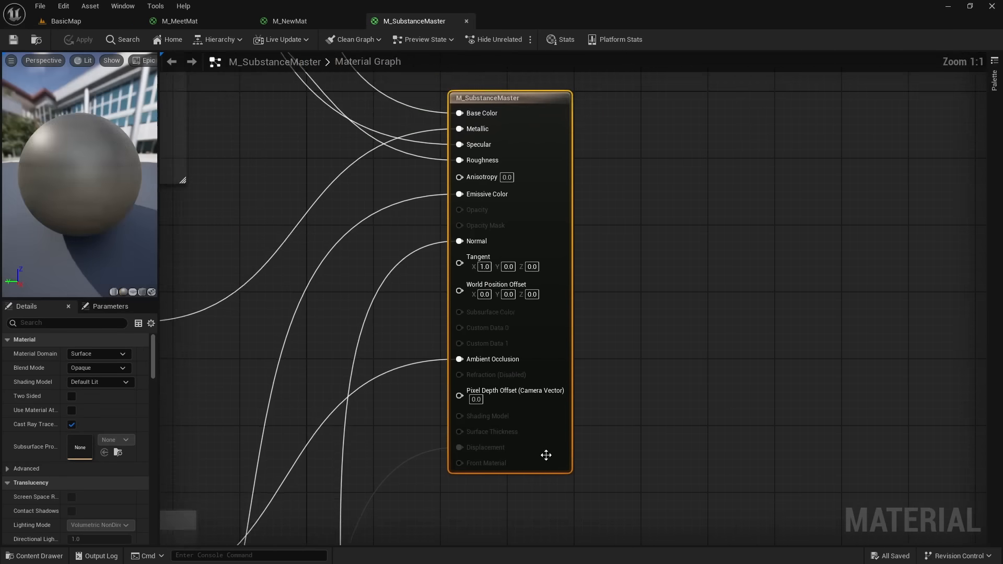
{"action": "scroll", "coordinate": [298, 425], "scroll_direction": "down", "scroll_amount": 9}
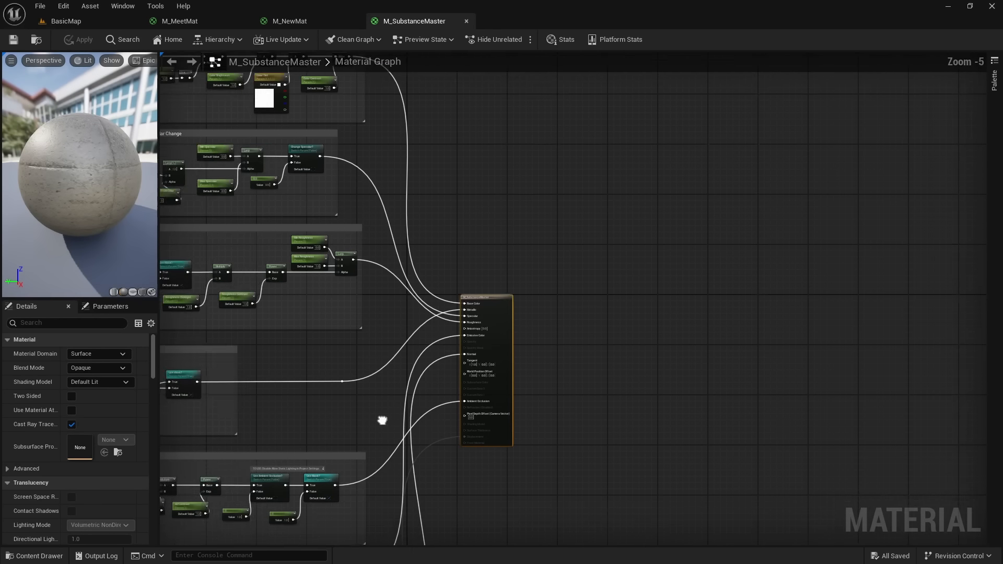
{"action": "right_click_drag", "start_coordinate": [611, 394], "coordinate": [631, 347]}
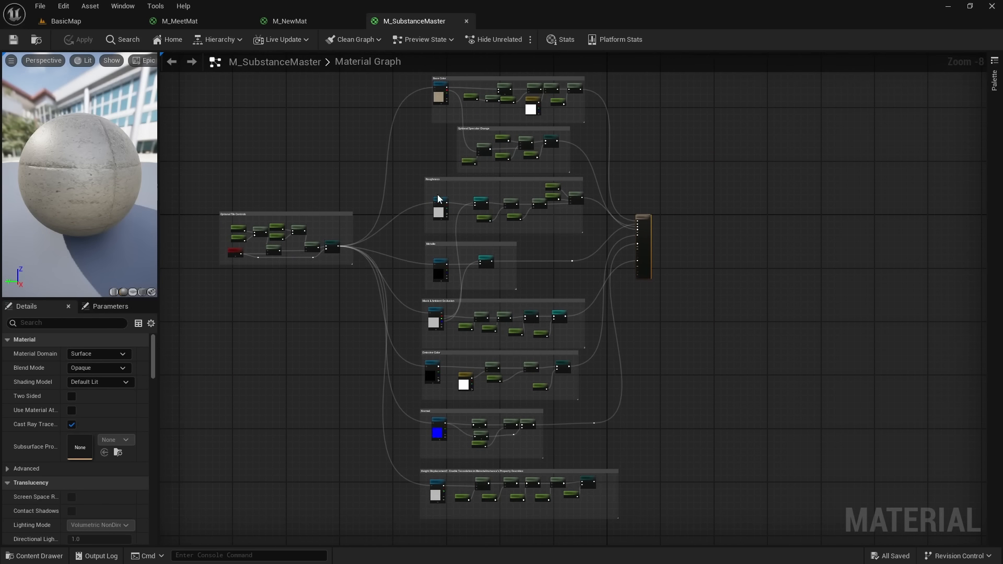
{"action": "left_click_drag", "start_coordinate": [390, 230], "coordinate": [636, 381]}
{"action": "left_click", "coordinate": [636, 422]}
{"action": "right_click_drag", "start_coordinate": [586, 314], "coordinate": [583, 344]}
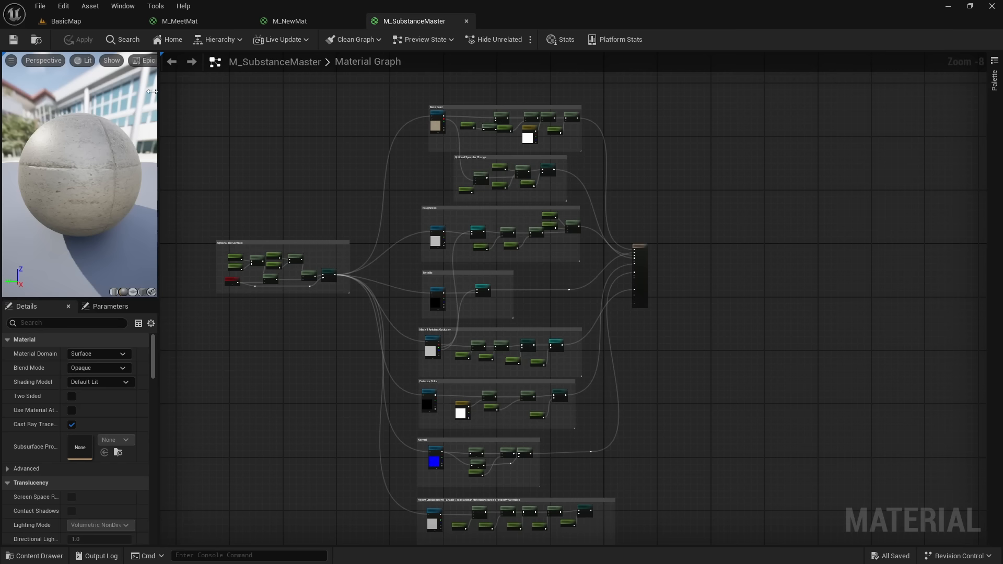
Create a material instance of M_SubstanceMaster in the SubstanceMaterials folder and name it MI_MeetMat.
{"action": "key", "text": "ctrl+space"}
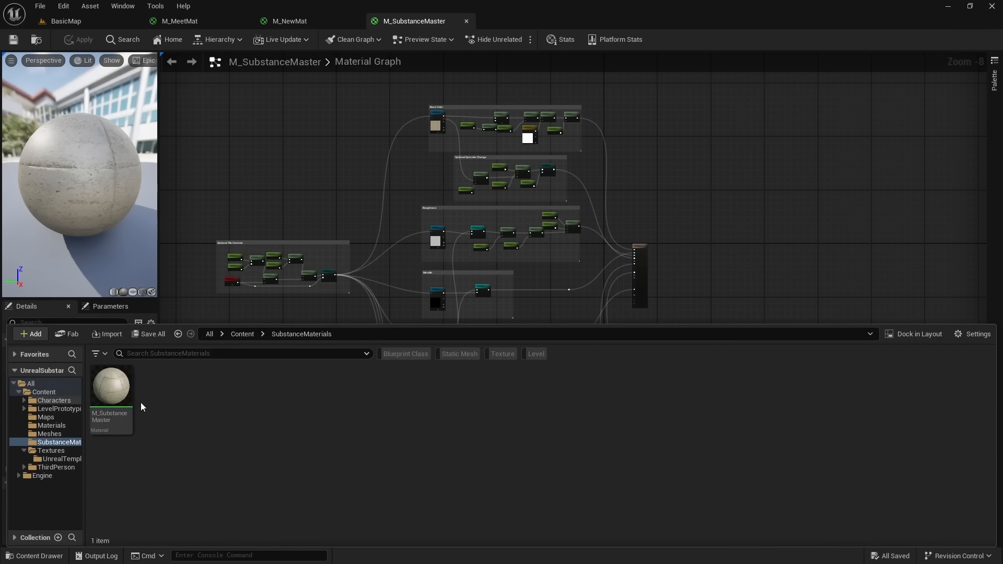
{"action": "right_click", "coordinate": [113, 396]}
{"action": "left_click", "coordinate": [186, 114]}
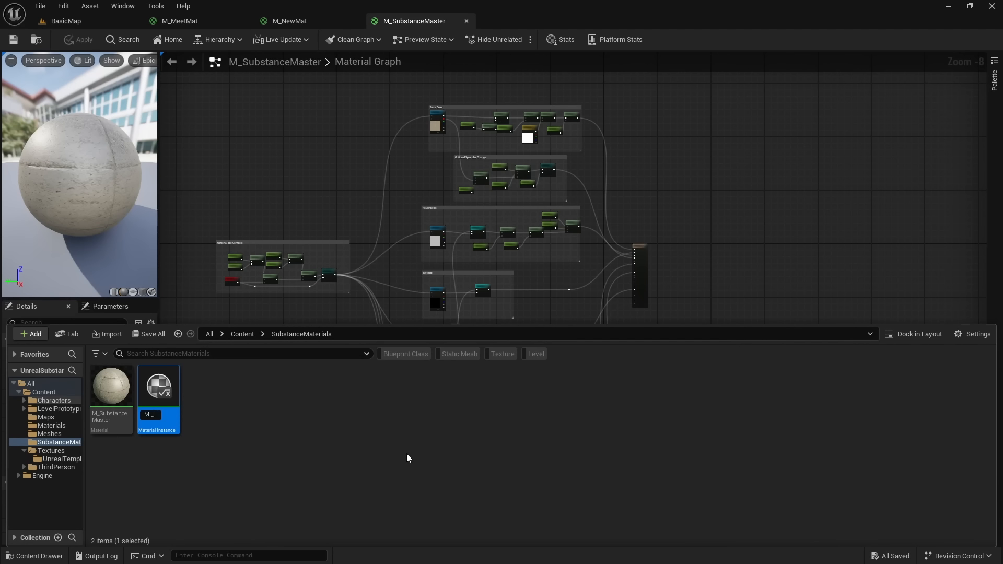
{"action": "type", "text": "MI_MeetMat"}
{"action": "key", "text": "Return"}
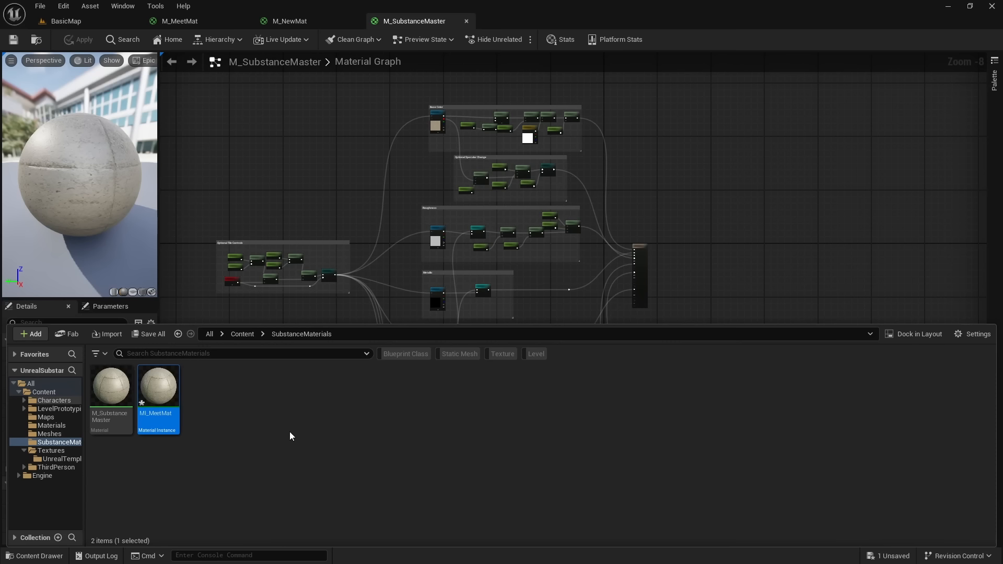
Open MI_MeetMat for editing and close the M_MeetMat, M_NewMat and M_SubstanceMaster editors, discarding the changes to M_NewMat.
{"action": "double_click", "coordinate": [162, 397]}
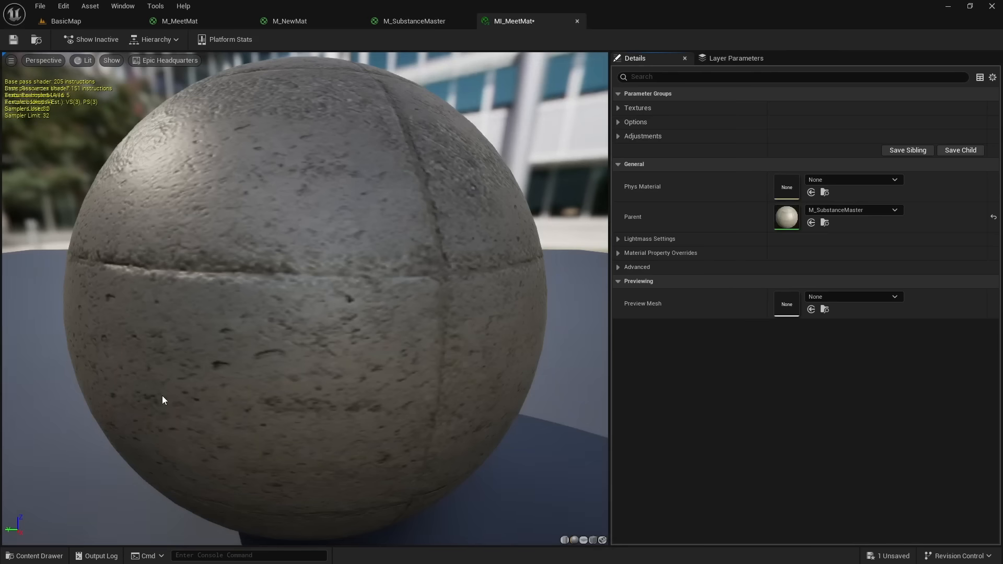
{"action": "middle_click", "coordinate": [199, 21]}
{"action": "middle_click", "coordinate": [195, 21]}
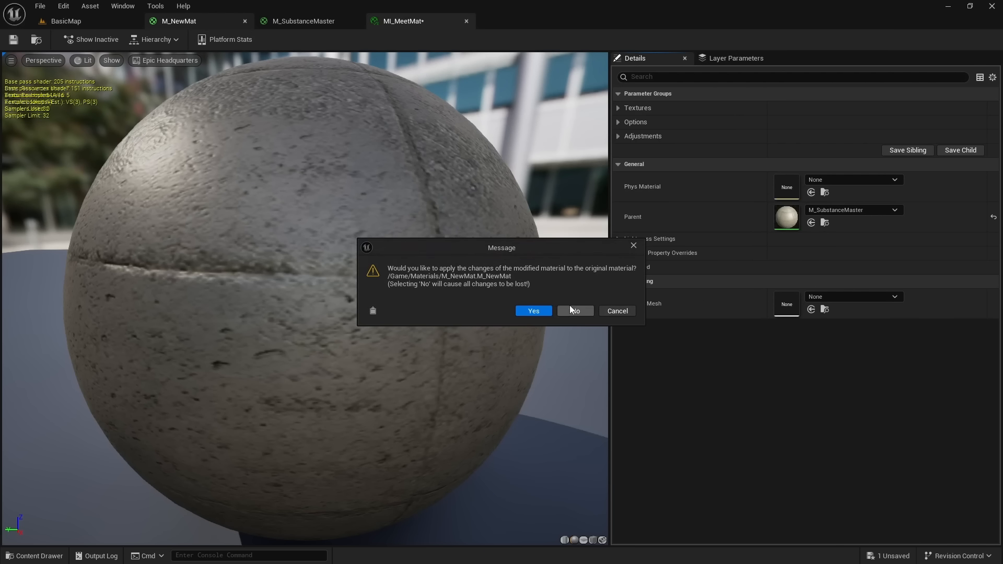
{"action": "left_click", "coordinate": [575, 310]}
{"action": "middle_click", "coordinate": [201, 21]}
Enable the Color, Mask AO Roughness Metallic and Normal texture overrides in MI_MeetMat.
{"action": "scroll", "coordinate": [352, 281], "scroll_direction": "down", "scroll_amount": 5}
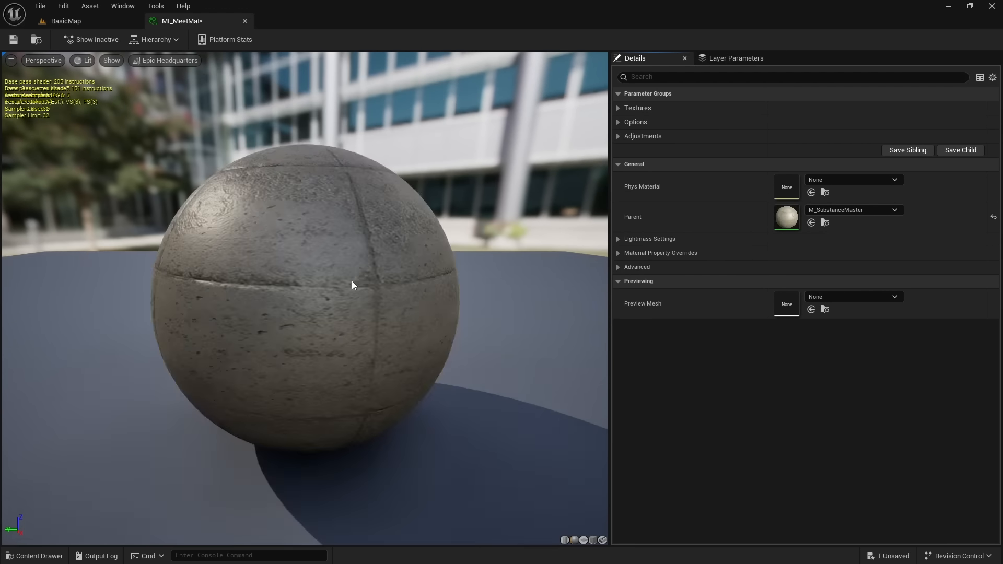
{"action": "left_click", "coordinate": [620, 107]}
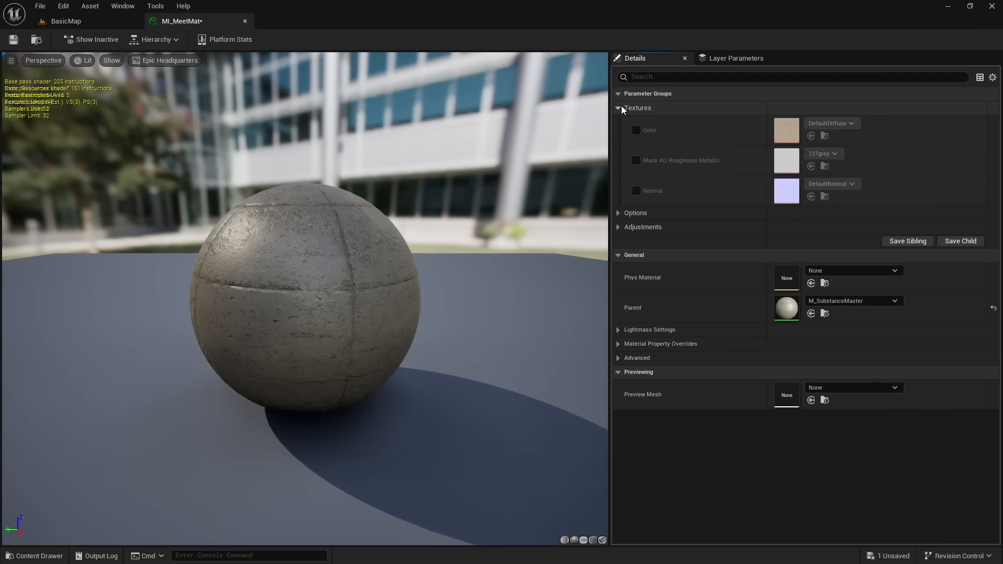
{"action": "left_click", "coordinate": [636, 131]}
{"action": "left_click", "coordinate": [636, 161]}
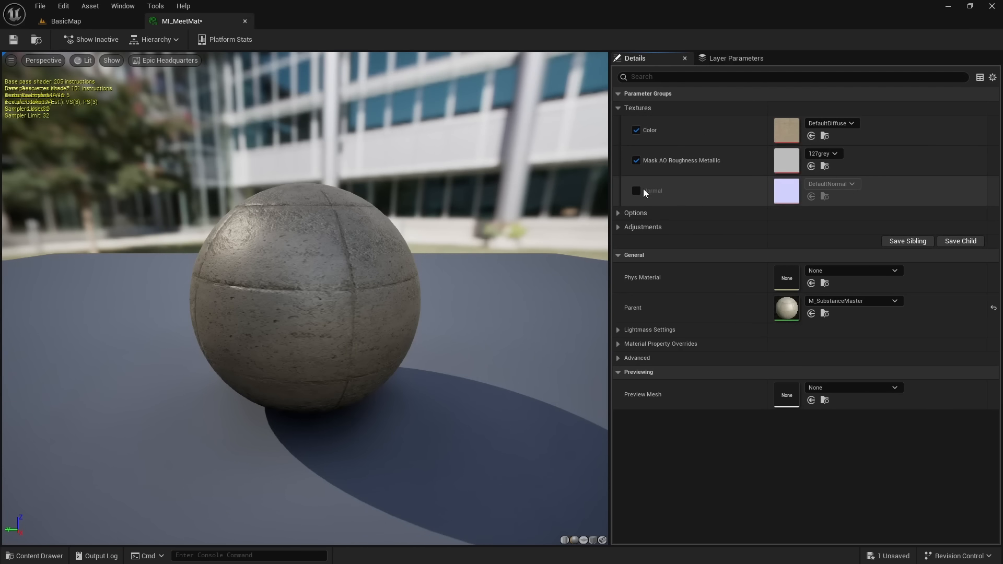
{"action": "left_click", "coordinate": [636, 191]}
Assign the three MeetMat textures from the UnrealTemplate folder to the matching Color, Normal and Mask AO Roughness Metallic parameters.
{"action": "key", "text": "ctrl+space"}
{"action": "left_click", "coordinate": [59, 458]}
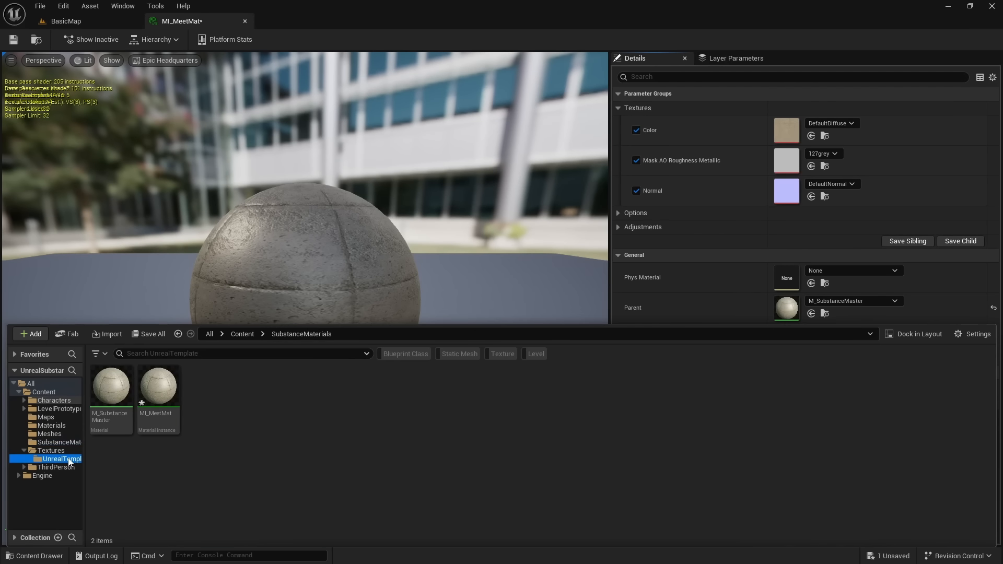
{"action": "left_click_drag", "start_coordinate": [113, 416], "coordinate": [786, 131]}
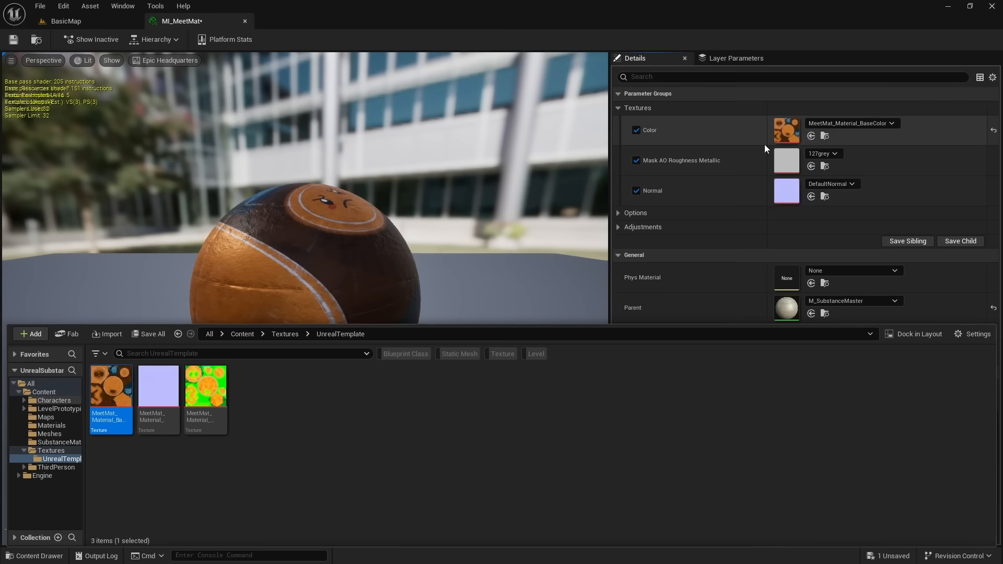
{"action": "left_click_drag", "start_coordinate": [158, 397], "coordinate": [789, 191]}
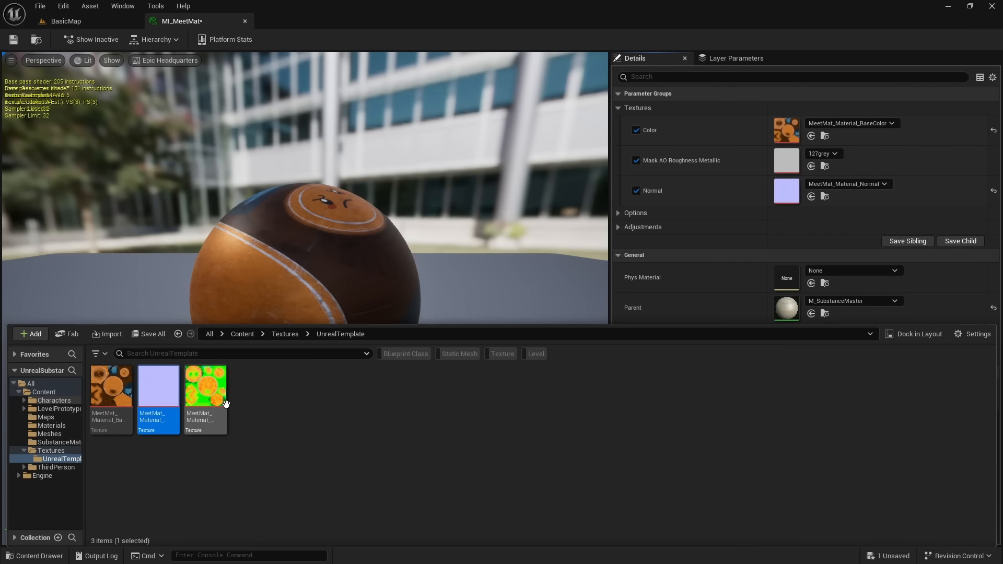
{"action": "left_click_drag", "start_coordinate": [206, 393], "coordinate": [792, 162]}
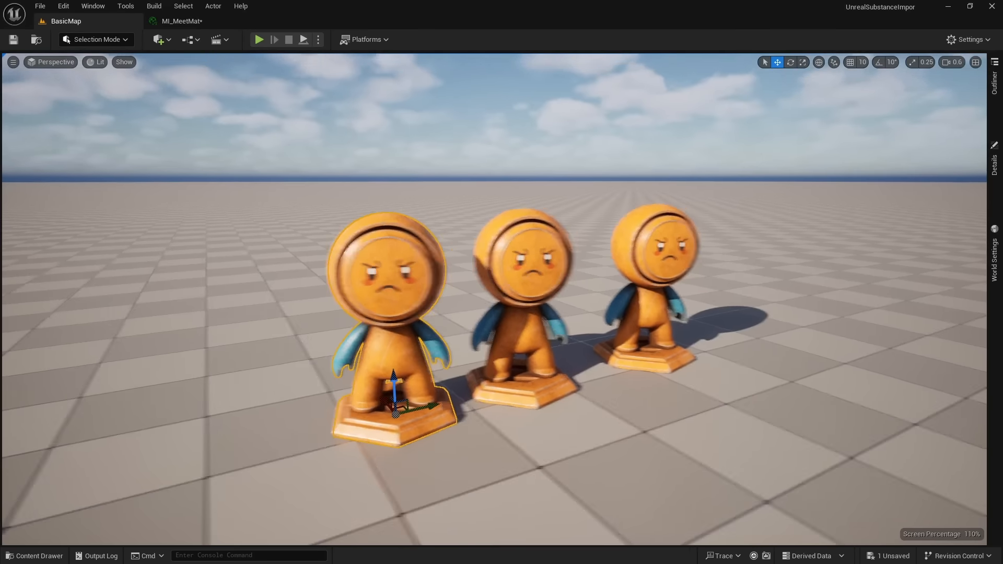
Return to BasicMap and apply MI_MeetMat from the SubstanceMaterials folder to the rightmost figure.
{"action": "right_click_drag", "start_coordinate": [327, 261], "coordinate": [360, 240]}
{"action": "key", "text": "ctrl+space"}
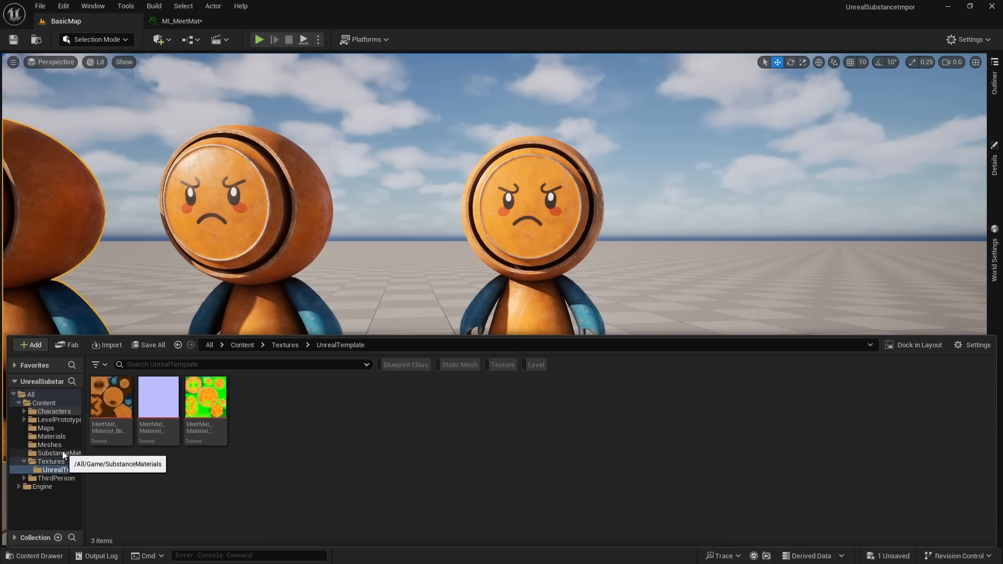
{"action": "left_click", "coordinate": [59, 453]}
{"action": "left_click_drag", "start_coordinate": [158, 397], "coordinate": [551, 199]}
{"action": "left_click_drag", "start_coordinate": [551, 199], "coordinate": [551, 199]}
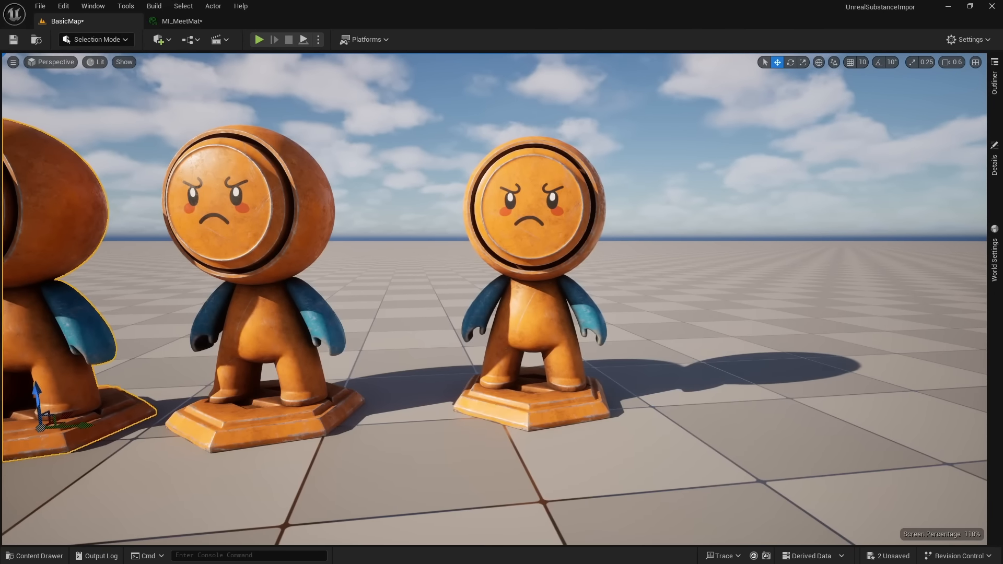
Move the rightmost figure slightly forward out of the row of three and frame it in the viewport.
{"action": "left_click", "coordinate": [528, 334]}
{"action": "right_click_drag", "start_coordinate": [527, 335], "coordinate": [517, 320]}
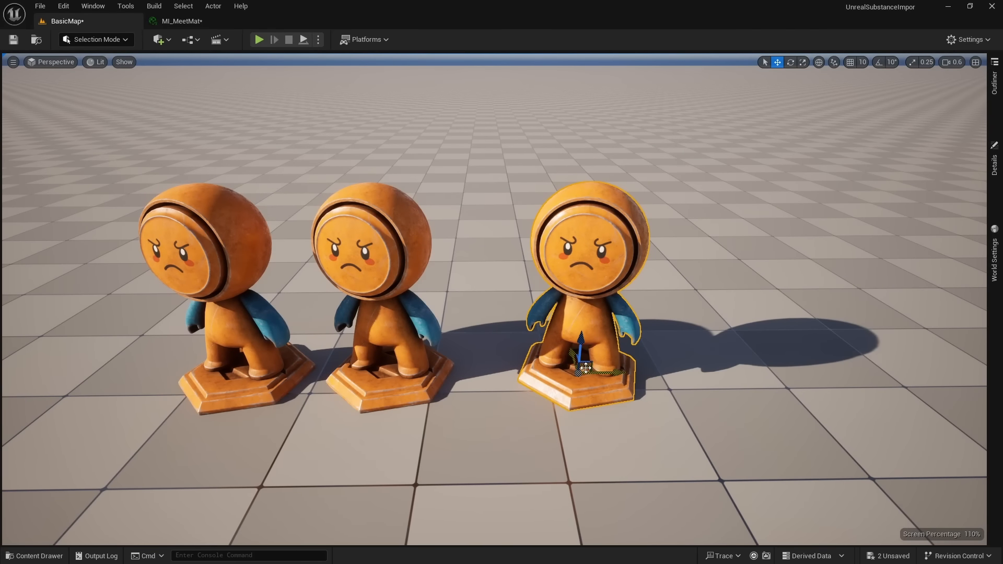
{"action": "left_click_drag", "start_coordinate": [587, 367], "coordinate": [559, 377]}
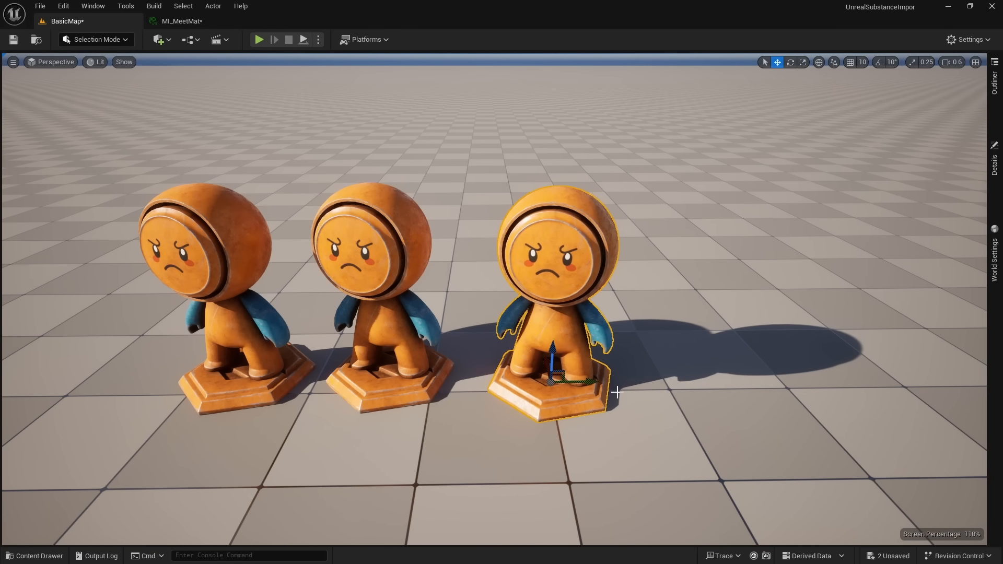
{"action": "right_click_drag", "start_coordinate": [617, 392], "coordinate": [617, 361]}
{"action": "key", "text": "q"}
Undock the MI_MeetMat editor as a floating window beside the rightmost figure and enlarge its parameter area.
{"action": "left_click_drag", "start_coordinate": [211, 21], "coordinate": [211, 93]}
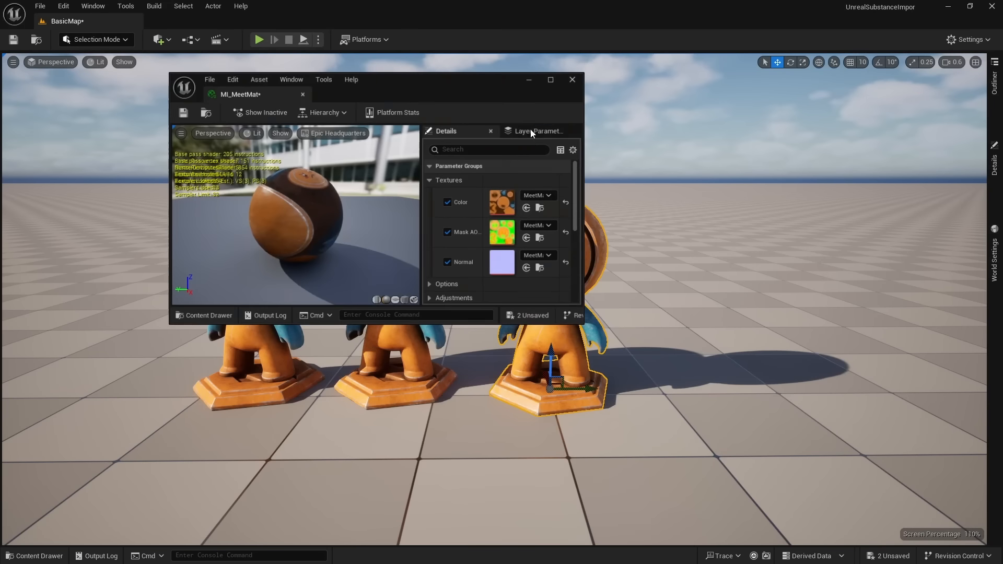
{"action": "left_click_drag", "start_coordinate": [462, 87], "coordinate": [213, 75]}
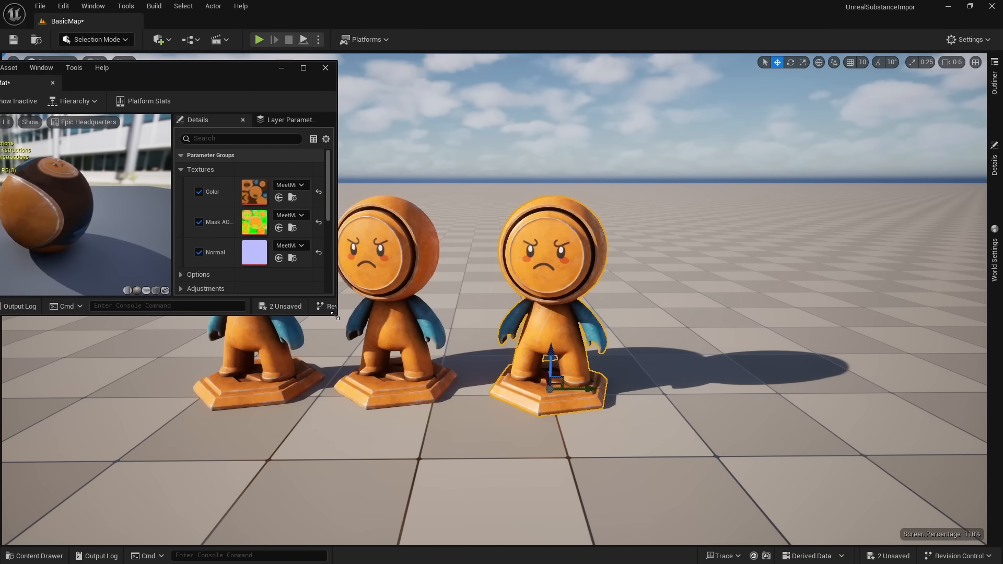
{"action": "left_click_drag", "start_coordinate": [335, 316], "coordinate": [377, 546]}
{"action": "left_click_drag", "start_coordinate": [198, 296], "coordinate": [148, 297]}
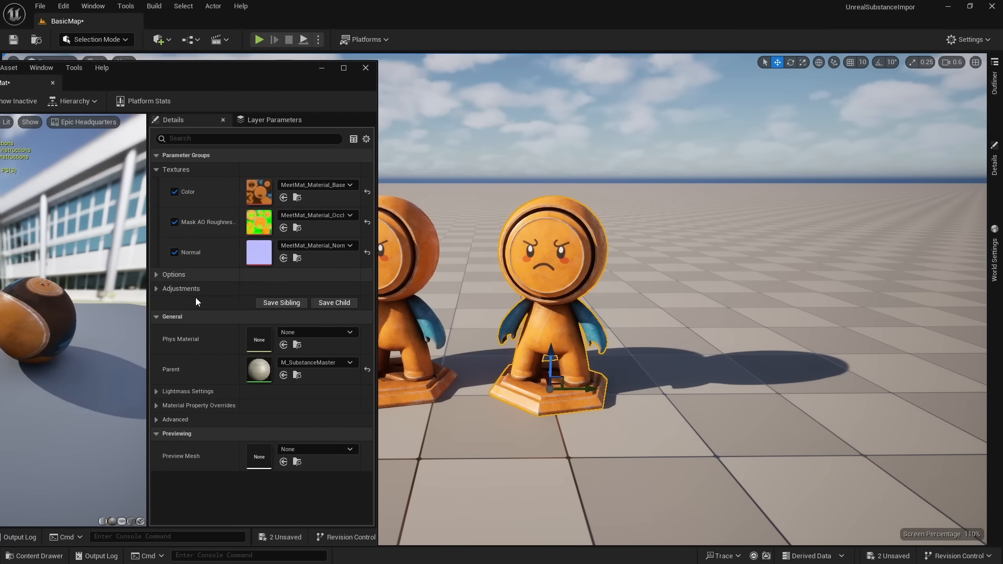
Expand the Options and Adjustments parameter groups of MI_MeetMat and frame the rightmost figure next to the editor window.
{"action": "left_click", "coordinate": [156, 288]}
{"action": "left_click", "coordinate": [160, 276]}
{"action": "left_click_drag", "start_coordinate": [240, 80], "coordinate": [237, 63]}
{"action": "scroll", "coordinate": [246, 300], "scroll_direction": "down", "scroll_amount": 2}
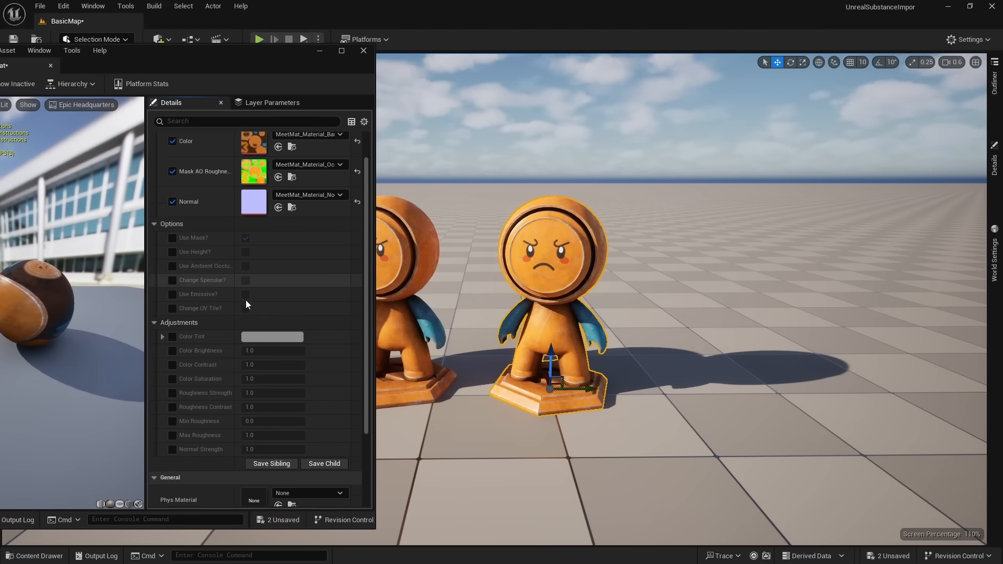
{"action": "scroll", "coordinate": [245, 300], "scroll_direction": "down", "scroll_amount": 3}
{"action": "right_click_drag", "start_coordinate": [554, 292], "coordinate": [552, 277]}
{"action": "key", "text": "w"}
{"action": "scroll", "coordinate": [553, 287], "scroll_direction": "down", "scroll_amount": 3}
{"action": "left_click_drag", "start_coordinate": [252, 64], "coordinate": [280, 65]}
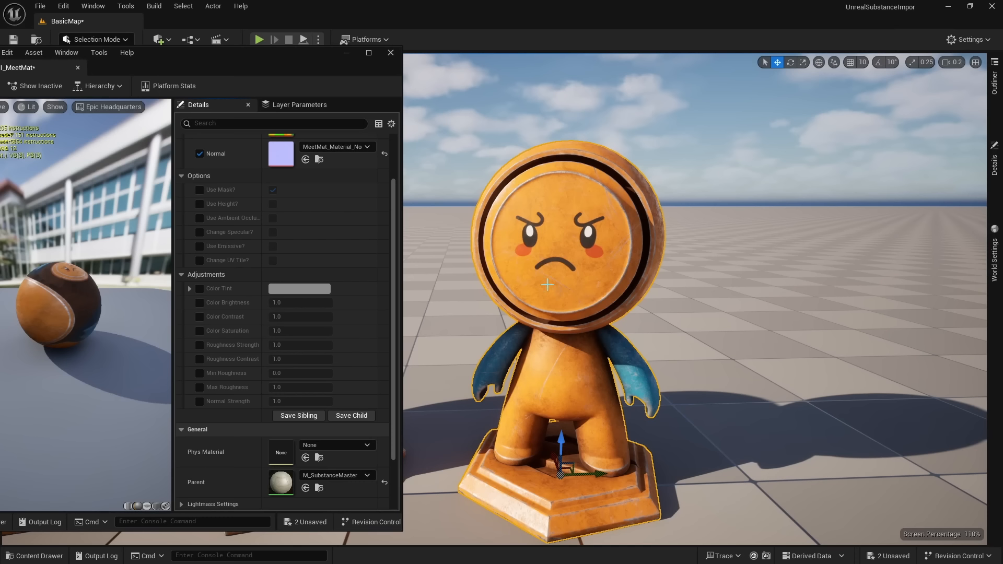
Enable the Color Tint override, try a light blue tint on the figure and cancel the colour choice.
{"action": "left_click", "coordinate": [199, 288]}
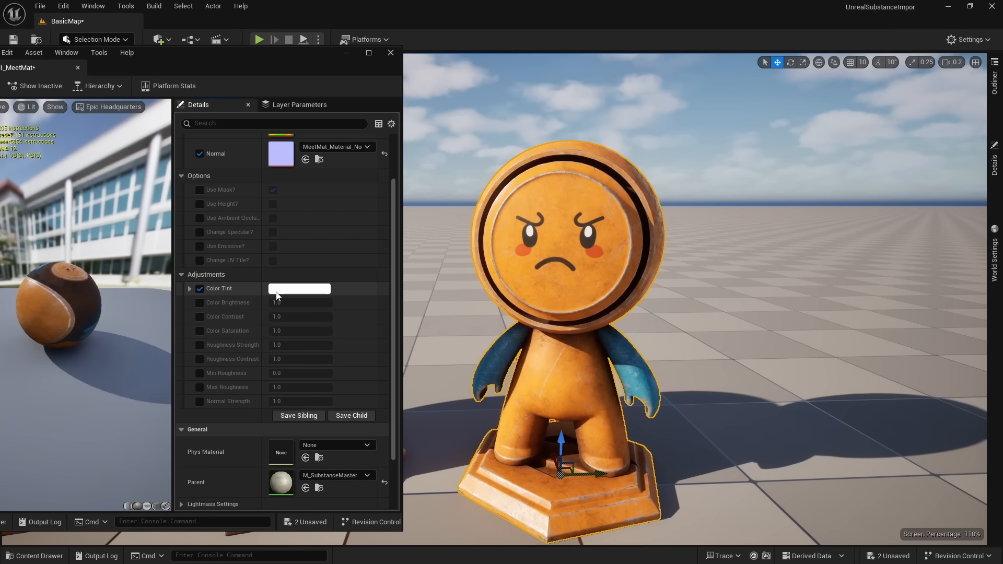
{"action": "left_click", "coordinate": [299, 289]}
{"action": "left_click_drag", "start_coordinate": [334, 294], "coordinate": [245, 213]}
{"action": "left_click", "coordinate": [264, 282]}
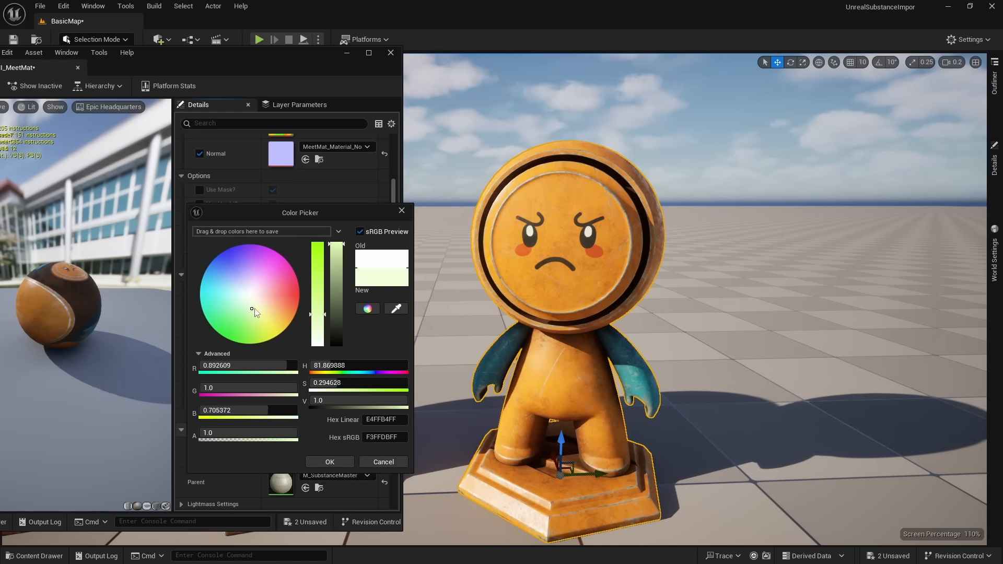
{"action": "mouse_move", "coordinate": [264, 284]}
{"action": "left_mouse_down"}
{"action": "mouse_move", "coordinate": [235, 308]}
{"action": "mouse_move", "coordinate": [236, 289]}
{"action": "mouse_move", "coordinate": [220, 287]}
{"action": "left_mouse_up"}
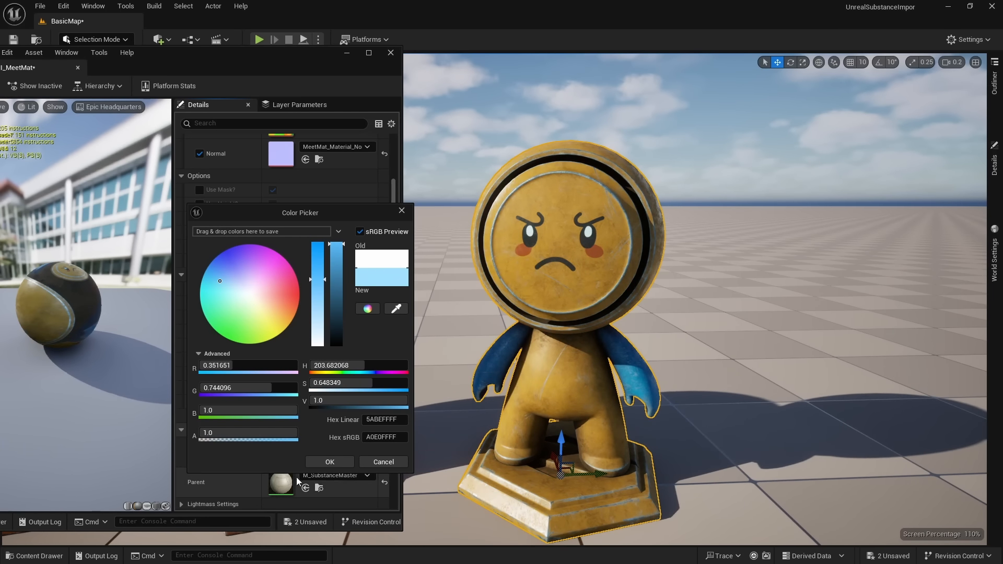
{"action": "left_click", "coordinate": [381, 462]}
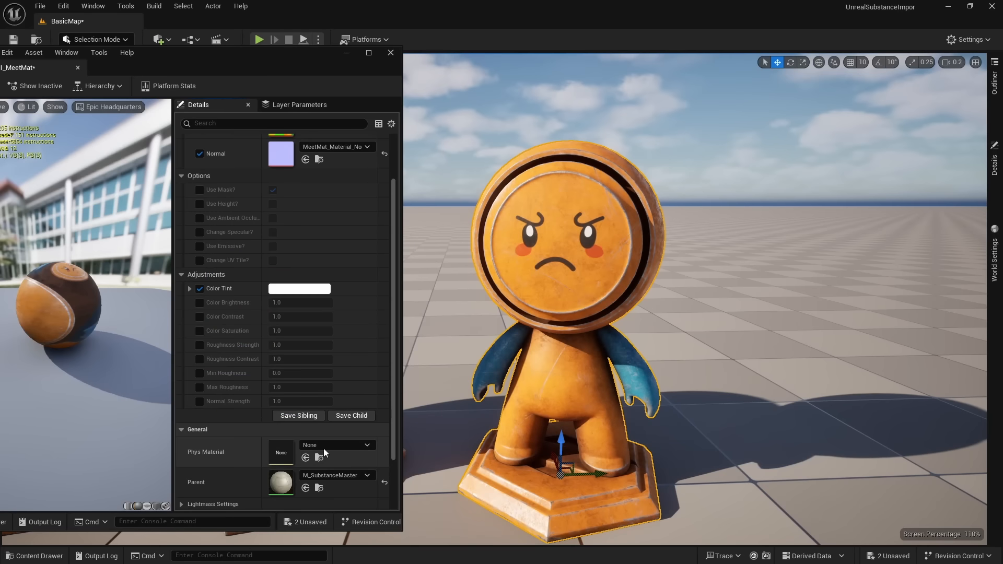
Try a Color Brightness override of about 2.5 on MI_MeetMat and view the figure without editor overlays.
{"action": "left_click", "coordinate": [199, 302]}
{"action": "left_click_drag", "start_coordinate": [292, 302], "coordinate": [332, 303]}
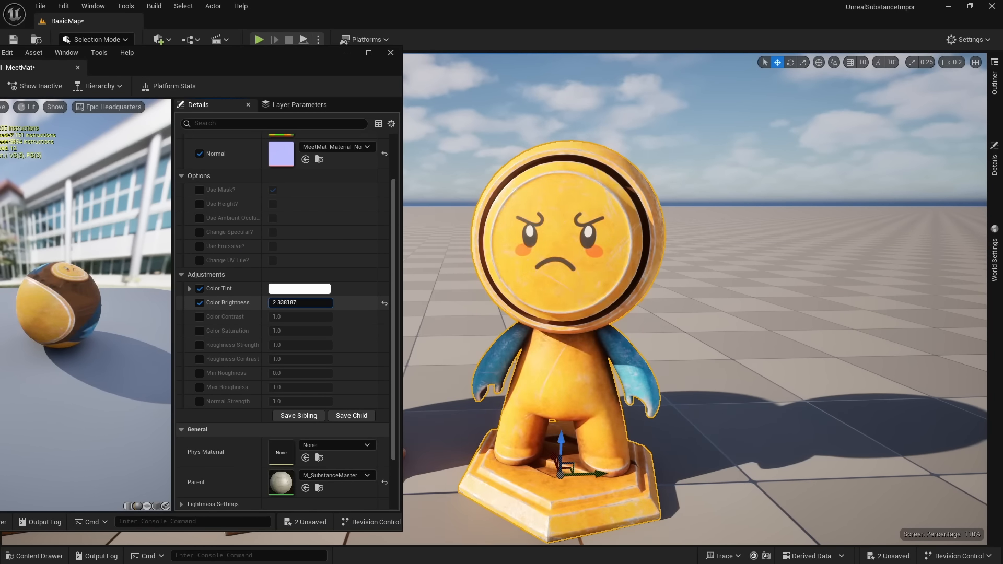
{"action": "mouse_move", "coordinate": [523, 292]}
{"action": "right_mouse_down"}
{"action": "mouse_move", "coordinate": [512, 294]}
{"action": "mouse_move", "coordinate": [523, 303]}
{"action": "right_mouse_up"}
{"action": "key", "text": "w"}
{"action": "key", "text": "g"}
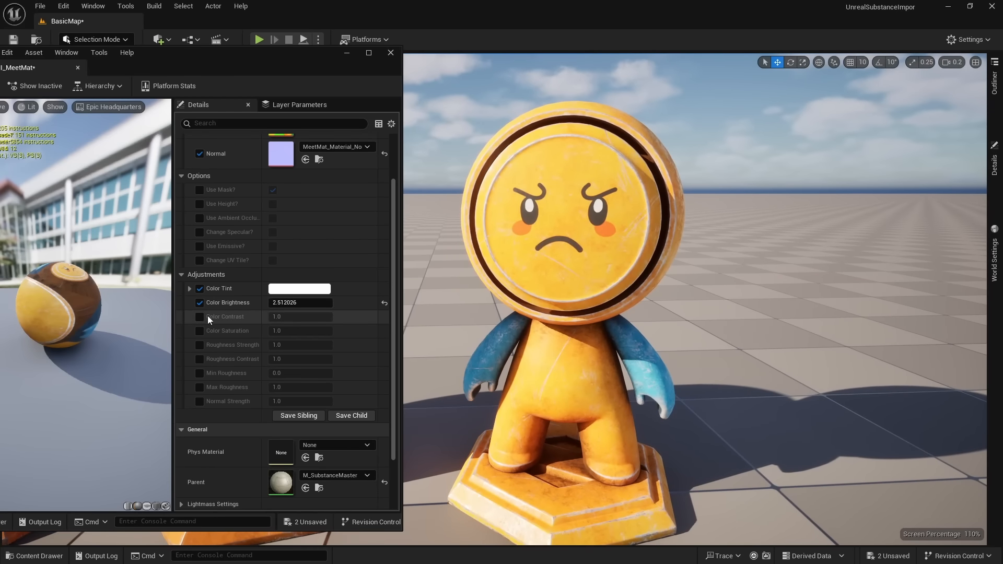
Try a Color Contrast override of about 1.73 on MI_MeetMat and inspect the figure.
{"action": "left_click", "coordinate": [199, 316]}
{"action": "mouse_move", "coordinate": [300, 316]}
{"action": "left_mouse_down"}
{"action": "mouse_move", "coordinate": [322, 317]}
{"action": "mouse_move", "coordinate": [289, 304]}
{"action": "mouse_move", "coordinate": [290, 317]}
{"action": "left_mouse_up"}
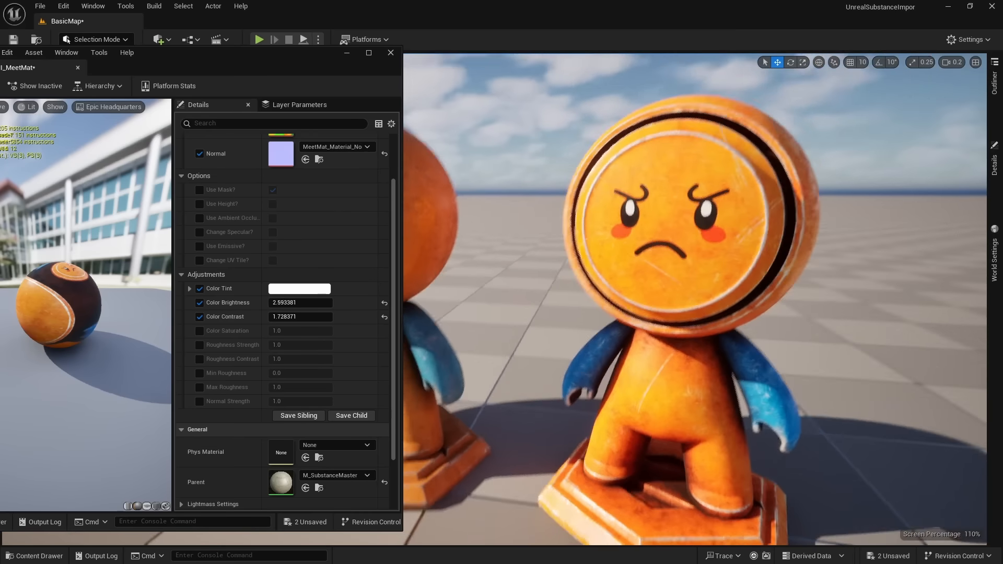
{"action": "right_click_drag", "start_coordinate": [694, 297], "coordinate": [715, 325]}
{"action": "scroll", "coordinate": [695, 298], "scroll_direction": "up", "scroll_amount": 1}
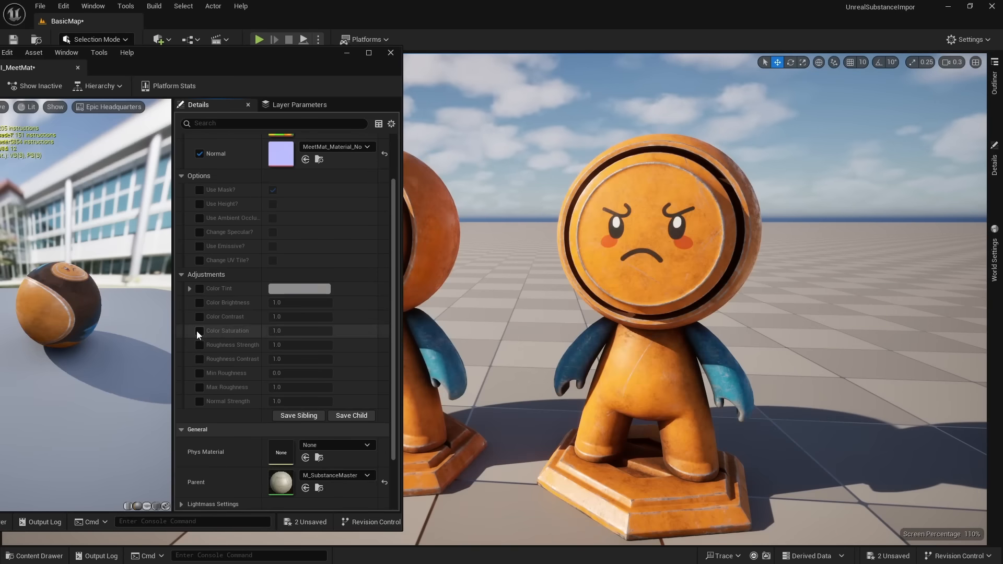
Try lowering the Color Saturation override to 0, inspect the figure and switch that override off again.
{"action": "left_click", "coordinate": [200, 331]}
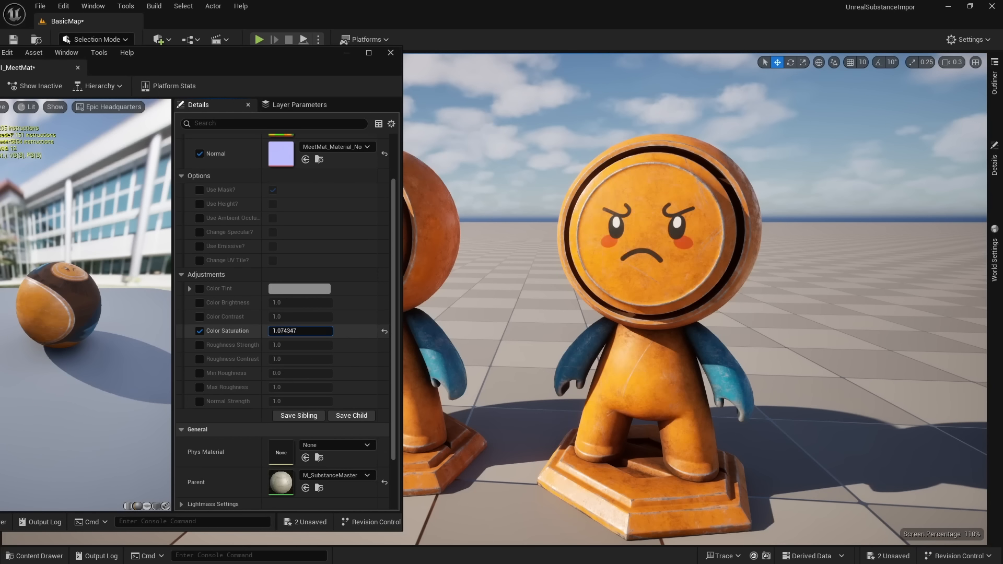
{"action": "left_click_drag", "start_coordinate": [278, 330], "coordinate": [256, 331]}
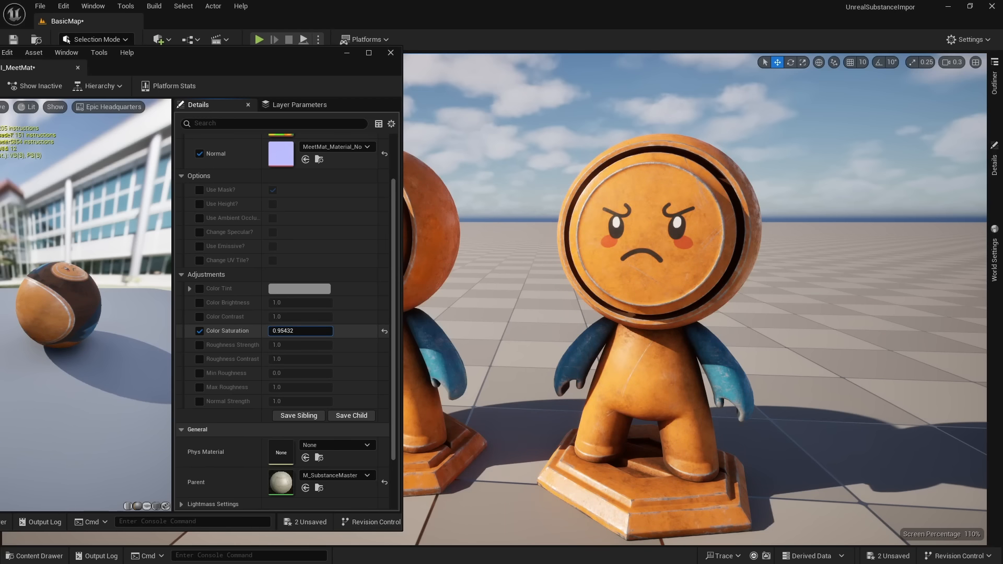
{"action": "left_click", "coordinate": [309, 331]}
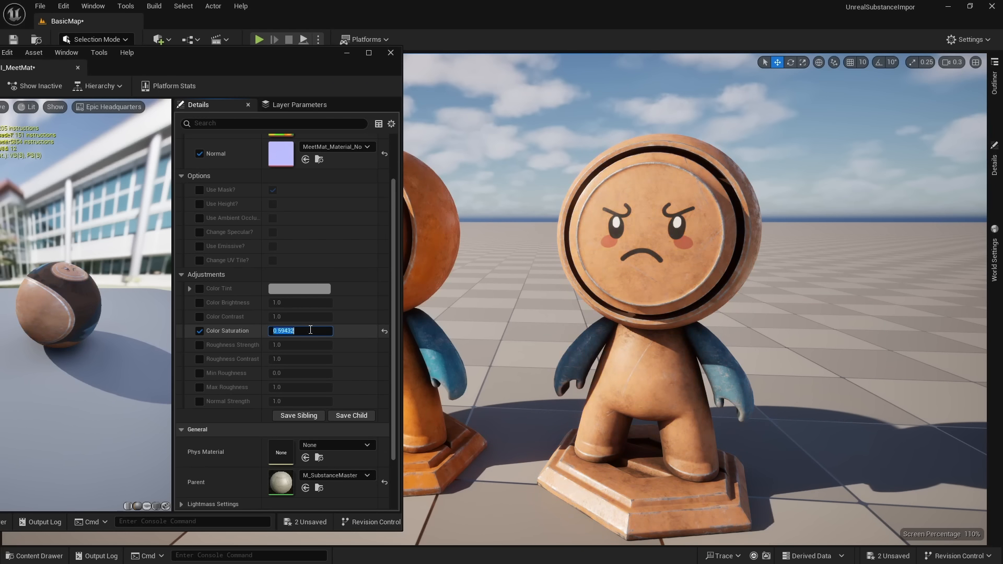
{"action": "type", "text": "0"}
{"action": "key", "text": "Return"}
{"action": "right_click_drag", "start_coordinate": [605, 349], "coordinate": [578, 348]}
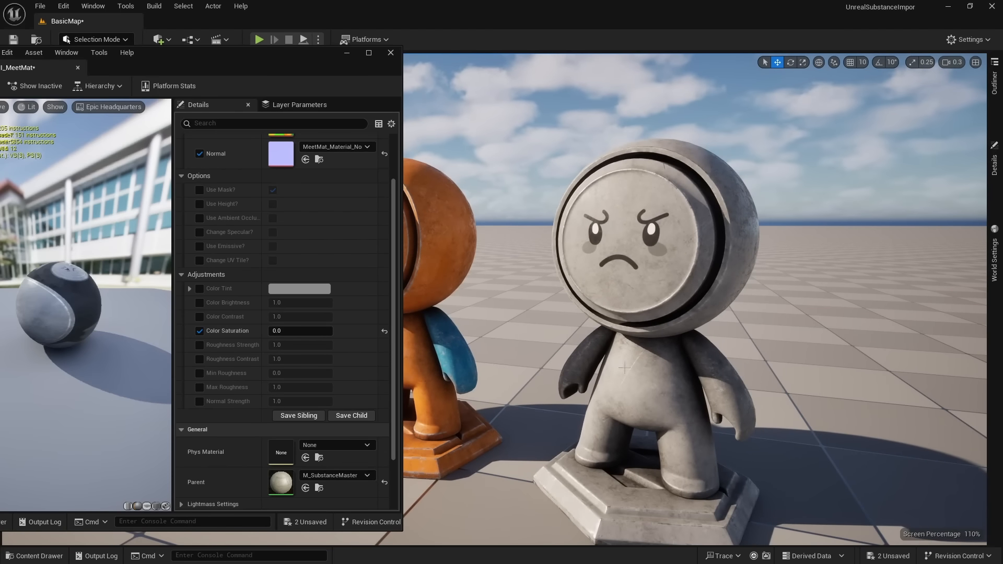
{"action": "left_click", "coordinate": [200, 331]}
Enable the Roughness Strength override and set it to about 1.08.
{"action": "left_click", "coordinate": [200, 347]}
{"action": "right_click_drag", "start_coordinate": [646, 287], "coordinate": [606, 282]}
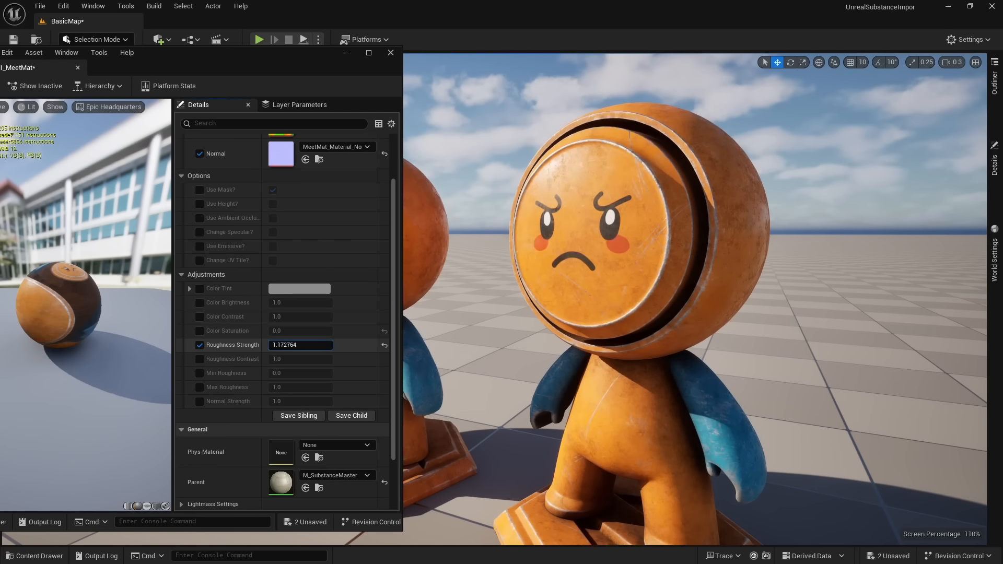
{"action": "mouse_move", "coordinate": [293, 344]}
{"action": "left_mouse_down"}
{"action": "mouse_move", "coordinate": [318, 345]}
{"action": "mouse_move", "coordinate": [276, 345]}
{"action": "mouse_move", "coordinate": [300, 359]}
{"action": "left_mouse_up"}
Enable the Roughness Contrast override, set it to about 1.42 and check the figure's reflections from several angles.
{"action": "left_click", "coordinate": [200, 359]}
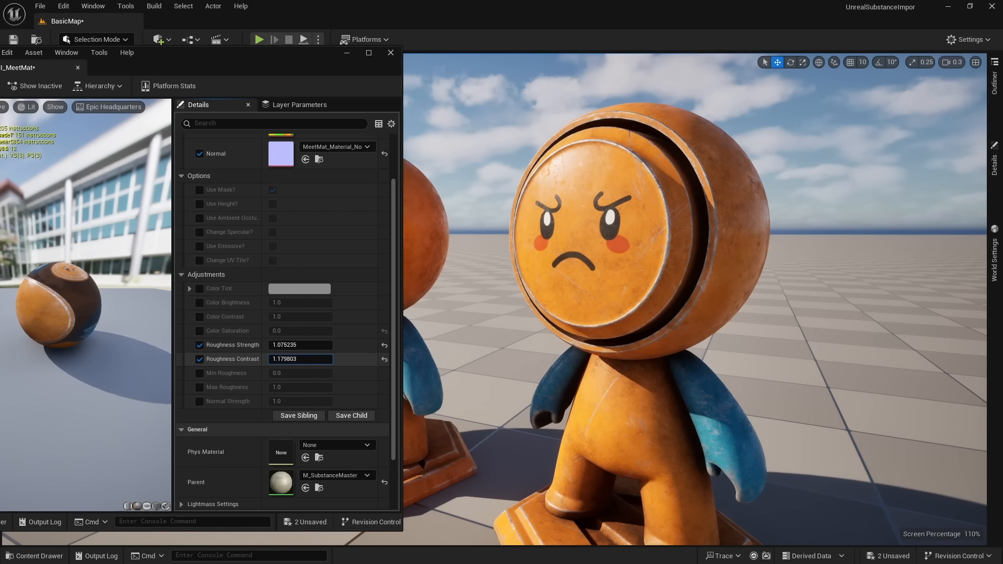
{"action": "key", "text": "d"}
{"action": "right_click_drag", "start_coordinate": [564, 314], "coordinate": [444, 292]}
{"action": "key", "text": "a"}
{"action": "right_click_drag", "start_coordinate": [627, 295], "coordinate": [741, 318]}
{"action": "key", "text": "s"}
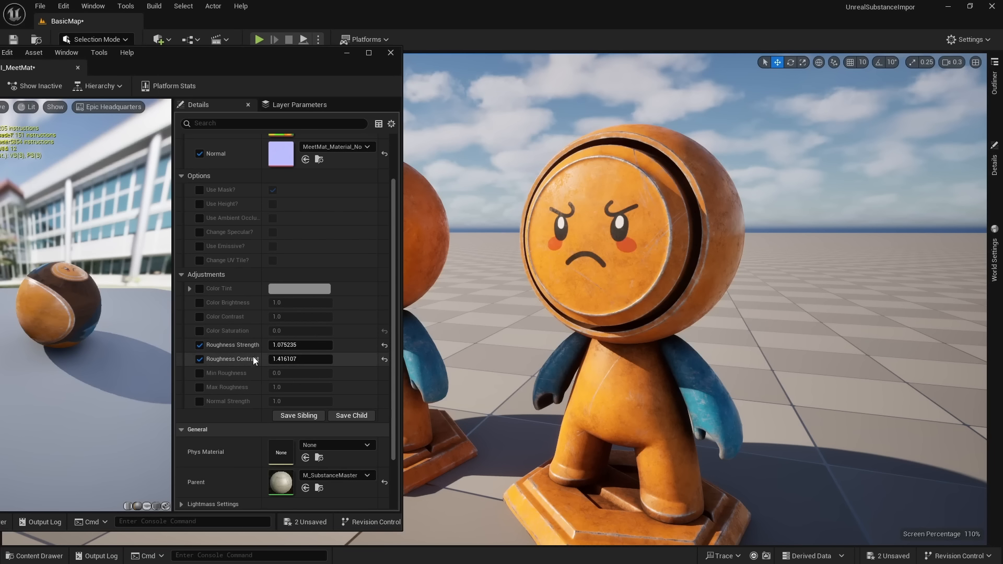
Float the MI_MeetMat Details panel beside the figures and inspect them in the Roughness buffer visualization.
{"action": "left_click_drag", "start_coordinate": [208, 113], "coordinate": [744, 108]}
{"action": "left_click_drag", "start_coordinate": [260, 63], "coordinate": [0, 182]}
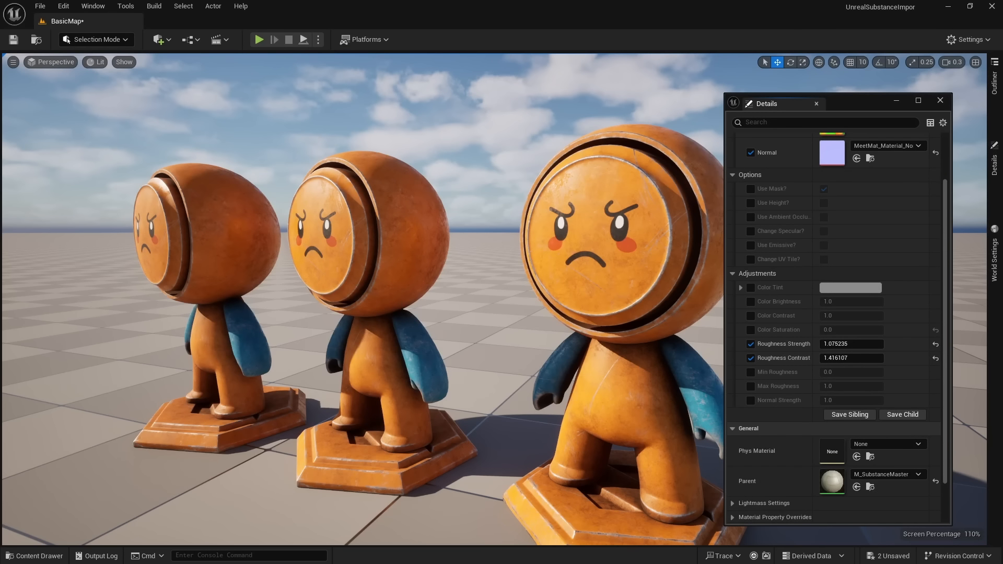
{"action": "left_click", "coordinate": [94, 61]}
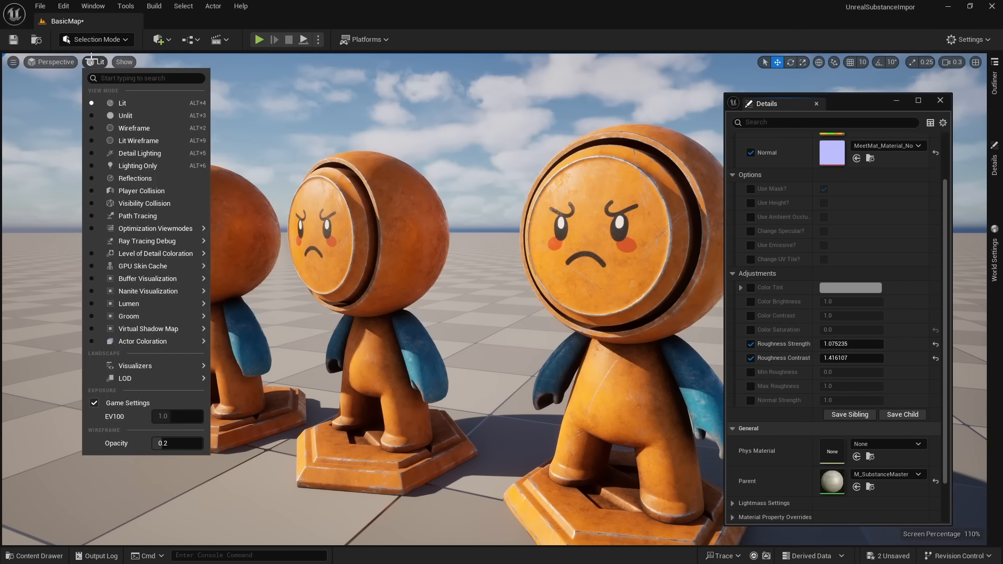
{"action": "mouse_move", "coordinate": [135, 279]}
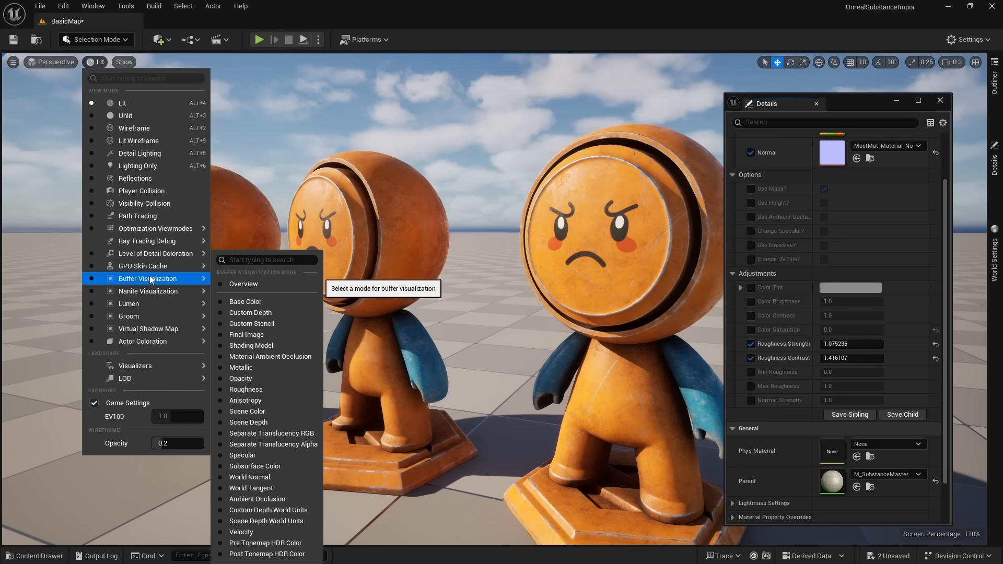
{"action": "left_click", "coordinate": [246, 389]}
{"action": "right_click_drag", "start_coordinate": [464, 346], "coordinate": [442, 333]}
{"action": "key", "text": "a"}
{"action": "key", "text": "d"}
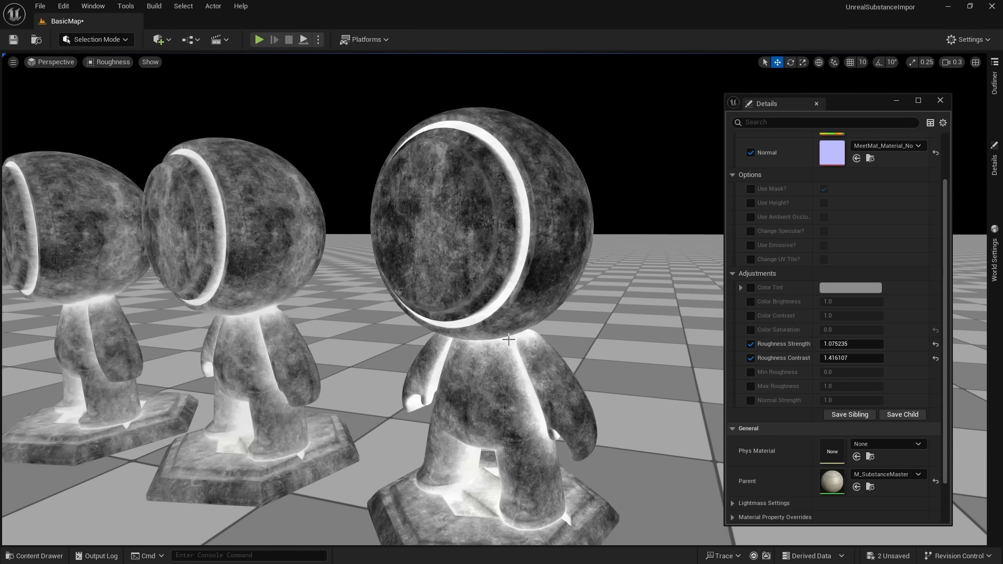
Try Roughness Strength at about 1.29 and Roughness Contrast at about 2.04, and switch both overrides off.
{"action": "mouse_move", "coordinate": [838, 345]}
{"action": "left_mouse_down"}
{"action": "mouse_move", "coordinate": [859, 345]}
{"action": "mouse_move", "coordinate": [845, 345]}
{"action": "mouse_move", "coordinate": [840, 358]}
{"action": "mouse_move", "coordinate": [870, 358]}
{"action": "mouse_move", "coordinate": [839, 345]}
{"action": "left_mouse_up"}
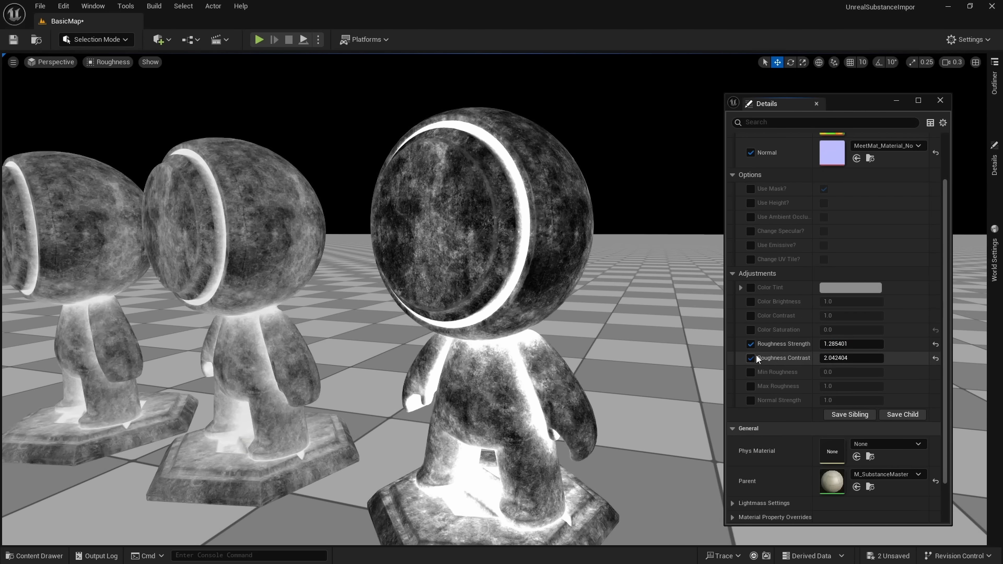
{"action": "left_click", "coordinate": [750, 358]}
{"action": "left_click", "coordinate": [750, 344]}
Enable the Min Roughness and Max Roughness overrides and set Max Roughness to 0.5.
{"action": "left_click", "coordinate": [751, 372]}
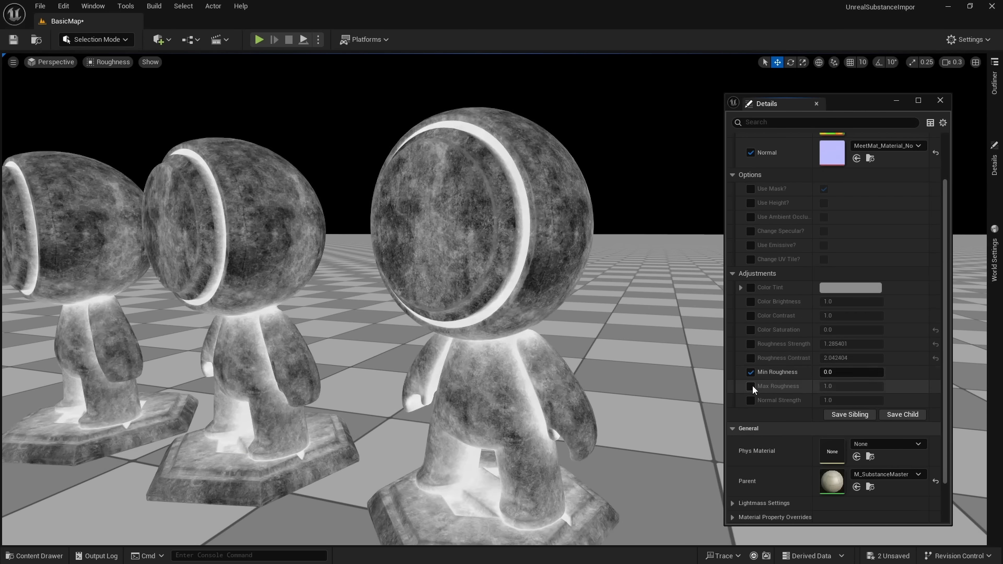
{"action": "left_click", "coordinate": [750, 386]}
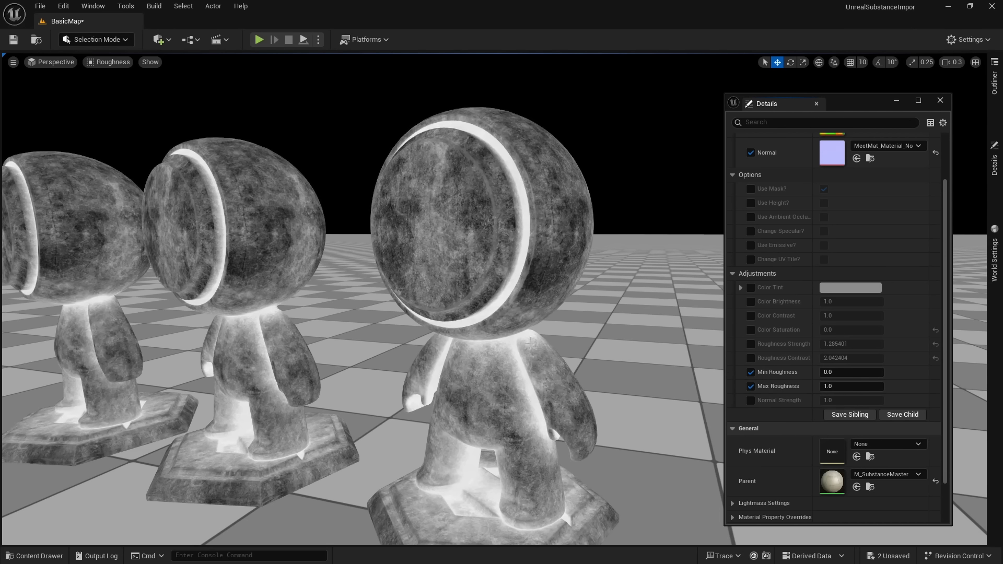
{"action": "right_click_drag", "start_coordinate": [643, 356], "coordinate": [648, 345]}
{"action": "key", "text": "w"}
{"action": "right_click_drag", "start_coordinate": [533, 339], "coordinate": [534, 339]}
{"action": "key", "text": "a"}
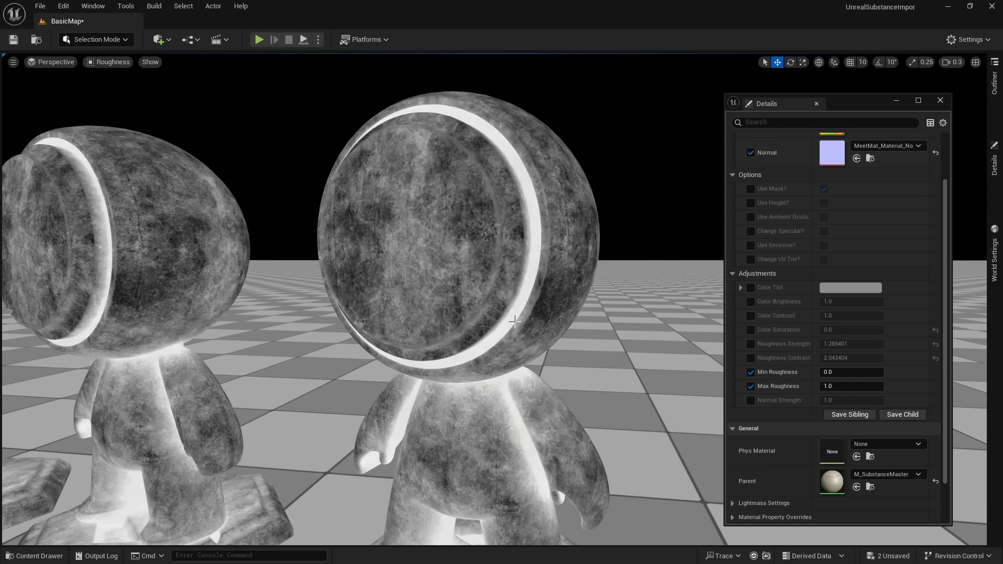
{"action": "key", "text": "q"}
{"action": "mouse_move", "coordinate": [500, 301]}
{"action": "right_mouse_down"}
{"action": "mouse_move", "coordinate": [499, 287]}
{"action": "mouse_move", "coordinate": [501, 302]}
{"action": "right_mouse_up"}
{"action": "key", "text": "w"}
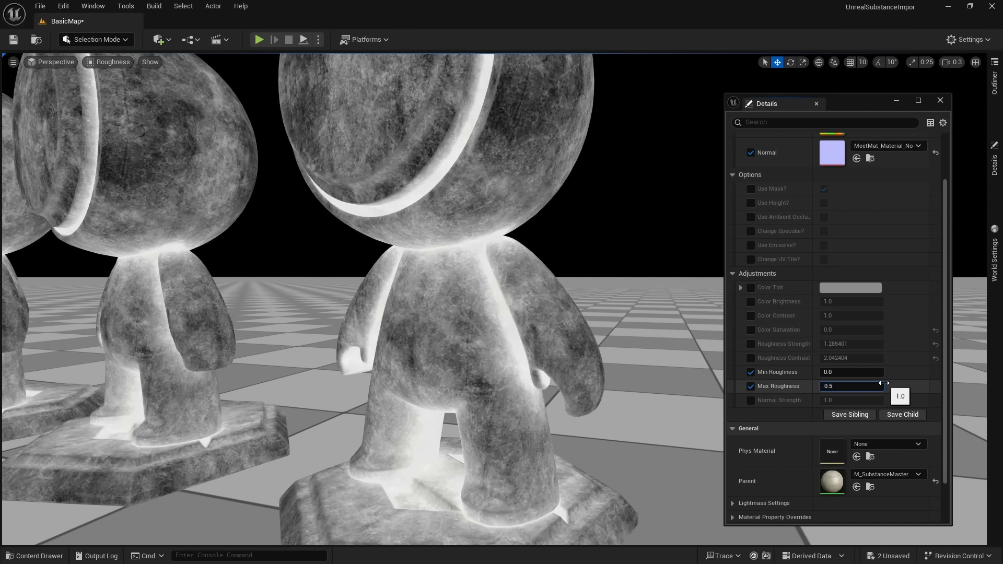
{"action": "key", "text": "Return"}
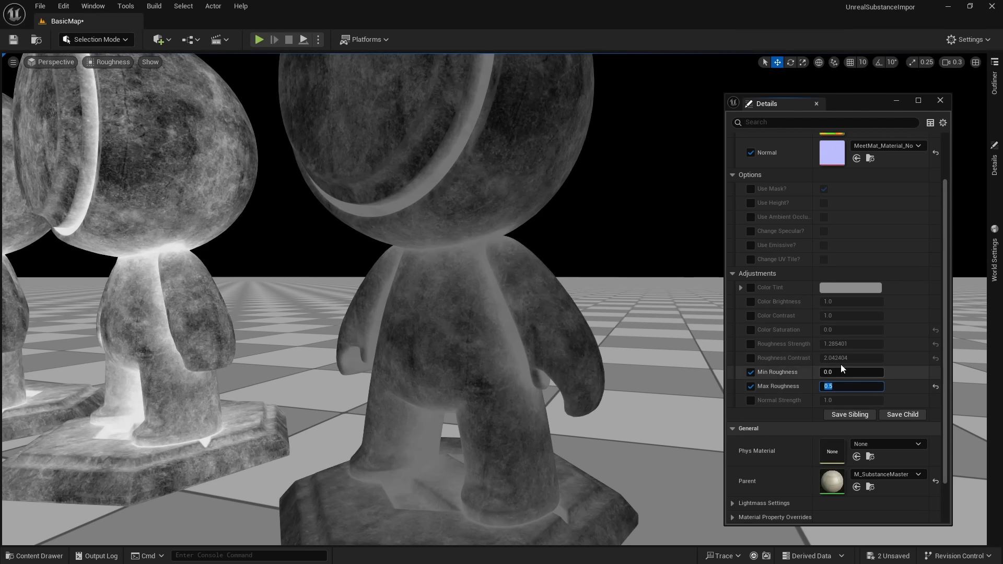
Return the viewport to Lit shading, check the figures from the front, and switch off the Max and Min Roughness overrides.
{"action": "key", "text": "s"}
{"action": "right_click_drag", "start_coordinate": [538, 301], "coordinate": [542, 307]}
{"action": "key", "text": "e"}
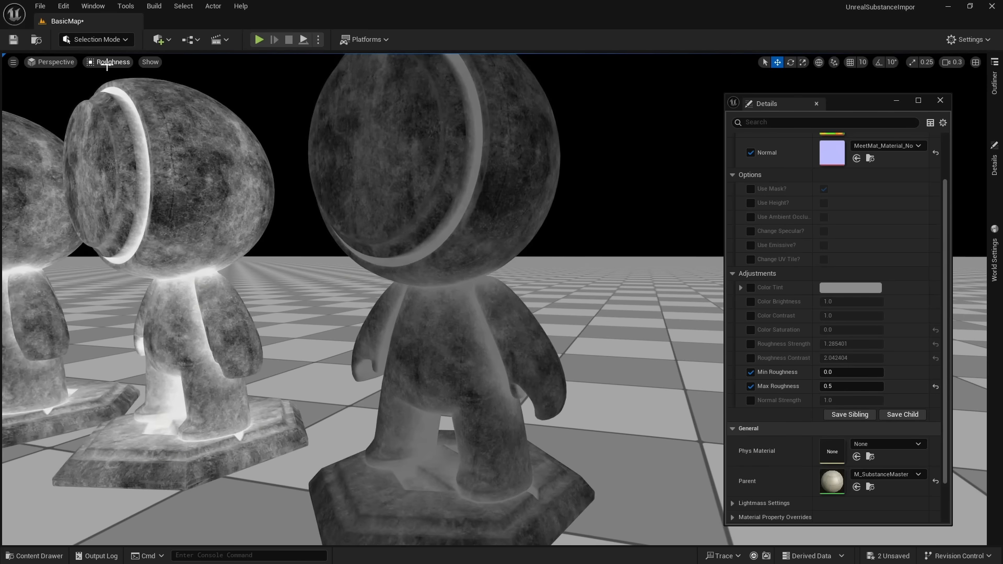
{"action": "key", "text": "alt+4"}
{"action": "key", "text": "s"}
{"action": "mouse_move", "coordinate": [452, 279]}
{"action": "right_mouse_down"}
{"action": "mouse_move", "coordinate": [455, 305]}
{"action": "mouse_move", "coordinate": [507, 305]}
{"action": "mouse_move", "coordinate": [443, 277]}
{"action": "right_mouse_up"}
{"action": "key", "text": "a"}
{"action": "key", "text": "s"}
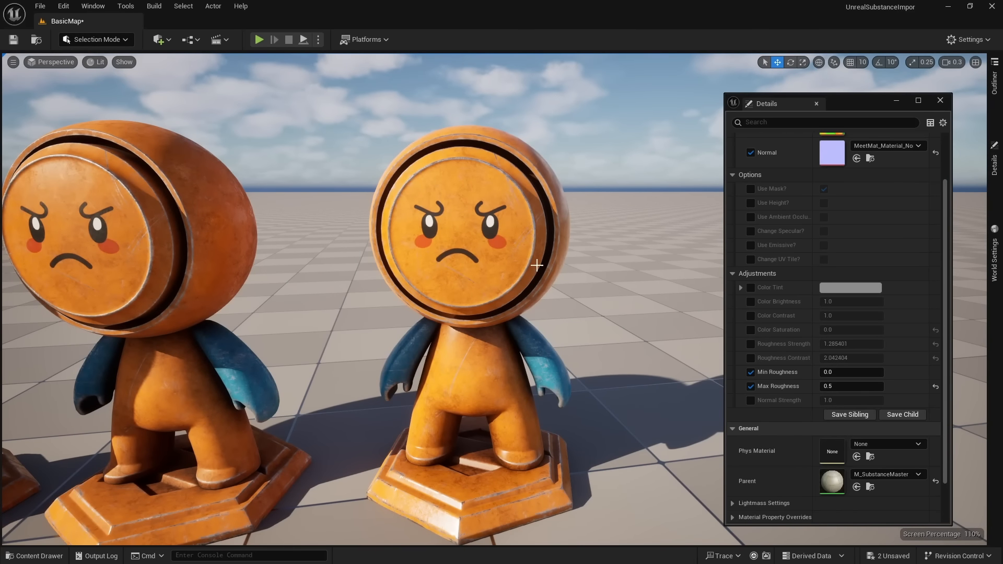
{"action": "left_click", "coordinate": [751, 386]}
{"action": "left_click", "coordinate": [750, 372]}
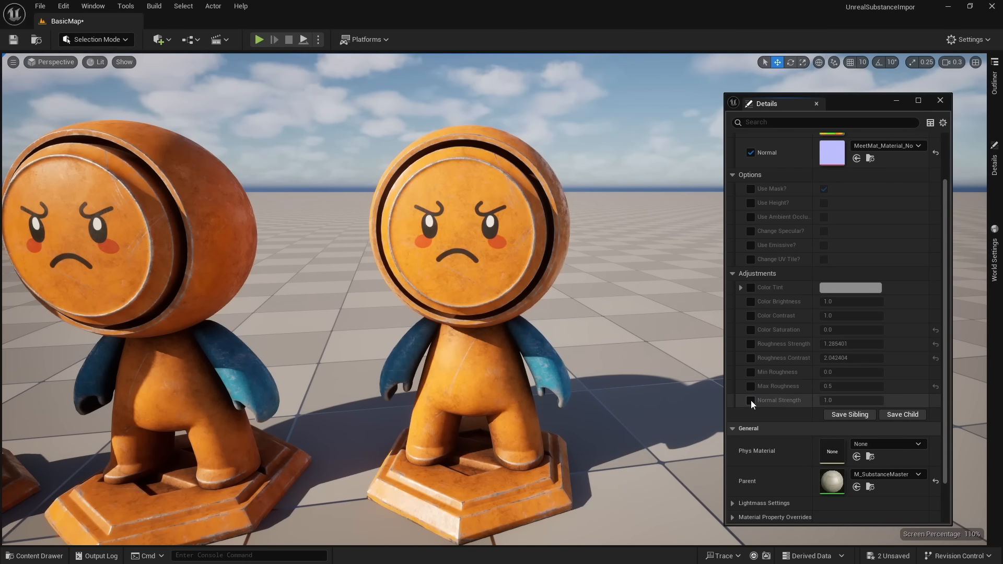
Try Normal Strength at about 5.33 on the figure, reset it to its default and switch the override off.
{"action": "left_click", "coordinate": [751, 400]}
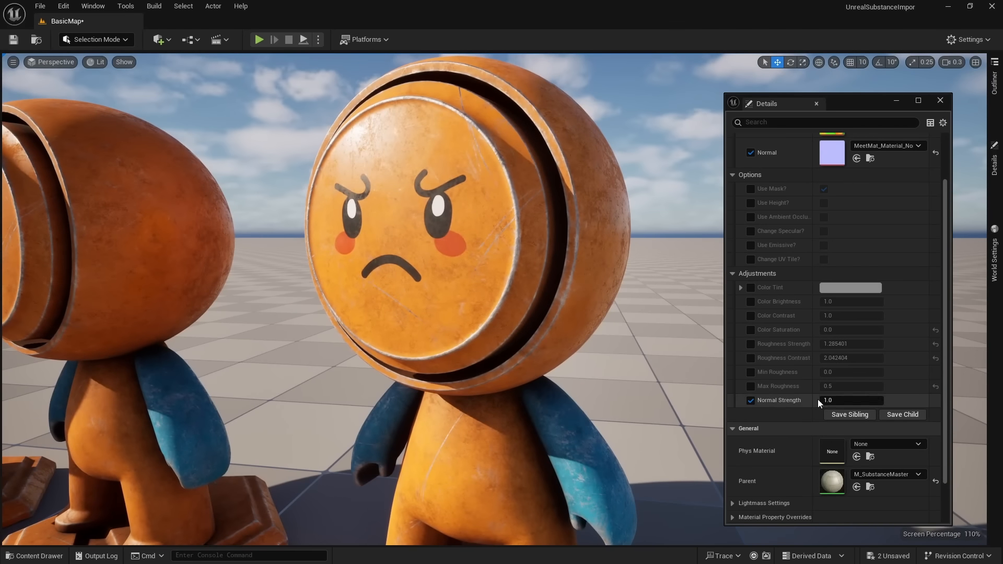
{"action": "left_click_drag", "start_coordinate": [852, 401], "coordinate": [883, 401]}
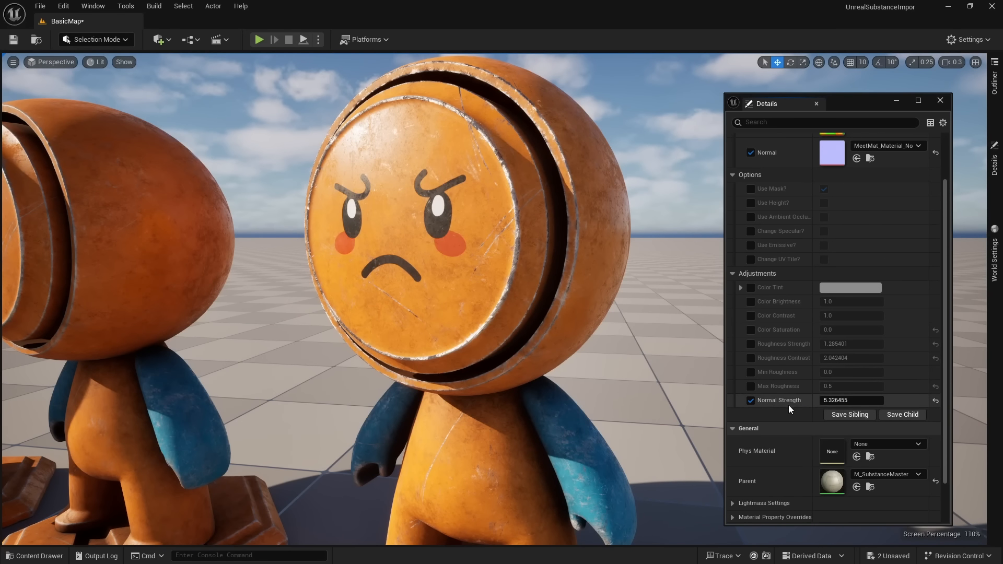
{"action": "left_click", "coordinate": [936, 401]}
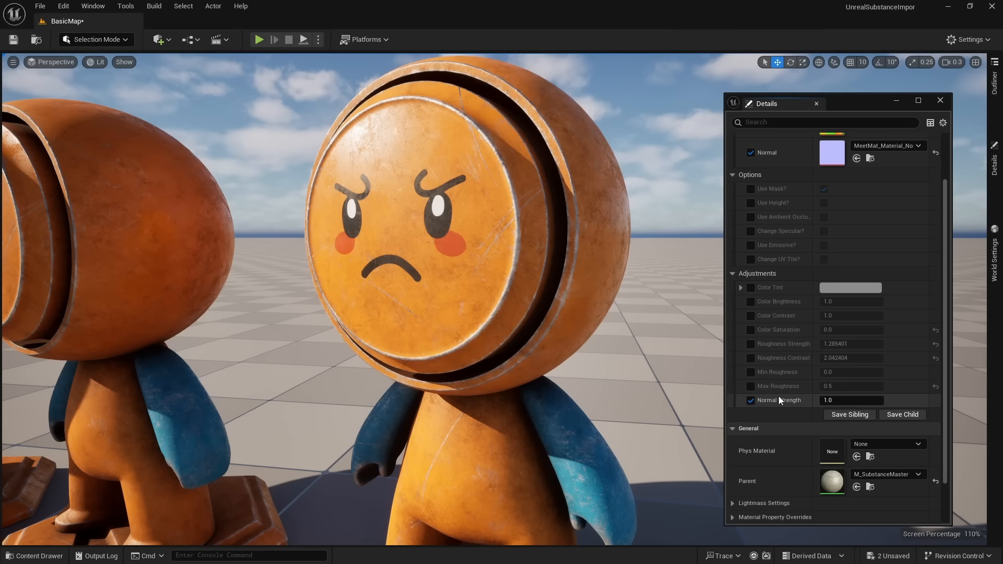
{"action": "left_click", "coordinate": [752, 401]}
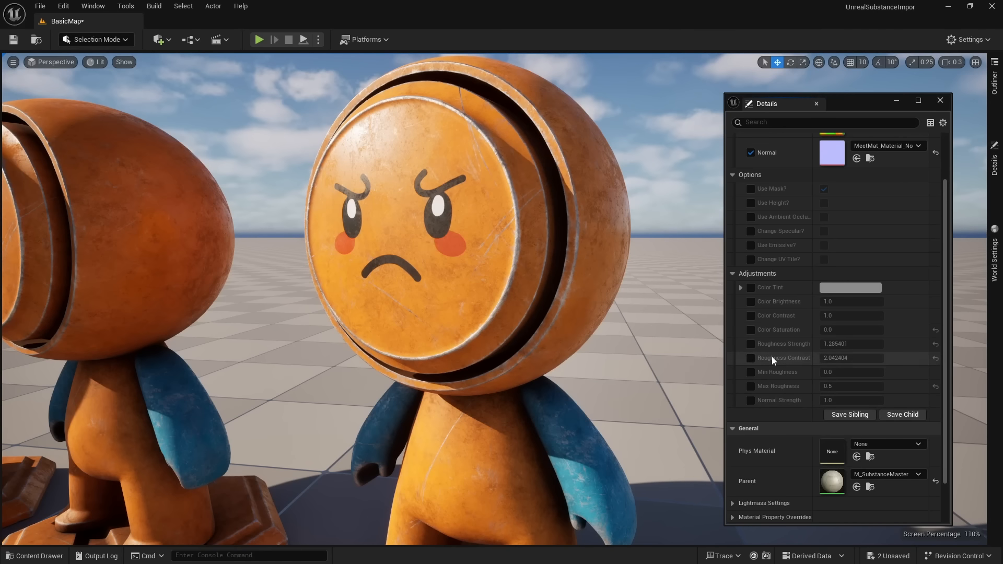
Try turning on the Use Height? option to reveal its height parameters, and switch it off again.
{"action": "left_click_drag", "start_coordinate": [661, 282], "coordinate": [698, 294], "text": "alt"}
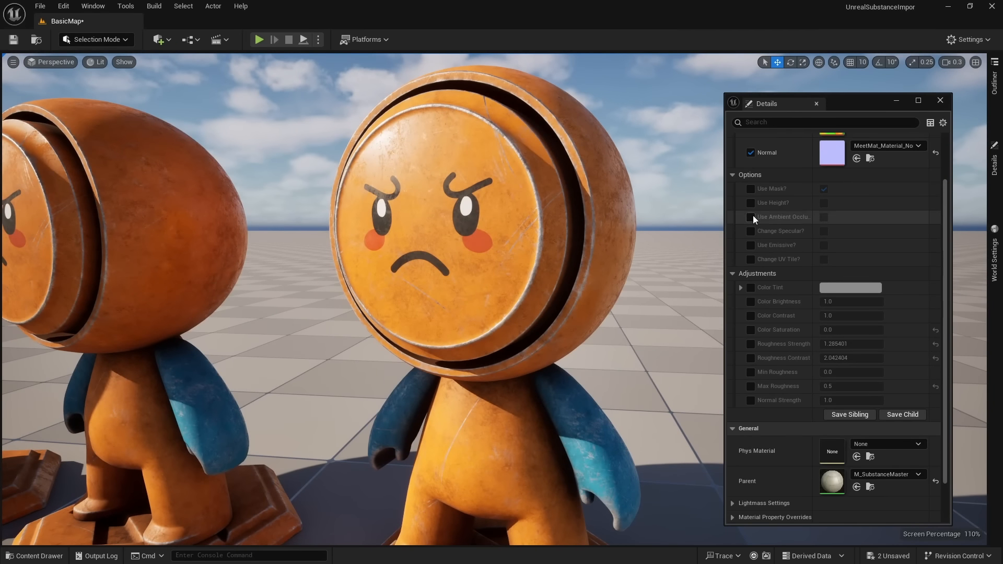
{"action": "left_click", "coordinate": [751, 204]}
{"action": "left_click", "coordinate": [826, 203]}
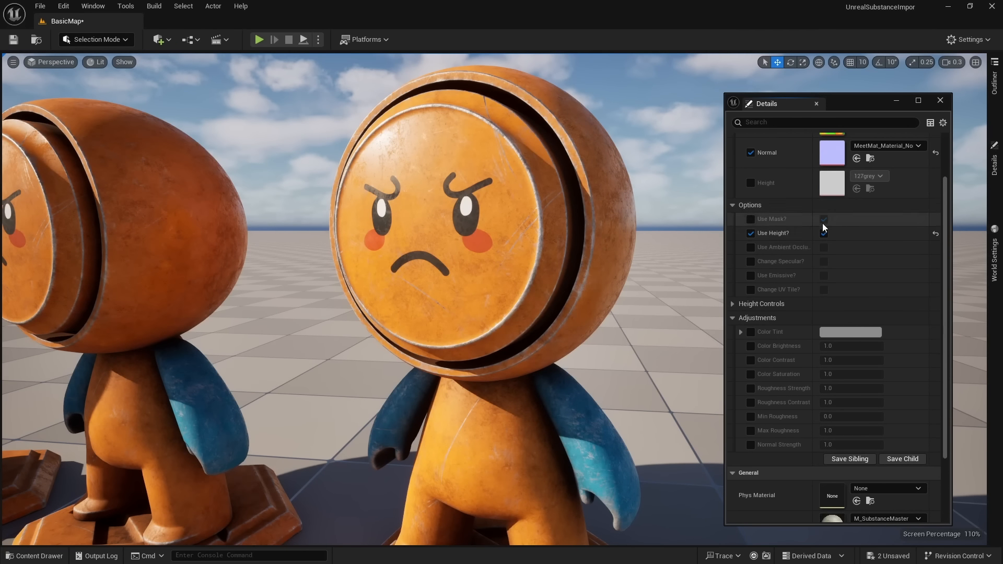
{"action": "left_click", "coordinate": [825, 234]}
{"action": "left_click", "coordinate": [751, 204]}
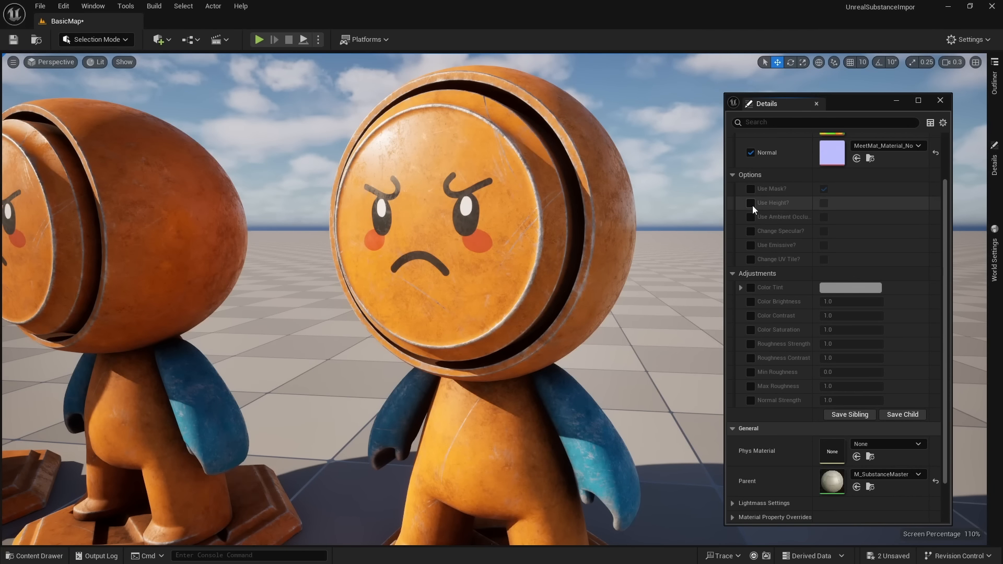
Widen the floating Details window and its parameter name column so the full parameter names are readable.
{"action": "left_click_drag", "start_coordinate": [473, 354], "coordinate": [502, 363], "text": "alt"}
{"action": "middle_click_drag", "start_coordinate": [473, 355], "coordinate": [522, 316], "text": "alt"}
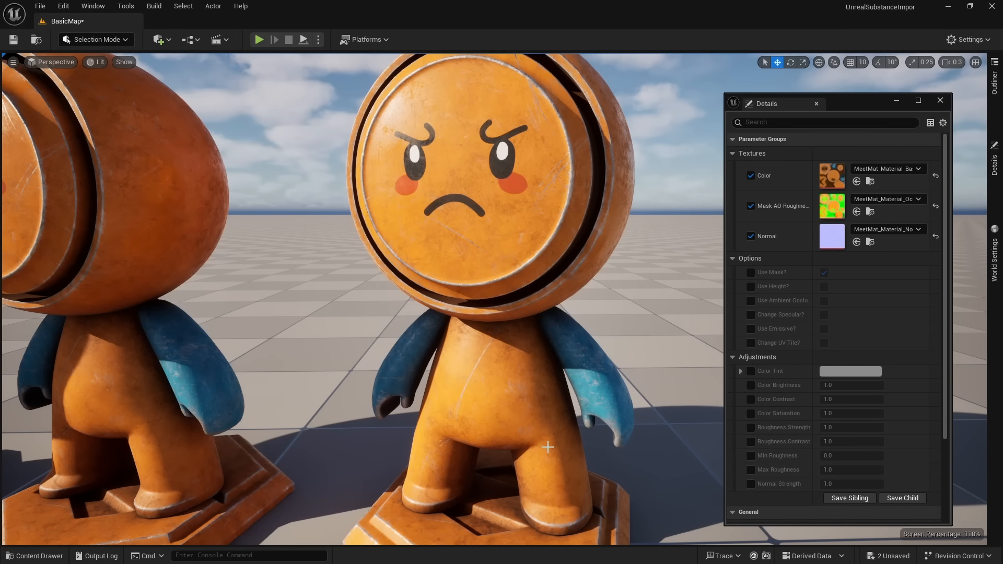
{"action": "scroll", "coordinate": [537, 434], "scroll_direction": "up", "scroll_amount": 2}
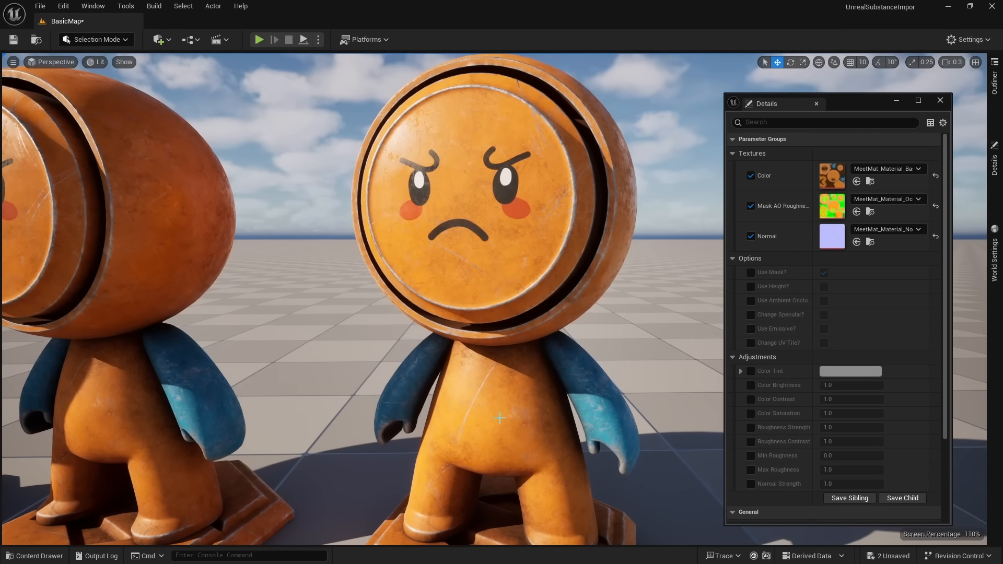
{"action": "left_click_drag", "start_coordinate": [813, 332], "coordinate": [835, 332]}
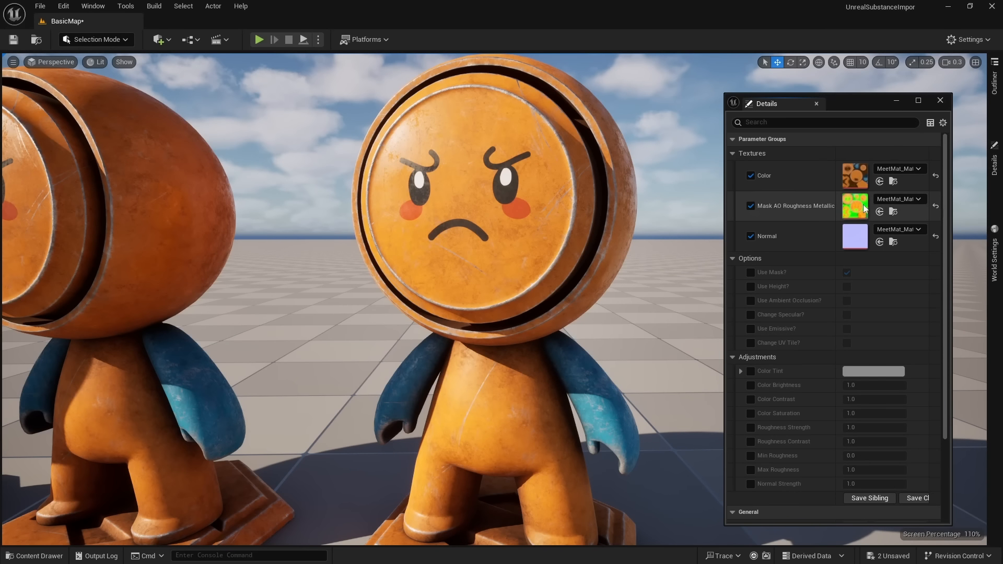
{"action": "left_click_drag", "start_coordinate": [725, 262], "coordinate": [698, 262]}
Override the Use Mask? option, try it off to view the separate texture slots, and turn it back on.
{"action": "left_click", "coordinate": [723, 272]}
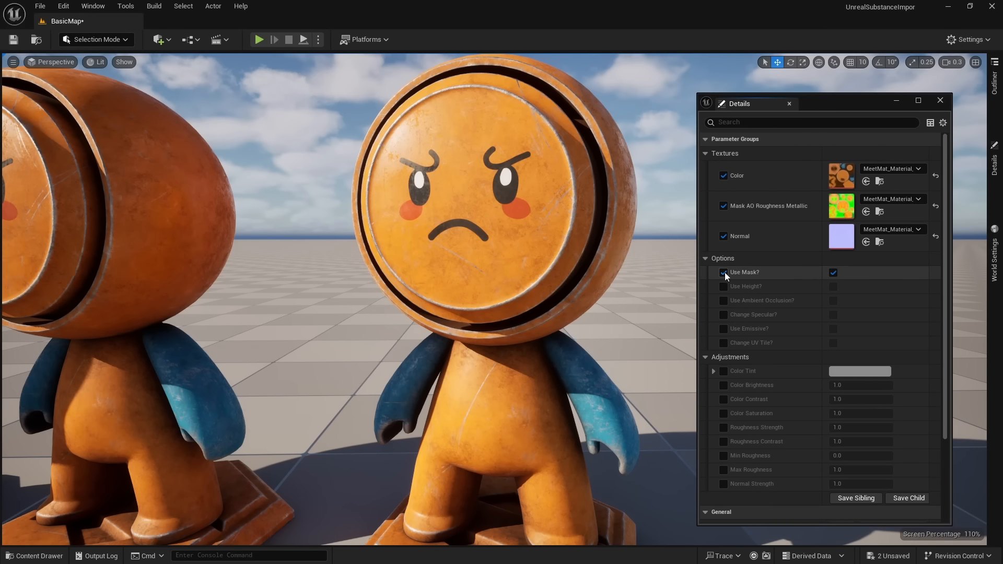
{"action": "left_click", "coordinate": [833, 273]}
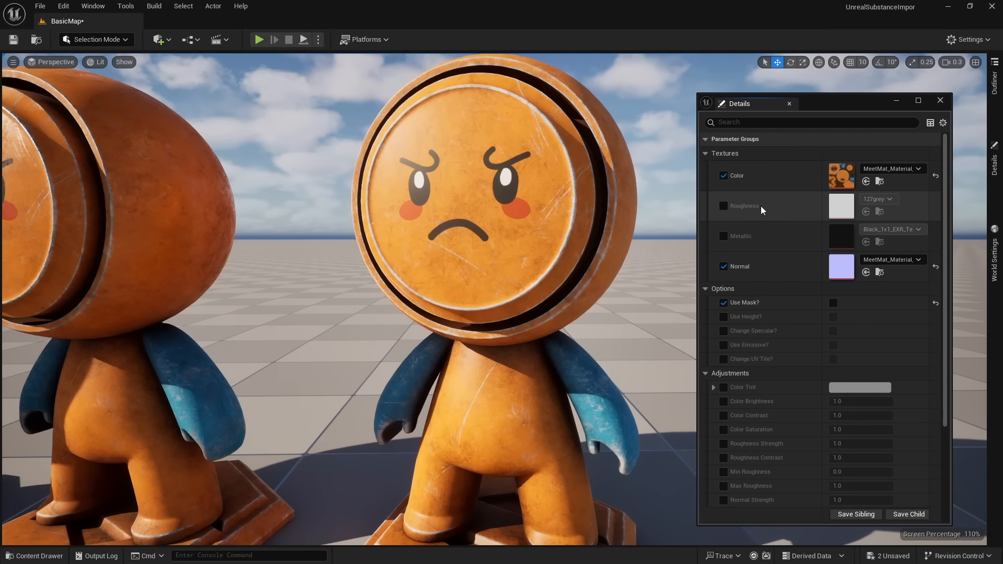
{"action": "left_click", "coordinate": [834, 303]}
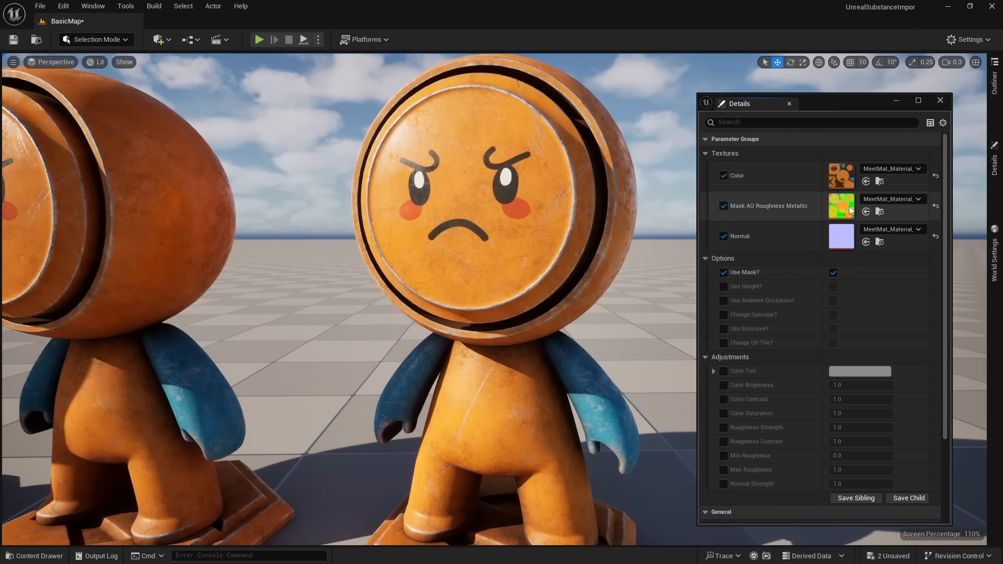
Open the Mask AO Roughness Metallic texture, examine the whole map in its red channel, and close it.
{"action": "left_click", "coordinate": [940, 100]}
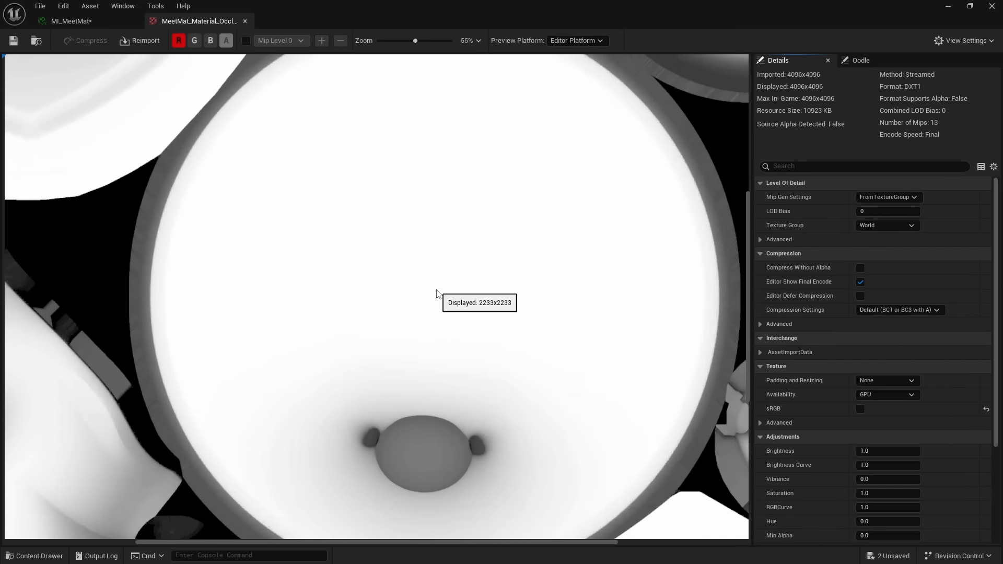
{"action": "scroll", "coordinate": [436, 293], "scroll_direction": "down", "scroll_amount": 5}
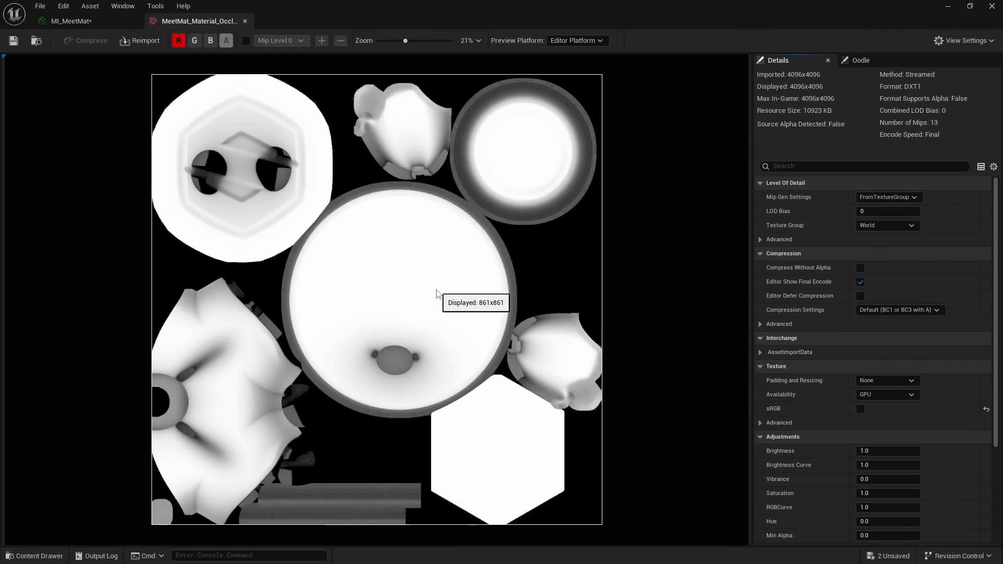
{"action": "left_click", "coordinate": [245, 21]}
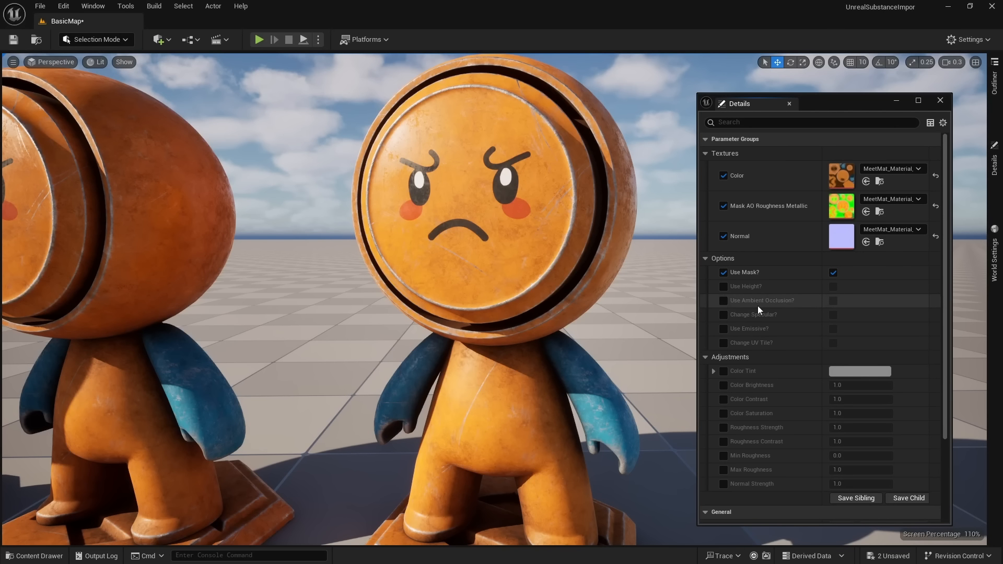
Override and enable Use Ambient Occlusion?, comparing the figure's feet and base with it off and on.
{"action": "left_click", "coordinate": [724, 301]}
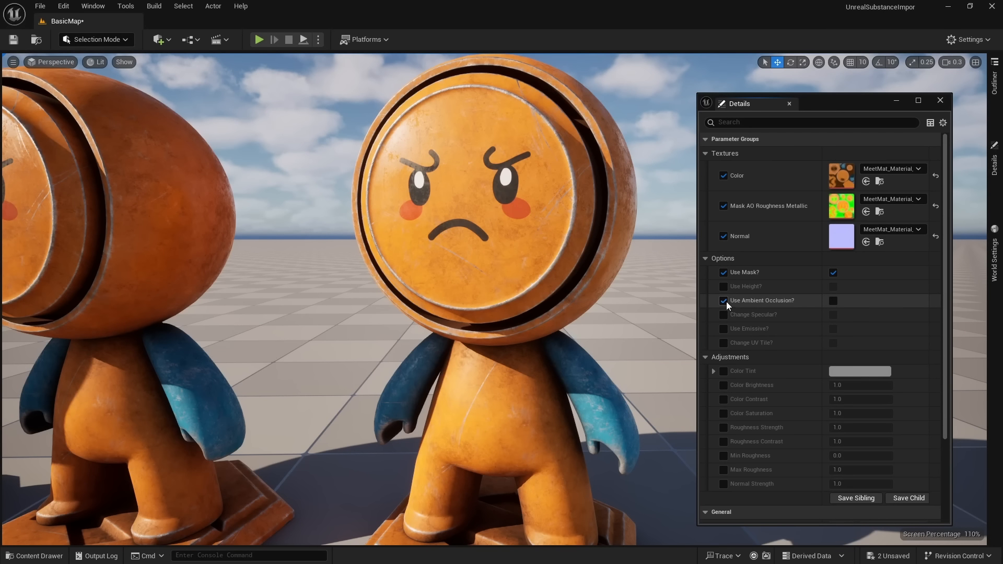
{"action": "left_click", "coordinate": [834, 301]}
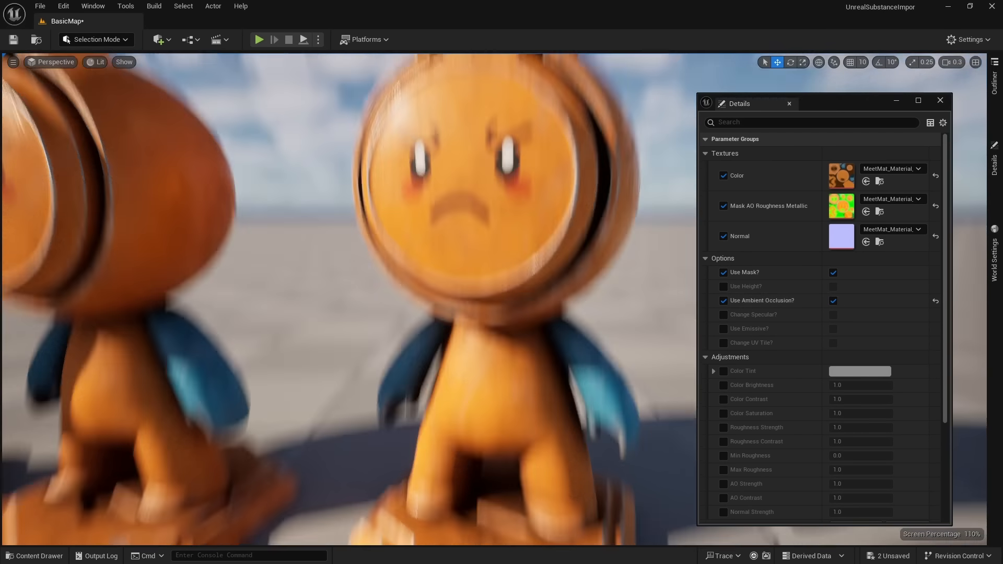
{"action": "right_click_drag", "start_coordinate": [491, 272], "coordinate": [219, 313]}
{"action": "scroll", "coordinate": [267, 319], "scroll_direction": "down", "scroll_amount": 1}
{"action": "left_click", "coordinate": [833, 301]}
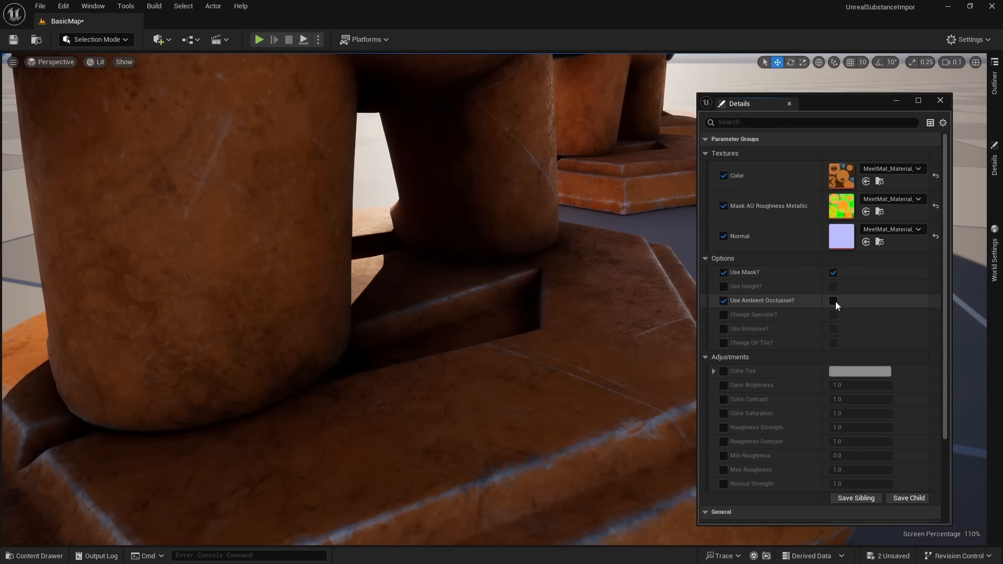
{"action": "left_click", "coordinate": [833, 301]}
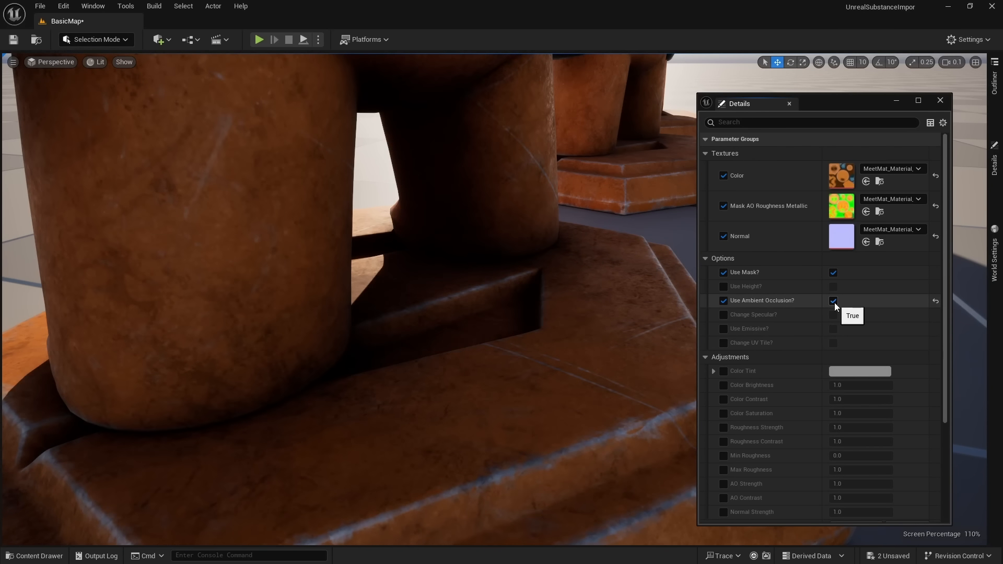
Examine the figure's back and arm joint from behind, switching Use Ambient Occlusion? off to compare the shading.
{"action": "right_click_drag", "start_coordinate": [566, 258], "coordinate": [560, 255]}
{"action": "scroll", "coordinate": [566, 258], "scroll_direction": "down", "scroll_amount": 8}
{"action": "right_click_drag", "start_coordinate": [522, 291], "coordinate": [514, 222]}
{"action": "scroll", "coordinate": [515, 222], "scroll_direction": "up", "scroll_amount": 1}
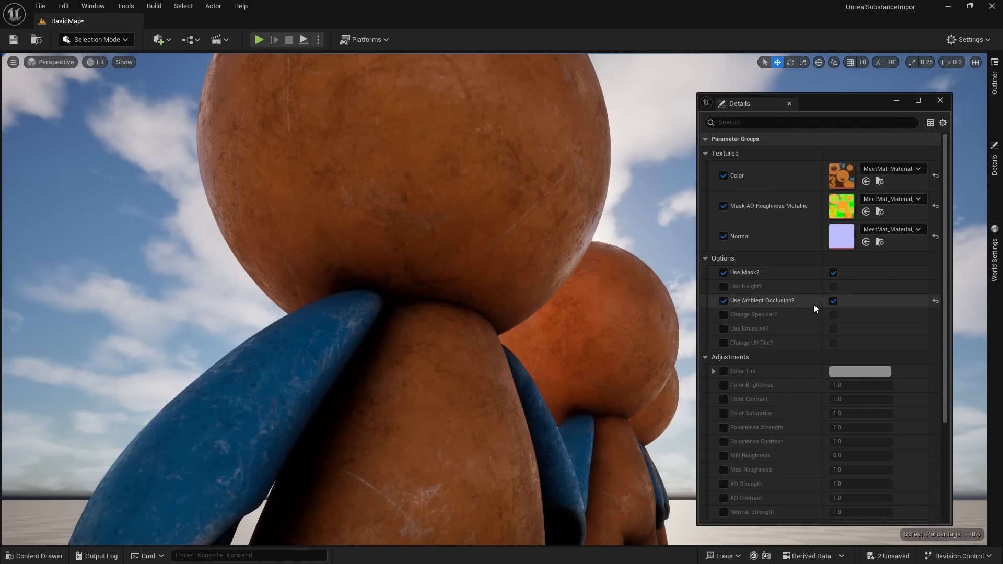
{"action": "left_click", "coordinate": [834, 301]}
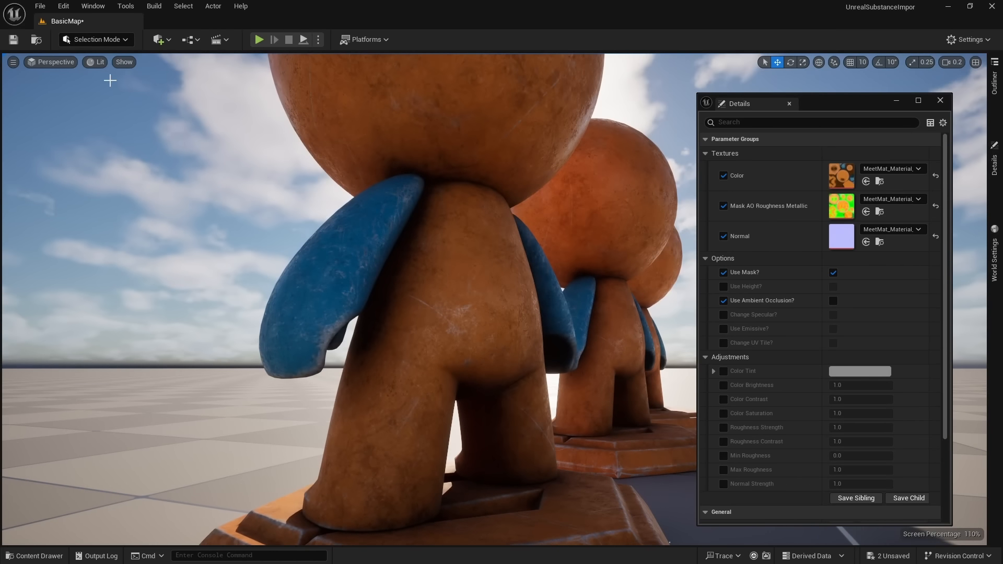
Set the viewport to Detail Lighting, turn Use Ambient Occlusion? back on and examine the shading around the arm and body.
{"action": "left_click", "coordinate": [94, 62]}
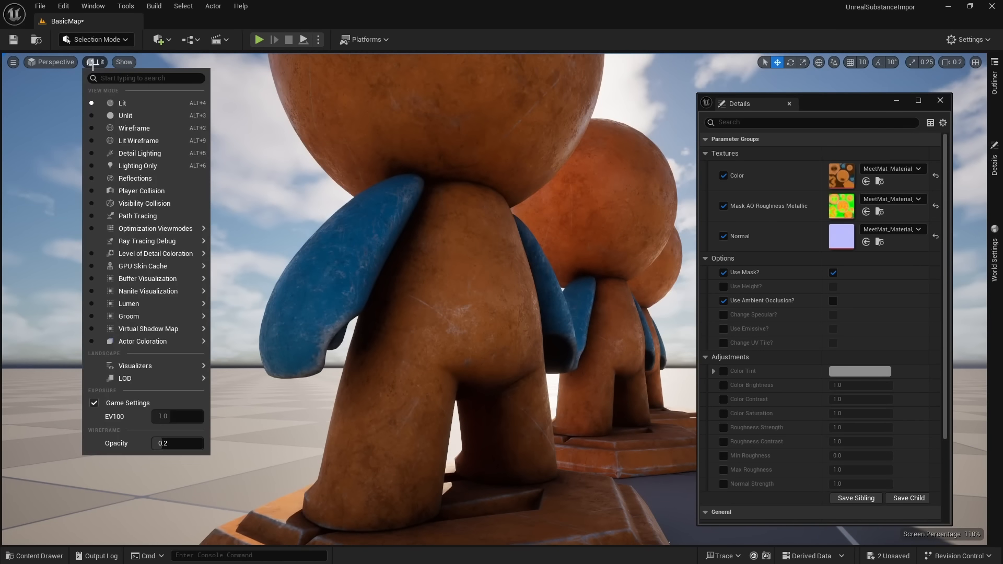
{"action": "left_click", "coordinate": [151, 155]}
{"action": "key", "text": "w"}
{"action": "right_click_drag", "start_coordinate": [493, 214], "coordinate": [484, 208]}
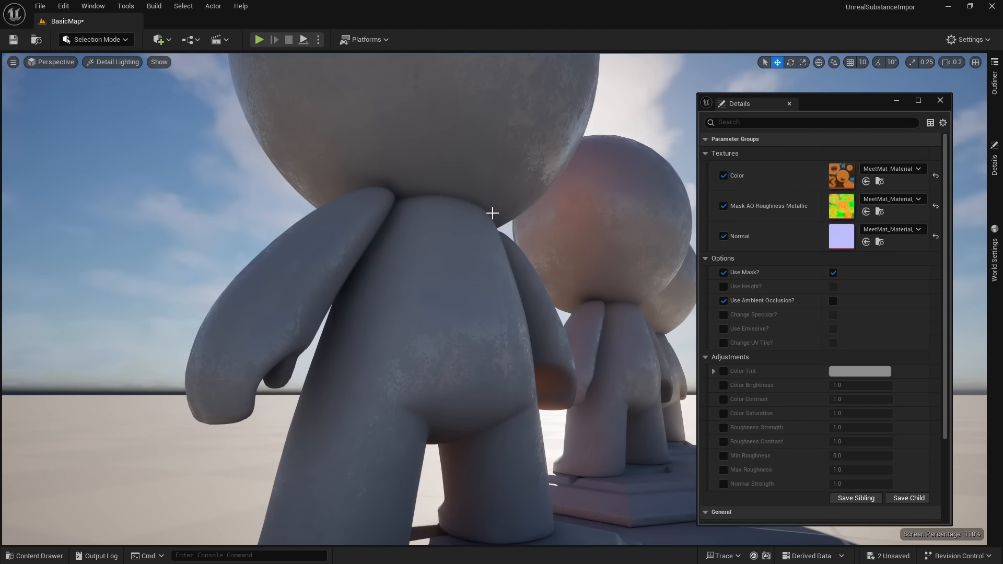
{"action": "left_click", "coordinate": [833, 301]}
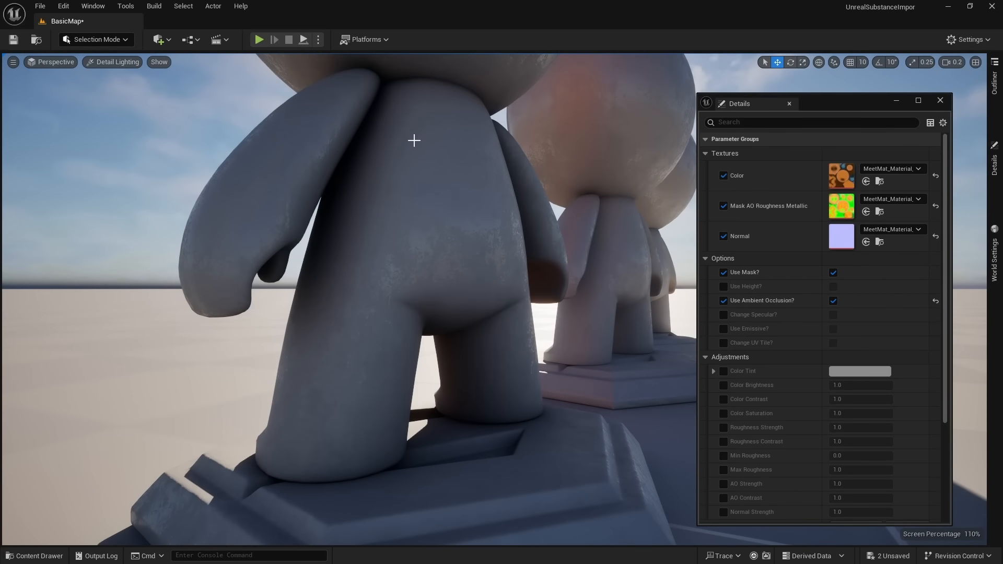
{"action": "right_click_drag", "start_coordinate": [340, 224], "coordinate": [346, 220]}
{"action": "key", "text": "w"}
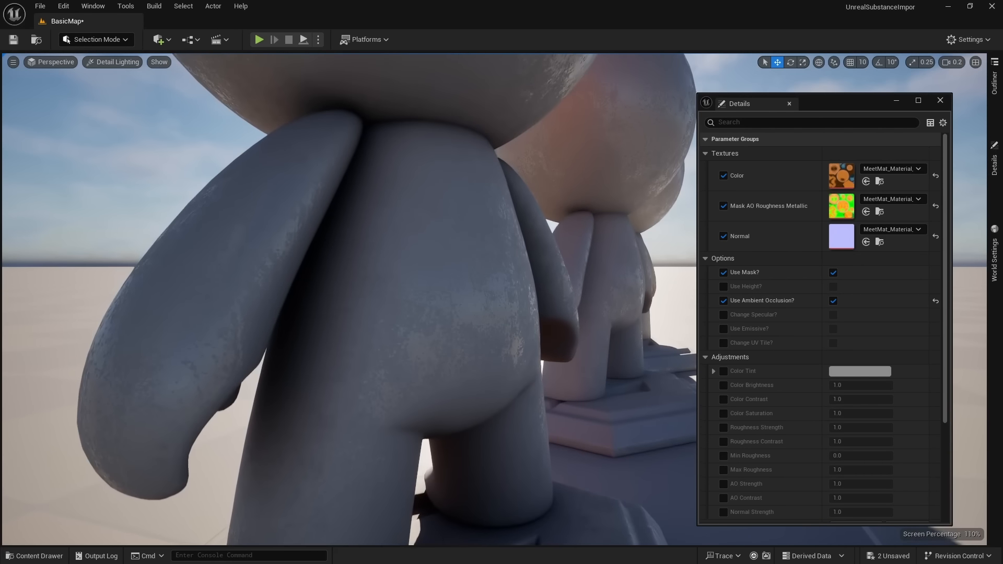
Add a cube to the level beside the row of figures.
{"action": "right_click_drag", "start_coordinate": [414, 210], "coordinate": [227, 91]}
{"action": "key", "text": "w"}
{"action": "key", "text": "s"}
{"action": "scroll", "coordinate": [397, 209], "scroll_direction": "up", "scroll_amount": 2}
{"action": "left_click", "coordinate": [159, 39]}
{"action": "mouse_move", "coordinate": [191, 160]}
{"action": "left_click_drag", "start_coordinate": [313, 172], "coordinate": [353, 439]}
Scale the cube into a tall, wide wall next to the figures.
{"action": "right_click_drag", "start_coordinate": [353, 439], "coordinate": [362, 459]}
{"action": "key", "text": "s"}
{"action": "key", "text": "r"}
{"action": "left_click_drag", "start_coordinate": [405, 368], "coordinate": [473, 391]}
{"action": "left_click_drag", "start_coordinate": [367, 338], "coordinate": [361, 230]}
{"action": "key", "text": "w"}
{"action": "scroll", "coordinate": [470, 303], "scroll_direction": "up", "scroll_amount": 1}
Rotate, move and enlarge the wall so that its shadow covers all the figures.
{"action": "right_click_drag", "start_coordinate": [418, 314], "coordinate": [502, 324]}
{"action": "key", "text": "e"}
{"action": "left_click_drag", "start_coordinate": [500, 358], "coordinate": [510, 357]}
{"action": "left_click_drag", "start_coordinate": [533, 325], "coordinate": [528, 357]}
{"action": "key", "text": "w"}
{"action": "left_click_drag", "start_coordinate": [488, 329], "coordinate": [497, 263]}
{"action": "key", "text": "r"}
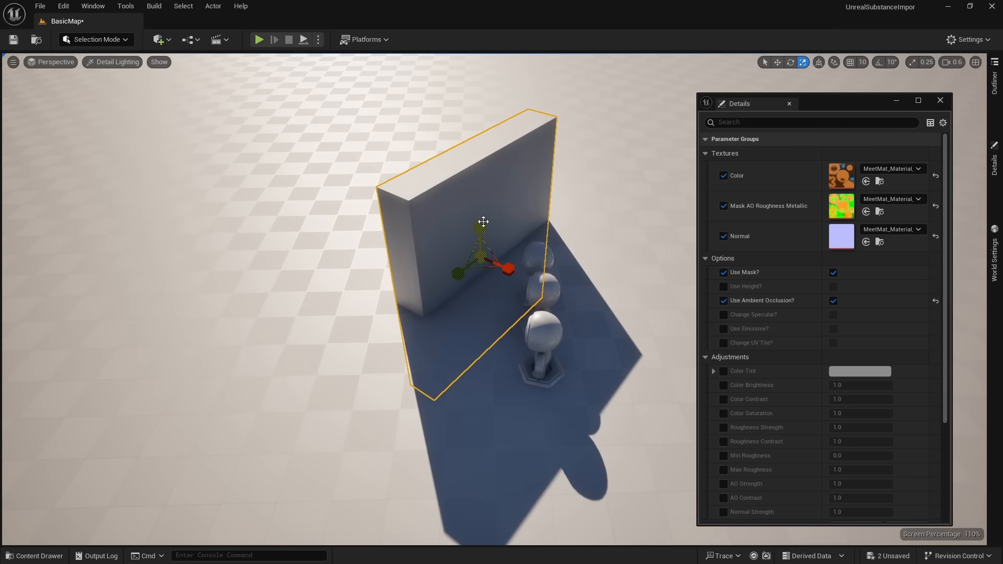
{"action": "left_click_drag", "start_coordinate": [486, 220], "coordinate": [486, 209]}
{"action": "left_click_drag", "start_coordinate": [463, 273], "coordinate": [436, 288]}
Examine the shadowed figure's head, body and base, switching Use Ambient Occlusion? off and on to compare the shading.
{"action": "key", "text": "w"}
{"action": "mouse_move", "coordinate": [436, 287]}
{"action": "right_mouse_down"}
{"action": "mouse_move", "coordinate": [450, 297]}
{"action": "mouse_move", "coordinate": [470, 272]}
{"action": "mouse_move", "coordinate": [417, 224]}
{"action": "mouse_move", "coordinate": [444, 224]}
{"action": "mouse_move", "coordinate": [449, 235]}
{"action": "right_mouse_up"}
{"action": "key", "text": "w"}
{"action": "scroll", "coordinate": [418, 225], "scroll_direction": "down", "scroll_amount": 3}
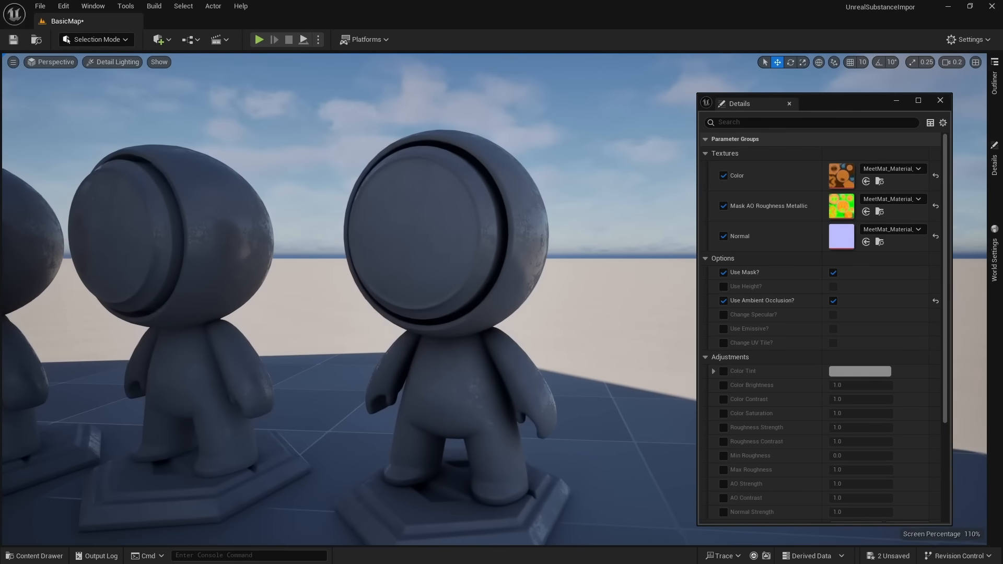
{"action": "left_click", "coordinate": [833, 301]}
{"action": "left_click", "coordinate": [833, 301]}
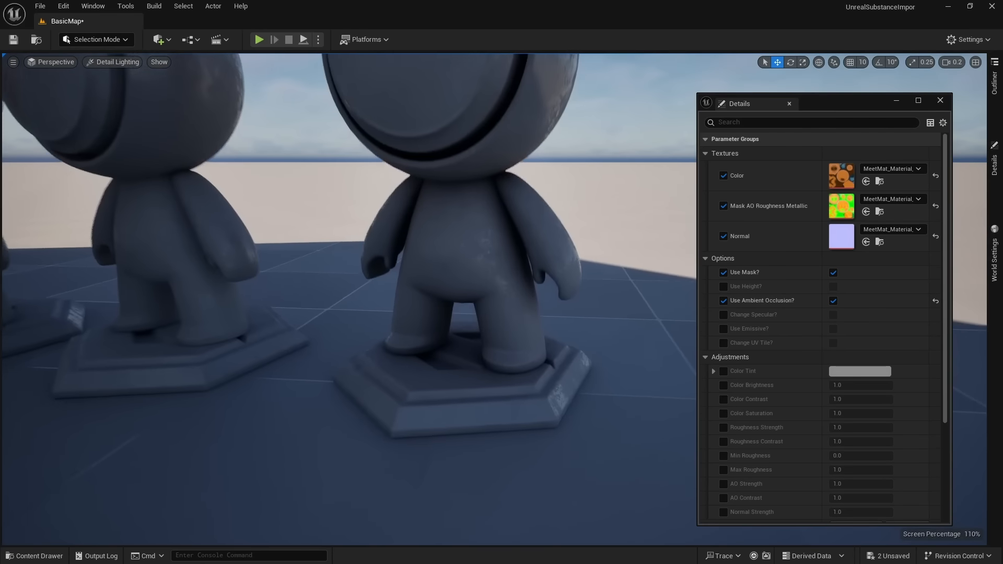
{"action": "left_click", "coordinate": [834, 301]}
{"action": "left_click", "coordinate": [835, 301]}
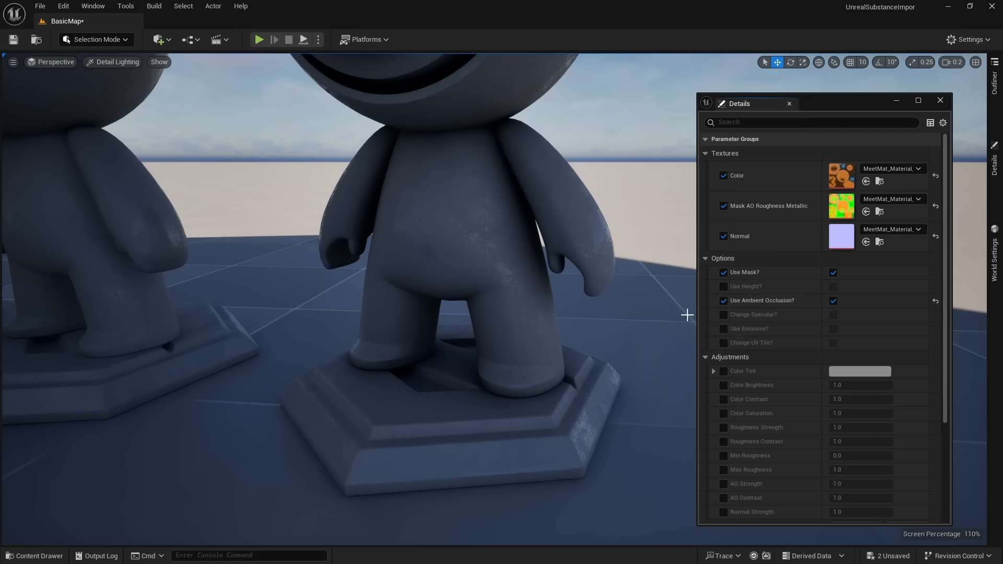
{"action": "key", "text": "s"}
{"action": "key", "text": "e"}
{"action": "right_click_drag", "start_coordinate": [584, 315], "coordinate": [592, 314]}
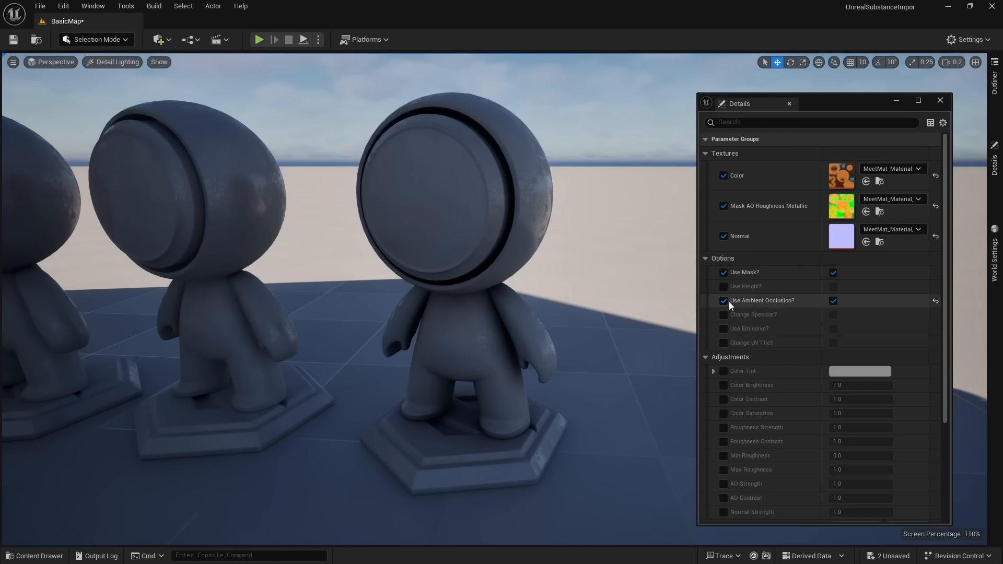
Override AO Strength and AO Contrast, testing them at about 1.13 and 3.81.
{"action": "scroll", "coordinate": [740, 309], "scroll_direction": "down", "scroll_amount": 2}
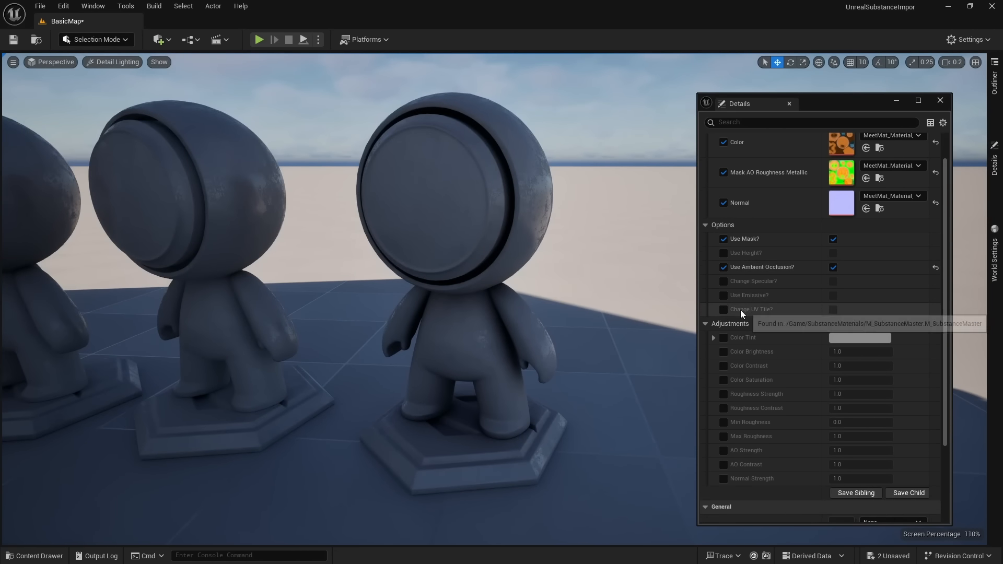
{"action": "left_click", "coordinate": [724, 450]}
{"action": "left_click", "coordinate": [724, 465]}
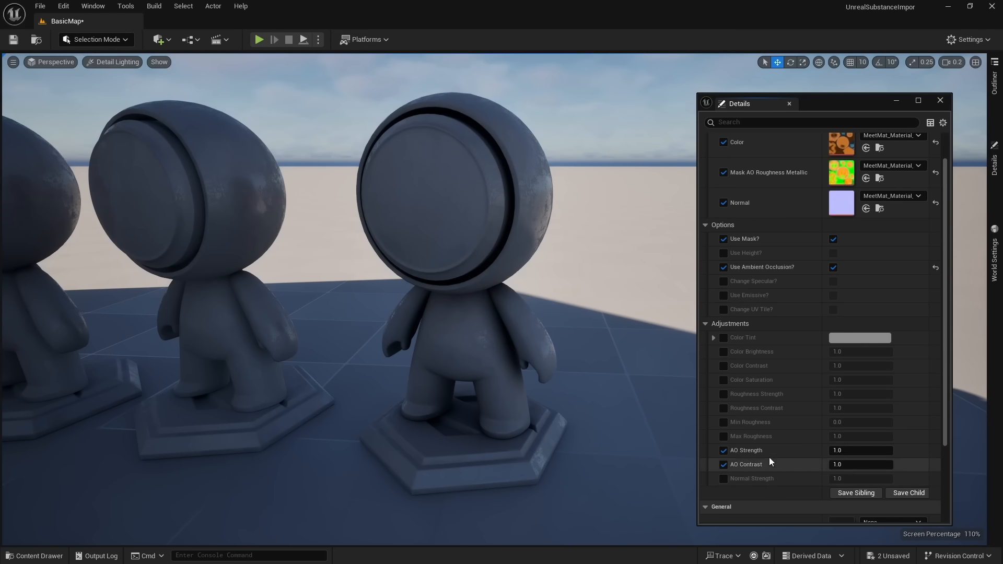
{"action": "mouse_move", "coordinate": [845, 450]}
{"action": "left_mouse_down"}
{"action": "mouse_move", "coordinate": [888, 464]}
{"action": "mouse_move", "coordinate": [854, 450]}
{"action": "left_mouse_up"}
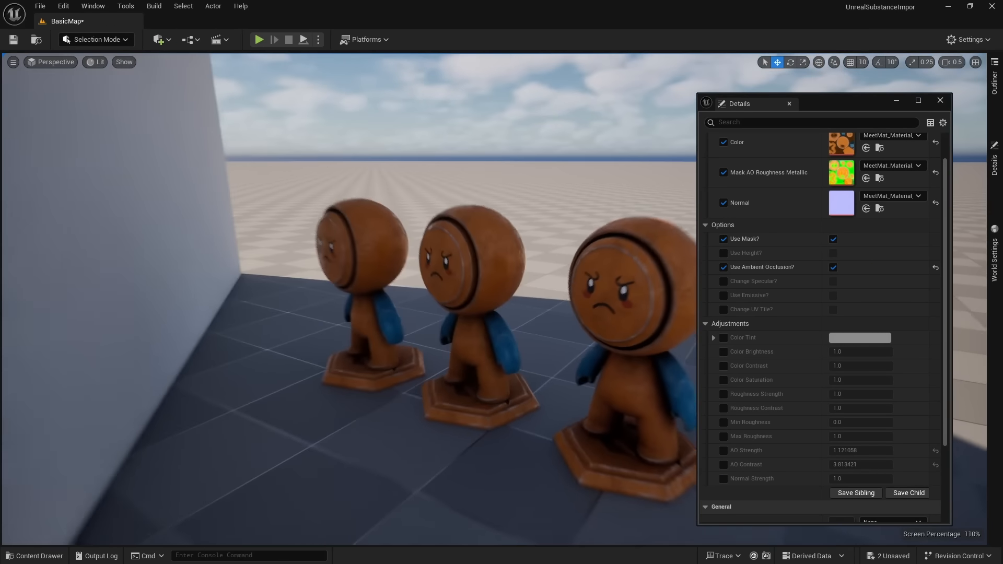
Delete the wall that shades the figures.
{"action": "right_click_drag", "start_coordinate": [277, 255], "coordinate": [262, 216]}
{"action": "left_click", "coordinate": [276, 254]}
{"action": "key", "text": "Delete"}
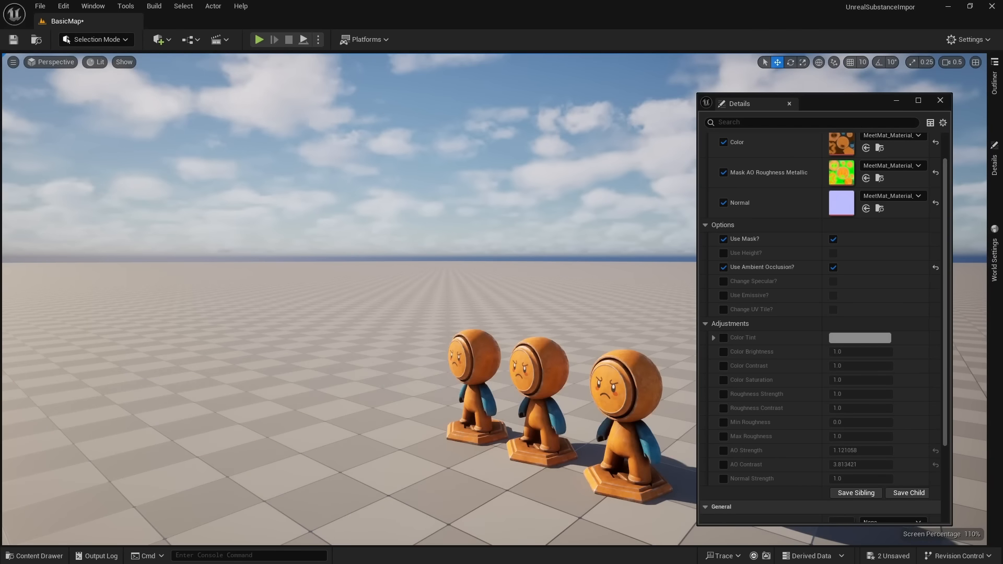
Override Change Specular? without enabling it and examine the sunlit figure up close.
{"action": "right_click_drag", "start_coordinate": [276, 254], "coordinate": [379, 256]}
{"action": "key", "text": "w"}
{"action": "scroll", "coordinate": [371, 257], "scroll_direction": "down", "scroll_amount": 1}
{"action": "right_click_drag", "start_coordinate": [502, 257], "coordinate": [468, 260]}
{"action": "key", "text": "s"}
{"action": "key", "text": "d"}
{"action": "left_click", "coordinate": [725, 280]}
{"action": "left_click", "coordinate": [725, 281]}
{"action": "right_click_drag", "start_coordinate": [472, 206], "coordinate": [472, 205]}
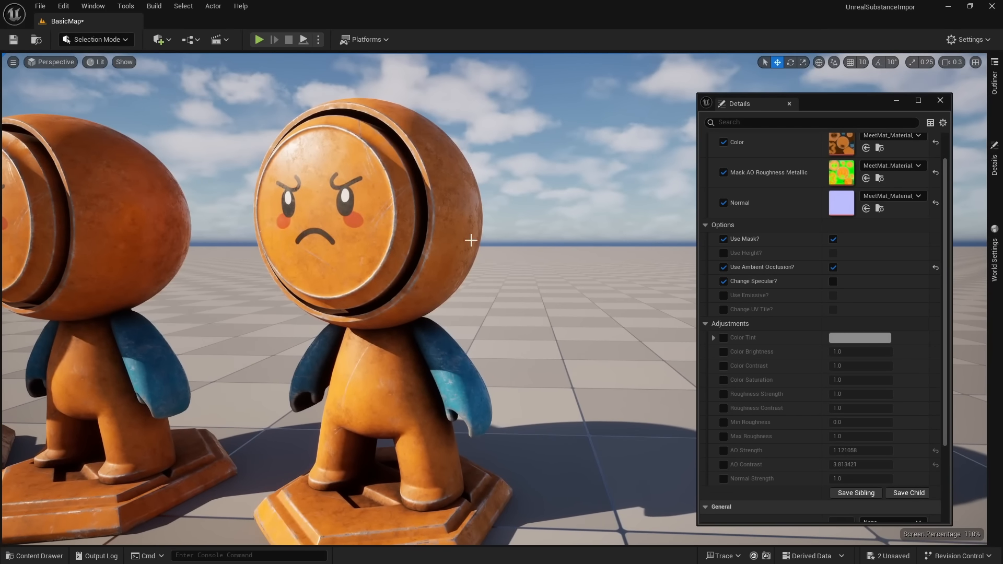
{"action": "right_click_drag", "start_coordinate": [398, 268], "coordinate": [411, 268]}
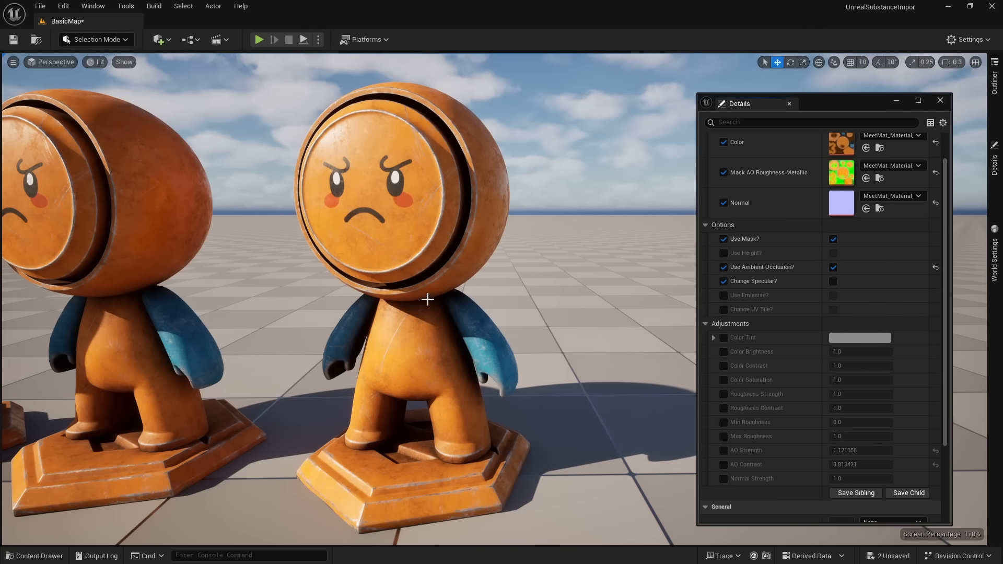
Switch Change Specular? on and off to compare the figure's head from several angles, and remove its override.
{"action": "left_click", "coordinate": [834, 282]}
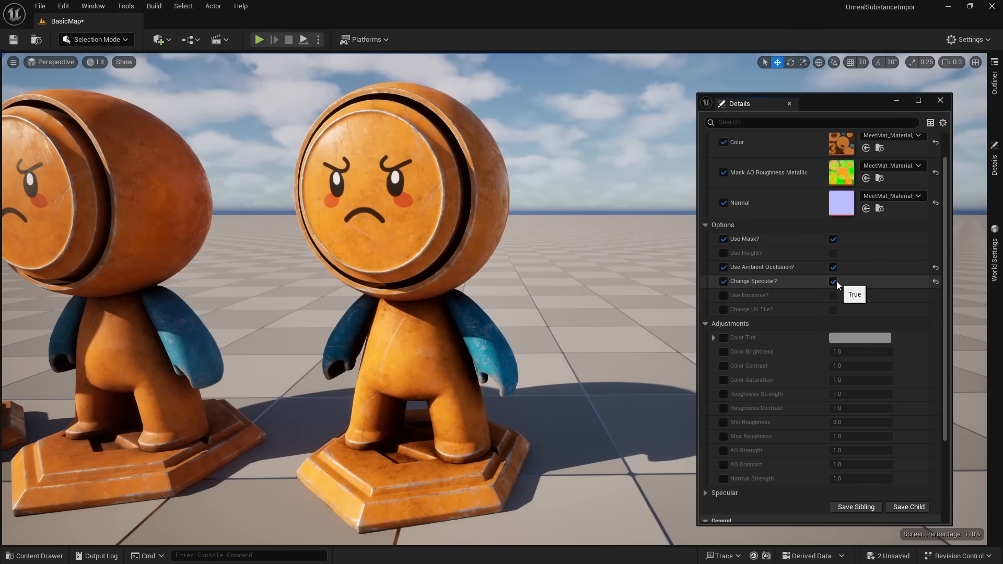
{"action": "left_click", "coordinate": [834, 282]}
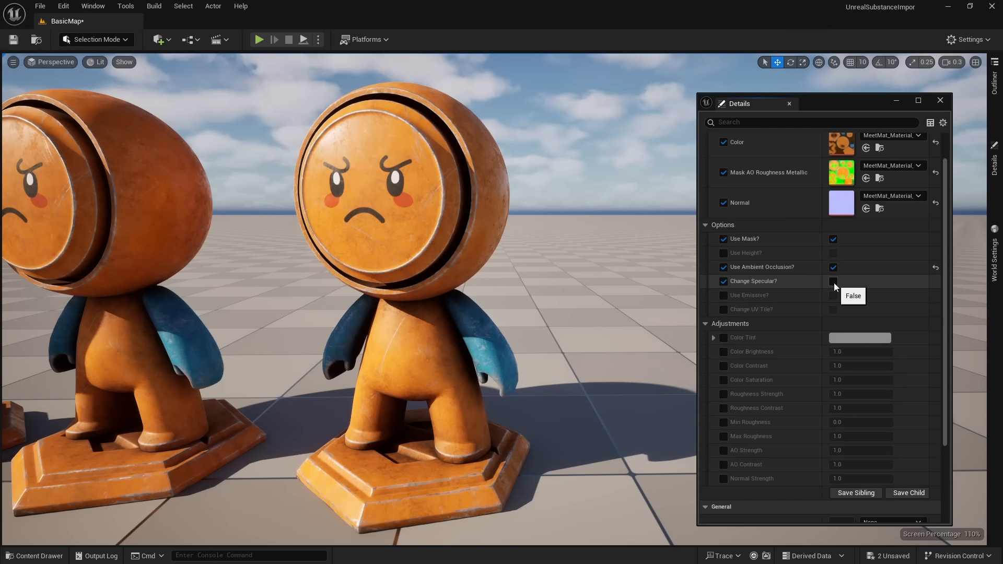
{"action": "left_click", "coordinate": [834, 282]}
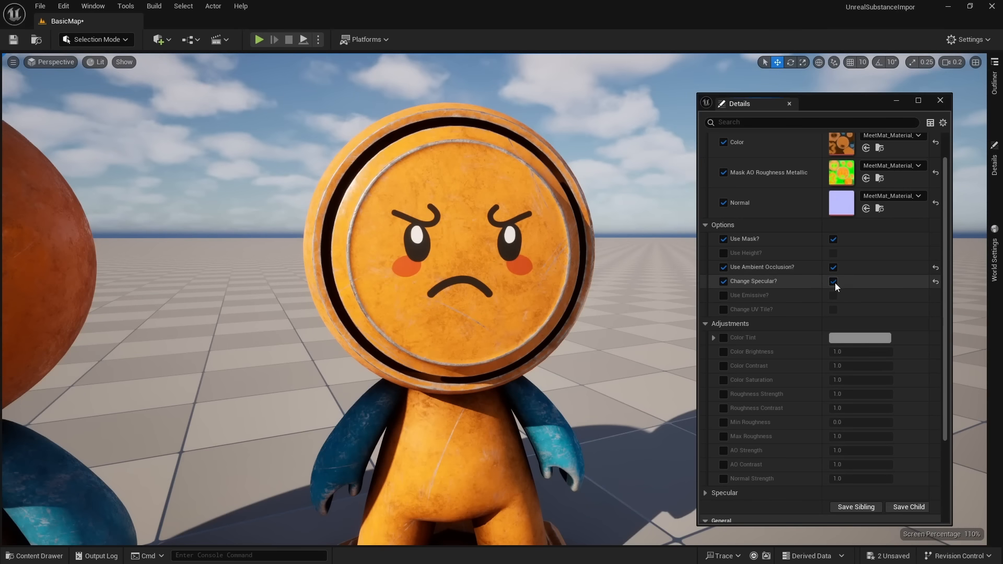
{"action": "left_click", "coordinate": [833, 282]}
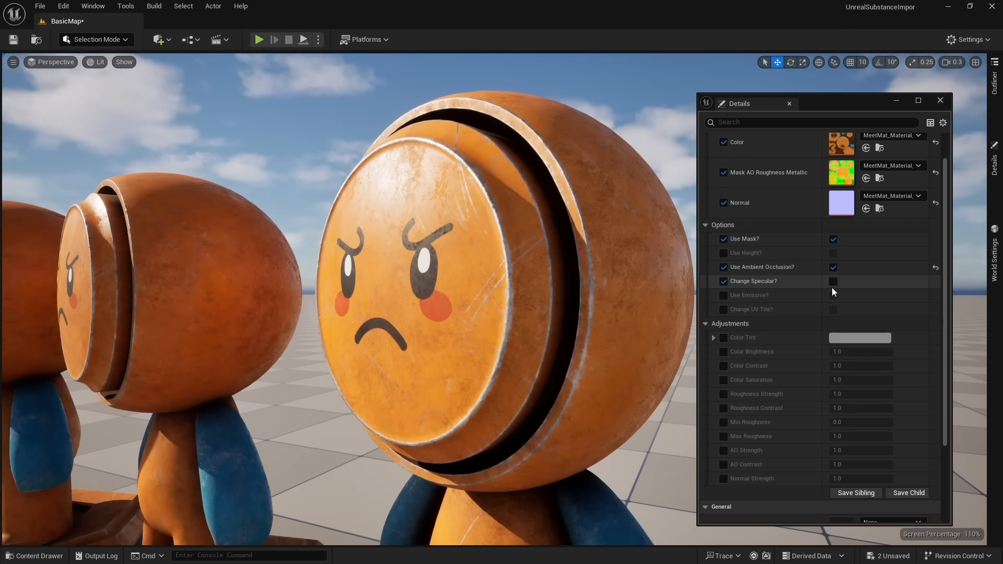
{"action": "left_click", "coordinate": [834, 282]}
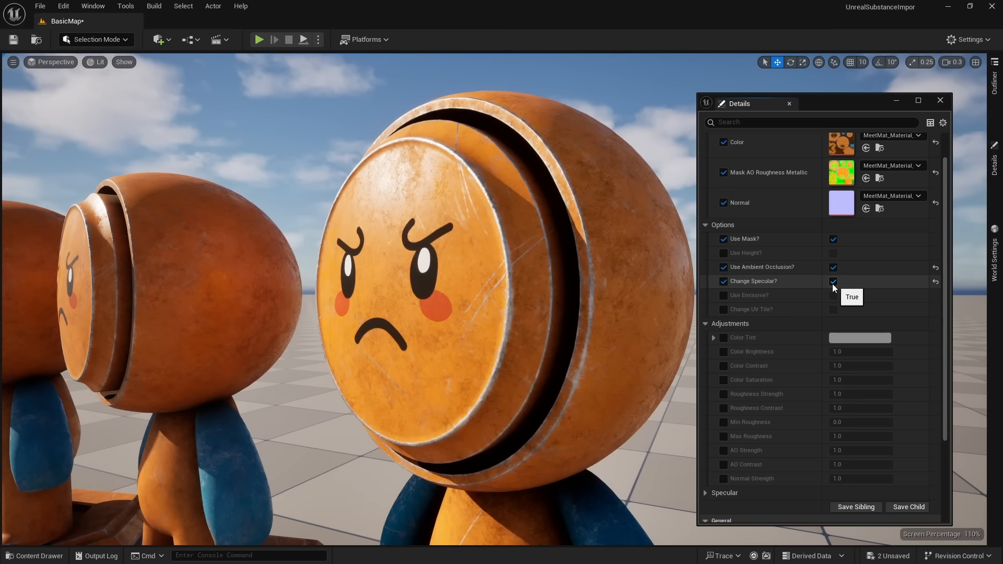
{"action": "left_click", "coordinate": [832, 283]}
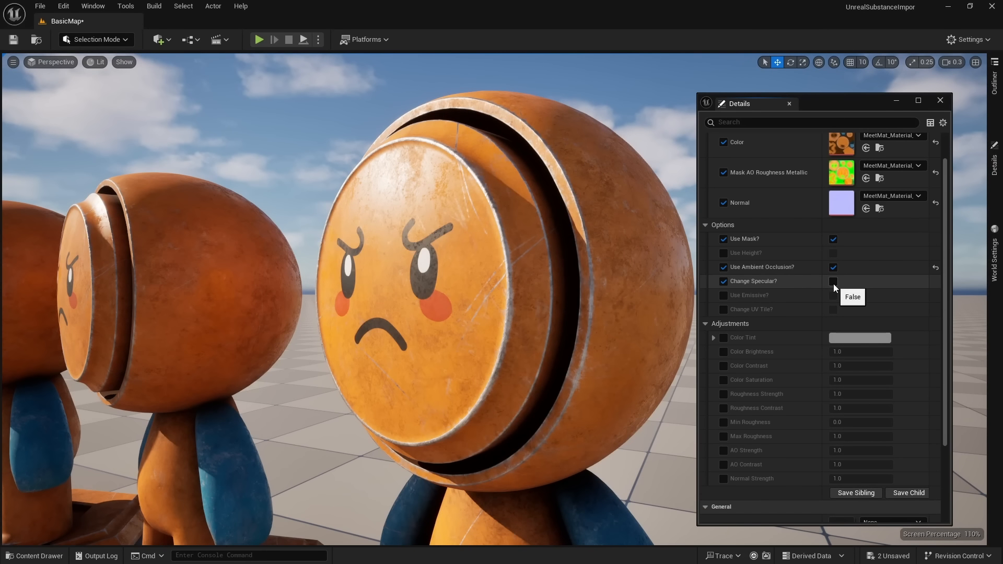
{"action": "left_click", "coordinate": [724, 281]}
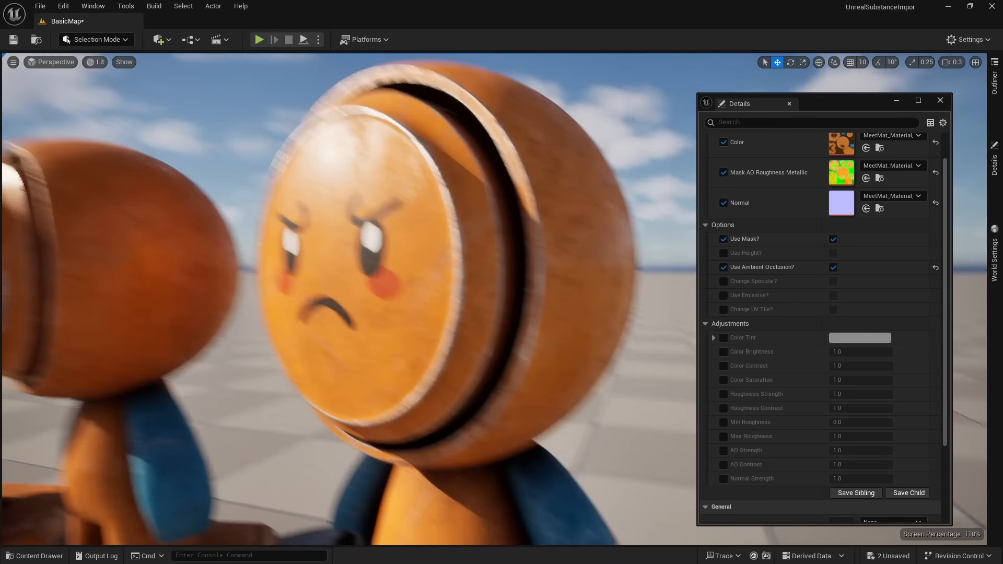
Override Use Emissive?, enable it to reveal the Emissive Color texture slot, and switch it back off.
{"action": "key", "text": "s"}
{"action": "mouse_move", "coordinate": [418, 292]}
{"action": "right_mouse_down"}
{"action": "mouse_move", "coordinate": [387, 298]}
{"action": "mouse_move", "coordinate": [402, 300]}
{"action": "right_mouse_up"}
{"action": "key", "text": "w"}
{"action": "key", "text": "s"}
{"action": "key", "text": "d"}
{"action": "right_click_drag", "start_coordinate": [675, 321], "coordinate": [653, 312]}
{"action": "scroll", "coordinate": [758, 350], "scroll_direction": "up", "scroll_amount": 2}
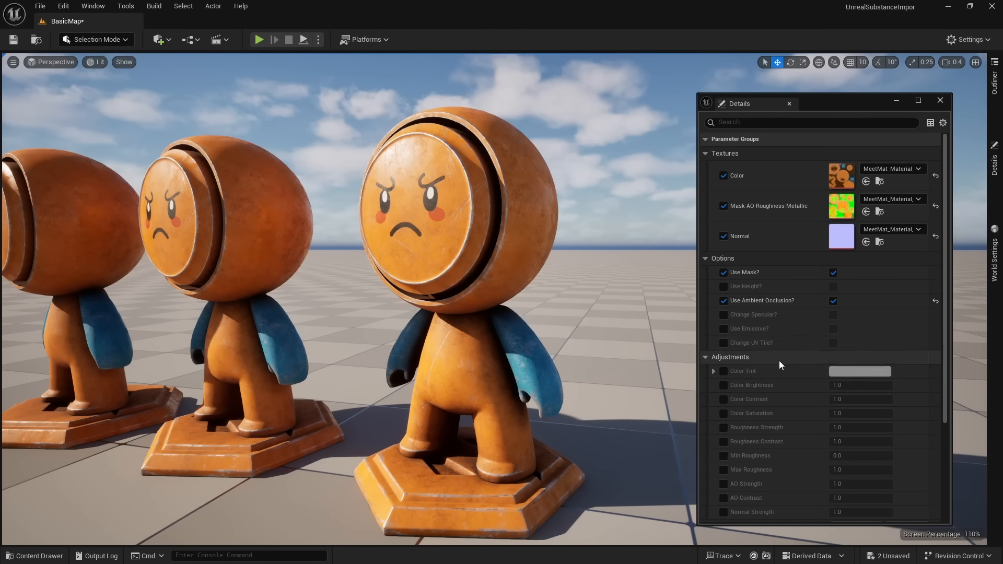
{"action": "left_click", "coordinate": [724, 329]}
{"action": "left_click", "coordinate": [833, 329]}
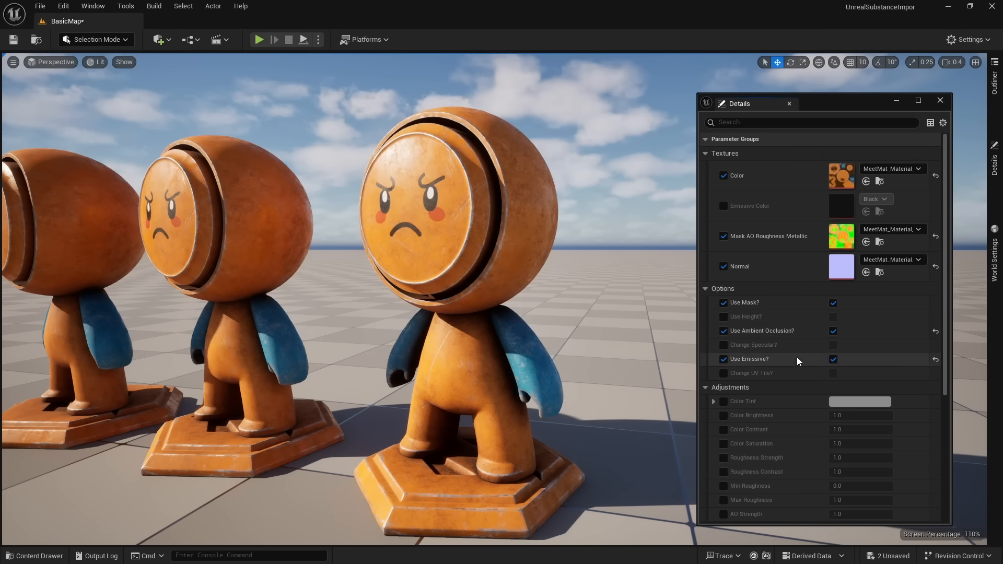
{"action": "left_click", "coordinate": [834, 360]}
Override and enable Change UV Tile?, checking the figure and the Tile Controls group.
{"action": "left_click", "coordinate": [725, 343]}
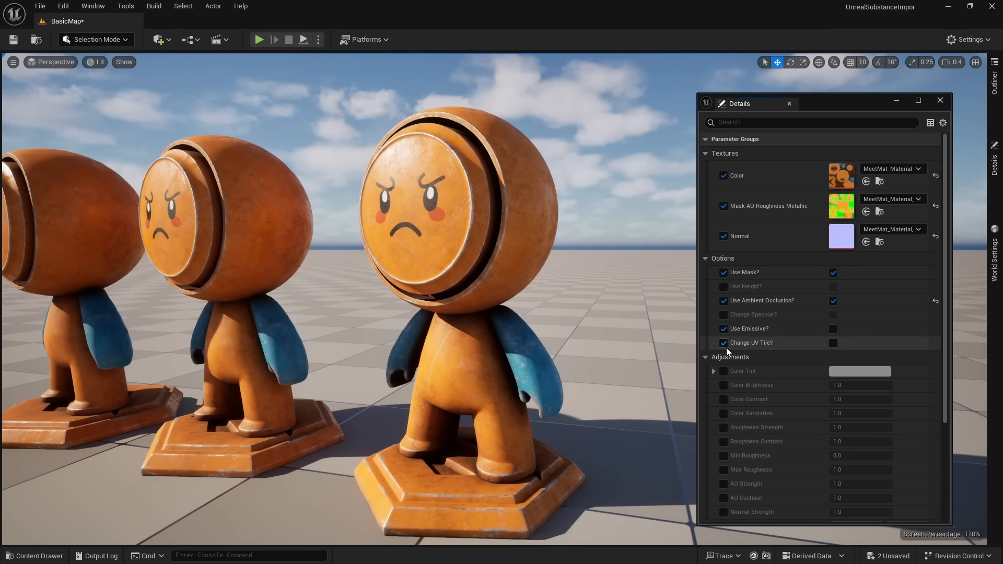
{"action": "left_click", "coordinate": [833, 343]}
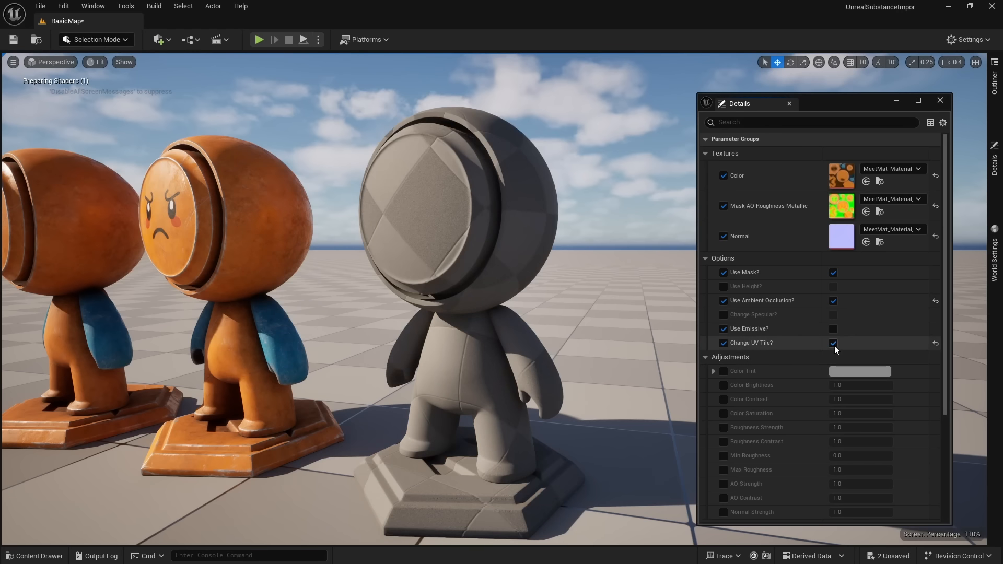
{"action": "right_click_drag", "start_coordinate": [637, 334], "coordinate": [679, 337]}
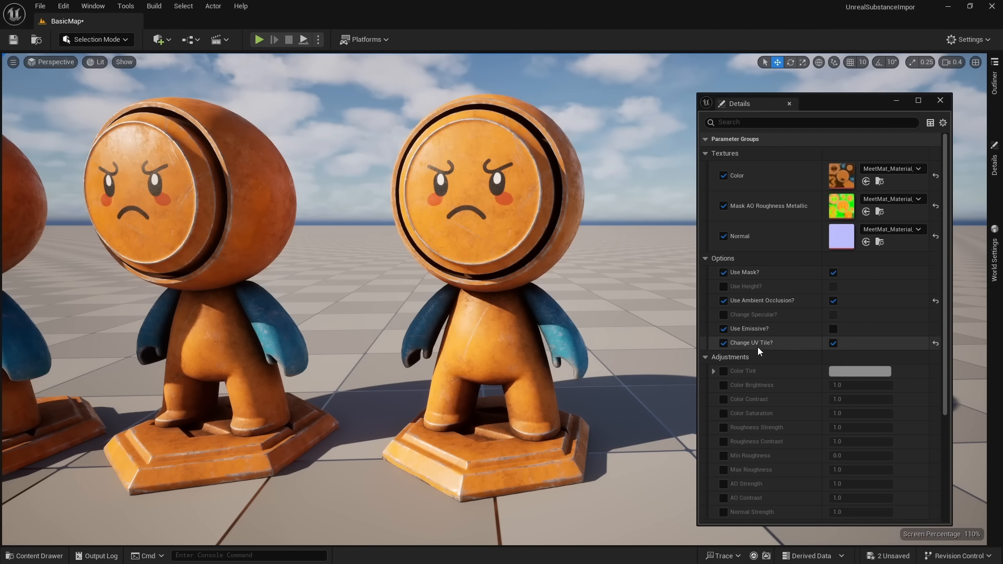
{"action": "scroll", "coordinate": [814, 368], "scroll_direction": "down", "scroll_amount": 4}
{"action": "left_click", "coordinate": [711, 424]}
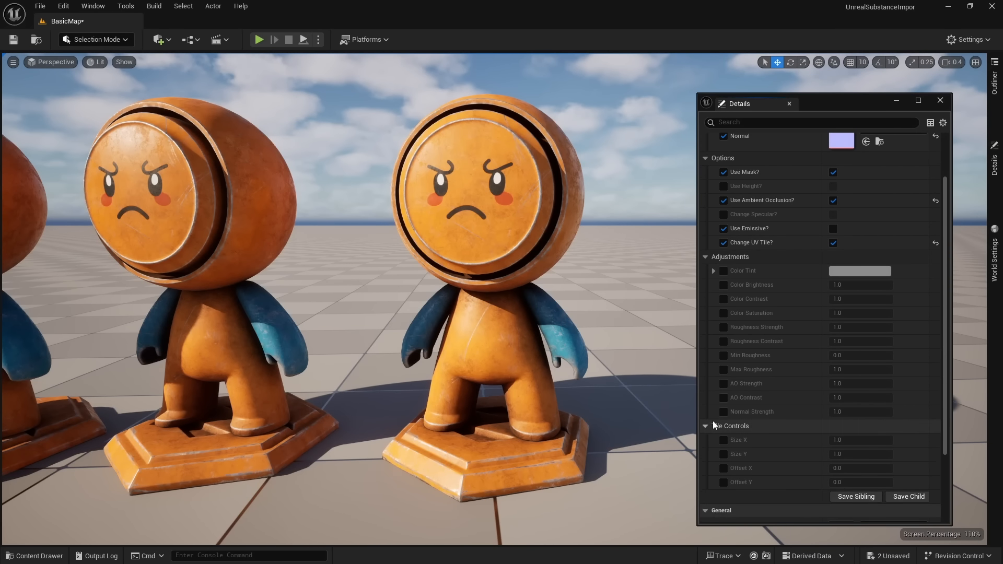
Override Size X and Size Y in the Tile Controls and set Size X to 2.
{"action": "scroll", "coordinate": [737, 431], "scroll_direction": "down", "scroll_amount": 3}
{"action": "left_click", "coordinate": [723, 371]}
{"action": "left_click", "coordinate": [724, 357]}
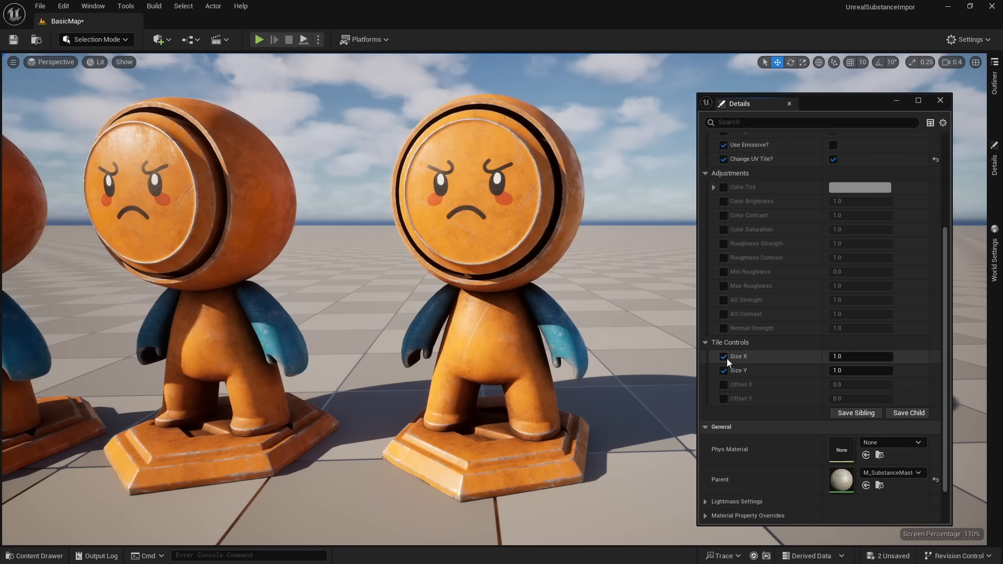
{"action": "left_click", "coordinate": [838, 356]}
{"action": "type", "text": "2"}
{"action": "key", "text": "Return"}
{"action": "scroll", "coordinate": [551, 199], "scroll_direction": "up", "scroll_amount": 3}
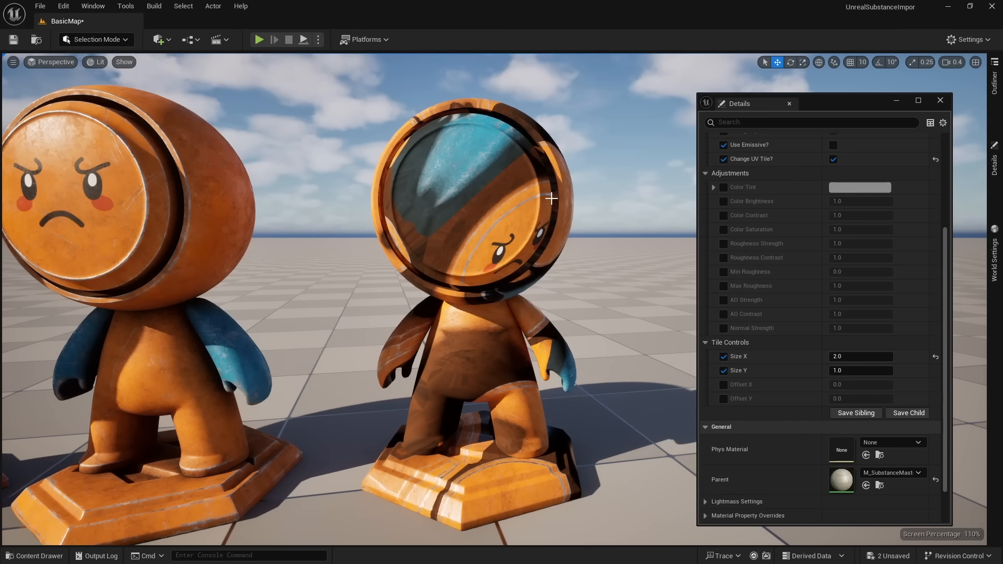
Remove the Size X and Size Y overrides and switch Change UV Tile? off.
{"action": "left_click", "coordinate": [724, 370]}
{"action": "left_click", "coordinate": [724, 357]}
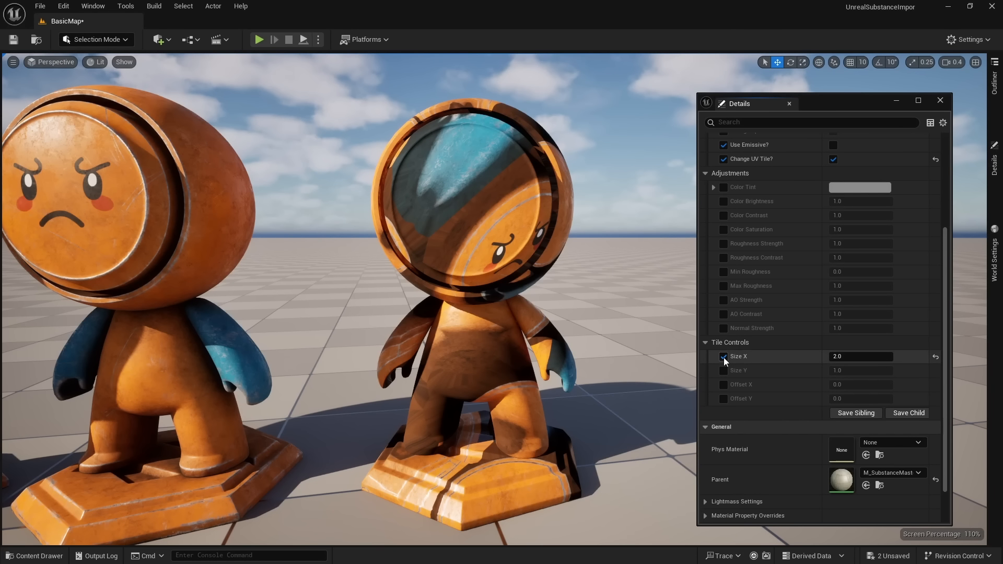
{"action": "scroll", "coordinate": [792, 389], "scroll_direction": "up", "scroll_amount": 3}
{"action": "left_click", "coordinate": [833, 242]}
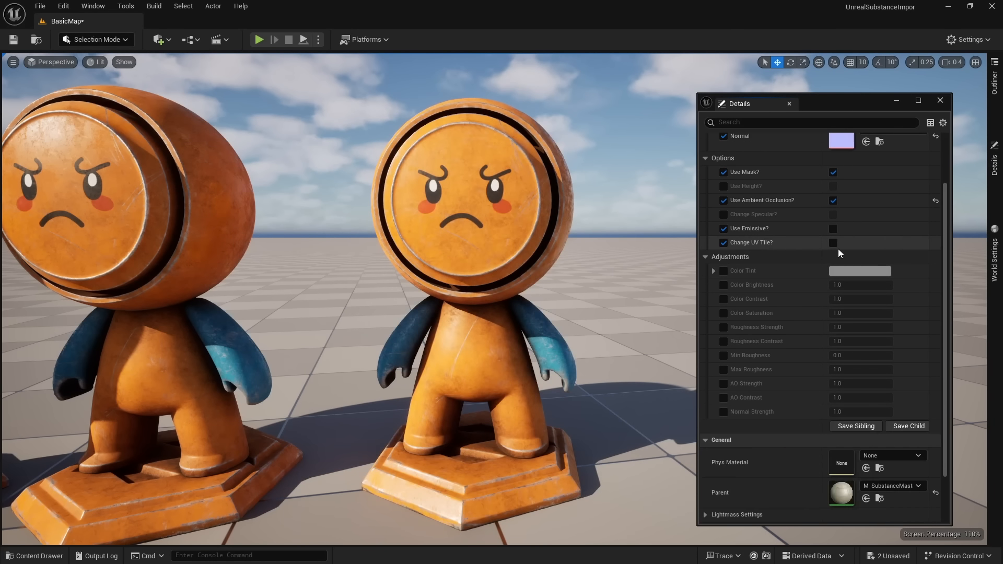
{"action": "scroll", "coordinate": [803, 350], "scroll_direction": "up", "scroll_amount": 3}
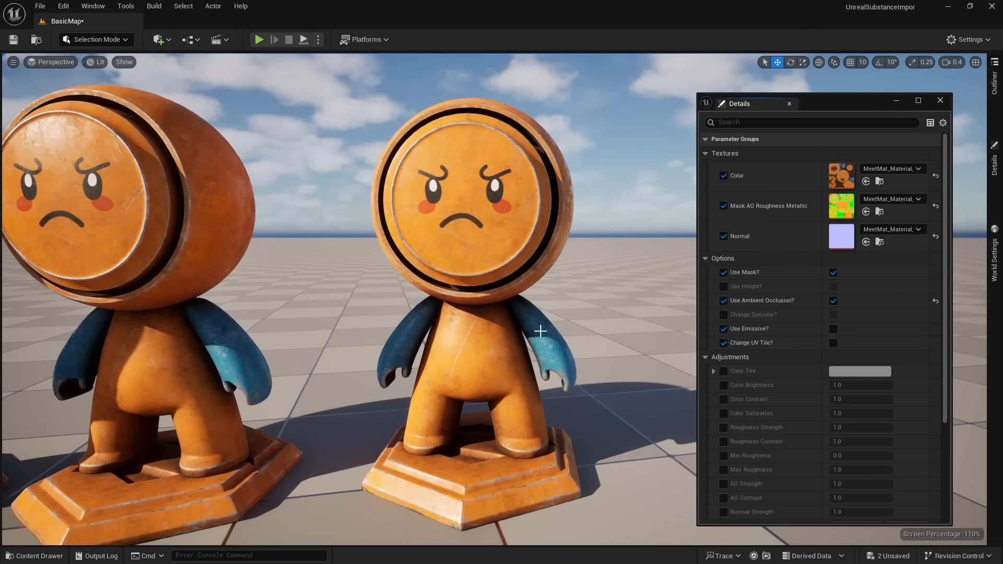
Examine the textured figures in the level from different angles and distances.
{"action": "key", "text": "s"}
{"action": "right_click_drag", "start_coordinate": [541, 332], "coordinate": [514, 324]}
{"action": "scroll", "coordinate": [541, 331], "scroll_direction": "up", "scroll_amount": 1}
{"action": "key", "text": "w"}
{"action": "key", "text": "s"}
{"action": "key", "text": "a"}
{"action": "scroll", "coordinate": [538, 337], "scroll_direction": "down", "scroll_amount": 3}
{"action": "key", "text": "q"}
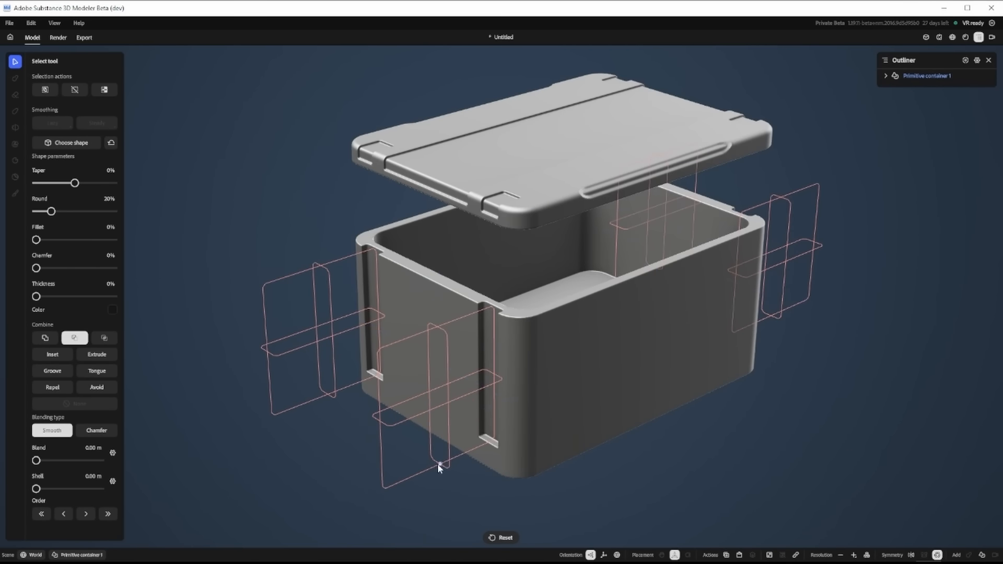
Switch to Substance 3D Modeler, duplicate the crate's subtractive shape, and select Primitive container 16 in the detailed crate model.
{"action": "key", "text": "ctrl+d"}
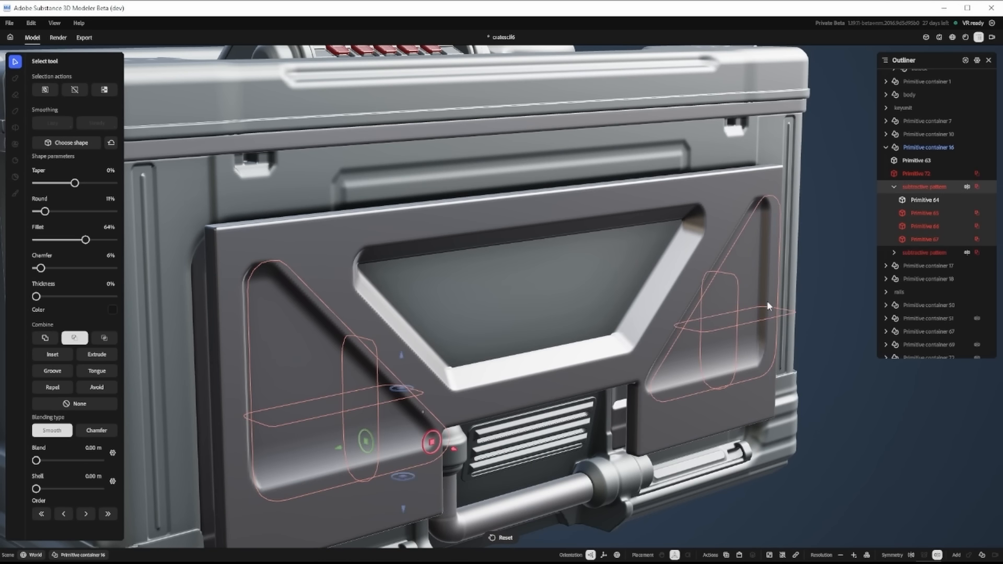
{"action": "left_click", "coordinate": [922, 147]}
{"action": "left_click_drag", "start_coordinate": [597, 354], "coordinate": [566, 349]}
{"action": "left_click", "coordinate": [840, 428]}
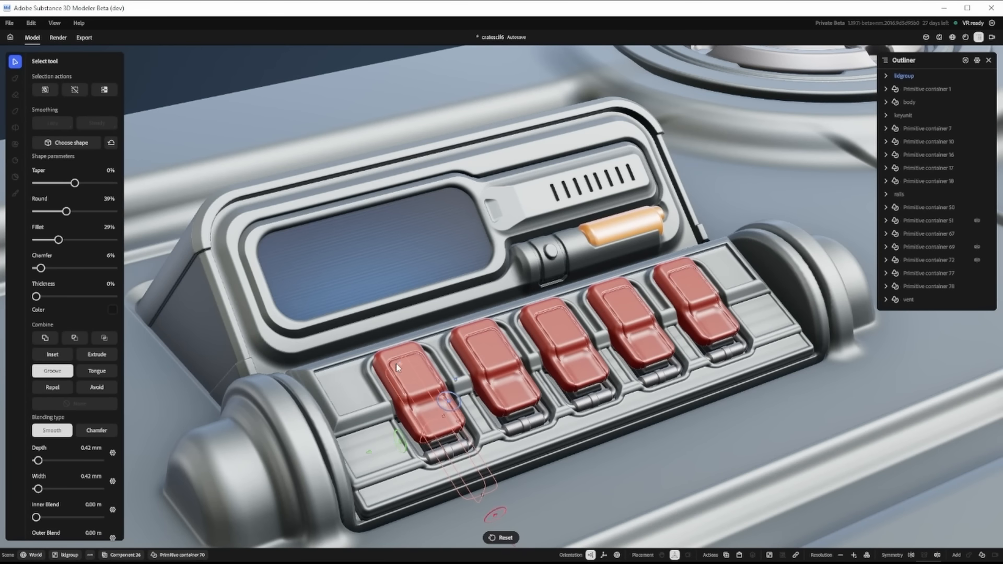
Change the red cover's groove shape to Inset with a 0.66 mm outer blend, and try Extrude instead.
{"action": "left_click", "coordinate": [52, 354]}
{"action": "left_click_drag", "start_coordinate": [36, 517], "coordinate": [38, 517]}
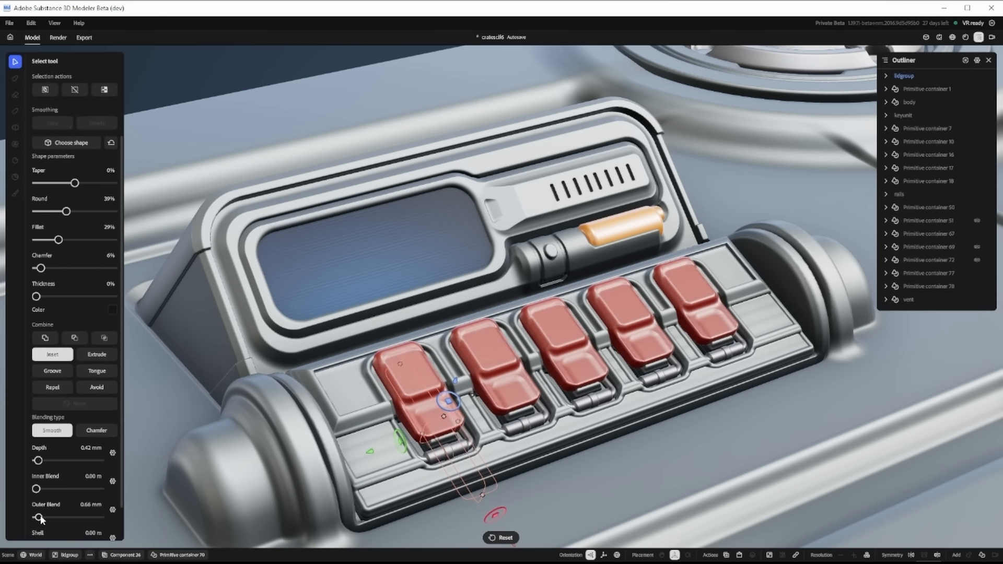
{"action": "left_click", "coordinate": [96, 354]}
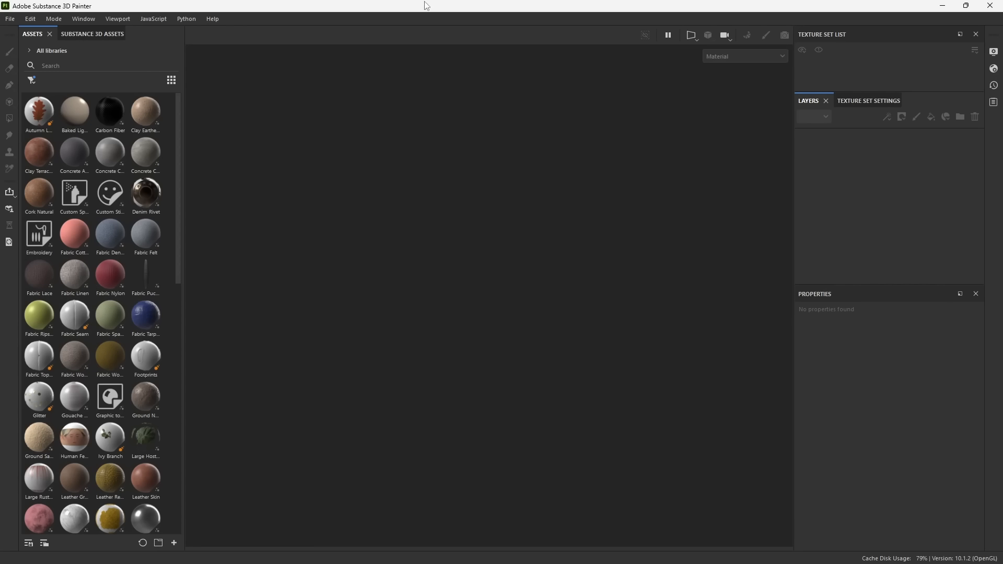
Switch to Substance 3D Painter and move its window aside to uncover the desktop folders.
{"action": "mouse_move", "coordinate": [427, 5]}
{"action": "left_mouse_down"}
{"action": "mouse_move", "coordinate": [421, 22]}
{"action": "mouse_move", "coordinate": [531, 57]}
{"action": "left_mouse_up"}
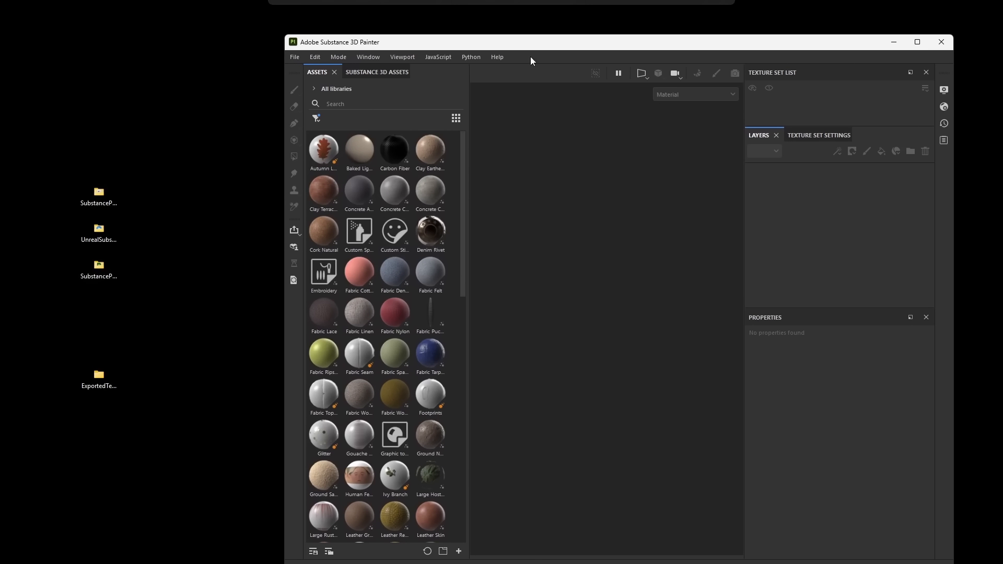
Create a project from SciFiCrate.fbx in the SubstancePainterTutorial folder at 4096 resolution with DirectX normals, and maximize the program window.
{"action": "double_click", "coordinate": [99, 193]}
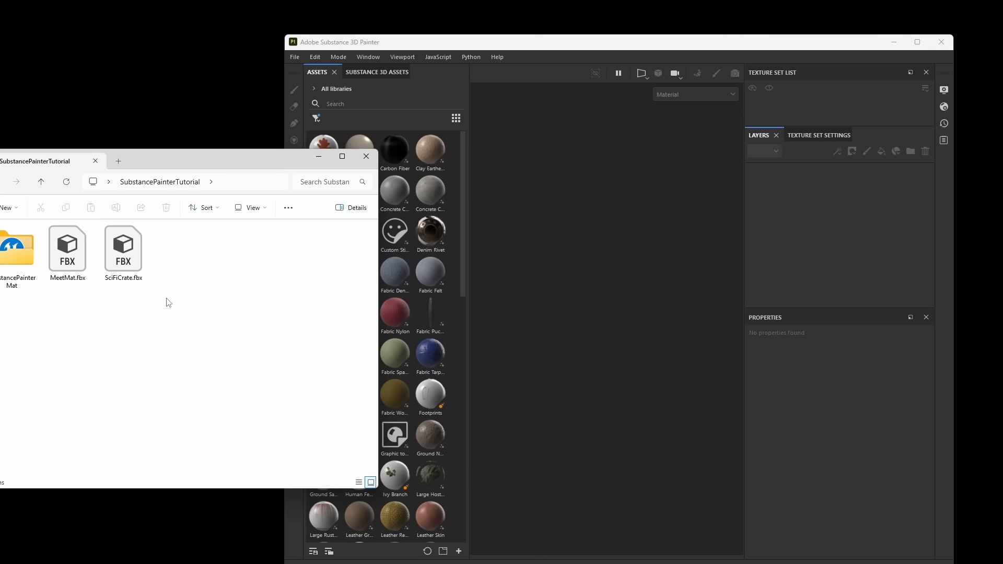
{"action": "left_click", "coordinate": [124, 250]}
{"action": "mouse_move", "coordinate": [124, 251]}
{"action": "left_mouse_down"}
{"action": "mouse_move", "coordinate": [124, 280]}
{"action": "mouse_move", "coordinate": [632, 314]}
{"action": "left_mouse_up"}
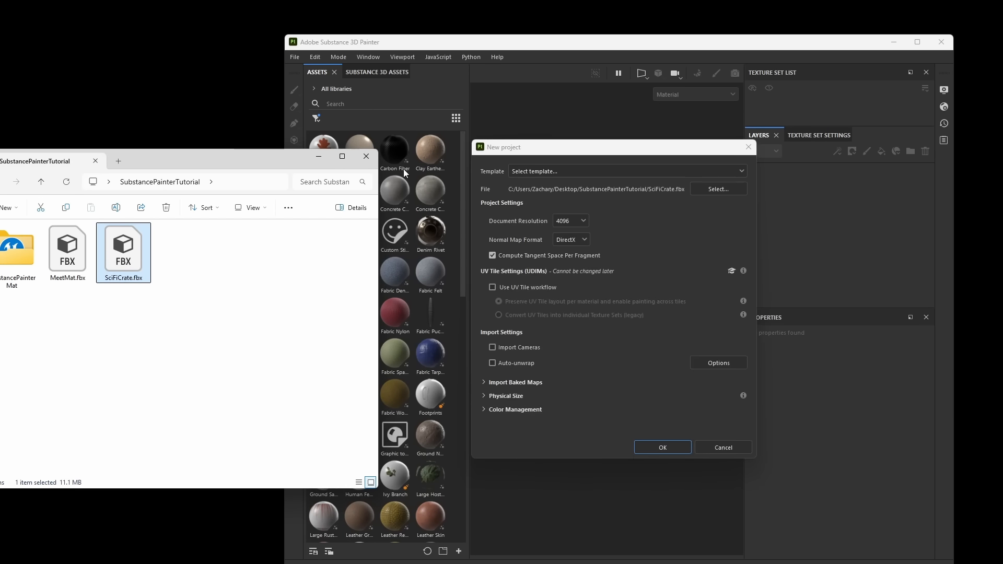
{"action": "left_click", "coordinate": [367, 156]}
{"action": "left_click_drag", "start_coordinate": [558, 152], "coordinate": [543, 148]}
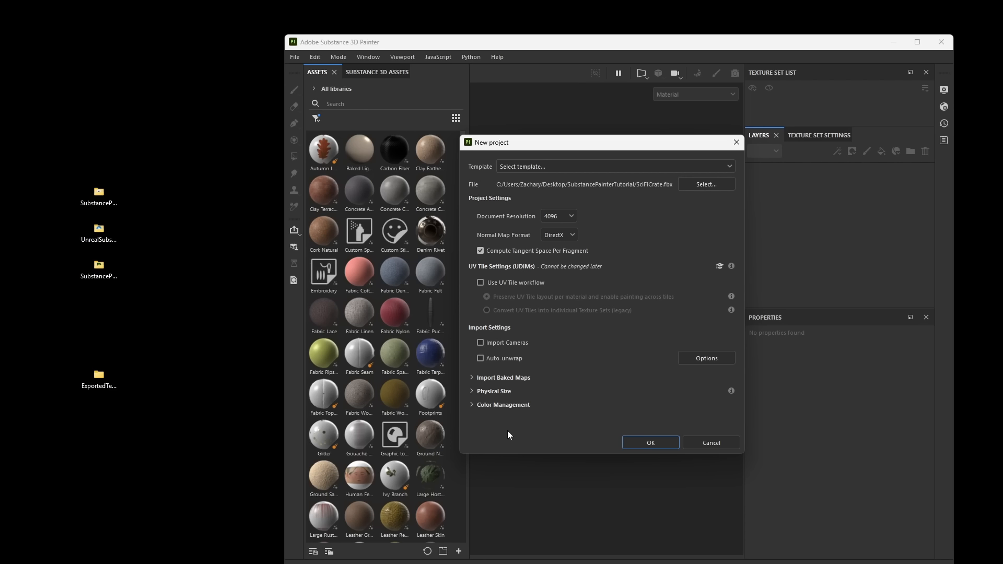
{"action": "left_click", "coordinate": [650, 442]}
{"action": "left_click_drag", "start_coordinate": [563, 46], "coordinate": [466, 4]}
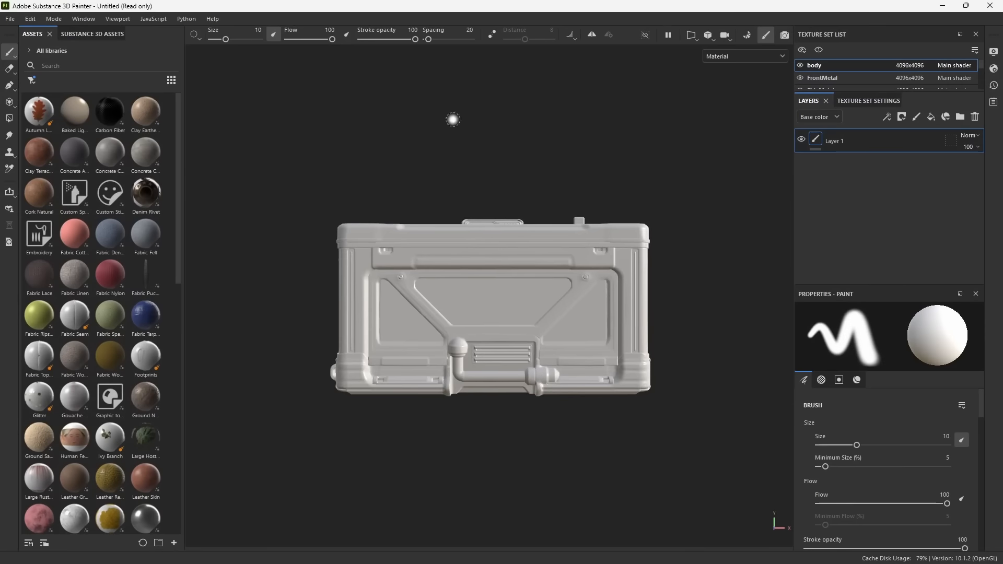
Enlarge the texture set list until every set of the crate shows, and select the SideMetal texture set.
{"action": "mouse_move", "coordinate": [450, 251]}
{"action": "left_mouse_down", "text": "alt"}
{"action": "mouse_move", "coordinate": [448, 273]}
{"action": "mouse_move", "coordinate": [477, 300]}
{"action": "mouse_move", "coordinate": [532, 318]}
{"action": "mouse_move", "coordinate": [515, 365]}
{"action": "mouse_move", "coordinate": [547, 342]}
{"action": "left_mouse_up", "text": "alt"}
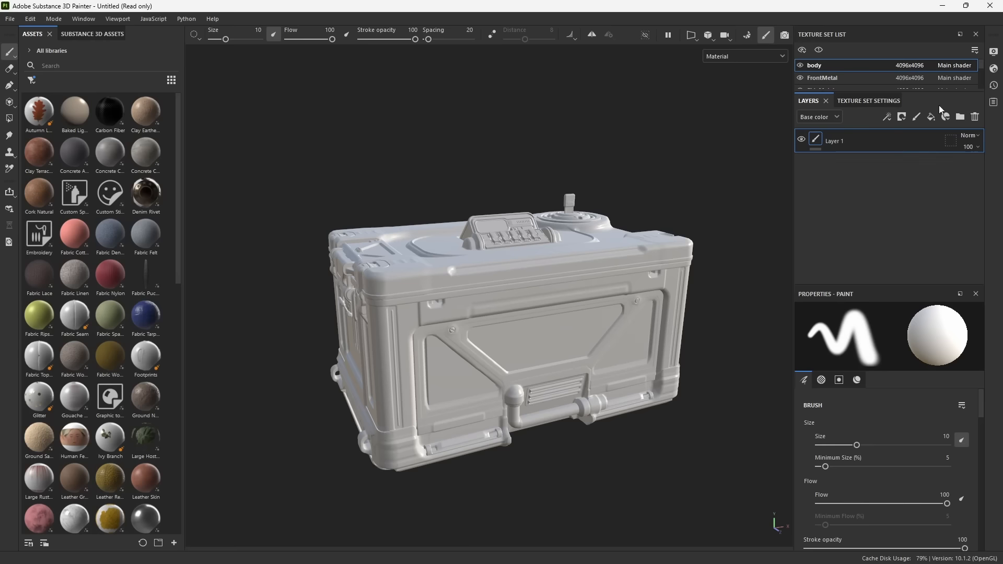
{"action": "left_click_drag", "start_coordinate": [928, 91], "coordinate": [921, 168]}
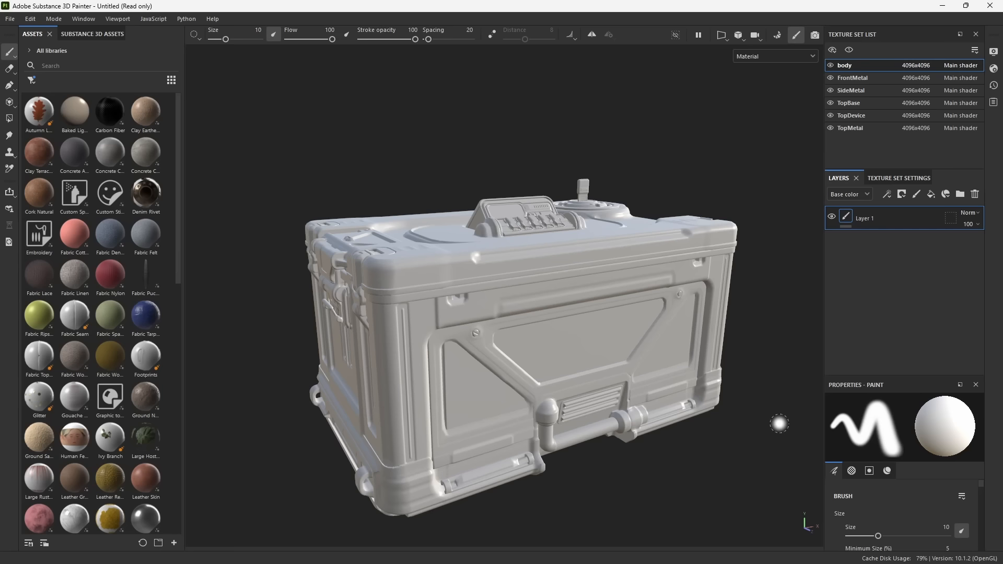
{"action": "left_click", "coordinate": [856, 79]}
{"action": "left_click", "coordinate": [855, 91]}
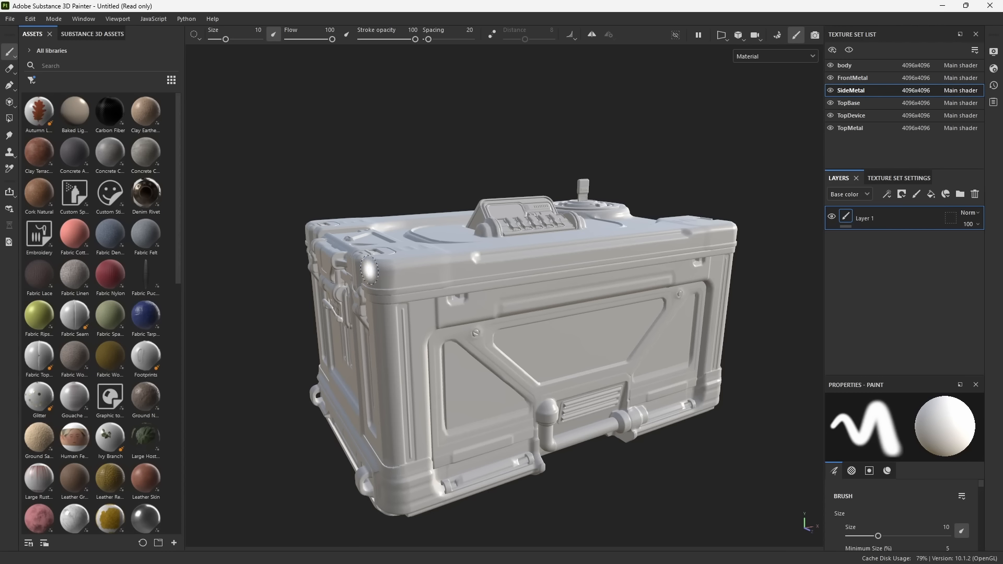
{"action": "left_click_drag", "start_coordinate": [435, 283], "coordinate": [454, 287], "text": "alt"}
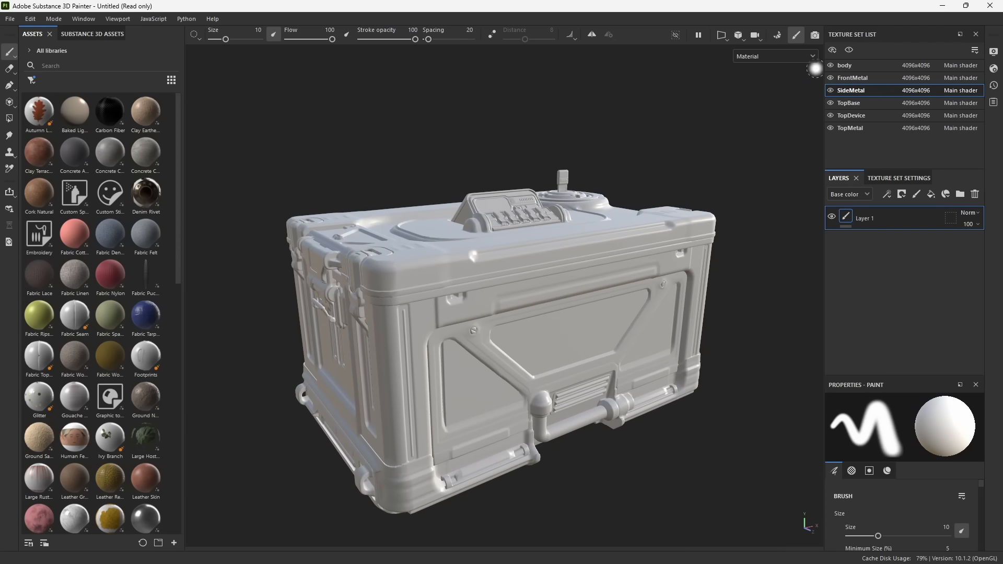
Isolate the selected texture set, go through the sets from SideMetal to TopMetal one by one, and show the whole crate again.
{"action": "left_click", "coordinate": [851, 54]}
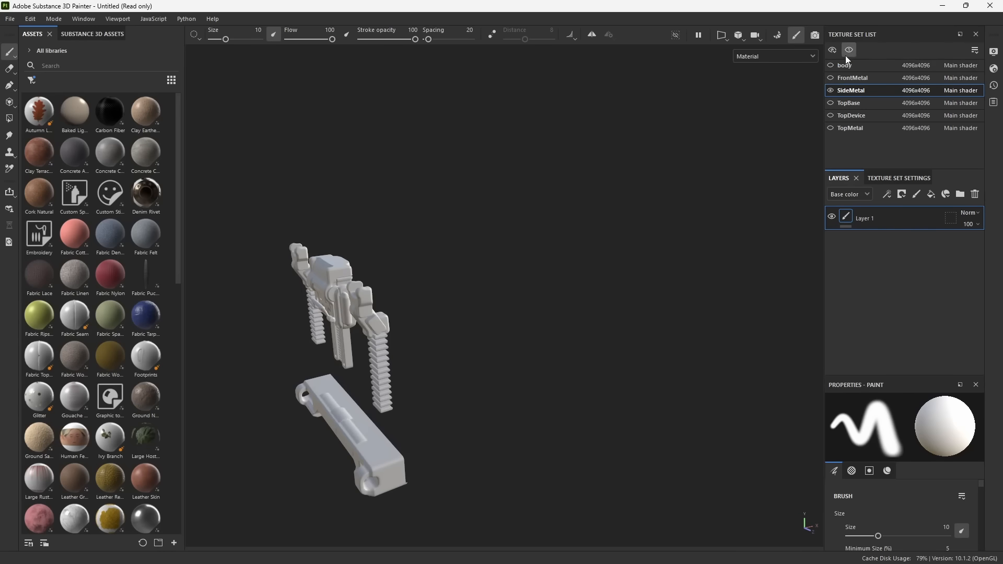
{"action": "right_click_drag", "start_coordinate": [594, 287], "coordinate": [494, 242], "text": "alt"}
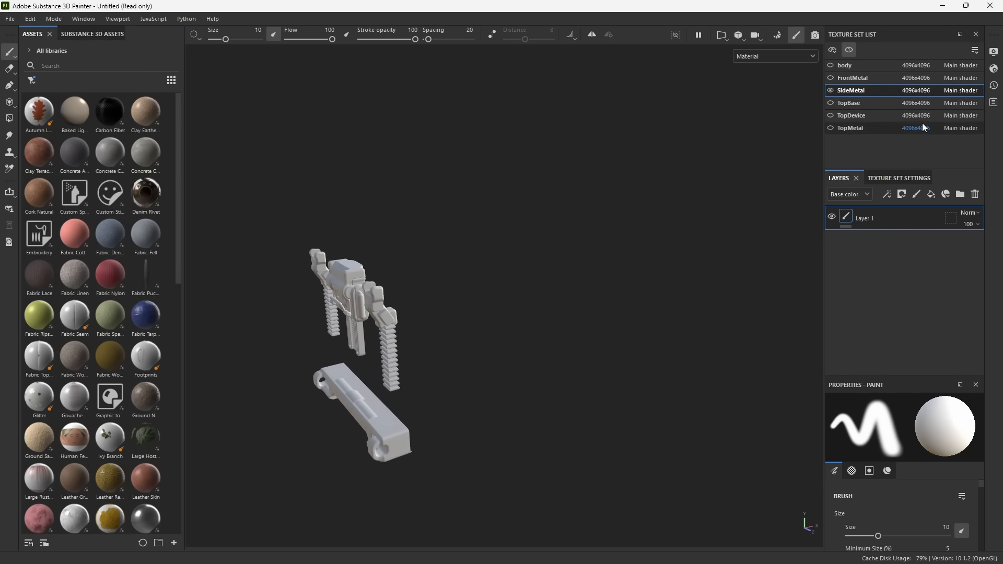
{"action": "left_click", "coordinate": [862, 69]}
{"action": "left_click", "coordinate": [863, 82]}
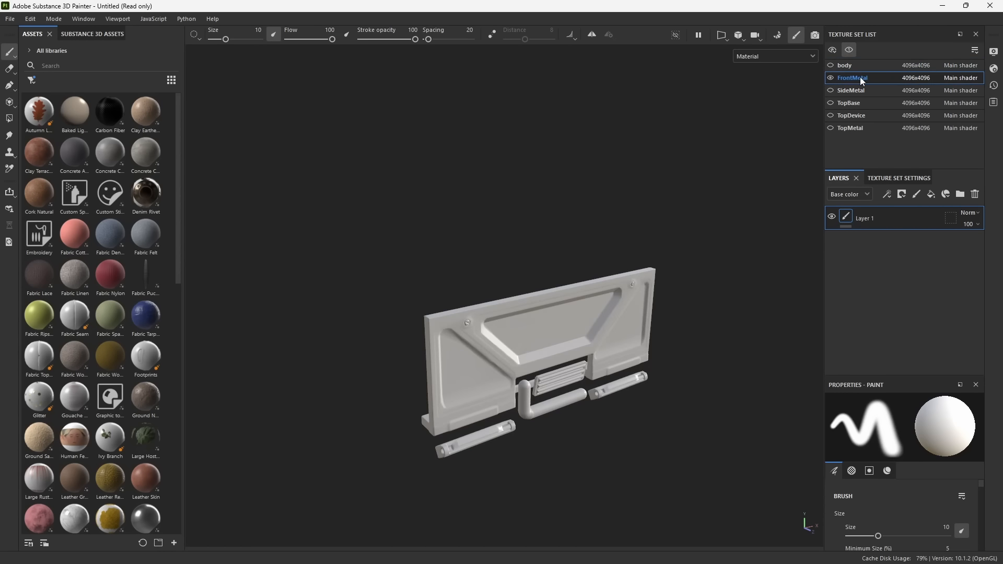
{"action": "left_click", "coordinate": [857, 93]}
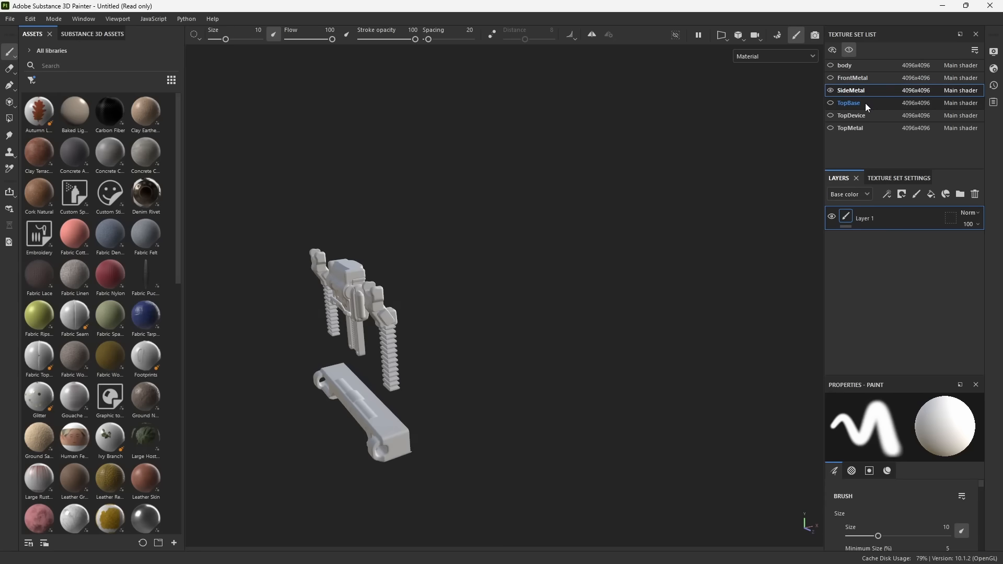
{"action": "left_click", "coordinate": [865, 104]}
{"action": "left_click", "coordinate": [870, 117]}
{"action": "left_click", "coordinate": [877, 127]}
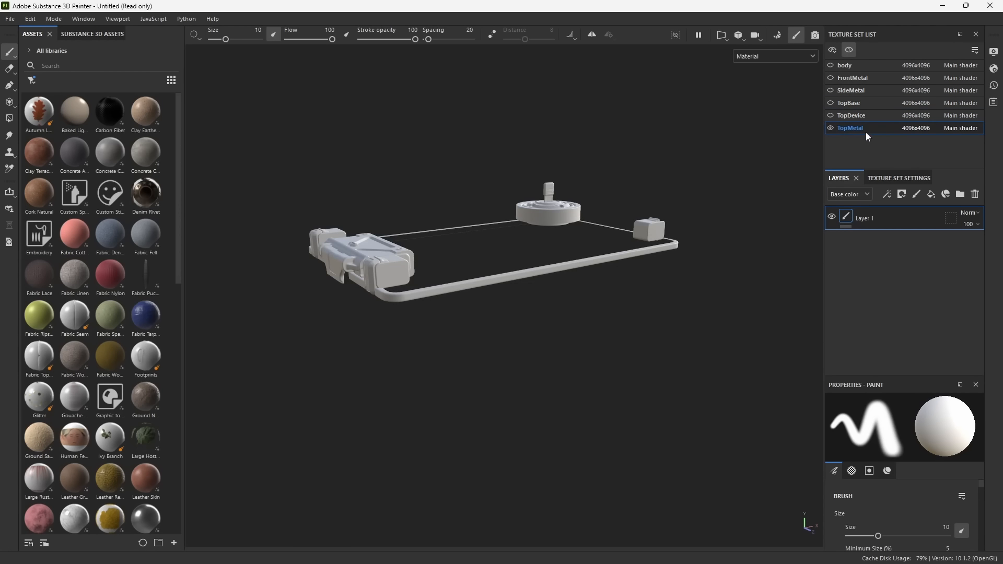
{"action": "left_click", "coordinate": [850, 53]}
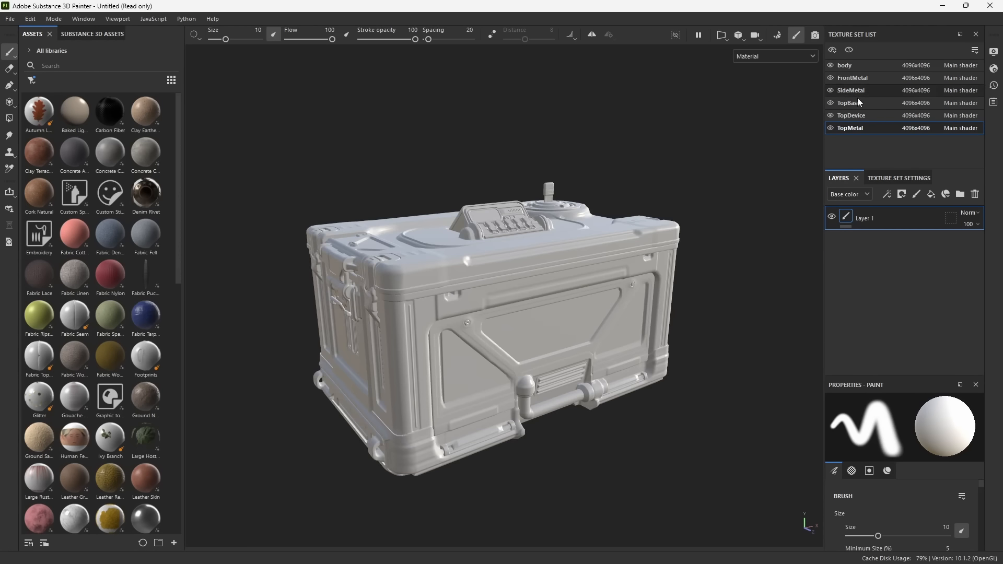
Hide and reshow the FrontMetal texture set to examine which parts of the crate's front it covers.
{"action": "right_click_drag", "start_coordinate": [576, 247], "coordinate": [629, 343], "text": "alt"}
{"action": "middle_click_drag", "start_coordinate": [629, 343], "coordinate": [626, 313], "text": "alt"}
{"action": "right_click_drag", "start_coordinate": [478, 313], "coordinate": [543, 363], "text": "alt"}
{"action": "left_click_drag", "start_coordinate": [543, 363], "coordinate": [551, 312], "text": "alt"}
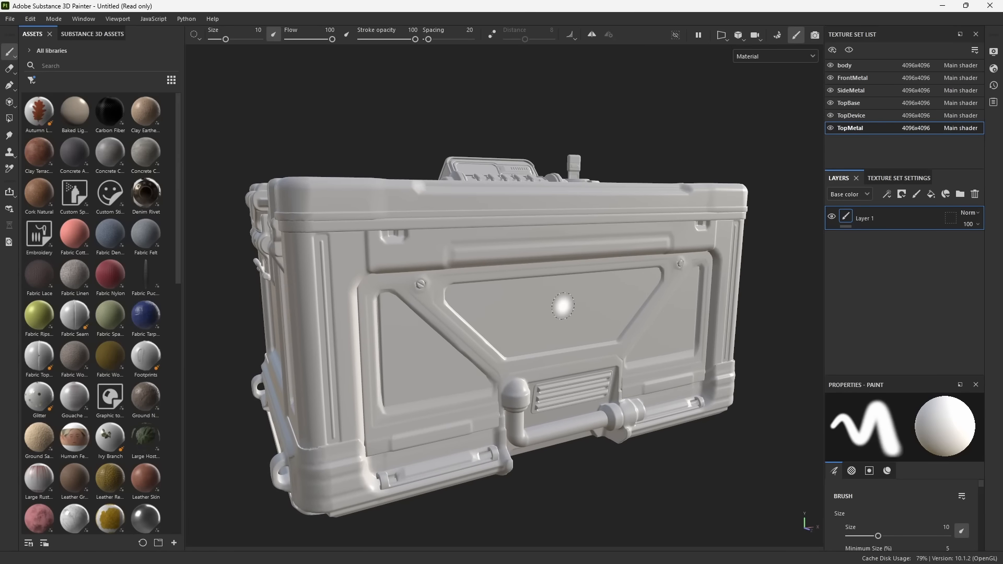
{"action": "left_click", "coordinate": [831, 78]}
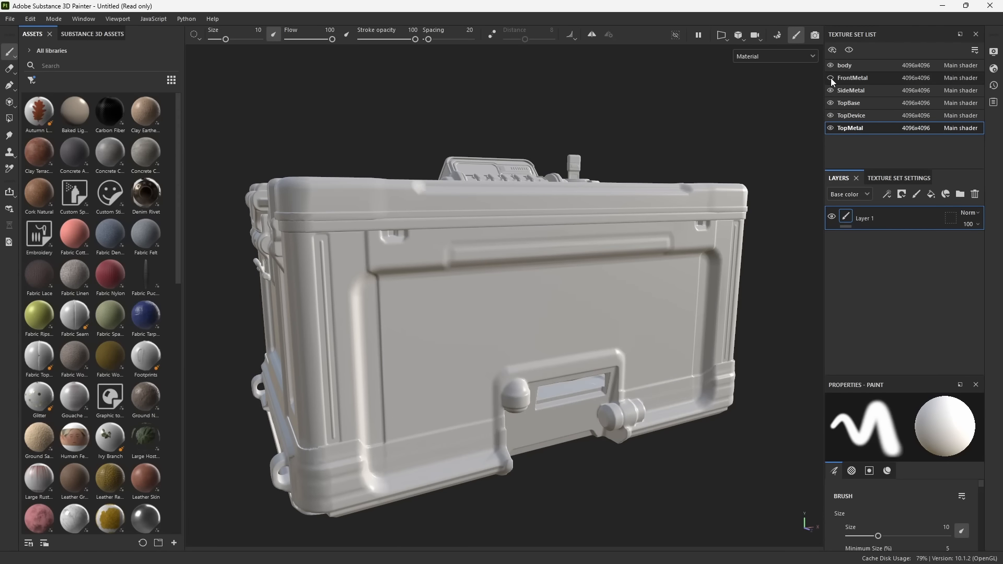
{"action": "left_click", "coordinate": [830, 78]}
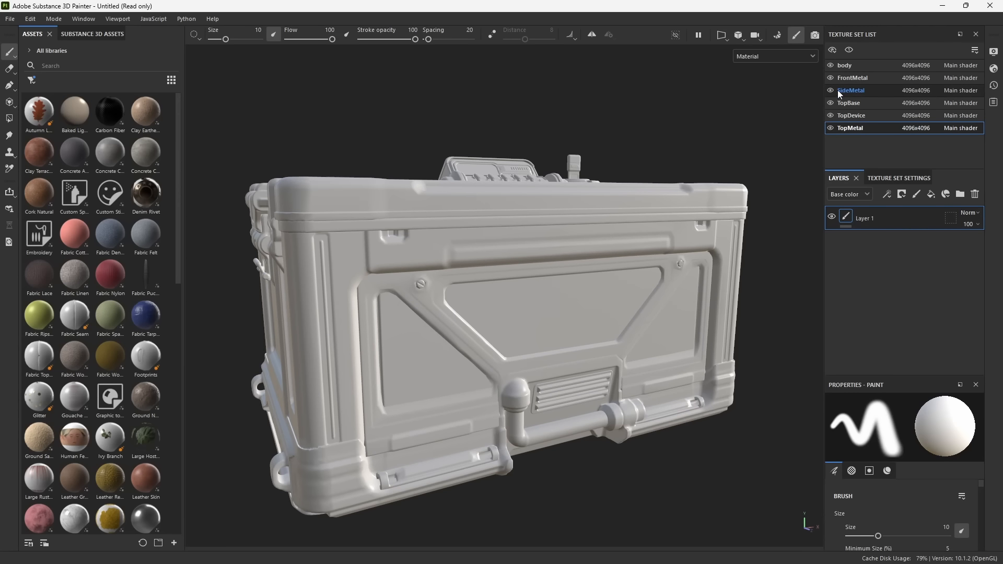
{"action": "left_click_drag", "start_coordinate": [545, 282], "coordinate": [783, 90], "text": "alt"}
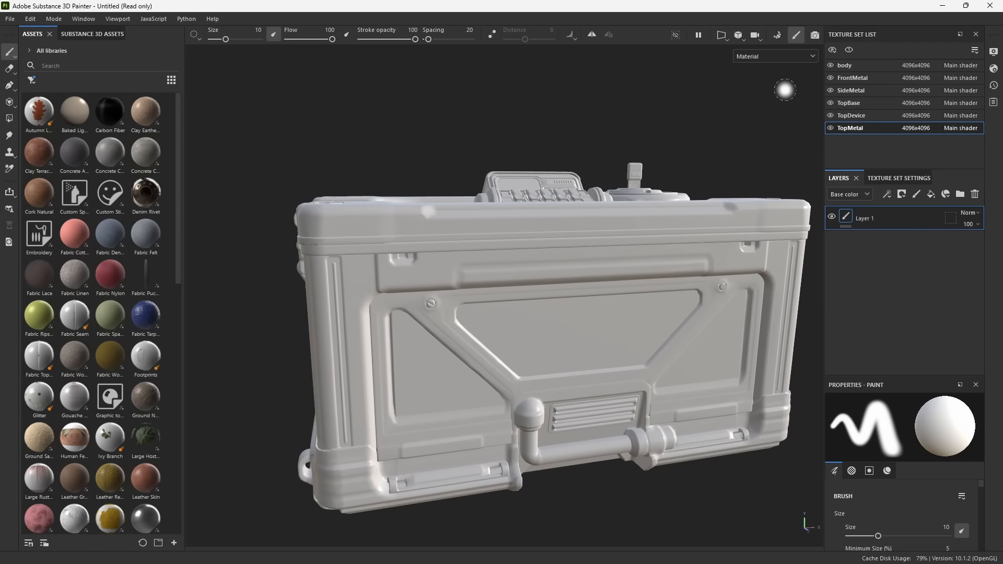
{"action": "left_click", "coordinate": [830, 78]}
{"action": "left_click", "coordinate": [831, 78]}
Select the FrontMetal texture set and view its available resolutions without changing the size.
{"action": "left_click", "coordinate": [836, 79]}
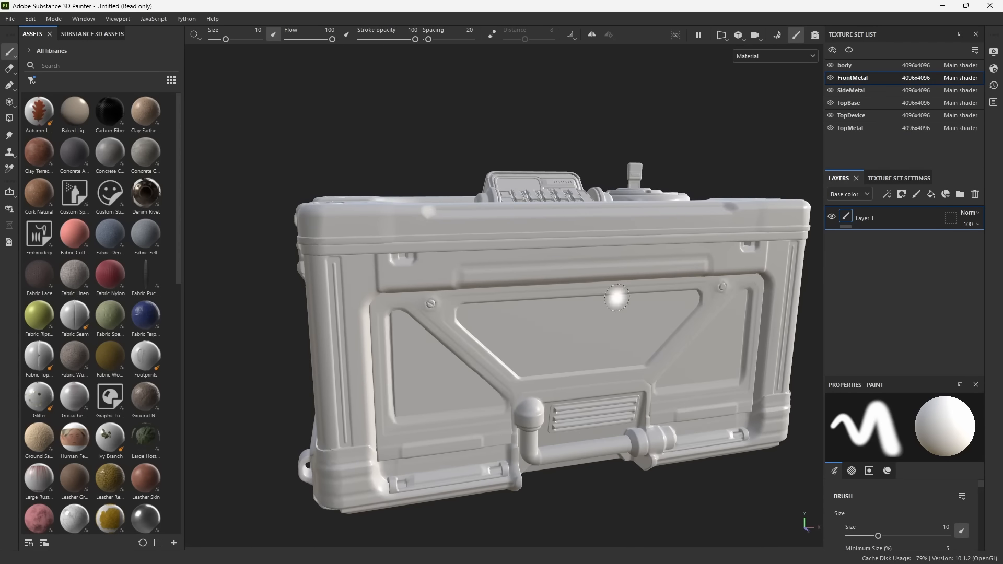
{"action": "scroll", "coordinate": [610, 297], "scroll_direction": "up", "scroll_amount": 2}
{"action": "mouse_move", "coordinate": [659, 356]}
{"action": "left_mouse_down", "text": "alt"}
{"action": "mouse_move", "coordinate": [519, 307]}
{"action": "mouse_move", "coordinate": [555, 303]}
{"action": "left_mouse_up", "text": "alt"}
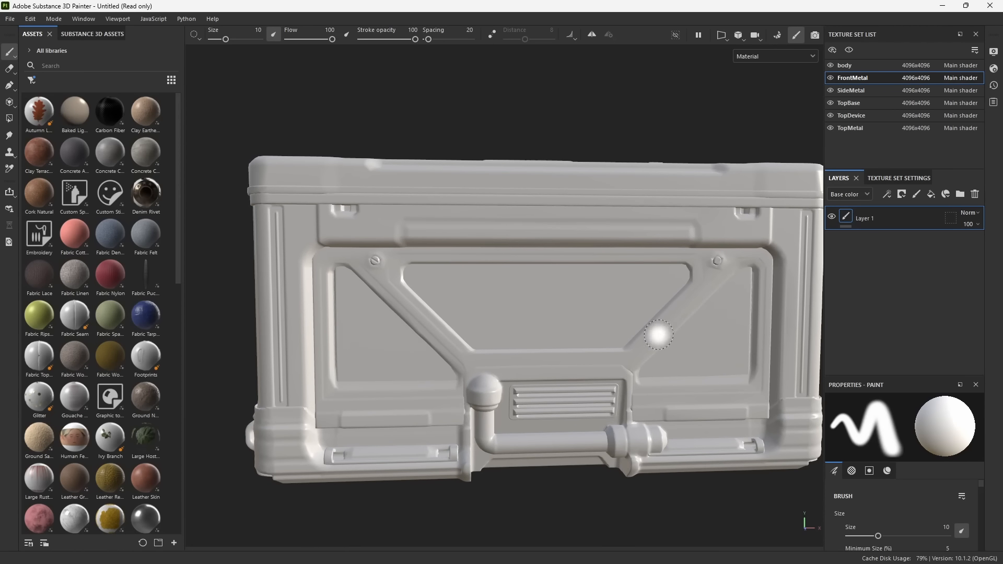
{"action": "left_click", "coordinate": [924, 78]}
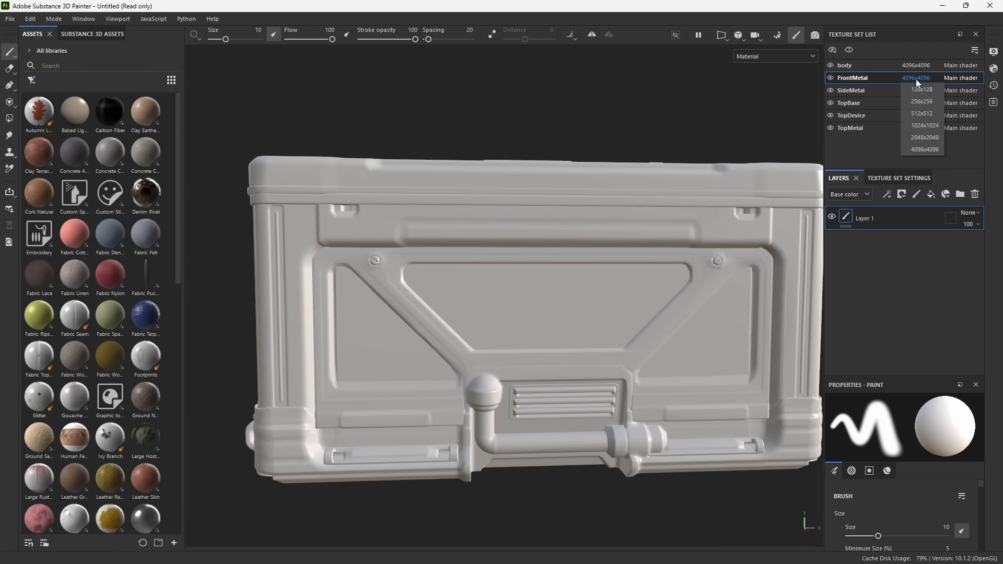
{"action": "left_click", "coordinate": [917, 79]}
Isolate the body and TopBase texture sets in turn to examine them, and bring back the full crate.
{"action": "left_click", "coordinate": [849, 50]}
{"action": "left_click", "coordinate": [848, 64]}
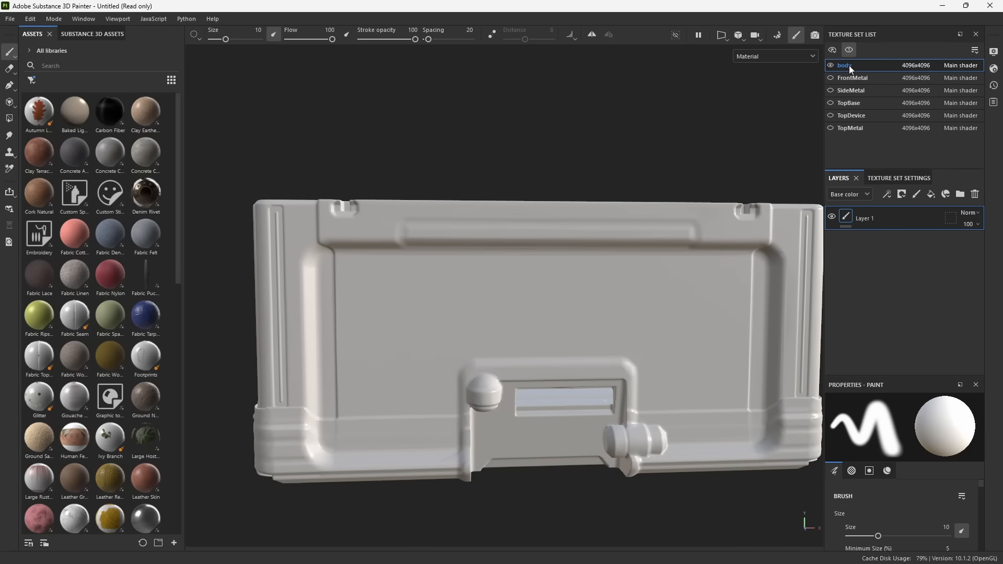
{"action": "left_click_drag", "start_coordinate": [441, 275], "coordinate": [540, 295], "text": "alt"}
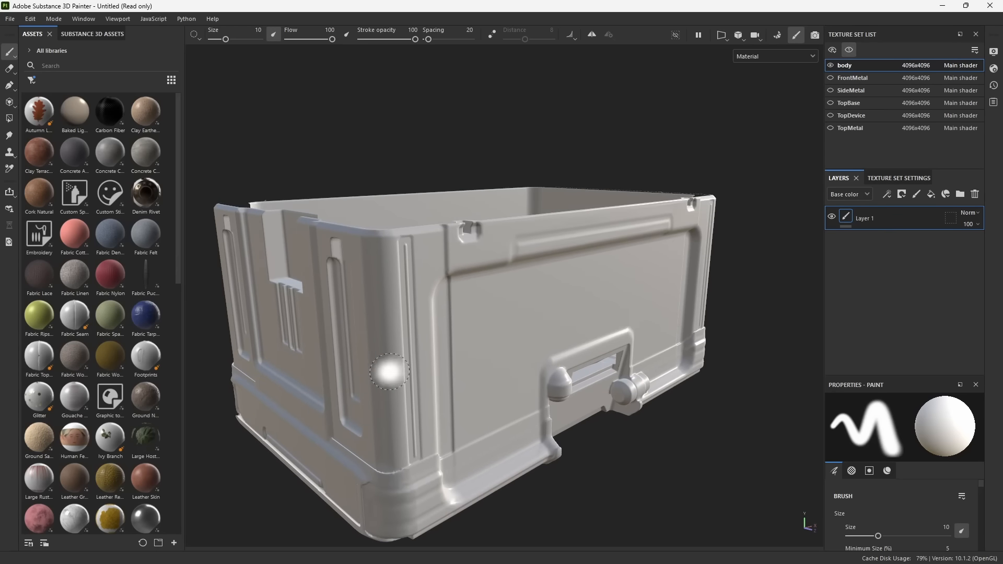
{"action": "left_click", "coordinate": [850, 104]}
{"action": "left_click_drag", "start_coordinate": [643, 268], "coordinate": [587, 295], "text": "alt"}
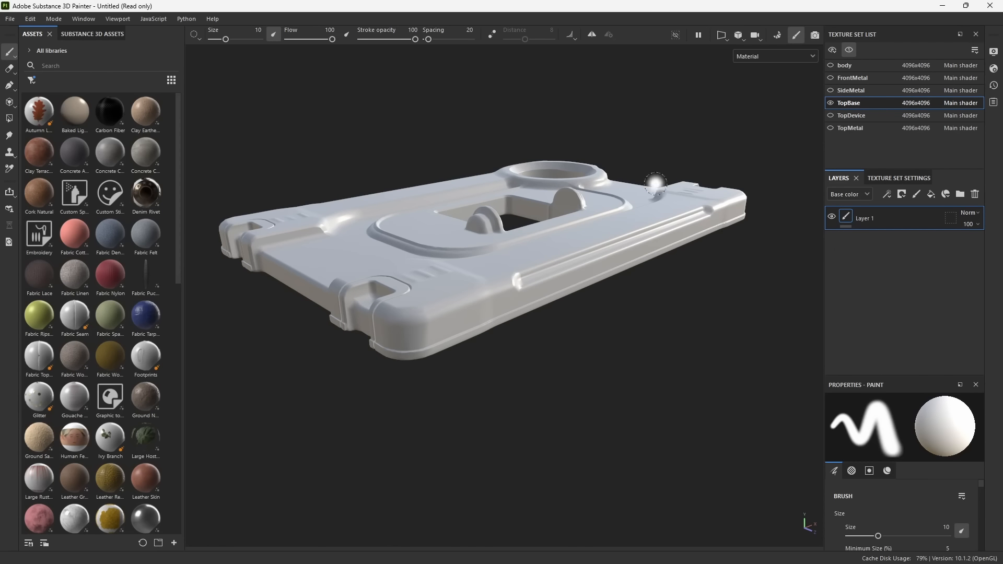
{"action": "left_click", "coordinate": [852, 52]}
{"action": "mouse_move", "coordinate": [742, 214]}
{"action": "left_mouse_down", "text": "alt"}
{"action": "mouse_move", "coordinate": [630, 265]}
{"action": "mouse_move", "coordinate": [603, 226]}
{"action": "mouse_move", "coordinate": [587, 233]}
{"action": "mouse_move", "coordinate": [613, 260]}
{"action": "mouse_move", "coordinate": [654, 243]}
{"action": "left_mouse_up", "text": "alt"}
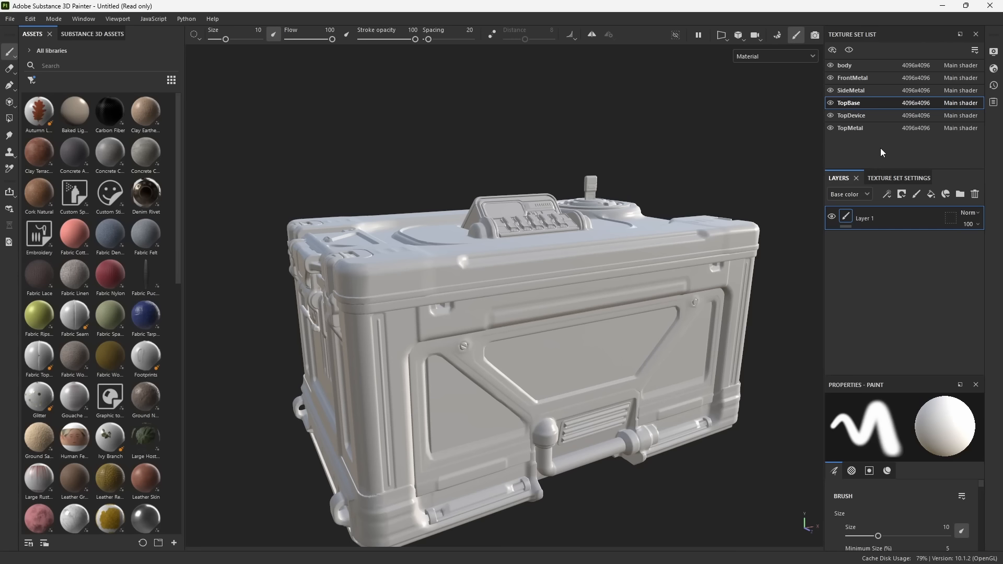
Hide and reshow the TopDevice texture set while viewing the control panel on the lid up close.
{"action": "left_click", "coordinate": [831, 116]}
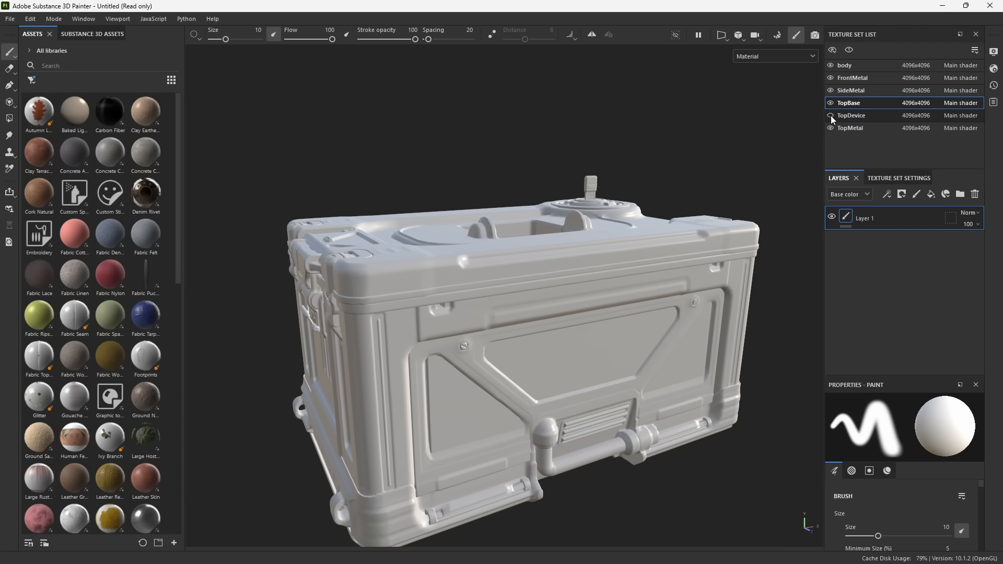
{"action": "key", "text": "f"}
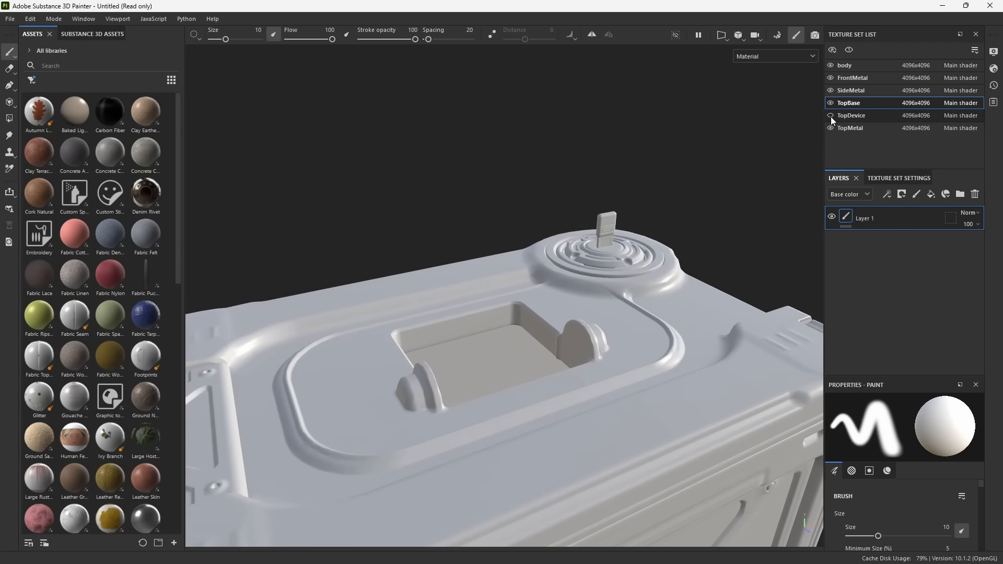
{"action": "left_click", "coordinate": [831, 115]}
{"action": "key", "text": "f"}
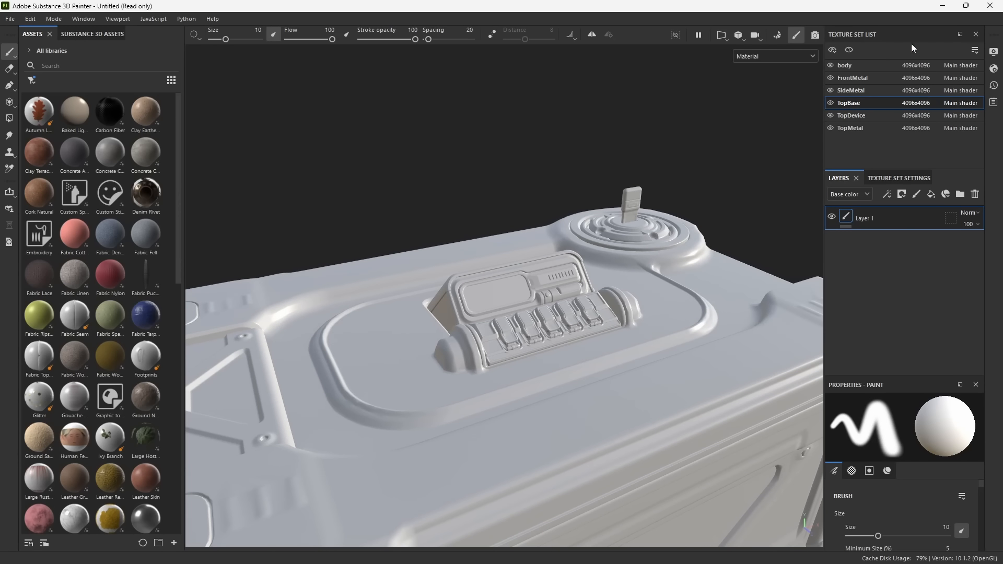
Set the TopBase texture set's resolution to 2048x2048.
{"action": "left_click", "coordinate": [912, 104]}
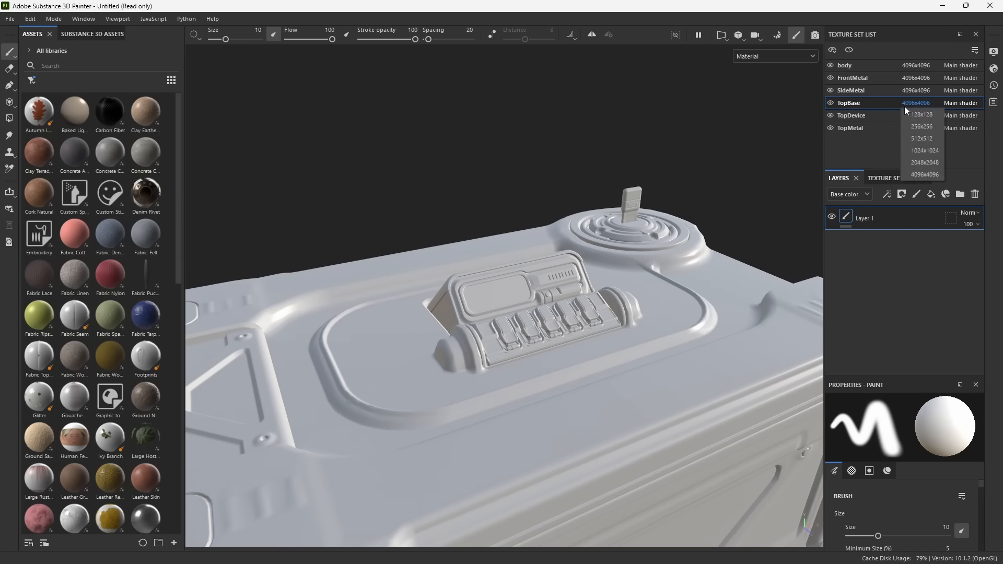
{"action": "left_click", "coordinate": [924, 162]}
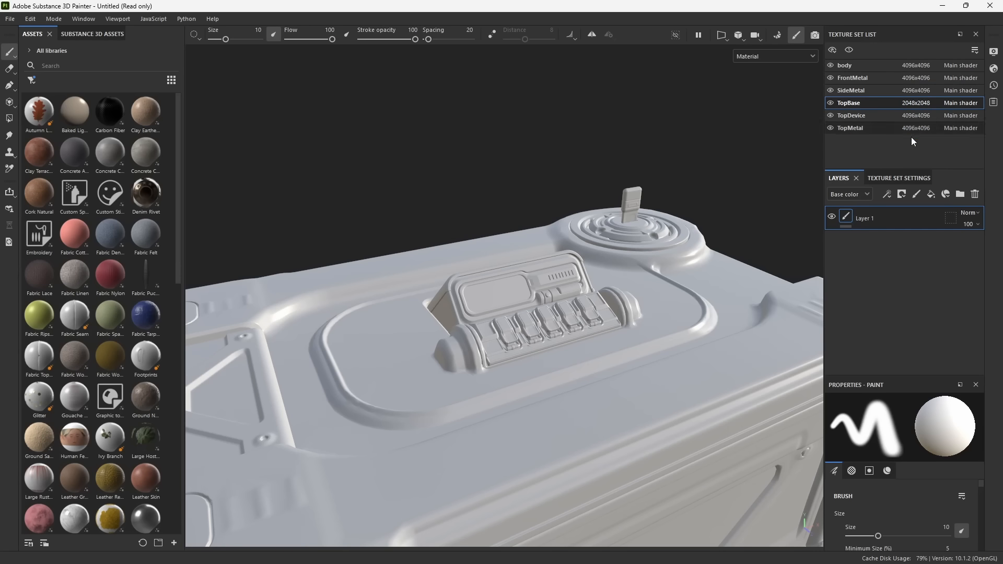
Add a fill layer to the body texture set and bring up its base color, metallic and roughness properties.
{"action": "right_click_drag", "start_coordinate": [612, 407], "coordinate": [596, 308], "text": "alt"}
{"action": "middle_click_drag", "start_coordinate": [609, 363], "coordinate": [605, 257], "text": "alt"}
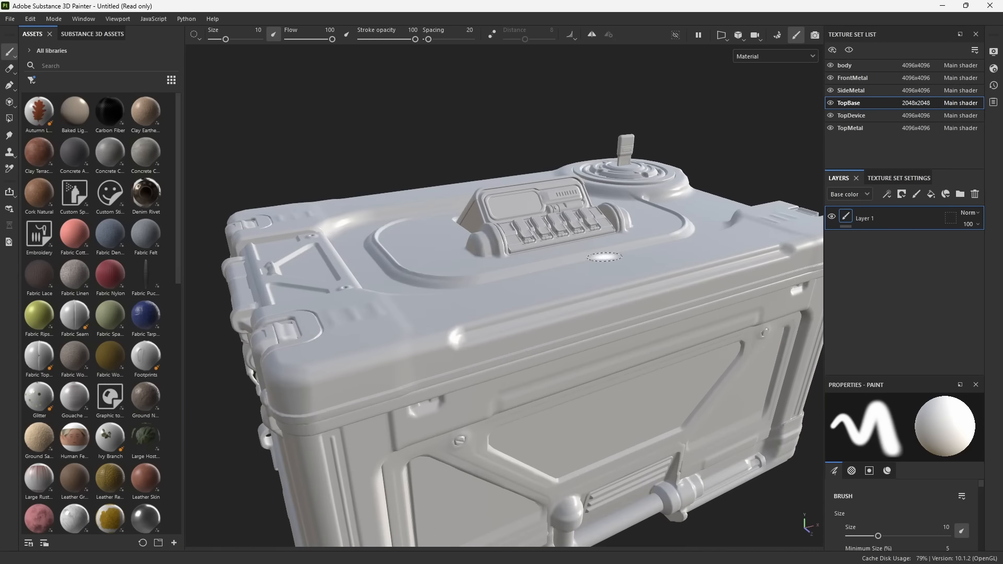
{"action": "right_click_drag", "start_coordinate": [633, 392], "coordinate": [587, 272], "text": "alt"}
{"action": "middle_click_drag", "start_coordinate": [614, 368], "coordinate": [578, 288], "text": "alt"}
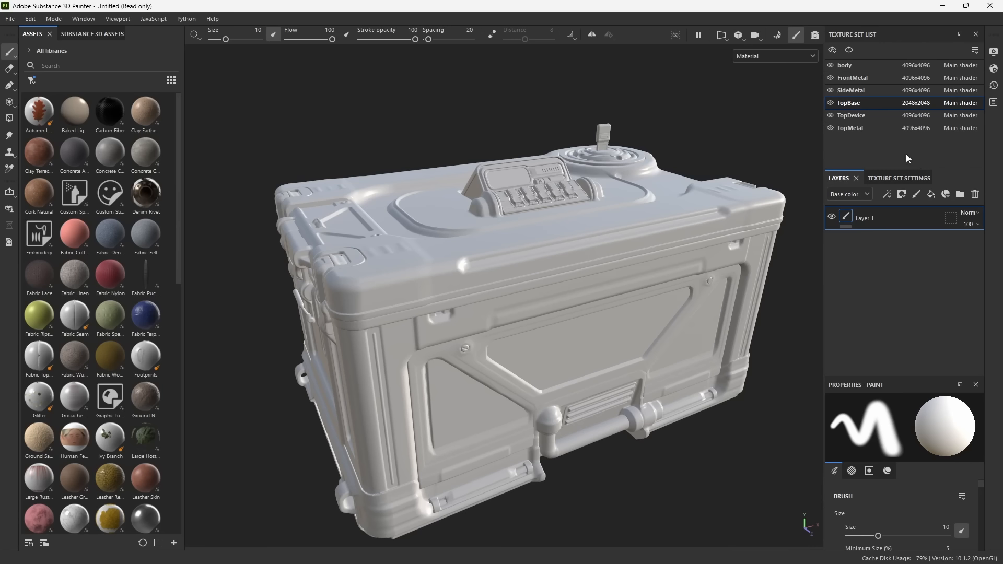
{"action": "left_click", "coordinate": [888, 66]}
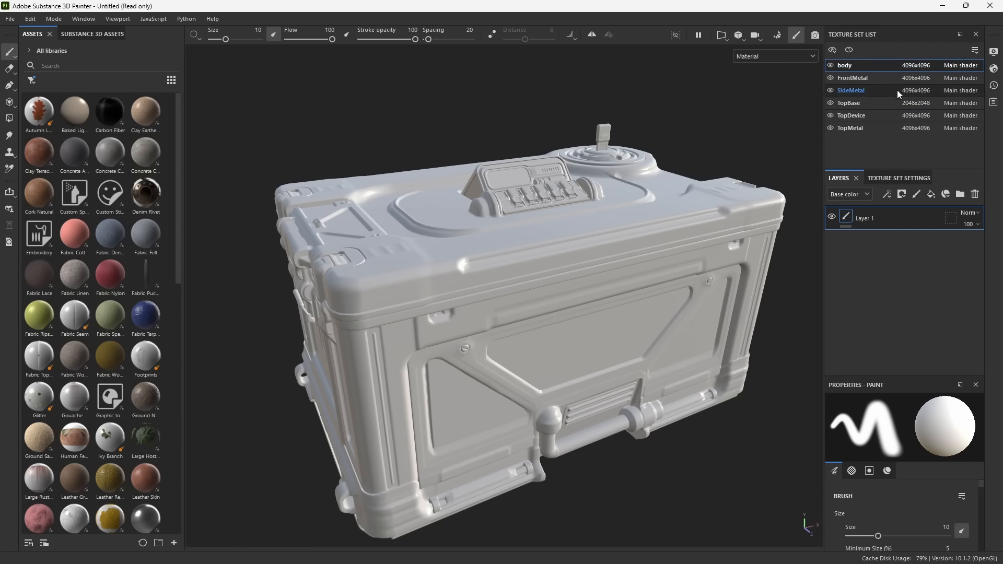
{"action": "left_click", "coordinate": [932, 197]}
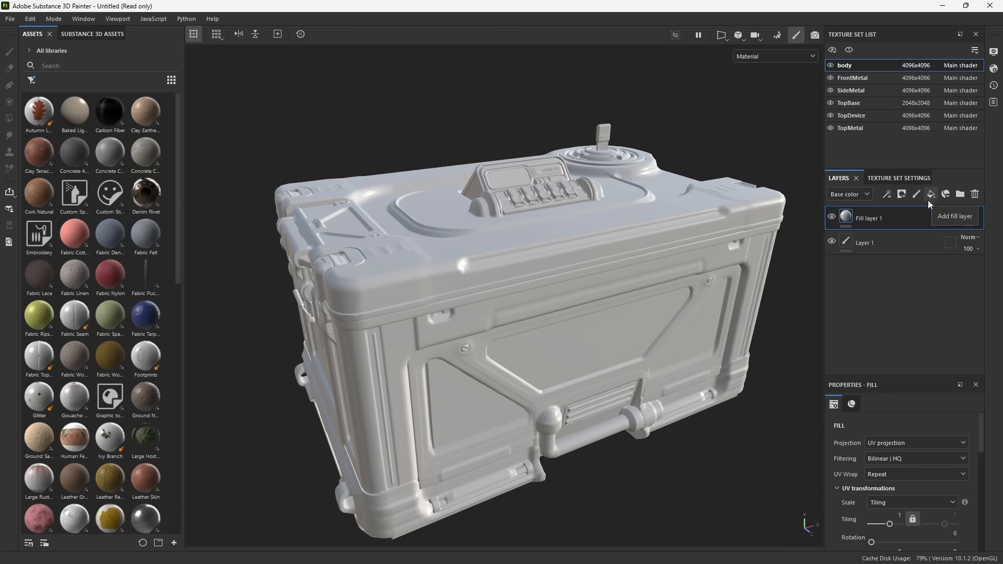
{"action": "scroll", "coordinate": [888, 417], "scroll_direction": "down", "scroll_amount": 5}
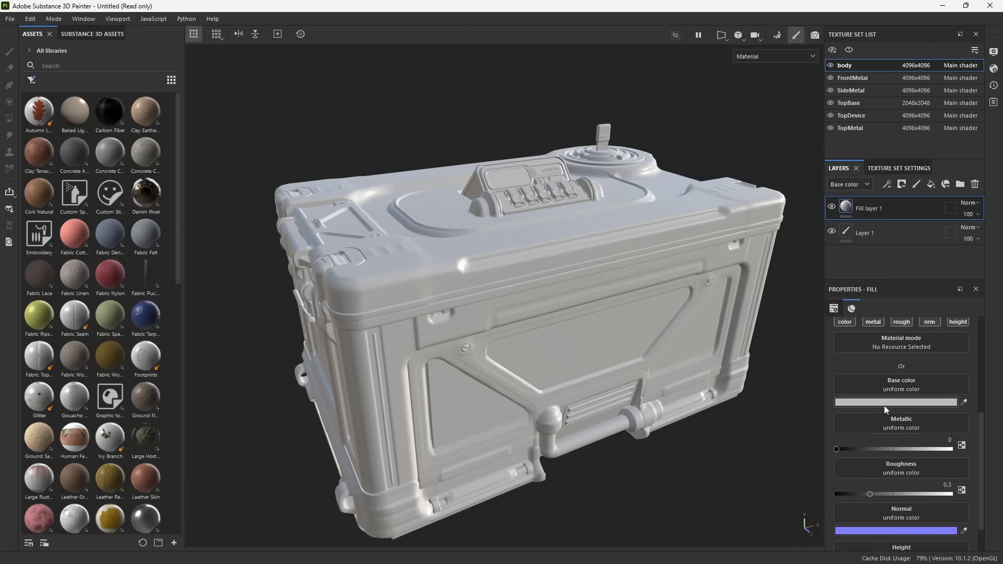
Set the body fill layer's base color to dark red 882C2C and enlarge the layer stack area.
{"action": "left_click", "coordinate": [879, 403]}
{"action": "left_click", "coordinate": [815, 446]}
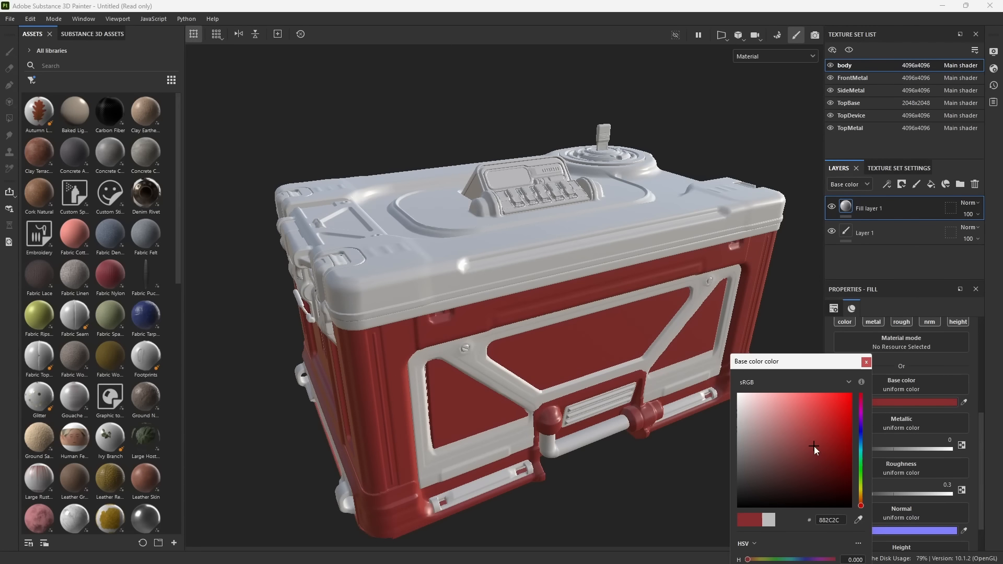
{"action": "left_click", "coordinate": [866, 364]}
{"action": "left_click_drag", "start_coordinate": [566, 380], "coordinate": [592, 363], "text": "alt"}
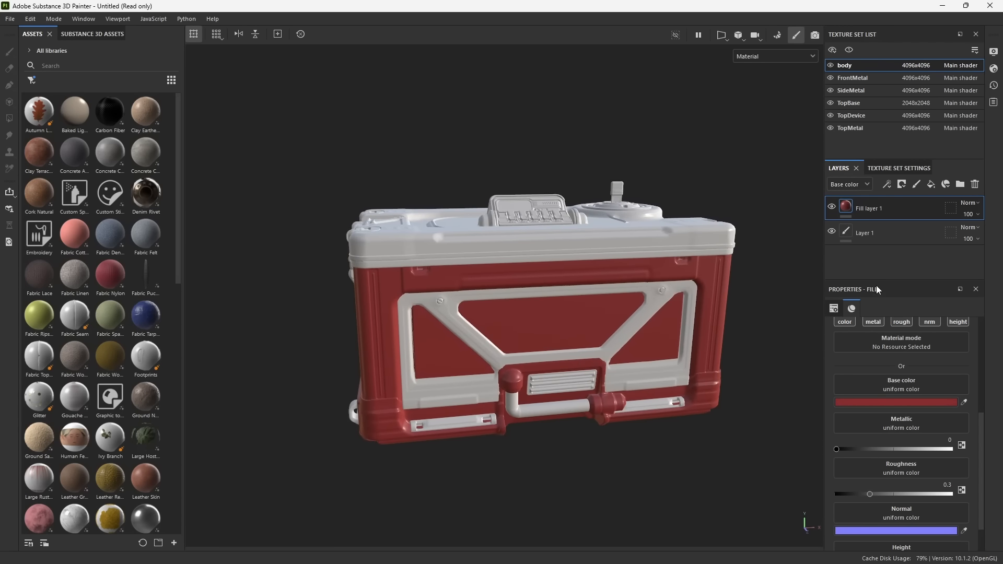
{"action": "left_click_drag", "start_coordinate": [874, 280], "coordinate": [878, 343]}
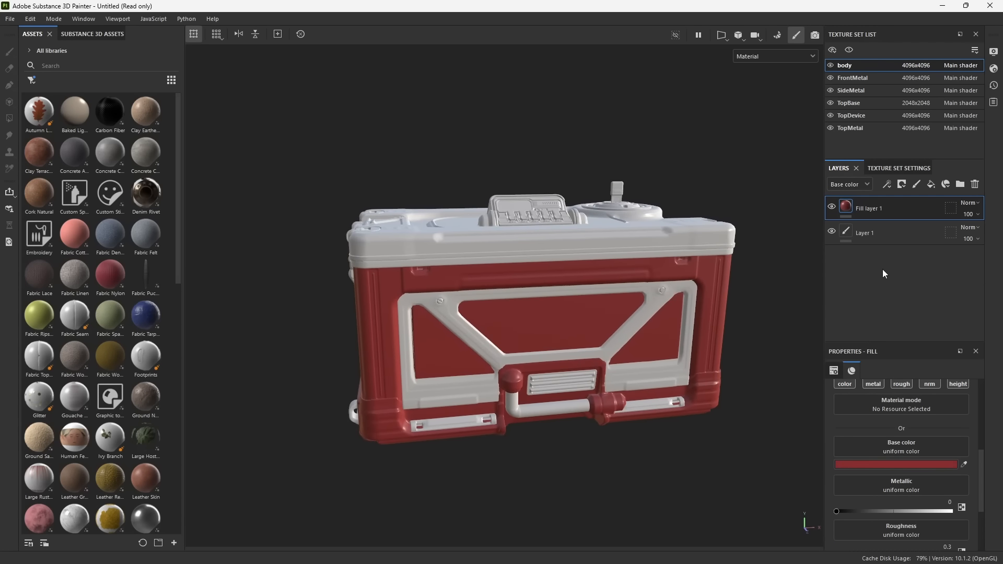
Switch the active texture set to FrontMetal and back to body, and pick TopDevice and body directly on the model.
{"action": "left_click", "coordinate": [855, 78]}
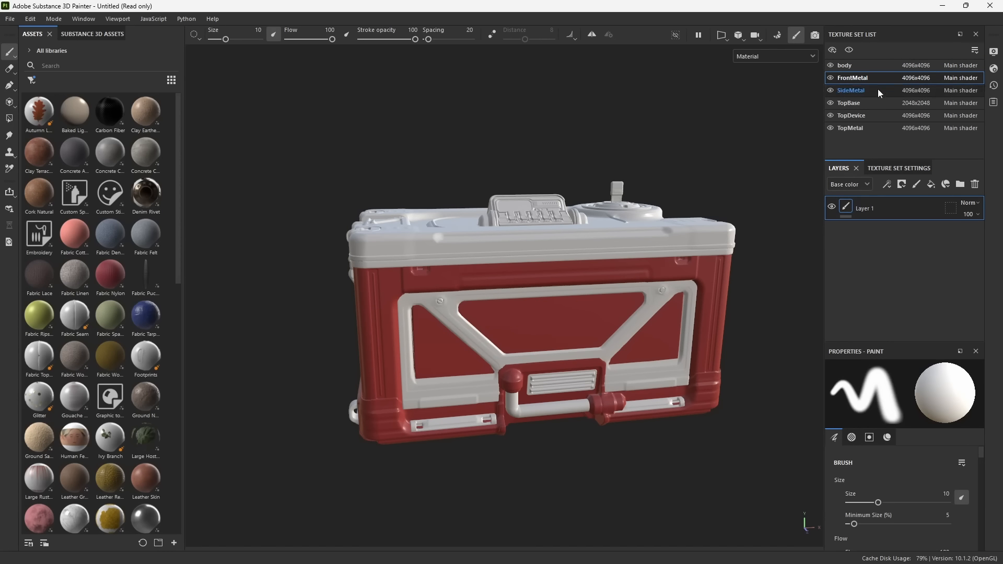
{"action": "left_click", "coordinate": [855, 65]}
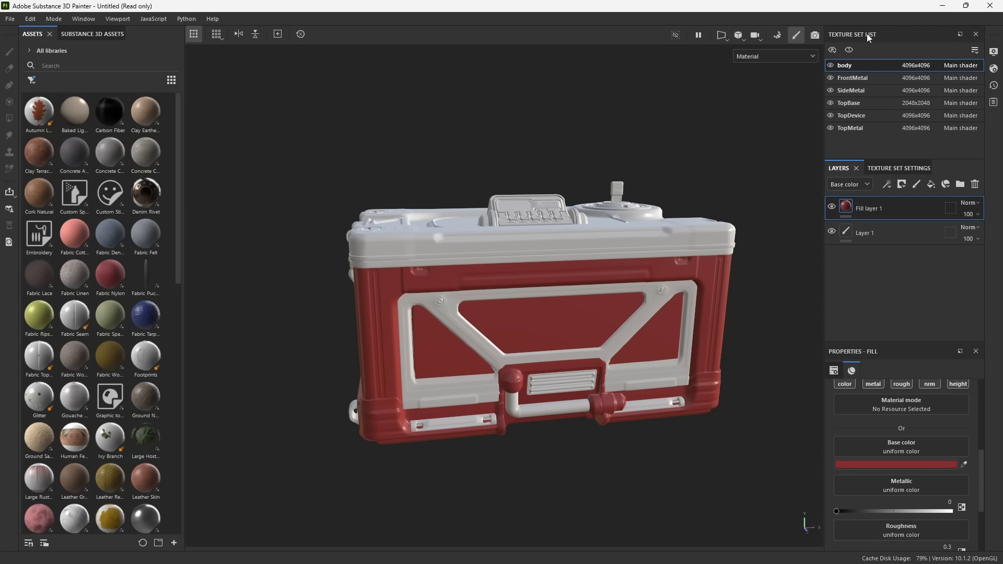
{"action": "key", "text": "ctrl+alt"}
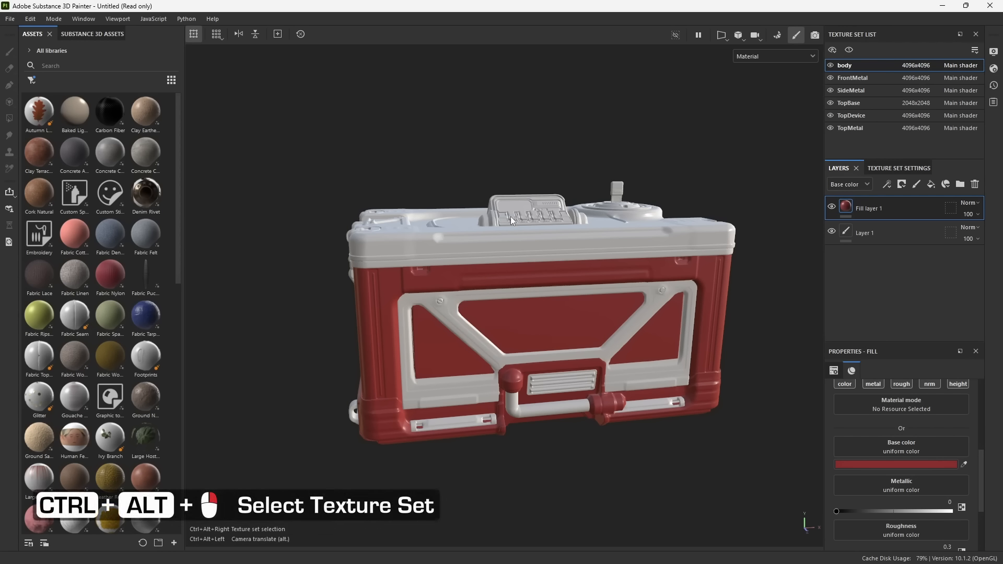
{"action": "right_click", "coordinate": [532, 211], "text": "ctrl+alt"}
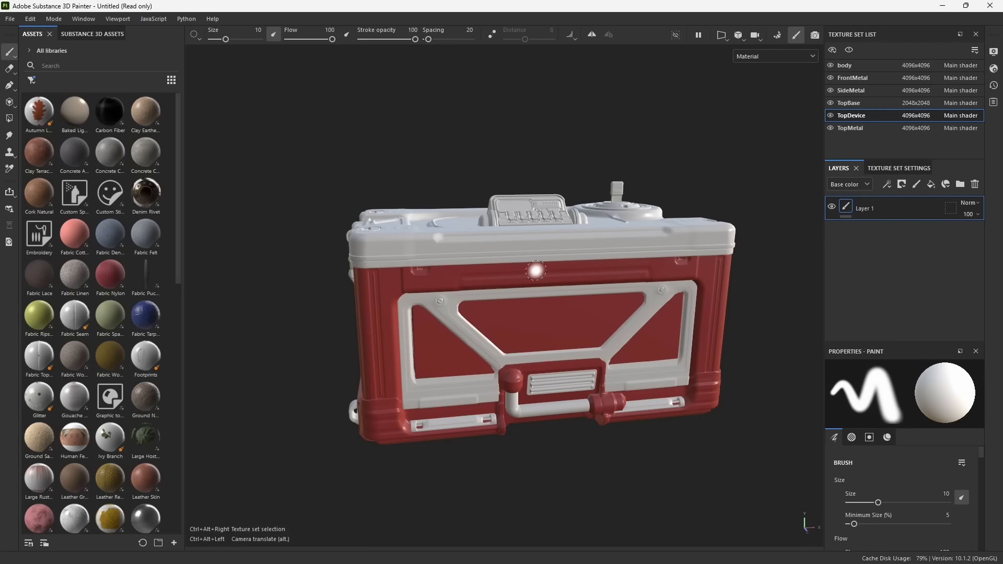
{"action": "right_click", "coordinate": [533, 278], "text": "ctrl+alt"}
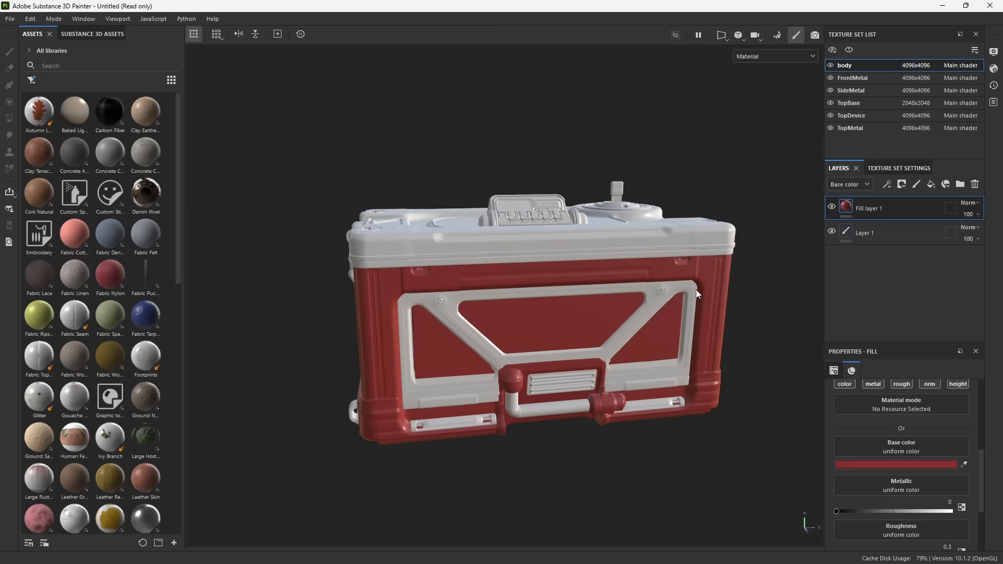
Look over the crate's front and side and check the resolution options offered for the body texture set.
{"action": "left_click_drag", "start_coordinate": [559, 272], "coordinate": [637, 307], "text": "alt"}
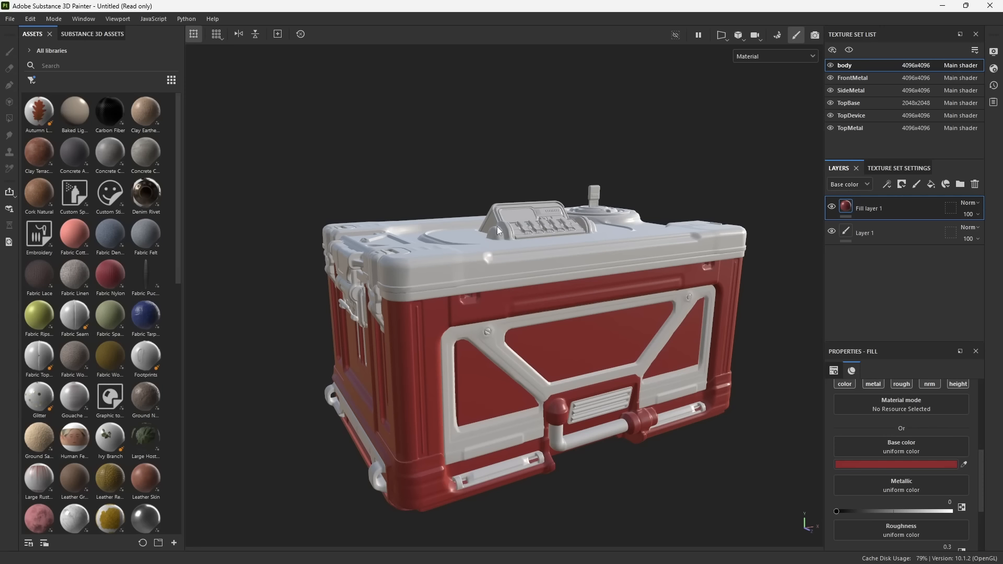
{"action": "left_click_drag", "start_coordinate": [575, 221], "coordinate": [613, 231], "text": "alt"}
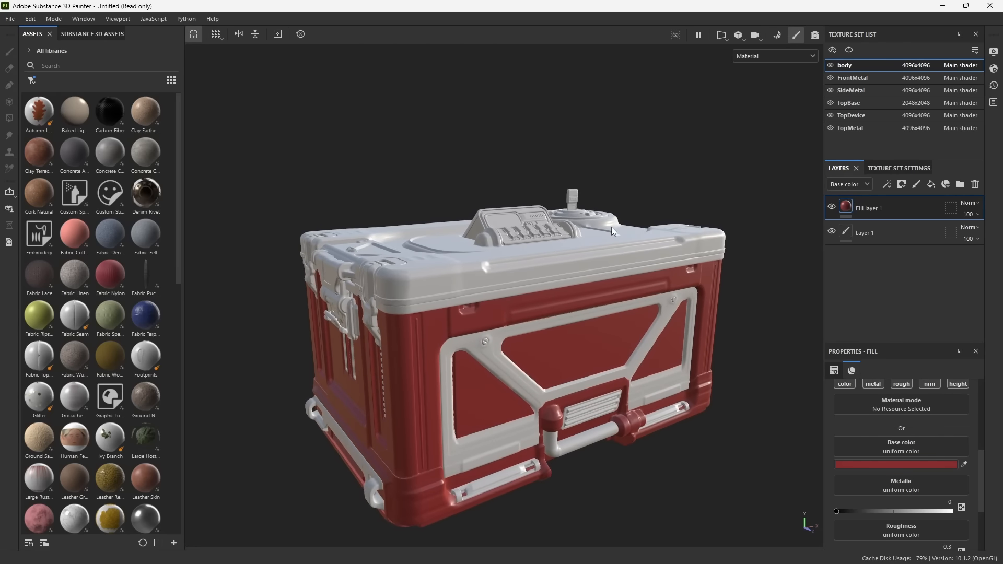
{"action": "left_click", "coordinate": [918, 65]}
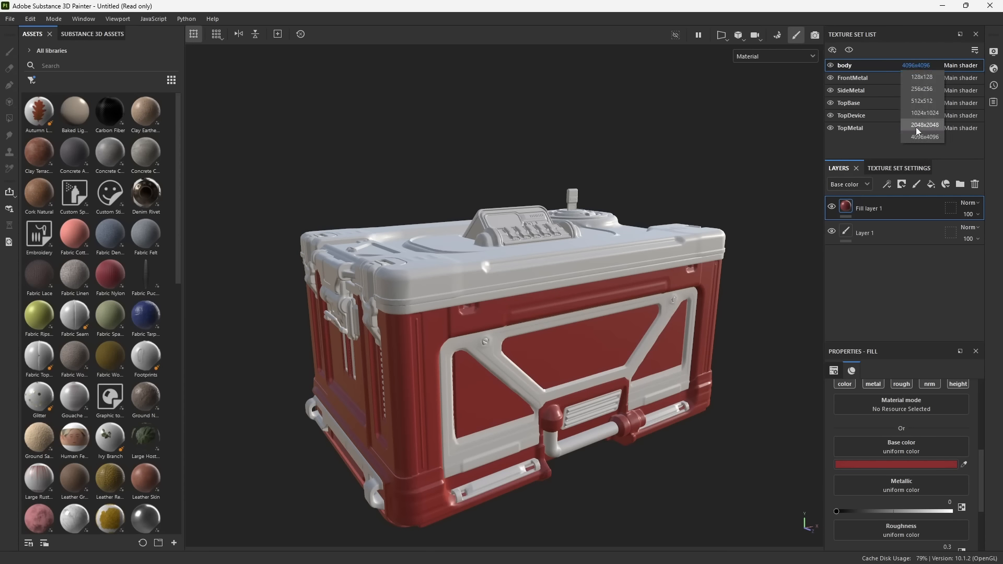
{"action": "left_click", "coordinate": [869, 145]}
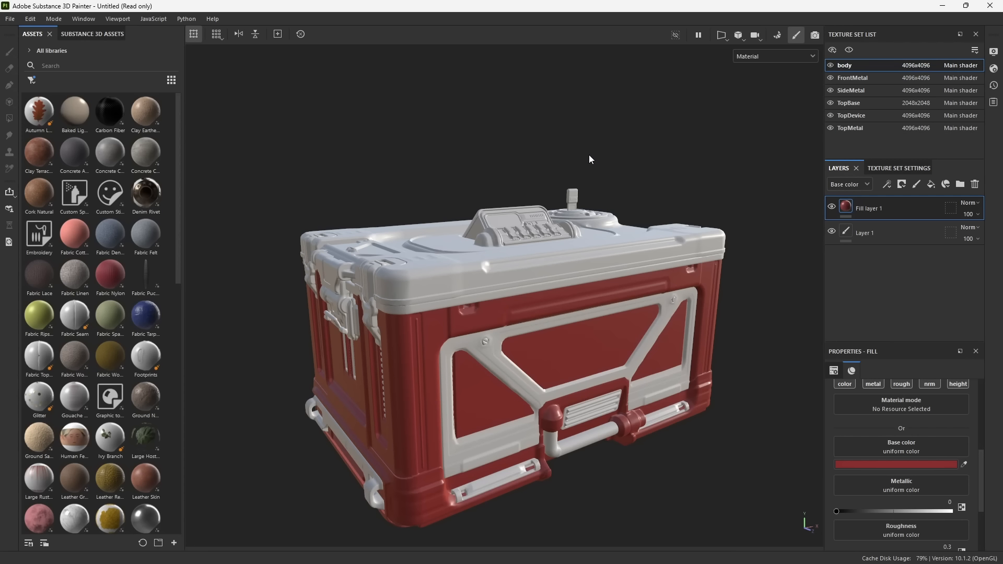
{"action": "middle_click_drag", "start_coordinate": [625, 224], "coordinate": [668, 221], "text": "alt"}
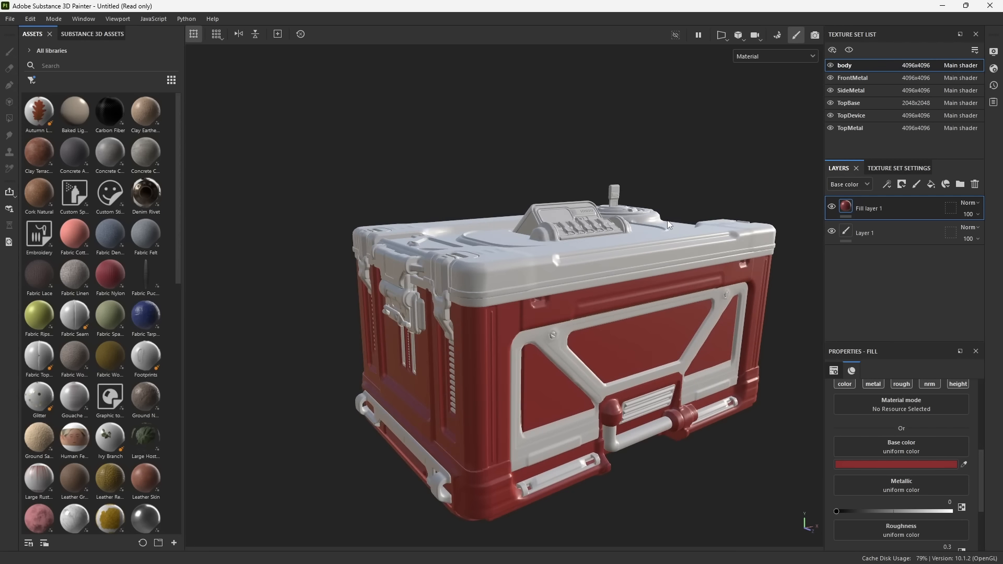
{"action": "mouse_move", "coordinate": [668, 224]}
{"action": "left_mouse_down", "text": "alt"}
{"action": "mouse_move", "coordinate": [653, 227]}
{"action": "mouse_move", "coordinate": [664, 226]}
{"action": "left_mouse_up", "text": "alt"}
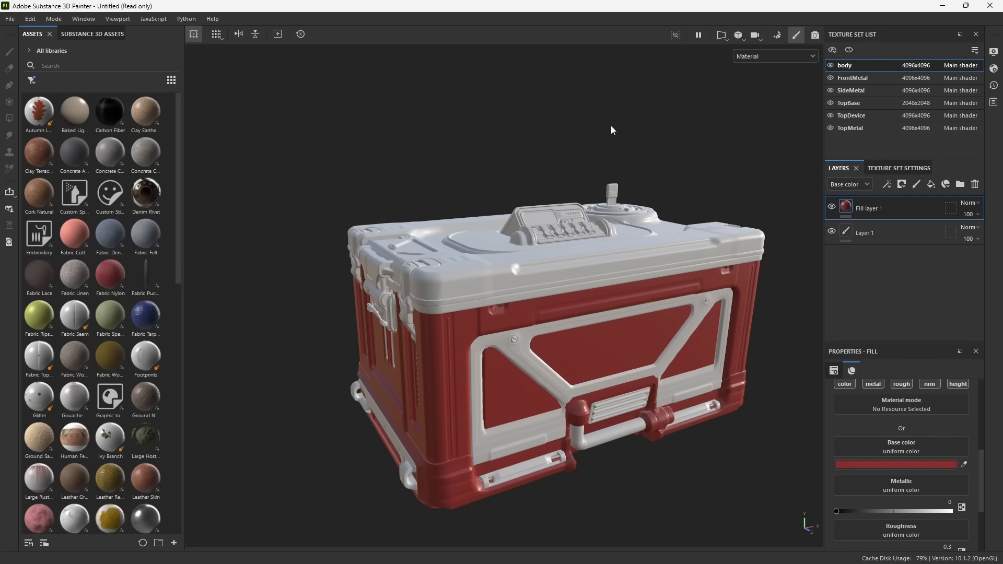
Browse the base materials in the asset library and widen it until the asset type filters show in a row.
{"action": "scroll", "coordinate": [97, 175], "scroll_direction": "down", "scroll_amount": 10}
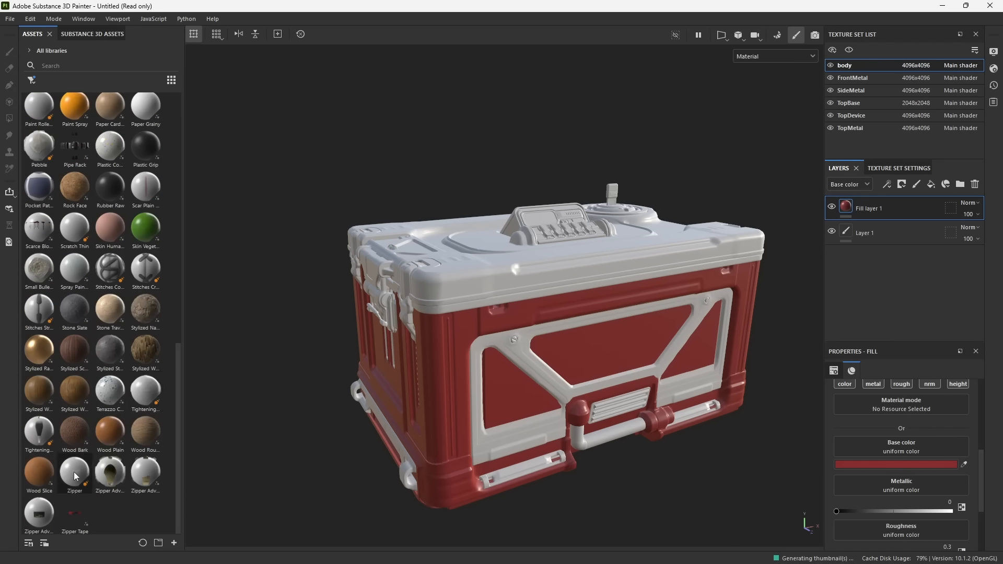
{"action": "scroll", "coordinate": [75, 460], "scroll_direction": "up", "scroll_amount": 10}
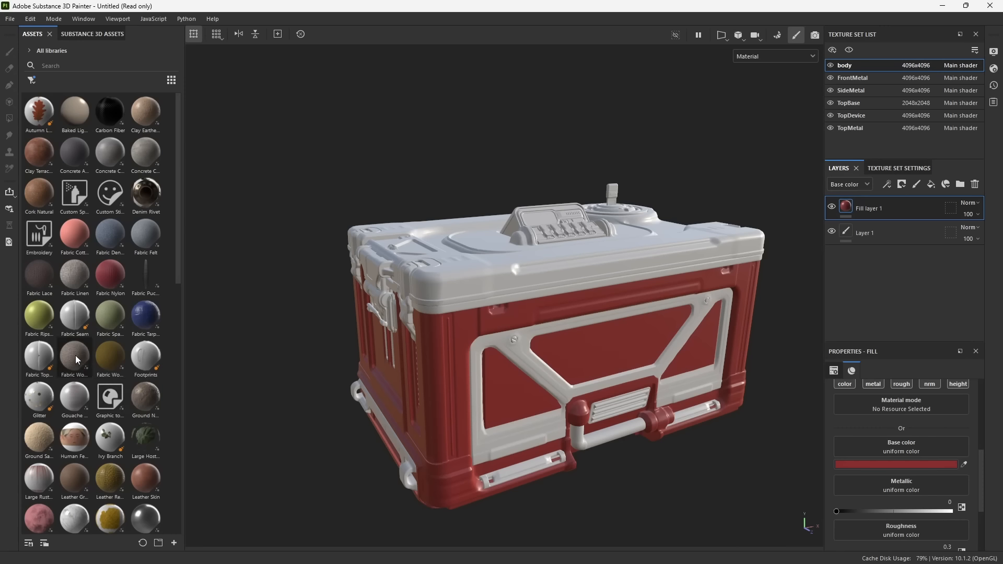
{"action": "left_click_drag", "start_coordinate": [184, 126], "coordinate": [192, 126]}
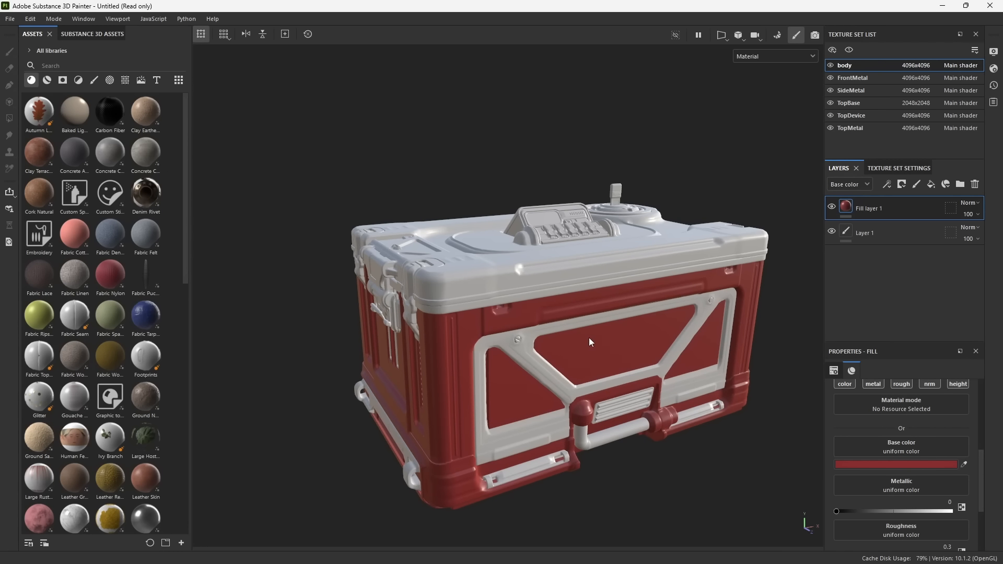
{"action": "left_click_drag", "start_coordinate": [589, 337], "coordinate": [568, 325], "text": "alt"}
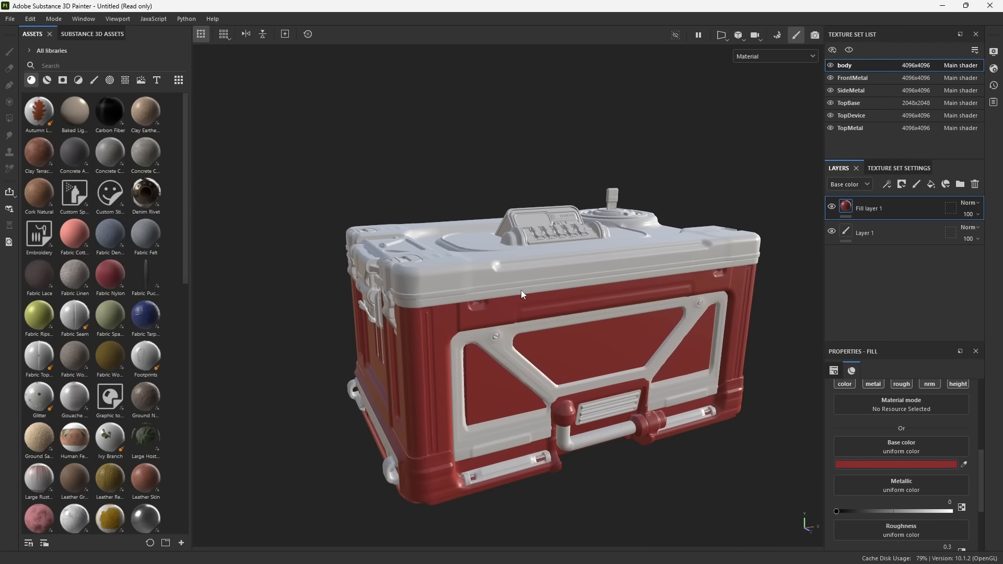
Filter the asset library to smart materials and browse to the painted steel and wood ones at the end.
{"action": "left_click", "coordinate": [47, 81]}
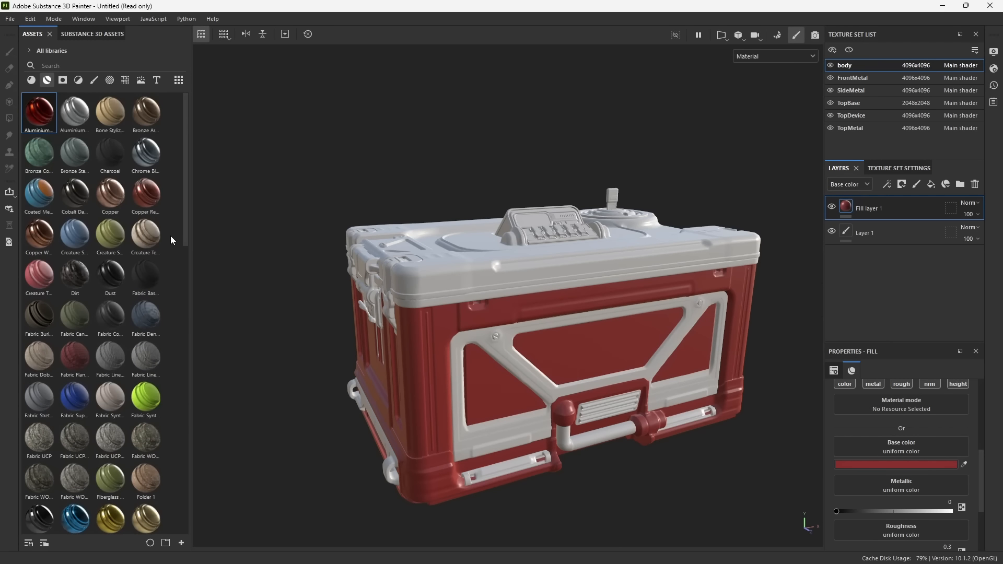
{"action": "scroll", "coordinate": [170, 236], "scroll_direction": "down", "scroll_amount": 10}
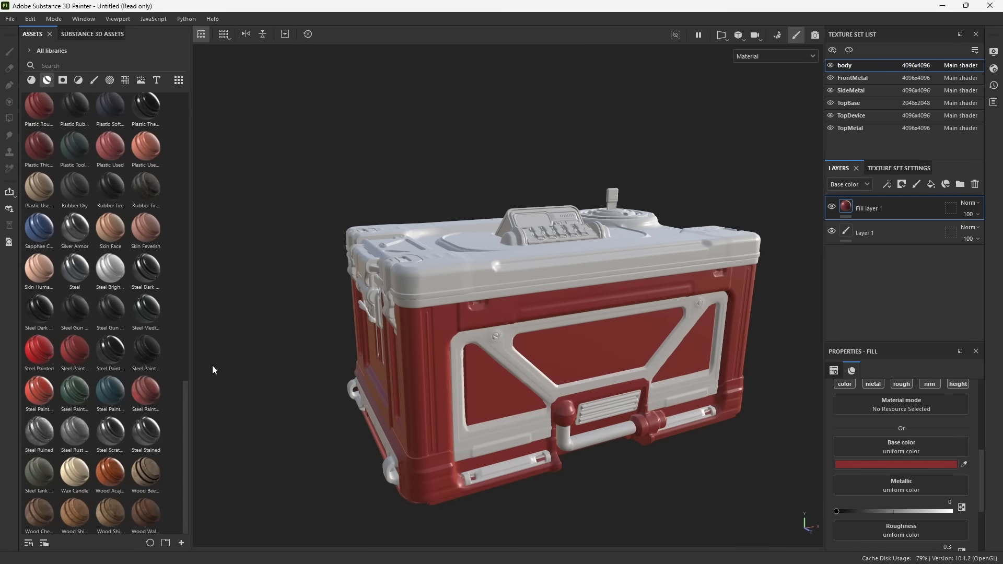
{"action": "middle_click_drag", "start_coordinate": [399, 371], "coordinate": [376, 368], "text": "alt"}
{"action": "left_click_drag", "start_coordinate": [421, 357], "coordinate": [445, 361], "text": "alt"}
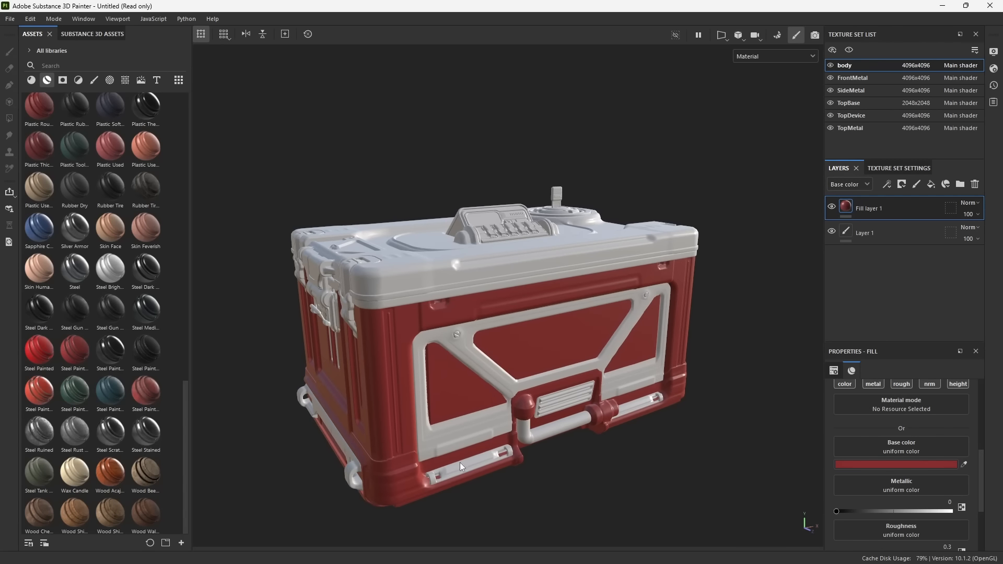
{"action": "left_click_drag", "start_coordinate": [437, 392], "coordinate": [481, 380], "text": "alt"}
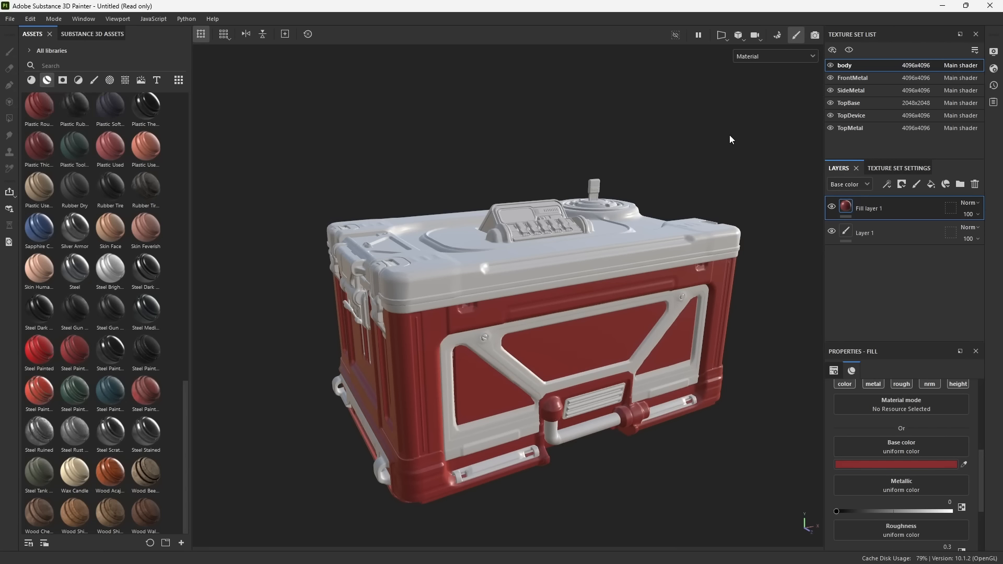
Bake the normal, world space normal, ID, ambient occlusion, curvature, position and thickness maps for all texture sets, and return to painting.
{"action": "left_click", "coordinate": [775, 36]}
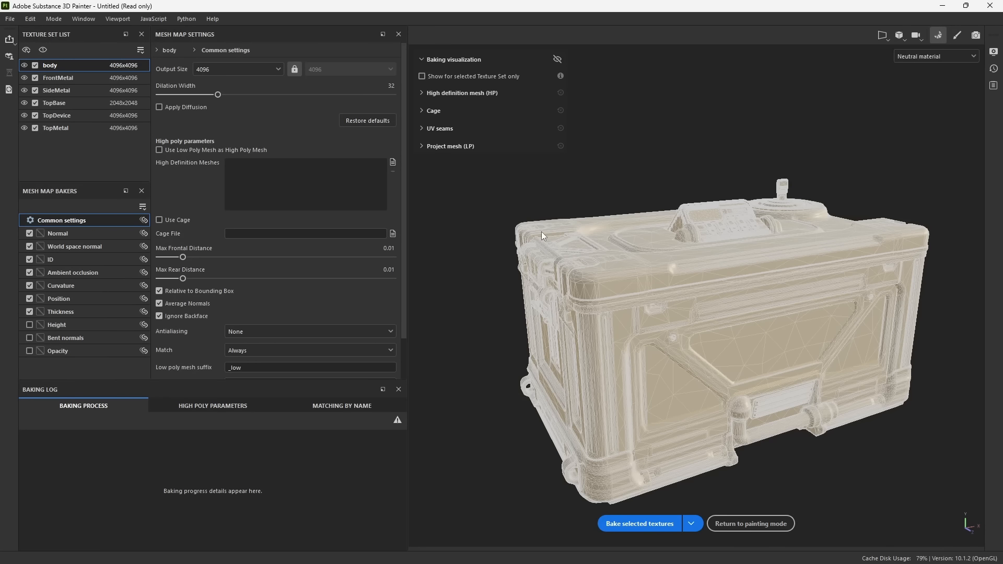
{"action": "left_click_drag", "start_coordinate": [694, 256], "coordinate": [714, 263], "text": "alt"}
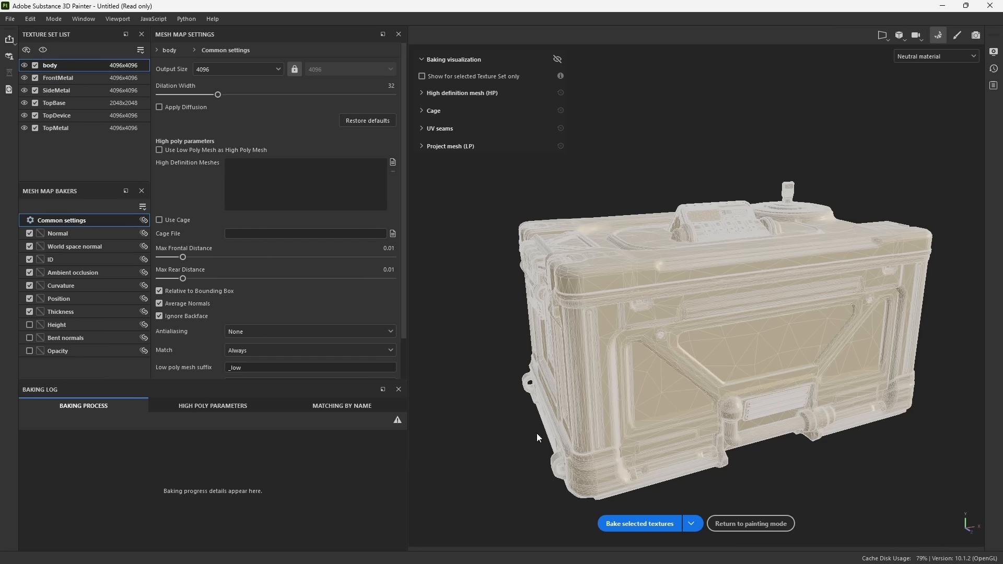
{"action": "left_click", "coordinate": [628, 526]}
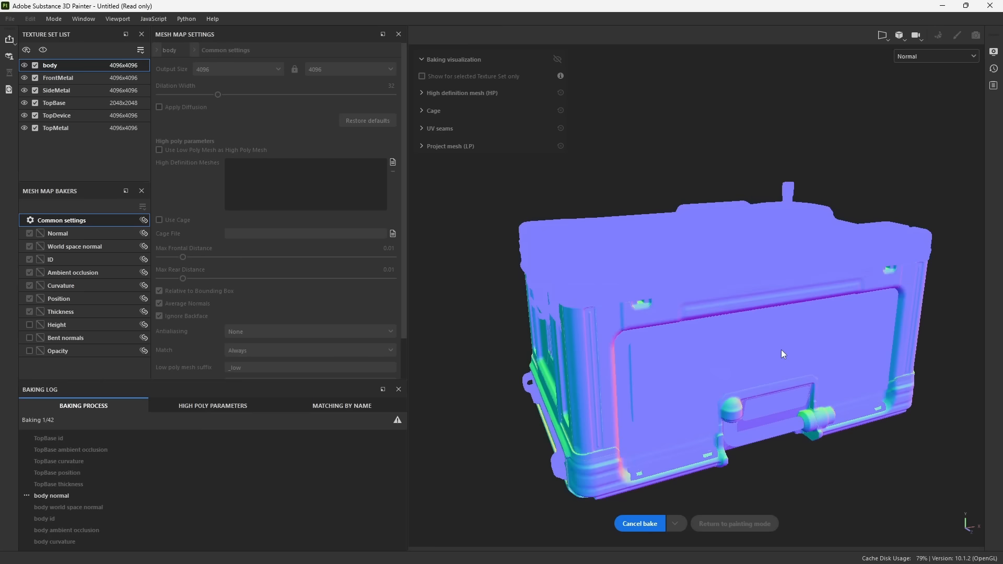
{"action": "left_click_drag", "start_coordinate": [781, 350], "coordinate": [713, 346], "text": "alt"}
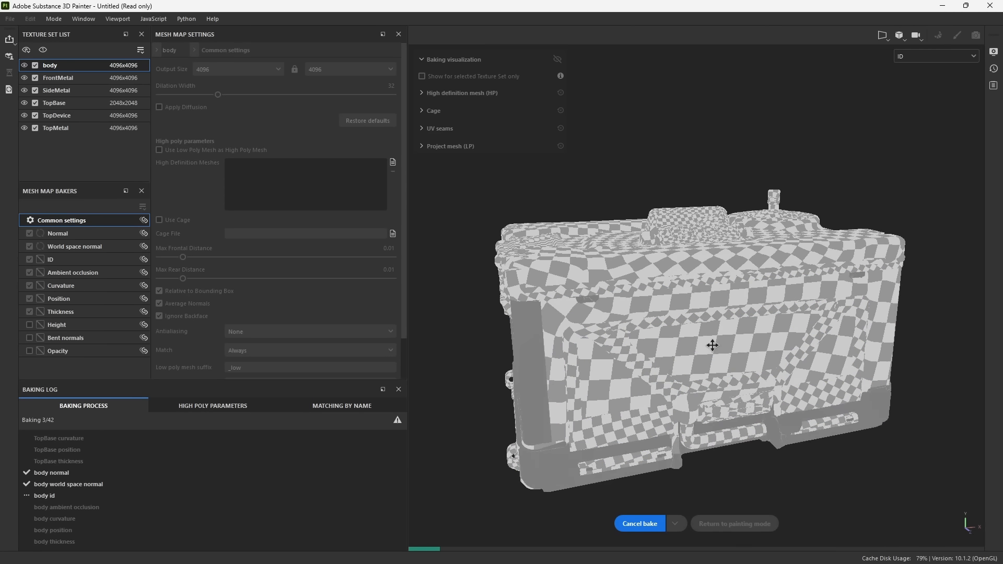
{"action": "middle_click_drag", "start_coordinate": [713, 345], "coordinate": [726, 344], "text": "alt"}
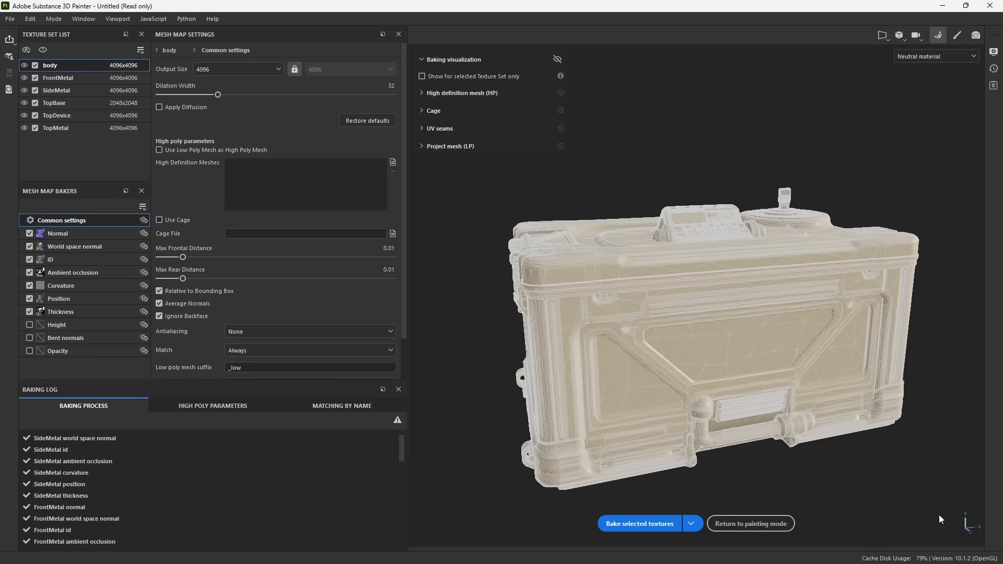
{"action": "left_click", "coordinate": [776, 525]}
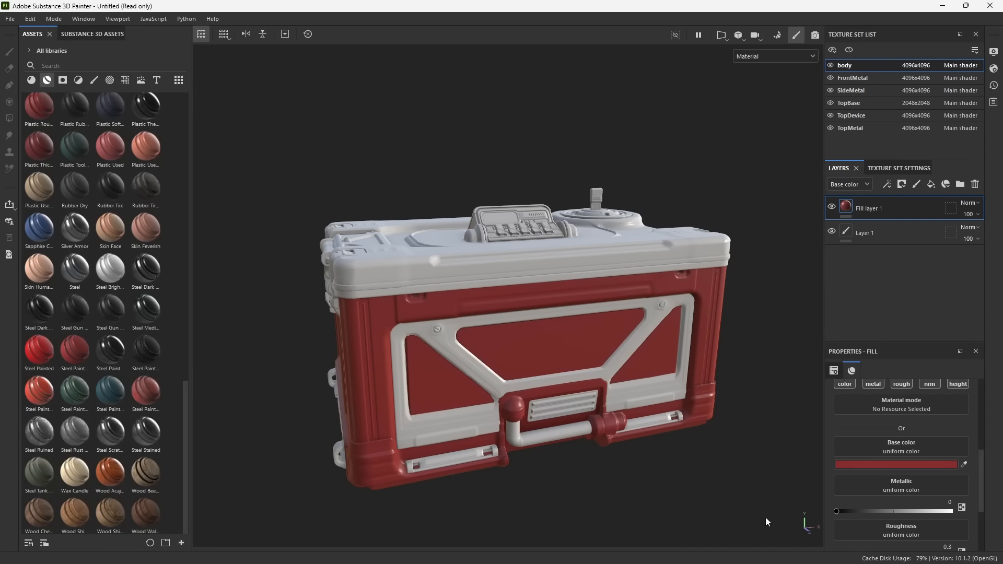
Examine the baked mesh maps assigned to the body and FrontMetal texture sets in their settings.
{"action": "left_click_drag", "start_coordinate": [612, 385], "coordinate": [631, 387], "text": "alt"}
{"action": "middle_click_drag", "start_coordinate": [631, 387], "coordinate": [650, 379], "text": "alt"}
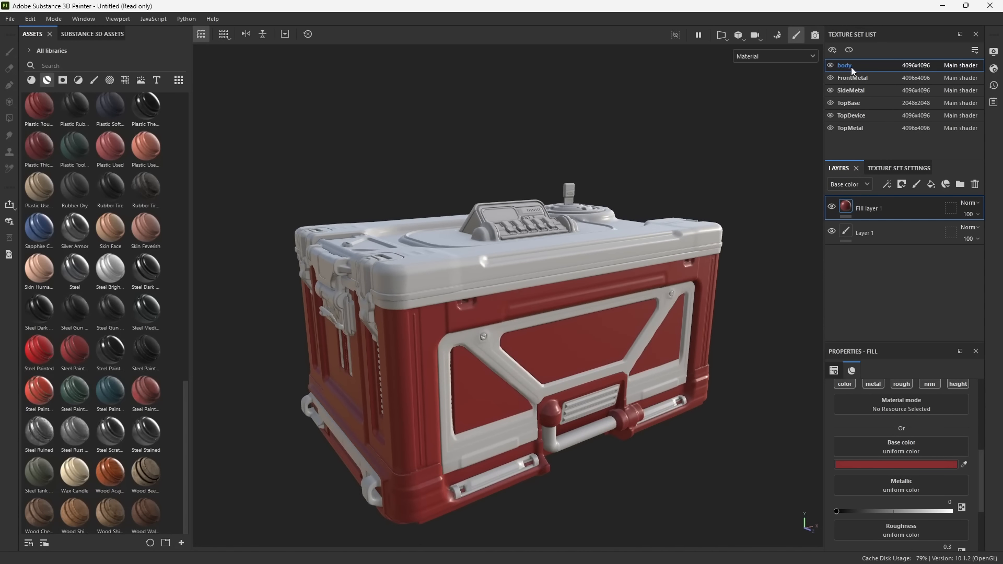
{"action": "left_click", "coordinate": [888, 170]}
{"action": "scroll", "coordinate": [873, 271], "scroll_direction": "down", "scroll_amount": 5}
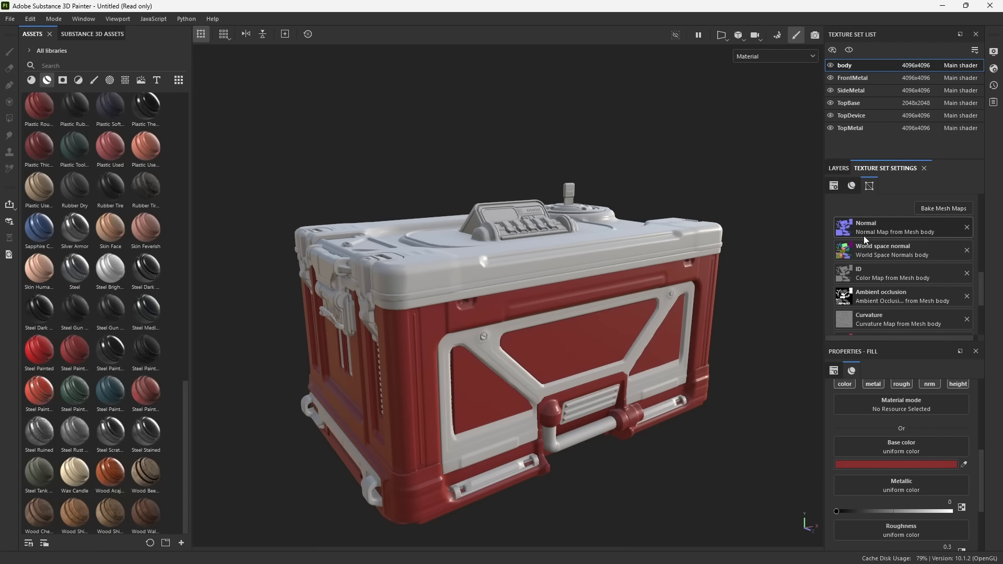
{"action": "scroll", "coordinate": [851, 256], "scroll_direction": "down", "scroll_amount": 1}
{"action": "left_click", "coordinate": [852, 78]}
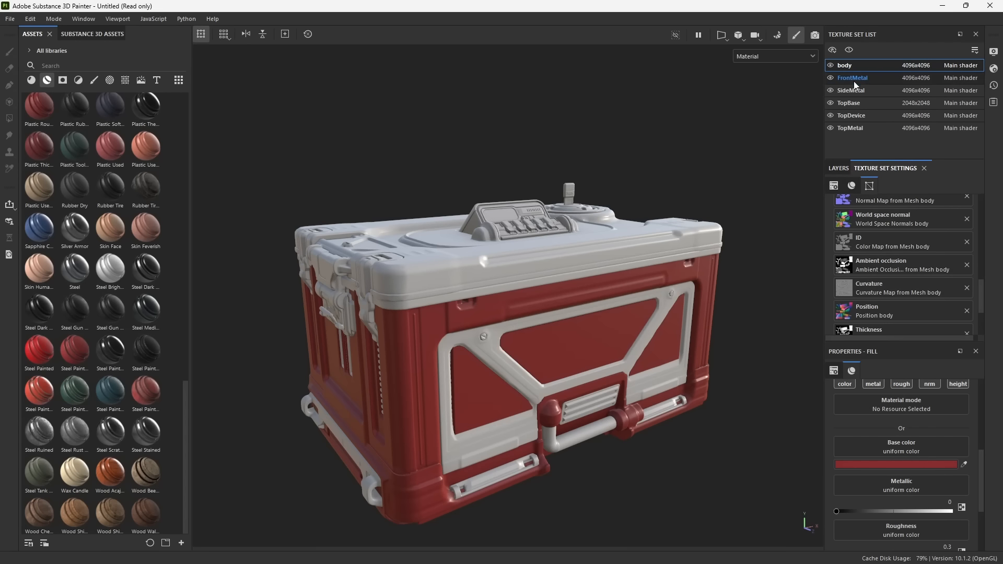
{"action": "scroll", "coordinate": [870, 285], "scroll_direction": "down", "scroll_amount": 1}
{"action": "scroll", "coordinate": [860, 291], "scroll_direction": "up", "scroll_amount": 1}
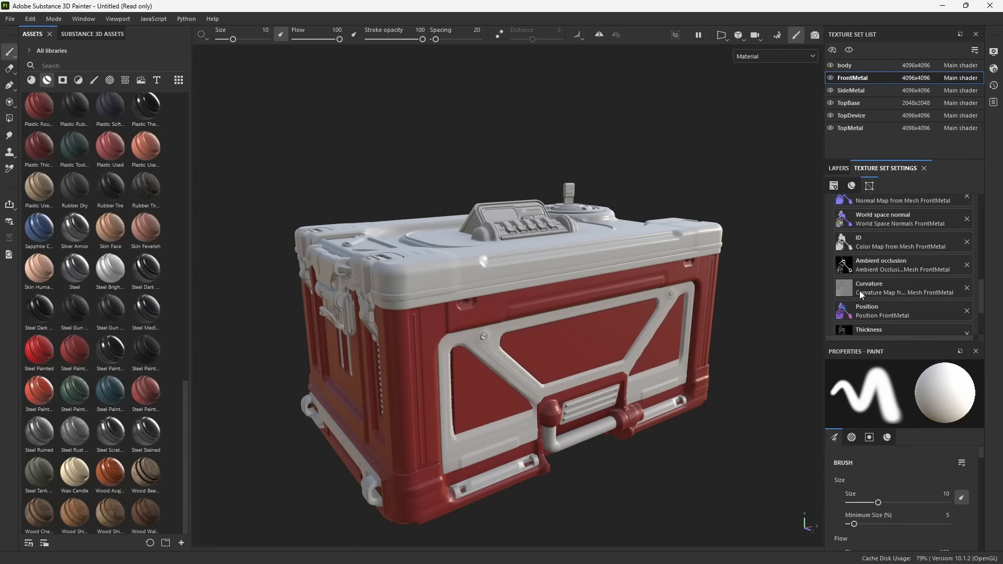
Apply the Steel Painted Stained smart material to the crate's body above the red fill layer and view it up close.
{"action": "left_click", "coordinate": [838, 168]}
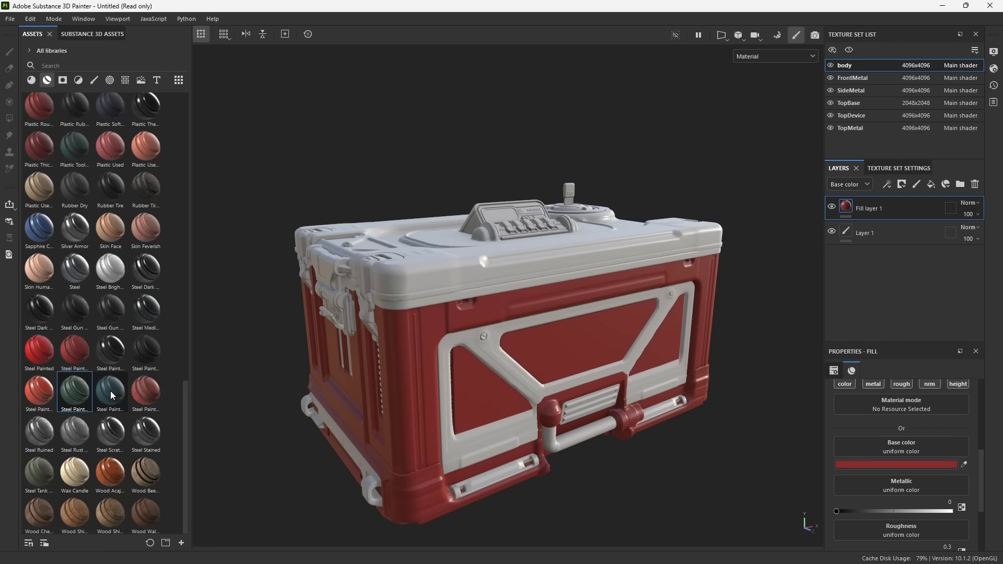
{"action": "mouse_move", "coordinate": [109, 391]}
{"action": "left_mouse_down"}
{"action": "mouse_move", "coordinate": [407, 375]}
{"action": "mouse_move", "coordinate": [478, 210]}
{"action": "mouse_move", "coordinate": [401, 358]}
{"action": "mouse_move", "coordinate": [422, 342]}
{"action": "left_mouse_up"}
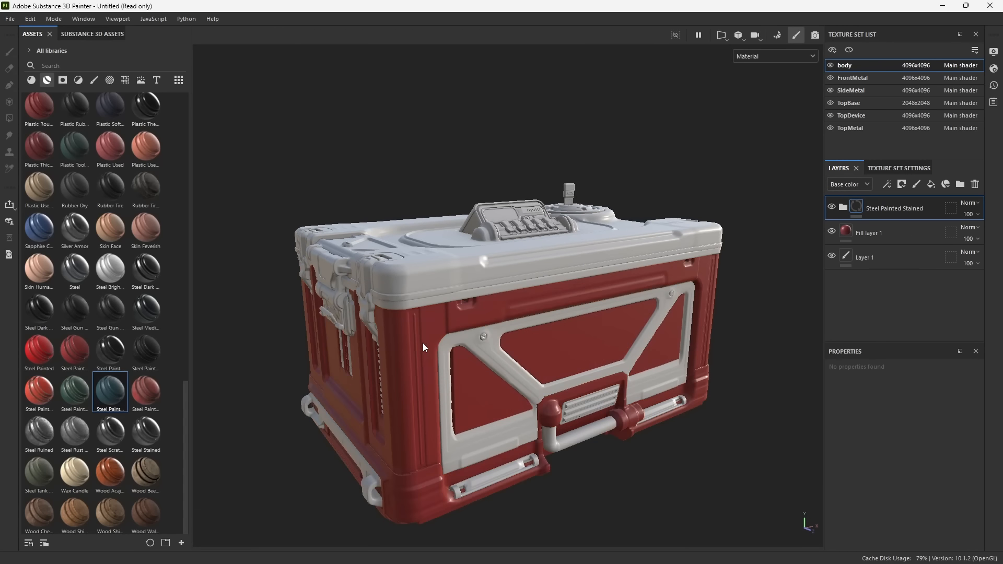
{"action": "mouse_move", "coordinate": [516, 371]}
{"action": "right_mouse_down", "text": "alt"}
{"action": "mouse_move", "coordinate": [428, 402]}
{"action": "mouse_move", "coordinate": [444, 442]}
{"action": "right_mouse_up", "text": "alt"}
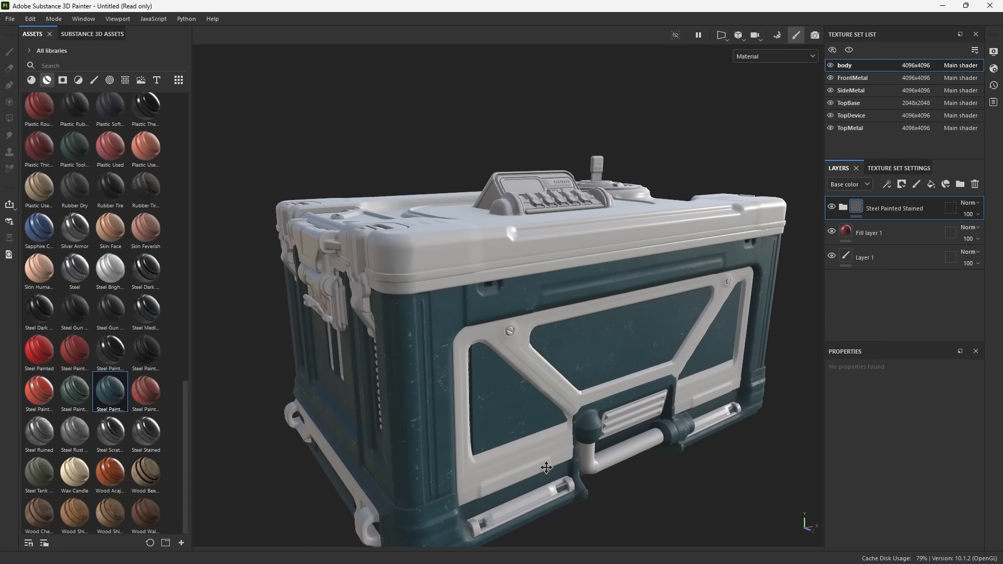
Expand the Steel Painted Stained folder and hide its Dirt, AO Dirt, Surface Details and Edges layers to inspect the base paint.
{"action": "left_click_drag", "start_coordinate": [515, 463], "coordinate": [411, 394], "text": "alt"}
{"action": "middle_click_drag", "start_coordinate": [554, 377], "coordinate": [503, 365], "text": "alt"}
{"action": "scroll", "coordinate": [503, 365], "scroll_direction": "up", "scroll_amount": 3}
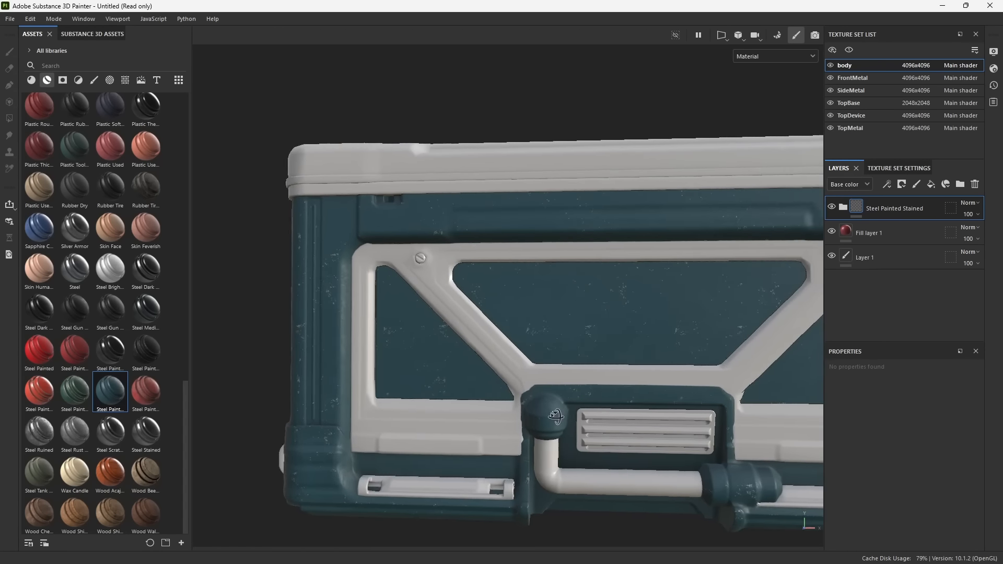
{"action": "left_click", "coordinate": [843, 207]}
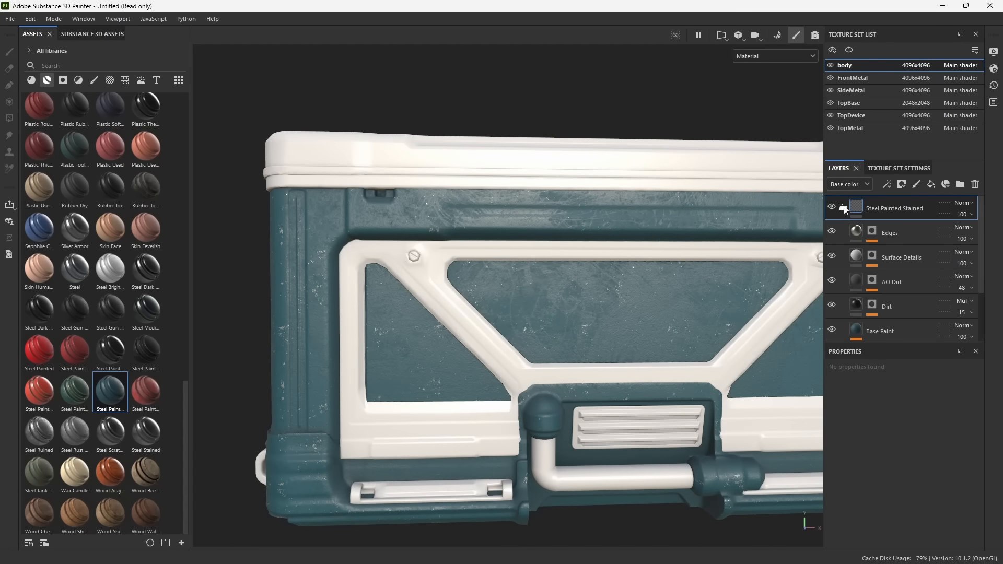
{"action": "left_click", "coordinate": [832, 305]}
{"action": "left_click", "coordinate": [832, 256]}
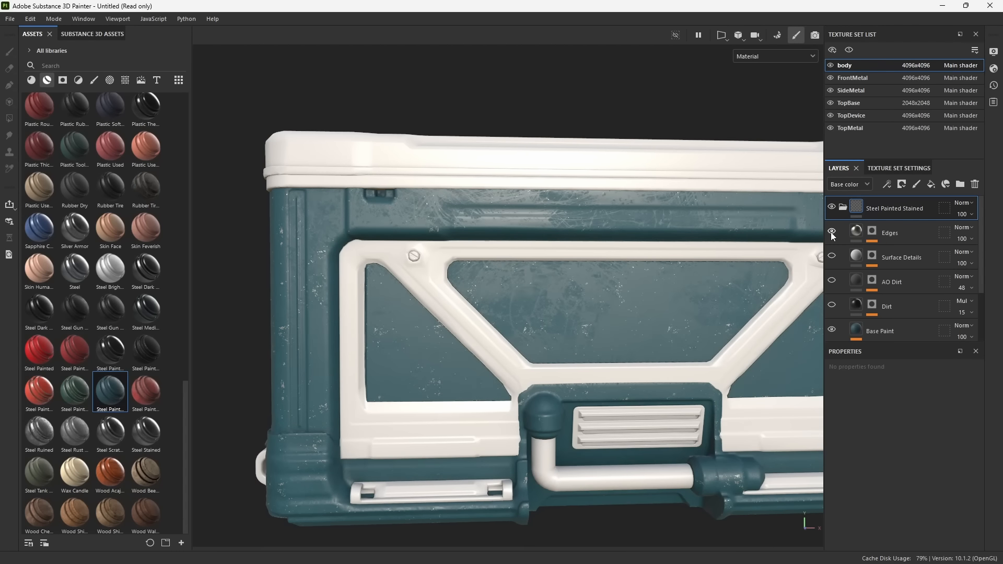
{"action": "left_click", "coordinate": [831, 232]}
{"action": "left_click_drag", "start_coordinate": [651, 293], "coordinate": [619, 282], "text": "alt"}
{"action": "right_click_drag", "start_coordinate": [619, 282], "coordinate": [638, 299], "text": "alt"}
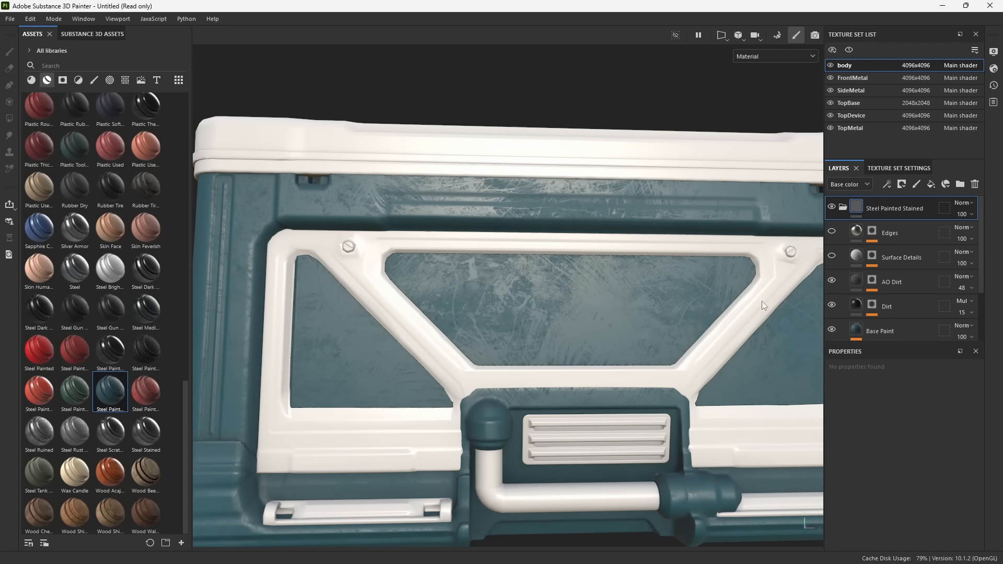
Compare the body's upper front corner with the AO Dirt layer hidden and shown.
{"action": "left_click_drag", "start_coordinate": [543, 317], "coordinate": [454, 188], "text": "alt"}
{"action": "scroll", "coordinate": [452, 184], "scroll_direction": "up", "scroll_amount": 5}
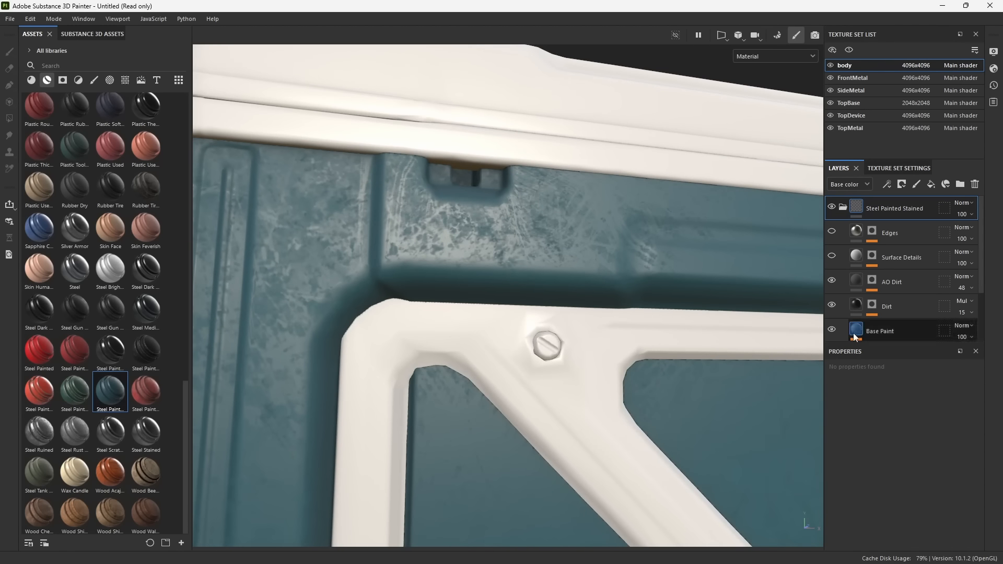
{"action": "left_click", "coordinate": [832, 280]}
{"action": "left_click", "coordinate": [833, 280]}
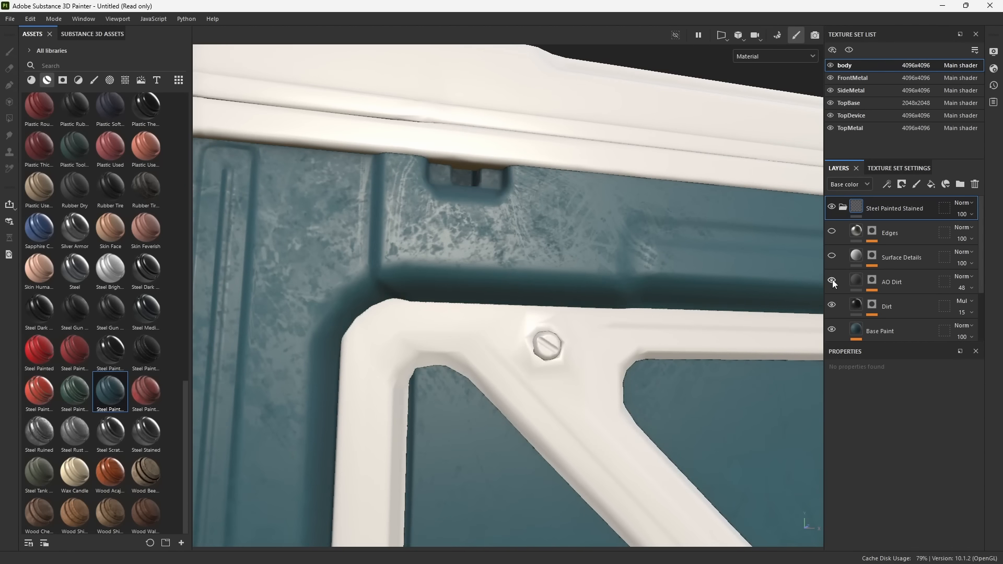
{"action": "right_click_drag", "start_coordinate": [665, 442], "coordinate": [504, 217], "text": "alt"}
{"action": "middle_click_drag", "start_coordinate": [686, 431], "coordinate": [535, 267], "text": "alt"}
Show the Surface Details layer again and examine its surface relief on the front panel under different lighting angles.
{"action": "left_click", "coordinate": [831, 256]}
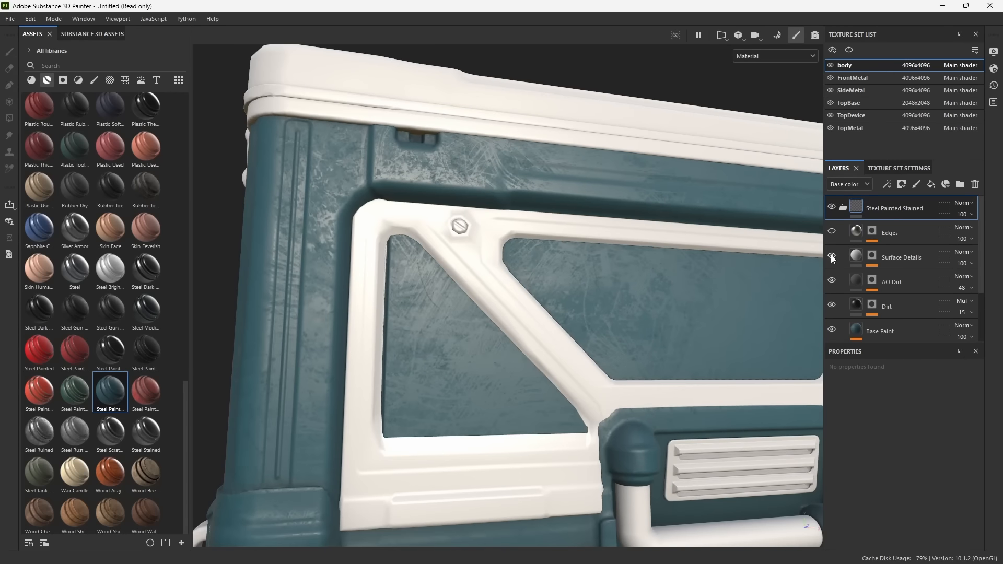
{"action": "left_click_drag", "start_coordinate": [630, 380], "coordinate": [591, 377], "text": "alt"}
{"action": "middle_click_drag", "start_coordinate": [648, 386], "coordinate": [535, 370], "text": "alt"}
{"action": "left_click_drag", "start_coordinate": [535, 369], "coordinate": [496, 350], "text": "alt"}
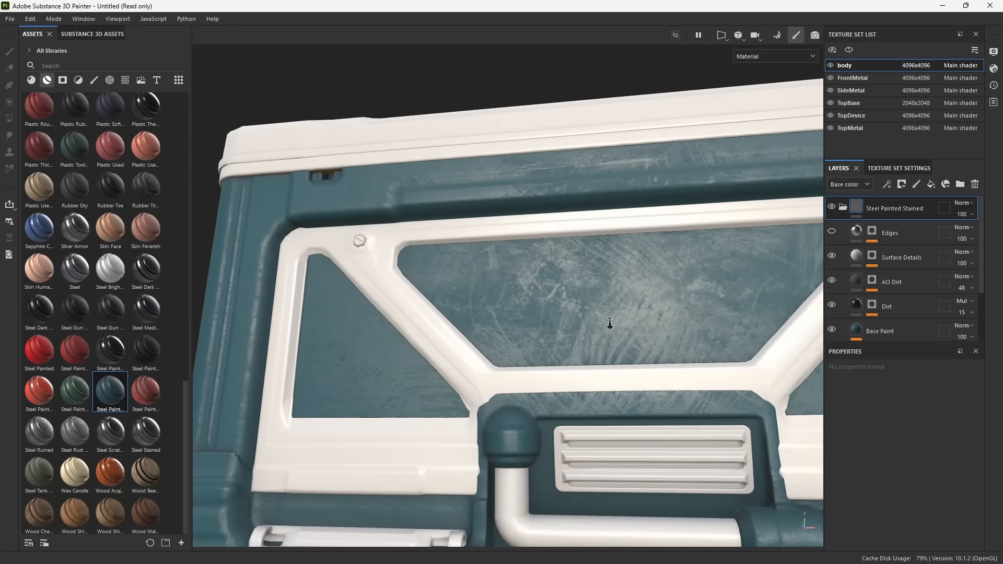
{"action": "right_click_drag", "start_coordinate": [609, 324], "coordinate": [686, 450], "text": "alt"}
{"action": "left_click_drag", "start_coordinate": [641, 425], "coordinate": [627, 374], "text": "alt"}
{"action": "right_click_drag", "start_coordinate": [627, 374], "coordinate": [618, 366], "text": "shift"}
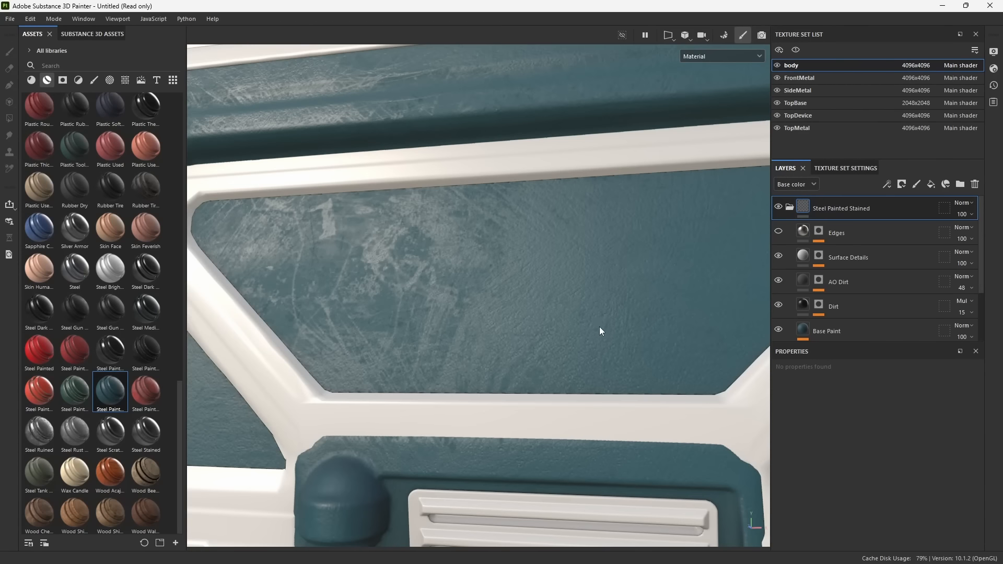
{"action": "right_click_drag", "start_coordinate": [599, 328], "coordinate": [595, 381], "text": "shift"}
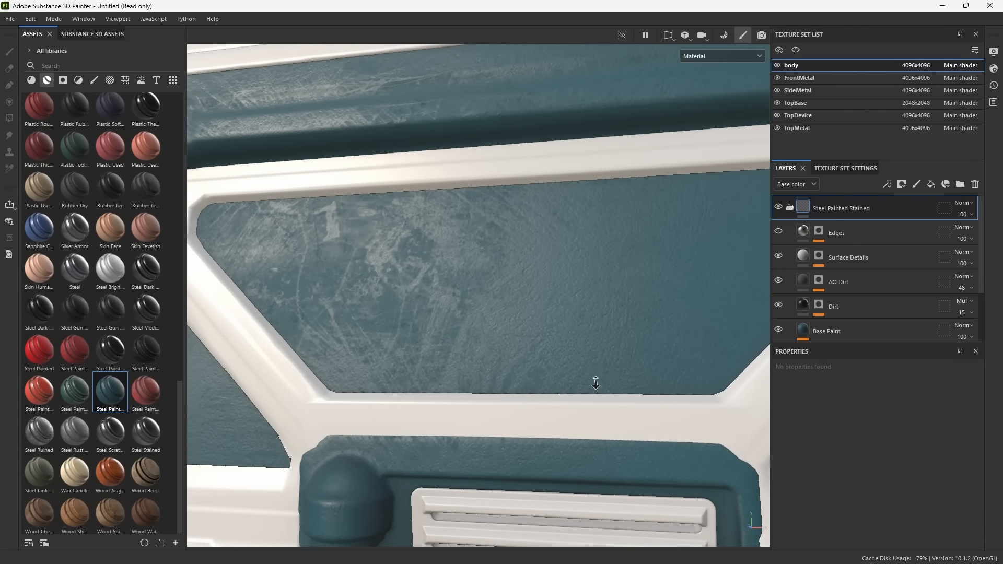
{"action": "middle_click_drag", "start_coordinate": [595, 381], "coordinate": [545, 335], "text": "alt"}
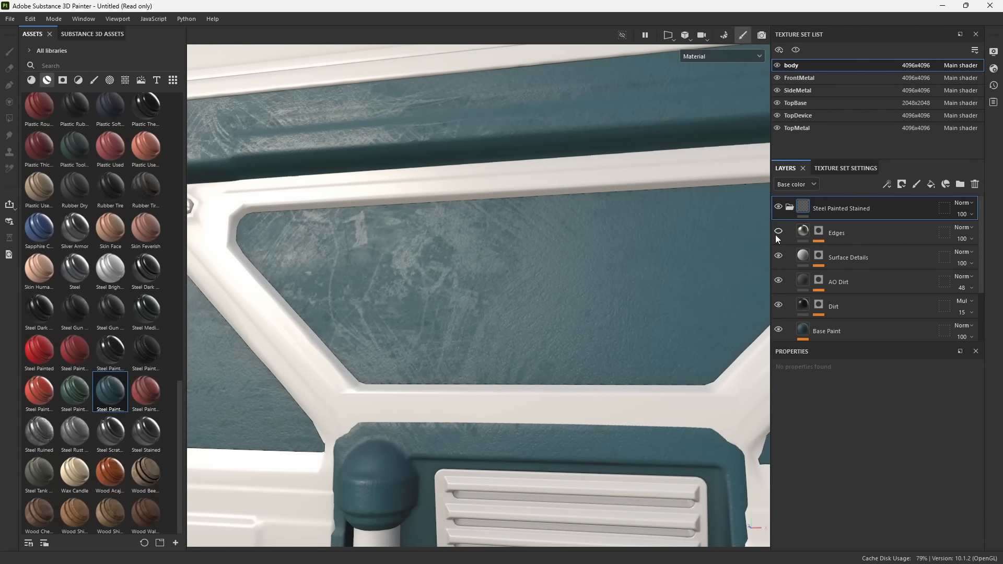
Show the Edges layer again and examine the paint wear along the body's corners, front panel and lower base.
{"action": "mouse_move", "coordinate": [469, 380]}
{"action": "left_mouse_down", "text": "alt"}
{"action": "mouse_move", "coordinate": [450, 396]}
{"action": "mouse_move", "coordinate": [584, 392]}
{"action": "mouse_move", "coordinate": [498, 382]}
{"action": "mouse_move", "coordinate": [484, 356]}
{"action": "left_mouse_up", "text": "alt"}
{"action": "right_click_drag", "start_coordinate": [484, 356], "coordinate": [485, 302], "text": "alt"}
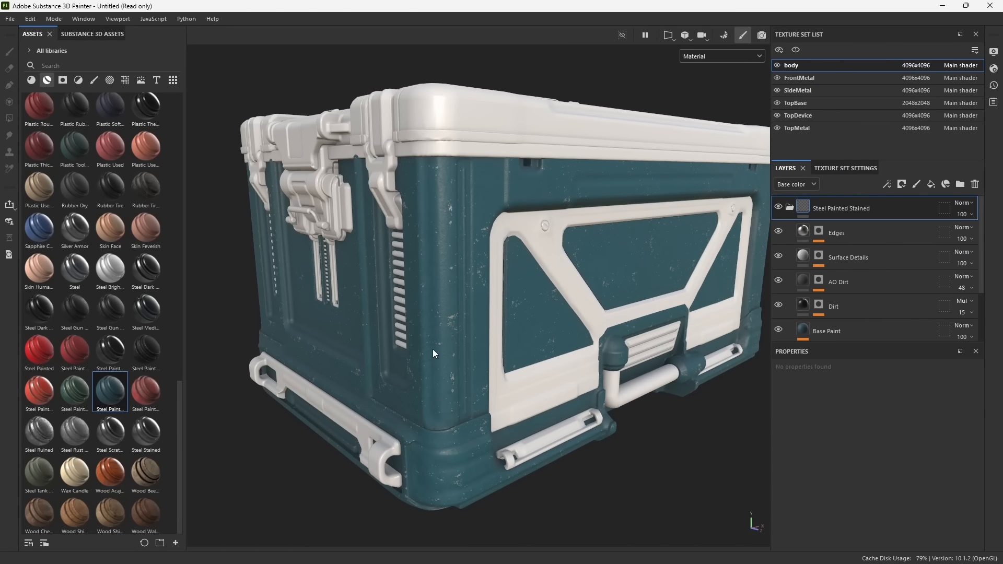
{"action": "right_click_drag", "start_coordinate": [435, 328], "coordinate": [570, 410], "text": "alt"}
{"action": "left_click_drag", "start_coordinate": [569, 410], "coordinate": [535, 442], "text": "alt"}
{"action": "middle_click_drag", "start_coordinate": [535, 442], "coordinate": [524, 434], "text": "alt"}
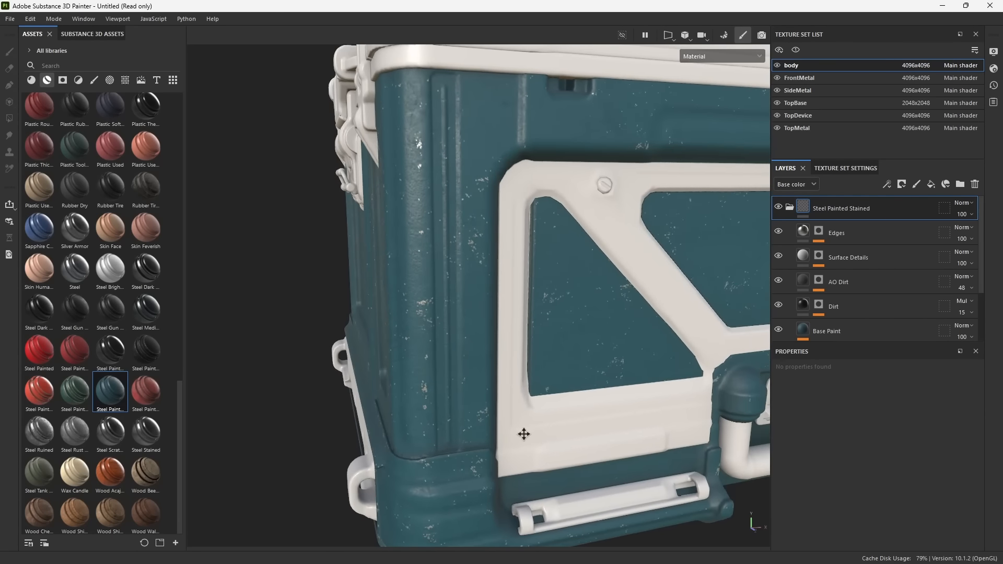
{"action": "right_click_drag", "start_coordinate": [524, 434], "coordinate": [531, 470], "text": "alt"}
{"action": "left_click_drag", "start_coordinate": [531, 471], "coordinate": [525, 462], "text": "alt"}
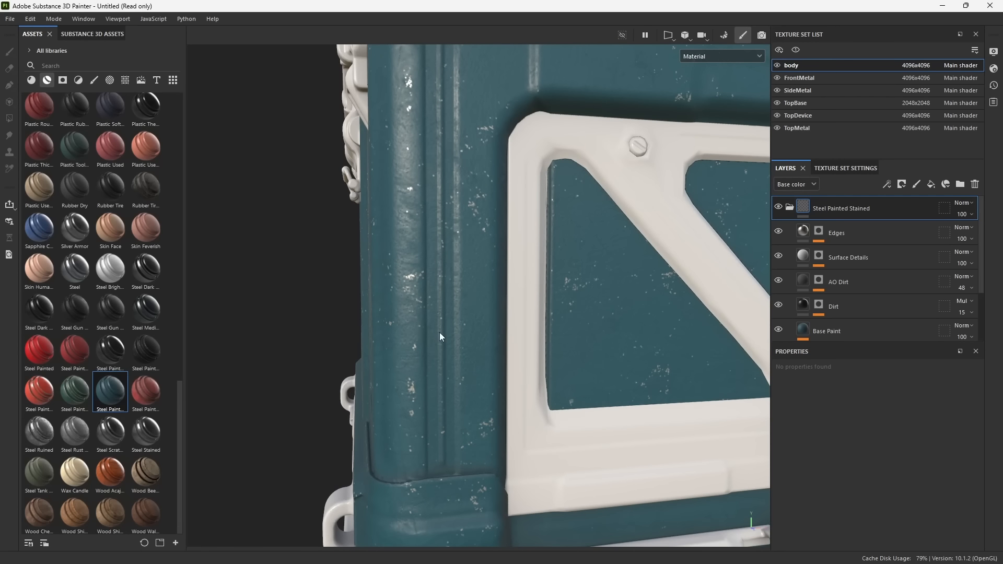
{"action": "middle_click_drag", "start_coordinate": [472, 374], "coordinate": [467, 324], "text": "alt"}
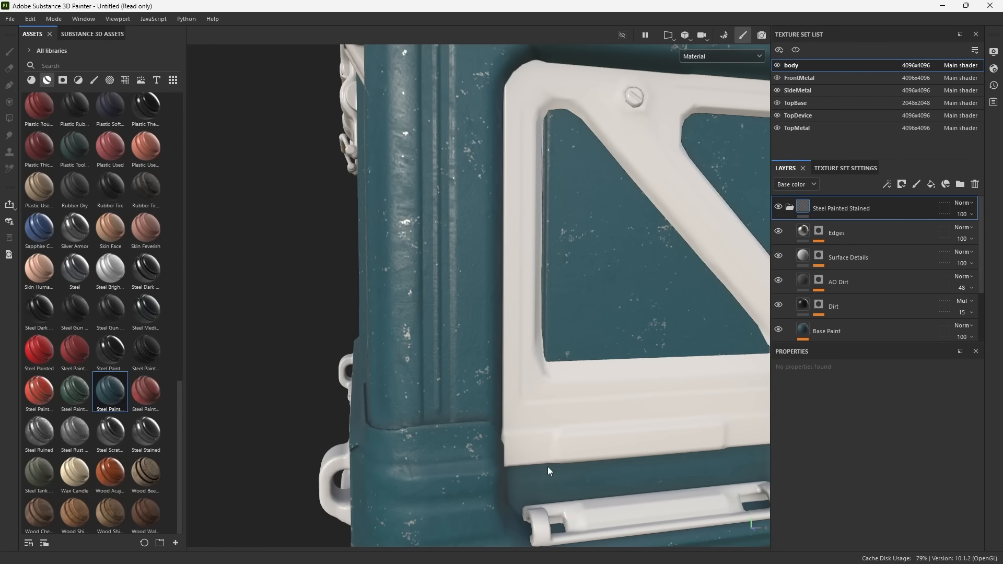
{"action": "middle_click_drag", "start_coordinate": [561, 308], "coordinate": [532, 374], "text": "alt"}
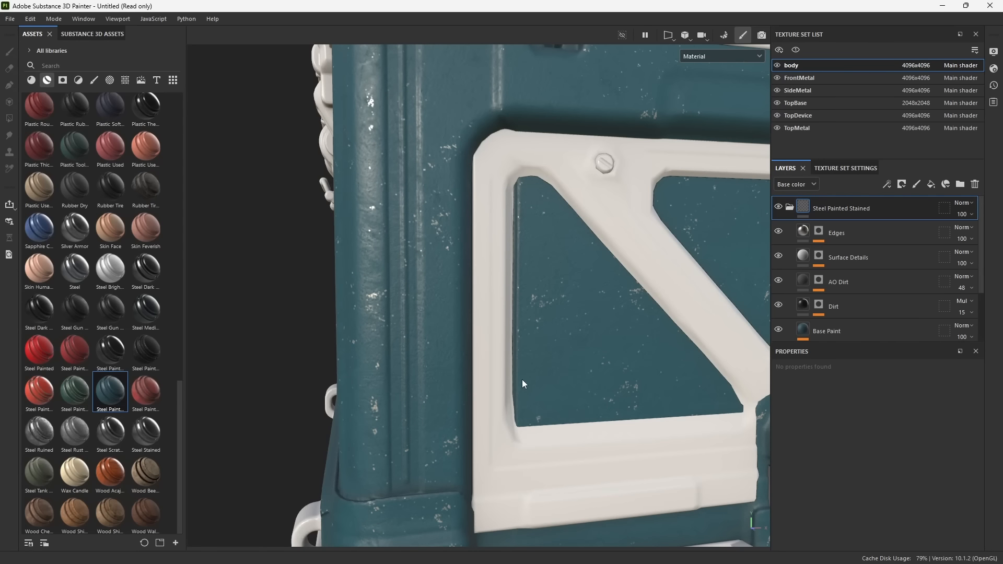
{"action": "left_click_drag", "start_coordinate": [524, 384], "coordinate": [397, 375], "text": "alt"}
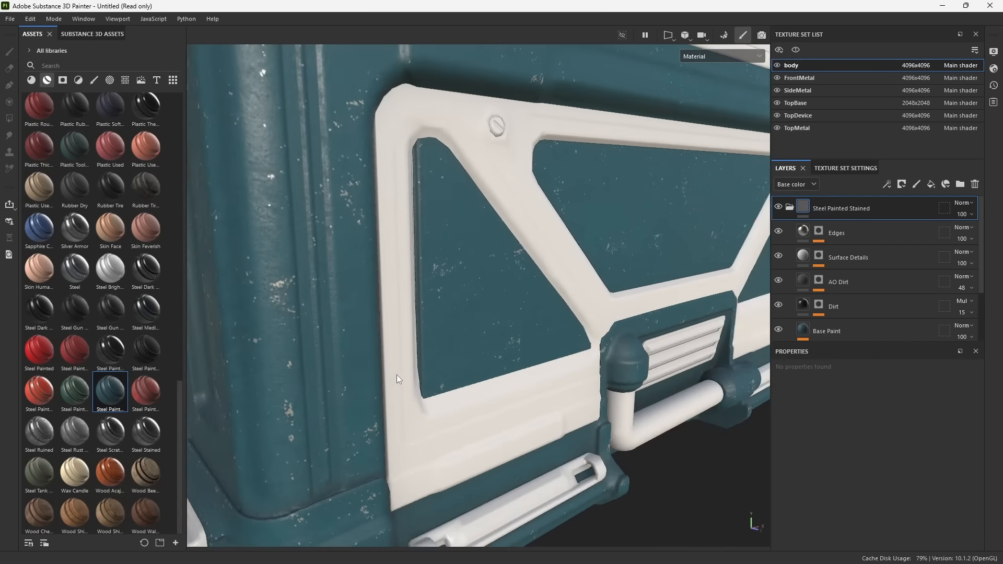
{"action": "middle_click_drag", "start_coordinate": [396, 375], "coordinate": [587, 192], "text": "alt"}
{"action": "scroll", "coordinate": [409, 302], "scroll_direction": "up", "scroll_amount": 3}
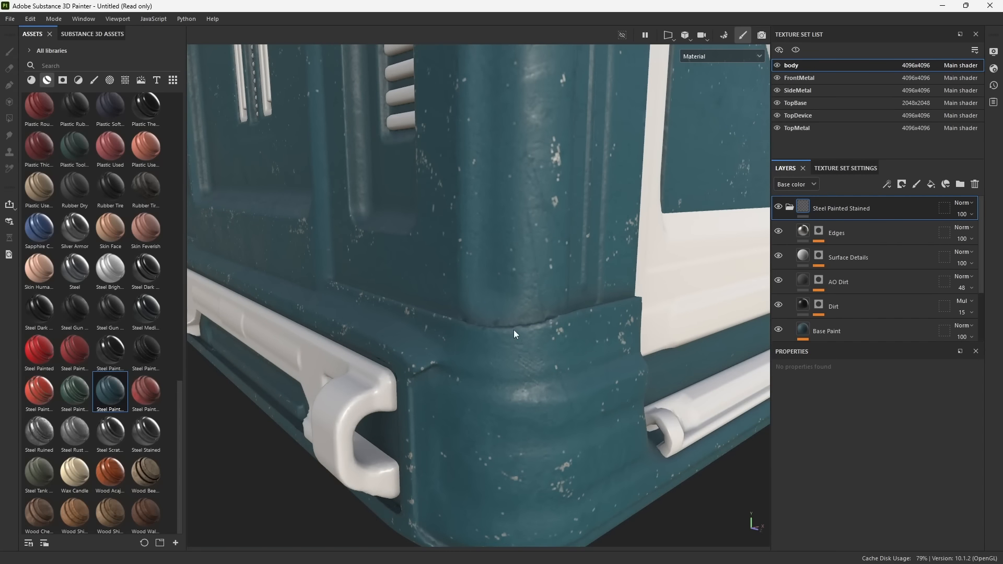
{"action": "left_click_drag", "start_coordinate": [620, 303], "coordinate": [522, 324], "text": "alt"}
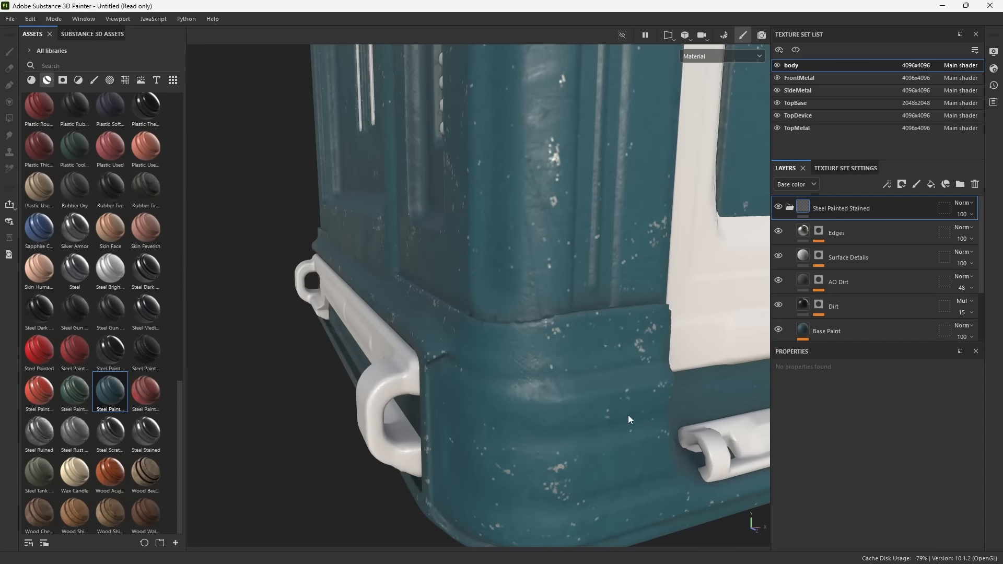
{"action": "right_click_drag", "start_coordinate": [628, 415], "coordinate": [465, 108], "text": "alt"}
{"action": "left_click_drag", "start_coordinate": [559, 220], "coordinate": [549, 256], "text": "alt"}
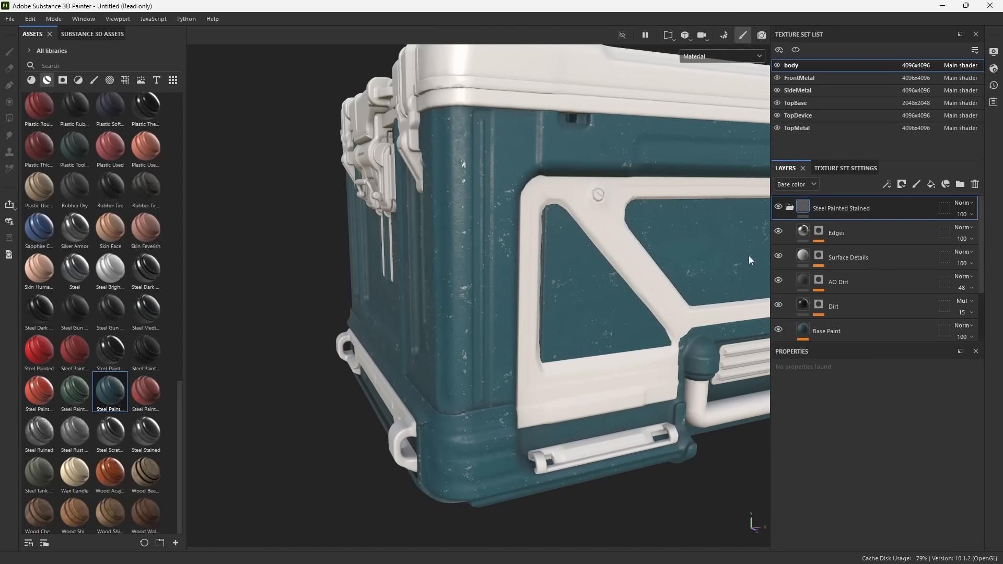
Set the Curvature Weight of the Metal Edge Wear generator in the Edges layer's mask to 0.95.
{"action": "left_click", "coordinate": [820, 231]}
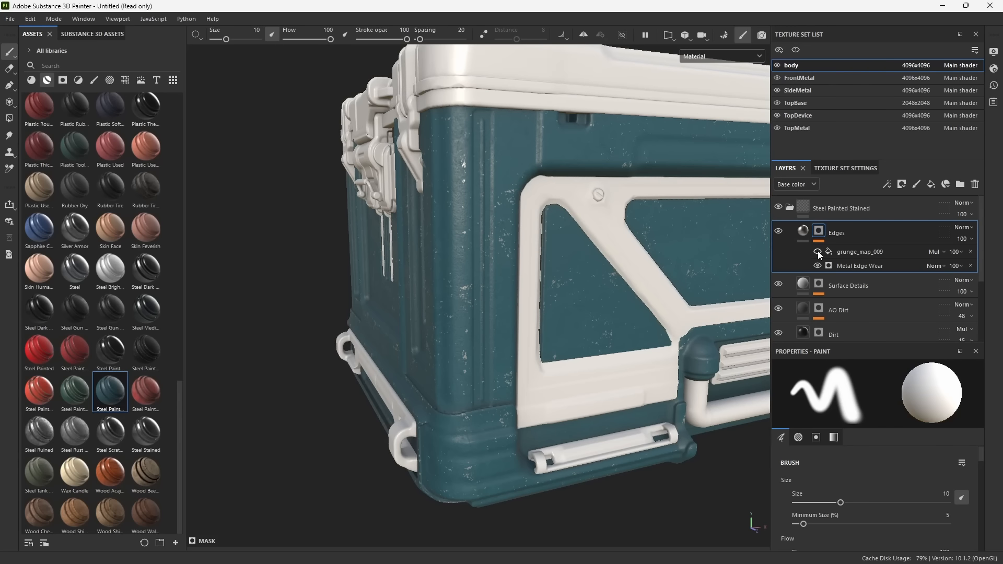
{"action": "left_click", "coordinate": [841, 266]}
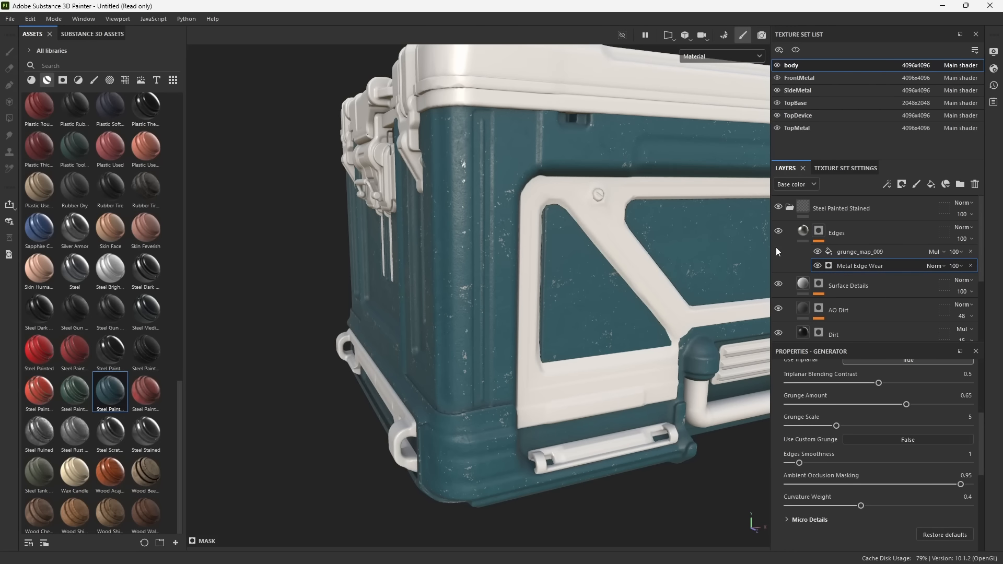
{"action": "scroll", "coordinate": [839, 443], "scroll_direction": "down", "scroll_amount": 1}
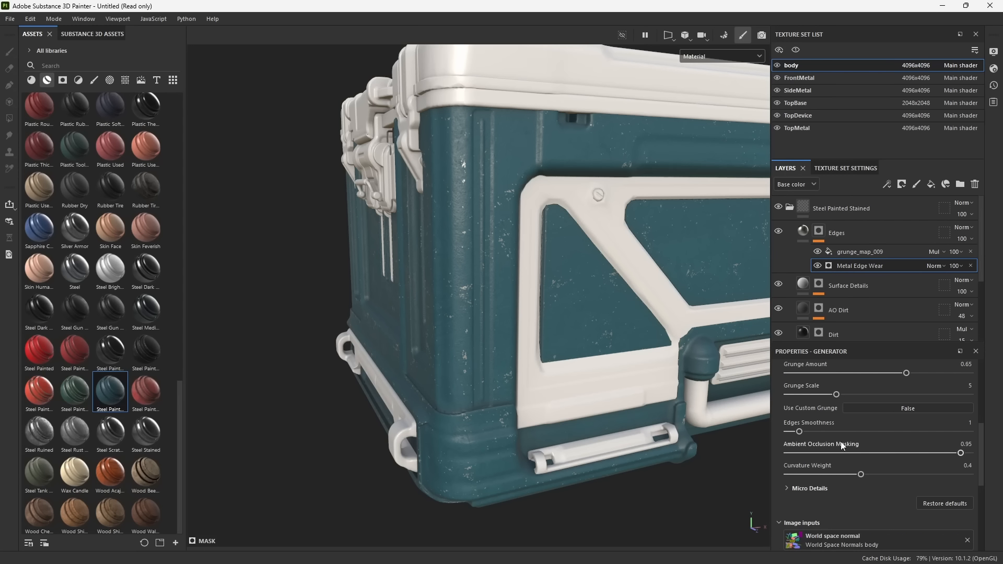
{"action": "scroll", "coordinate": [888, 456], "scroll_direction": "up", "scroll_amount": 5}
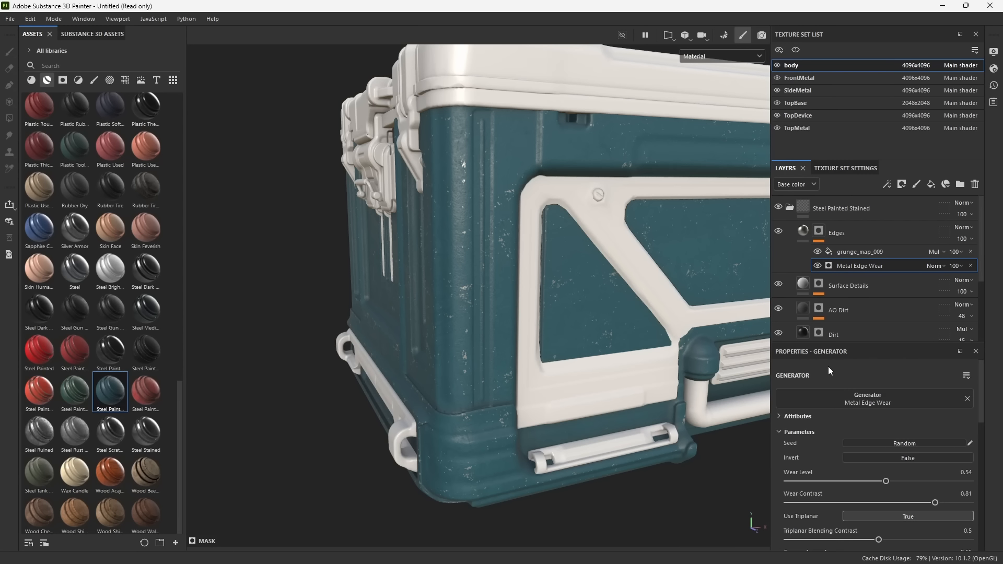
{"action": "scroll", "coordinate": [830, 450], "scroll_direction": "down", "scroll_amount": 6}
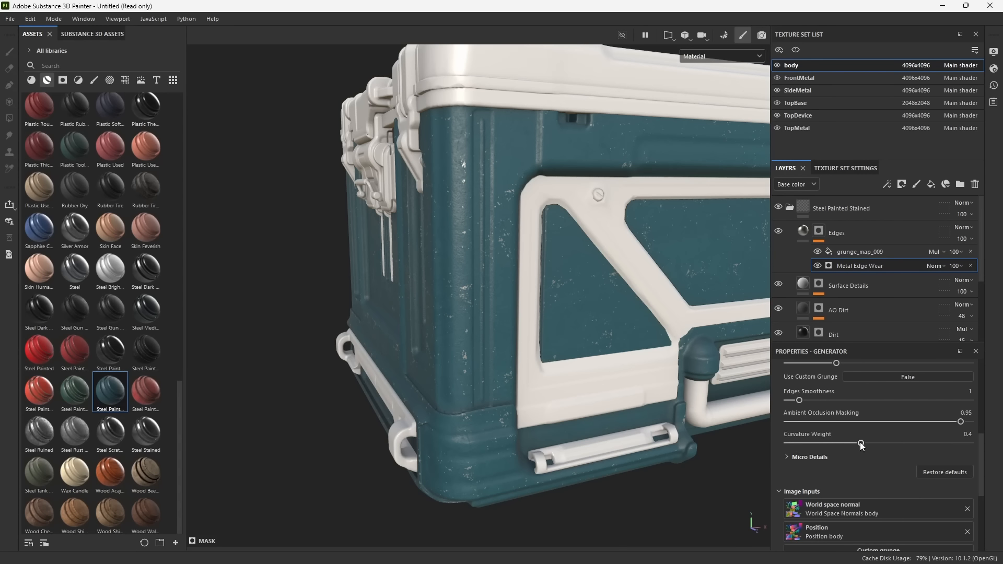
{"action": "left_click_drag", "start_coordinate": [861, 445], "coordinate": [962, 444]}
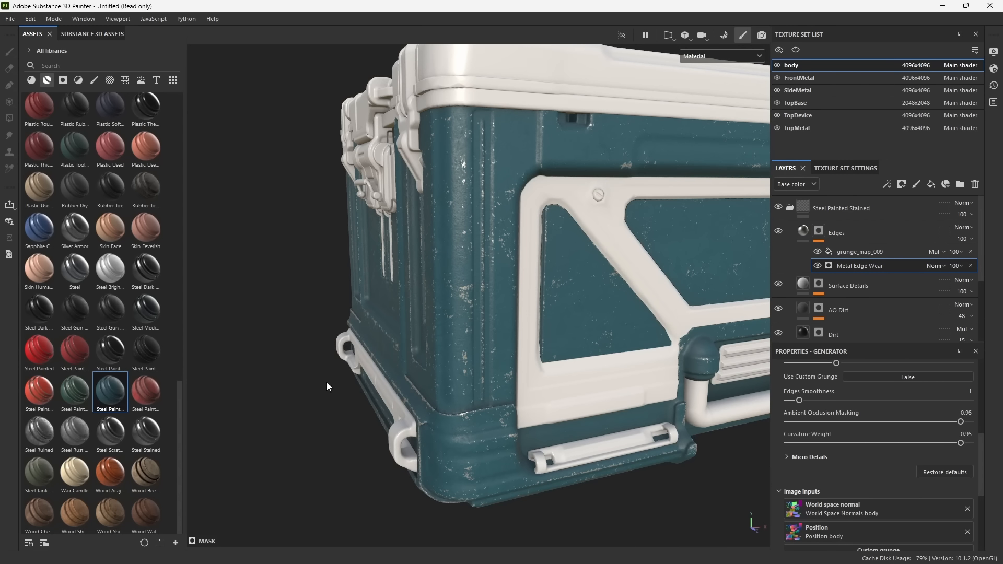
Examine the edge wear on the crate's front corner, lower base and side from several angles.
{"action": "left_click_drag", "start_coordinate": [596, 387], "coordinate": [525, 385], "text": "alt"}
{"action": "middle_click_drag", "start_coordinate": [525, 385], "coordinate": [515, 371], "text": "alt"}
{"action": "right_click_drag", "start_coordinate": [409, 361], "coordinate": [503, 366], "text": "alt"}
{"action": "left_click_drag", "start_coordinate": [552, 412], "coordinate": [616, 404], "text": "alt"}
{"action": "middle_click_drag", "start_coordinate": [616, 405], "coordinate": [632, 274], "text": "alt"}
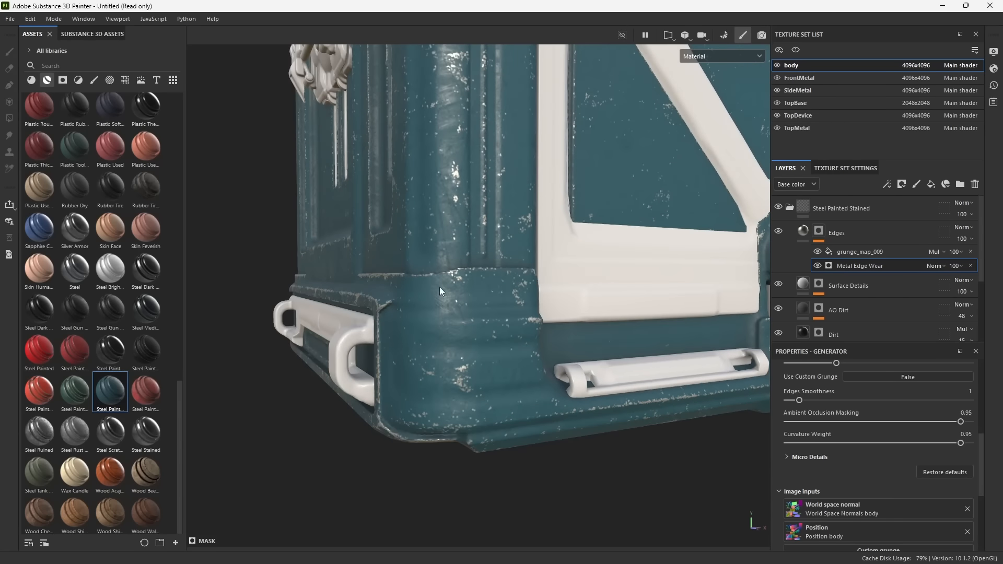
{"action": "left_click_drag", "start_coordinate": [440, 287], "coordinate": [586, 285], "text": "alt"}
{"action": "middle_click_drag", "start_coordinate": [587, 284], "coordinate": [525, 387], "text": "alt"}
{"action": "left_click_drag", "start_coordinate": [525, 387], "coordinate": [403, 380], "text": "alt"}
{"action": "right_click_drag", "start_coordinate": [523, 375], "coordinate": [478, 360], "text": "alt"}
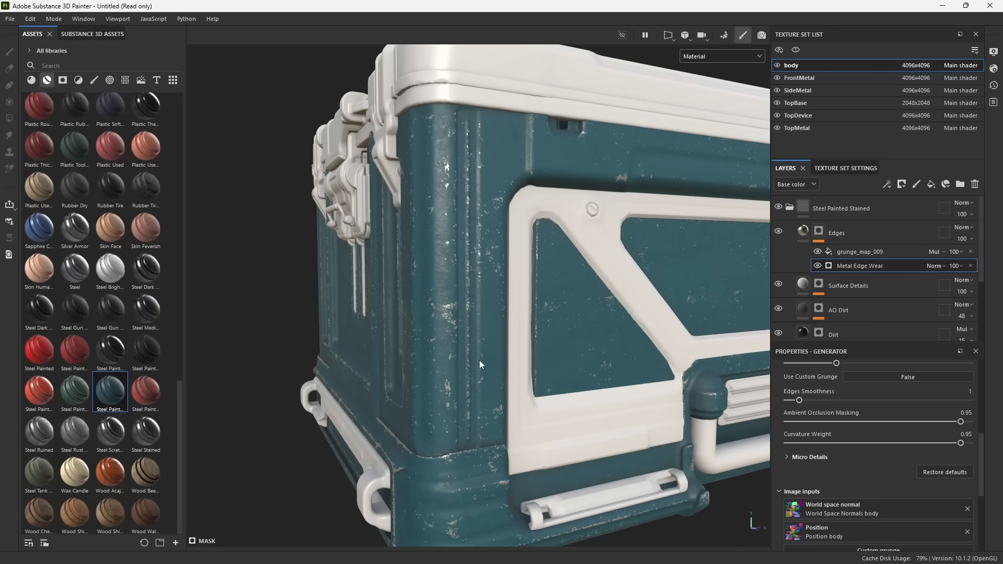
Display only the Edges layer's mask, inspect it around the crate's side and corner, and return to the material display.
{"action": "left_click", "coordinate": [819, 233], "text": "alt"}
{"action": "left_click_drag", "start_coordinate": [387, 378], "coordinate": [489, 402], "text": "alt"}
{"action": "middle_click_drag", "start_coordinate": [489, 402], "coordinate": [509, 307], "text": "alt"}
{"action": "left_click_drag", "start_coordinate": [509, 306], "coordinate": [600, 316], "text": "alt"}
{"action": "middle_click_drag", "start_coordinate": [601, 316], "coordinate": [633, 369], "text": "alt"}
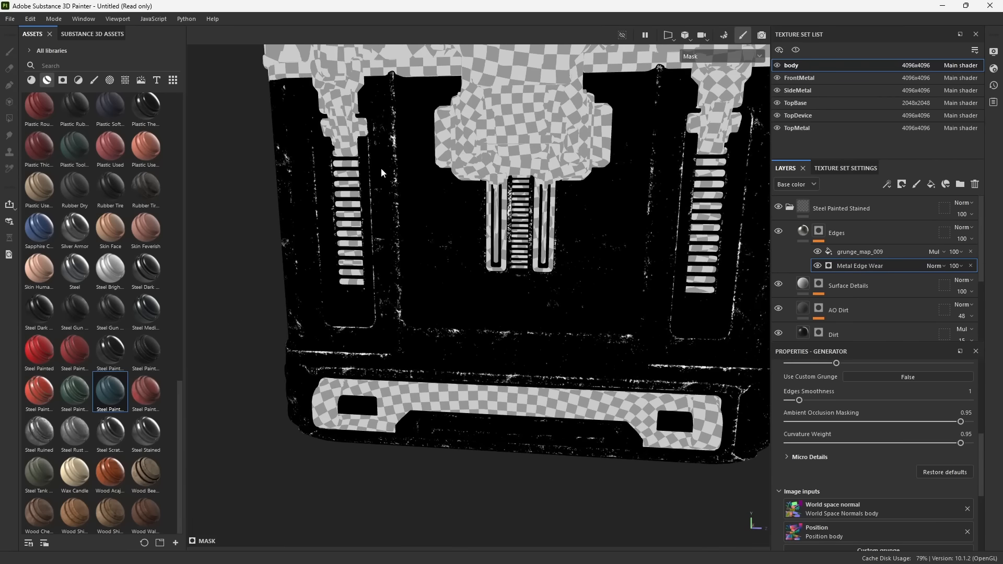
{"action": "middle_click_drag", "start_coordinate": [667, 309], "coordinate": [527, 320], "text": "alt"}
{"action": "left_click_drag", "start_coordinate": [609, 330], "coordinate": [565, 343], "text": "alt"}
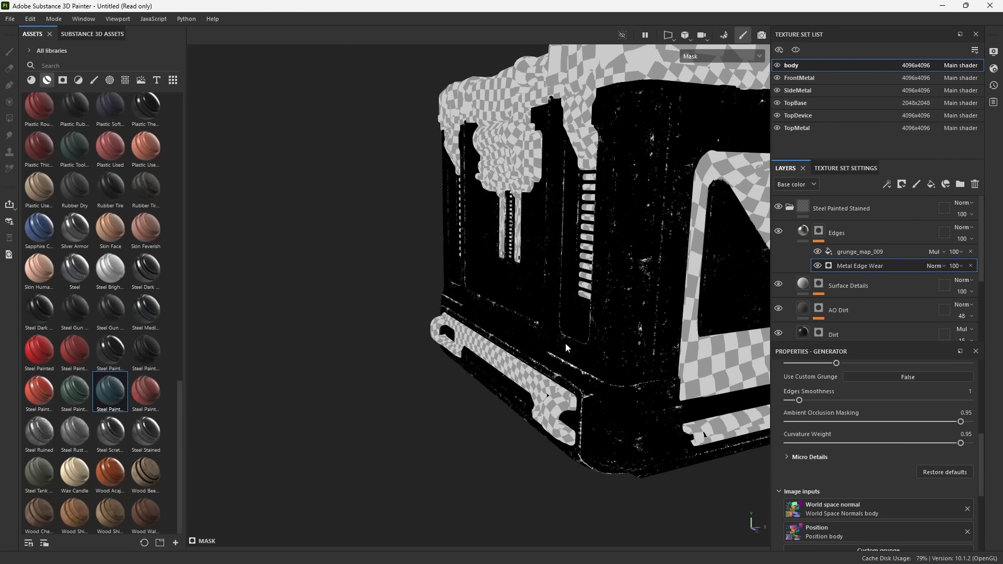
{"action": "middle_click_drag", "start_coordinate": [691, 350], "coordinate": [504, 332], "text": "alt"}
{"action": "key", "text": "m"}
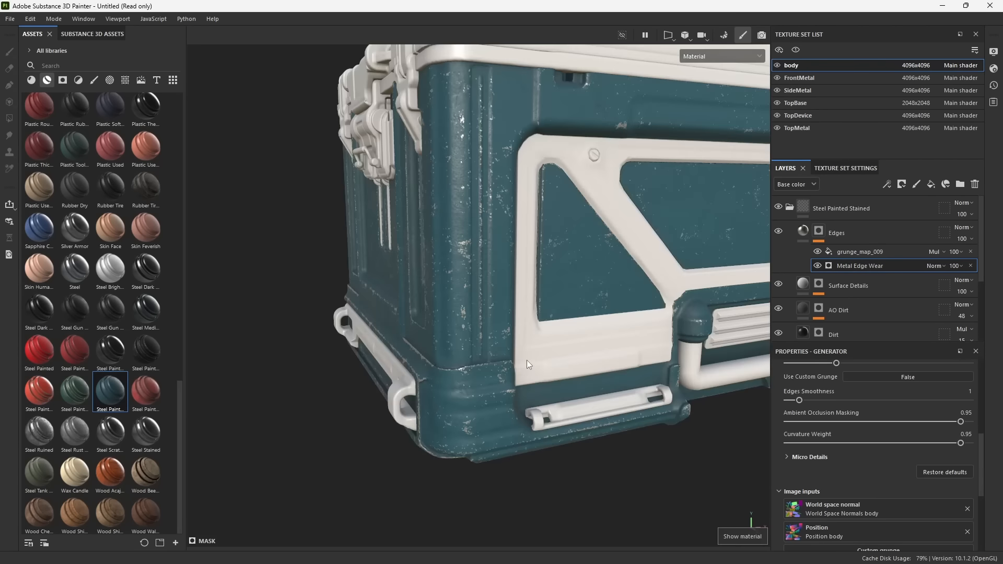
Set the Metal Edge Wear generator's Grunge Amount to 0.54 and check the wear on the front panel.
{"action": "right_click_drag", "start_coordinate": [488, 272], "coordinate": [517, 317], "text": "alt"}
{"action": "middle_click_drag", "start_coordinate": [517, 317], "coordinate": [525, 343], "text": "alt"}
{"action": "scroll", "coordinate": [863, 447], "scroll_direction": "up", "scroll_amount": 2}
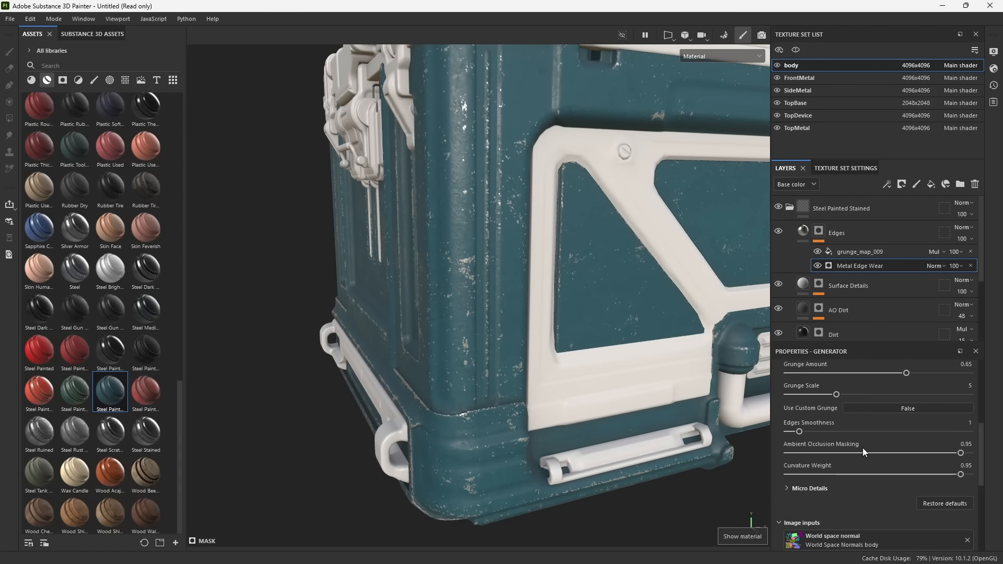
{"action": "scroll", "coordinate": [862, 486], "scroll_direction": "up", "scroll_amount": 1}
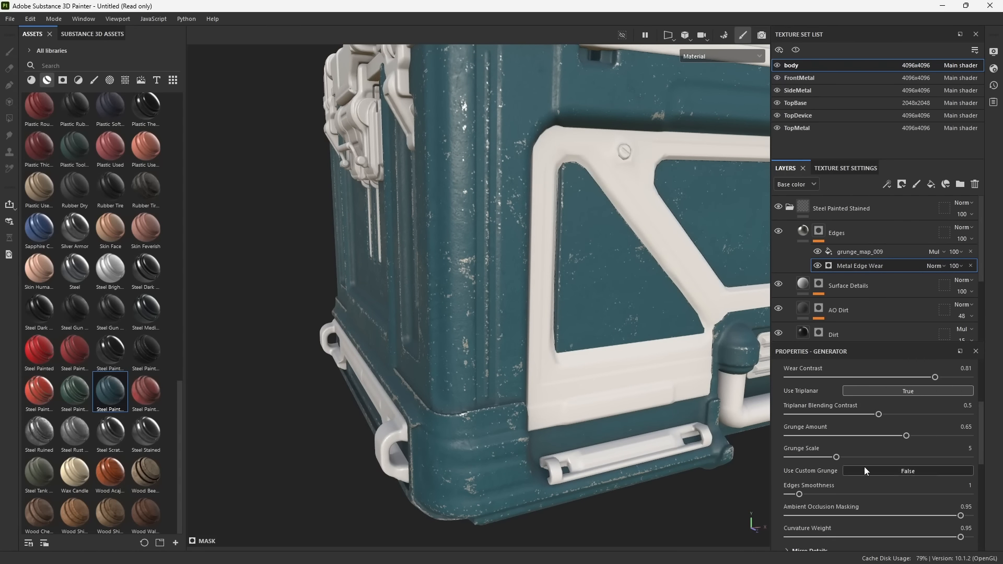
{"action": "left_click_drag", "start_coordinate": [908, 436], "coordinate": [887, 439]}
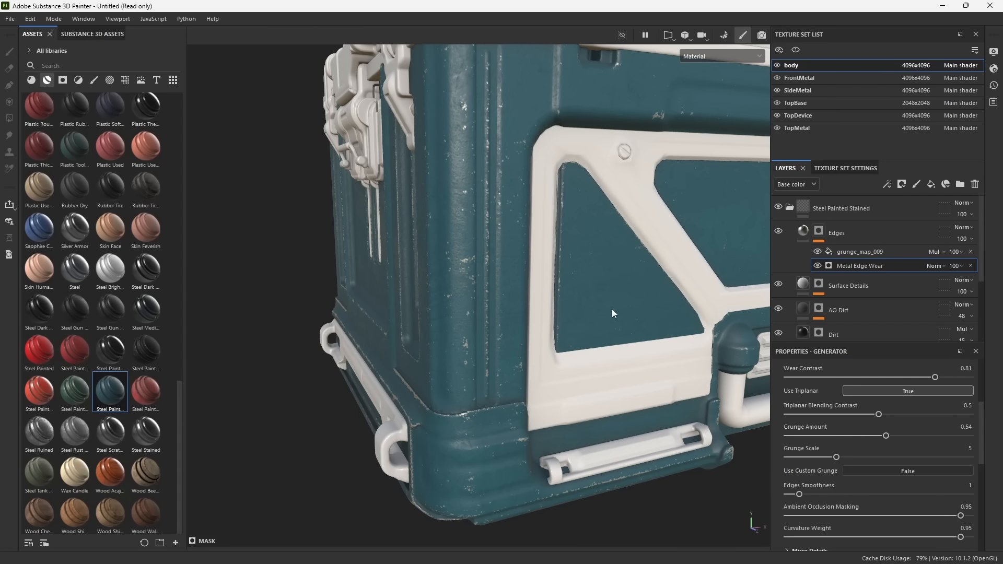
{"action": "left_click_drag", "start_coordinate": [614, 313], "coordinate": [550, 344], "text": "alt"}
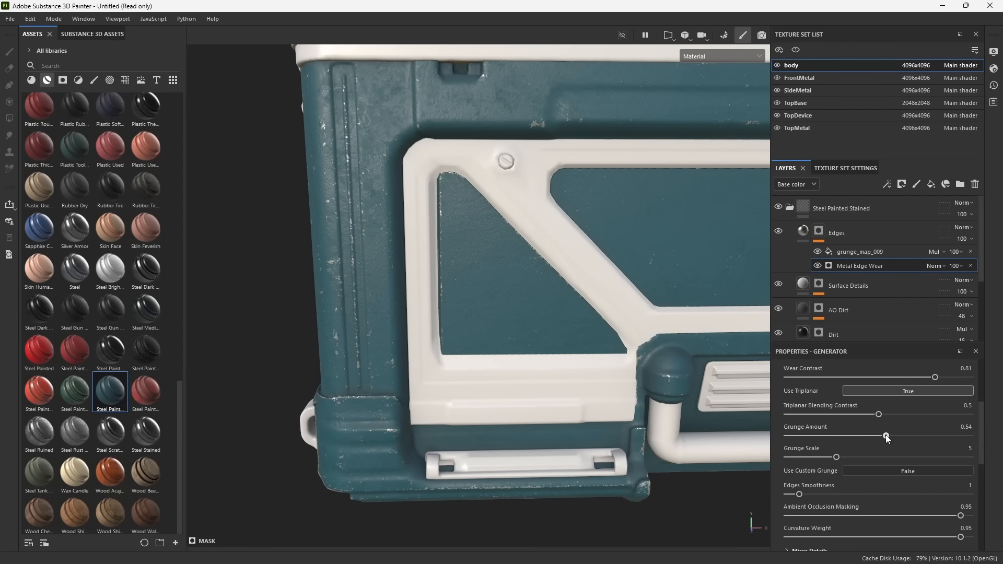
Set the Metal Edge Wear generator's Grunge Amount to 0.55 and check the wear across the whole crate front.
{"action": "left_click_drag", "start_coordinate": [886, 436], "coordinate": [893, 438]}
{"action": "scroll", "coordinate": [554, 303], "scroll_direction": "down", "scroll_amount": 2}
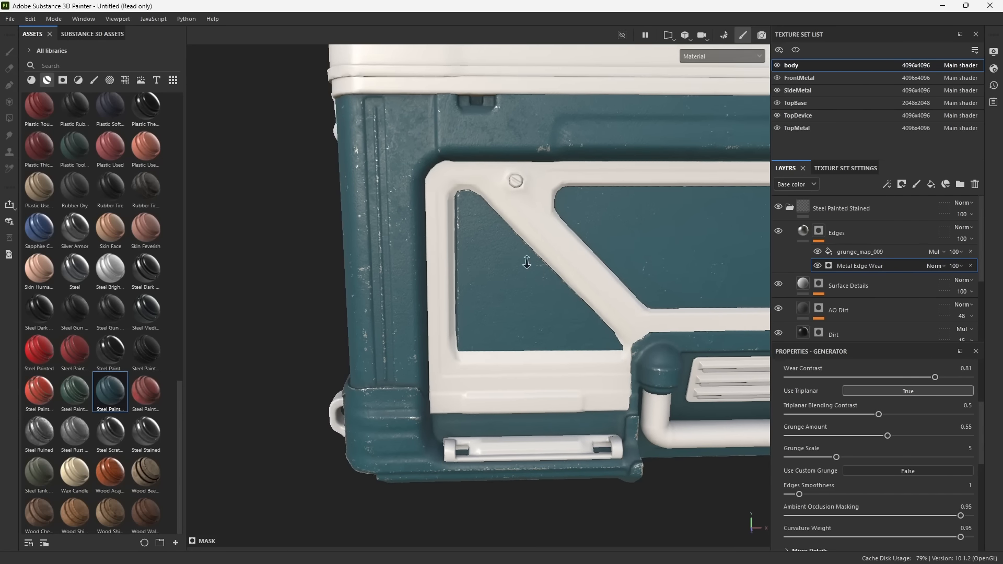
{"action": "left_click_drag", "start_coordinate": [526, 261], "coordinate": [538, 283], "text": "alt"}
{"action": "scroll", "coordinate": [546, 266], "scroll_direction": "down", "scroll_amount": 4}
{"action": "left_click_drag", "start_coordinate": [555, 250], "coordinate": [583, 267], "text": "alt"}
{"action": "middle_click_drag", "start_coordinate": [582, 266], "coordinate": [557, 275], "text": "alt"}
{"action": "scroll", "coordinate": [864, 276], "scroll_direction": "down", "scroll_amount": 3}
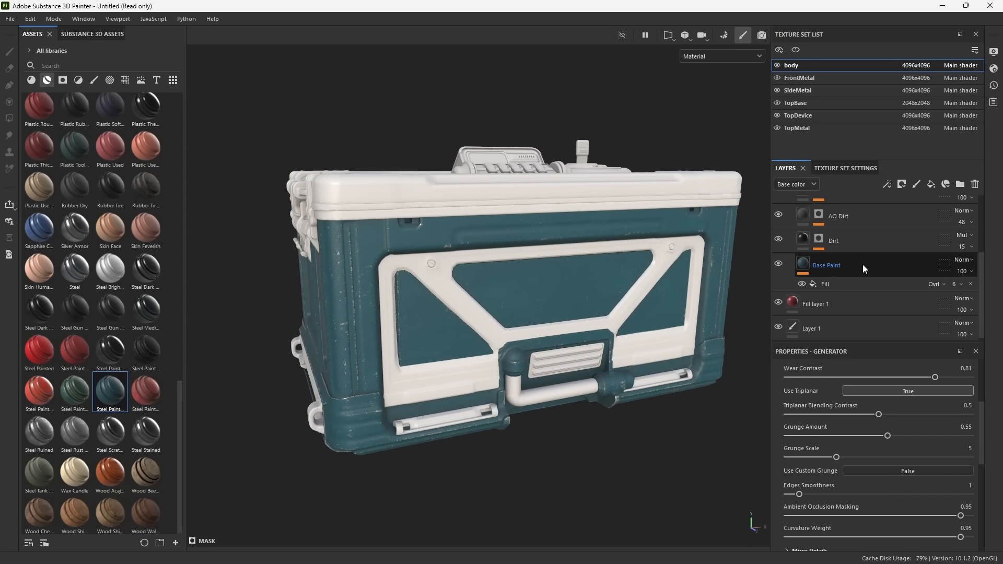
Delete Fill layer 1 and Layer 1 from the body texture set, keeping only the Steel Painted Stained group.
{"action": "left_click", "coordinate": [863, 265]}
{"action": "scroll", "coordinate": [842, 286], "scroll_direction": "up", "scroll_amount": 3}
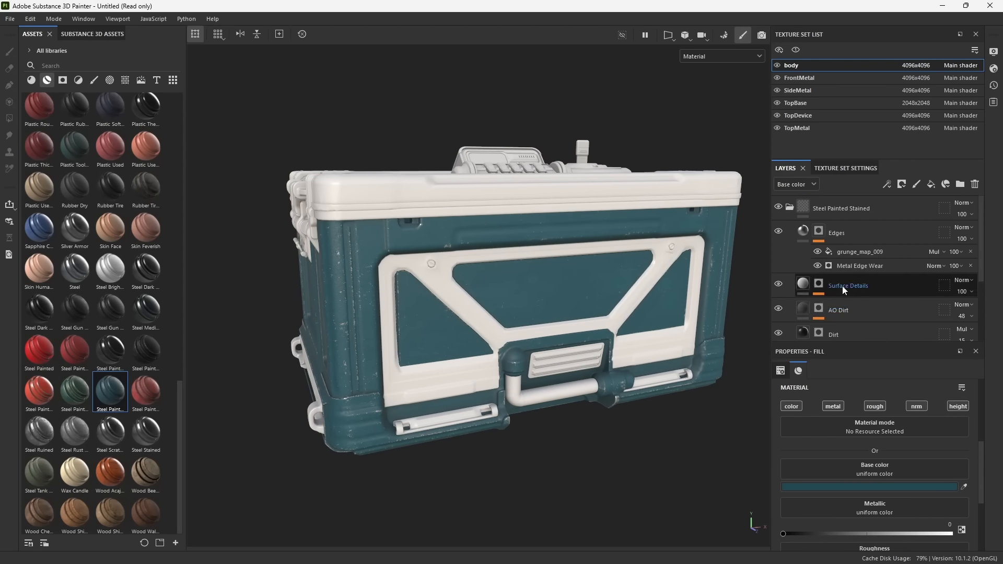
{"action": "left_click", "coordinate": [790, 208]}
{"action": "left_click", "coordinate": [826, 242]}
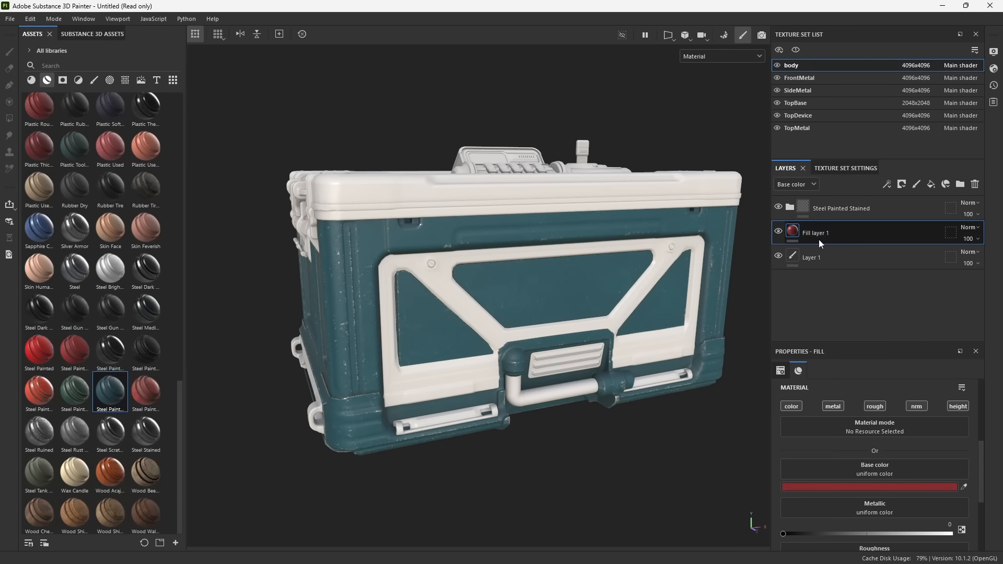
{"action": "key", "text": "Delete"}
{"action": "key", "text": "Delete"}
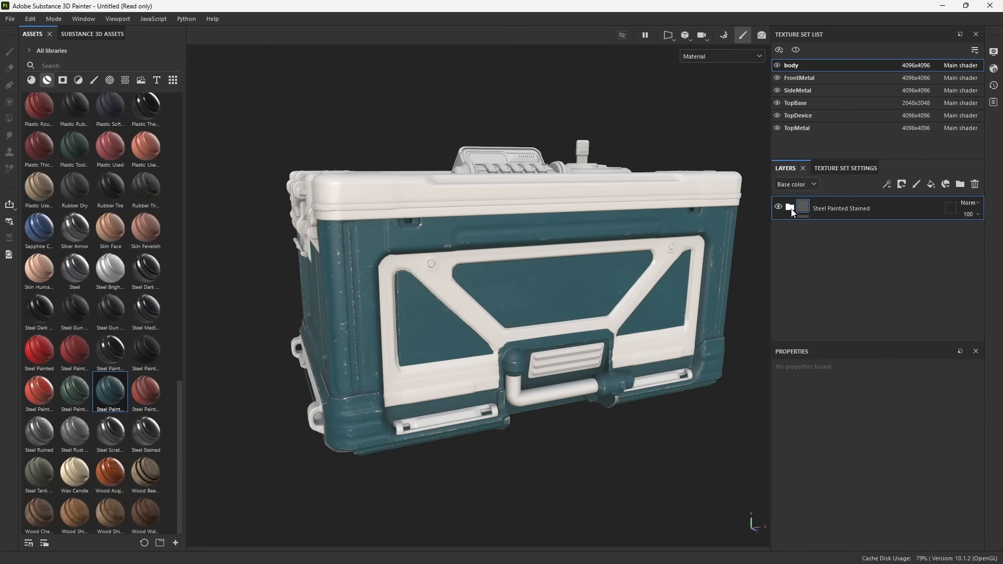
Change the base color of Steel Painted Stained's Base Paint layer to dark olive green 343F24 and check it on the crate.
{"action": "left_click", "coordinate": [790, 205]}
{"action": "scroll", "coordinate": [856, 273], "scroll_direction": "down", "scroll_amount": 1}
{"action": "left_click", "coordinate": [862, 309]}
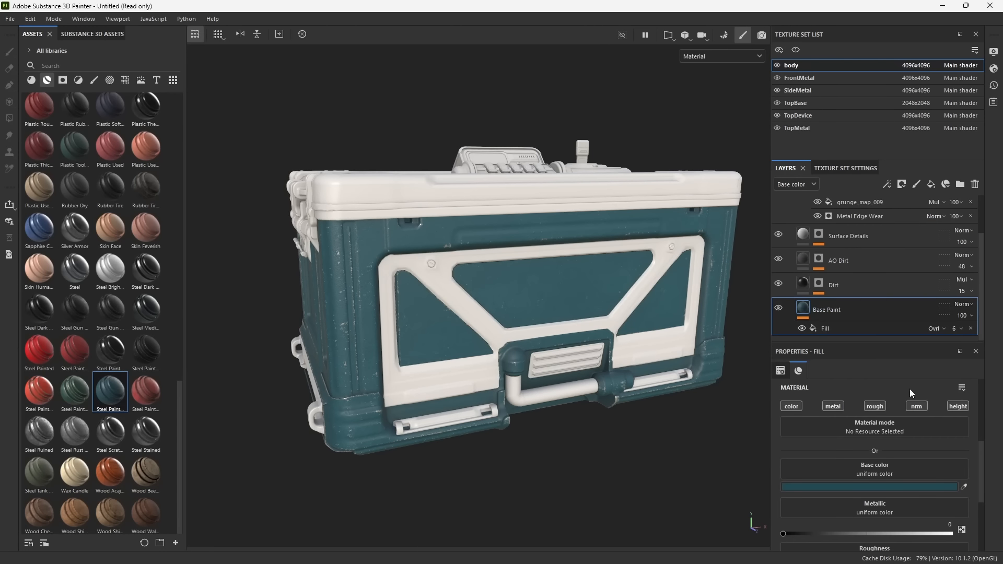
{"action": "left_click", "coordinate": [847, 487]}
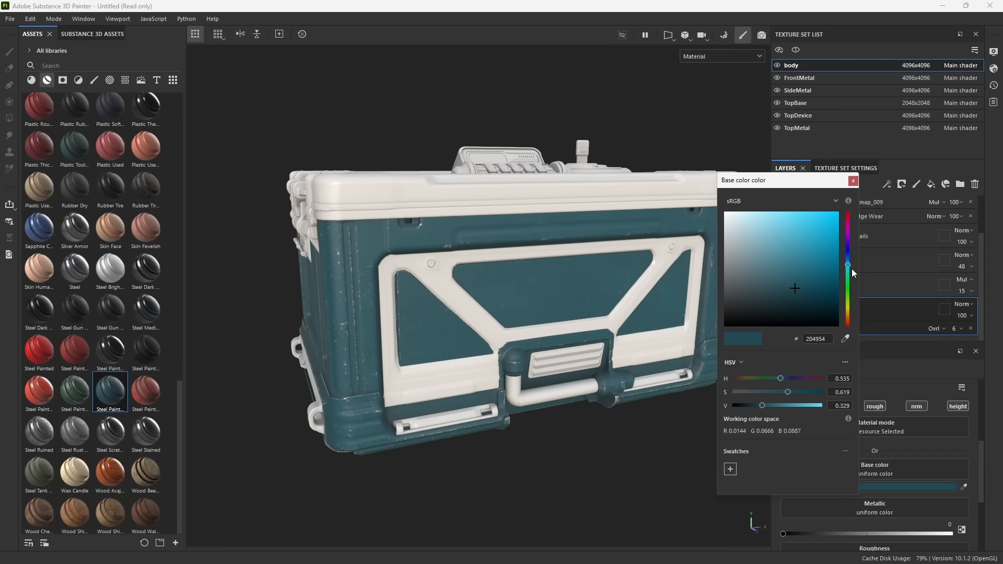
{"action": "left_click_drag", "start_coordinate": [848, 265], "coordinate": [783, 307]}
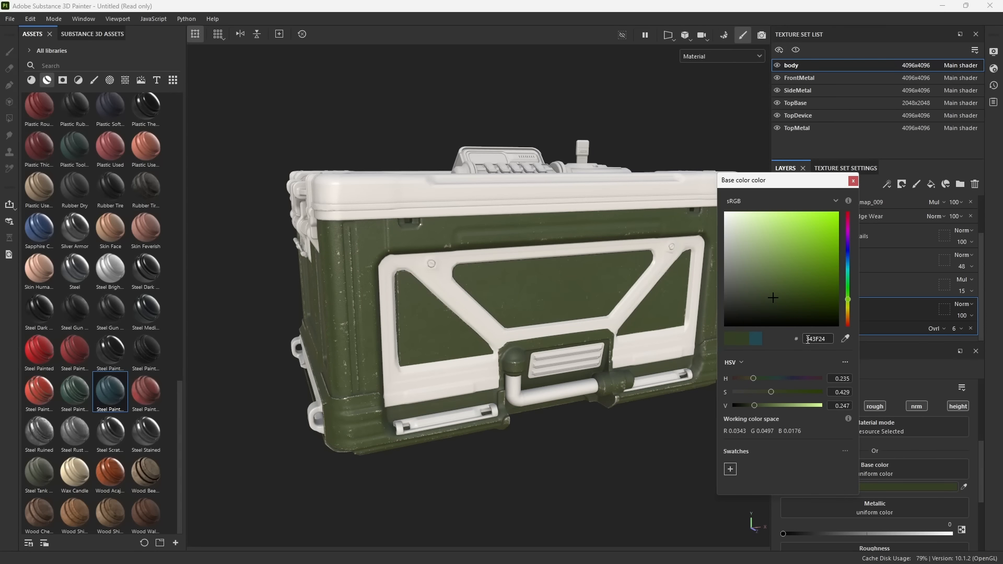
{"action": "left_click", "coordinate": [853, 181]}
{"action": "left_click_drag", "start_coordinate": [624, 325], "coordinate": [497, 295], "text": "alt"}
{"action": "right_click_drag", "start_coordinate": [569, 309], "coordinate": [586, 311], "text": "shift"}
{"action": "left_click_drag", "start_coordinate": [586, 310], "coordinate": [647, 364], "text": "alt"}
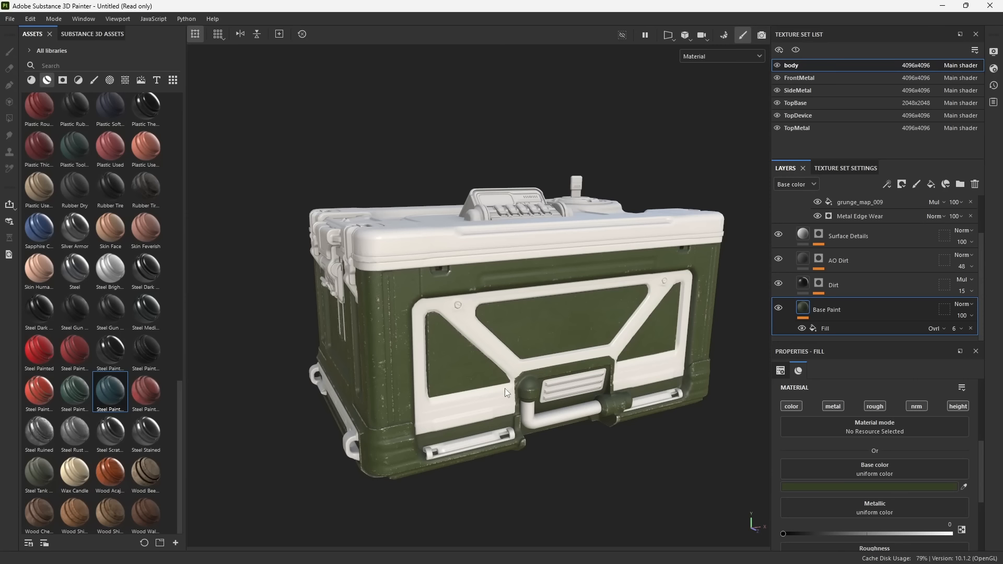
Save the project as SciFiCrate in the SubstancePainterProject folder.
{"action": "key", "text": "ctrl+s"}
{"action": "left_click_drag", "start_coordinate": [287, 21], "coordinate": [442, 66]}
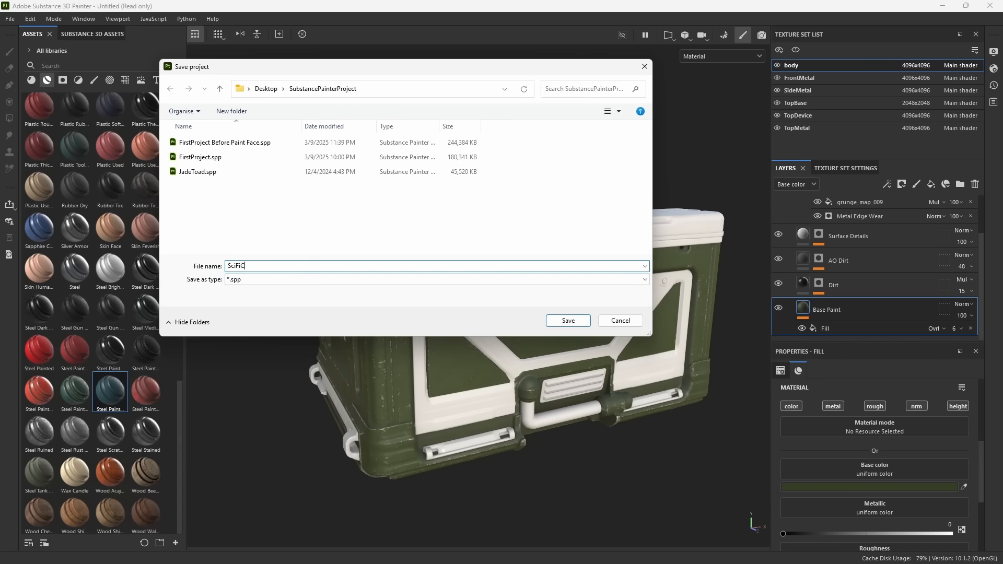
{"action": "type", "text": "SciFiCrate"}
{"action": "key", "text": "Return"}
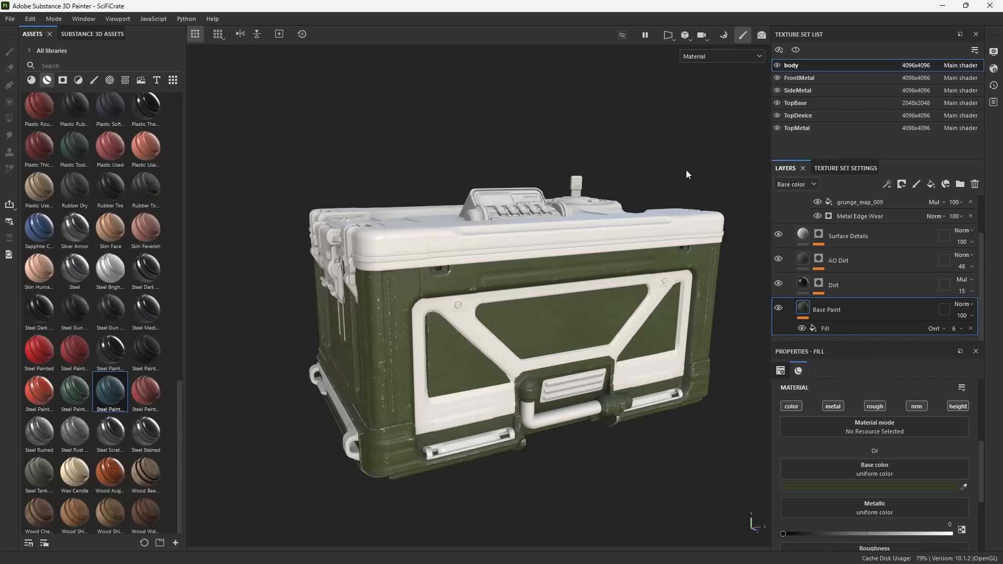
Raise the environment exposure in the display settings and rotate the environment lighting around the crate.
{"action": "left_click_drag", "start_coordinate": [685, 170], "coordinate": [622, 224], "text": "alt"}
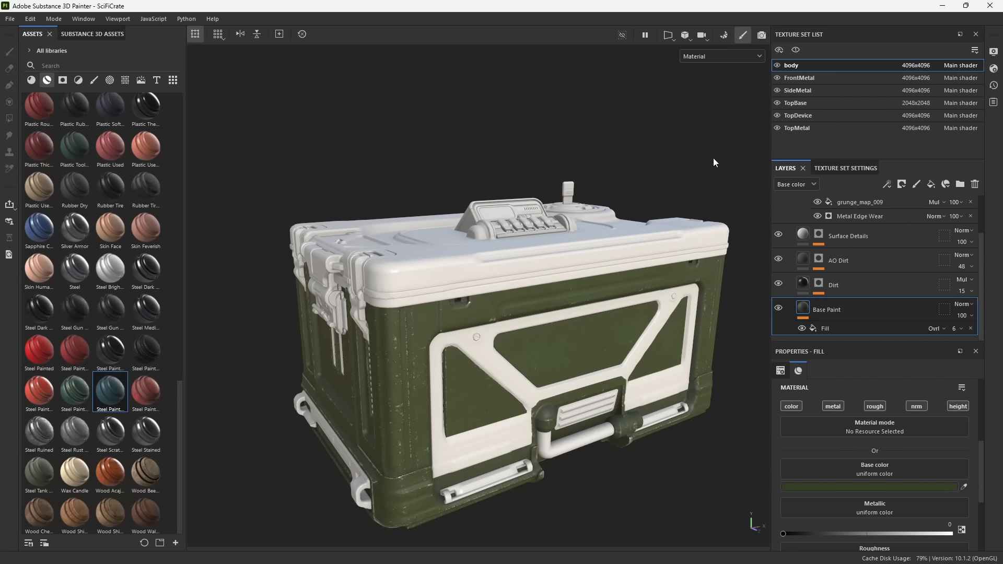
{"action": "left_click", "coordinate": [994, 59]}
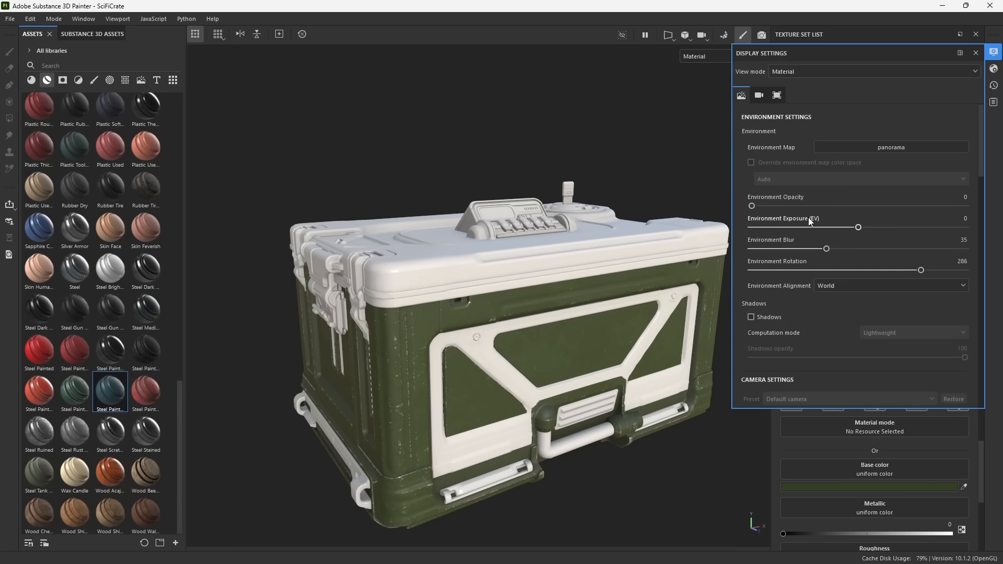
{"action": "left_click", "coordinate": [963, 218]}
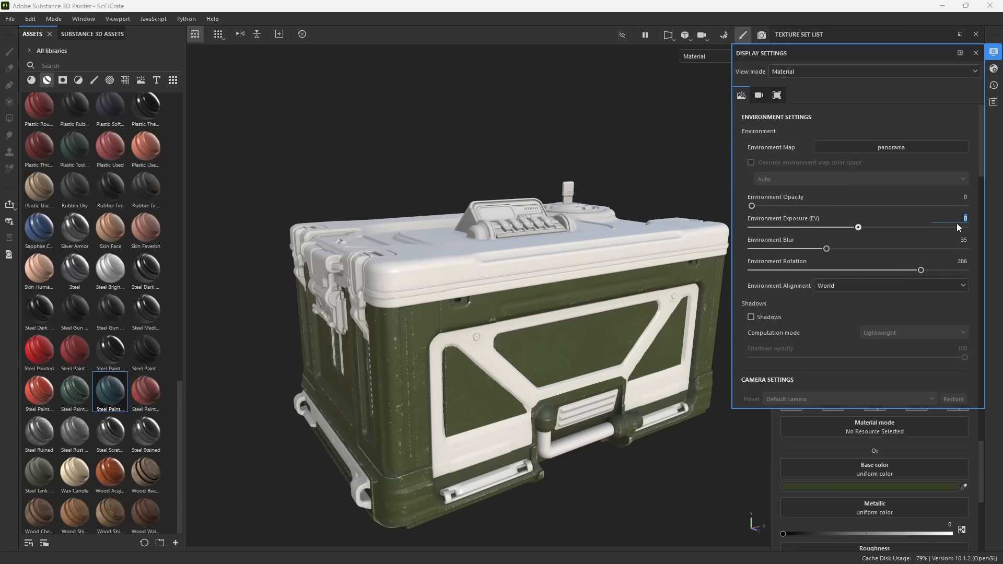
{"action": "key", "text": "Return"}
{"action": "left_click_drag", "start_coordinate": [533, 229], "coordinate": [600, 306], "text": "alt"}
{"action": "left_click_drag", "start_coordinate": [472, 299], "coordinate": [505, 209], "text": "alt"}
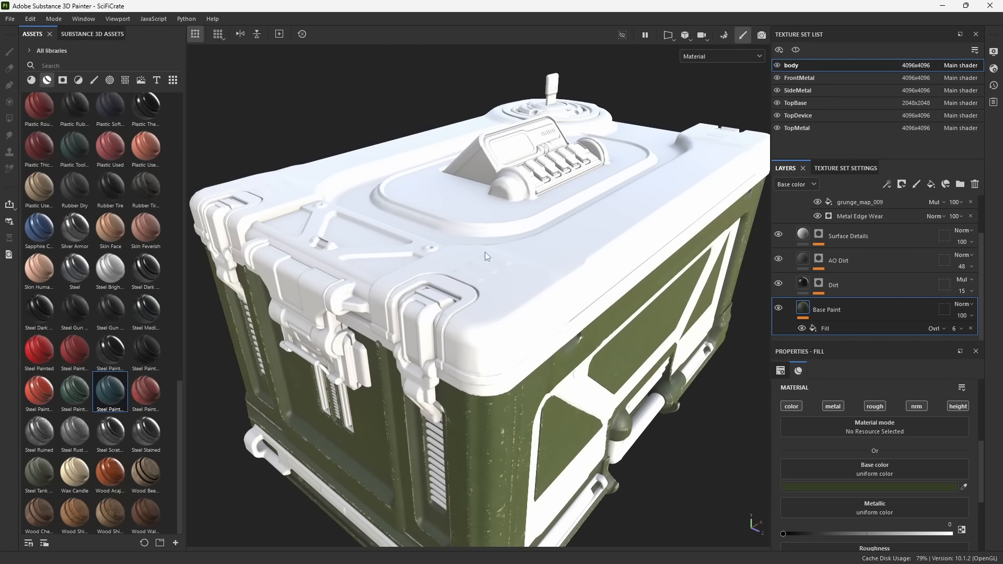
{"action": "middle_click_drag", "start_coordinate": [565, 324], "coordinate": [531, 281], "text": "alt"}
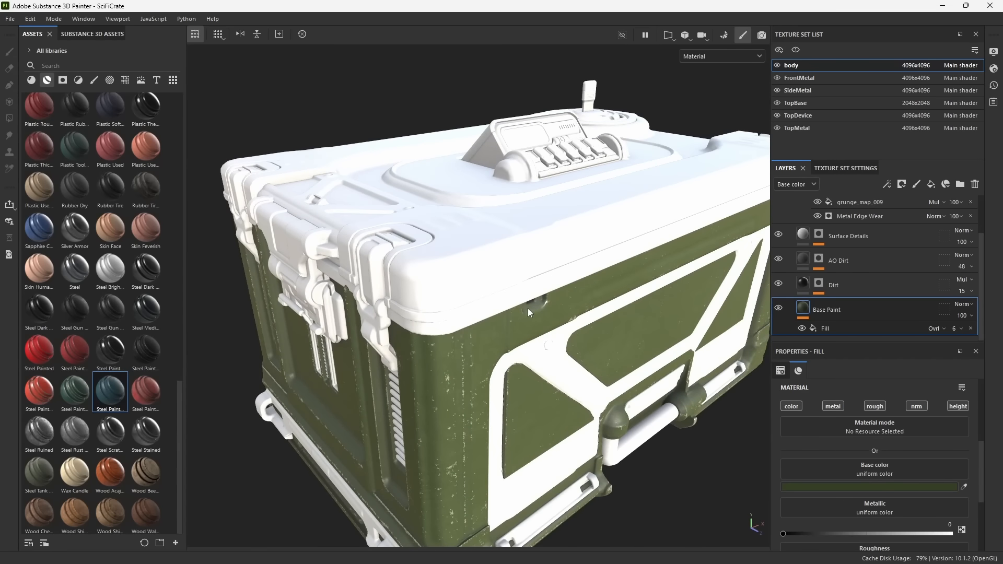
{"action": "right_click_drag", "start_coordinate": [528, 307], "coordinate": [541, 304], "text": "shift"}
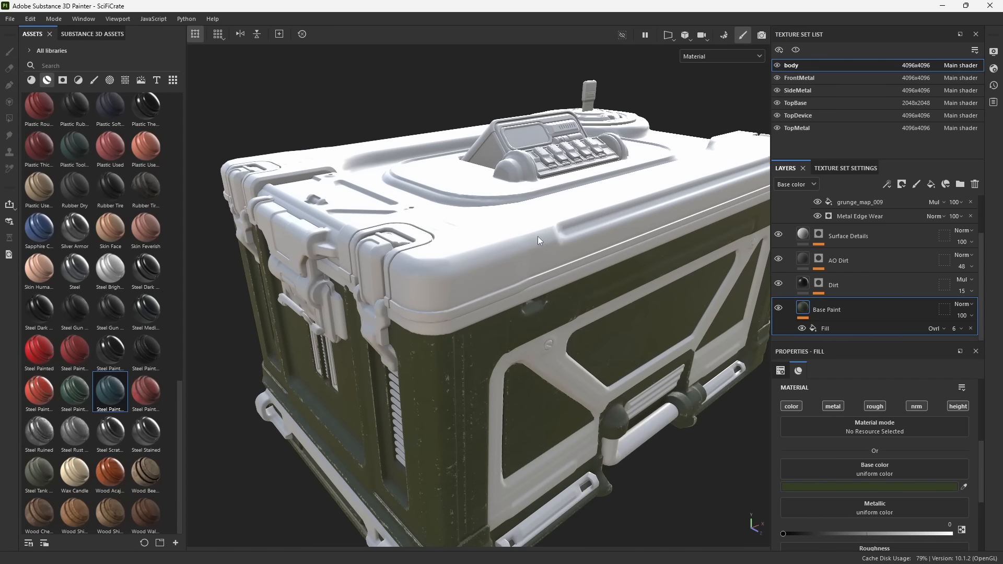
Add a fill layer to the FrontMetal texture set with gray base color 797979 and roughness 1.
{"action": "left_click", "coordinate": [797, 78]}
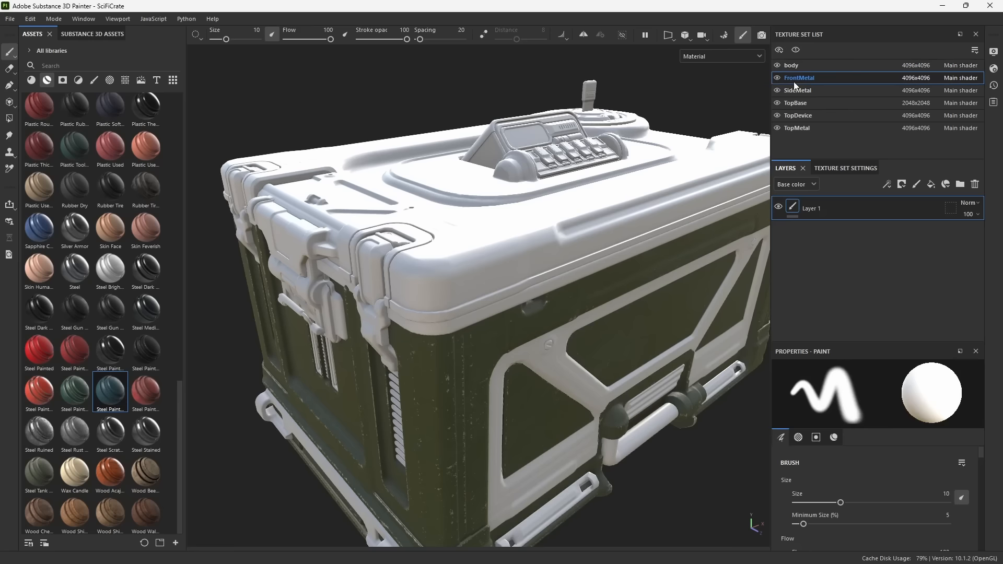
{"action": "left_click", "coordinate": [931, 184]}
{"action": "left_click", "coordinate": [834, 487]}
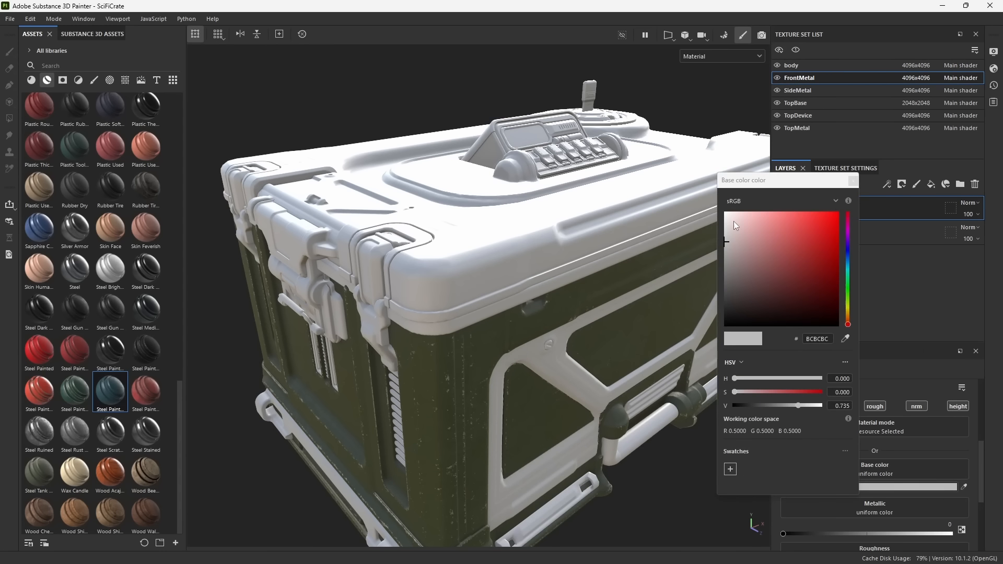
{"action": "mouse_move", "coordinate": [728, 242]}
{"action": "left_mouse_down"}
{"action": "mouse_move", "coordinate": [710, 244]}
{"action": "mouse_move", "coordinate": [694, 287]}
{"action": "mouse_move", "coordinate": [710, 271]}
{"action": "left_mouse_up"}
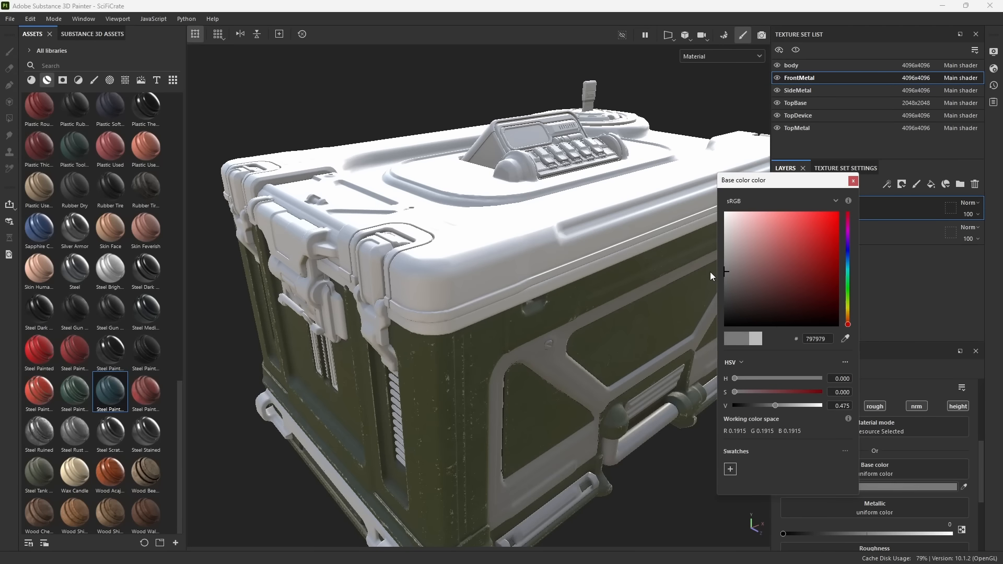
{"action": "left_click", "coordinate": [853, 182]}
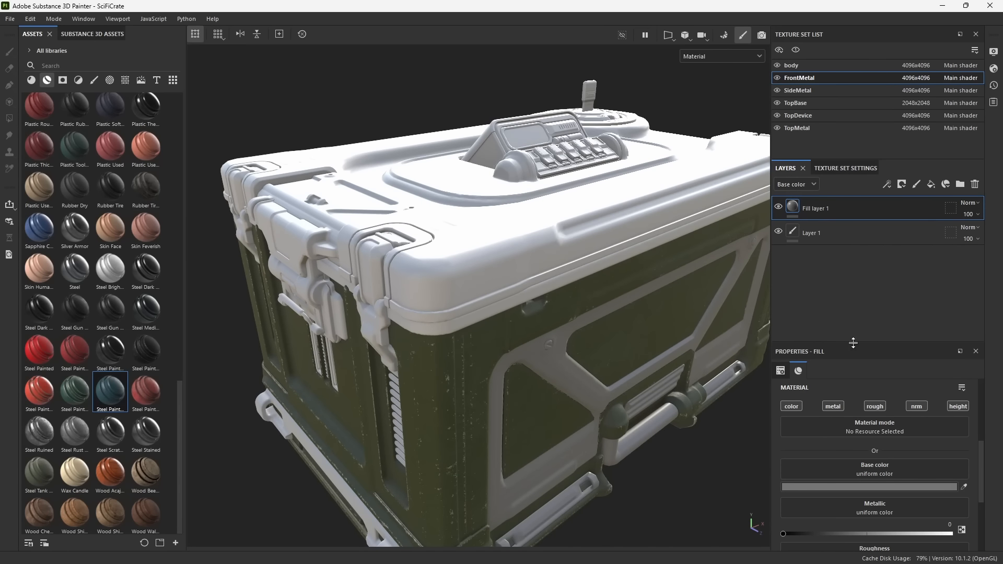
{"action": "scroll", "coordinate": [872, 455], "scroll_direction": "down", "scroll_amount": 2}
{"action": "left_click_drag", "start_coordinate": [836, 516], "coordinate": [946, 516]}
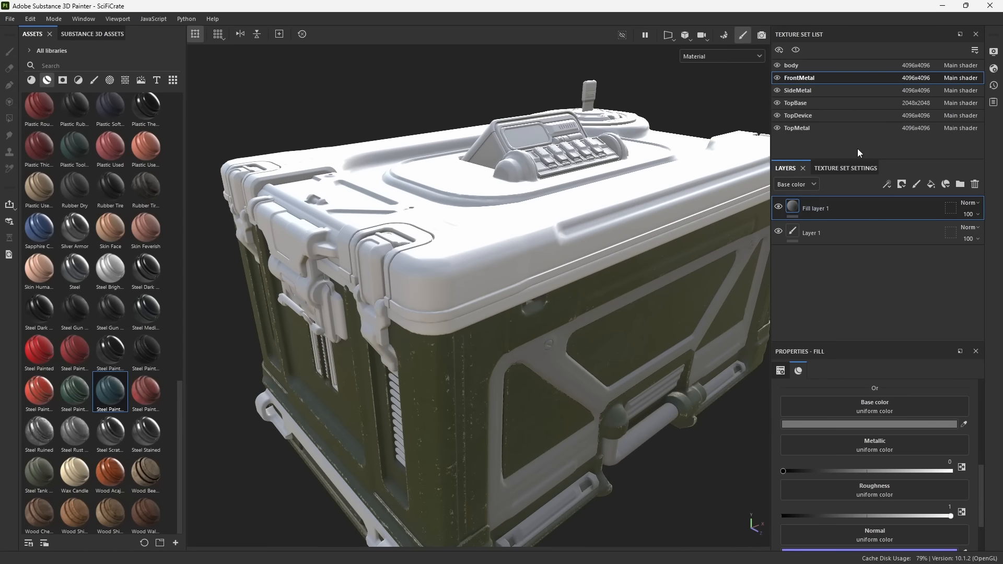
Copy the gray fill layer into the SideMetal, TopBase, TopDevice and TopMetal texture sets.
{"action": "left_click", "coordinate": [818, 90]}
{"action": "left_click", "coordinate": [814, 103]}
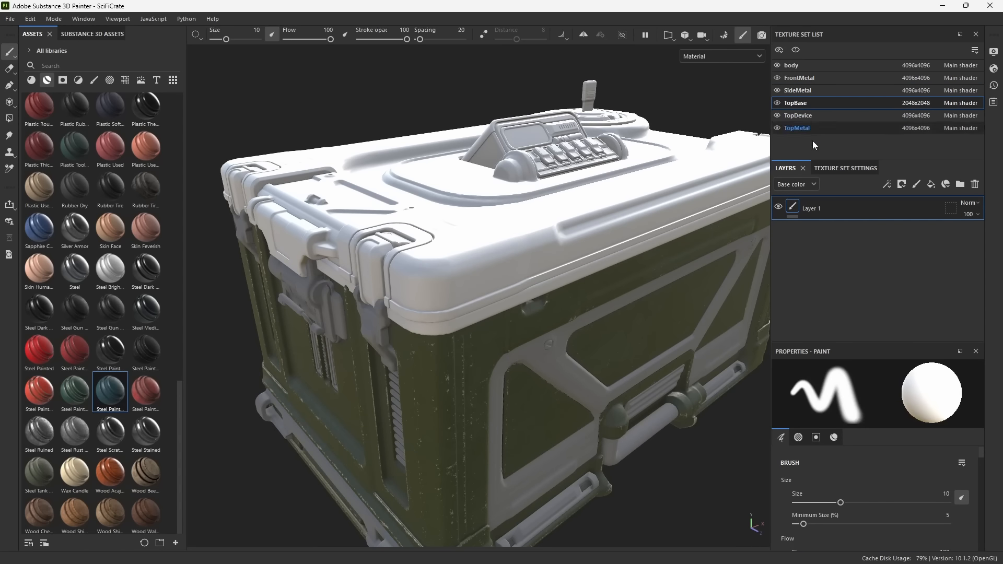
{"action": "left_click", "coordinate": [815, 115]}
{"action": "left_click", "coordinate": [805, 130]}
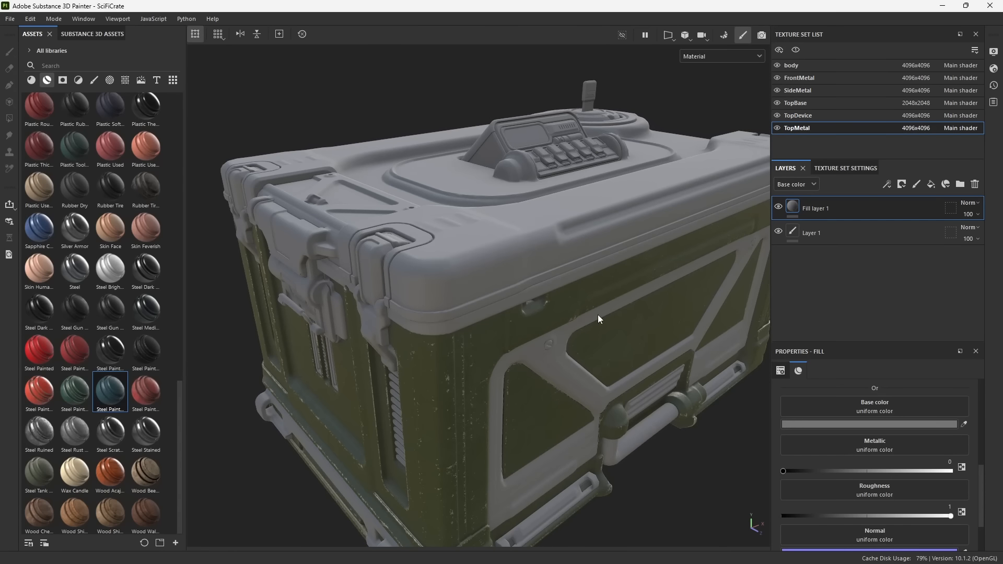
Rotate the environment lighting to brighten the crate's front and turn the view towards the front panel.
{"action": "right_click_drag", "start_coordinate": [633, 311], "coordinate": [591, 312], "text": "shift"}
{"action": "left_click_drag", "start_coordinate": [581, 334], "coordinate": [381, 268], "text": "alt"}
{"action": "left_click_drag", "start_coordinate": [622, 291], "coordinate": [596, 274], "text": "alt"}
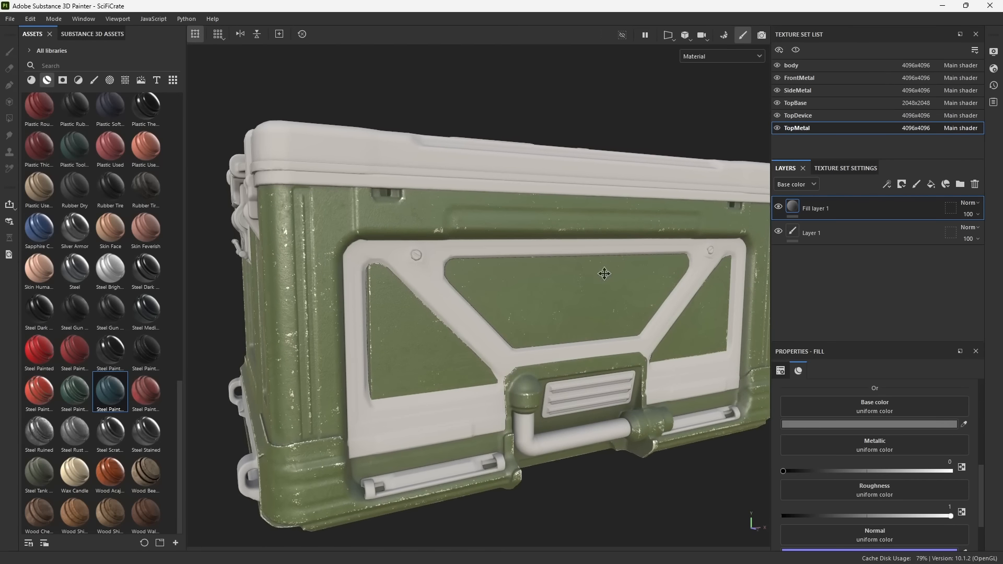
Apply the Steel Painted Worn smart material to the body texture set above the collapsed Steel Painted Stained group.
{"action": "left_click", "coordinate": [810, 67]}
{"action": "left_click", "coordinate": [790, 209]}
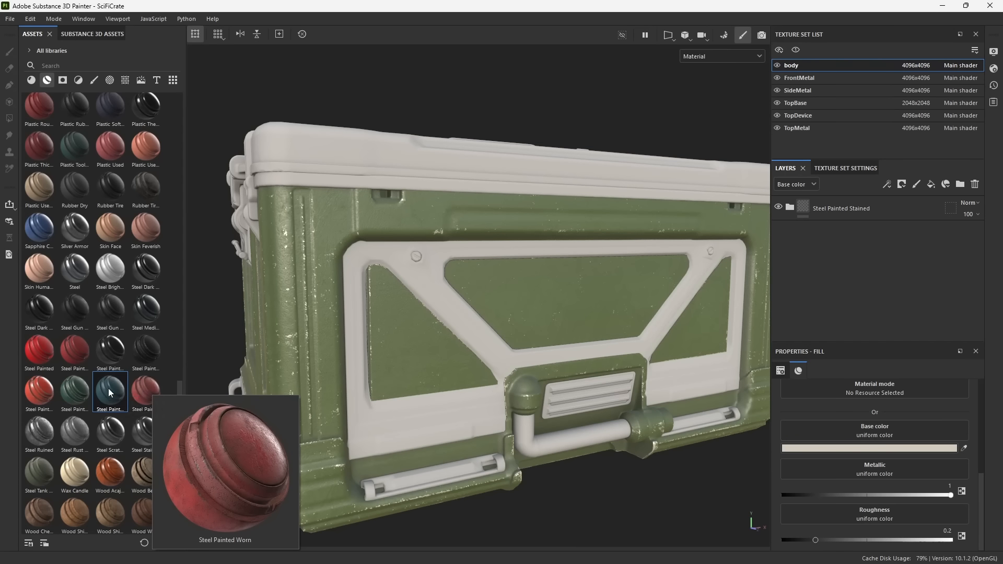
{"action": "mouse_move", "coordinate": [109, 389]}
{"action": "mouse_move", "coordinate": [137, 394]}
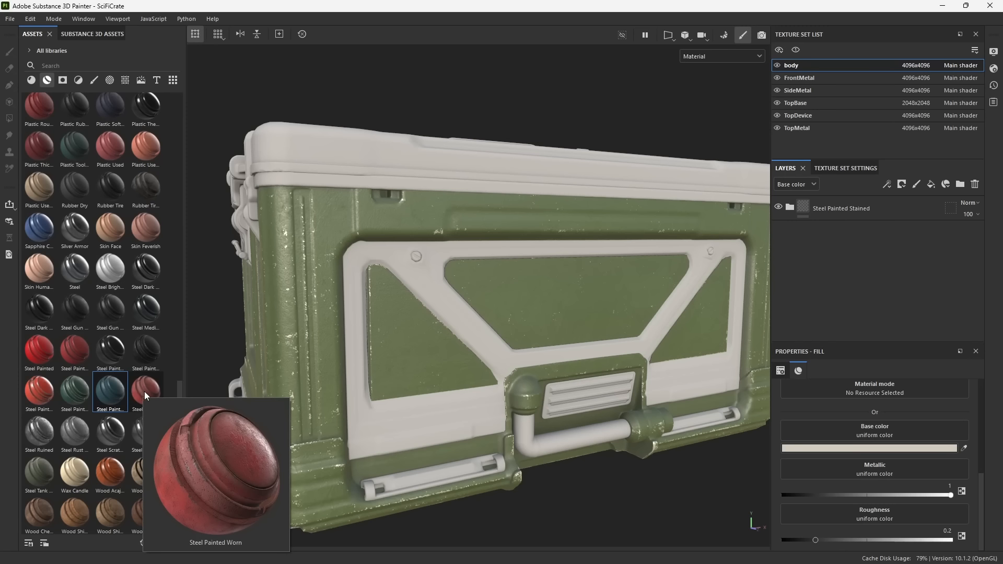
{"action": "mouse_move", "coordinate": [143, 391]}
{"action": "left_mouse_down"}
{"action": "mouse_move", "coordinate": [162, 392]}
{"action": "mouse_move", "coordinate": [280, 316]}
{"action": "left_mouse_up"}
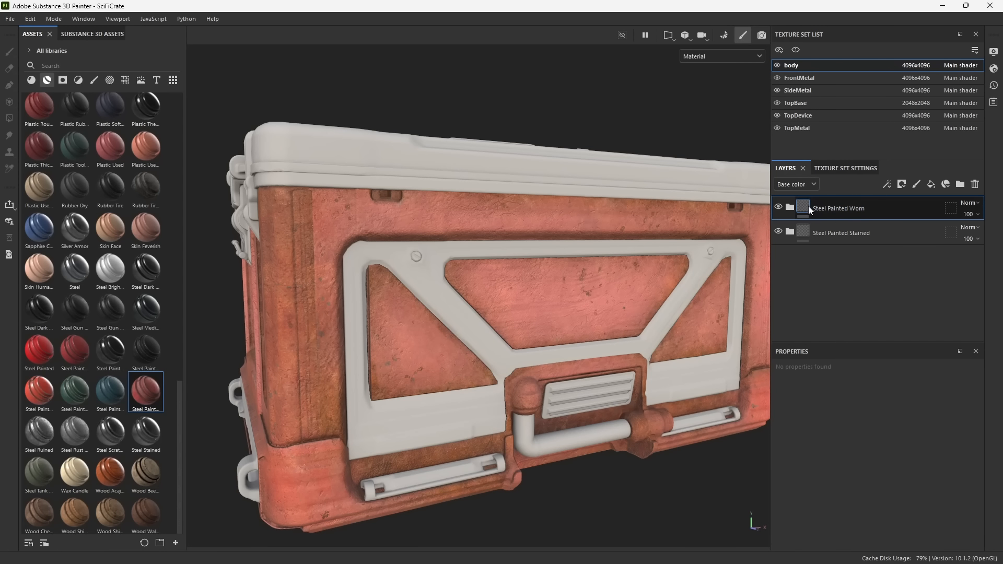
Copy the hex code 343F24 from the base color of Steel Painted Stained's Base Paint layer.
{"action": "left_click", "coordinate": [790, 234]}
{"action": "scroll", "coordinate": [805, 288], "scroll_direction": "down", "scroll_amount": 2}
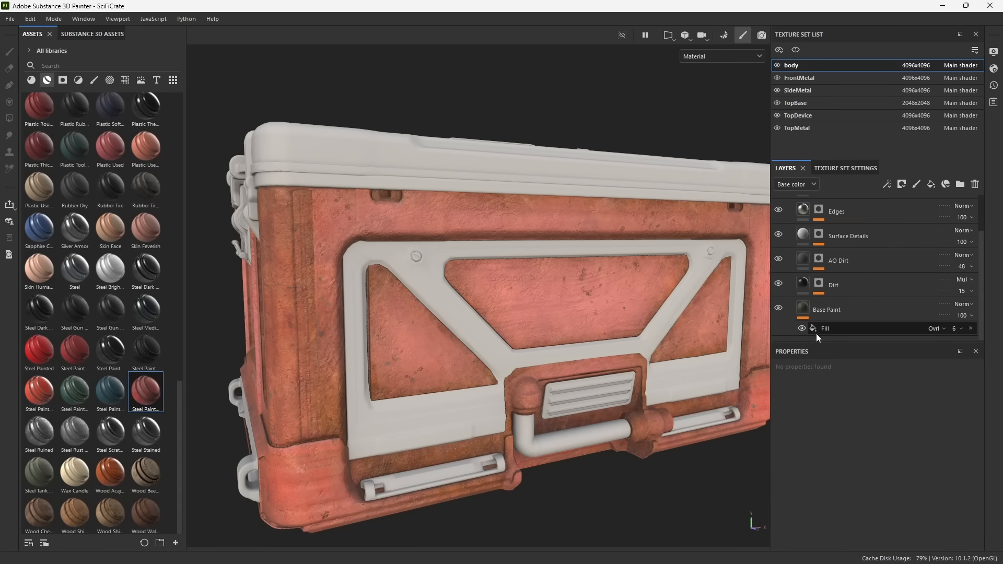
{"action": "left_click", "coordinate": [847, 310]}
{"action": "left_click", "coordinate": [829, 448]}
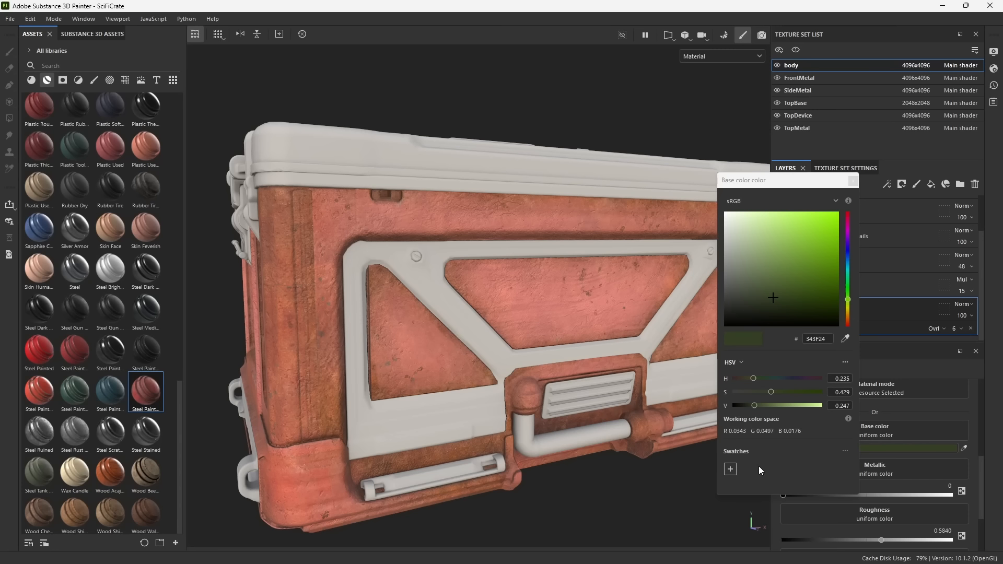
{"action": "double_click", "coordinate": [810, 339]}
{"action": "key", "text": "ctrl+c"}
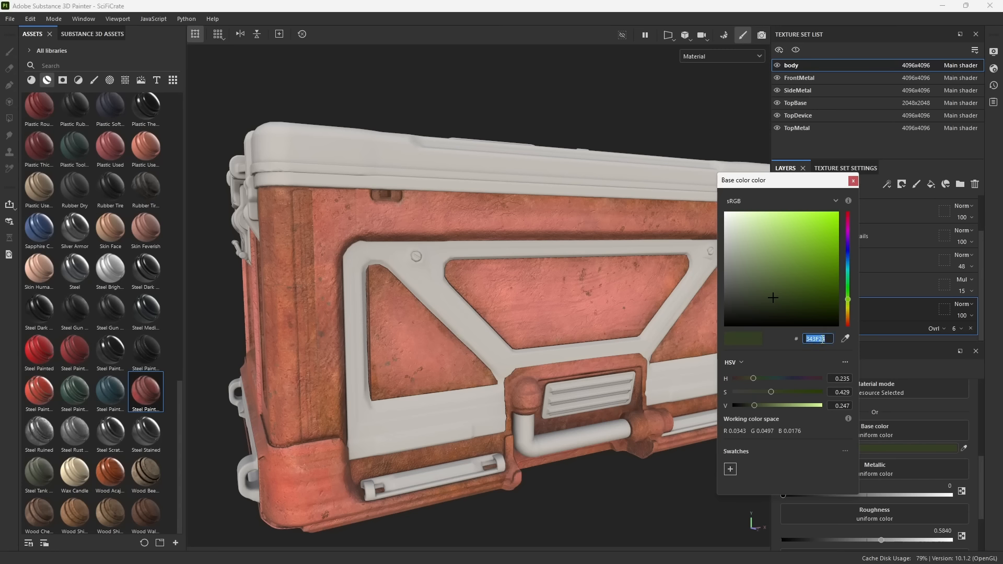
{"action": "left_click", "coordinate": [854, 180]}
Set the base color of the Shiny Paint layer in Steel Painted Worn's Paint folder to the copied hex code 343F24.
{"action": "scroll", "coordinate": [844, 310], "scroll_direction": "up", "scroll_amount": 2}
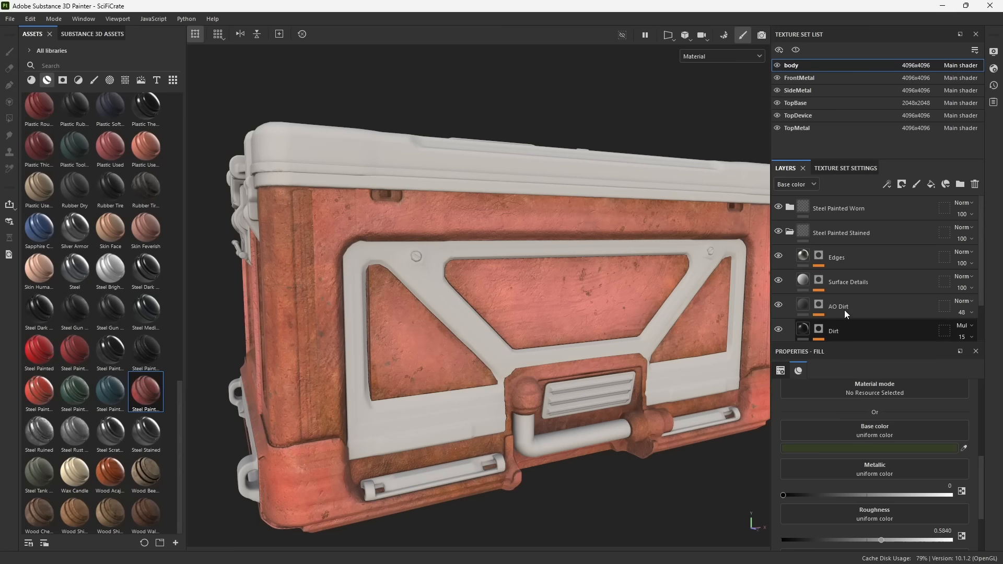
{"action": "left_click", "coordinate": [790, 208]}
{"action": "scroll", "coordinate": [836, 261], "scroll_direction": "down", "scroll_amount": 2}
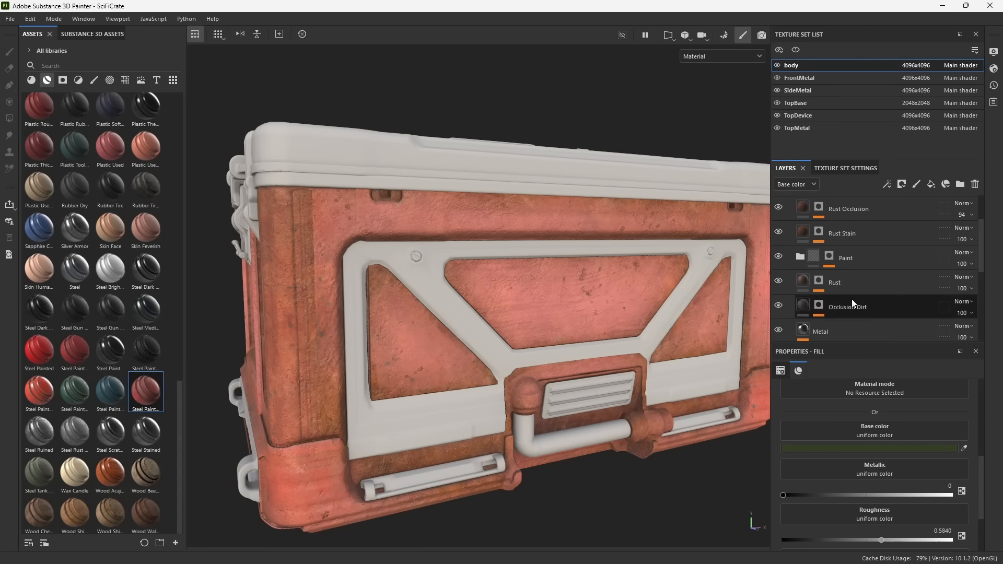
{"action": "left_click", "coordinate": [811, 260]}
{"action": "scroll", "coordinate": [812, 261], "scroll_direction": "up", "scroll_amount": 2}
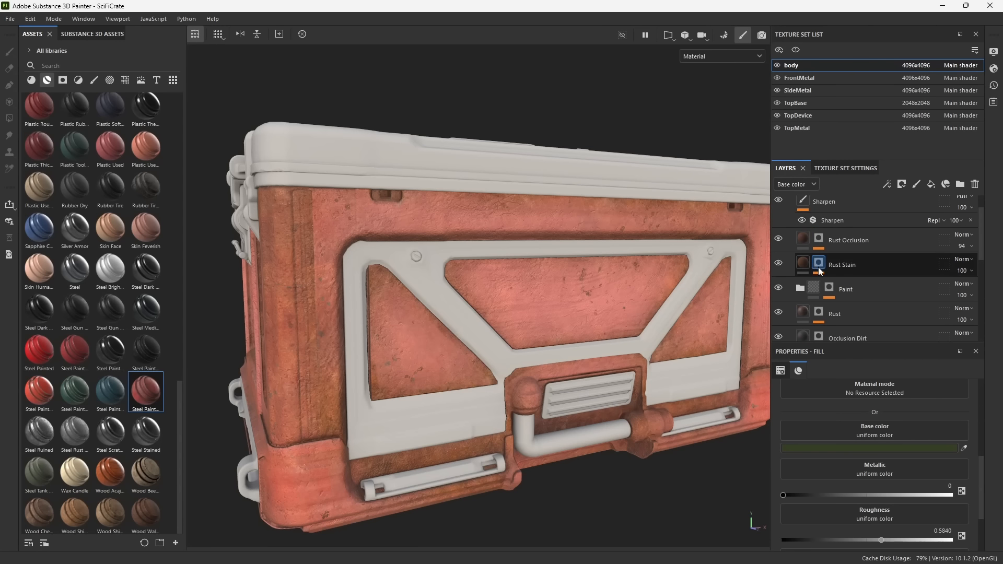
{"action": "scroll", "coordinate": [812, 238], "scroll_direction": "down", "scroll_amount": 1}
{"action": "left_click", "coordinate": [800, 290]}
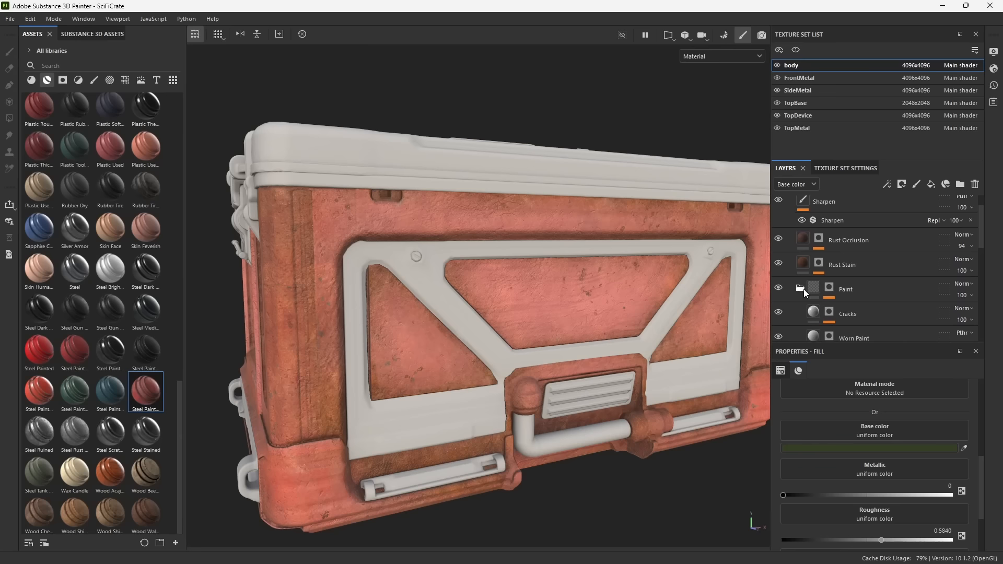
{"action": "scroll", "coordinate": [836, 282], "scroll_direction": "down", "scroll_amount": 3}
{"action": "left_click", "coordinate": [812, 290]}
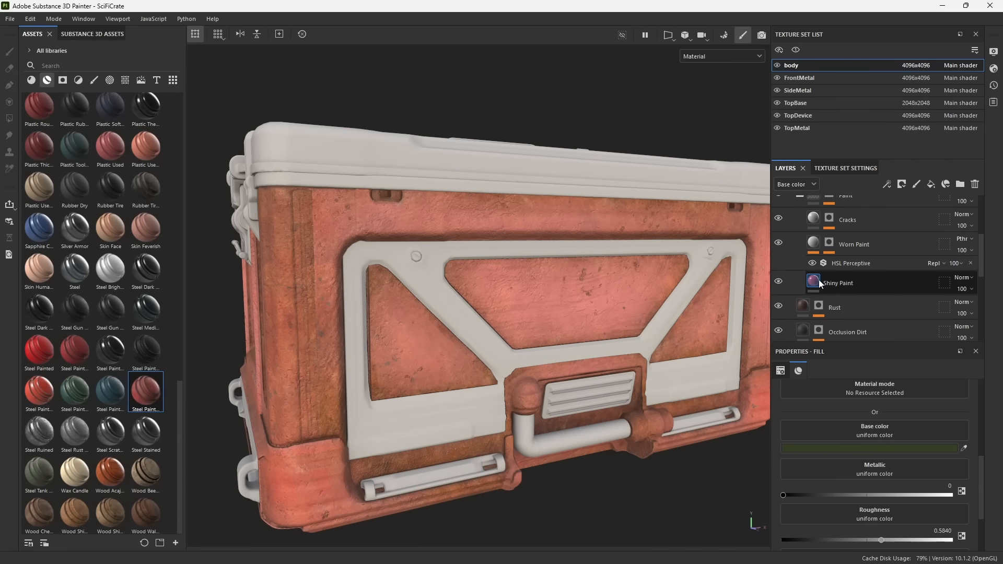
{"action": "left_click", "coordinate": [829, 449]}
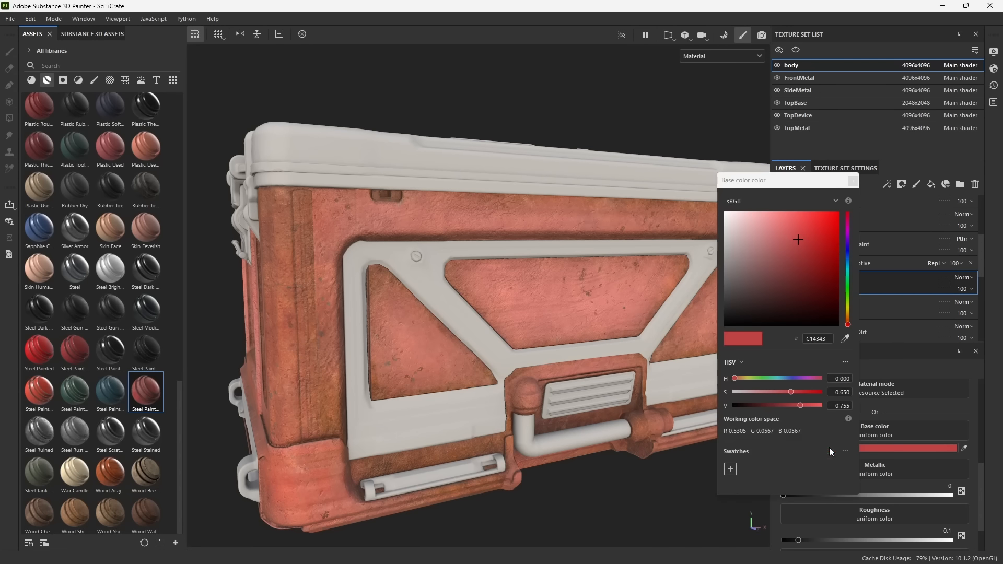
{"action": "left_click", "coordinate": [818, 338]}
{"action": "key", "text": "ctrl+v"}
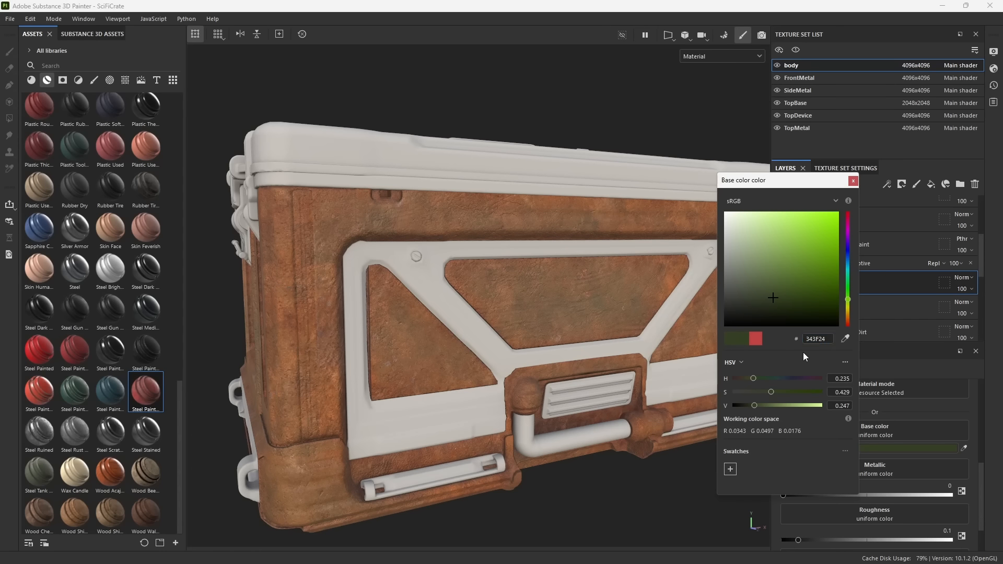
{"action": "left_click", "coordinate": [437, 351]}
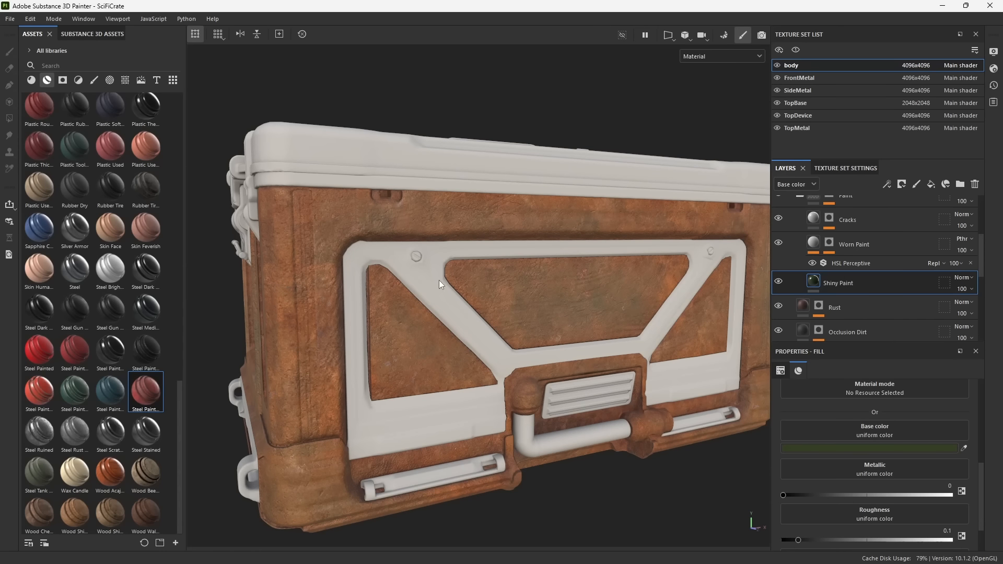
{"action": "left_click_drag", "start_coordinate": [439, 280], "coordinate": [433, 360], "text": "alt"}
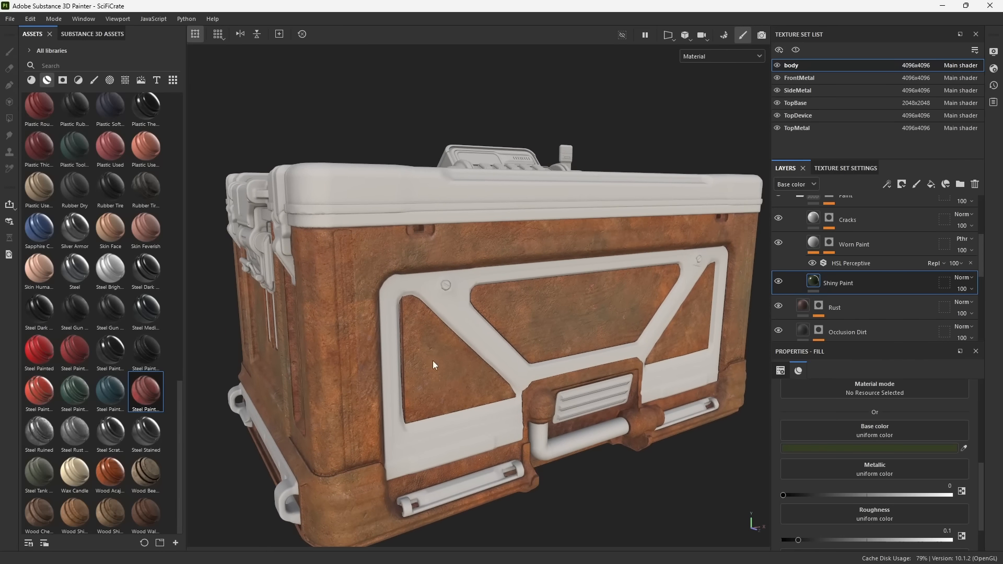
Collapse the Steel Painted Worn group and add a black mask to it.
{"action": "scroll", "coordinate": [856, 293], "scroll_direction": "up", "scroll_amount": 5}
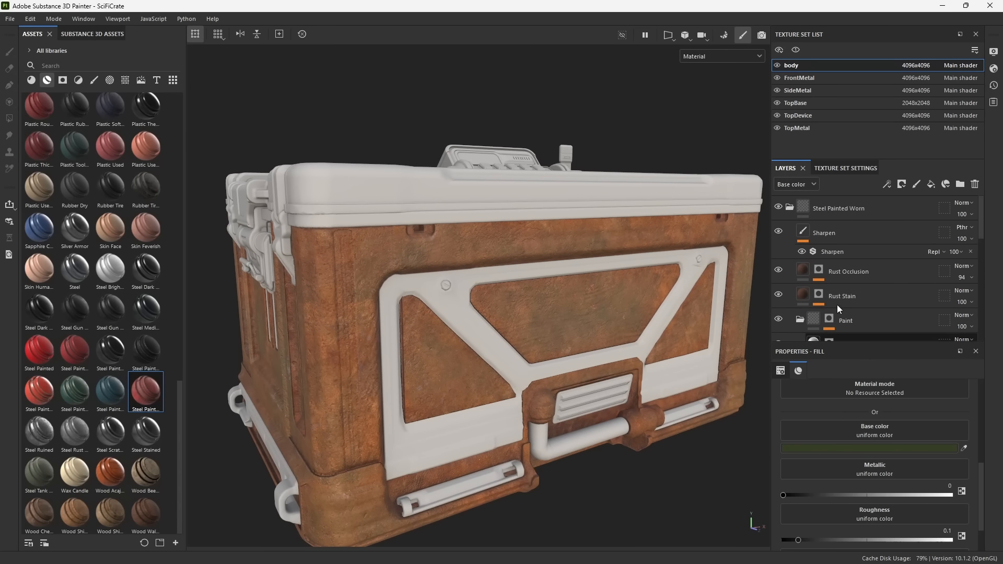
{"action": "left_click", "coordinate": [791, 208]}
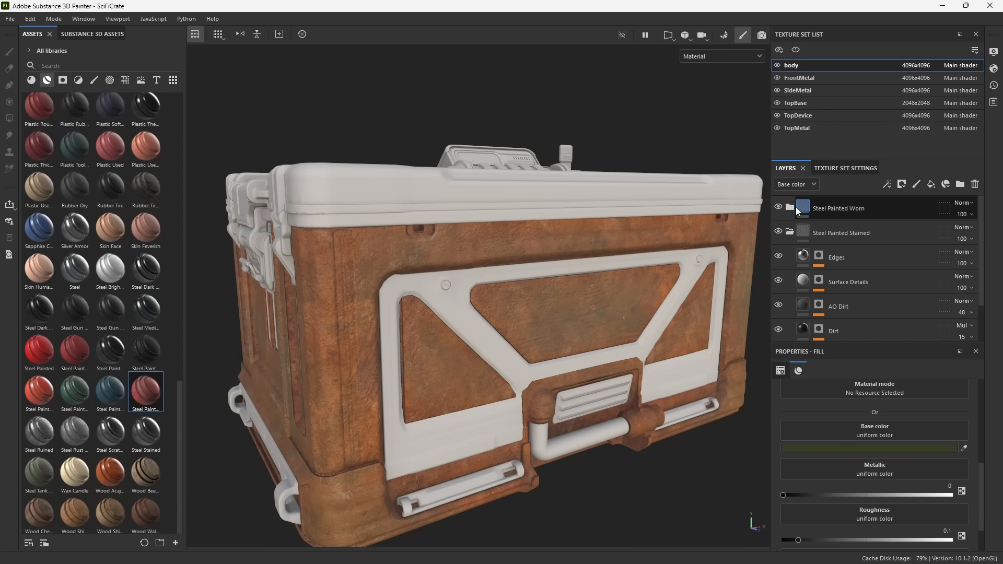
{"action": "left_click", "coordinate": [824, 205]}
{"action": "left_click", "coordinate": [903, 185]}
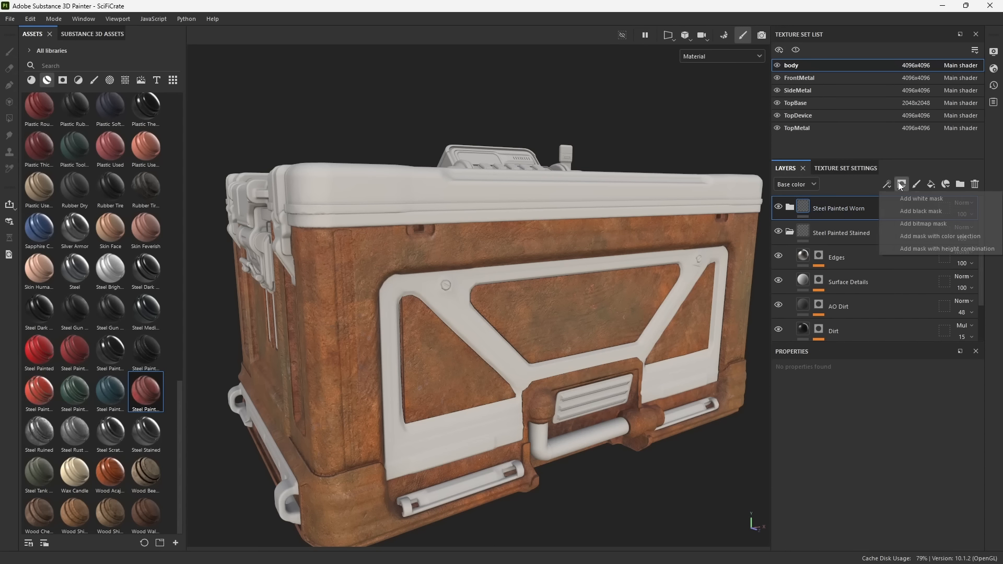
{"action": "left_click", "coordinate": [907, 213]}
Add a Dirt generator to the Steel Painted Worn group's mask.
{"action": "left_click", "coordinate": [889, 187]}
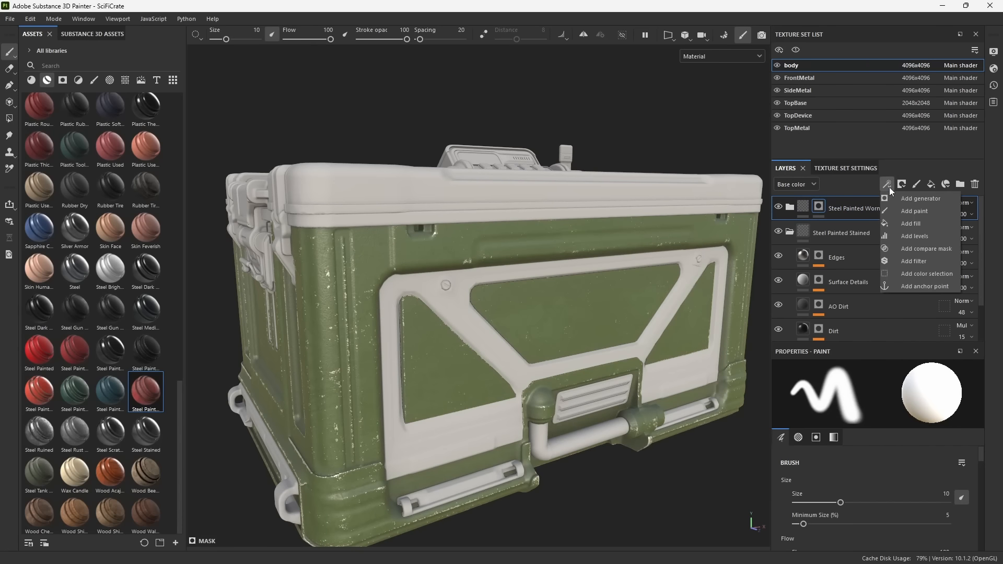
{"action": "left_click", "coordinate": [893, 199]}
{"action": "left_click", "coordinate": [857, 396]}
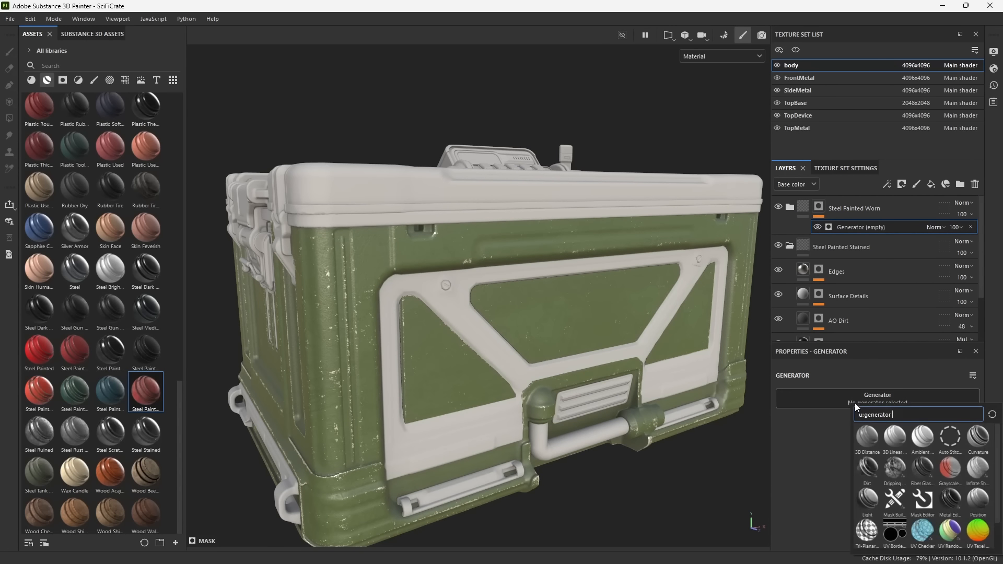
{"action": "type", "text": "dirt"}
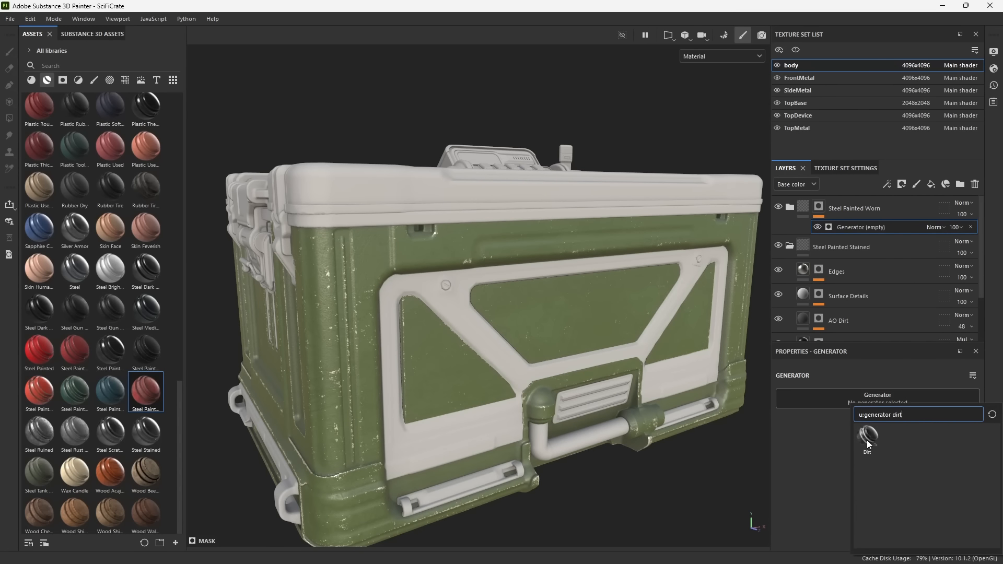
{"action": "left_click", "coordinate": [867, 438]}
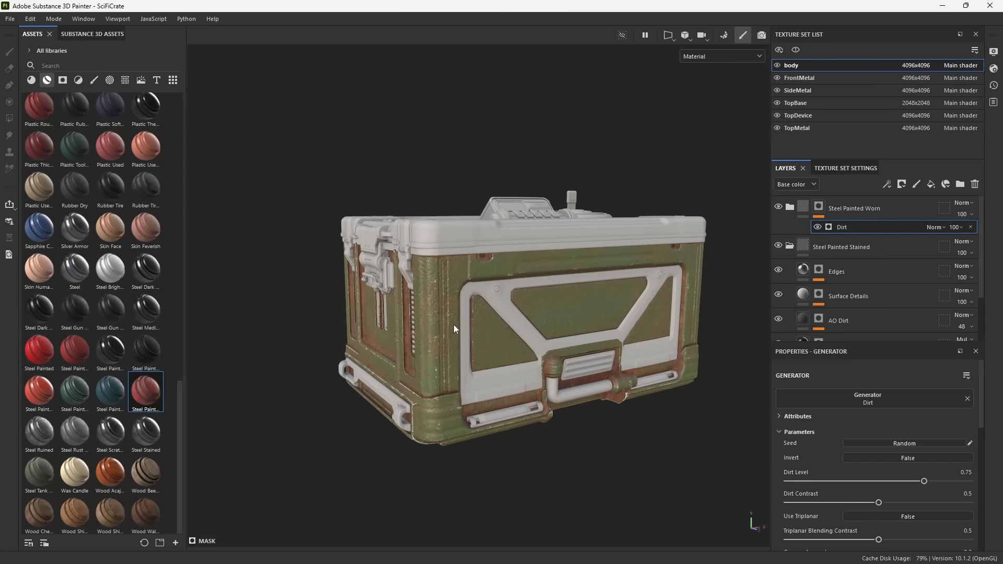
{"action": "left_click_drag", "start_coordinate": [453, 325], "coordinate": [510, 311], "text": "alt"}
{"action": "right_click_drag", "start_coordinate": [395, 287], "coordinate": [514, 509], "text": "alt"}
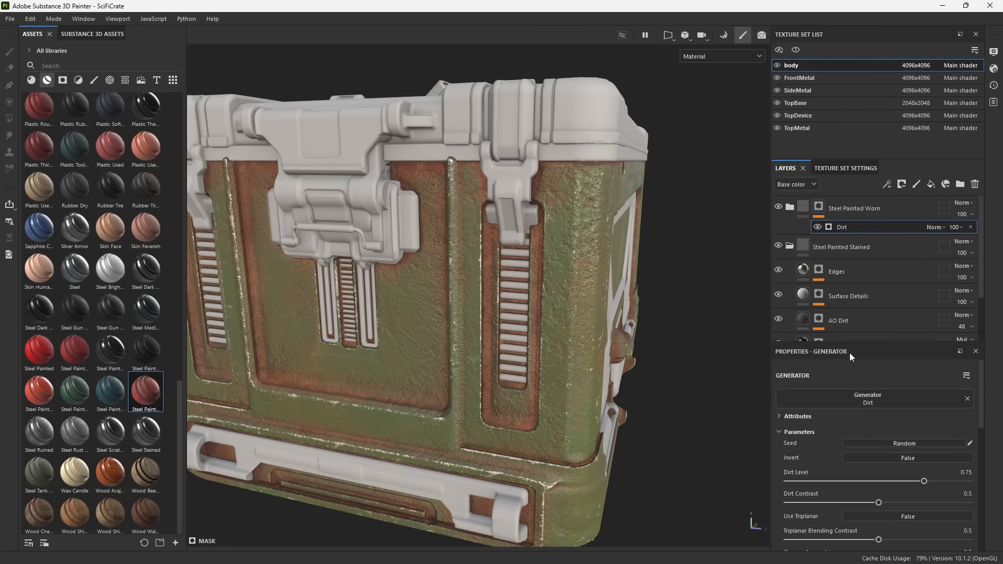
{"action": "scroll", "coordinate": [860, 475], "scroll_direction": "down", "scroll_amount": 2}
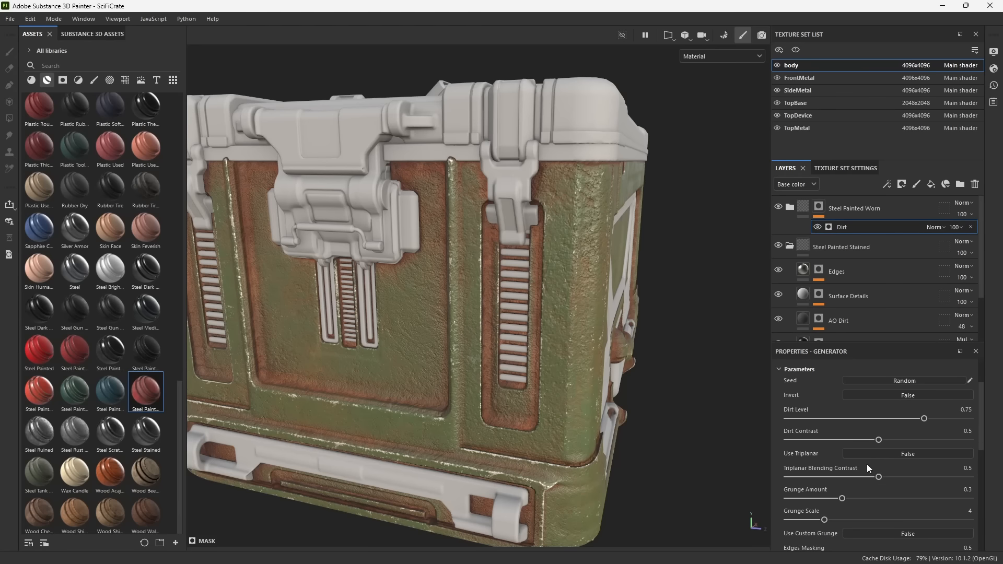
{"action": "scroll", "coordinate": [862, 475], "scroll_direction": "up", "scroll_amount": 2}
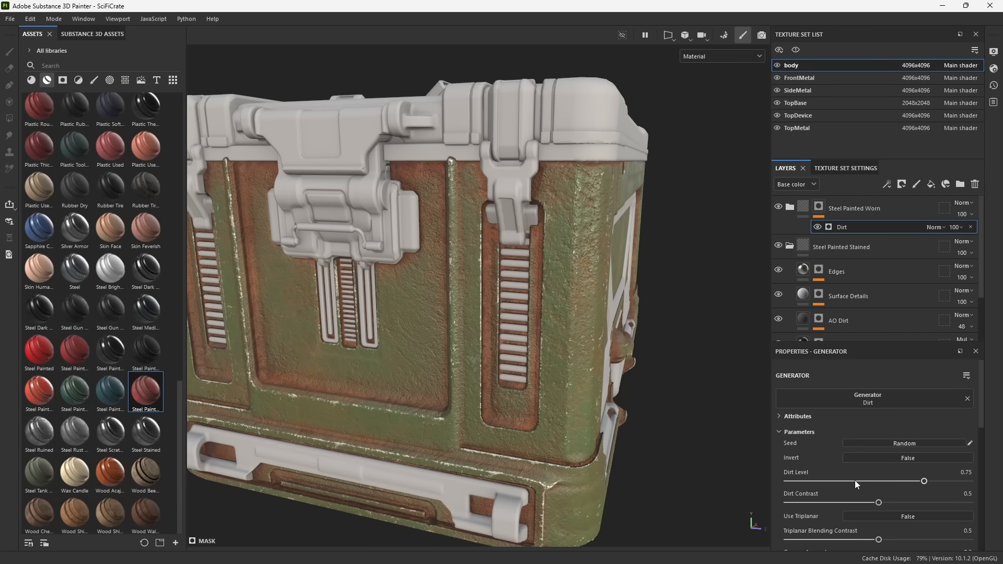
Lower the Steel Painted Worn group's base color opacity to 13.
{"action": "left_click", "coordinate": [876, 207]}
{"action": "left_click", "coordinate": [790, 207]}
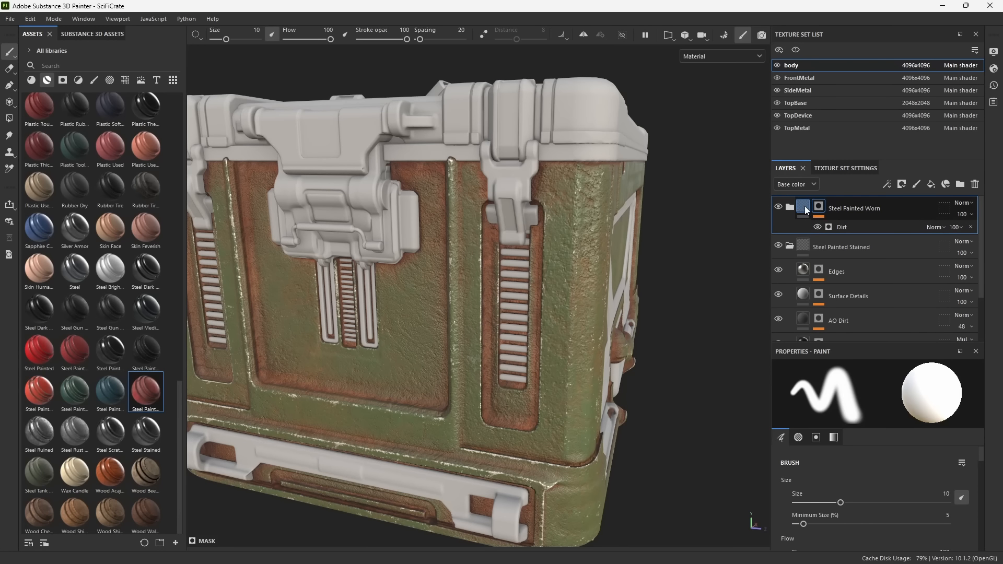
{"action": "right_click_drag", "start_coordinate": [607, 374], "coordinate": [493, 263], "text": "alt"}
{"action": "left_click_drag", "start_coordinate": [493, 264], "coordinate": [428, 267], "text": "alt"}
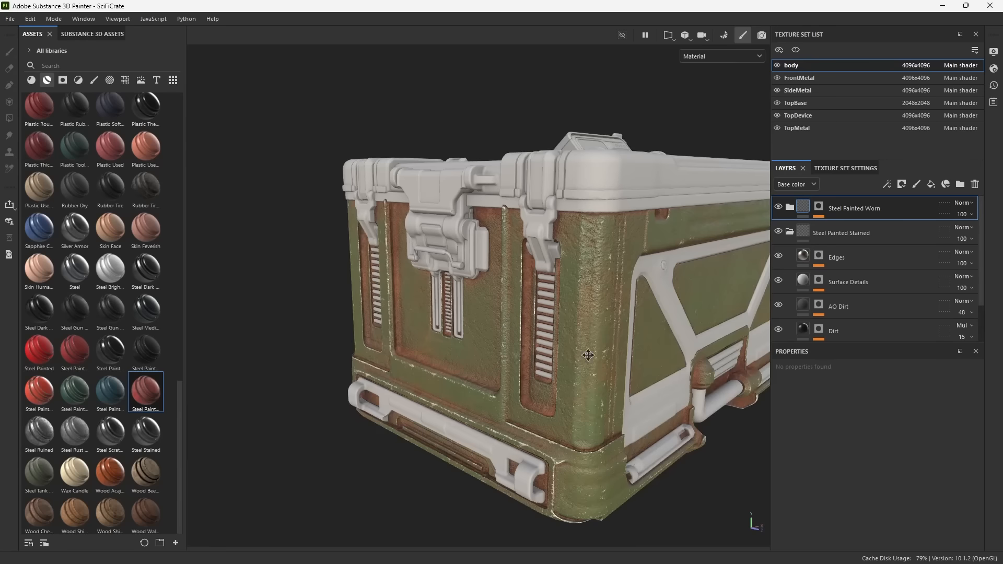
{"action": "right_click_drag", "start_coordinate": [588, 352], "coordinate": [497, 285], "text": "alt"}
{"action": "left_click_drag", "start_coordinate": [497, 284], "coordinate": [434, 280], "text": "alt"}
{"action": "left_click", "coordinate": [966, 215]}
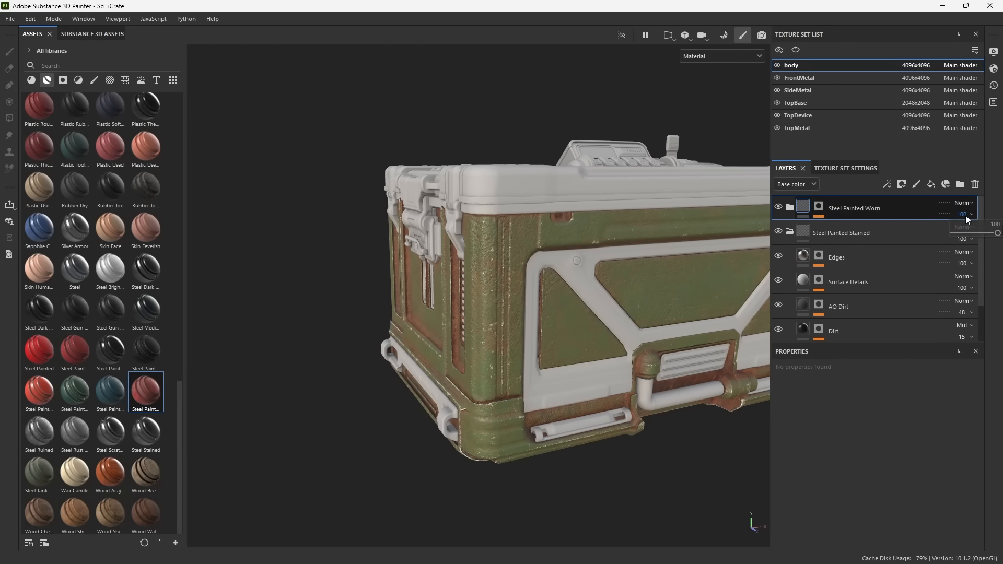
{"action": "left_click_drag", "start_coordinate": [999, 233], "coordinate": [964, 236]}
{"action": "left_click_drag", "start_coordinate": [963, 233], "coordinate": [960, 233]}
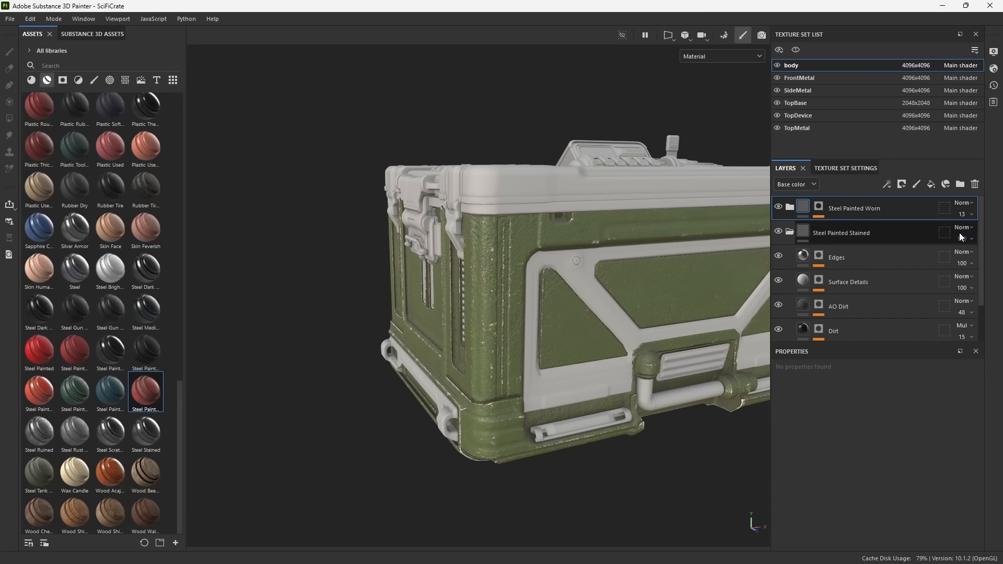
Compare the crate's front corner with the Steel Painted Worn group hidden and shown.
{"action": "scroll", "coordinate": [588, 421], "scroll_direction": "up", "scroll_amount": 3}
{"action": "scroll", "coordinate": [589, 422], "scroll_direction": "up", "scroll_amount": 2}
{"action": "left_click_drag", "start_coordinate": [528, 412], "coordinate": [557, 347], "text": "alt"}
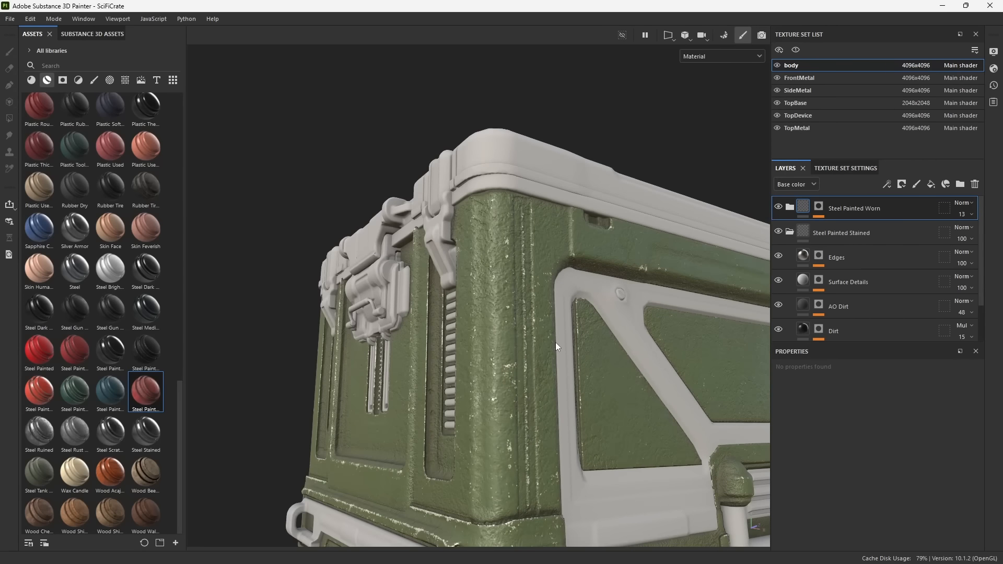
{"action": "middle_click_drag", "start_coordinate": [557, 347], "coordinate": [531, 311], "text": "alt"}
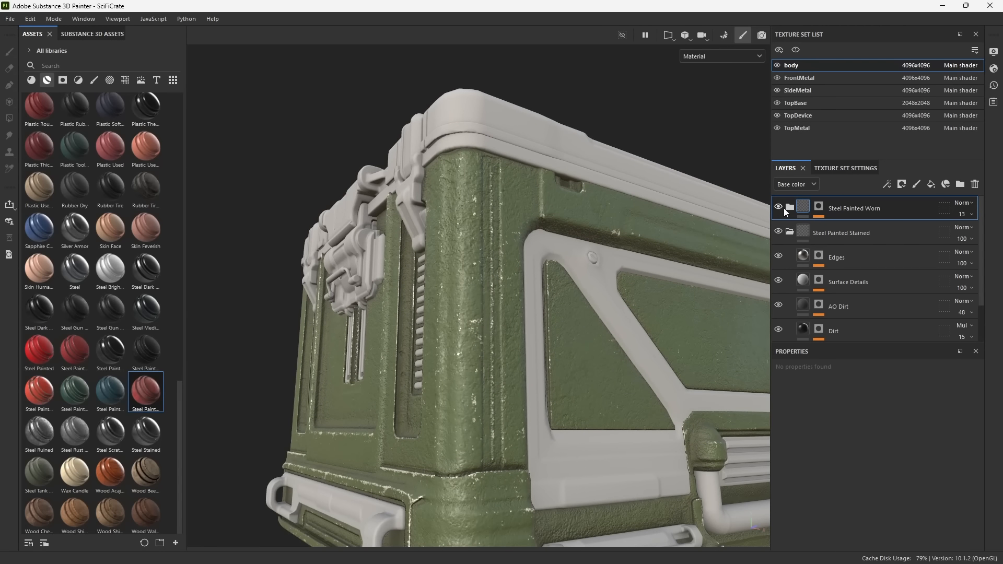
{"action": "left_click", "coordinate": [778, 208]}
{"action": "left_click", "coordinate": [778, 207]}
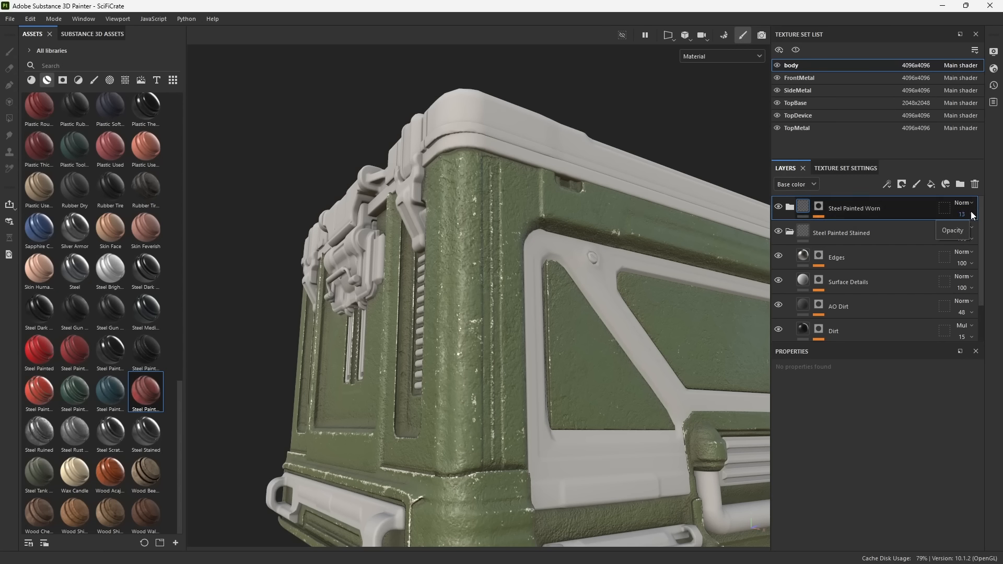
Set the Steel Painted Worn group's opacity in the Height channel to 44.
{"action": "left_click", "coordinate": [796, 185]}
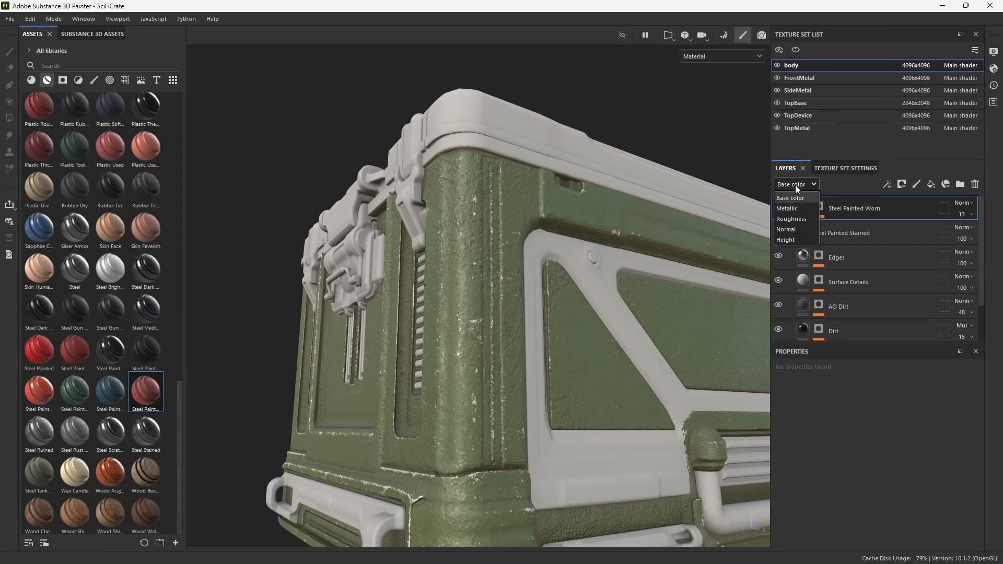
{"action": "left_click", "coordinate": [790, 240]}
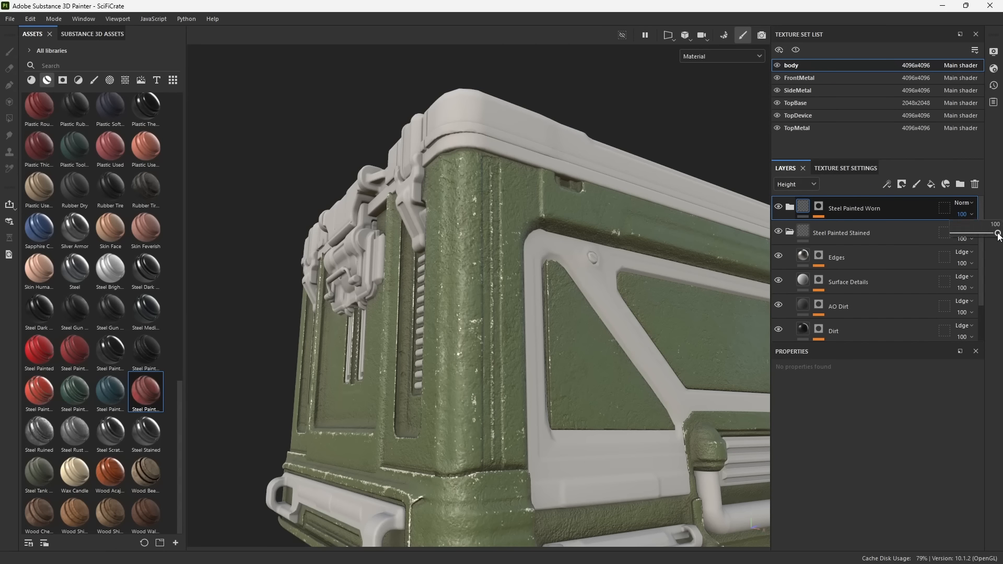
{"action": "left_click_drag", "start_coordinate": [998, 235], "coordinate": [988, 236]}
{"action": "left_click_drag", "start_coordinate": [975, 235], "coordinate": [969, 234]}
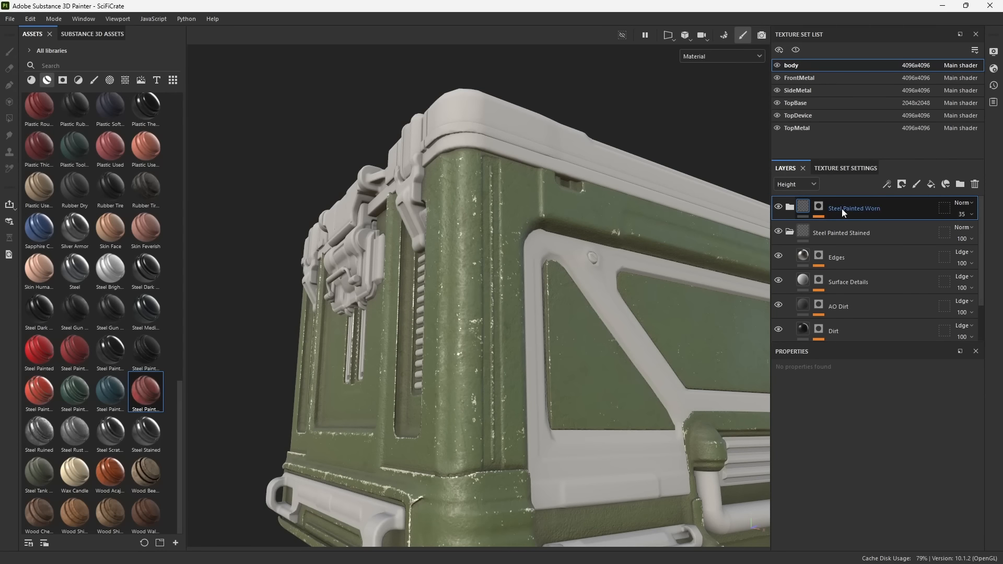
{"action": "left_click", "coordinate": [970, 215]}
{"action": "left_click_drag", "start_coordinate": [970, 235], "coordinate": [974, 236]}
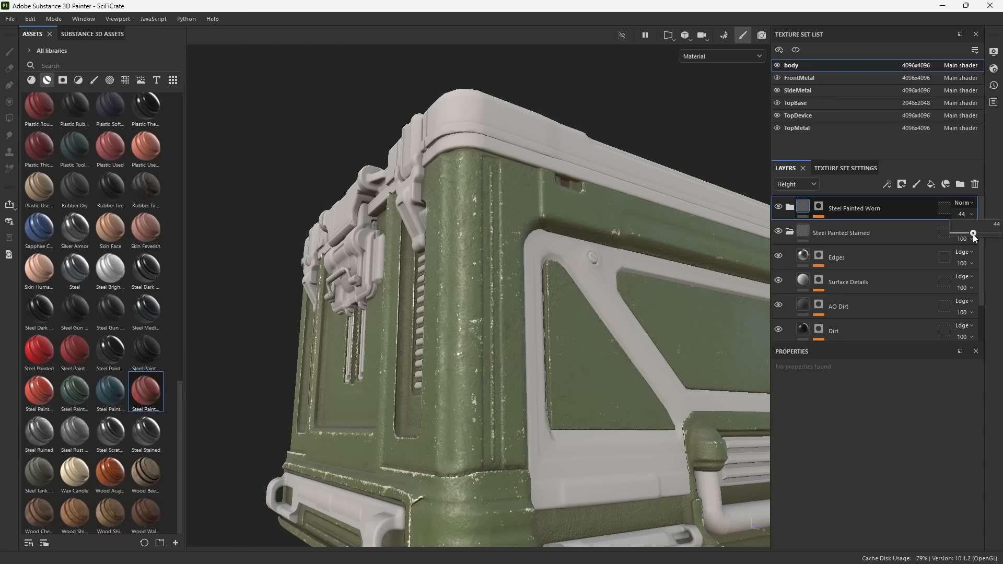
Return to the Base color channel and set the Steel Painted Worn group's opacity to 25.
{"action": "left_click", "coordinate": [795, 183]}
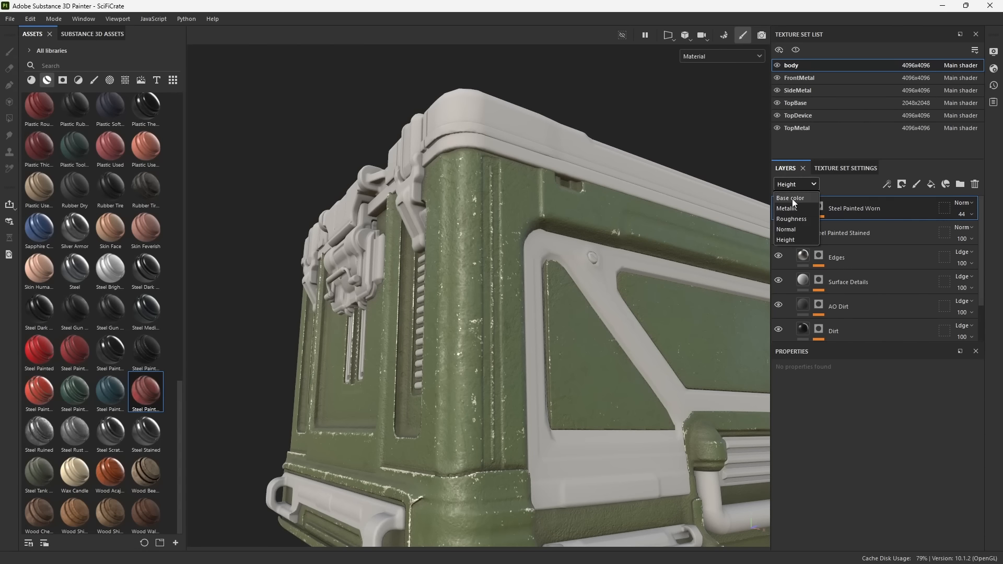
{"action": "left_click", "coordinate": [792, 198]}
{"action": "left_click", "coordinate": [962, 214]}
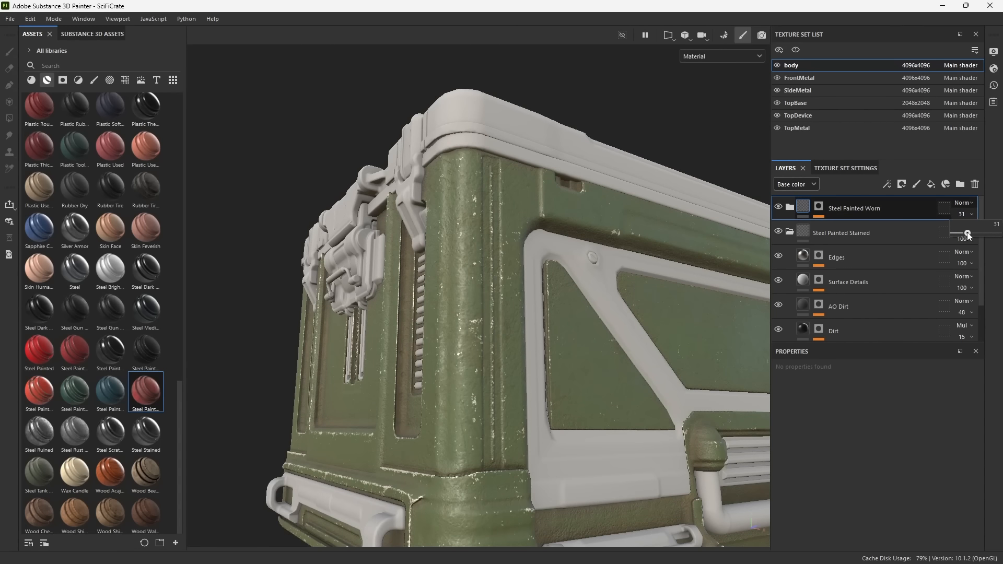
{"action": "left_click_drag", "start_coordinate": [967, 234], "coordinate": [964, 234]}
Examine the painted surface of the crate's front panel up close from several angles and under rotated lighting.
{"action": "left_click_drag", "start_coordinate": [525, 235], "coordinate": [490, 257], "text": "alt"}
{"action": "middle_click_drag", "start_coordinate": [513, 281], "coordinate": [415, 251], "text": "alt"}
{"action": "left_click_drag", "start_coordinate": [517, 271], "coordinate": [480, 274], "text": "alt"}
{"action": "middle_click_drag", "start_coordinate": [546, 282], "coordinate": [437, 279], "text": "alt"}
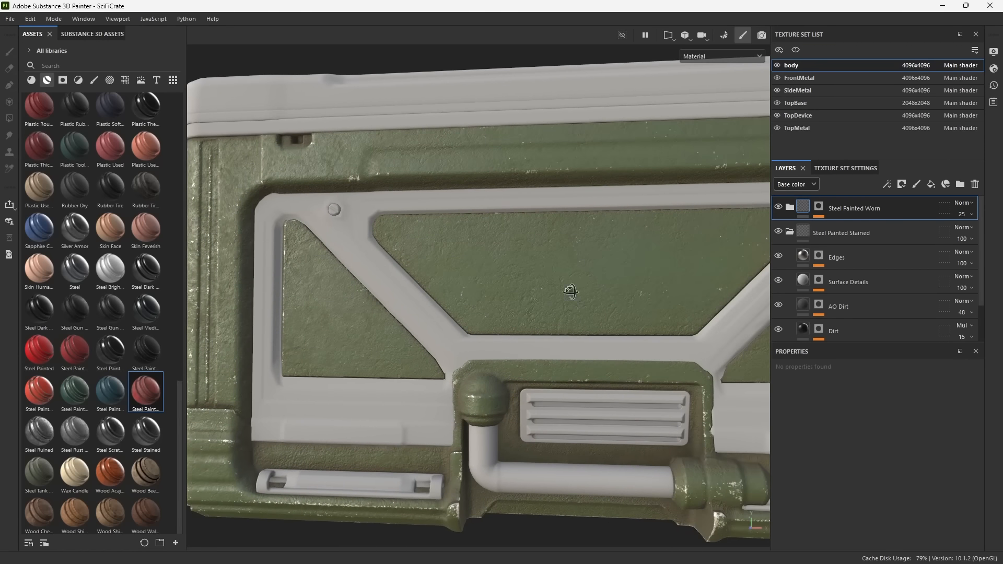
{"action": "left_click_drag", "start_coordinate": [570, 292], "coordinate": [555, 325], "text": "alt"}
{"action": "right_click_drag", "start_coordinate": [555, 324], "coordinate": [627, 355], "text": "alt"}
{"action": "left_click_drag", "start_coordinate": [627, 355], "coordinate": [559, 341], "text": "alt"}
{"action": "middle_click_drag", "start_coordinate": [616, 340], "coordinate": [531, 334], "text": "alt"}
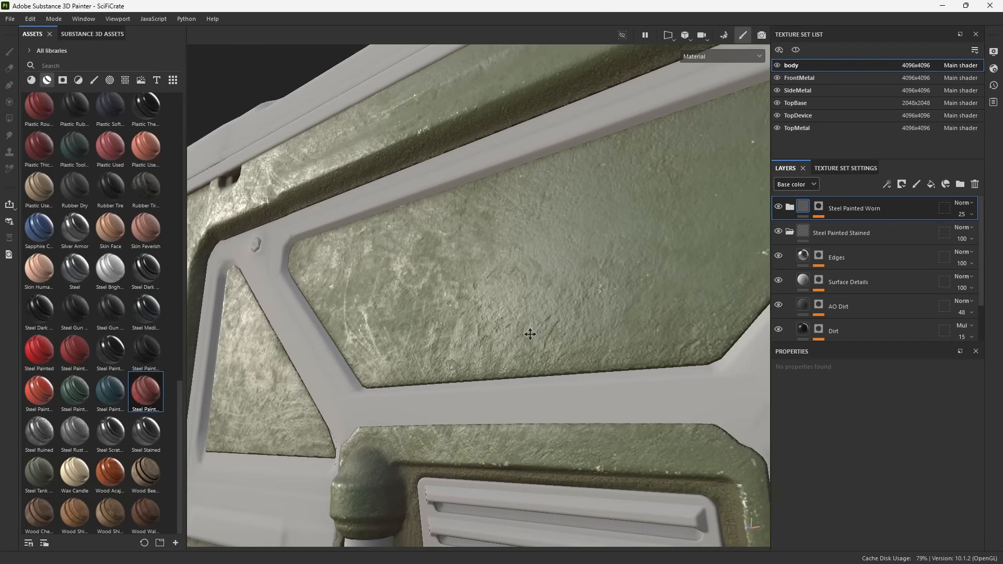
{"action": "left_click_drag", "start_coordinate": [530, 334], "coordinate": [539, 315], "text": "alt"}
{"action": "mouse_move", "coordinate": [539, 316]}
{"action": "right_mouse_down", "text": "shift"}
{"action": "mouse_move", "coordinate": [518, 312]}
{"action": "mouse_move", "coordinate": [534, 313]}
{"action": "right_mouse_up", "text": "shift"}
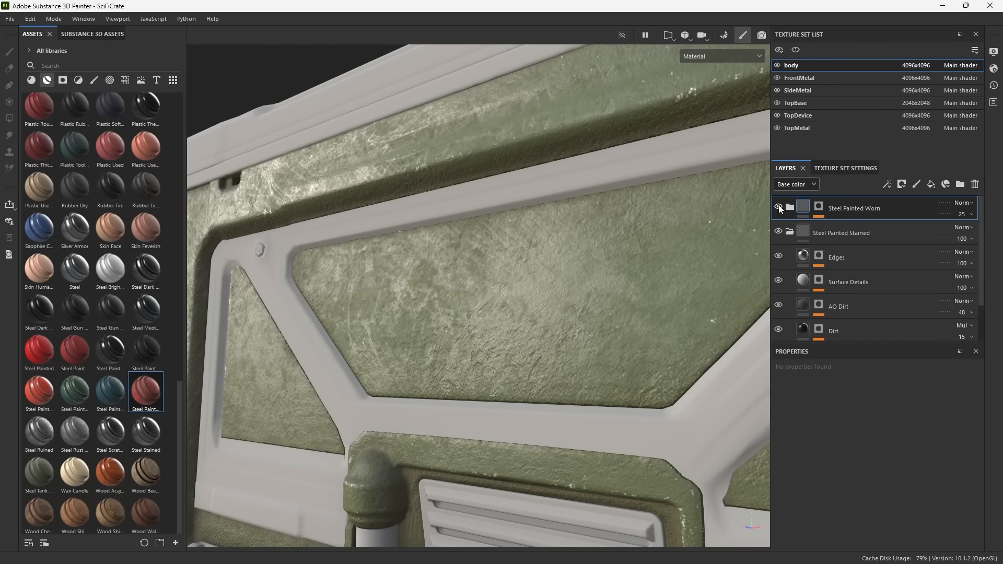
Compare the front panel with the Steel Painted Worn group hidden and shown, and examine the whole crate from several angles.
{"action": "left_click", "coordinate": [778, 207]}
{"action": "left_click", "coordinate": [778, 208]}
{"action": "left_click_drag", "start_coordinate": [539, 447], "coordinate": [565, 394], "text": "alt"}
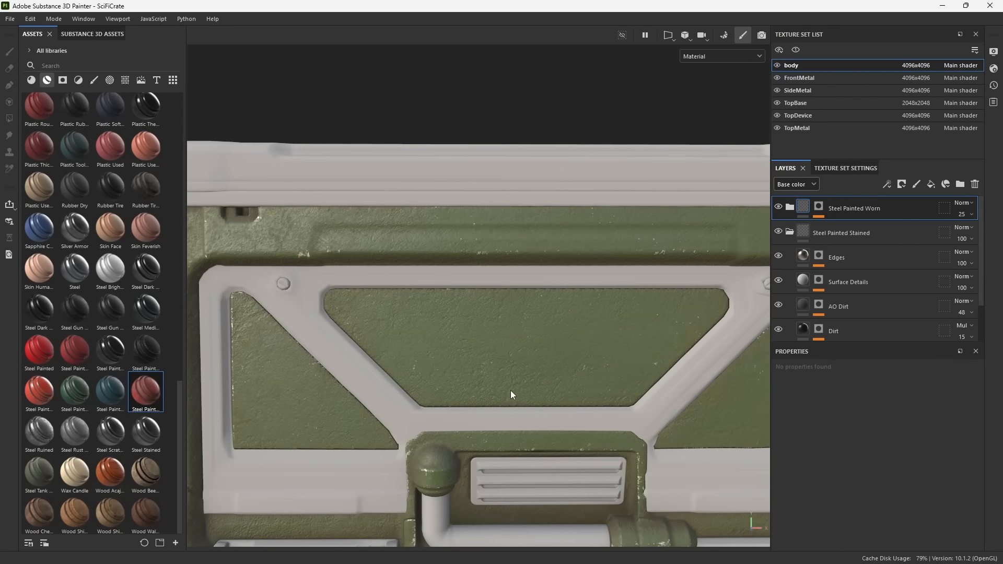
{"action": "middle_click_drag", "start_coordinate": [510, 397], "coordinate": [550, 401], "text": "alt"}
{"action": "right_click_drag", "start_coordinate": [568, 424], "coordinate": [470, 285], "text": "alt"}
{"action": "left_click_drag", "start_coordinate": [470, 285], "coordinate": [550, 313], "text": "alt"}
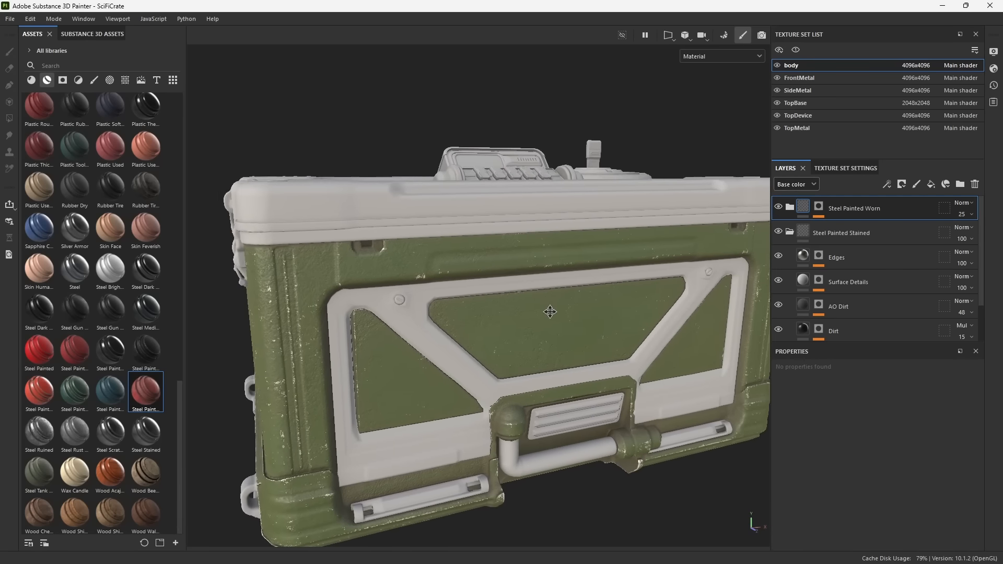
{"action": "middle_click_drag", "start_coordinate": [550, 314], "coordinate": [557, 303], "text": "alt"}
{"action": "left_click_drag", "start_coordinate": [557, 303], "coordinate": [565, 334], "text": "alt"}
{"action": "mouse_move", "coordinate": [565, 334]}
{"action": "right_mouse_down", "text": "alt"}
{"action": "mouse_move", "coordinate": [524, 211]}
{"action": "mouse_move", "coordinate": [507, 203]}
{"action": "right_mouse_up", "text": "alt"}
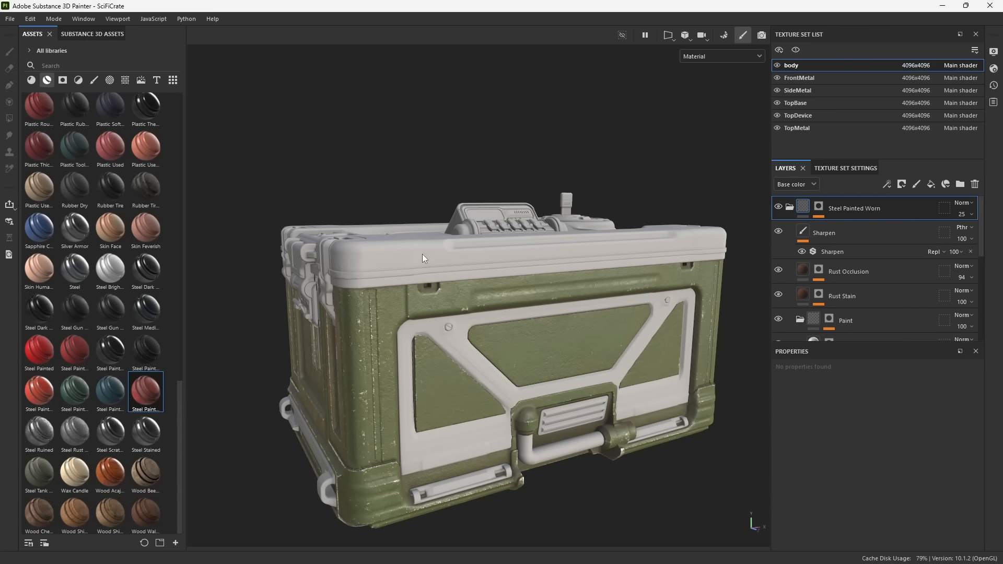
Copy the Steel Painted Worn and Steel Painted Stained groups from the body texture set into TopBase.
{"action": "left_click", "coordinate": [789, 207]}
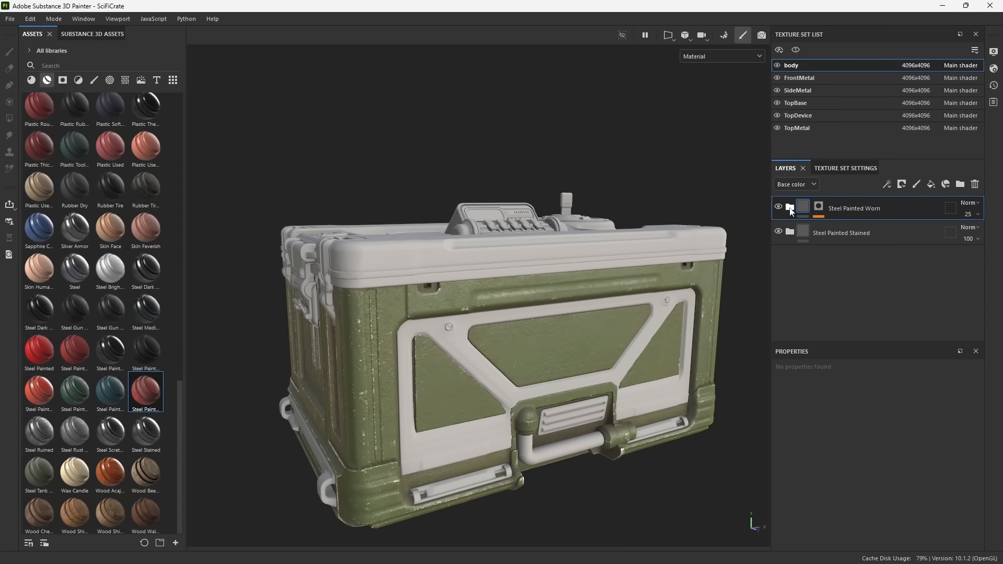
{"action": "left_click", "coordinate": [903, 236], "text": "ctrl"}
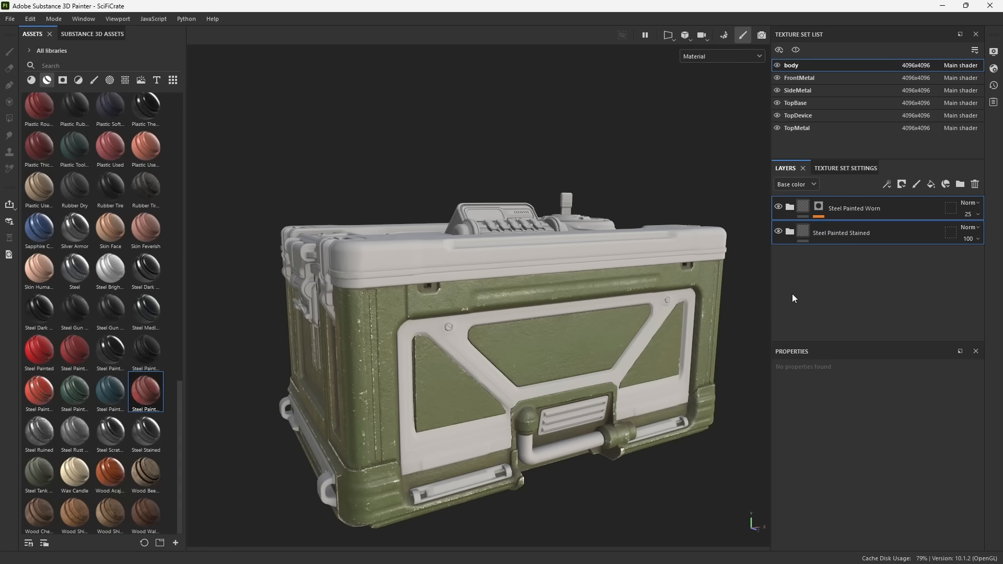
{"action": "right_click", "coordinate": [405, 254], "text": "ctrl+alt"}
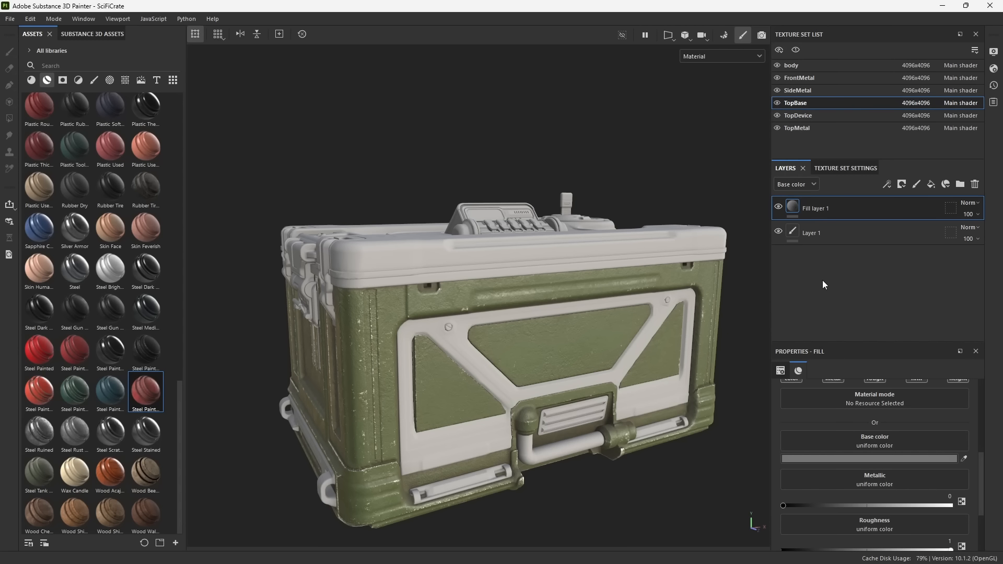
{"action": "key", "text": "ctrl+v"}
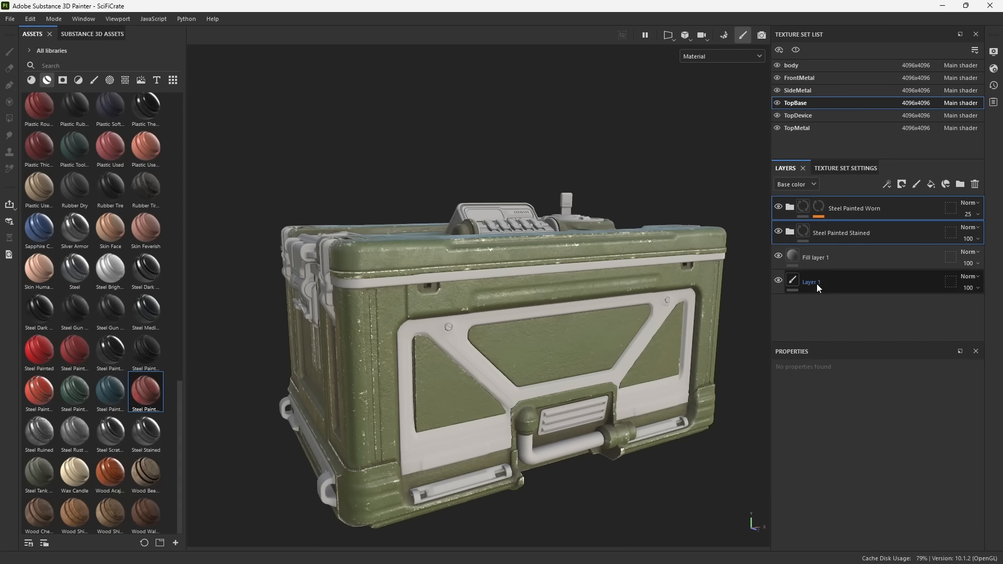
Delete Fill layer 1 and Layer 1 from the TopBase texture set.
{"action": "left_click", "coordinate": [846, 260]}
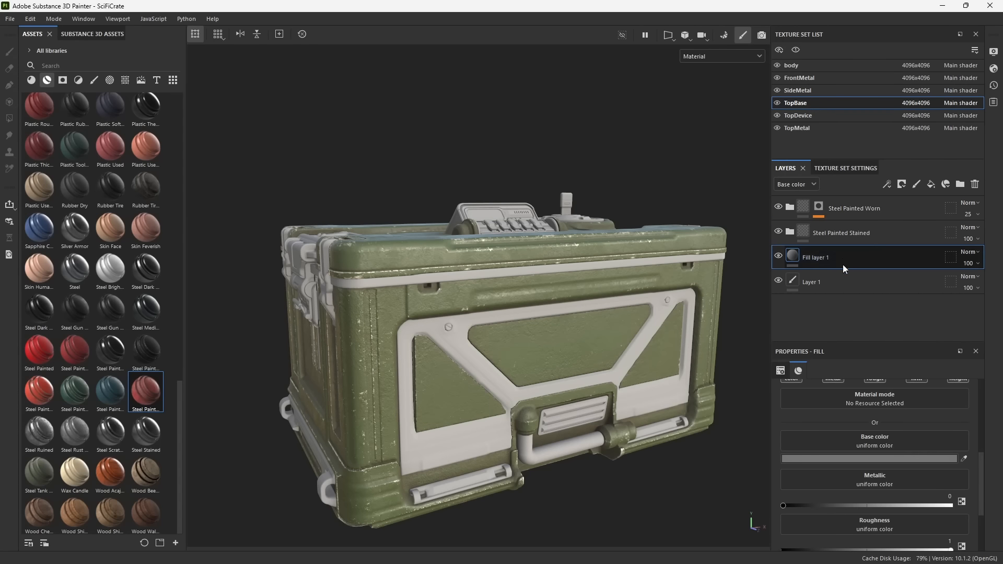
{"action": "left_click", "coordinate": [845, 283], "text": "shift"}
{"action": "key", "text": "Delete"}
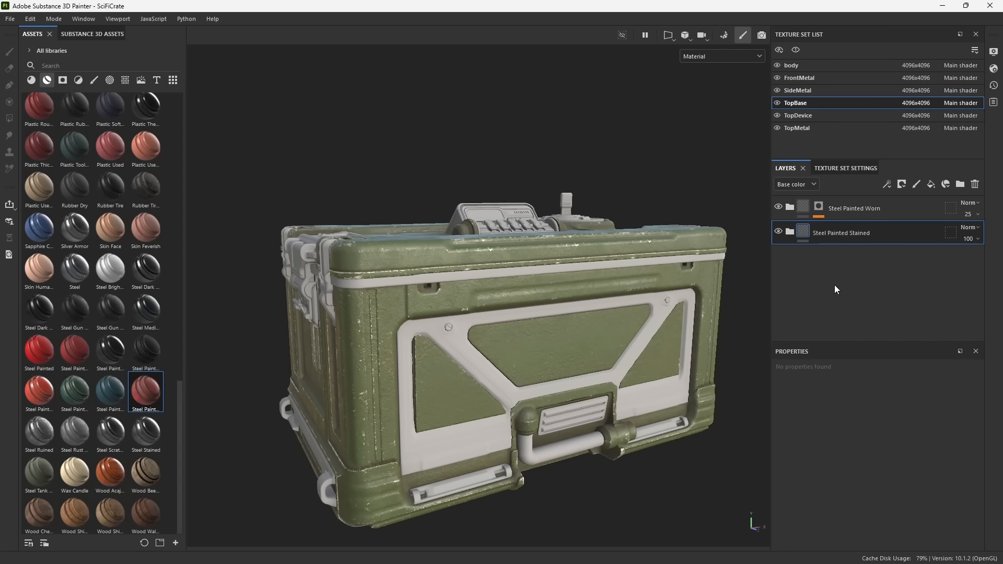
In TopBase's Steel Painted Stained group, set the Wear Contrast of the Edges mask's Metal Edge Wear generator to 0.58.
{"action": "left_click_drag", "start_coordinate": [484, 232], "coordinate": [494, 328], "text": "alt"}
{"action": "right_click_drag", "start_coordinate": [495, 328], "coordinate": [538, 417], "text": "alt"}
{"action": "left_click_drag", "start_coordinate": [538, 417], "coordinate": [541, 409], "text": "alt"}
{"action": "mouse_move", "coordinate": [541, 409]}
{"action": "right_mouse_down", "text": "shift"}
{"action": "mouse_move", "coordinate": [566, 413]}
{"action": "mouse_move", "coordinate": [552, 423]}
{"action": "right_mouse_up", "text": "shift"}
{"action": "left_click_drag", "start_coordinate": [586, 427], "coordinate": [488, 314], "text": "alt"}
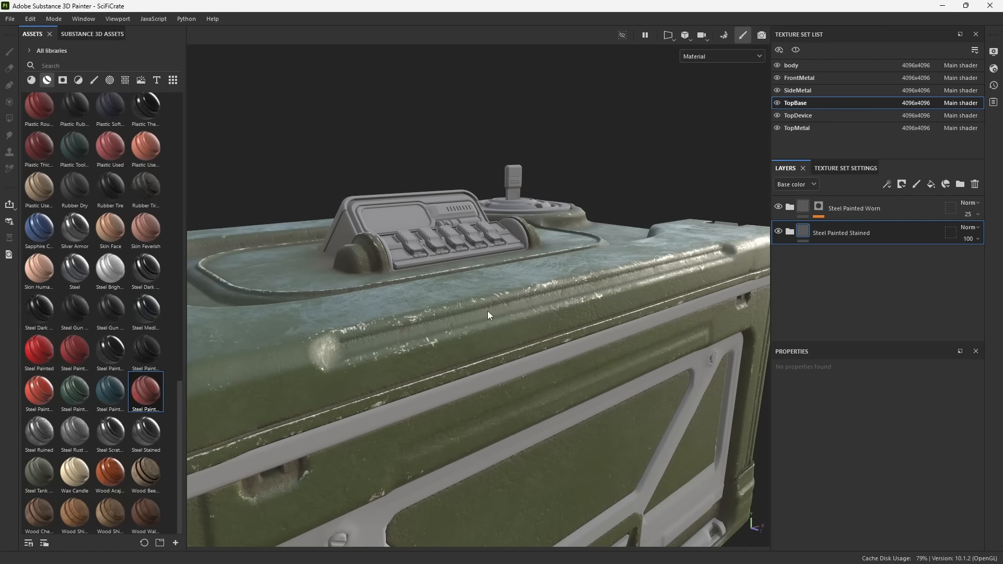
{"action": "left_click_drag", "start_coordinate": [450, 352], "coordinate": [509, 302], "text": "alt"}
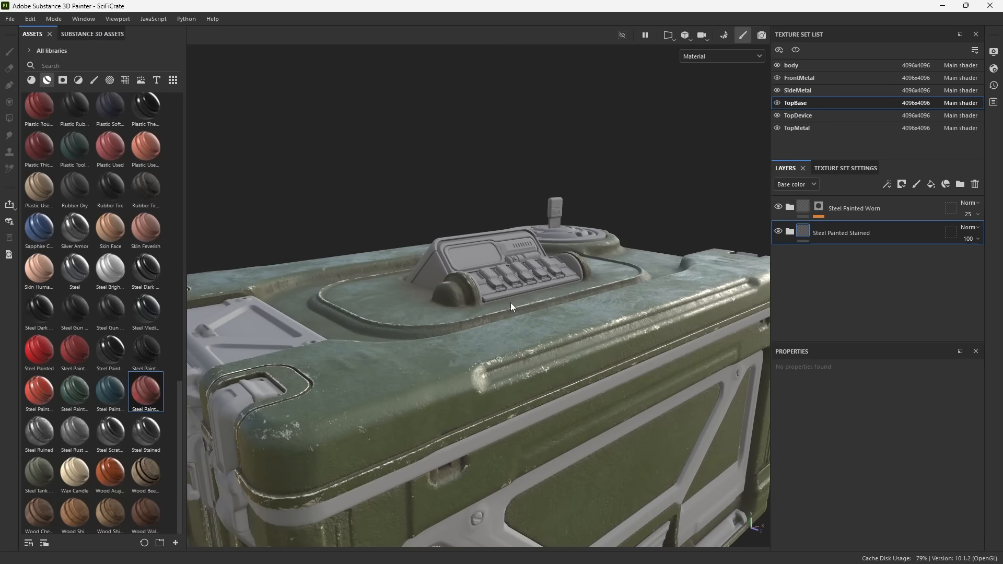
{"action": "left_click", "coordinate": [790, 232]}
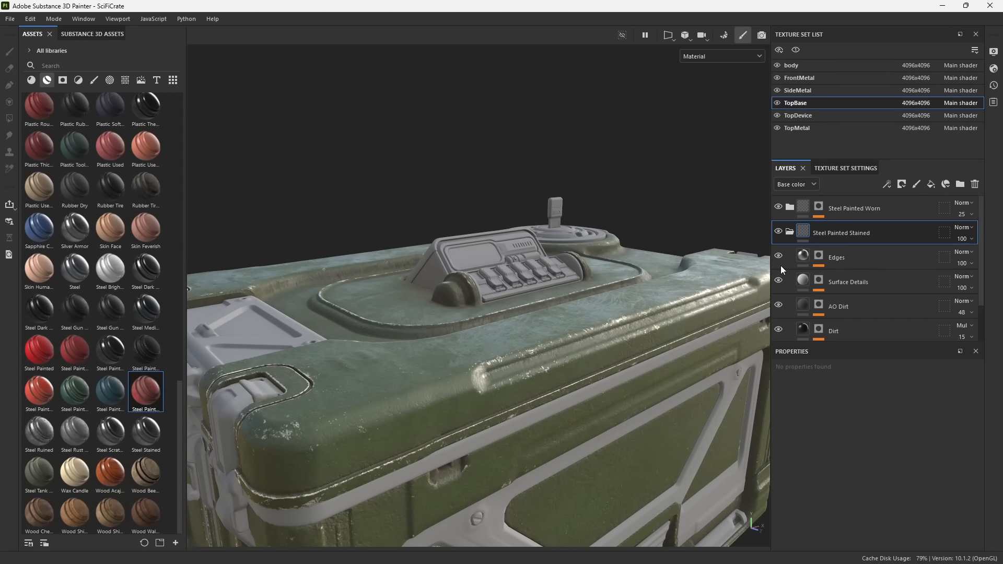
{"action": "left_click", "coordinate": [818, 258]}
{"action": "left_click", "coordinate": [849, 290]}
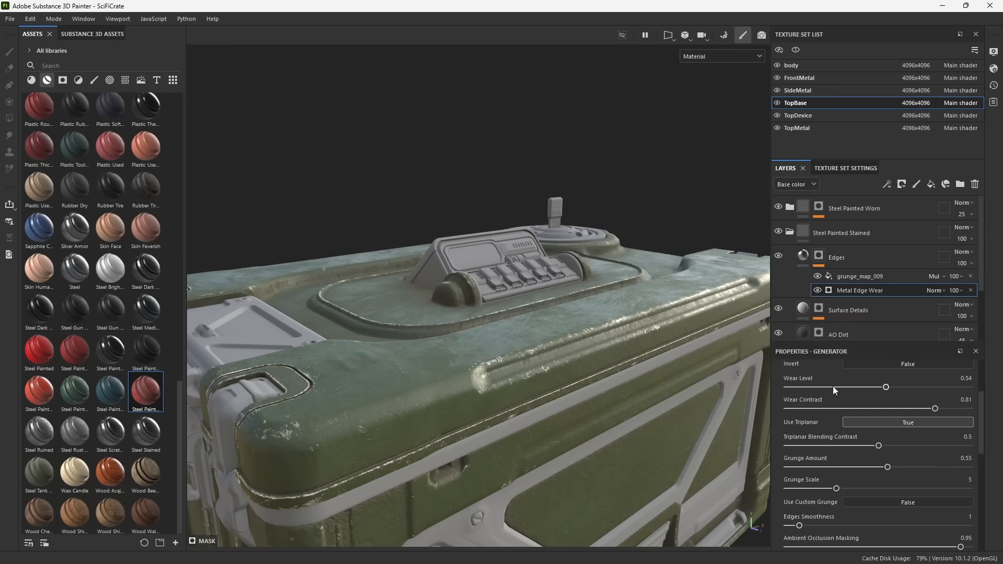
{"action": "scroll", "coordinate": [822, 462], "scroll_direction": "down", "scroll_amount": 2}
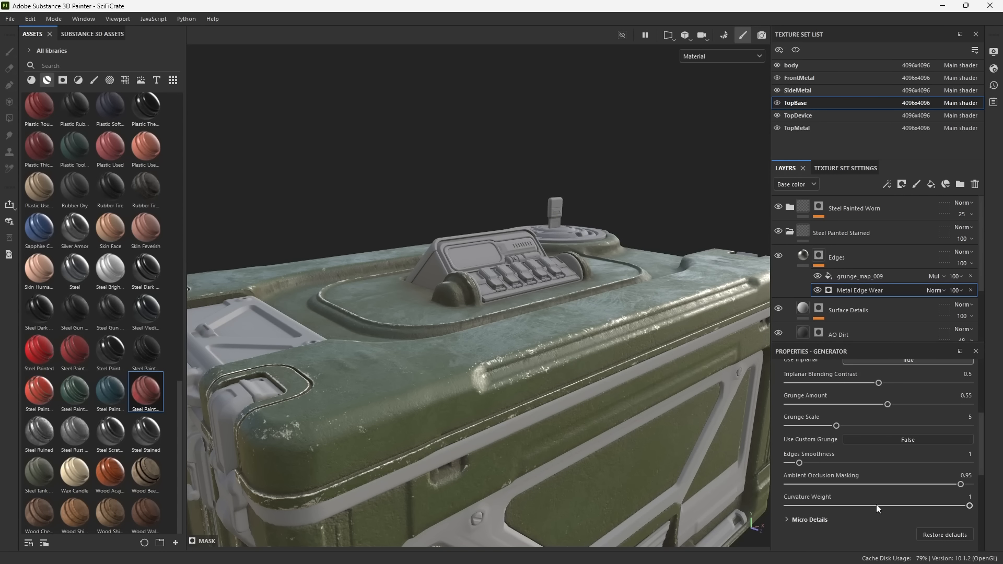
{"action": "scroll", "coordinate": [877, 504], "scroll_direction": "up", "scroll_amount": 2}
{"action": "scroll", "coordinate": [882, 500], "scroll_direction": "up", "scroll_amount": 1}
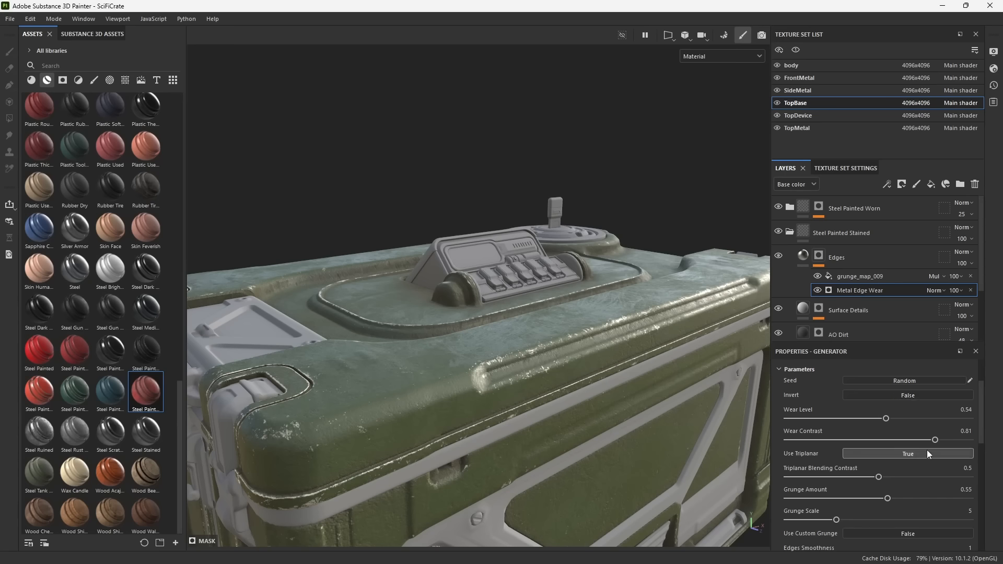
{"action": "left_click_drag", "start_coordinate": [935, 440], "coordinate": [886, 445]}
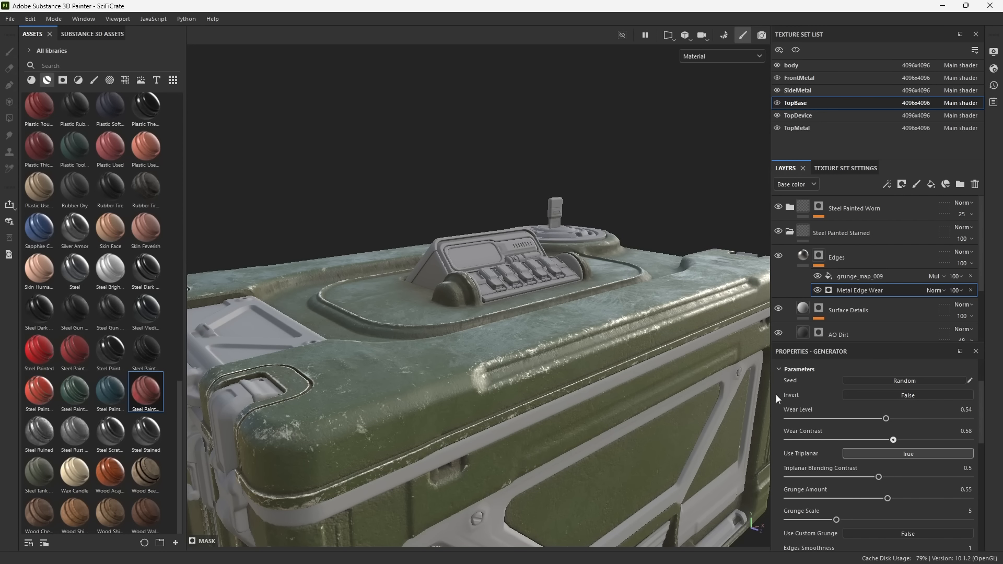
Set the TopBase Metal Edge Wear generator's Wear Level to 0.59 and Wear Contrast to 0.6.
{"action": "scroll", "coordinate": [587, 482], "scroll_direction": "up", "scroll_amount": 3}
{"action": "middle_click_drag", "start_coordinate": [587, 481], "coordinate": [553, 403], "text": "alt"}
{"action": "right_click_drag", "start_coordinate": [553, 403], "coordinate": [534, 404], "text": "shift"}
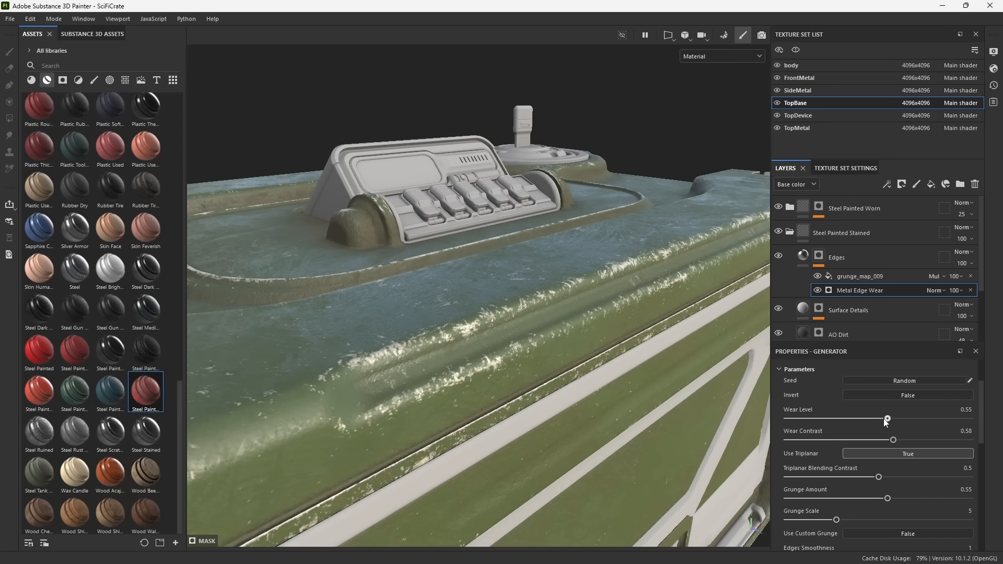
{"action": "left_click_drag", "start_coordinate": [886, 418], "coordinate": [906, 441]}
Apply the Steel Gun Painted smart material to the metal frame on the crate's front, in the FrontMetal texture set.
{"action": "right_click_drag", "start_coordinate": [559, 376], "coordinate": [506, 376], "text": "alt"}
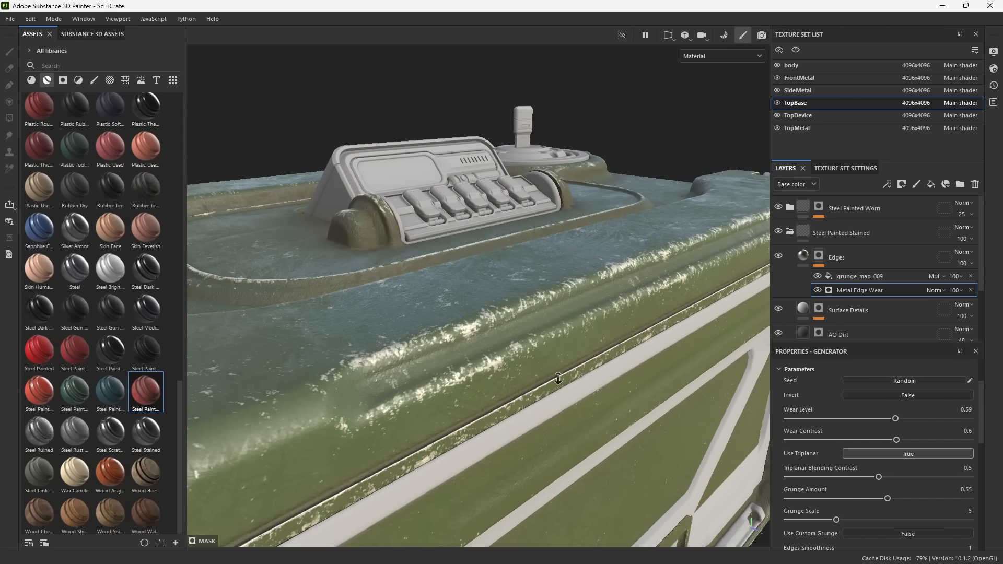
{"action": "left_click_drag", "start_coordinate": [506, 376], "coordinate": [538, 381], "text": "alt"}
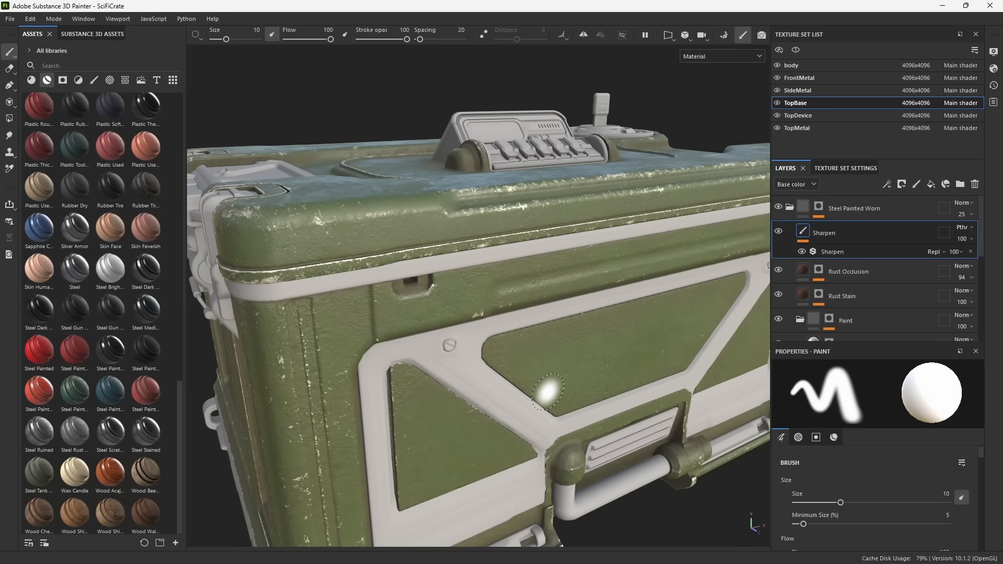
{"action": "mouse_move", "coordinate": [549, 391]}
{"action": "left_mouse_down", "text": "alt"}
{"action": "mouse_move", "coordinate": [549, 358]}
{"action": "mouse_move", "coordinate": [537, 353]}
{"action": "left_mouse_up", "text": "alt"}
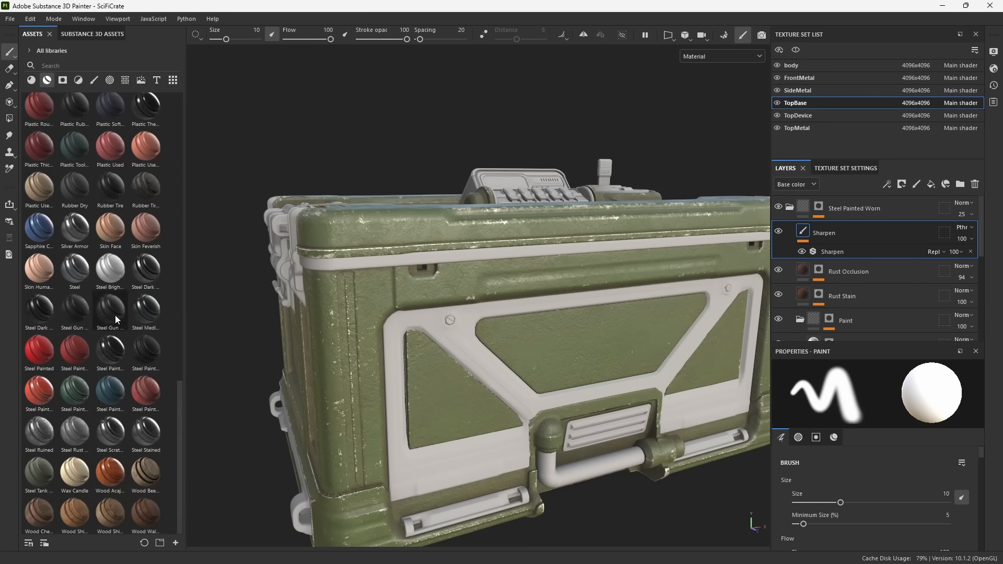
{"action": "mouse_move", "coordinate": [115, 316]}
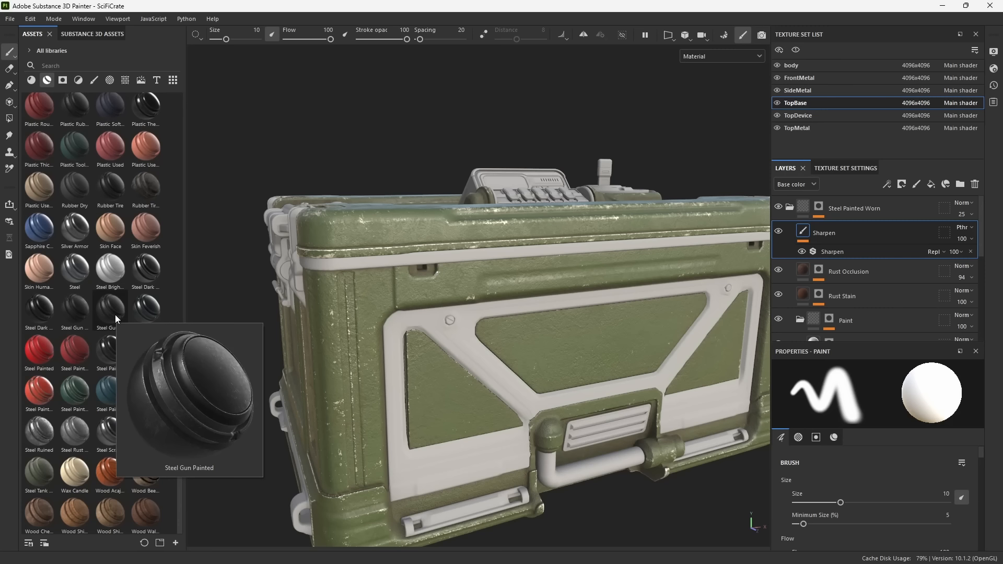
{"action": "left_click_drag", "start_coordinate": [111, 310], "coordinate": [447, 341]}
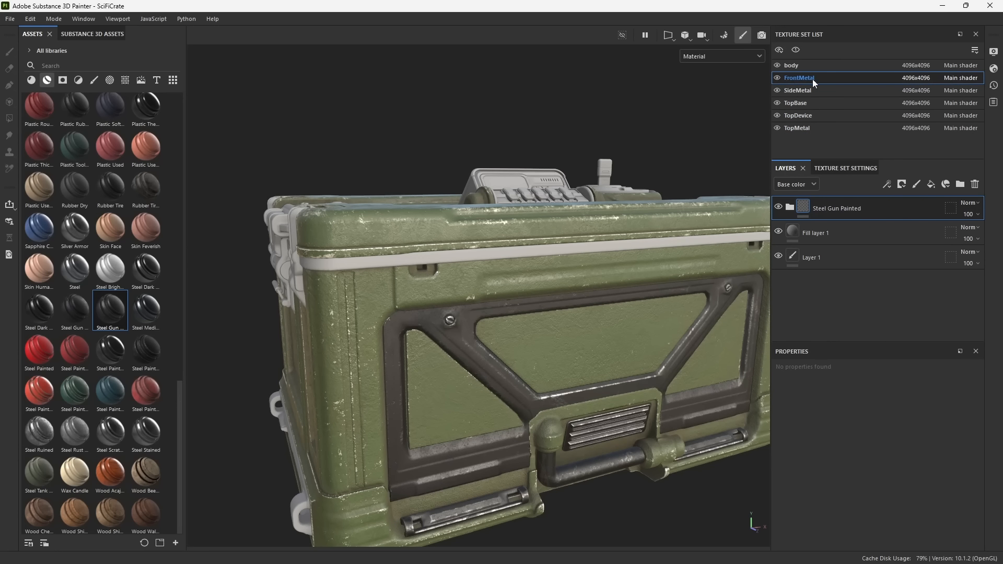
Examine the Steel Gun Painted frame on the crate's front from several angles and under rotated lighting.
{"action": "left_click_drag", "start_coordinate": [530, 443], "coordinate": [463, 387], "text": "alt"}
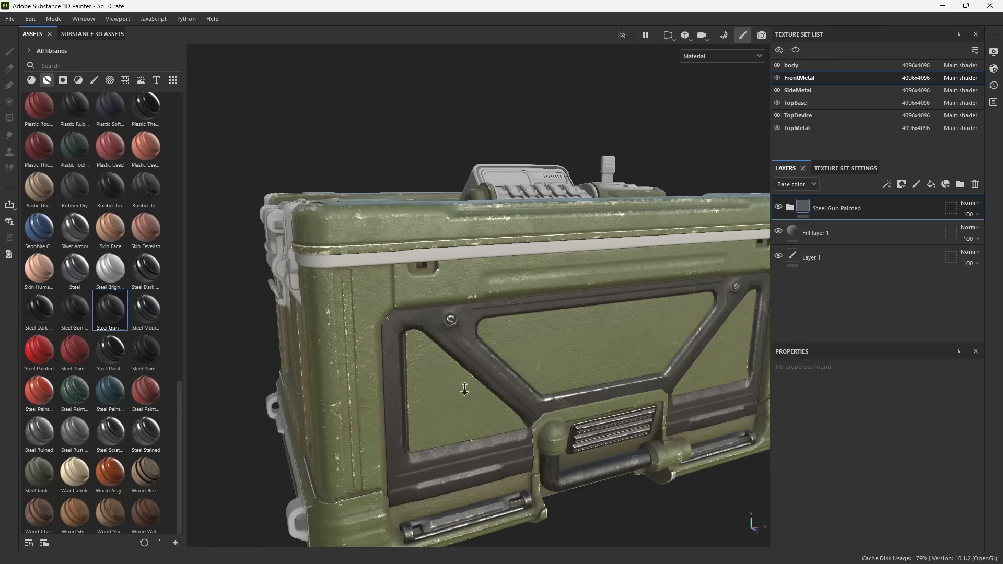
{"action": "right_click_drag", "start_coordinate": [463, 387], "coordinate": [513, 454], "text": "alt"}
{"action": "left_click_drag", "start_coordinate": [512, 455], "coordinate": [524, 426], "text": "alt"}
{"action": "middle_click_drag", "start_coordinate": [524, 426], "coordinate": [414, 362], "text": "alt"}
{"action": "left_click_drag", "start_coordinate": [413, 363], "coordinate": [466, 353], "text": "alt"}
{"action": "right_click_drag", "start_coordinate": [466, 352], "coordinate": [429, 368], "text": "shift"}
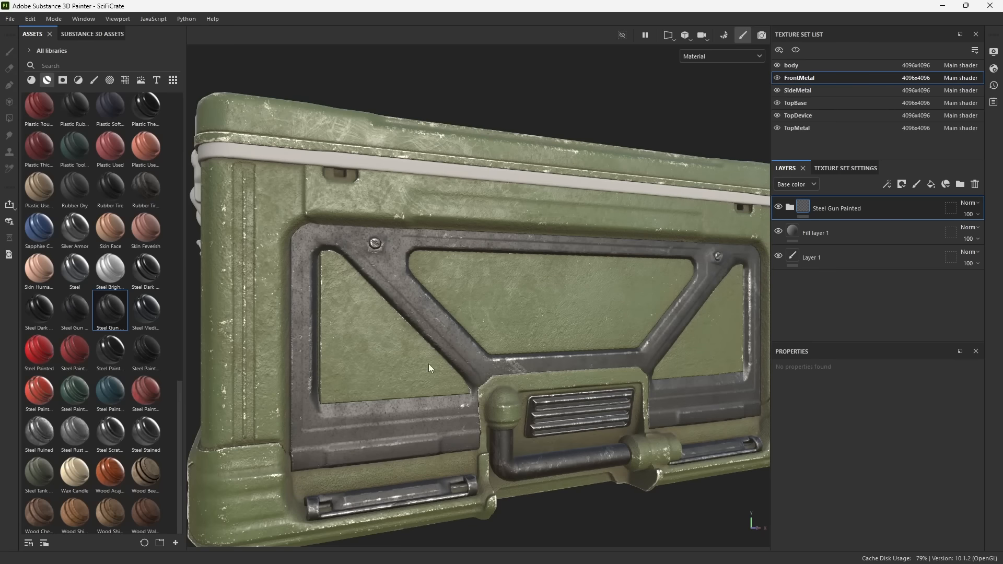
{"action": "right_click_drag", "start_coordinate": [360, 286], "coordinate": [441, 375], "text": "alt"}
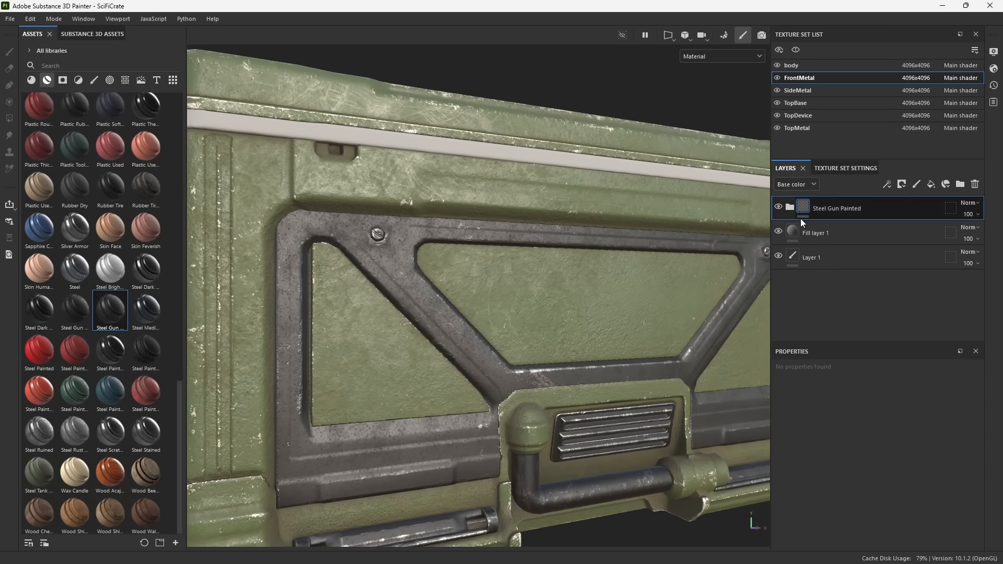
Delete Fill layer 1 and Layer 1 from the FrontMetal texture set.
{"action": "left_click", "coordinate": [857, 234]}
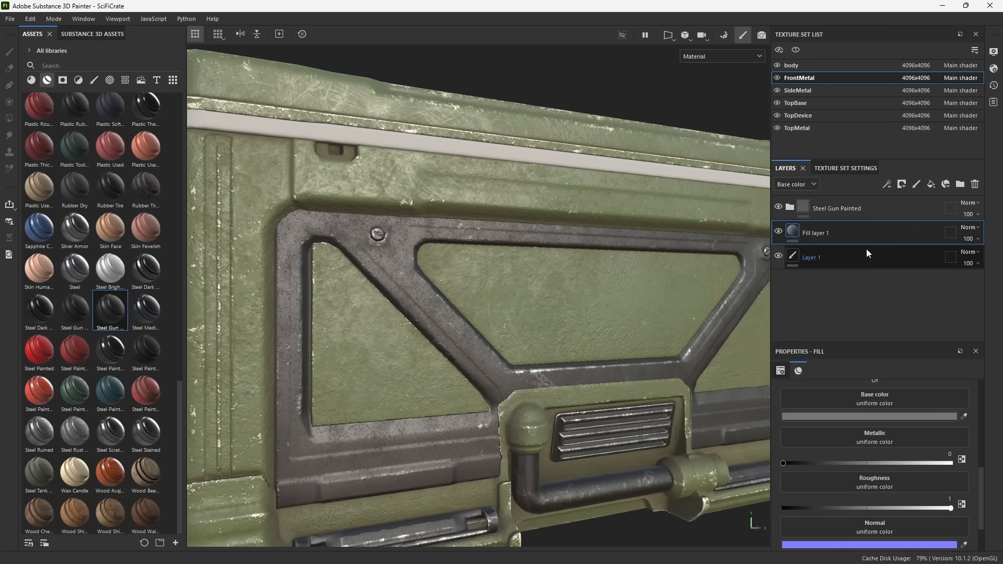
{"action": "left_click", "coordinate": [841, 259], "text": "shift"}
{"action": "key", "text": "Delete"}
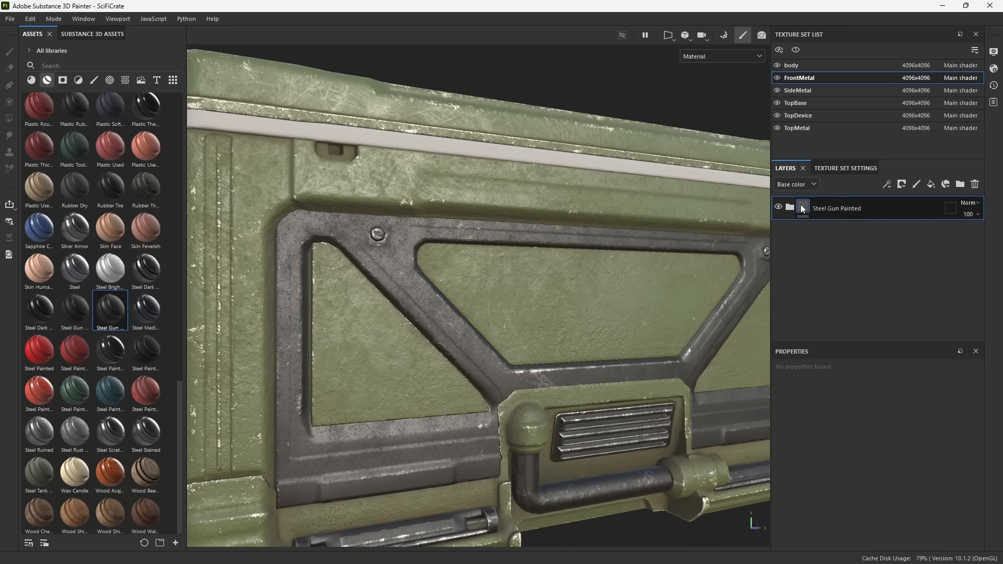
Lighten Color 01 of the Base Metal layer in the Steel Gun Painted group to a gray of about 5A5A5A.
{"action": "left_click", "coordinate": [790, 208]}
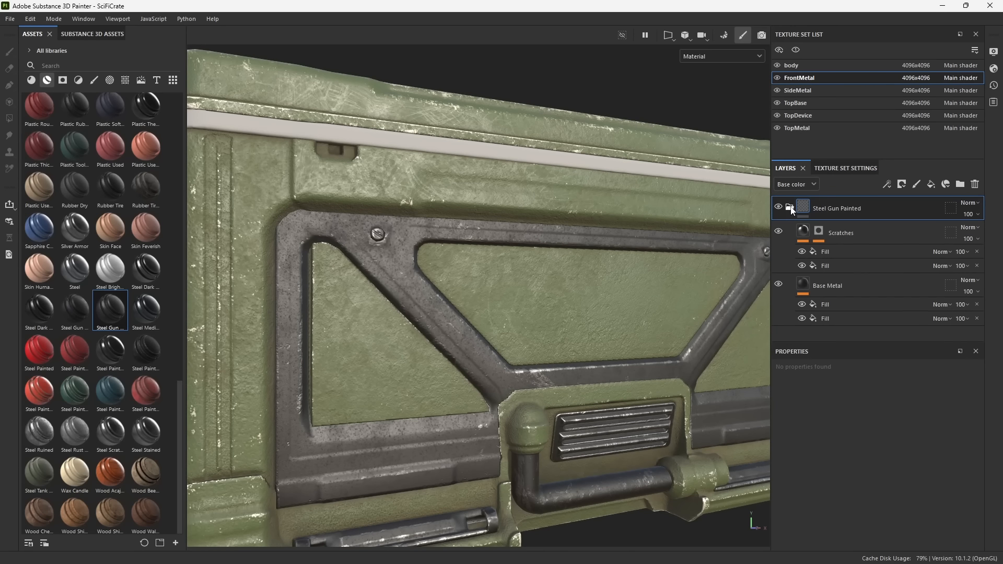
{"action": "left_click", "coordinate": [876, 287]}
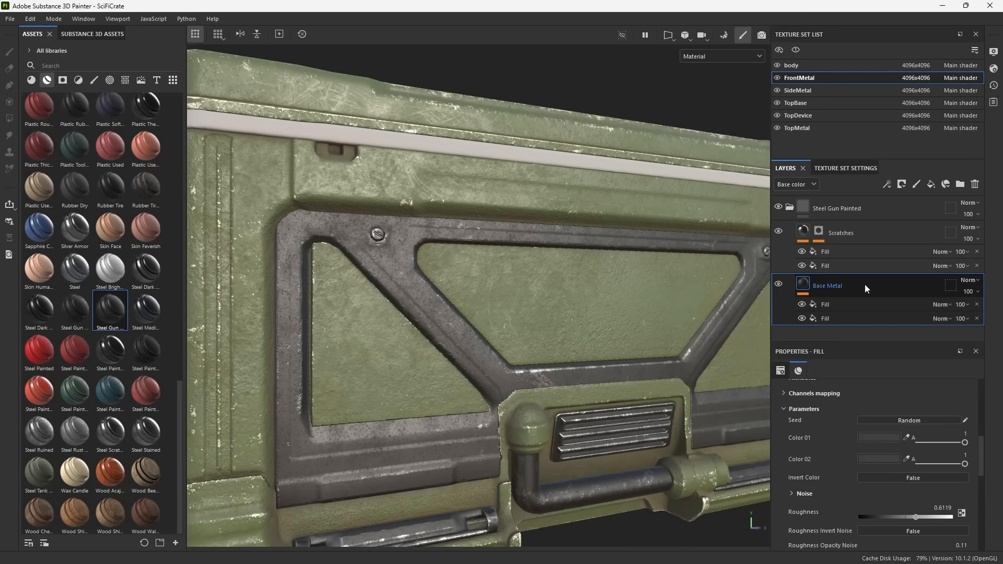
{"action": "left_click", "coordinate": [781, 284]}
{"action": "left_click", "coordinate": [782, 285]}
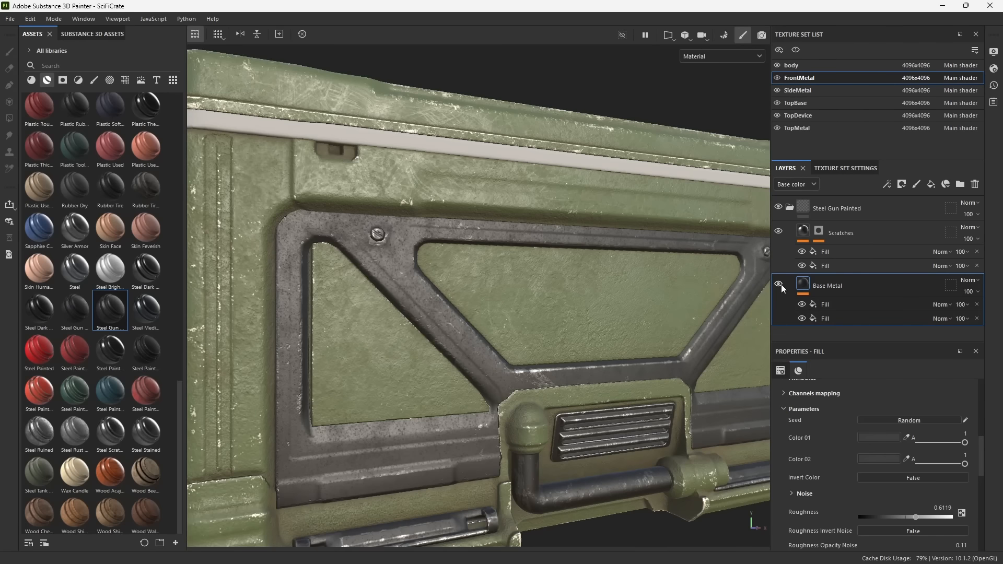
{"action": "left_click", "coordinate": [875, 439]}
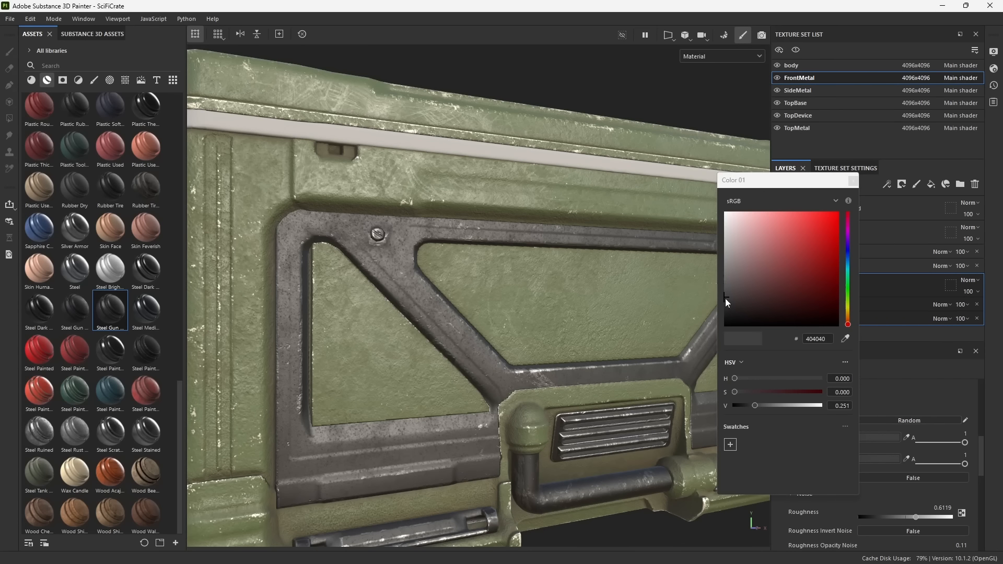
{"action": "left_click_drag", "start_coordinate": [727, 297], "coordinate": [714, 286]}
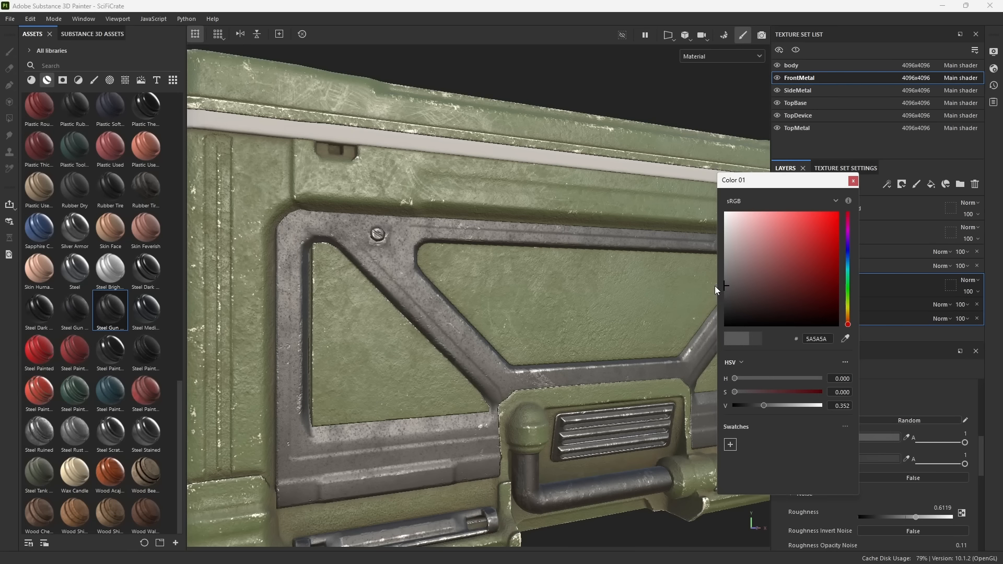
{"action": "left_click", "coordinate": [711, 282]}
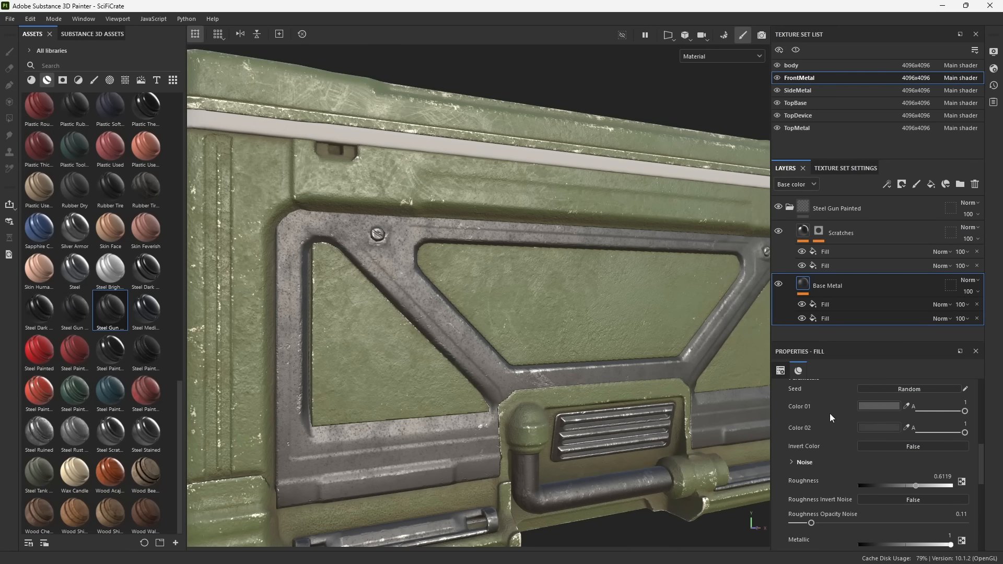
Change Color 02 of the Base Metal layer to a lighter neutral gray.
{"action": "left_click", "coordinate": [881, 427]}
{"action": "mouse_move", "coordinate": [744, 289]}
{"action": "left_mouse_down"}
{"action": "mouse_move", "coordinate": [825, 293]}
{"action": "mouse_move", "coordinate": [839, 215]}
{"action": "mouse_move", "coordinate": [766, 278]}
{"action": "mouse_move", "coordinate": [700, 294]}
{"action": "mouse_move", "coordinate": [688, 284]}
{"action": "left_mouse_up"}
{"action": "left_click", "coordinate": [853, 181]}
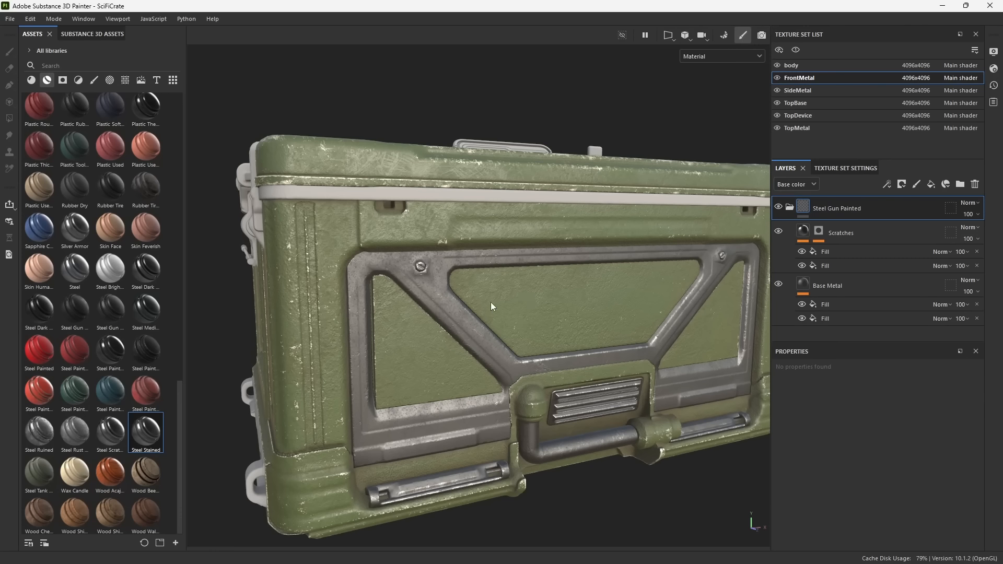
Inspect the recolored gray metal frame up close at the crate's front corner under rotated lighting.
{"action": "right_click_drag", "start_coordinate": [424, 291], "coordinate": [530, 428], "text": "alt"}
{"action": "left_click_drag", "start_coordinate": [516, 391], "coordinate": [460, 365], "text": "alt"}
{"action": "right_click_drag", "start_coordinate": [459, 366], "coordinate": [473, 385], "text": "shift"}
{"action": "left_click_drag", "start_coordinate": [473, 386], "coordinate": [512, 399], "text": "alt"}
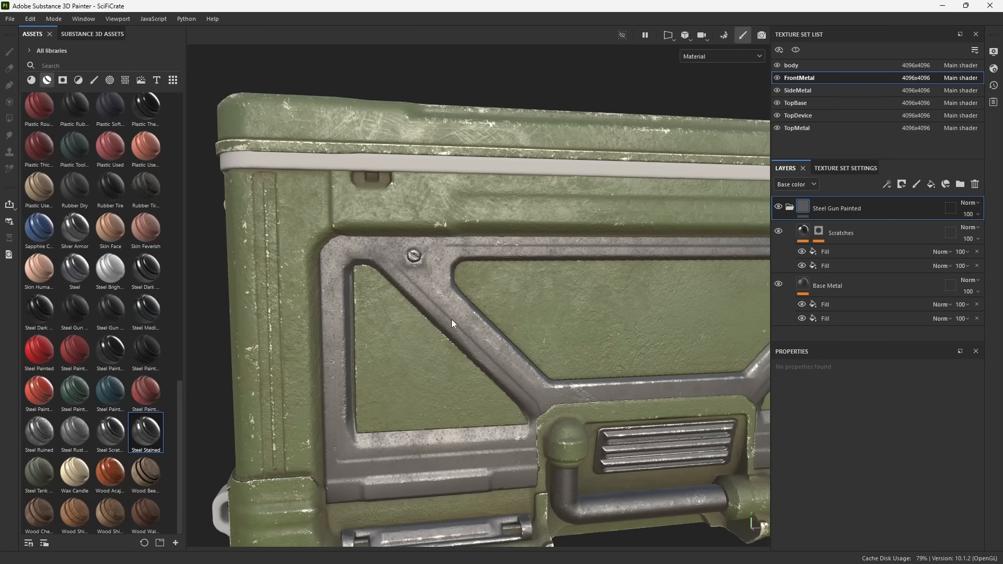
Add the Iron Forged Old smart material above the Steel Gun Painted group in the FrontMetal texture set.
{"action": "scroll", "coordinate": [151, 433], "scroll_direction": "up", "scroll_amount": 10}
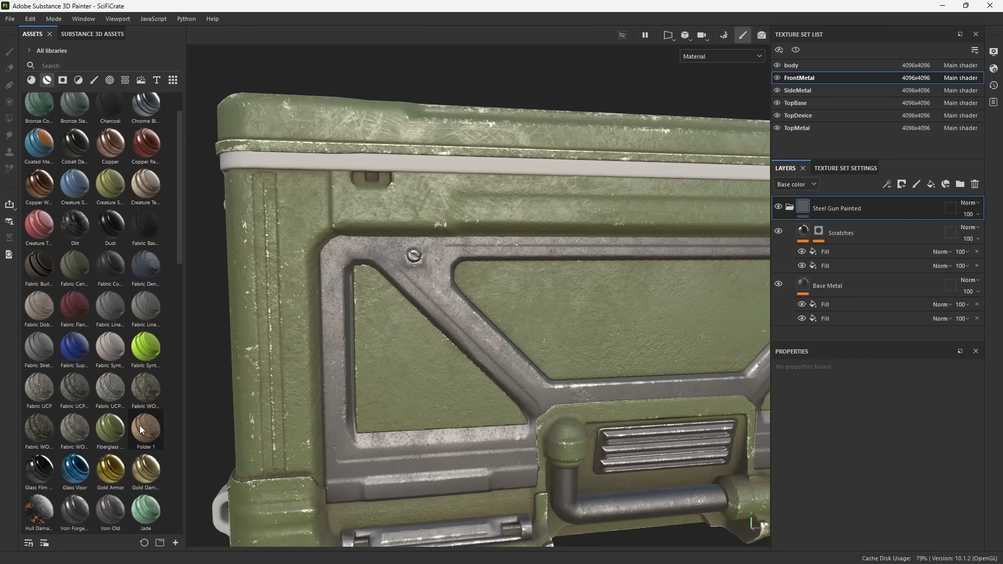
{"action": "mouse_move", "coordinate": [88, 388]}
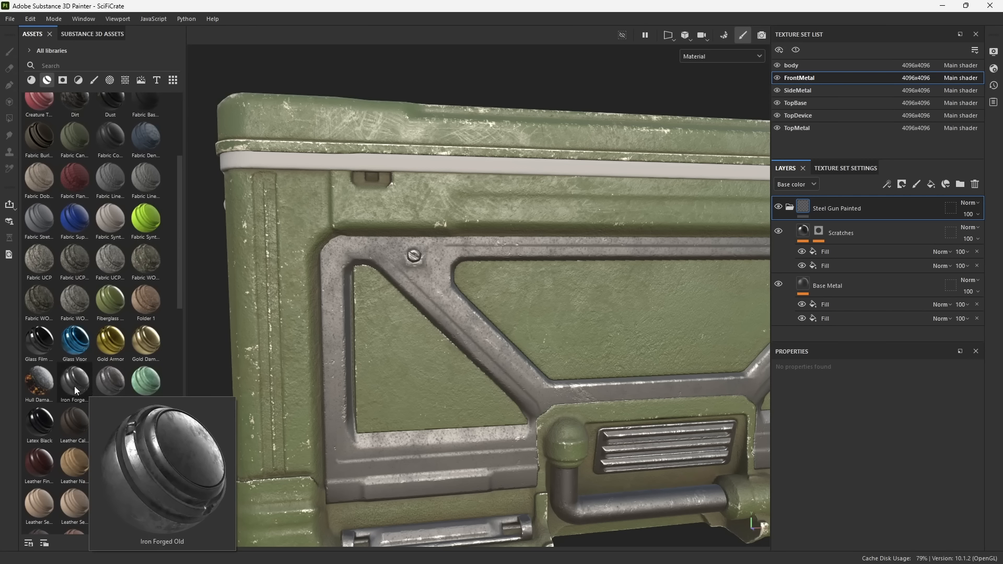
{"action": "left_click_drag", "start_coordinate": [76, 391], "coordinate": [537, 309]}
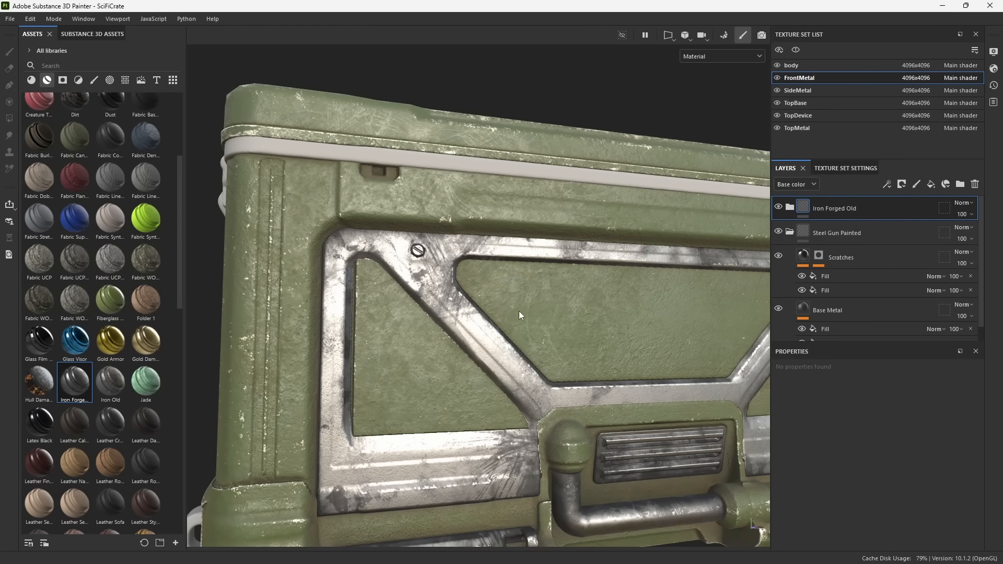
{"action": "middle_click_drag", "start_coordinate": [553, 341], "coordinate": [520, 306], "text": "alt"}
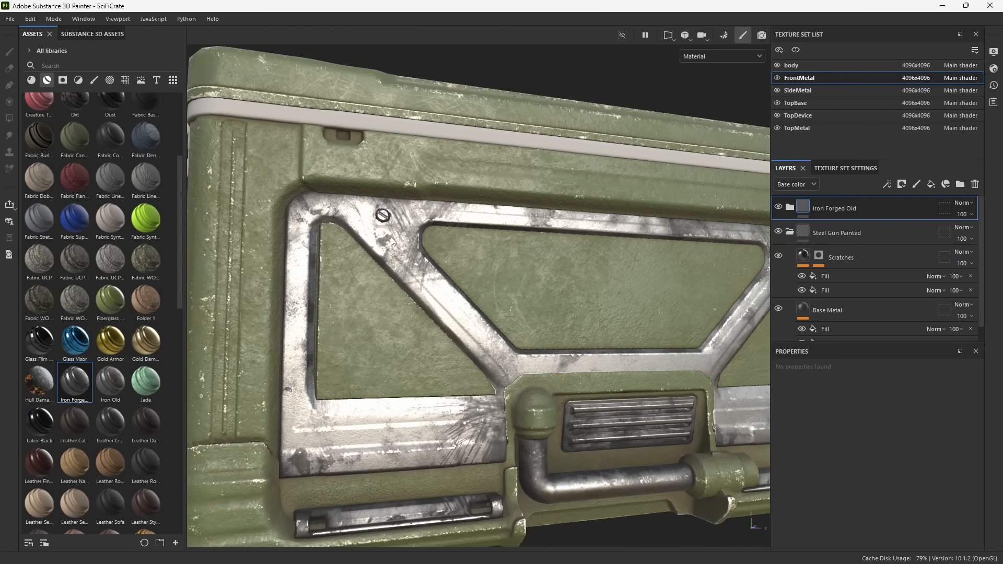
Give the Iron Forged Old group a black mask driven by a Metal Edge Wear generator.
{"action": "left_click", "coordinate": [902, 184]}
{"action": "left_click", "coordinate": [907, 209]}
{"action": "left_click", "coordinate": [887, 184]}
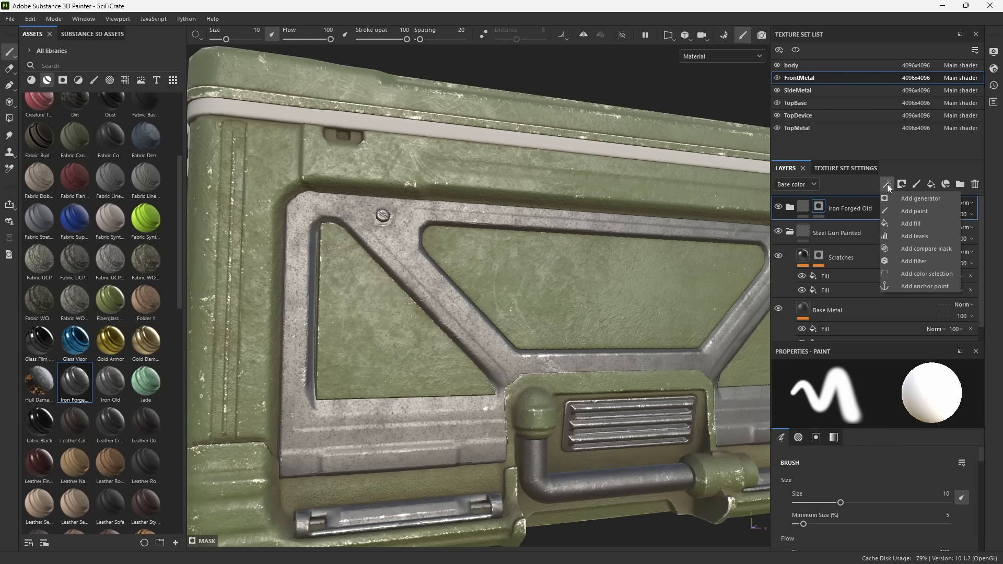
{"action": "left_click", "coordinate": [898, 193]}
{"action": "left_click", "coordinate": [856, 404]}
{"action": "type", "text": "dirt"}
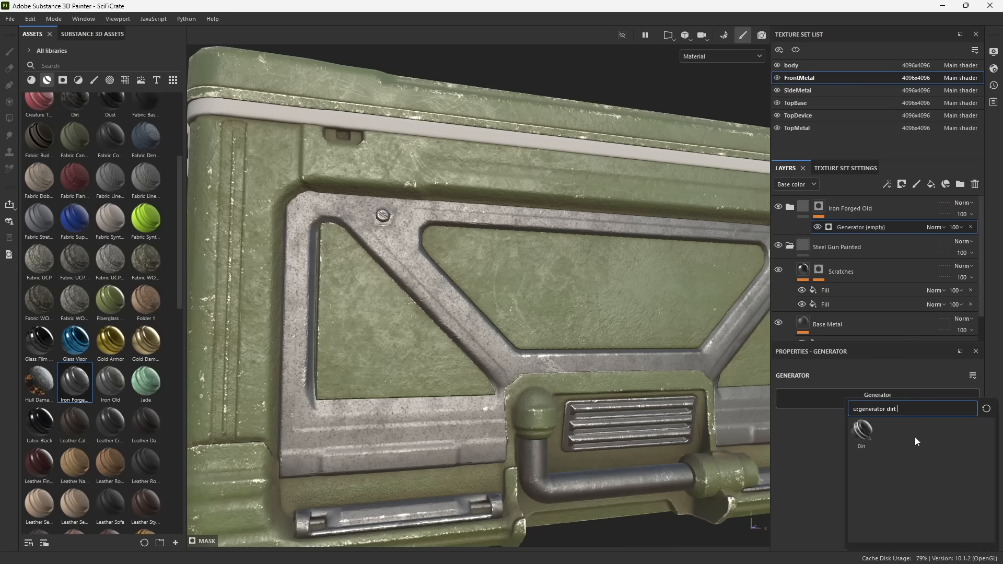
{"action": "key", "text": "BackSpace"}
{"action": "key", "text": "BackSpace"}
{"action": "key", "text": "BackSpace"}
{"action": "key", "text": "BackSpace"}
{"action": "type", "text": "edge"}
{"action": "left_click", "coordinate": [892, 433]}
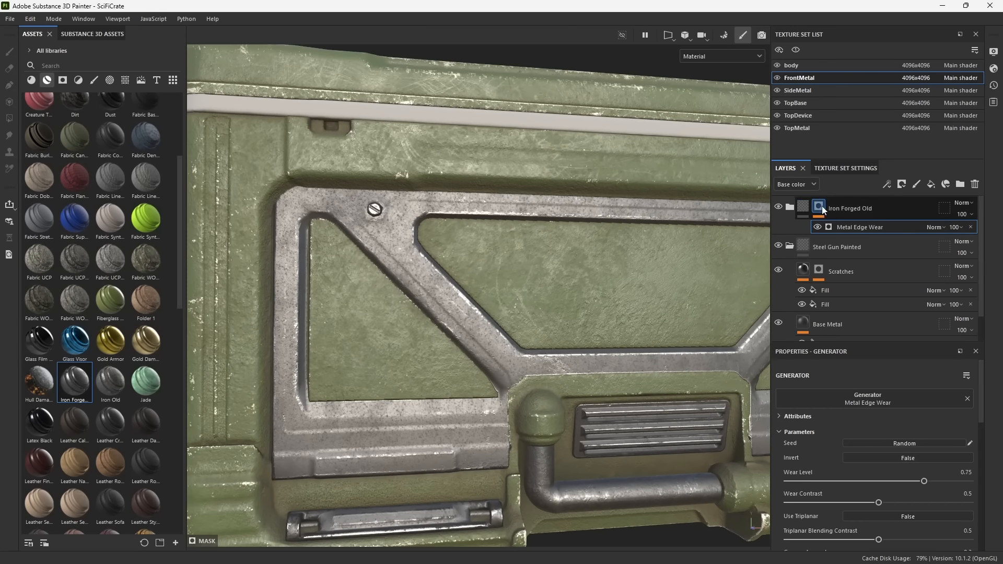
Set the Metal Edge Wear generator's Wear Level to 0.79 and Wear Contrast to 0.65, checking the mask on the front frame.
{"action": "left_click", "coordinate": [820, 208], "text": "alt"}
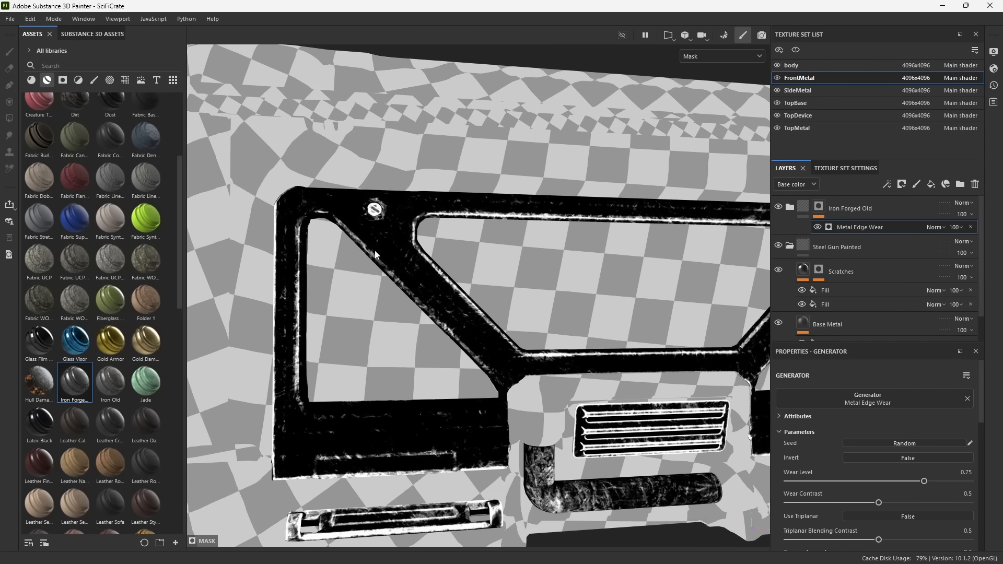
{"action": "left_click", "coordinate": [803, 209]}
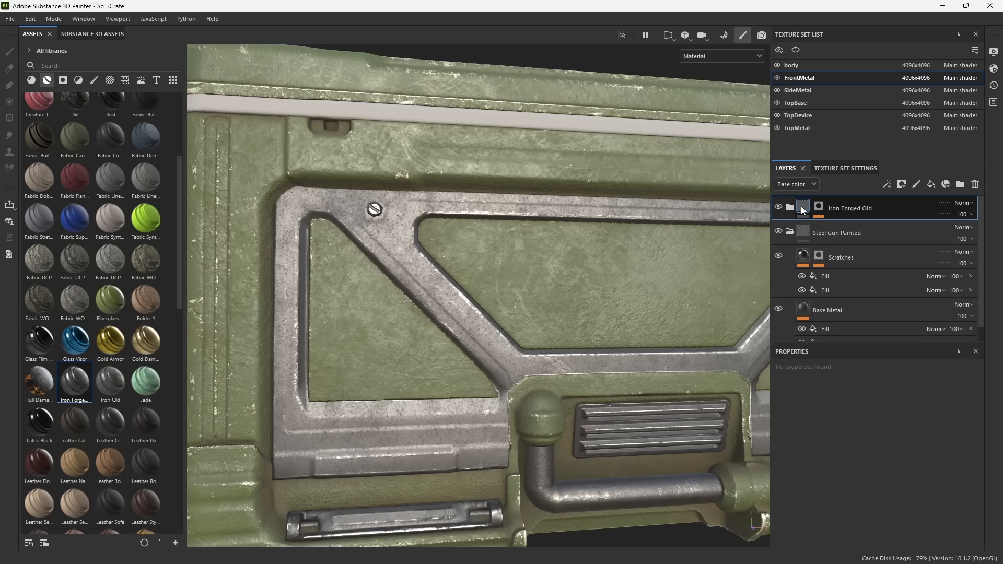
{"action": "scroll", "coordinate": [561, 389], "scroll_direction": "up", "scroll_amount": 4}
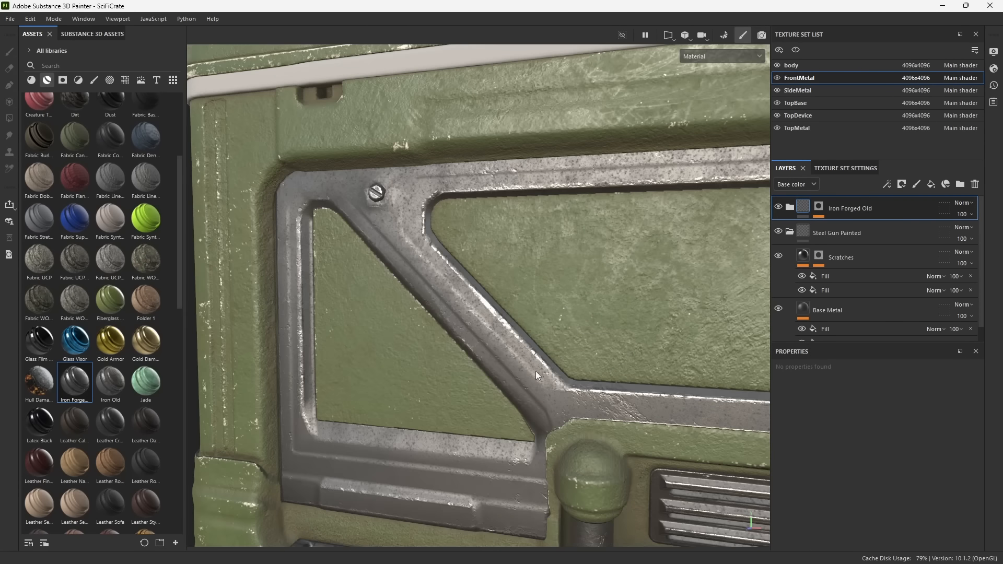
{"action": "left_click_drag", "start_coordinate": [432, 440], "coordinate": [600, 343], "text": "alt"}
{"action": "left_click", "coordinate": [819, 208]}
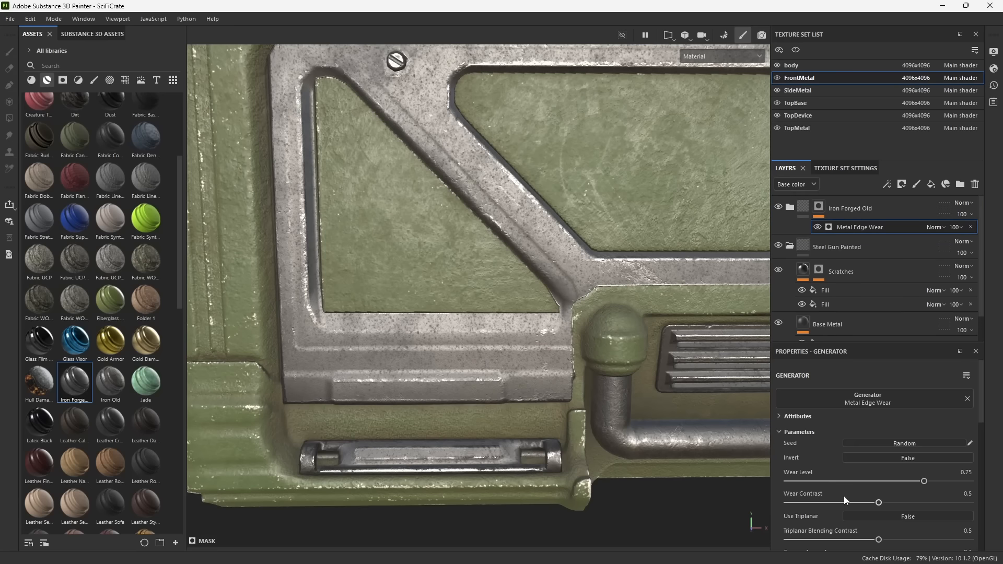
{"action": "scroll", "coordinate": [856, 483], "scroll_direction": "down", "scroll_amount": 1}
{"action": "left_click_drag", "start_coordinate": [925, 454], "coordinate": [898, 471]}
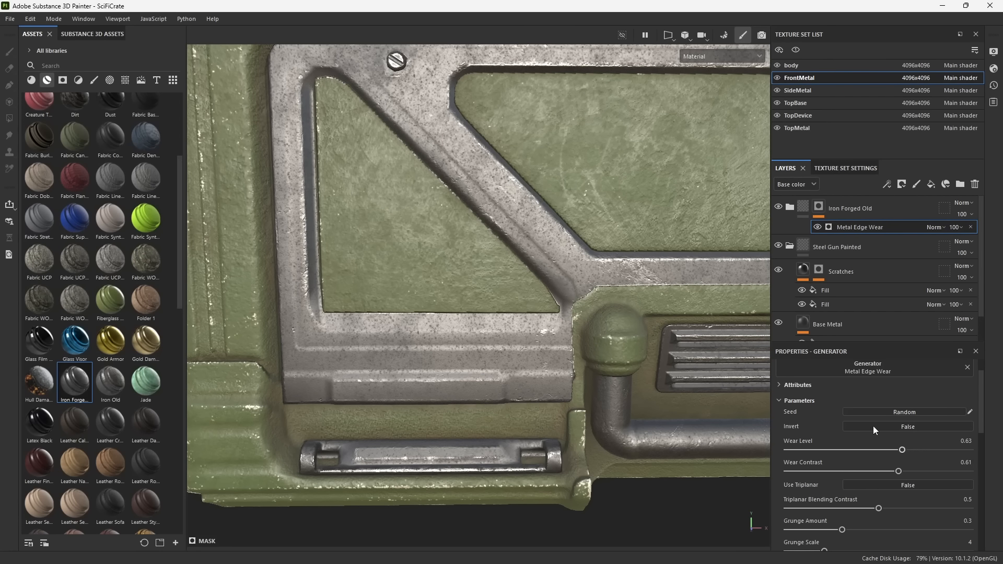
{"action": "left_click", "coordinate": [818, 207], "text": "alt"}
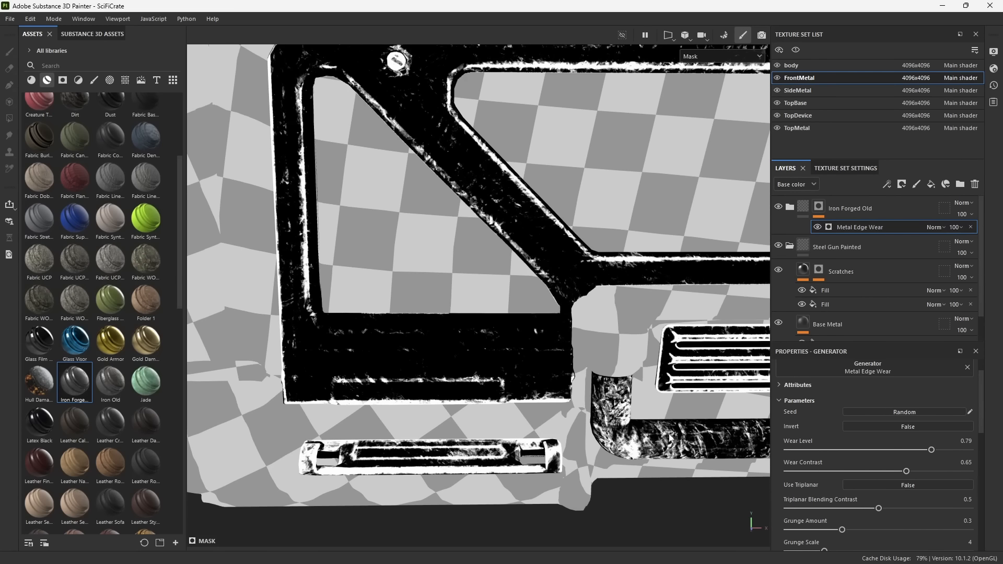
{"action": "right_click_drag", "start_coordinate": [668, 433], "coordinate": [636, 388], "text": "alt"}
{"action": "left_click_drag", "start_coordinate": [636, 388], "coordinate": [617, 361], "text": "alt"}
{"action": "middle_click_drag", "start_coordinate": [611, 337], "coordinate": [592, 380], "text": "alt"}
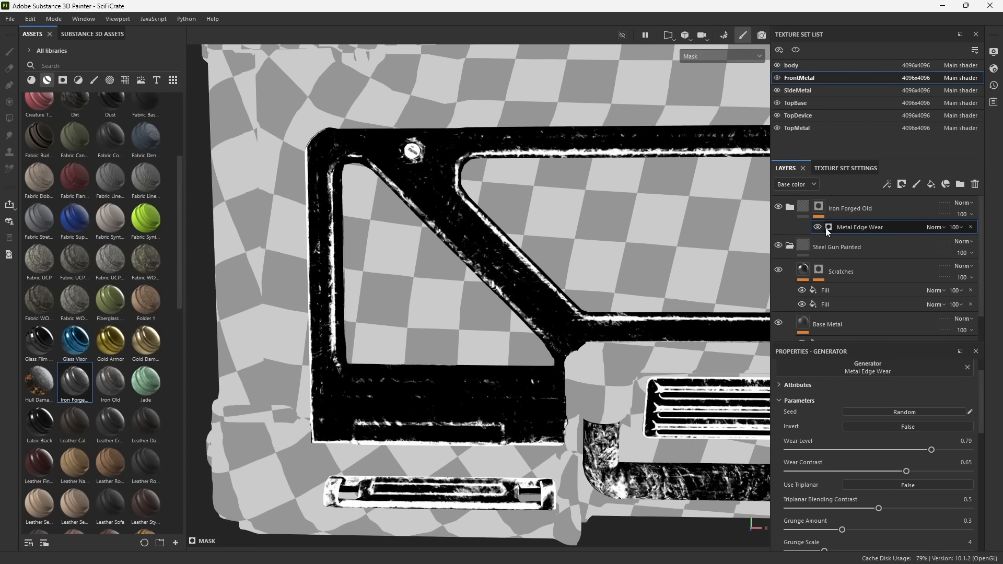
{"action": "left_click_drag", "start_coordinate": [536, 284], "coordinate": [572, 306], "text": "alt"}
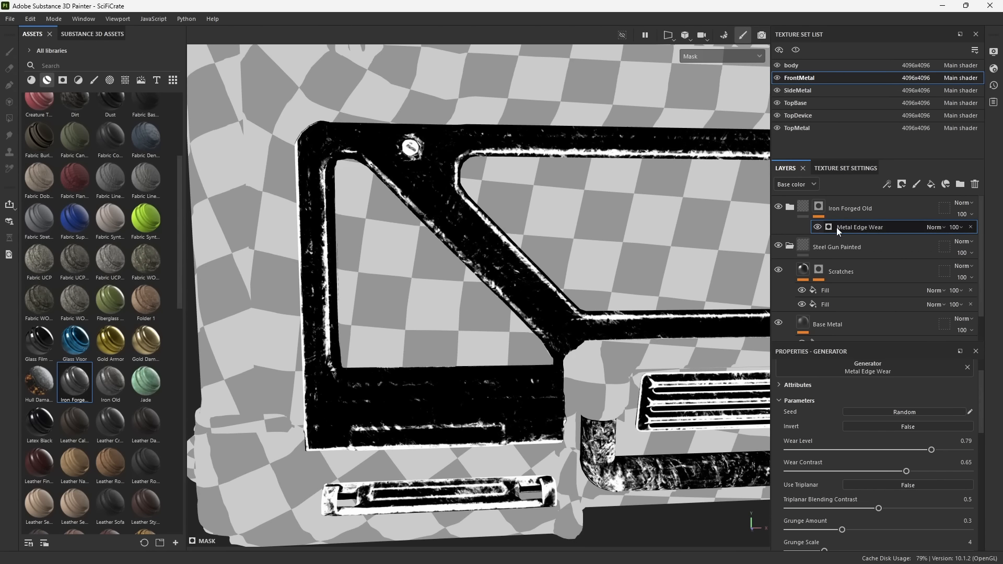
Add a Dirt generator above Metal Edge Wear in the Iron Forged Old mask.
{"action": "left_click", "coordinate": [819, 206]}
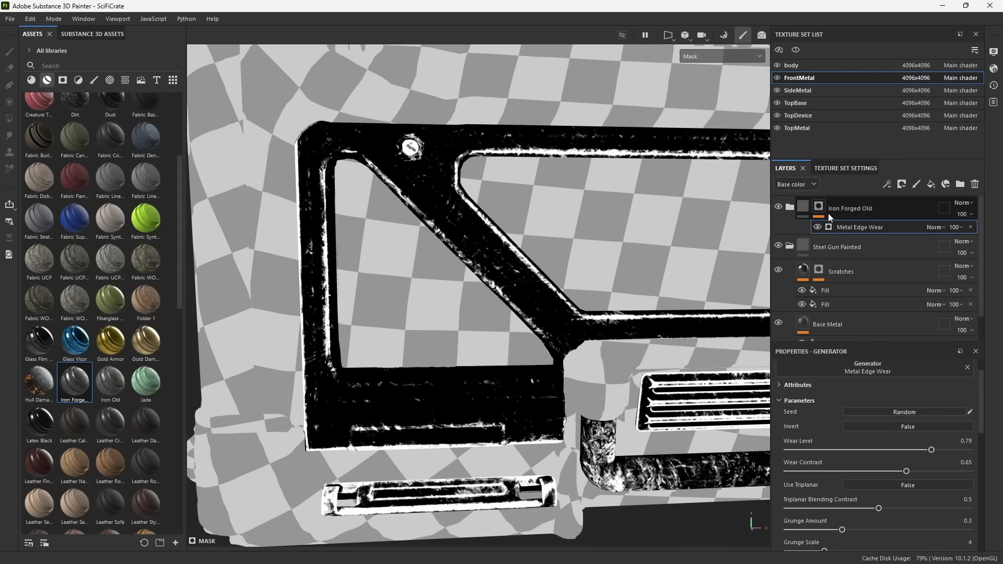
{"action": "left_click", "coordinate": [886, 189]}
{"action": "left_click", "coordinate": [893, 195]}
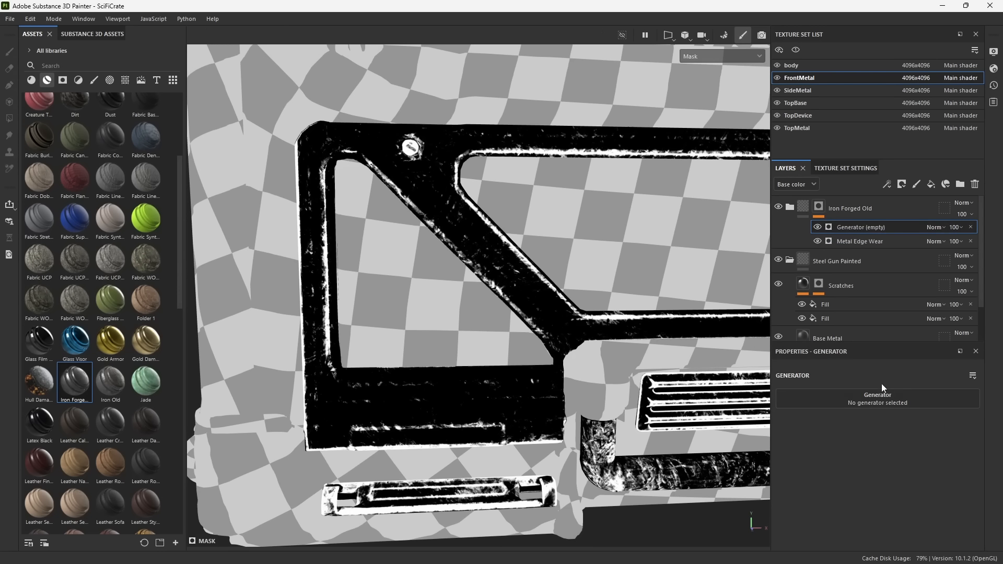
{"action": "left_click", "coordinate": [886, 400]}
{"action": "key", "text": "BackSpace"}
{"action": "key", "text": "BackSpace"}
{"action": "key", "text": "BackSpace"}
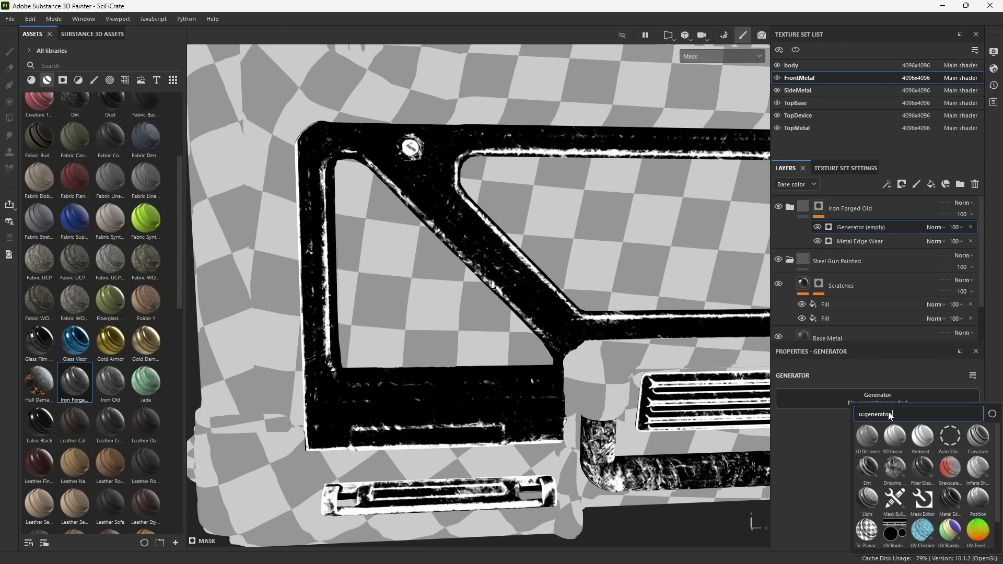
{"action": "type", "text": "dirt"}
{"action": "left_click", "coordinate": [873, 432]}
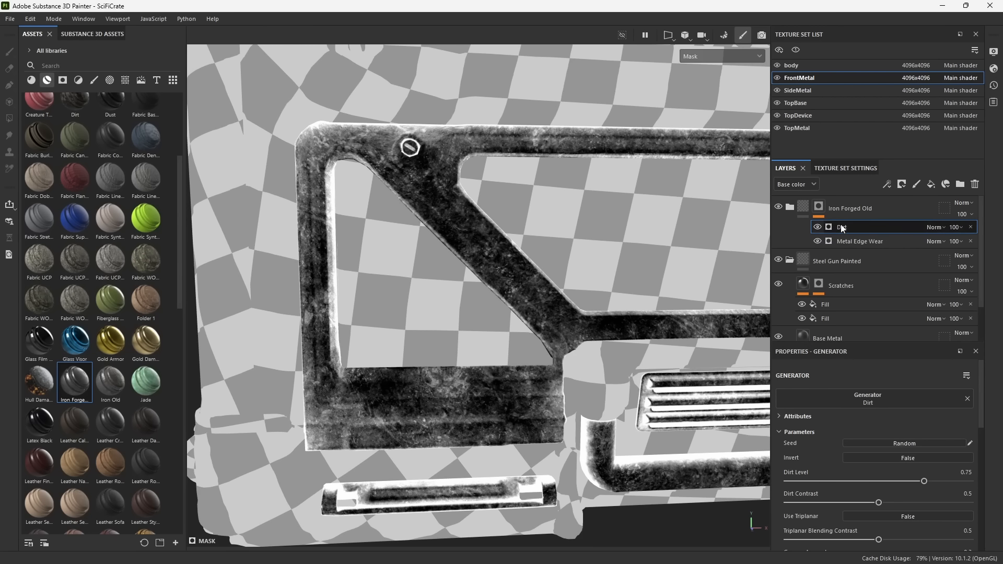
Set the Dirt generator's blending mode to Linear dodge (Add) and check the resulting material on the front frame.
{"action": "left_click", "coordinate": [931, 227]}
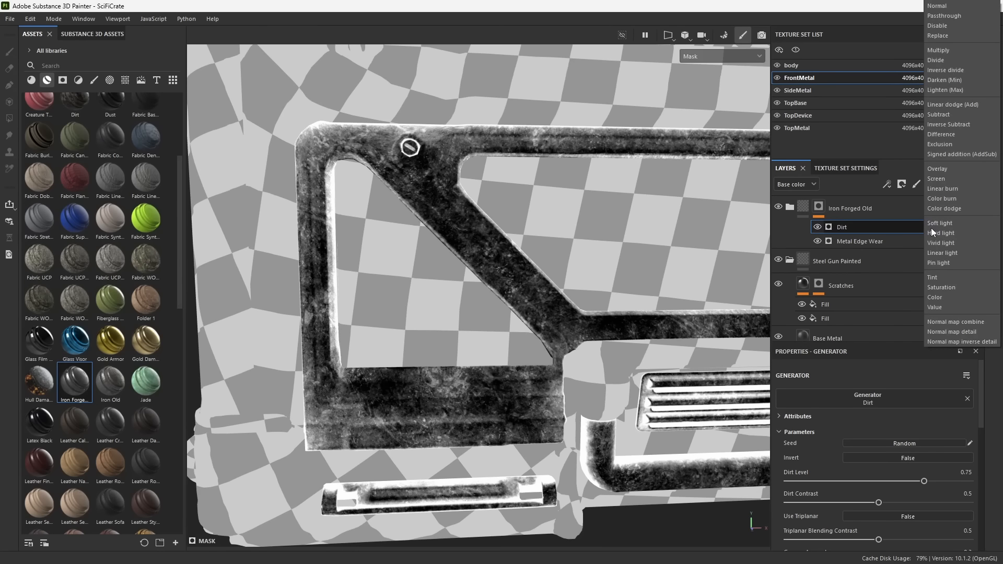
{"action": "left_click", "coordinate": [952, 105]}
{"action": "left_click_drag", "start_coordinate": [590, 362], "coordinate": [507, 334], "text": "alt"}
{"action": "left_click", "coordinate": [804, 207]}
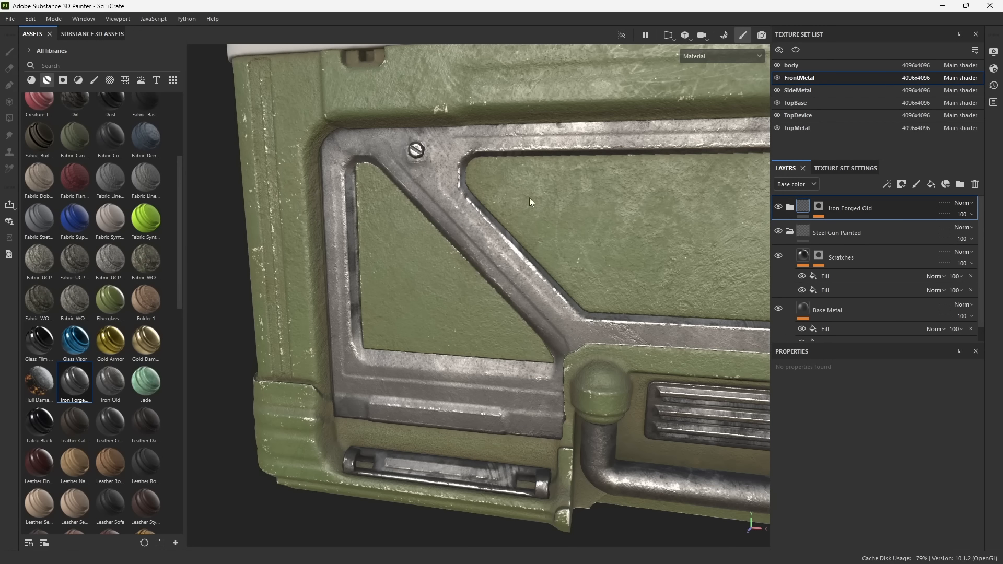
{"action": "left_click_drag", "start_coordinate": [493, 205], "coordinate": [575, 210], "text": "alt"}
Set the Dirt generator's Dirt Level to 0.78 and Dirt Contrast to 0.77, then return to the material display.
{"action": "left_click", "coordinate": [819, 207]}
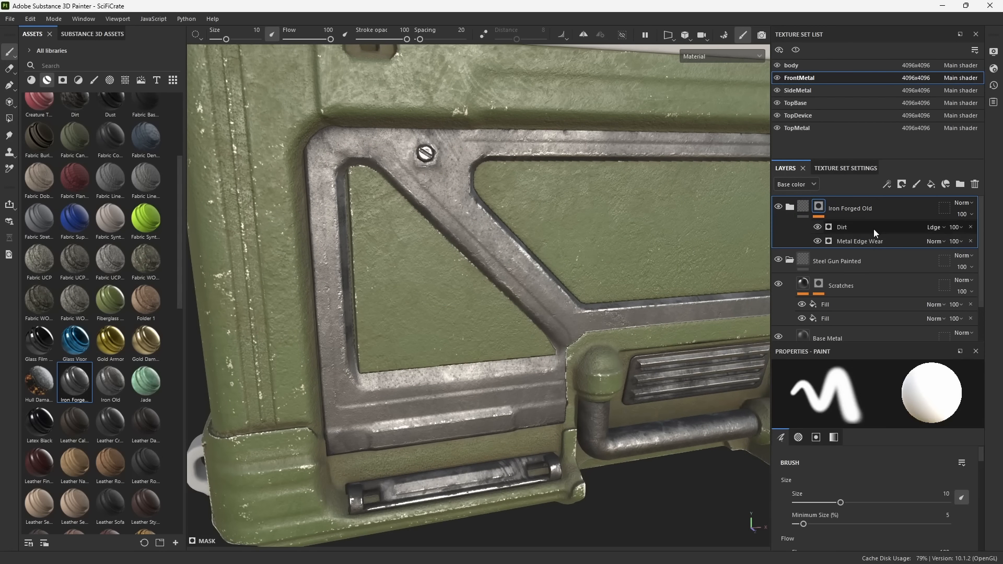
{"action": "left_click", "coordinate": [874, 228]}
{"action": "scroll", "coordinate": [880, 443], "scroll_direction": "down", "scroll_amount": 1}
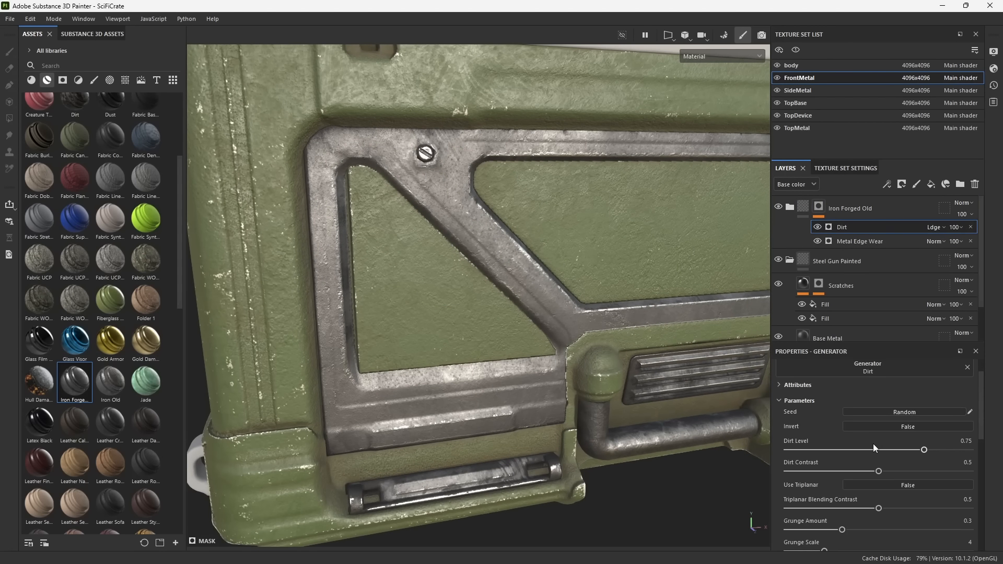
{"action": "left_click", "coordinate": [818, 207], "text": "alt"}
{"action": "left_click_drag", "start_coordinate": [879, 471], "coordinate": [928, 474]}
{"action": "left_click_drag", "start_coordinate": [574, 421], "coordinate": [504, 416], "text": "alt"}
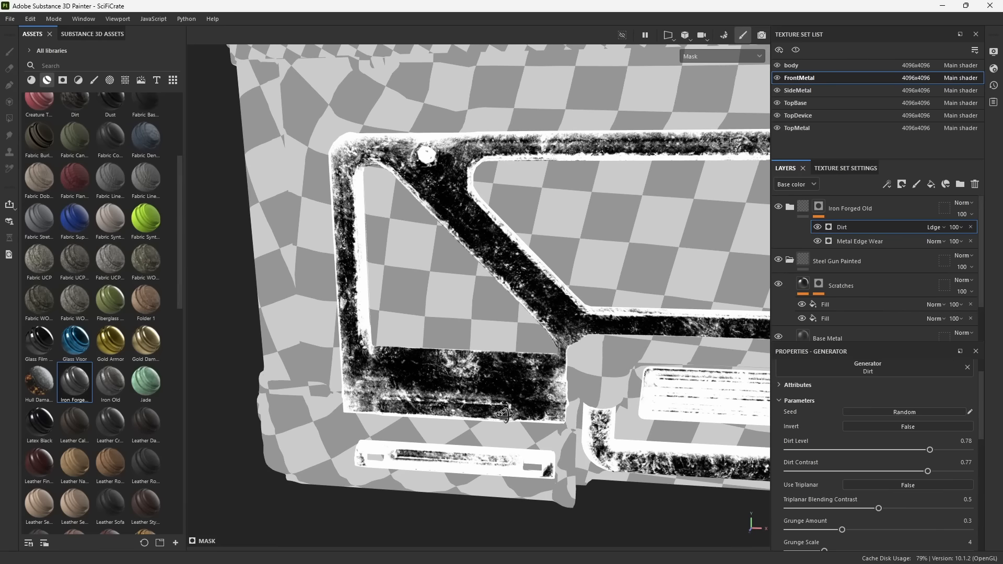
{"action": "left_click", "coordinate": [793, 208]}
{"action": "key", "text": "m"}
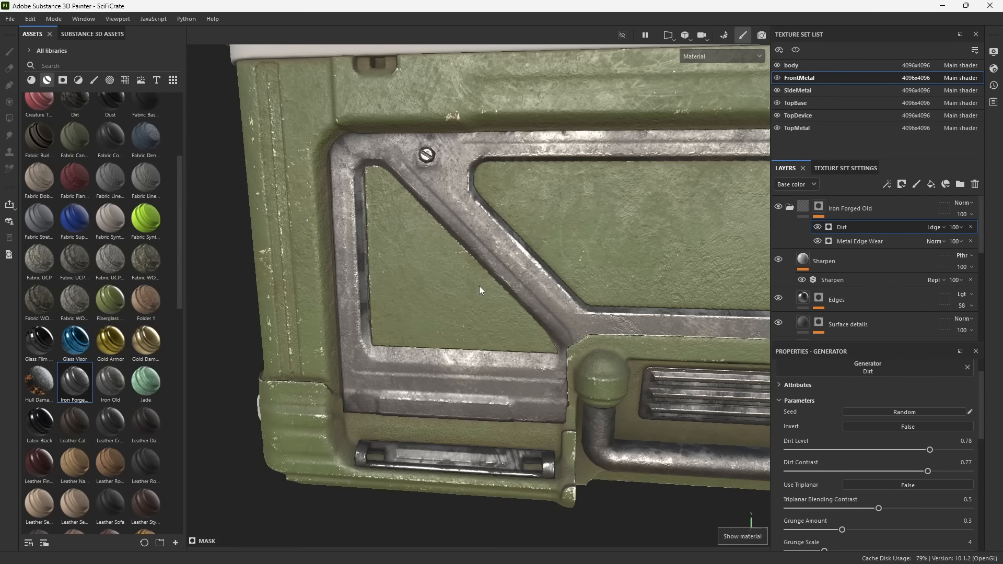
Compare the front metal with the Iron Forged Old group hidden and shown, and examine it up close and on the whole crate.
{"action": "left_click_drag", "start_coordinate": [509, 370], "coordinate": [543, 338], "text": "alt"}
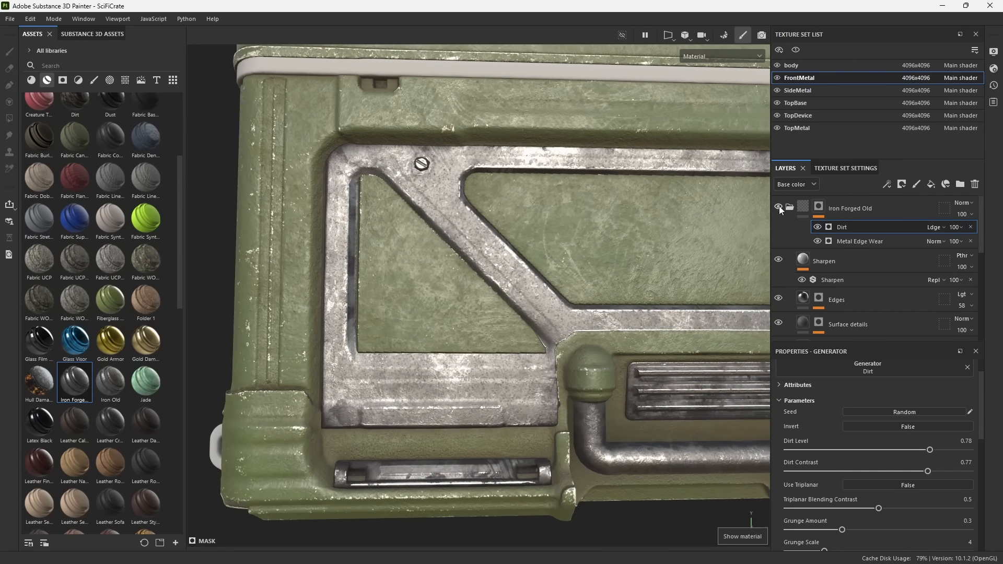
{"action": "left_click", "coordinate": [779, 208]}
{"action": "left_click_drag", "start_coordinate": [623, 270], "coordinate": [602, 282], "text": "alt"}
{"action": "left_click", "coordinate": [780, 206]}
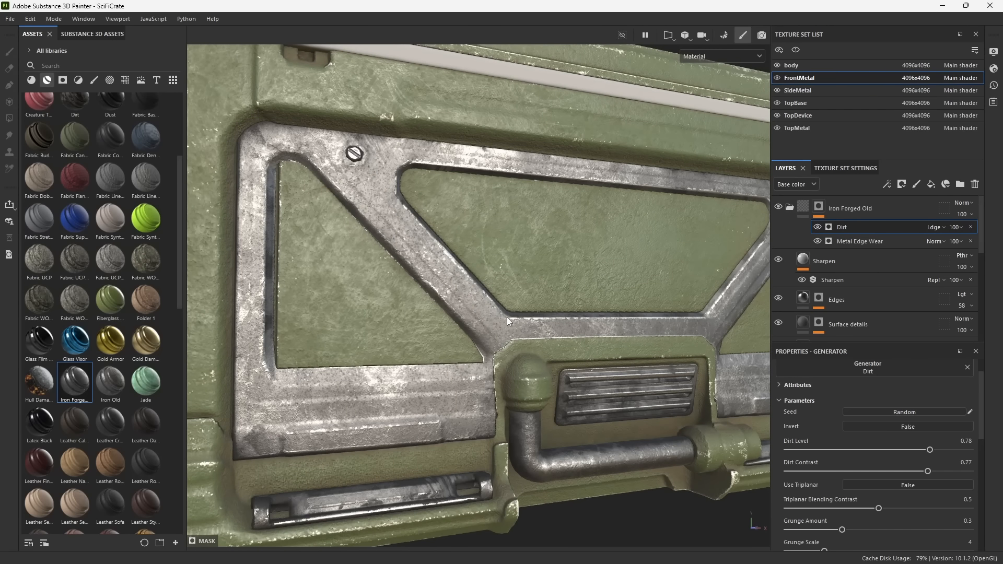
{"action": "left_click_drag", "start_coordinate": [486, 336], "coordinate": [445, 348], "text": "alt"}
{"action": "middle_click_drag", "start_coordinate": [570, 361], "coordinate": [504, 381], "text": "alt"}
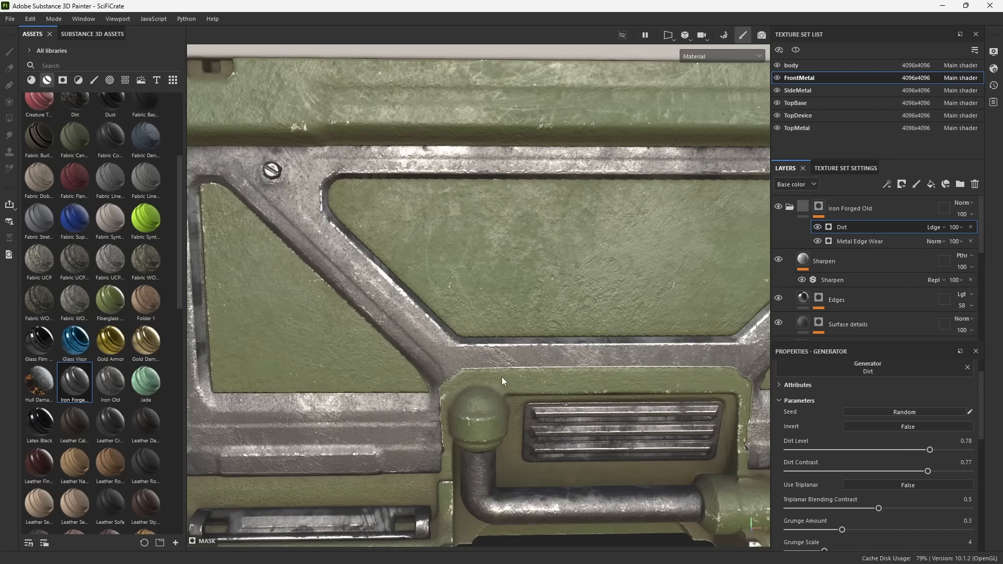
{"action": "right_click_drag", "start_coordinate": [567, 382], "coordinate": [556, 378], "text": "shift"}
{"action": "right_click_drag", "start_coordinate": [625, 420], "coordinate": [469, 206], "text": "alt"}
{"action": "middle_click_drag", "start_coordinate": [582, 357], "coordinate": [482, 304], "text": "alt"}
{"action": "left_click_drag", "start_coordinate": [480, 305], "coordinate": [615, 347], "text": "alt"}
{"action": "right_click_drag", "start_coordinate": [614, 343], "coordinate": [590, 325], "text": "alt"}
{"action": "left_click_drag", "start_coordinate": [590, 325], "coordinate": [567, 332], "text": "alt"}
Collapse the Iron Forged Old and Steel Gun Painted groups and copy both from the FrontMetal texture set.
{"action": "left_click", "coordinate": [788, 211]}
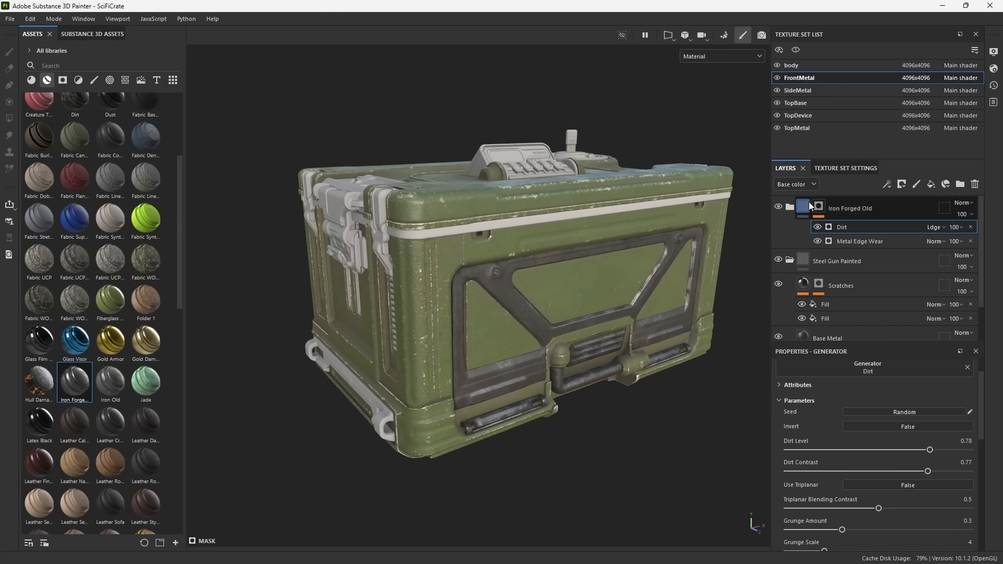
{"action": "left_click", "coordinate": [789, 260]}
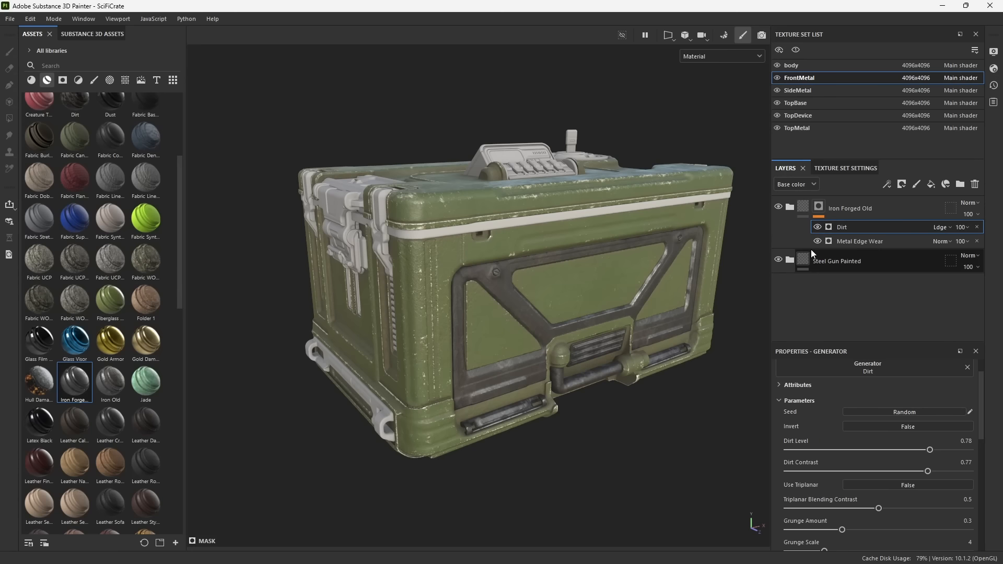
{"action": "left_click", "coordinate": [804, 212]}
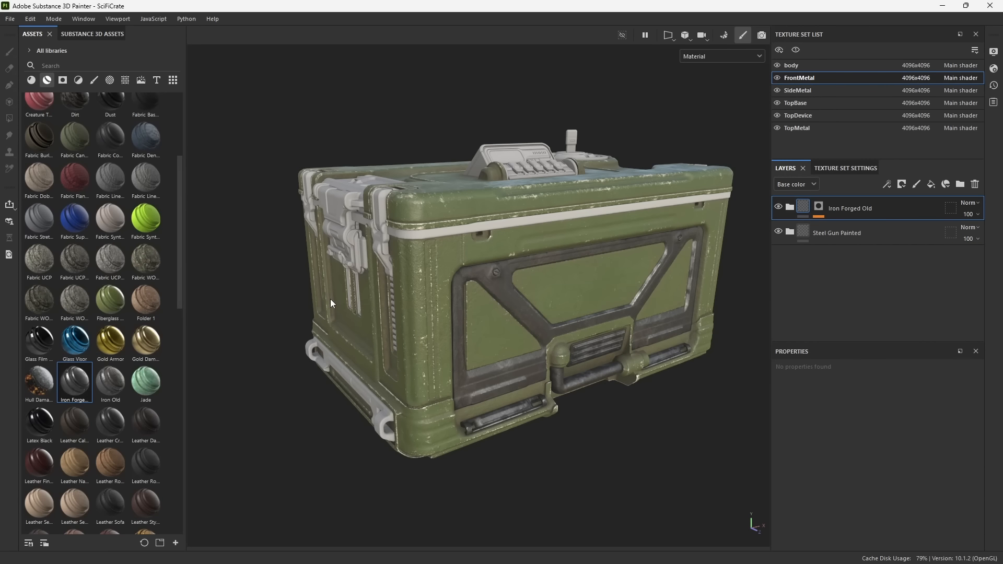
{"action": "left_click", "coordinate": [870, 235]}
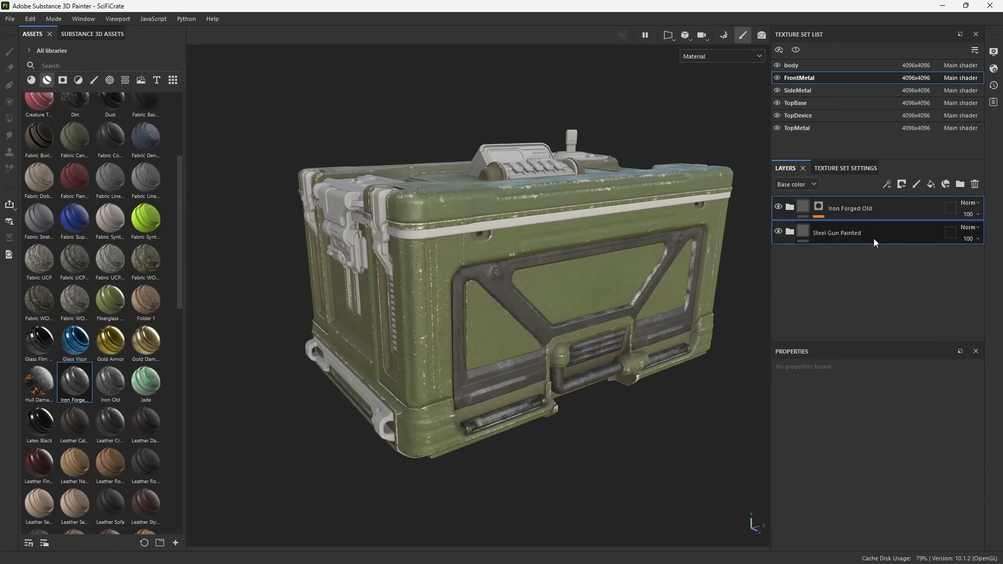
Paste both metal groups into the SideMetal texture set and delete its Fill layer 1 and Layer 1.
{"action": "left_click_drag", "start_coordinate": [418, 325], "coordinate": [470, 322], "text": "alt"}
{"action": "middle_click_drag", "start_coordinate": [470, 323], "coordinate": [551, 322], "text": "alt"}
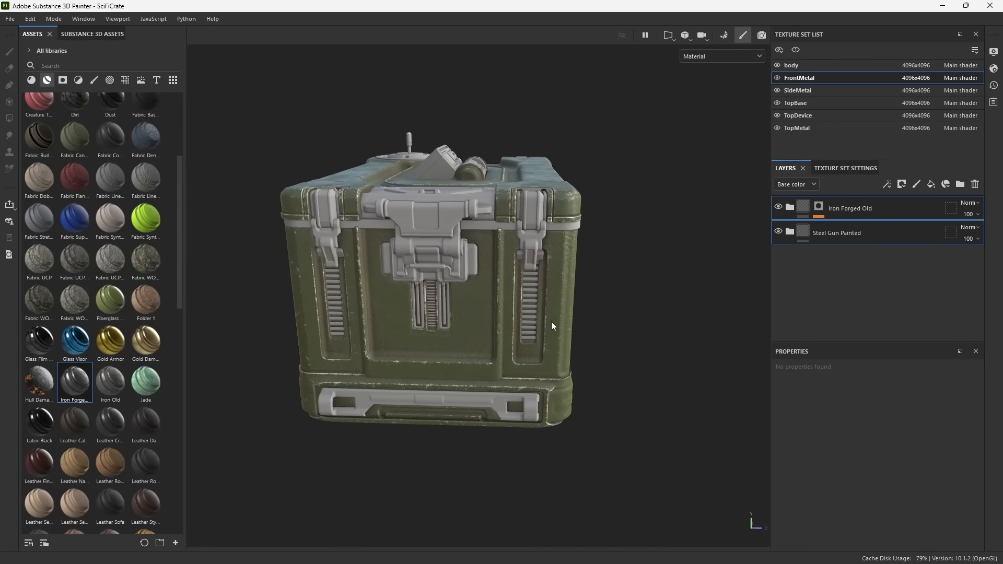
{"action": "right_click", "coordinate": [432, 244], "text": "ctrl+alt"}
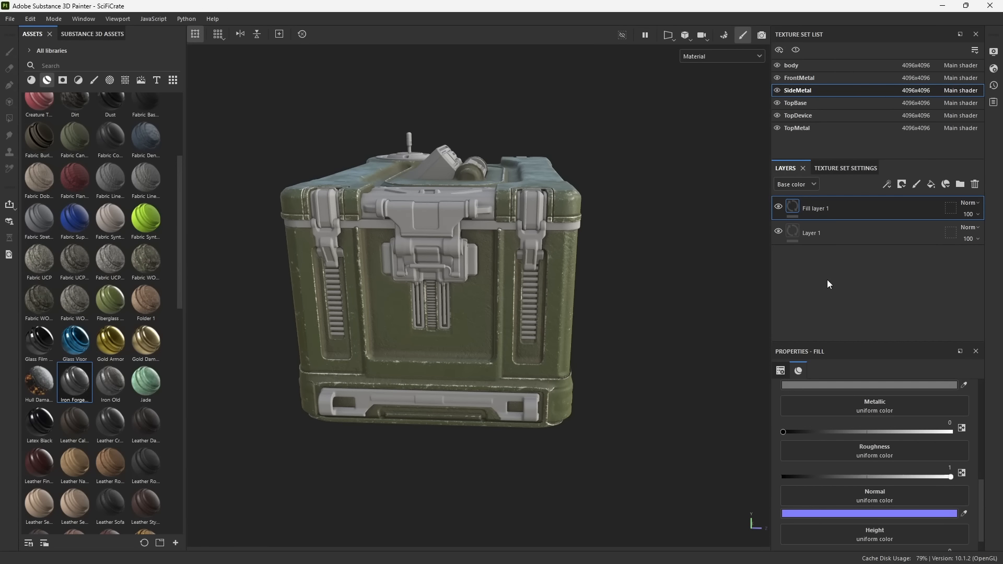
{"action": "key", "text": "ctrl+v"}
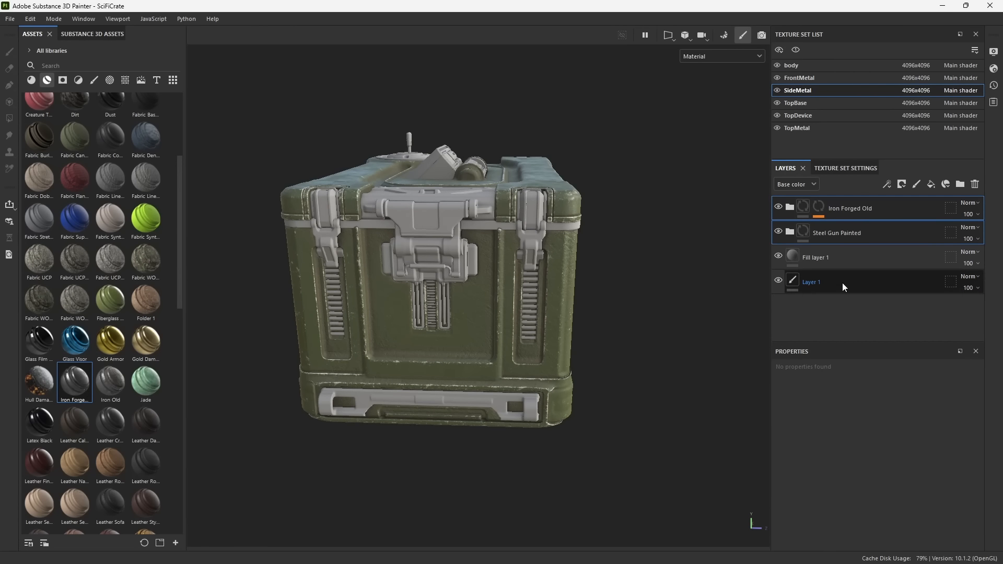
{"action": "left_click", "coordinate": [843, 258]}
{"action": "left_click", "coordinate": [847, 285], "text": "shift"}
{"action": "key", "text": "Delete"}
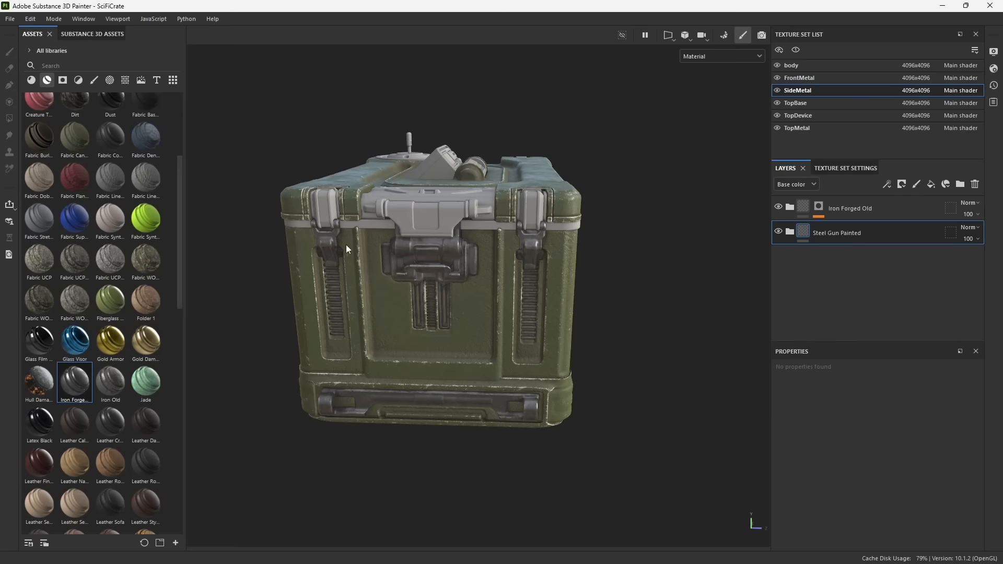
Replace Fill layer 1 and Layer 1 of the TopMetal texture set with the copied Iron Forged Old and Steel Gun Painted groups.
{"action": "right_click", "coordinate": [414, 209], "text": "ctrl+alt"}
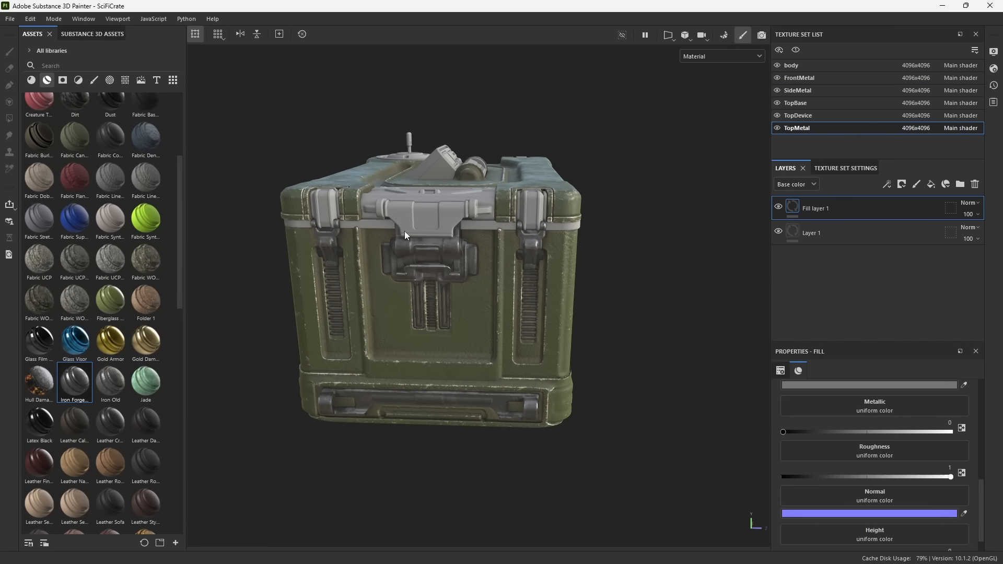
{"action": "left_click", "coordinate": [845, 234], "text": "shift"}
{"action": "key", "text": "Delete"}
{"action": "key", "text": "ctrl+v"}
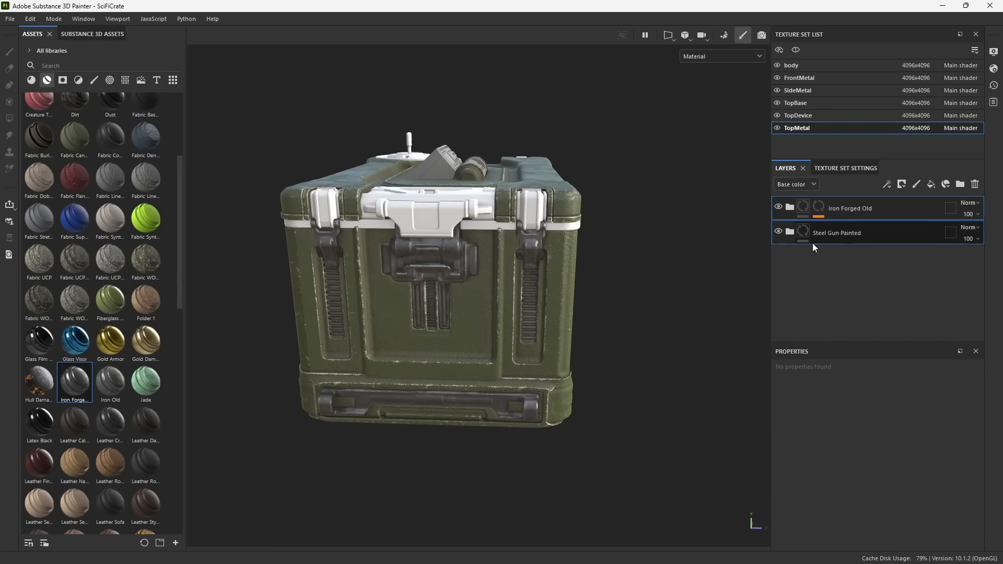
Examine the metal latches, trim and green painted panels on the crate's front and long side.
{"action": "scroll", "coordinate": [460, 203], "scroll_direction": "up", "scroll_amount": 4}
{"action": "left_click_drag", "start_coordinate": [561, 261], "coordinate": [465, 292], "text": "alt"}
{"action": "middle_click_drag", "start_coordinate": [465, 292], "coordinate": [583, 321], "text": "alt"}
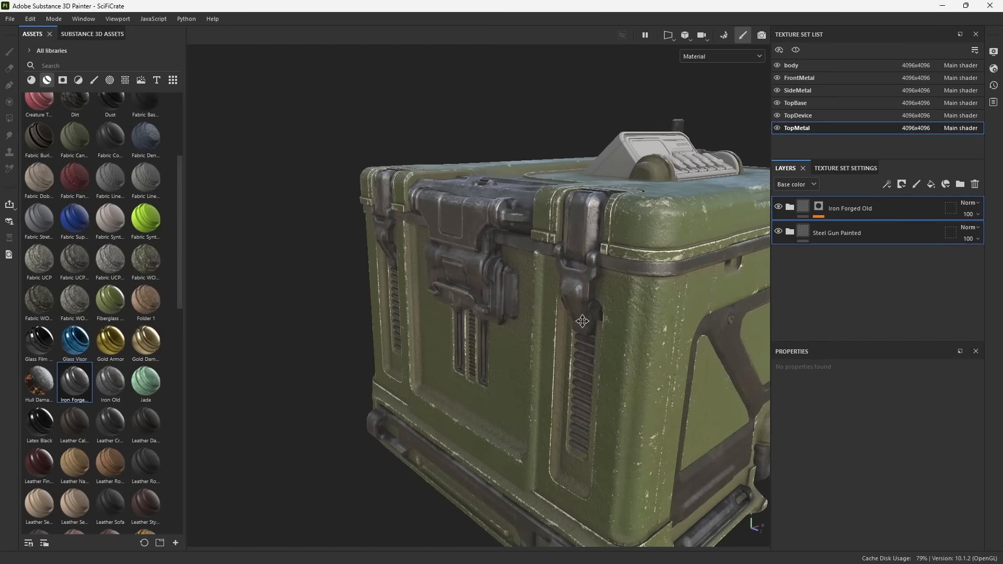
{"action": "left_click_drag", "start_coordinate": [583, 322], "coordinate": [567, 349], "text": "alt"}
{"action": "scroll", "coordinate": [564, 349], "scroll_direction": "down", "scroll_amount": 3}
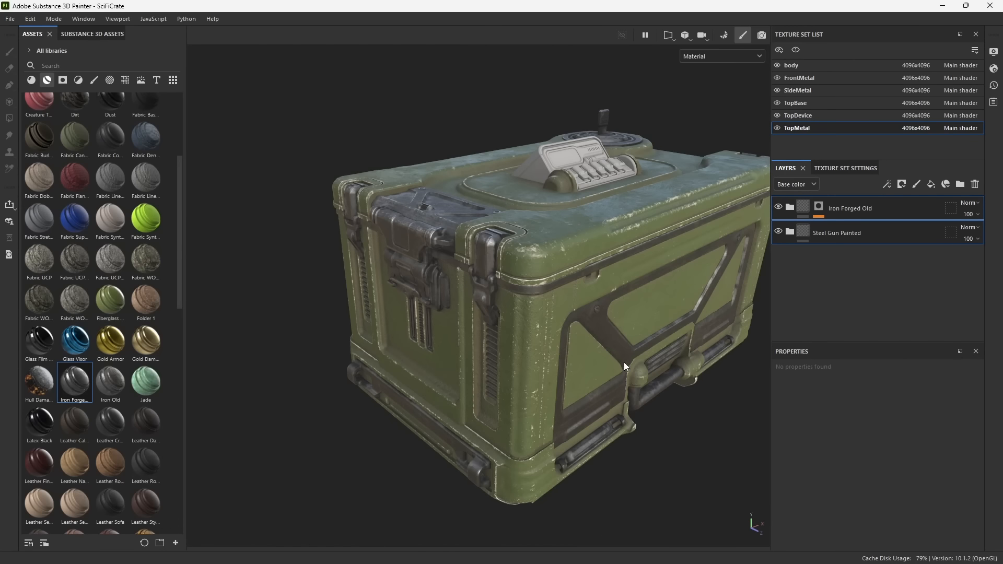
{"action": "left_click_drag", "start_coordinate": [604, 384], "coordinate": [472, 294], "text": "alt"}
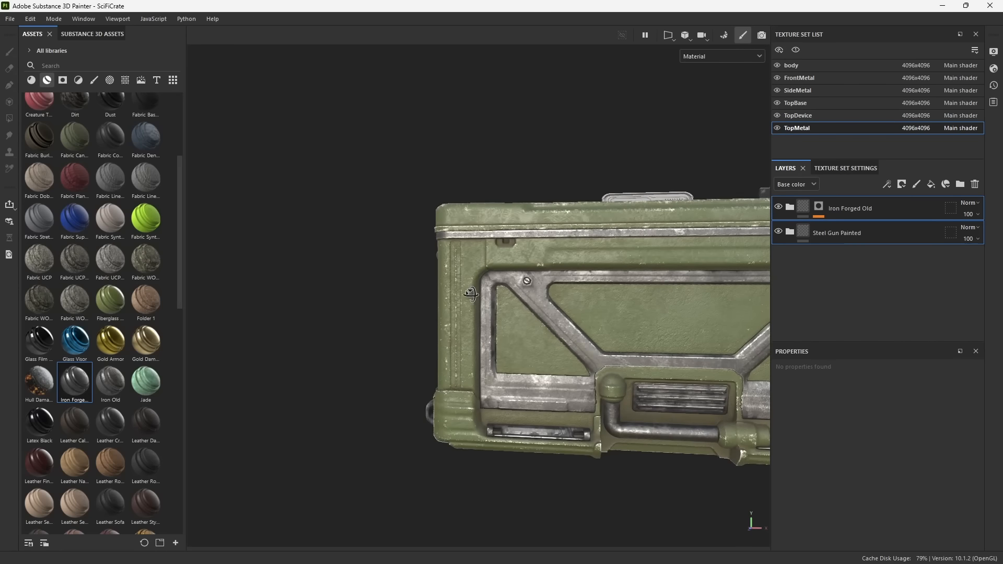
{"action": "middle_click_drag", "start_coordinate": [522, 288], "coordinate": [464, 278], "text": "alt"}
{"action": "left_click_drag", "start_coordinate": [465, 278], "coordinate": [541, 286], "text": "alt"}
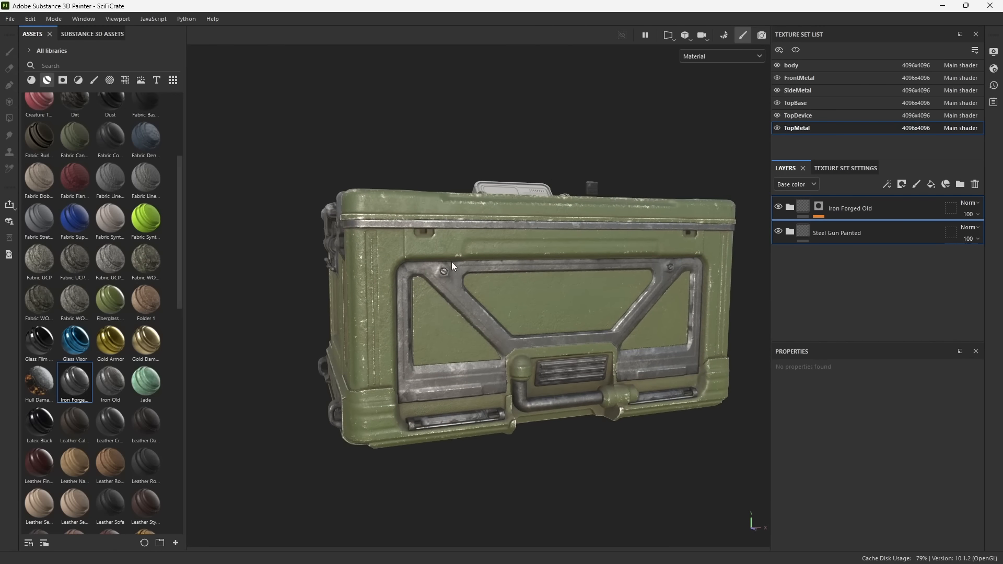
{"action": "scroll", "coordinate": [554, 414], "scroll_direction": "up", "scroll_amount": 6}
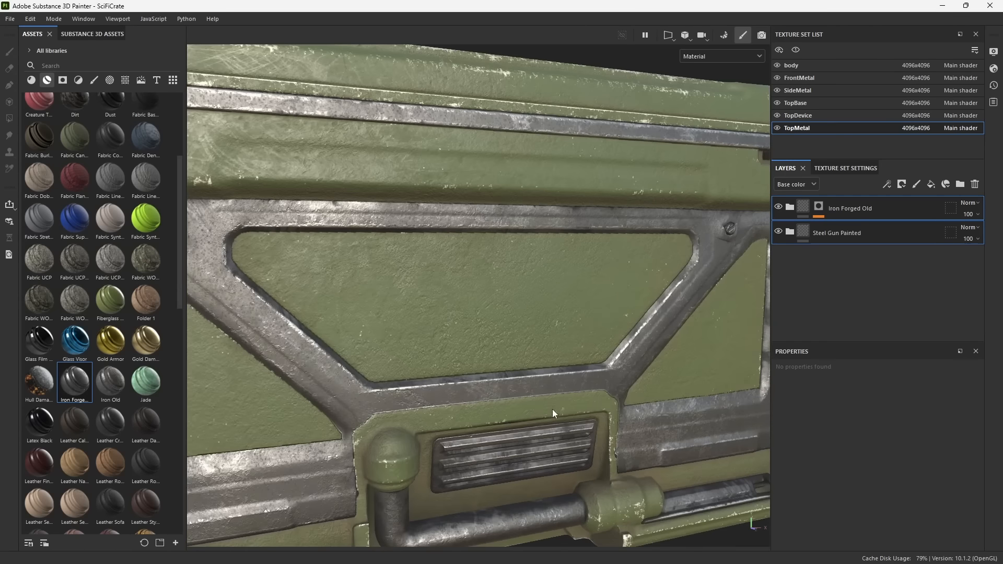
{"action": "left_click_drag", "start_coordinate": [553, 413], "coordinate": [522, 382], "text": "alt"}
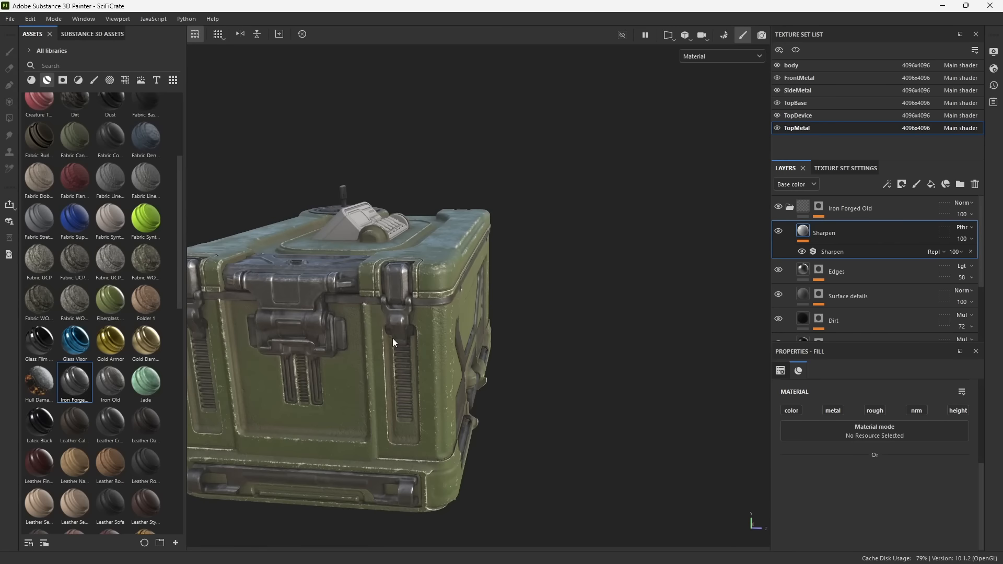
In the SideMetal texture set, set the Iron Forged Old mask's Metal Edge Wear to Wear Level 0.53 and Wear Contrast 0.47.
{"action": "middle_click_drag", "start_coordinate": [395, 343], "coordinate": [459, 385], "text": "alt"}
{"action": "scroll", "coordinate": [472, 445], "scroll_direction": "up", "scroll_amount": 5}
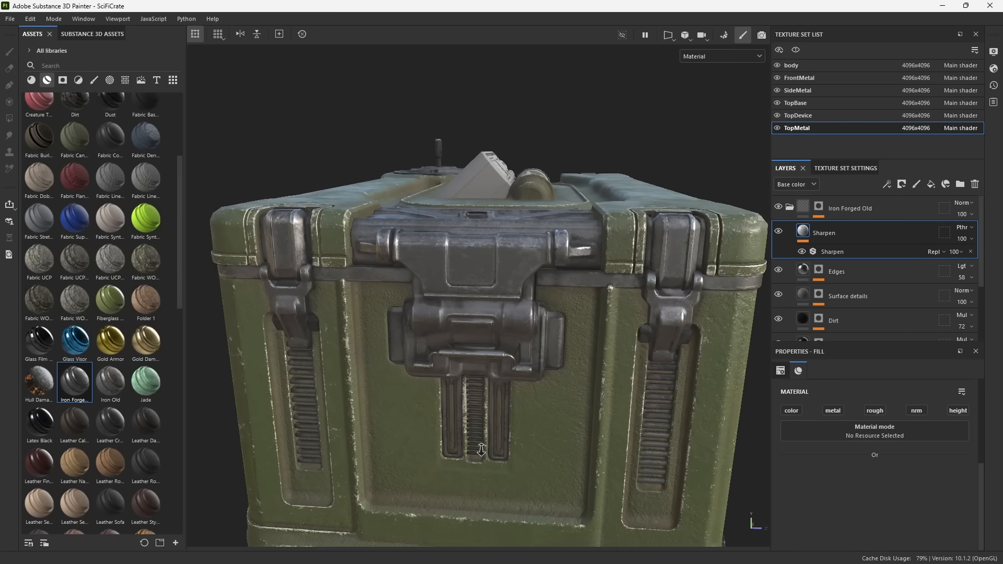
{"action": "left_click_drag", "start_coordinate": [473, 443], "coordinate": [516, 359], "text": "alt"}
{"action": "right_click", "coordinate": [490, 286], "text": "ctrl+alt"}
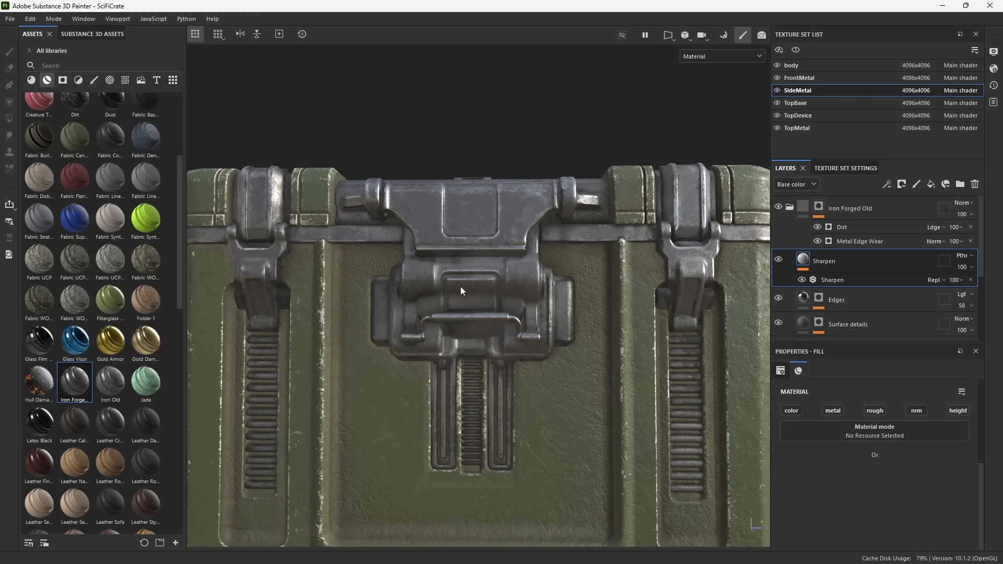
{"action": "left_click", "coordinate": [819, 207], "text": "alt"}
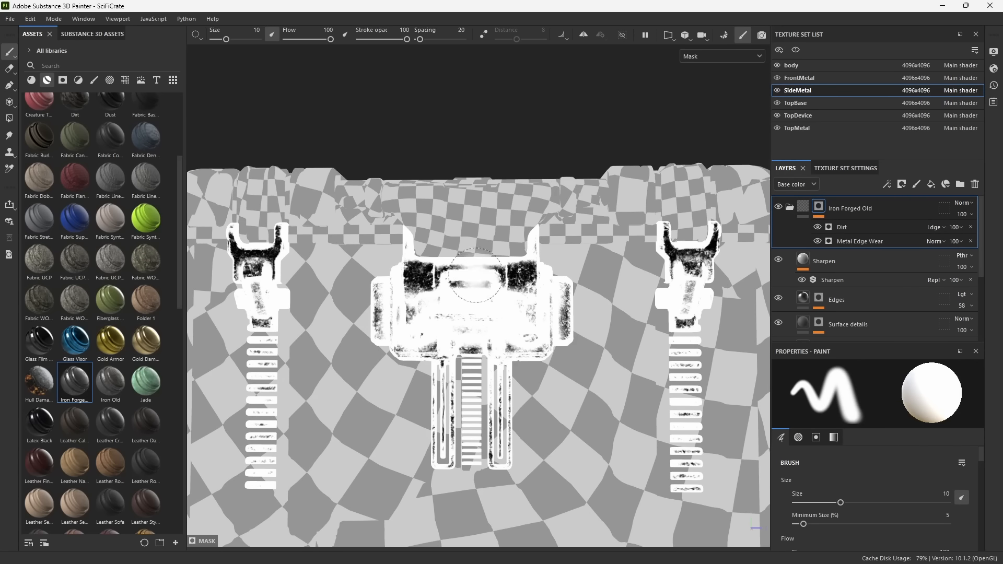
{"action": "left_click", "coordinate": [857, 241]}
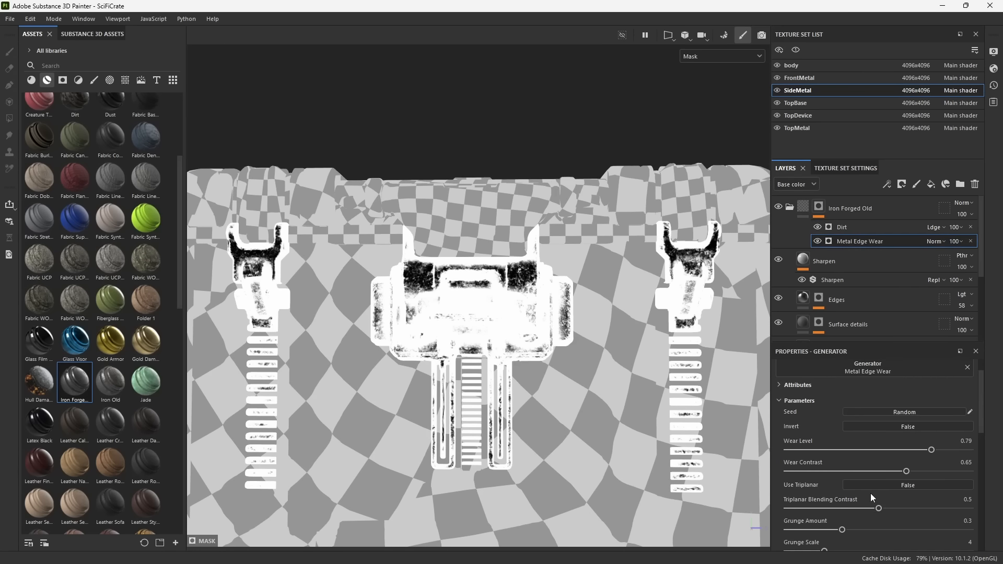
{"action": "scroll", "coordinate": [870, 493], "scroll_direction": "down", "scroll_amount": 1}
{"action": "left_click_drag", "start_coordinate": [918, 390], "coordinate": [873, 409]}
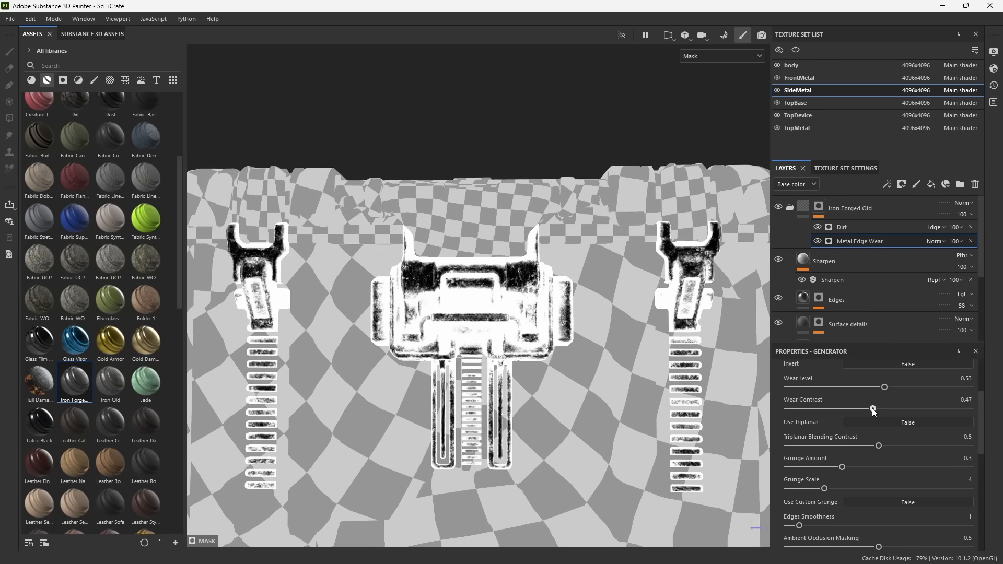
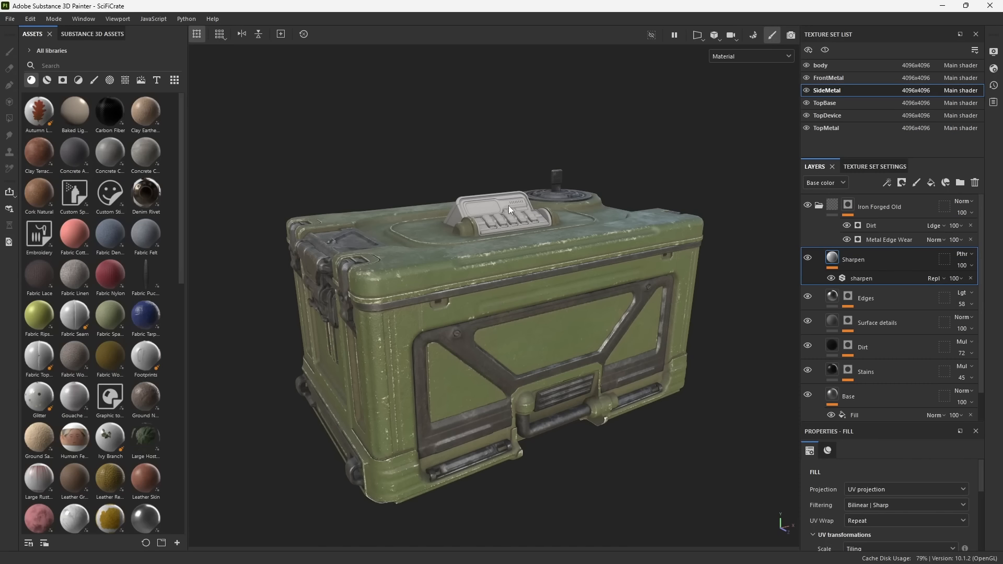
Collapse the Steel Painted Worn folder in the body texture set and copy the Steel Painted Stained folder.
{"action": "right_click_drag", "start_coordinate": [490, 178], "coordinate": [532, 355], "text": "alt"}
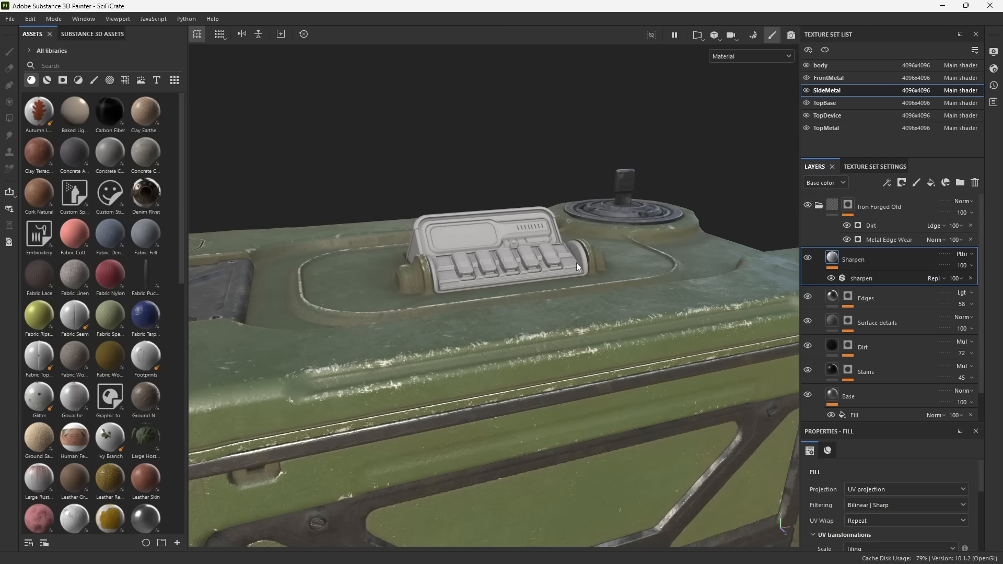
{"action": "left_click_drag", "start_coordinate": [485, 330], "coordinate": [604, 430], "text": "alt"}
{"action": "left_click_drag", "start_coordinate": [516, 155], "coordinate": [528, 191], "text": "alt"}
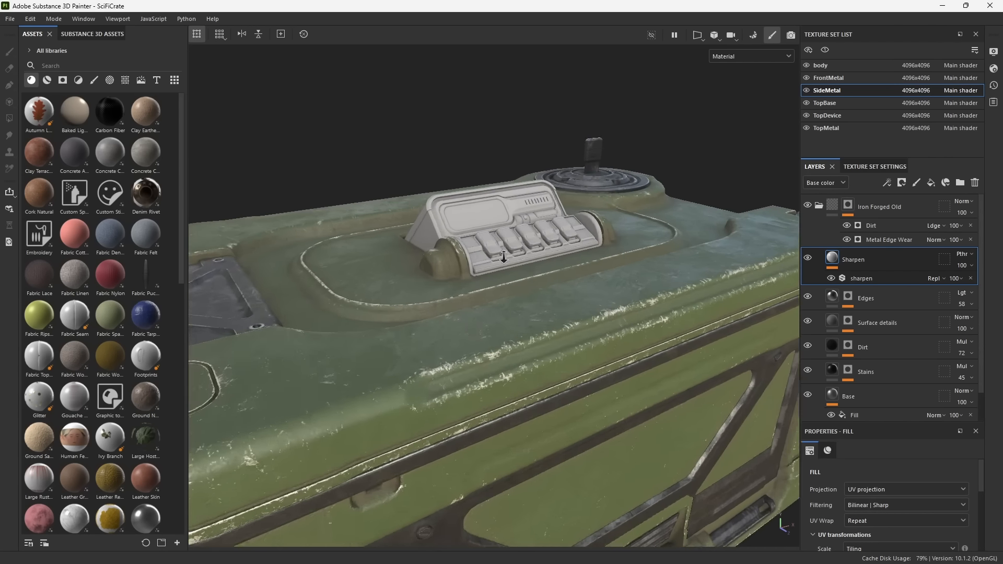
{"action": "right_click_drag", "start_coordinate": [527, 191], "coordinate": [553, 302], "text": "alt"}
{"action": "left_click_drag", "start_coordinate": [523, 179], "coordinate": [526, 195], "text": "alt"}
{"action": "right_click_drag", "start_coordinate": [527, 195], "coordinate": [537, 230], "text": "alt"}
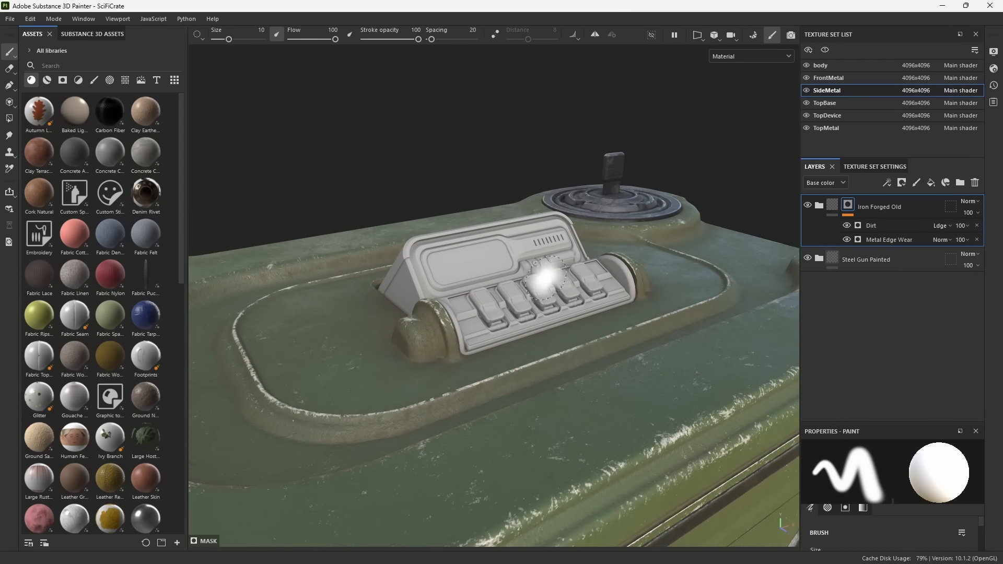
{"action": "mouse_move", "coordinate": [548, 331]}
{"action": "left_mouse_down", "text": "alt"}
{"action": "mouse_move", "coordinate": [520, 324]}
{"action": "mouse_move", "coordinate": [599, 329]}
{"action": "left_mouse_up", "text": "alt"}
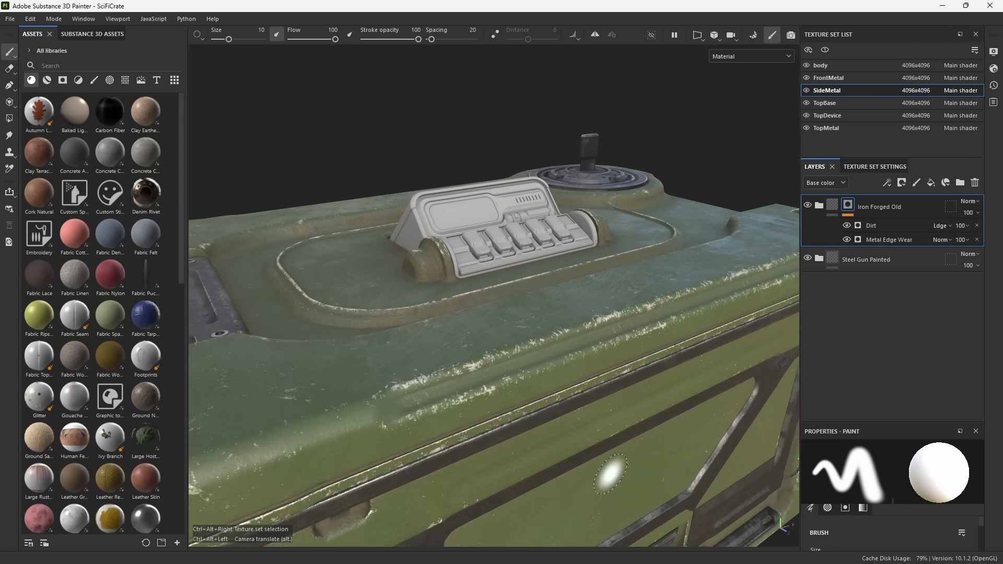
{"action": "right_click", "coordinate": [596, 419], "text": "ctrl+alt"}
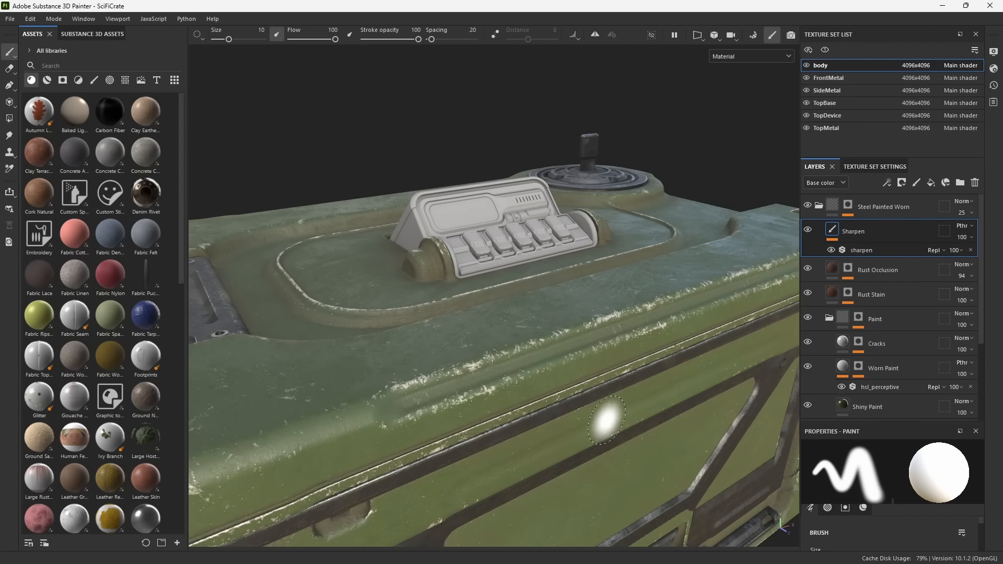
{"action": "left_click", "coordinate": [820, 206]}
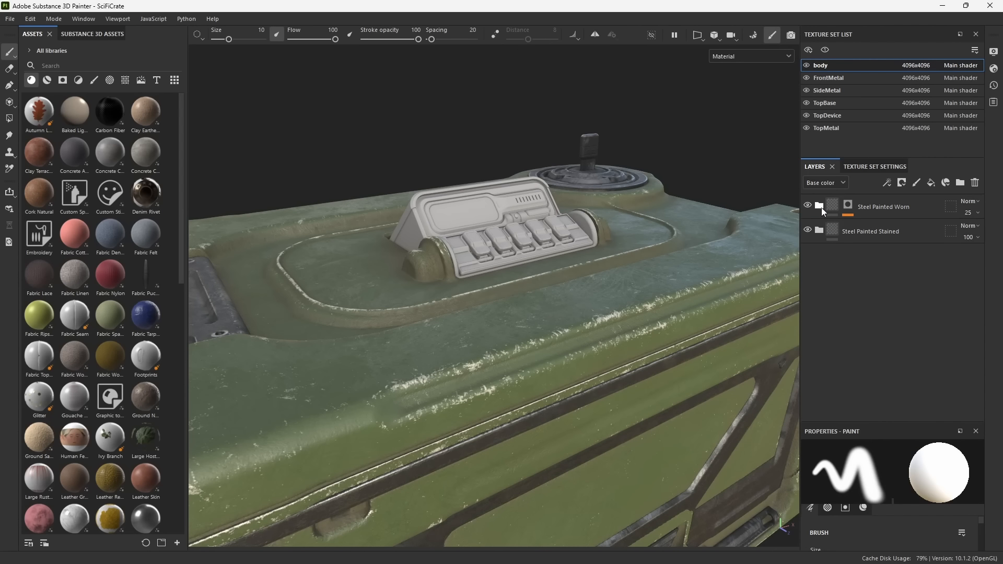
{"action": "left_click", "coordinate": [926, 237]}
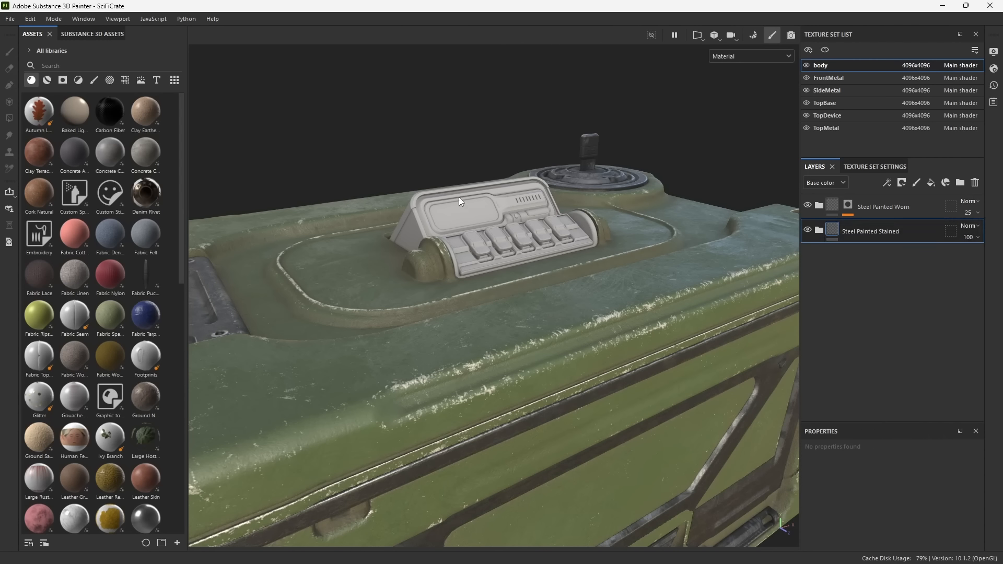
Paste the Steel Painted Stained folder into the TopDevice texture set and delete Fill layer 1 and Layer 1.
{"action": "right_click", "coordinate": [519, 249], "text": "ctrl+alt"}
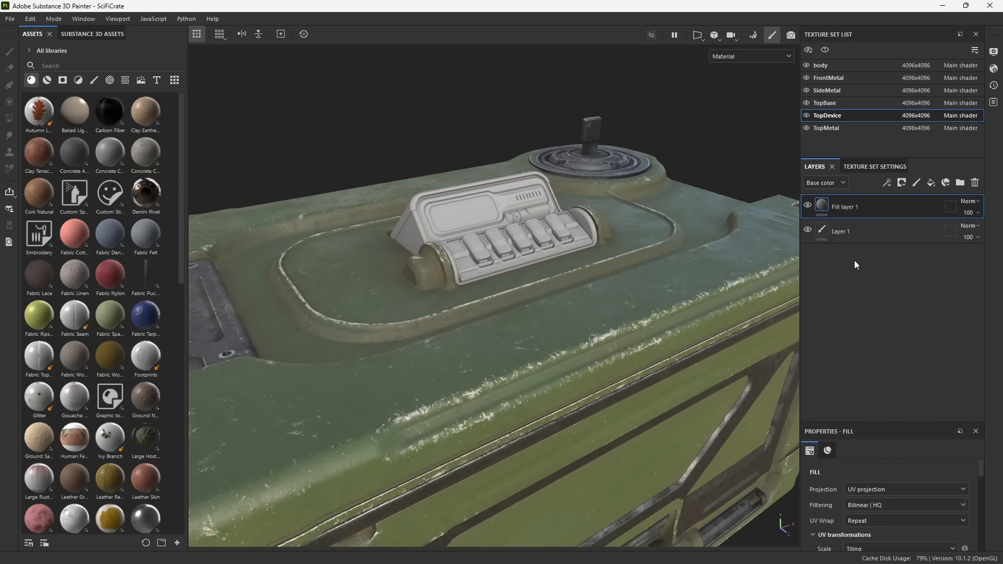
{"action": "key", "text": "ctrl+v"}
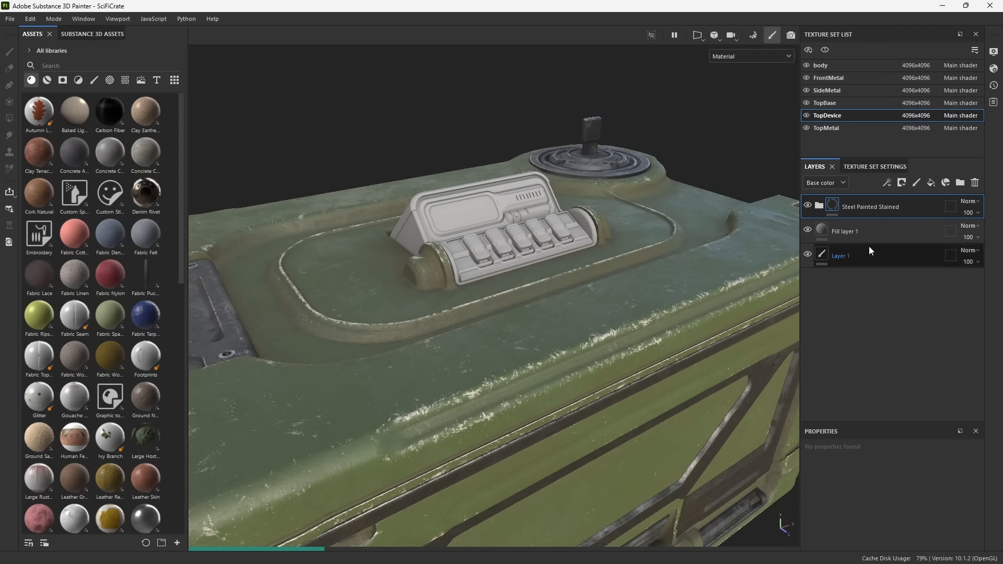
{"action": "key", "text": "Delete"}
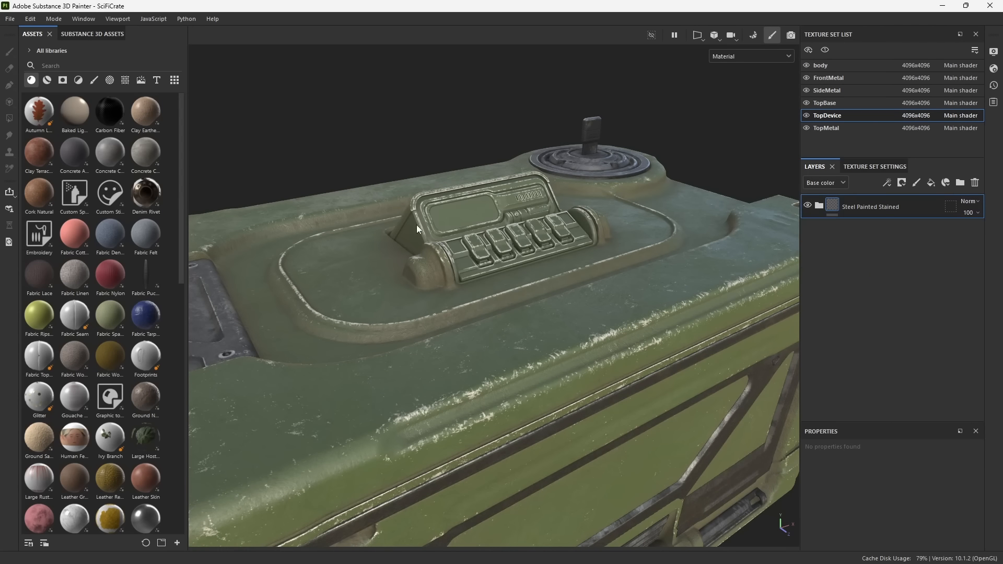
Examine the painted finish and edge wear on the top device's screen housing, switches and side.
{"action": "scroll", "coordinate": [560, 395], "scroll_direction": "up", "scroll_amount": 5}
{"action": "left_click_drag", "start_coordinate": [560, 395], "coordinate": [544, 425], "text": "alt"}
{"action": "middle_click_drag", "start_coordinate": [525, 376], "coordinate": [462, 395], "text": "alt"}
{"action": "left_click_drag", "start_coordinate": [446, 387], "coordinate": [493, 349], "text": "alt"}
{"action": "middle_click_drag", "start_coordinate": [492, 349], "coordinate": [522, 372], "text": "alt"}
{"action": "right_click_drag", "start_coordinate": [430, 275], "coordinate": [453, 389], "text": "alt"}
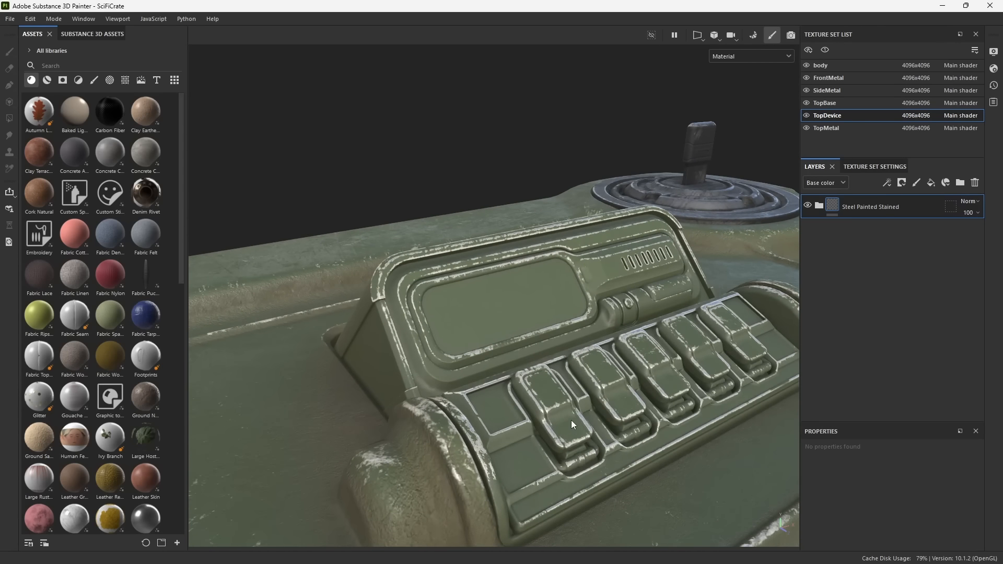
{"action": "left_click_drag", "start_coordinate": [573, 424], "coordinate": [620, 366], "text": "alt"}
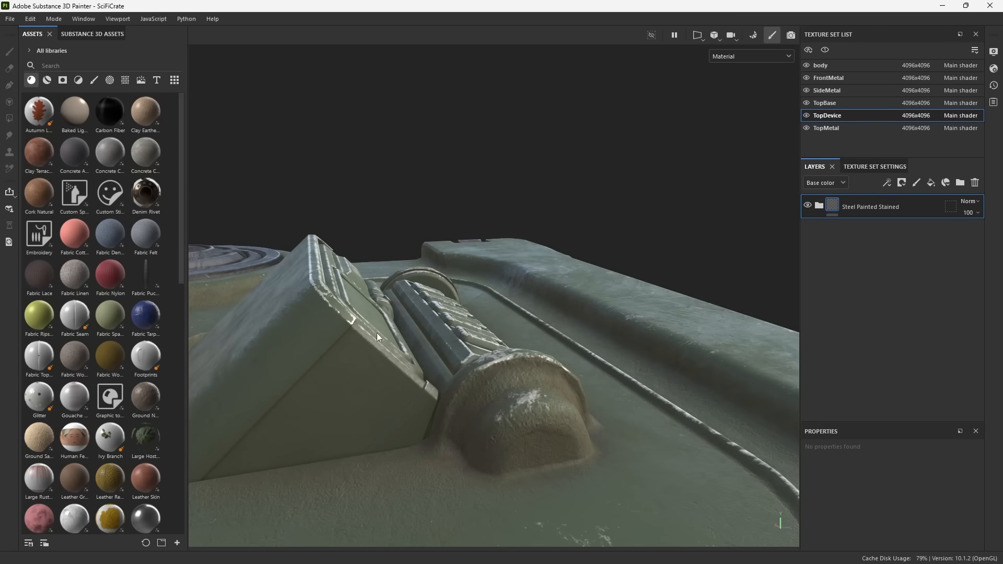
{"action": "left_click_drag", "start_coordinate": [331, 256], "coordinate": [560, 351], "text": "alt"}
{"action": "right_click_drag", "start_coordinate": [561, 351], "coordinate": [616, 423], "text": "alt"}
Set the metal edge wear generator on TopDevice's Edges layer mask to Wear Level 0.44 and Wear Contrast 0.6.
{"action": "left_click", "coordinate": [820, 206]}
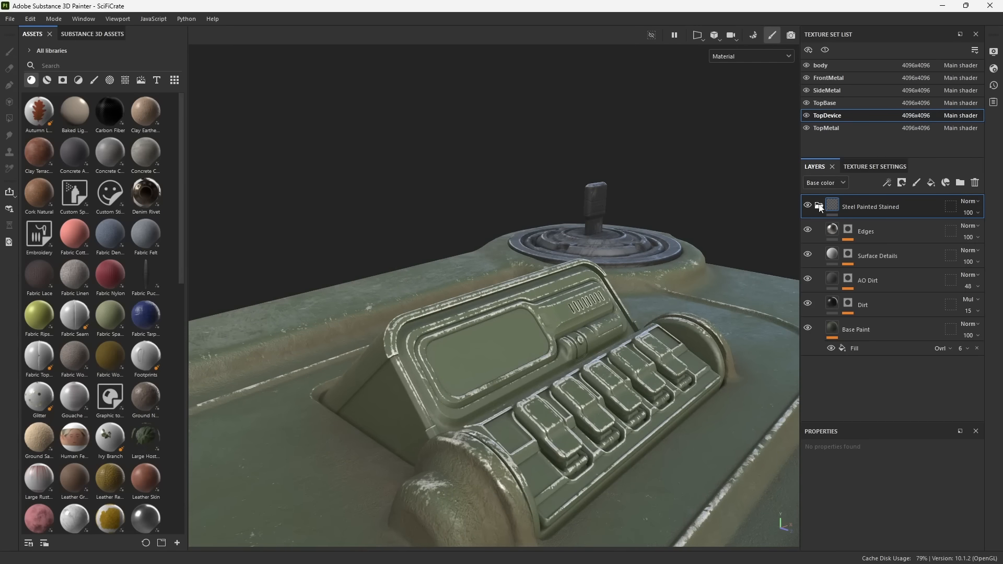
{"action": "left_click", "coordinate": [848, 231]}
{"action": "left_click", "coordinate": [875, 262]}
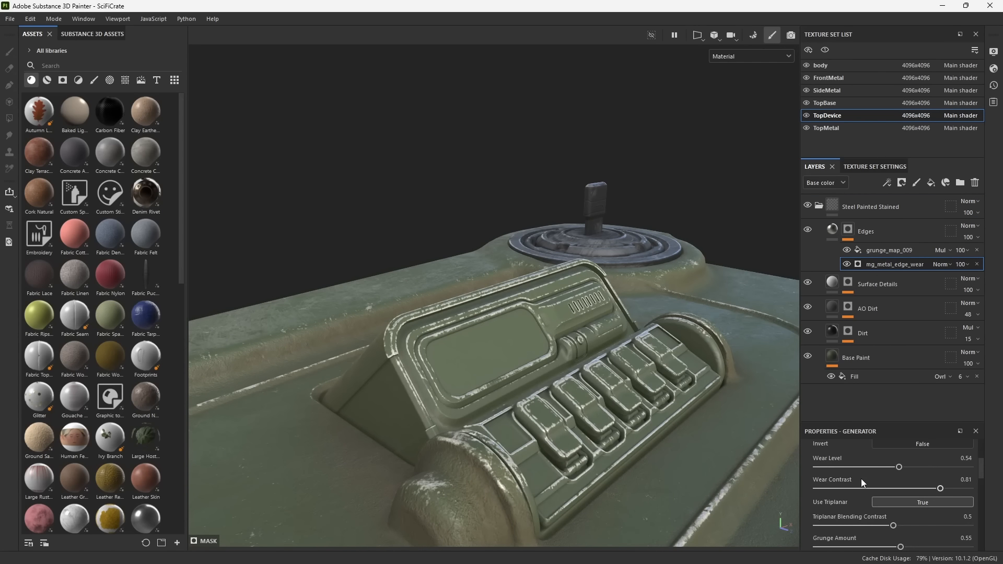
{"action": "left_click_drag", "start_coordinate": [899, 467], "coordinate": [886, 467]}
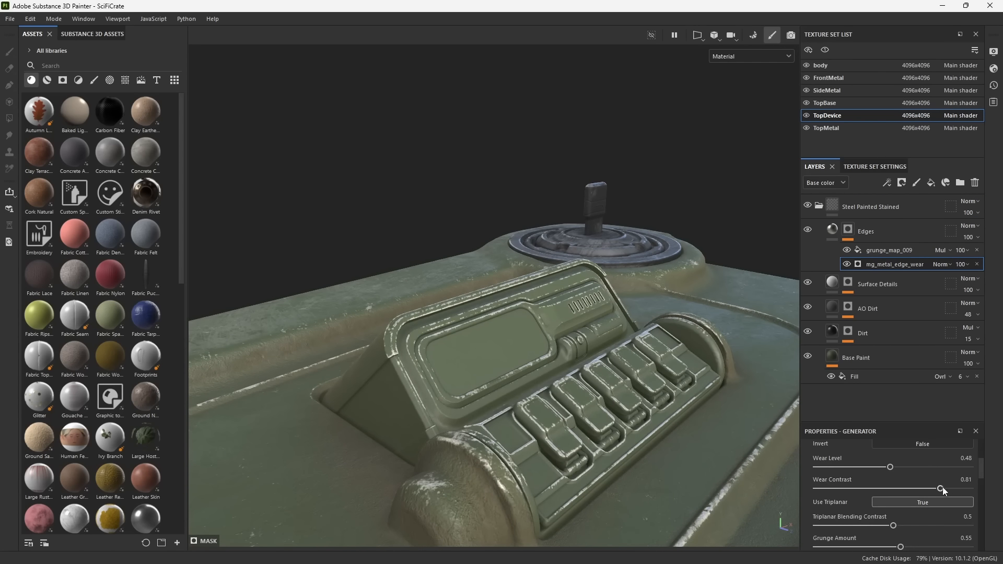
{"action": "left_click_drag", "start_coordinate": [941, 488], "coordinate": [908, 488]}
{"action": "left_click_drag", "start_coordinate": [657, 353], "coordinate": [542, 365], "text": "alt"}
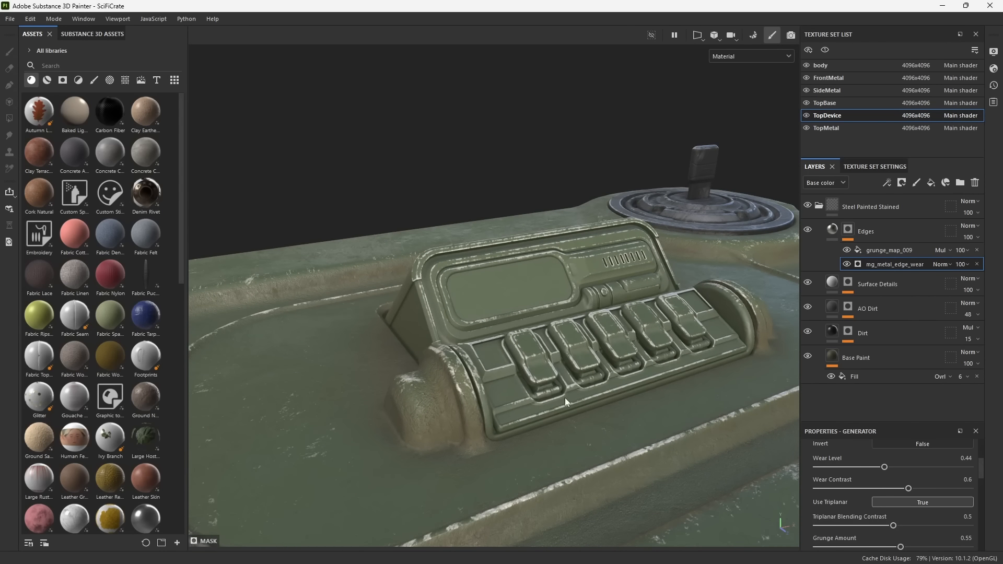
Change the base color of TopDevice's Base Paint layer to the grayish tone 4B4C40.
{"action": "left_click", "coordinate": [897, 357]}
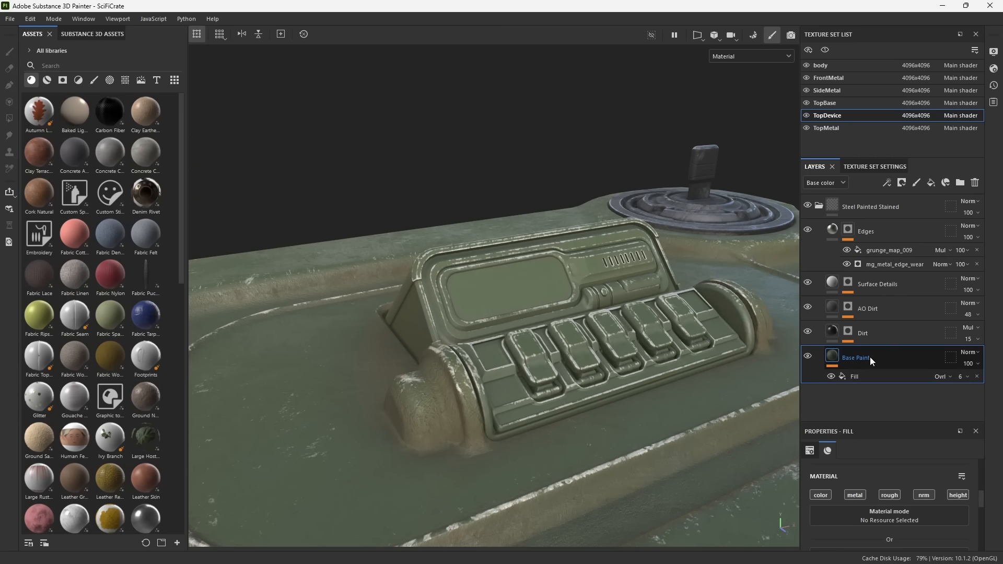
{"action": "left_click_drag", "start_coordinate": [860, 422], "coordinate": [862, 393]}
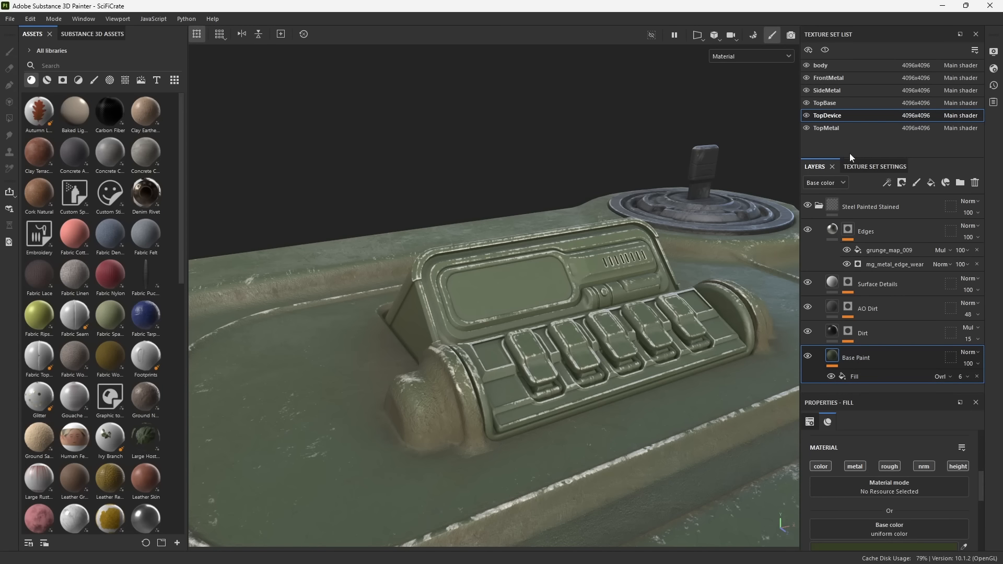
{"action": "left_click_drag", "start_coordinate": [826, 158], "coordinate": [825, 143]}
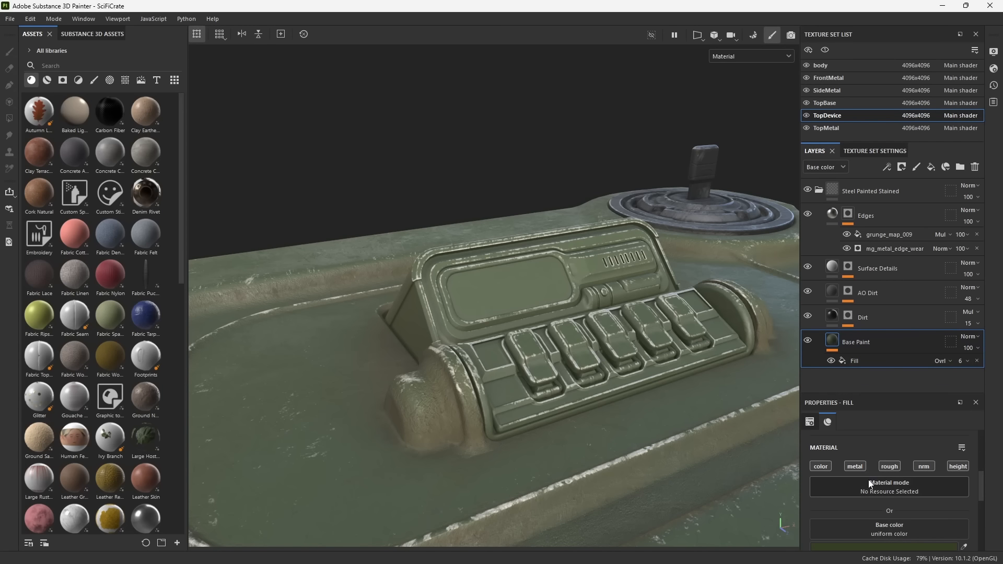
{"action": "scroll", "coordinate": [874, 538], "scroll_direction": "down", "scroll_amount": 2}
{"action": "left_click", "coordinate": [870, 516]}
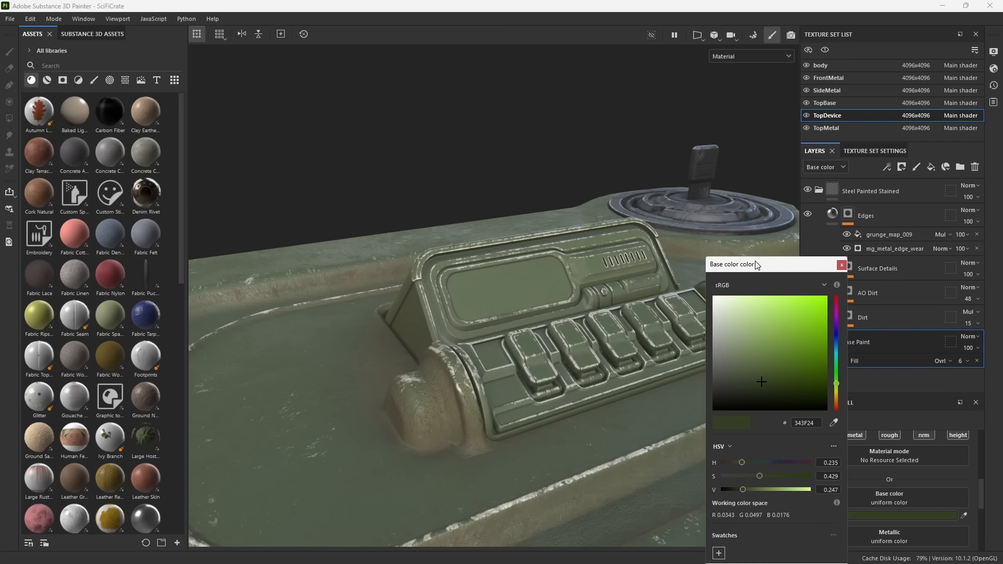
{"action": "left_click_drag", "start_coordinate": [837, 386], "coordinate": [837, 382]}
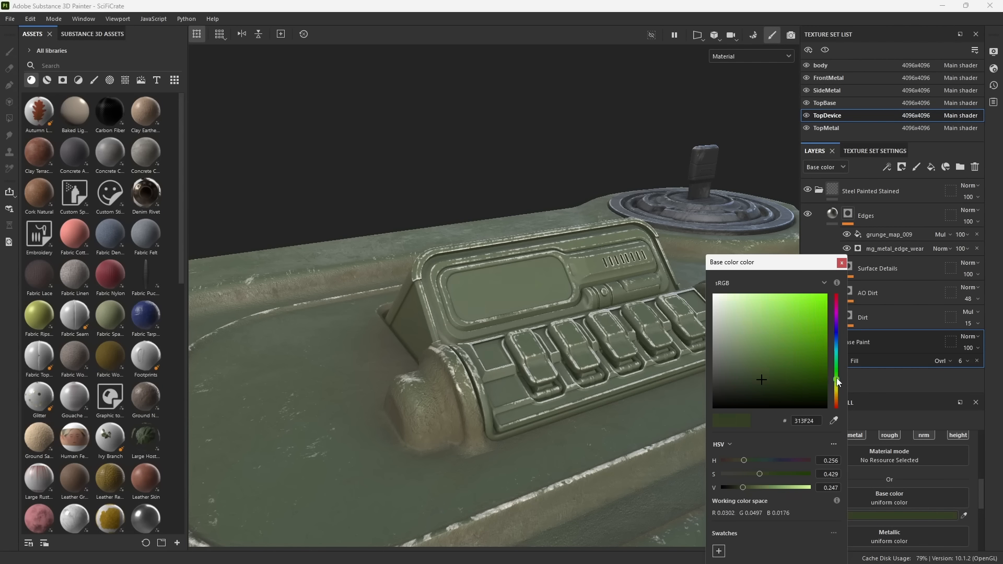
{"action": "left_click_drag", "start_coordinate": [759, 378], "coordinate": [731, 374]}
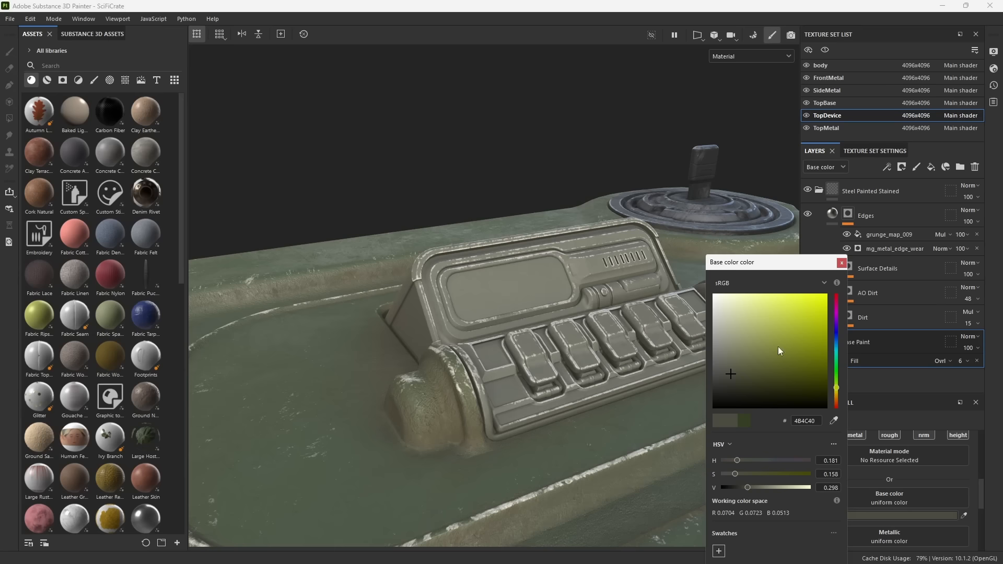
{"action": "left_click", "coordinate": [842, 265]}
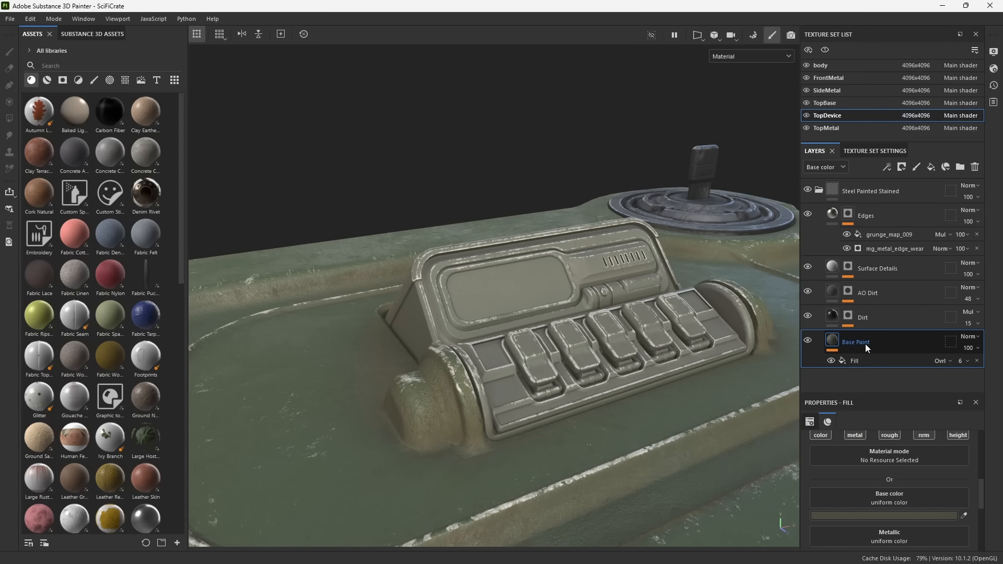
Duplicate TopDevice's Base Paint layer and set the copy's base color to the near-neutral gray 50504D.
{"action": "key", "text": "ctrl+d"}
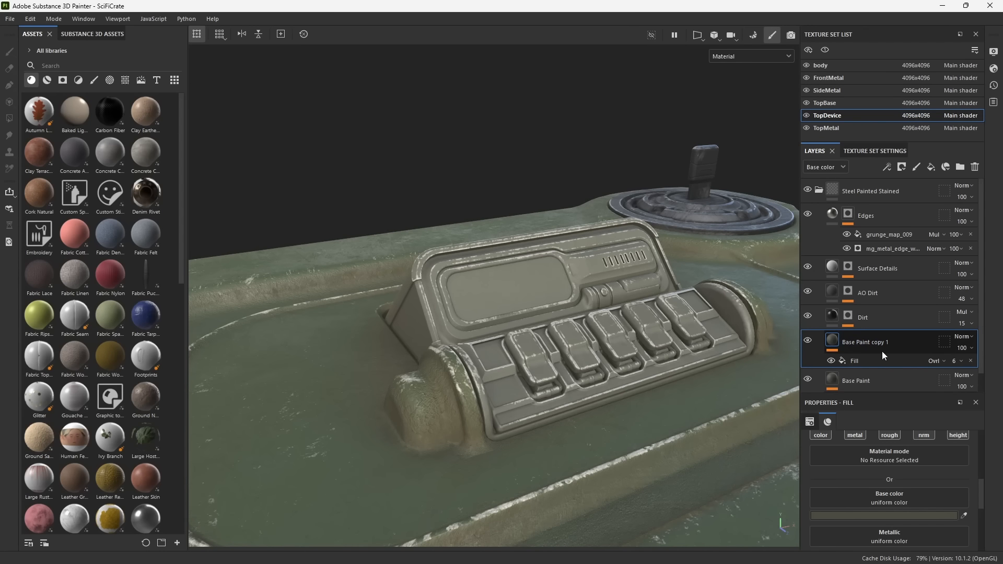
{"action": "left_click_drag", "start_coordinate": [569, 290], "coordinate": [552, 293], "text": "alt"}
{"action": "right_click_drag", "start_coordinate": [552, 293], "coordinate": [672, 428], "text": "alt"}
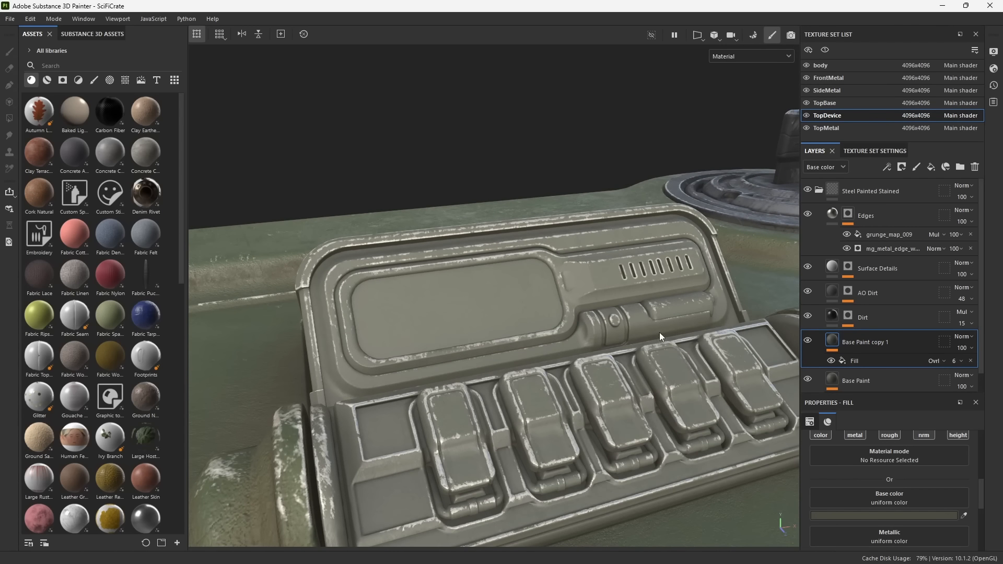
{"action": "left_click", "coordinate": [851, 516]}
{"action": "left_click_drag", "start_coordinate": [738, 396], "coordinate": [718, 374]}
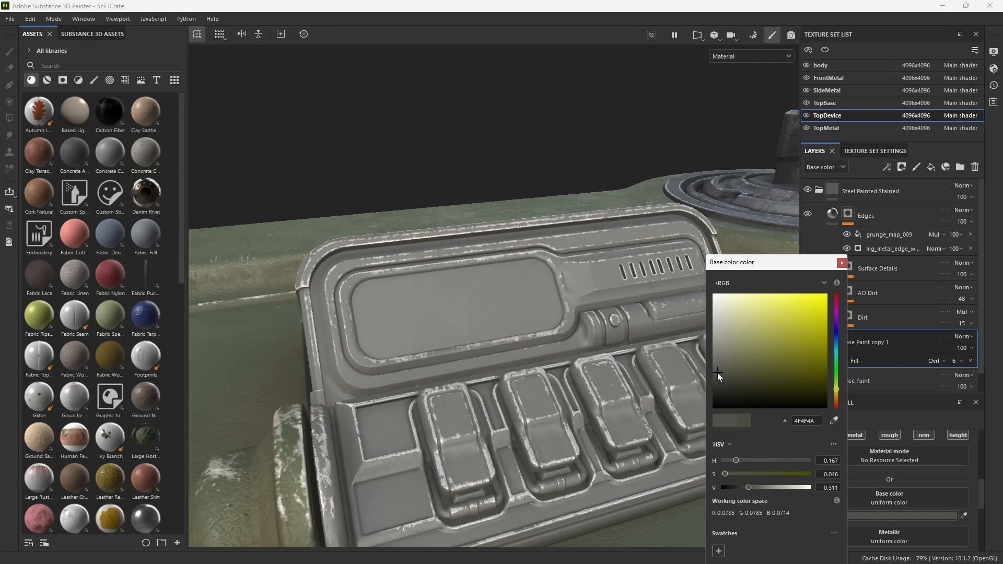
{"action": "left_click", "coordinate": [841, 262]}
Add a black mask to Base Paint copy 1 and polygon-fill the recessed back panel around the screen frame in mesh mode.
{"action": "left_click", "coordinate": [901, 167]}
{"action": "left_click", "coordinate": [914, 193]}
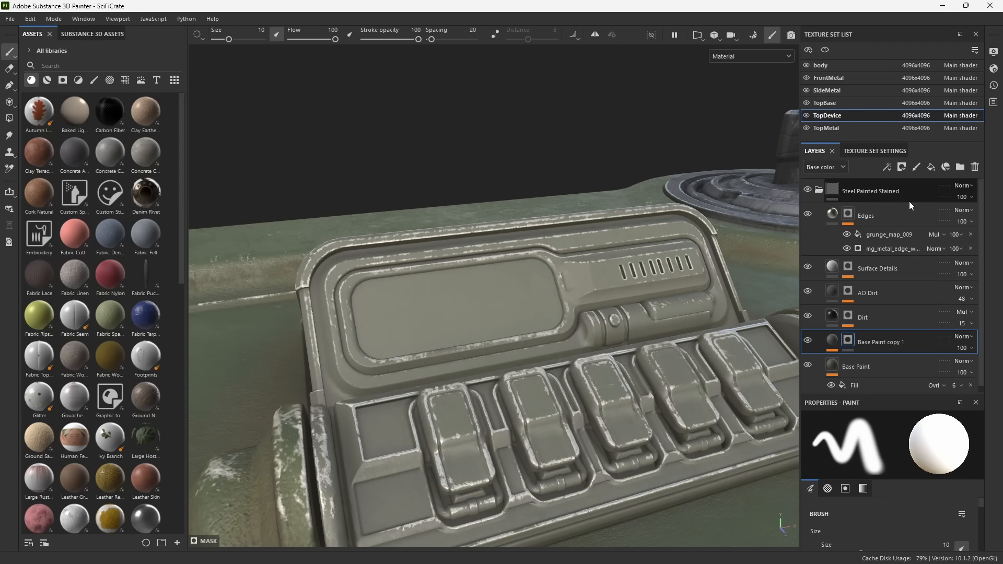
{"action": "left_click", "coordinate": [888, 167]}
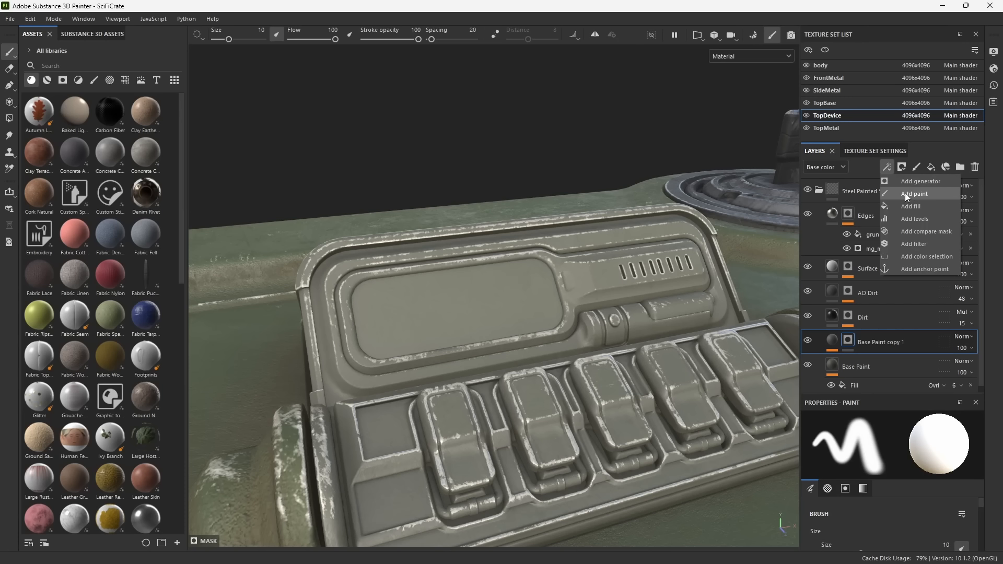
{"action": "left_click", "coordinate": [871, 336]}
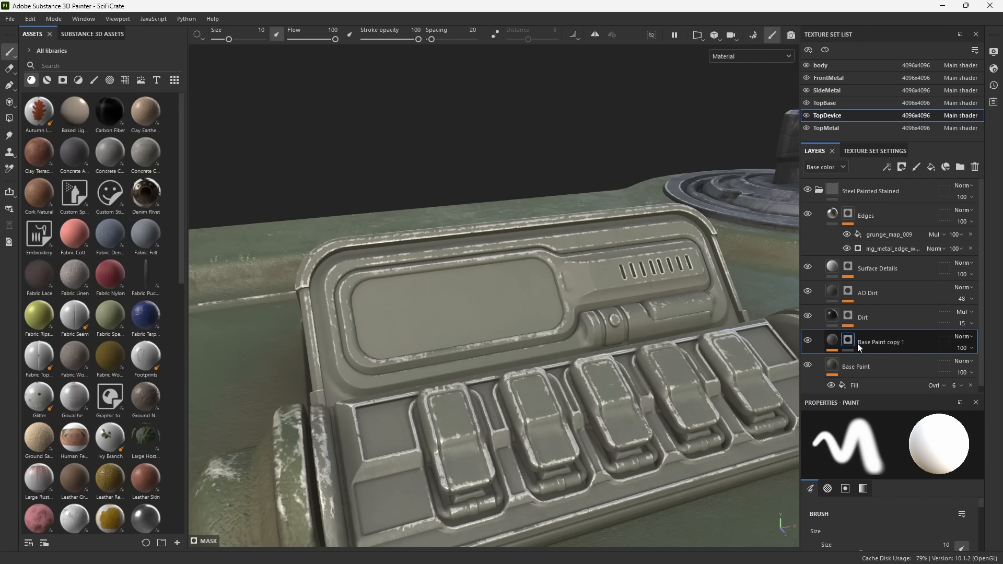
{"action": "left_click", "coordinate": [847, 341]}
{"action": "left_click", "coordinate": [10, 118]}
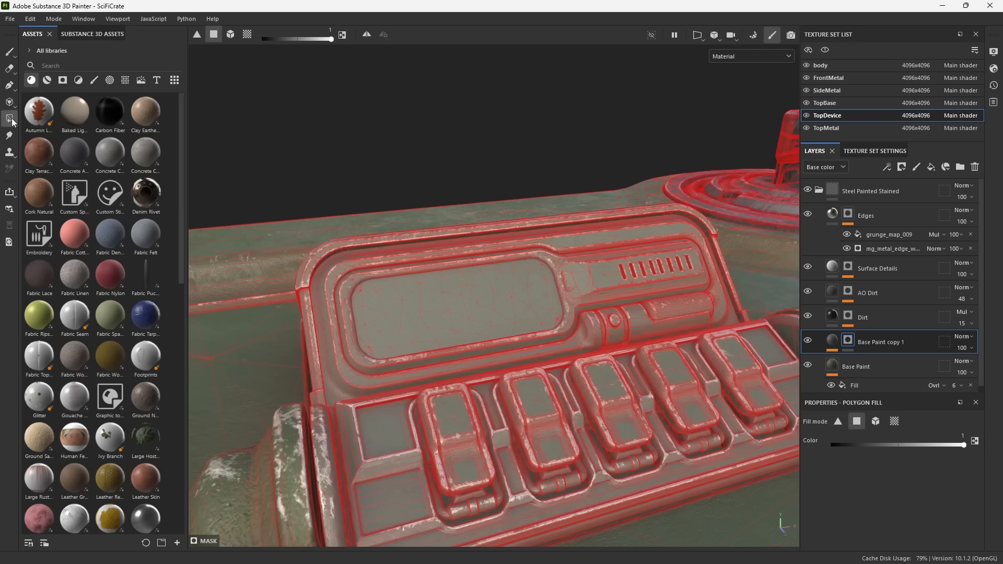
{"action": "left_click", "coordinate": [230, 34]}
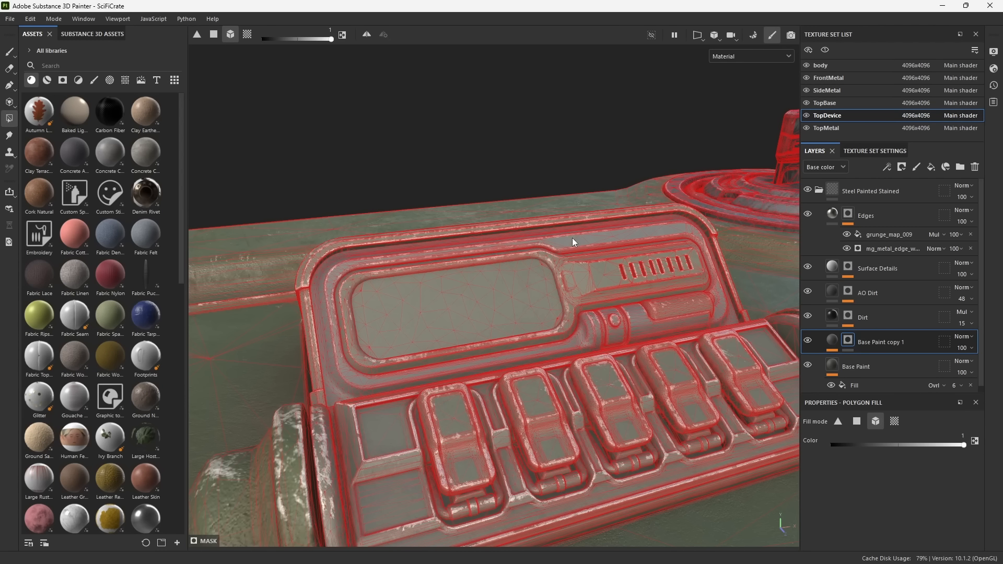
{"action": "scroll", "coordinate": [572, 237], "scroll_direction": "up", "scroll_amount": 2}
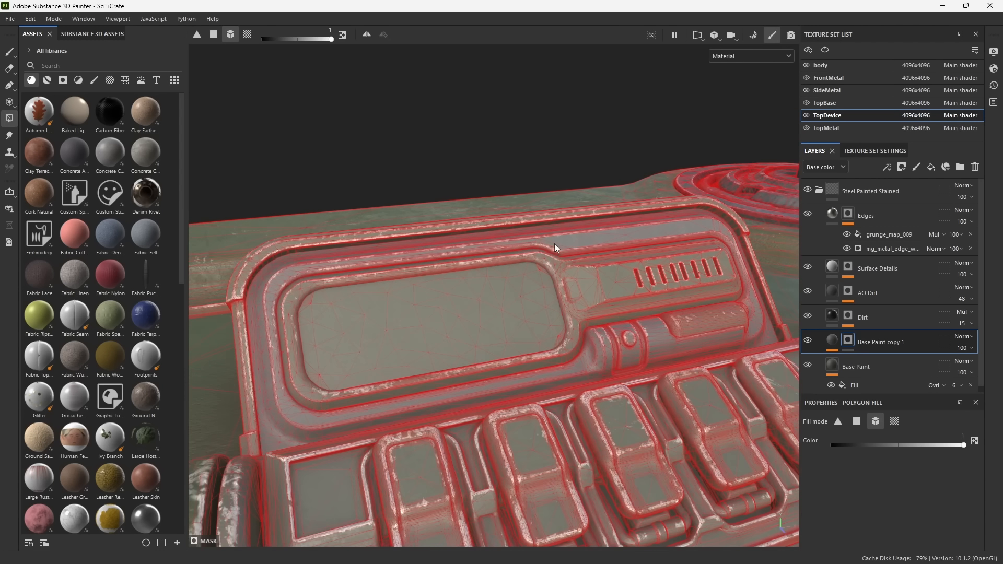
Duplicate Base Paint copy 1 and set the new copy's base color to the lighter warm gray 747267.
{"action": "left_click", "coordinate": [838, 343]}
{"action": "left_click_drag", "start_coordinate": [537, 362], "coordinate": [553, 292], "text": "alt"}
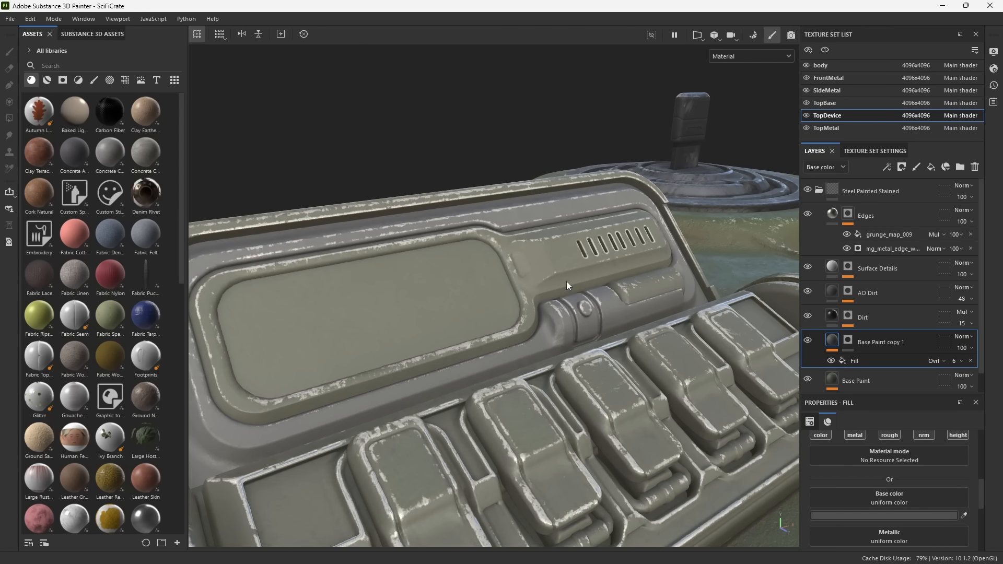
{"action": "key", "text": "ctrl+d"}
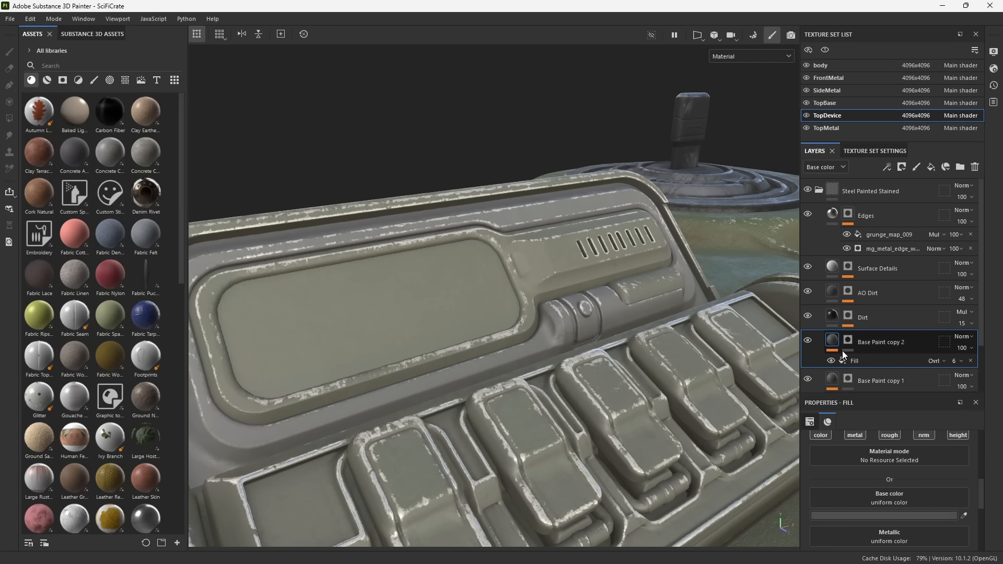
{"action": "left_click", "coordinate": [869, 515]}
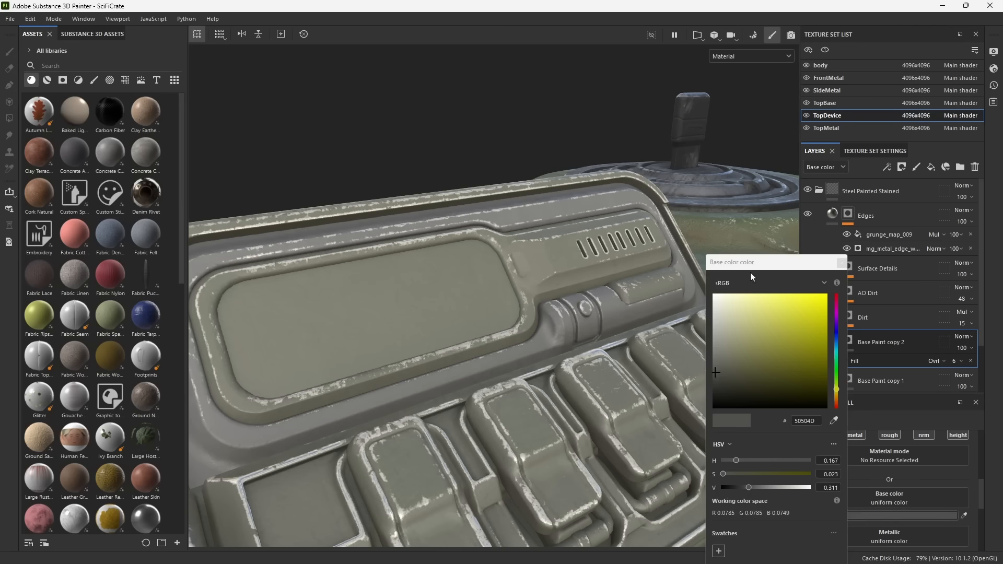
{"action": "left_click", "coordinate": [715, 372]}
{"action": "left_click", "coordinate": [725, 356]}
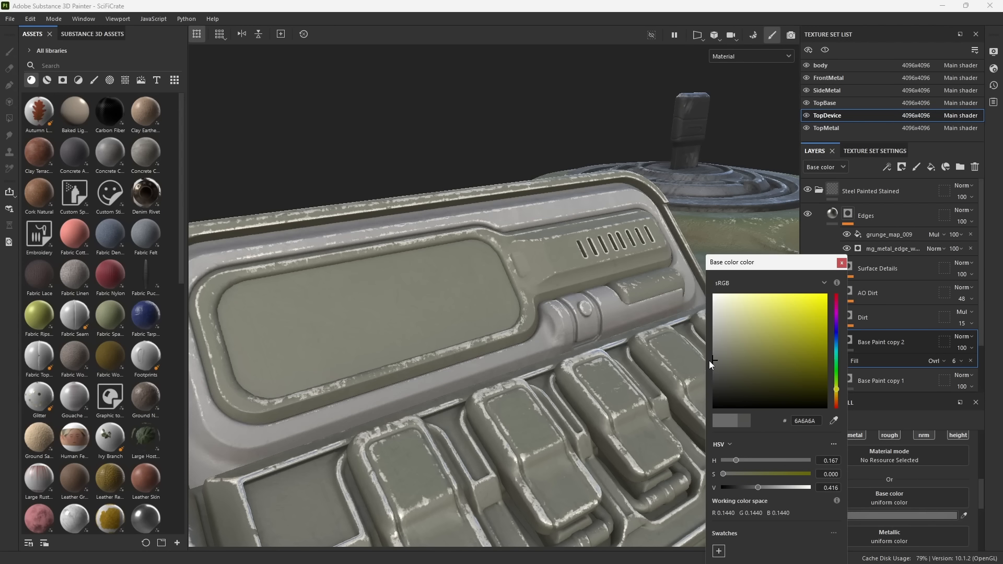
{"action": "left_click", "coordinate": [836, 392]}
{"action": "left_click", "coordinate": [843, 262]}
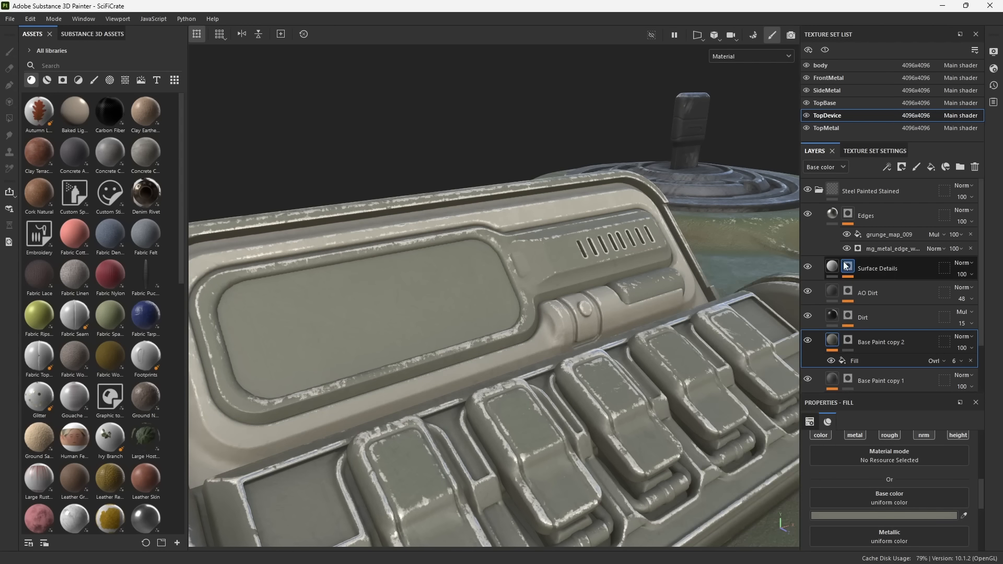
Clear the mask of Base Paint copy 2 and polygon-fill only the screen frame with its vented extension.
{"action": "left_click_drag", "start_coordinate": [708, 335], "coordinate": [677, 326], "text": "alt"}
{"action": "scroll", "coordinate": [828, 366], "scroll_direction": "down", "scroll_amount": 1}
{"action": "scroll", "coordinate": [829, 366], "scroll_direction": "down", "scroll_amount": 1}
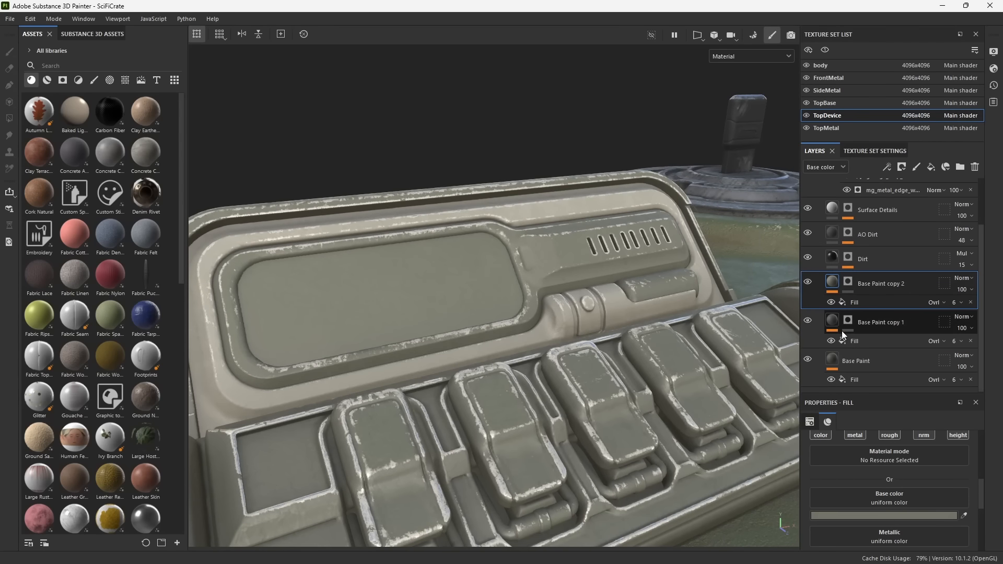
{"action": "left_click", "coordinate": [850, 282]}
{"action": "right_click", "coordinate": [849, 296]}
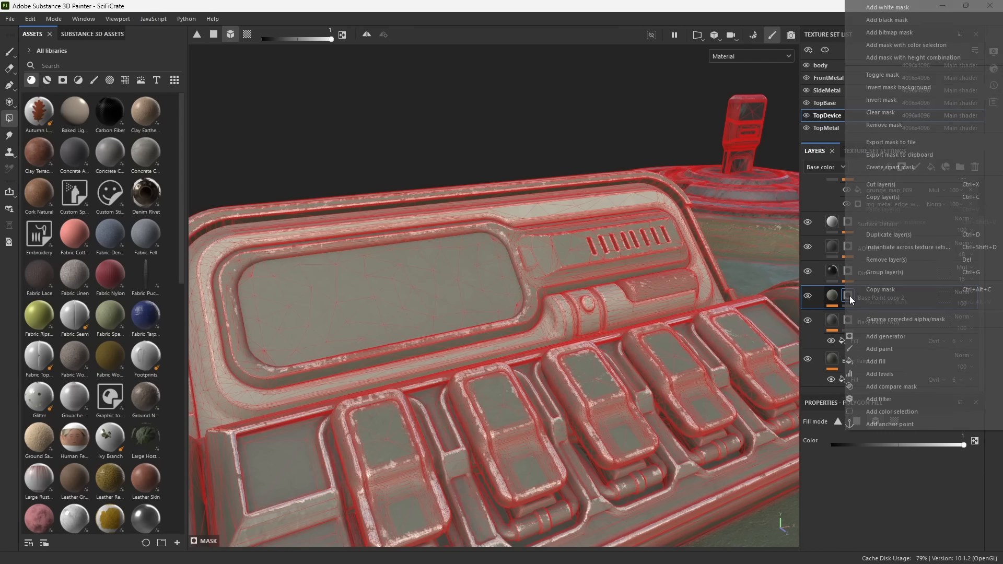
{"action": "left_click", "coordinate": [916, 115]}
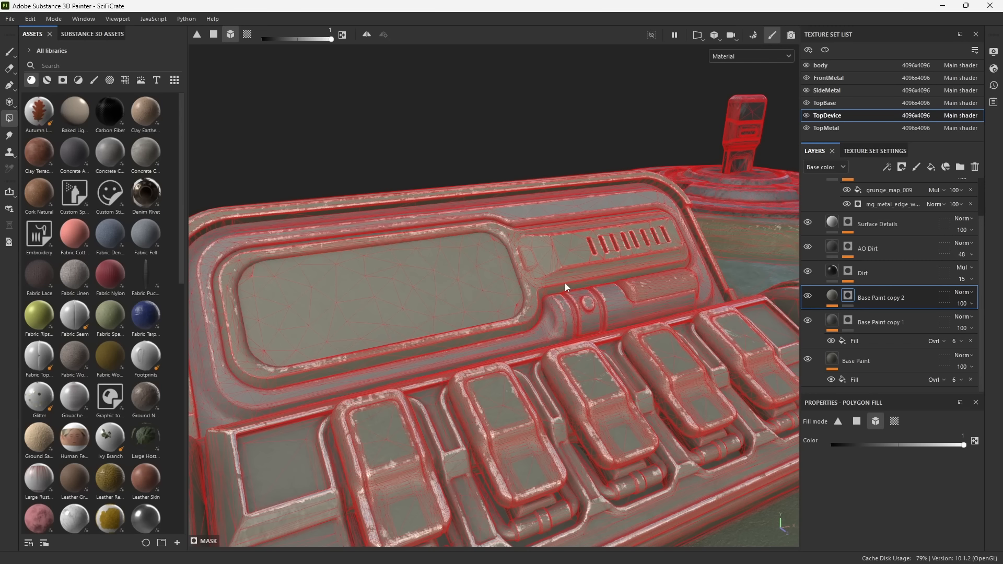
{"action": "left_click", "coordinate": [563, 250]}
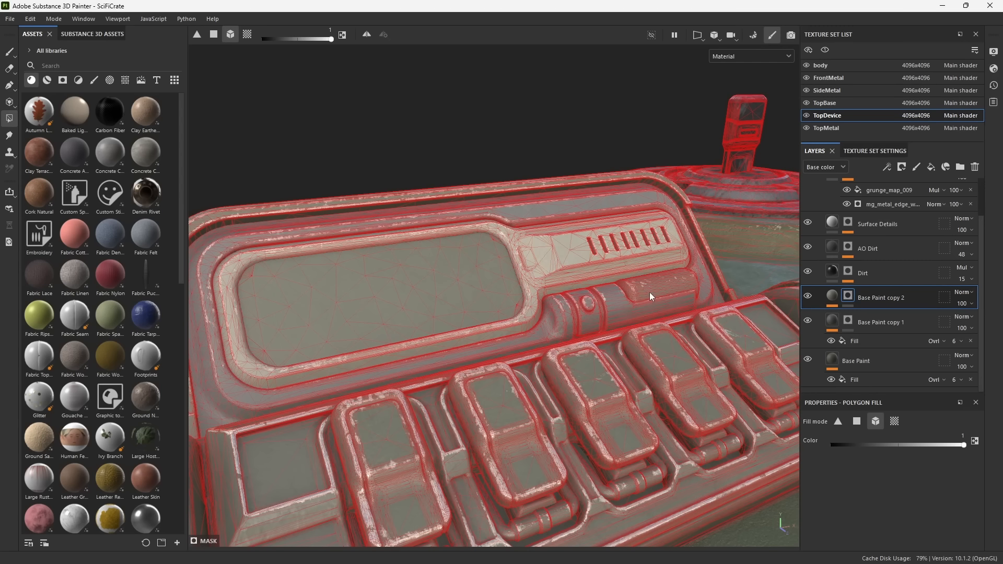
Duplicate Base Paint copy 2 and change the new copy's base color to a dark teal blue.
{"action": "left_click", "coordinate": [832, 296]}
{"action": "middle_click_drag", "start_coordinate": [600, 401], "coordinate": [539, 280], "text": "alt"}
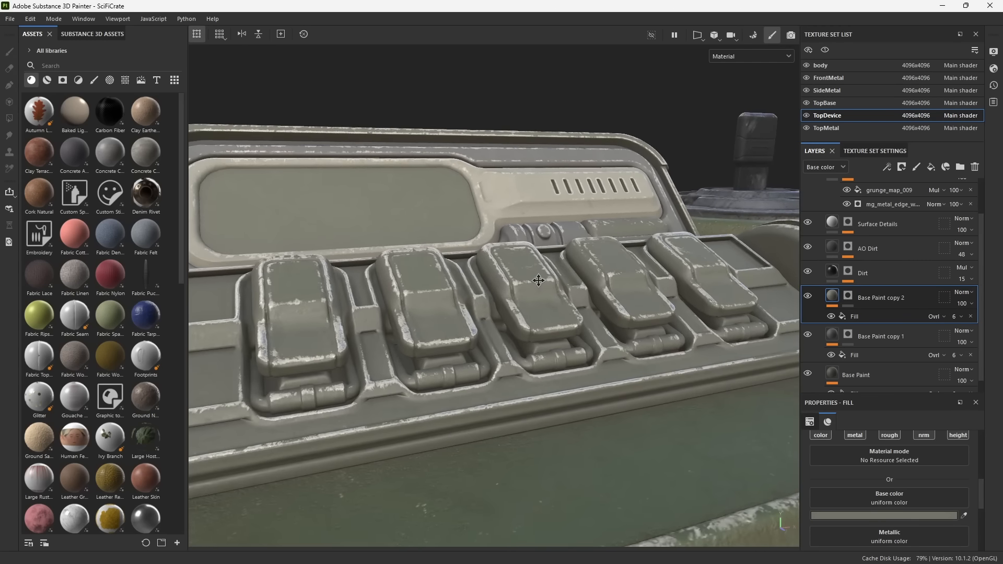
{"action": "key", "text": "ctrl+d"}
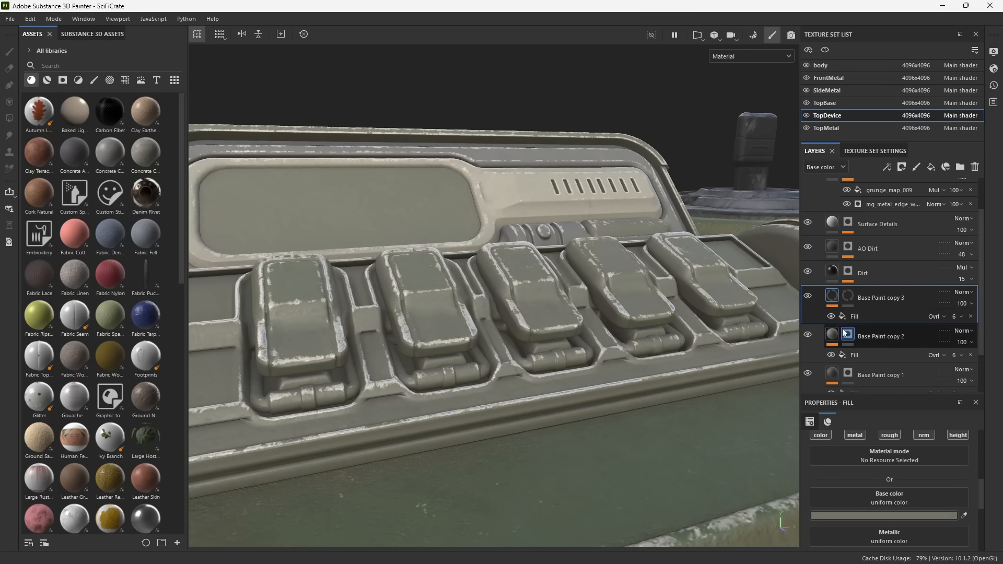
{"action": "left_click", "coordinate": [870, 519]}
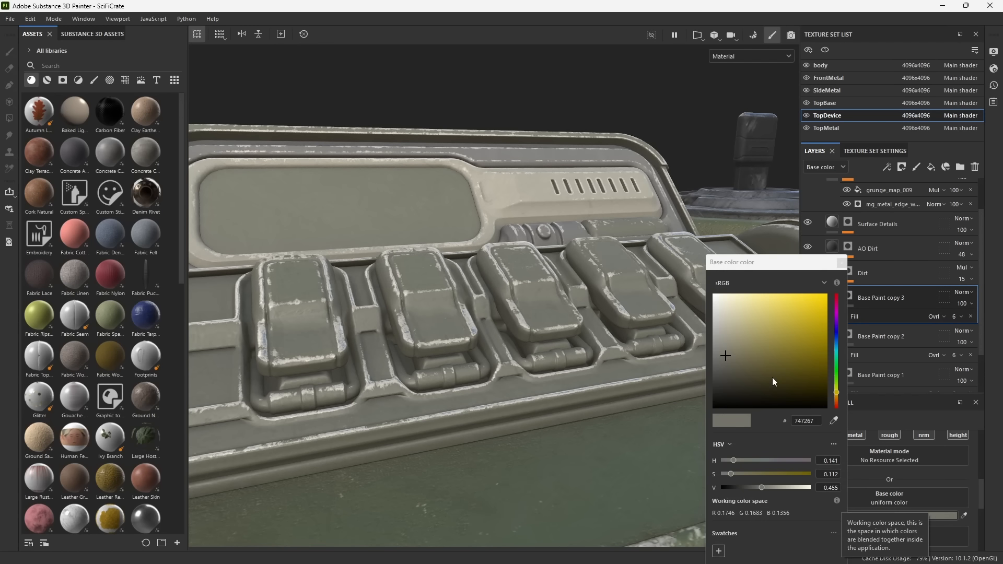
{"action": "left_click_drag", "start_coordinate": [837, 395], "coordinate": [836, 350]}
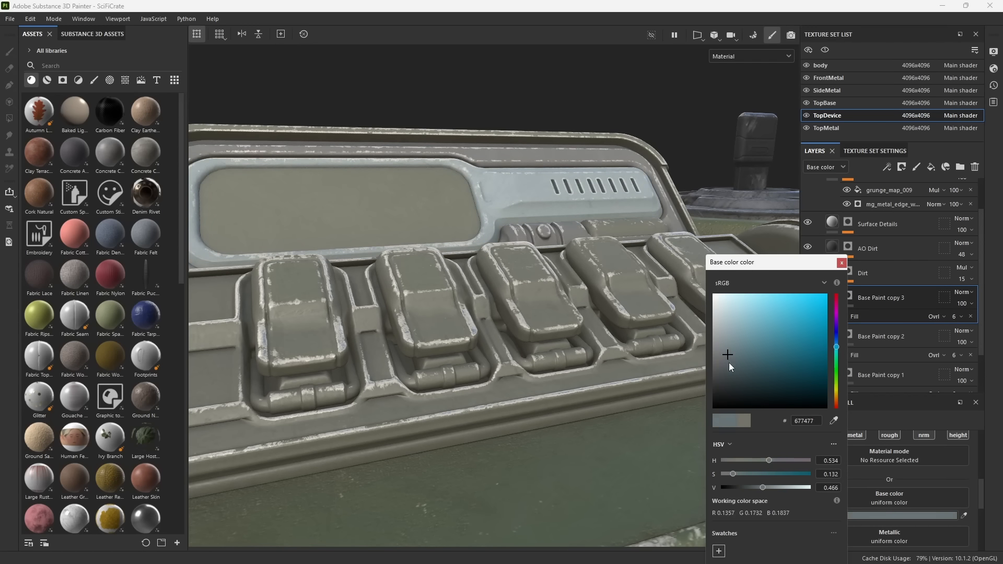
{"action": "left_click", "coordinate": [729, 363]}
Clear the mask of Base Paint copy 3 and polygon-fill the hinge parts beneath all five switches.
{"action": "left_click", "coordinate": [848, 299]}
{"action": "right_click", "coordinate": [848, 298]}
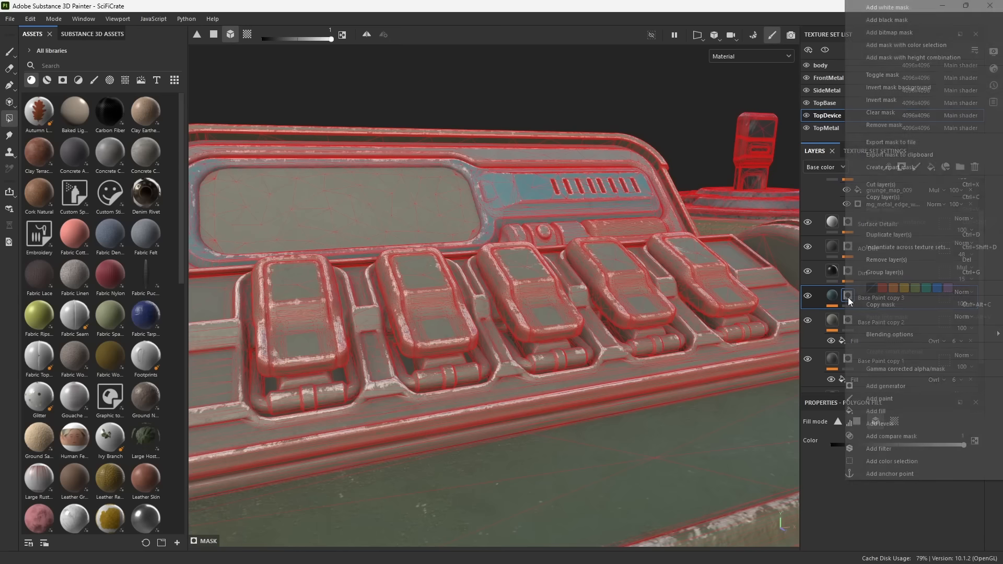
{"action": "left_click", "coordinate": [909, 111]}
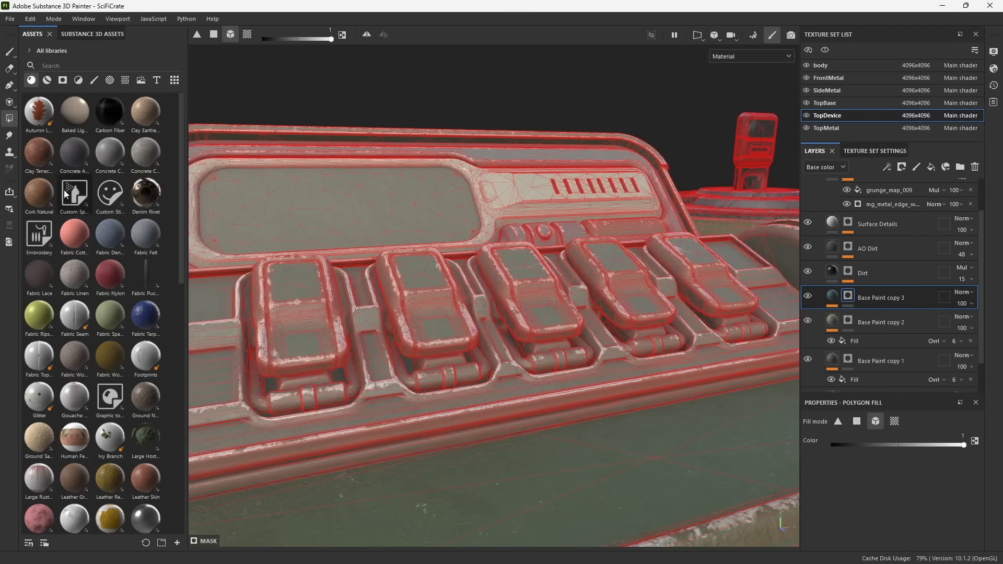
{"action": "scroll", "coordinate": [334, 374], "scroll_direction": "up", "scroll_amount": 2}
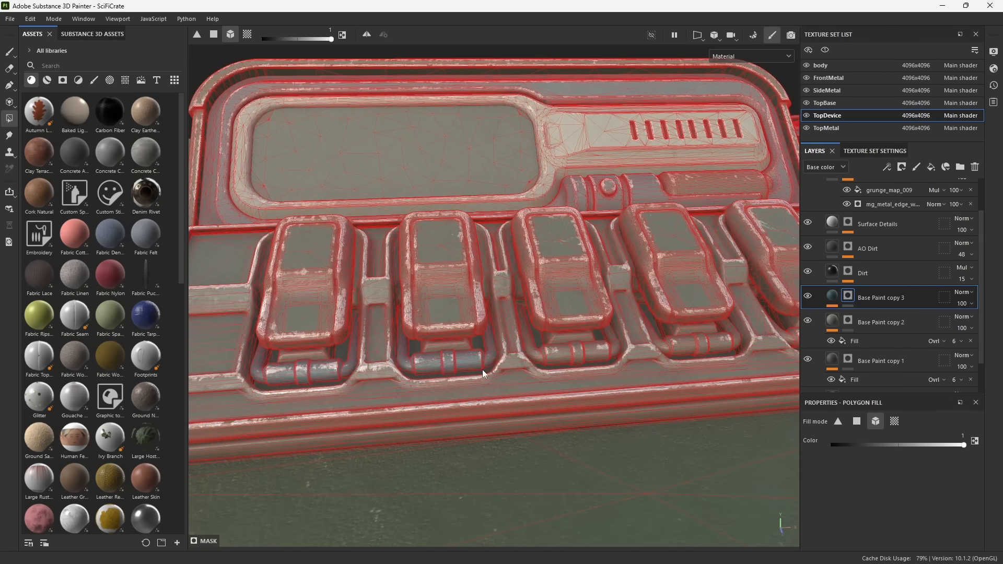
{"action": "left_click", "coordinate": [576, 354]}
{"action": "middle_click_drag", "start_coordinate": [608, 372], "coordinate": [529, 385], "text": "alt"}
{"action": "left_click", "coordinate": [622, 359]}
{"action": "left_click", "coordinate": [716, 356]}
{"action": "right_click_drag", "start_coordinate": [679, 334], "coordinate": [448, 189], "text": "alt"}
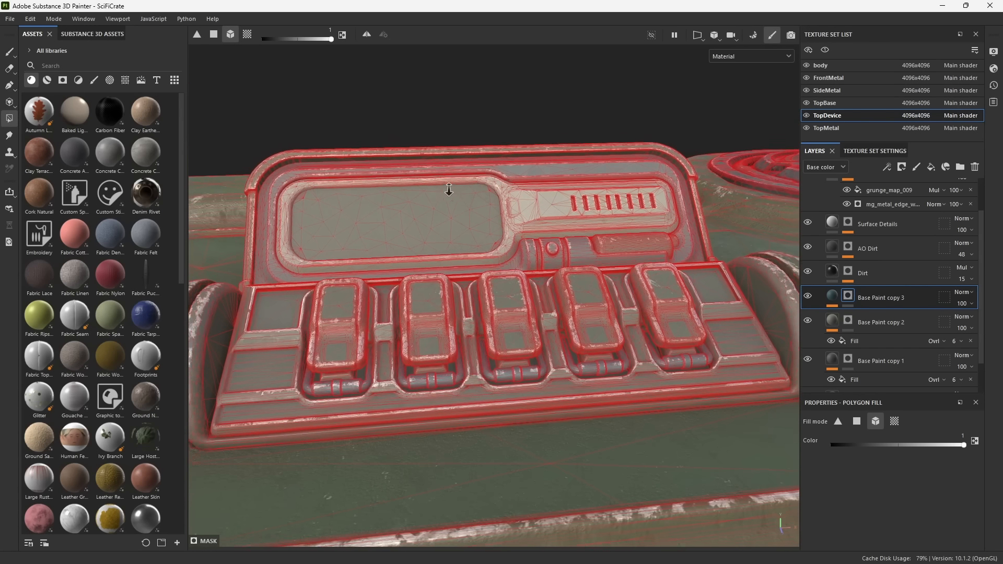
{"action": "left_click", "coordinate": [808, 307]}
{"action": "mouse_move", "coordinate": [610, 366]}
{"action": "middle_mouse_down", "text": "alt"}
{"action": "mouse_move", "coordinate": [615, 397]}
{"action": "mouse_move", "coordinate": [629, 402]}
{"action": "middle_mouse_up", "text": "alt"}
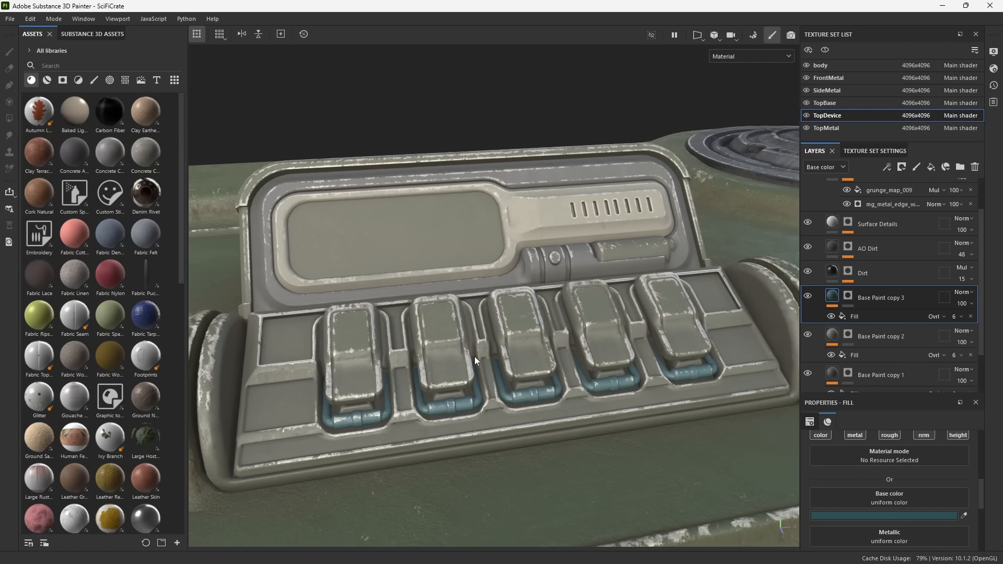
Search the smart materials for plastic, apply Plastic Glossy Stained to the top device, and collapse the Steel Painted Stained folder.
{"action": "left_click", "coordinate": [48, 81]}
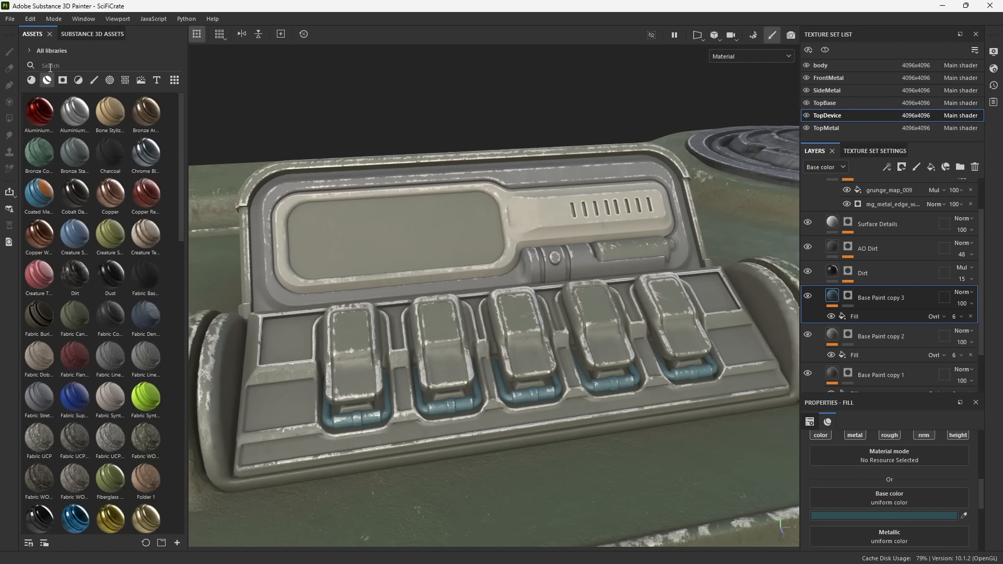
{"action": "left_click", "coordinate": [50, 66]}
{"action": "type", "text": "plastic"}
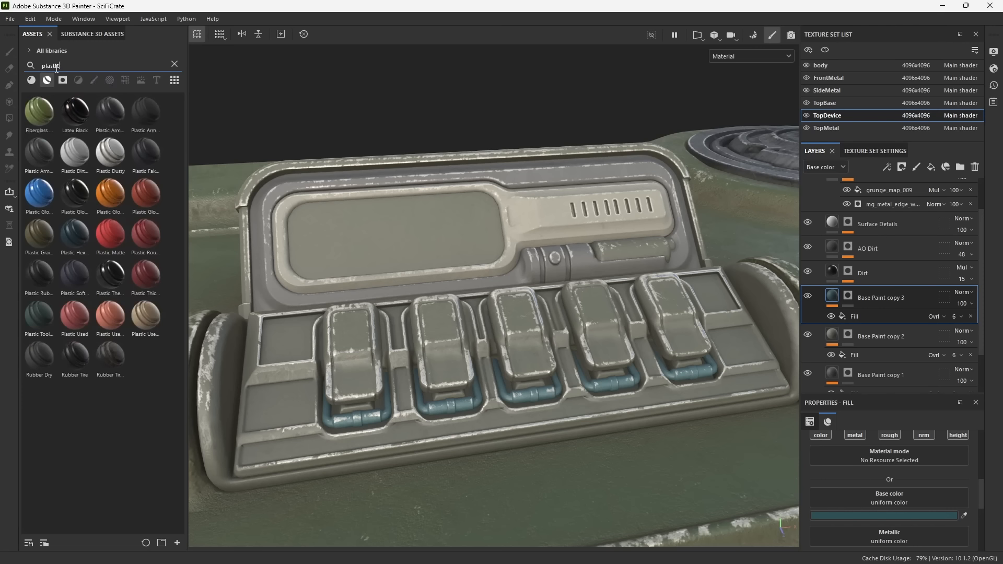
{"action": "mouse_move", "coordinate": [111, 183]}
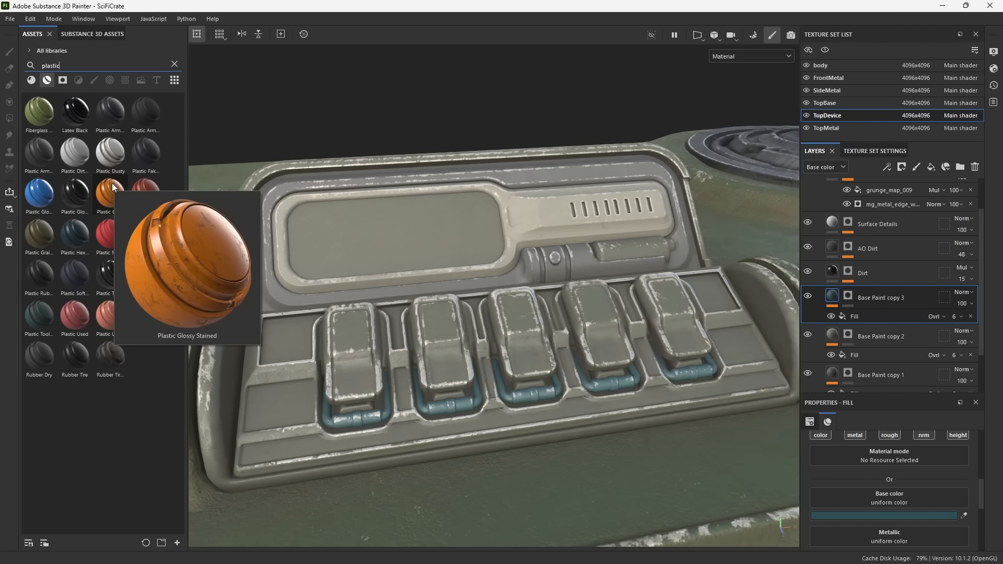
{"action": "left_click_drag", "start_coordinate": [108, 188], "coordinate": [500, 202]}
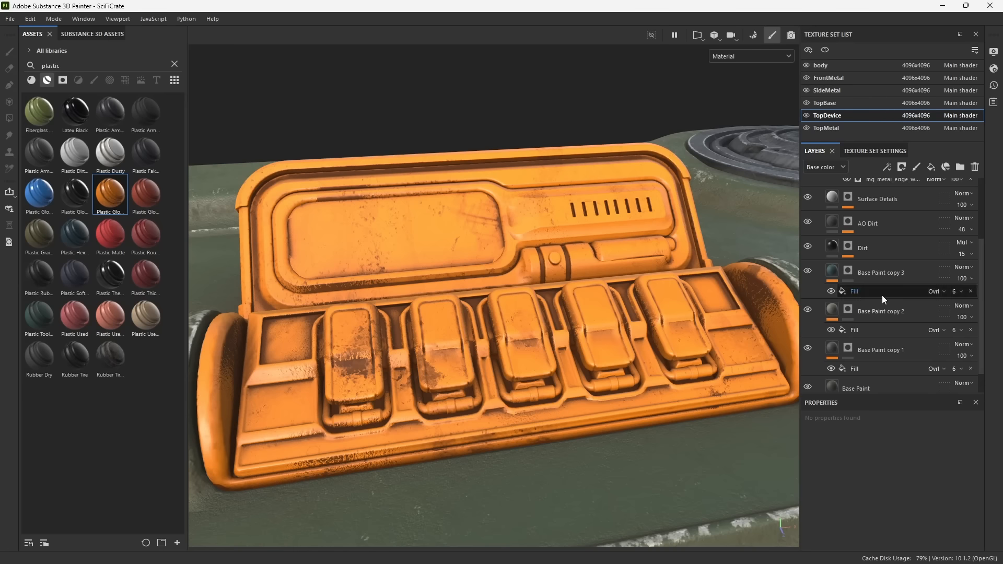
{"action": "left_click", "coordinate": [819, 215]}
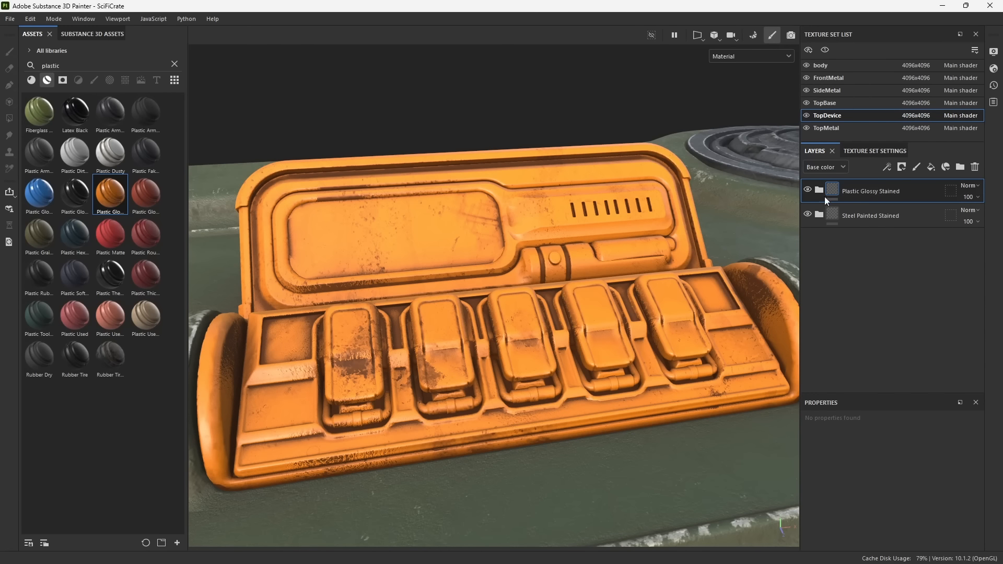
Compare the device with and without the Plastic Glossy Stained folder, and add a black mask to that folder.
{"action": "left_click", "coordinate": [807, 190]}
{"action": "left_click", "coordinate": [808, 190]}
{"action": "left_click", "coordinate": [901, 168]}
{"action": "left_click", "coordinate": [915, 193]}
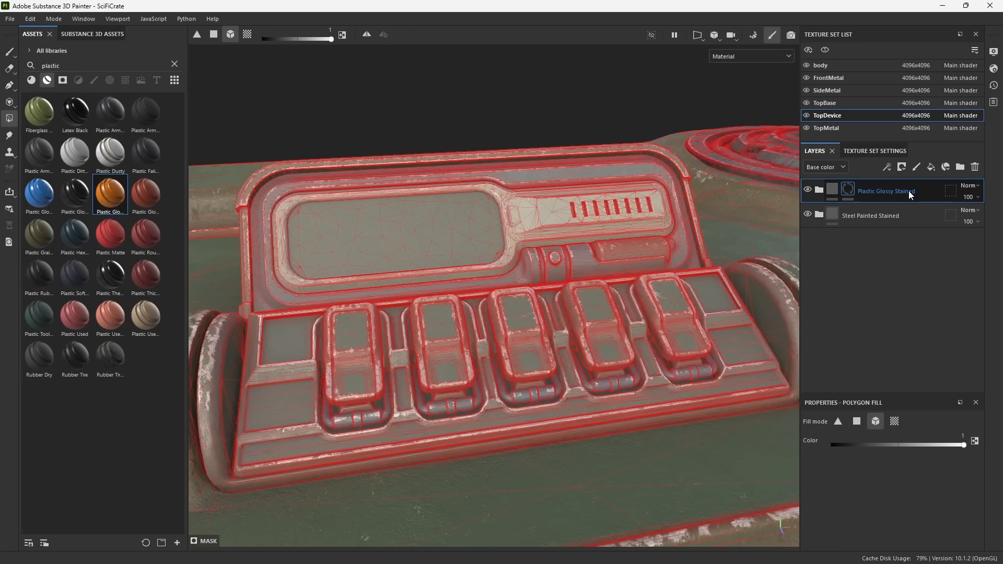
{"action": "left_click_drag", "start_coordinate": [556, 387], "coordinate": [447, 328], "text": "alt"}
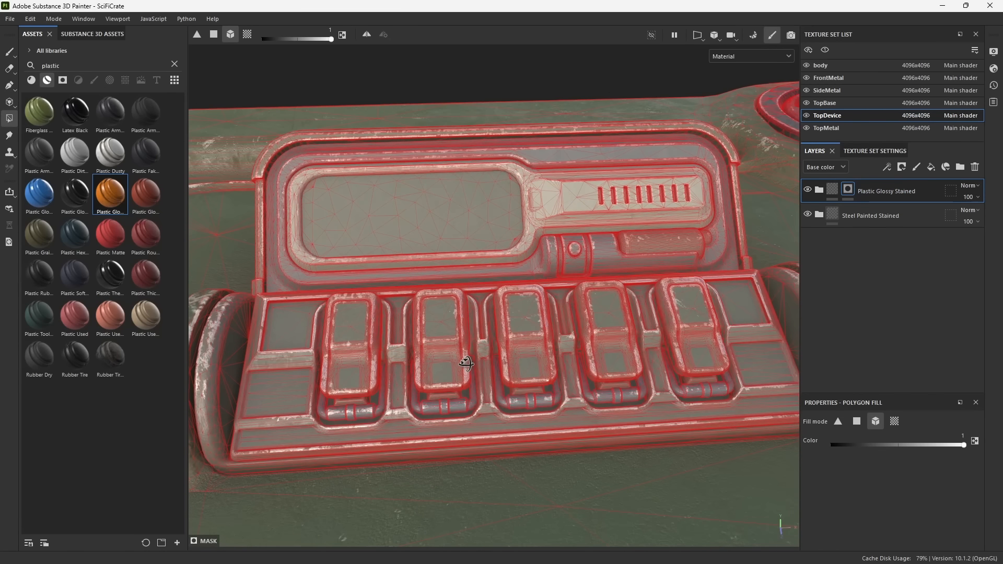
{"action": "left_click_drag", "start_coordinate": [683, 284], "coordinate": [641, 249], "text": "alt"}
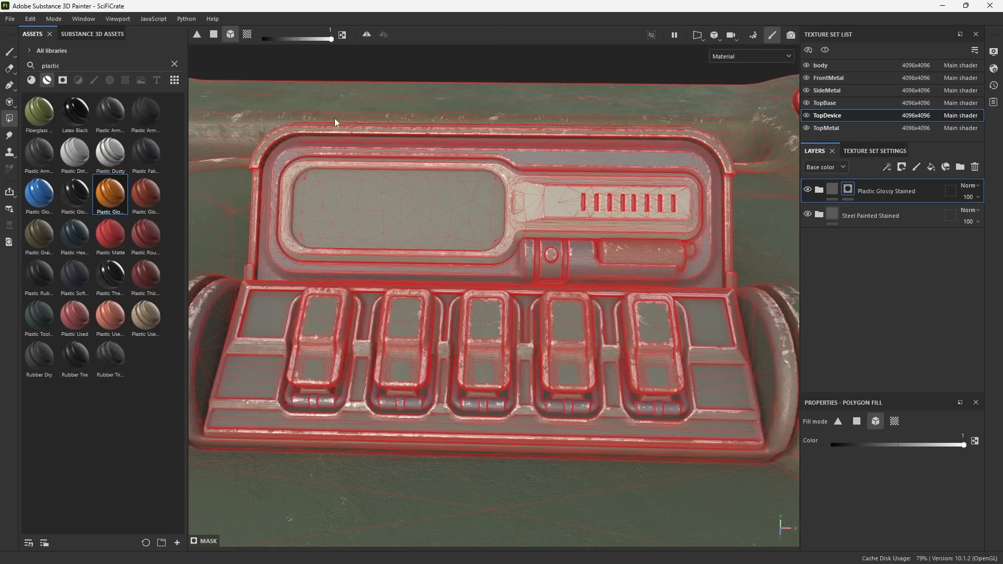
Polygon-fill the five switch covers and the small cylindrical handle beside the screen into the Plastic Glossy Stained folder's mask.
{"action": "left_click", "coordinate": [310, 337]}
{"action": "left_click", "coordinate": [405, 324]}
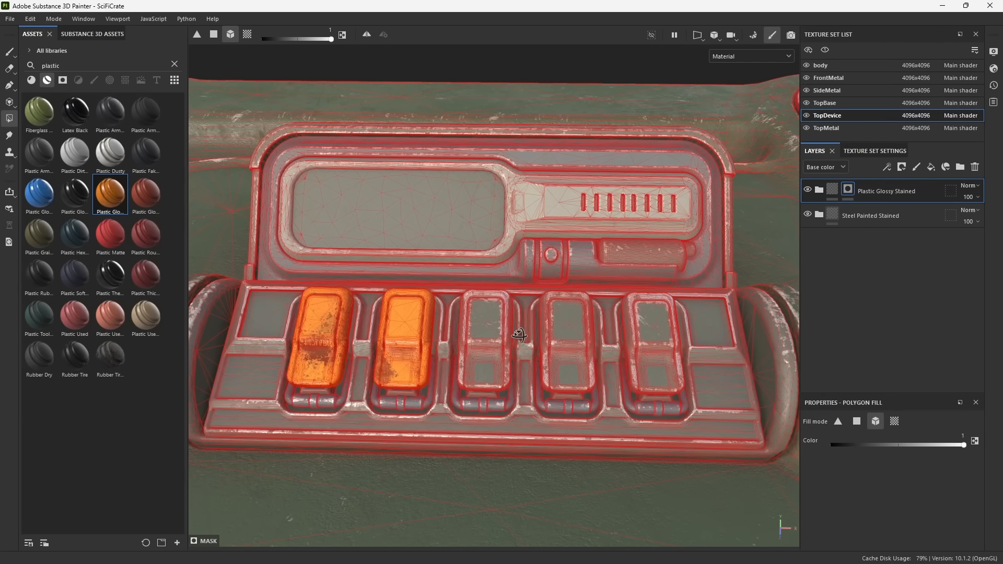
{"action": "left_click_drag", "start_coordinate": [519, 336], "coordinate": [621, 285], "text": "alt"}
{"action": "left_click_drag", "start_coordinate": [570, 406], "coordinate": [523, 447], "text": "alt"}
{"action": "left_click", "coordinate": [490, 325]}
{"action": "left_click", "coordinate": [568, 322]}
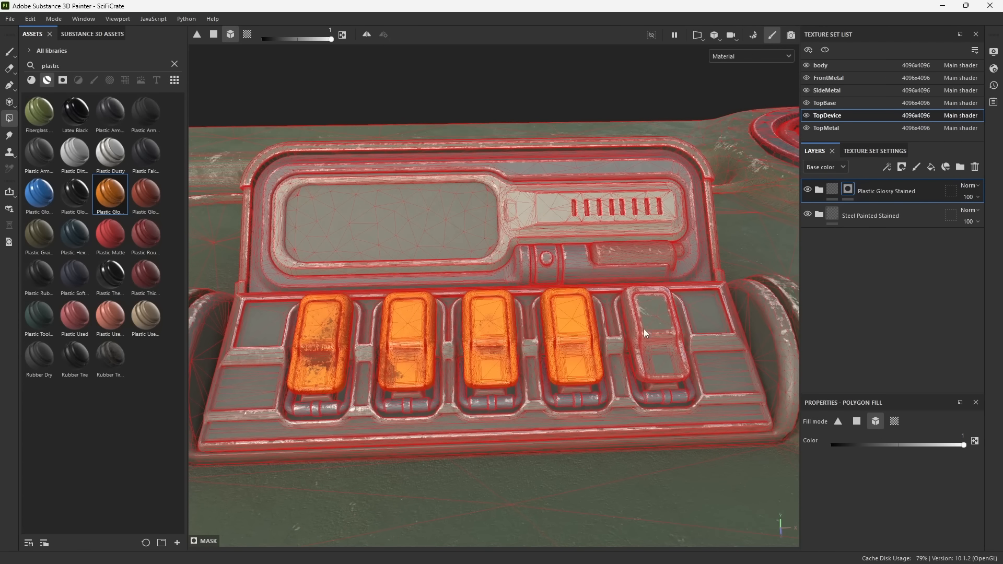
{"action": "left_click", "coordinate": [644, 328]}
{"action": "left_click", "coordinate": [646, 248]}
{"action": "left_click_drag", "start_coordinate": [659, 347], "coordinate": [625, 239], "text": "alt"}
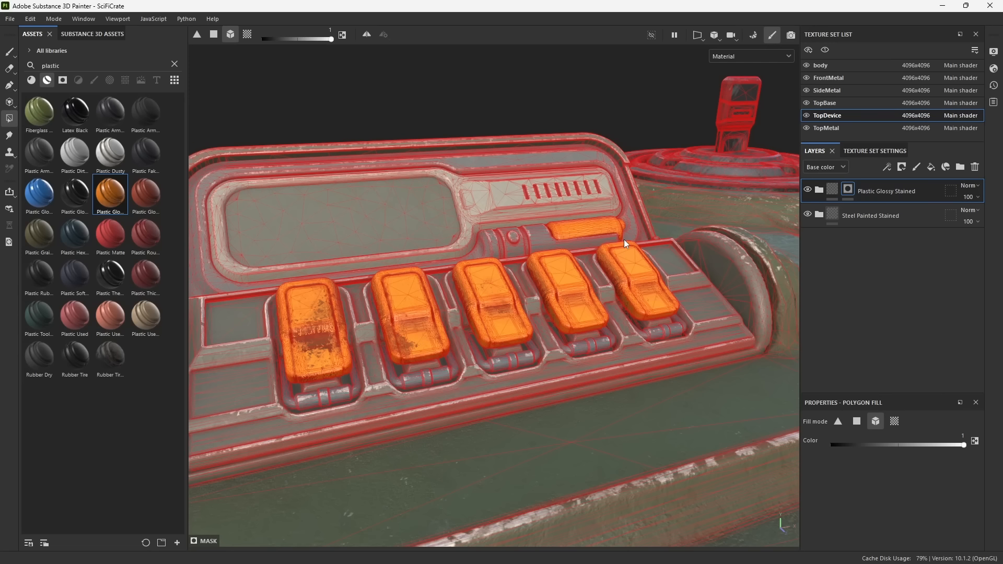
Expand the Plastic Glossy Stained folder, duplicate its Base layer and set the copy's base color to muted red 8F3823.
{"action": "left_click", "coordinate": [819, 192]}
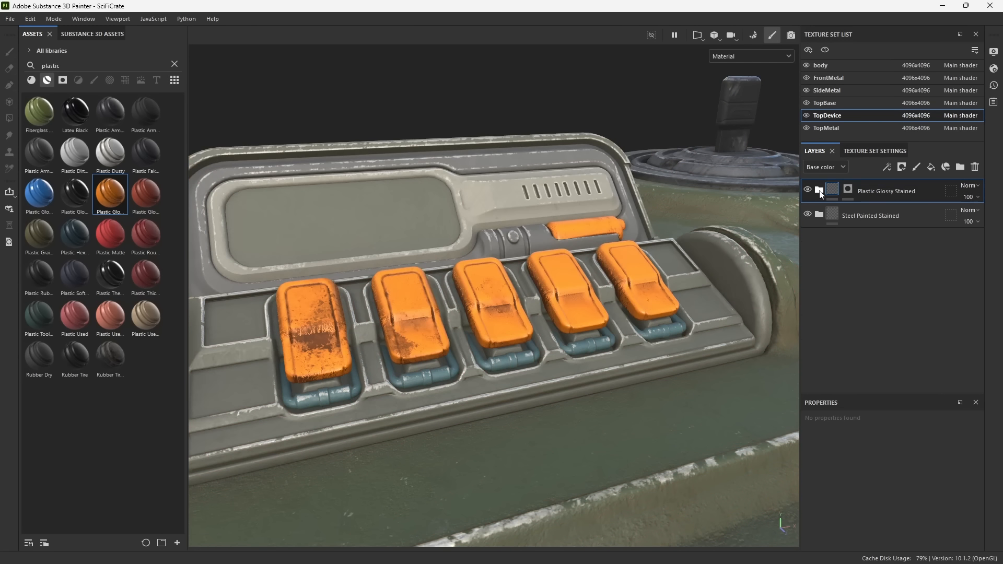
{"action": "left_click", "coordinate": [819, 192]}
{"action": "left_click", "coordinate": [870, 304]}
{"action": "key", "text": "ctrl+d"}
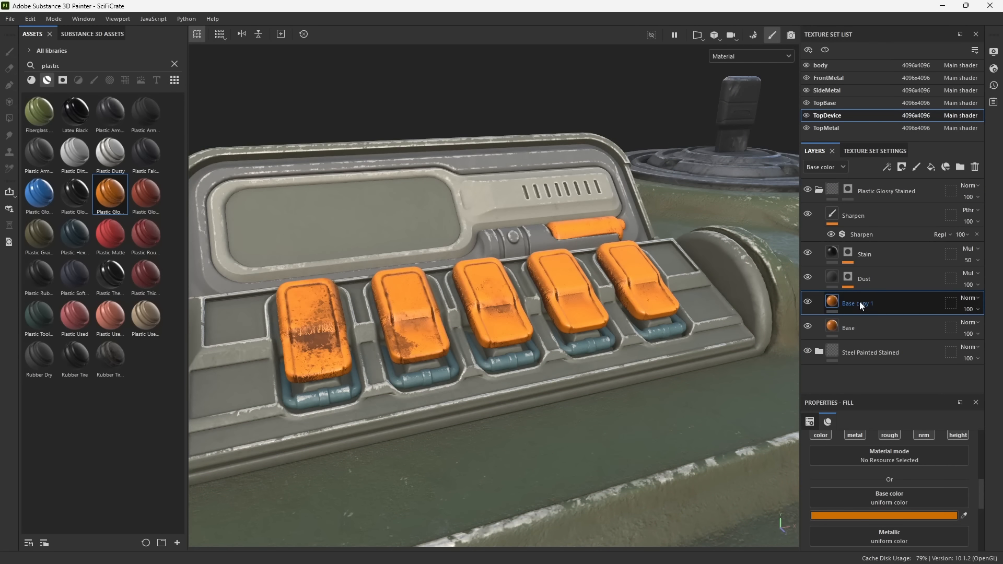
{"action": "left_click", "coordinate": [860, 516]}
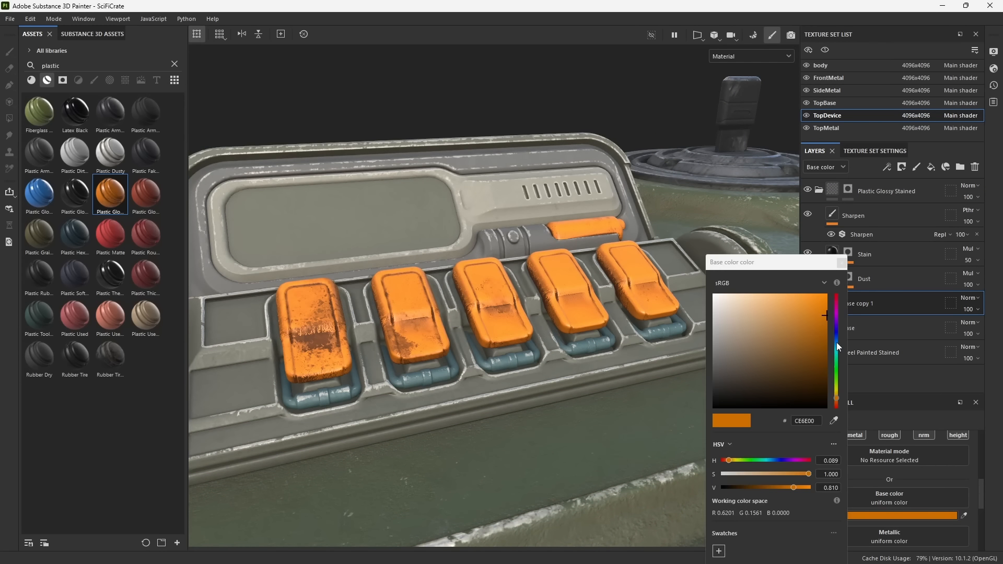
{"action": "left_click_drag", "start_coordinate": [837, 343], "coordinate": [838, 311]}
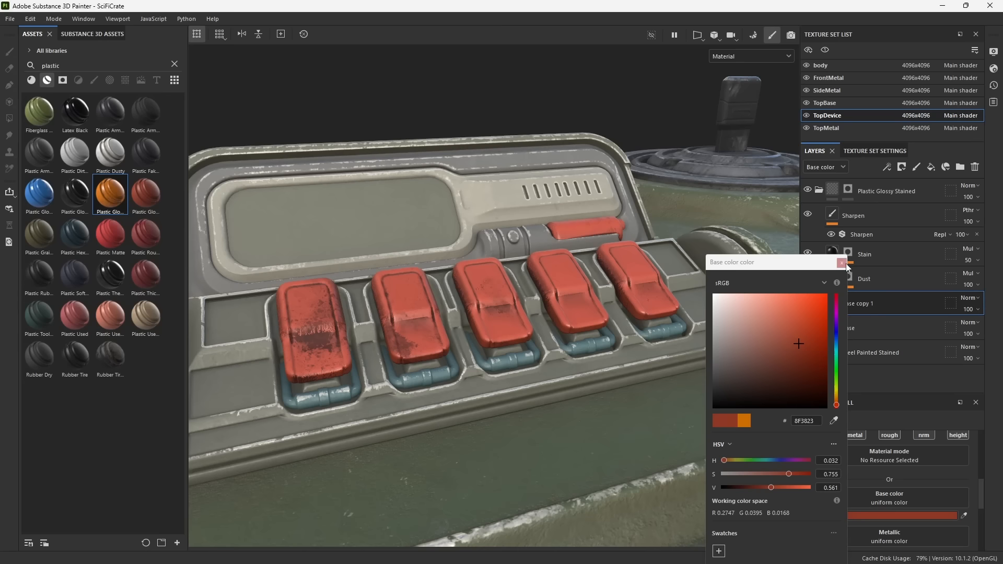
{"action": "left_click", "coordinate": [842, 263]}
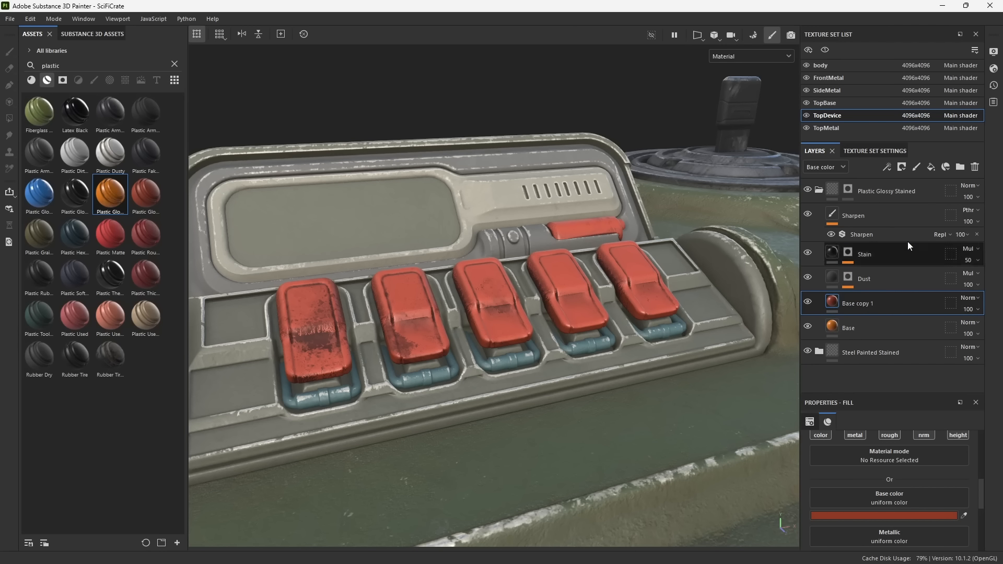
Add a white mask to Base copy 1 and polygon-fill the cylindrical handle with value 0 to exclude it from the red.
{"action": "left_click", "coordinate": [902, 168]}
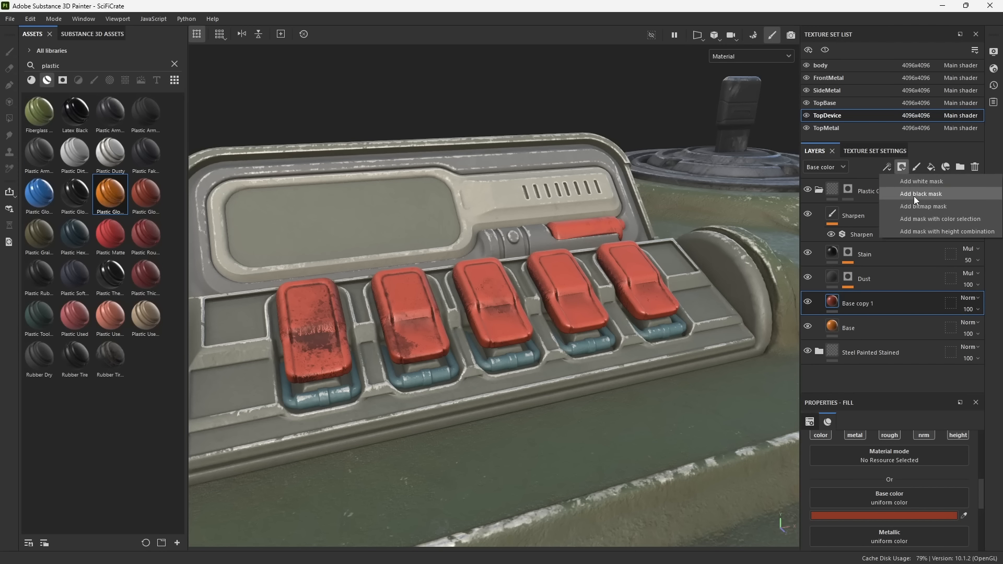
{"action": "left_click", "coordinate": [919, 181]}
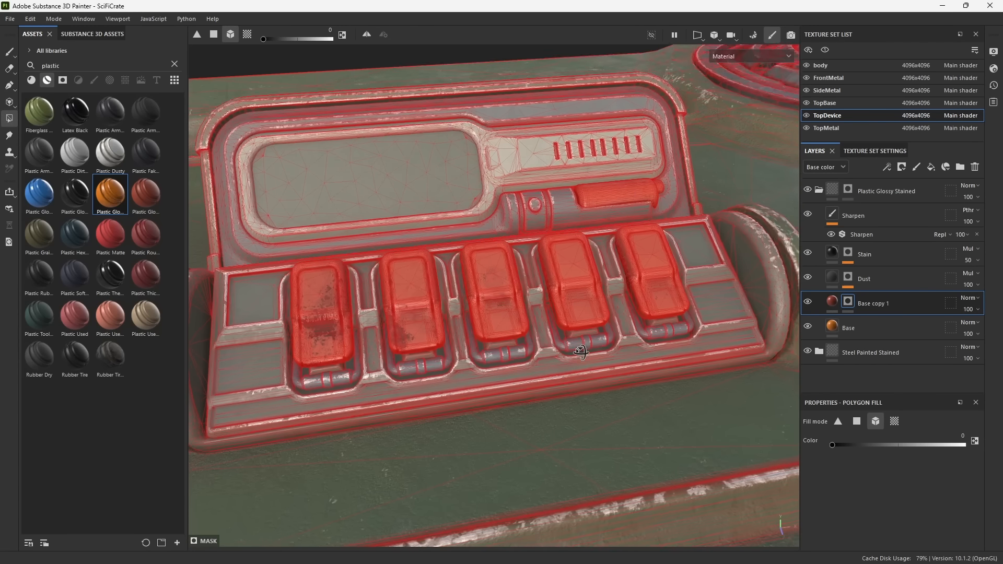
{"action": "left_click_drag", "start_coordinate": [581, 352], "coordinate": [580, 361], "text": "alt"}
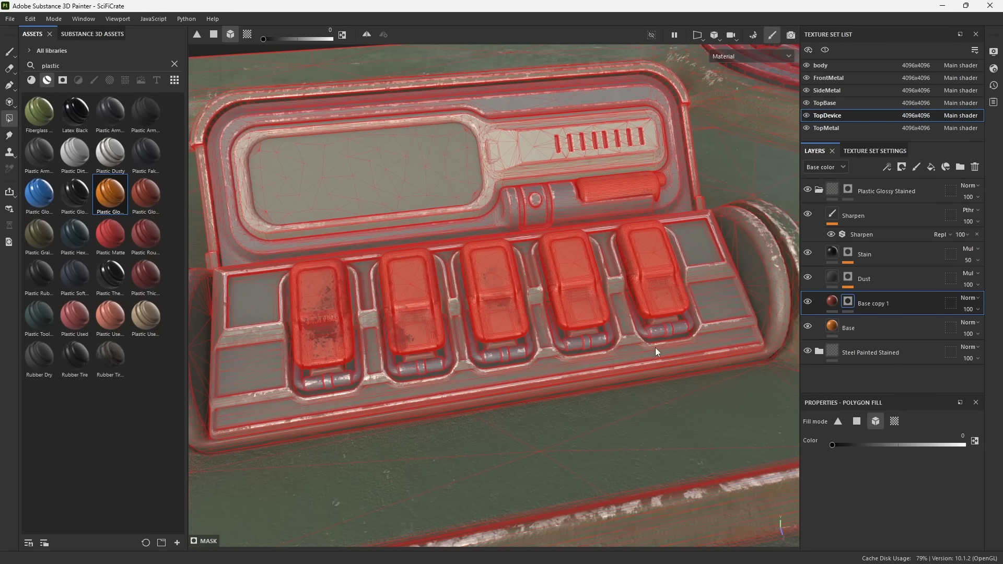
{"action": "left_click_drag", "start_coordinate": [655, 347], "coordinate": [503, 352], "text": "alt"}
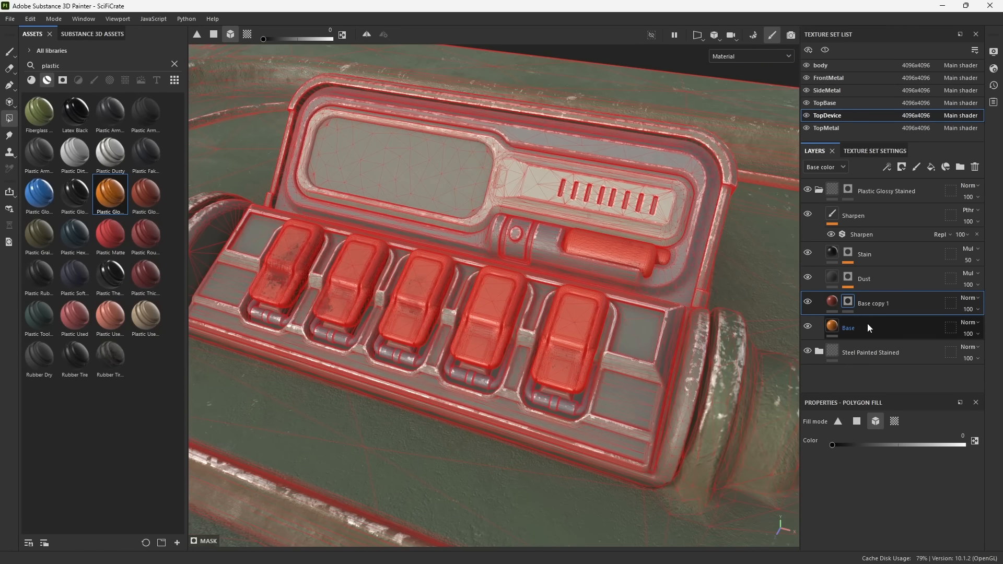
{"action": "scroll", "coordinate": [616, 361], "scroll_direction": "up", "scroll_amount": 3}
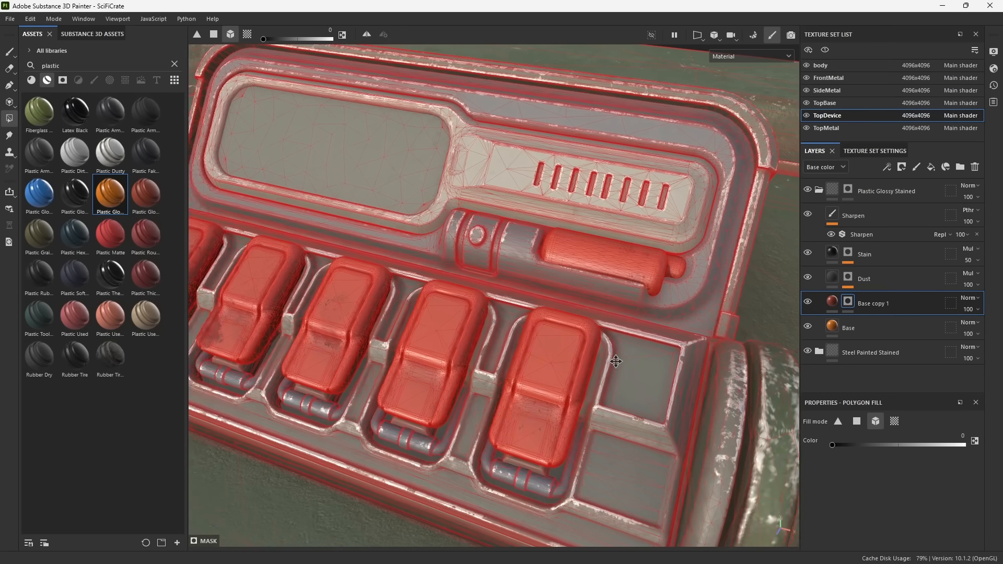
{"action": "left_click_drag", "start_coordinate": [616, 362], "coordinate": [538, 320], "text": "alt"}
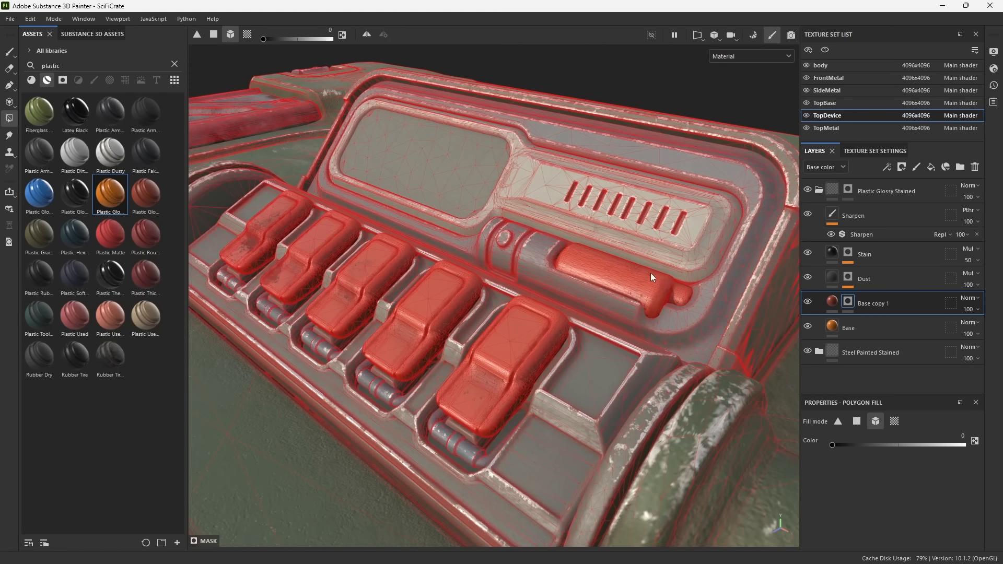
{"action": "left_click", "coordinate": [807, 303]}
{"action": "left_click", "coordinate": [807, 303]}
{"action": "left_click", "coordinate": [604, 271]}
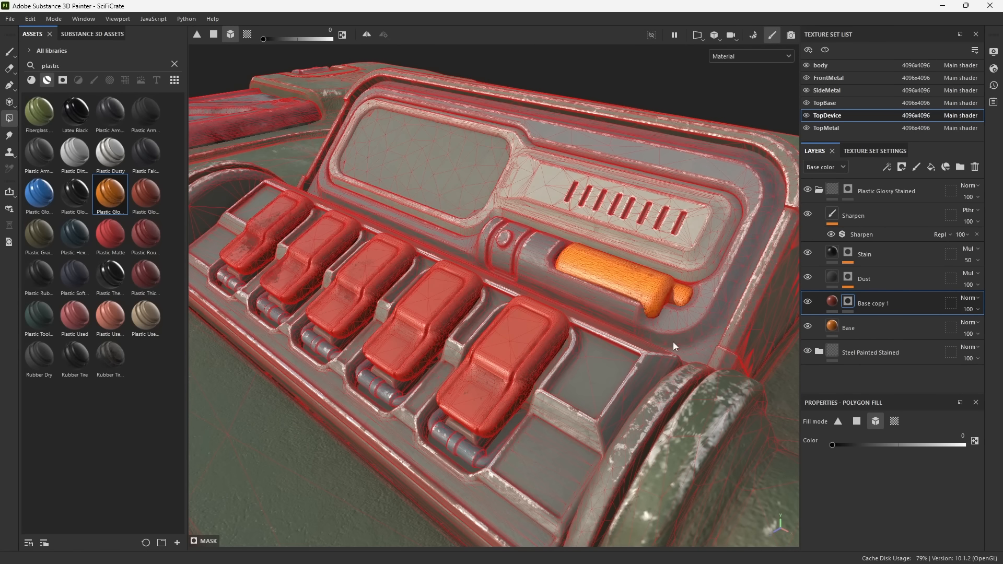
{"action": "left_click_drag", "start_coordinate": [565, 353], "coordinate": [610, 353], "text": "alt"}
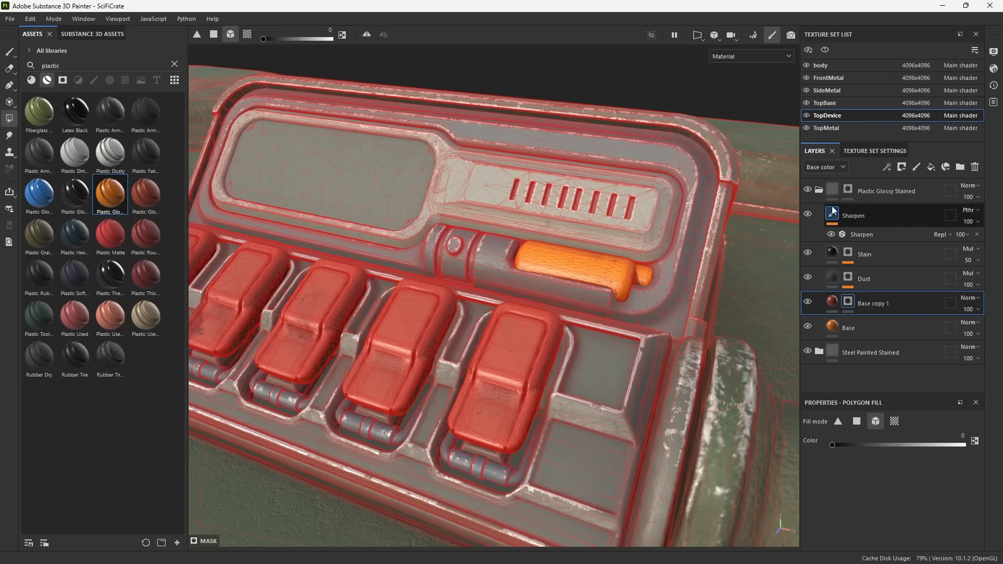
Examine the switches, handle and screen frame of the top device from several angles without the mask overlay.
{"action": "left_click", "coordinate": [833, 190]}
{"action": "right_click_drag", "start_coordinate": [581, 397], "coordinate": [507, 251], "text": "alt"}
{"action": "left_click_drag", "start_coordinate": [507, 251], "coordinate": [582, 324], "text": "alt"}
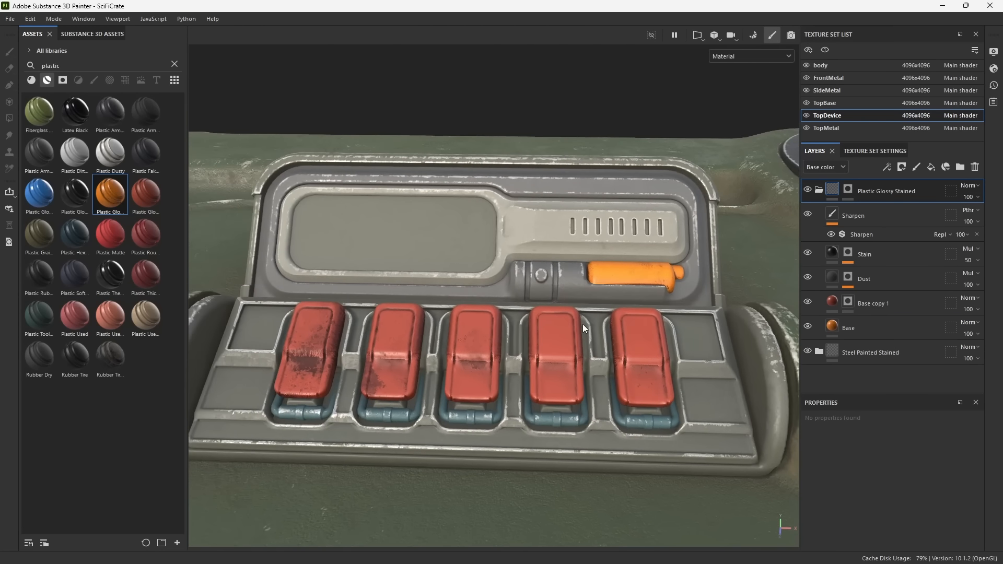
{"action": "right_click_drag", "start_coordinate": [582, 324], "coordinate": [461, 233], "text": "alt"}
{"action": "left_click_drag", "start_coordinate": [461, 233], "coordinate": [458, 254], "text": "alt"}
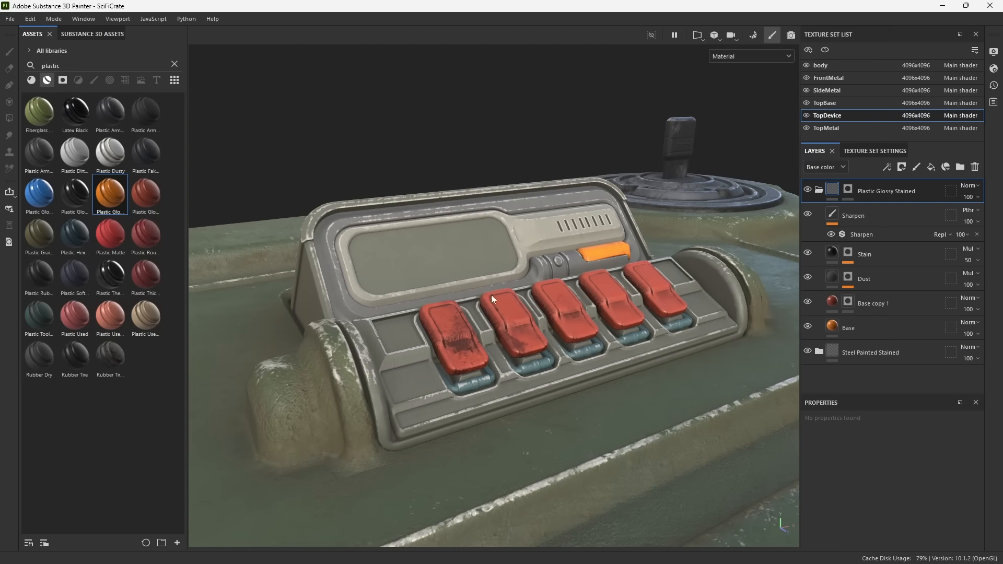
{"action": "middle_click_drag", "start_coordinate": [493, 299], "coordinate": [559, 306], "text": "alt"}
{"action": "right_click_drag", "start_coordinate": [565, 269], "coordinate": [633, 426], "text": "alt"}
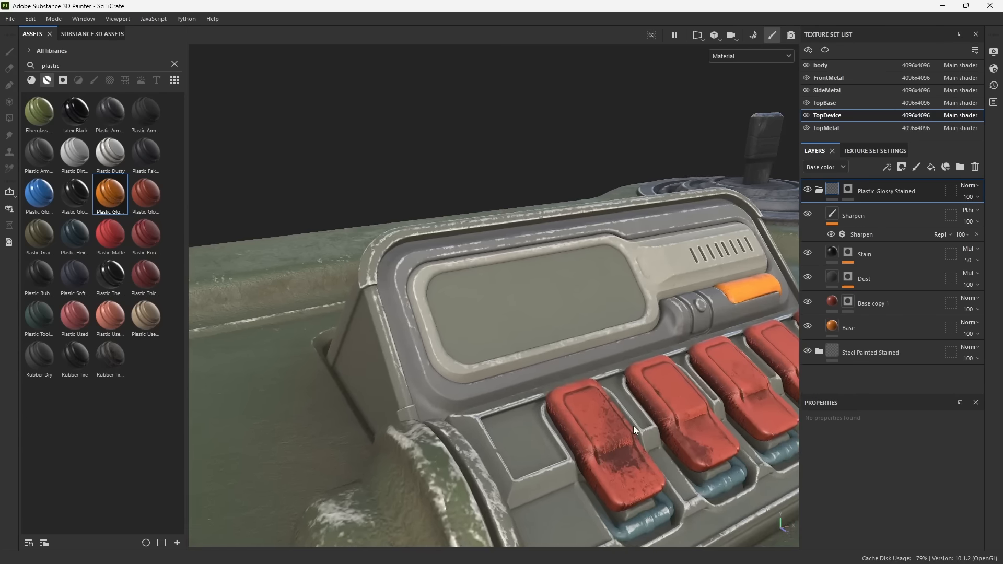
{"action": "left_click_drag", "start_coordinate": [633, 426], "coordinate": [603, 418], "text": "alt"}
{"action": "middle_click_drag", "start_coordinate": [604, 418], "coordinate": [420, 408], "text": "alt"}
{"action": "right_click_drag", "start_coordinate": [419, 408], "coordinate": [528, 366], "text": "alt"}
{"action": "left_click_drag", "start_coordinate": [527, 367], "coordinate": [569, 387], "text": "alt"}
{"action": "right_click_drag", "start_coordinate": [568, 388], "coordinate": [517, 371], "text": "shift"}
{"action": "left_click_drag", "start_coordinate": [516, 371], "coordinate": [562, 343], "text": "alt"}
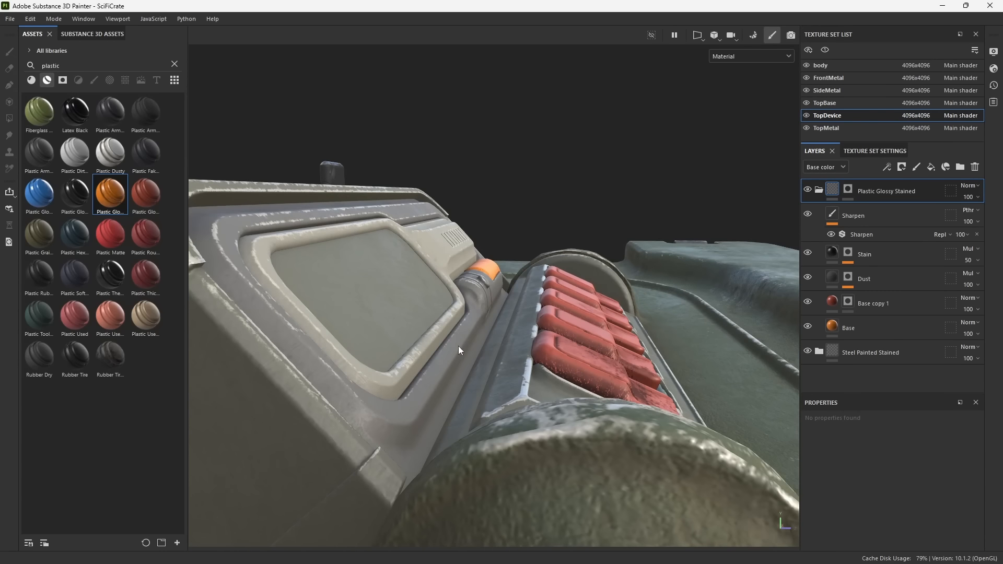
{"action": "left_click_drag", "start_coordinate": [438, 296], "coordinate": [412, 311], "text": "alt"}
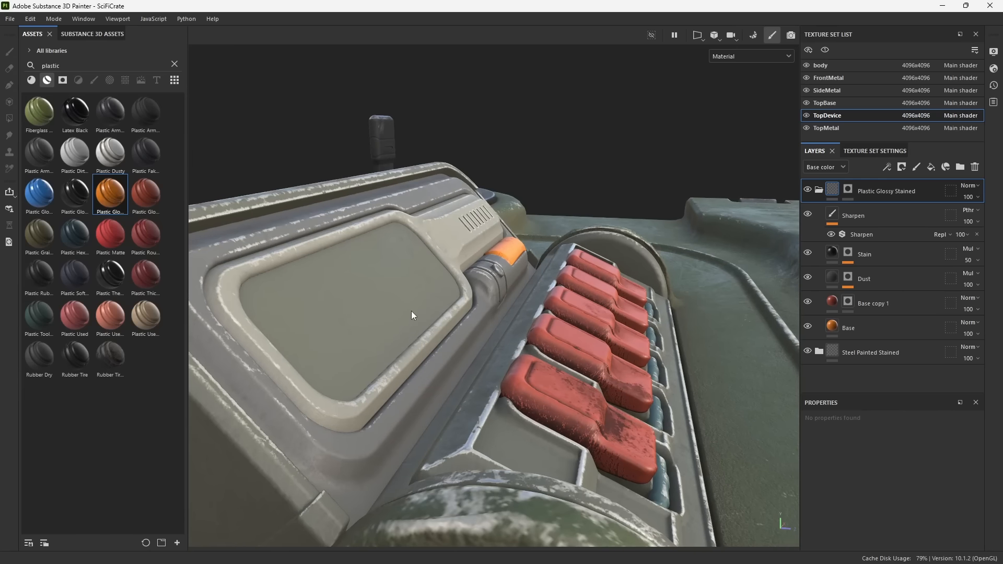
Add a fill layer above the Plastic Glossy Stained folder and set its base color to near-black 181818.
{"action": "left_click", "coordinate": [932, 167]}
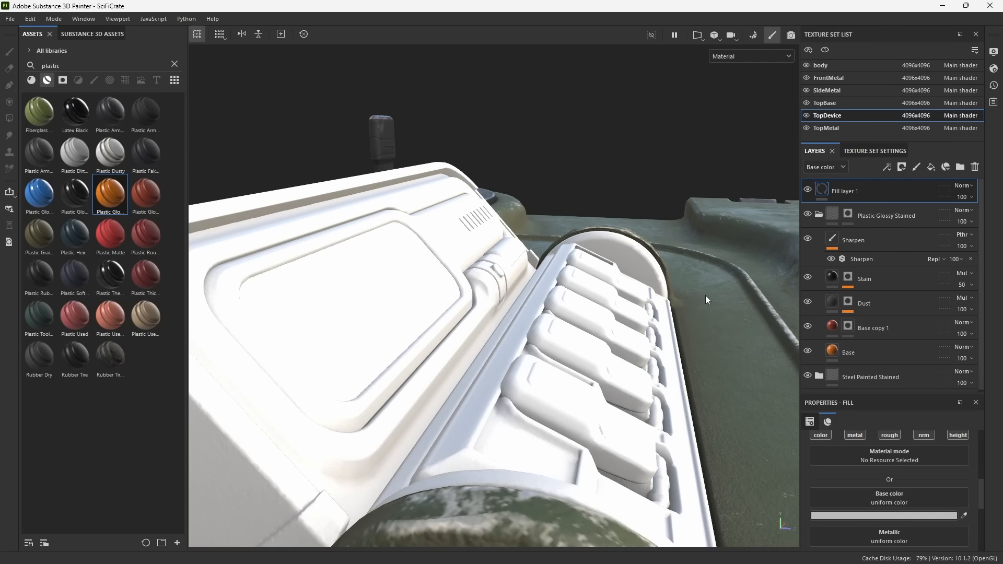
{"action": "left_click", "coordinate": [870, 516]}
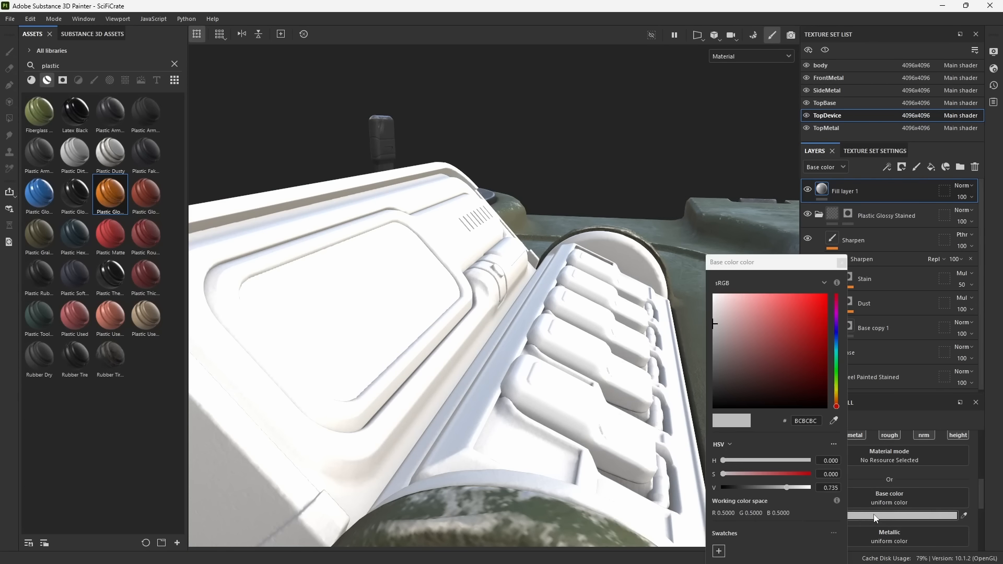
{"action": "left_click", "coordinate": [714, 381]}
{"action": "left_click_drag", "start_coordinate": [707, 387], "coordinate": [691, 397]}
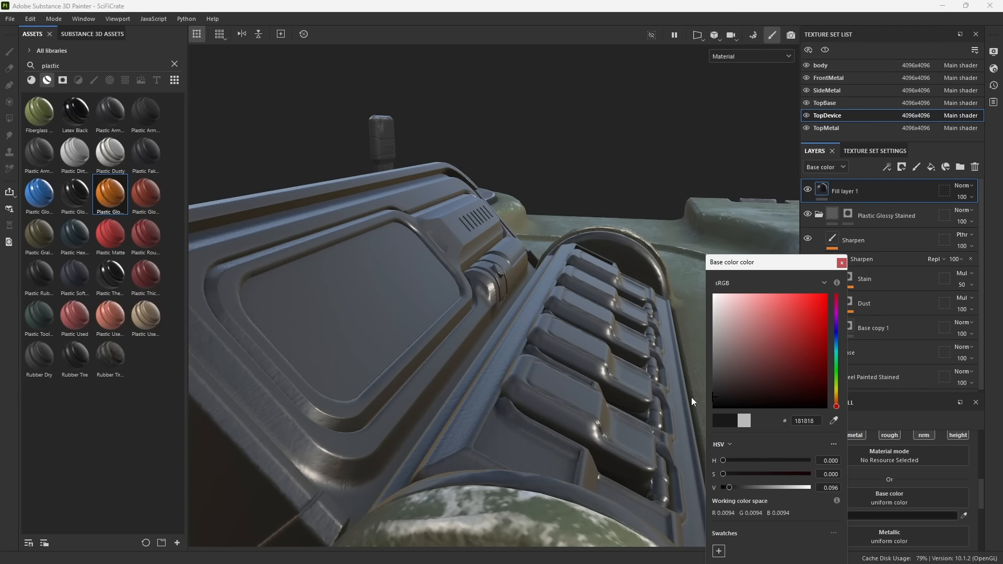
{"action": "left_click", "coordinate": [842, 263]}
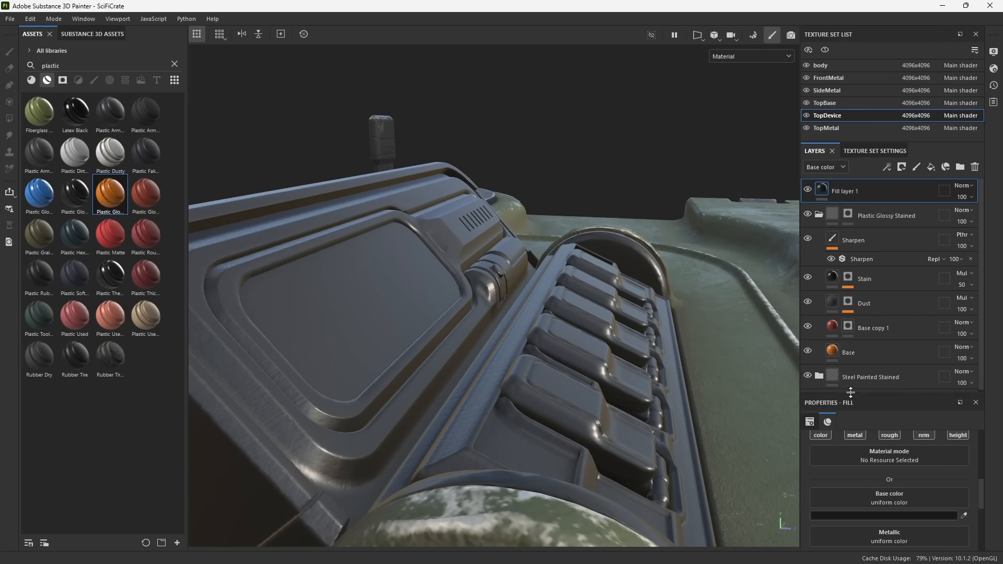
Enlarge the fill layer's property area and set the layer's roughness to 0.
{"action": "left_click_drag", "start_coordinate": [851, 392], "coordinate": [843, 287]}
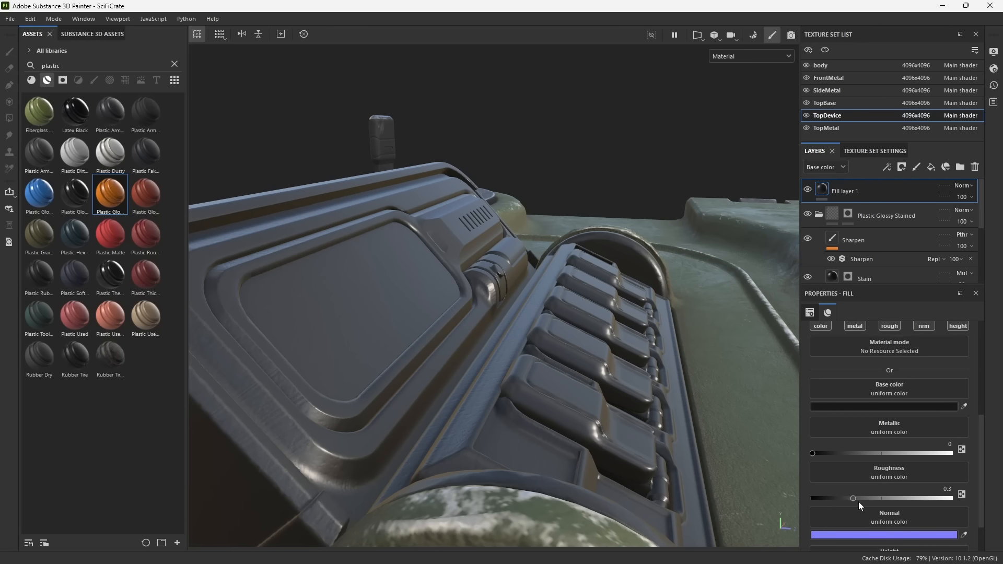
{"action": "left_click_drag", "start_coordinate": [854, 499], "coordinate": [784, 501]}
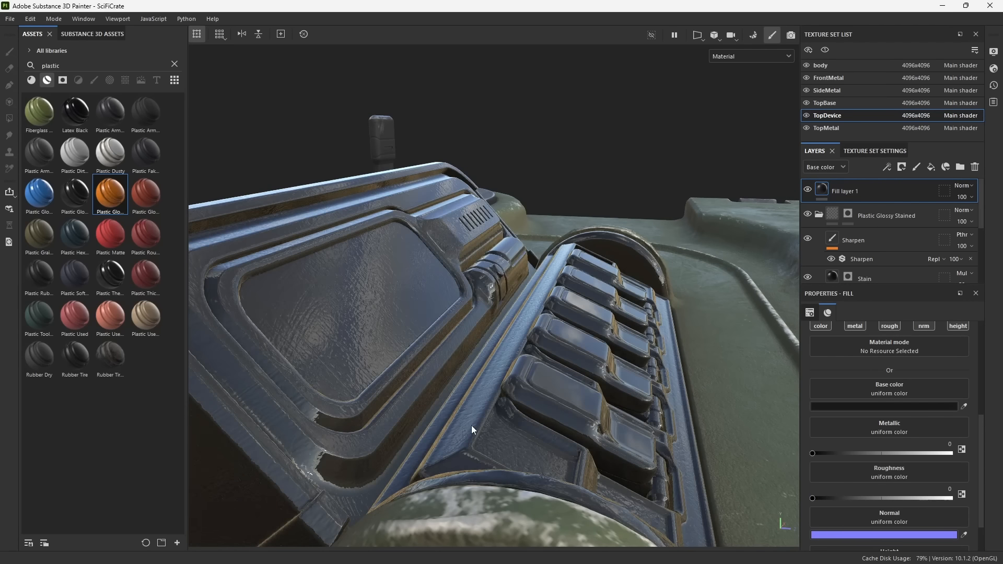
{"action": "left_click_drag", "start_coordinate": [471, 425], "coordinate": [579, 367], "text": "alt"}
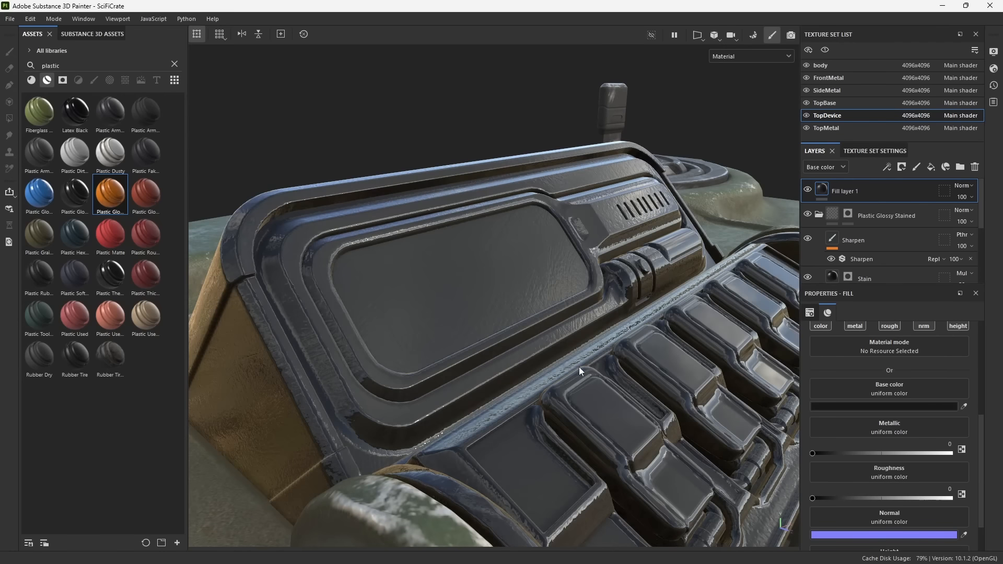
Add a black mask to Fill layer 1, polygon-fill the device's screen, and reselect the layer's material content.
{"action": "left_click", "coordinate": [902, 167]}
{"action": "left_click", "coordinate": [913, 198]}
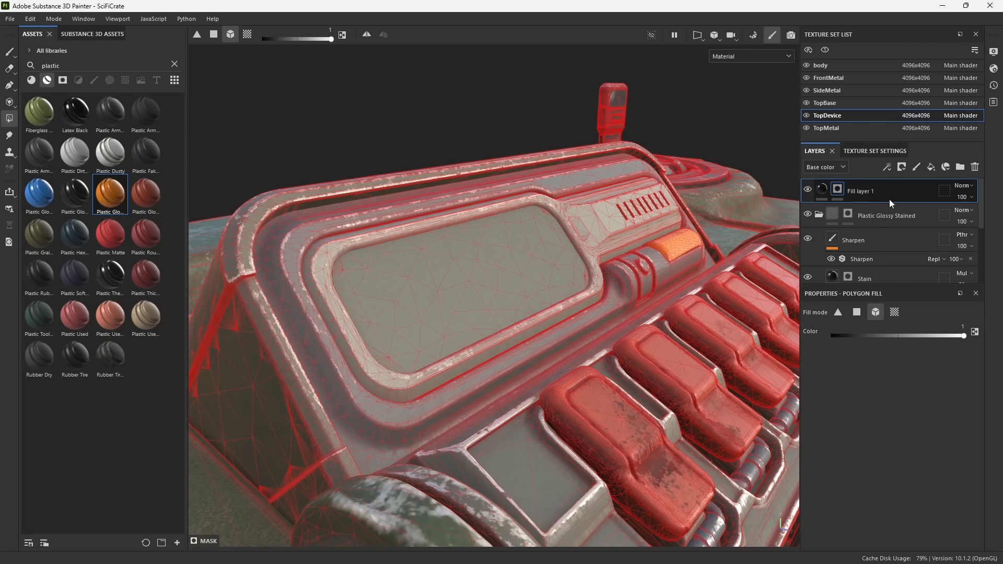
{"action": "left_click", "coordinate": [486, 309]}
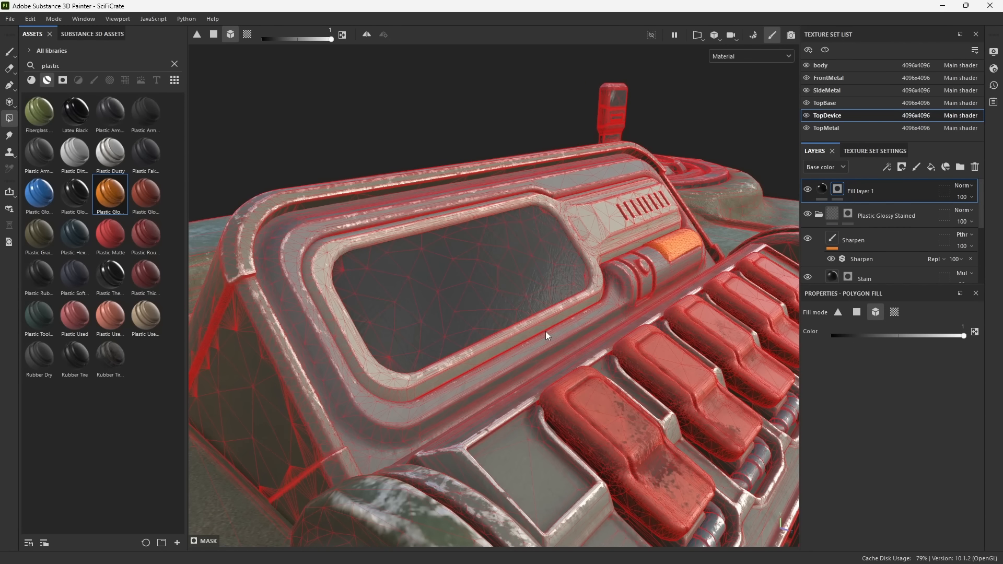
{"action": "left_click", "coordinate": [822, 190]}
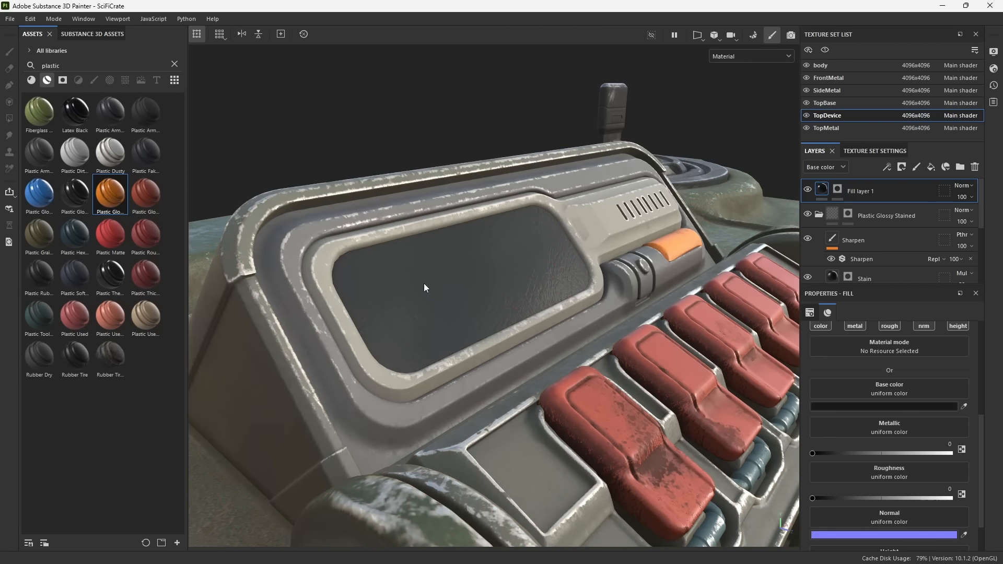
Inspect the dark screen's surface up close and switch the layer stack to the Height channel.
{"action": "right_click_drag", "start_coordinate": [425, 283], "coordinate": [543, 473], "text": "alt"}
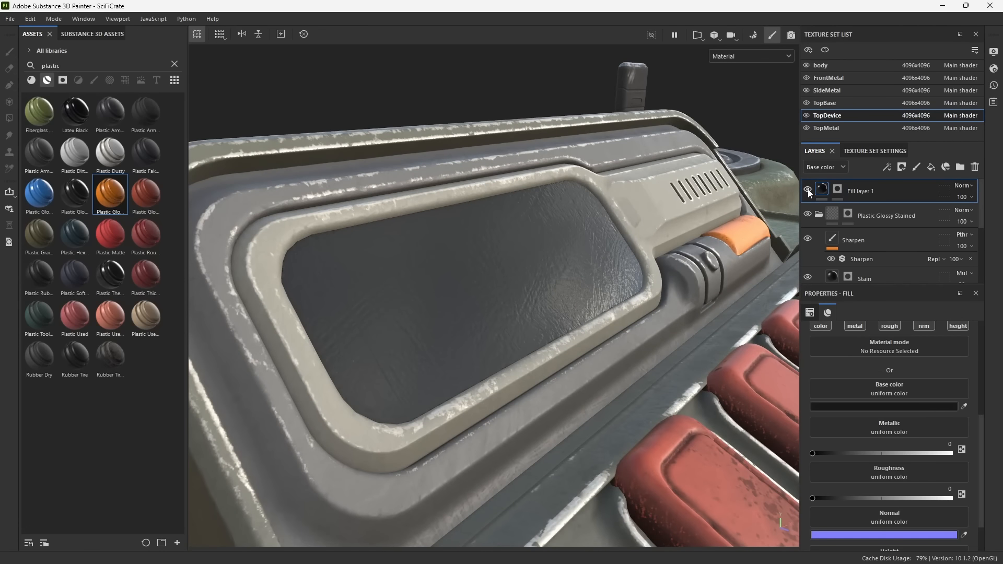
{"action": "mouse_move", "coordinate": [616, 308]}
{"action": "left_mouse_down", "text": "alt"}
{"action": "mouse_move", "coordinate": [415, 312]}
{"action": "mouse_move", "coordinate": [553, 313]}
{"action": "mouse_move", "coordinate": [600, 303]}
{"action": "left_mouse_up", "text": "alt"}
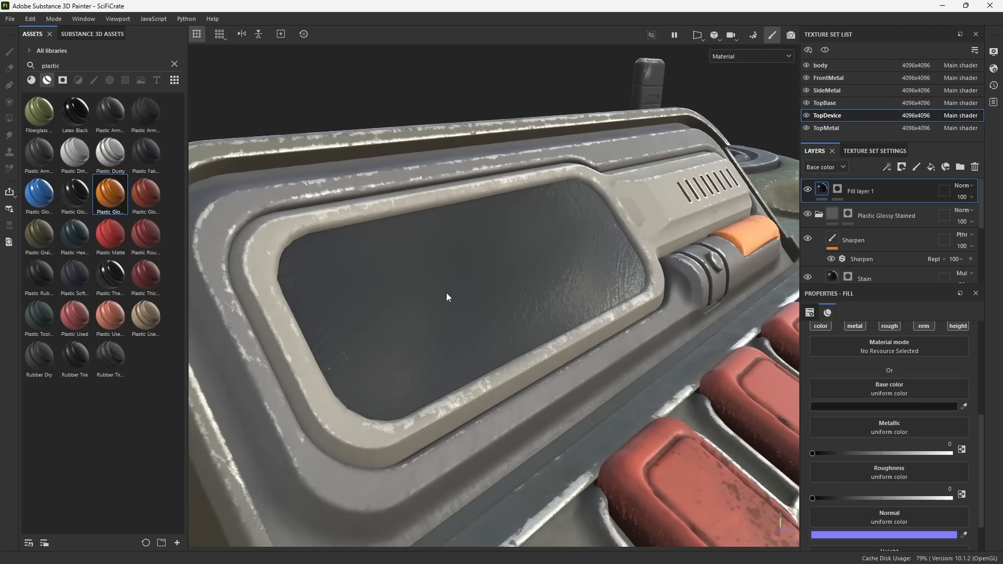
{"action": "right_click_drag", "start_coordinate": [445, 296], "coordinate": [515, 389], "text": "alt"}
{"action": "left_click_drag", "start_coordinate": [514, 389], "coordinate": [512, 351], "text": "alt"}
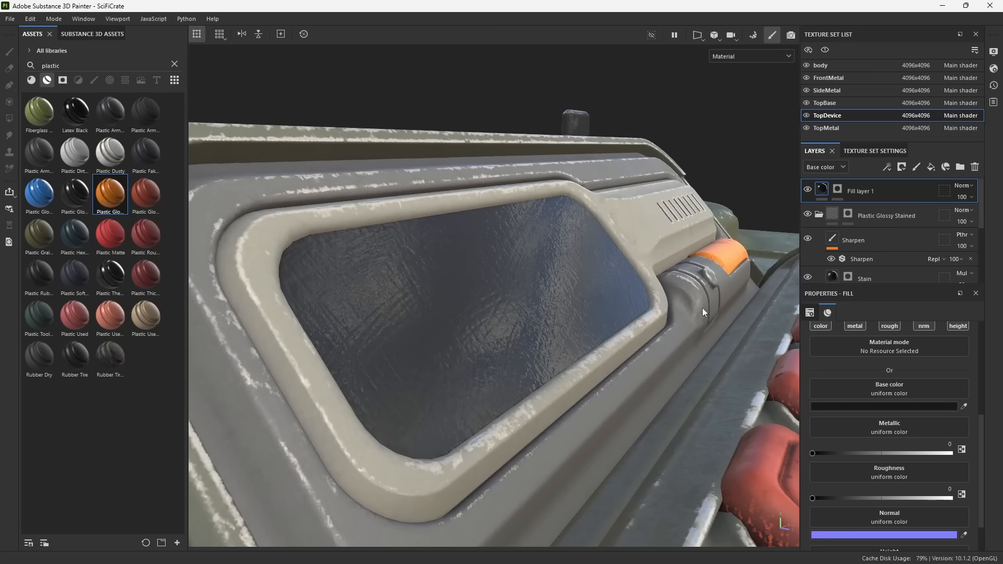
{"action": "left_click", "coordinate": [824, 170]}
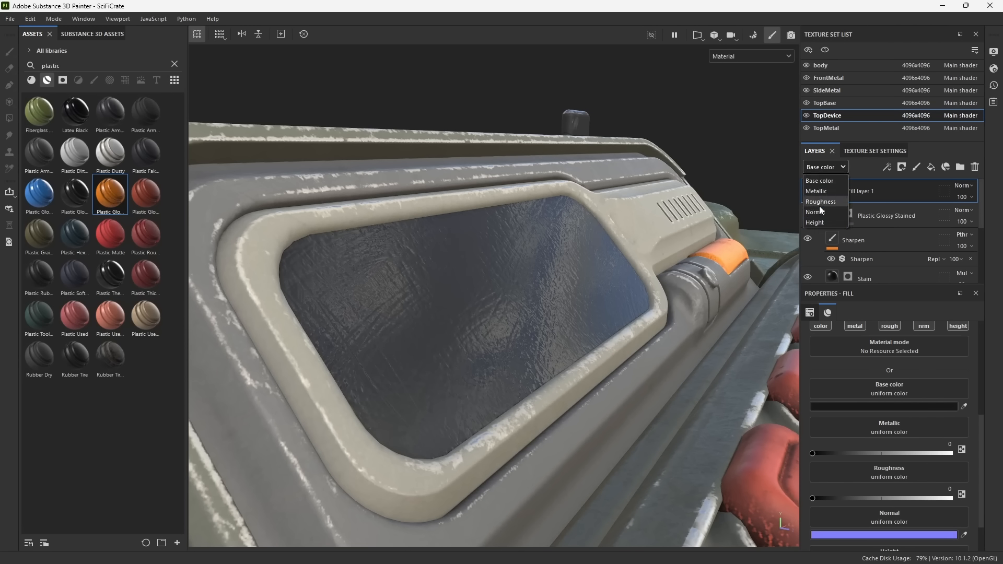
{"action": "left_click", "coordinate": [819, 222]}
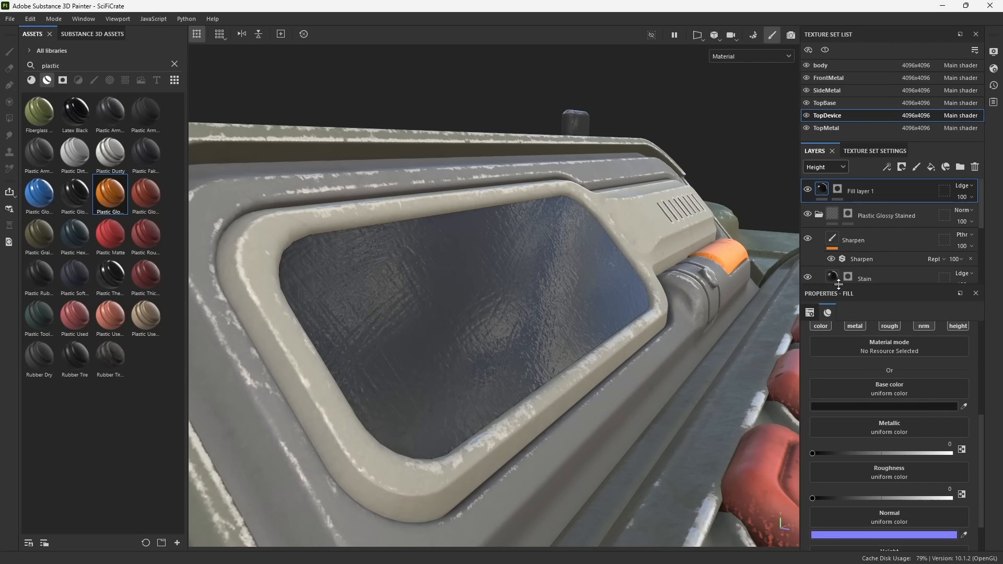
Collapse the Plastic Glossy Stained folder and set Fill layer 1's Height blending mode to Normal.
{"action": "left_click_drag", "start_coordinate": [833, 286], "coordinate": [834, 345]}
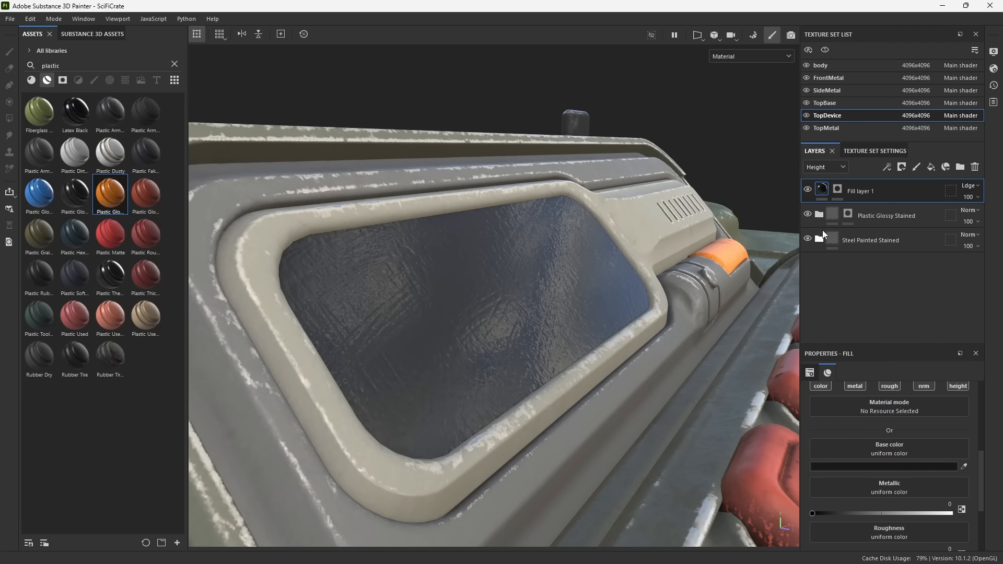
{"action": "scroll", "coordinate": [866, 252], "scroll_direction": "down", "scroll_amount": 1}
{"action": "left_click", "coordinate": [865, 253]}
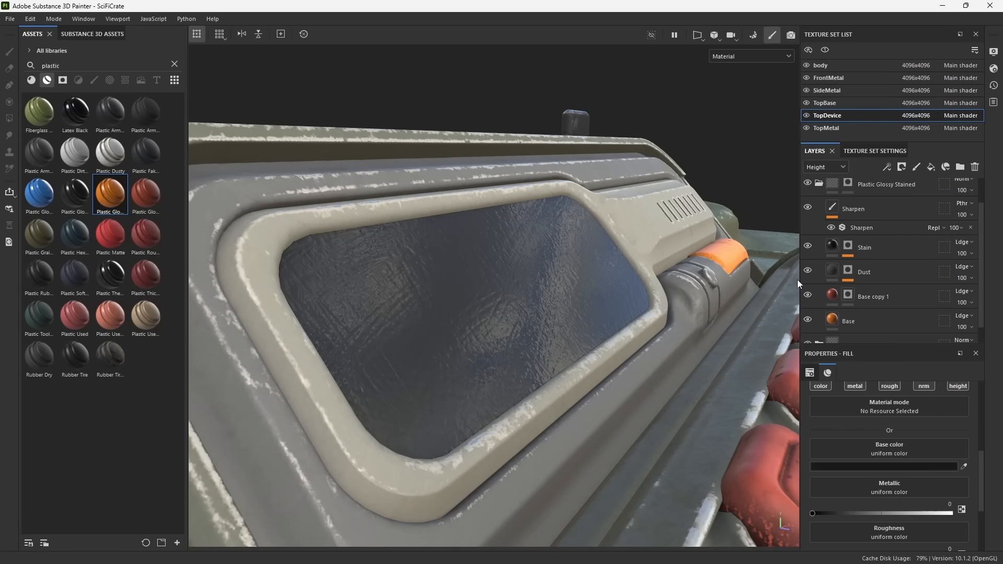
{"action": "scroll", "coordinate": [856, 292], "scroll_direction": "up", "scroll_amount": 1}
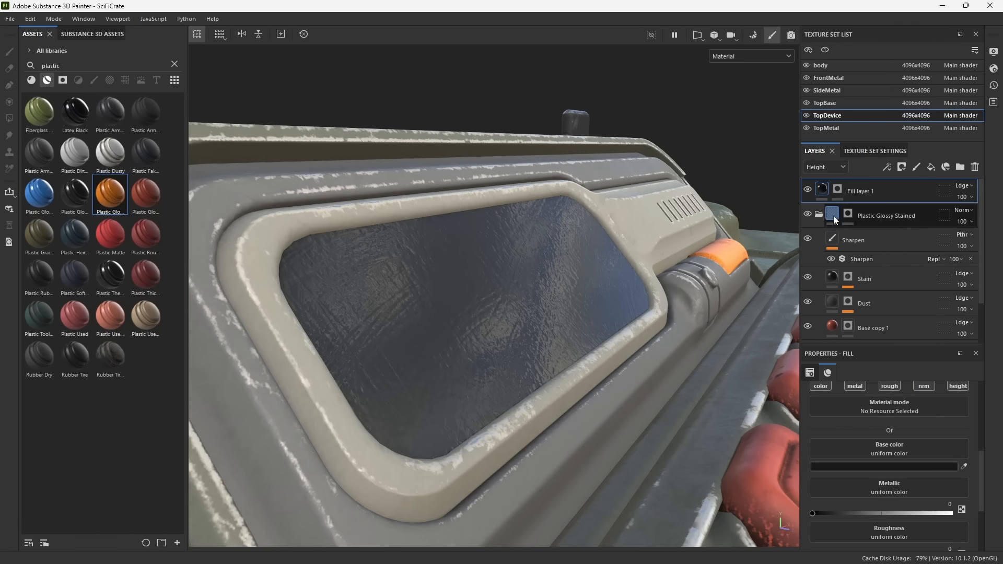
{"action": "left_click", "coordinate": [819, 215]}
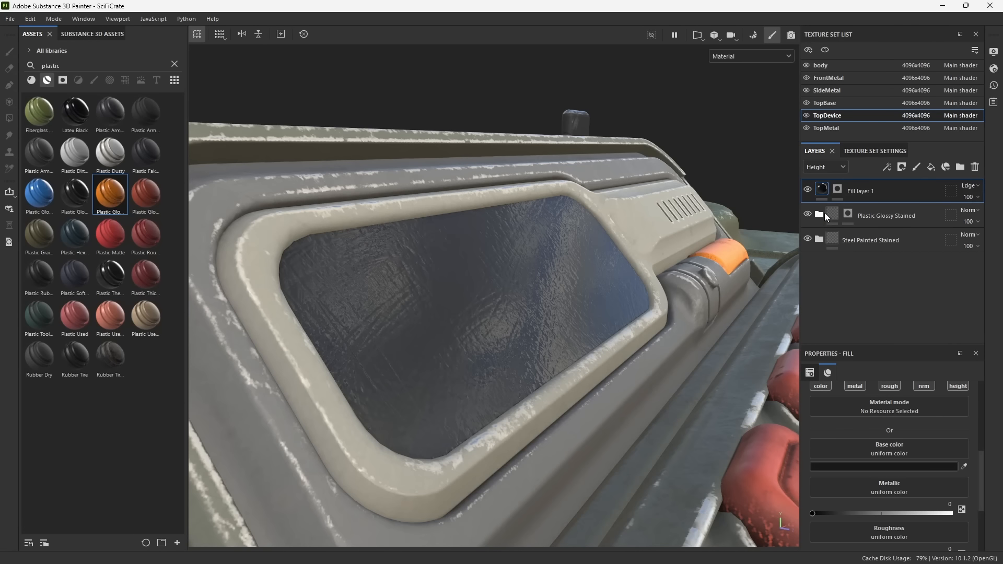
{"action": "left_click", "coordinate": [973, 186]}
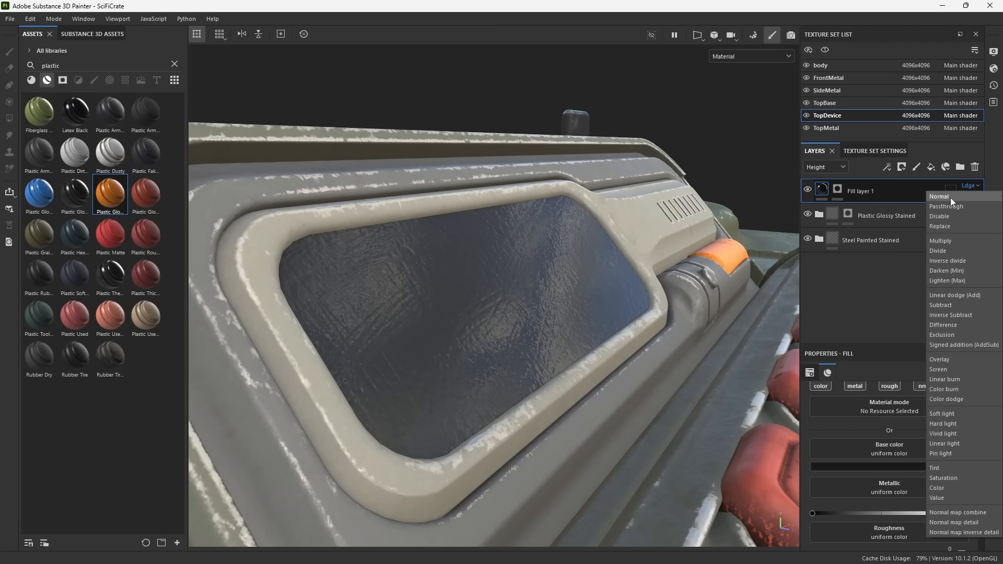
{"action": "left_click", "coordinate": [951, 198]}
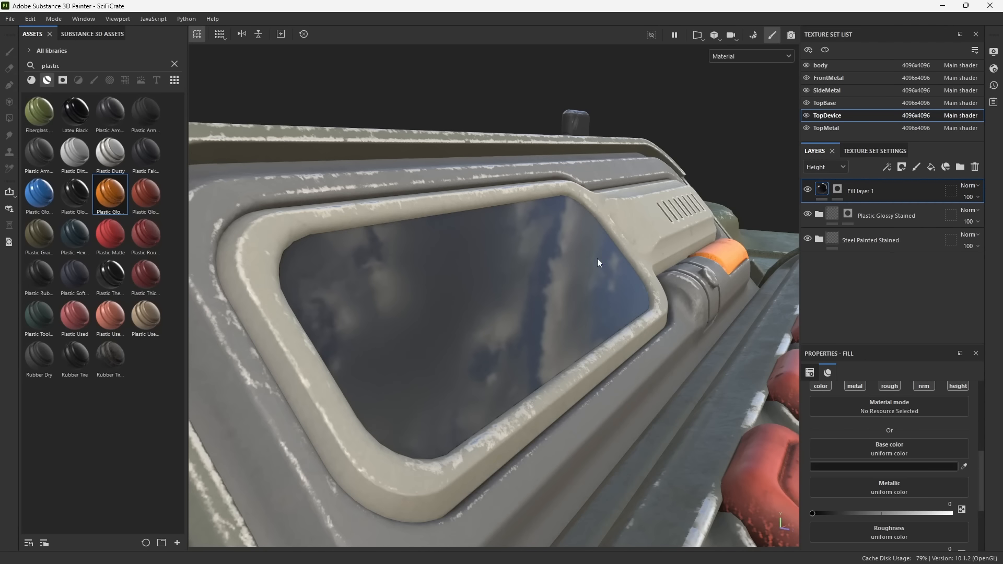
Check the screen's reflections and set Fill layer 1's Height opacity to 82.
{"action": "left_click_drag", "start_coordinate": [597, 258], "coordinate": [573, 264], "text": "alt"}
{"action": "right_click_drag", "start_coordinate": [511, 319], "coordinate": [512, 317], "text": "shift"}
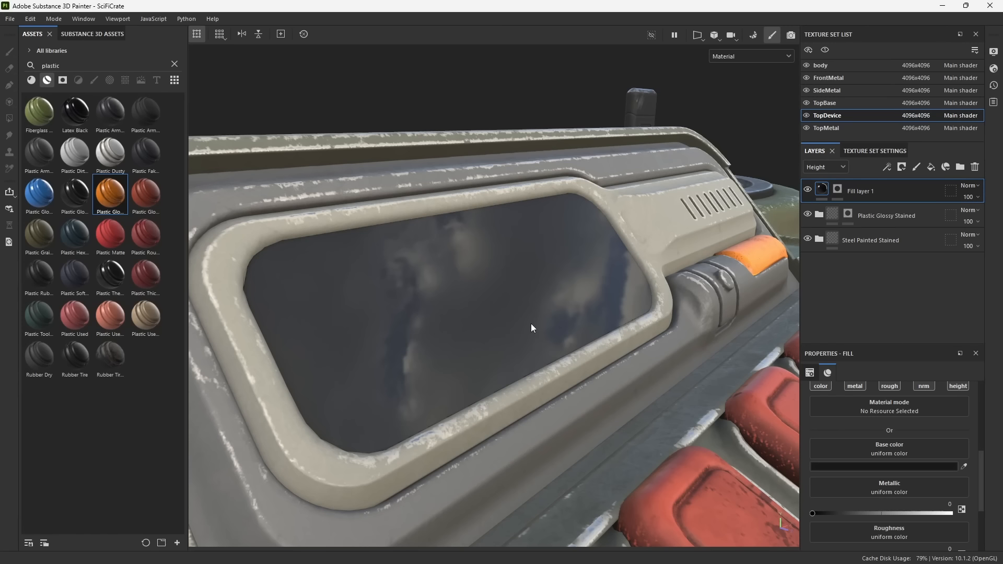
{"action": "left_click_drag", "start_coordinate": [530, 324], "coordinate": [546, 323], "text": "alt"}
{"action": "left_click_drag", "start_coordinate": [585, 268], "coordinate": [580, 287], "text": "alt"}
{"action": "left_click", "coordinate": [969, 197]}
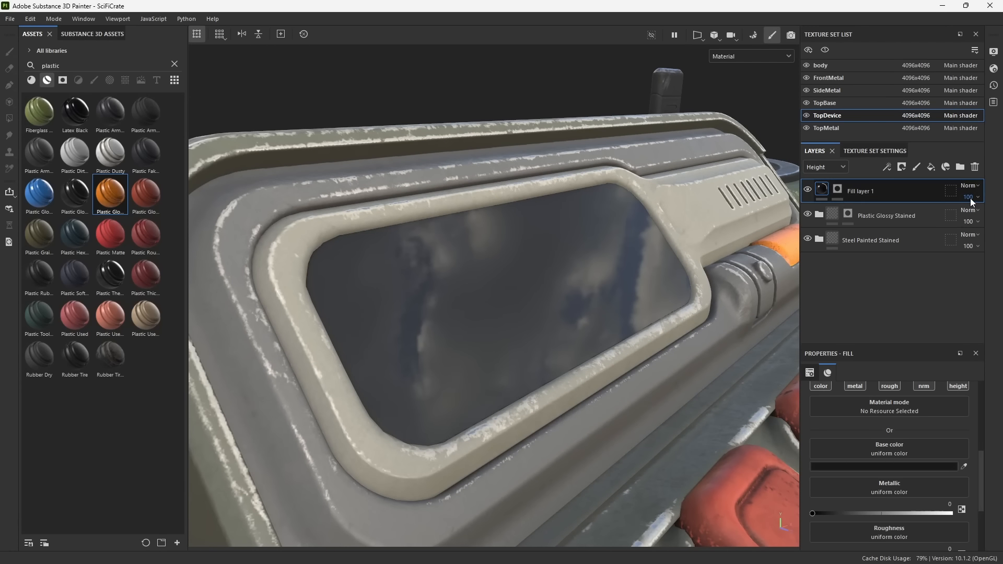
{"action": "mouse_move", "coordinate": [997, 220]}
{"action": "left_mouse_down"}
{"action": "mouse_move", "coordinate": [978, 218]}
{"action": "mouse_move", "coordinate": [991, 218]}
{"action": "left_mouse_up"}
Select the TopMetal texture set of the round metal base with its upright post, and switch the layer stack to Base color.
{"action": "left_click_drag", "start_coordinate": [580, 271], "coordinate": [555, 331], "text": "alt"}
{"action": "scroll", "coordinate": [591, 340], "scroll_direction": "down", "scroll_amount": 5}
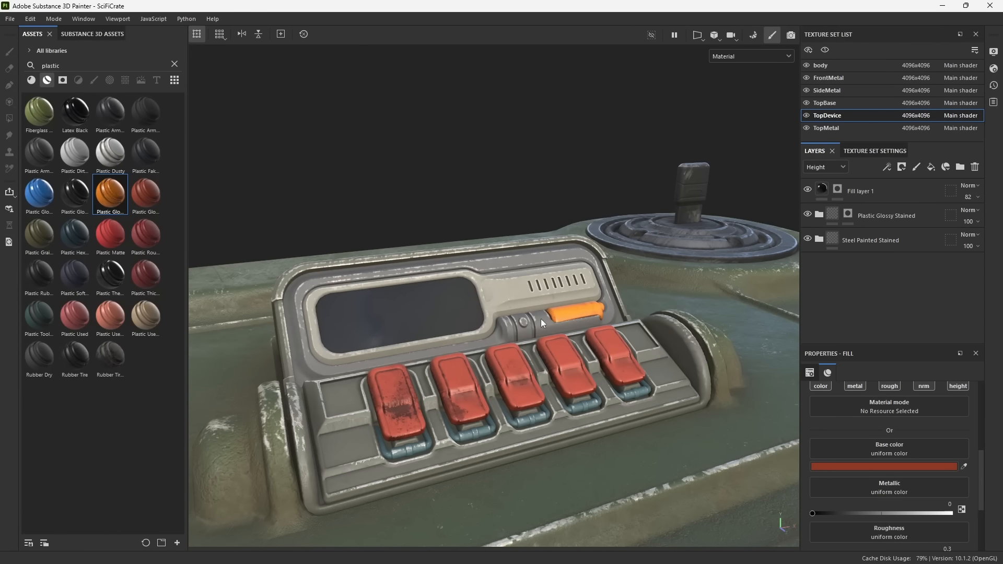
{"action": "left_click_drag", "start_coordinate": [622, 359], "coordinate": [593, 364], "text": "alt"}
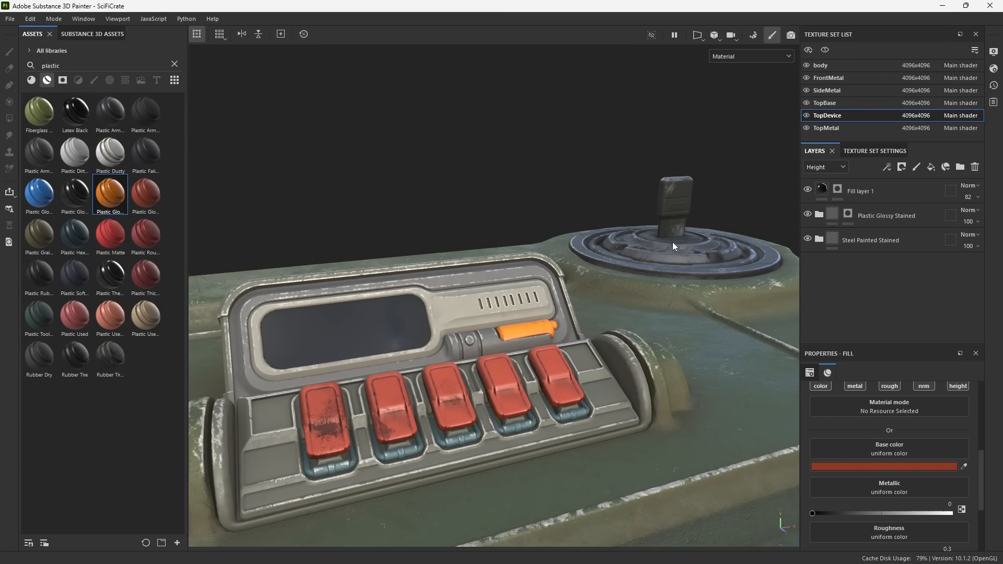
{"action": "left_click_drag", "start_coordinate": [672, 242], "coordinate": [552, 323], "text": "alt"}
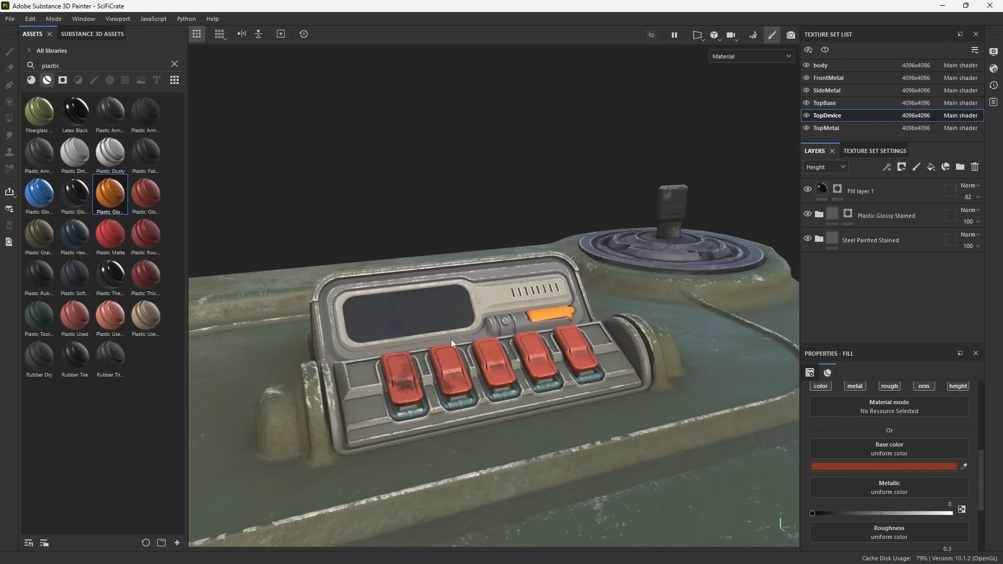
{"action": "right_click_drag", "start_coordinate": [552, 255], "coordinate": [544, 372], "text": "alt"}
{"action": "right_click", "coordinate": [528, 280], "text": "ctrl+alt"}
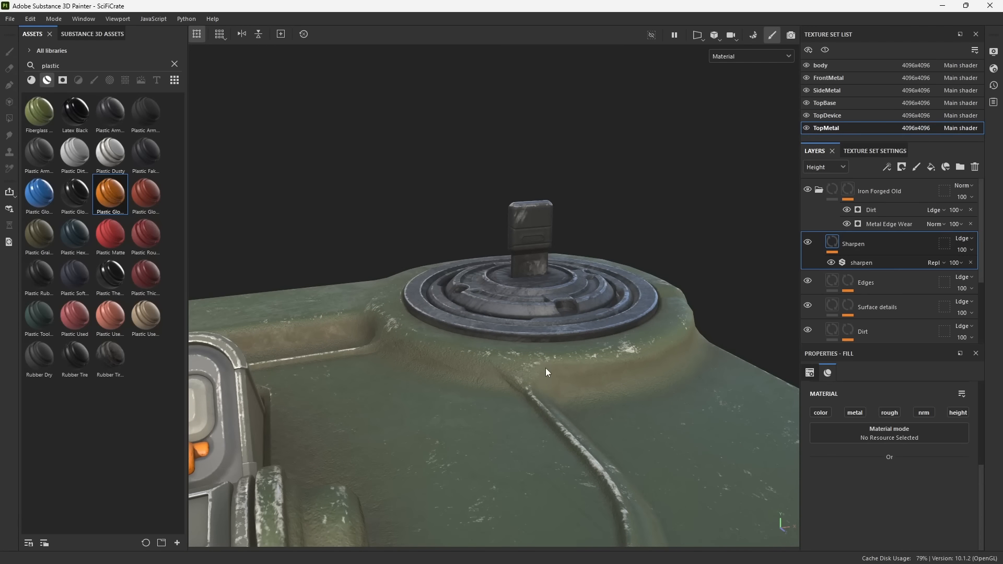
{"action": "left_click_drag", "start_coordinate": [618, 320], "coordinate": [588, 332], "text": "alt"}
{"action": "left_click", "coordinate": [825, 168]}
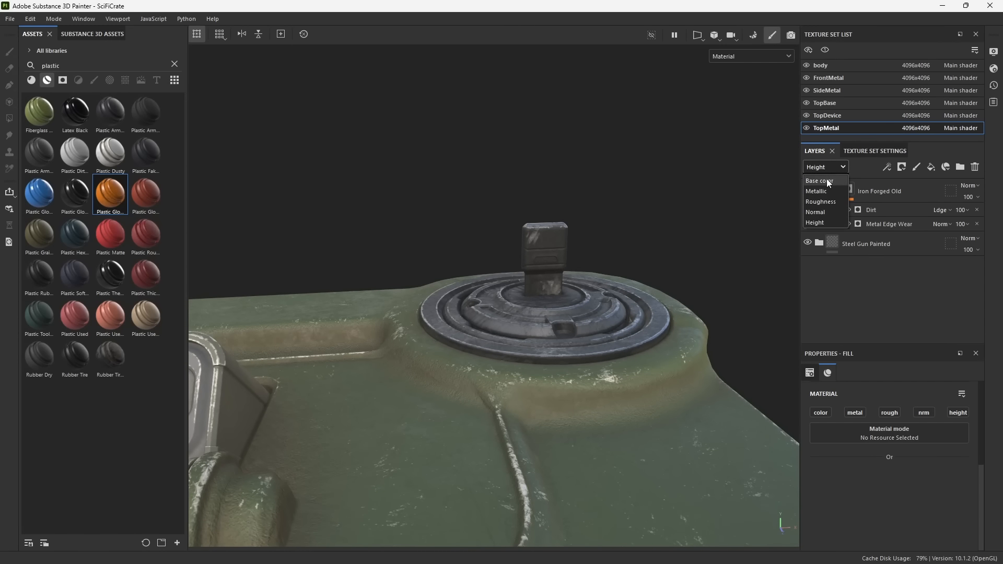
{"action": "left_click", "coordinate": [825, 178]}
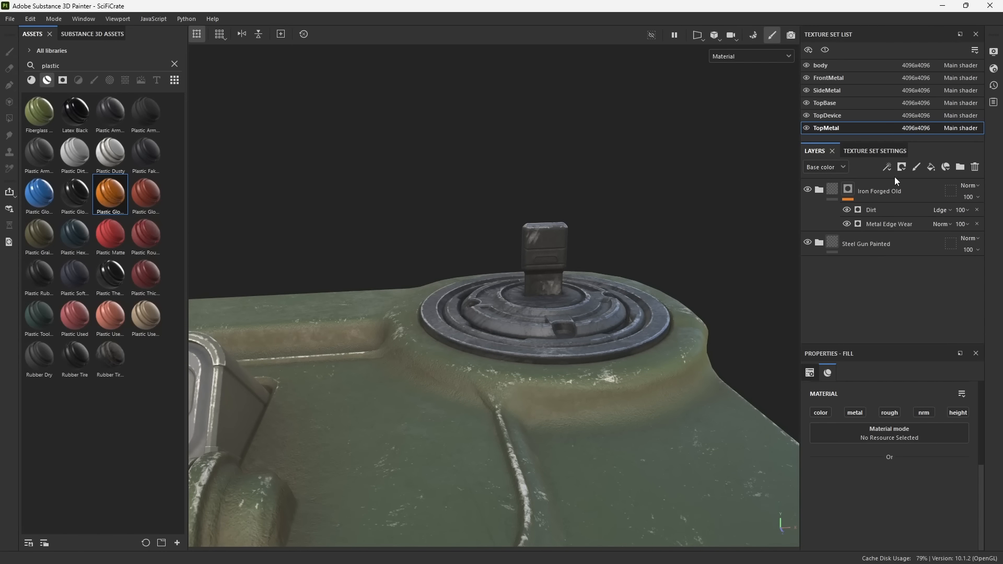
Add a fill layer above the Iron Forged Old folder and set its base color to red AB1414.
{"action": "left_click", "coordinate": [931, 167]}
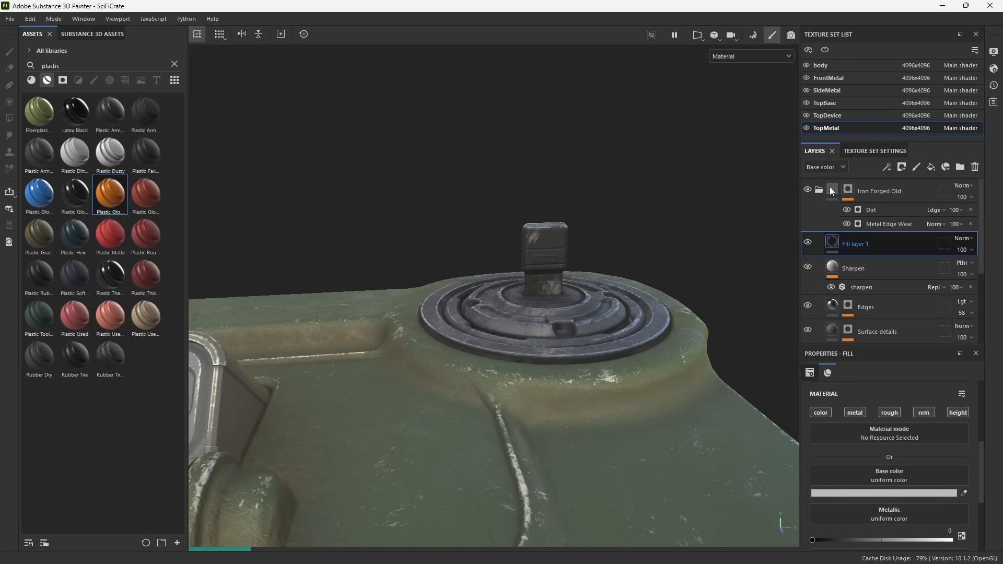
{"action": "left_click_drag", "start_coordinate": [883, 245], "coordinate": [869, 186]}
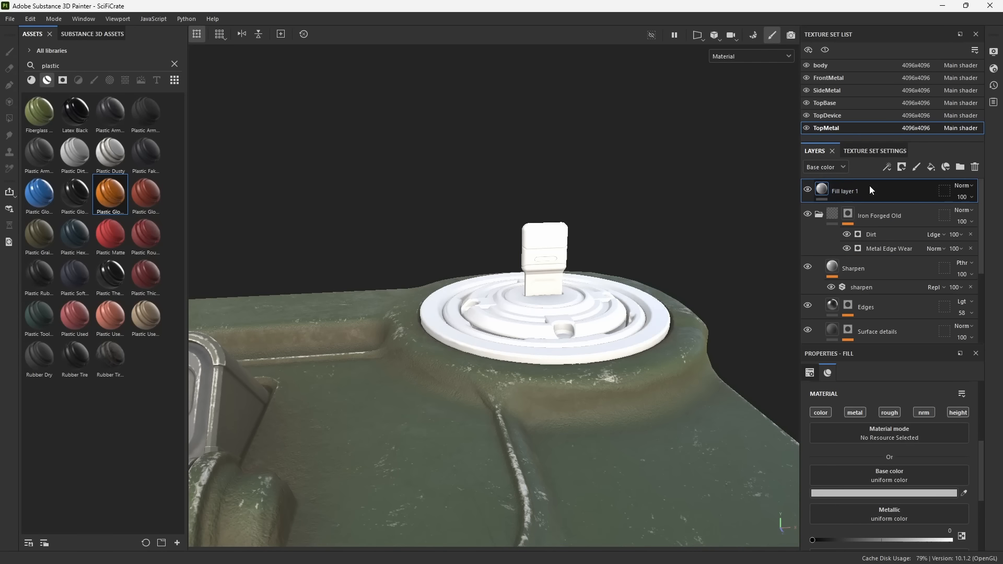
{"action": "left_click", "coordinate": [856, 495]}
{"action": "left_click_drag", "start_coordinate": [739, 339], "coordinate": [815, 331]}
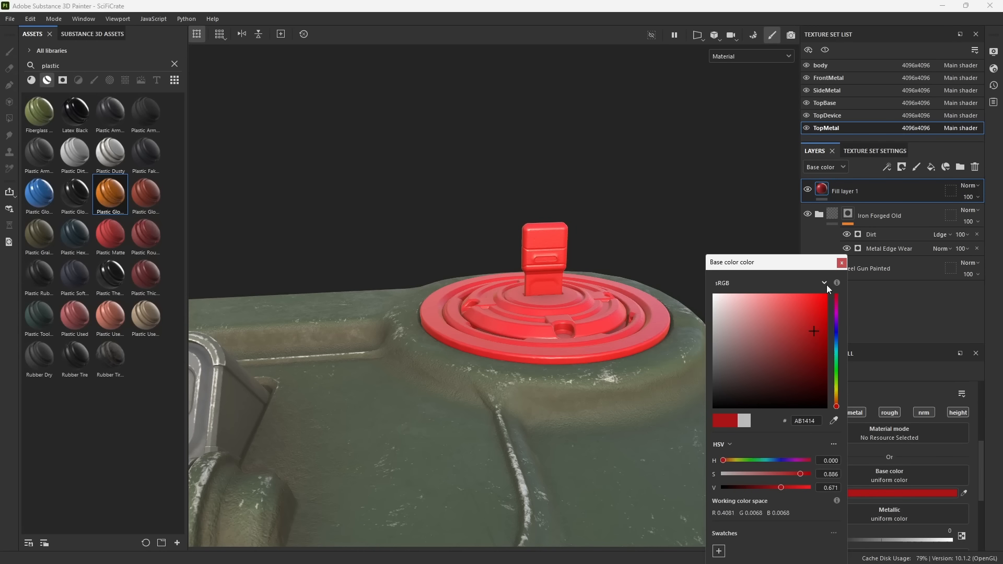
{"action": "left_click", "coordinate": [841, 262]}
Add a black mask to the red fill layer, polygon-fill the post's small horizontal slot, and reselect the layer's material content.
{"action": "left_click", "coordinate": [901, 167]}
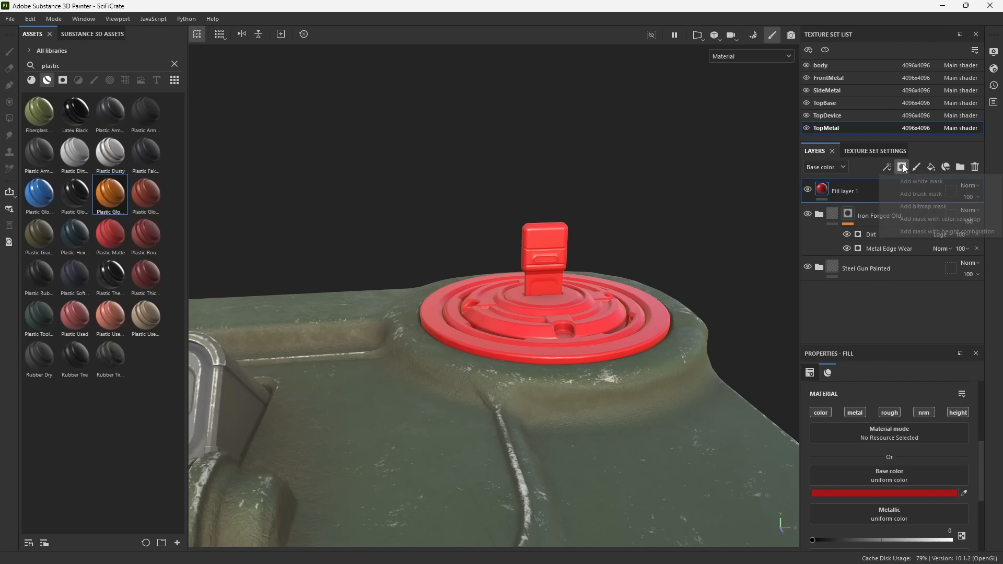
{"action": "left_click", "coordinate": [920, 192]}
{"action": "scroll", "coordinate": [578, 215], "scroll_direction": "up", "scroll_amount": 5}
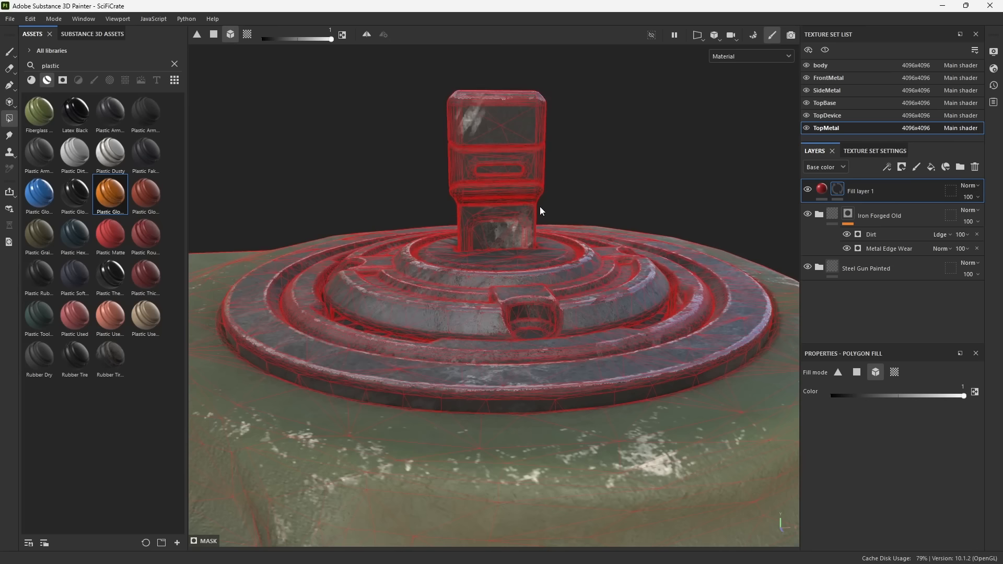
{"action": "left_click", "coordinate": [822, 189]}
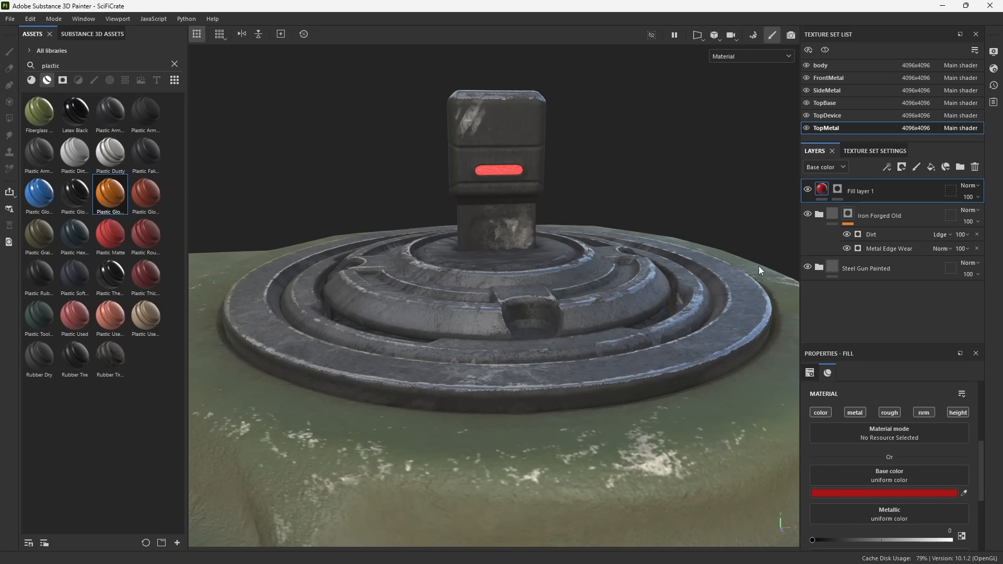
Set the metallic value of the red fill layer to 1.
{"action": "scroll", "coordinate": [530, 239], "scroll_direction": "down", "scroll_amount": 2}
{"action": "left_click_drag", "start_coordinate": [528, 239], "coordinate": [596, 271], "text": "alt"}
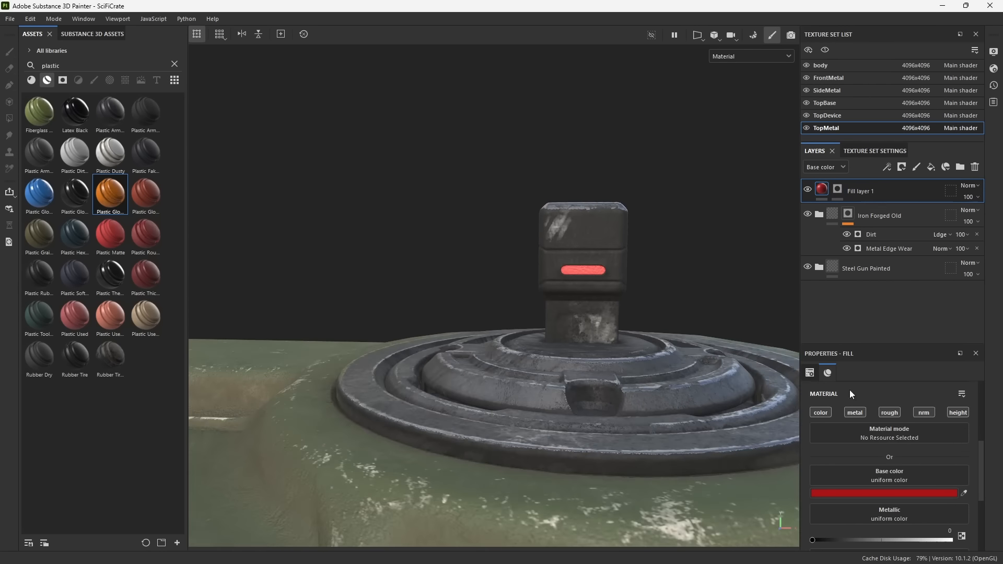
{"action": "scroll", "coordinate": [875, 368], "scroll_direction": "down", "scroll_amount": 2}
{"action": "left_click_drag", "start_coordinate": [819, 477], "coordinate": [960, 476]}
{"action": "scroll", "coordinate": [569, 335], "scroll_direction": "down", "scroll_amount": 4}
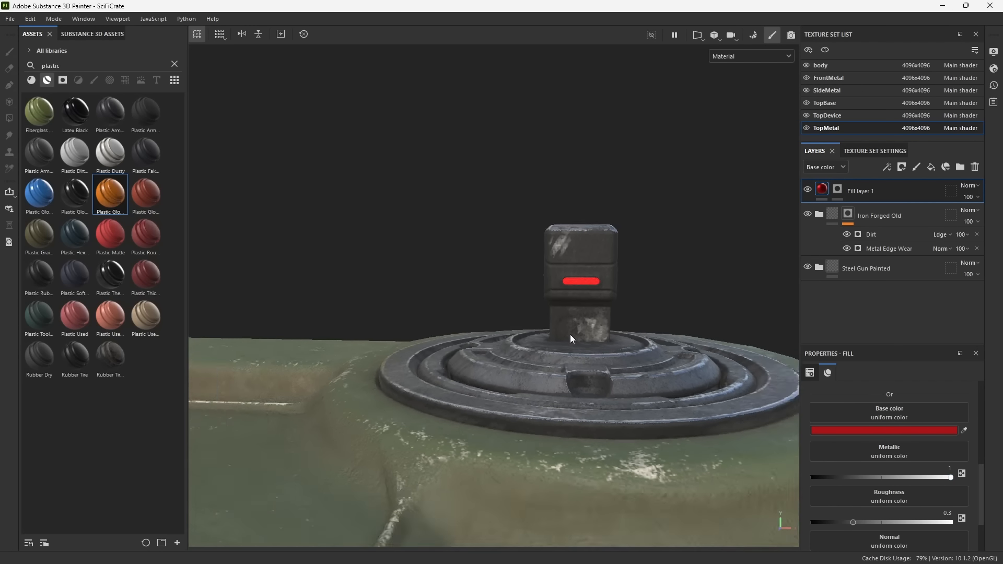
Darken the red fill layer's base color to 851B1B.
{"action": "mouse_move", "coordinate": [565, 343]}
{"action": "left_mouse_down", "text": "alt"}
{"action": "mouse_move", "coordinate": [597, 342]}
{"action": "mouse_move", "coordinate": [576, 343]}
{"action": "left_mouse_up", "text": "alt"}
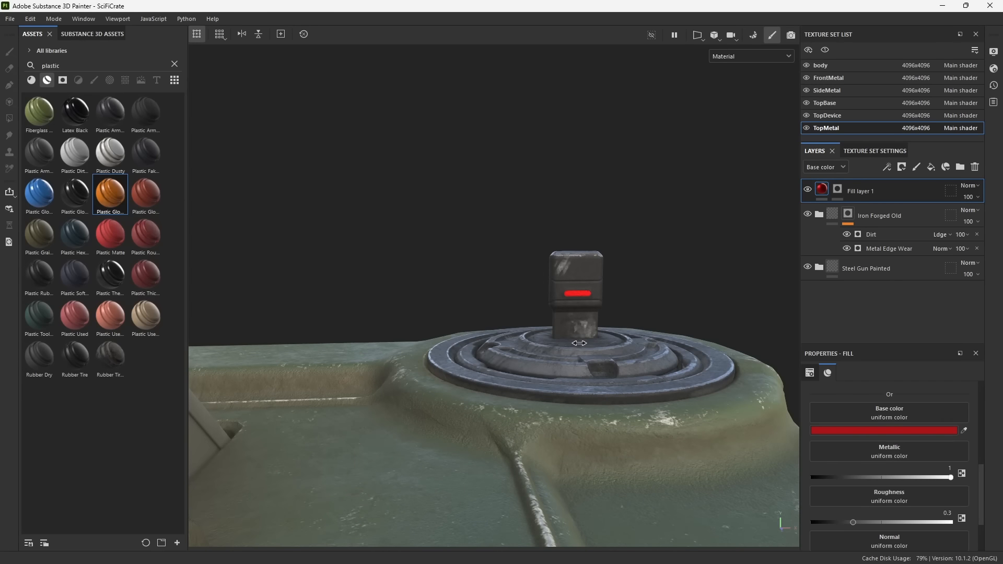
{"action": "left_click", "coordinate": [838, 431]}
{"action": "left_click_drag", "start_coordinate": [820, 335], "coordinate": [803, 348]}
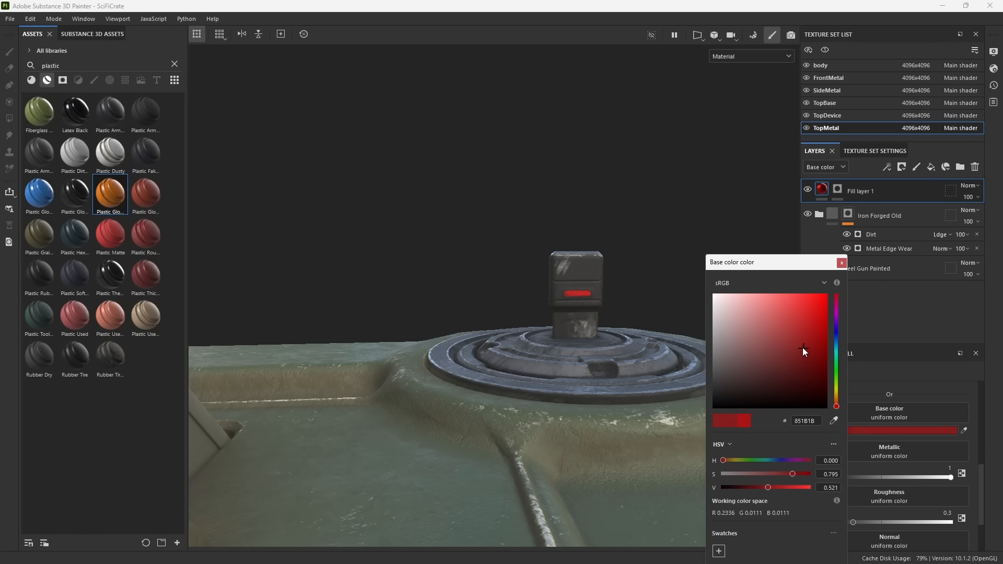
{"action": "left_click", "coordinate": [842, 263]}
Examine the finished top device, switches and metal post on the crate from several distances and angles.
{"action": "scroll", "coordinate": [383, 211], "scroll_direction": "down", "scroll_amount": 3}
{"action": "middle_click_drag", "start_coordinate": [555, 537], "coordinate": [600, 441], "text": "alt"}
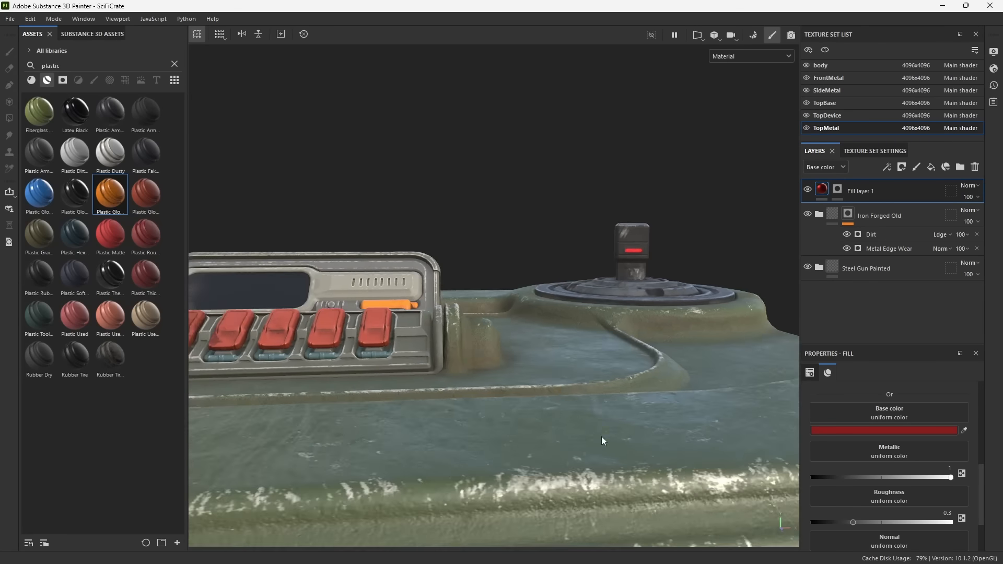
{"action": "right_click_drag", "start_coordinate": [600, 440], "coordinate": [340, 252], "text": "alt"}
{"action": "middle_click_drag", "start_coordinate": [502, 381], "coordinate": [585, 316], "text": "alt"}
{"action": "right_click_drag", "start_coordinate": [585, 316], "coordinate": [439, 265], "text": "alt"}
{"action": "left_click_drag", "start_coordinate": [438, 265], "coordinate": [501, 334], "text": "alt"}
{"action": "mouse_move", "coordinate": [558, 363]}
{"action": "middle_mouse_down", "text": "alt"}
{"action": "mouse_move", "coordinate": [561, 314]}
{"action": "mouse_move", "coordinate": [550, 289]}
{"action": "middle_mouse_up", "text": "alt"}
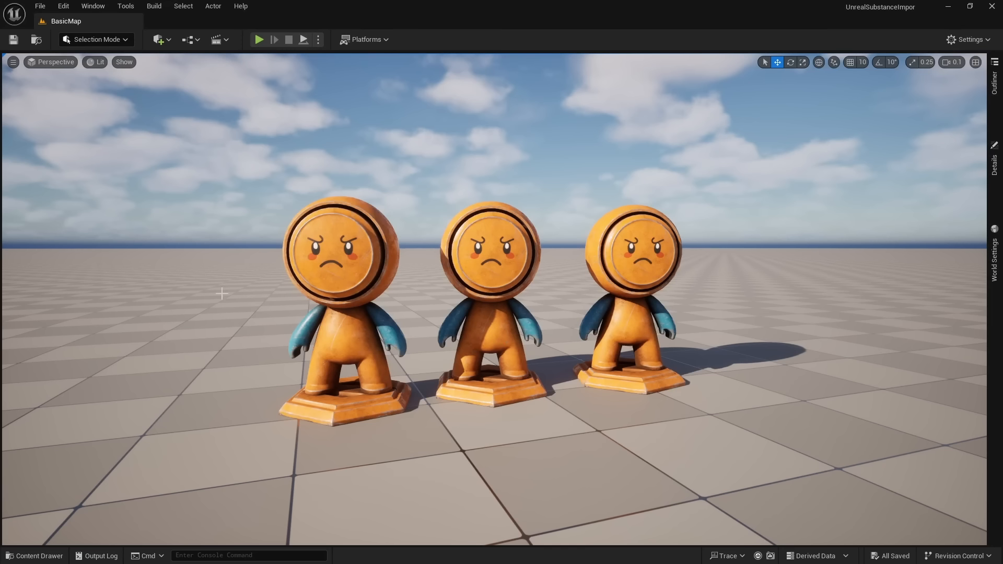
Import SciFiCrate.fbx from the SubstancePainterTutorial folder into the project's Meshes folder, with material and texture import off.
{"action": "left_click_drag", "start_coordinate": [0, 123], "coordinate": [0, 339]}
{"action": "left_click", "coordinate": [40, 555]}
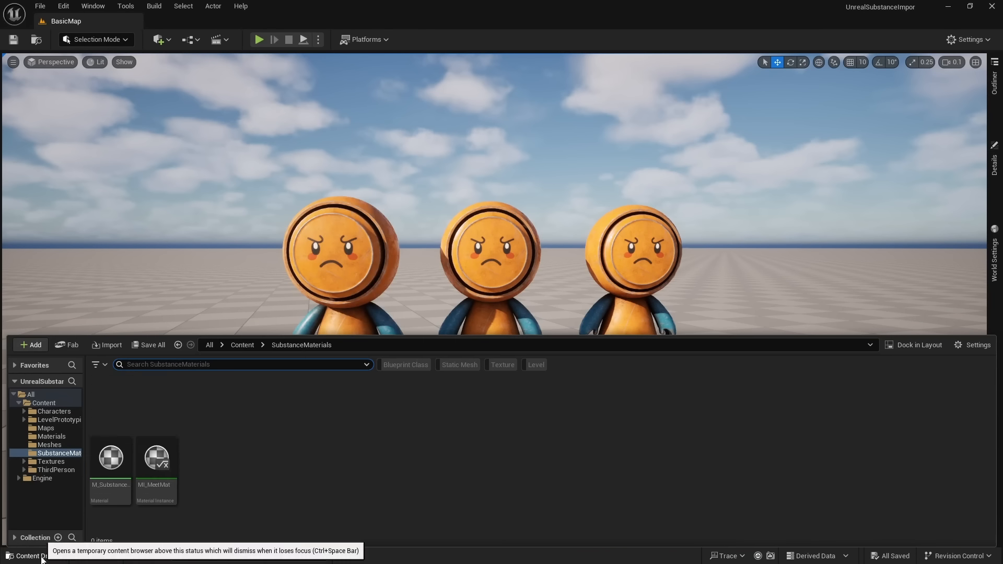
{"action": "left_click", "coordinate": [49, 448]}
{"action": "left_click_drag", "start_coordinate": [0, 209], "coordinate": [257, 99]}
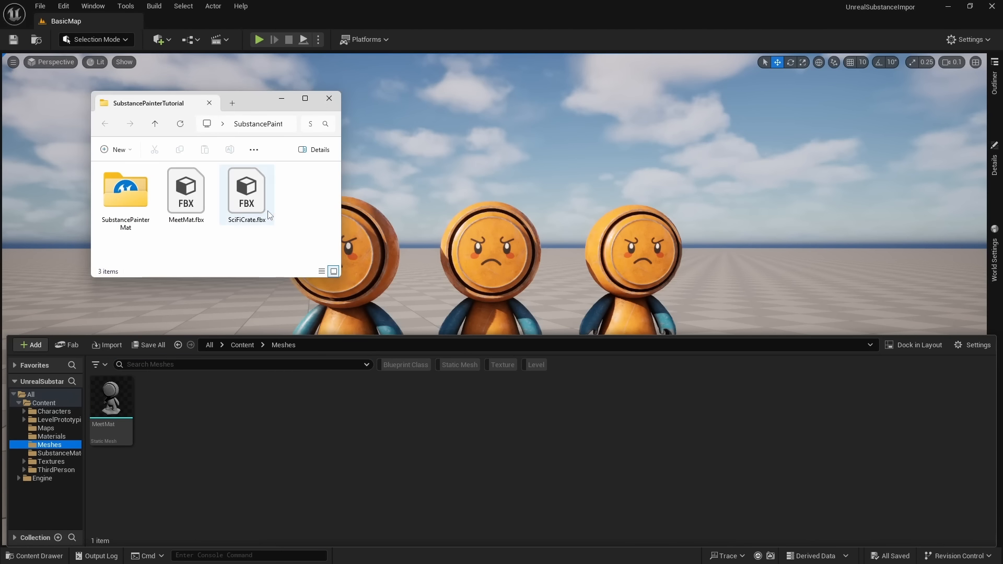
{"action": "left_click_drag", "start_coordinate": [251, 201], "coordinate": [227, 474]}
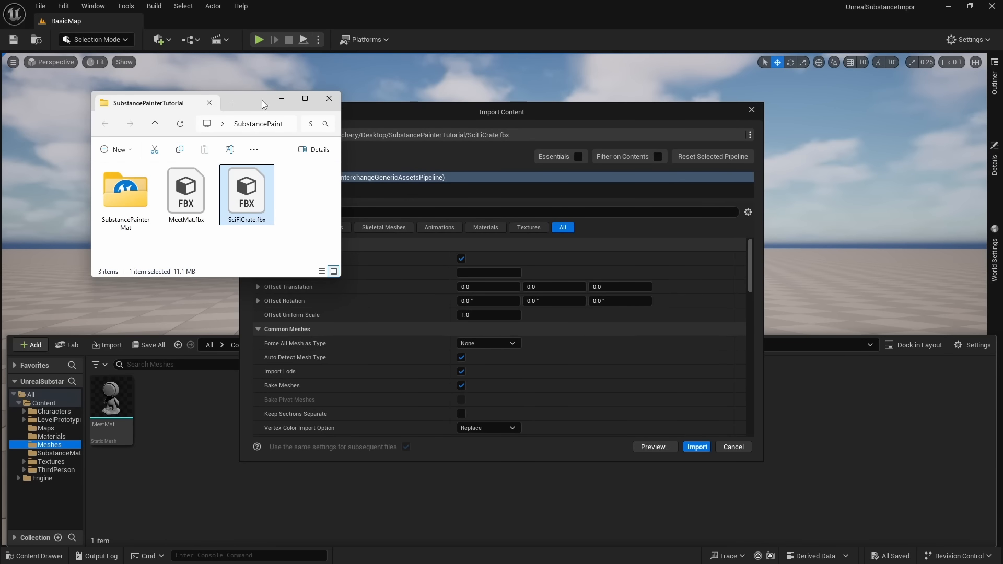
{"action": "left_click_drag", "start_coordinate": [261, 99], "coordinate": [0, 183]}
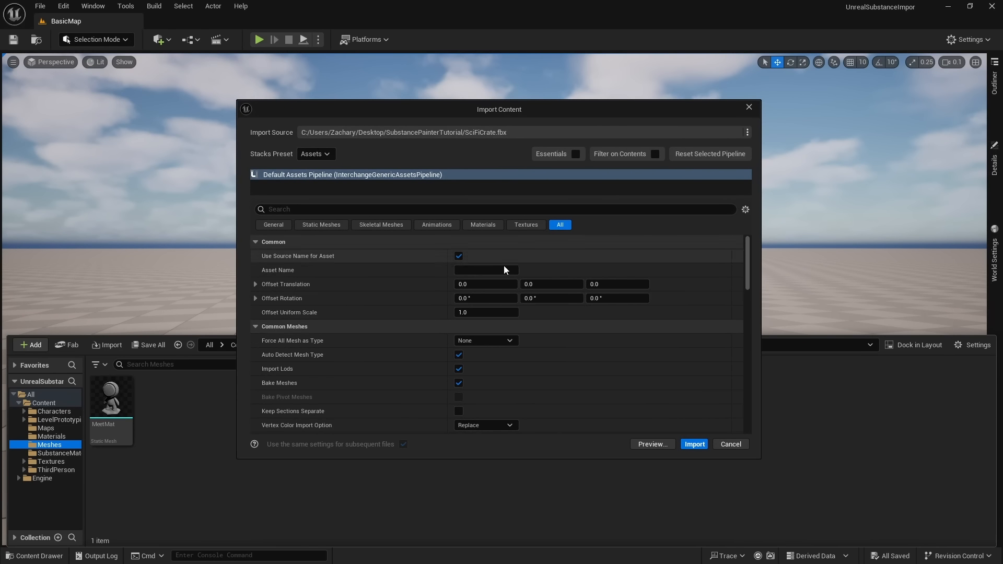
{"action": "scroll", "coordinate": [390, 319], "scroll_direction": "down", "scroll_amount": 10}
{"action": "scroll", "coordinate": [390, 314], "scroll_direction": "down", "scroll_amount": 15}
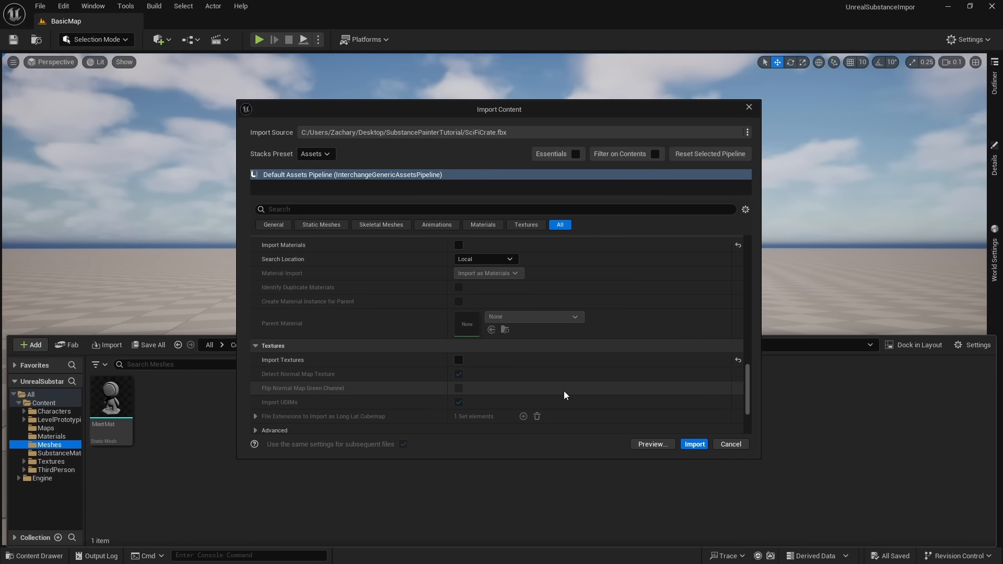
{"action": "left_click", "coordinate": [696, 445]}
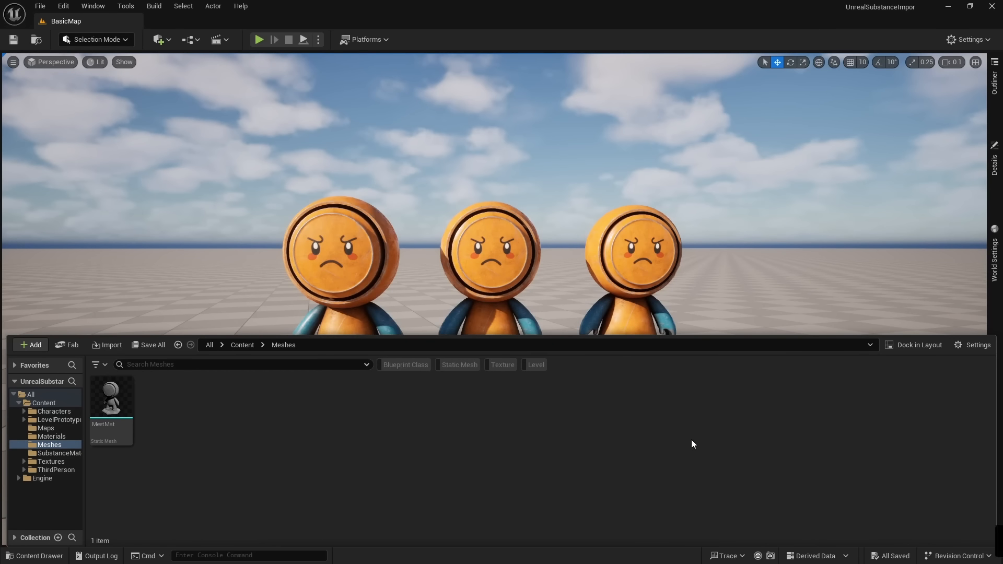
Place the crate mesh in the level beside the three figures, rotate its long side toward the view and adjust its position.
{"action": "left_click_drag", "start_coordinate": [160, 402], "coordinate": [811, 422]}
{"action": "right_click_drag", "start_coordinate": [811, 423], "coordinate": [831, 436]}
{"action": "scroll", "coordinate": [825, 434], "scroll_direction": "up", "scroll_amount": 3}
{"action": "key", "text": "d"}
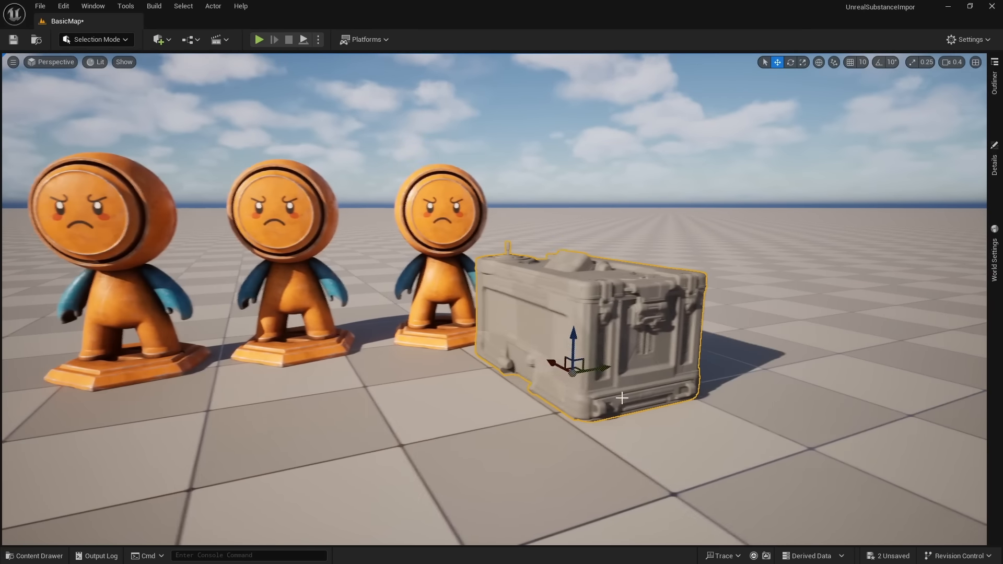
{"action": "key", "text": "e"}
{"action": "left_click_drag", "start_coordinate": [561, 394], "coordinate": [433, 392]}
{"action": "key", "text": "w"}
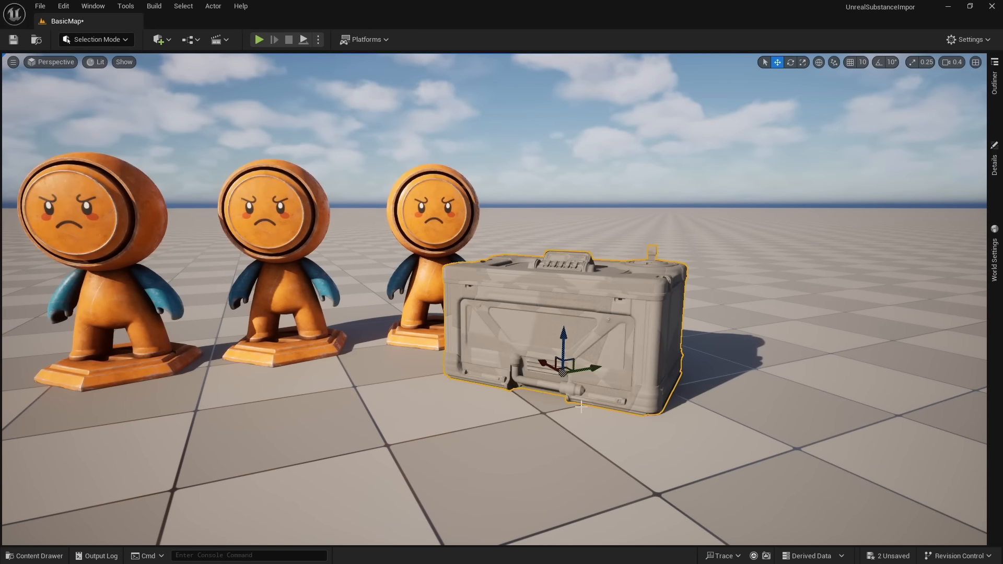
{"action": "left_click_drag", "start_coordinate": [570, 372], "coordinate": [620, 381]}
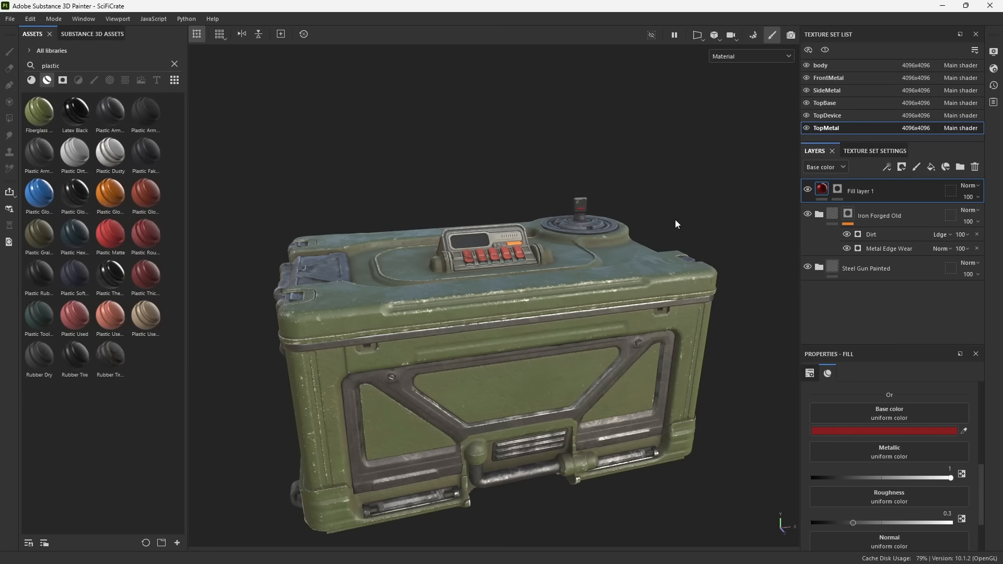
Switch to Substance 3D Painter, open the texture export and review the output maps of the body, FrontMetal, SideMetal and TopBase texture sets.
{"action": "key", "text": "ctrl+shift+e"}
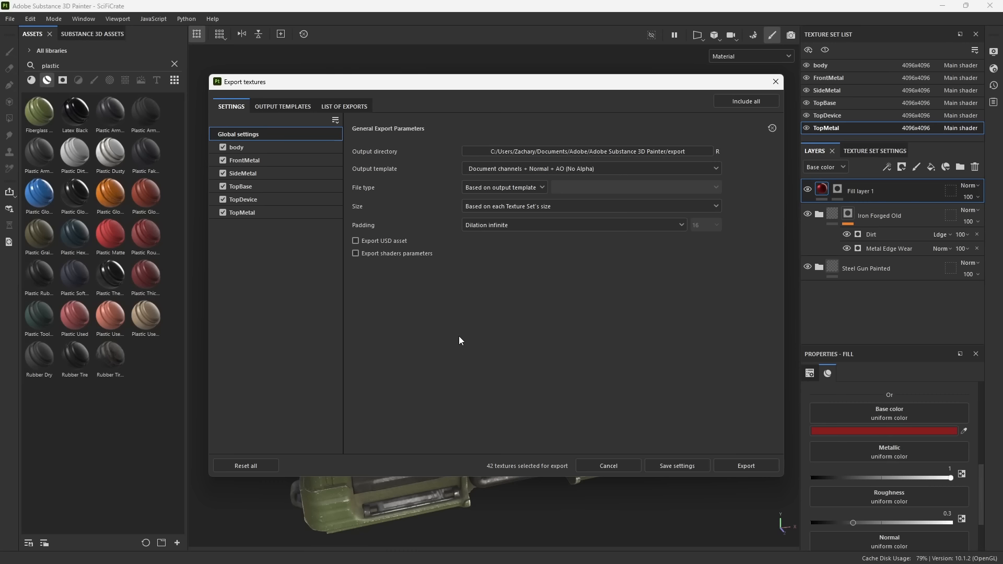
{"action": "left_click", "coordinate": [263, 147]}
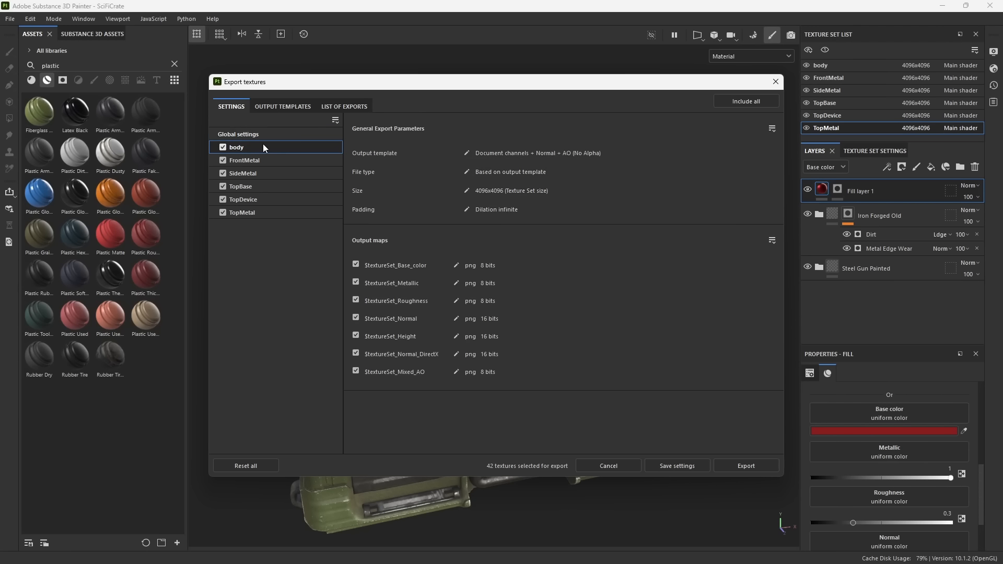
{"action": "left_click", "coordinate": [291, 159]}
{"action": "left_click", "coordinate": [300, 172]}
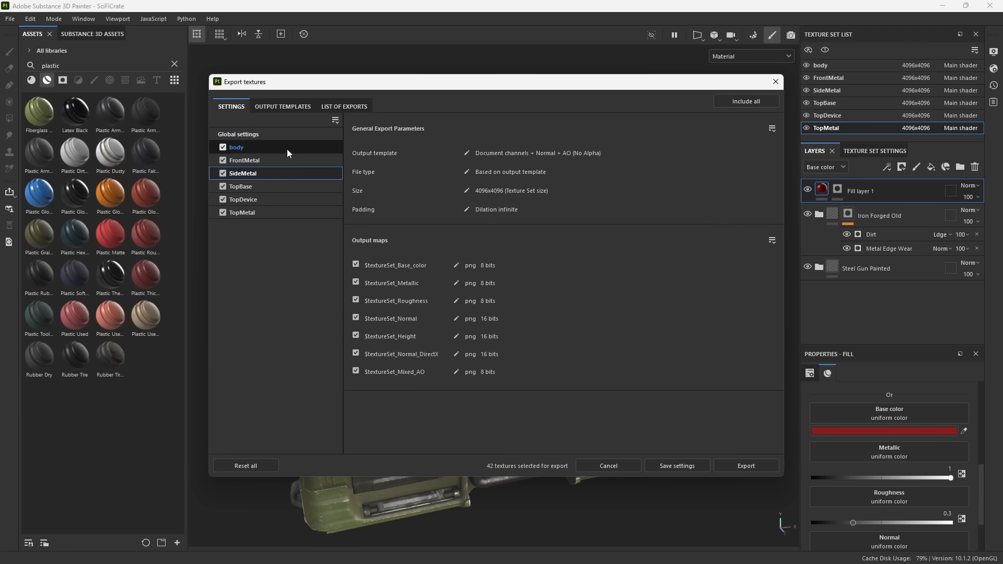
{"action": "left_click", "coordinate": [287, 148]}
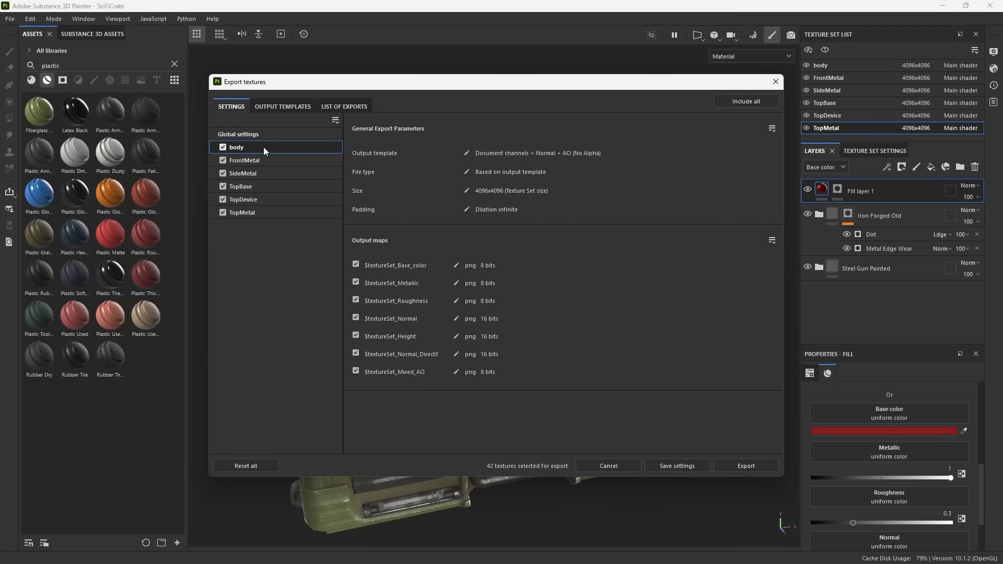
{"action": "left_click", "coordinate": [268, 159]}
{"action": "left_click", "coordinate": [292, 186]}
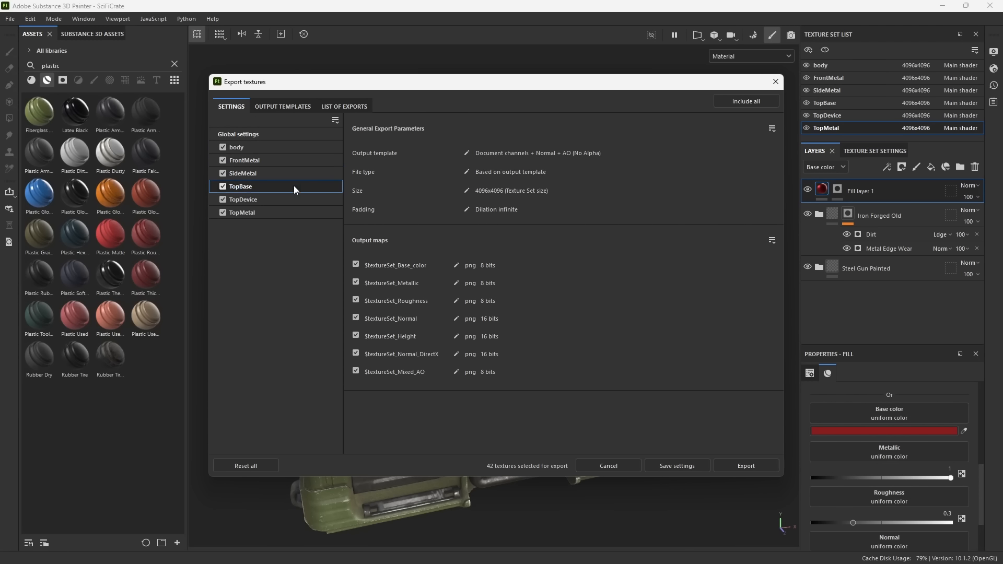
{"action": "left_click", "coordinate": [292, 149]}
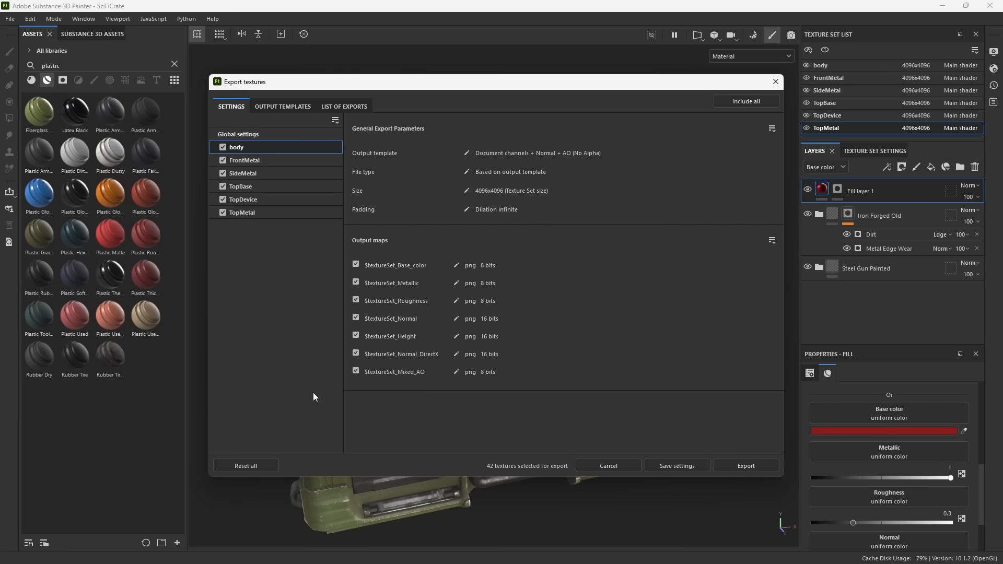
Set the global output template of the texture export to Unreal Engine 4 (Packed).
{"action": "left_click", "coordinate": [250, 138]}
{"action": "left_click", "coordinate": [529, 169]}
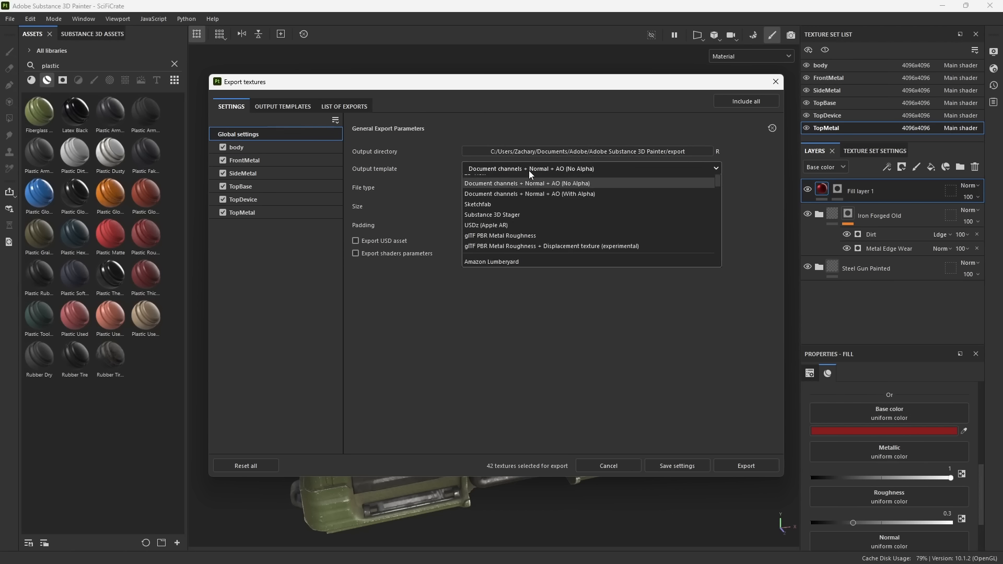
{"action": "scroll", "coordinate": [535, 236], "scroll_direction": "down", "scroll_amount": 6}
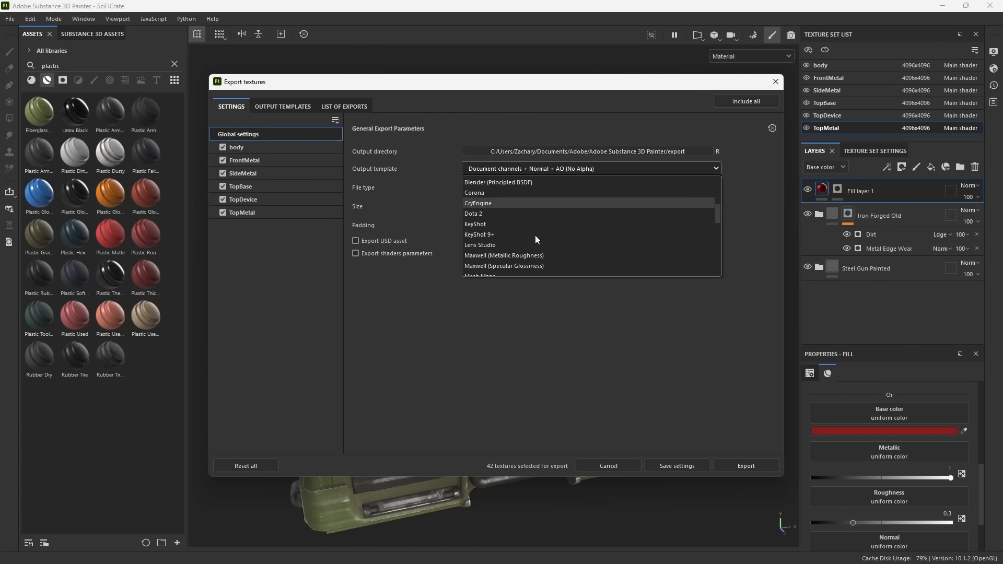
{"action": "scroll", "coordinate": [532, 233], "scroll_direction": "down", "scroll_amount": 7}
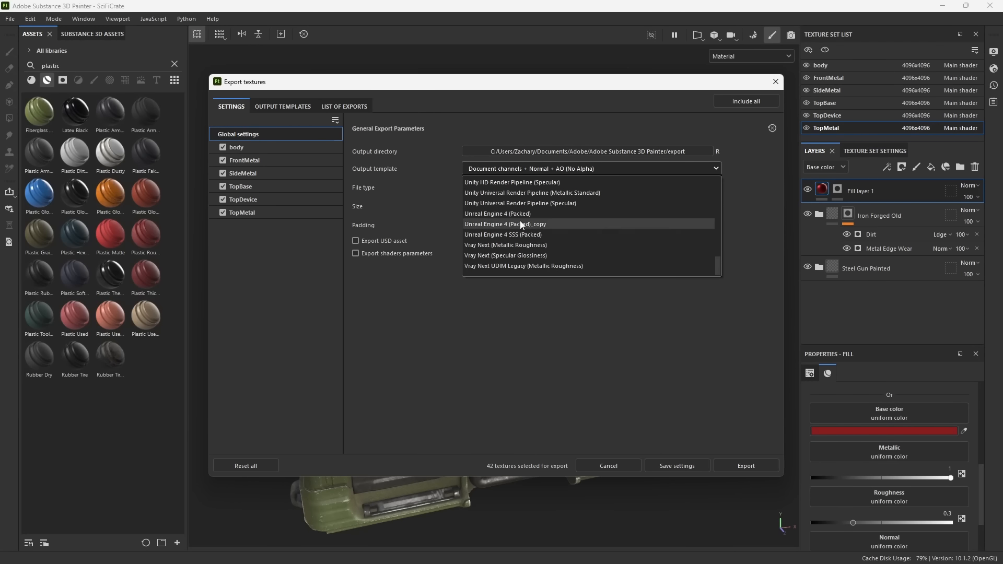
{"action": "left_click", "coordinate": [487, 214]}
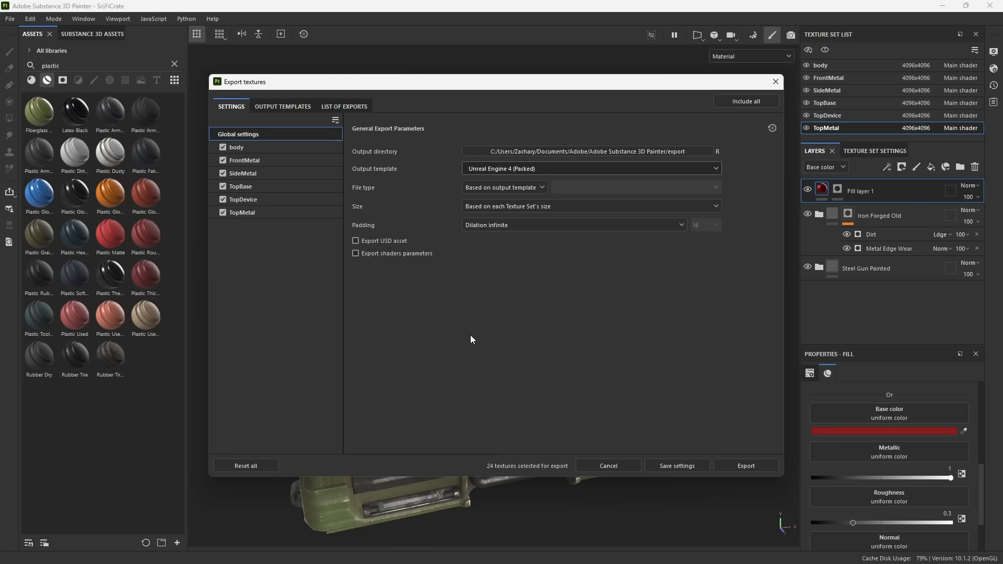
Exclude the emissive map from the export of the body and FrontMetal texture sets.
{"action": "left_click", "coordinate": [292, 146]}
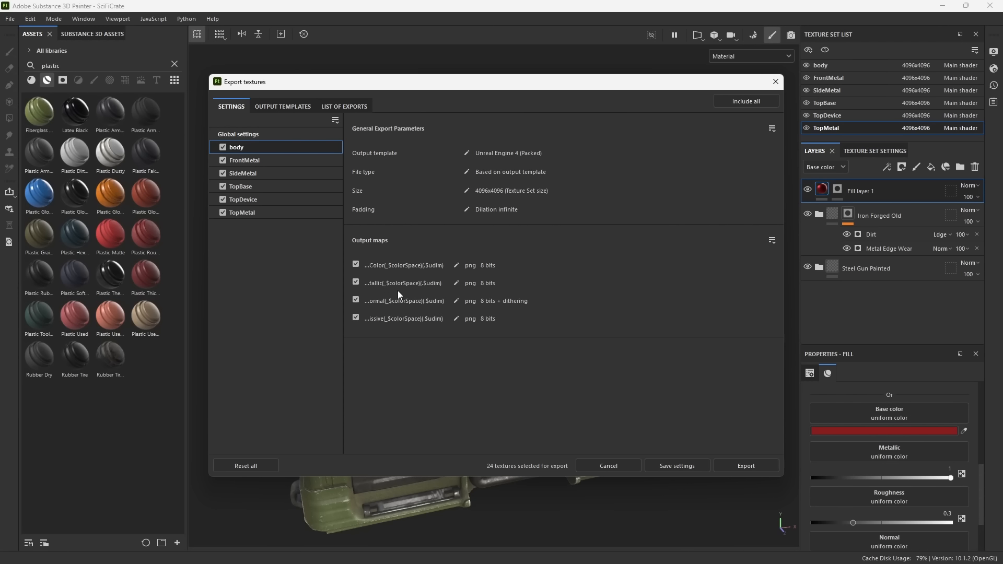
{"action": "left_click", "coordinate": [274, 161]}
{"action": "left_click", "coordinate": [356, 318]}
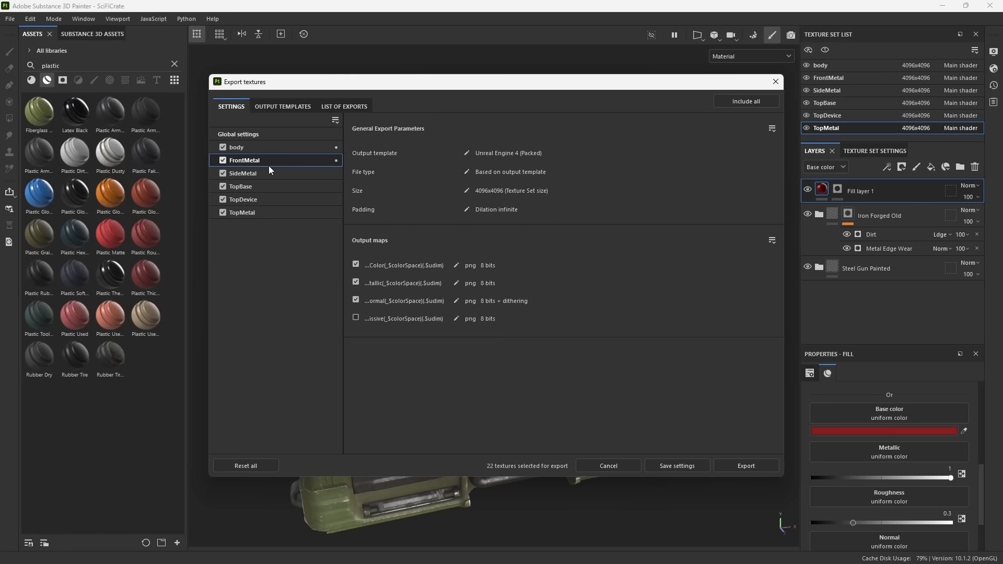
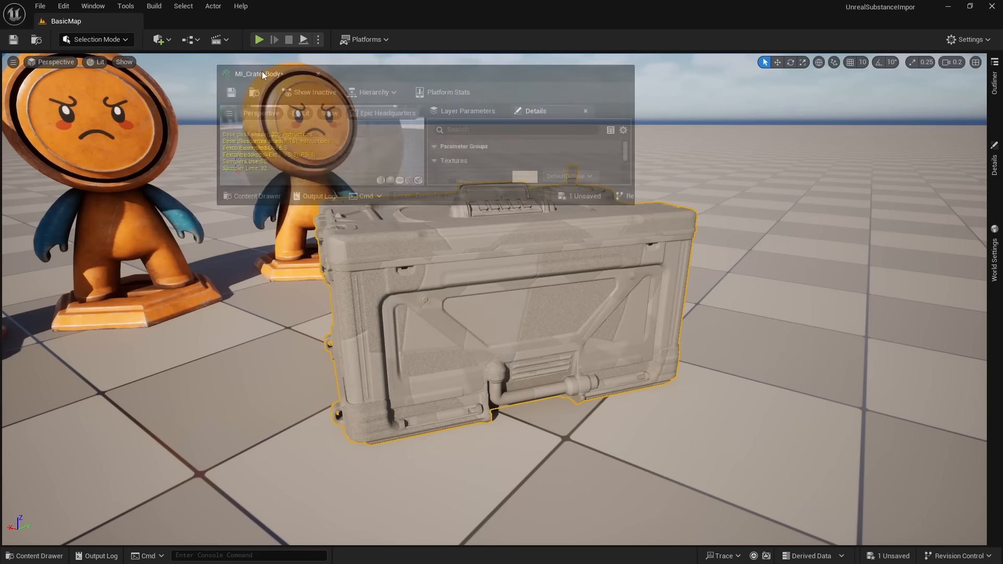
Enable the Color, Mask AO Roughness Metallic and Normal texture parameters of the MI_Crate_Body material instance.
{"action": "left_click", "coordinate": [527, 130]}
{"action": "left_click", "coordinate": [527, 161]}
{"action": "left_click", "coordinate": [527, 191]}
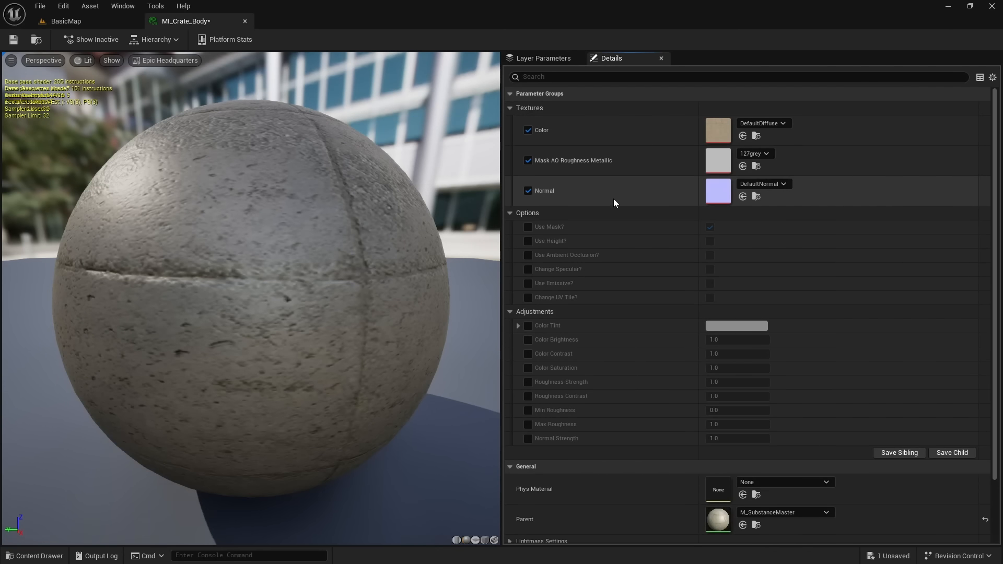
Assign the crate body's base color, normal and packed mask textures to the matching parameters of MI_Crate_Body.
{"action": "key", "text": "ctrl+space"}
{"action": "left_click", "coordinate": [60, 459]}
{"action": "left_click_drag", "start_coordinate": [120, 416], "coordinate": [719, 131]}
{"action": "left_click_drag", "start_coordinate": [158, 386], "coordinate": [728, 188]}
{"action": "left_click_drag", "start_coordinate": [205, 386], "coordinate": [718, 160]}
Return to the BasicMap level and apply the MI_Crate_Body material instance to the crate's body.
{"action": "left_click", "coordinate": [102, 27]}
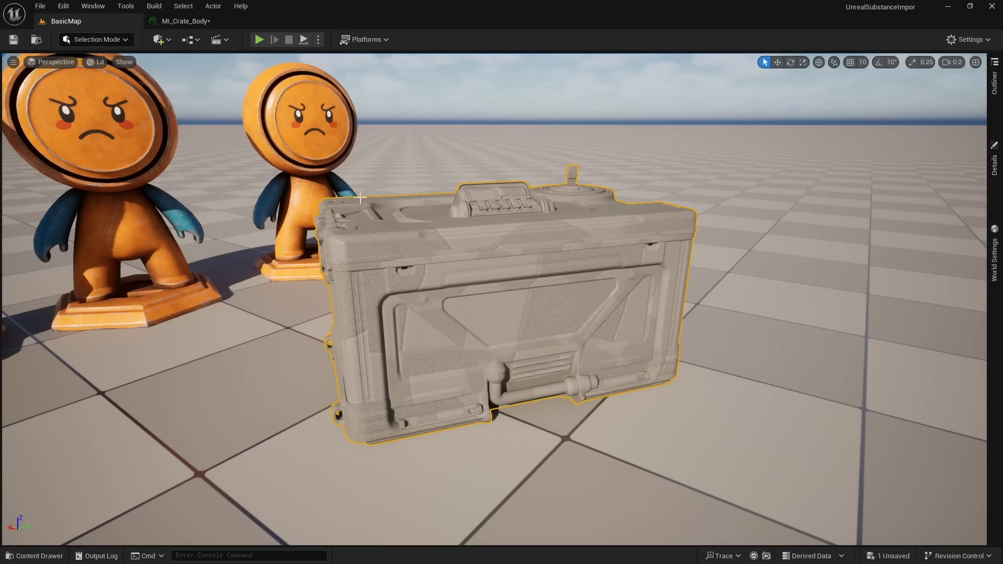
{"action": "key", "text": "f"}
{"action": "key", "text": "ctrl+space"}
{"action": "key", "text": "alt+Left"}
{"action": "key", "text": "alt+Left"}
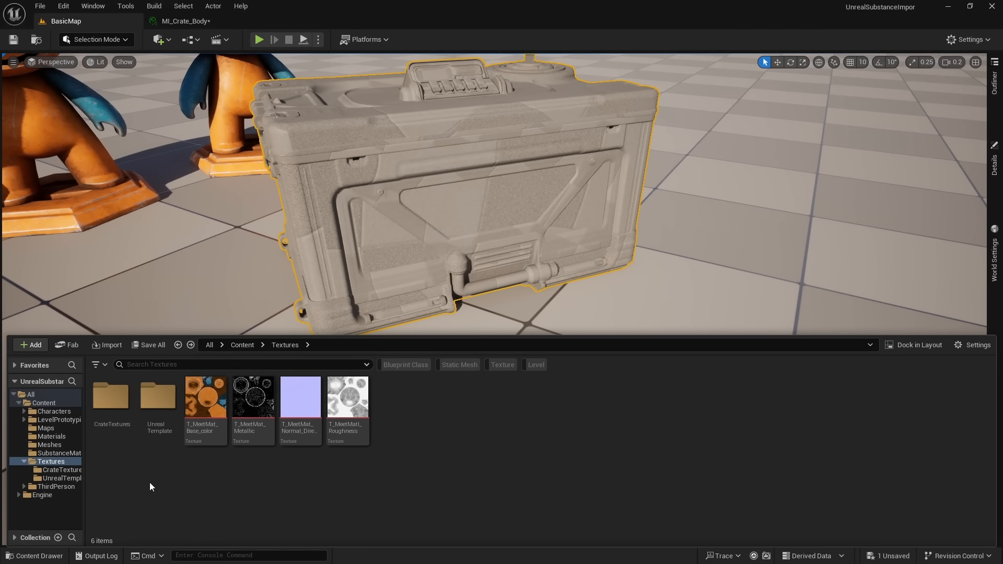
{"action": "left_click_drag", "start_coordinate": [159, 398], "coordinate": [447, 210]}
Apply the MI_Crate_FrontMetal material instance to the metal frame on the crate's long side.
{"action": "right_click_drag", "start_coordinate": [447, 211], "coordinate": [462, 183]}
{"action": "key", "text": "a"}
{"action": "scroll", "coordinate": [447, 211], "scroll_direction": "up", "scroll_amount": 2}
{"action": "key", "text": "d"}
{"action": "key", "text": "s"}
{"action": "key", "text": "ctrl+space"}
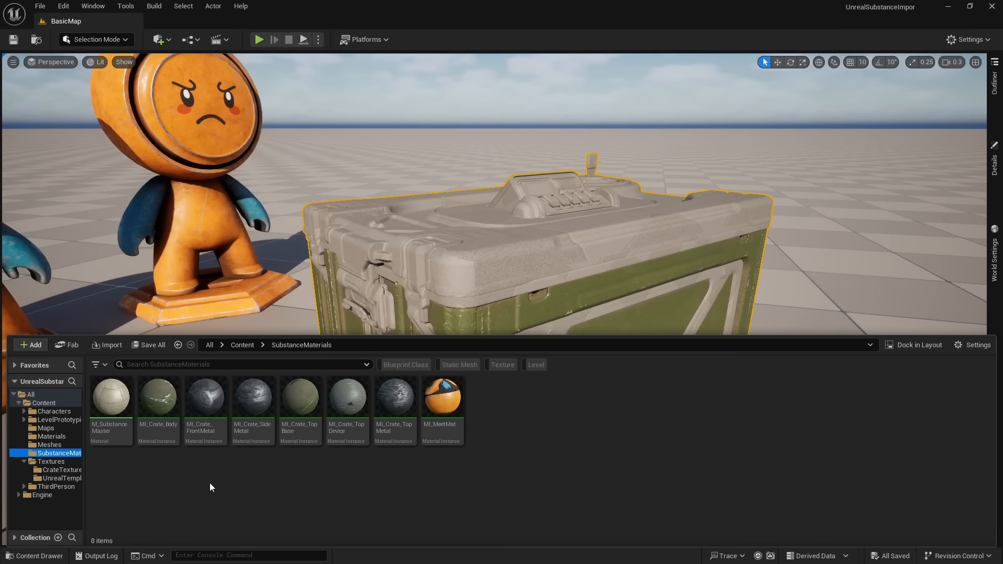
{"action": "left_click_drag", "start_coordinate": [207, 413], "coordinate": [595, 311]}
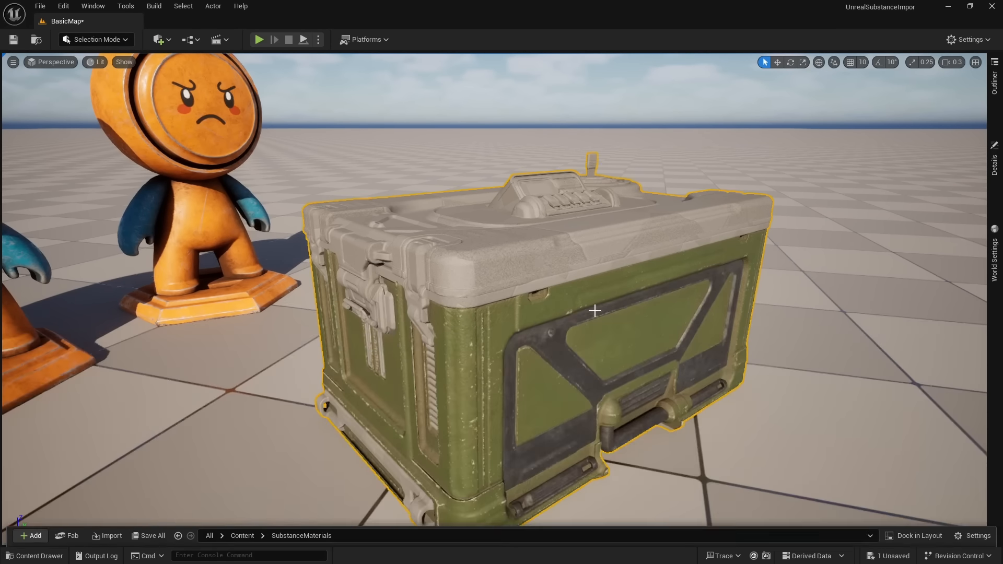
Apply MI_Crate_SideMetal to the latches on the crate's short side and MI_Crate_TopBase to its lid.
{"action": "key", "text": "q"}
{"action": "right_click_drag", "start_coordinate": [595, 310], "coordinate": [531, 303]}
{"action": "key", "text": "a"}
{"action": "key", "text": "ctrl+space"}
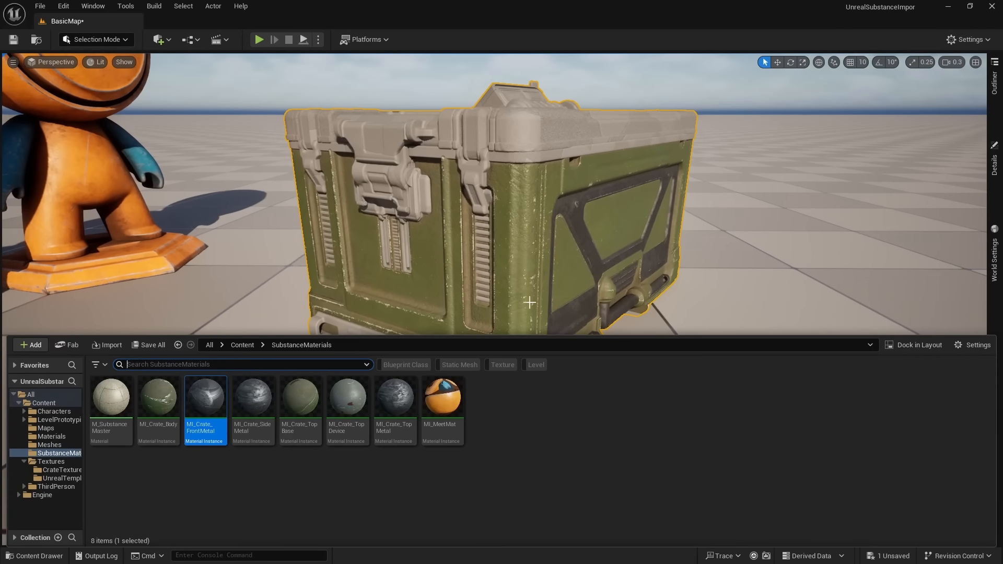
{"action": "left_click_drag", "start_coordinate": [253, 421], "coordinate": [378, 191]}
{"action": "key", "text": "ctrl+space"}
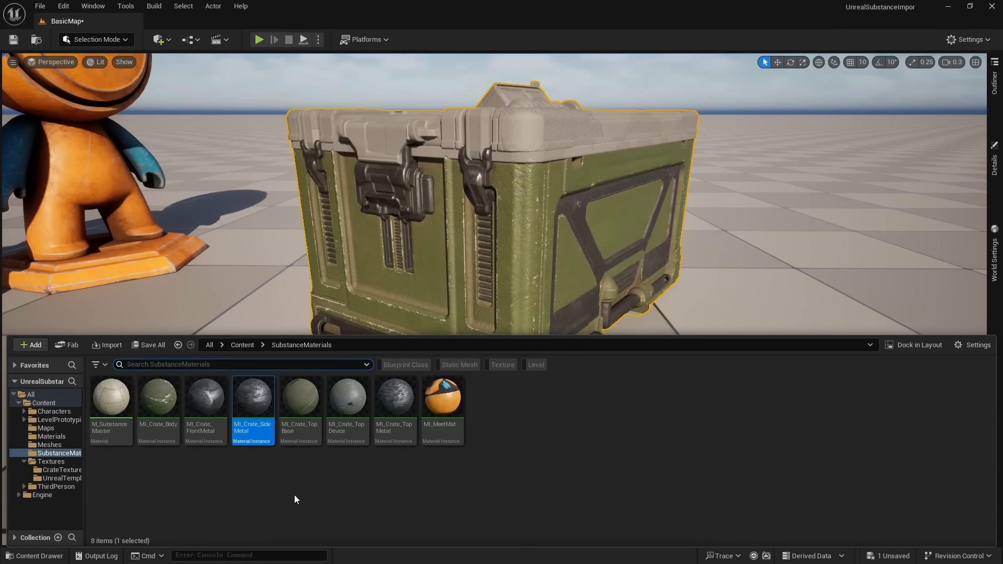
{"action": "left_click_drag", "start_coordinate": [300, 402], "coordinate": [525, 153]}
Apply MI_Crate_TopDevice to the device on the lid and MI_Crate_TopMetal to the lid's remaining metal parts.
{"action": "key", "text": "e"}
{"action": "mouse_move", "coordinate": [526, 153]}
{"action": "right_mouse_down"}
{"action": "mouse_move", "coordinate": [523, 144]}
{"action": "mouse_move", "coordinate": [517, 167]}
{"action": "right_mouse_up"}
{"action": "key", "text": "ctrl+space"}
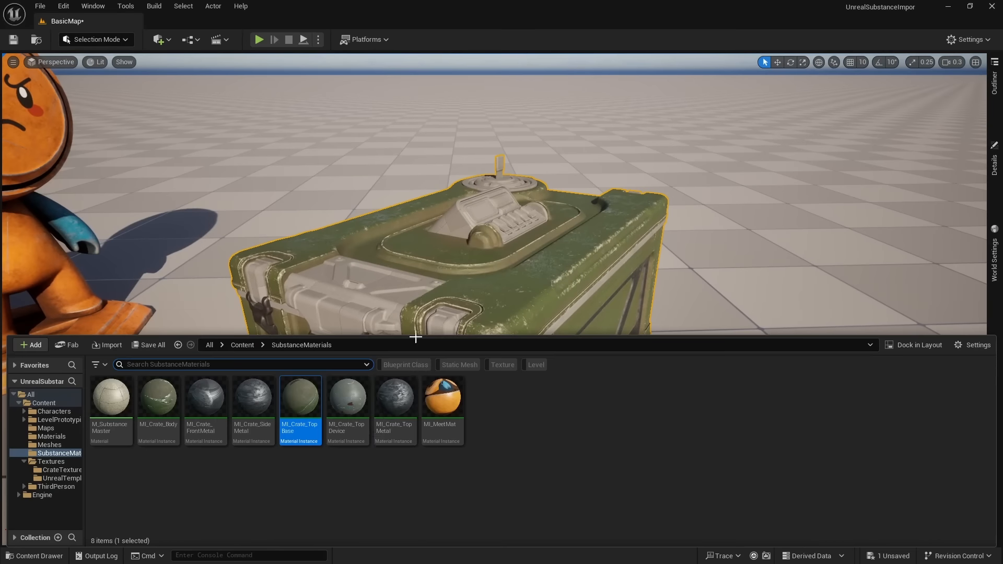
{"action": "left_click_drag", "start_coordinate": [349, 412], "coordinate": [476, 217]}
{"action": "key", "text": "ctrl+space"}
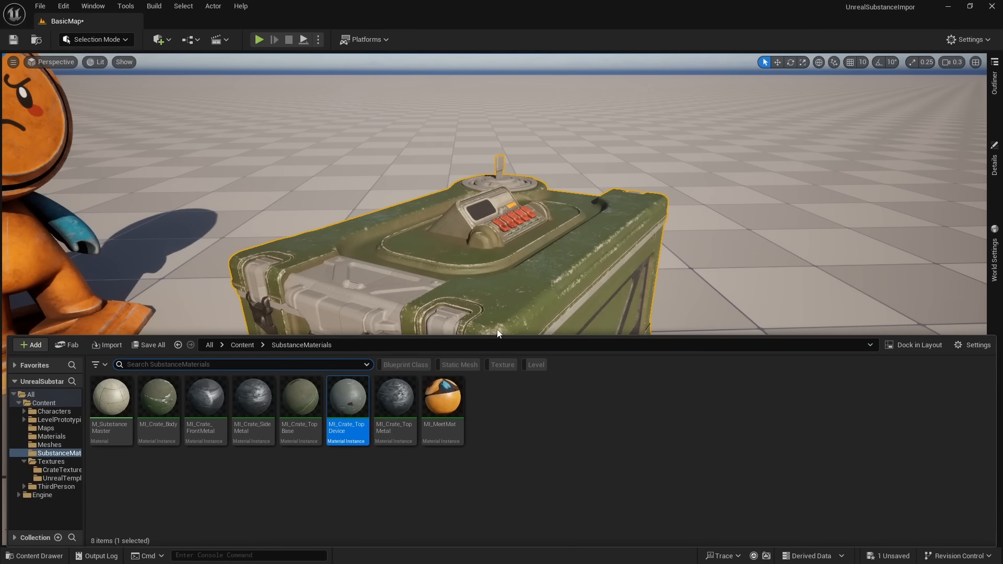
{"action": "left_click_drag", "start_coordinate": [395, 400], "coordinate": [400, 381]}
{"action": "left_click_drag", "start_coordinate": [379, 295], "coordinate": [379, 297]}
Rotate the crate around its vertical axis and inspect its latched end and long side.
{"action": "key", "text": "d"}
{"action": "right_click_drag", "start_coordinate": [378, 296], "coordinate": [287, 283]}
{"action": "key", "text": "e"}
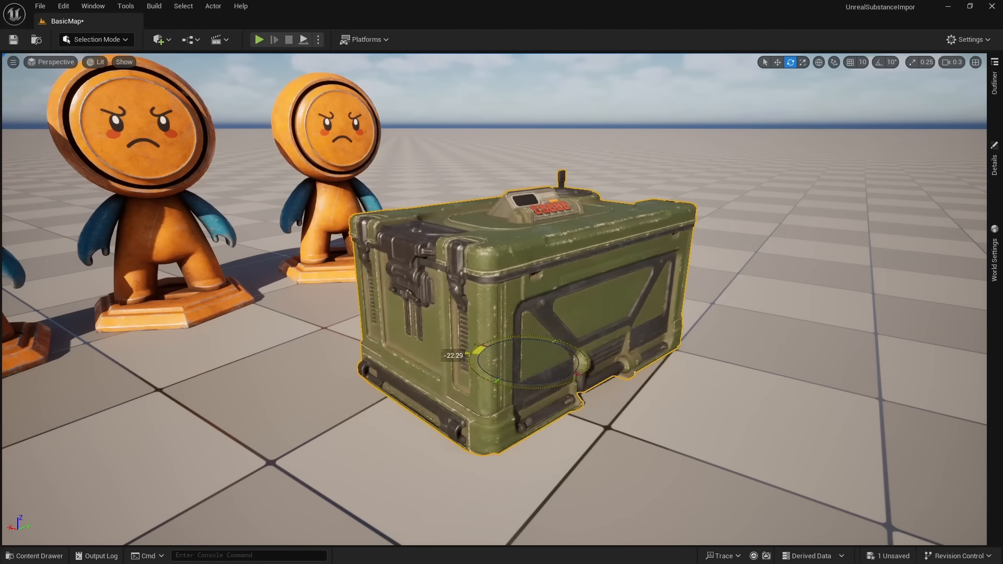
{"action": "left_click_drag", "start_coordinate": [478, 350], "coordinate": [470, 353]}
{"action": "key", "text": "w"}
{"action": "key", "text": "a"}
{"action": "right_click_drag", "start_coordinate": [470, 353], "coordinate": [538, 363]}
{"action": "key", "text": "d"}
{"action": "key", "text": "e"}
{"action": "left_click_drag", "start_coordinate": [499, 372], "coordinate": [447, 363]}
Fine-tune the crate's rotation and position beside the figures, checking the applied materials from several angles.
{"action": "key", "text": "w"}
{"action": "key", "text": "d"}
{"action": "right_click_drag", "start_coordinate": [447, 363], "coordinate": [542, 390]}
{"action": "key", "text": "a"}
{"action": "key", "text": "e"}
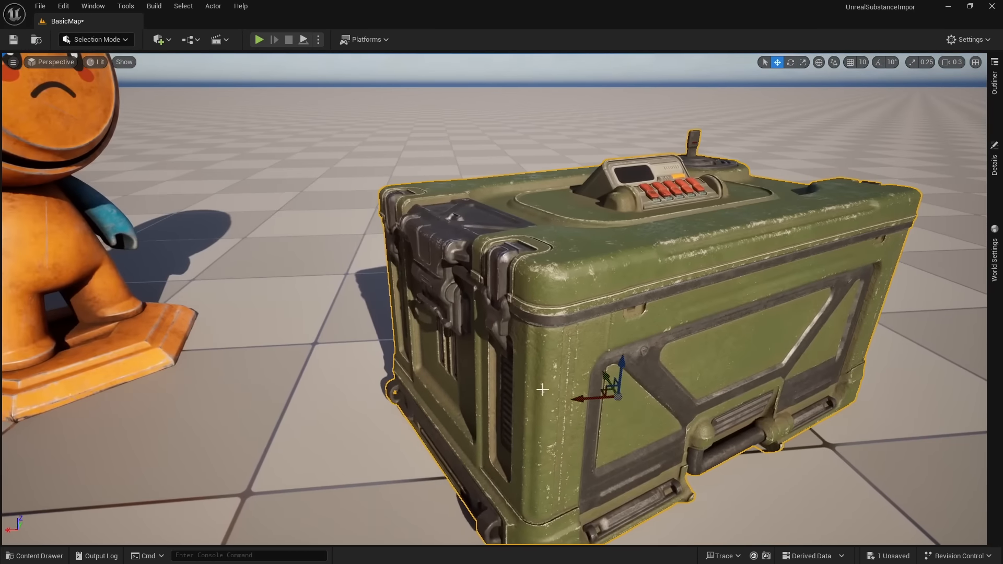
{"action": "mouse_move", "coordinate": [608, 423]}
{"action": "left_mouse_down"}
{"action": "mouse_move", "coordinate": [674, 424]}
{"action": "mouse_move", "coordinate": [595, 422]}
{"action": "left_mouse_up"}
{"action": "key", "text": "w"}
{"action": "key", "text": "d"}
{"action": "right_click_drag", "start_coordinate": [596, 422], "coordinate": [570, 395]}
{"action": "key", "text": "s"}
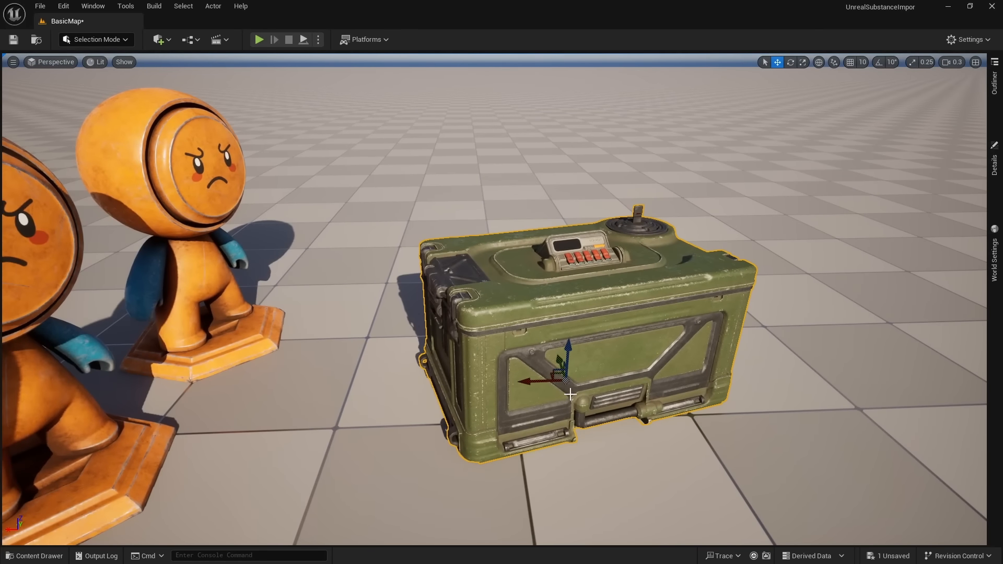
{"action": "left_click_drag", "start_coordinate": [550, 377], "coordinate": [587, 384]}
{"action": "right_click_drag", "start_coordinate": [586, 384], "coordinate": [651, 389]}
{"action": "key", "text": "w"}
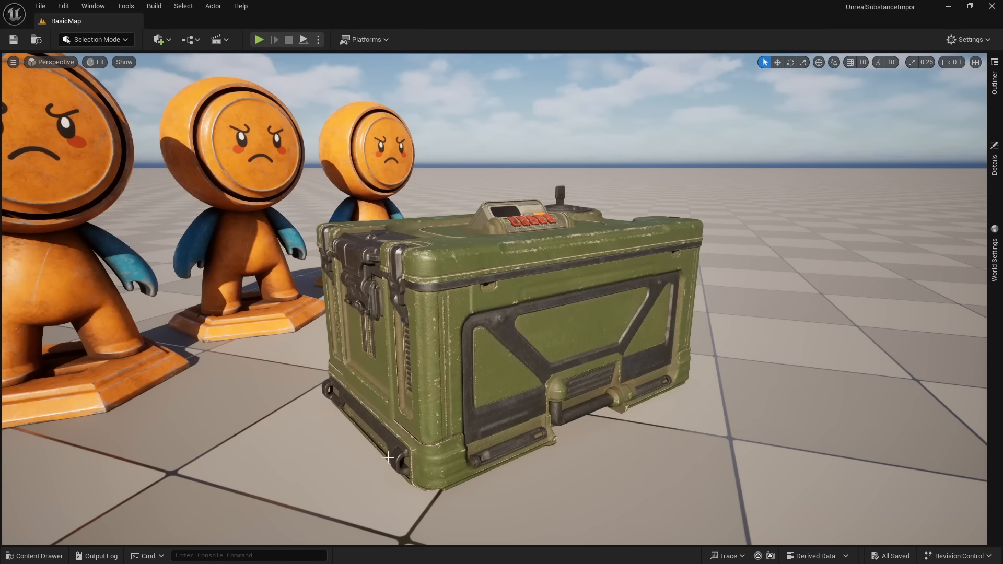
Open the crate's MI_Crate_Body material instance and place its enlarged parameter details beside the crate in the level.
{"action": "left_click", "coordinate": [471, 342]}
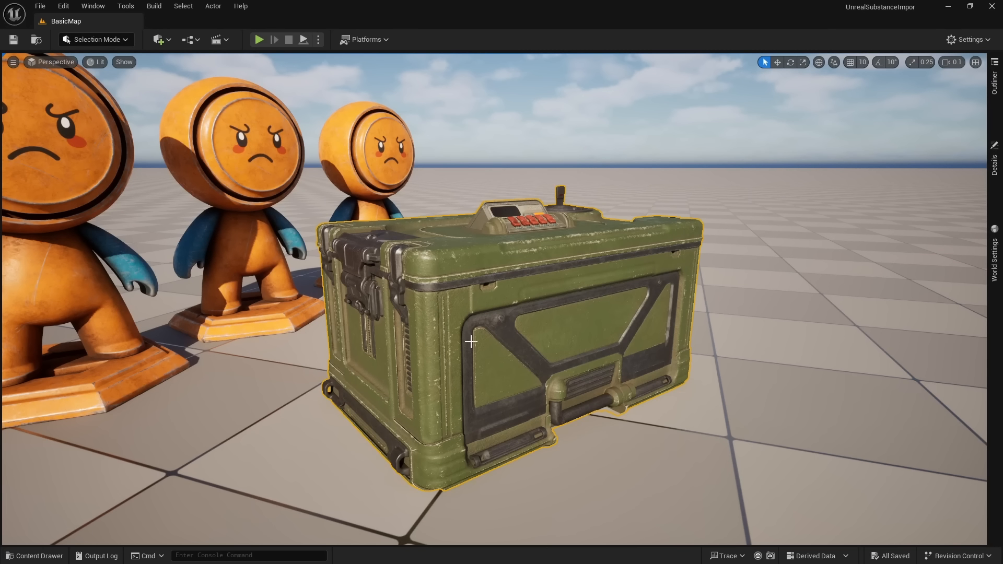
{"action": "left_click", "coordinate": [994, 162]}
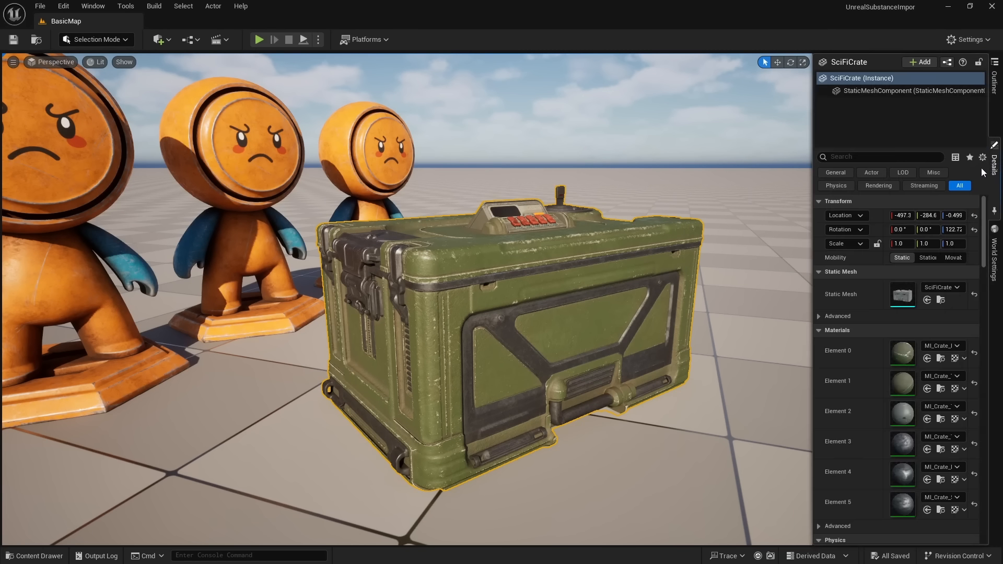
{"action": "double_click", "coordinate": [907, 353]}
{"action": "left_click_drag", "start_coordinate": [687, 204], "coordinate": [559, 165]}
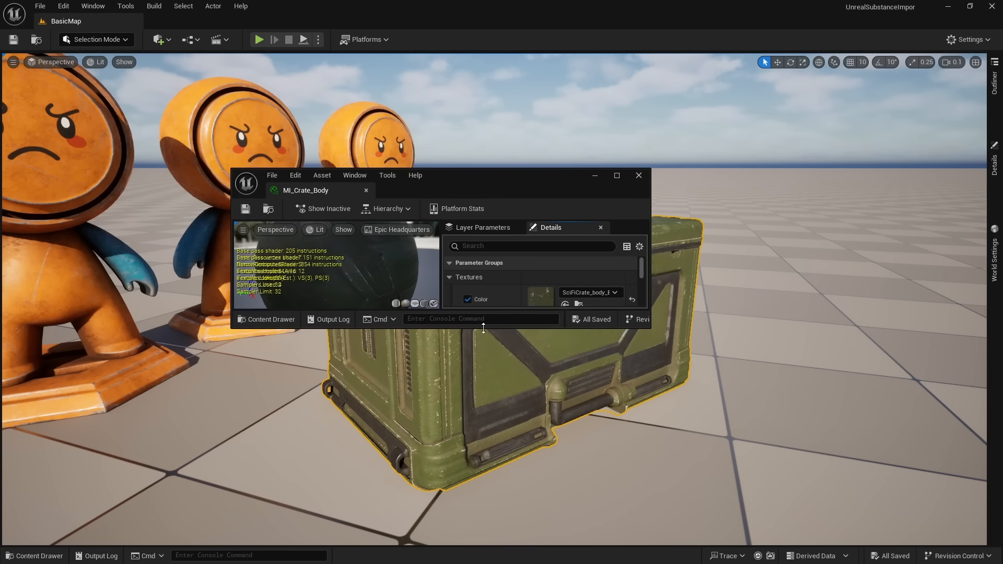
{"action": "left_click_drag", "start_coordinate": [477, 328], "coordinate": [478, 523]}
{"action": "left_click_drag", "start_coordinate": [515, 210], "coordinate": [682, 154]}
{"action": "left_click_drag", "start_coordinate": [403, 163], "coordinate": [1, 279]}
{"action": "left_click_drag", "start_coordinate": [788, 167], "coordinate": [162, 132]}
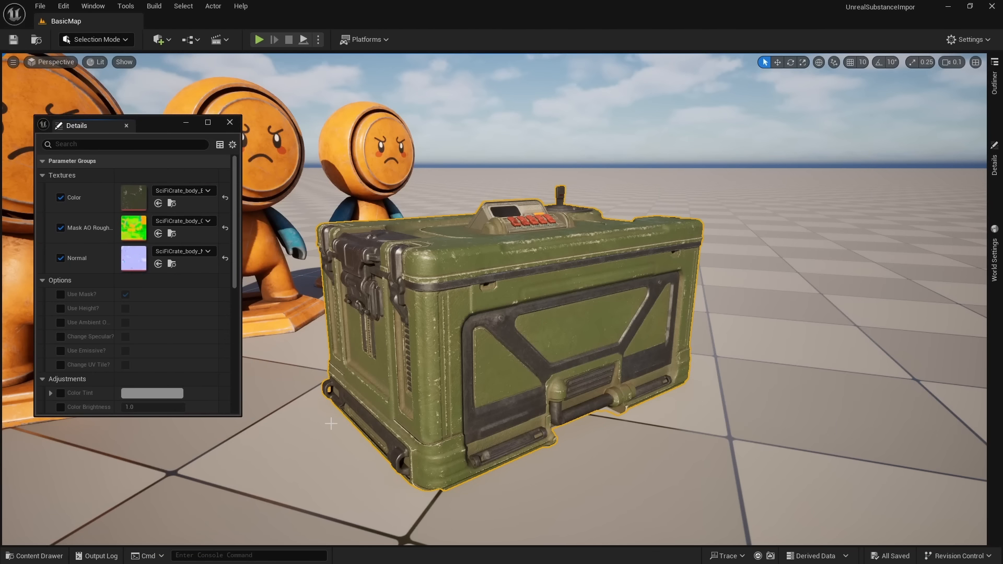
{"action": "left_click_drag", "start_coordinate": [241, 414], "coordinate": [281, 490]}
{"action": "scroll", "coordinate": [162, 397], "scroll_direction": "down", "scroll_amount": 1}
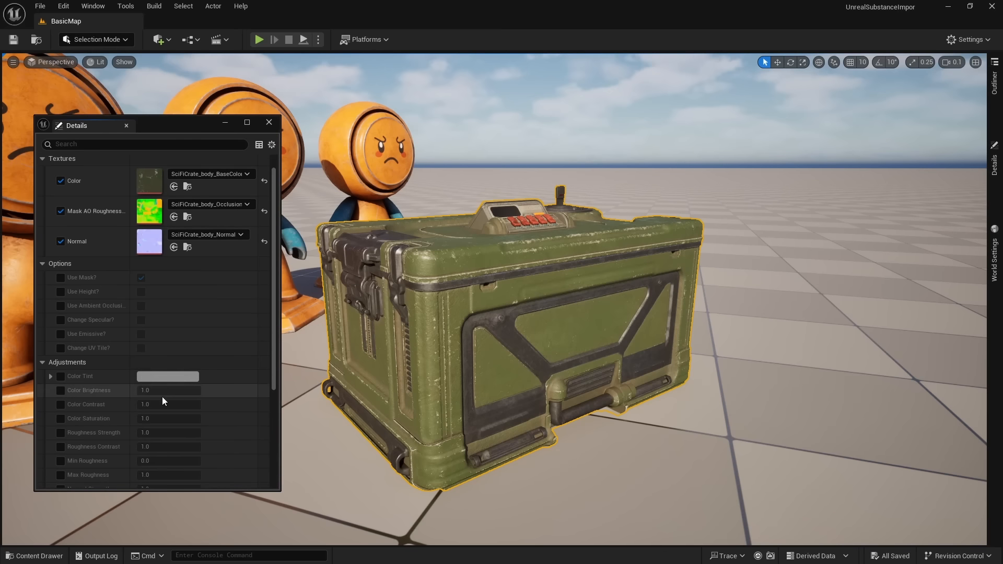
Try a Color Saturation of 0.64 and a pale green Color Tint on MI_Crate_Body, discarding both overrides.
{"action": "left_click", "coordinate": [61, 418]}
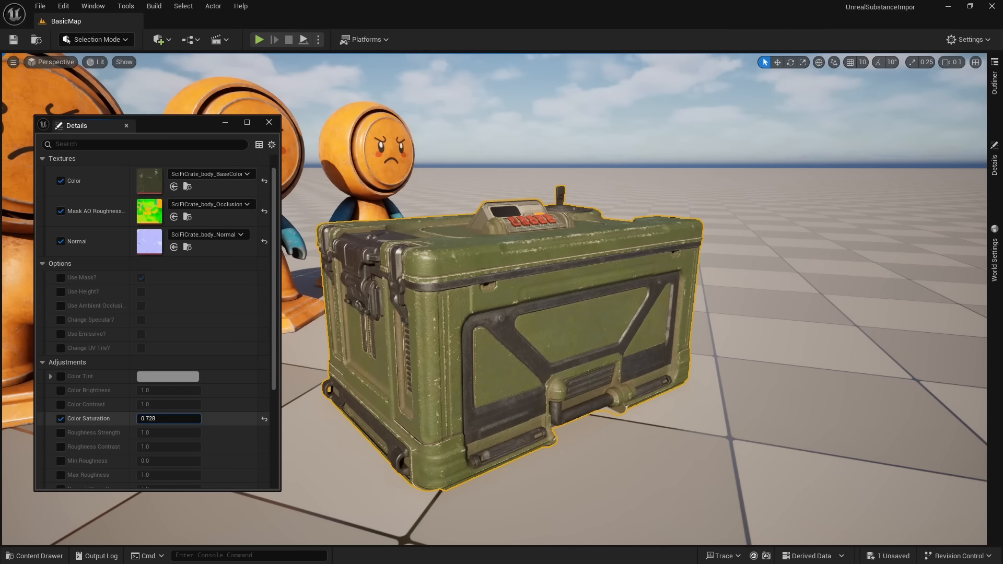
{"action": "key", "text": "Return"}
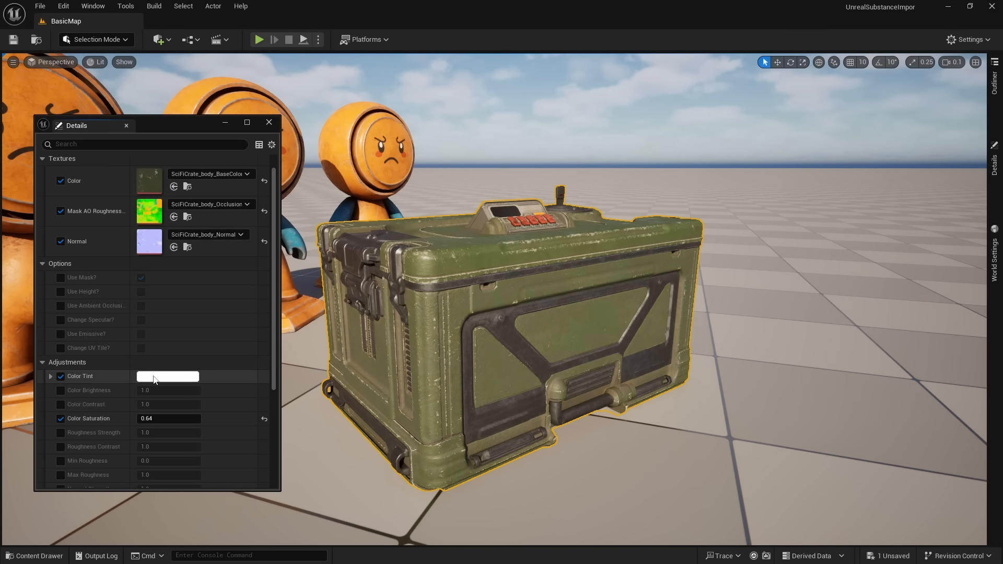
{"action": "left_click", "coordinate": [154, 376]}
{"action": "mouse_move", "coordinate": [216, 375]}
{"action": "left_mouse_down"}
{"action": "mouse_move", "coordinate": [224, 385]}
{"action": "mouse_move", "coordinate": [215, 364]}
{"action": "mouse_move", "coordinate": [213, 392]}
{"action": "left_mouse_up"}
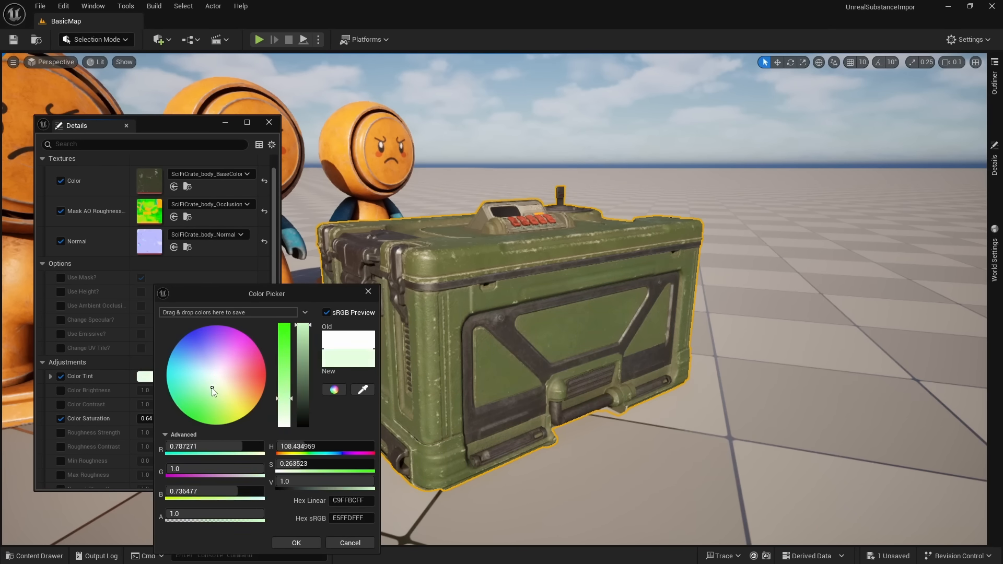
{"action": "left_click", "coordinate": [350, 543]}
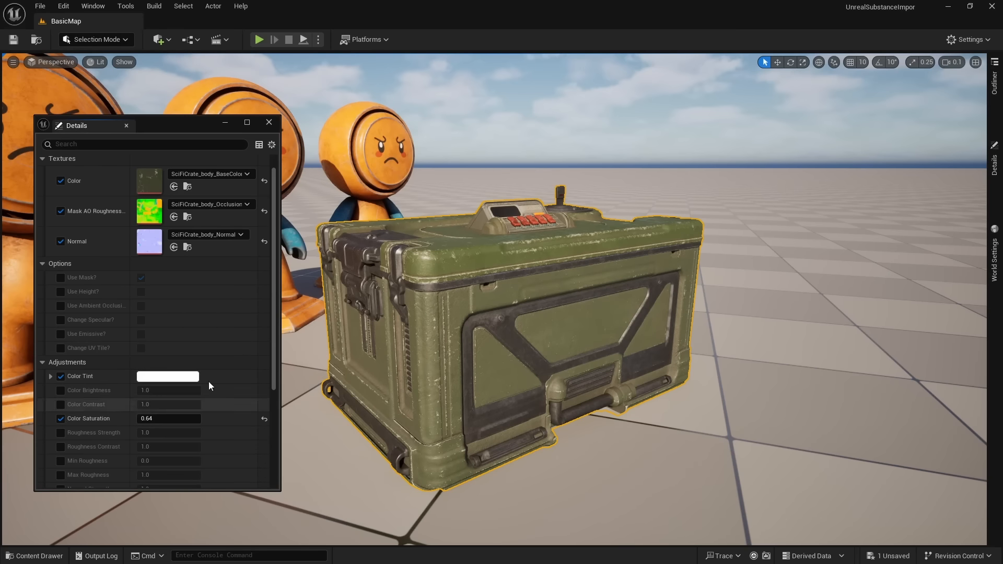
{"action": "left_click", "coordinate": [65, 378]}
{"action": "left_click", "coordinate": [62, 417]}
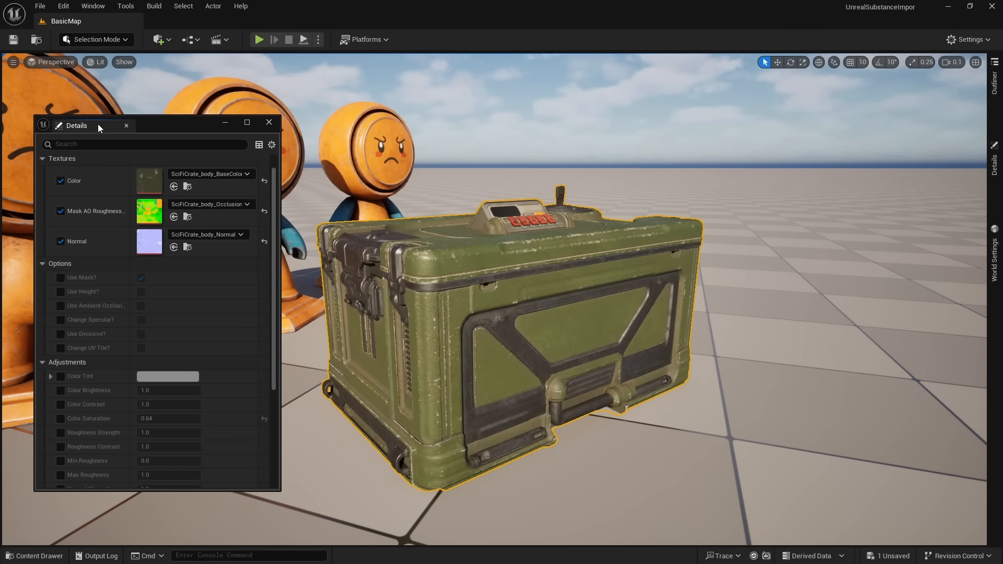
Place a second SciFiCrate mesh from the Meshes folder on the floor beside the textured crate and rotate it around its vertical axis.
{"action": "left_click_drag", "start_coordinate": [98, 125], "coordinate": [0, 128]}
{"action": "right_click_drag", "start_coordinate": [552, 282], "coordinate": [553, 282]}
{"action": "key", "text": "s"}
{"action": "scroll", "coordinate": [552, 283], "scroll_direction": "up", "scroll_amount": 5}
{"action": "key", "text": "ctrl+space"}
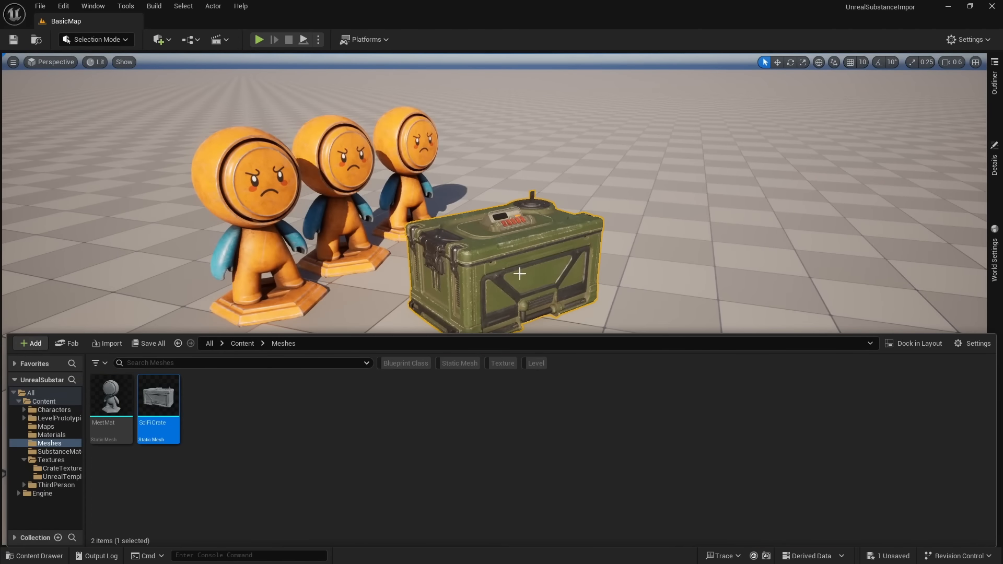
{"action": "left_click_drag", "start_coordinate": [158, 412], "coordinate": [774, 315]}
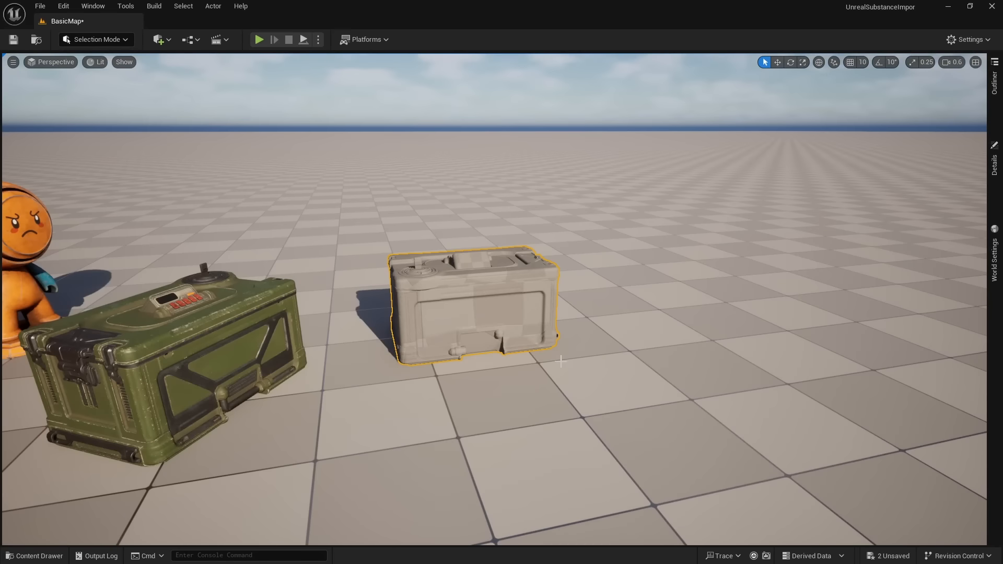
{"action": "key", "text": "e"}
{"action": "left_click_drag", "start_coordinate": [462, 360], "coordinate": [403, 360]}
{"action": "key", "text": "w"}
Open the SciFiCrate static mesh and assign MI_Crate_Body to its body slot and MI_Crate_FrontMetal to its FrontMetal slot.
{"action": "left_click", "coordinate": [277, 334]}
{"action": "right_click_drag", "start_coordinate": [336, 322], "coordinate": [271, 356]}
{"action": "key", "text": "ctrl+space"}
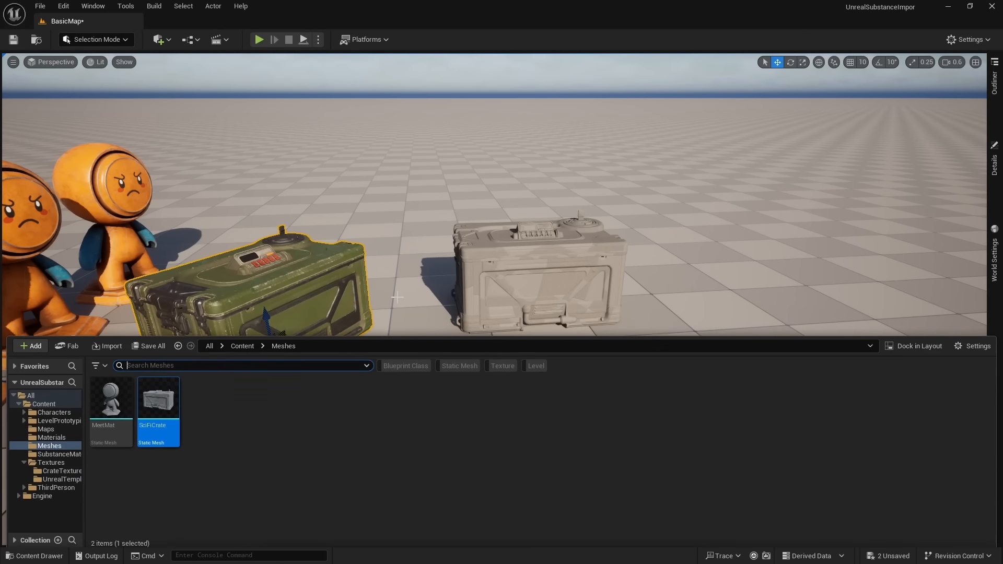
{"action": "double_click", "coordinate": [158, 422]}
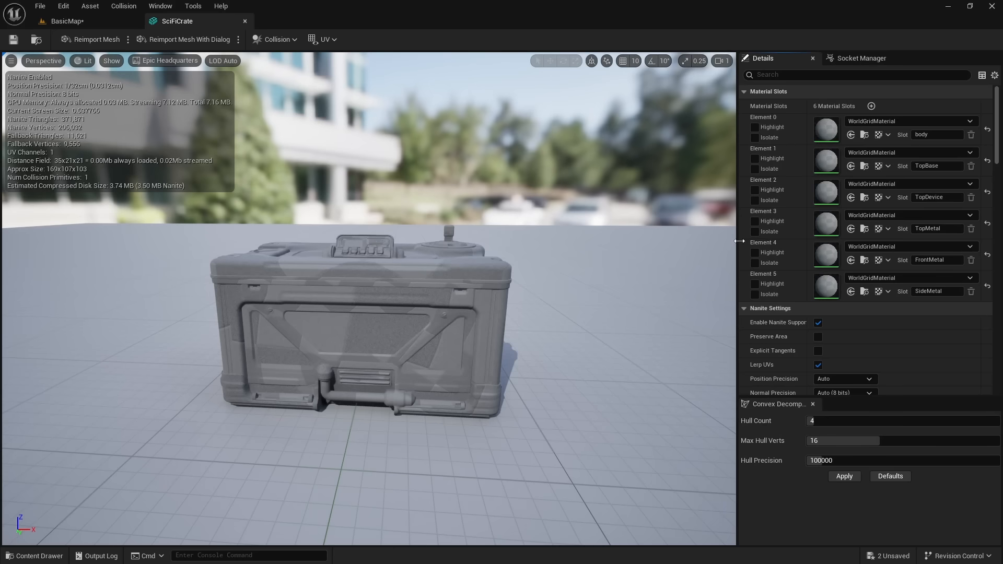
{"action": "key", "text": "ctrl+space"}
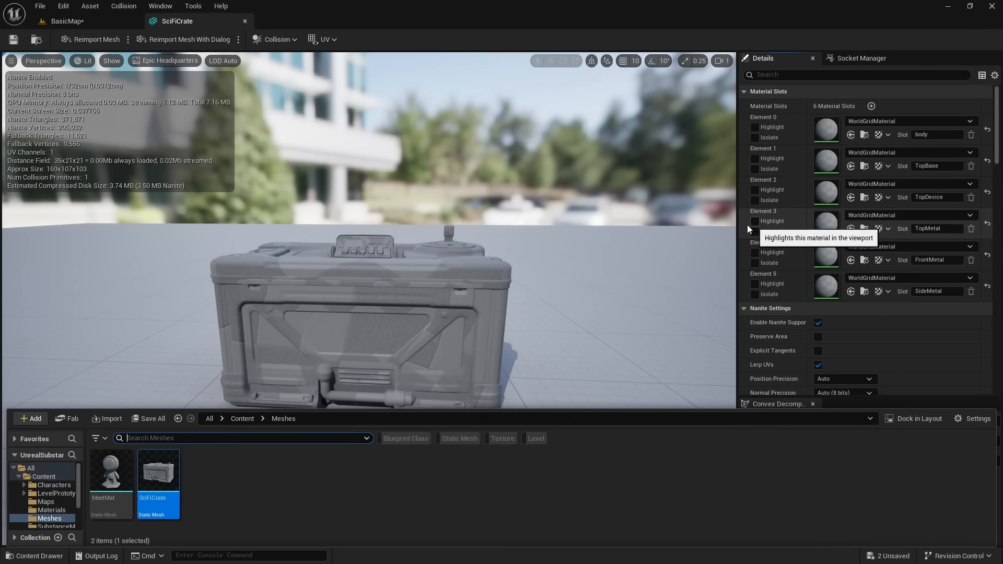
{"action": "left_click", "coordinate": [50, 518]}
{"action": "left_click", "coordinate": [56, 526]}
{"action": "left_click_drag", "start_coordinate": [159, 481], "coordinate": [828, 130]}
{"action": "left_click_drag", "start_coordinate": [206, 483], "coordinate": [828, 256]}
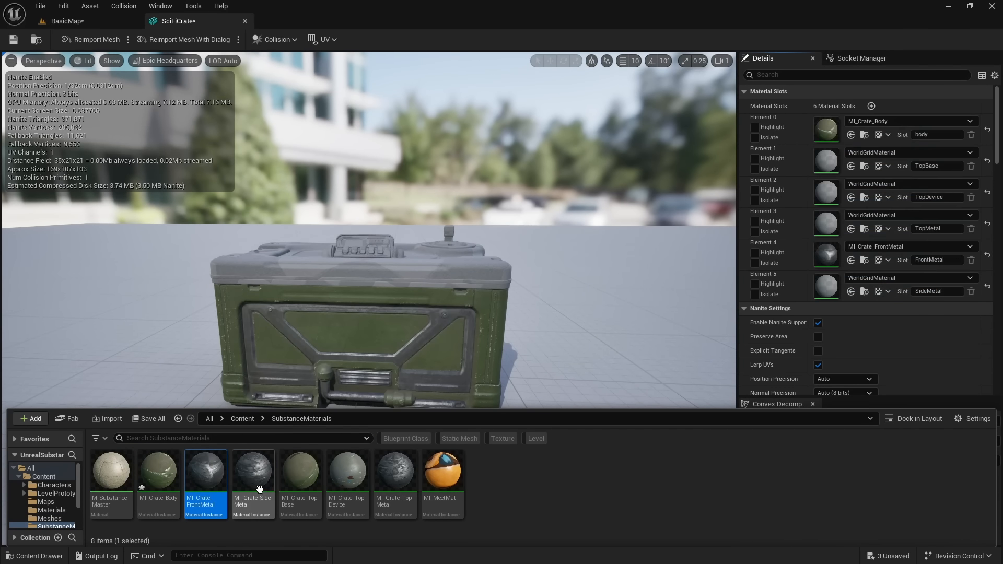
Assign MI_Crate_SideMetal, MI_Crate_TopBase, MI_Crate_TopDevice and MI_Crate_TopMetal to the mesh's matching material slots.
{"action": "left_click_drag", "start_coordinate": [260, 488], "coordinate": [826, 285]}
{"action": "left_click_drag", "start_coordinate": [347, 473], "coordinate": [826, 192]}
{"action": "left_click_drag", "start_coordinate": [396, 473], "coordinate": [826, 223]}
Return to BasicMap, place a third SciFiCrate beside the second one and rotate it about 165° around its vertical axis.
{"action": "left_click", "coordinate": [67, 21]}
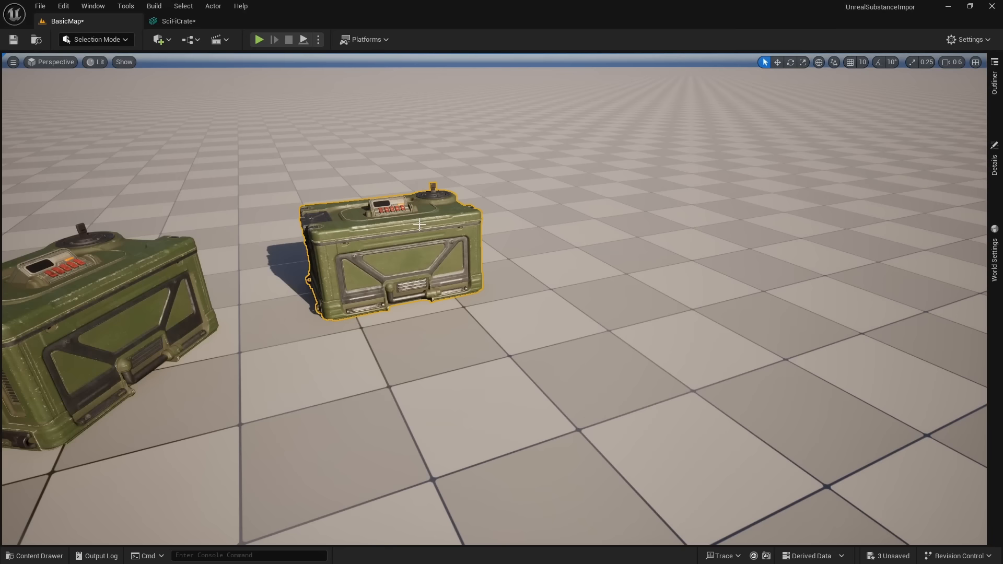
{"action": "key", "text": "ctrl+b"}
{"action": "left_click_drag", "start_coordinate": [164, 416], "coordinate": [740, 329]}
{"action": "key", "text": "e"}
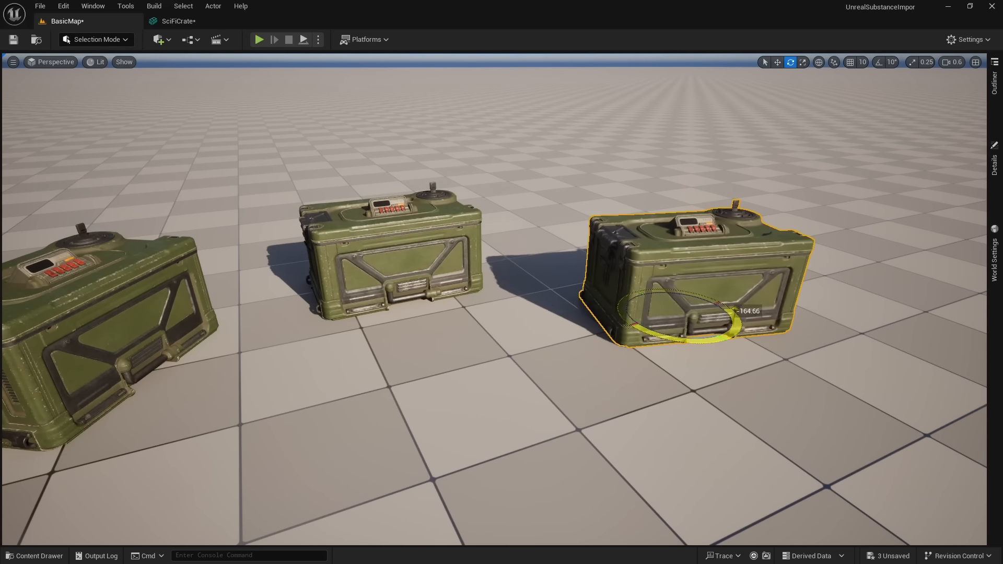
{"action": "key", "text": "w"}
{"action": "right_click_drag", "start_coordinate": [741, 329], "coordinate": [742, 305]}
{"action": "right_click_drag", "start_coordinate": [631, 328], "coordinate": [606, 278]}
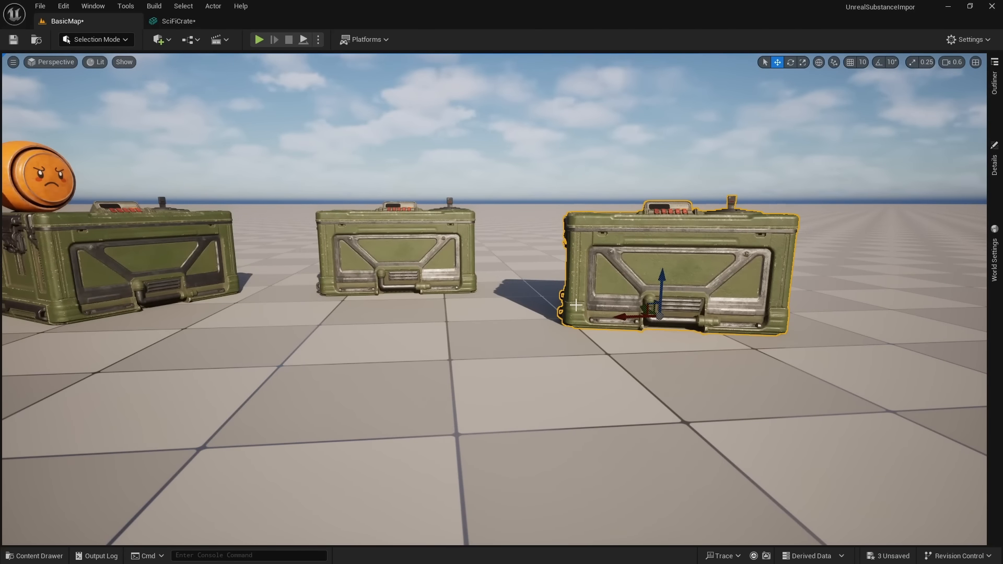
{"action": "right_click_drag", "start_coordinate": [754, 313], "coordinate": [754, 352]}
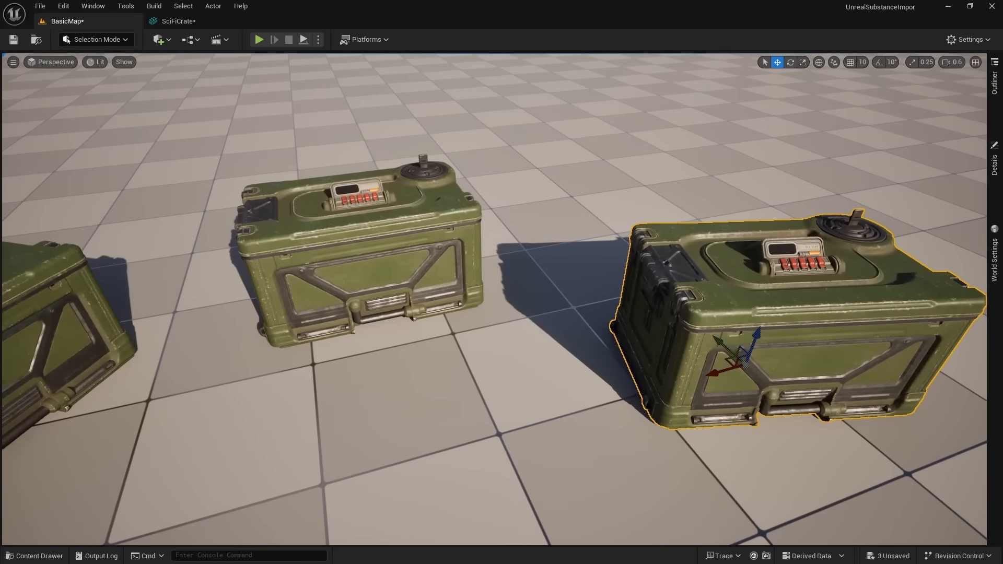
Move the third crate in front of the other two and rotate it about 50° around its vertical axis.
{"action": "left_click_drag", "start_coordinate": [732, 362], "coordinate": [335, 474]}
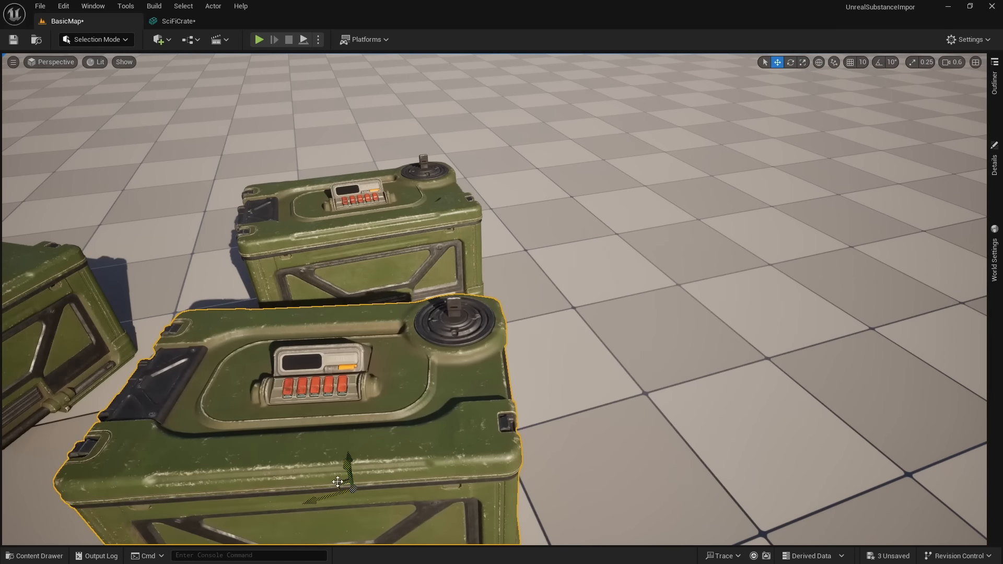
{"action": "right_click_drag", "start_coordinate": [336, 475], "coordinate": [252, 440]}
{"action": "scroll", "coordinate": [272, 461], "scroll_direction": "down", "scroll_amount": 2}
{"action": "scroll", "coordinate": [266, 455], "scroll_direction": "up", "scroll_amount": 2}
{"action": "key", "text": "e"}
{"action": "left_click_drag", "start_coordinate": [548, 400], "coordinate": [498, 385]}
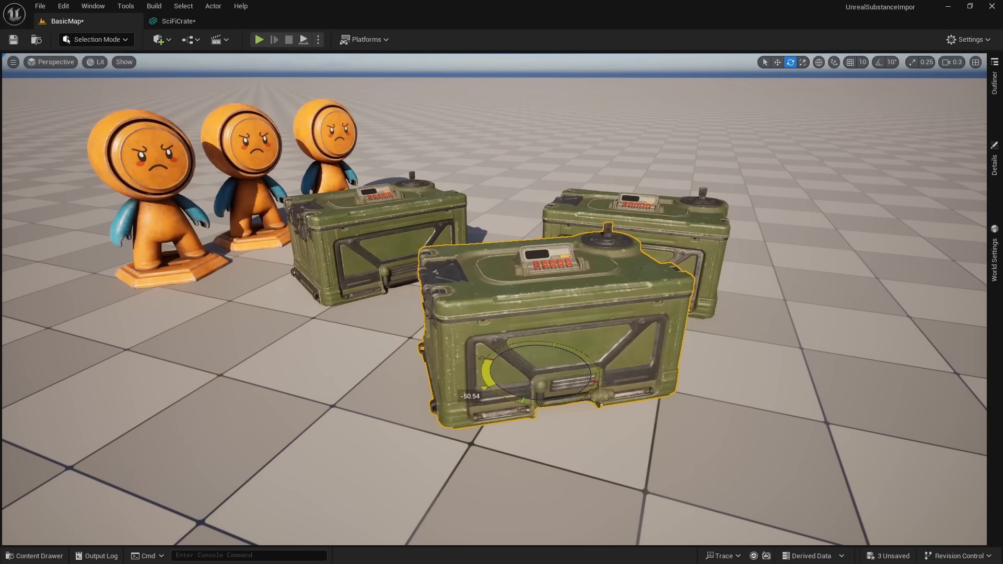
{"action": "key", "text": "w"}
{"action": "right_click_drag", "start_coordinate": [498, 386], "coordinate": [499, 367]}
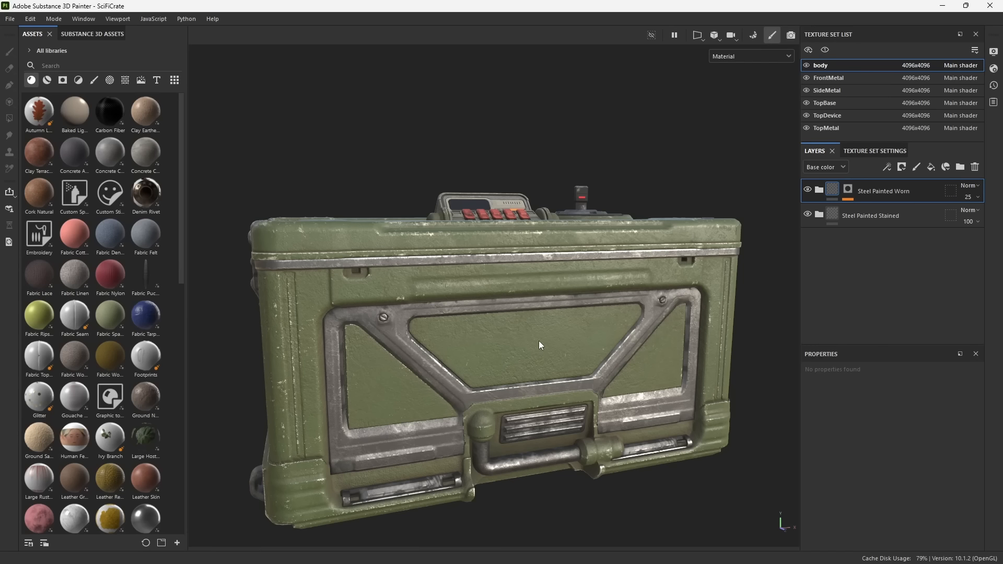
Switch to Substance 3D Painter and add a fill layer above the body texture set's layers with only the color channel enabled.
{"action": "left_click_drag", "start_coordinate": [567, 375], "coordinate": [530, 369], "text": "alt"}
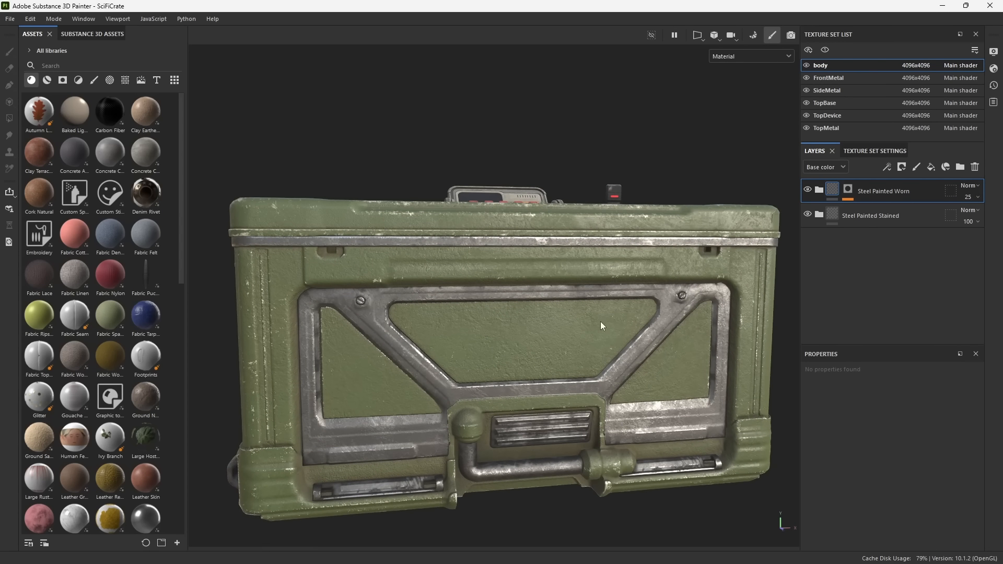
{"action": "left_click_drag", "start_coordinate": [602, 325], "coordinate": [570, 340], "text": "alt"}
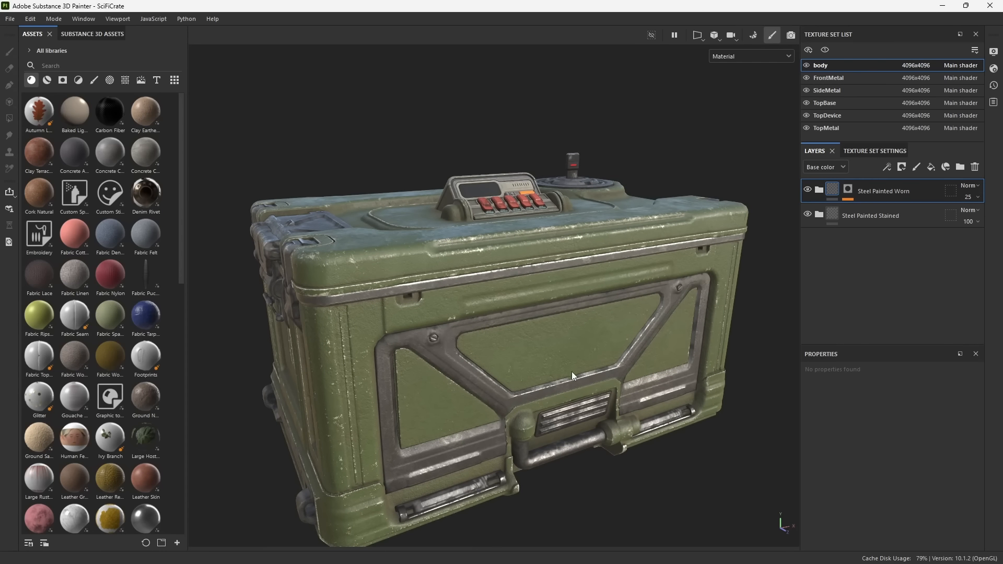
{"action": "left_click_drag", "start_coordinate": [572, 371], "coordinate": [601, 362], "text": "alt"}
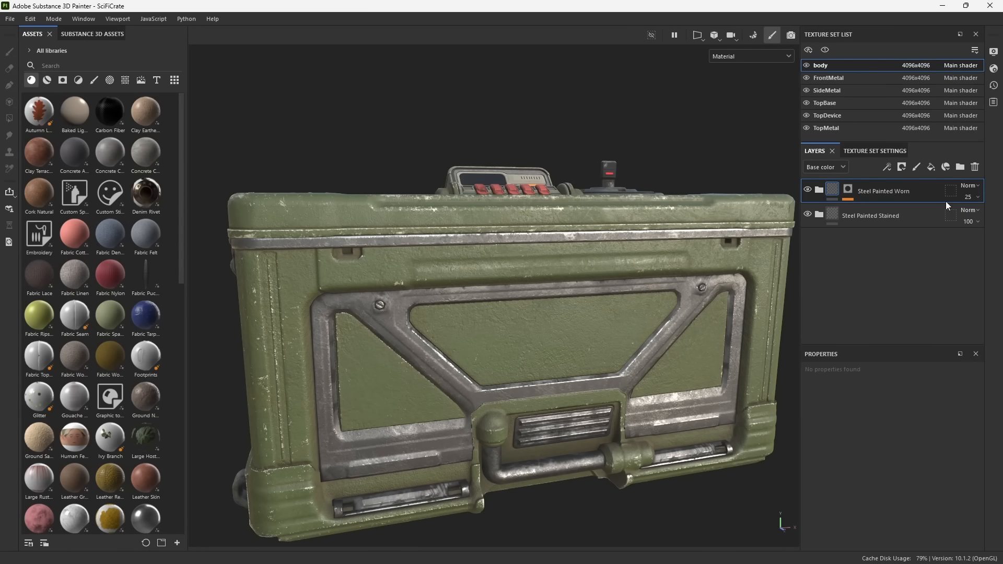
{"action": "left_click", "coordinate": [932, 166]}
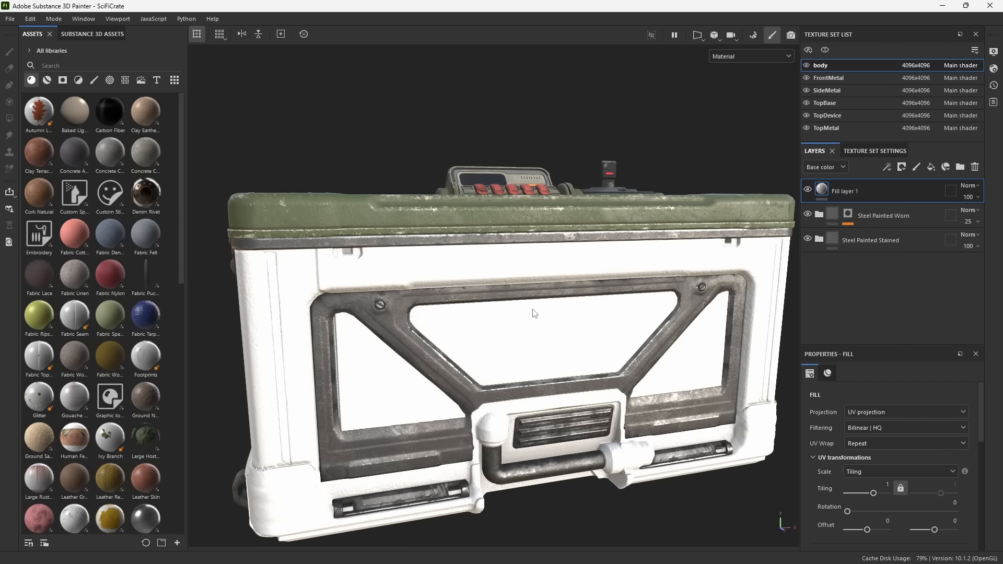
{"action": "scroll", "coordinate": [835, 428], "scroll_direction": "down", "scroll_amount": 3}
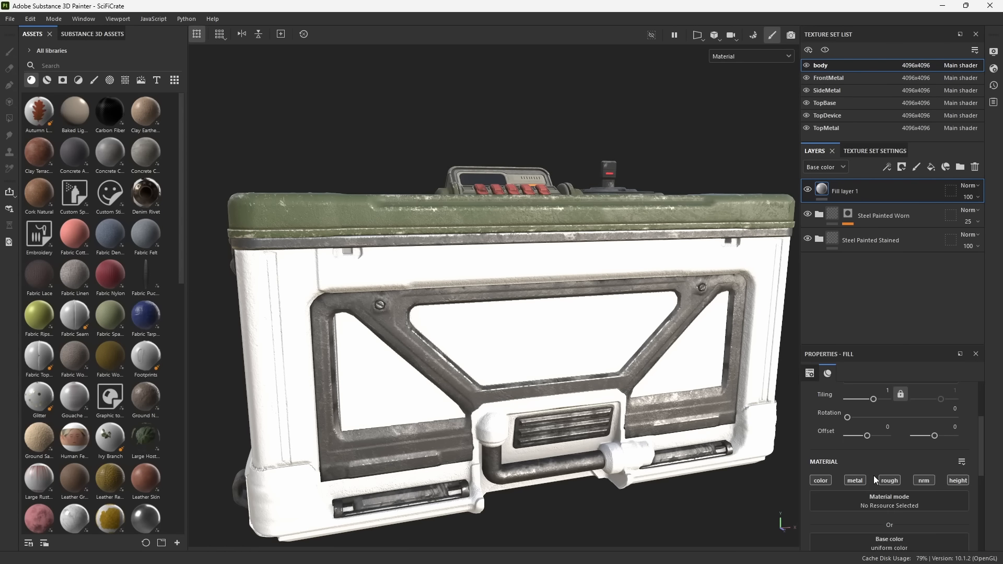
{"action": "scroll", "coordinate": [847, 441], "scroll_direction": "down", "scroll_amount": 1}
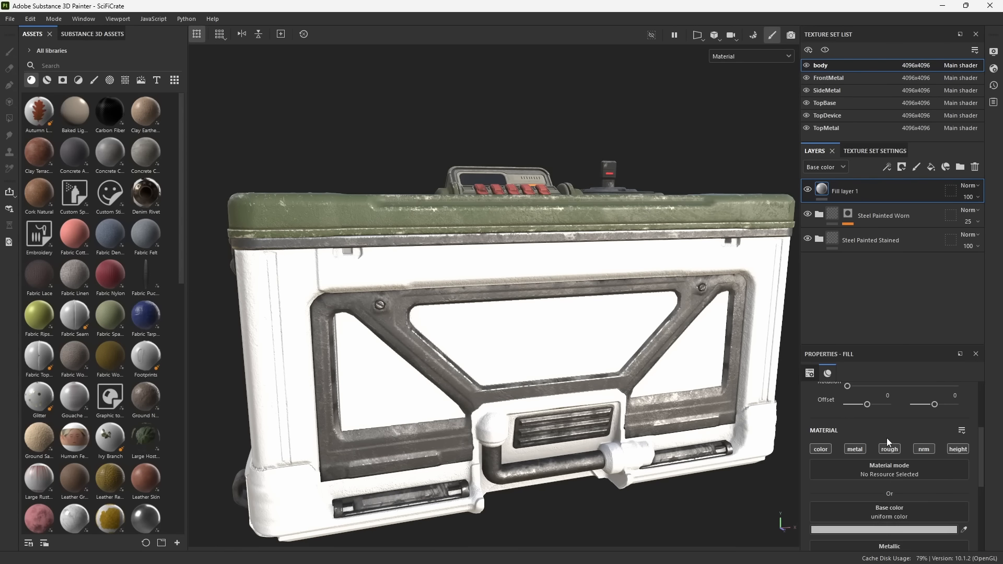
{"action": "left_click", "coordinate": [822, 450]}
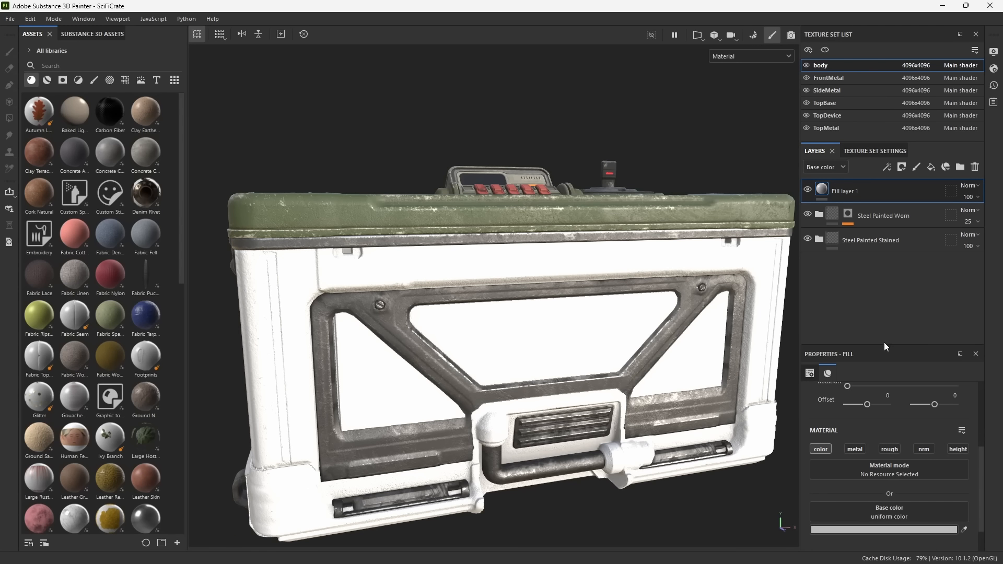
Add a black mask to Fill layer 1 and add a fill effect to that mask.
{"action": "left_click_drag", "start_coordinate": [883, 345], "coordinate": [883, 291]}
{"action": "left_click", "coordinate": [902, 167]}
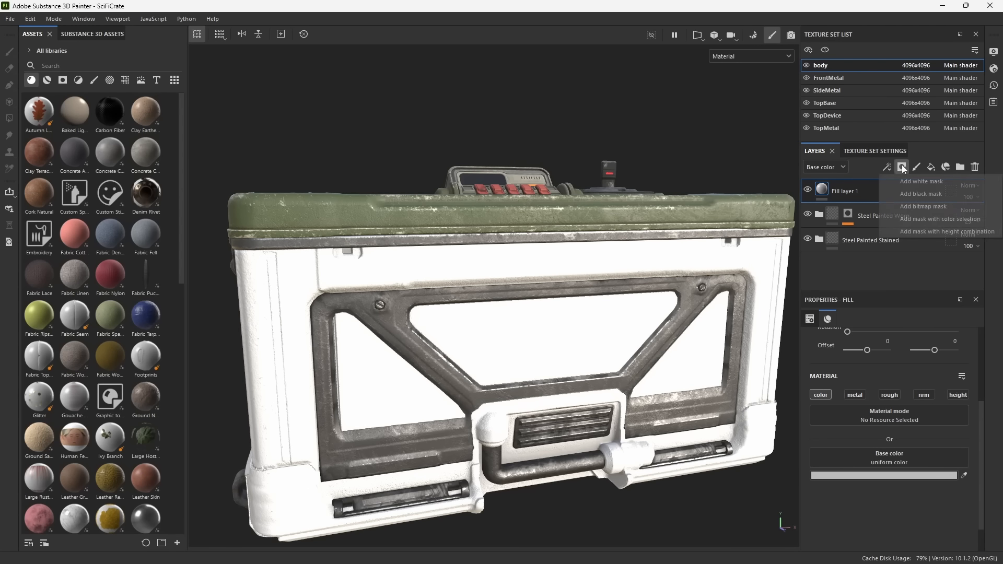
{"action": "left_click", "coordinate": [913, 195]}
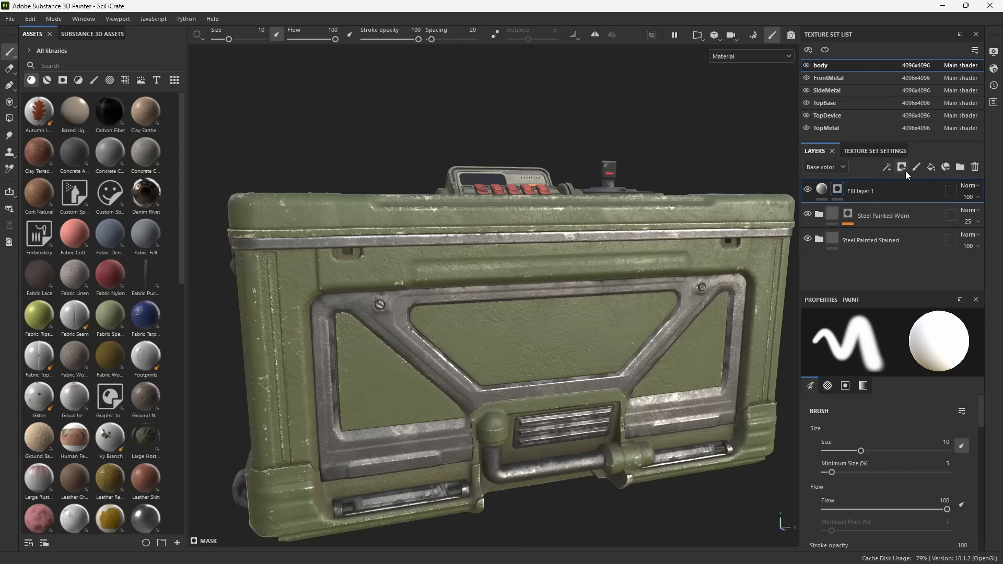
{"action": "left_click", "coordinate": [885, 168]}
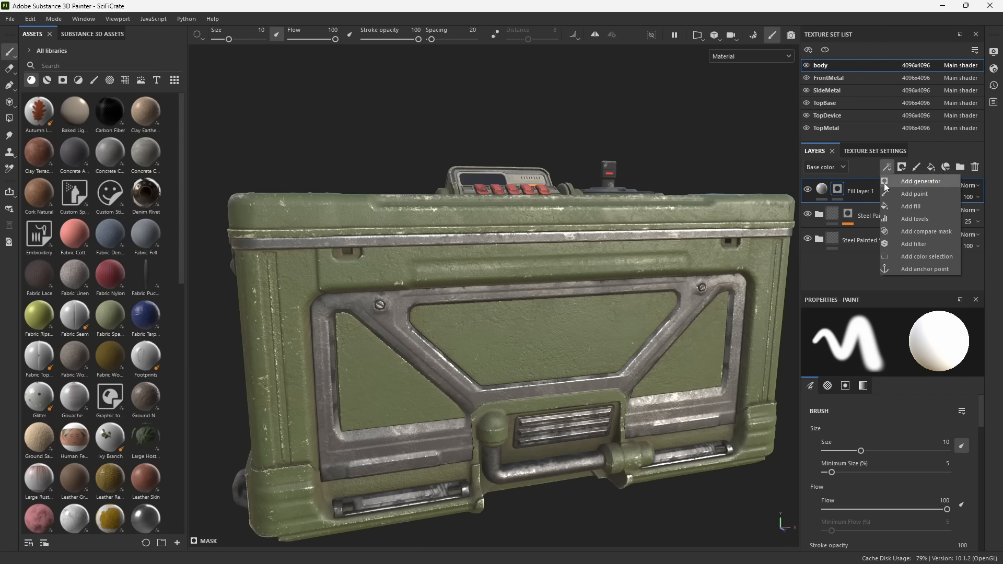
{"action": "left_click", "coordinate": [886, 205]}
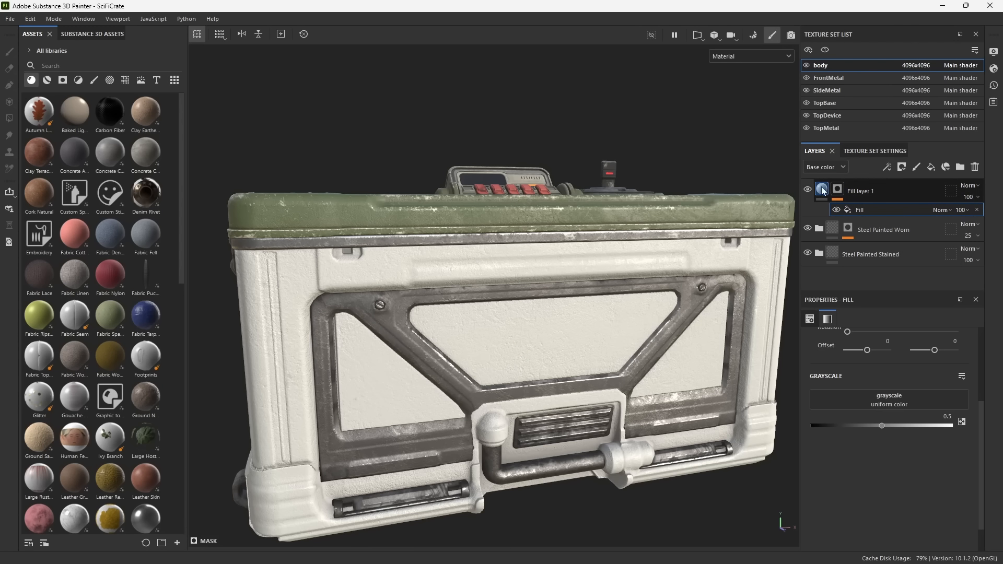
Assign the Arial Bold font resource as the grayscale source of the mask's fill effect.
{"action": "left_click", "coordinate": [844, 395]}
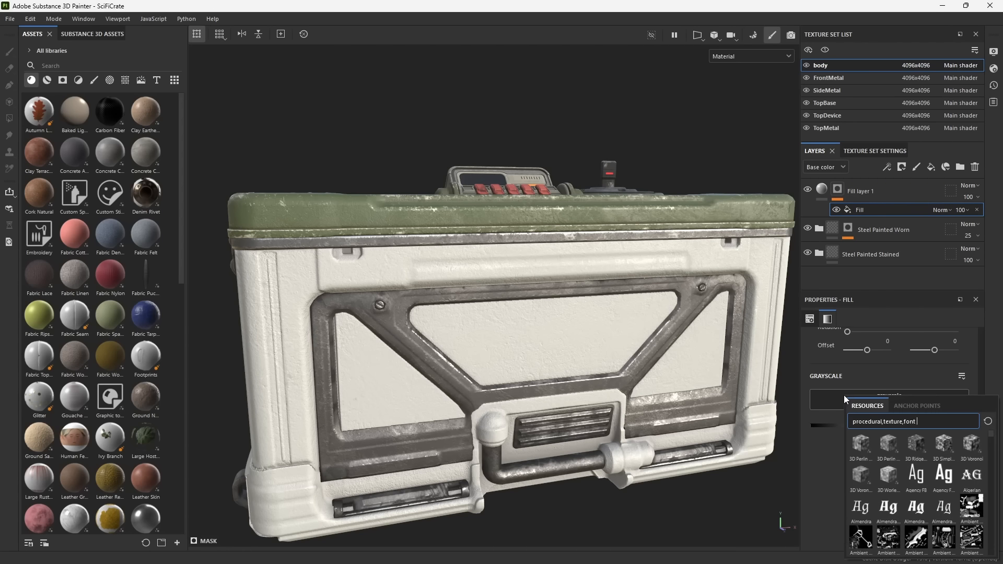
{"action": "type", "text": "arial bold"}
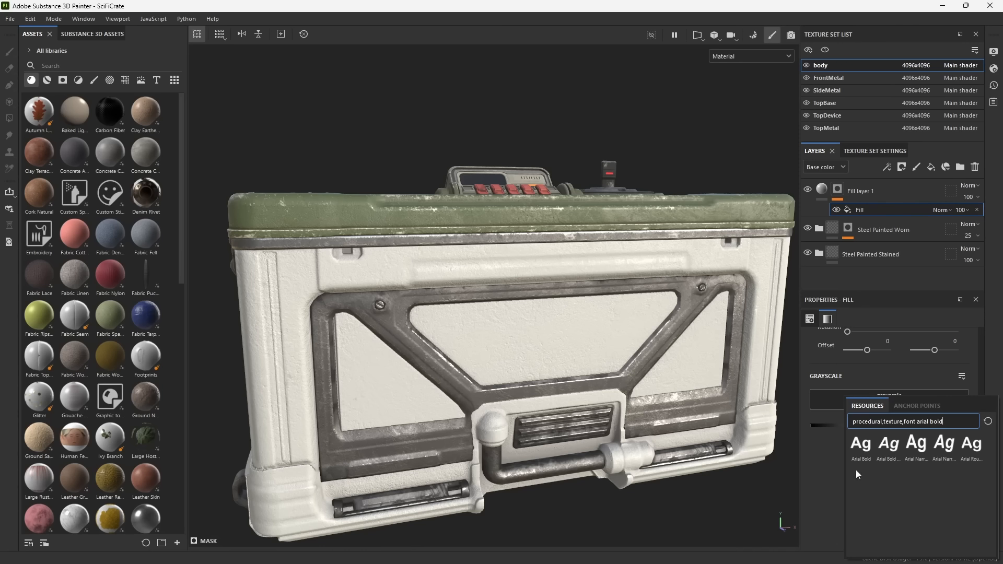
{"action": "left_click", "coordinate": [861, 447]}
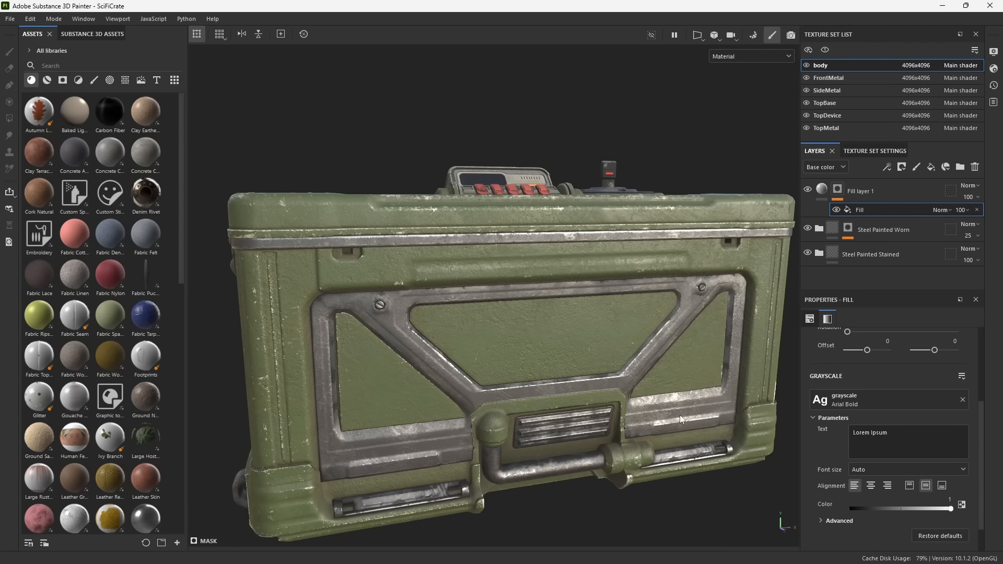
Try a UV tiling of about 17.37 for the text fill on the crate body.
{"action": "left_click_drag", "start_coordinate": [679, 415], "coordinate": [508, 375], "text": "alt"}
{"action": "scroll", "coordinate": [851, 409], "scroll_direction": "up", "scroll_amount": 2}
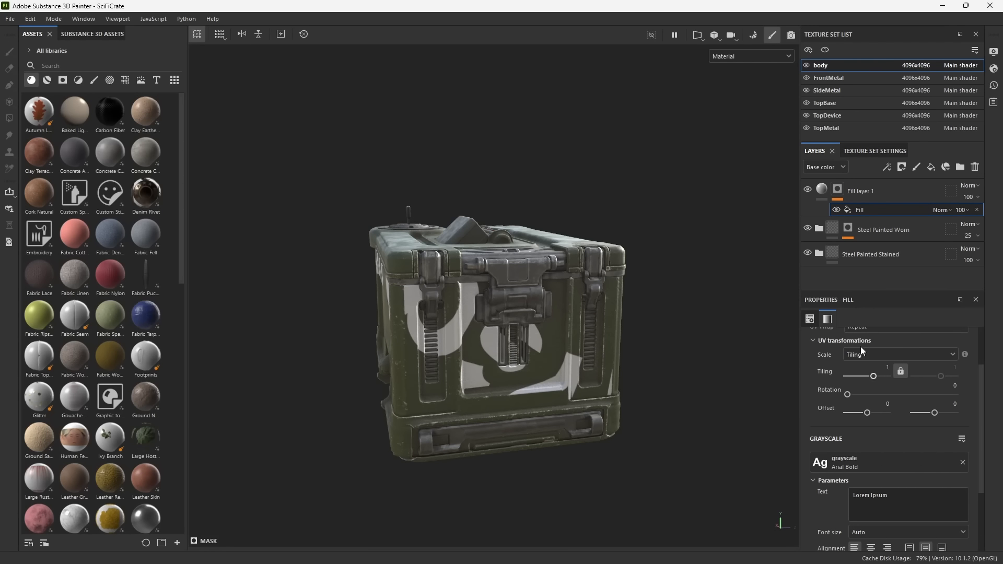
{"action": "left_click_drag", "start_coordinate": [876, 378], "coordinate": [882, 375]}
{"action": "left_click_drag", "start_coordinate": [726, 400], "coordinate": [517, 333], "text": "alt"}
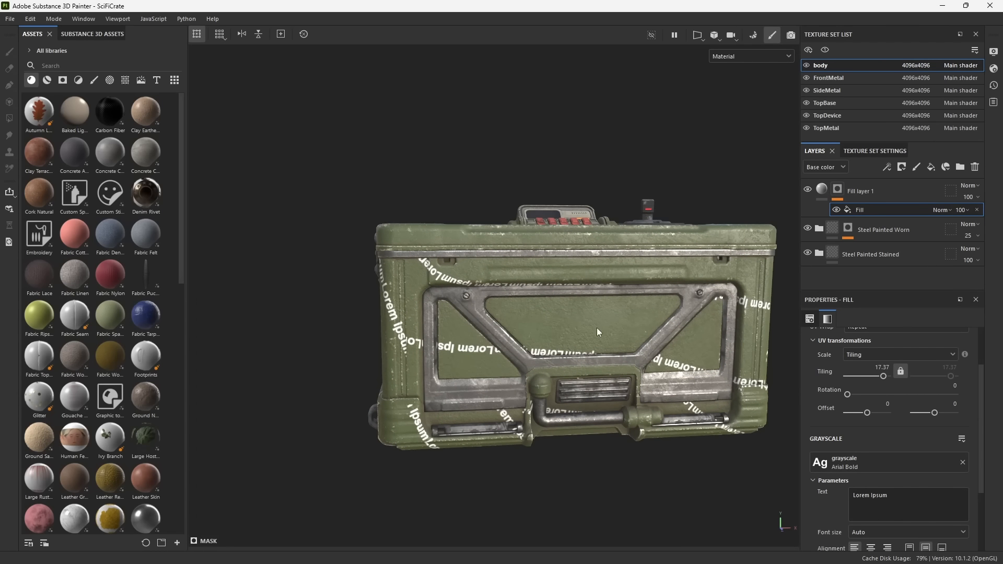
Try tri-planar projection for the text fill and inspect its effect around the crate.
{"action": "scroll", "coordinate": [860, 436], "scroll_direction": "up", "scroll_amount": 2}
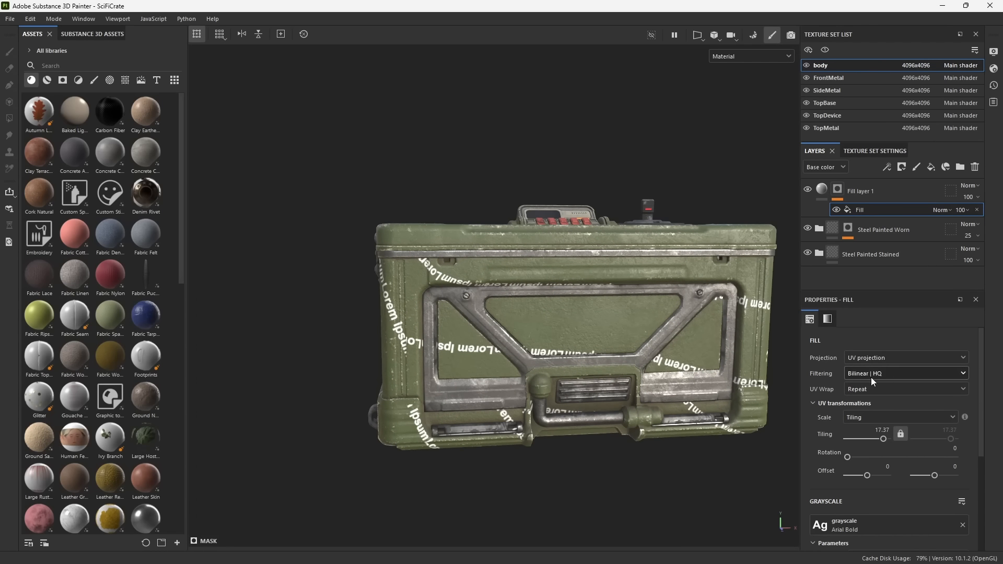
{"action": "left_click", "coordinate": [856, 359]}
{"action": "left_click", "coordinate": [869, 391]}
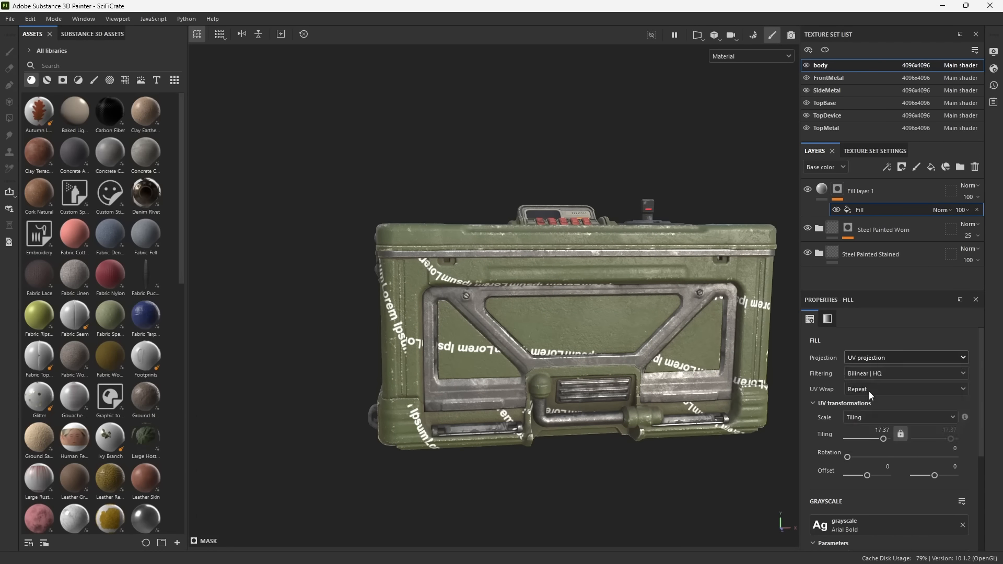
{"action": "right_click_drag", "start_coordinate": [591, 383], "coordinate": [670, 501], "text": "alt"}
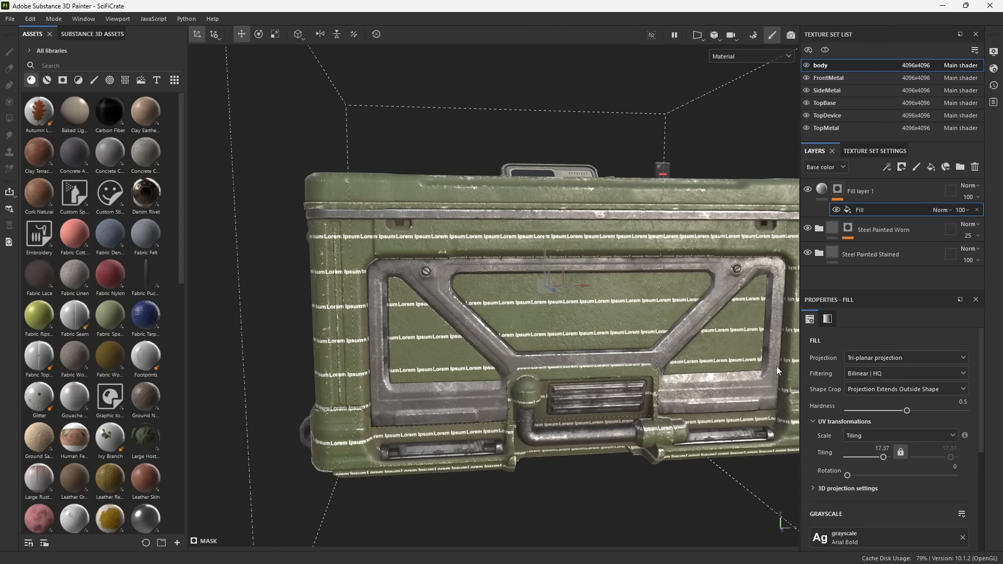
{"action": "left_click_drag", "start_coordinate": [776, 365], "coordinate": [397, 334], "text": "alt"}
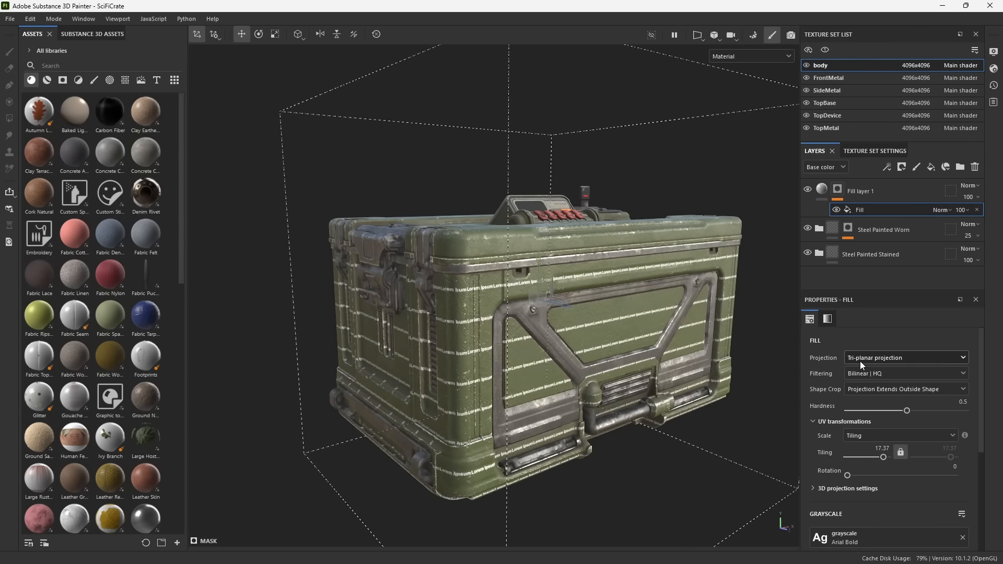
Switch the text fill to planar projection and set its tiling to about 4.67.
{"action": "left_click", "coordinate": [861, 359]}
{"action": "left_click", "coordinate": [872, 399]}
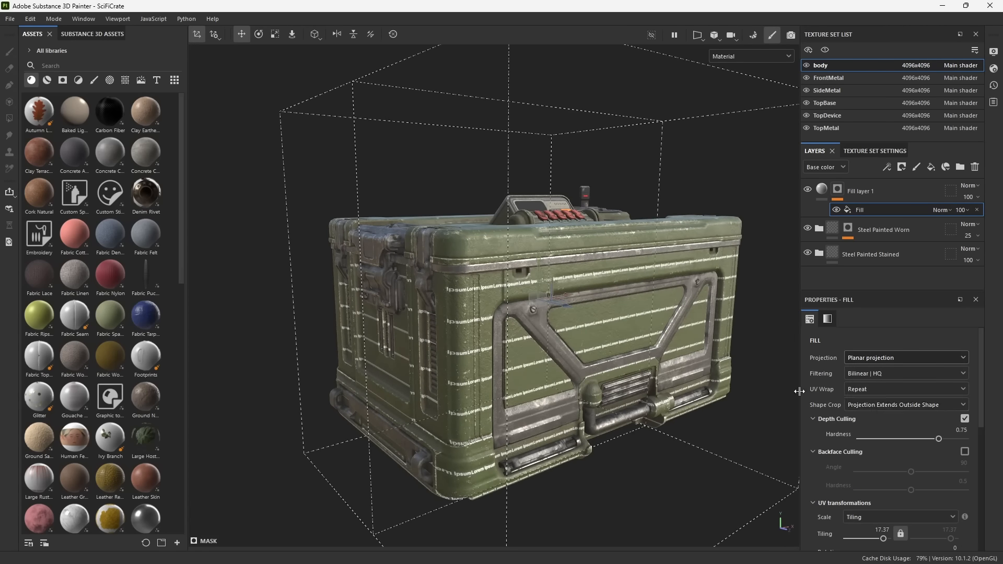
{"action": "scroll", "coordinate": [901, 457], "scroll_direction": "down", "scroll_amount": 2}
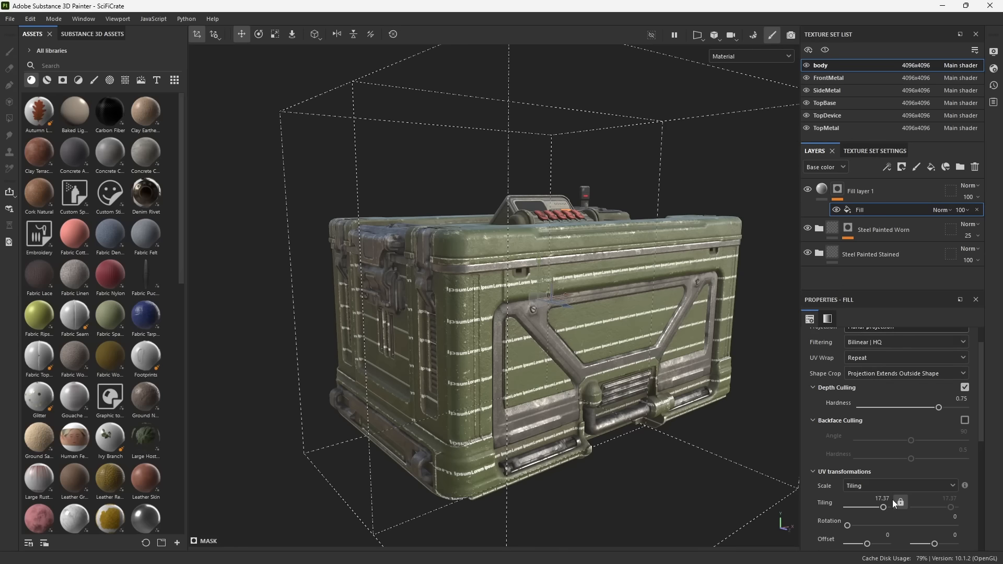
{"action": "left_click_drag", "start_coordinate": [884, 475], "coordinate": [878, 477]}
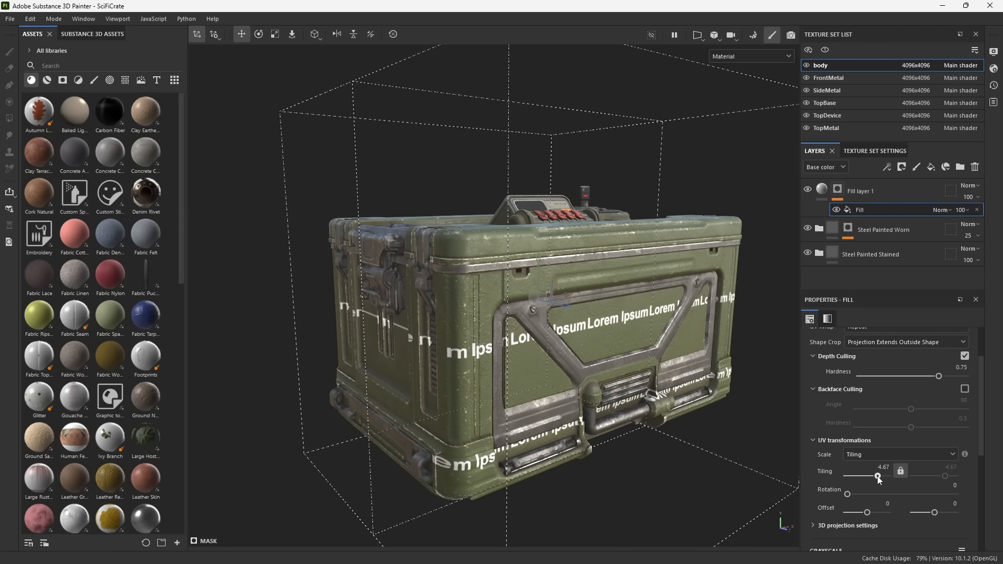
{"action": "left_click_drag", "start_coordinate": [634, 267], "coordinate": [647, 262], "text": "alt"}
{"action": "middle_click_drag", "start_coordinate": [647, 262], "coordinate": [643, 208], "text": "alt"}
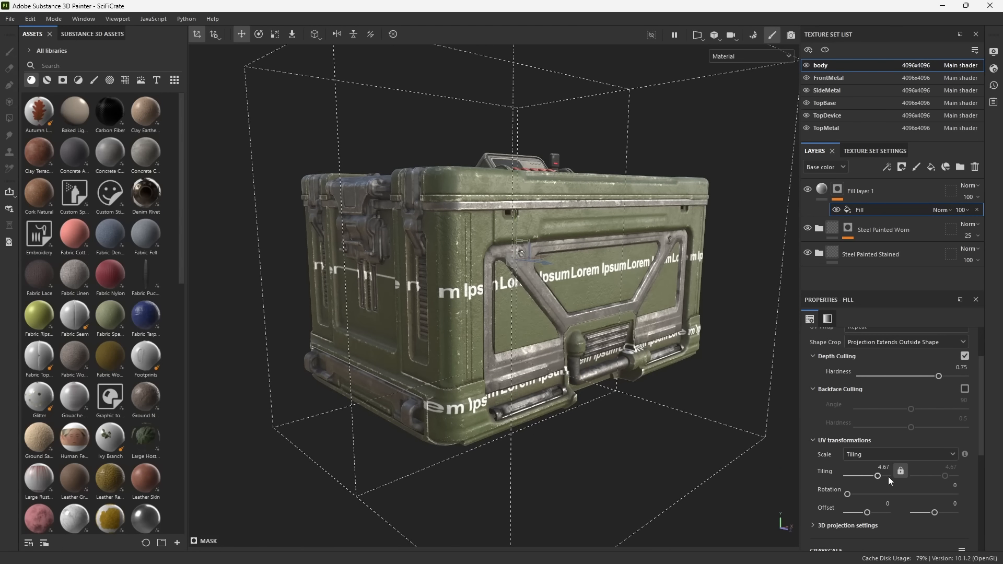
{"action": "left_click_drag", "start_coordinate": [584, 315], "coordinate": [600, 331], "text": "alt"}
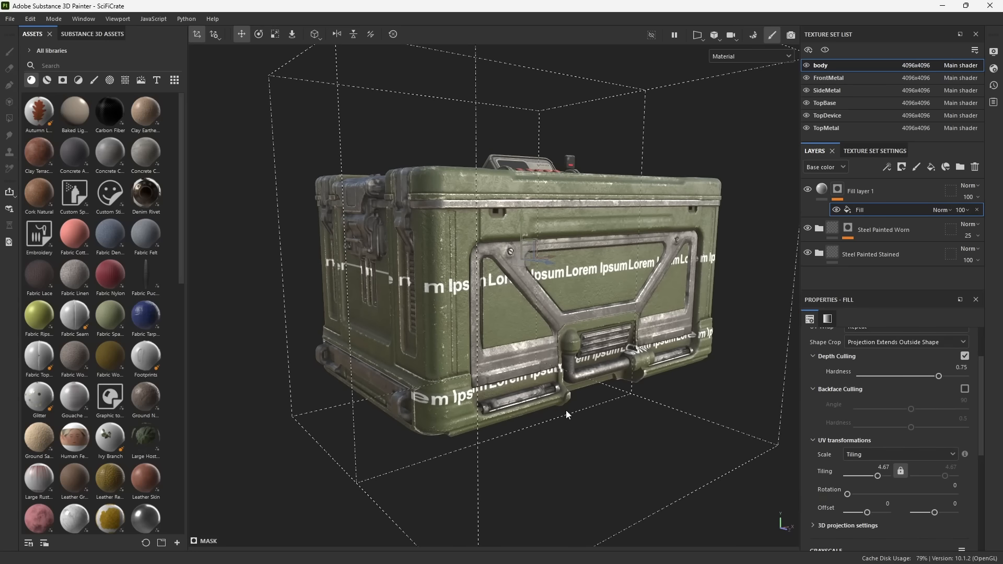
Set the text fill's UV wrap to None so the text appears only once on the crate's front.
{"action": "scroll", "coordinate": [842, 441], "scroll_direction": "up", "scroll_amount": 3}
{"action": "left_click", "coordinate": [872, 358]}
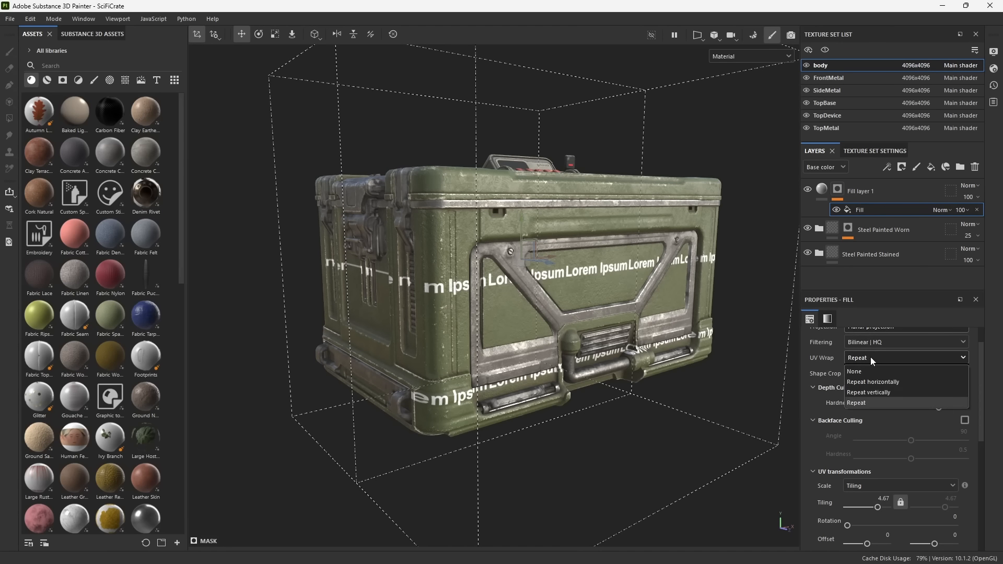
{"action": "left_click", "coordinate": [868, 369]}
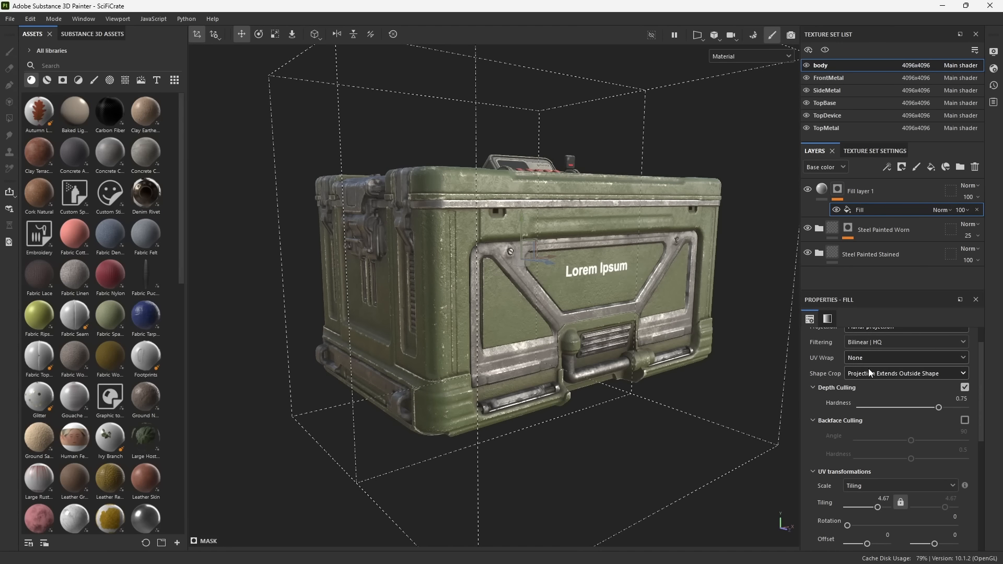
{"action": "left_click_drag", "start_coordinate": [623, 403], "coordinate": [490, 409], "text": "alt"}
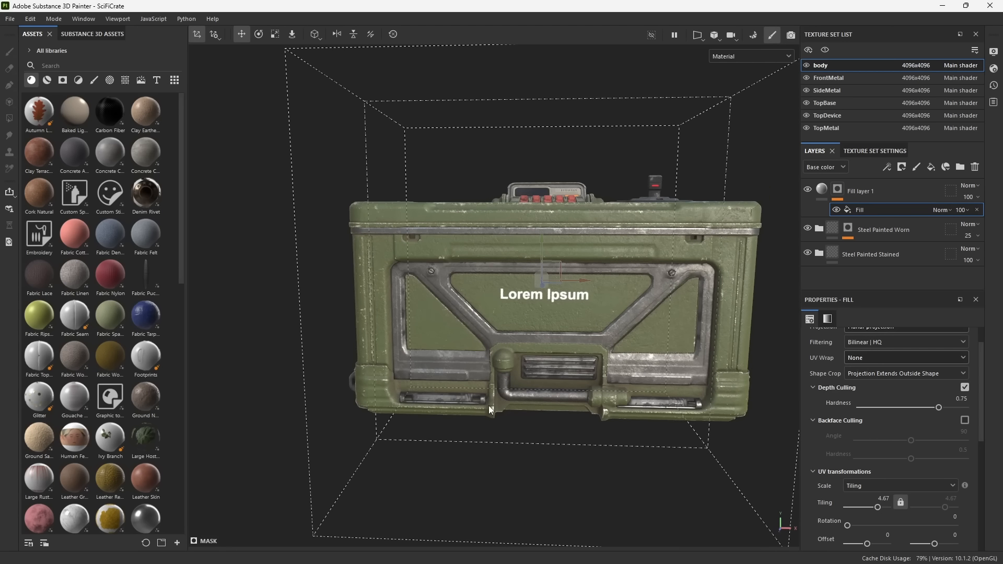
{"action": "left_click_drag", "start_coordinate": [647, 376], "coordinate": [594, 393], "text": "alt"}
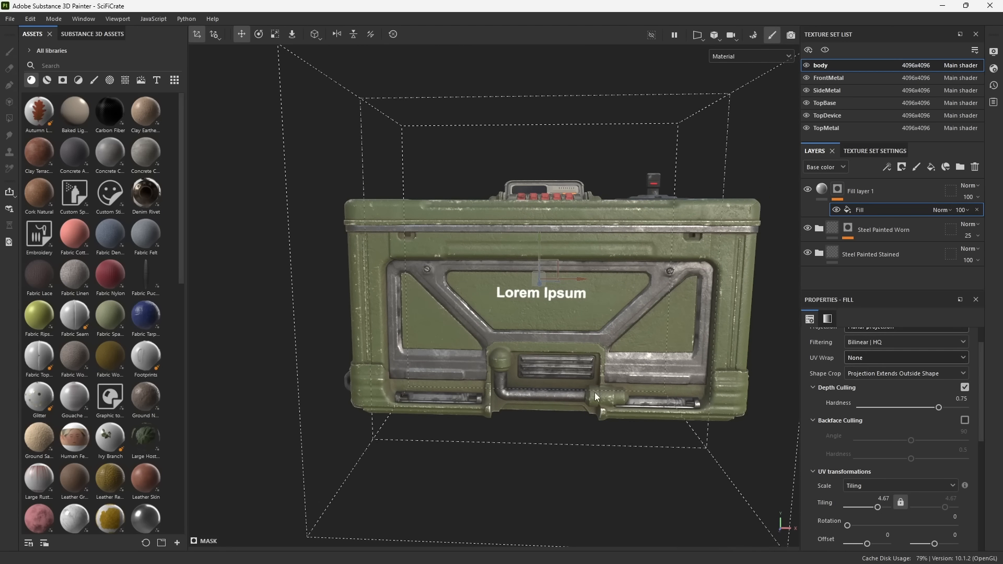
{"action": "scroll", "coordinate": [874, 409], "scroll_direction": "up", "scroll_amount": 1}
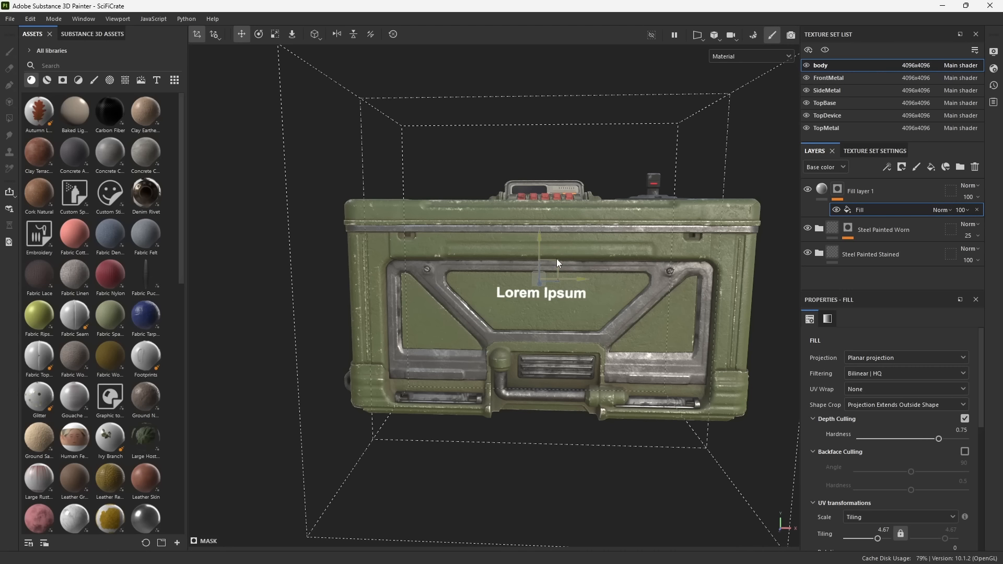
Move the text projection slightly down and to the right on the front panel, trying the rotate and scale manipulators.
{"action": "left_click_drag", "start_coordinate": [516, 280], "coordinate": [503, 292], "text": "alt"}
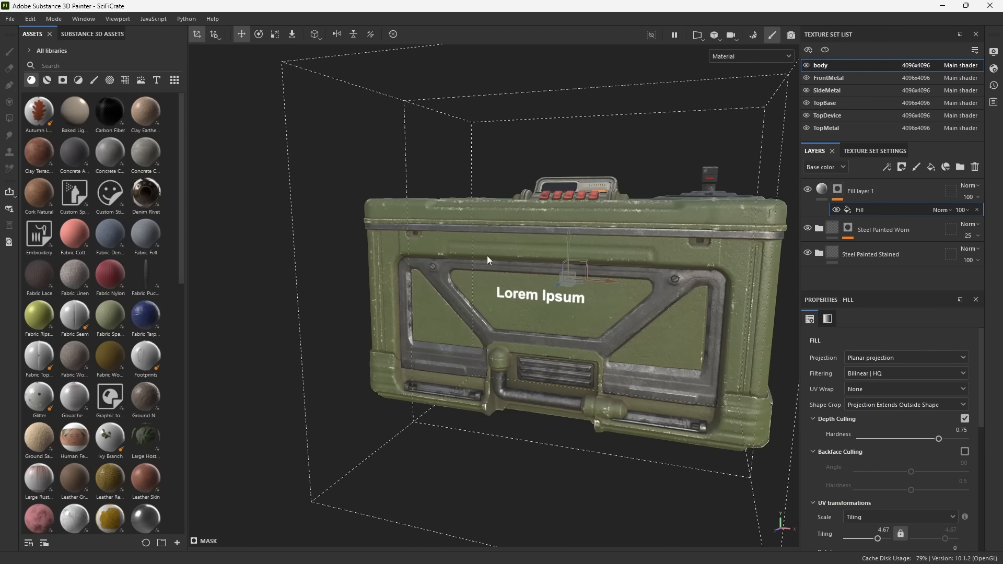
{"action": "left_click_drag", "start_coordinate": [581, 262], "coordinate": [626, 278]}
{"action": "left_click", "coordinate": [259, 35]}
{"action": "left_click", "coordinate": [276, 35]}
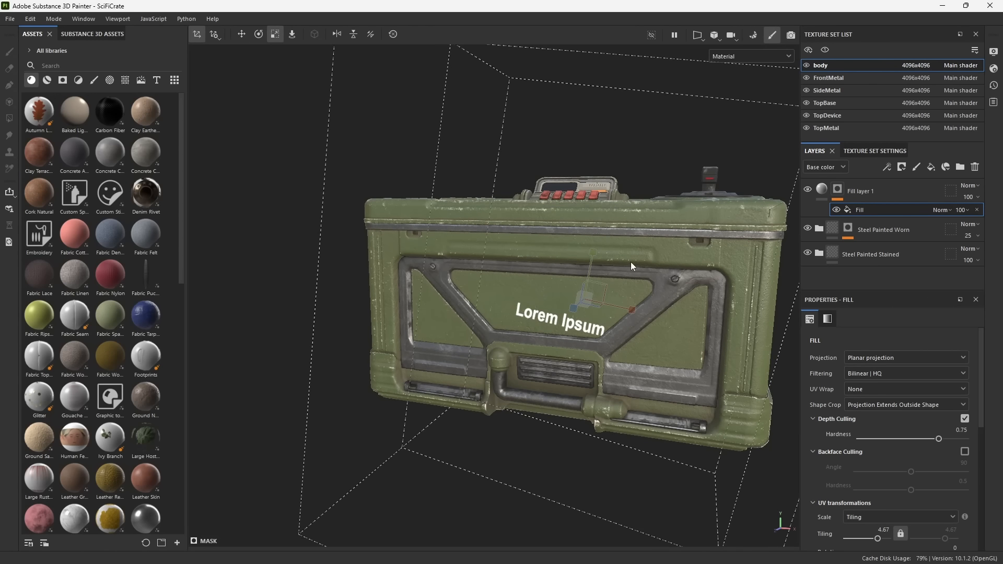
{"action": "key", "text": "w"}
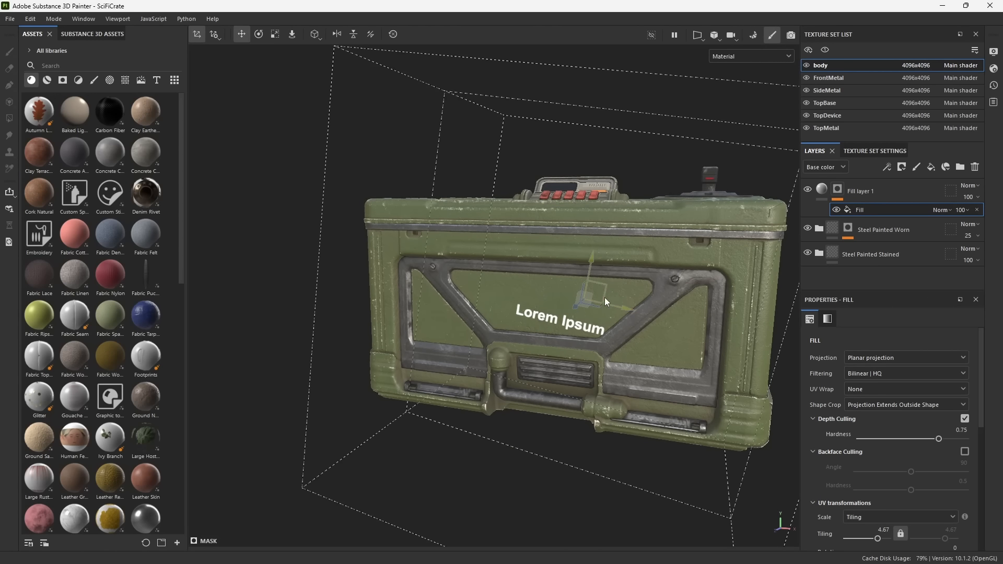
{"action": "mouse_move", "coordinate": [604, 286]}
{"action": "left_mouse_down"}
{"action": "mouse_move", "coordinate": [560, 300]}
{"action": "mouse_move", "coordinate": [581, 293]}
{"action": "mouse_move", "coordinate": [576, 241]}
{"action": "mouse_move", "coordinate": [591, 277]}
{"action": "mouse_move", "coordinate": [560, 240]}
{"action": "mouse_move", "coordinate": [561, 263]}
{"action": "mouse_move", "coordinate": [602, 283]}
{"action": "left_mouse_up"}
{"action": "key", "text": "e"}
{"action": "key", "text": "r"}
{"action": "key", "text": "w"}
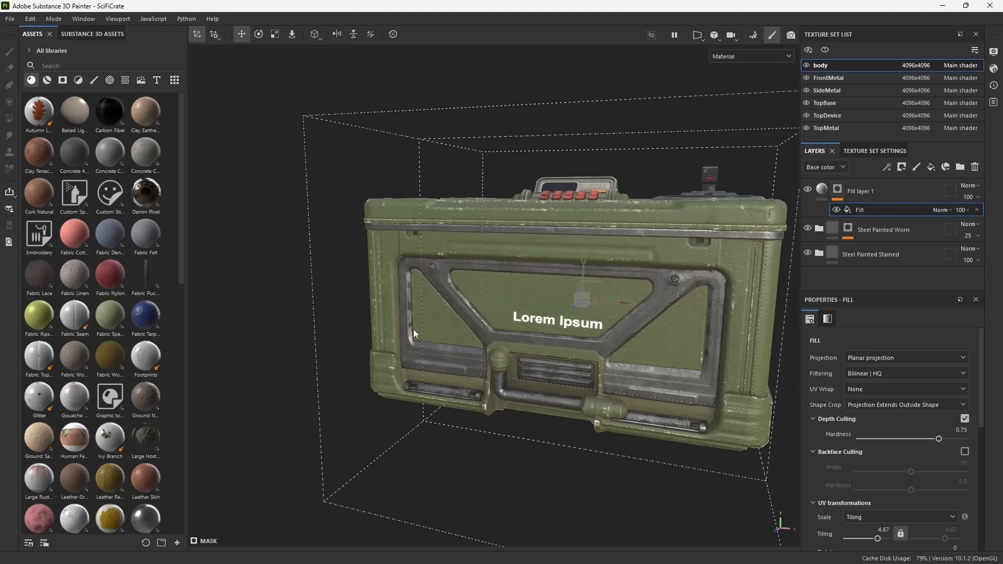
Examine the text projection on the crate's back and enable backface culling for the planar projection.
{"action": "left_click_drag", "start_coordinate": [412, 329], "coordinate": [535, 293], "text": "alt"}
{"action": "right_click_drag", "start_coordinate": [535, 293], "coordinate": [646, 411], "text": "alt"}
{"action": "middle_click_drag", "start_coordinate": [646, 410], "coordinate": [506, 337], "text": "alt"}
{"action": "right_click_drag", "start_coordinate": [506, 337], "coordinate": [569, 349], "text": "alt"}
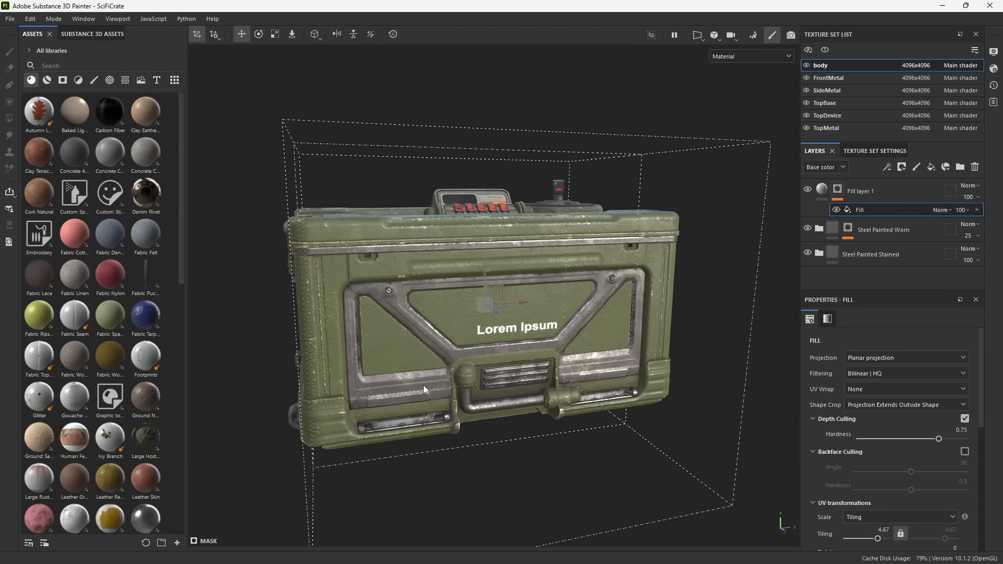
{"action": "left_click_drag", "start_coordinate": [423, 384], "coordinate": [550, 406], "text": "alt"}
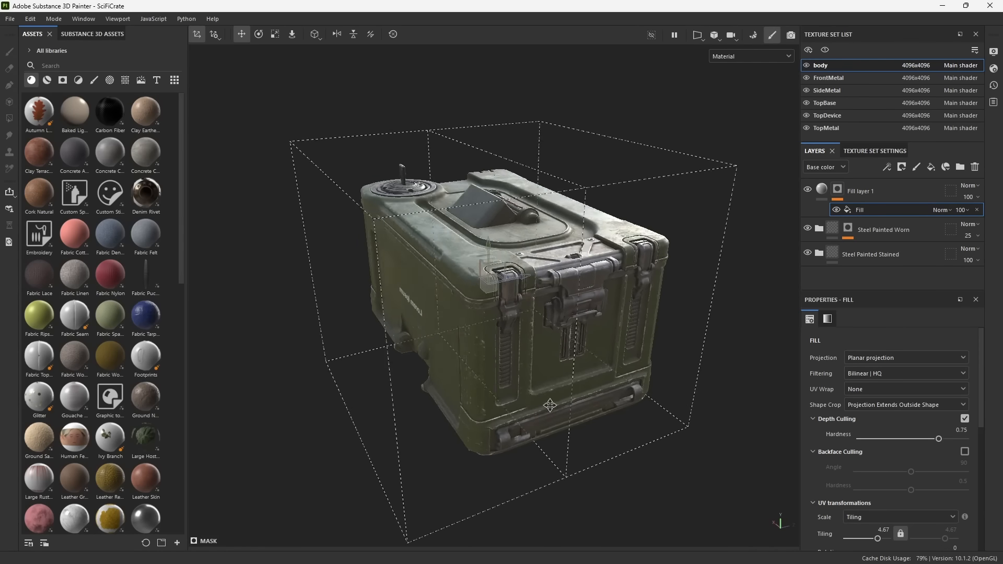
{"action": "middle_click_drag", "start_coordinate": [550, 406], "coordinate": [578, 408], "text": "alt"}
{"action": "right_click_drag", "start_coordinate": [397, 374], "coordinate": [446, 427], "text": "alt"}
{"action": "left_click_drag", "start_coordinate": [446, 427], "coordinate": [487, 321], "text": "alt"}
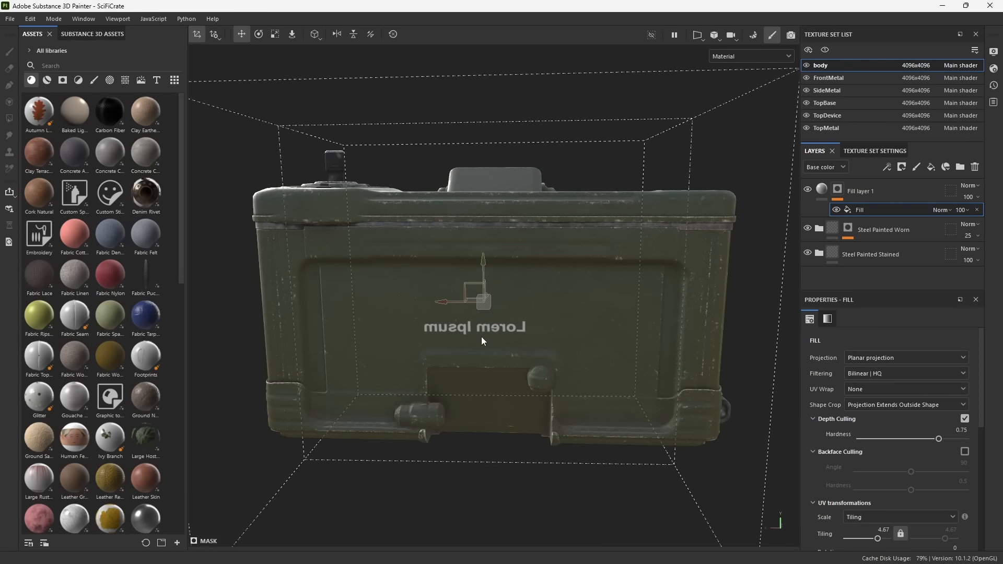
{"action": "left_click_drag", "start_coordinate": [553, 347], "coordinate": [506, 344], "text": "alt"}
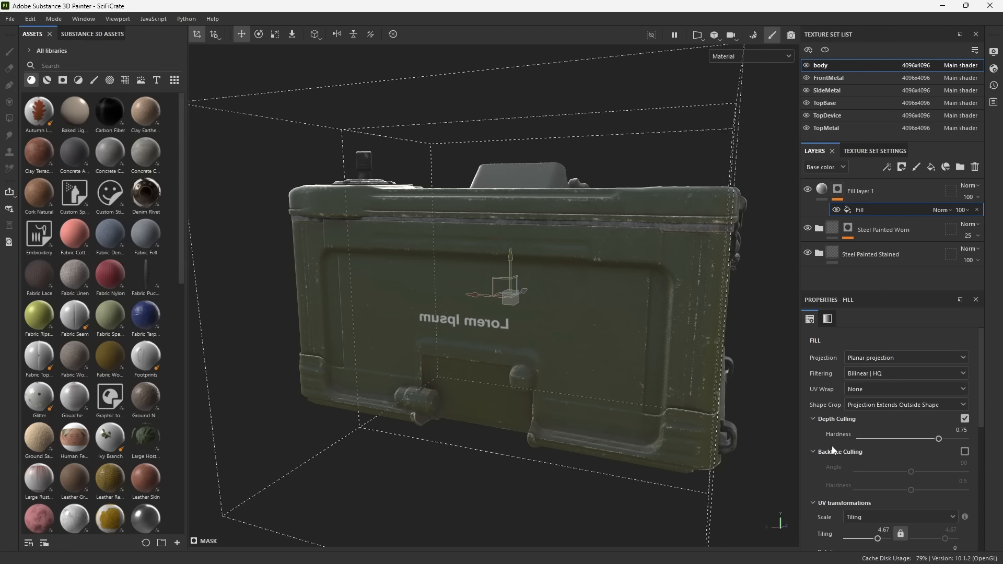
{"action": "left_click", "coordinate": [965, 452]}
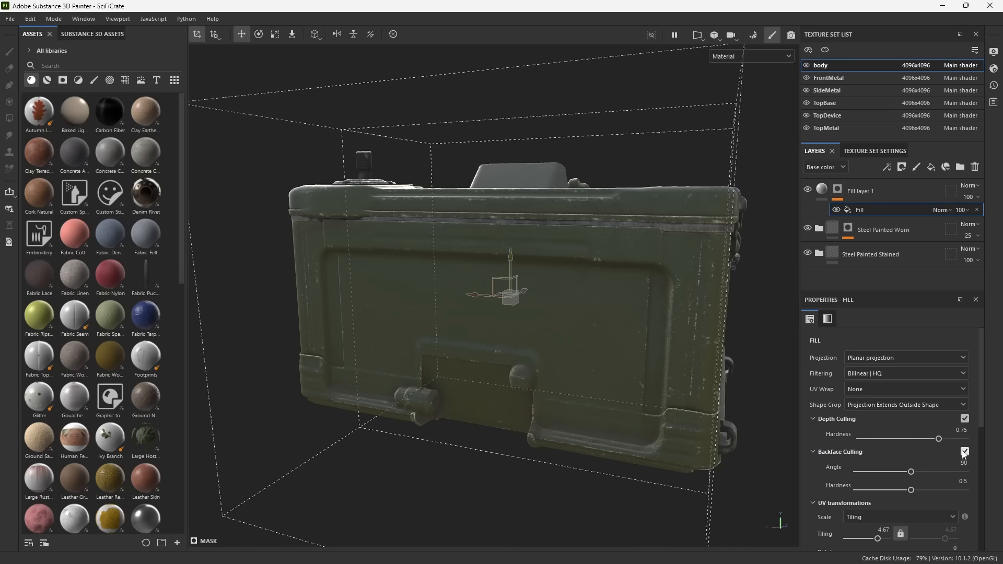
{"action": "left_click_drag", "start_coordinate": [667, 414], "coordinate": [530, 354], "text": "alt"}
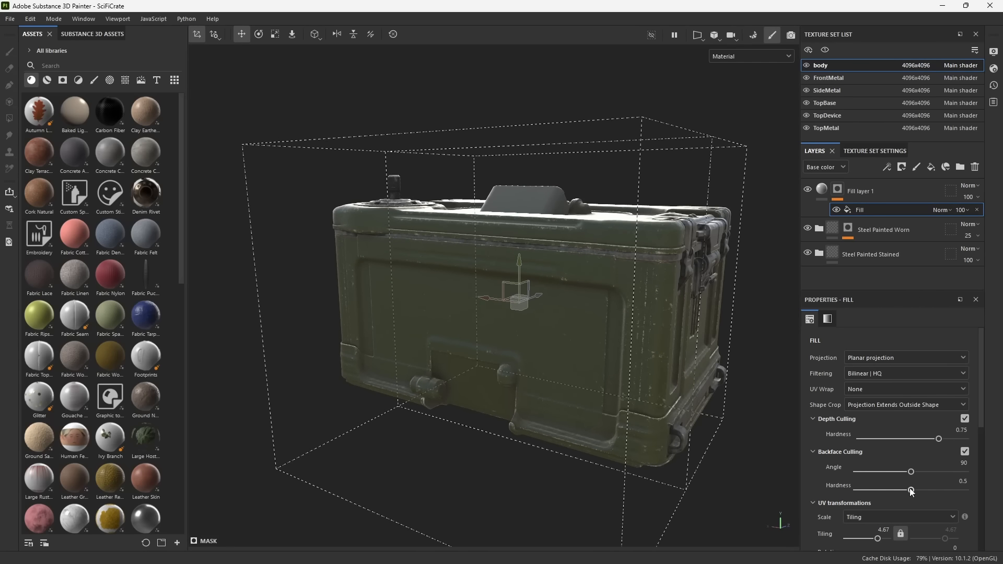
Reposition the text projection at the lower centre of the crate's front panel, snapping it to the surface.
{"action": "left_click_drag", "start_coordinate": [613, 426], "coordinate": [667, 477], "text": "alt"}
{"action": "right_click_drag", "start_coordinate": [667, 477], "coordinate": [402, 368], "text": "alt"}
{"action": "left_click_drag", "start_coordinate": [459, 241], "coordinate": [464, 253]}
{"action": "left_click_drag", "start_coordinate": [559, 337], "coordinate": [506, 299], "text": "alt"}
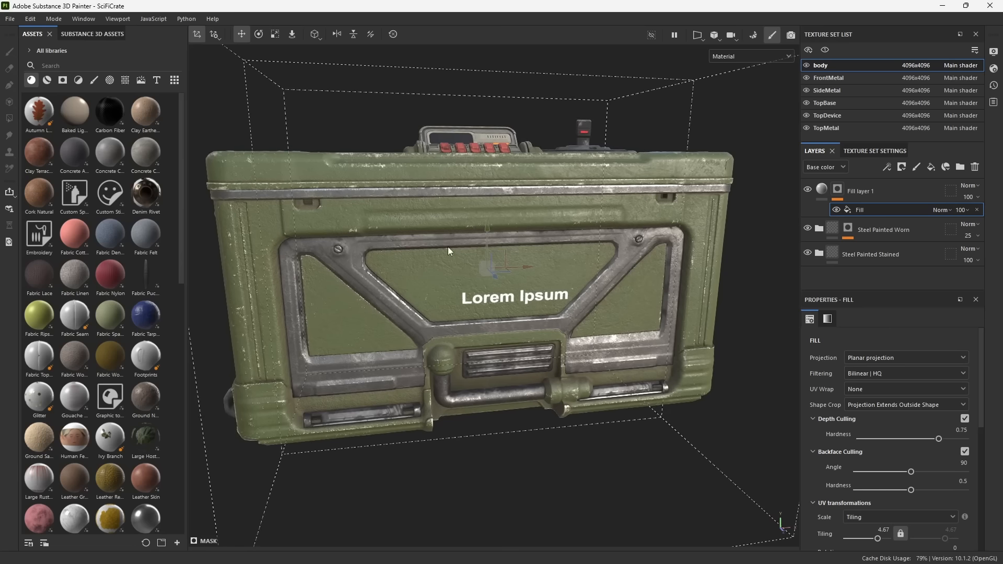
{"action": "left_click", "coordinate": [293, 36]}
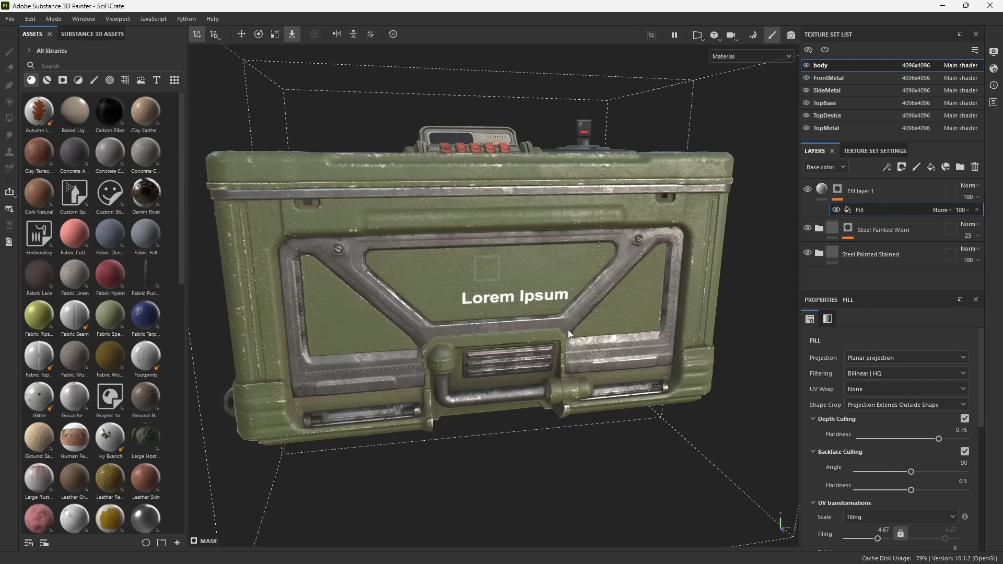
{"action": "left_click_drag", "start_coordinate": [488, 269], "coordinate": [529, 308]}
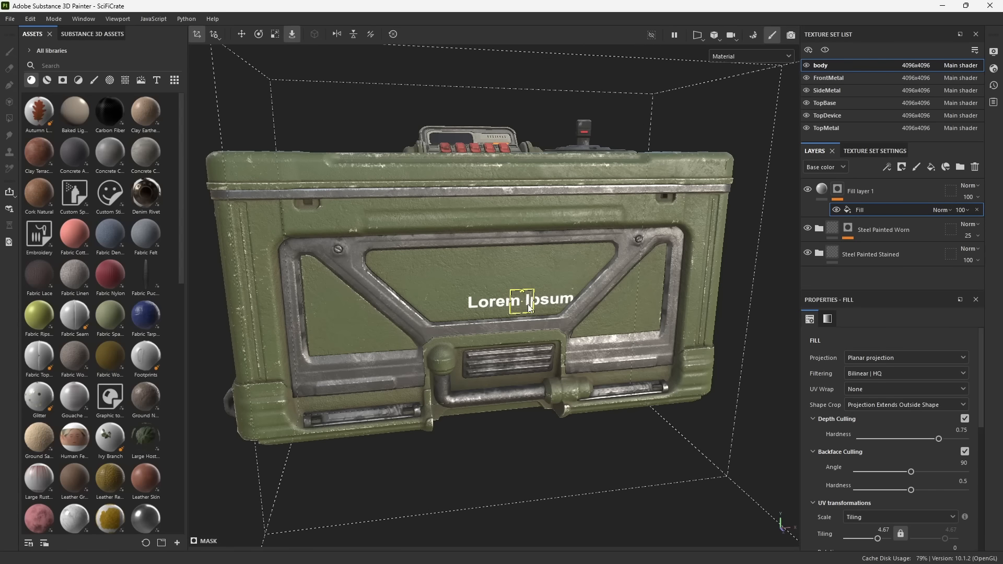
{"action": "scroll", "coordinate": [555, 337], "scroll_direction": "up", "scroll_amount": 5}
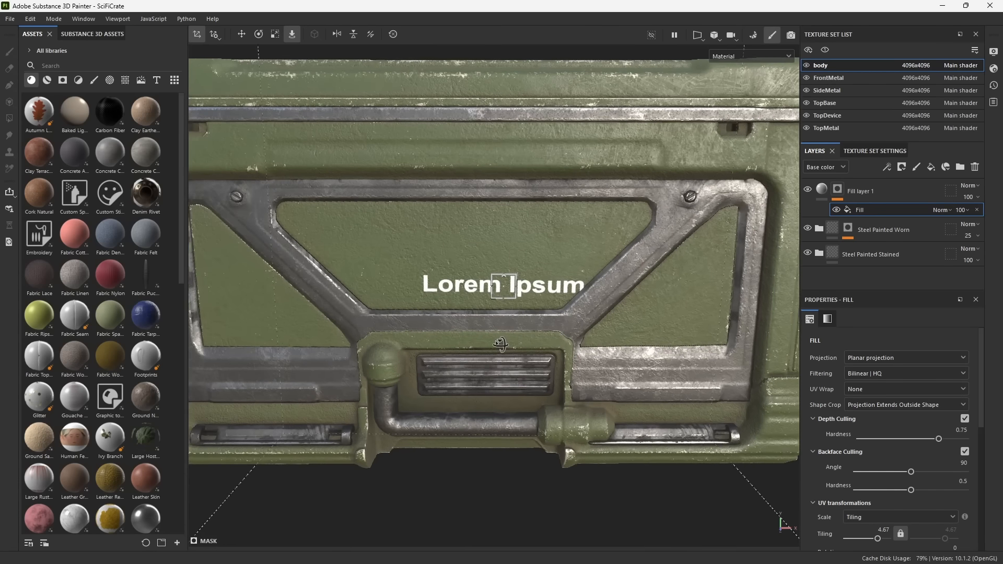
Replace the projected text with "TOP SECRET" on the first line and "Crate 001 - 3121" on the second.
{"action": "scroll", "coordinate": [837, 392], "scroll_direction": "down", "scroll_amount": 8}
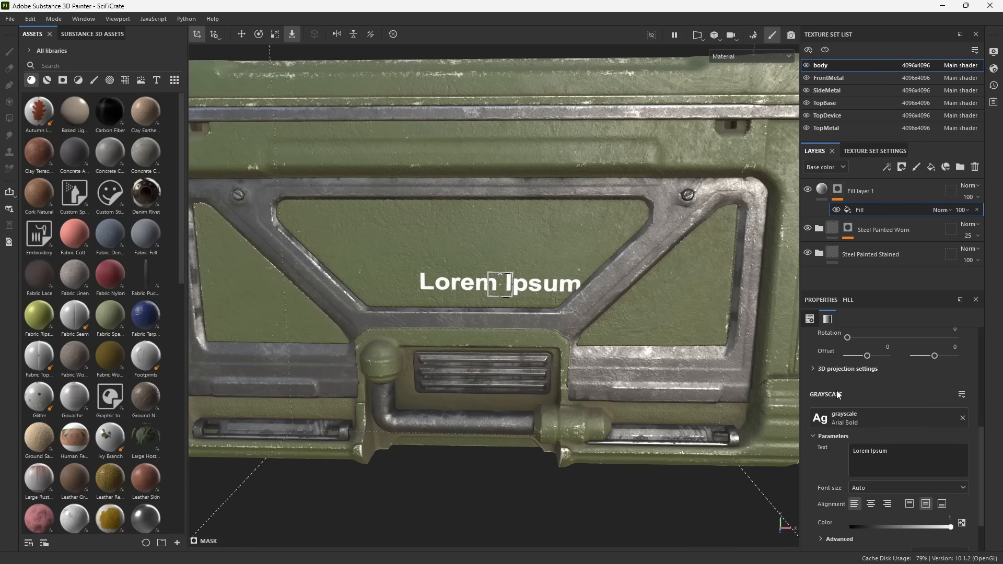
{"action": "triple_click", "coordinate": [883, 401]}
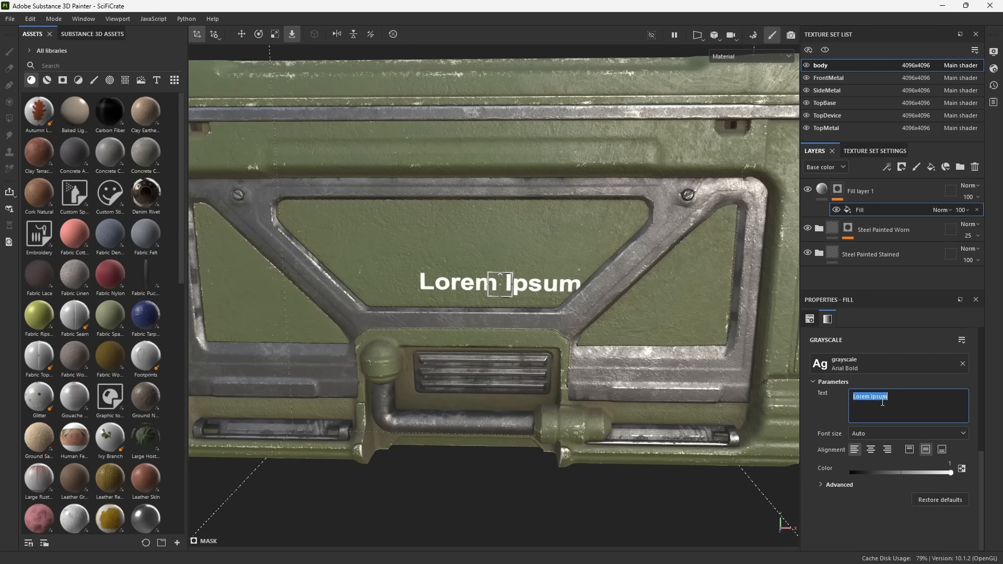
{"action": "key", "text": "BackSpace"}
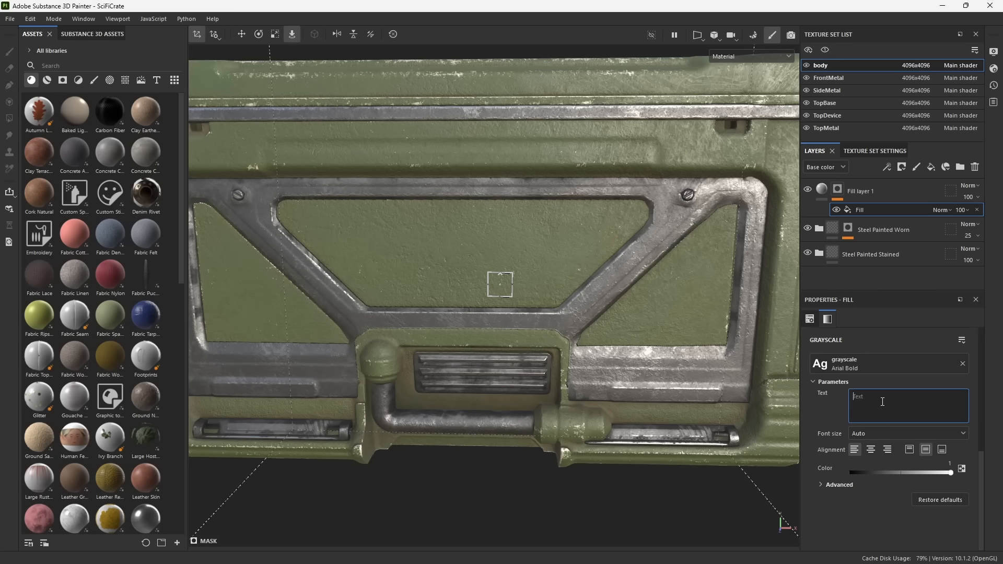
{"action": "type", "text": "TOP SECRET"}
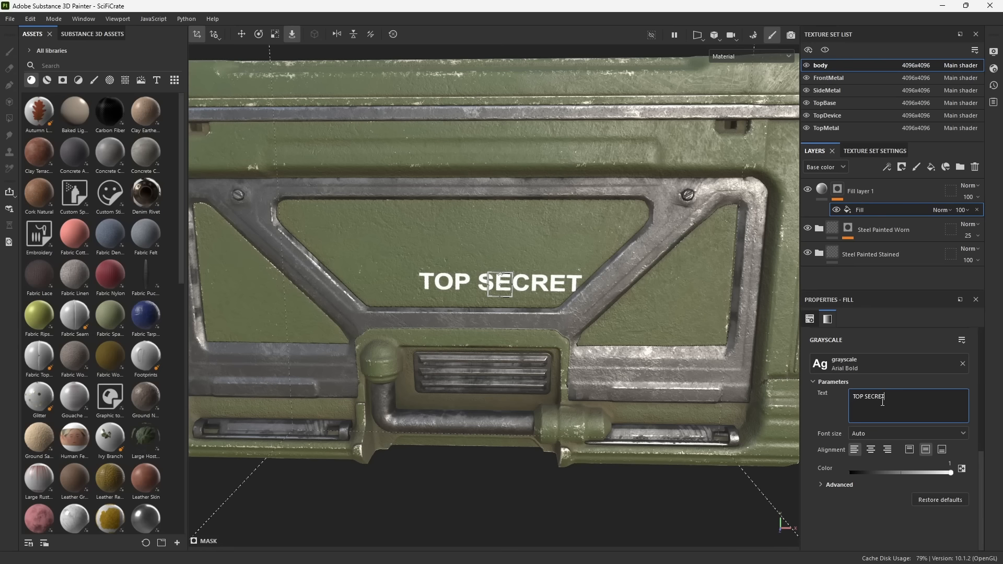
{"action": "key", "text": "Return"}
{"action": "type", "text": "Crate 00"}
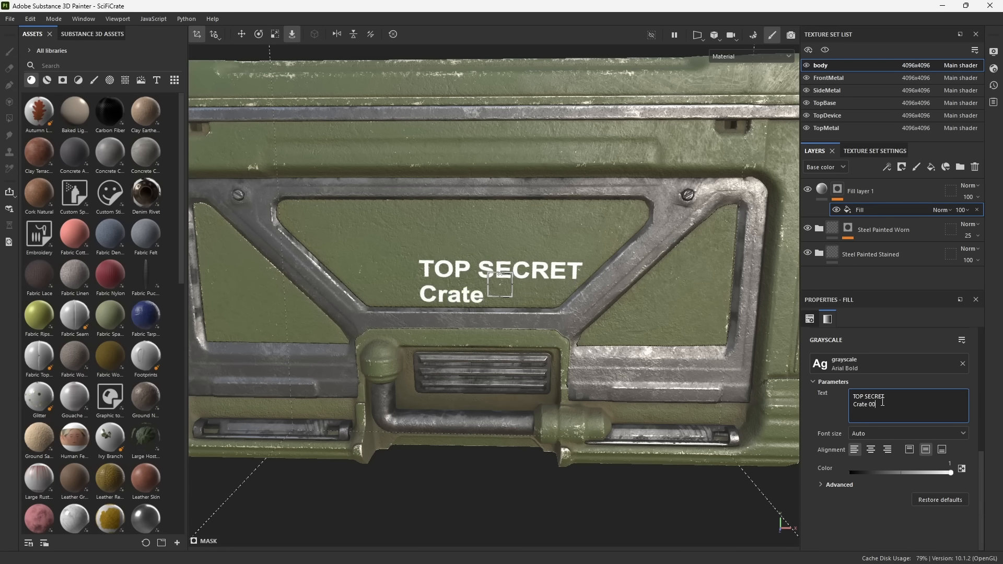
{"action": "type", "text": "1 - 3121"}
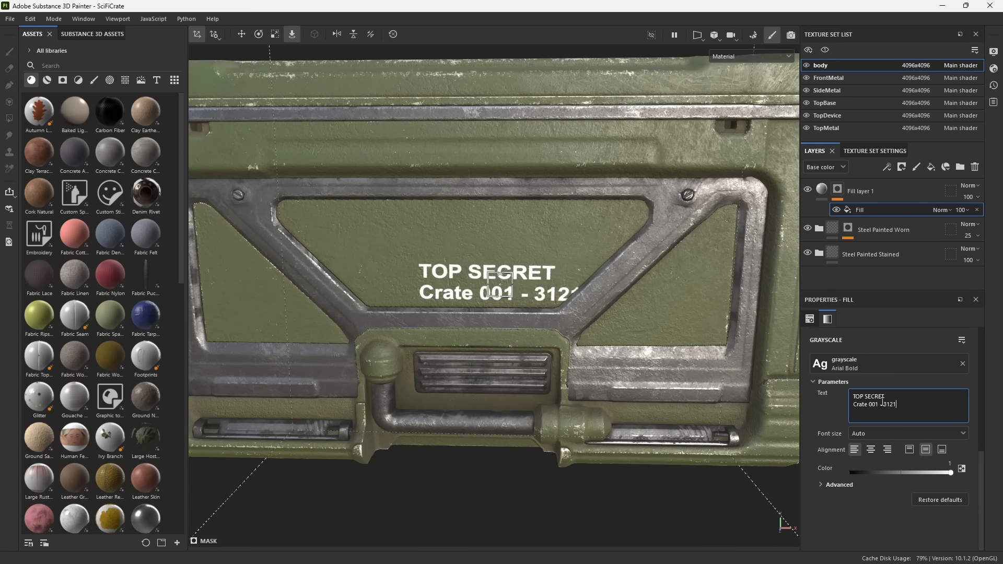
Shift the text projection slightly sideways within the front panel and fine-tune its rotation and position.
{"action": "left_click_drag", "start_coordinate": [505, 286], "coordinate": [490, 285]}
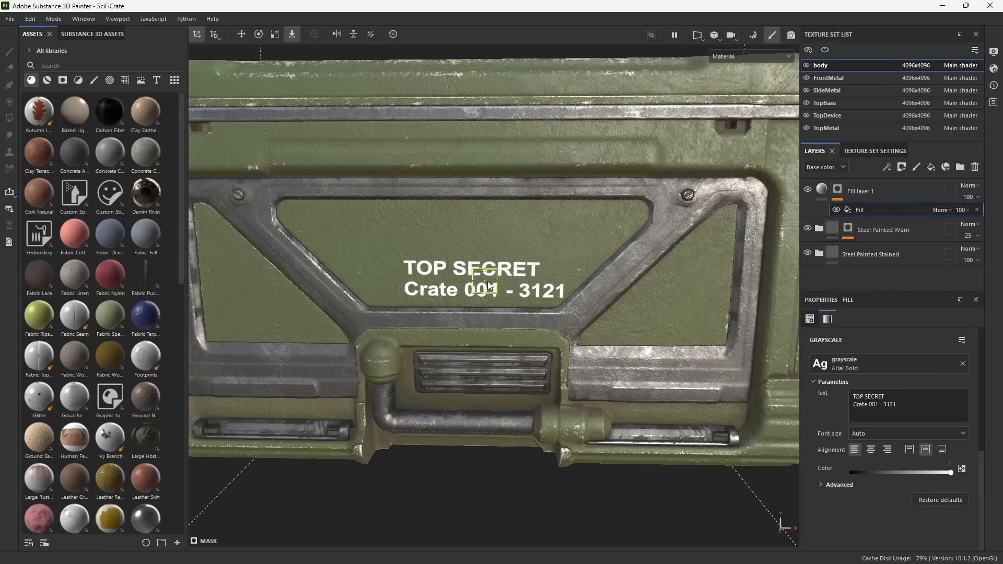
{"action": "key", "text": "e"}
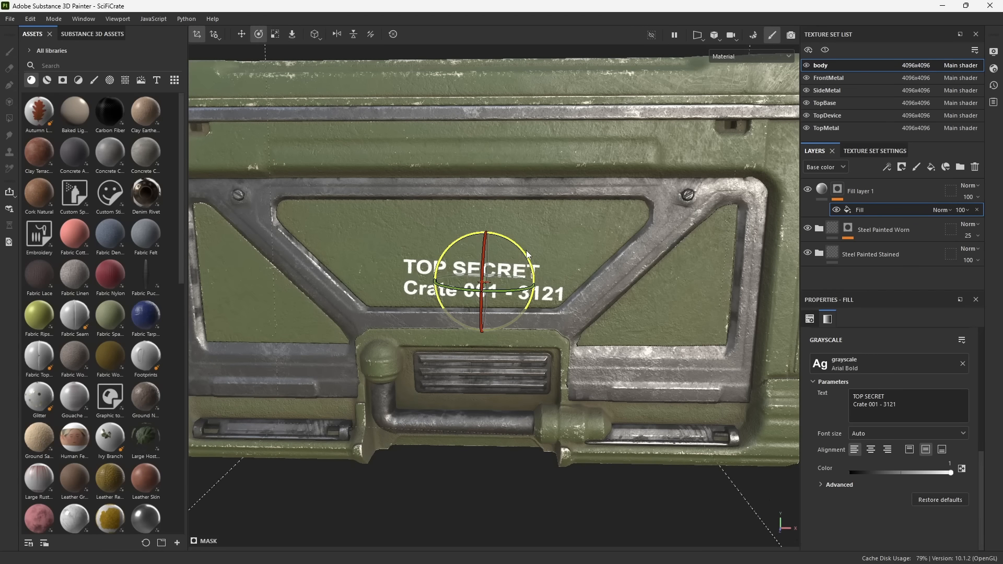
{"action": "mouse_move", "coordinate": [526, 251]}
{"action": "left_mouse_down"}
{"action": "mouse_move", "coordinate": [498, 264]}
{"action": "mouse_move", "coordinate": [521, 262]}
{"action": "left_mouse_up"}
{"action": "key", "text": "r"}
{"action": "key", "text": "w"}
{"action": "key", "text": "e"}
{"action": "left_click_drag", "start_coordinate": [540, 351], "coordinate": [540, 330], "text": "alt"}
{"action": "key", "text": "w"}
{"action": "left_click_drag", "start_coordinate": [507, 270], "coordinate": [528, 308]}
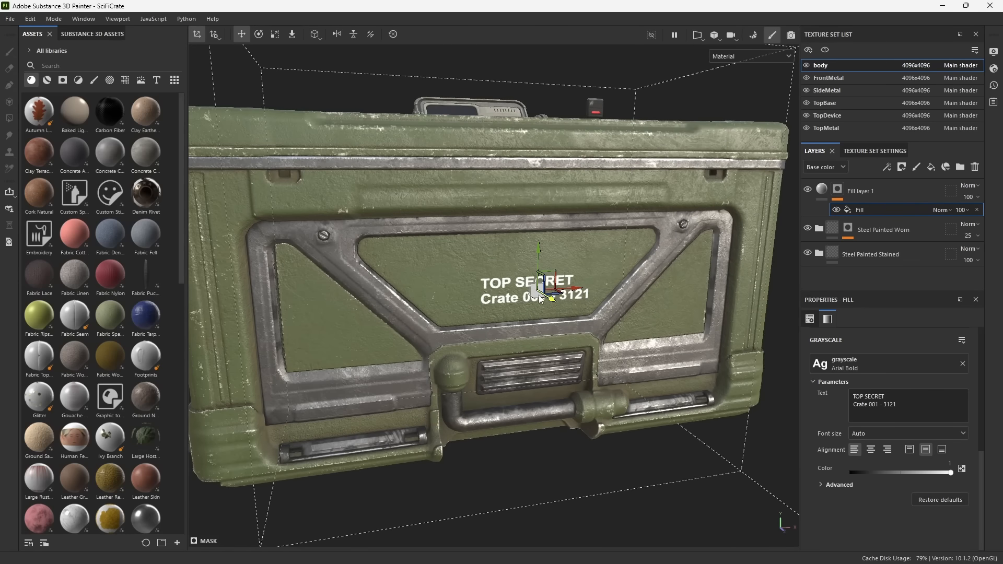
Lower the opacity of Fill layer 1 to 38 so the text looks faded.
{"action": "scroll", "coordinate": [562, 361], "scroll_direction": "up", "scroll_amount": 5}
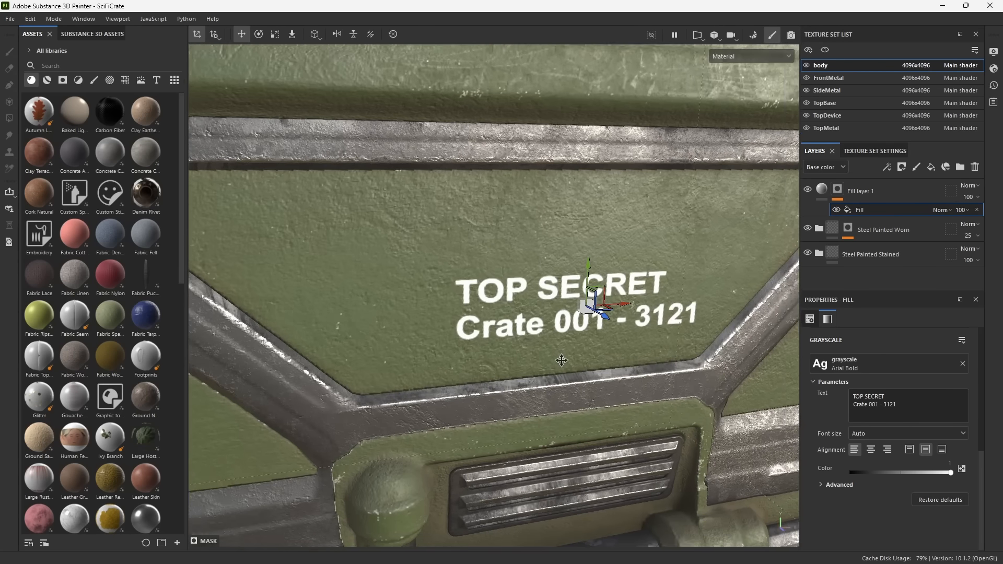
{"action": "middle_click_drag", "start_coordinate": [562, 360], "coordinate": [544, 349]}
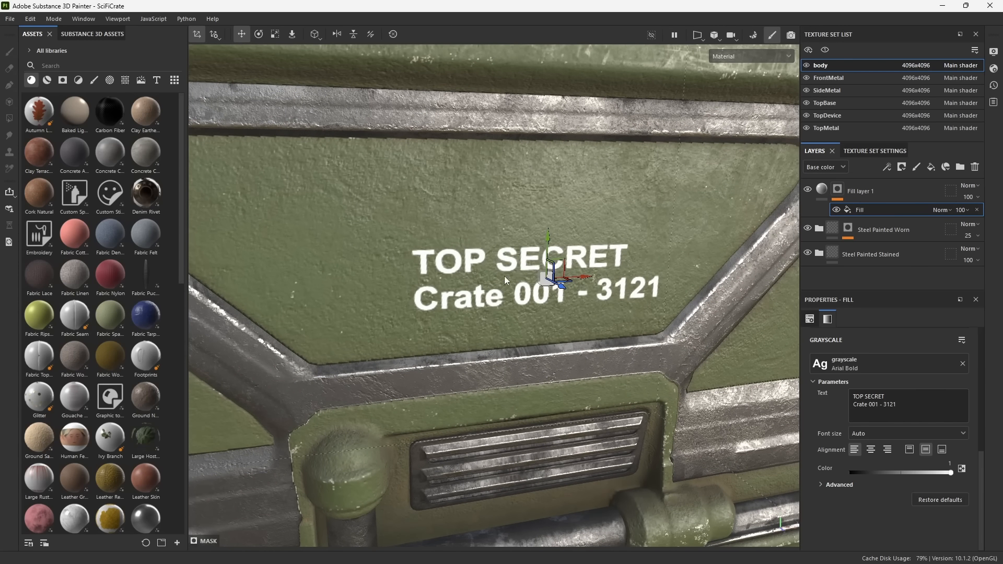
{"action": "left_click", "coordinate": [966, 210]}
{"action": "left_click_drag", "start_coordinate": [998, 216], "coordinate": [971, 220]}
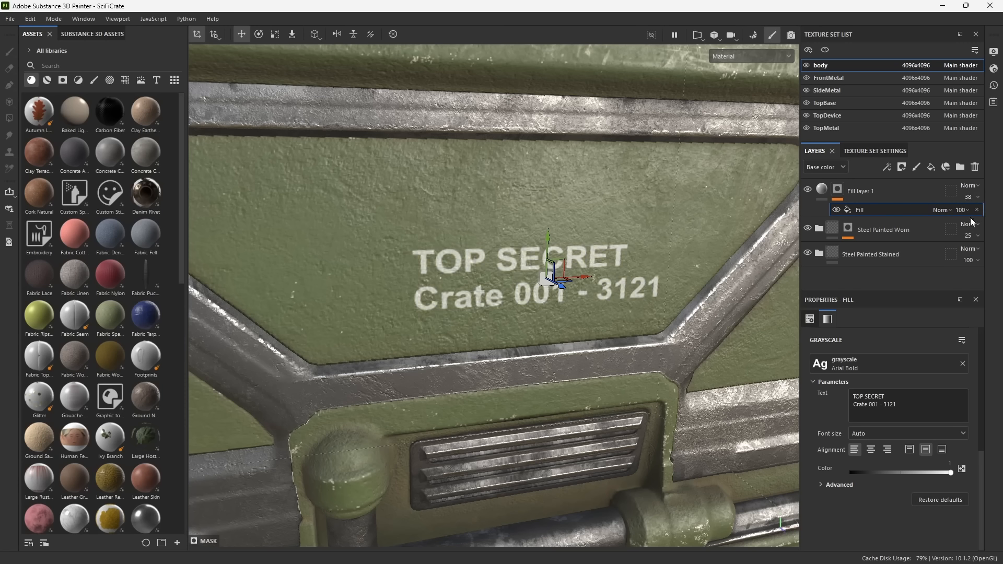
Add a paint effect above the text fill in the mask and choose the Dirt 2 brush.
{"action": "left_click", "coordinate": [887, 167]}
{"action": "left_click", "coordinate": [904, 192]}
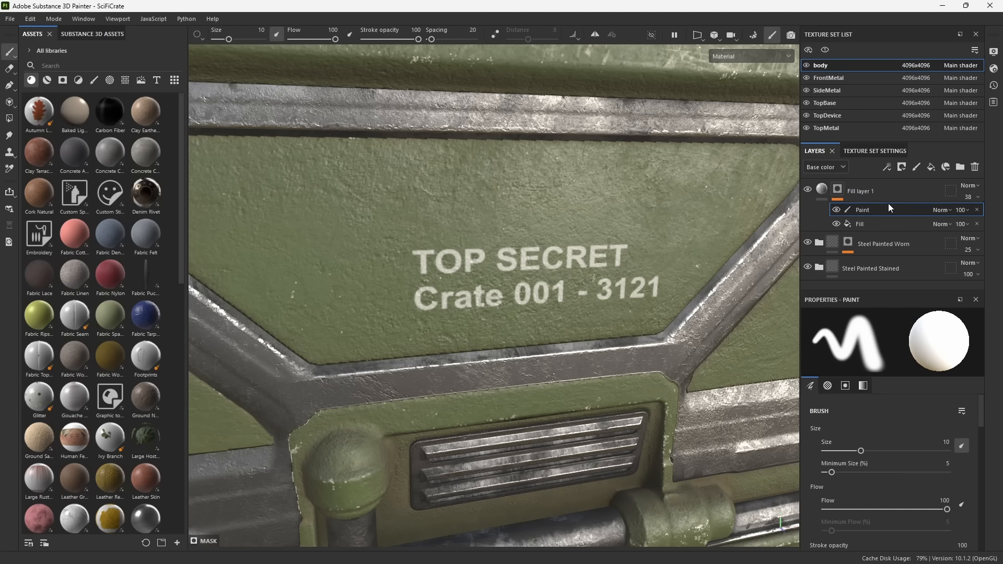
{"action": "left_click", "coordinate": [94, 80]}
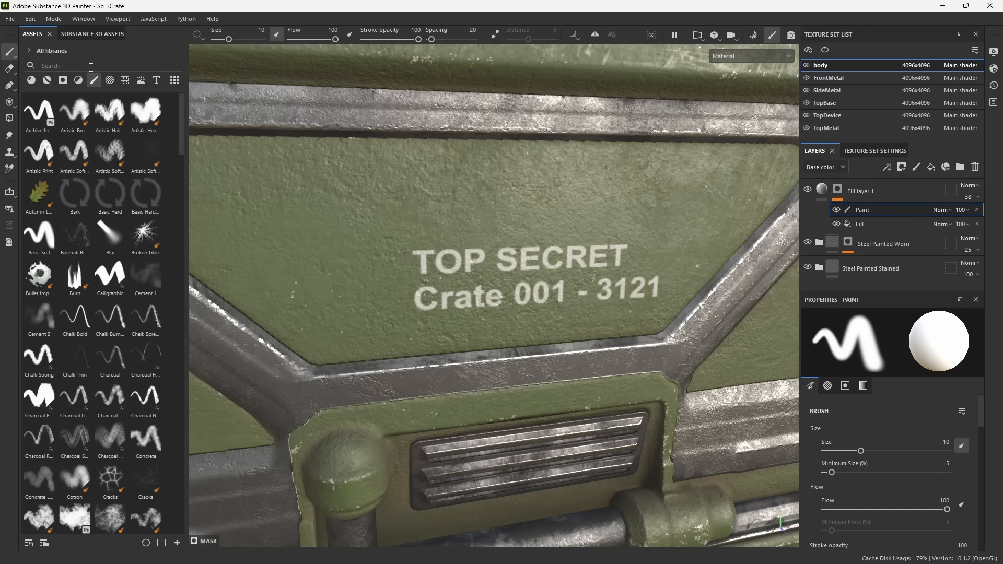
{"action": "left_click", "coordinate": [91, 66]}
{"action": "type", "text": "dirt"}
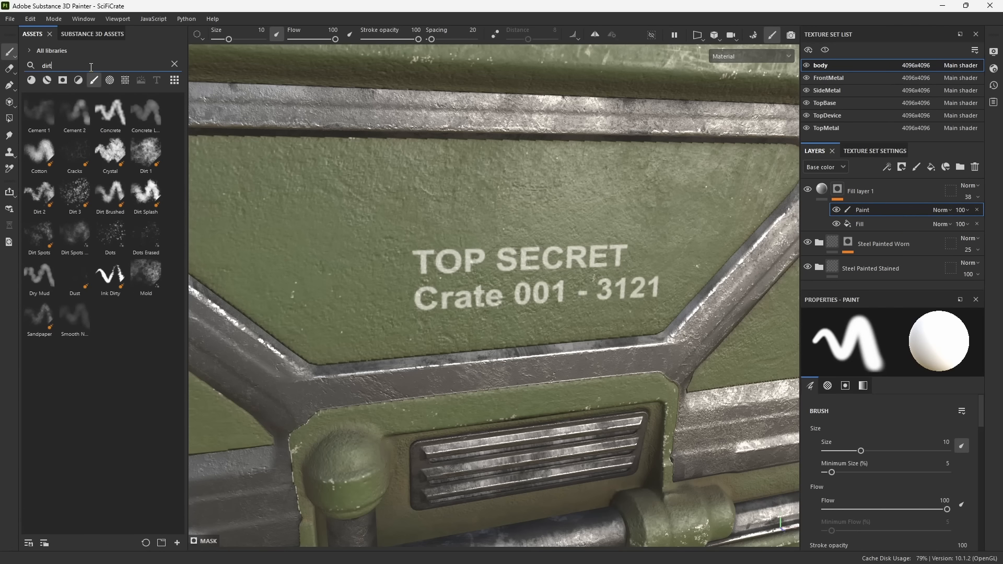
{"action": "left_click", "coordinate": [39, 193]}
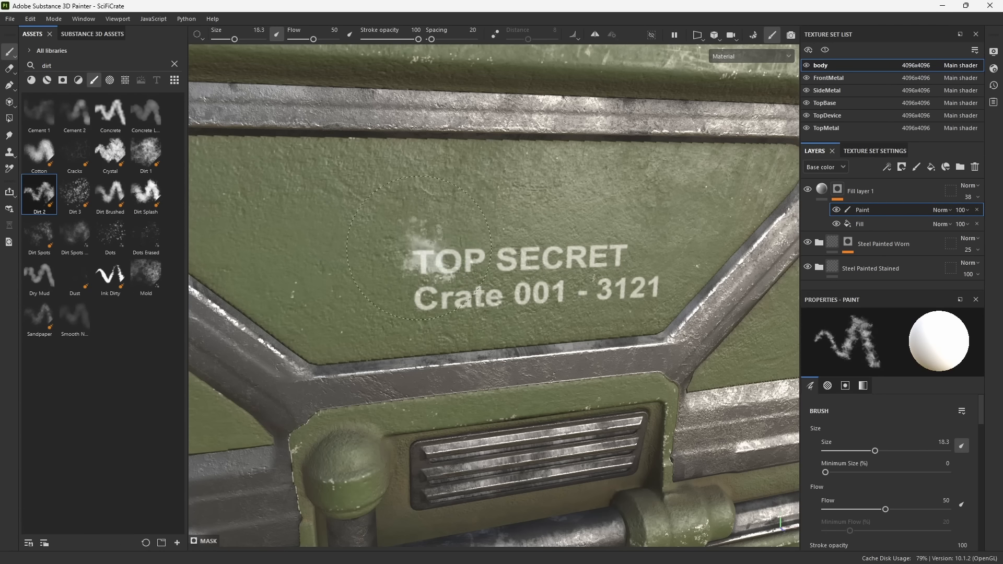
Paint black Dirt 2 strokes at brush size 7.18 over the outer letters of both text lines to wear them away.
{"action": "right_click_drag", "start_coordinate": [419, 248], "coordinate": [389, 248], "text": "ctrl"}
{"action": "key", "text": "x"}
{"action": "scroll", "coordinate": [419, 251], "scroll_direction": "up", "scroll_amount": 2}
{"action": "left_click_drag", "start_coordinate": [410, 250], "coordinate": [459, 246]}
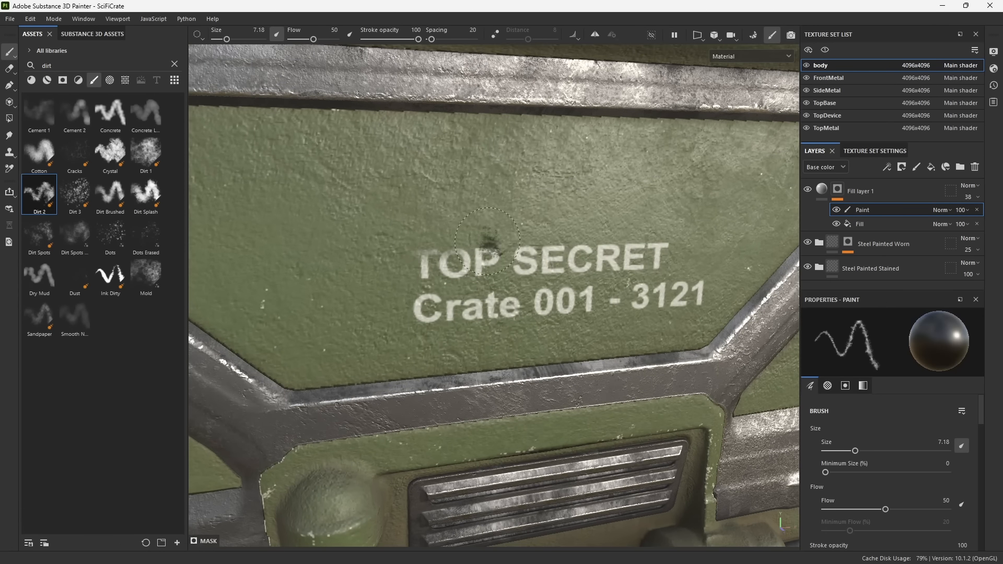
{"action": "mouse_move", "coordinate": [605, 238]}
{"action": "left_mouse_down"}
{"action": "mouse_move", "coordinate": [659, 241]}
{"action": "mouse_move", "coordinate": [651, 243]}
{"action": "left_mouse_up"}
{"action": "left_click_drag", "start_coordinate": [424, 322], "coordinate": [450, 323]}
{"action": "left_click_drag", "start_coordinate": [638, 306], "coordinate": [704, 295]}
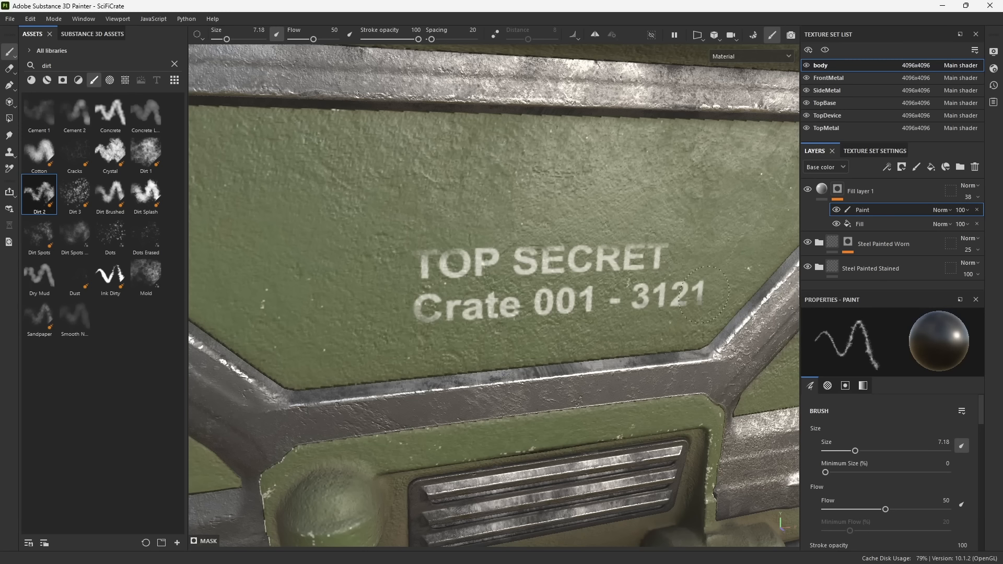
Lower the opacity of the mask's Paint effect to 61.
{"action": "left_click", "coordinate": [961, 209]}
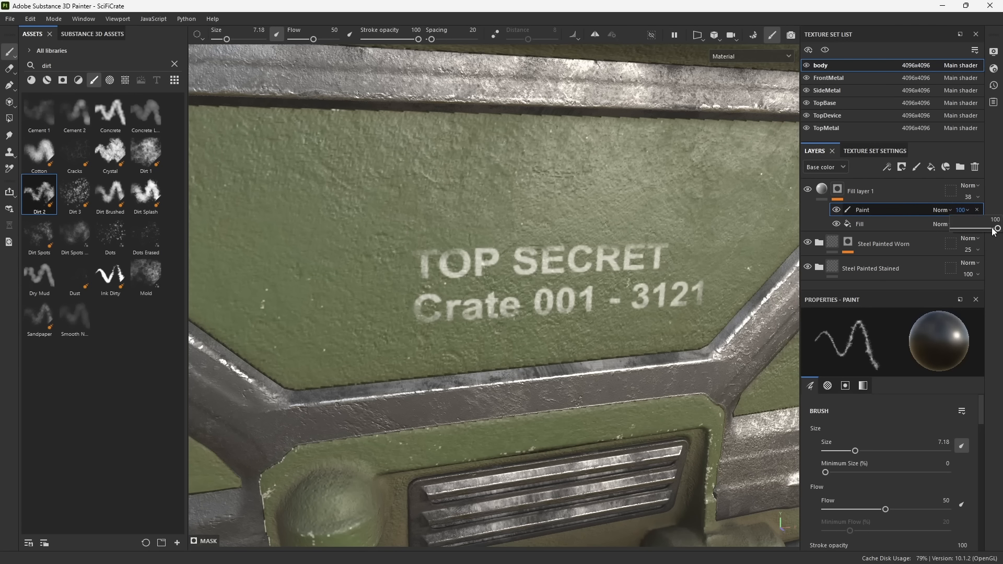
{"action": "left_click_drag", "start_coordinate": [994, 230], "coordinate": [982, 230]}
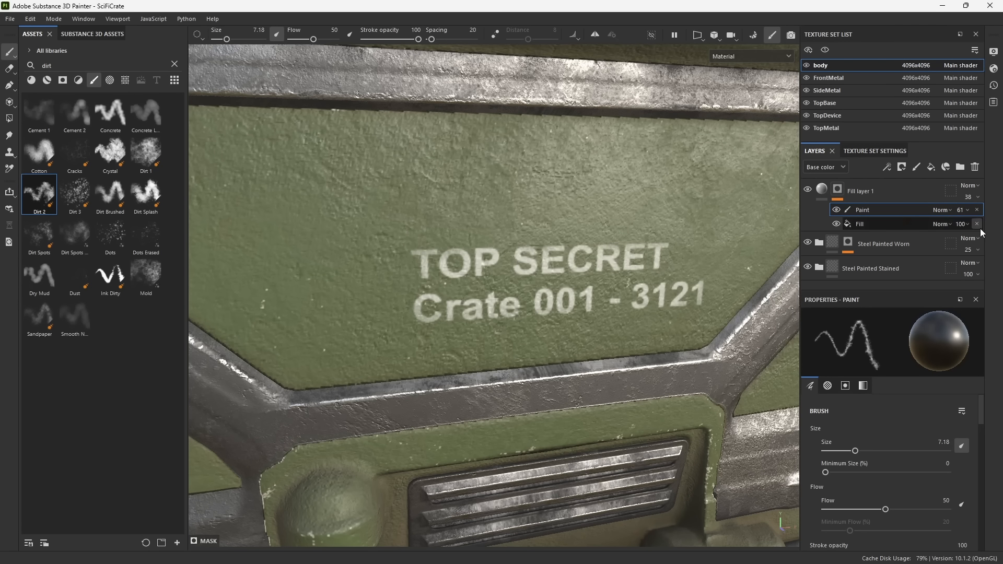
{"action": "mouse_move", "coordinate": [590, 342]}
{"action": "left_mouse_down", "text": "alt"}
{"action": "mouse_move", "coordinate": [540, 257]}
{"action": "mouse_move", "coordinate": [528, 261]}
{"action": "left_mouse_up", "text": "alt"}
{"action": "right_click_drag", "start_coordinate": [527, 262], "coordinate": [501, 215], "text": "alt"}
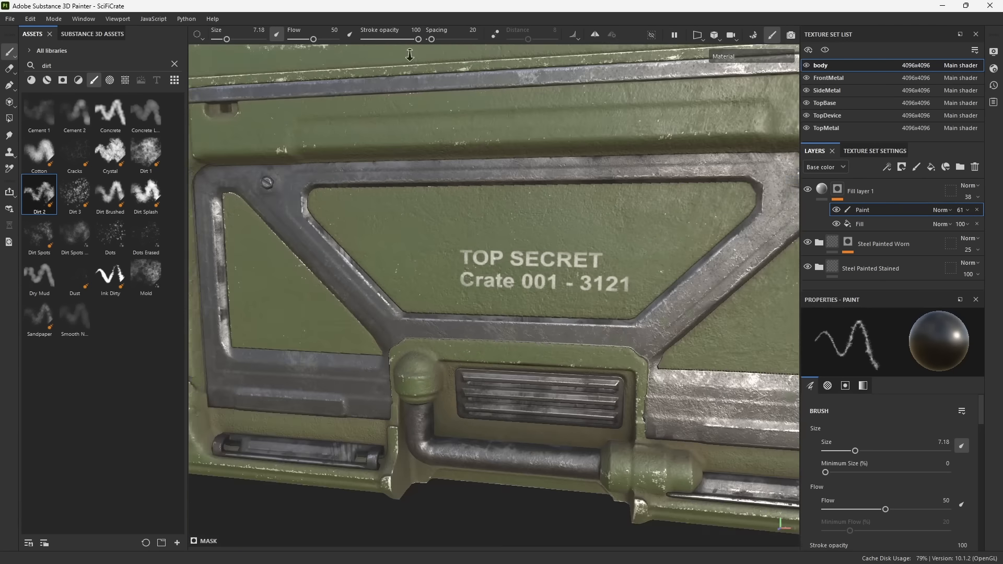
{"action": "right_click_drag", "start_coordinate": [501, 214], "coordinate": [494, 198], "text": "alt"}
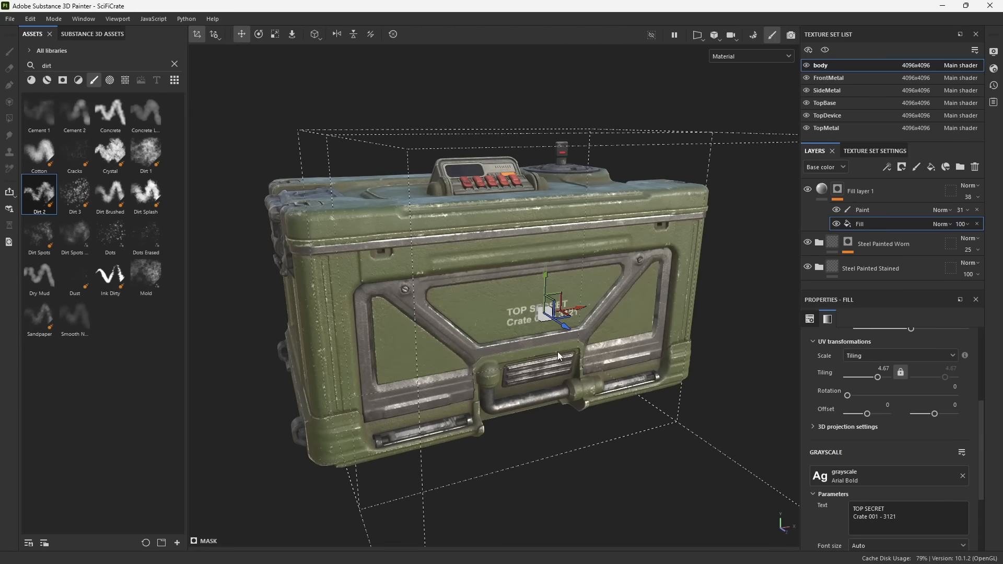
Scale the text fill's projection down slightly on the crate's front panel.
{"action": "right_click_drag", "start_coordinate": [515, 291], "coordinate": [584, 434], "text": "alt"}
{"action": "left_click_drag", "start_coordinate": [581, 421], "coordinate": [488, 337], "text": "alt"}
{"action": "key", "text": "r"}
{"action": "left_click_drag", "start_coordinate": [531, 270], "coordinate": [424, 271]}
{"action": "key", "text": "w"}
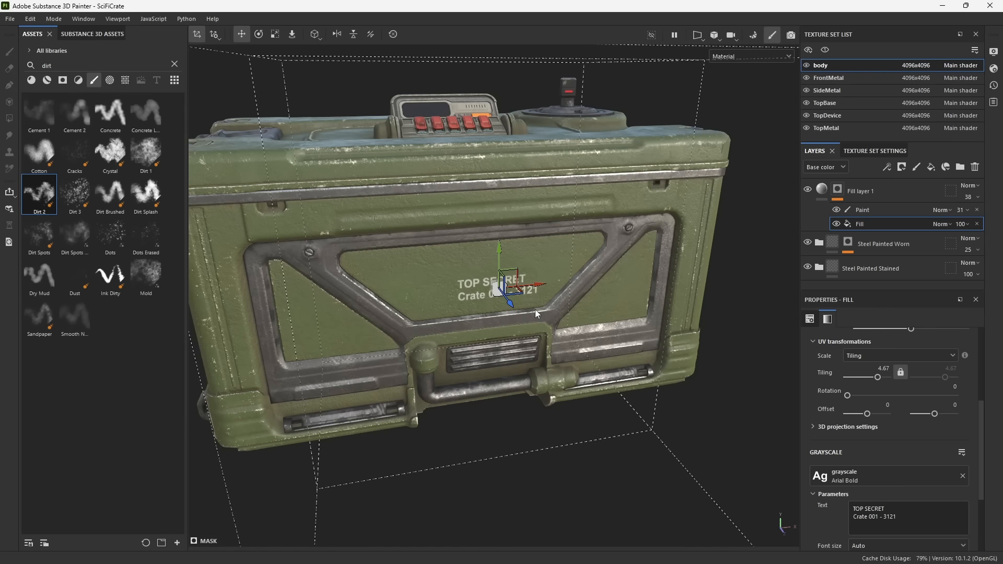
{"action": "right_click_drag", "start_coordinate": [563, 423], "coordinate": [459, 316], "text": "alt"}
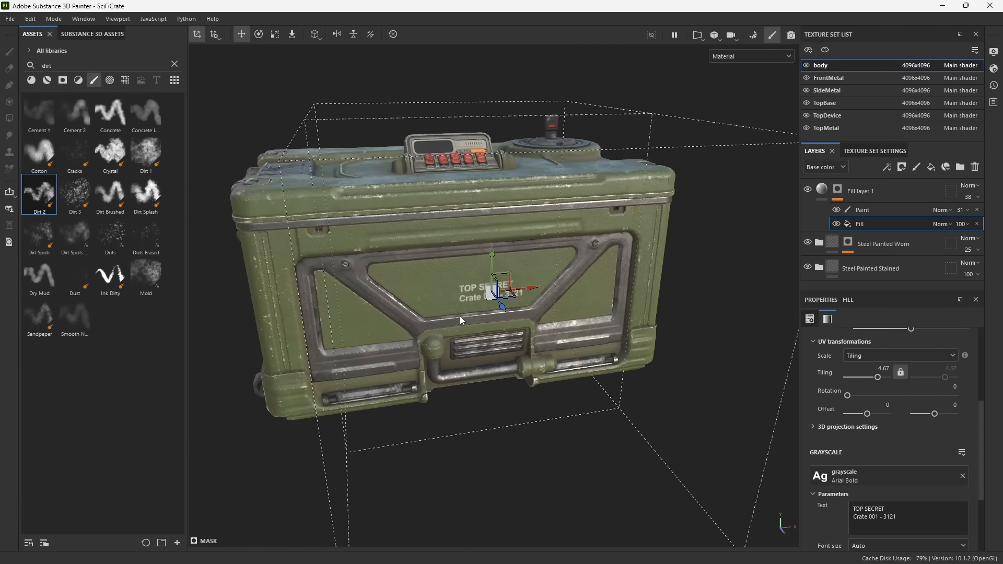
{"action": "left_click_drag", "start_coordinate": [460, 316], "coordinate": [541, 358], "text": "alt"}
Set up a texture export that excludes FrontMetal, SideMetal, TopBase, TopDevice and TopMetal, leaving only the body set.
{"action": "key", "text": "ctrl+shift+e"}
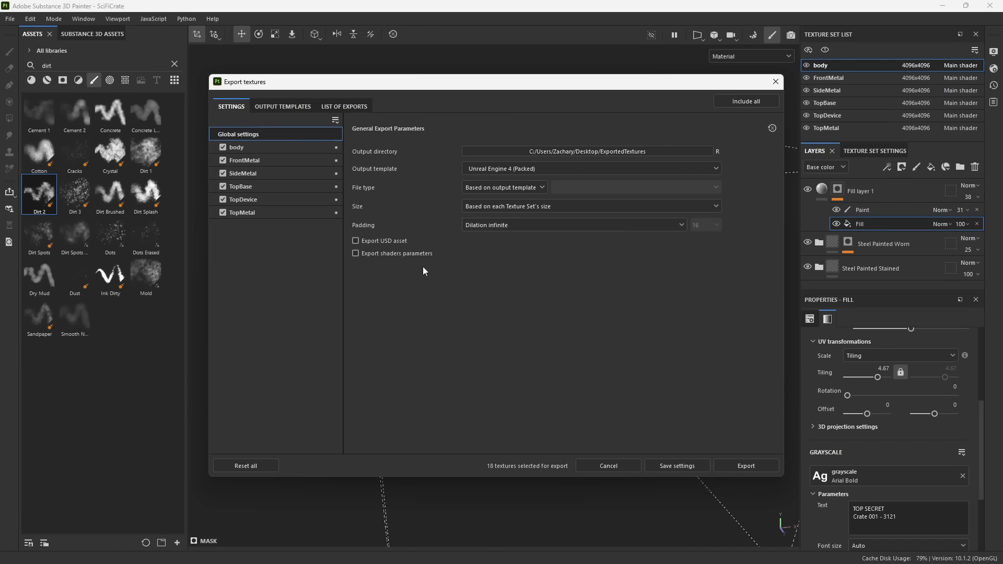
{"action": "left_click", "coordinate": [223, 160]}
{"action": "left_click", "coordinate": [223, 186]}
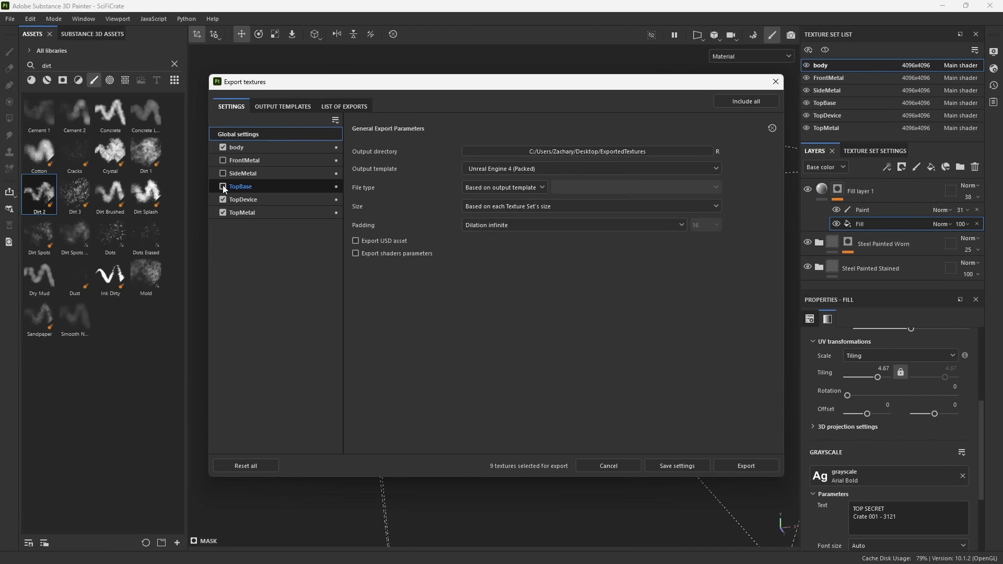
{"action": "left_click", "coordinate": [223, 200]}
{"action": "left_click", "coordinate": [223, 213]}
Review the body set's output maps and global settings, and export with the Unreal Engine 4 (Packed) template to the ExportedTextures folder.
{"action": "left_click", "coordinate": [255, 148]}
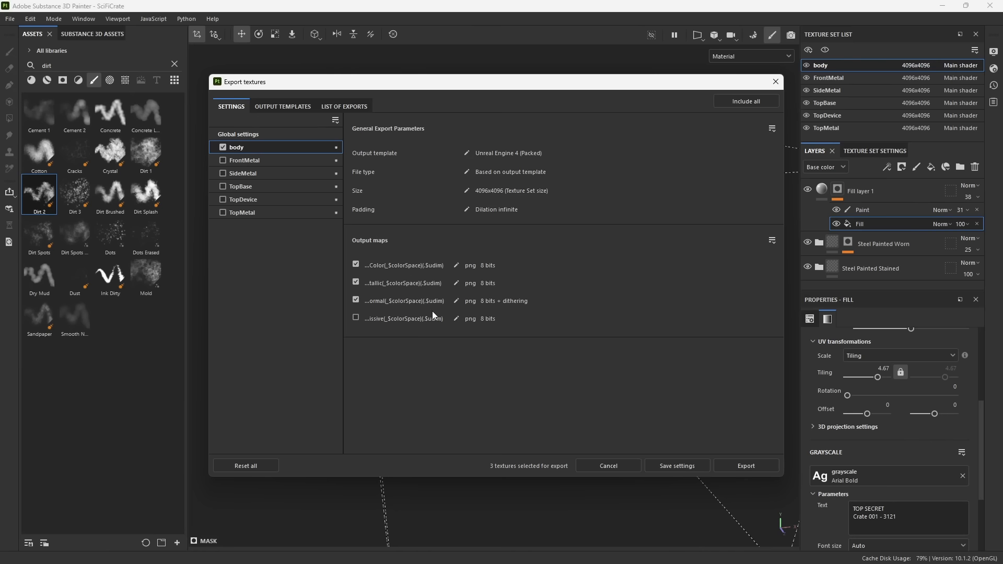
{"action": "left_click", "coordinate": [240, 135]}
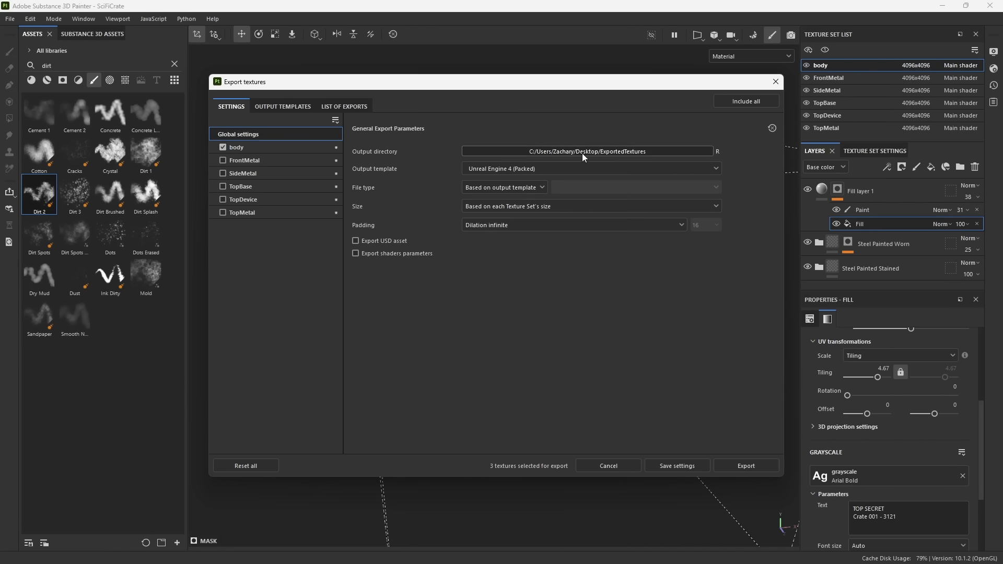
{"action": "left_click", "coordinate": [737, 465]}
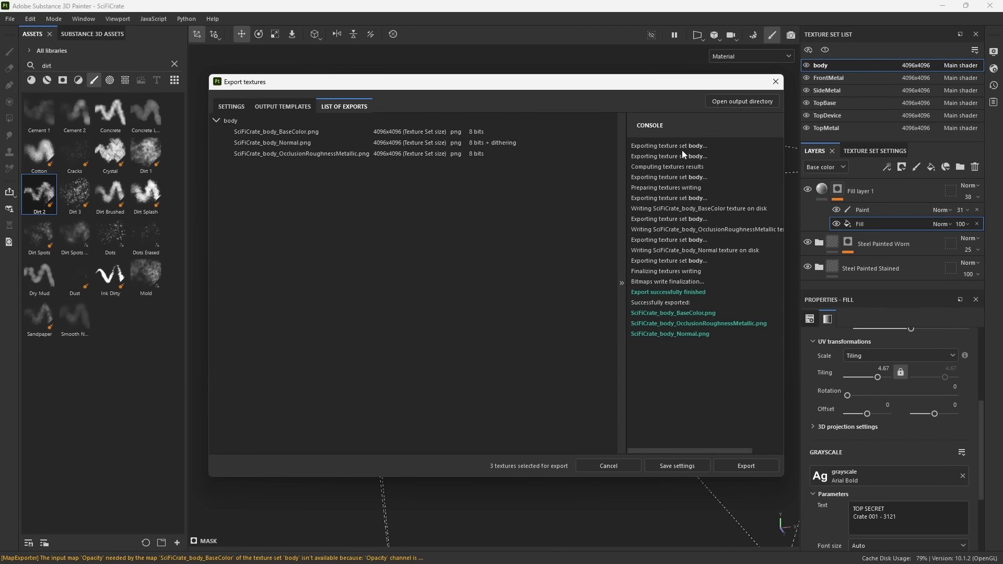
Open the export's output folder and view SciFiCrate_body_BaseColor.png.
{"action": "left_click", "coordinate": [727, 104]}
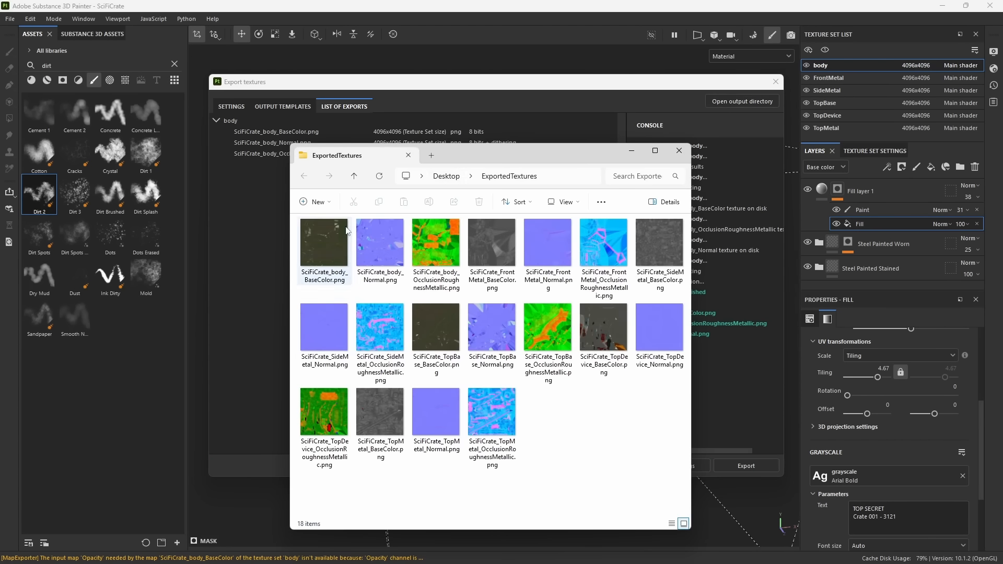
{"action": "double_click", "coordinate": [336, 233]}
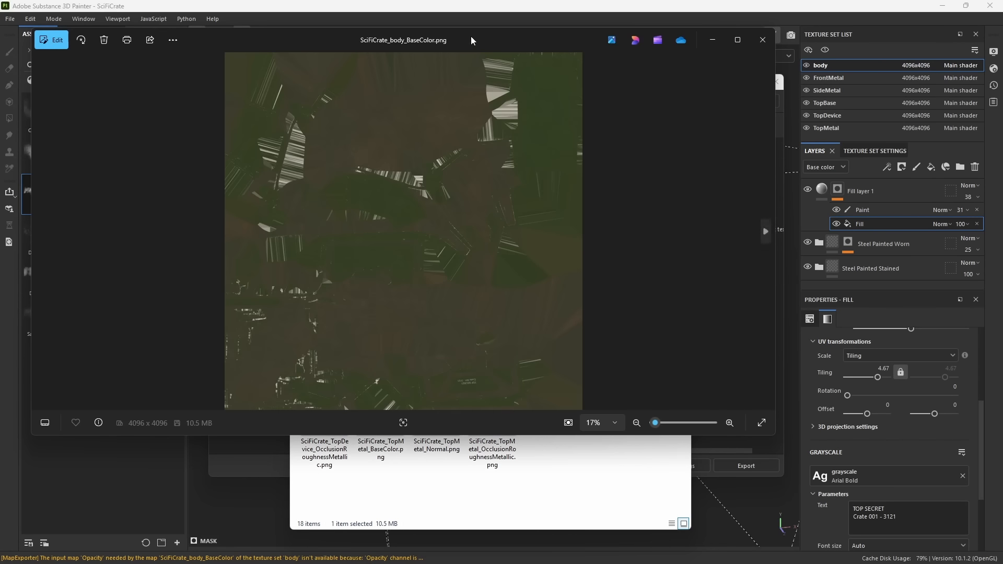
Examine the projected text up close in the exported SciFiCrate_body_BaseColor.png and close the image.
{"action": "scroll", "coordinate": [508, 365], "scroll_direction": "up", "scroll_amount": 6}
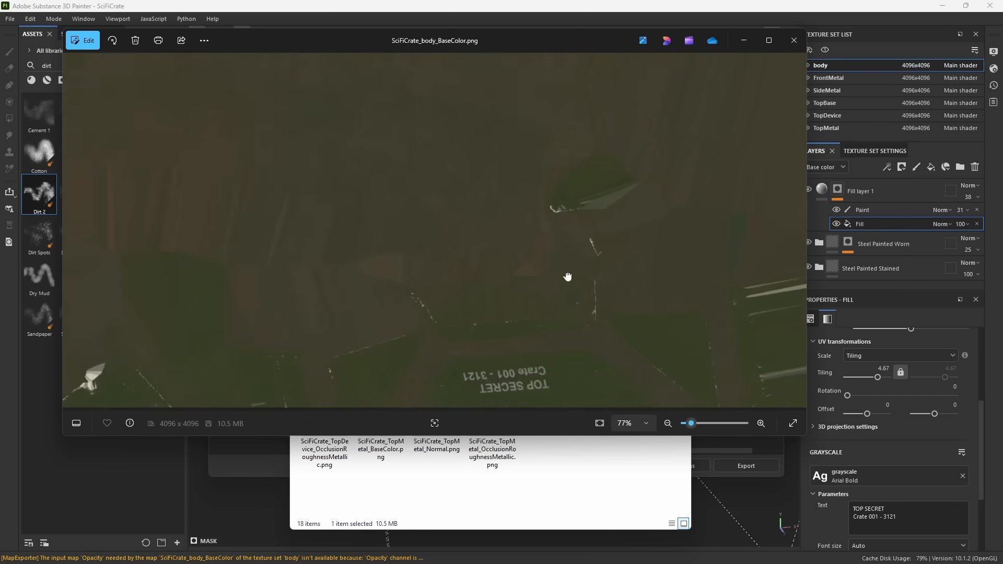
{"action": "scroll", "coordinate": [509, 310], "scroll_direction": "up", "scroll_amount": 2}
{"action": "left_click", "coordinate": [794, 41]}
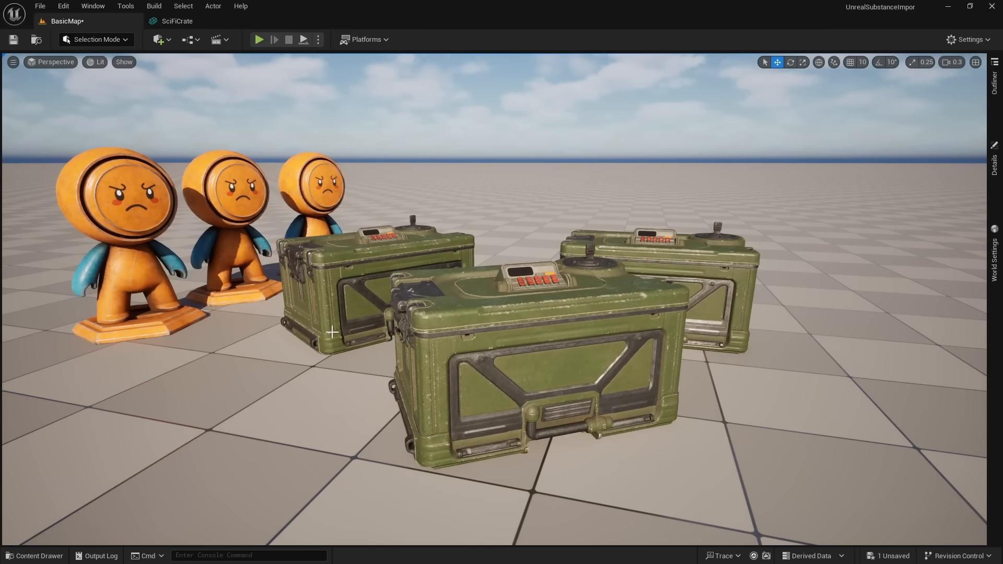
In Unreal Engine, import the exported BaseColor, Normal and OcclusionRoughnessMetallic body PNGs into Textures/CrateTextures over the existing textures.
{"action": "key", "text": "ctrl+space"}
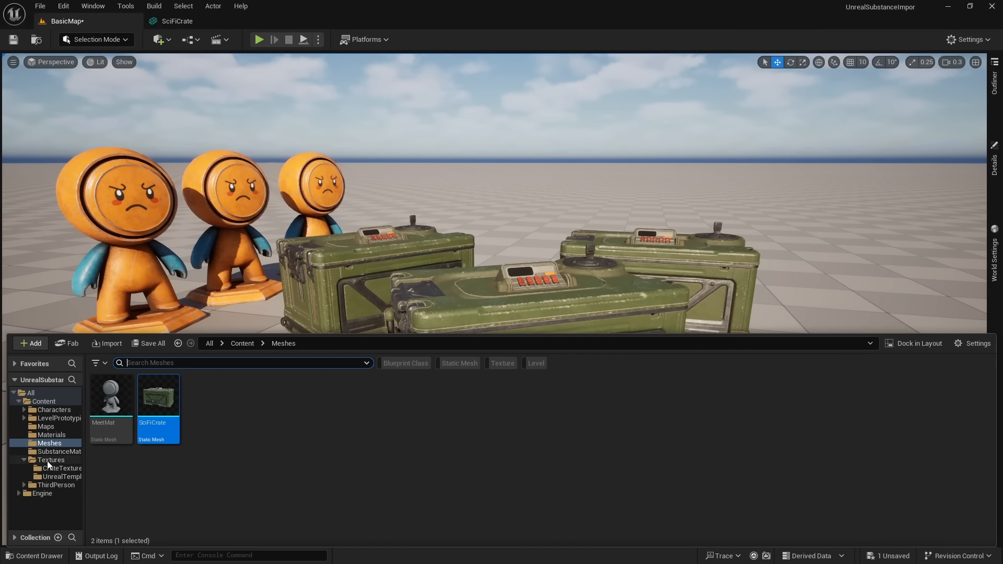
{"action": "left_click", "coordinate": [49, 469]}
{"action": "left_click", "coordinate": [120, 445]}
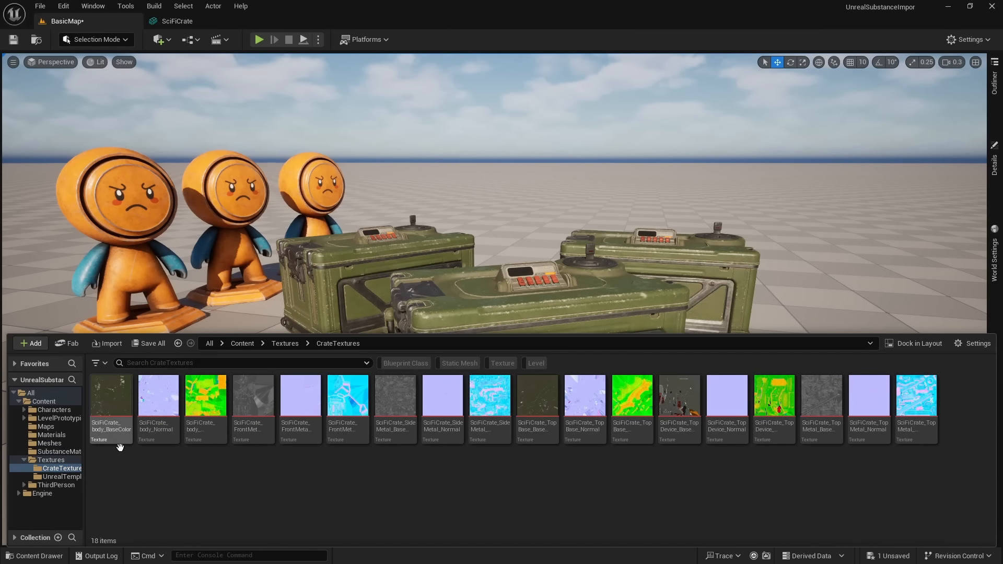
{"action": "left_click", "coordinate": [211, 486]}
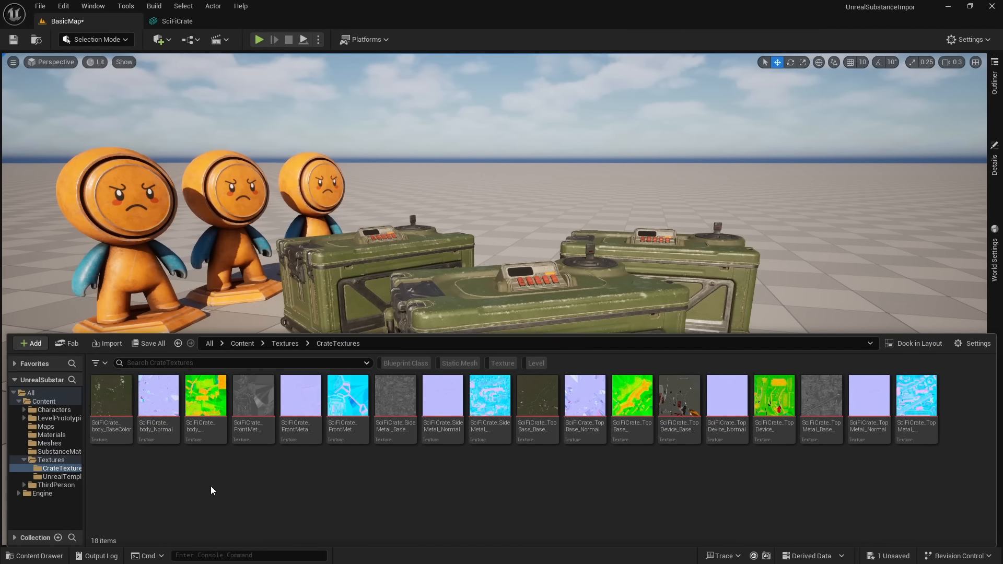
{"action": "left_click_drag", "start_coordinate": [0, 130], "coordinate": [626, 76]}
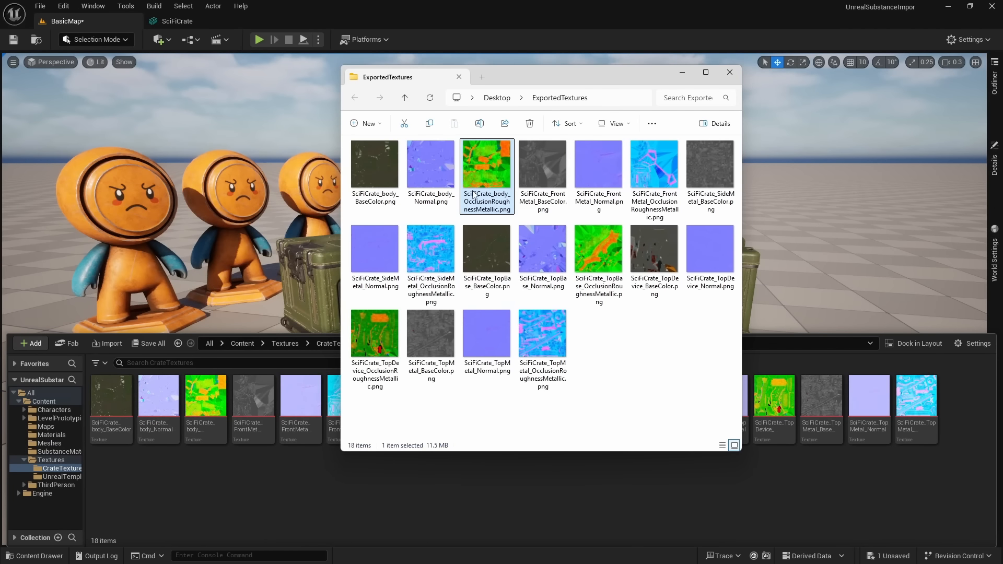
{"action": "left_click", "coordinate": [361, 189], "text": "shift"}
{"action": "left_click_drag", "start_coordinate": [426, 172], "coordinate": [262, 380]}
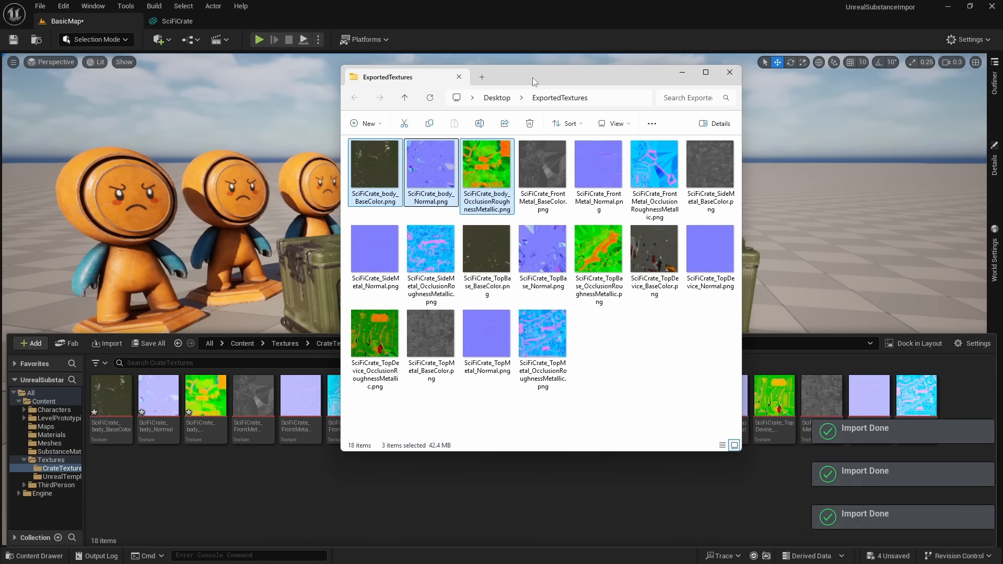
{"action": "left_click_drag", "start_coordinate": [532, 77], "coordinate": [0, 157]}
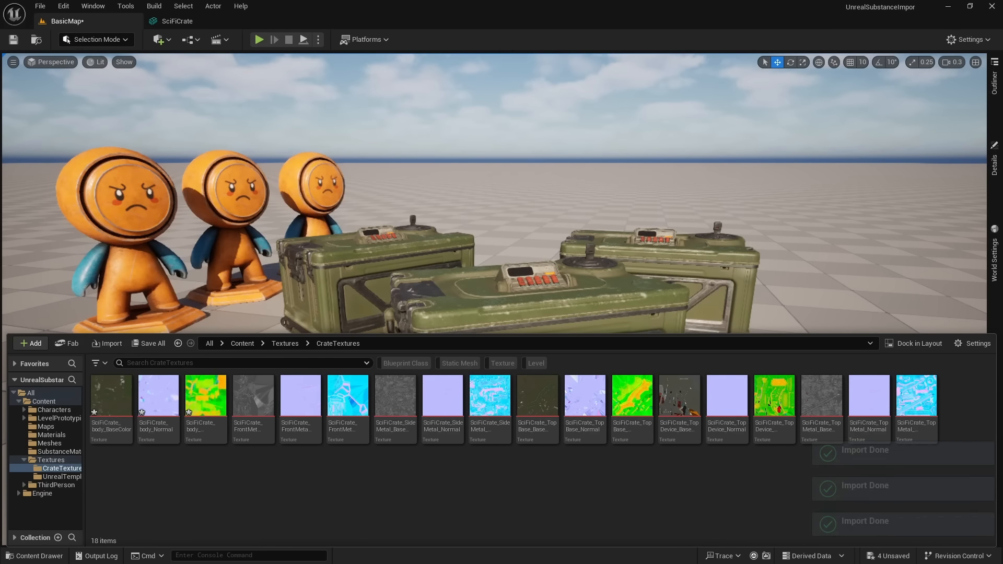
Inspect the imported SciFiCrate_body_OcclusionRoughnessMetallic texture, close it, and view the updated crates in the level.
{"action": "double_click", "coordinate": [202, 416]}
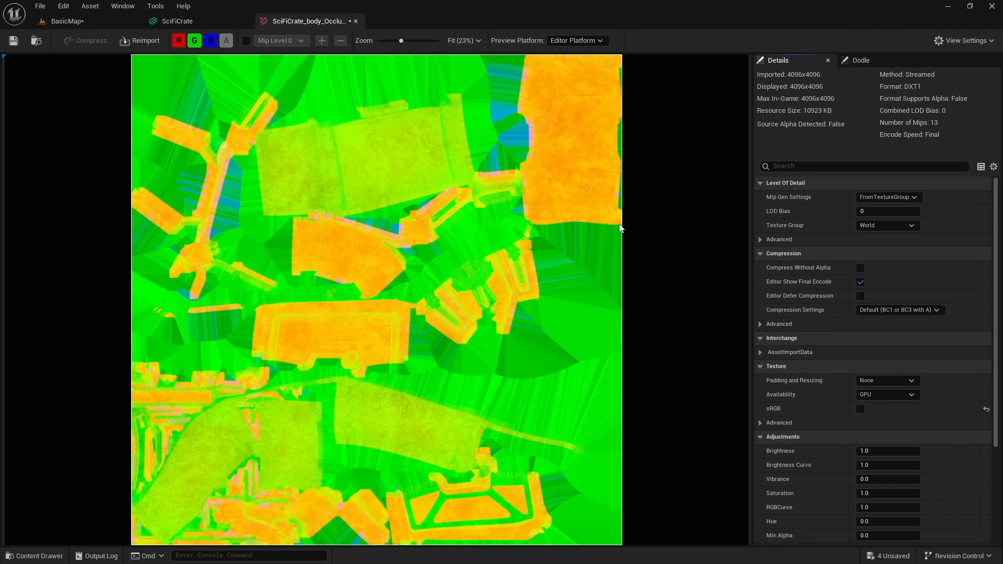
{"action": "left_click", "coordinate": [356, 21]}
{"action": "key", "text": "w"}
{"action": "mouse_move", "coordinate": [372, 261]}
{"action": "right_mouse_down"}
{"action": "mouse_move", "coordinate": [399, 251]}
{"action": "mouse_move", "coordinate": [381, 253]}
{"action": "mouse_move", "coordinate": [376, 270]}
{"action": "right_mouse_up"}
{"action": "key", "text": "s"}
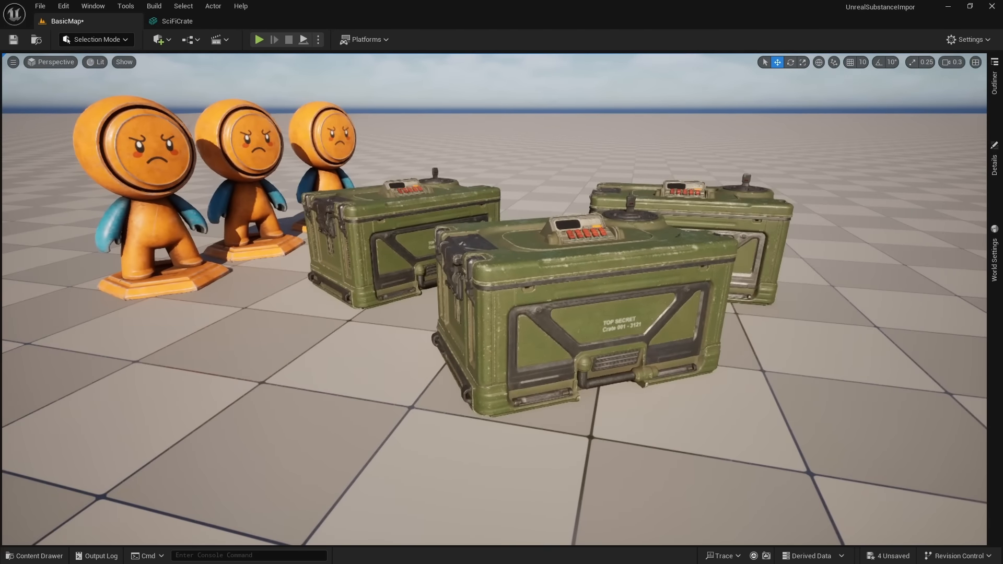
{"action": "key", "text": "alt+Tab"}
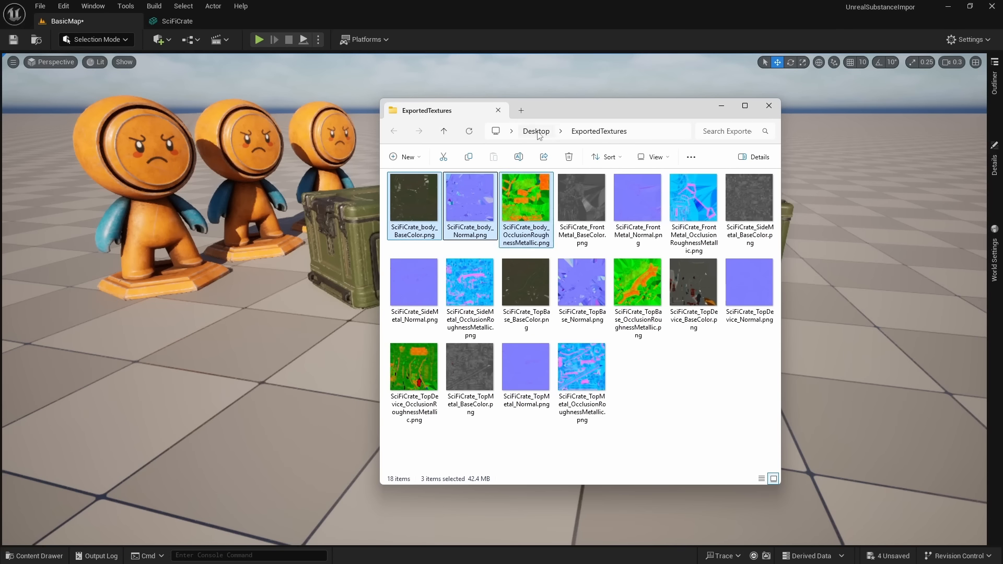
{"action": "left_click", "coordinate": [422, 224], "text": "ctrl"}
{"action": "left_click", "coordinate": [455, 215], "text": "ctrl"}
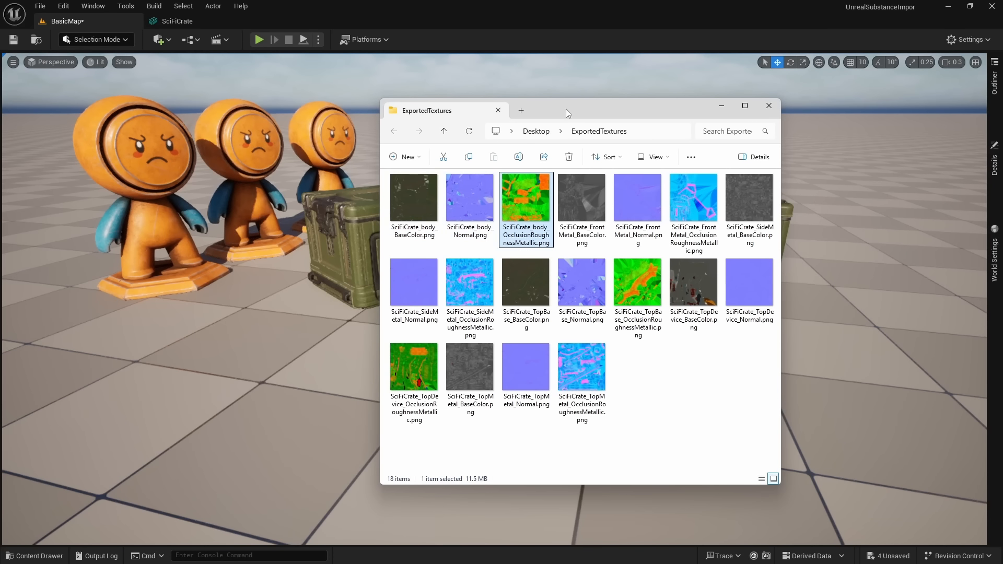
{"action": "left_click_drag", "start_coordinate": [567, 109], "coordinate": [0, 493]}
Reimport the three SciFiCrate_body textures in CrateTextures from their source files.
{"action": "left_click", "coordinate": [37, 555]}
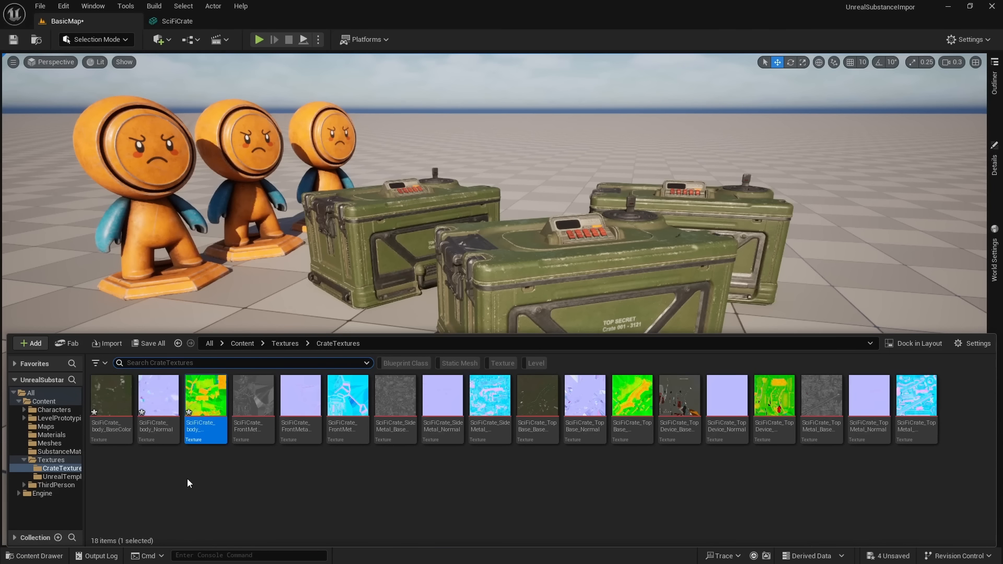
{"action": "left_click", "coordinate": [197, 432]}
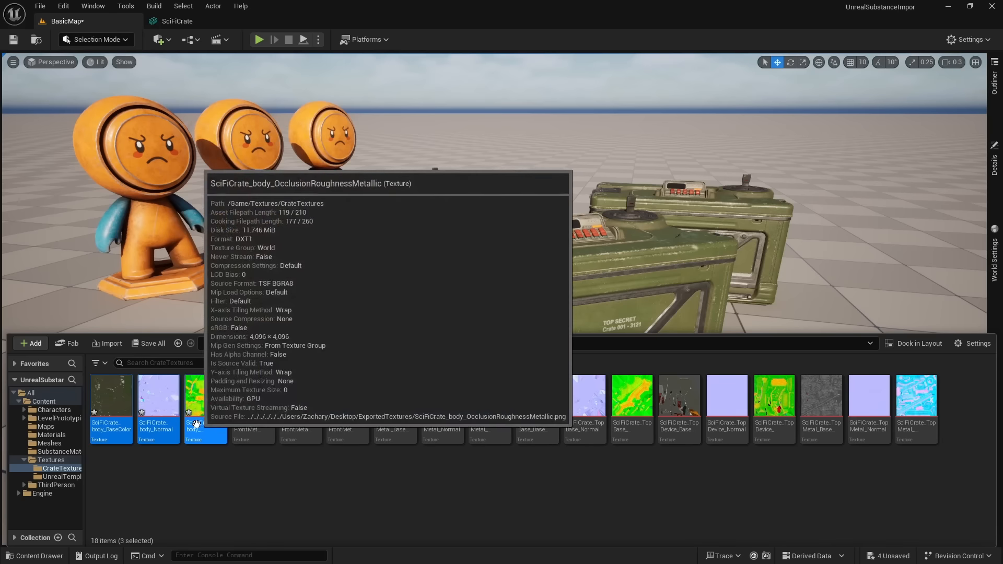
{"action": "right_click", "coordinate": [209, 434]}
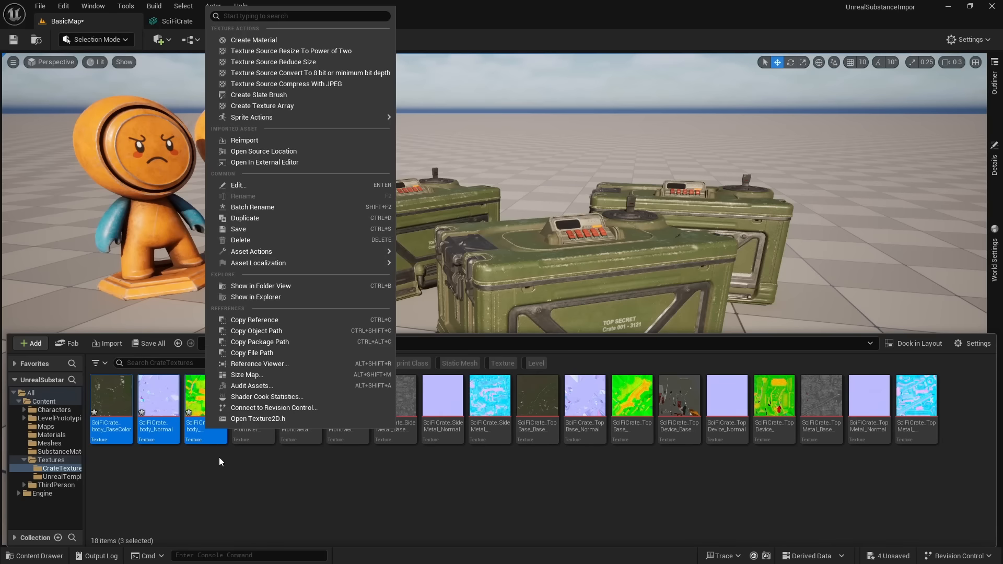
{"action": "left_click", "coordinate": [262, 140]}
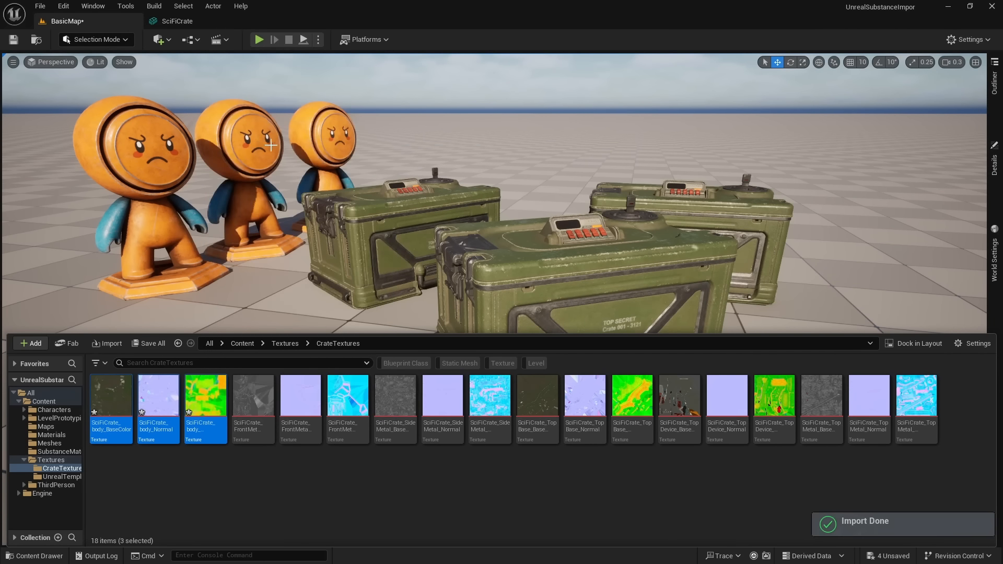
{"action": "right_click_drag", "start_coordinate": [346, 211], "coordinate": [360, 193]}
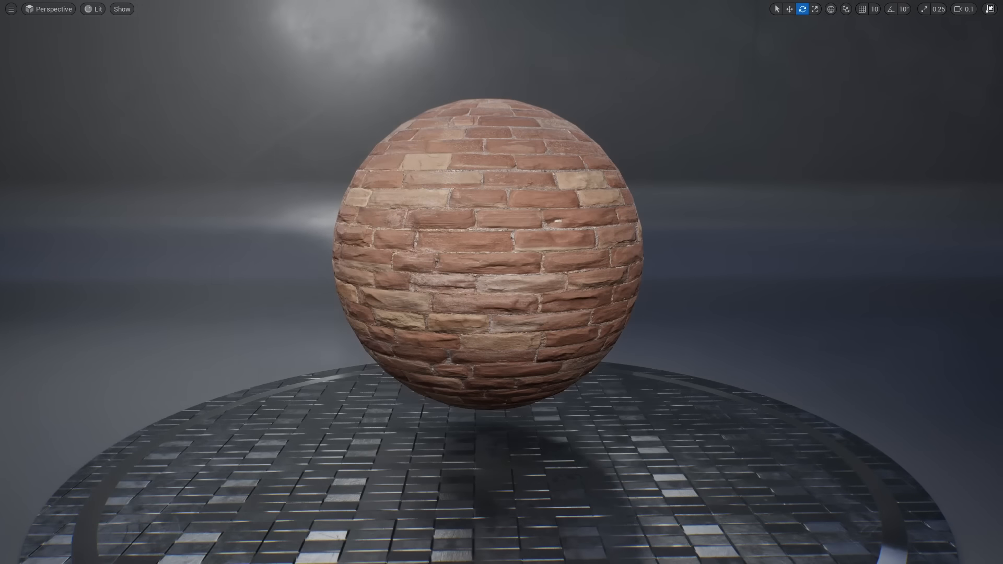
{"action": "right_click_drag", "start_coordinate": [369, 284], "coordinate": [369, 284]}
{"action": "scroll", "coordinate": [369, 284], "scroll_direction": "up", "scroll_amount": 1}
{"action": "key", "text": "w"}
{"action": "key", "text": "a"}
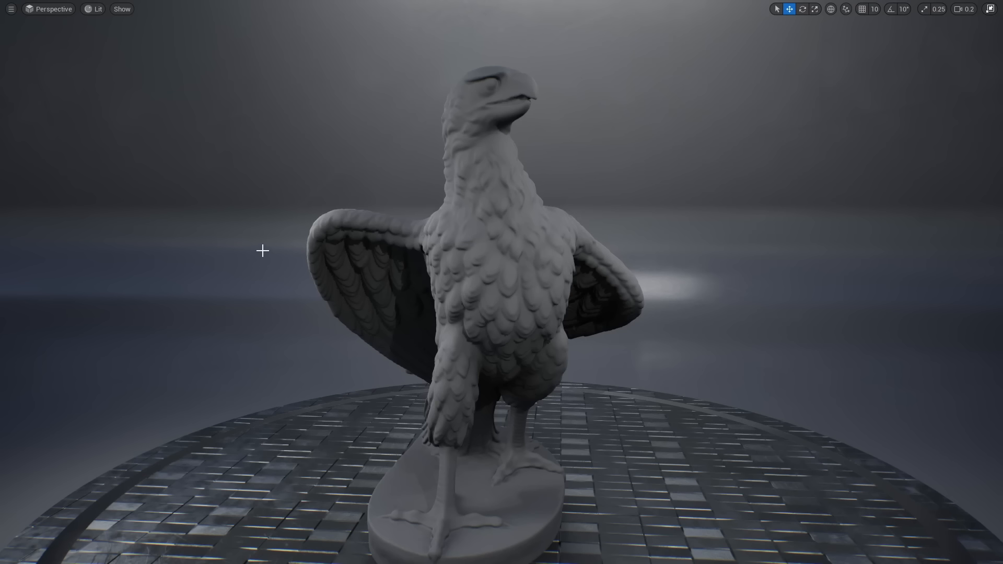
Compare the mesh density of the high-poly and low-poly eagle statues in Lit Wireframe view, and return to Lit view.
{"action": "left_click", "coordinate": [97, 14]}
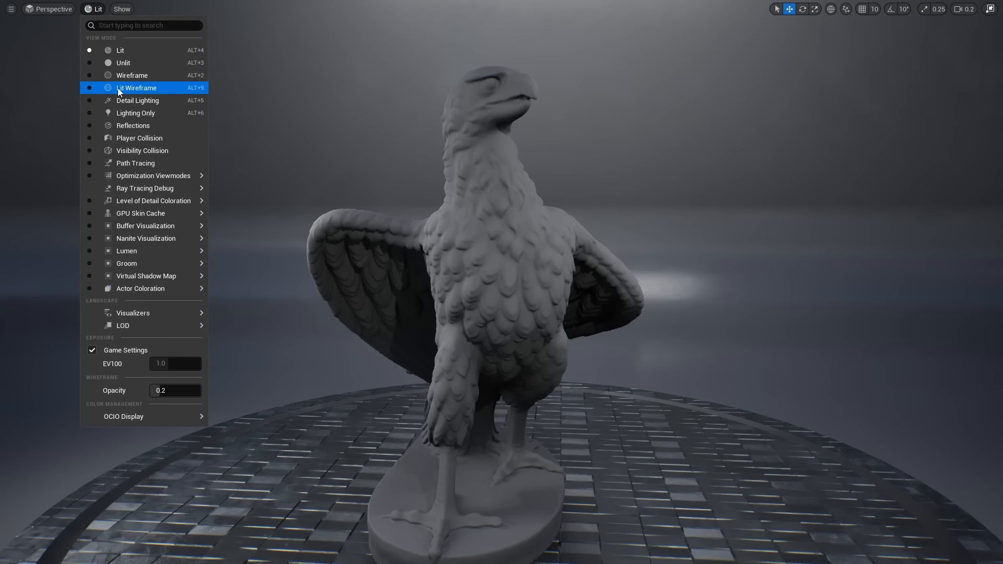
{"action": "left_click", "coordinate": [198, 88]}
{"action": "key", "text": "w"}
{"action": "right_click_drag", "start_coordinate": [356, 262], "coordinate": [429, 251]}
{"action": "scroll", "coordinate": [357, 262], "scroll_direction": "up", "scroll_amount": 3}
{"action": "scroll", "coordinate": [462, 266], "scroll_direction": "down", "scroll_amount": 3}
{"action": "key", "text": "s"}
{"action": "scroll", "coordinate": [424, 248], "scroll_direction": "up", "scroll_amount": 1}
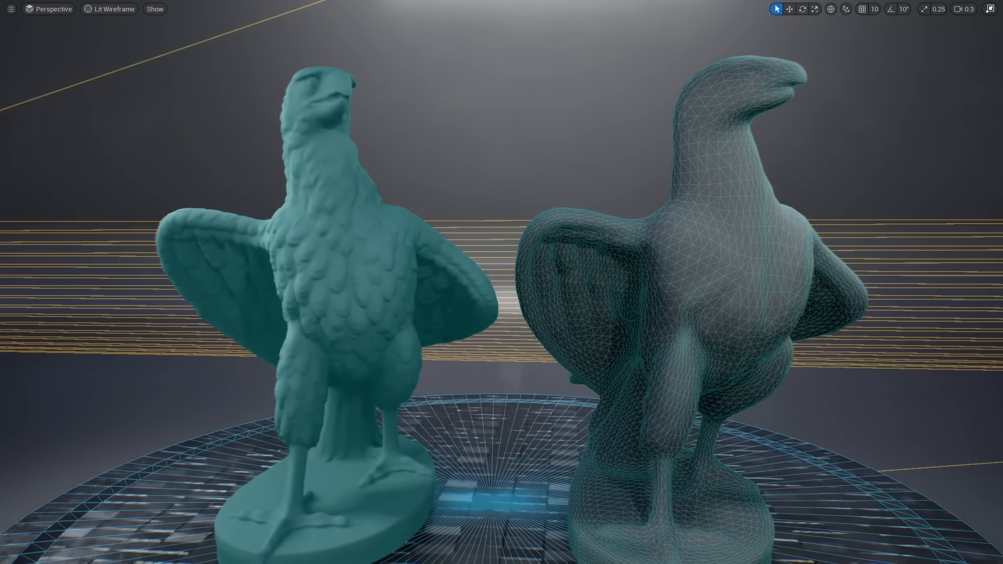
{"action": "right_click_drag", "start_coordinate": [522, 217], "coordinate": [538, 217]}
{"action": "key", "text": "alt+4"}
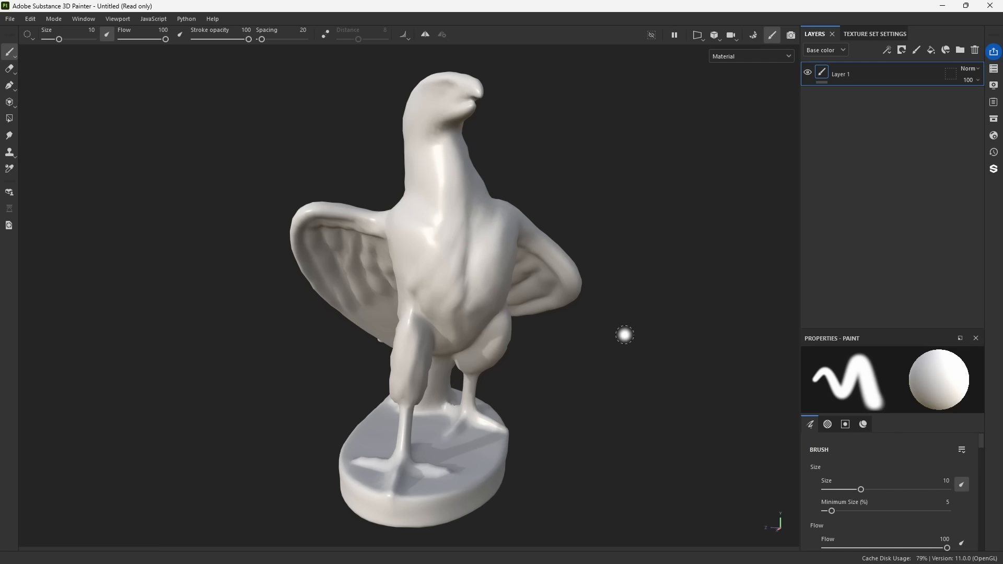
In Substance 3D Painter, load the high-poly eagle as the high definition mesh, bake Striding Eagle 1's selected mesh maps, and return to painting mode.
{"action": "left_click", "coordinate": [755, 35]}
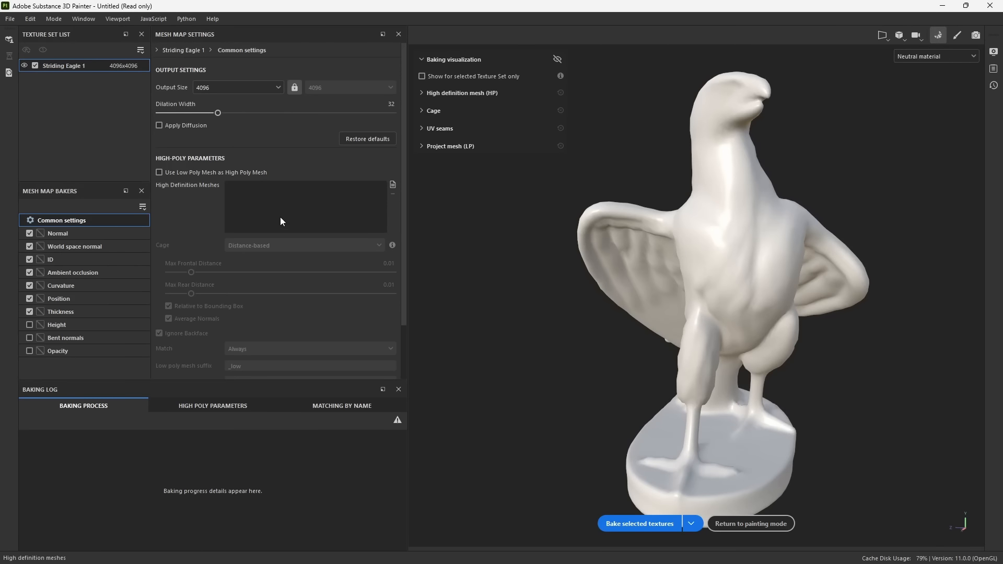
{"action": "left_click", "coordinate": [392, 184]}
{"action": "double_click", "coordinate": [78, 96]}
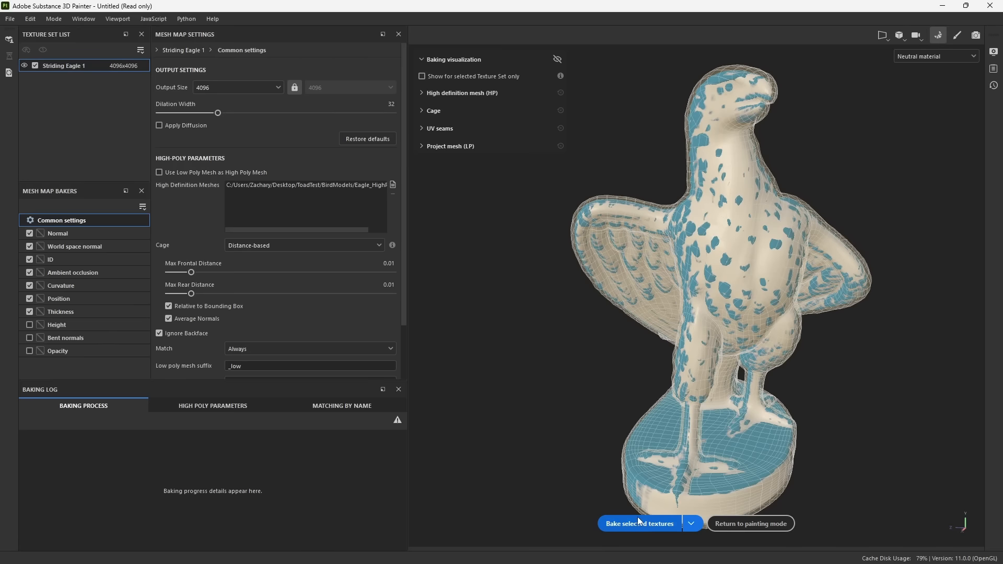
{"action": "left_click", "coordinate": [638, 522]}
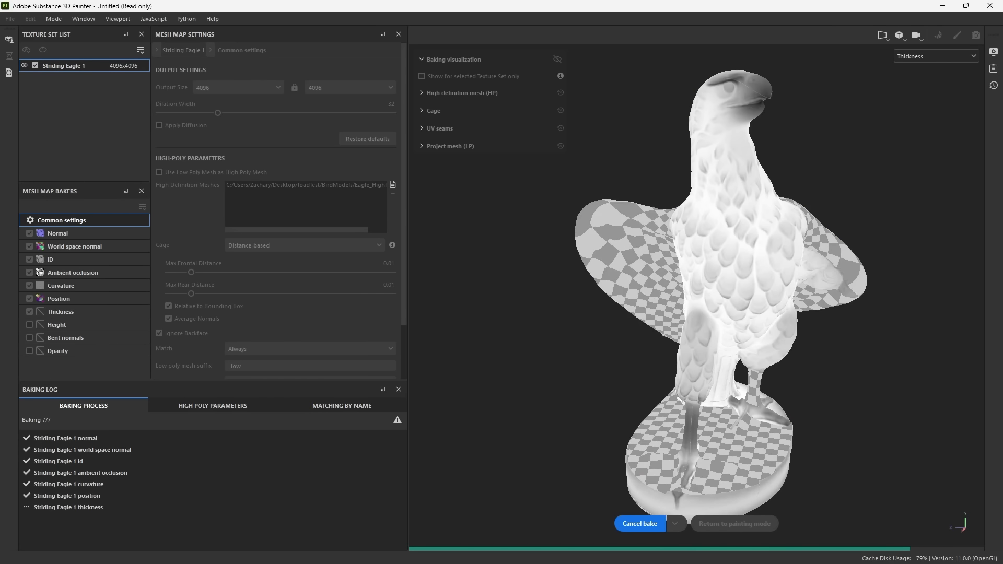
{"action": "left_click", "coordinate": [750, 523]}
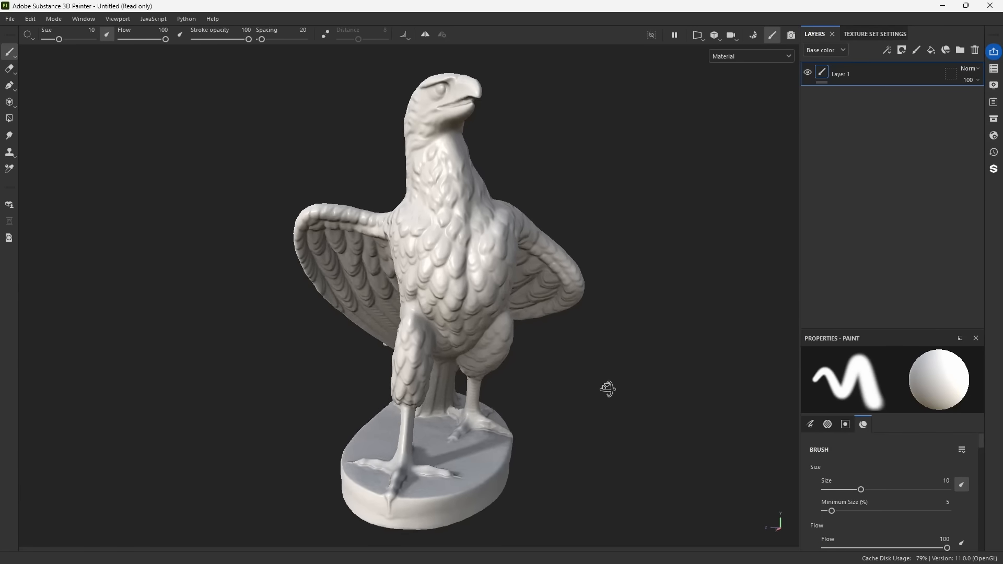
Examine the baked feather detail on the eagle from different angles with another viewport display mode.
{"action": "left_click_drag", "start_coordinate": [604, 390], "coordinate": [529, 378], "text": "alt"}
{"action": "right_click_drag", "start_coordinate": [529, 377], "coordinate": [518, 385], "text": "shift"}
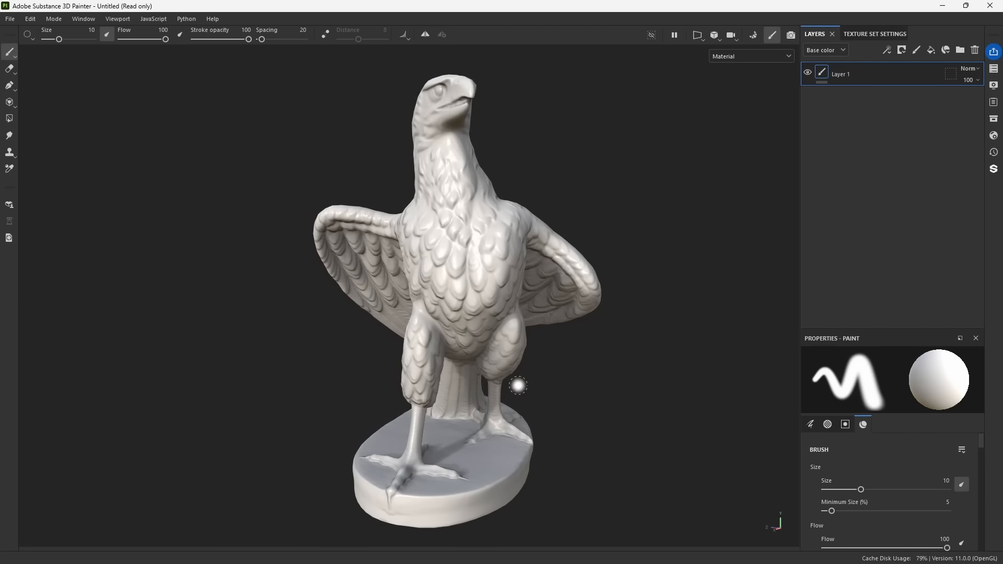
{"action": "left_click", "coordinate": [744, 58]}
{"action": "left_click", "coordinate": [738, 140]}
{"action": "left_click_drag", "start_coordinate": [724, 190], "coordinate": [659, 206], "text": "alt"}
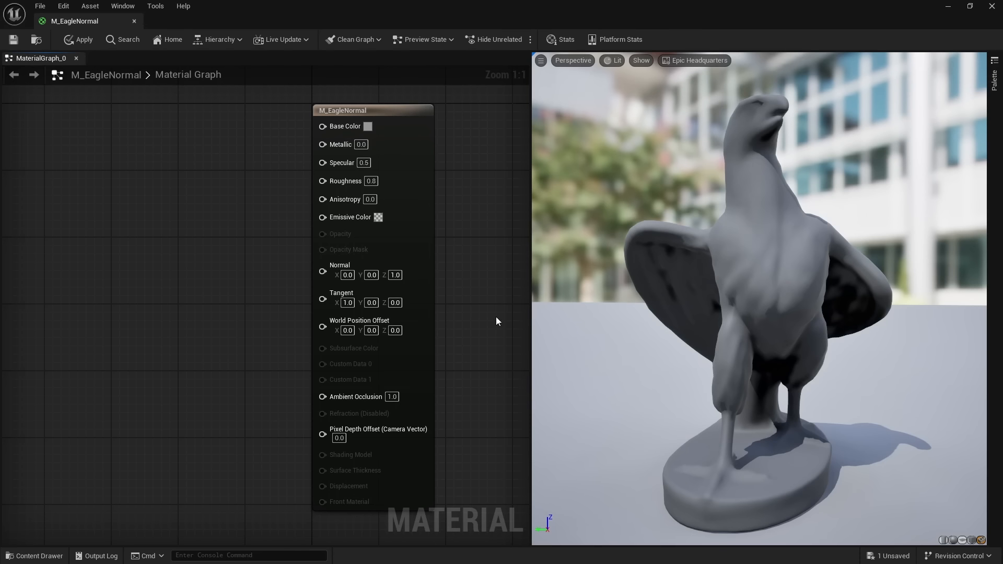
In Unreal Engine, connect Eagle_Normal_Map's RGB output to M_EagleNormal's Normal input and apply the material to the low-poly eagle in HighPolyShowcase.
{"action": "key", "text": "ctrl+space"}
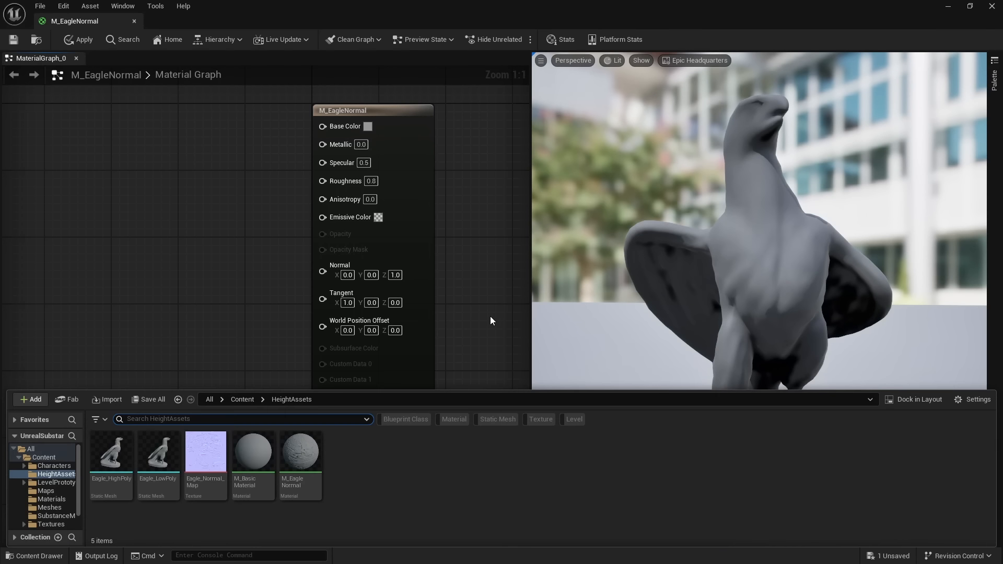
{"action": "left_click_drag", "start_coordinate": [204, 443], "coordinate": [121, 269]}
{"action": "left_click_drag", "start_coordinate": [194, 285], "coordinate": [275, 281]}
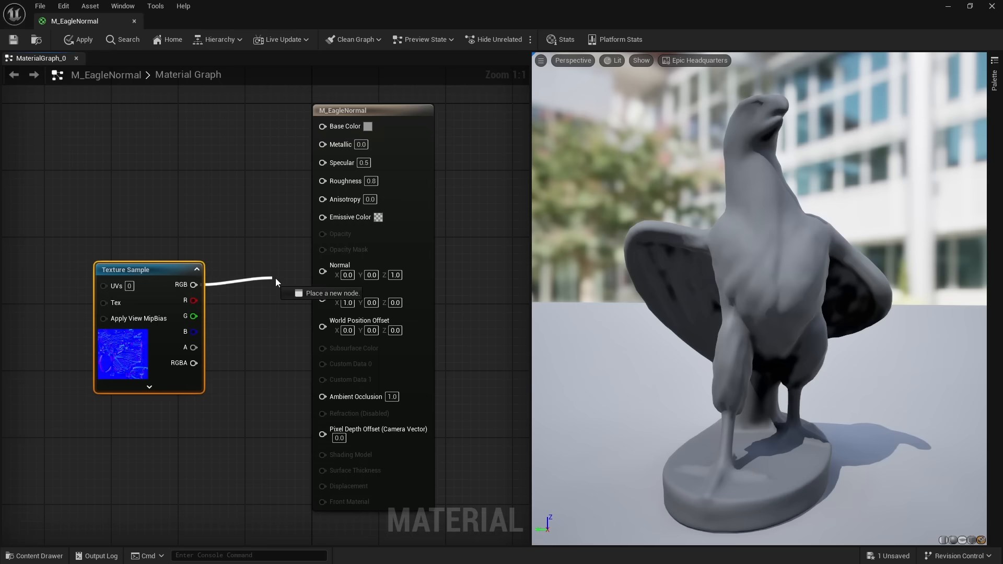
{"action": "left_click_drag", "start_coordinate": [337, 273], "coordinate": [336, 274]}
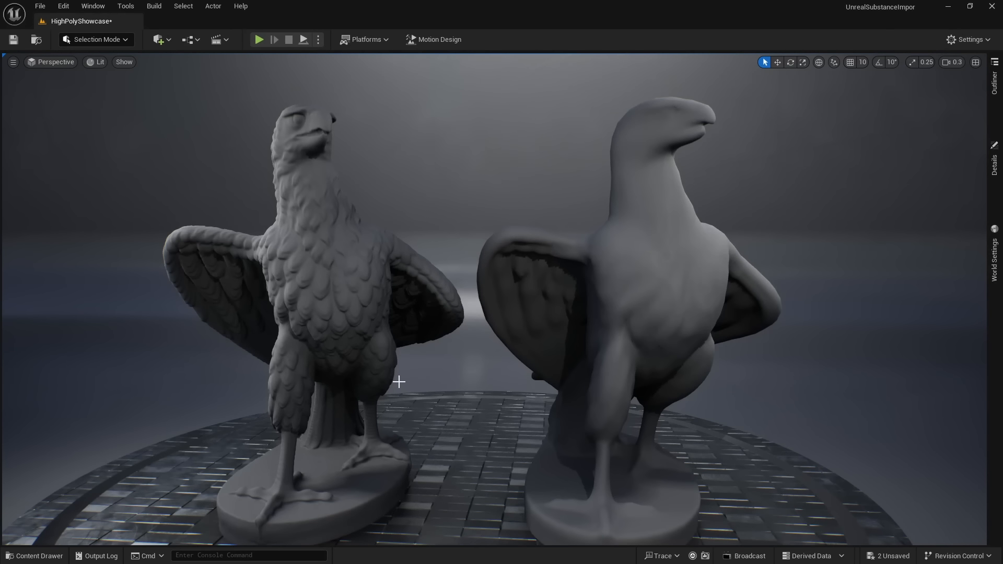
{"action": "key", "text": "ctrl+space"}
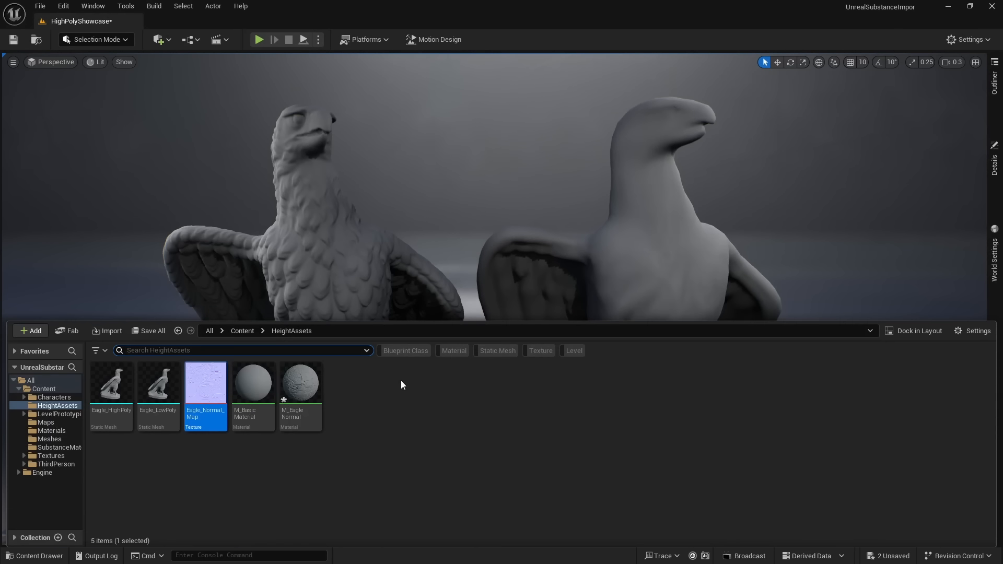
{"action": "left_click_drag", "start_coordinate": [299, 411], "coordinate": [637, 268]}
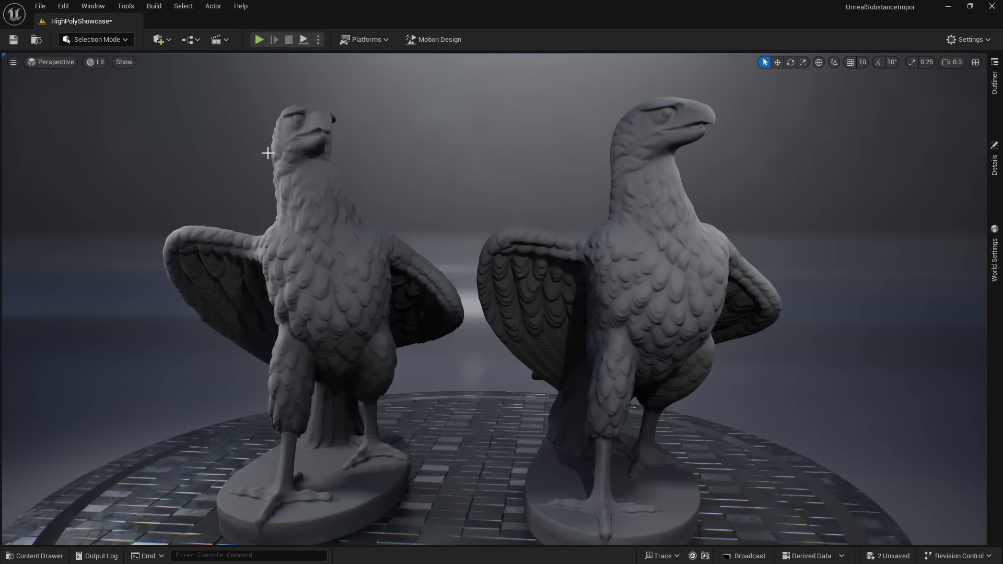
Inspect the normal-mapped low-poly eagle beside the high-poly one in Lit Wireframe view.
{"action": "left_click", "coordinate": [97, 61]}
{"action": "left_click", "coordinate": [125, 137]}
{"action": "mouse_move", "coordinate": [126, 137]}
{"action": "right_mouse_down"}
{"action": "mouse_move", "coordinate": [172, 140]}
{"action": "mouse_move", "coordinate": [178, 120]}
{"action": "mouse_move", "coordinate": [175, 138]}
{"action": "mouse_move", "coordinate": [113, 140]}
{"action": "mouse_move", "coordinate": [121, 146]}
{"action": "right_mouse_up"}
{"action": "key", "text": "w"}
{"action": "scroll", "coordinate": [177, 120], "scroll_direction": "down", "scroll_amount": 2}
{"action": "key", "text": "s"}
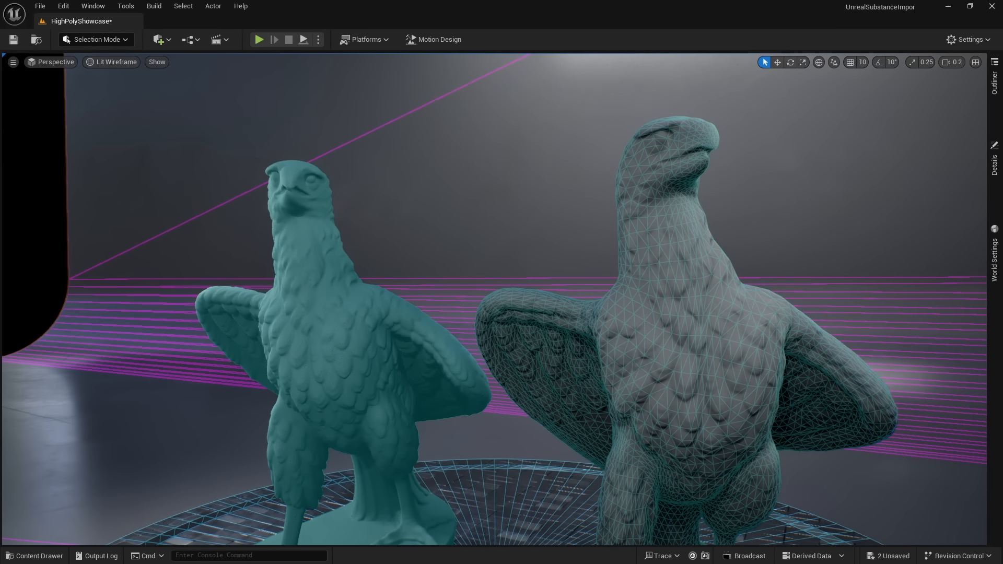
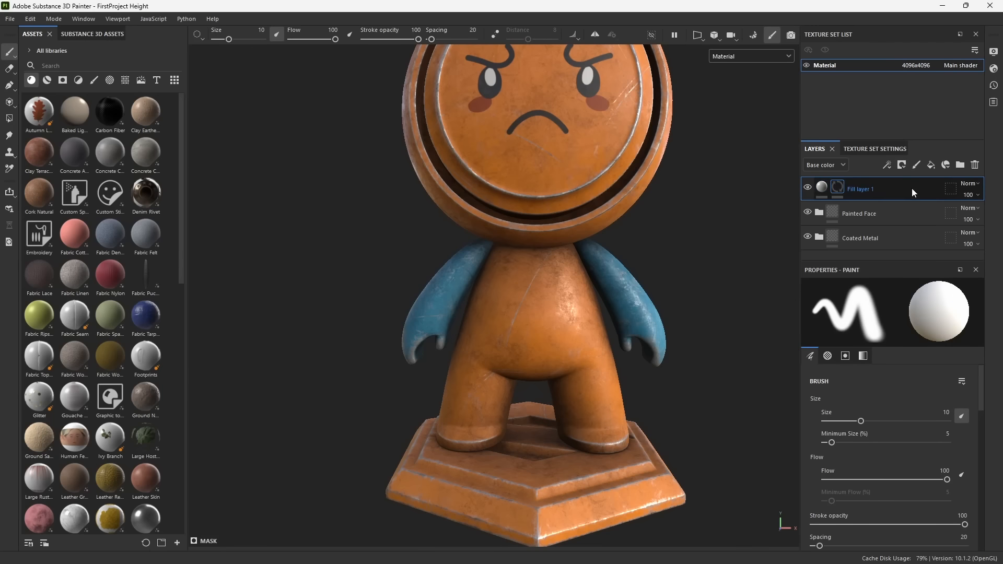
Add a fill to Fill layer 1's mask and assign the Card Heart alpha as its grayscale image.
{"action": "left_click", "coordinate": [888, 166]}
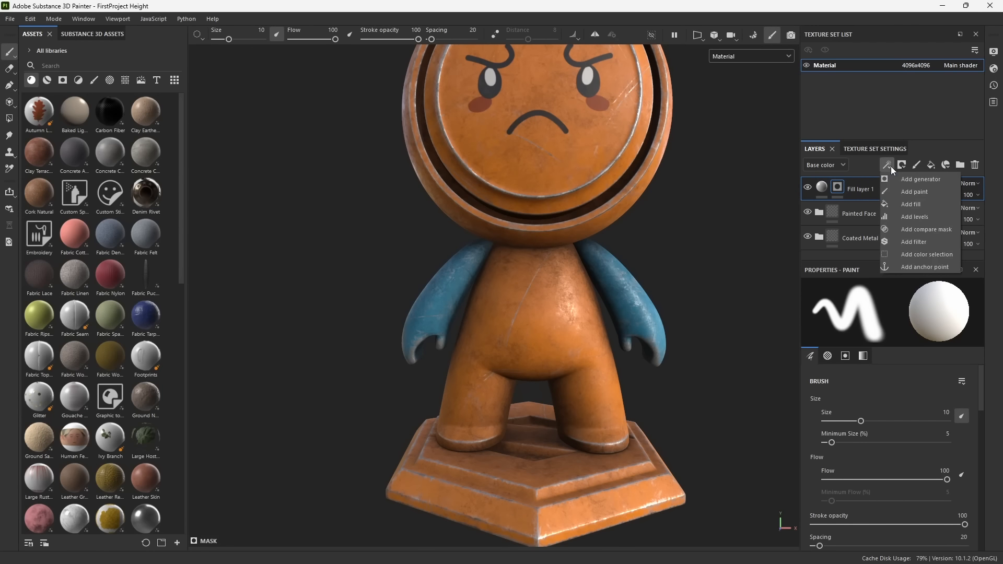
{"action": "left_click", "coordinate": [911, 204]}
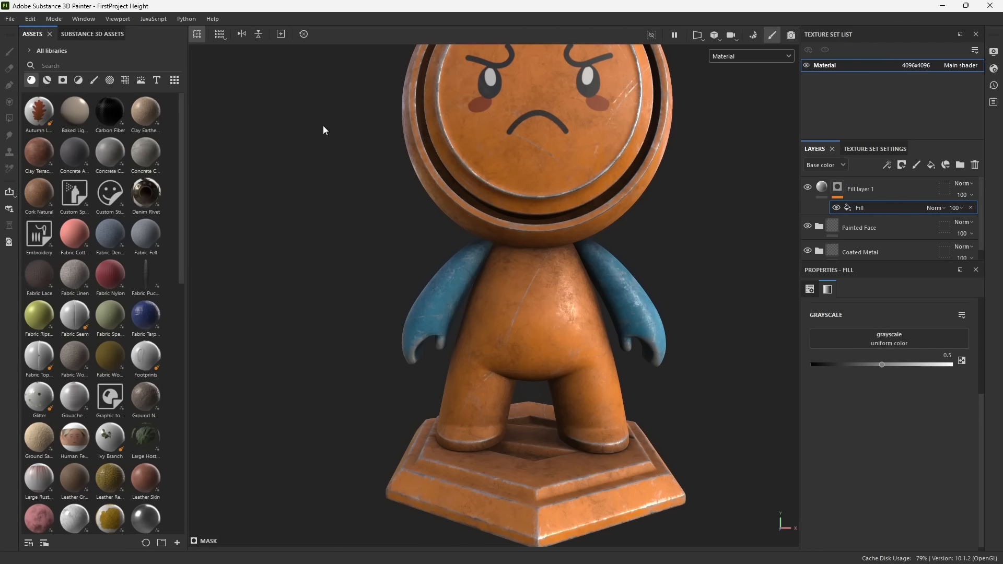
{"action": "left_click", "coordinate": [110, 80]}
{"action": "scroll", "coordinate": [140, 301], "scroll_direction": "down", "scroll_amount": 15}
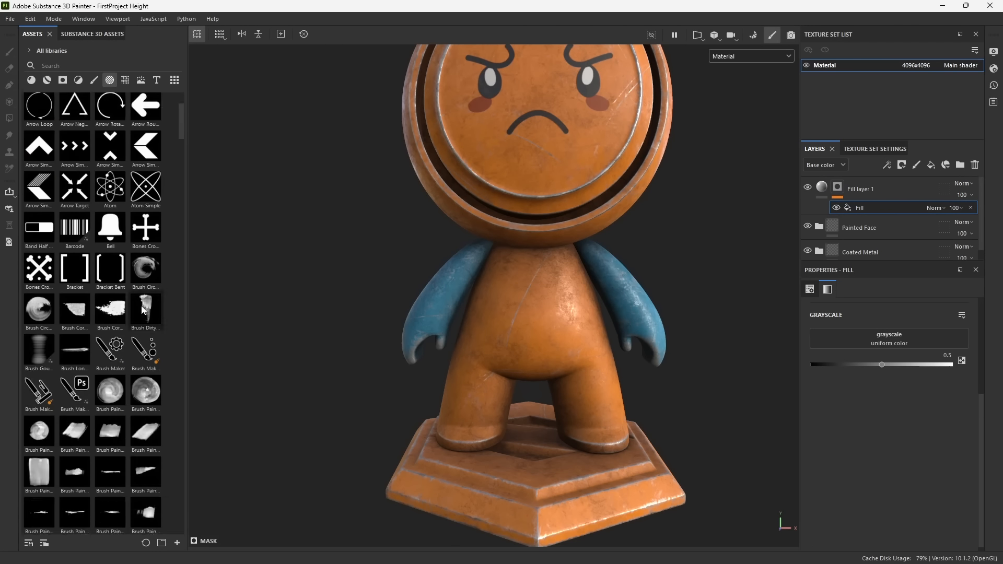
{"action": "scroll", "coordinate": [140, 301], "scroll_direction": "up", "scroll_amount": 12}
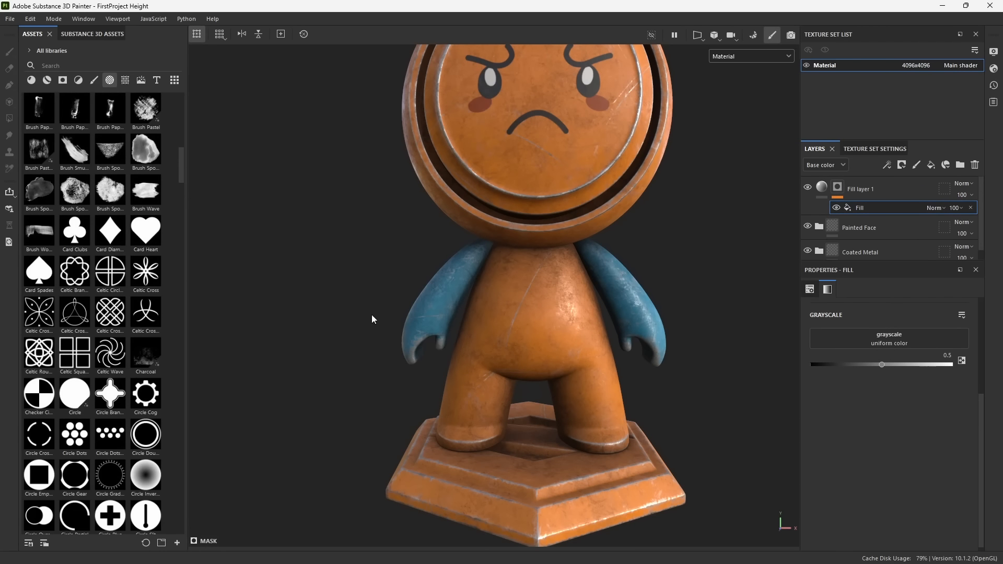
{"action": "mouse_move", "coordinate": [145, 231]}
{"action": "left_mouse_down"}
{"action": "mouse_move", "coordinate": [203, 267]}
{"action": "mouse_move", "coordinate": [711, 347]}
{"action": "mouse_move", "coordinate": [868, 344]}
{"action": "left_mouse_up"}
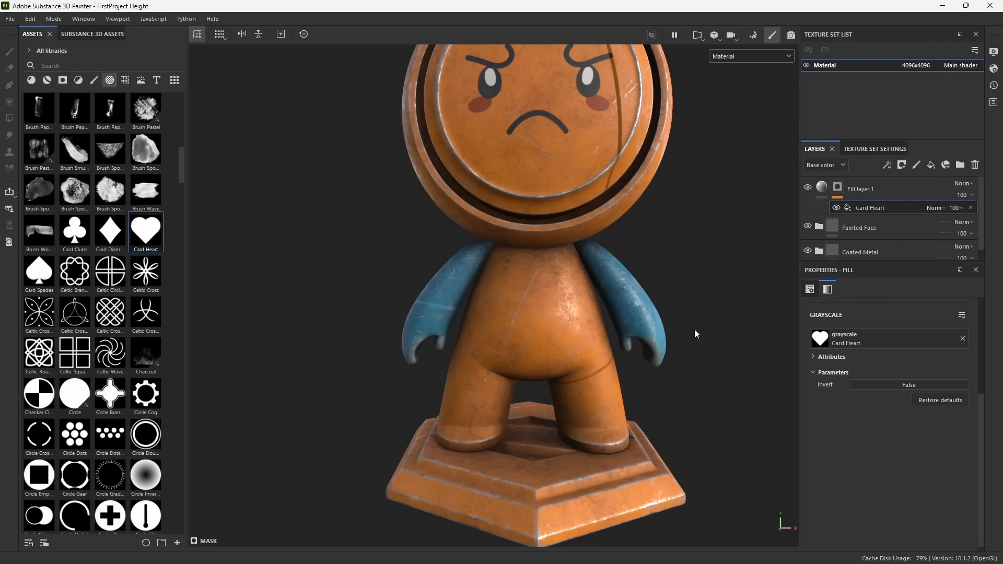
Set the Card Heart fill's UV tiling to 19.11.
{"action": "right_click_drag", "start_coordinate": [682, 329], "coordinate": [616, 303], "text": "alt"}
{"action": "middle_click_drag", "start_coordinate": [616, 298], "coordinate": [622, 340], "text": "alt"}
{"action": "scroll", "coordinate": [844, 411], "scroll_direction": "up", "scroll_amount": 3}
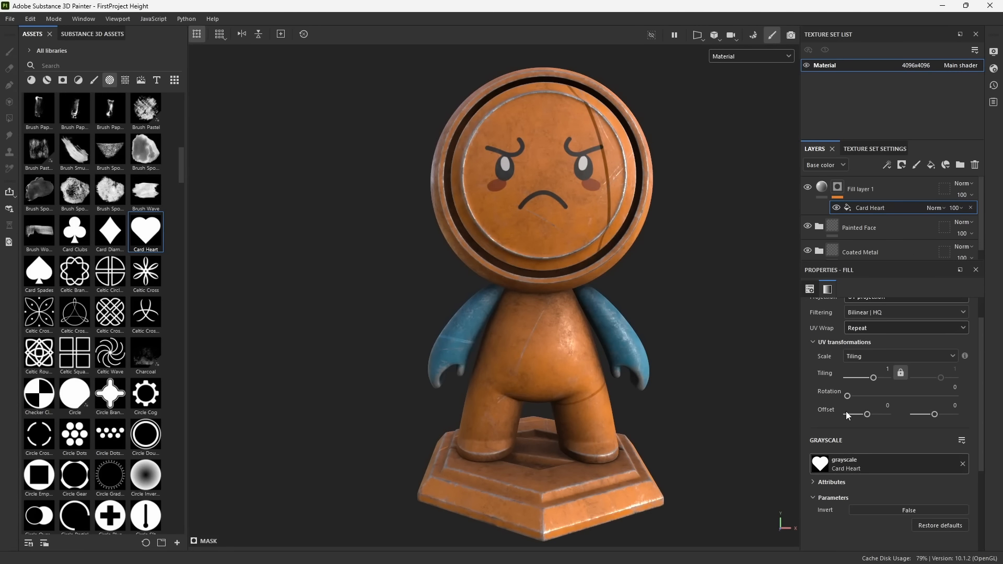
{"action": "left_click_drag", "start_coordinate": [876, 378], "coordinate": [882, 377]}
{"action": "scroll", "coordinate": [528, 359], "scroll_direction": "up", "scroll_amount": 2}
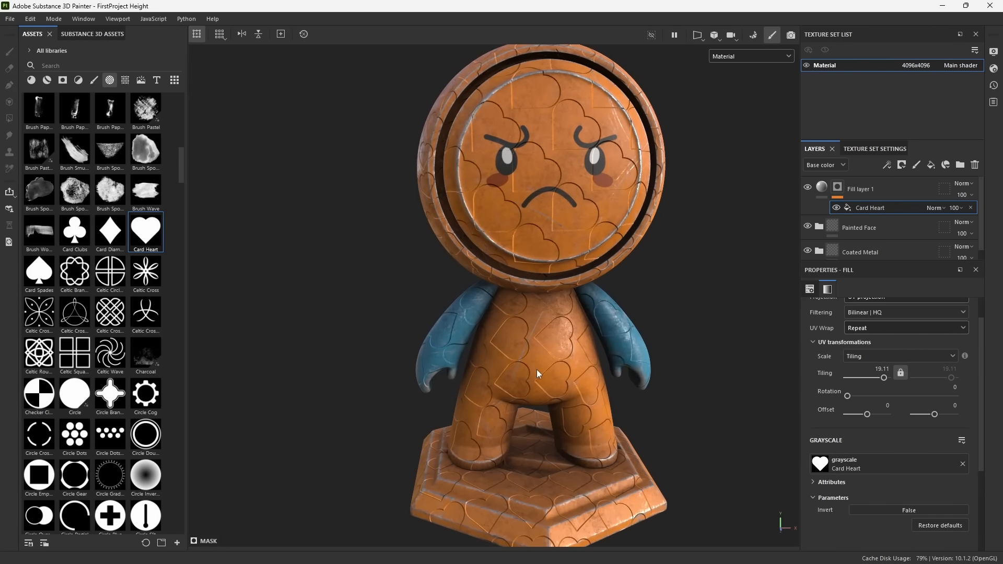
Switch the Card Heart fill to Planar projection and set its UV wrap to None.
{"action": "scroll", "coordinate": [525, 341], "scroll_direction": "up", "scroll_amount": 2}
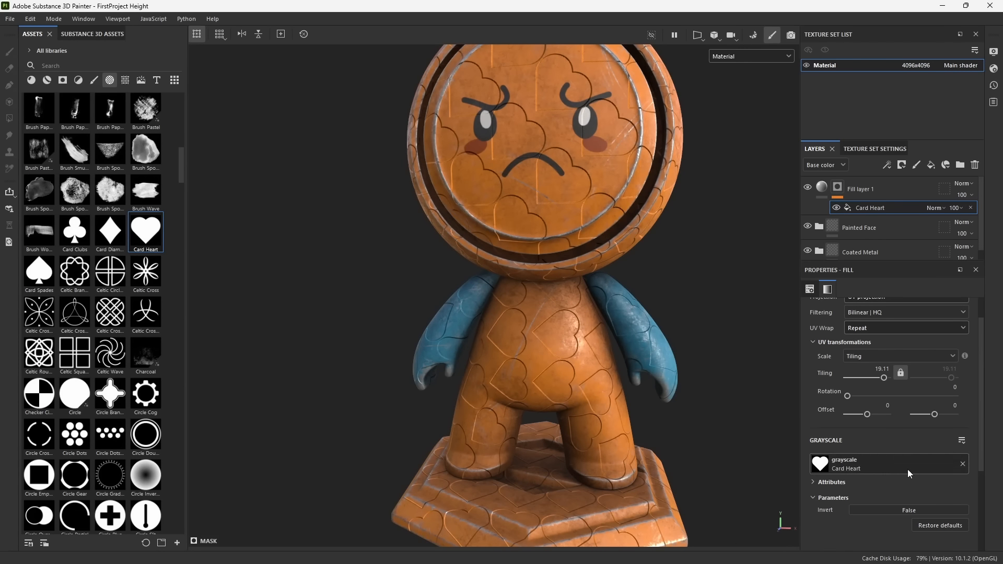
{"action": "scroll", "coordinate": [907, 470], "scroll_direction": "up", "scroll_amount": 1}
{"action": "left_click", "coordinate": [867, 329]}
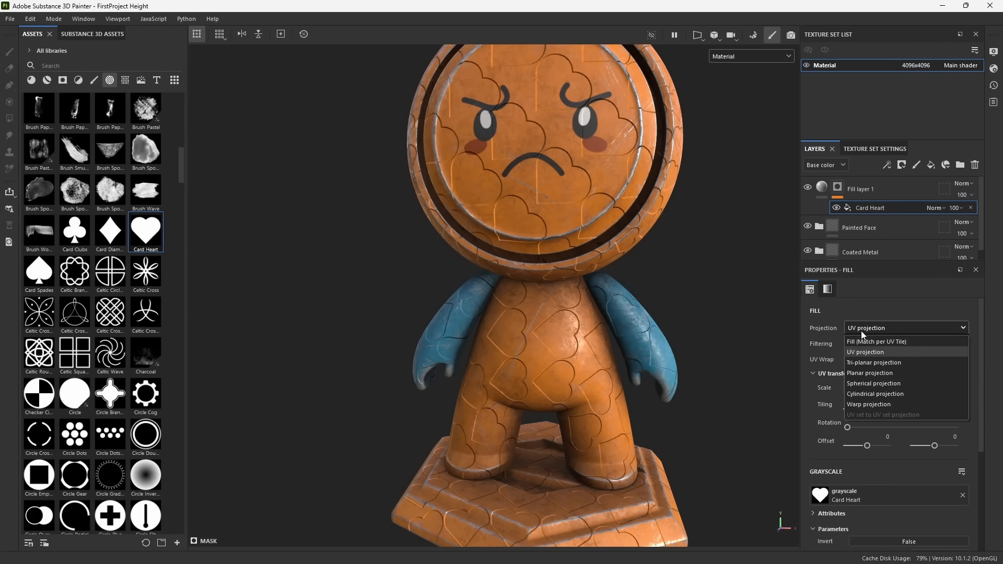
{"action": "left_click", "coordinate": [876, 372]}
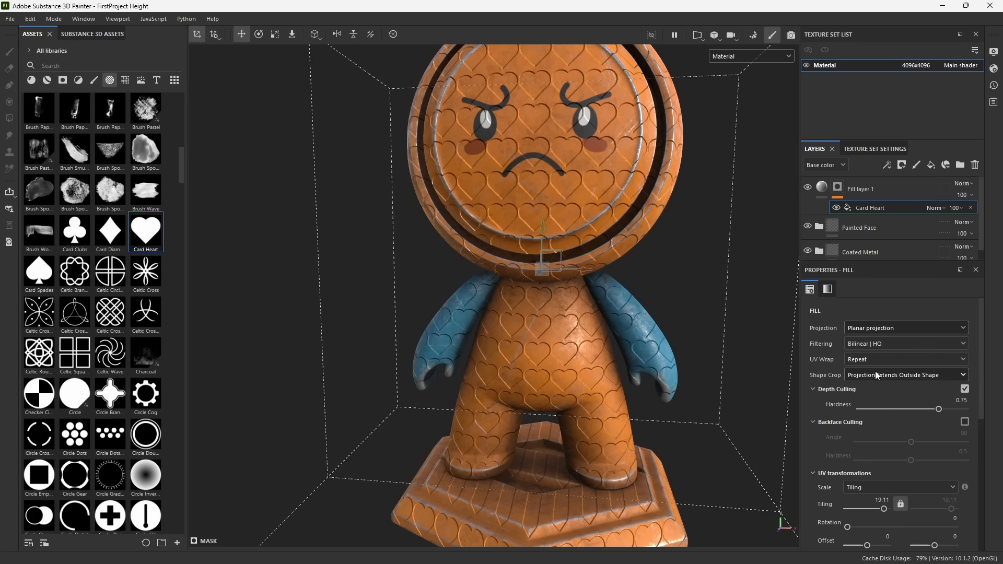
{"action": "left_click_drag", "start_coordinate": [672, 370], "coordinate": [684, 369], "text": "alt"}
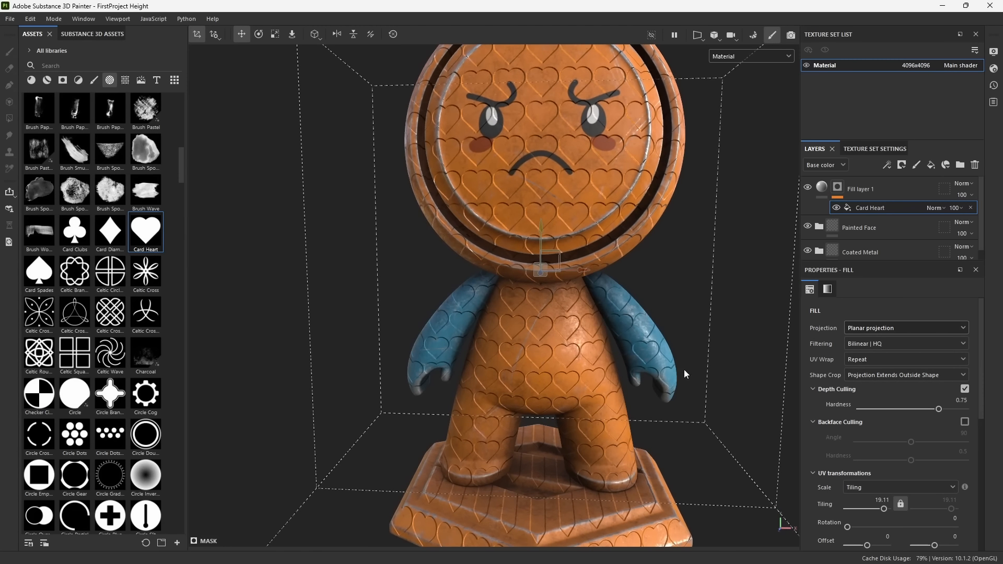
{"action": "left_click", "coordinate": [857, 359]}
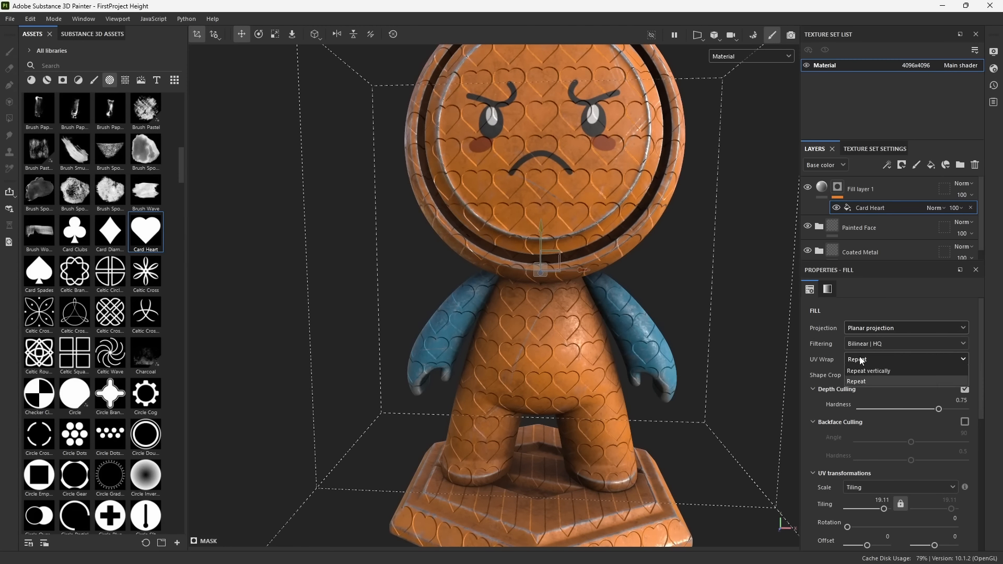
{"action": "left_click", "coordinate": [867, 373]}
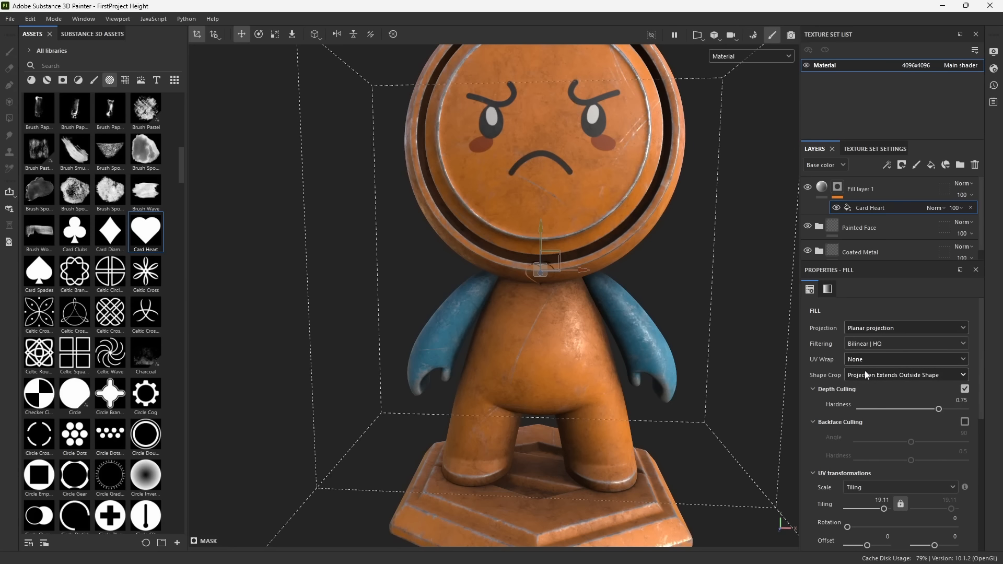
Move the planar heart projection onto the figure's chest just below the head, and adjust the lighting to inspect it.
{"action": "left_click_drag", "start_coordinate": [557, 251], "coordinate": [548, 283]}
{"action": "key", "text": "r"}
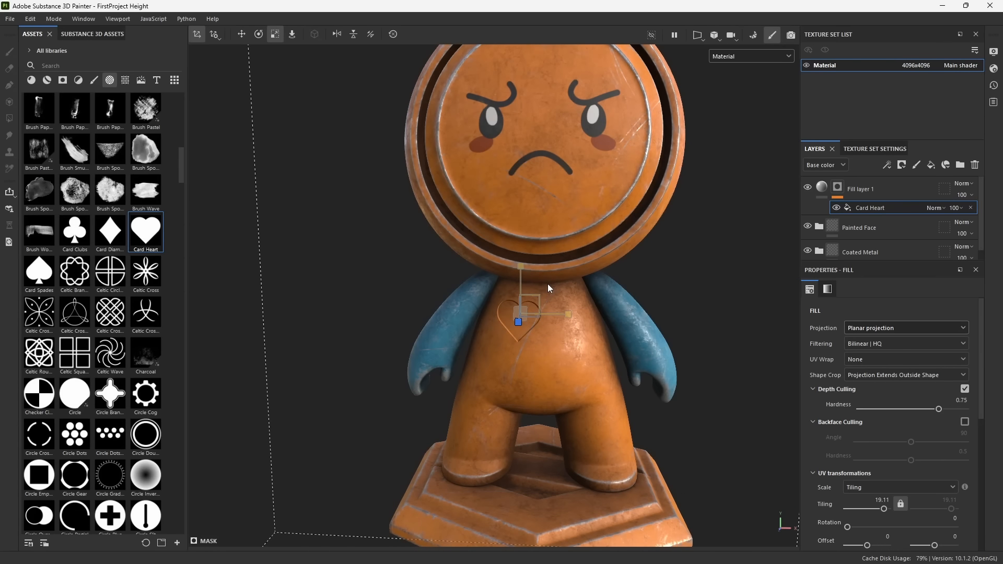
{"action": "key", "text": "w"}
{"action": "key", "text": "alt"}
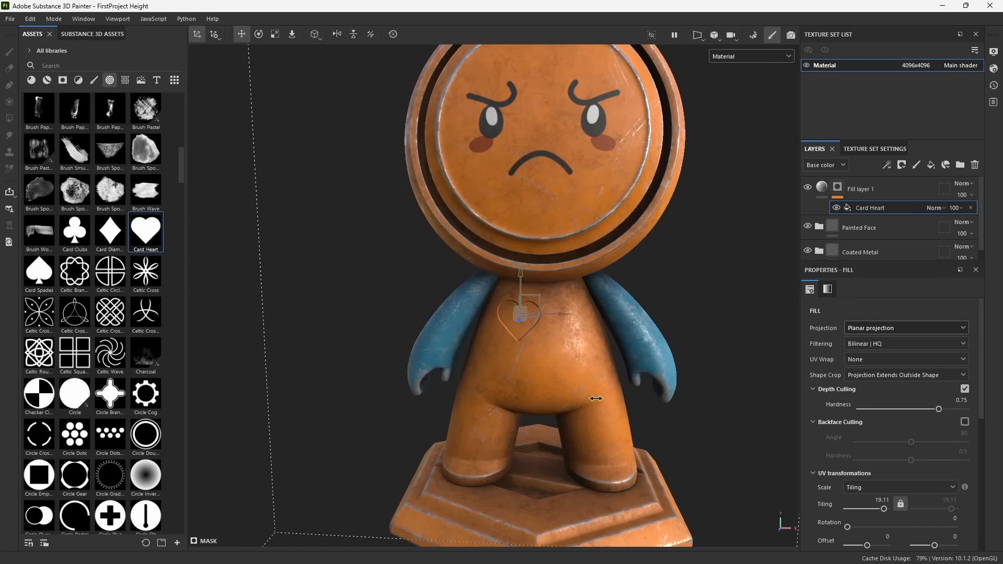
{"action": "right_click_drag", "start_coordinate": [533, 365], "coordinate": [583, 394], "text": "shift"}
{"action": "right_click_drag", "start_coordinate": [537, 357], "coordinate": [591, 424], "text": "alt"}
{"action": "left_click_drag", "start_coordinate": [591, 423], "coordinate": [621, 404], "text": "alt"}
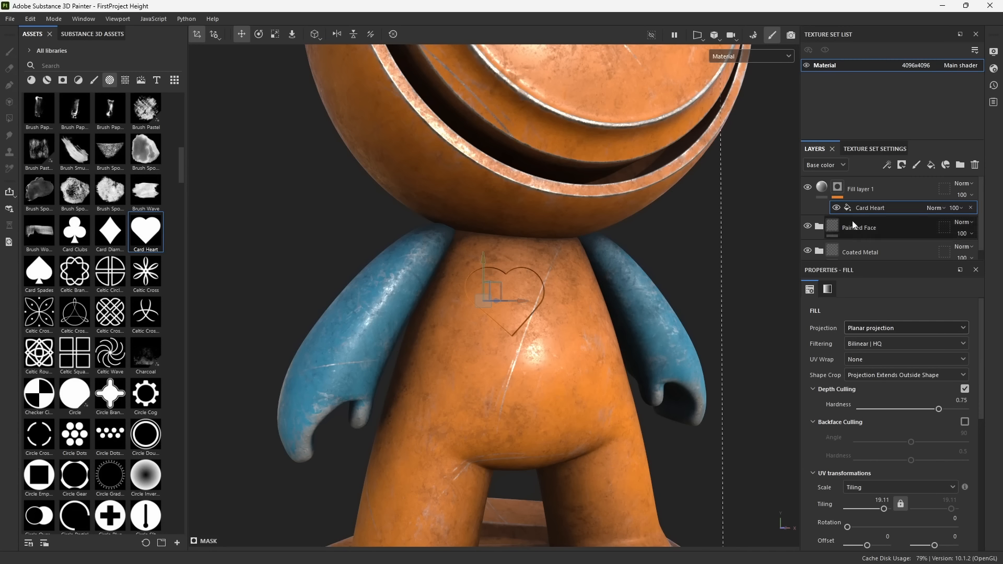
Lower Fill layer 1's height to -0.4926.
{"action": "left_click", "coordinate": [822, 187]}
{"action": "scroll", "coordinate": [851, 457], "scroll_direction": "down", "scroll_amount": 5}
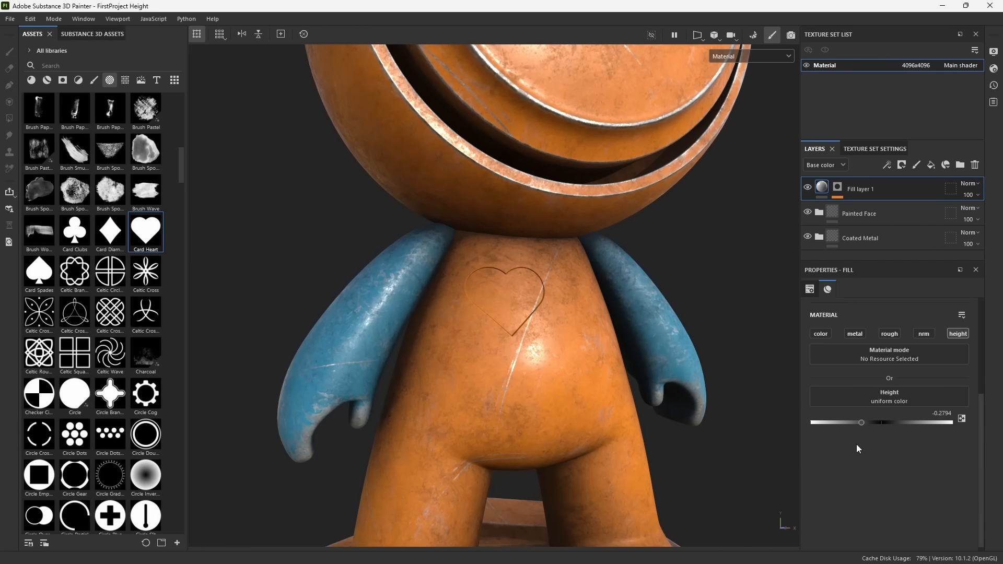
{"action": "mouse_move", "coordinate": [861, 422]}
{"action": "left_mouse_down"}
{"action": "mouse_move", "coordinate": [826, 423]}
{"action": "mouse_move", "coordinate": [942, 424]}
{"action": "mouse_move", "coordinate": [847, 424]}
{"action": "left_mouse_up"}
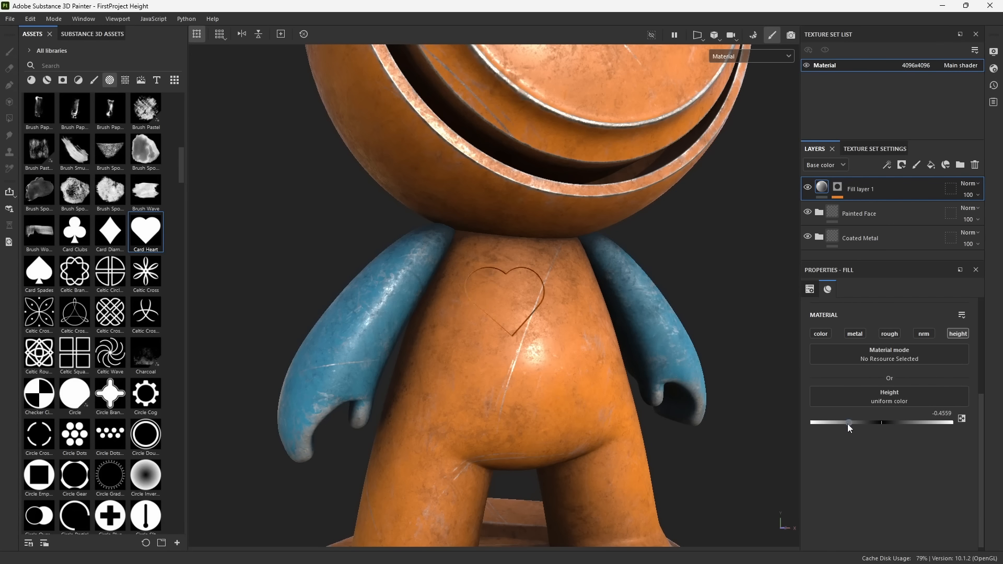
Display only the Height channel, try a raised height of 0.6912, and set Fill layer 1's height to -0.5368.
{"action": "left_click", "coordinate": [749, 56]}
{"action": "left_click", "coordinate": [732, 143]}
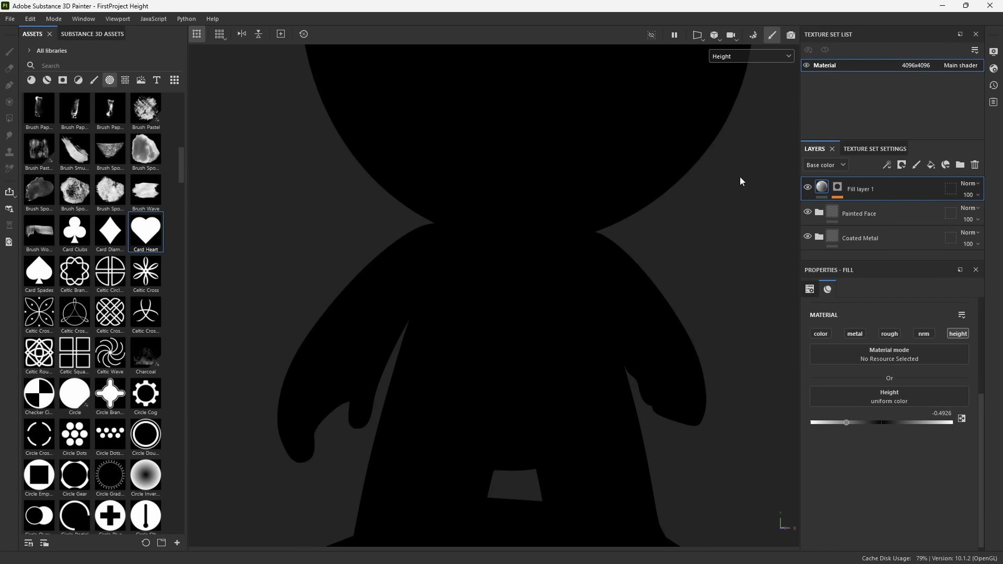
{"action": "left_click_drag", "start_coordinate": [855, 423], "coordinate": [927, 421]}
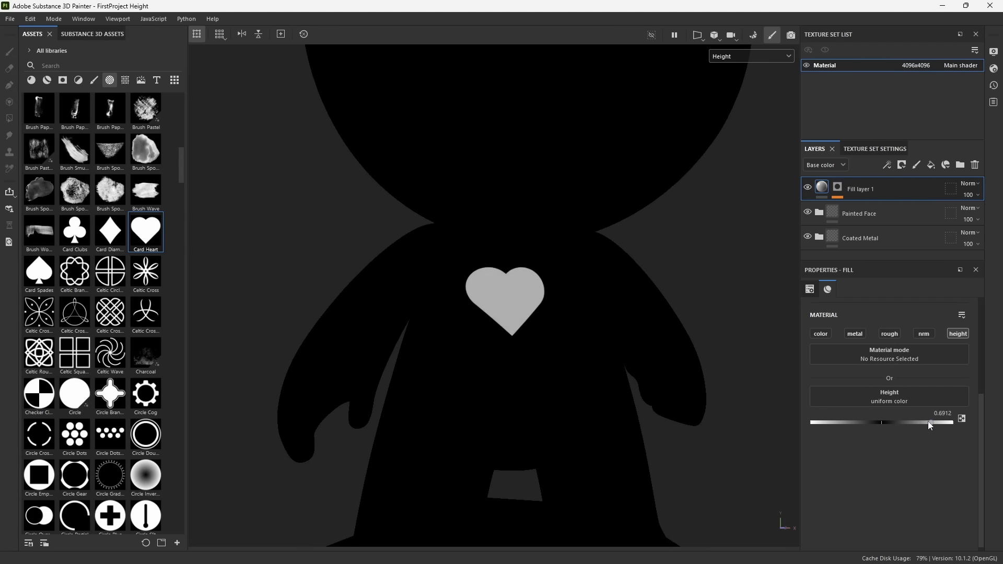
{"action": "left_click_drag", "start_coordinate": [704, 369], "coordinate": [654, 371], "text": "alt"}
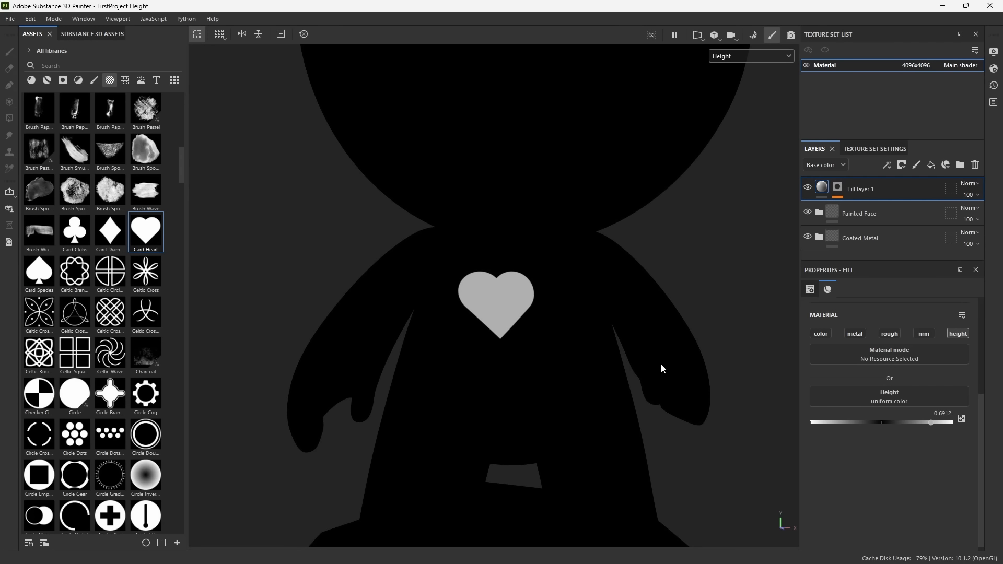
{"action": "left_click_drag", "start_coordinate": [931, 423], "coordinate": [842, 428]}
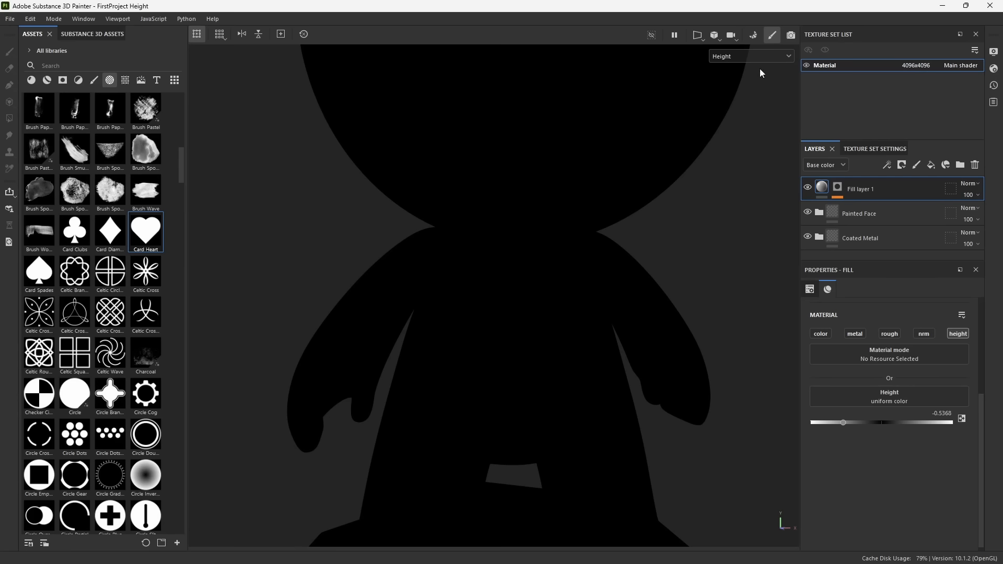
Return to the Material display and examine the engraved heart on the chest from the front and in side profile.
{"action": "left_click", "coordinate": [752, 55]}
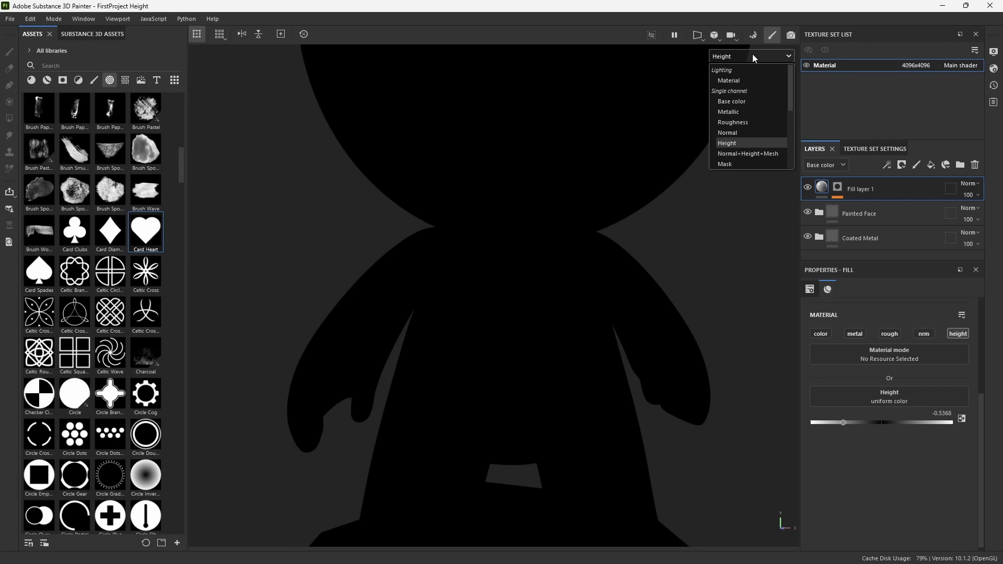
{"action": "left_click", "coordinate": [746, 82]}
{"action": "left_click_drag", "start_coordinate": [503, 307], "coordinate": [499, 257], "text": "alt"}
{"action": "right_click_drag", "start_coordinate": [500, 258], "coordinate": [555, 400], "text": "alt"}
{"action": "middle_click_drag", "start_coordinate": [579, 410], "coordinate": [569, 359], "text": "alt"}
{"action": "left_click_drag", "start_coordinate": [662, 366], "coordinate": [557, 358], "text": "alt"}
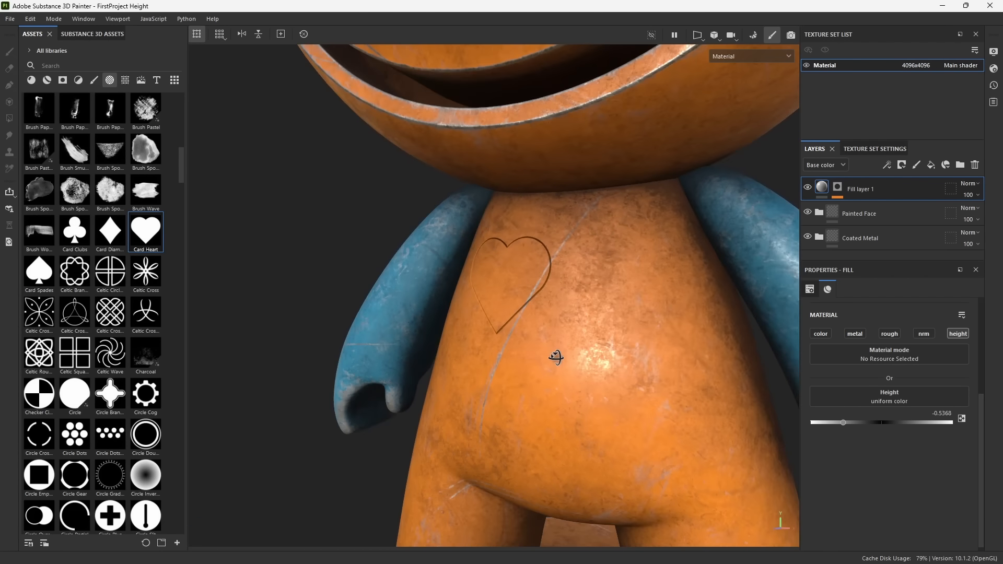
{"action": "left_click_drag", "start_coordinate": [618, 326], "coordinate": [527, 296], "text": "alt"}
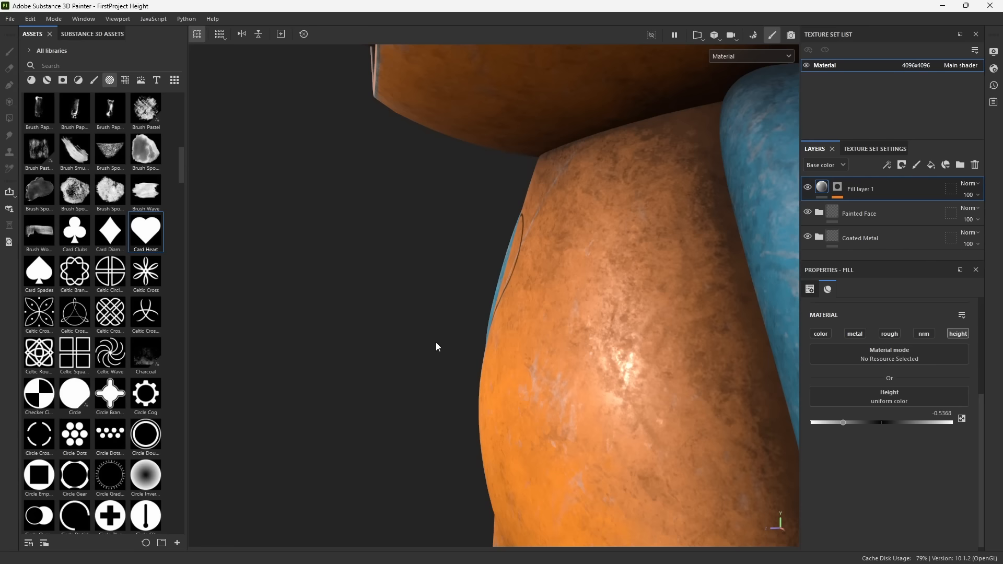
{"action": "left_click_drag", "start_coordinate": [434, 345], "coordinate": [616, 352], "text": "alt"}
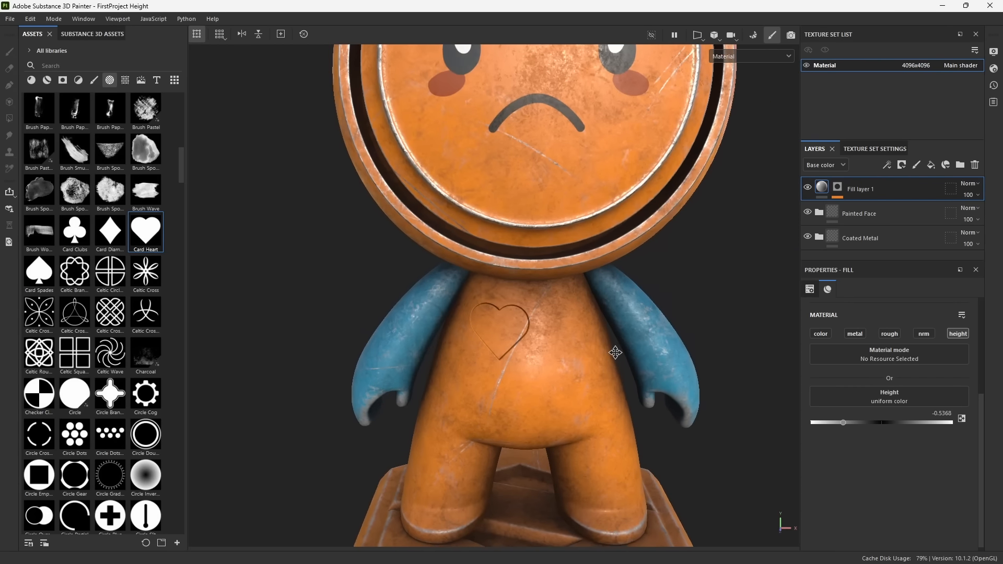
{"action": "right_click_drag", "start_coordinate": [616, 351], "coordinate": [594, 295], "text": "alt"}
Compare the heart in the Normal and Normal+Height+Mesh channel displays, and return to the Material display.
{"action": "left_click", "coordinate": [741, 55]}
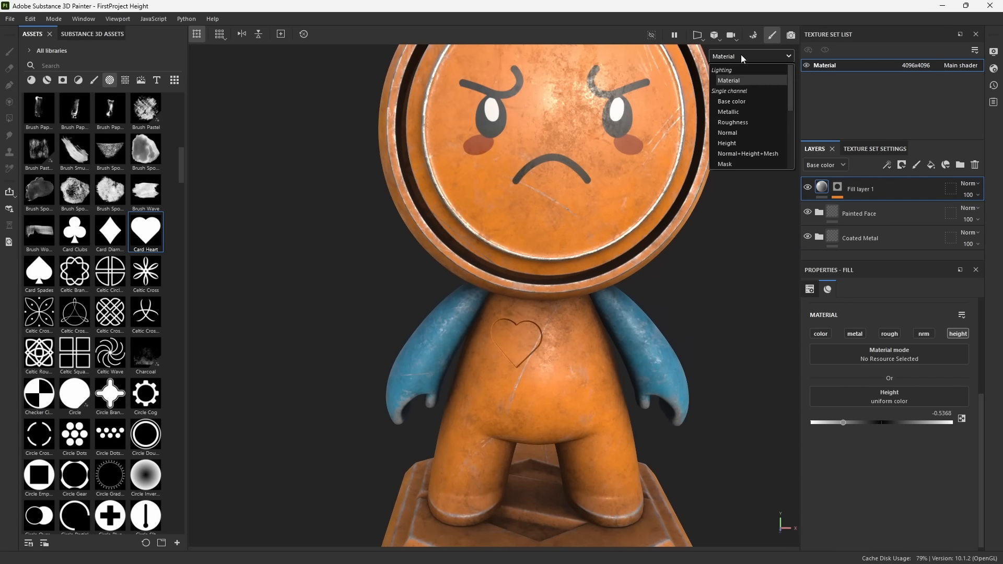
{"action": "left_click", "coordinate": [735, 133]}
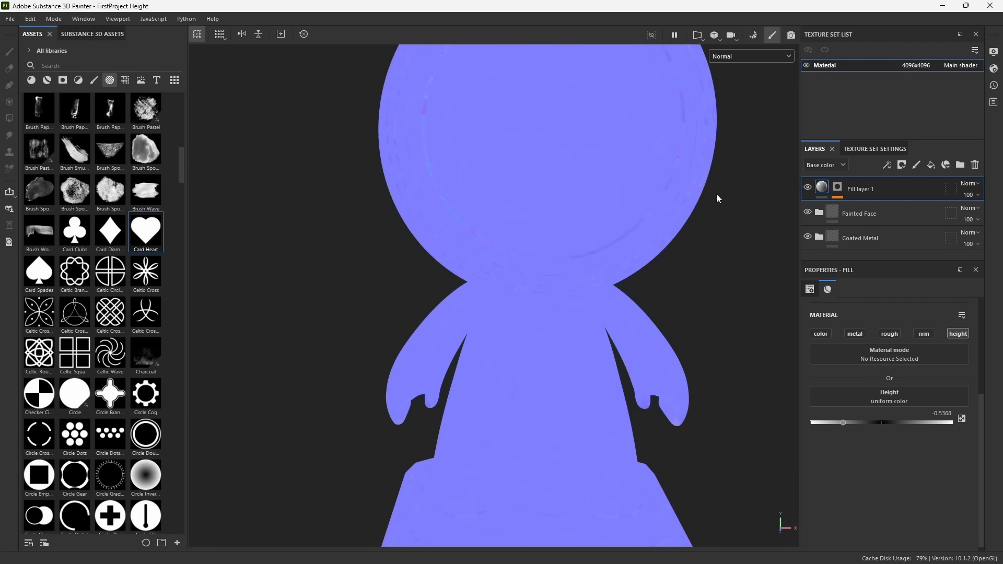
{"action": "left_click", "coordinate": [738, 58]}
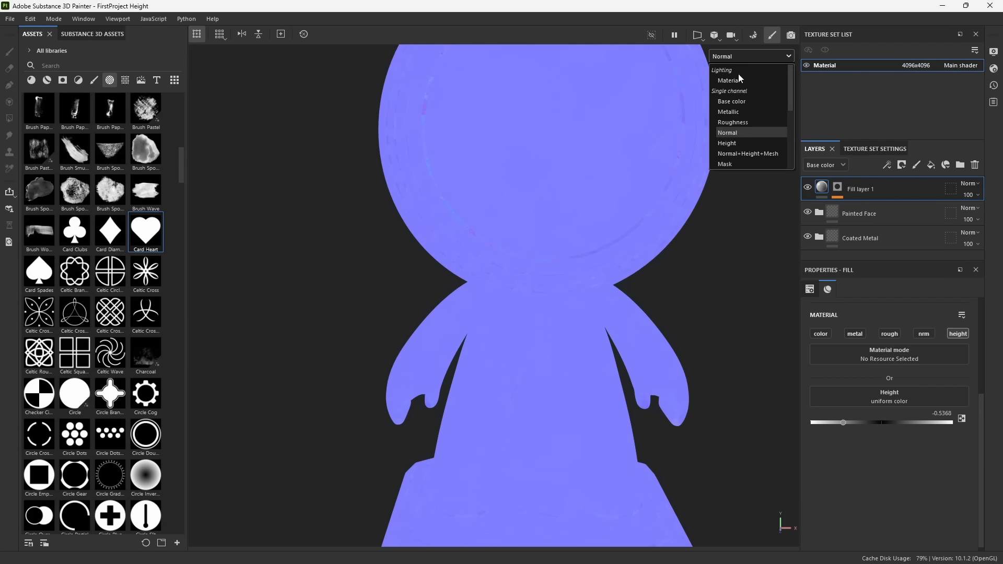
{"action": "left_click", "coordinate": [735, 154]}
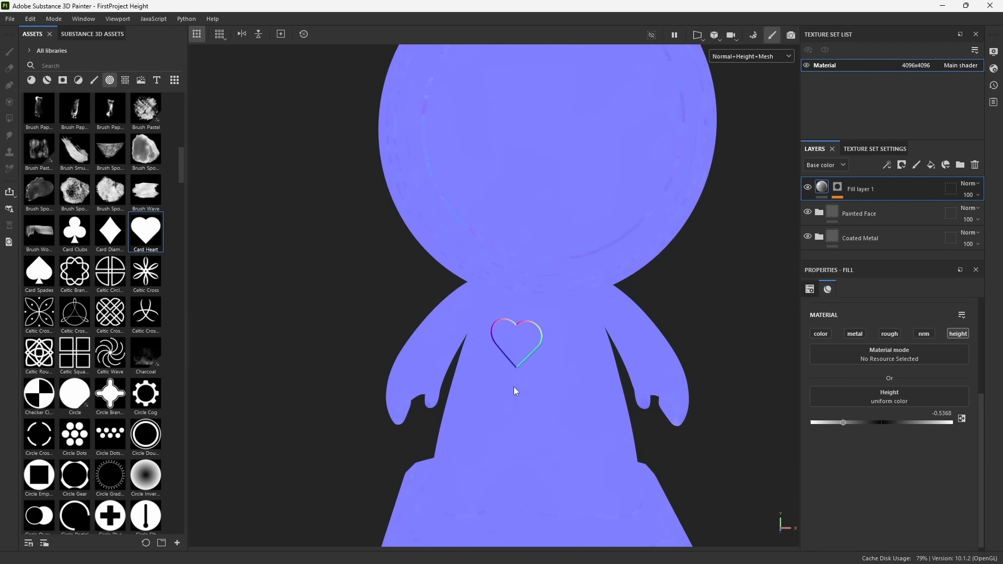
{"action": "left_click_drag", "start_coordinate": [517, 332], "coordinate": [570, 378], "text": "alt"}
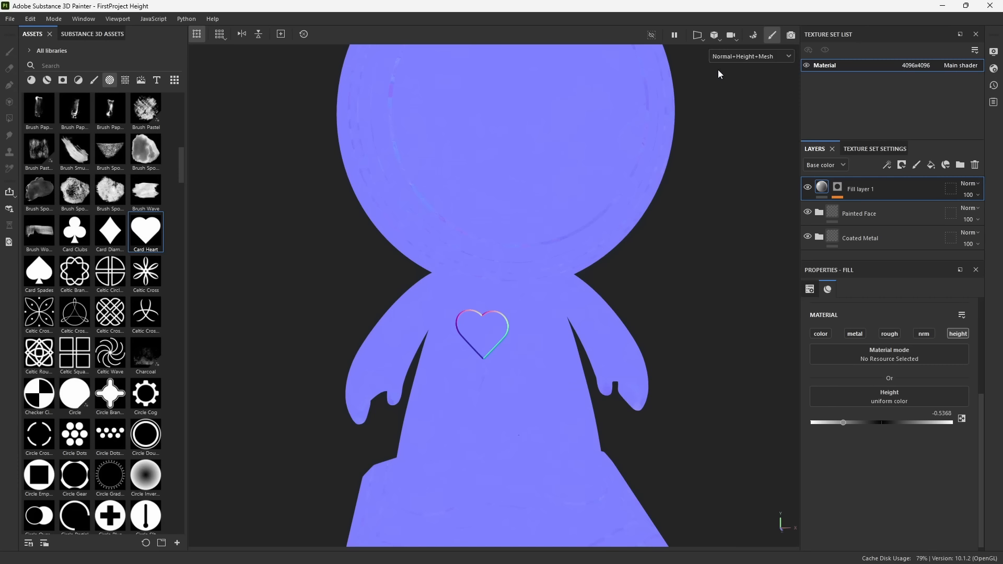
{"action": "left_click", "coordinate": [737, 56]}
{"action": "left_click", "coordinate": [738, 71]}
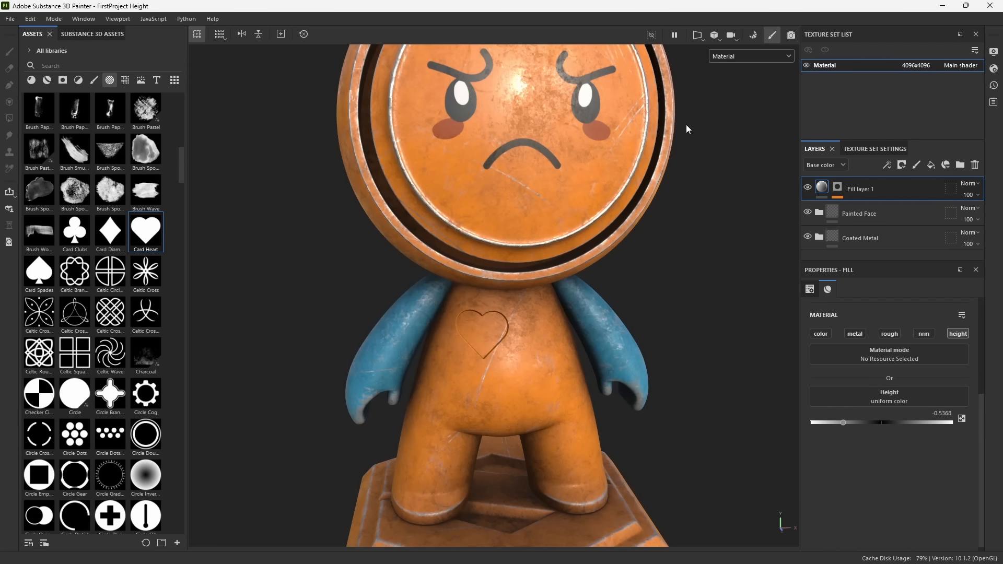
Add a fill layer above Fill layer 1 with only its normal channel enabled.
{"action": "left_click", "coordinate": [932, 165]}
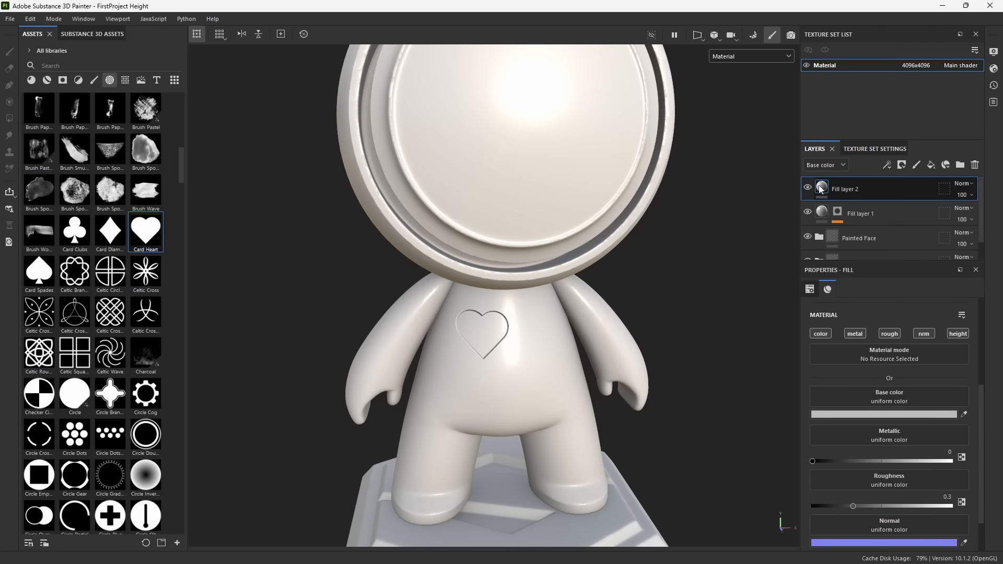
{"action": "left_click", "coordinate": [923, 334]}
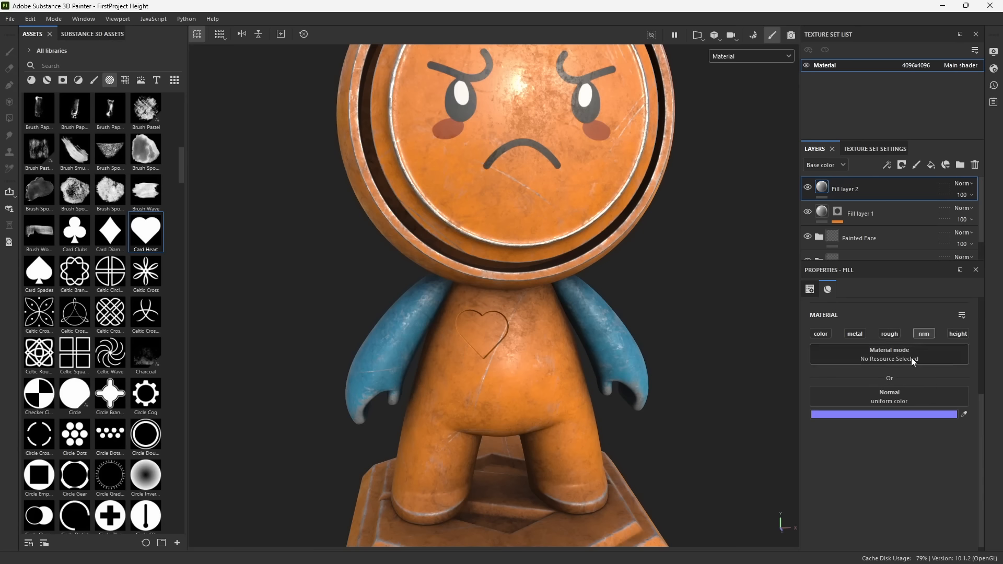
{"action": "scroll", "coordinate": [905, 307], "scroll_direction": "down", "scroll_amount": 1}
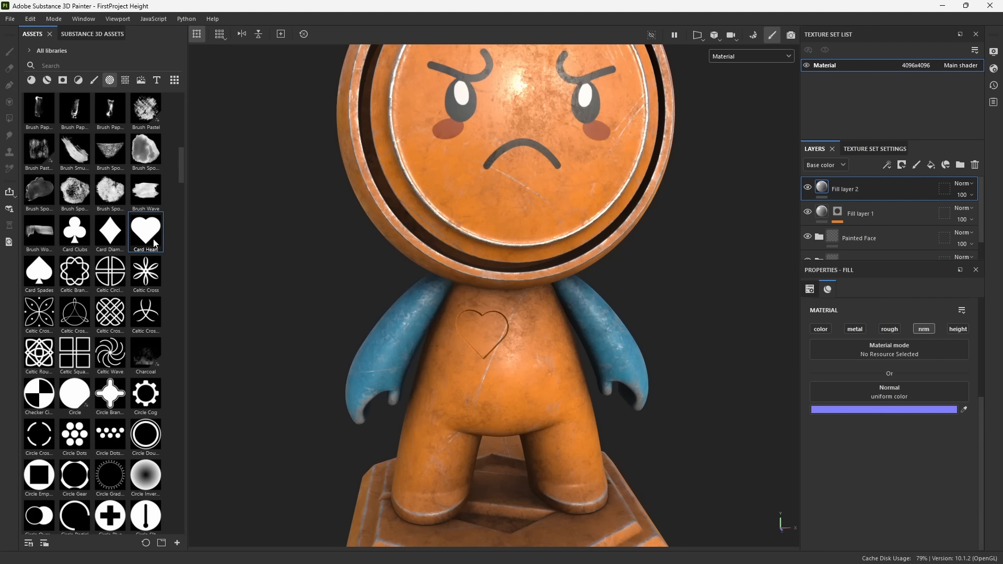
Assign the Handle Circle texture from the asset library to Fill layer 2's normal channel.
{"action": "left_click", "coordinate": [854, 412]}
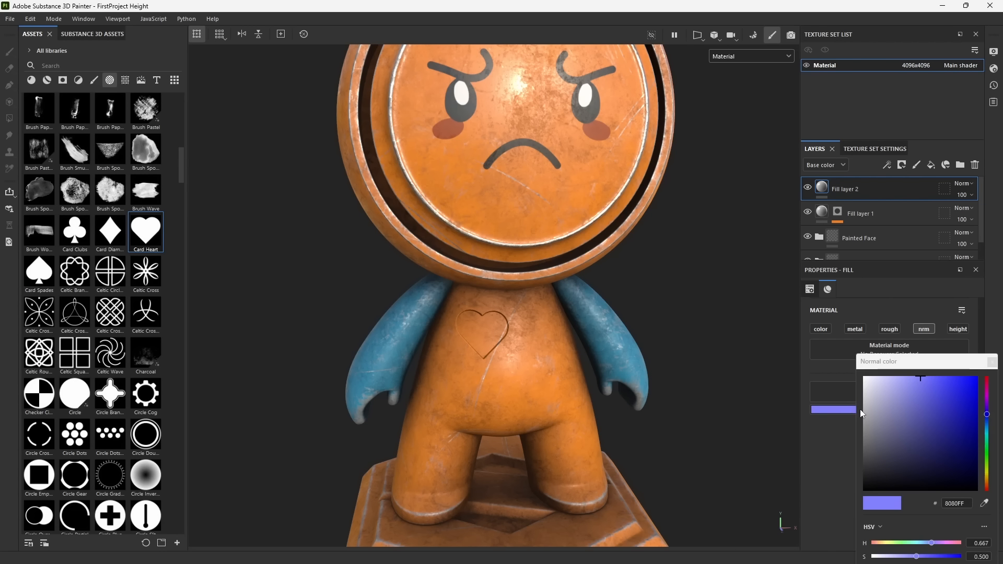
{"action": "left_click", "coordinate": [992, 362]}
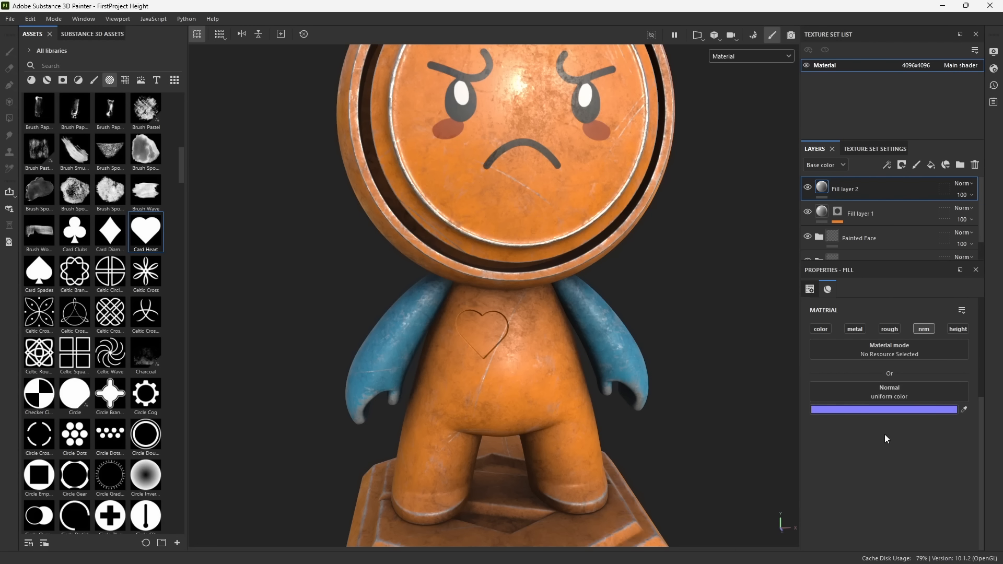
{"action": "scroll", "coordinate": [152, 270], "scroll_direction": "up", "scroll_amount": 6}
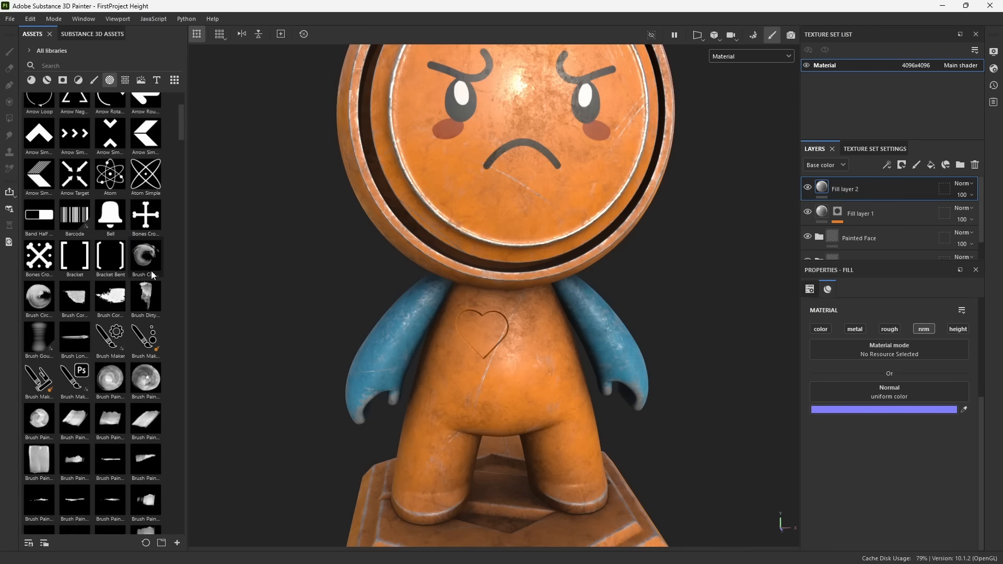
{"action": "left_click", "coordinate": [127, 82]}
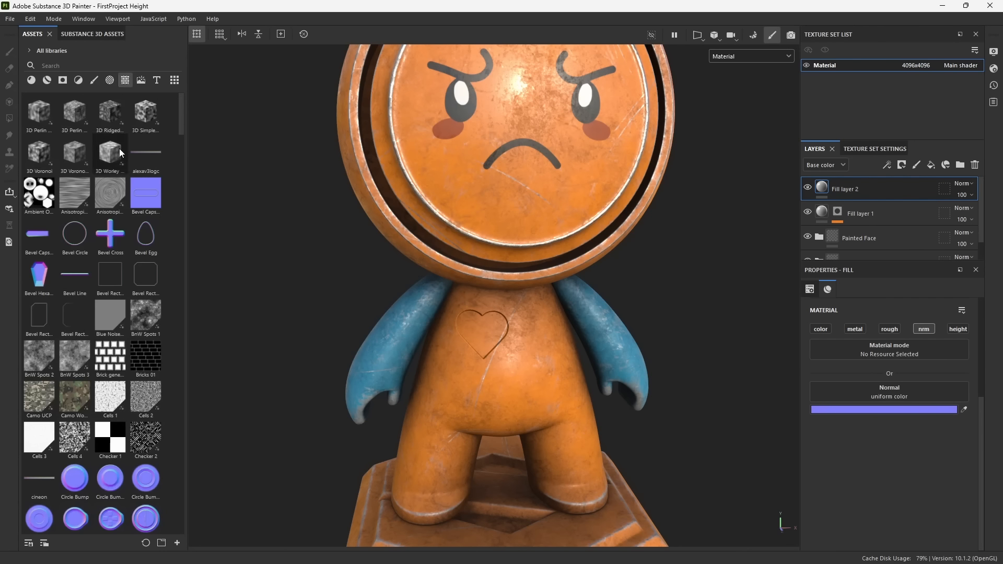
{"action": "scroll", "coordinate": [152, 229], "scroll_direction": "down", "scroll_amount": 7}
{"action": "scroll", "coordinate": [149, 228], "scroll_direction": "down", "scroll_amount": 10}
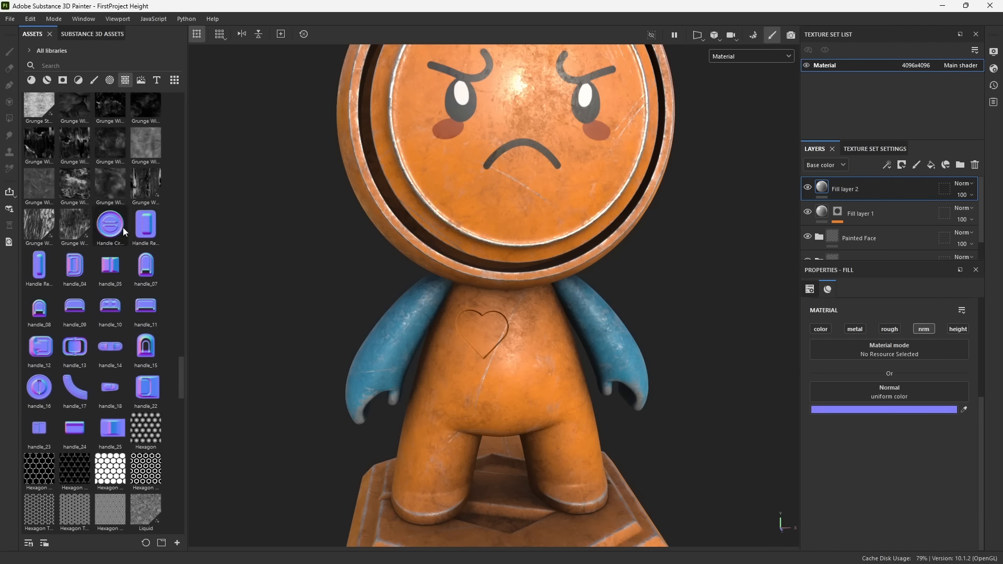
{"action": "left_click_drag", "start_coordinate": [116, 228], "coordinate": [877, 391]}
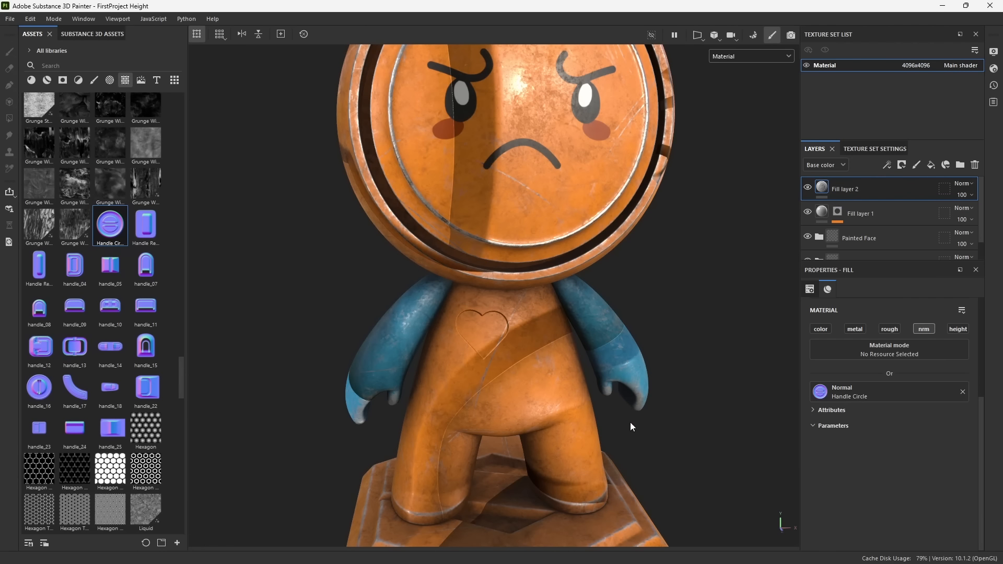
Set Fill layer 2's UV tiling to 5.4.
{"action": "scroll", "coordinate": [594, 418], "scroll_direction": "down", "scroll_amount": 5}
{"action": "scroll", "coordinate": [880, 465], "scroll_direction": "up", "scroll_amount": 3}
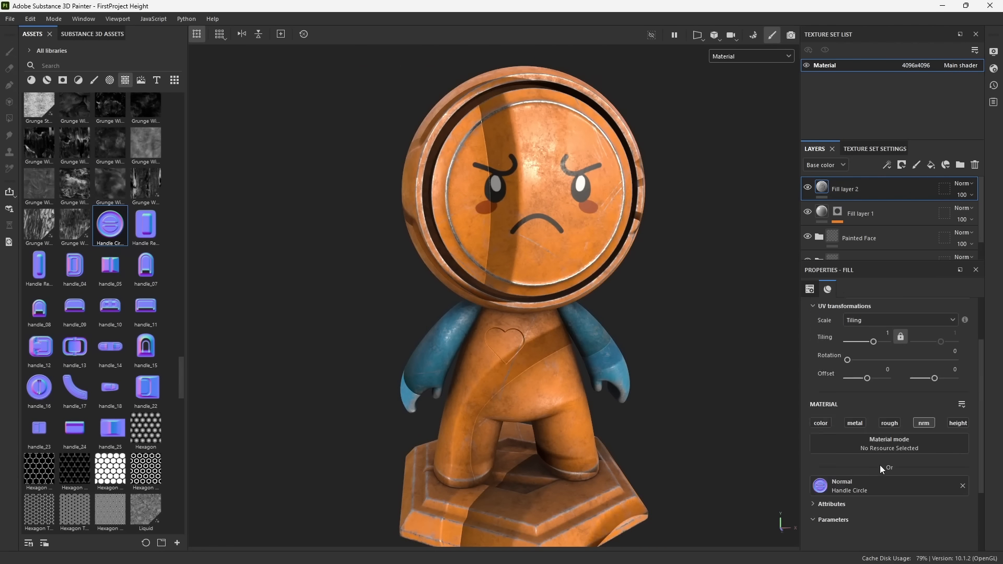
{"action": "scroll", "coordinate": [880, 465], "scroll_direction": "up", "scroll_amount": 2}
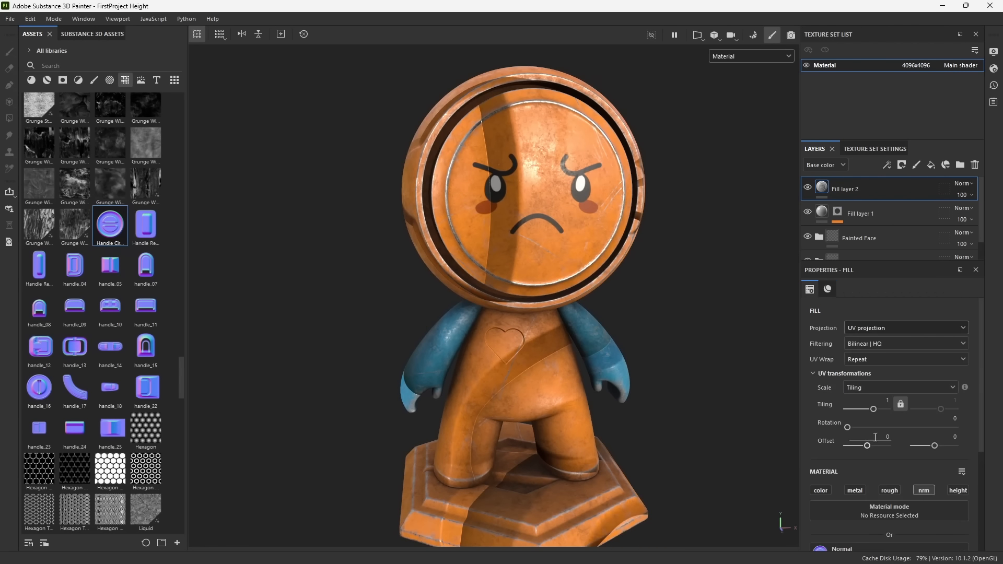
{"action": "left_click_drag", "start_coordinate": [876, 410], "coordinate": [879, 411]}
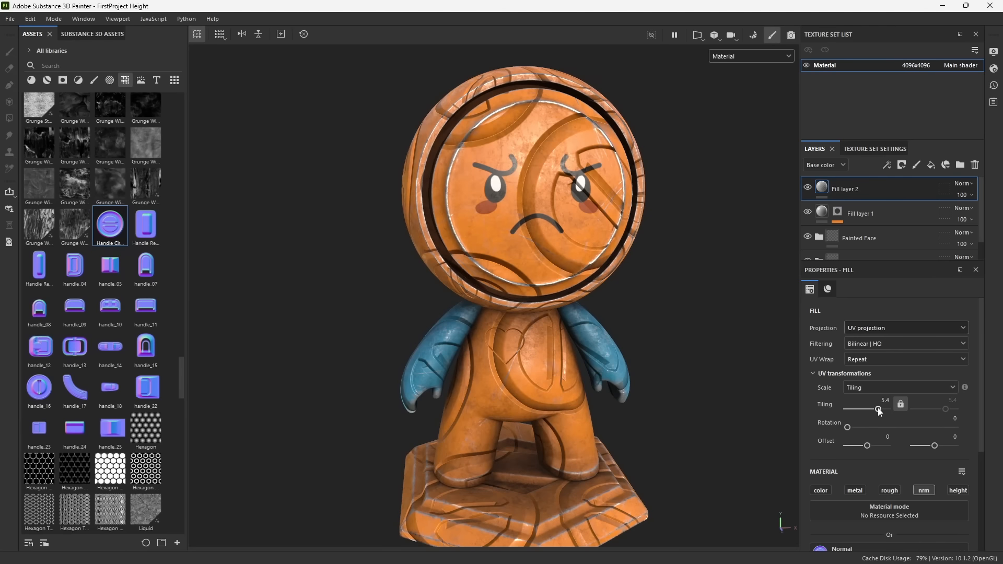
Switch Fill layer 2 to planar projection and set its UV wrap to None.
{"action": "left_click", "coordinate": [869, 328]}
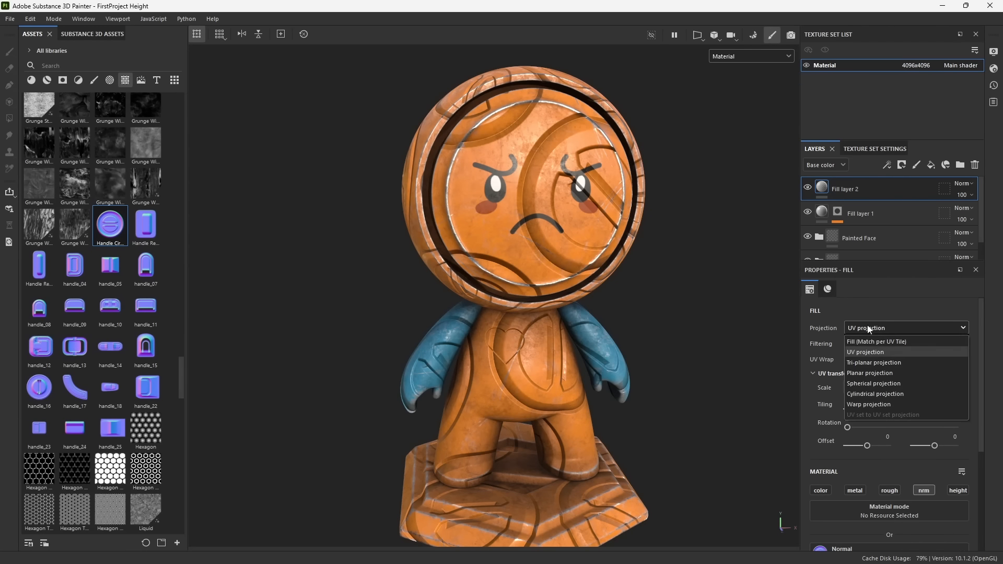
{"action": "left_click", "coordinate": [883, 373]}
{"action": "left_click", "coordinate": [868, 359]}
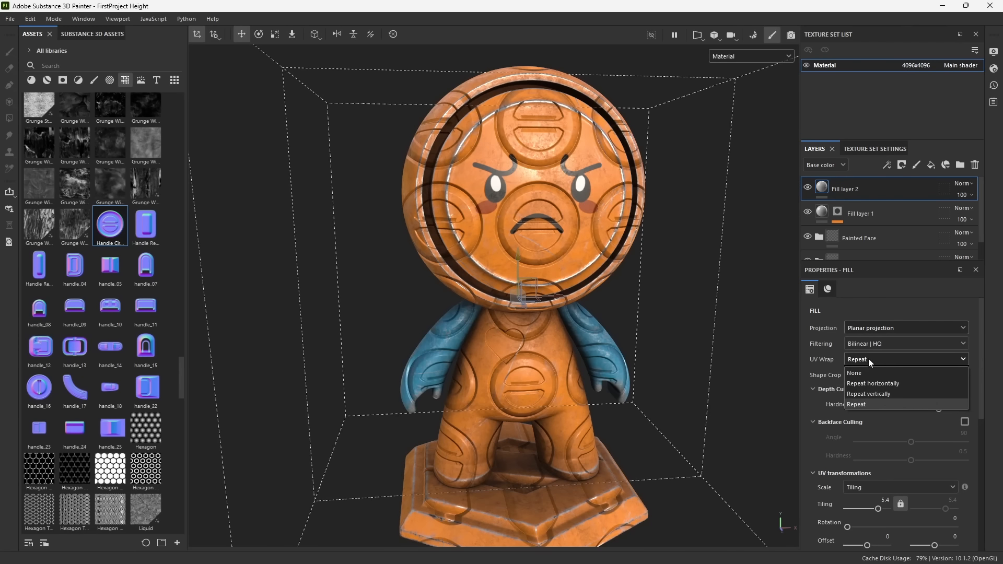
{"action": "left_click", "coordinate": [864, 374]}
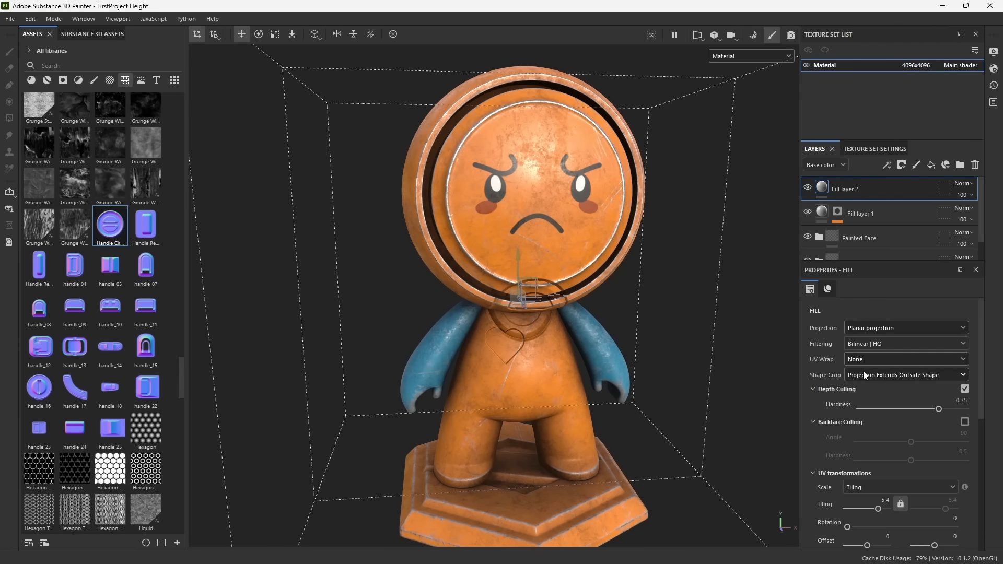
Move the projected handle circle down from the neck onto the figure's belly, diagonally below the heart.
{"action": "left_click_drag", "start_coordinate": [533, 278], "coordinate": [553, 344]}
{"action": "right_click_drag", "start_coordinate": [625, 413], "coordinate": [635, 442], "text": "alt"}
{"action": "middle_click_drag", "start_coordinate": [635, 442], "coordinate": [564, 399], "text": "alt"}
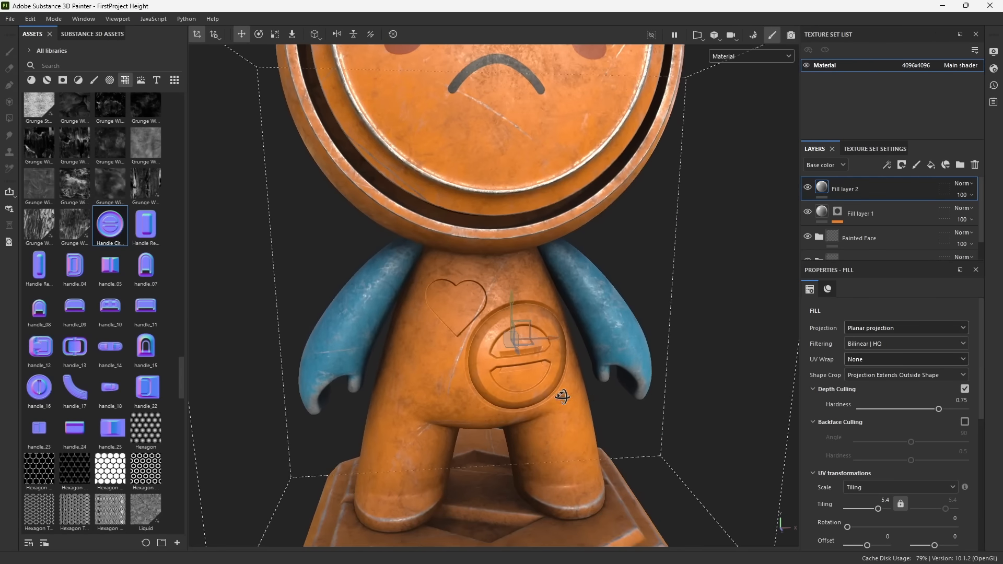
Scale the handle circle projection down slightly and check its placement on the belly from several angles.
{"action": "left_click_drag", "start_coordinate": [562, 397], "coordinate": [596, 347], "text": "alt"}
{"action": "key", "text": "r"}
{"action": "left_click_drag", "start_coordinate": [542, 327], "coordinate": [532, 325]}
{"action": "key", "text": "w"}
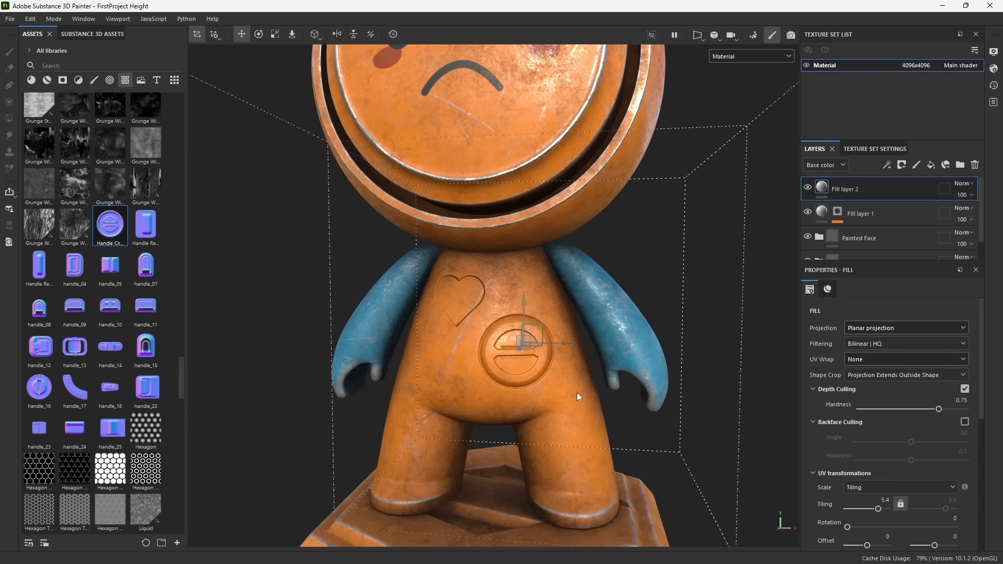
{"action": "left_click_drag", "start_coordinate": [577, 396], "coordinate": [541, 350], "text": "alt"}
{"action": "key", "text": "e"}
{"action": "key", "text": "w"}
{"action": "left_click_drag", "start_coordinate": [500, 406], "coordinate": [558, 349], "text": "alt"}
Compare the heart and handle circle in the Normal and Normal+Height+Mesh displays, and examine them in the Material display under rotated lighting.
{"action": "left_click", "coordinate": [822, 211]}
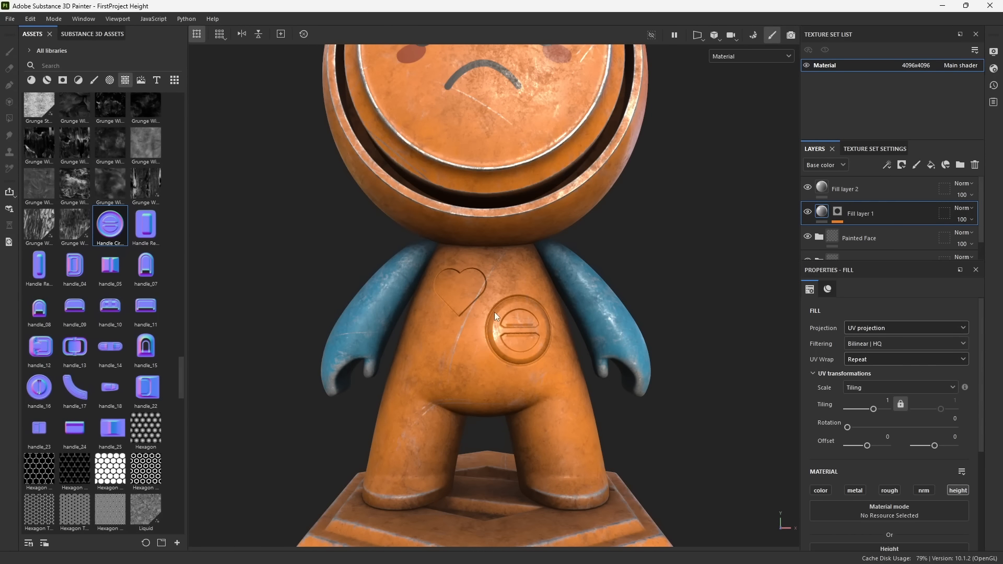
{"action": "left_click", "coordinate": [724, 57]}
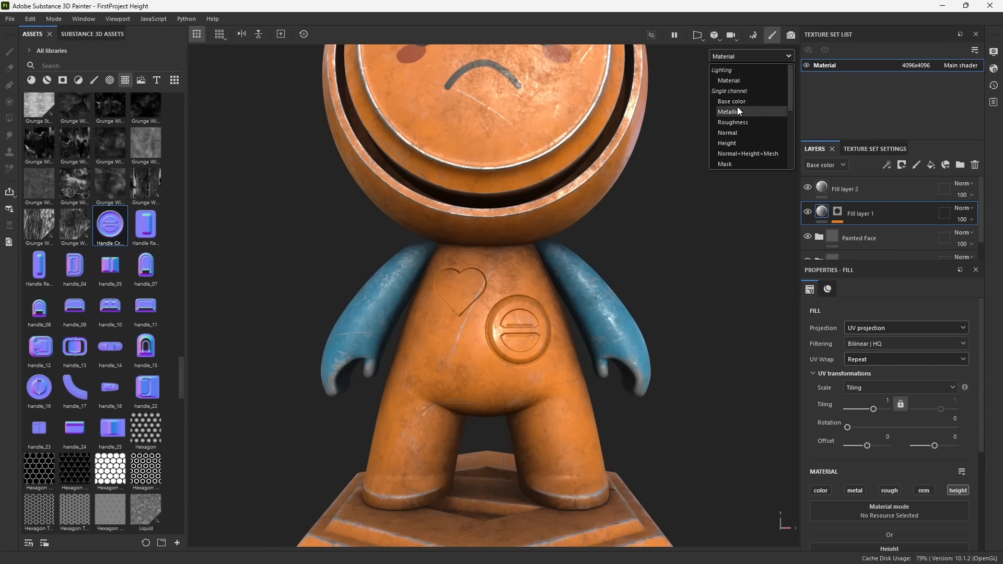
{"action": "left_click", "coordinate": [736, 135]}
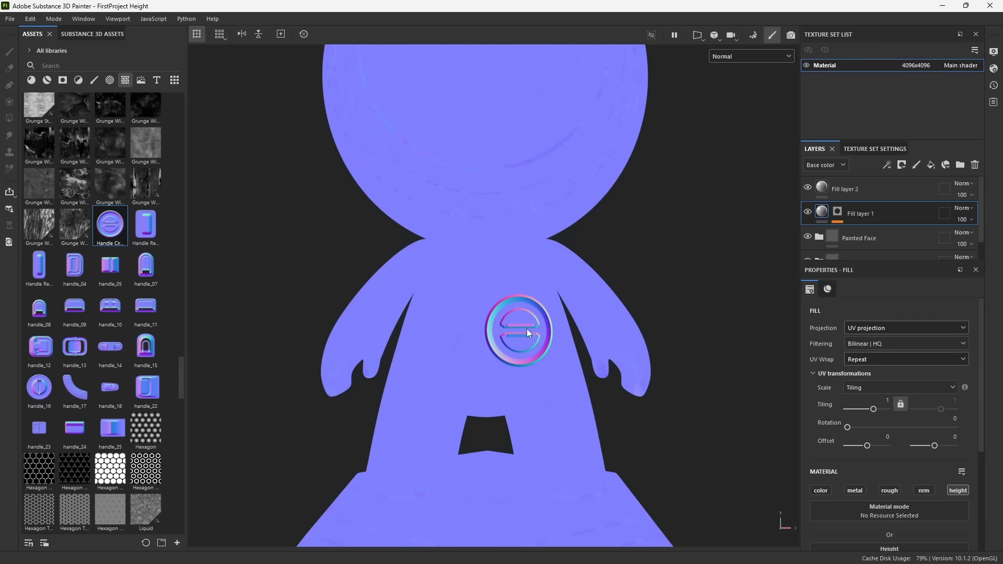
{"action": "left_click", "coordinate": [732, 58]}
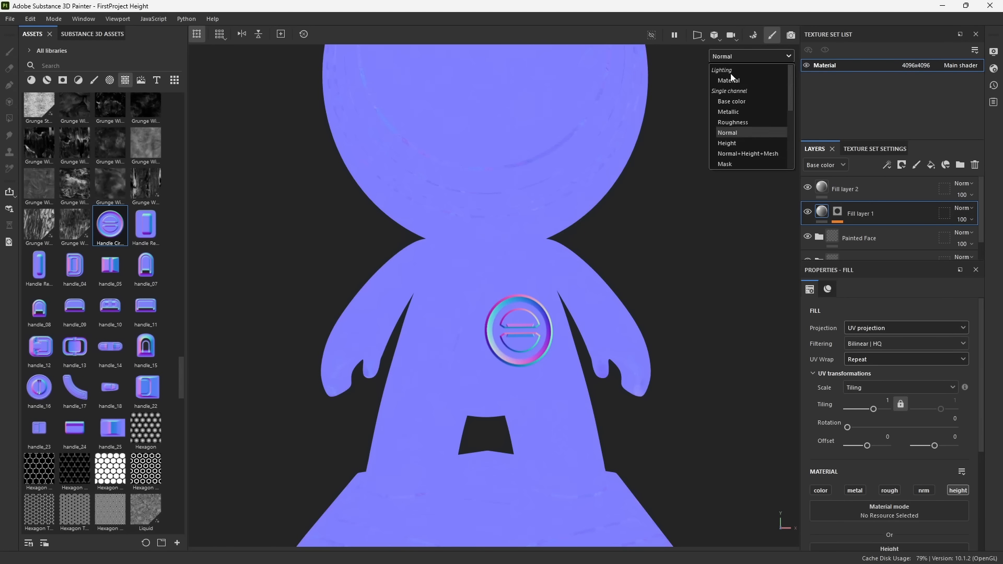
{"action": "left_click", "coordinate": [731, 153]}
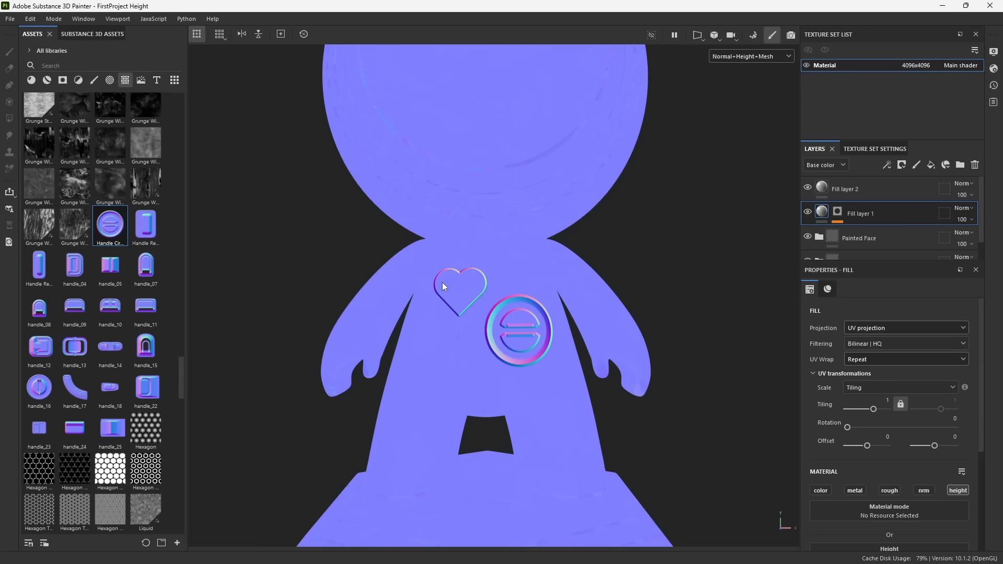
{"action": "left_click", "coordinate": [761, 58]}
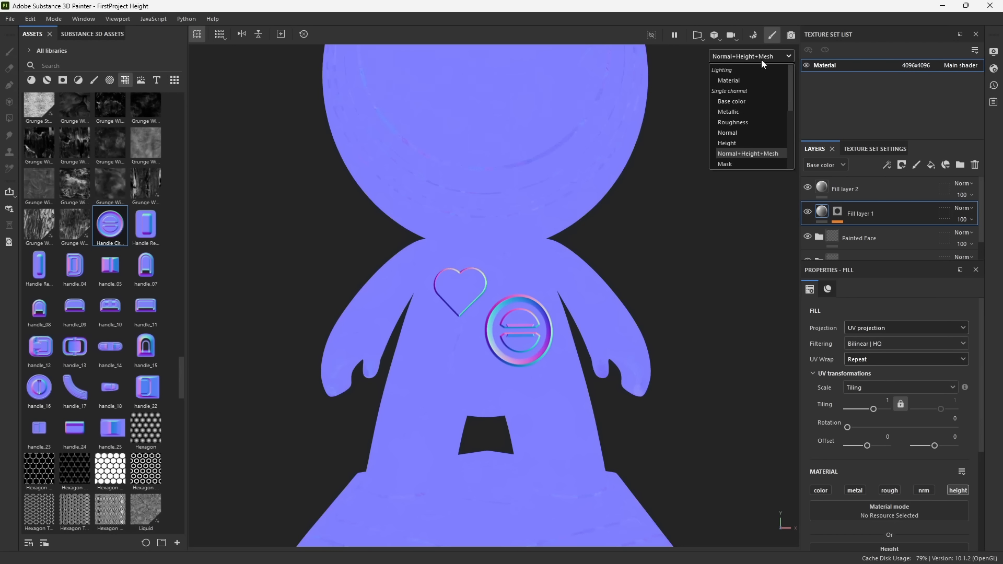
{"action": "left_click", "coordinate": [744, 81]}
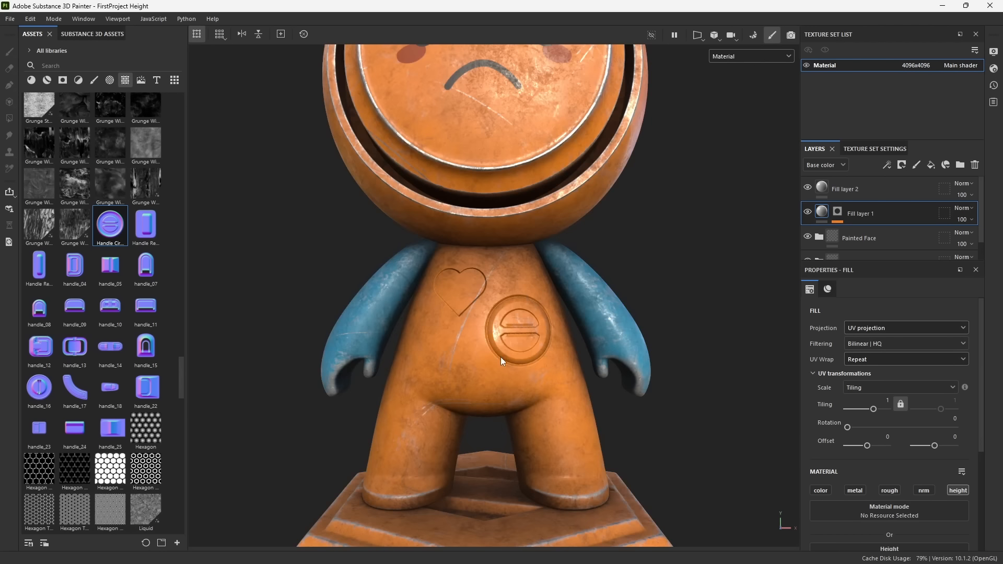
{"action": "right_click_drag", "start_coordinate": [500, 356], "coordinate": [549, 355], "text": "shift"}
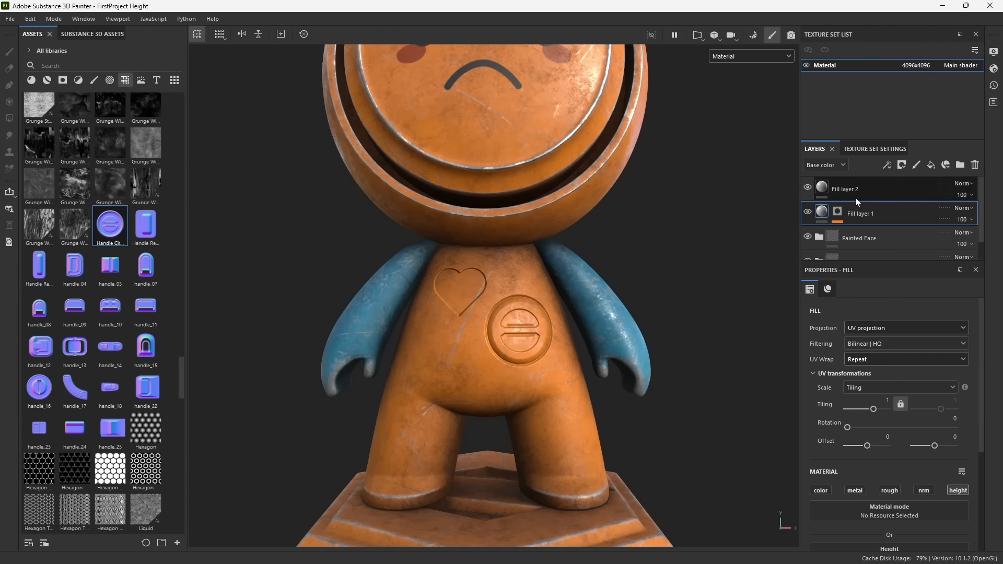
Check Fill layer 2's blending mode and opacity for the Normal channel, return the layer stack to Base color, and select Fill layer 1.
{"action": "left_click", "coordinate": [870, 189]}
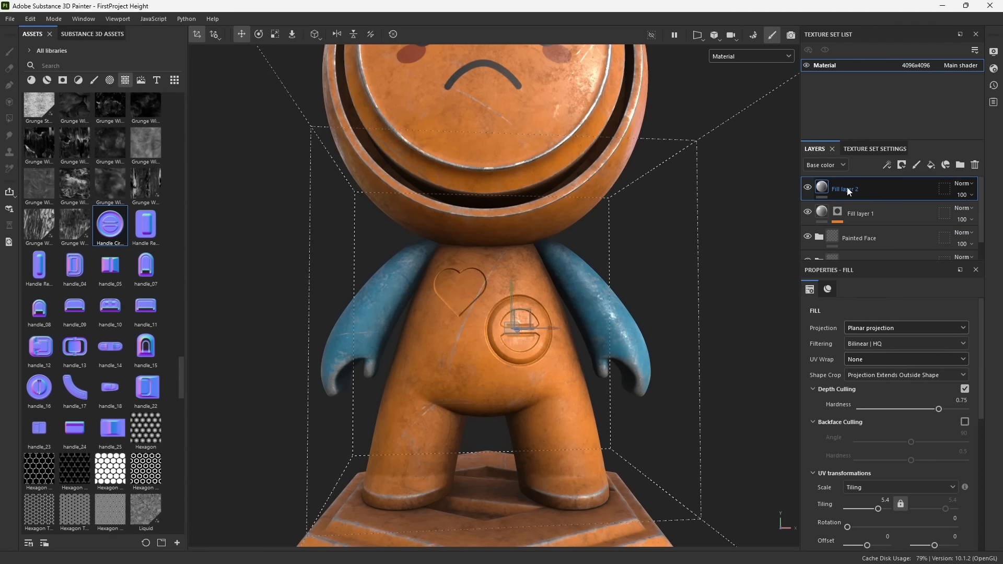
{"action": "left_click", "coordinate": [824, 165]}
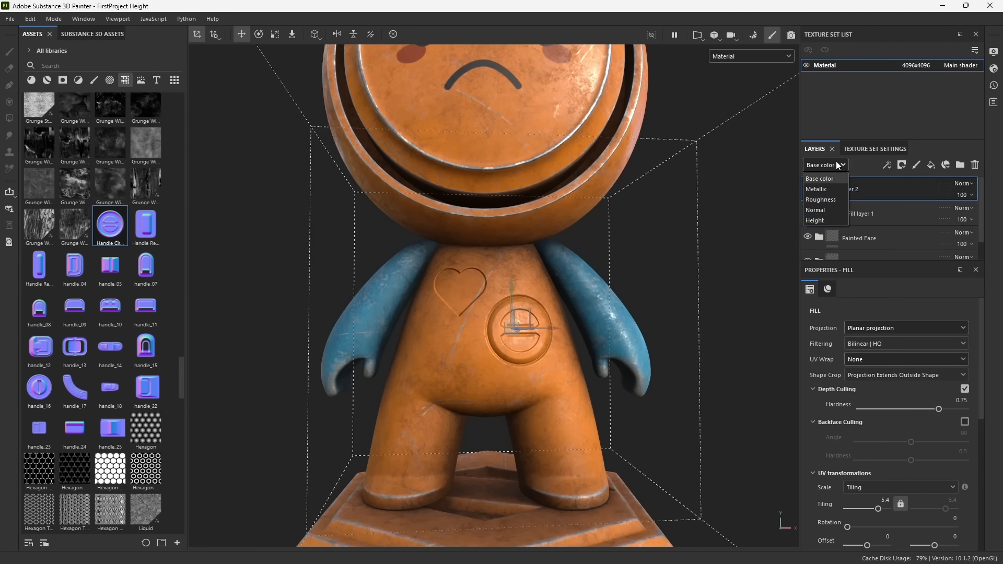
{"action": "left_click", "coordinate": [824, 209]}
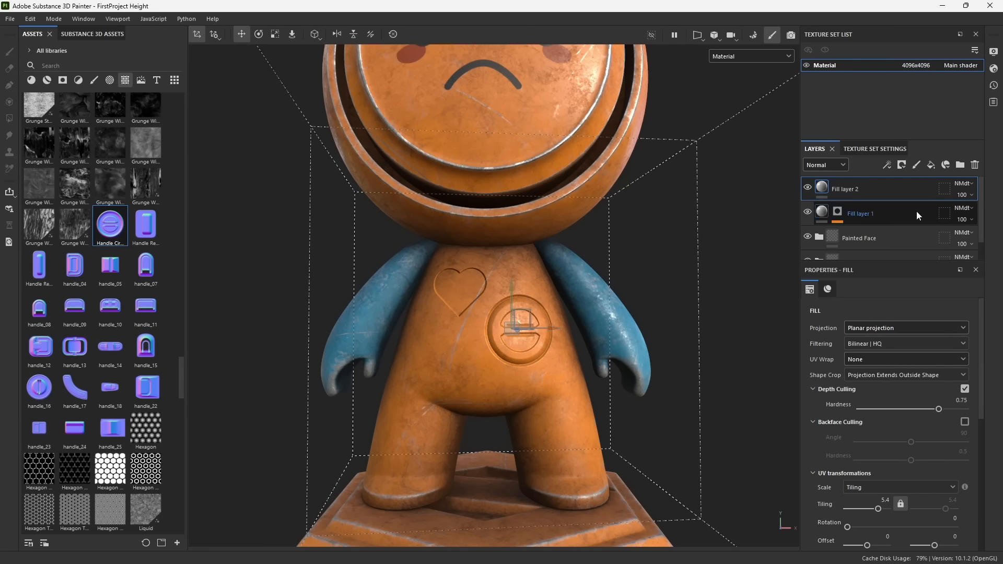
{"action": "left_click", "coordinate": [966, 198]}
{"action": "mouse_move", "coordinate": [997, 213]}
{"action": "left_mouse_down"}
{"action": "mouse_move", "coordinate": [952, 216]}
{"action": "mouse_move", "coordinate": [997, 214]}
{"action": "left_mouse_up"}
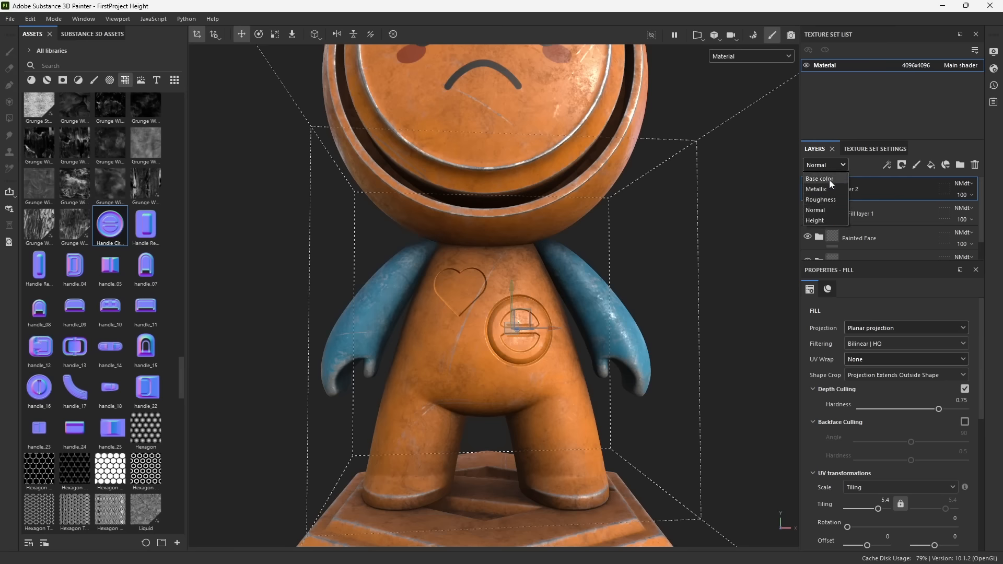
{"action": "left_click", "coordinate": [829, 180]}
{"action": "left_click", "coordinate": [822, 212]}
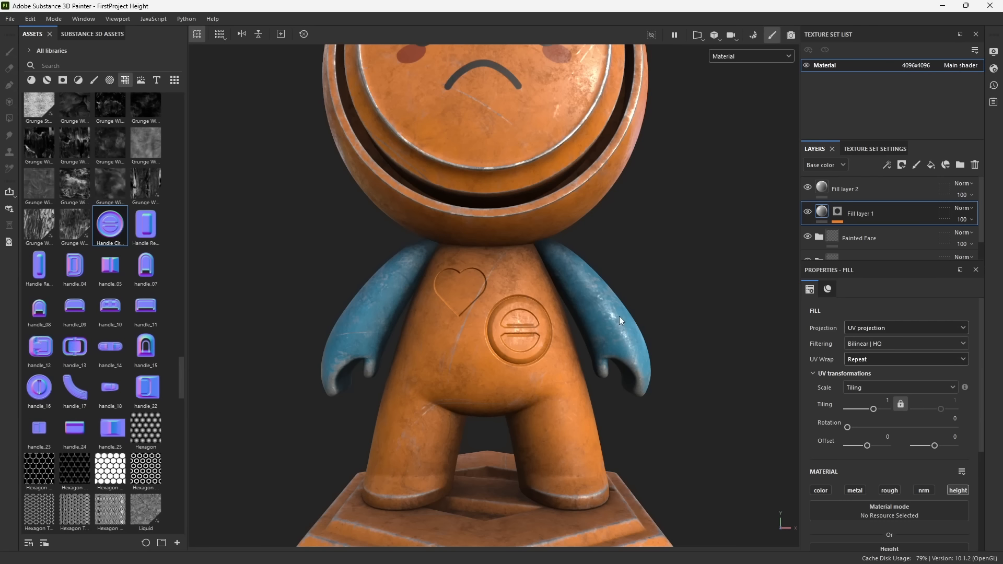
Examine the whole figure with the engraved heart and handle circle from different angles and distances.
{"action": "scroll", "coordinate": [597, 325], "scroll_direction": "down", "scroll_amount": 3}
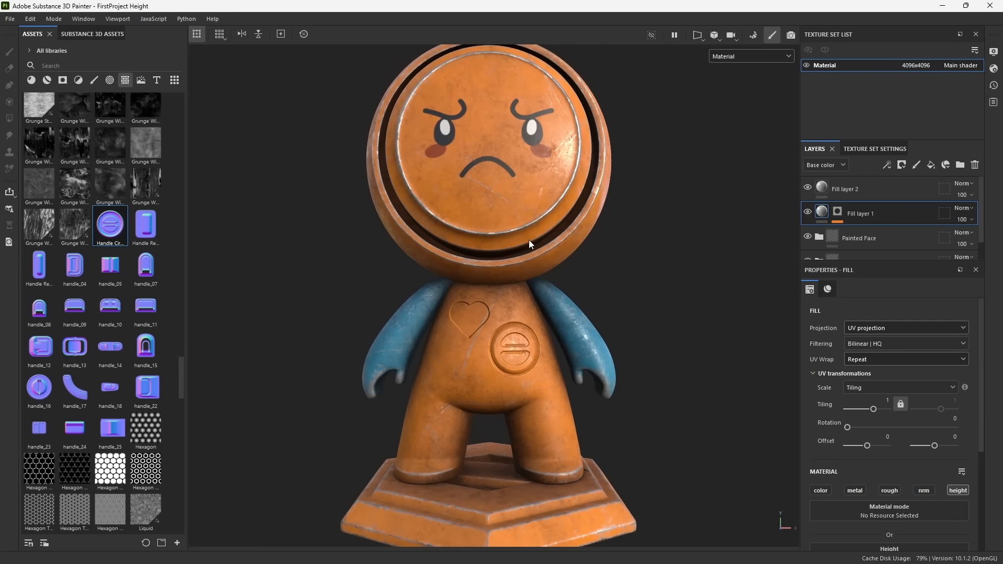
{"action": "left_click_drag", "start_coordinate": [529, 239], "coordinate": [515, 378], "text": "alt"}
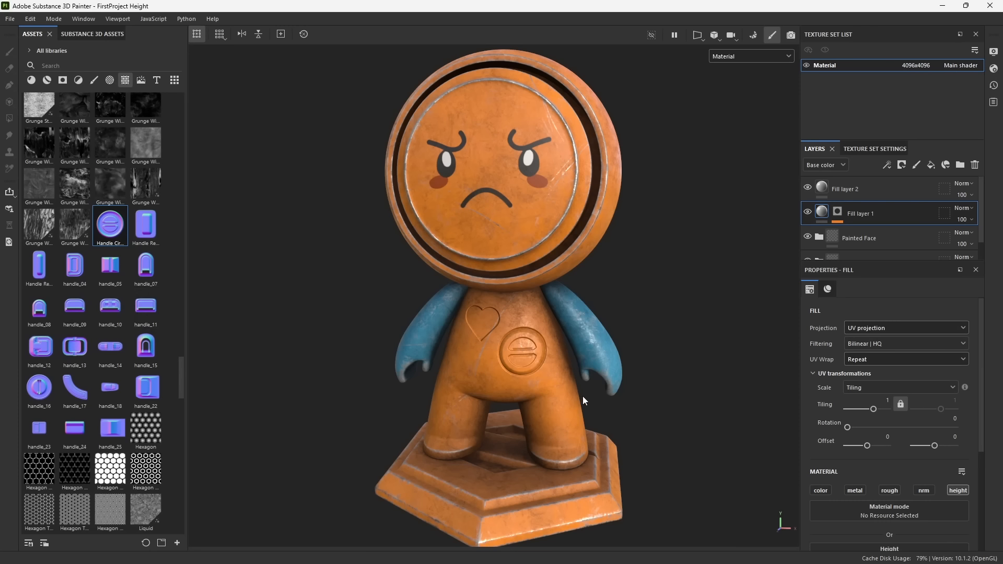
{"action": "left_click_drag", "start_coordinate": [474, 388], "coordinate": [501, 389], "text": "alt"}
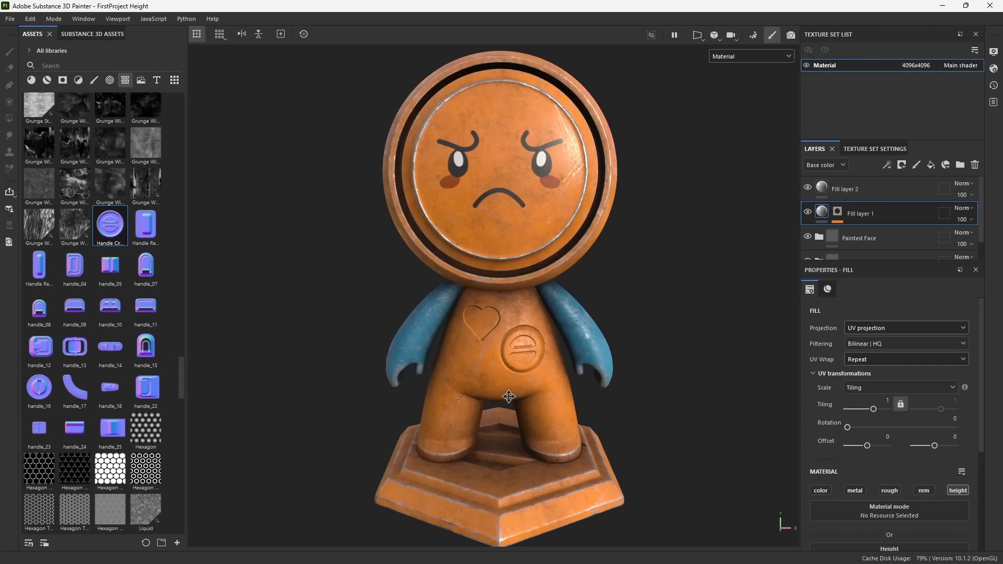
{"action": "middle_click_drag", "start_coordinate": [506, 398], "coordinate": [500, 377], "text": "alt"}
{"action": "right_click_drag", "start_coordinate": [500, 377], "coordinate": [552, 420], "text": "alt"}
{"action": "left_click_drag", "start_coordinate": [553, 420], "coordinate": [535, 363], "text": "alt"}
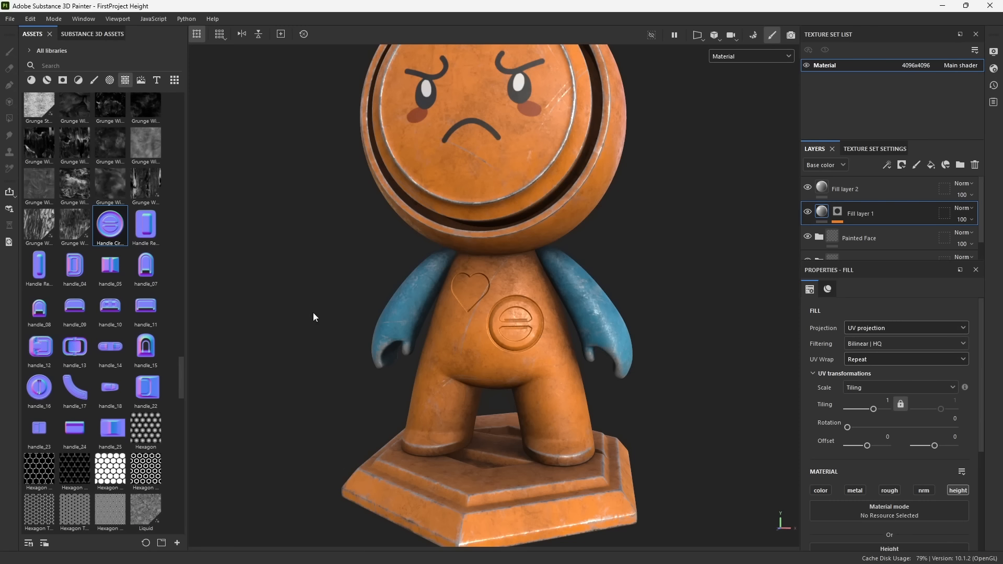
{"action": "left_click_drag", "start_coordinate": [520, 378], "coordinate": [588, 337], "text": "alt"}
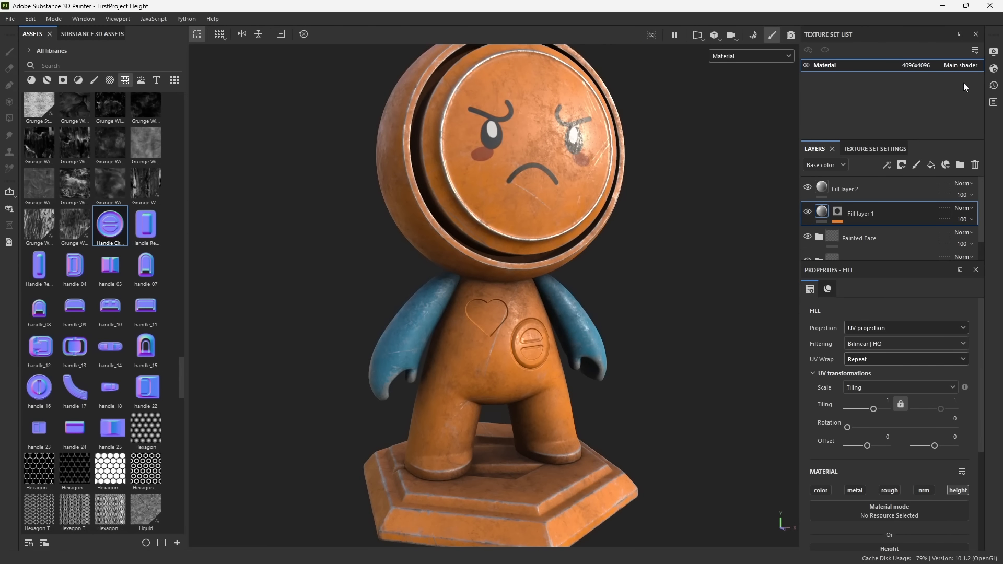
In the shader settings, set the height displacement scale to 0.2 and the uniform tessellation's subdivision count to 21.63.
{"action": "left_click", "coordinate": [993, 74]}
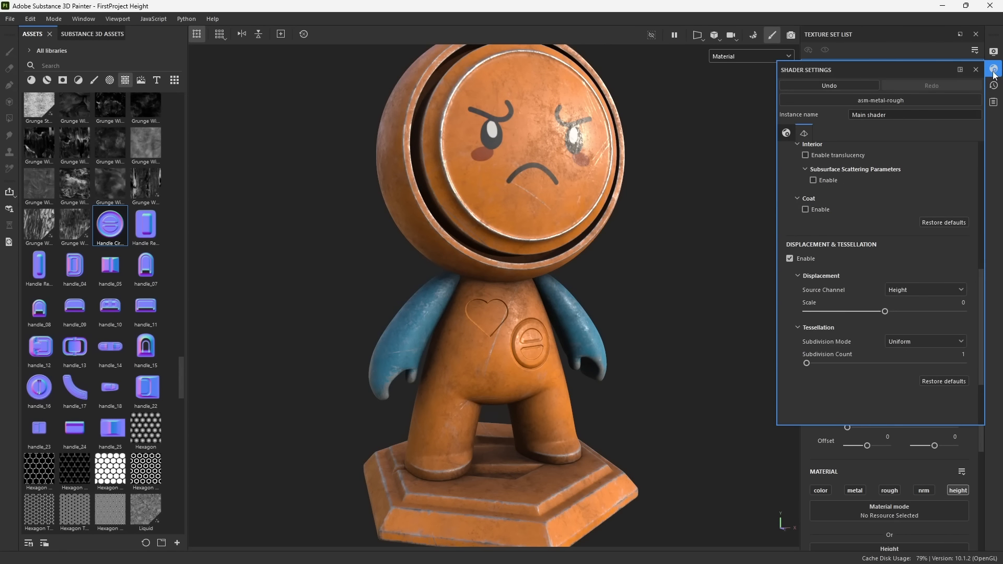
{"action": "scroll", "coordinate": [859, 177], "scroll_direction": "up", "scroll_amount": 5}
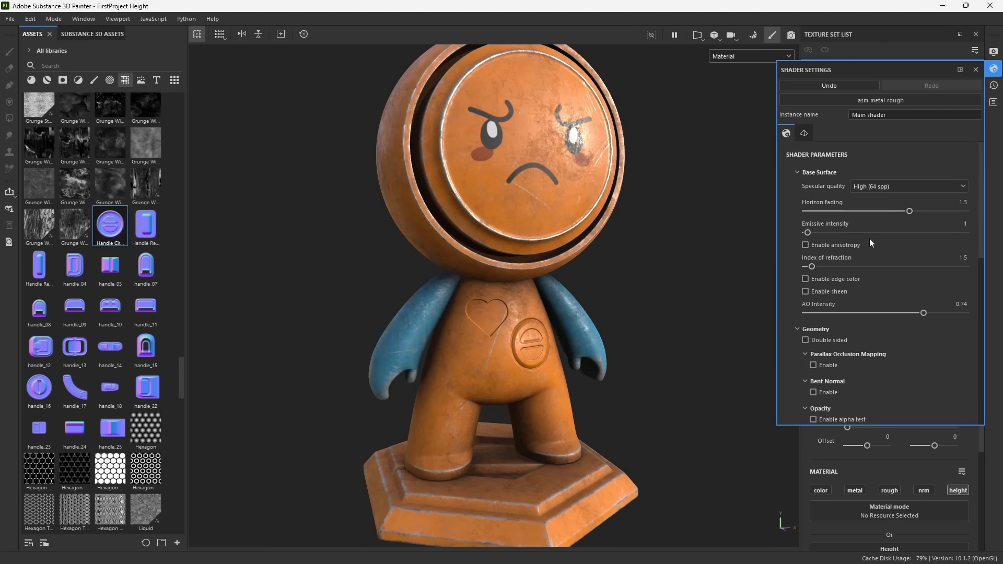
{"action": "scroll", "coordinate": [856, 293], "scroll_direction": "down", "scroll_amount": 10}
{"action": "scroll", "coordinate": [841, 333], "scroll_direction": "up", "scroll_amount": 1}
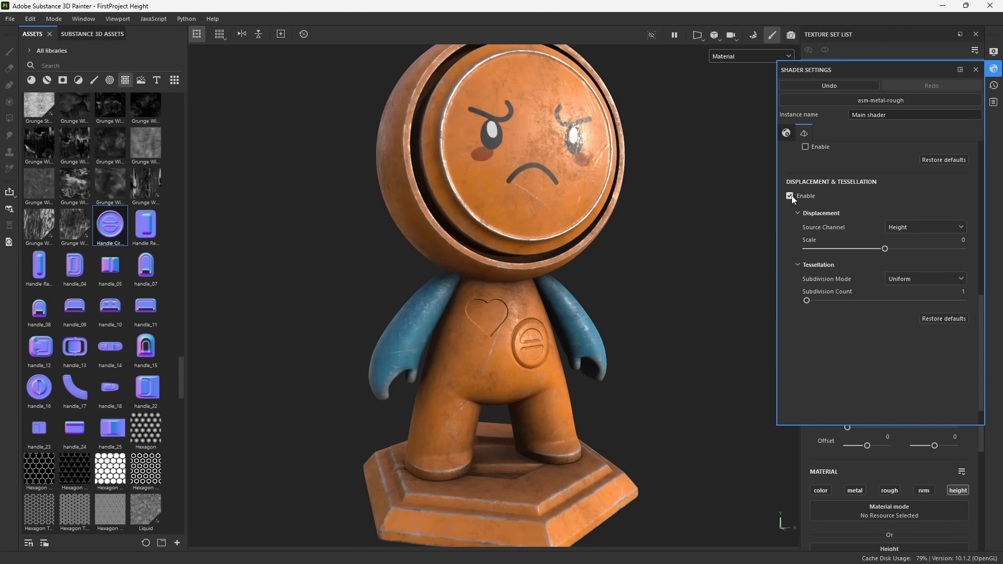
{"action": "left_click_drag", "start_coordinate": [885, 250], "coordinate": [918, 252]}
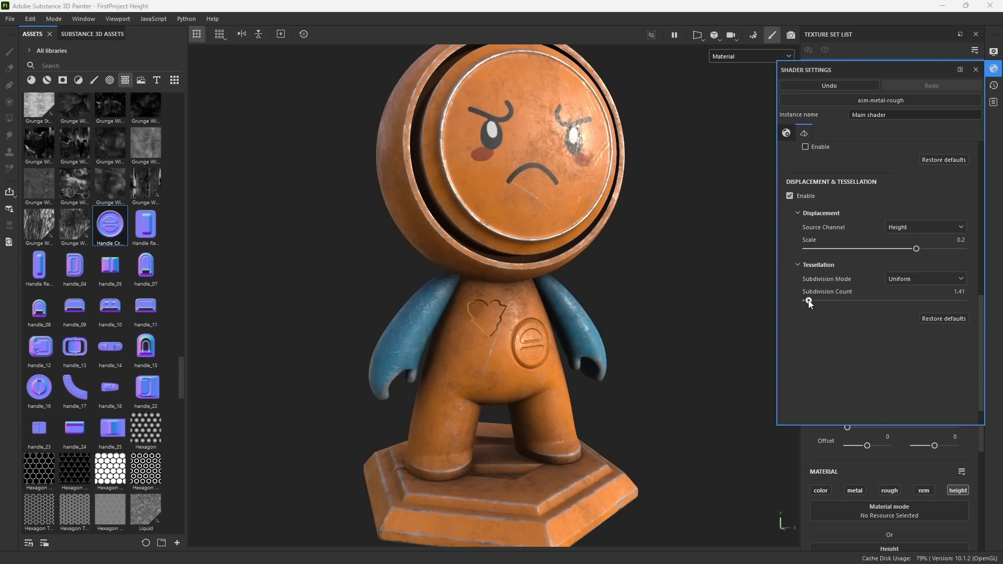
{"action": "left_click_drag", "start_coordinate": [807, 300], "coordinate": [910, 301]}
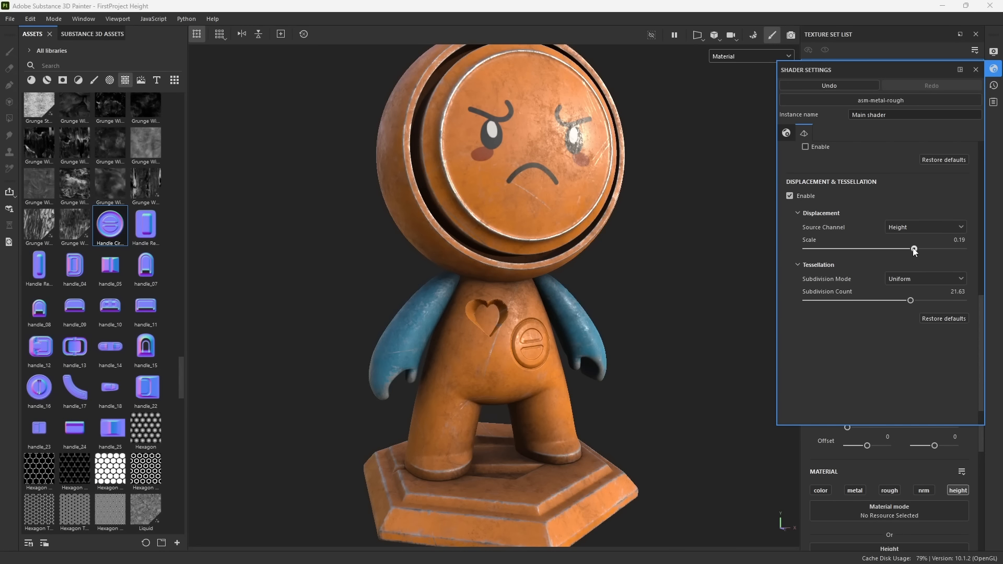
Reduce the displacement scale, check the engraved heart and handle circle up close from several angles, and close the shader settings.
{"action": "left_click_drag", "start_coordinate": [919, 249], "coordinate": [893, 246]}
{"action": "scroll", "coordinate": [470, 314], "scroll_direction": "up", "scroll_amount": 5}
{"action": "left_click_drag", "start_coordinate": [559, 452], "coordinate": [609, 429], "text": "alt"}
{"action": "left_click_drag", "start_coordinate": [554, 394], "coordinate": [534, 385], "text": "alt"}
{"action": "right_click_drag", "start_coordinate": [534, 386], "coordinate": [530, 450], "text": "alt"}
{"action": "left_click_drag", "start_coordinate": [462, 413], "coordinate": [504, 413], "text": "alt"}
{"action": "right_click_drag", "start_coordinate": [561, 436], "coordinate": [559, 369], "text": "alt"}
{"action": "left_click", "coordinate": [975, 70]}
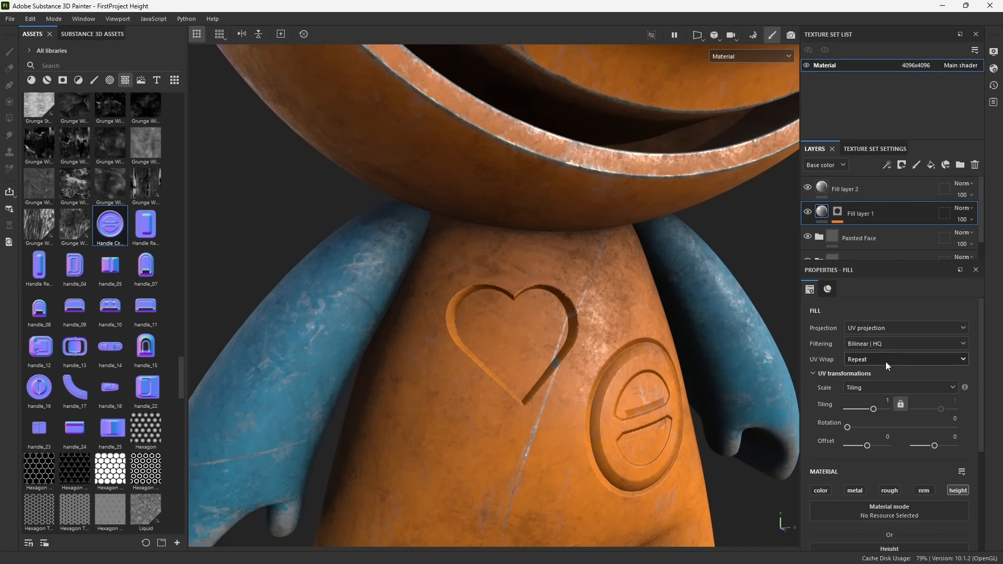
Set Fill layer 1's height to 1 and check the heart's relief from below.
{"action": "scroll", "coordinate": [882, 364], "scroll_direction": "down", "scroll_amount": 3}
{"action": "left_click_drag", "start_coordinate": [843, 456], "coordinate": [951, 453]}
{"action": "left_click_drag", "start_coordinate": [703, 413], "coordinate": [572, 389], "text": "alt"}
Examine the heart in the Height channel display, and compare its jagged sides in the Material display.
{"action": "left_click", "coordinate": [767, 56]}
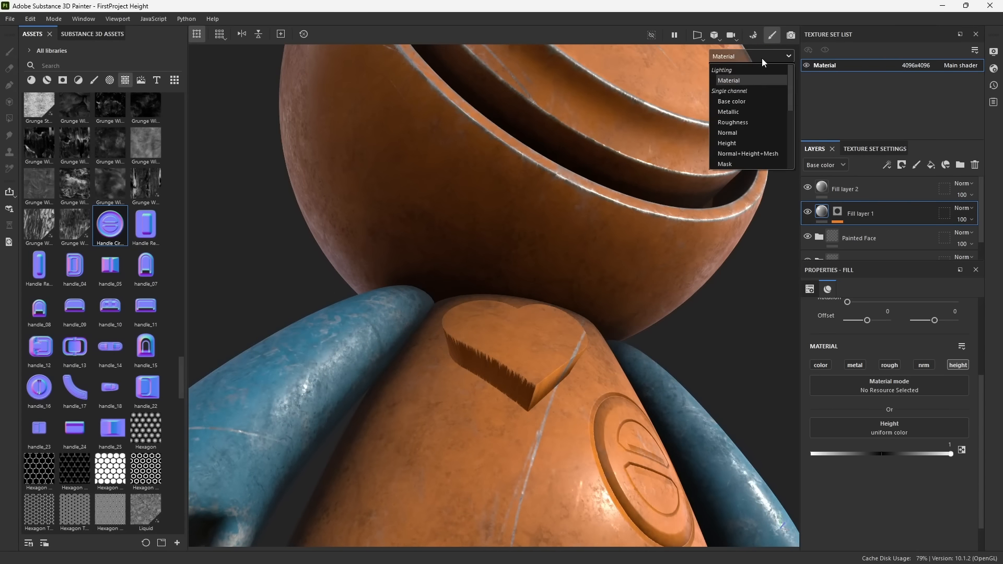
{"action": "left_click", "coordinate": [742, 142]}
{"action": "left_click_drag", "start_coordinate": [627, 341], "coordinate": [608, 409], "text": "alt"}
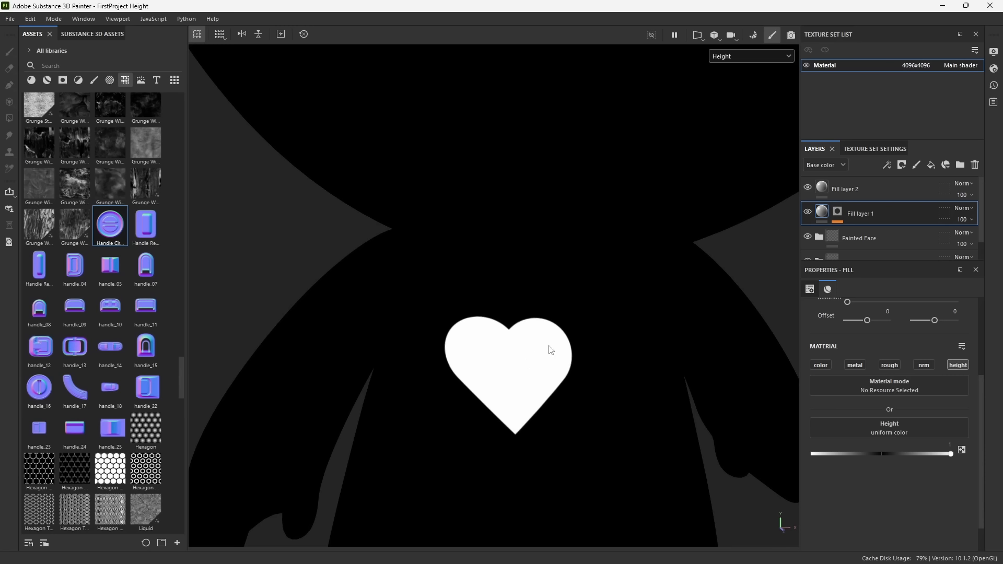
{"action": "right_click_drag", "start_coordinate": [517, 352], "coordinate": [608, 462], "text": "alt"}
{"action": "middle_click_drag", "start_coordinate": [607, 462], "coordinate": [559, 408], "text": "alt"}
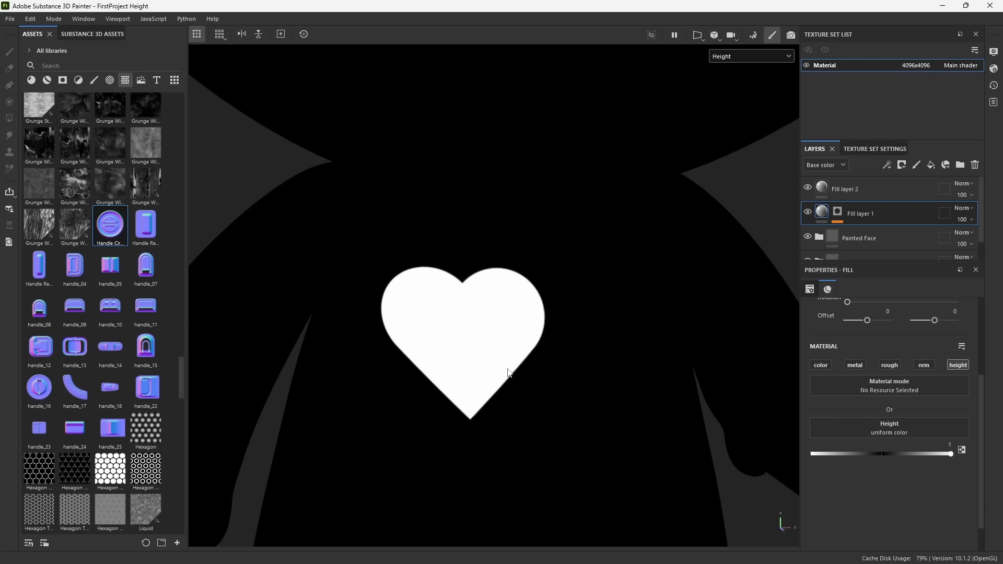
{"action": "left_click", "coordinate": [741, 56]}
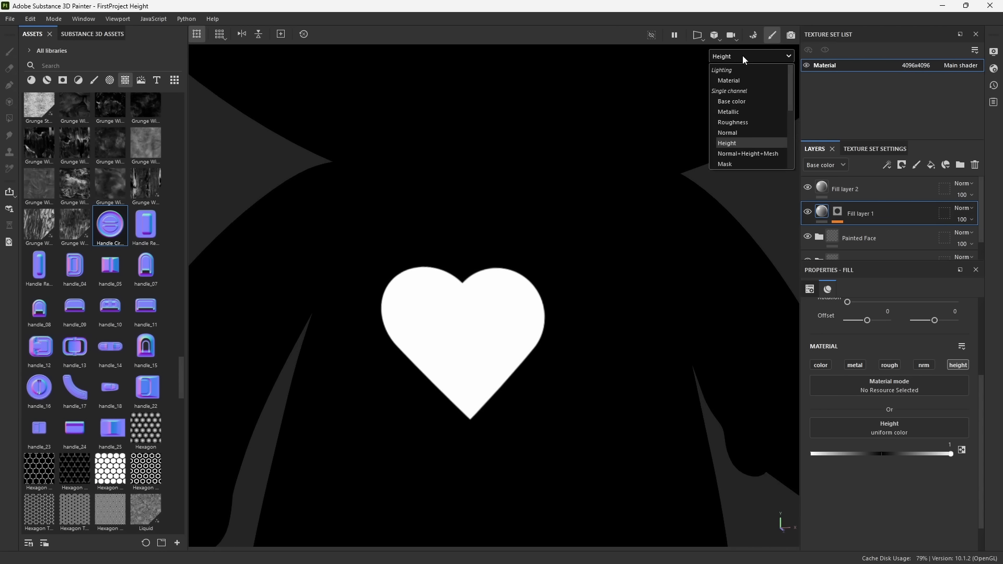
{"action": "left_click", "coordinate": [737, 81]}
{"action": "left_click_drag", "start_coordinate": [470, 382], "coordinate": [460, 268], "text": "alt"}
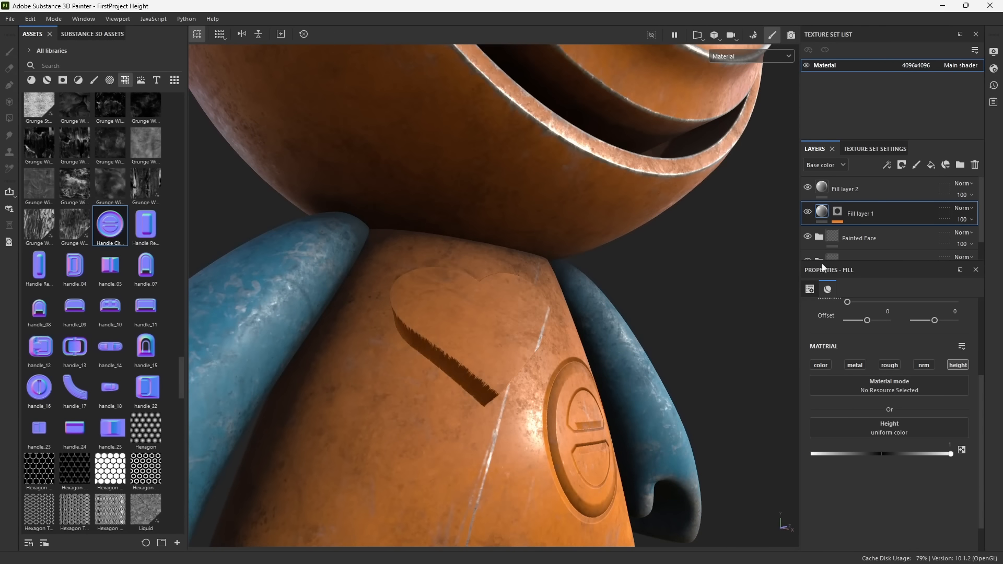
Add a Blur filter to Fill layer 1's mask above Card Heart and check the heart's edges from the side.
{"action": "left_click", "coordinate": [839, 212]}
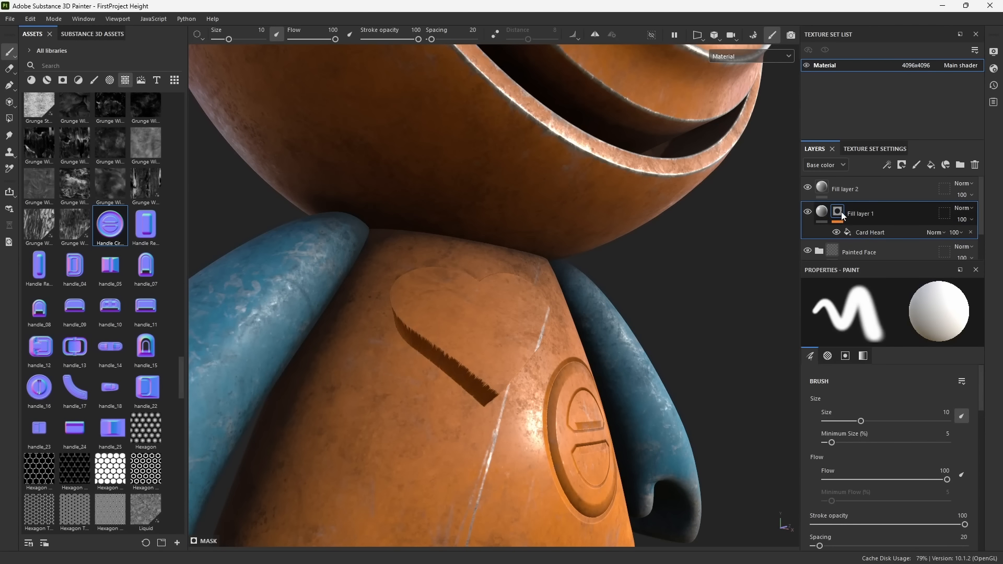
{"action": "left_click", "coordinate": [887, 165]}
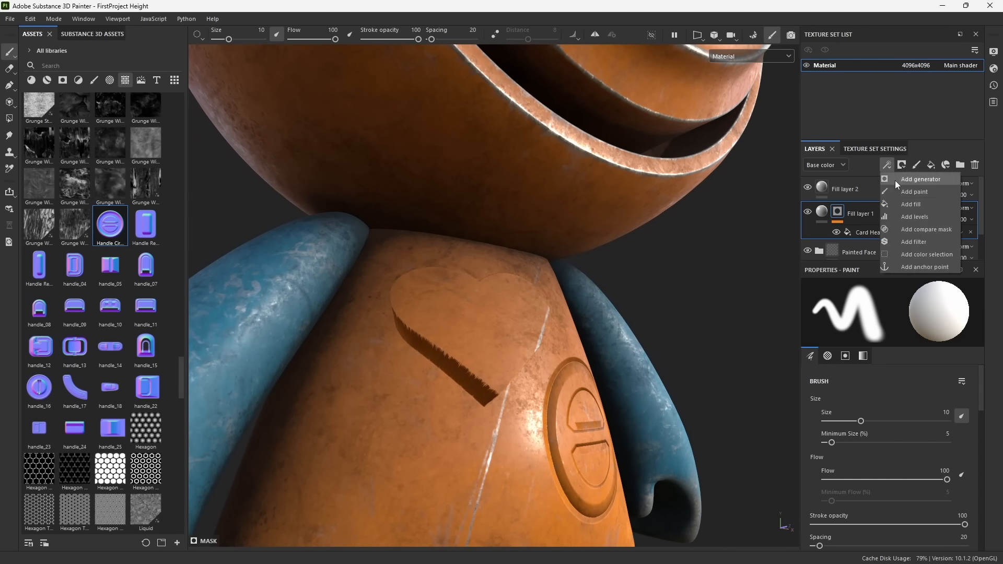
{"action": "left_click", "coordinate": [899, 240]}
{"action": "left_click", "coordinate": [854, 321]}
{"action": "type", "text": "blur"}
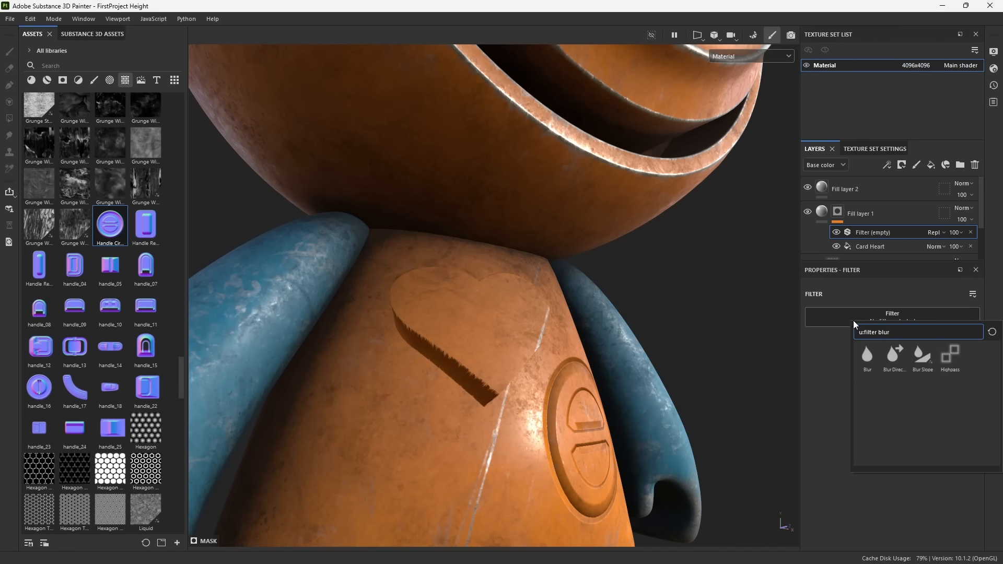
{"action": "left_click", "coordinate": [867, 358]}
{"action": "left_click_drag", "start_coordinate": [753, 393], "coordinate": [555, 406], "text": "alt"}
{"action": "right_click_drag", "start_coordinate": [556, 406], "coordinate": [541, 403], "text": "alt"}
{"action": "mouse_move", "coordinate": [541, 404]}
{"action": "left_mouse_down", "text": "alt"}
{"action": "mouse_move", "coordinate": [405, 403]}
{"action": "mouse_move", "coordinate": [365, 469]}
{"action": "mouse_move", "coordinate": [505, 404]}
{"action": "mouse_move", "coordinate": [534, 408]}
{"action": "left_mouse_up", "text": "alt"}
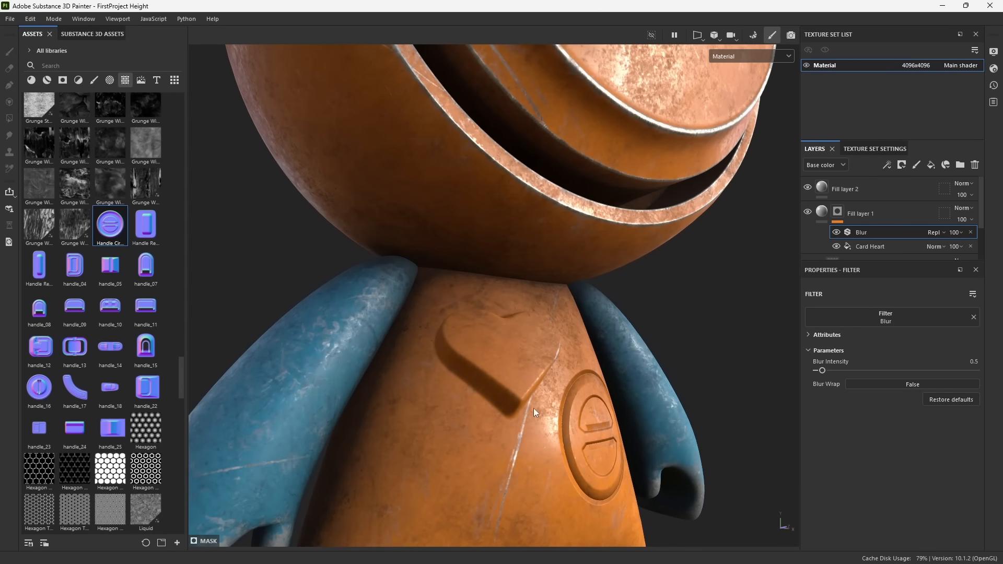
Preview only the Height channel on the model and return to the Material view.
{"action": "left_click", "coordinate": [773, 57]}
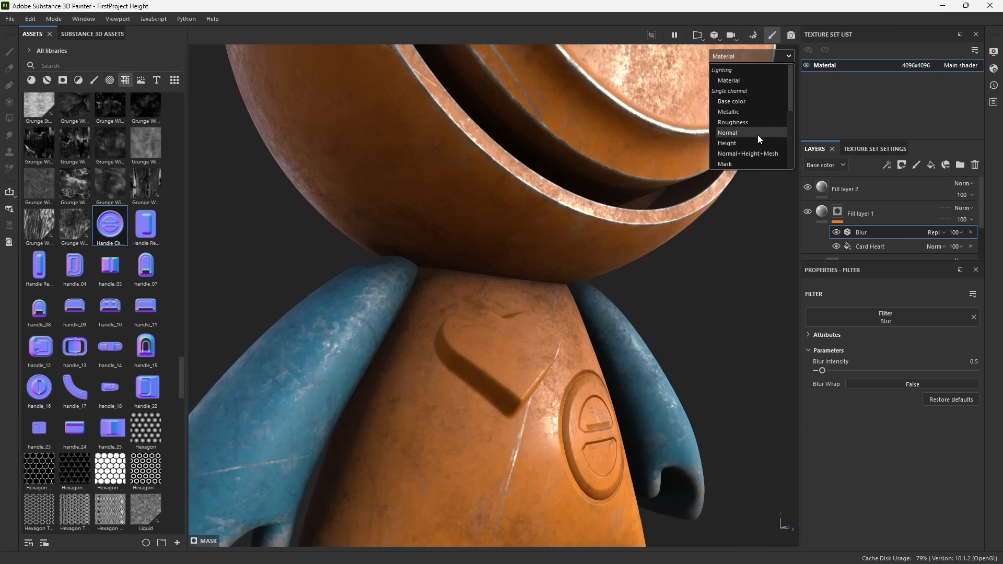
{"action": "left_click", "coordinate": [757, 135]}
{"action": "left_click", "coordinate": [763, 56]}
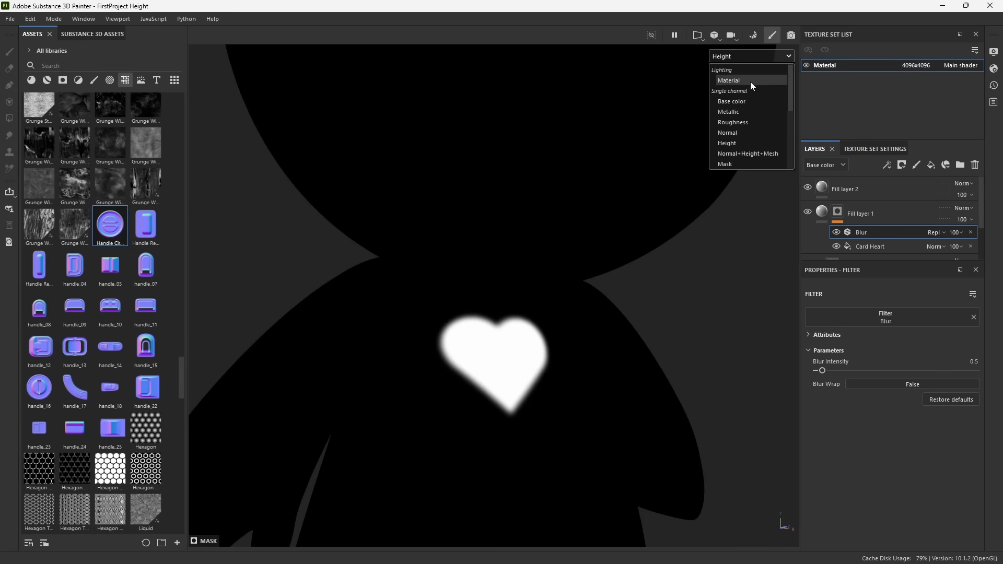
{"action": "left_click", "coordinate": [750, 81]}
Set the blur intensity of the heart mask's Blur filter to 0.47.
{"action": "left_click_drag", "start_coordinate": [598, 409], "coordinate": [581, 405], "text": "alt"}
{"action": "mouse_move", "coordinate": [823, 371]}
{"action": "left_mouse_down"}
{"action": "mouse_move", "coordinate": [984, 372]}
{"action": "mouse_move", "coordinate": [807, 370]}
{"action": "mouse_move", "coordinate": [869, 371]}
{"action": "mouse_move", "coordinate": [821, 375]}
{"action": "left_mouse_up"}
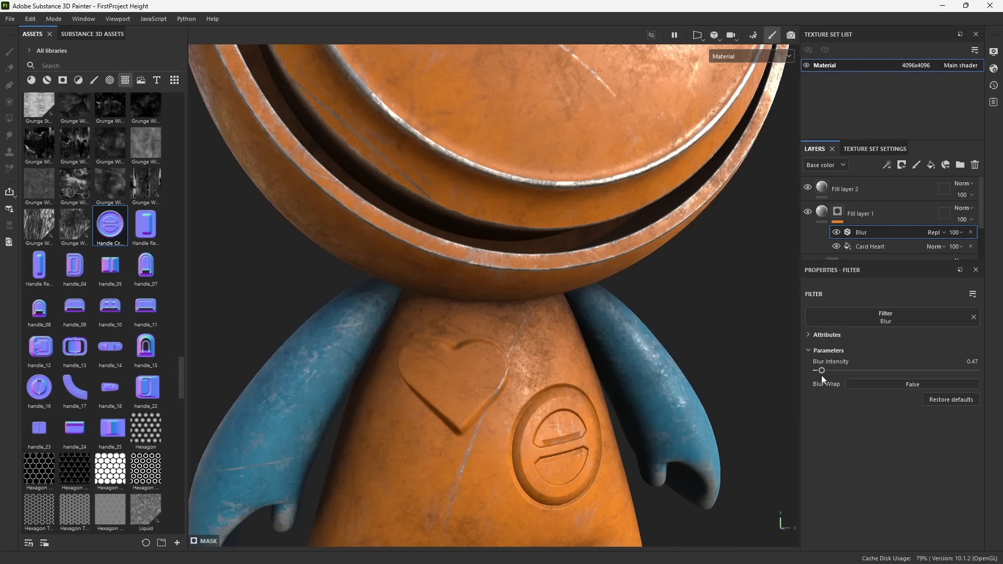
{"action": "left_click_drag", "start_coordinate": [443, 408], "coordinate": [468, 366], "text": "alt"}
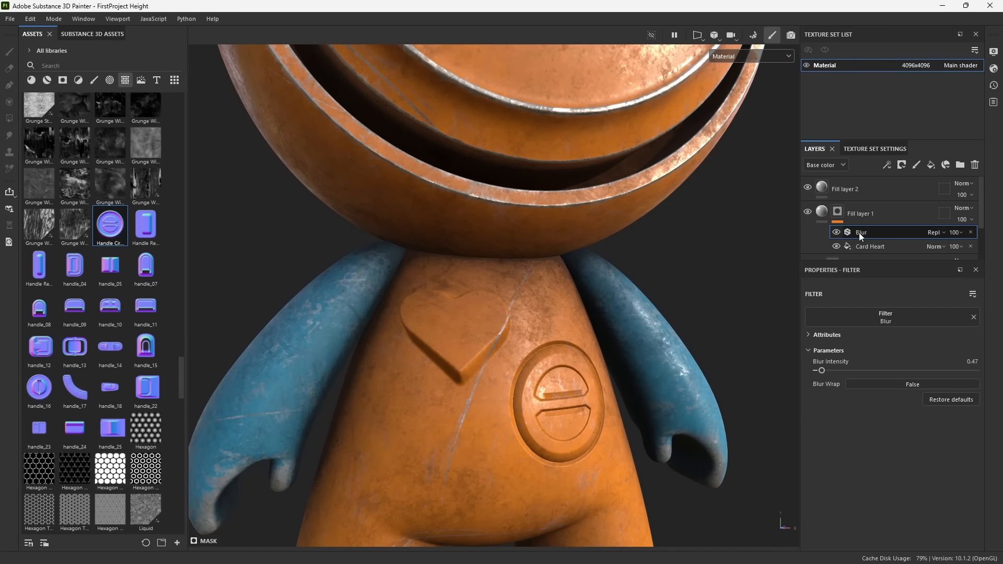
Set the height of Fill layer 1 to 0.4191 and check the heart and emblem relief on the body.
{"action": "left_click", "coordinate": [826, 212]}
{"action": "left_click_drag", "start_coordinate": [956, 458], "coordinate": [912, 457]}
{"action": "left_click_drag", "start_coordinate": [633, 429], "coordinate": [595, 422], "text": "alt"}
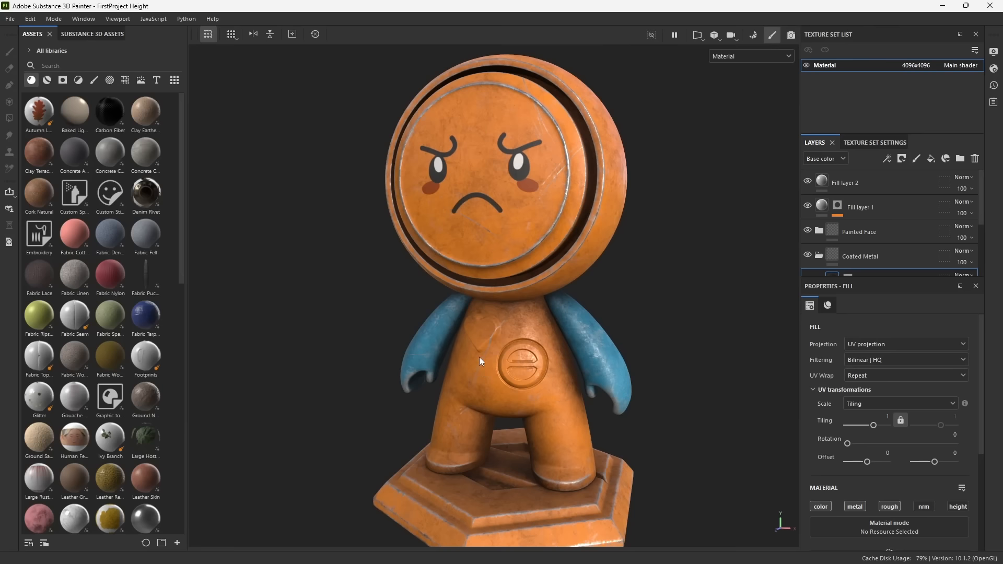
{"action": "left_click_drag", "start_coordinate": [495, 345], "coordinate": [644, 284], "text": "alt"}
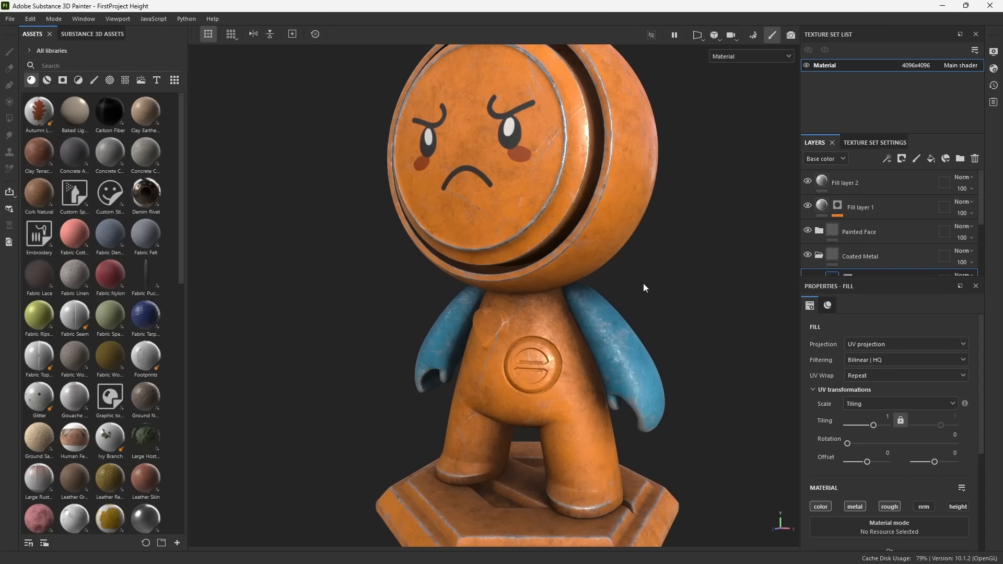
Set the displacement scale to 0.06 in the shader settings.
{"action": "left_click", "coordinate": [994, 69]}
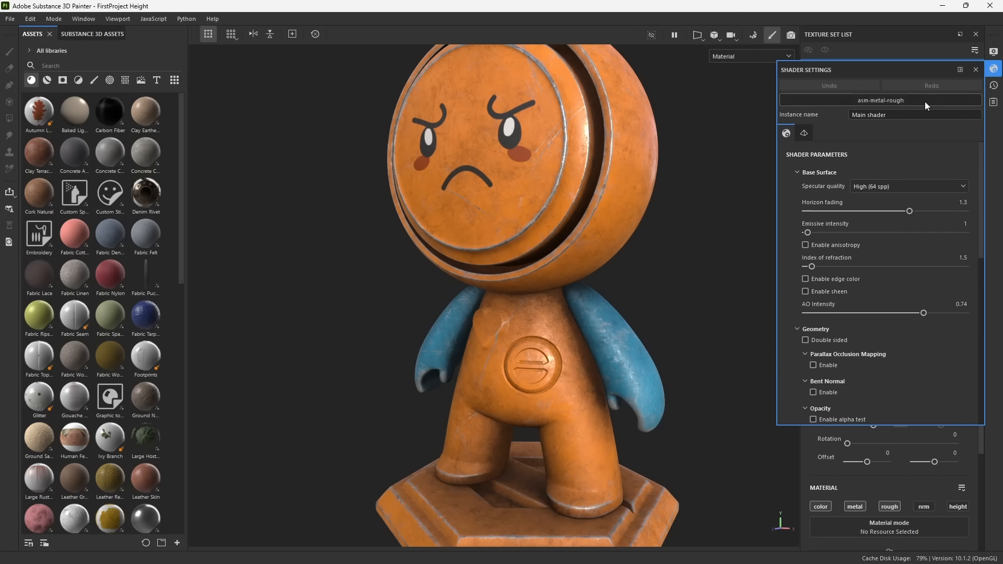
{"action": "scroll", "coordinate": [834, 295], "scroll_direction": "down", "scroll_amount": 1}
{"action": "scroll", "coordinate": [832, 295], "scroll_direction": "down", "scroll_amount": 4}
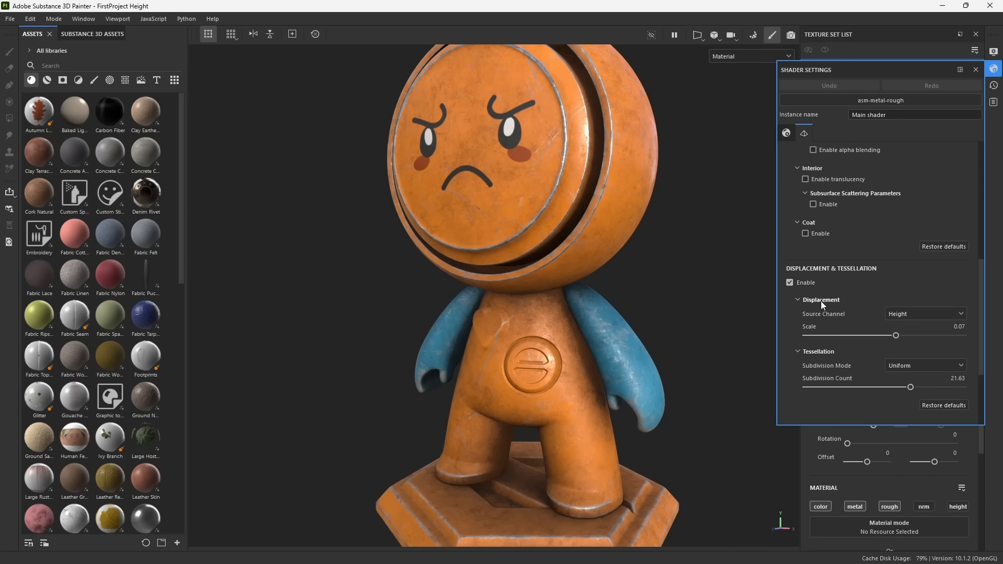
{"action": "left_click", "coordinate": [896, 336]}
{"action": "left_click_drag", "start_coordinate": [896, 338], "coordinate": [894, 338]}
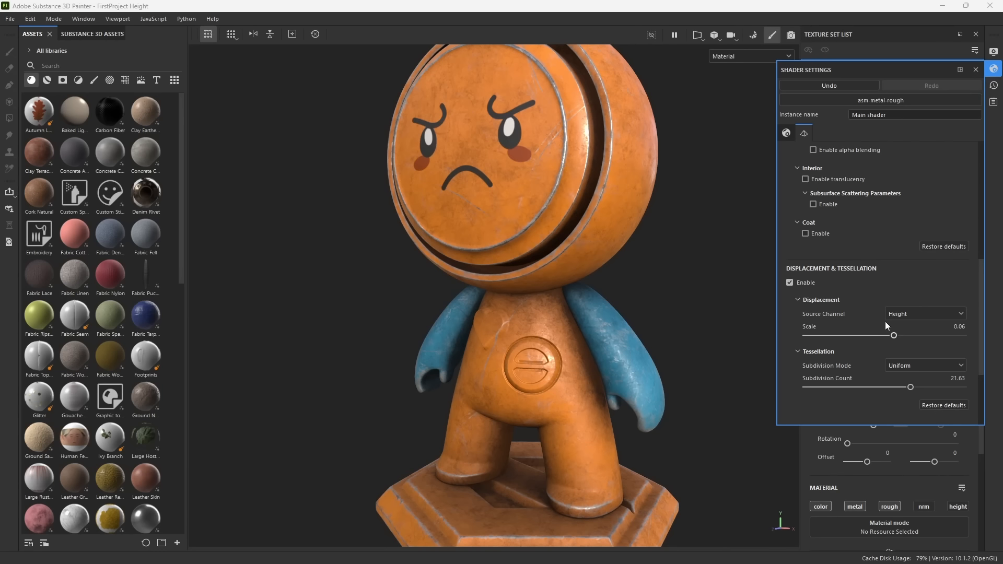
{"action": "left_click", "coordinate": [975, 70]}
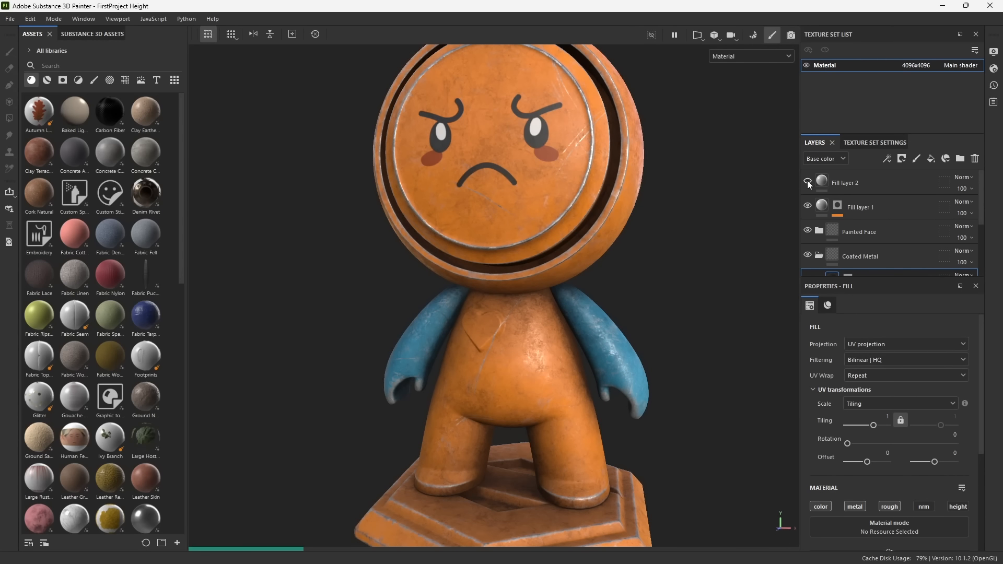
Hide Fill layer 2 and check the raised heart on the character's chest up close.
{"action": "scroll", "coordinate": [486, 380], "scroll_direction": "up", "scroll_amount": 2}
{"action": "left_click_drag", "start_coordinate": [486, 381], "coordinate": [517, 362], "text": "alt"}
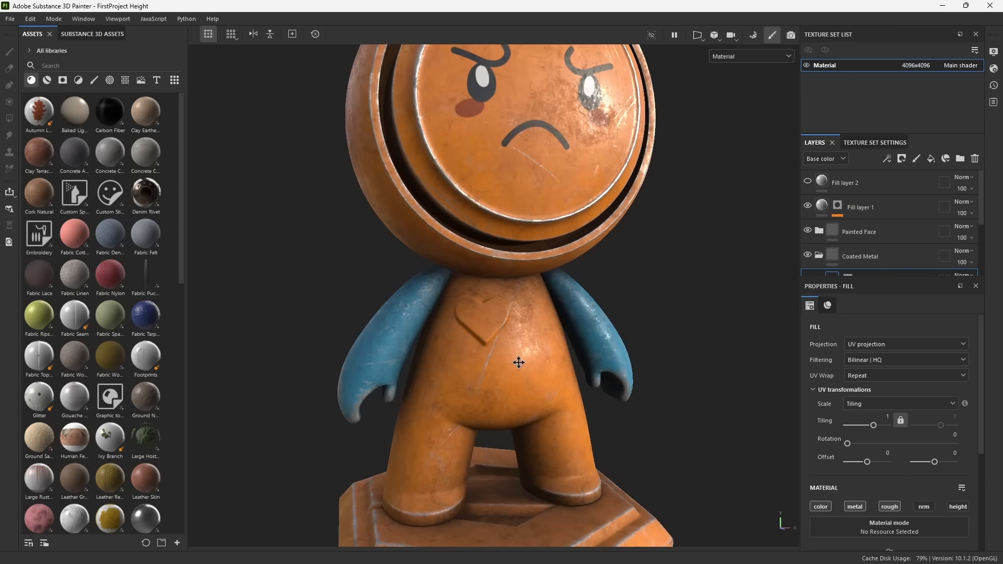
{"action": "right_click_drag", "start_coordinate": [518, 362], "coordinate": [591, 474], "text": "alt"}
{"action": "left_click_drag", "start_coordinate": [591, 473], "coordinate": [511, 438], "text": "alt"}
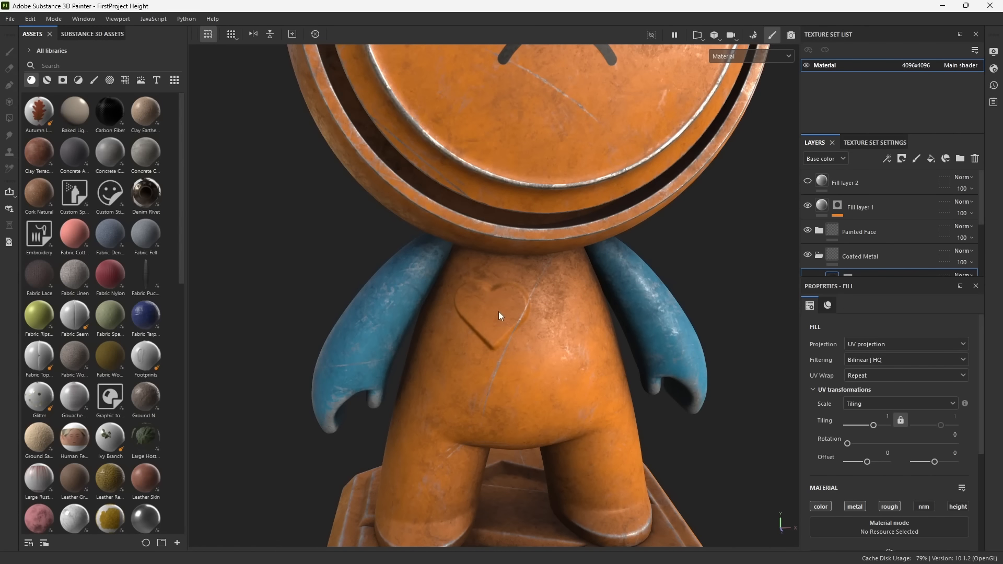
Enable the color channel on Fill layer 1 and make its base color red.
{"action": "left_click", "coordinate": [875, 206]}
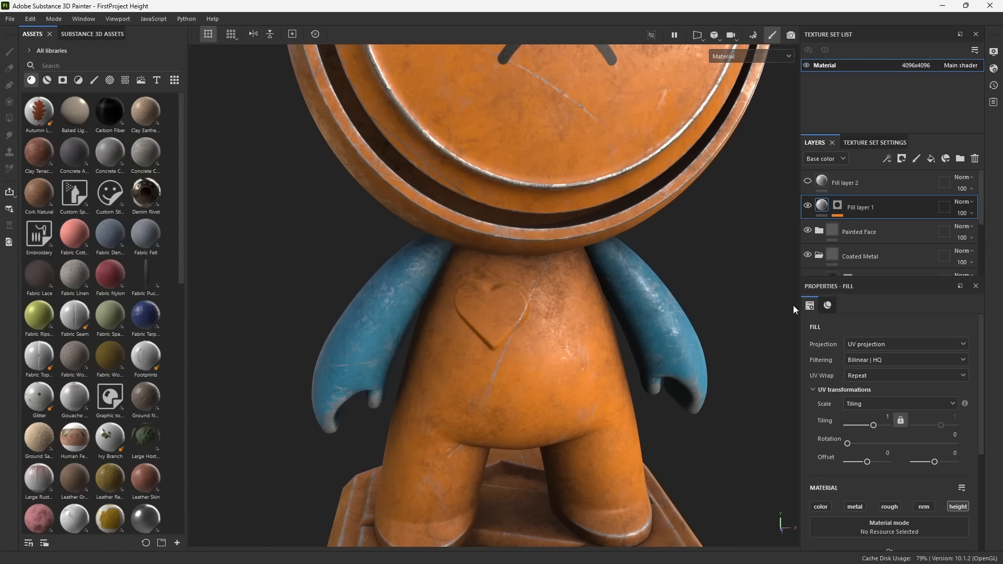
{"action": "left_click", "coordinate": [823, 506]}
{"action": "scroll", "coordinate": [914, 457], "scroll_direction": "down", "scroll_amount": 3}
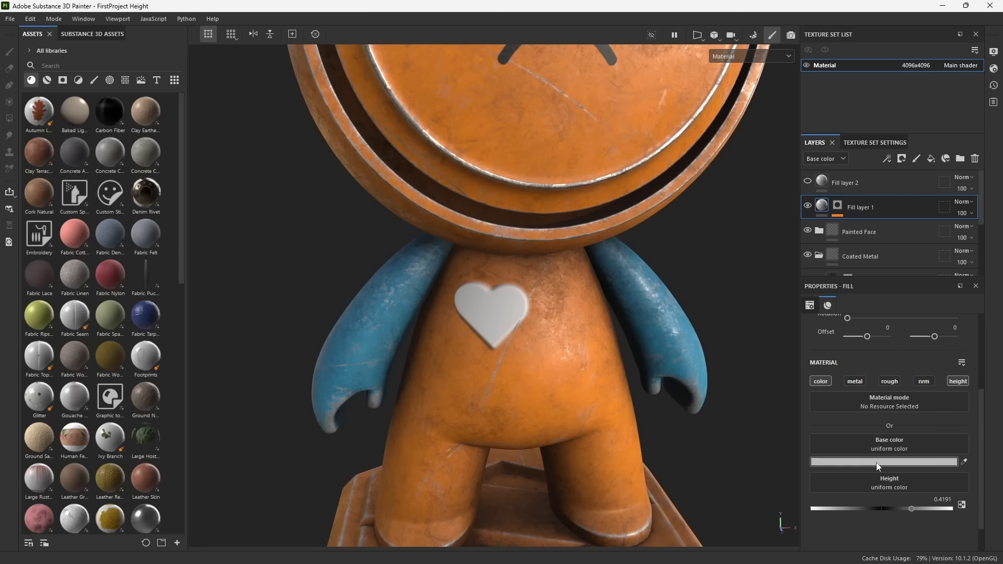
{"action": "left_click", "coordinate": [876, 462]}
{"action": "left_click", "coordinate": [833, 424]}
{"action": "mouse_move", "coordinate": [833, 425]}
{"action": "left_mouse_down"}
{"action": "mouse_move", "coordinate": [819, 434]}
{"action": "mouse_move", "coordinate": [823, 427]}
{"action": "left_mouse_up"}
{"action": "left_click", "coordinate": [865, 363]}
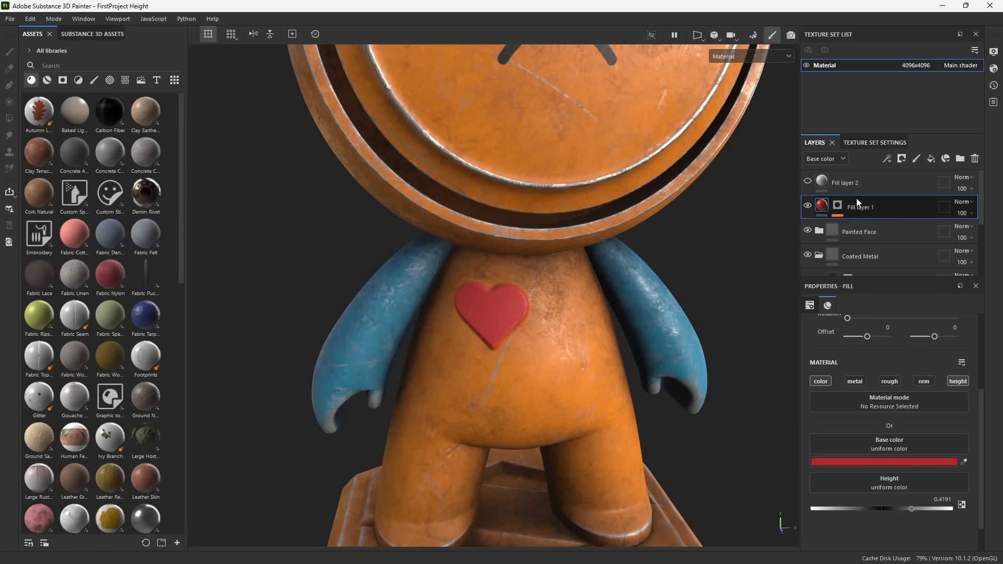
Lower the base color opacity of Fill layer 1 to 54 and check the heart on the whole character.
{"action": "left_click", "coordinate": [968, 213]}
{"action": "left_click_drag", "start_coordinate": [977, 236], "coordinate": [978, 236]}
{"action": "left_click_drag", "start_coordinate": [449, 314], "coordinate": [574, 298], "text": "alt"}
{"action": "right_click_drag", "start_coordinate": [618, 313], "coordinate": [594, 242], "text": "alt"}
{"action": "left_click_drag", "start_coordinate": [593, 242], "coordinate": [588, 268], "text": "alt"}
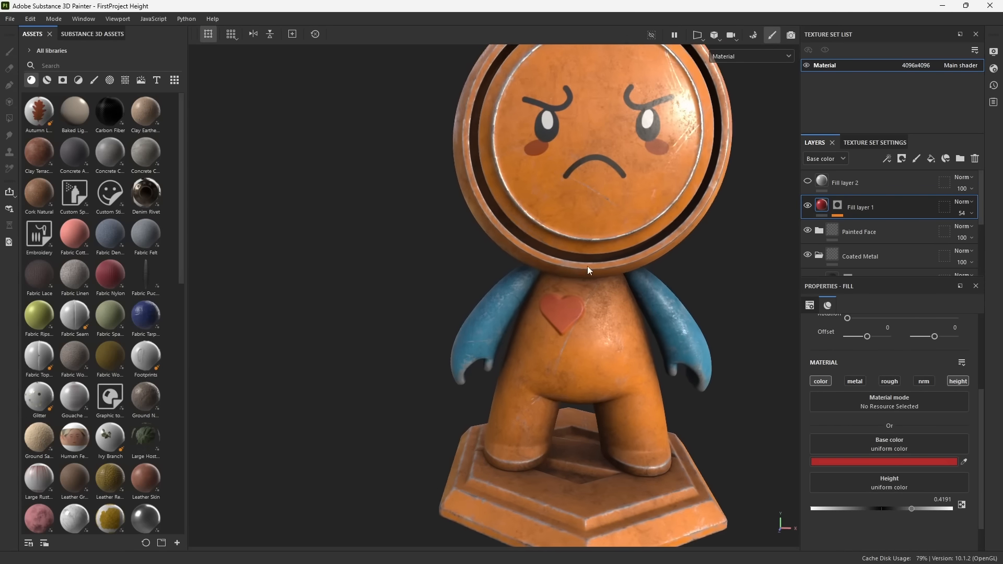
{"action": "right_click_drag", "start_coordinate": [589, 267], "coordinate": [561, 351], "text": "alt"}
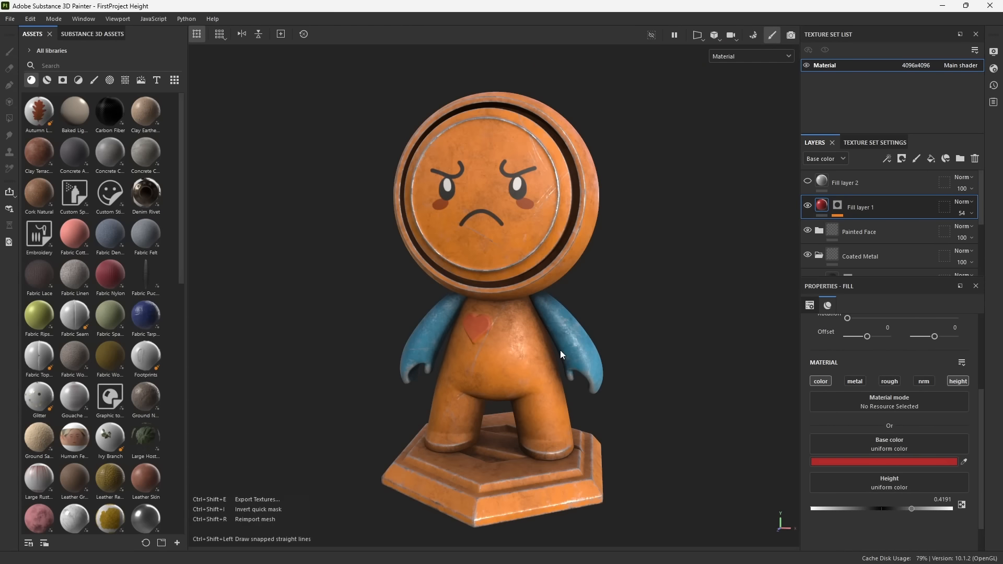
Open the texture export settings and review which output maps the Material texture set exports.
{"action": "key", "text": "ctrl+shift+e"}
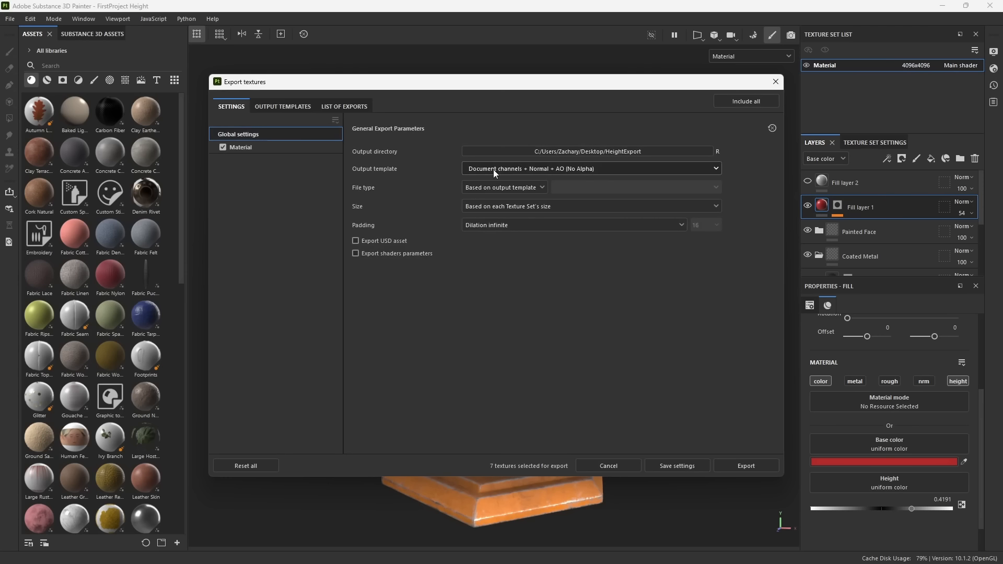
{"action": "left_click", "coordinate": [280, 149]}
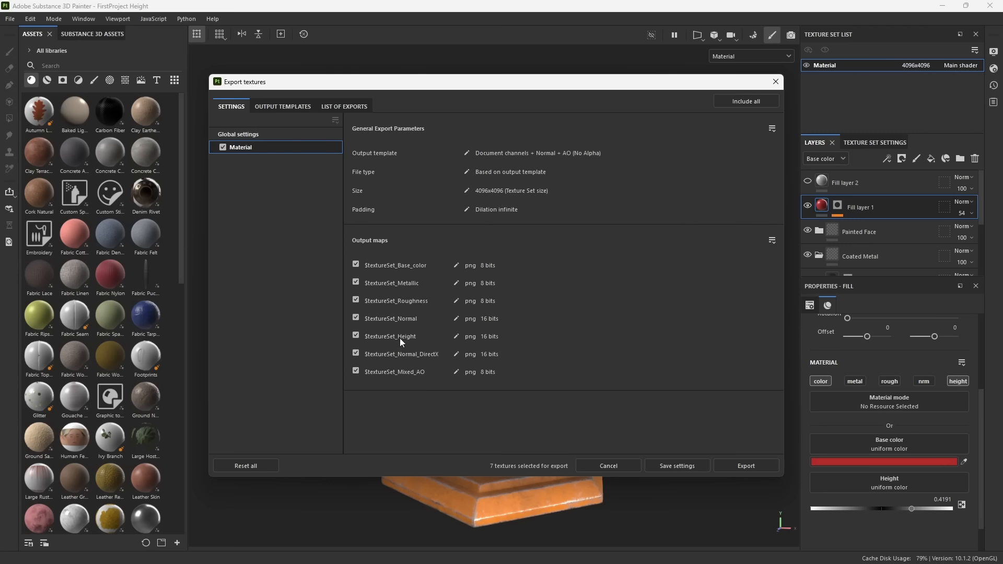
{"action": "left_click", "coordinate": [299, 131]}
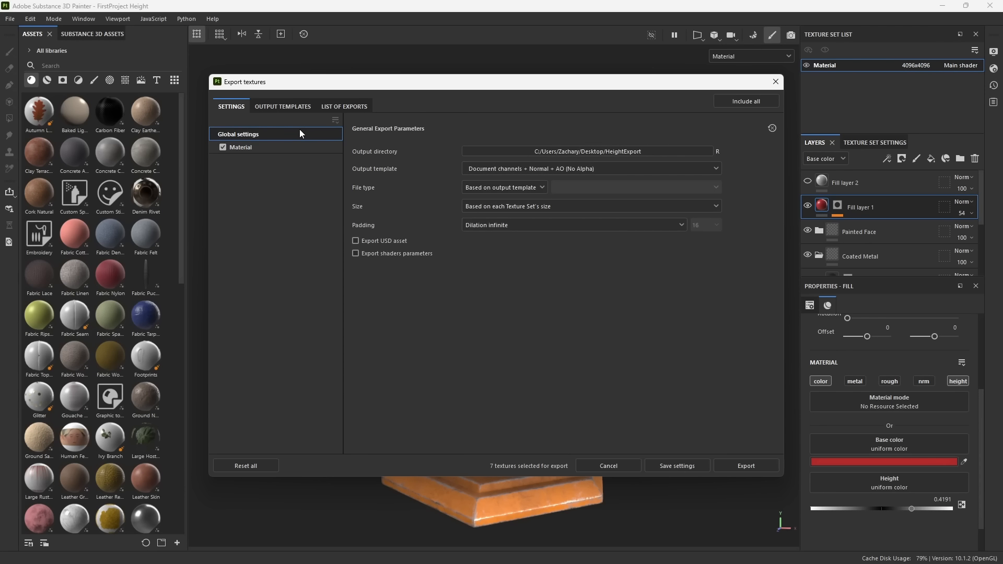
Set the global export output template to Unreal Engine 4 (Packed).
{"action": "left_click", "coordinate": [544, 169]}
{"action": "scroll", "coordinate": [534, 214], "scroll_direction": "down", "scroll_amount": 3}
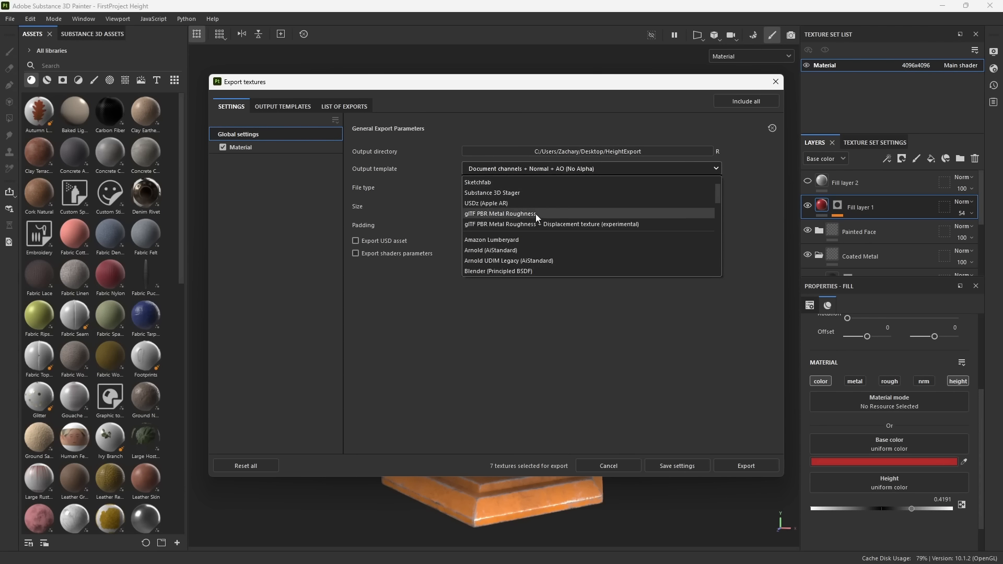
{"action": "scroll", "coordinate": [501, 205], "scroll_direction": "down", "scroll_amount": 6}
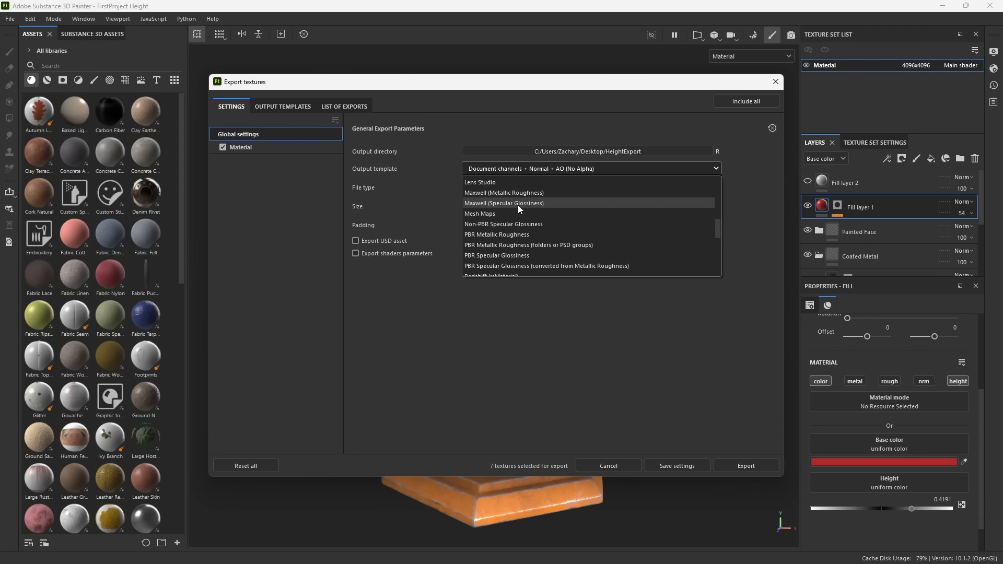
{"action": "scroll", "coordinate": [518, 202], "scroll_direction": "down", "scroll_amount": 3}
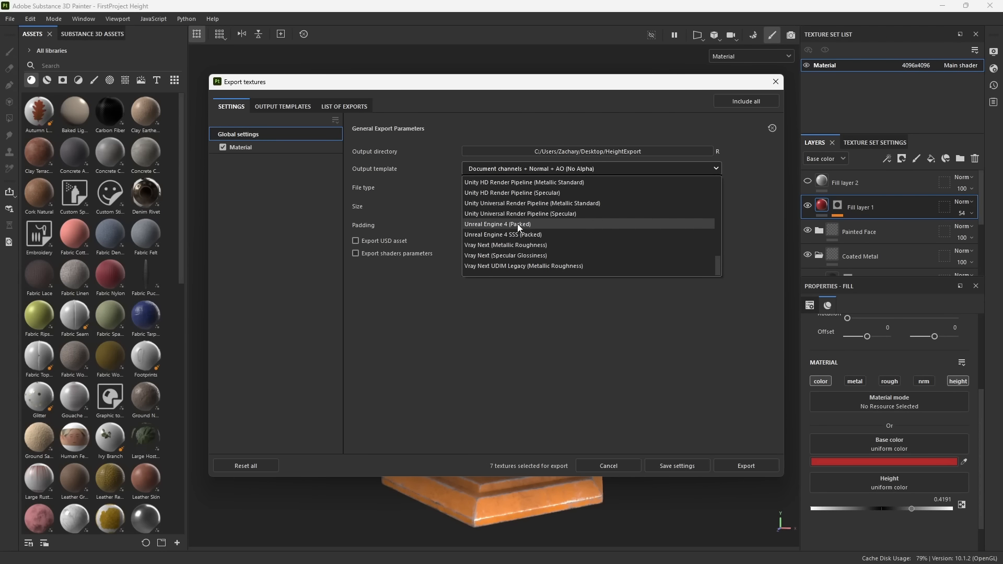
{"action": "left_click", "coordinate": [519, 226]}
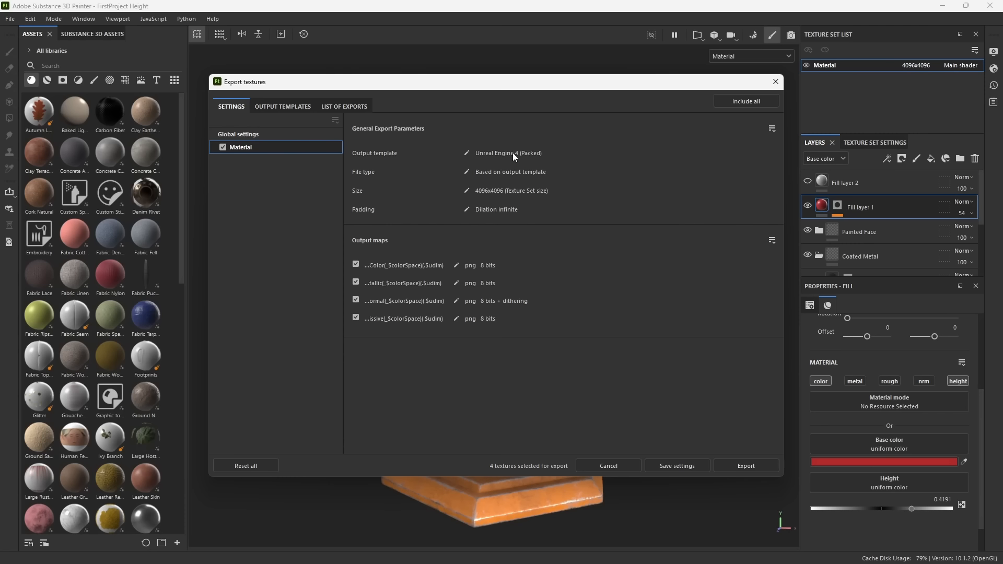
Duplicate the Unreal Engine 4 (Packed) preset among the output templates.
{"action": "left_click", "coordinate": [283, 106]}
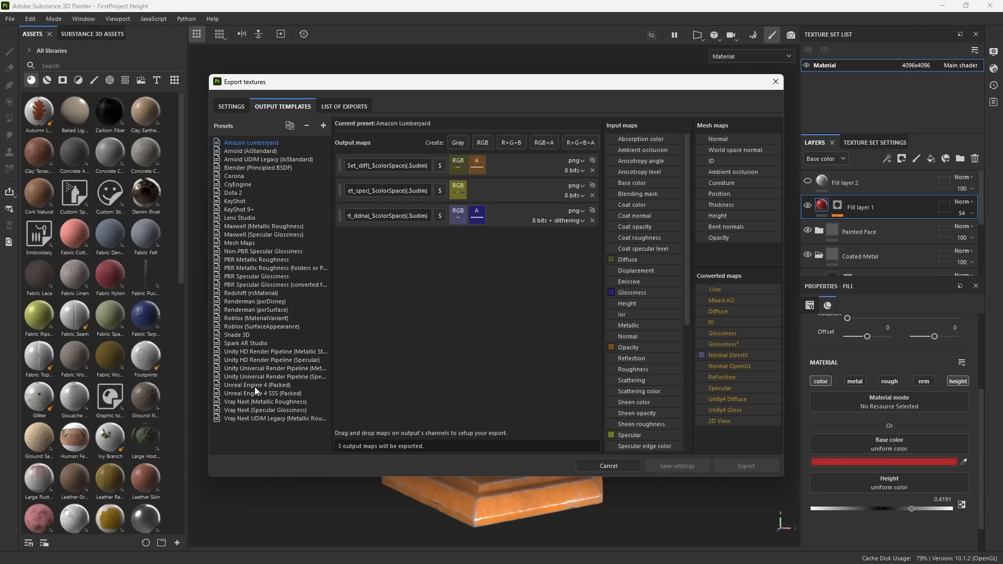
{"action": "left_click", "coordinate": [237, 385]}
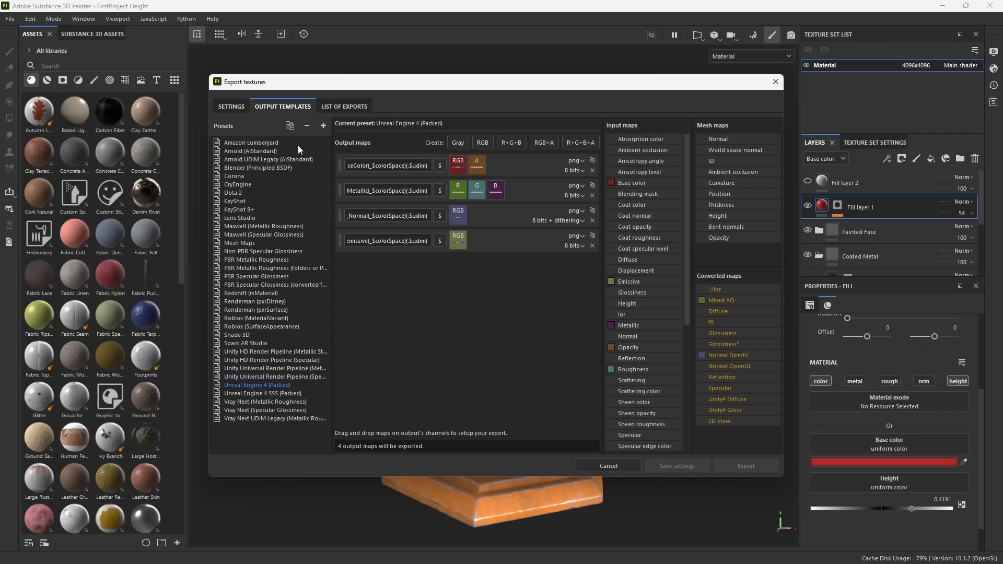
{"action": "left_click", "coordinate": [289, 126]}
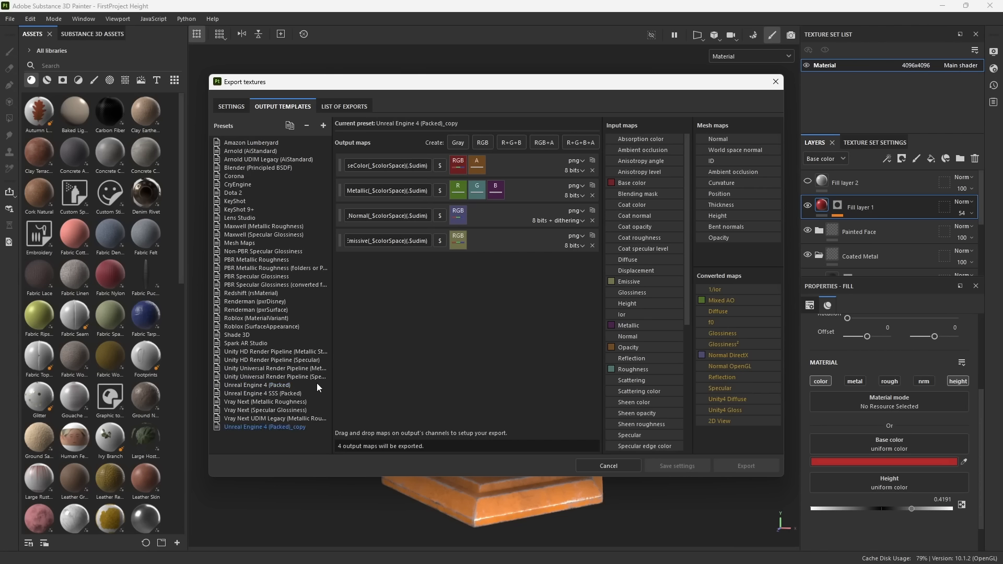
Rename the duplicated export preset to "Unreal Engine 5 and Height".
{"action": "double_click", "coordinate": [290, 431]}
{"action": "key", "text": "End"}
{"action": "key", "text": "shift+Left"}
{"action": "key", "text": "shift+Left"}
{"action": "key", "text": "shift+Left"}
{"action": "key", "text": "shift+Left"}
{"action": "key", "text": "shift+Left"}
{"action": "key", "text": "shift+Left"}
{"action": "key", "text": "shift+Left"}
{"action": "key", "text": "shift+Left"}
{"action": "key", "text": "shift+Left"}
{"action": "key", "text": "shift+Left"}
{"action": "key", "text": "shift+Left"}
{"action": "key", "text": "shift+Left"}
{"action": "key", "text": "shift+Left"}
{"action": "key", "text": "shift+Left"}
{"action": "key", "text": "shift+Left"}
{"action": "type", "text": "5 and Height"}
{"action": "key", "text": "Return"}
Add a grayscale output map to the preset and assign the Height input map to its gray channel.
{"action": "left_click", "coordinate": [459, 145]}
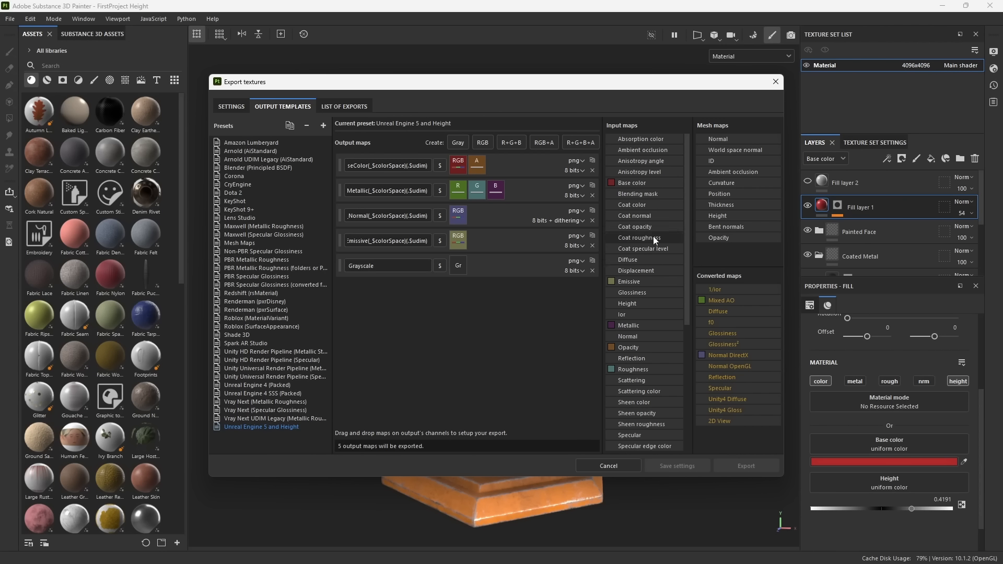
{"action": "left_click_drag", "start_coordinate": [637, 304], "coordinate": [457, 265]}
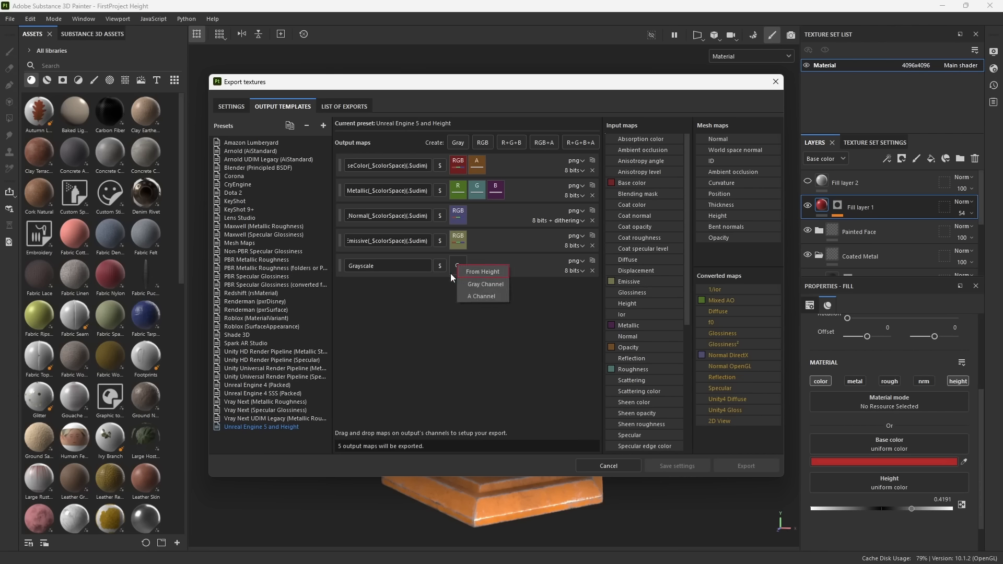
{"action": "left_click", "coordinate": [490, 283]}
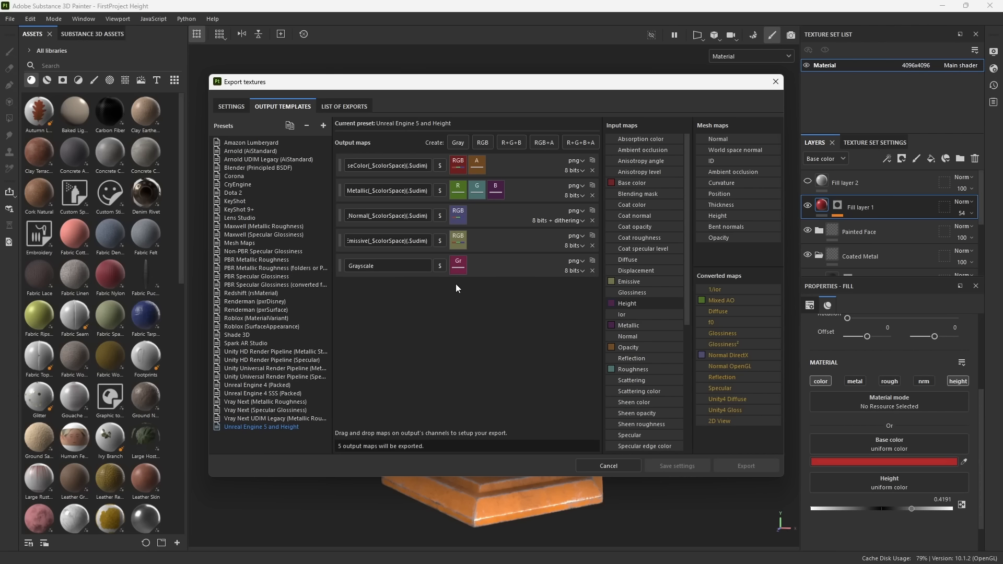
Copy the emissive output map's naming pattern into the name of the new grayscale map.
{"action": "double_click", "coordinate": [382, 267]}
{"action": "double_click", "coordinate": [401, 246]}
{"action": "key", "text": "ctrl+c"}
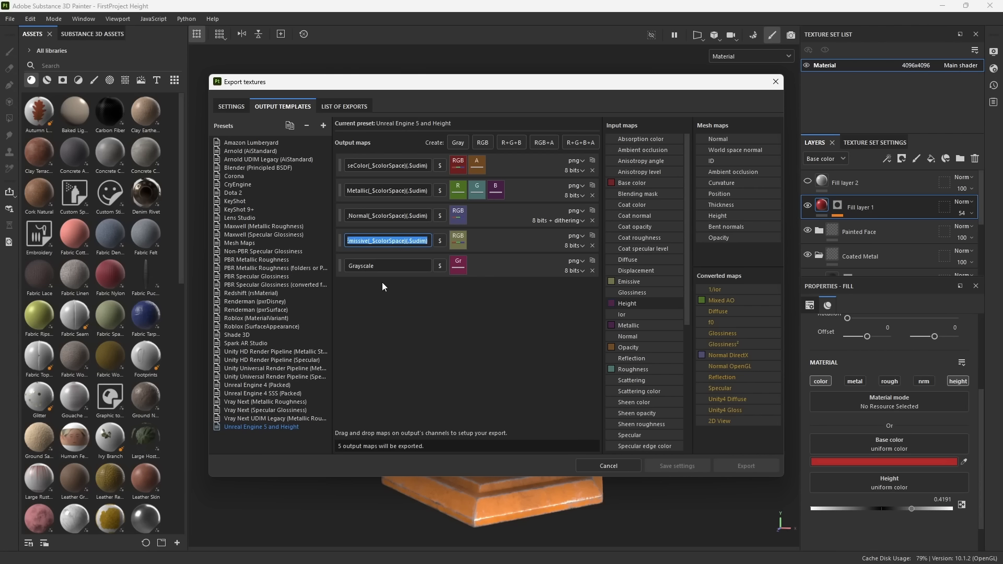
{"action": "left_click", "coordinate": [387, 265]}
{"action": "key", "text": "ctrl+a"}
{"action": "key", "text": "ctrl+v"}
Replace "Emissive" with "Height" in the grayscale output map's name.
{"action": "left_click", "coordinate": [381, 265]}
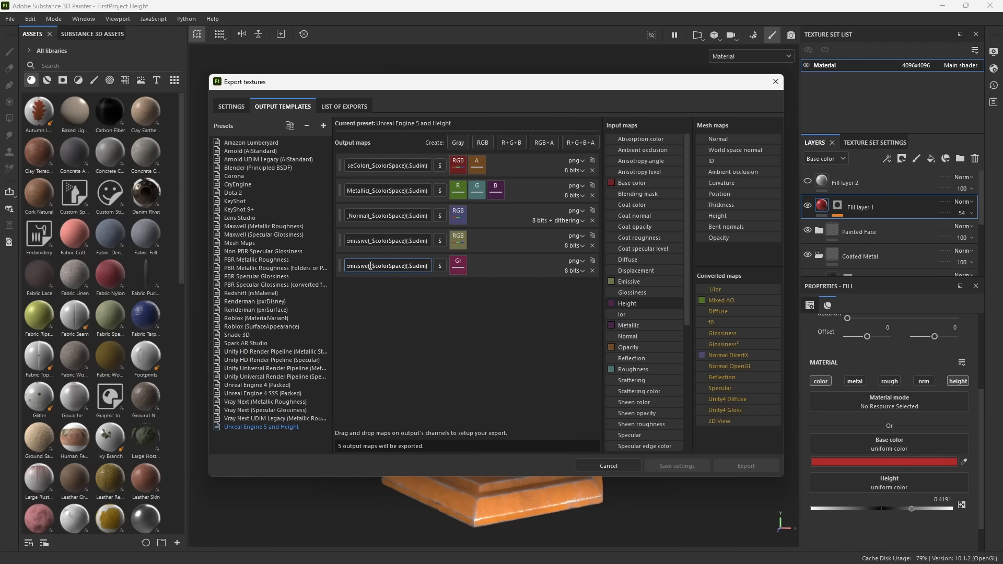
{"action": "left_click", "coordinate": [369, 266]}
{"action": "key", "text": "shift+Left"}
{"action": "key", "text": "shift+Left"}
{"action": "key", "text": "shift+Left"}
{"action": "key", "text": "shift+Left"}
{"action": "key", "text": "shift+Left"}
{"action": "key", "text": "shift+Left"}
{"action": "key", "text": "shift+Left"}
{"action": "key", "text": "shift+Left"}
{"action": "key", "text": "shift+Left"}
{"action": "key", "text": "shift+Left"}
{"action": "key", "text": "shift+Right"}
{"action": "key", "text": "shift+Right"}
{"action": "key", "text": "BackSpace"}
{"action": "type", "text": "Height"}
{"action": "left_click", "coordinate": [428, 296]}
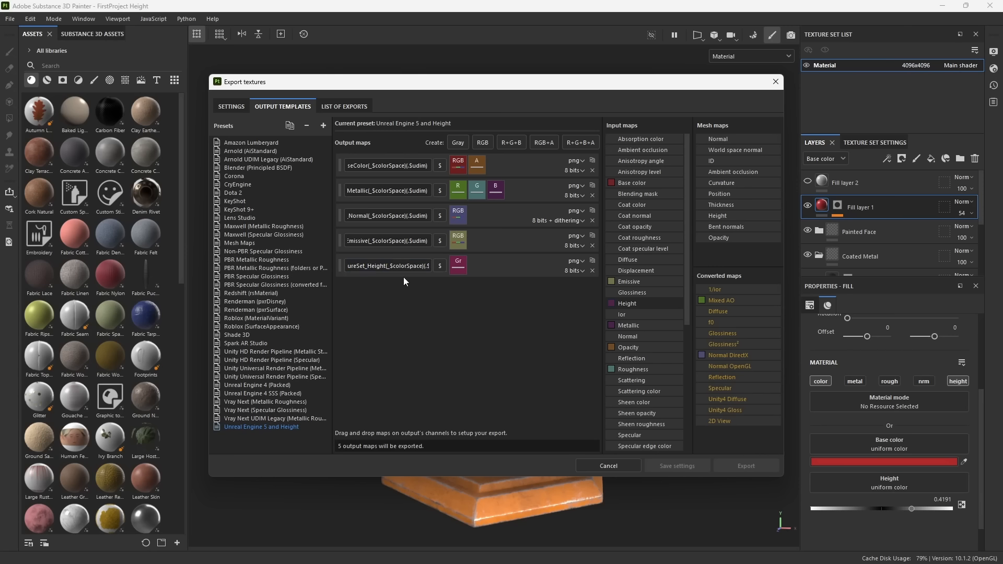
Set the global output template to "Unreal Engine 5 and Height" and export the Material texture set.
{"action": "left_click", "coordinate": [231, 106]}
{"action": "left_click", "coordinate": [245, 133]}
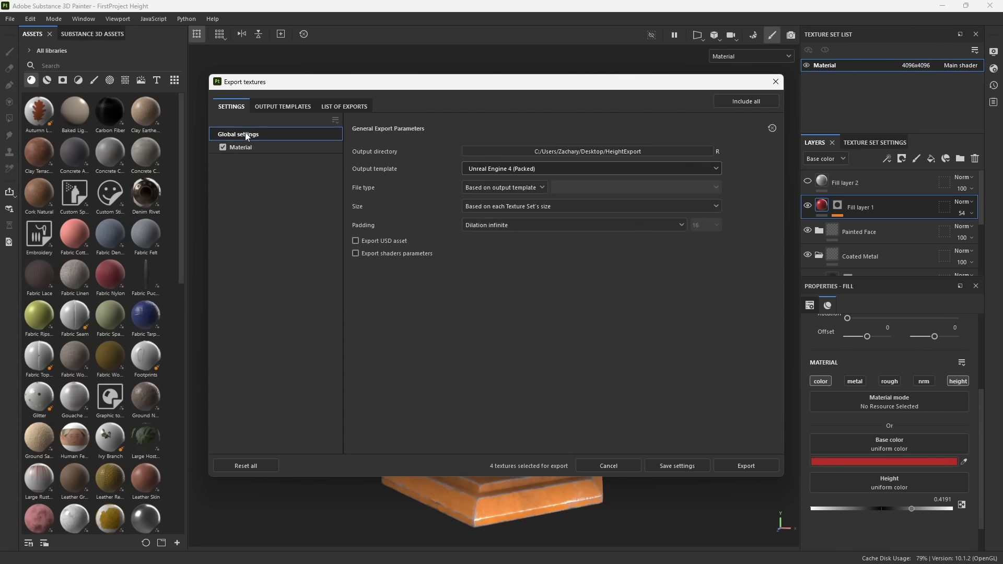
{"action": "left_click", "coordinate": [463, 166]}
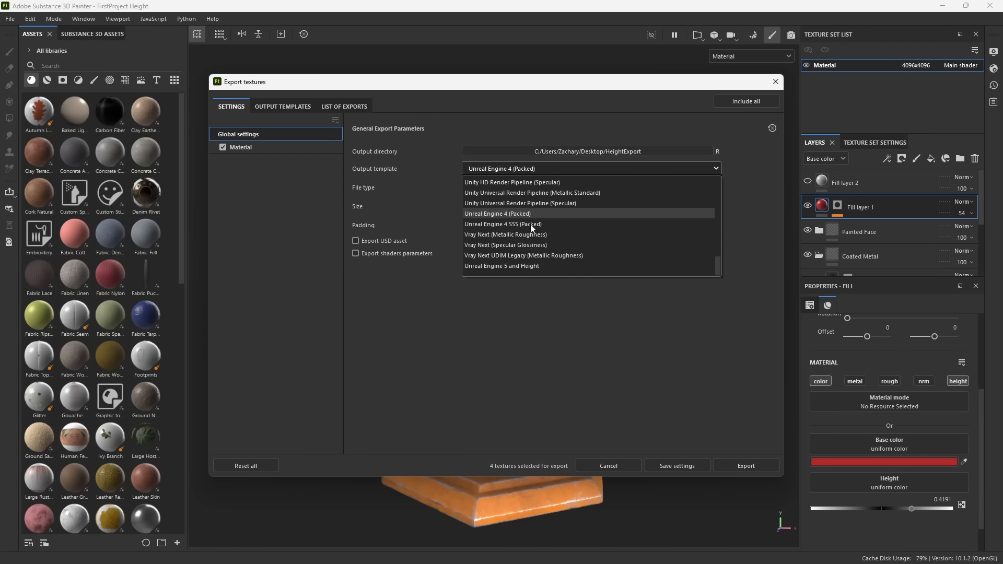
{"action": "left_click", "coordinate": [503, 267]}
{"action": "left_click", "coordinate": [324, 150]}
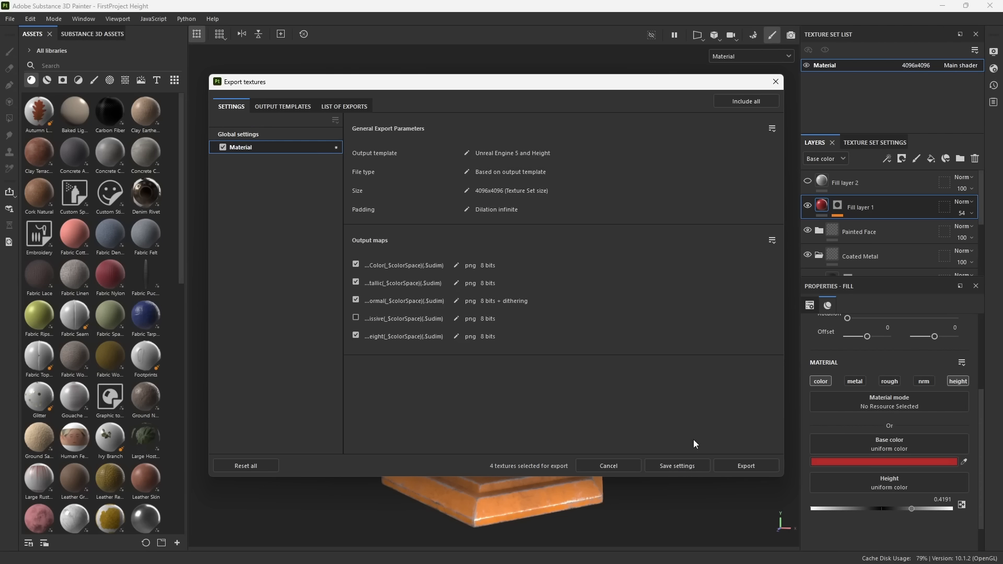
{"action": "left_click", "coordinate": [752, 468]}
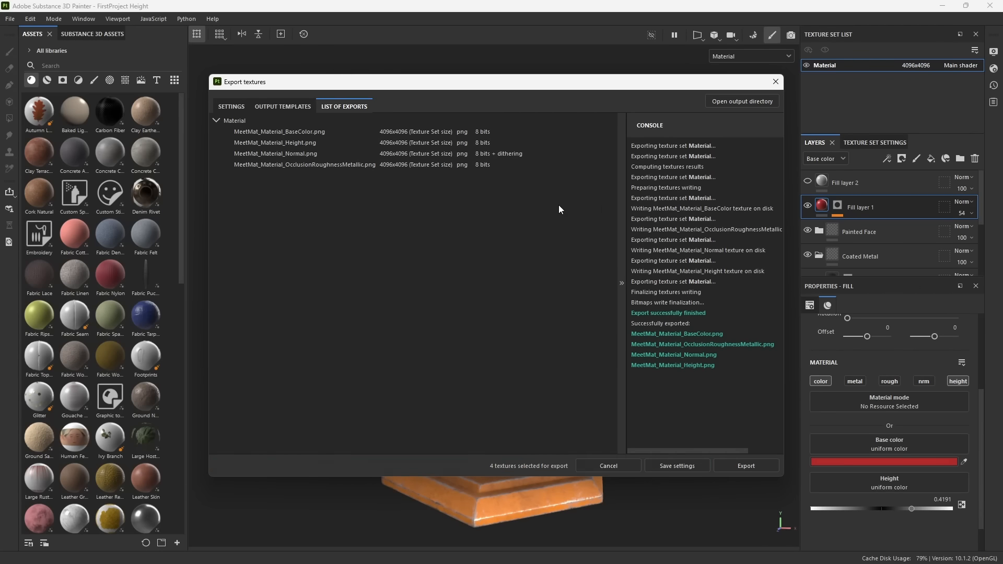
Examine the exported MeetMat_Material_Height.png in the output directory, looking closely at the heart shapes.
{"action": "left_click", "coordinate": [725, 101]}
{"action": "double_click", "coordinate": [371, 253]}
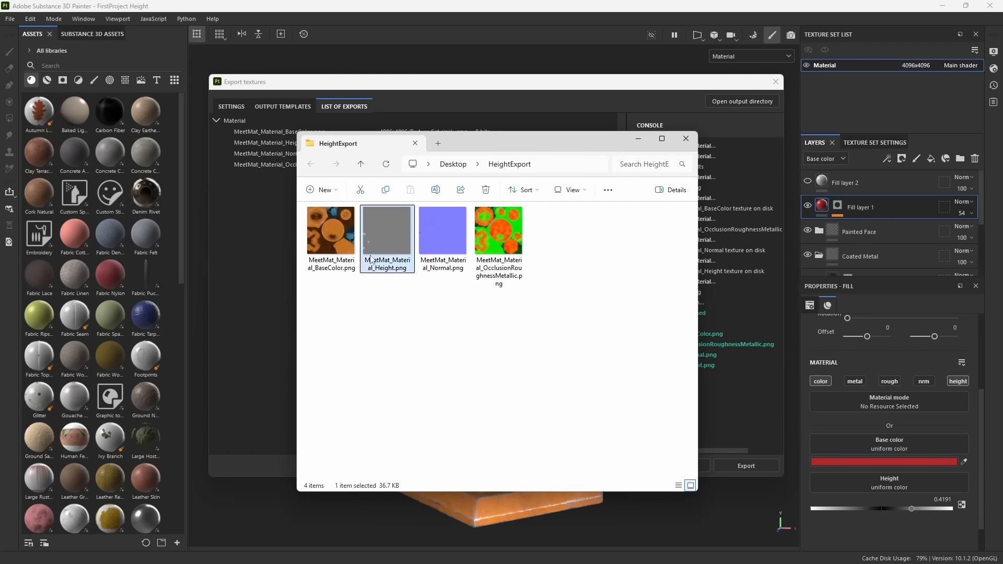
{"action": "scroll", "coordinate": [308, 394], "scroll_direction": "up", "scroll_amount": 5}
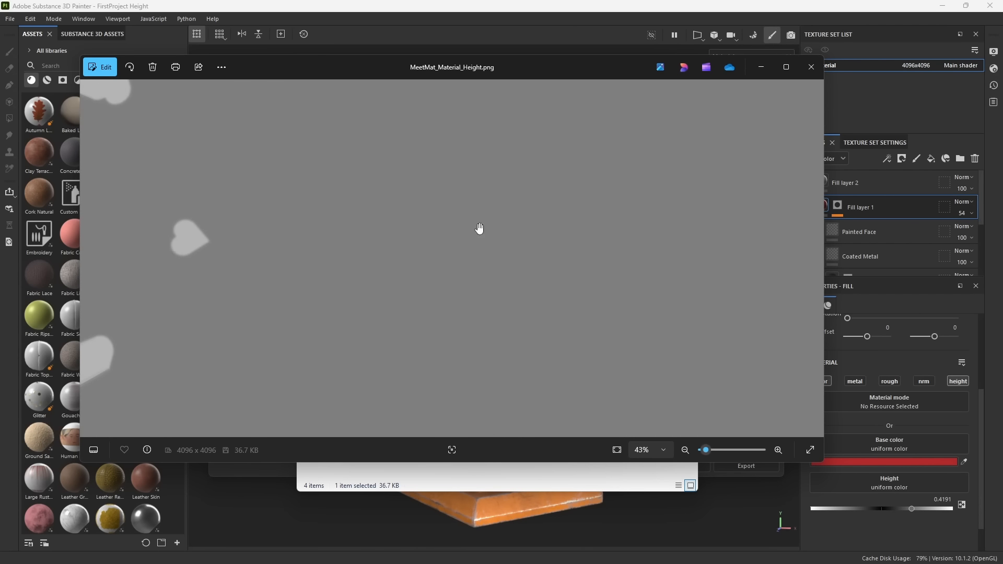
{"action": "left_click", "coordinate": [812, 68]}
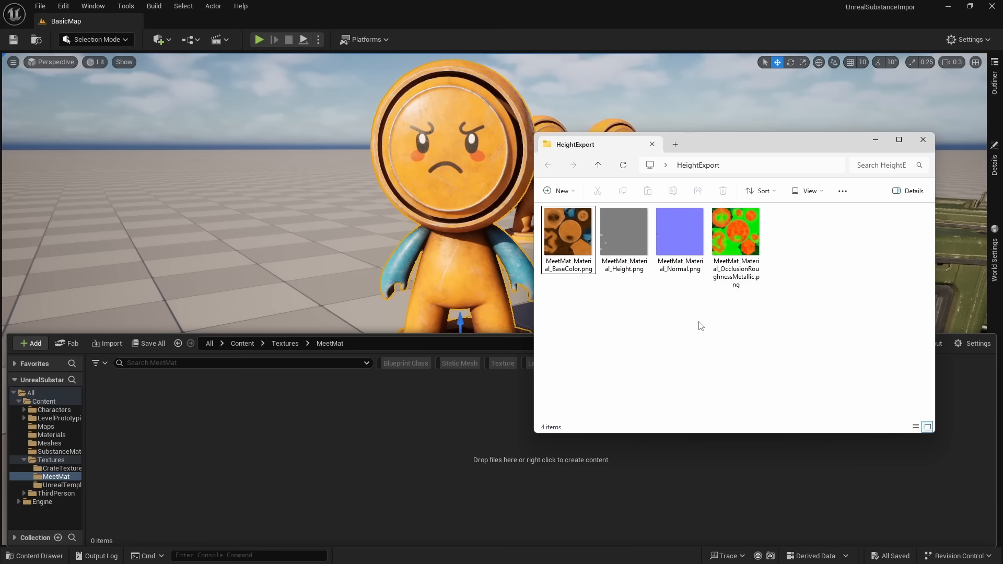
In Unreal Engine, import the four exported textures into Textures/MeetMat and turn off sRGB on the OcclusionRoughnessMetallic texture.
{"action": "mouse_move", "coordinate": [751, 321]}
{"action": "left_mouse_down"}
{"action": "mouse_move", "coordinate": [595, 207]}
{"action": "mouse_move", "coordinate": [577, 252]}
{"action": "mouse_move", "coordinate": [367, 430]}
{"action": "left_mouse_up"}
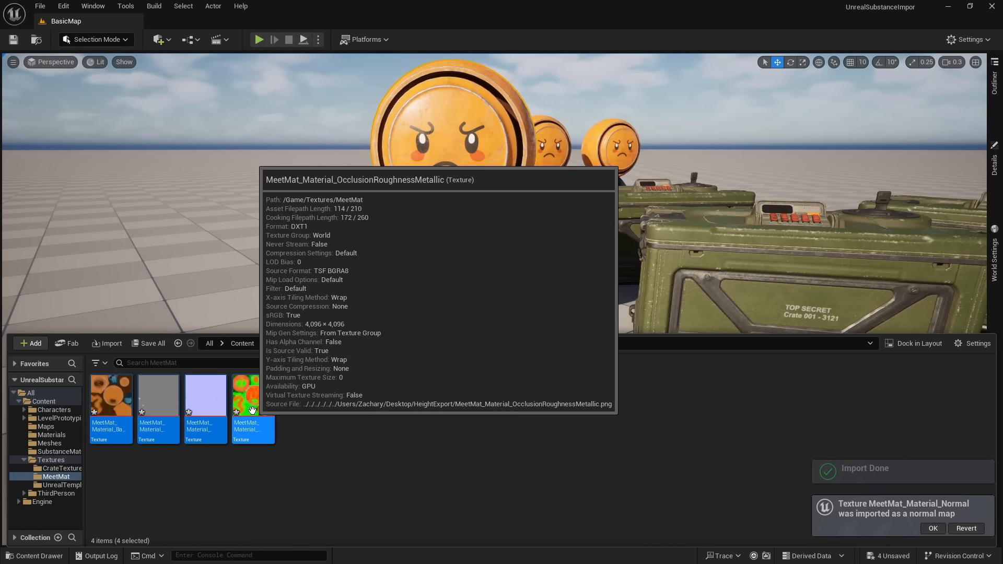
{"action": "double_click", "coordinate": [263, 415]}
{"action": "double_click", "coordinate": [539, 76]}
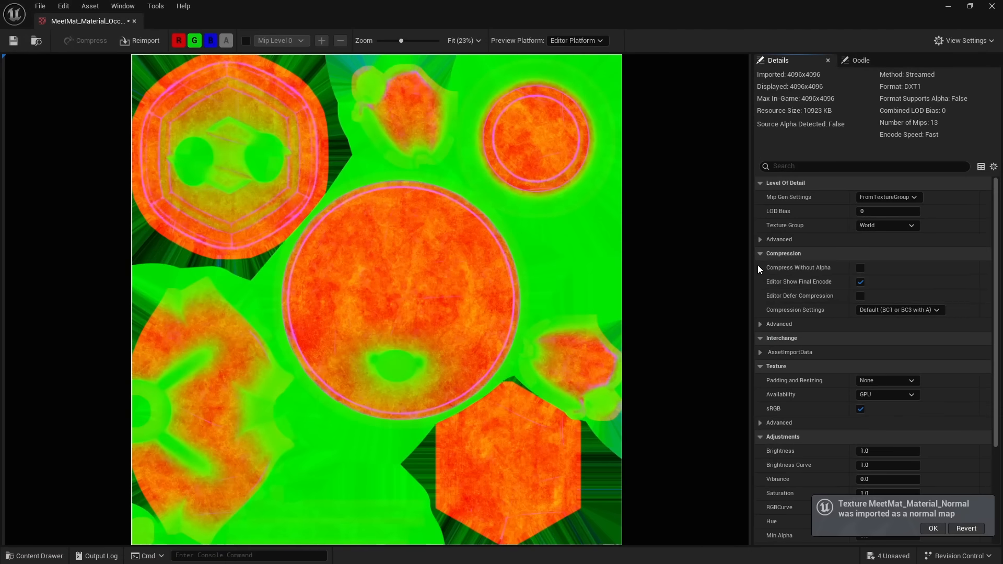
{"action": "left_click", "coordinate": [860, 409]}
{"action": "left_click_drag", "start_coordinate": [89, 20], "coordinate": [163, 26]}
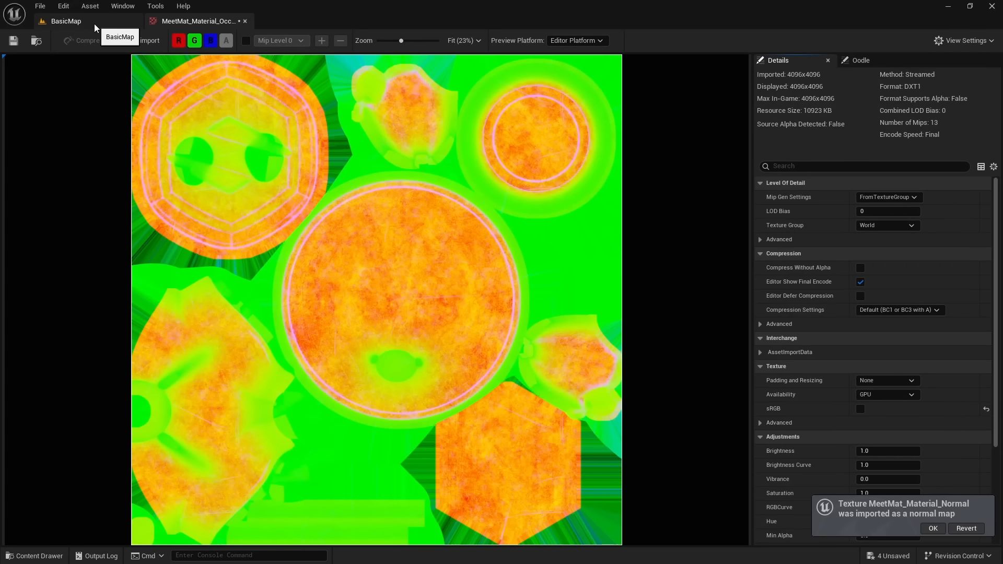
Turn off sRGB on the imported MeetMat_Material_Height texture.
{"action": "left_click", "coordinate": [95, 24]}
{"action": "left_click", "coordinate": [34, 556]}
{"action": "double_click", "coordinate": [165, 415]}
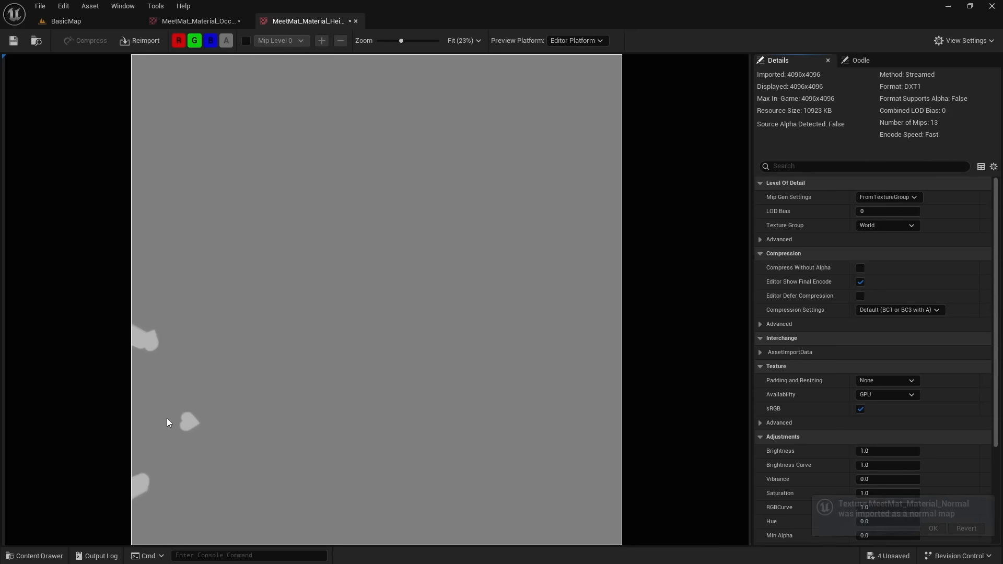
{"action": "left_click", "coordinate": [860, 410]}
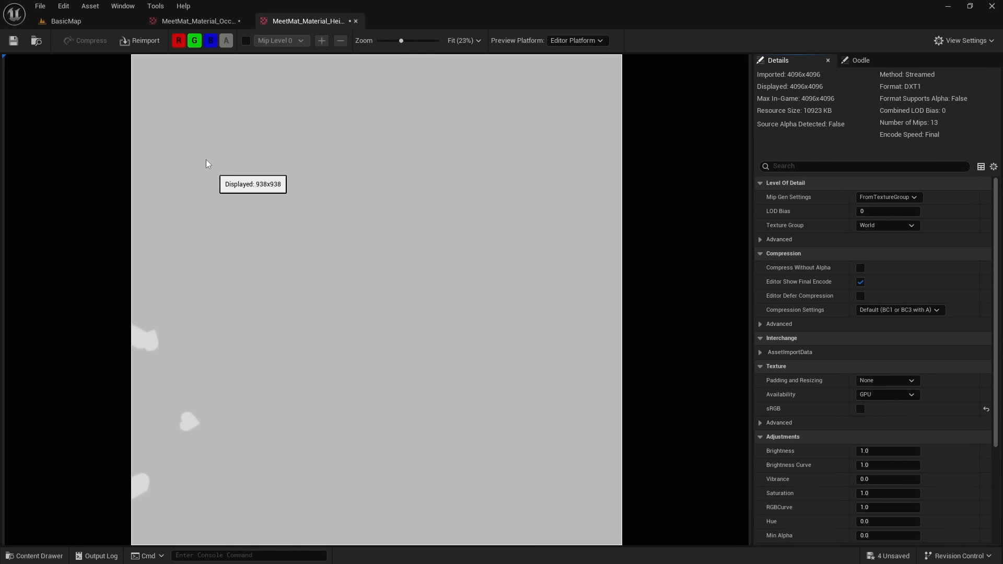
Create a material instance of M_SubstanceMaster in the SubstanceMaterials folder and name it MI_MeetMatHeight.
{"action": "left_click", "coordinate": [97, 23]}
{"action": "key", "text": "ctrl+space"}
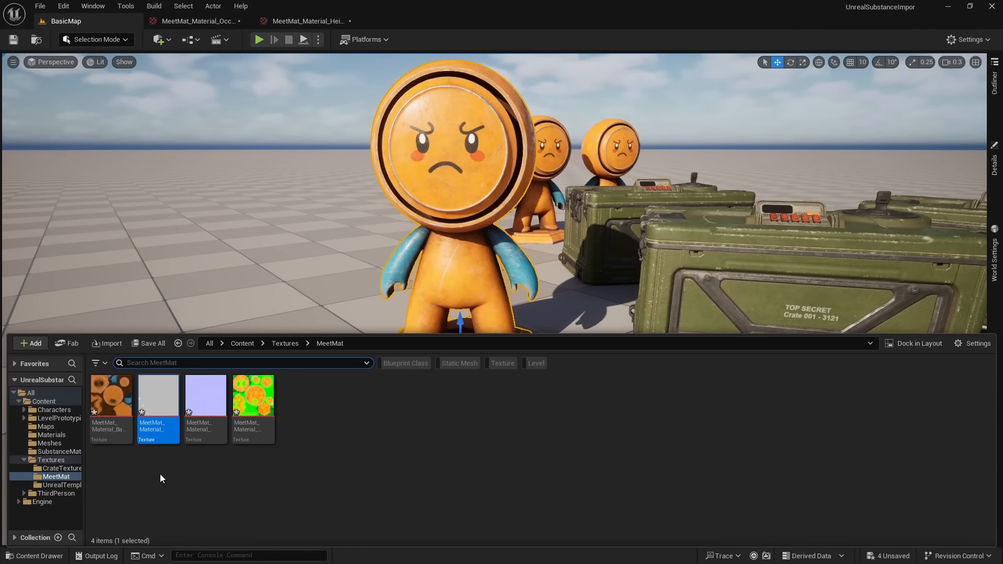
{"action": "left_click", "coordinate": [59, 451]}
{"action": "right_click", "coordinate": [116, 407]}
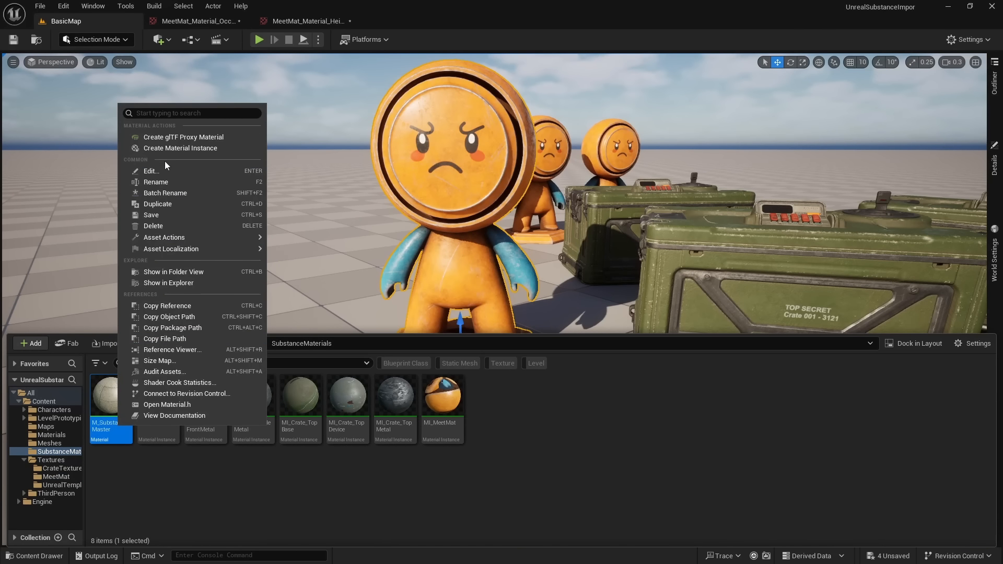
{"action": "left_click", "coordinate": [180, 148]}
{"action": "type", "text": "MI"}
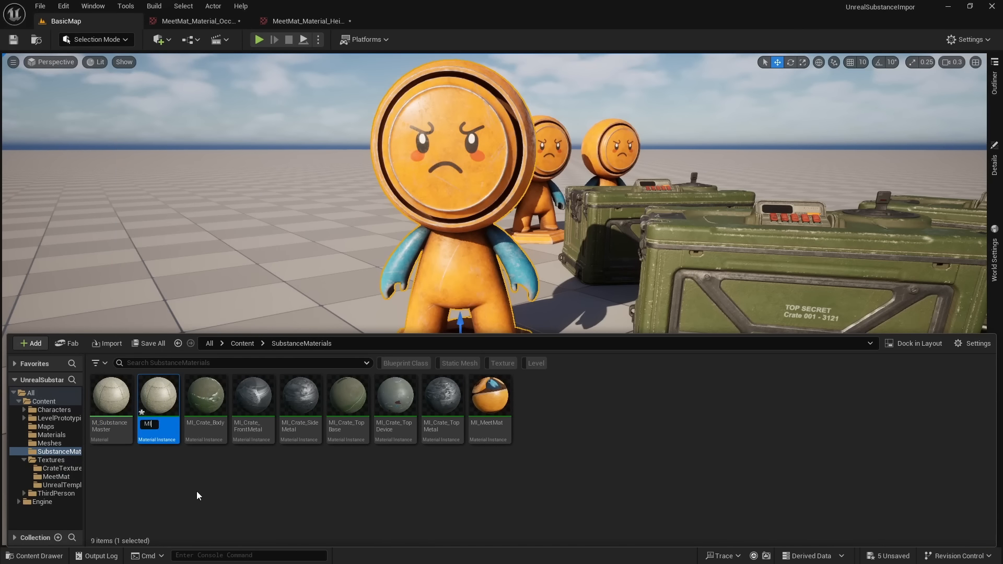
{"action": "type", "text": "_Meet"}
{"action": "type", "text": "MatHeight"}
{"action": "key", "text": "Return"}
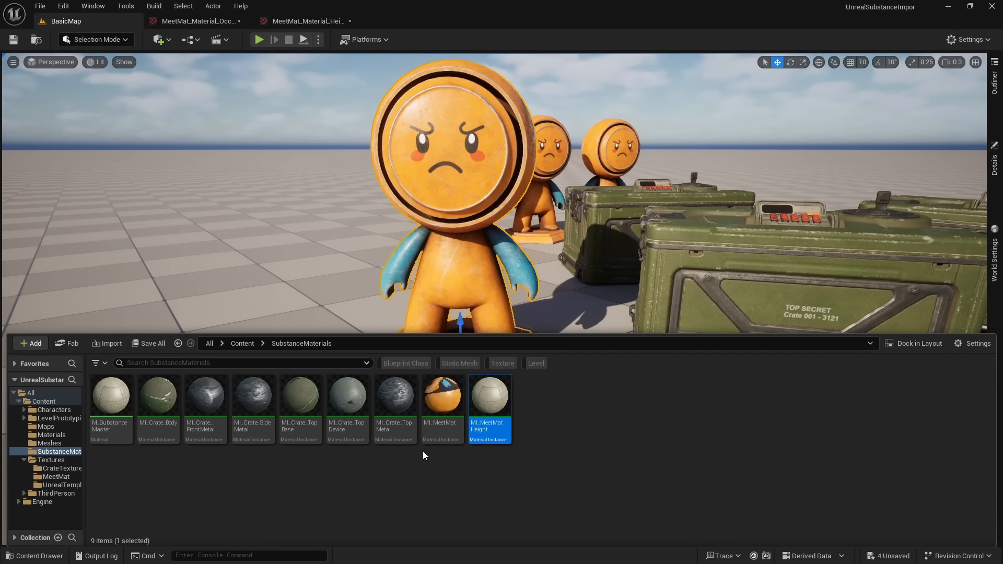
Enable the Color, Mask AO Roughness Metallic and Normal parameters of MI_MeetMatHeight and assign the matching MeetMat textures to them.
{"action": "double_click", "coordinate": [489, 405]}
{"action": "left_click", "coordinate": [528, 160]}
{"action": "left_click", "coordinate": [528, 190]}
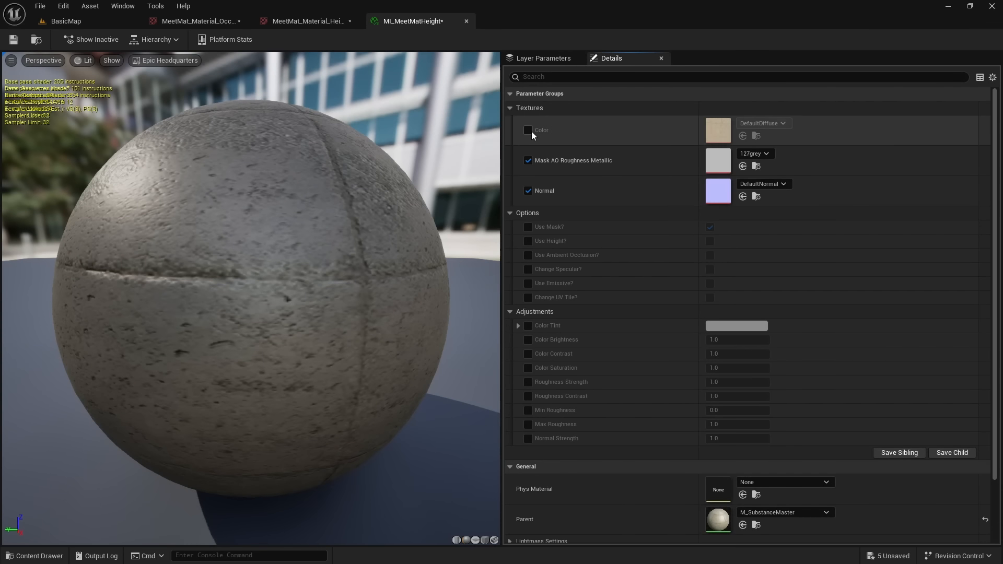
{"action": "key", "text": "ctrl+space"}
{"action": "left_click", "coordinate": [56, 467]}
{"action": "left_click_drag", "start_coordinate": [111, 386], "coordinate": [718, 130]}
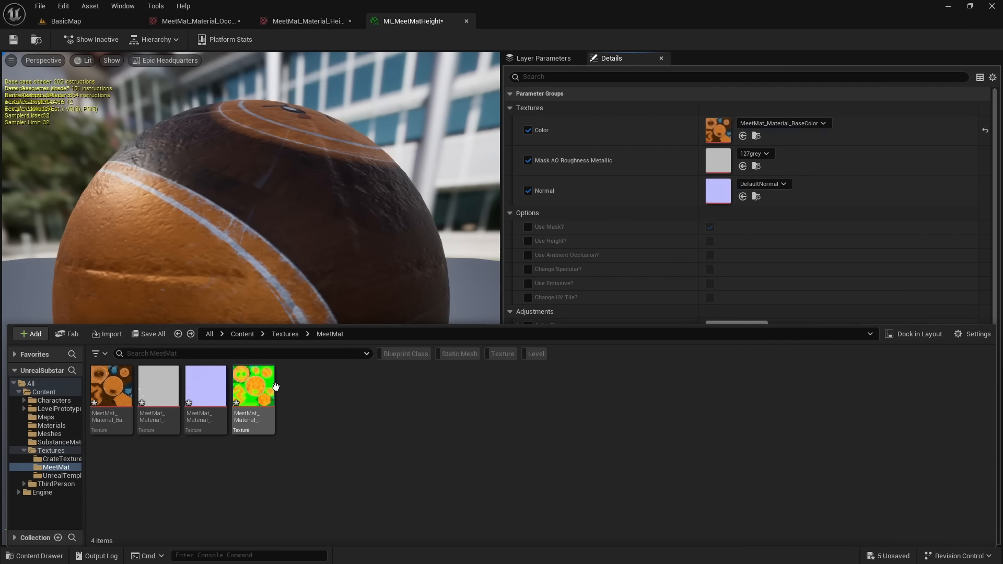
{"action": "left_click_drag", "start_coordinate": [275, 387], "coordinate": [718, 160]}
{"action": "left_click_drag", "start_coordinate": [206, 387], "coordinate": [718, 191]}
{"action": "left_click", "coordinate": [432, 372]}
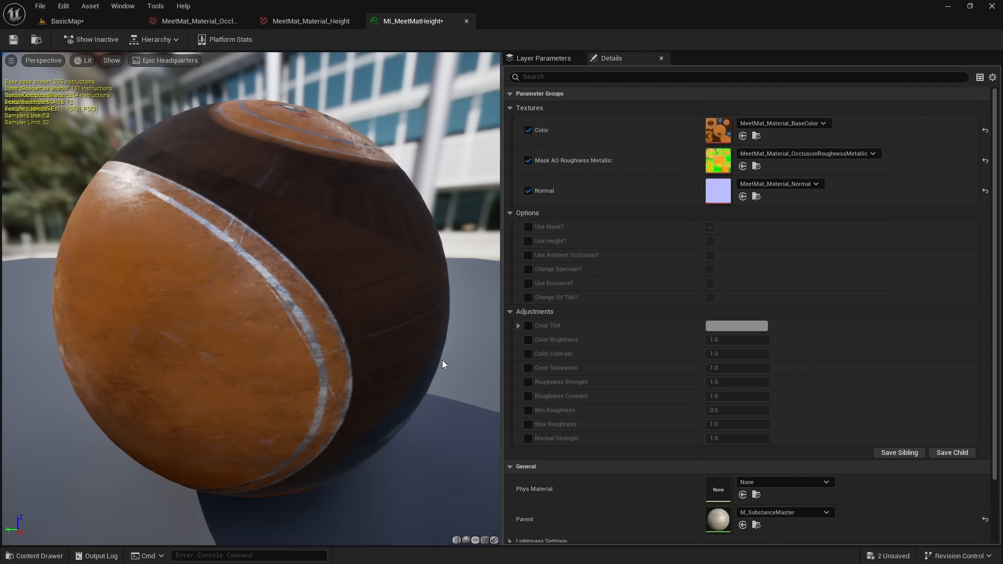
Close the texture editors and float the material instance's parameters as an enlarged window over the BasicMap level.
{"action": "middle_click", "coordinate": [189, 22]}
{"action": "middle_click", "coordinate": [187, 23]}
{"action": "left_click_drag", "start_coordinate": [187, 24], "coordinate": [208, 63]}
{"action": "left_click_drag", "start_coordinate": [470, 65], "coordinate": [166, 113]}
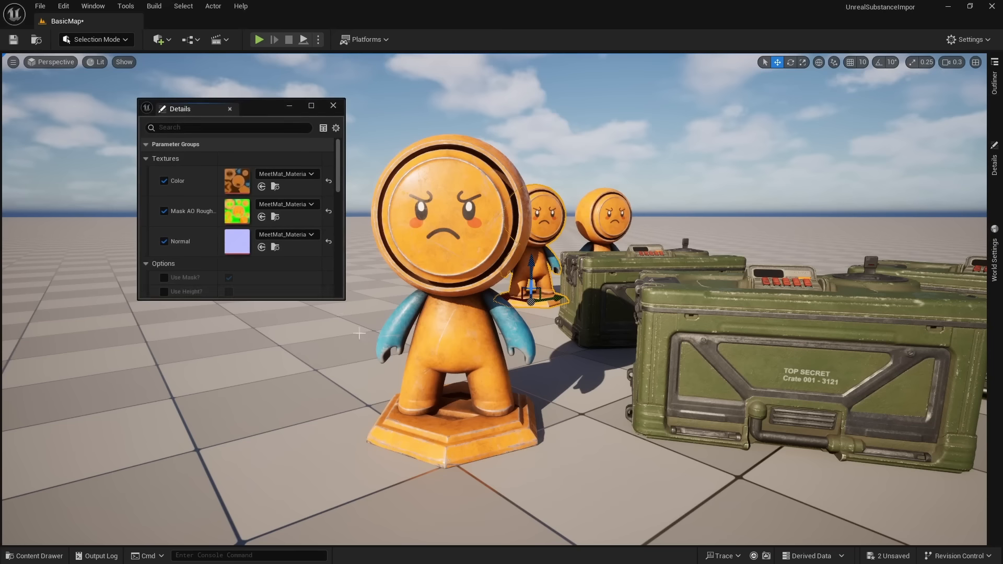
{"action": "left_click_drag", "start_coordinate": [345, 301], "coordinate": [409, 433]}
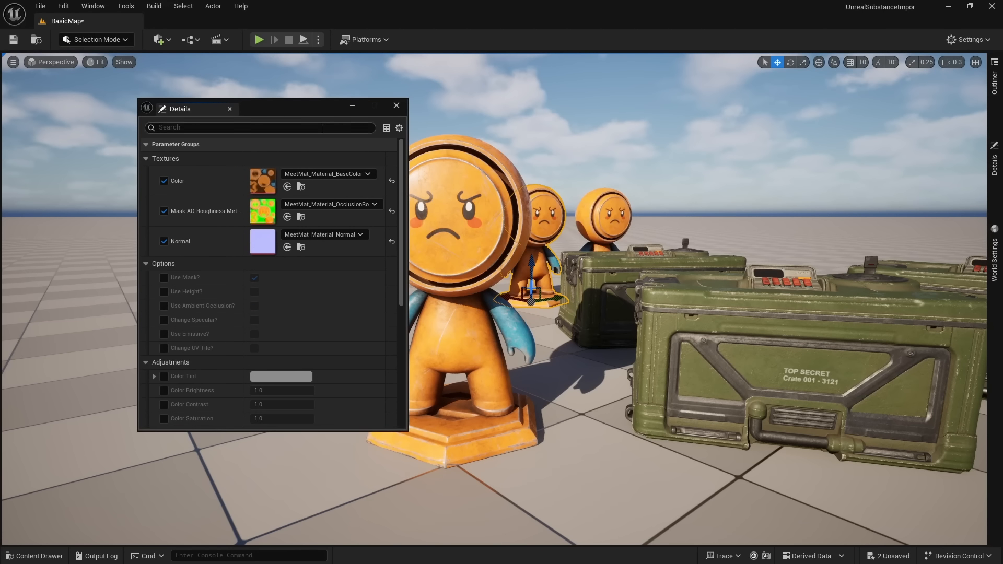
{"action": "left_click_drag", "start_coordinate": [319, 113], "coordinate": [229, 90]}
Apply MI_MeetMatHeight from the SubstanceMaterials folder to the front MeetMat character in the level.
{"action": "scroll", "coordinate": [426, 279], "scroll_direction": "up", "scroll_amount": 3}
{"action": "key", "text": "ctrl+space"}
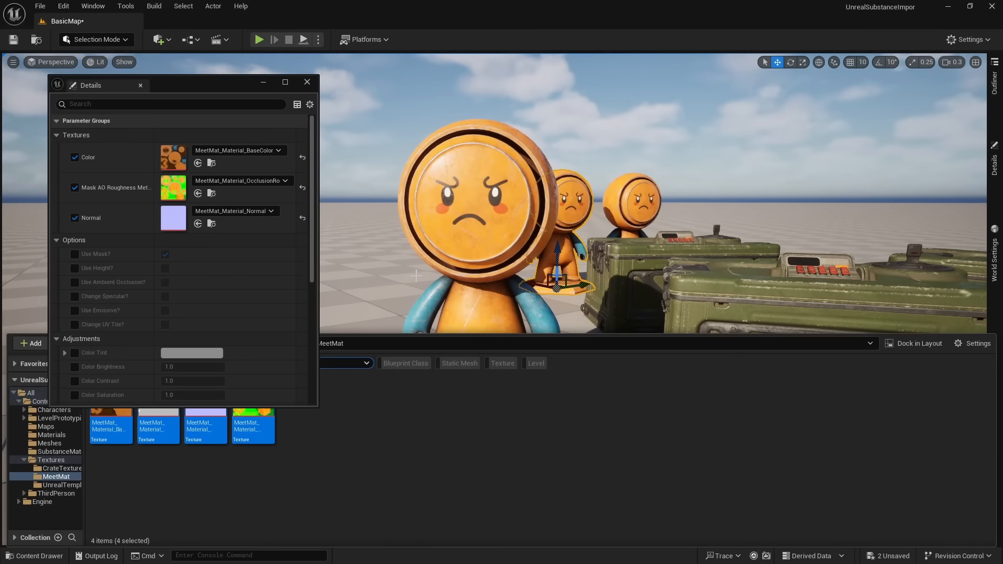
{"action": "left_click", "coordinate": [59, 452]}
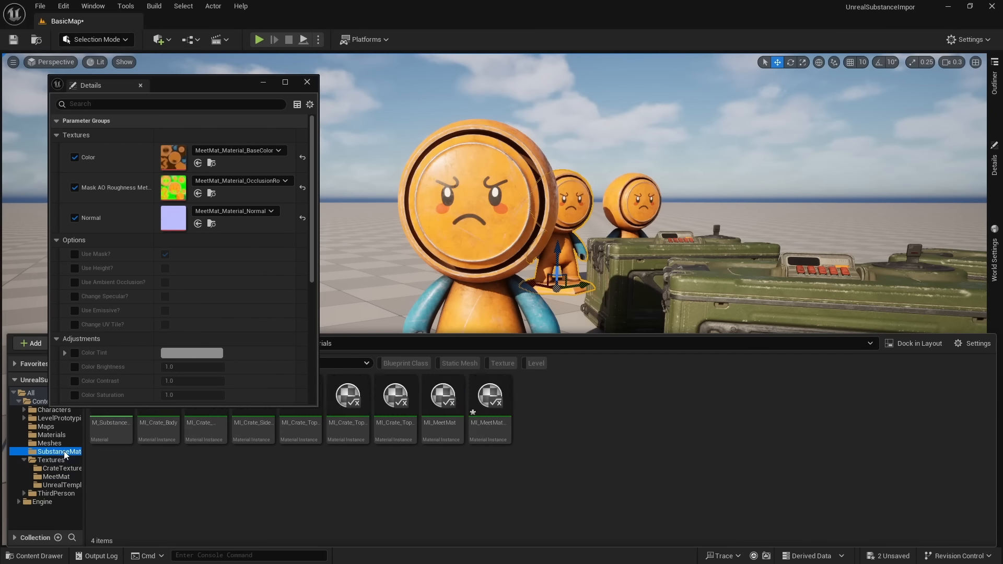
{"action": "left_click_drag", "start_coordinate": [495, 431], "coordinate": [488, 238]}
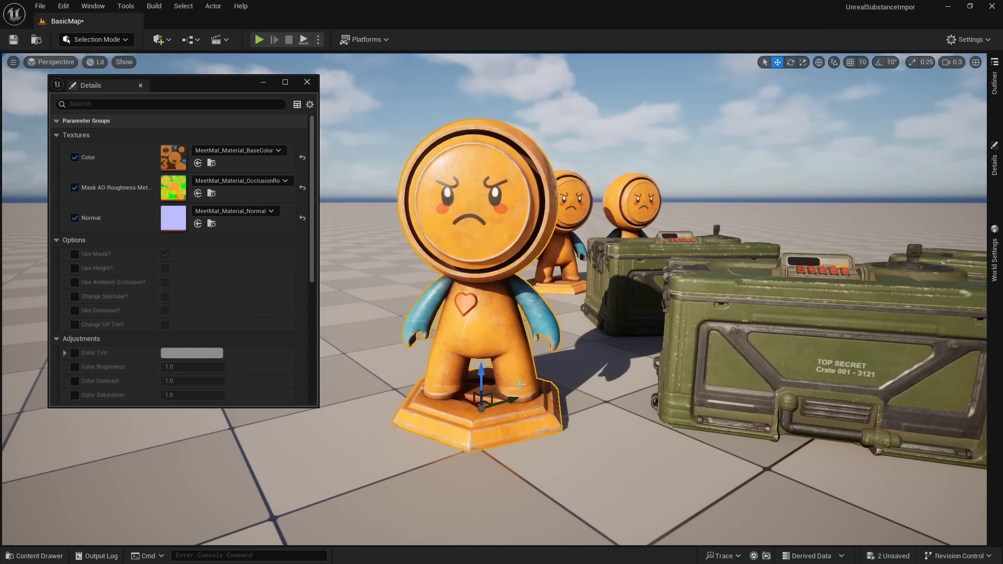
Try different sunlight directions on the character's chest heart up close, and undo the last light change.
{"action": "key", "text": "w"}
{"action": "right_click_drag", "start_coordinate": [526, 351], "coordinate": [581, 350]}
{"action": "key", "text": "a"}
{"action": "key", "text": "w"}
{"action": "key", "text": "s"}
{"action": "key", "text": "ctrl+l"}
{"action": "key", "text": "ctrl+l"}
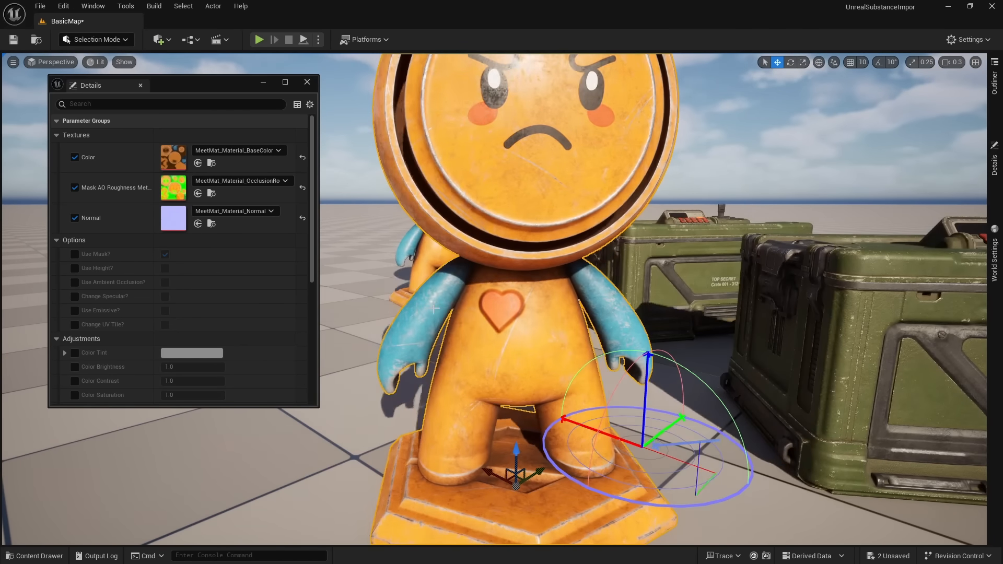
{"action": "key", "text": "ctrl+l"}
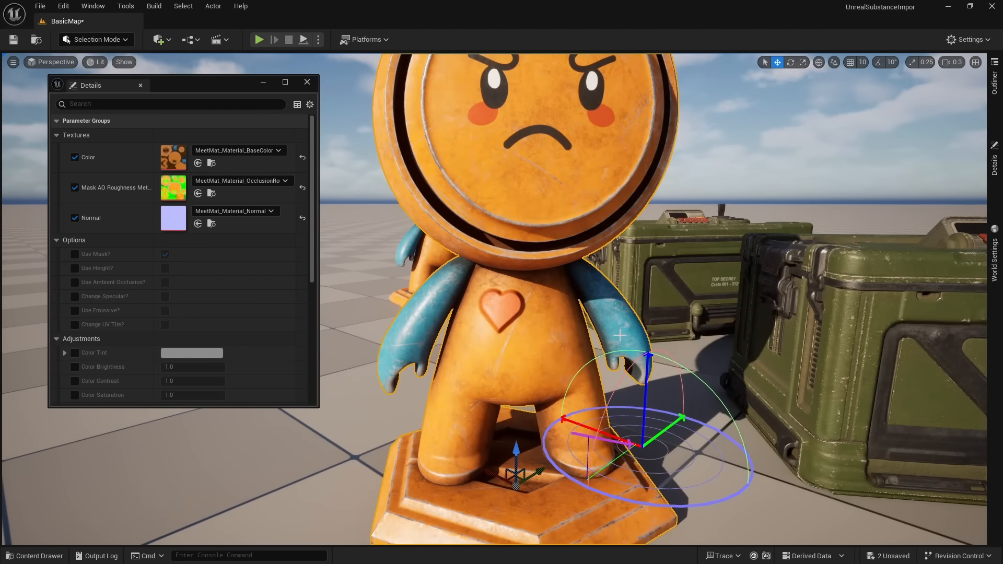
{"action": "key", "text": "ctrl+z"}
Examine the heart on the character's chest from several angles and distances, with the transform gizmo hidden.
{"action": "right_click_drag", "start_coordinate": [549, 276], "coordinate": [449, 248]}
{"action": "key", "text": "w"}
{"action": "key", "text": "d"}
{"action": "key", "text": "d"}
{"action": "scroll", "coordinate": [429, 262], "scroll_direction": "down", "scroll_amount": 1}
{"action": "key", "text": "w"}
{"action": "key", "text": "a"}
{"action": "right_click_drag", "start_coordinate": [468, 387], "coordinate": [544, 434]}
{"action": "key", "text": "a"}
{"action": "scroll", "coordinate": [468, 387], "scroll_direction": "up", "scroll_amount": 3}
{"action": "key", "text": "s"}
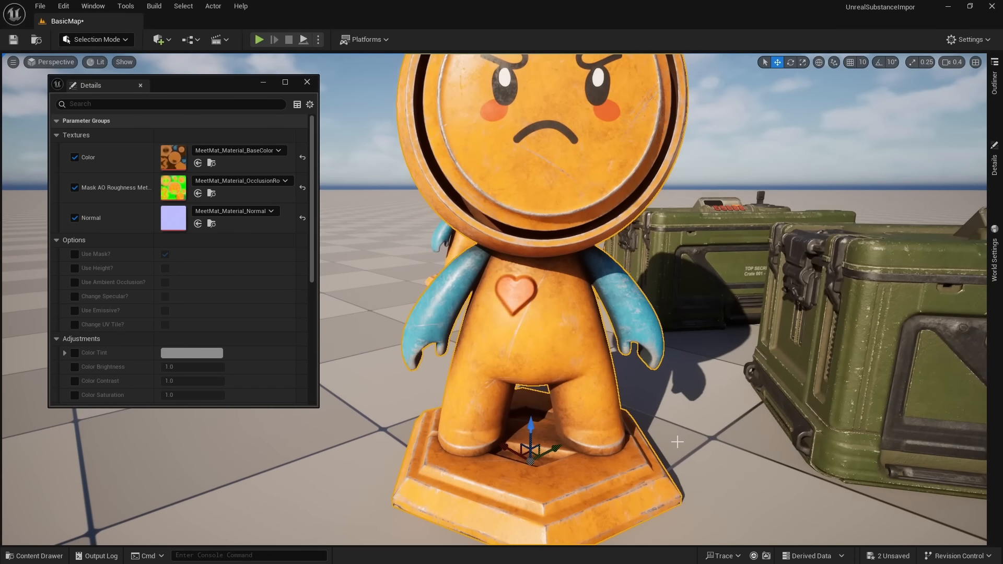
{"action": "right_click_drag", "start_coordinate": [522, 320], "coordinate": [538, 321]}
{"action": "key", "text": "s"}
{"action": "key", "text": "q"}
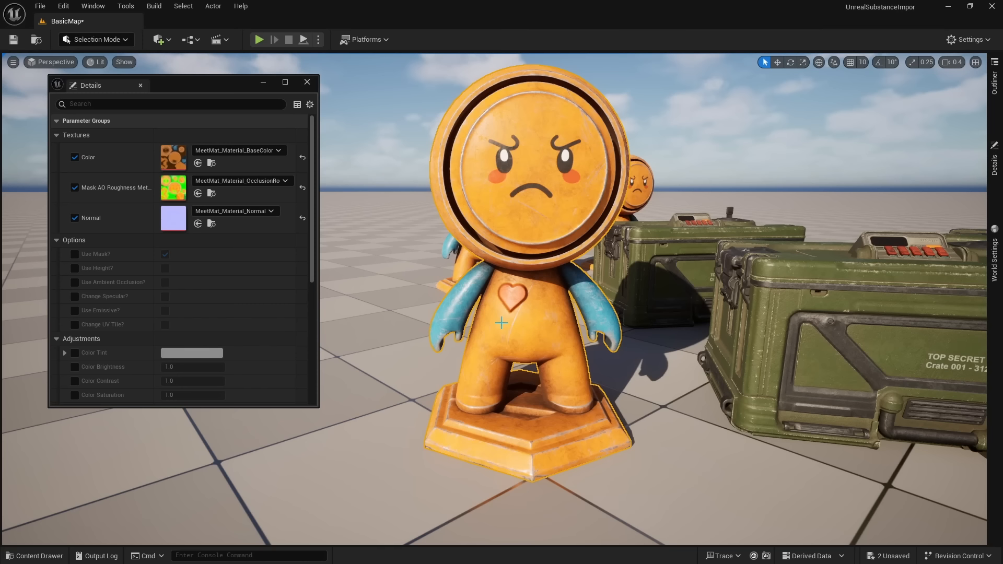
{"action": "right_click_drag", "start_coordinate": [501, 323], "coordinate": [533, 337]}
{"action": "key", "text": "w"}
{"action": "key", "text": "s"}
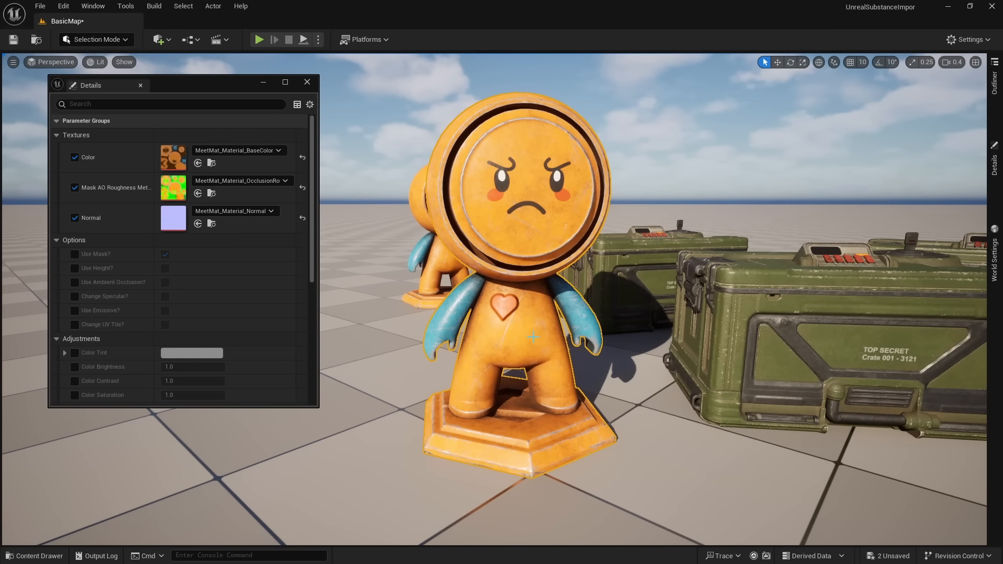
Turn on Use Height in MI_MeetMatHeight and assign MeetMat_Material_Height to its Height texture parameter.
{"action": "left_click", "coordinate": [75, 268]}
{"action": "left_click", "coordinate": [164, 269]}
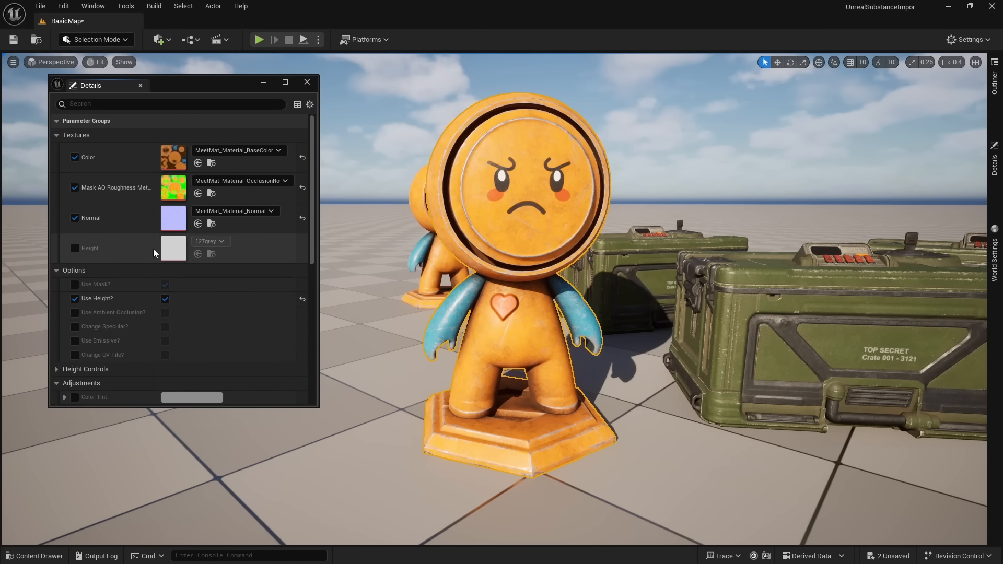
{"action": "left_click", "coordinate": [75, 249]}
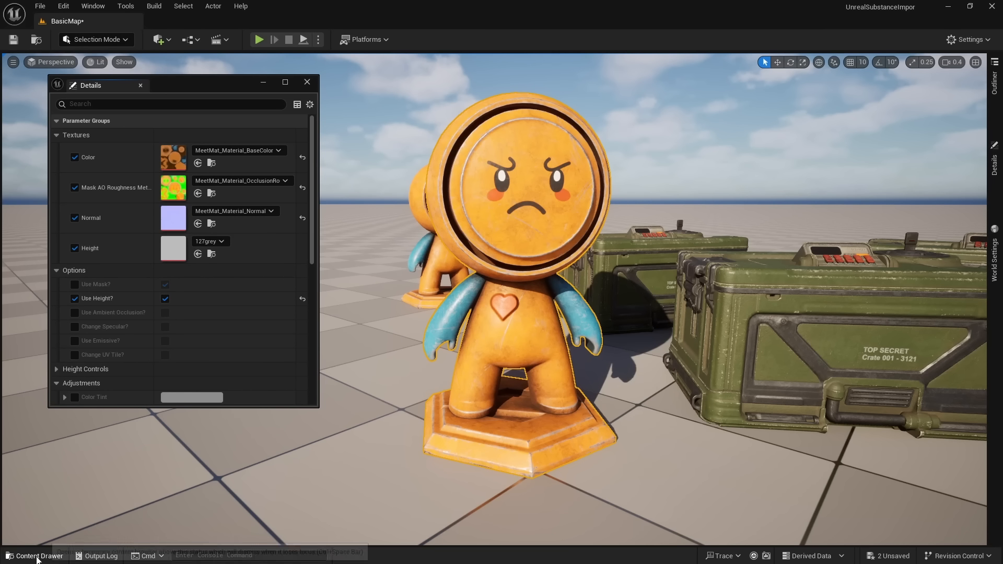
{"action": "left_click", "coordinate": [36, 555]}
{"action": "left_click_drag", "start_coordinate": [159, 400], "coordinate": [338, 223]}
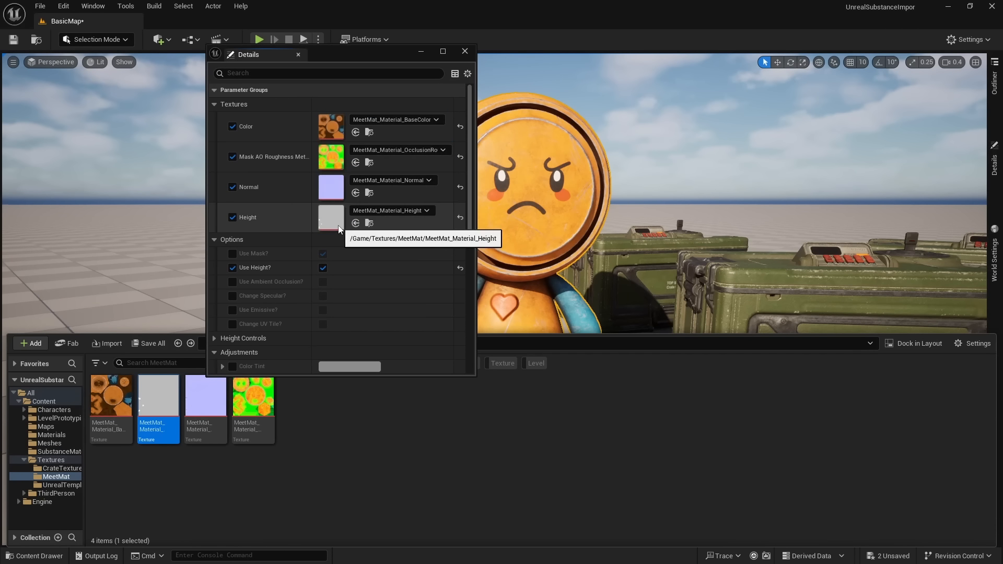
{"action": "left_click_drag", "start_coordinate": [367, 58], "coordinate": [222, 100]}
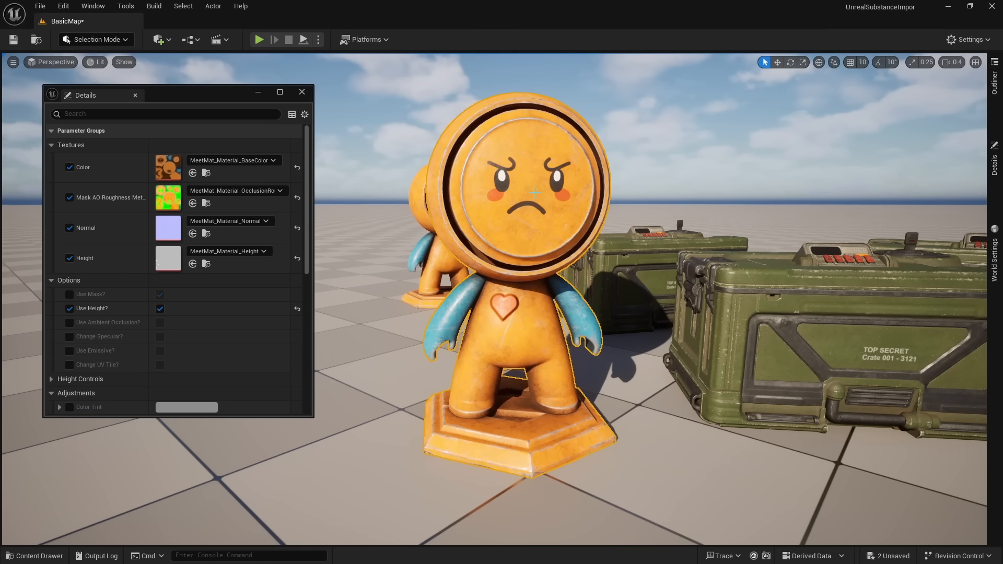
Open the MeetMat static mesh from the Meshes folder for editing, with the floating parameters window kept aside.
{"action": "key", "text": "ctrl+space"}
{"action": "left_click_drag", "start_coordinate": [193, 97], "coordinate": [199, 63]}
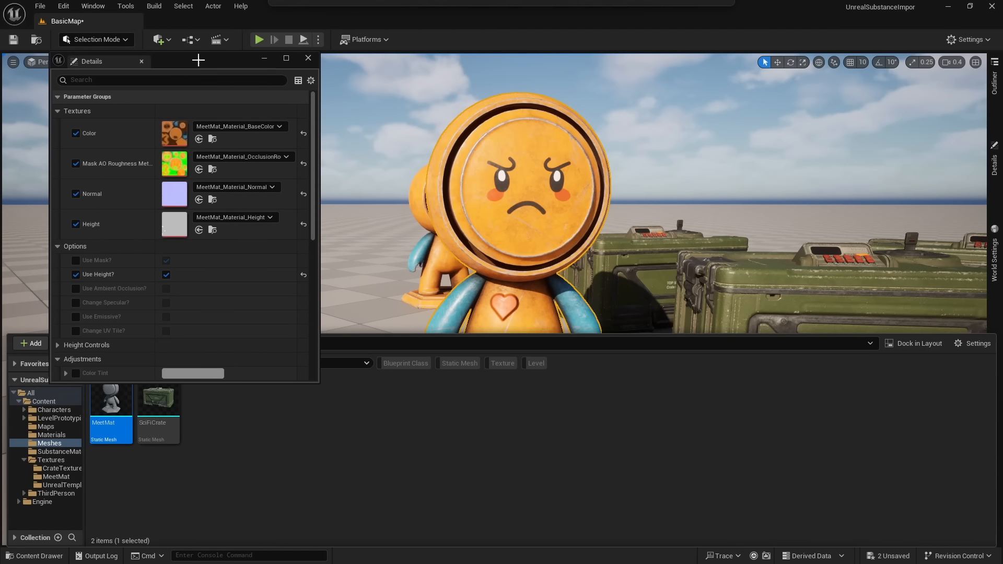
{"action": "left_click", "coordinate": [111, 407]}
{"action": "key", "text": "ctrl+space"}
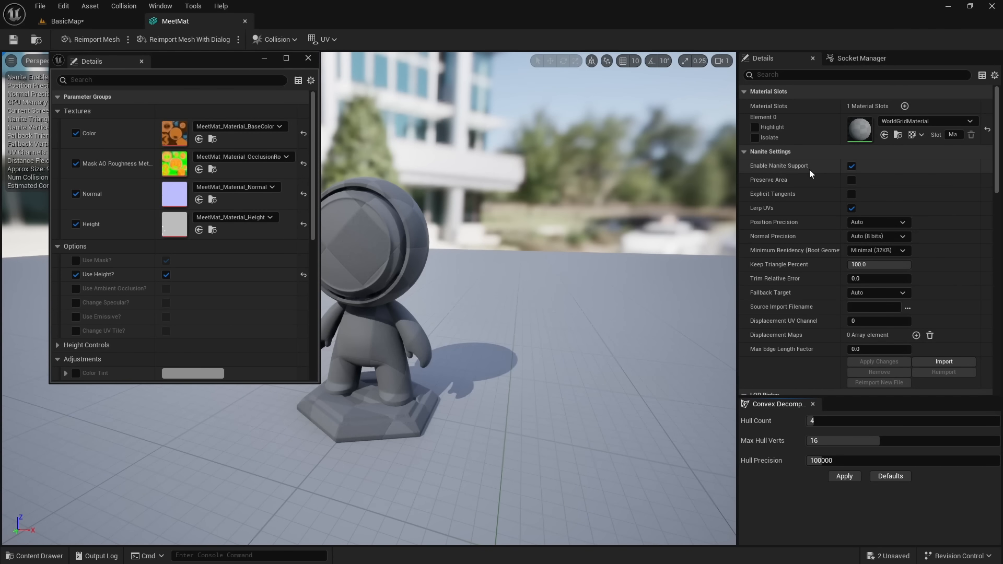
Close the MeetMat mesh editor and make the floating parameters window of the material instance taller.
{"action": "middle_click", "coordinate": [212, 25]}
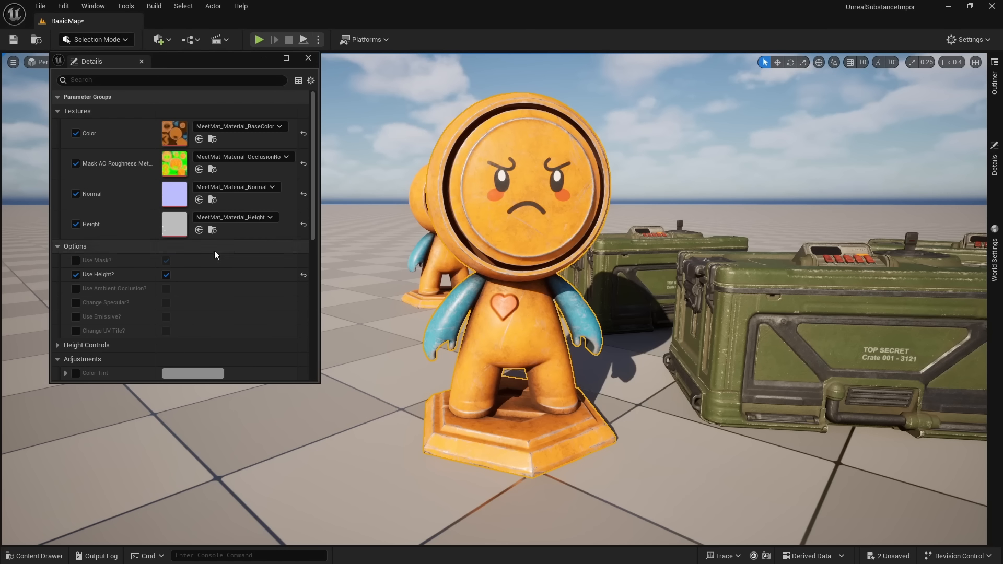
{"action": "left_click_drag", "start_coordinate": [194, 61], "coordinate": [220, 79]}
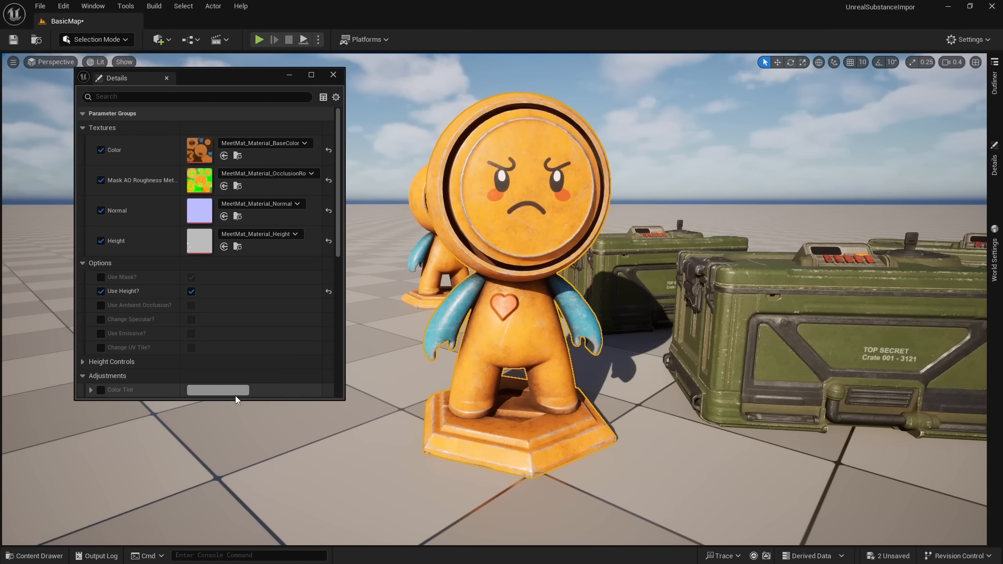
{"action": "left_click_drag", "start_coordinate": [239, 400], "coordinate": [239, 462]}
Turn on Enable Tessellation in the material instance's Material Property Overrides.
{"action": "scroll", "coordinate": [236, 379], "scroll_direction": "down", "scroll_amount": 8}
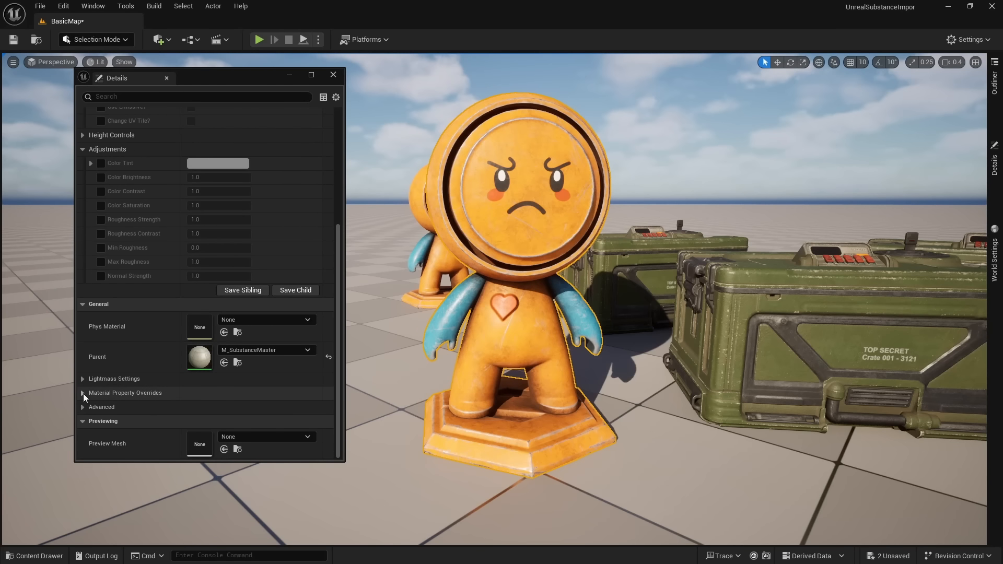
{"action": "left_click", "coordinate": [83, 393]}
{"action": "scroll", "coordinate": [162, 297], "scroll_direction": "down", "scroll_amount": 4}
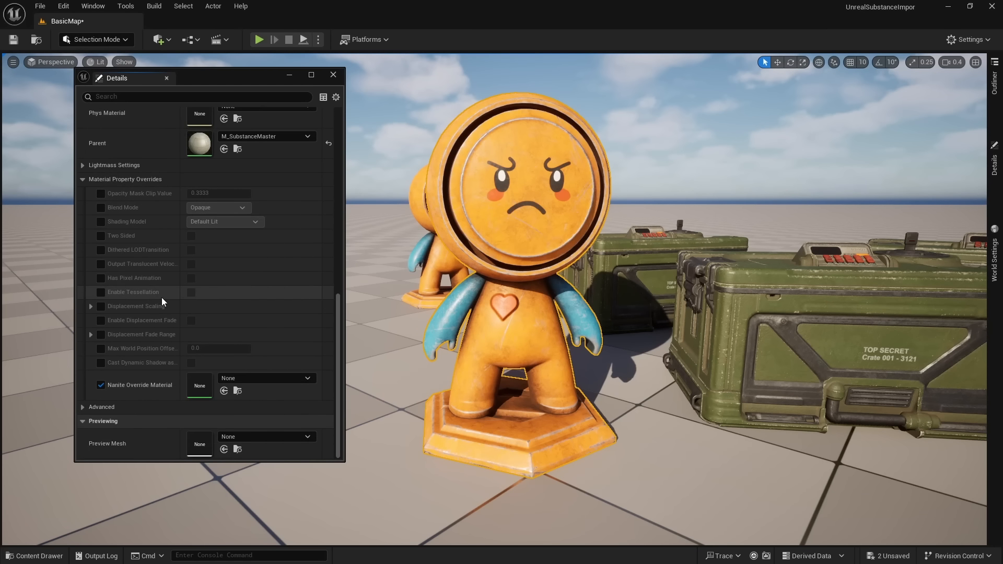
{"action": "left_click", "coordinate": [101, 293]}
{"action": "left_click", "coordinate": [191, 292]}
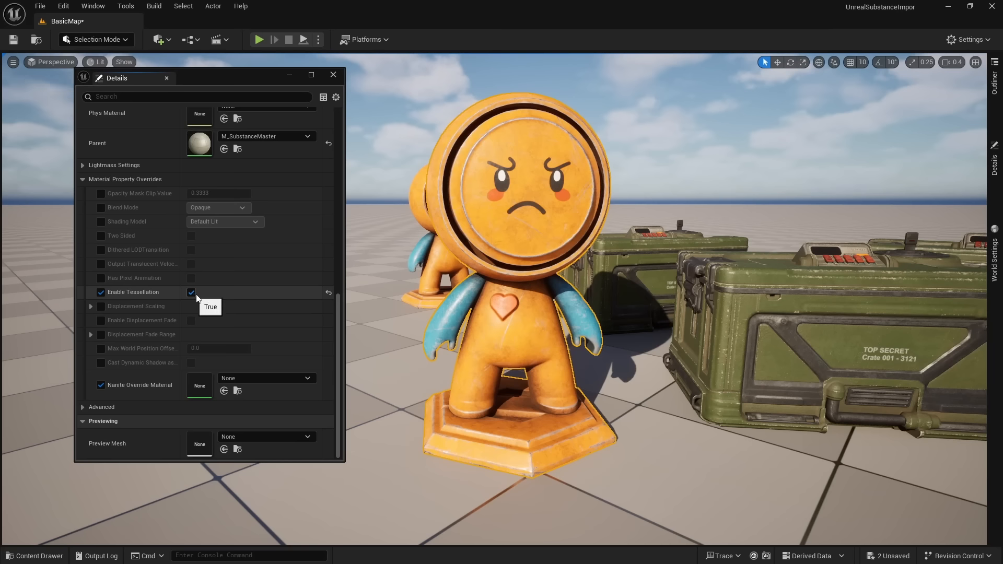
Examine the displaced heart on the character's chest from the side and from the front.
{"action": "key", "text": "w"}
{"action": "right_click_drag", "start_coordinate": [634, 249], "coordinate": [528, 234]}
{"action": "scroll", "coordinate": [634, 249], "scroll_direction": "down", "scroll_amount": 2}
{"action": "key", "text": "d"}
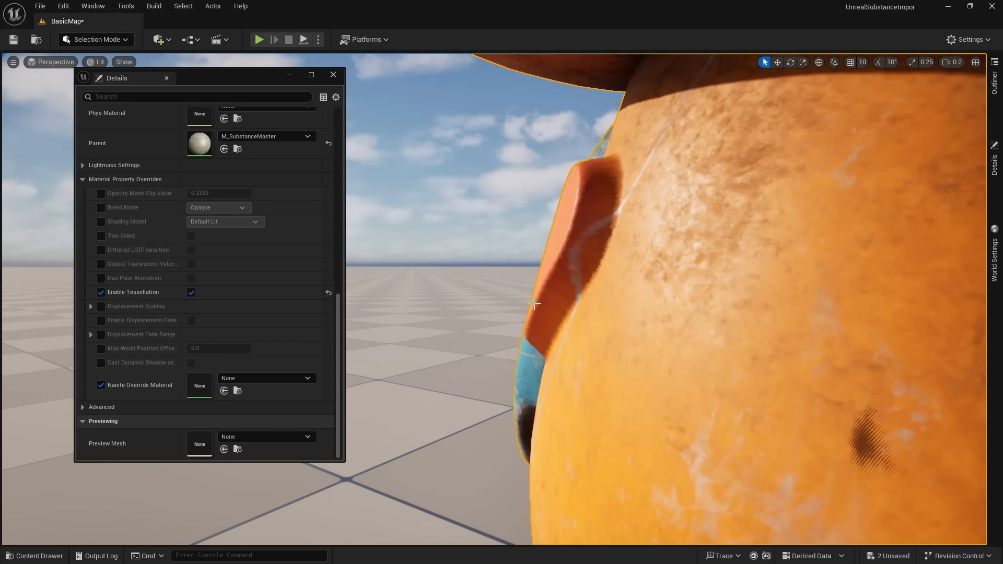
{"action": "key", "text": "s"}
{"action": "key", "text": "a"}
{"action": "mouse_move", "coordinate": [600, 219]}
{"action": "right_mouse_down"}
{"action": "mouse_move", "coordinate": [622, 209]}
{"action": "mouse_move", "coordinate": [679, 230]}
{"action": "mouse_move", "coordinate": [721, 230]}
{"action": "mouse_move", "coordinate": [585, 227]}
{"action": "mouse_move", "coordinate": [608, 228]}
{"action": "right_mouse_up"}
{"action": "key", "text": "w"}
{"action": "key", "text": "d"}
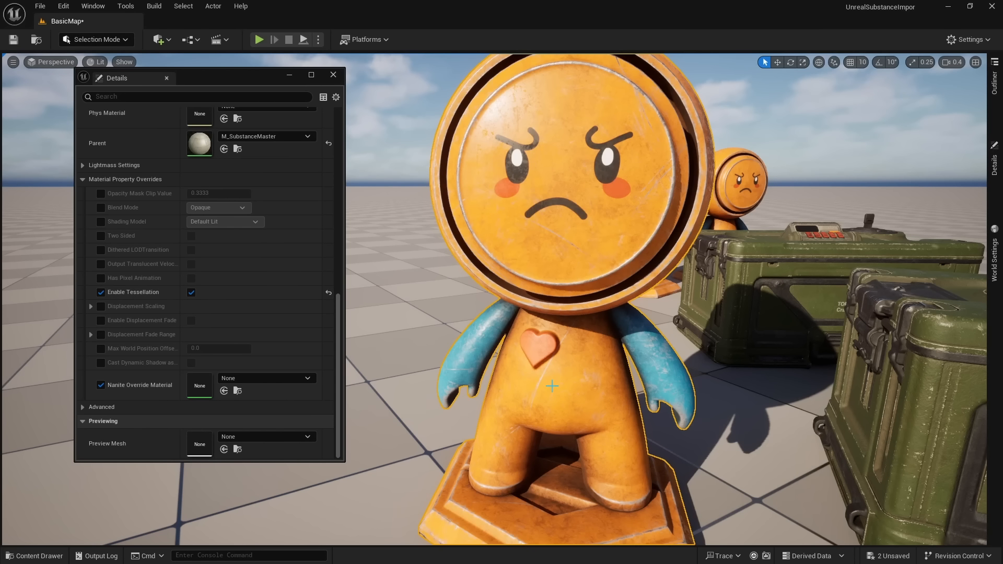
Rotate the character about its vertical axis and bring its chest heart into close view.
{"action": "right_click_drag", "start_coordinate": [585, 396], "coordinate": [528, 411]}
{"action": "key", "text": "e"}
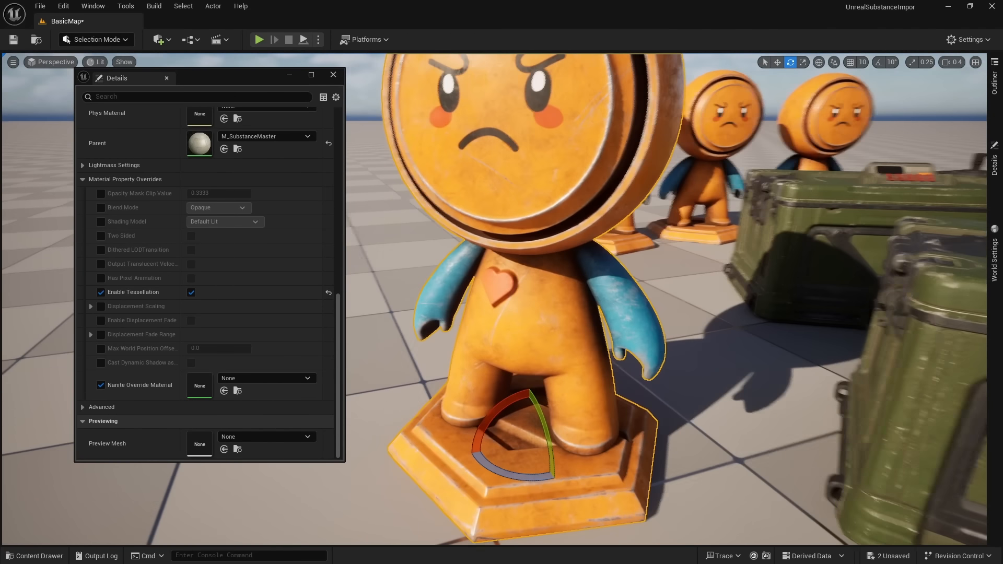
{"action": "mouse_move", "coordinate": [514, 476]}
{"action": "left_mouse_down"}
{"action": "mouse_move", "coordinate": [561, 474]}
{"action": "mouse_move", "coordinate": [508, 465]}
{"action": "left_mouse_up"}
{"action": "key", "text": "w"}
{"action": "right_click_drag", "start_coordinate": [533, 434], "coordinate": [534, 430]}
{"action": "right_click_drag", "start_coordinate": [468, 369], "coordinate": [468, 369]}
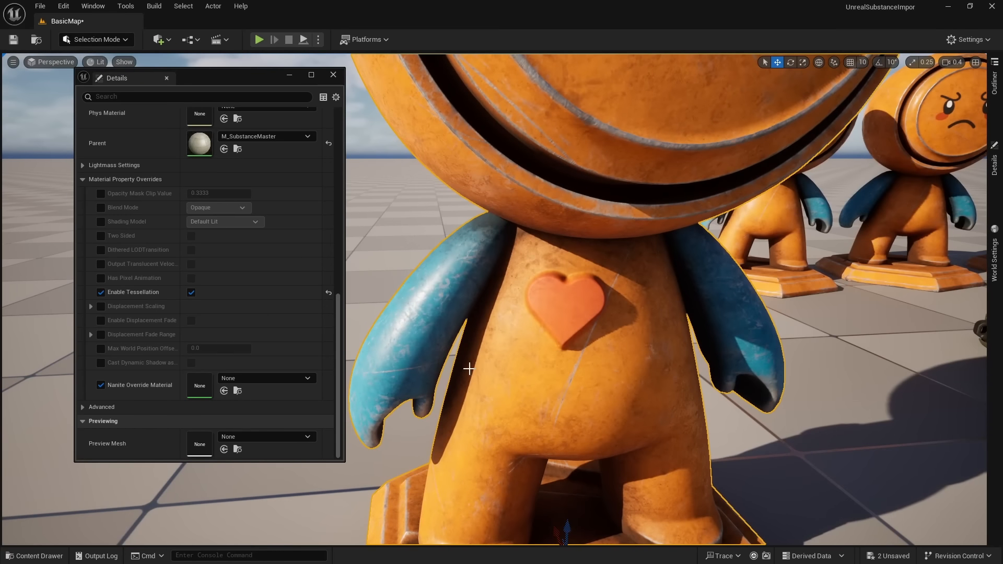
Switch Enable Tessellation off and on again to compare the heart, and view the whole character.
{"action": "left_click", "coordinate": [191, 292]}
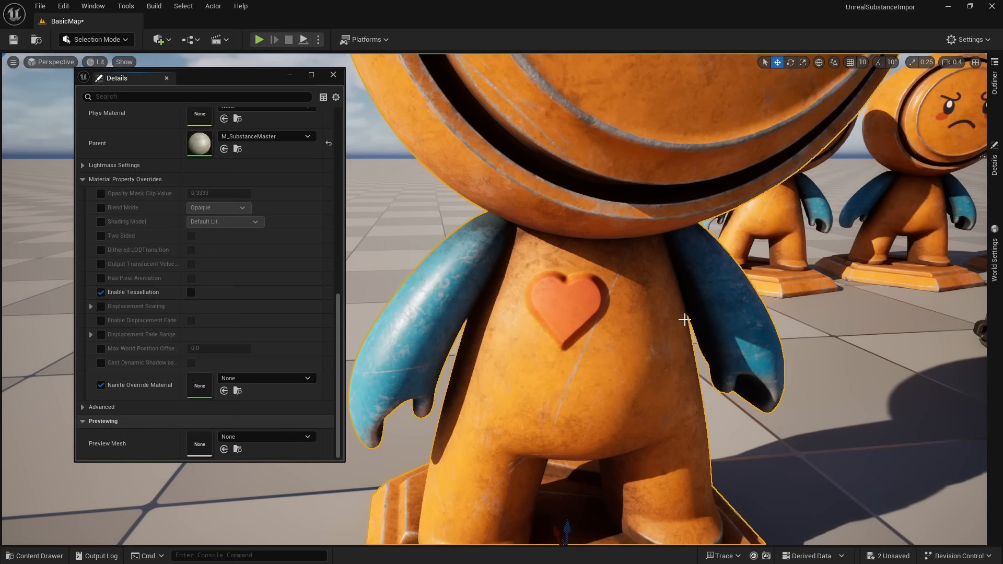
{"action": "left_click", "coordinate": [191, 293]}
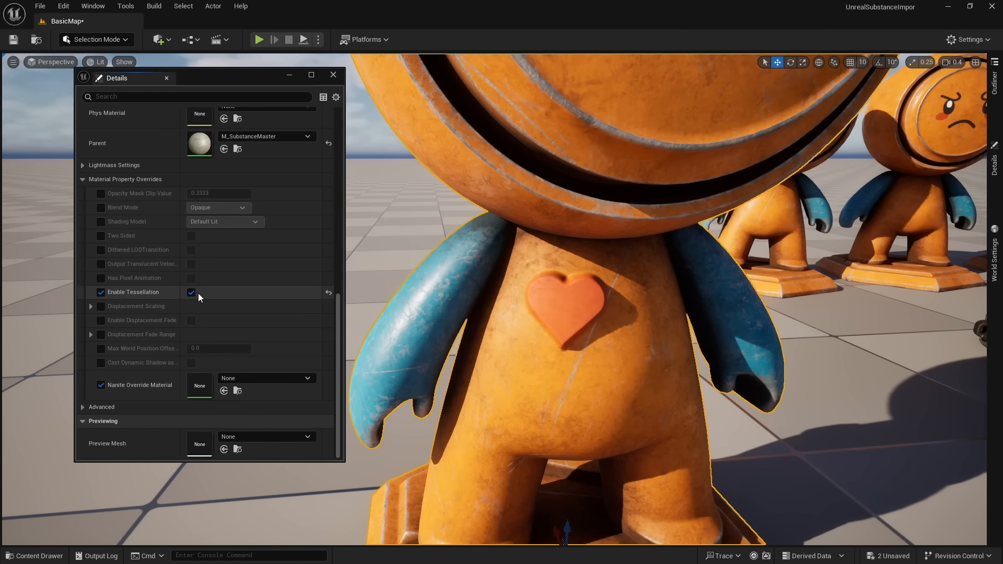
{"action": "right_click_drag", "start_coordinate": [523, 324], "coordinate": [543, 350]}
{"action": "key", "text": "s"}
{"action": "scroll", "coordinate": [522, 323], "scroll_direction": "down", "scroll_amount": 2}
{"action": "key", "text": "s"}
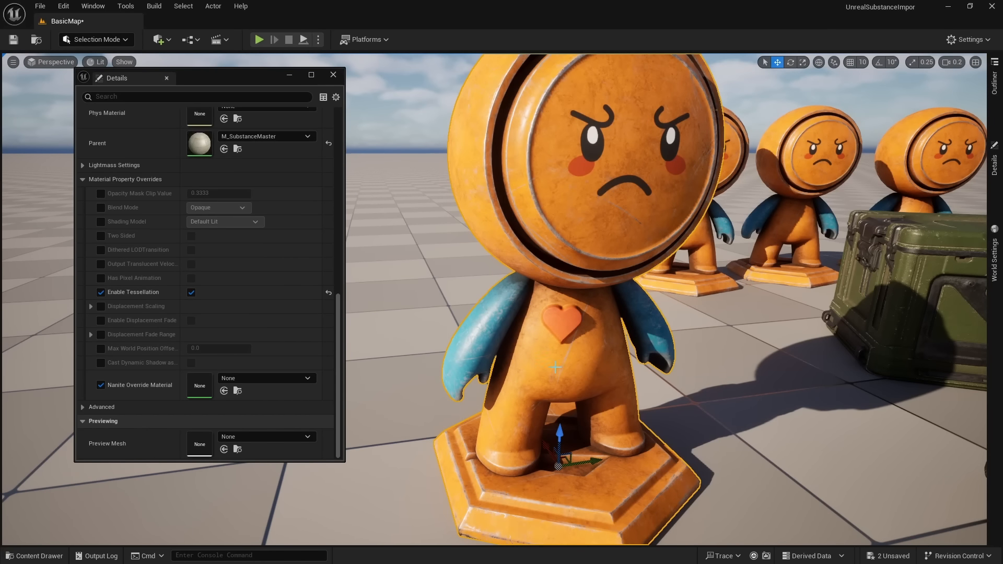
Put the floating parameters window out of the way and show the viewport in the Nanite Triangles visualization.
{"action": "left_click_drag", "start_coordinate": [260, 77], "coordinate": [0, 162]}
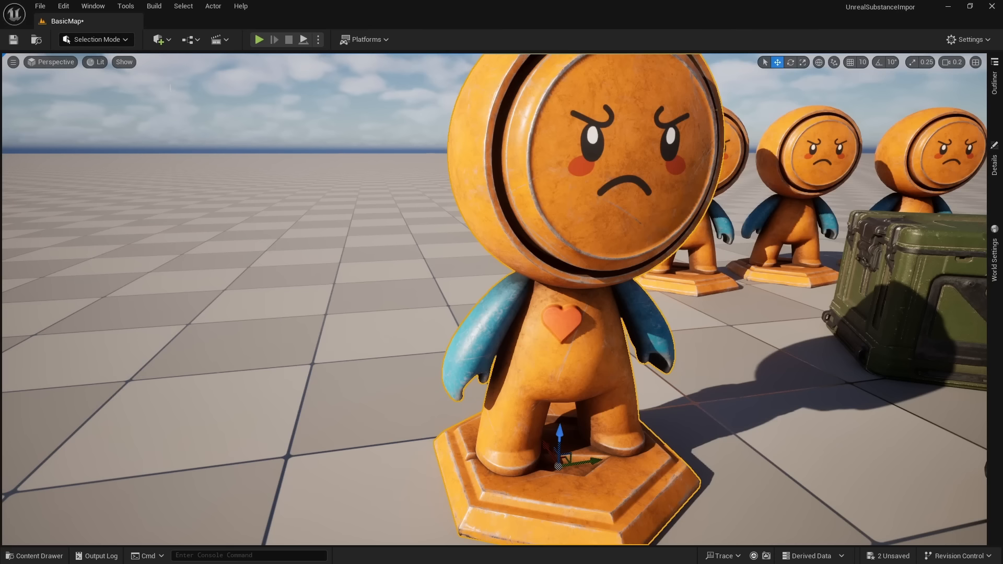
{"action": "left_click", "coordinate": [95, 62]}
{"action": "mouse_move", "coordinate": [145, 292]}
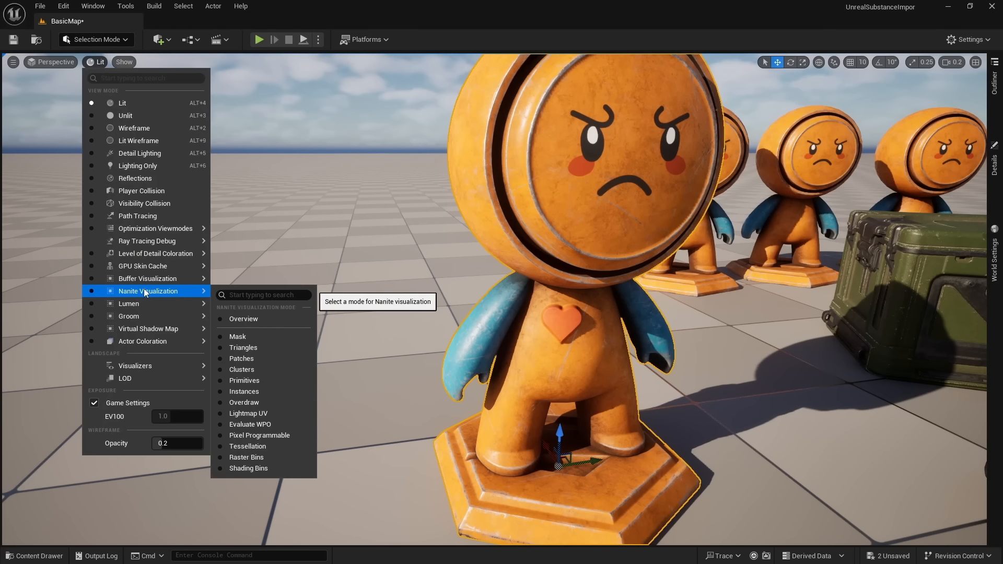
{"action": "left_click", "coordinate": [244, 347]}
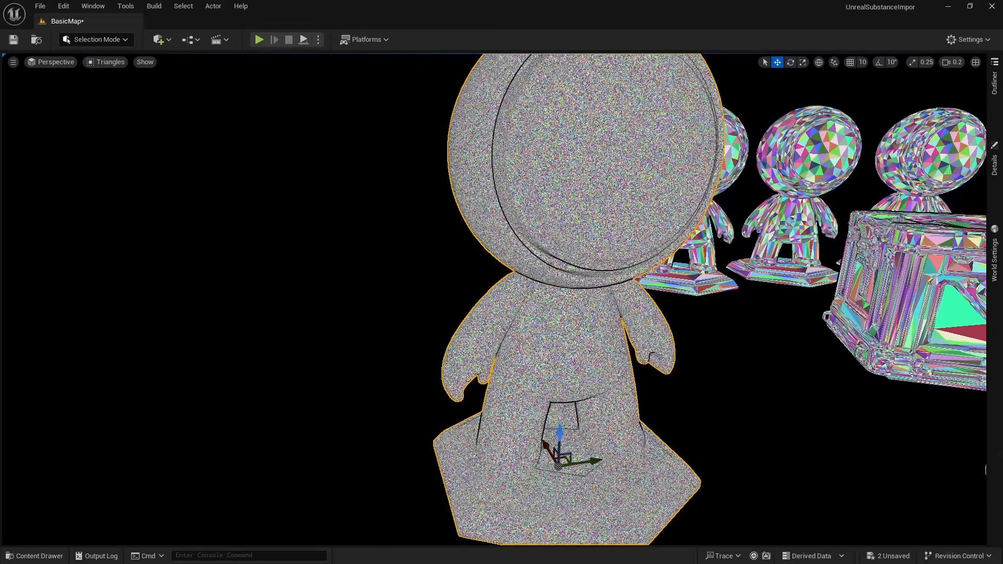
Compare the triangle density of the tessellated character with the other characters and crates in the scene.
{"action": "key", "text": "s"}
{"action": "right_click_drag", "start_coordinate": [543, 345], "coordinate": [635, 317]}
{"action": "key", "text": "w"}
{"action": "key", "text": "w"}
{"action": "key", "text": "d"}
{"action": "scroll", "coordinate": [418, 355], "scroll_direction": "up", "scroll_amount": 1}
{"action": "key", "text": "s"}
{"action": "key", "text": "e"}
{"action": "key", "text": "w"}
{"action": "scroll", "coordinate": [653, 323], "scroll_direction": "up", "scroll_amount": 1}
{"action": "key", "text": "a"}
{"action": "key", "text": "s"}
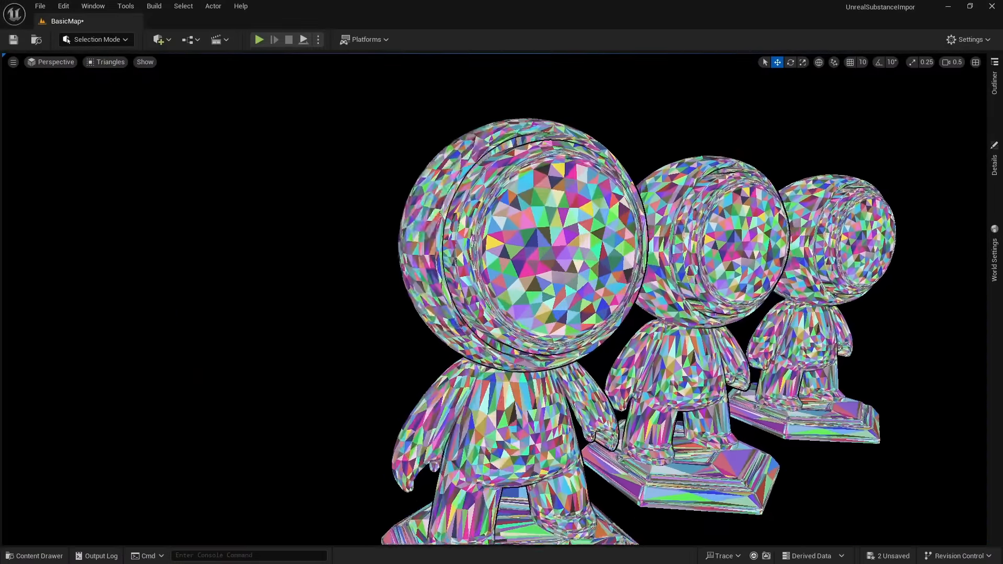
{"action": "key", "text": "f"}
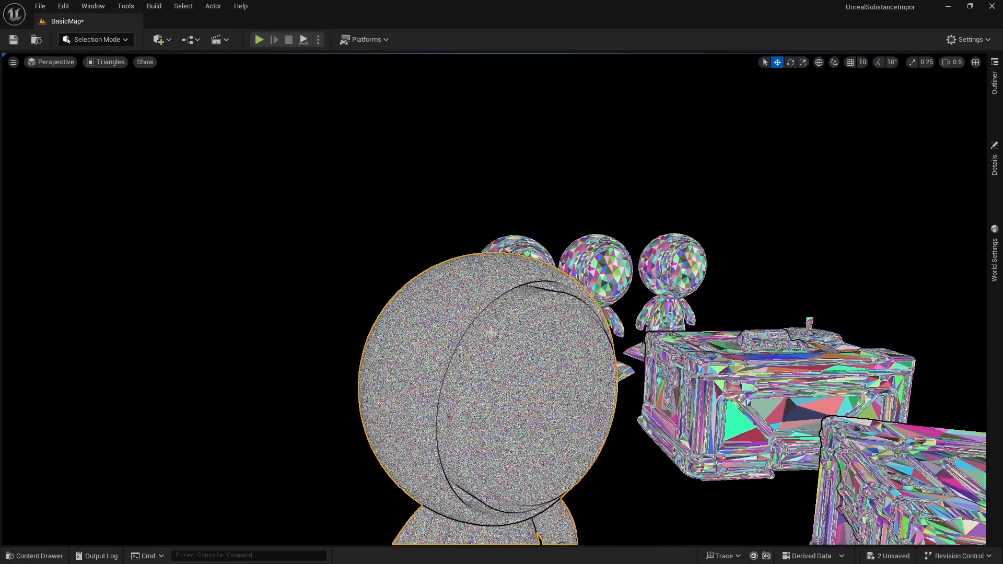
{"action": "key", "text": "d"}
{"action": "right_click_drag", "start_coordinate": [490, 331], "coordinate": [441, 329]}
{"action": "key", "text": "q"}
{"action": "scroll", "coordinate": [440, 342], "scroll_direction": "down", "scroll_amount": 3}
{"action": "key", "text": "s"}
{"action": "scroll", "coordinate": [437, 336], "scroll_direction": "up", "scroll_amount": 1}
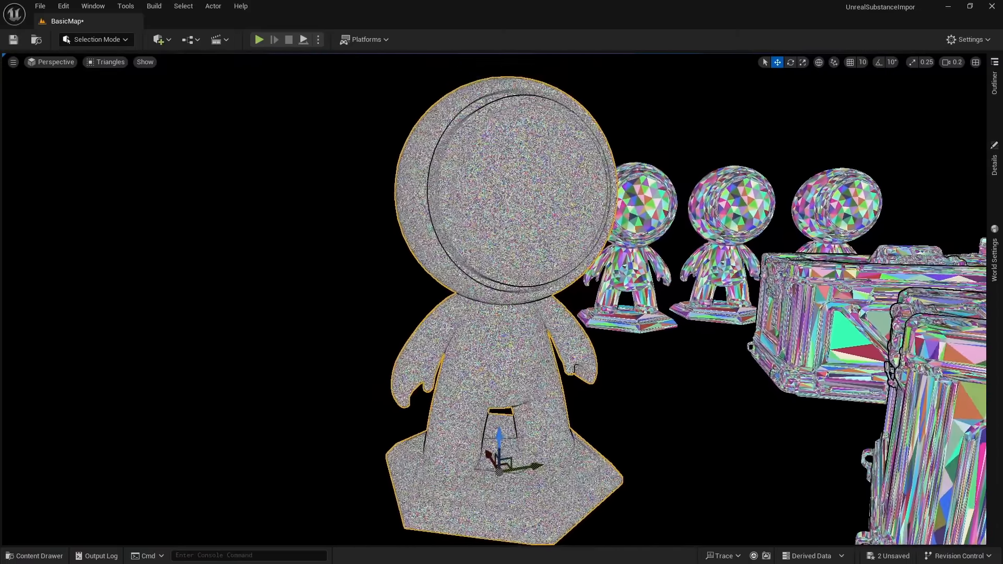
Bring the floating parameters window back into view and return the viewport to Lit shading.
{"action": "left_click_drag", "start_coordinate": [0, 157], "coordinate": [214, 121]}
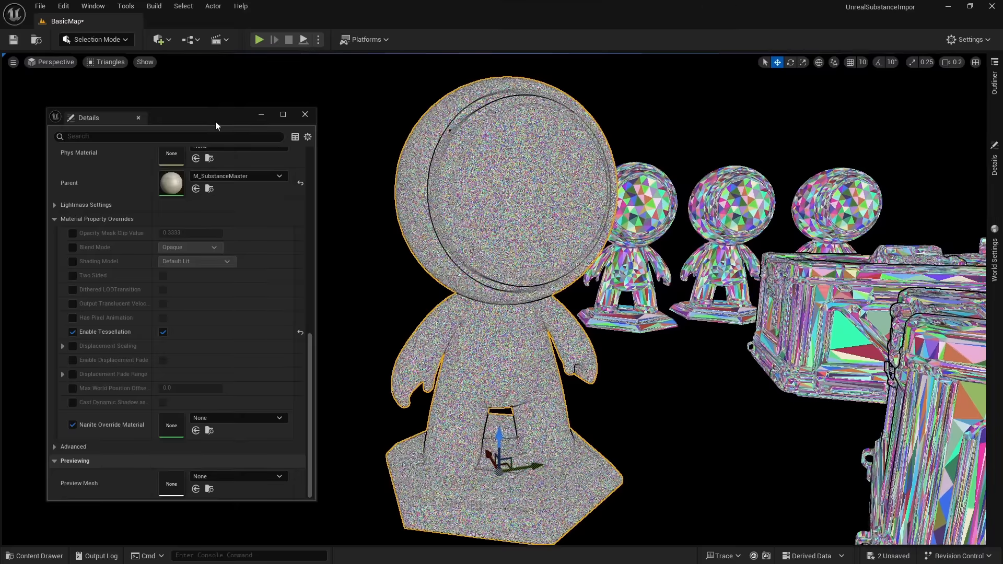
{"action": "left_click", "coordinate": [99, 62]}
{"action": "left_click", "coordinate": [132, 99]}
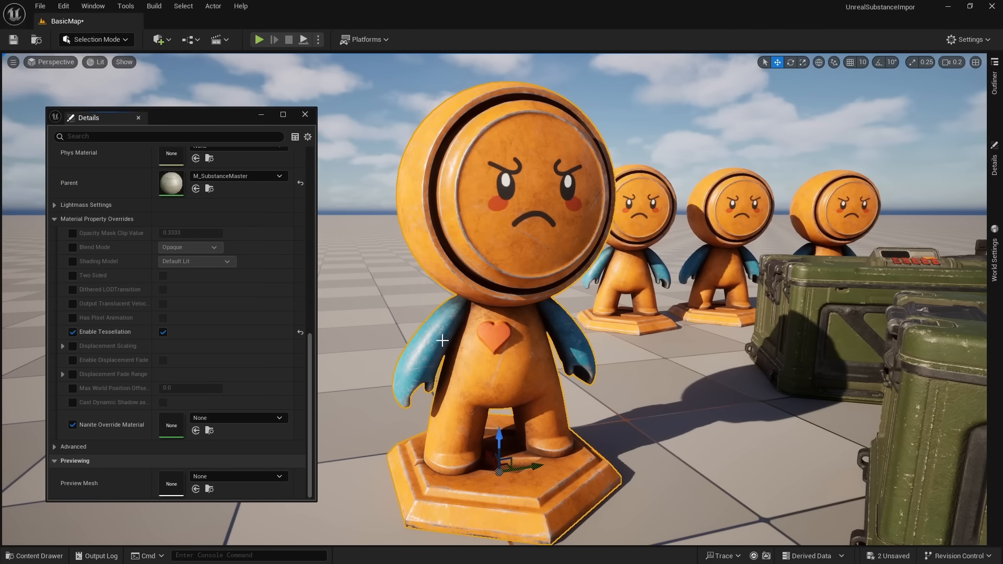
Turn on the Displacement Scaling override and set its Magnitude to 10, with the heart in close view.
{"action": "left_click", "coordinate": [63, 347]}
{"action": "key", "text": "w"}
{"action": "right_click_drag", "start_coordinate": [365, 324], "coordinate": [324, 332]}
{"action": "scroll", "coordinate": [367, 327], "scroll_direction": "up", "scroll_amount": 1}
{"action": "key", "text": "w"}
{"action": "key", "text": "d"}
{"action": "key", "text": "d"}
{"action": "scroll", "coordinate": [473, 318], "scroll_direction": "down", "scroll_amount": 2}
{"action": "right_click_drag", "start_coordinate": [472, 318], "coordinate": [428, 300]}
{"action": "left_click", "coordinate": [203, 360]}
{"action": "type", "text": "10"}
{"action": "key", "text": "Return"}
View the heart from a low side angle and set the displacement Magnitude to 2.
{"action": "key", "text": "a"}
{"action": "right_click_drag", "start_coordinate": [609, 298], "coordinate": [632, 308]}
{"action": "key", "text": "a"}
{"action": "key", "text": "e"}
{"action": "right_click_drag", "start_coordinate": [555, 359], "coordinate": [574, 336]}
{"action": "key", "text": "q"}
{"action": "left_click", "coordinate": [191, 359]}
{"action": "type", "text": "2"}
{"action": "key", "text": "Return"}
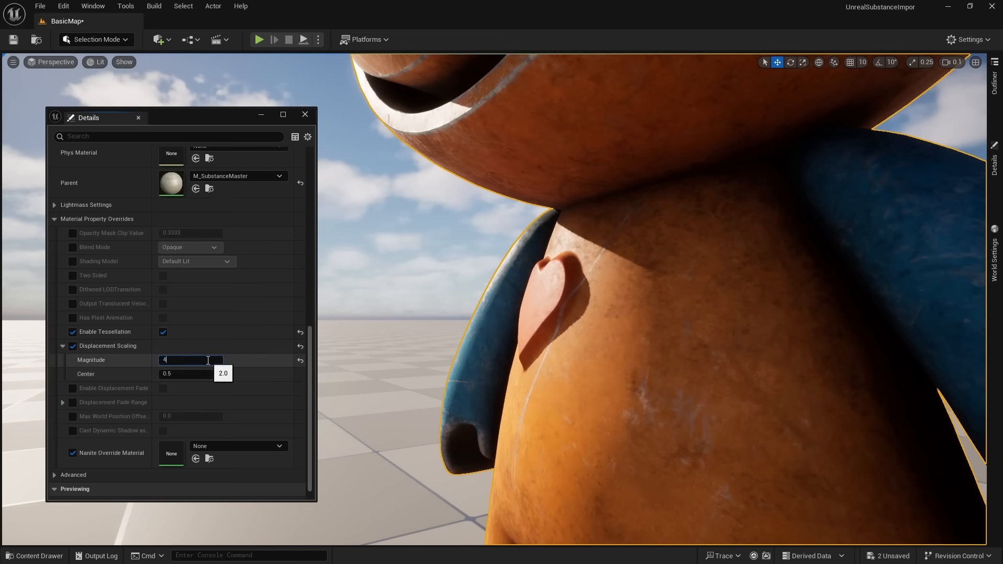
Set the displacement Magnitude to 4 and the Center to 1, and look at the effect on the head.
{"action": "key", "text": "Return"}
{"action": "left_click", "coordinate": [140, 360]}
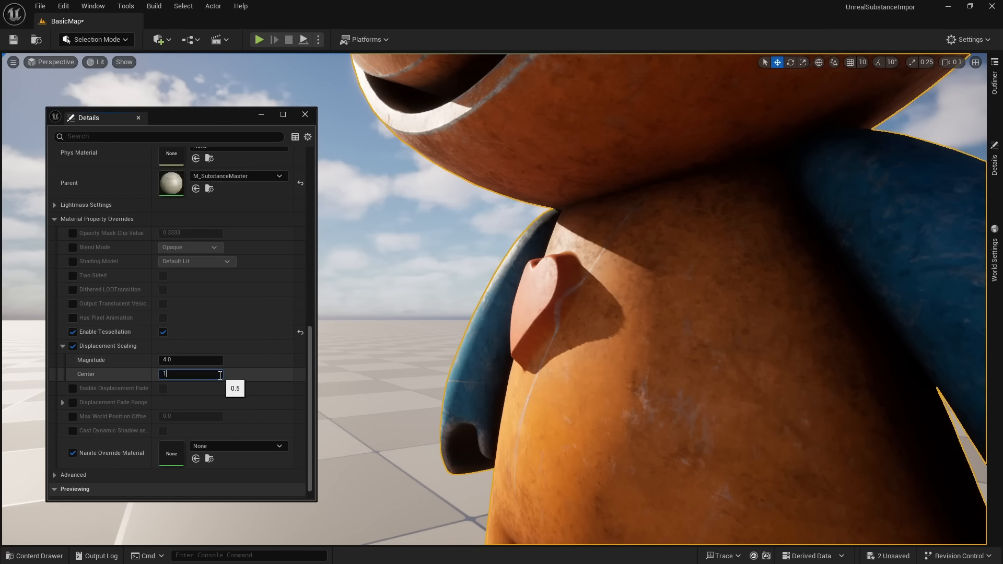
{"action": "key", "text": "Return"}
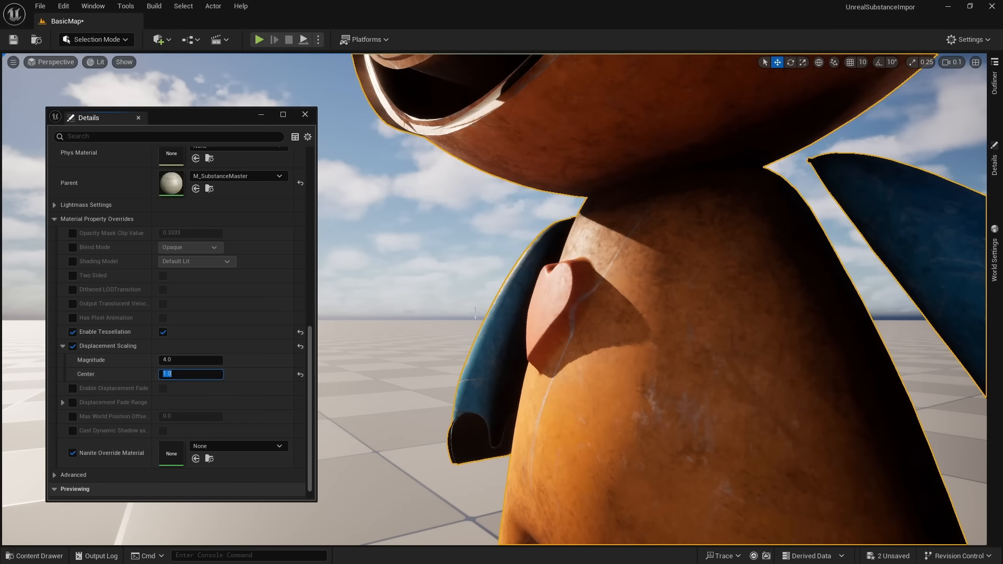
{"action": "right_click_drag", "start_coordinate": [408, 324], "coordinate": [377, 254]}
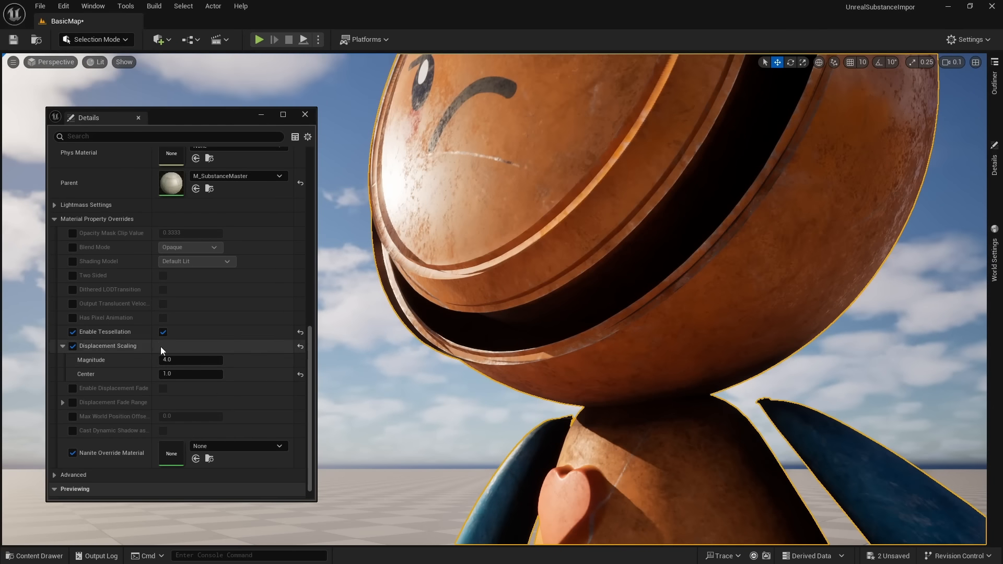
Try a displacement Center of 0 and examine its effect on the character's head rings, arms and heart.
{"action": "left_click", "coordinate": [201, 374]}
{"action": "type", "text": "0"}
{"action": "key", "text": "Return"}
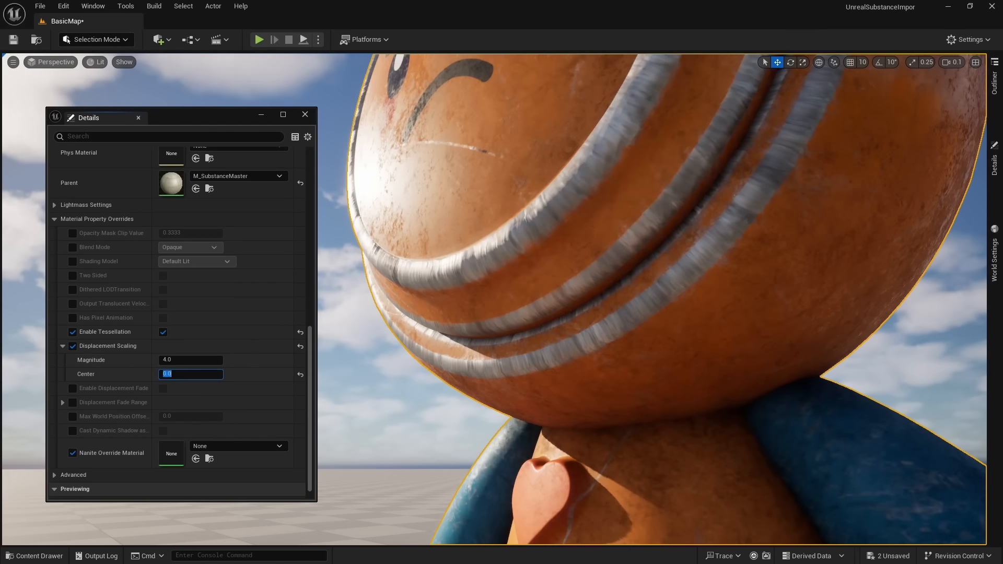
{"action": "scroll", "coordinate": [413, 355], "scroll_direction": "up", "scroll_amount": 3}
{"action": "key", "text": "s"}
{"action": "right_click_drag", "start_coordinate": [407, 292], "coordinate": [426, 317]}
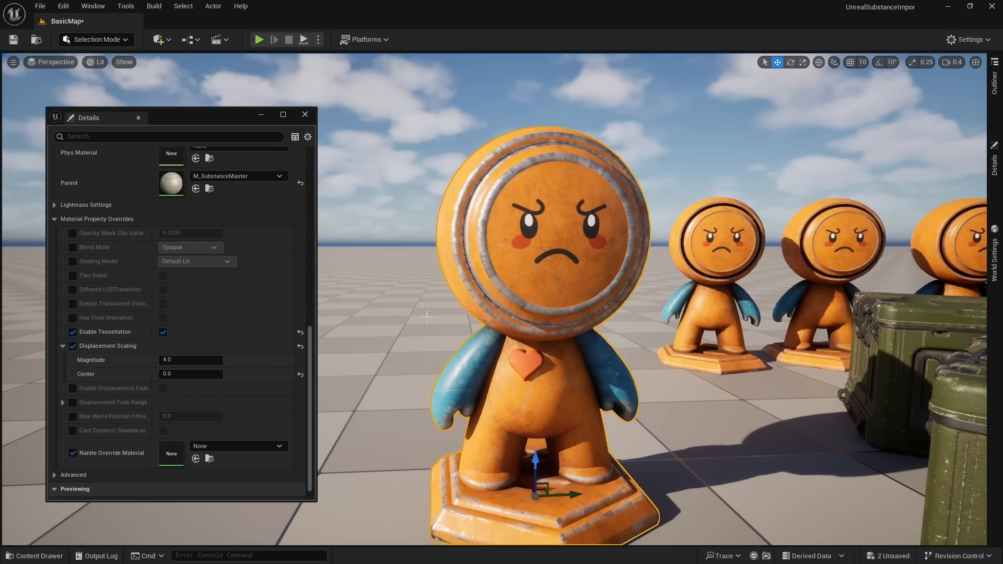
{"action": "key", "text": "d"}
{"action": "right_click_drag", "start_coordinate": [577, 295], "coordinate": [546, 293]}
{"action": "key", "text": "w"}
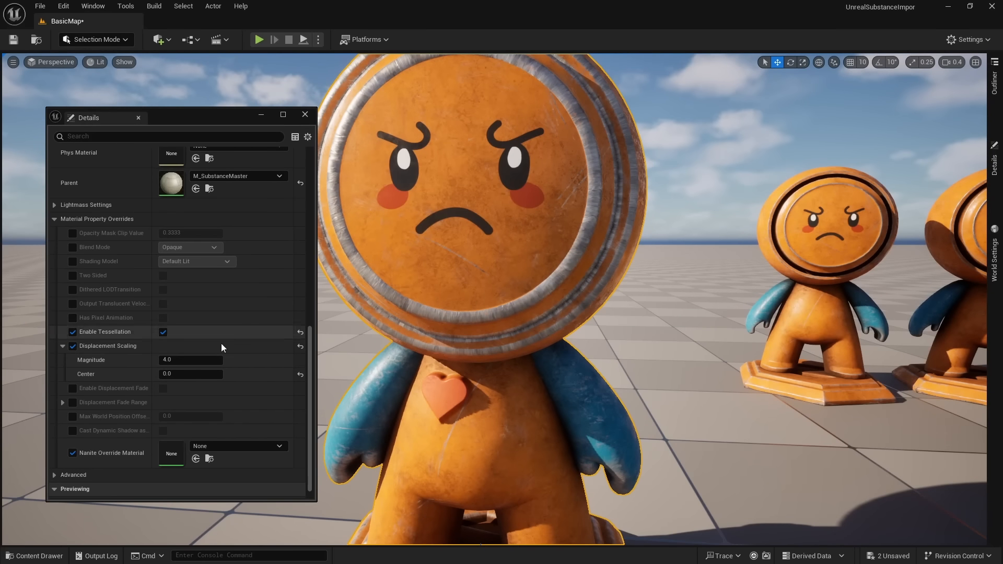
{"action": "key", "text": "s"}
{"action": "key", "text": "a"}
{"action": "right_click_drag", "start_coordinate": [531, 349], "coordinate": [591, 287]}
{"action": "key", "text": "w"}
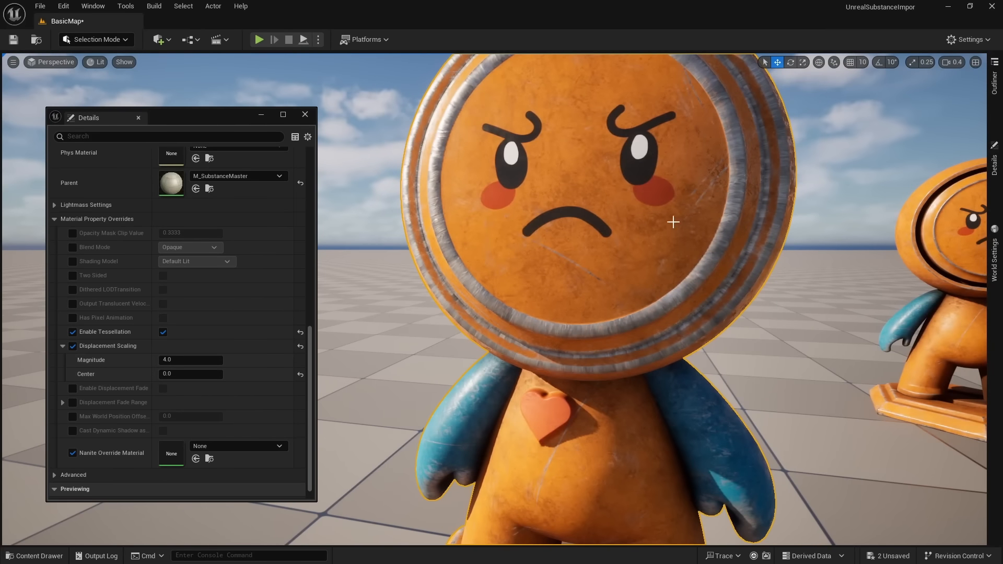
Reset the displacement Center to its default of 0.5 and check the character's body and heart.
{"action": "left_click", "coordinate": [300, 375]}
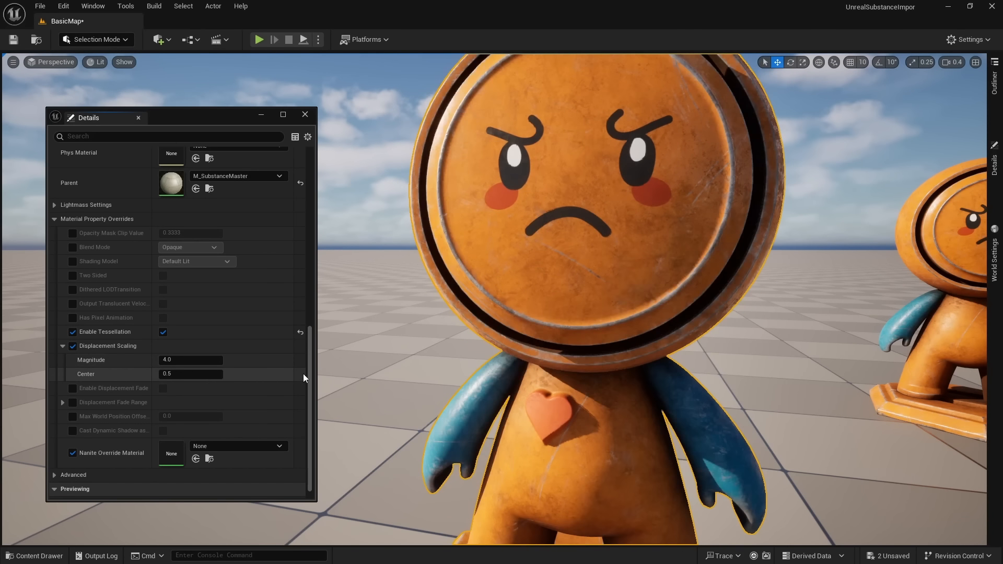
{"action": "scroll", "coordinate": [626, 293], "scroll_direction": "down", "scroll_amount": 3}
{"action": "right_click_drag", "start_coordinate": [625, 293], "coordinate": [548, 341]}
{"action": "key", "text": "s"}
{"action": "key", "text": "d"}
{"action": "scroll", "coordinate": [548, 342], "scroll_direction": "up", "scroll_amount": 1}
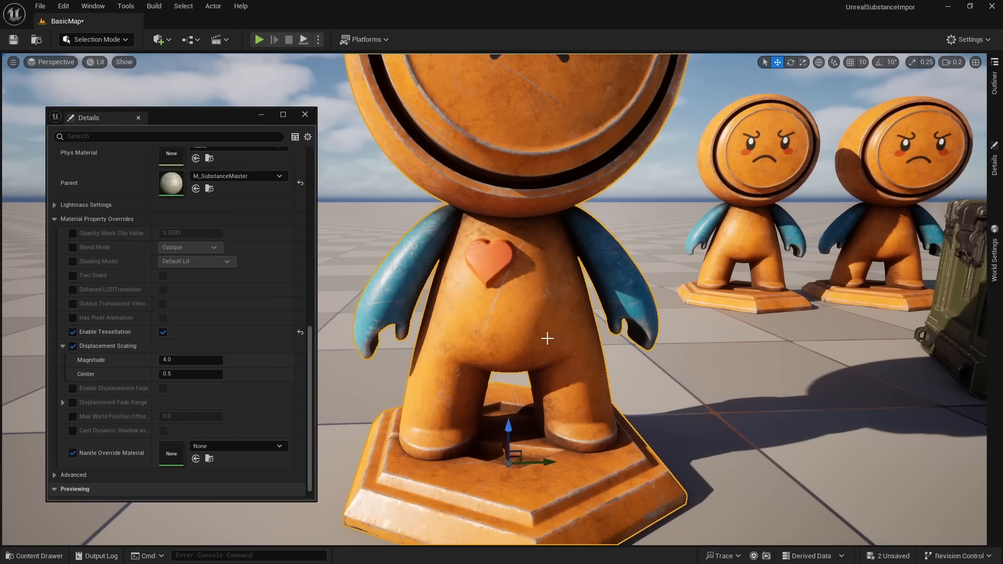
{"action": "key", "text": "e"}
{"action": "right_click_drag", "start_coordinate": [548, 341], "coordinate": [547, 318]}
{"action": "key", "text": "s"}
{"action": "key", "text": "q"}
Turn on the Normal Strength parameter in the material adjustments and set it to 0.
{"action": "scroll", "coordinate": [187, 379], "scroll_direction": "up", "scroll_amount": 2}
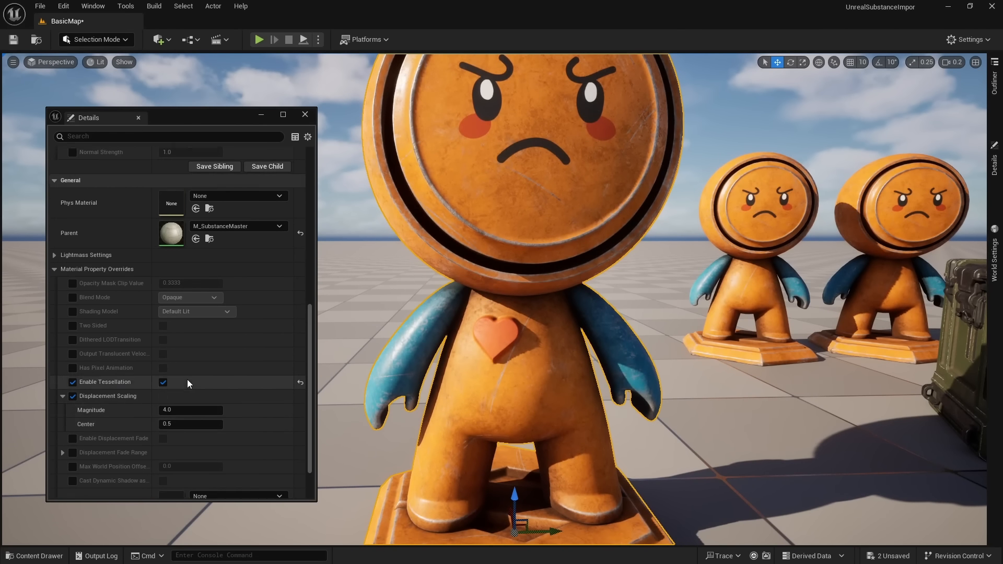
{"action": "scroll", "coordinate": [187, 380], "scroll_direction": "up", "scroll_amount": 5}
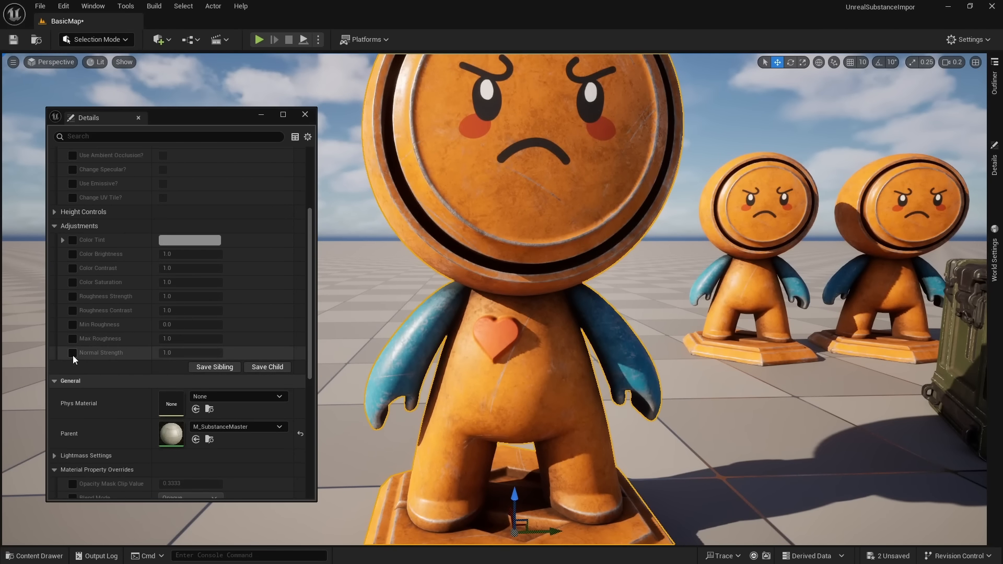
{"action": "left_click", "coordinate": [72, 353]}
{"action": "left_click", "coordinate": [187, 355]}
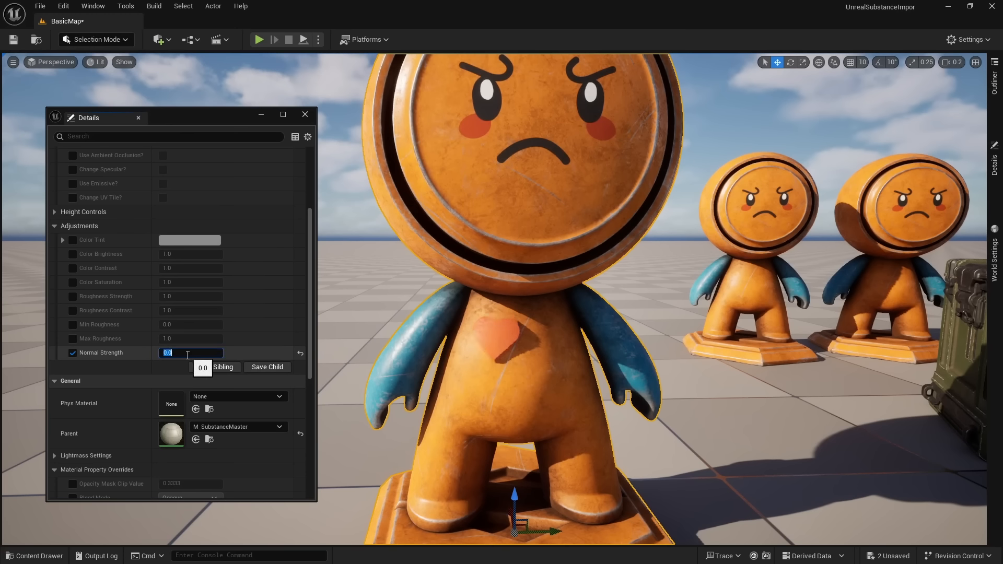
Rotate the character about its vertical axis so the light falls differently across the heart.
{"action": "key", "text": "w"}
{"action": "right_click_drag", "start_coordinate": [564, 358], "coordinate": [563, 372]}
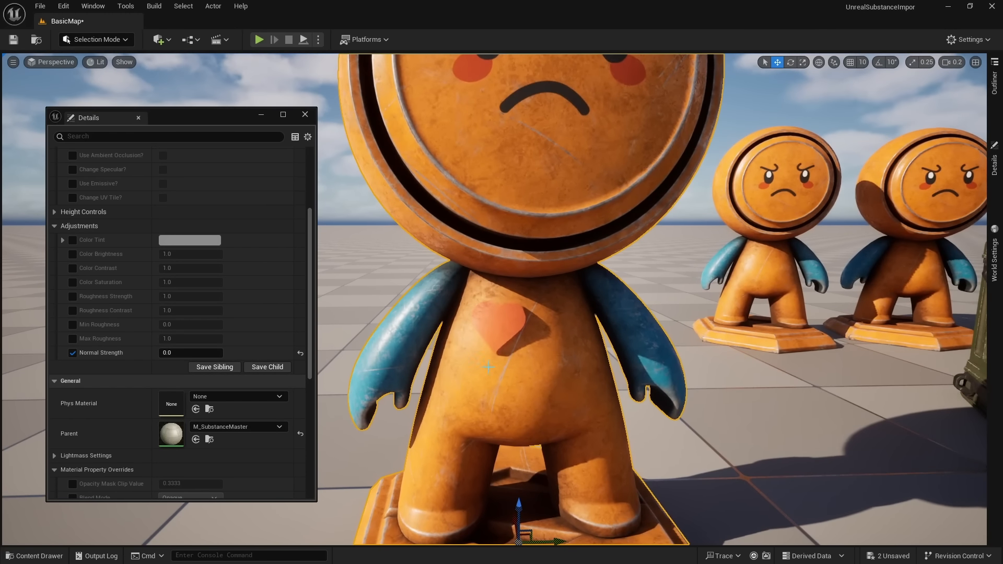
{"action": "key", "text": "s"}
{"action": "right_click_drag", "start_coordinate": [488, 366], "coordinate": [473, 391]}
{"action": "scroll", "coordinate": [489, 366], "scroll_direction": "up", "scroll_amount": 2}
{"action": "key", "text": "e"}
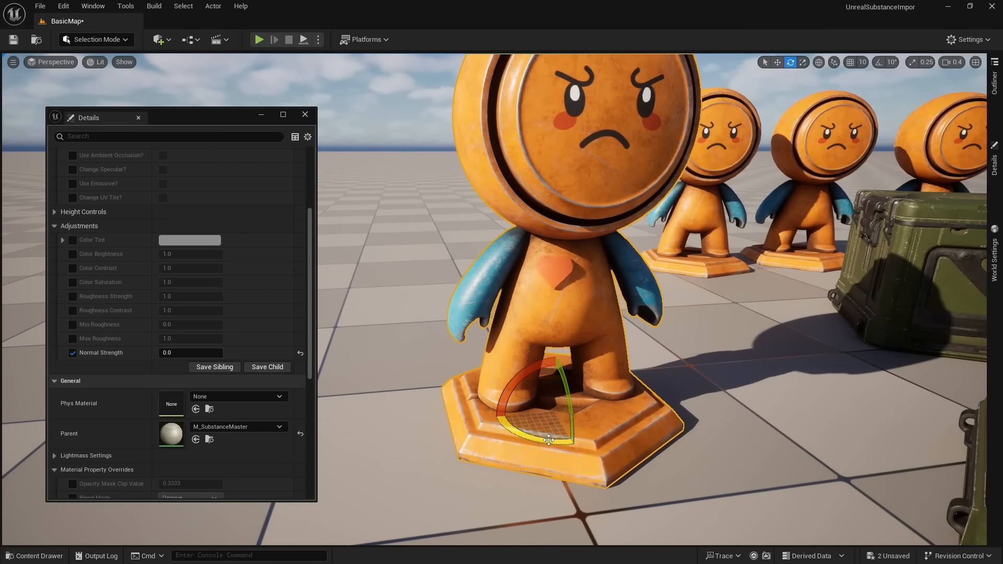
{"action": "left_click_drag", "start_coordinate": [548, 440], "coordinate": [496, 416]}
{"action": "key", "text": "w"}
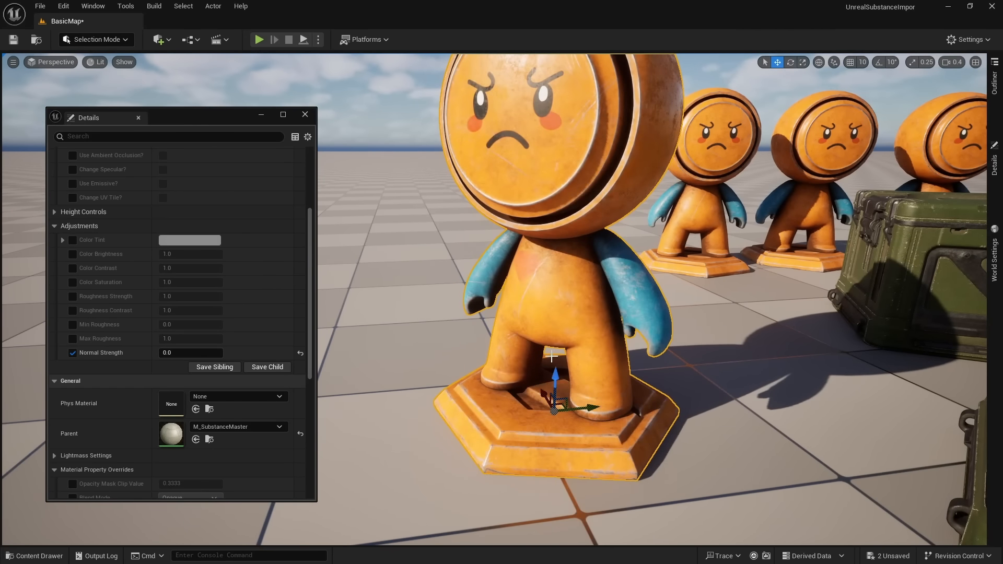
View the flat-looking heart up close and set the Normal Strength back to 1.
{"action": "key", "text": "w"}
{"action": "key", "text": "a"}
{"action": "right_click_drag", "start_coordinate": [552, 357], "coordinate": [601, 337]}
{"action": "scroll", "coordinate": [552, 356], "scroll_direction": "down", "scroll_amount": 3}
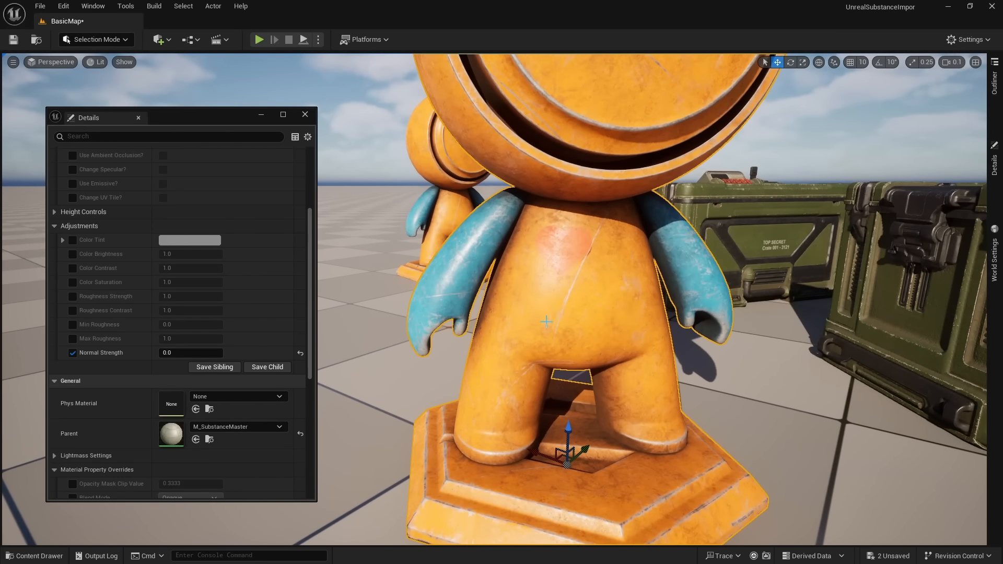
{"action": "right_click_drag", "start_coordinate": [546, 321], "coordinate": [536, 319]}
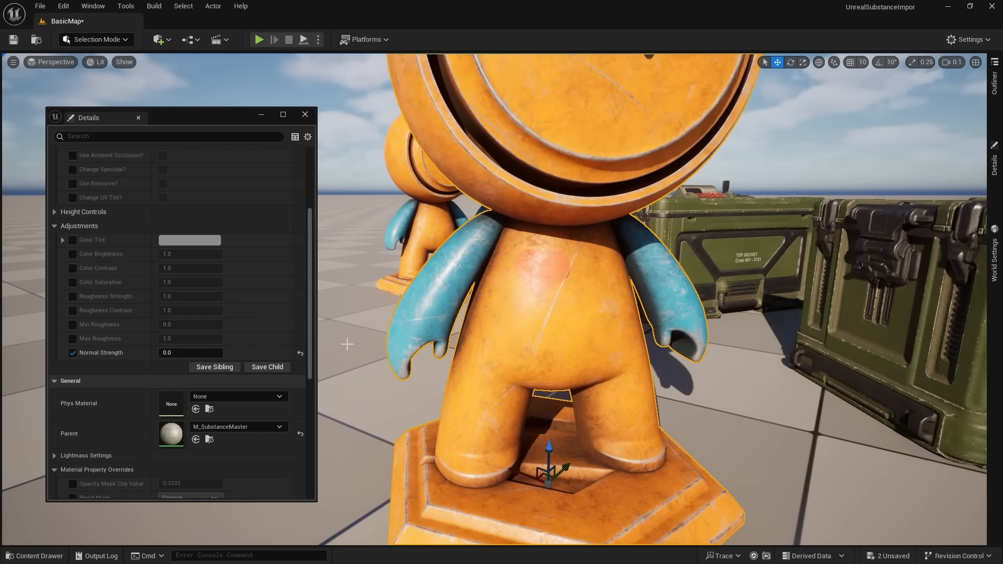
{"action": "left_click", "coordinate": [194, 354]}
{"action": "key", "text": "Return"}
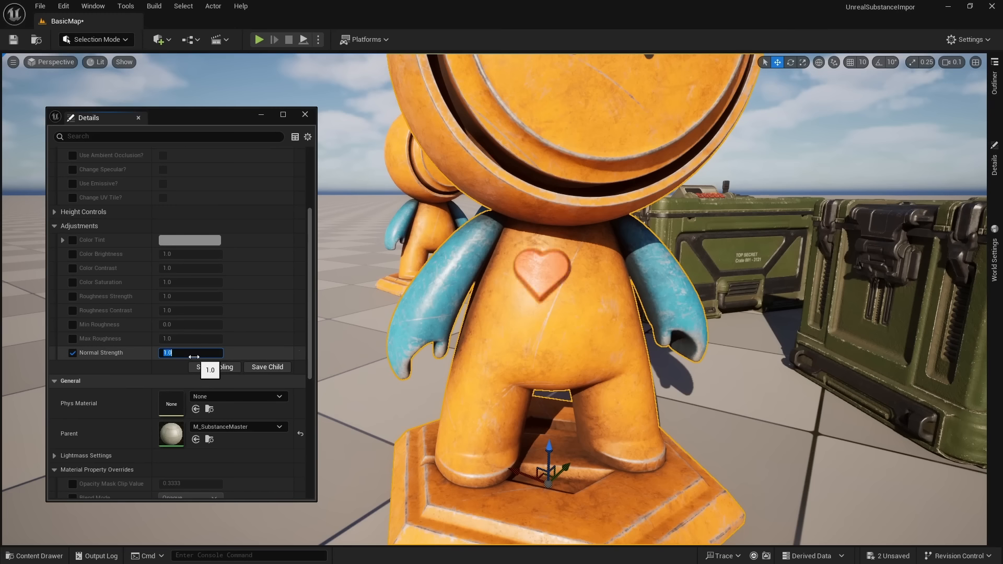
Examine the displaced heart up close from the character's side.
{"action": "right_click_drag", "start_coordinate": [397, 324], "coordinate": [290, 314]}
{"action": "key", "text": "d"}
{"action": "scroll", "coordinate": [360, 322], "scroll_direction": "up", "scroll_amount": 1}
{"action": "key", "text": "w"}
{"action": "key", "text": "d"}
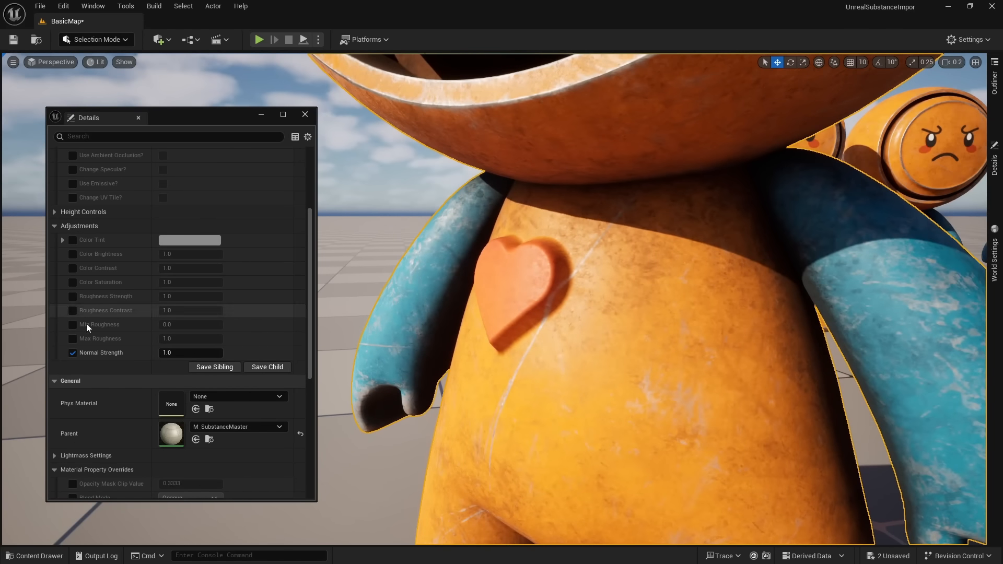
{"action": "scroll", "coordinate": [159, 323], "scroll_direction": "up", "scroll_amount": 5}
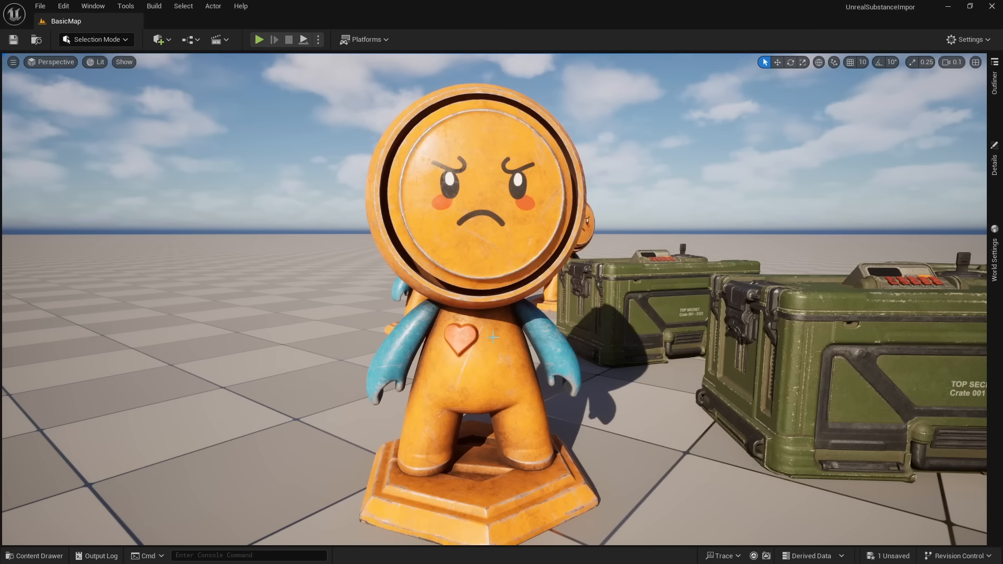
Look over the whole orange character, and view the wood and bark variant beside the crates.
{"action": "right_click_drag", "start_coordinate": [474, 265], "coordinate": [470, 281]}
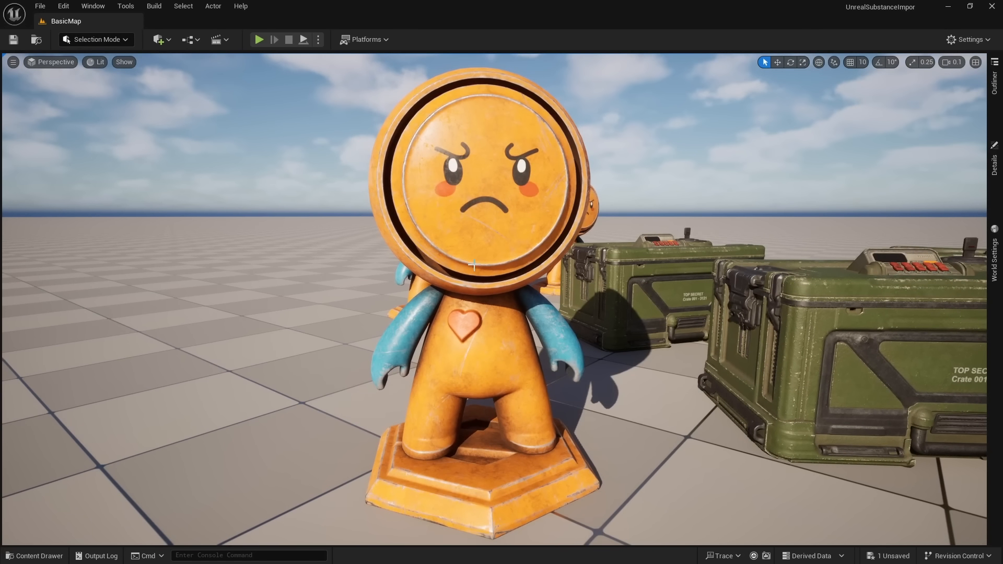
{"action": "right_click_drag", "start_coordinate": [475, 317], "coordinate": [468, 383]}
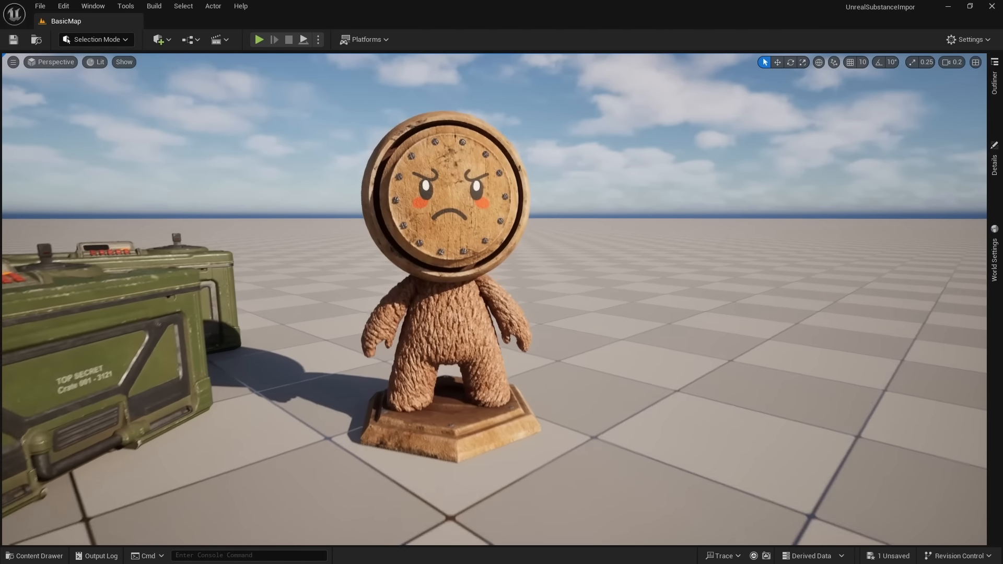
{"action": "key", "text": "w"}
{"action": "key", "text": "a"}
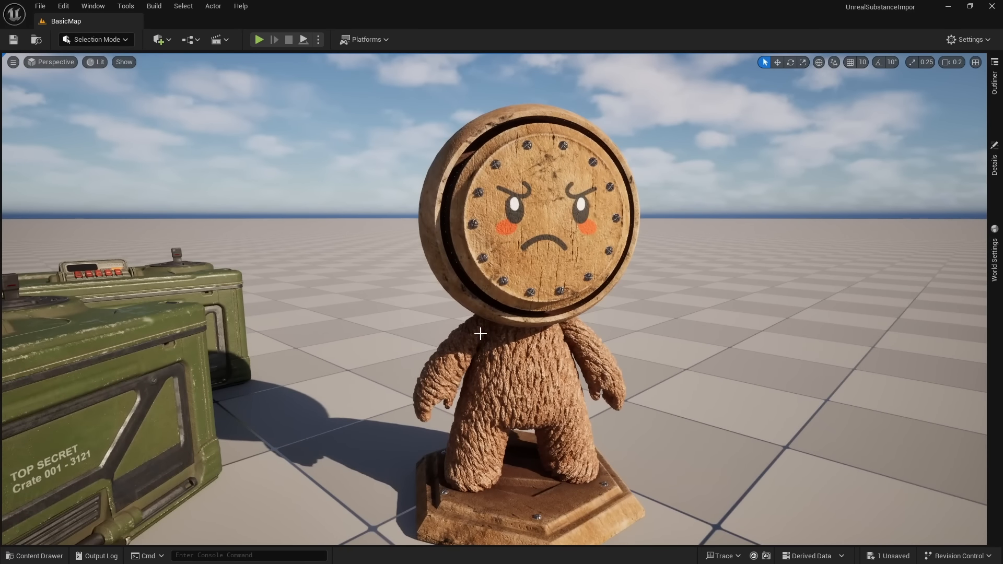
{"action": "key", "text": "q"}
{"action": "key", "text": "w"}
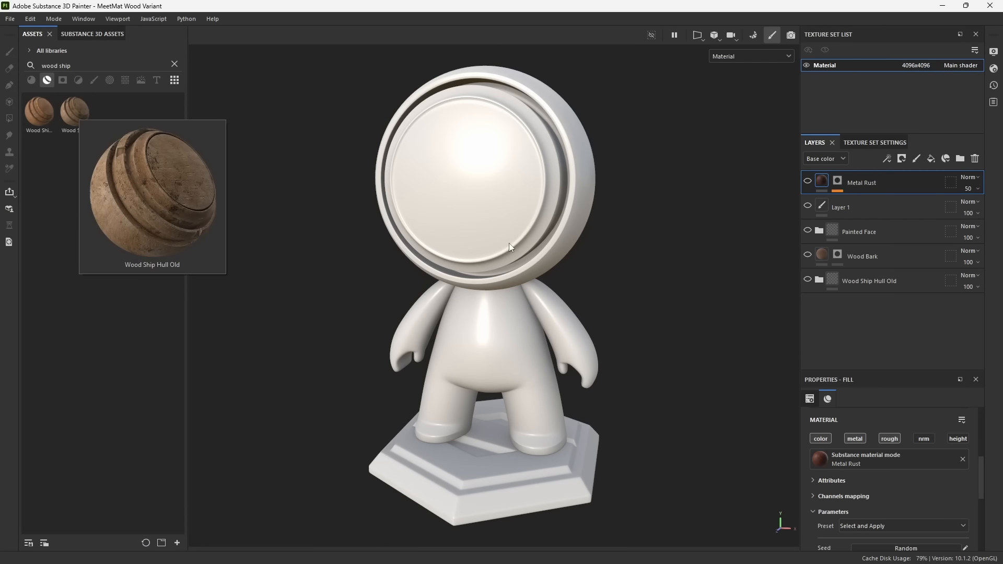
In Substance 3D Painter, show the Wood Ship Hull Old layer and browse the materials for Wood Bark.
{"action": "left_click", "coordinate": [808, 281]}
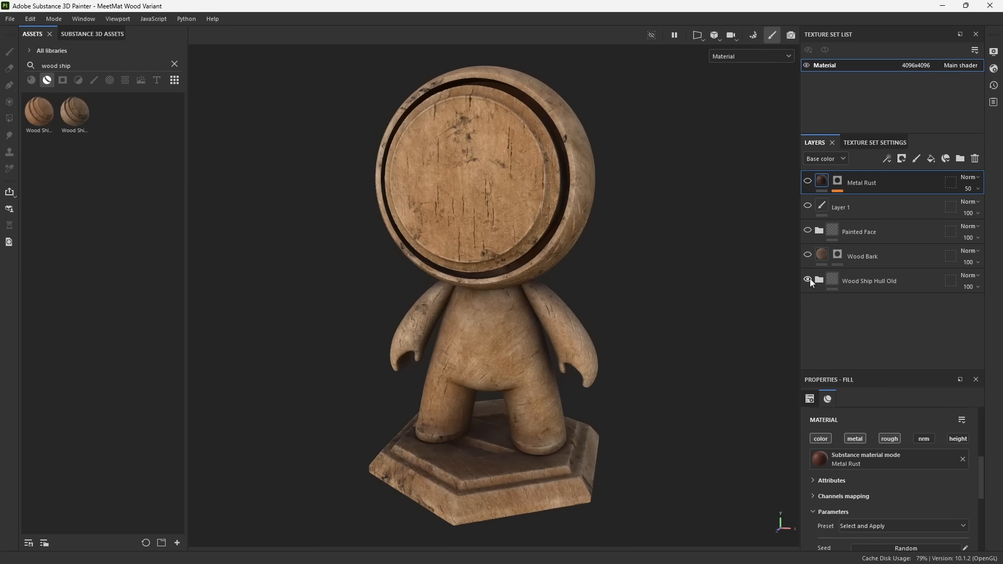
{"action": "left_click", "coordinate": [174, 64]}
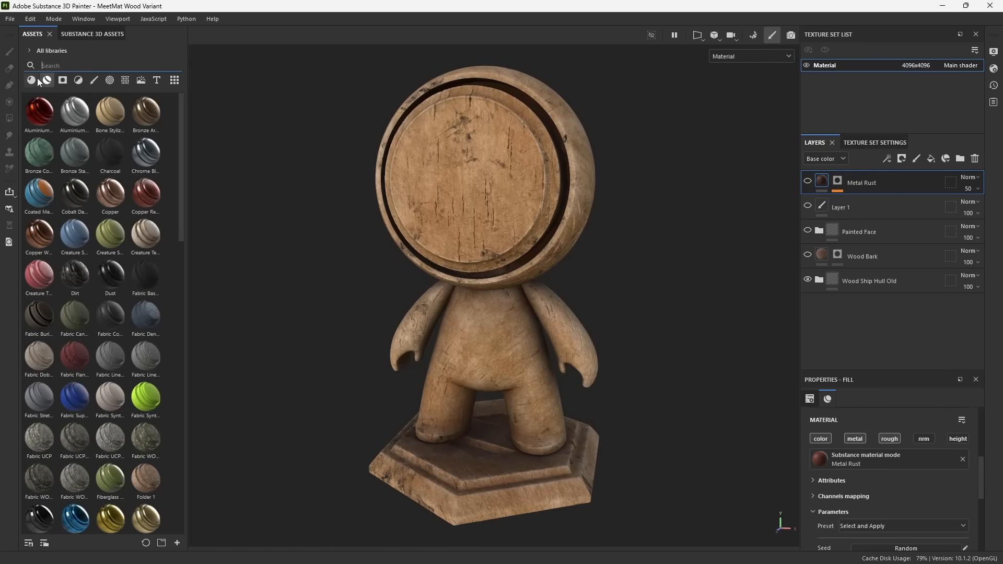
{"action": "left_click", "coordinate": [31, 80]}
{"action": "scroll", "coordinate": [101, 229], "scroll_direction": "down", "scroll_amount": 10}
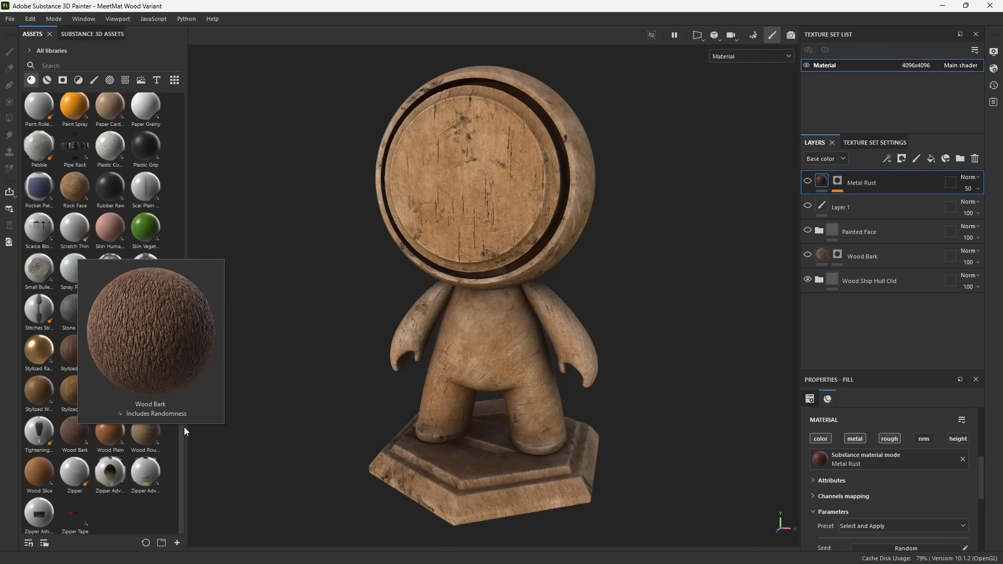
Show the Wood Bark layer and examine the bark relief on the character's body and arms.
{"action": "left_click", "coordinate": [808, 256]}
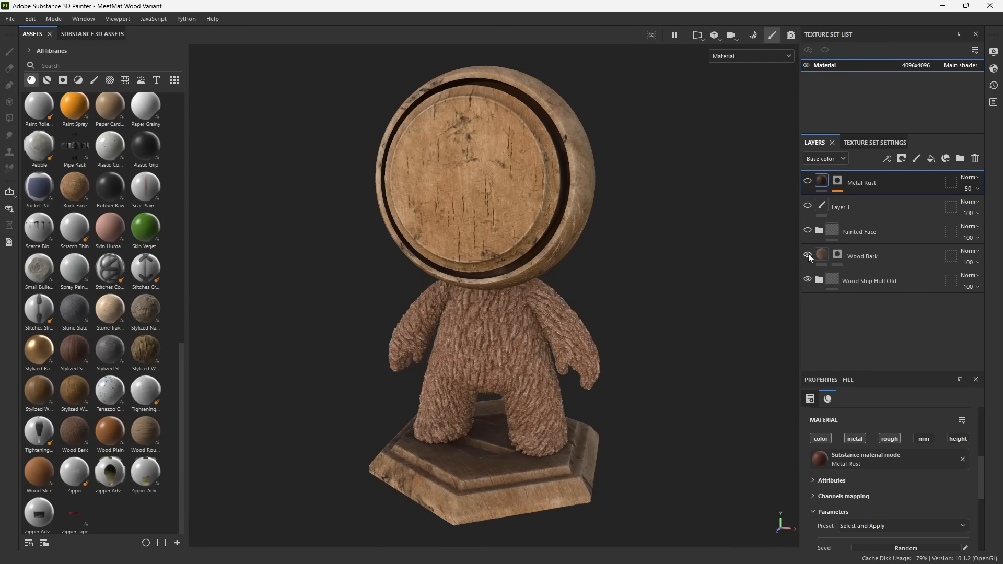
{"action": "right_click_drag", "start_coordinate": [466, 362], "coordinate": [542, 476], "text": "alt"}
{"action": "left_click_drag", "start_coordinate": [542, 476], "coordinate": [585, 410], "text": "alt"}
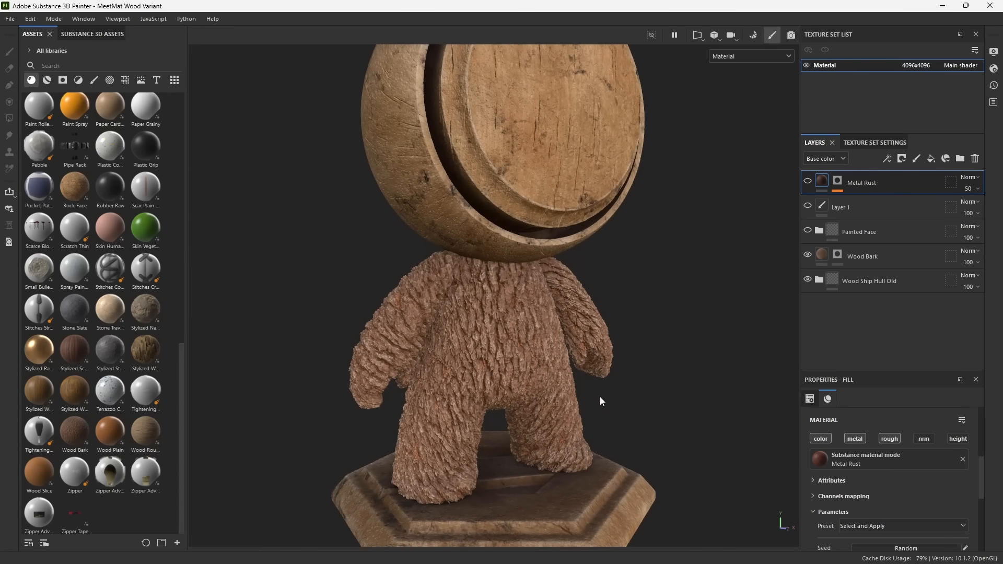
{"action": "left_click_drag", "start_coordinate": [599, 396], "coordinate": [541, 352], "text": "alt"}
Show the Painted Face folder and the paint layer holding the bolts.
{"action": "left_click", "coordinate": [807, 230]}
{"action": "mouse_move", "coordinate": [717, 280]}
{"action": "left_mouse_down", "text": "alt"}
{"action": "mouse_move", "coordinate": [708, 264]}
{"action": "mouse_move", "coordinate": [699, 296]}
{"action": "mouse_move", "coordinate": [738, 272]}
{"action": "left_mouse_up", "text": "alt"}
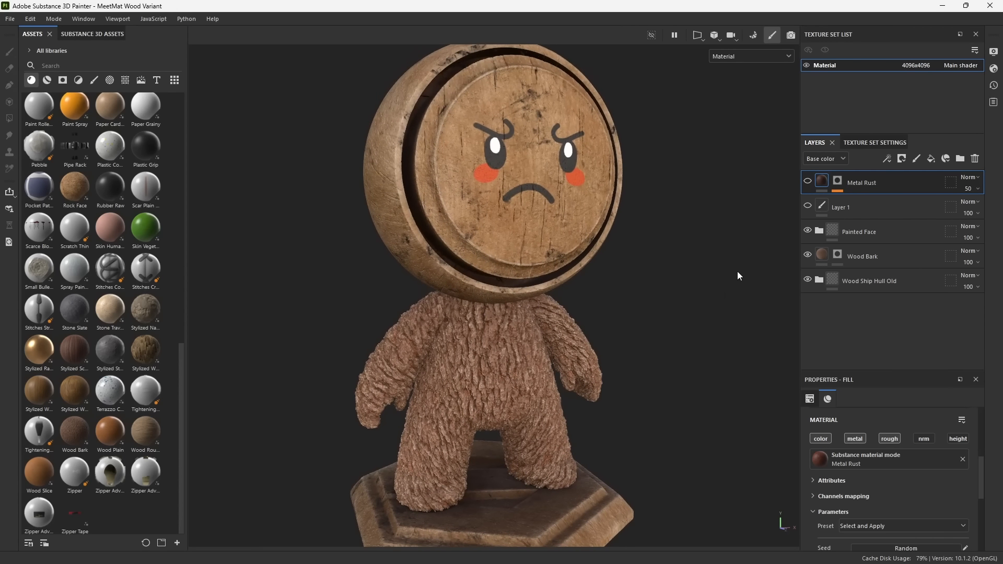
{"action": "left_click", "coordinate": [808, 206]}
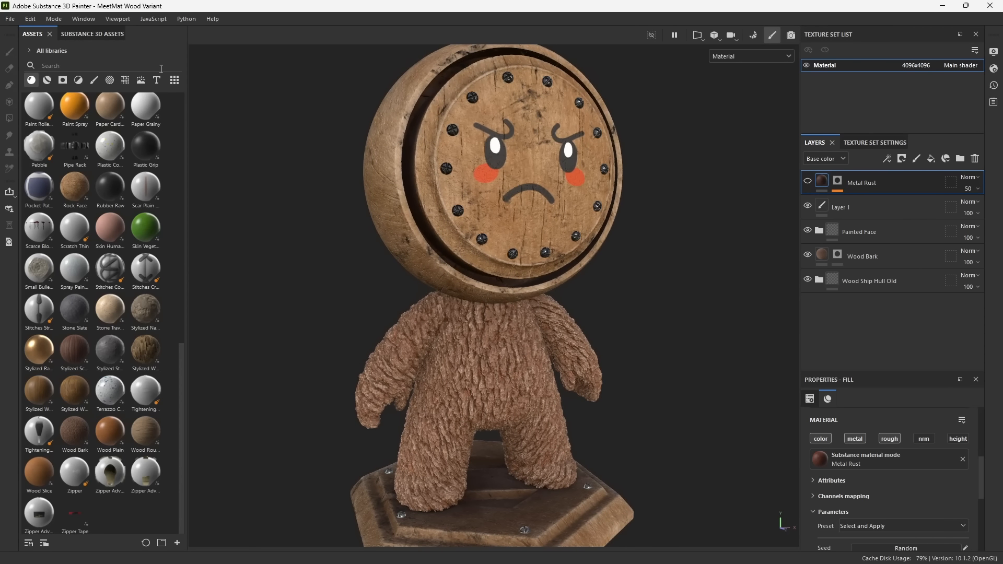
Search the brushes for "bolt" and pick the Screw Bolt brush.
{"action": "left_click", "coordinate": [94, 80]}
{"action": "type", "text": "bolt"}
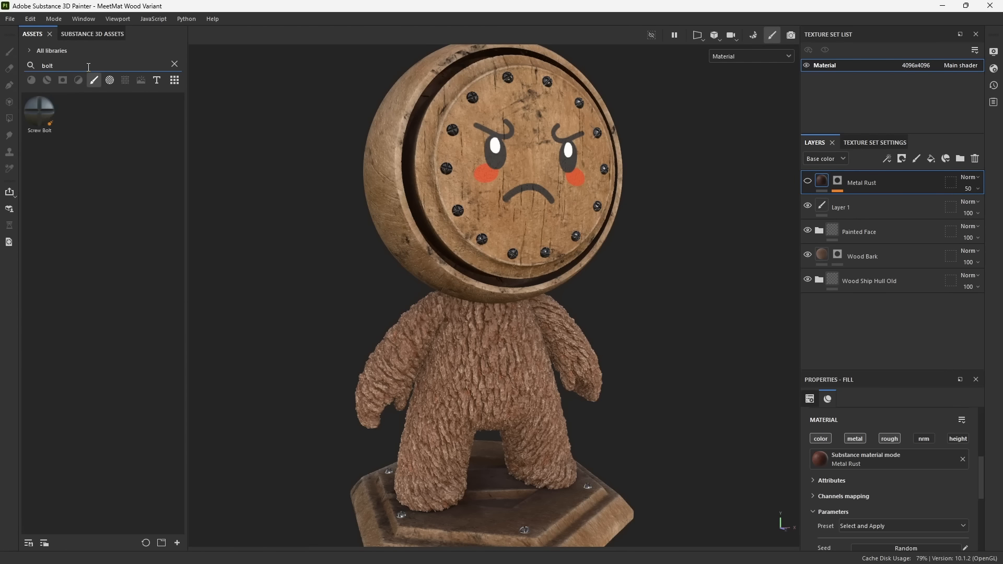
{"action": "left_click", "coordinate": [41, 118]}
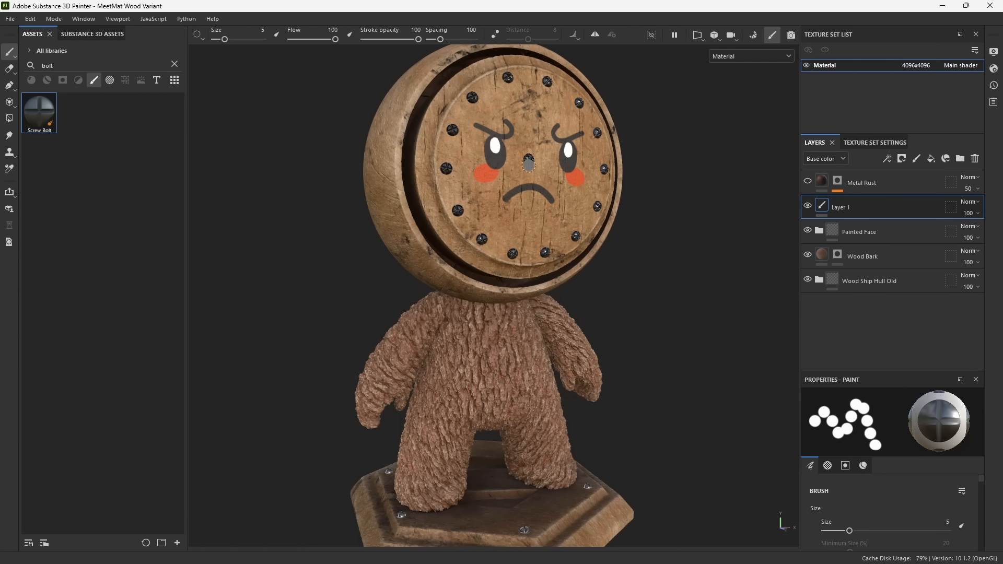
View the face bolts up close and switch the layer stack to the Height channel.
{"action": "left_click_drag", "start_coordinate": [463, 207], "coordinate": [322, 214], "text": "alt"}
{"action": "right_click_drag", "start_coordinate": [474, 177], "coordinate": [550, 253], "text": "alt"}
{"action": "middle_click_drag", "start_coordinate": [550, 254], "coordinate": [506, 320], "text": "alt"}
{"action": "right_click_drag", "start_coordinate": [488, 314], "coordinate": [482, 335], "text": "alt"}
{"action": "left_click", "coordinate": [829, 157]}
{"action": "left_click", "coordinate": [824, 216]}
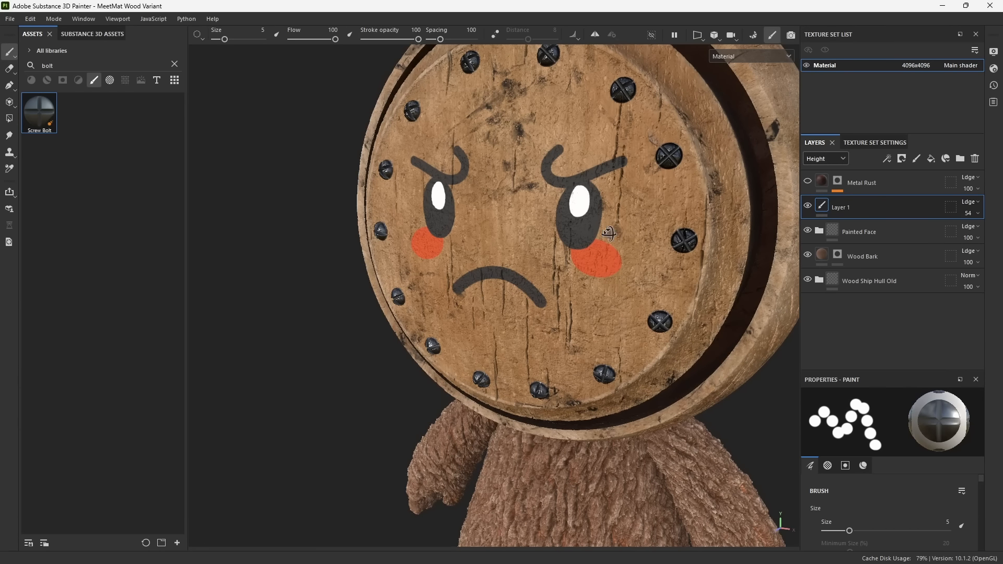
Try a height opacity of 100 on the bolt layer, compare the bolts from the side, and return it to 54.
{"action": "left_click_drag", "start_coordinate": [615, 235], "coordinate": [553, 235], "text": "alt"}
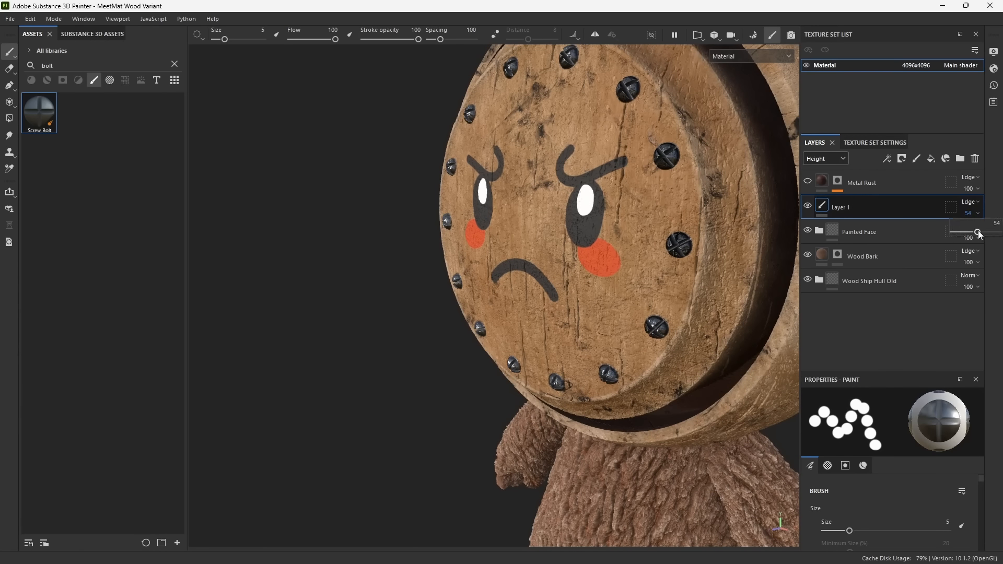
{"action": "left_click_drag", "start_coordinate": [979, 231], "coordinate": [1001, 232]}
{"action": "left_click_drag", "start_coordinate": [516, 242], "coordinate": [411, 246], "text": "alt"}
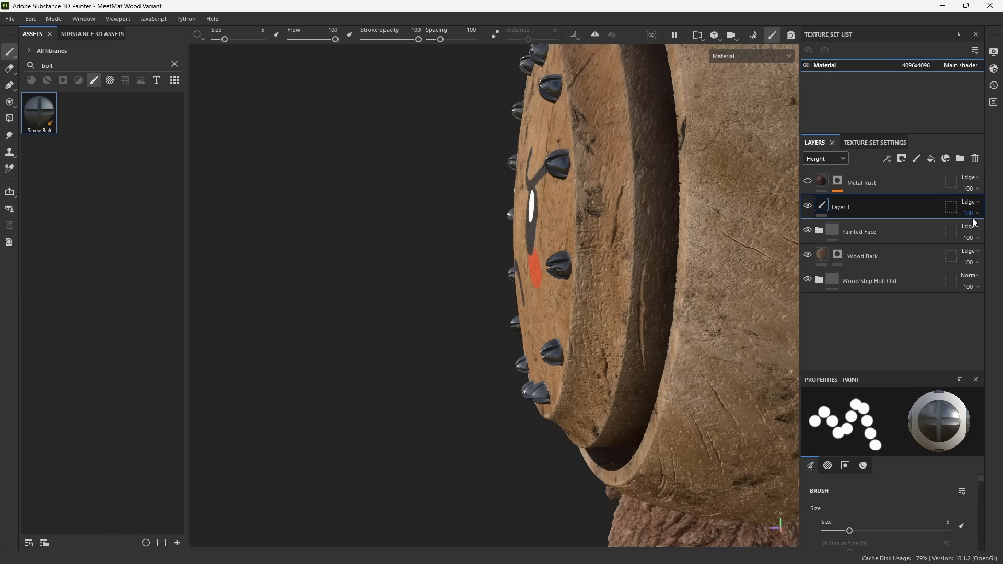
{"action": "left_click_drag", "start_coordinate": [997, 236], "coordinate": [983, 236]}
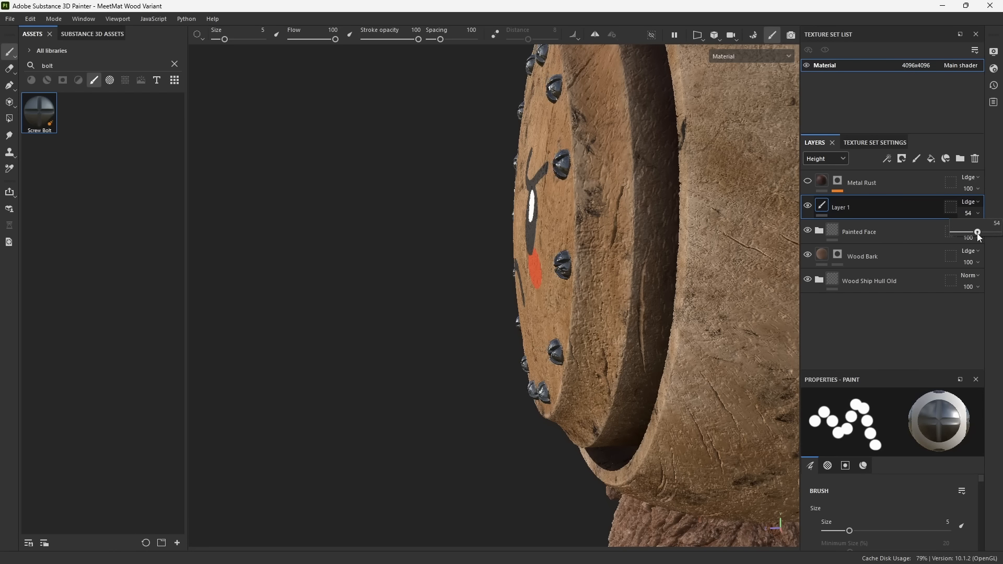
Show the Metal Rust layer, inspect its Dirt mask on the character, and return to the layer's fill.
{"action": "mouse_move", "coordinate": [575, 267]}
{"action": "left_mouse_down", "text": "alt"}
{"action": "mouse_move", "coordinate": [660, 269]}
{"action": "mouse_move", "coordinate": [618, 228]}
{"action": "mouse_move", "coordinate": [524, 267]}
{"action": "left_mouse_up", "text": "alt"}
{"action": "middle_click_drag", "start_coordinate": [554, 394], "coordinate": [540, 316], "text": "alt"}
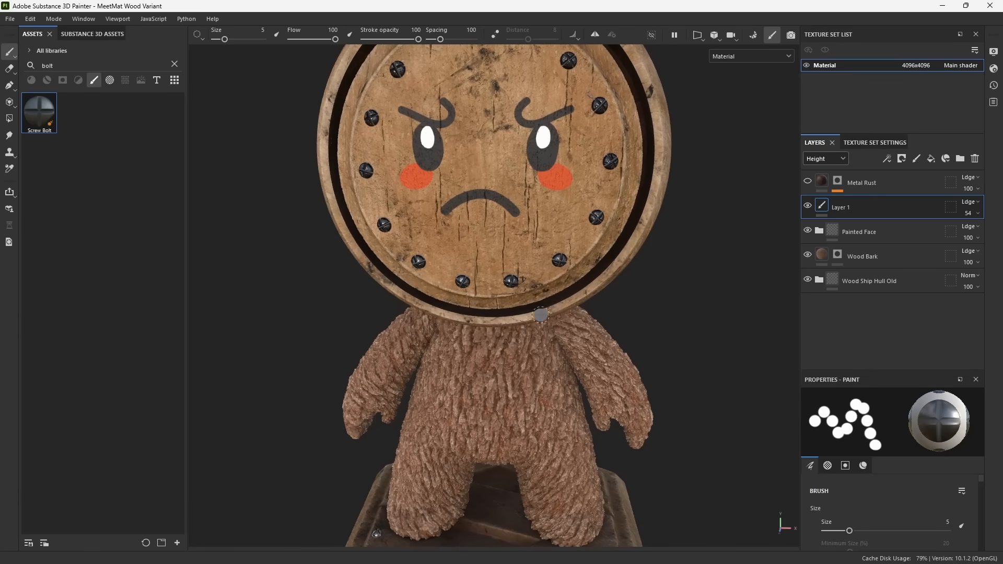
{"action": "scroll", "coordinate": [540, 315], "scroll_direction": "down", "scroll_amount": 2}
{"action": "left_click_drag", "start_coordinate": [539, 315], "coordinate": [512, 335], "text": "alt"}
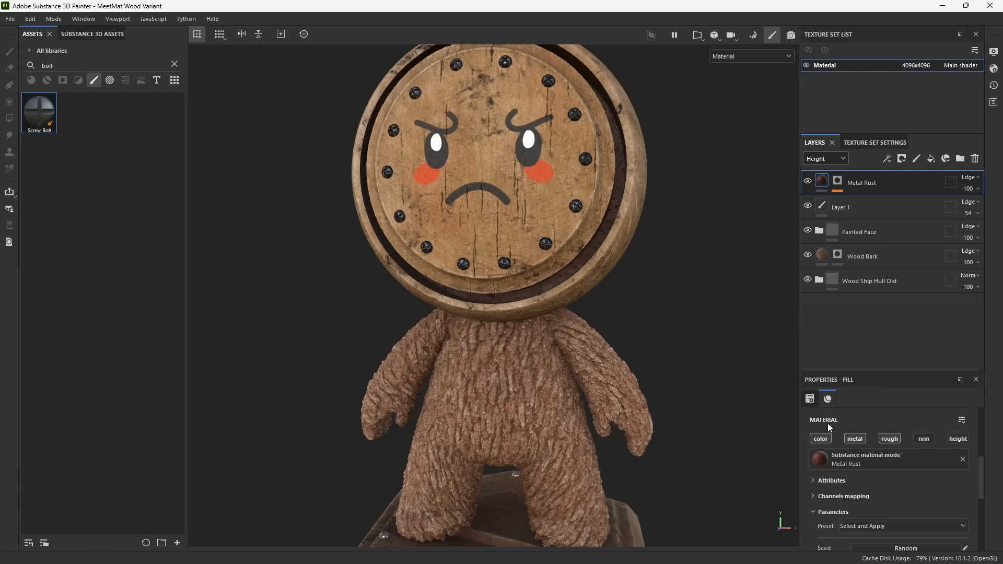
{"action": "left_click", "coordinate": [838, 181]}
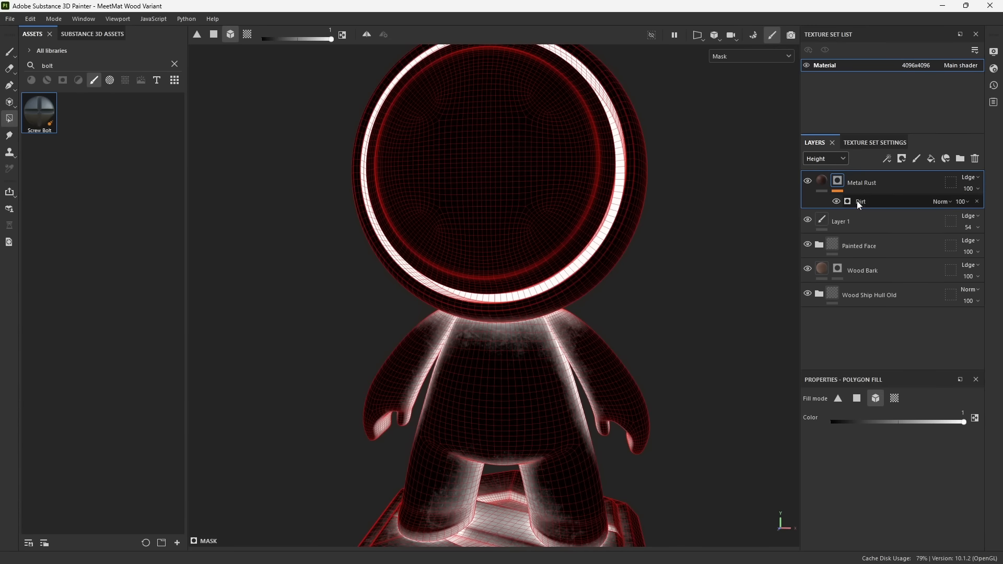
{"action": "left_click", "coordinate": [824, 180]}
Switch the layer stack to the Base color channel and look over the finished wood character.
{"action": "left_click", "coordinate": [826, 159]}
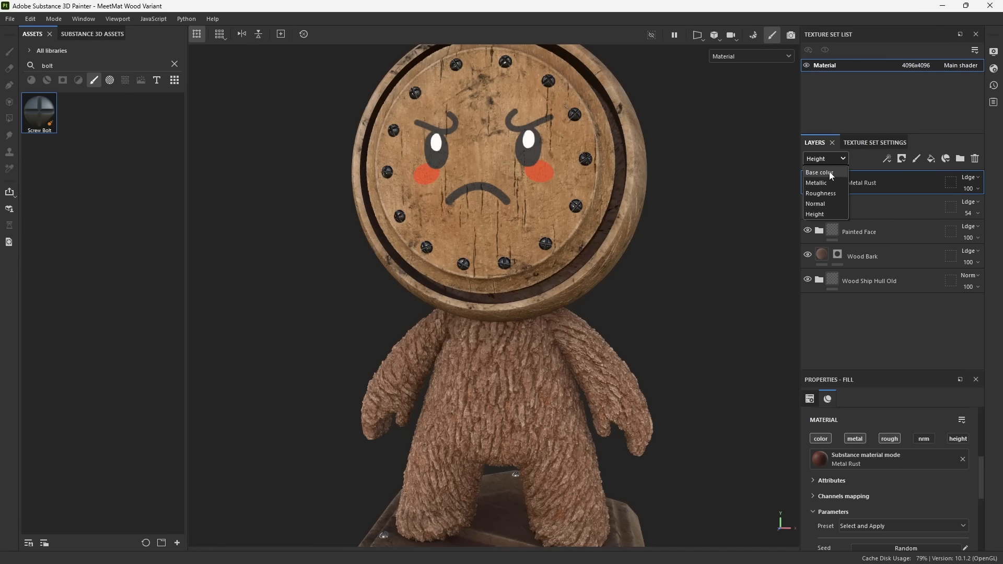
{"action": "left_click", "coordinate": [827, 171]}
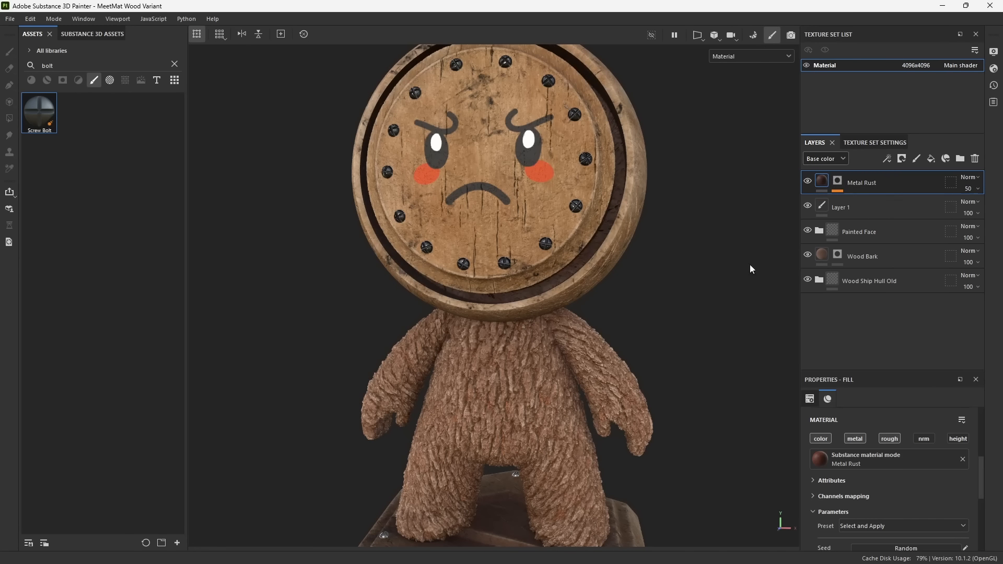
{"action": "right_click_drag", "start_coordinate": [653, 413], "coordinate": [625, 350], "text": "alt"}
{"action": "left_click_drag", "start_coordinate": [627, 353], "coordinate": [538, 282], "text": "alt"}
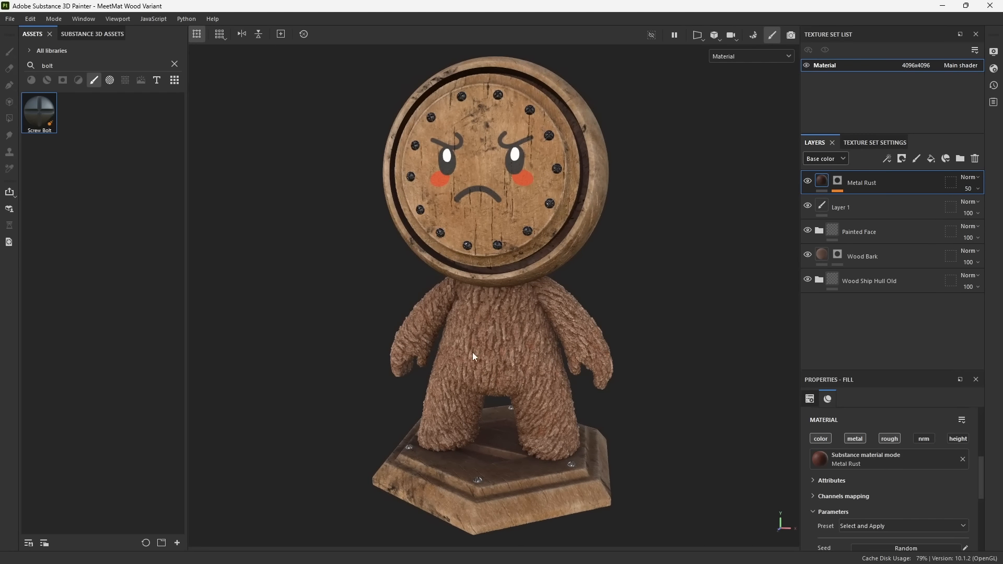
{"action": "left_click_drag", "start_coordinate": [605, 348], "coordinate": [551, 366], "text": "alt"}
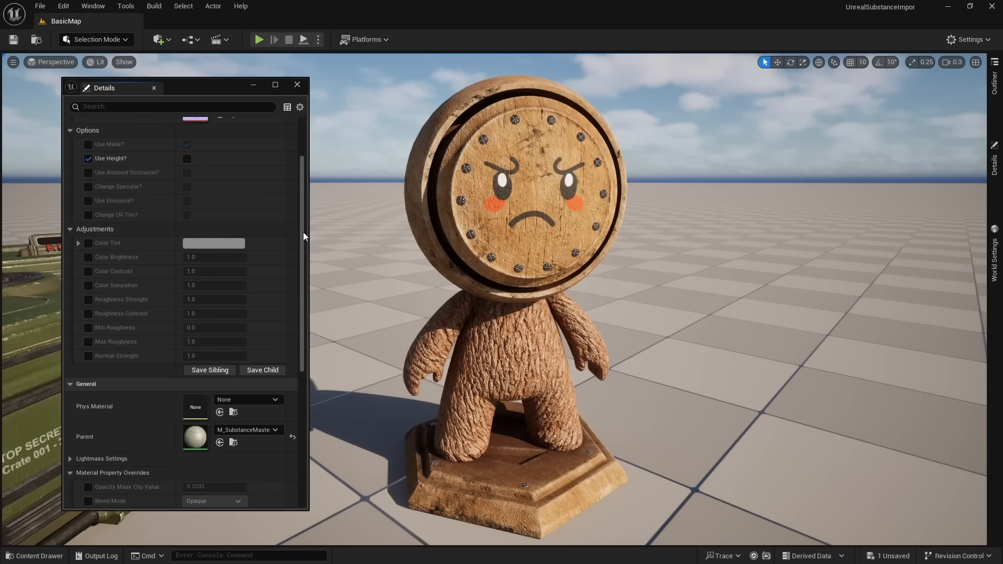
In Unreal Engine, enable Use Height for the wood material and turn on Displacement Amount, Strength, Contrast and Offset.
{"action": "left_click", "coordinate": [187, 158]}
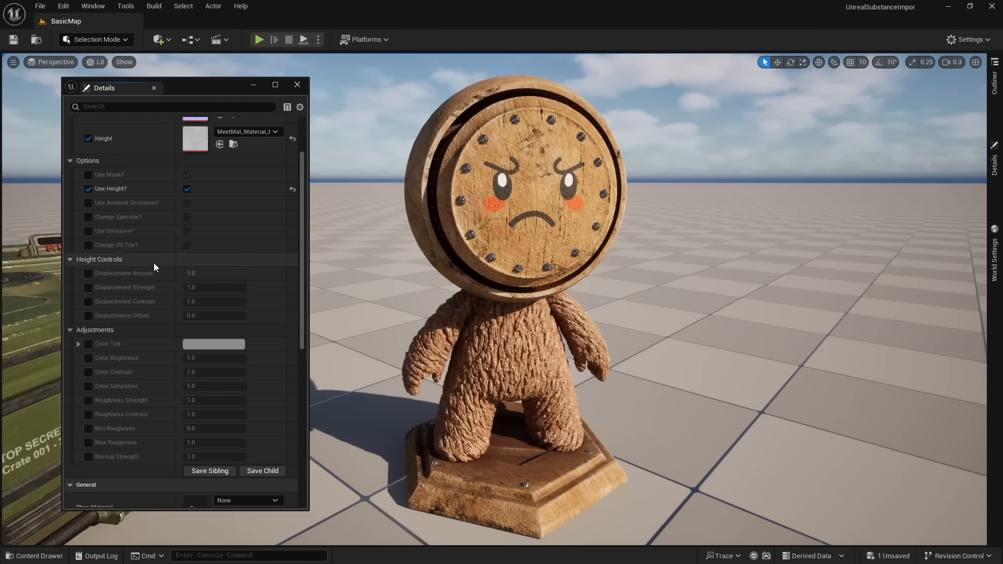
{"action": "left_click", "coordinate": [88, 274]}
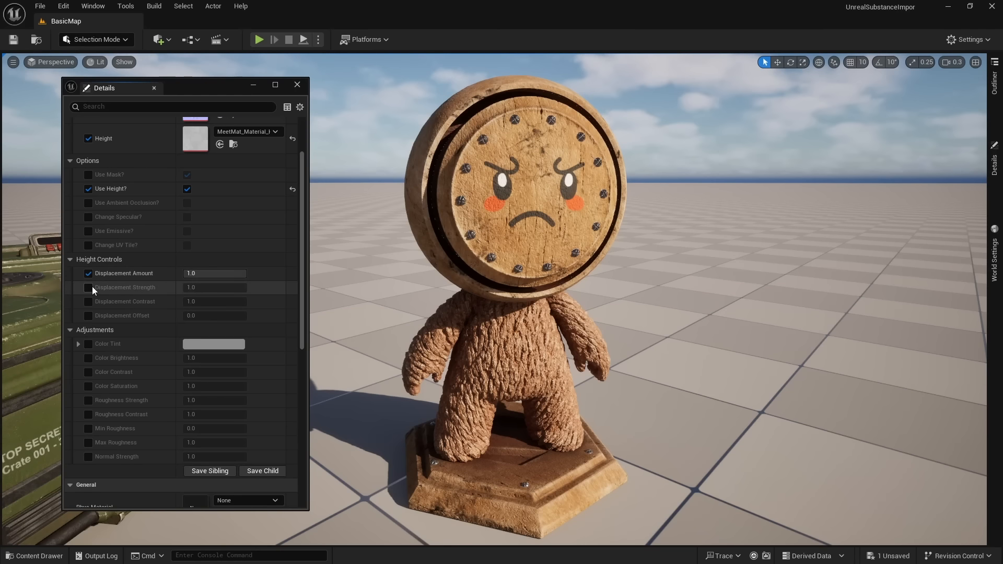
{"action": "left_click", "coordinate": [88, 287]}
{"action": "left_click", "coordinate": [88, 302]}
{"action": "left_click", "coordinate": [88, 316]}
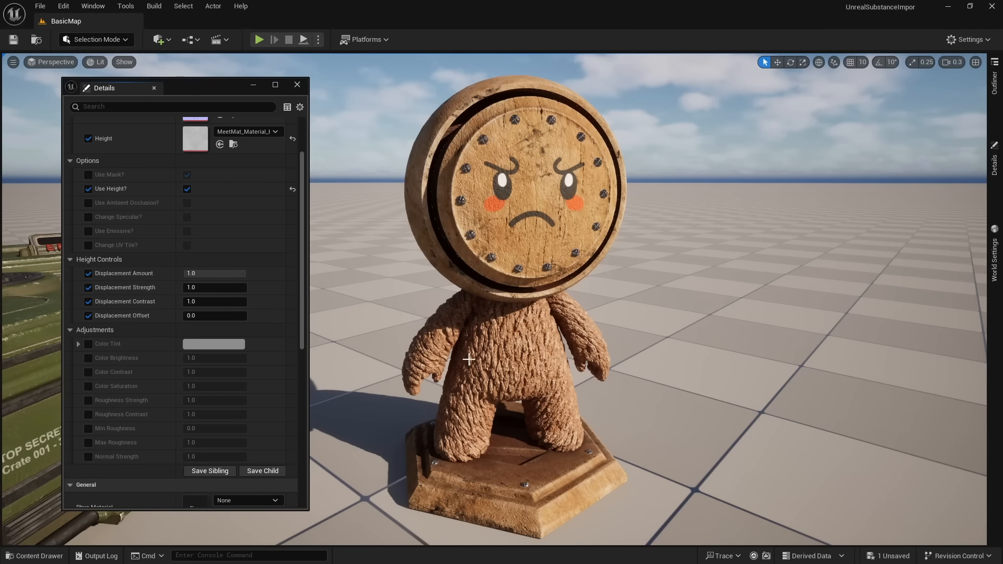
Set the wood material's Displacement Amount to 0 and compare the bark on the character's arm up close.
{"action": "key", "text": "w"}
{"action": "key", "text": "a"}
{"action": "right_click_drag", "start_coordinate": [467, 357], "coordinate": [550, 368]}
{"action": "scroll", "coordinate": [467, 357], "scroll_direction": "down", "scroll_amount": 1}
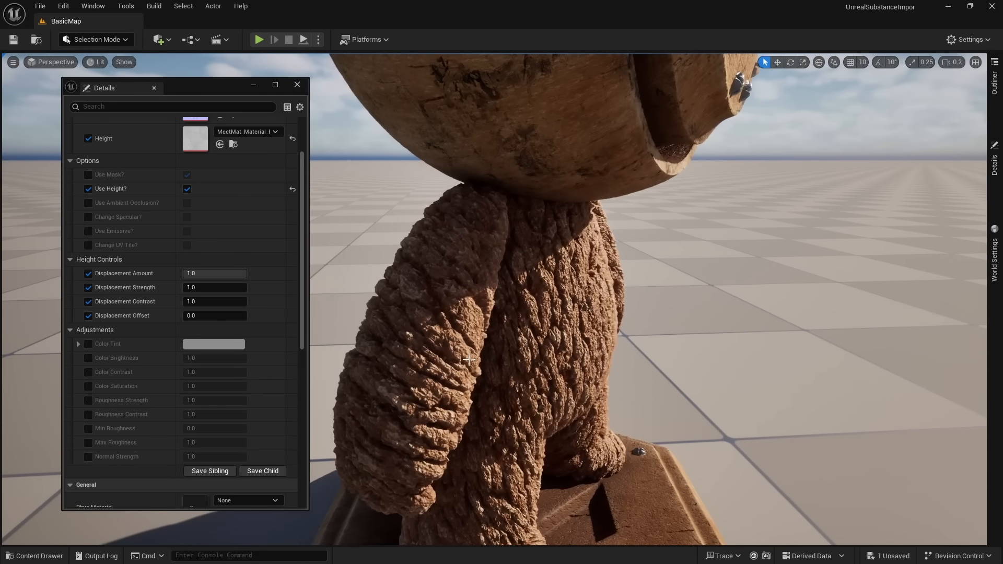
{"action": "left_click_drag", "start_coordinate": [237, 274], "coordinate": [182, 274]}
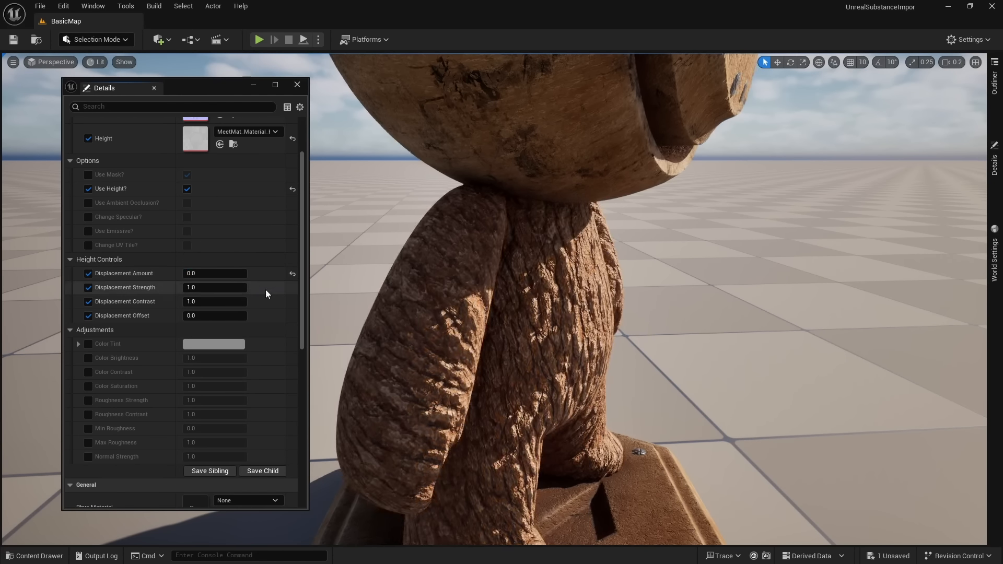
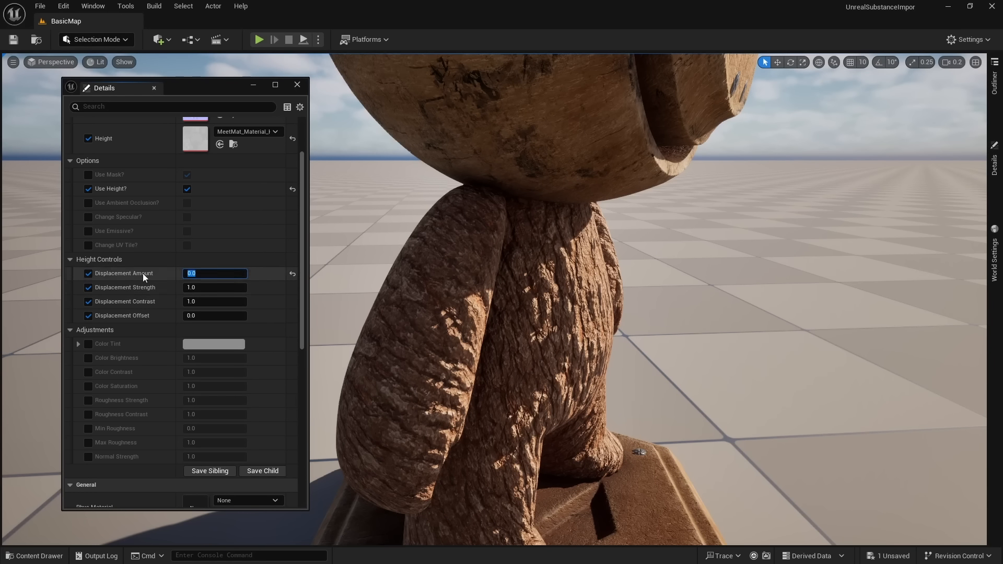
{"action": "left_click_drag", "start_coordinate": [505, 282], "coordinate": [436, 299], "text": "alt"}
Select the wood character, find its shadow settings and set Shadow Cache Invalidation to Always.
{"action": "left_click", "coordinate": [593, 284]}
{"action": "right_click_drag", "start_coordinate": [593, 284], "coordinate": [553, 350]}
{"action": "key", "text": "w"}
{"action": "left_click_drag", "start_coordinate": [543, 436], "coordinate": [546, 427]}
{"action": "right_click_drag", "start_coordinate": [546, 426], "coordinate": [562, 402]}
{"action": "right_click_drag", "start_coordinate": [573, 303], "coordinate": [575, 303]}
{"action": "right_click_drag", "start_coordinate": [539, 364], "coordinate": [534, 349]}
{"action": "key", "text": "s"}
{"action": "key", "text": "d"}
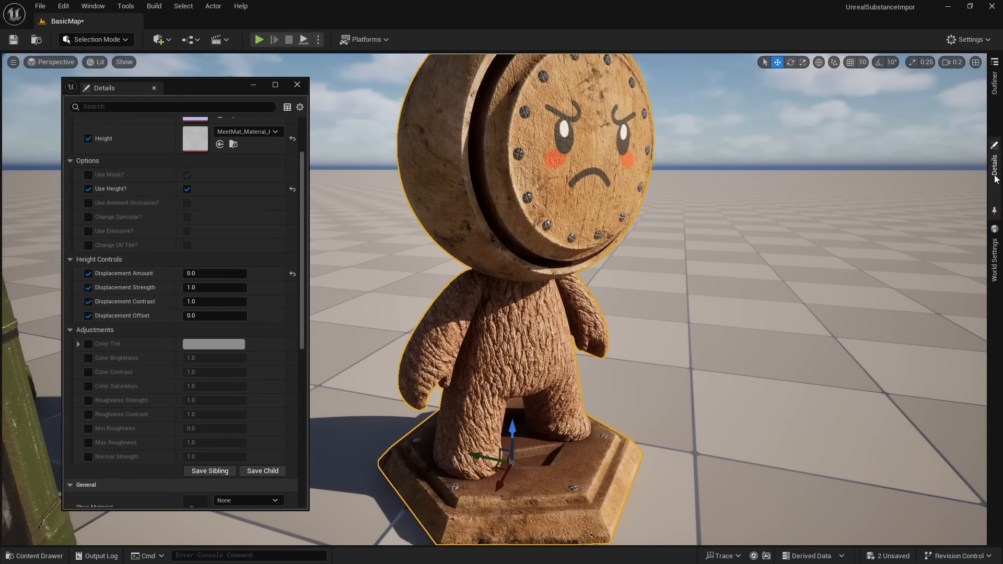
{"action": "left_click", "coordinate": [994, 159]}
{"action": "left_click", "coordinate": [848, 158]}
{"action": "type", "text": "shadow"}
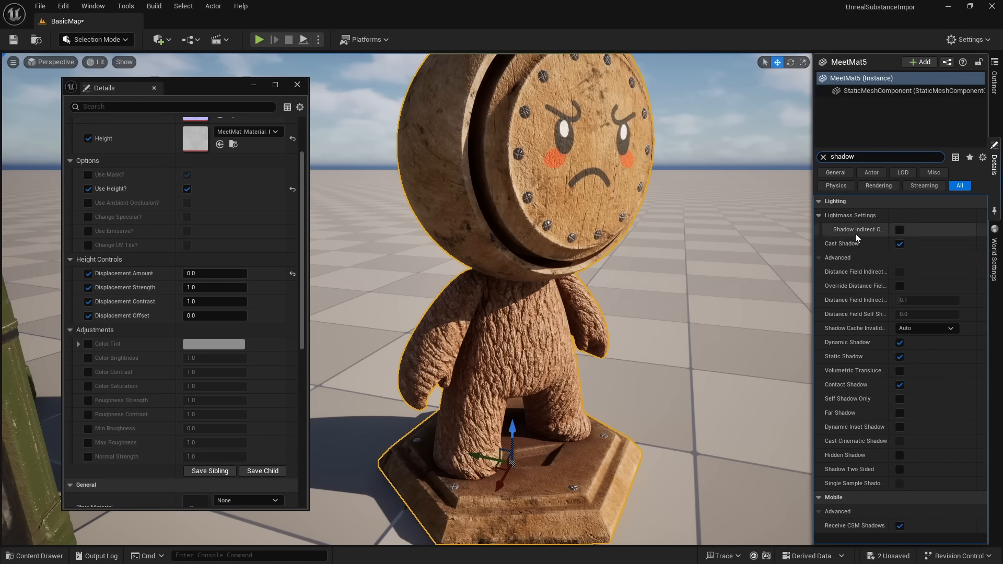
{"action": "left_click", "coordinate": [914, 329]}
{"action": "left_click", "coordinate": [918, 349]}
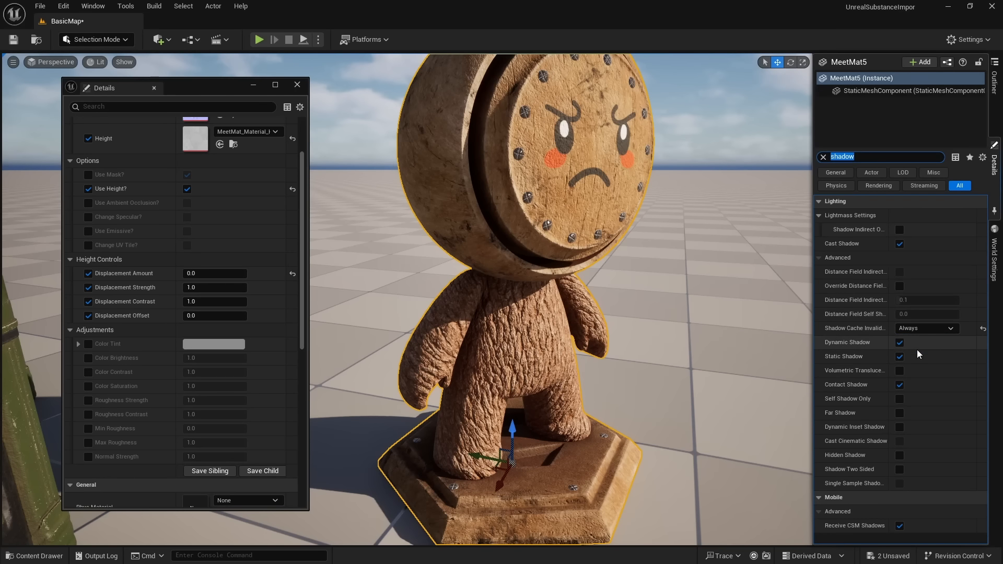
Set the wood material's Displacement Amount back to 1.
{"action": "key", "text": "ctrl+a"}
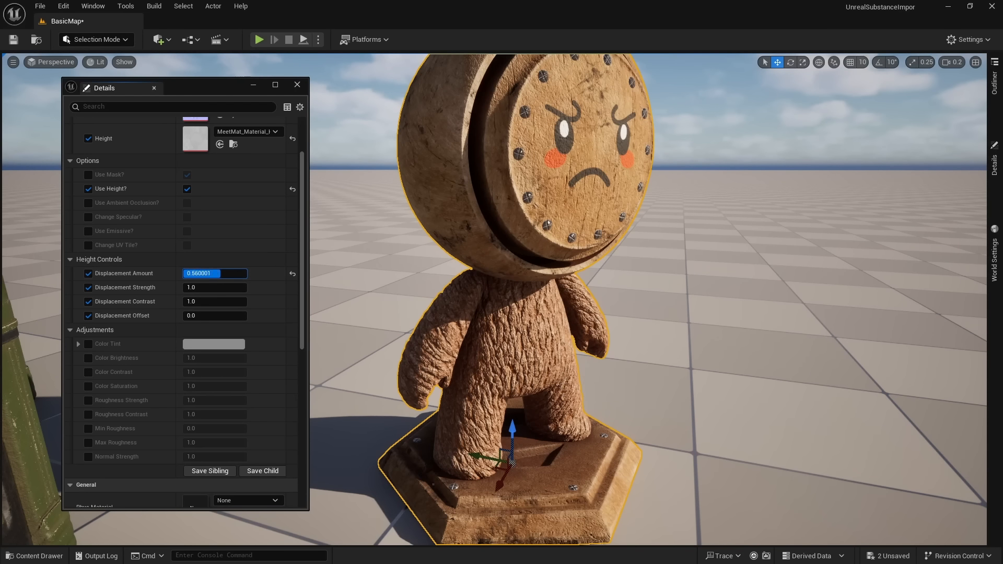
{"action": "type", "text": "1"}
{"action": "key", "text": "Return"}
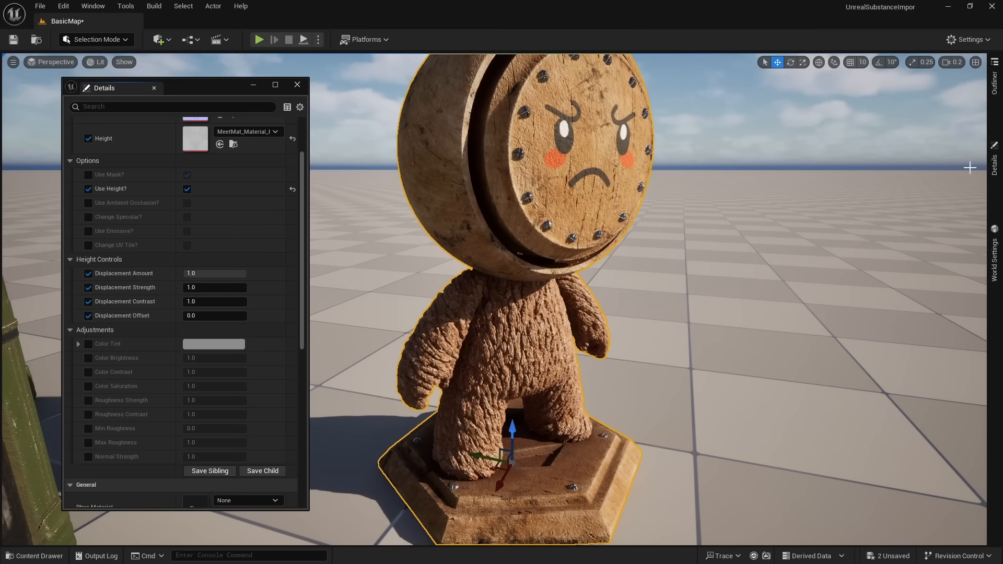
Reset the character's Shadow Cache Invalidation setting to its default, and undo that reset.
{"action": "left_click", "coordinate": [994, 158]}
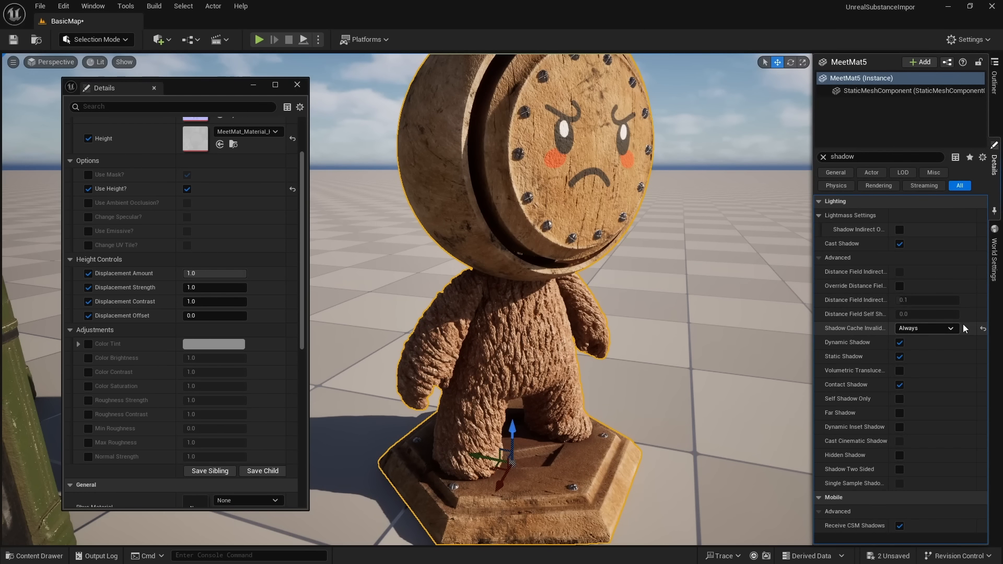
{"action": "left_click", "coordinate": [983, 328]}
{"action": "key", "text": "ctrl+z"}
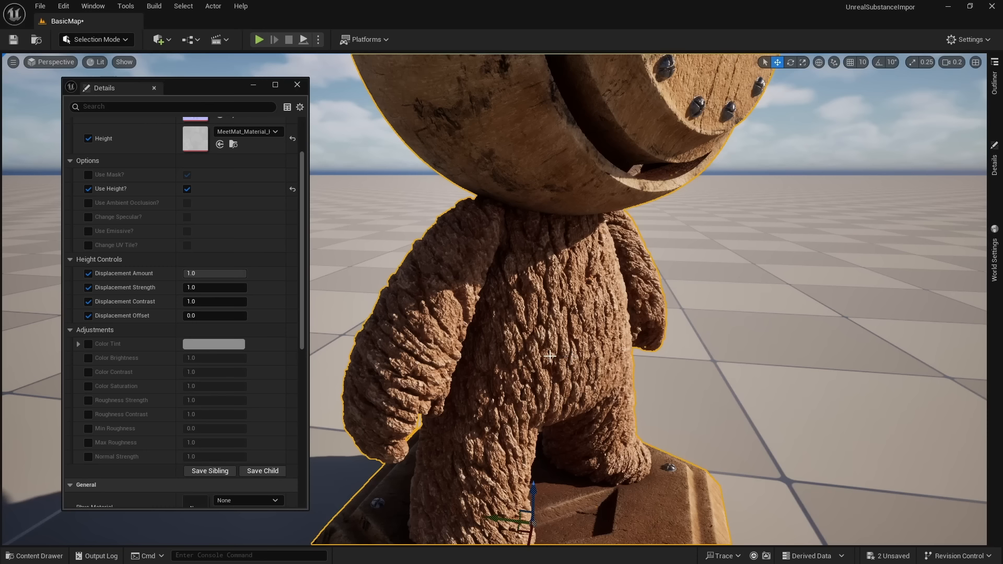
Raise the Displacement Strength to about 3.19 in stages while checking the bark on the arm and body up close.
{"action": "left_click_drag", "start_coordinate": [555, 338], "coordinate": [606, 335], "text": "alt"}
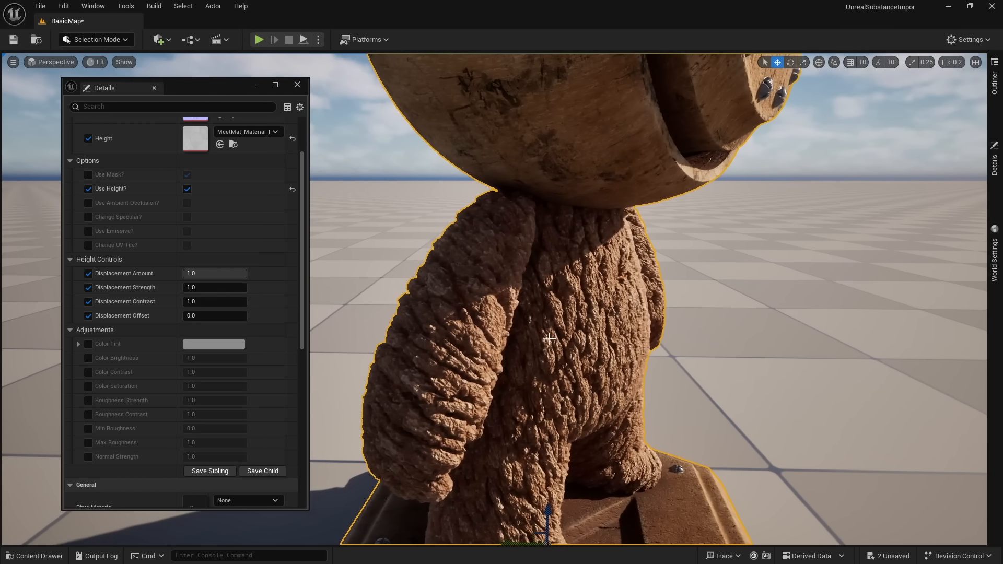
{"action": "mouse_move", "coordinate": [244, 274]}
{"action": "left_mouse_down"}
{"action": "mouse_move", "coordinate": [183, 274]}
{"action": "mouse_move", "coordinate": [247, 274]}
{"action": "left_mouse_up"}
{"action": "left_click_drag", "start_coordinate": [423, 282], "coordinate": [501, 280], "text": "alt"}
{"action": "mouse_move", "coordinate": [195, 287]}
{"action": "left_mouse_down"}
{"action": "mouse_move", "coordinate": [221, 287]}
{"action": "mouse_move", "coordinate": [207, 287]}
{"action": "left_mouse_up"}
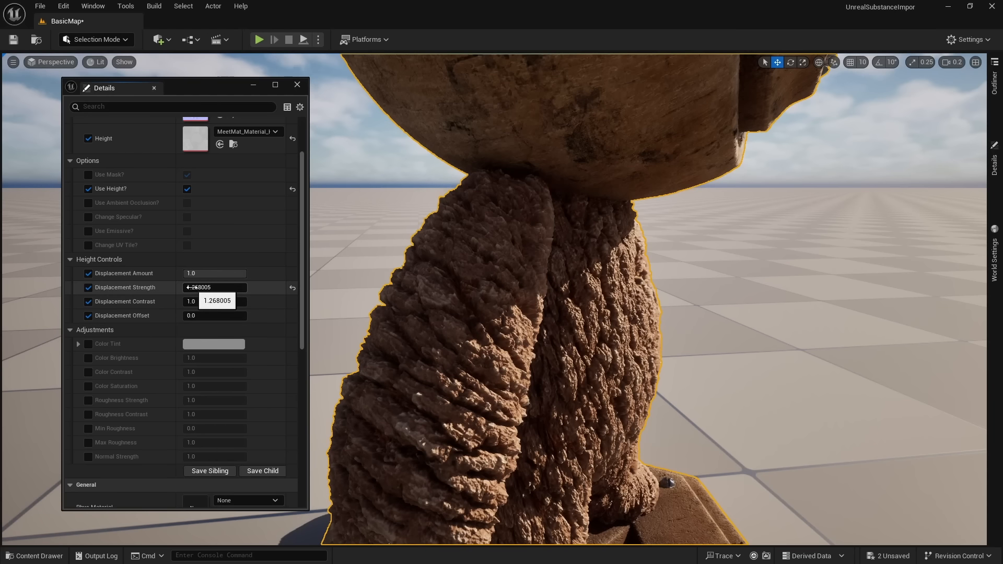
{"action": "left_click_drag", "start_coordinate": [200, 287], "coordinate": [263, 287]}
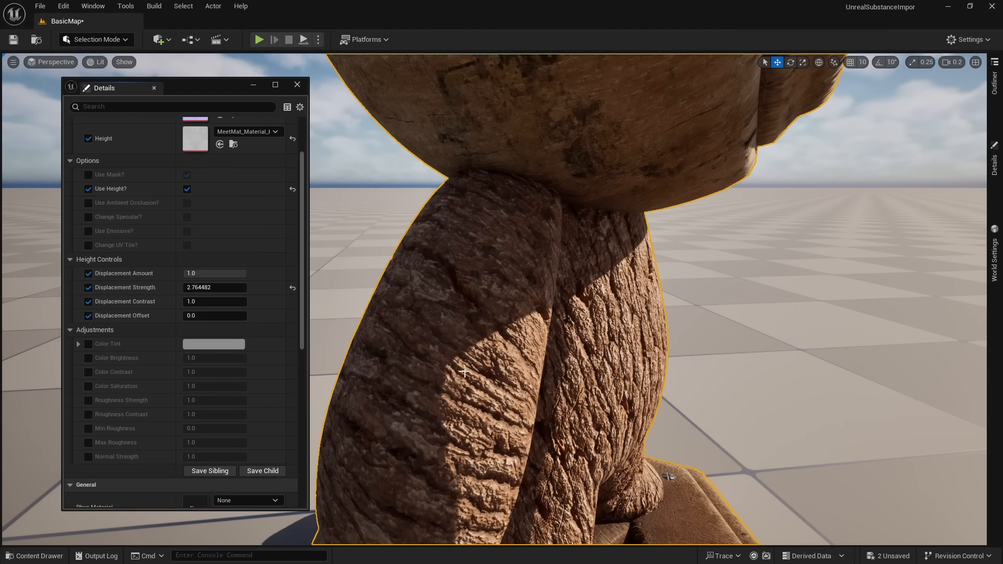
{"action": "left_click_drag", "start_coordinate": [624, 323], "coordinate": [679, 322], "text": "alt"}
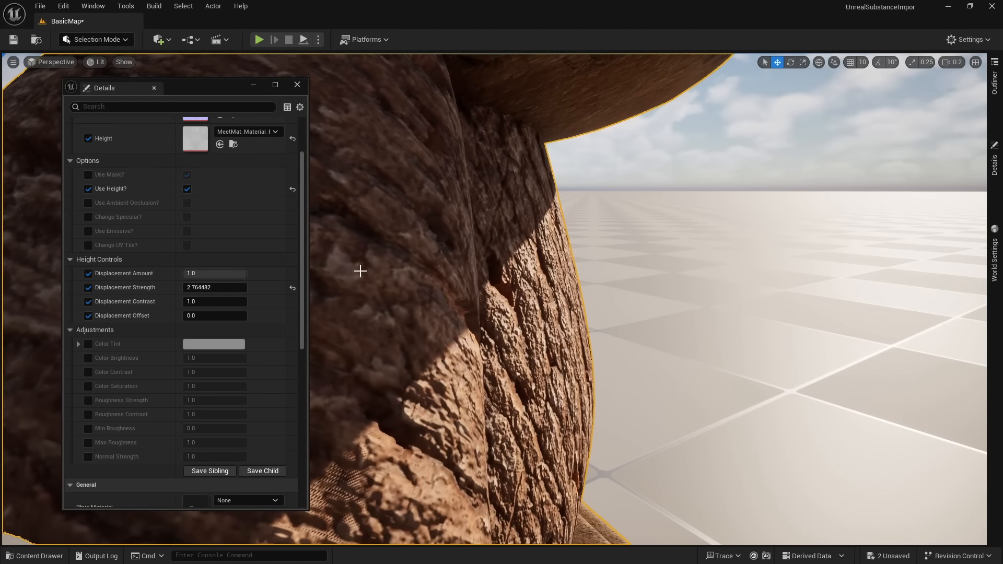
{"action": "mouse_move", "coordinate": [215, 287]}
{"action": "left_mouse_down"}
{"action": "mouse_move", "coordinate": [175, 288]}
{"action": "mouse_move", "coordinate": [225, 288]}
{"action": "left_mouse_up"}
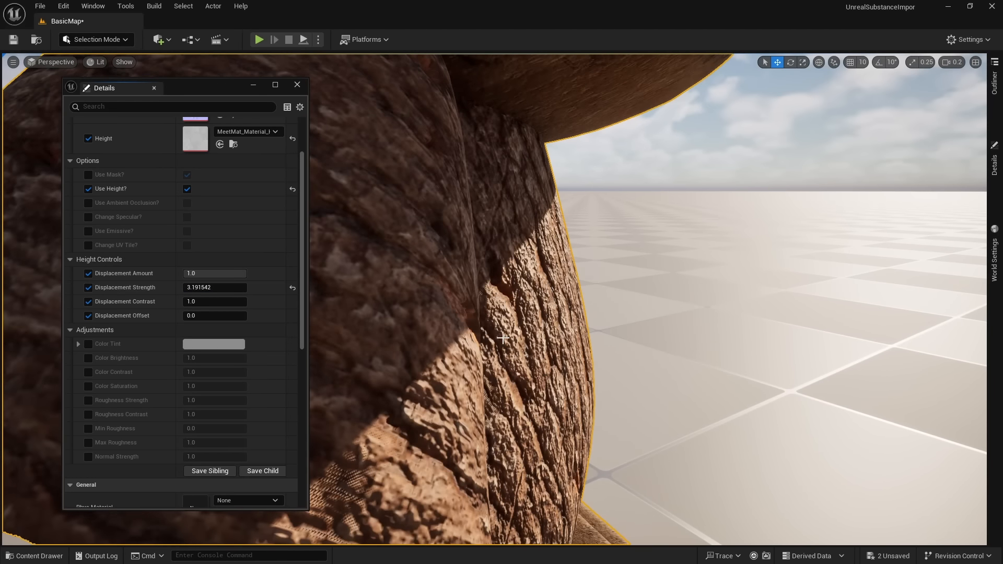
Set the Displacement Scaling magnitude to 10 and bring the Displacement Strength down to about 0.99.
{"action": "scroll", "coordinate": [243, 303], "scroll_direction": "down", "scroll_amount": 10}
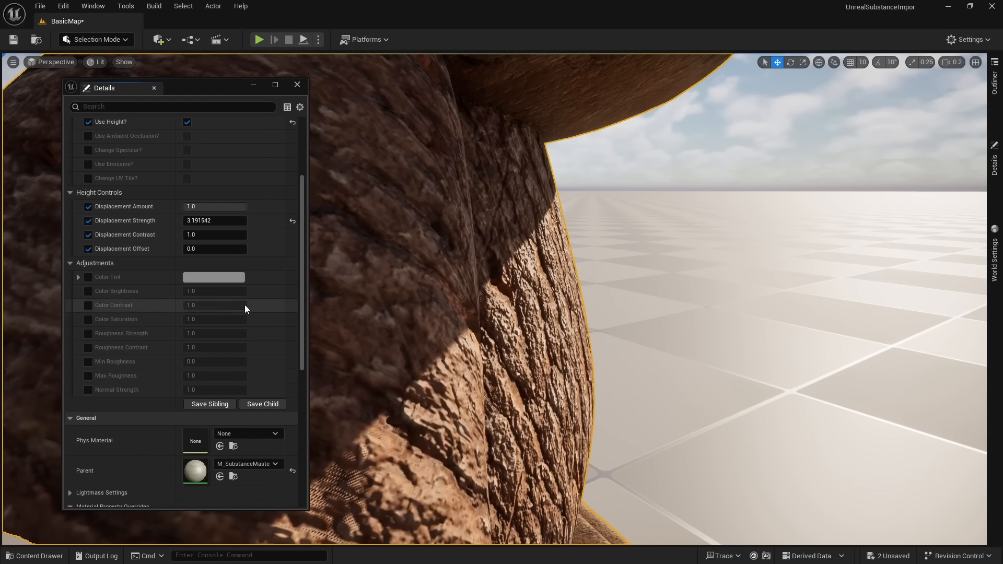
{"action": "scroll", "coordinate": [205, 295], "scroll_direction": "down", "scroll_amount": 3}
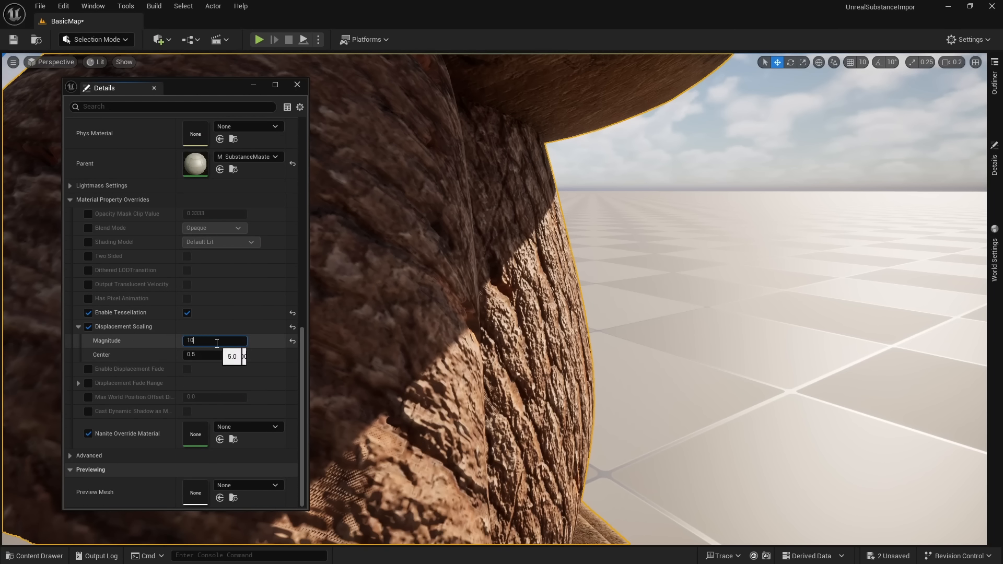
{"action": "key", "text": "Return"}
{"action": "scroll", "coordinate": [220, 331], "scroll_direction": "up", "scroll_amount": 10}
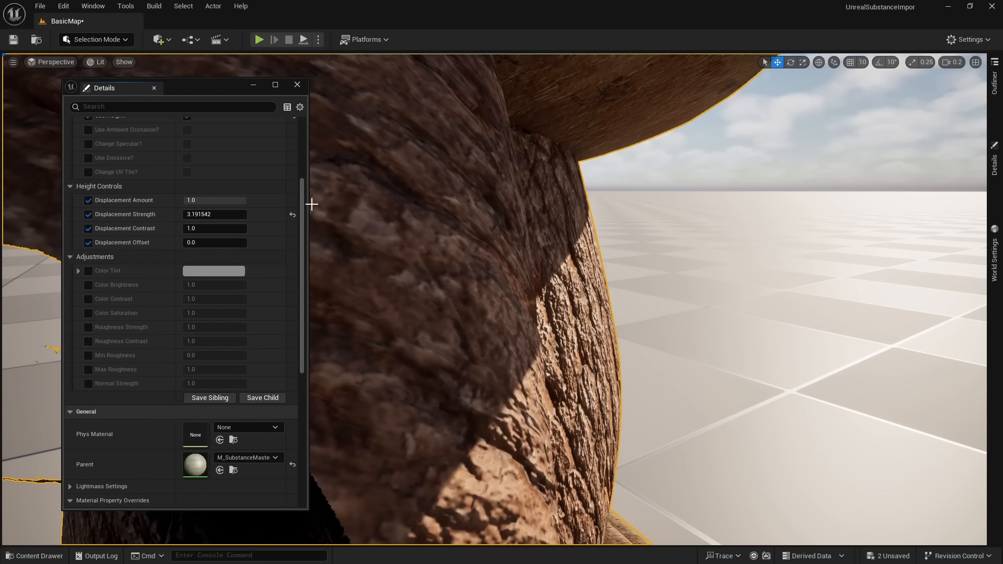
{"action": "left_click", "coordinate": [292, 215]}
{"action": "left_click_drag", "start_coordinate": [209, 215], "coordinate": [189, 231]}
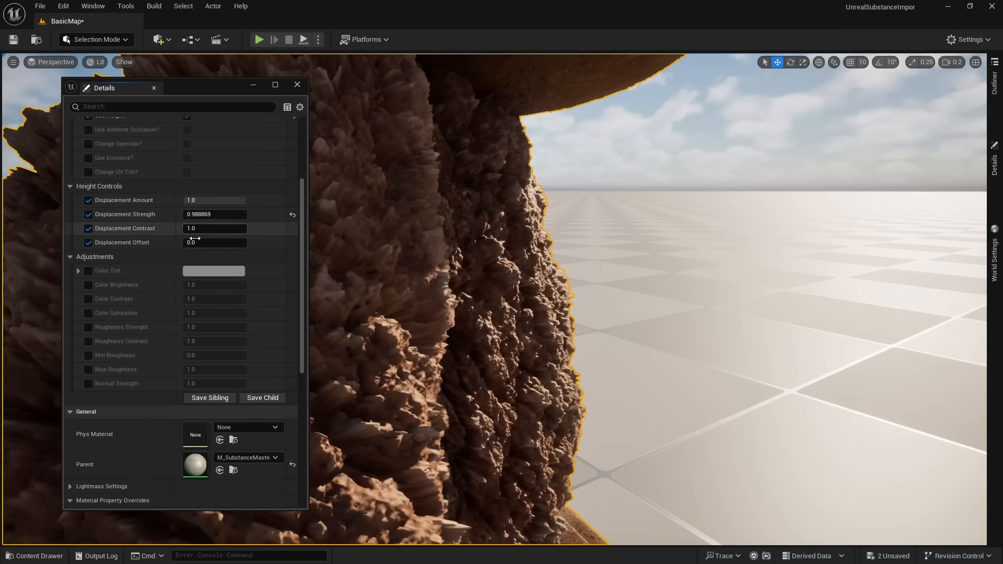
Reset the Displacement Scaling magnitude to its default value.
{"action": "scroll", "coordinate": [202, 375], "scroll_direction": "down", "scroll_amount": 10}
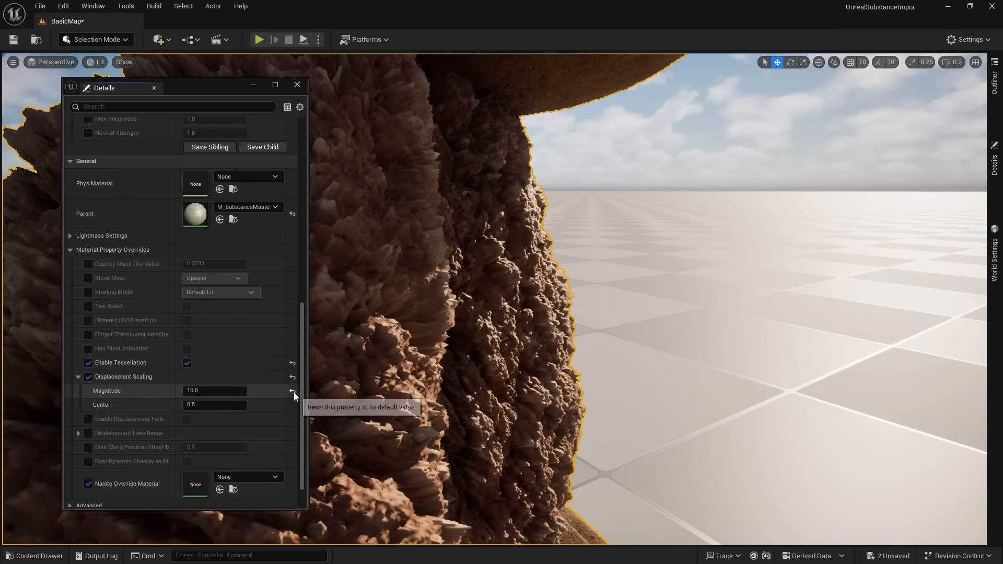
{"action": "left_click", "coordinate": [293, 392]}
{"action": "scroll", "coordinate": [205, 396], "scroll_direction": "up", "scroll_amount": 6}
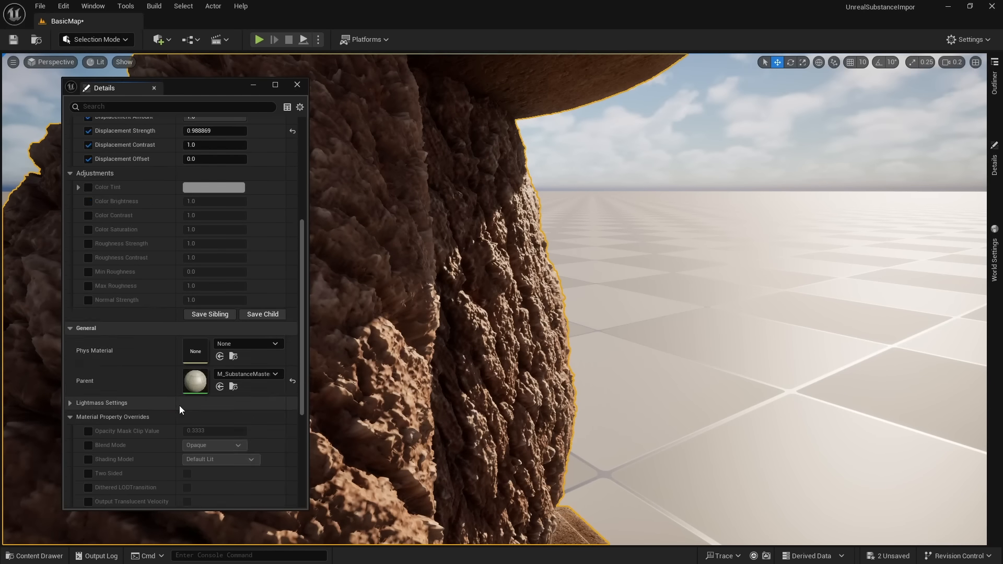
Raise the Displacement Strength to about 1.48 and the Displacement Contrast to about 2.73, and inspect the face bolts from the side.
{"action": "scroll", "coordinate": [180, 406], "scroll_direction": "up", "scroll_amount": 4}
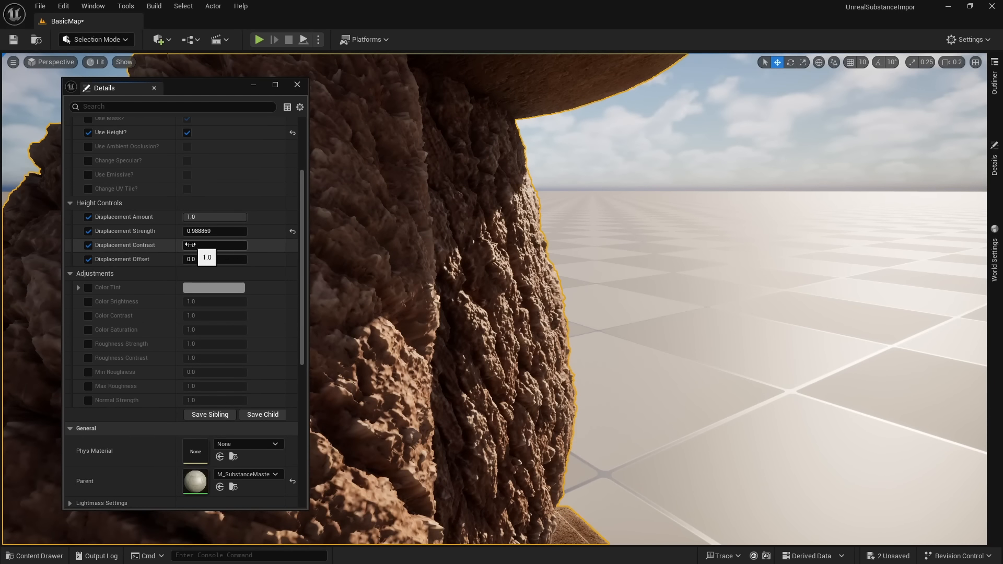
{"action": "left_click_drag", "start_coordinate": [193, 231], "coordinate": [215, 245]}
{"action": "left_click_drag", "start_coordinate": [202, 246], "coordinate": [239, 231]}
{"action": "left_click_drag", "start_coordinate": [202, 246], "coordinate": [238, 245]}
{"action": "right_click_drag", "start_coordinate": [418, 282], "coordinate": [355, 313]}
{"action": "right_click_drag", "start_coordinate": [575, 313], "coordinate": [407, 313]}
{"action": "right_click_drag", "start_coordinate": [502, 313], "coordinate": [413, 282]}
{"action": "right_click_drag", "start_coordinate": [517, 257], "coordinate": [562, 252]}
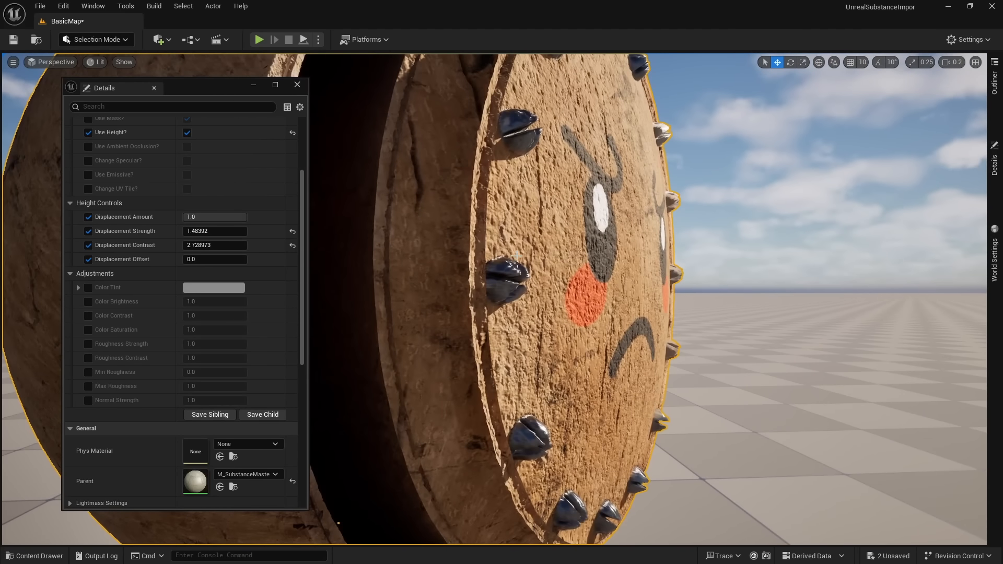
Reset the Displacement Strength and Displacement Contrast to their defaults and look over the bark body.
{"action": "left_click", "coordinate": [293, 232]}
{"action": "left_click", "coordinate": [293, 246]}
{"action": "right_click_drag", "start_coordinate": [502, 258], "coordinate": [486, 285]}
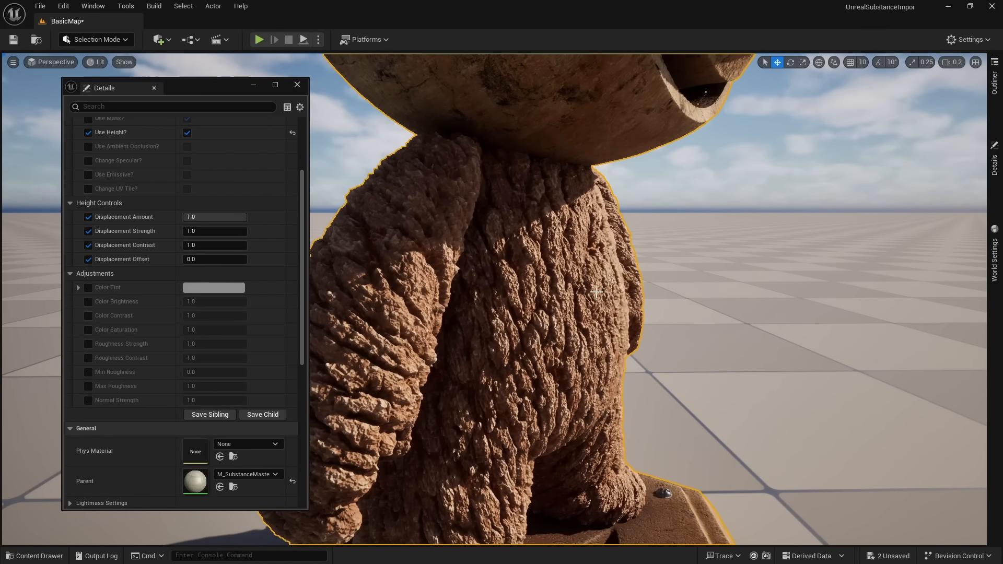
Try a Displacement Offset of -0.208 on the wood material and reset it to its default.
{"action": "mouse_move", "coordinate": [197, 261]}
{"action": "left_mouse_down"}
{"action": "mouse_move", "coordinate": [224, 260]}
{"action": "mouse_move", "coordinate": [178, 260]}
{"action": "left_mouse_up"}
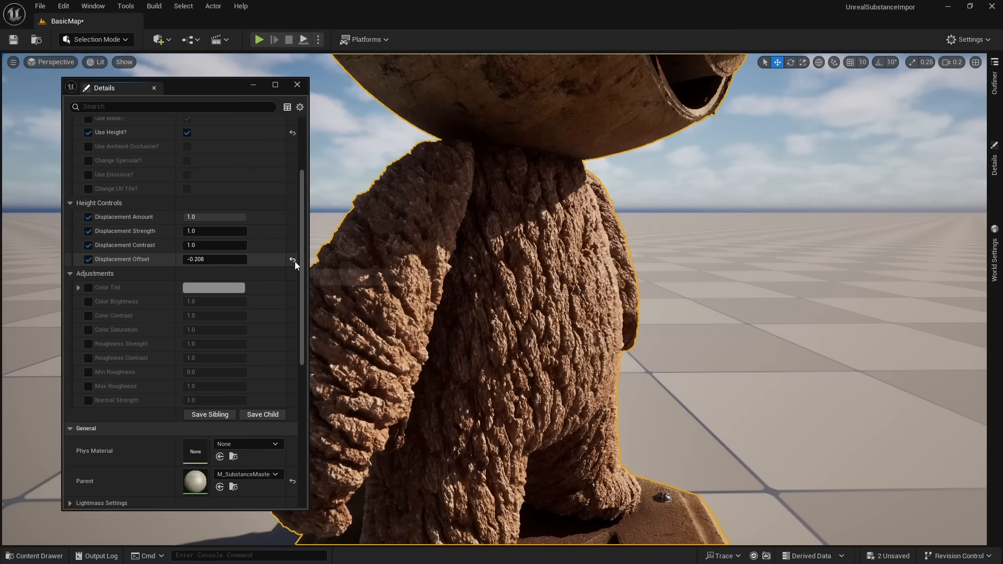
{"action": "left_click", "coordinate": [293, 260]}
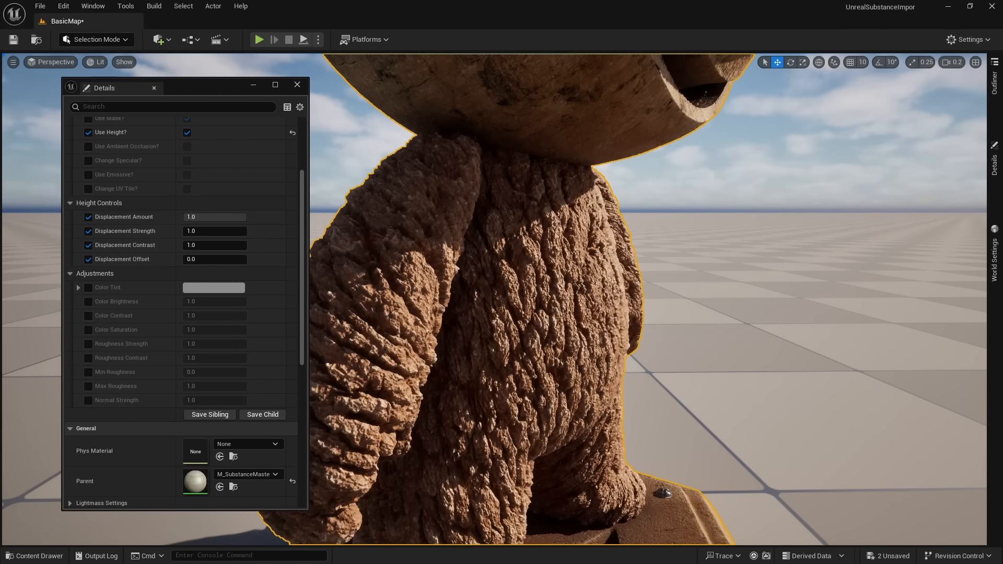
{"action": "right_click_drag", "start_coordinate": [518, 302], "coordinate": [459, 305]}
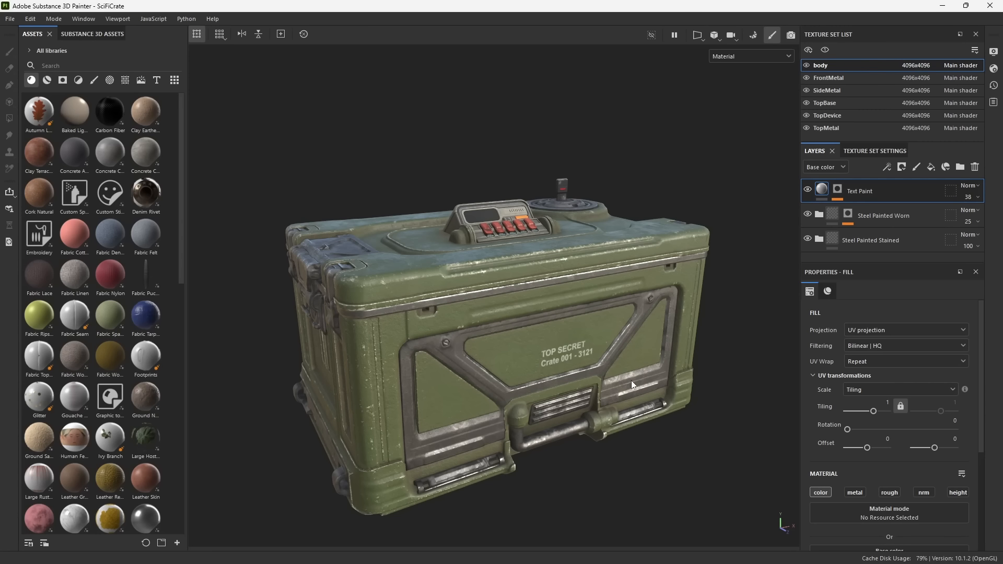
In Substance 3D Painter, examine the green SciFiCrate model from all sides, including its front frame, latches and plain side panels.
{"action": "left_click_drag", "start_coordinate": [585, 377], "coordinate": [586, 334], "text": "alt"}
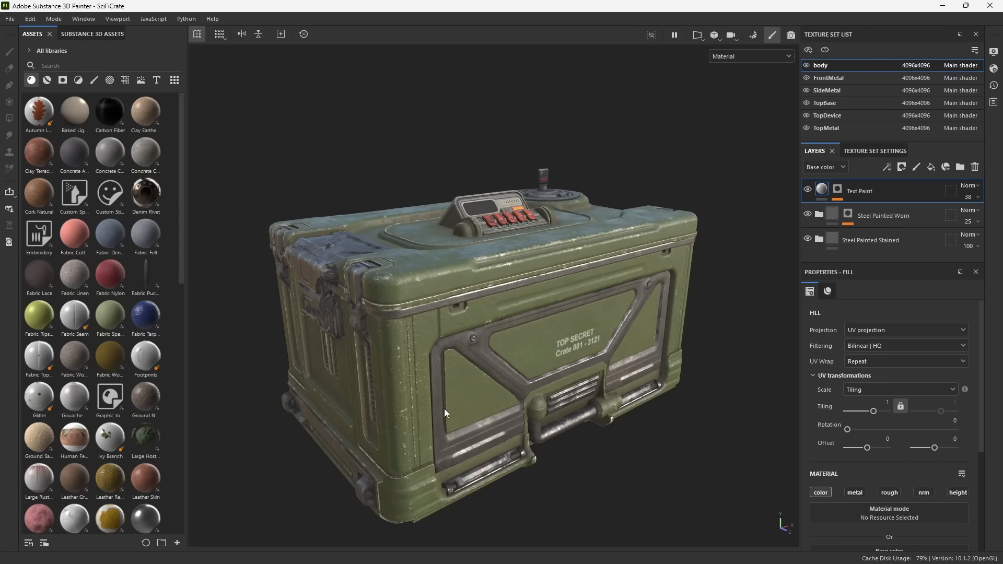
{"action": "left_click_drag", "start_coordinate": [429, 403], "coordinate": [515, 422], "text": "alt"}
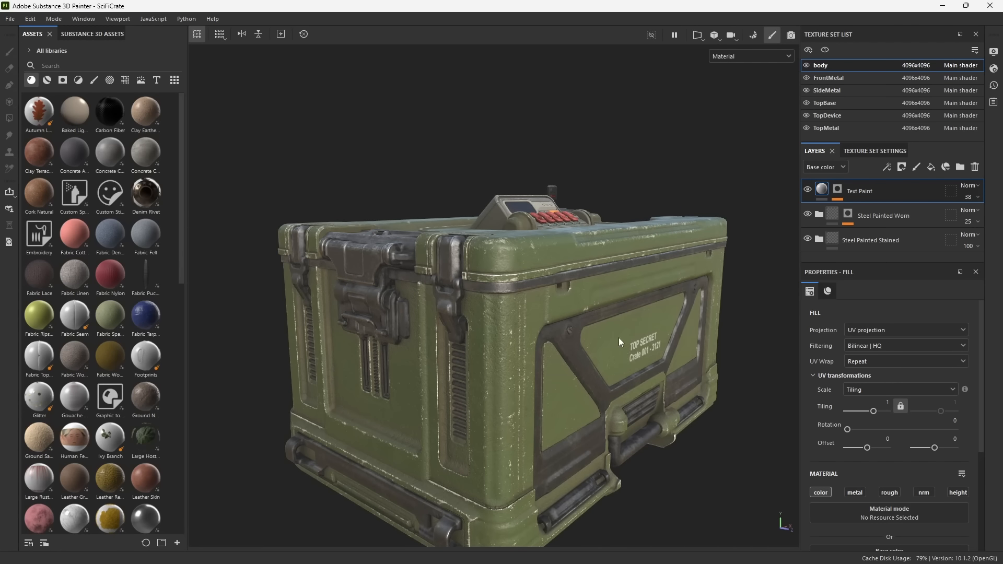
{"action": "mouse_move", "coordinate": [620, 342]}
{"action": "left_mouse_down", "text": "alt"}
{"action": "mouse_move", "coordinate": [631, 353]}
{"action": "mouse_move", "coordinate": [616, 354]}
{"action": "left_mouse_up", "text": "alt"}
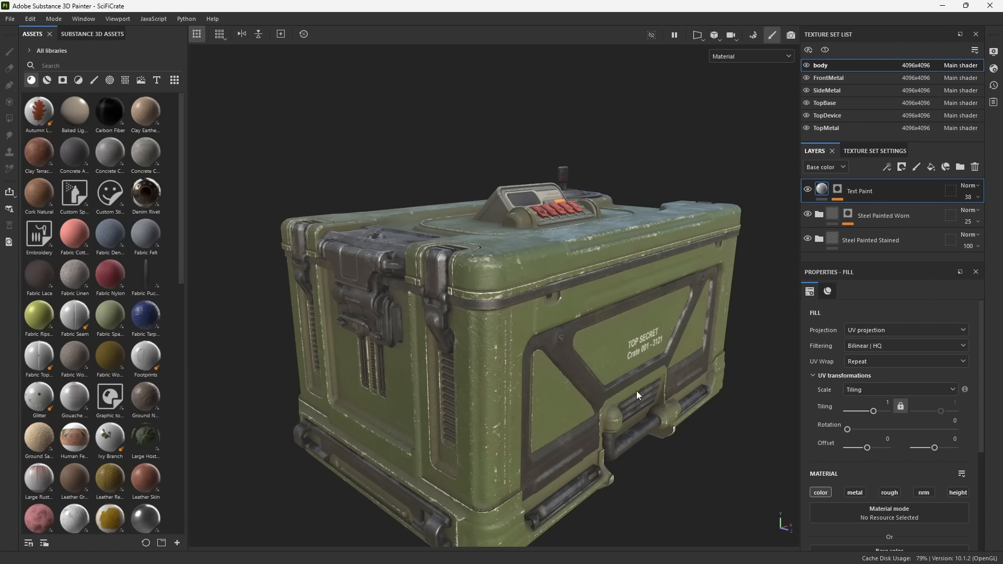
{"action": "left_click_drag", "start_coordinate": [636, 391], "coordinate": [634, 419], "text": "alt"}
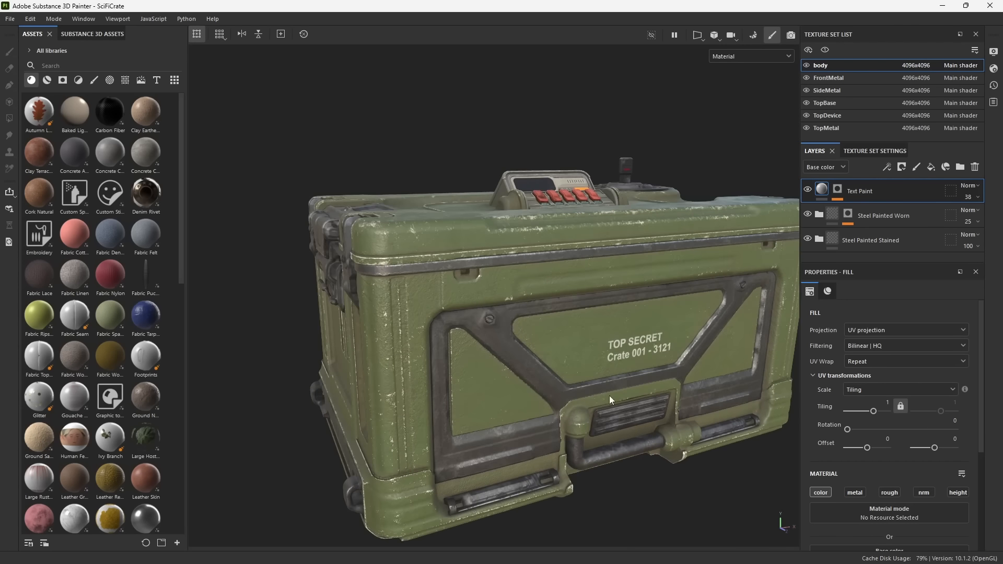
{"action": "left_click_drag", "start_coordinate": [403, 424], "coordinate": [567, 396], "text": "alt"}
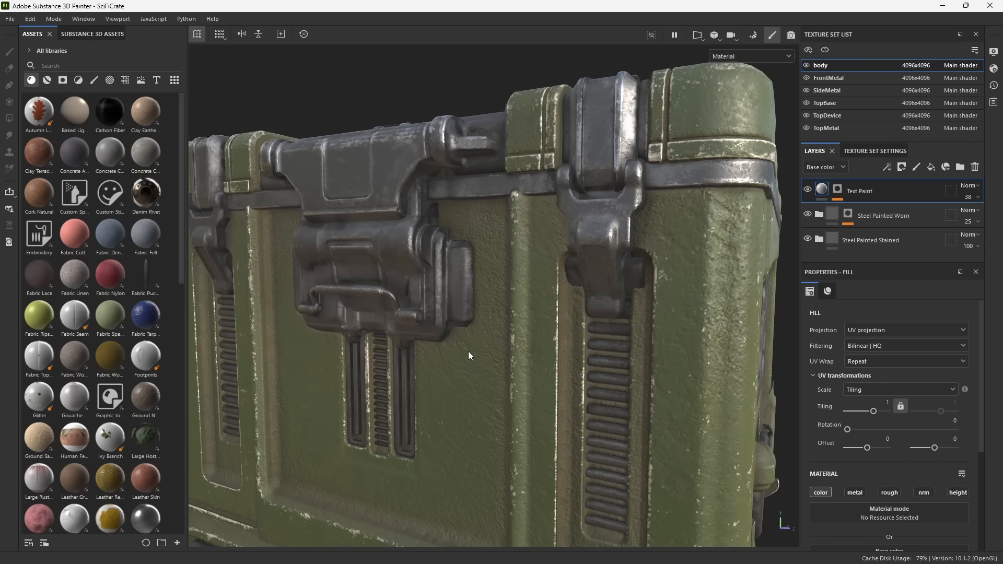
{"action": "right_click_drag", "start_coordinate": [557, 479], "coordinate": [564, 366], "text": "alt"}
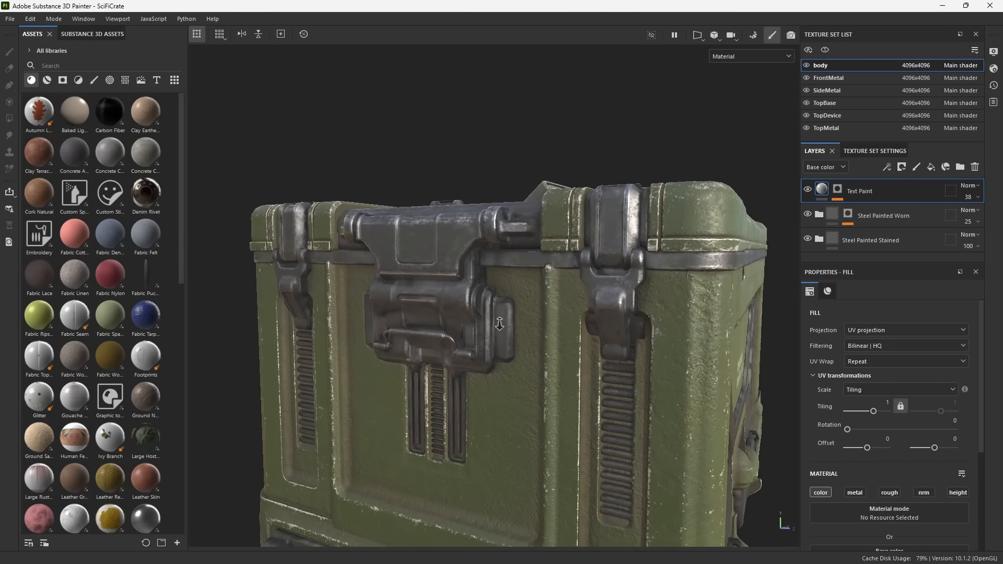
{"action": "left_click_drag", "start_coordinate": [595, 373], "coordinate": [389, 397], "text": "alt"}
{"action": "right_click_drag", "start_coordinate": [543, 386], "coordinate": [567, 263], "text": "alt"}
{"action": "left_click_drag", "start_coordinate": [567, 262], "coordinate": [616, 422], "text": "alt"}
{"action": "left_click_drag", "start_coordinate": [513, 330], "coordinate": [496, 400], "text": "alt"}
{"action": "middle_click_drag", "start_coordinate": [635, 387], "coordinate": [417, 340], "text": "alt"}
{"action": "left_click_drag", "start_coordinate": [418, 340], "coordinate": [350, 337], "text": "alt"}
{"action": "right_click_drag", "start_coordinate": [475, 333], "coordinate": [566, 404], "text": "alt"}
{"action": "middle_click_drag", "start_coordinate": [588, 413], "coordinate": [580, 410], "text": "alt"}
{"action": "left_click_drag", "start_coordinate": [580, 410], "coordinate": [500, 355], "text": "alt"}
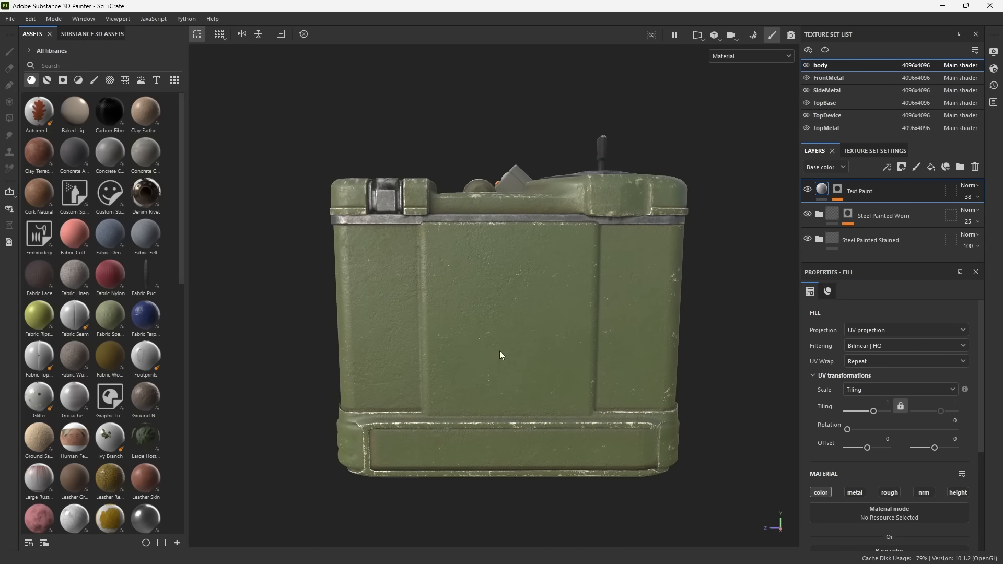
Add a fill layer to the body using only the height channel at -0.6397, and give it a black mask.
{"action": "left_click", "coordinate": [933, 164]}
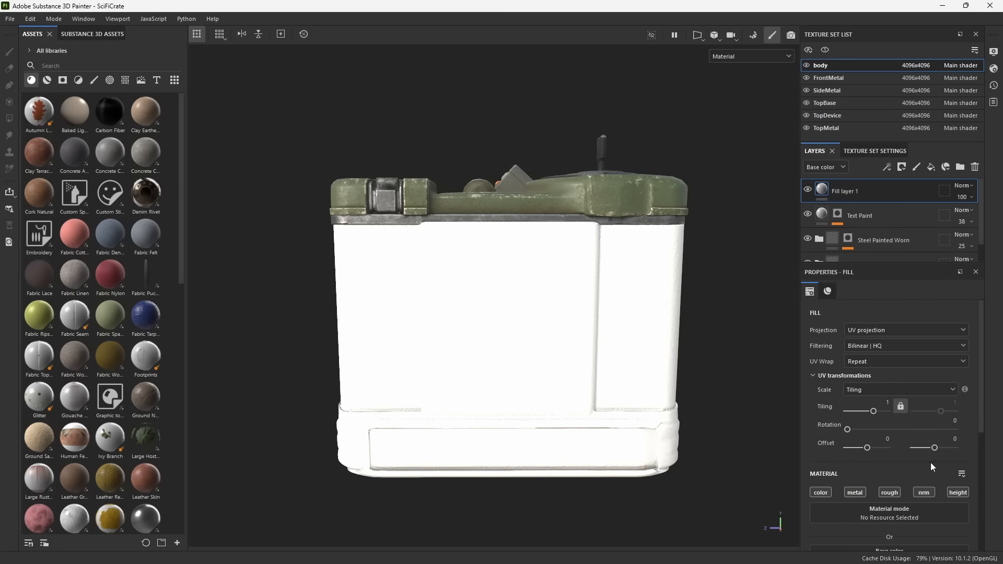
{"action": "left_click", "coordinate": [959, 494]}
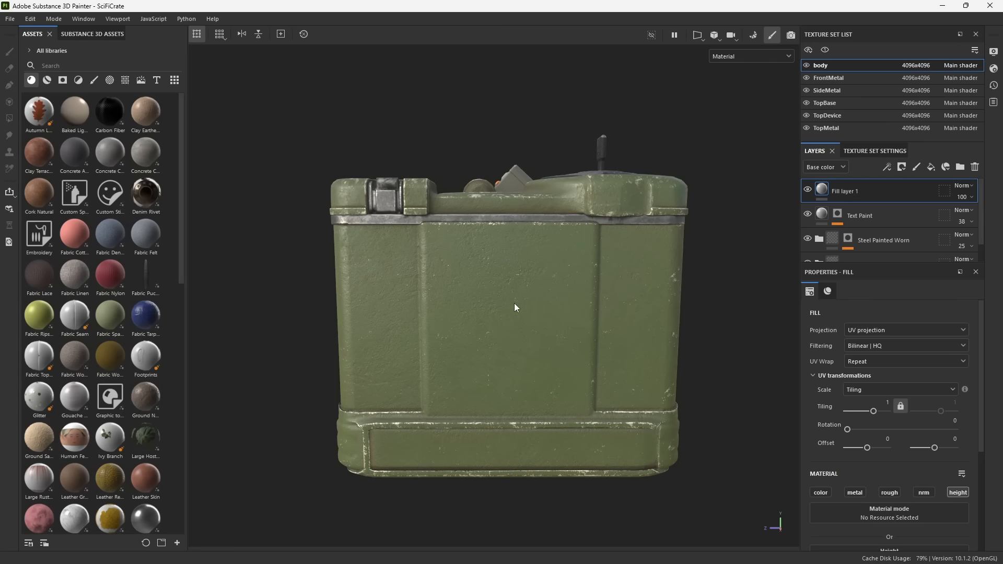
{"action": "scroll", "coordinate": [895, 395], "scroll_direction": "down", "scroll_amount": 3}
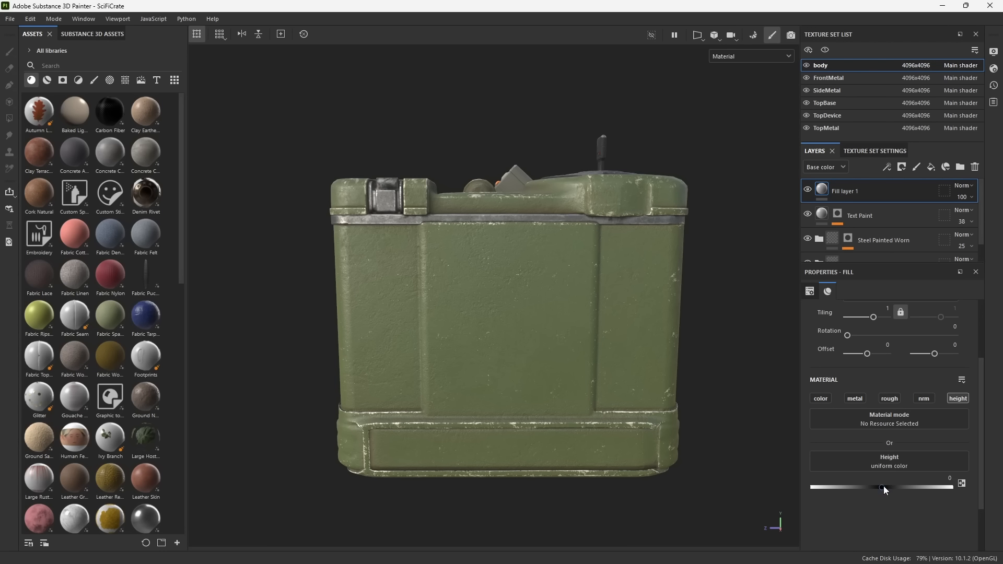
{"action": "left_click_drag", "start_coordinate": [883, 485], "coordinate": [836, 487]}
{"action": "left_click", "coordinate": [902, 167]}
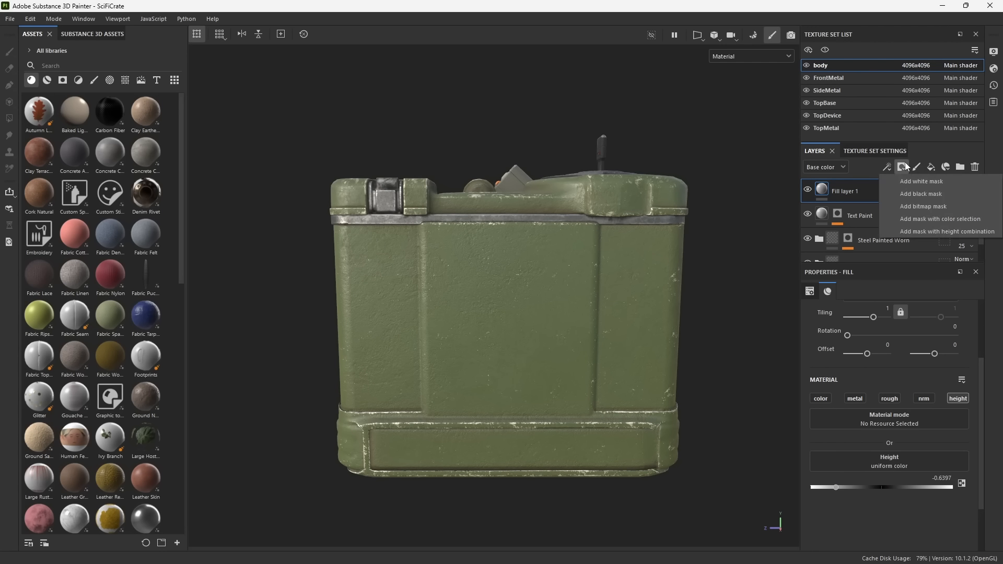
{"action": "left_click", "coordinate": [909, 193]}
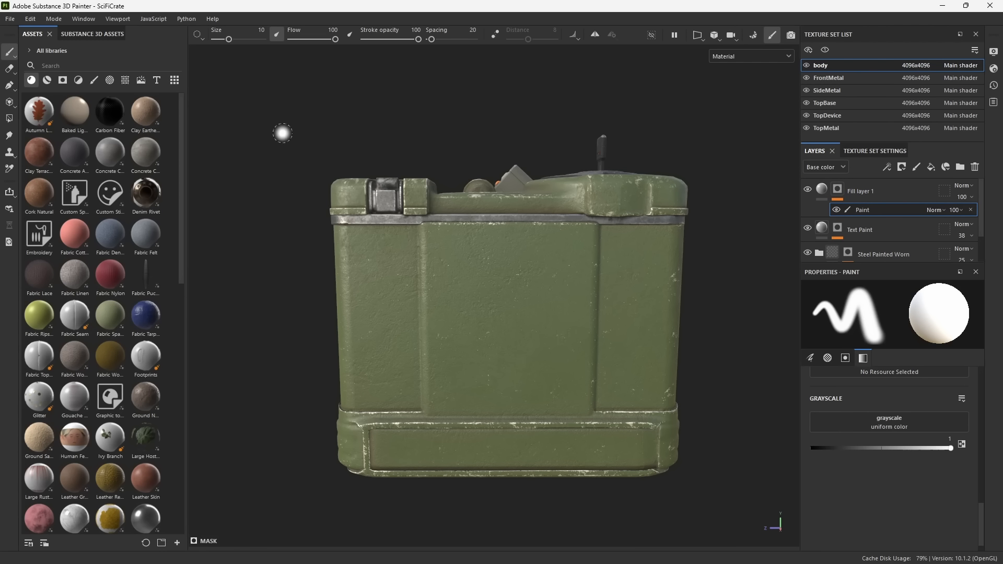
Stamp a left-pointing triangle in the upper corner of the side's middle panel with the solid arrowhead alpha at brush size 23.02.
{"action": "left_click", "coordinate": [109, 79]}
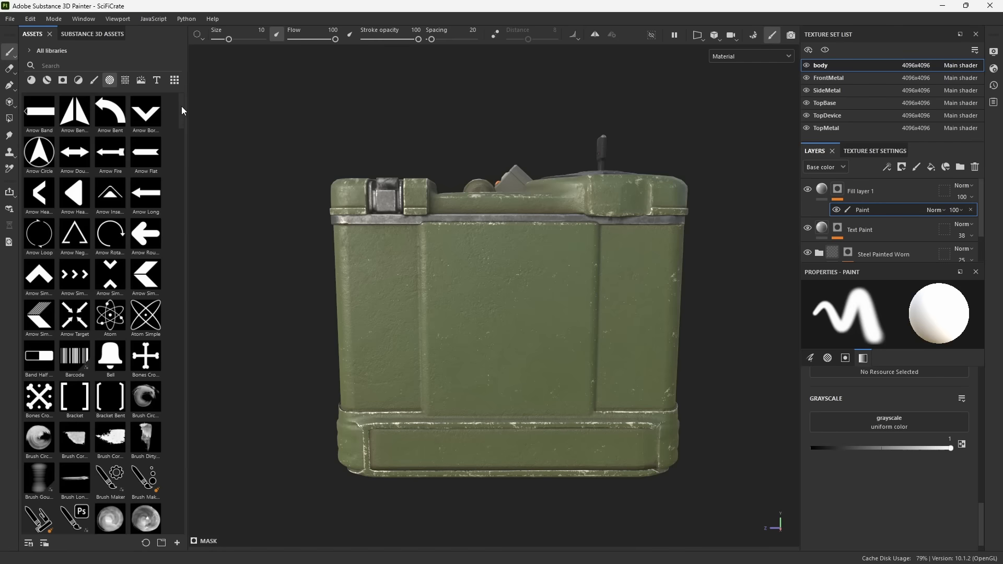
{"action": "mouse_move", "coordinate": [182, 110]}
{"action": "left_mouse_down"}
{"action": "mouse_move", "coordinate": [181, 183]}
{"action": "mouse_move", "coordinate": [183, 110]}
{"action": "left_mouse_up"}
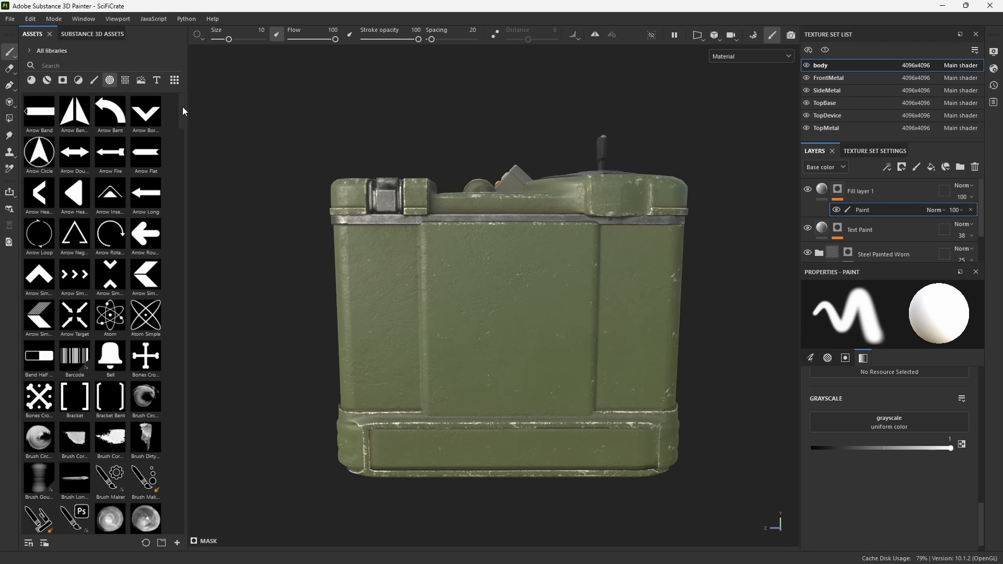
{"action": "left_click", "coordinate": [75, 194]}
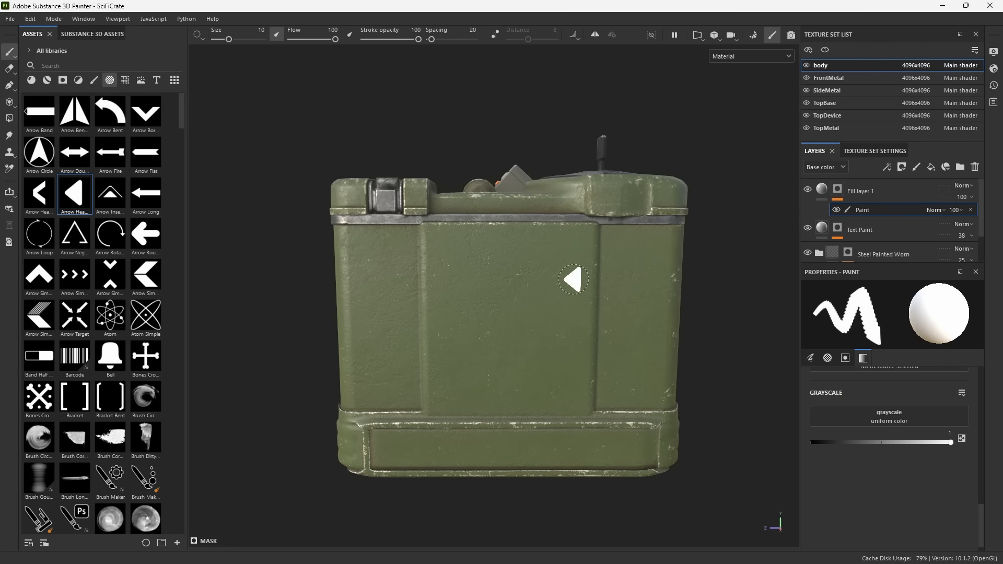
{"action": "right_click_drag", "start_coordinate": [546, 275], "coordinate": [542, 276], "text": "ctrl"}
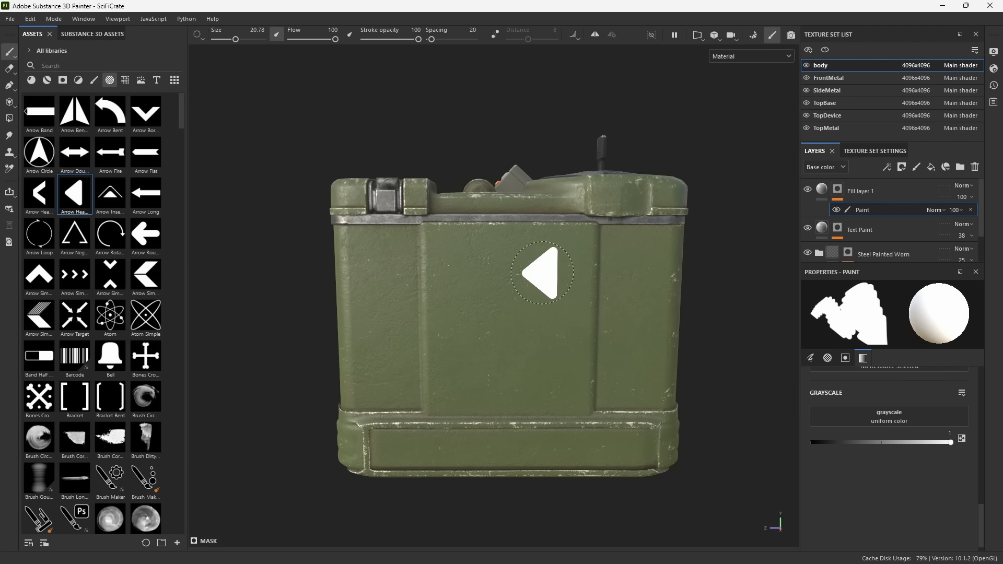
{"action": "left_click", "coordinate": [197, 35]}
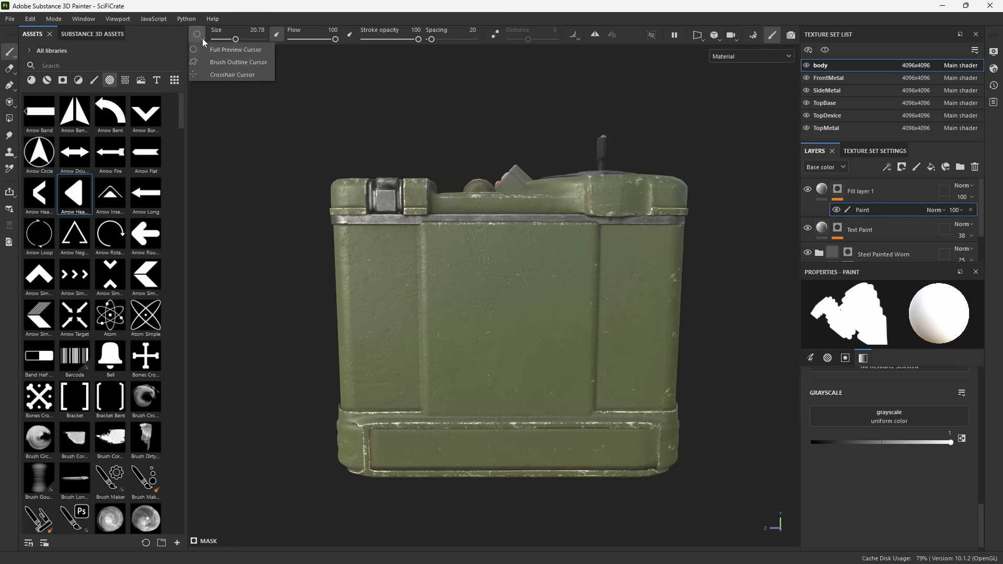
{"action": "left_click", "coordinate": [205, 55]}
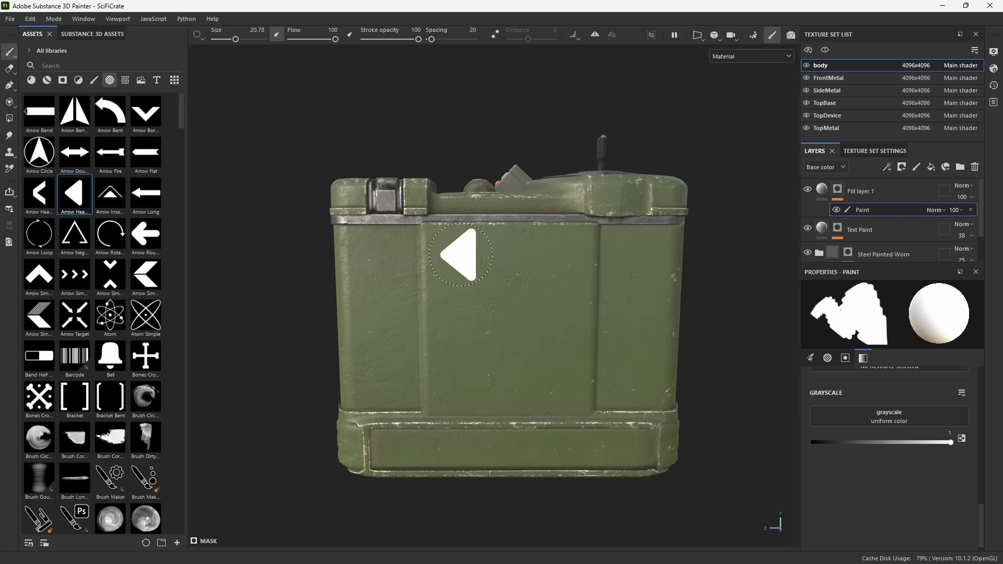
{"action": "scroll", "coordinate": [540, 263], "scroll_direction": "up", "scroll_amount": 2}
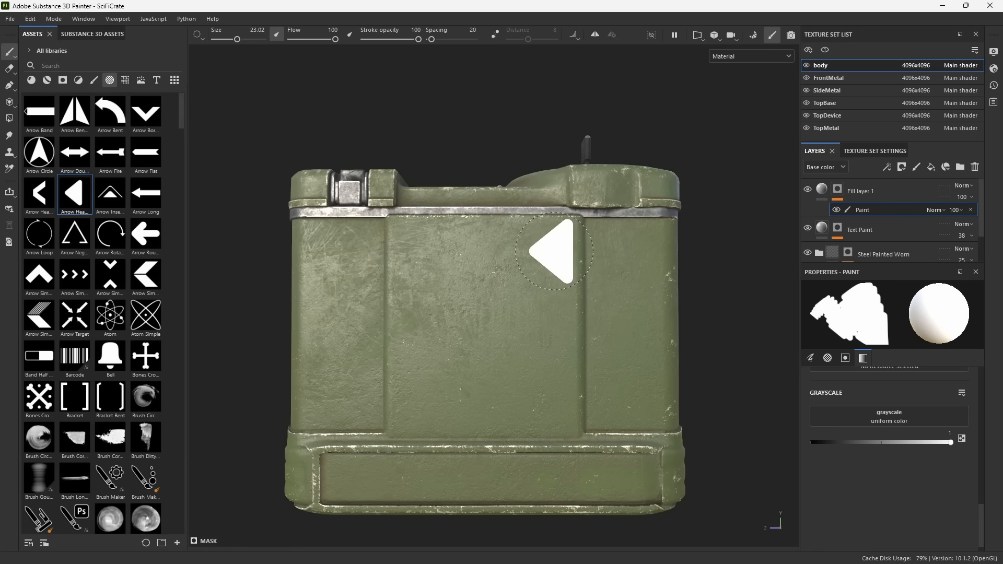
{"action": "left_click_drag", "start_coordinate": [520, 309], "coordinate": [410, 324], "text": "alt"}
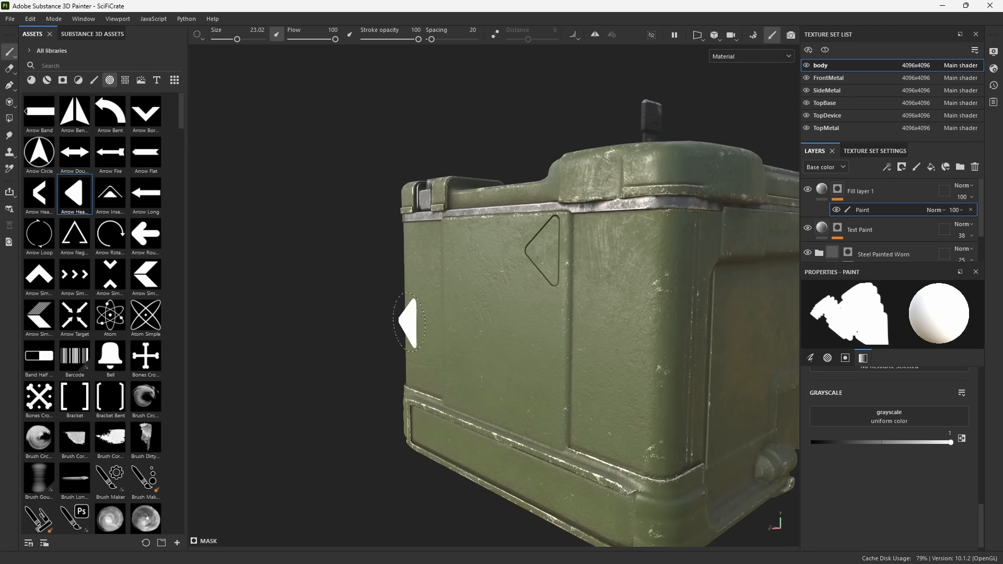
Set the shader's displacement Scale to 0.03 and the uniform Subdivision Count to about 26.
{"action": "left_click", "coordinate": [994, 69]}
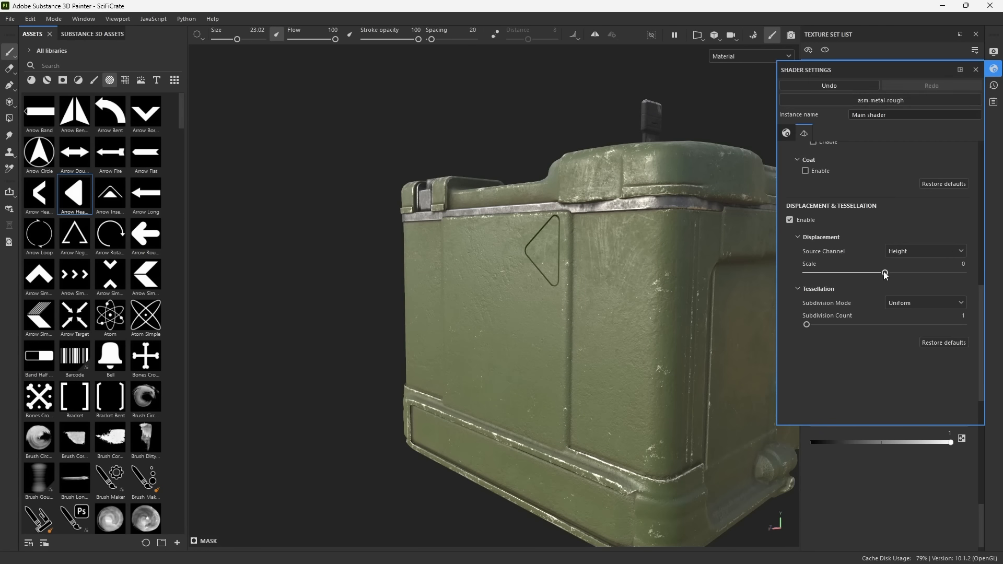
{"action": "left_click_drag", "start_coordinate": [807, 325], "coordinate": [888, 325]}
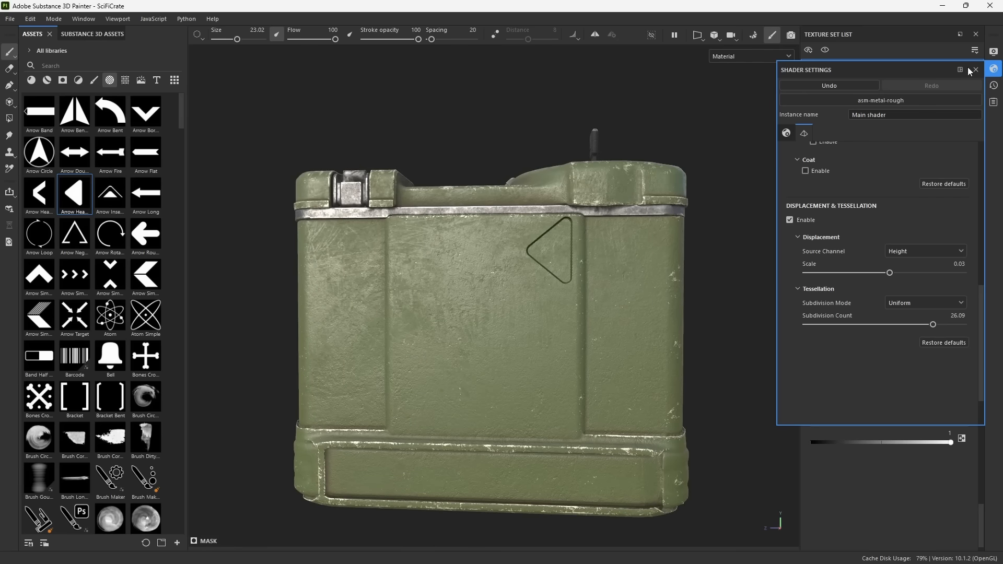
{"action": "left_click", "coordinate": [976, 70]}
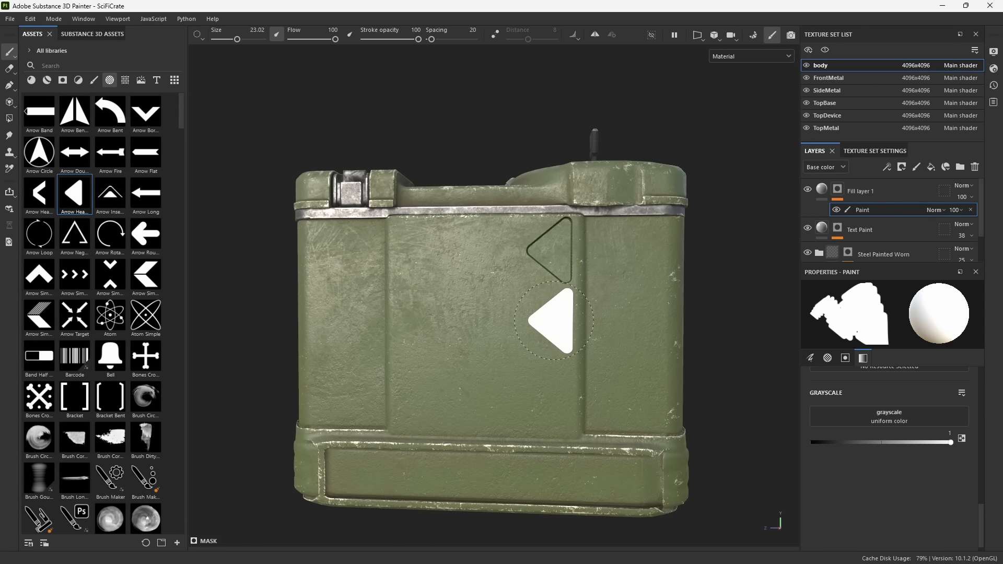
Stamp two more left-pointing triangles below the first and two right-pointing triangles interlocking with that column.
{"action": "left_click", "coordinate": [553, 321]}
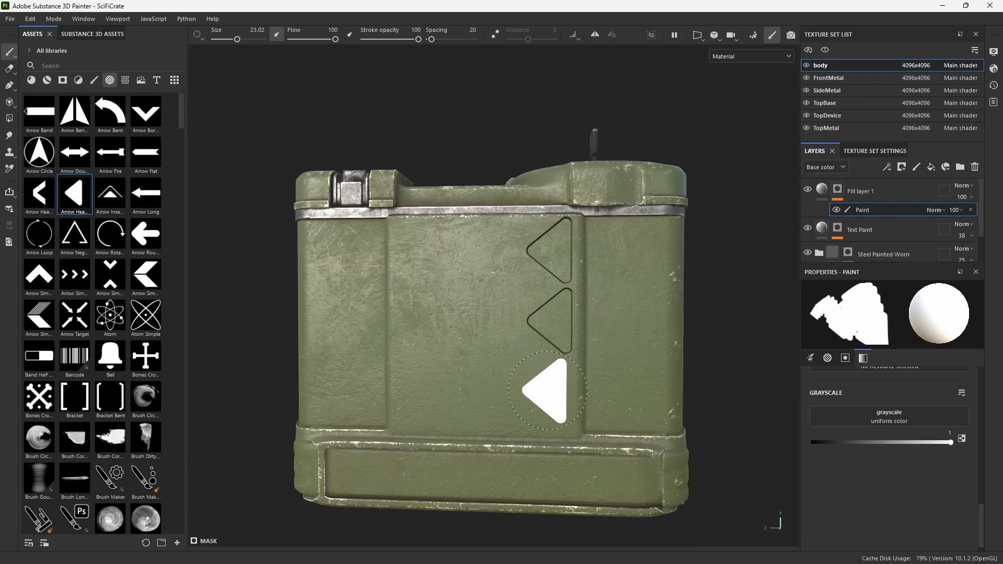
{"action": "left_click", "coordinate": [553, 395]}
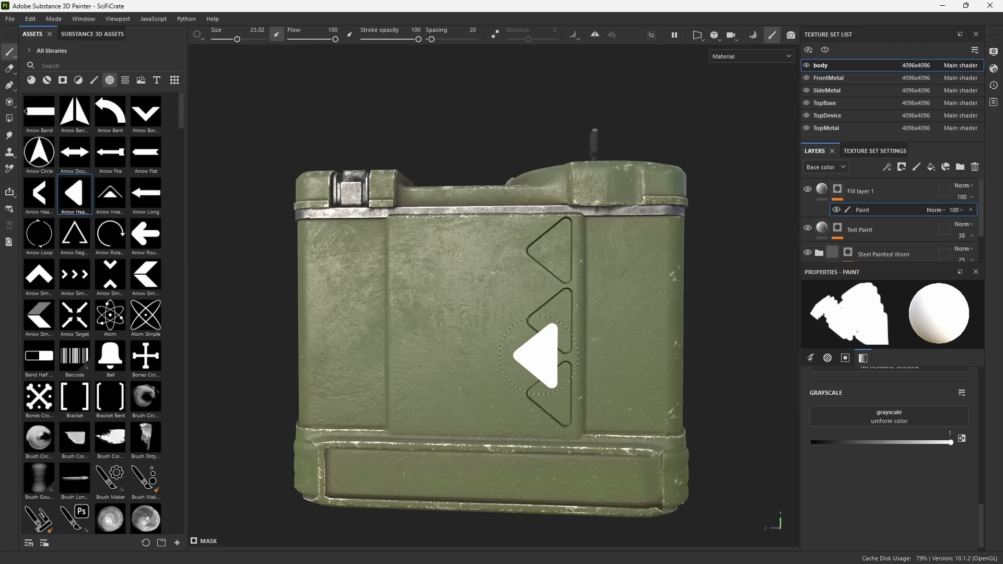
{"action": "left_click_drag", "start_coordinate": [502, 281], "coordinate": [501, 281], "text": "ctrl"}
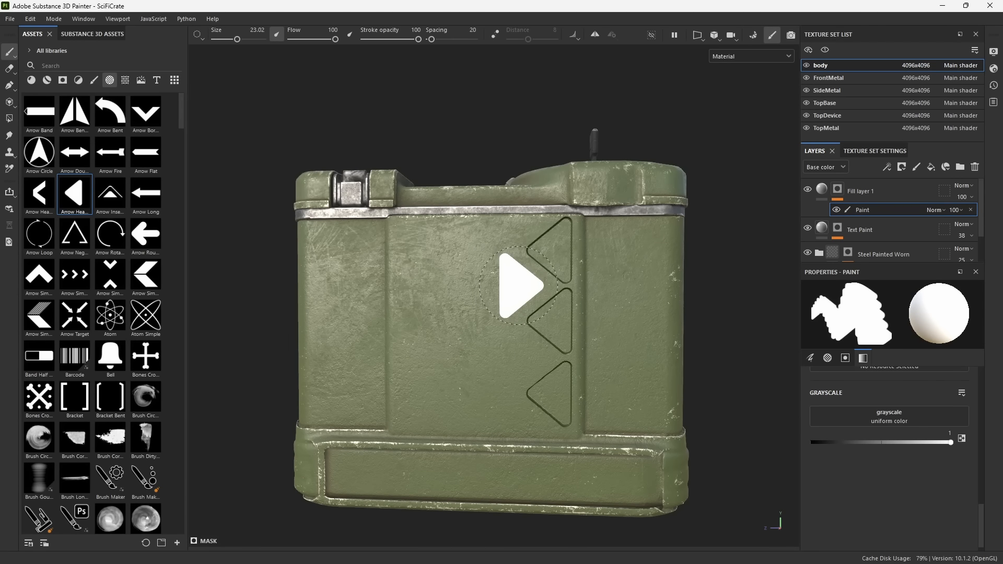
{"action": "left_click", "coordinate": [517, 286]}
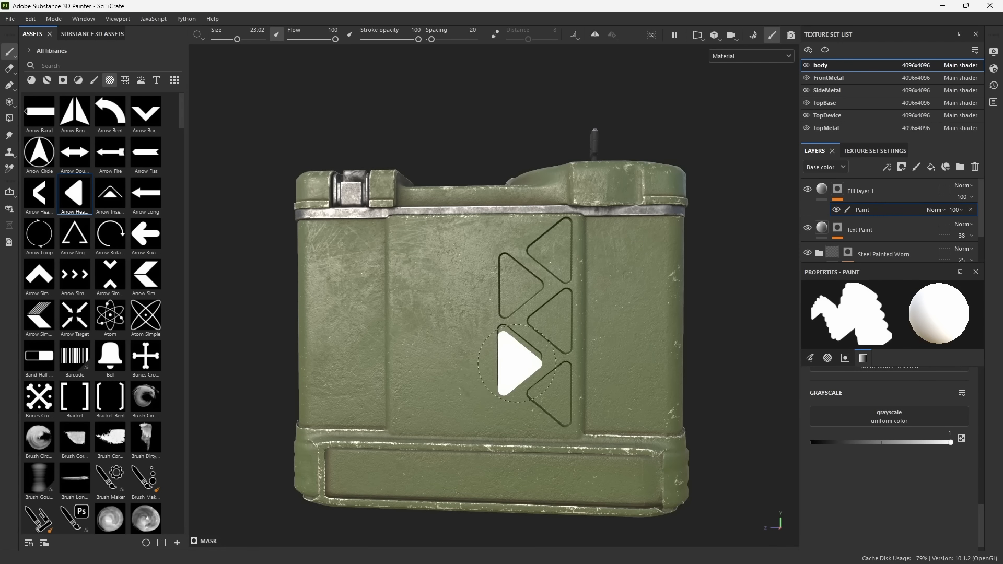
{"action": "left_click", "coordinate": [519, 360]}
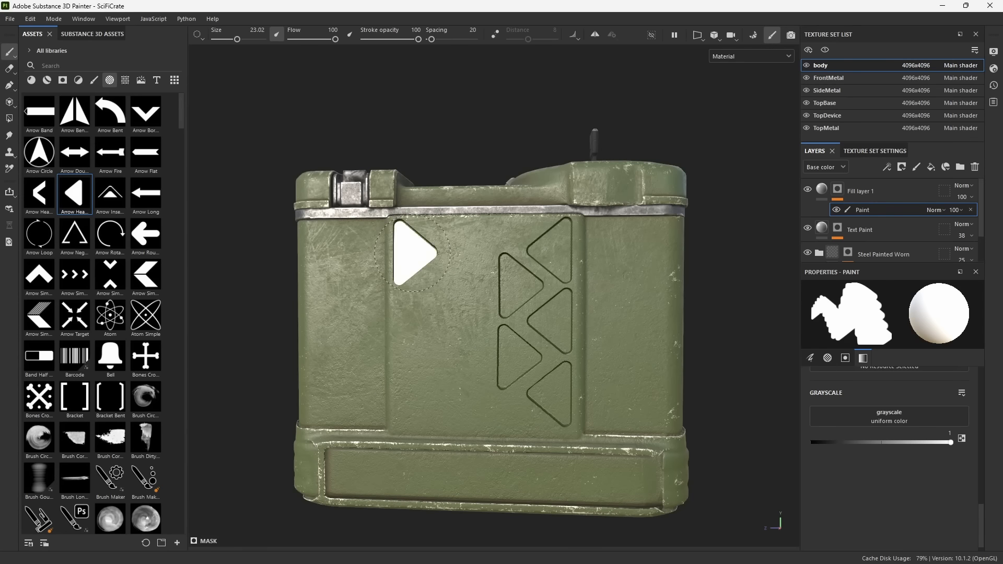
Mirror the triangle pattern on the middle panel's other half with three right-pointing and two left-pointing stamps.
{"action": "left_click", "coordinate": [412, 254]}
{"action": "left_click", "coordinate": [412, 323]}
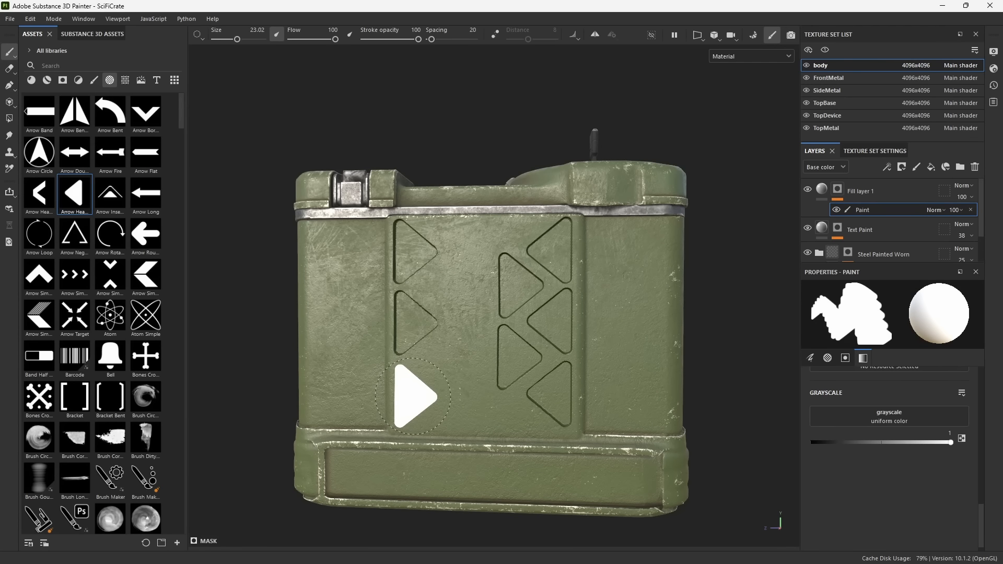
{"action": "left_click", "coordinate": [413, 393]}
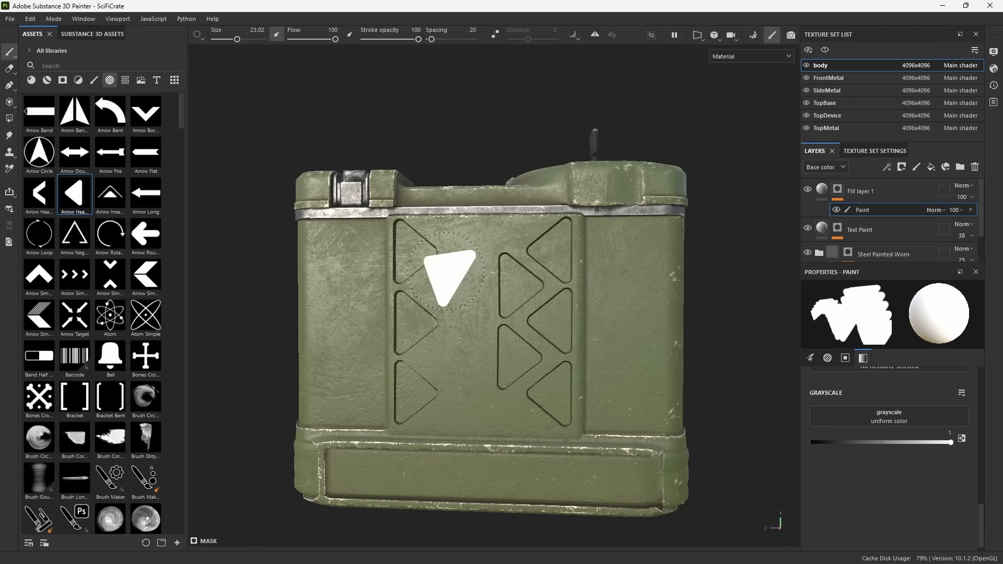
{"action": "mouse_move", "coordinate": [447, 287]}
{"action": "left_mouse_down", "text": "alt"}
{"action": "mouse_move", "coordinate": [473, 292]}
{"action": "mouse_move", "coordinate": [448, 302]}
{"action": "left_mouse_up", "text": "alt"}
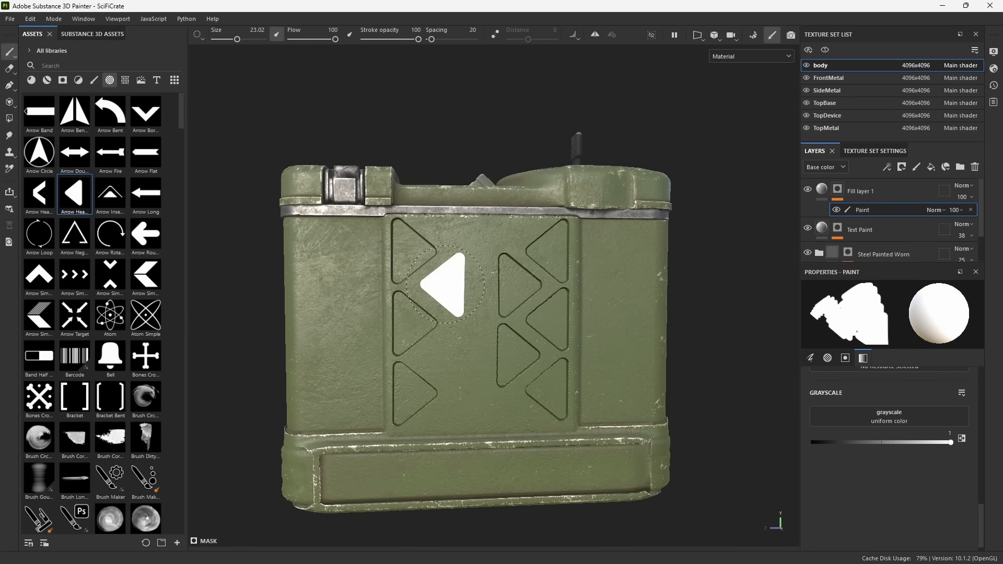
{"action": "left_click", "coordinate": [443, 286]}
{"action": "left_click", "coordinate": [443, 355]}
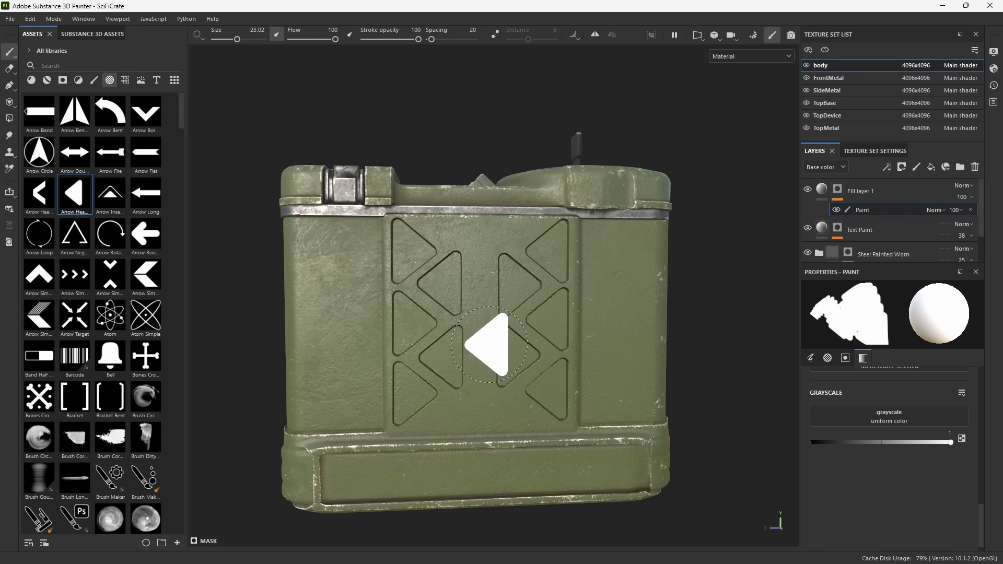
Stamp chevrons on both outer side panels with the open arrowhead alpha, pointing down at the top and up at the bottom.
{"action": "left_click", "coordinate": [41, 191]}
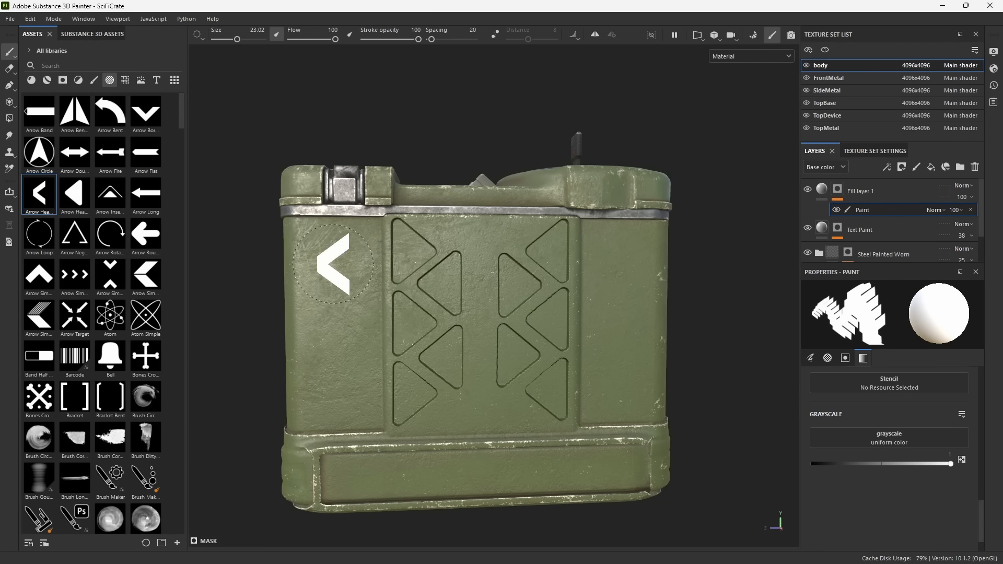
{"action": "left_click_drag", "start_coordinate": [334, 264], "coordinate": [331, 303], "text": "ctrl"}
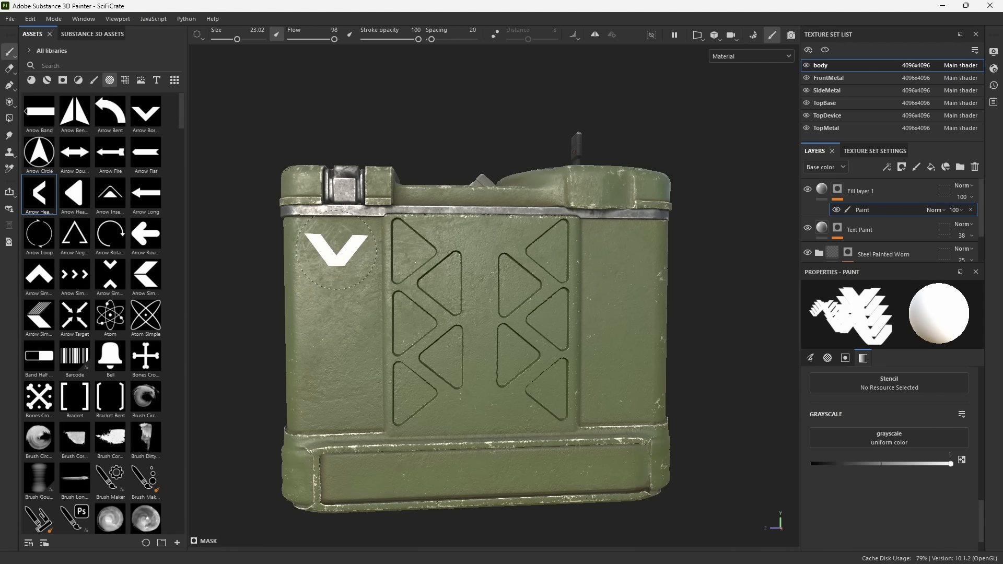
{"action": "left_click", "coordinate": [337, 249]}
{"action": "left_click_drag", "start_coordinate": [532, 269], "coordinate": [618, 251], "text": "alt"}
{"action": "left_click", "coordinate": [618, 252]}
{"action": "left_click_drag", "start_coordinate": [359, 327], "coordinate": [357, 396], "text": "ctrl"}
{"action": "left_click", "coordinate": [344, 398]}
{"action": "left_click", "coordinate": [617, 401]}
Stamp a row of six crossed rectangles along the recessed bottom strip with the rectangular cross alpha at brush size 13.84.
{"action": "left_click_drag", "start_coordinate": [502, 404], "coordinate": [467, 391], "text": "alt"}
{"action": "scroll", "coordinate": [113, 279], "scroll_direction": "down", "scroll_amount": 10}
{"action": "left_click", "coordinate": [74, 213]}
{"action": "left_click_drag", "start_coordinate": [398, 470], "coordinate": [408, 429], "text": "alt"}
{"action": "right_click_drag", "start_coordinate": [408, 429], "coordinate": [357, 468], "text": "ctrl"}
{"action": "mouse_move", "coordinate": [357, 467]}
{"action": "left_mouse_down", "text": "alt"}
{"action": "mouse_move", "coordinate": [365, 392]}
{"action": "mouse_move", "coordinate": [339, 397]}
{"action": "left_mouse_up", "text": "alt"}
{"action": "scroll", "coordinate": [364, 391], "scroll_direction": "up", "scroll_amount": 3}
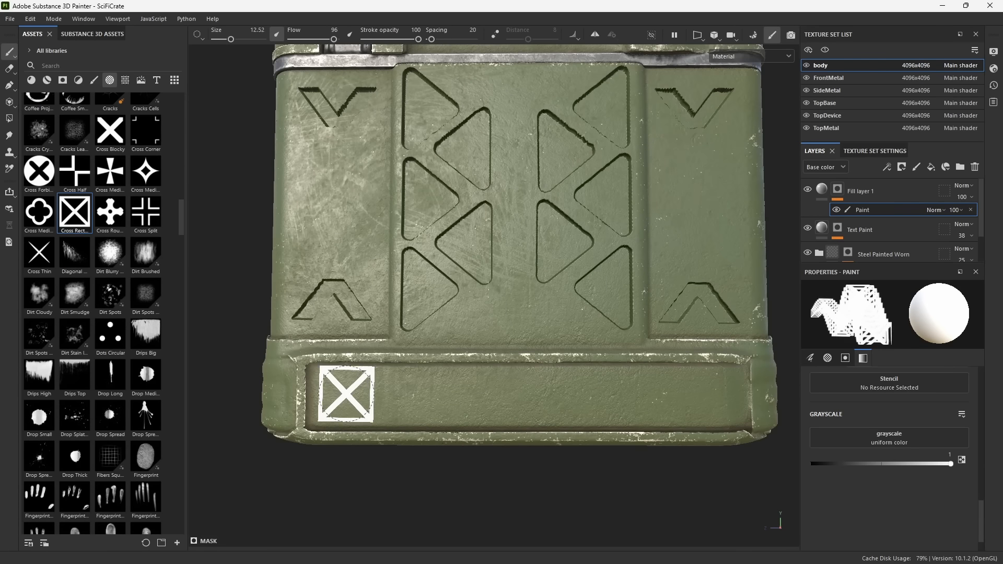
{"action": "right_click_drag", "start_coordinate": [345, 395], "coordinate": [349, 396], "text": "ctrl"}
{"action": "left_click", "coordinate": [344, 396]}
{"action": "left_click", "coordinate": [416, 395]}
{"action": "left_click", "coordinate": [487, 396]}
{"action": "left_click", "coordinate": [556, 395]}
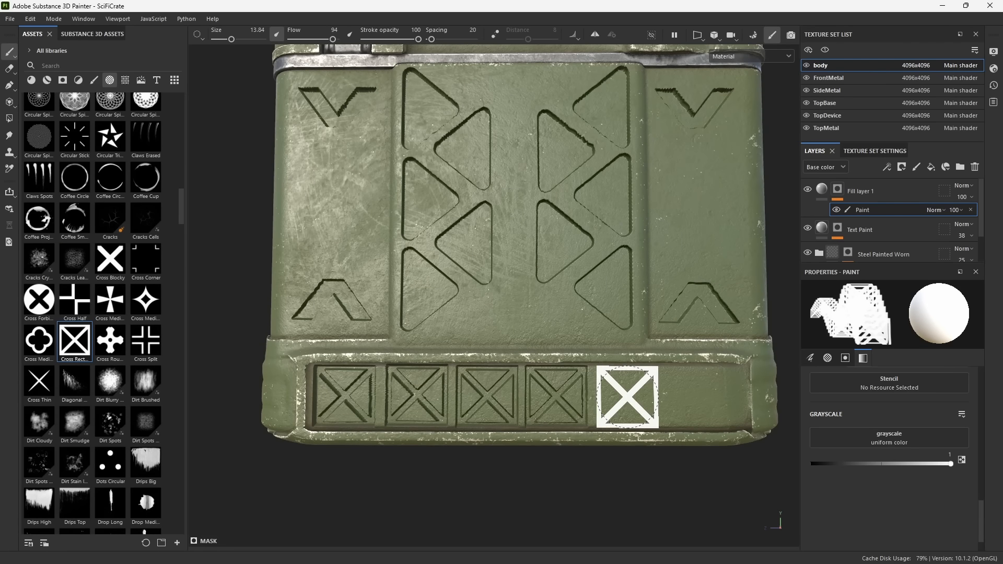
{"action": "left_click", "coordinate": [626, 396]}
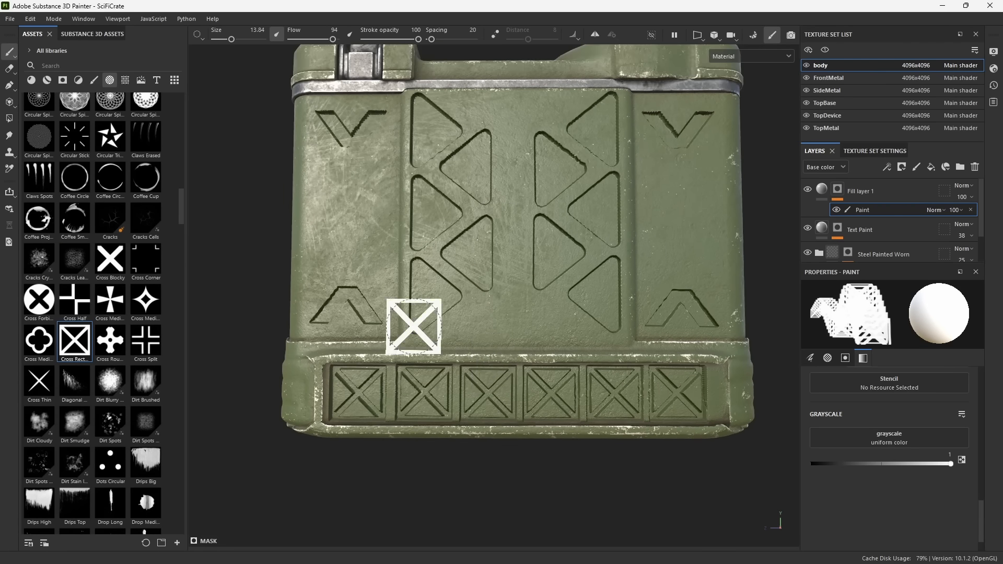
Add a Blur filter to the fill layer's mask and set its Blur Intensity to 0.26 to soften the stamped edges.
{"action": "left_click_drag", "start_coordinate": [414, 325], "coordinate": [542, 349], "text": "alt"}
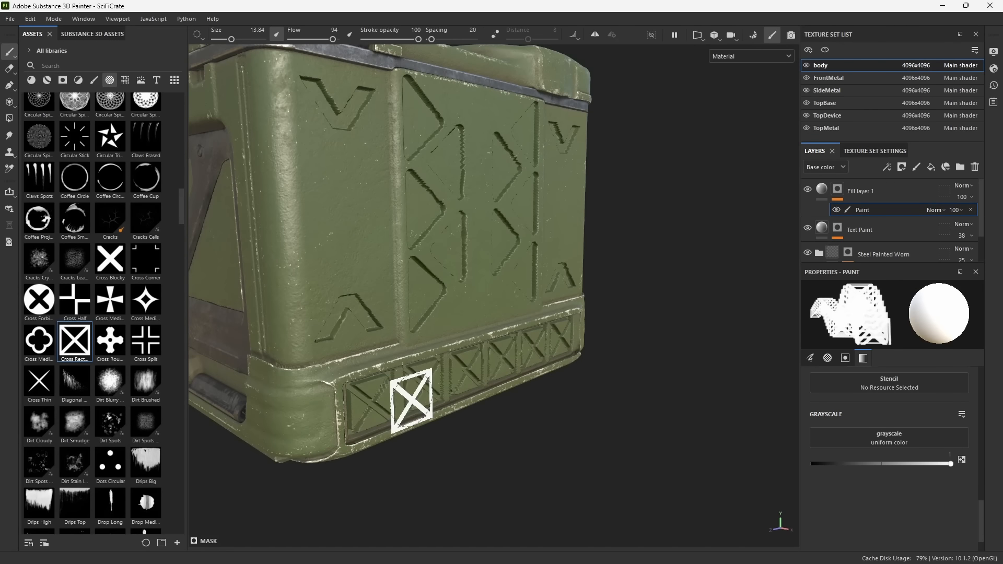
{"action": "left_click_drag", "start_coordinate": [449, 418], "coordinate": [398, 393], "text": "alt"}
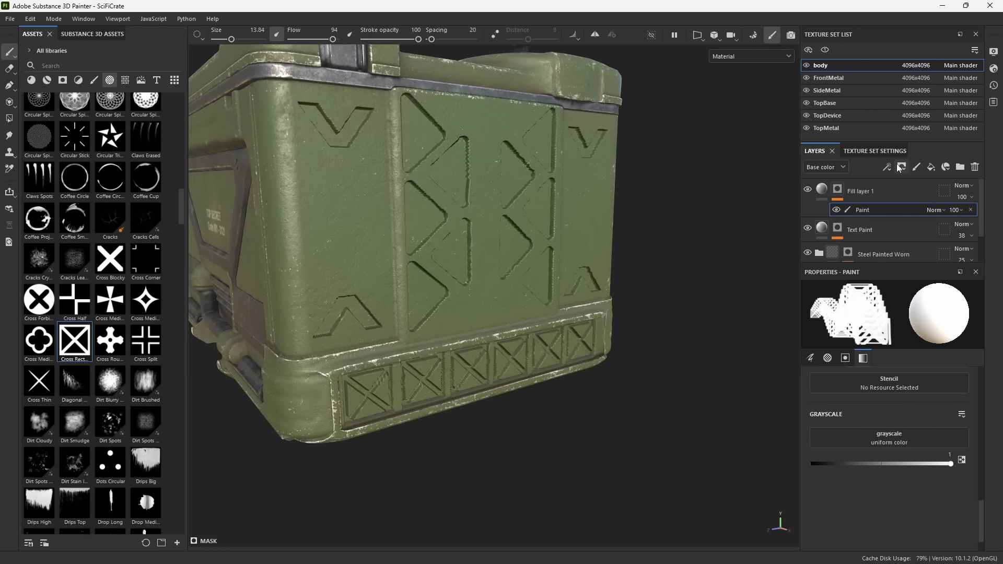
{"action": "left_click", "coordinate": [887, 167]}
{"action": "left_click", "coordinate": [898, 243]}
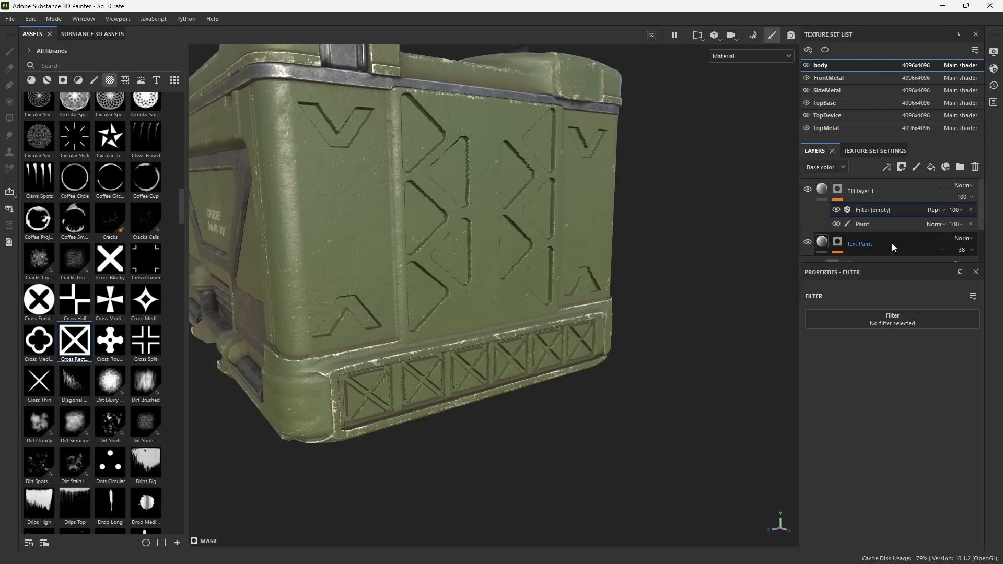
{"action": "left_click", "coordinate": [859, 317]}
{"action": "type", "text": "blur"}
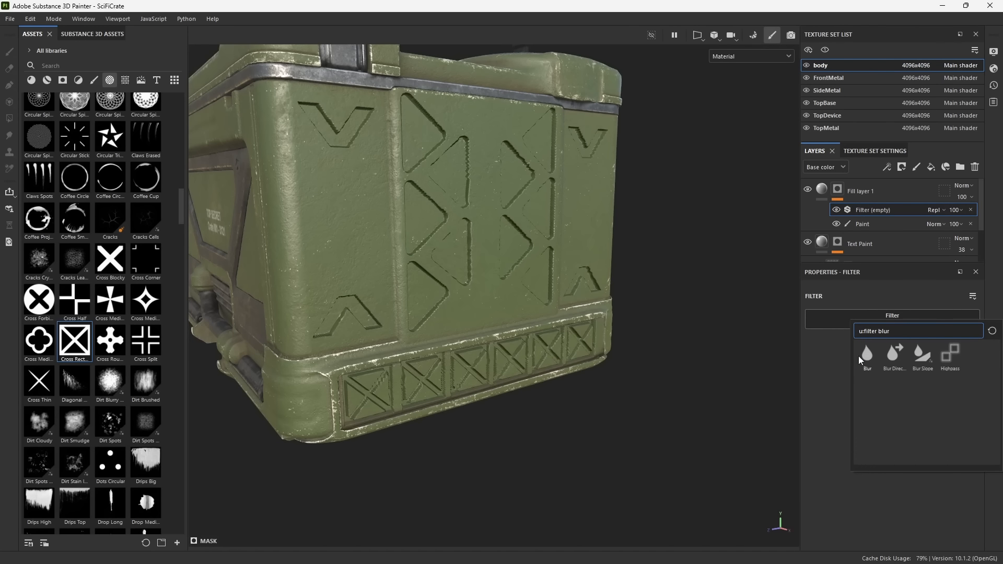
{"action": "left_click", "coordinate": [867, 356]}
{"action": "left_click_drag", "start_coordinate": [616, 329], "coordinate": [695, 332], "text": "alt"}
{"action": "left_click_drag", "start_coordinate": [825, 374], "coordinate": [819, 375]}
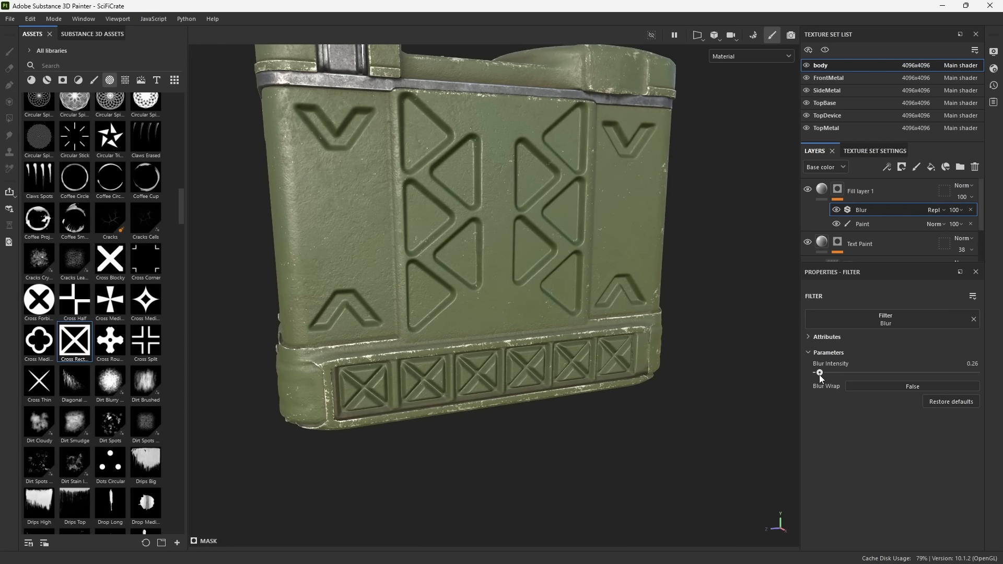
Reduce the depth of the stamped recesses by setting the fill layer's height to -0.2721.
{"action": "scroll", "coordinate": [617, 340], "scroll_direction": "down", "scroll_amount": 2}
{"action": "left_click_drag", "start_coordinate": [611, 340], "coordinate": [431, 291], "text": "alt"}
{"action": "left_click", "coordinate": [825, 190]}
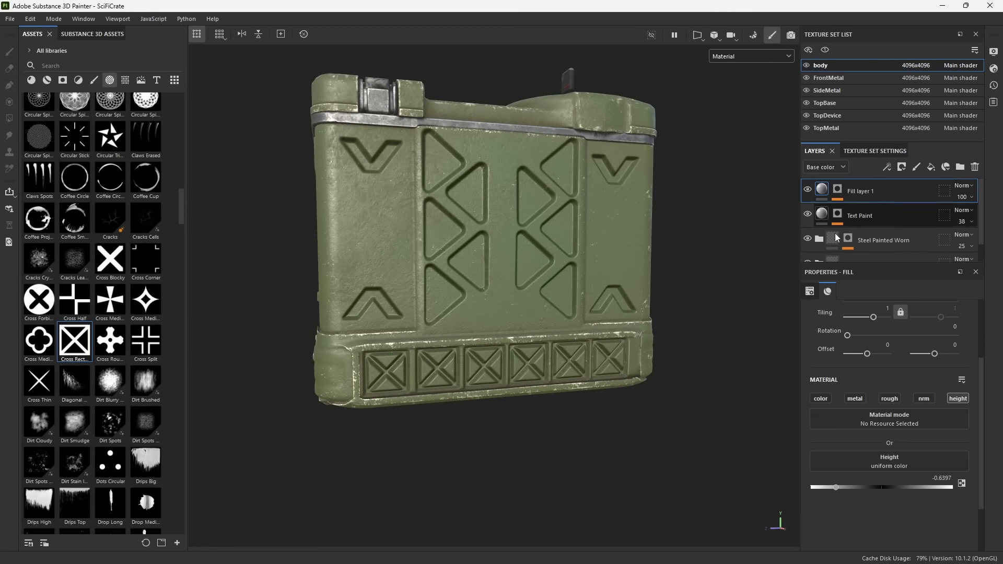
{"action": "left_click_drag", "start_coordinate": [840, 487], "coordinate": [862, 485]}
Examine the depth and softened edges of the recesses on the crate's side from several angles.
{"action": "left_click_drag", "start_coordinate": [445, 293], "coordinate": [514, 290], "text": "alt"}
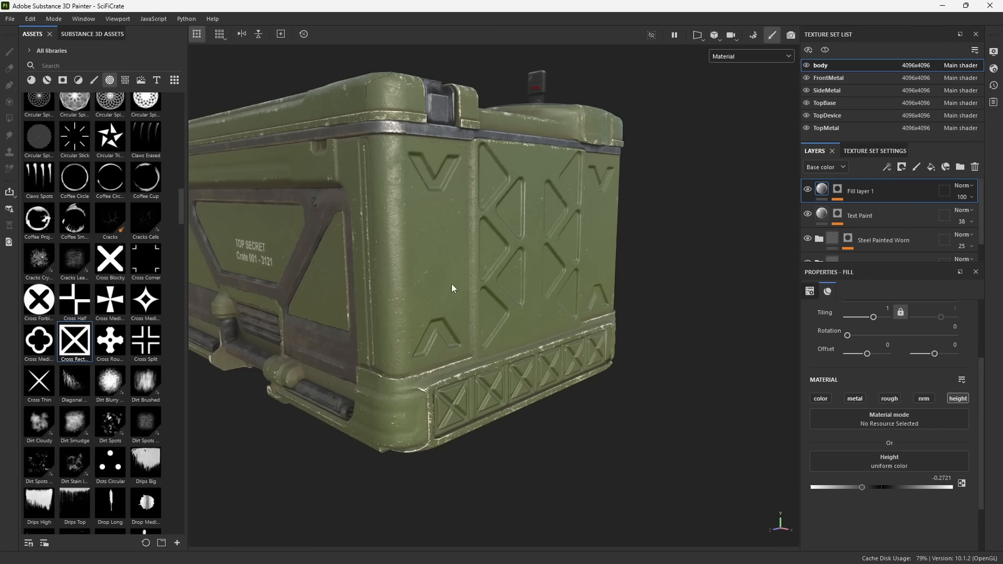
{"action": "left_click_drag", "start_coordinate": [395, 328], "coordinate": [383, 330], "text": "alt"}
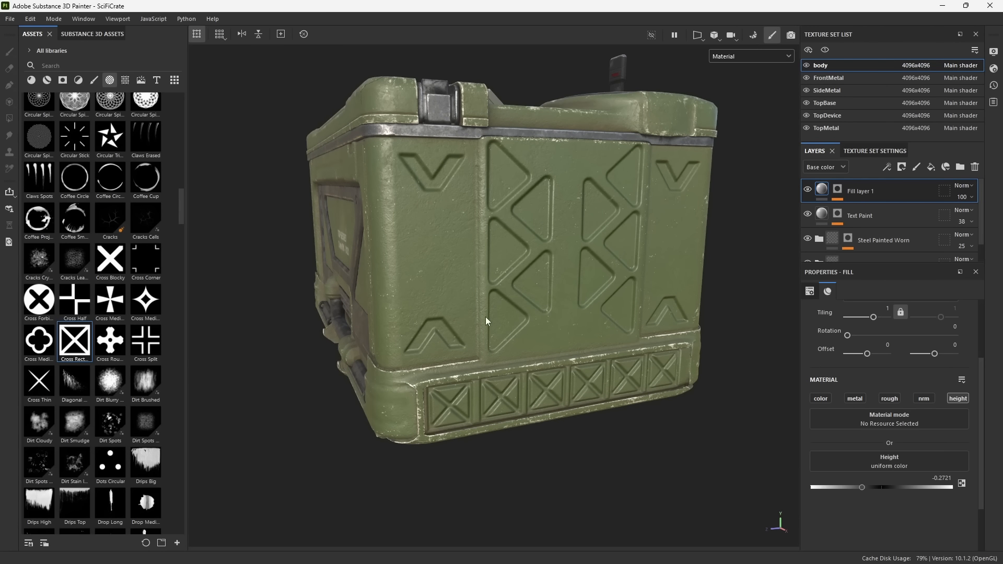
{"action": "left_click_drag", "start_coordinate": [451, 334], "coordinate": [521, 329], "text": "alt"}
{"action": "right_click_drag", "start_coordinate": [469, 324], "coordinate": [465, 320], "text": "shift"}
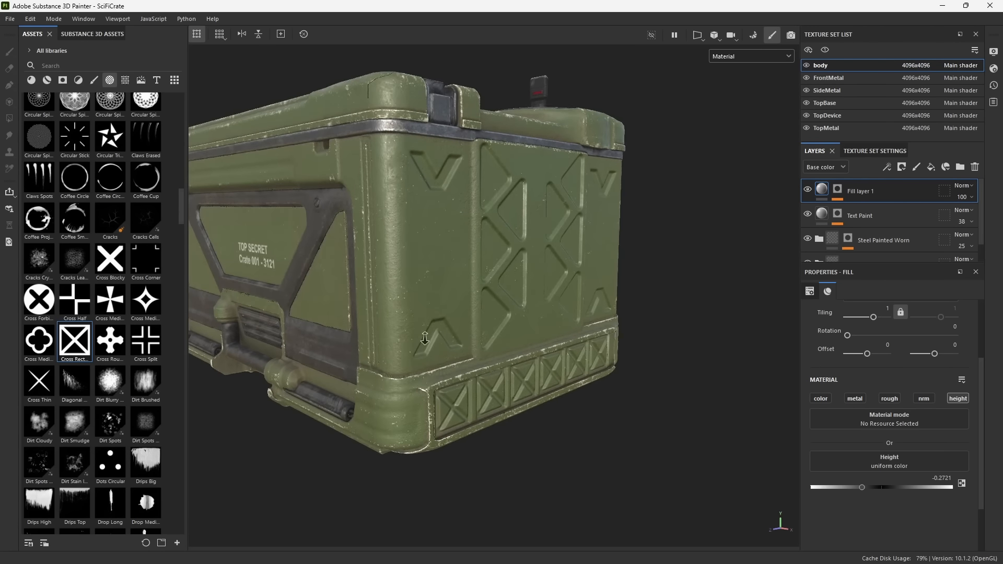
{"action": "right_click_drag", "start_coordinate": [371, 202], "coordinate": [518, 434], "text": "alt"}
{"action": "left_click_drag", "start_coordinate": [518, 434], "coordinate": [470, 296], "text": "alt"}
{"action": "middle_click_drag", "start_coordinate": [564, 268], "coordinate": [465, 362], "text": "alt"}
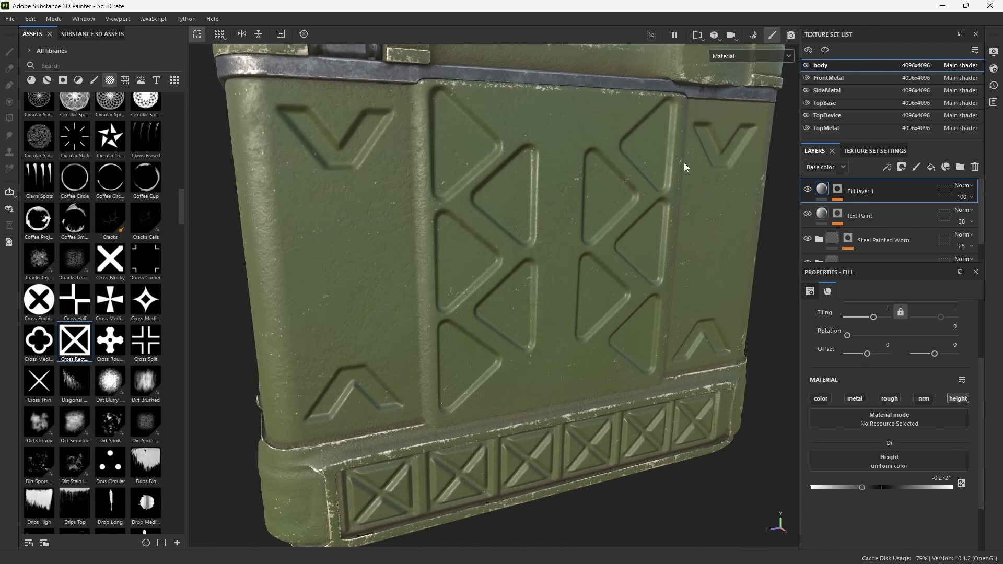
{"action": "left_click_drag", "start_coordinate": [432, 286], "coordinate": [386, 281], "text": "alt"}
Check the Curvature mesh map on the crate's side, and return the viewport to the Material display.
{"action": "left_click", "coordinate": [765, 56]}
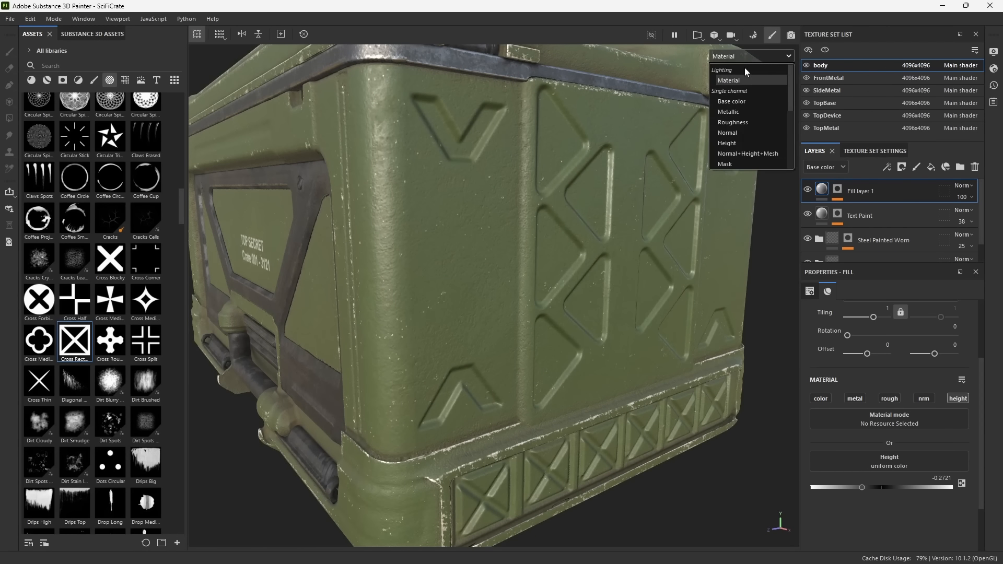
{"action": "scroll", "coordinate": [754, 105], "scroll_direction": "down", "scroll_amount": 3}
{"action": "left_click", "coordinate": [742, 102]}
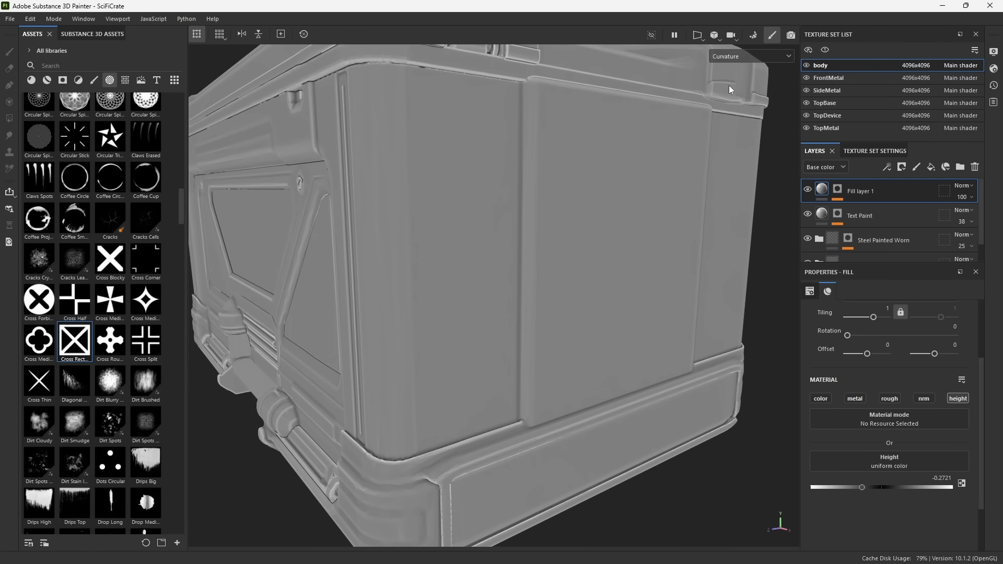
{"action": "left_click", "coordinate": [737, 56]}
{"action": "scroll", "coordinate": [748, 93], "scroll_direction": "up", "scroll_amount": 4}
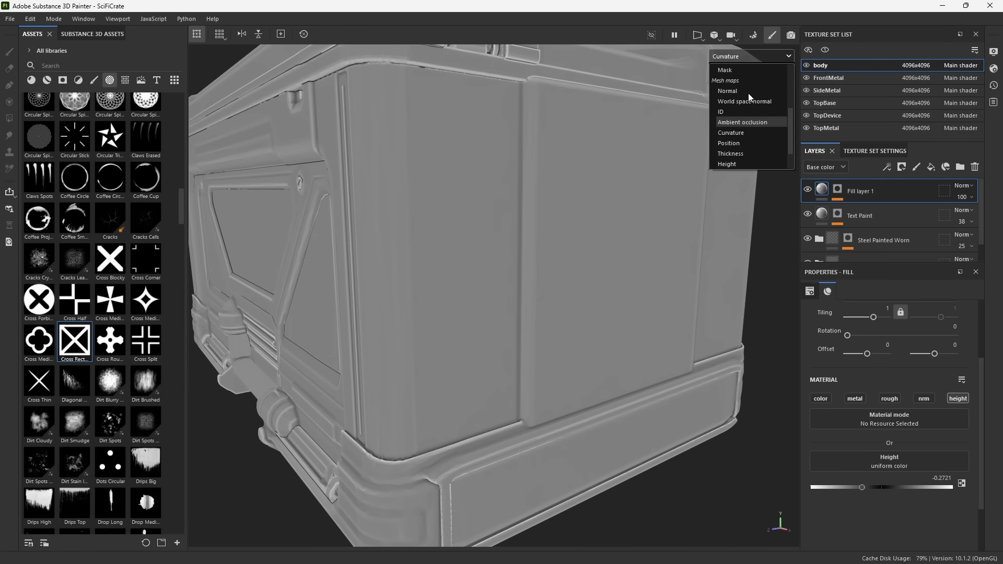
{"action": "left_click", "coordinate": [733, 80]}
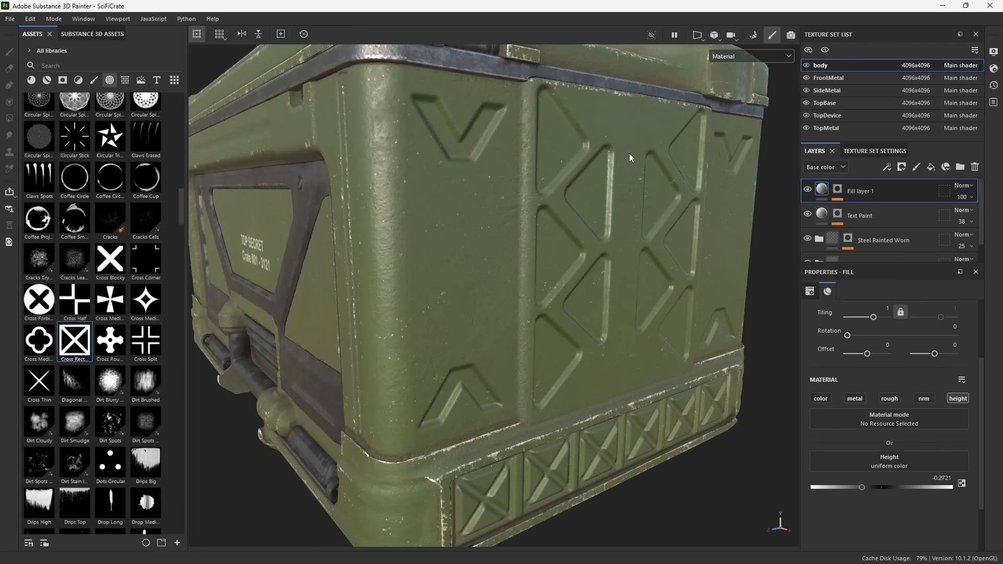
Face the crate's stamped side and display the black mask of Fill layer 1 in the viewport.
{"action": "left_click_drag", "start_coordinate": [538, 209], "coordinate": [479, 230], "text": "alt"}
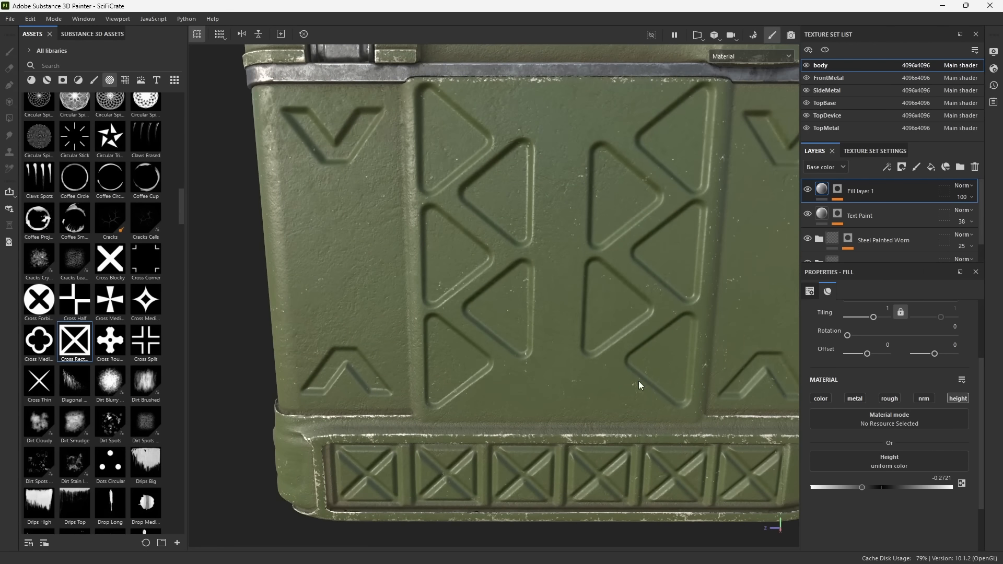
{"action": "right_click_drag", "start_coordinate": [636, 372], "coordinate": [591, 327], "text": "alt"}
{"action": "middle_click_drag", "start_coordinate": [629, 339], "coordinate": [566, 338], "text": "alt"}
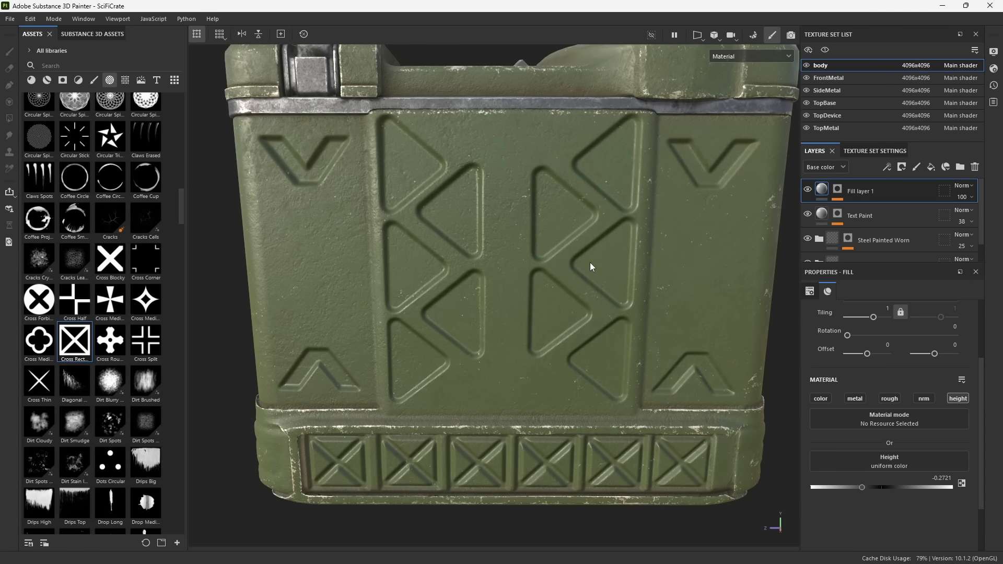
{"action": "left_click", "coordinate": [838, 190]}
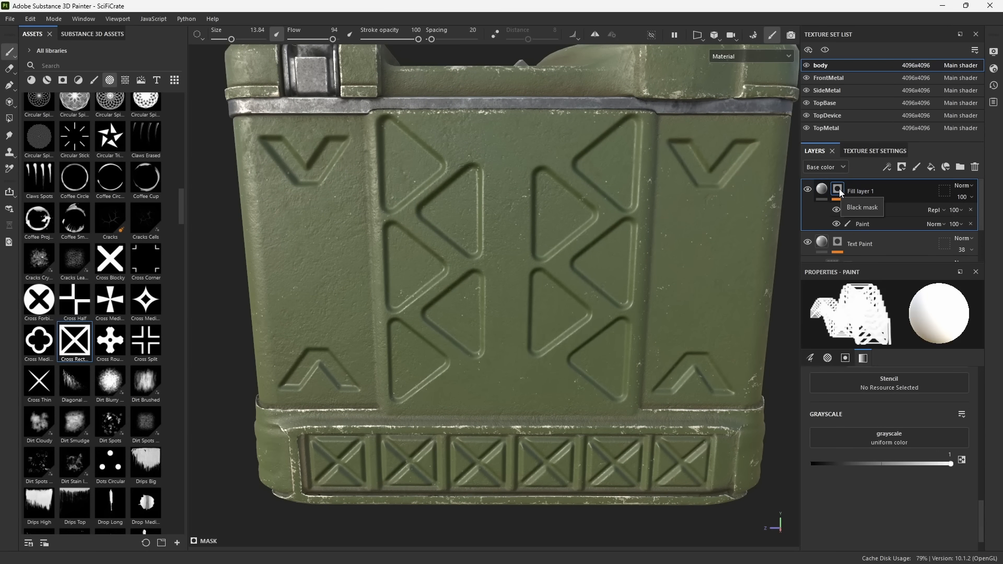
{"action": "left_click", "coordinate": [839, 191], "text": "alt"}
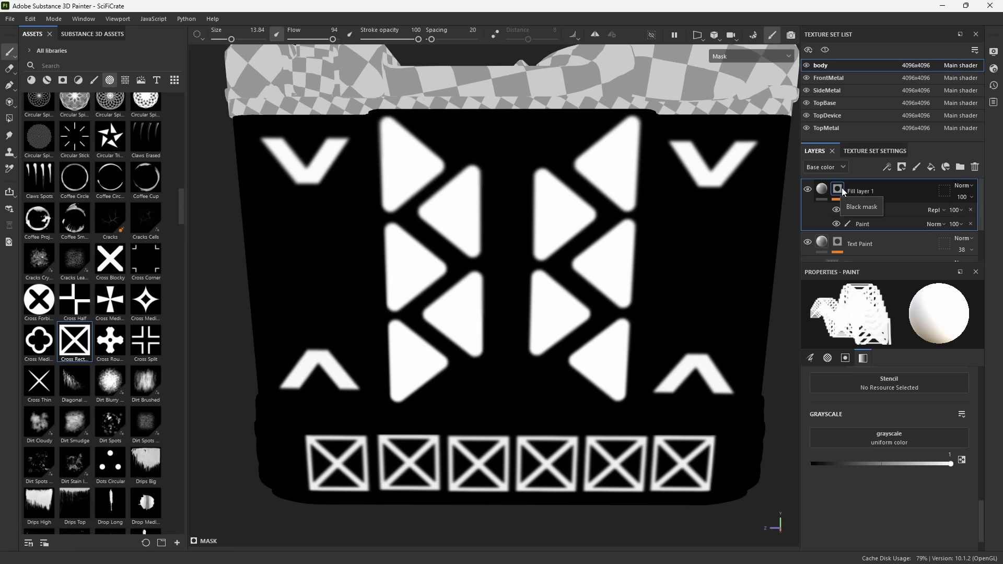
Expand the Steel Painted Stained folder and inspect the mask of its Edges layer around the crate's corner.
{"action": "left_click_drag", "start_coordinate": [858, 266], "coordinate": [860, 363]}
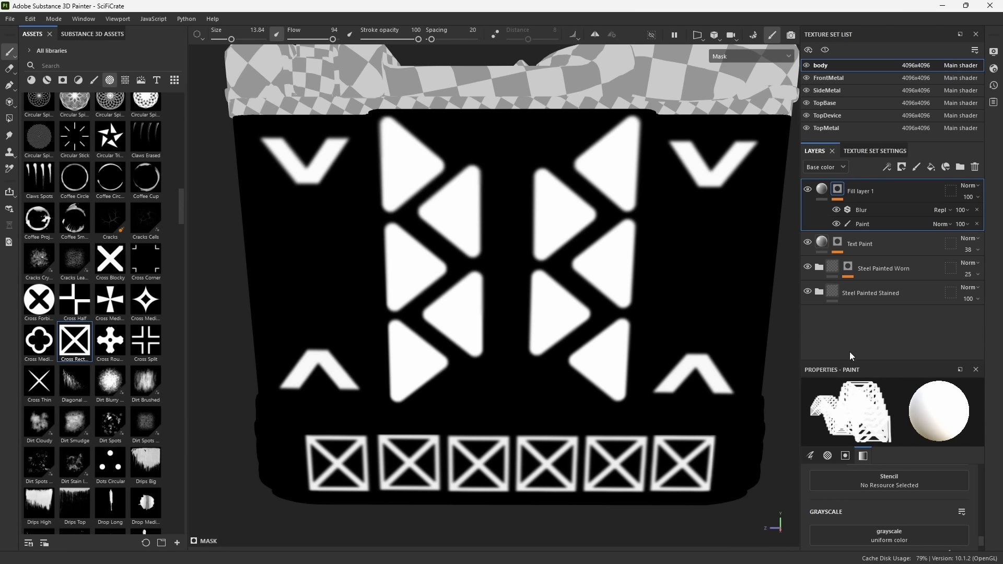
{"action": "left_click", "coordinate": [820, 294]}
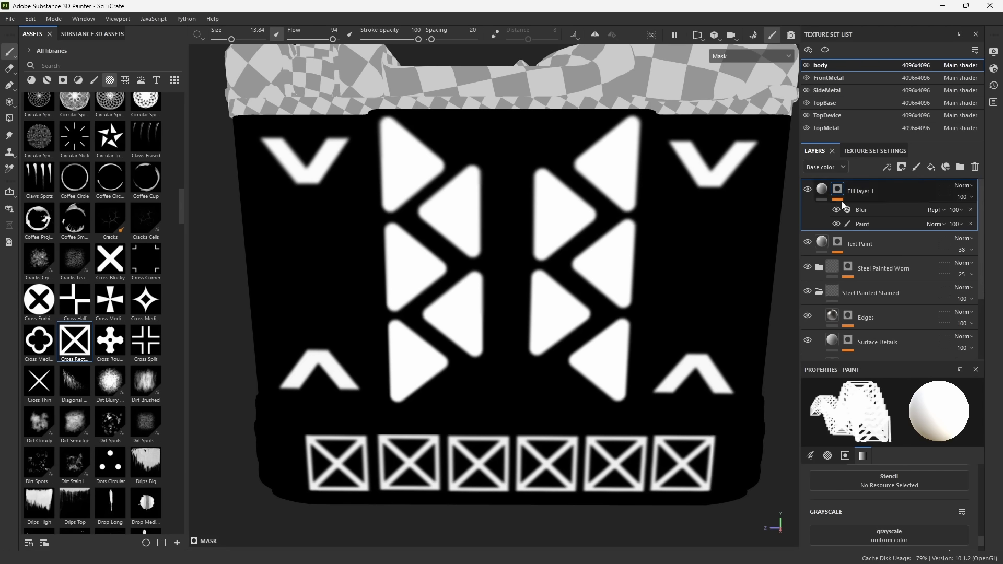
{"action": "scroll", "coordinate": [858, 287], "scroll_direction": "down", "scroll_amount": 2}
{"action": "scroll", "coordinate": [857, 287], "scroll_direction": "down", "scroll_amount": 1}
{"action": "left_click", "coordinate": [848, 254]}
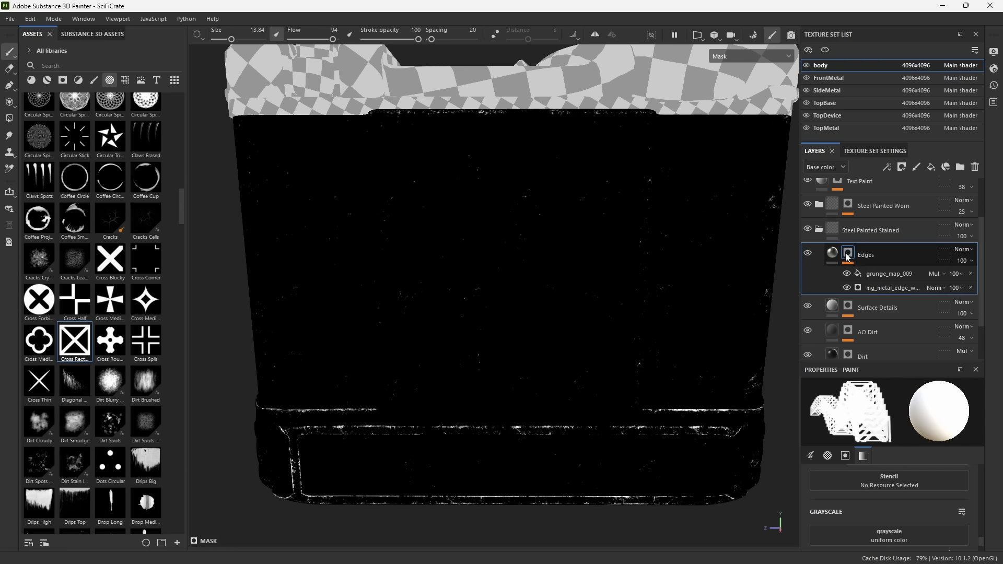
{"action": "left_click_drag", "start_coordinate": [520, 307], "coordinate": [756, 402], "text": "alt"}
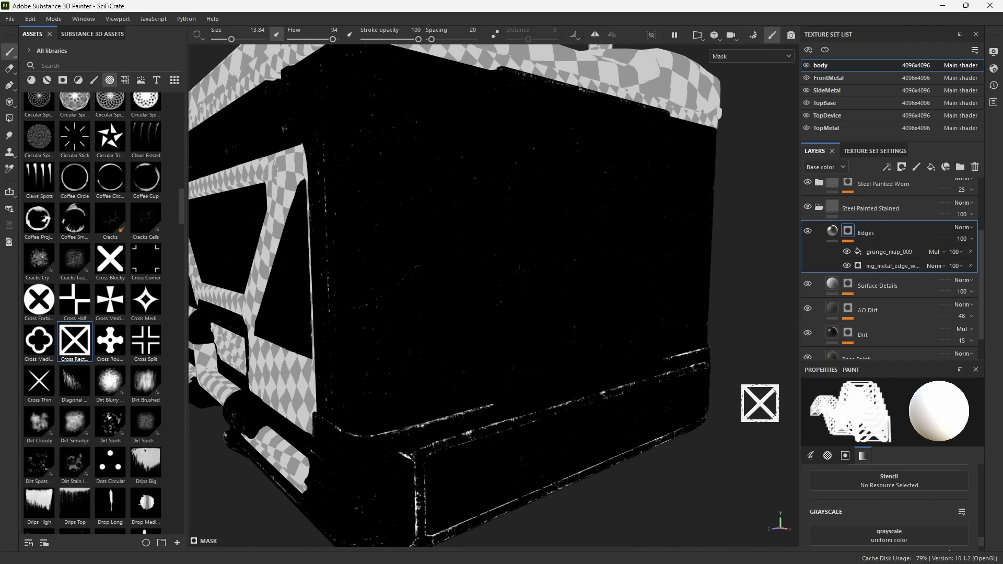
Rename Fill layer 1 to Height and move it beneath the collapsed Steel Painted Stained folder.
{"action": "scroll", "coordinate": [861, 238], "scroll_direction": "up", "scroll_amount": 2}
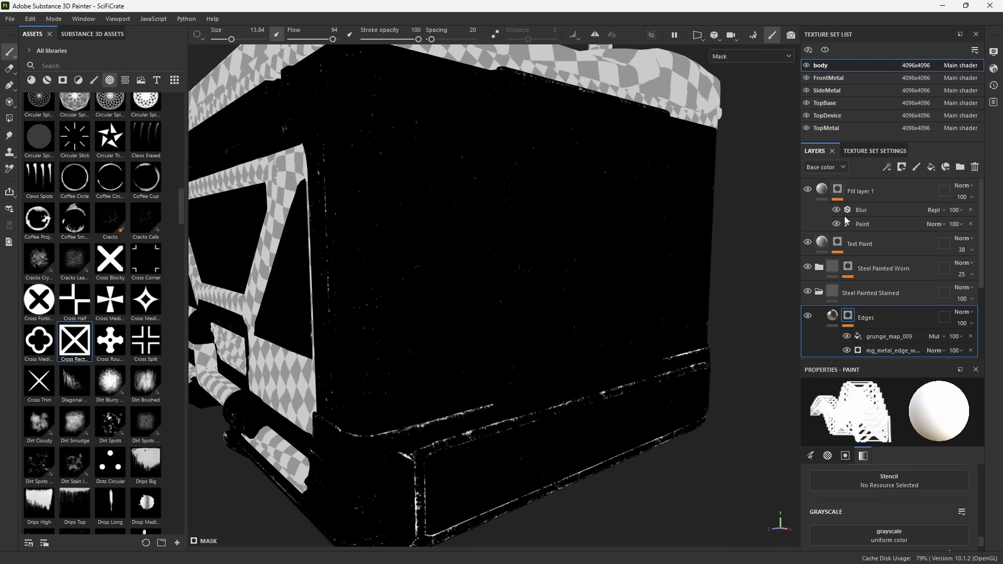
{"action": "scroll", "coordinate": [842, 219], "scroll_direction": "down", "scroll_amount": 1}
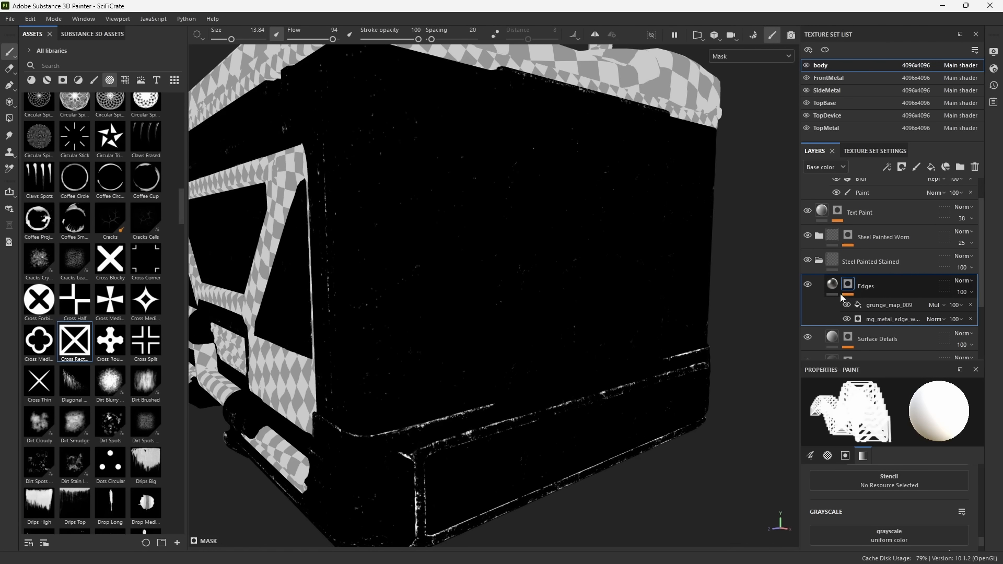
{"action": "scroll", "coordinate": [845, 299], "scroll_direction": "up", "scroll_amount": 1}
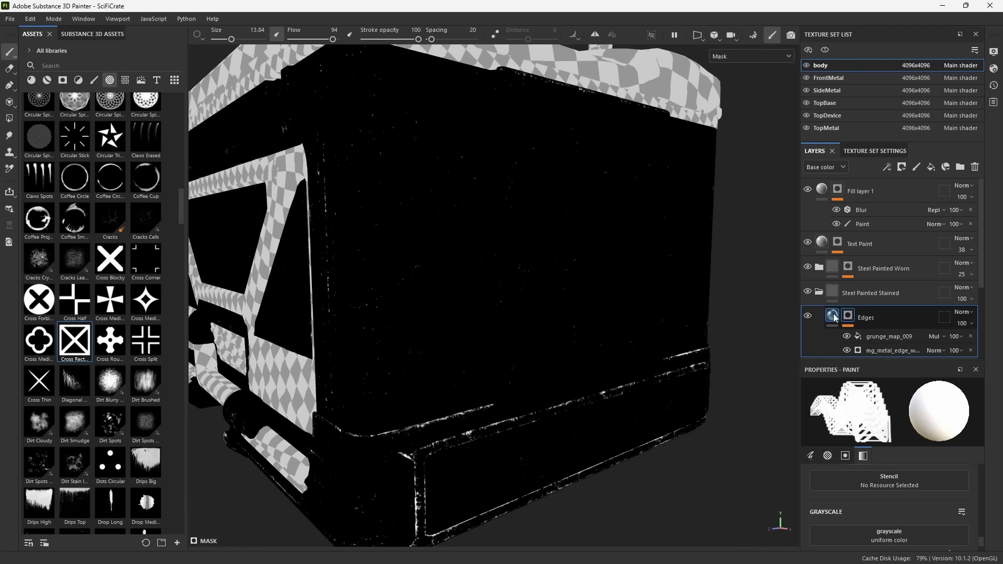
{"action": "double_click", "coordinate": [860, 192]}
{"action": "type", "text": "Height"}
{"action": "key", "text": "Return"}
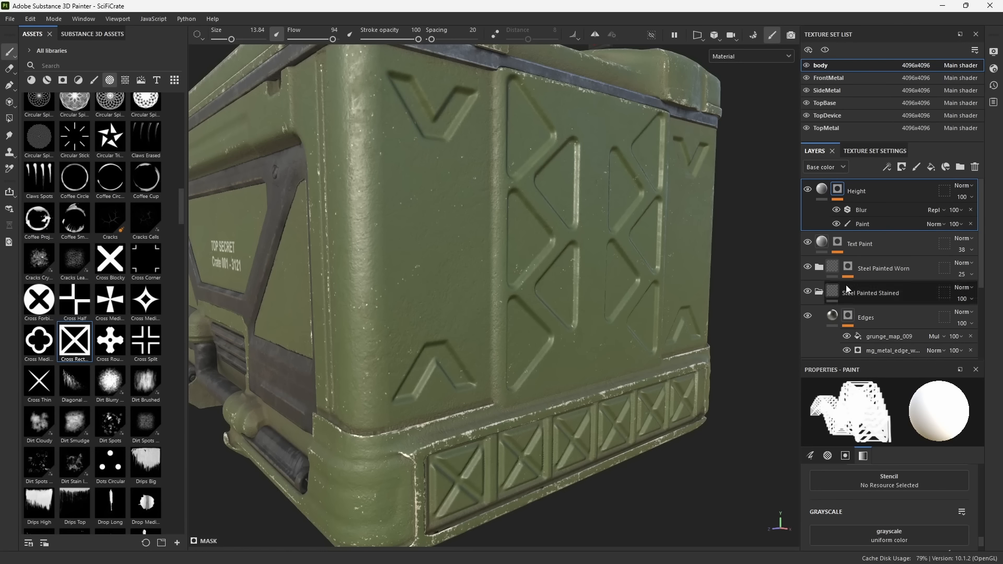
{"action": "left_click", "coordinate": [818, 292]}
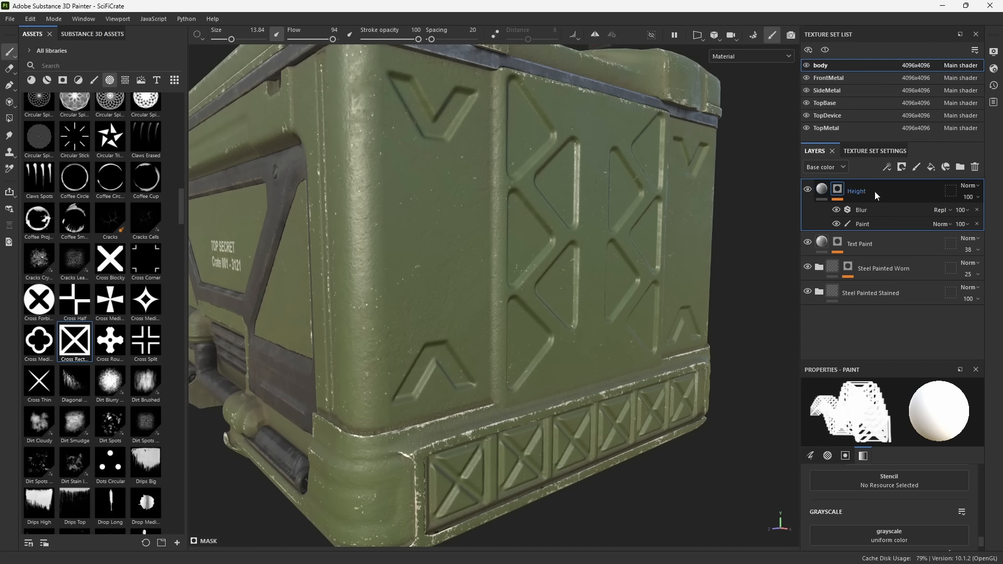
{"action": "left_click_drag", "start_coordinate": [881, 188], "coordinate": [877, 304]}
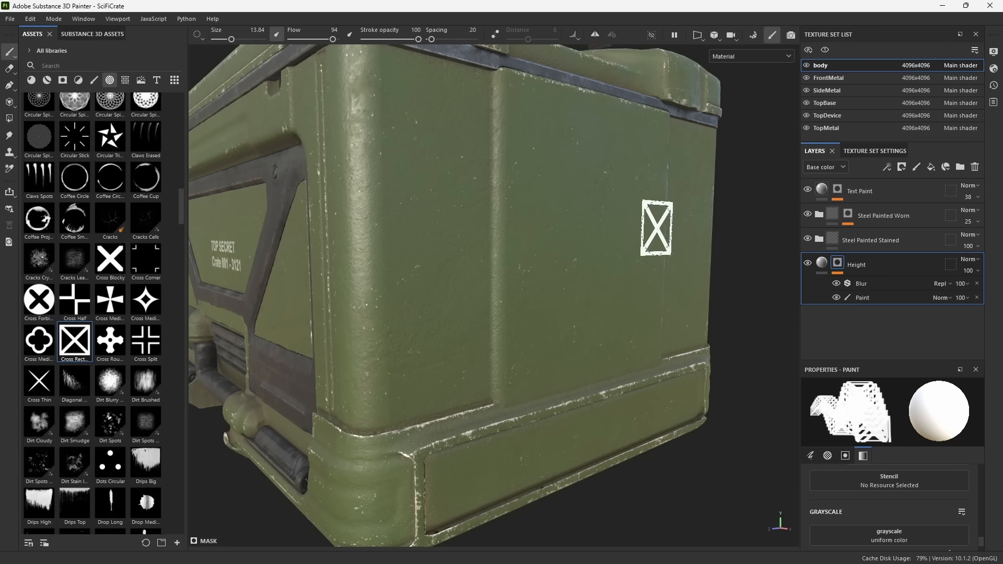
In the Height channel, set Steel Painted Worn and Steel Painted Stained to Linear dodge (Add), and compare with the Height layer hidden and shown.
{"action": "left_click", "coordinate": [832, 166]}
{"action": "left_click", "coordinate": [817, 223]}
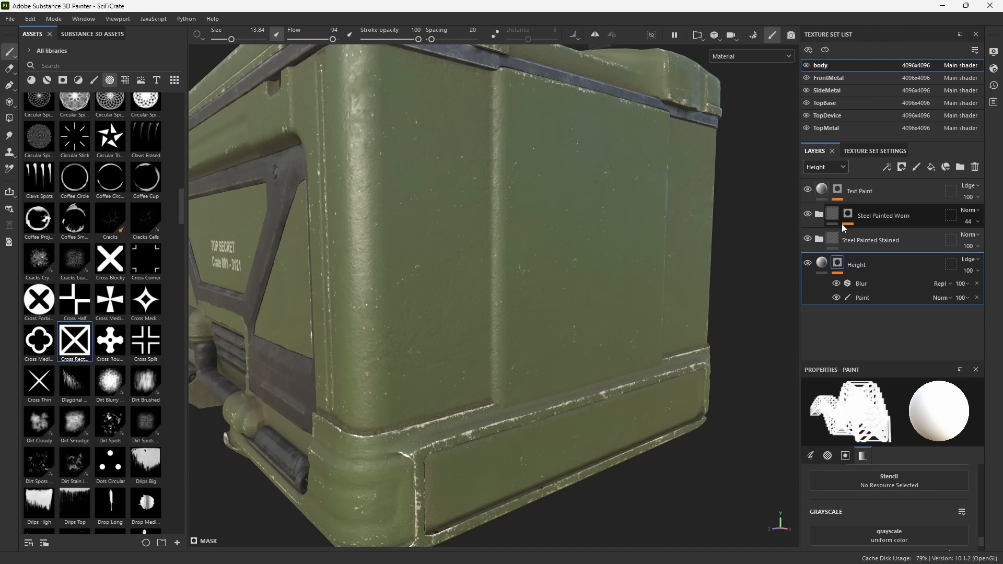
{"action": "left_click", "coordinate": [972, 211]}
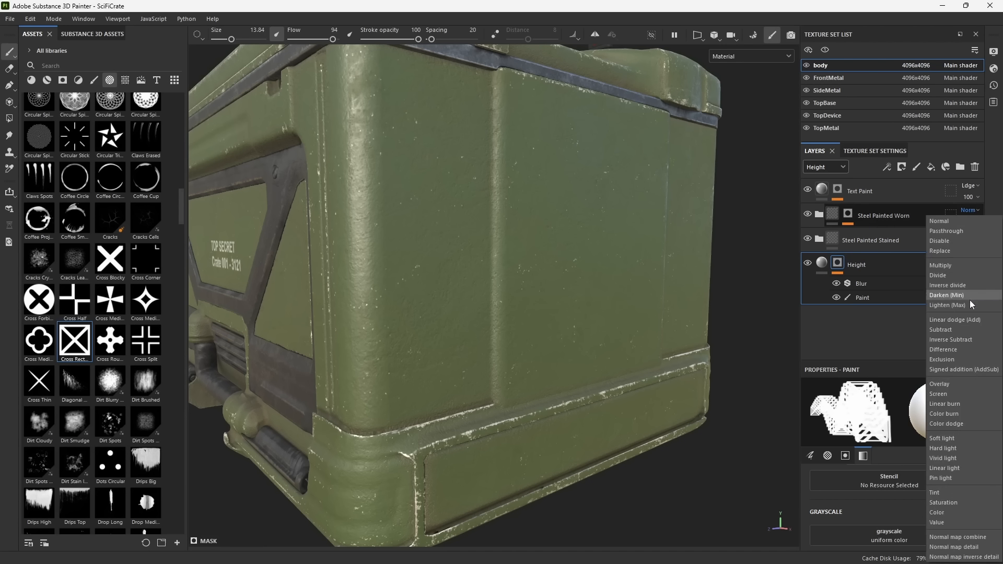
{"action": "left_click", "coordinate": [968, 320]}
{"action": "left_click", "coordinate": [970, 258]}
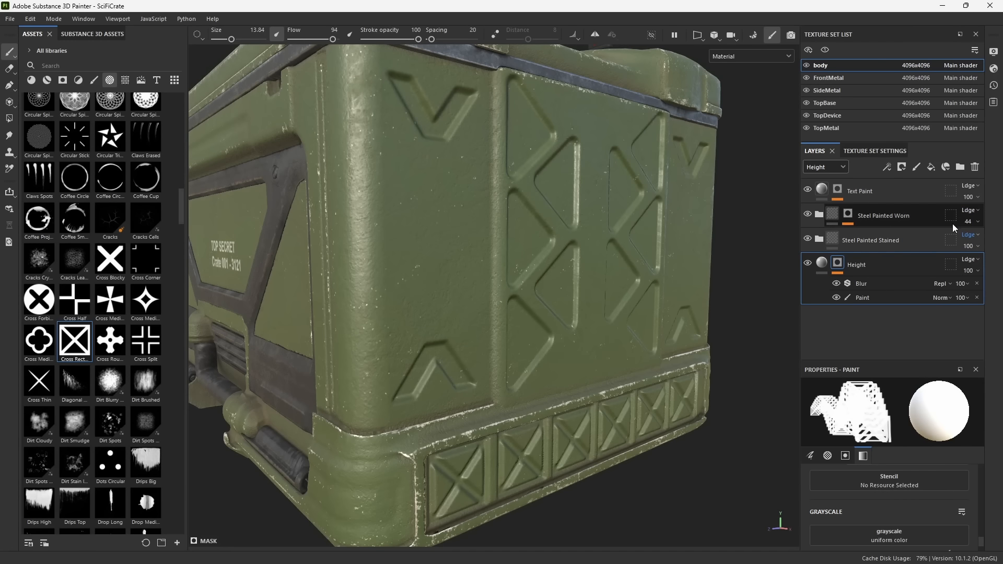
{"action": "left_click_drag", "start_coordinate": [612, 262], "coordinate": [598, 267], "text": "alt"}
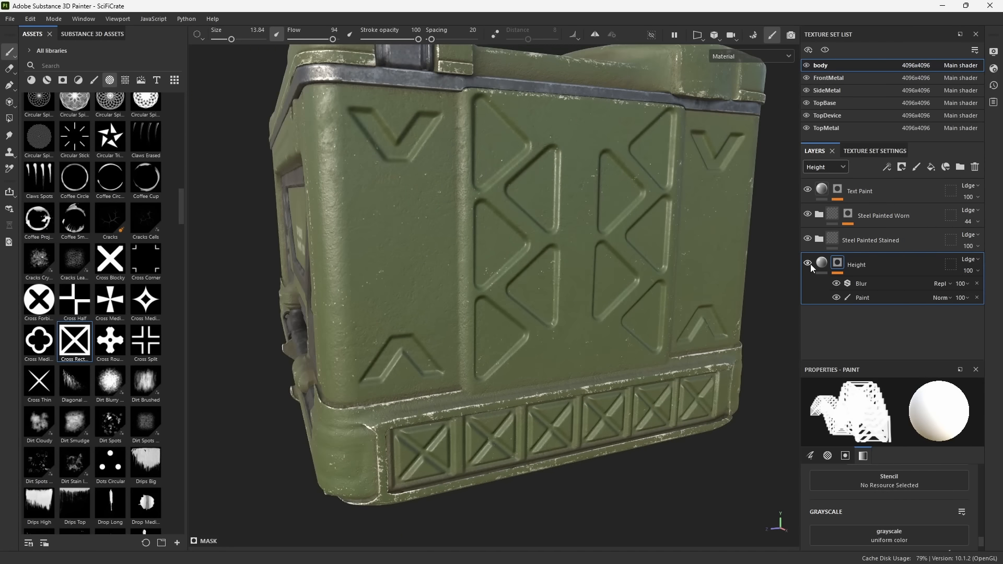
{"action": "left_click", "coordinate": [808, 263]}
{"action": "left_click", "coordinate": [808, 263]}
{"action": "left_click_drag", "start_coordinate": [683, 281], "coordinate": [646, 278], "text": "alt"}
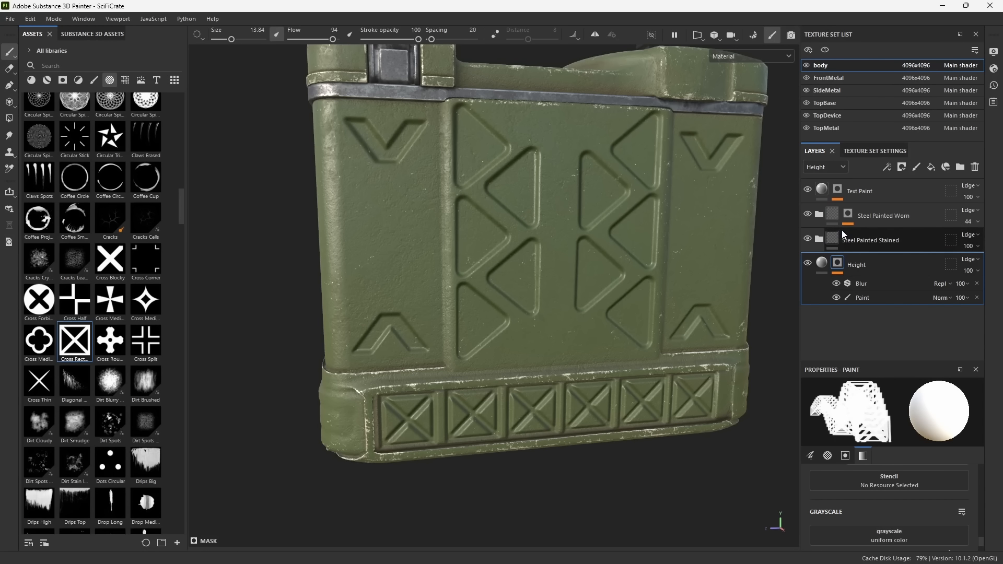
Add an anchor point to the Height layer's mask and name it Hard Surface.
{"action": "left_click", "coordinate": [886, 167]}
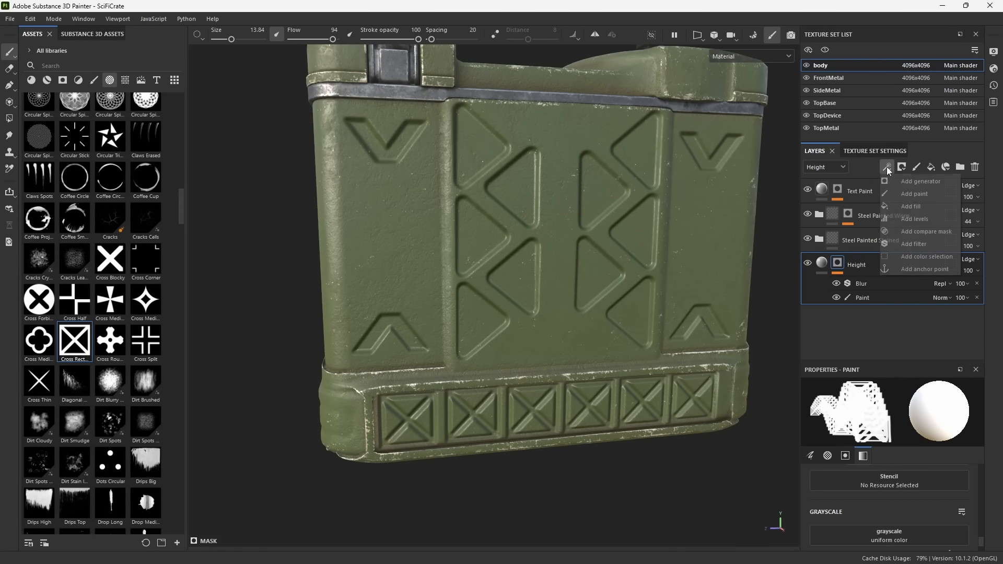
{"action": "left_click", "coordinate": [901, 269]}
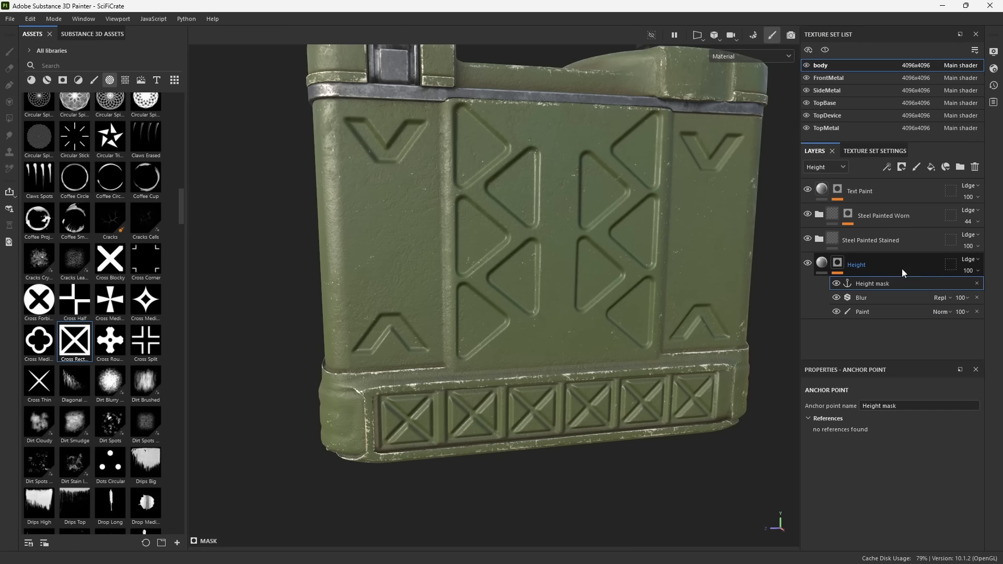
{"action": "triple_click", "coordinate": [882, 407]}
{"action": "type", "text": "Hard Surface"}
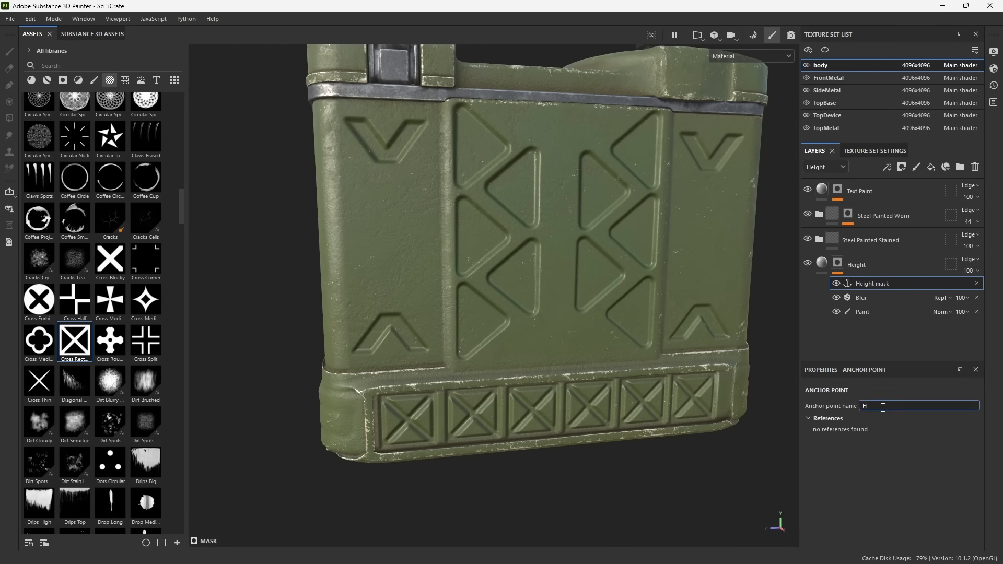
{"action": "key", "text": "Return"}
In the Steel Painted Stained folder, isolate the mask view of the Edges layer's metal edge wear generator and enable its Micro Height option.
{"action": "left_click", "coordinate": [820, 239]}
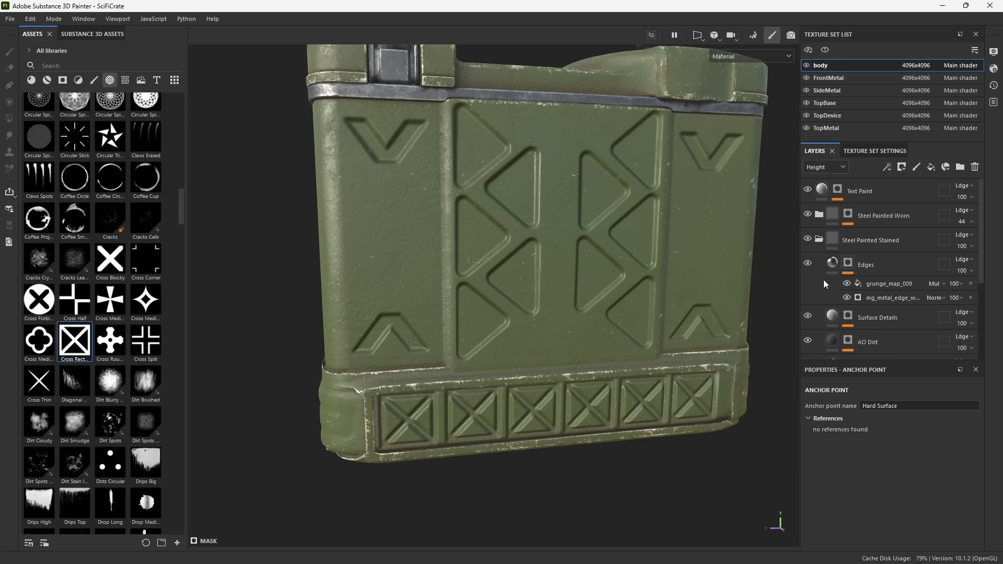
{"action": "left_click", "coordinate": [873, 298]}
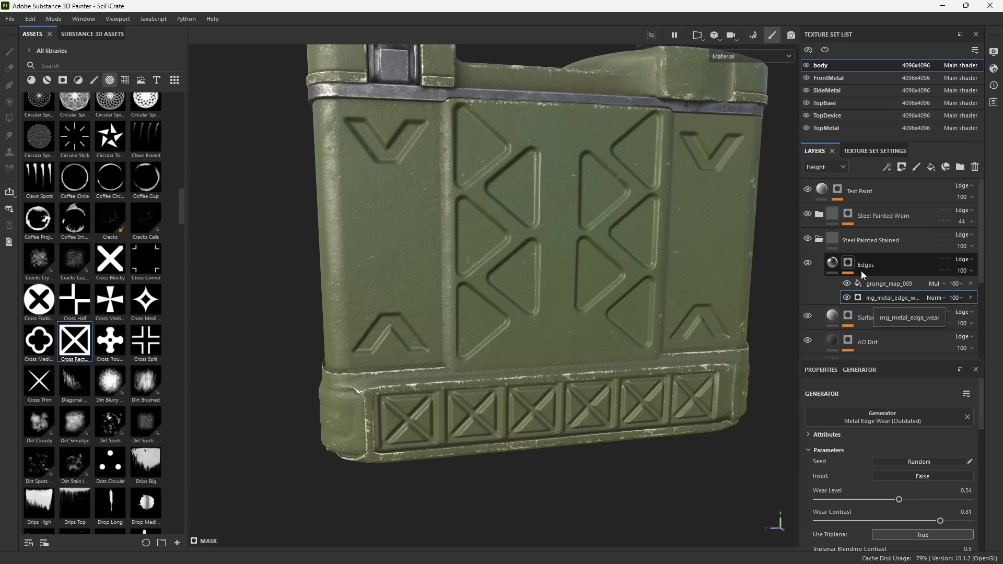
{"action": "key", "text": "m"}
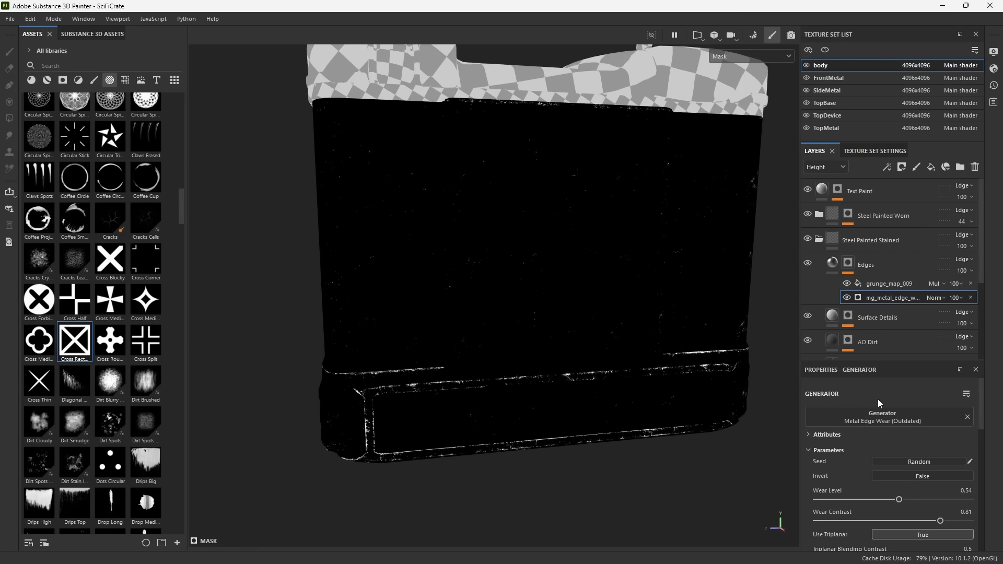
{"action": "left_click_drag", "start_coordinate": [876, 360], "coordinate": [874, 235]}
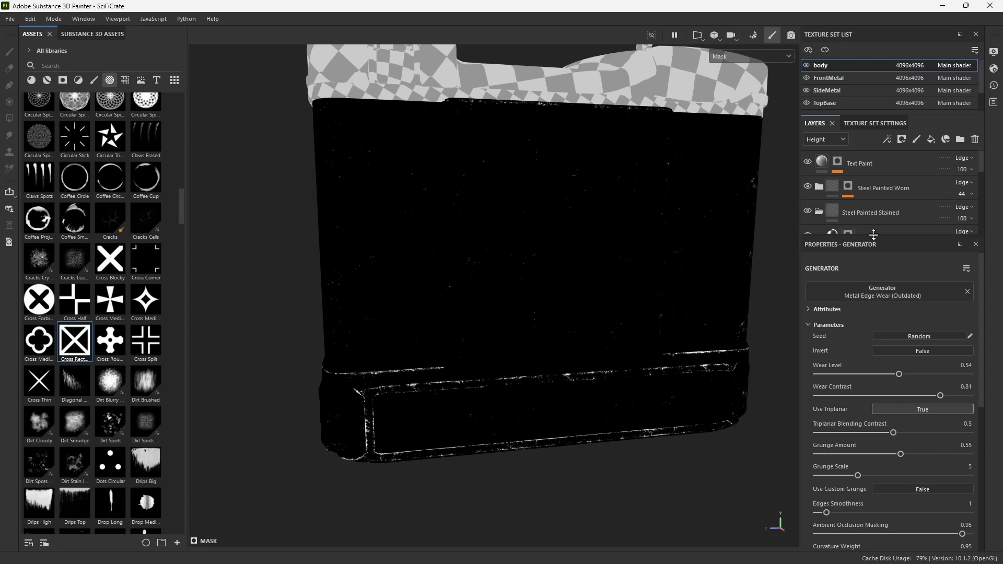
{"action": "scroll", "coordinate": [851, 395], "scroll_direction": "down", "scroll_amount": 3}
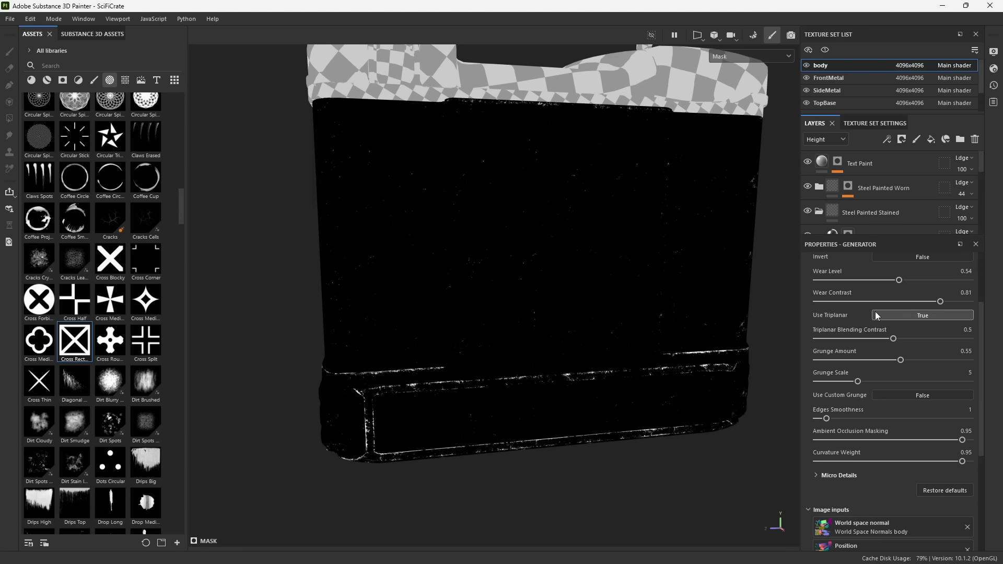
{"action": "left_click", "coordinate": [818, 475]}
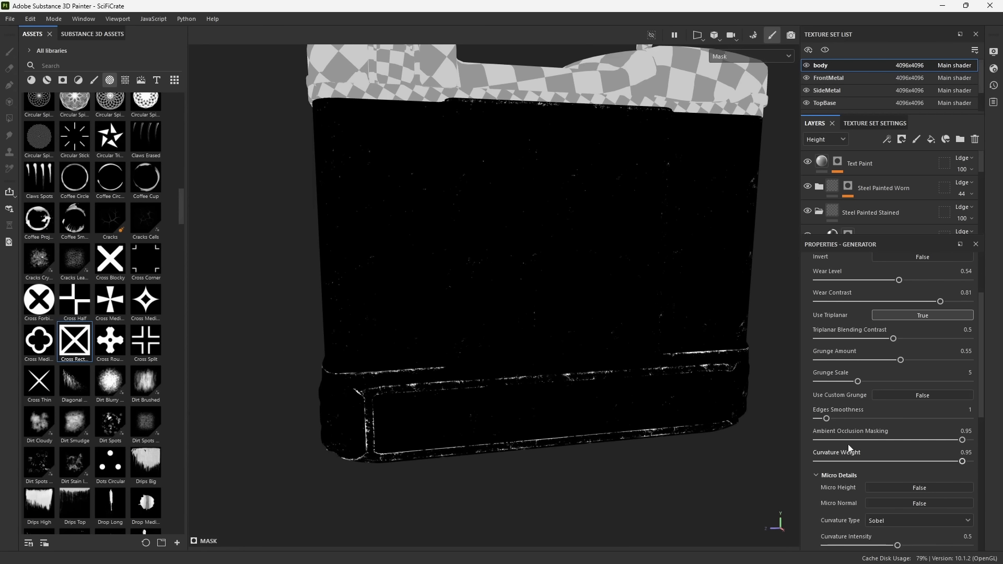
{"action": "scroll", "coordinate": [852, 366], "scroll_direction": "down", "scroll_amount": 2}
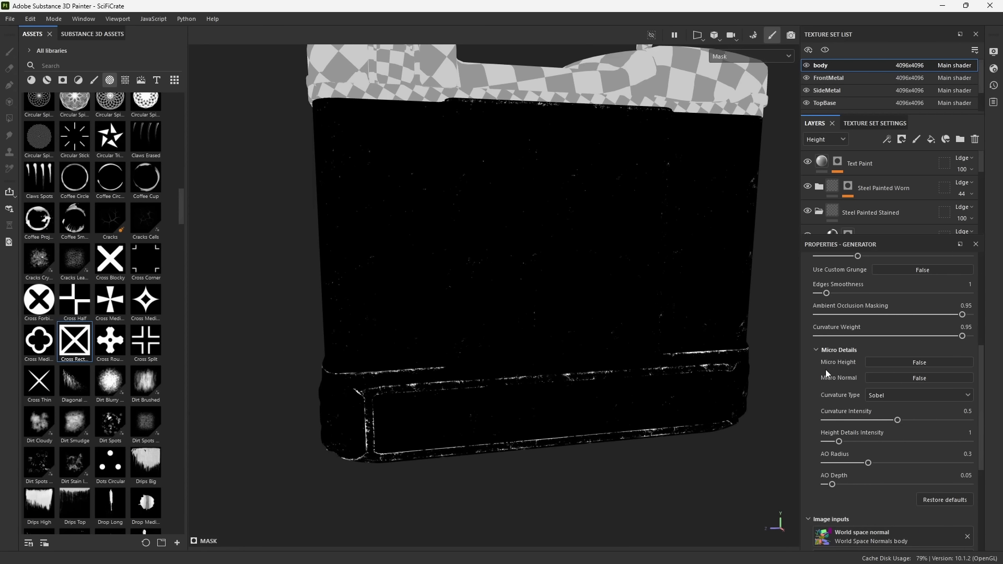
{"action": "left_click", "coordinate": [883, 364]}
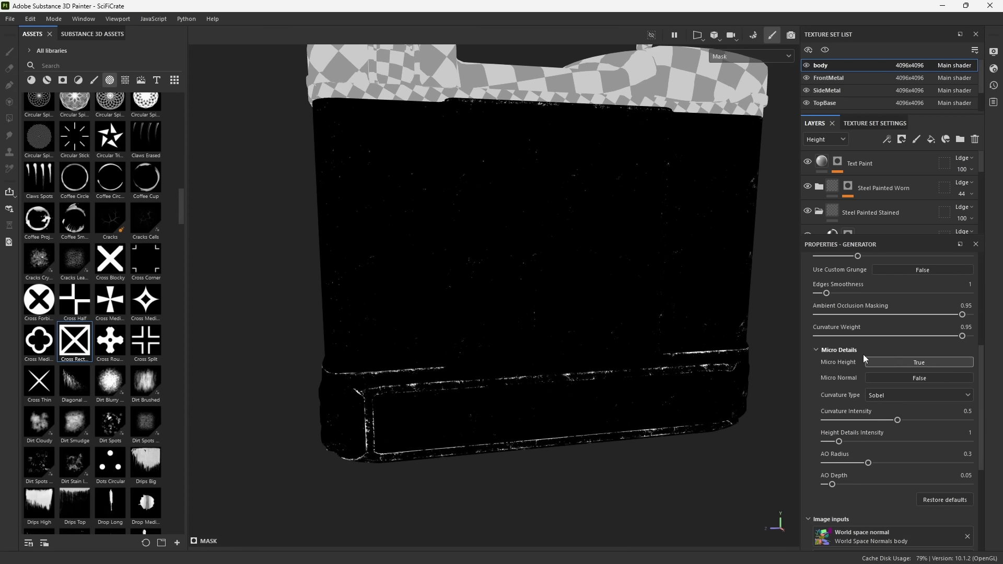
Assign the Hard Surface anchor point as the edge wear generator's Micro Height input.
{"action": "scroll", "coordinate": [851, 364], "scroll_direction": "down", "scroll_amount": 2}
{"action": "scroll", "coordinate": [851, 365], "scroll_direction": "down", "scroll_amount": 2}
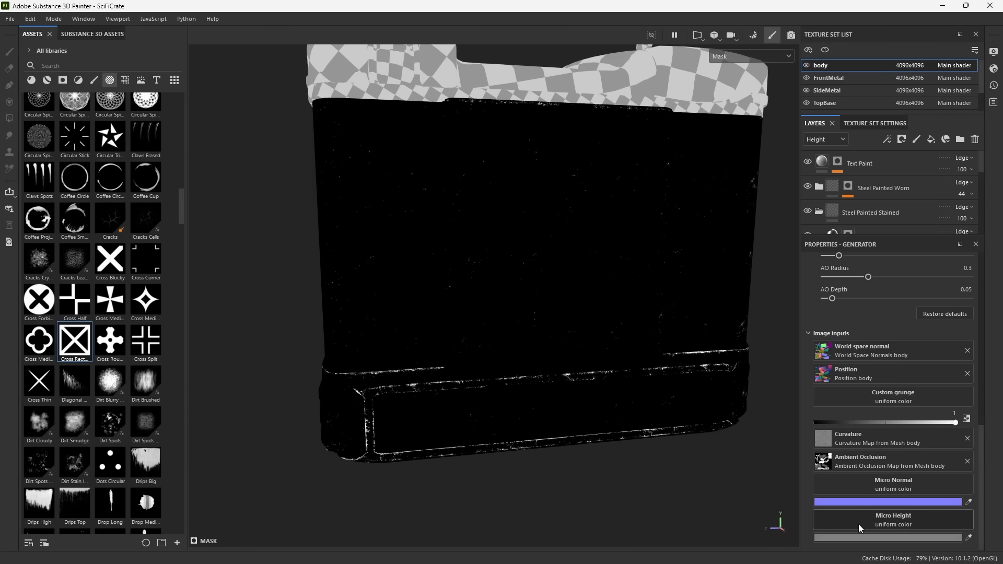
{"action": "left_click", "coordinate": [875, 522]}
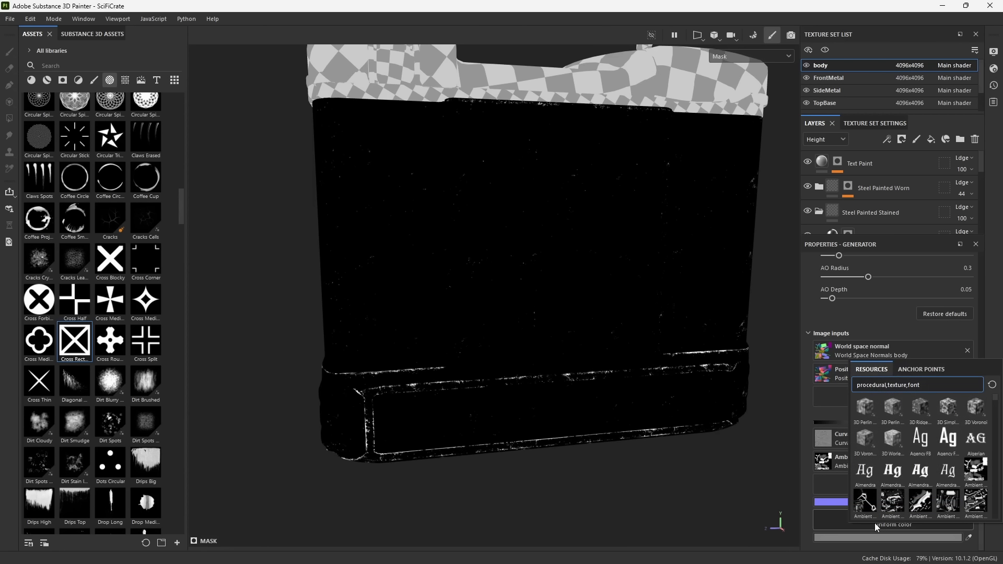
{"action": "left_click", "coordinate": [923, 370]}
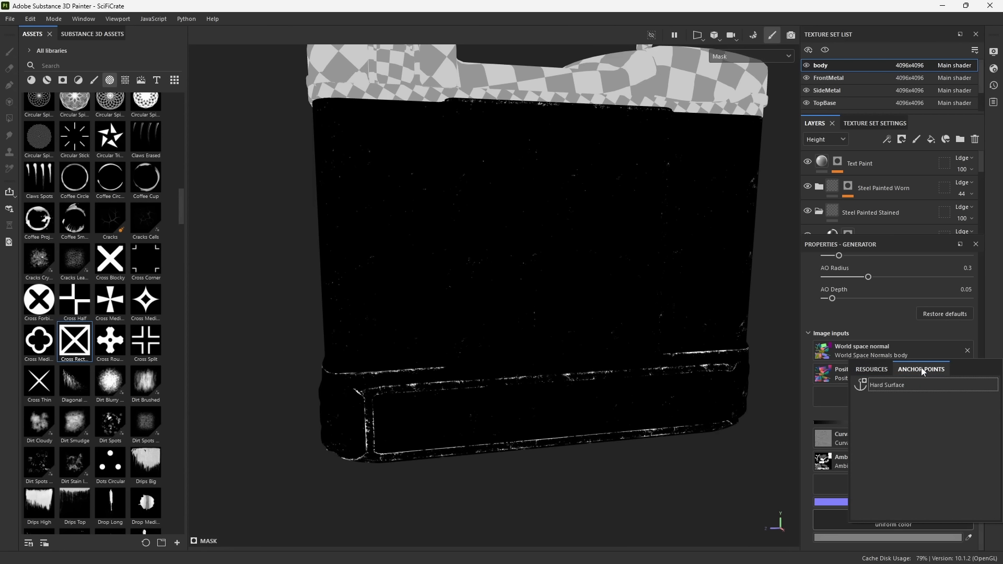
{"action": "left_click", "coordinate": [883, 386]}
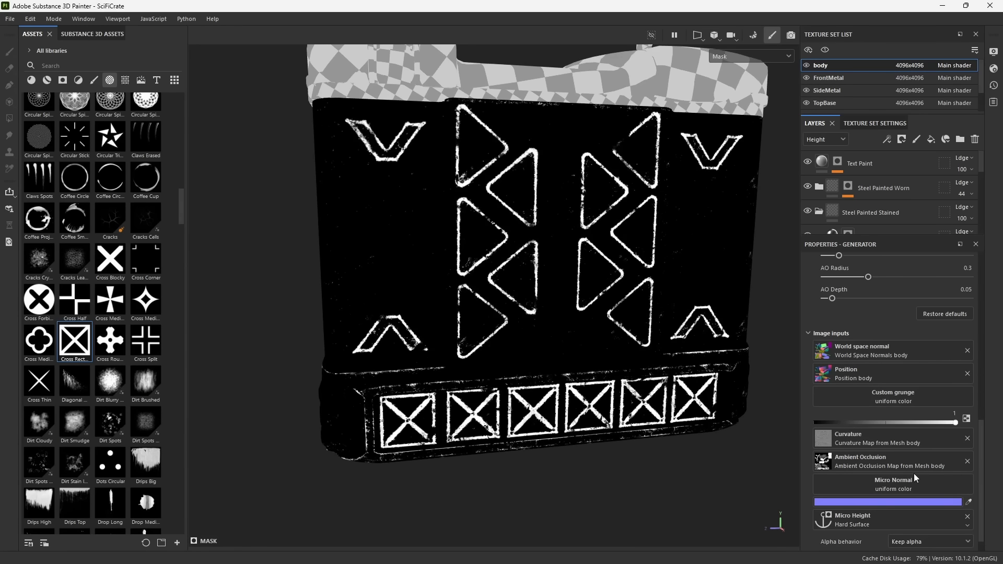
Return the viewport to the Material display and examine the edge wear on the stamped triangles and chevrons up close.
{"action": "left_click_drag", "start_coordinate": [631, 255], "coordinate": [637, 255], "text": "alt"}
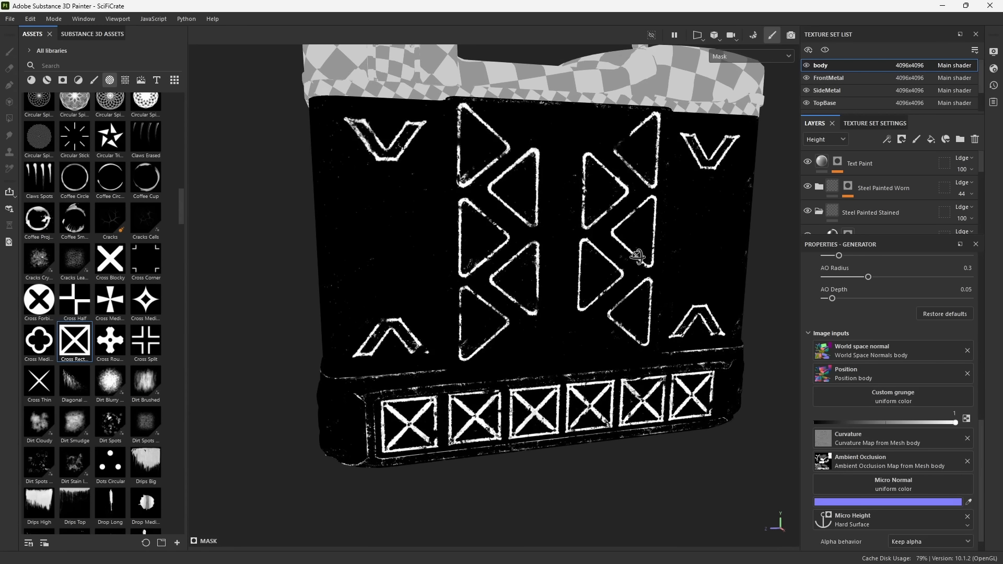
{"action": "left_click_drag", "start_coordinate": [865, 237], "coordinate": [851, 268]}
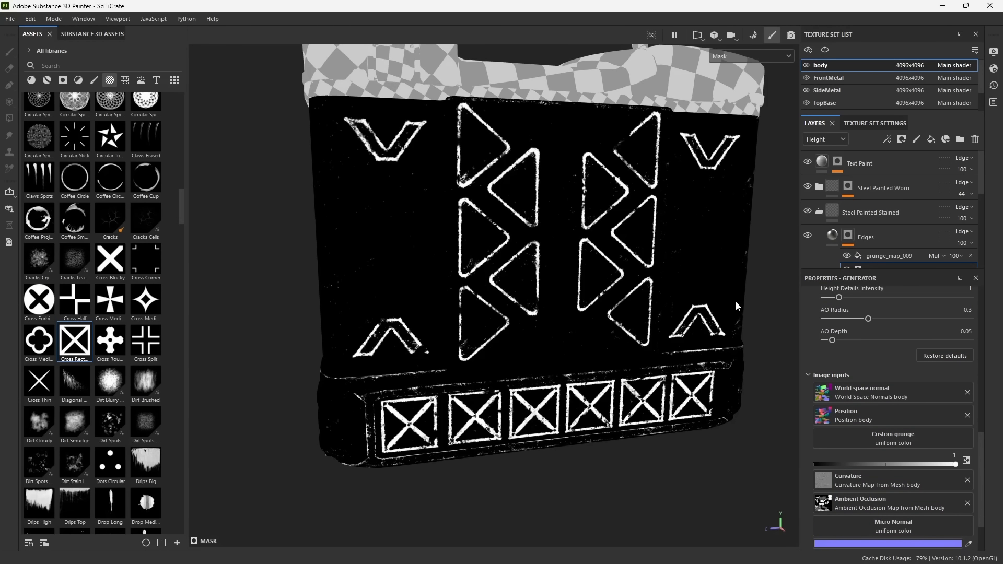
{"action": "left_click", "coordinate": [745, 58]}
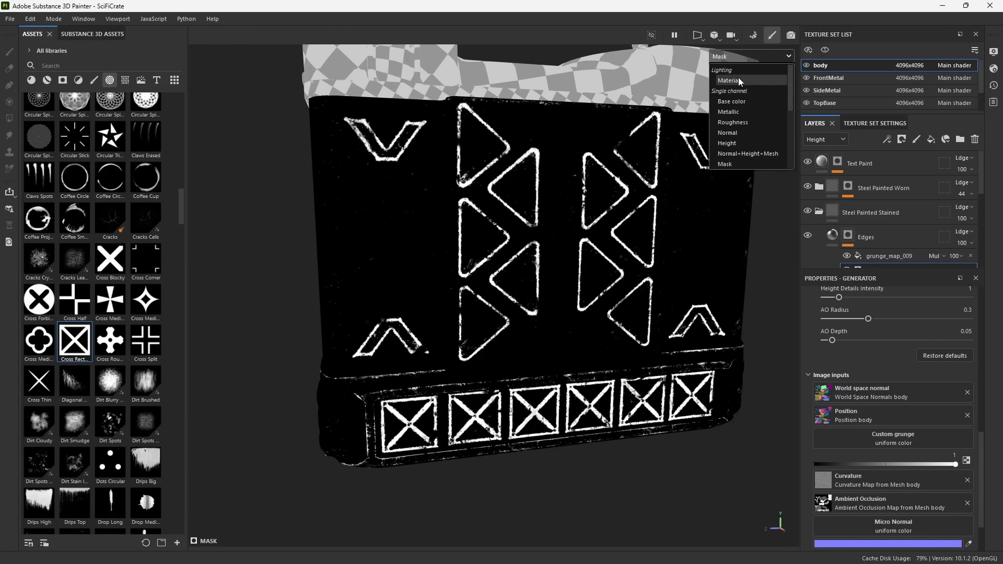
{"action": "left_click", "coordinate": [739, 77]}
{"action": "right_click_drag", "start_coordinate": [622, 248], "coordinate": [575, 450], "text": "alt"}
{"action": "mouse_move", "coordinate": [481, 239]}
{"action": "left_mouse_down", "text": "alt"}
{"action": "mouse_move", "coordinate": [540, 410]}
{"action": "mouse_move", "coordinate": [517, 470]}
{"action": "mouse_move", "coordinate": [512, 384]}
{"action": "left_mouse_up", "text": "alt"}
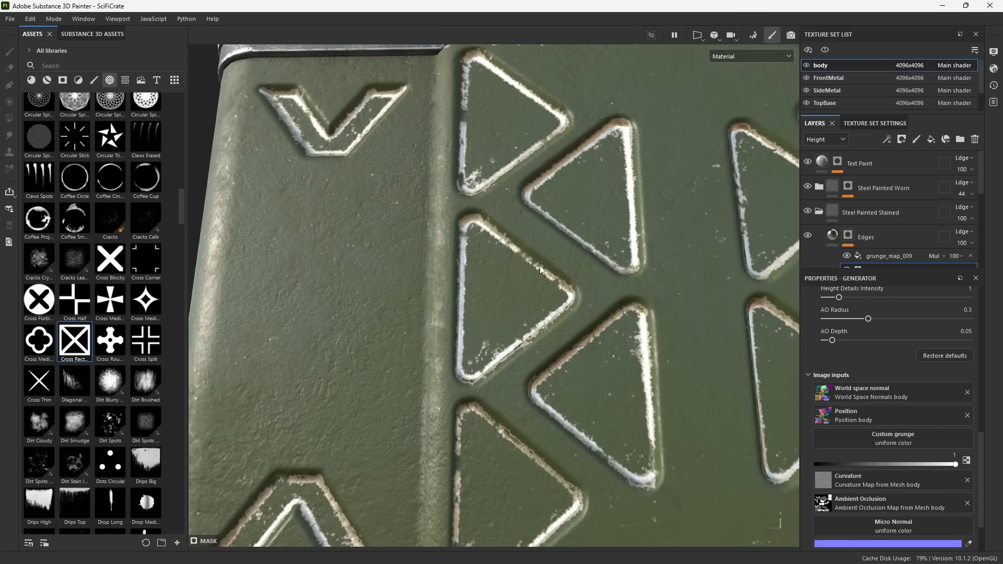
{"action": "mouse_move", "coordinate": [544, 264]}
{"action": "left_mouse_down", "text": "alt"}
{"action": "mouse_move", "coordinate": [342, 290]}
{"action": "mouse_move", "coordinate": [522, 282]}
{"action": "left_mouse_up", "text": "alt"}
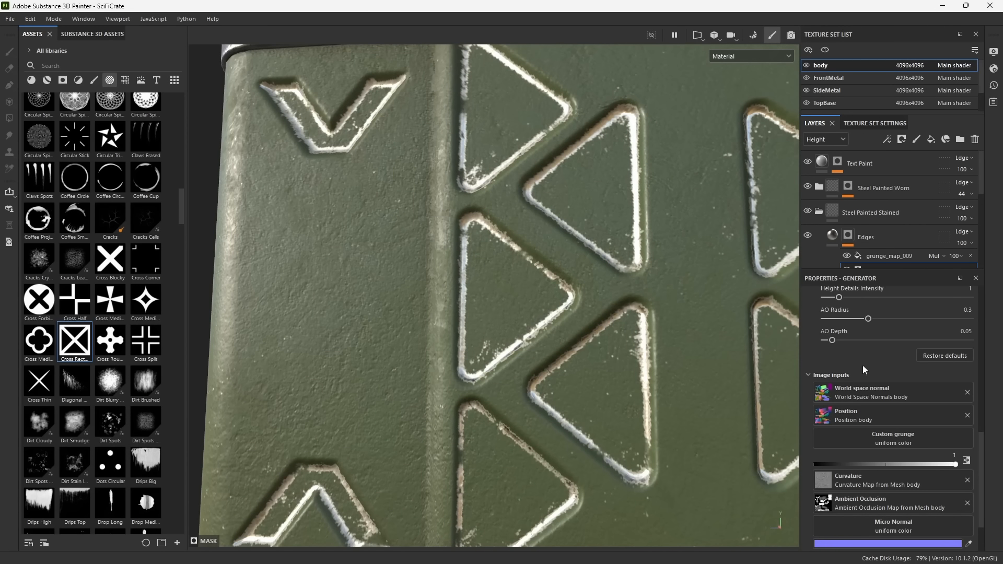
Invert the levels of the edge wear generator's Micro Height anchor input.
{"action": "scroll", "coordinate": [883, 369], "scroll_direction": "down", "scroll_amount": 2}
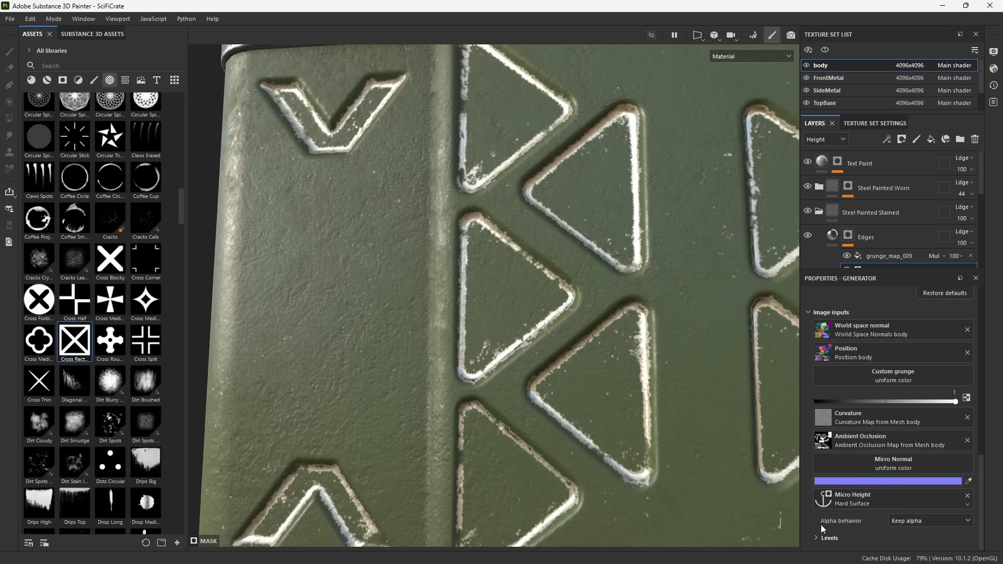
{"action": "left_click", "coordinate": [818, 538]}
{"action": "scroll", "coordinate": [852, 496], "scroll_direction": "down", "scroll_amount": 1}
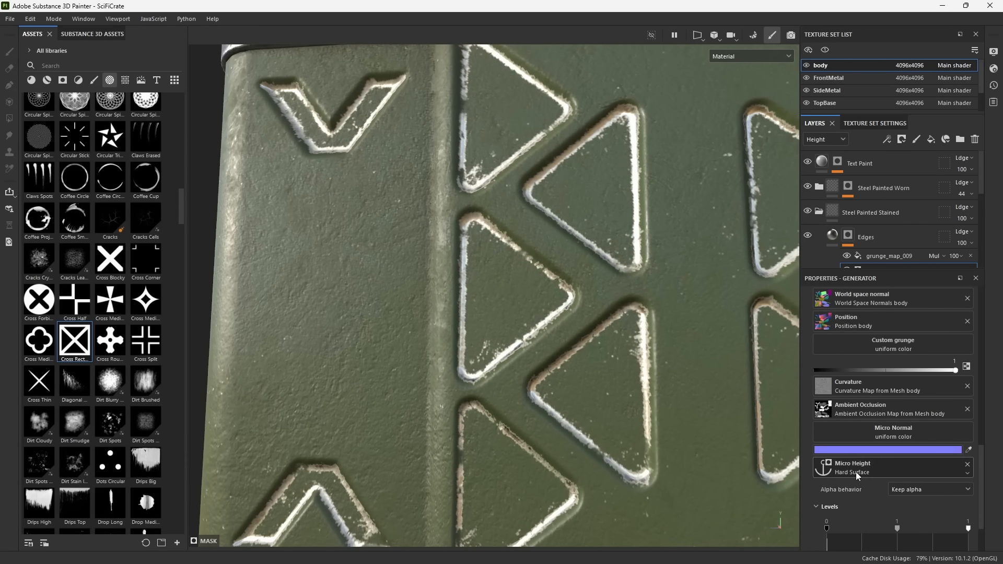
{"action": "scroll", "coordinate": [841, 481], "scroll_direction": "down", "scroll_amount": 2}
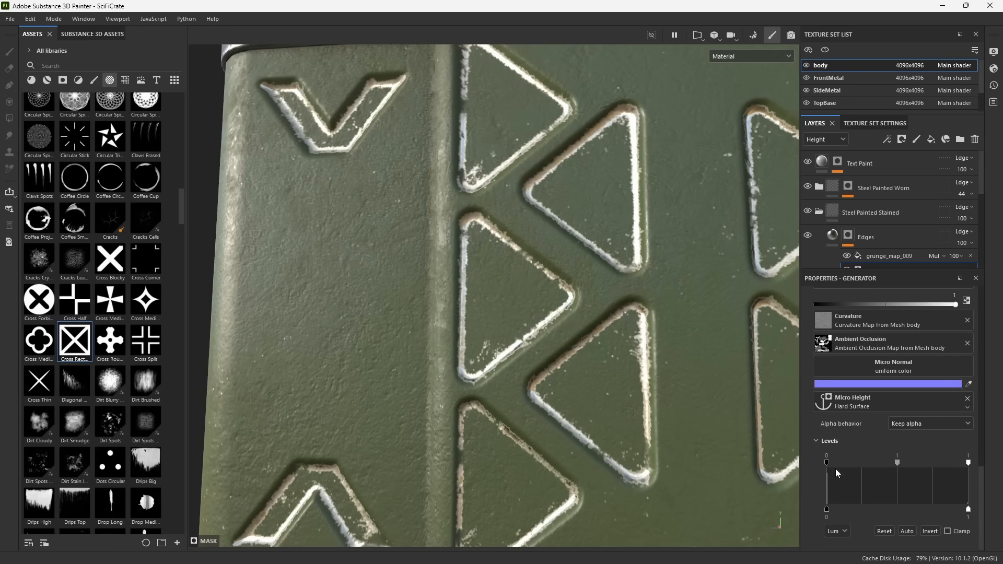
{"action": "left_click", "coordinate": [931, 531]}
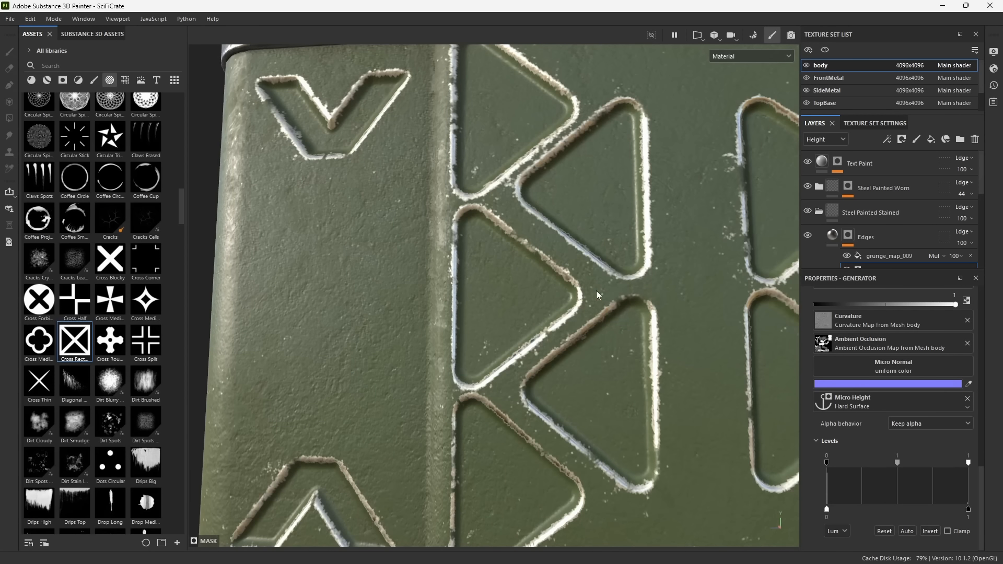
Examine how the inverted wear follows the rims of the stamped shapes from several angles around the crate.
{"action": "left_click_drag", "start_coordinate": [502, 262], "coordinate": [628, 281], "text": "alt"}
{"action": "scroll", "coordinate": [582, 294], "scroll_direction": "down", "scroll_amount": 4}
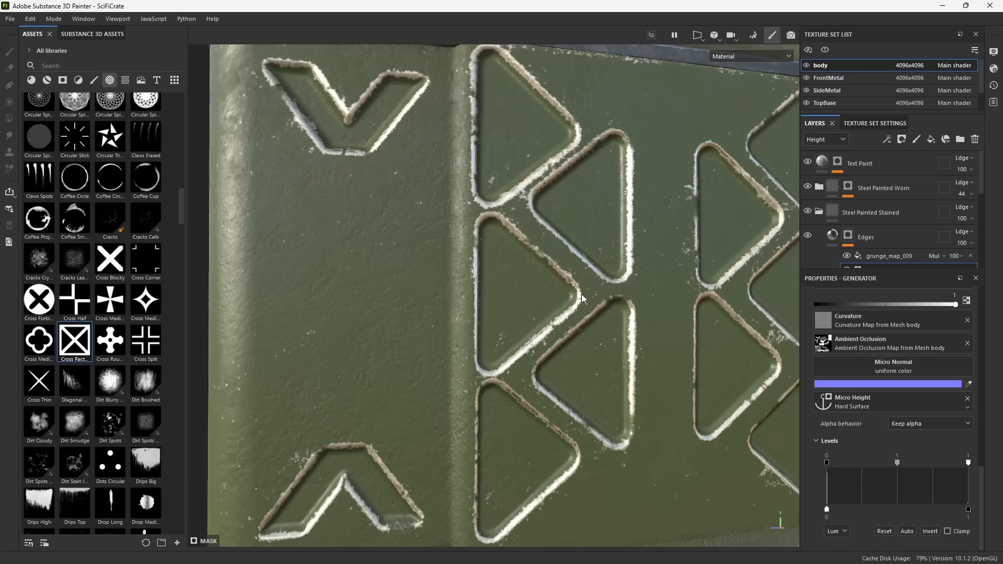
{"action": "left_click_drag", "start_coordinate": [473, 308], "coordinate": [517, 310], "text": "alt"}
{"action": "middle_click_drag", "start_coordinate": [516, 310], "coordinate": [586, 266], "text": "alt"}
{"action": "mouse_move", "coordinate": [515, 274]}
{"action": "left_mouse_down", "text": "alt"}
{"action": "mouse_move", "coordinate": [567, 275]}
{"action": "mouse_move", "coordinate": [509, 274]}
{"action": "left_mouse_up", "text": "alt"}
{"action": "middle_click_drag", "start_coordinate": [508, 273], "coordinate": [482, 290], "text": "alt"}
{"action": "left_click_drag", "start_coordinate": [390, 261], "coordinate": [432, 258], "text": "alt"}
{"action": "right_click_drag", "start_coordinate": [493, 234], "coordinate": [496, 277], "text": "alt"}
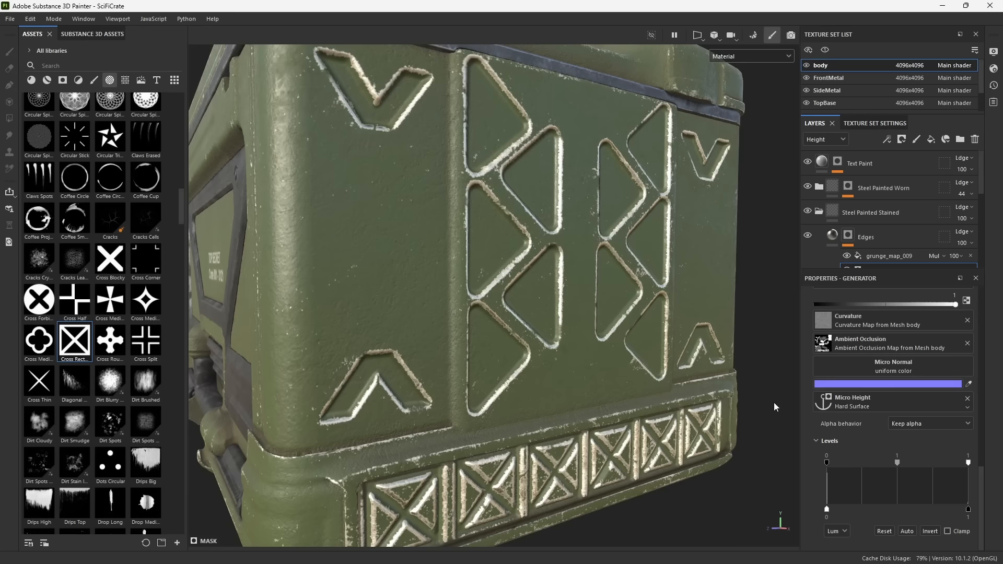
Set the edge wear generator's Curvature Intensity to 0.22, AO Radius to 0.18 and Height Details Intensity to 1.19.
{"action": "scroll", "coordinate": [873, 421], "scroll_direction": "up", "scroll_amount": 5}
{"action": "scroll", "coordinate": [878, 437], "scroll_direction": "up", "scroll_amount": 2}
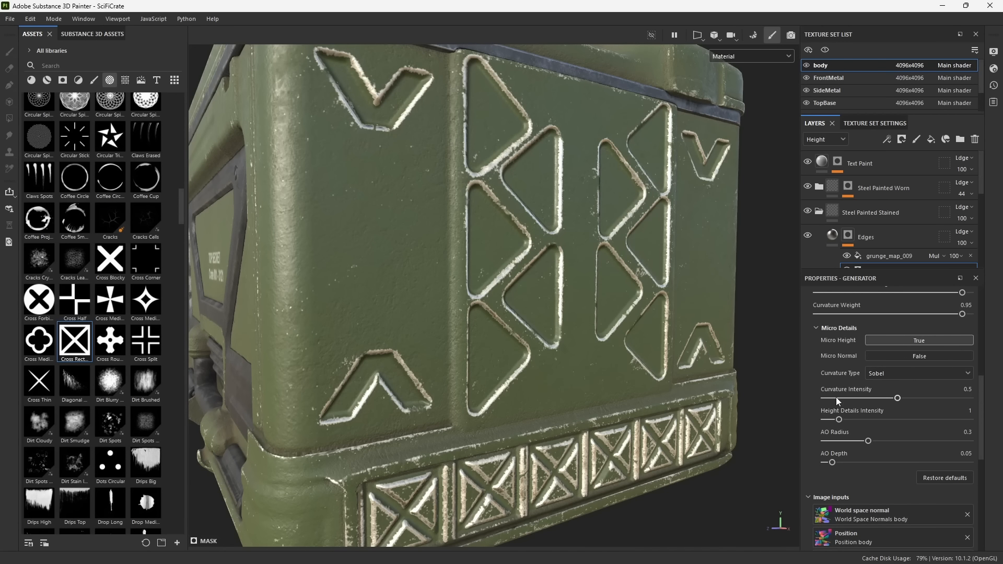
{"action": "left_click_drag", "start_coordinate": [863, 401], "coordinate": [858, 401]}
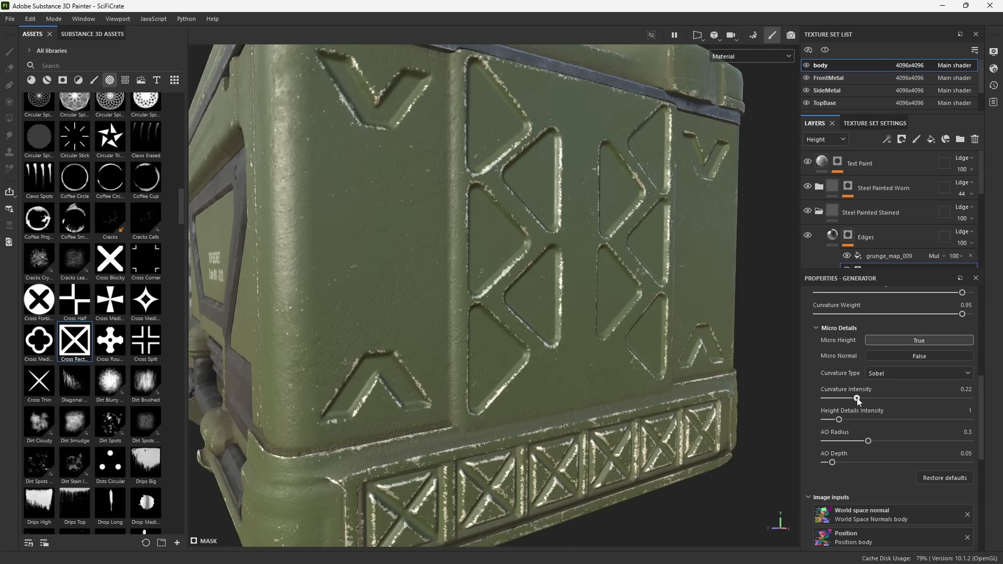
{"action": "left_click", "coordinate": [851, 441]}
{"action": "left_click", "coordinate": [842, 420]}
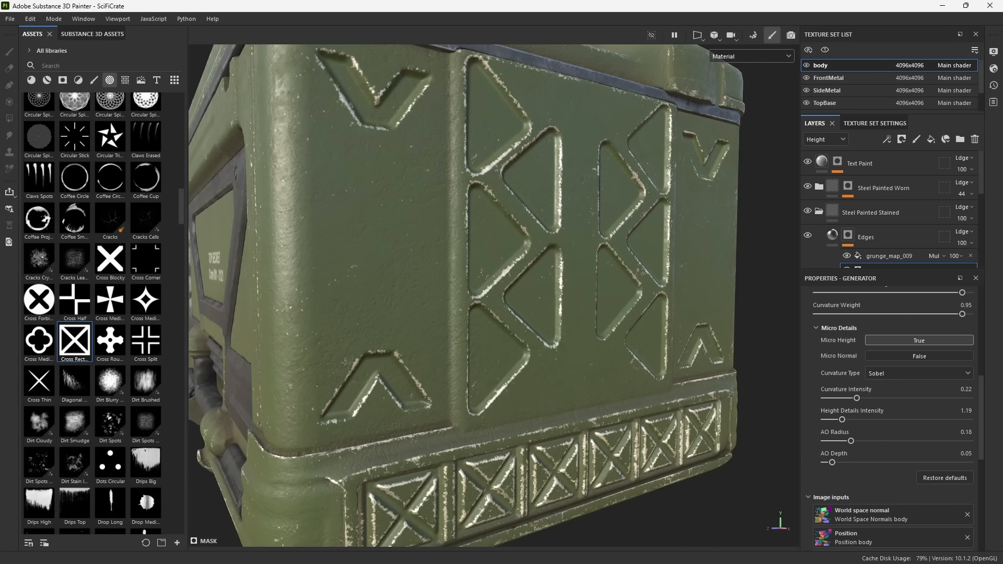
Compare the crate's surface with the Steel Painted Worn folder hidden and shown.
{"action": "left_click_drag", "start_coordinate": [500, 208], "coordinate": [492, 230], "text": "alt"}
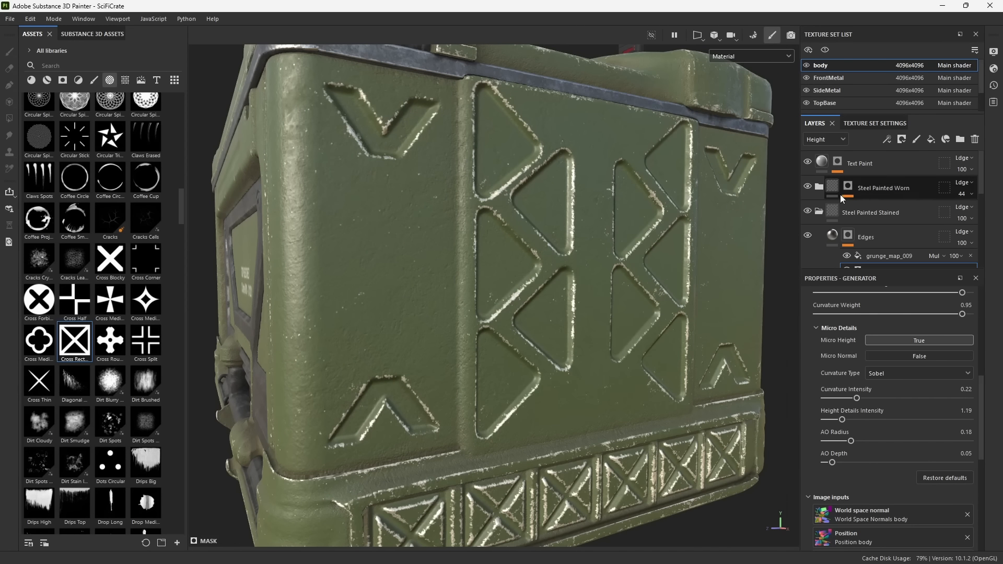
{"action": "left_click", "coordinate": [808, 187]}
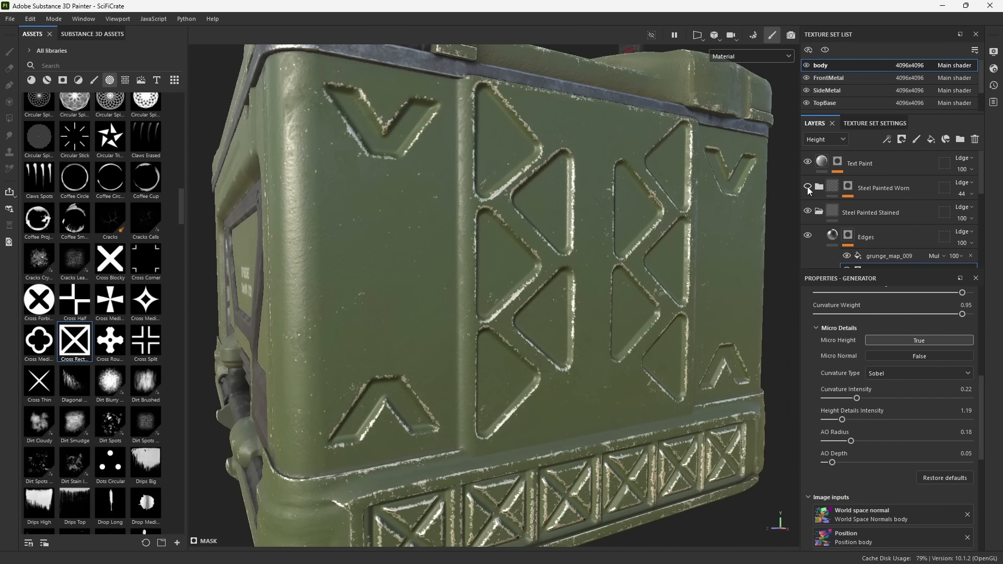
{"action": "left_click", "coordinate": [808, 187]}
{"action": "left_click", "coordinate": [808, 187]}
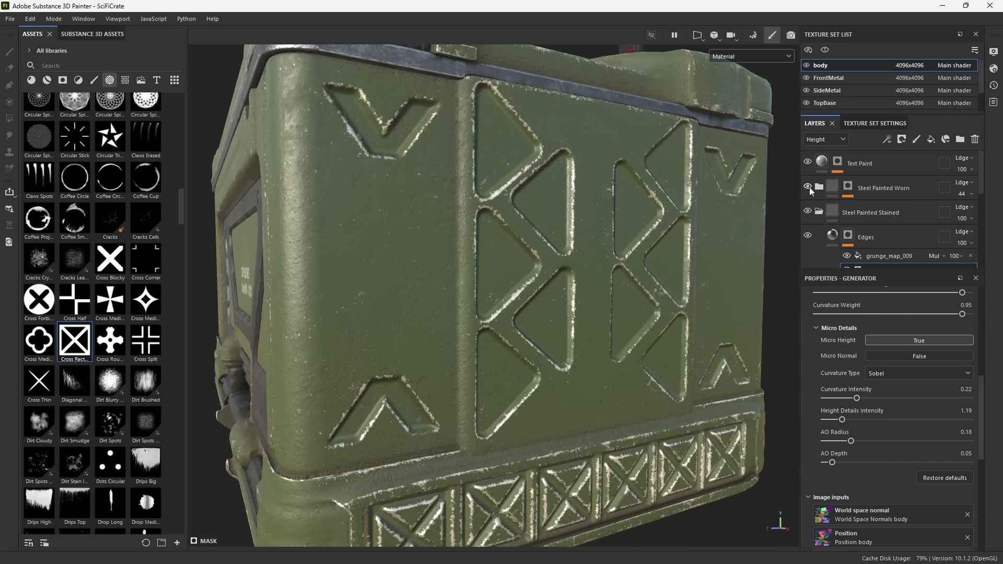
In the Dirt generator on the Steel Painted Worn folder's mask, assign the Hard Surface anchor point as the Micro Height input.
{"action": "left_click", "coordinate": [847, 187]}
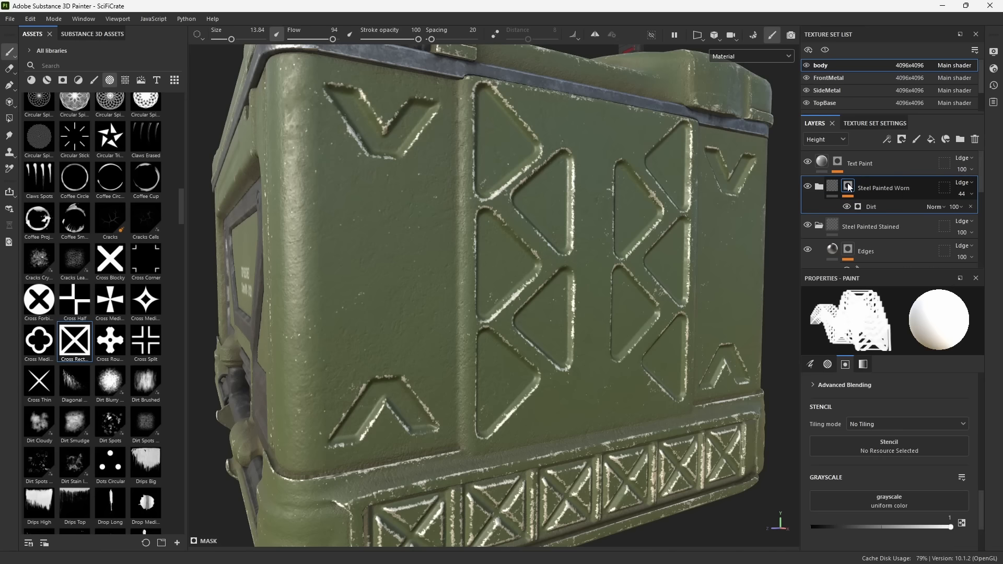
{"action": "left_click", "coordinate": [874, 208]}
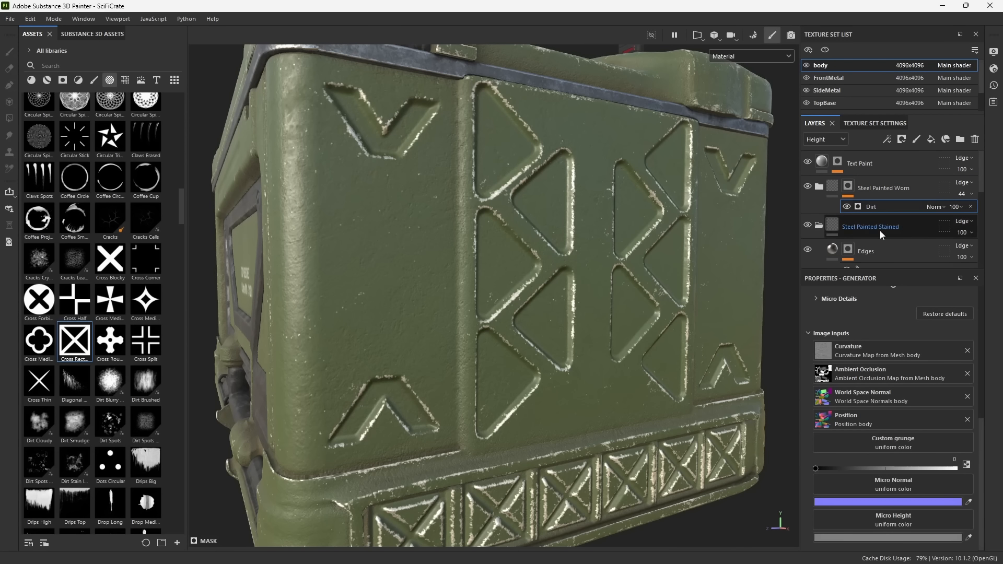
{"action": "scroll", "coordinate": [857, 342], "scroll_direction": "up", "scroll_amount": 1}
{"action": "left_click", "coordinate": [817, 331]}
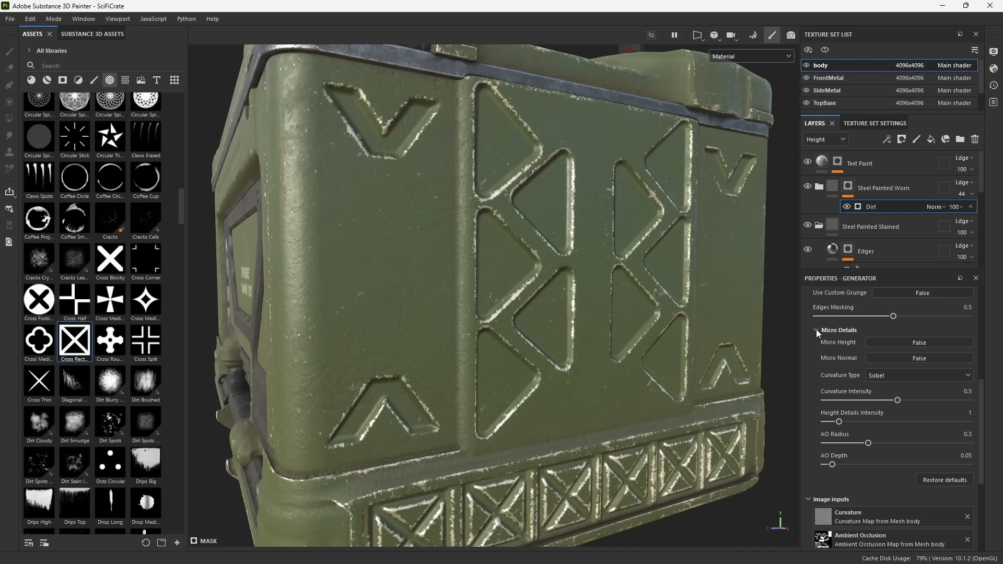
{"action": "scroll", "coordinate": [861, 385], "scroll_direction": "down", "scroll_amount": 5}
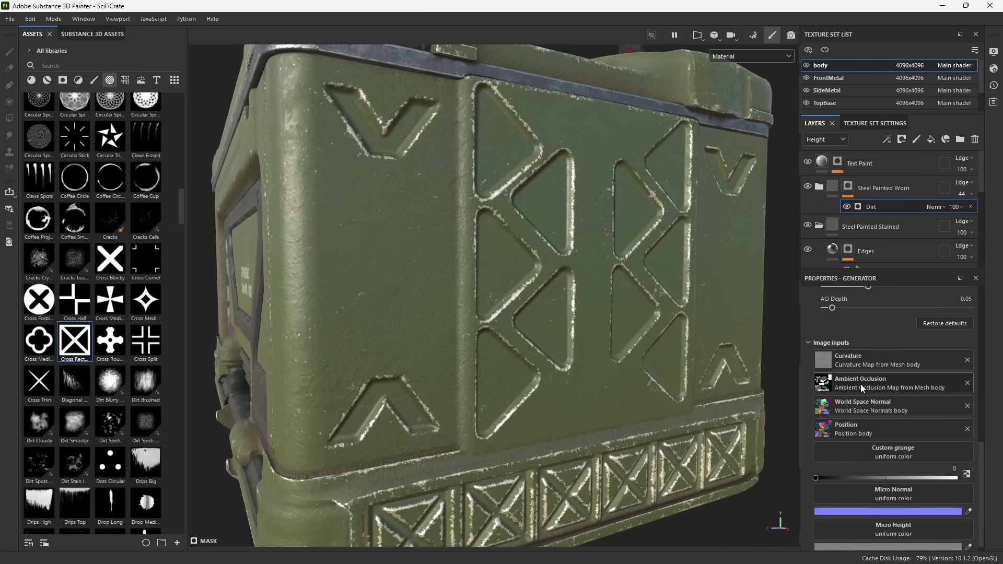
{"action": "left_click", "coordinate": [871, 525]}
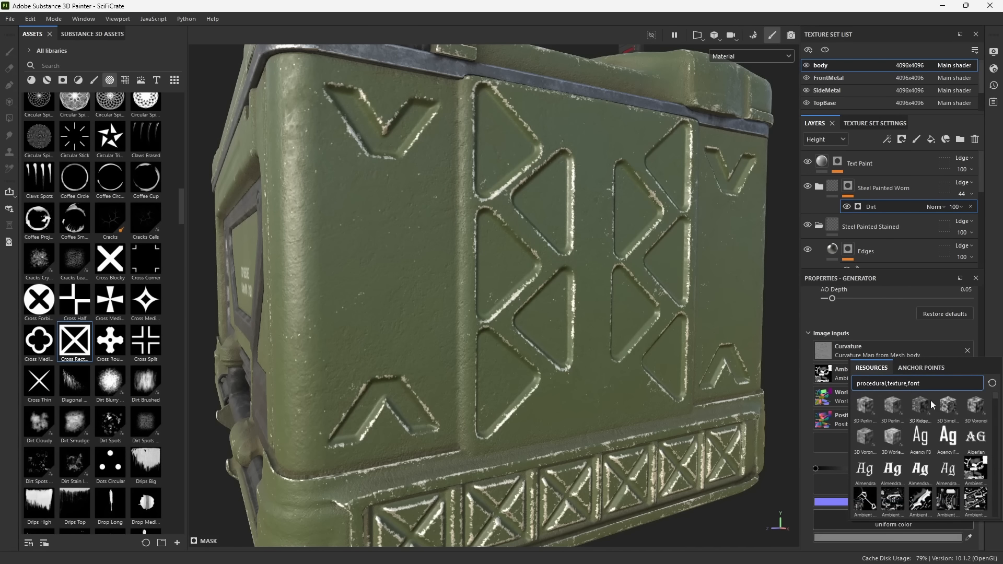
{"action": "left_click", "coordinate": [920, 368]}
{"action": "left_click", "coordinate": [904, 384]}
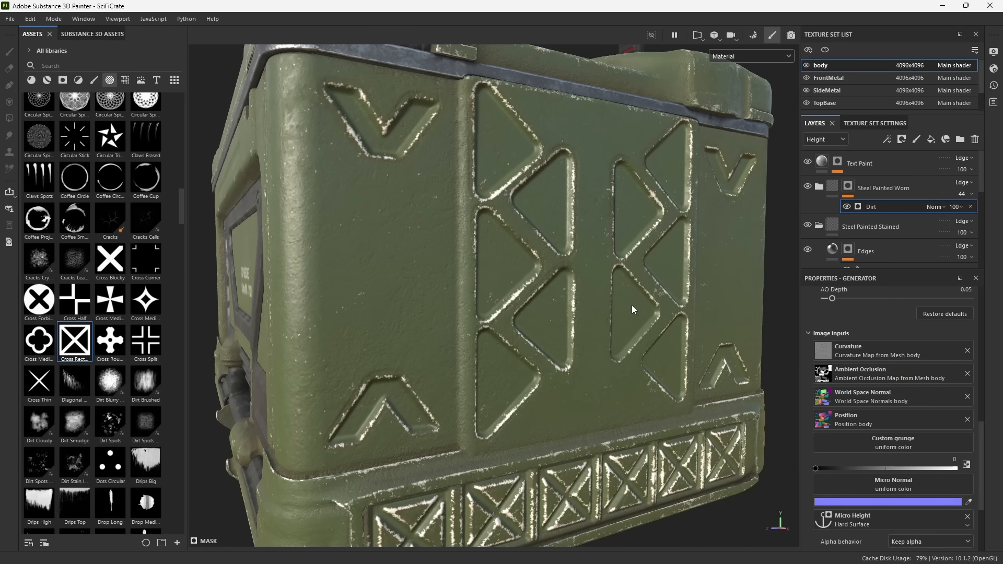
Set the Dirt generator's Micro Details AO Radius to 0.35 and AO Depth to 0.01.
{"action": "left_click_drag", "start_coordinate": [594, 278], "coordinate": [591, 352], "text": "alt"}
{"action": "scroll", "coordinate": [505, 246], "scroll_direction": "up", "scroll_amount": 4}
{"action": "scroll", "coordinate": [568, 363], "scroll_direction": "up", "scroll_amount": 3}
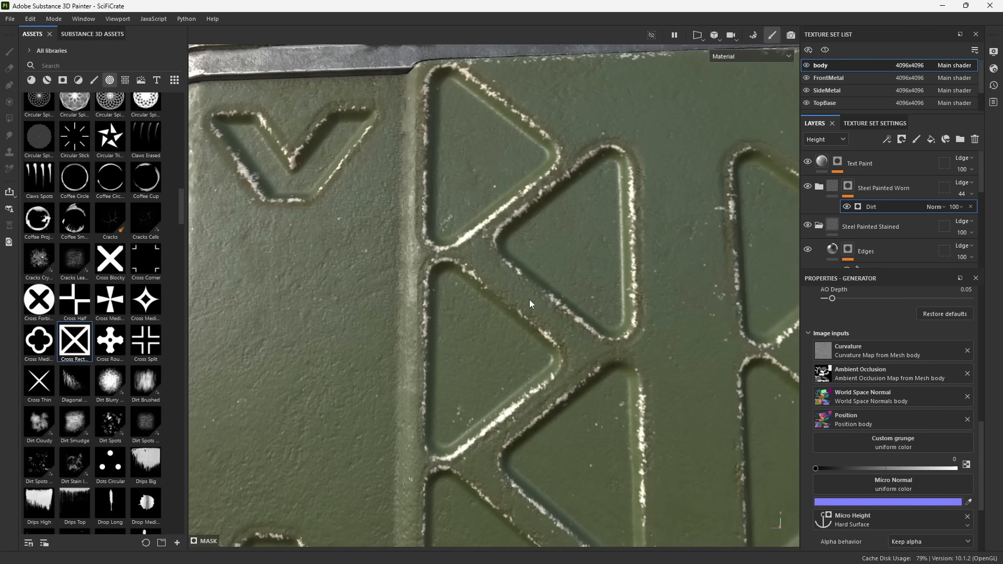
{"action": "scroll", "coordinate": [915, 515], "scroll_direction": "down", "scroll_amount": 3}
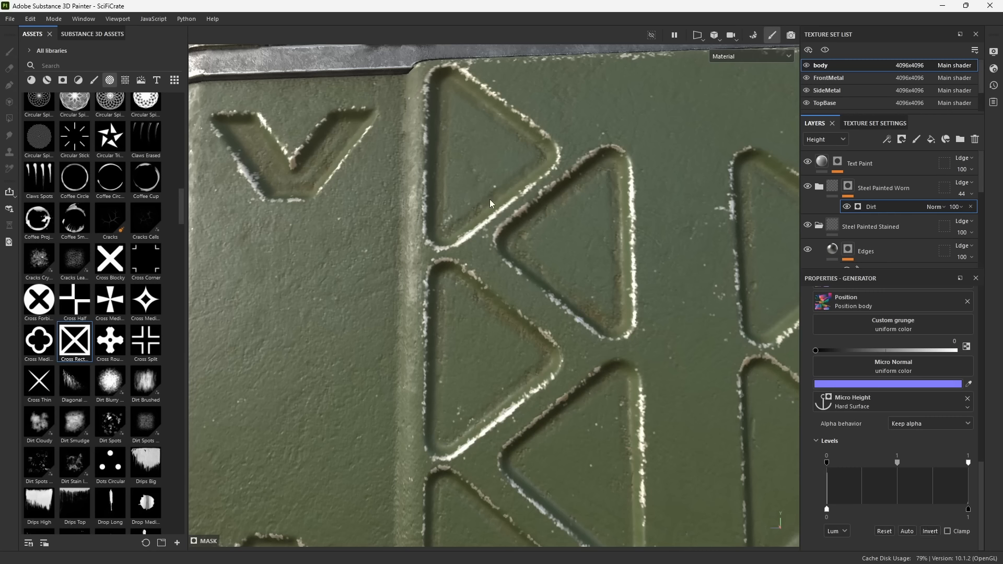
{"action": "scroll", "coordinate": [907, 473], "scroll_direction": "up", "scroll_amount": 8}
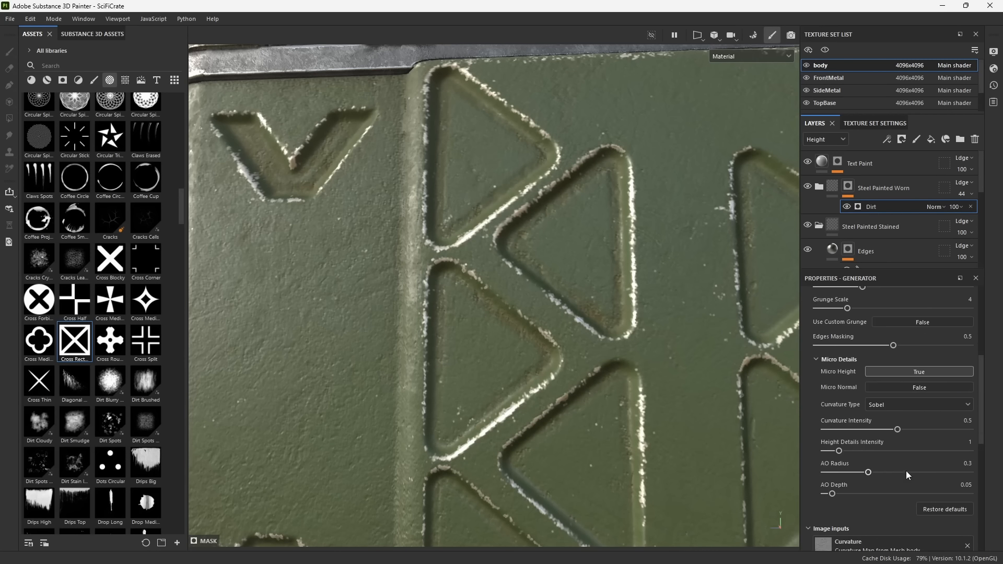
{"action": "right_click_drag", "start_coordinate": [665, 411], "coordinate": [510, 297], "text": "alt"}
{"action": "left_click_drag", "start_coordinate": [510, 297], "coordinate": [567, 313], "text": "alt"}
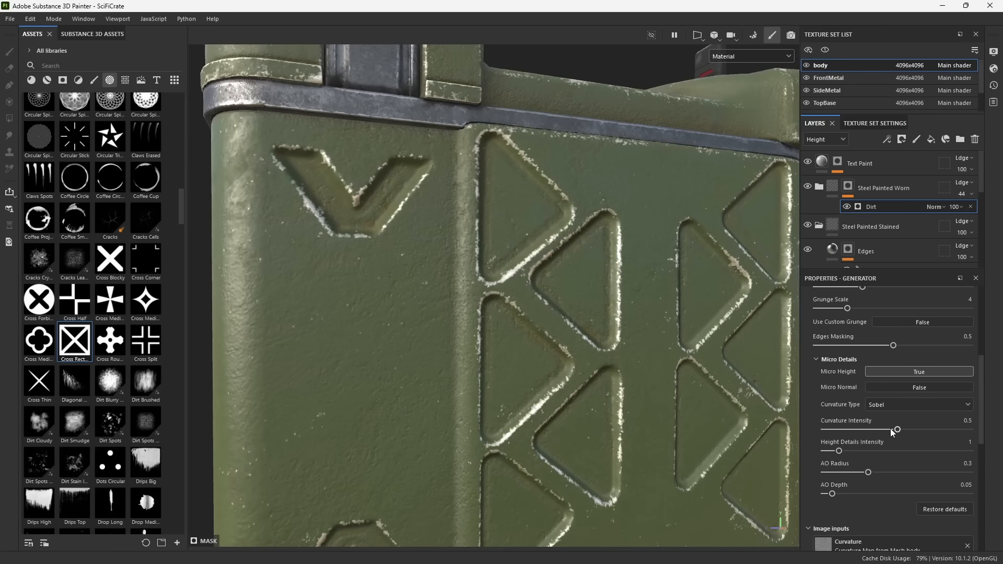
{"action": "mouse_move", "coordinate": [868, 472]}
{"action": "left_mouse_down"}
{"action": "mouse_move", "coordinate": [827, 496]}
{"action": "mouse_move", "coordinate": [875, 476]}
{"action": "left_mouse_up"}
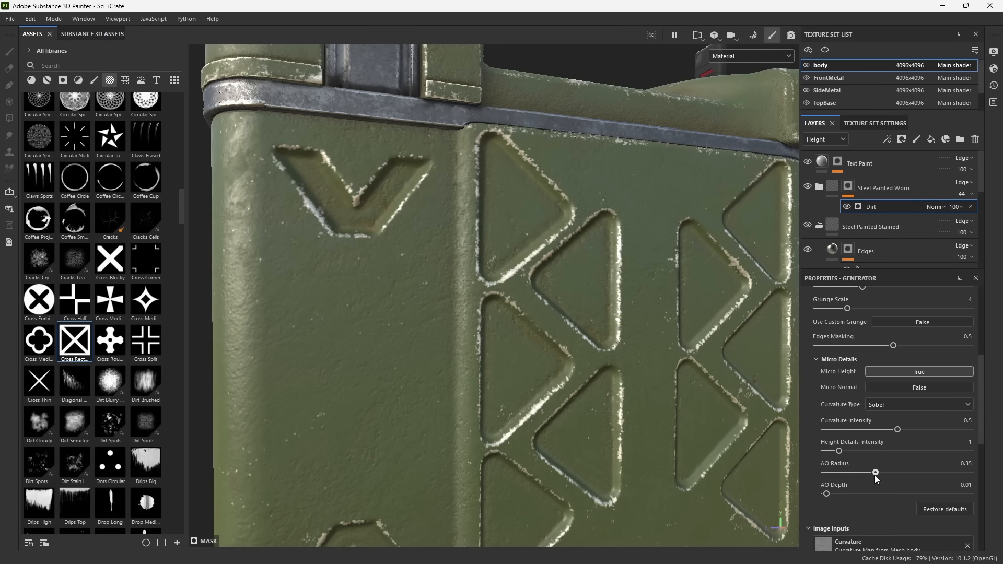
Review the dirt and wear around the whole crate and set the edge wear generator's Curvature Intensity to 0.19.
{"action": "right_click_drag", "start_coordinate": [642, 387], "coordinate": [499, 242], "text": "alt"}
{"action": "left_click_drag", "start_coordinate": [499, 242], "coordinate": [599, 417], "text": "alt"}
{"action": "right_click_drag", "start_coordinate": [599, 416], "coordinate": [439, 273], "text": "alt"}
{"action": "left_click_drag", "start_coordinate": [439, 272], "coordinate": [539, 352], "text": "alt"}
{"action": "middle_click_drag", "start_coordinate": [538, 352], "coordinate": [559, 322], "text": "alt"}
{"action": "left_click_drag", "start_coordinate": [562, 383], "coordinate": [352, 363], "text": "alt"}
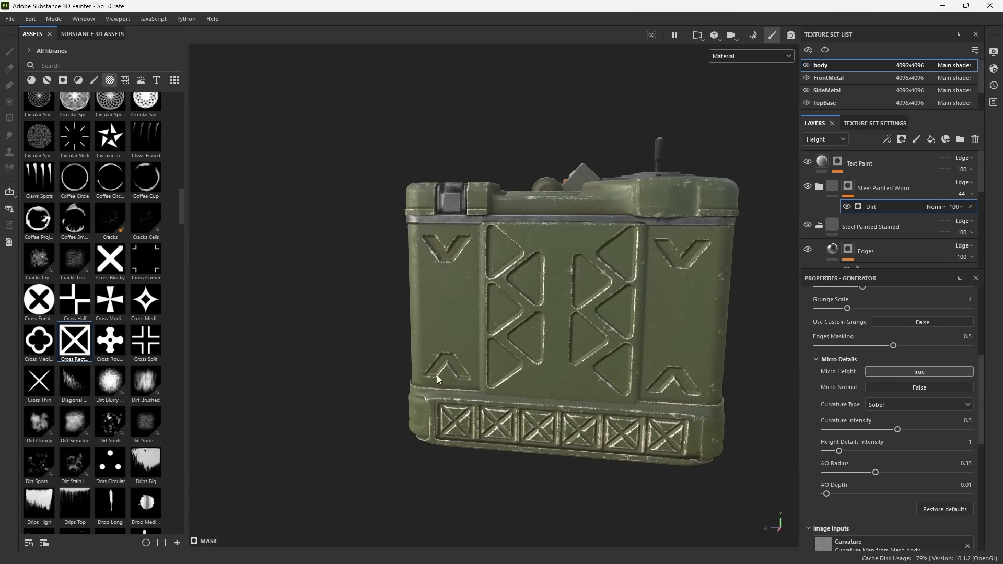
{"action": "mouse_move", "coordinate": [458, 375]}
{"action": "right_mouse_down", "text": "shift"}
{"action": "mouse_move", "coordinate": [538, 374]}
{"action": "mouse_move", "coordinate": [450, 373]}
{"action": "mouse_move", "coordinate": [464, 373]}
{"action": "right_mouse_up", "text": "shift"}
{"action": "left_click_drag", "start_coordinate": [404, 375], "coordinate": [500, 357], "text": "alt"}
{"action": "left_click", "coordinate": [861, 189]}
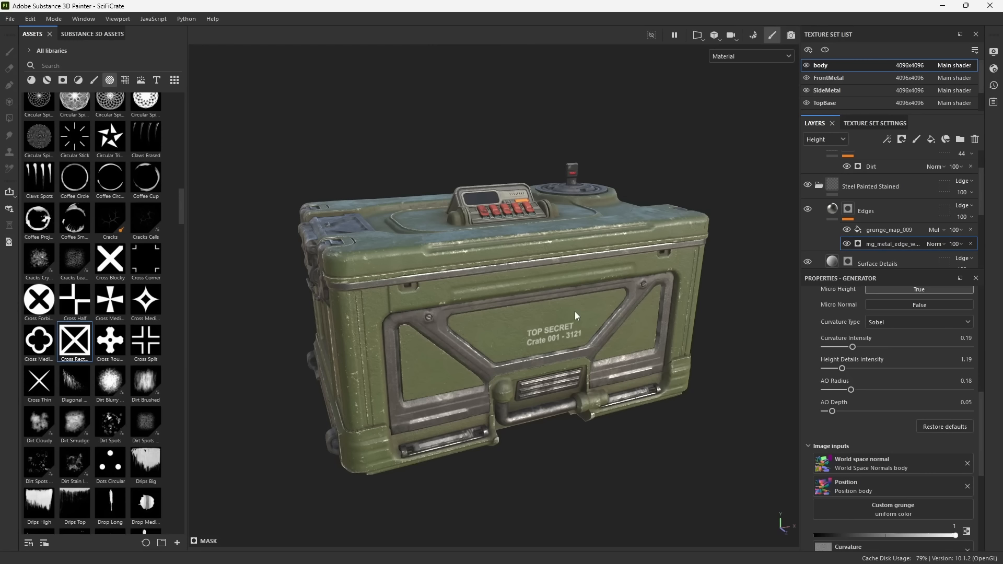
Export the body texture set, including its height map, with the Unreal Engine 5 and Height output template.
{"action": "key", "text": "ctrl+shift+e"}
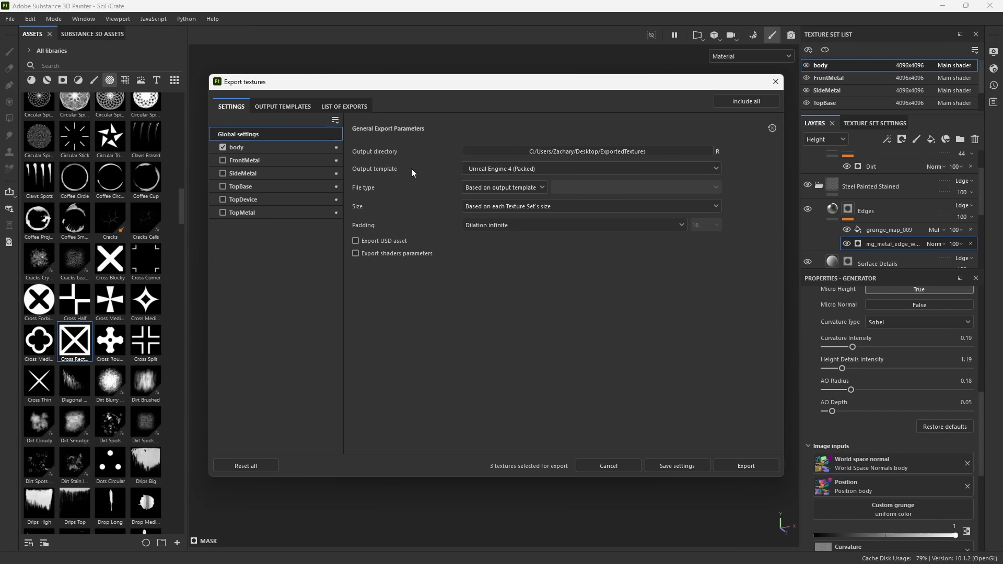
{"action": "left_click", "coordinate": [490, 171]}
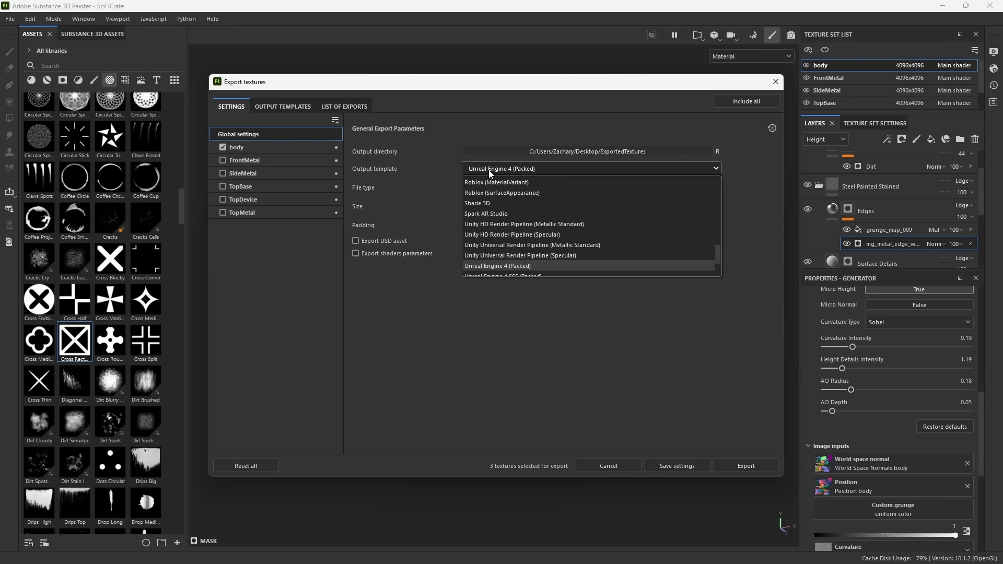
{"action": "scroll", "coordinate": [526, 265], "scroll_direction": "down", "scroll_amount": 1}
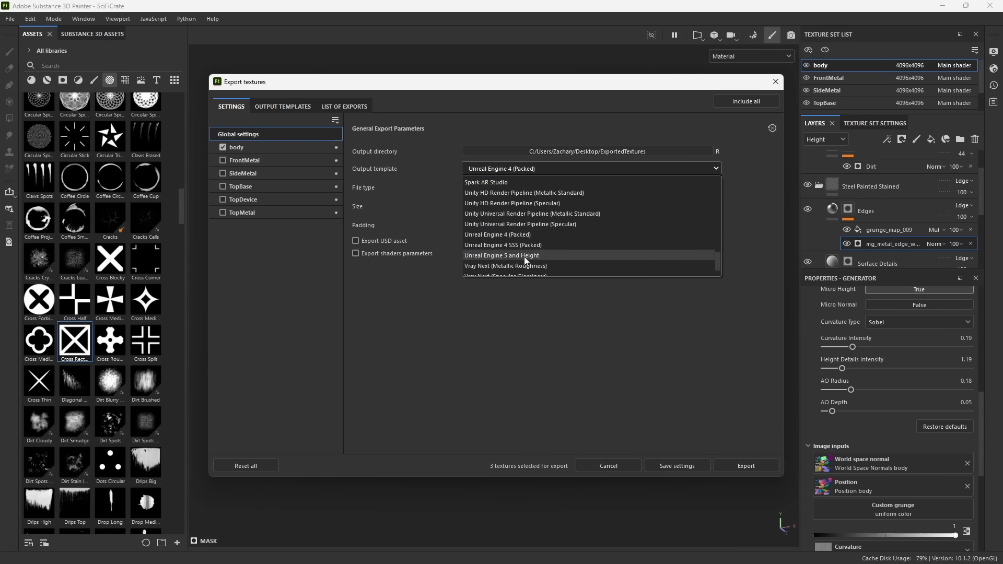
{"action": "left_click", "coordinate": [518, 256]}
{"action": "left_click", "coordinate": [310, 149]}
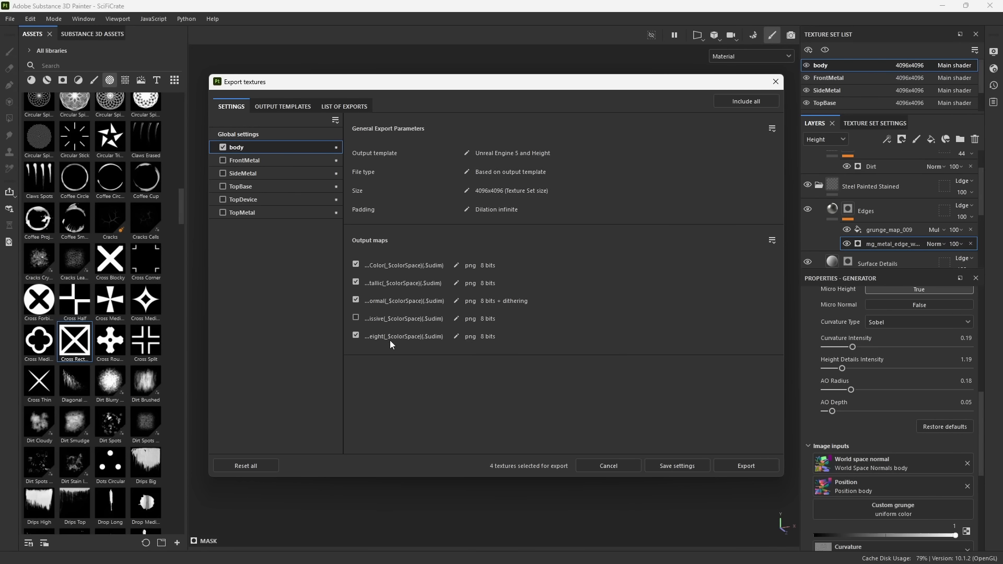
{"action": "left_click", "coordinate": [746, 465]}
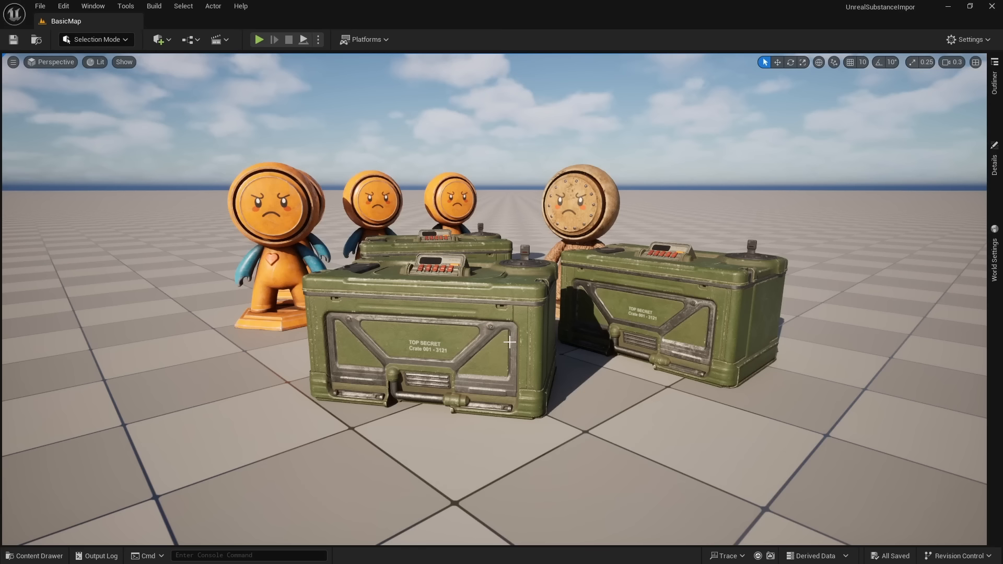
In Unreal Engine, reimport the three SciFiCrate_body textures in the CrateTextures folder.
{"action": "key", "text": "ctrl+space"}
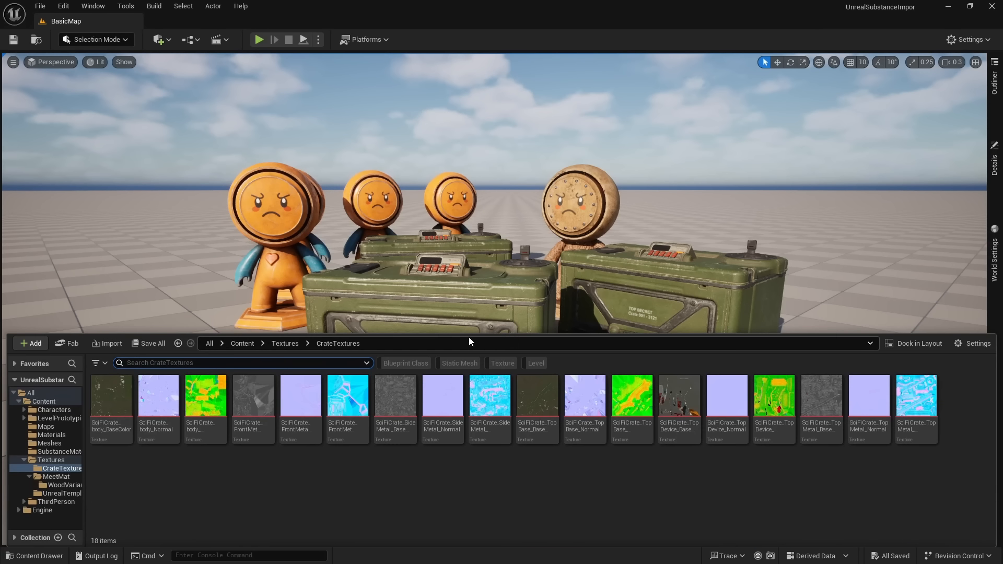
{"action": "left_click", "coordinate": [112, 406]}
{"action": "left_click", "coordinate": [205, 422], "text": "shift"}
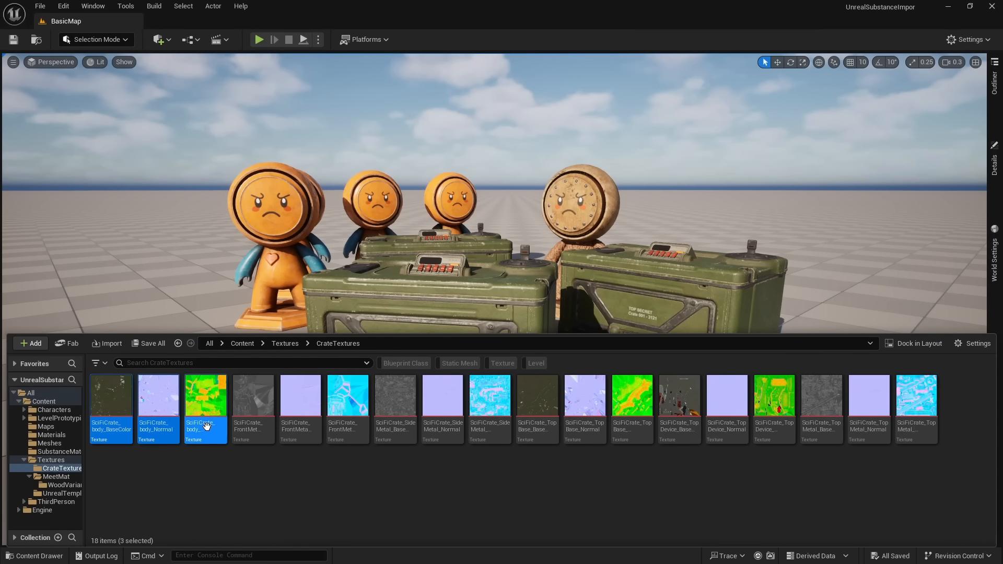
{"action": "right_click", "coordinate": [206, 425]}
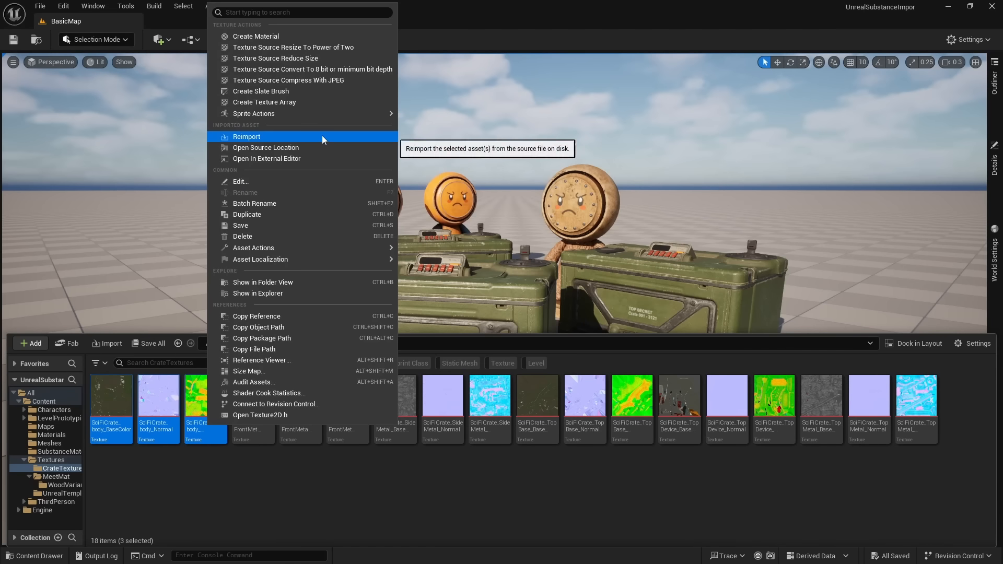
{"action": "left_click", "coordinate": [384, 137]}
Examine the updated edge wear and dirt on the crate's stamped side in the level.
{"action": "right_click_drag", "start_coordinate": [370, 151], "coordinate": [353, 166]}
{"action": "key", "text": "w"}
{"action": "key", "text": "d"}
{"action": "key", "text": "w"}
{"action": "right_click_drag", "start_coordinate": [545, 292], "coordinate": [539, 369]}
{"action": "key", "text": "d"}
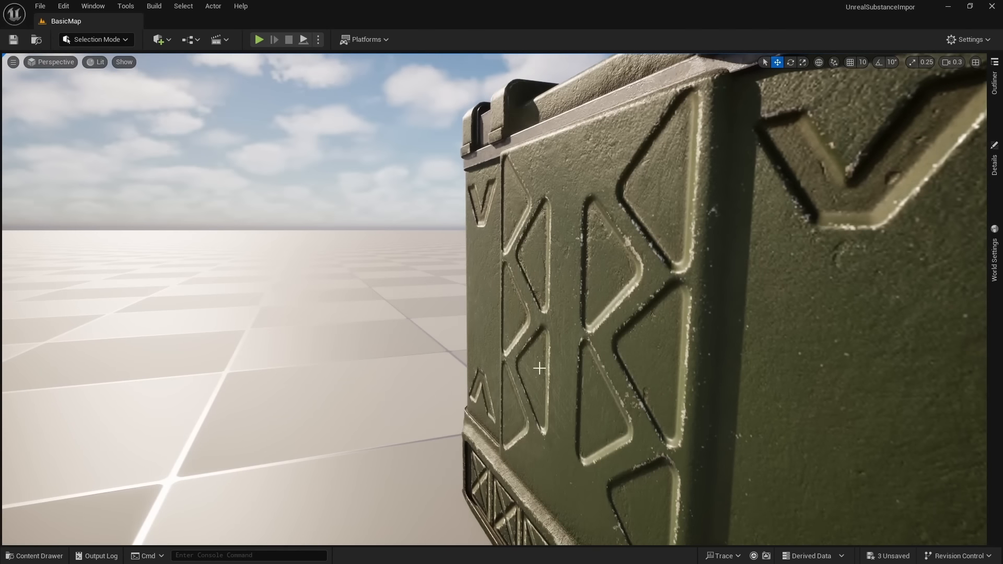
{"action": "key", "text": "s"}
{"action": "right_click_drag", "start_coordinate": [579, 412], "coordinate": [648, 438]}
Import SciFiCrate_body_Height.png from the ExportedTextures folder into the CrateTextures folder.
{"action": "key", "text": "ctrl+space"}
{"action": "key", "text": "alt+Tab"}
{"action": "left_click_drag", "start_coordinate": [0, 99], "coordinate": [621, 65]}
{"action": "left_click_drag", "start_coordinate": [513, 150], "coordinate": [231, 312]}
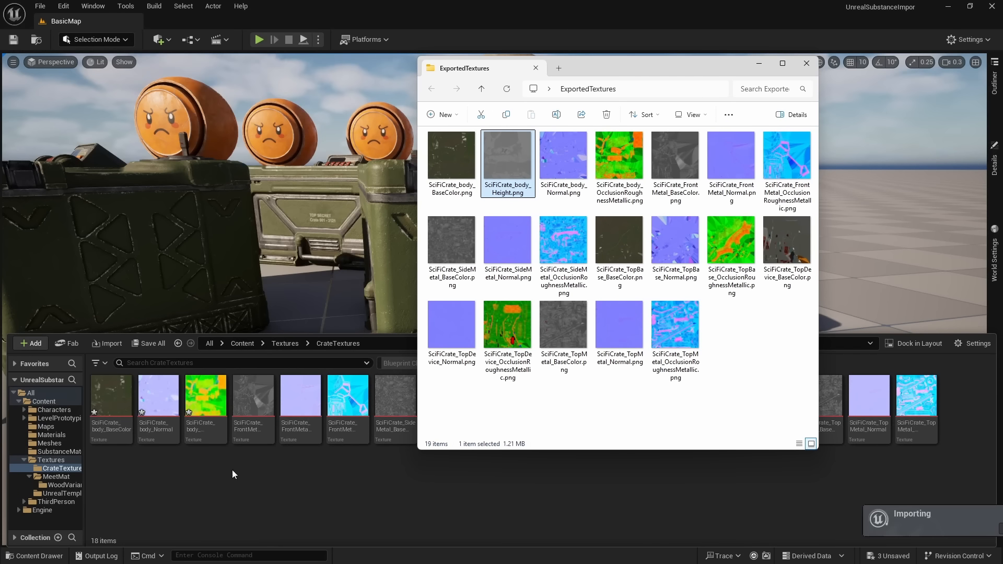
{"action": "left_click_drag", "start_coordinate": [600, 70], "coordinate": [0, 163]}
Turn off sRGB on the SciFiCrate_body_Height texture and close its editor.
{"action": "double_click", "coordinate": [156, 412]}
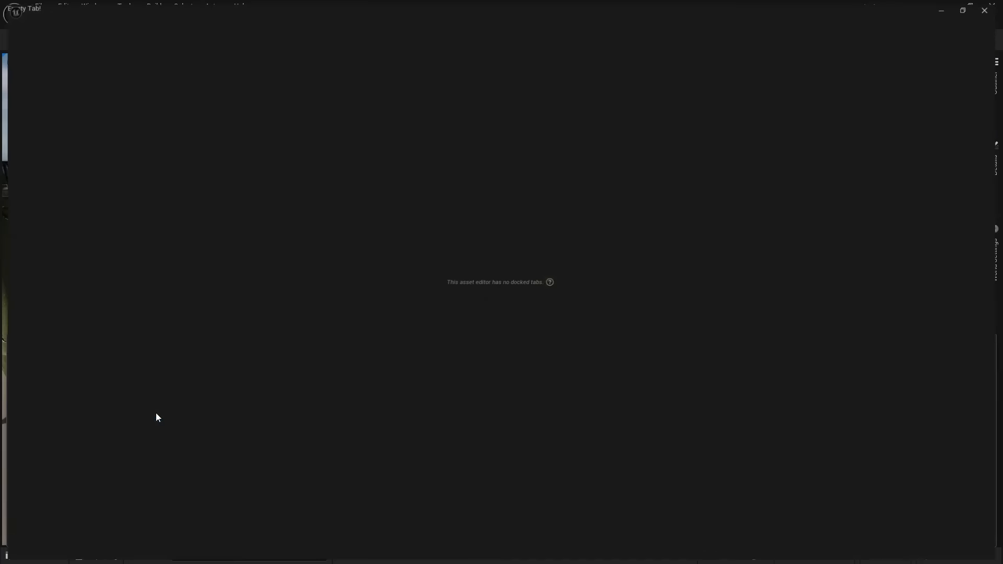
{"action": "left_click", "coordinate": [861, 409]}
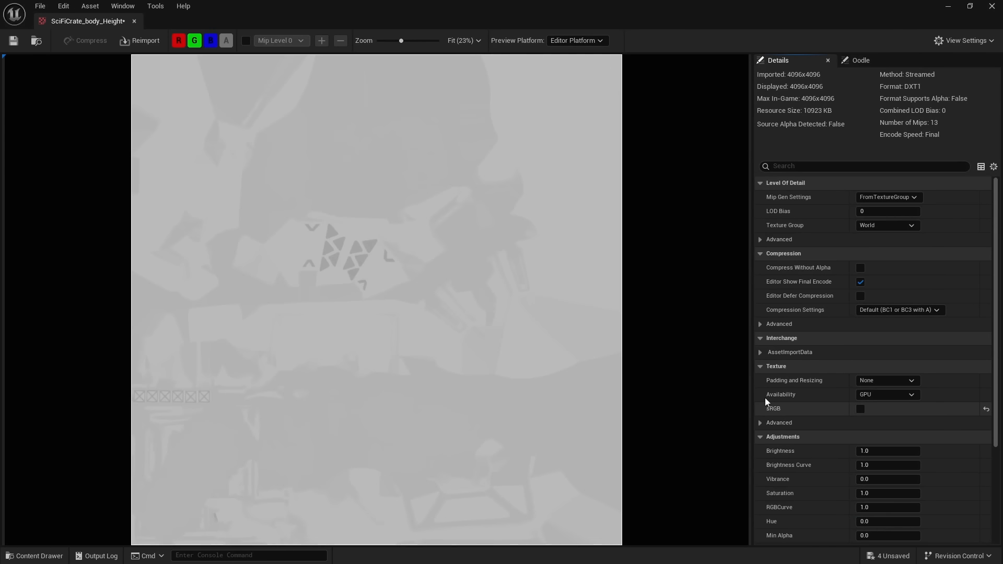
{"action": "middle_click", "coordinate": [101, 25]}
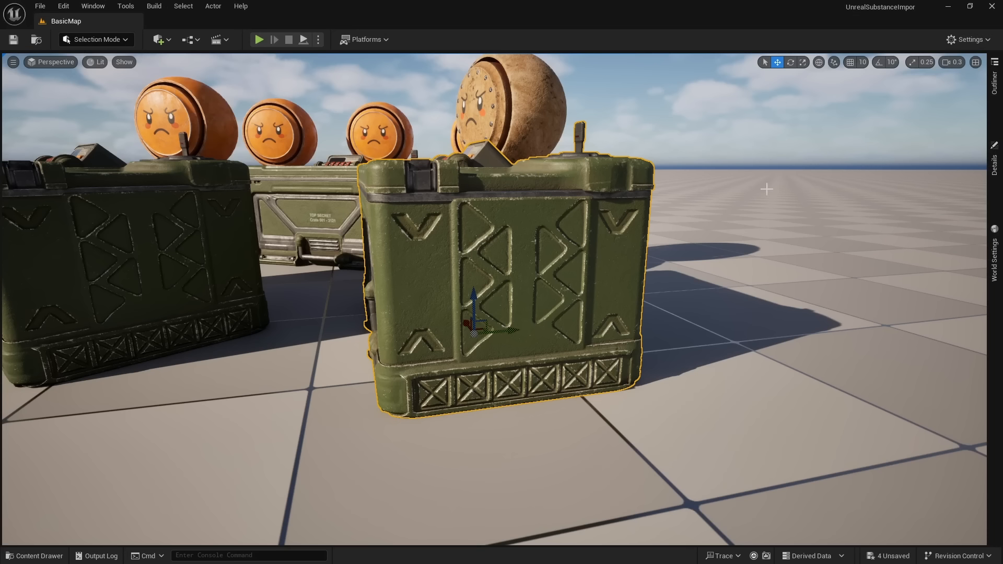
Open the selected crate's body material instance and enable Use Height and the Enable Tessellation override.
{"action": "left_click", "coordinate": [993, 175]}
{"action": "double_click", "coordinate": [904, 353]}
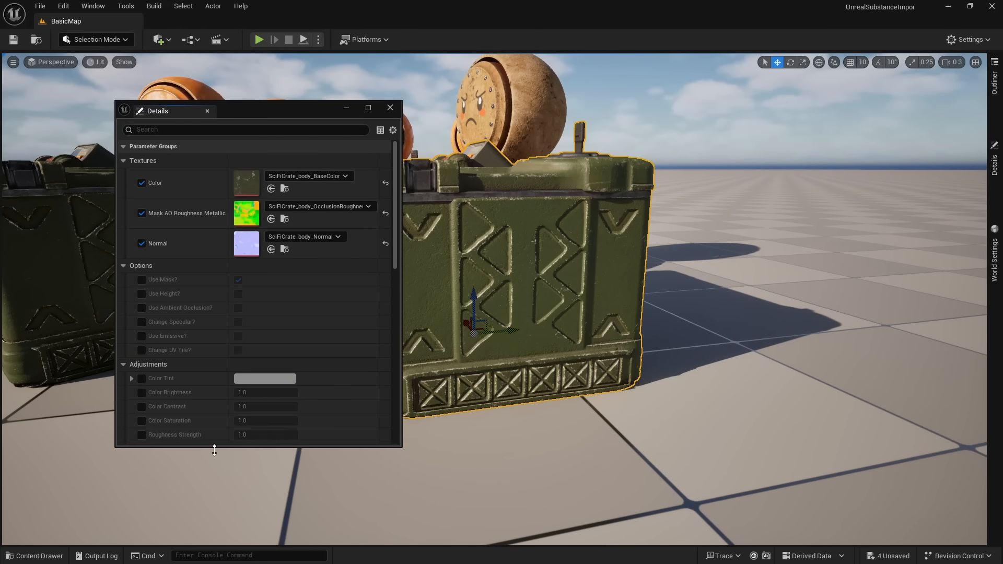
{"action": "left_click_drag", "start_coordinate": [215, 451], "coordinate": [214, 502]}
{"action": "left_click_drag", "start_coordinate": [297, 108], "coordinate": [215, 84]}
{"action": "left_click", "coordinate": [155, 270]}
{"action": "scroll", "coordinate": [137, 238], "scroll_direction": "down", "scroll_amount": 10}
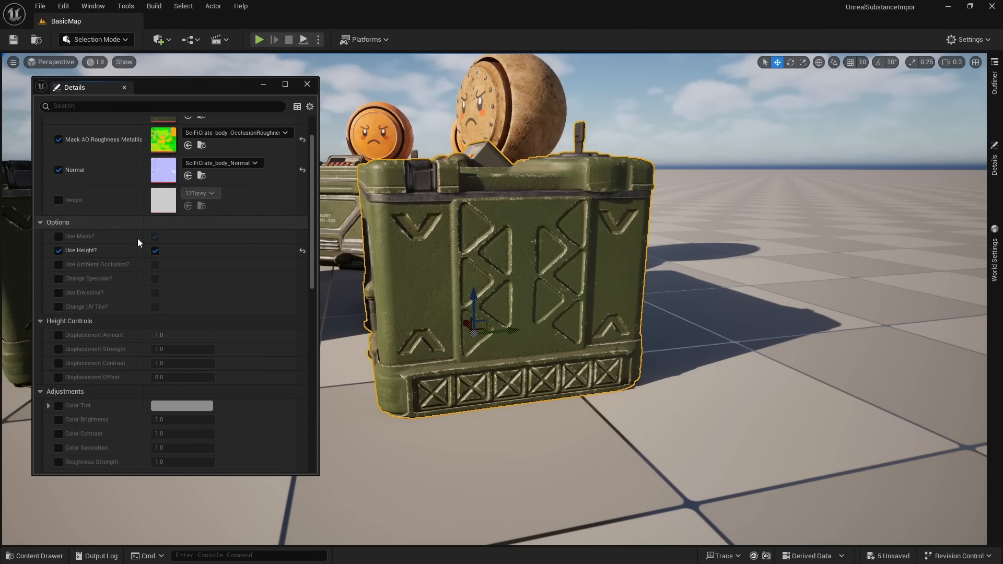
{"action": "scroll", "coordinate": [145, 228], "scroll_direction": "down", "scroll_amount": 3}
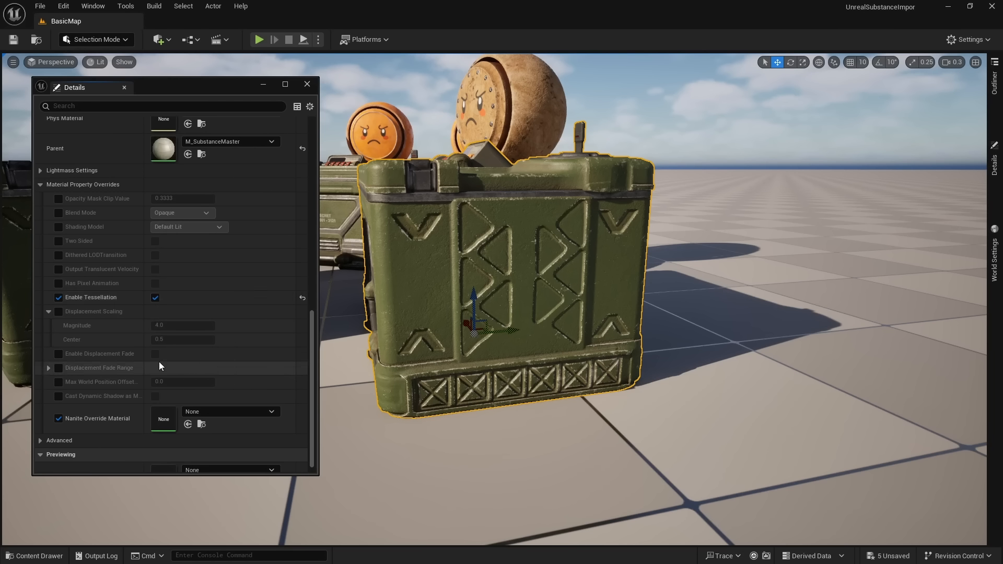
{"action": "scroll", "coordinate": [150, 319], "scroll_direction": "up", "scroll_amount": 10}
Override the material instance's Height parameter with the SciFiCrate_body_Height texture.
{"action": "left_click", "coordinate": [58, 218]}
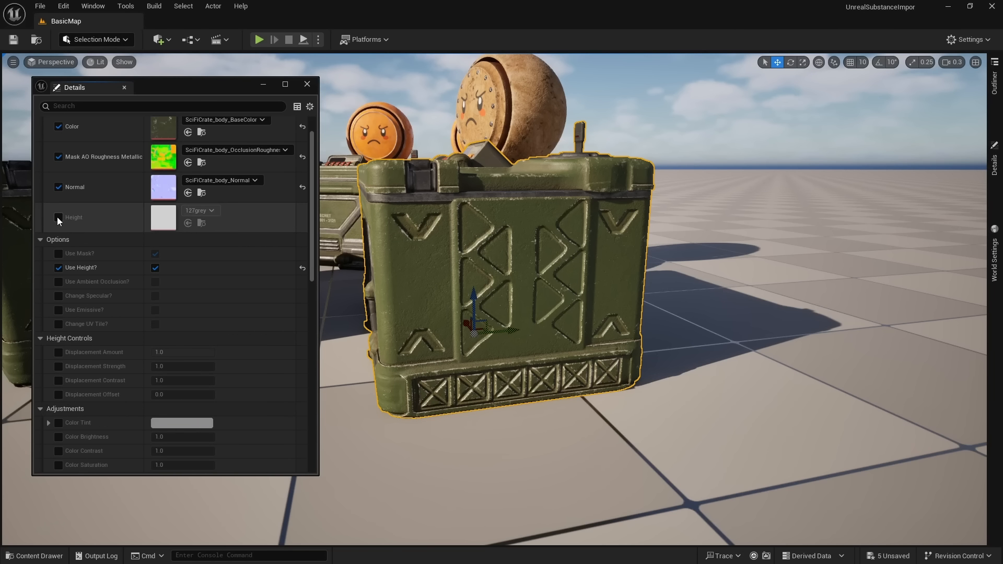
{"action": "left_click", "coordinate": [37, 555]}
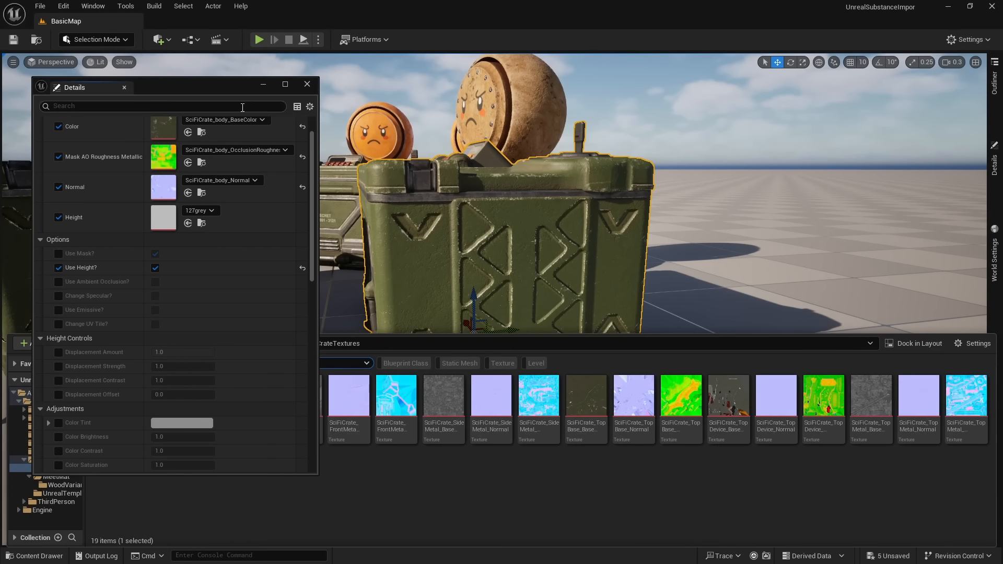
{"action": "left_click_drag", "start_coordinate": [268, 89], "coordinate": [535, 99]}
{"action": "left_click_drag", "start_coordinate": [157, 437], "coordinate": [430, 226]}
{"action": "left_click_drag", "start_coordinate": [469, 97], "coordinate": [179, 69]}
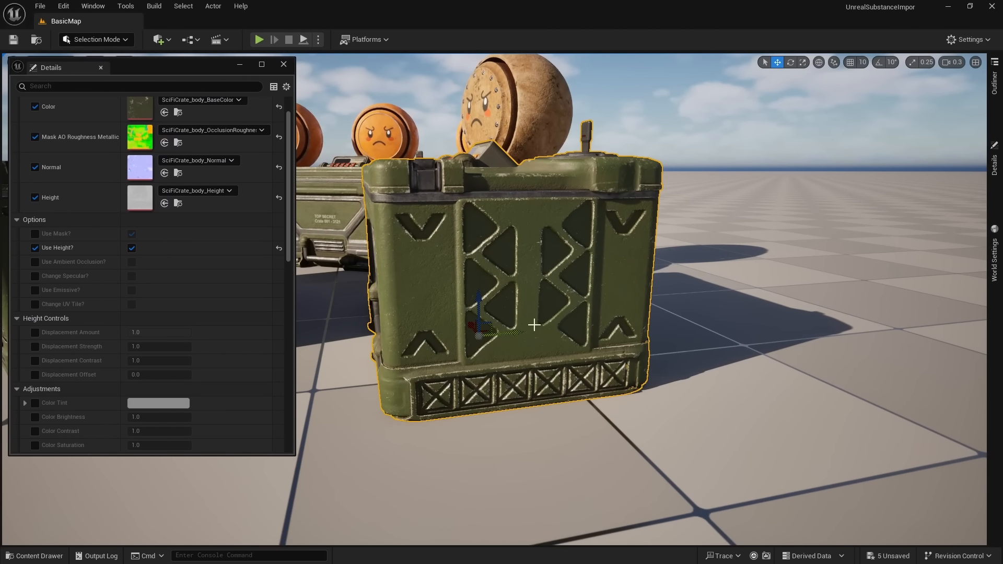
Override Displacement Scaling in the body material instance, trying a Magnitude of 8 and settling on 6.
{"action": "right_click_drag", "start_coordinate": [557, 241], "coordinate": [505, 206]}
{"action": "scroll", "coordinate": [441, 225], "scroll_direction": "down", "scroll_amount": 1}
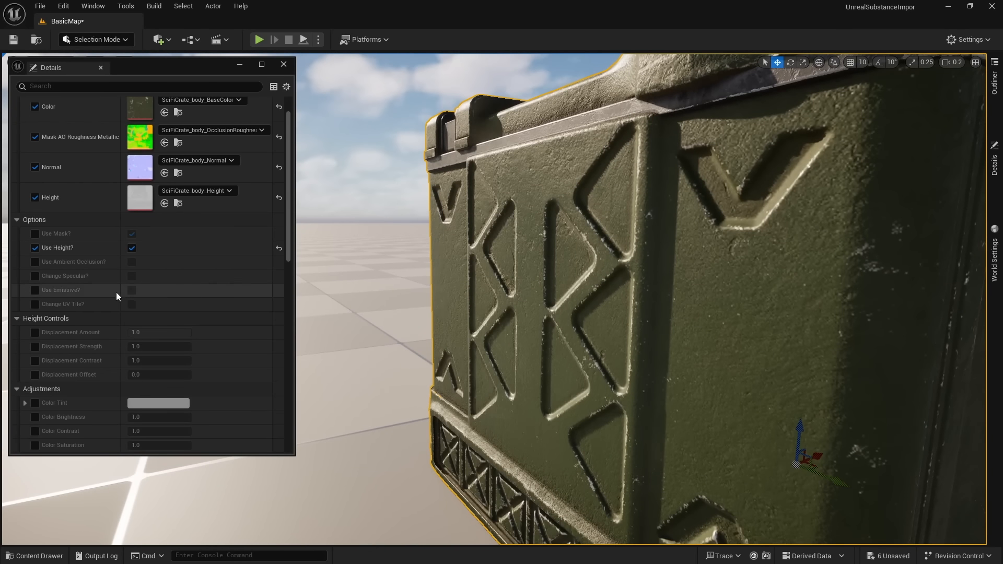
{"action": "scroll", "coordinate": [127, 286], "scroll_direction": "down", "scroll_amount": 10}
{"action": "left_click", "coordinate": [35, 342]}
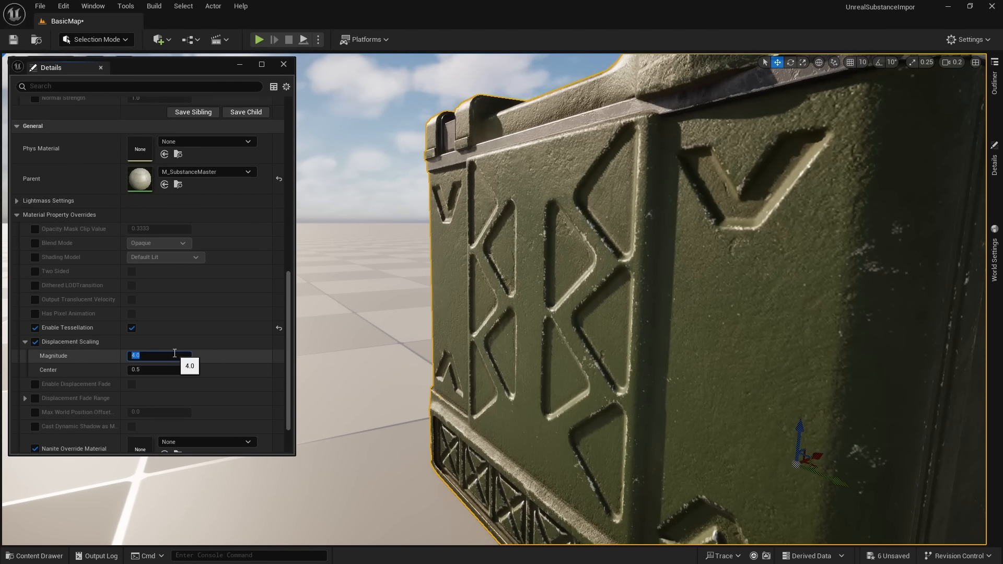
{"action": "type", "text": "8"}
{"action": "key", "text": "Return"}
{"action": "type", "text": "6"}
{"action": "key", "text": "Return"}
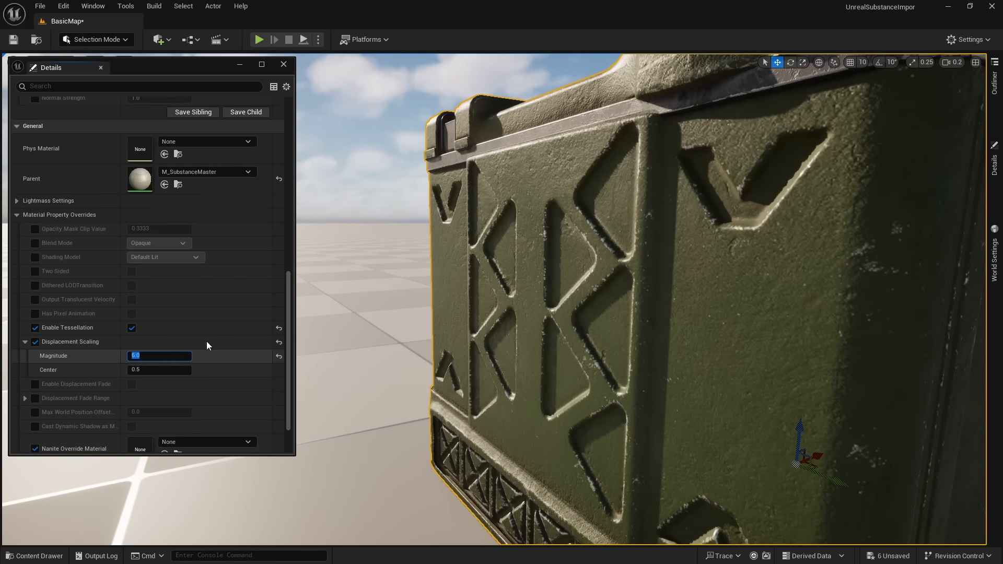
Compare the displaced crate with the other crates from farther away and clear the material details out of view.
{"action": "right_click_drag", "start_coordinate": [636, 258], "coordinate": [635, 257]}
{"action": "key", "text": "g"}
{"action": "key", "text": "s"}
{"action": "scroll", "coordinate": [635, 257], "scroll_direction": "up", "scroll_amount": 2}
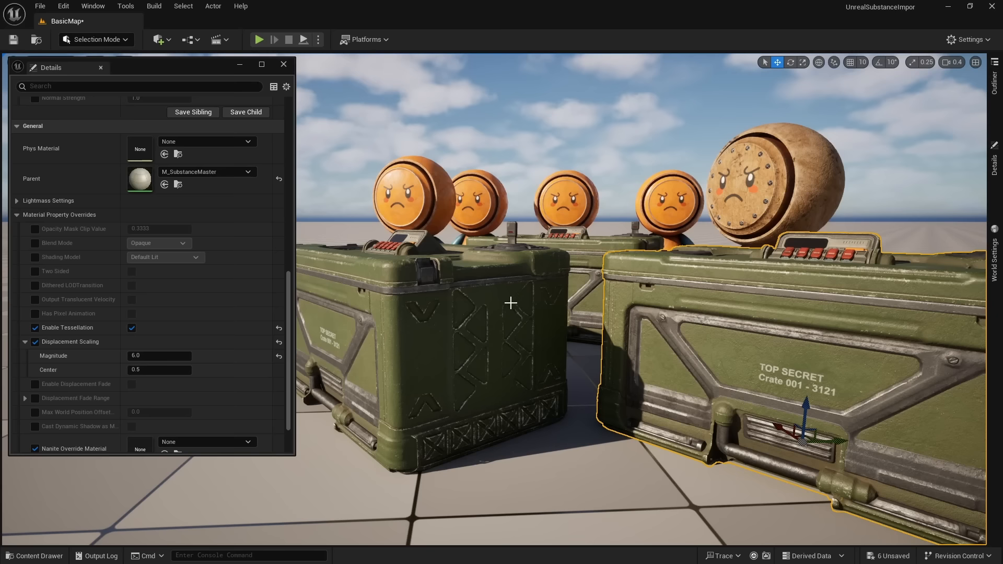
{"action": "right_click_drag", "start_coordinate": [510, 300], "coordinate": [510, 300]}
{"action": "key", "text": "s"}
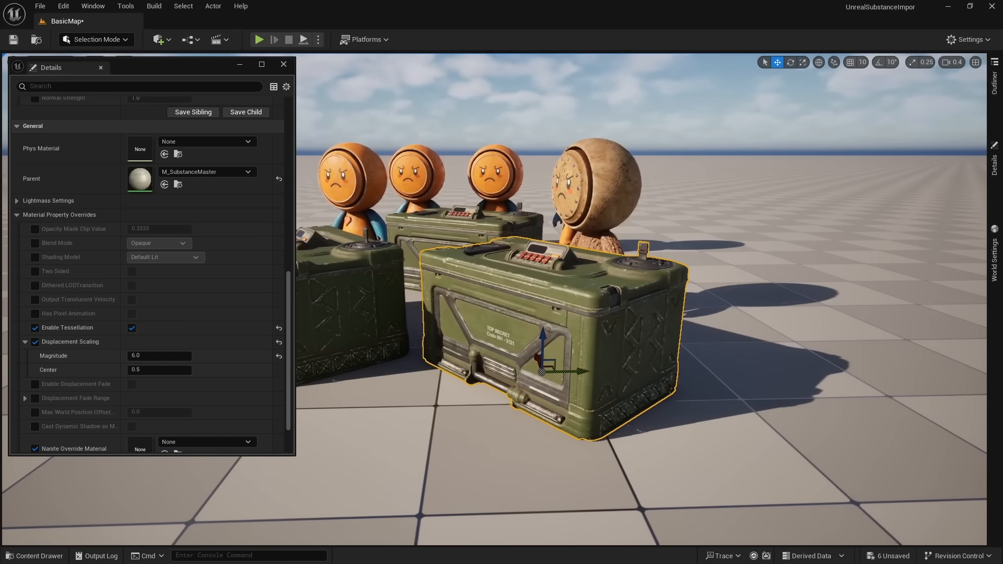
{"action": "key", "text": "Escape"}
{"action": "left_click_drag", "start_coordinate": [214, 71], "coordinate": [0, 130]}
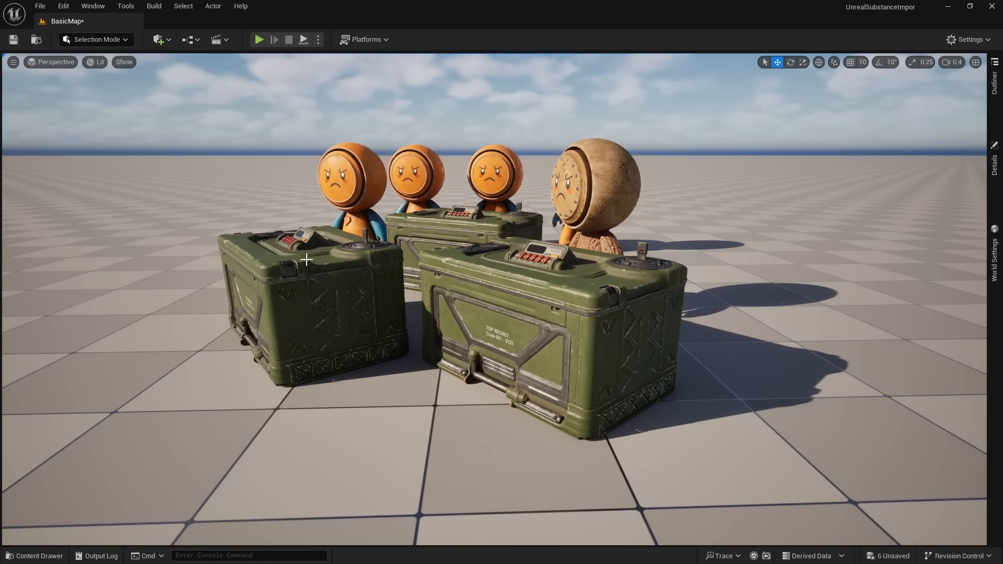
Select a crate in the level and rotate it to a new orientation.
{"action": "key", "text": "d"}
{"action": "key", "text": "w"}
{"action": "right_click_drag", "start_coordinate": [543, 302], "coordinate": [549, 299]}
{"action": "left_click", "coordinate": [549, 300]}
{"action": "key", "text": "e"}
{"action": "left_click_drag", "start_coordinate": [445, 342], "coordinate": [399, 339]}
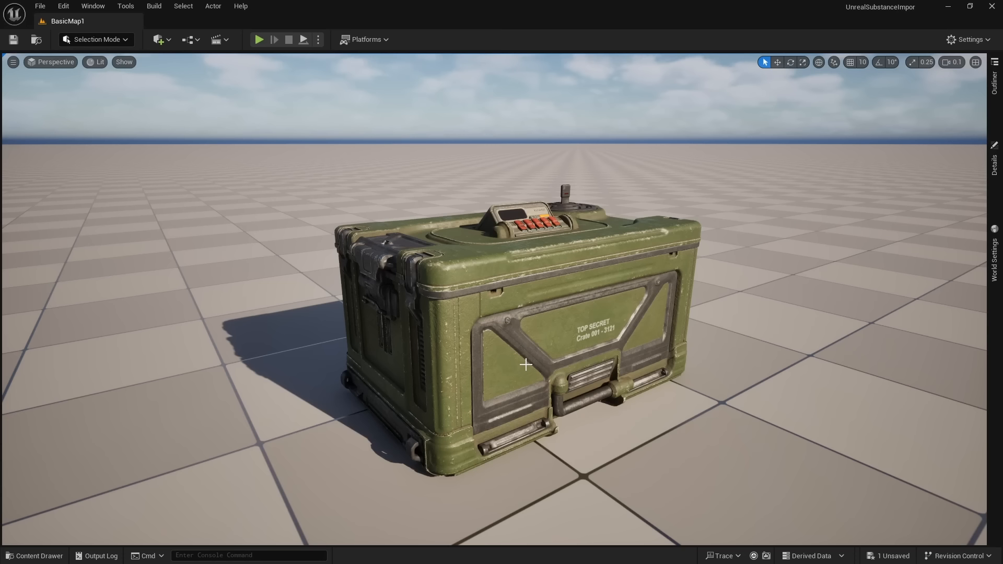
Examine the single crate in BasicMap1 from its front and around its stamped side.
{"action": "key", "text": "a"}
{"action": "right_click_drag", "start_coordinate": [522, 361], "coordinate": [455, 430]}
{"action": "scroll", "coordinate": [523, 361], "scroll_direction": "up", "scroll_amount": 3}
{"action": "key", "text": "d"}
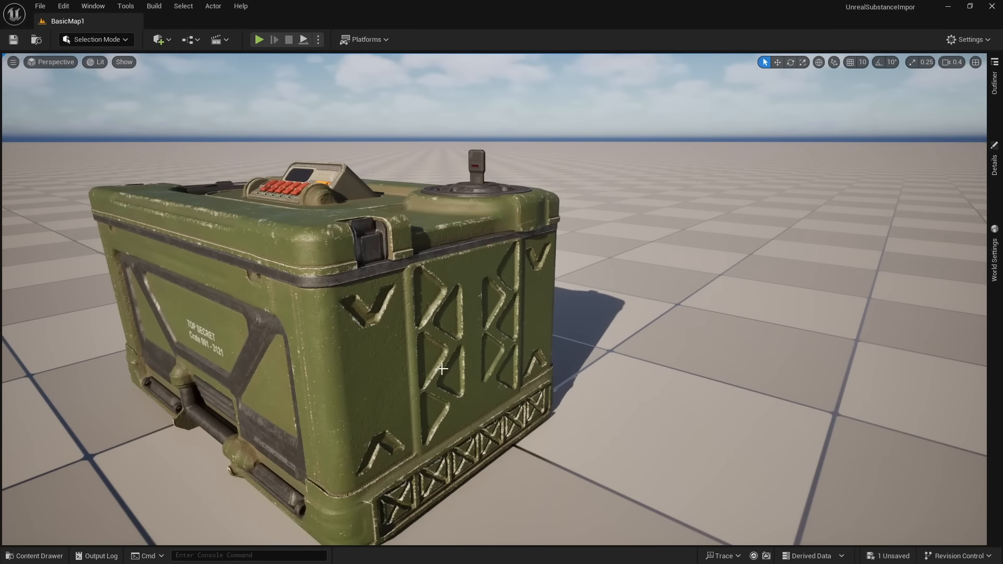
{"action": "key", "text": "a"}
{"action": "key", "text": "e"}
{"action": "right_click_drag", "start_coordinate": [470, 364], "coordinate": [633, 365]}
{"action": "key", "text": "a"}
{"action": "key", "text": "q"}
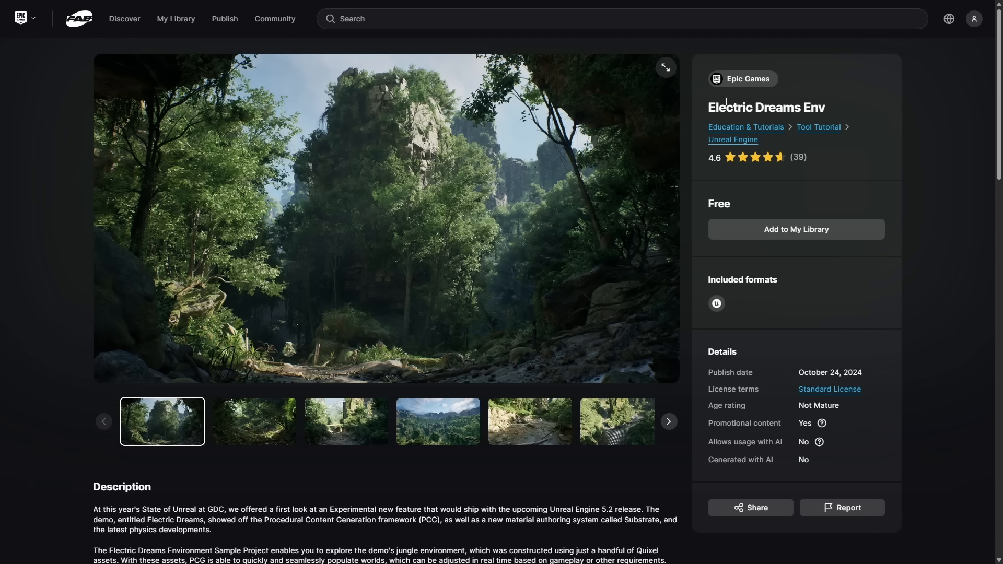
{"action": "left_click_drag", "start_coordinate": [709, 111], "coordinate": [804, 107]}
{"action": "left_click", "coordinate": [923, 126]}
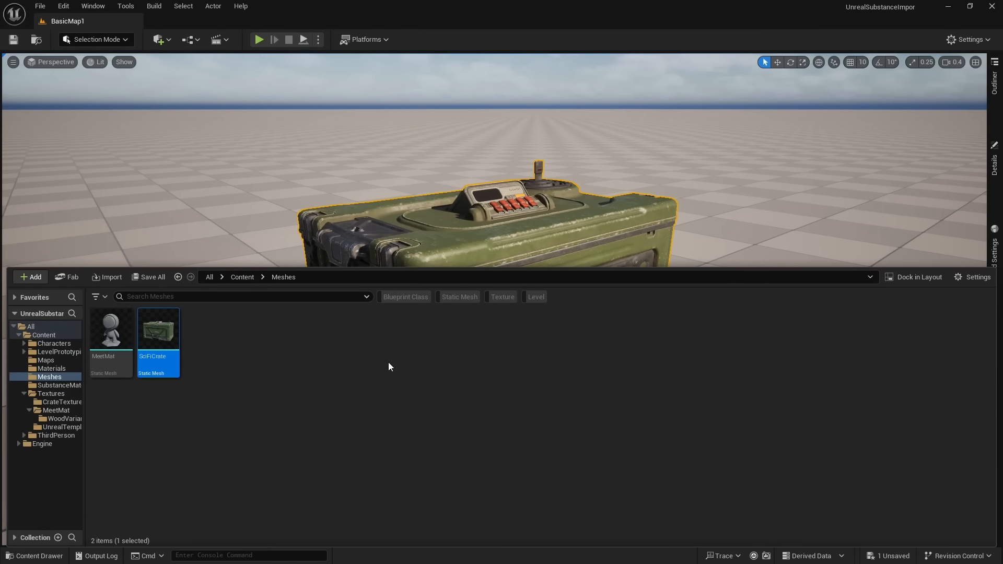
Start migrating the SciFiCrate mesh and save the unsaved content.
{"action": "right_click", "coordinate": [164, 355]}
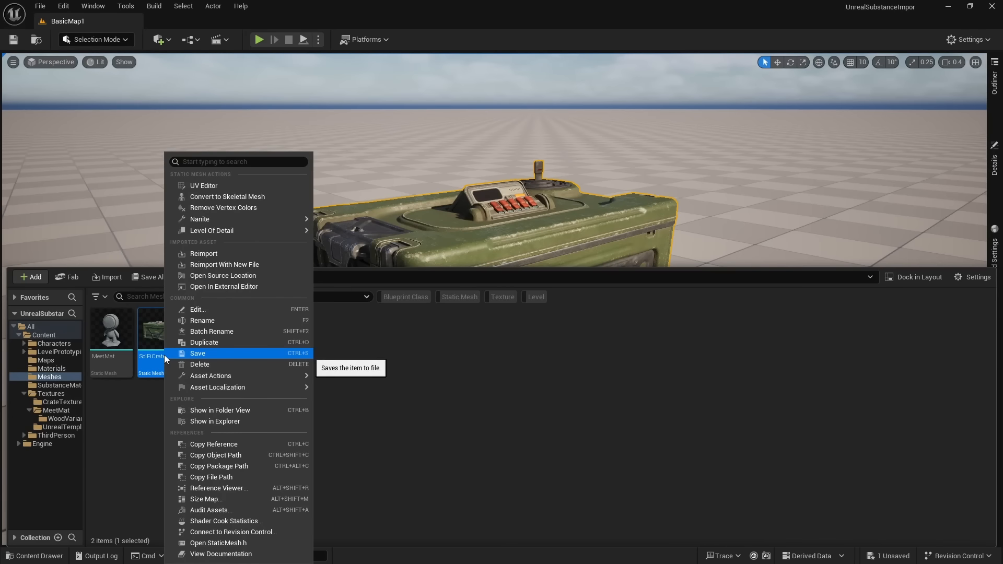
{"action": "mouse_move", "coordinate": [219, 375]}
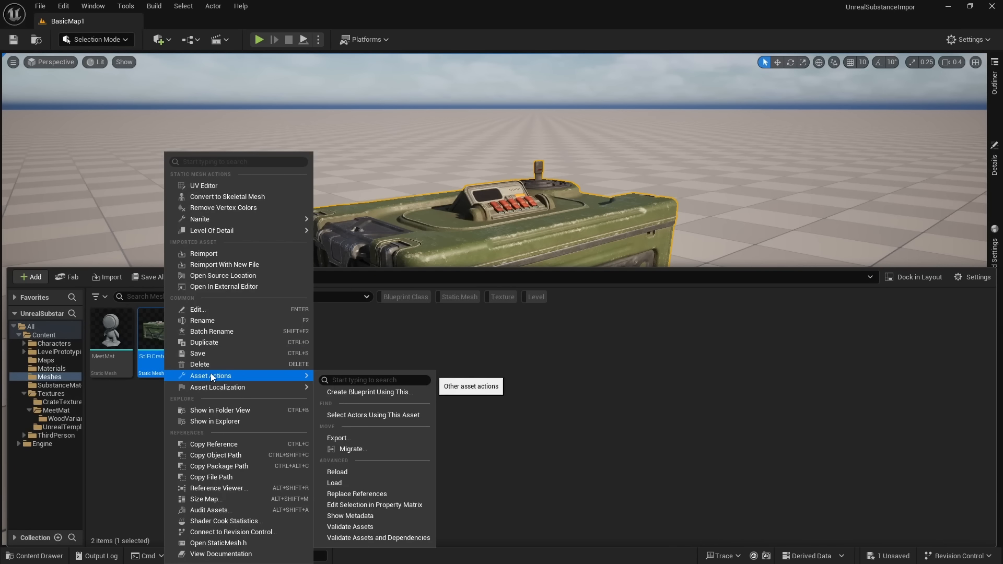
{"action": "left_click", "coordinate": [400, 451]}
{"action": "left_click", "coordinate": [530, 401]}
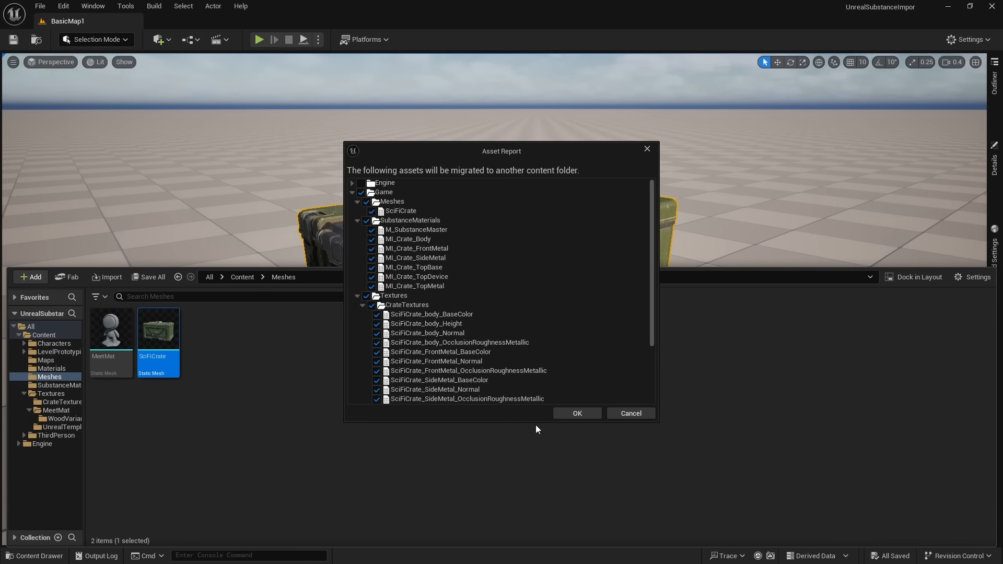
Review the meshes, materials and textures listed for the SciFiCrate migration and close the asset report without migrating.
{"action": "left_click_drag", "start_coordinate": [653, 209], "coordinate": [656, 264]}
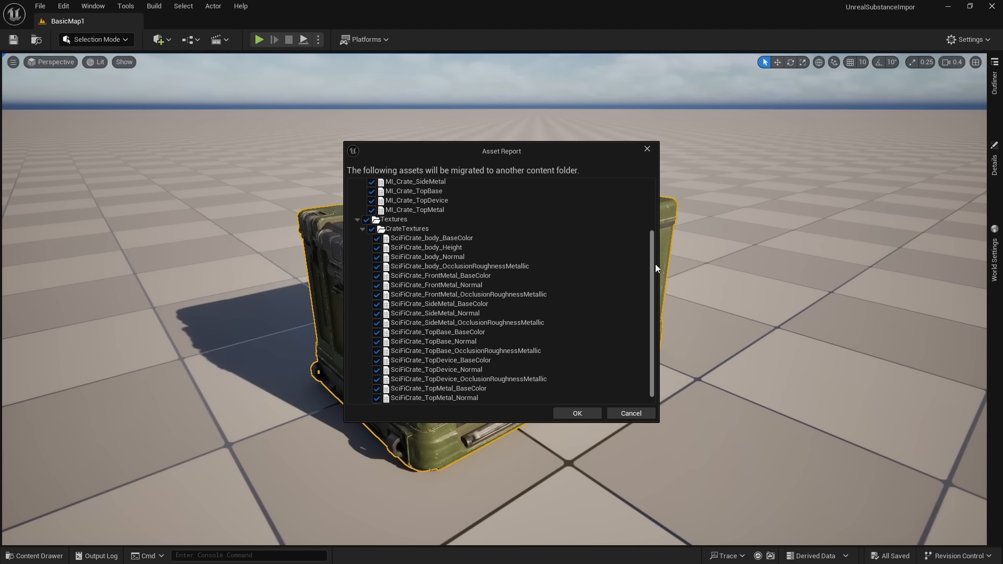
{"action": "left_click_drag", "start_coordinate": [650, 313], "coordinate": [649, 286]}
{"action": "left_click_drag", "start_coordinate": [499, 153], "coordinate": [800, 132]}
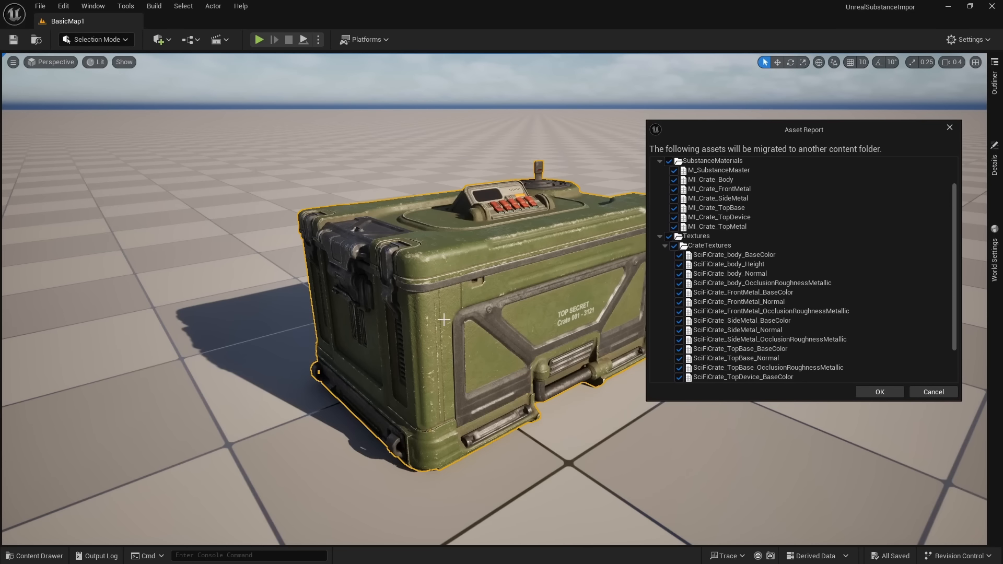
{"action": "left_click_drag", "start_coordinate": [709, 128], "coordinate": [635, 134]}
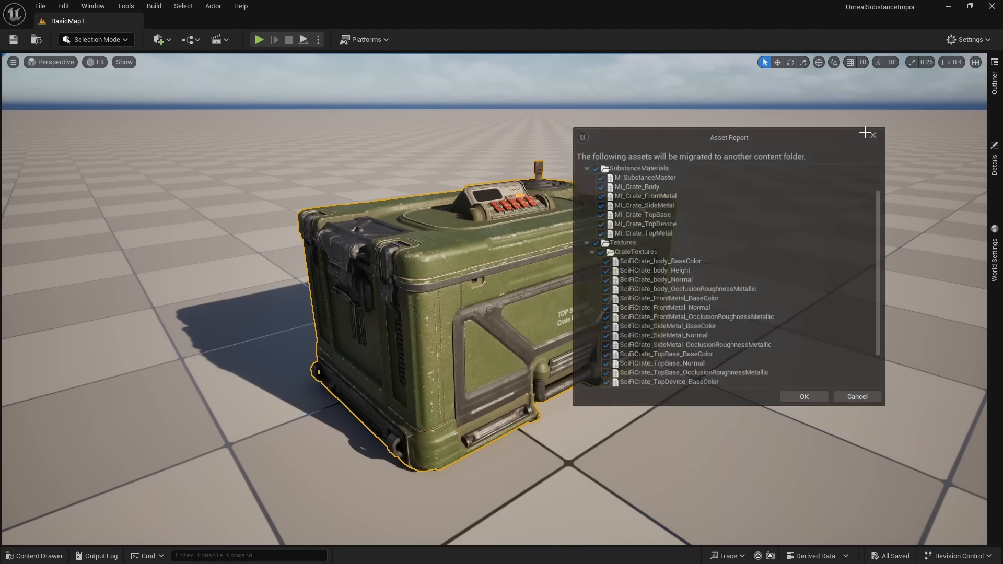
{"action": "left_click", "coordinate": [875, 134]}
Review which assets a migration of the MeetMat mesh would include and close the asset report.
{"action": "left_click", "coordinate": [36, 555]}
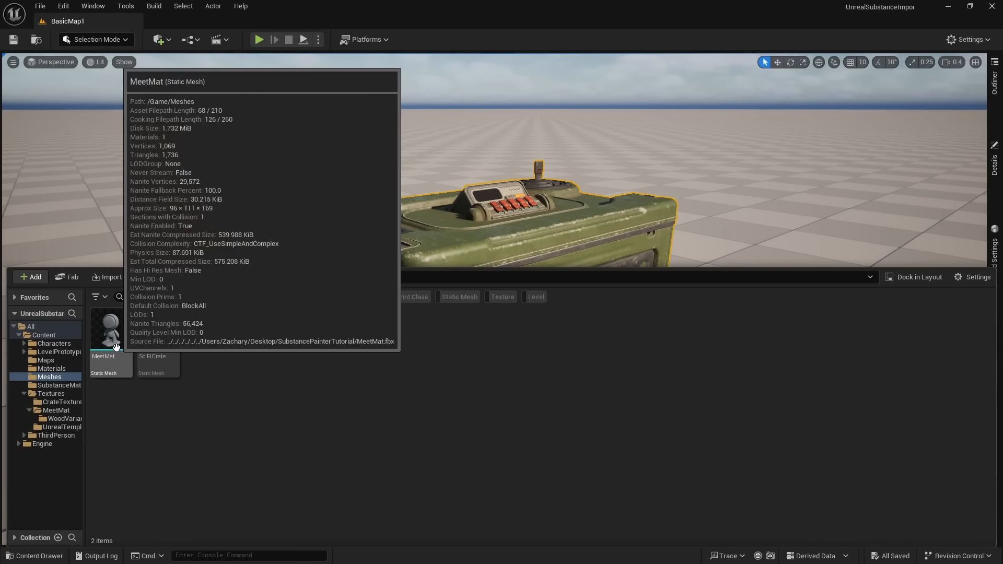
{"action": "right_click", "coordinate": [122, 340]}
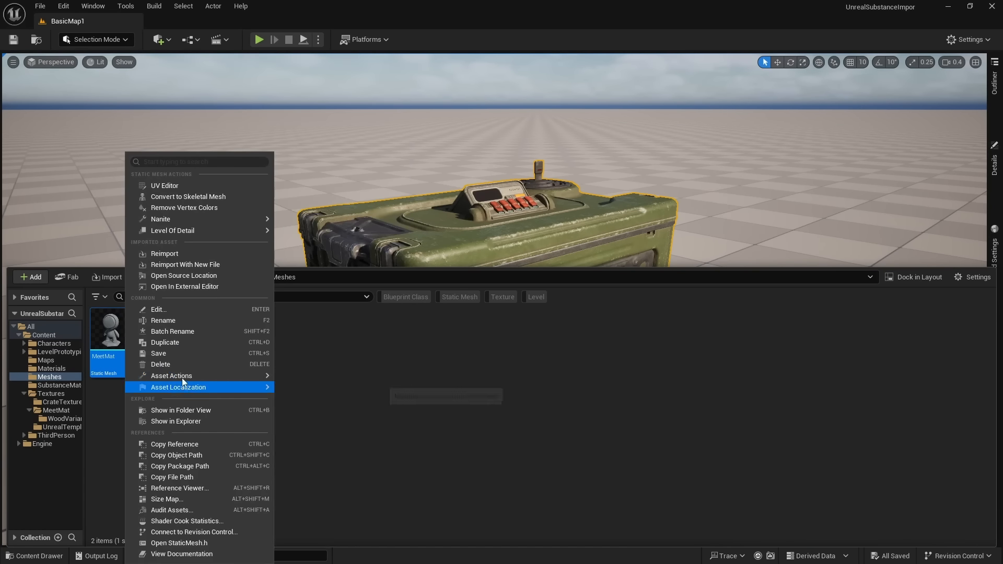
{"action": "mouse_move", "coordinate": [262, 376]}
{"action": "left_click", "coordinate": [327, 452]}
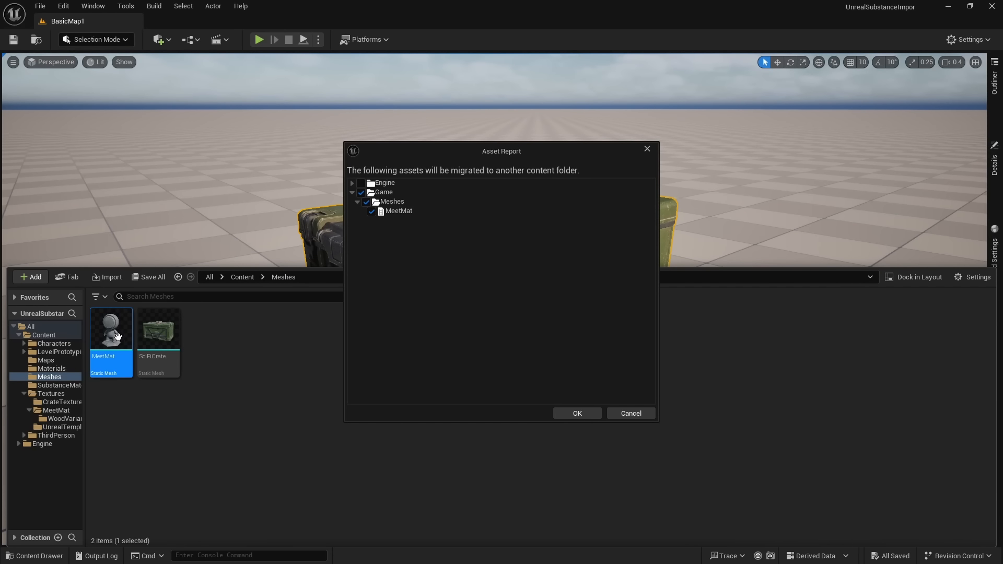
{"action": "left_click", "coordinate": [647, 149]}
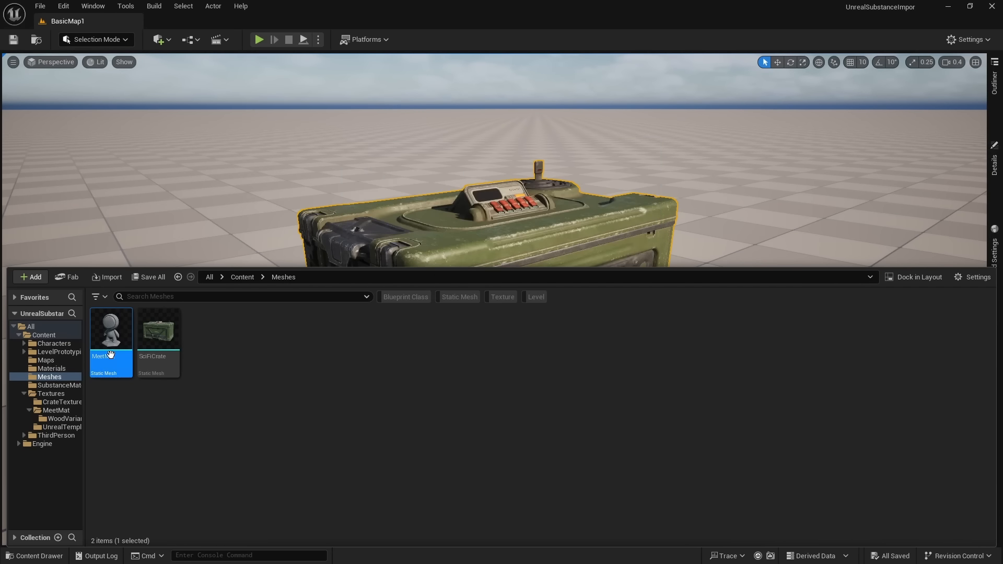
{"action": "double_click", "coordinate": [125, 363]}
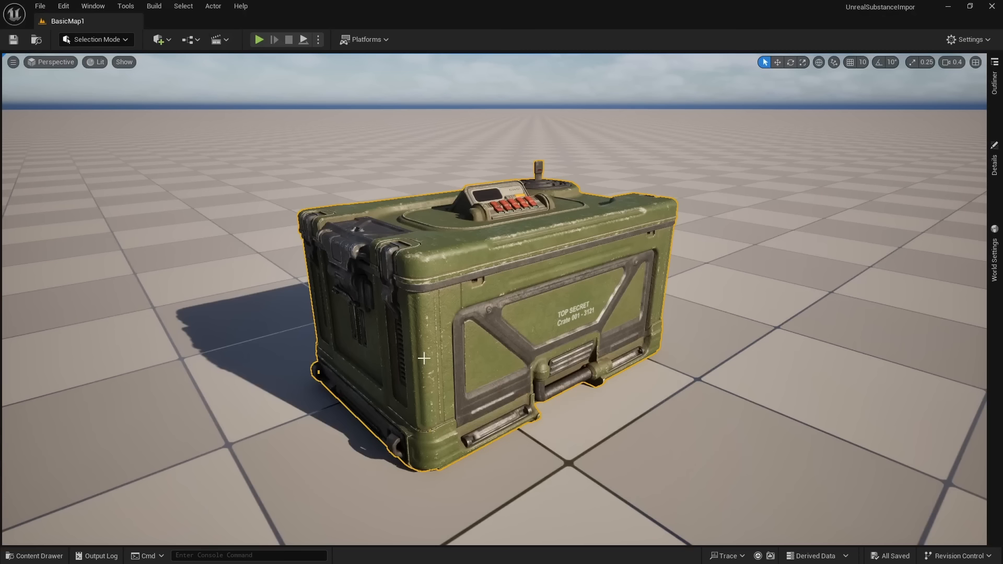
Migrate SciFiCrate with all its listed materials and textures into the Content folder of ElectricDreamsEnv55 - Copy.
{"action": "key", "text": "ctrl+space"}
{"action": "right_click", "coordinate": [157, 337]}
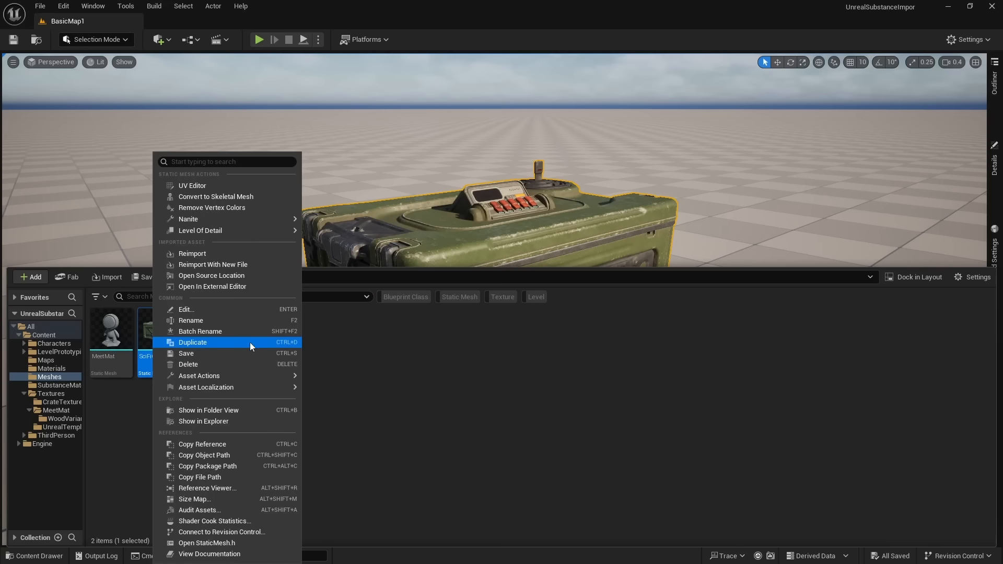
{"action": "mouse_move", "coordinate": [245, 378]}
{"action": "left_click", "coordinate": [345, 448]}
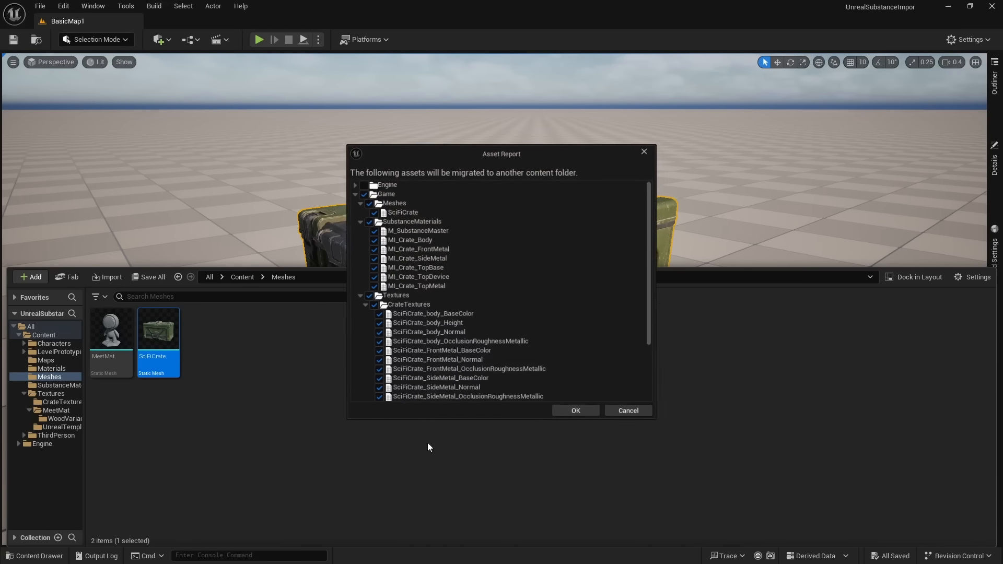
{"action": "left_click", "coordinate": [575, 413]}
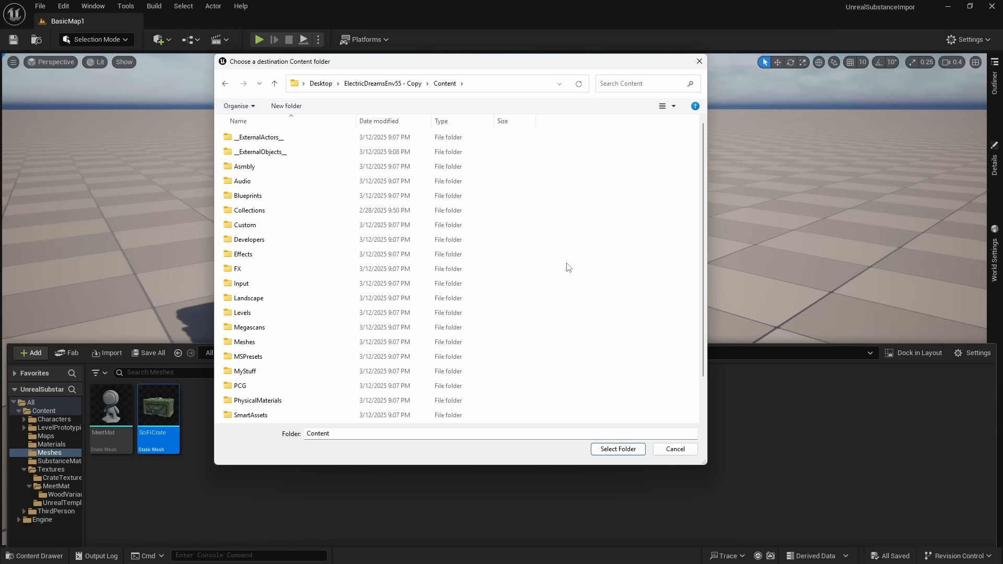
{"action": "left_click", "coordinate": [616, 450]}
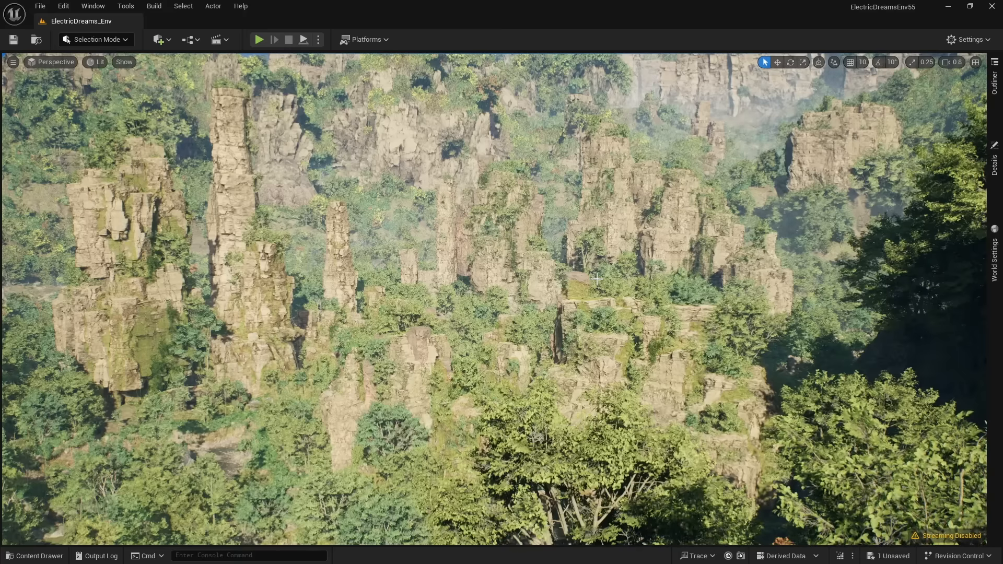
Switch to the ElectricDreamsEnv55 project and open the Meshes folder containing the migrated SciFiCrate.
{"action": "key", "text": "ctrl+space"}
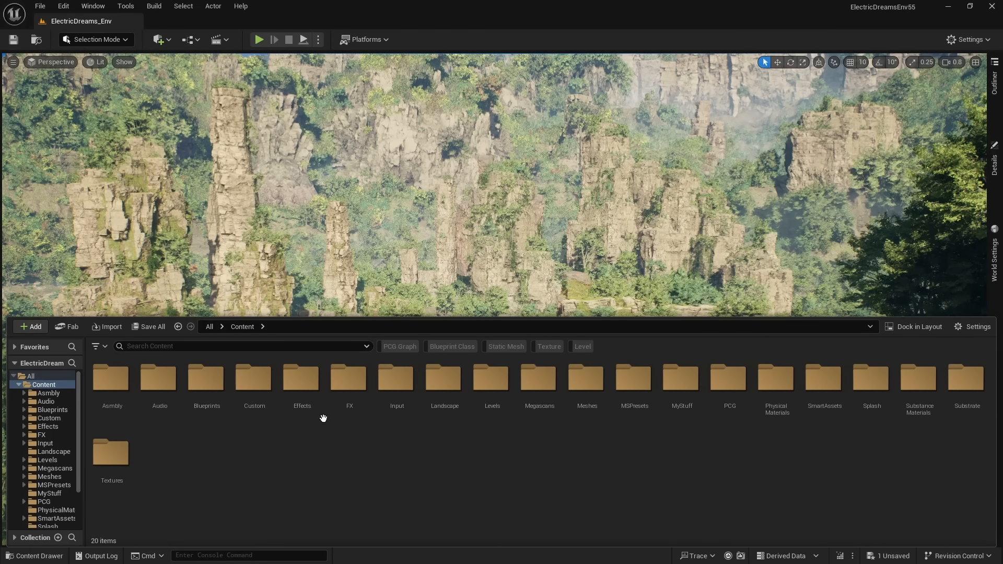
{"action": "double_click", "coordinate": [592, 413]}
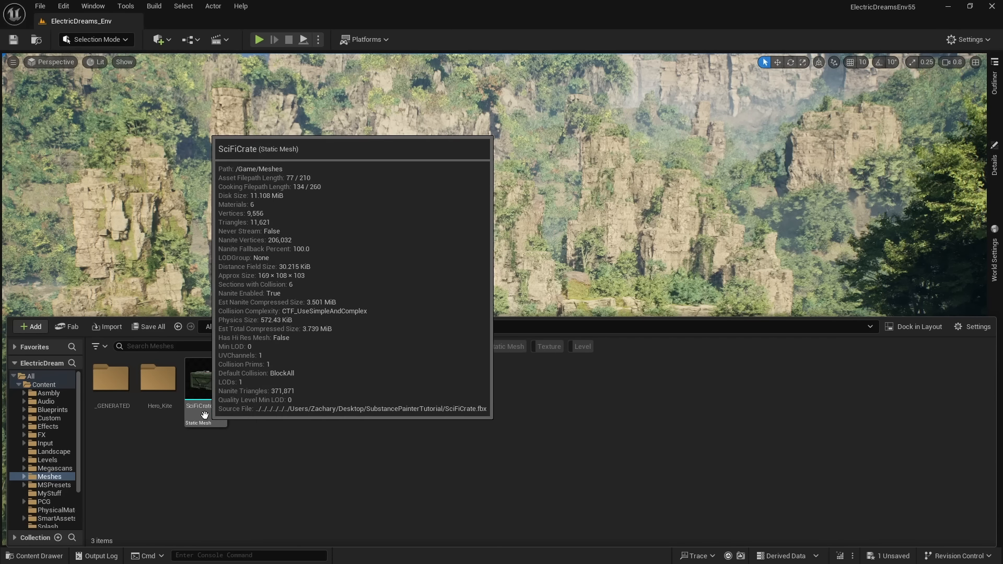
Examine the jungle level around the sunlit clearing and its darker surroundings for a place to put the crate.
{"action": "mouse_move", "coordinate": [495, 256]}
{"action": "right_mouse_down"}
{"action": "mouse_move", "coordinate": [502, 370]}
{"action": "mouse_move", "coordinate": [509, 355]}
{"action": "mouse_move", "coordinate": [493, 356]}
{"action": "mouse_move", "coordinate": [496, 335]}
{"action": "mouse_move", "coordinate": [487, 334]}
{"action": "right_mouse_up"}
{"action": "key", "text": "w"}
{"action": "scroll", "coordinate": [495, 256], "scroll_direction": "up", "scroll_amount": 4}
{"action": "scroll", "coordinate": [495, 256], "scroll_direction": "up", "scroll_amount": 3}
{"action": "scroll", "coordinate": [496, 256], "scroll_direction": "down", "scroll_amount": 6}
{"action": "key", "text": "w"}
{"action": "scroll", "coordinate": [496, 256], "scroll_direction": "down", "scroll_amount": 2}
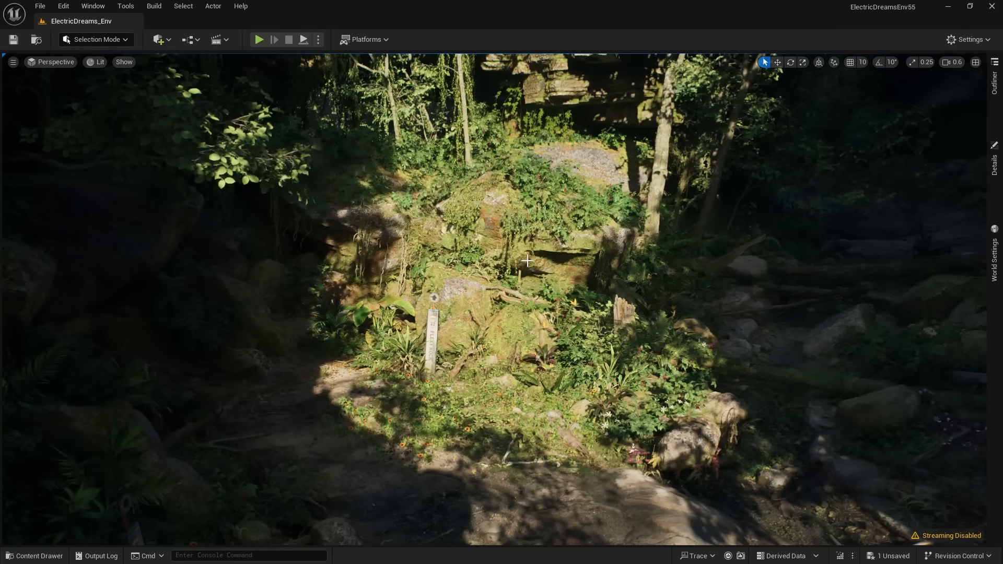
{"action": "right_click_drag", "start_coordinate": [526, 261], "coordinate": [638, 225]}
{"action": "scroll", "coordinate": [526, 261], "scroll_direction": "up", "scroll_amount": 2}
{"action": "key", "text": "w"}
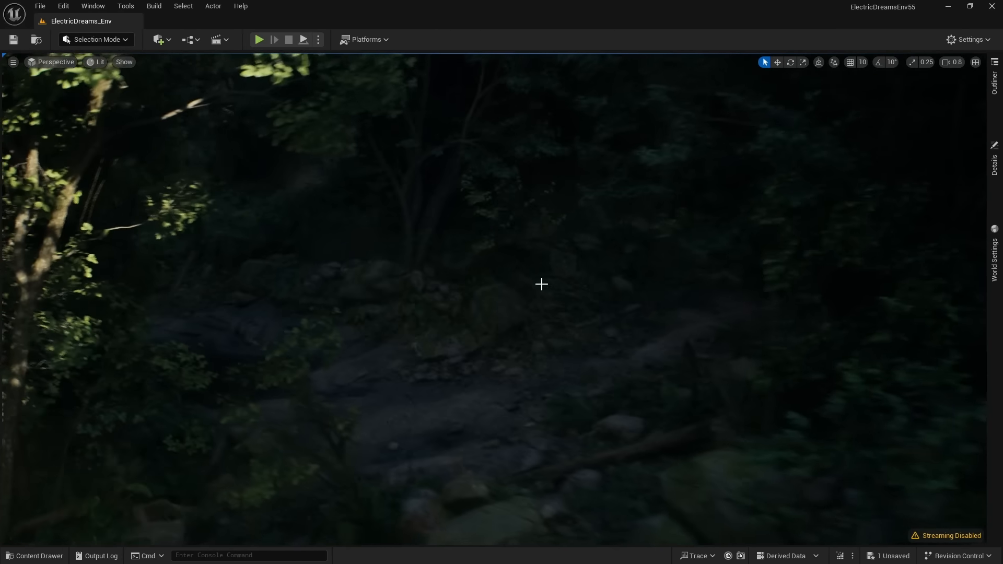
{"action": "key", "text": "w"}
{"action": "right_click_drag", "start_coordinate": [542, 285], "coordinate": [567, 317]}
{"action": "key", "text": "s"}
{"action": "right_click_drag", "start_coordinate": [502, 361], "coordinate": [495, 334]}
{"action": "right_click_drag", "start_coordinate": [535, 376], "coordinate": [453, 430]}
{"action": "key", "text": "s"}
{"action": "right_click_drag", "start_coordinate": [845, 373], "coordinate": [845, 396]}
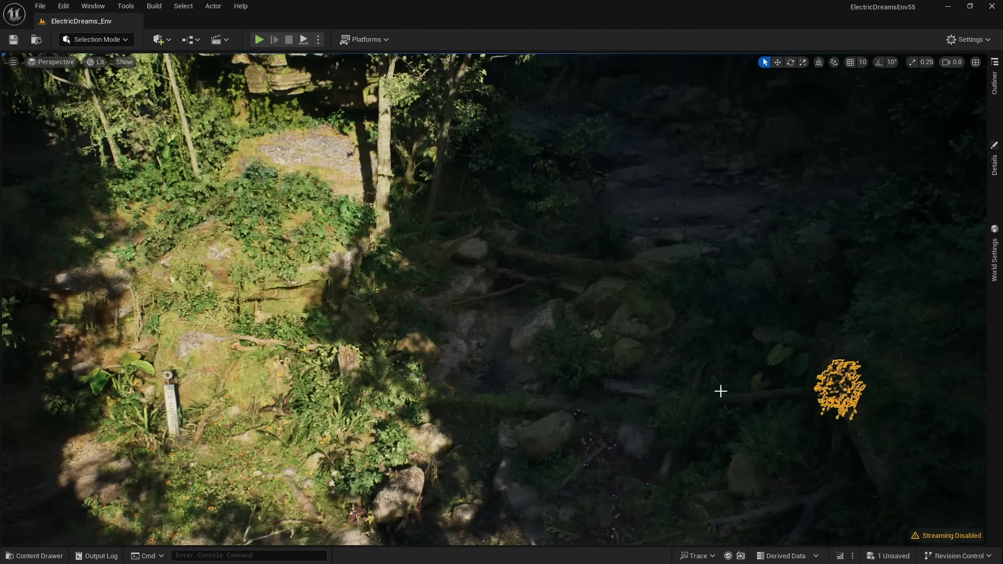
Try moving the large overgrown rock from the dark area into the sunlit clearing and remove it from there.
{"action": "left_click", "coordinate": [896, 376]}
{"action": "right_click_drag", "start_coordinate": [895, 374], "coordinate": [959, 378]}
{"action": "key", "text": "s"}
{"action": "scroll", "coordinate": [896, 374], "scroll_direction": "up", "scroll_amount": 1}
{"action": "key", "text": "w"}
{"action": "left_click_drag", "start_coordinate": [495, 398], "coordinate": [376, 336]}
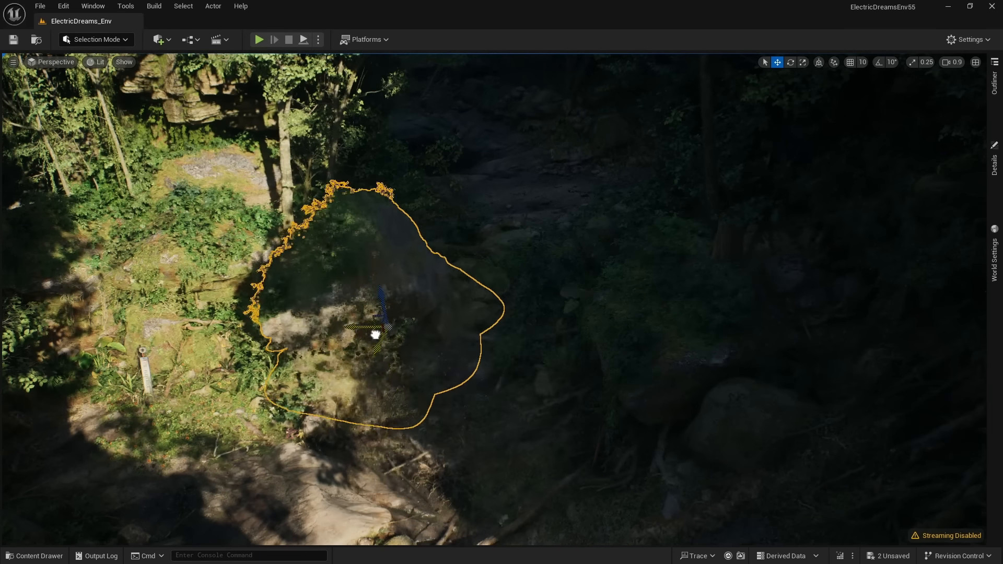
{"action": "key", "text": "s"}
{"action": "right_click_drag", "start_coordinate": [376, 336], "coordinate": [282, 337]}
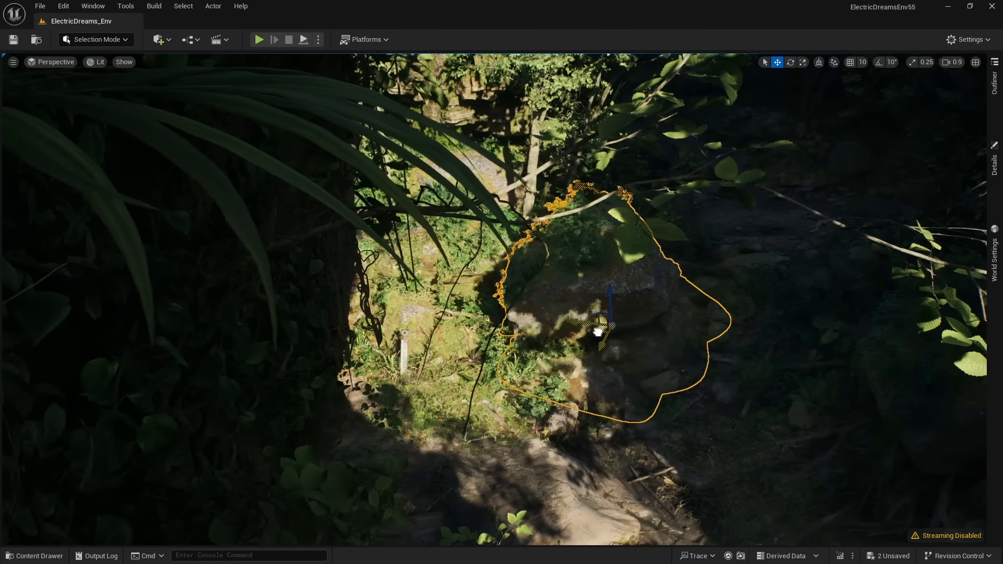
{"action": "key", "text": "w"}
{"action": "right_click_drag", "start_coordinate": [598, 331], "coordinate": [585, 300]}
{"action": "key", "text": "Delete"}
Place the SciFiCrate mesh in the sunlit clearing near the Flexy Rock post and rotate it about its vertical axis.
{"action": "key", "text": "w"}
{"action": "key", "text": "ctrl+space"}
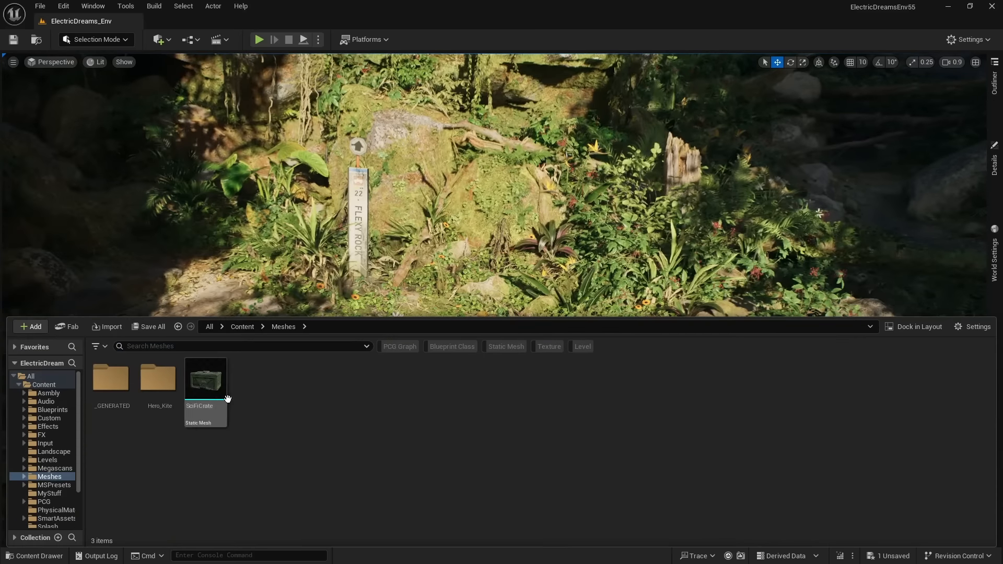
{"action": "left_click_drag", "start_coordinate": [537, 255], "coordinate": [512, 342]}
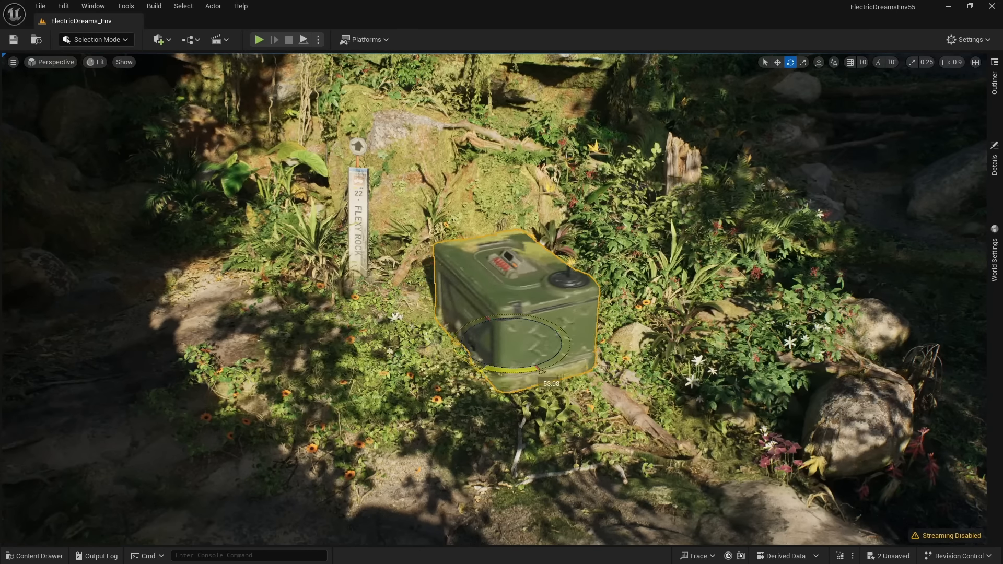
Reposition the crate on the ground foliage in front of the Flexy Rock post and check it from the front.
{"action": "key", "text": "w"}
{"action": "key", "text": "d"}
{"action": "right_click_drag", "start_coordinate": [566, 373], "coordinate": [527, 425]}
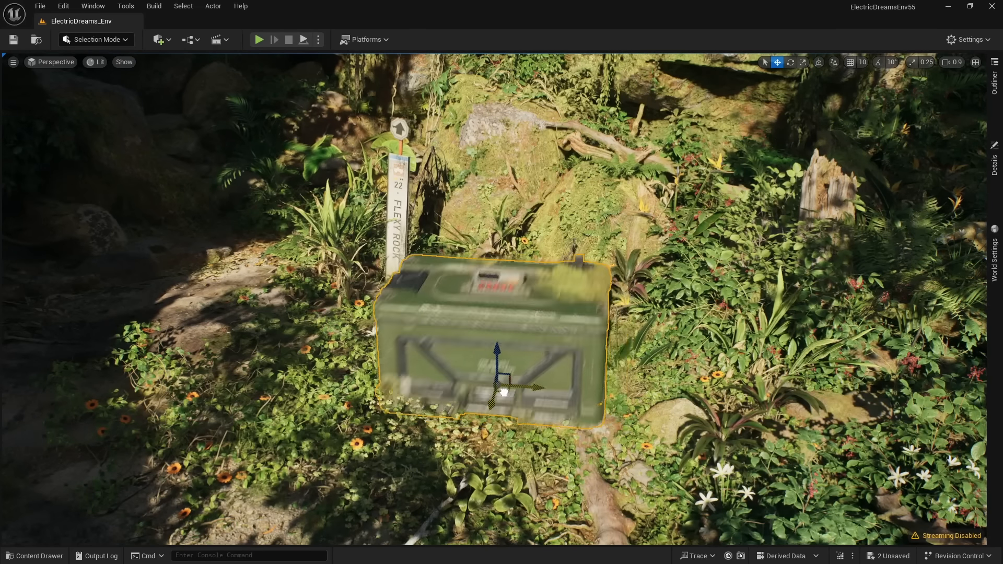
{"action": "left_click_drag", "start_coordinate": [509, 403], "coordinate": [526, 398]}
{"action": "right_click_drag", "start_coordinate": [525, 397], "coordinate": [521, 378]}
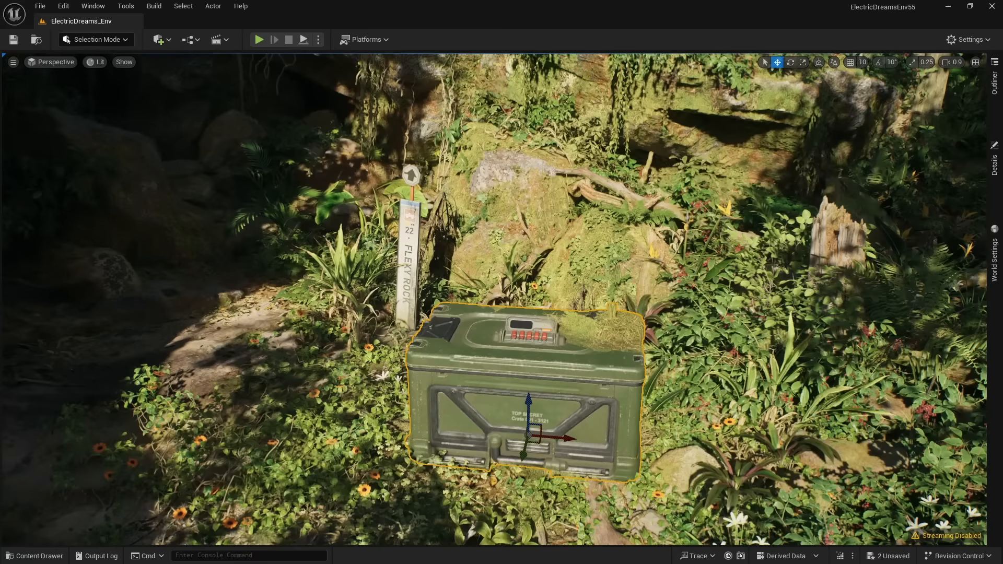
{"action": "key", "text": "d"}
{"action": "right_click_drag", "start_coordinate": [588, 401], "coordinate": [542, 389]}
Display the editor icons, select the moss decal just behind the crate, and view the scene with the icons hidden.
{"action": "key", "text": "g"}
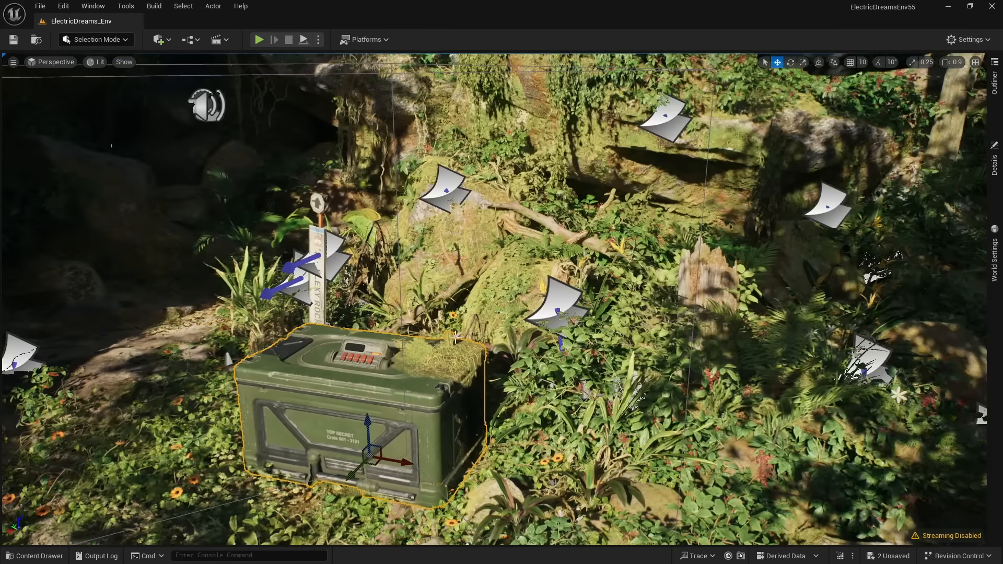
{"action": "mouse_move", "coordinate": [454, 337]}
{"action": "right_mouse_down"}
{"action": "mouse_move", "coordinate": [483, 335]}
{"action": "mouse_move", "coordinate": [457, 335]}
{"action": "right_mouse_up"}
{"action": "key", "text": "s"}
{"action": "left_click", "coordinate": [576, 314]}
{"action": "right_click_drag", "start_coordinate": [666, 431], "coordinate": [710, 418]}
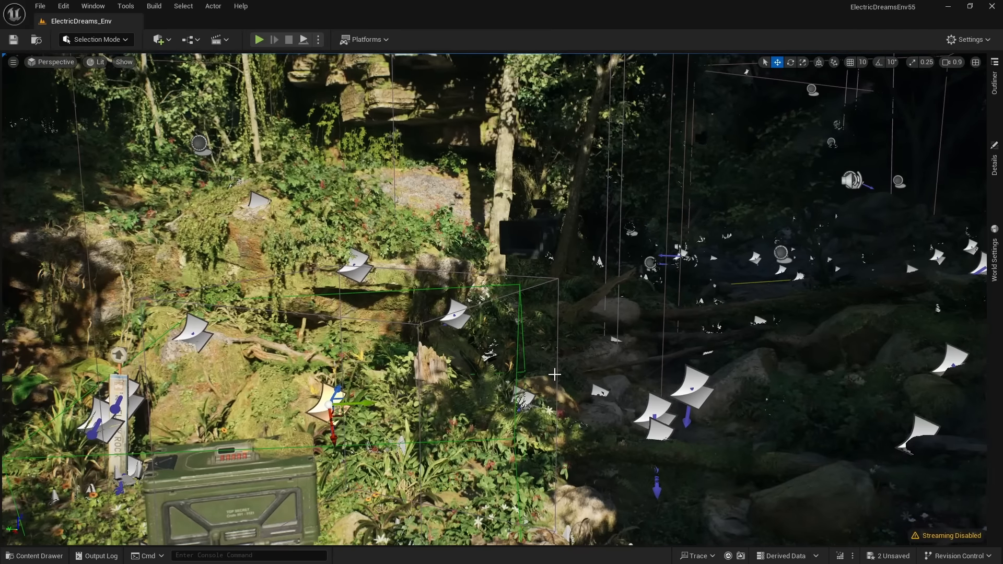
{"action": "right_click_drag", "start_coordinate": [552, 371], "coordinate": [511, 391]}
{"action": "key", "text": "g"}
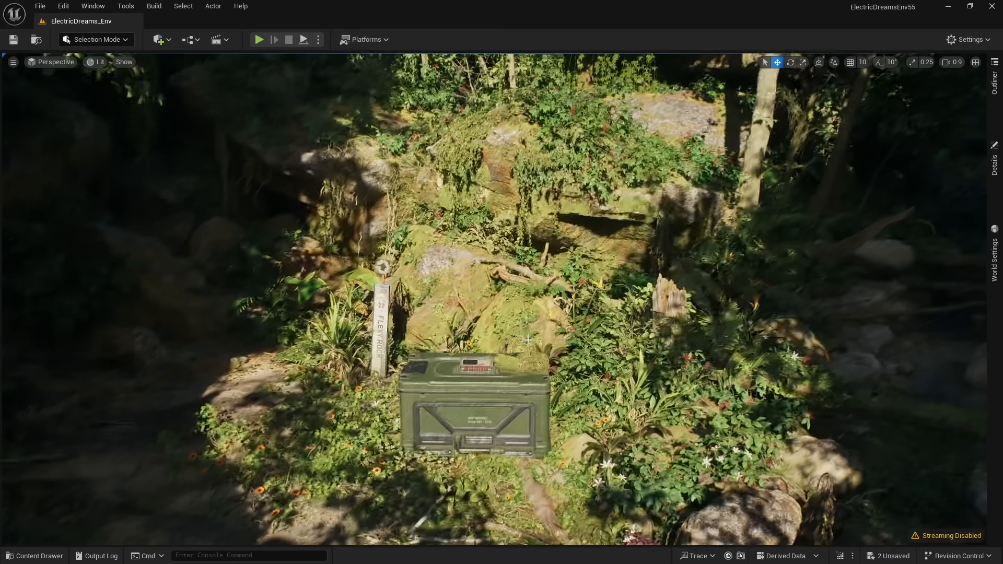
Show the editor icons again and adjust the selected decal so its moss covers the crate's top and one end.
{"action": "key", "text": "g"}
{"action": "scroll", "coordinate": [528, 340], "scroll_direction": "up", "scroll_amount": 5}
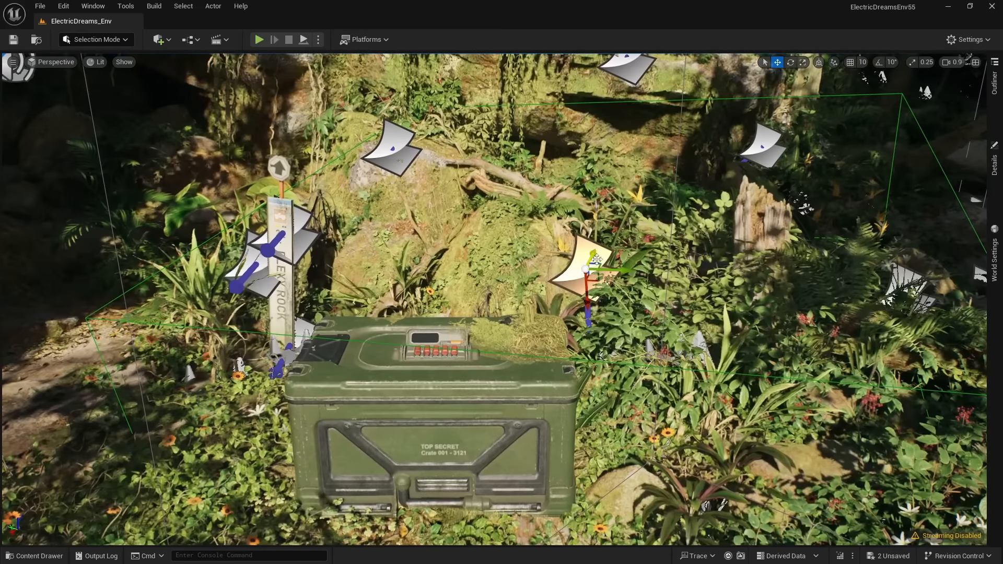
{"action": "key", "text": "d"}
{"action": "right_click_drag", "start_coordinate": [532, 284], "coordinate": [524, 301]}
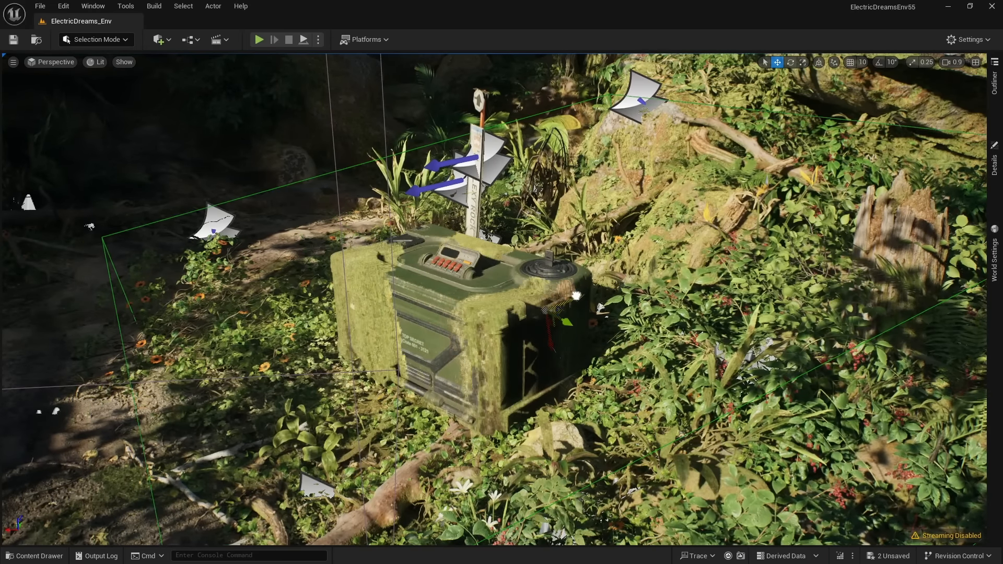
{"action": "key", "text": "w"}
{"action": "right_click_drag", "start_coordinate": [521, 280], "coordinate": [495, 268]}
{"action": "key", "text": "s"}
{"action": "key", "text": "d"}
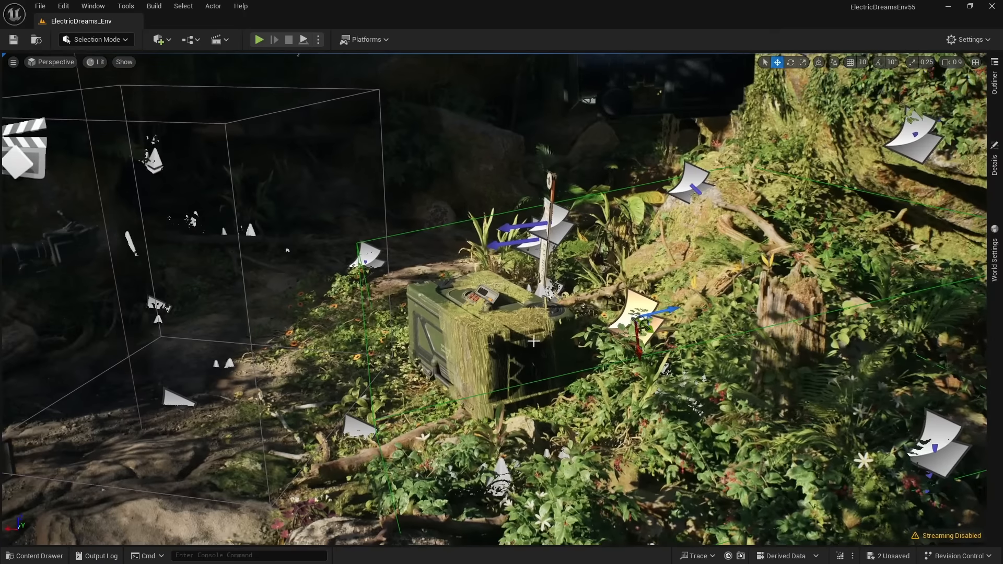
{"action": "scroll", "coordinate": [593, 353], "scroll_direction": "up", "scroll_amount": 5}
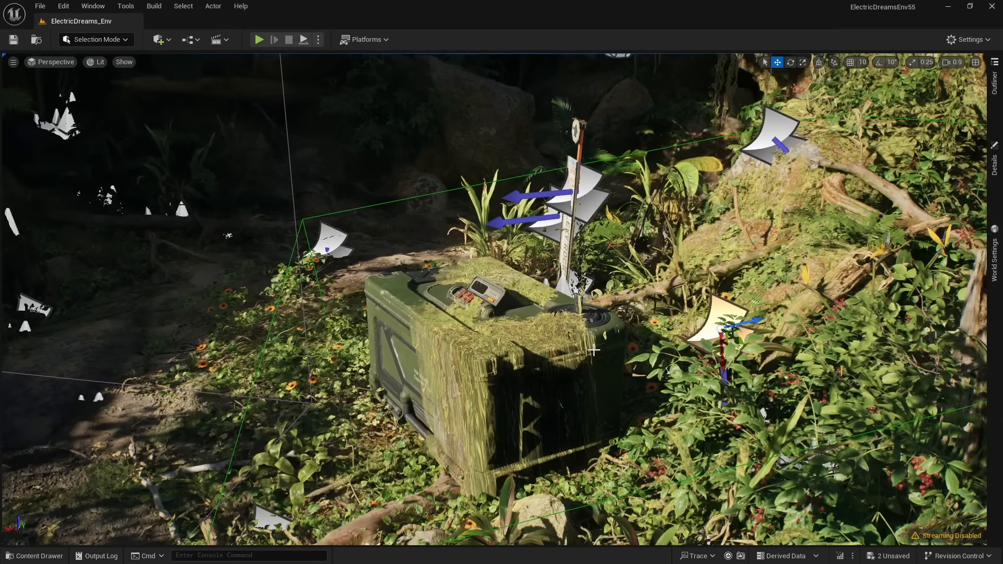
{"action": "key", "text": "a"}
{"action": "mouse_move", "coordinate": [502, 293]}
{"action": "right_mouse_down"}
{"action": "mouse_move", "coordinate": [542, 305]}
{"action": "mouse_move", "coordinate": [515, 303]}
{"action": "right_mouse_up"}
{"action": "scroll", "coordinate": [541, 306], "scroll_direction": "down", "scroll_amount": 4}
{"action": "key", "text": "a"}
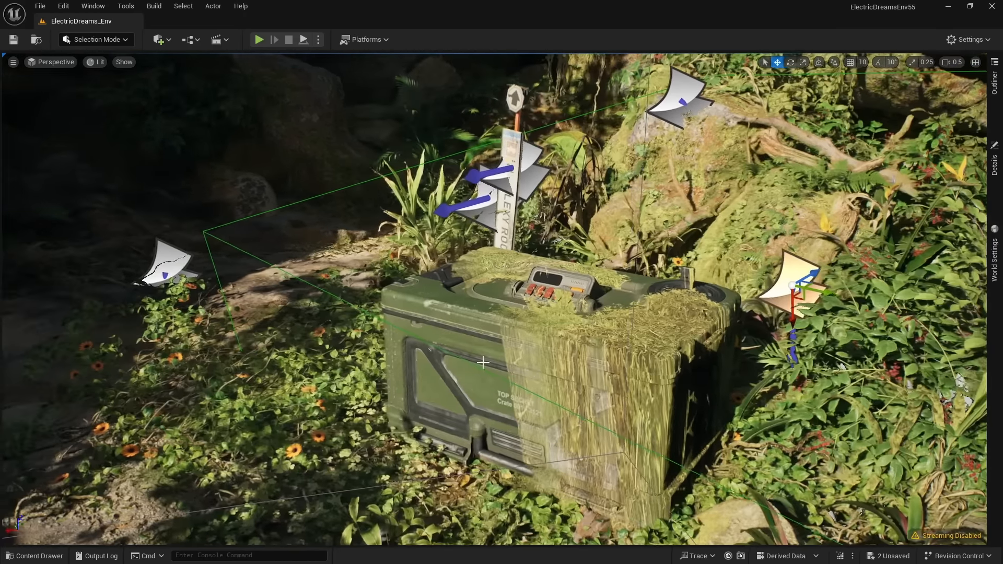
Try moving the selected moss decal away from the crate toward the tree stump, and undo the moves.
{"action": "scroll", "coordinate": [492, 347], "scroll_direction": "up", "scroll_amount": 5}
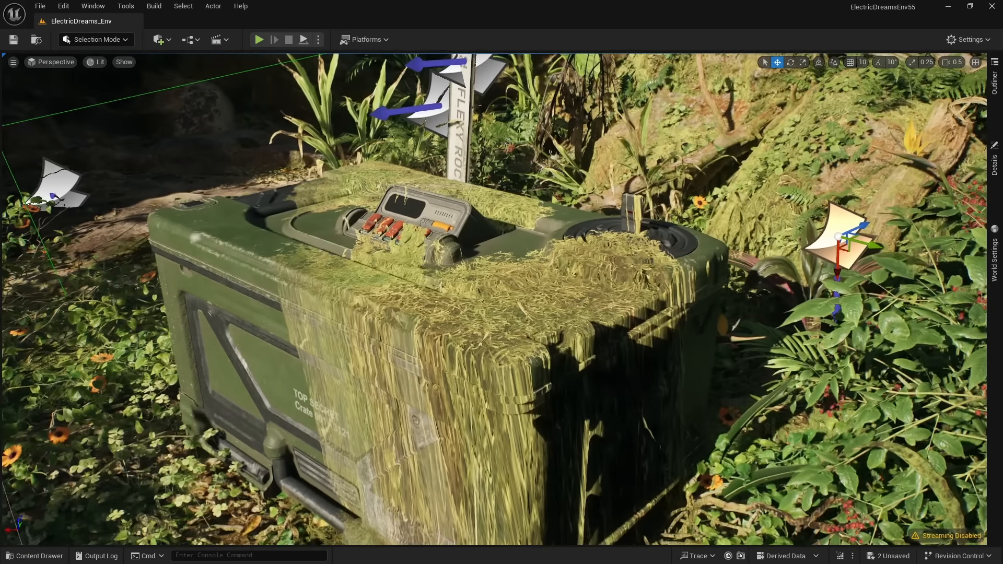
{"action": "scroll", "coordinate": [492, 347], "scroll_direction": "down", "scroll_amount": 10}
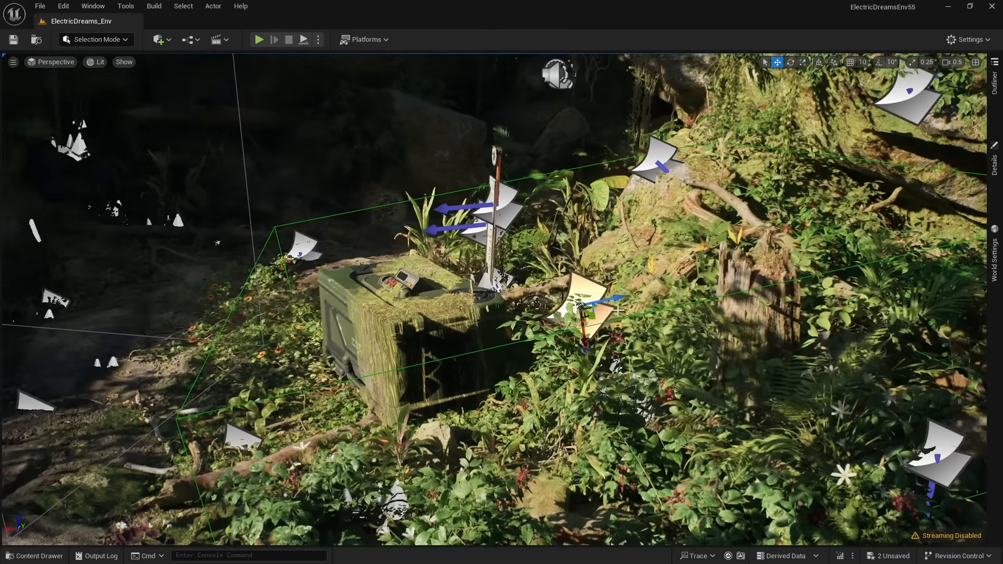
{"action": "left_click_drag", "start_coordinate": [609, 300], "coordinate": [655, 291]}
{"action": "key", "text": "d"}
{"action": "right_click_drag", "start_coordinate": [587, 327], "coordinate": [564, 313]}
{"action": "left_click_drag", "start_coordinate": [635, 354], "coordinate": [634, 373]}
{"action": "key", "text": "w"}
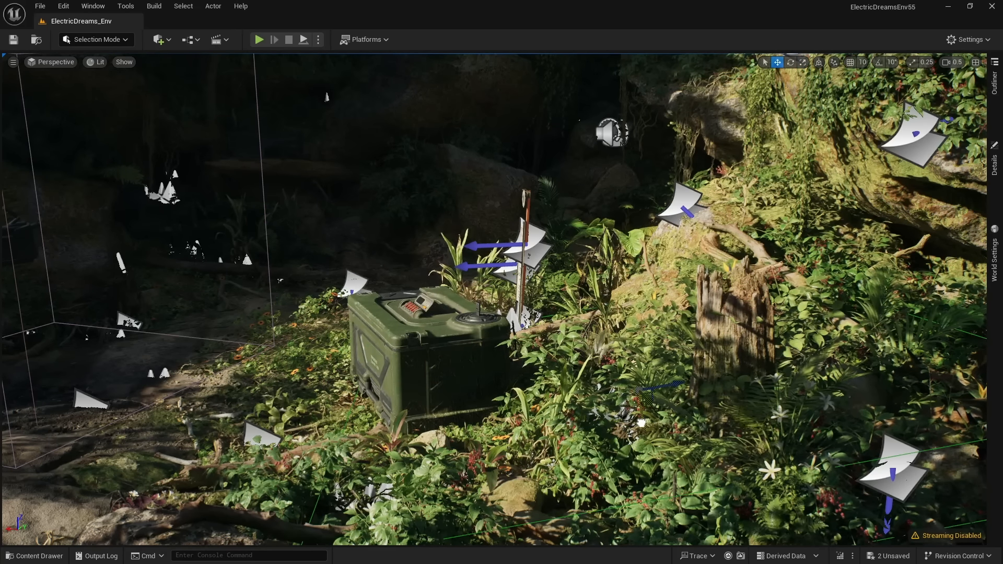
{"action": "key", "text": "ctrl+z"}
{"action": "key", "text": "ctrl+z"}
Select the SciFiCrate, look up its decal settings, and disable Receives Decals.
{"action": "key", "text": "a"}
{"action": "right_click_drag", "start_coordinate": [492, 422], "coordinate": [492, 423]}
{"action": "left_click", "coordinate": [492, 422]}
{"action": "key", "text": "a"}
{"action": "left_click", "coordinate": [994, 165]}
{"action": "left_click", "coordinate": [861, 158]}
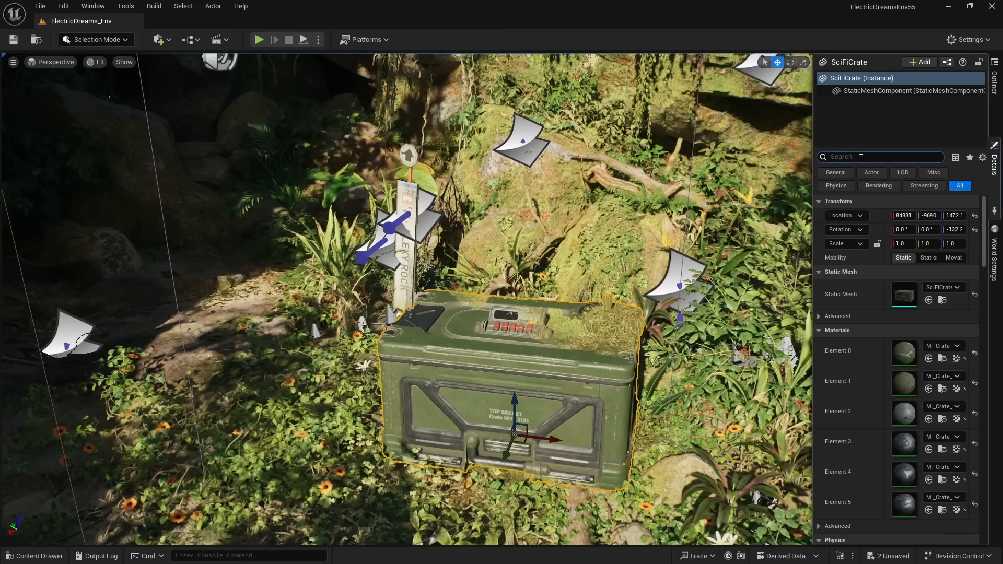
{"action": "type", "text": "decals"}
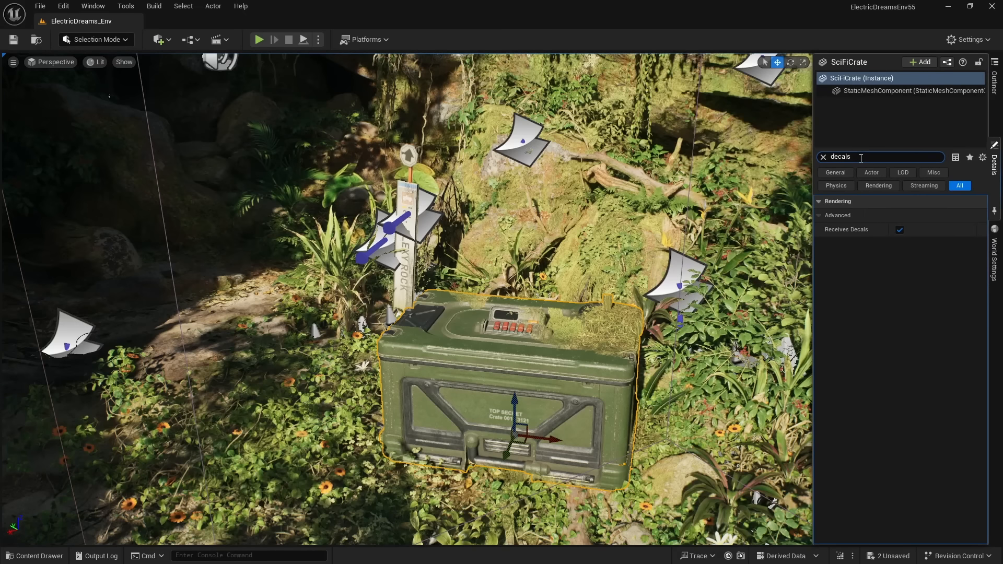
{"action": "left_click", "coordinate": [899, 230]}
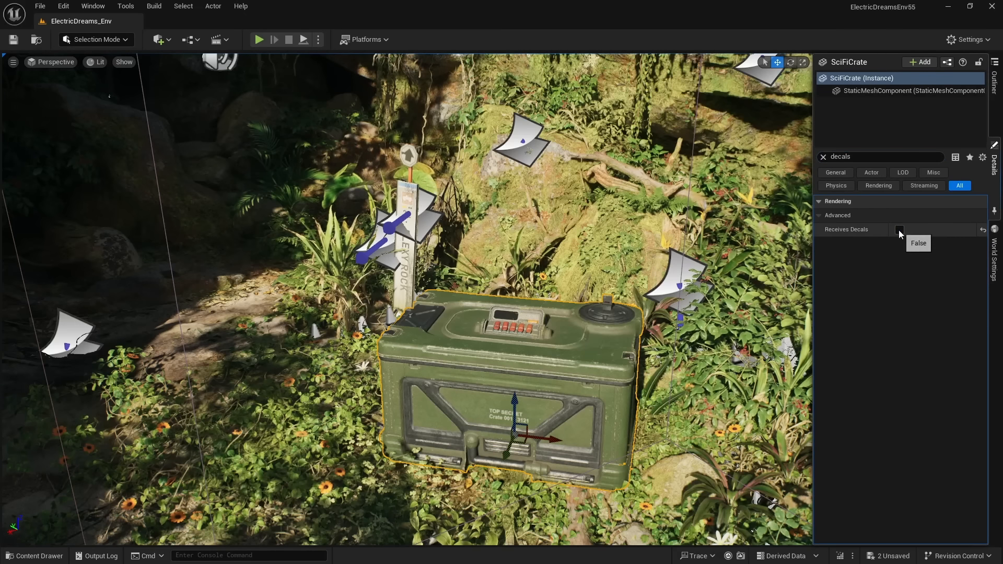
{"action": "right_click_drag", "start_coordinate": [520, 327], "coordinate": [519, 327]}
{"action": "key", "text": "a"}
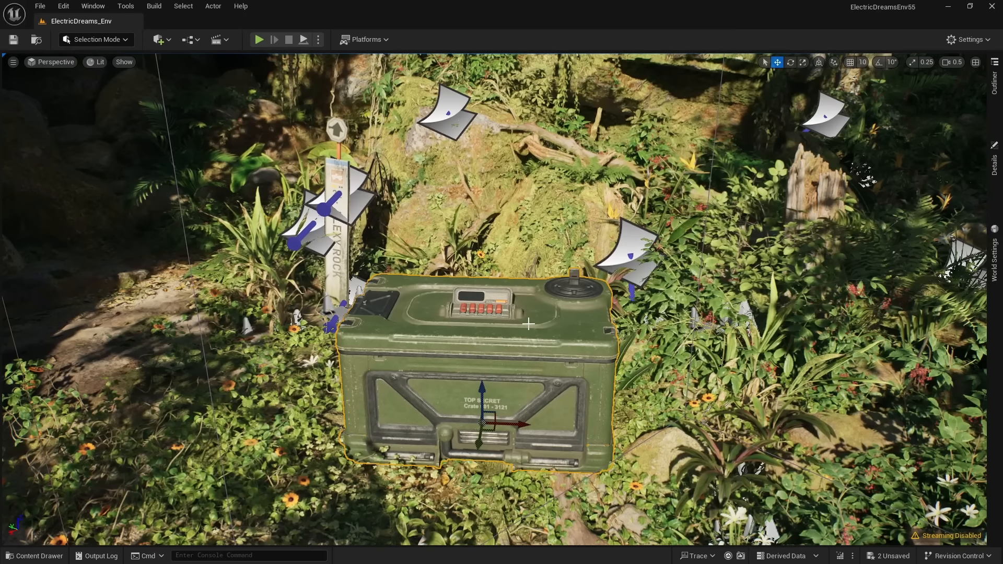
Hide the editor icons and shift the crate back toward the Flexy Rock post.
{"action": "key", "text": "g"}
{"action": "key", "text": "g"}
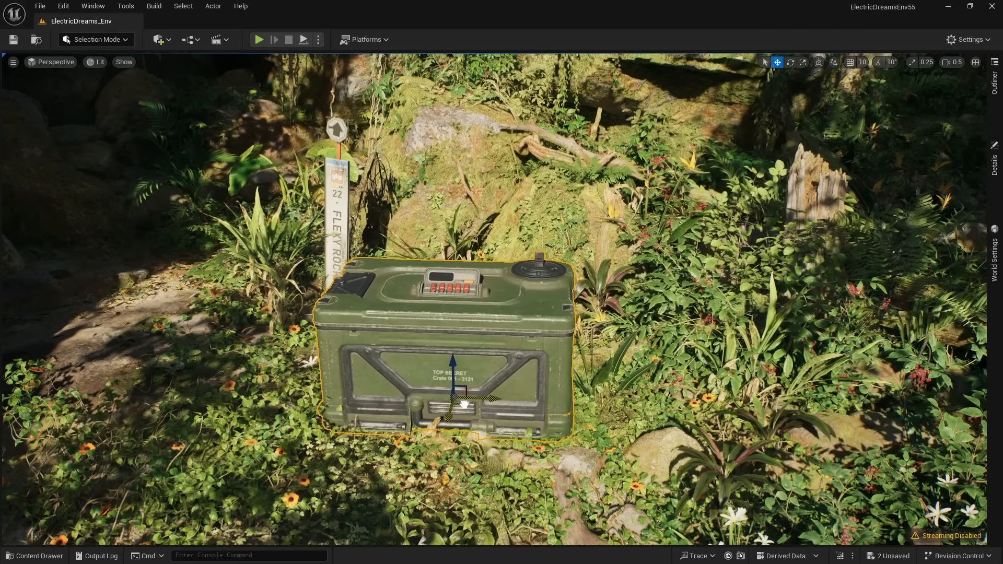
{"action": "key", "text": "a"}
{"action": "right_click_drag", "start_coordinate": [457, 414], "coordinate": [457, 414]}
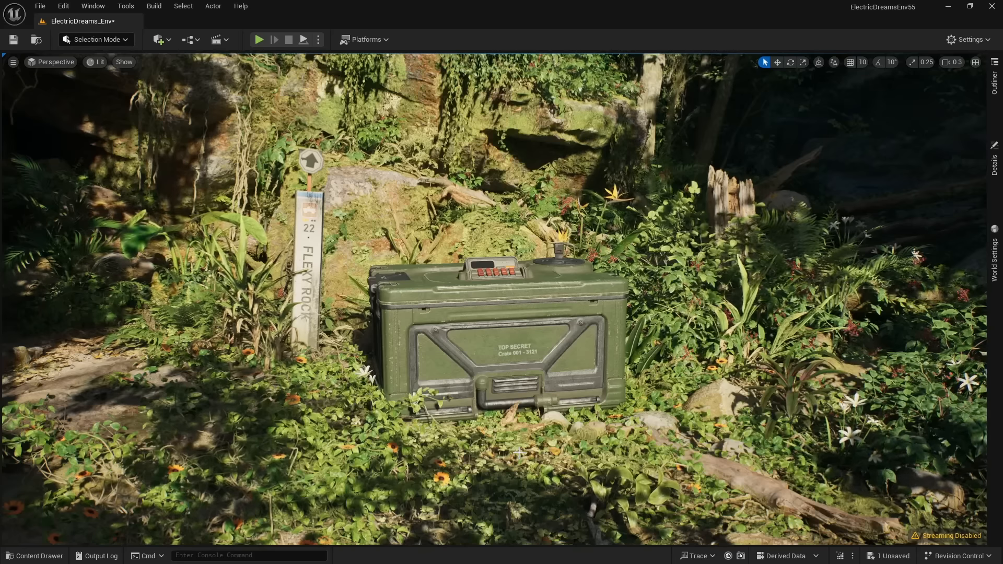
Examine how the crate sits among the ground foliage from several distances and angles beside the Flexy Rock post.
{"action": "mouse_move", "coordinate": [518, 453]}
{"action": "right_mouse_down"}
{"action": "mouse_move", "coordinate": [489, 428]}
{"action": "mouse_move", "coordinate": [549, 463]}
{"action": "mouse_move", "coordinate": [540, 475]}
{"action": "mouse_move", "coordinate": [462, 340]}
{"action": "right_mouse_up"}
{"action": "key", "text": "s"}
{"action": "scroll", "coordinate": [514, 448], "scroll_direction": "up", "scroll_amount": 1}
{"action": "left_click", "coordinate": [530, 369]}
{"action": "key", "text": "f"}
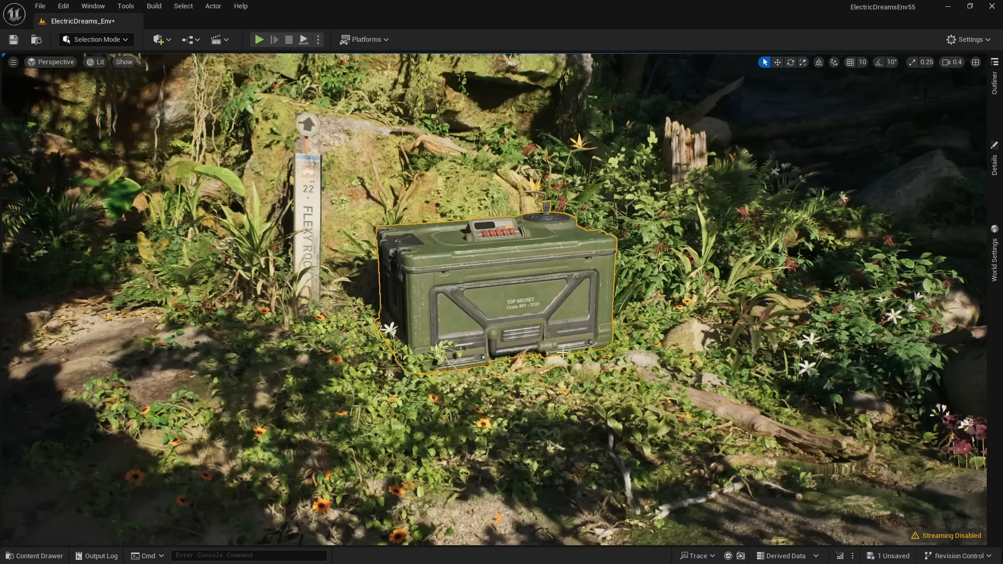
{"action": "key", "text": "w"}
{"action": "right_click_drag", "start_coordinate": [582, 348], "coordinate": [582, 331]}
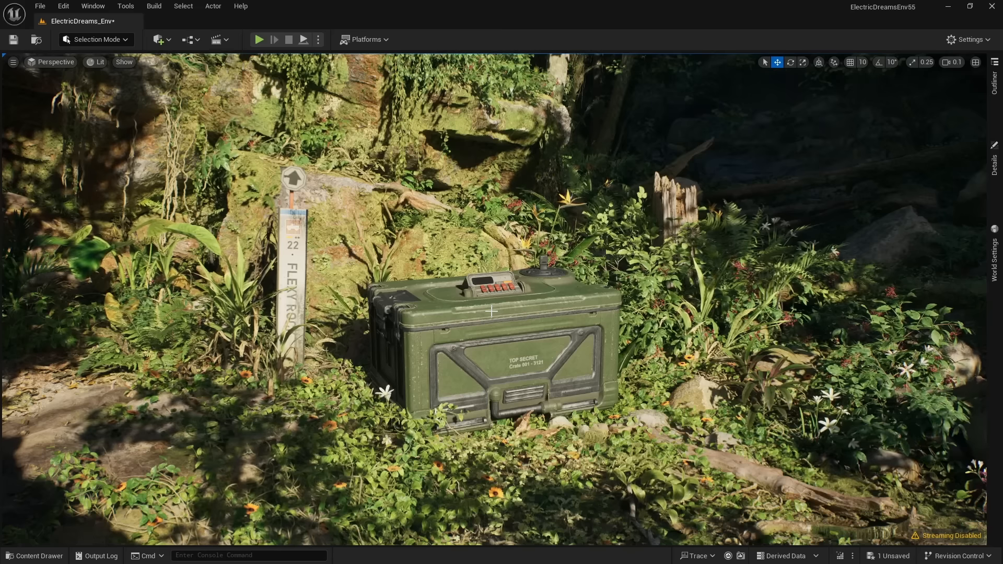
{"action": "mouse_move", "coordinate": [383, 352]}
{"action": "right_mouse_down"}
{"action": "mouse_move", "coordinate": [391, 358]}
{"action": "mouse_move", "coordinate": [382, 351]}
{"action": "right_mouse_up"}
{"action": "key", "text": "w"}
{"action": "scroll", "coordinate": [382, 352], "scroll_direction": "up", "scroll_amount": 1}
{"action": "key", "text": "w"}
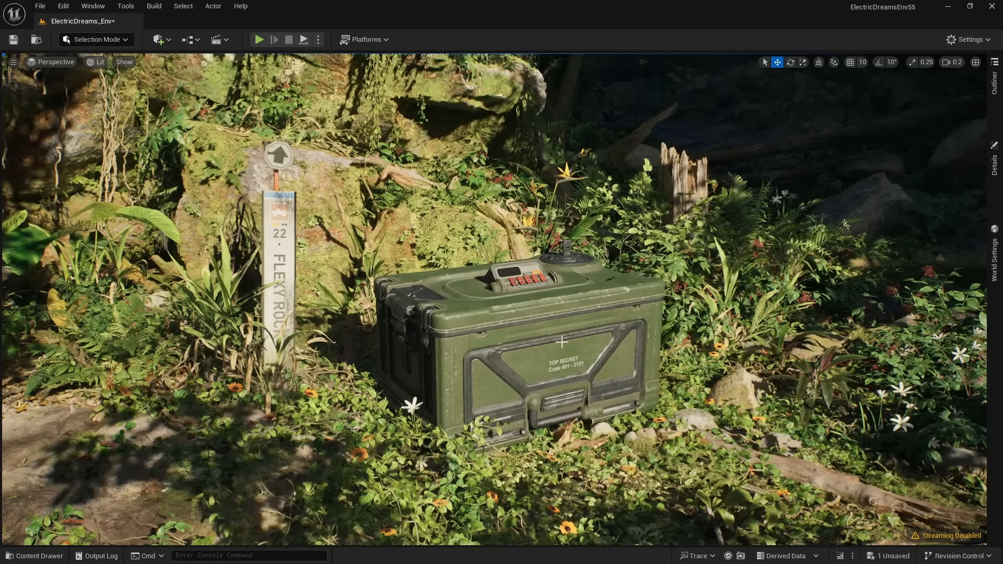
{"action": "mouse_move", "coordinate": [561, 342]}
{"action": "right_mouse_down"}
{"action": "mouse_move", "coordinate": [643, 339]}
{"action": "mouse_move", "coordinate": [565, 346]}
{"action": "right_mouse_up"}
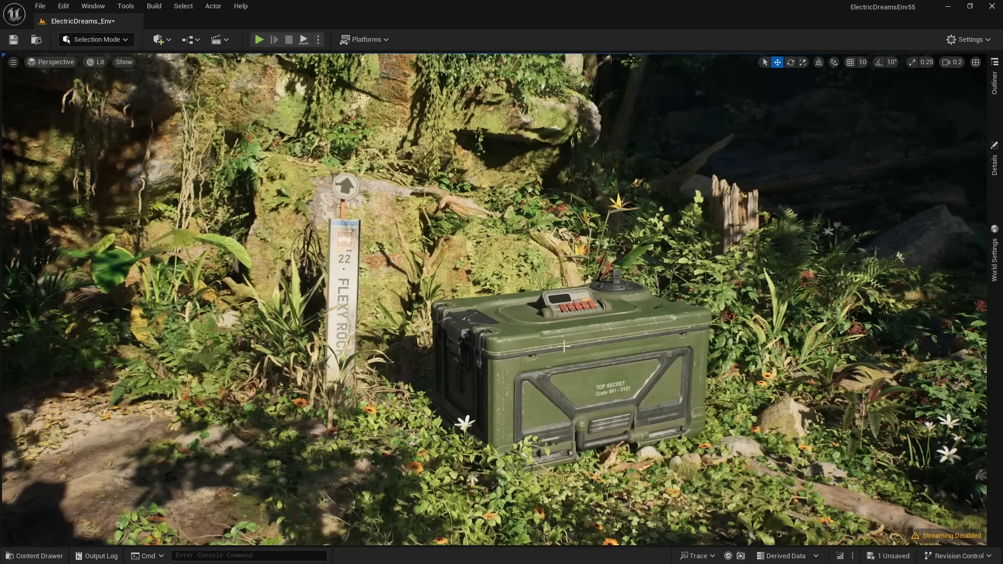
Search the level's actors for "post" and hide PostProcessVolume_Final_Current to view the scene without its grading.
{"action": "left_click", "coordinate": [993, 89]}
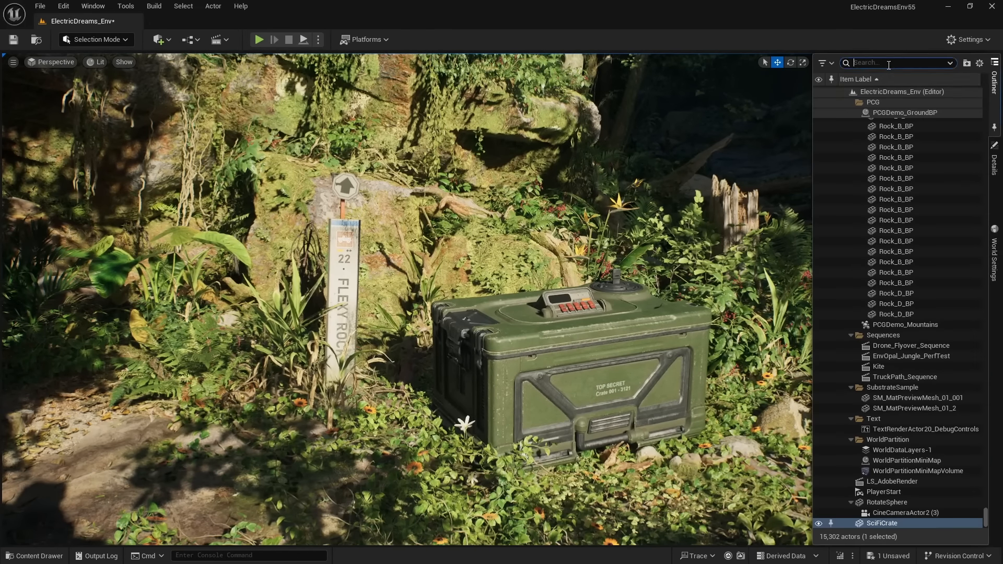
{"action": "type", "text": "post"}
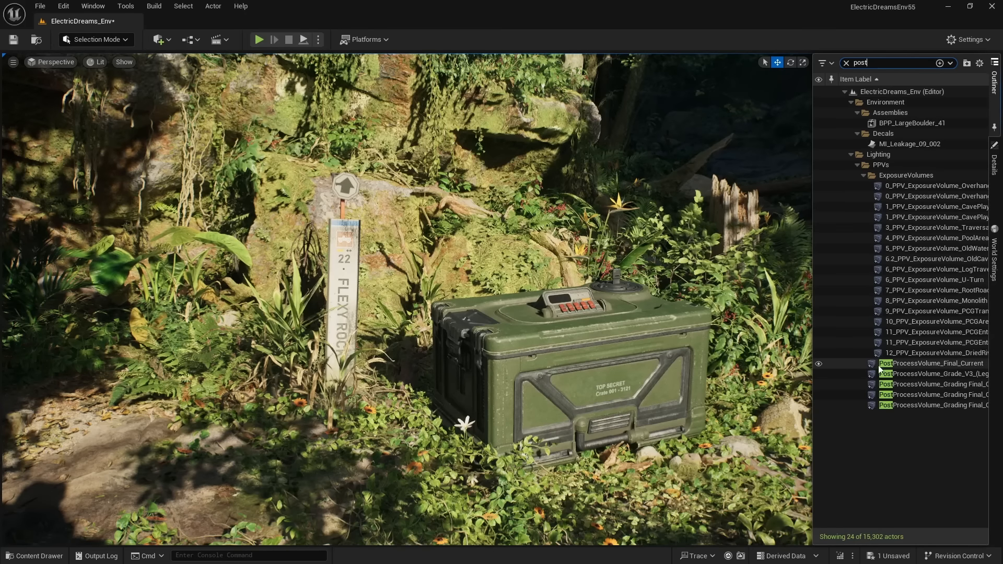
{"action": "left_click", "coordinate": [819, 364]}
{"action": "right_click_drag", "start_coordinate": [741, 303], "coordinate": [1000, 277]}
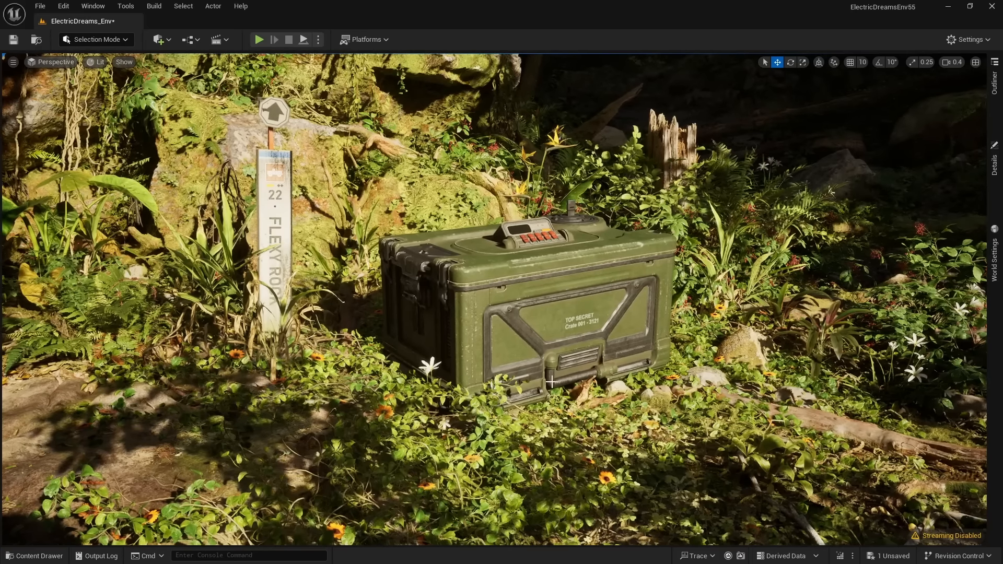
Make PostProcessVolume_Final_Current visible again and keep the crate selected.
{"action": "left_click", "coordinate": [538, 295]}
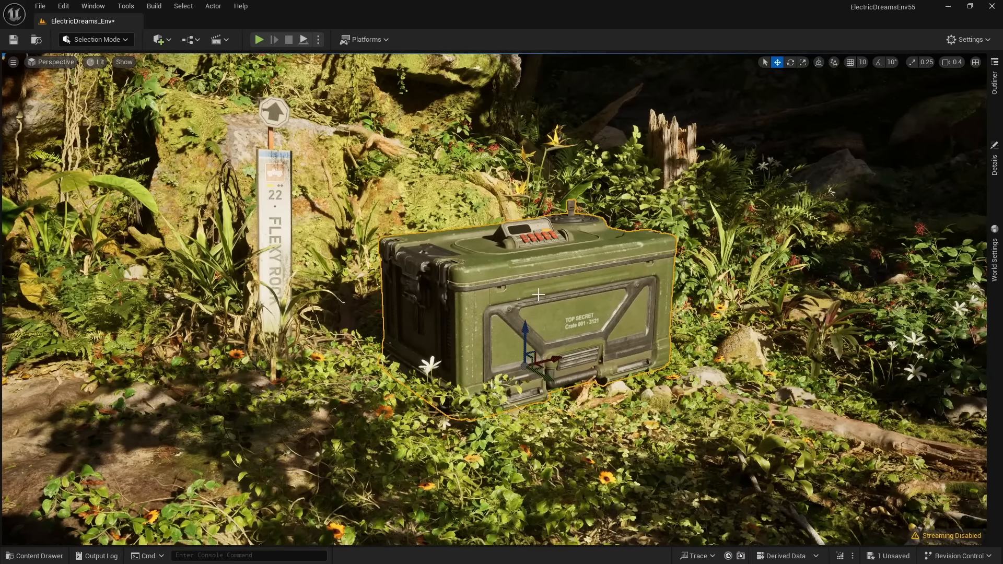
{"action": "left_click", "coordinate": [996, 83]}
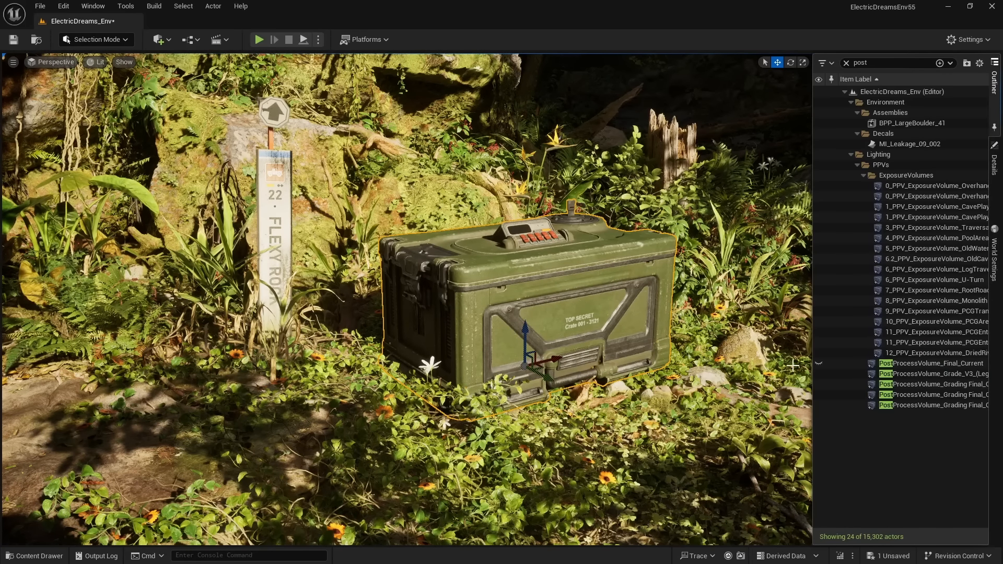
{"action": "left_click", "coordinate": [818, 366]}
{"action": "left_click", "coordinate": [588, 281]}
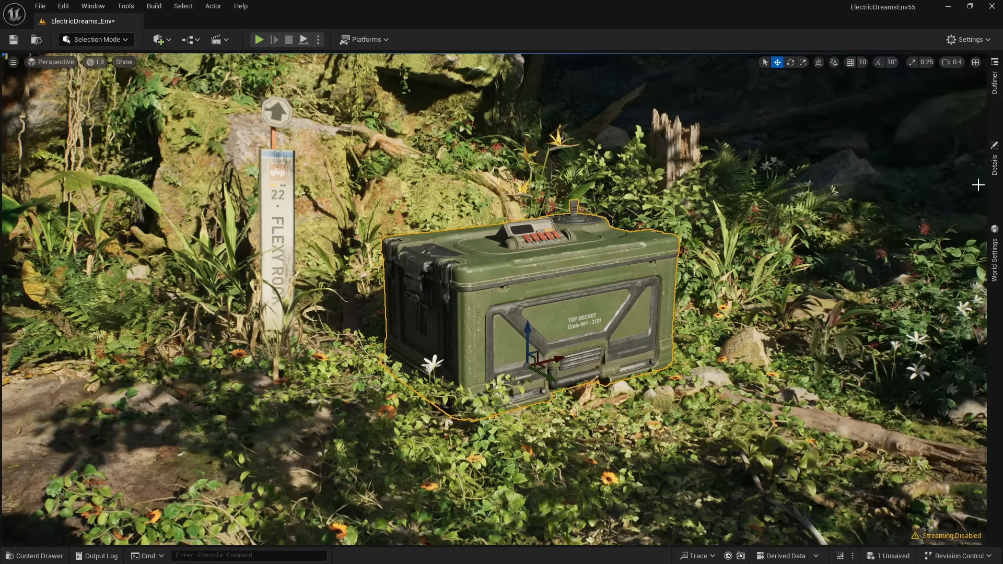
Open the crate's Element 0 material instance and float its parameter details over the level view beside the crate.
{"action": "left_click", "coordinate": [994, 180]}
{"action": "left_click", "coordinate": [823, 156]}
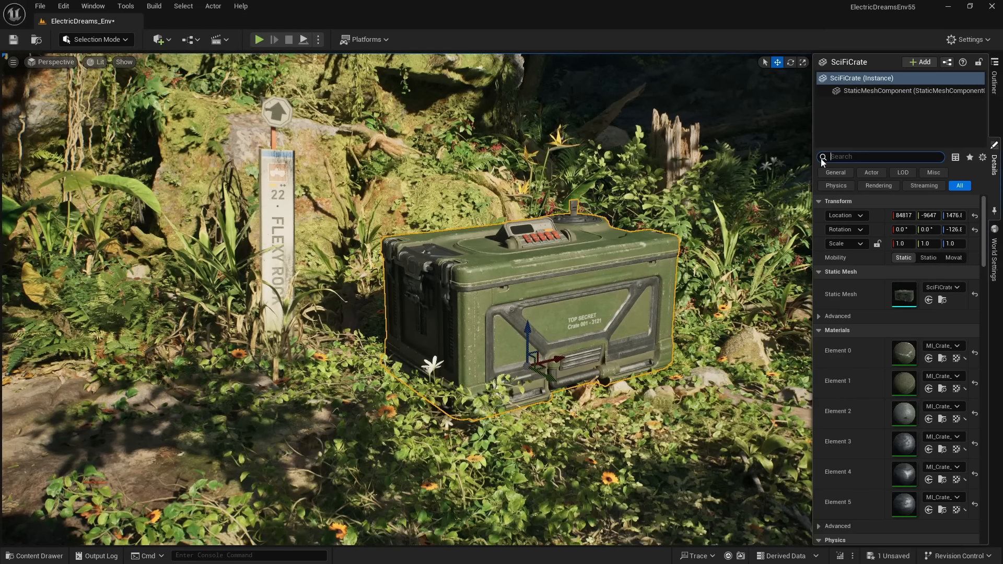
{"action": "double_click", "coordinate": [906, 353]}
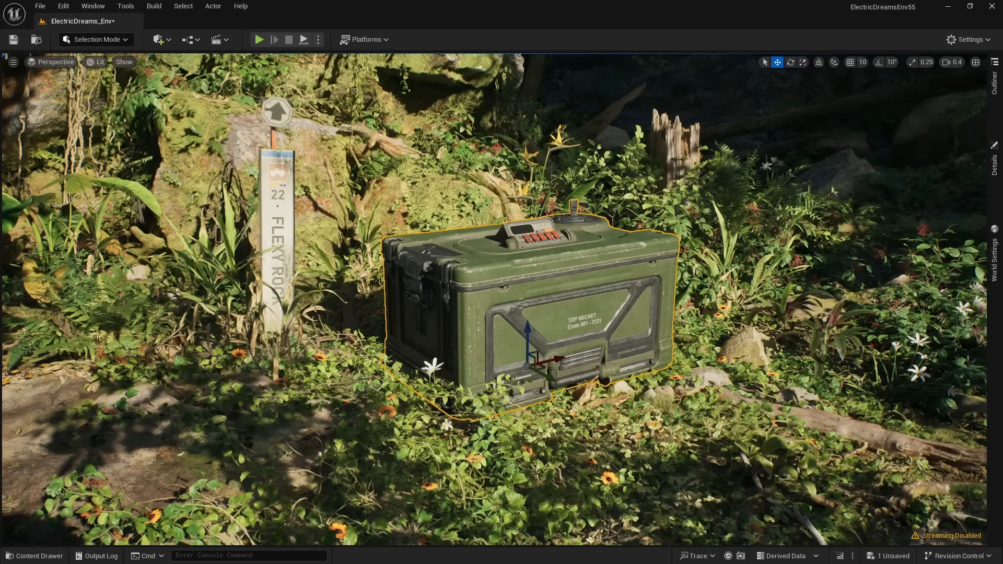
{"action": "left_click_drag", "start_coordinate": [187, 213], "coordinate": [121, 153]}
{"action": "left_click_drag", "start_coordinate": [156, 268], "coordinate": [156, 514]}
{"action": "left_click_drag", "start_coordinate": [252, 148], "coordinate": [200, 124]}
{"action": "scroll", "coordinate": [116, 355], "scroll_direction": "down", "scroll_amount": 4}
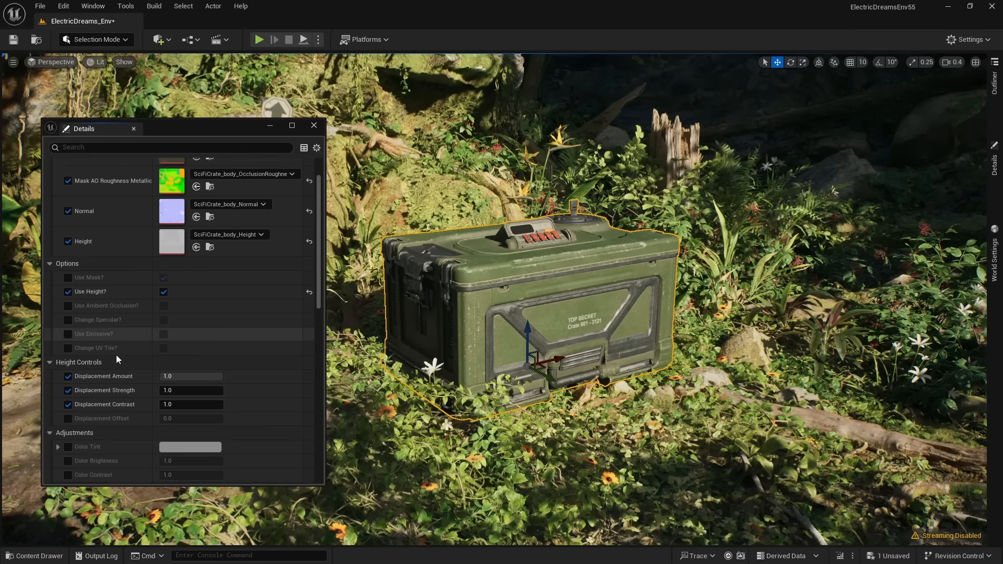
Enable the Color Tint, Color Brightness, Color Contrast and Color Saturation overrides in the crate body material.
{"action": "left_click", "coordinate": [68, 410]}
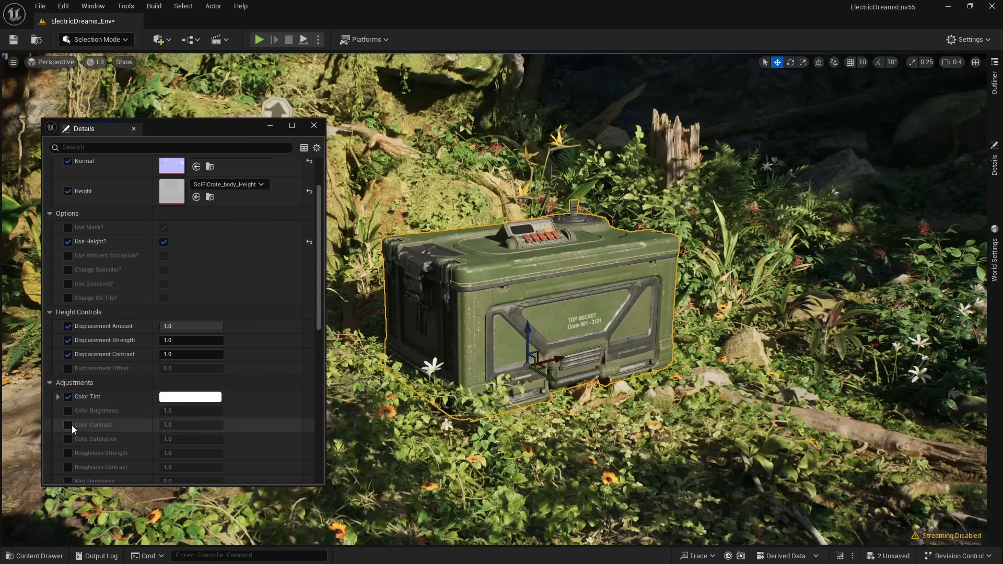
{"action": "left_click", "coordinate": [68, 425]}
{"action": "left_click", "coordinate": [68, 439]}
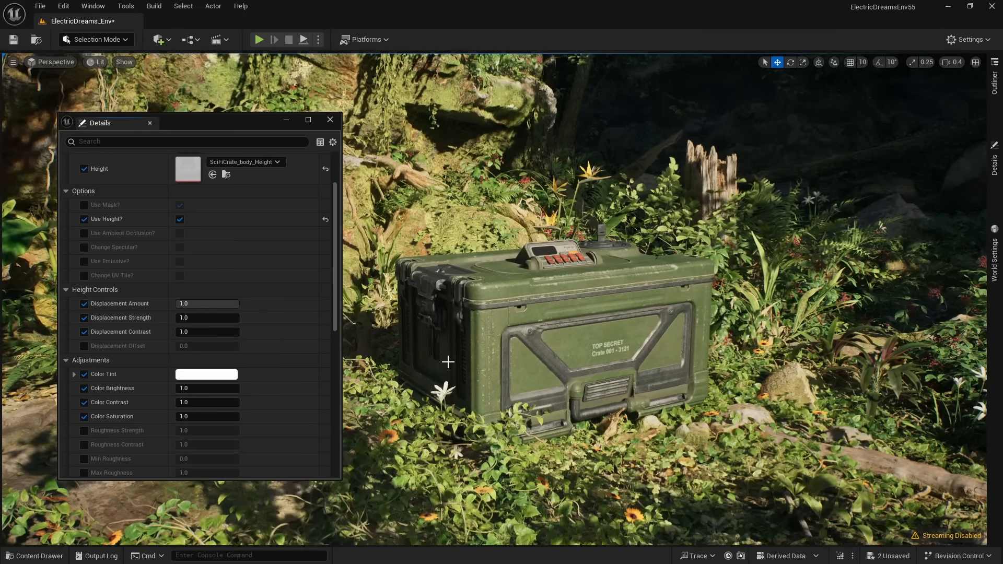
Try a light blue Color Tint on the crate body material and cancel the color change.
{"action": "left_click", "coordinate": [225, 375]}
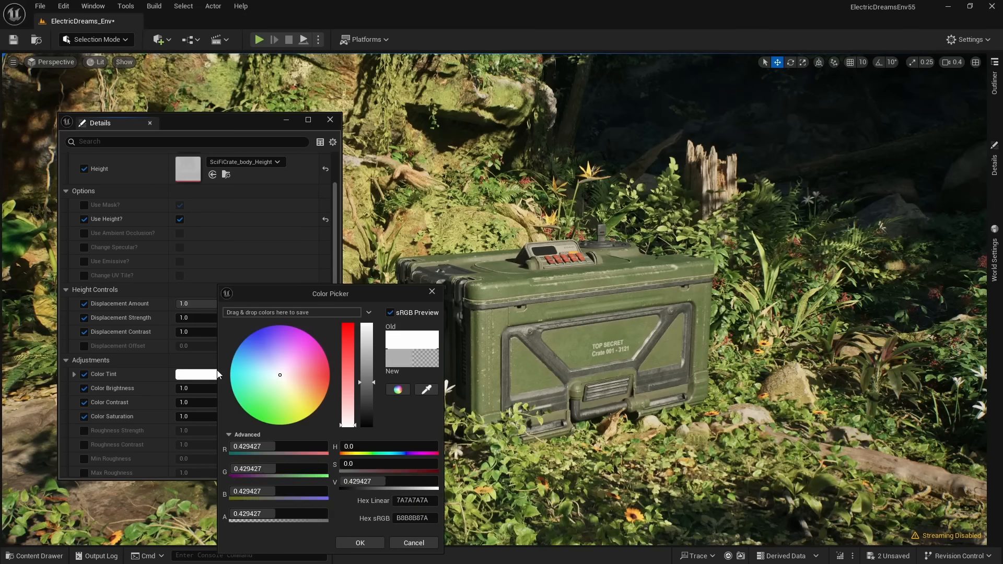
{"action": "left_click_drag", "start_coordinate": [282, 396], "coordinate": [264, 364]}
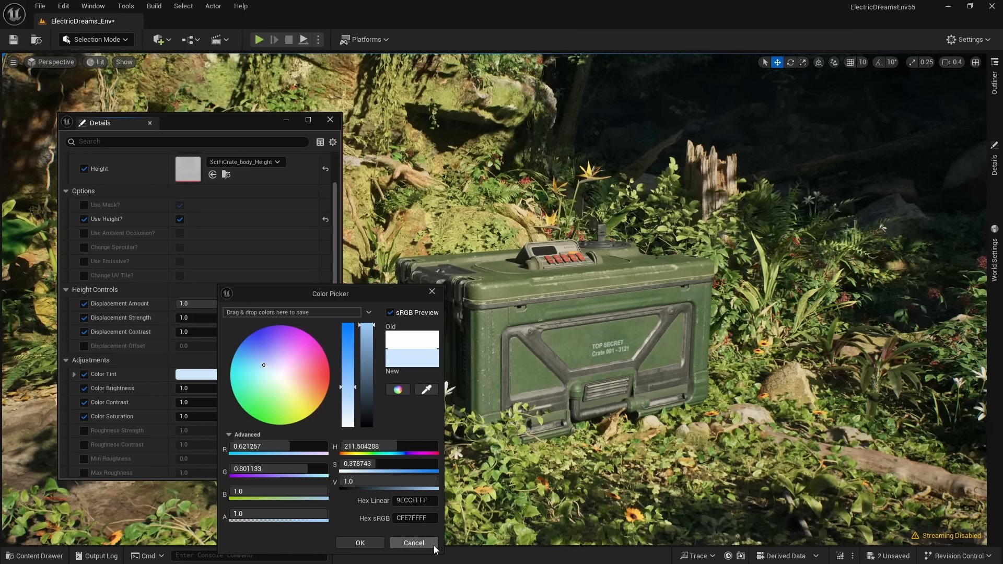
{"action": "left_click", "coordinate": [417, 543]}
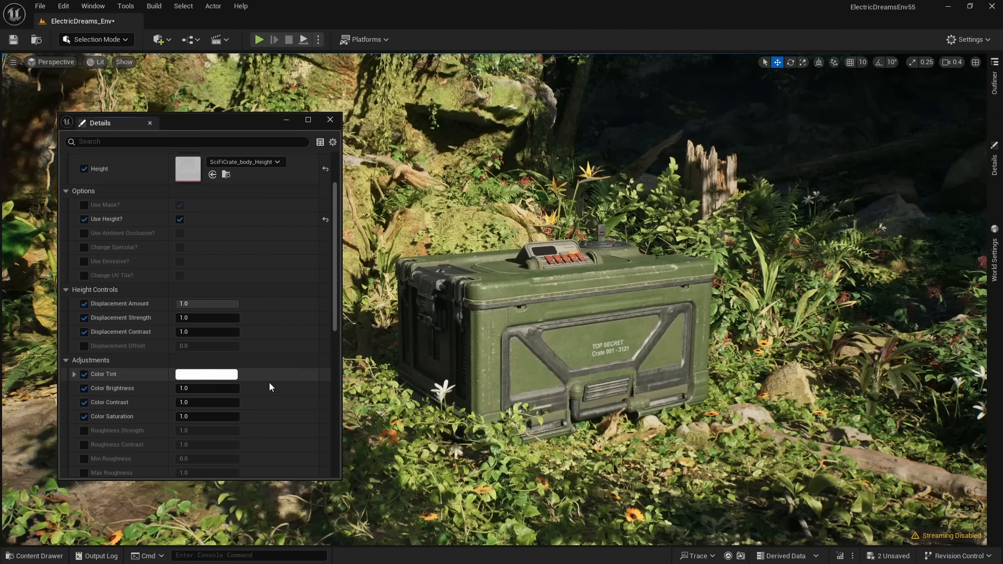
Clear the floating material details out of view and inspect the crate beside the Flexy Rock post.
{"action": "left_click_drag", "start_coordinate": [234, 124], "coordinate": [0, 105]}
{"action": "key", "text": "w"}
{"action": "right_click_drag", "start_coordinate": [522, 255], "coordinate": [529, 261]}
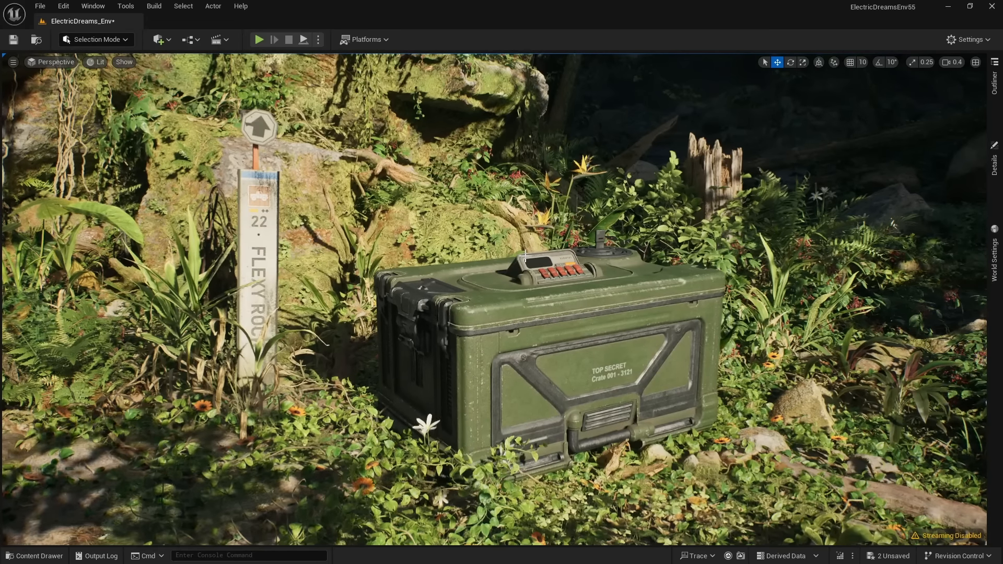
{"action": "right_click_drag", "start_coordinate": [574, 303], "coordinate": [584, 313]}
{"action": "key", "text": "w"}
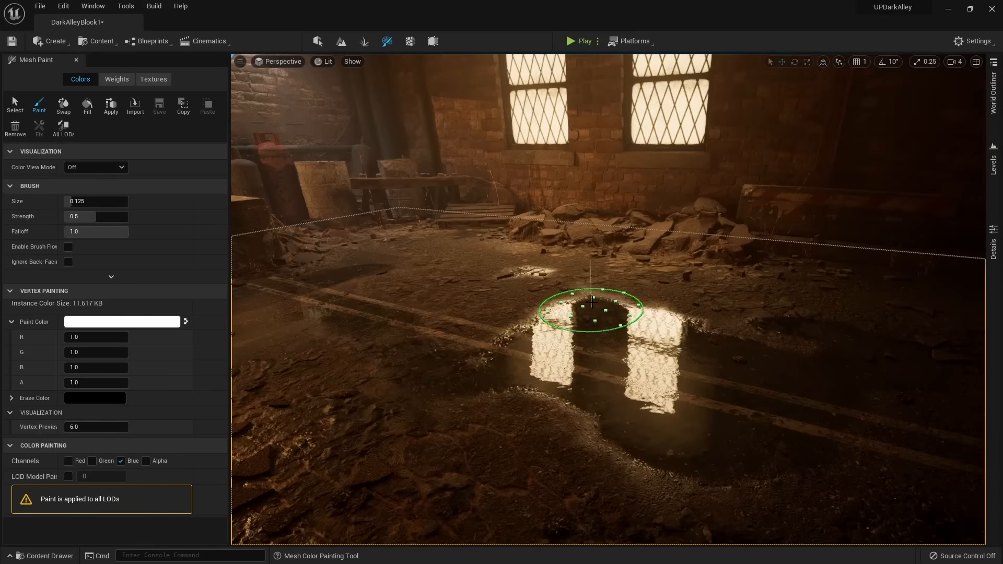
In the UPDarkAlley project, paint the blue vertex color channel onto the puddle area of the alley floor.
{"action": "left_click_drag", "start_coordinate": [466, 285], "coordinate": [471, 320]}
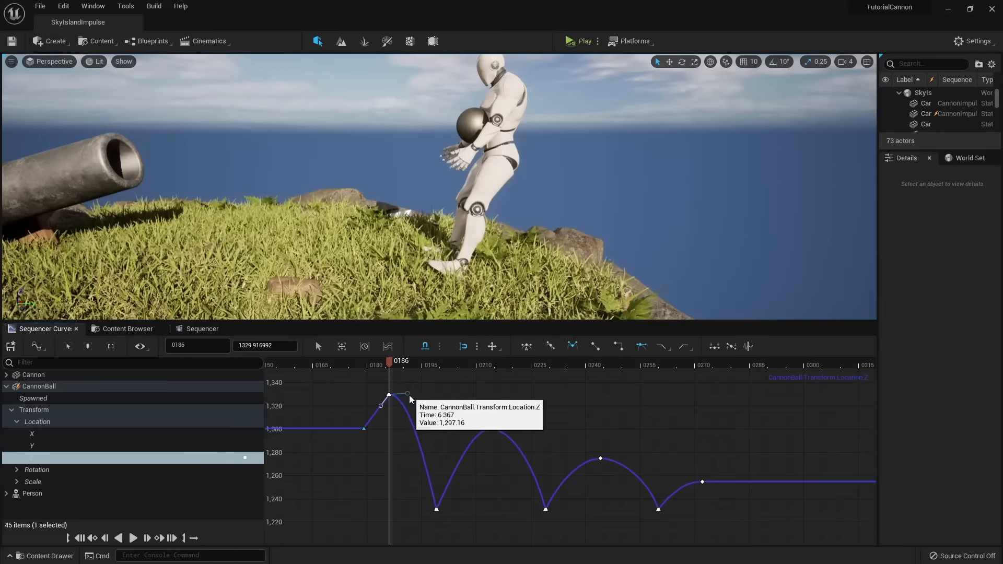
In the TutorialCannon project, adjust the CannonBall's Location Z curve at its first peak near frame 186.
{"action": "left_click_drag", "start_coordinate": [387, 362], "coordinate": [408, 360]}
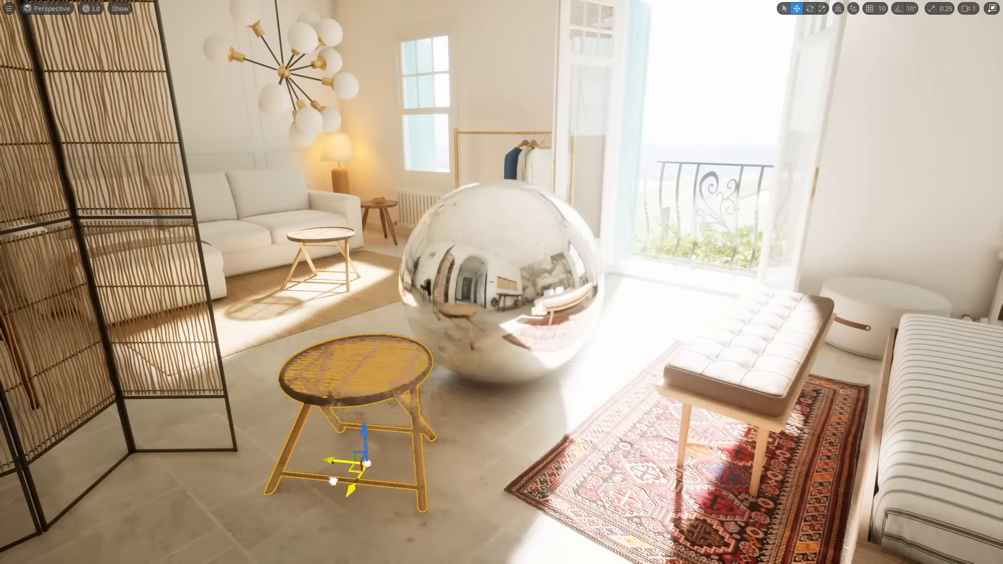
Select the red patterned rug beneath the tufted bench in the sunlit living room and reposition it.
{"action": "left_click", "coordinate": [589, 475]}
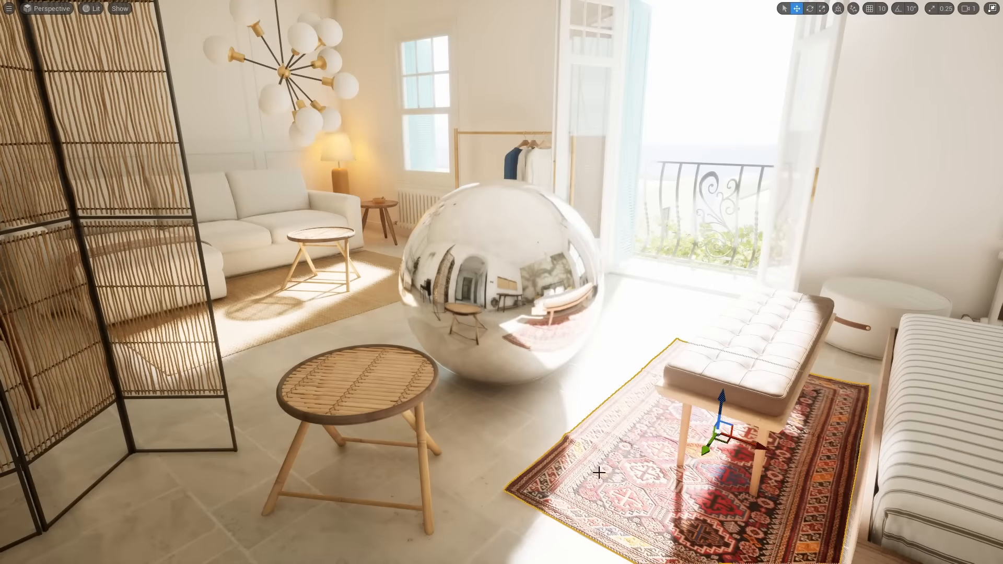
{"action": "left_click_drag", "start_coordinate": [589, 475], "coordinate": [522, 452]}
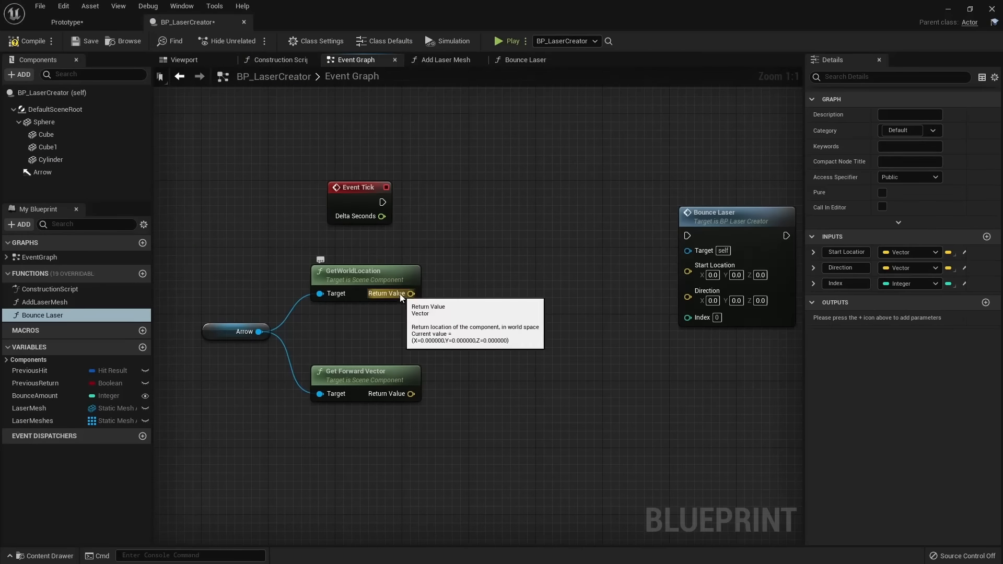
Connect the arrow's world location and forward vector to the Bounce Laser node's Start Location and Direction inputs.
{"action": "left_click_drag", "start_coordinate": [374, 267], "coordinate": [496, 274]}
{"action": "left_click_drag", "start_coordinate": [374, 366], "coordinate": [497, 350]}
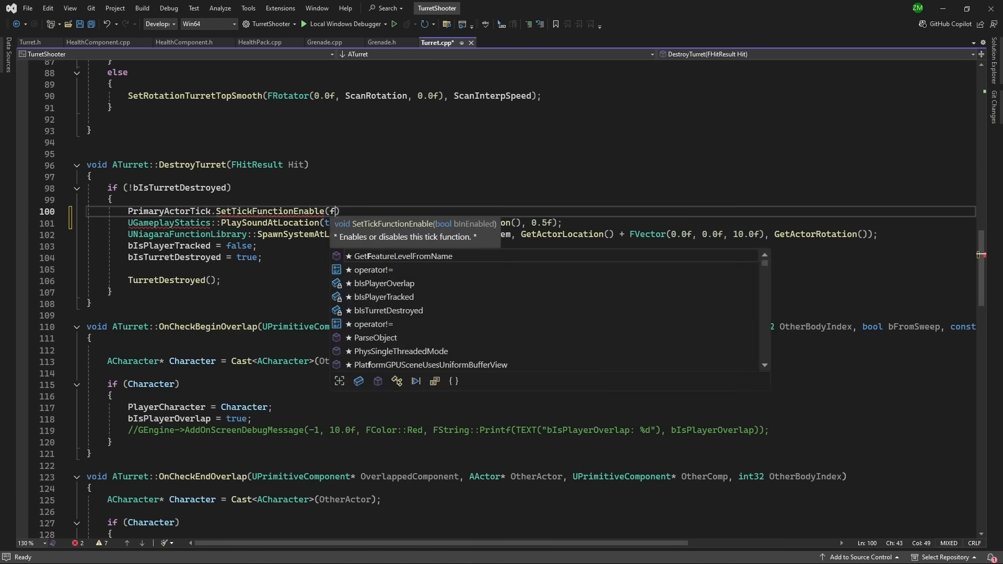
In Turret.cpp, add TurretTop->SetSimulatePhysics(true); below the SetTickFunctionEnable call in DestroyTurret.
{"action": "key", "text": "Return"}
{"action": "type", "text": "TurretTop->SetSimulatePhysics(true);"}
{"action": "key", "text": "Return"}
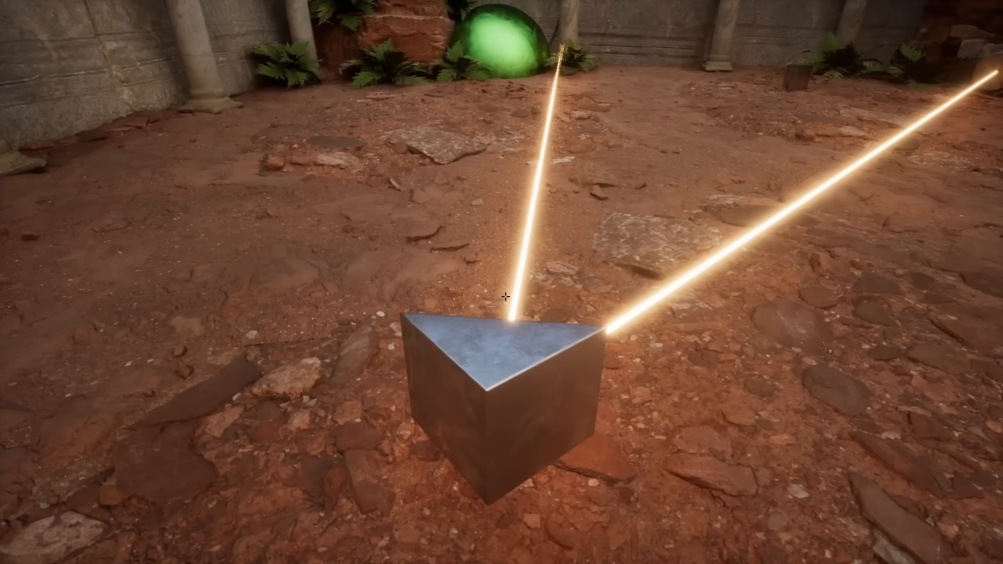
{"action": "key", "text": "w"}
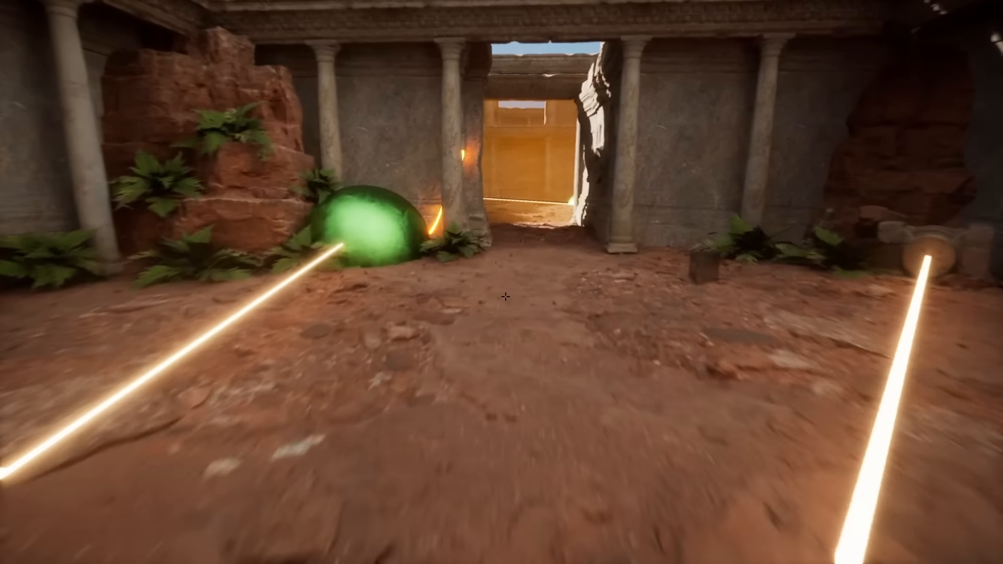
{"action": "key", "text": "w"}
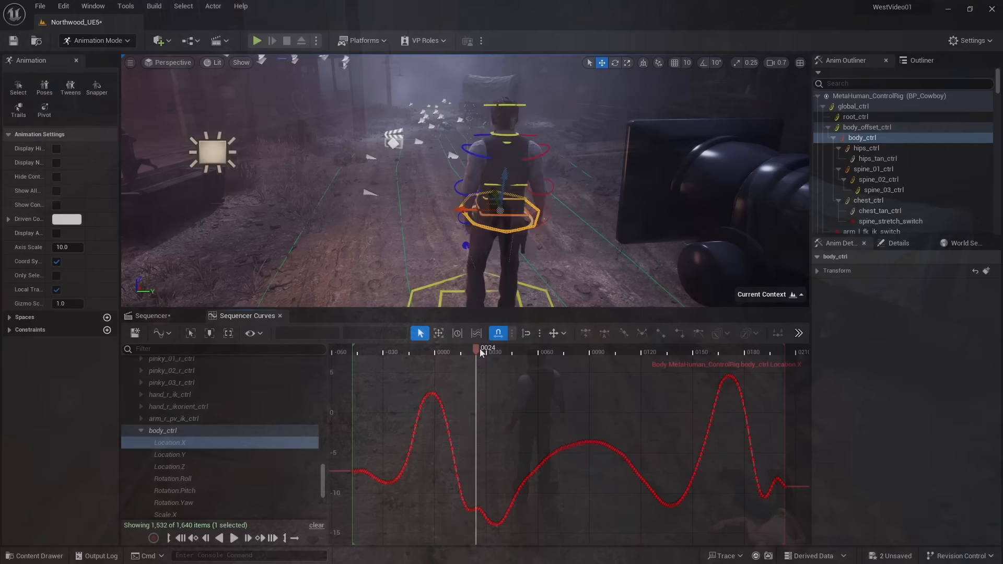
Move the playhead to frame 170 and box-select the final peak's keys on the body_ctrl Location.X curve.
{"action": "left_click_drag", "start_coordinate": [585, 348], "coordinate": [525, 348]}
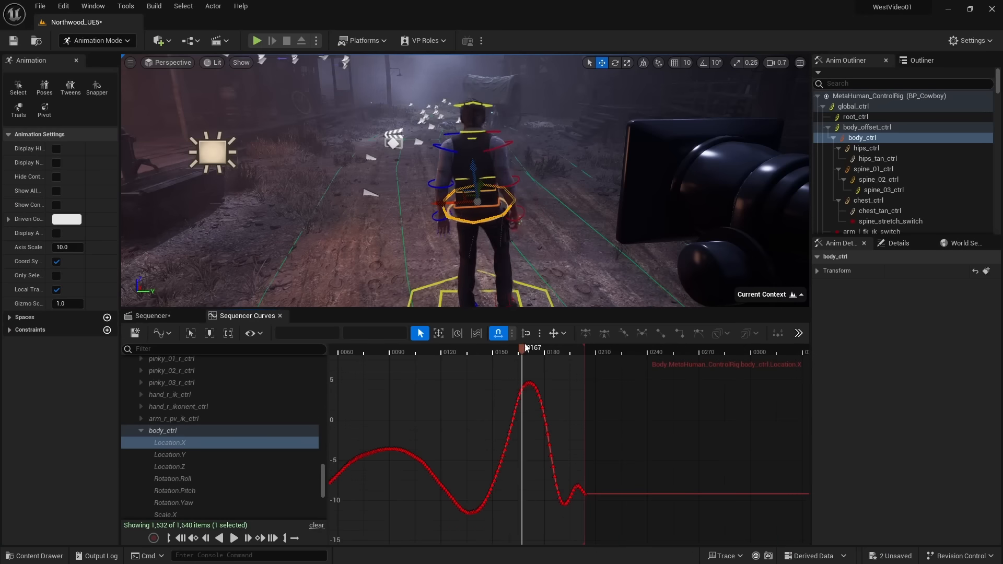
{"action": "left_click_drag", "start_coordinate": [525, 348], "coordinate": [561, 347]}
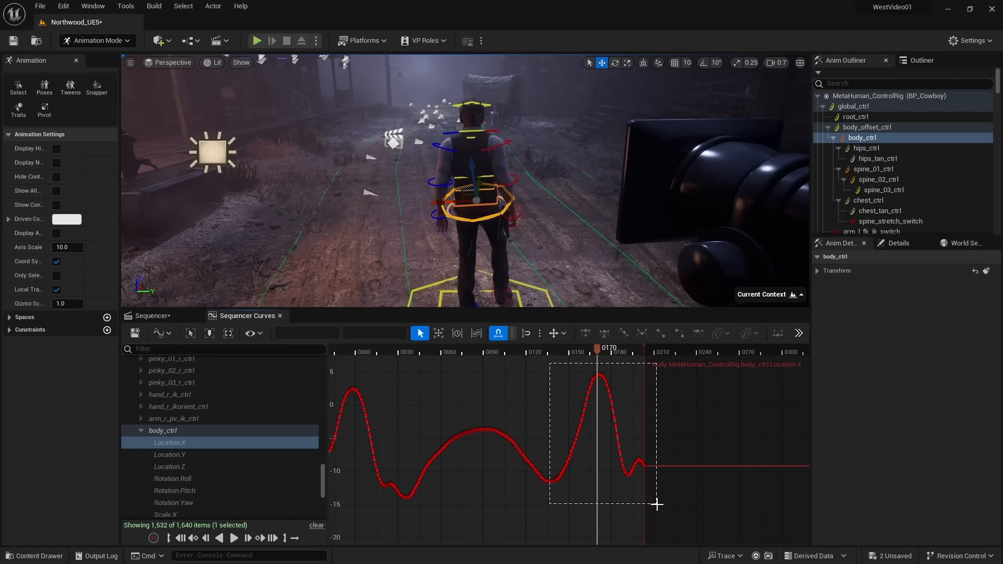
{"action": "left_click_drag", "start_coordinate": [657, 505], "coordinate": [658, 504]}
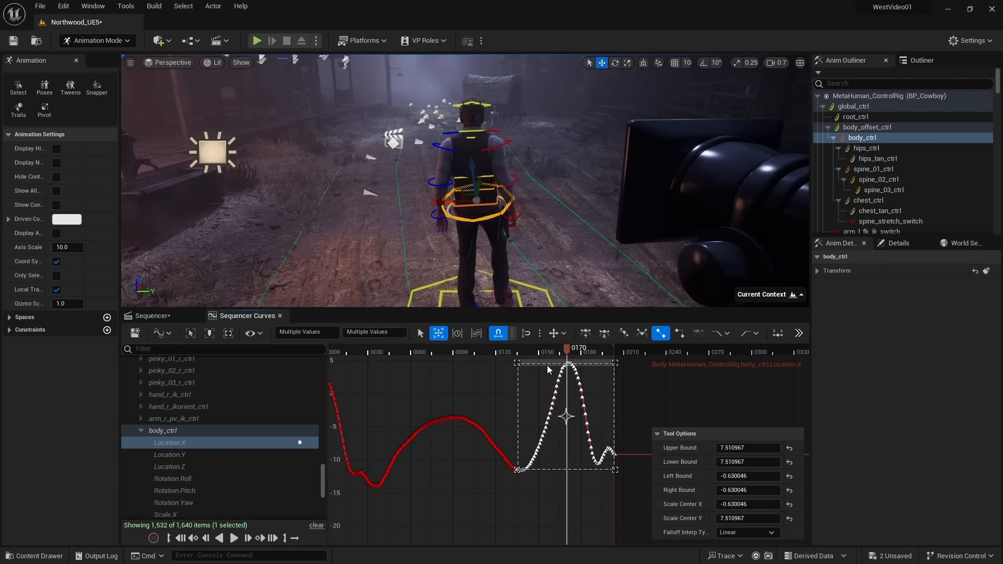